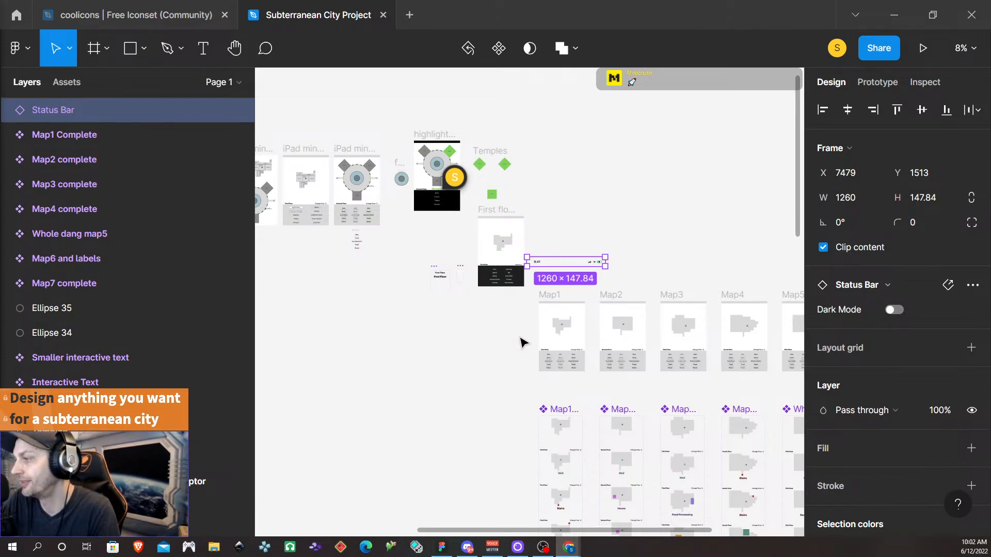
- Look over the project's early drafts, including the colour palettes, the level menu component and the floor layouts
scroll(522, 342, down, 1)
scroll(453, 332, left, 2)
scroll(439, 340, left, 3)
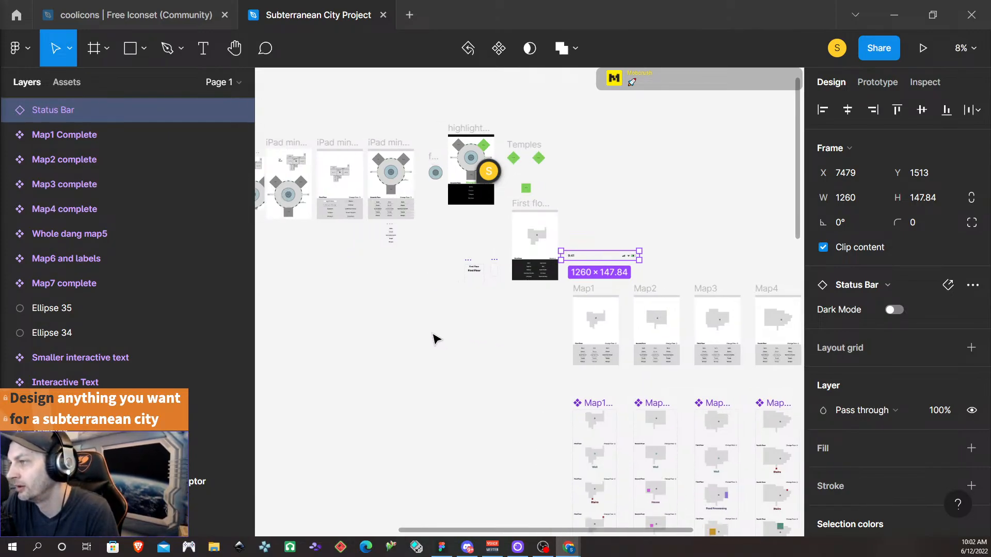
scroll(437, 339, right, 5)
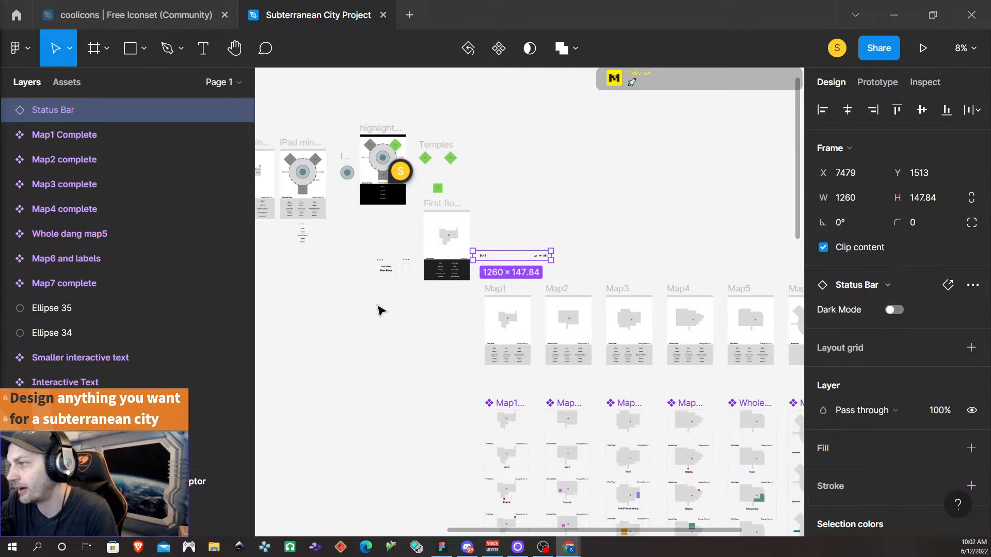
scroll(381, 310, left, 6)
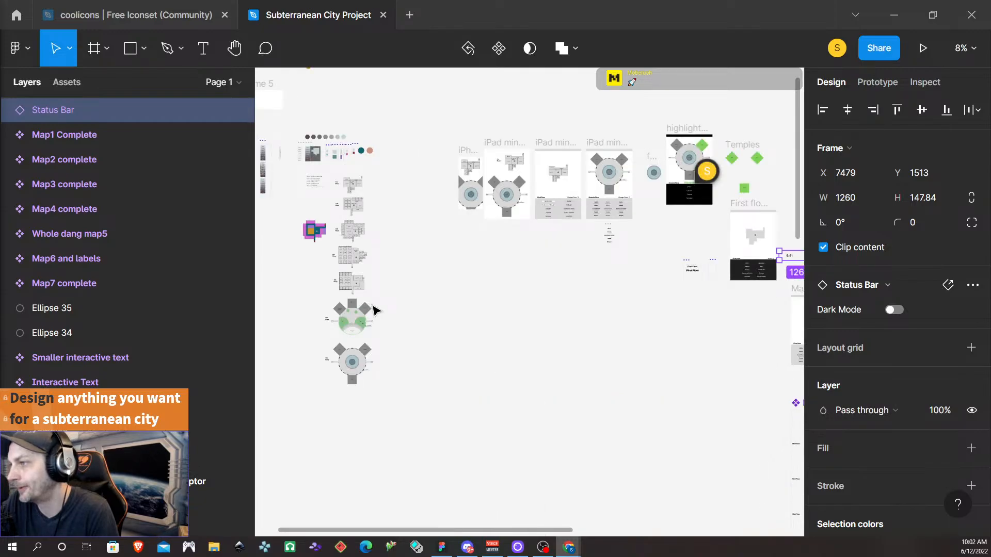
scroll(409, 266, up, 3)
scroll(453, 217, up, 3)
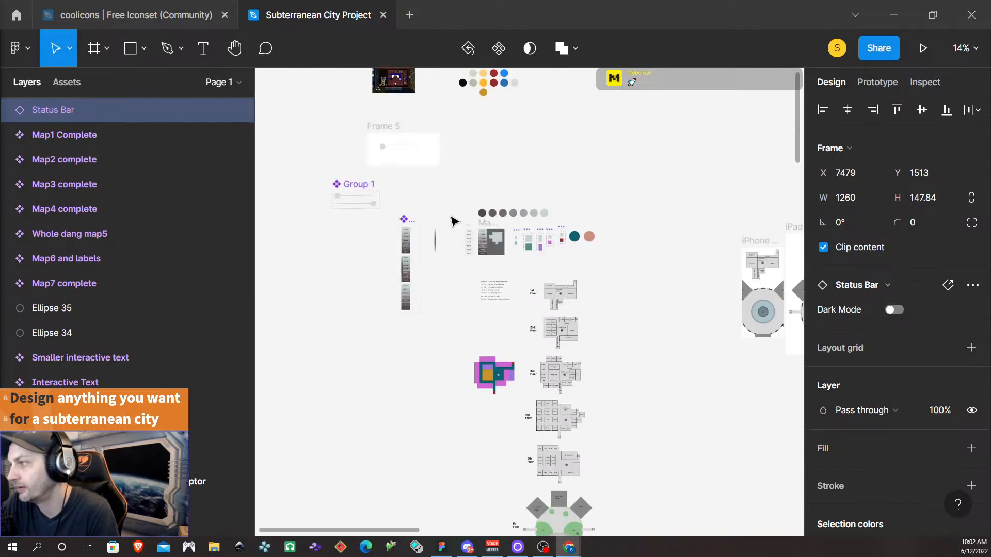
scroll(453, 220, up, 3)
scroll(436, 242, up, 1)
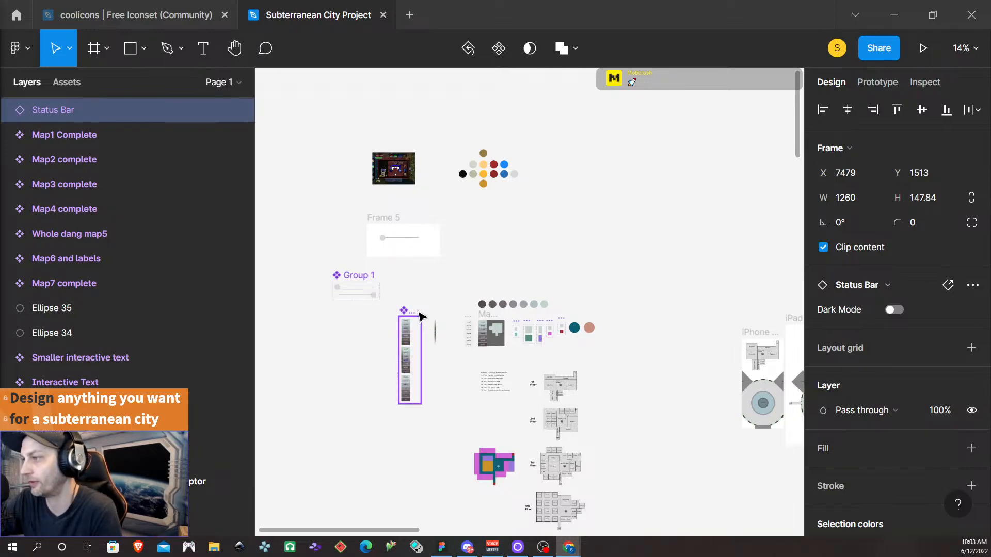
scroll(480, 387, down, 1)
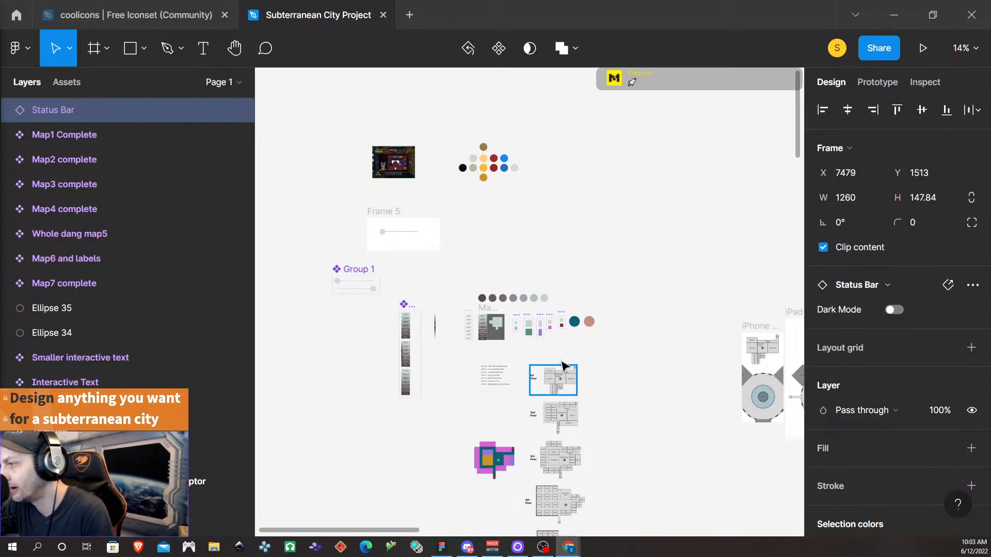
scroll(516, 352, down, 5)
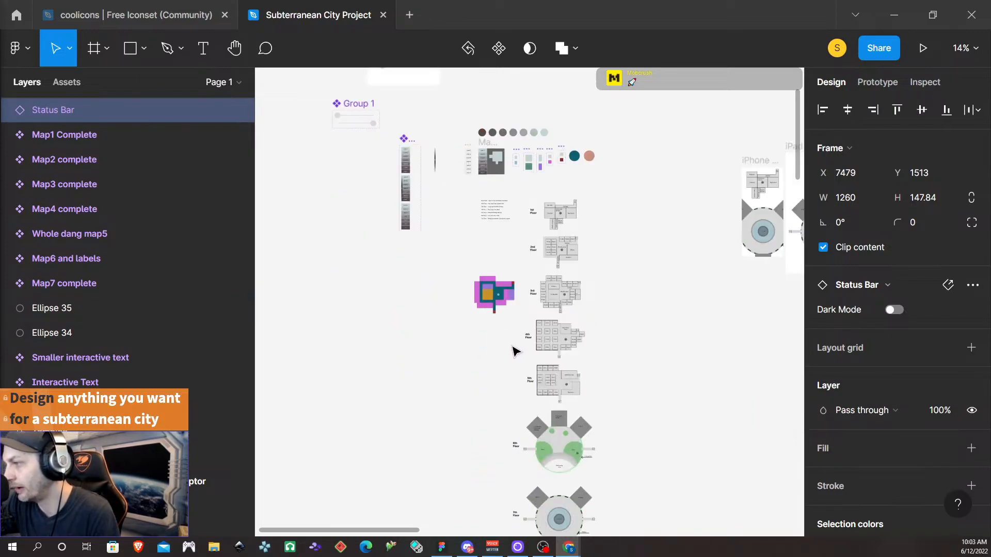
- Preview the Map lofi frame as a running prototype and close the preview
click(486, 150)
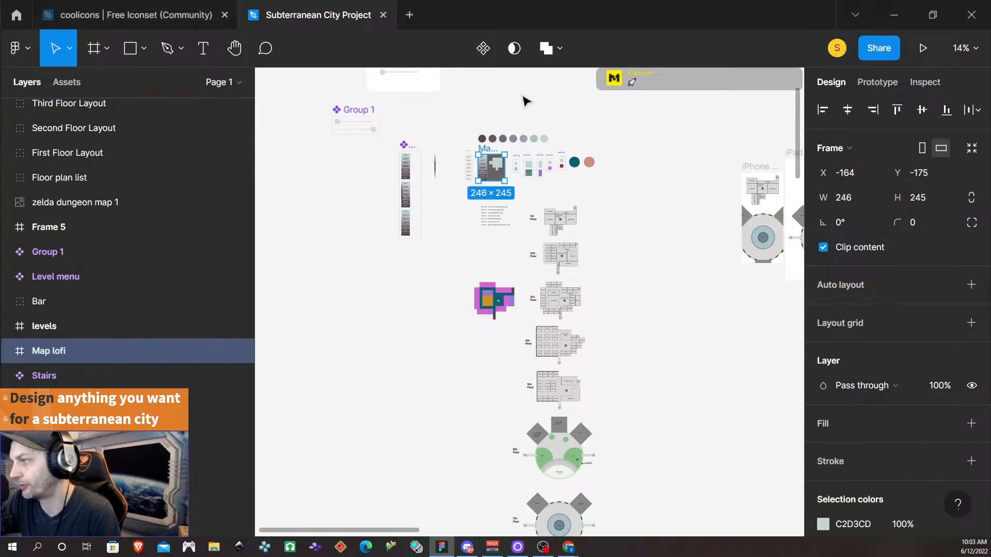
click(922, 49)
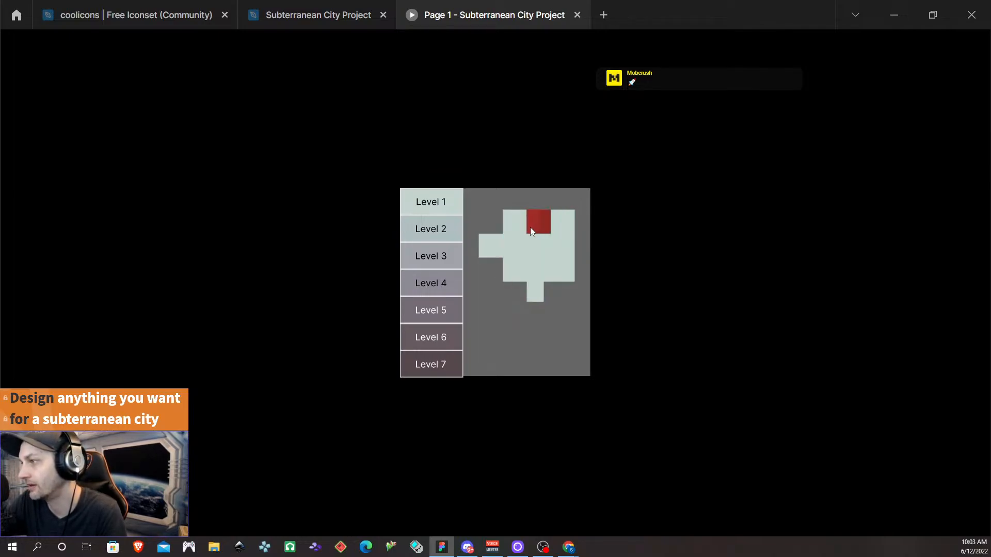
click(577, 15)
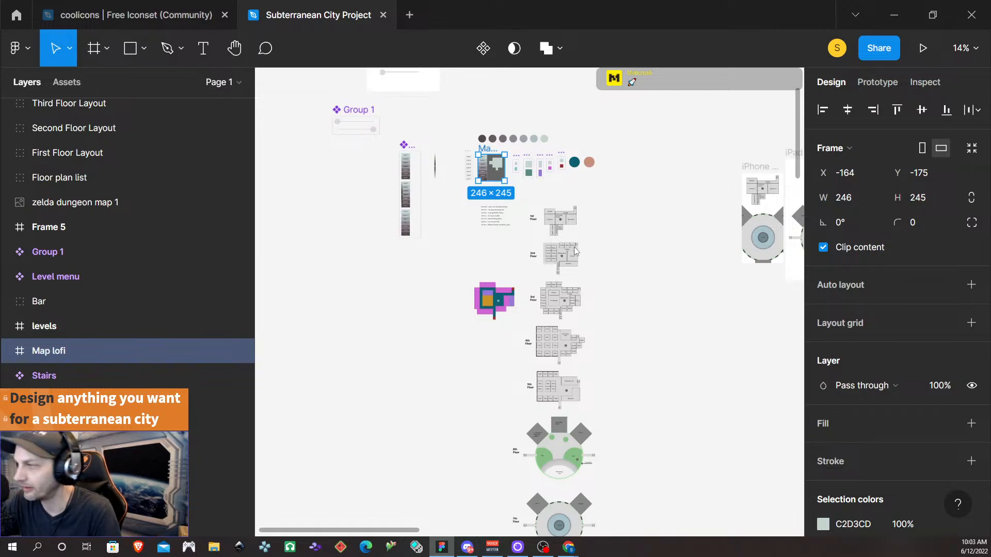
- Examine the labelled floor plans one by one, from the 1st Floor down to the 7th Floor
scroll(614, 284, down, 4)
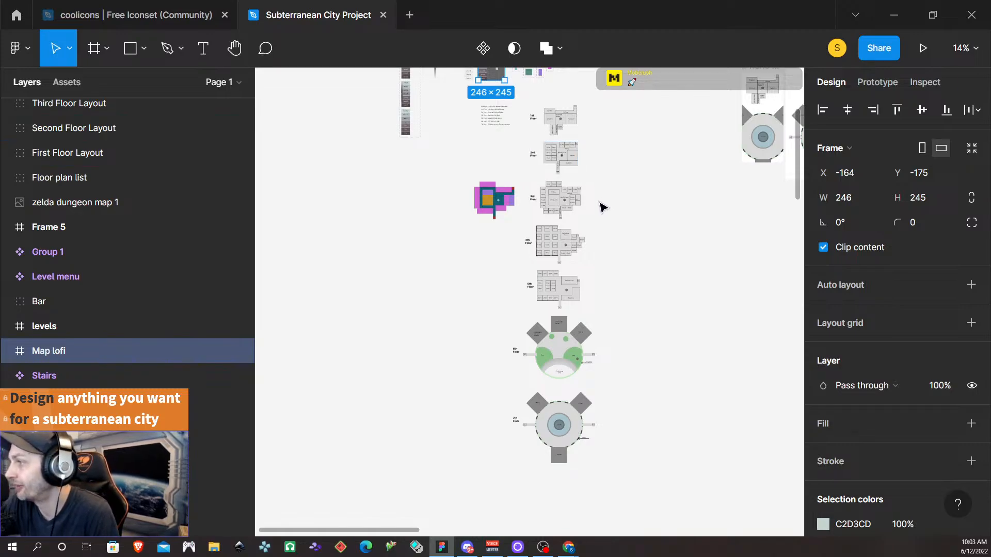
ctrl+scroll(561, 136, up, 6)
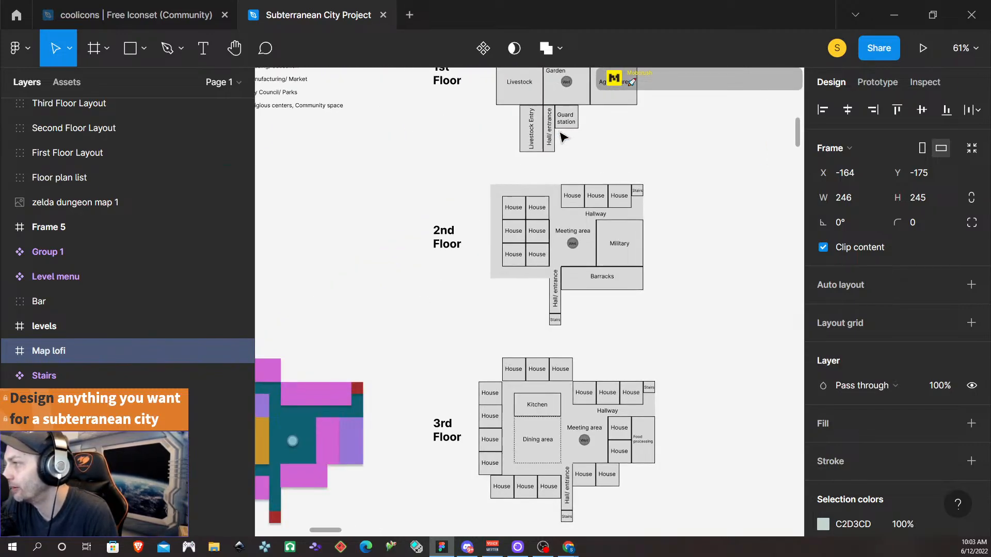
scroll(561, 139, down, 5)
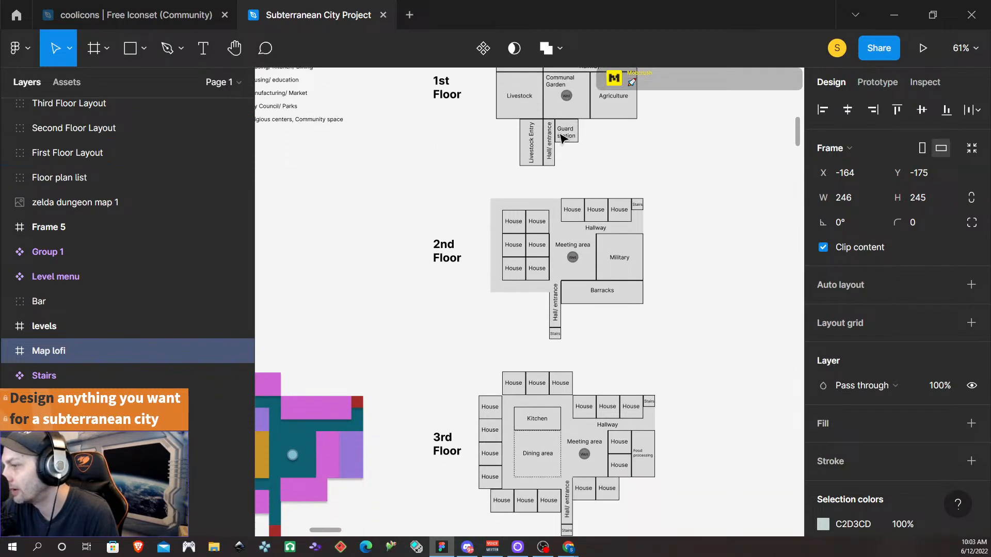
scroll(559, 153, down, 4)
scroll(532, 269, left, 5)
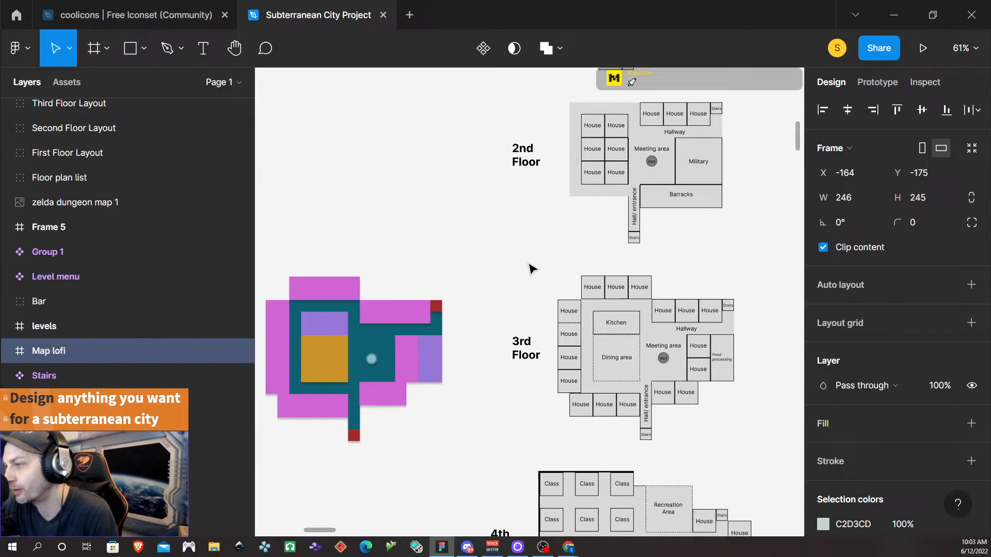
scroll(532, 268, left, 1)
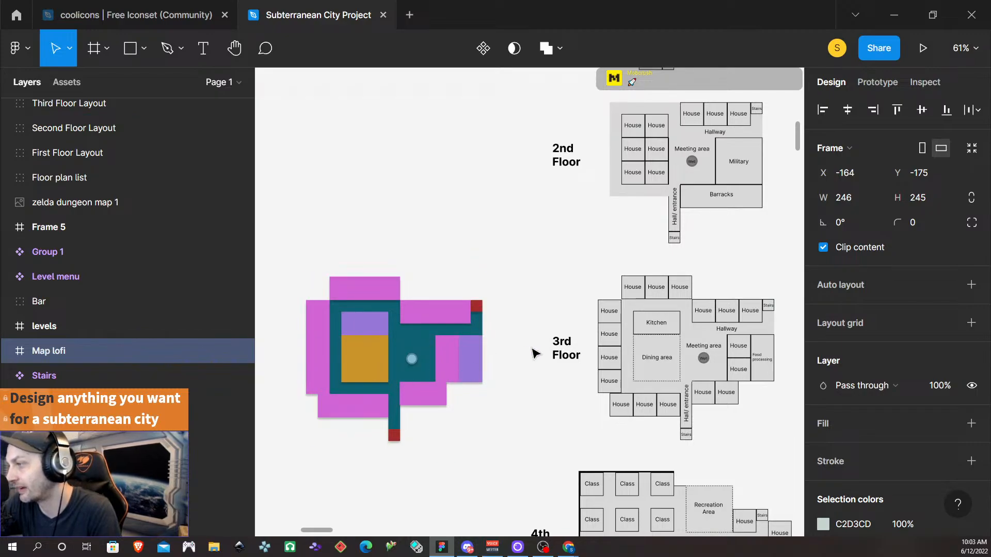
scroll(525, 410, down, 4)
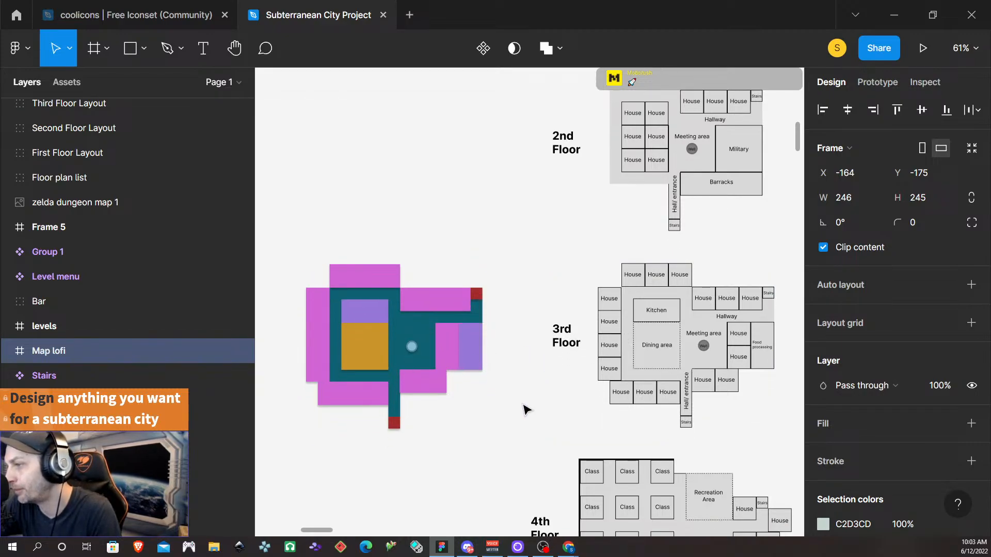
scroll(525, 409, down, 15)
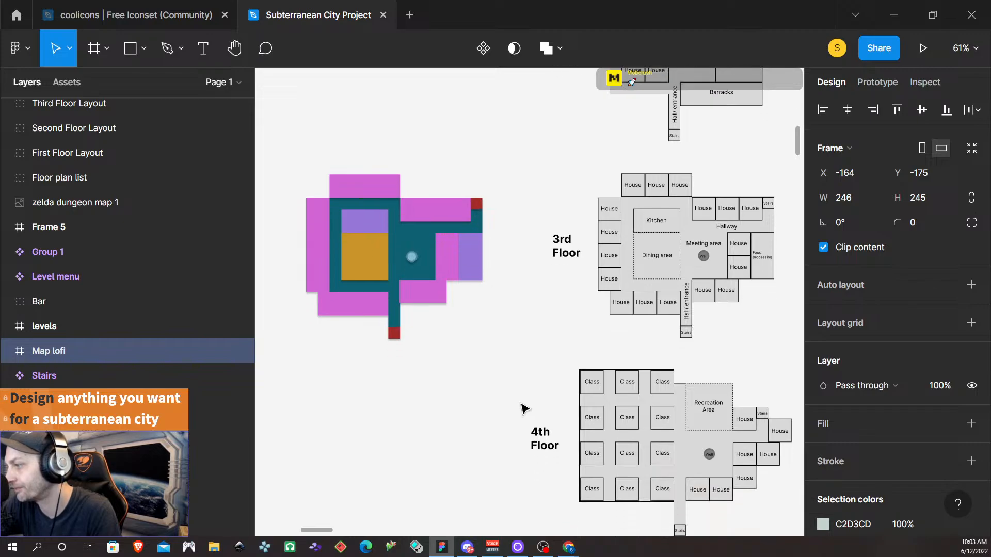
scroll(525, 408, right, 4)
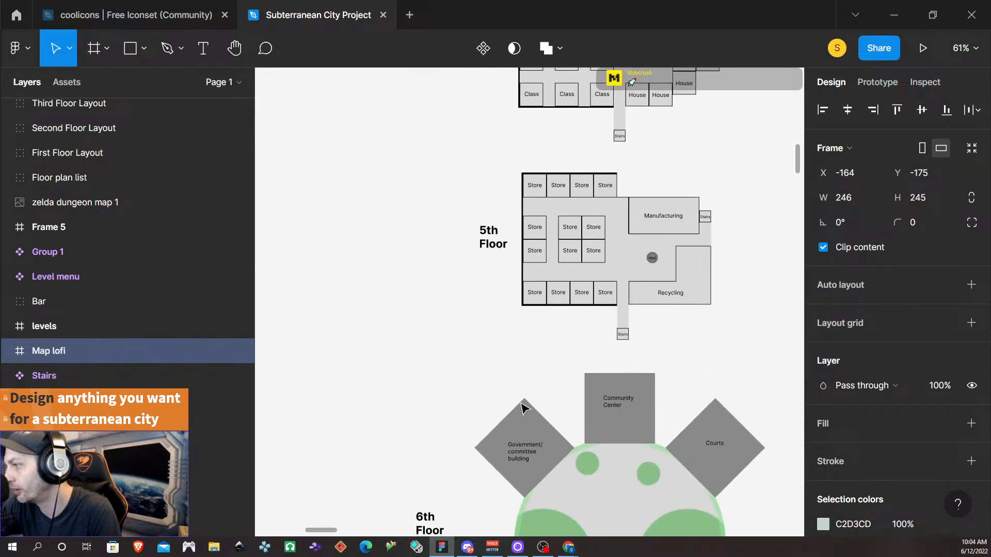
scroll(525, 408, down, 6)
scroll(525, 408, down, 20)
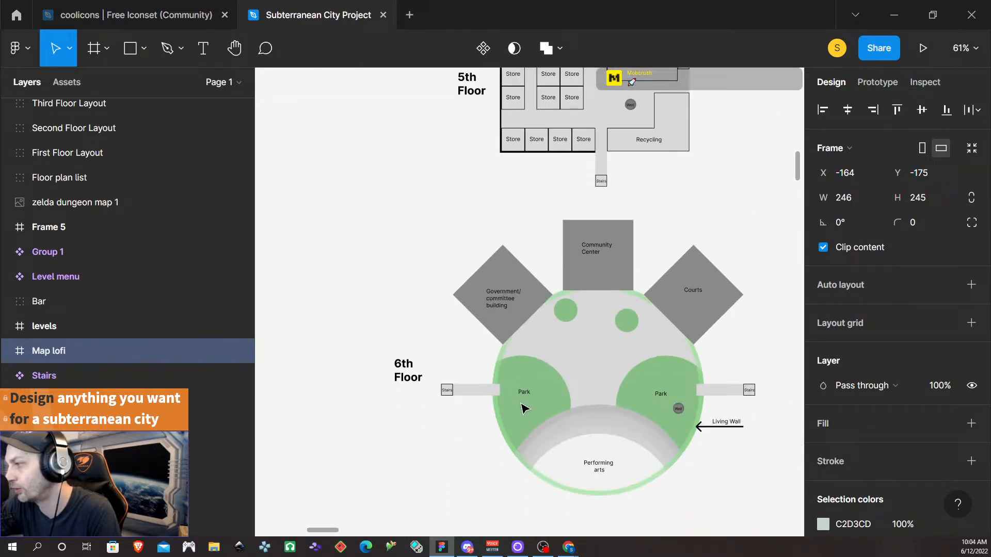
scroll(525, 408, down, 3)
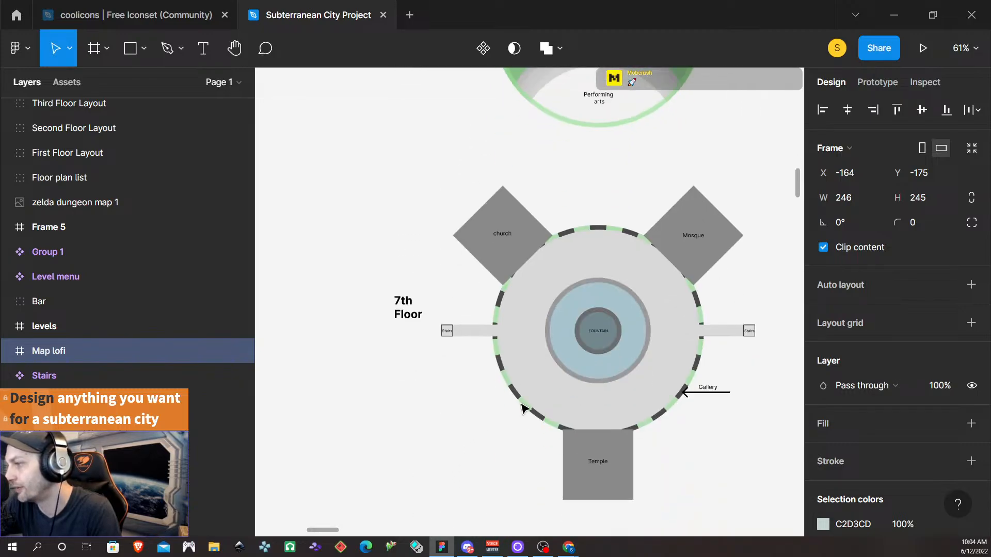
- Review the iPad mini mockups, the Temples shapes and the First floor map frame leading up to Map1
scroll(525, 408, right, 8)
scroll(525, 408, down, 5)
scroll(525, 409, down, 5)
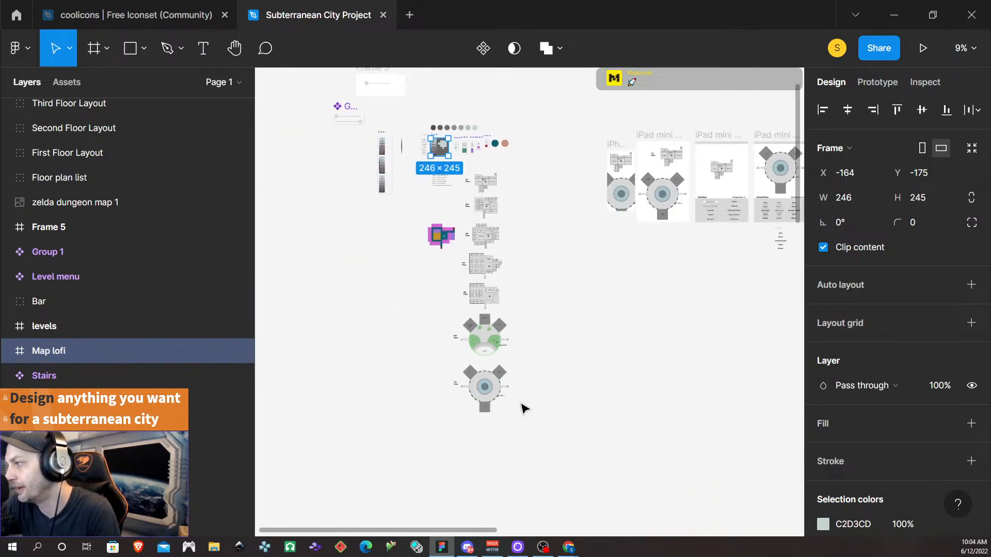
scroll(525, 408, right, 10)
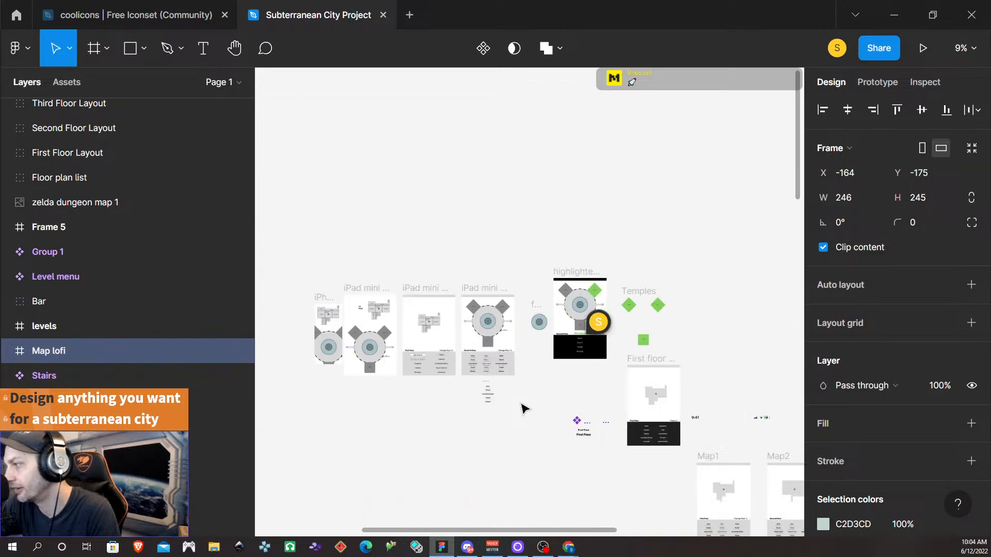
scroll(525, 408, down, 2)
scroll(523, 409, down, 5)
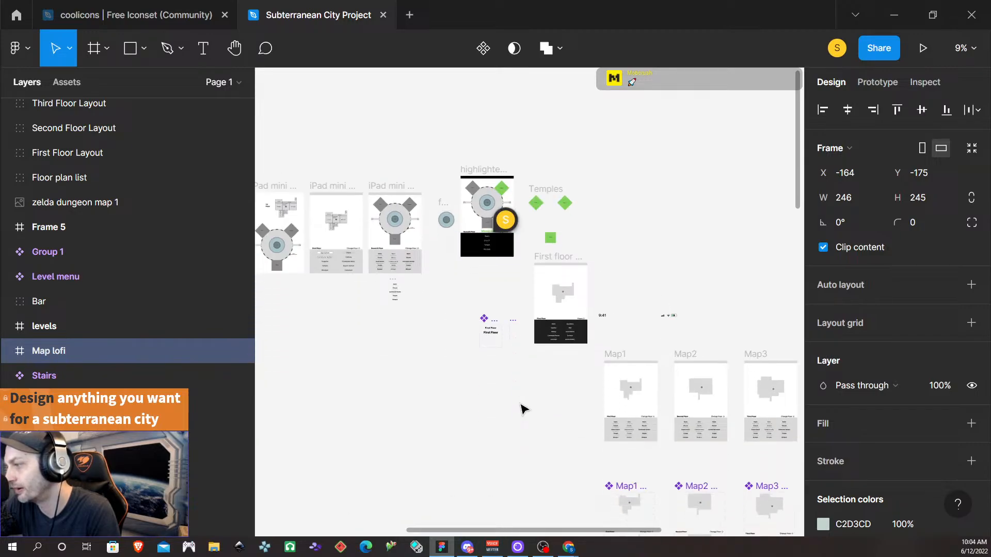
scroll(523, 409, right, 3)
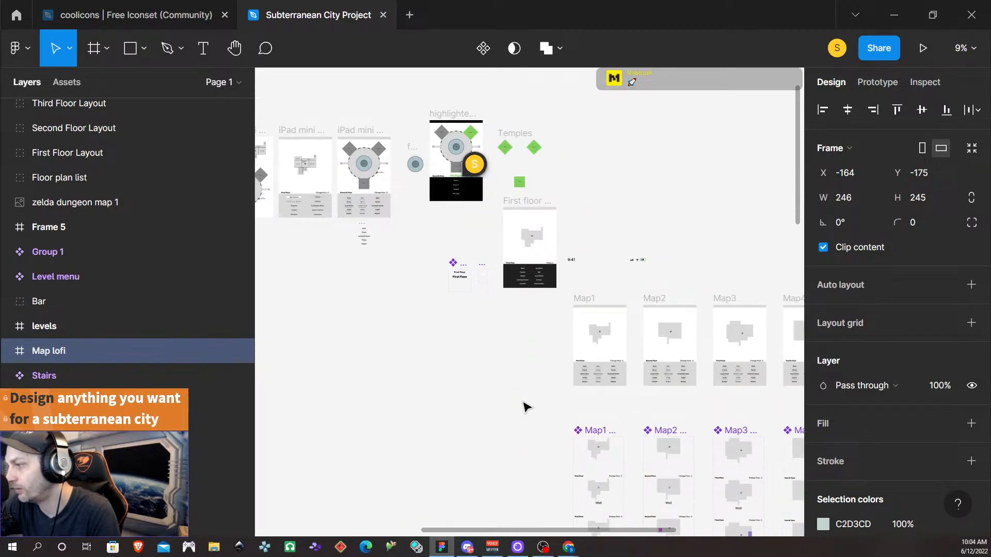
scroll(525, 408, up, 3)
scroll(525, 407, down, 1)
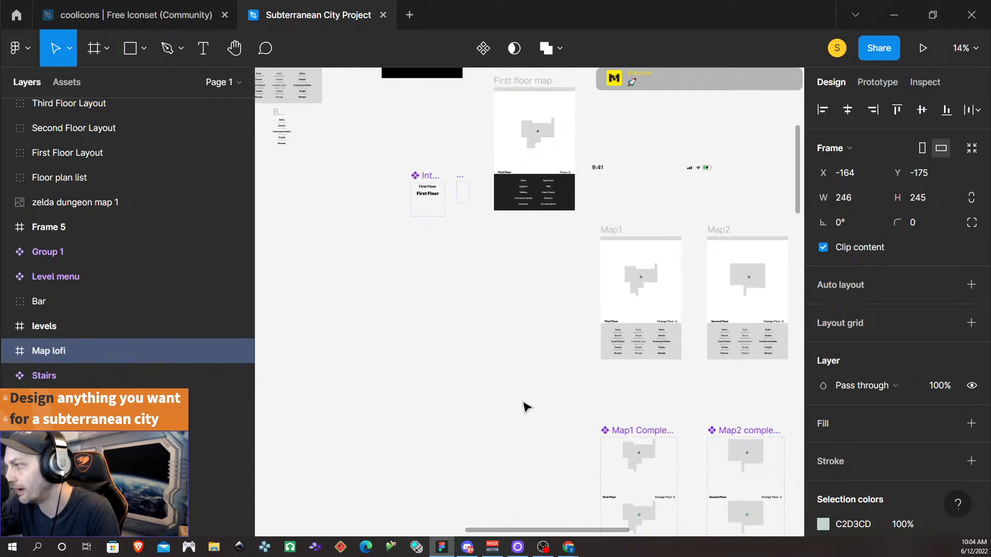
scroll(524, 406, up, 1)
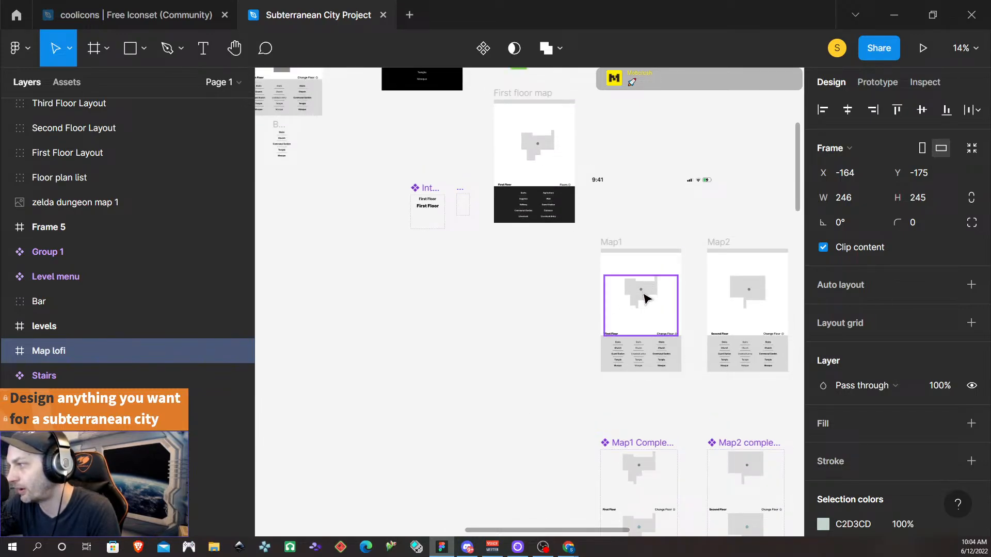
- Compare the Map1 to Map7 screens, including the label list under each floor map and the components below
scroll(516, 305, right, 2)
scroll(516, 306, right, 2)
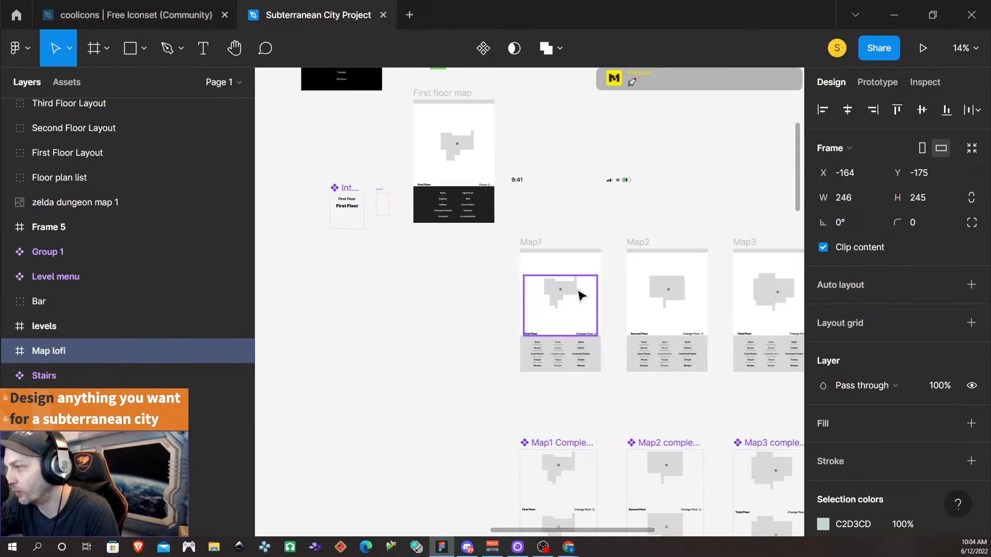
scroll(580, 293, right, 2)
scroll(582, 295, right, 15)
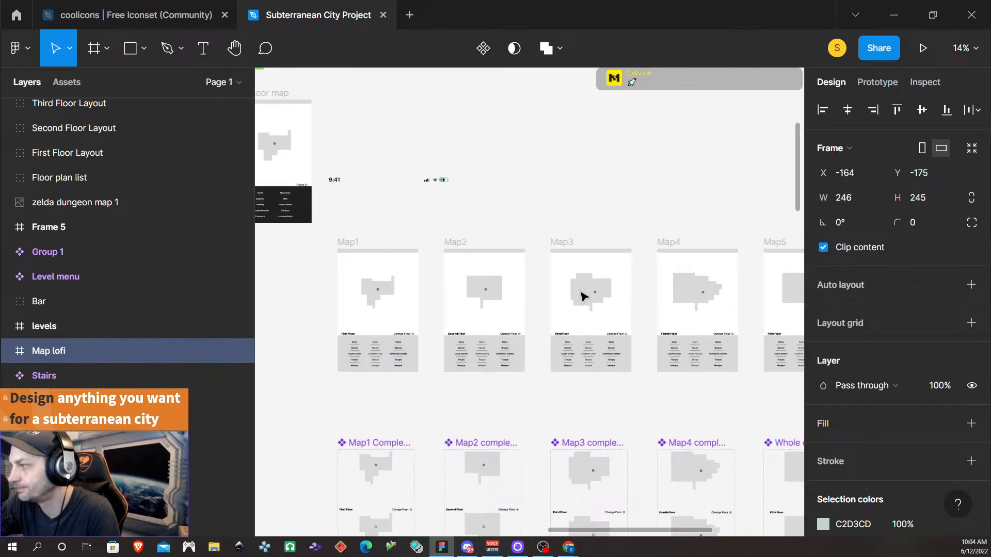
scroll(582, 298, right, 9)
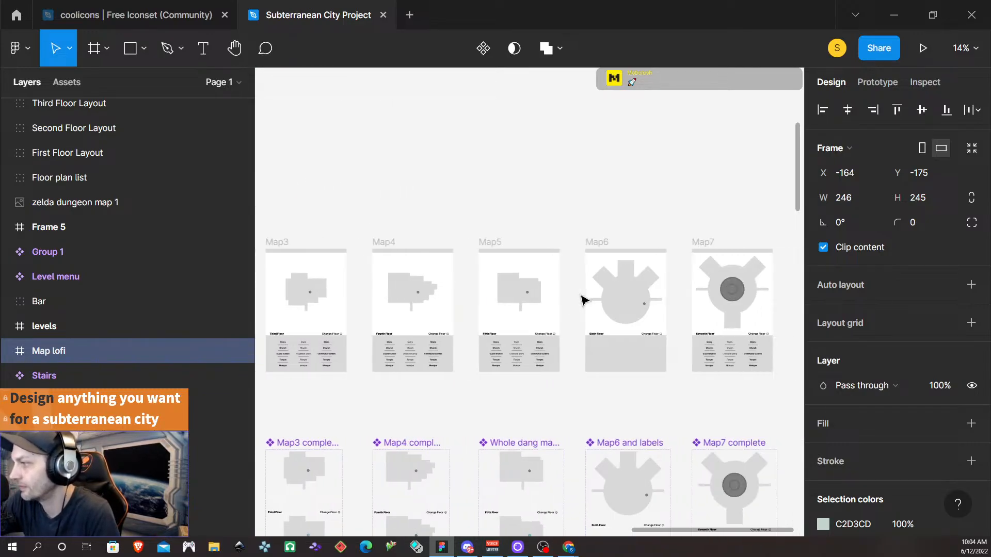
scroll(581, 300, right, 7)
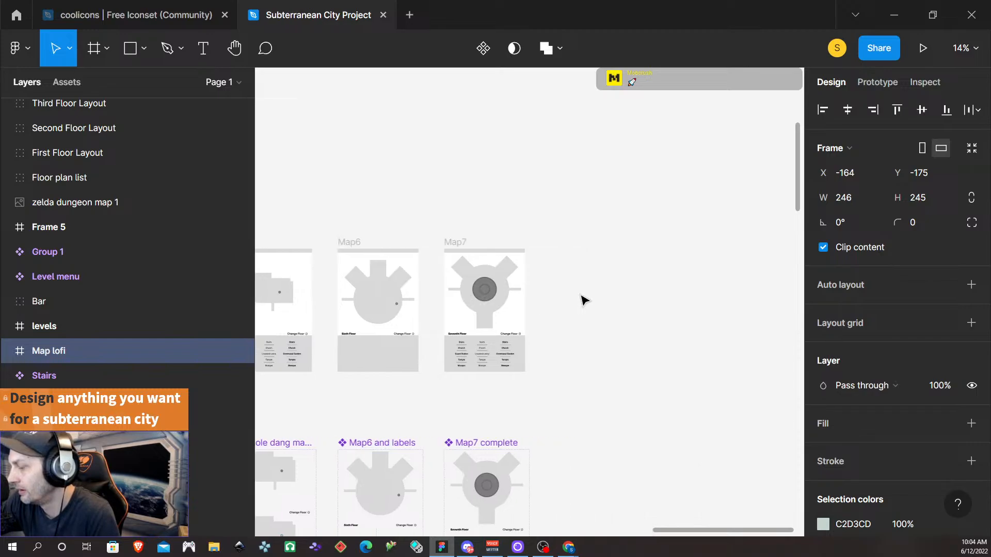
scroll(582, 300, left, 9)
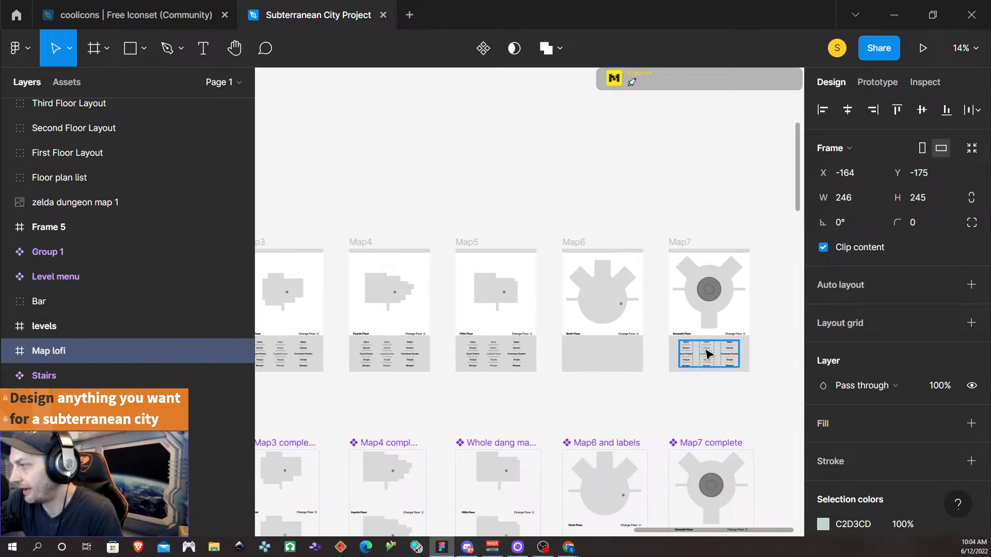
scroll(351, 352, left, 14)
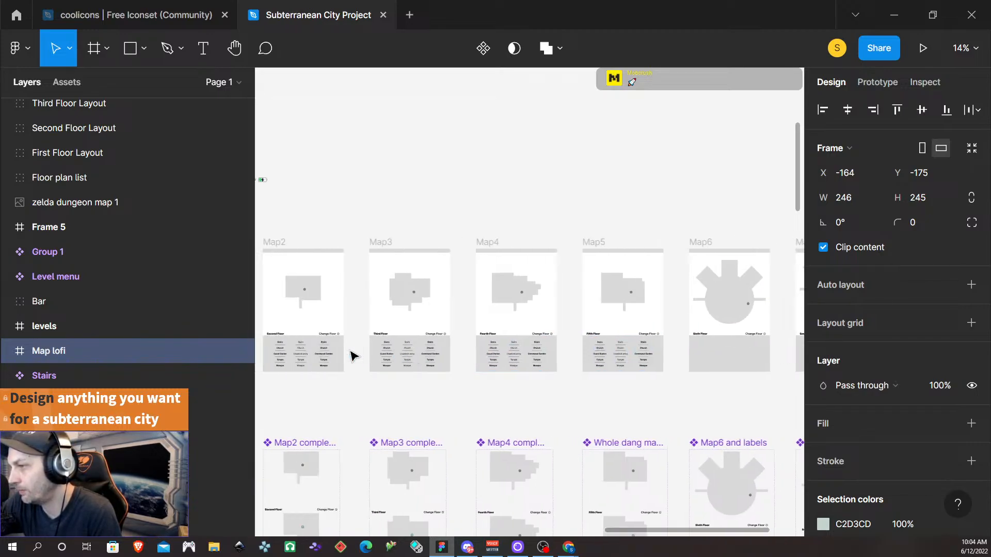
scroll(454, 356, right, 4)
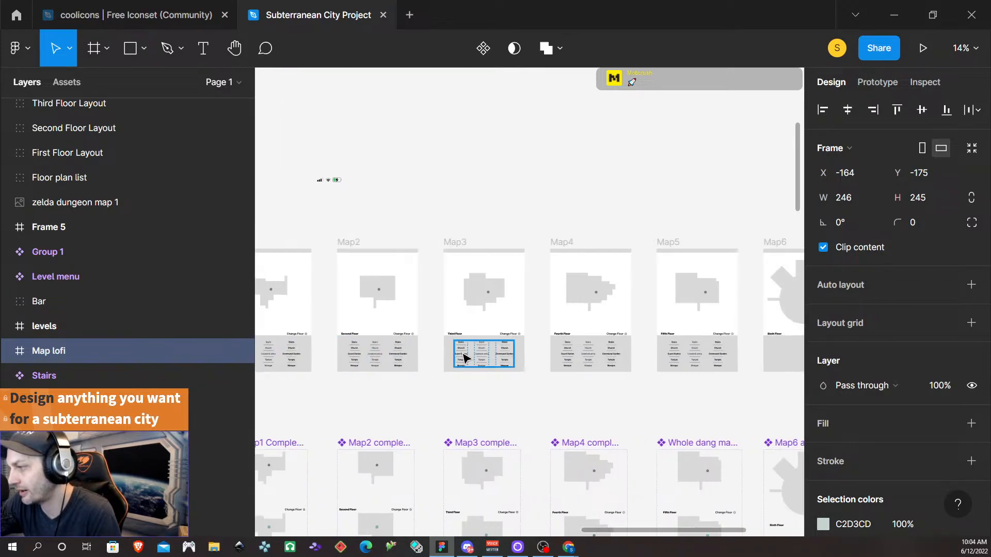
scroll(464, 356, down, 3)
scroll(463, 356, right, 1)
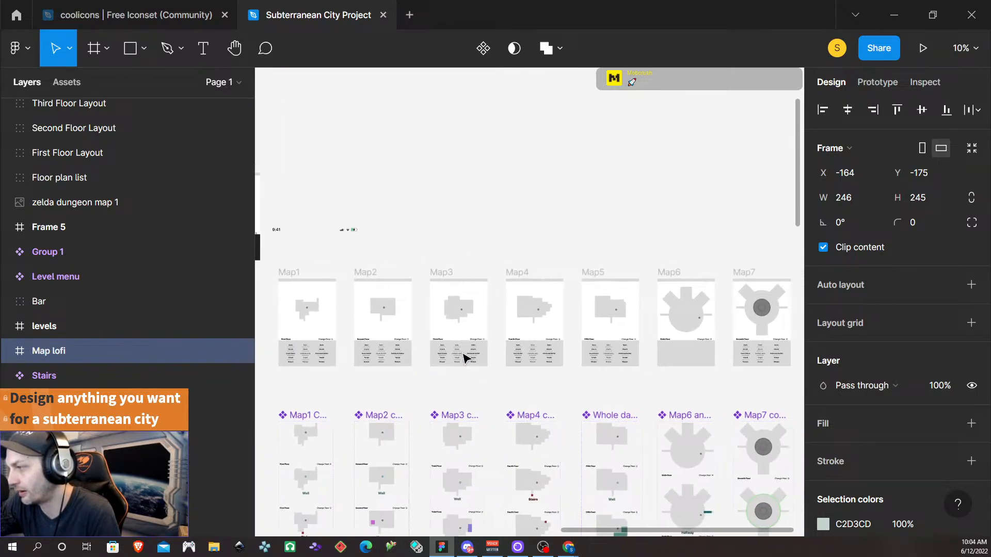
scroll(464, 357, down, 1)
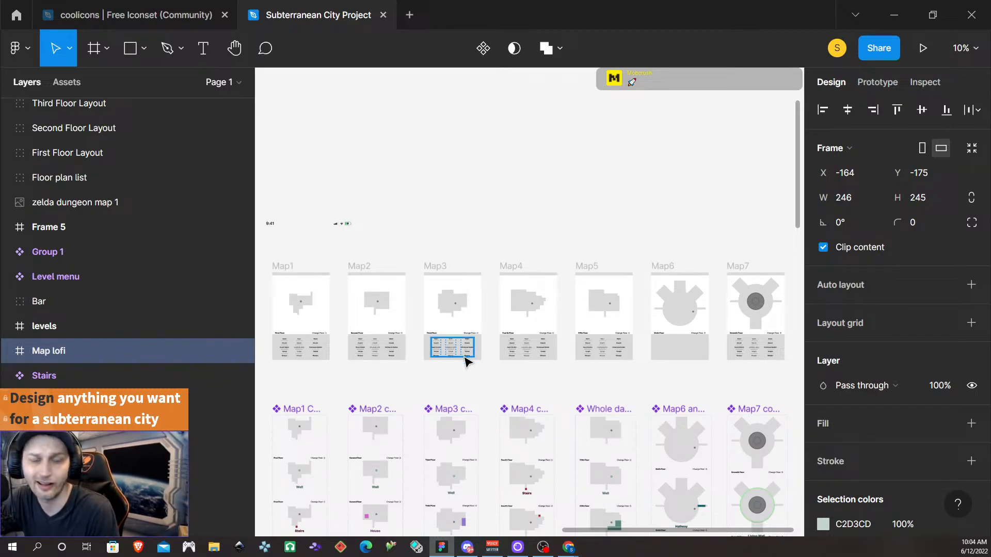
- Examine the room variants in the component columns under Map1 to Map7, down to the hallway variants, and the map screens above them
scroll(466, 359, down, 3)
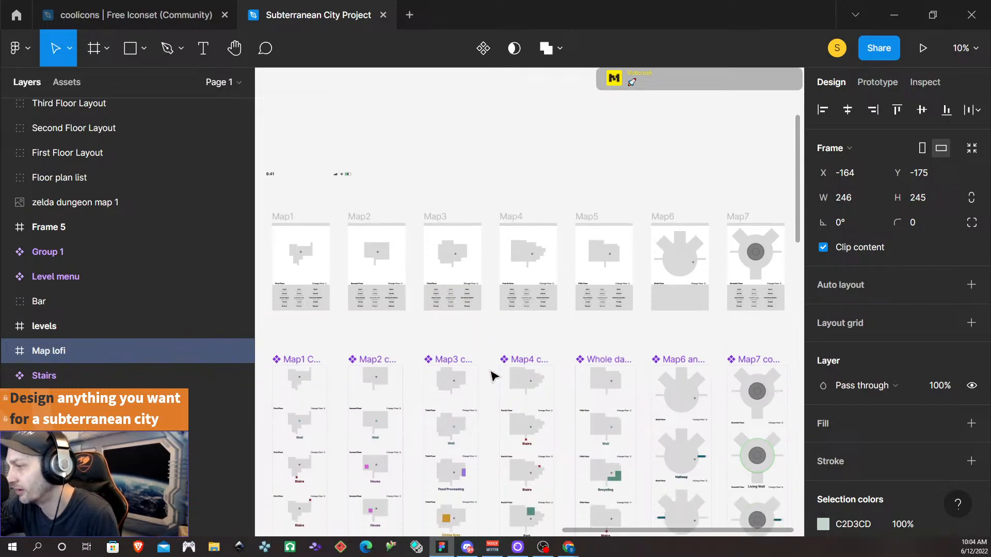
scroll(488, 377, down, 4)
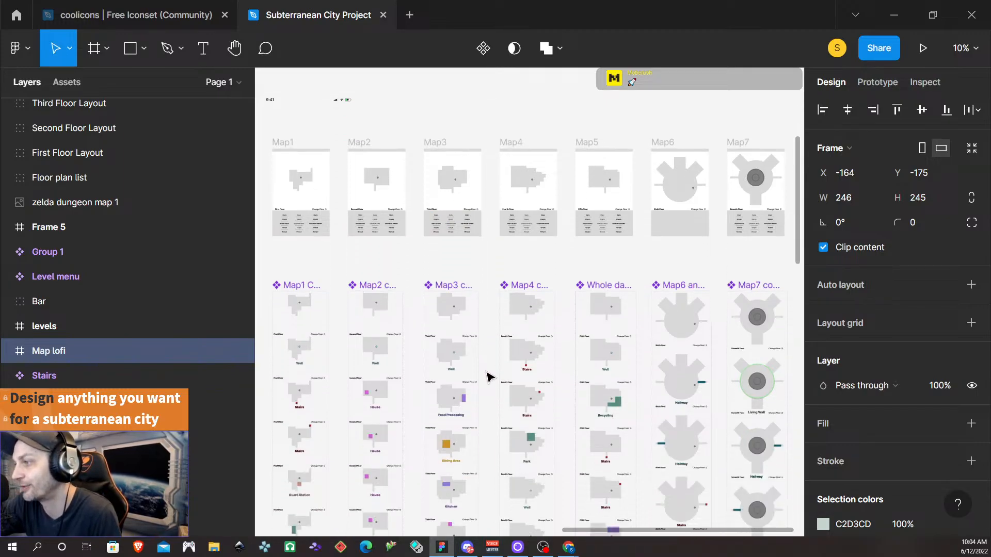
scroll(488, 377, down, 10)
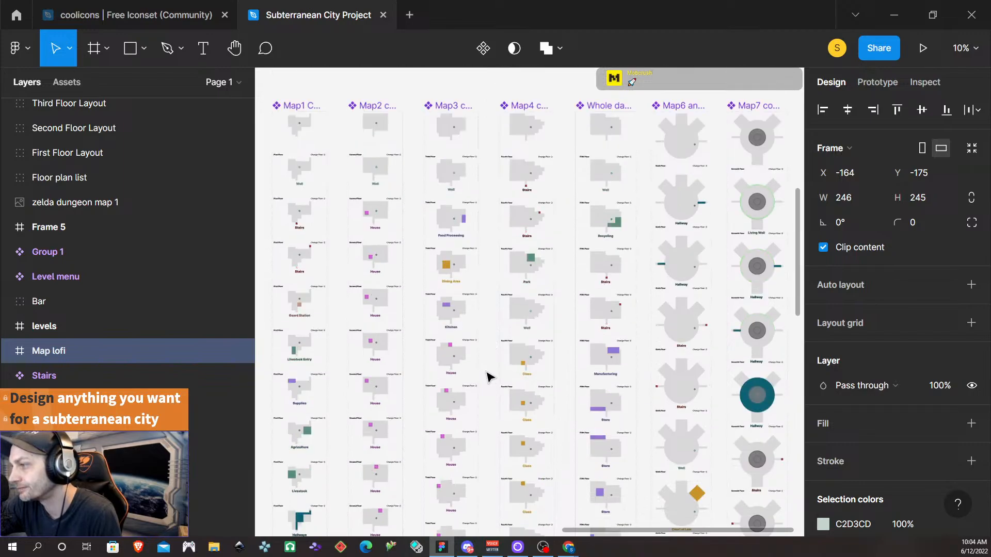
scroll(487, 377, down, 10)
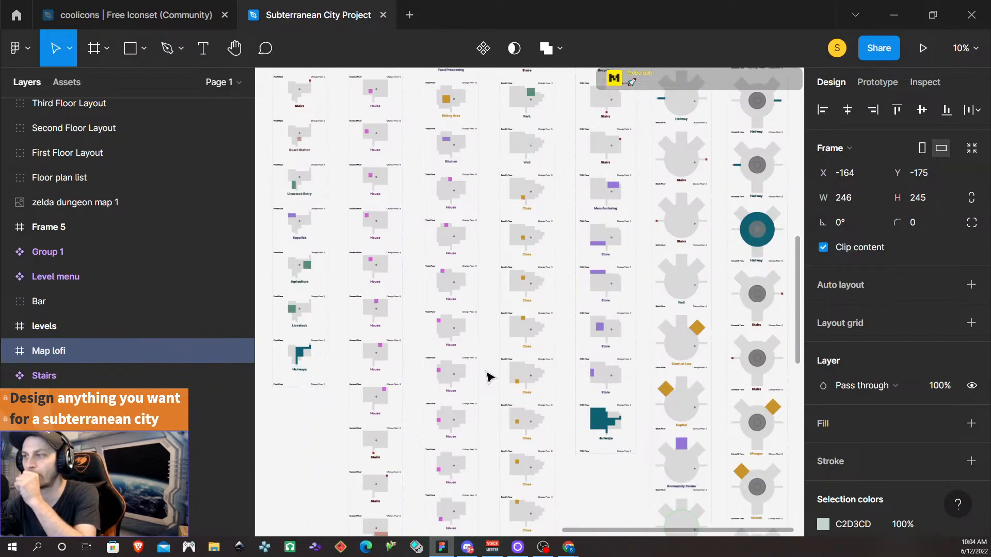
scroll(487, 377, down, 10)
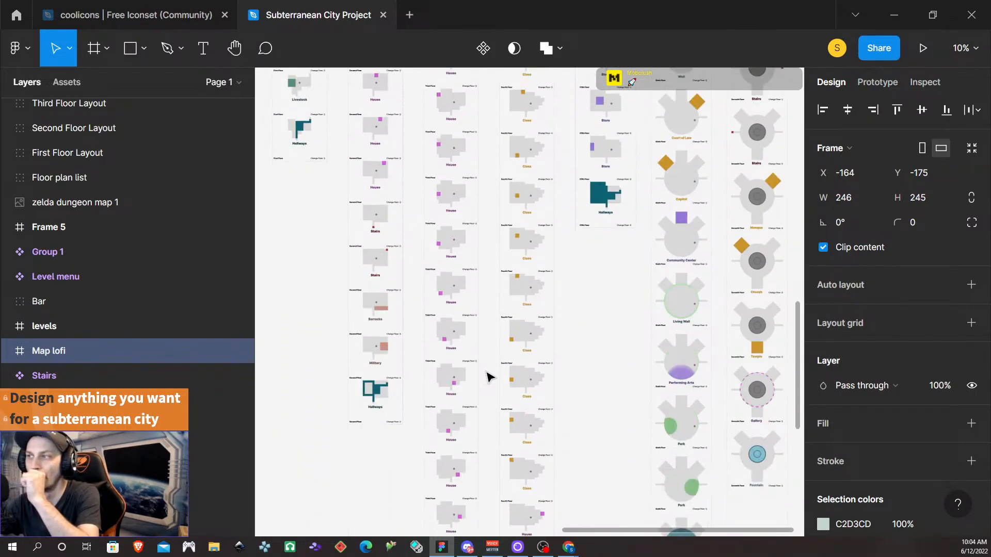
scroll(488, 377, down, 10)
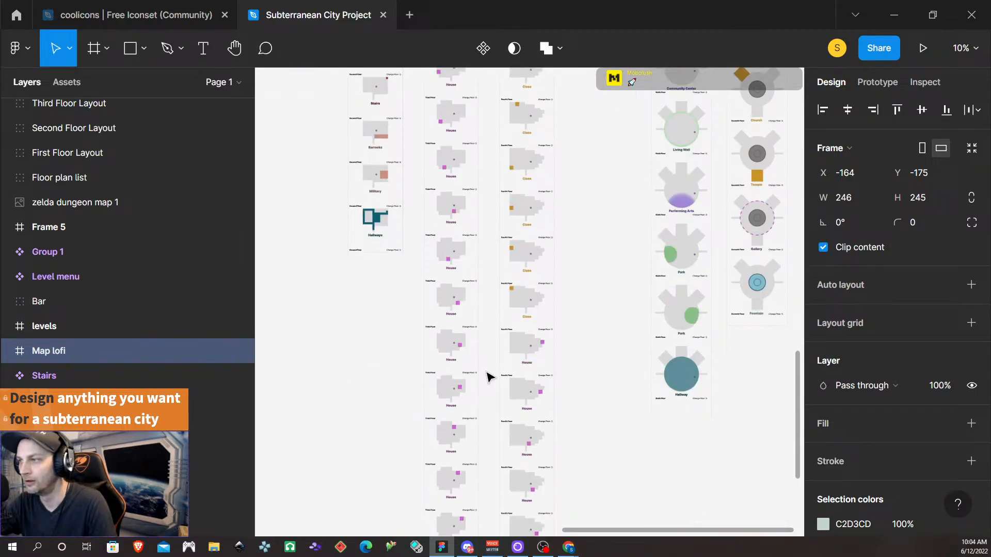
scroll(488, 377, down, 10)
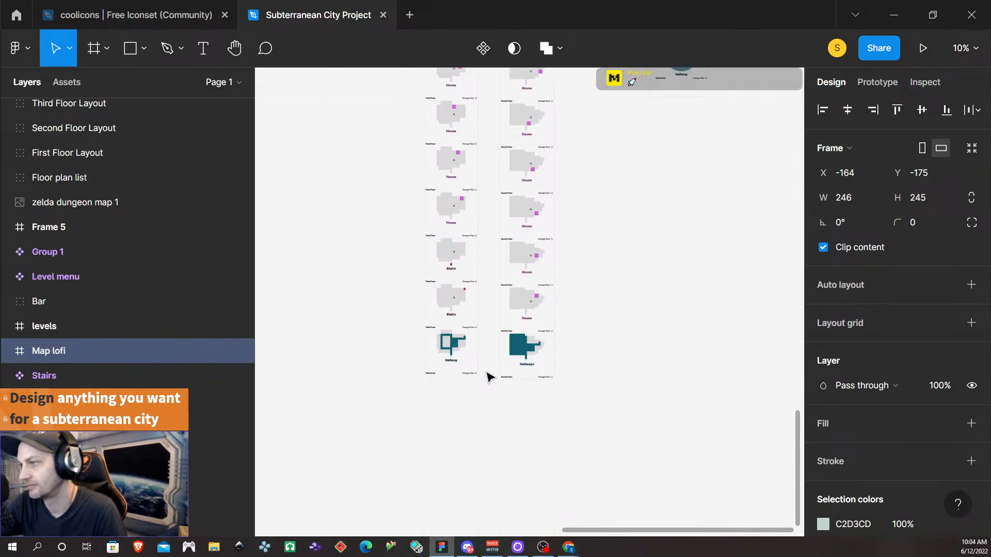
scroll(488, 376, up, 15)
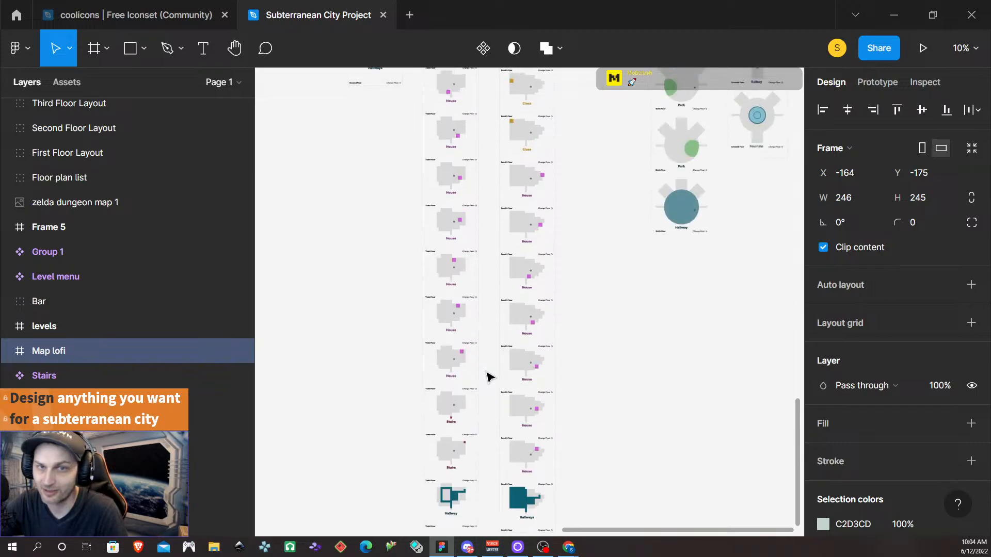
scroll(488, 377, up, 12)
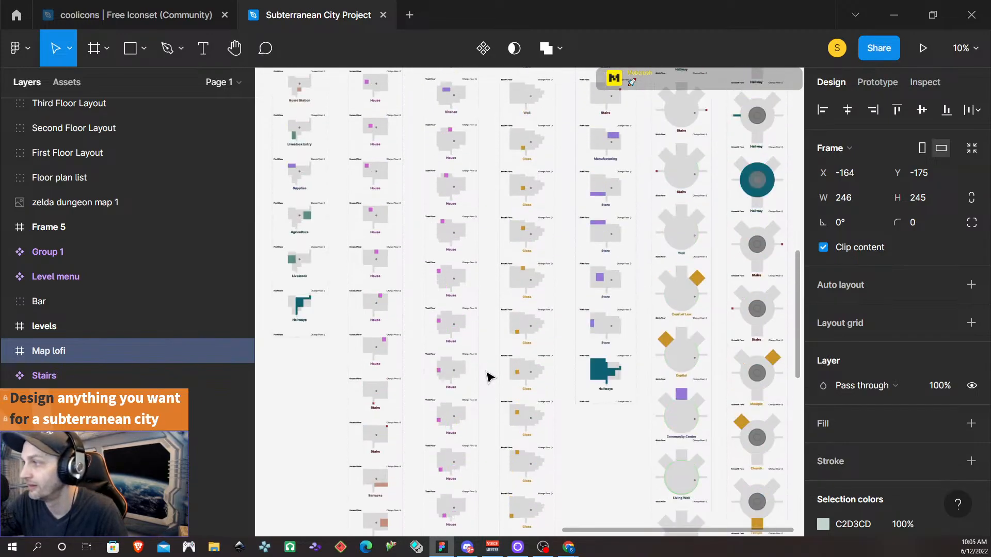
scroll(487, 377, up, 10)
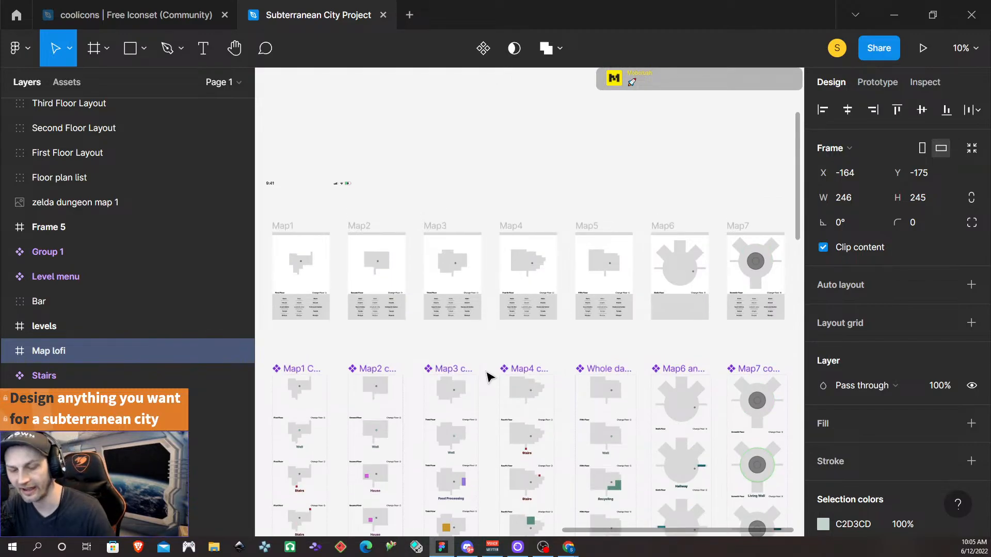
scroll(488, 377, down, 3)
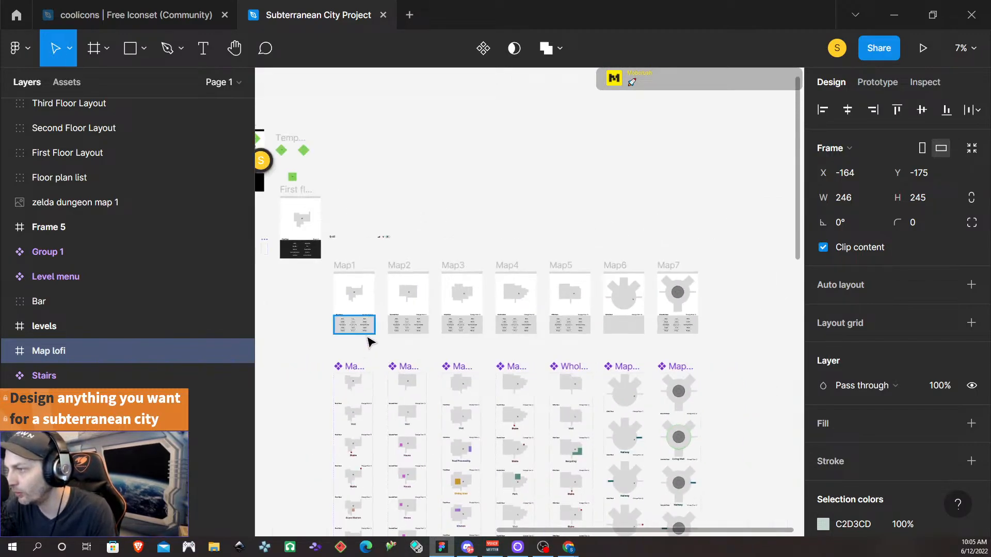
scroll(407, 403, up, 3)
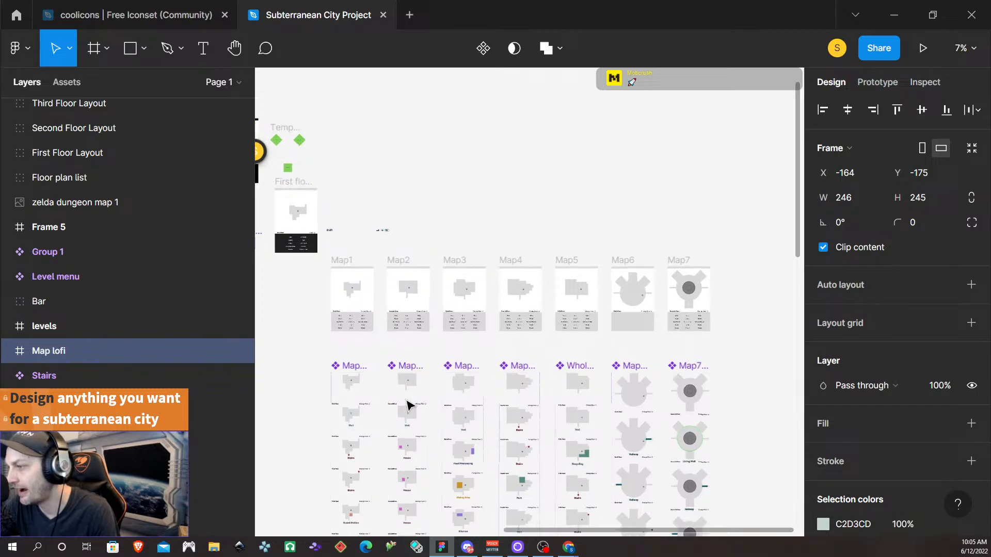
scroll(407, 404, down, 3)
scroll(410, 325, left, 3)
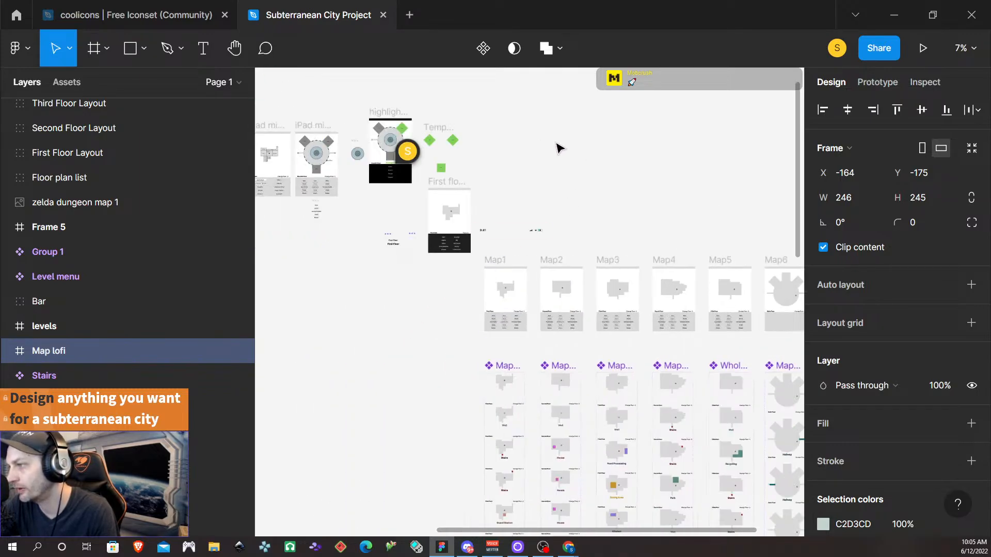
scroll(528, 153, up, 3)
scroll(527, 155, up, 2)
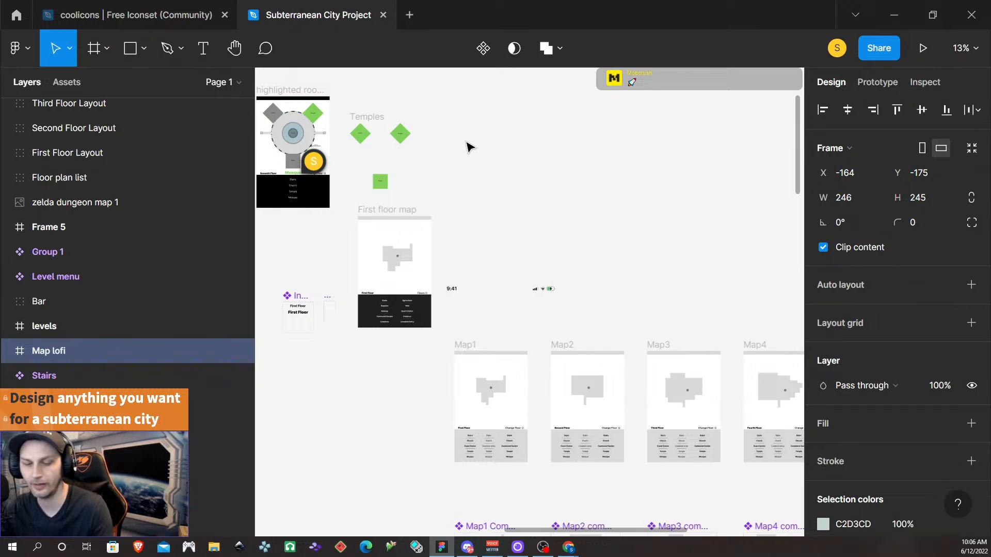
scroll(535, 245, up, 5)
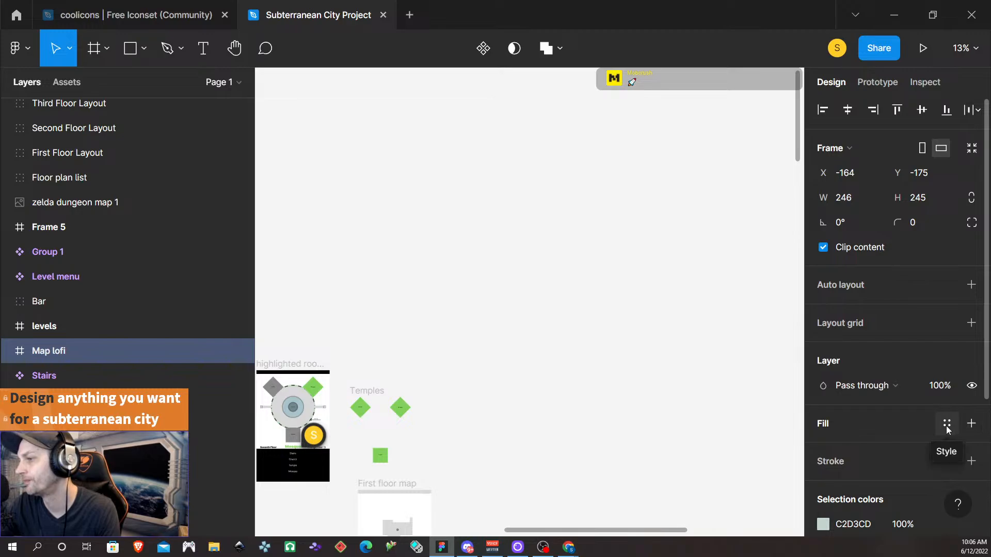
click(723, 352)
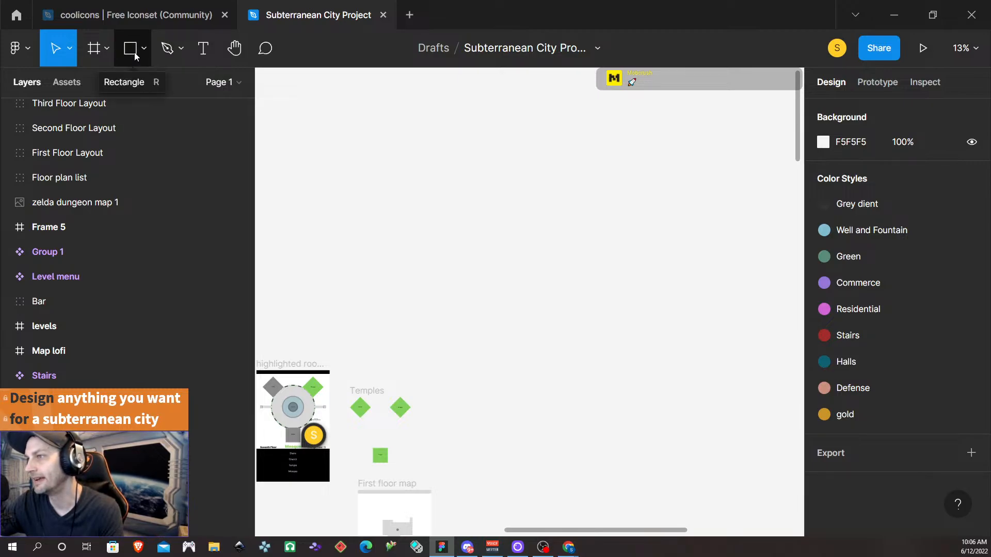
click(203, 50)
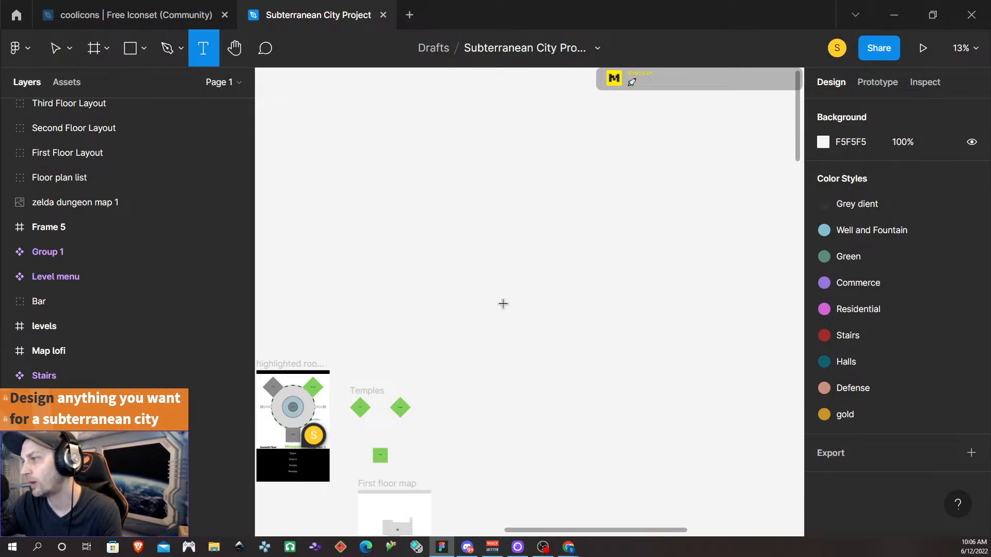
click(507, 327)
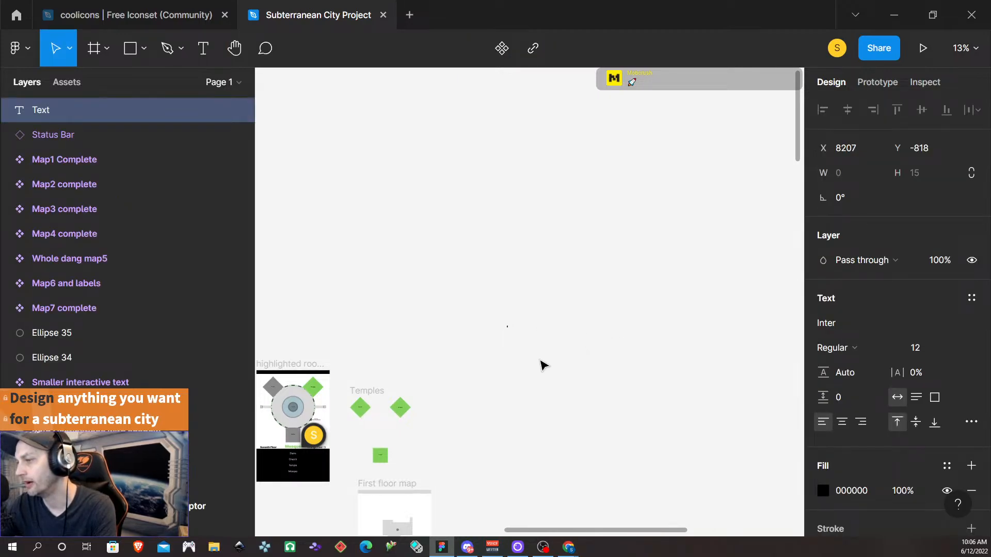
- Inspect the Temples shapes and the text settings of the Stairs entry in the highlighted room example's destination list
scroll(365, 458, up, 5)
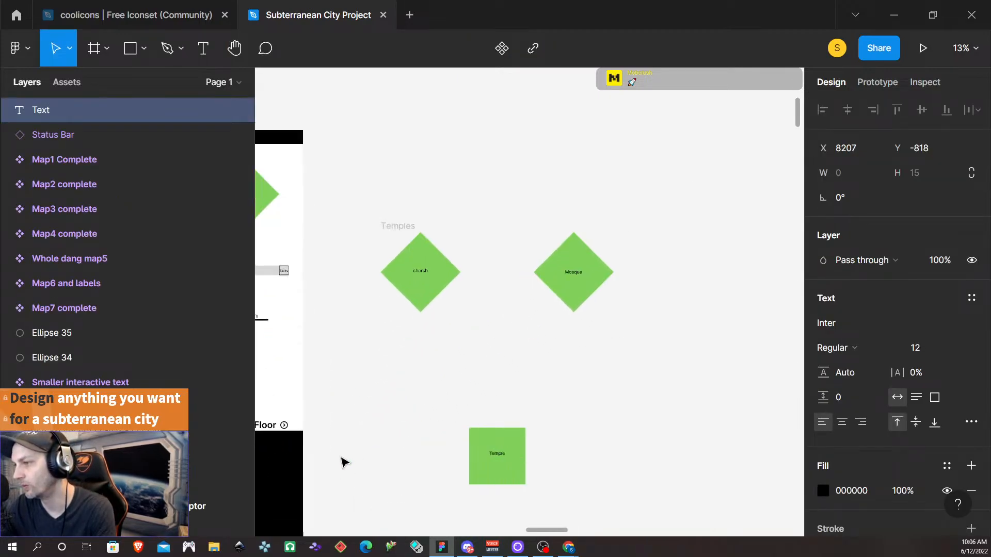
scroll(342, 463, up, 5)
scroll(356, 460, down, 3)
scroll(358, 462, down, 3)
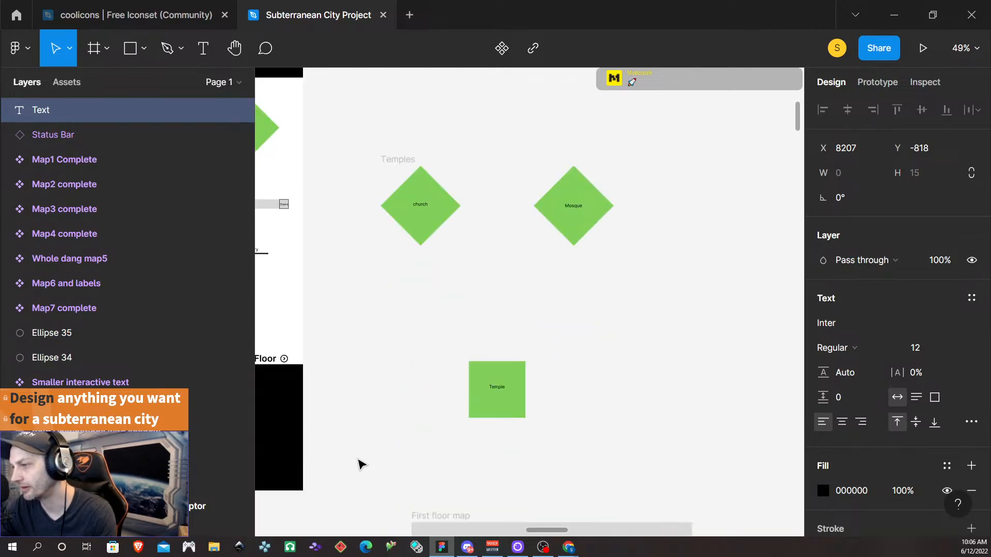
scroll(358, 462, left, 6)
ctrl+click(495, 382)
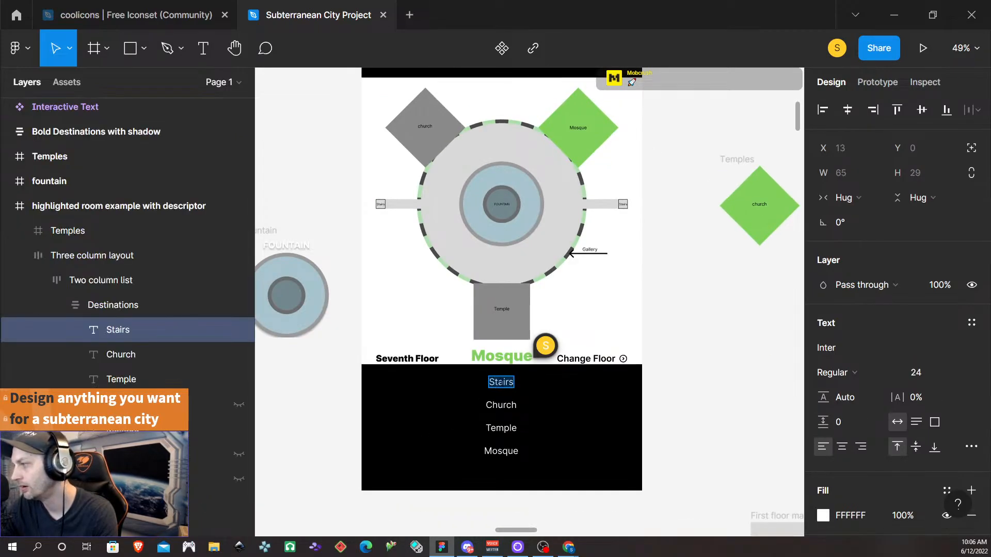
click(729, 378)
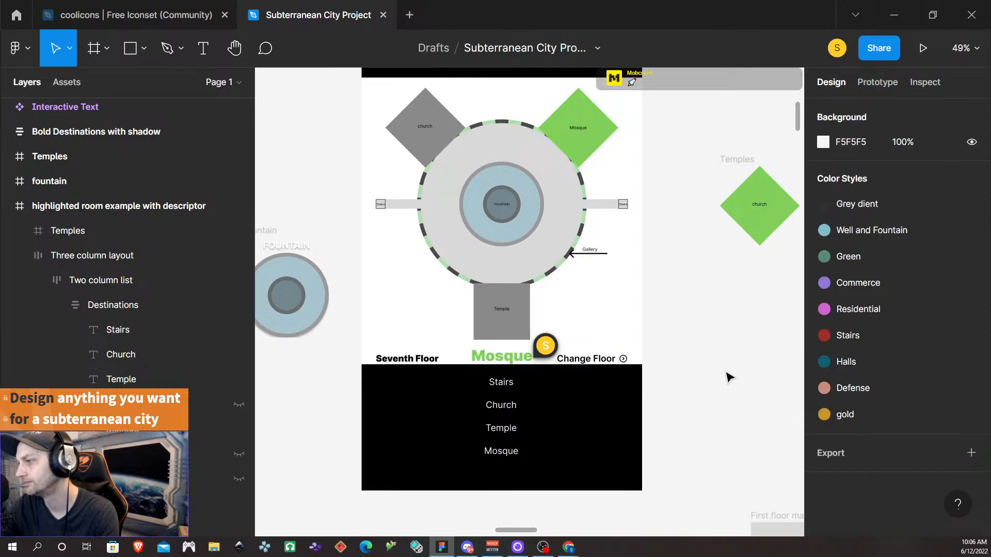
- Add a size 24 text label reading "Halls" on the empty canvas above the highlighted room example frame
scroll(723, 382, up, 5)
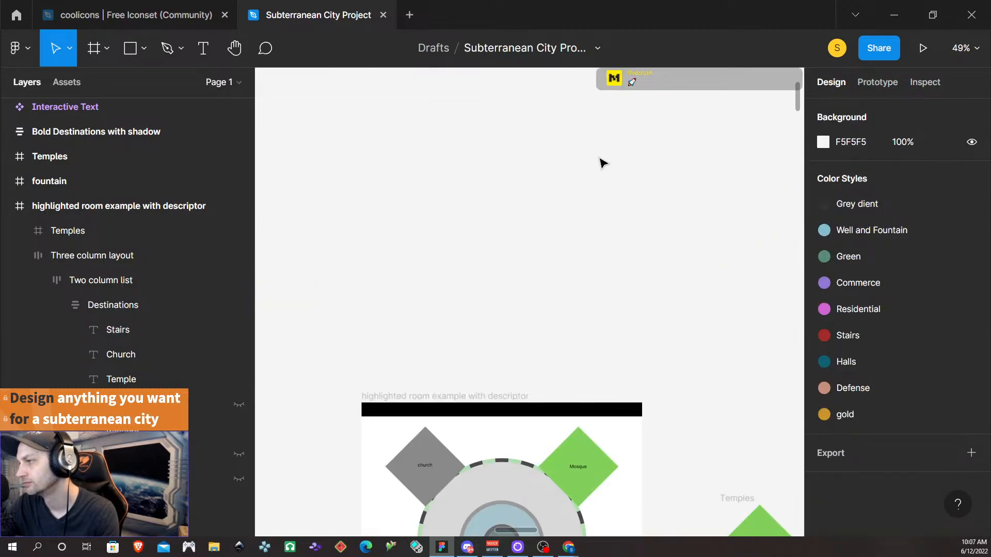
click(203, 48)
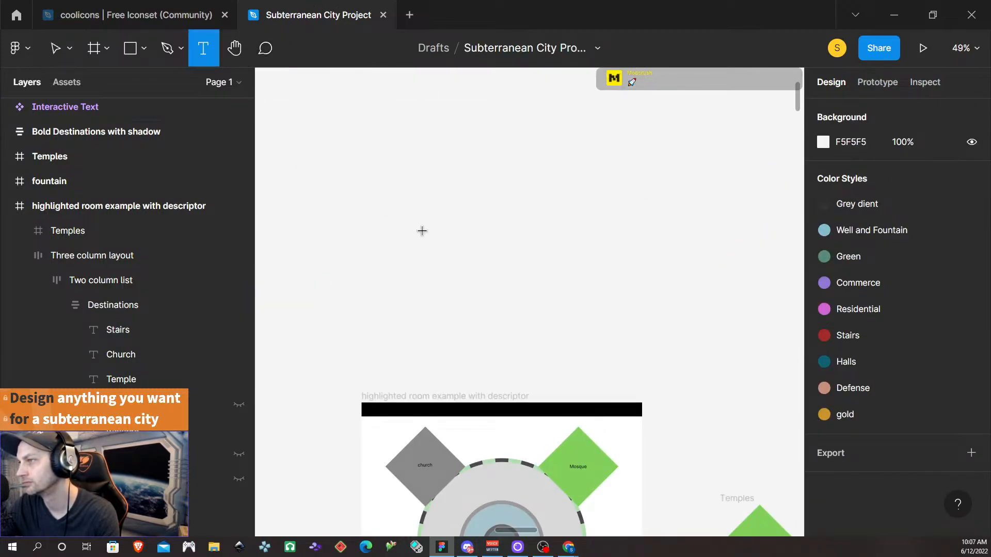
click(393, 212)
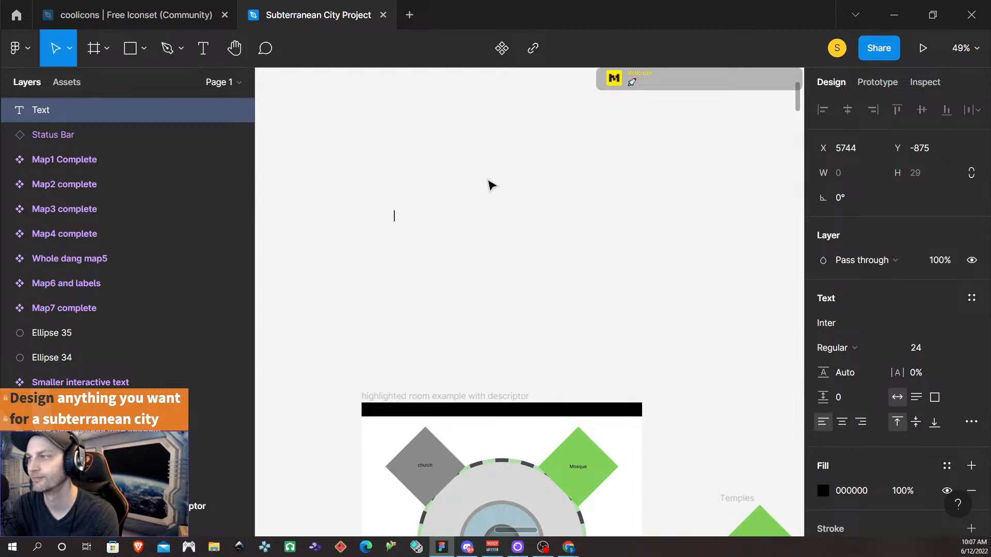
text(Halls)
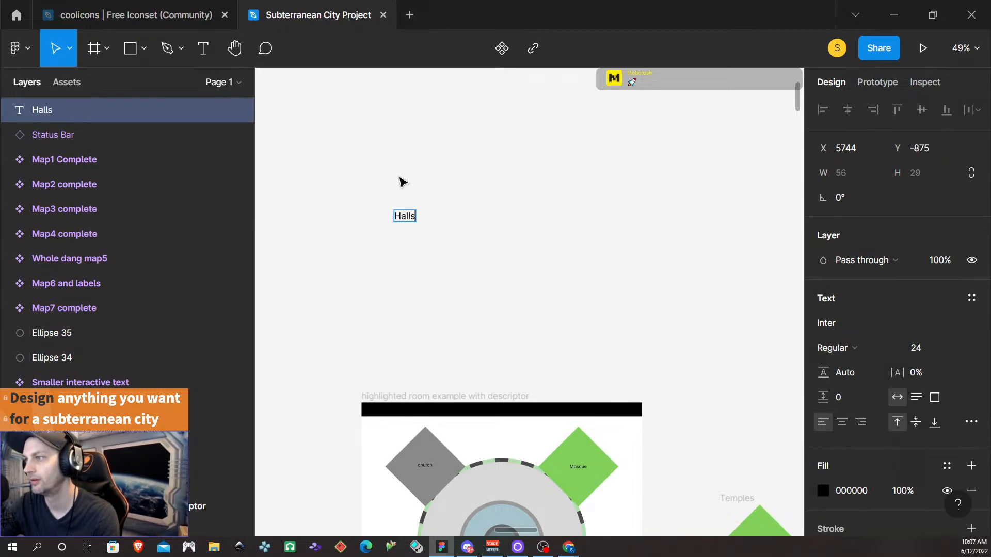
key(Escape)
key(Return)
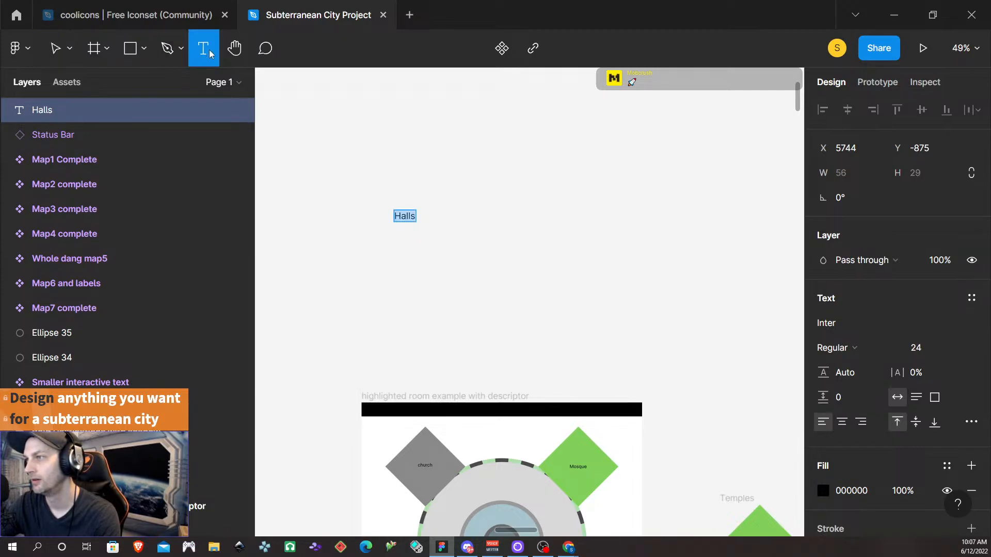
- Add a second text label reading "Stairs" just to the right of the Halls label
click(447, 212)
text(St)
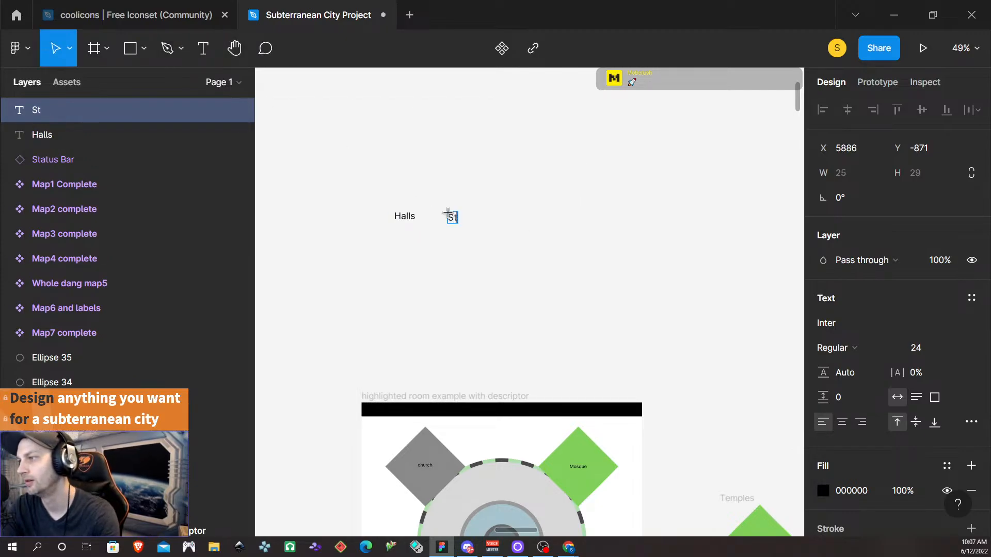
text(airs)
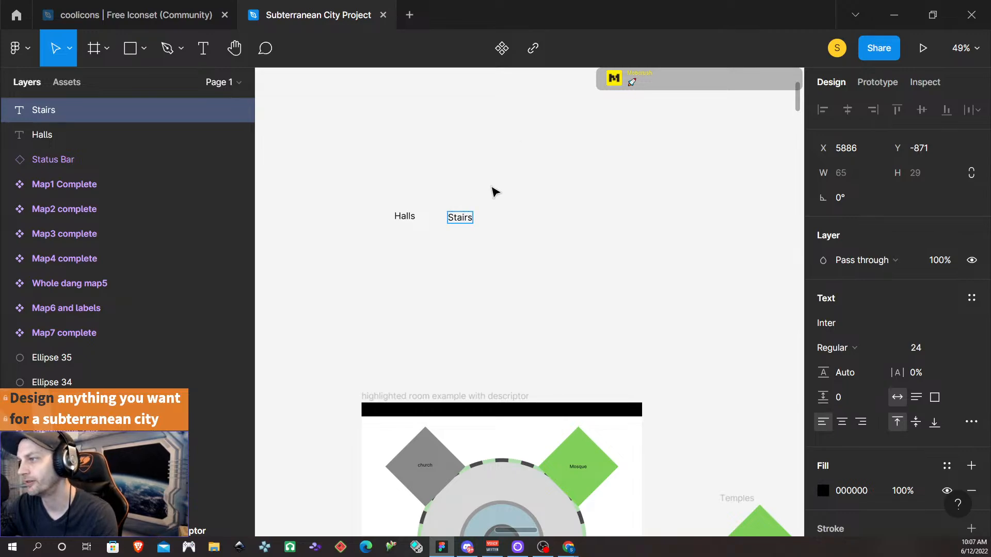
- Change the wording of the Halls label to "Hallways"
double_click(412, 213)
click(412, 215)
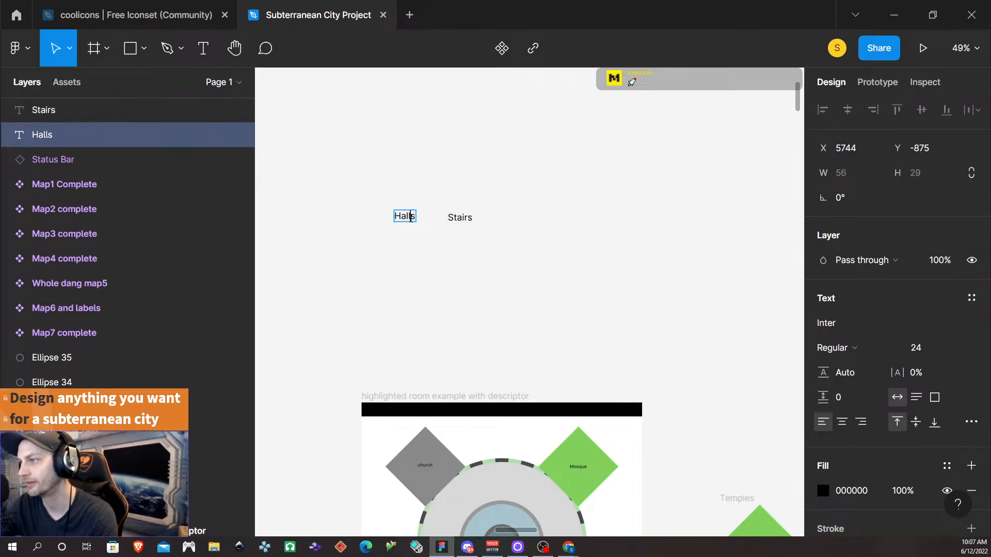
text(ways)
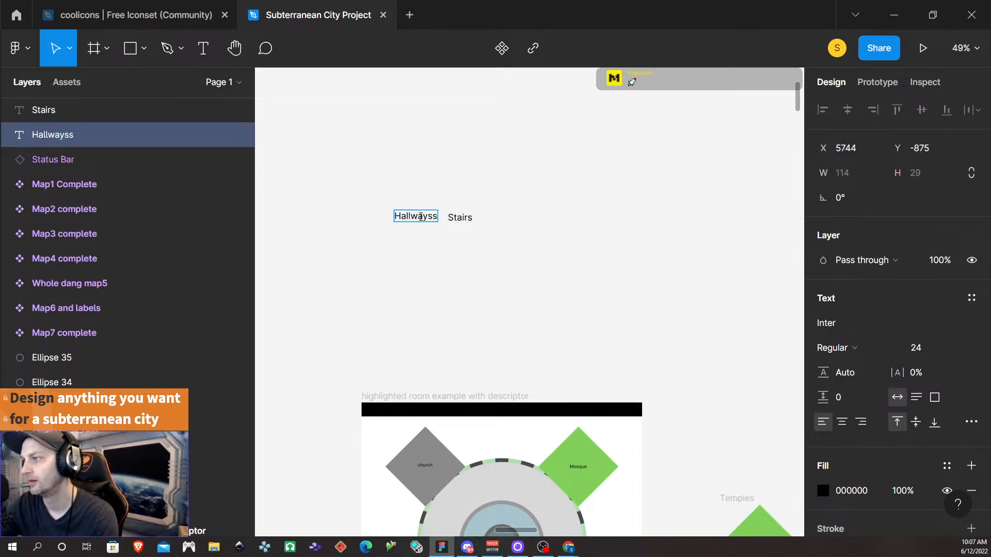
key(Delete)
key(Escape)
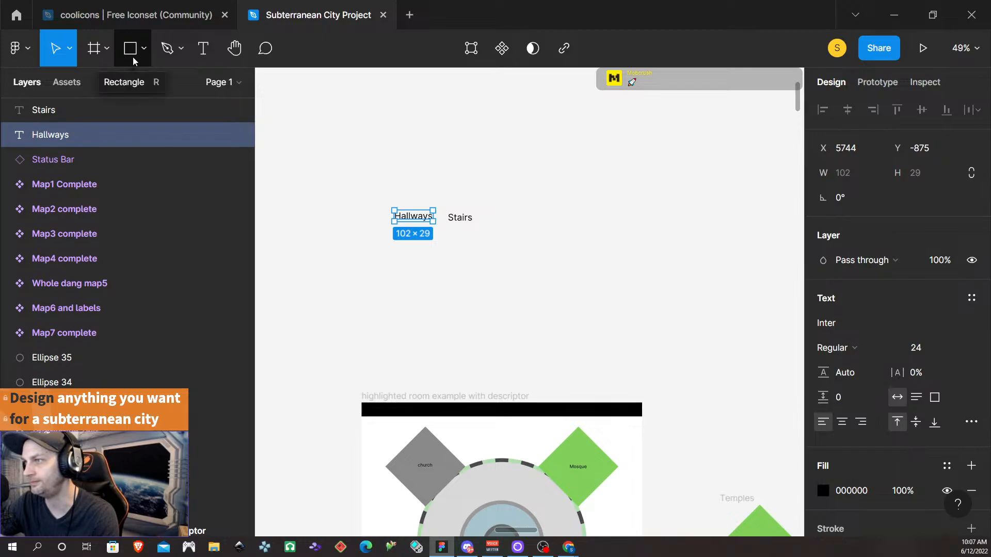
- Add a third text label reading "Houses" to the right of the Stairs label
click(203, 48)
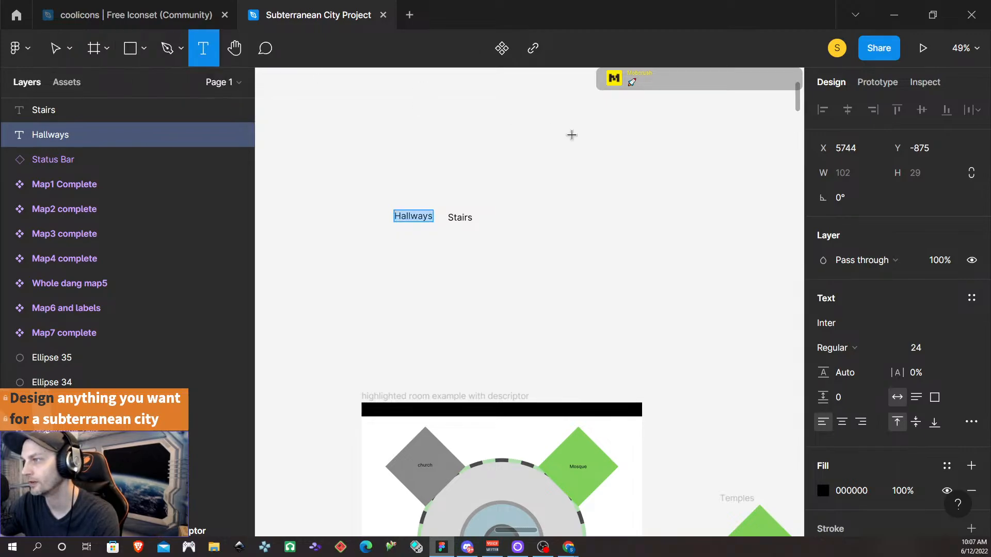
click(500, 211)
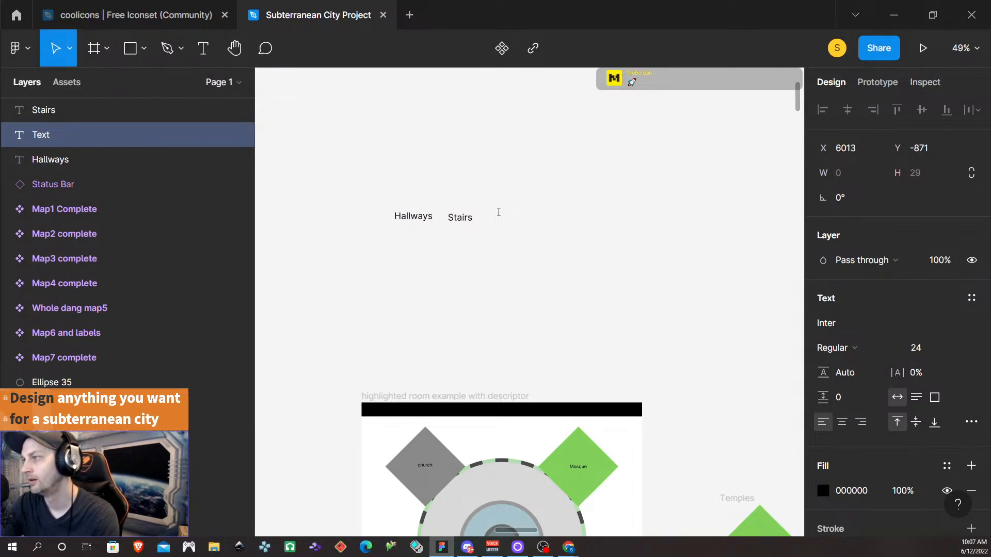
text(Houses)
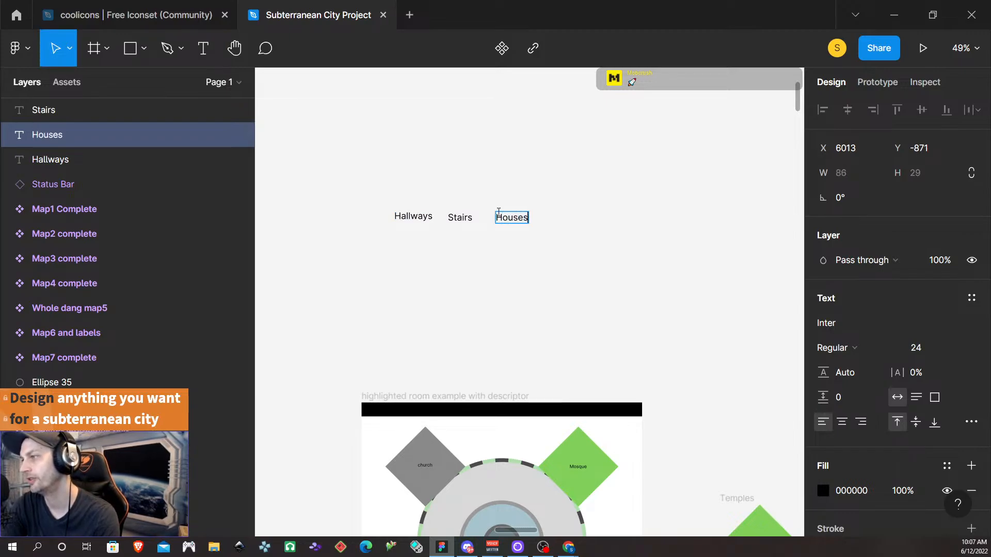
- Add a text label reading "Military" to the right of the Houses label
key(Escape)
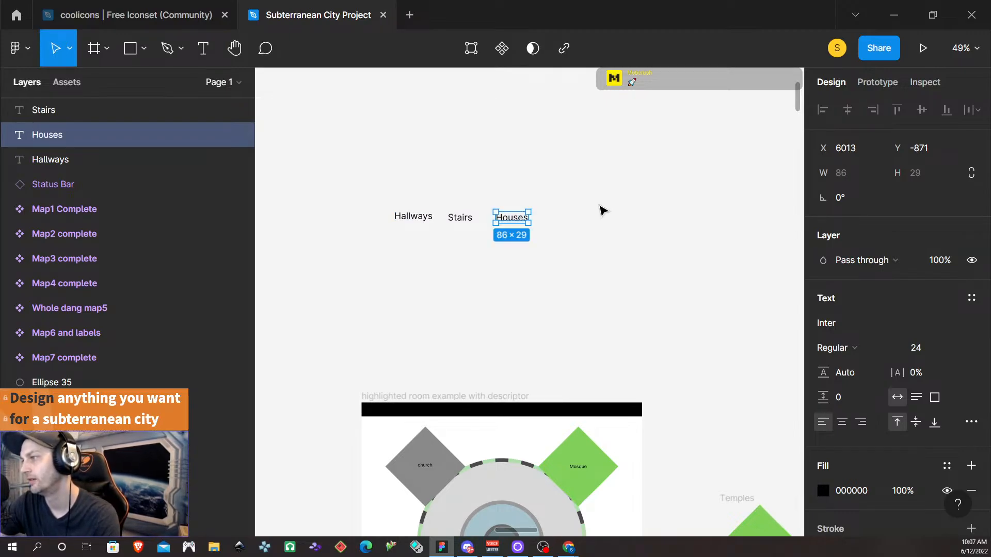
scroll(598, 211, right, 2)
scroll(596, 210, right, 5)
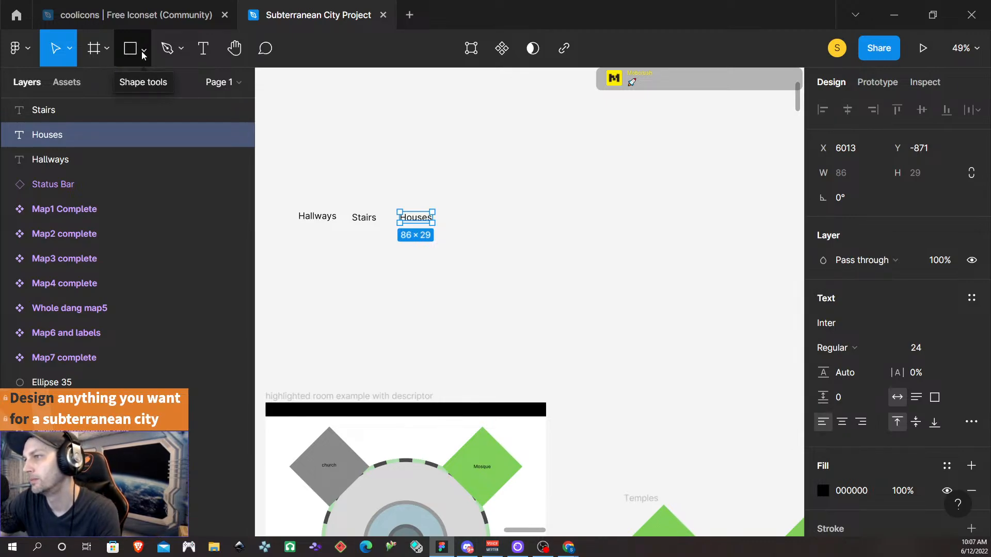
click(202, 48)
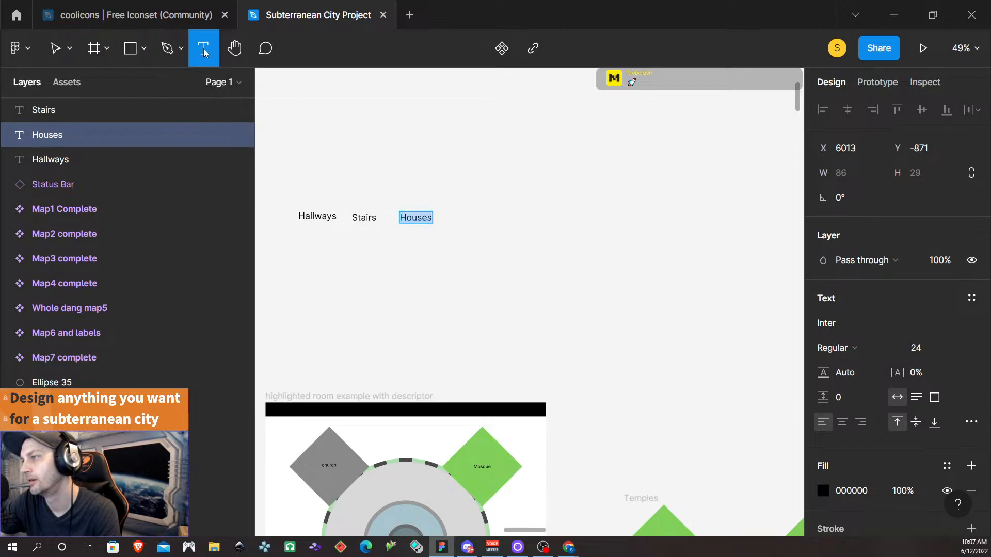
click(453, 213)
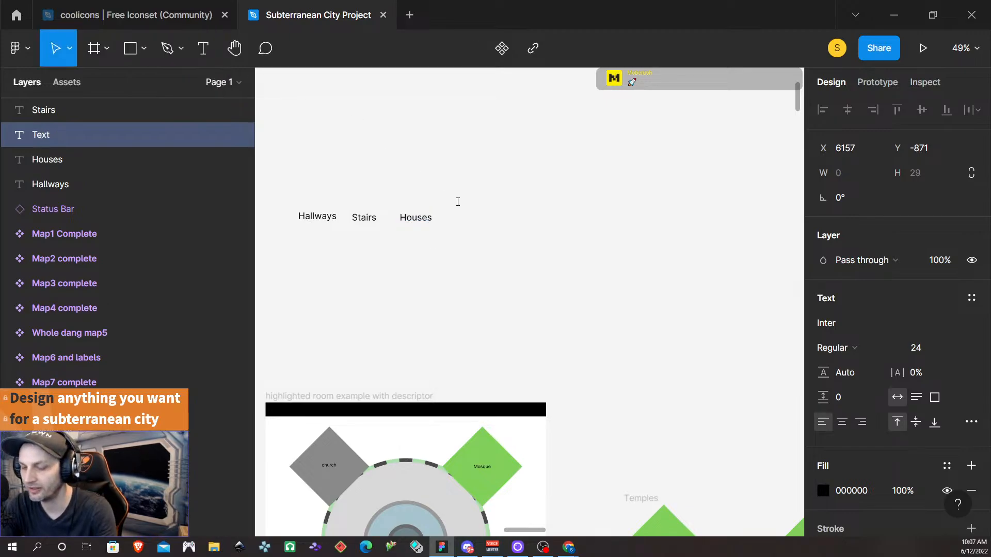
text(Military)
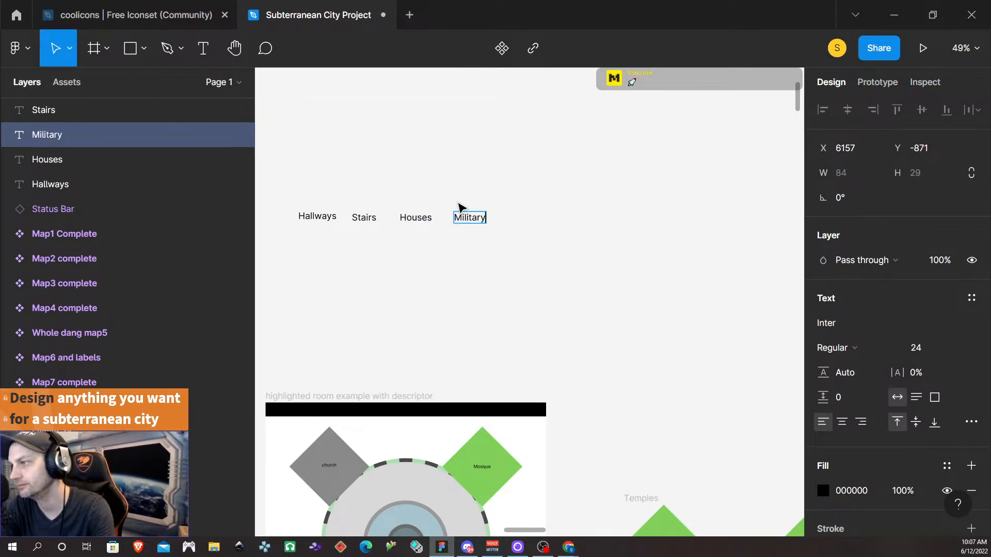
key(Escape)
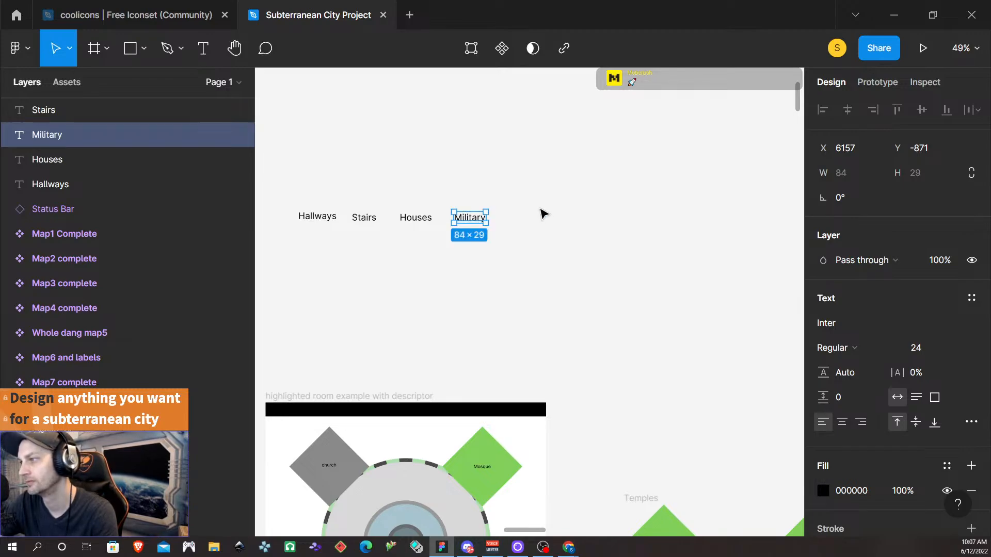
click(590, 246)
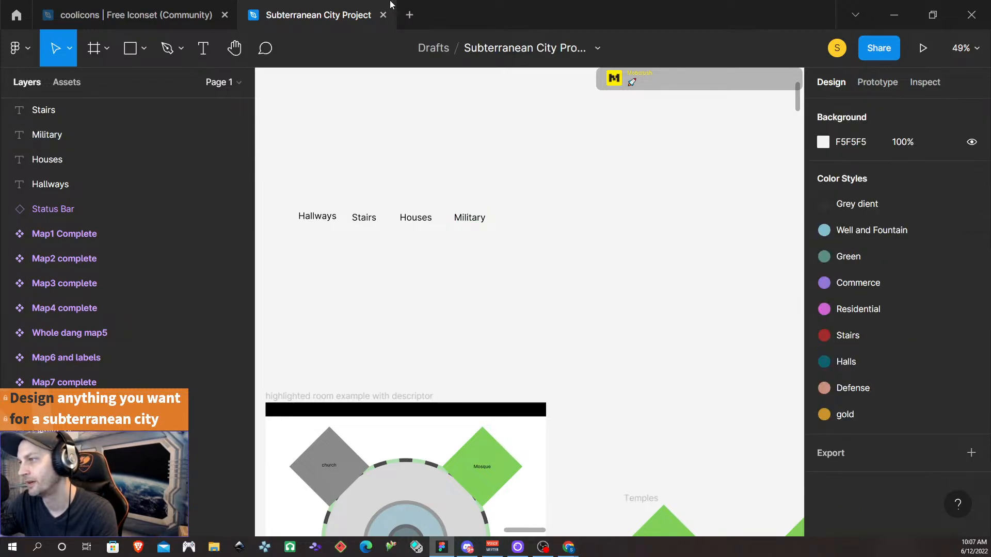
- Add a text label reading "Commercial" to the right of the Military label
click(205, 52)
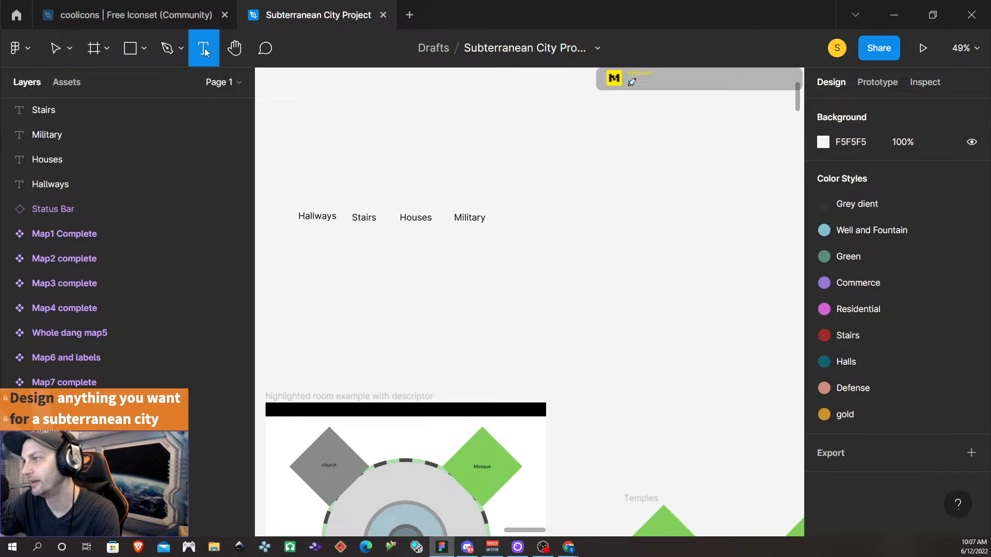
click(587, 218)
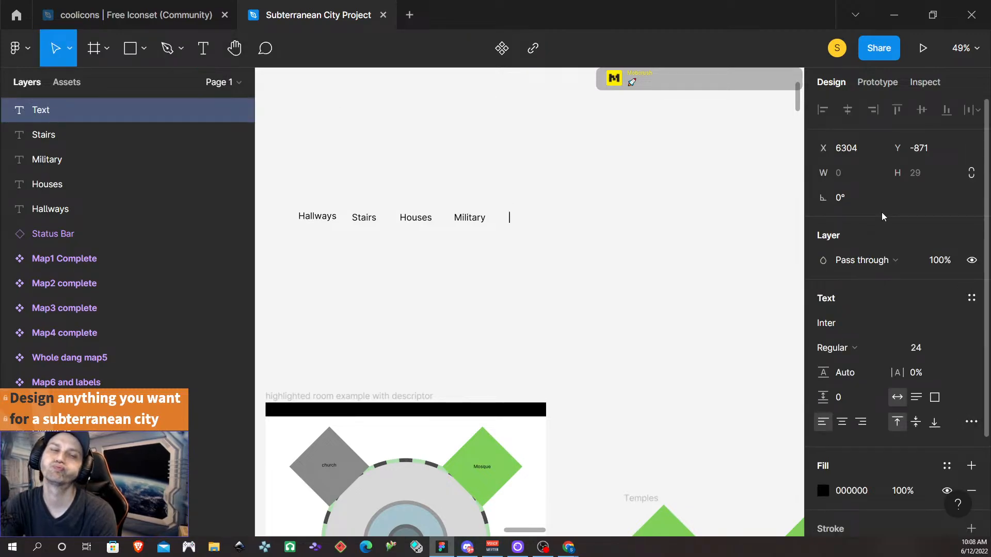
text(C)
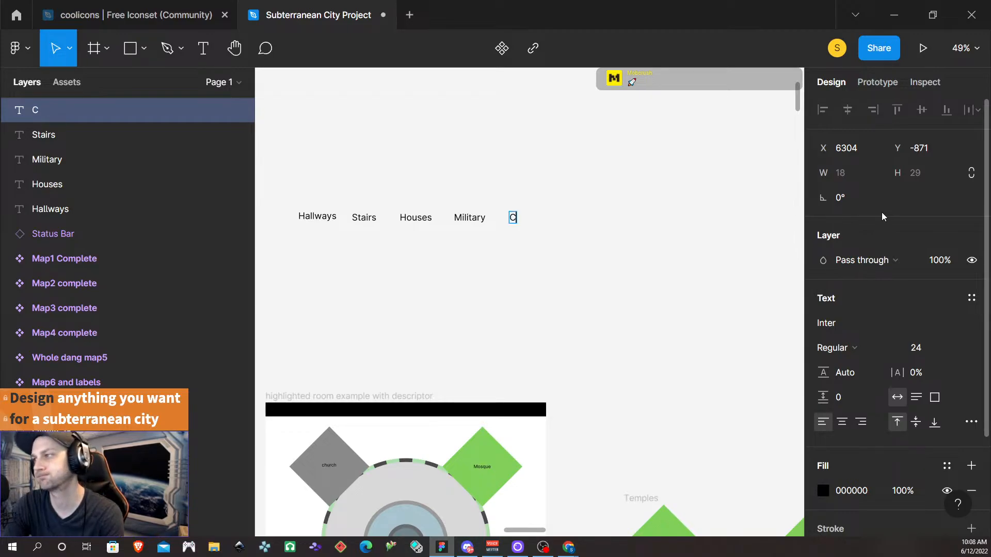
text(ommercial)
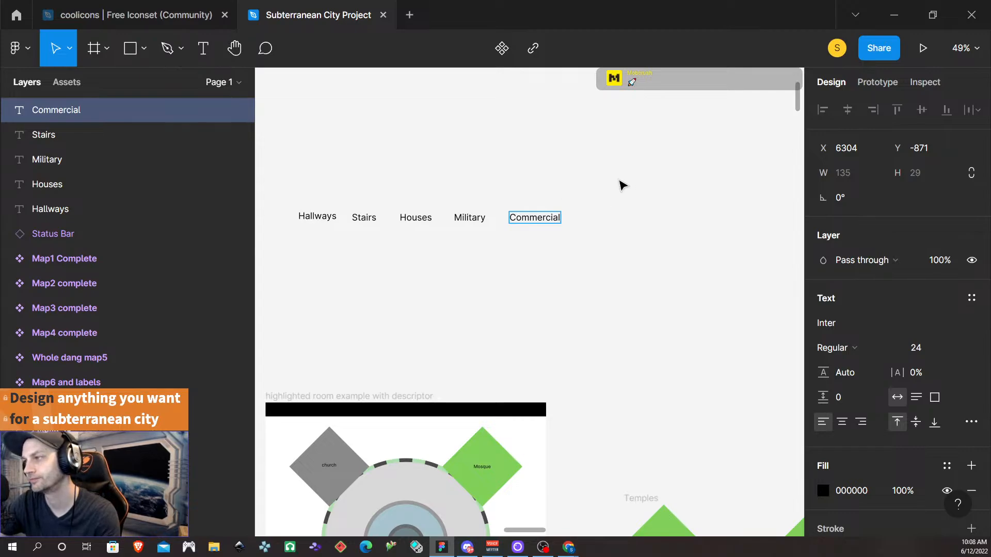
key(Escape)
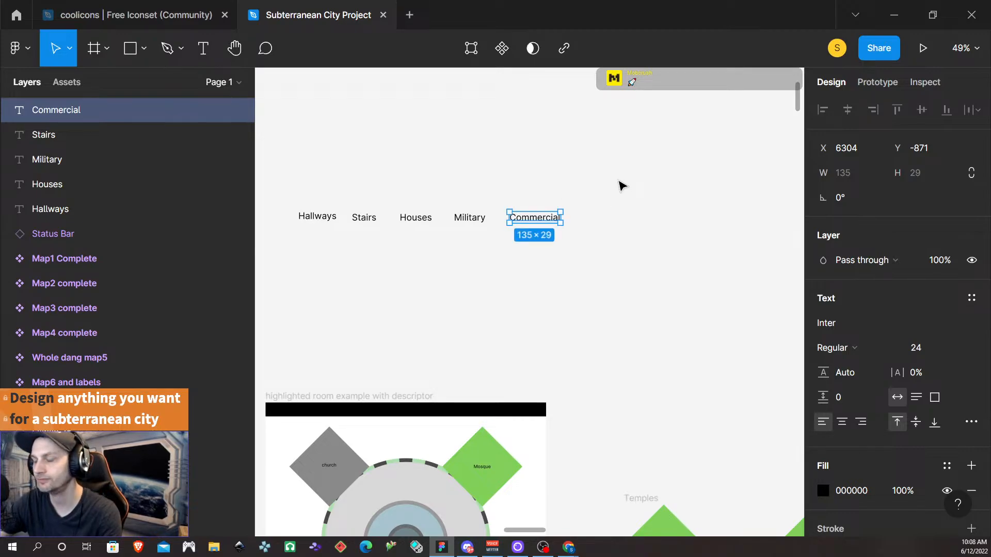
- Change the wording of the Houses label to "Residential"
click(412, 217)
double_click(412, 217)
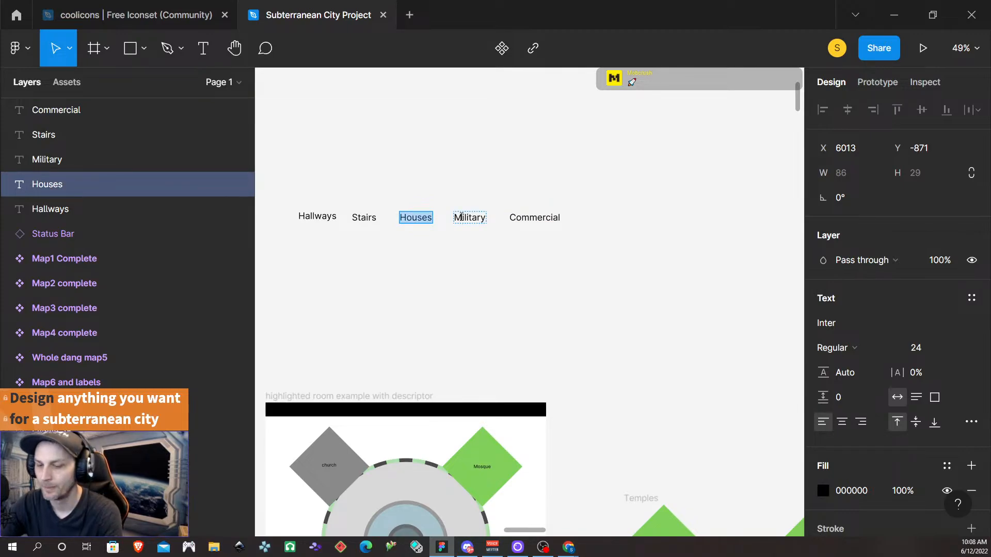
text(Resi)
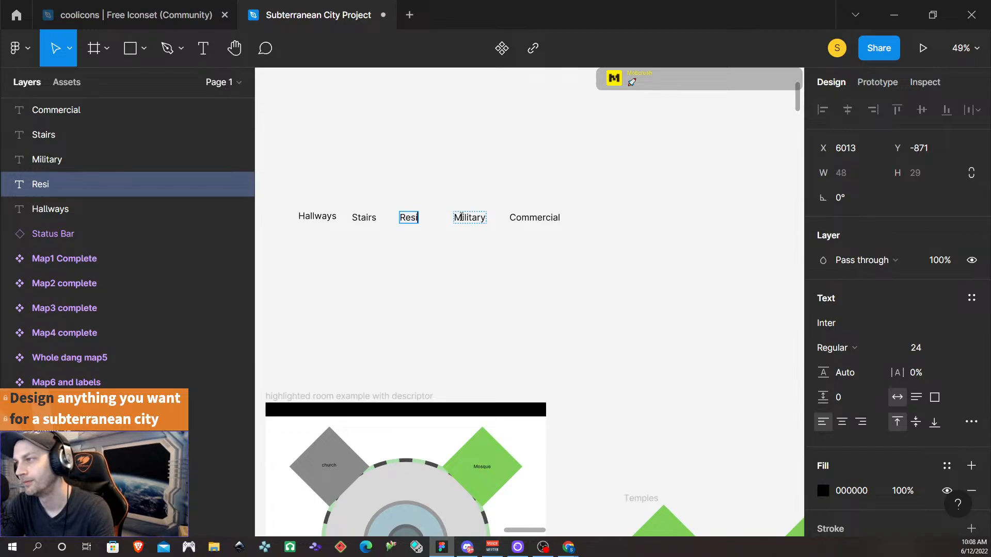
text(dential)
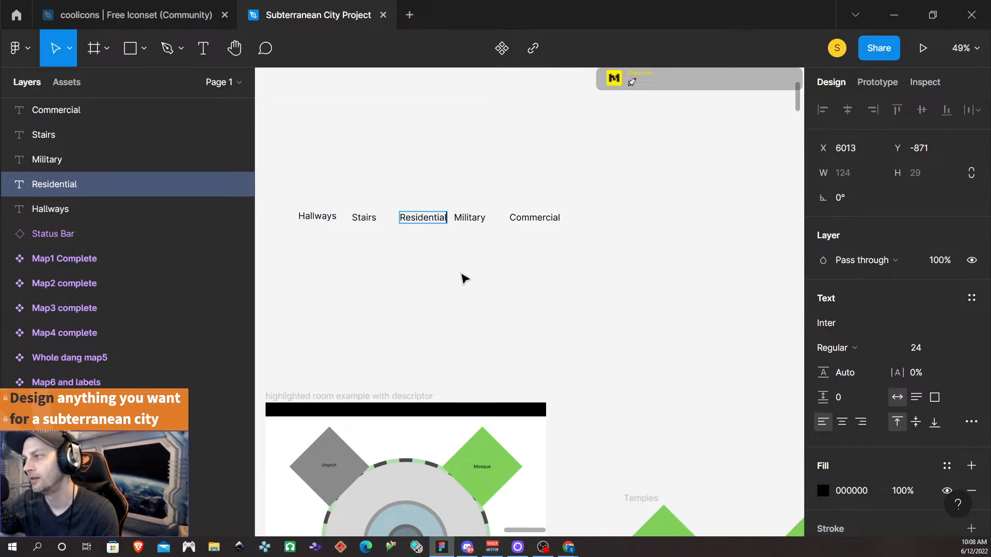
key(Escape)
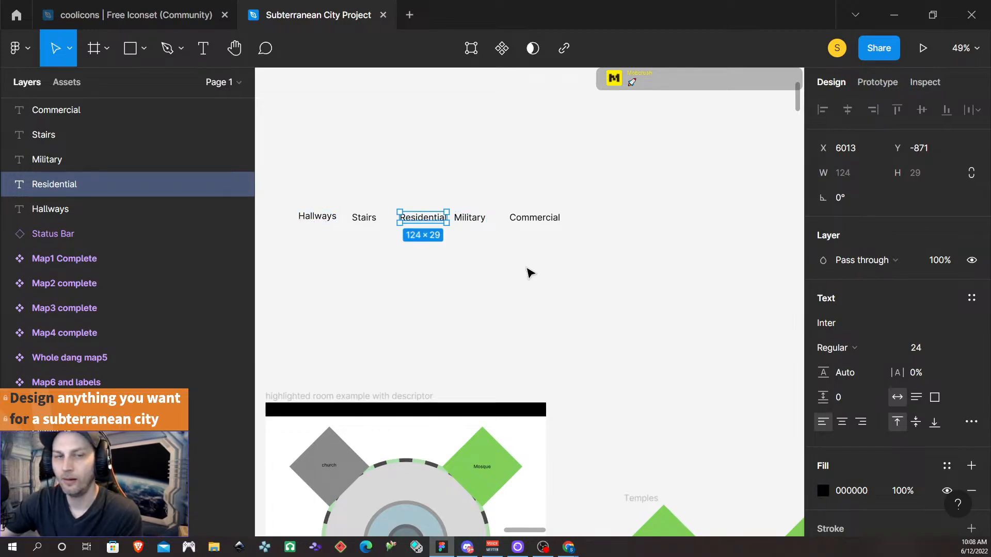
click(715, 257)
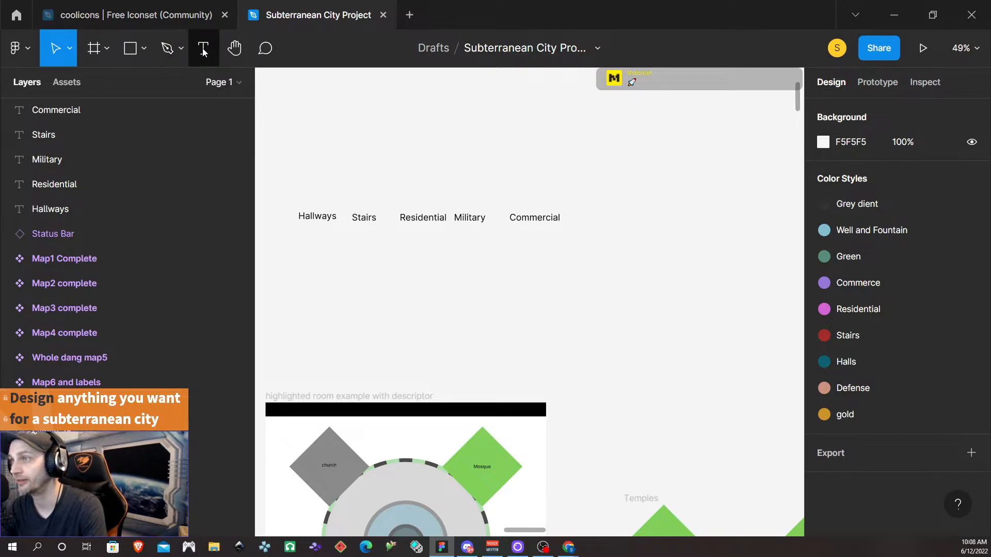
- Add a text label reading "Green" to the right of the Commercial label and move it slightly up and closer to it
key(t)
click(591, 217)
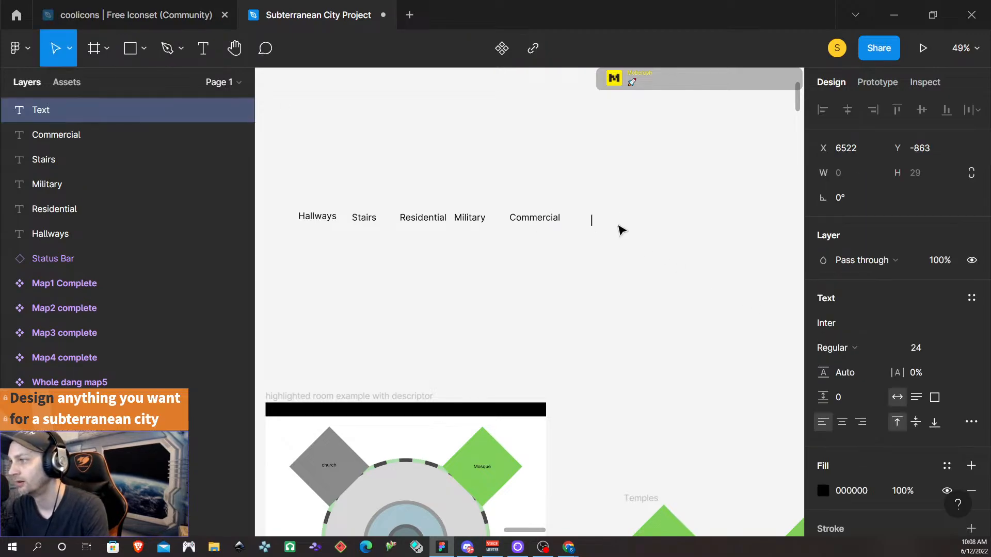
text(Green)
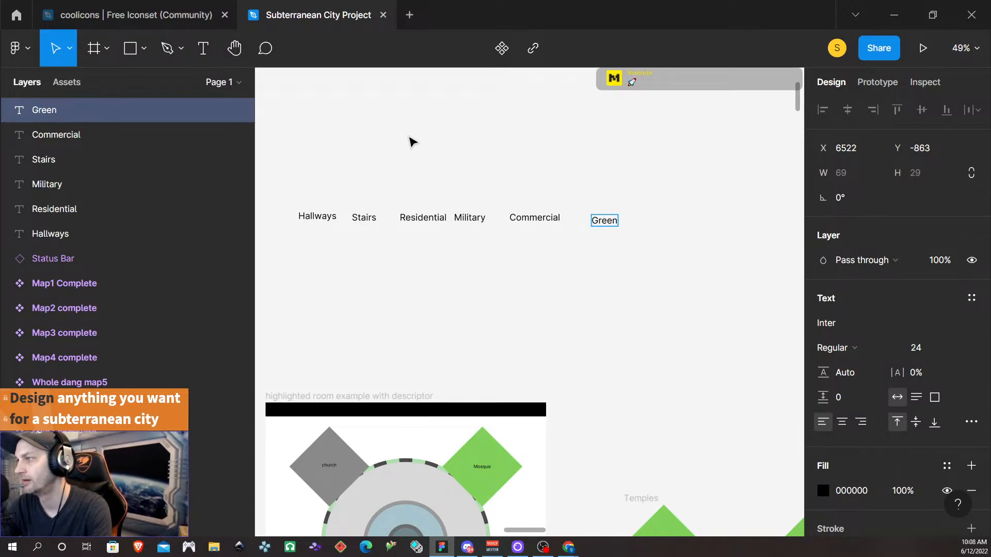
key(Escape)
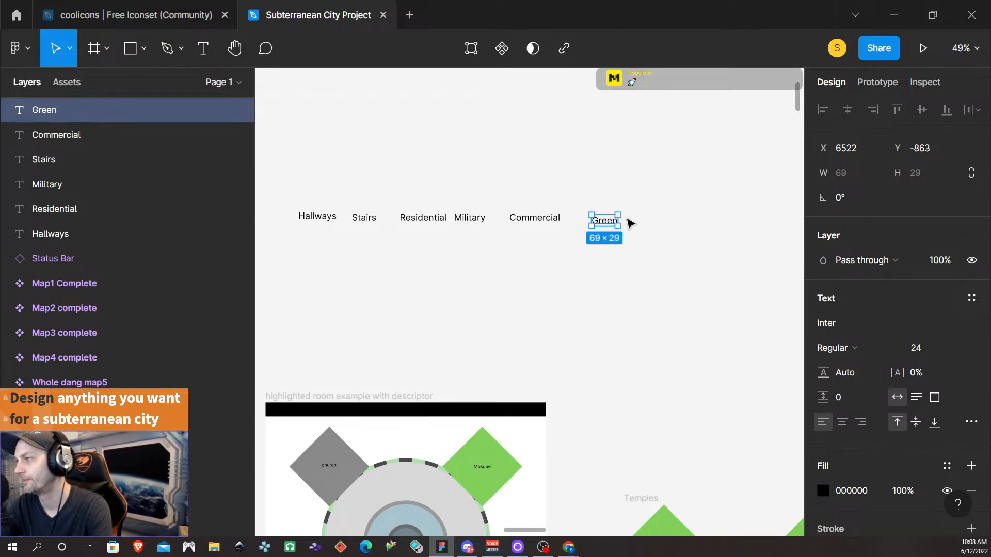
drag(604, 220, 597, 216)
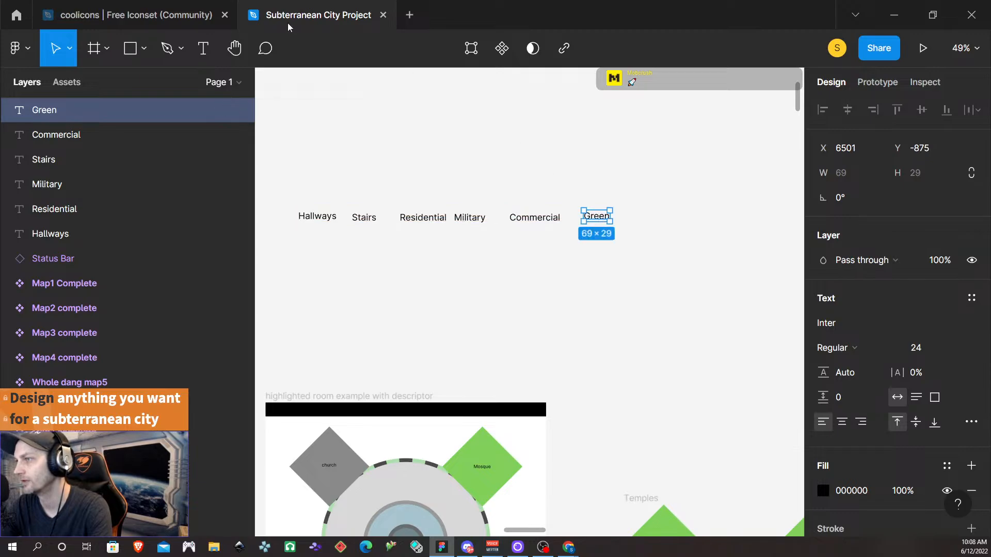
- Add a text label reading "Water" to the right of the Green label
click(203, 48)
click(649, 215)
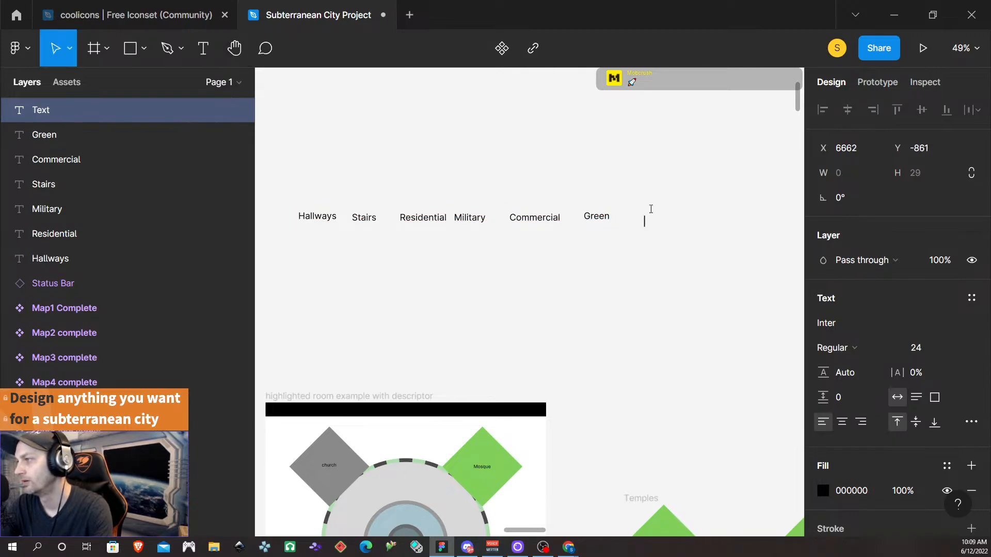
text(Water)
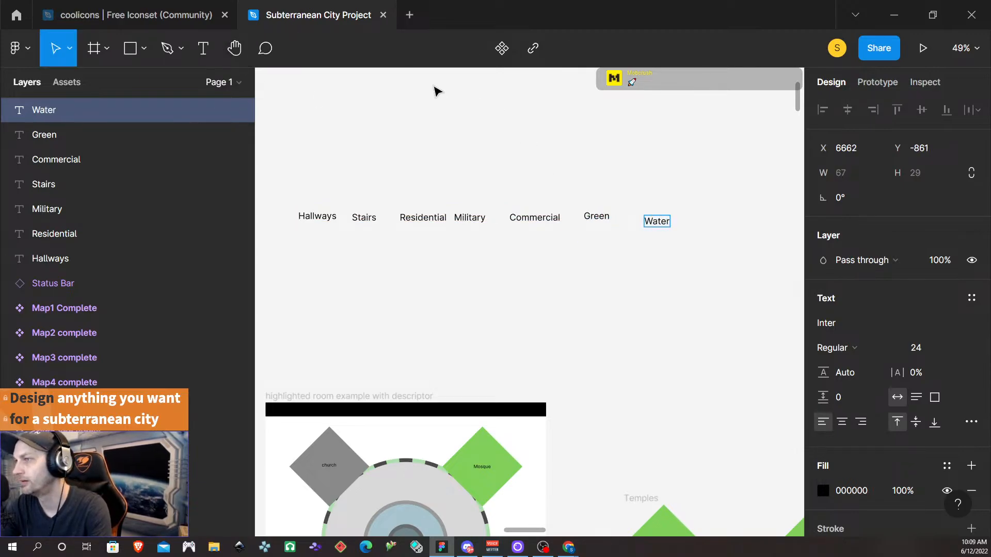
- Add a text label reading "Gold" to the right of the Water label and raise the Water label level with Green
click(203, 48)
click(706, 212)
text(G)
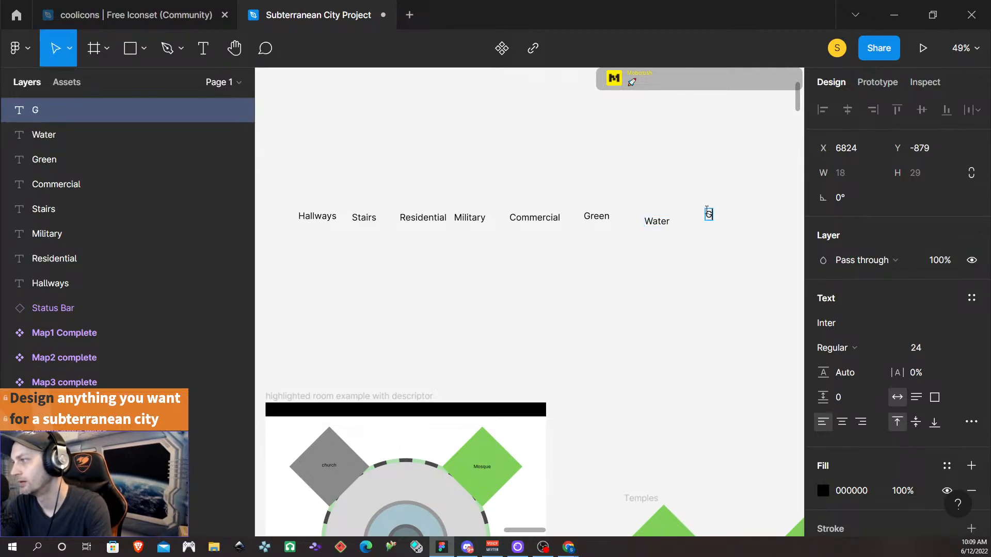
text(old)
key(Return)
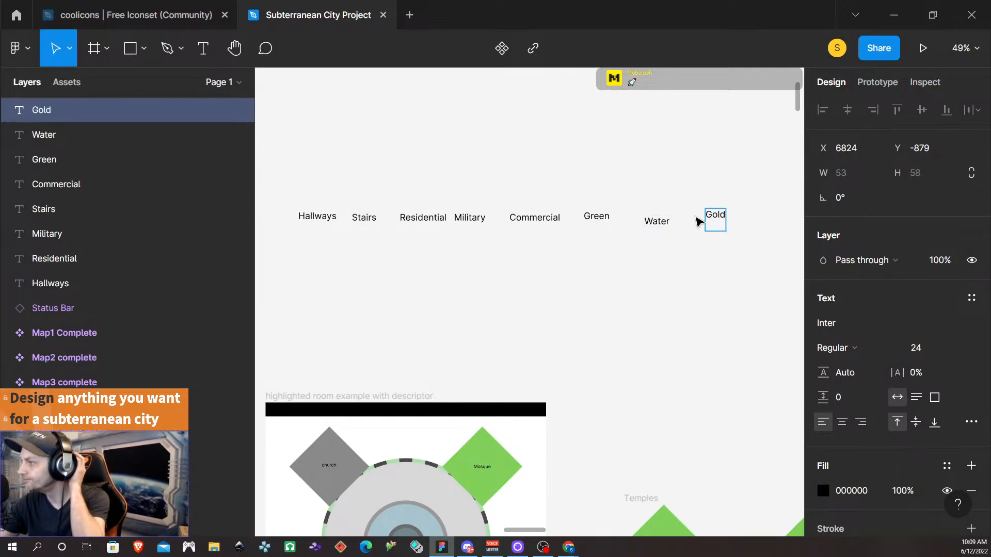
key(BackSpace)
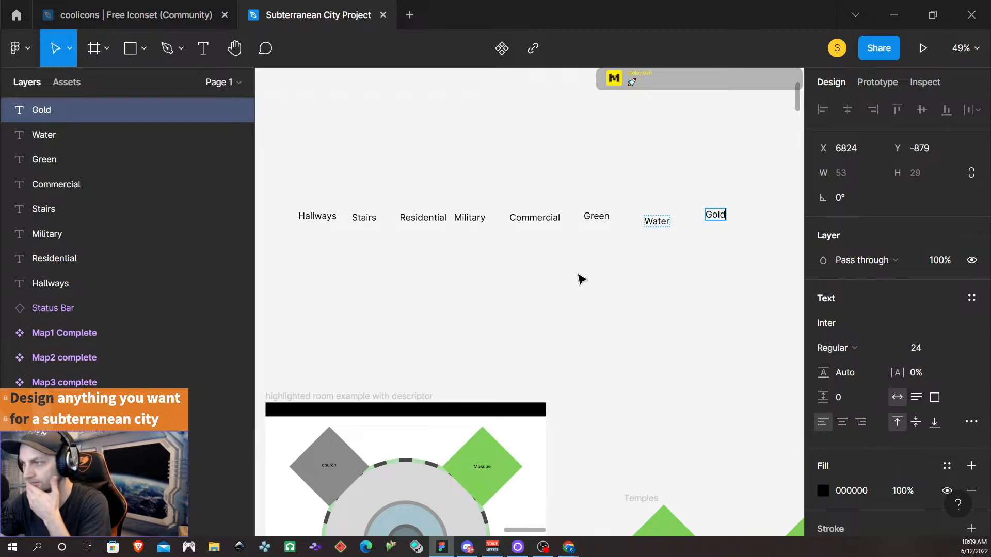
key(Escape)
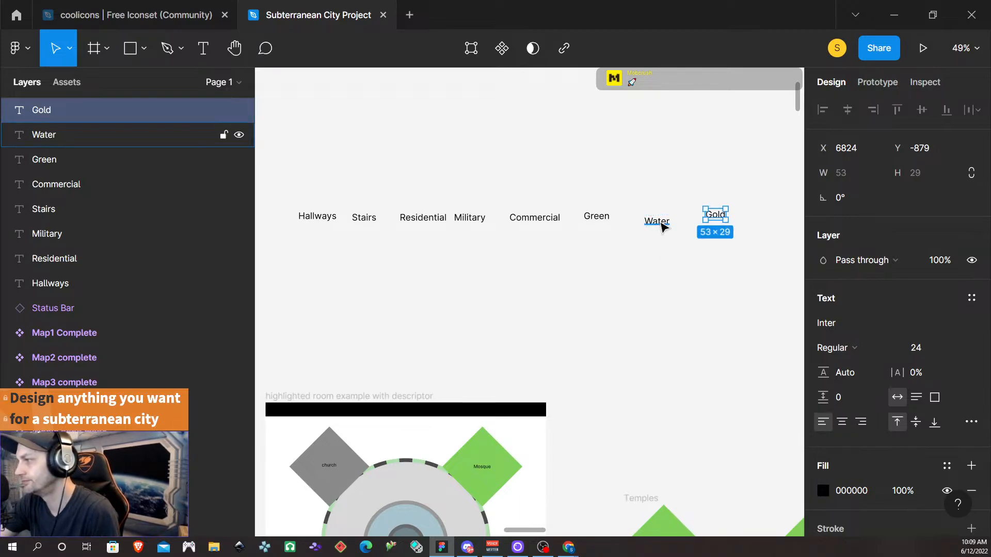
drag(664, 224, 663, 220)
click(715, 215)
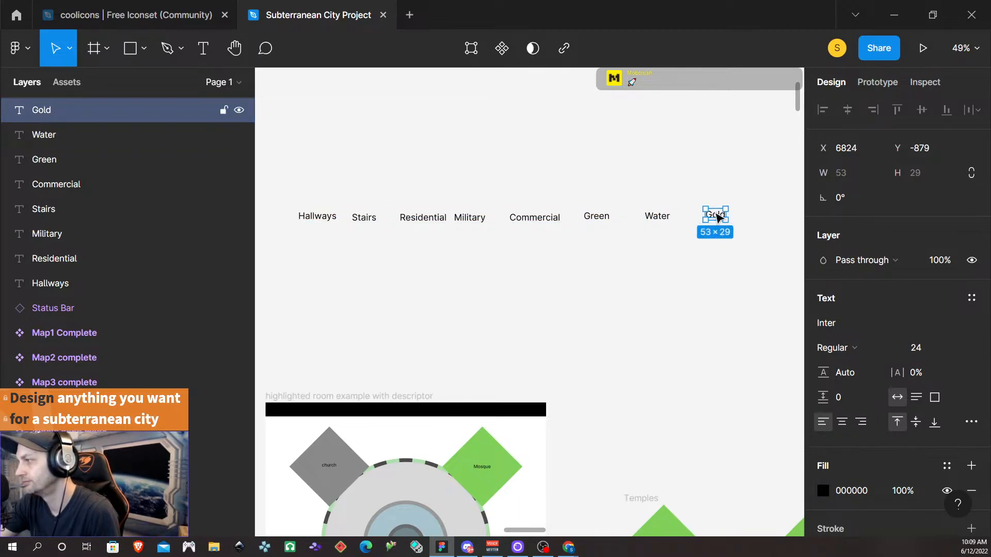
- Distribute all the category labels evenly, vertically and horizontally, and align them on their vertical centers
drag(763, 217, 285, 212)
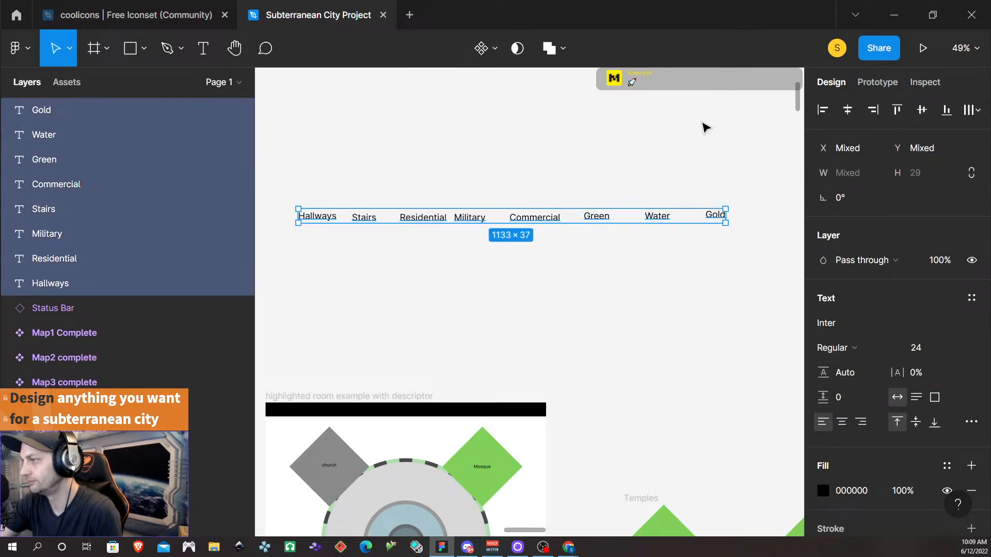
click(973, 107)
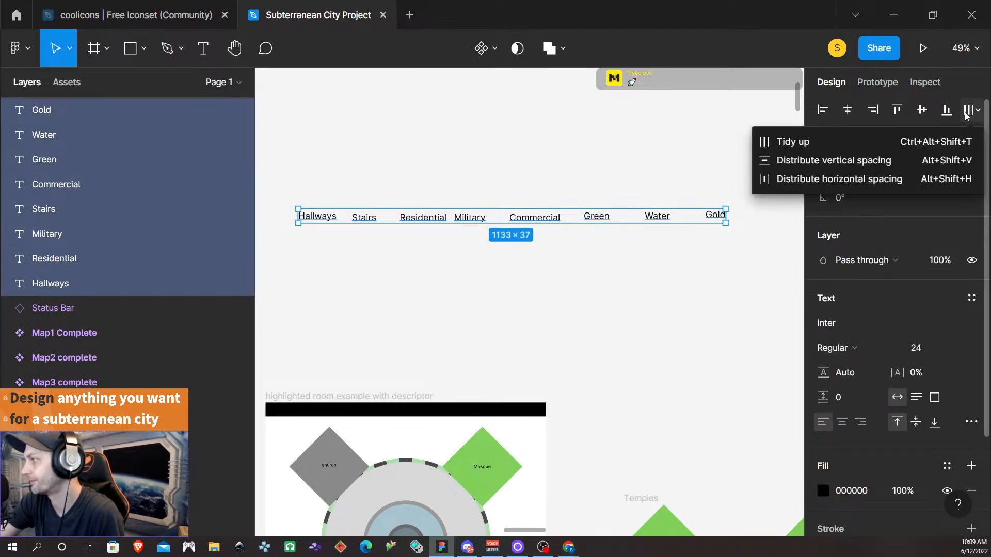
click(881, 161)
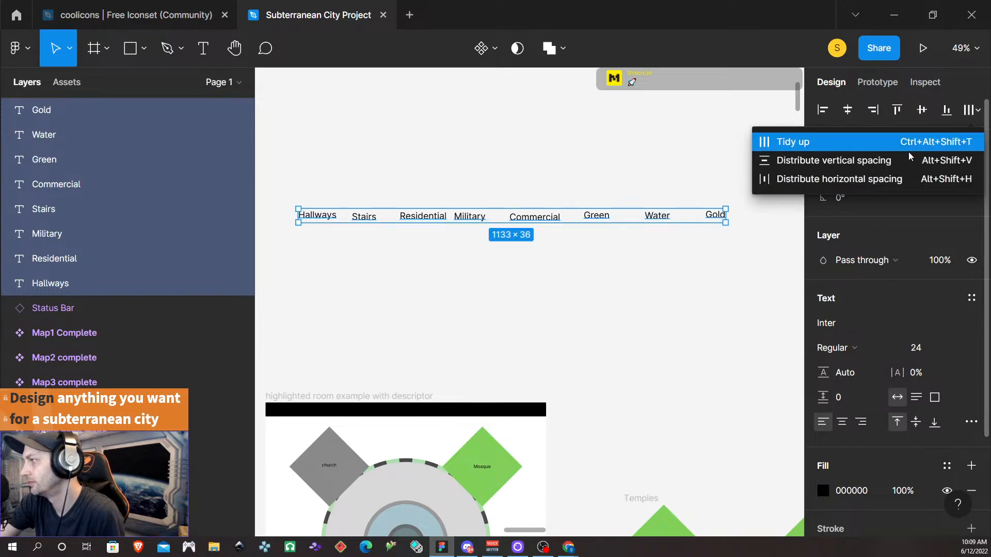
click(879, 179)
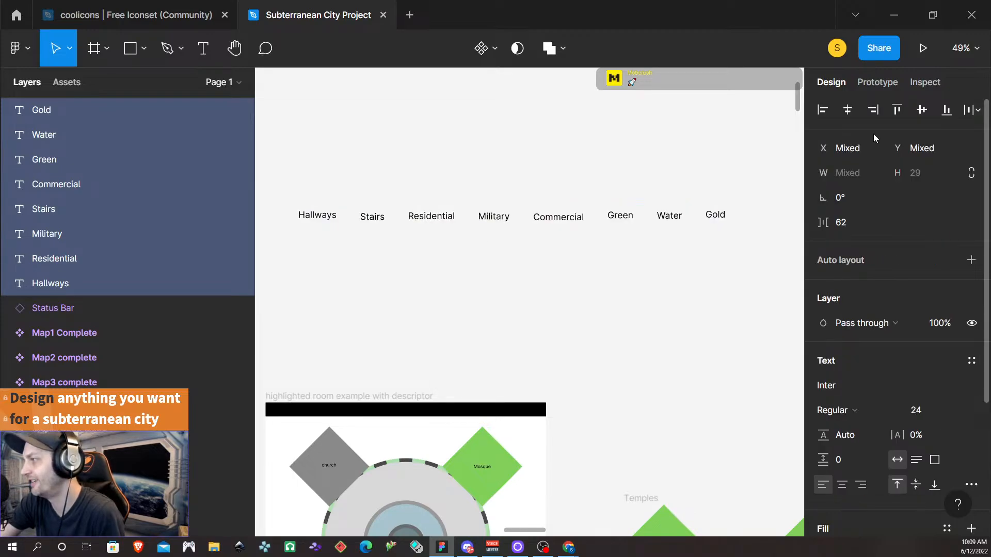
click(924, 111)
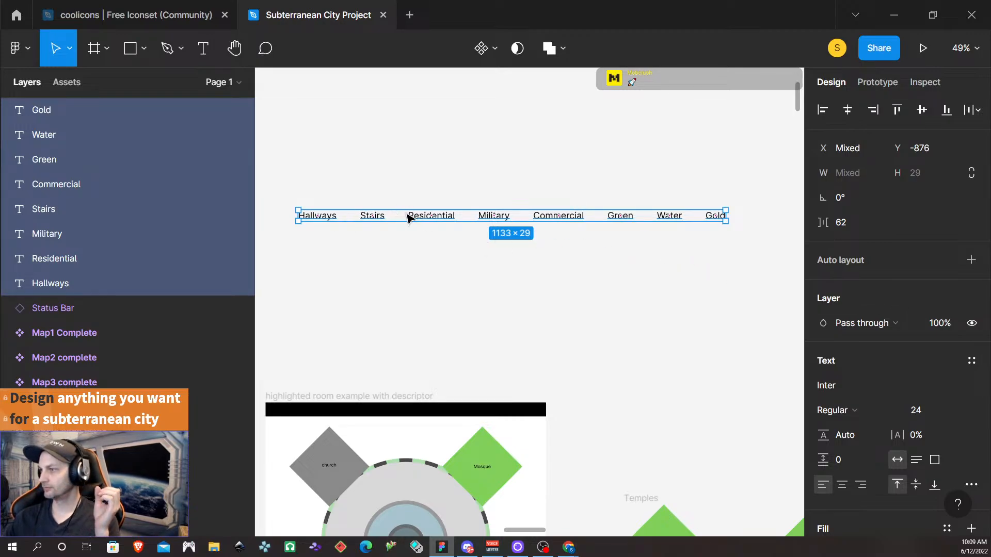
click(313, 217)
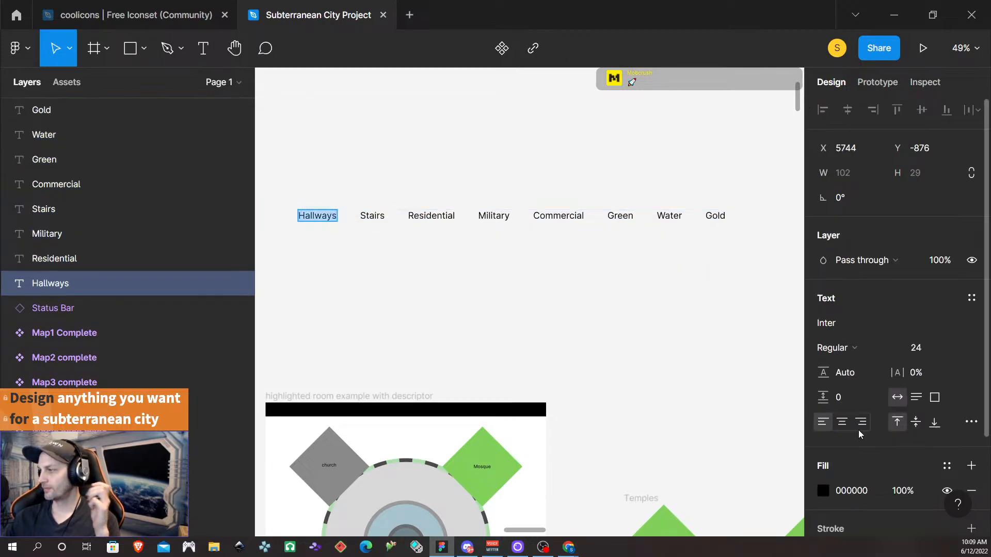
scroll(863, 355, down, 2)
click(851, 268)
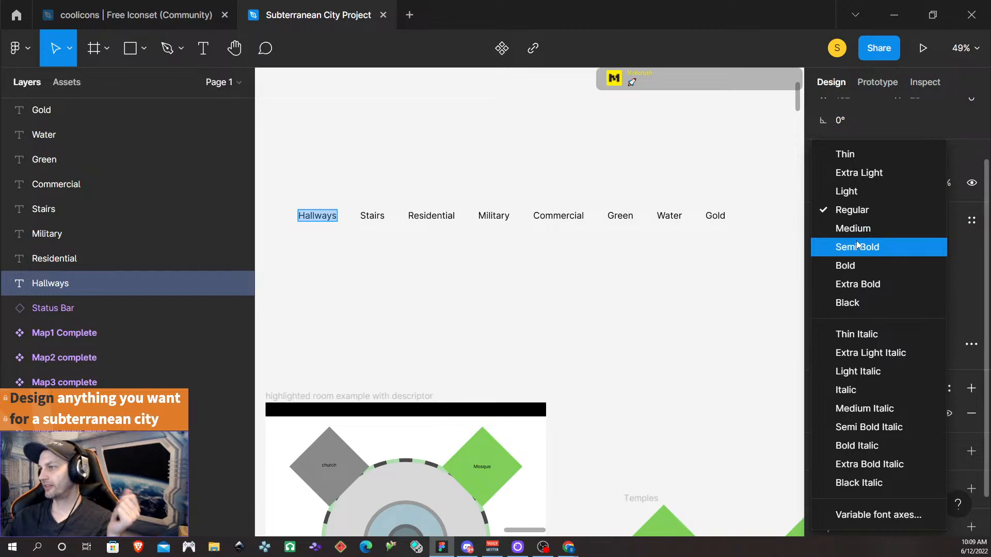
click(674, 280)
click(761, 232)
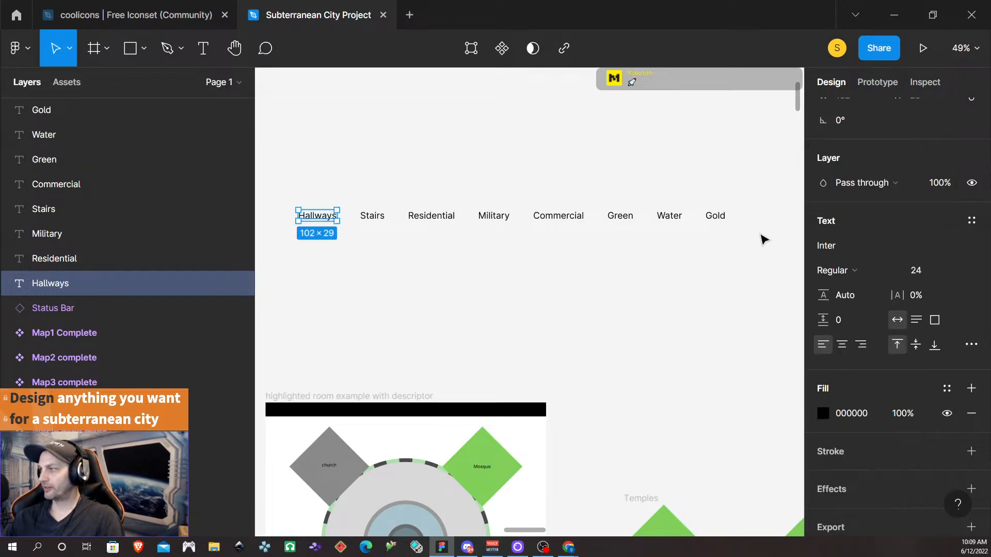
- Set the font weight of all eight category labels, from Hallways to Gold, to Semi Bold
click(763, 232)
drag(764, 232, 343, 194)
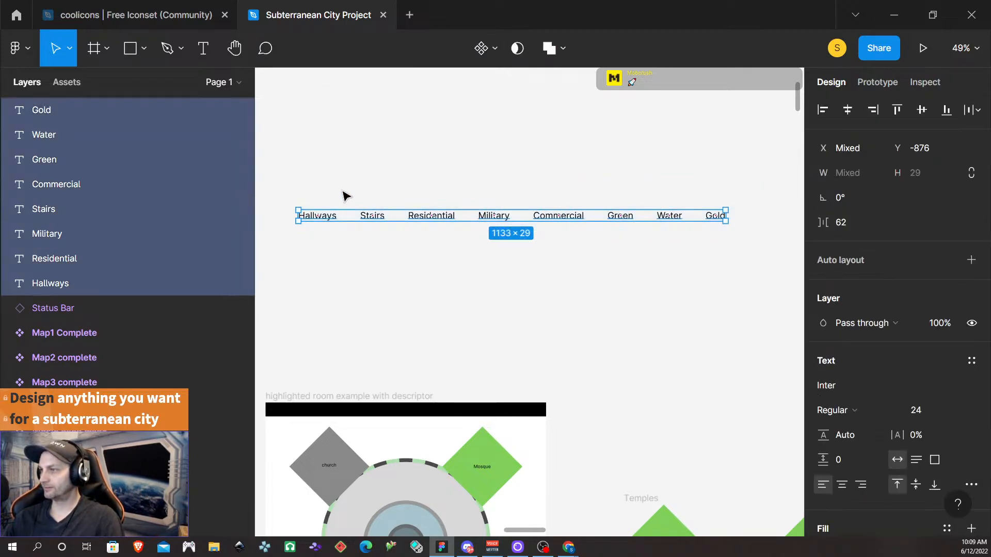
click(859, 417)
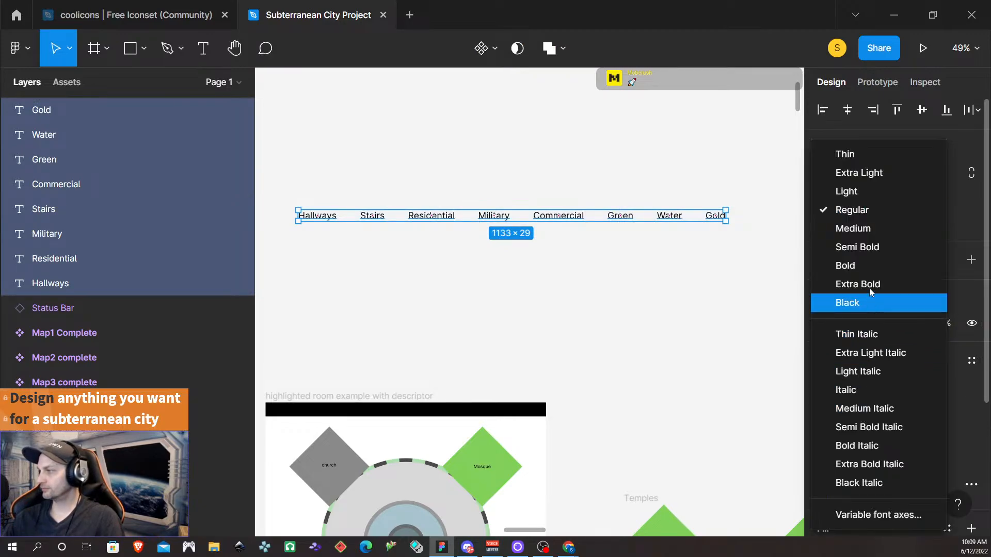
click(866, 246)
click(581, 271)
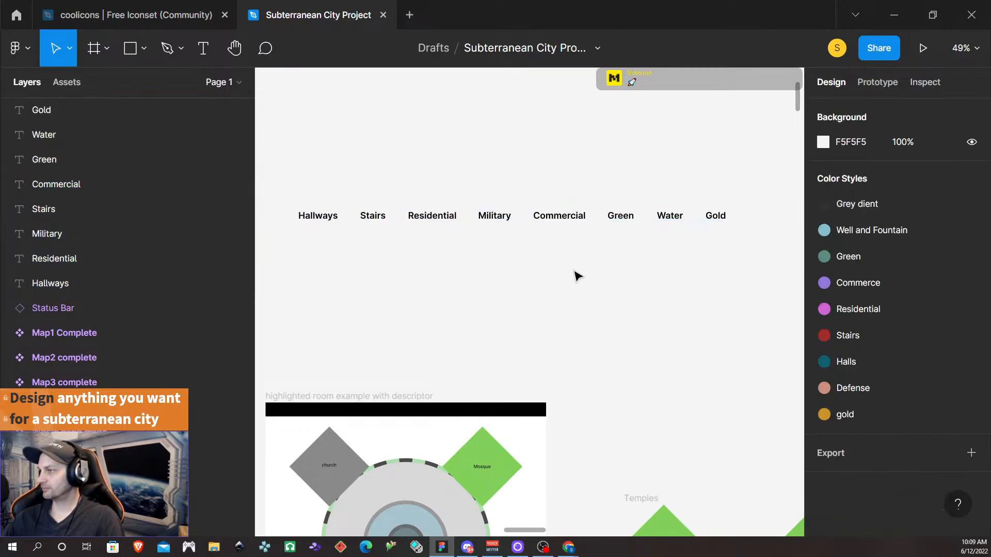
scroll(602, 291, down, 3)
scroll(606, 299, down, 10)
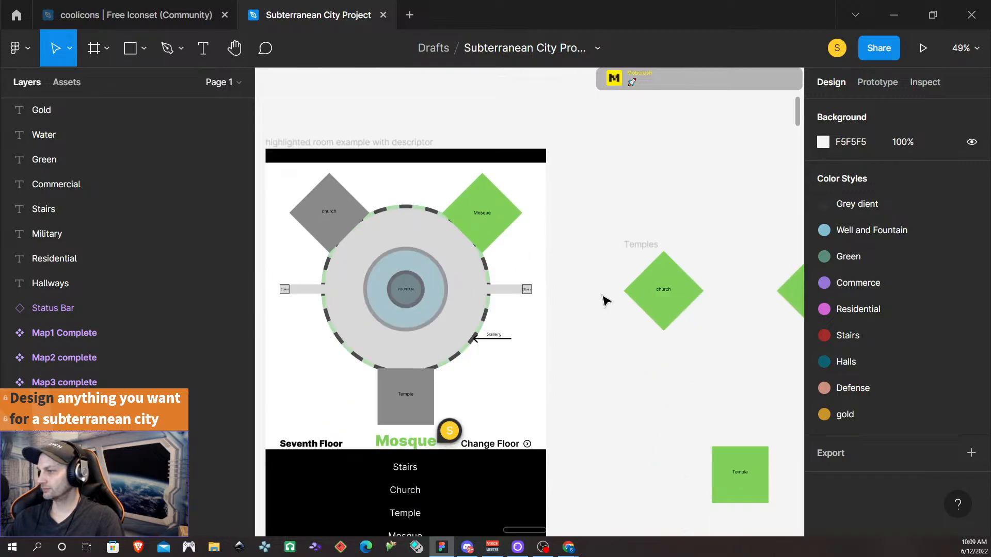
scroll(604, 302, up, 15)
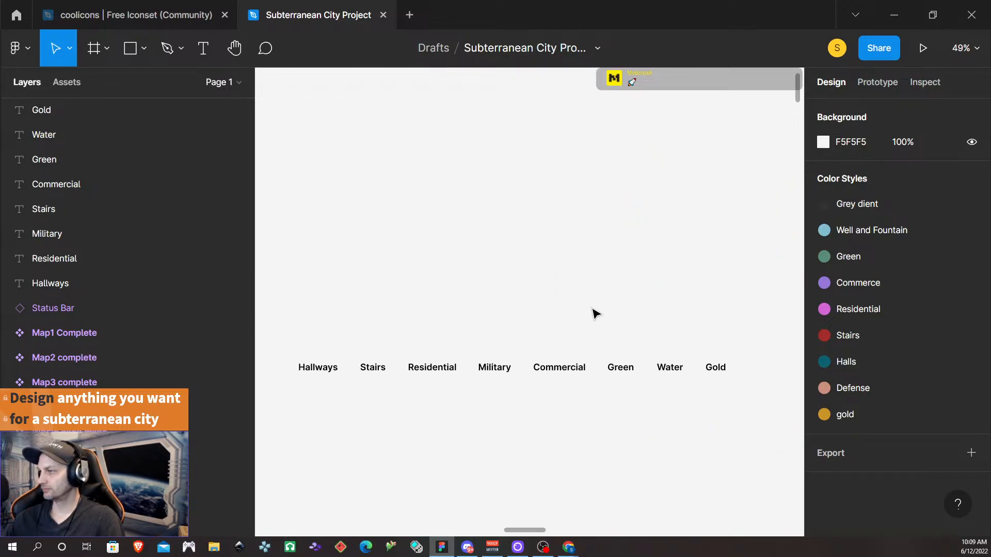
- Turn the Hallways label into a component and add a second variant named HoverDarkBlue
click(306, 371)
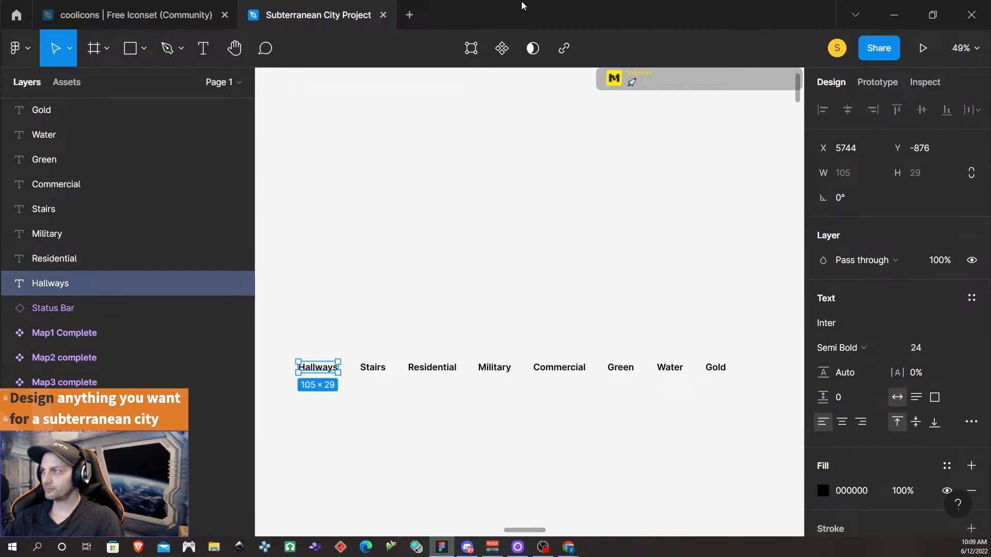
click(500, 53)
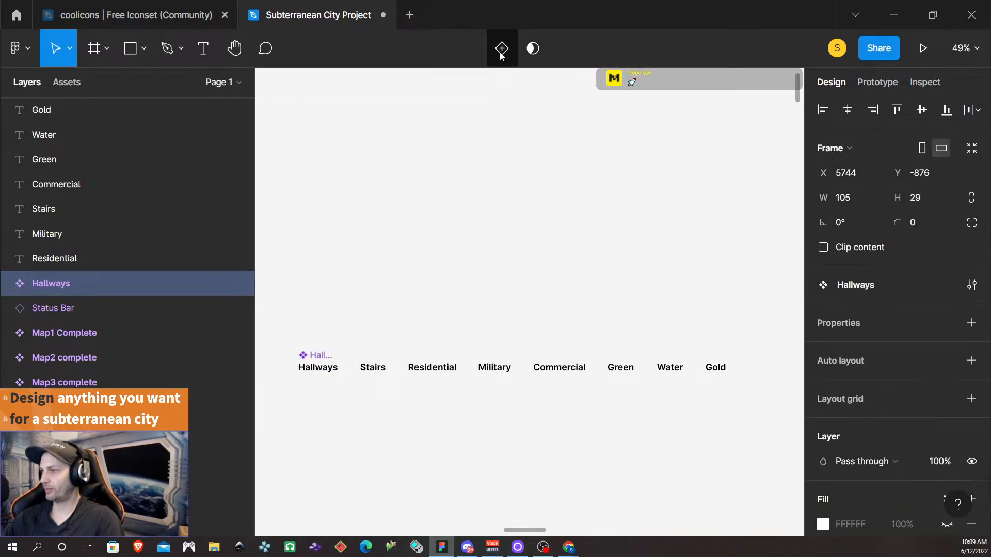
click(500, 52)
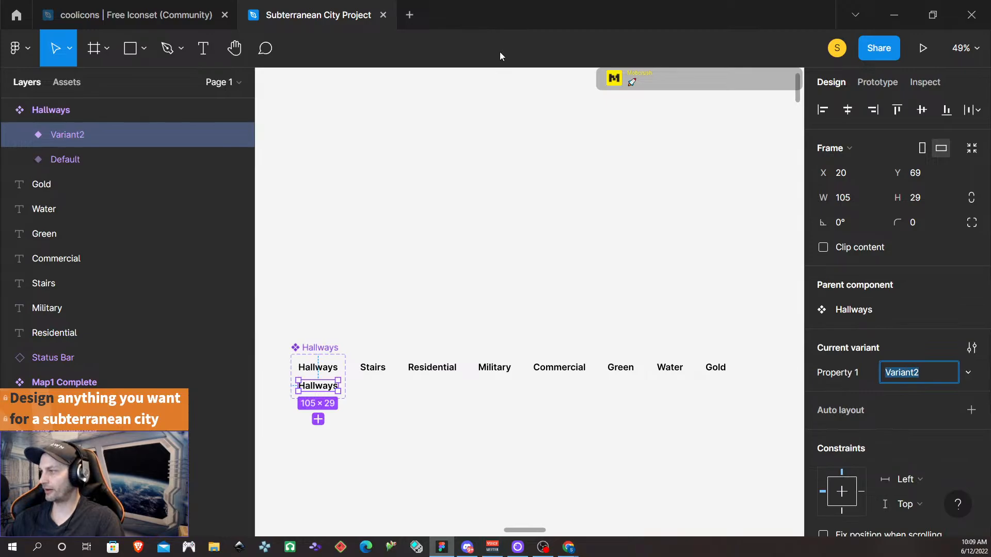
text(Hover)
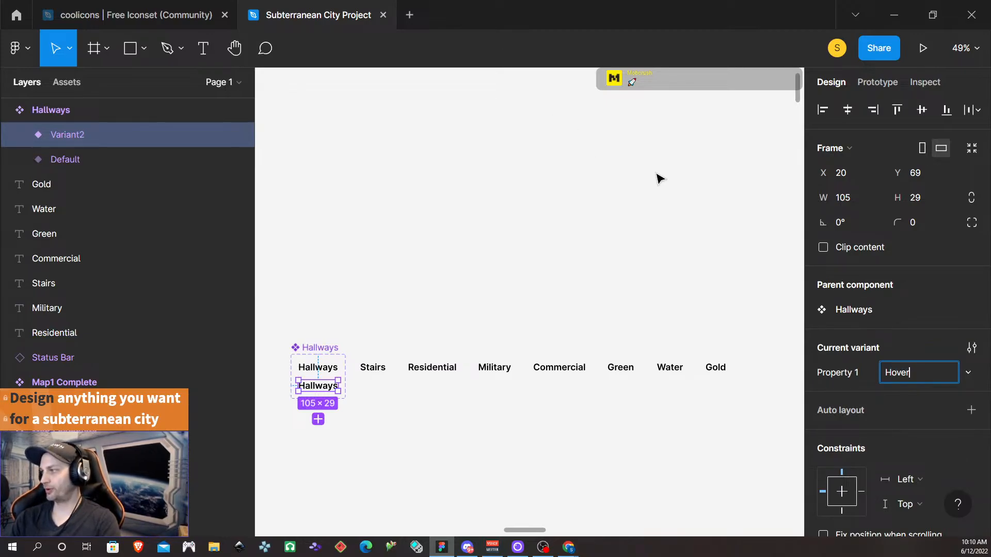
text(DarkBlu)
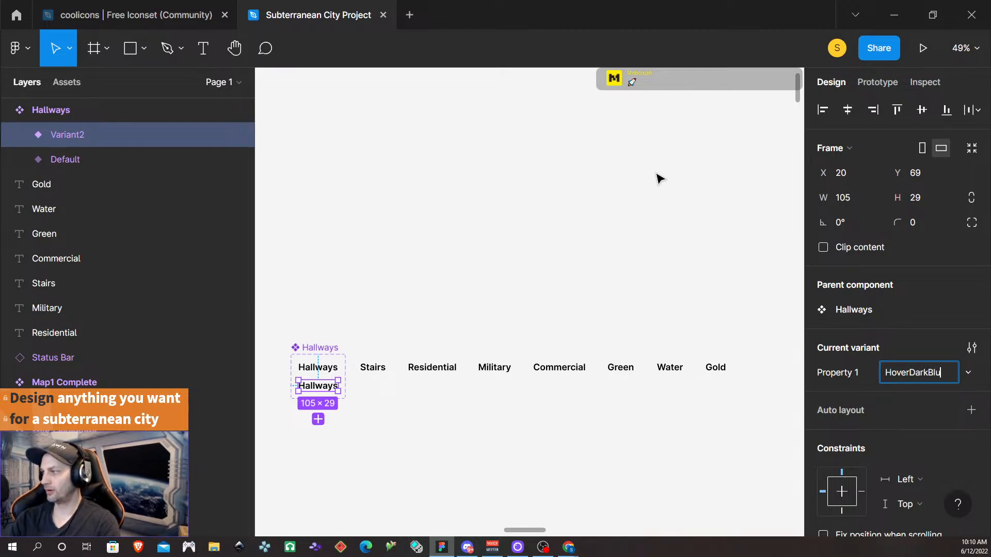
text(e)
key(Return)
scroll(833, 460, down, 5)
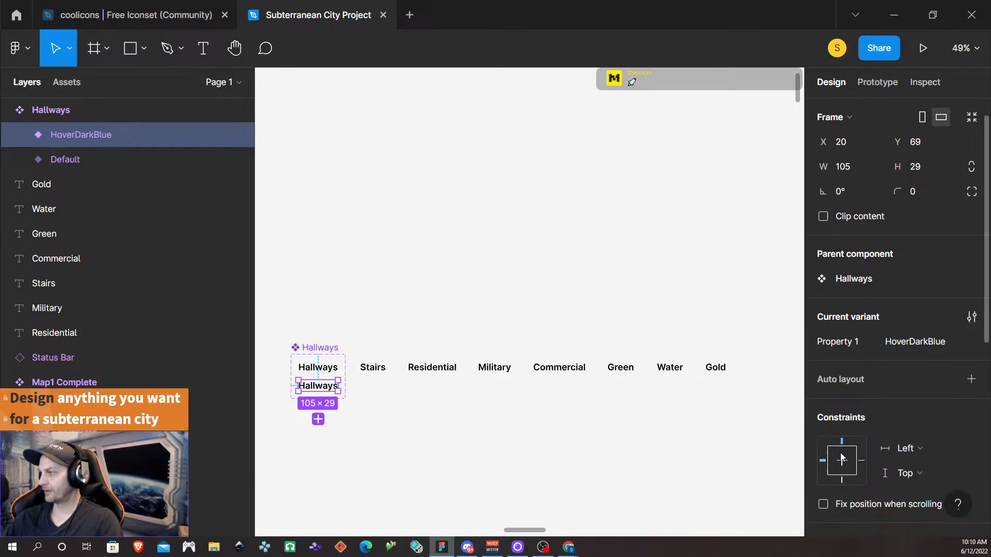
scroll(843, 444, down, 2)
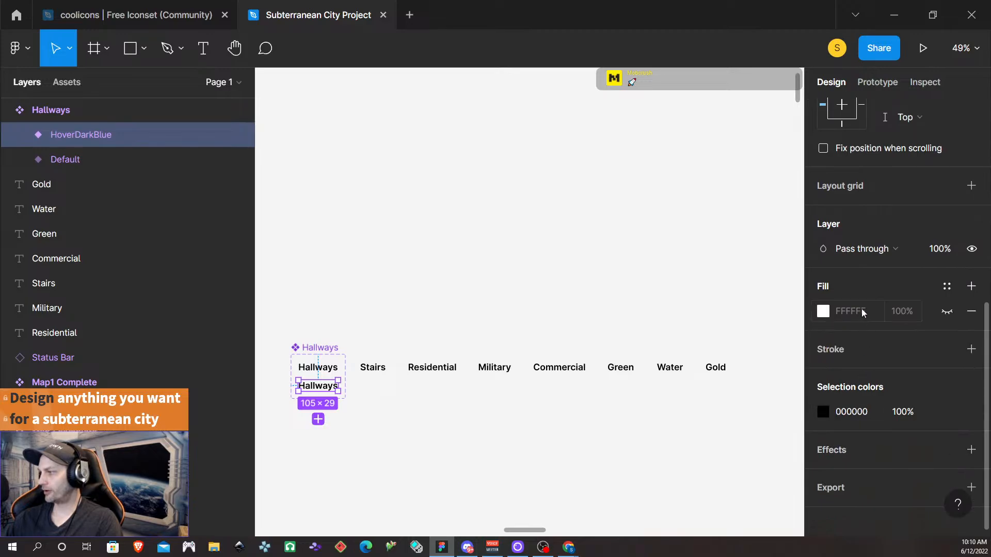
scroll(872, 358, down, 1)
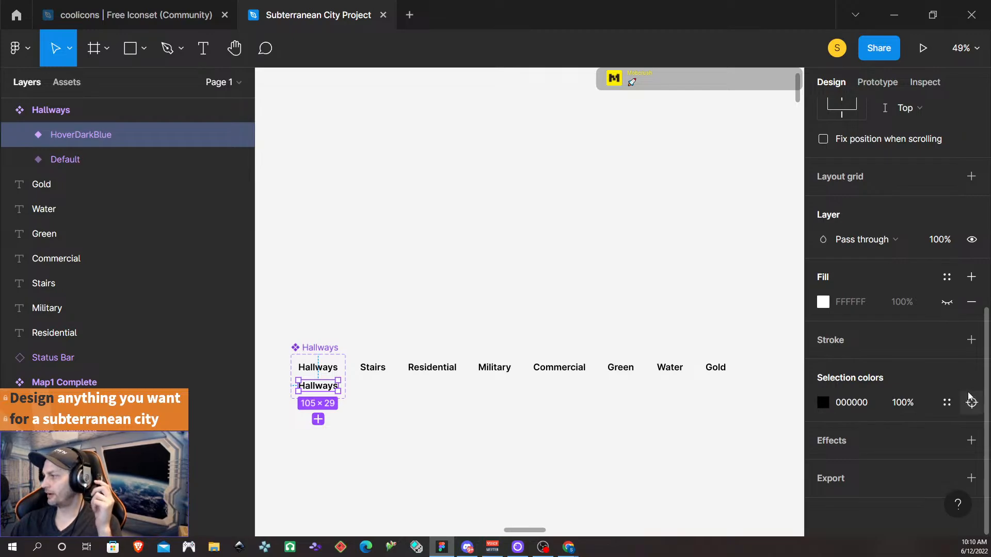
click(409, 484)
- Set the fill of the text in the Hallways component's Default variant to white, FFFFFF
click(103, 158)
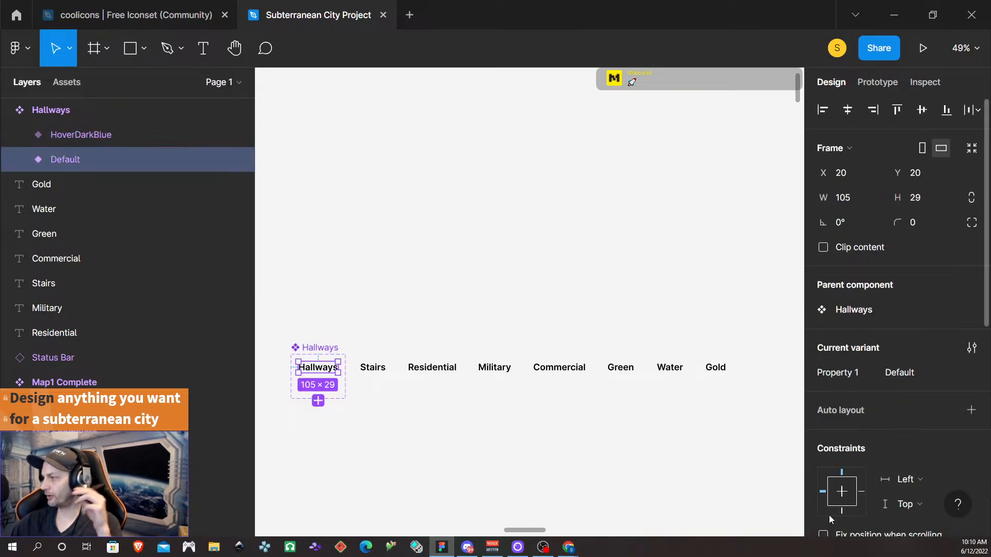
scroll(836, 495, down, 5)
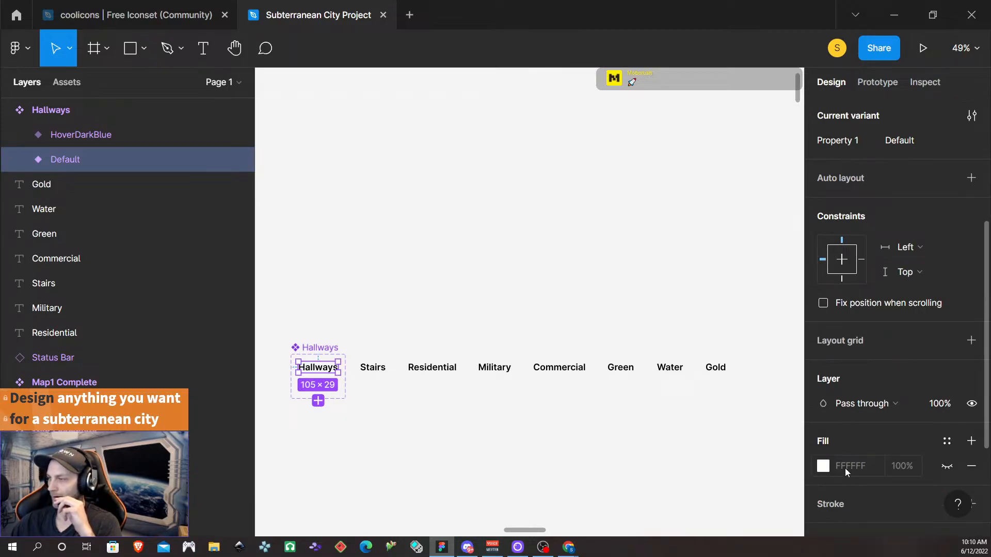
double_click(316, 372)
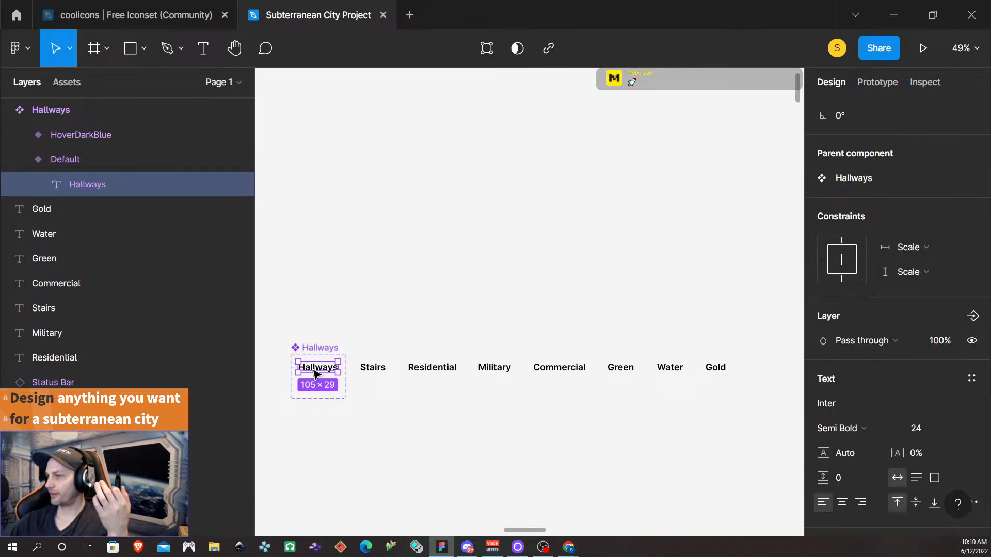
scroll(922, 456, down, 2)
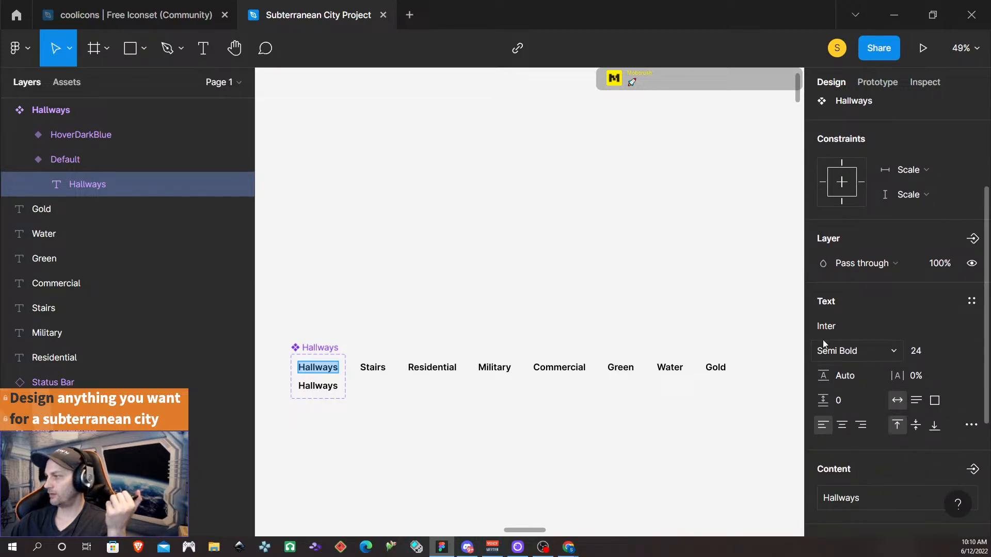
scroll(833, 338, down, 4)
click(852, 413)
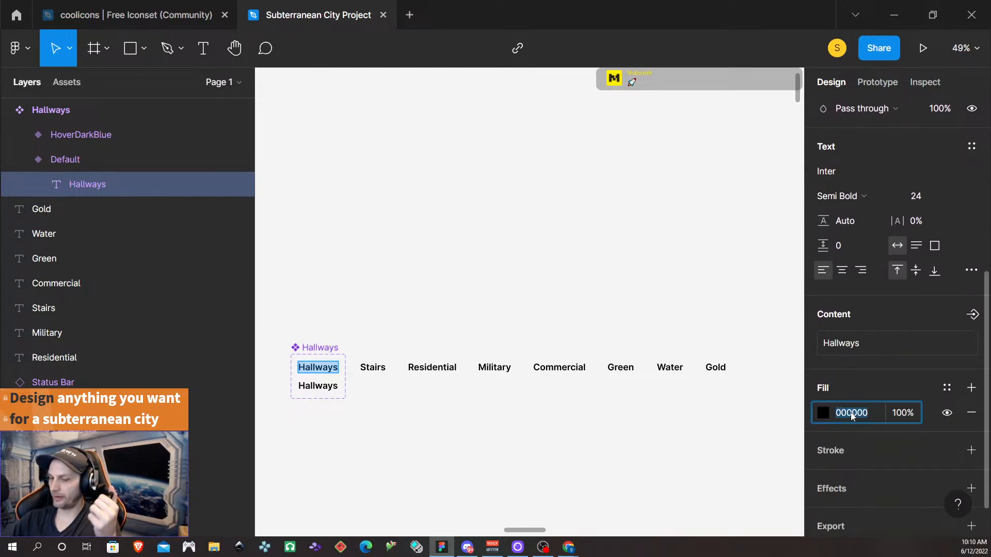
text(ffffff)
key(Return)
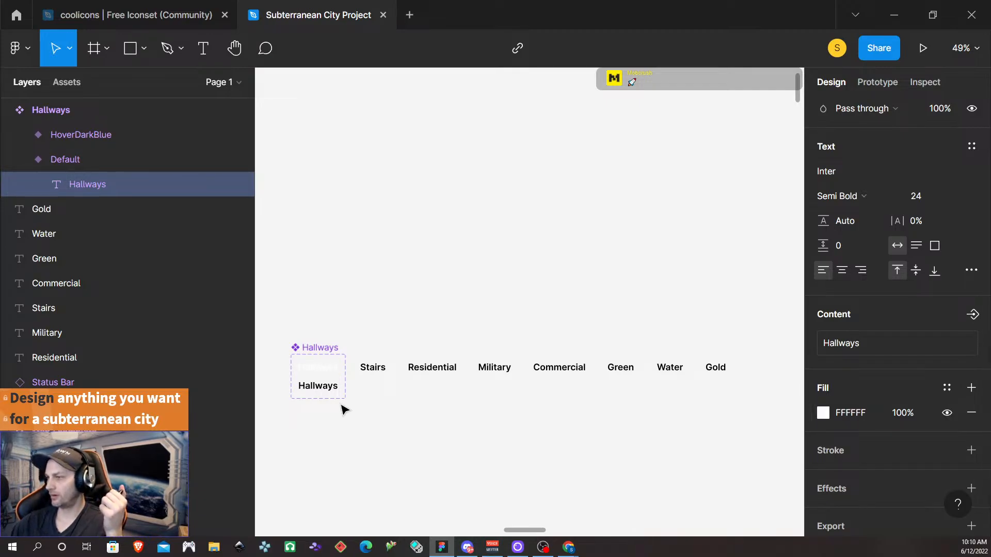
- Apply the Halls color style and the Black font weight to the text in the HoverDarkBlue variant
double_click(320, 391)
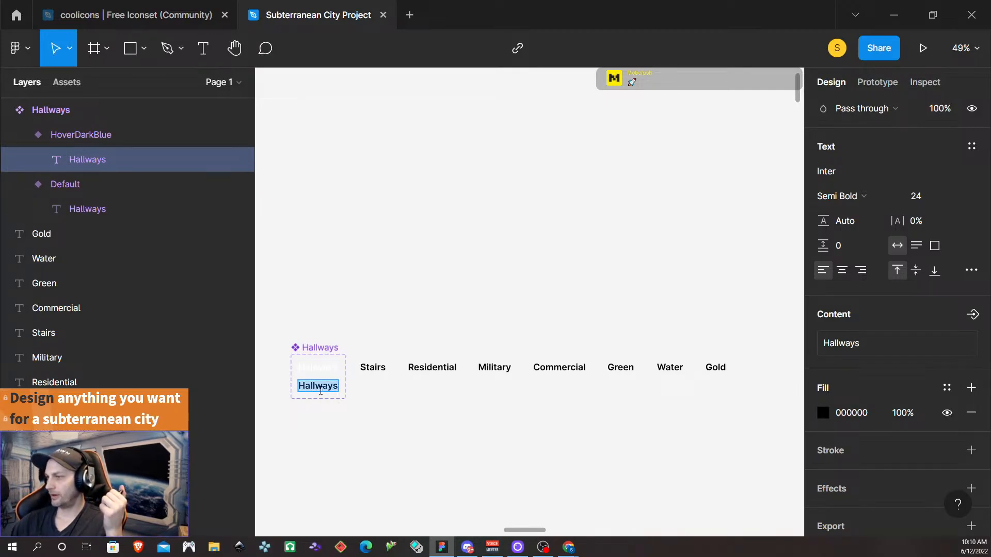
click(948, 388)
click(835, 428)
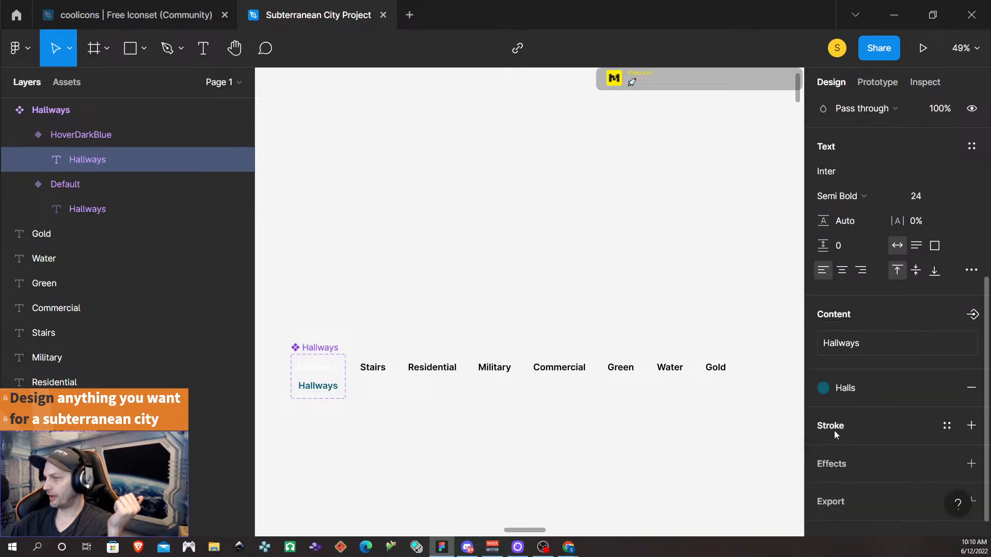
click(843, 197)
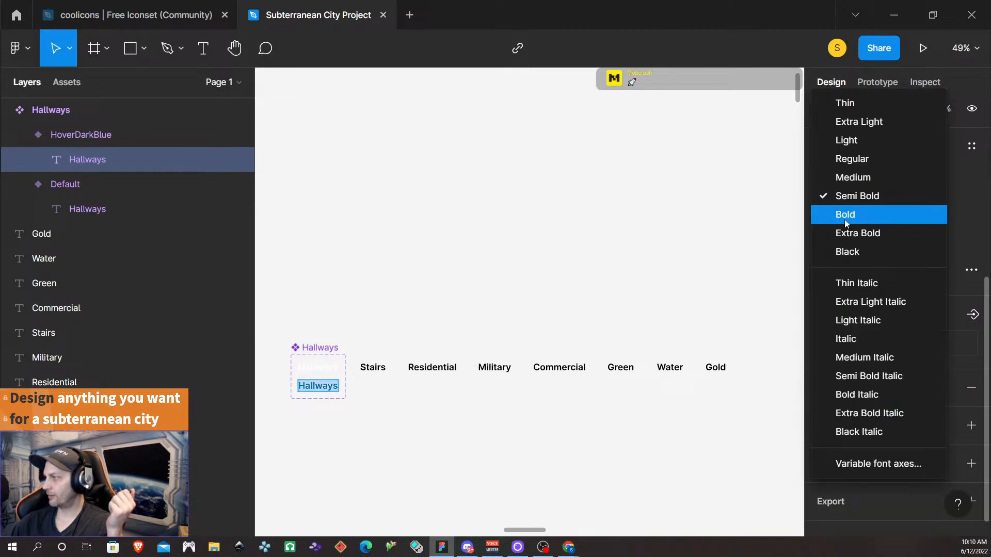
click(851, 252)
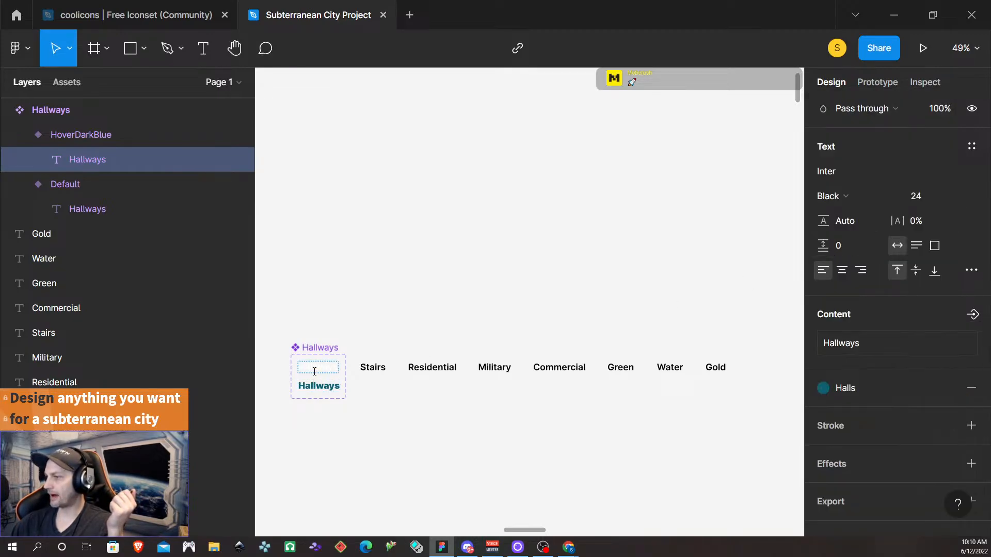
- Center-align the text horizontally in both the HoverDarkBlue and Default variants of the Hallways component
key(Return)
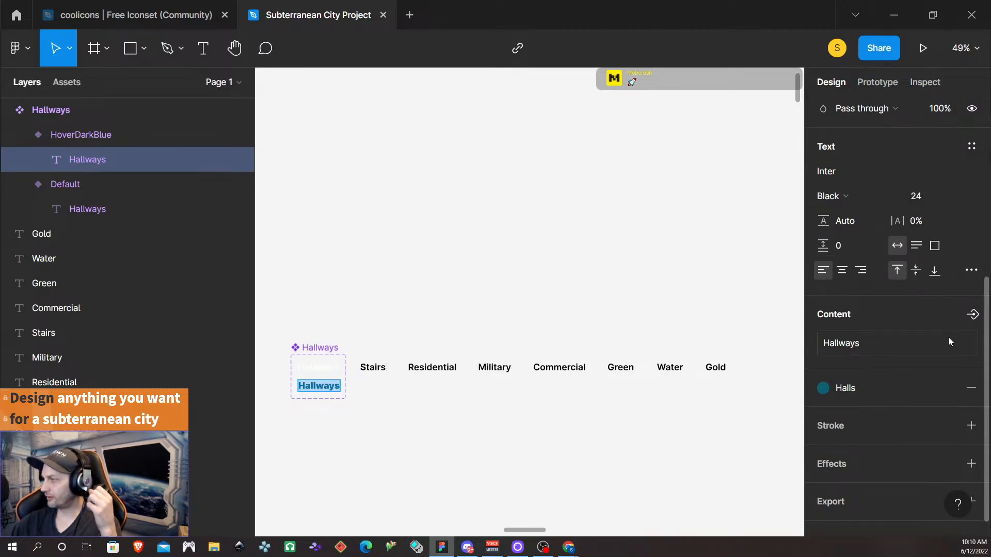
click(842, 270)
click(315, 368)
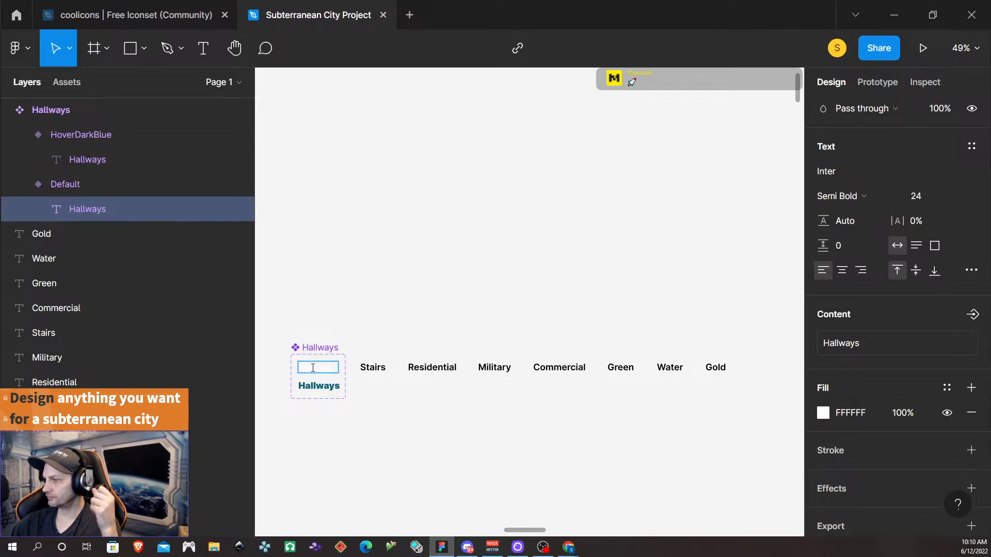
double_click(319, 368)
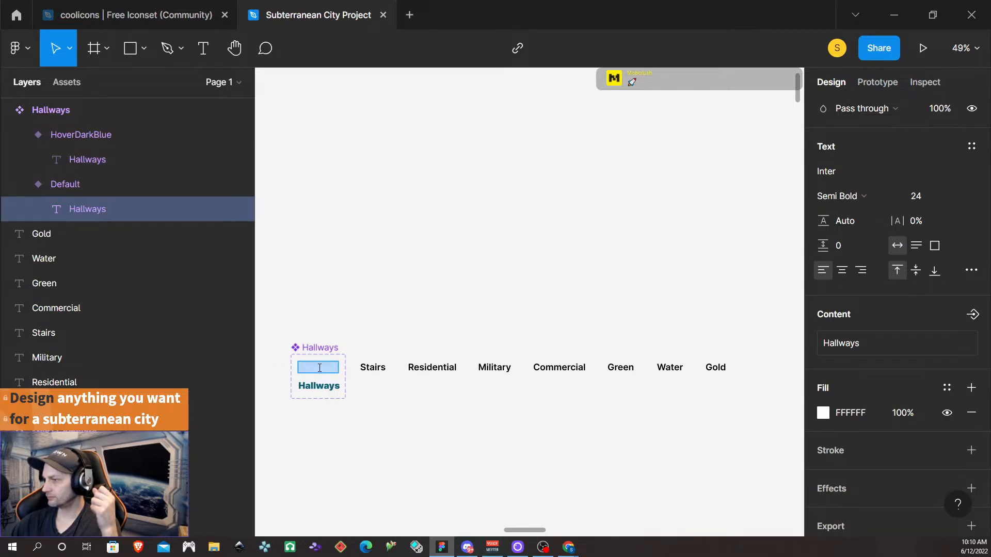
click(842, 270)
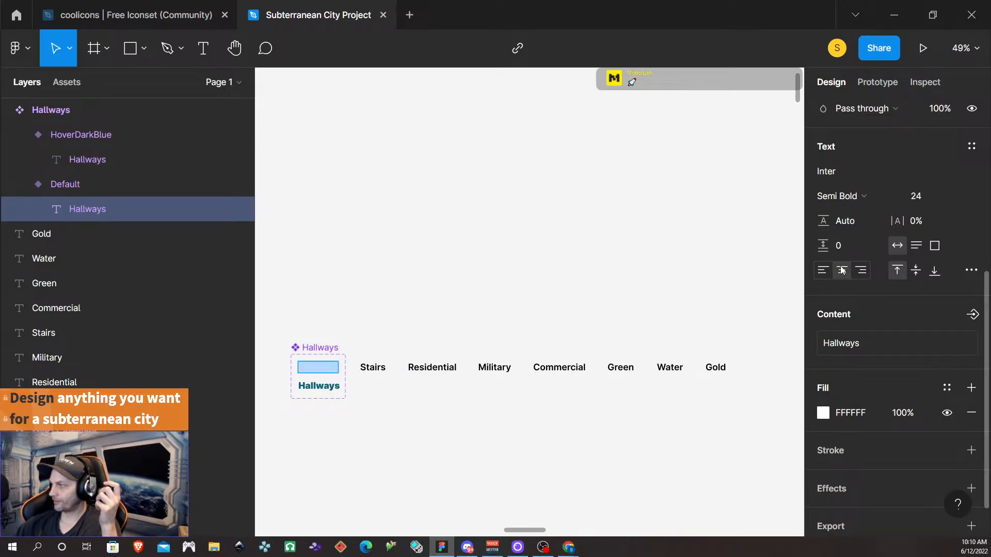
click(312, 385)
click(318, 367)
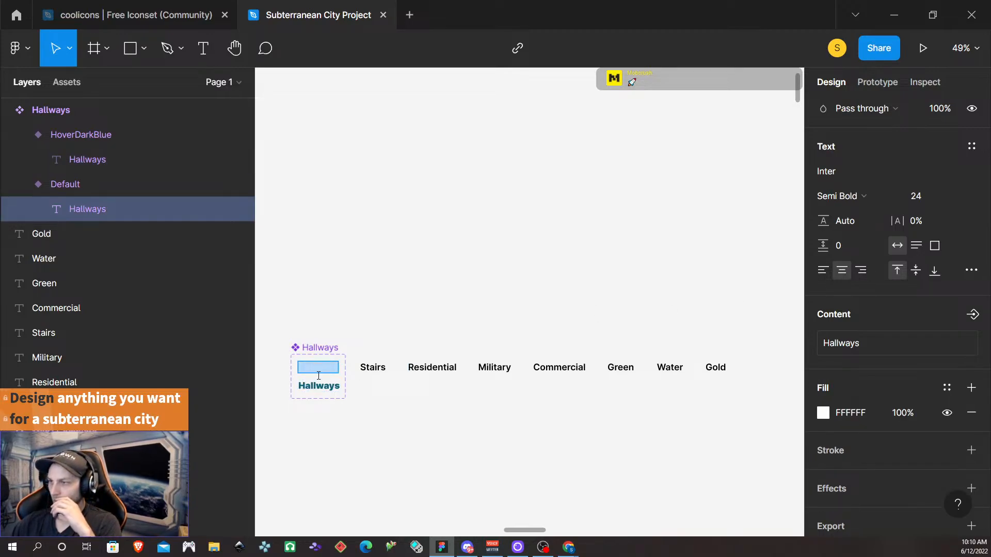
click(318, 386)
click(322, 369)
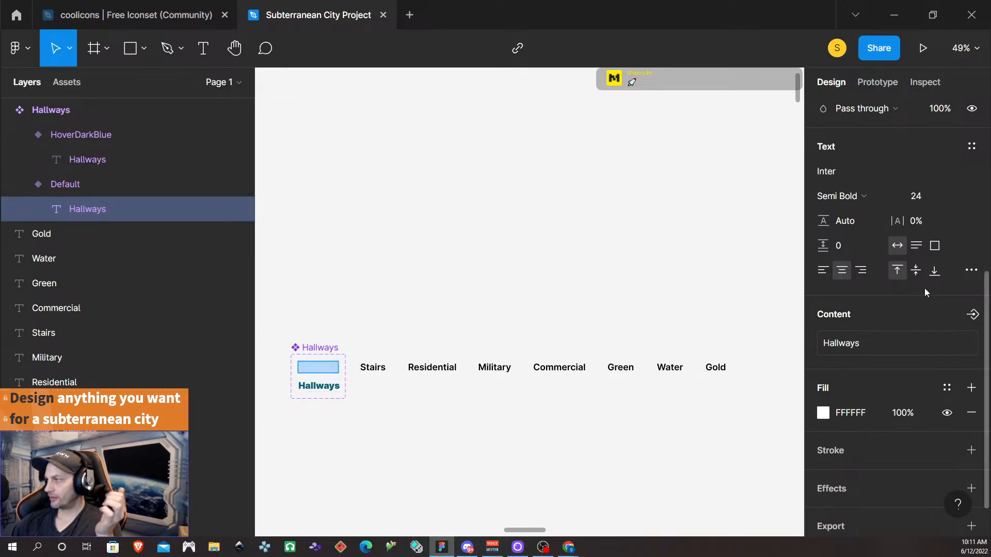
- Turn the Stairs label into a component
click(378, 368)
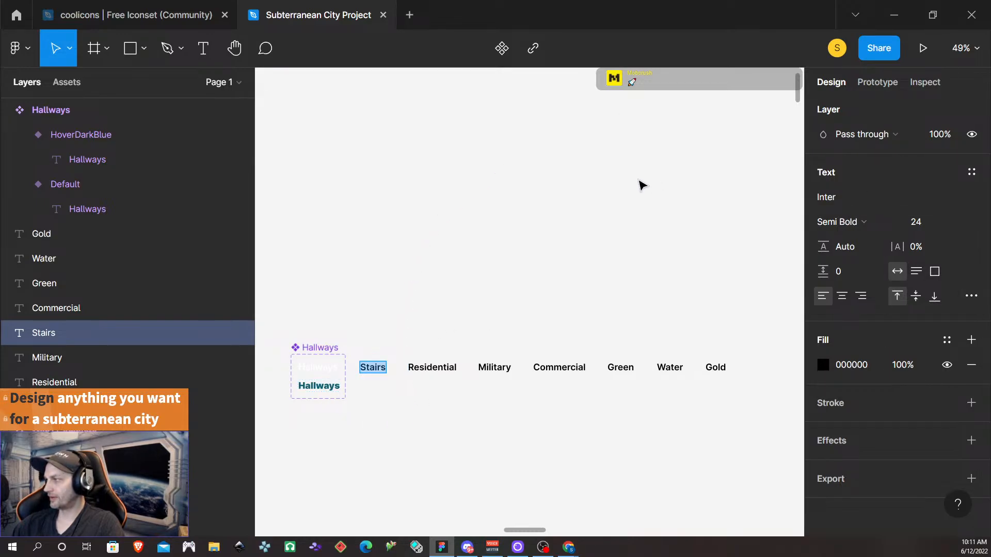
key(Escape)
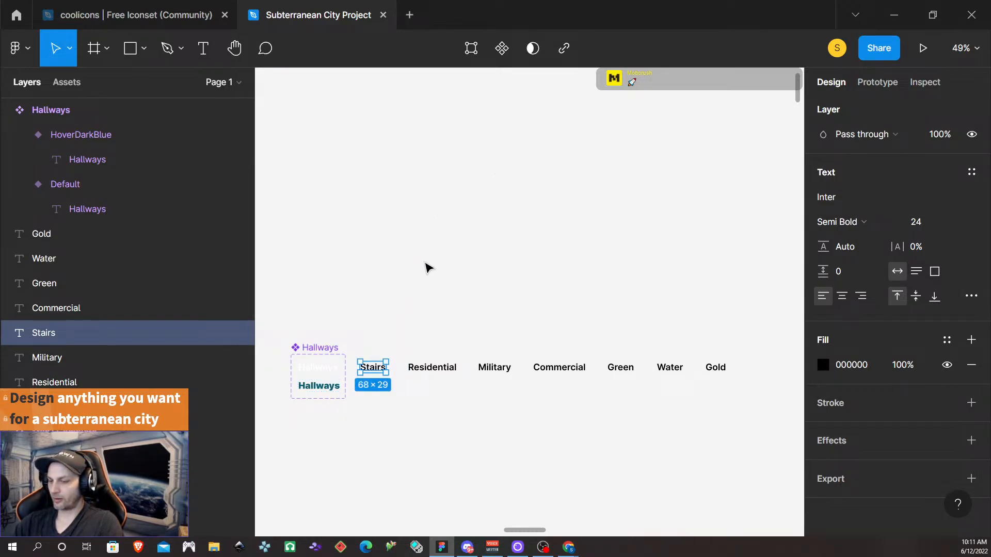
key(ctrl+alt+k)
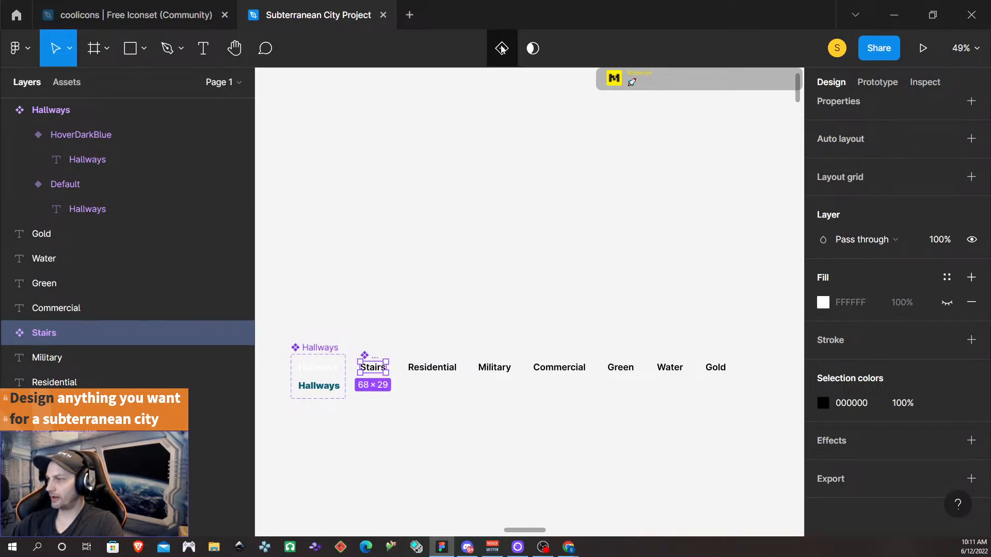
- Add a second variant to the Stairs component and set the Default variant's text color to white, FFFFFF
click(502, 49)
click(373, 372)
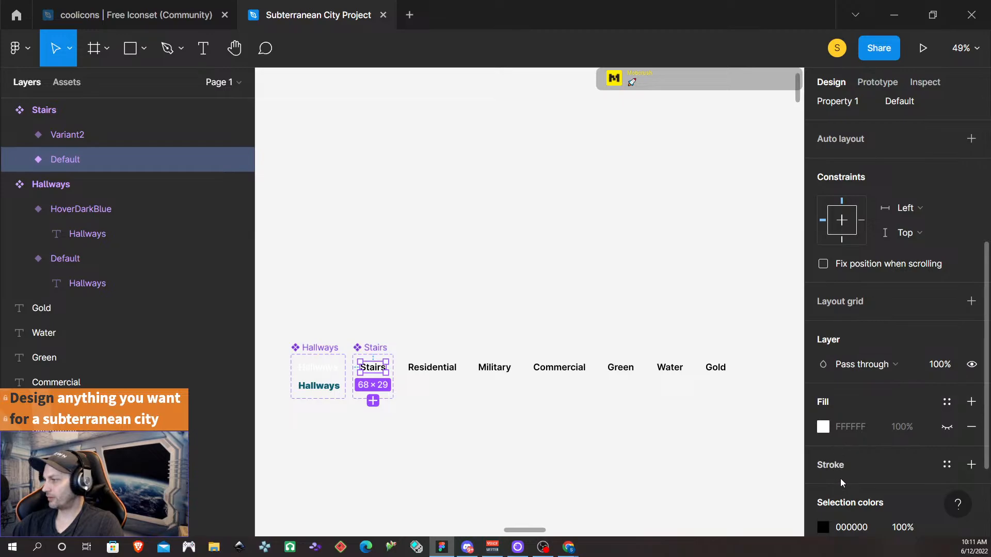
scroll(842, 480, down, 2)
scroll(841, 331, down, 1)
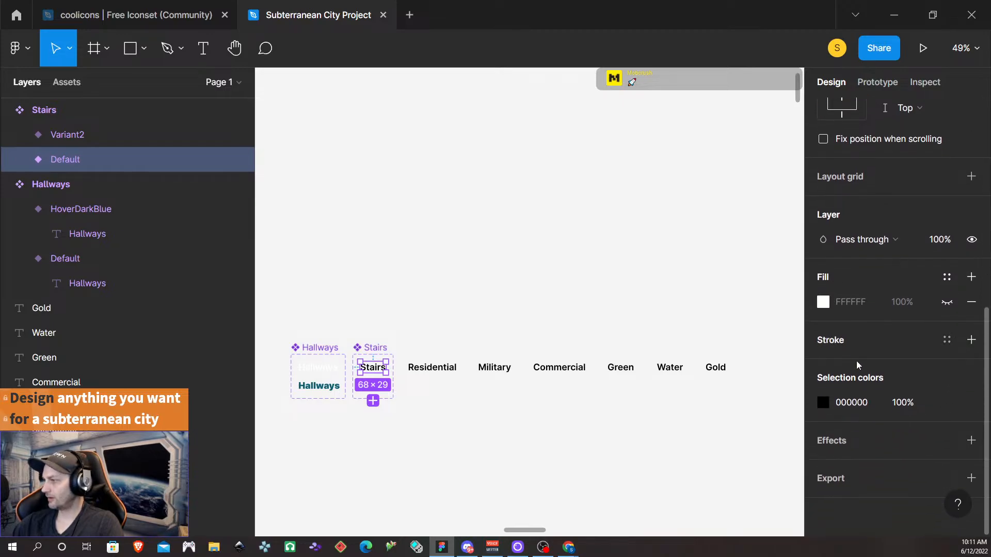
click(857, 406)
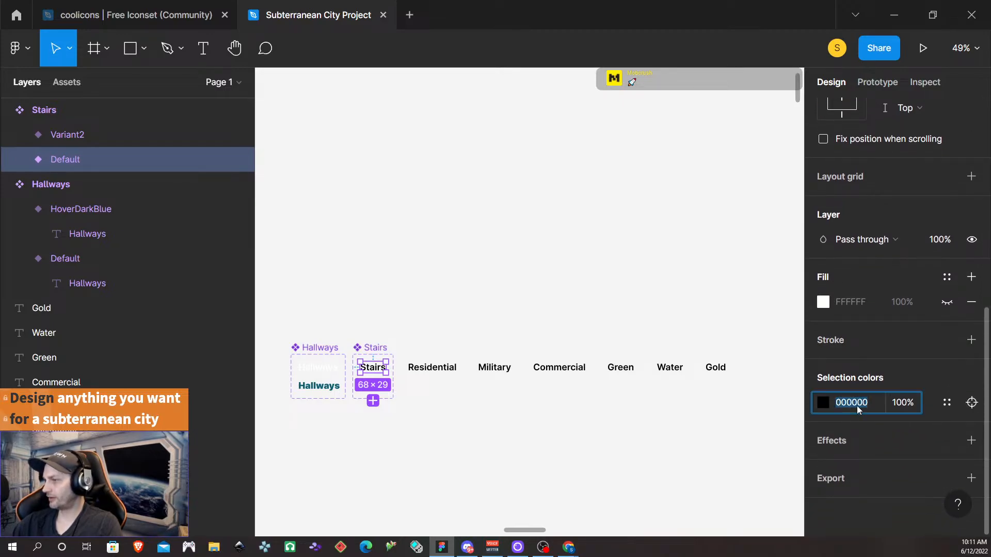
text(f)
key(Return)
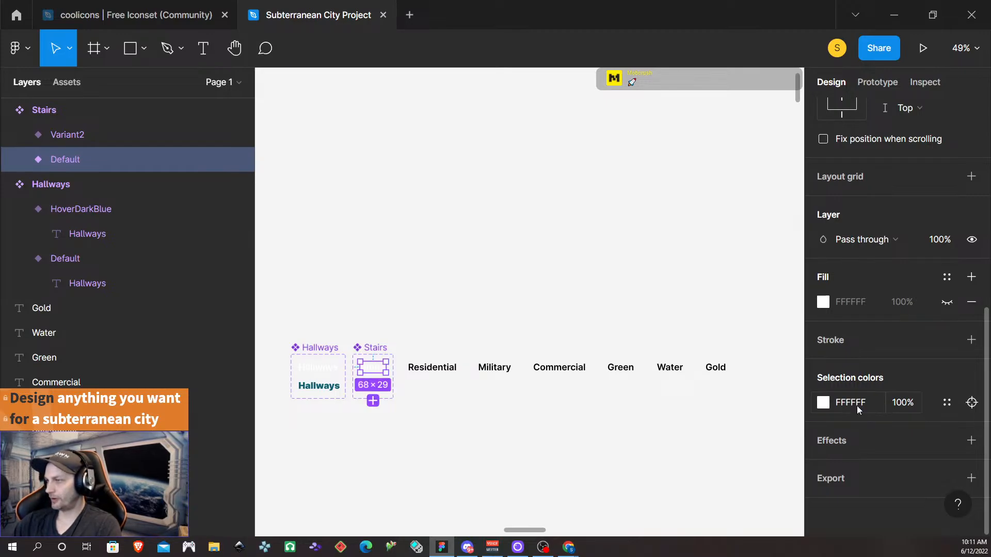
- Rename the second variant of the Stairs component to HoverRed
scroll(343, 448, up, 3)
click(435, 335)
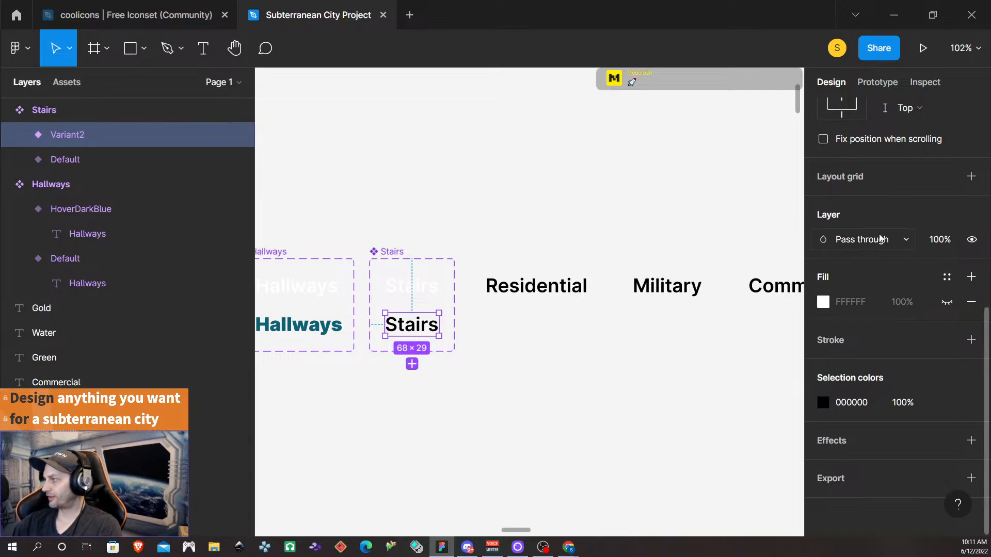
scroll(926, 235, up, 5)
click(921, 213)
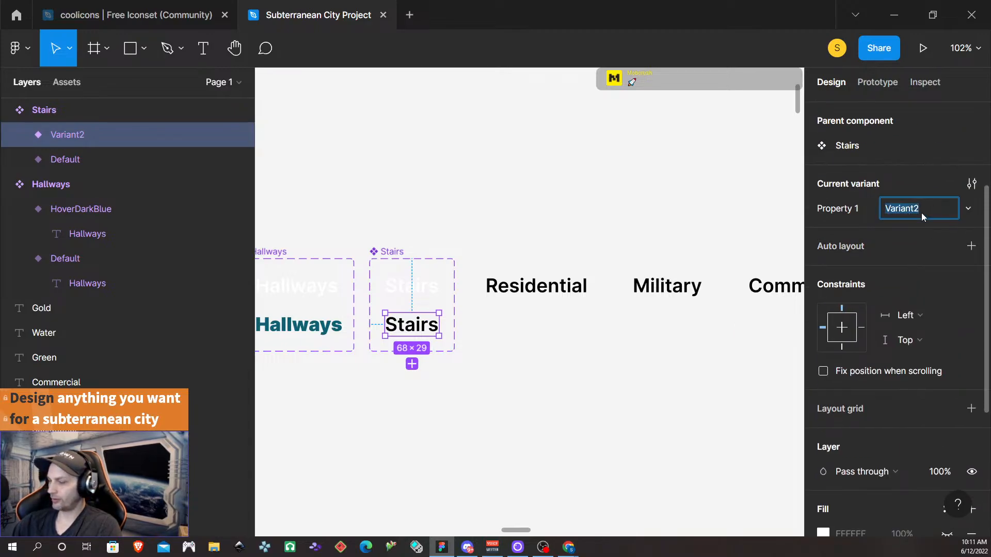
text(Hover)
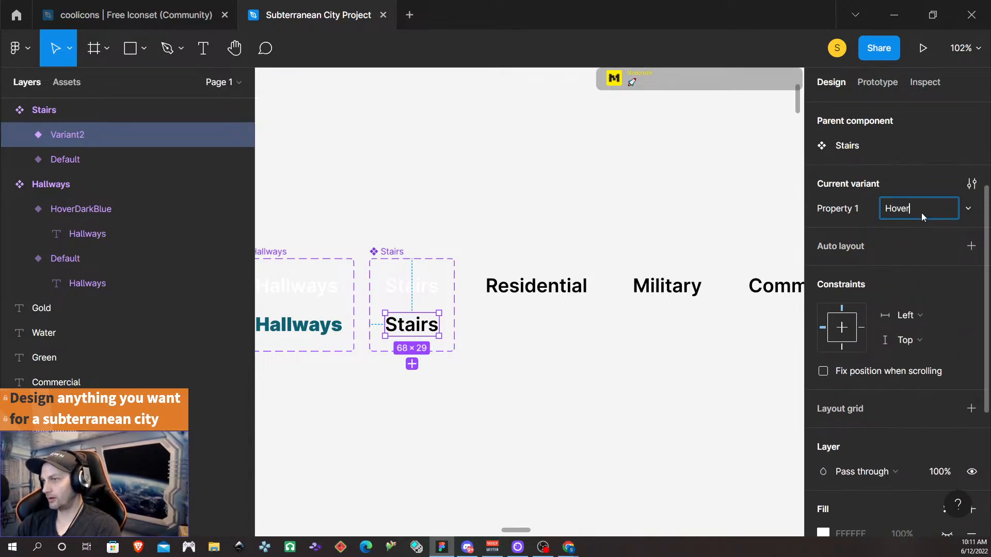
text(R)
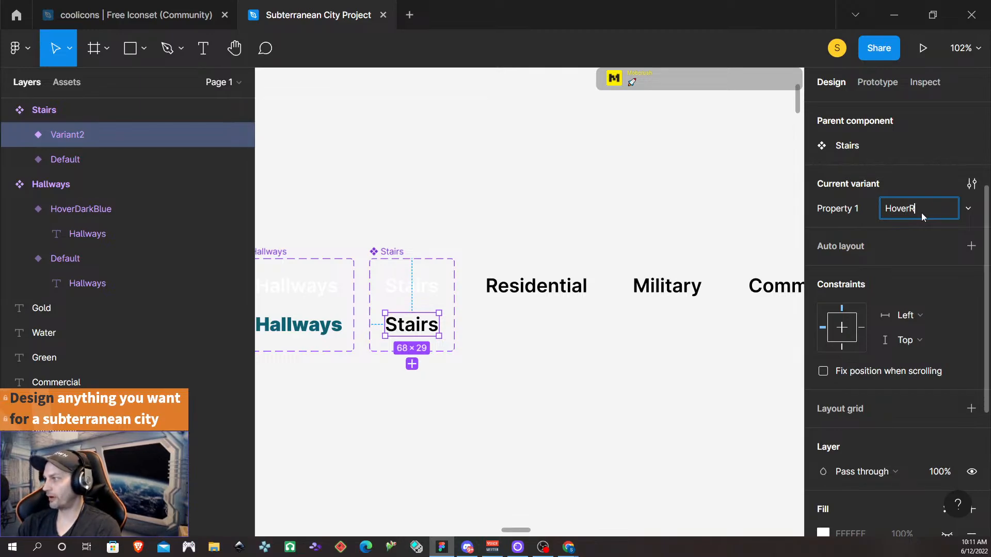
text(ed)
key(Return)
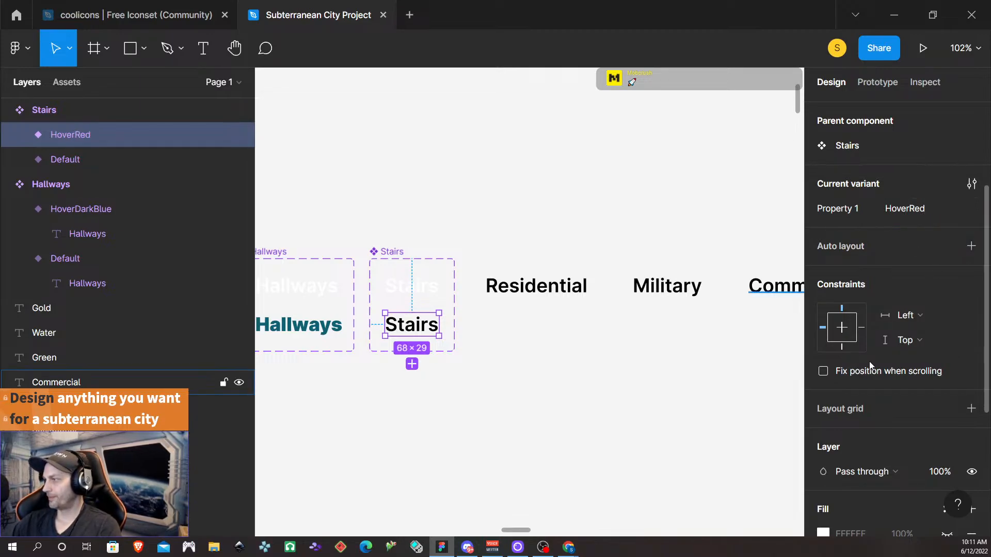
- Center-align the text in the Stairs component's HoverRed variant and set its font weight to Black
click(433, 290)
scroll(899, 378, down, 5)
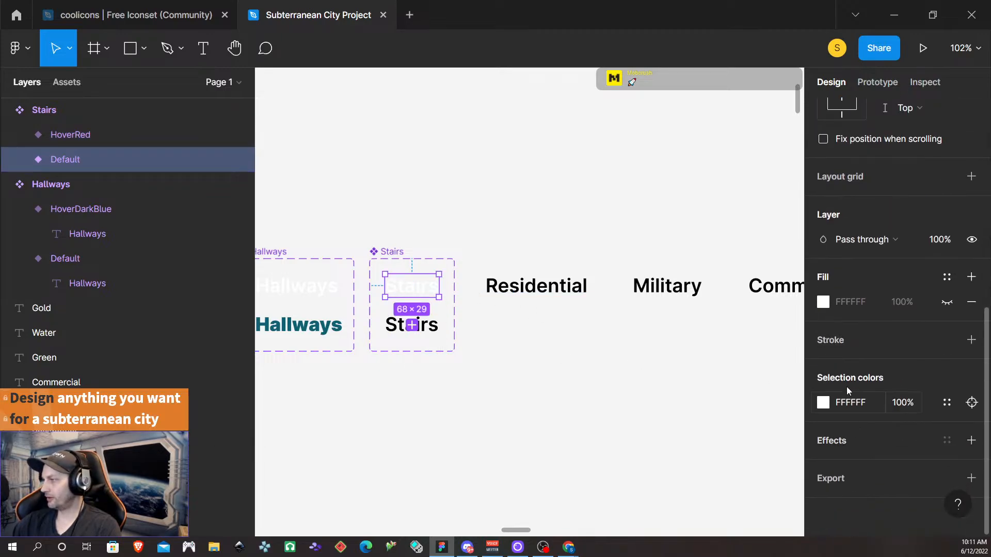
double_click(427, 290)
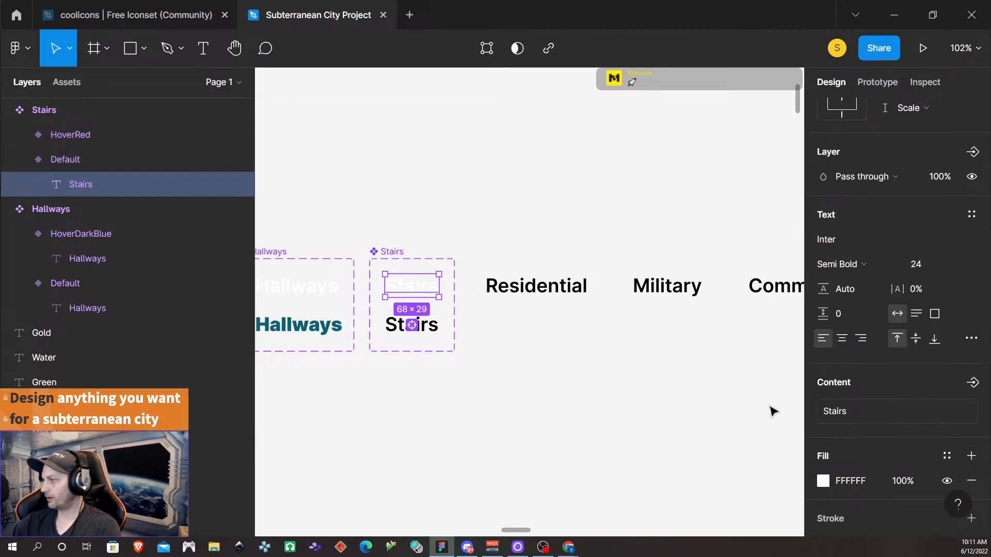
click(426, 329)
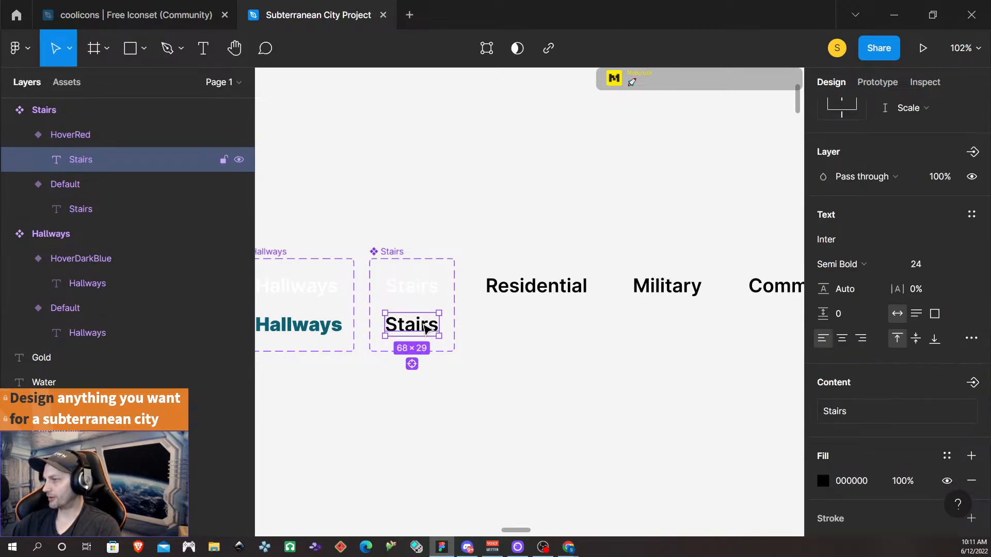
click(841, 338)
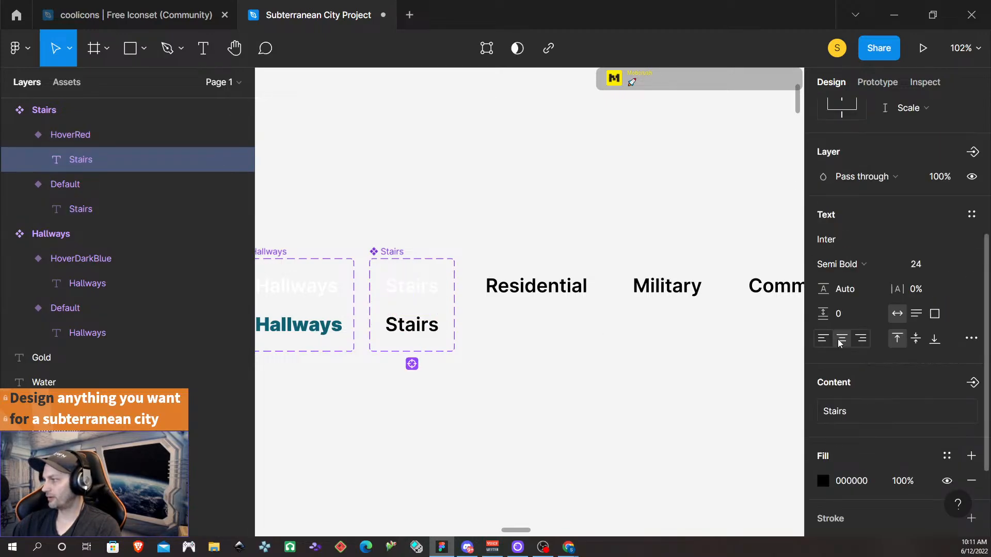
click(847, 265)
click(853, 301)
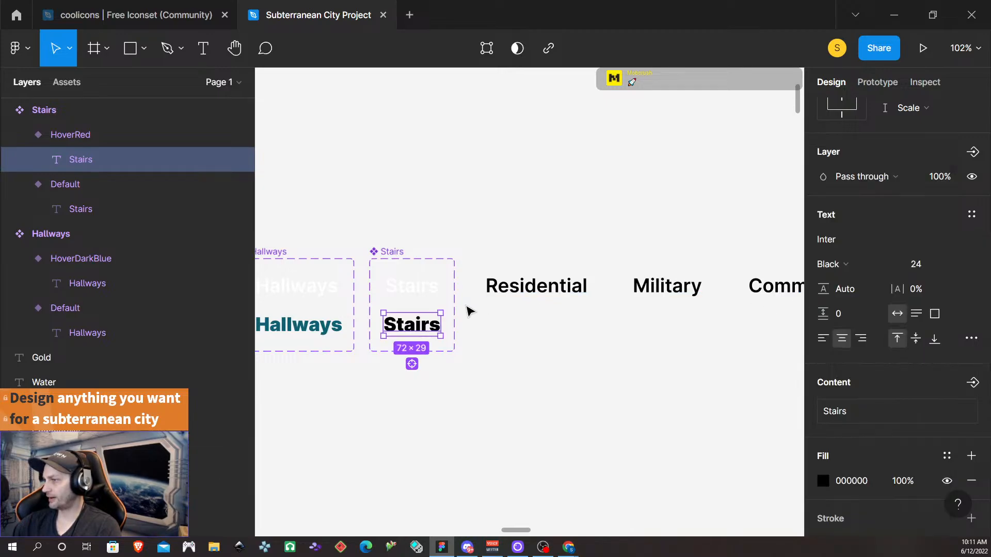
click(505, 450)
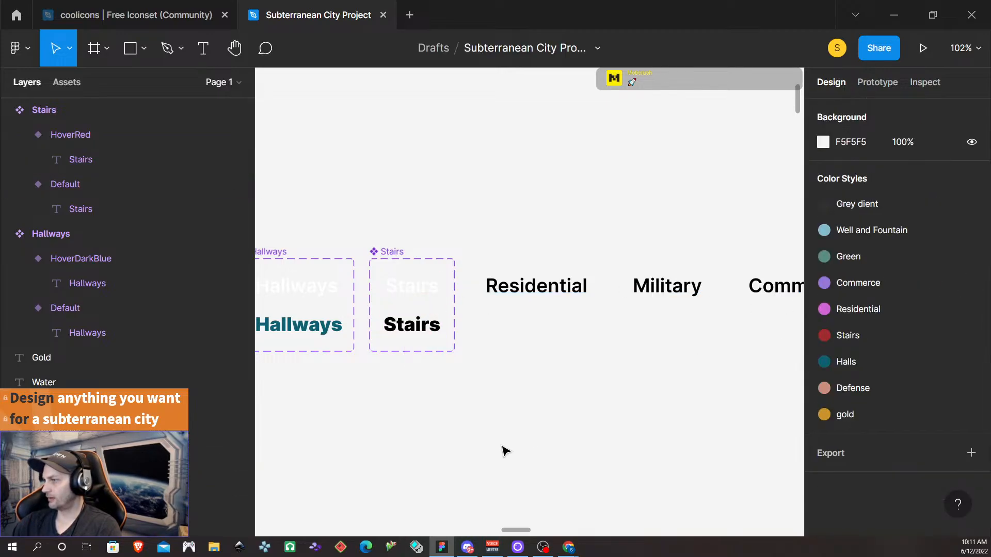
- Try applying the Stairs color style to the fill of the whole HoverRed variant, and undo it
click(419, 338)
scroll(911, 343, down, 5)
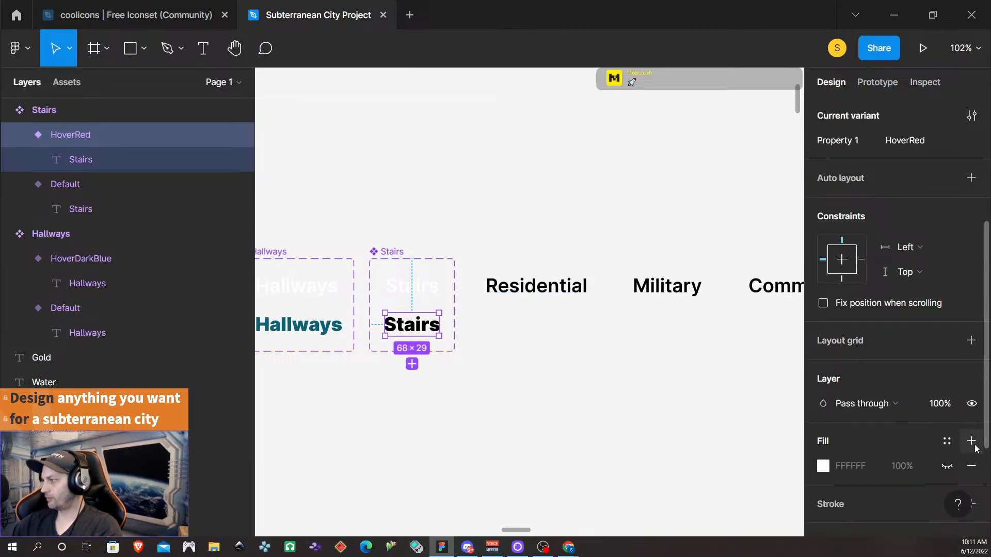
click(949, 442)
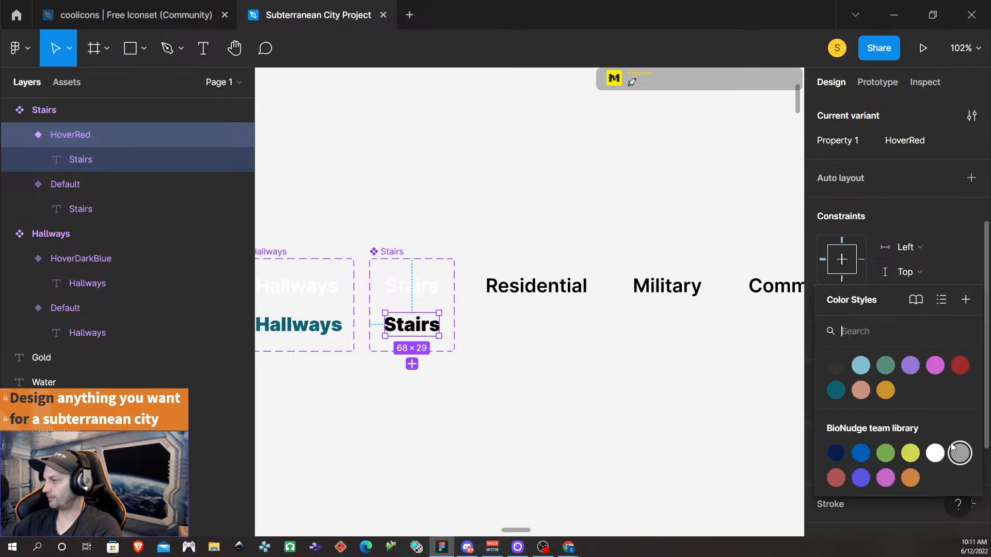
click(960, 365)
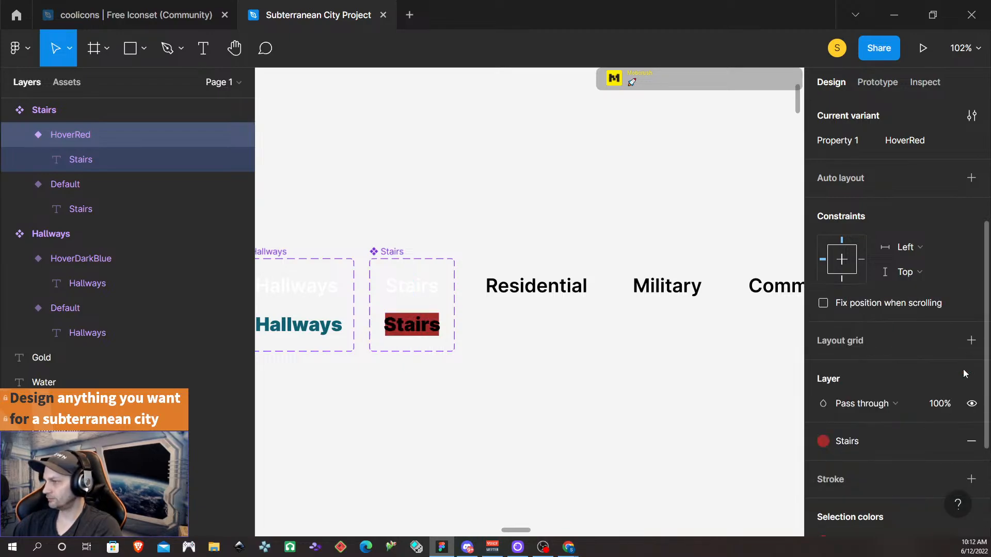
key(ctrl+z)
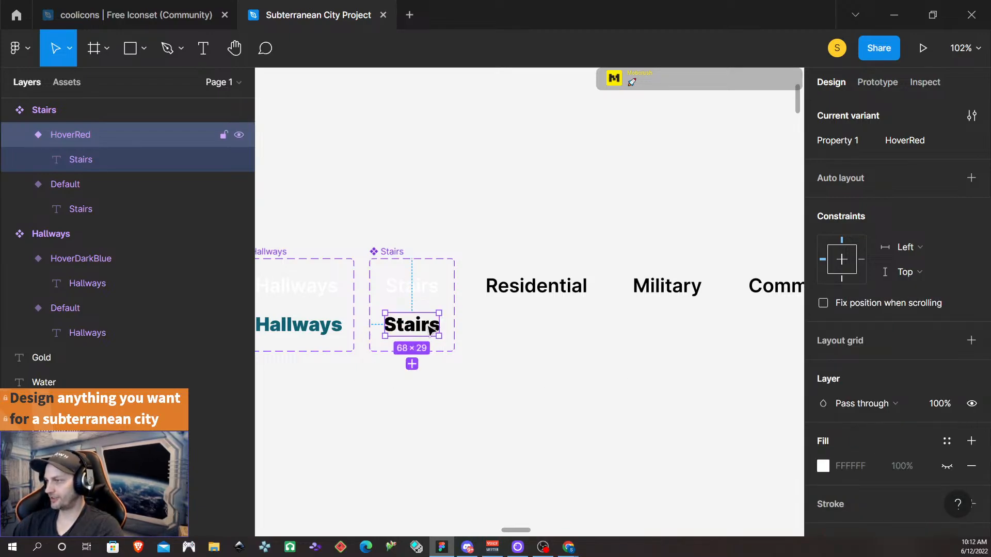
- Apply the Stairs color style to the text inside the HoverRed variant
click(430, 329)
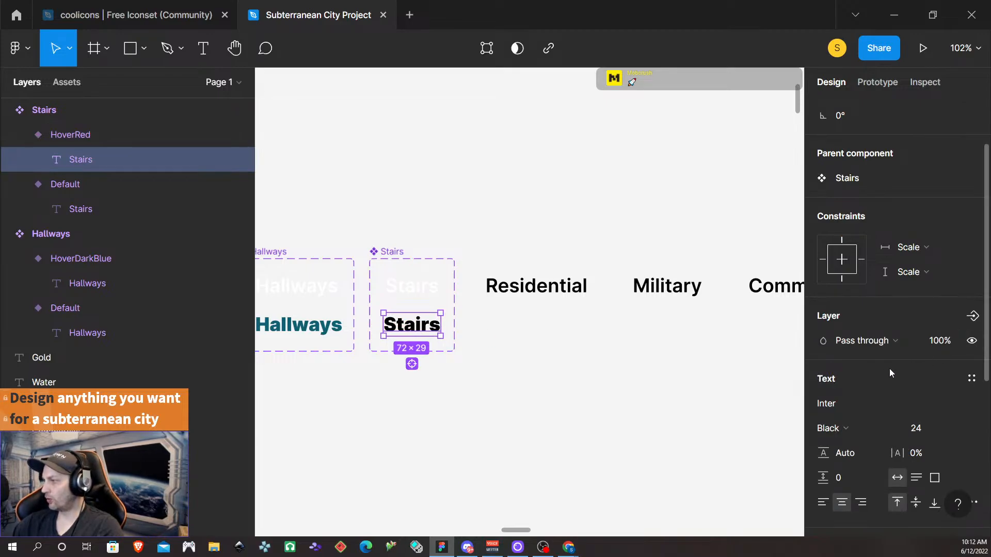
scroll(881, 373, down, 3)
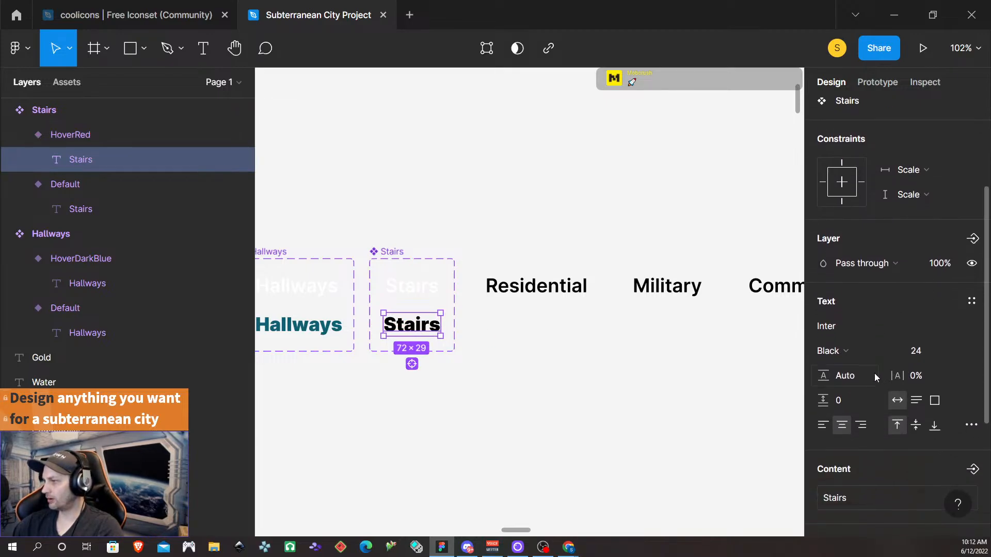
double_click(400, 330)
scroll(882, 344, down, 5)
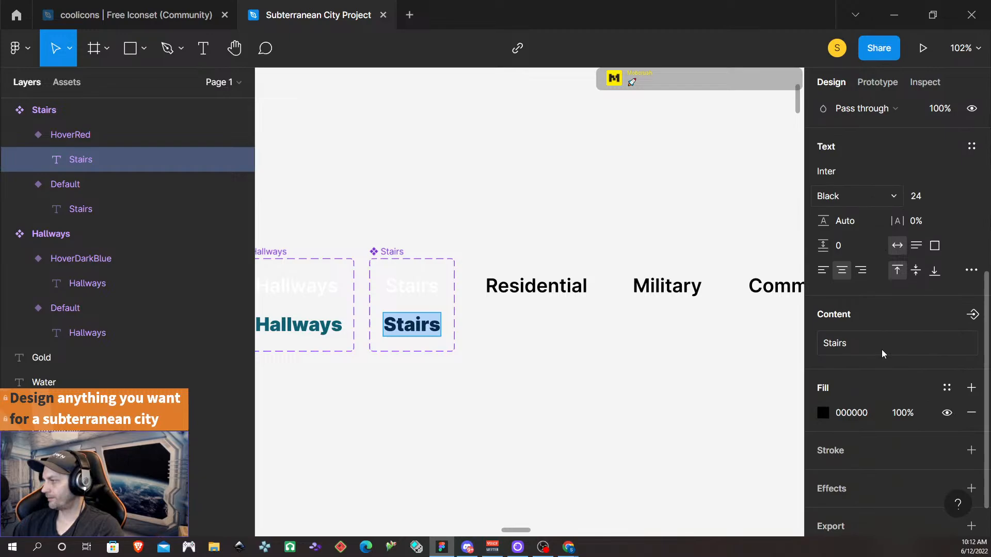
click(947, 387)
click(953, 367)
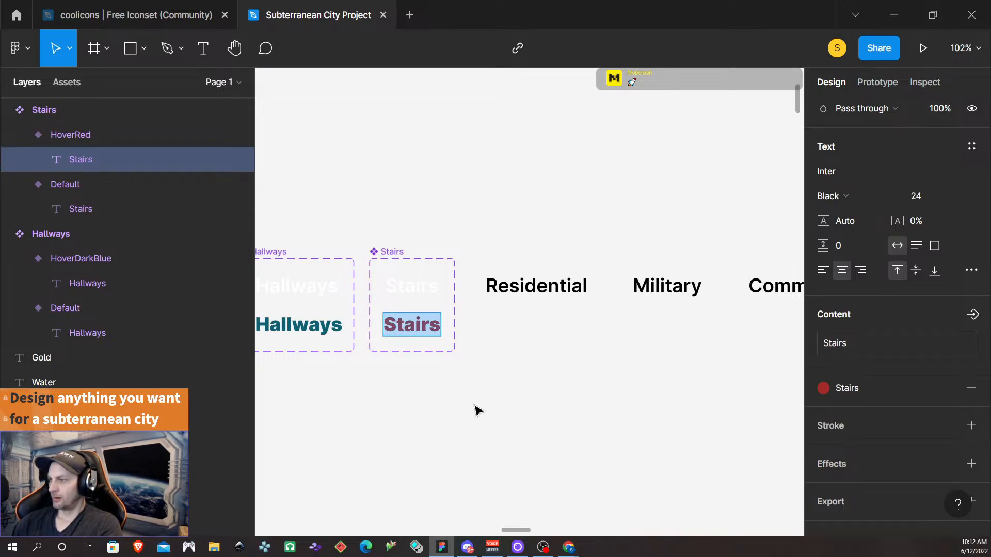
key(Escape)
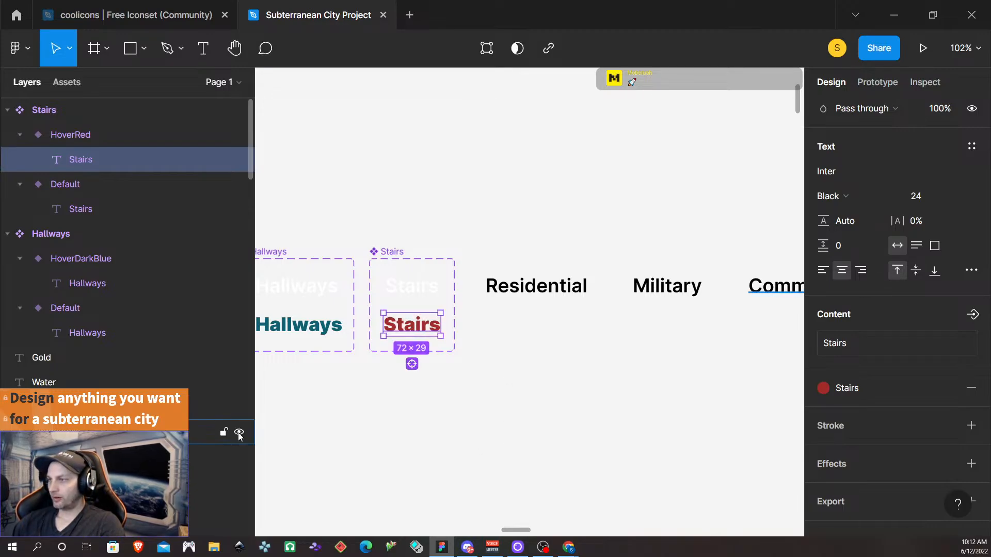
- Examine the highlighted room example frame and its room list below the row of category labels
ctrl+scroll(380, 417, down, 5)
scroll(454, 417, left, 3)
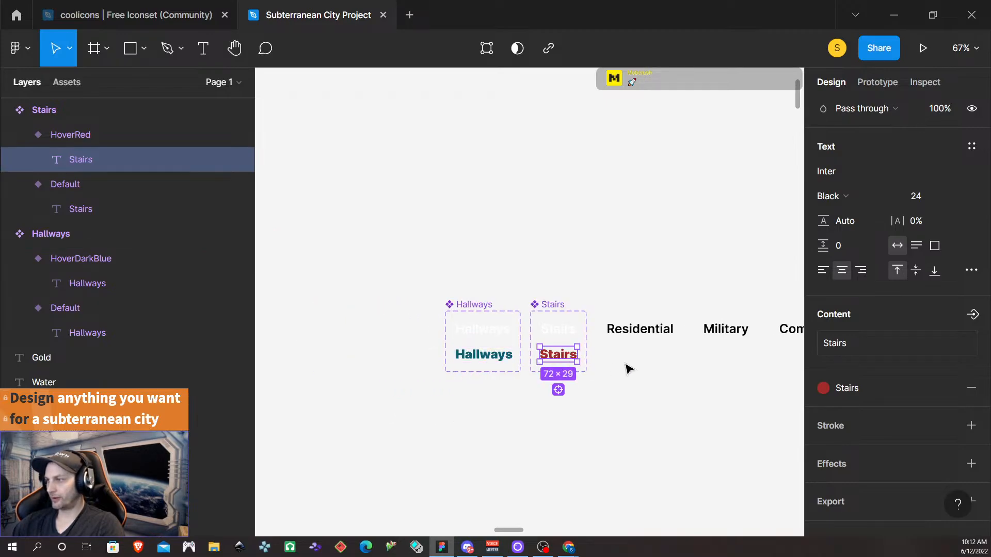
ctrl+scroll(627, 372, down, 4)
scroll(596, 449, down, 8)
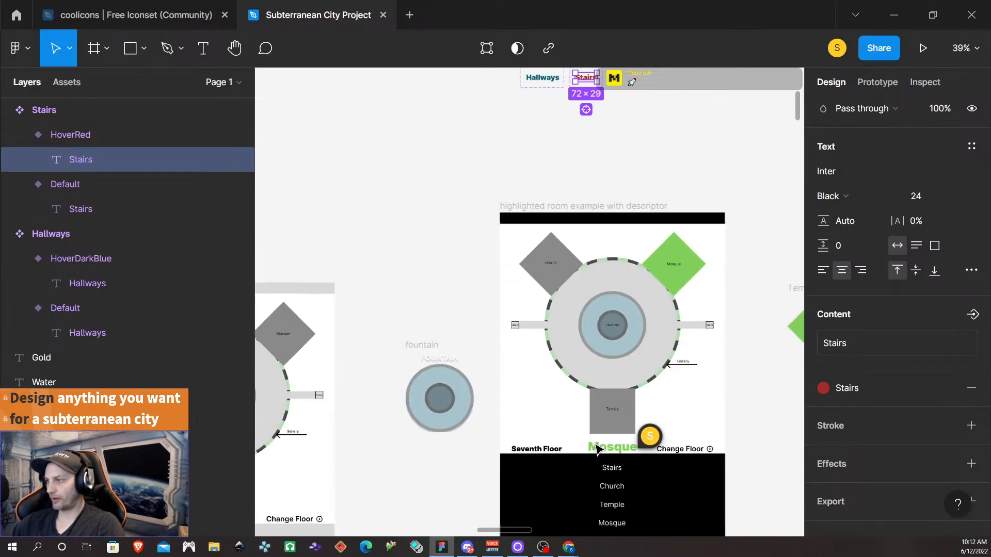
scroll(638, 361, up, 7)
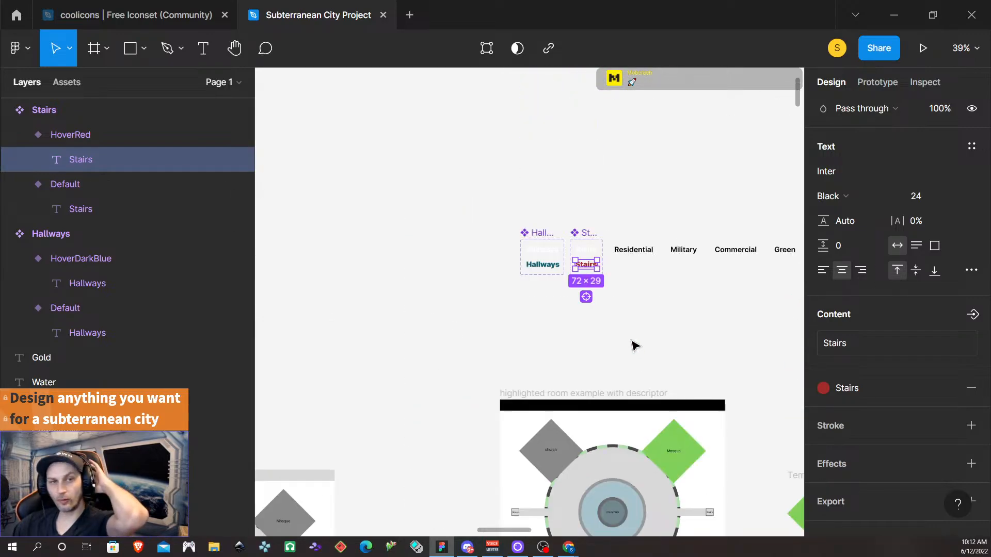
scroll(634, 346, down, 4)
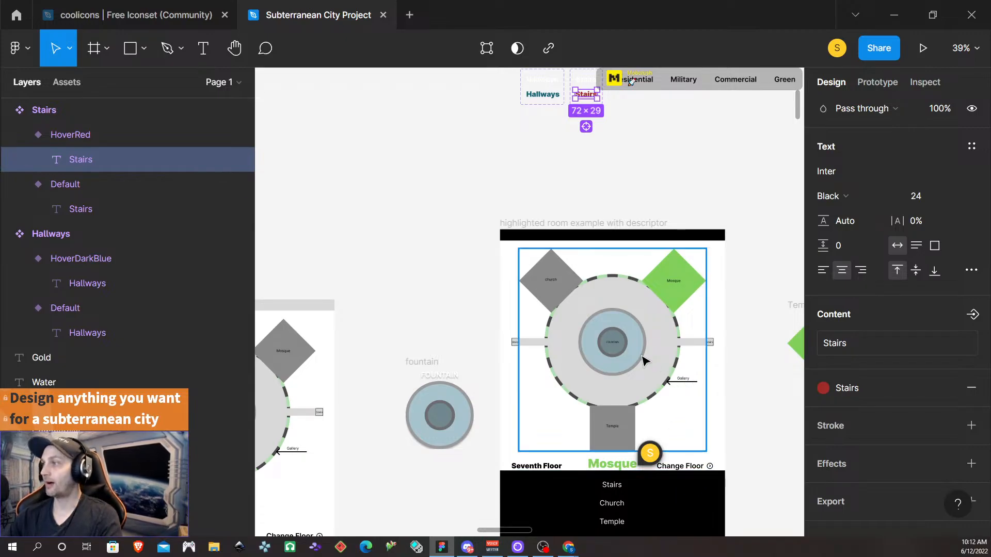
scroll(644, 358, up, 1)
scroll(635, 472, down, 2)
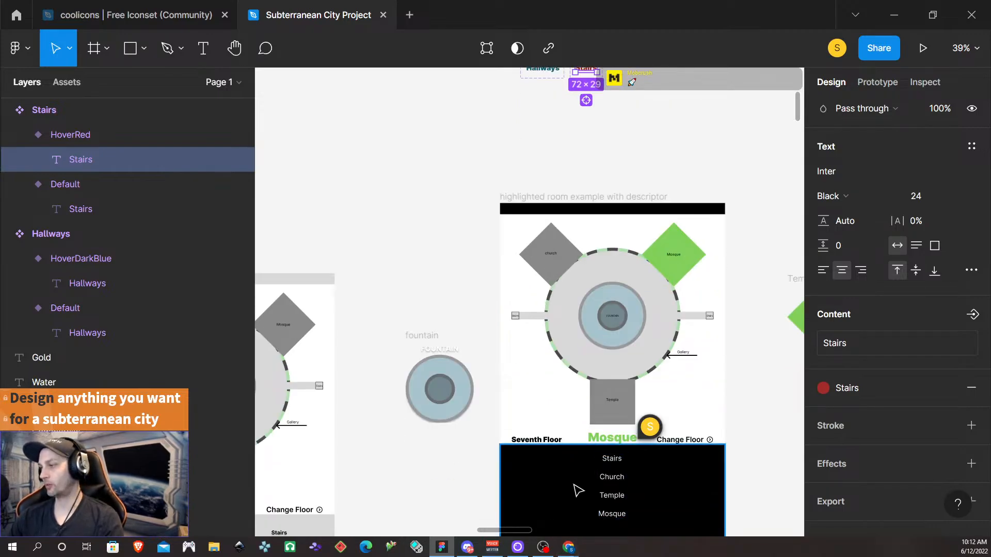
scroll(575, 491, up, 6)
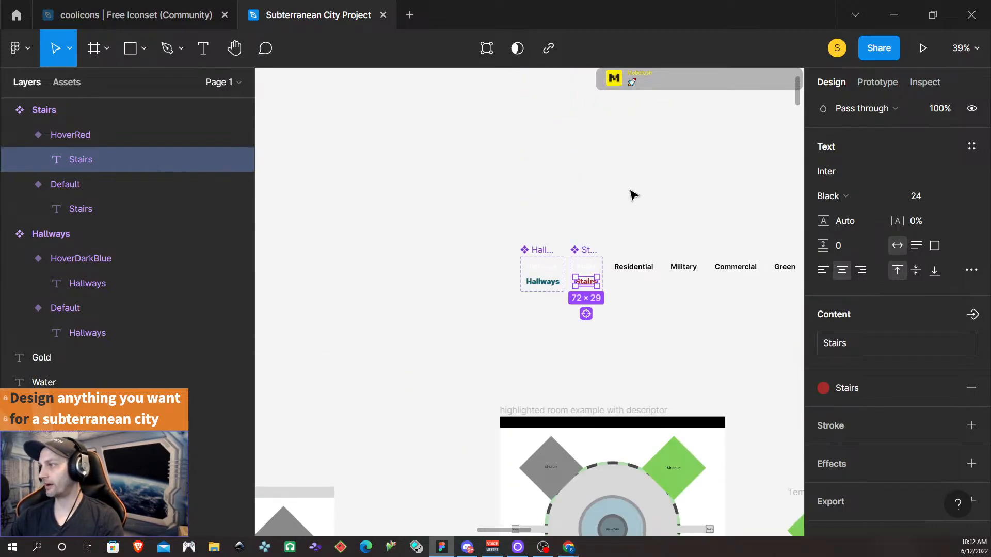
- Center-align the Residential label's text and set its fill to FFFFFF
click(636, 266)
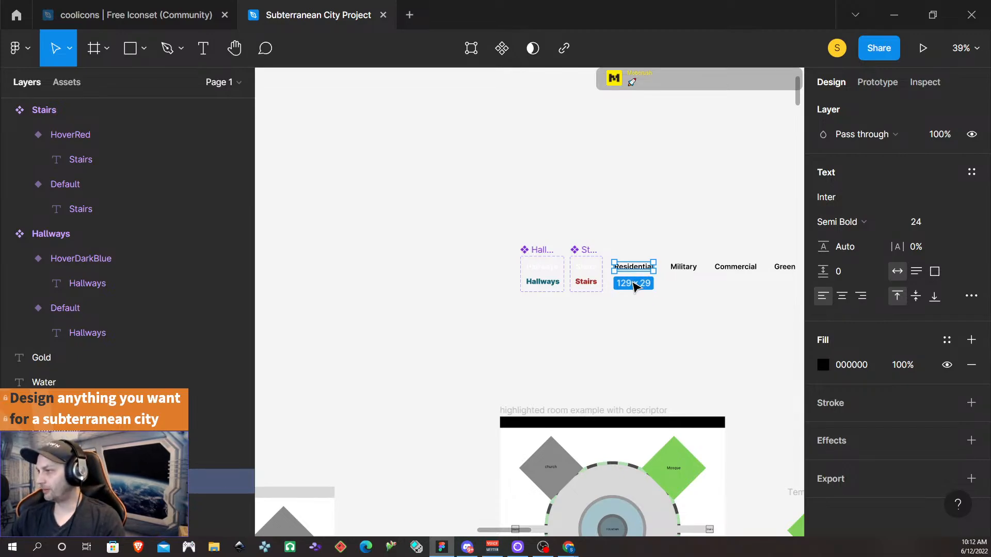
ctrl+scroll(656, 317, up, 5)
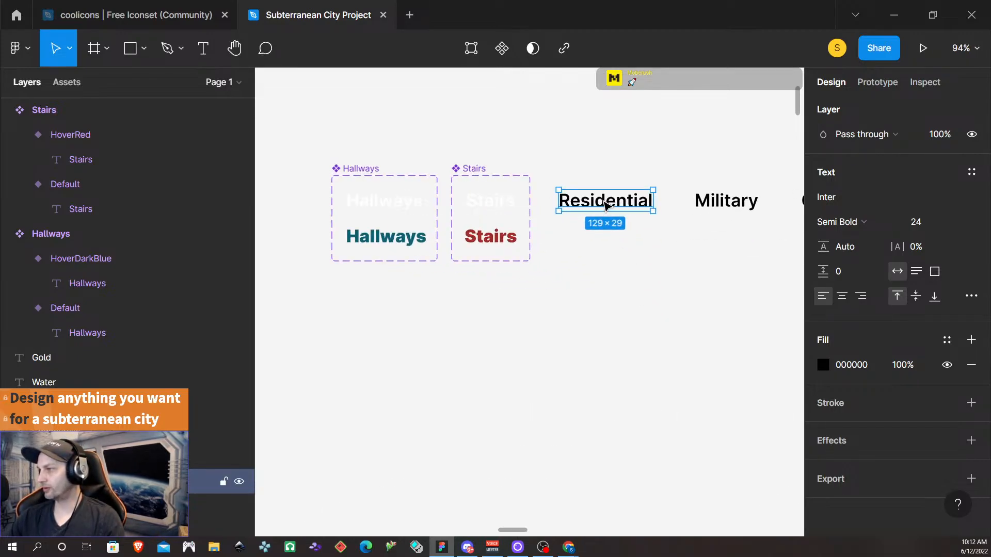
key(Return)
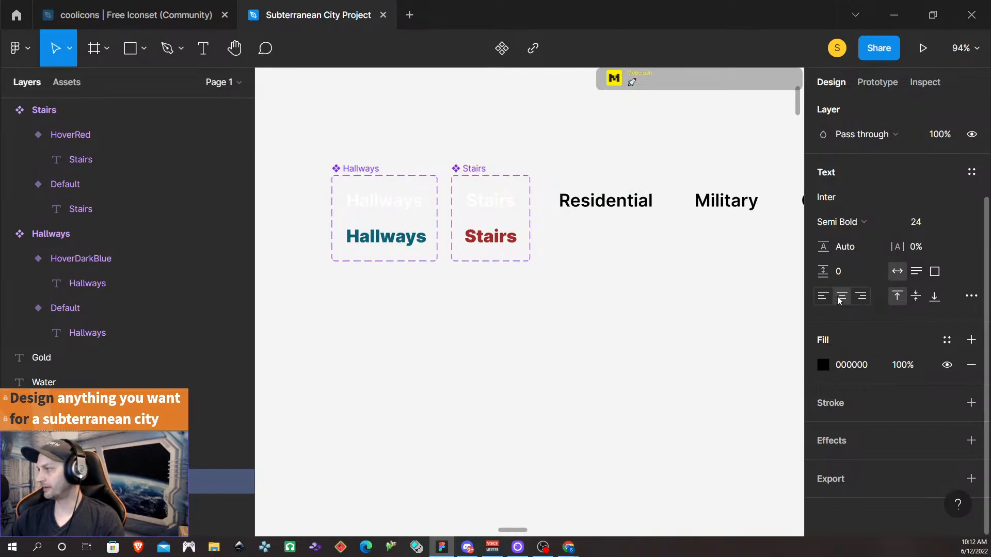
click(842, 295)
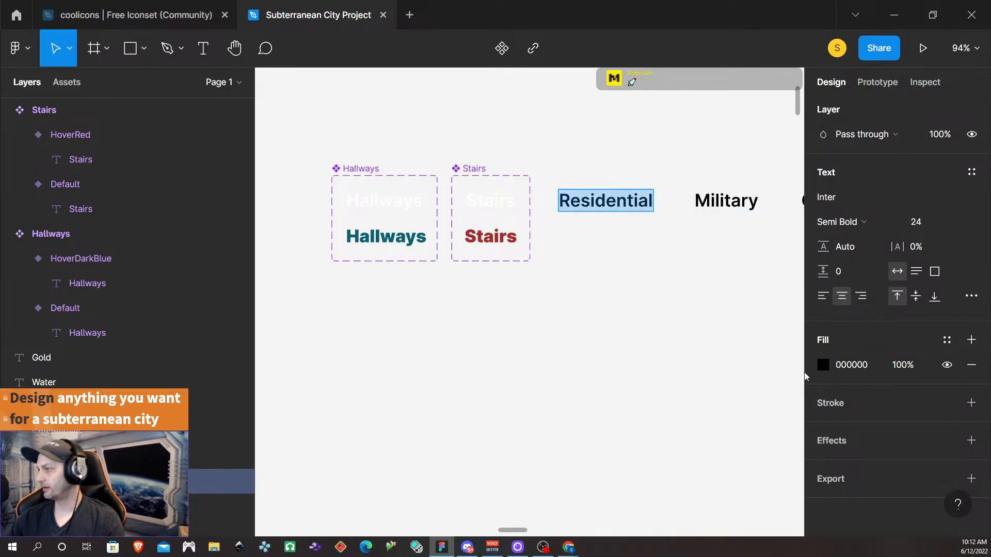
click(852, 367)
text(f)
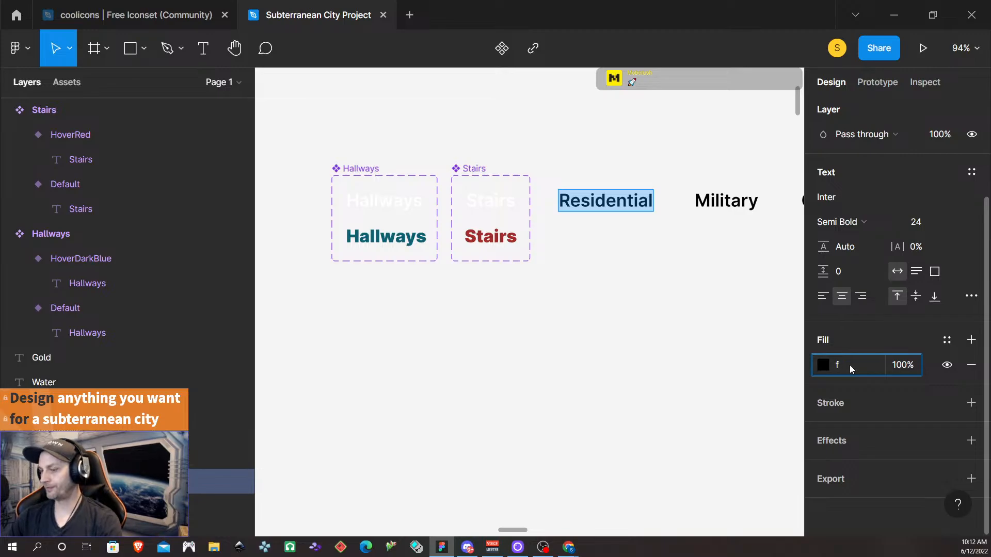
key(Return)
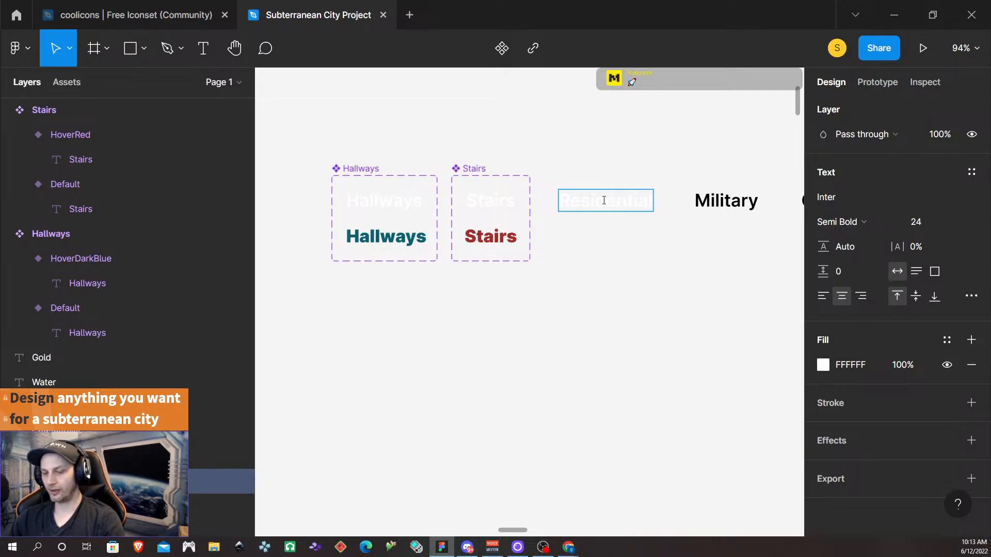
- Turn the Residential label into a component with a second variant, and set that variant's text to Black weight, center-aligned
key(ctrl+alt+k)
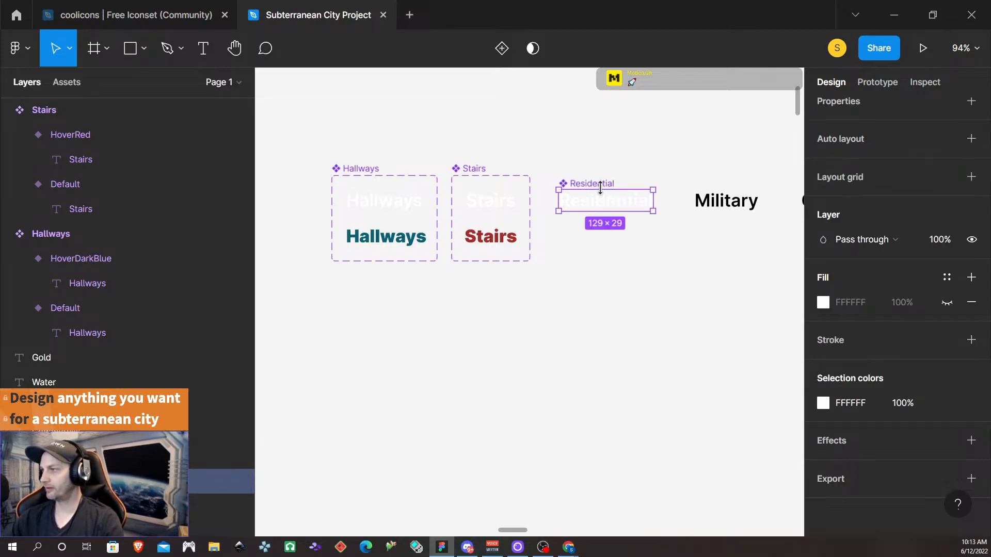
click(503, 49)
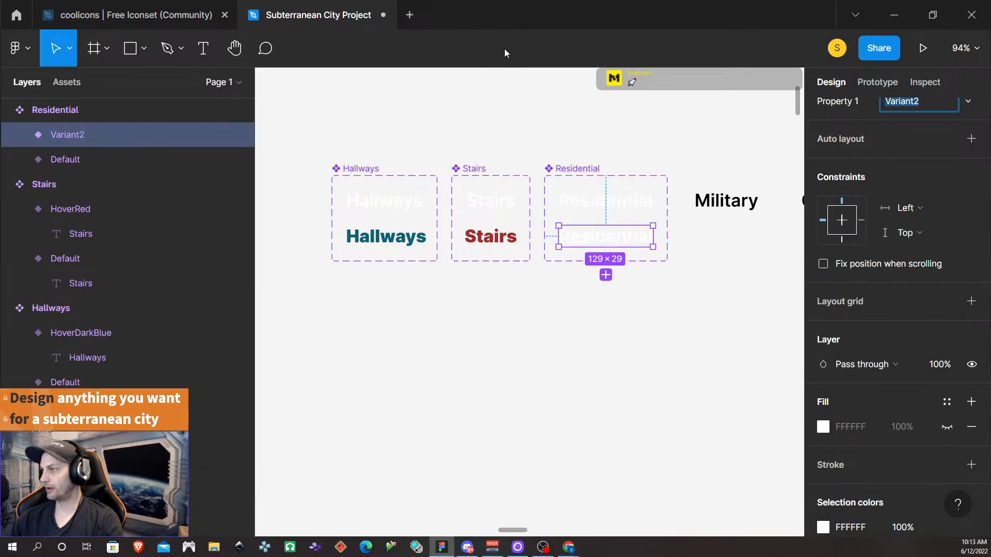
double_click(602, 239)
double_click(604, 240)
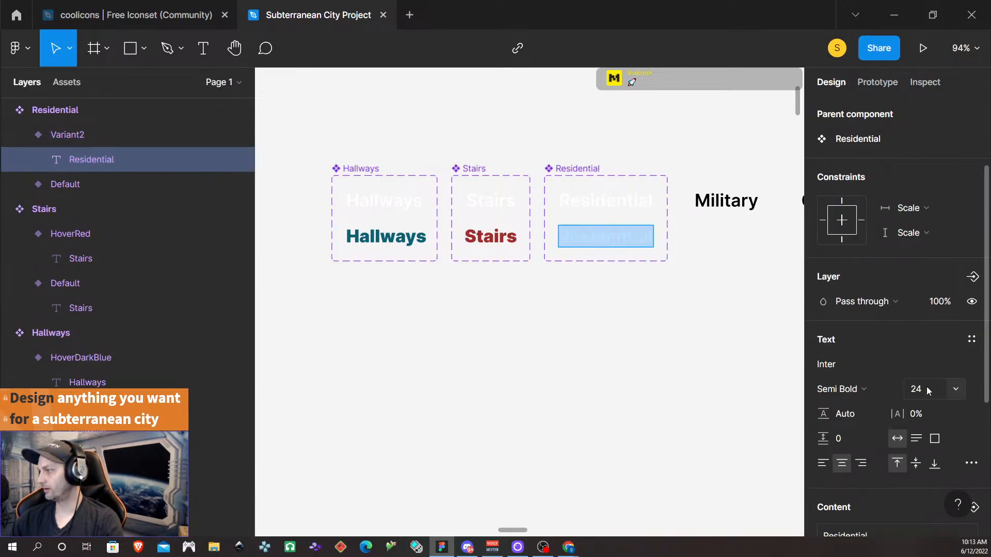
click(849, 389)
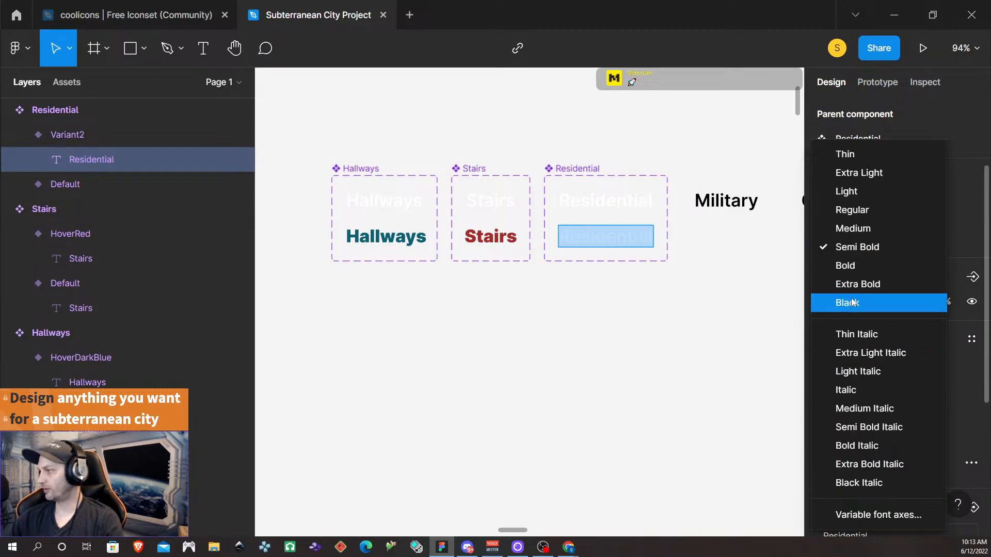
click(847, 304)
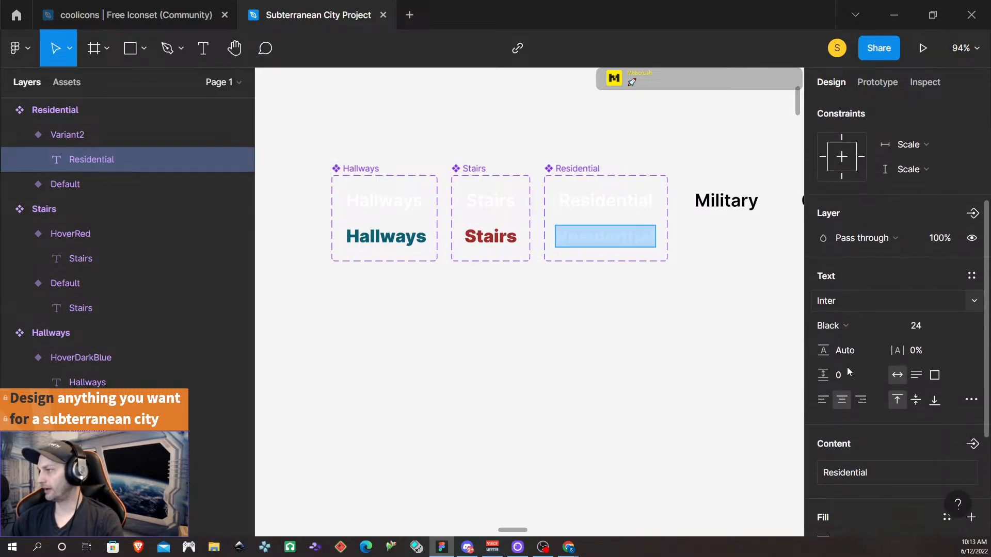
scroll(847, 367, down, 3)
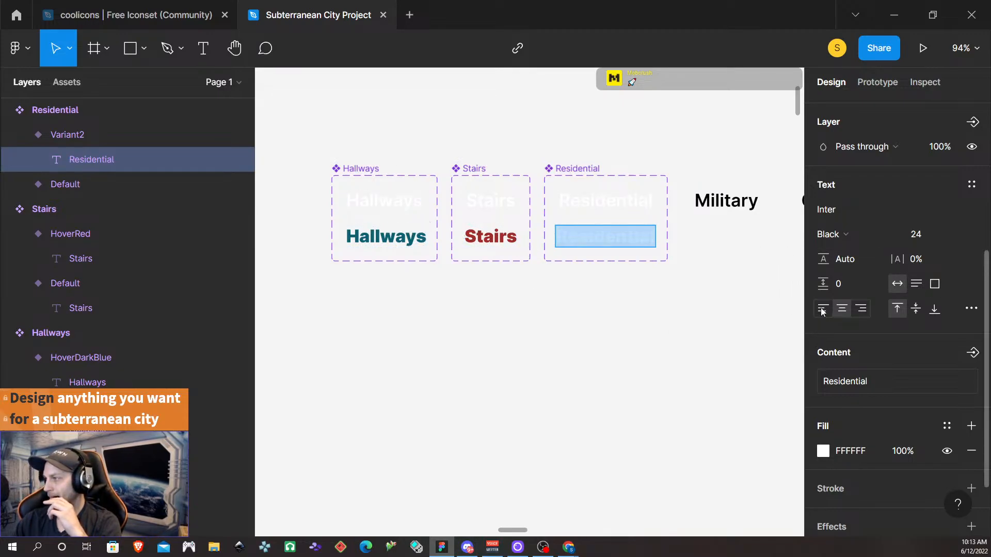
click(840, 308)
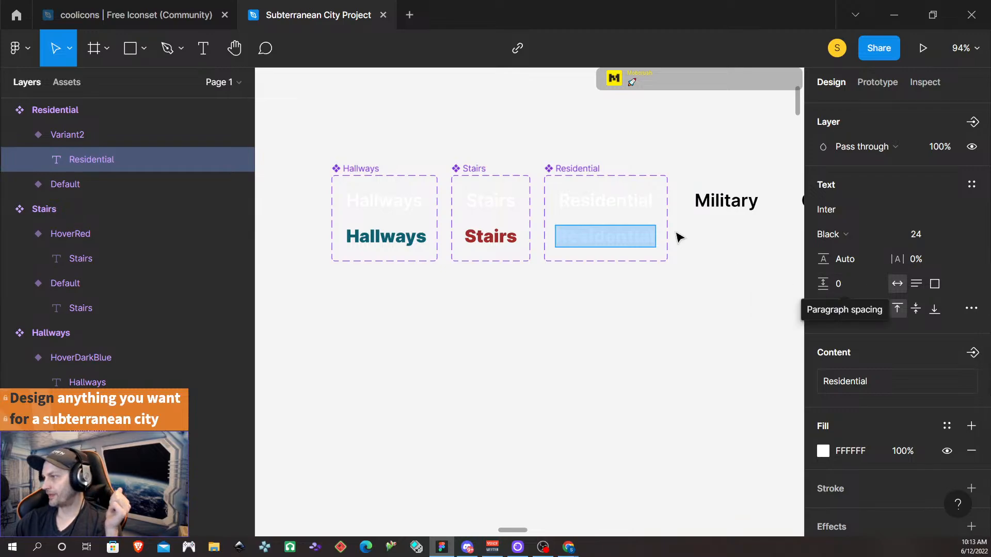
- Apply the Residential color style to the text in the Residential component's second variant
scroll(963, 329, down, 2)
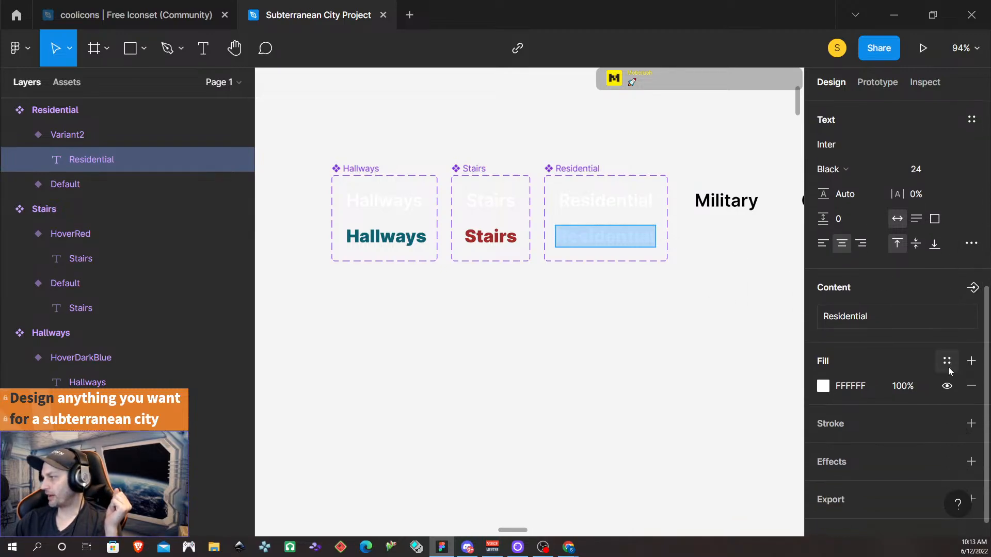
click(947, 348)
click(934, 367)
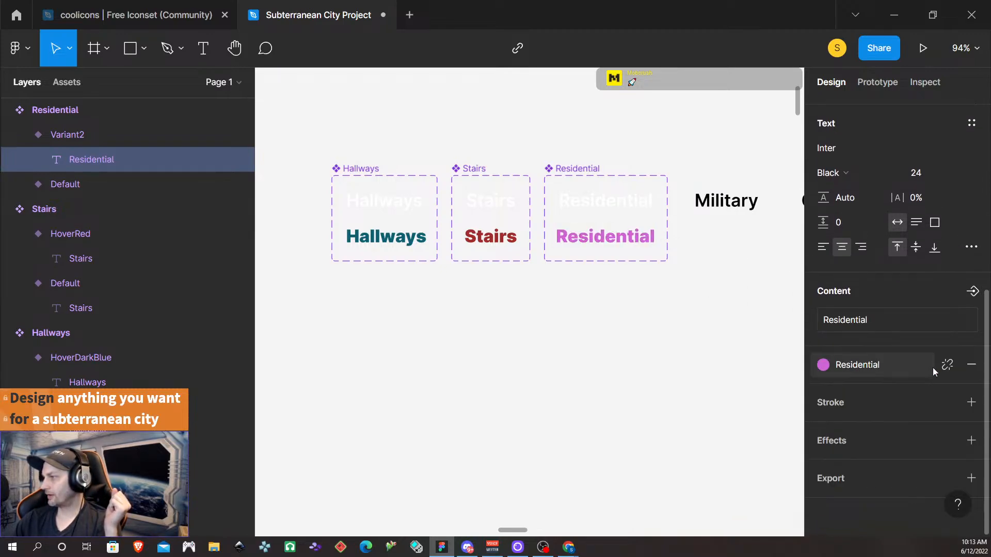
key(Escape)
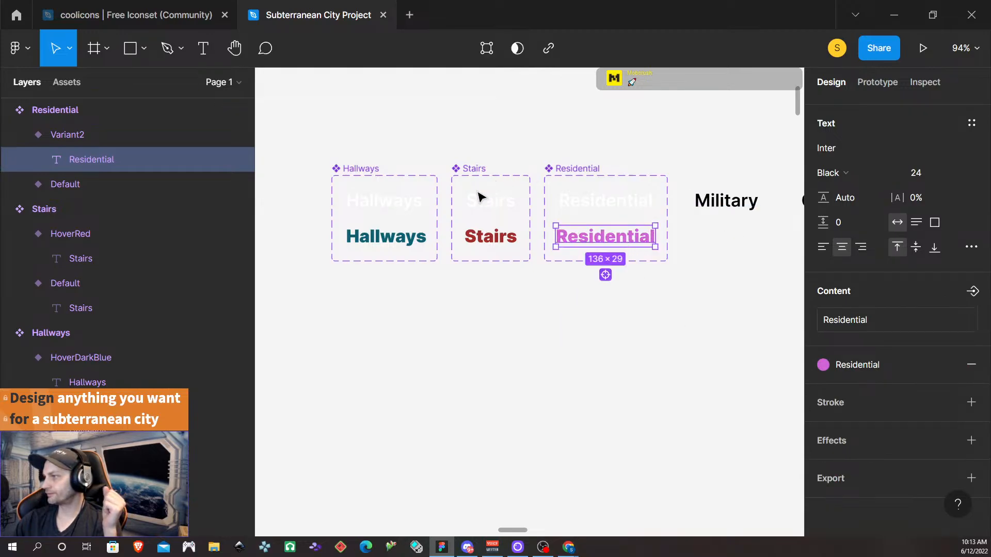
- Resize the Hallways component's HoverDarkBlue variant to fit its text
click(358, 202)
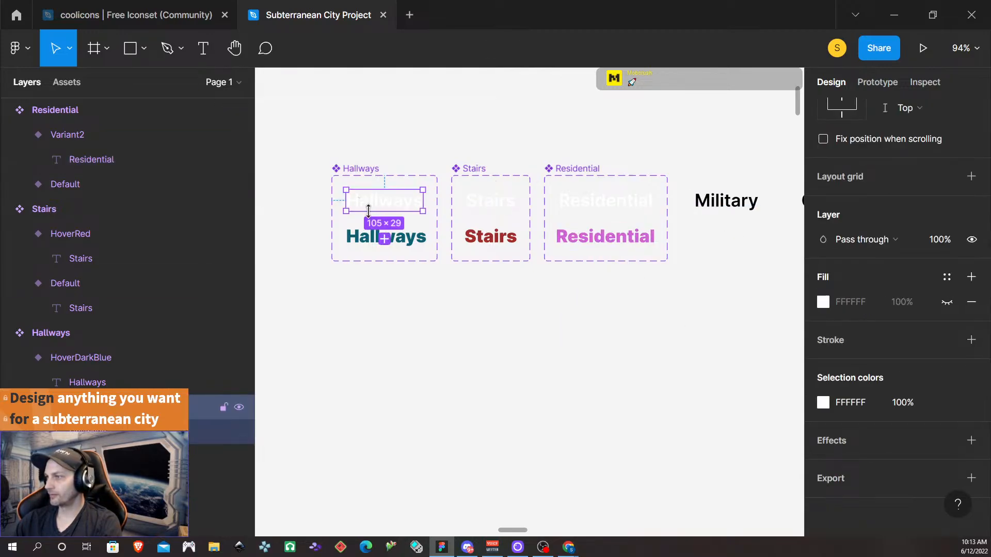
shift+click(364, 239)
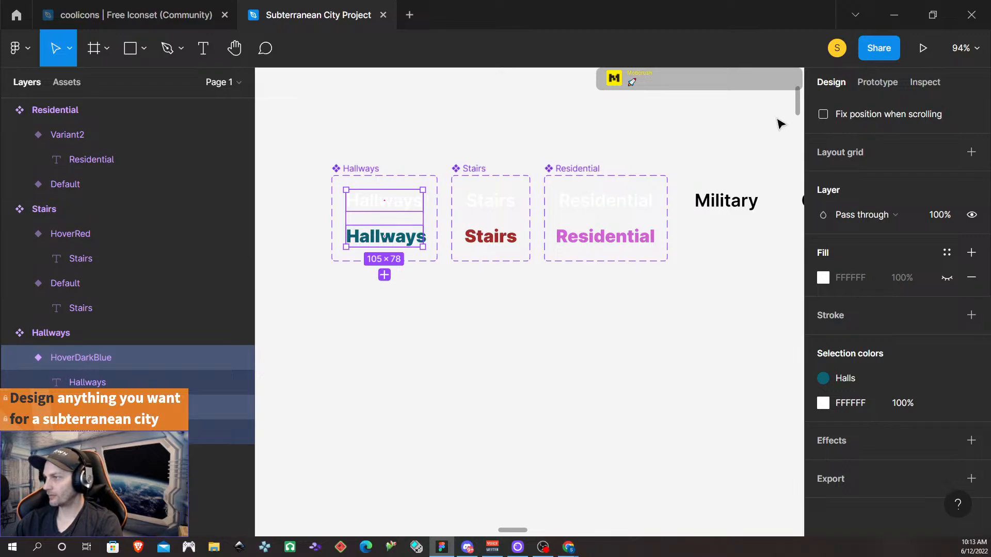
click(351, 235)
scroll(928, 207, up, 5)
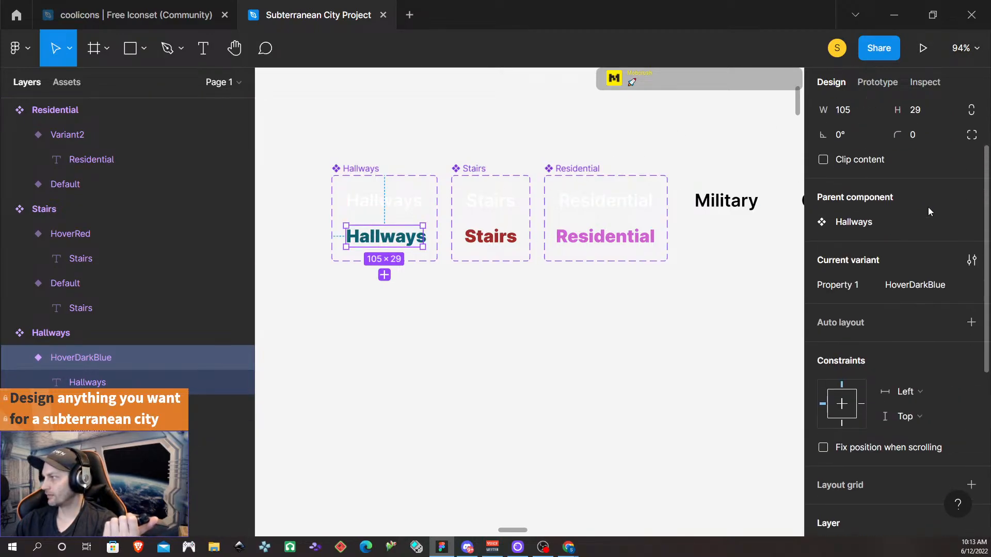
scroll(951, 132, up, 2)
click(974, 148)
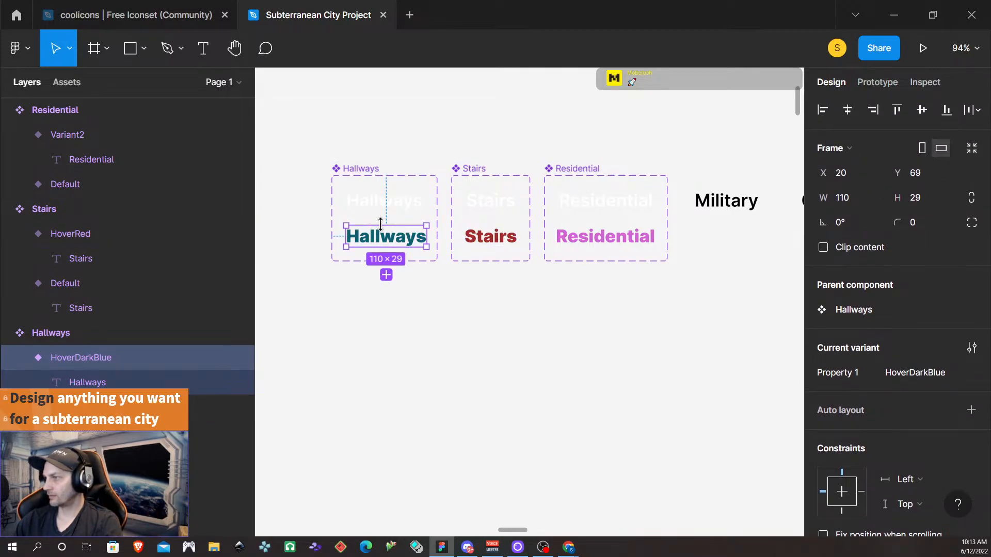
- Align the Default and HoverDarkBlue variants of the Hallways component on their horizontal centers
click(380, 204)
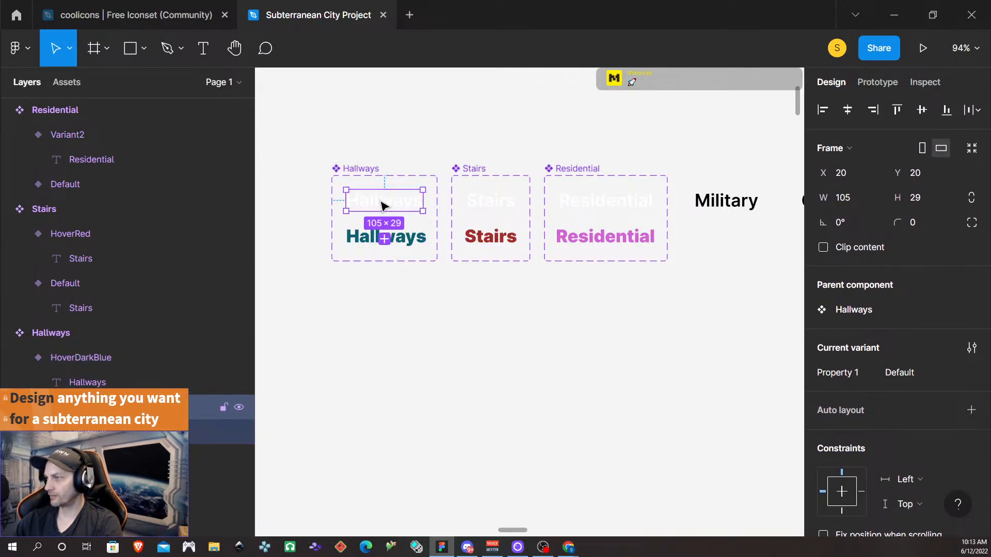
shift+click(376, 237)
click(845, 112)
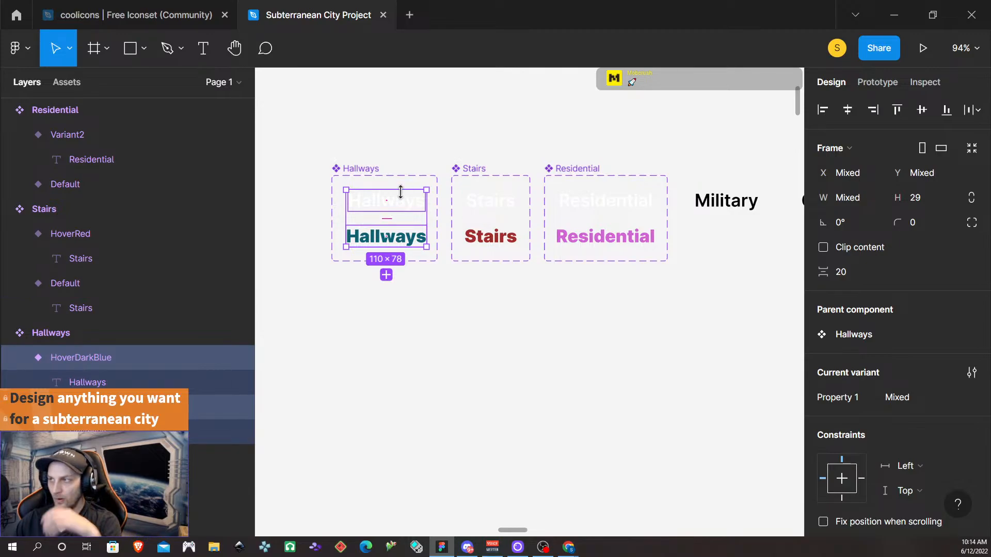
click(397, 294)
- Move both Hallways variants together so they sit centered horizontally within their component set
click(390, 238)
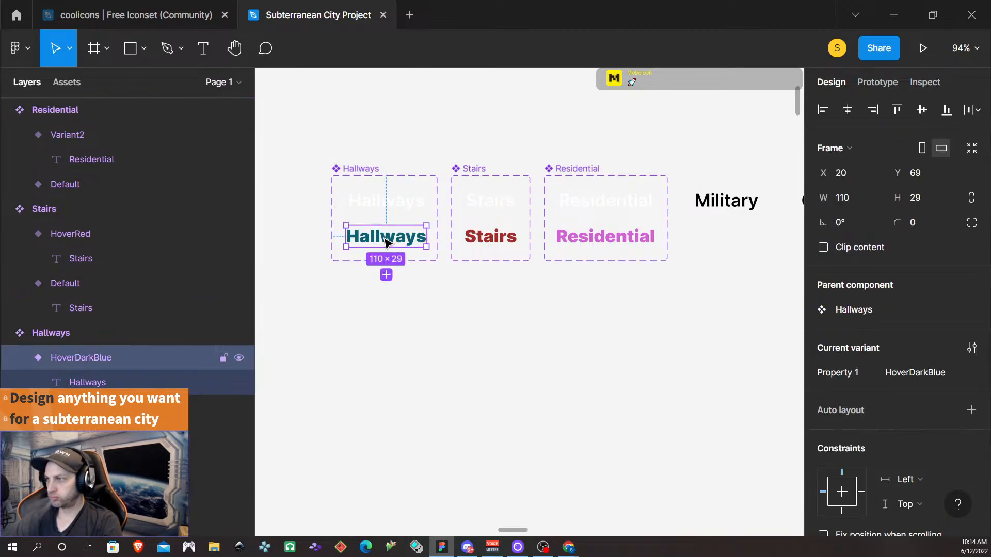
click(389, 213)
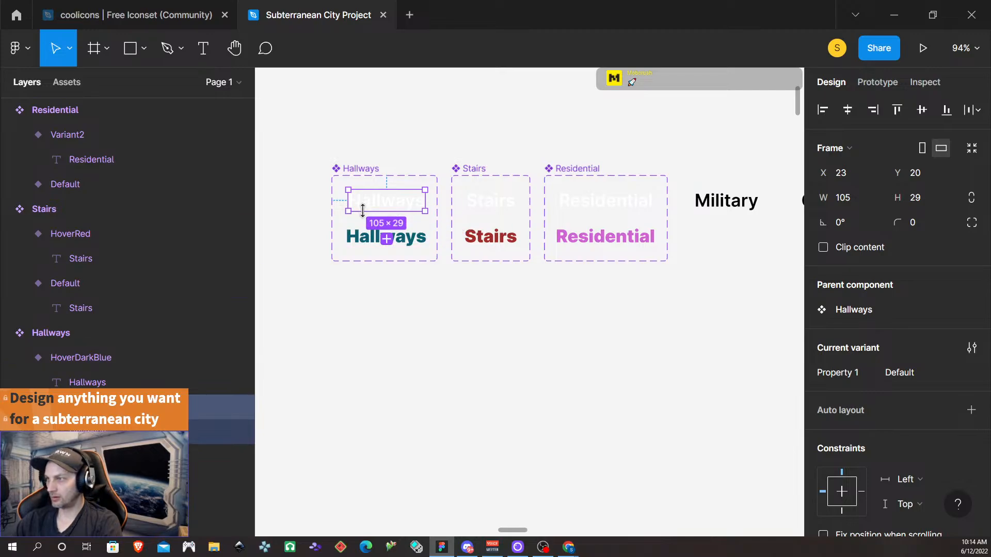
click(366, 239)
shift+click(374, 202)
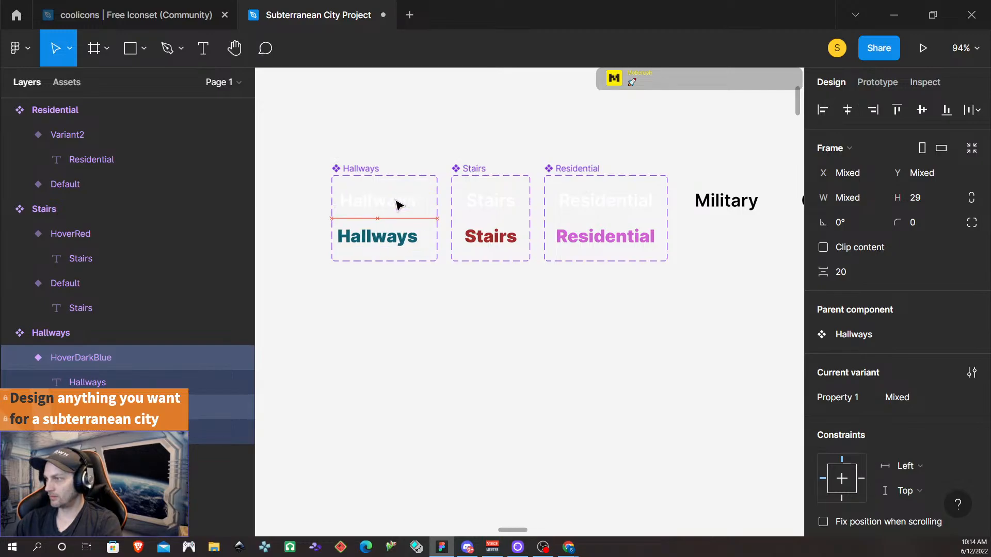
click(452, 347)
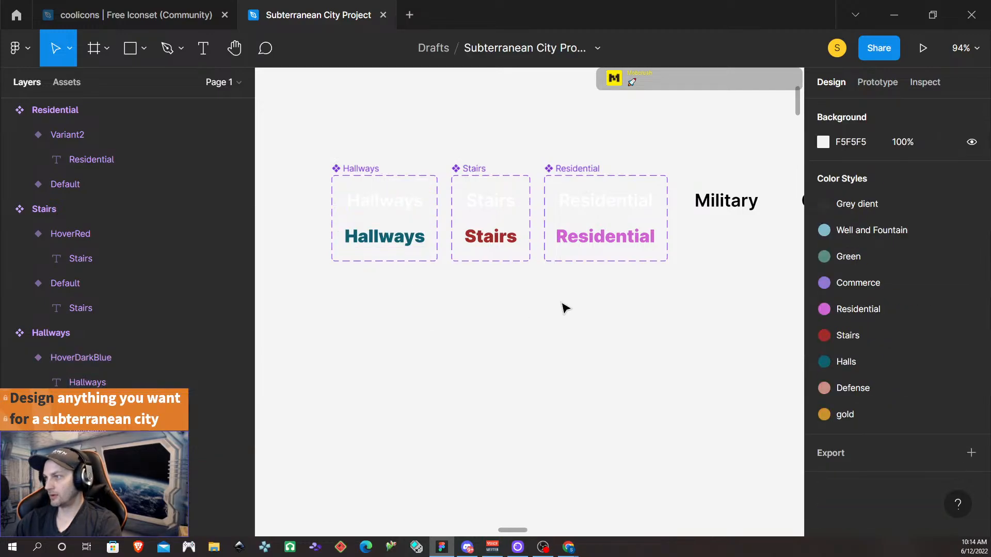
- Center-align the Military label's text and set its fill to FFFFFF
click(722, 206)
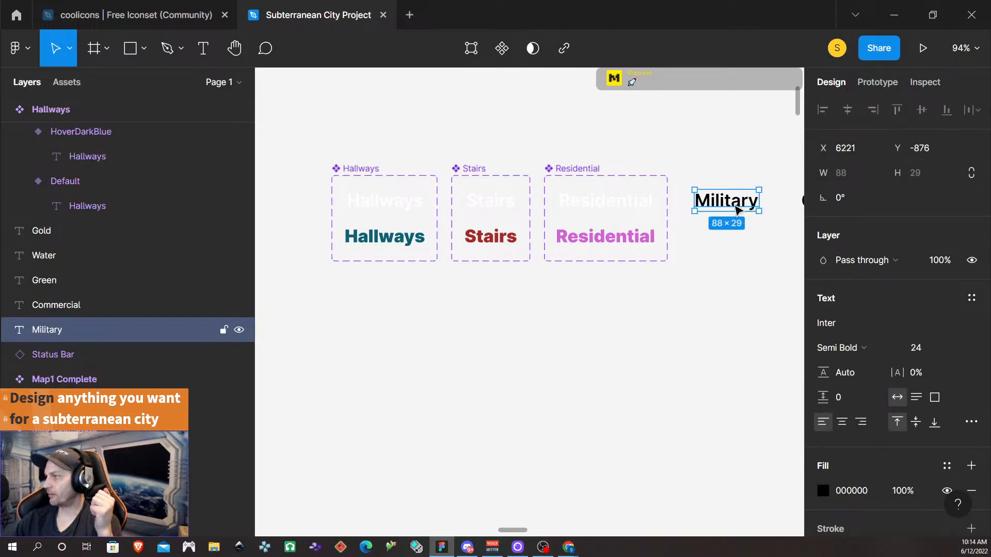
double_click(737, 209)
click(842, 422)
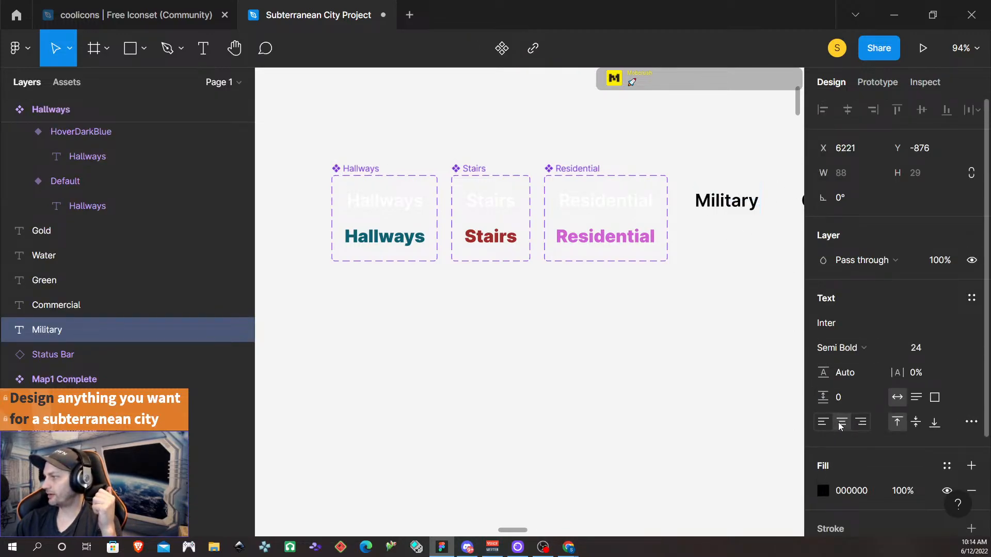
click(851, 492)
text(F)
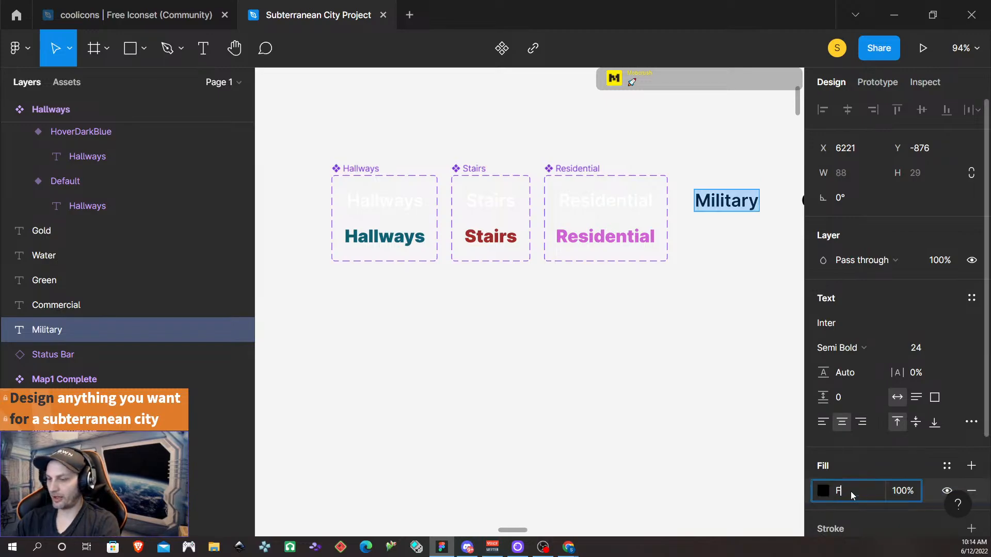
text(FFFFF)
key(Return)
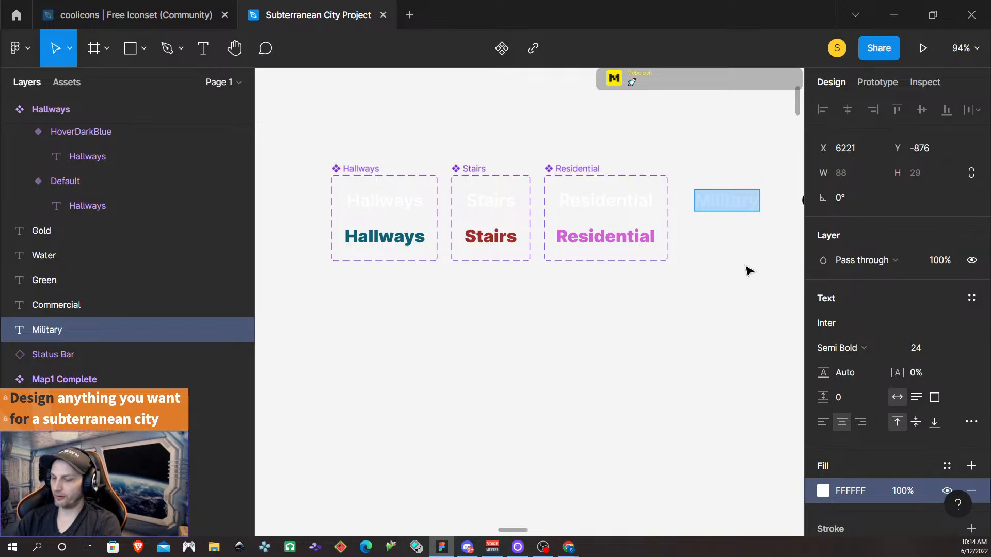
- Turn the Military label into a component and add a second variant named HoverTan
key(ctrl+alt+k)
click(500, 49)
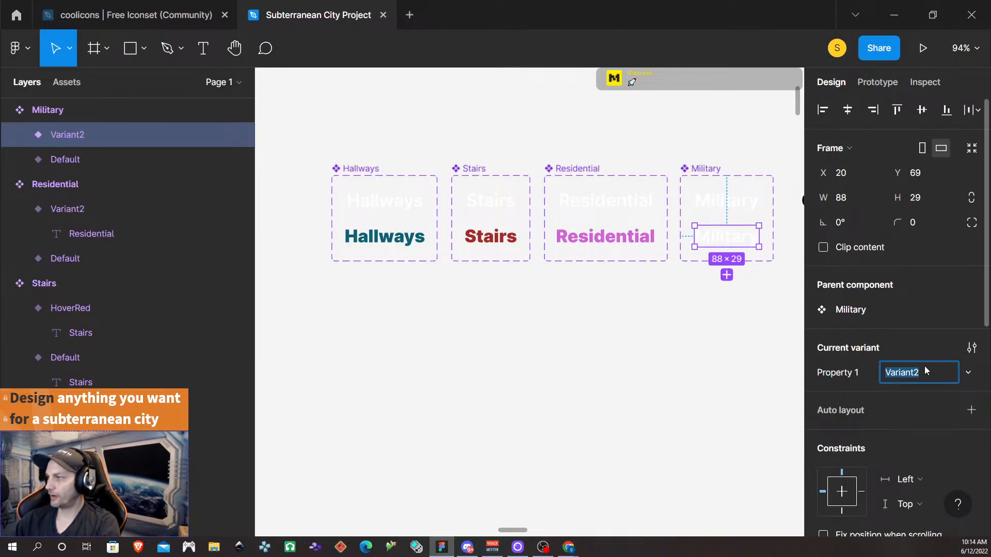
text(hOV)
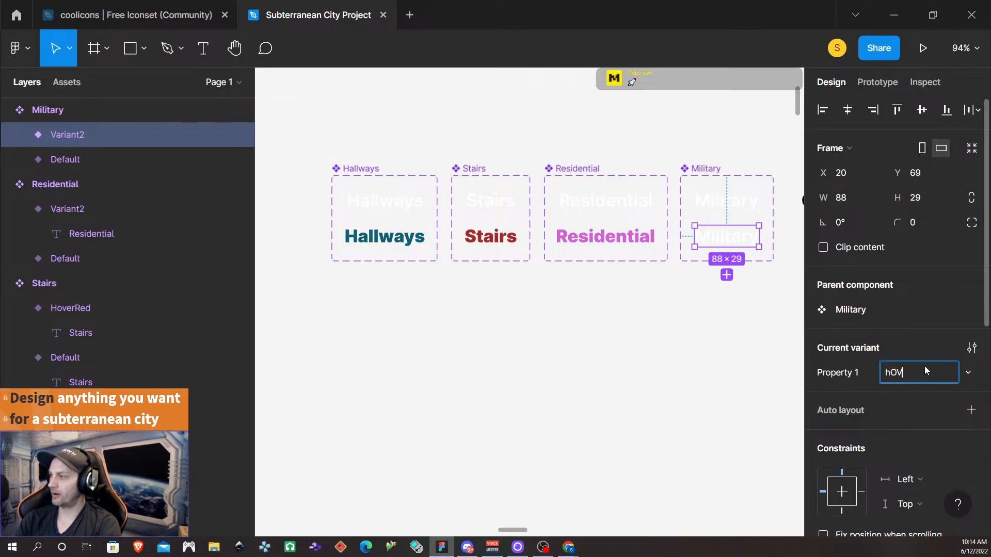
key(BackSpace)
key(BackSpace)
key(BackSpace)
text(HoverT)
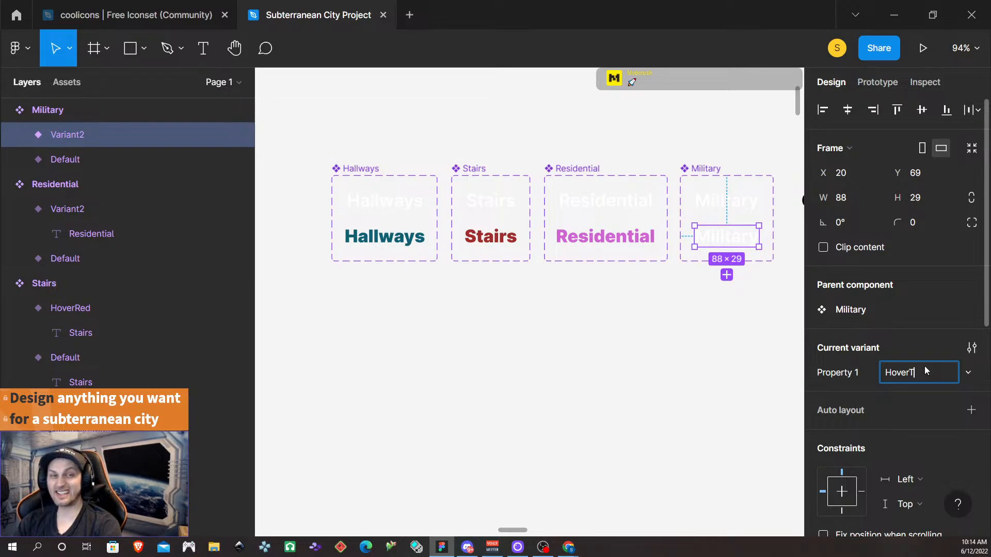
text(an)
key(Return)
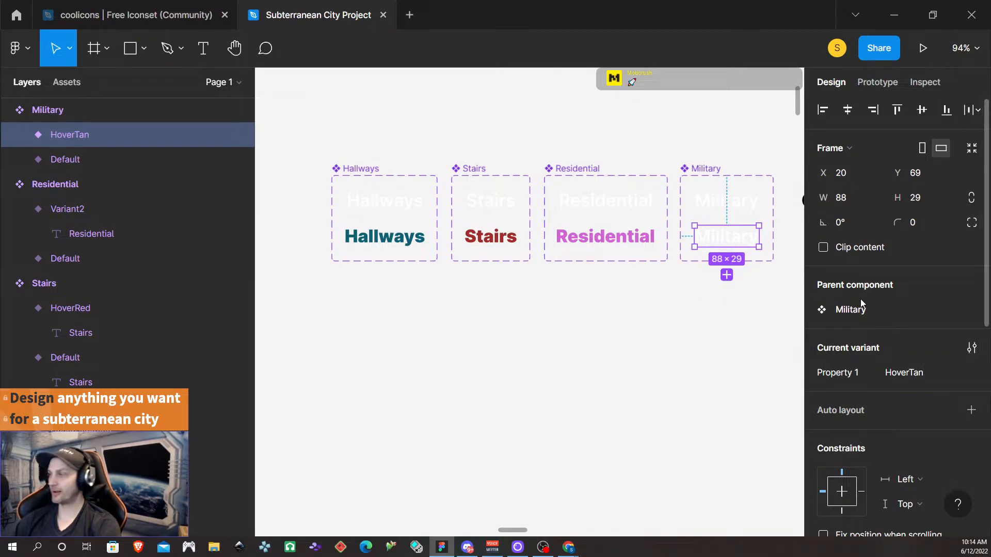
- Set the text of the Military component's HoverTan variant to Black weight and apply the Defense color style to it
double_click(726, 238)
double_click(725, 237)
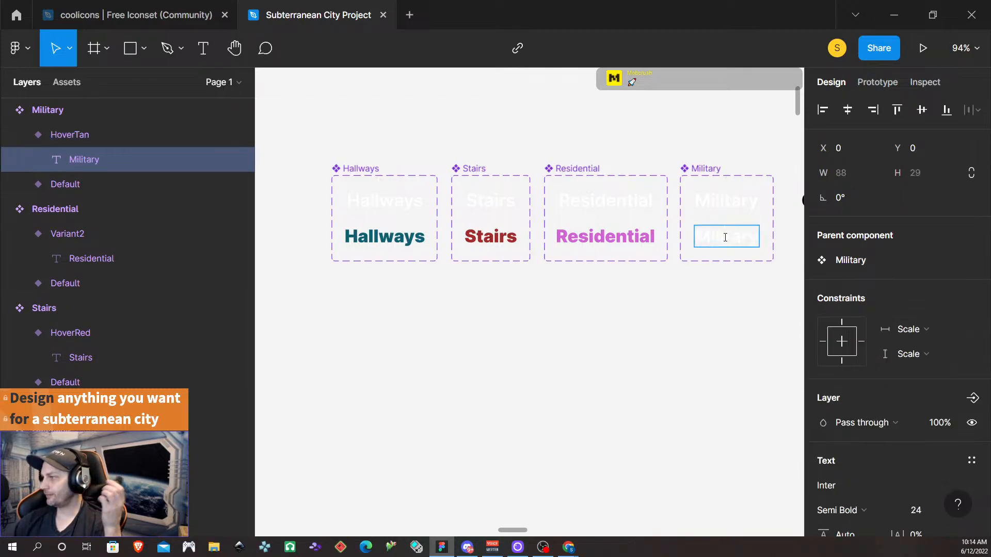
double_click(725, 237)
scroll(888, 380, down, 3)
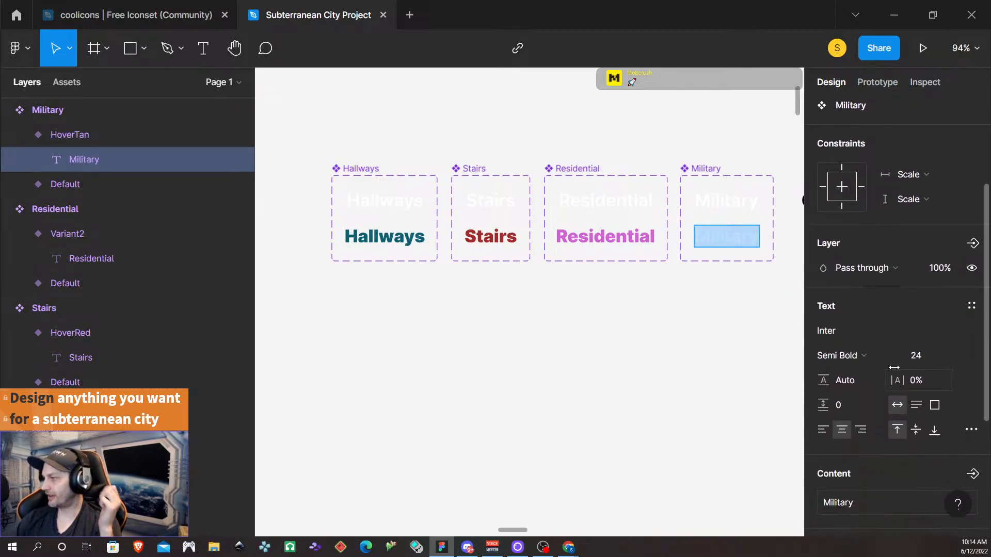
click(865, 357)
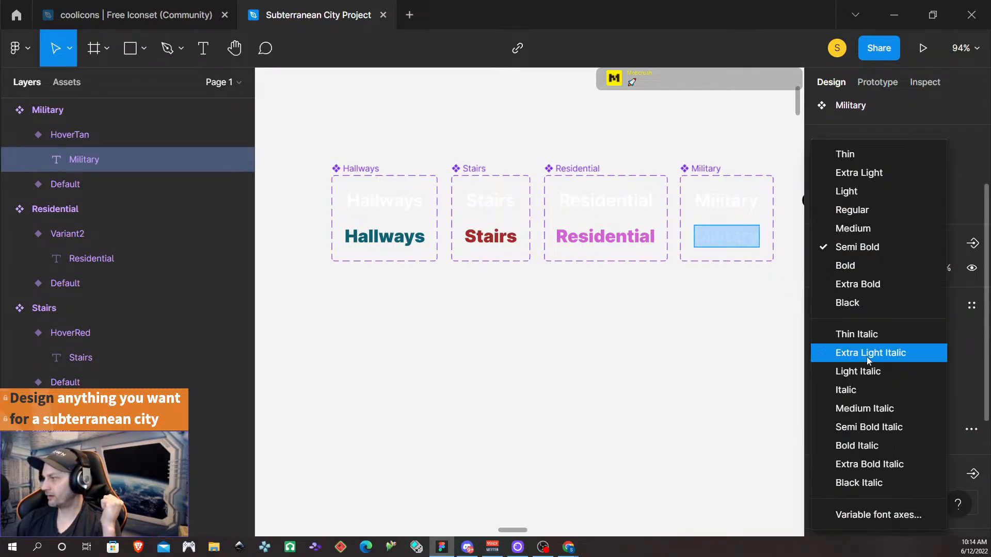
click(873, 303)
scroll(902, 385, down, 4)
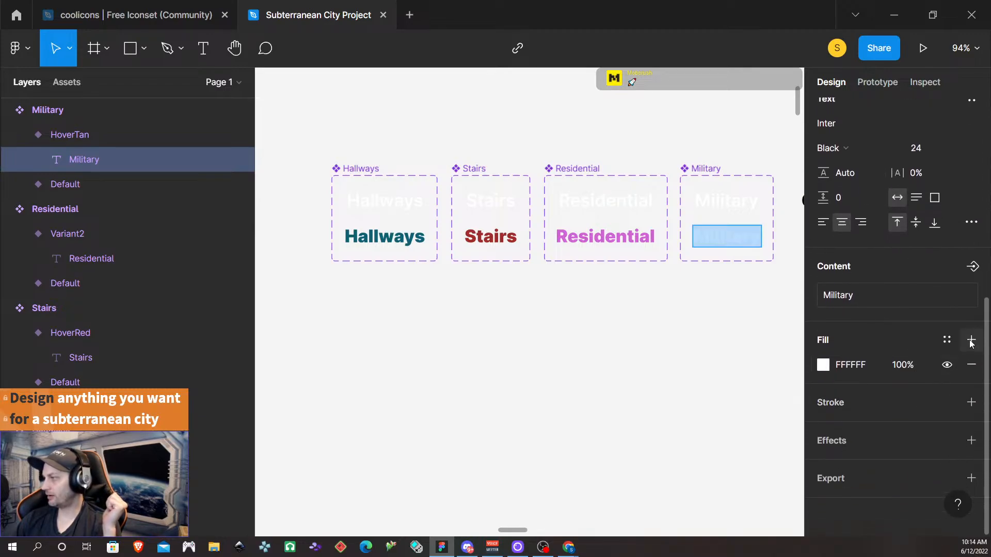
click(947, 341)
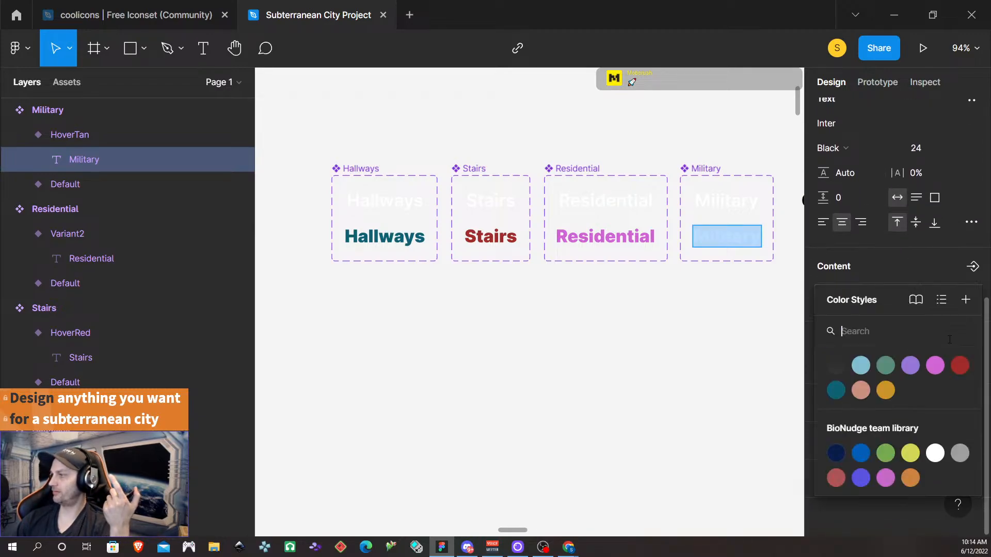
click(865, 396)
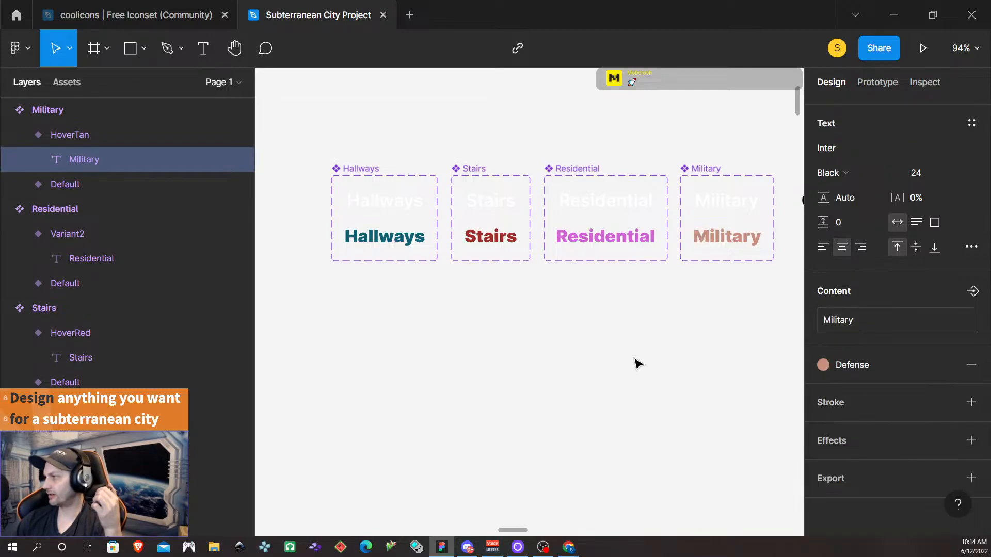
click(669, 370)
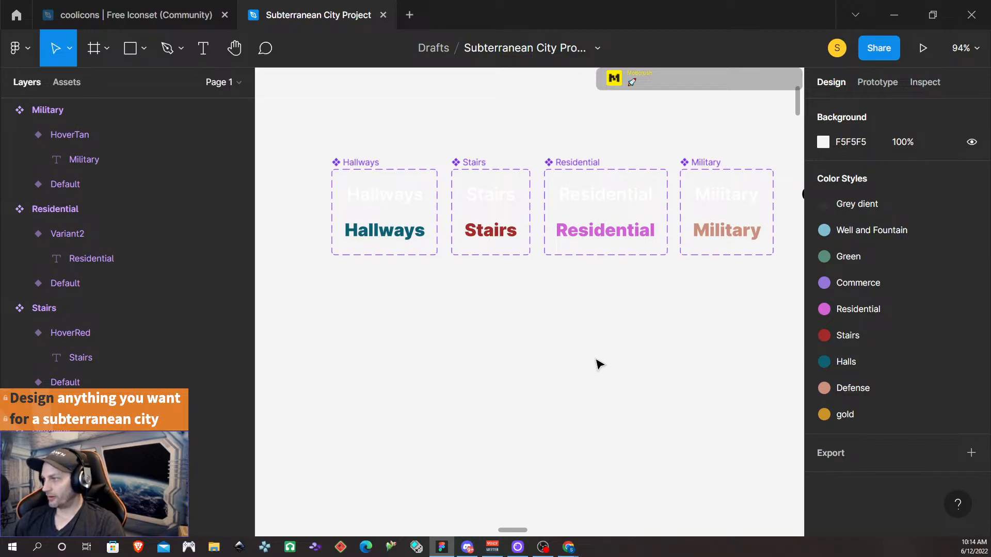
- Center-align the Commercial label's text and set its fill to FFFFFF
scroll(595, 356, up, 1)
scroll(595, 353, right, 5)
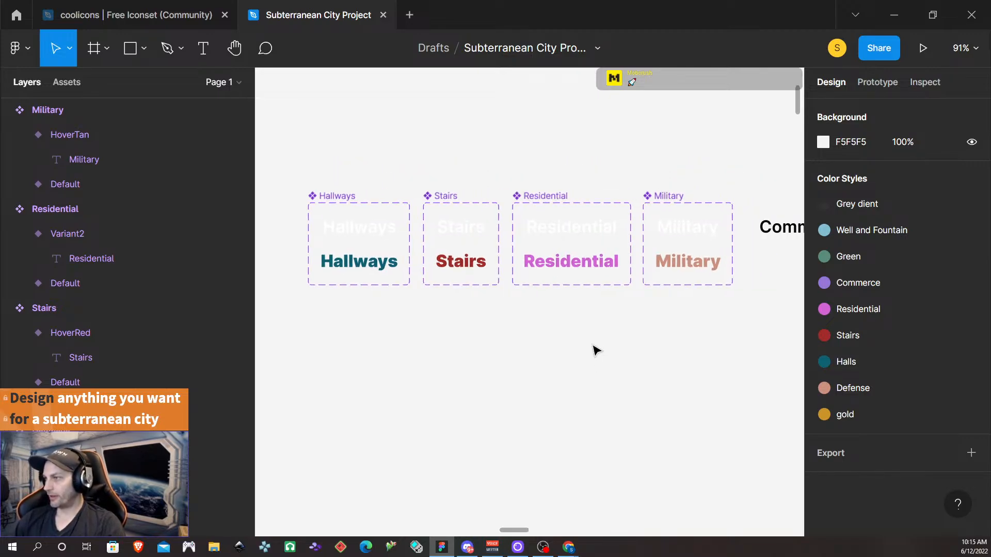
scroll(593, 354, right, 7)
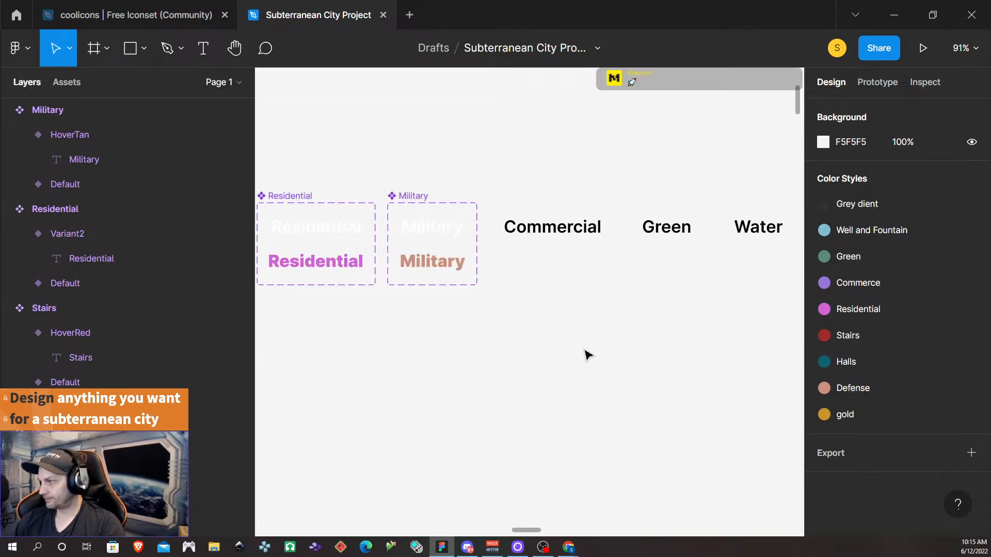
double_click(552, 229)
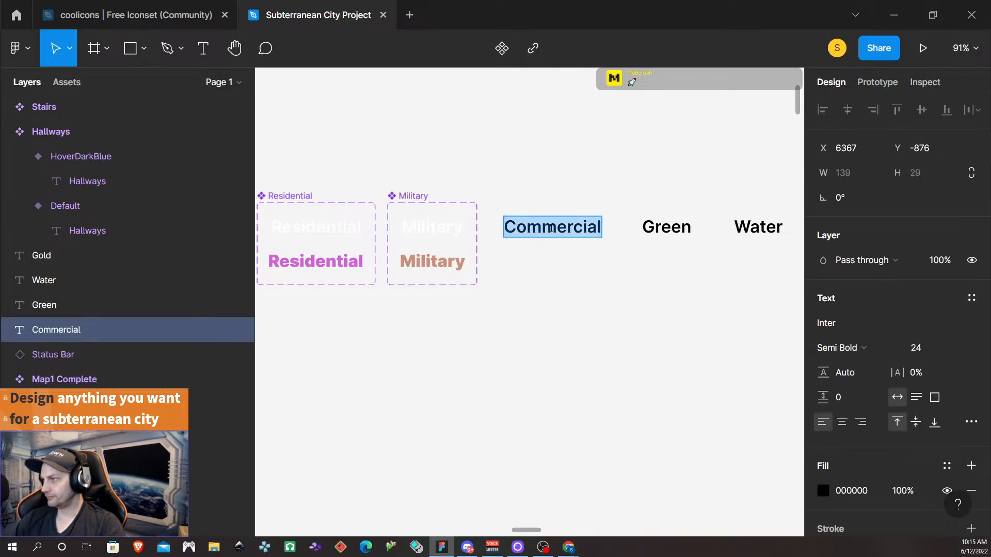
click(841, 422)
click(857, 491)
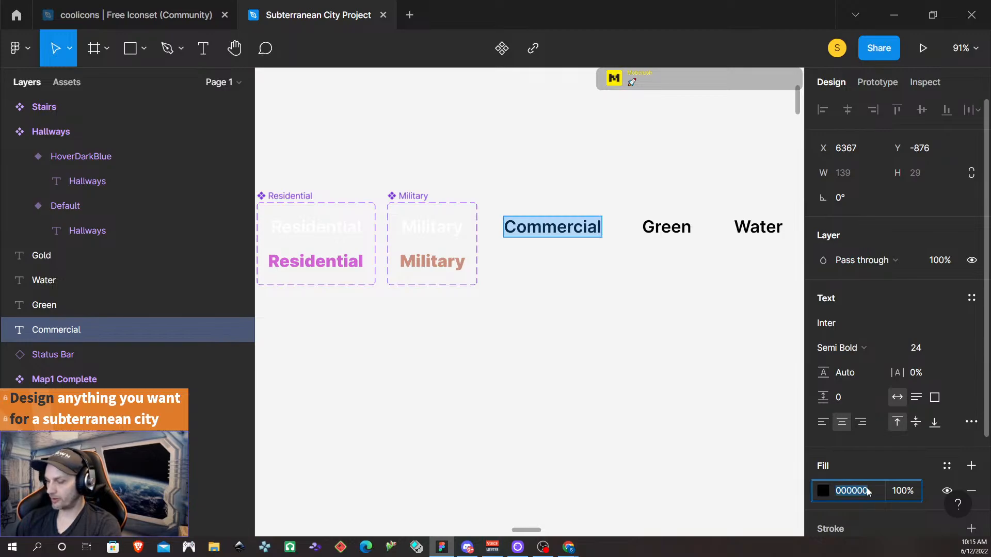
text(FFFFFF)
key(Return)
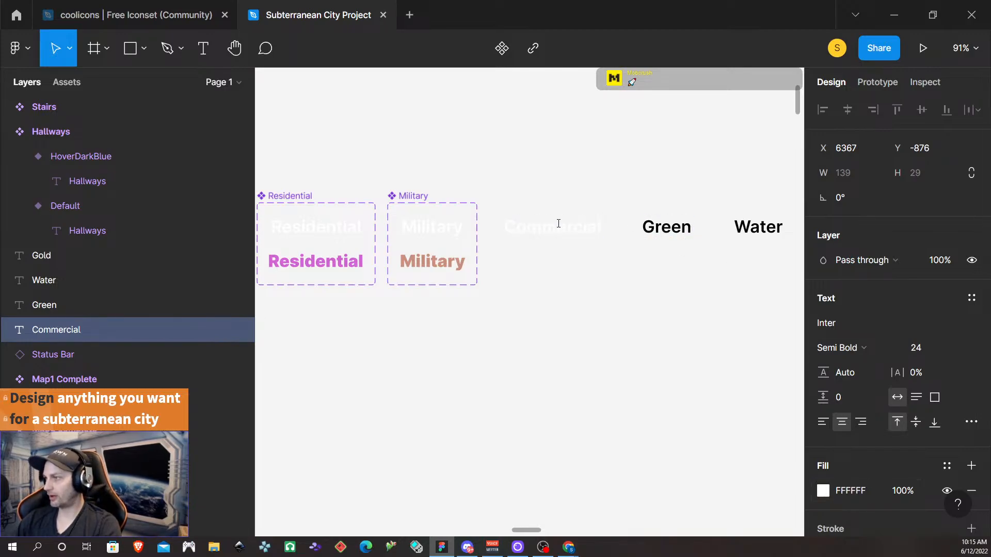
key(Escape)
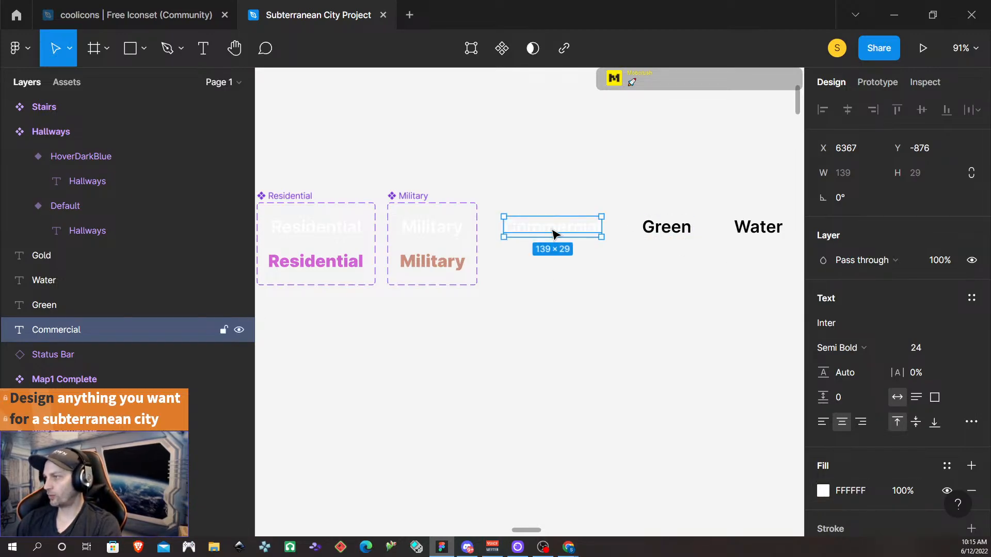
- Turn the Commercial label into a component and add a second variant named HoverPurpz
key(ctrl+alt+k)
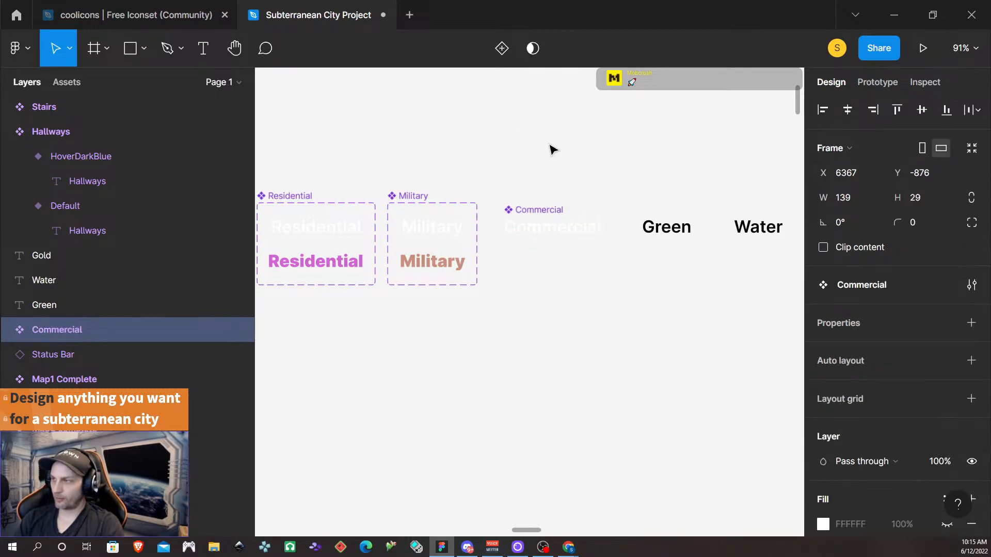
click(502, 48)
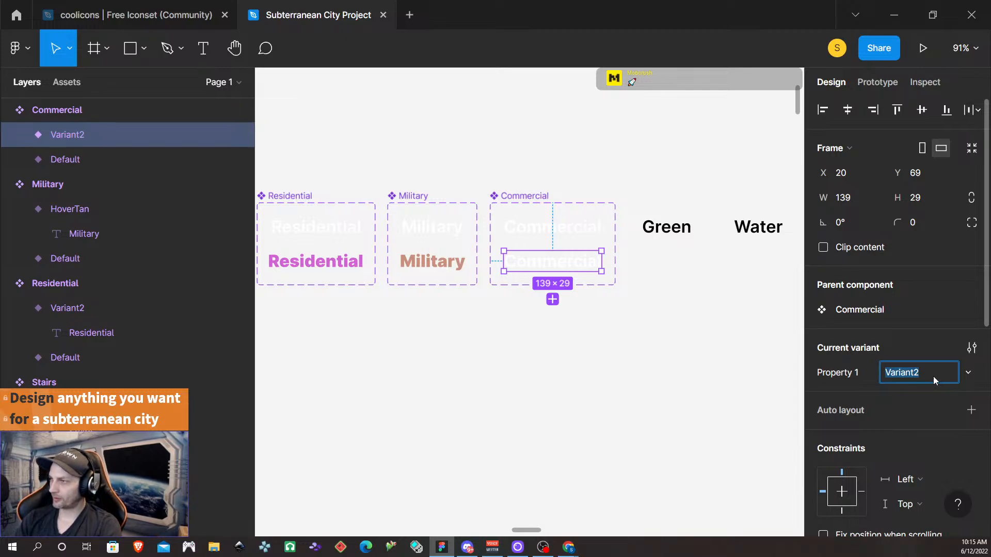
text(HoverPu)
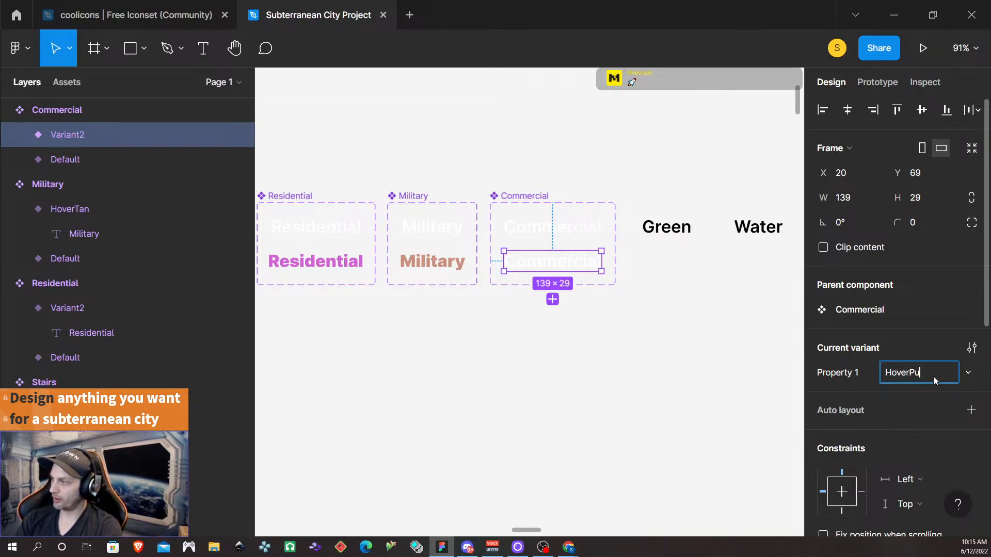
text(rpz)
key(Return)
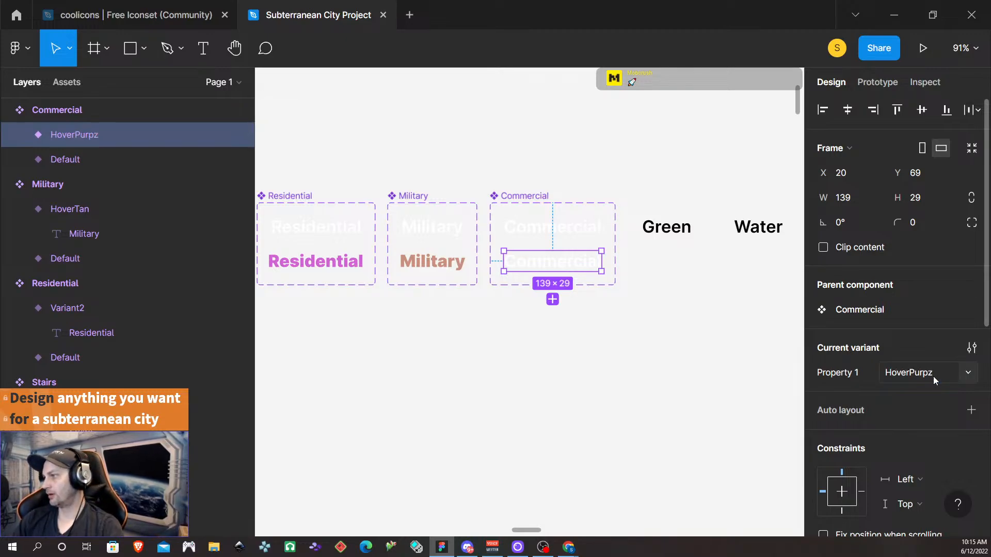
- Set the font weight of the text in the Commercial component's HoverPurpz variant to Black
scroll(916, 425, down, 2)
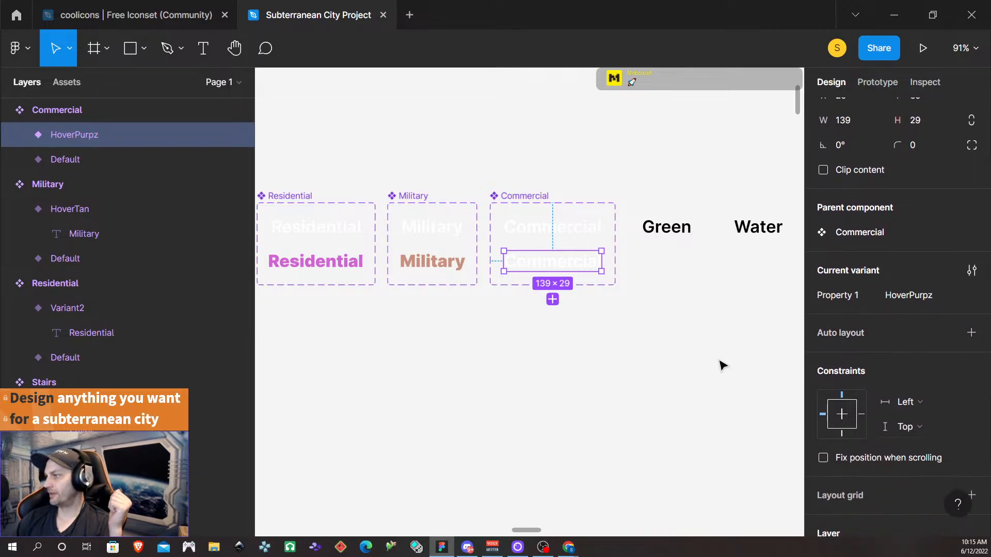
scroll(826, 400, down, 3)
scroll(827, 402, down, 3)
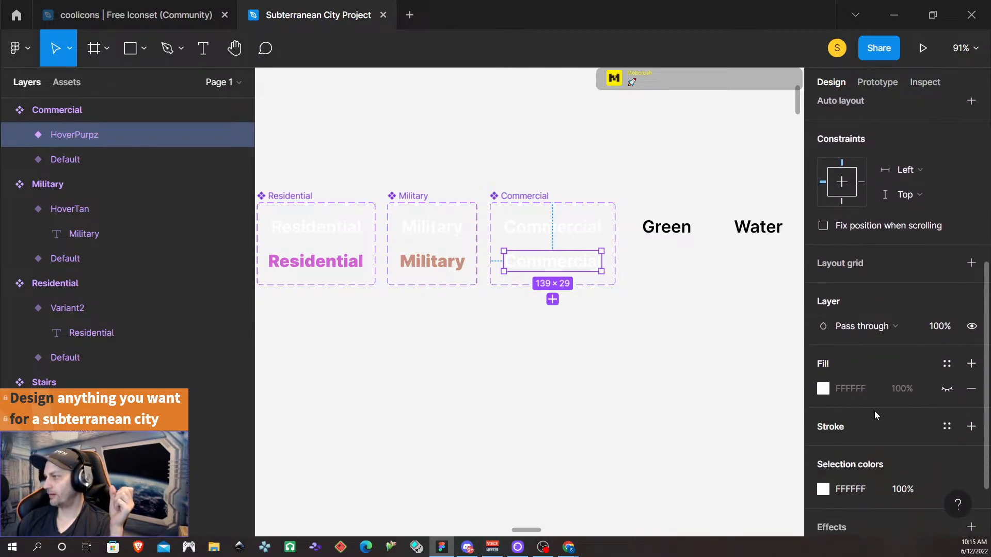
scroll(863, 315, down, 2)
scroll(862, 341, down, 2)
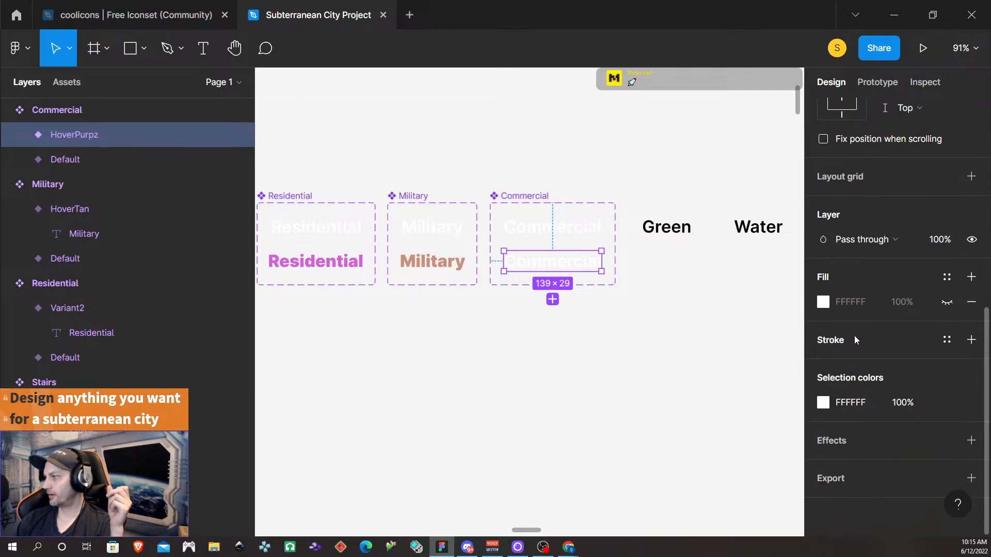
click(550, 358)
double_click(550, 266)
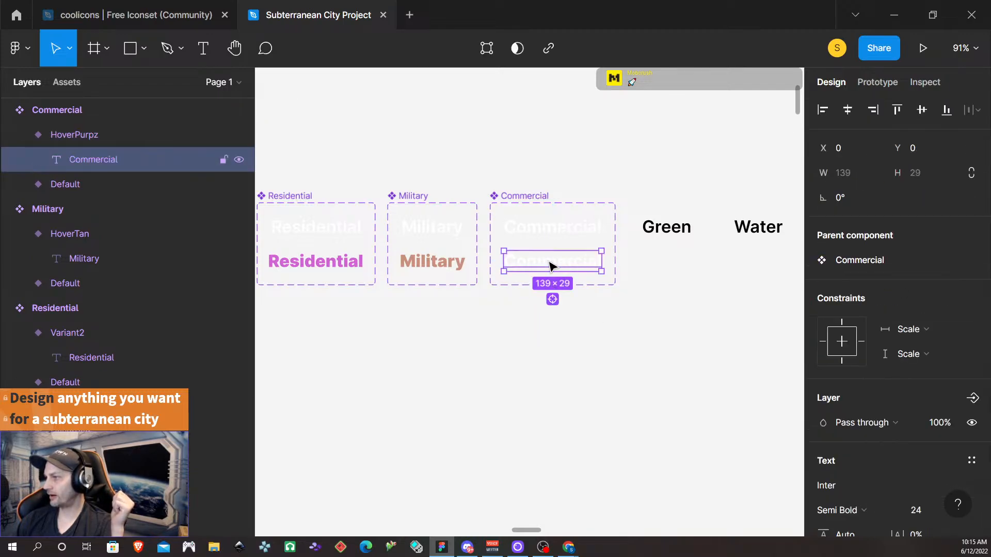
double_click(551, 265)
scroll(934, 391, down, 2)
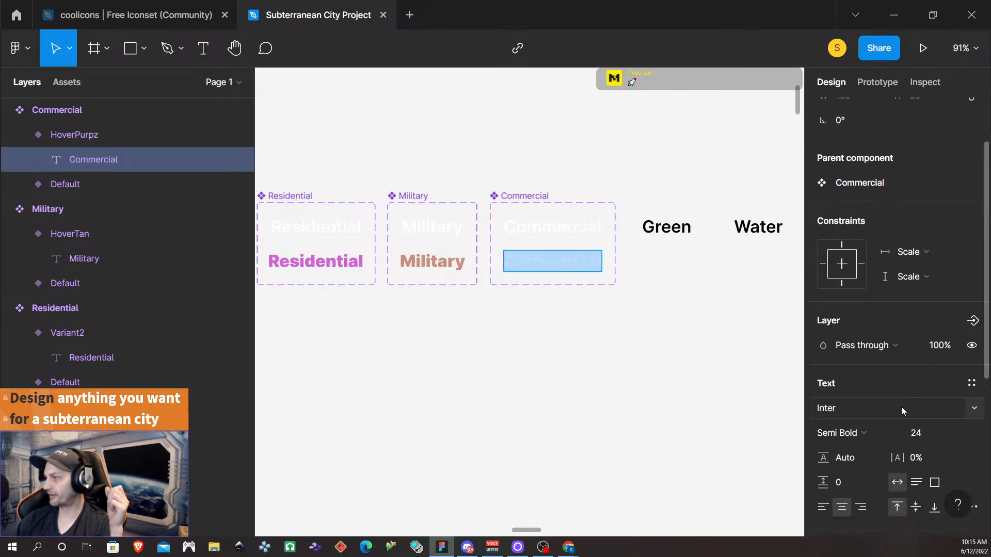
click(858, 435)
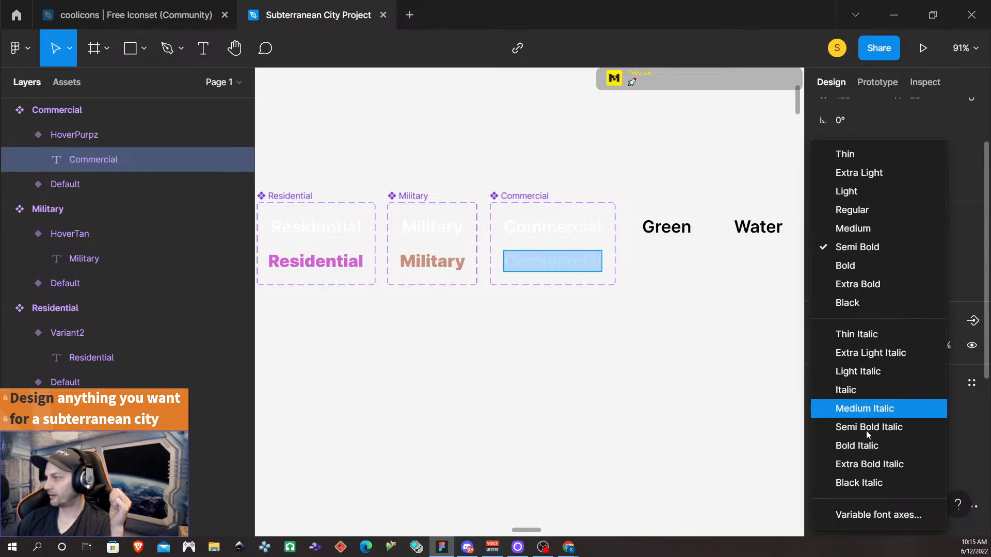
click(863, 302)
- Apply the purple Commerce color style to the HoverPurpz variant's text
scroll(939, 380, down, 5)
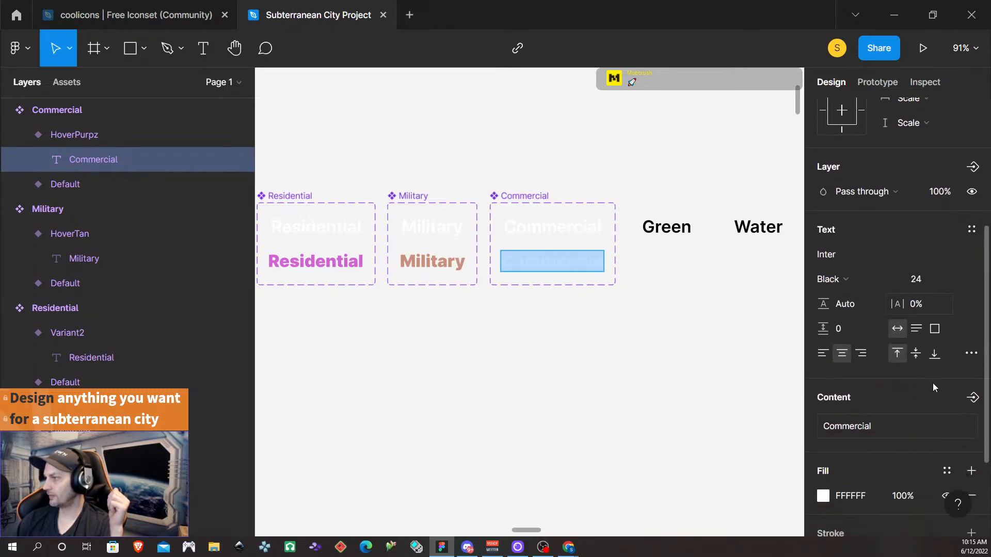
scroll(933, 383, down, 2)
click(948, 339)
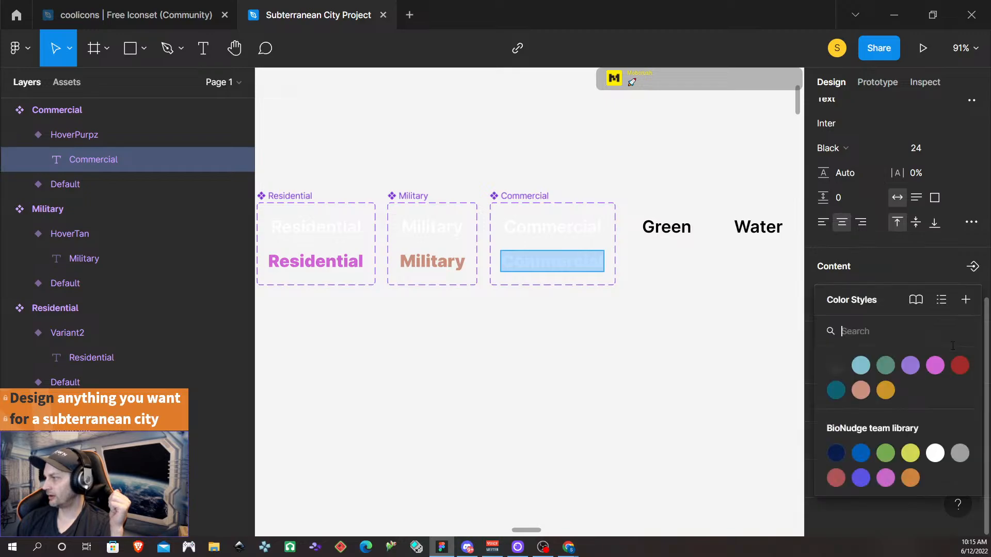
click(910, 366)
key(Escape)
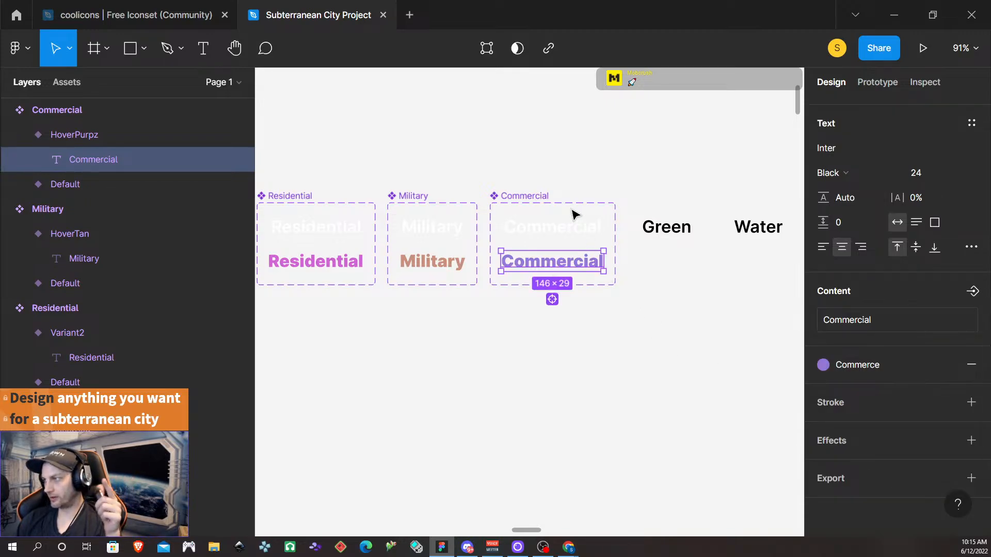
click(607, 369)
- Center-align the Green label's text and set its fill to FFFFFF
click(667, 230)
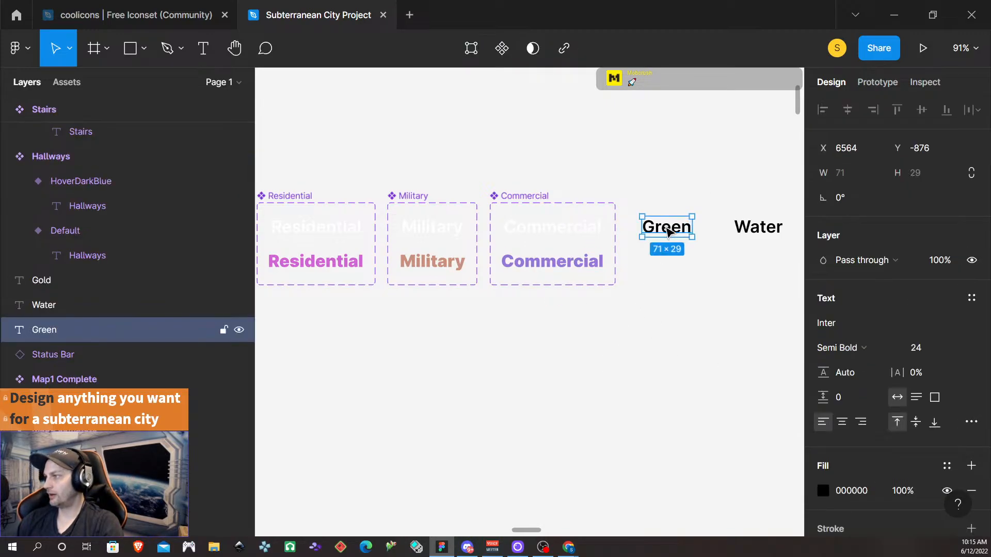
double_click(668, 231)
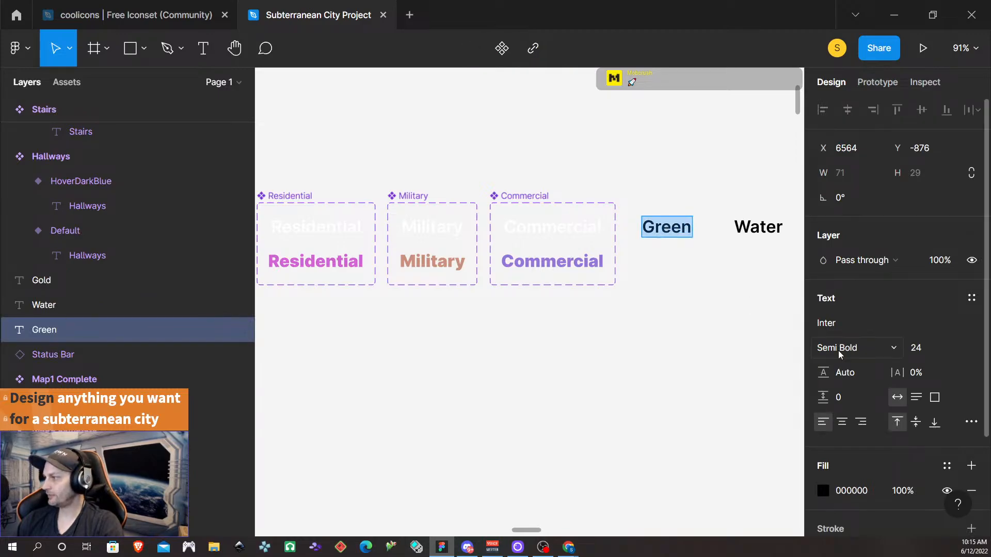
click(842, 421)
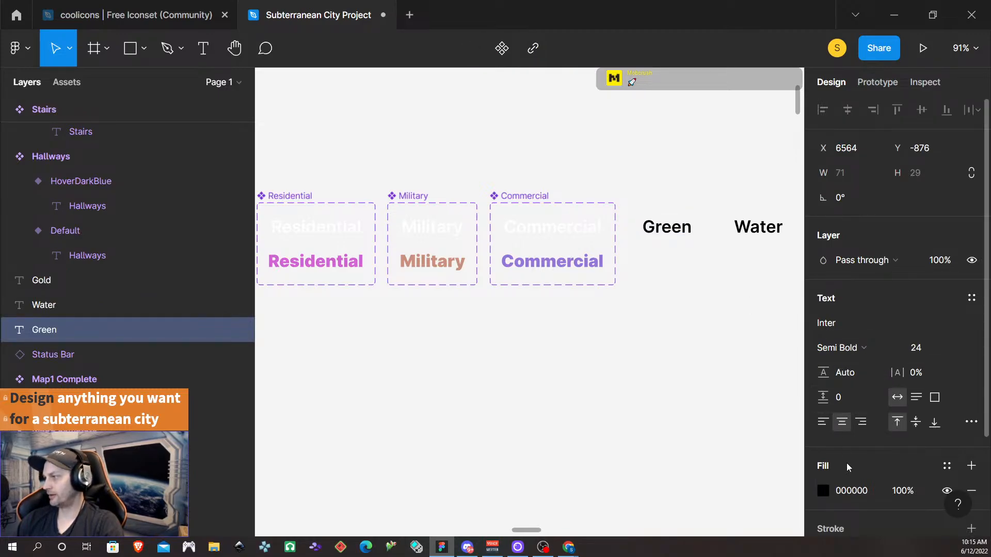
click(854, 490)
text(ffffff)
key(Return)
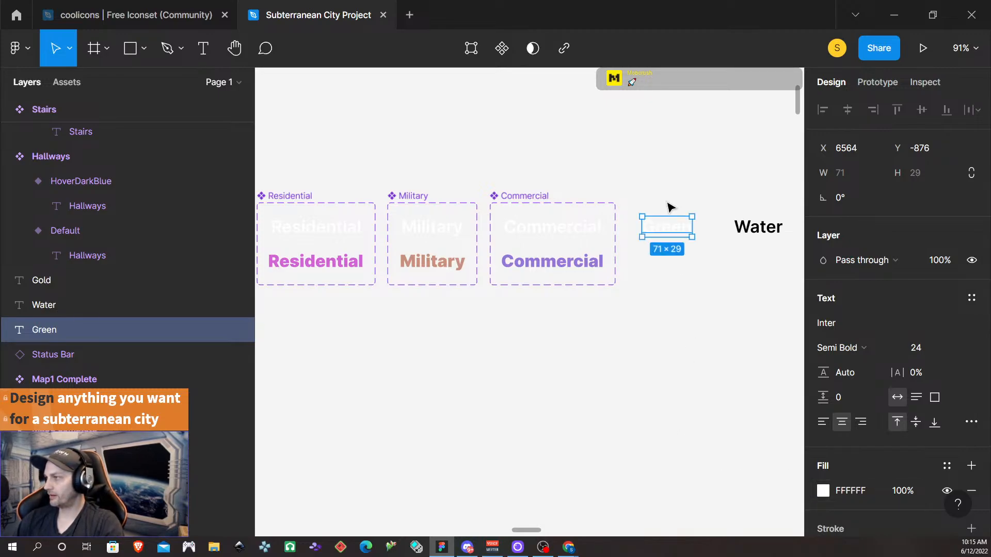
click(684, 196)
- Turn the Green label into a component and add a second variant named HoverGreen
click(668, 229)
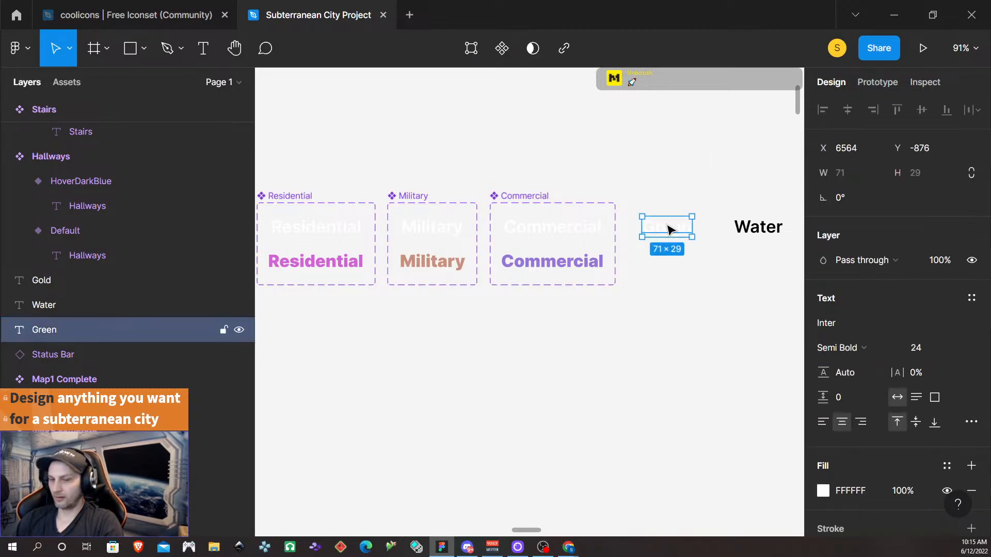
key(ctrl+alt+k)
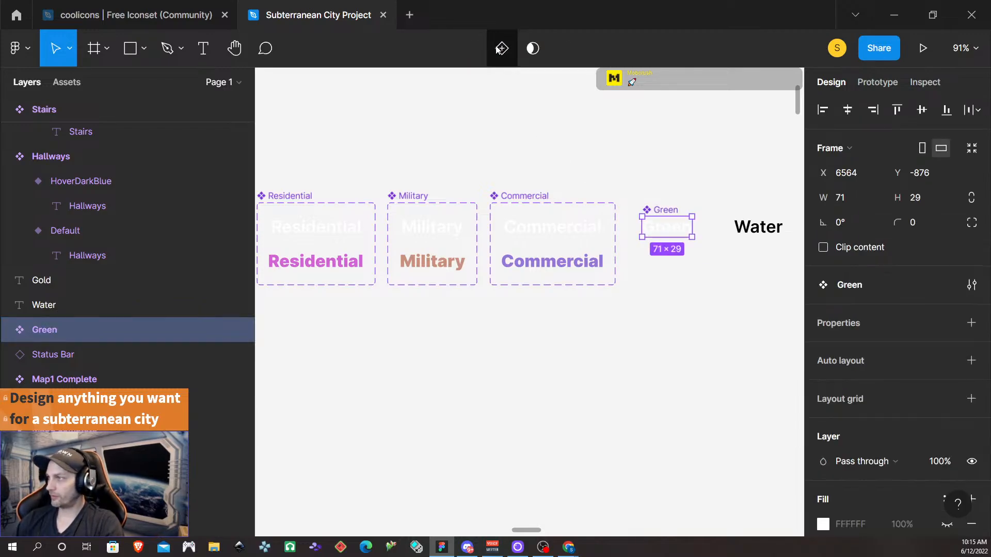
click(502, 48)
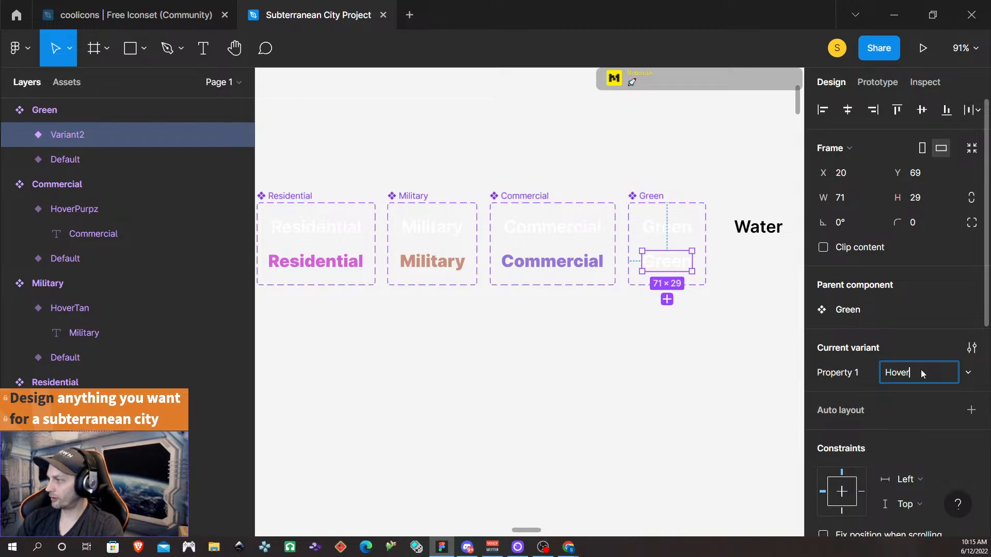
text(reen)
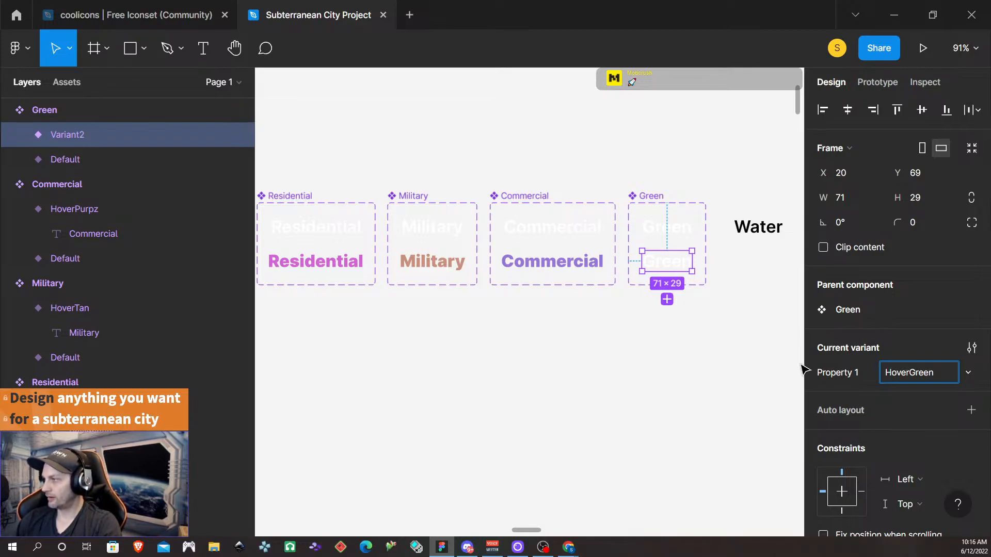
key(Return)
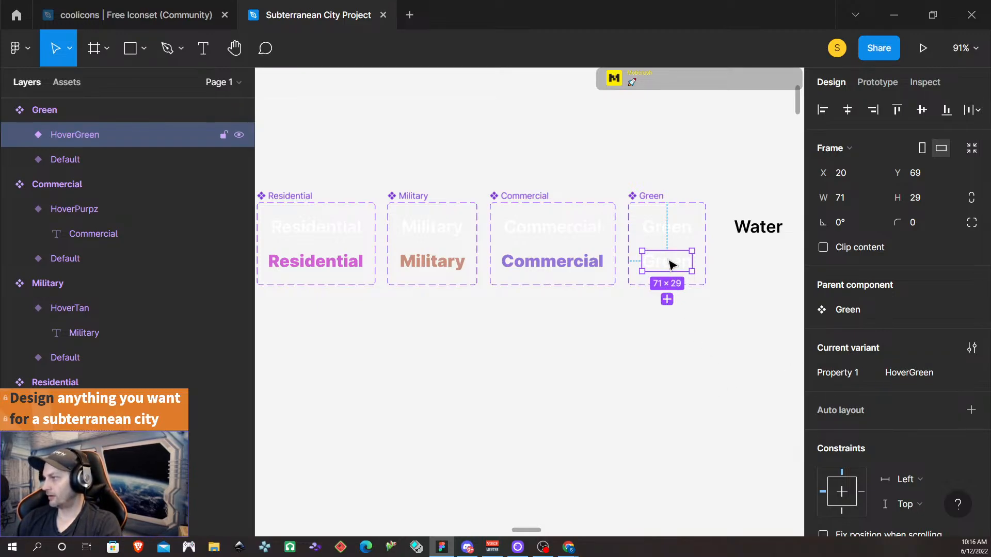
- Set the font weight of the text in the Green component's HoverGreen variant to Black
click(670, 263)
scroll(885, 421, down, 3)
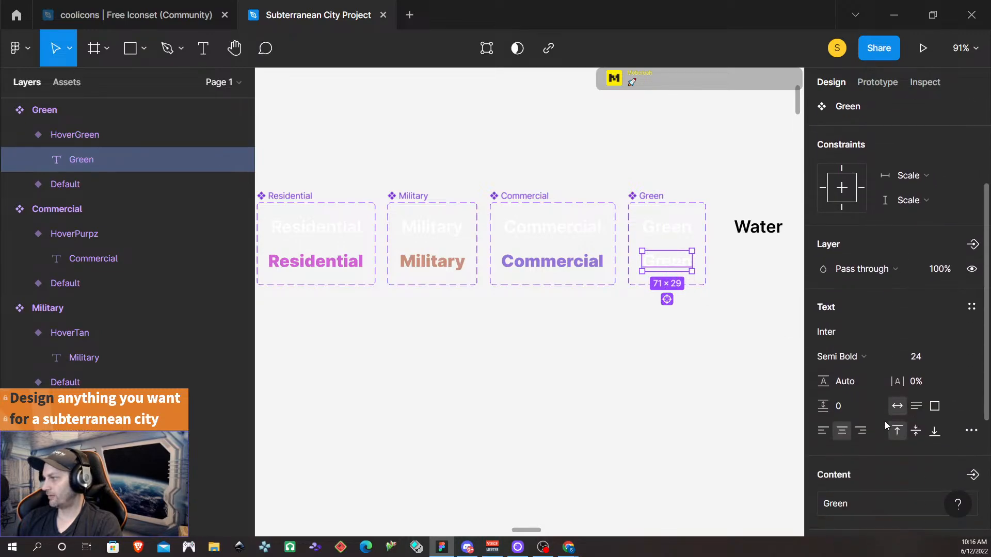
click(863, 356)
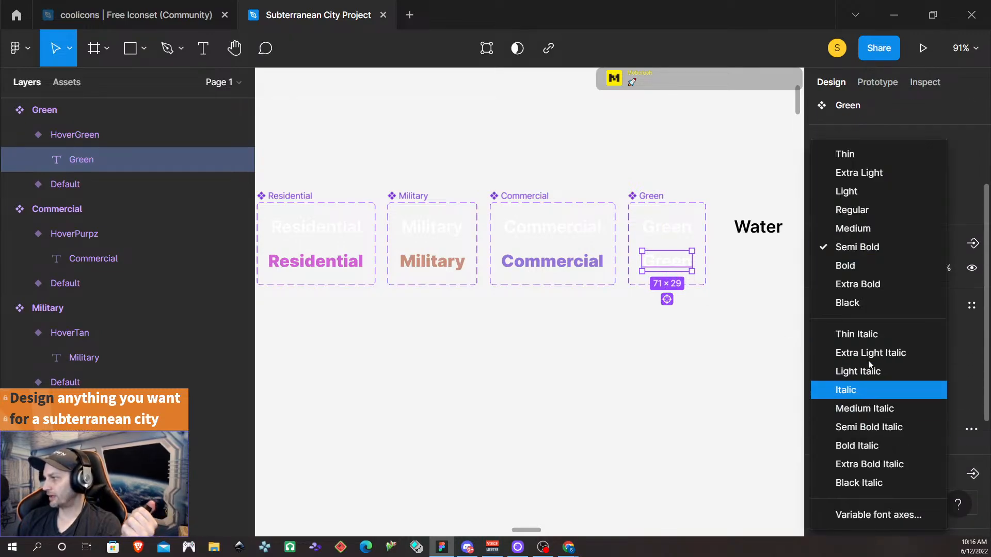
click(864, 304)
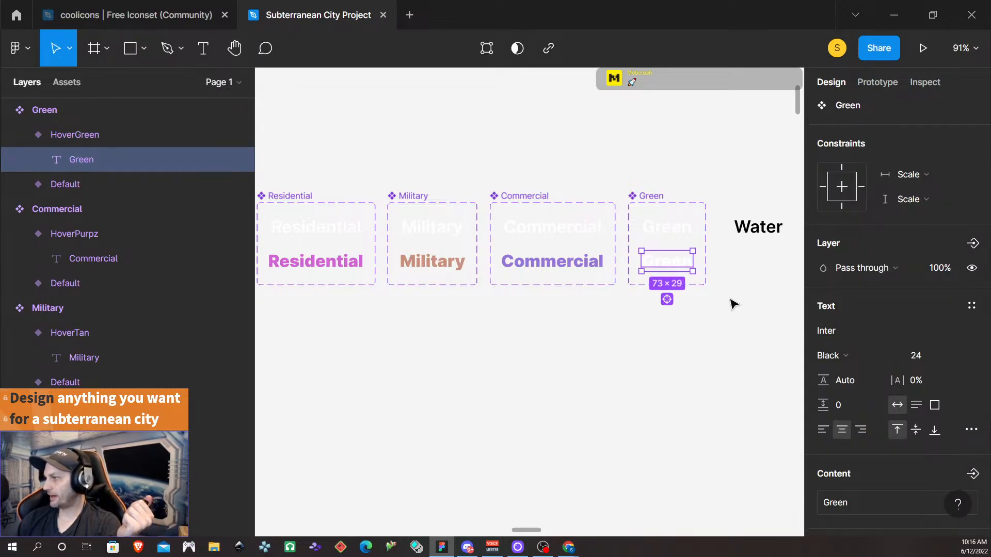
- Apply the Green color style to the HoverGreen variant's text
double_click(679, 262)
scroll(887, 457, down, 4)
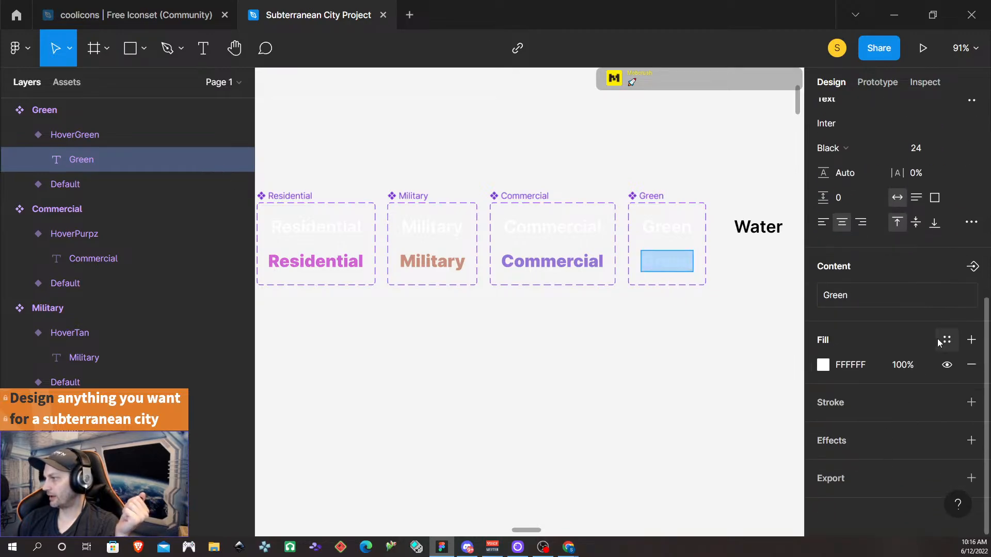
click(944, 339)
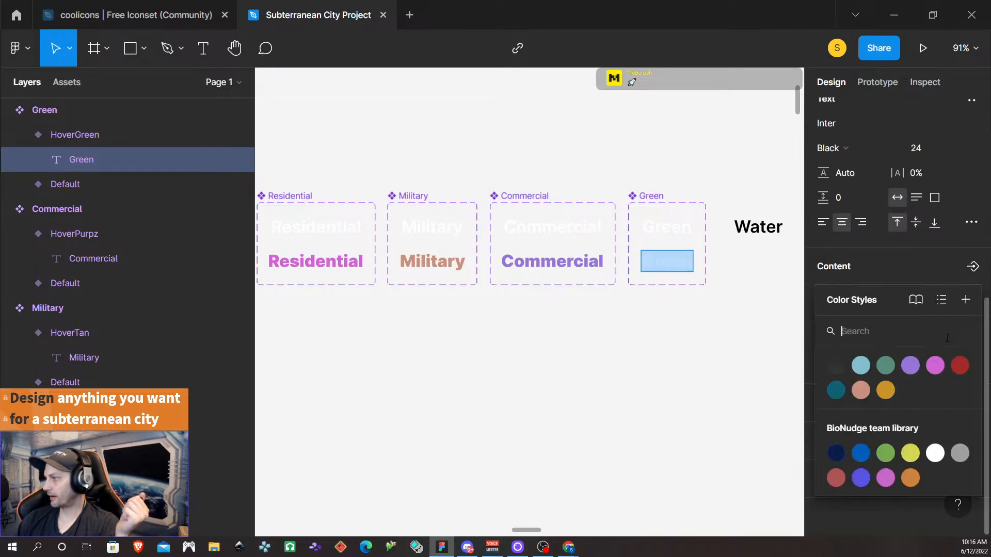
click(886, 367)
key(Escape)
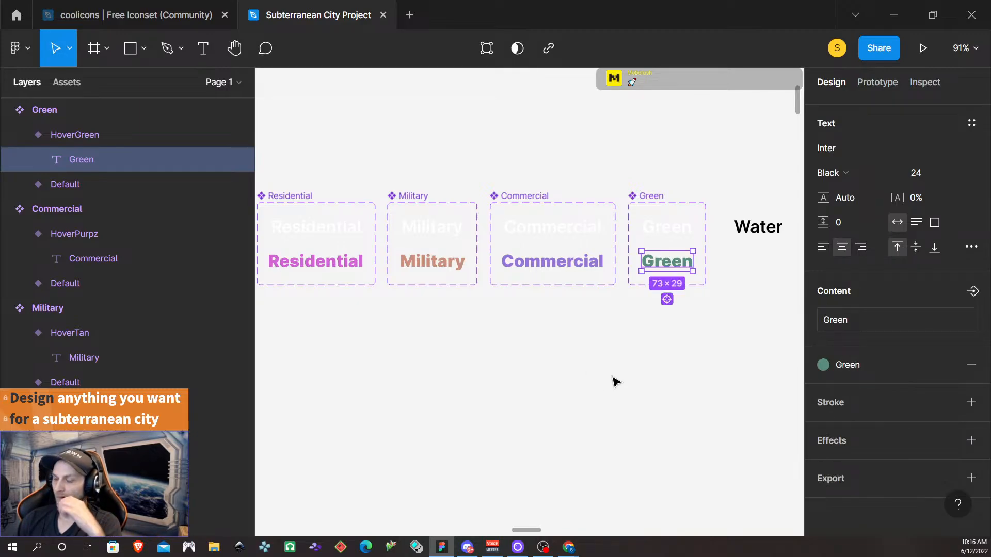
- Set the Water label's fill to FFFFFF and center-align its text
scroll(603, 175, right, 5)
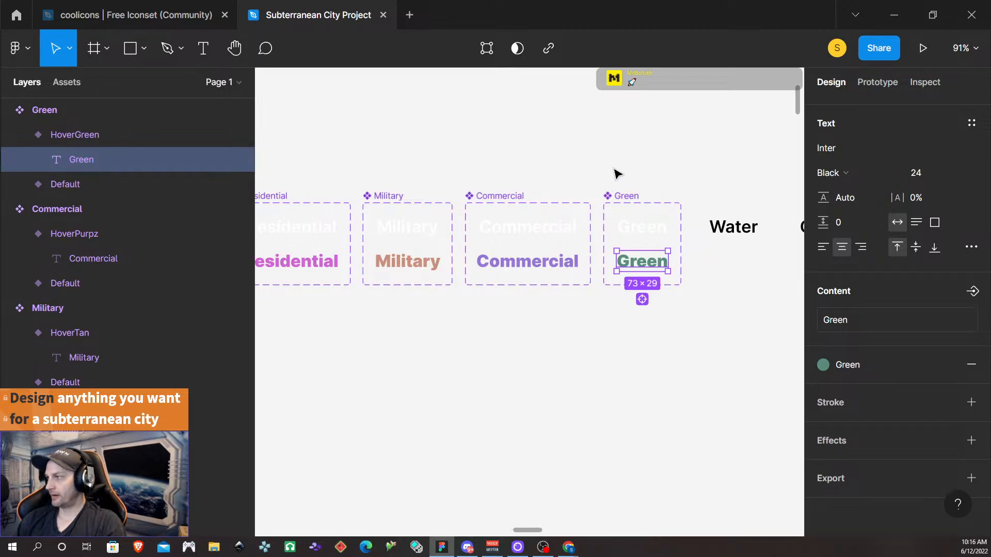
scroll(615, 175, right, 4)
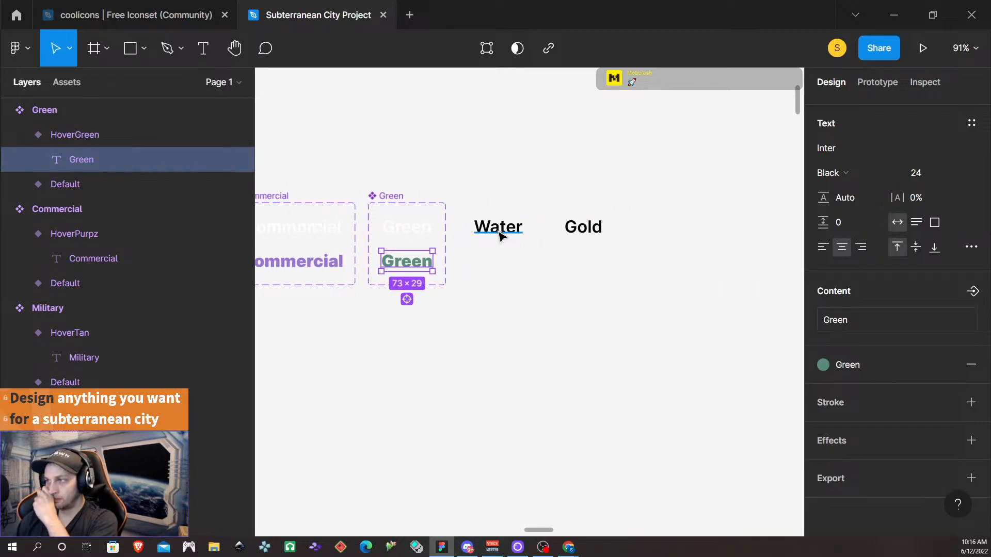
click(498, 230)
key(Return)
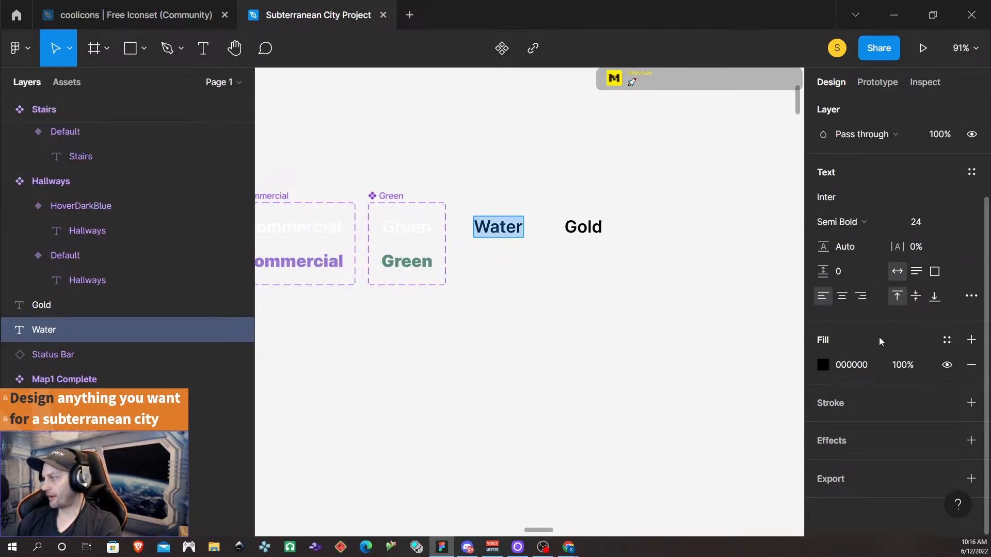
click(853, 366)
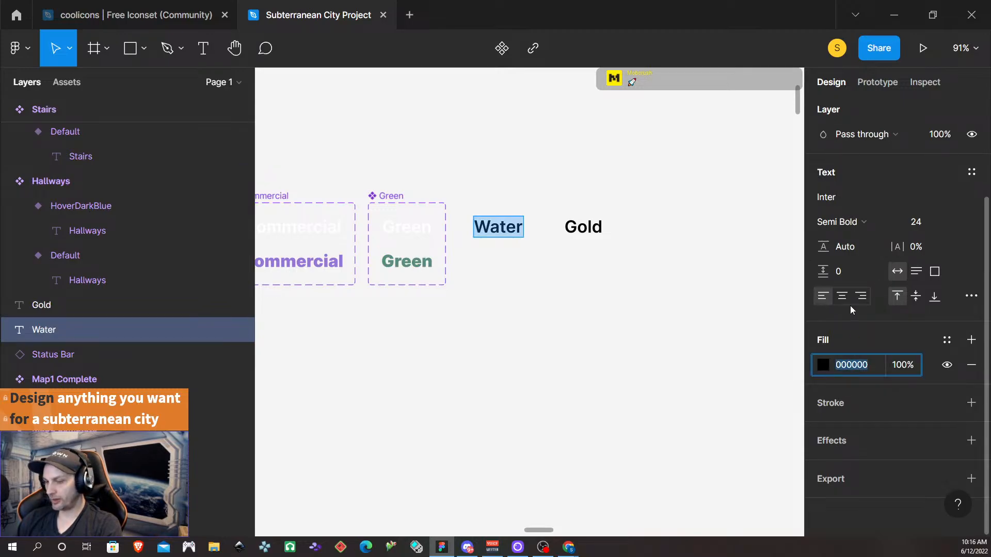
text(ffffff)
key(Return)
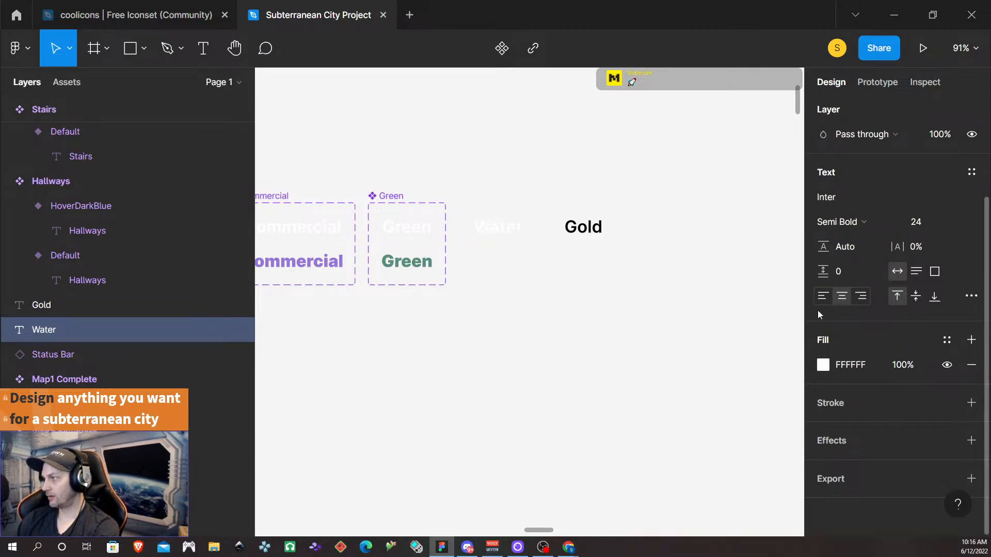
- Turn the Water label into a component and add a second variant to it
key(Escape)
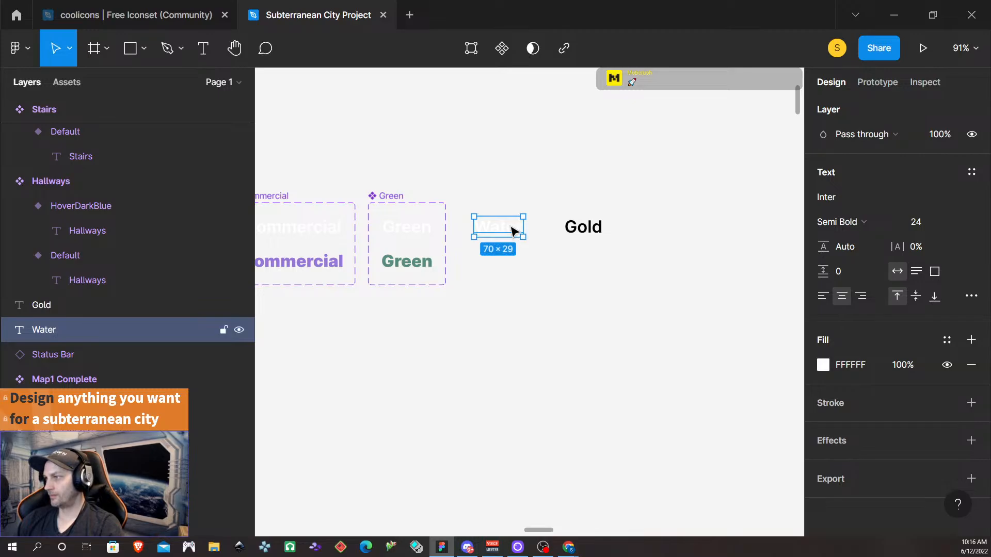
key(ctrl+alt+k)
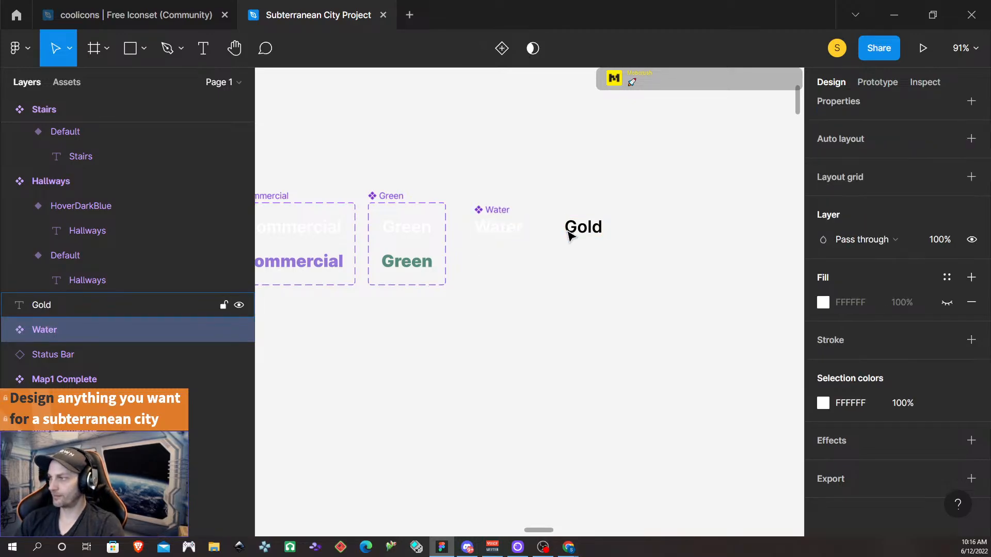
click(501, 48)
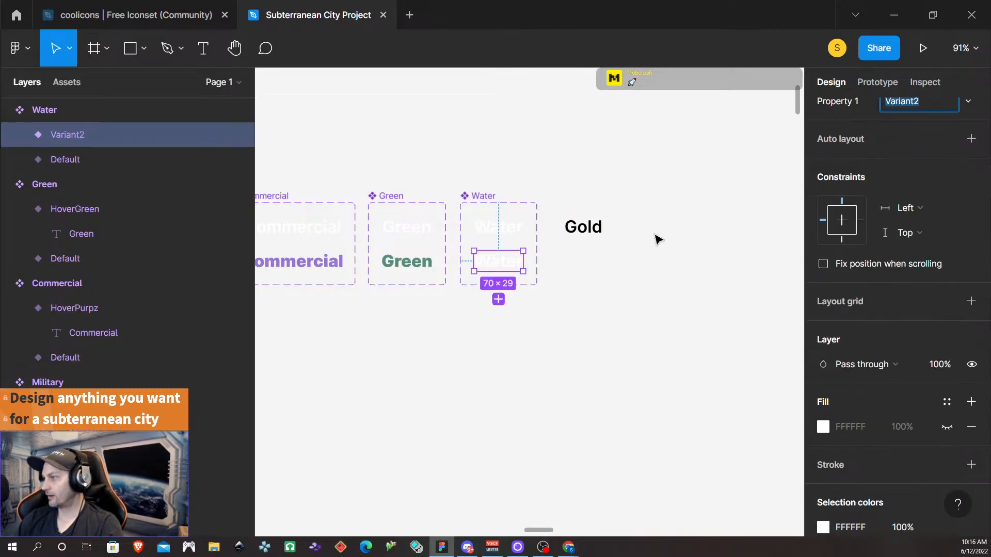
- Set the font weight of the text in the Water component's second variant to Black
double_click(504, 262)
double_click(504, 260)
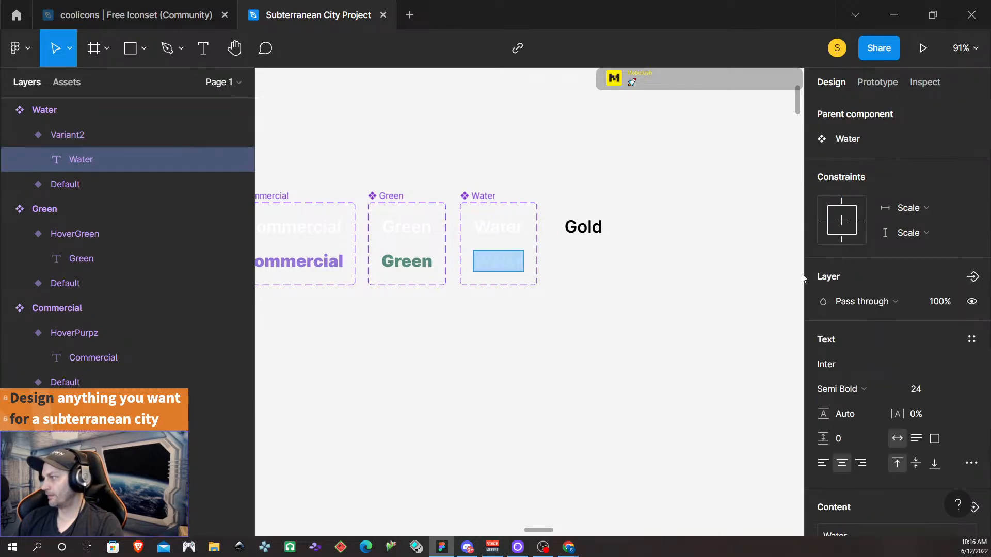
click(859, 388)
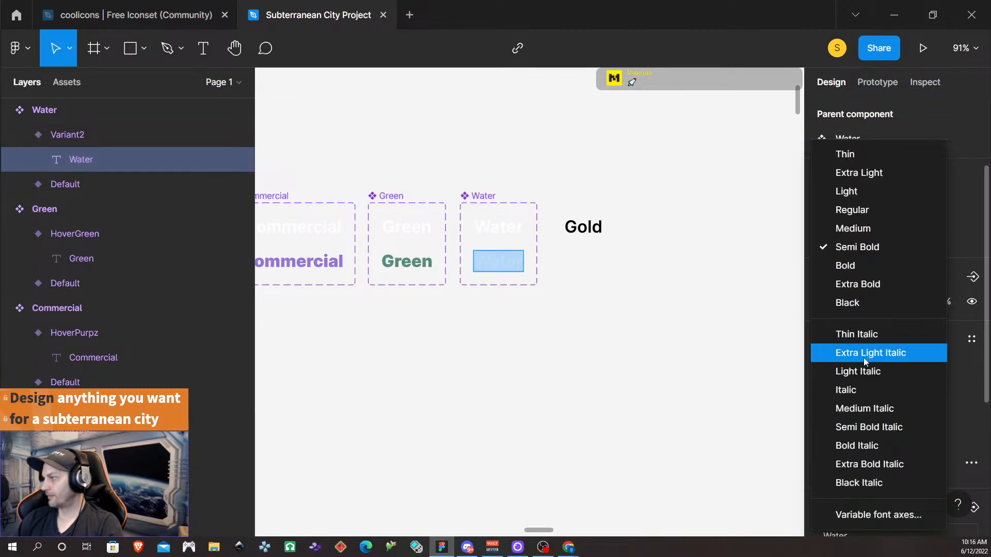
click(861, 305)
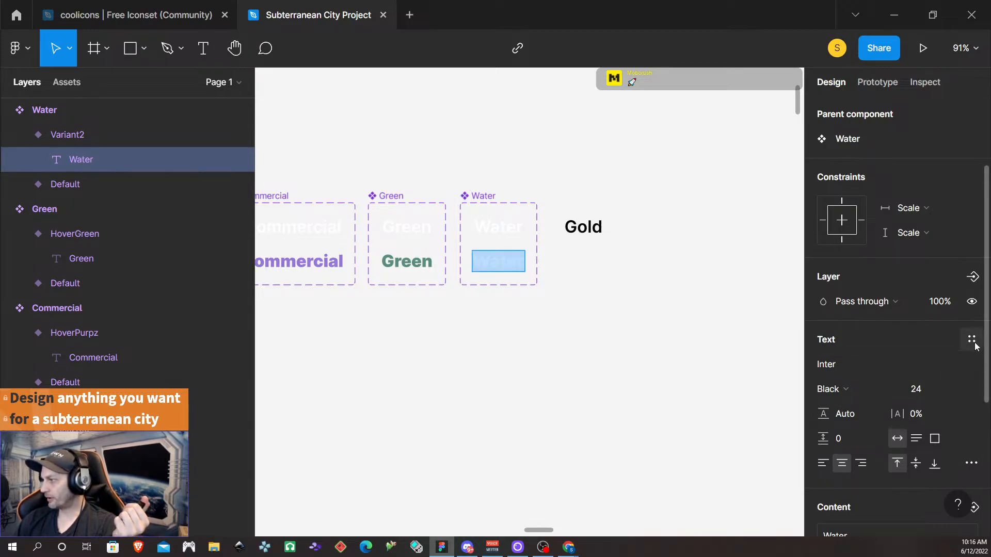
- Apply the light blue Well and Fountain color style to the text in Water's second variant
scroll(937, 382, down, 3)
click(947, 427)
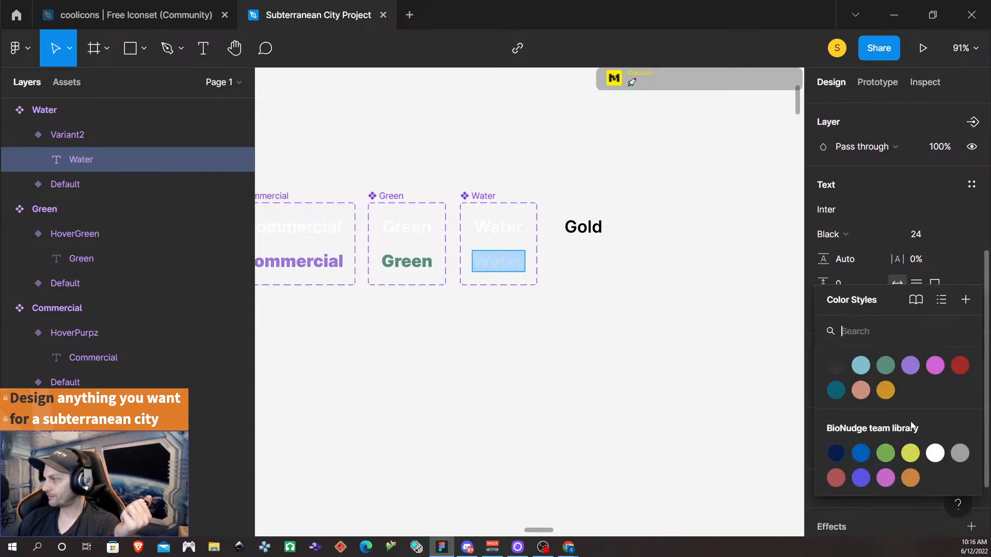
click(862, 373)
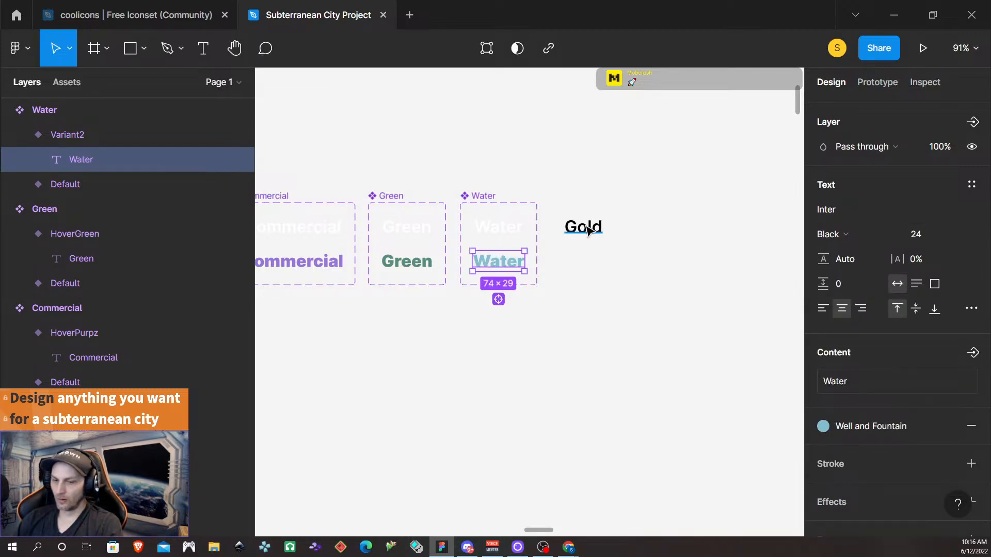
- Set the Gold label's fill to FFFFFF and center-align its text
click(587, 229)
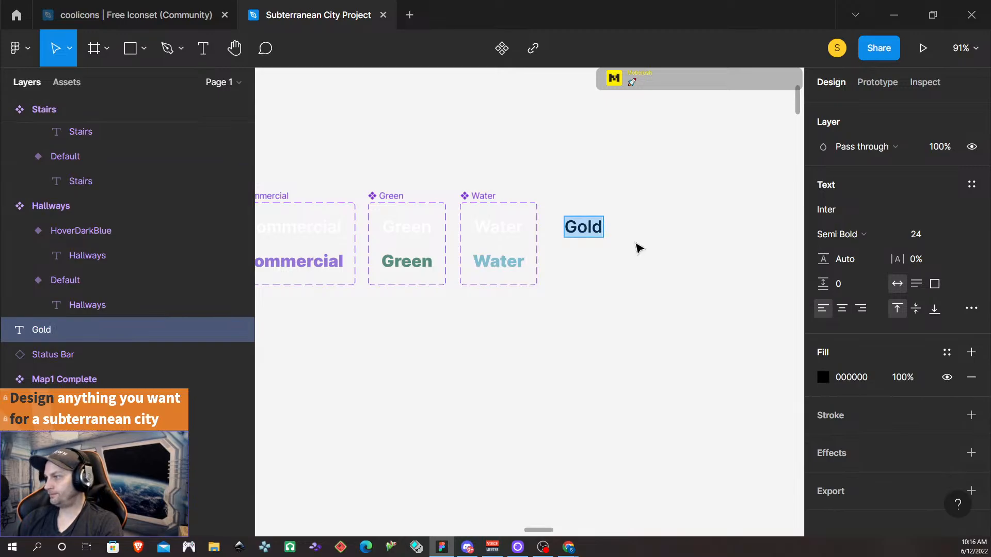
click(869, 380)
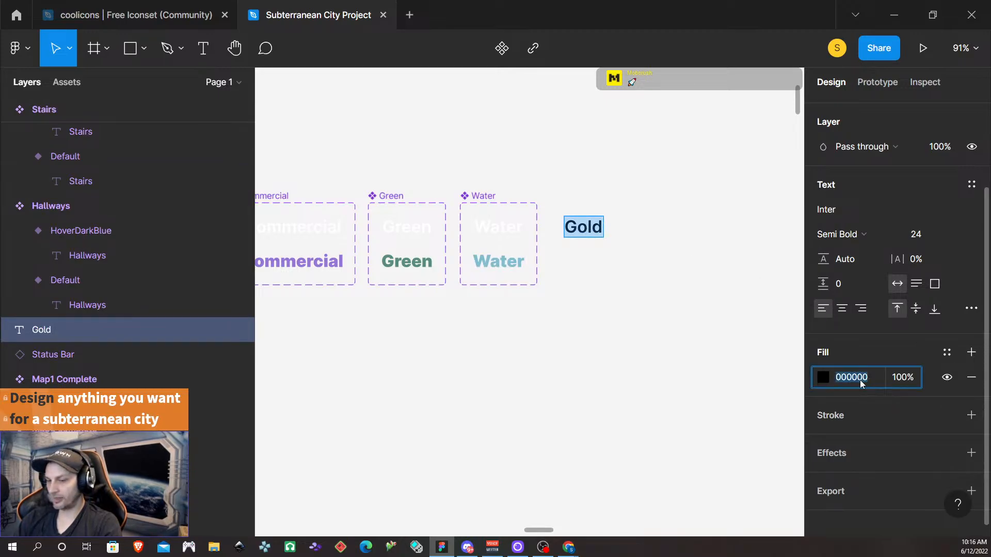
text(fff)
key(Return)
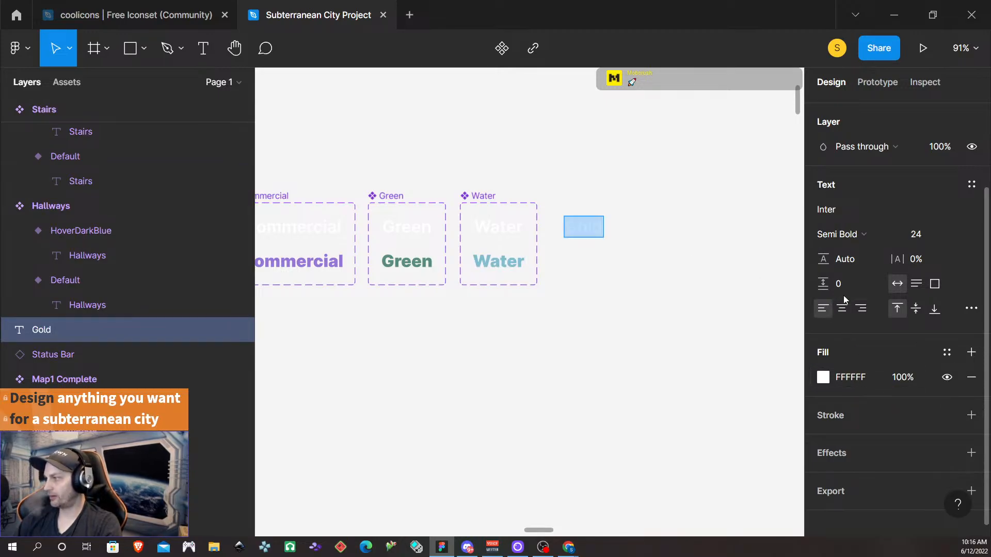
click(842, 309)
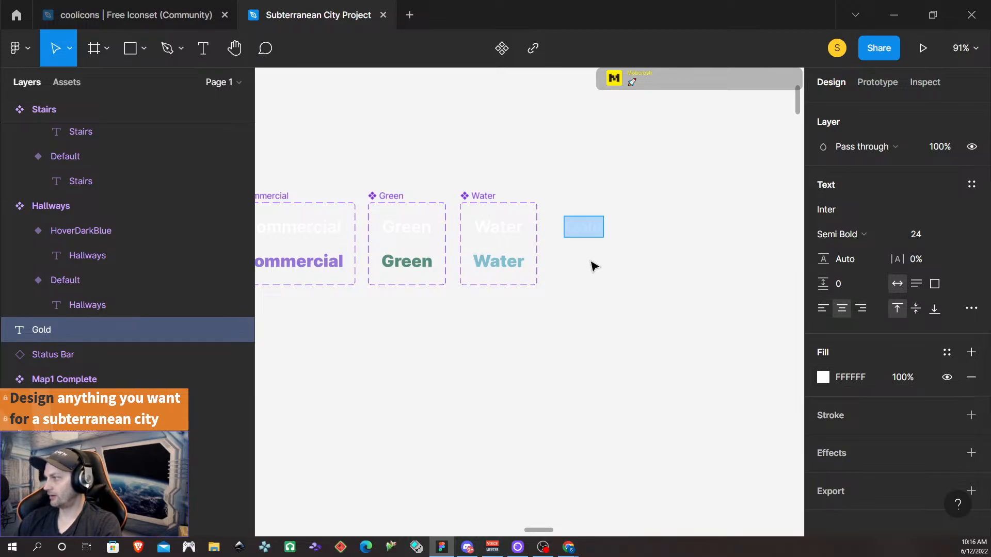
- Turn the Gold label into a component and add a second variant named HoverGold
click(593, 229)
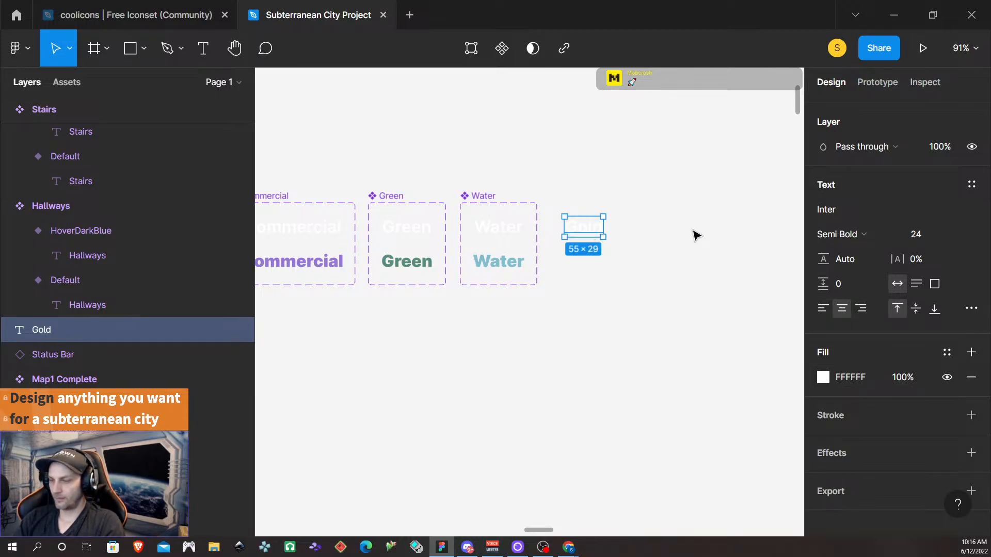
key(ctrl+alt+k)
click(504, 50)
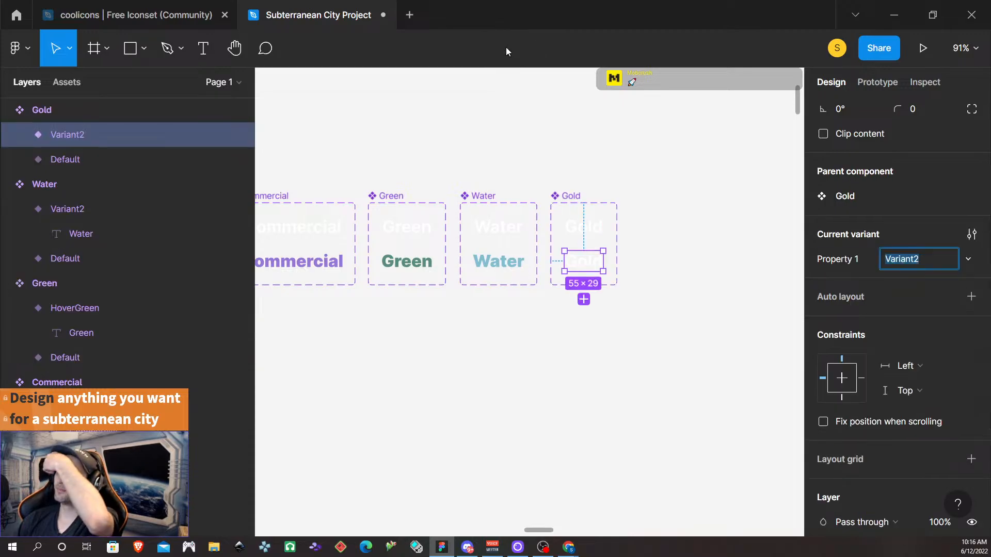
text(Ho)
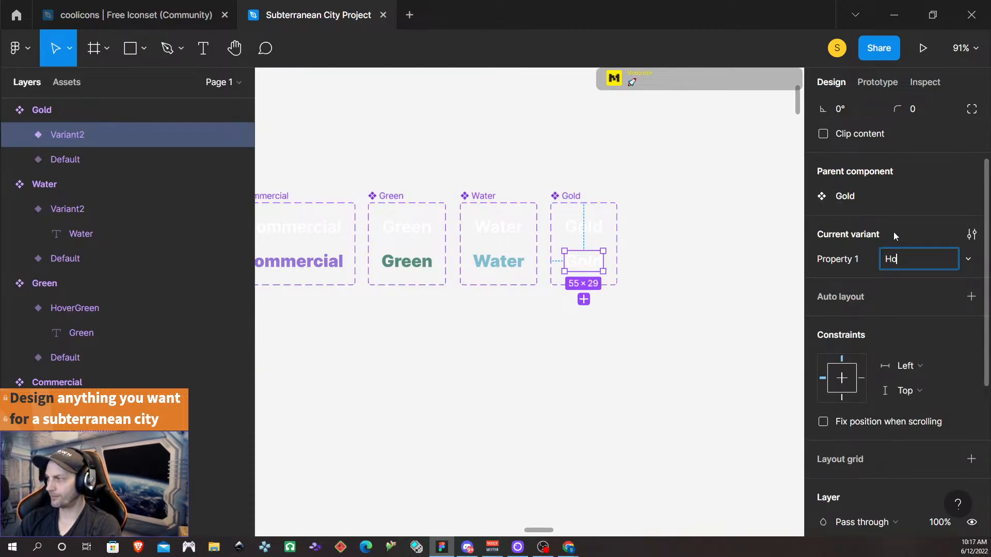
text(verGold)
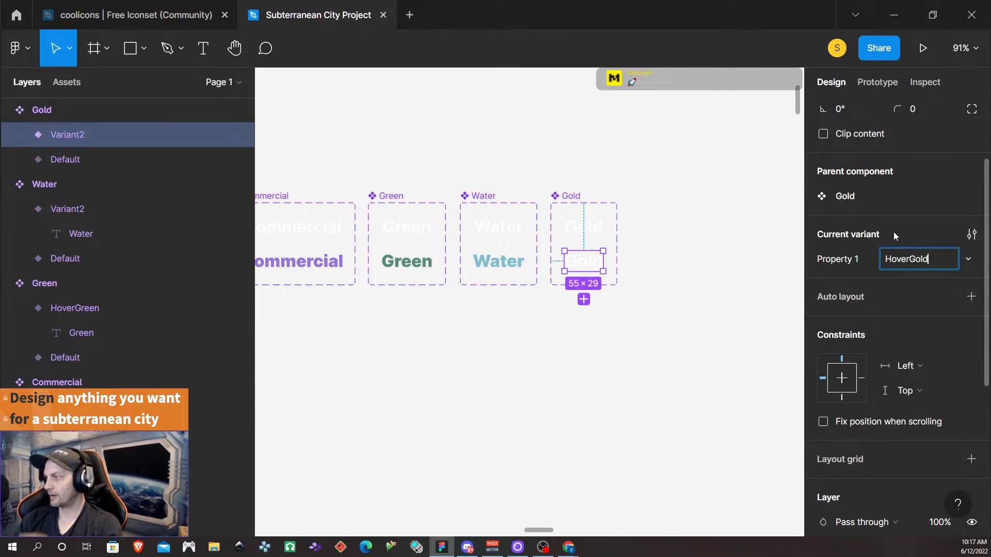
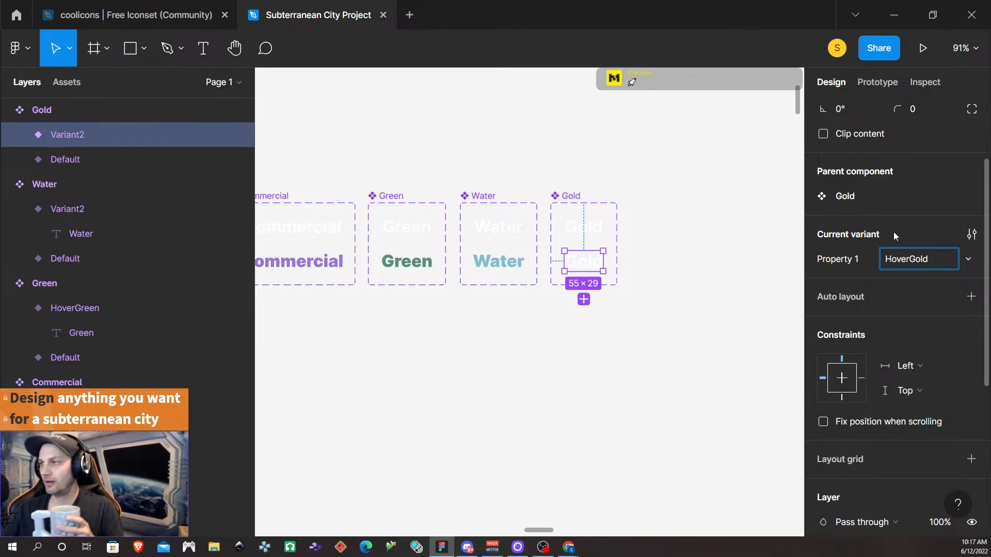
key(Return)
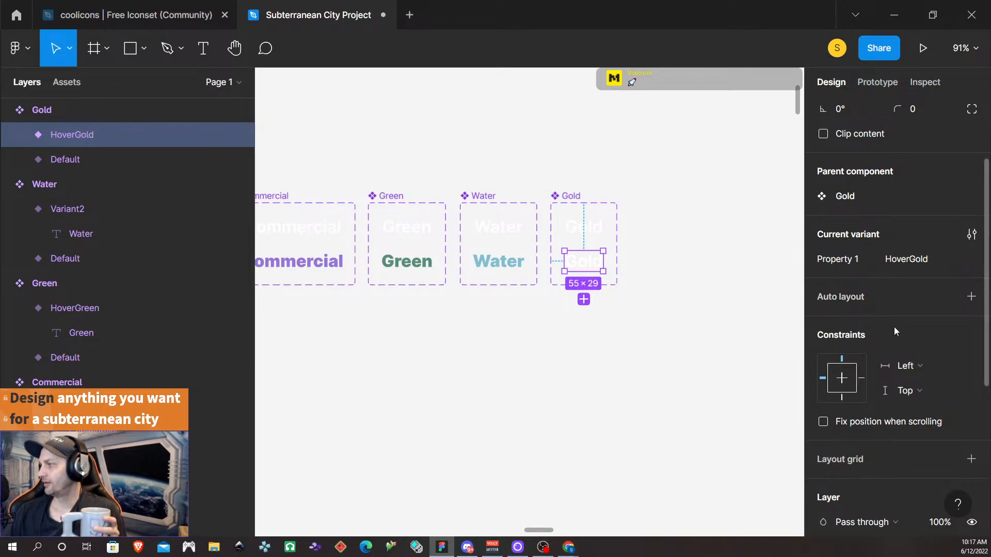
- Set the font weight of the text in Gold's HoverGold variant to Black
scroll(893, 327, down, 3)
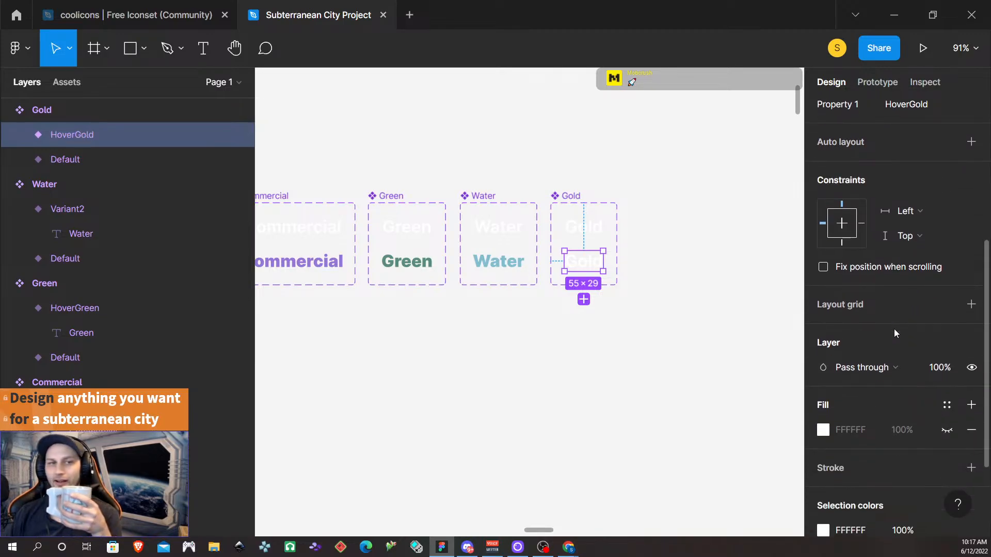
scroll(893, 330, down, 3)
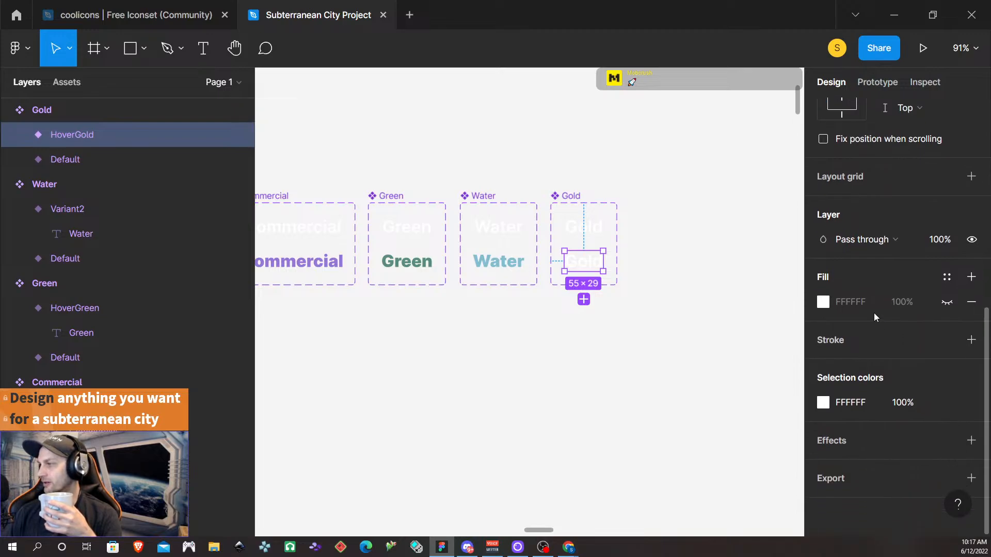
scroll(868, 320, up, 2)
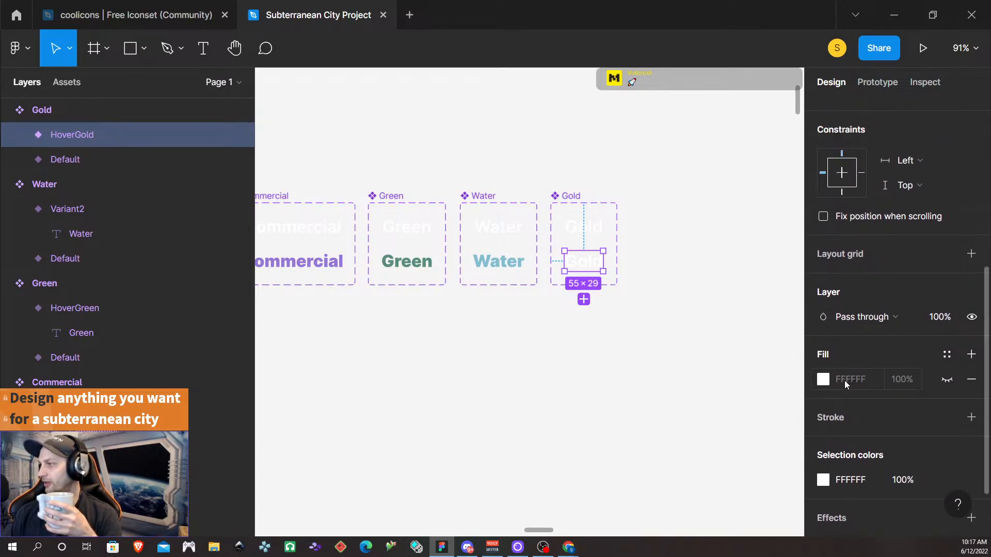
scroll(863, 308, up, 6)
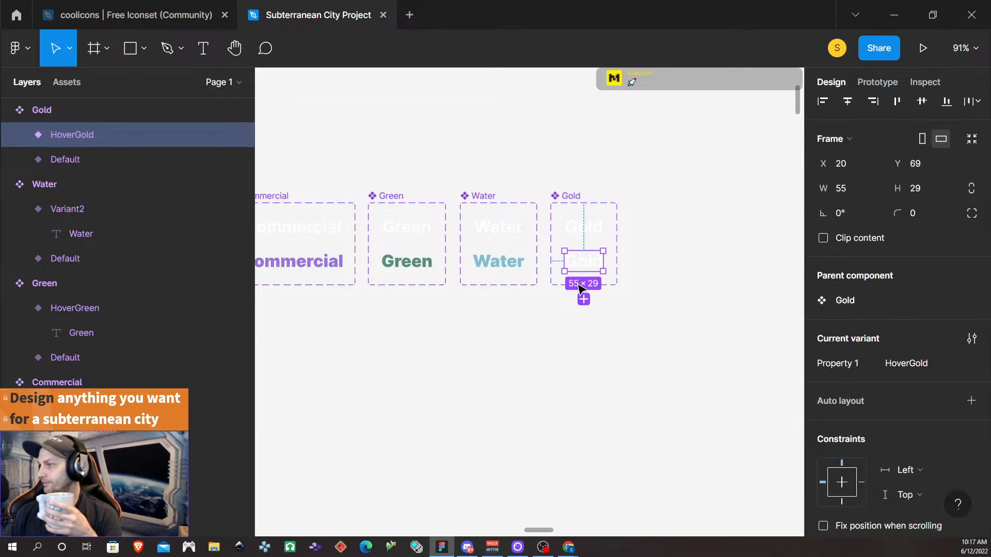
double_click(585, 263)
double_click(583, 261)
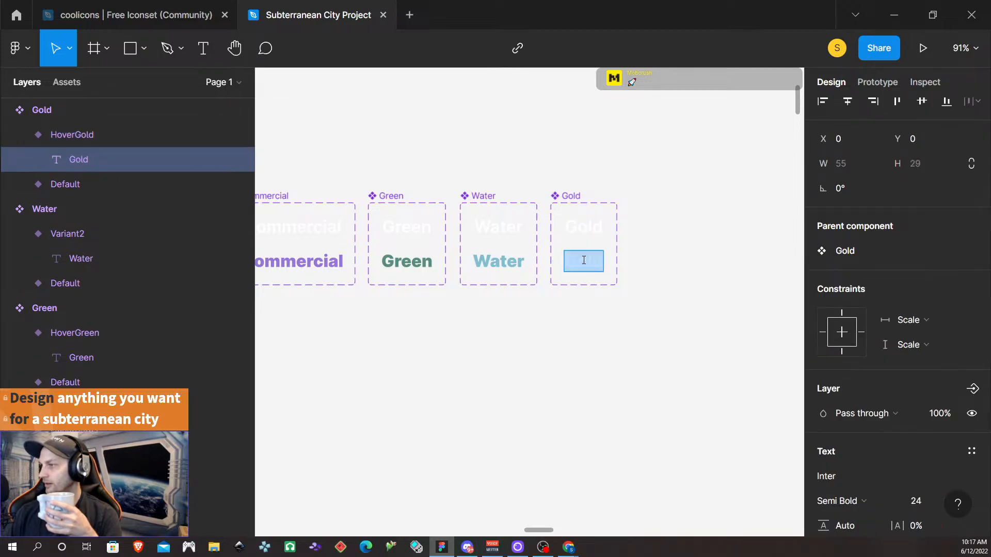
scroll(874, 347, down, 5)
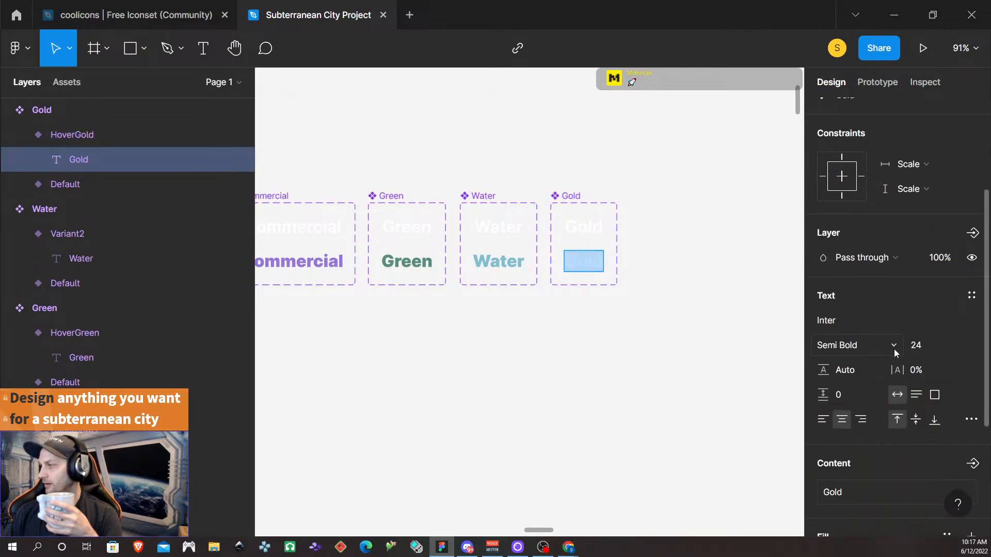
click(885, 273)
click(887, 269)
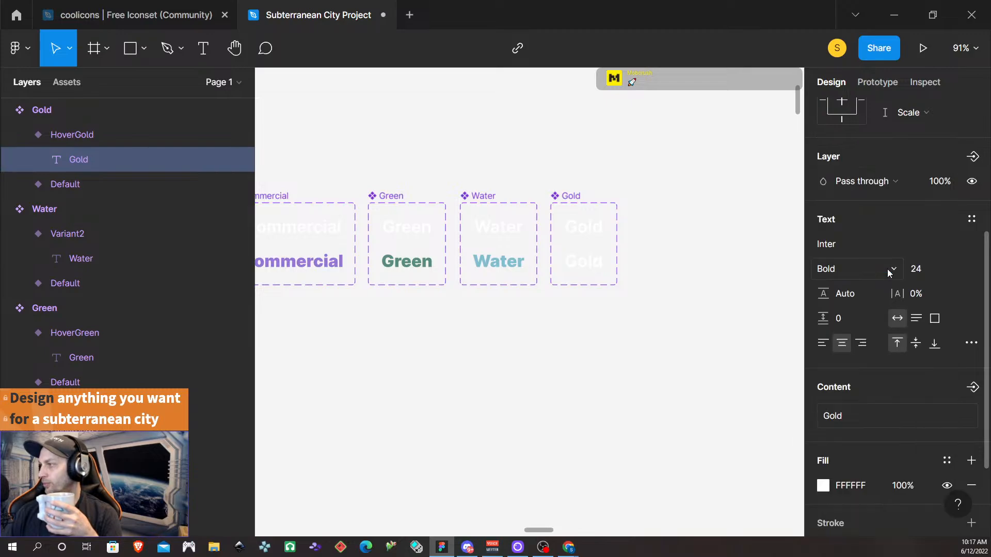
click(887, 268)
click(862, 301)
- Apply the gold color style to the text in the HoverGold variant
scroll(856, 328, down, 3)
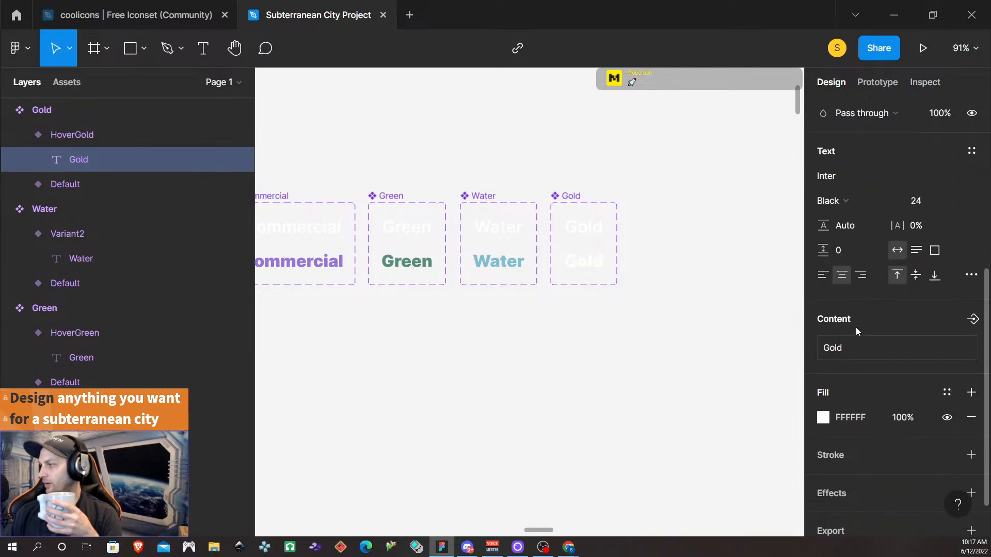
click(947, 342)
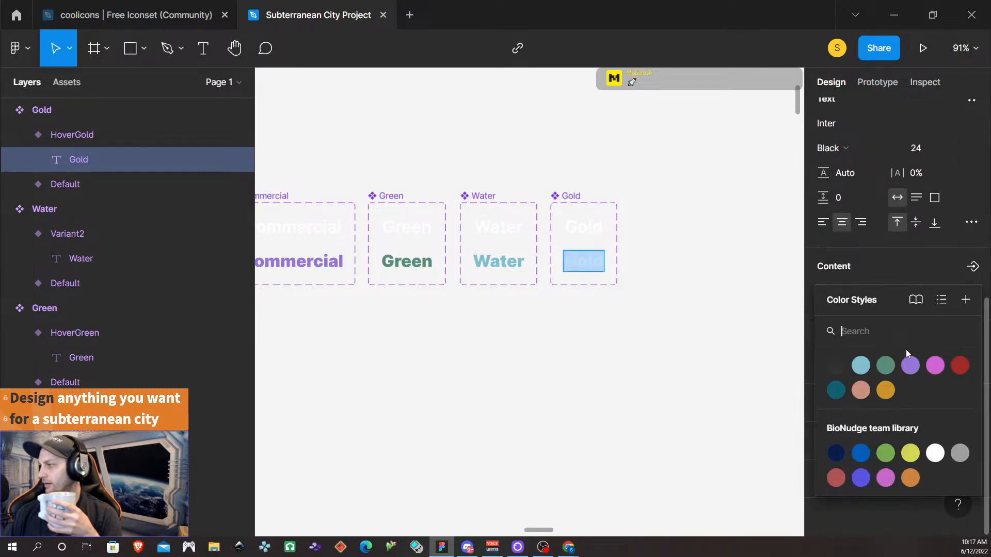
click(884, 394)
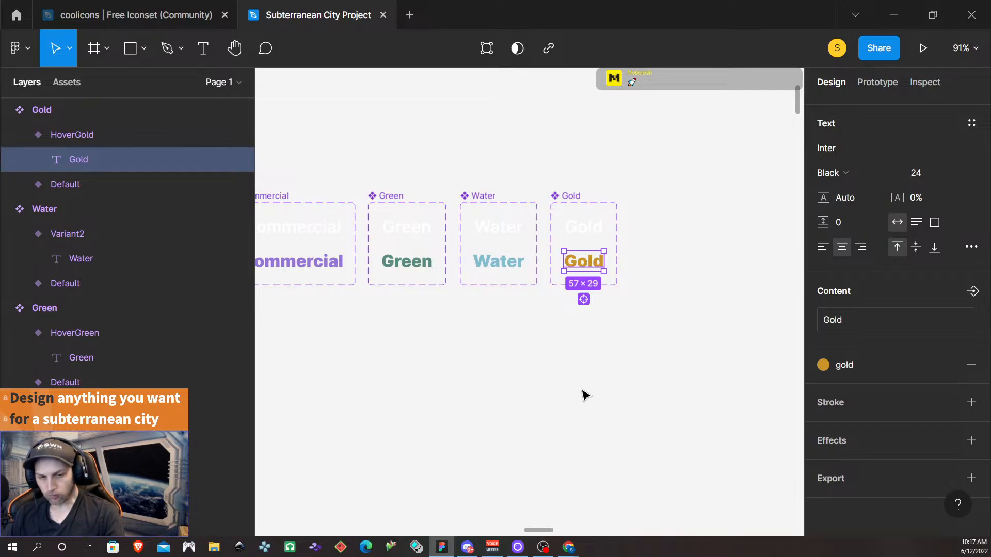
- Detach the gold color style from the HoverGold text and remove its 000000 fill at 20%, keeping only the FDB833 fill
scroll(559, 331, down, 1)
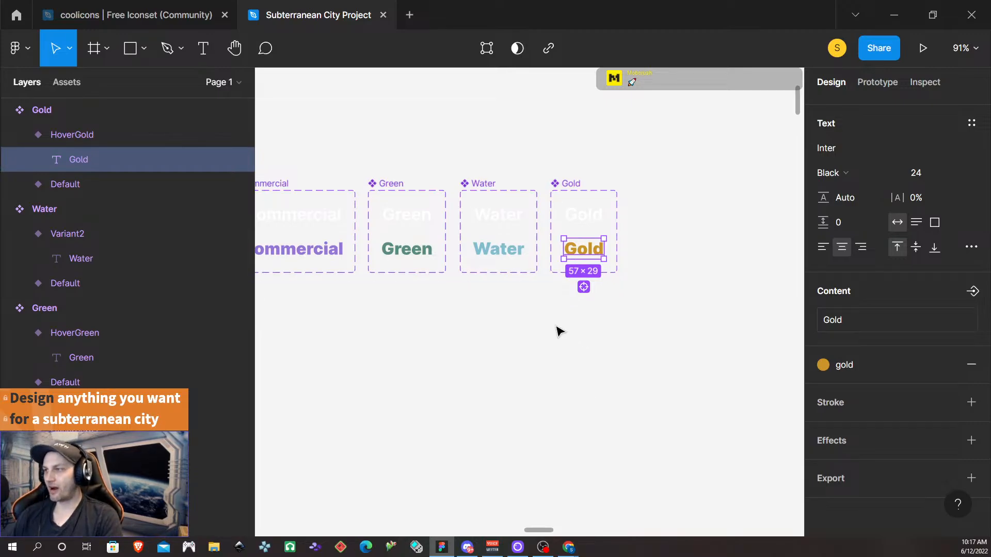
scroll(560, 331, left, 3)
scroll(559, 330, left, 8)
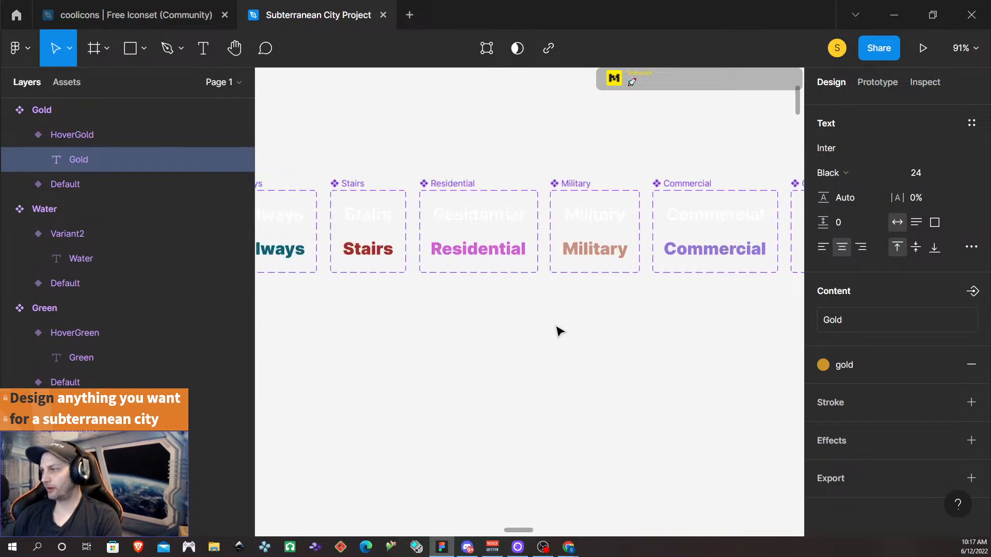
scroll(560, 331, right, 8)
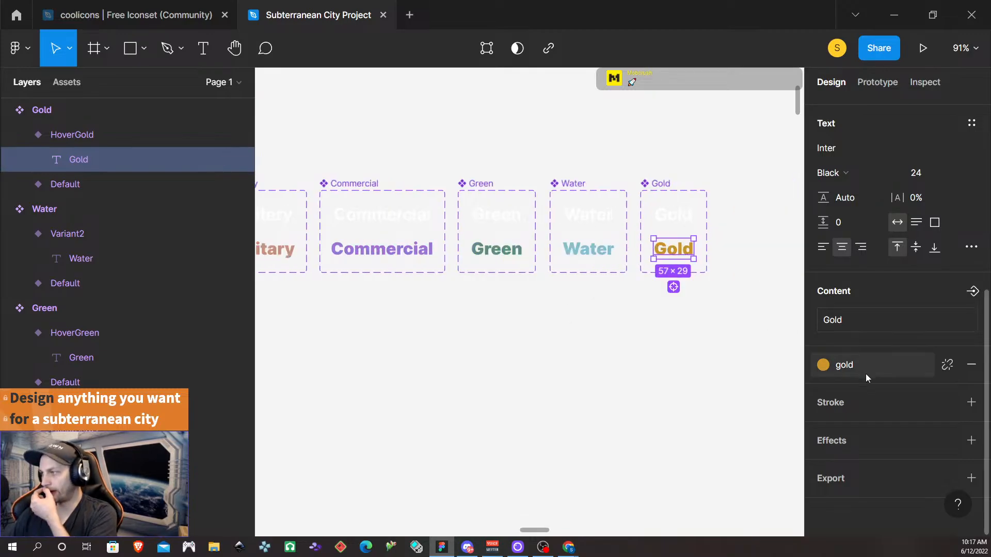
ctrl+scroll(372, 398, down, 2)
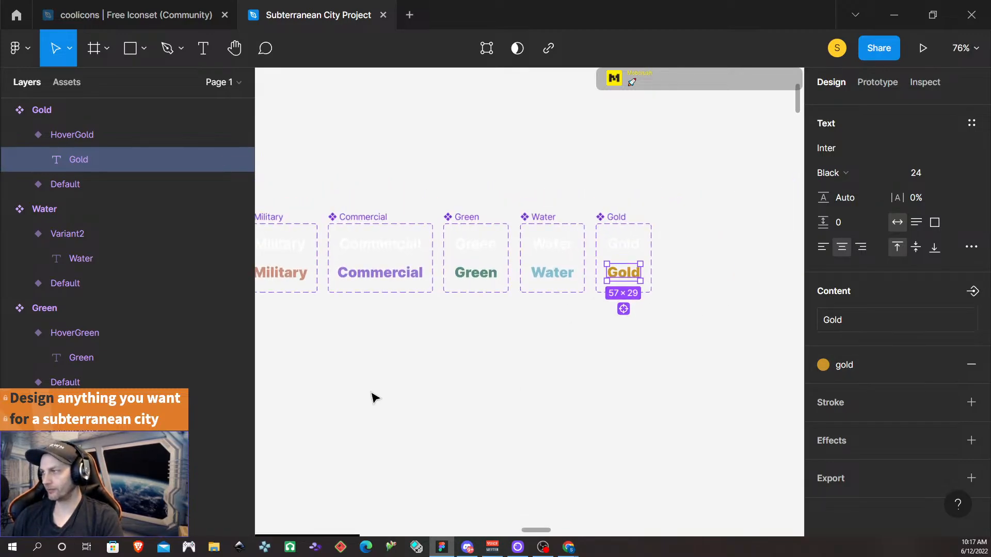
scroll(573, 347, left, 2)
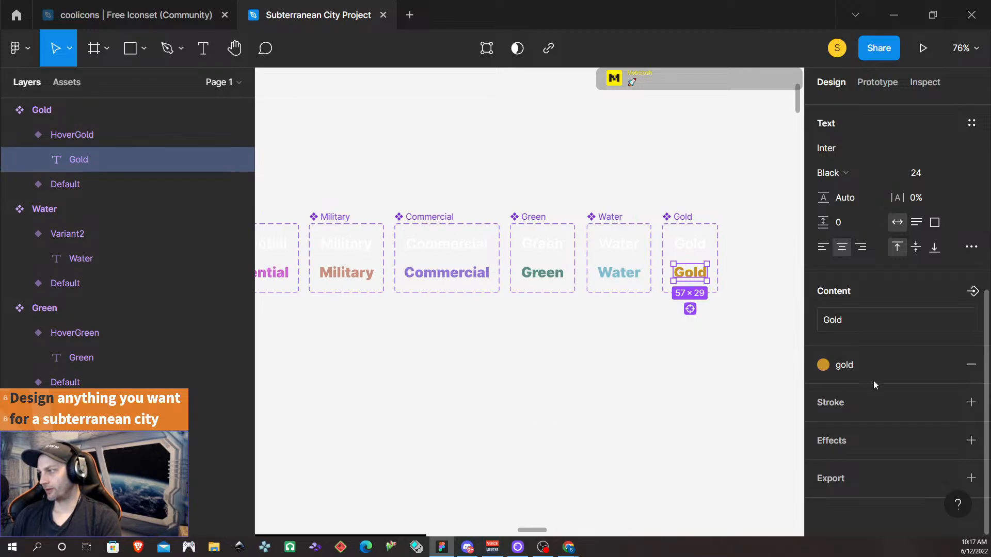
mouse_move(952, 366)
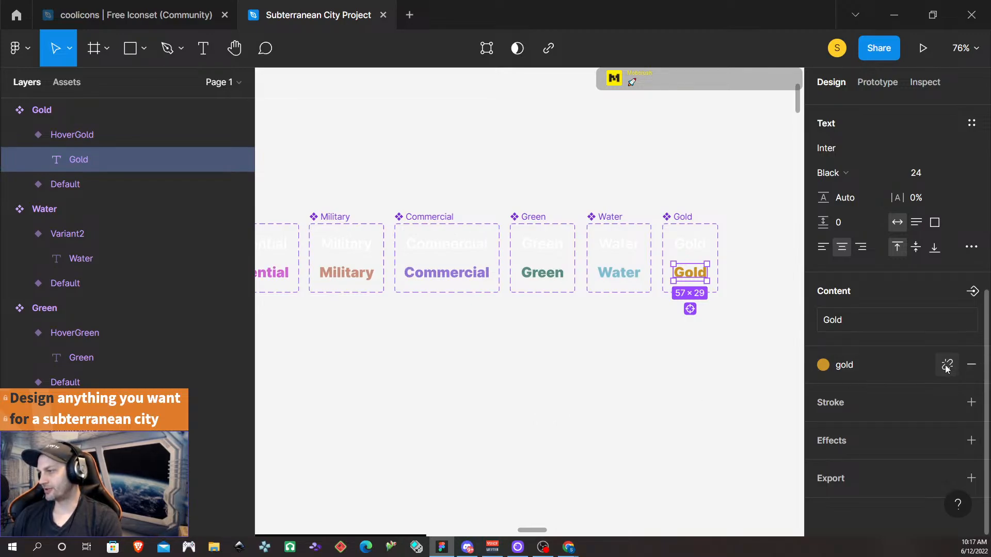
click(948, 366)
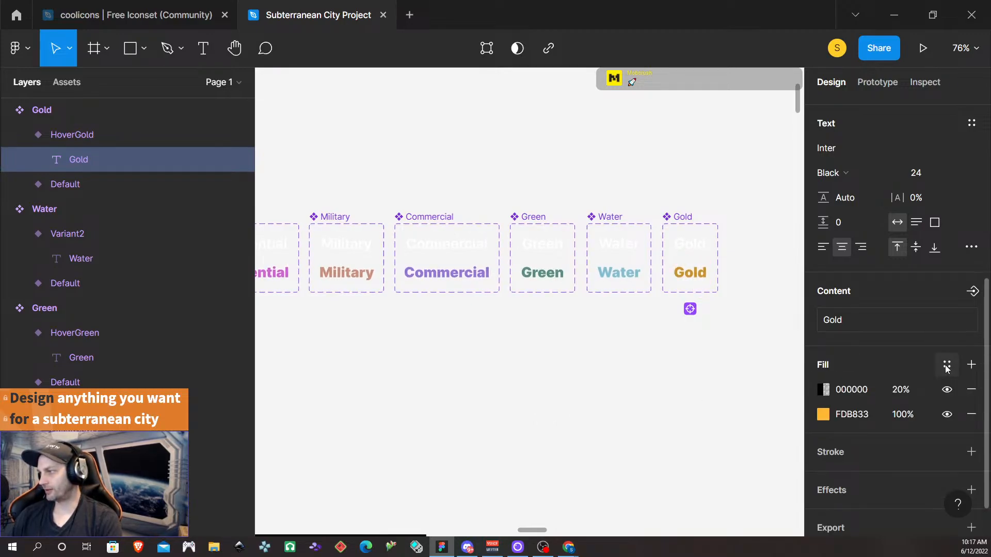
click(971, 389)
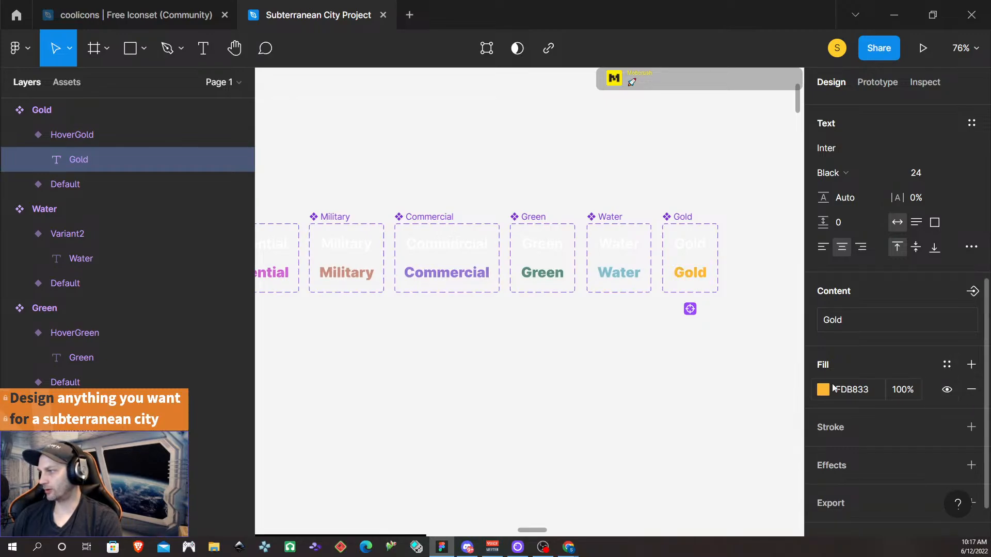
click(652, 377)
- Select the colored hover variants of all eight components, from Hallways to Gold, and place copies of them in a row above the component sets
scroll(658, 382, left, 10)
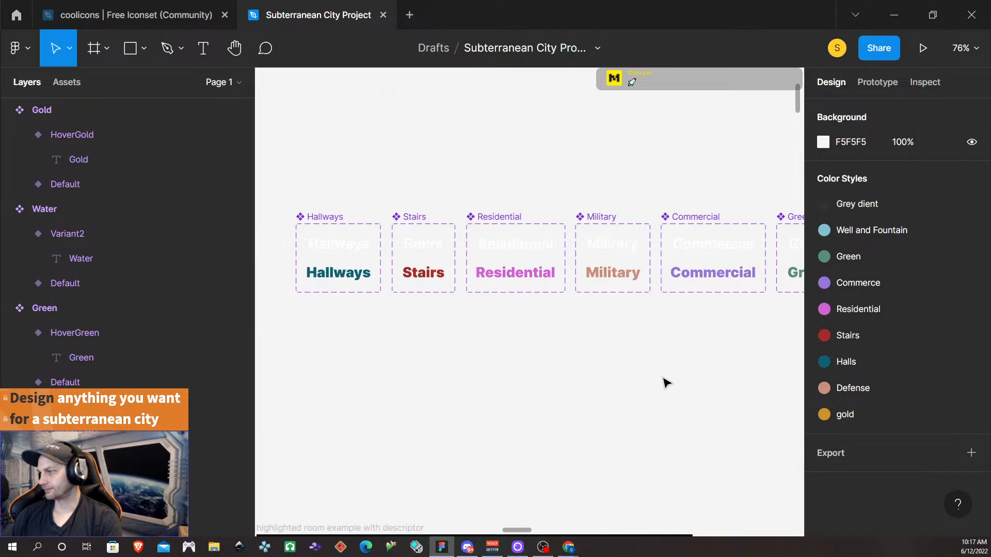
click(349, 279)
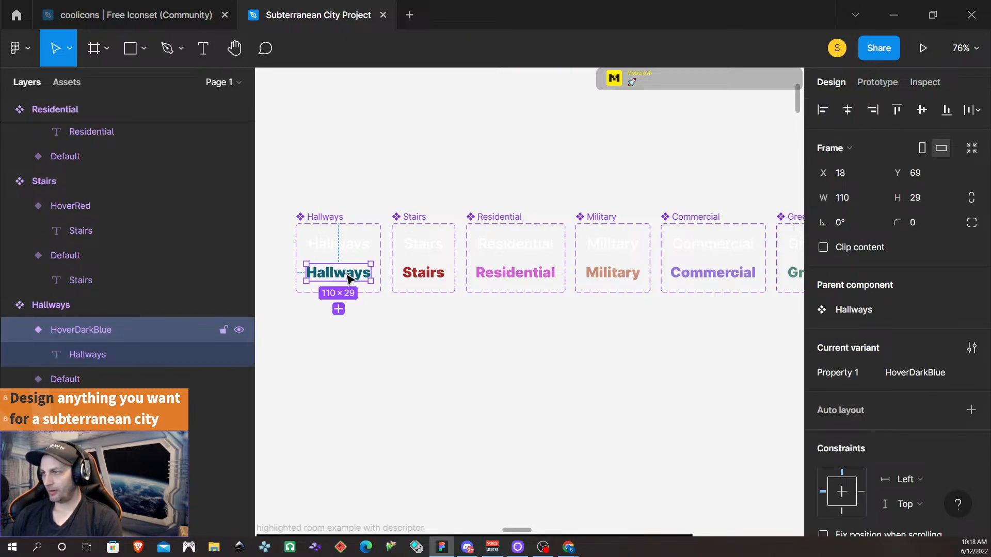
shift+click(423, 277)
shift+click(539, 281)
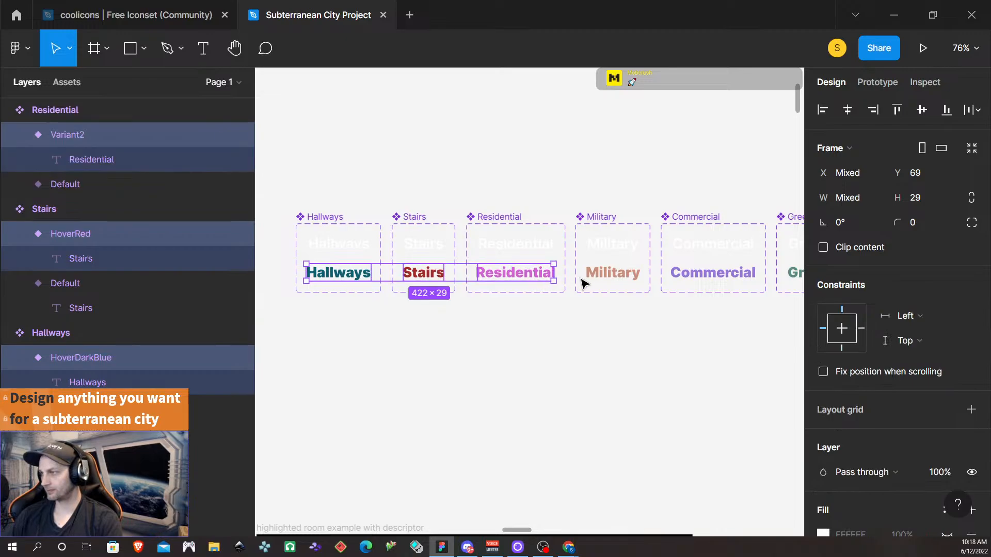
shift+click(613, 273)
shift+click(713, 274)
scroll(733, 292, right, 2)
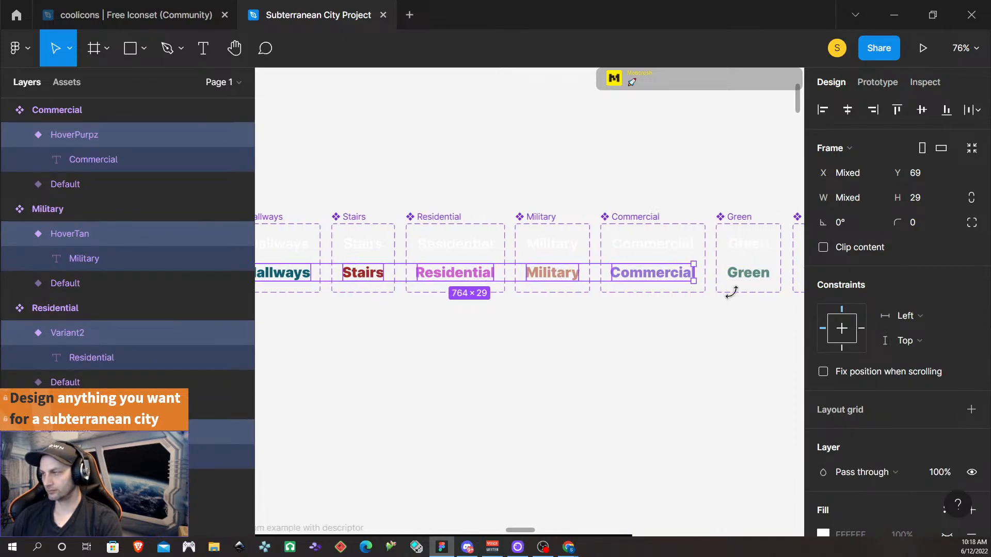
scroll(732, 293, right, 8)
shift+click(536, 279)
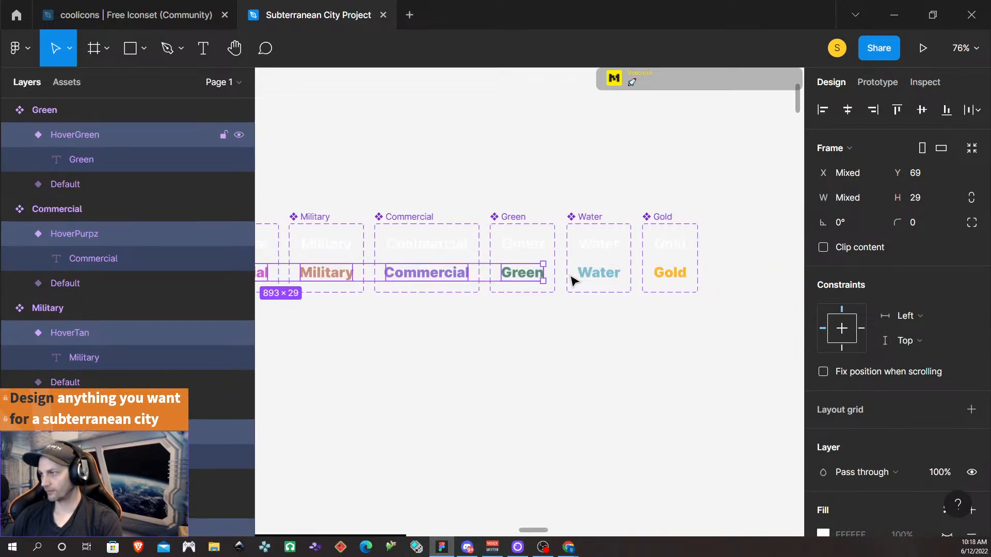
shift+click(612, 276)
shift+click(677, 270)
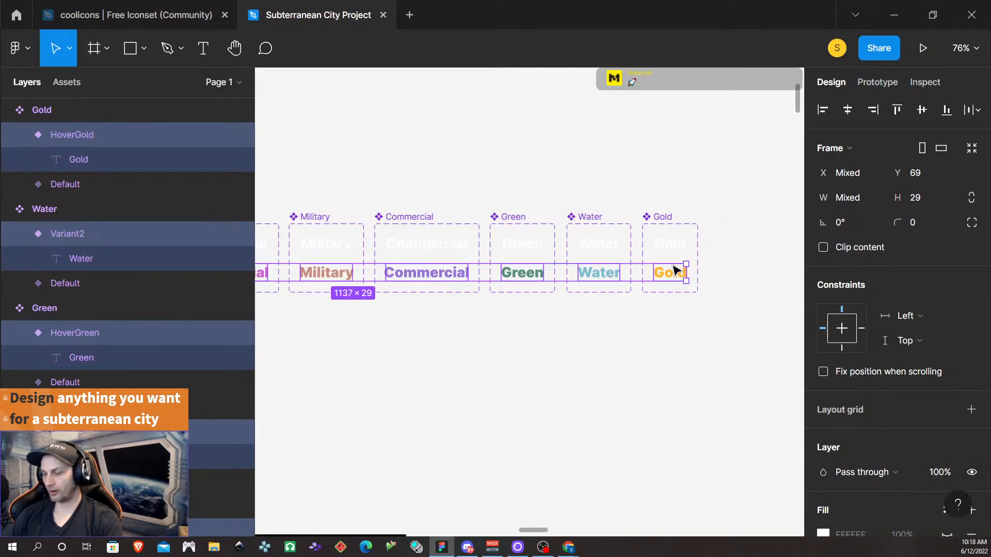
drag(674, 269, 679, 161)
scroll(564, 250, left, 10)
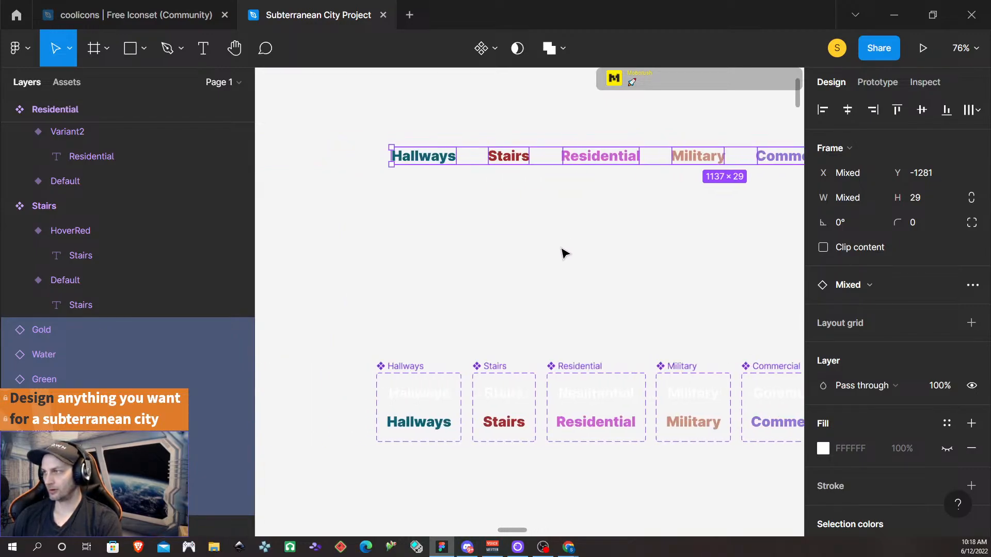
scroll(565, 253, down, 4)
scroll(569, 246, right, 2)
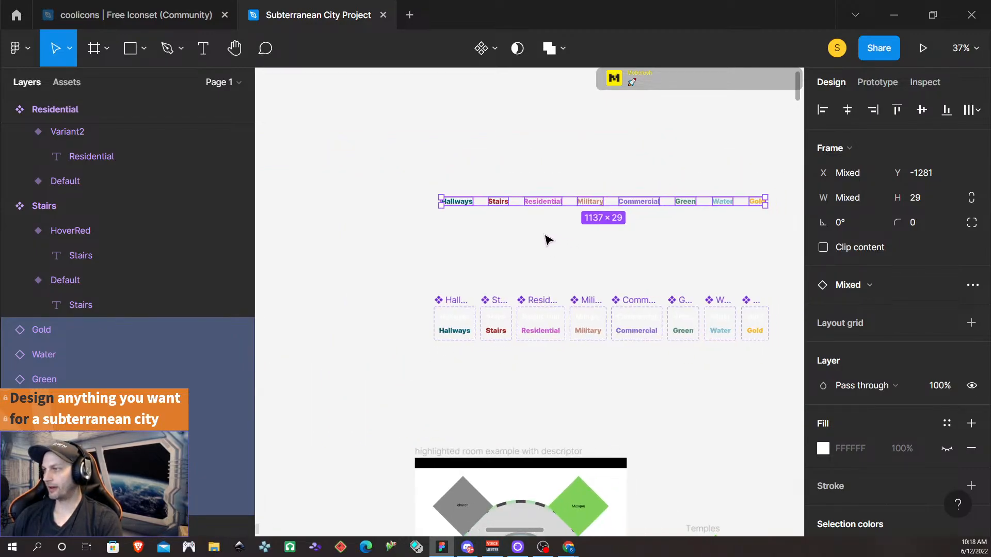
click(401, 184)
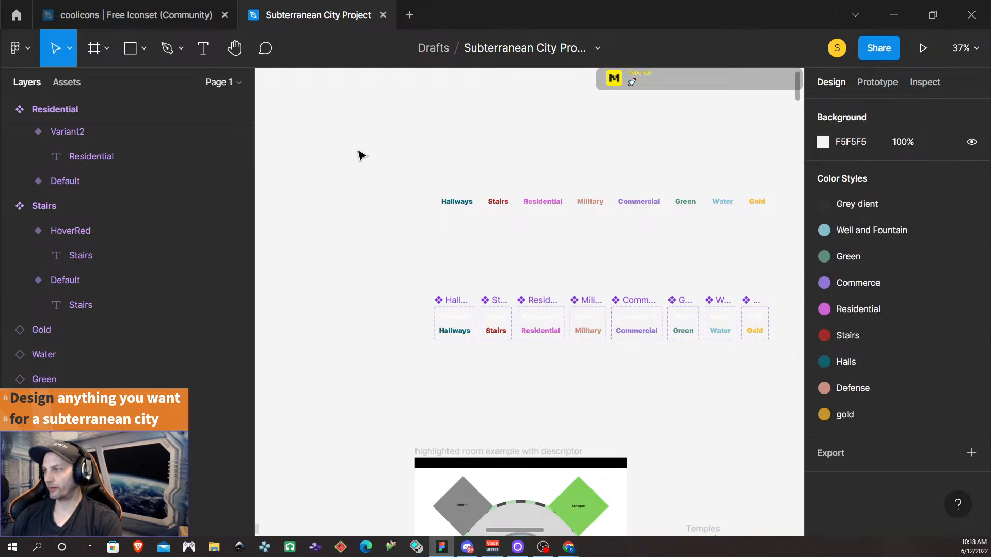
- Draw a rectangle about 1328 × 198 over the row of copied labels and set its fill to 383839
click(131, 53)
mouse_move(419, 177)
mouse_down()
mouse_move(747, 249)
mouse_move(790, 233)
mouse_move(772, 233)
mouse_up()
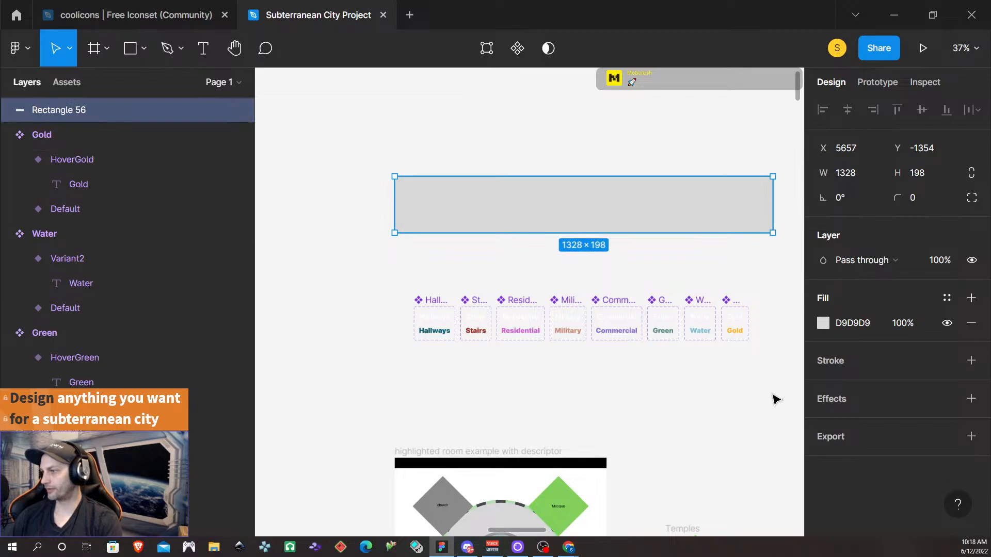
scroll(644, 432, down, 5)
click(594, 411)
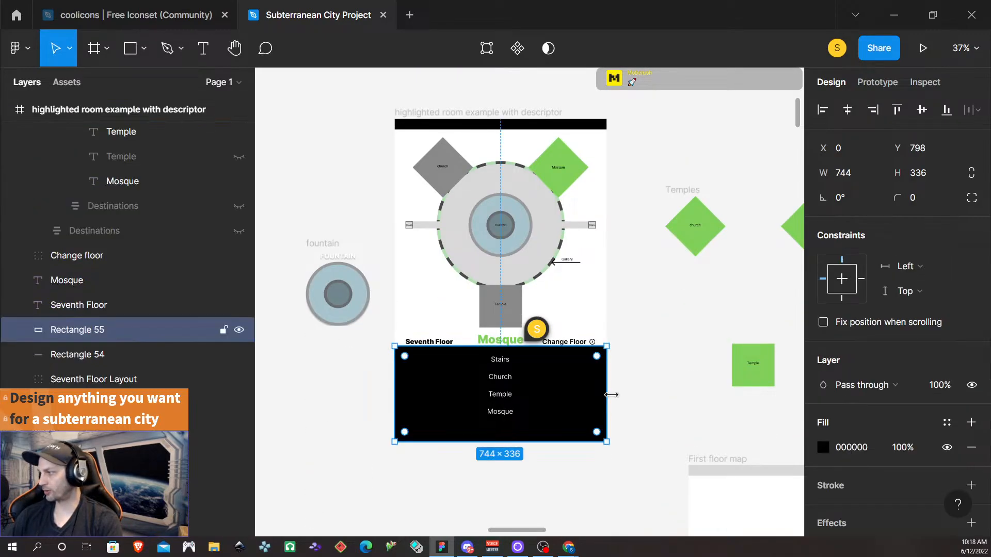
scroll(611, 394, up, 5)
click(675, 191)
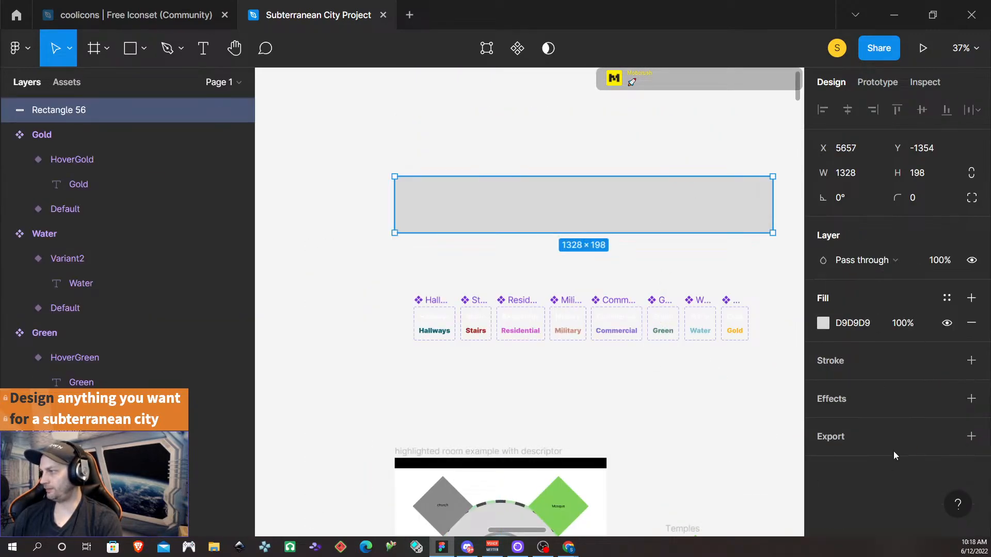
click(849, 324)
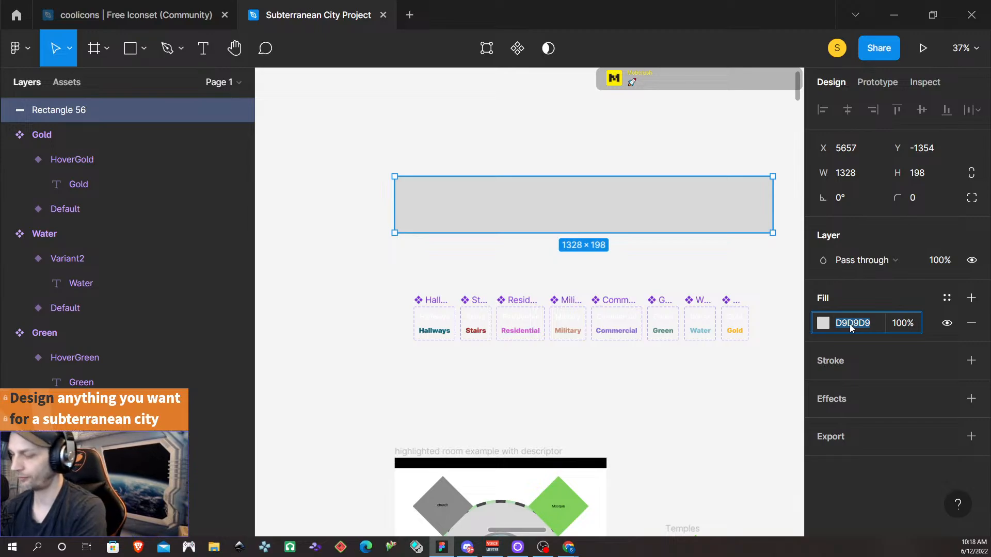
text(3838)
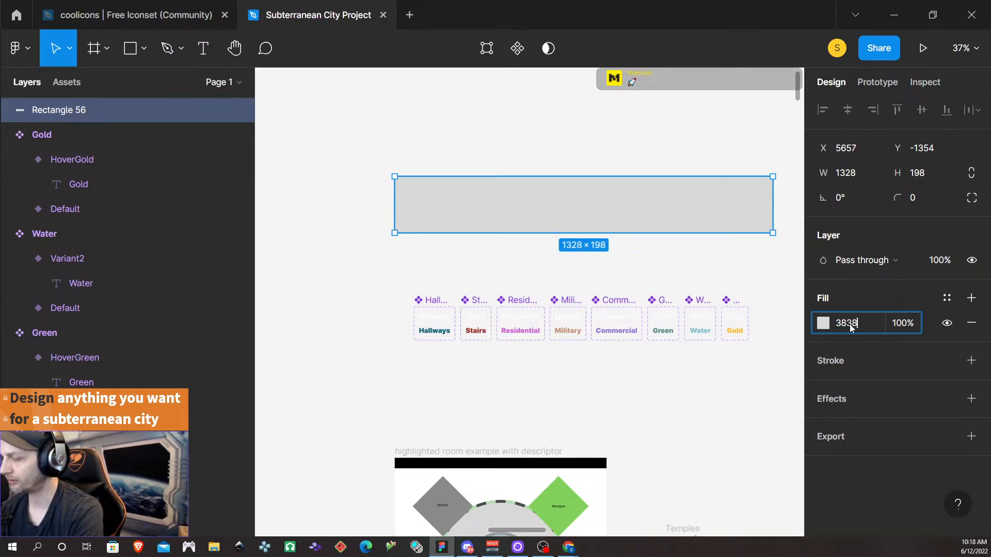
text(39)
key(Return)
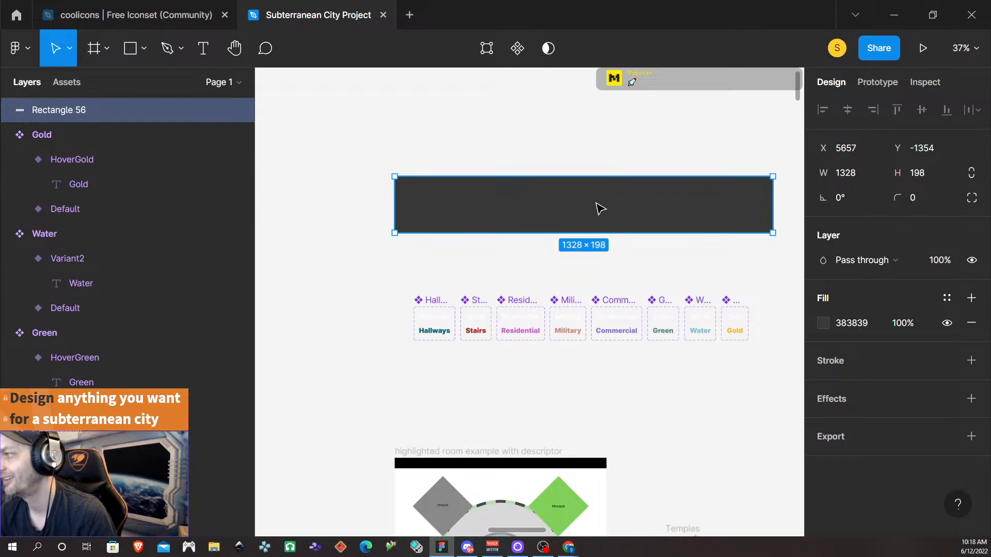
- Move the dark rectangle up clear of the eight label copies and bring the copies to the front, above it in the layer order
drag(599, 207, 598, 147)
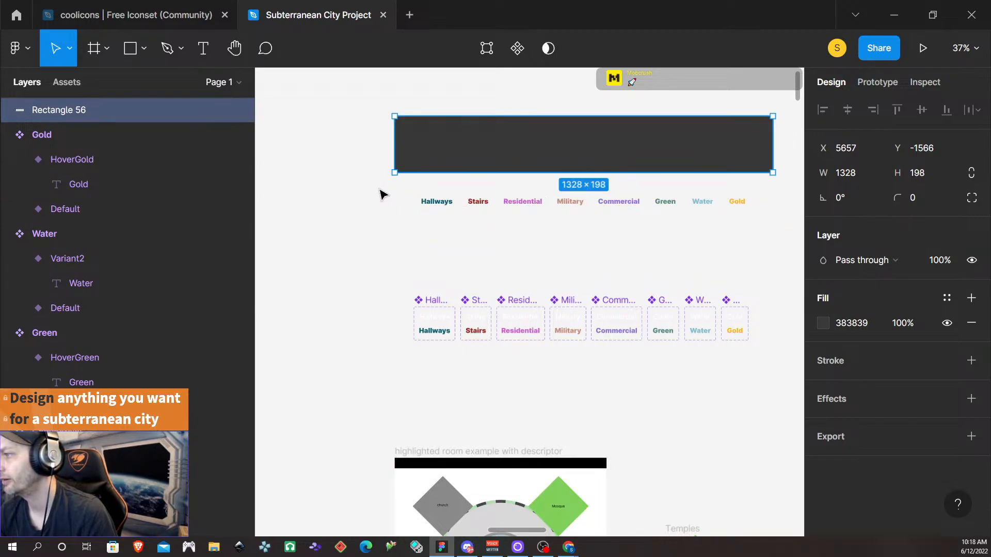
drag(381, 192, 789, 218)
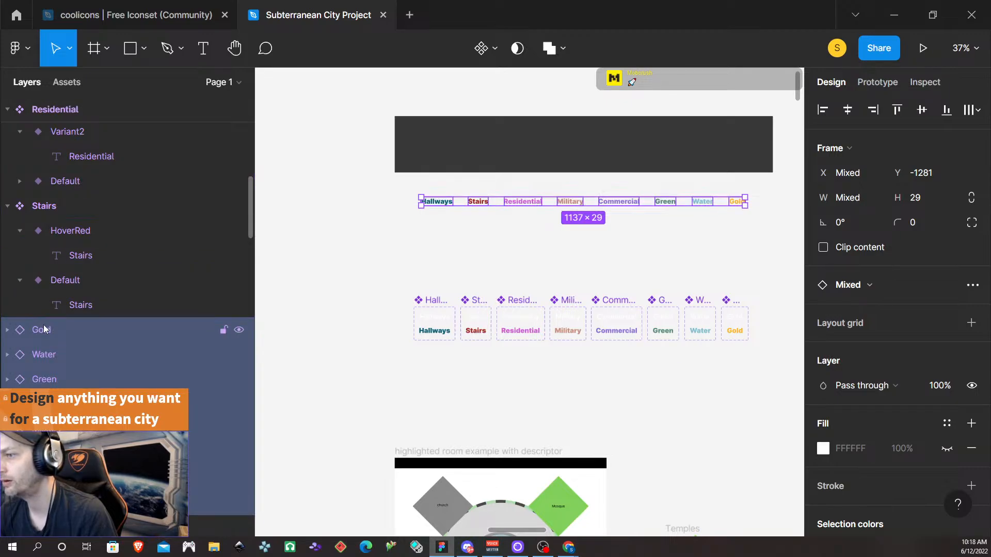
scroll(58, 186, up, 10)
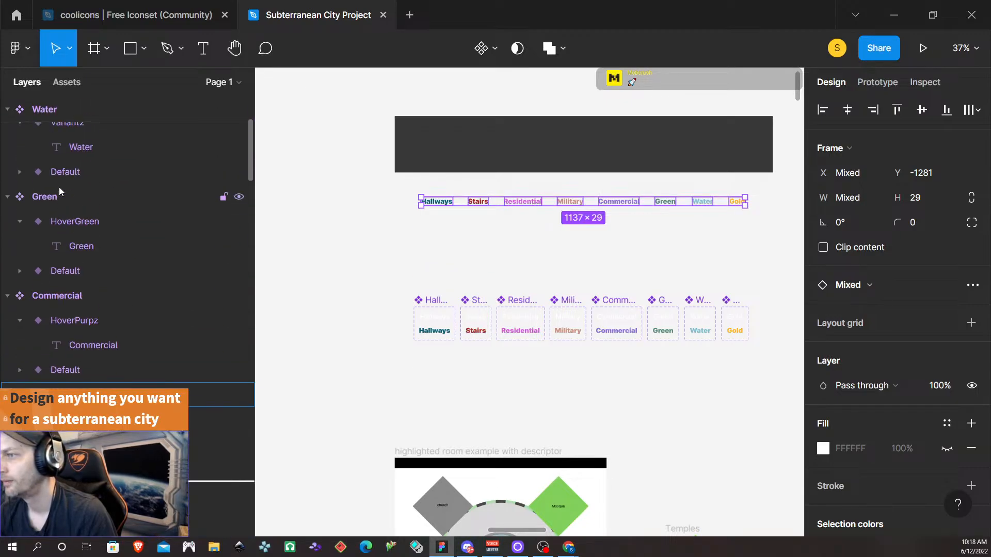
drag(66, 102, 64, 100)
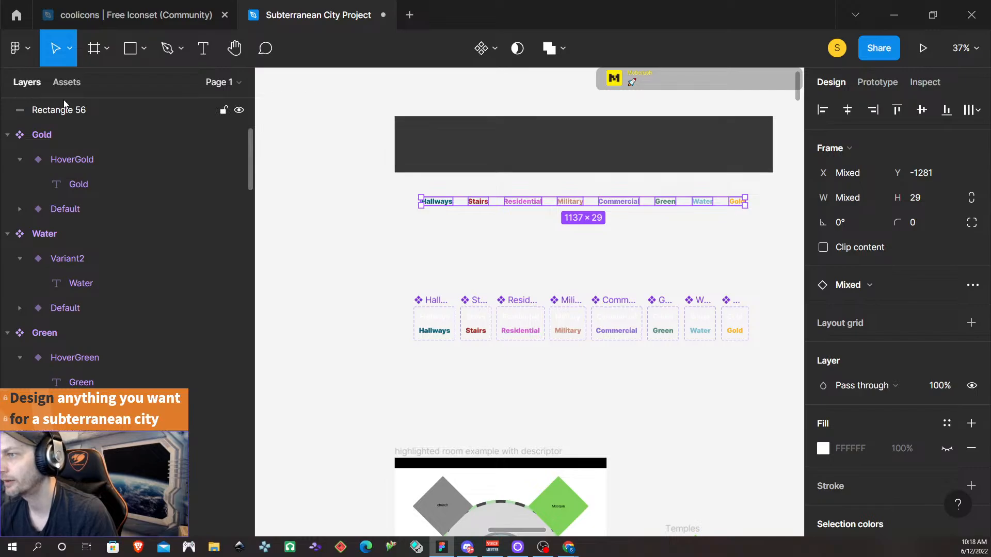
scroll(103, 351, down, 5)
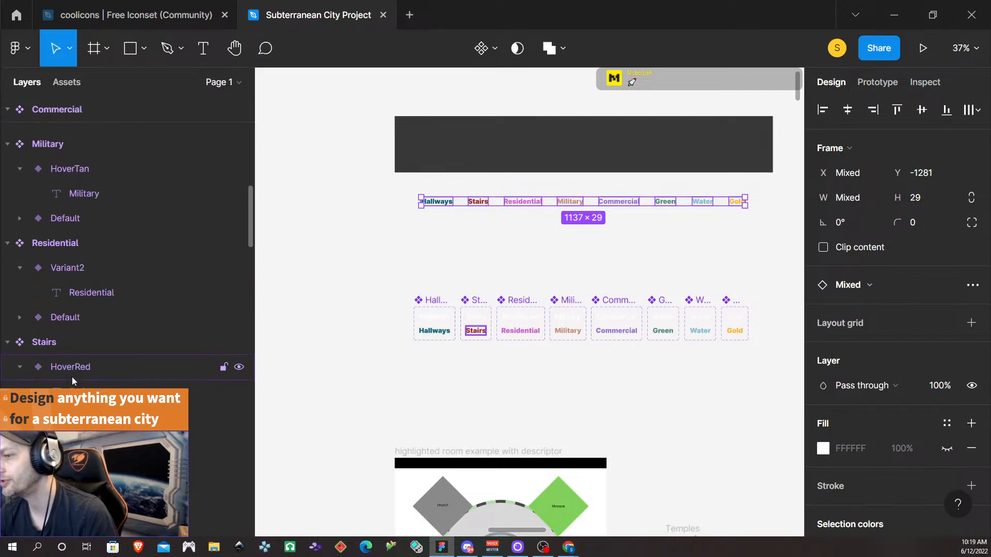
scroll(313, 305, down, 1)
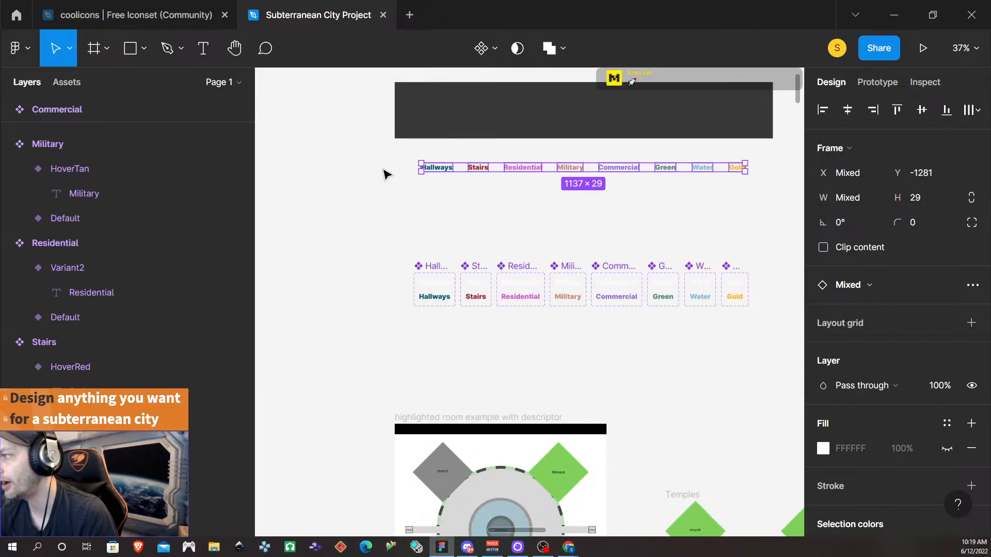
- Move the row of eight label copies, Hallways to Gold, onto the dark rectangle
drag(392, 151, 437, 164)
drag(551, 191, 777, 194)
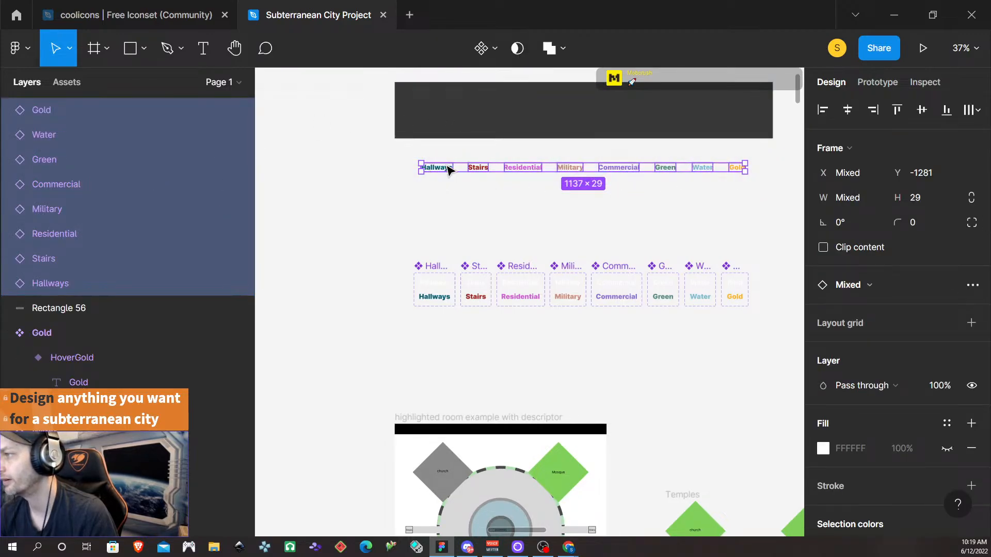
drag(445, 165, 445, 111)
click(447, 117)
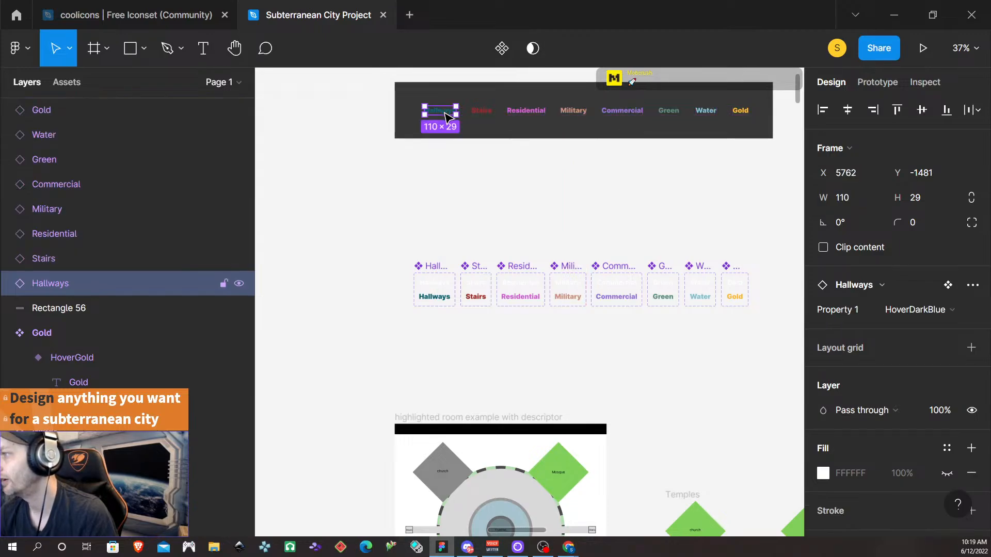
click(592, 184)
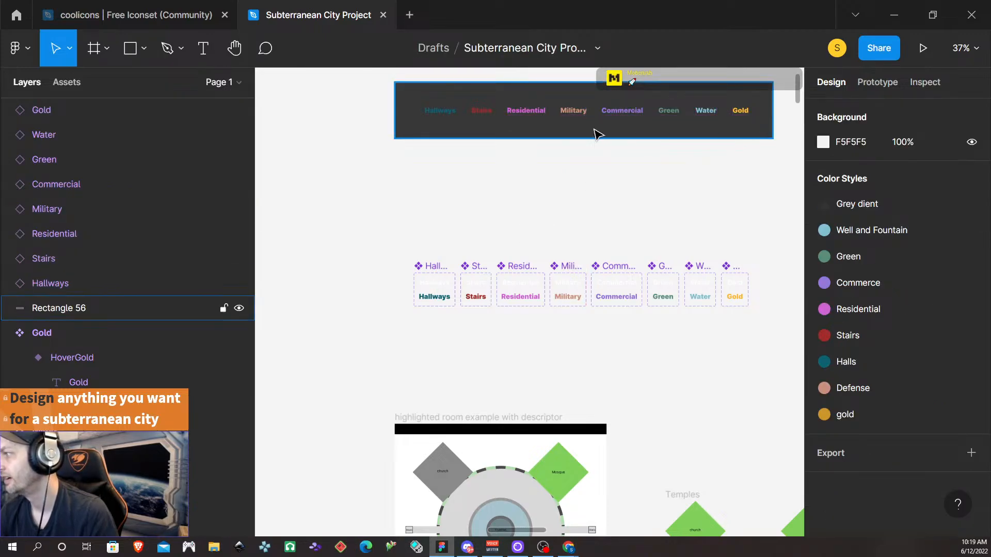
- Examine how legible each colored label, from Hallways to Gold, is against the dark bar
scroll(592, 129, up, 5)
scroll(413, 127, up, 2)
scroll(412, 155, left, 4)
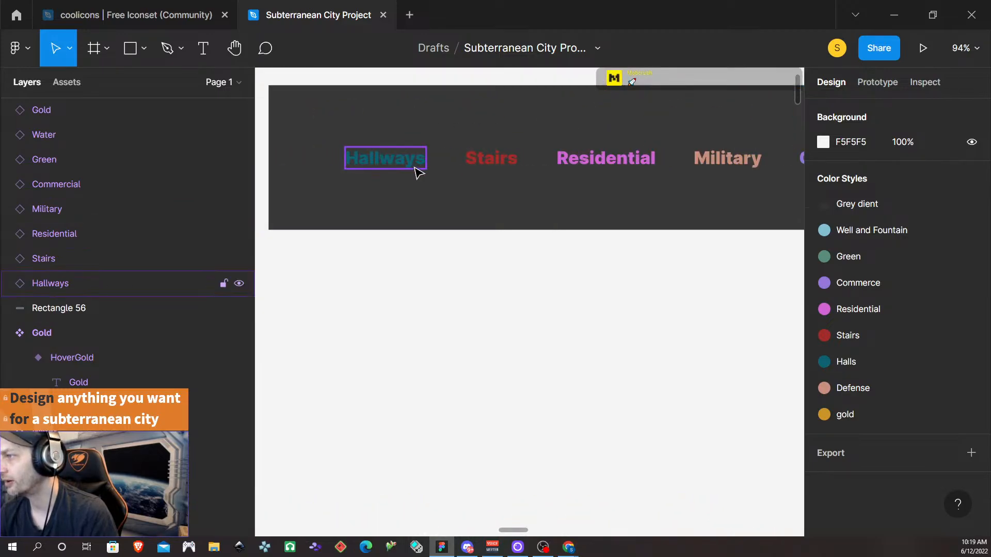
scroll(416, 170, down, 1)
scroll(420, 132, down, 3)
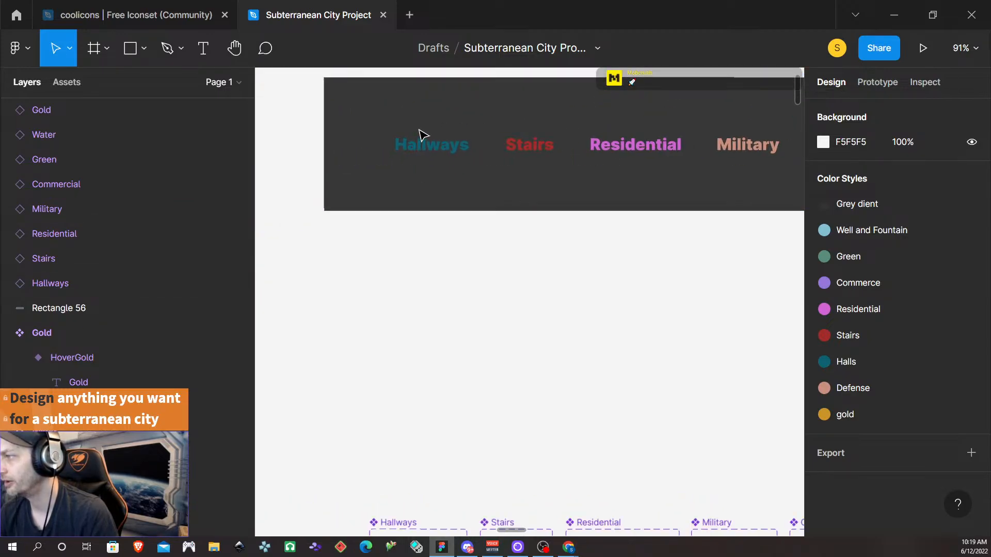
scroll(422, 135, down, 1)
scroll(430, 127, up, 2)
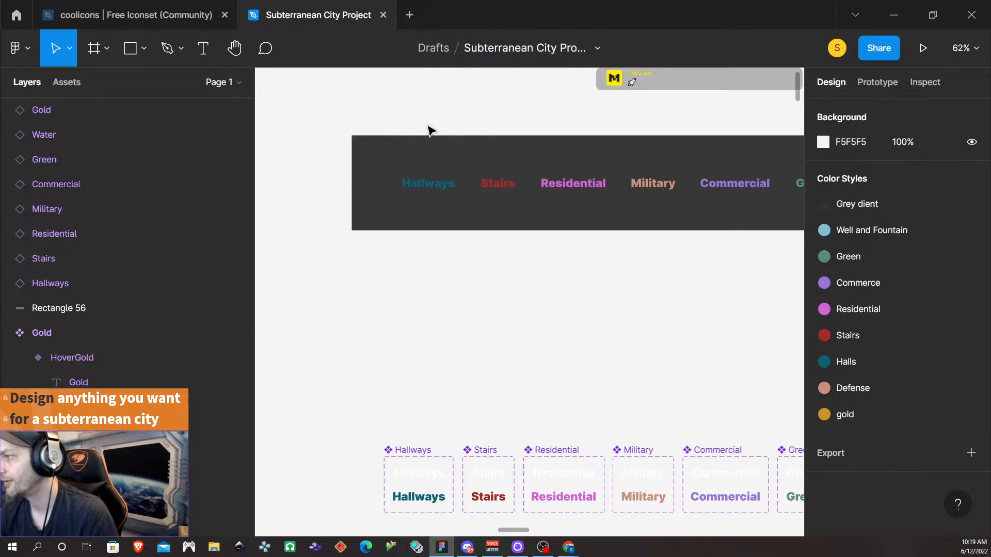
scroll(430, 131, right, 4)
scroll(430, 135, right, 3)
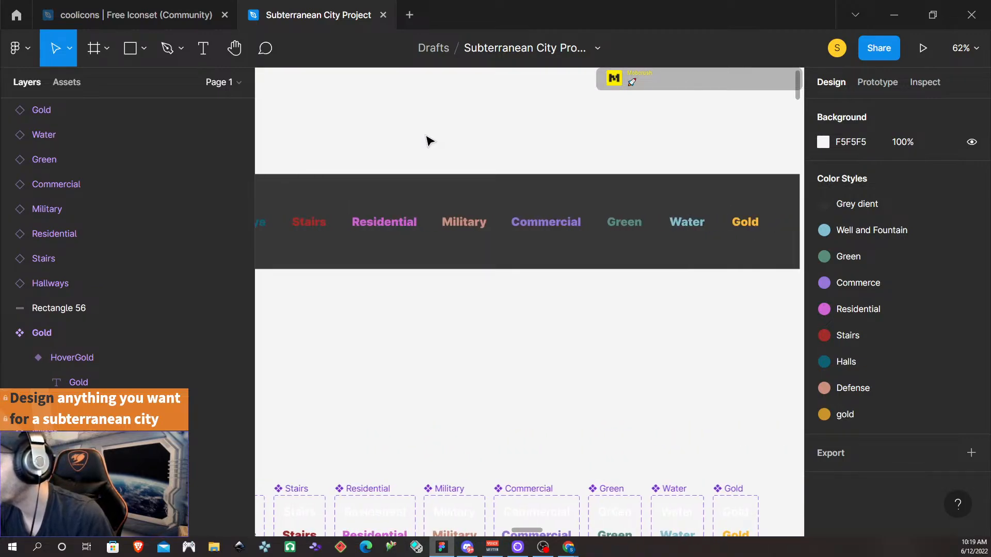
scroll(602, 245, left, 3)
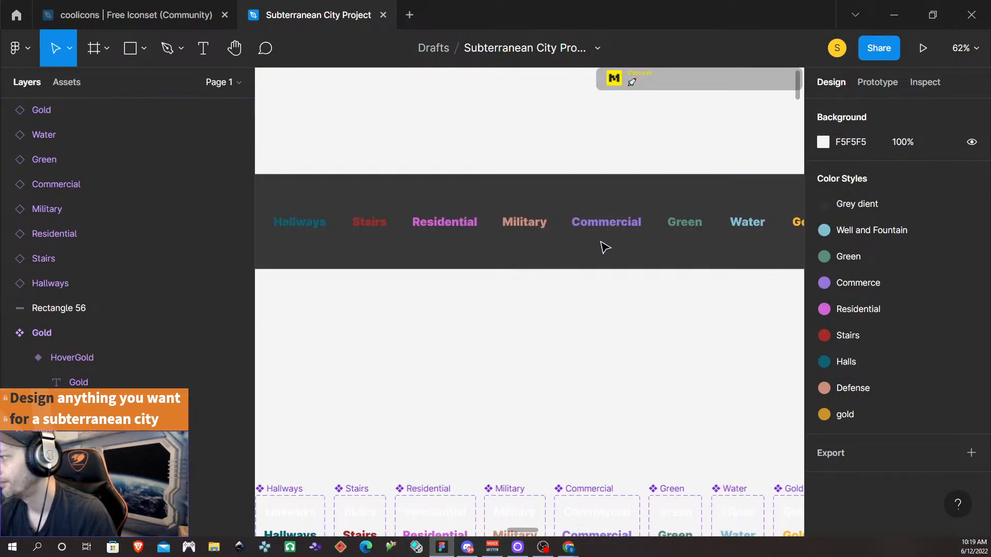
scroll(602, 249, down, 3)
click(414, 204)
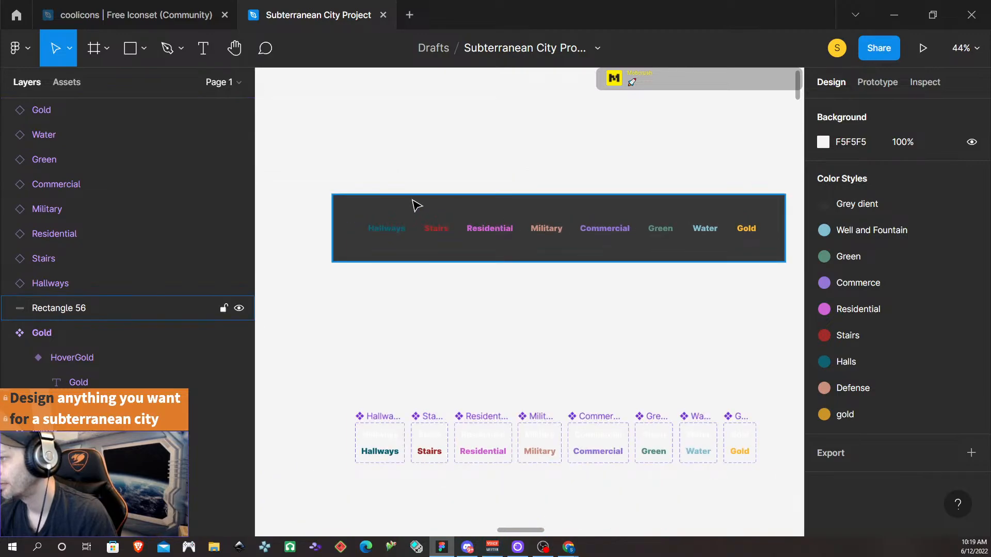
click(325, 160)
- Select the dark bar with its eight labels and try to check them with the Contrast plugin
drag(304, 155, 753, 304)
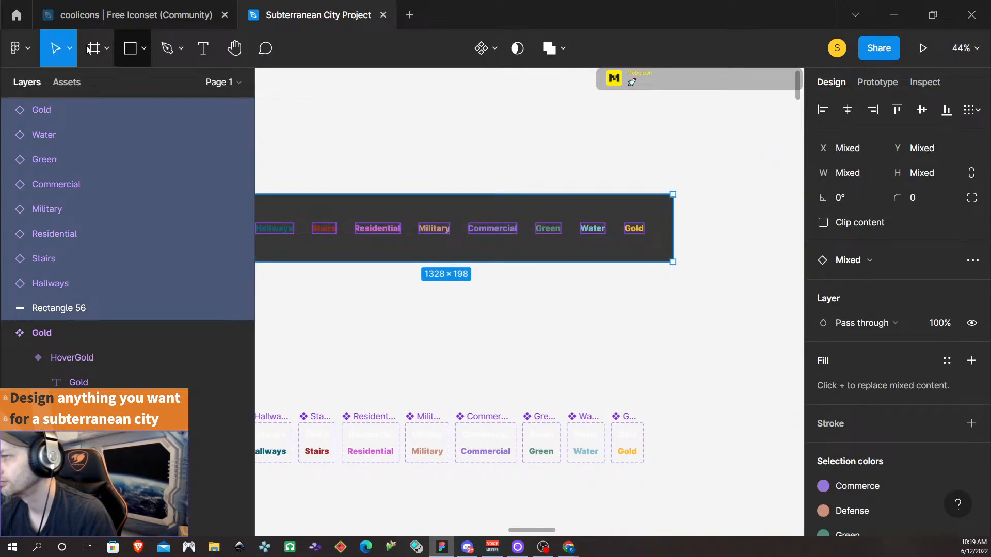
click(21, 51)
mouse_move(88, 229)
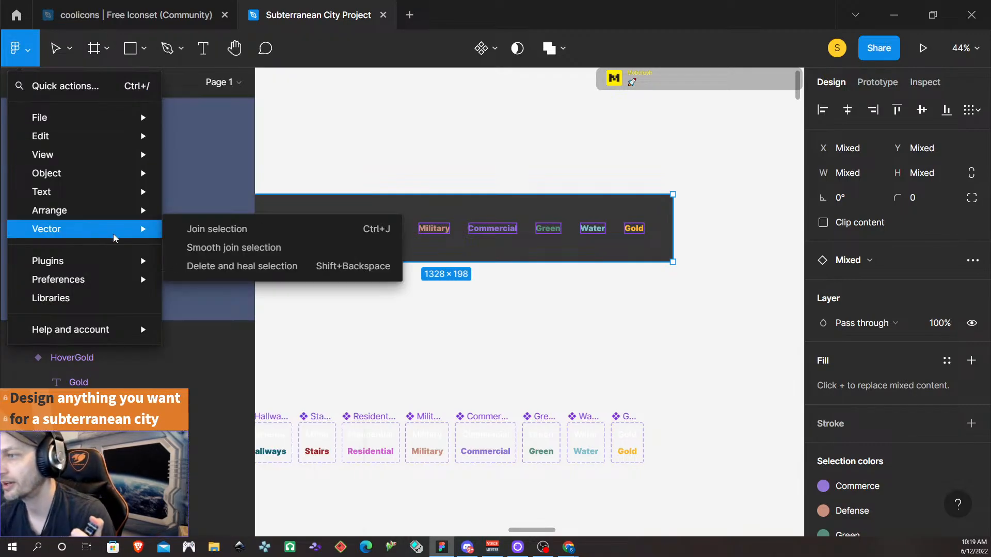
mouse_move(133, 267)
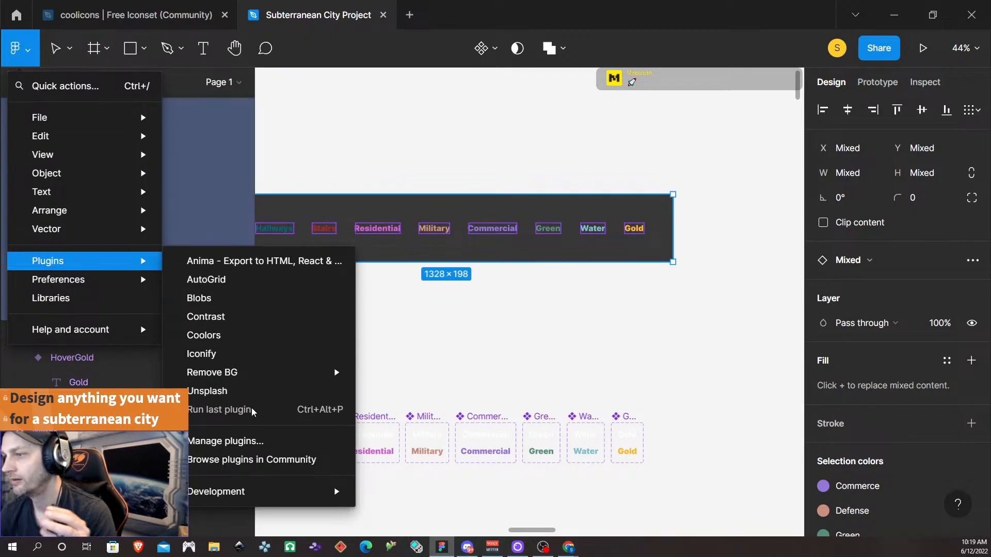
click(276, 325)
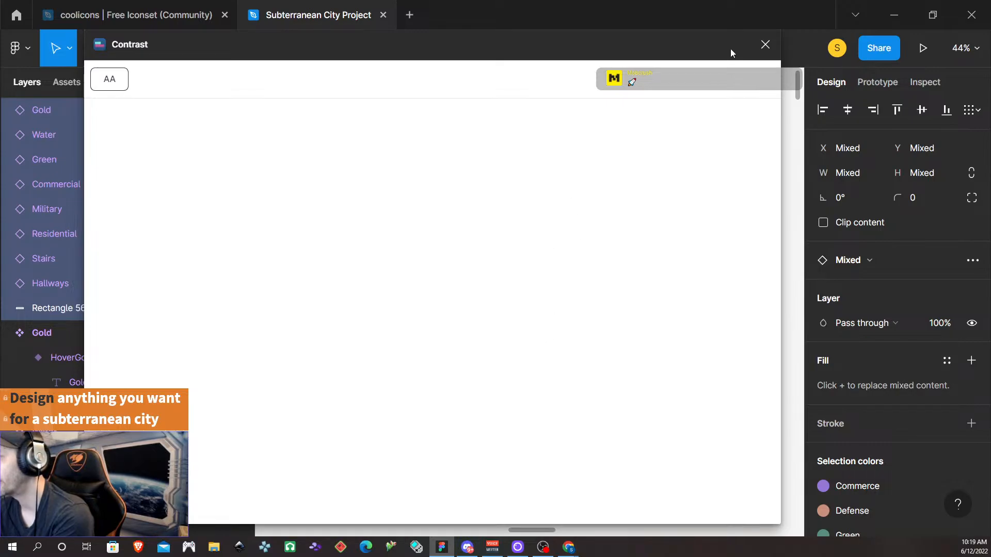
click(765, 45)
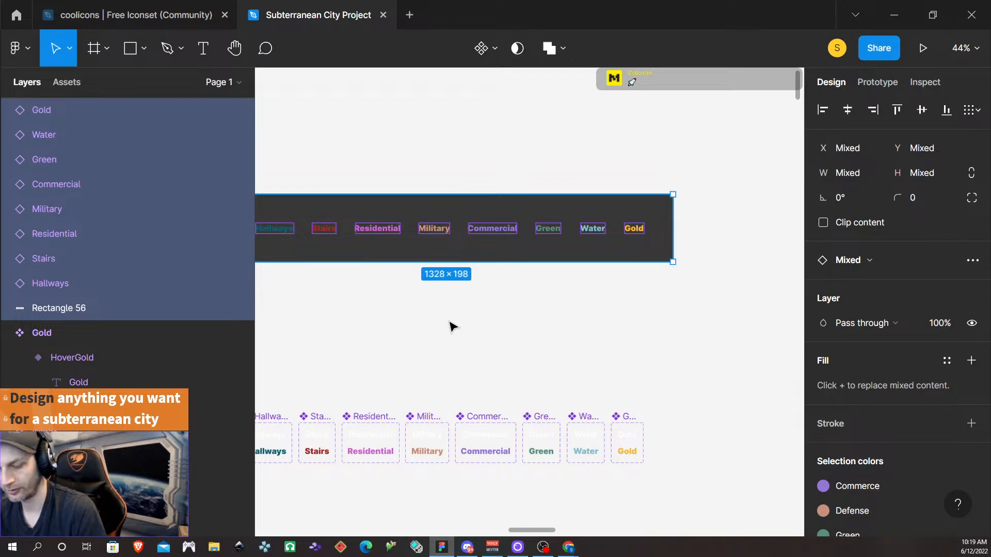
- Group the dark bar with its eight labels and convert the group to a frame
key(ctrl+g)
click(839, 149)
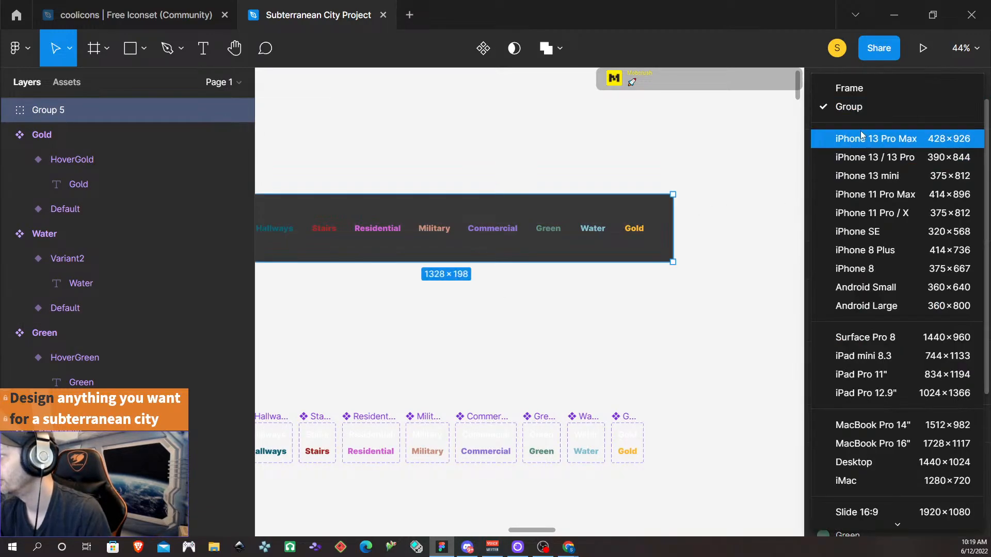
click(863, 88)
click(515, 332)
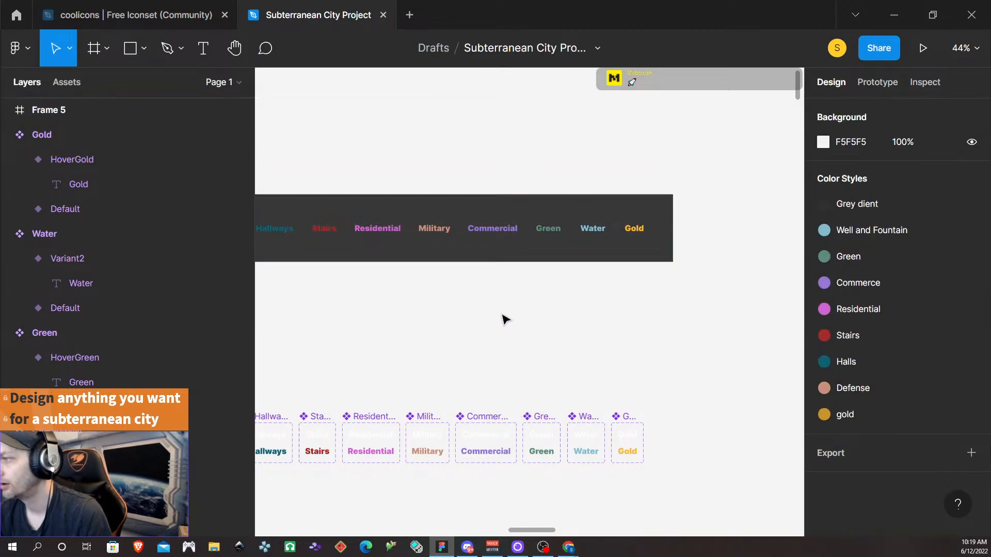
- Check the color contrast of the labels in the dark bar's frame with the Contrast plugin
scroll(504, 319, left, 3)
scroll(505, 323, up, 2)
click(308, 249)
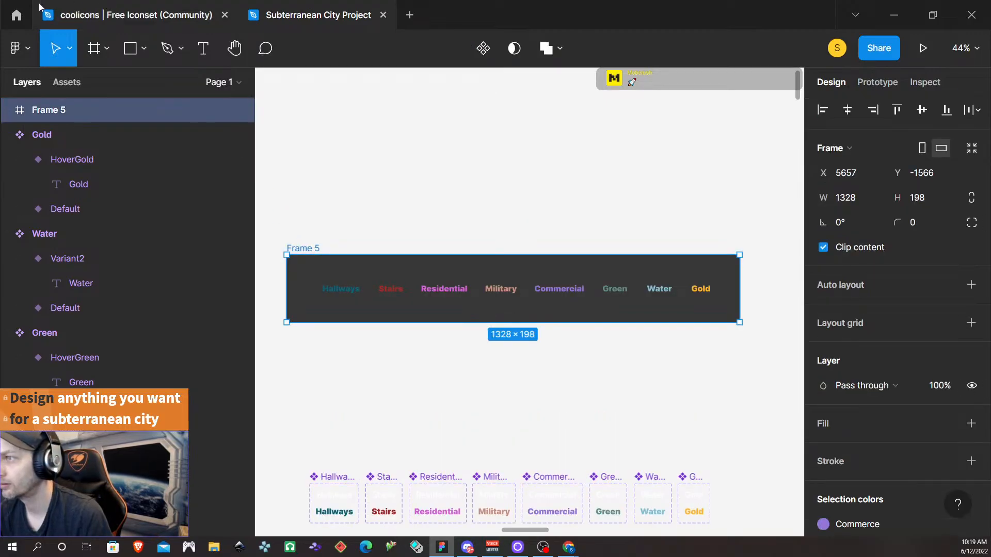
click(23, 54)
mouse_move(89, 264)
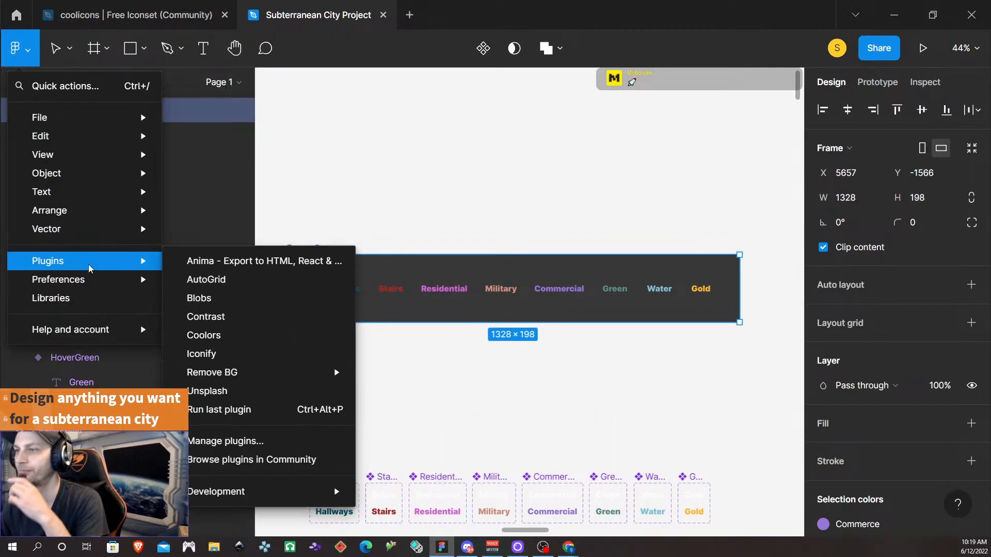
click(248, 316)
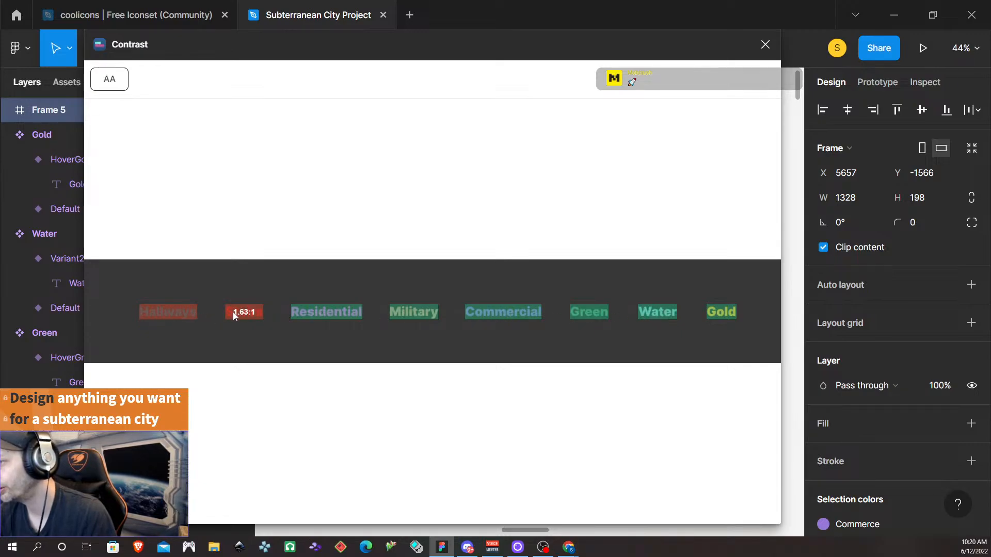
- Close the Subterranean City Project file and reopen it from the recently viewed files
click(382, 18)
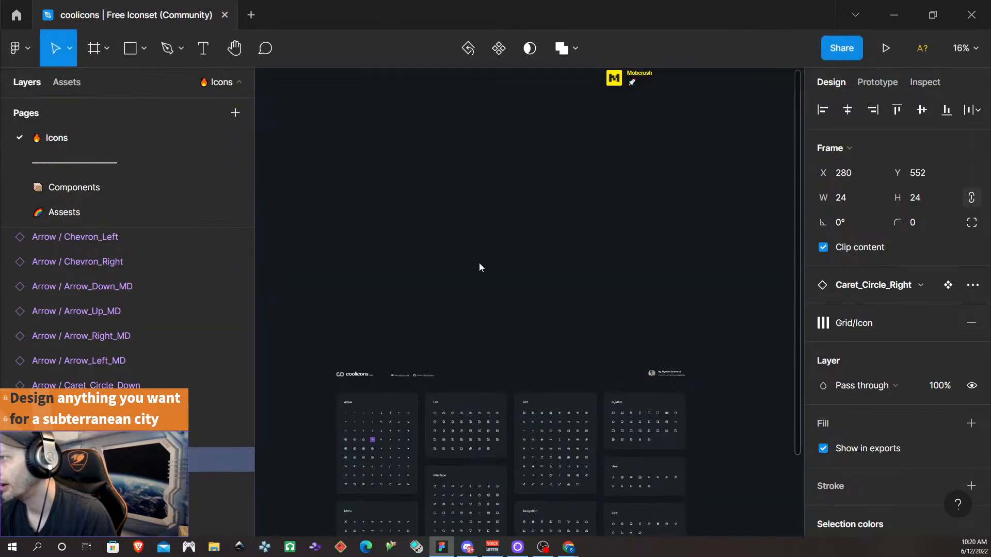
click(16, 14)
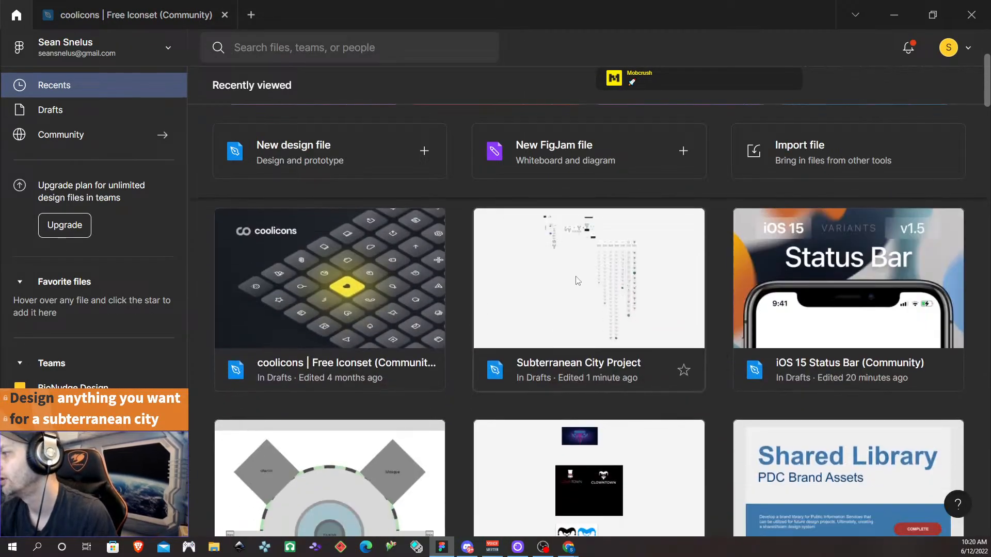
double_click(578, 284)
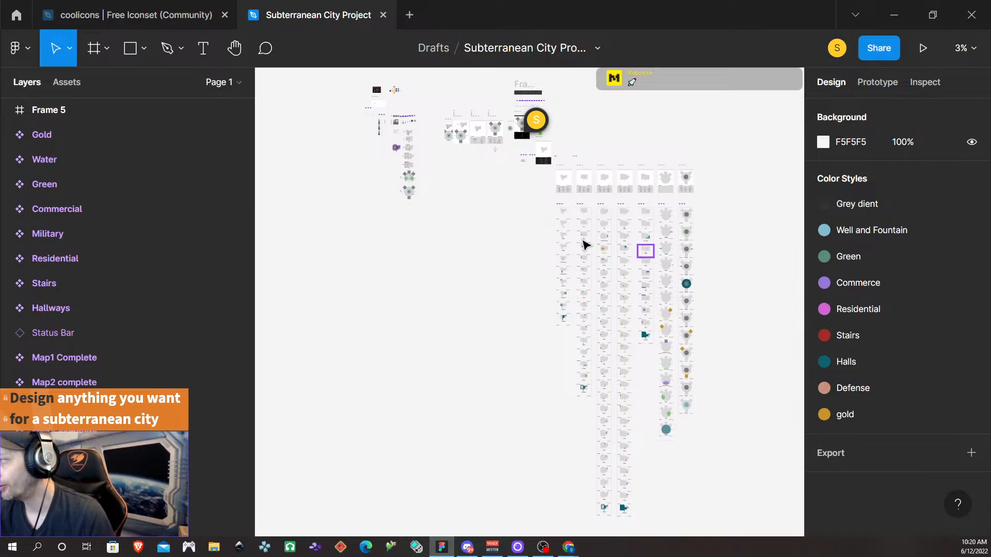
- Detach the Halls color style from the Hallways component's HoverDarkBlue variant
scroll(634, 214, up, 5)
scroll(573, 198, up, 5)
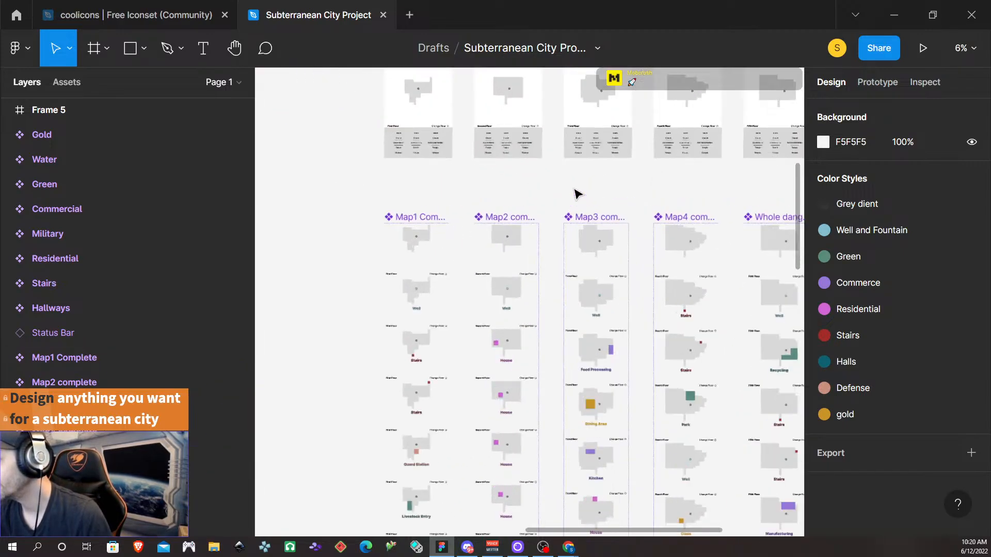
scroll(549, 191, up, 10)
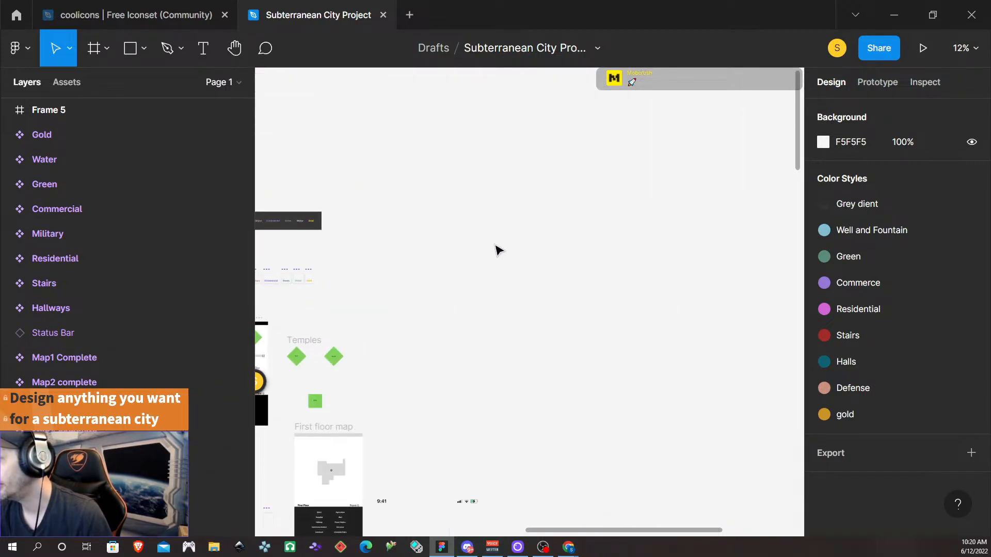
scroll(522, 250, left, 10)
scroll(532, 257, up, 8)
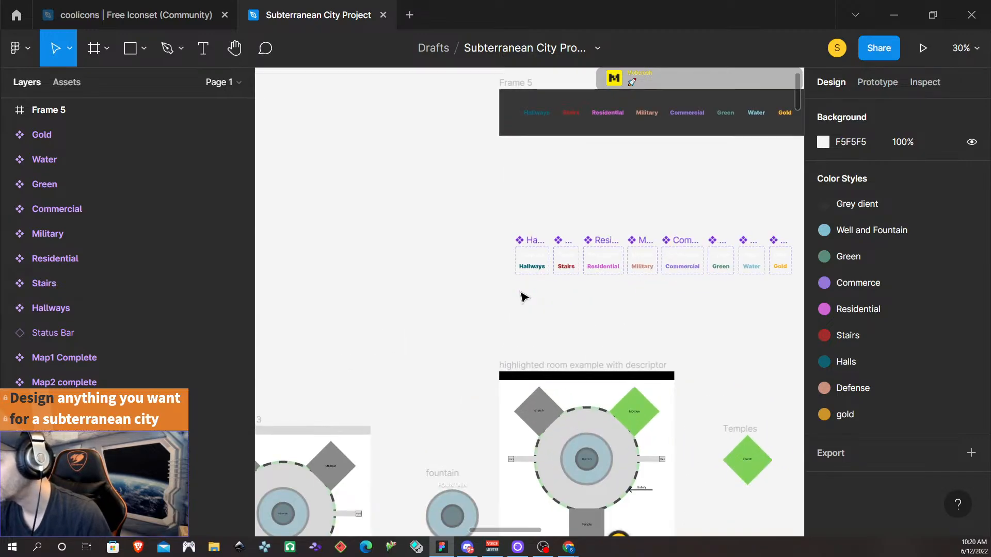
scroll(522, 298, up, 4)
click(536, 263)
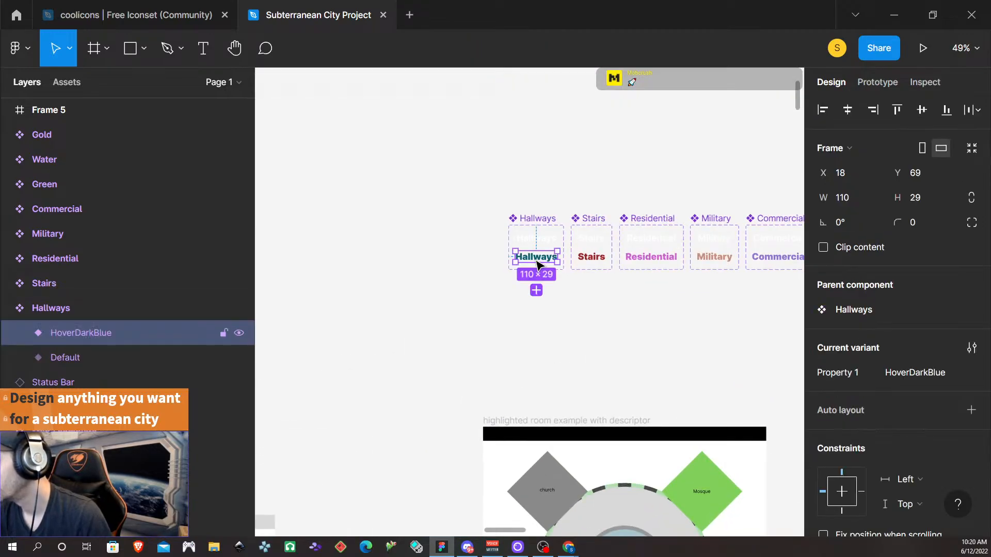
scroll(877, 346, down, 8)
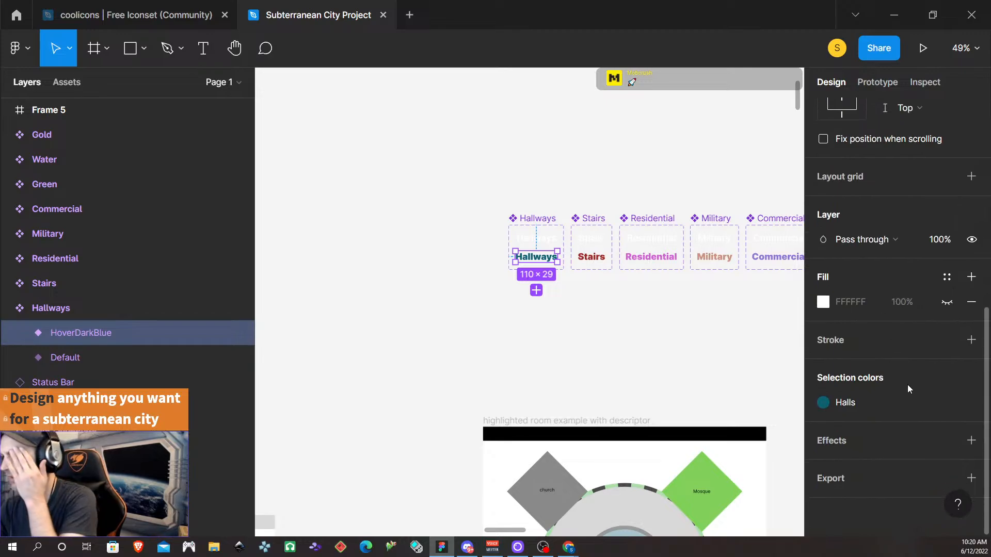
click(949, 402)
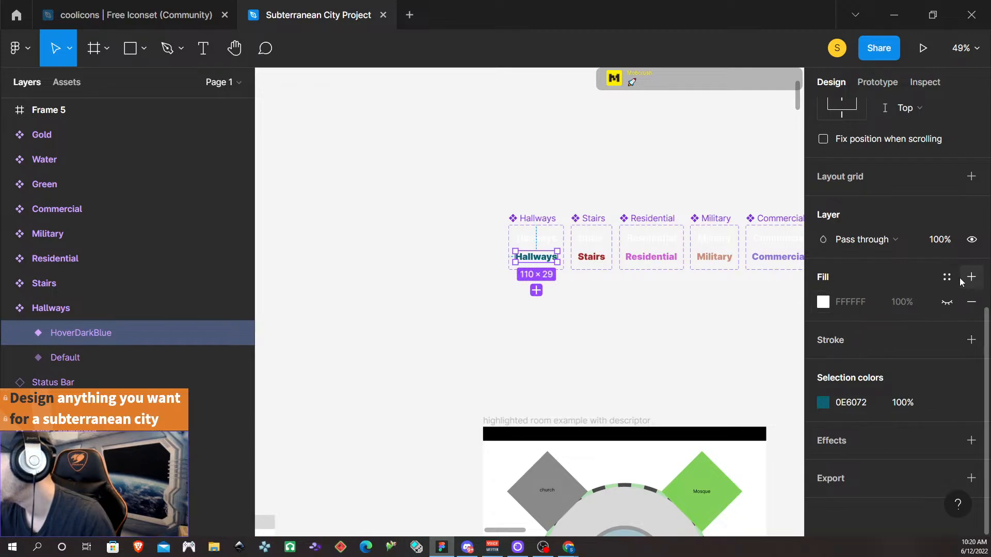
- Add a white FFFFFF fill at 40% opacity over the teal fill of the Hallways hover variant's text
double_click(545, 260)
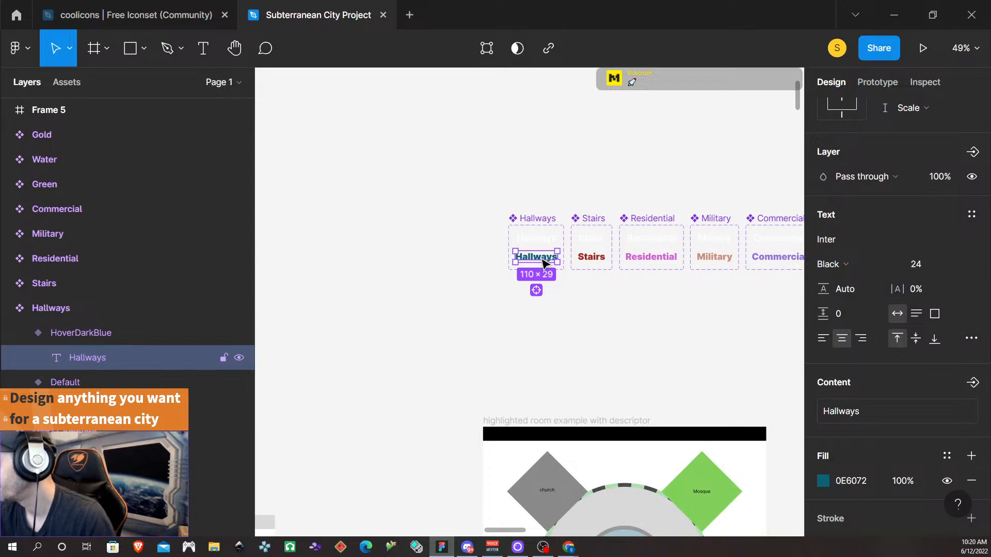
scroll(914, 418, down, 3)
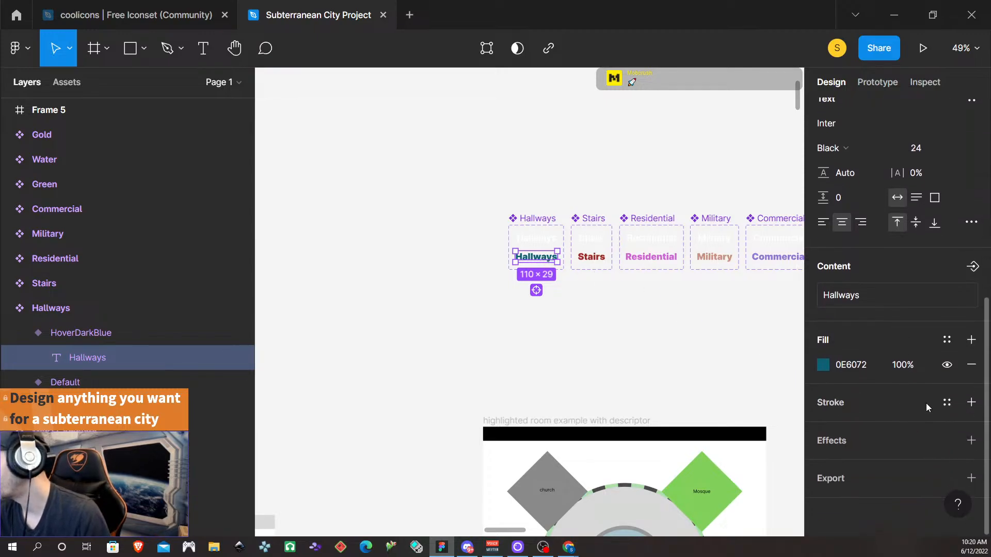
click(970, 341)
click(853, 366)
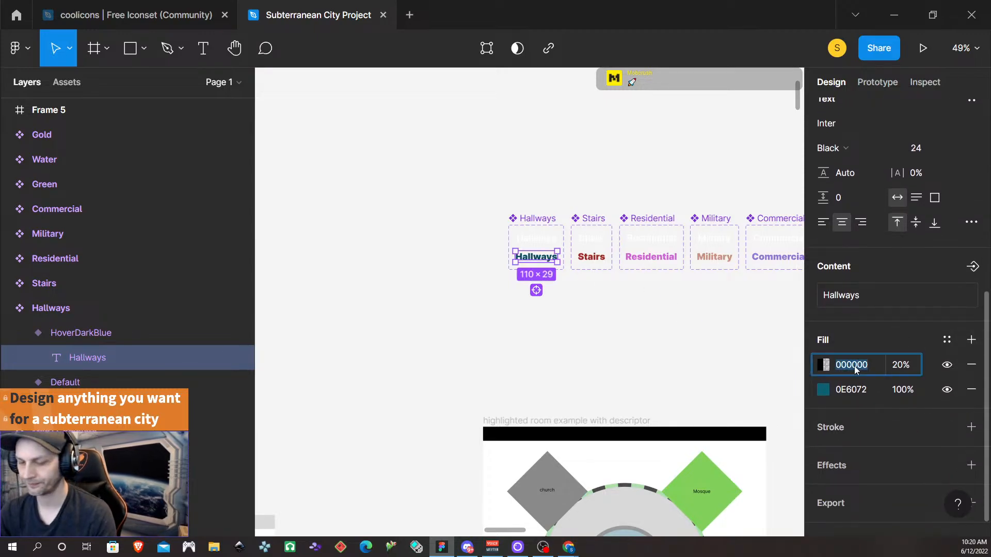
text(fff)
key(Return)
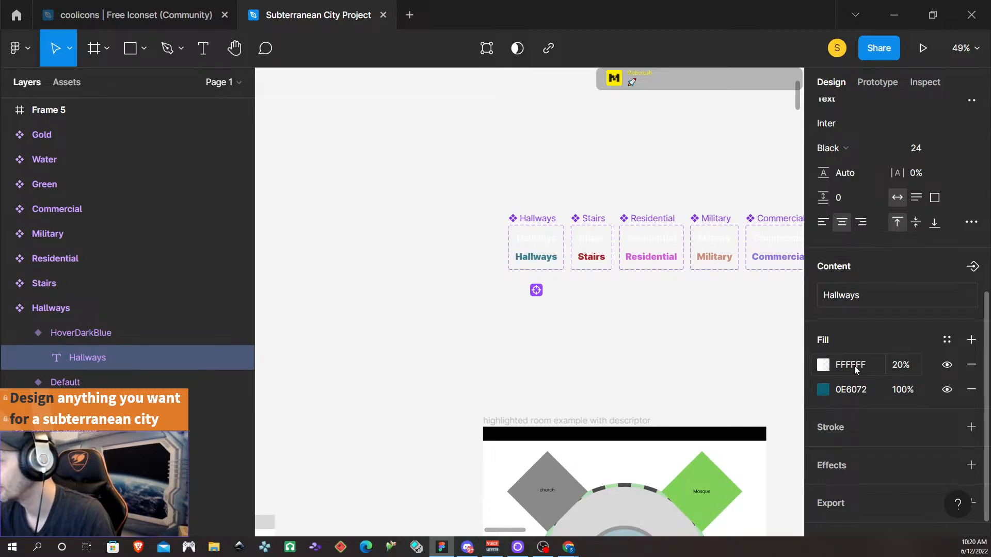
click(881, 366)
text(40)
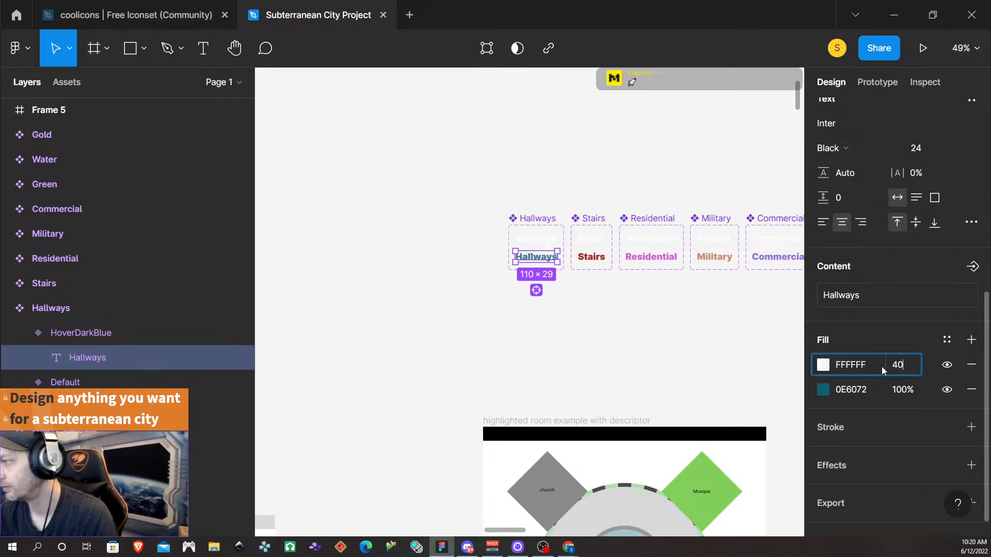
key(Return)
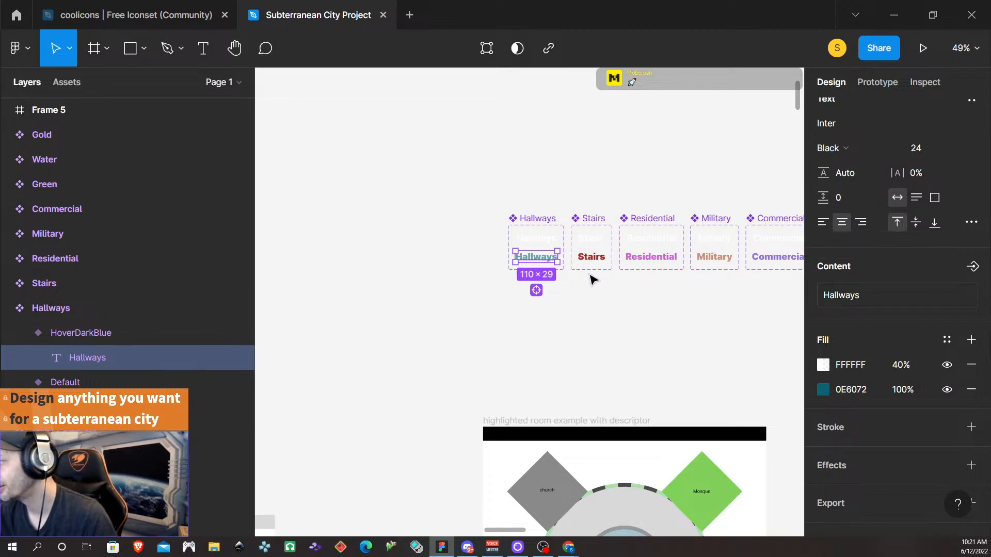
- Examine how the lightened Hallways label reads against the other labels in the dark bar
scroll(592, 277, up, 4)
scroll(567, 264, up, 5)
scroll(560, 258, up, 5)
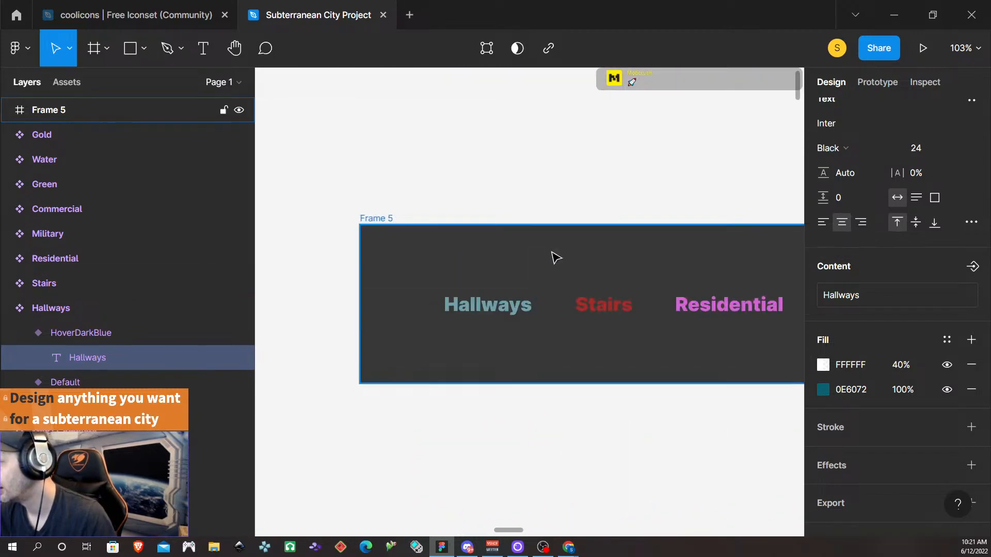
scroll(573, 310, down, 4)
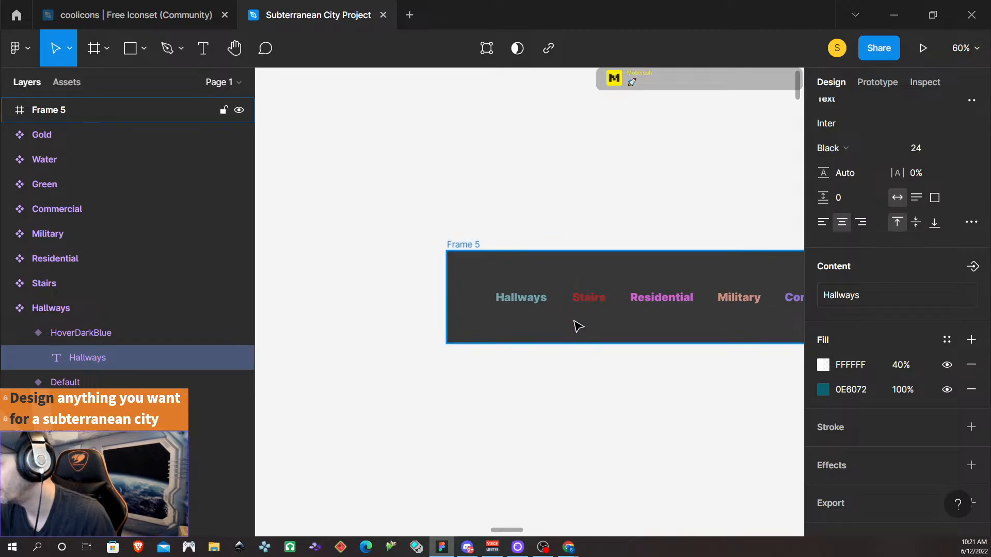
scroll(577, 326, right, 4)
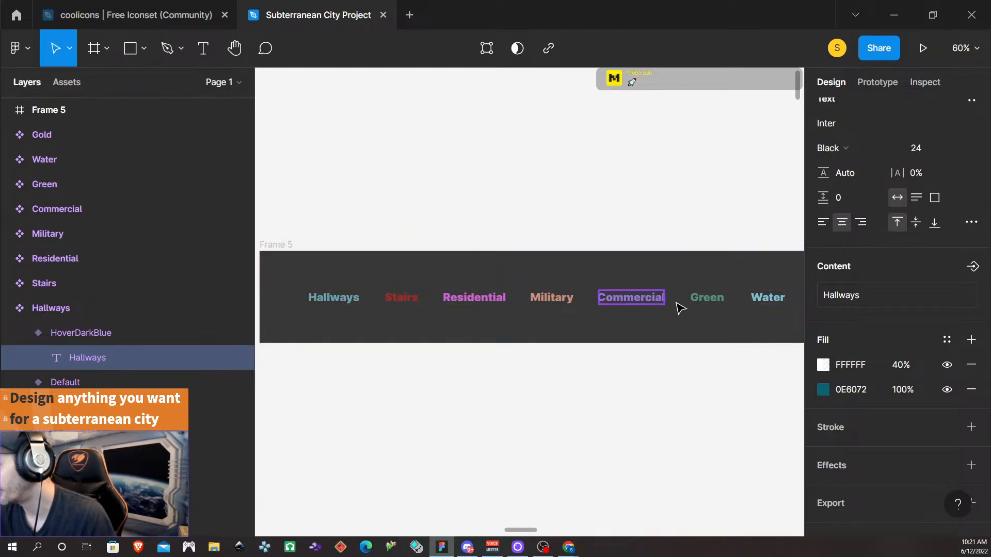
scroll(335, 398, right, 2)
scroll(335, 403, left, 5)
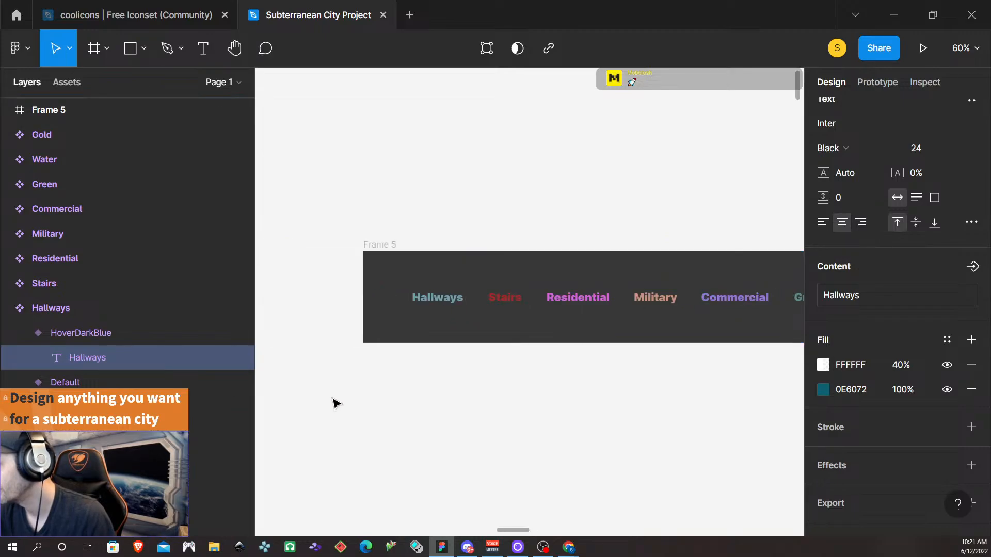
- Detach the Stairs color style from the Stairs hover variant's text and add a white FFFFFF fill at 40% opacity over the red
scroll(411, 406, down, 5)
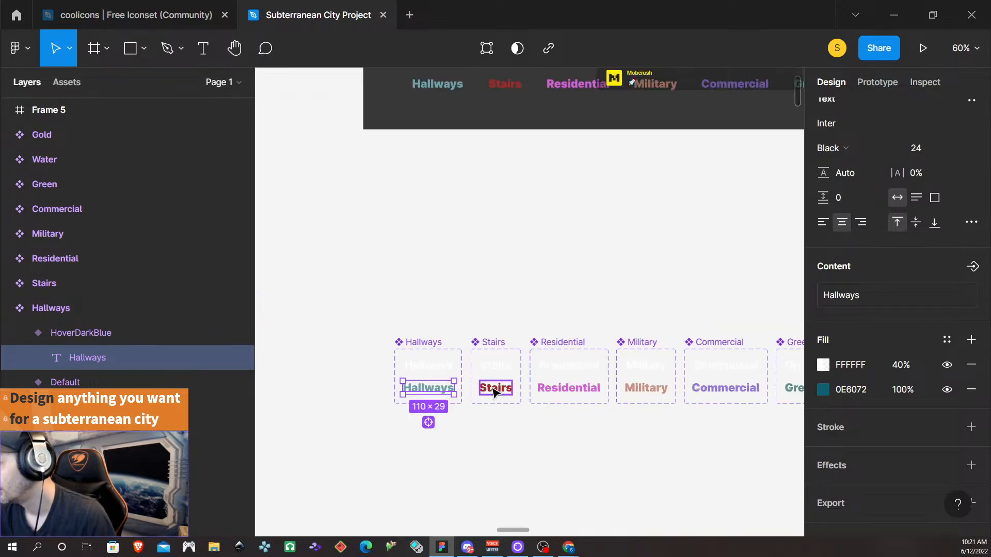
click(494, 391)
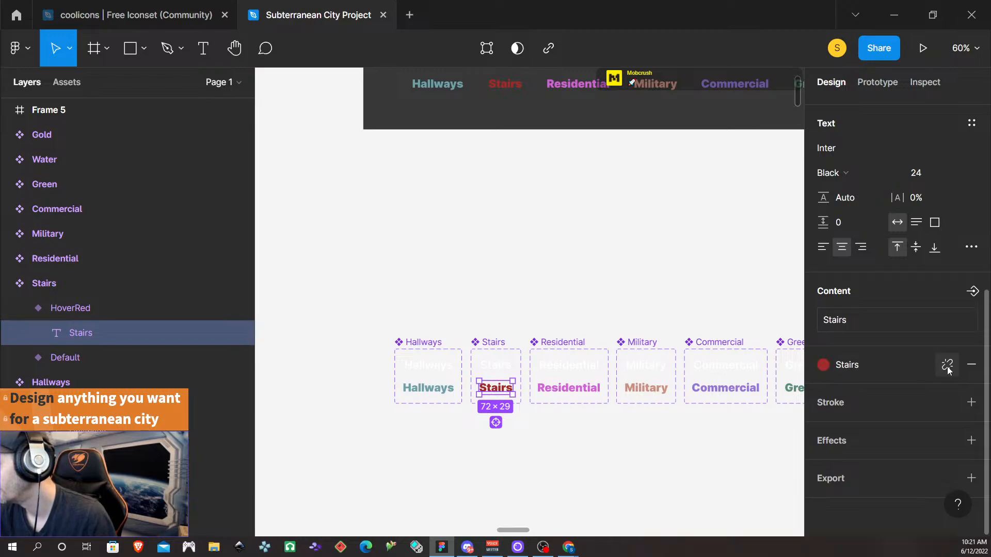
click(947, 365)
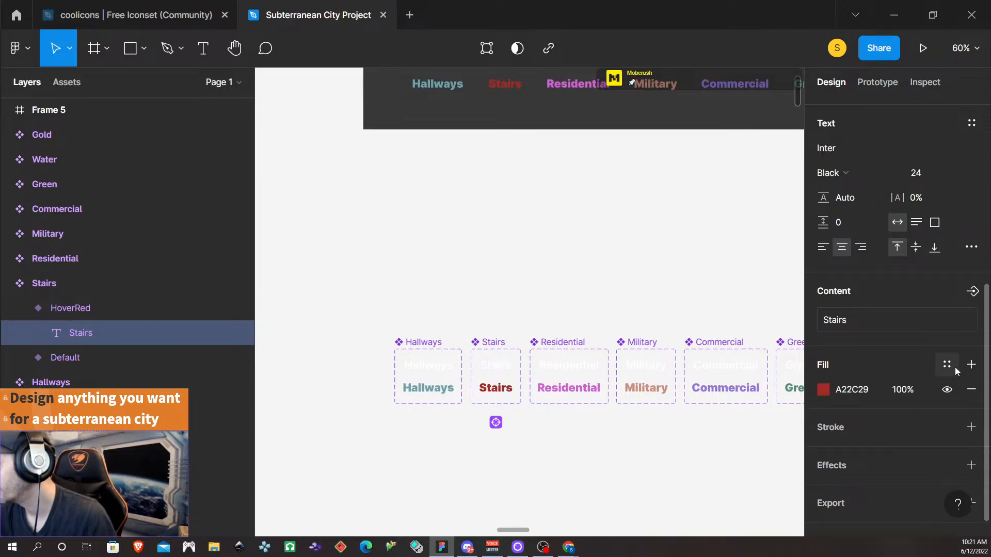
click(971, 364)
click(851, 390)
text(f)
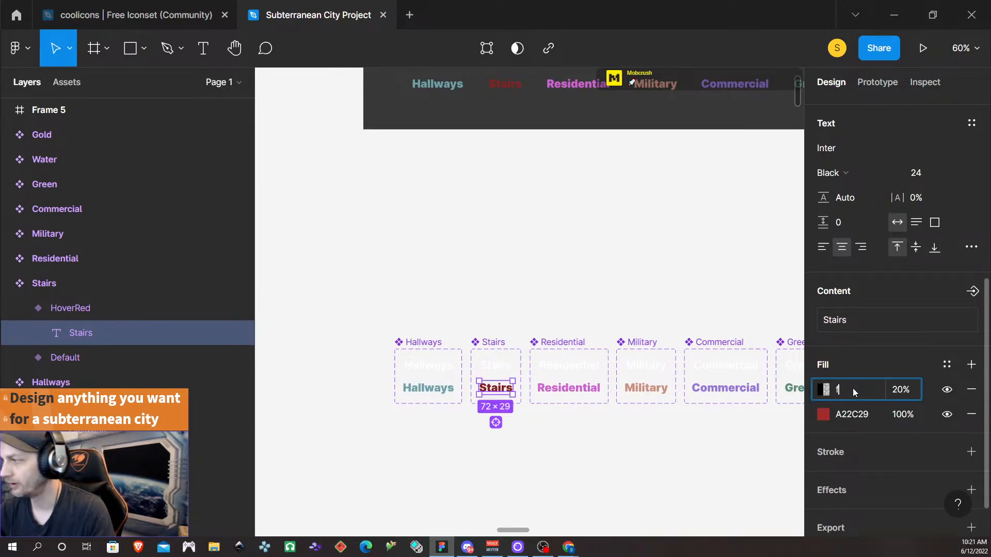
key(Return)
click(907, 391)
text(4)
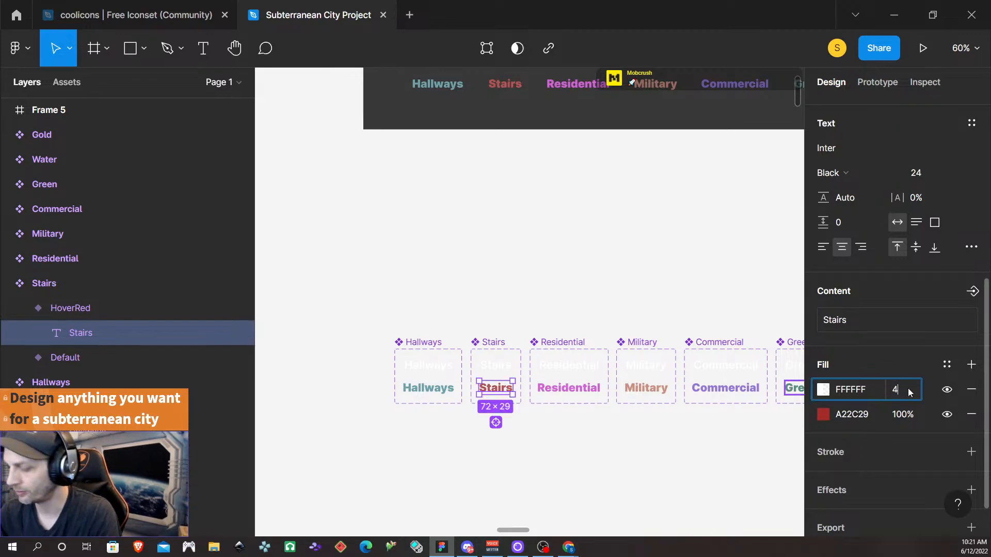
text(0)
key(Return)
click(622, 452)
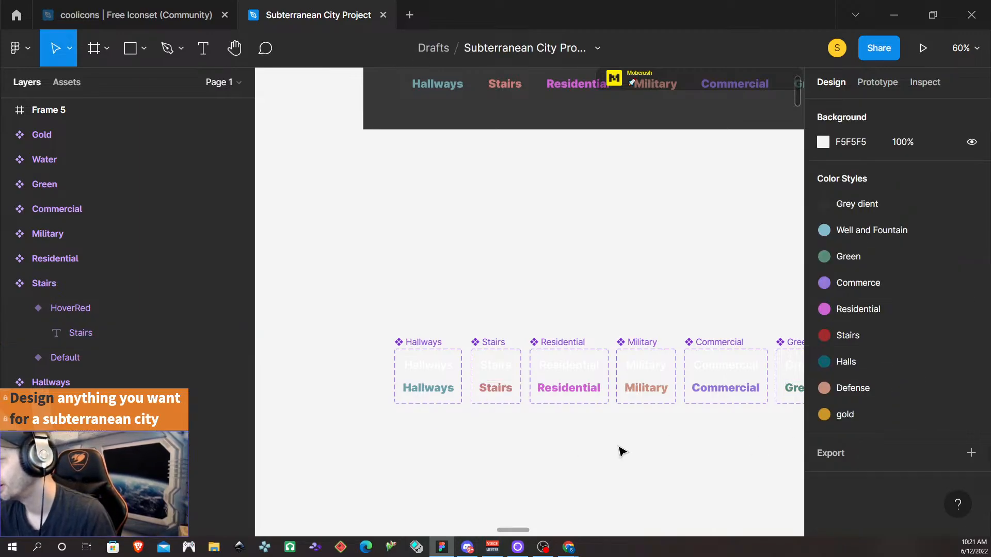
- Compare the frame sizes and positions of the Residential, Stairs and Hallways variants
scroll(622, 451, down, 3)
scroll(617, 449, right, 3)
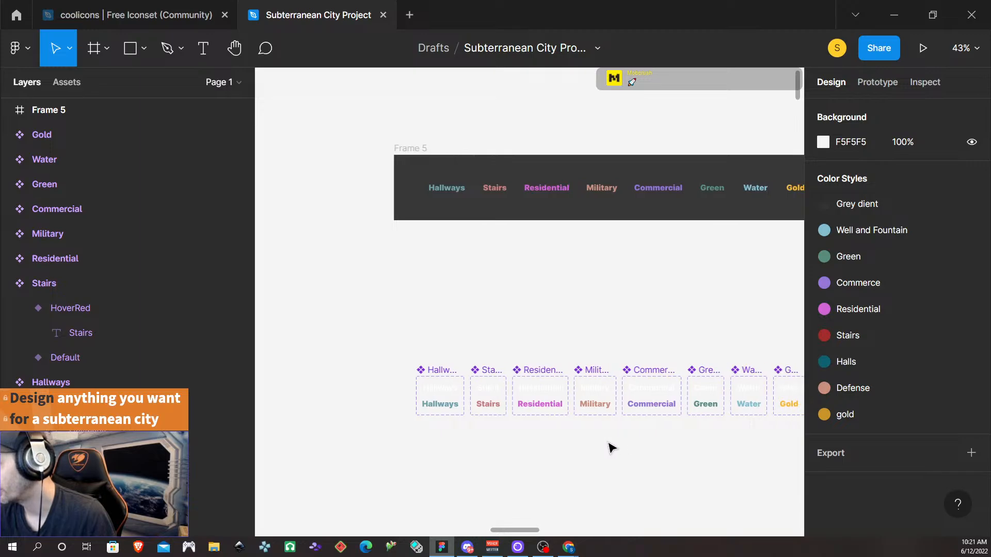
scroll(537, 443, right, 3)
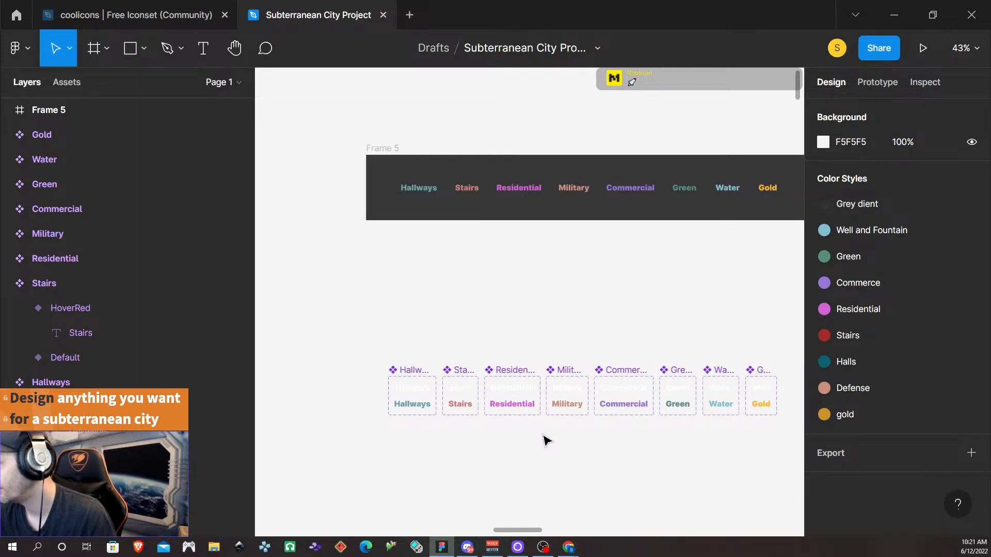
click(501, 409)
scroll(516, 431, up, 5)
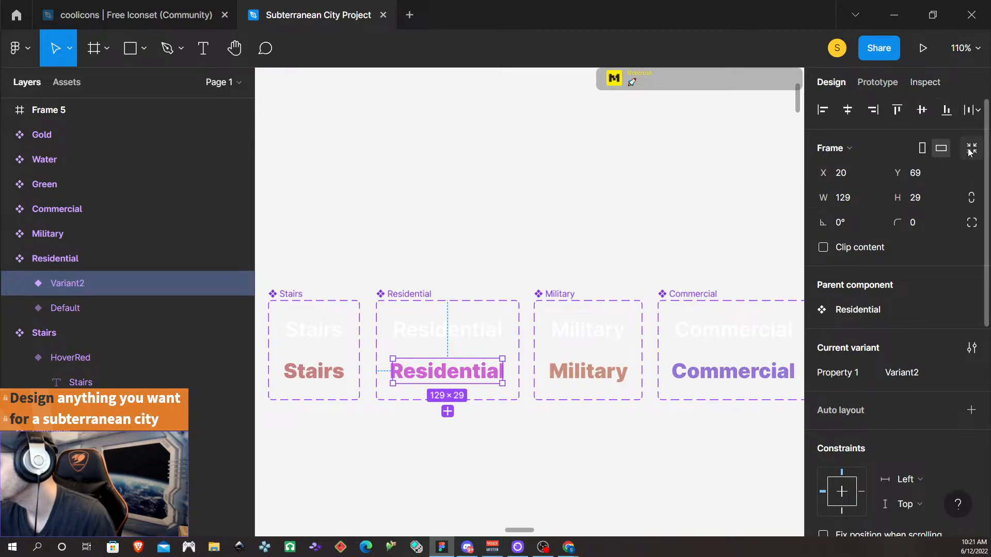
click(304, 379)
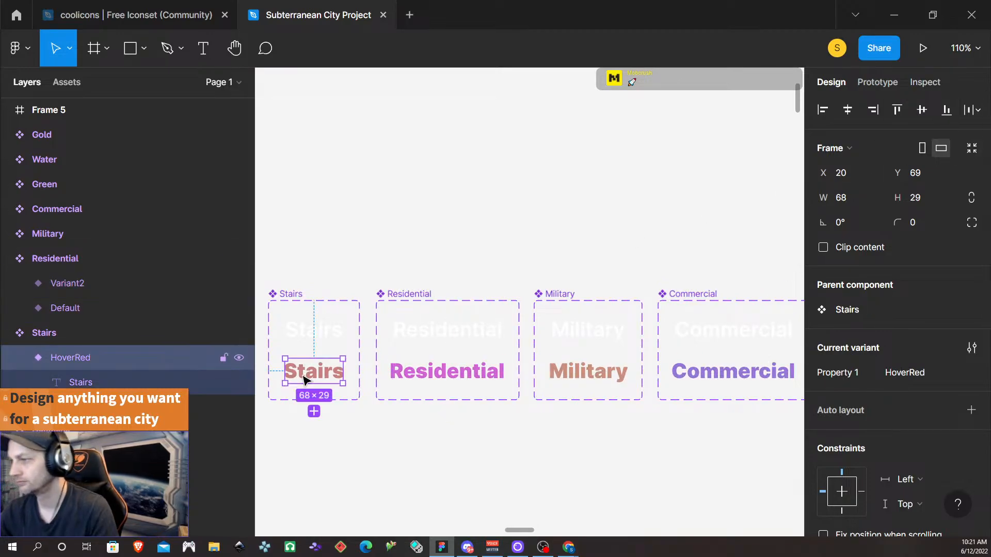
click(310, 325)
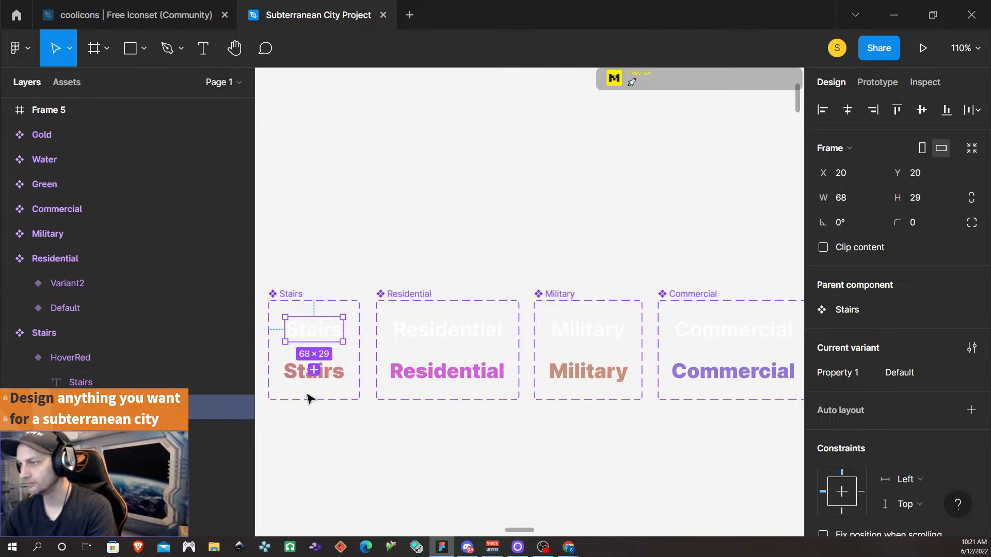
click(341, 380)
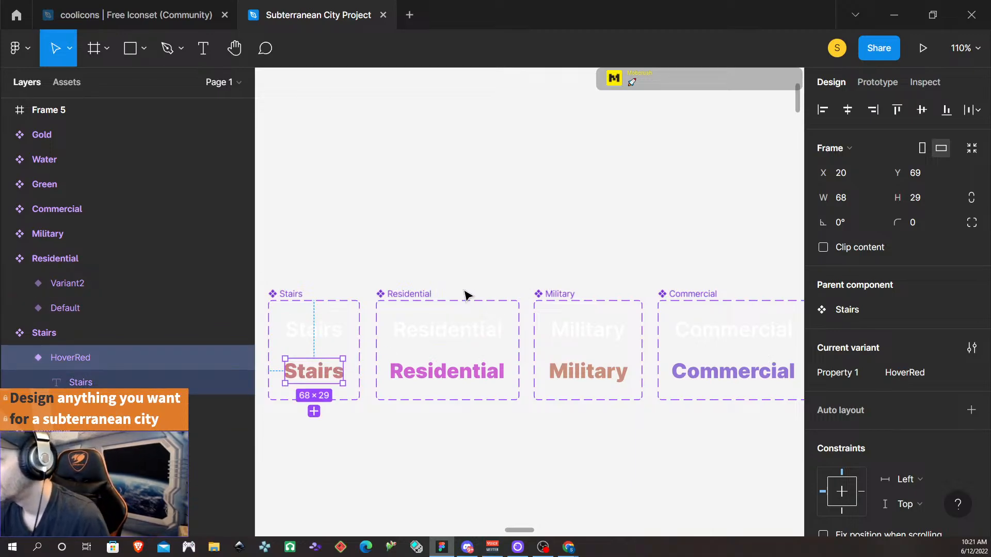
scroll(553, 401, left, 5)
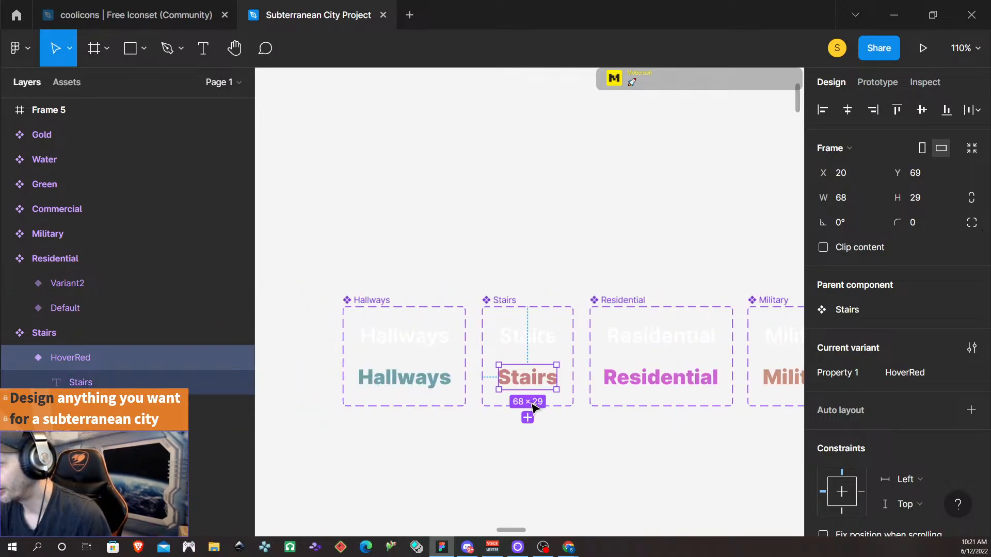
click(438, 380)
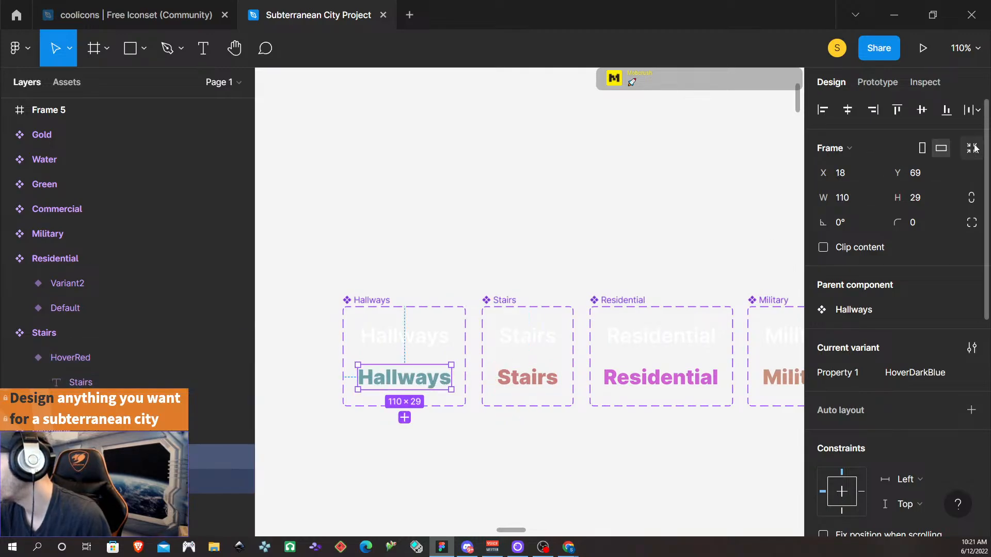
click(551, 378)
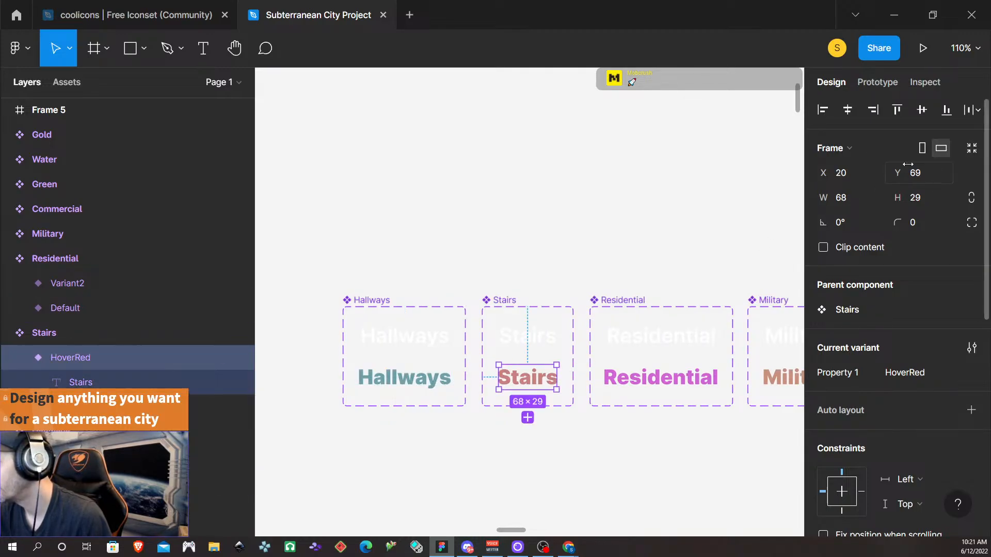
- Resize the Residential hover variant's frame to fit its text and add a white FFFFFF fill at 40% opacity over the text's pink fill
click(688, 380)
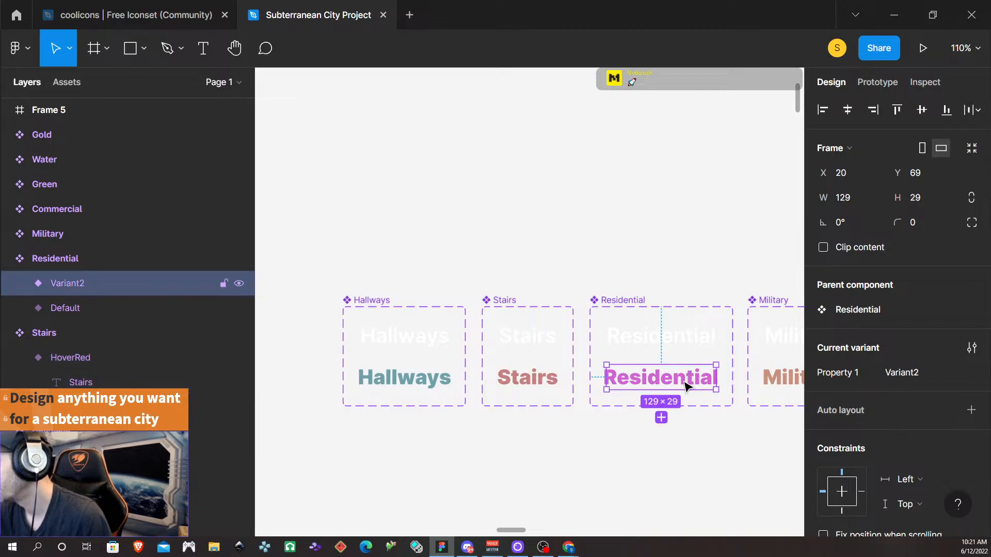
click(972, 149)
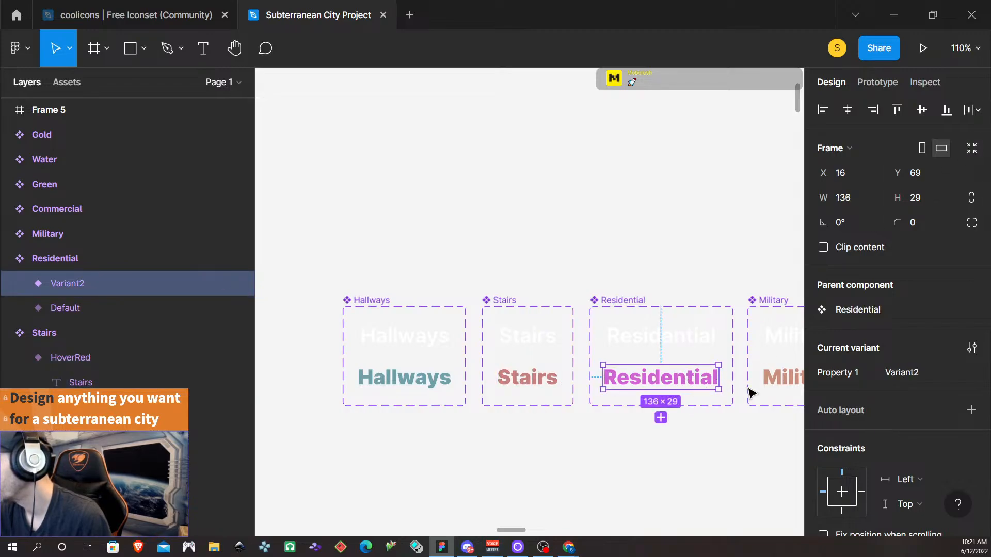
scroll(875, 403, down, 1)
scroll(877, 405, down, 5)
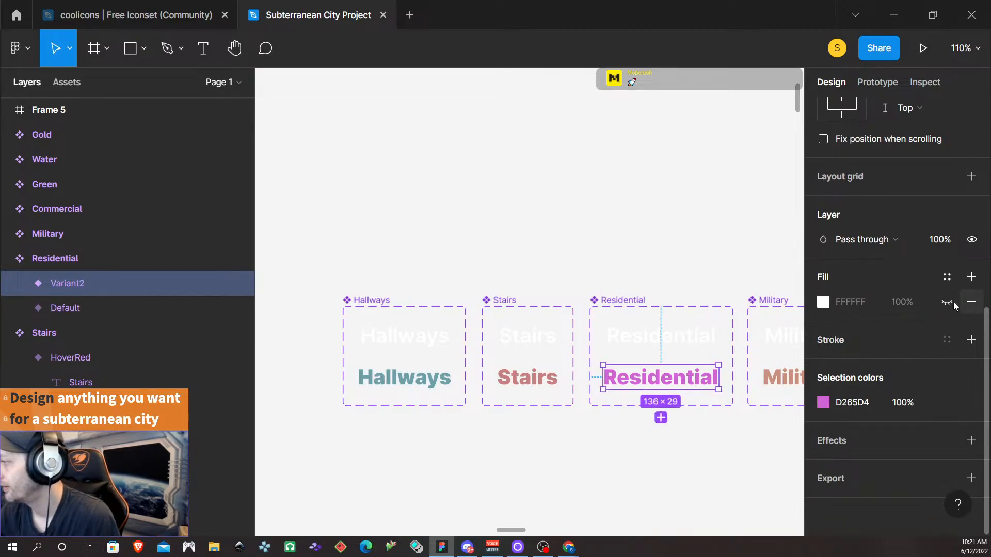
click(691, 382)
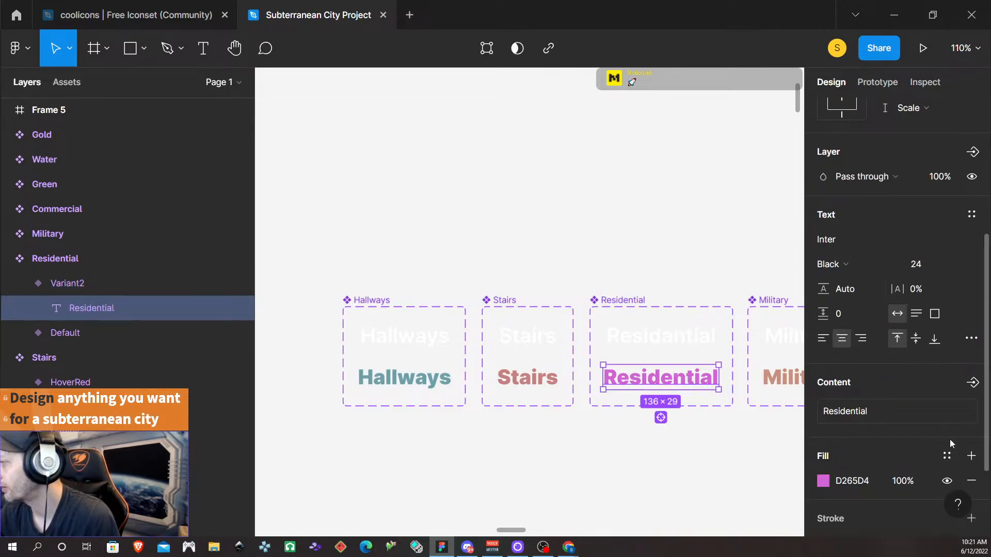
click(971, 457)
click(853, 481)
text(ffffff)
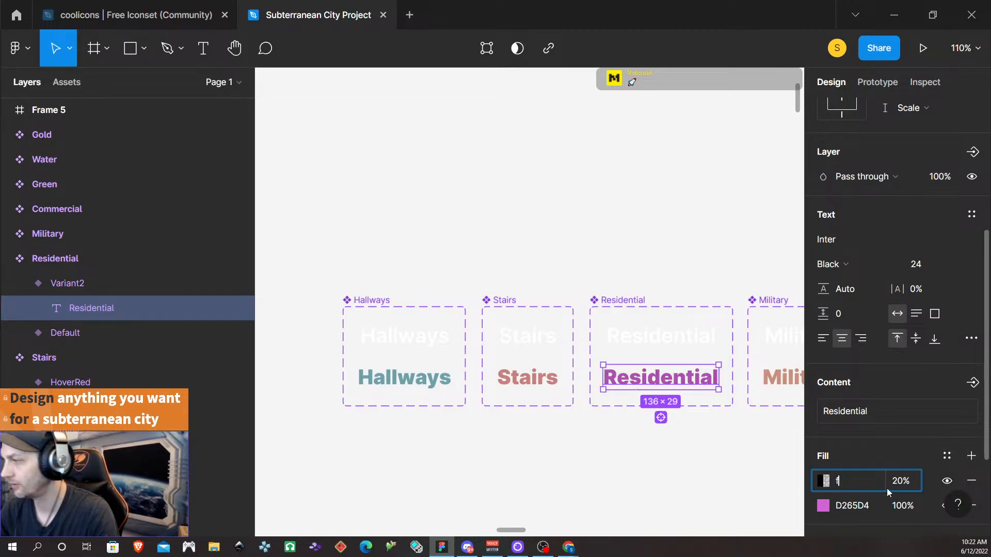
click(902, 483)
text(40)
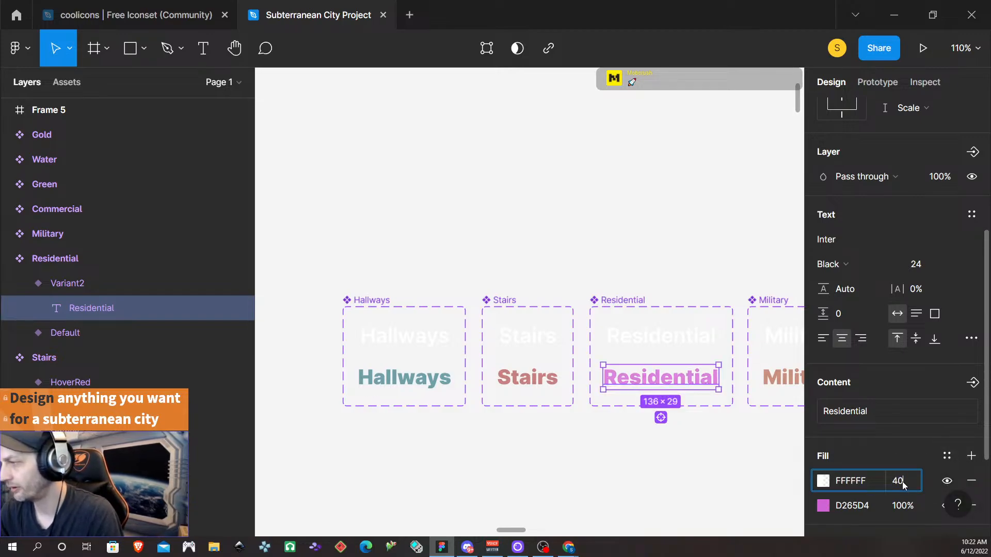
key(Return)
click(655, 444)
- Resize the Military hover variant's frame to fit its text and detach the Defense color style from the text
scroll(655, 445, right, 10)
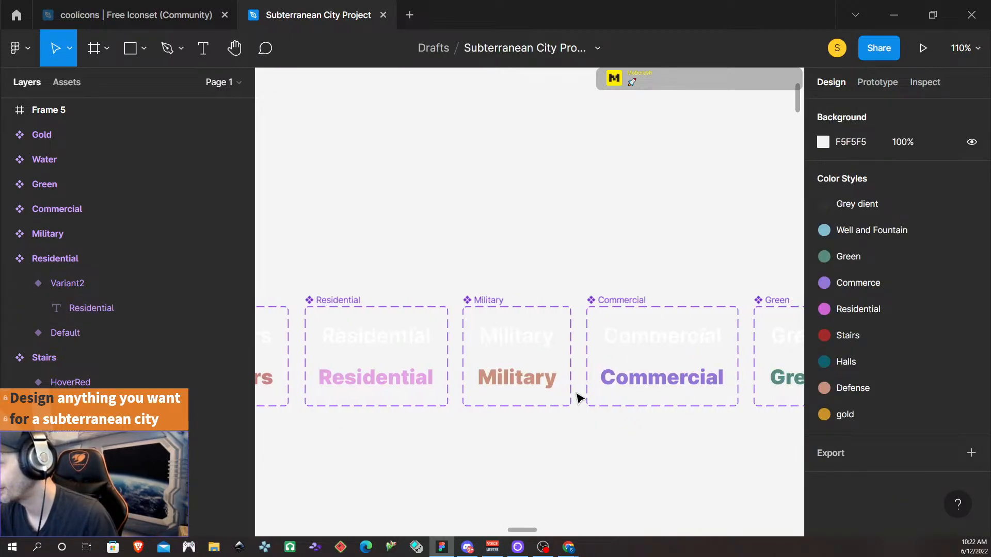
click(518, 377)
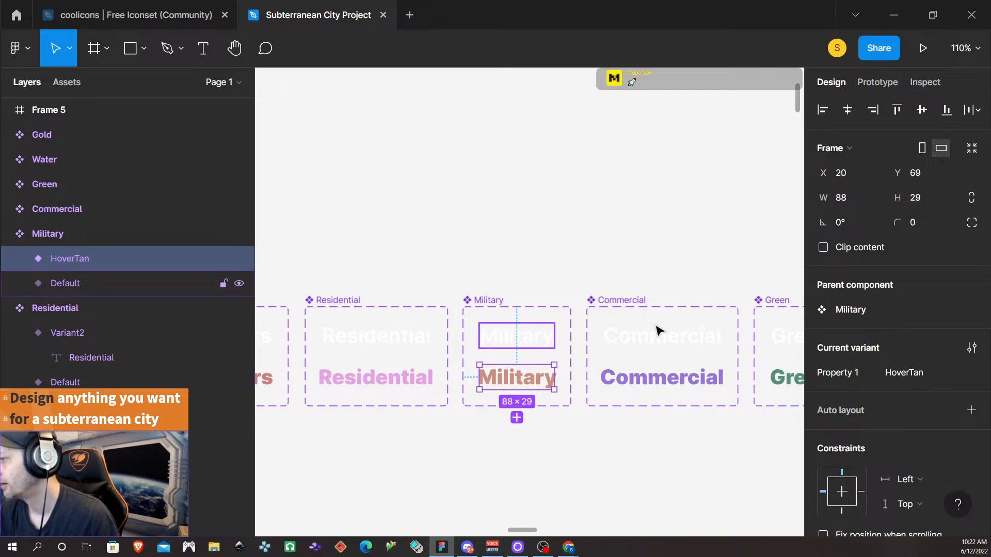
click(972, 148)
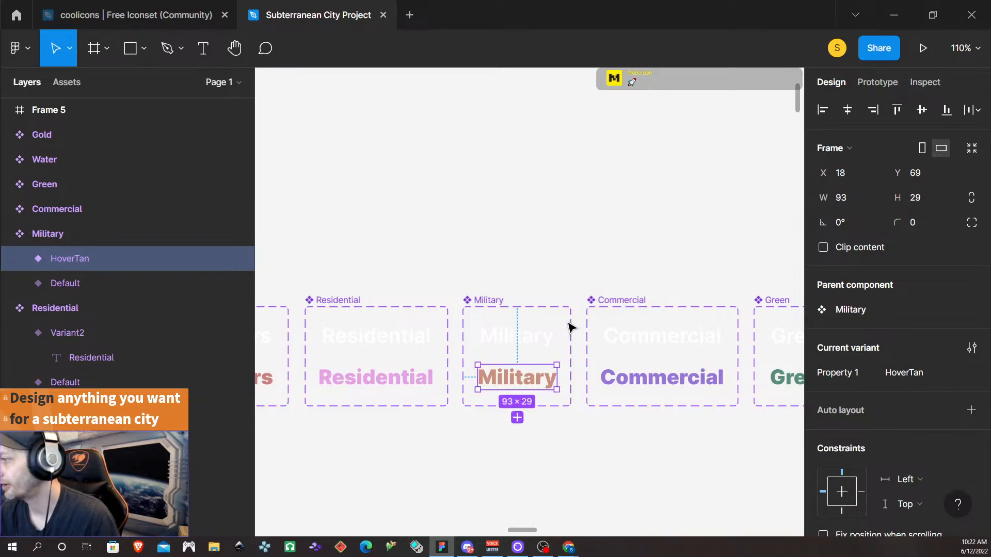
click(524, 382)
scroll(889, 422, down, 5)
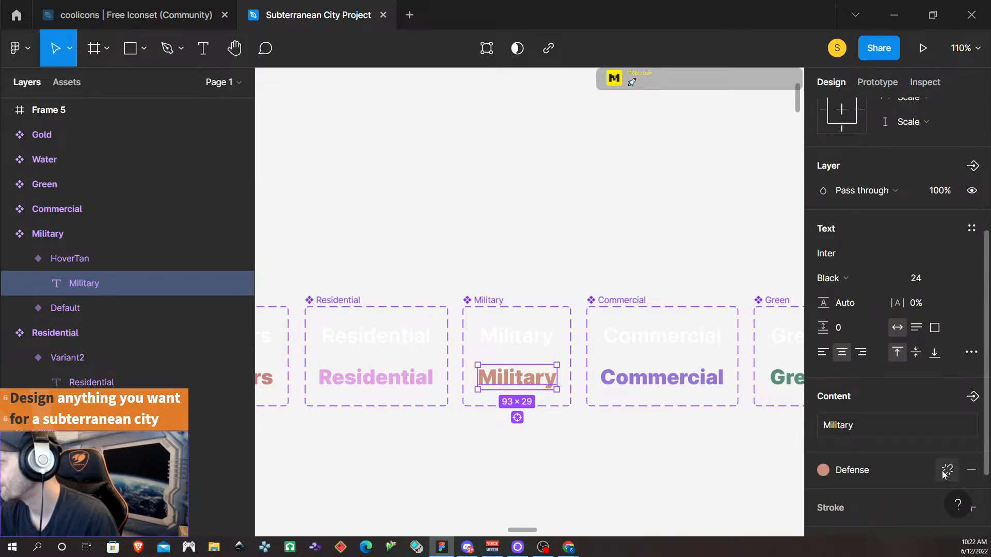
click(948, 470)
- Add a white FFFFFF fill at 30% opacity over the tan fill of the Military hover variant's text
scroll(954, 469, down, 1)
scroll(954, 469, down, 2)
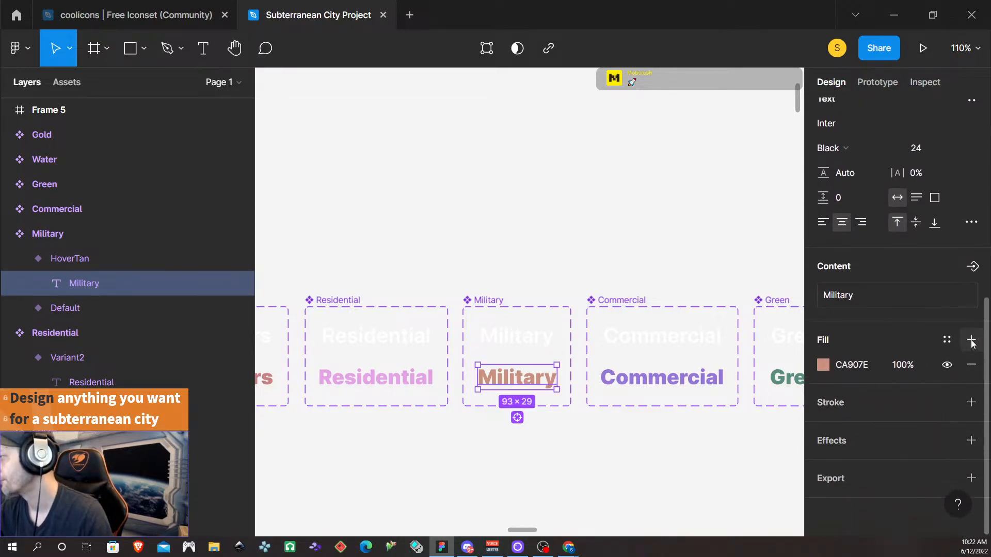
click(972, 340)
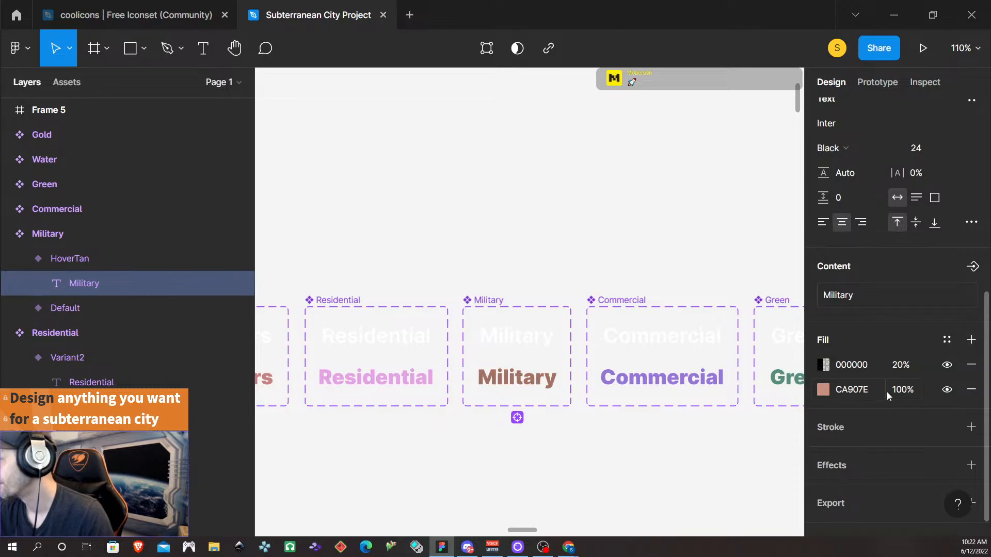
click(856, 367)
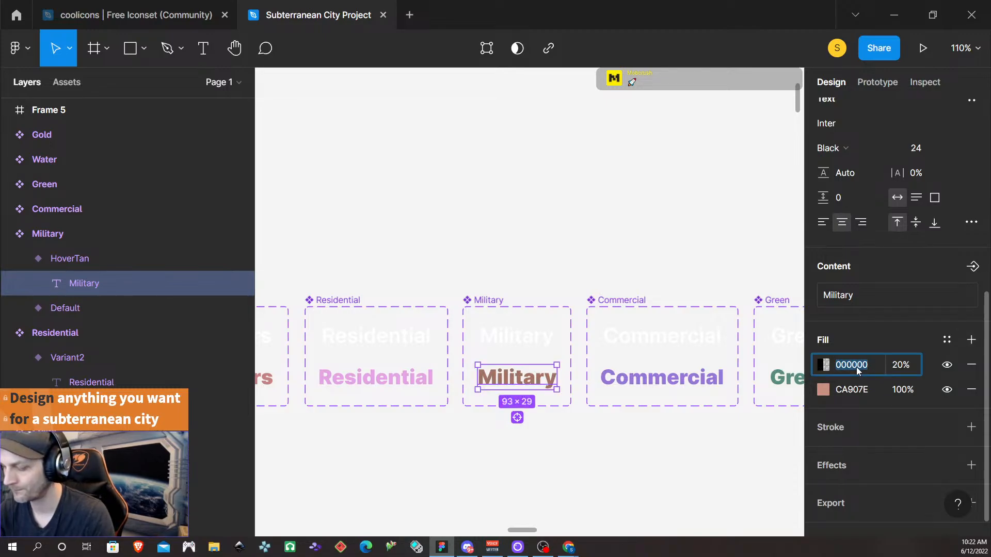
text(ffffff)
key(Return)
click(907, 364)
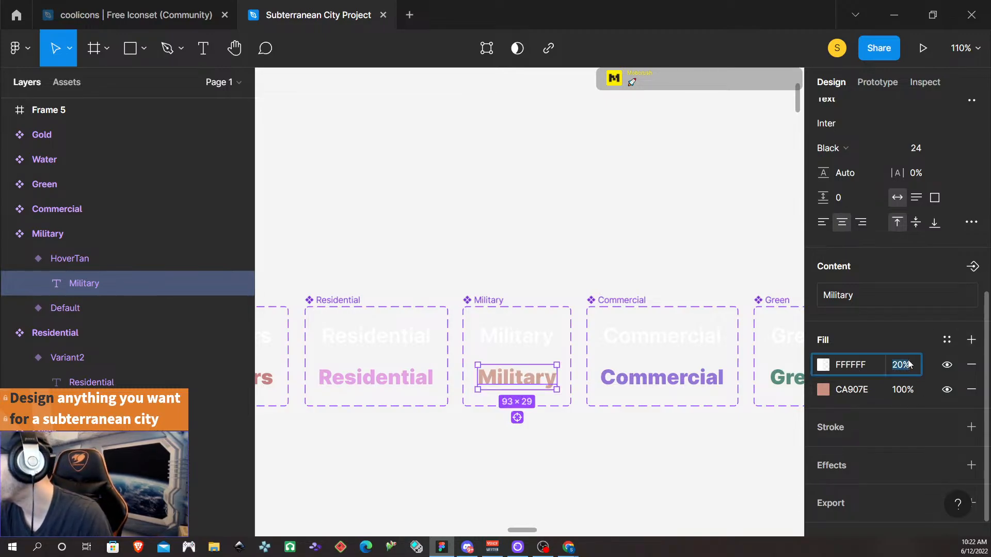
text(30)
key(Return)
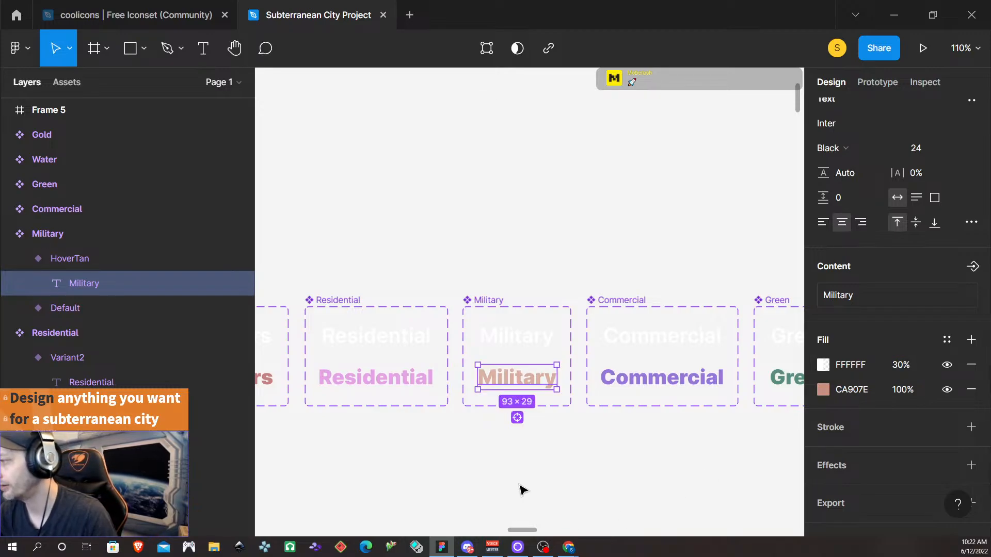
- Detach the Commerce color style from the Commercial hover variant and resize its frame to fit the text
scroll(549, 453, left, 10)
scroll(549, 454, right, 10)
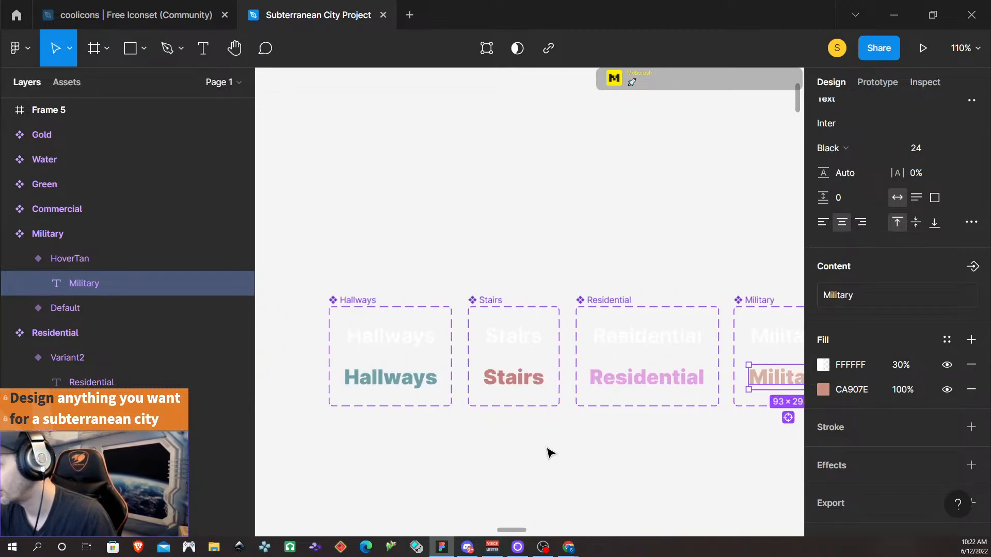
scroll(548, 453, right, 8)
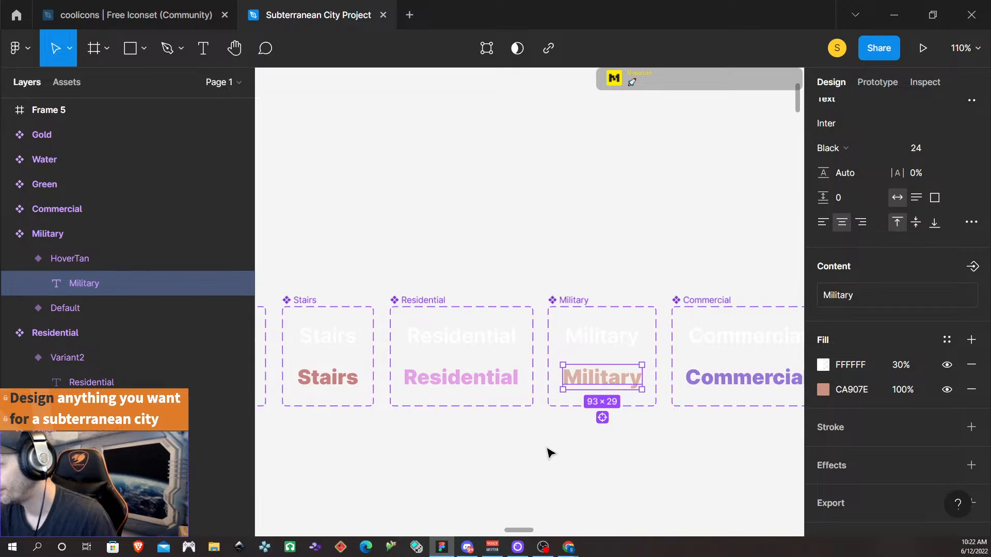
scroll(548, 454, right, 7)
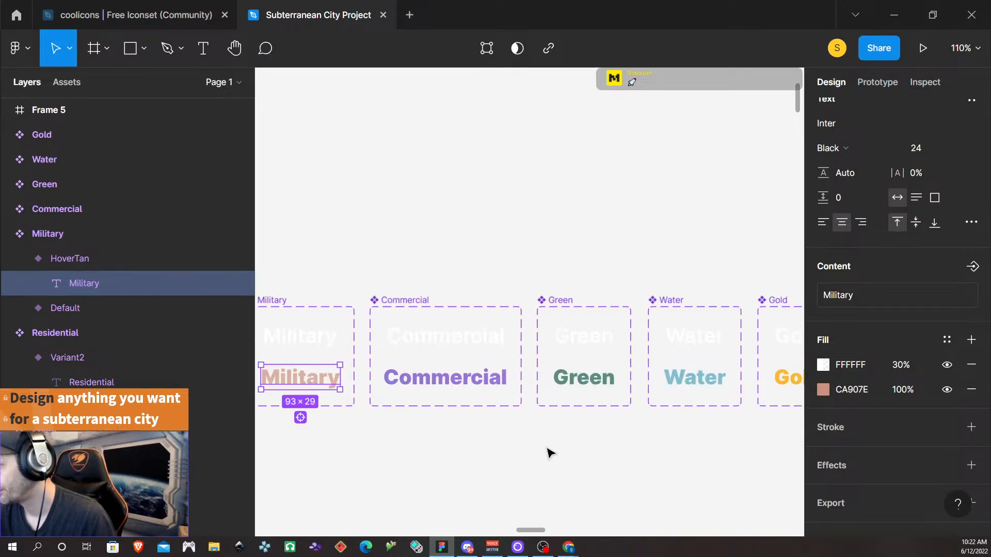
click(458, 387)
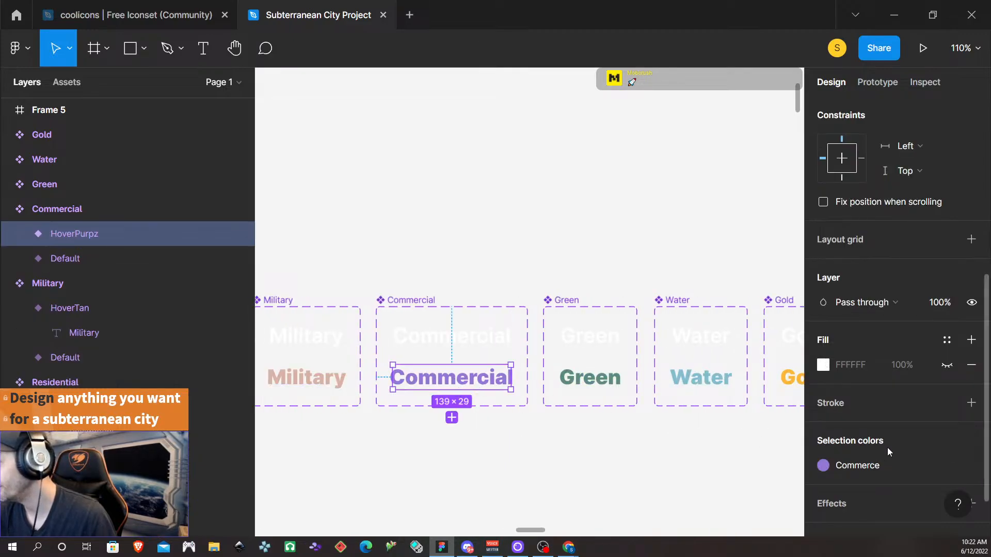
scroll(901, 423, down, 2)
click(945, 403)
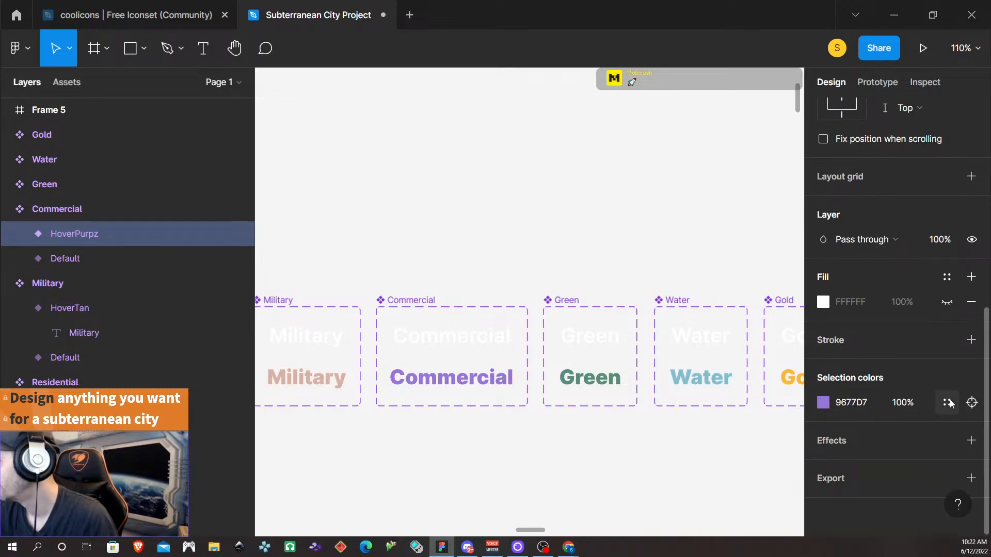
double_click(485, 382)
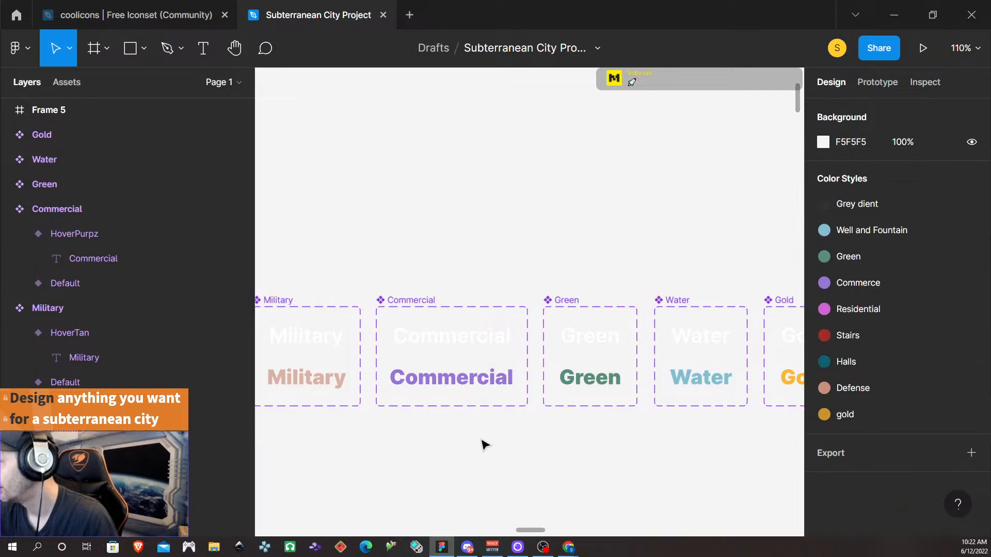
click(492, 388)
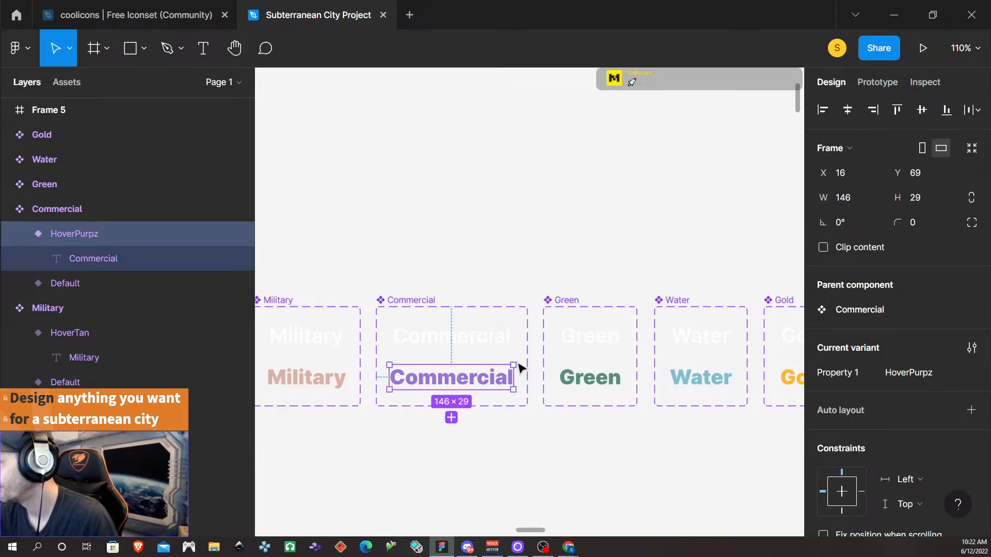
- Add a white FFFFFF fill over the purple fill of the Commercial hover variant's text
click(461, 380)
scroll(846, 401, down, 4)
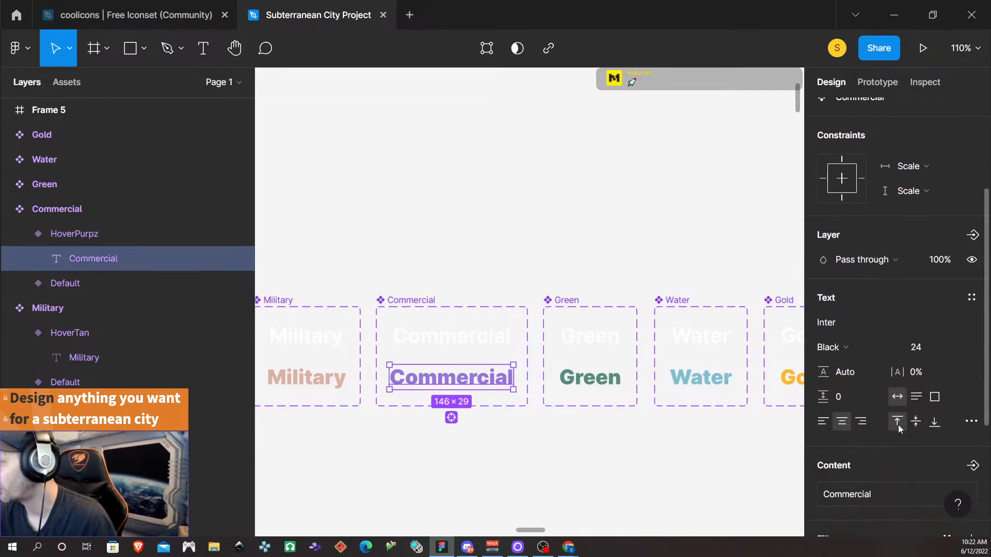
scroll(914, 309, down, 3)
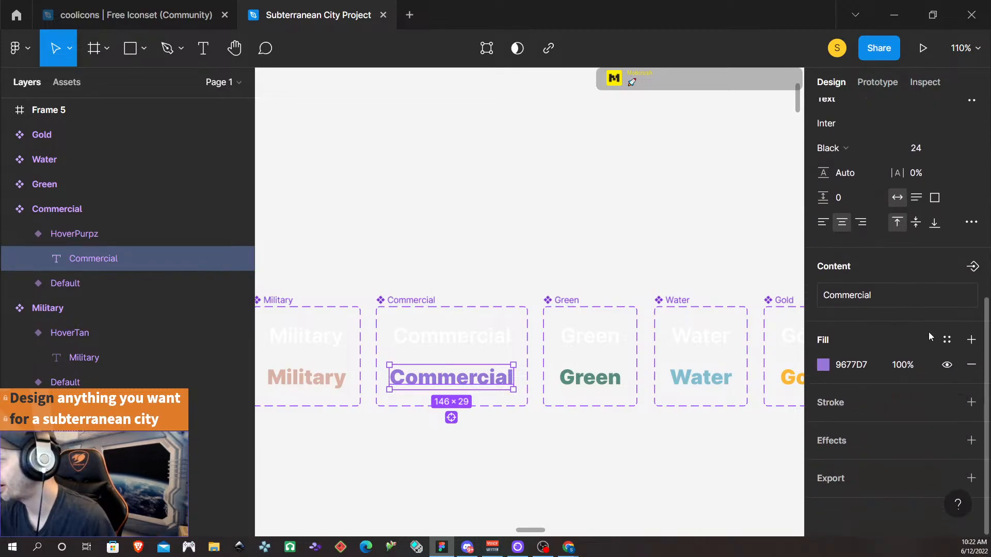
click(968, 342)
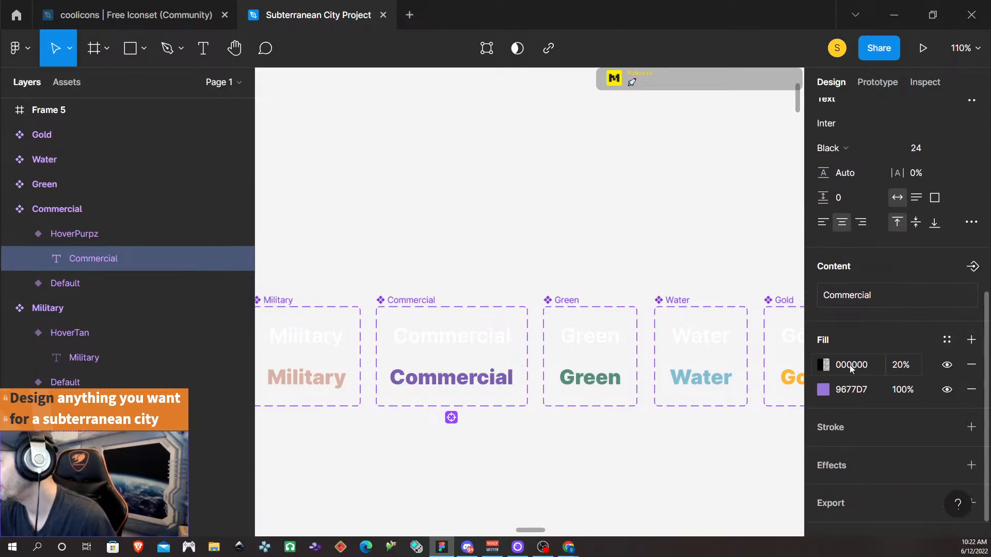
click(851, 366)
text(ffffff)
key(Return)
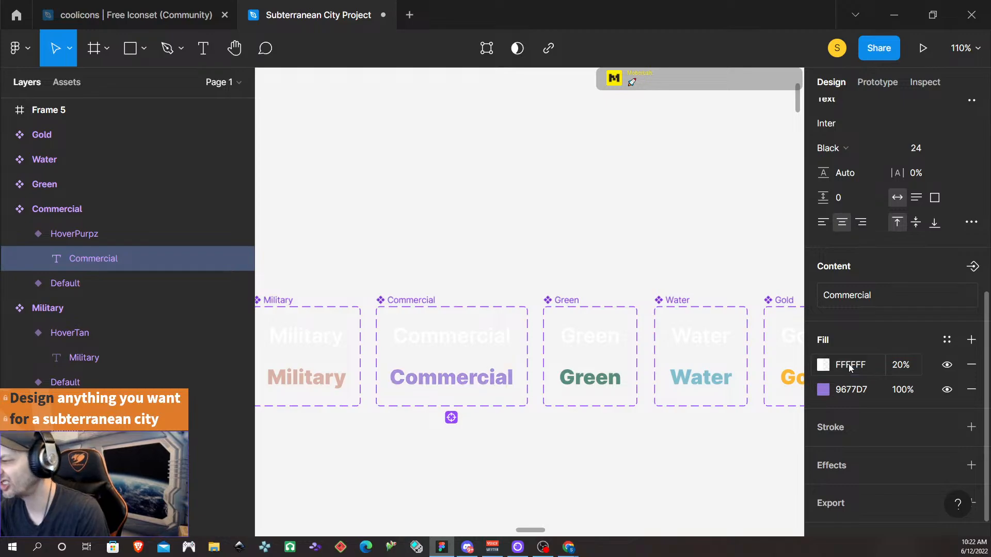
- Set the white fill's opacity to 30% on the Commercial text in the HoverPurpz variant
click(903, 376)
text(30)
key(Return)
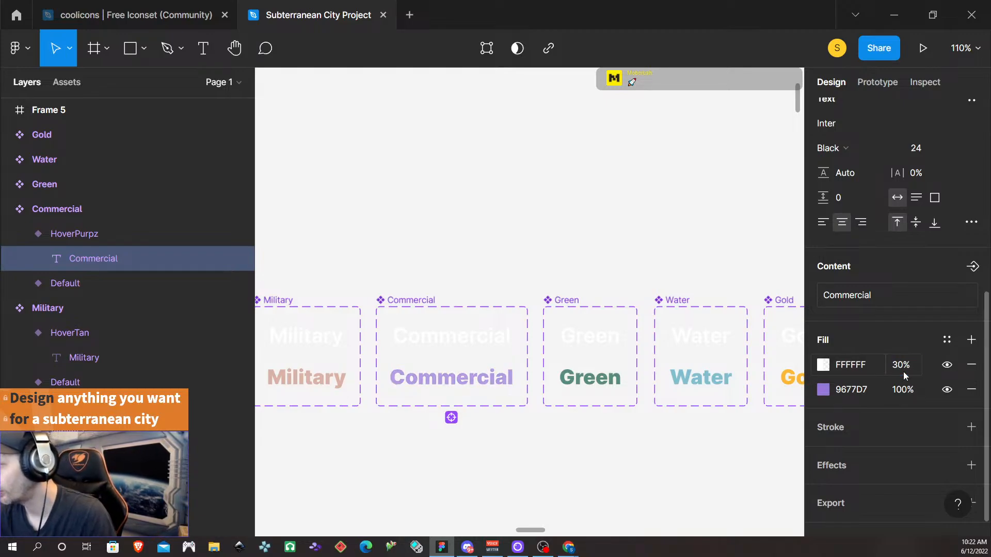
- Select the HoverGreen variant of the Green component and resize its frame to fit its text
click(597, 385)
click(601, 383)
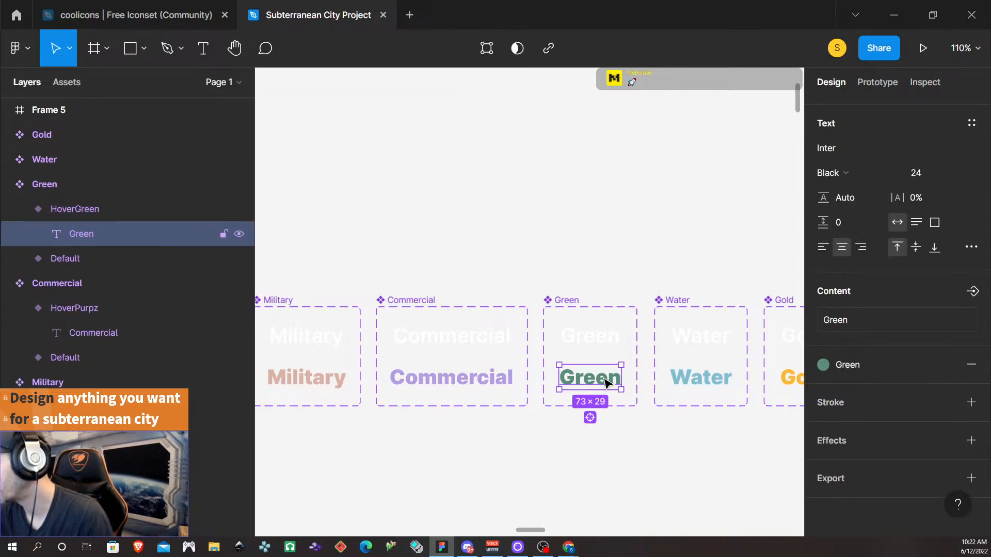
click(882, 327)
key(Escape)
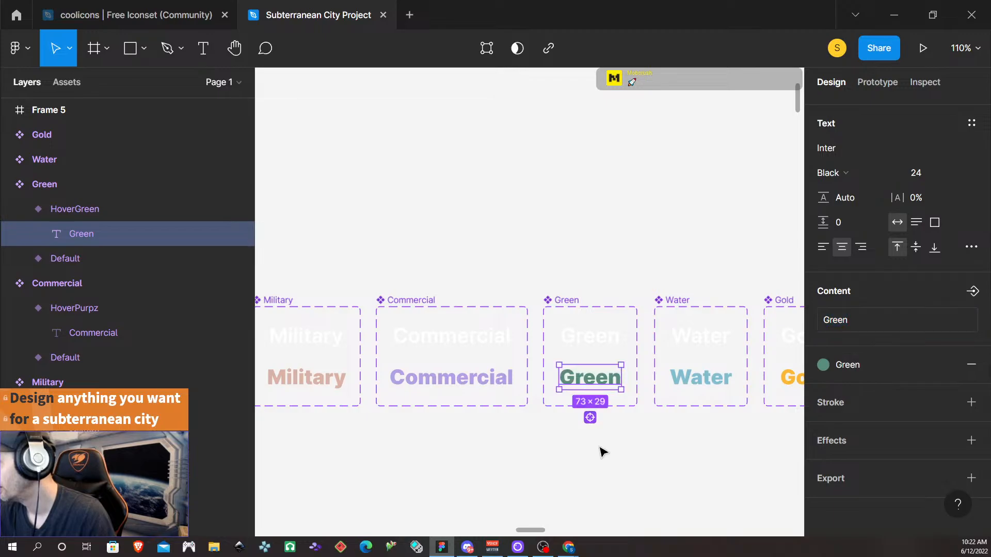
click(593, 495)
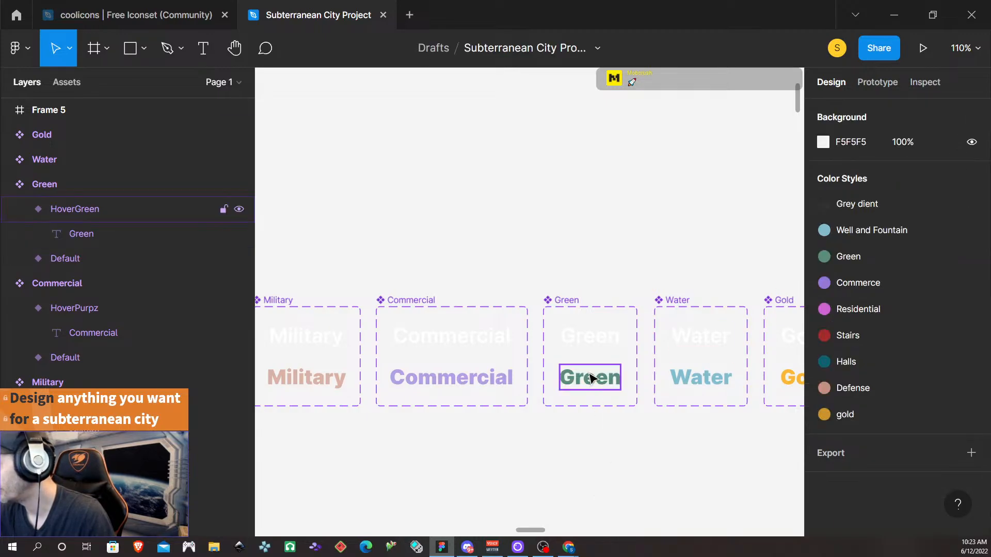
click(614, 382)
click(971, 148)
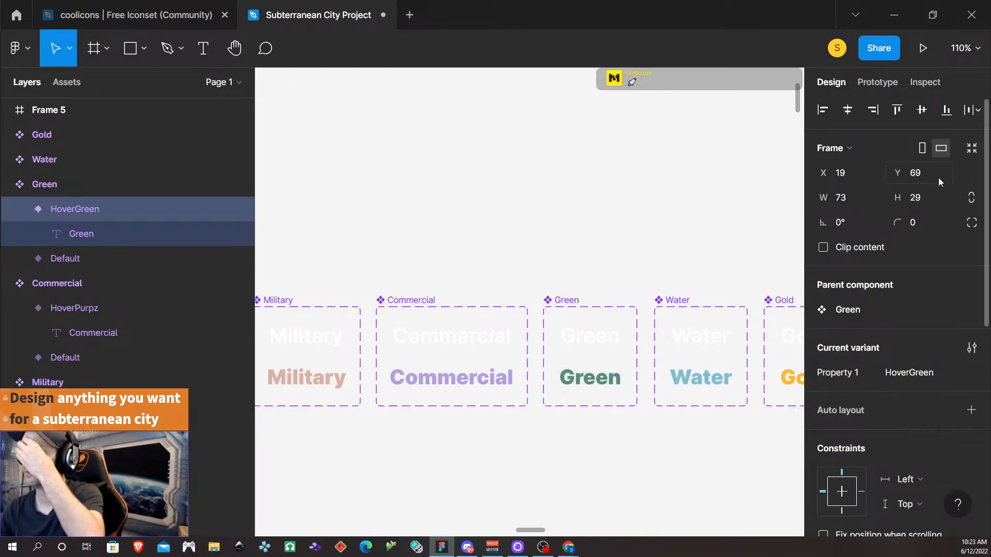
- Detach the Green color style from the text inside the HoverGreen variant
click(587, 386)
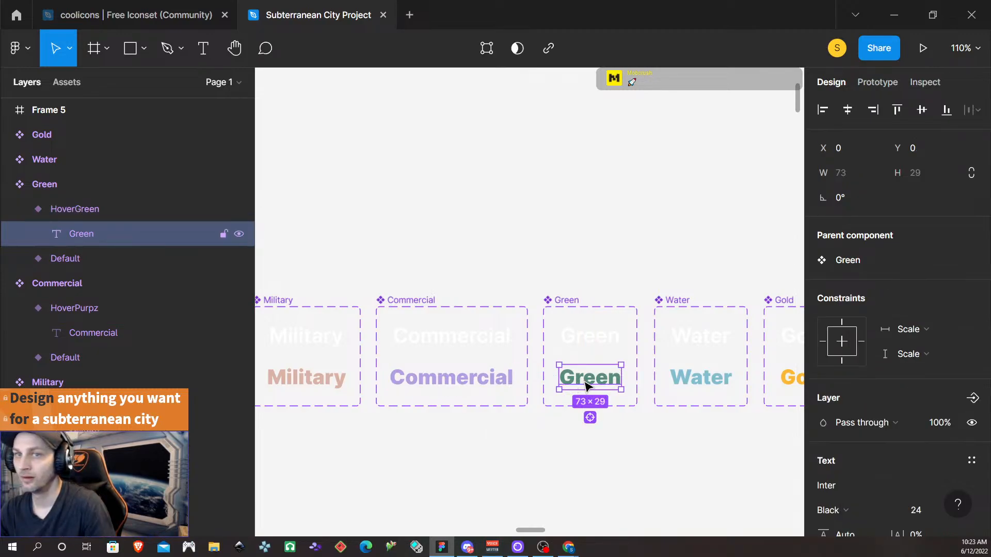
scroll(863, 452, down, 2)
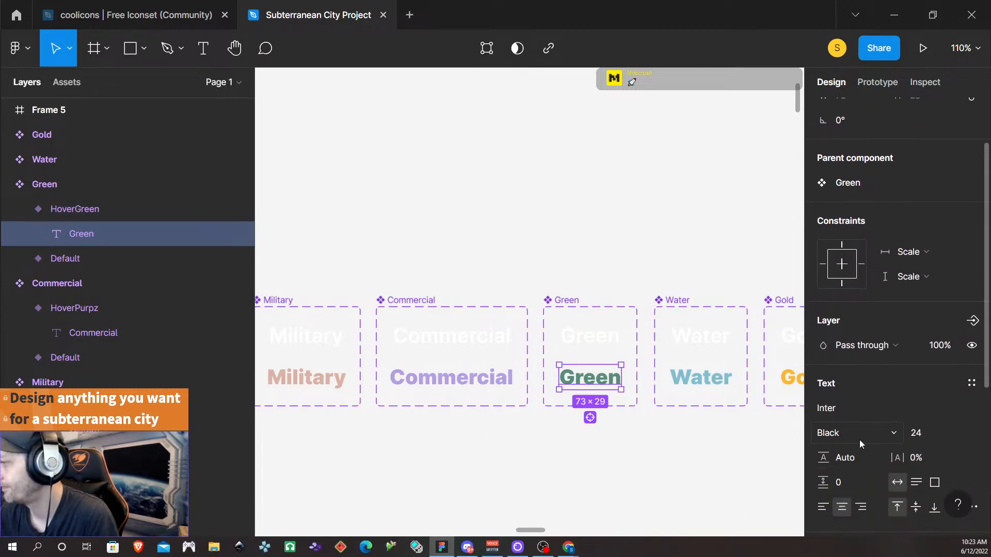
scroll(859, 440, down, 6)
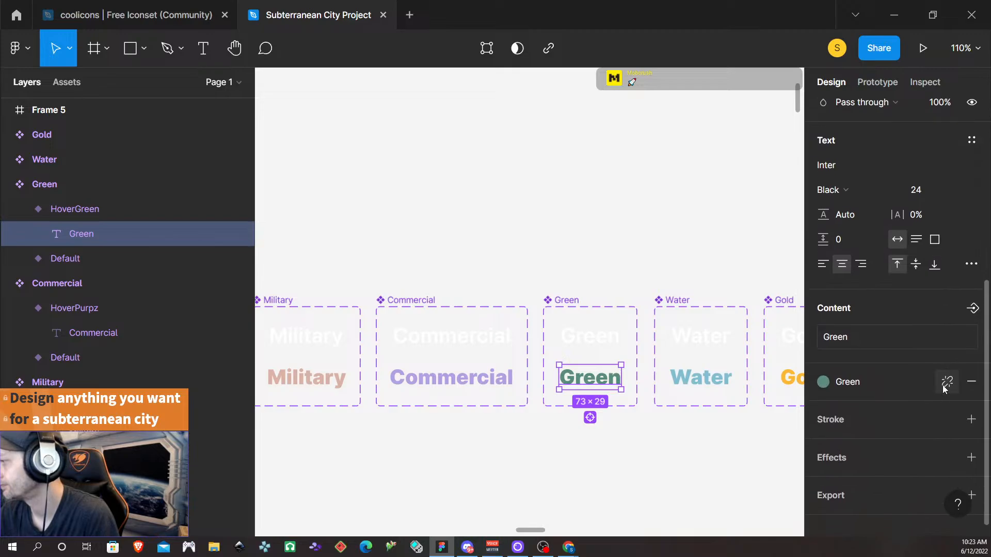
click(947, 382)
- Add a second fill of FFFFFF at 30% opacity over the HoverGreen text's base color
click(971, 365)
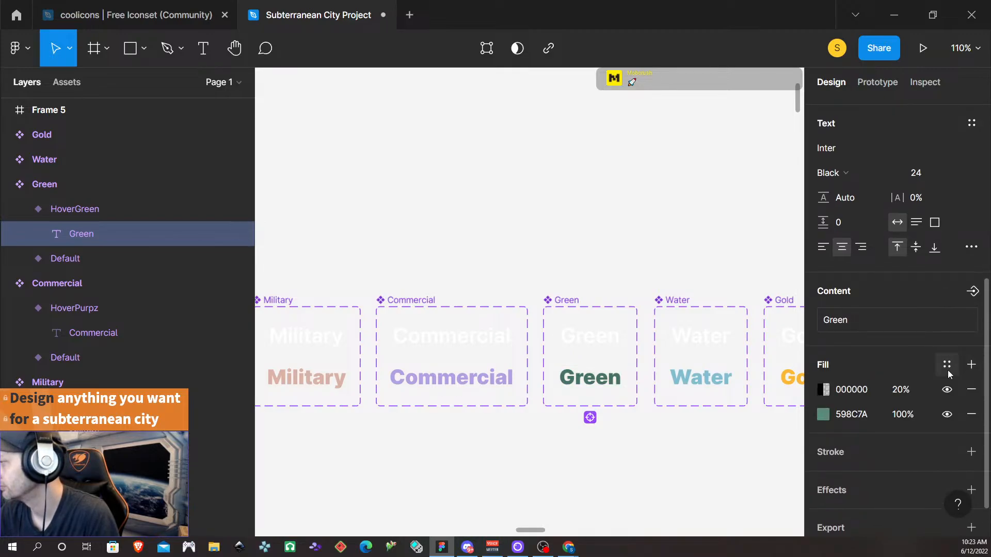
click(856, 391)
text(FFFFFF)
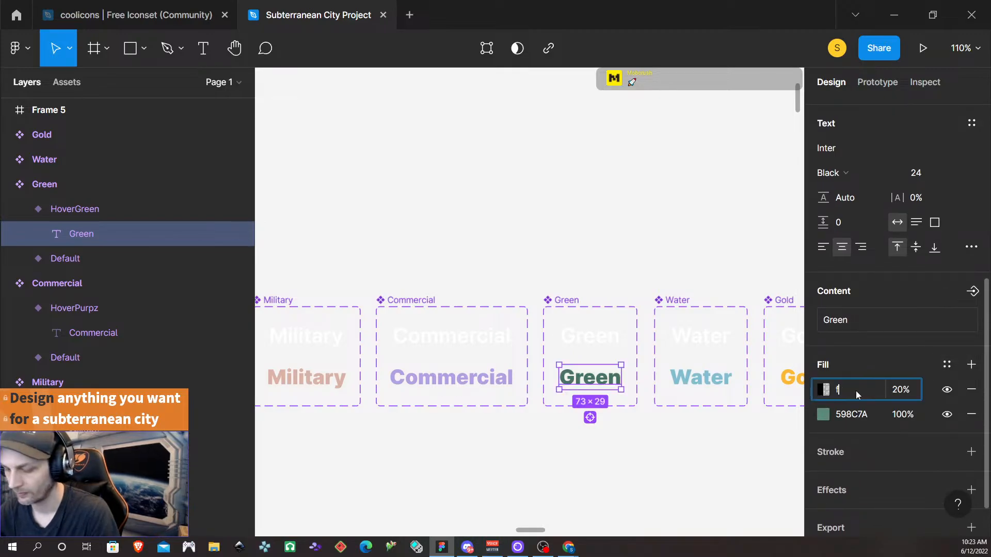
key(Return)
click(895, 392)
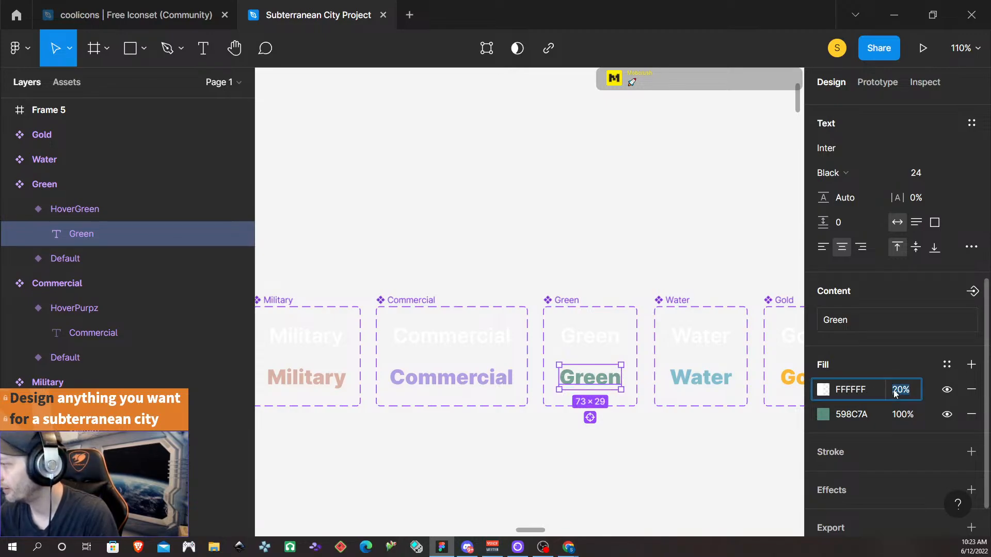
key(Return)
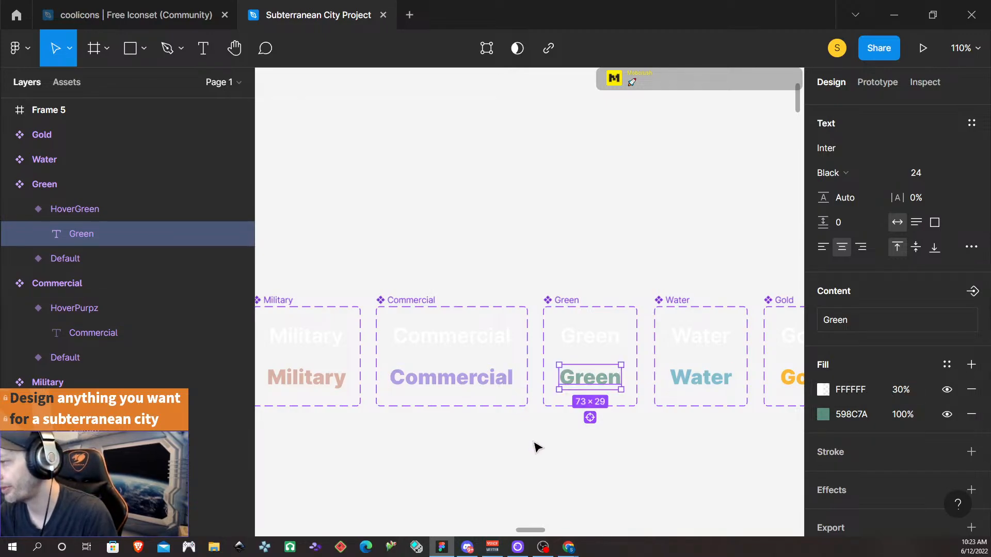
click(543, 490)
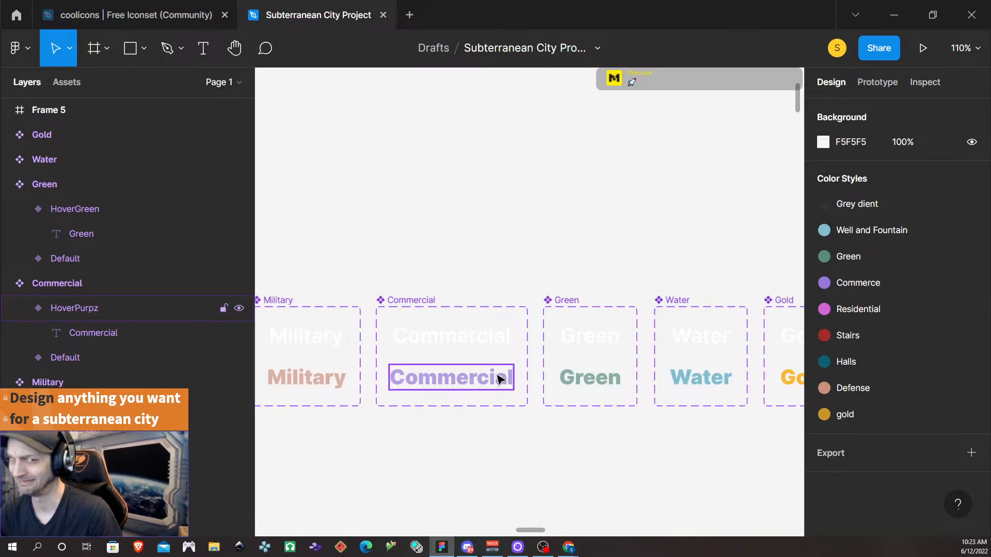
- Inspect the fill and selection colors of the HoverGreen variant alongside the Commercial hover variant
scroll(500, 381, right, 5)
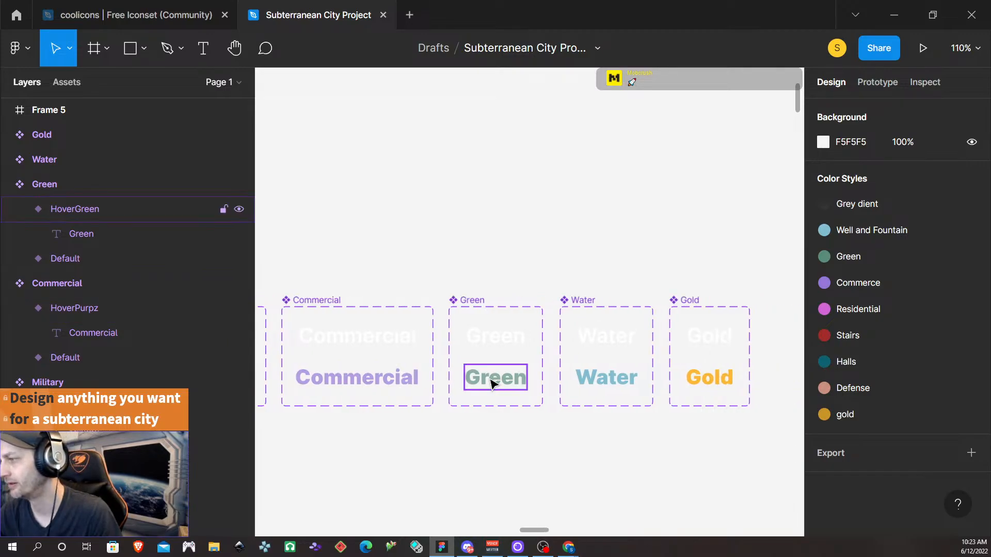
click(492, 382)
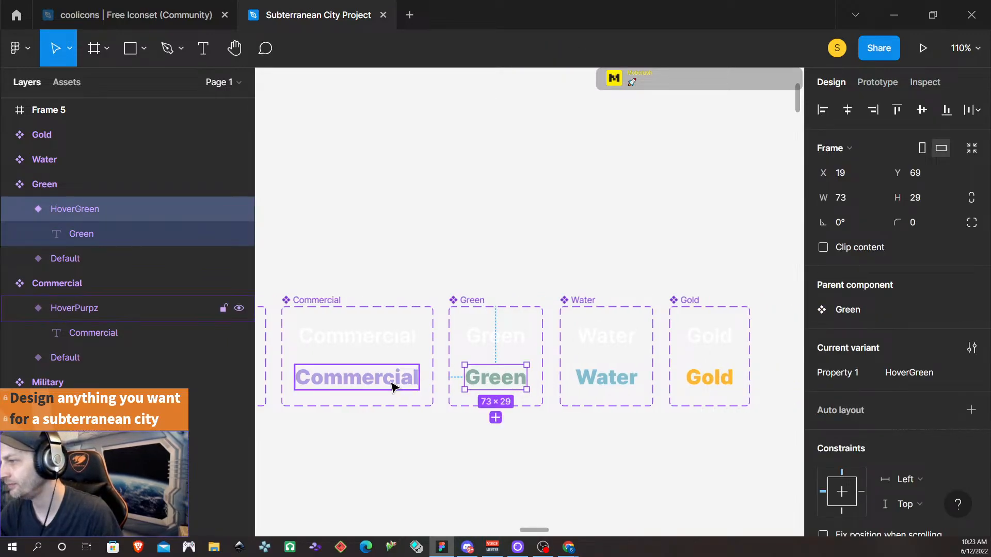
click(393, 386)
click(498, 381)
scroll(888, 382, down, 5)
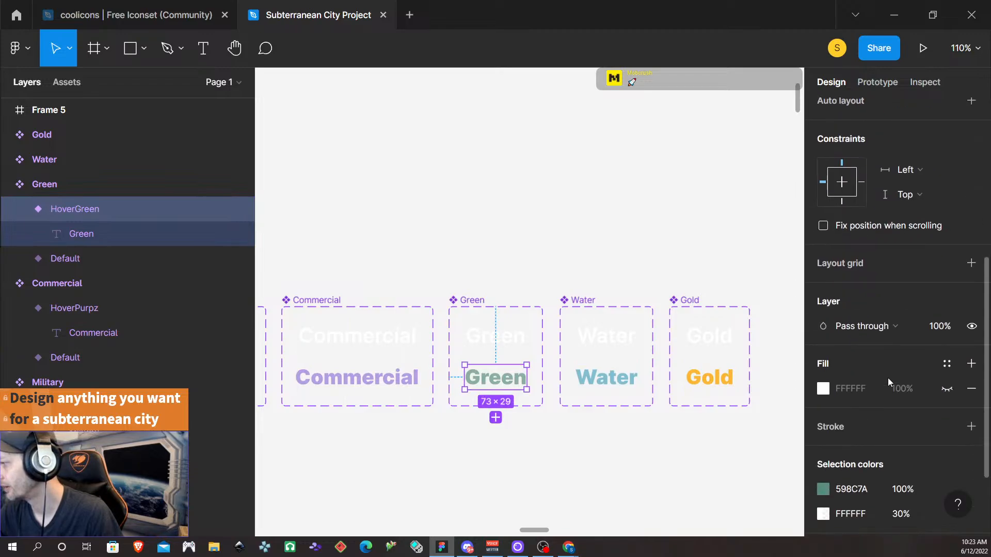
scroll(888, 378, down, 3)
- Detach the Well and Fountain color style from the Water text inside the Water component's Variant2
click(586, 385)
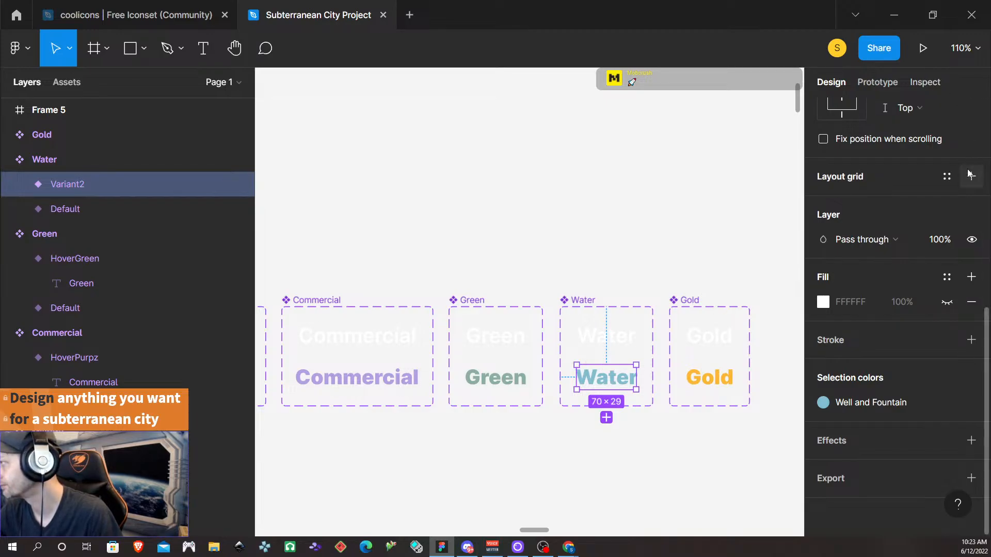
scroll(973, 155, up, 7)
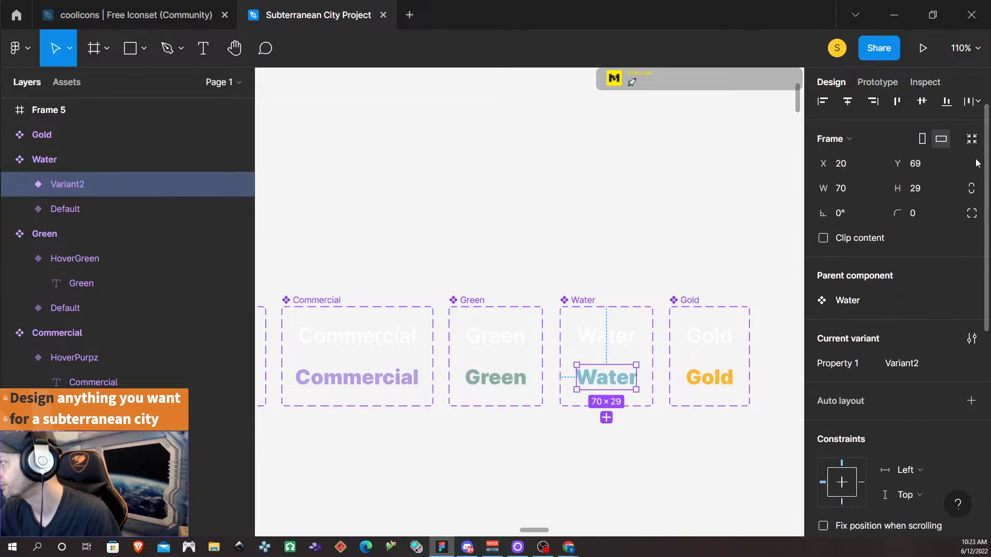
click(603, 379)
scroll(862, 388, down, 6)
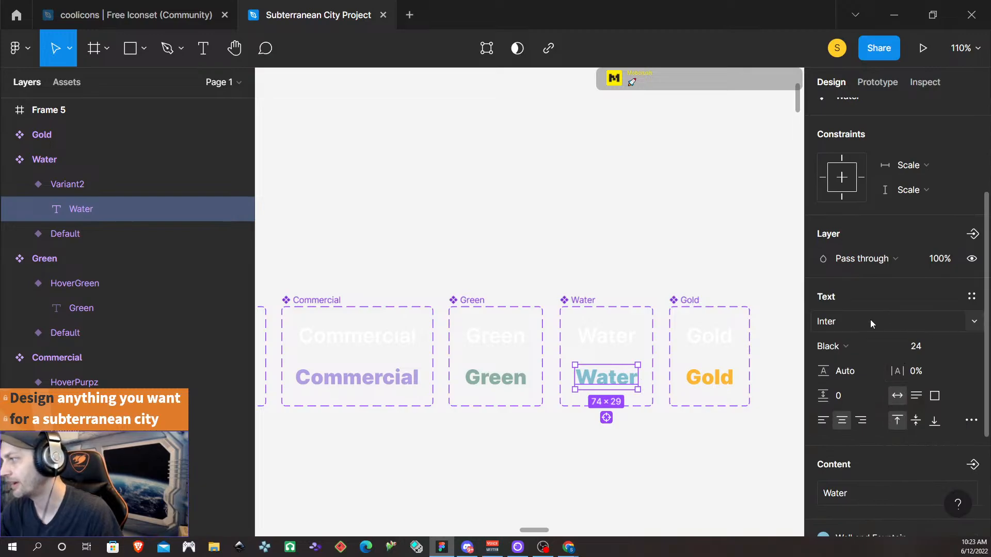
click(953, 385)
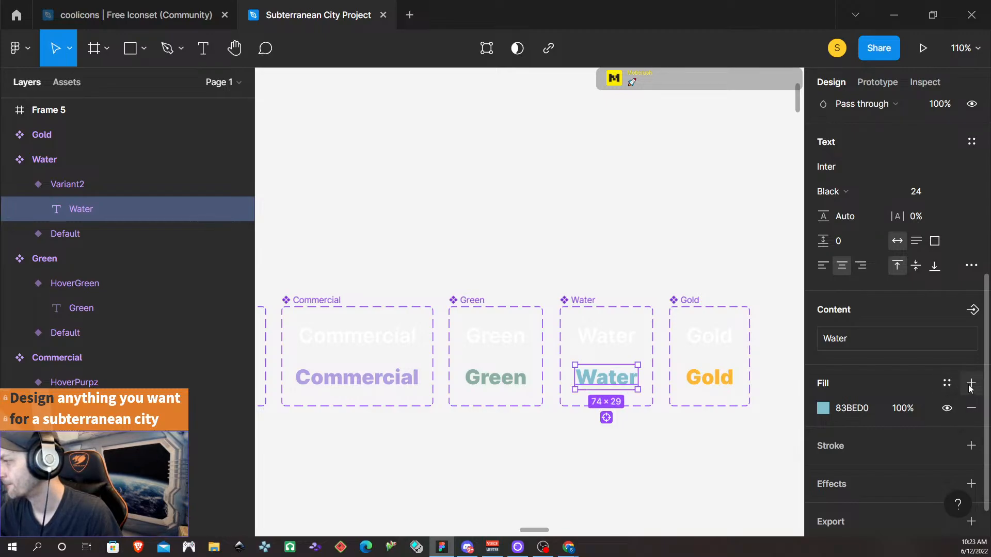
- Add a second fill of FFFFFF at 20% opacity to the Water text in Variant2
click(970, 387)
click(852, 409)
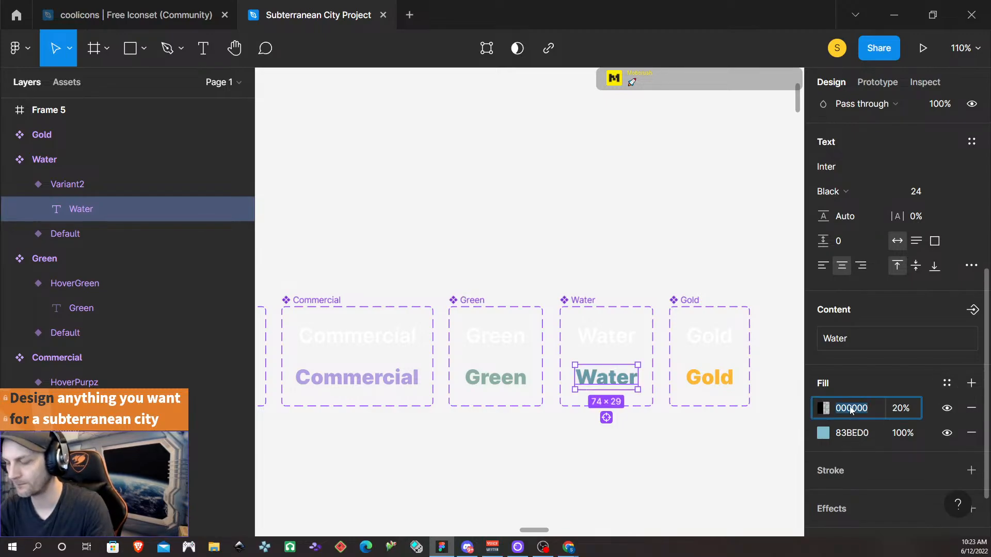
text(ffffff)
key(Return)
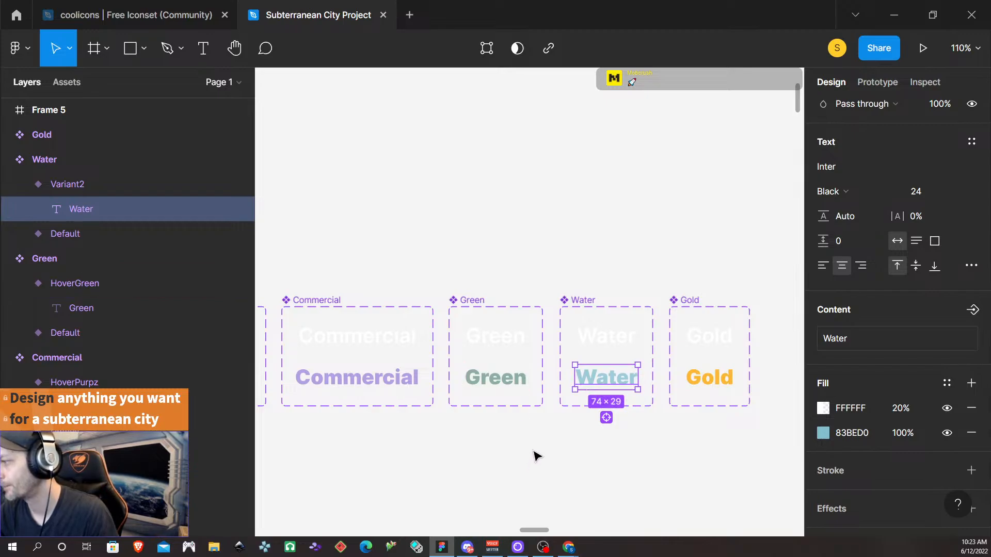
- Compare the hover colors across the row of components from Hallways to Gold
scroll(533, 459, down, 5)
scroll(533, 469, left, 3)
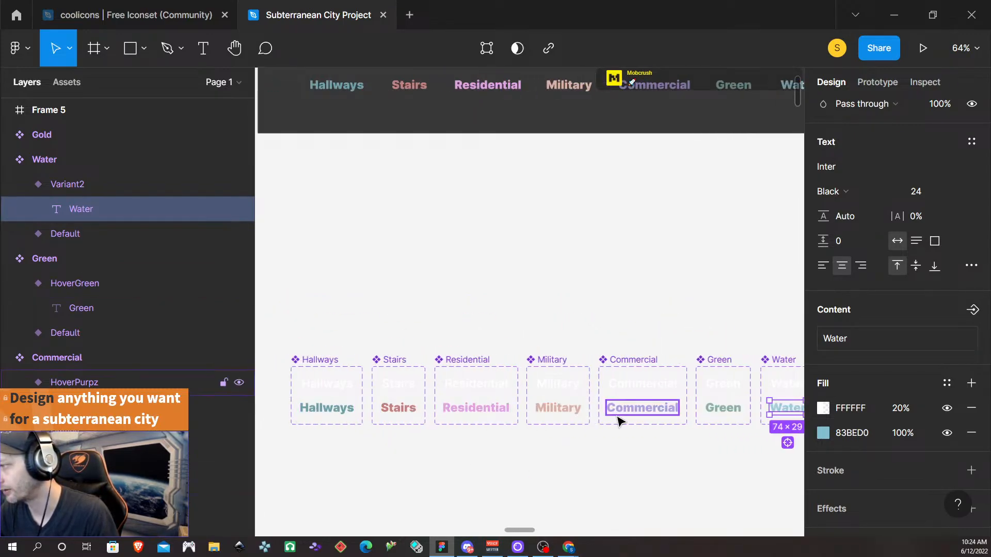
scroll(639, 418, right, 4)
scroll(594, 466, left, 5)
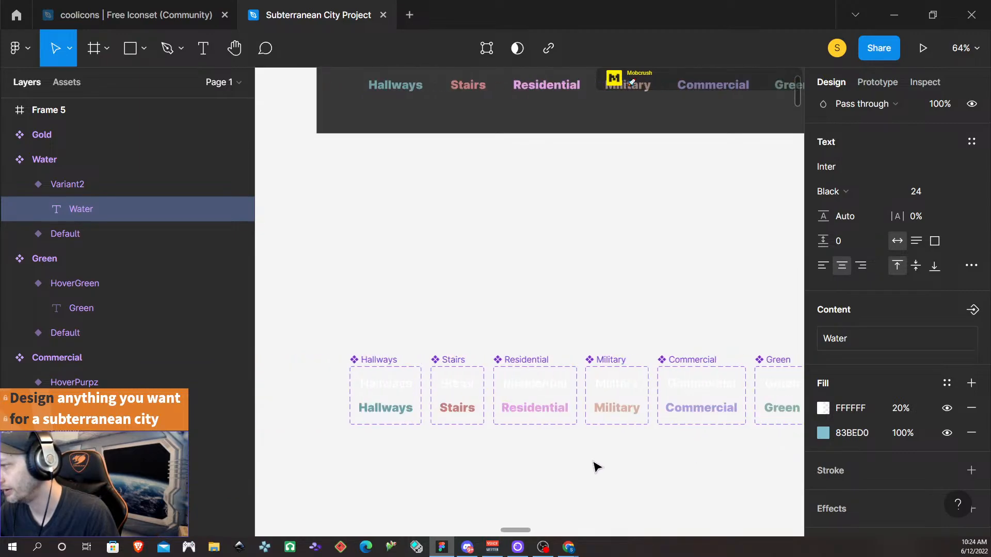
scroll(593, 466, right, 5)
scroll(596, 467, right, 6)
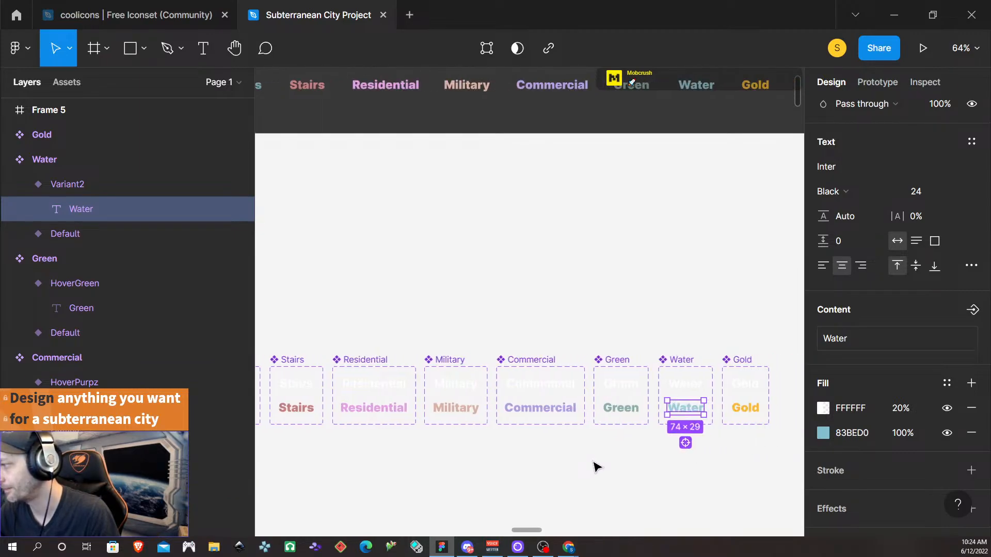
scroll(599, 443, up, 8)
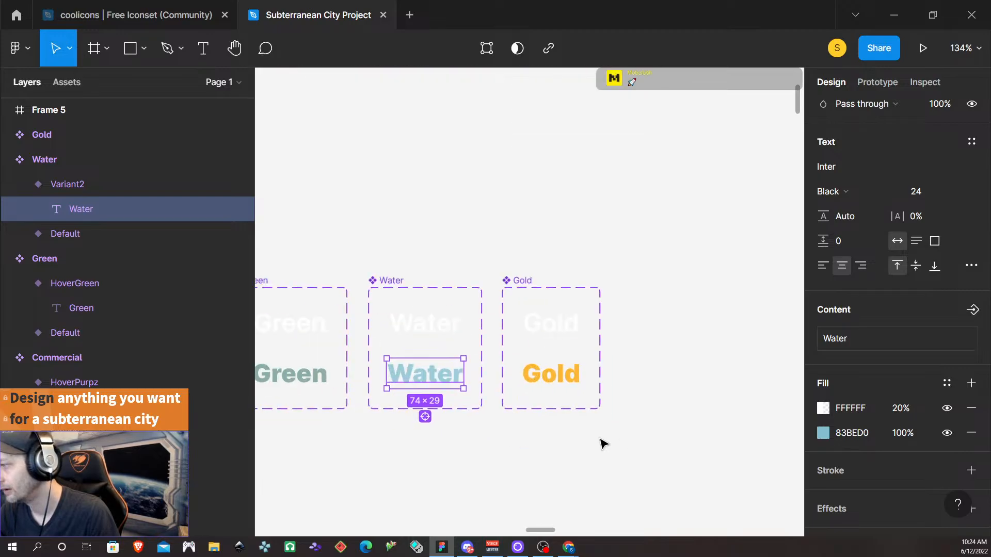
- Select the HoverGold variant of the Gold component and resize its frame to fit its text
click(524, 343)
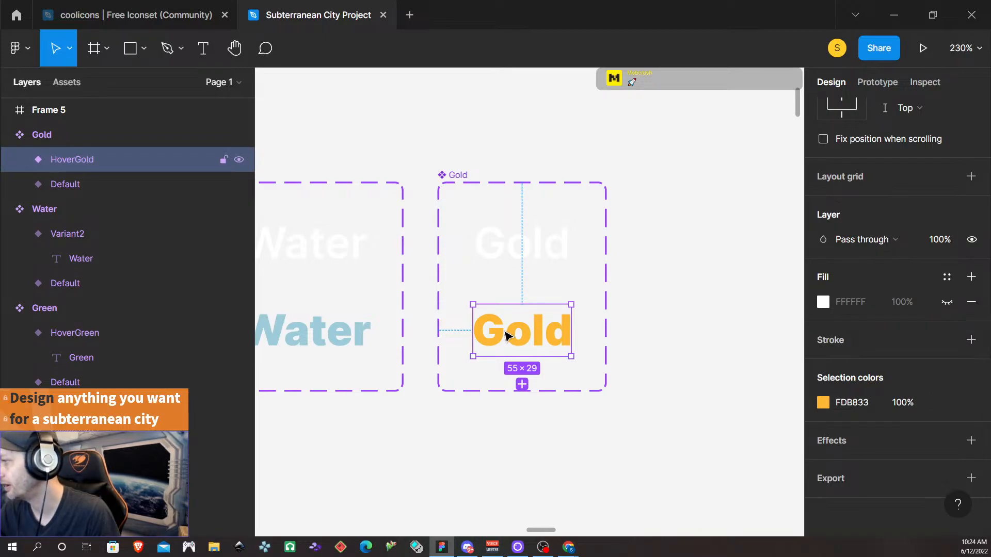
scroll(967, 146, up, 8)
click(966, 146)
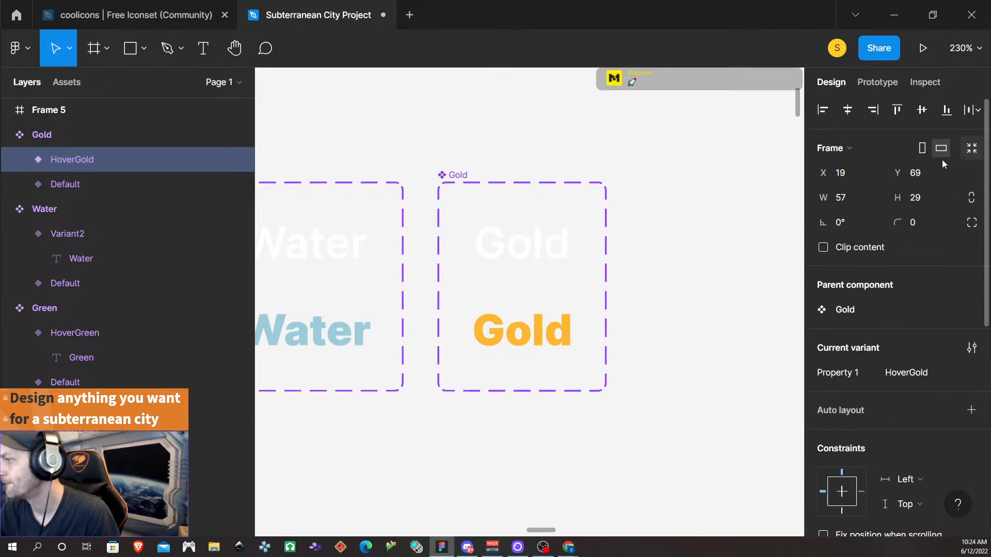
- Add a second fill of FFFFFF over the FDB833 fill on the HoverGold text and adjust its opacity
double_click(552, 332)
scroll(900, 361, down, 5)
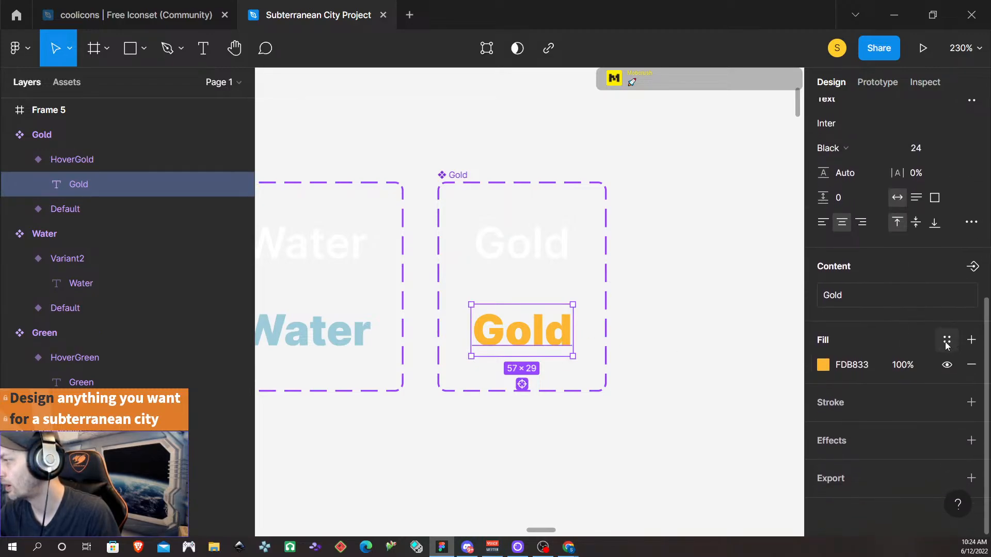
click(971, 341)
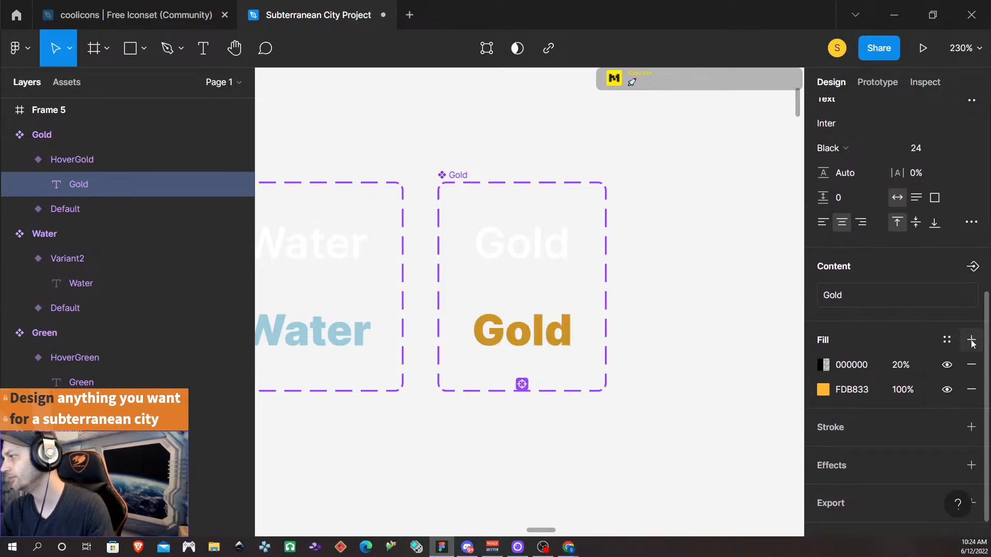
click(852, 364)
text(f)
key(Return)
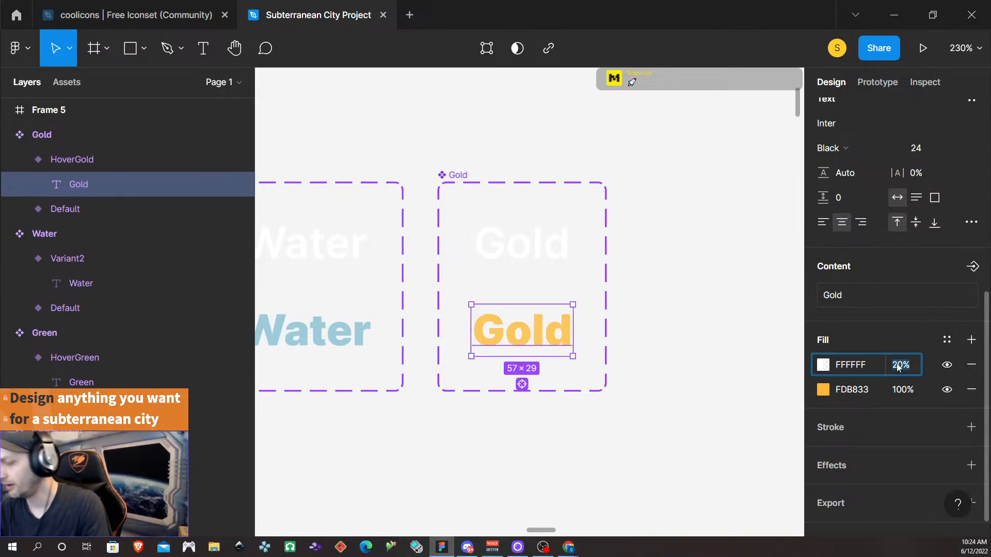
click(624, 428)
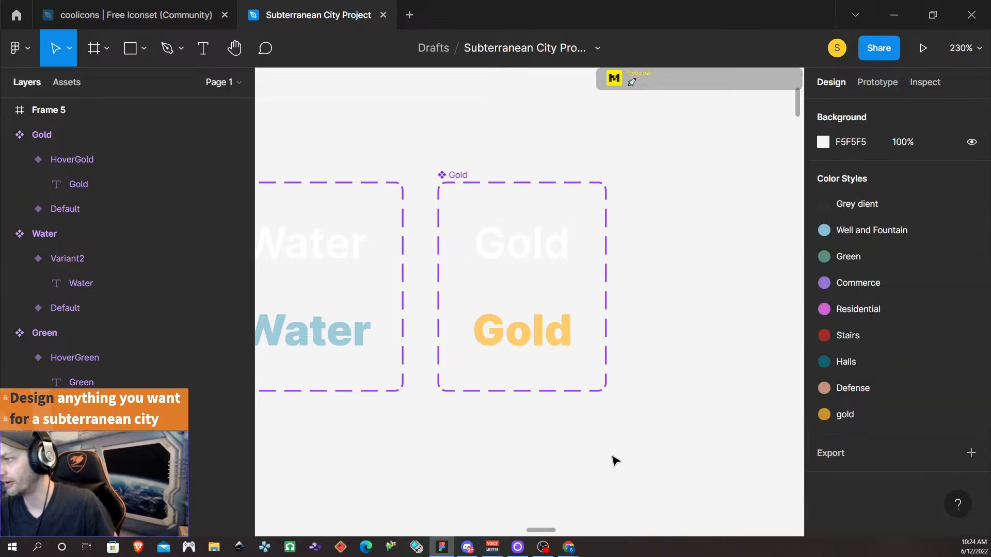
- Review the colors of the category labels across the dark Frame 5 bar, from Gold back to Hallways
ctrl+scroll(587, 476, down, 5)
scroll(590, 467, down, 8)
scroll(527, 311, left, 3)
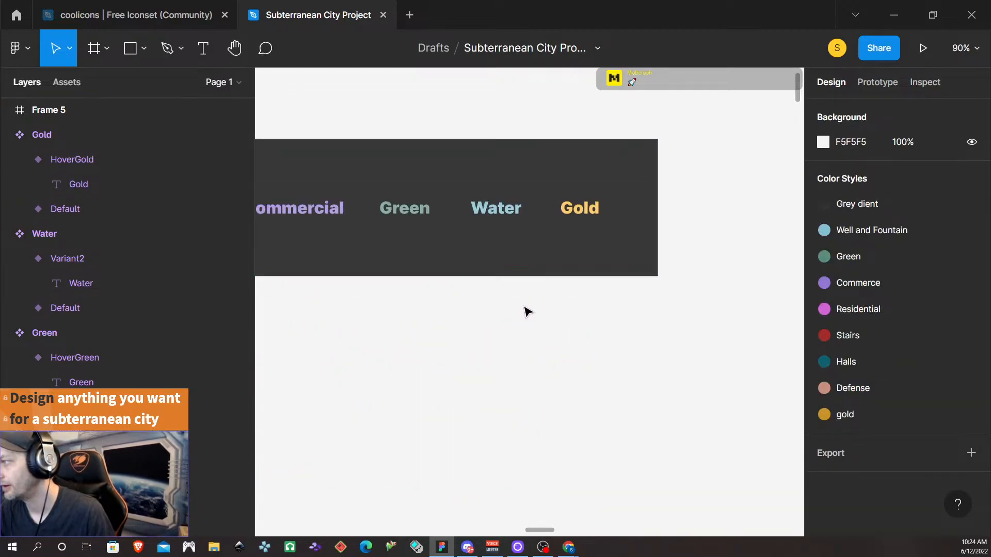
scroll(527, 311, left, 10)
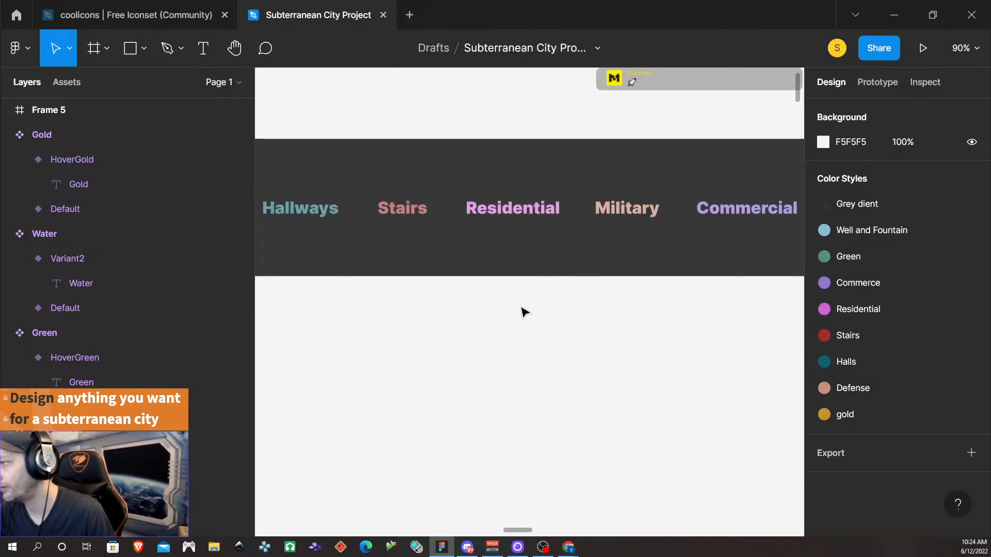
scroll(521, 312, left, 2)
ctrl+scroll(520, 311, down, 3)
scroll(519, 310, right, 3)
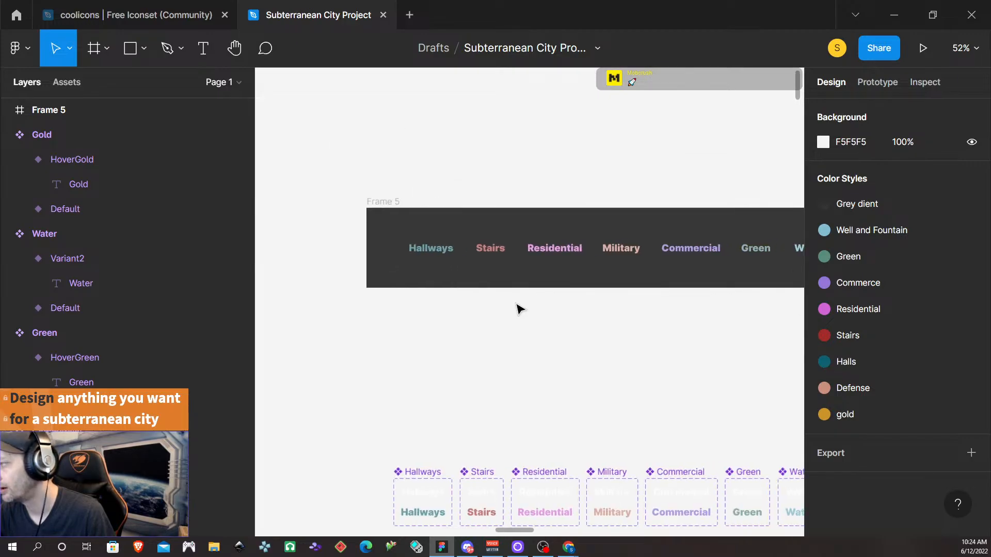
- Add a drop shadow effect to the hover variants of all eight category components, from Hallways to Gold
scroll(519, 310, right, 4)
scroll(518, 311, left, 2)
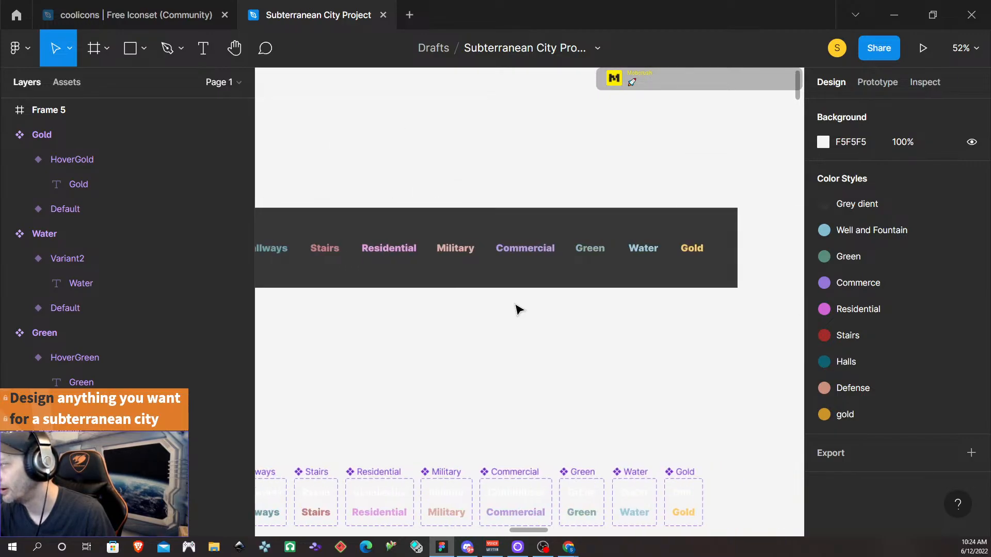
scroll(518, 310, left, 2)
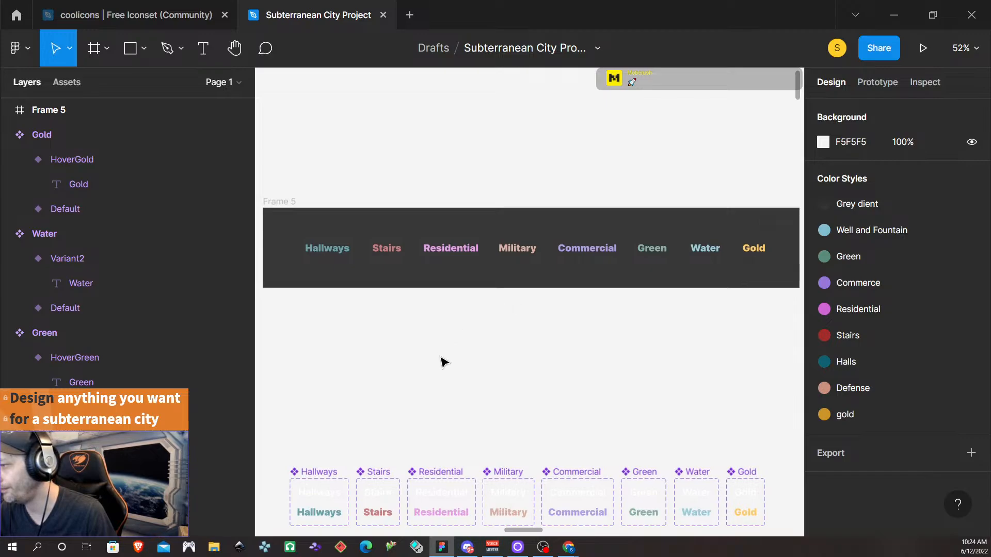
scroll(444, 361, down, 2)
click(325, 436)
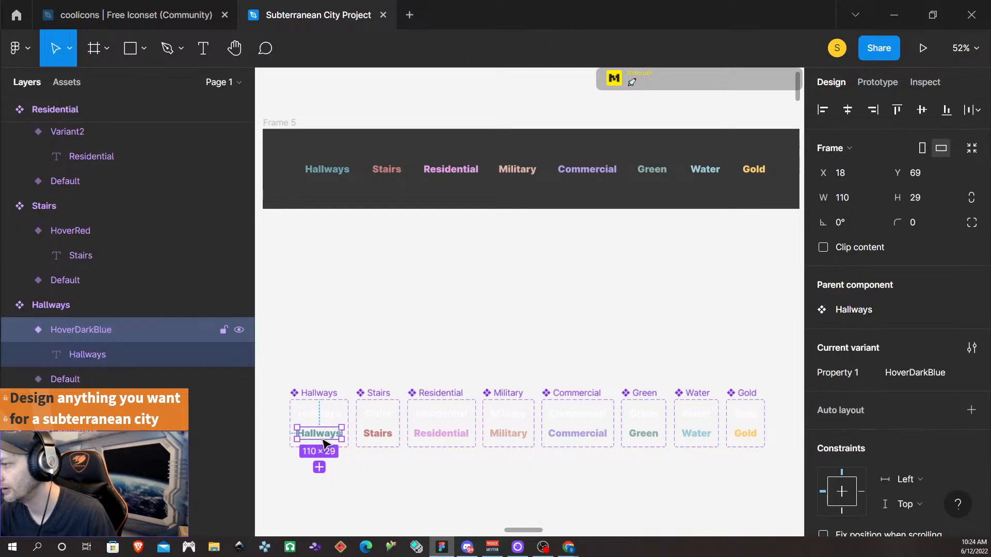
shift+click(372, 436)
shift+click(441, 434)
shift+click(508, 434)
shift+click(568, 436)
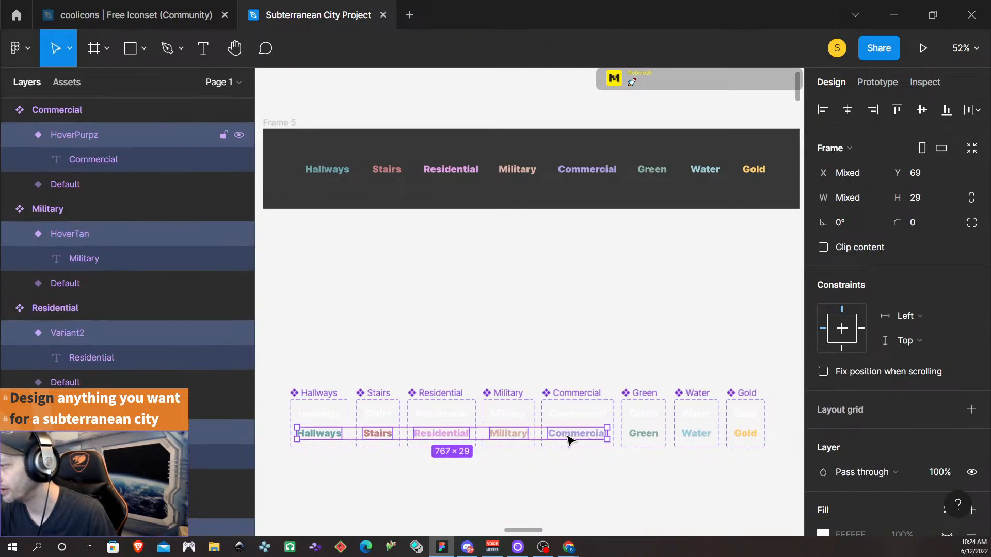
shift+click(641, 434)
shift+click(697, 435)
shift+click(746, 435)
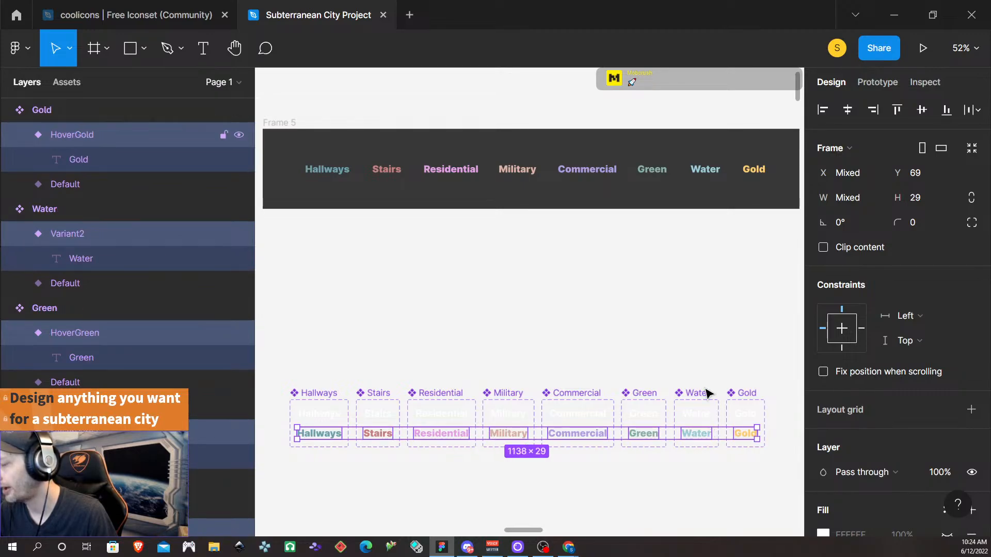
scroll(933, 435, down, 5)
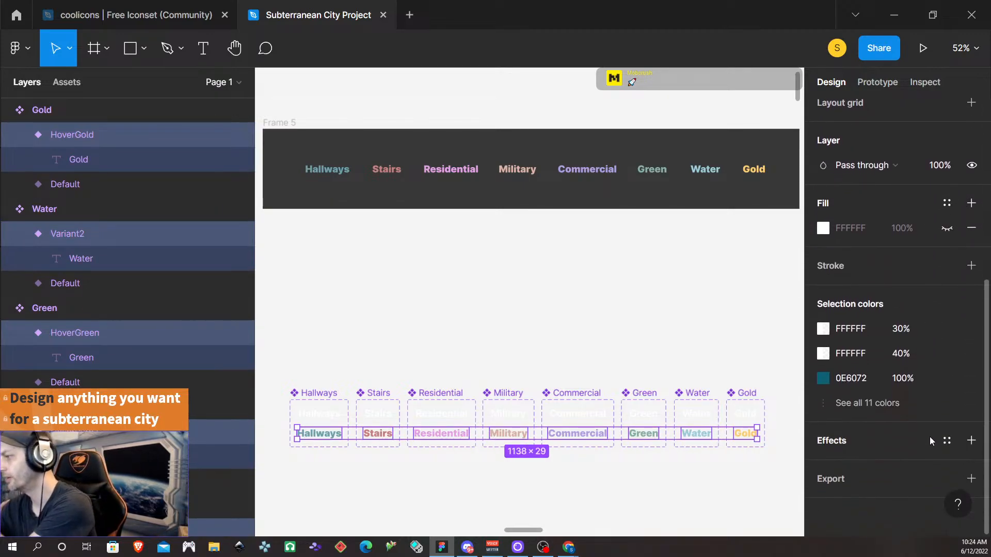
click(972, 441)
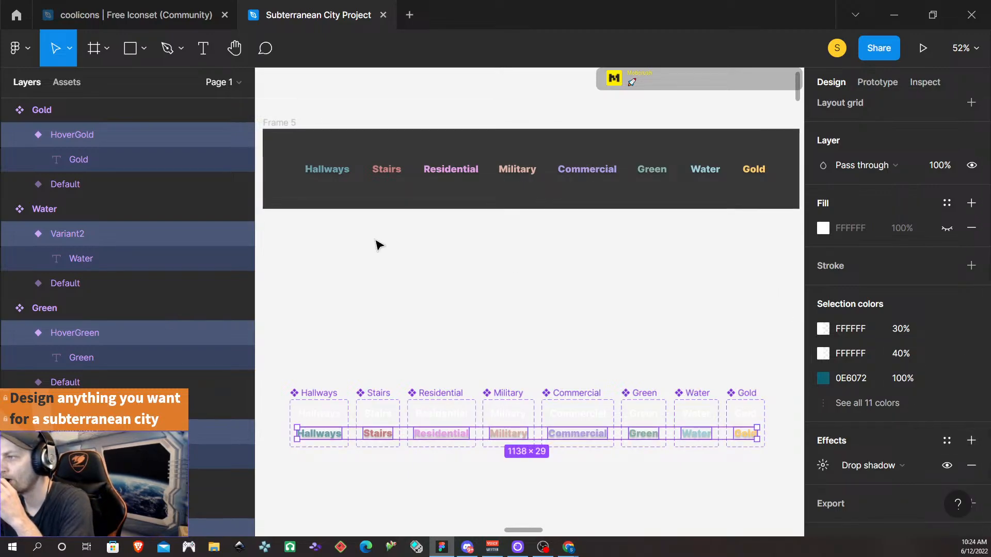
- Try a drop shadow color of FFFFFF on the hover variants, restore it to 000000, and close the effect settings
scroll(356, 194, up, 5)
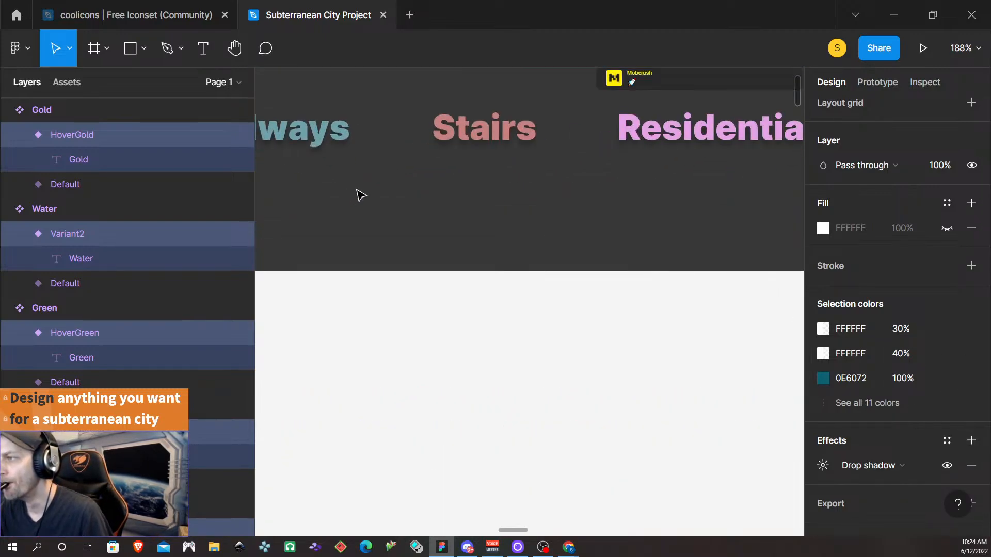
scroll(439, 150, up, 2)
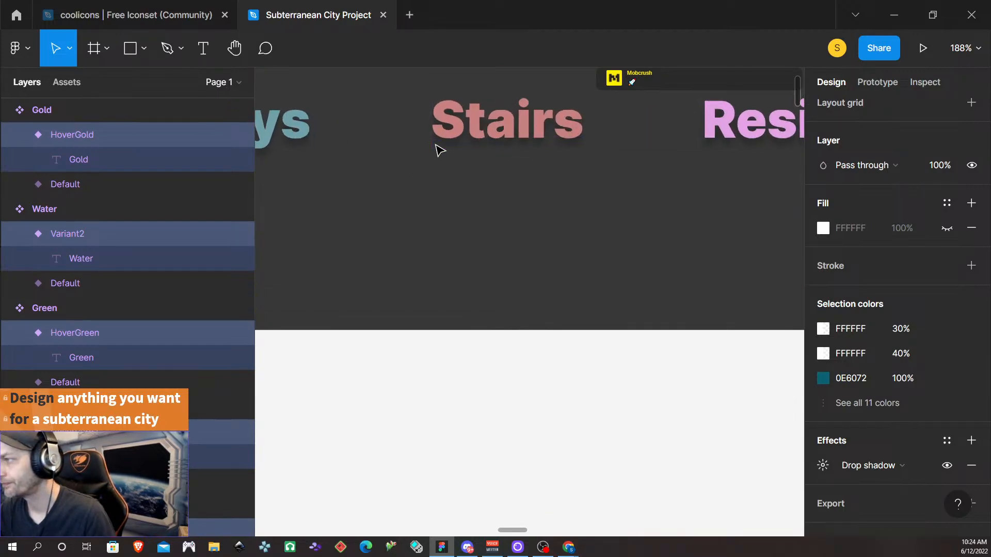
scroll(627, 222, up, 2)
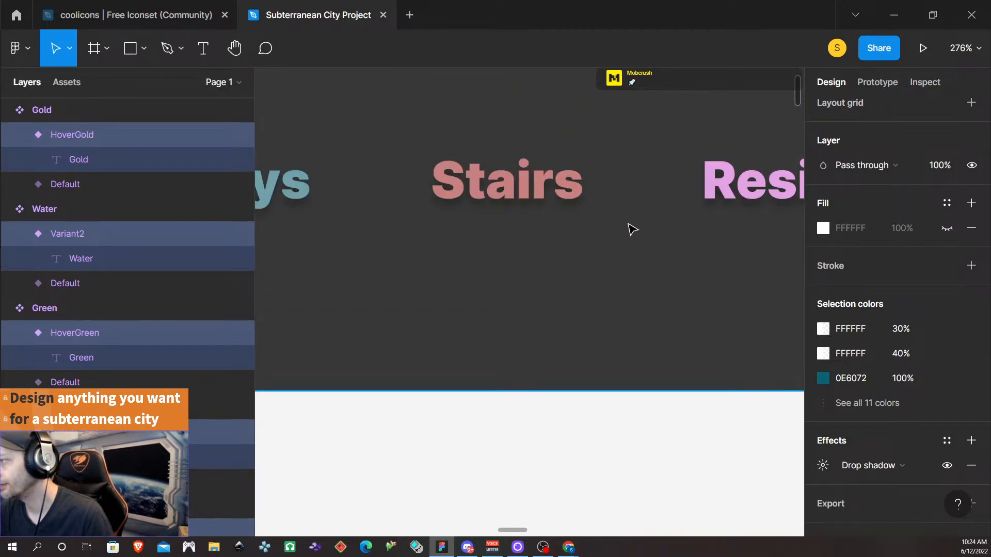
scroll(630, 230, right, 5)
scroll(626, 228, down, 2)
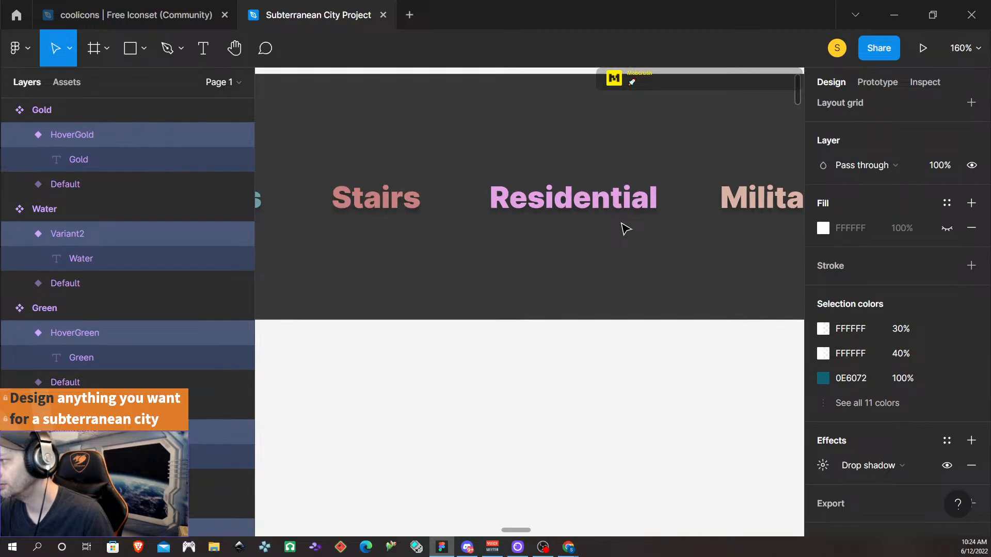
click(824, 466)
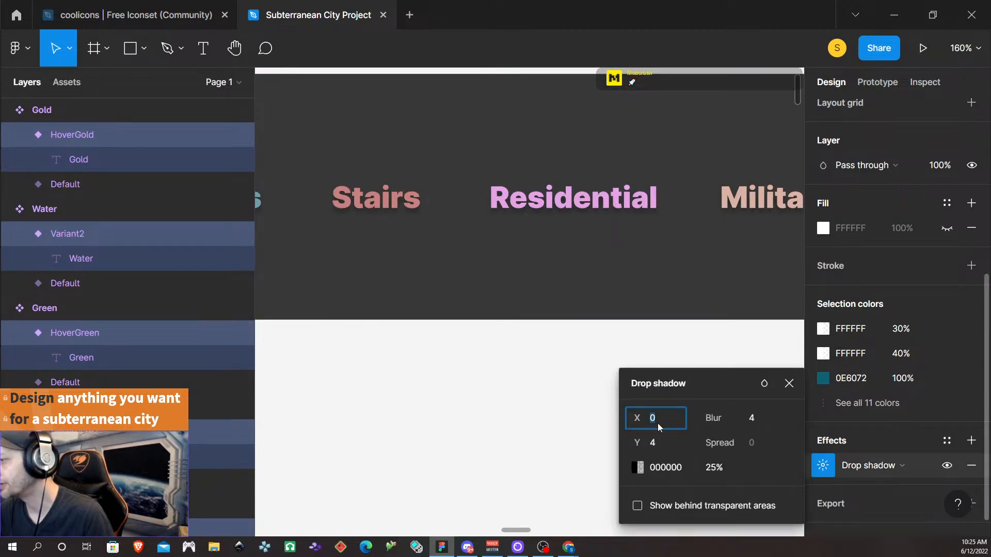
click(638, 468)
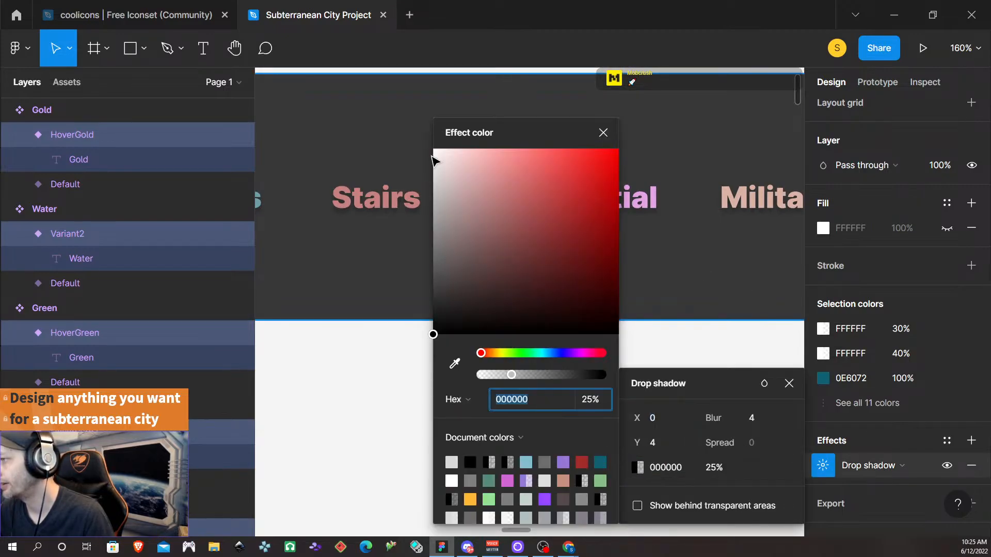
drag(443, 154, 415, 131)
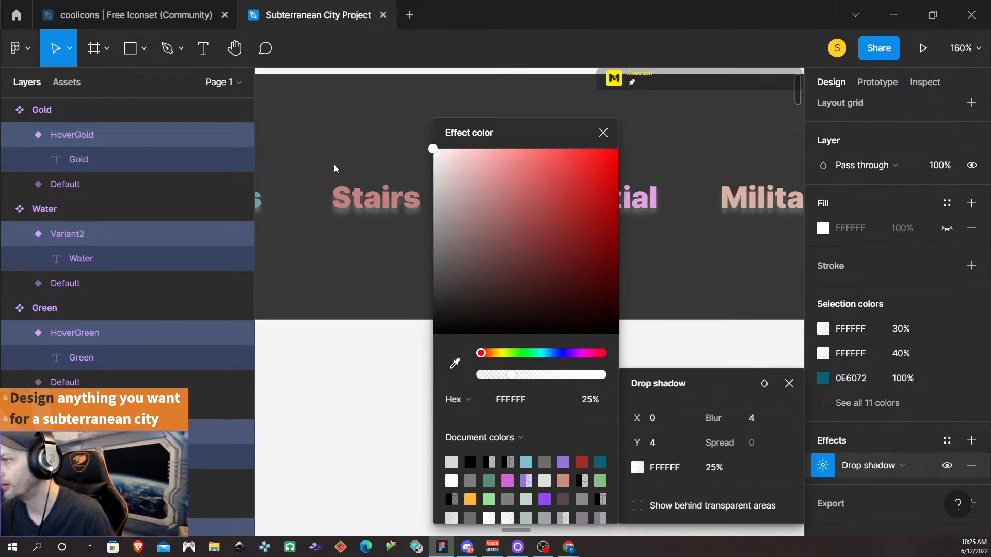
drag(334, 164, 208, 429)
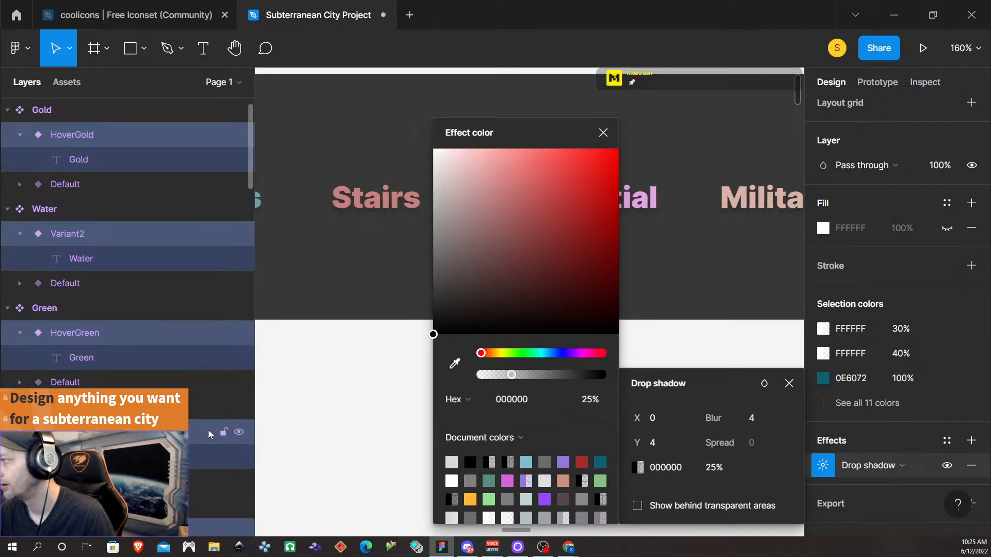
click(603, 132)
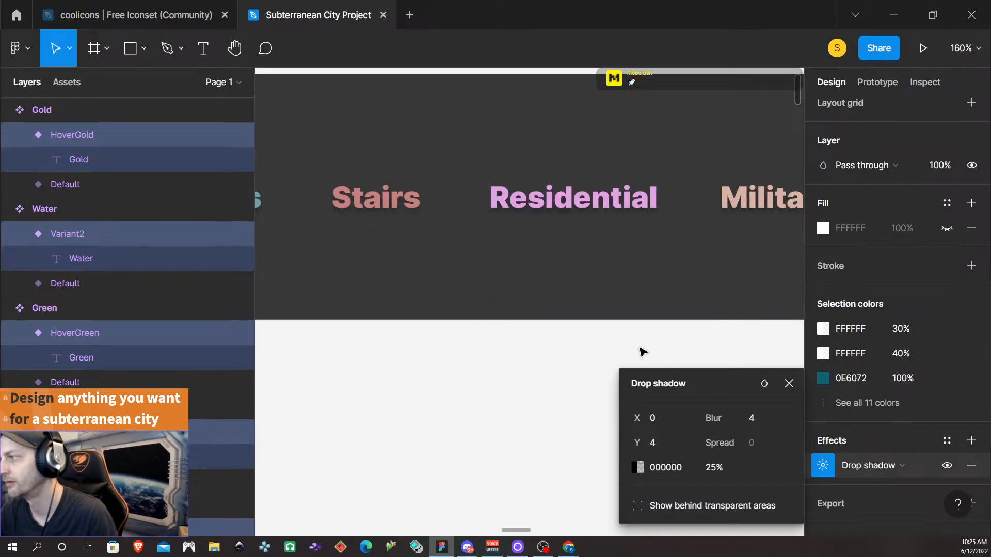
click(500, 461)
- Examine the shadowed category labels on the dark Frame 5 bar and in the component row beneath it
scroll(498, 455, down, 3)
scroll(480, 429, right, 3)
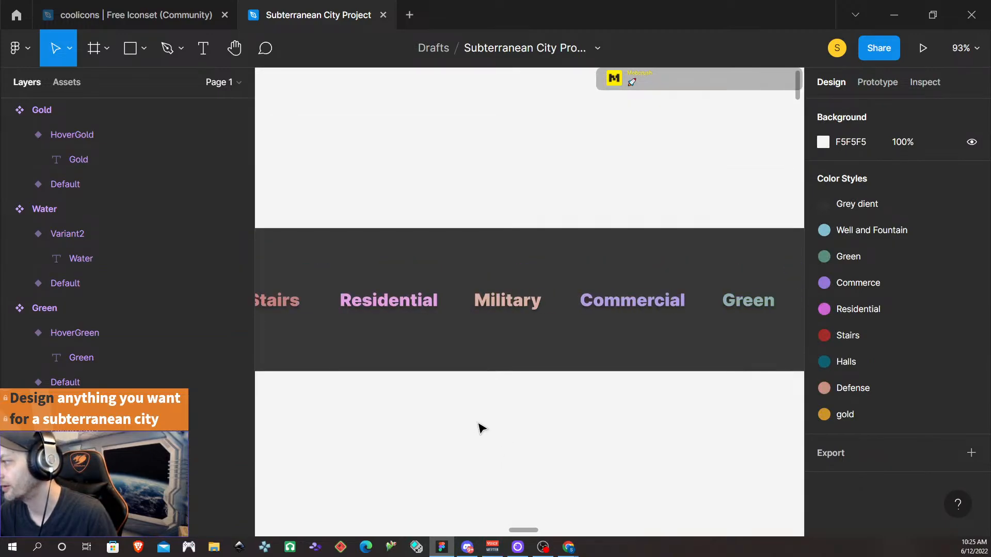
scroll(481, 430, down, 3)
scroll(482, 430, right, 1)
scroll(484, 431, up, 1)
scroll(484, 431, left, 3)
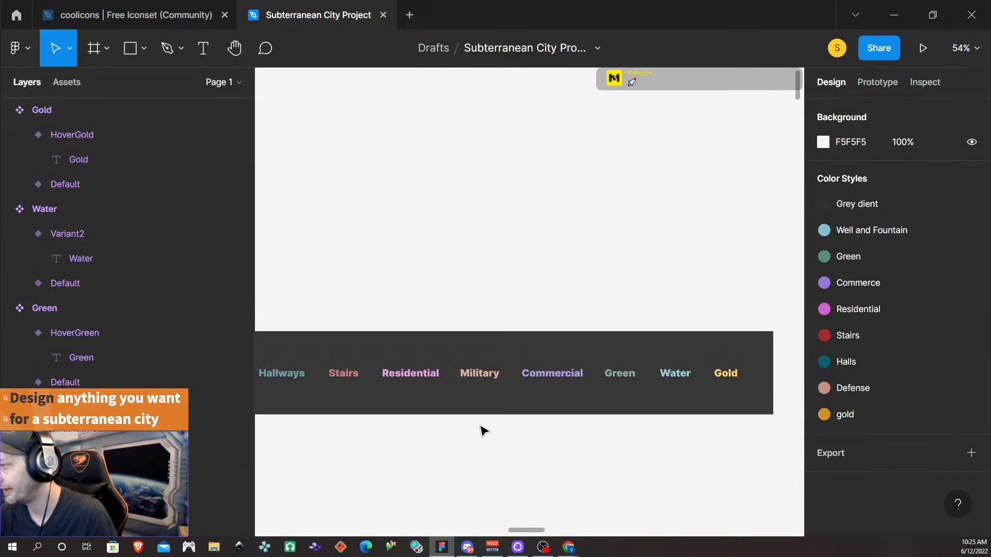
scroll(480, 429, down, 3)
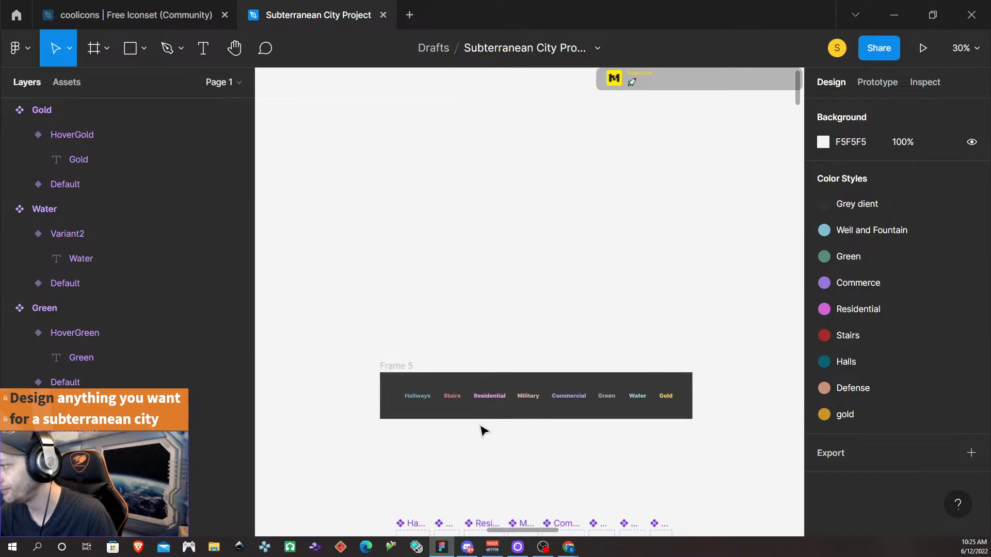
scroll(561, 432, down, 1)
scroll(561, 432, down, 5)
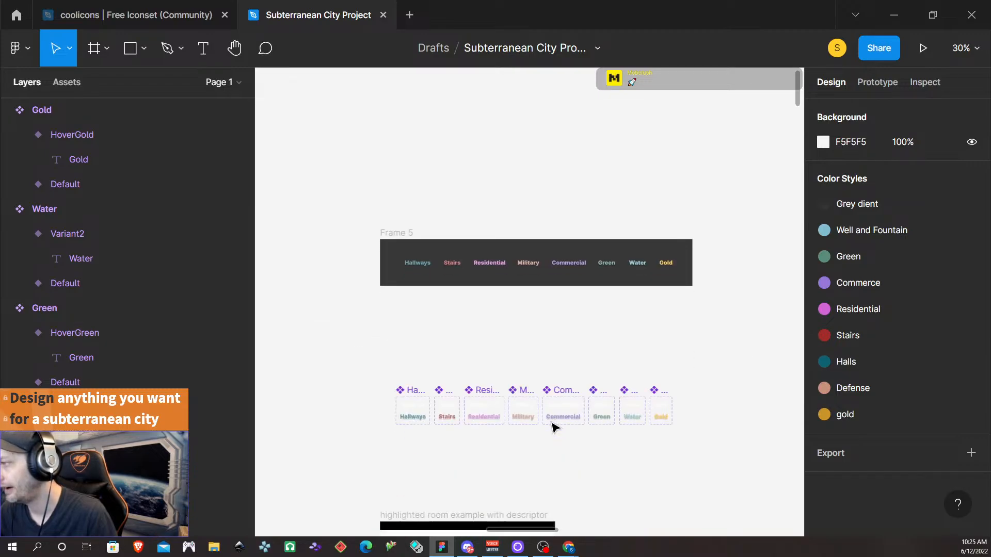
scroll(553, 427, down, 3)
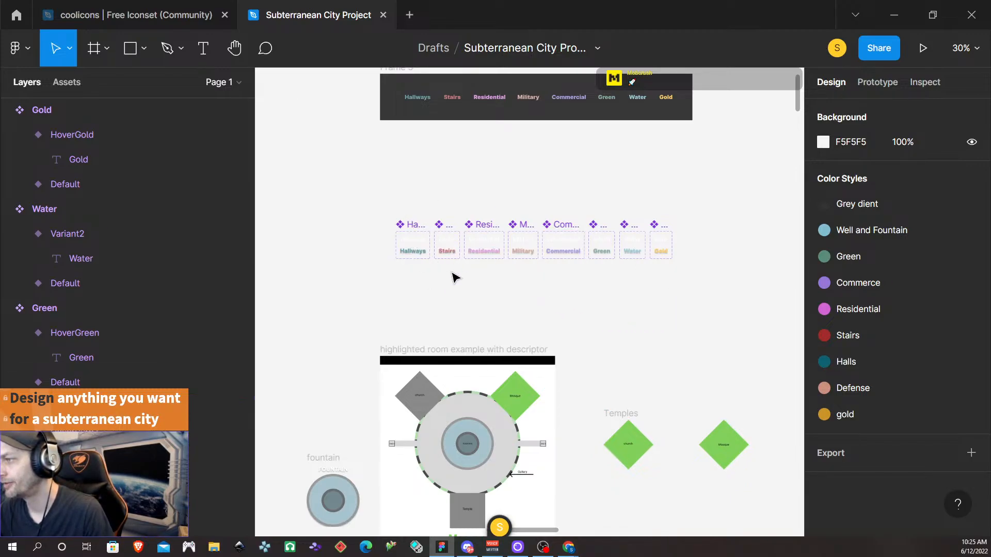
- Connect the Default variant of the Hallways component to its HoverDarkBlue variant with an on-click Change to interaction
scroll(422, 261, up, 5)
click(412, 184)
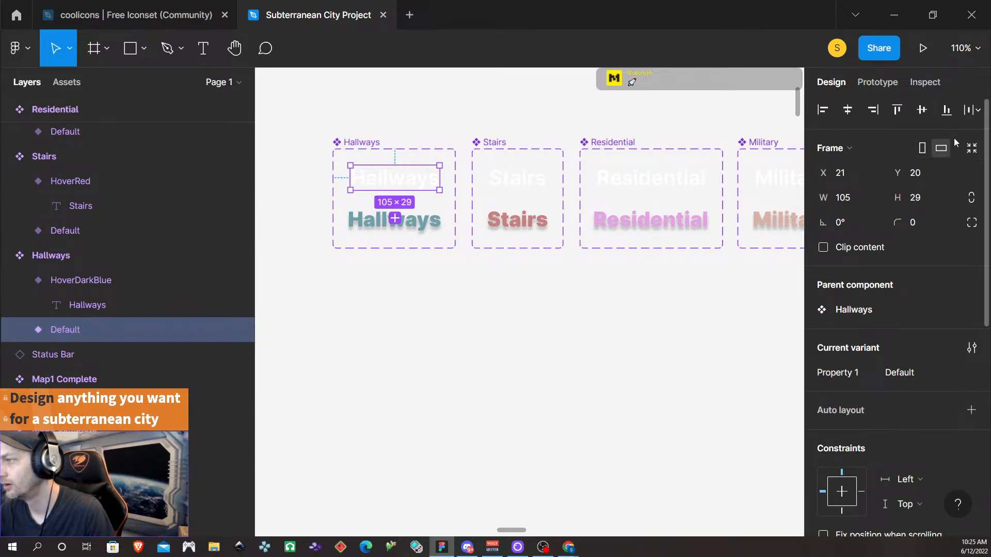
click(509, 372)
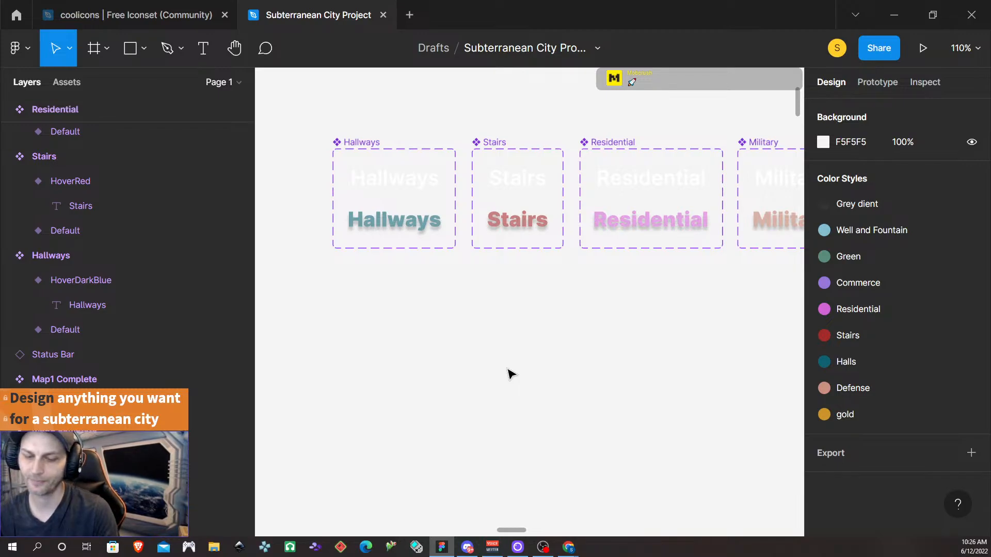
click(386, 177)
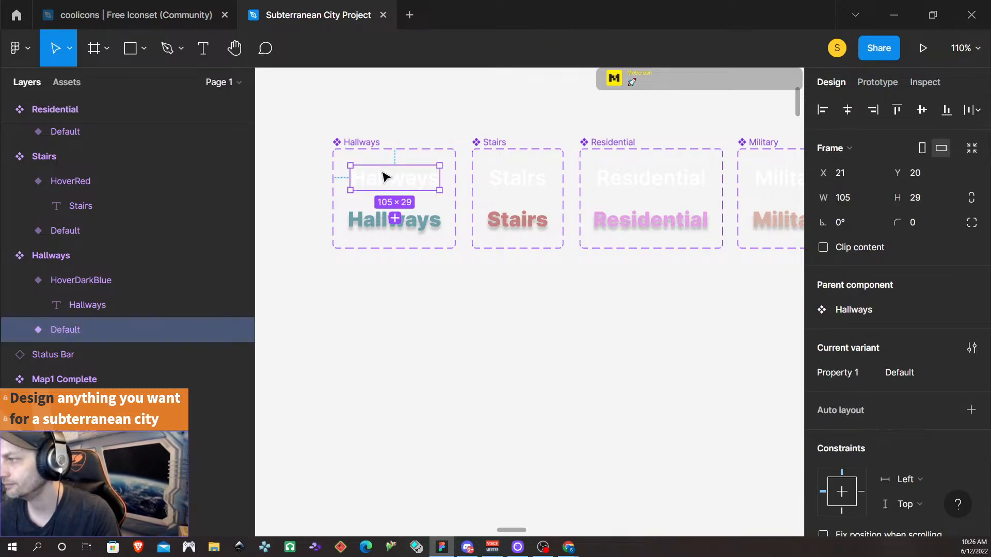
click(877, 82)
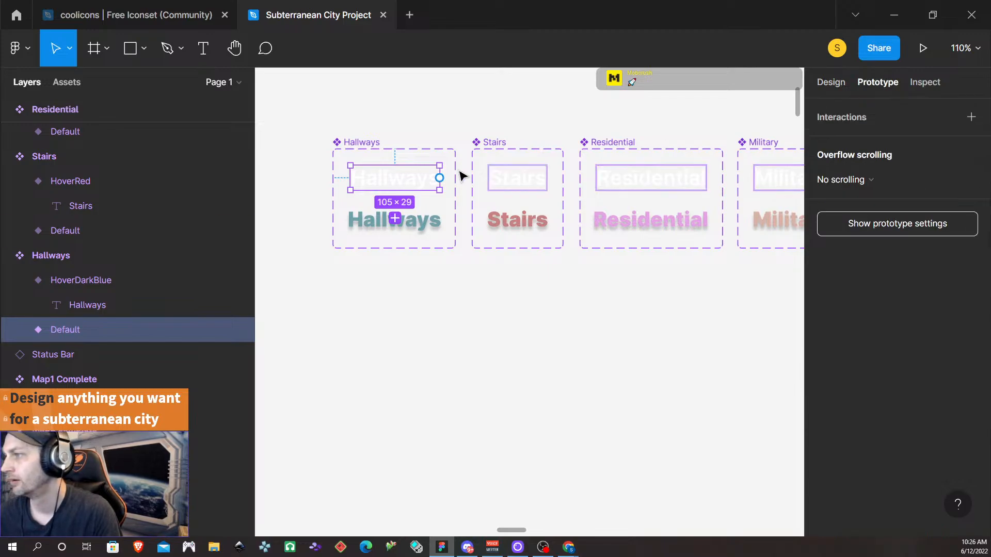
drag(439, 178, 435, 222)
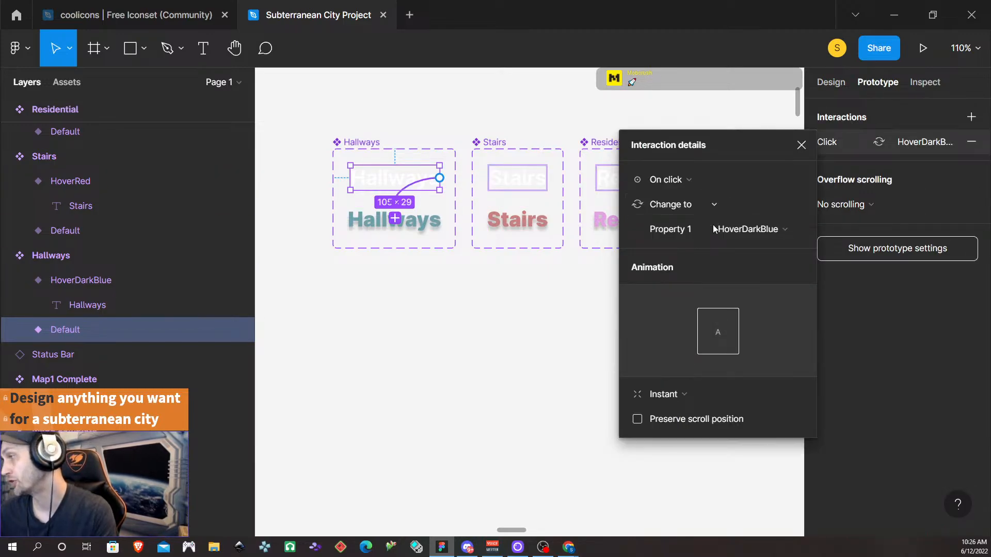
- Set the Hallways interaction's animation to Smart animate with Ease in and out easing and close its details
click(683, 395)
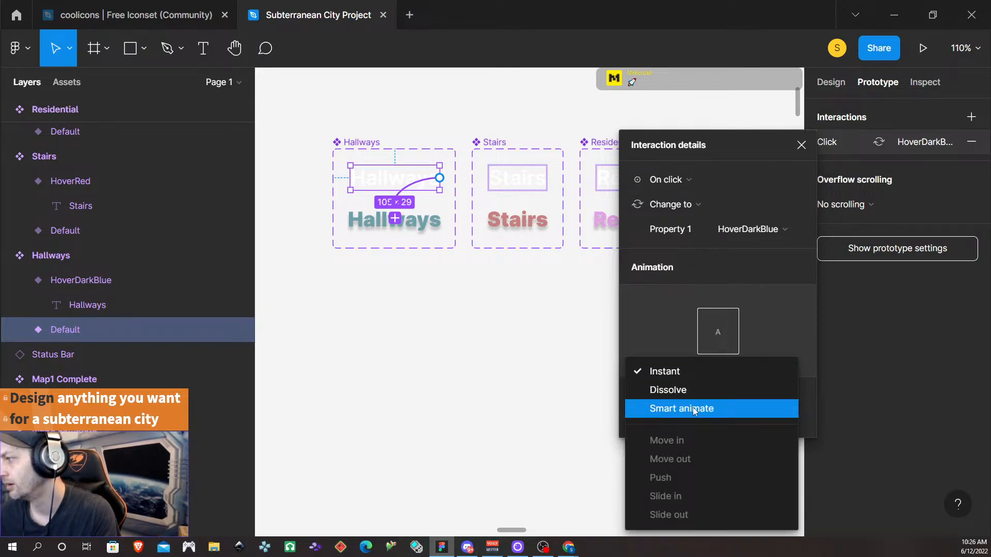
click(692, 407)
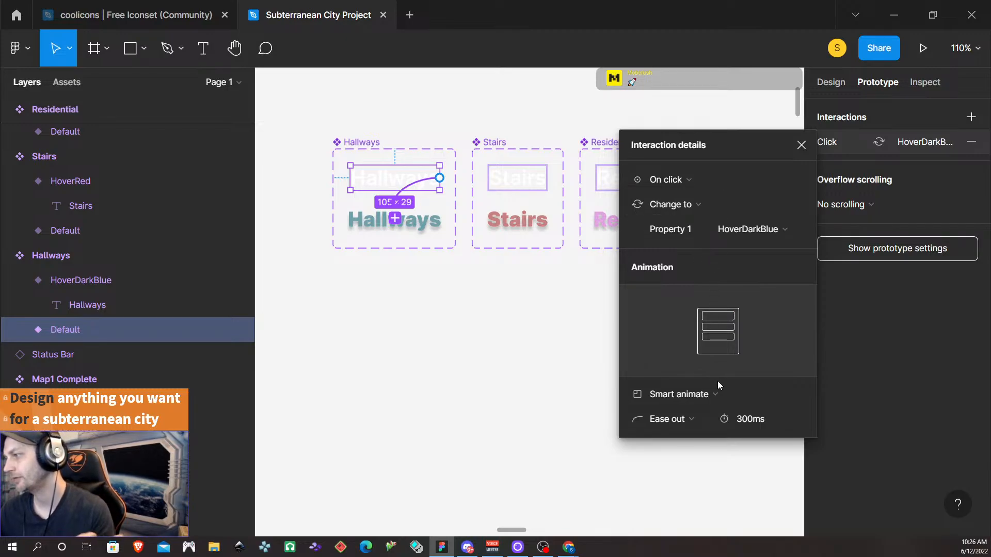
click(682, 420)
click(688, 335)
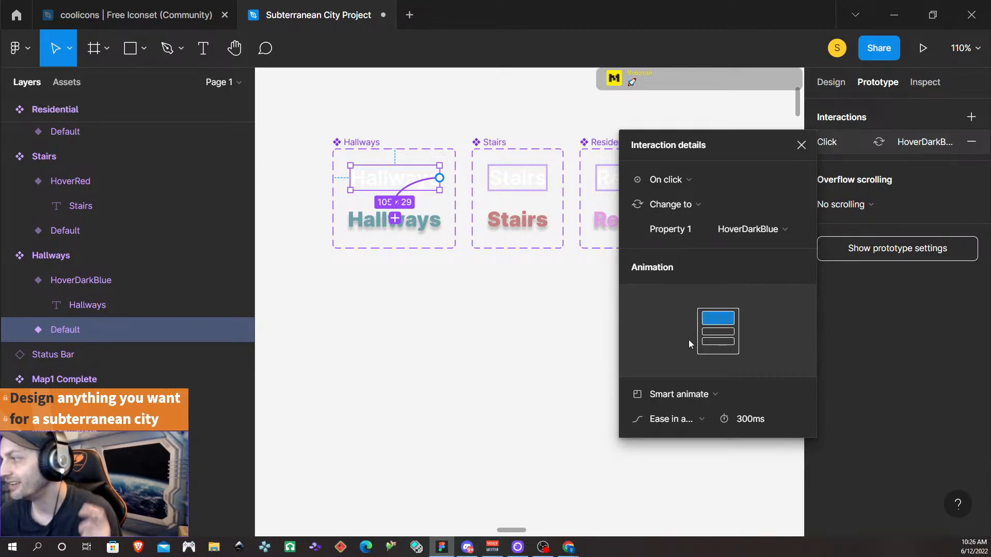
click(801, 145)
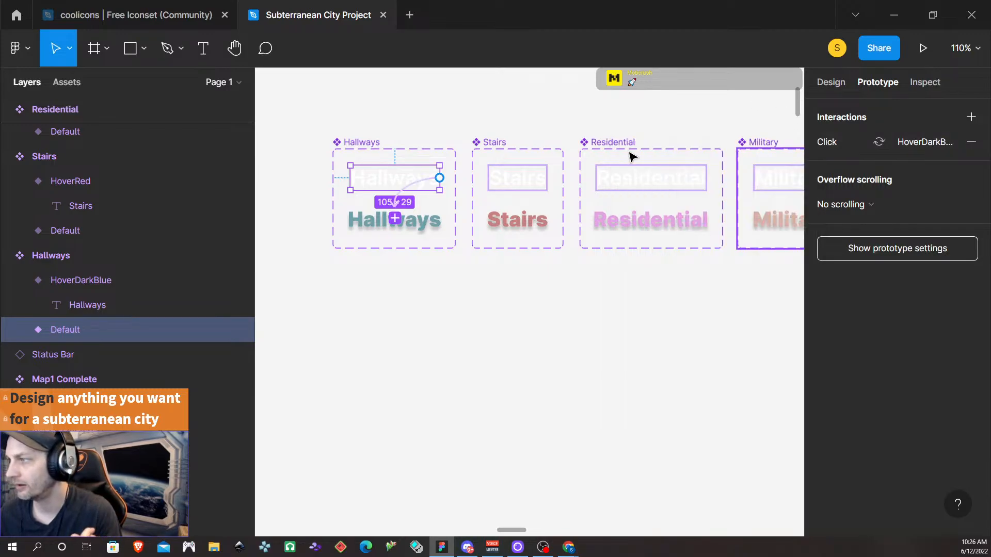
- Connect the Stairs Default variant to HoverRed and the Residential Default variant to Variant2 with on-click Change to interactions
click(535, 189)
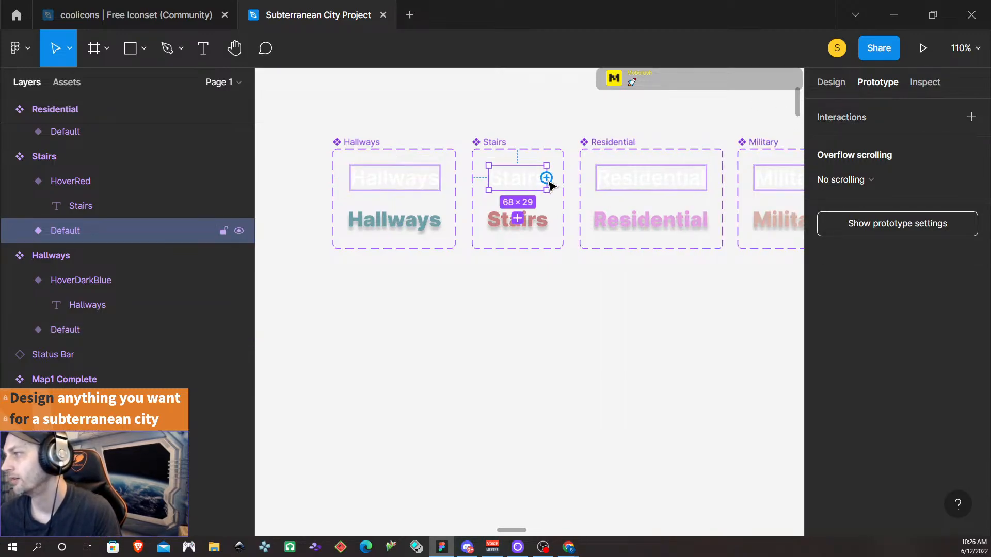
drag(548, 179, 535, 226)
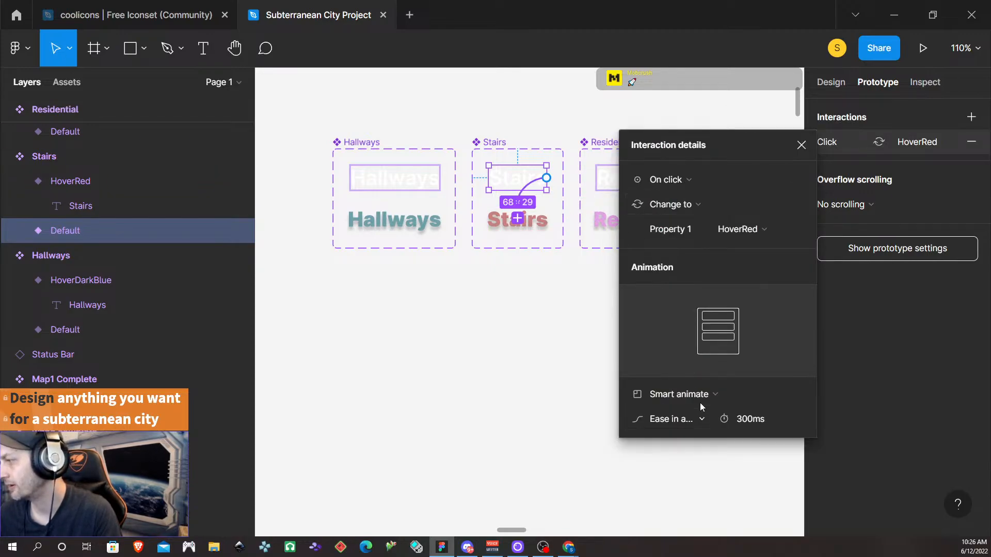
scroll(571, 119, right, 8)
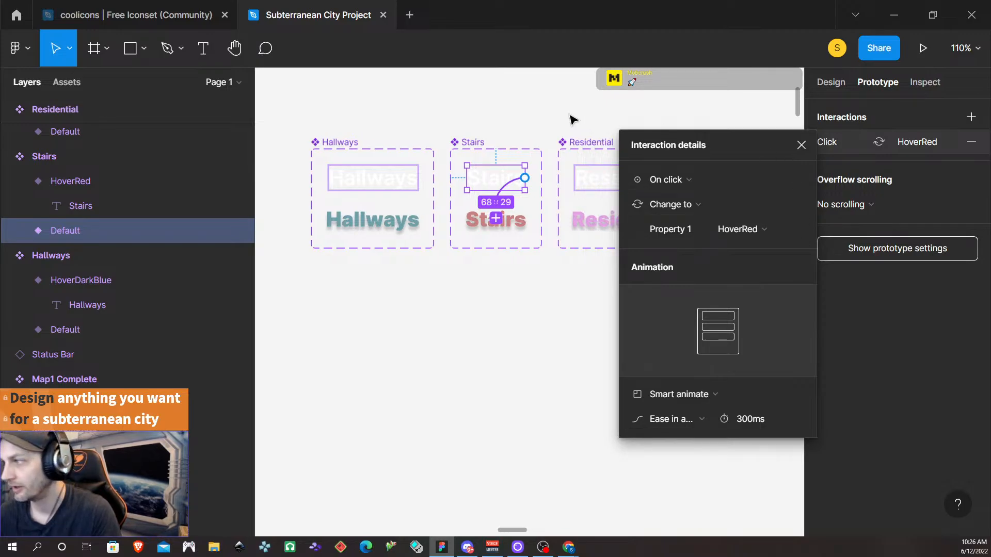
click(477, 184)
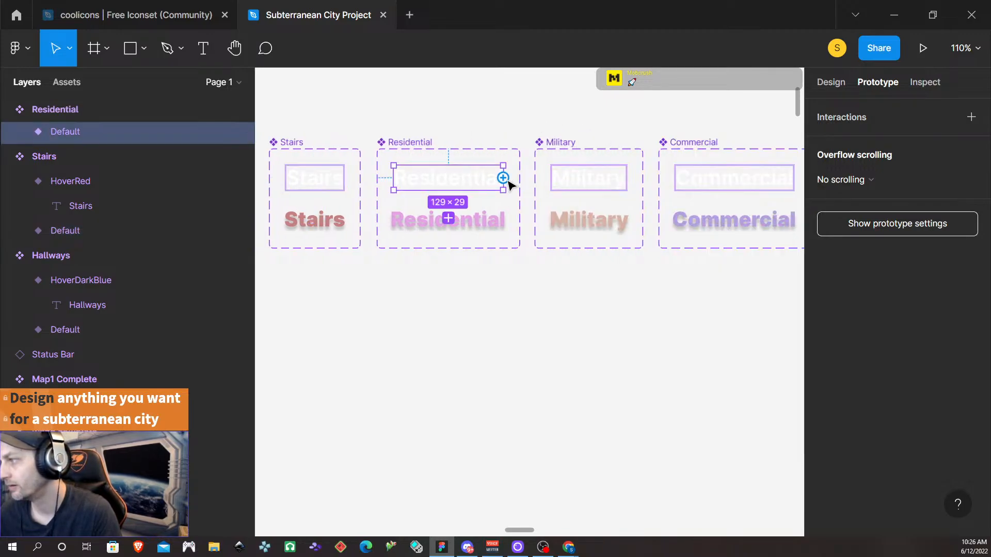
drag(503, 178, 483, 227)
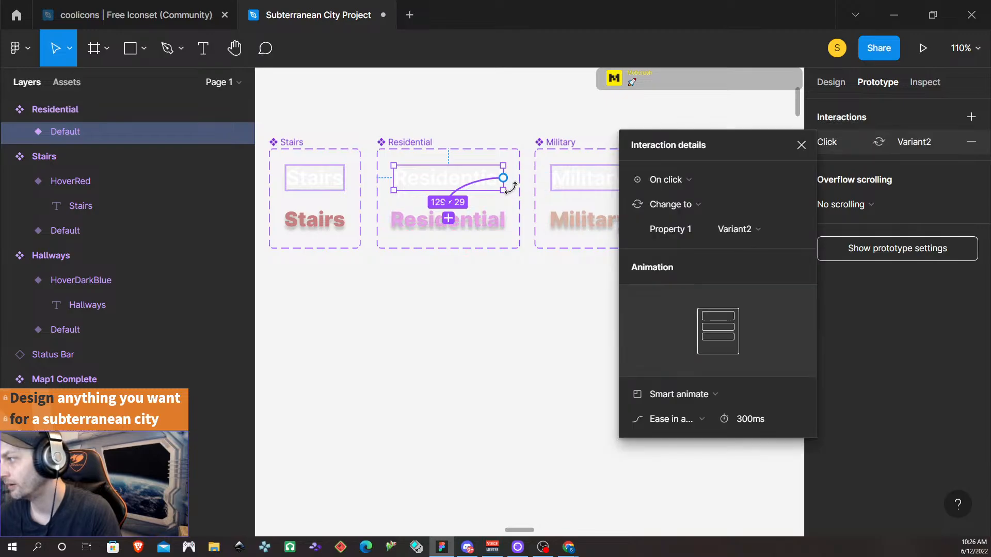
- Connect the Military Default variant to HoverTan and the Commercial Default variant to HoverPurpz with on-click Change to interactions
scroll(511, 186, right, 5)
click(443, 173)
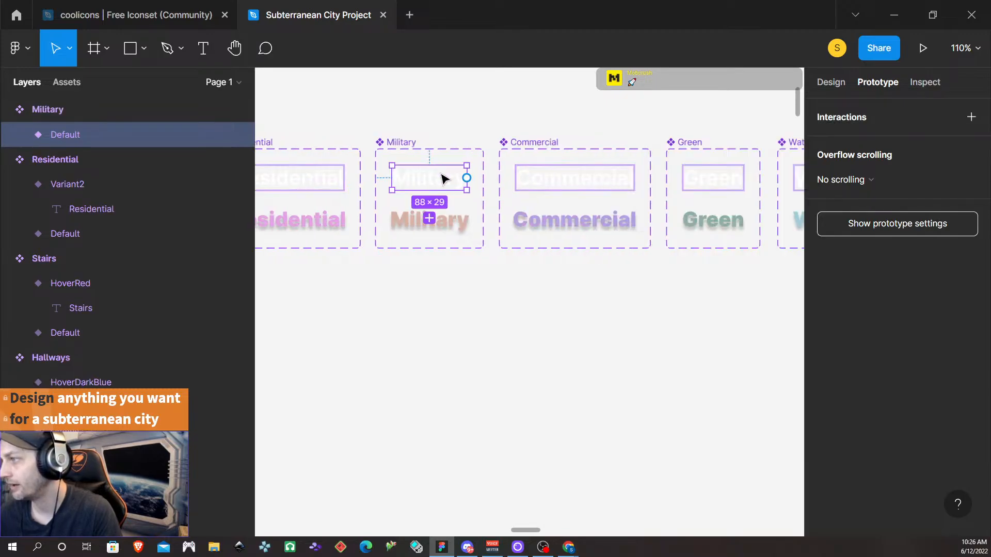
drag(467, 178, 451, 217)
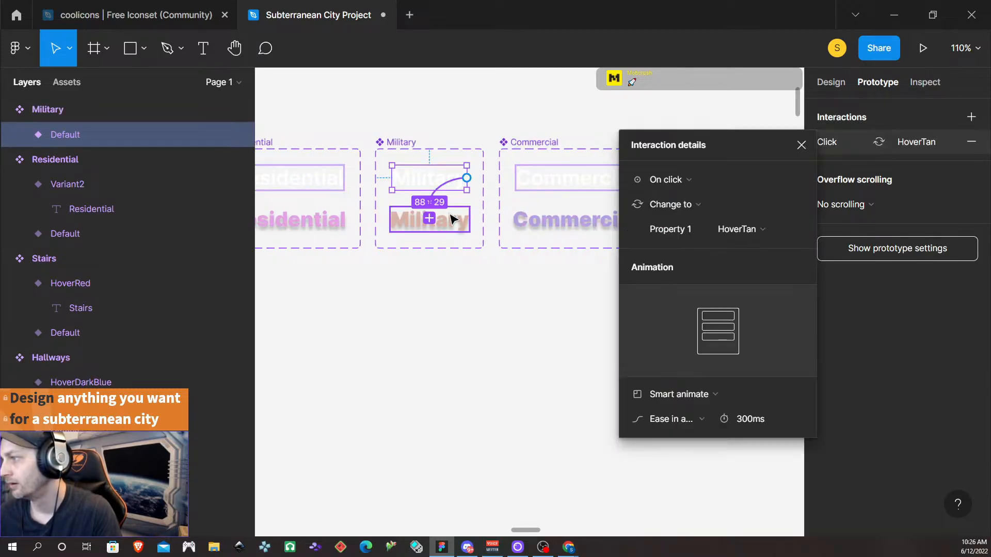
scroll(449, 215, right, 4)
scroll(445, 214, right, 4)
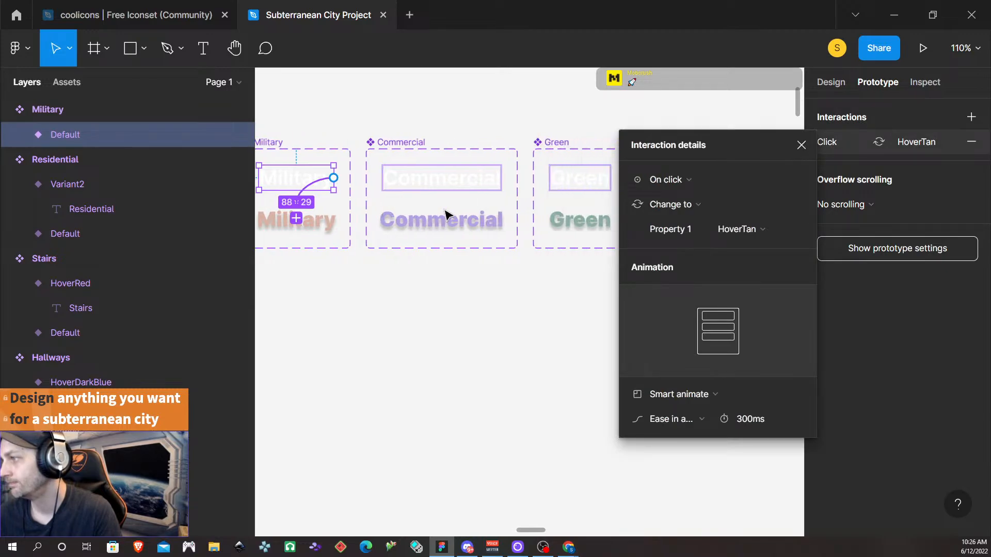
click(428, 182)
drag(447, 179, 409, 215)
- Connect the Green Default variant to HoverGreen and the Water Default variant to Variant2 with on-click Change to interactions
scroll(458, 199, right, 2)
scroll(461, 204, right, 2)
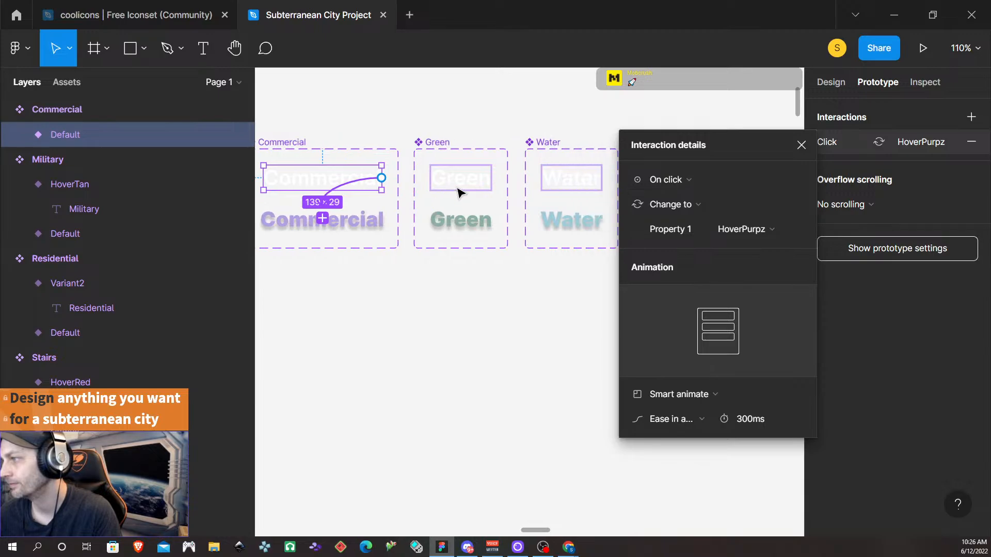
click(457, 183)
drag(491, 178, 478, 217)
scroll(527, 207, right, 4)
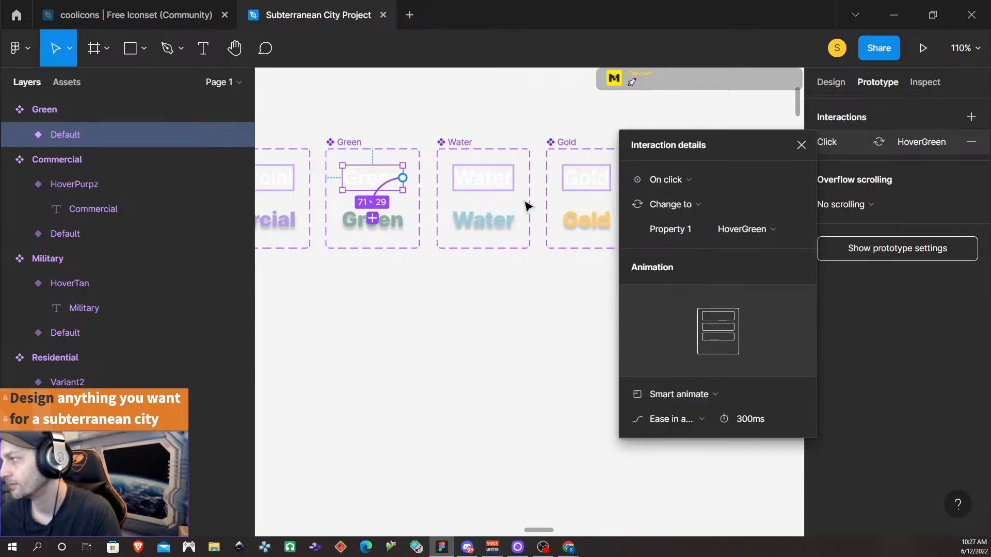
click(496, 183)
drag(513, 178, 487, 217)
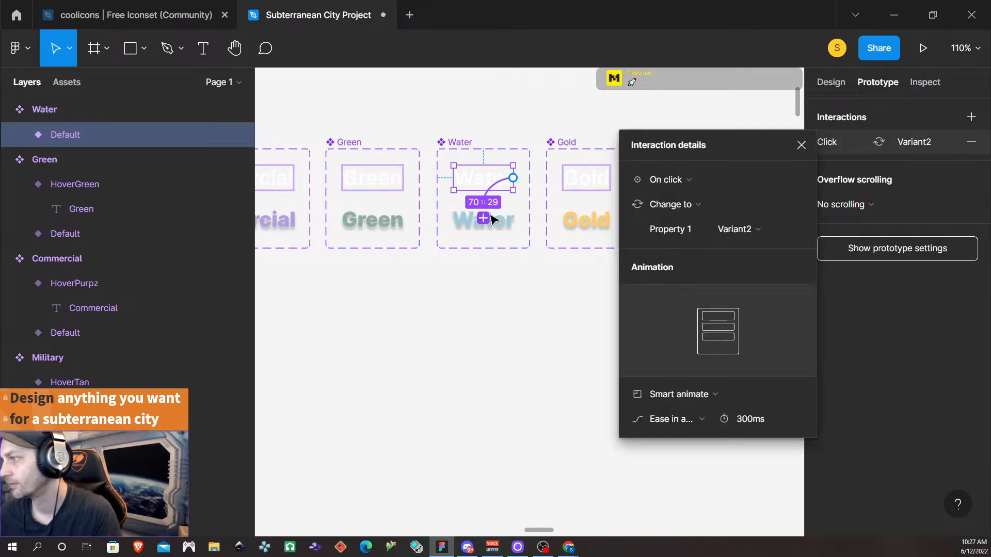
- Connect the Gold Default variant to HoverGold with an on-click Change to interaction and close its details
scroll(490, 220, right, 4)
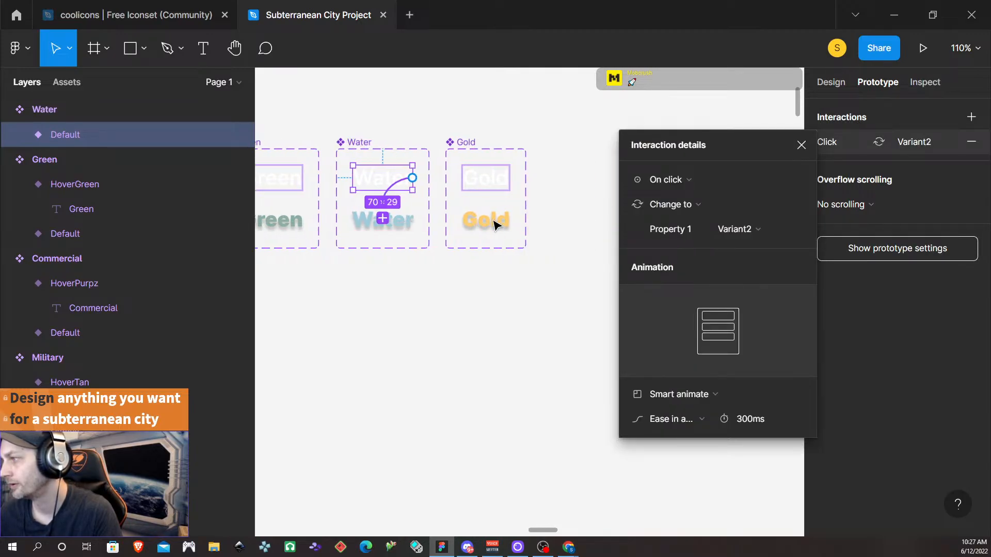
click(482, 184)
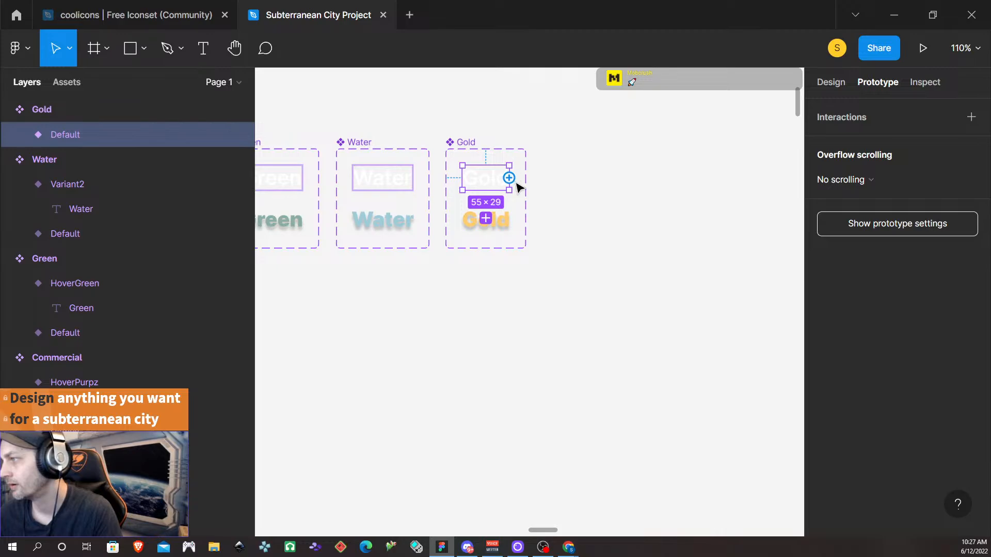
drag(509, 178, 485, 220)
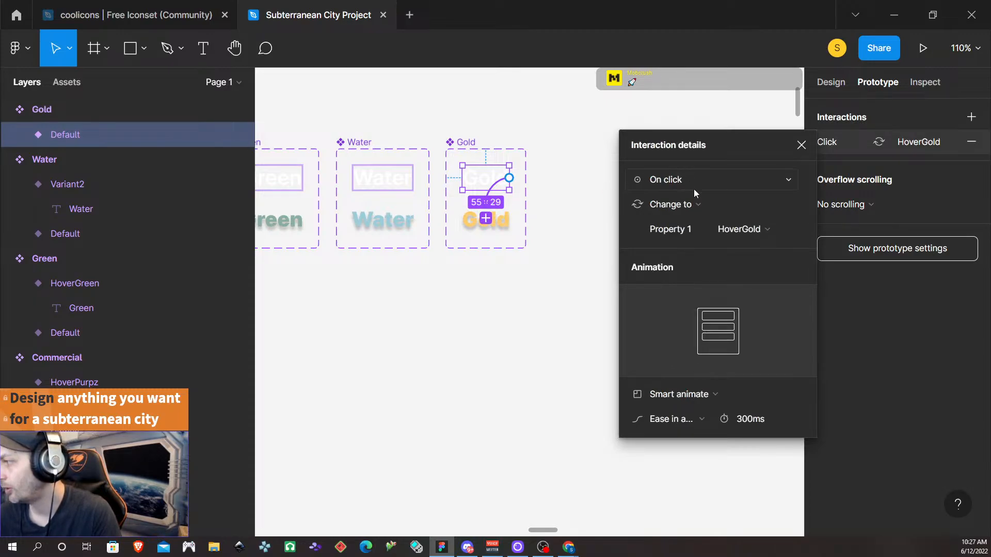
click(531, 361)
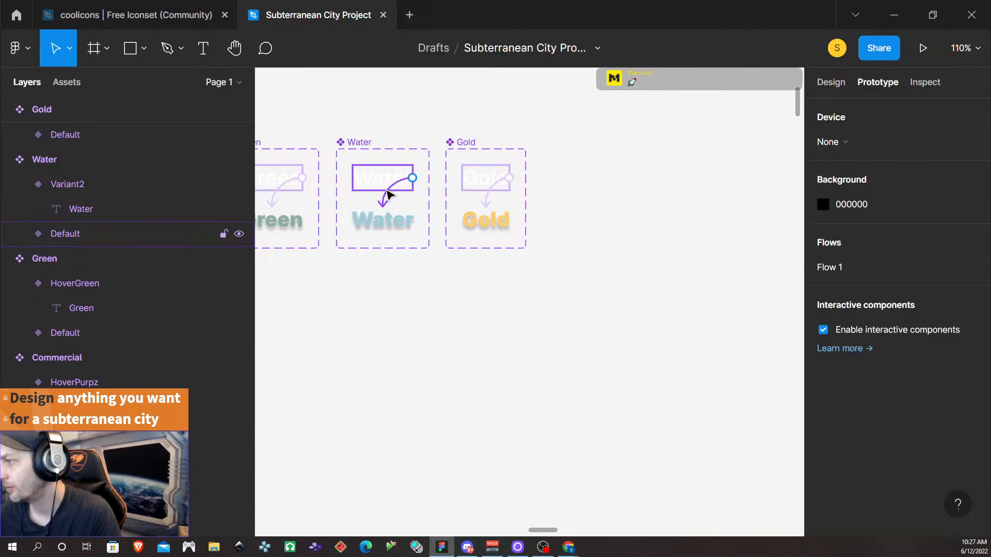
click(388, 191)
click(415, 335)
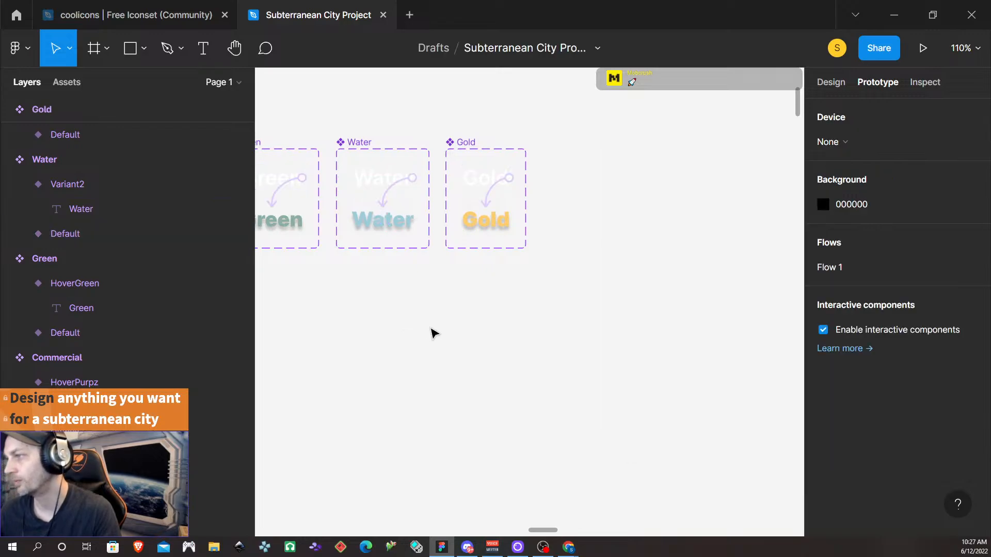
- Copy the black 744 × 336 rectangle from the highlighted room example and paste it onto the empty canvas above Frame 5
scroll(436, 335, down, 5)
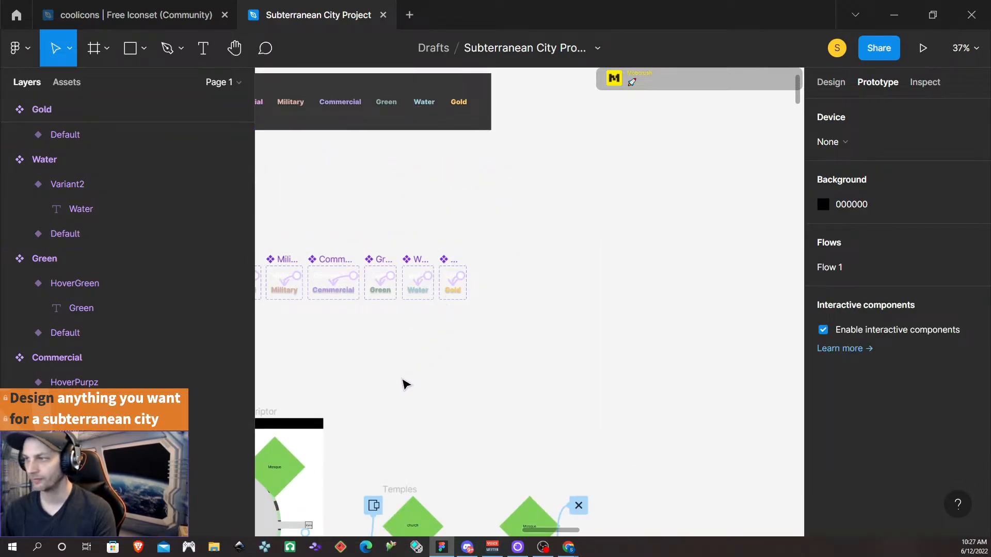
scroll(402, 385, left, 6)
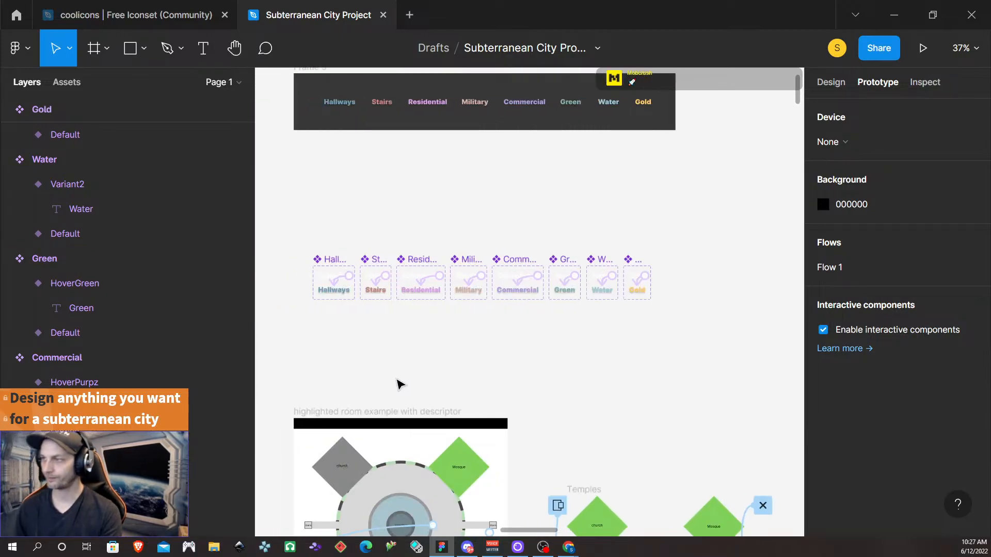
scroll(355, 370, left, 1)
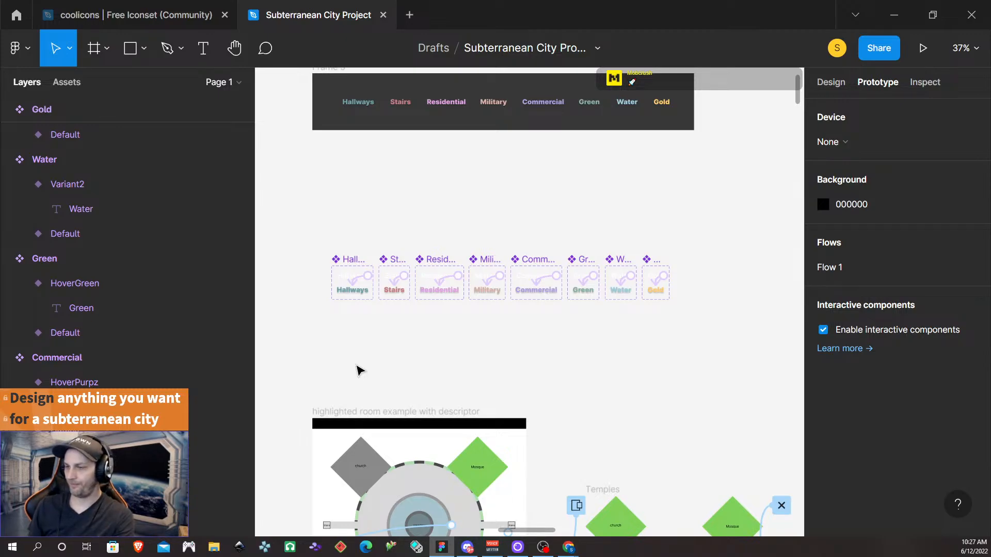
scroll(610, 130, down, 9)
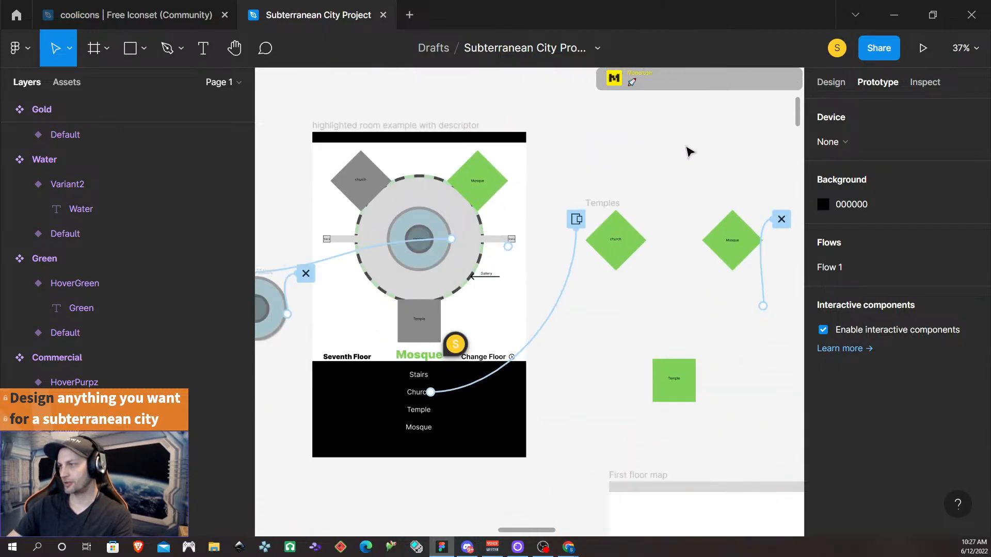
click(469, 428)
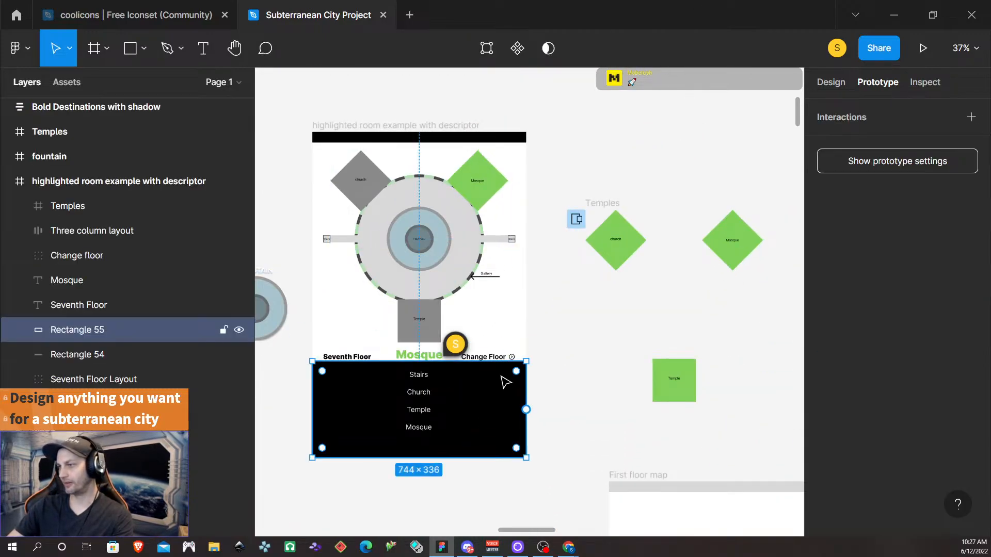
scroll(629, 347, left, 5)
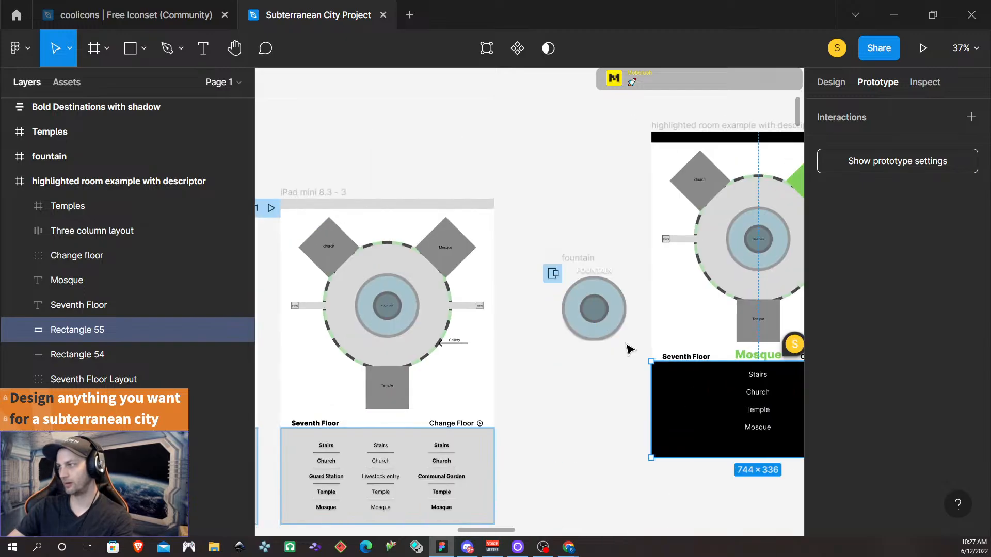
scroll(628, 347, right, 4)
scroll(651, 324, up, 5)
scroll(651, 324, down, 5)
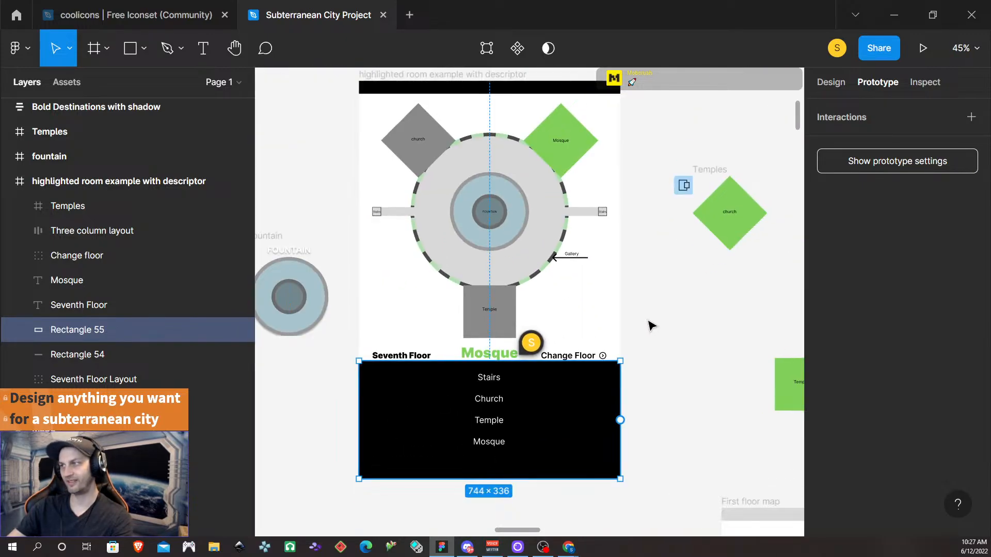
scroll(652, 324, up, 5)
scroll(651, 325, down, 3)
scroll(652, 316, left, 1)
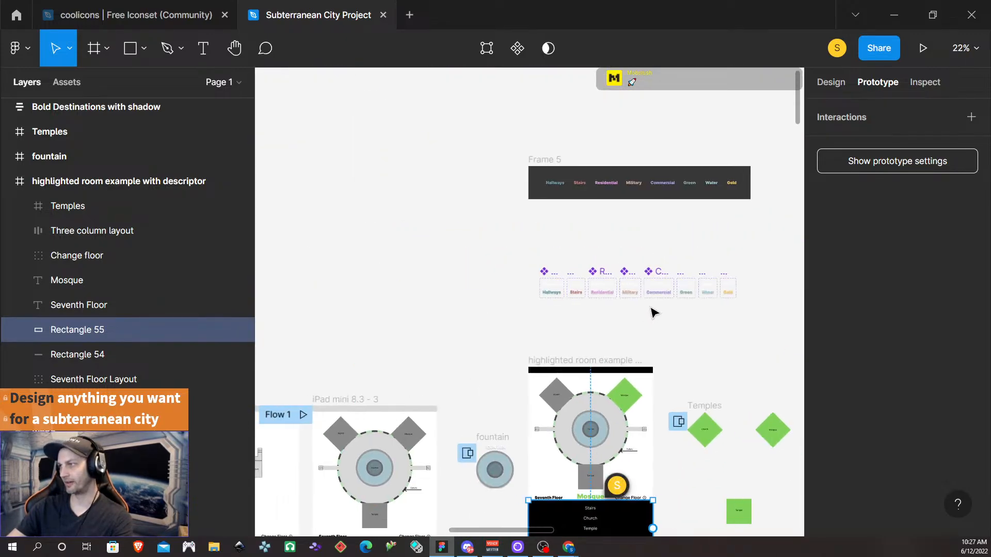
scroll(714, 265, up, 5)
scroll(713, 267, right, 3)
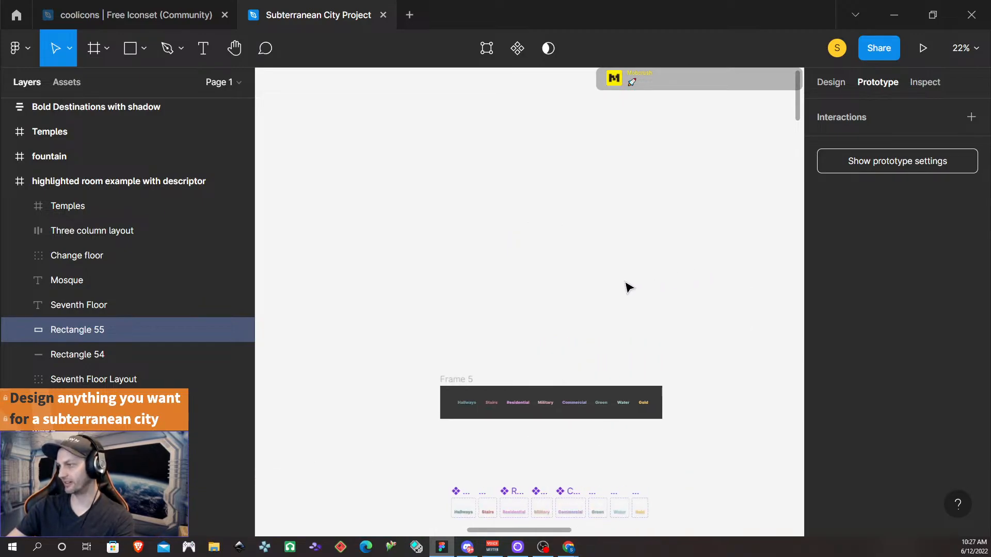
right_click(487, 272)
click(503, 278)
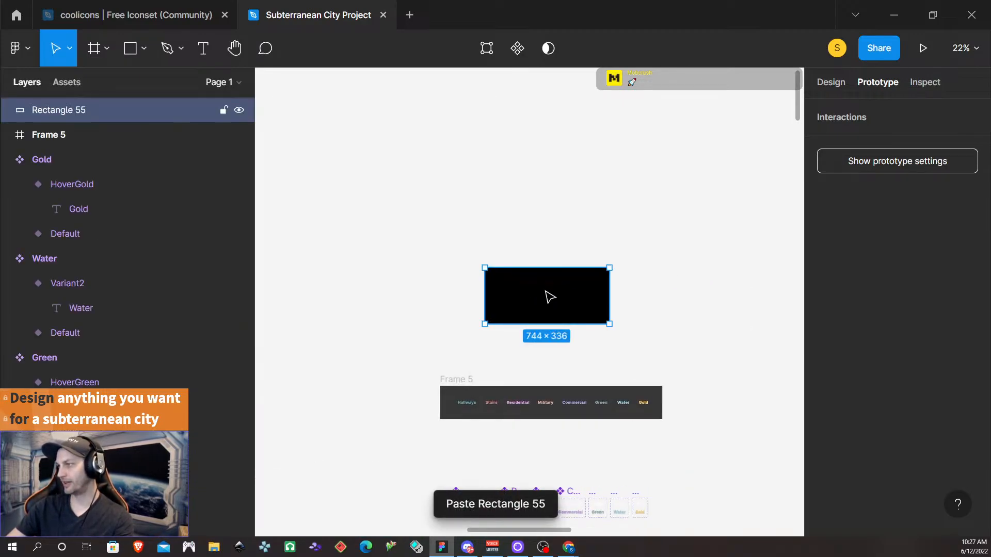
- Set the pasted rectangle's fill color to 383839
click(831, 83)
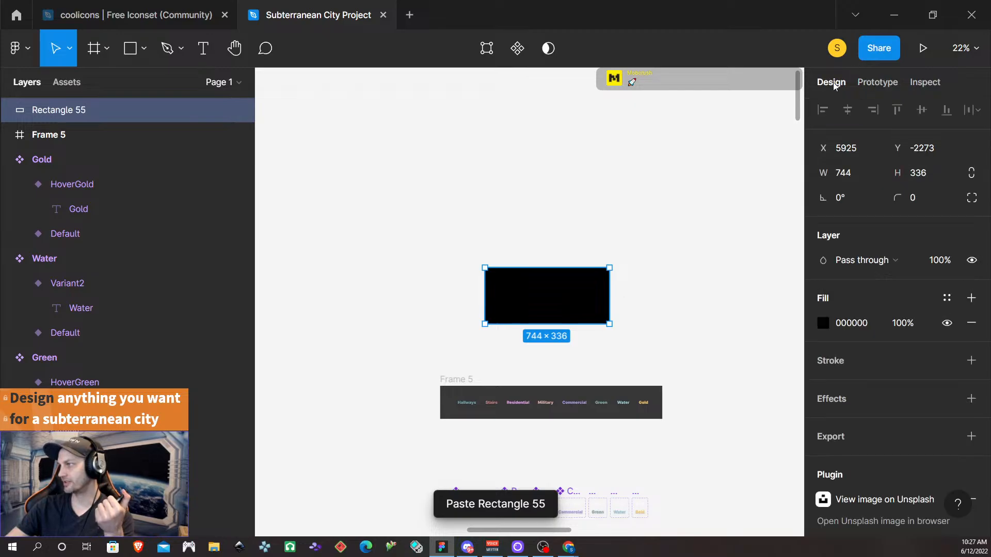
click(858, 323)
text(383838)
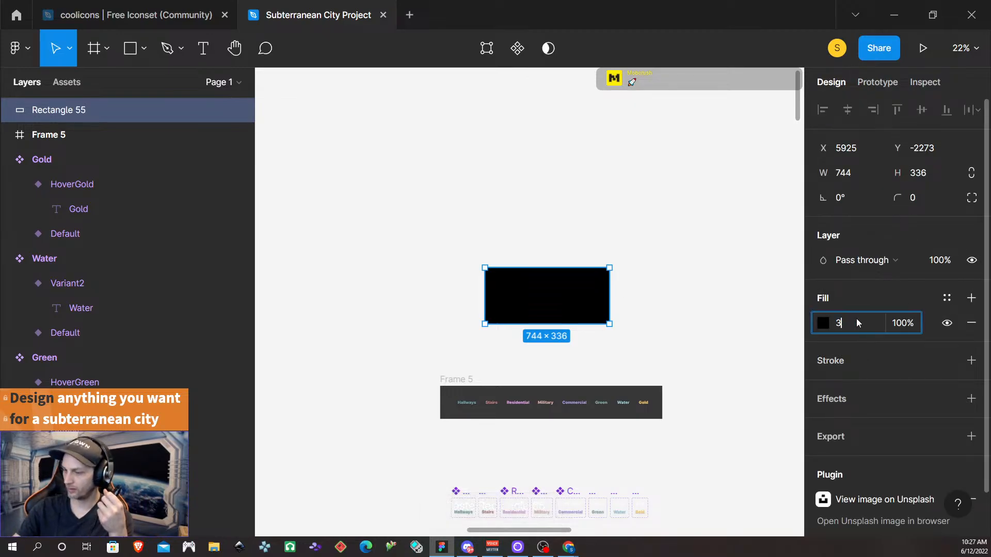
key(Return)
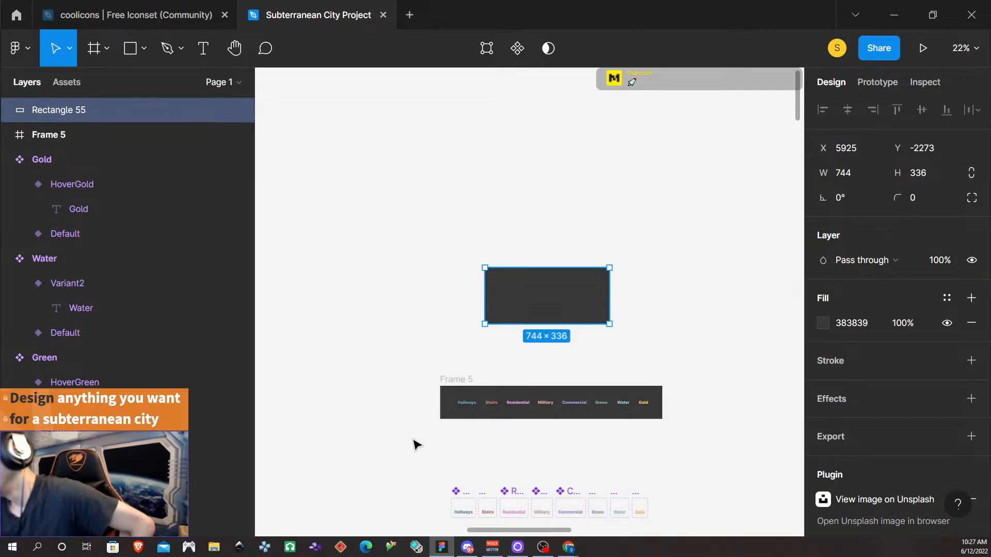
- Change the text of the Gold label in the dark Frame 5 bar to Public
scroll(592, 399, up, 2)
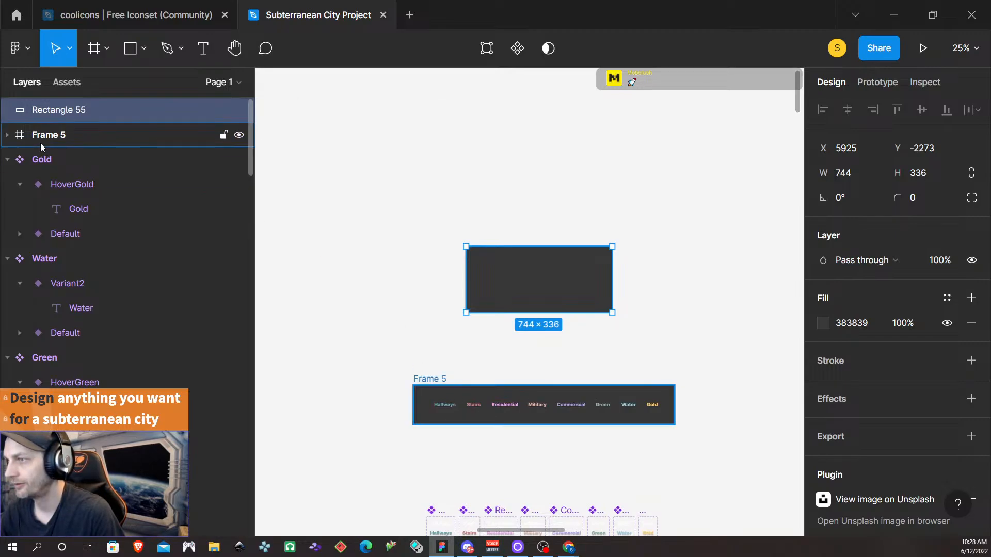
scroll(520, 372, down, 4)
scroll(521, 385, down, 1)
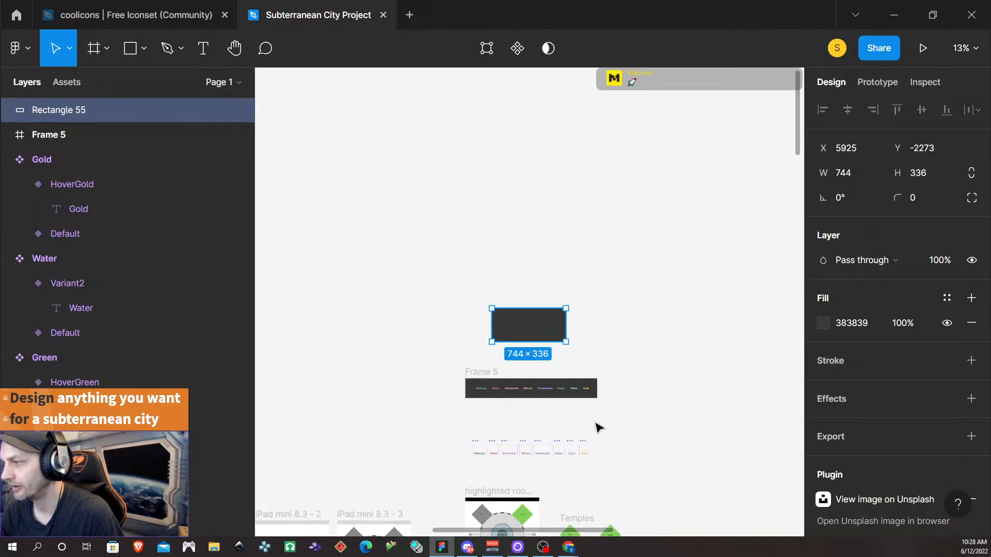
scroll(584, 433, right, 3)
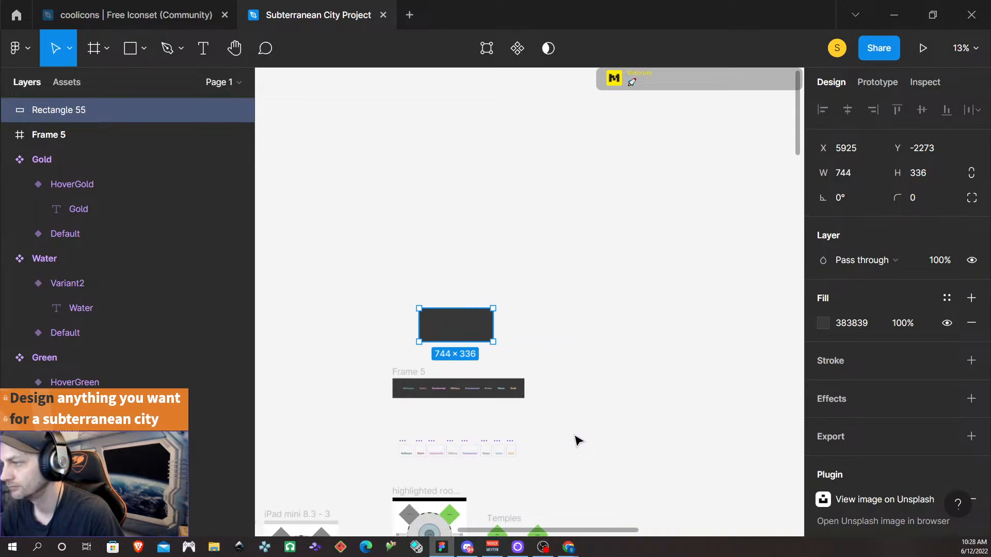
scroll(480, 418, up, 6)
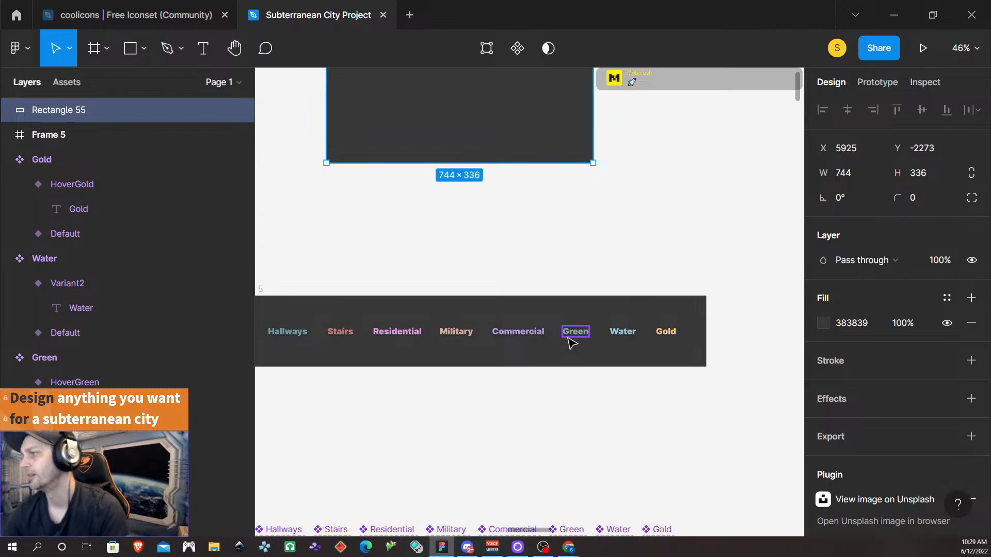
double_click(674, 334)
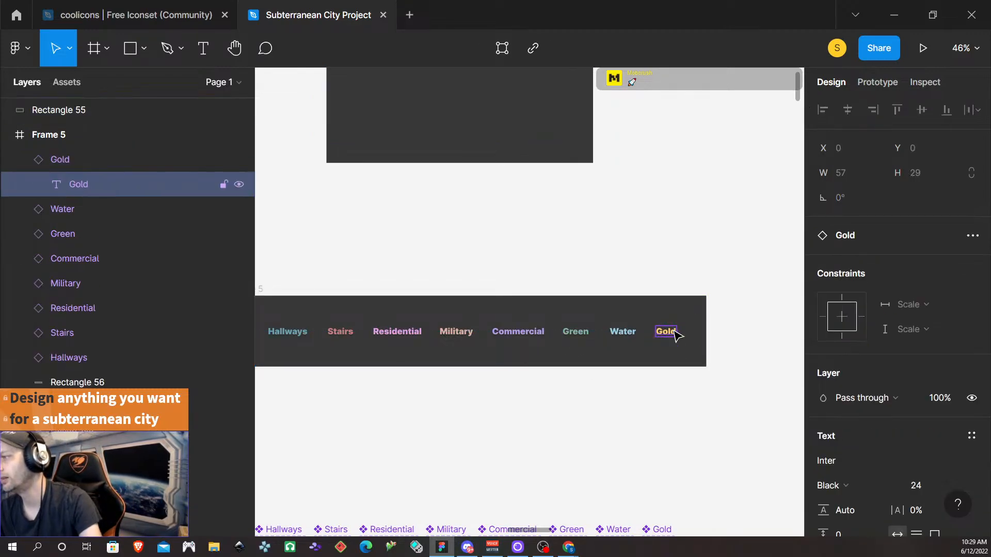
double_click(671, 332)
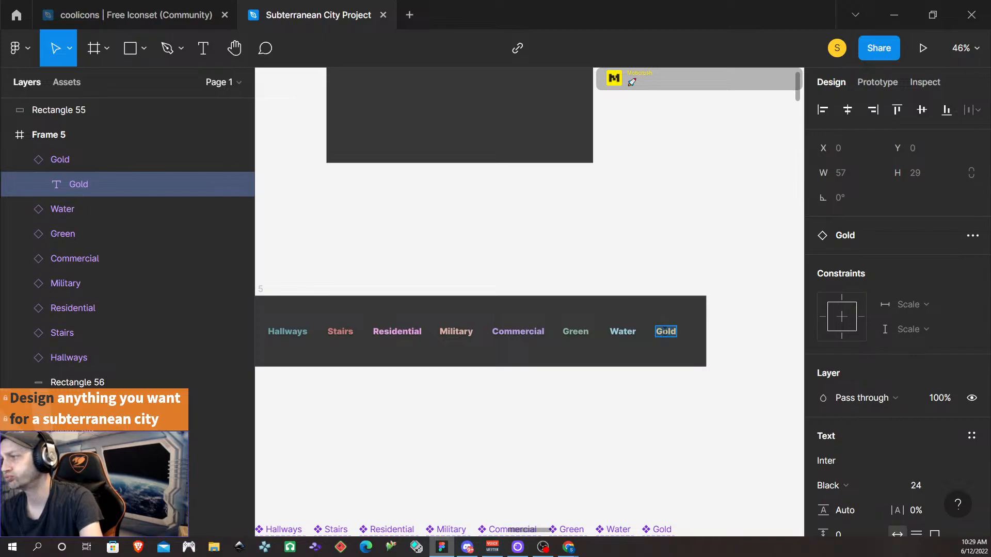
text(Public)
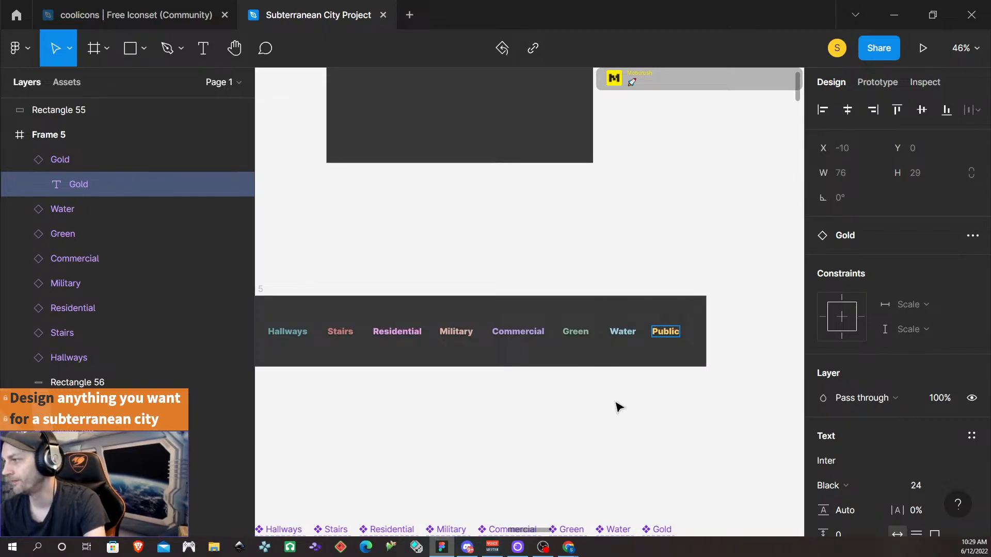
- Change the text of the Gold component's Default variant to Public
scroll(624, 413, down, 2)
double_click(655, 465)
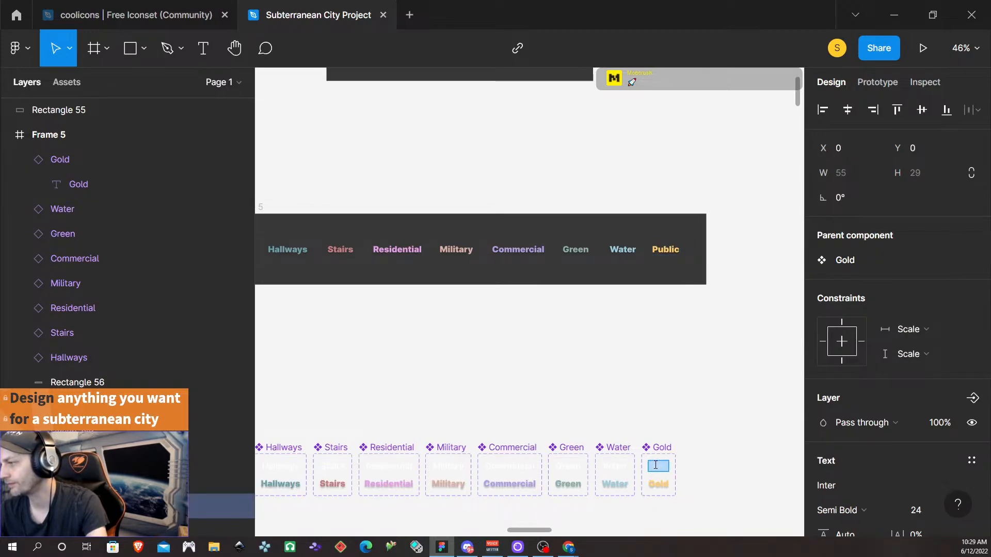
text(Public)
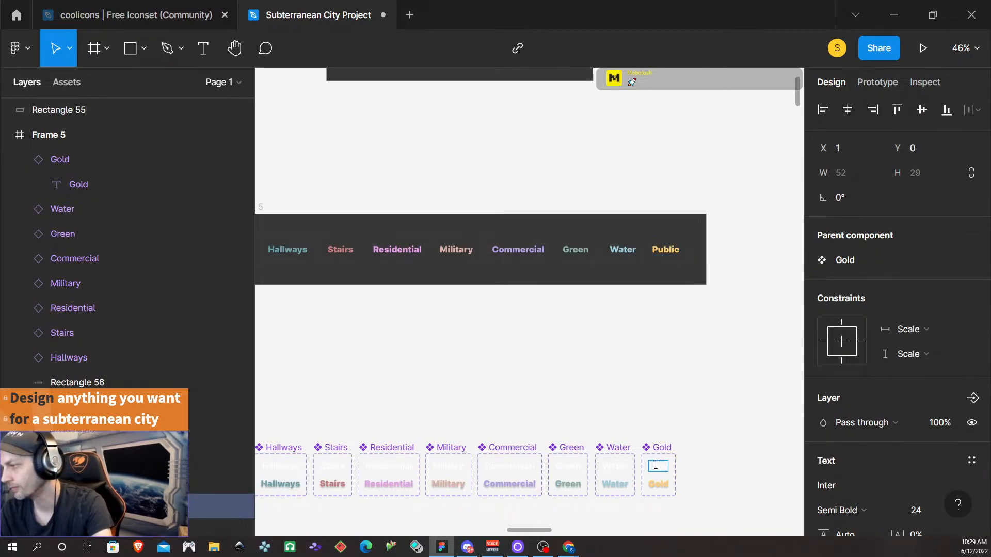
- Change the text of the Gold component's HoverGold variant to Public
scroll(652, 480, up, 5)
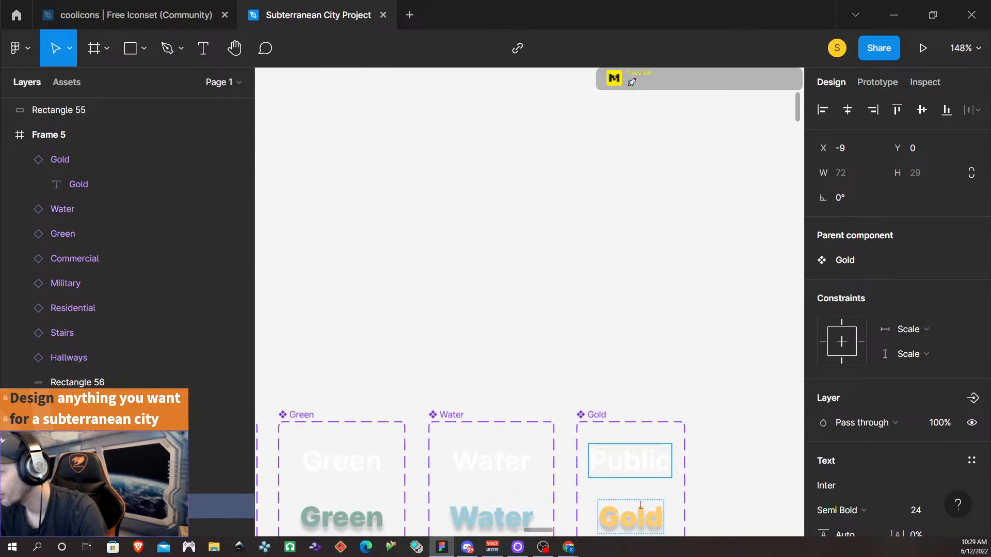
scroll(641, 505, down, 1)
double_click(639, 467)
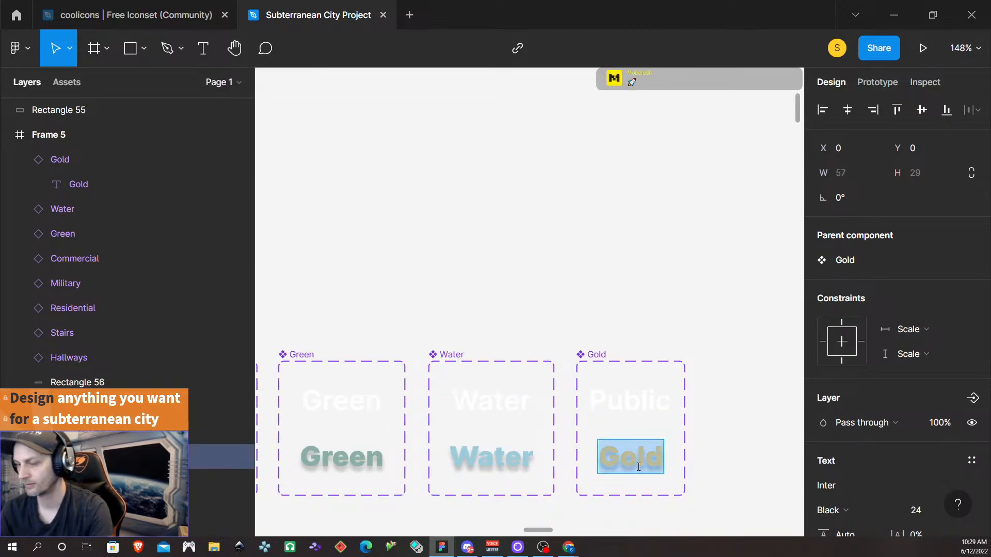
text(Public)
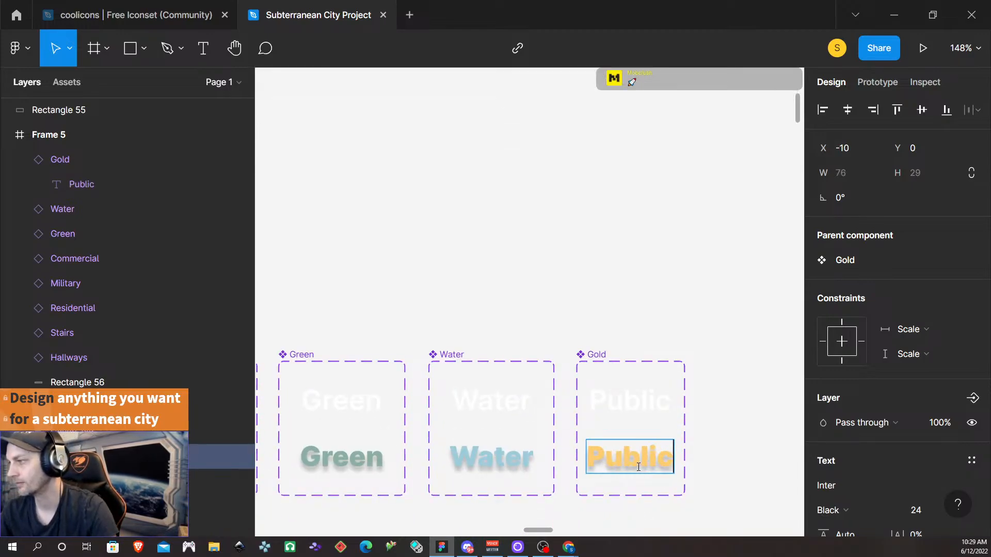
- Resize the frames of the Gold component's Default and HoverGold variants to fit their Public text
click(652, 397)
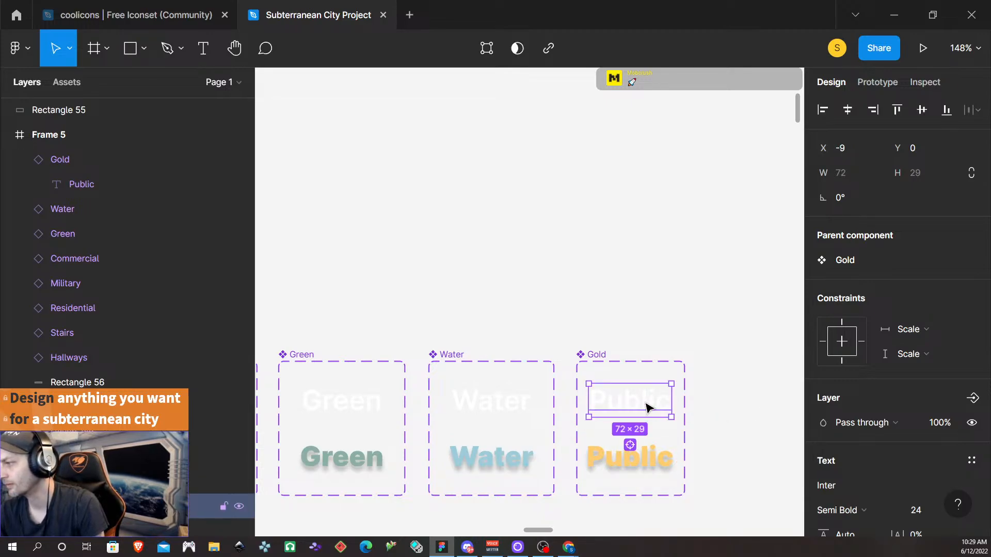
click(730, 398)
click(655, 398)
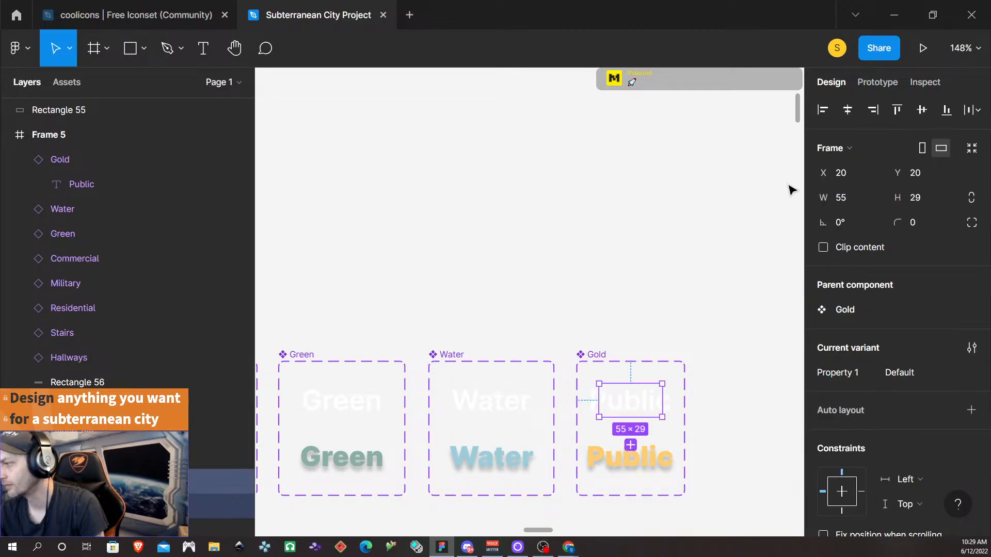
click(972, 148)
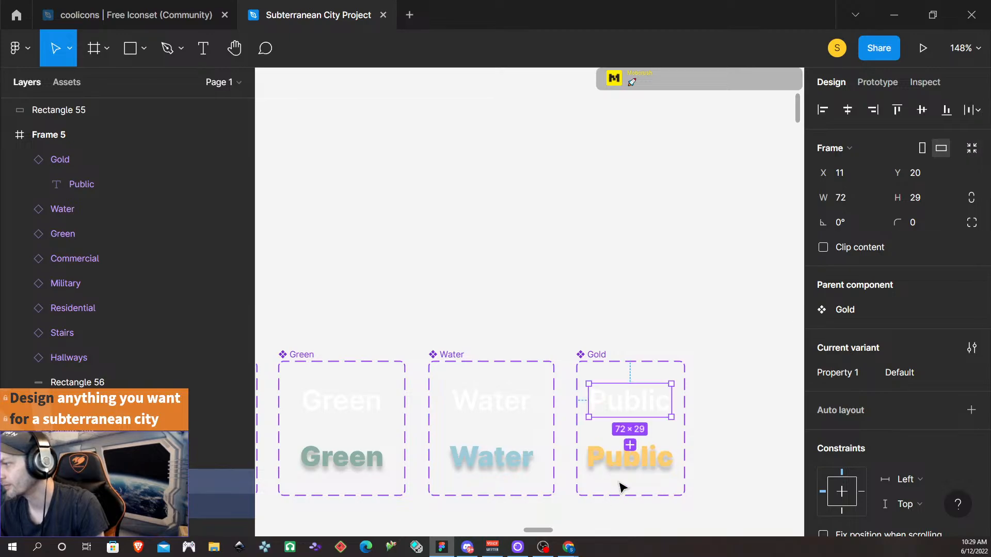
click(624, 460)
click(972, 148)
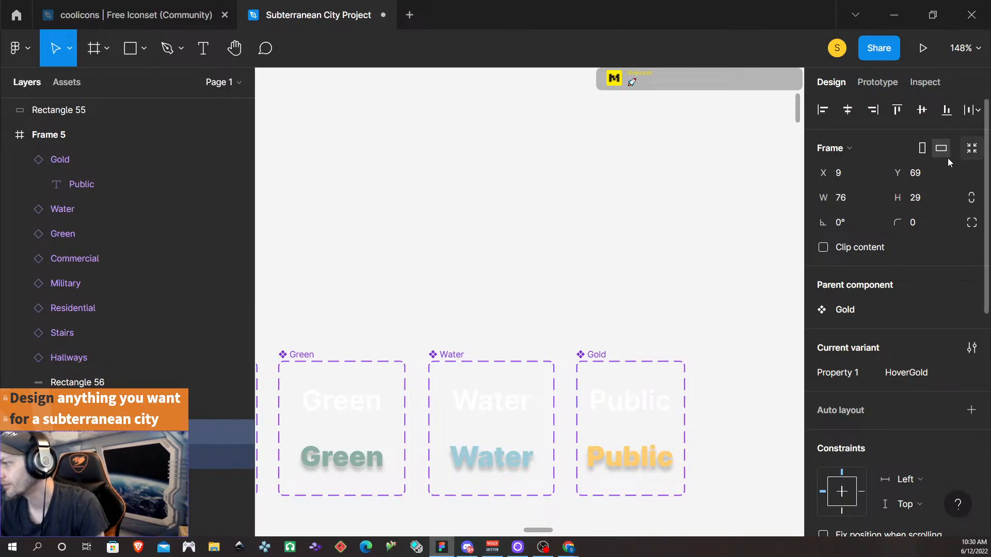
- Move the Water and Gold component sets together slightly away from Green, keeping them aligned in the row
scroll(676, 361, up, 5)
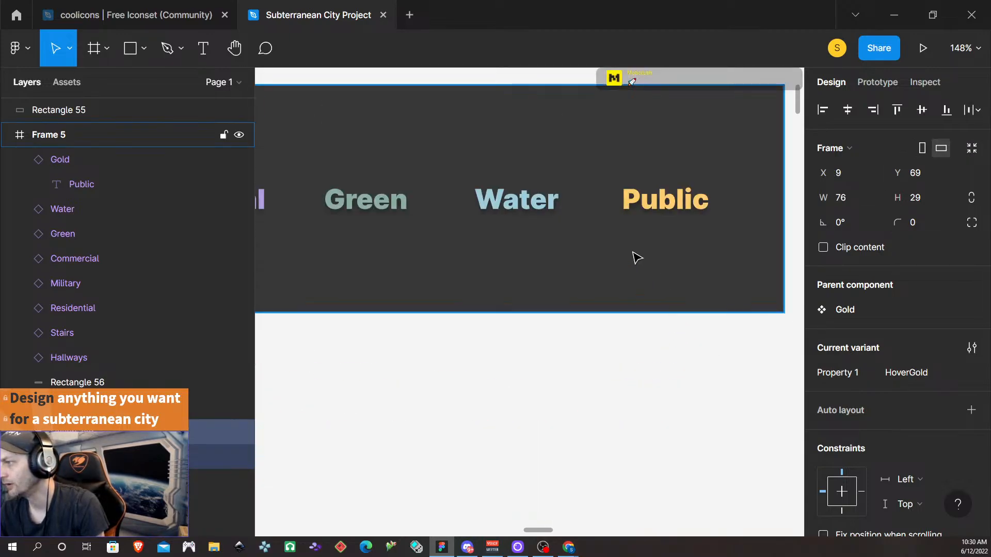
scroll(634, 320, down, 5)
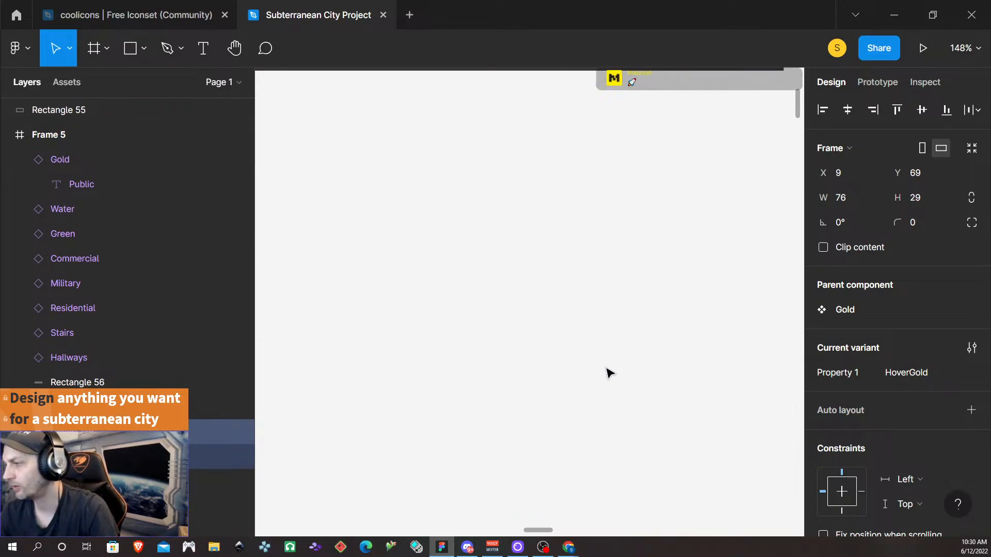
scroll(606, 411, down, 5)
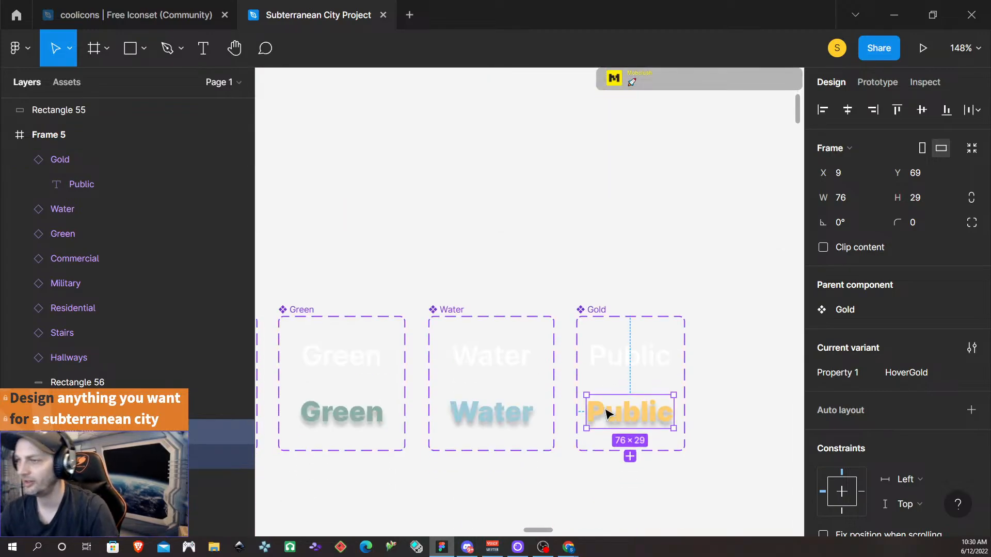
scroll(604, 410, down, 1)
scroll(593, 405, left, 5)
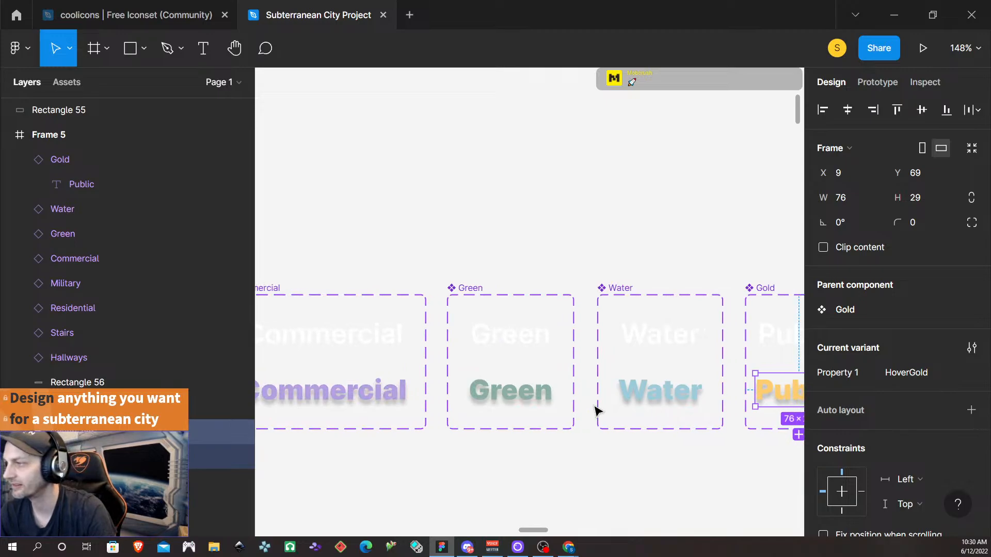
scroll(595, 412, down, 2)
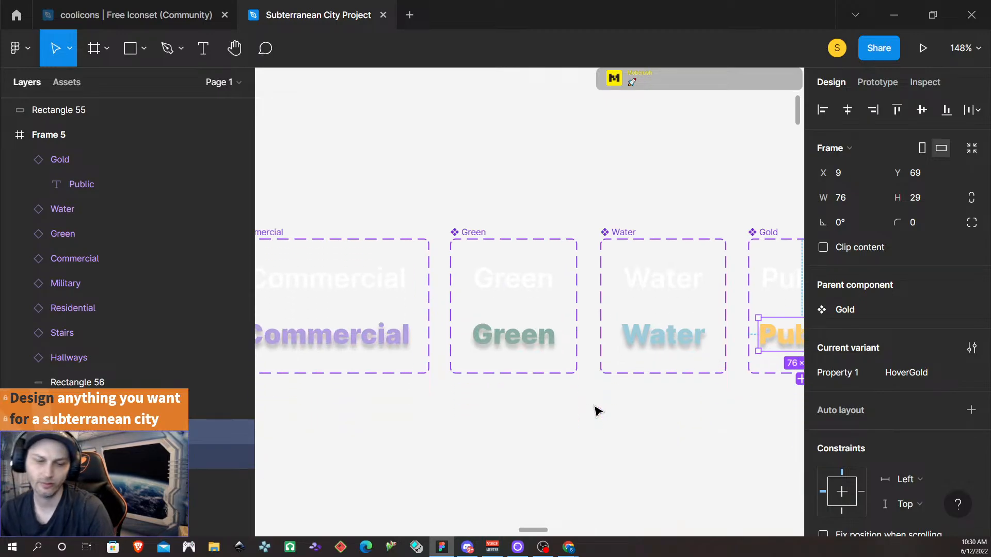
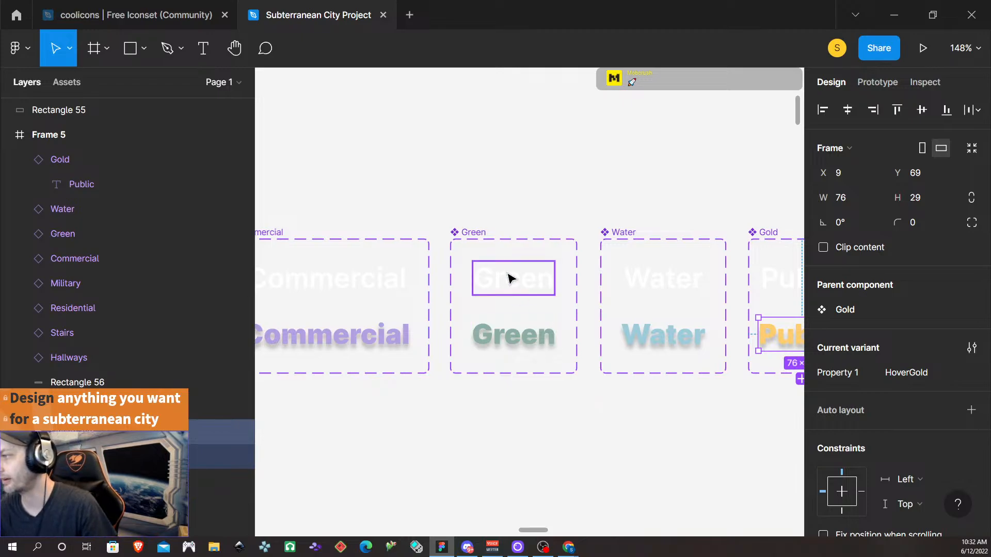
scroll(509, 278, down, 5)
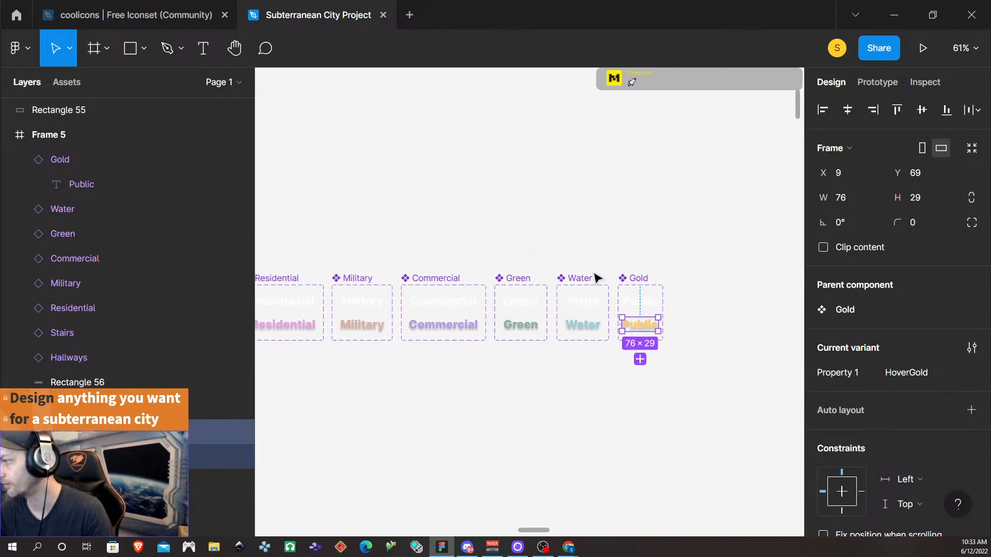
click(639, 279)
shift+click(579, 282)
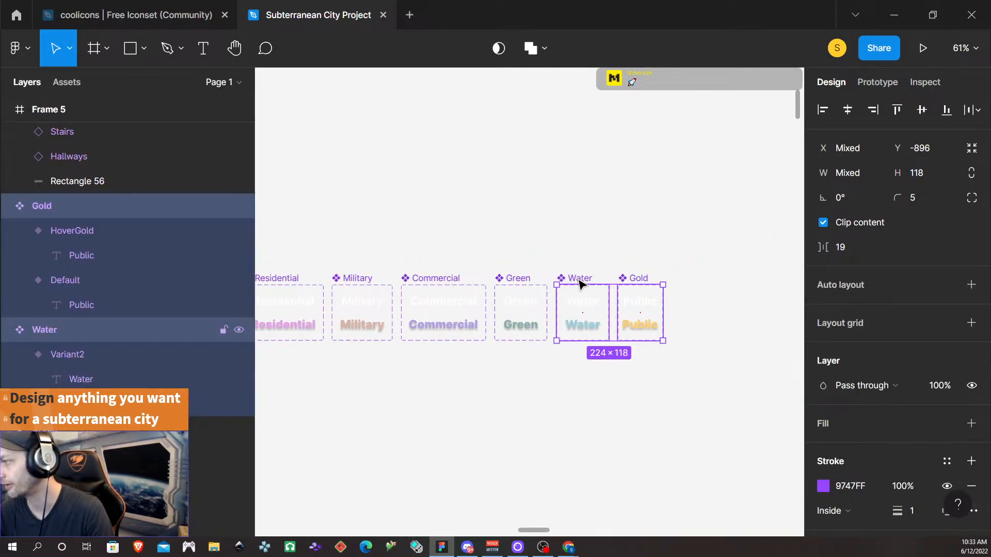
drag(579, 281, 595, 281)
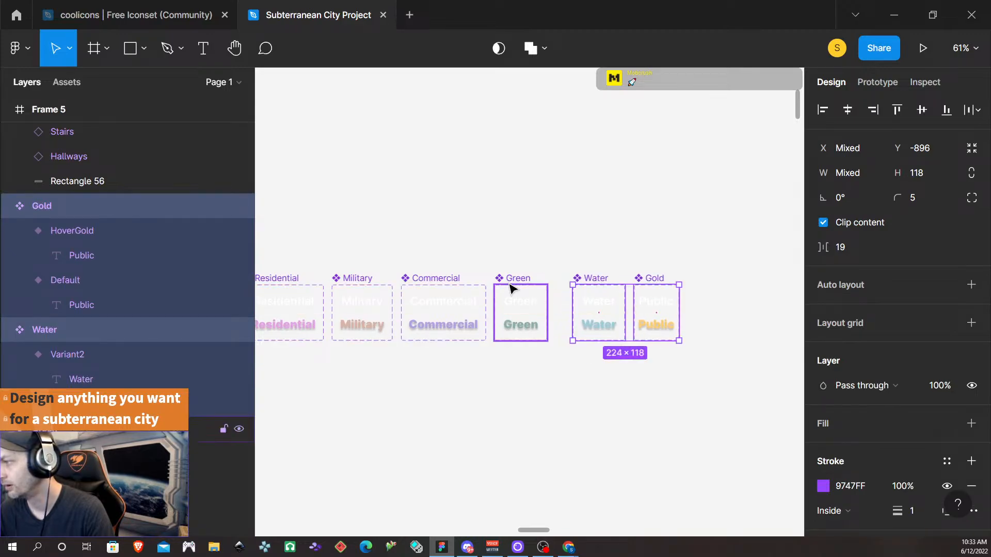
- Change the text of the Green component's Default and HoverGreen variants to Organics
ctrl+click(524, 308)
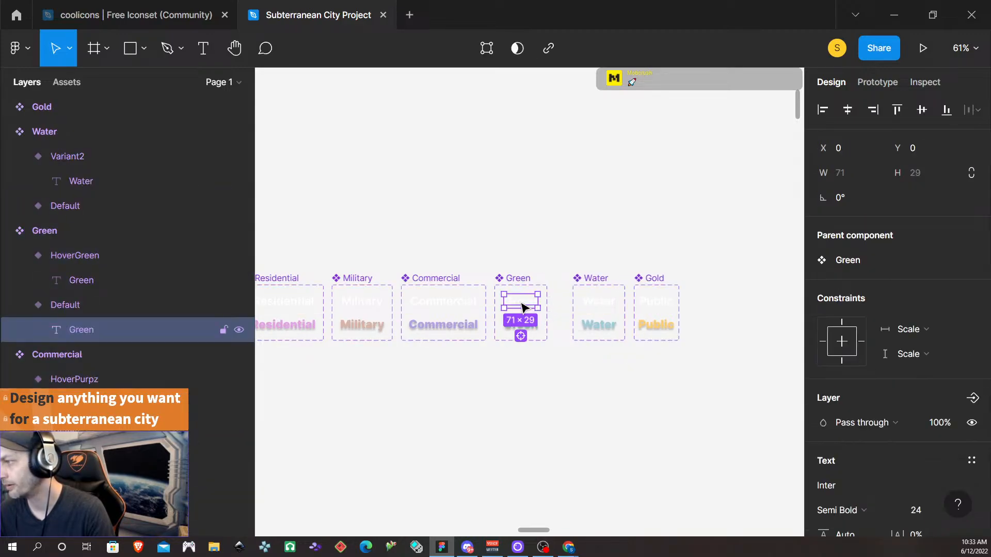
double_click(524, 308)
text(Or)
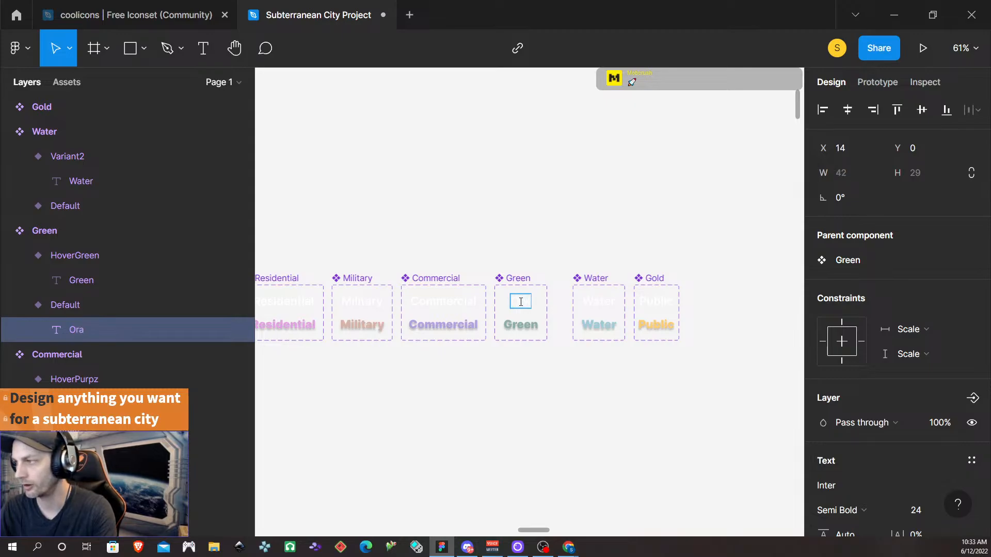
text(ganics)
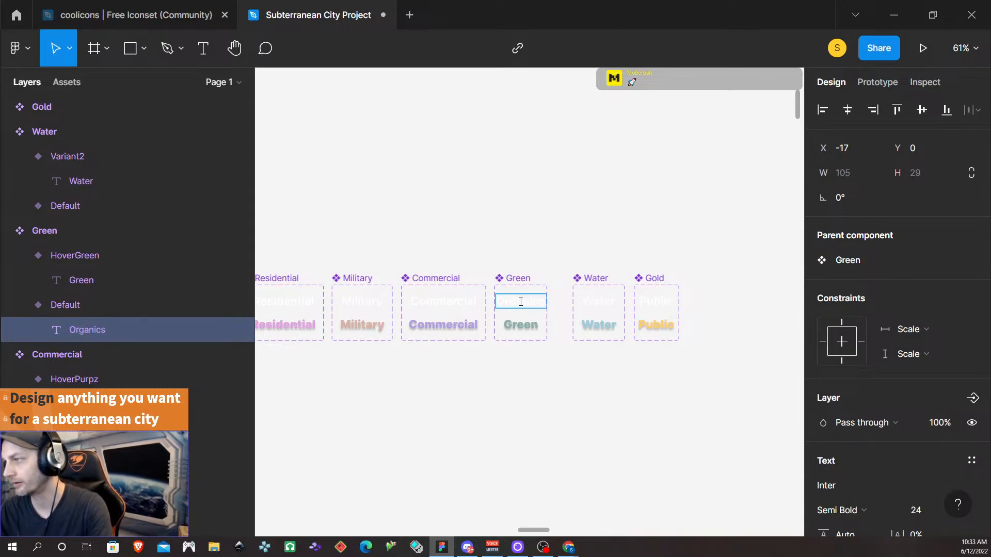
double_click(520, 325)
text(Organics)
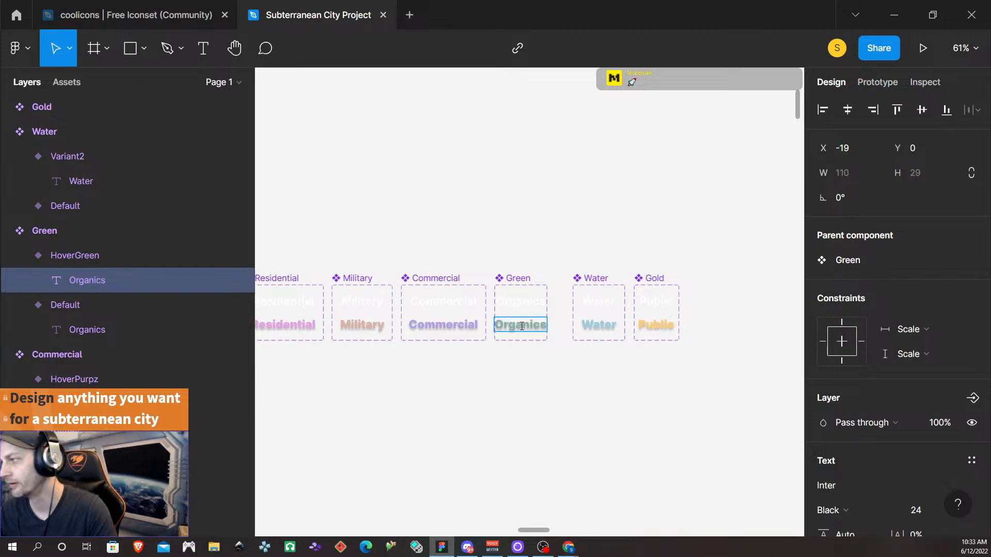
- Resize the frames of the Green component's Default and HoverGreen variants to fit their Organics text
click(522, 301)
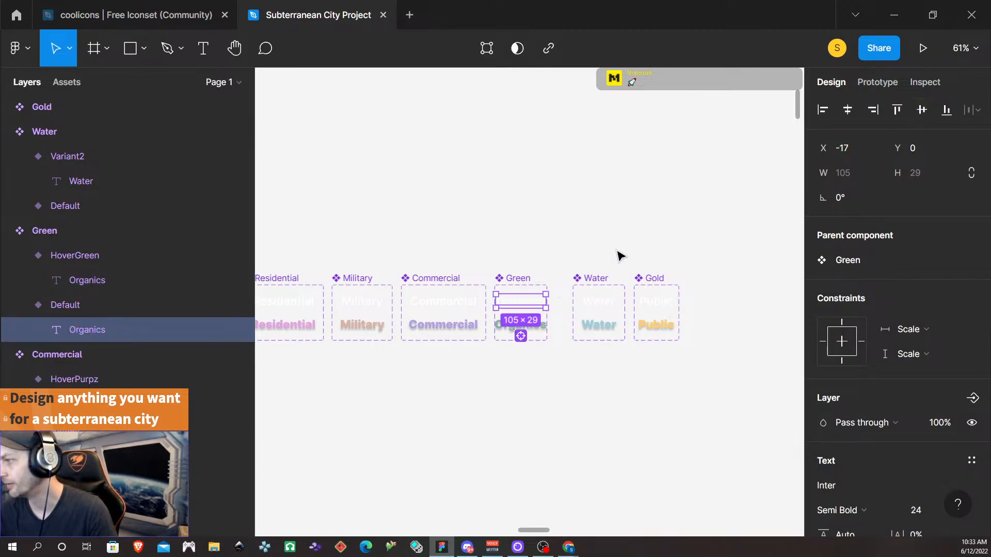
click(610, 231)
click(522, 306)
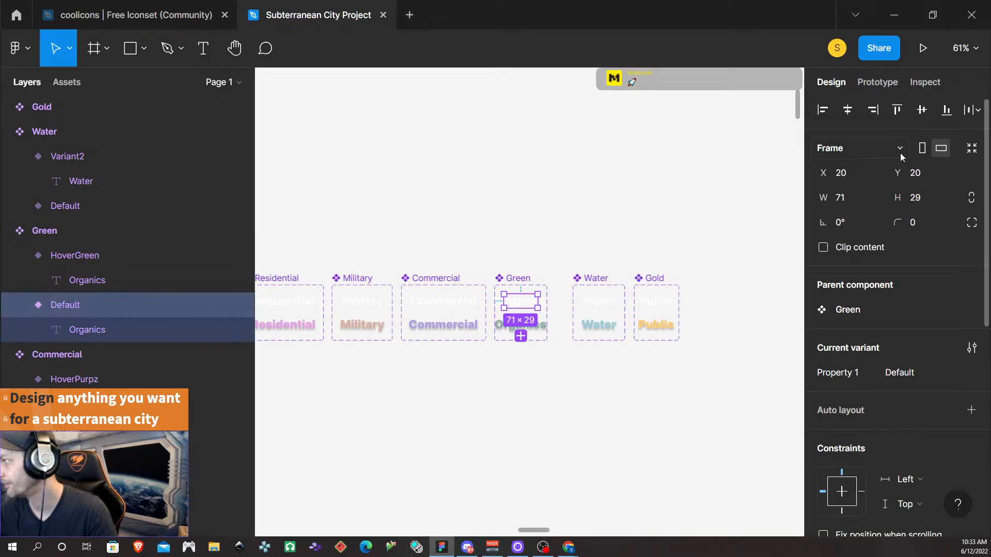
click(972, 148)
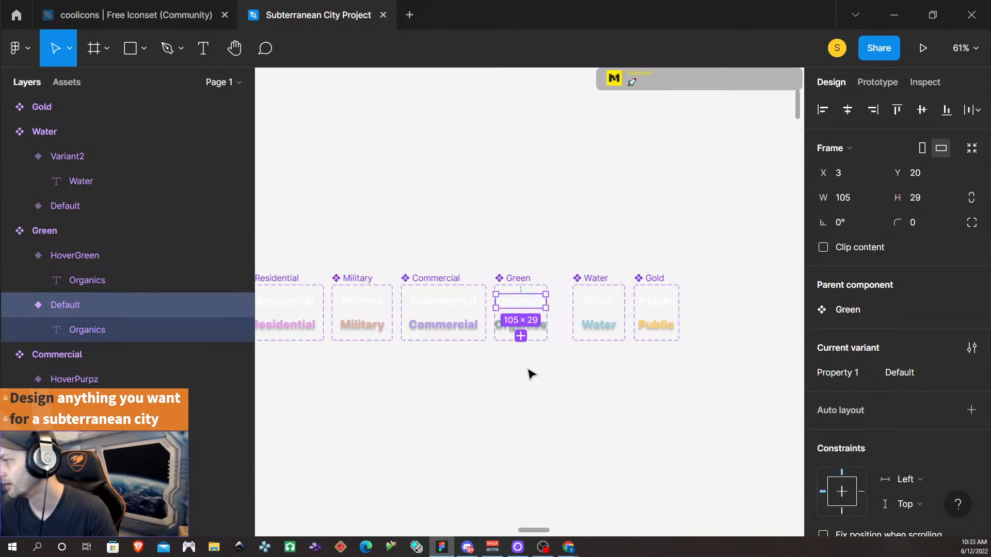
click(535, 327)
click(972, 148)
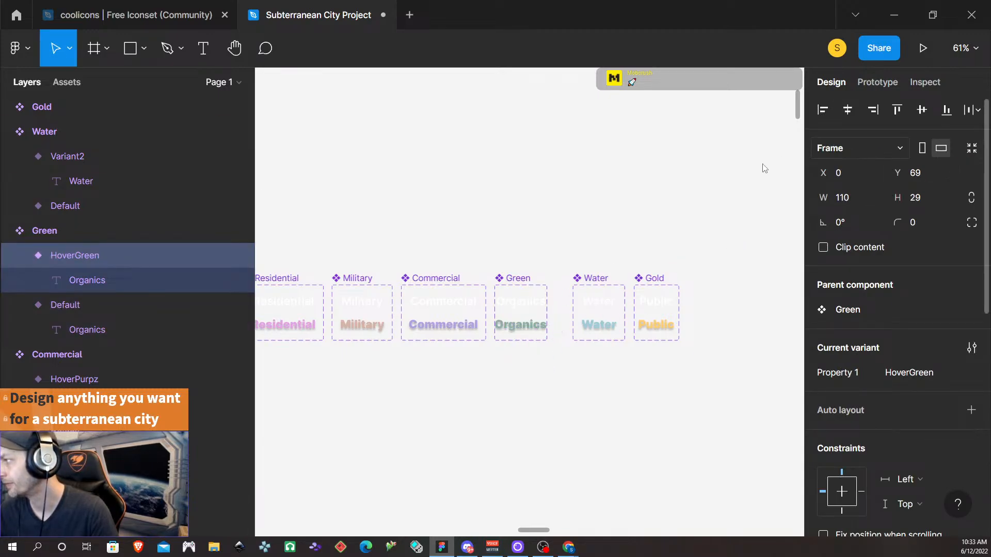
- Resize the Green component set to fit its variants and center it between the Commercial and Water sets
click(520, 280)
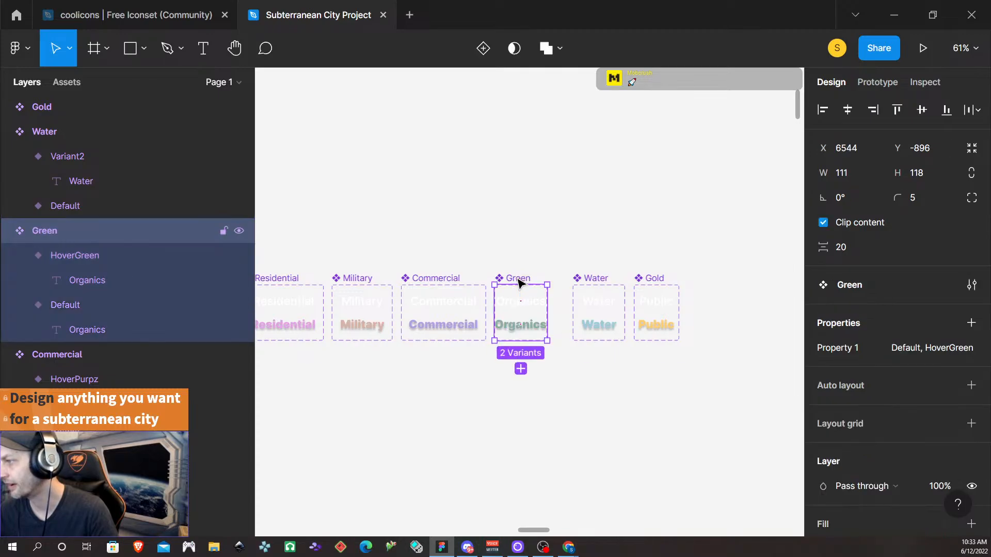
click(972, 148)
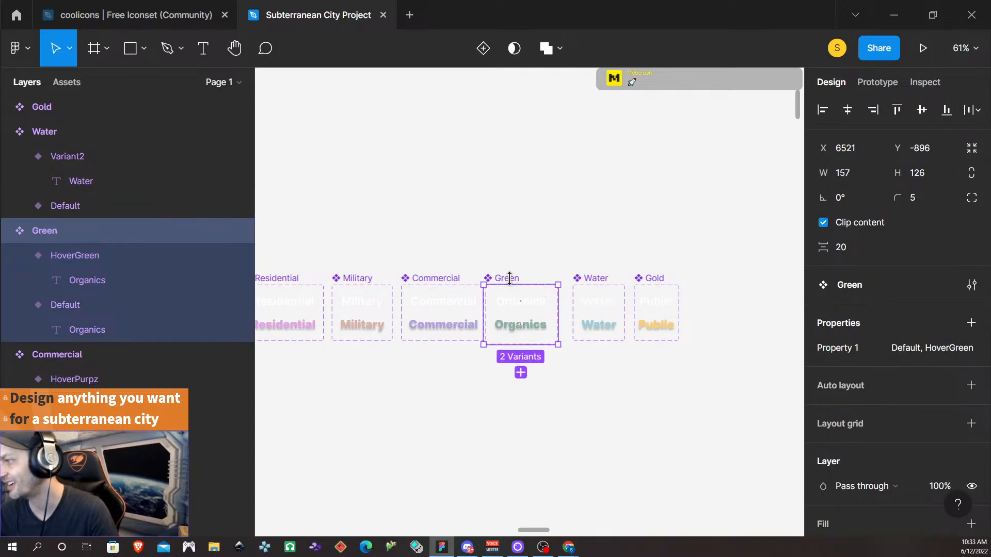
drag(509, 279, 517, 280)
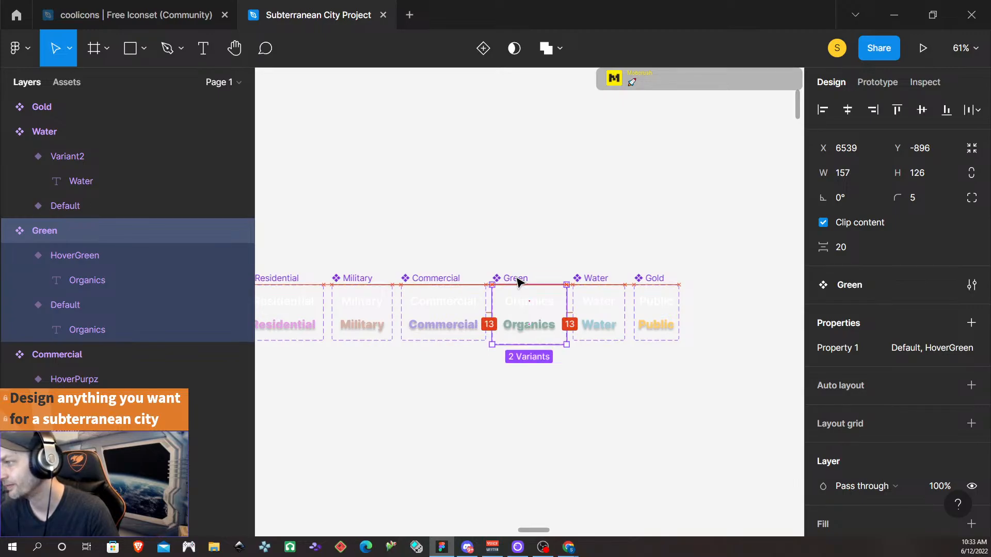
click(653, 419)
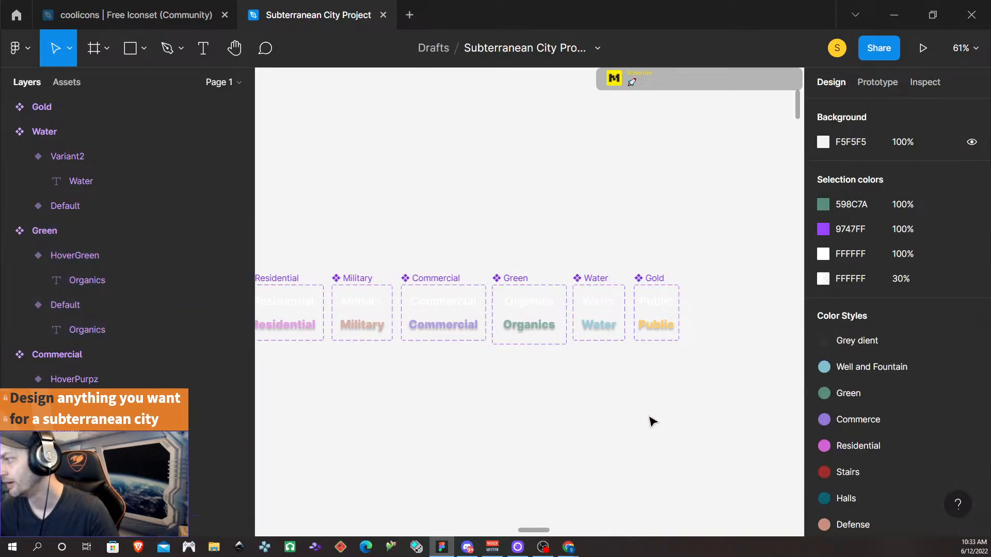
- Select all eight category labels in Frame 5, from Hallways to Public, and distribute their horizontal spacing evenly
scroll(471, 424, right, 1)
scroll(470, 415, left, 2)
scroll(492, 395, up, 2)
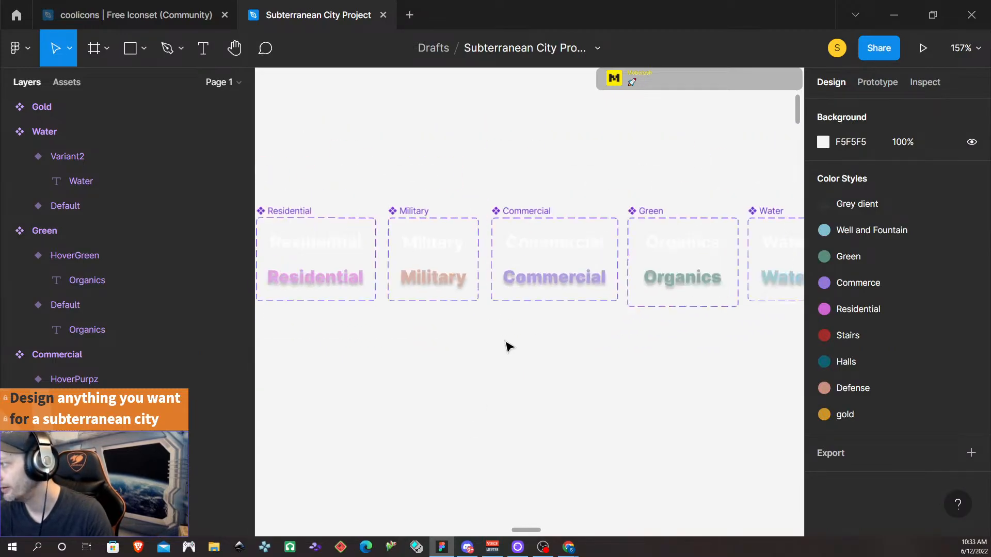
scroll(507, 347, down, 1)
scroll(532, 320, up, 4)
click(534, 315)
scroll(673, 312, down, 4)
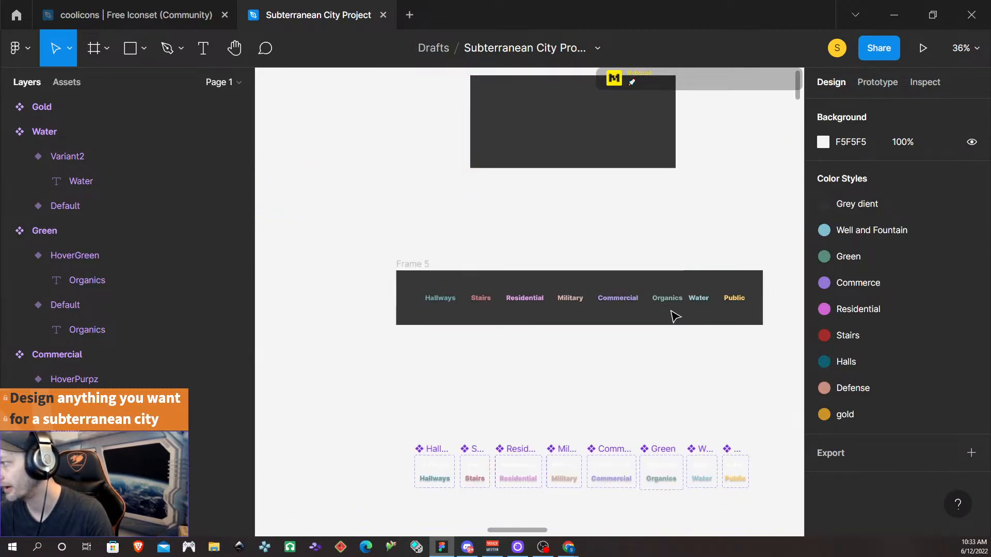
click(440, 298)
shift+click(481, 298)
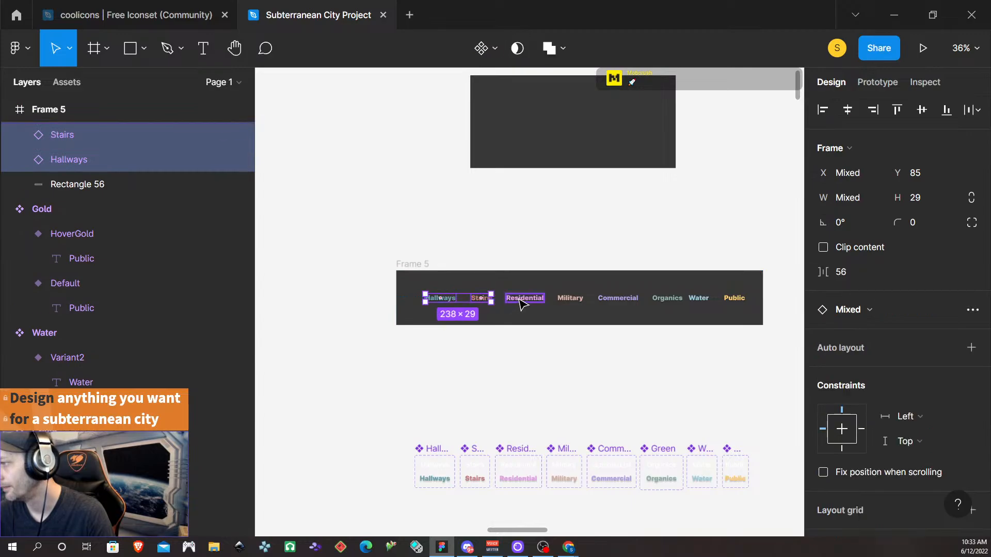
shift+click(524, 298)
shift+click(571, 298)
shift+click(618, 299)
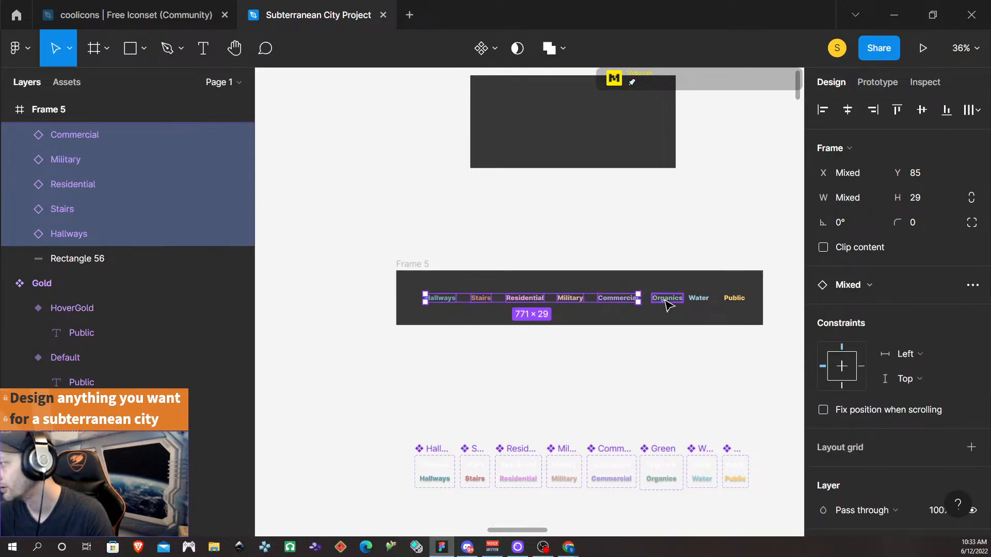
shift+click(667, 299)
shift+click(703, 299)
shift+click(736, 300)
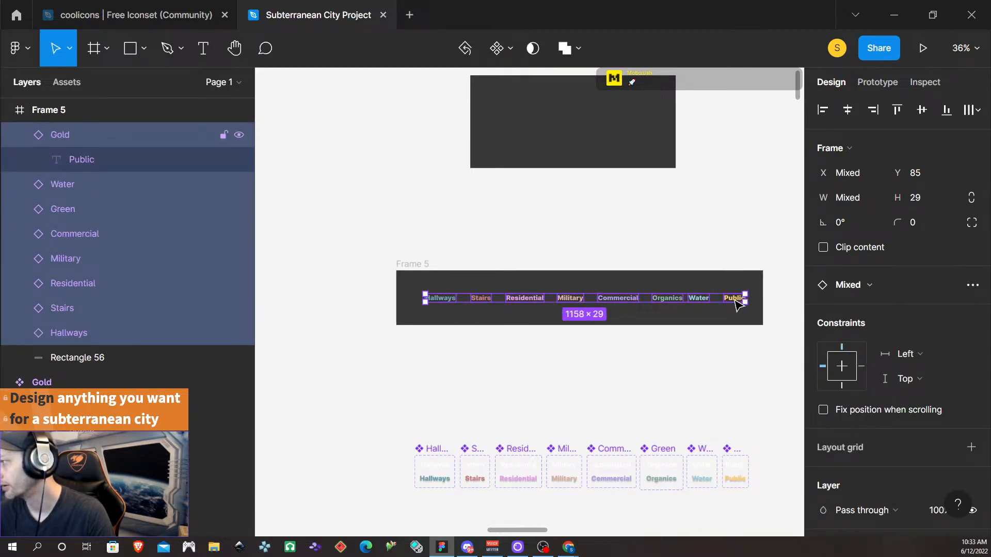
click(973, 110)
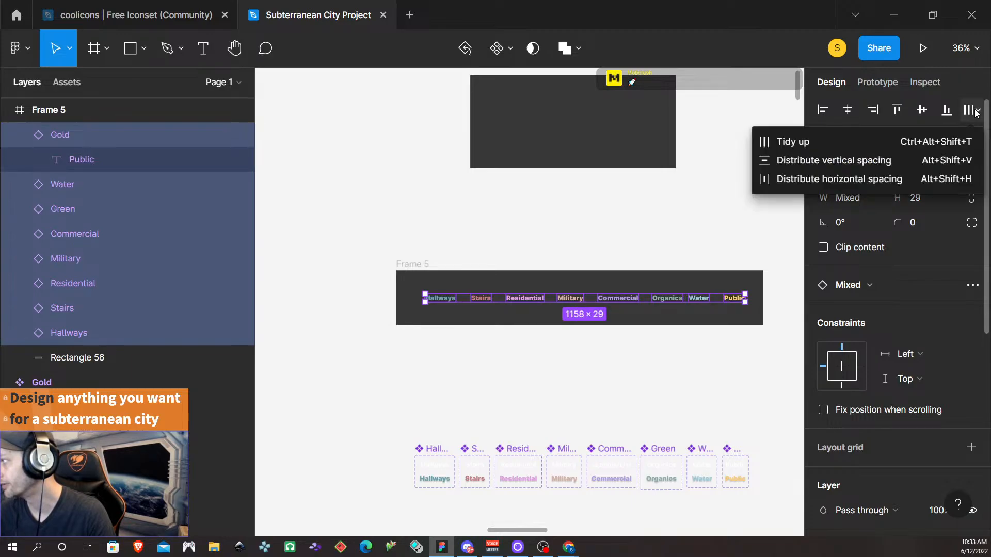
click(853, 177)
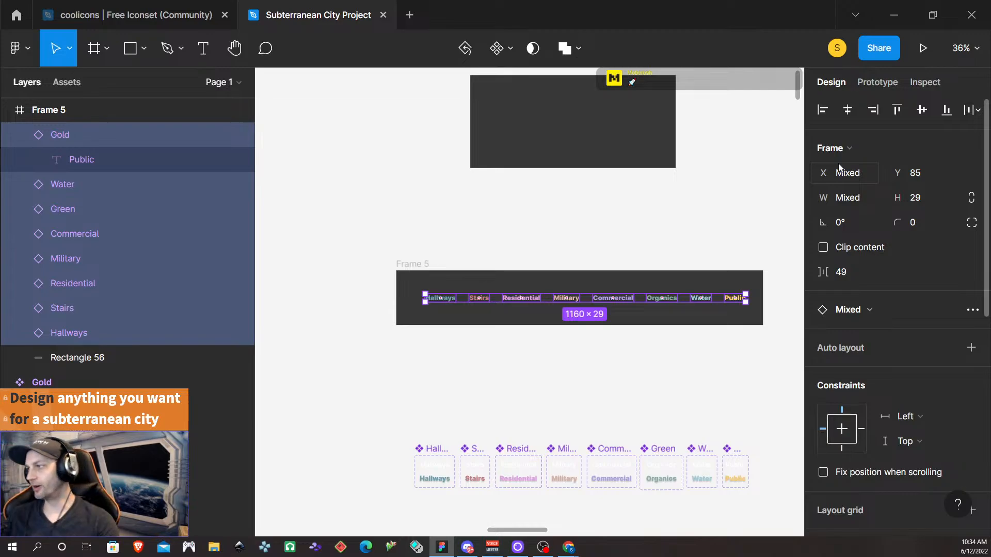
- Add a third variant to the Hallways component set from its Default variant and name it Inactive
scroll(480, 453, up, 1)
scroll(481, 452, down, 5)
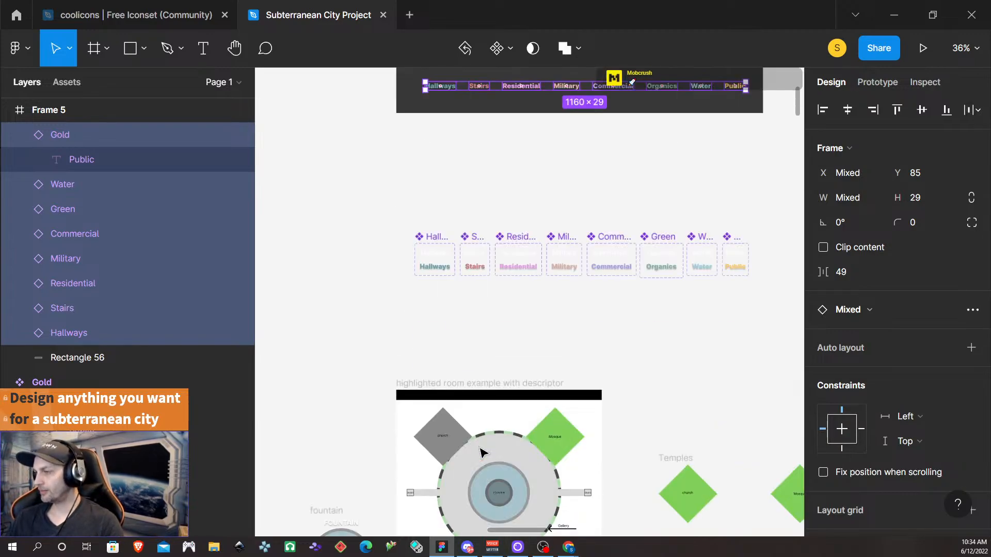
scroll(506, 312, up, 5)
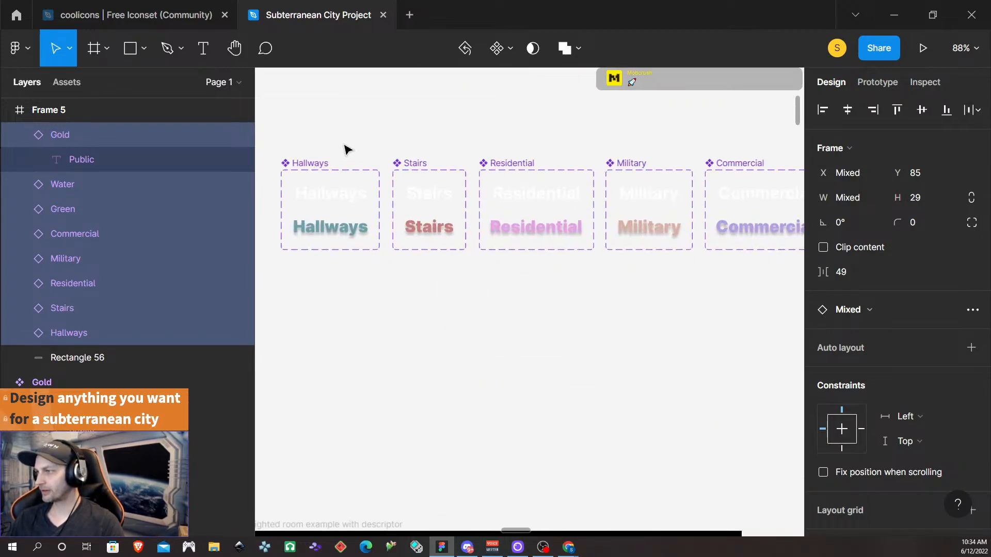
click(327, 209)
click(363, 235)
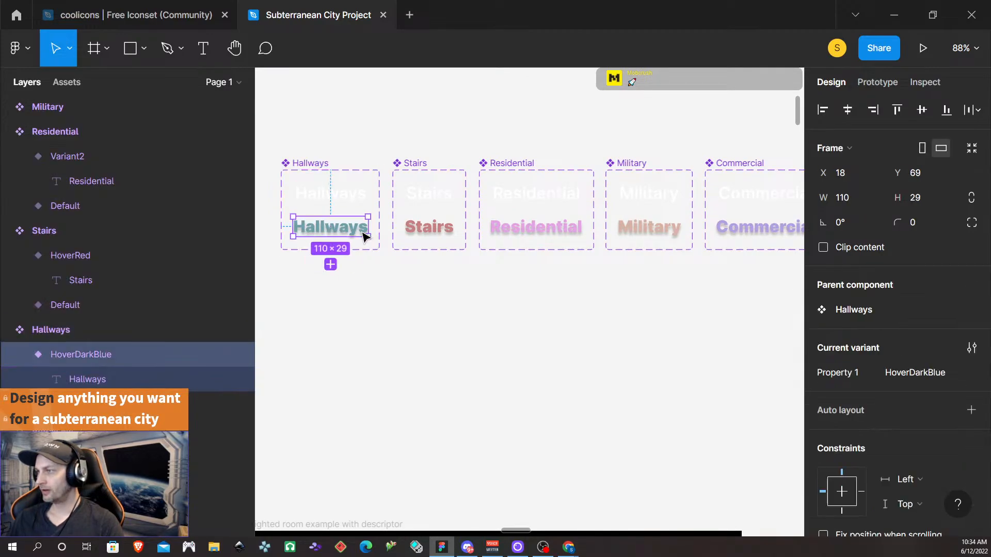
click(361, 202)
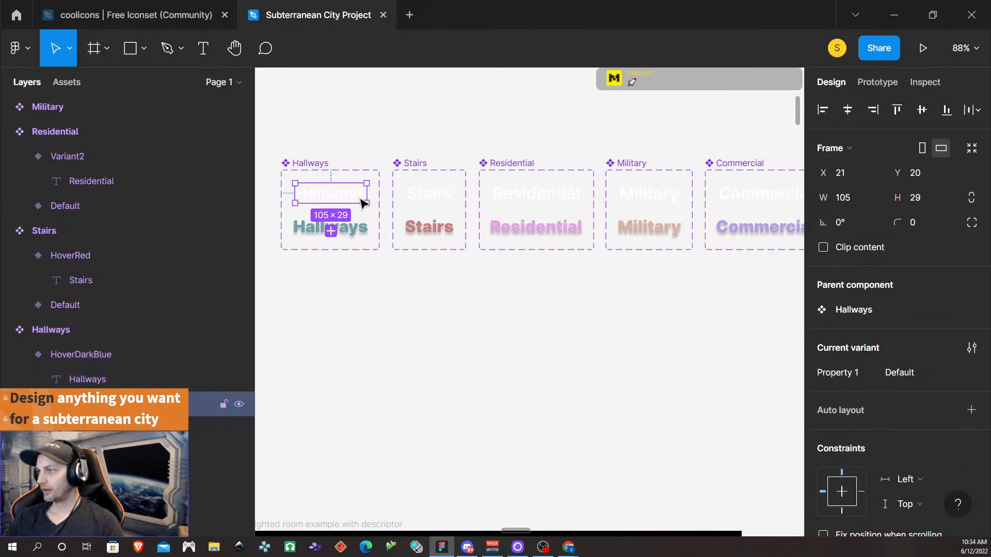
click(331, 232)
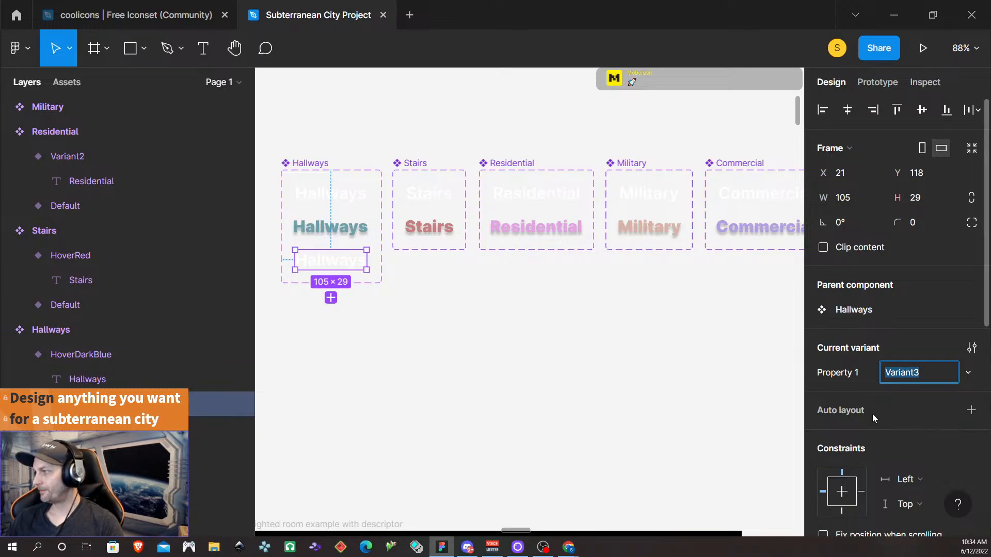
key(BackSpace)
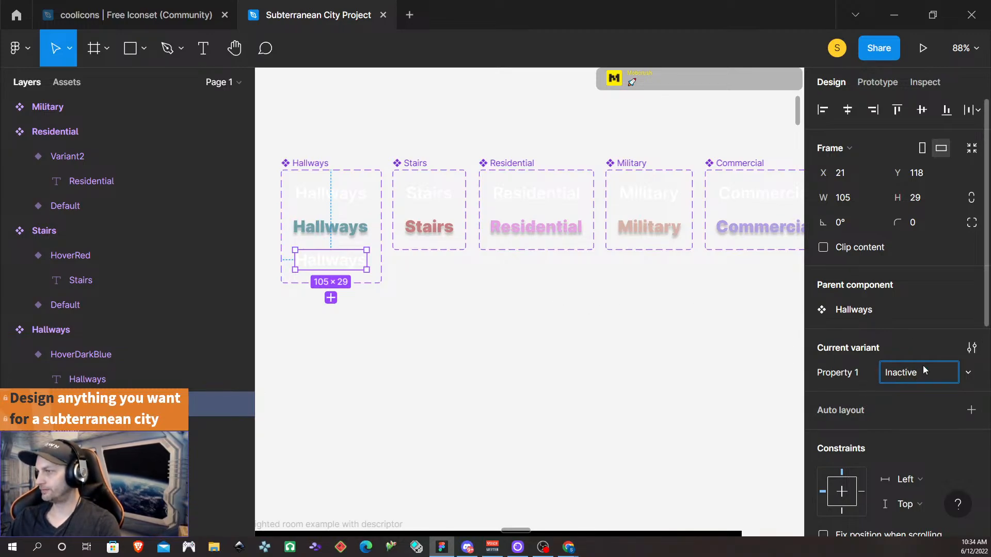
click(910, 426)
- Set the font weight of the Inactive variant's Hallways text to Regular
scroll(903, 429, down, 5)
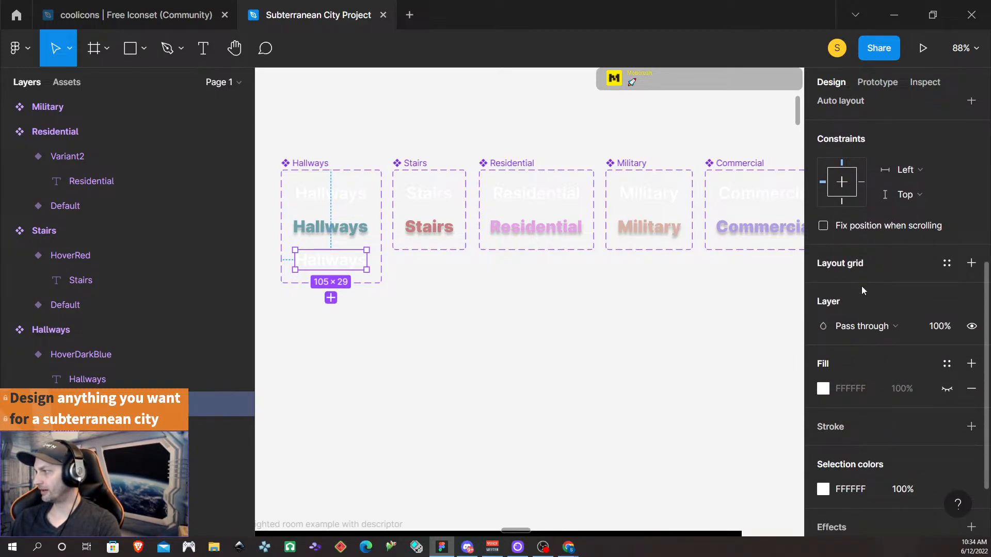
scroll(858, 300, up, 3)
scroll(851, 283, down, 3)
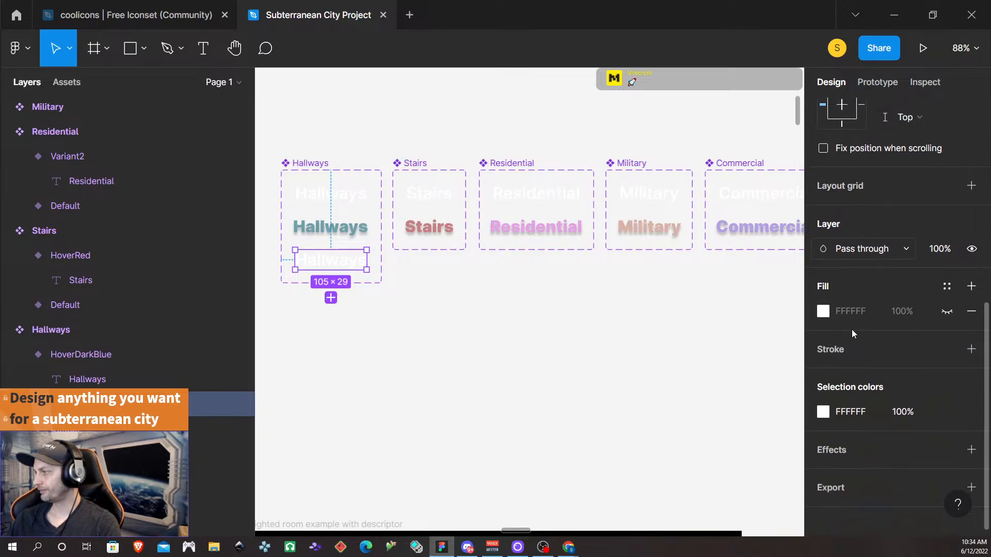
scroll(851, 336, up, 4)
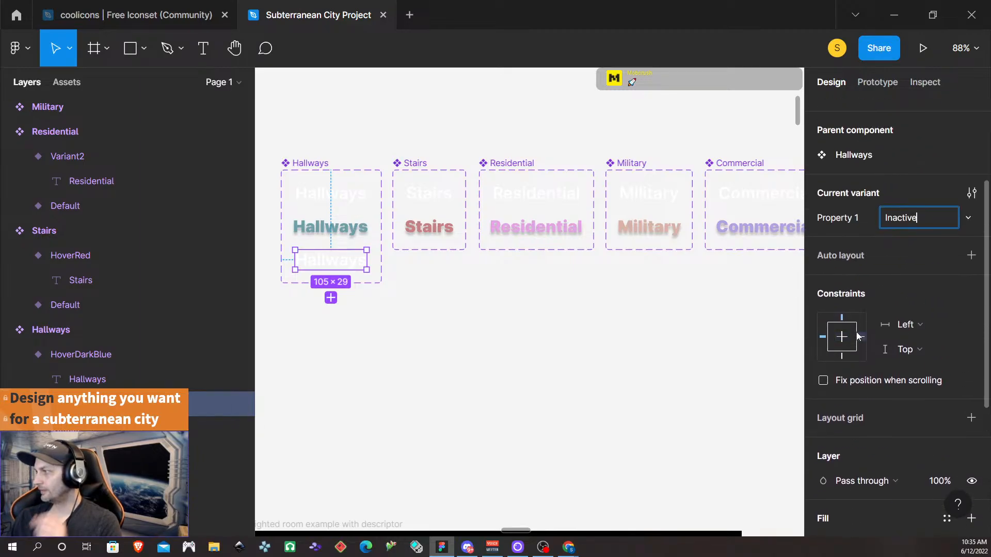
scroll(852, 341, down, 2)
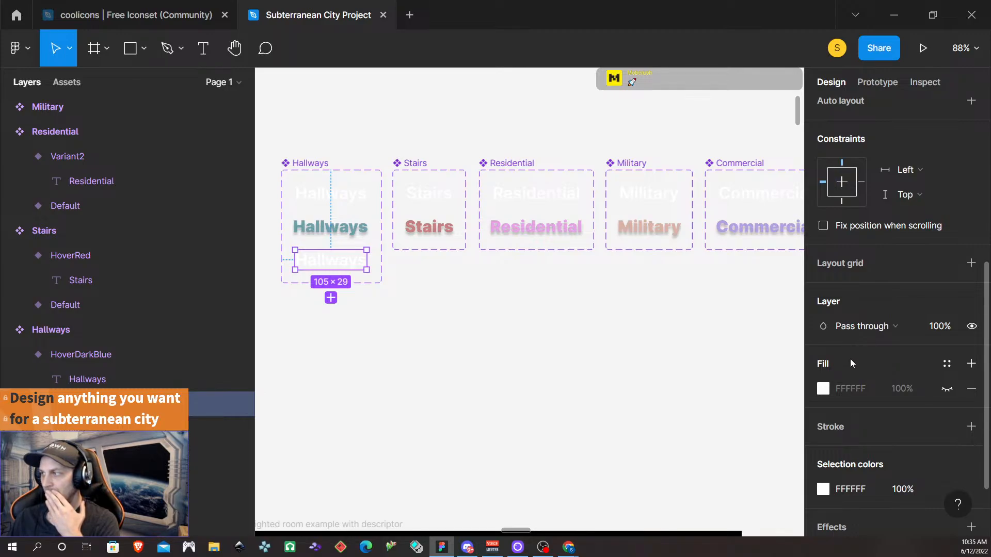
scroll(850, 362, down, 2)
scroll(846, 369, up, 5)
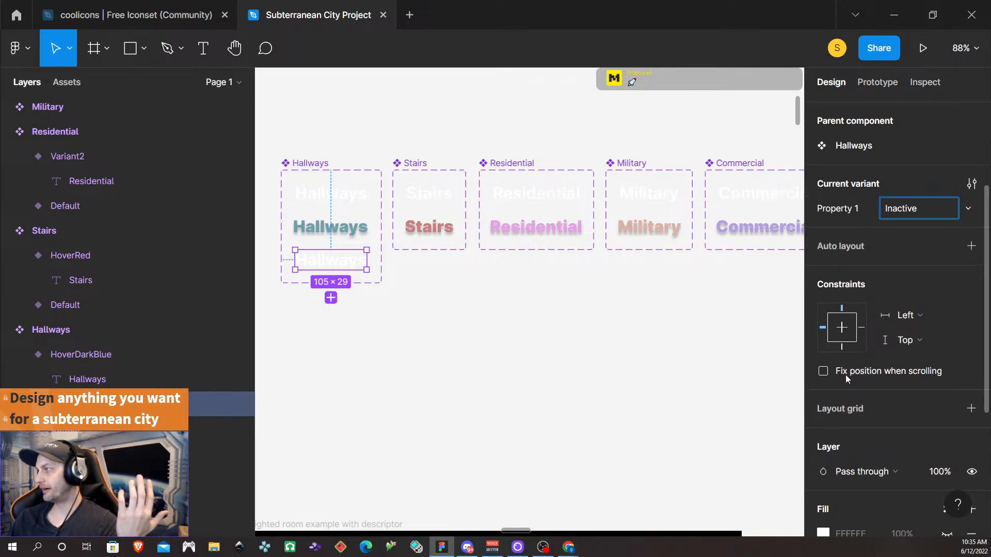
click(322, 266)
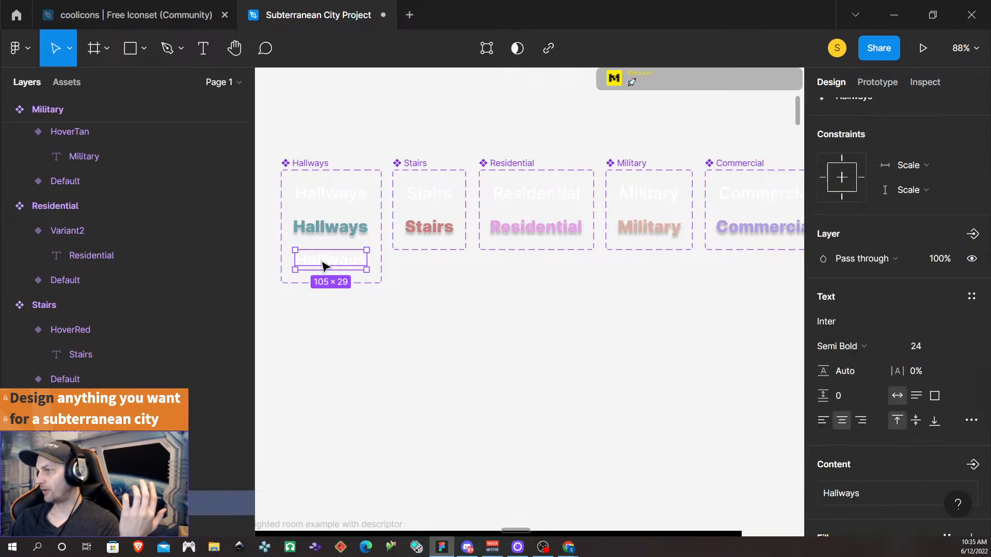
double_click(324, 266)
double_click(321, 260)
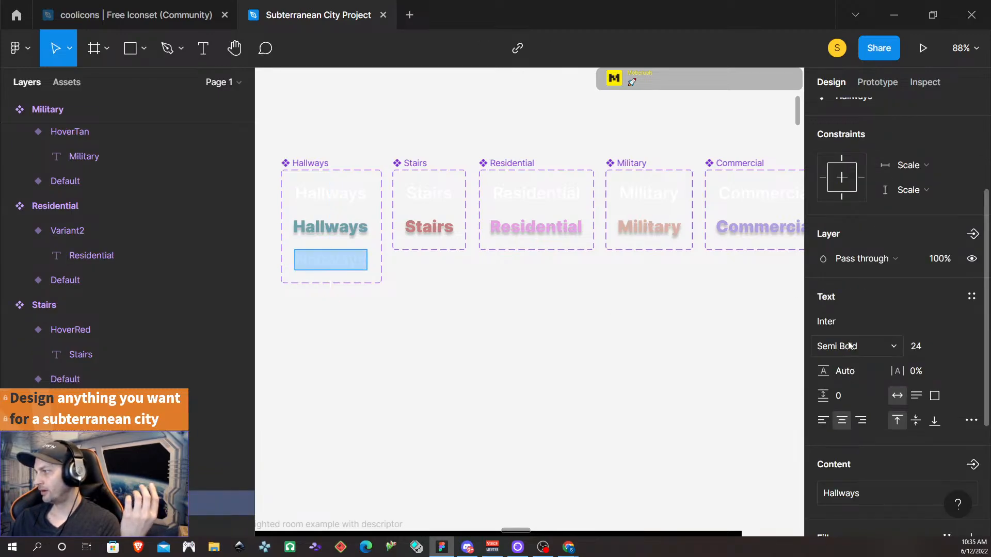
click(894, 347)
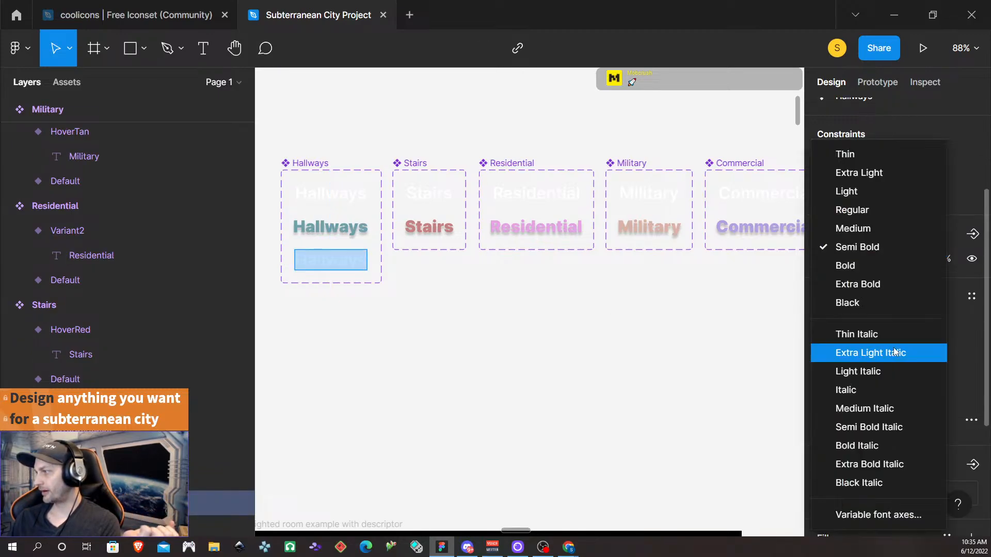
click(875, 212)
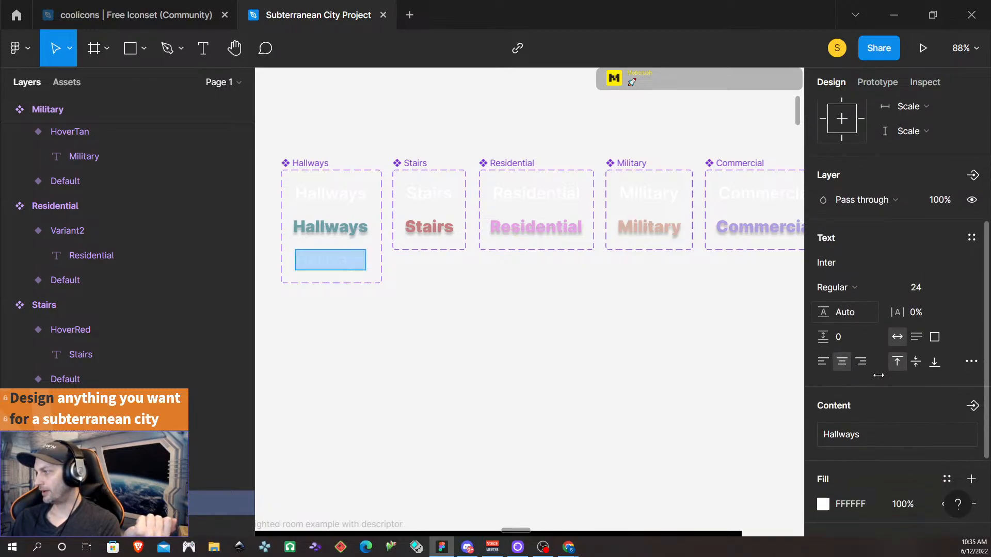
- Set the fill of the Inactive variant's Hallways text to C4C4C4
scroll(878, 375, down, 3)
click(843, 366)
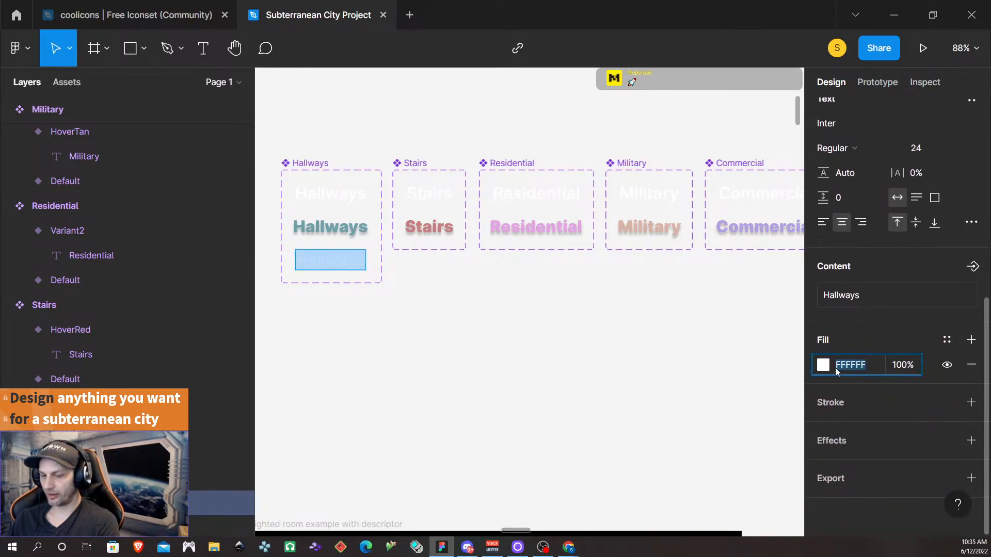
text(c4)
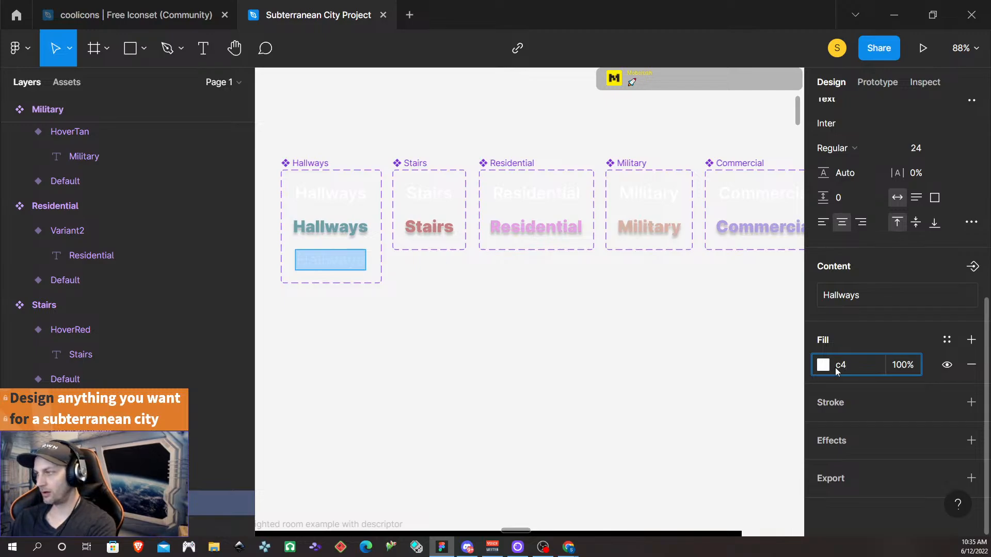
key(Return)
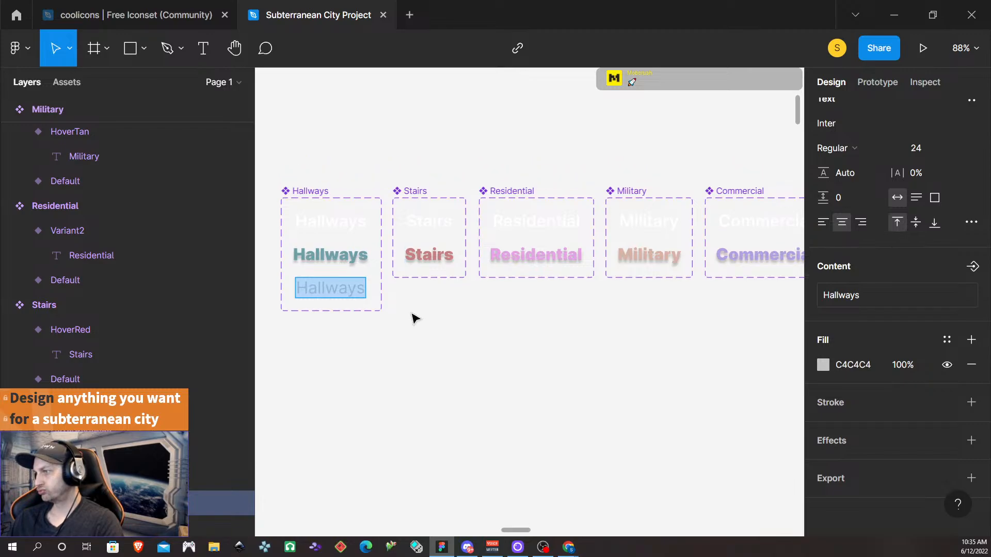
key(Escape)
- Switch the Hallways label in Frame 5 to the Inactive variant
scroll(314, 237, up, 8)
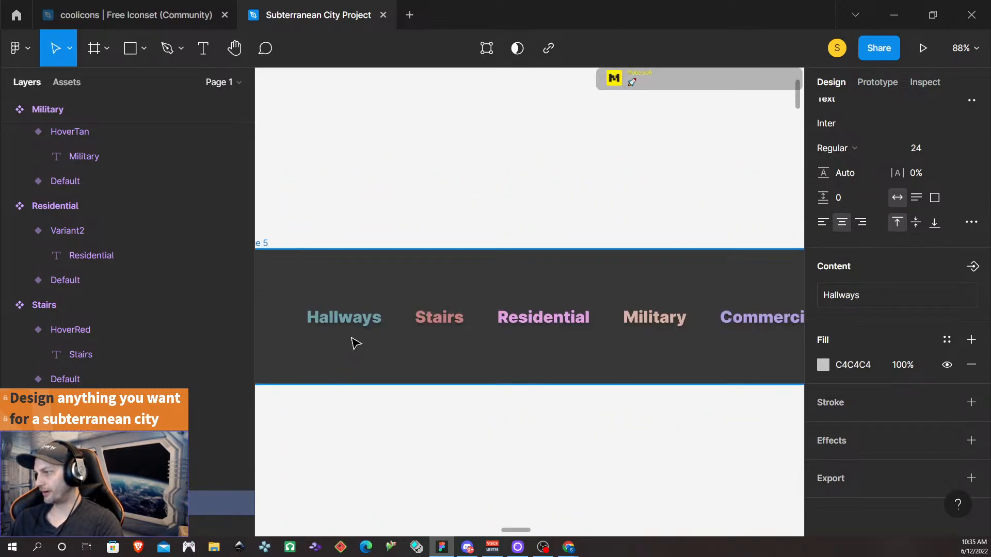
click(356, 321)
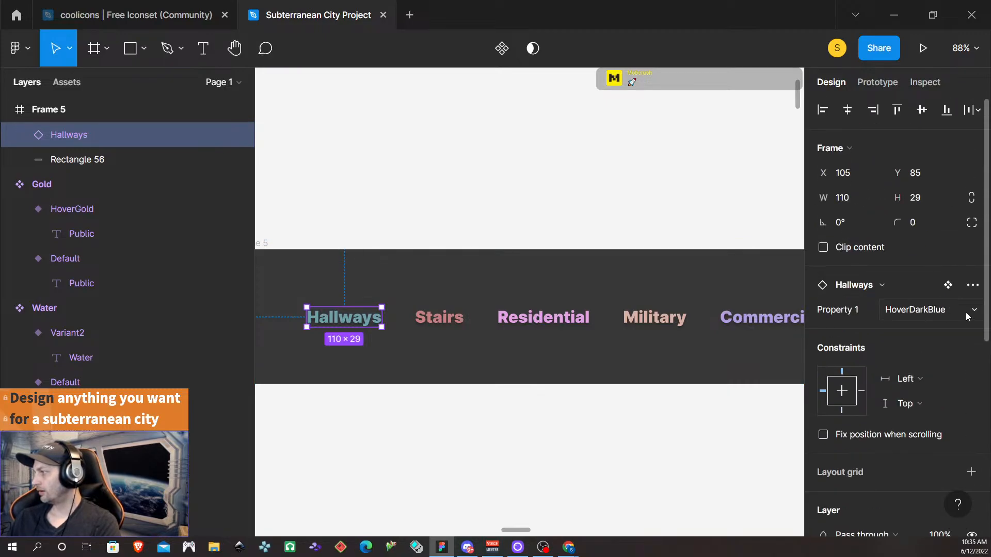
click(967, 317)
click(945, 328)
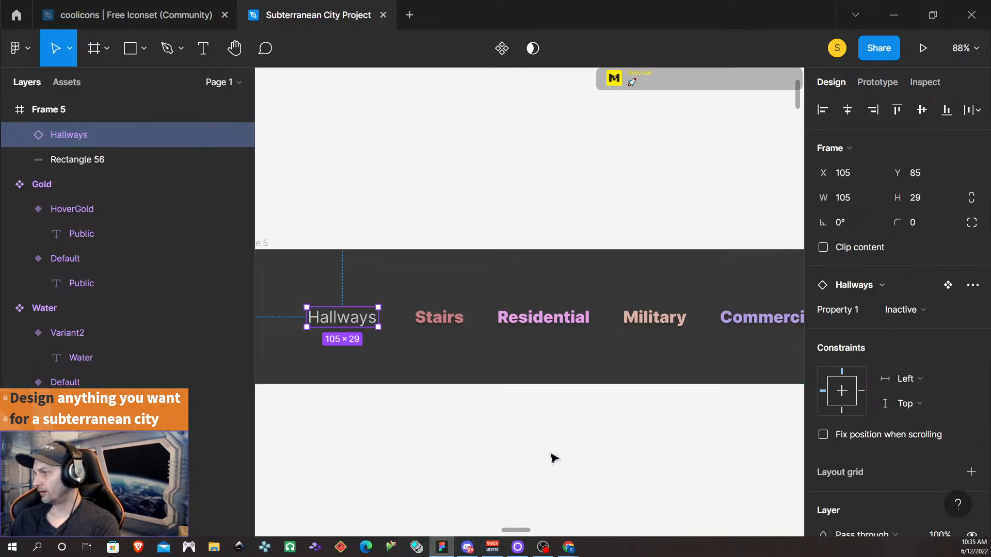
click(518, 468)
scroll(425, 443, right, 1)
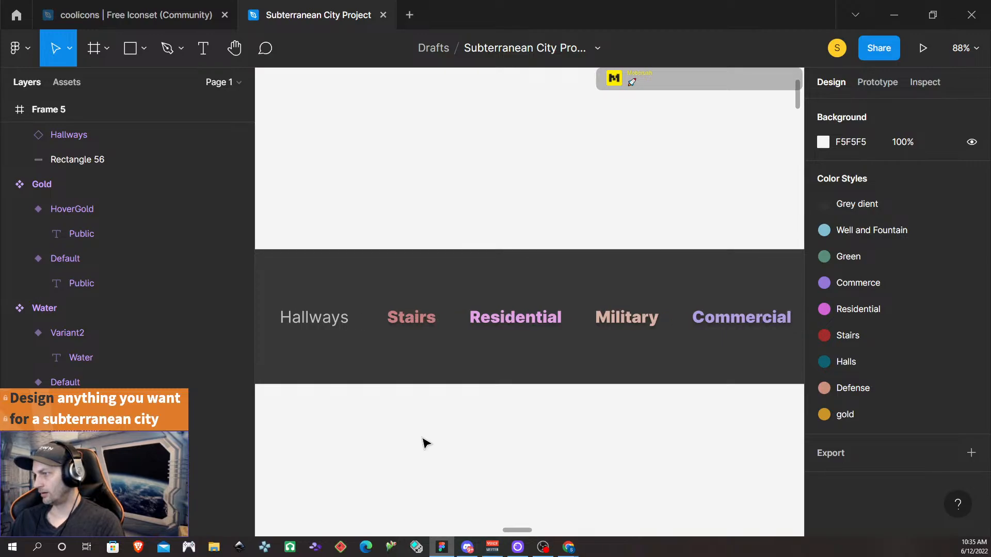
scroll(425, 443, left, 4)
scroll(425, 443, down, 1)
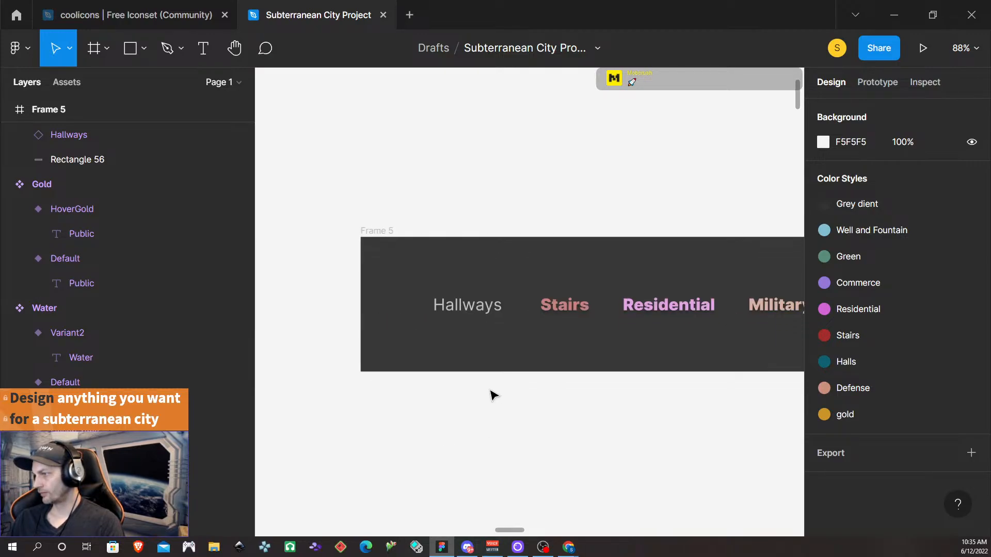
- Reduce the opacity of the C4C4C4 color in the Hallways set's Inactive variant to 50%
scroll(512, 401, right, 2)
scroll(487, 403, down, 5)
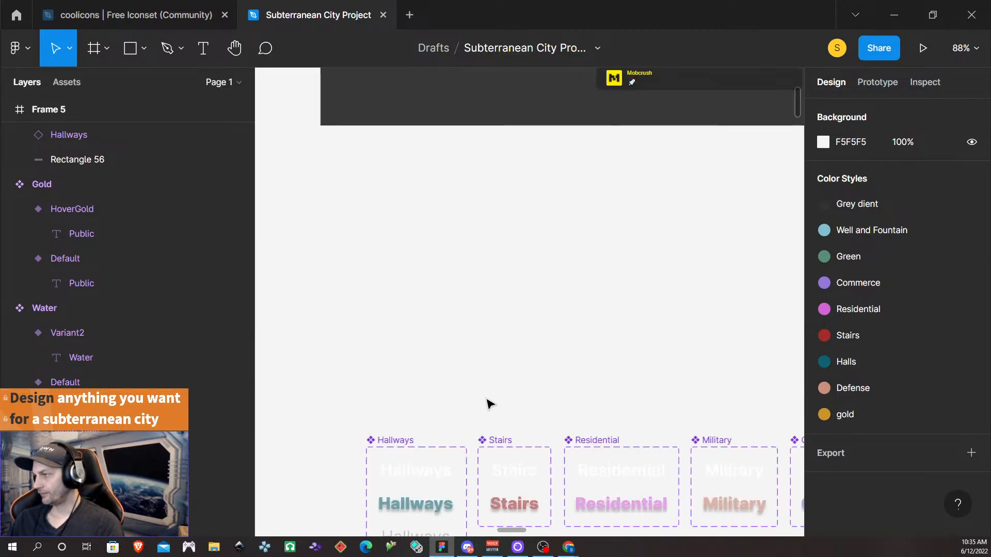
scroll(489, 403, down, 1)
click(412, 417)
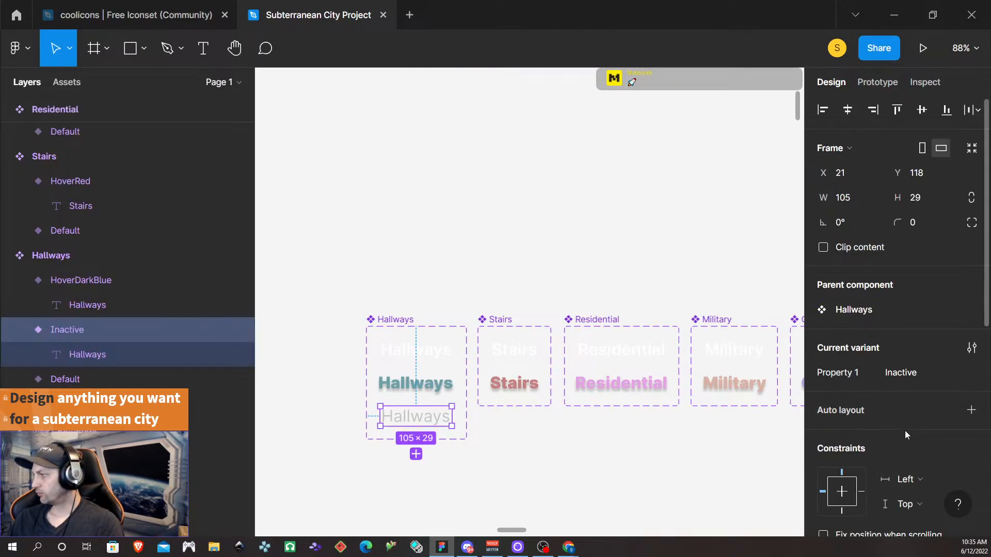
scroll(904, 428, down, 6)
click(903, 411)
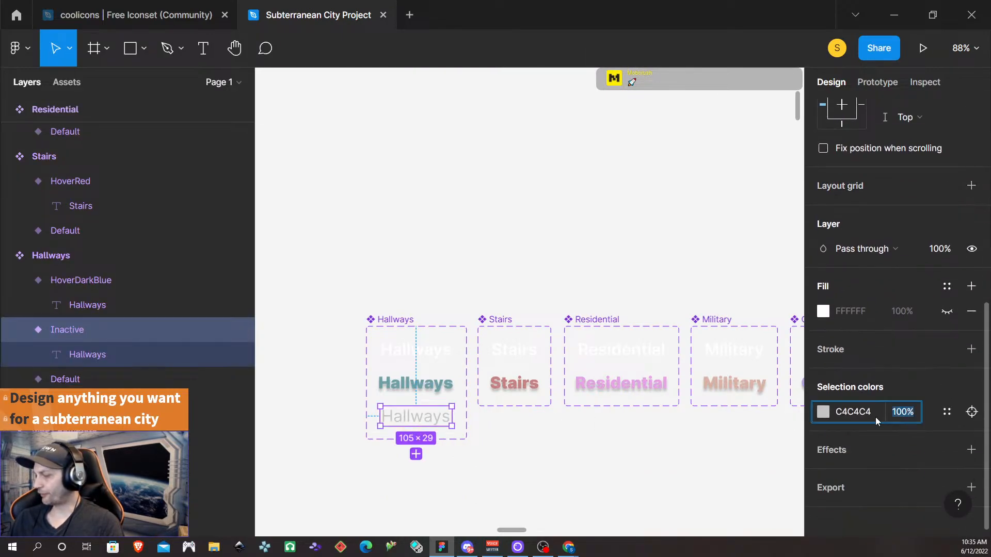
text(50)
key(Return)
scroll(450, 219, up, 1)
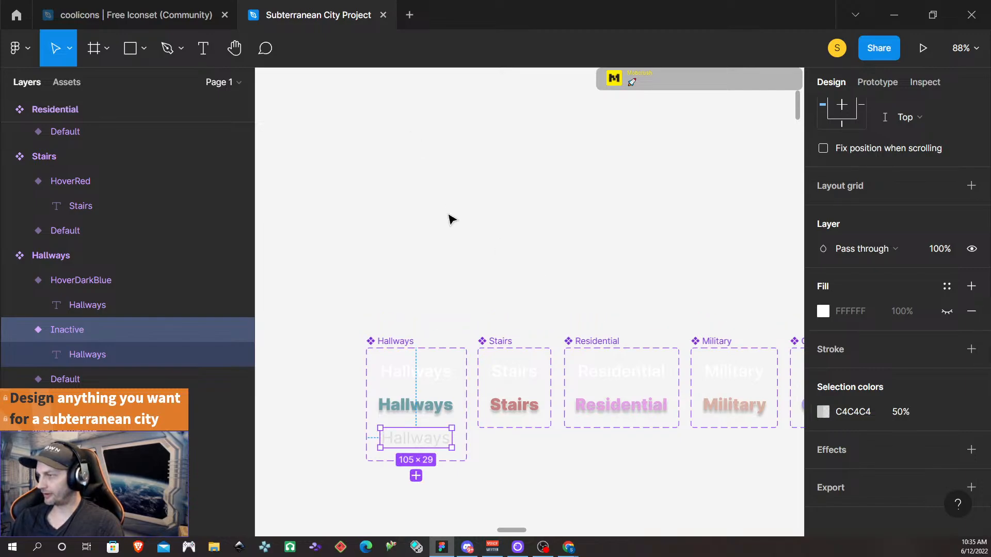
scroll(454, 217, down, 5)
click(473, 171)
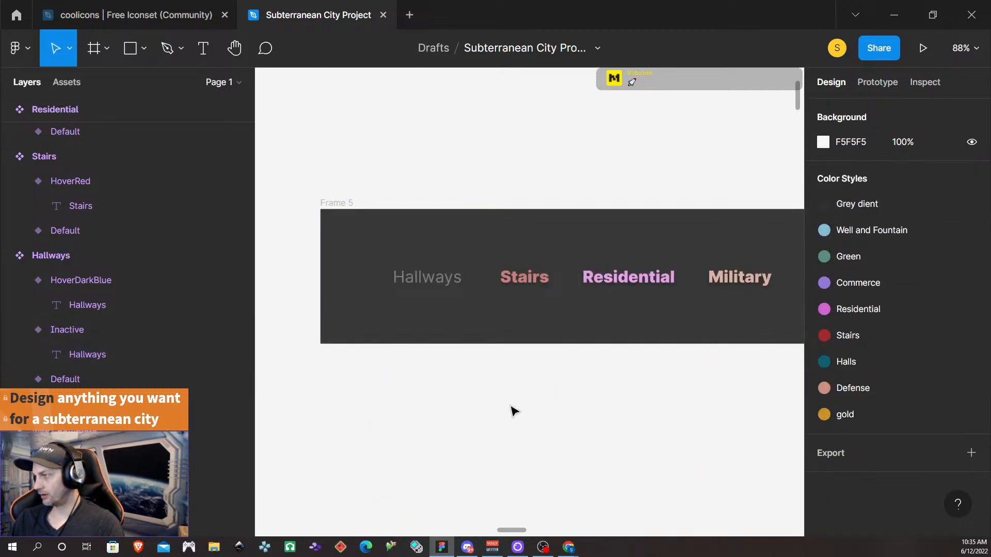
- Switch the Stairs label in Frame 5 to the Default variant
scroll(540, 317, right, 6)
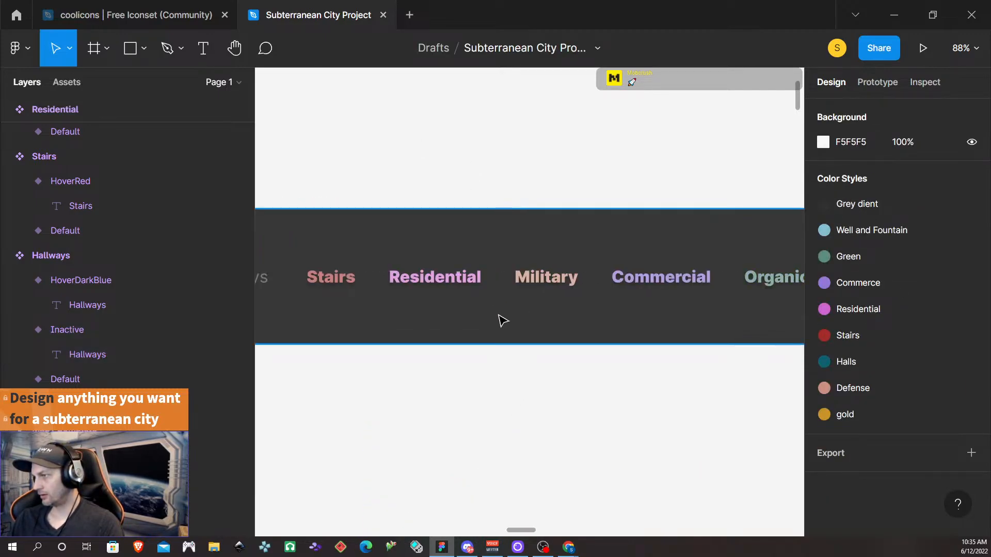
scroll(503, 321, left, 7)
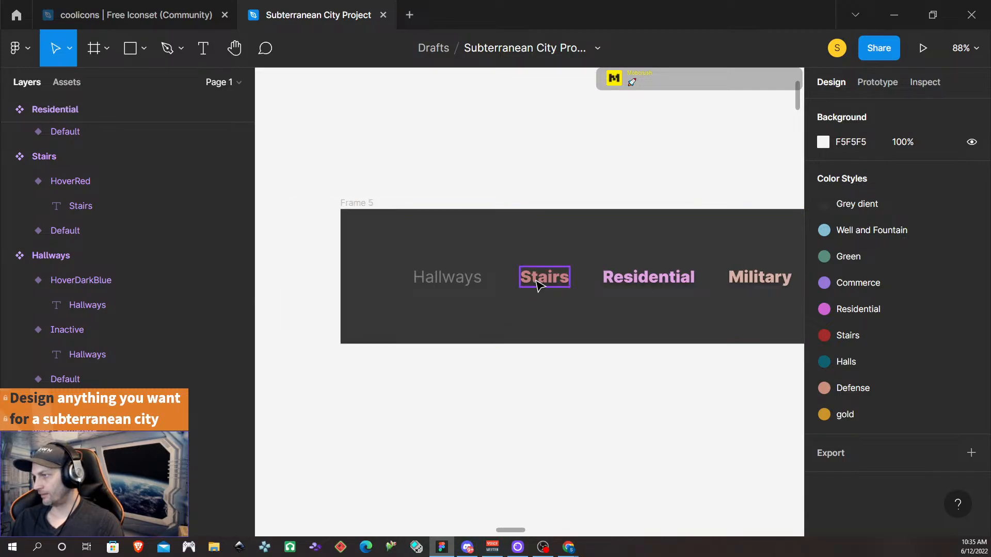
click(538, 285)
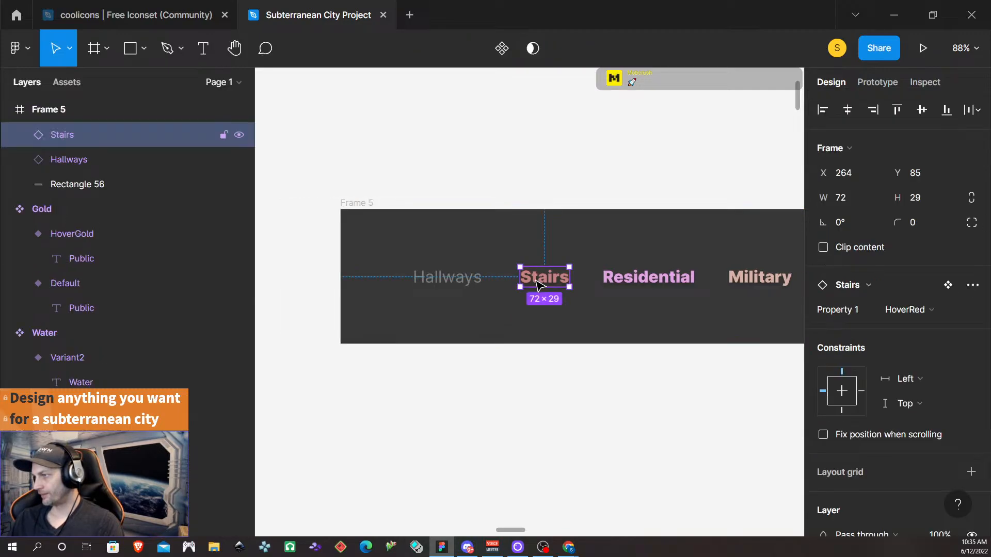
click(938, 316)
click(951, 295)
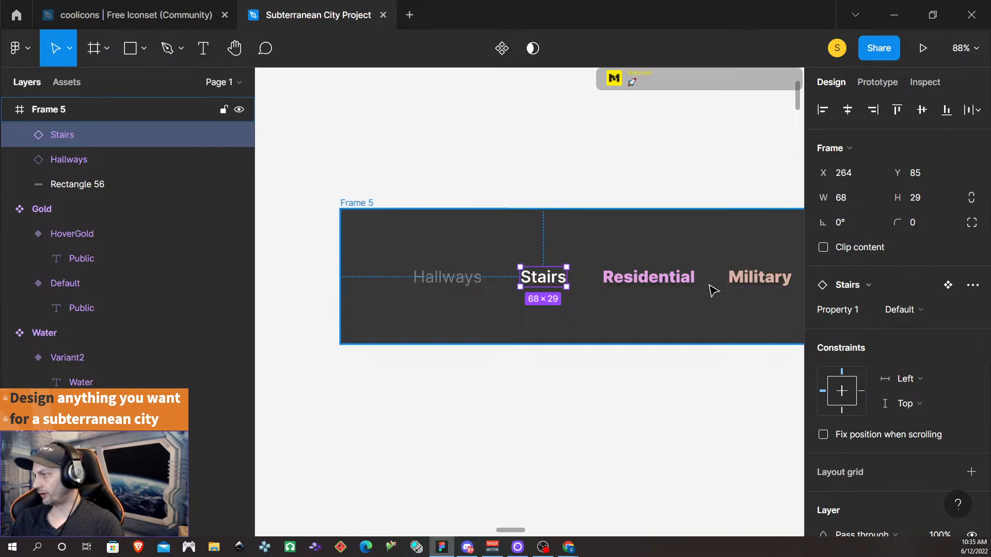
- Switch the Residential label in Frame 5 to the Default variant
click(686, 280)
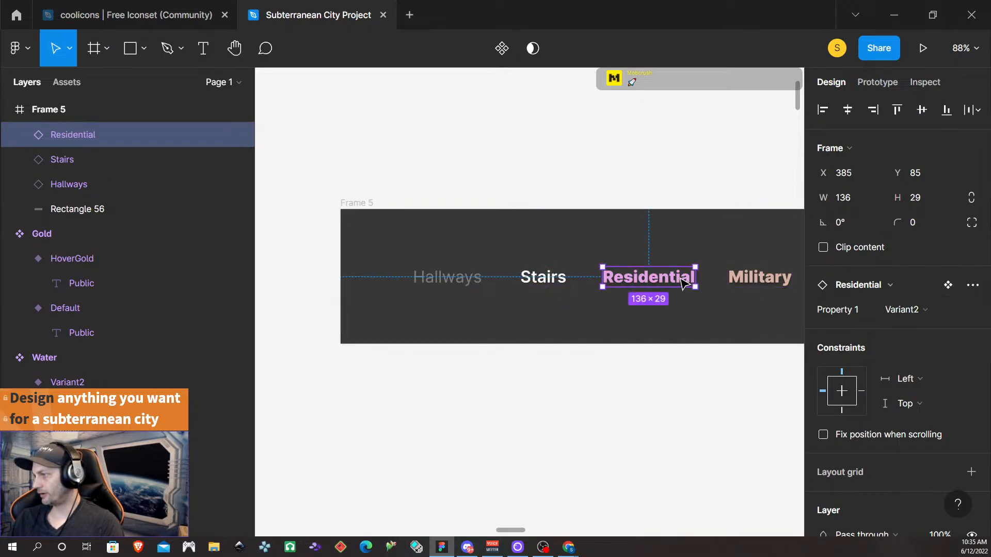
click(977, 310)
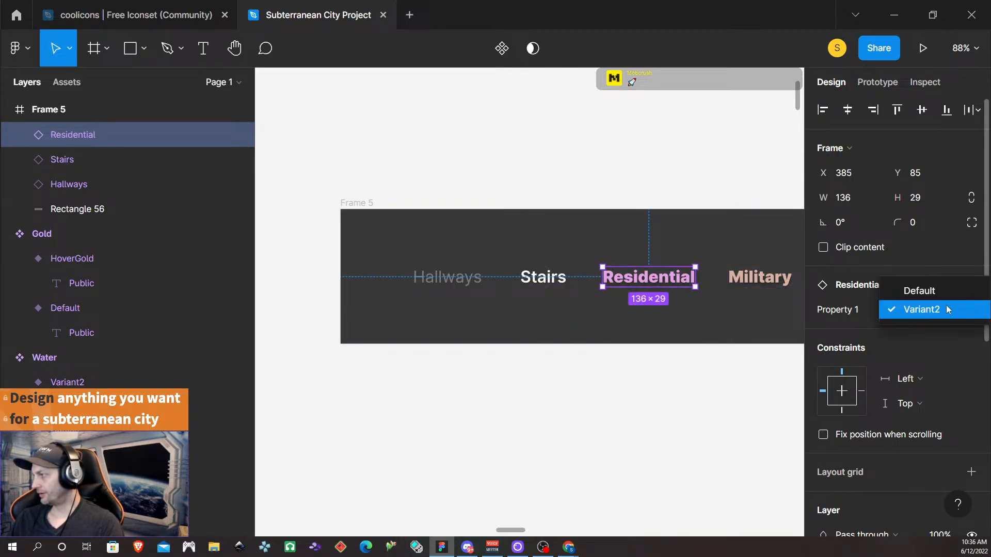
click(919, 291)
click(642, 413)
scroll(536, 348, up, 2)
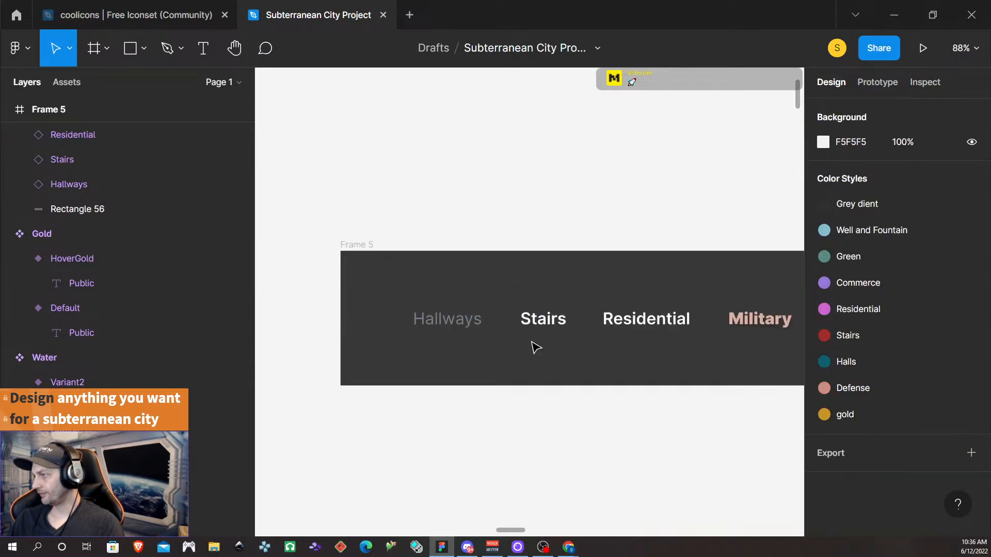
- Examine the full row of category labels in Frame 5, from Hallways to Public
scroll(535, 347, right, 3)
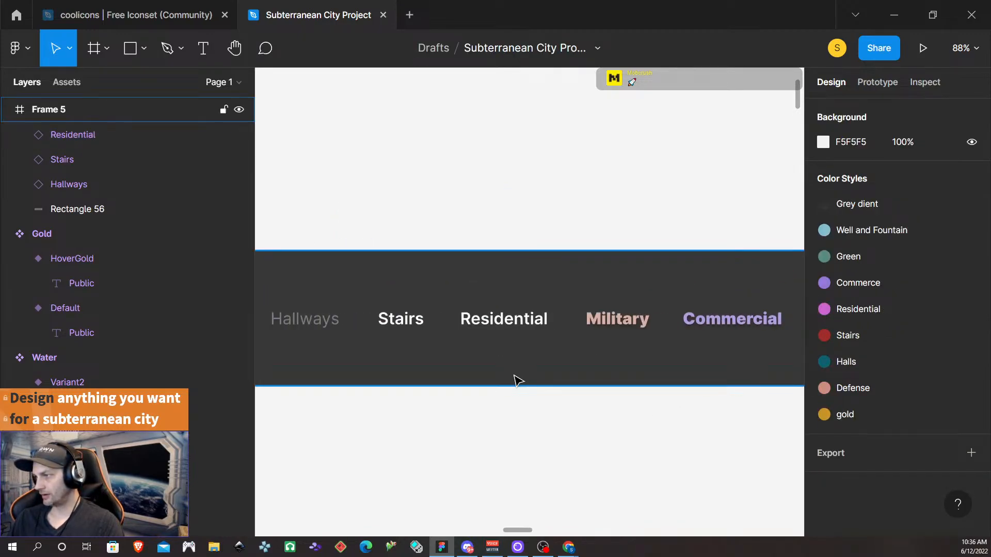
scroll(462, 372, down, 1)
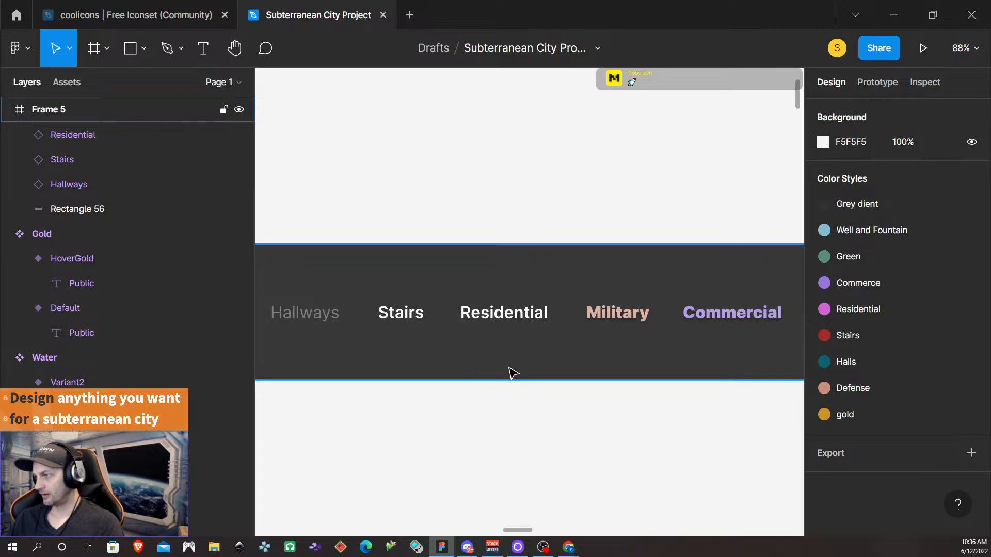
scroll(555, 365, down, 1)
scroll(540, 432, right, 2)
scroll(540, 433, right, 1)
scroll(444, 408, down, 2)
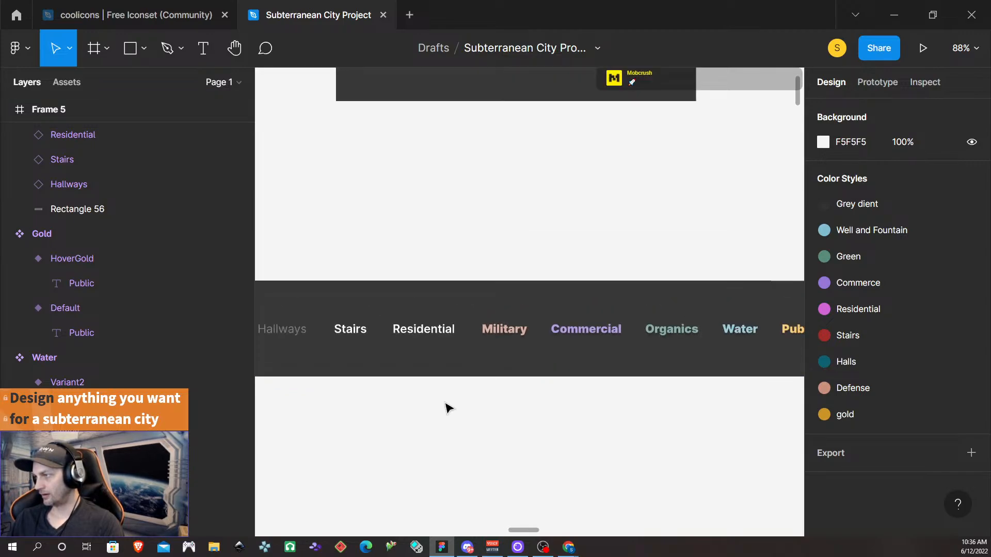
scroll(449, 408, up, 1)
scroll(447, 408, down, 2)
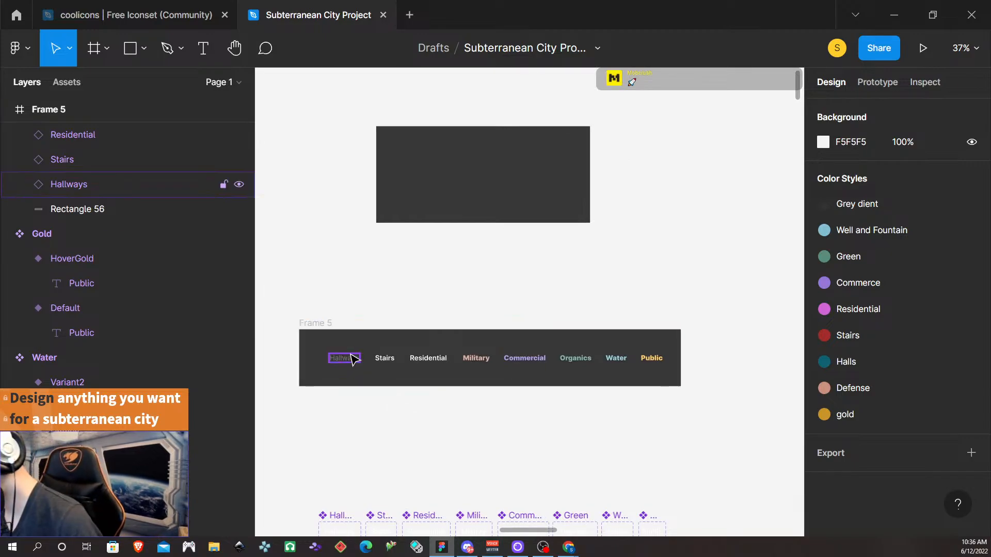
- Try the Light, Extra Light and Thin font weights on the Hallways label in Frame 5, ending on Extra Light
scroll(348, 372, up, 4)
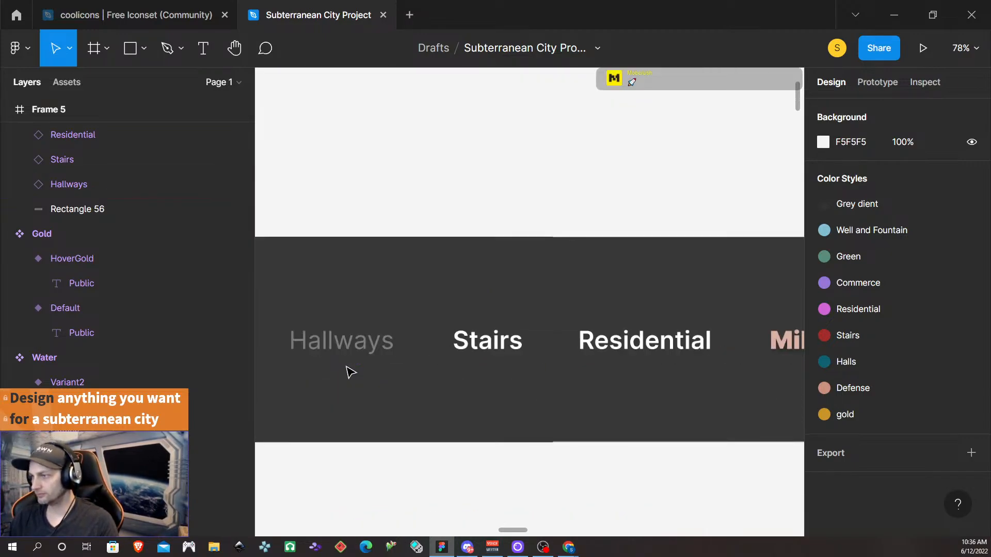
click(366, 347)
double_click(367, 347)
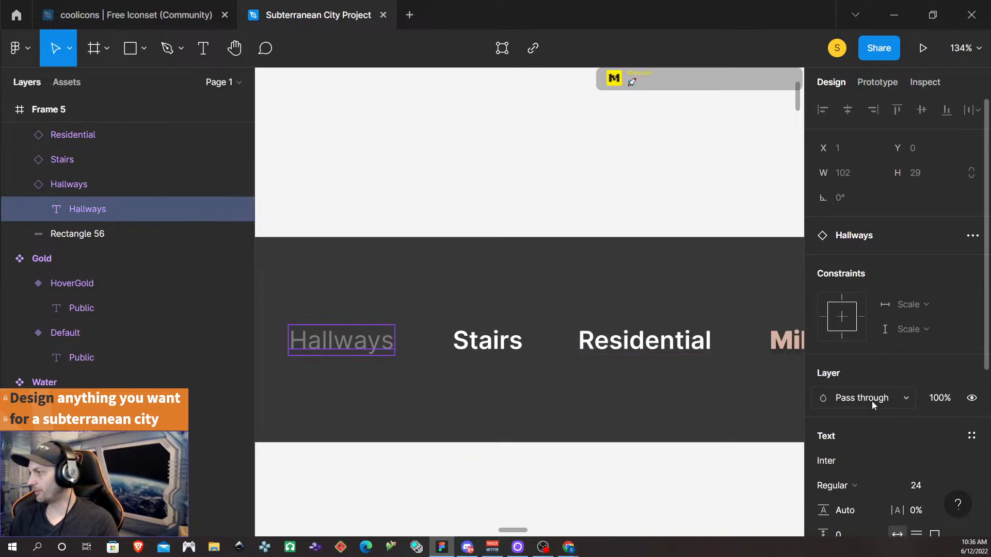
scroll(872, 401, down, 2)
click(851, 408)
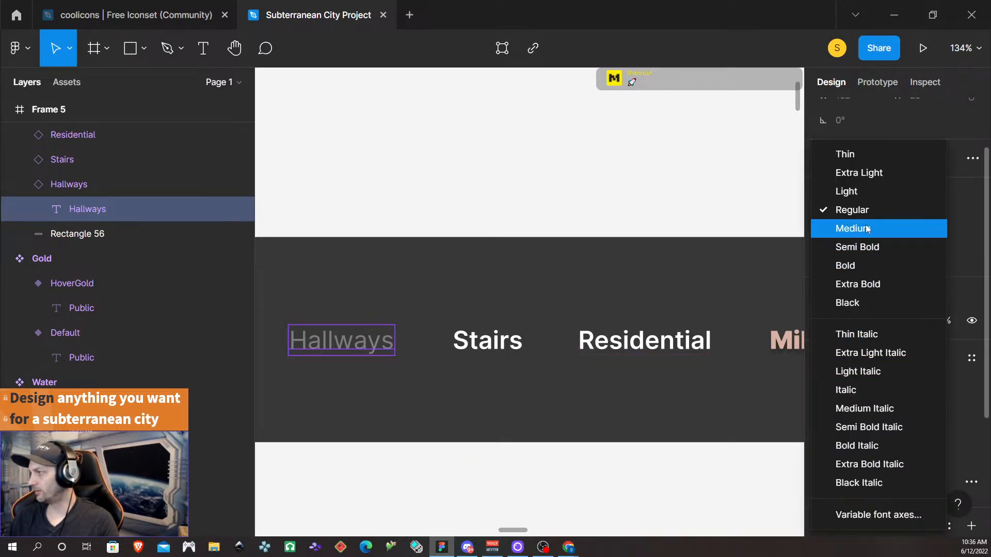
click(870, 192)
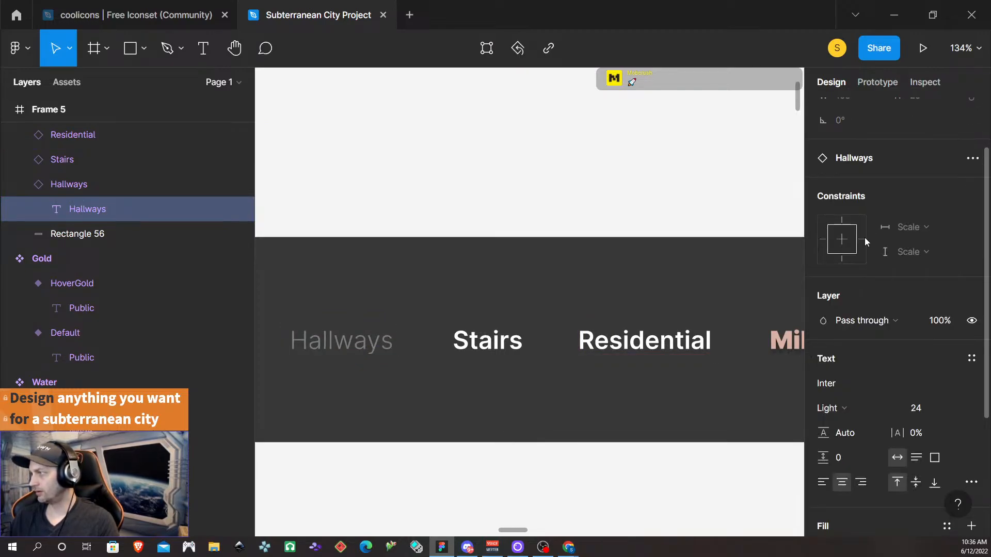
click(841, 408)
click(866, 175)
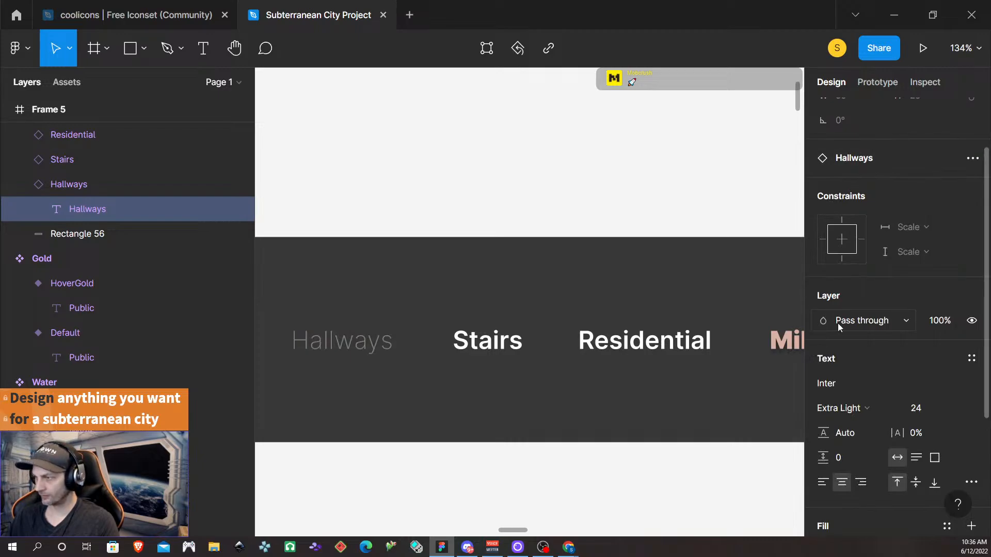
click(846, 408)
click(862, 155)
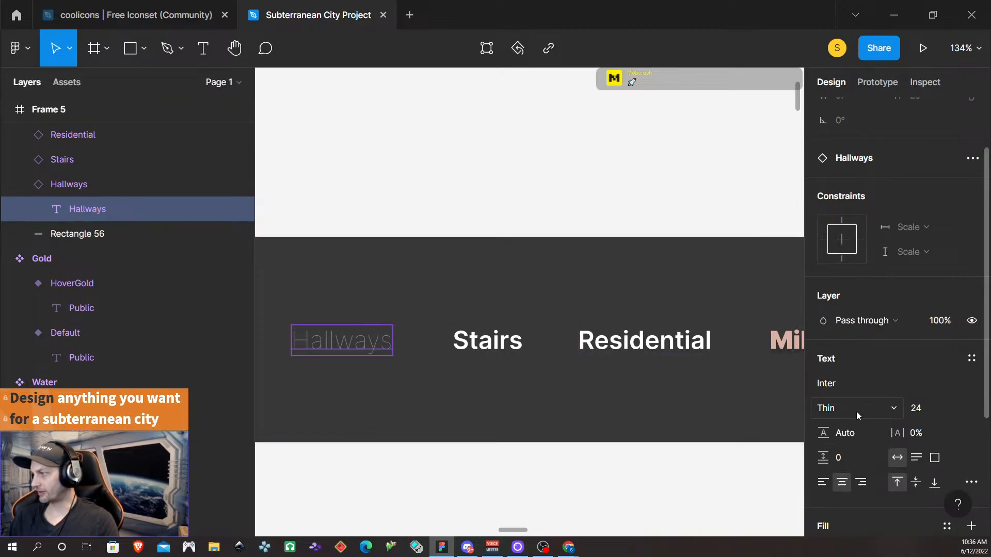
click(858, 416)
click(855, 171)
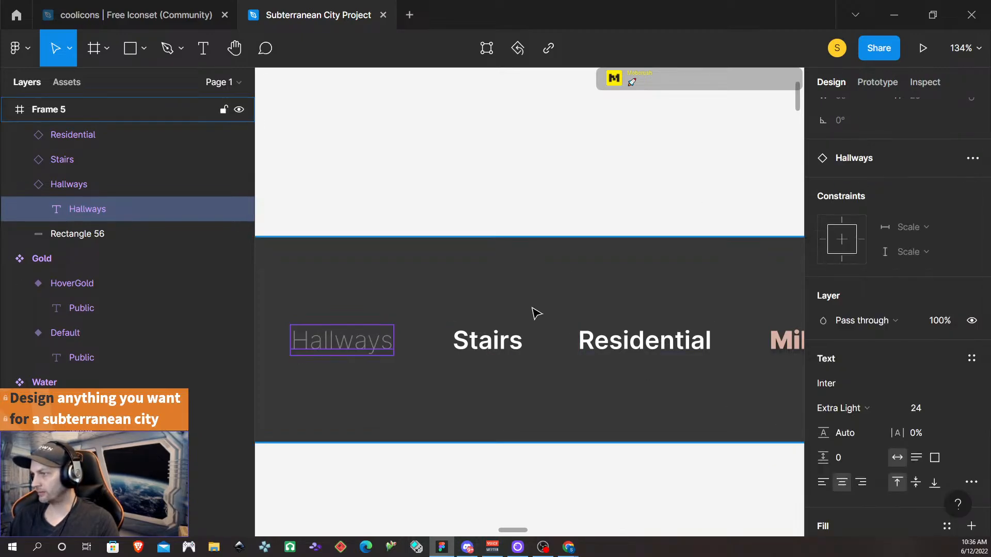
click(516, 421)
- Set the font weight of the Hallways set's Inactive variant text to Light
scroll(488, 420, down, 2)
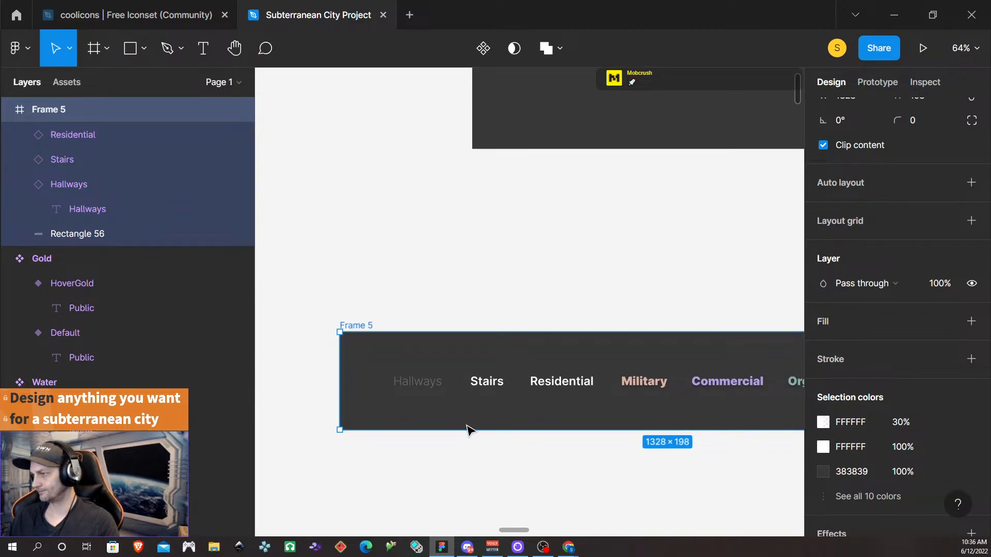
scroll(468, 430, down, 5)
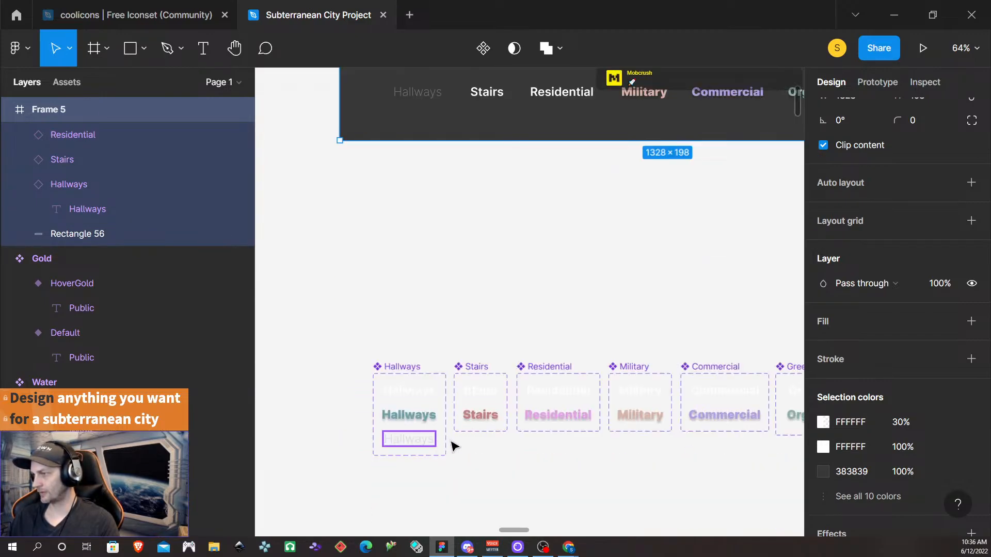
click(428, 445)
click(428, 445)
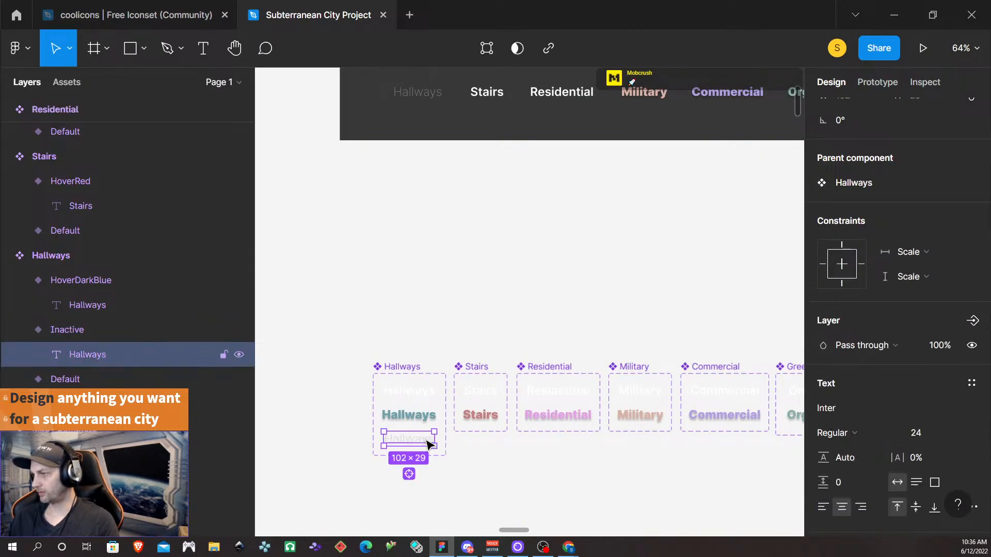
double_click(408, 444)
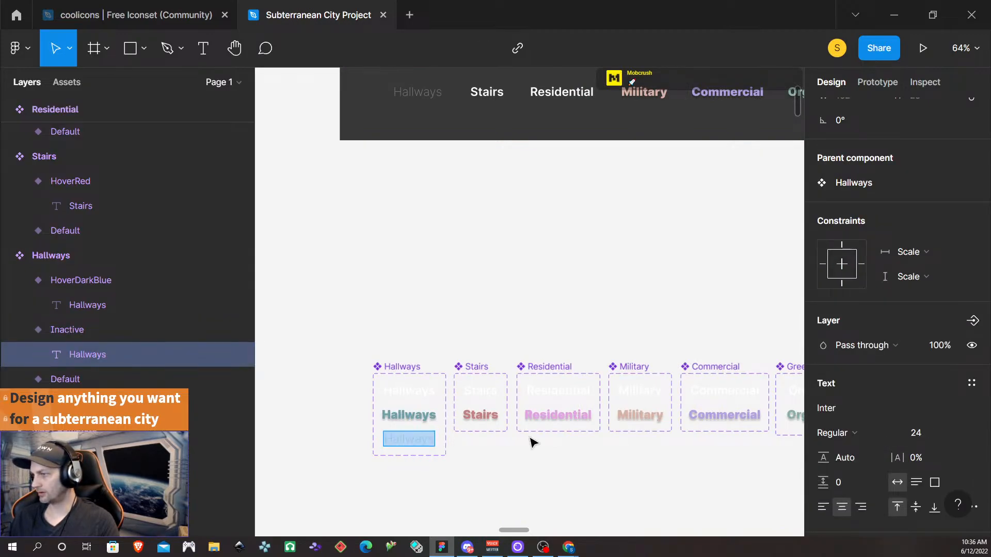
click(869, 434)
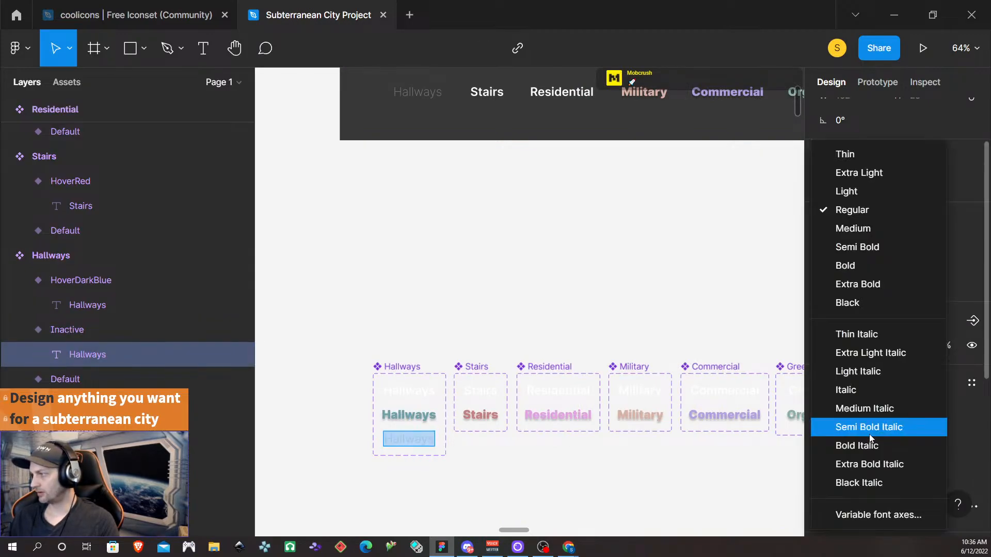
click(870, 190)
- Set the font weight of the Hallways label in Frame 5 to Light
scroll(426, 416, up, 5)
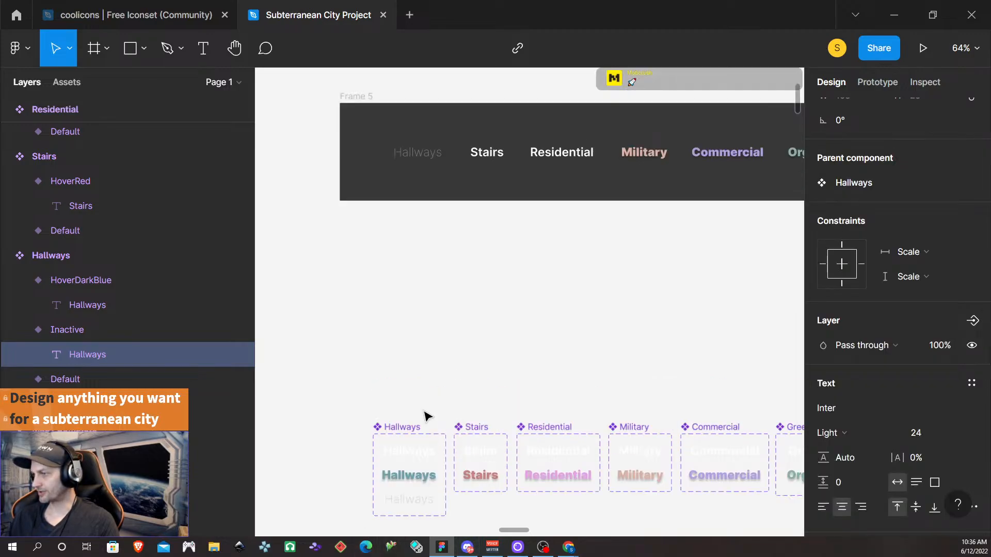
double_click(422, 337)
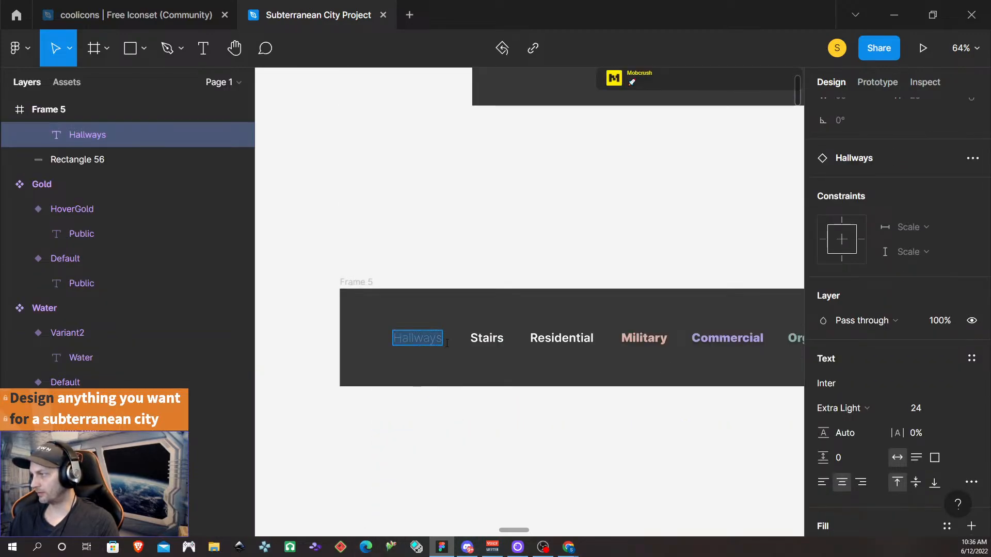
click(867, 407)
click(875, 193)
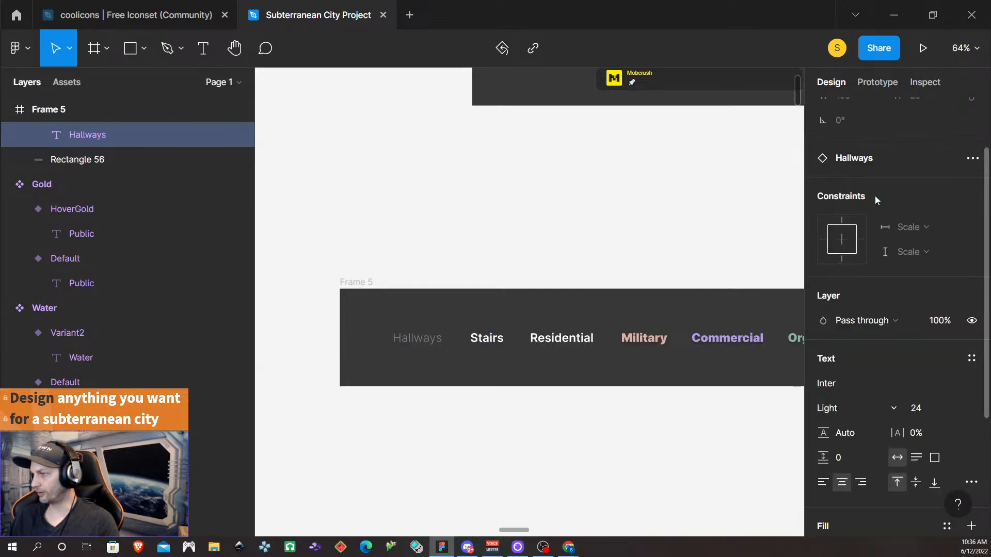
click(514, 448)
scroll(365, 356, up, 1)
scroll(419, 457, left, 1)
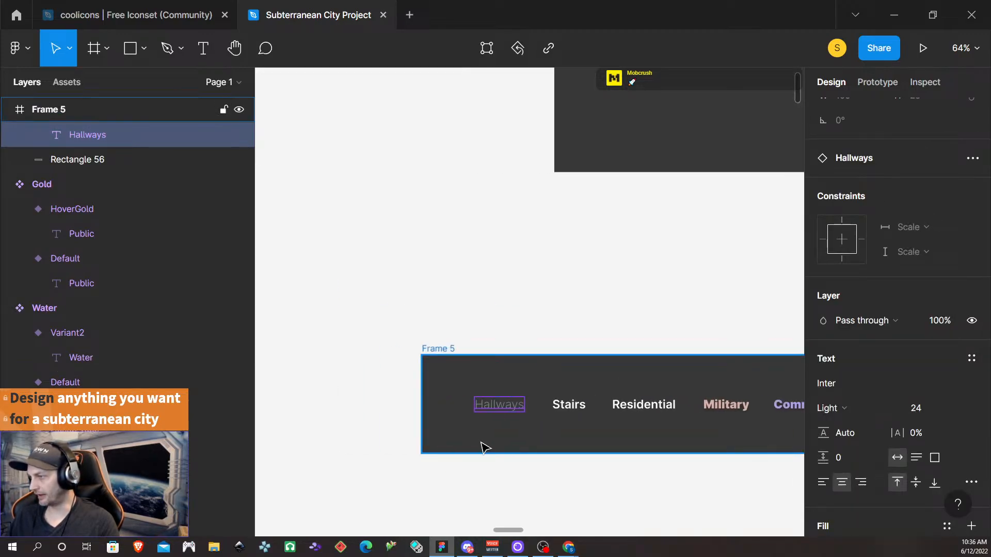
scroll(485, 448, up, 5)
key(Escape)
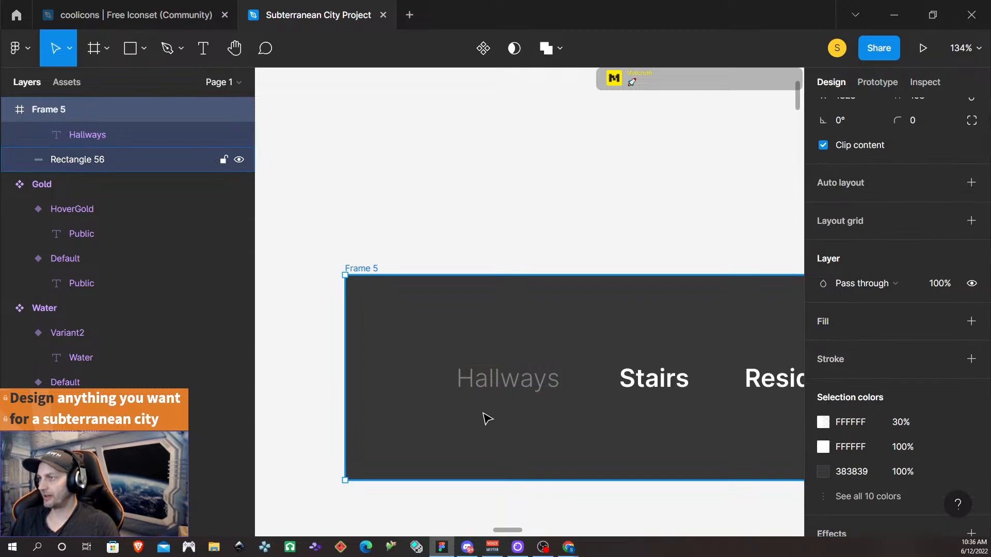
- Save the C4C4C4 50% fill of the Hallways set's Inactive variant text as a color style named Inactive
scroll(489, 412, right, 2)
scroll(496, 413, down, 4)
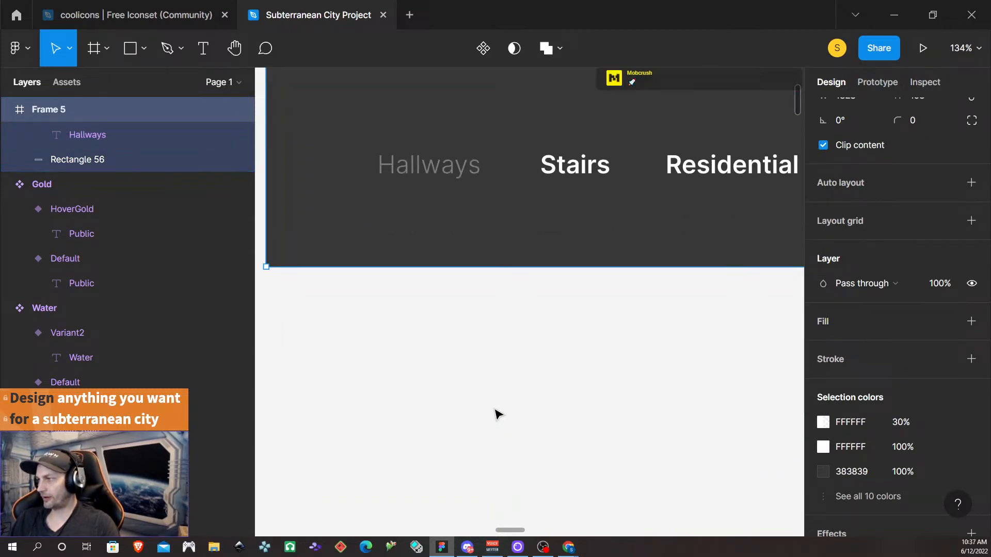
scroll(496, 413, down, 8)
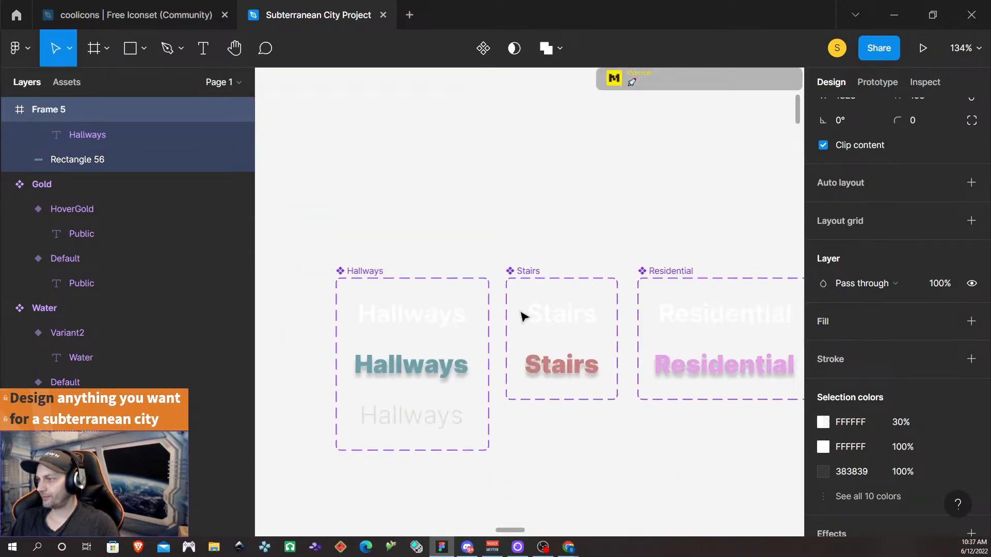
click(555, 370)
click(541, 312)
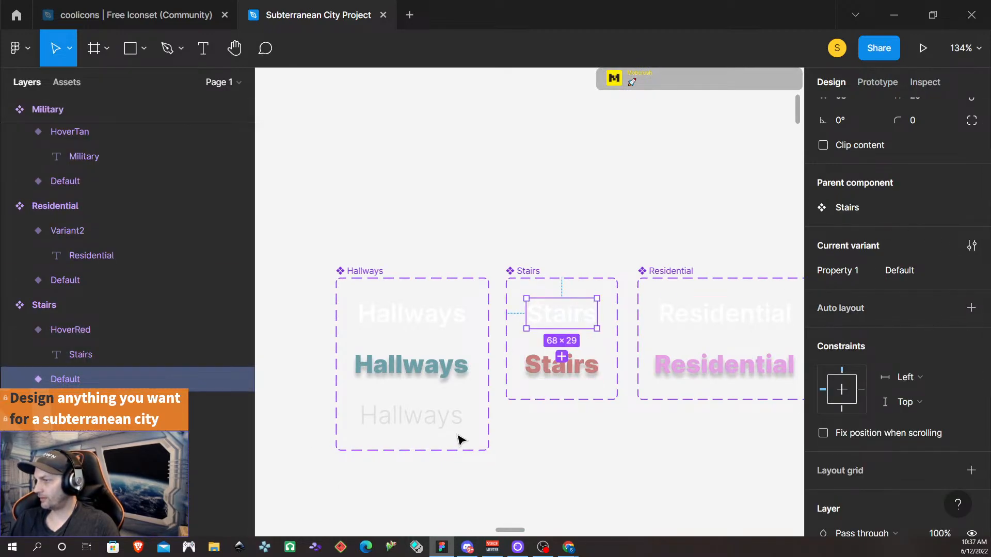
click(448, 417)
click(447, 417)
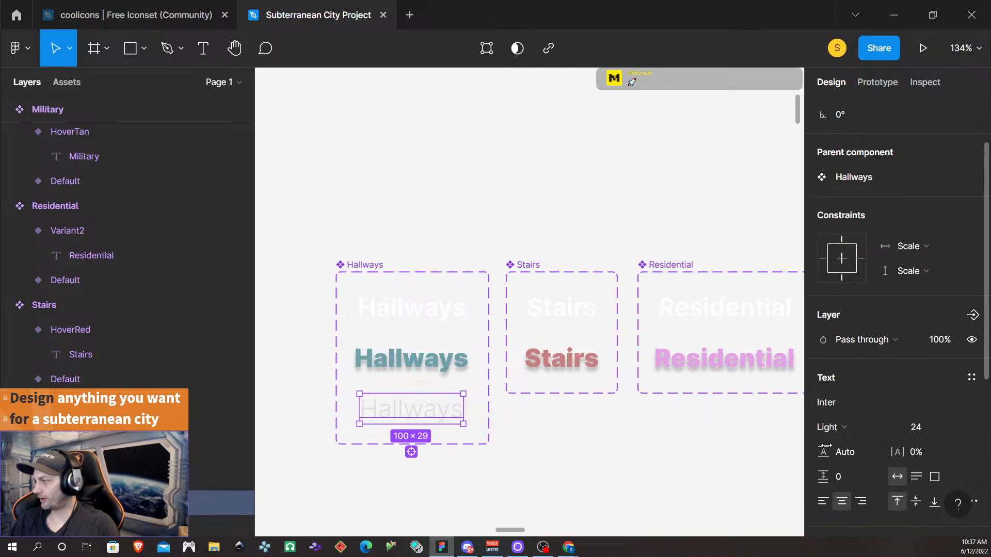
scroll(886, 367, down, 3)
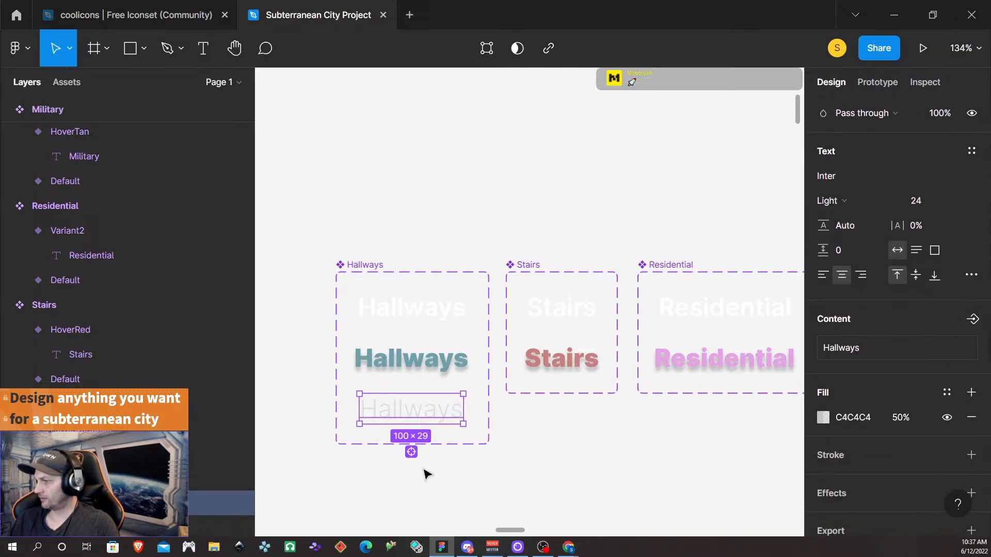
double_click(418, 410)
scroll(889, 425, down, 1)
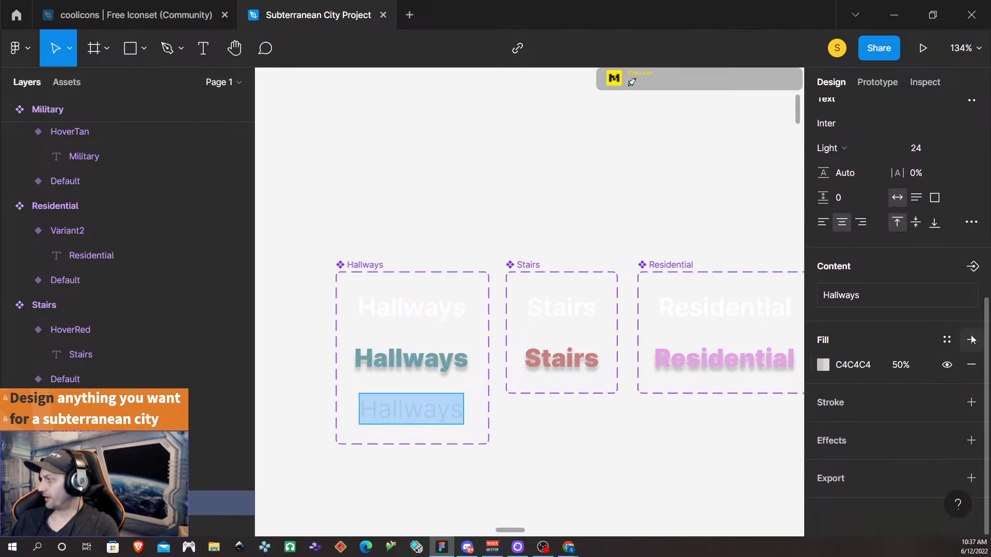
click(972, 341)
click(971, 365)
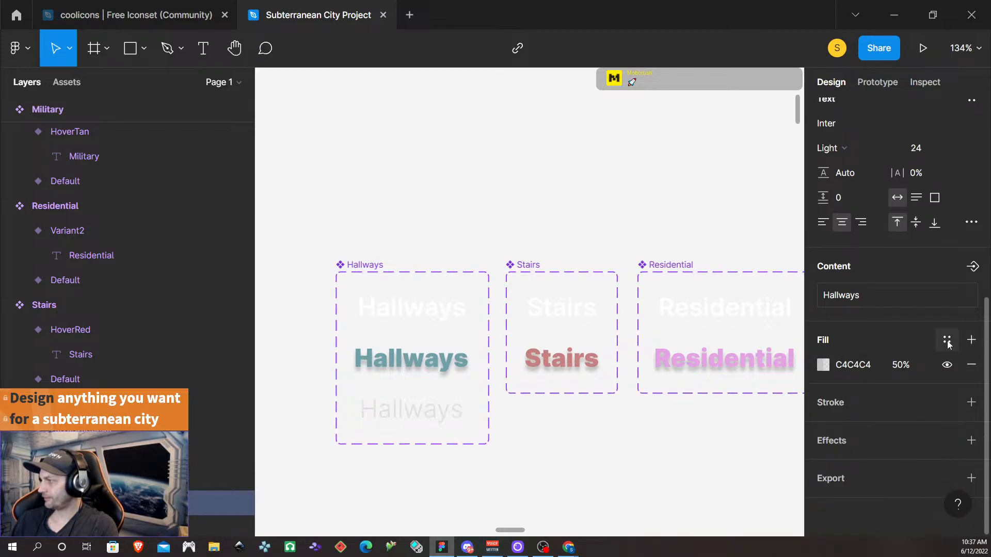
click(947, 341)
click(966, 336)
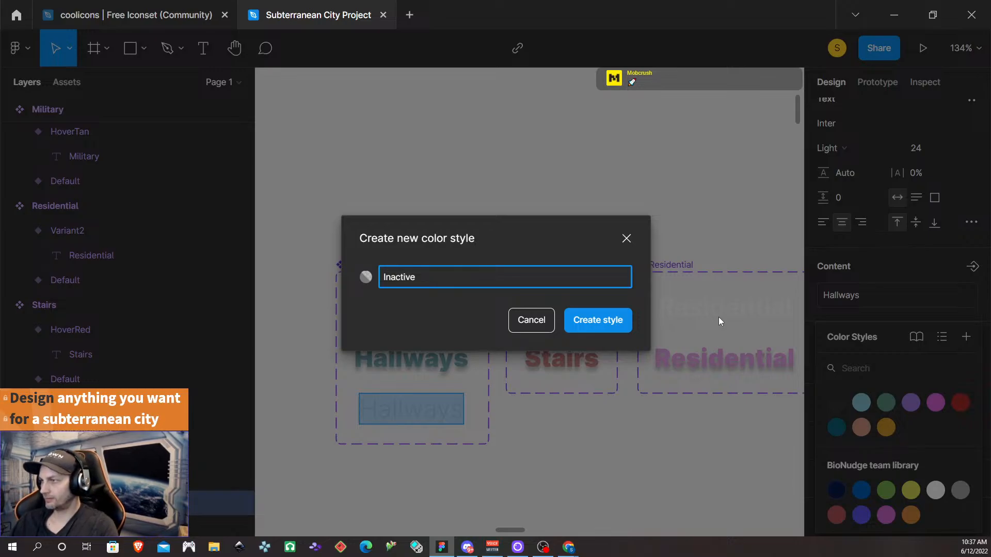
click(574, 324)
- Add a third variant to the Stairs component set, based on its Default variant
click(575, 315)
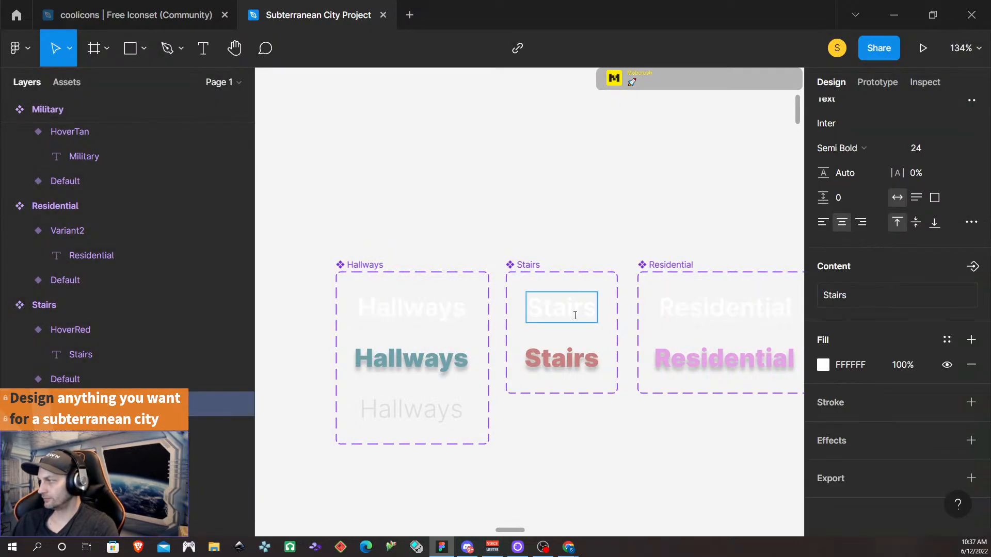
key(Escape)
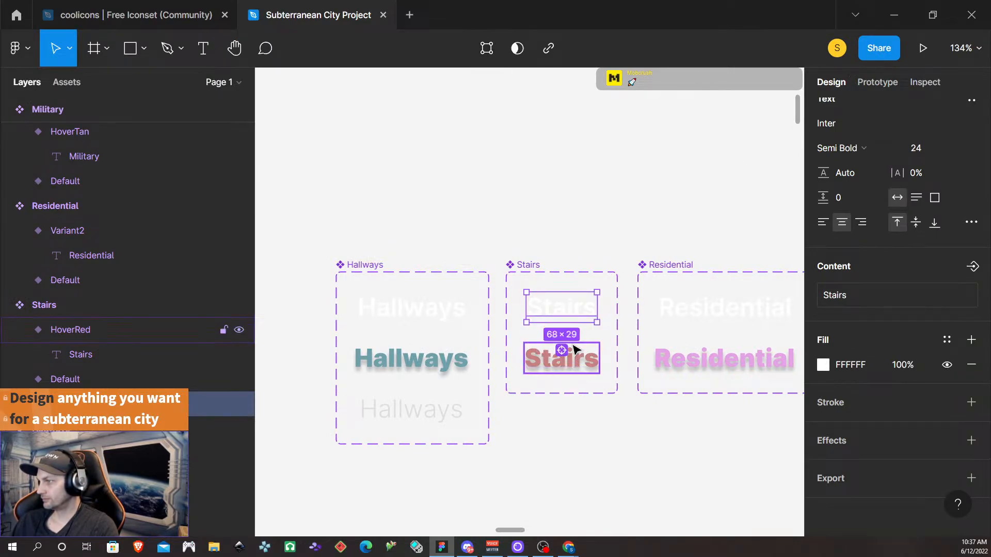
scroll(597, 280, down, 5)
scroll(599, 300, down, 2)
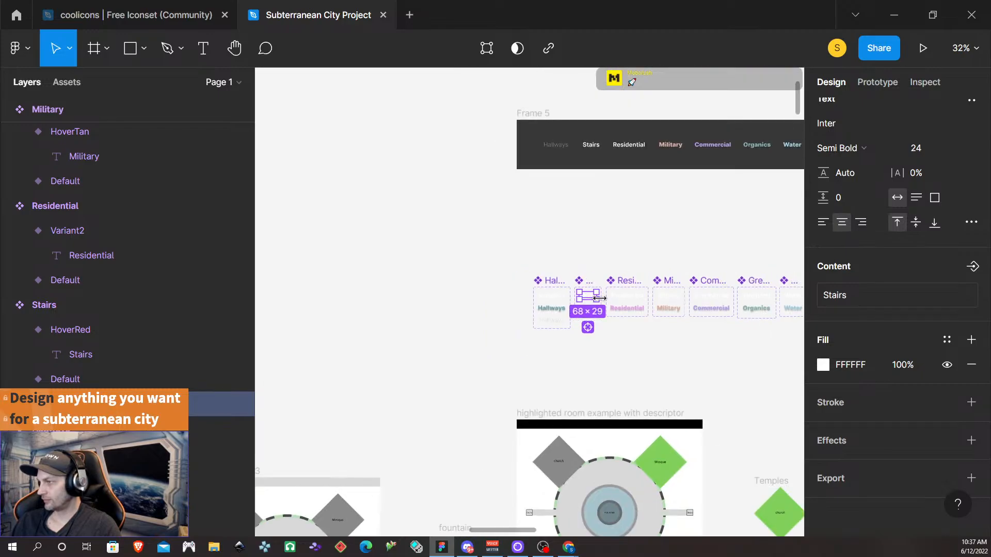
scroll(599, 304, up, 10)
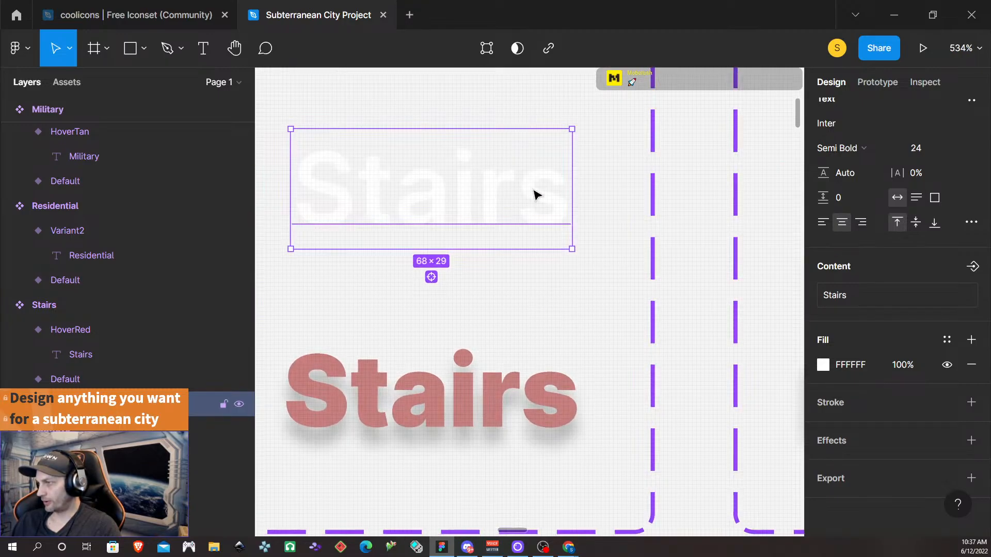
scroll(613, 207, down, 3)
click(636, 279)
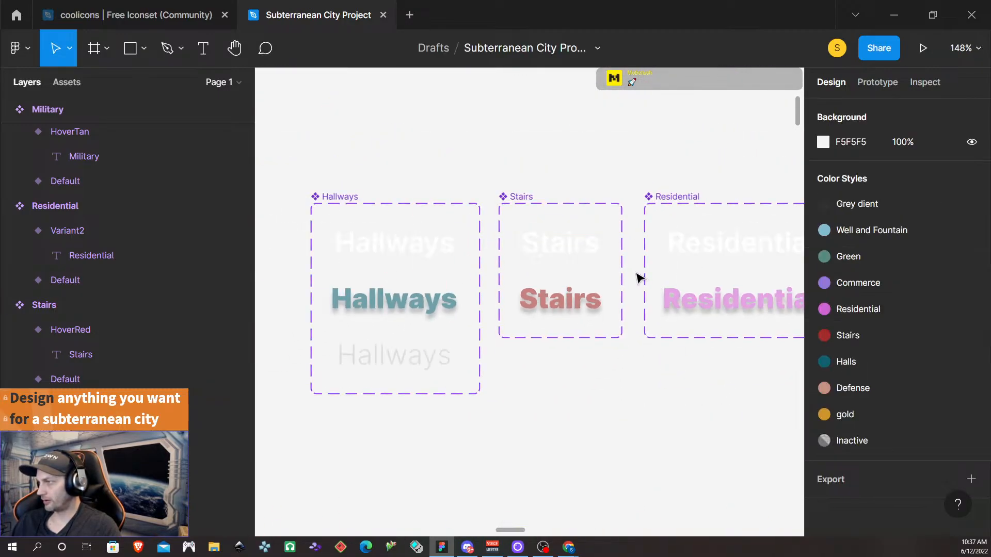
click(597, 236)
click(561, 287)
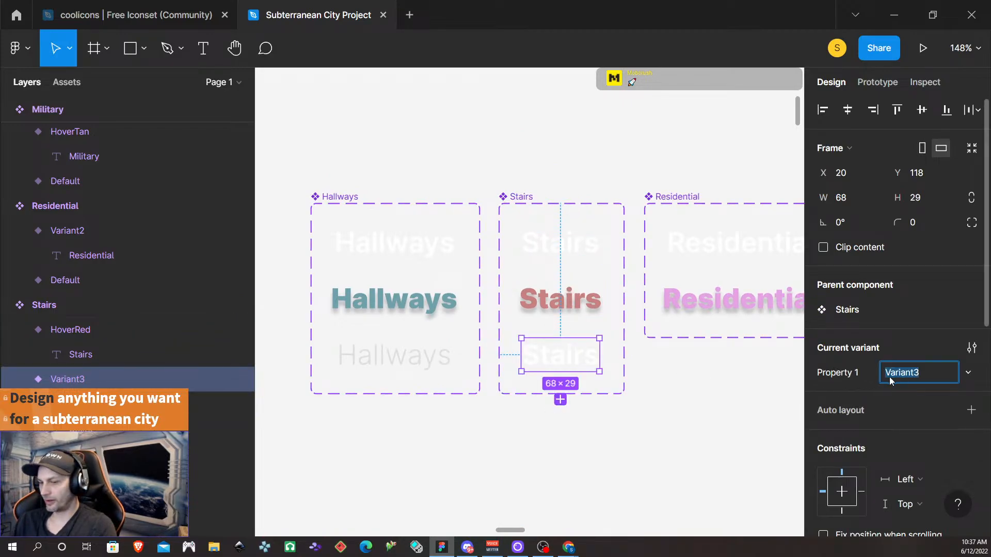
- Name the Stairs component set's third variant Inactive
text(Inactive)
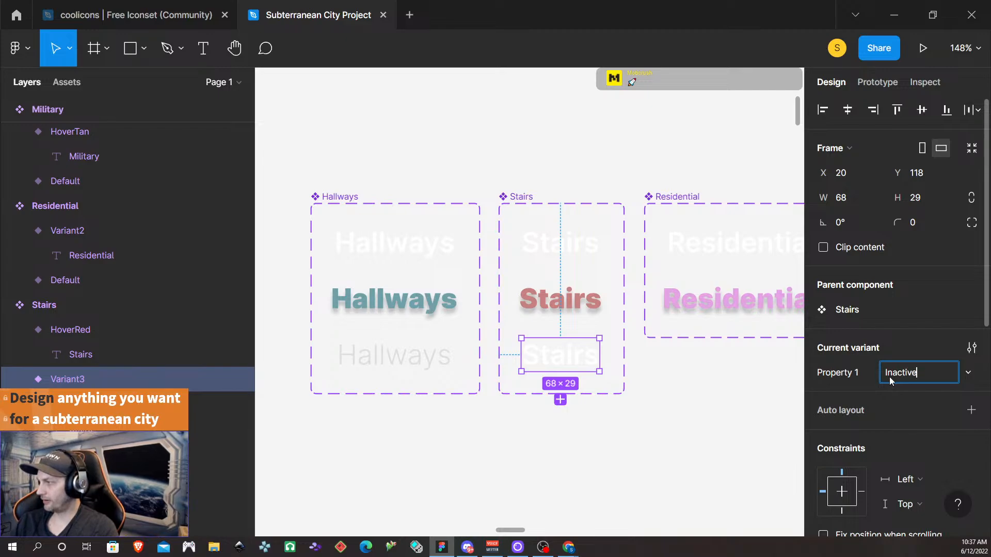
scroll(912, 380, down, 4)
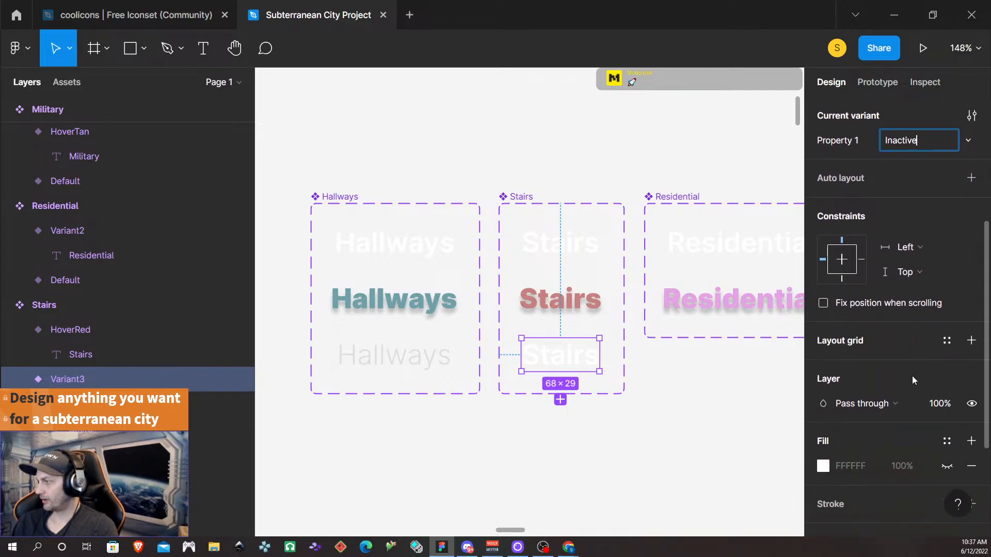
click(574, 354)
- Set the Stairs set's Inactive variant text to Light weight and apply the Inactive color style to its fill
double_click(567, 364)
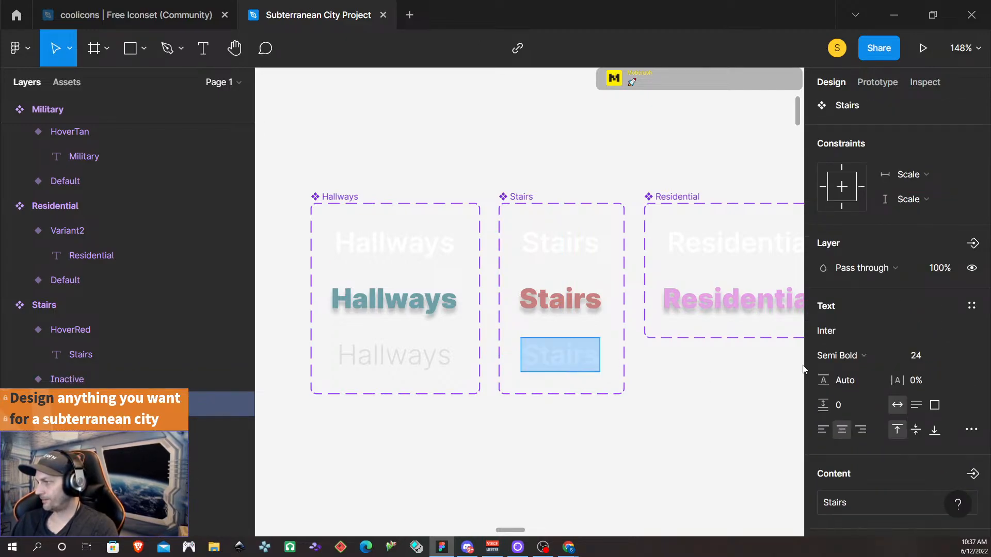
click(849, 355)
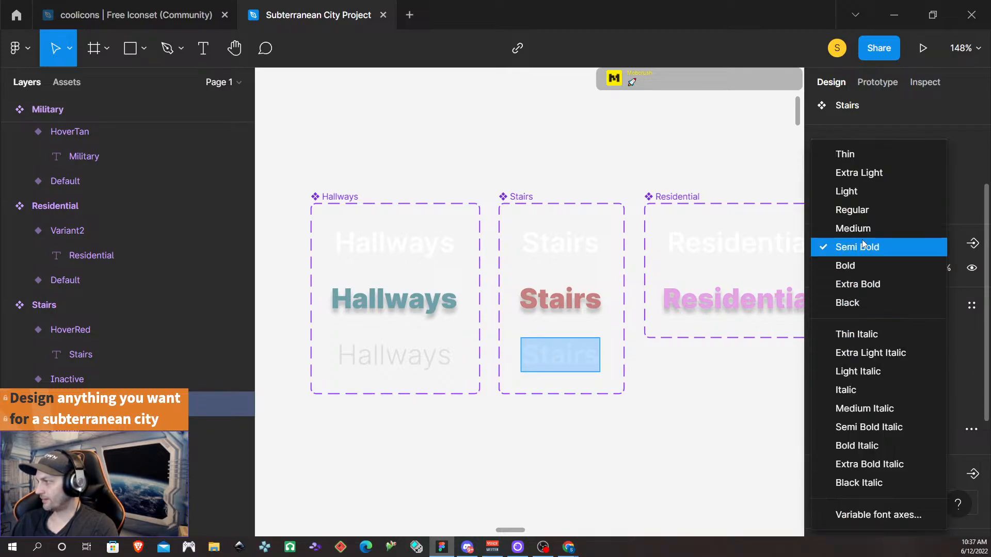
click(847, 191)
scroll(856, 320, down, 3)
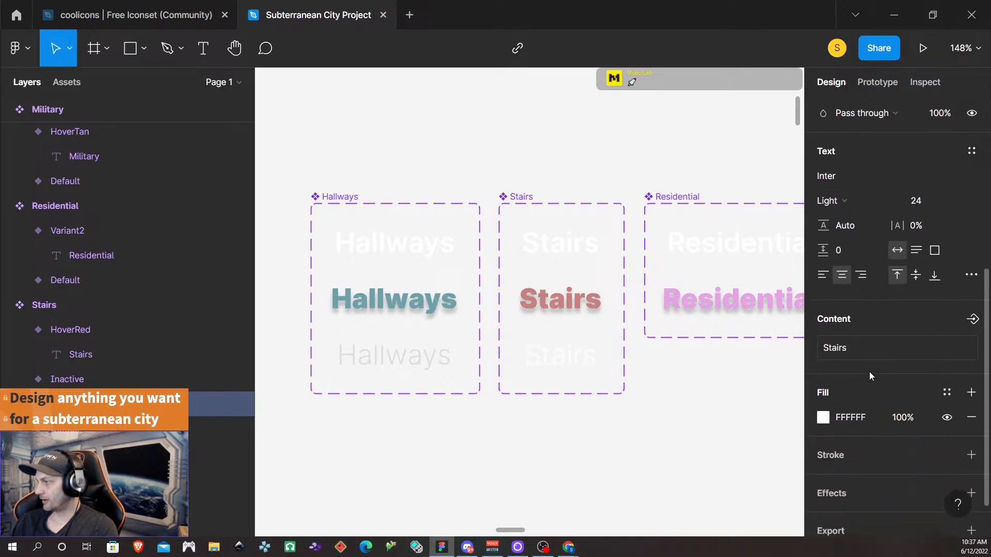
click(947, 392)
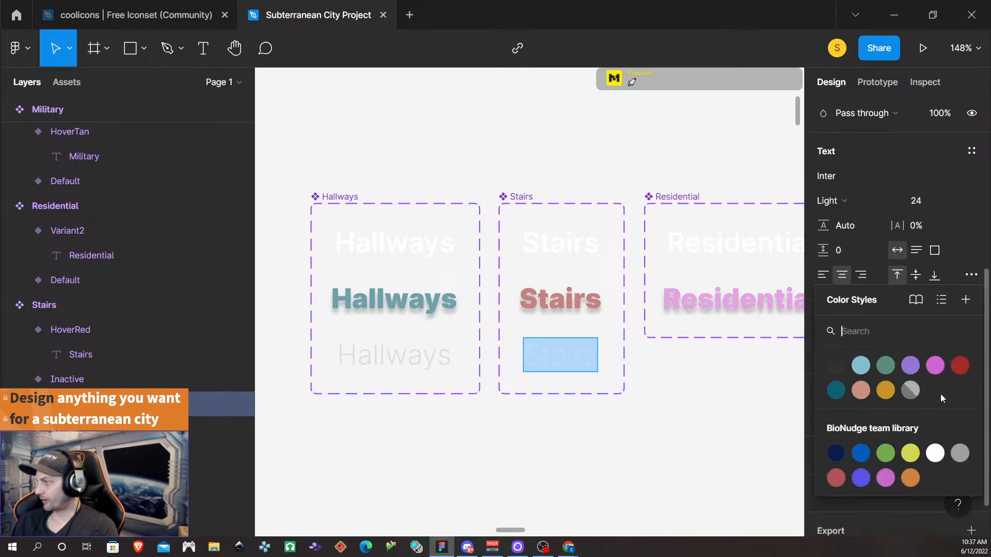
click(911, 390)
- Add a third variant to the Residential component set from its Default variant and name it Inactive
click(724, 241)
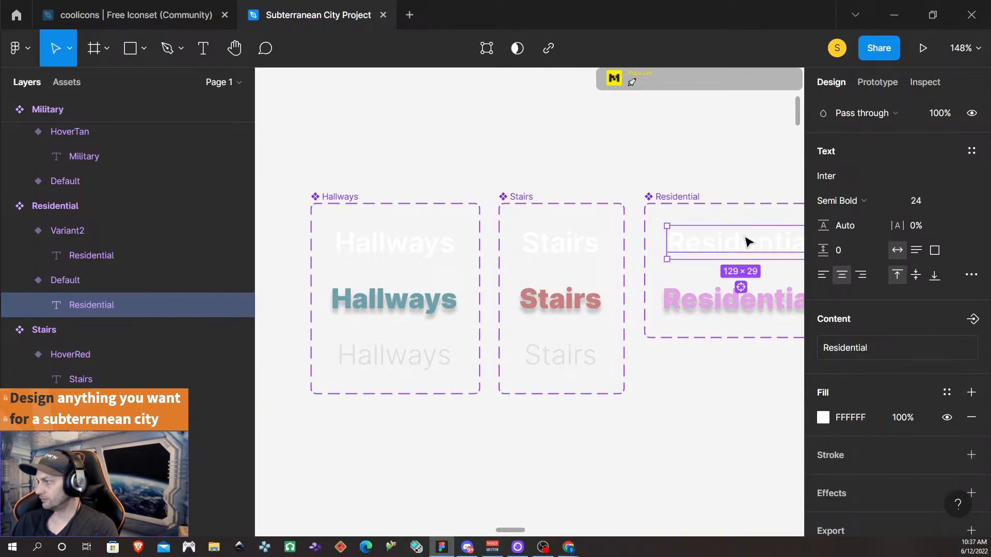
click(737, 155)
click(737, 241)
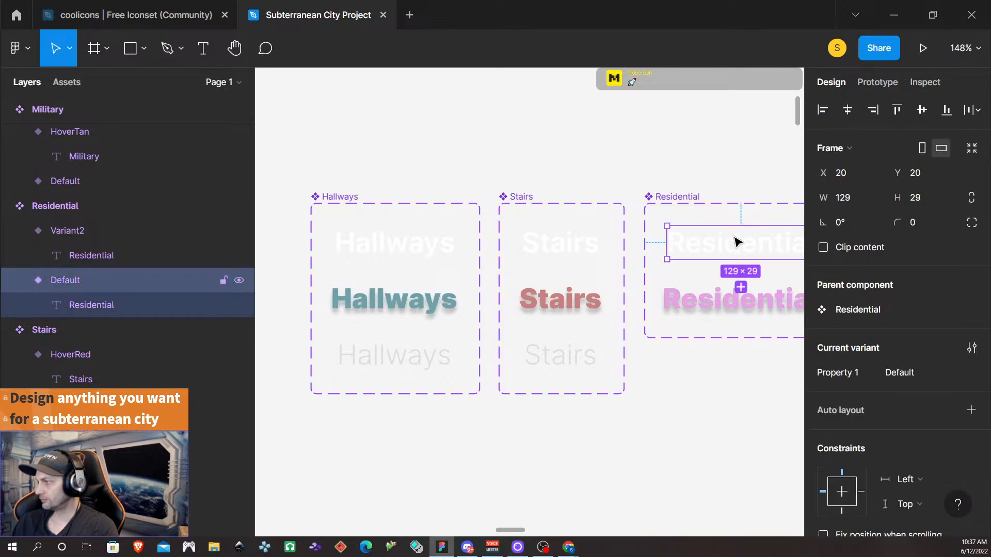
click(741, 289)
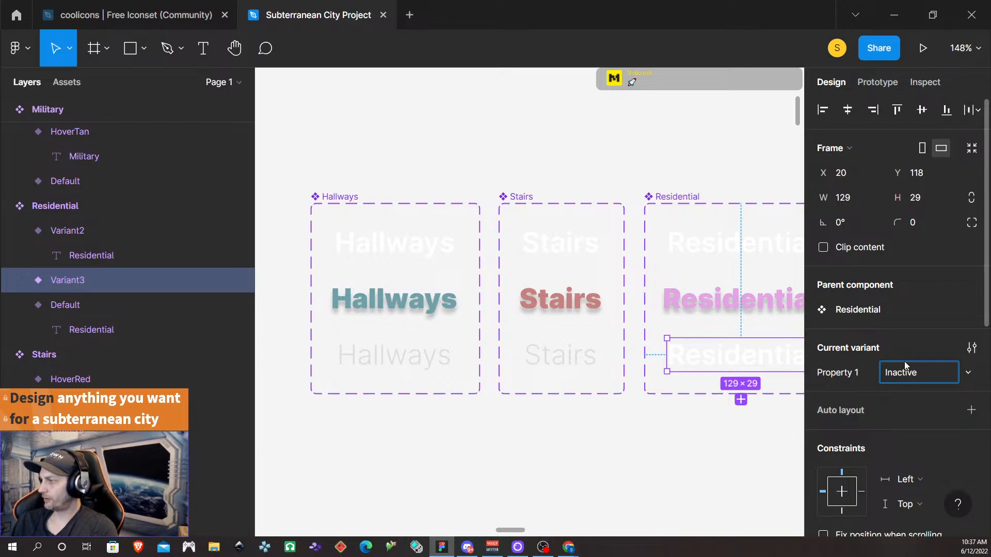
click(763, 355)
- Set the Residential set's Inactive variant text to Light weight and apply the Inactive color style to its fill
double_click(761, 350)
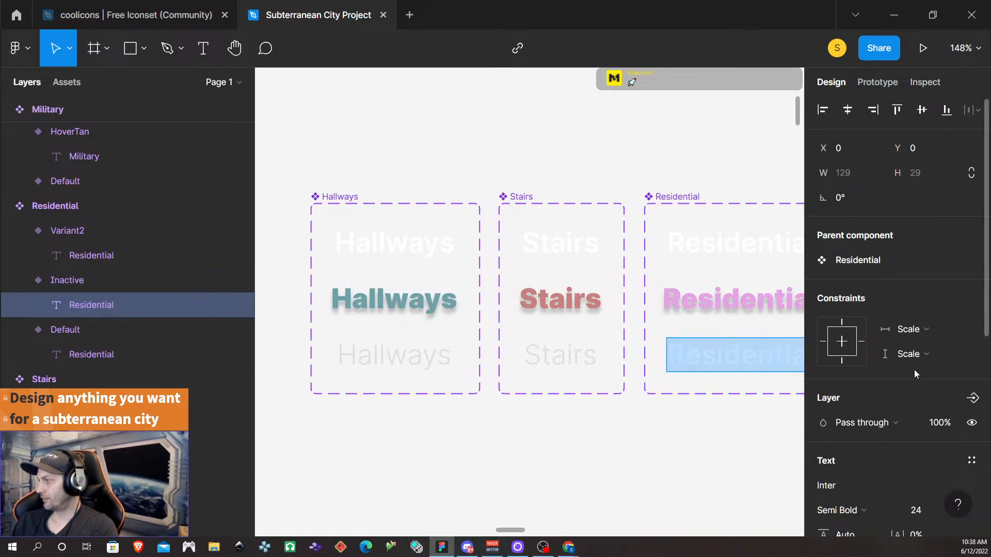
scroll(912, 371, down, 3)
click(846, 360)
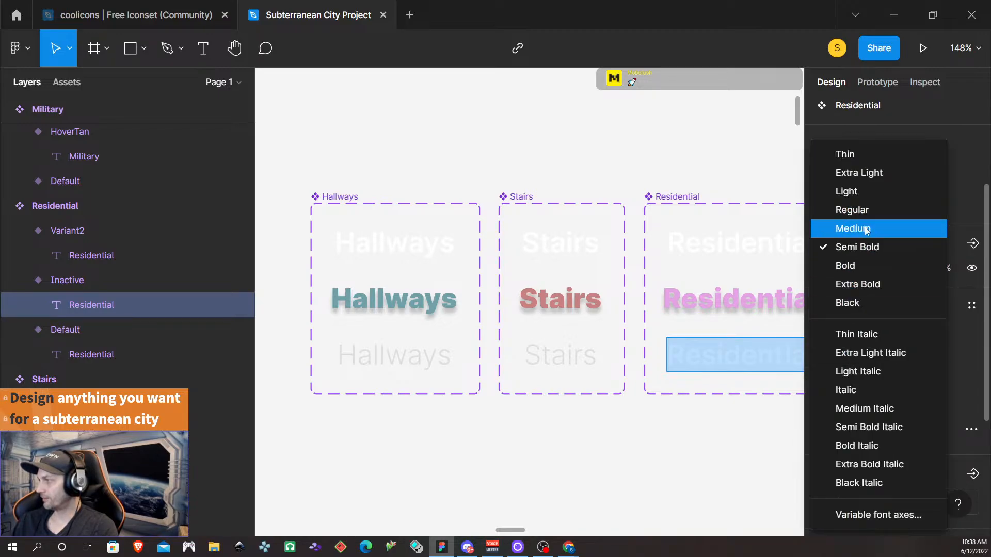
click(865, 191)
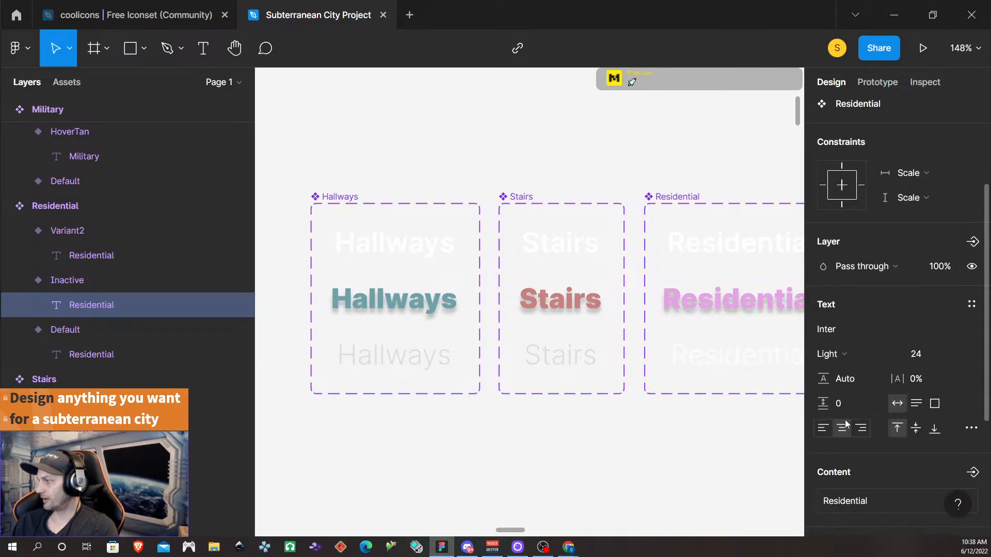
scroll(862, 420, down, 3)
click(949, 395)
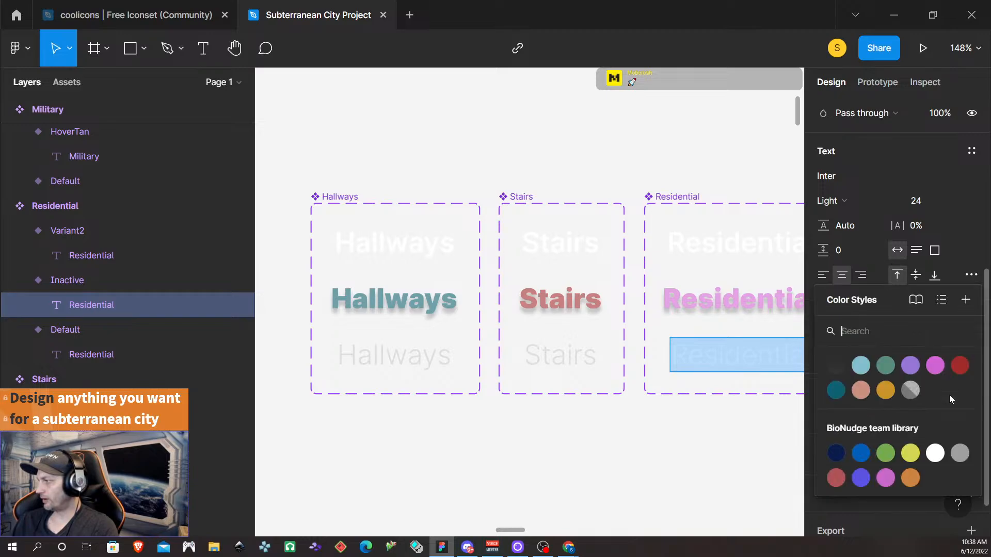
click(911, 390)
- Add a third variant to the Military component set from its Default variant and name it Inactive
scroll(602, 425, right, 5)
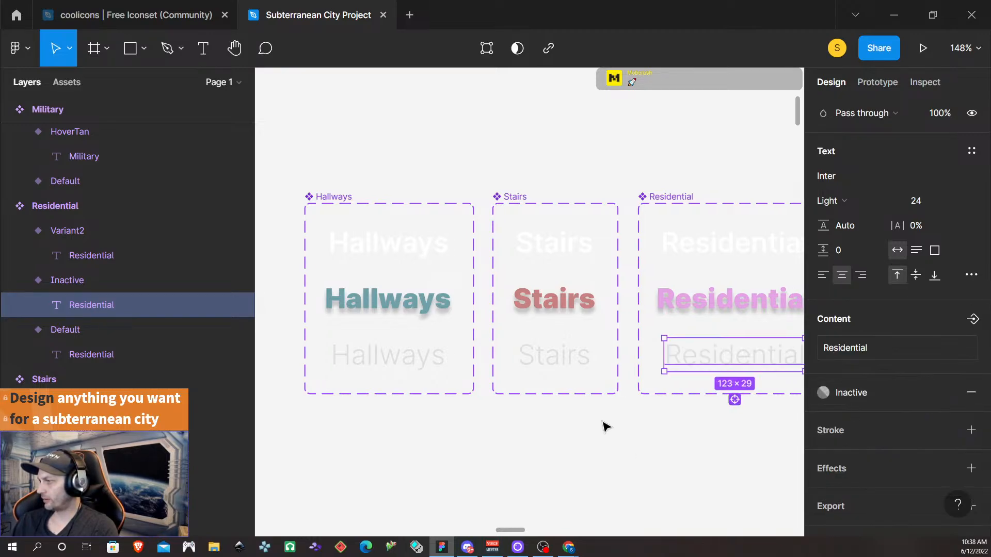
scroll(607, 422, right, 3)
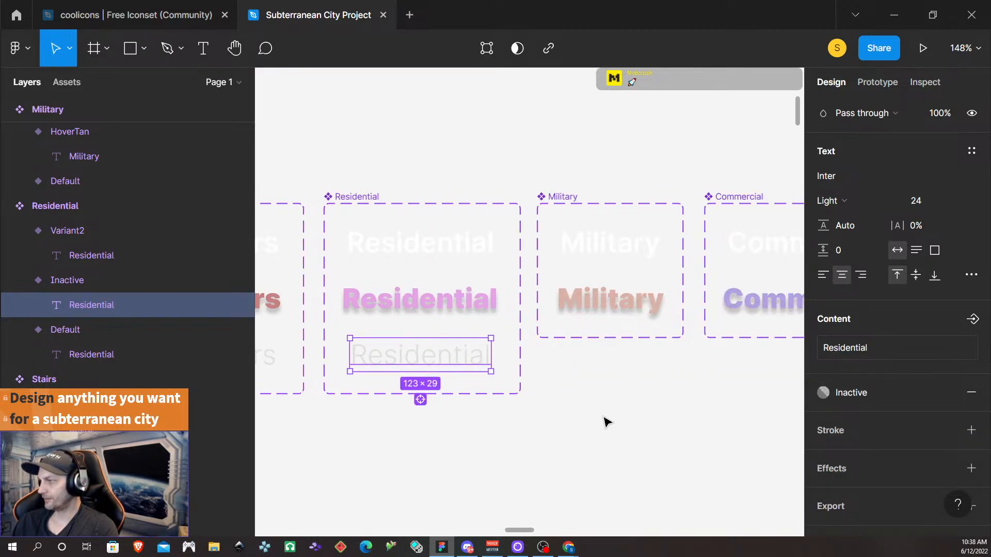
click(591, 257)
click(589, 287)
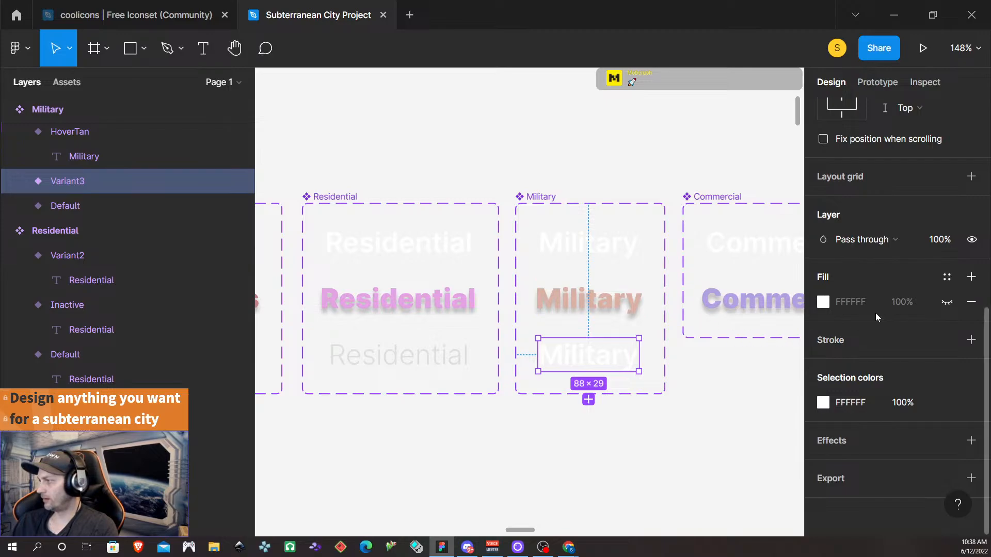
scroll(903, 270, up, 5)
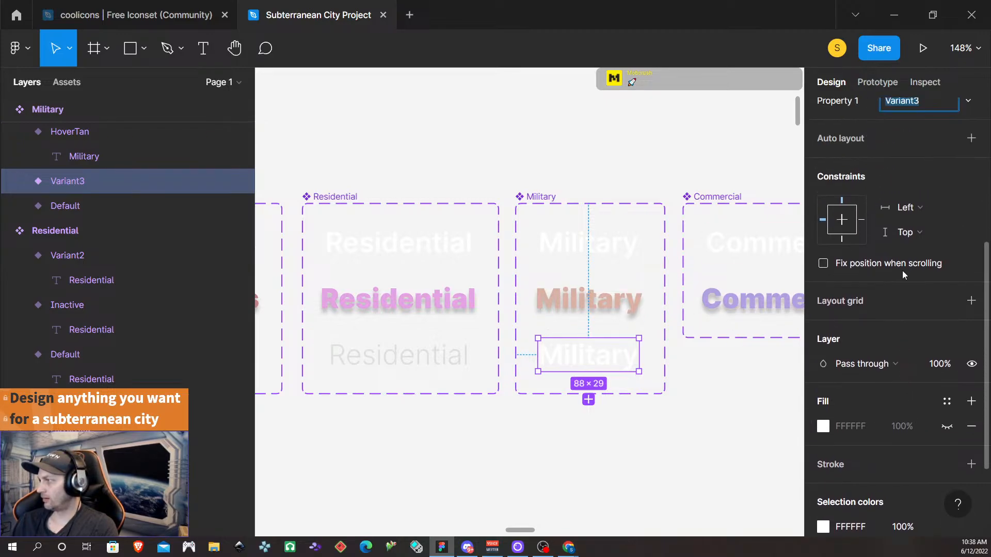
click(938, 200)
key(BackSpace)
text(Inactive)
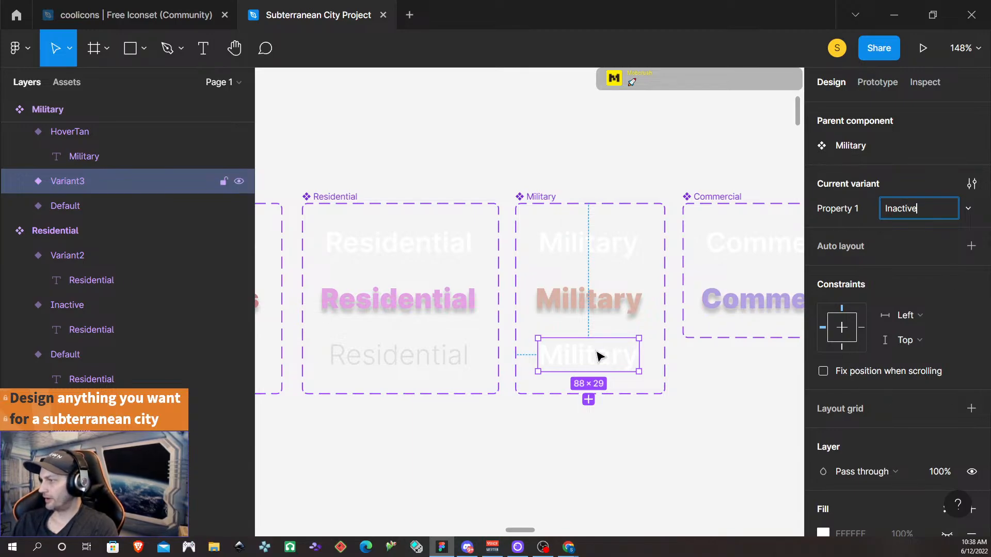
click(579, 357)
- Set the Military set's Inactive variant text to Light weight and apply the Inactive color style to its fill
double_click(592, 360)
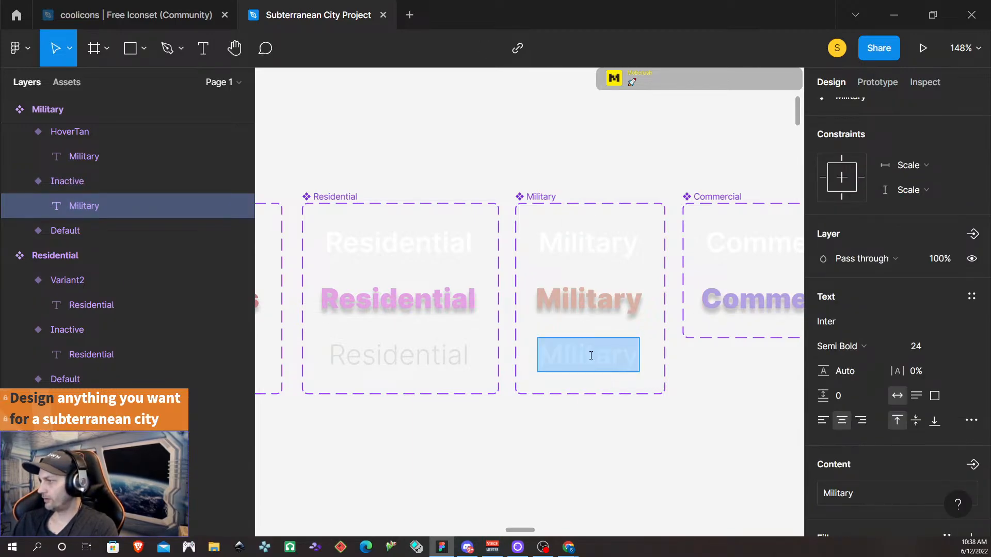
click(854, 346)
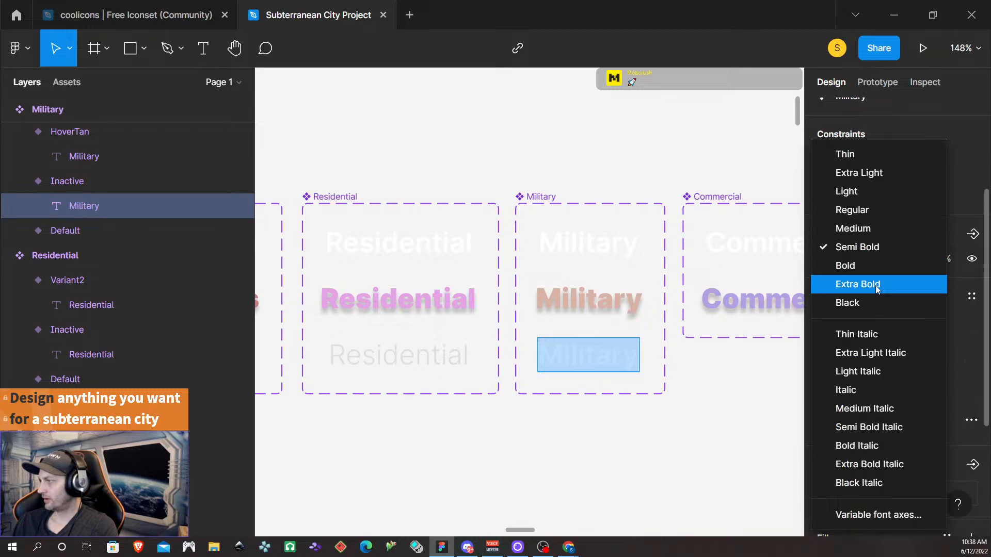
click(866, 195)
scroll(855, 431, down, 4)
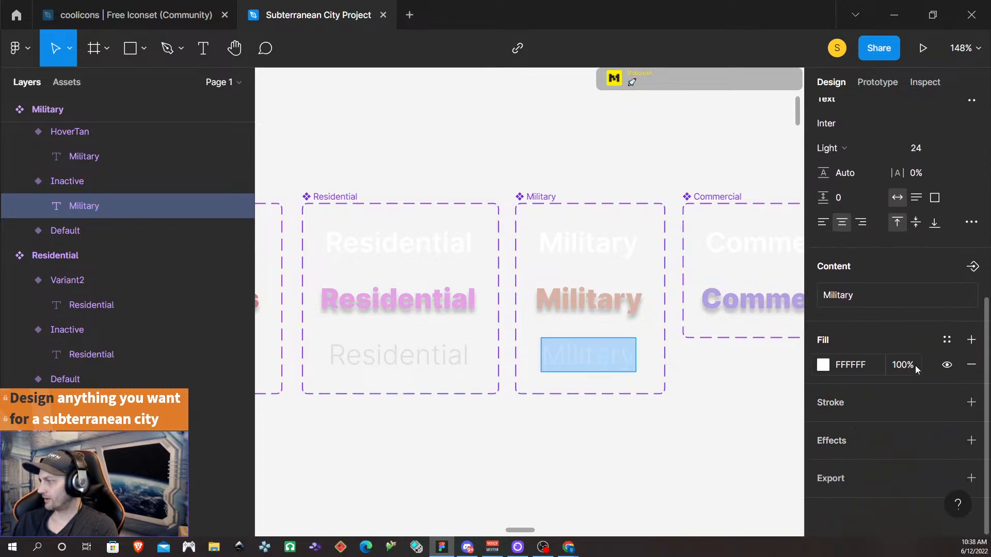
click(946, 340)
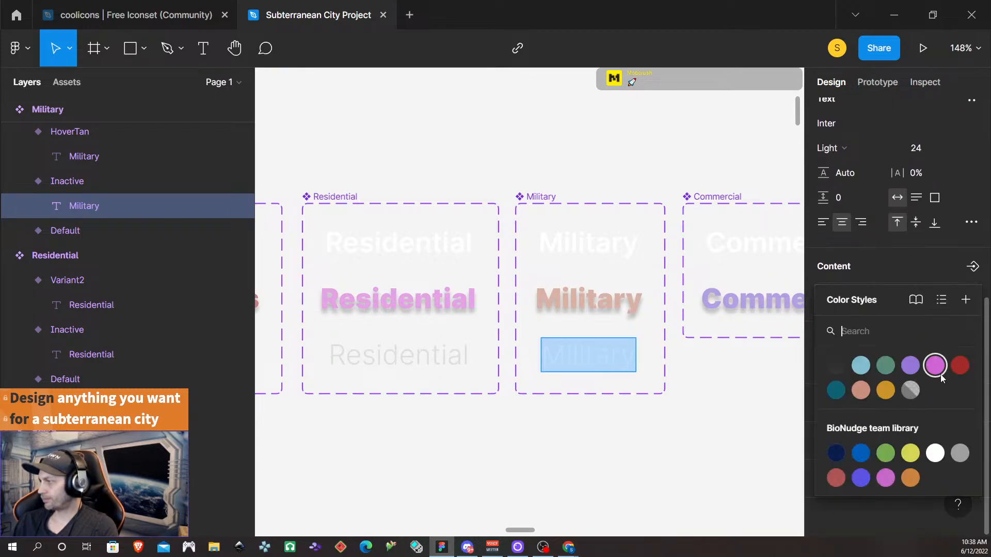
click(911, 391)
- Add a third variant to the Commercial component set from its Default variant and name it Inactive
click(754, 242)
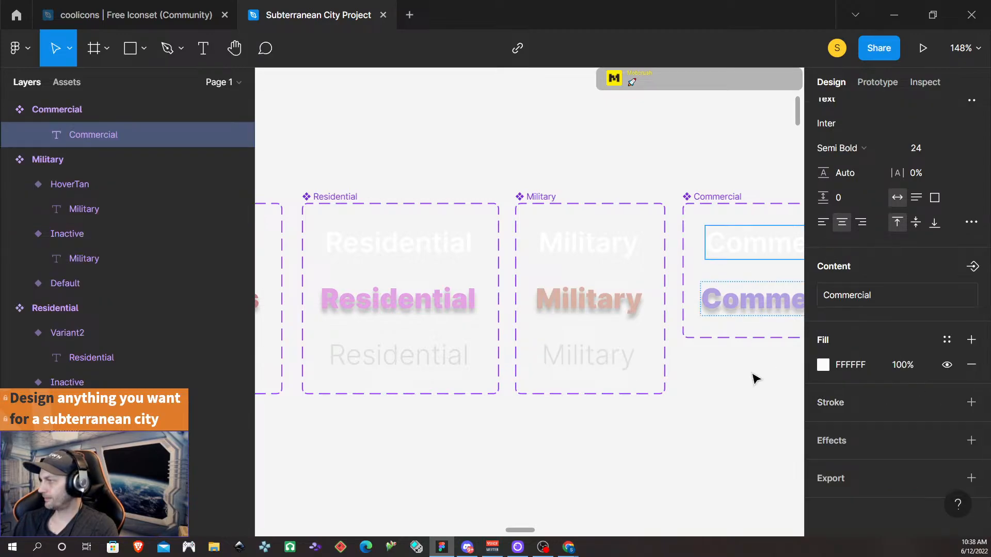
click(734, 431)
click(745, 233)
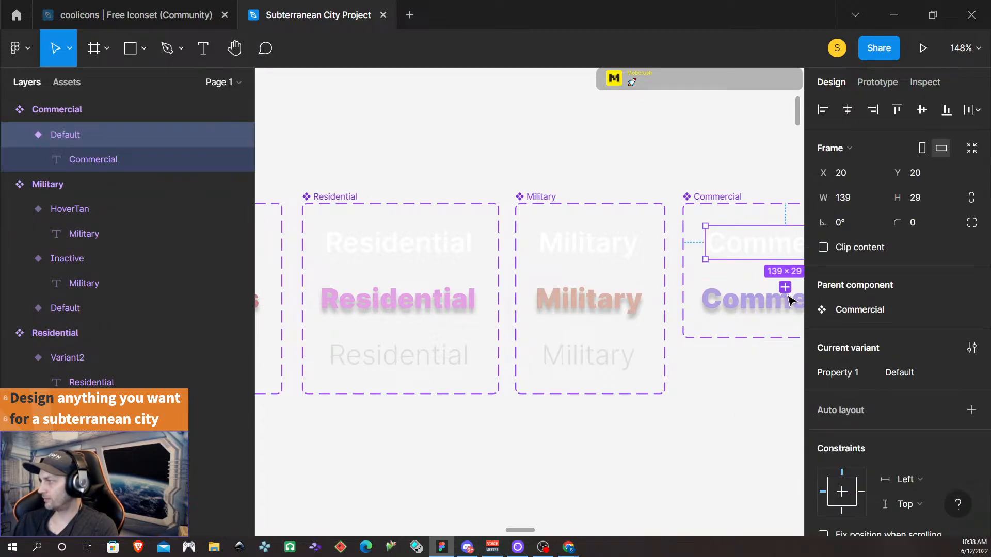
click(785, 287)
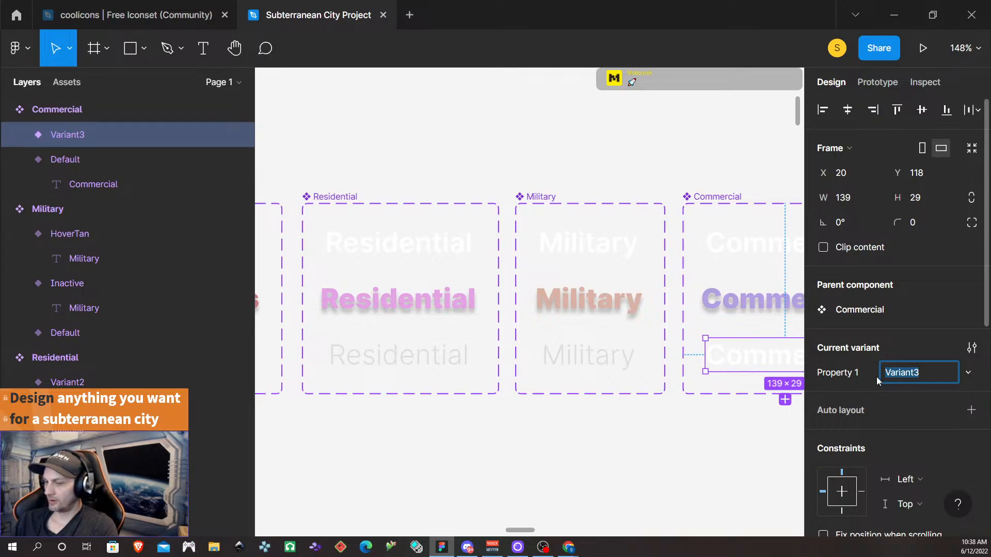
text(Inactive)
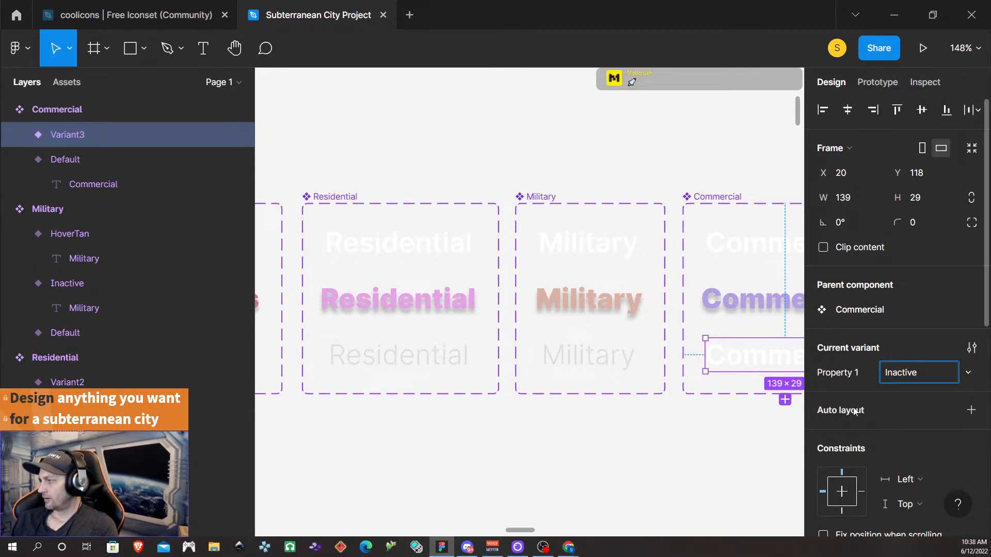
scroll(862, 402, down, 2)
scroll(874, 393, down, 3)
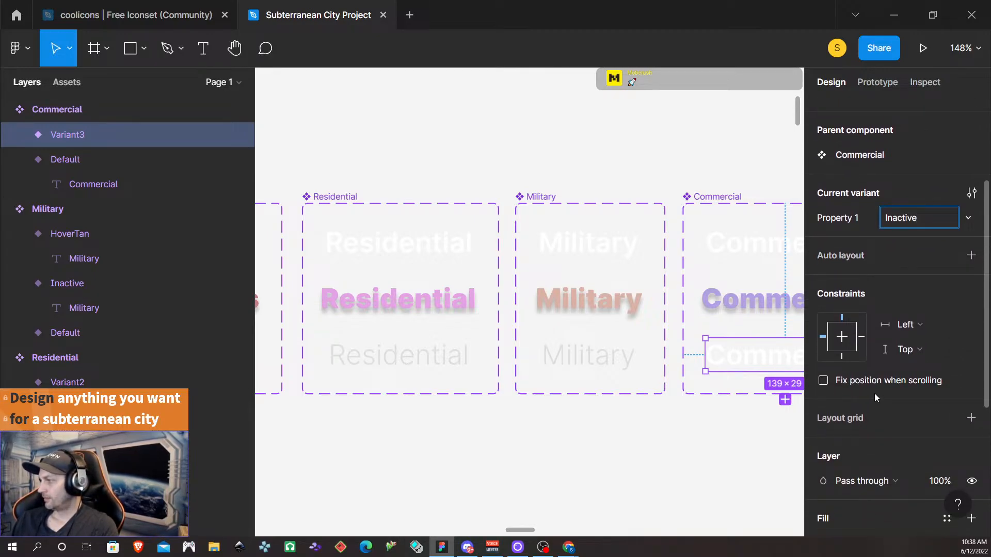
click(783, 356)
- Set the Commercial set's Inactive variant text to Light weight and apply the Inactive color style to its fill
double_click(783, 356)
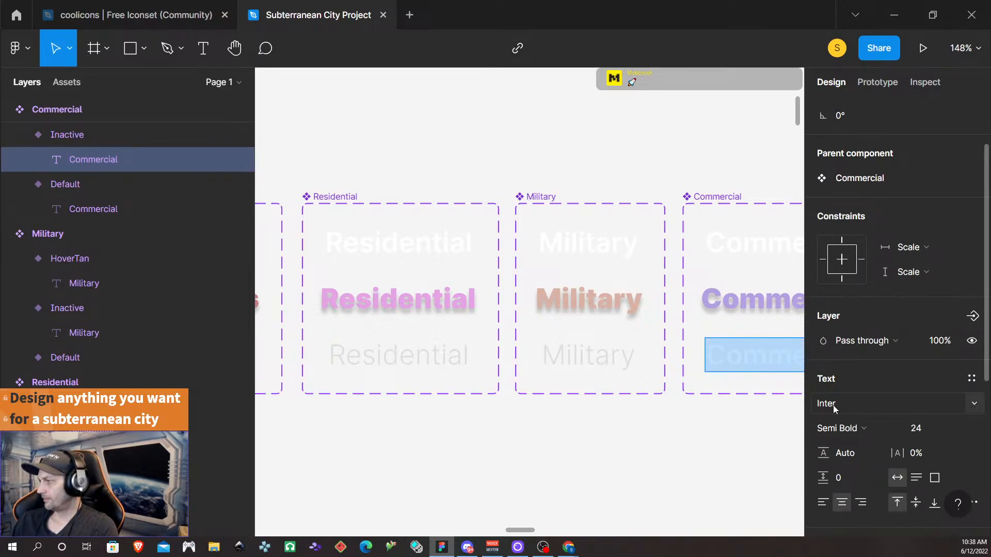
click(837, 430)
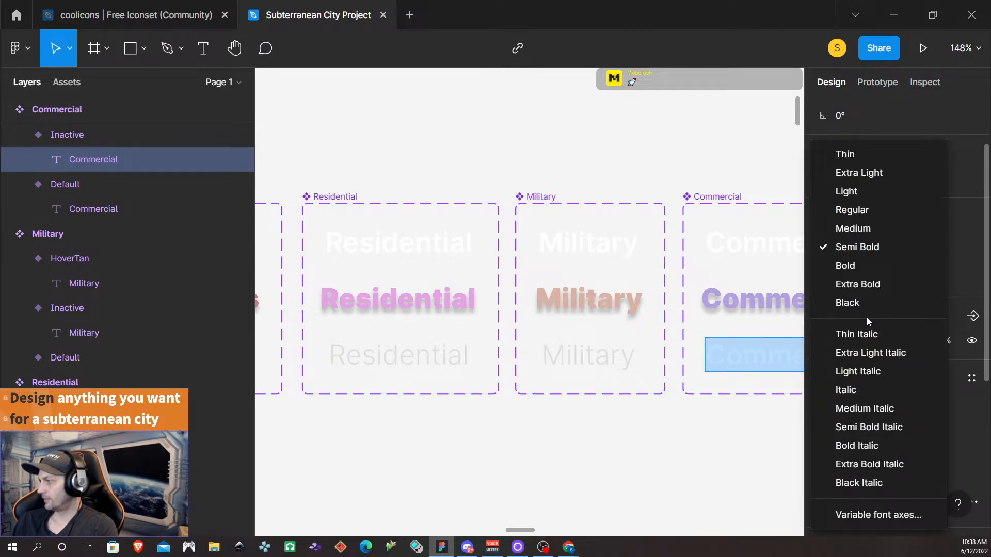
click(871, 192)
scroll(669, 339, right, 4)
scroll(880, 413, down, 5)
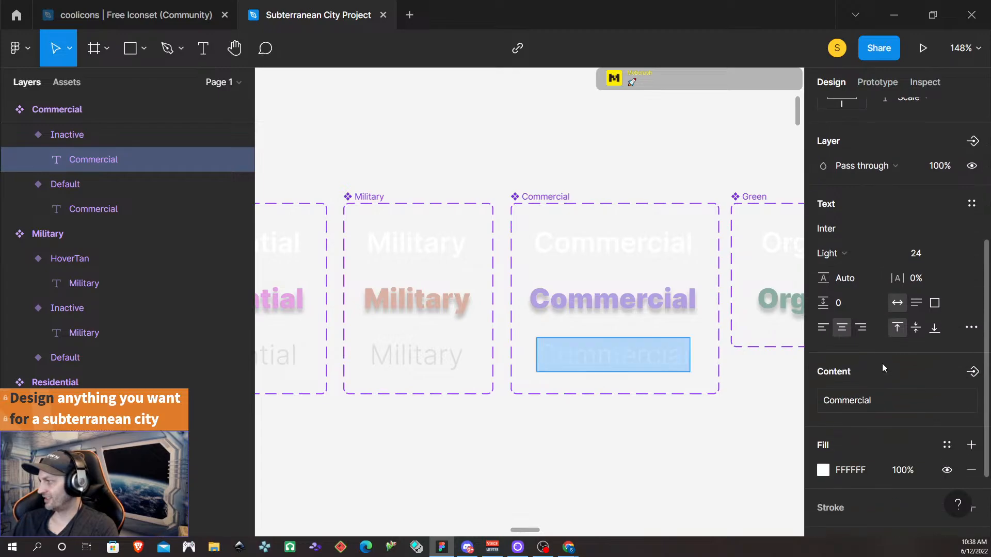
click(945, 340)
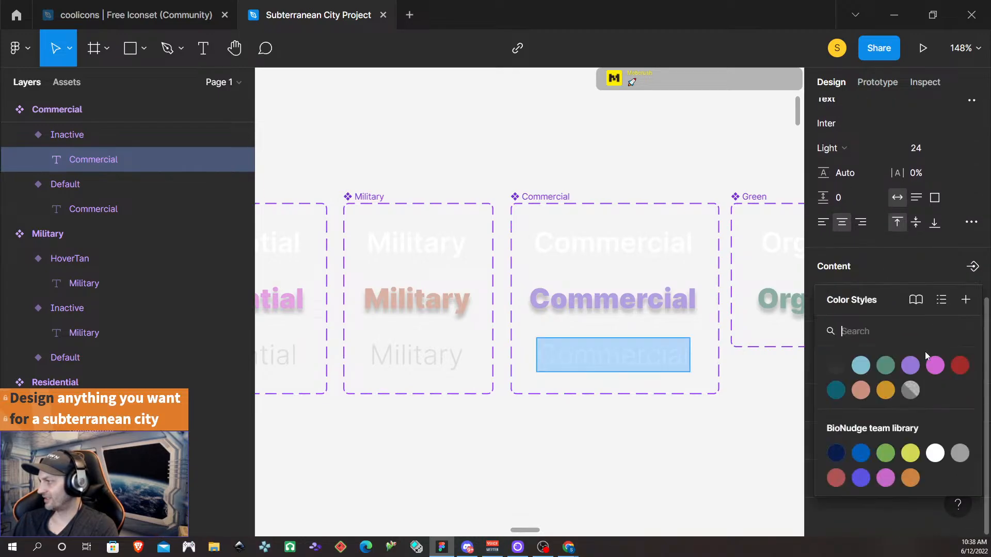
click(912, 388)
- Add a third variant to the Green component set from its Default variant and name it Inactive
scroll(703, 405, right, 5)
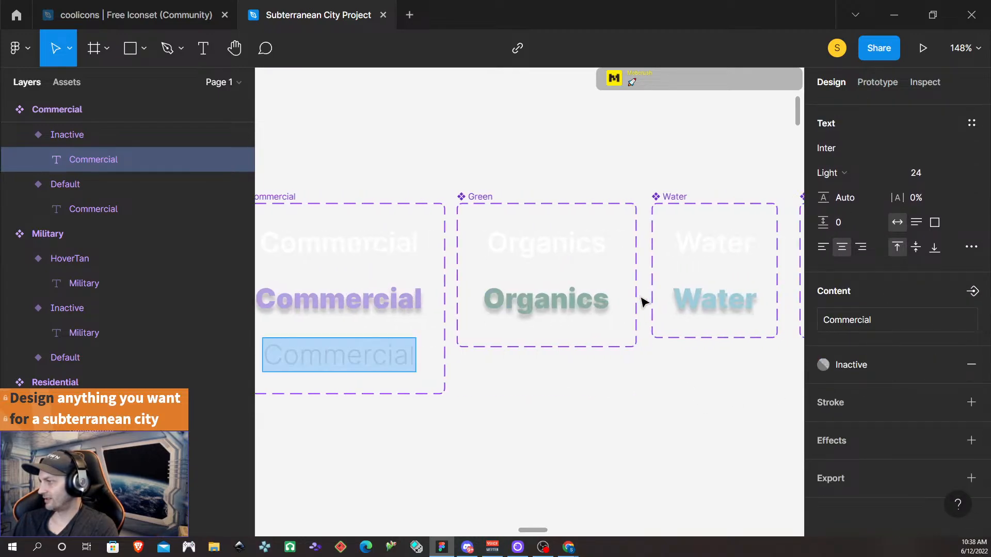
click(571, 255)
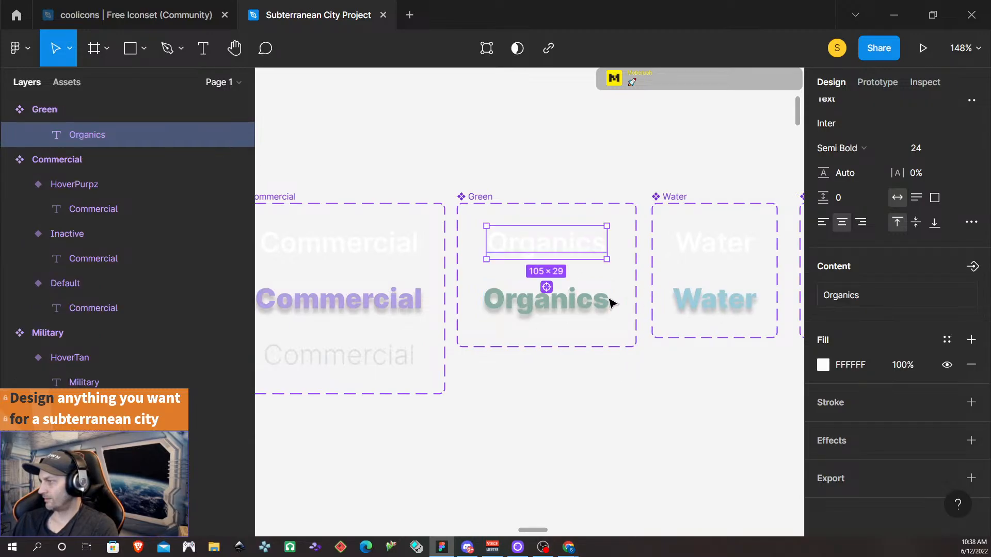
click(601, 397)
click(572, 264)
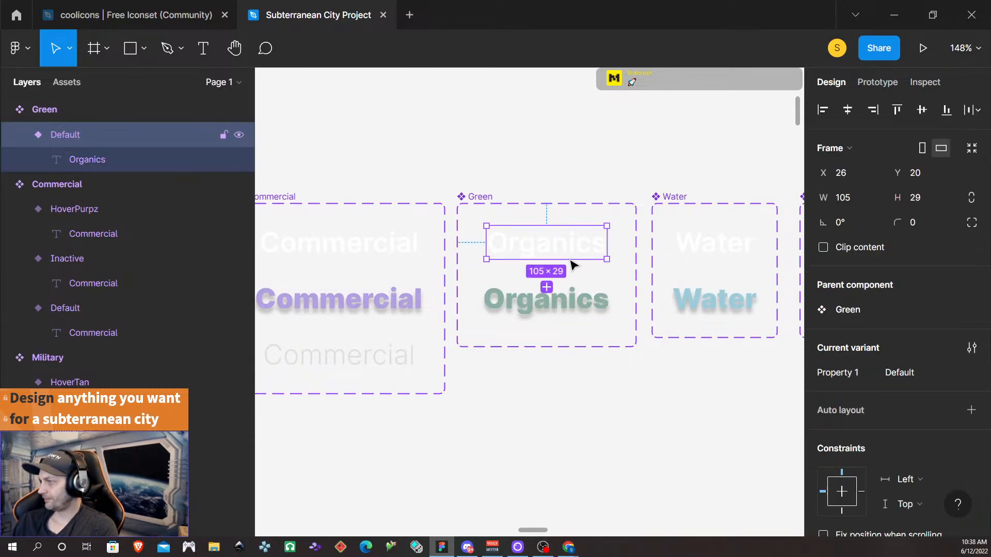
click(546, 287)
click(916, 381)
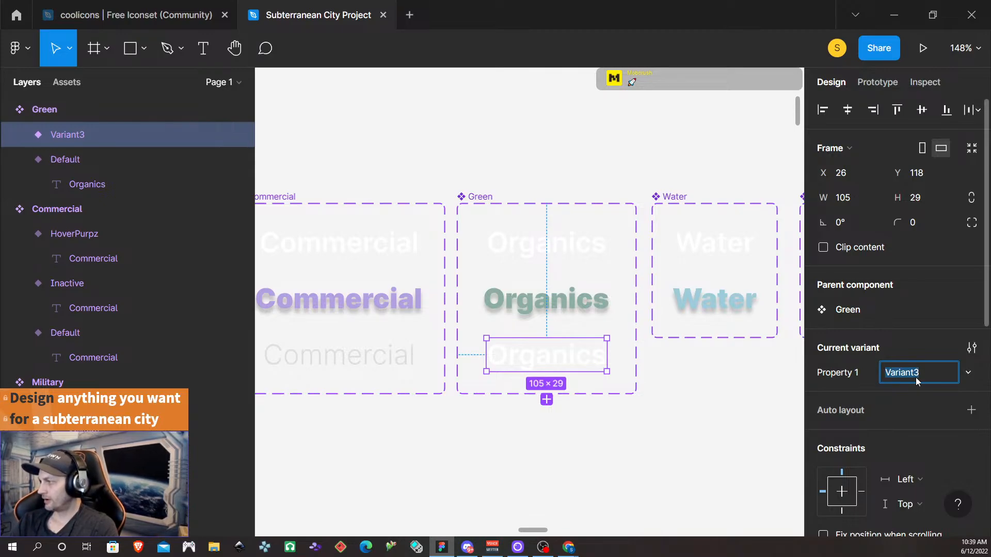
text(Inactive)
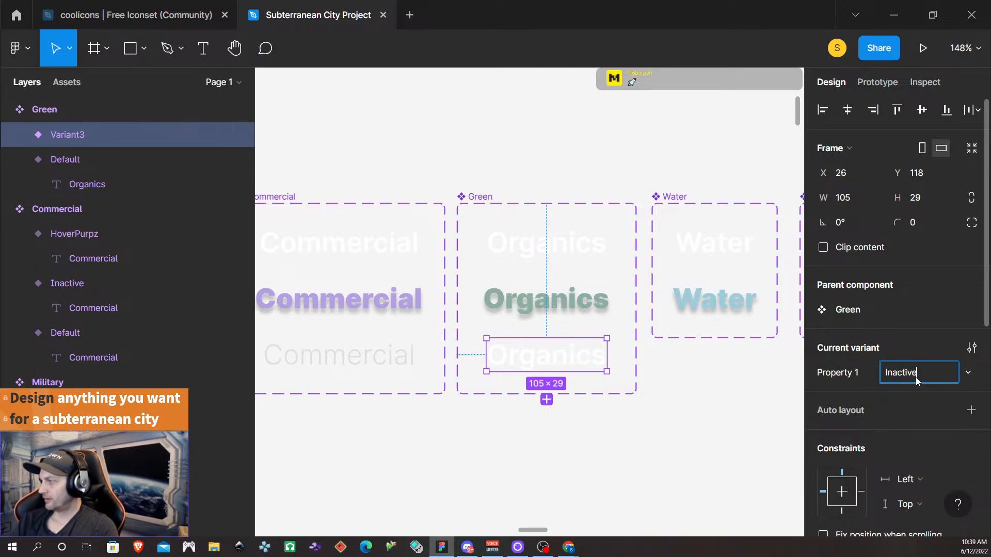
- Set the Organics text in the Green set's Inactive variant to Light weight and apply the Inactive color style to its fill
double_click(531, 359)
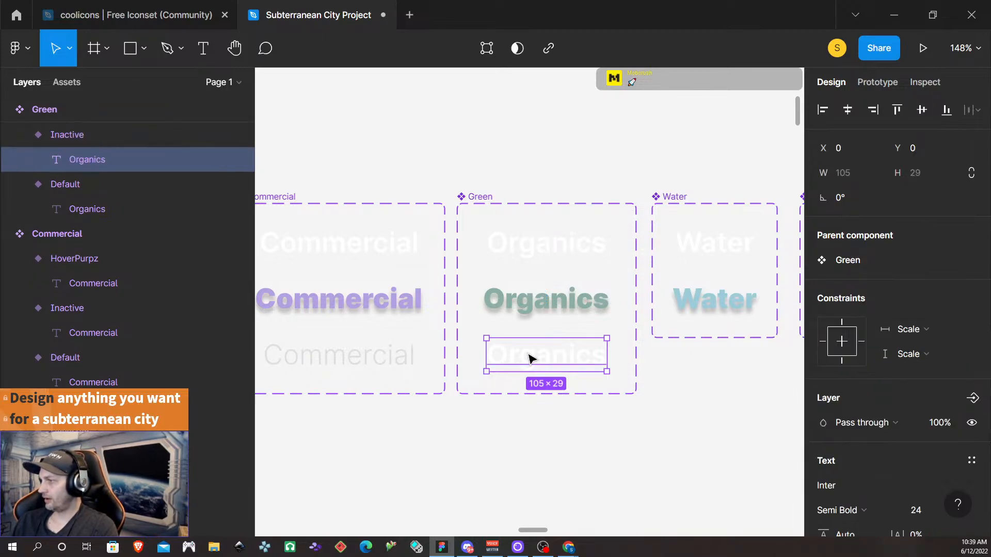
double_click(530, 356)
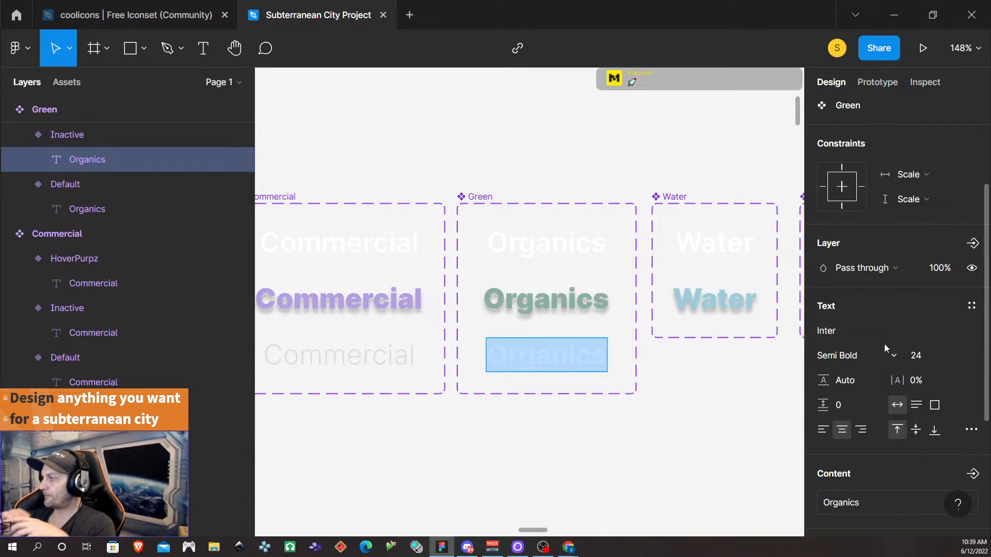
click(884, 344)
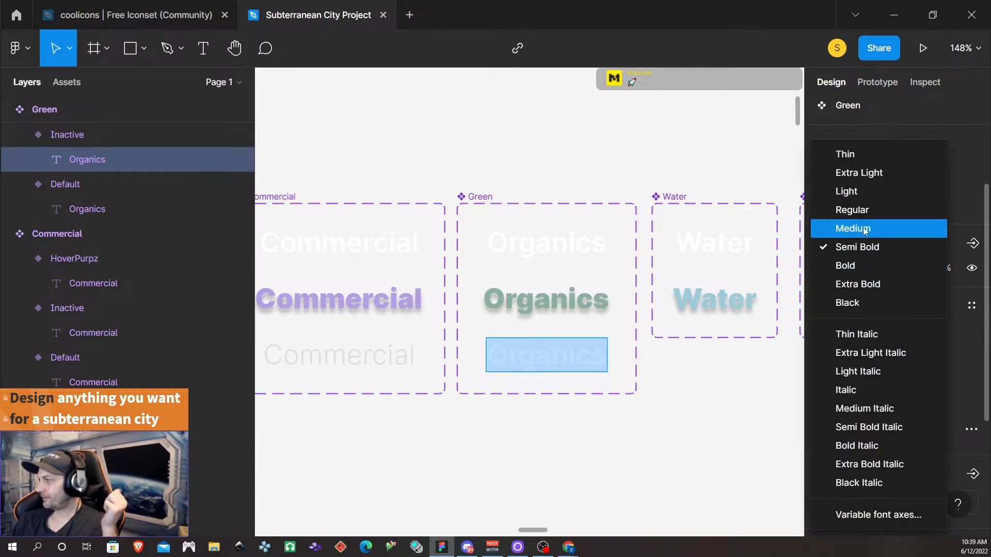
click(860, 193)
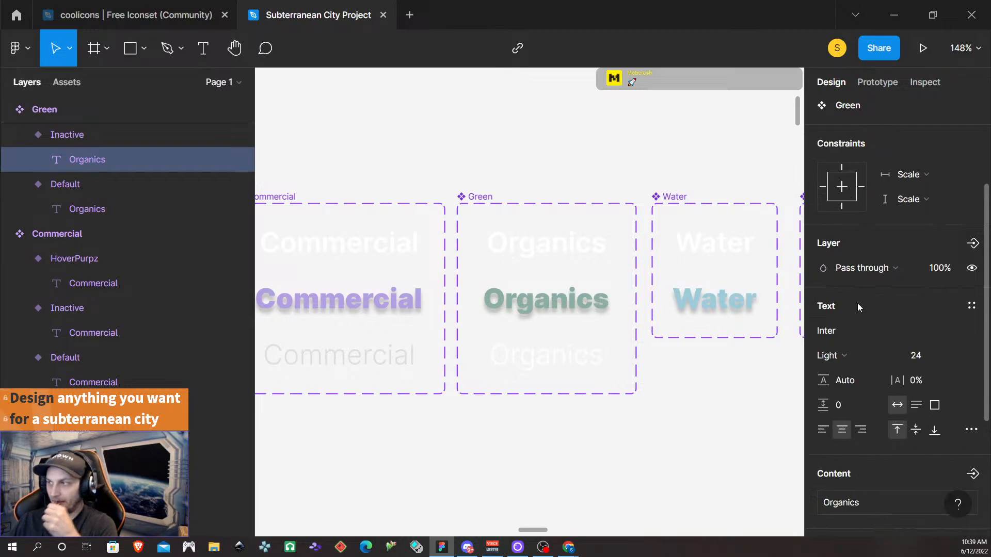
scroll(857, 307, down, 4)
click(947, 340)
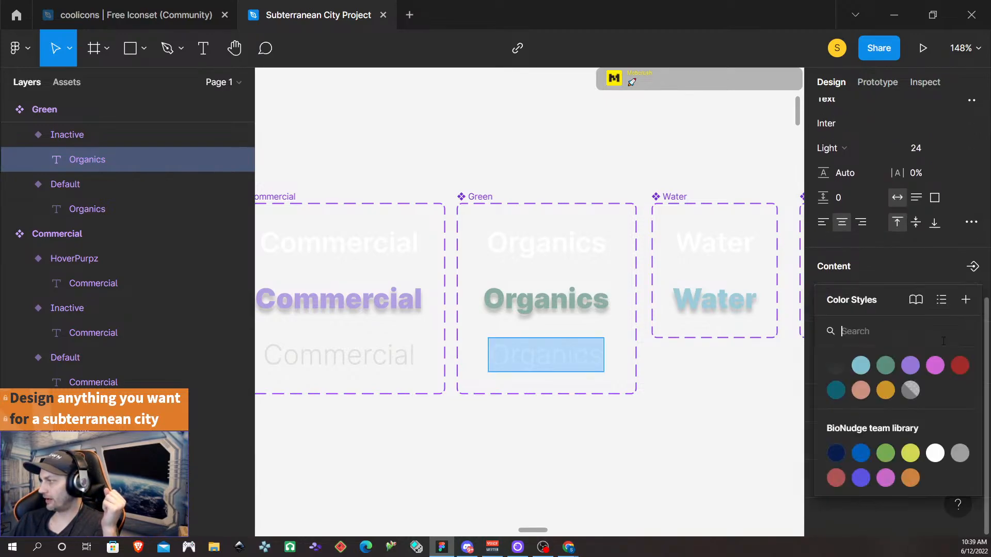
click(916, 389)
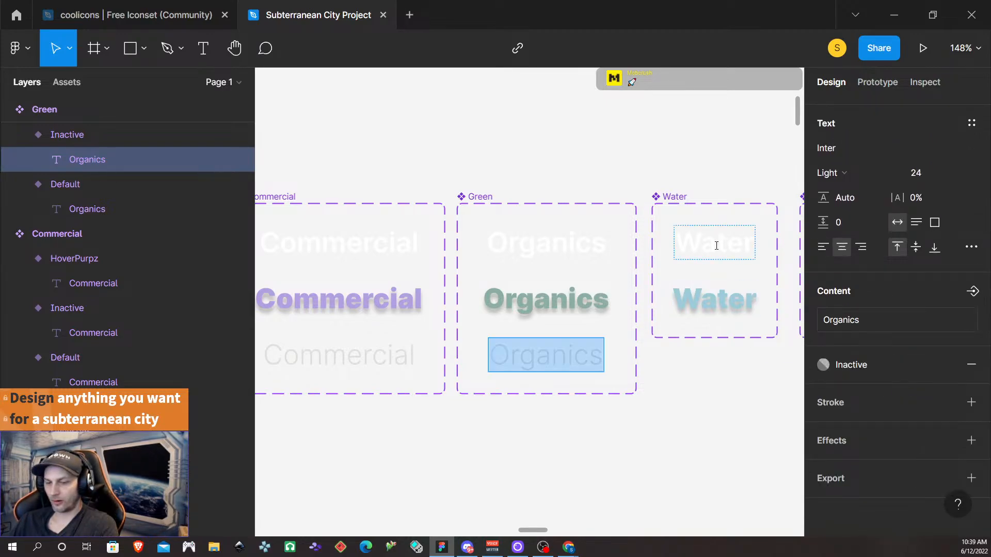
- Add a third variant to the Water component set from its Default variant and name it Inactive
scroll(715, 251, right, 5)
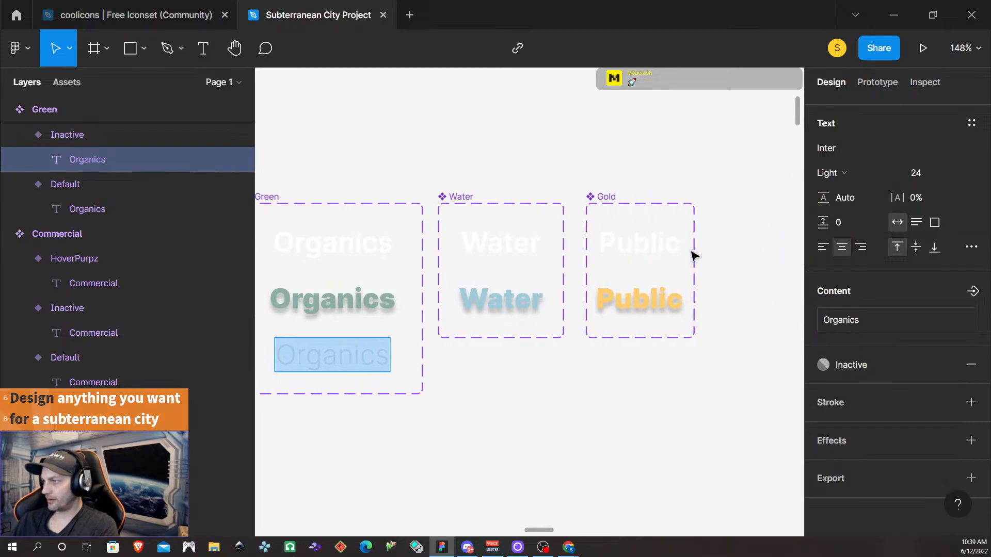
click(520, 245)
click(578, 407)
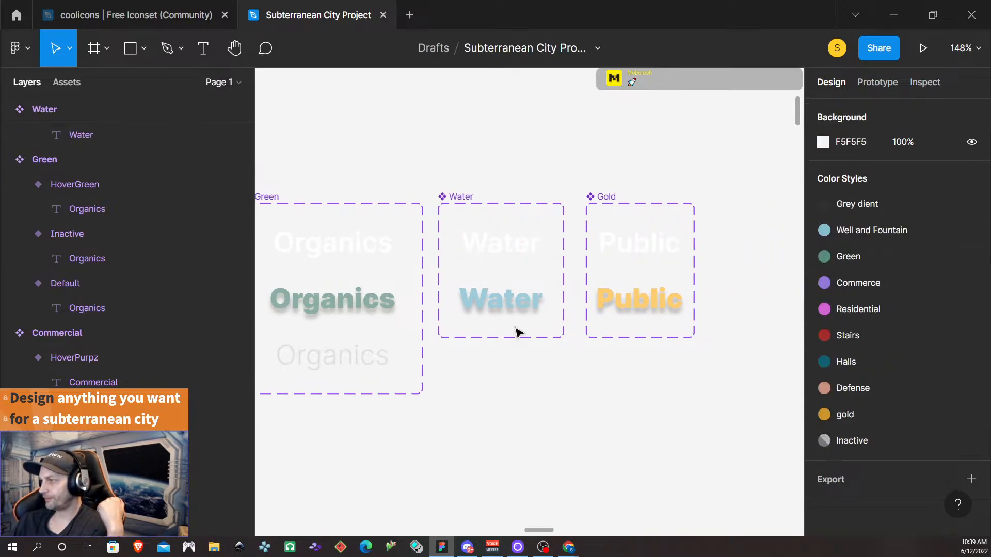
click(489, 250)
click(501, 284)
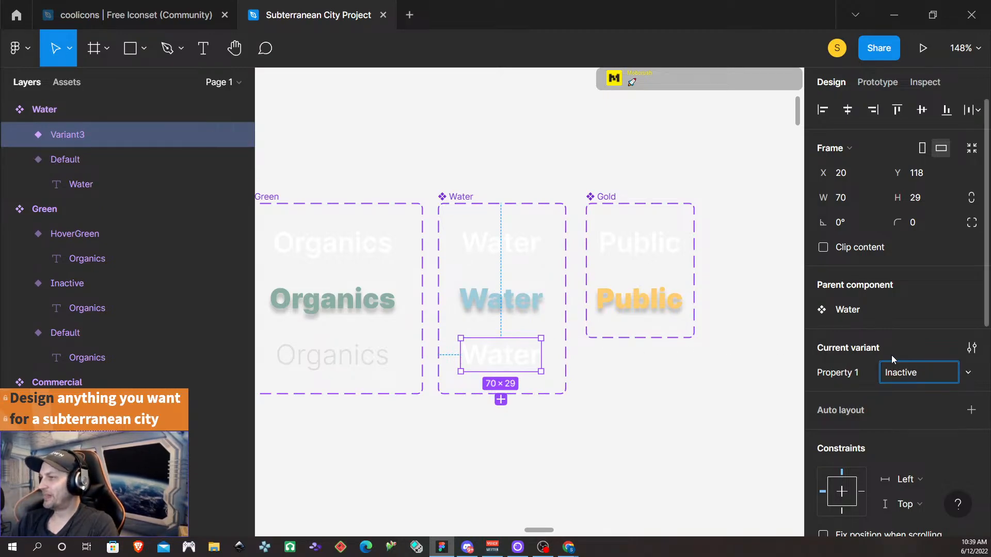
key(Return)
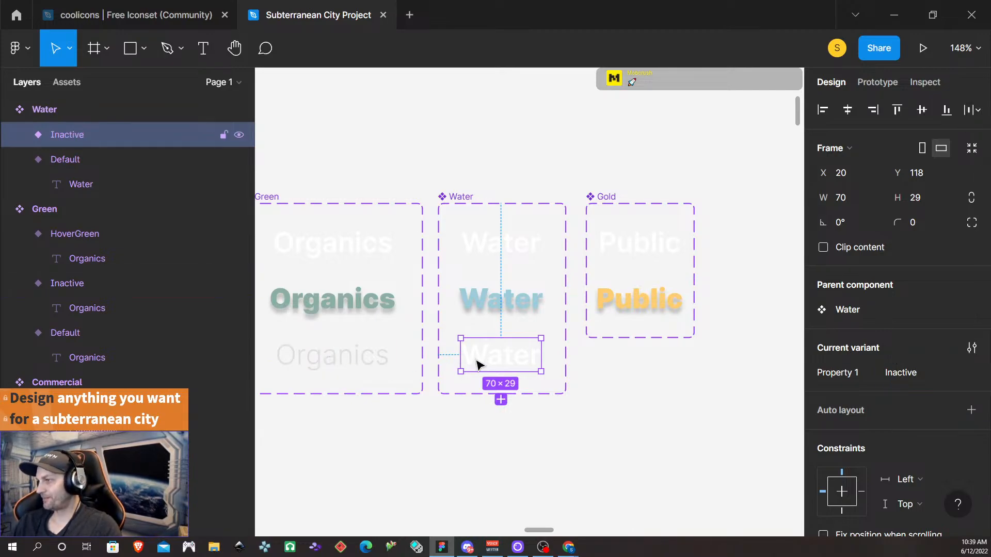
- Set the Water set's Inactive variant text to Light weight and apply the Inactive color style to its fill
click(480, 361)
double_click(499, 362)
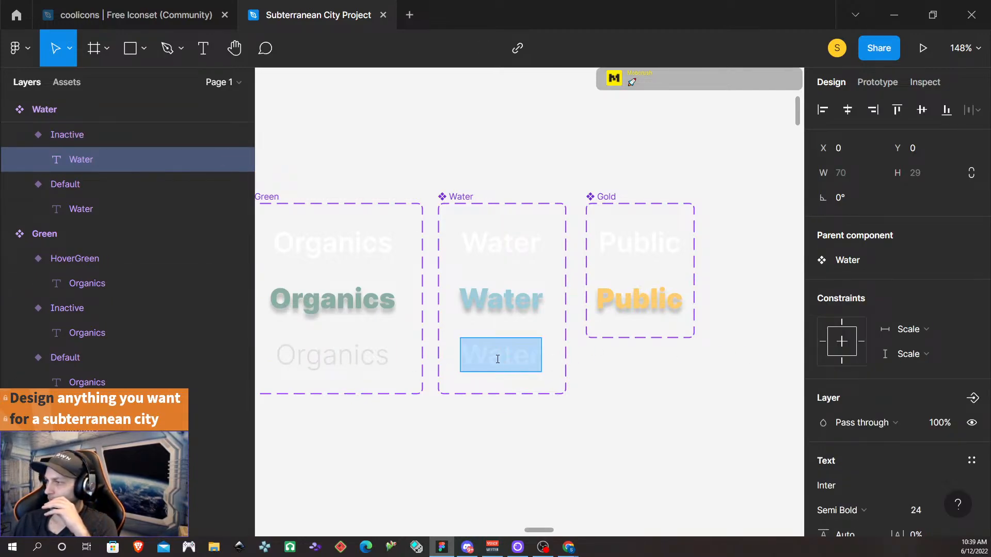
scroll(878, 398, down, 5)
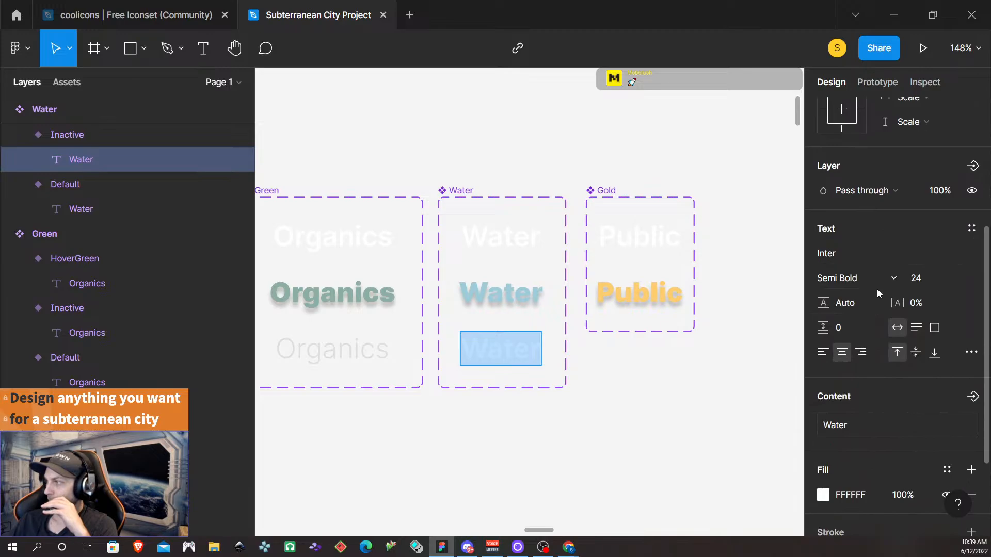
click(877, 281)
click(873, 190)
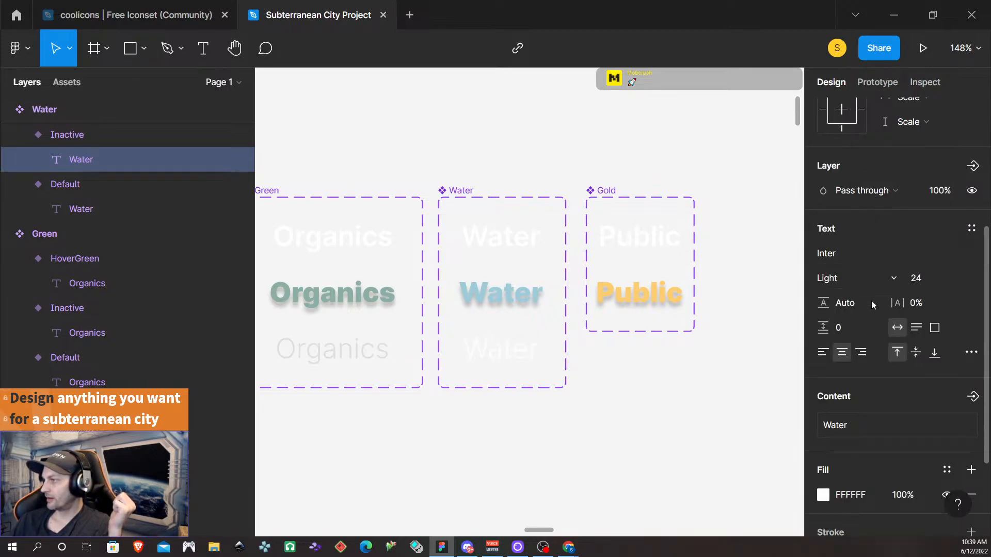
scroll(896, 432, down, 3)
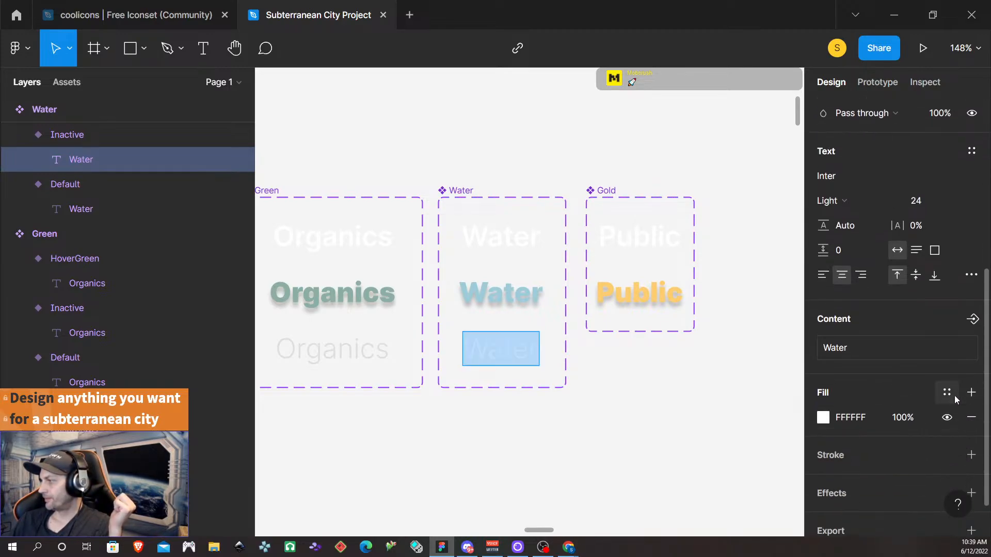
click(948, 393)
click(908, 389)
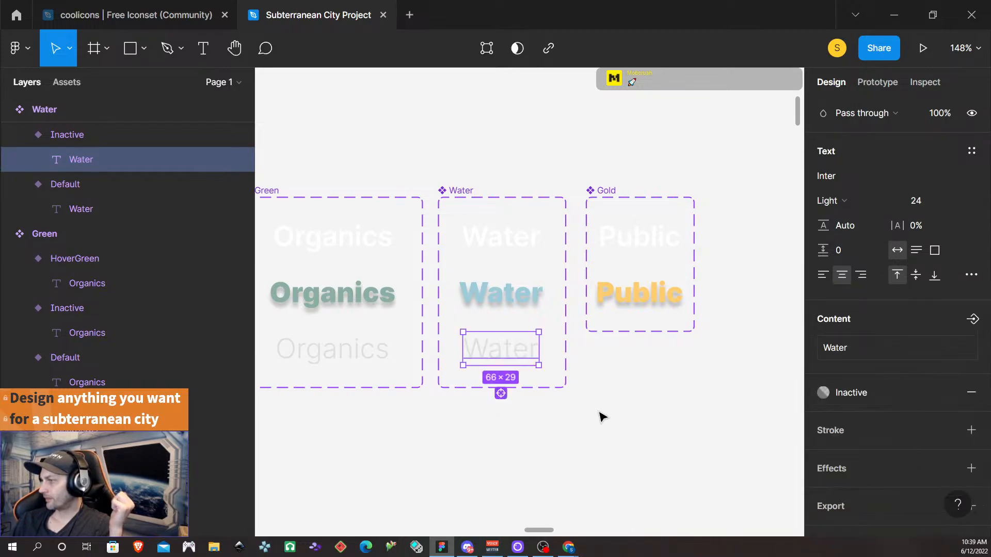
- Add a third variant to the Gold component set from Default and give its Public text Light weight and the Inactive color style
click(633, 236)
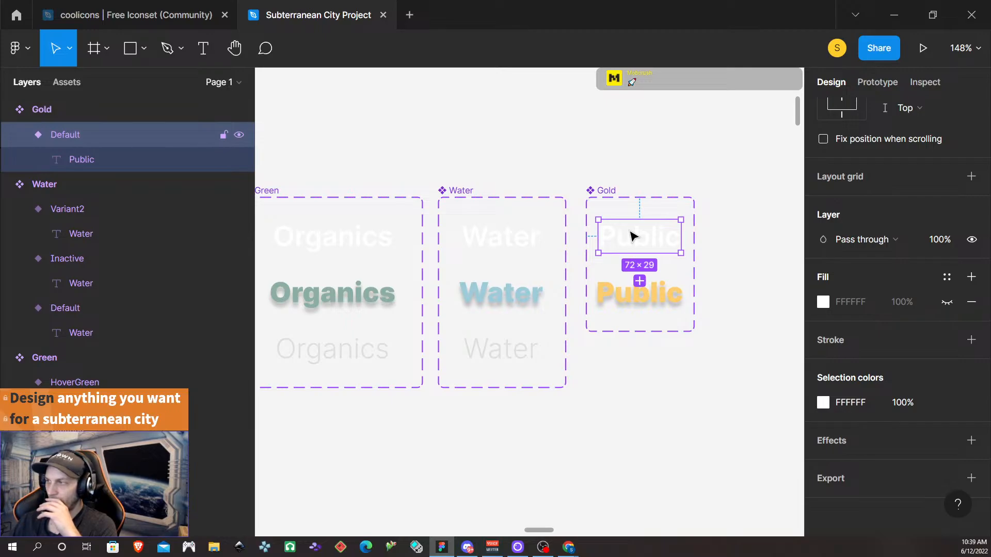
click(639, 281)
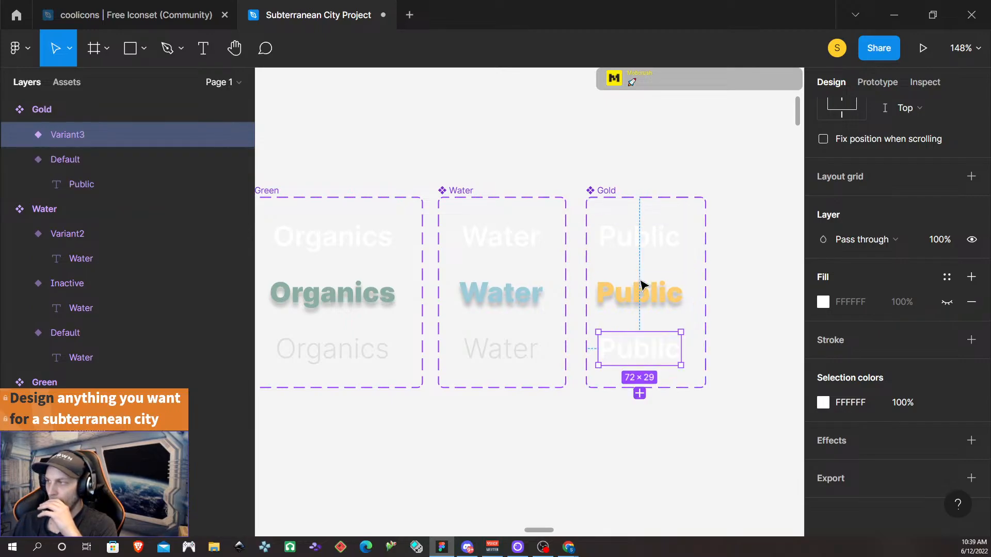
double_click(639, 352)
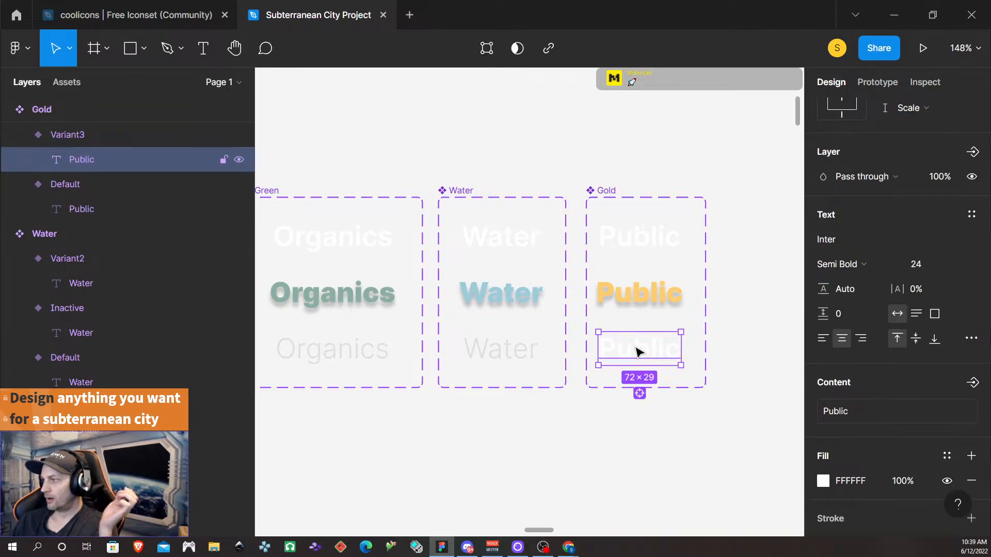
double_click(638, 352)
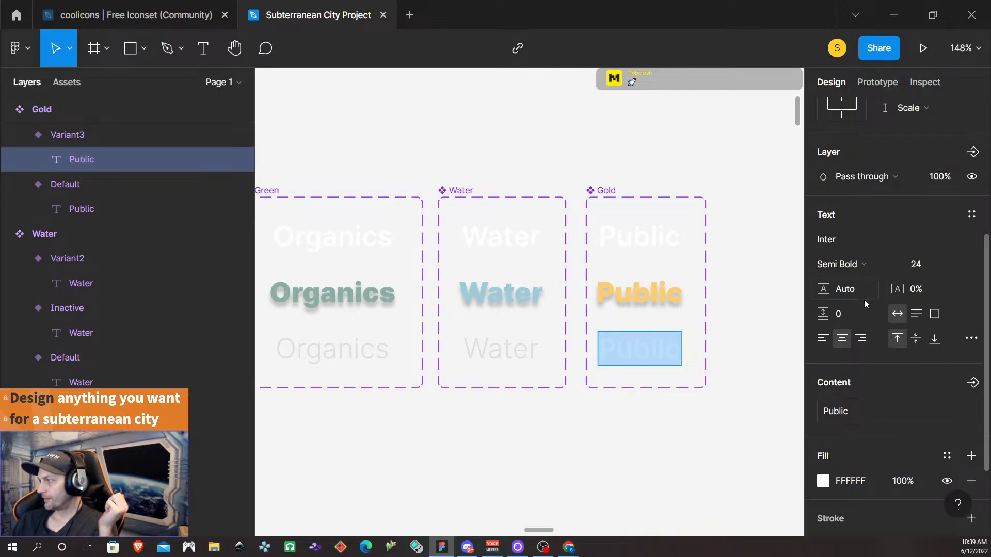
click(847, 263)
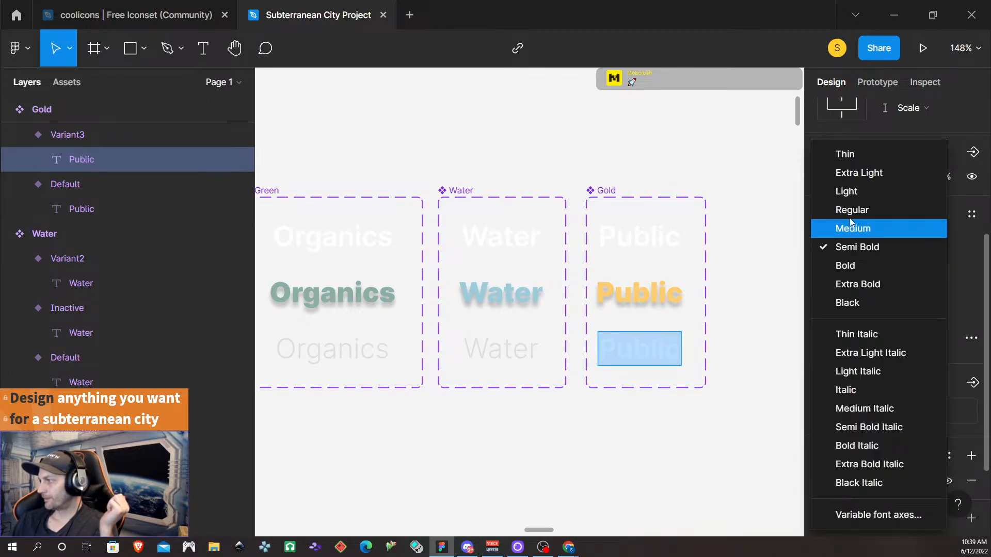
click(853, 192)
scroll(929, 403, down, 3)
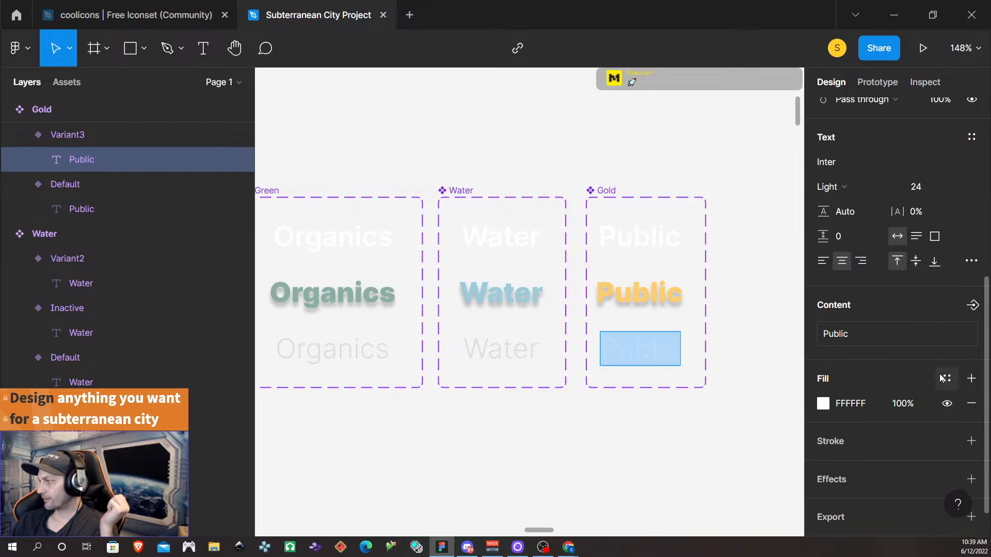
click(941, 379)
click(909, 387)
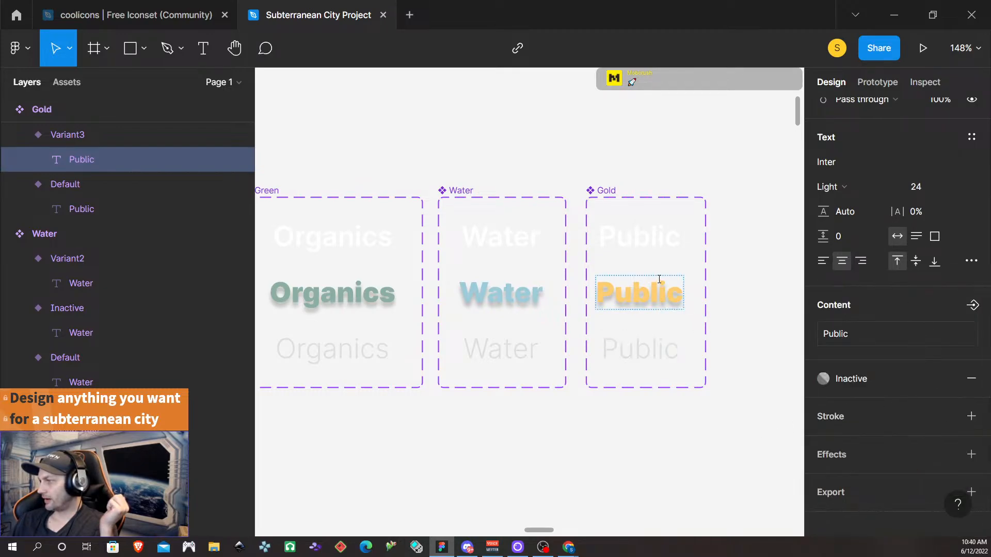
- Name the Gold component set's third variant Inactive
click(656, 355)
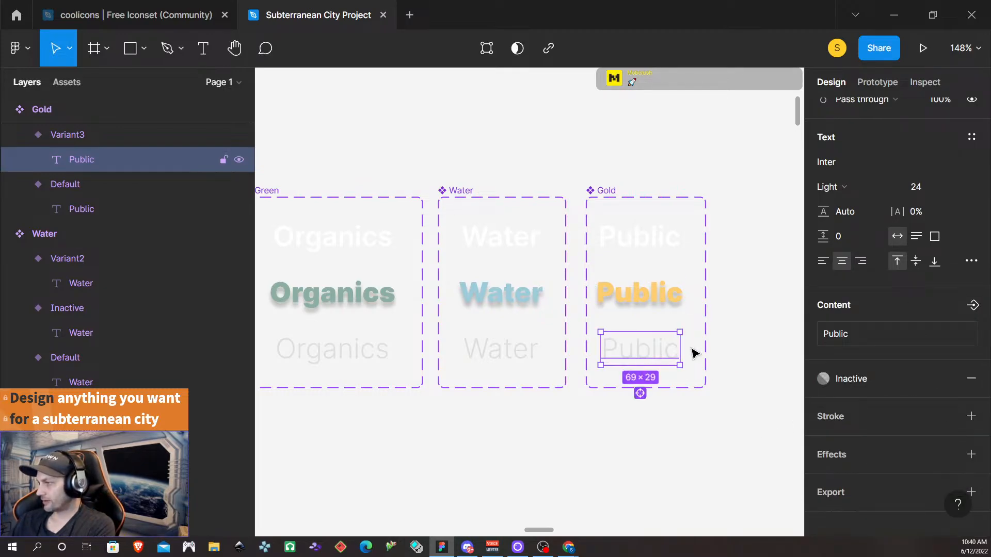
scroll(774, 349, up, 3)
scroll(890, 344, up, 6)
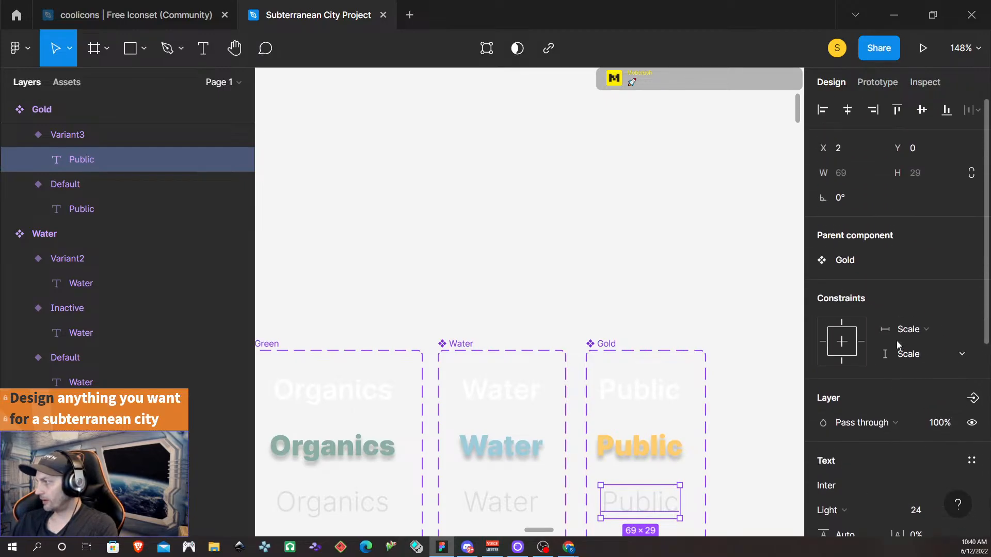
scroll(875, 361, down, 2)
scroll(886, 376, up, 2)
scroll(641, 461, down, 1)
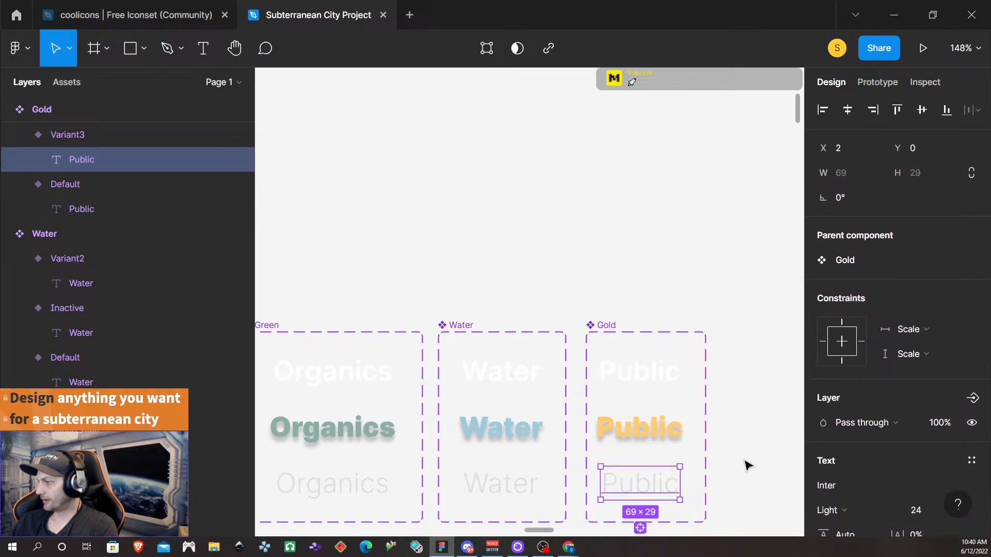
click(748, 465)
click(679, 479)
click(902, 376)
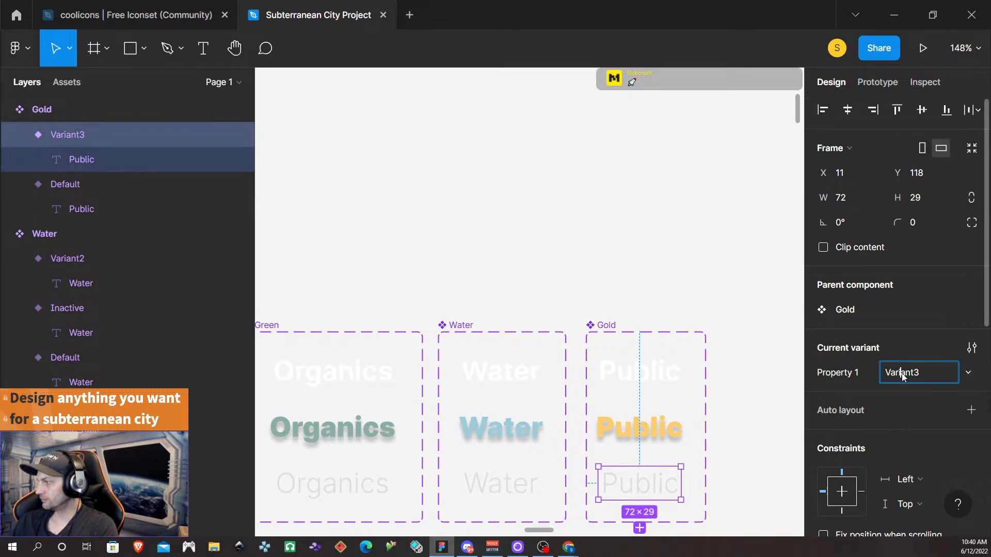
double_click(902, 376)
text(Inactive)
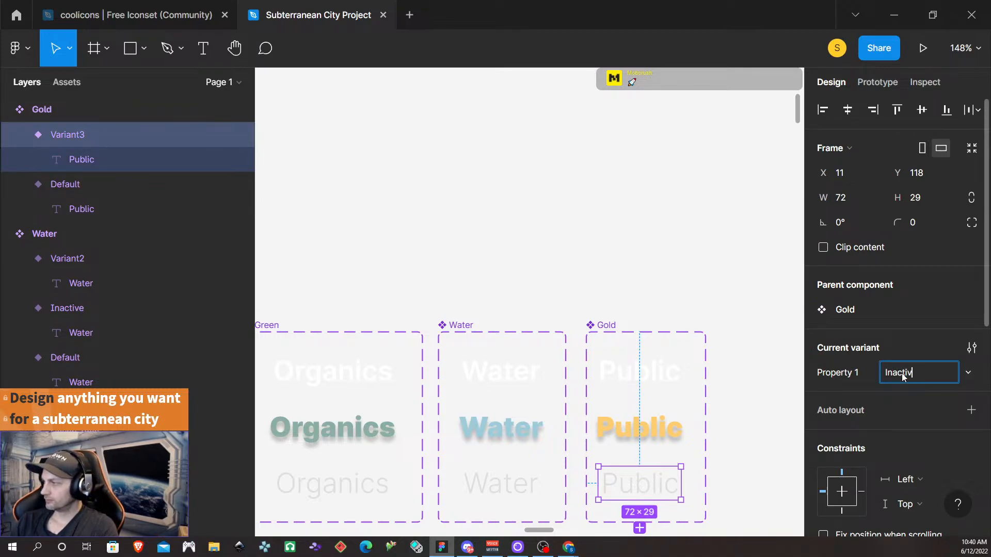
key(Return)
- Move Frame 5 higher on the canvas and place the dark rectangle between it and the row of component sets
scroll(425, 241, down, 5)
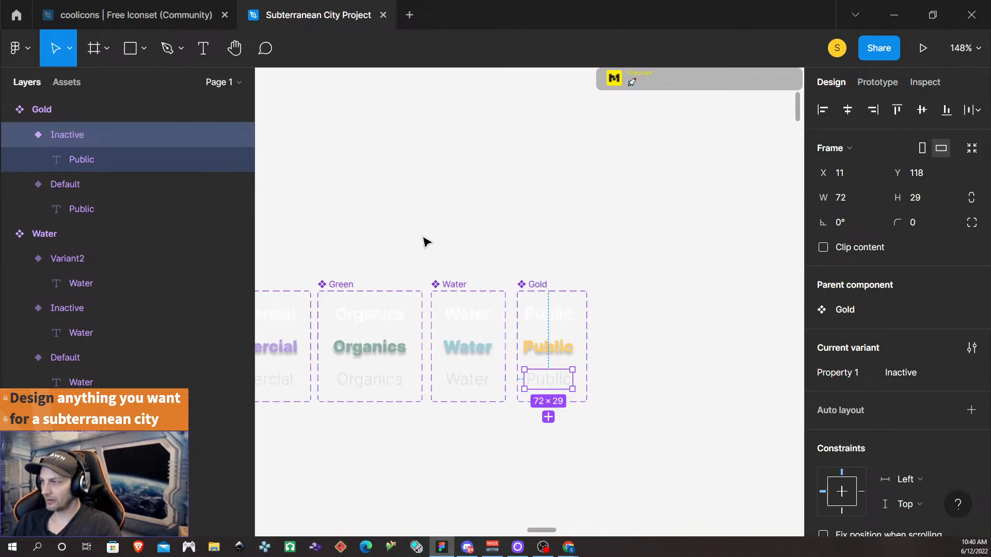
scroll(426, 242, left, 3)
scroll(424, 248, up, 2)
scroll(423, 255, down, 6)
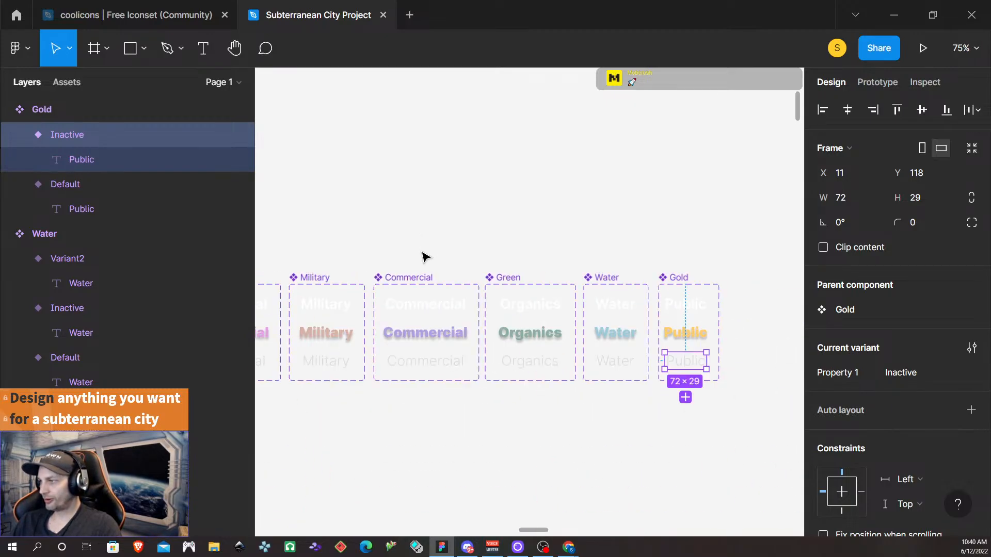
scroll(464, 243, left, 2)
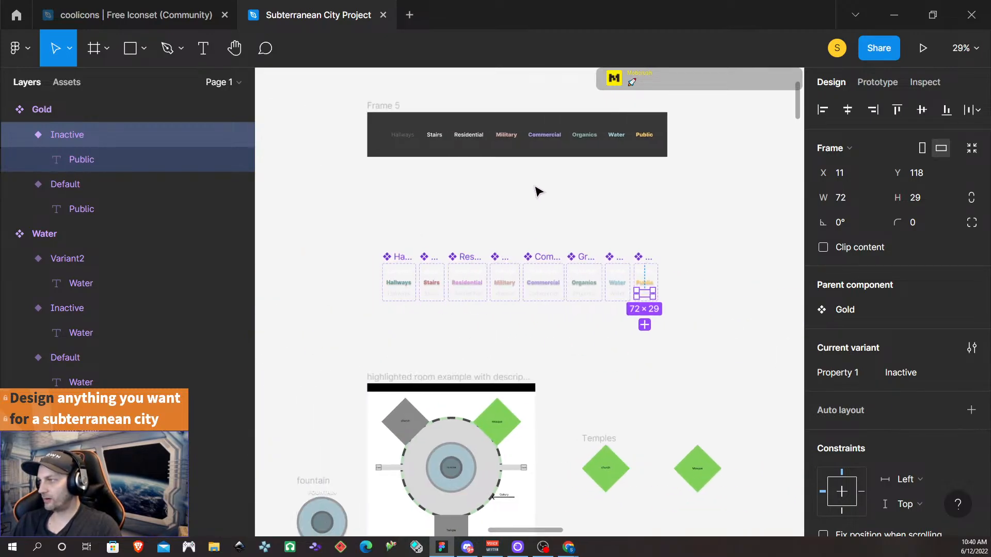
scroll(533, 206, up, 5)
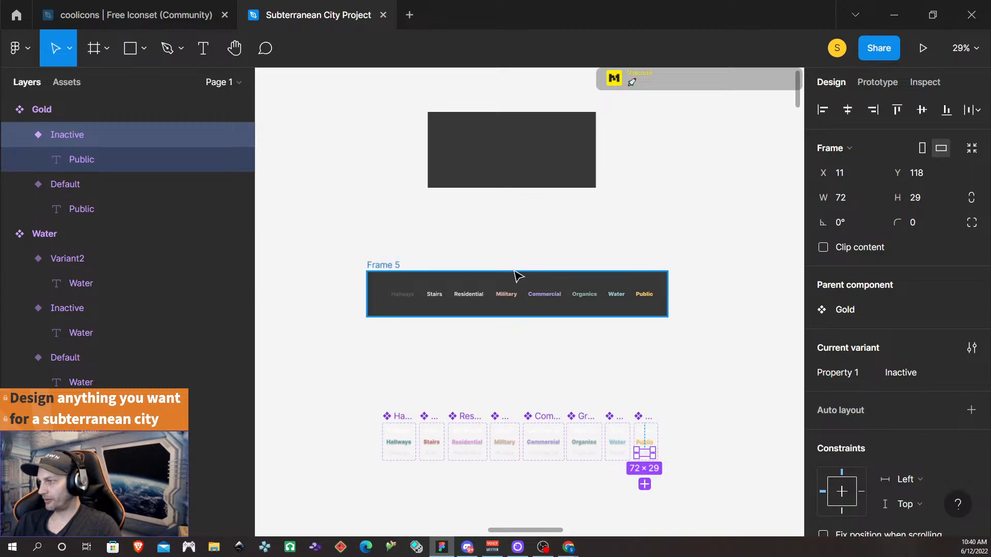
click(390, 265)
drag(390, 249, 391, 212)
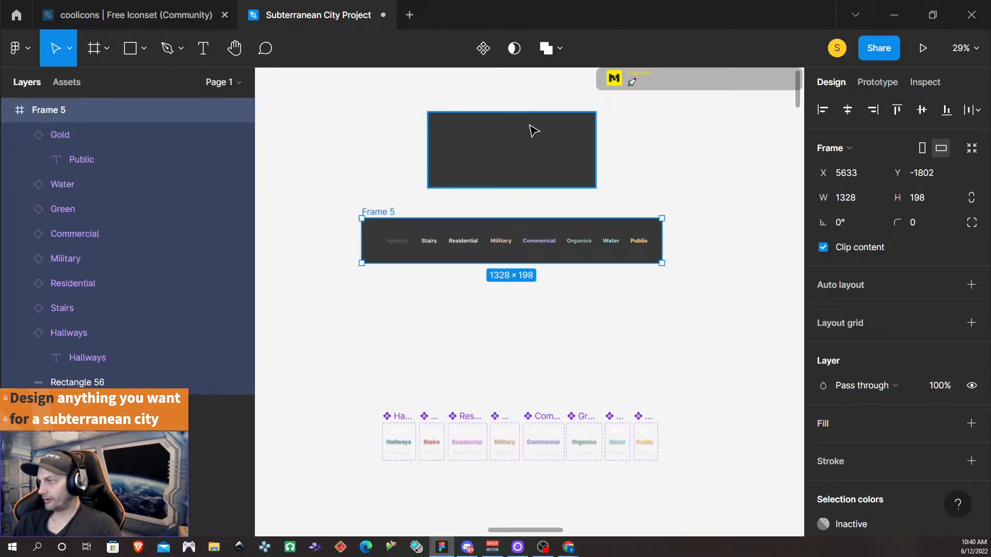
drag(516, 137, 524, 327)
scroll(527, 362, up, 5)
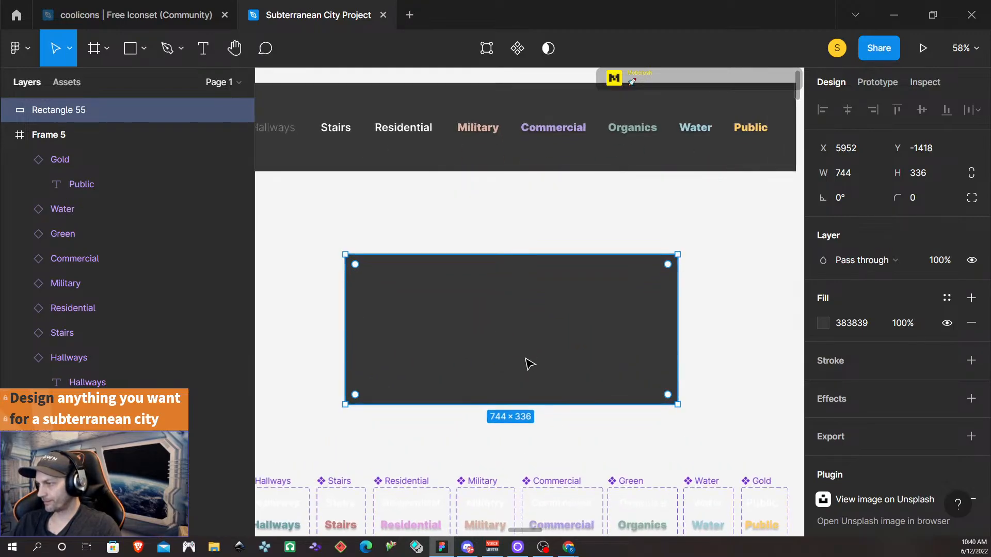
scroll(527, 362, down, 1)
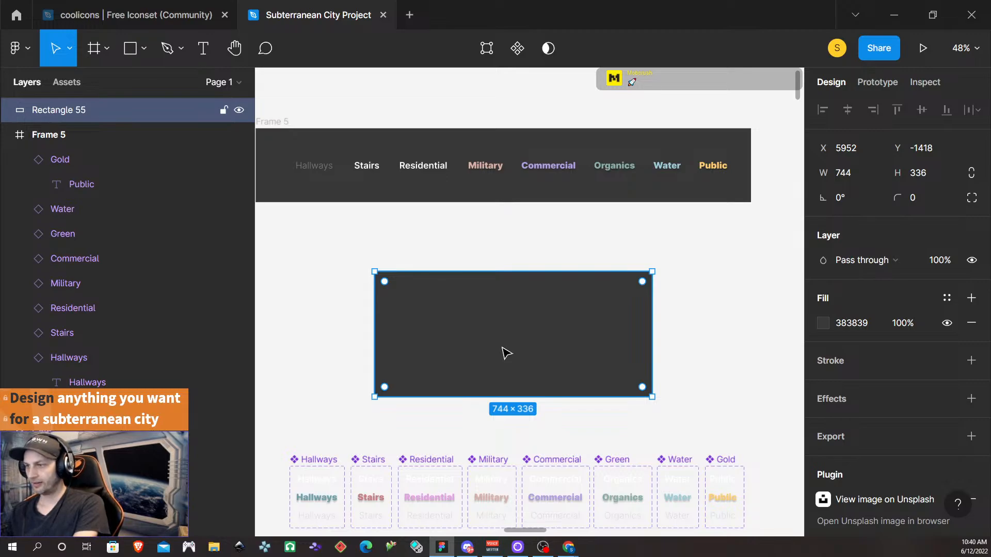
scroll(506, 353, down, 2)
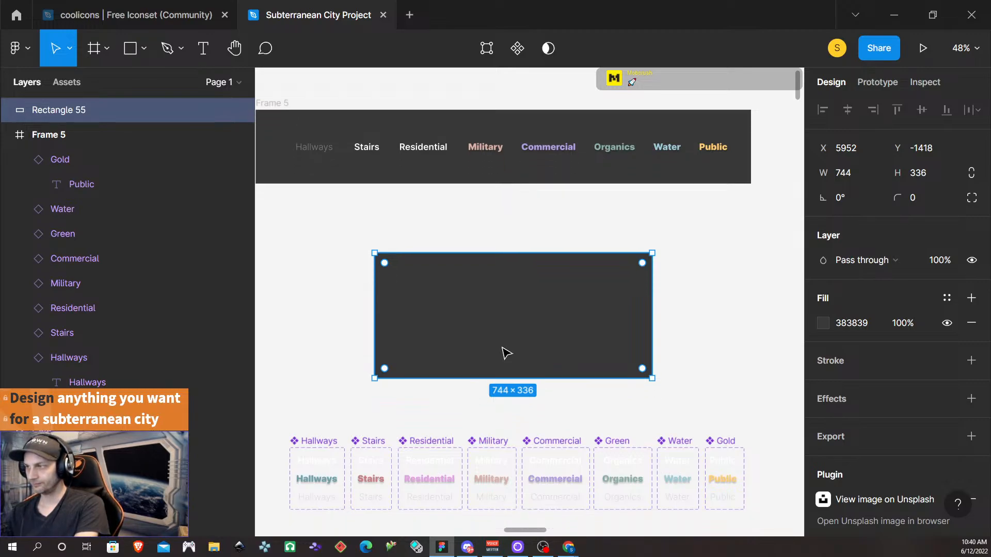
scroll(506, 354, down, 3)
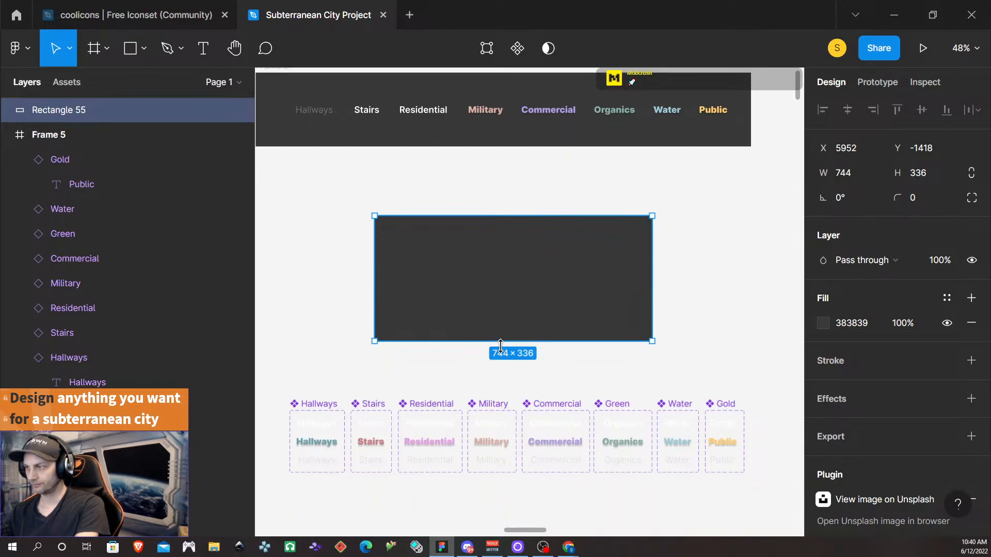
scroll(503, 349, down, 1)
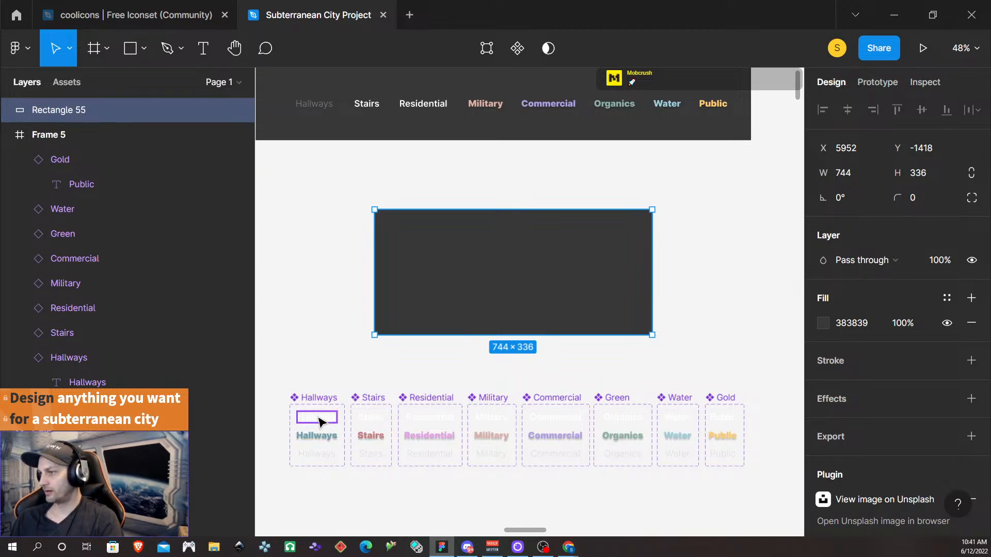
scroll(432, 429, up, 5)
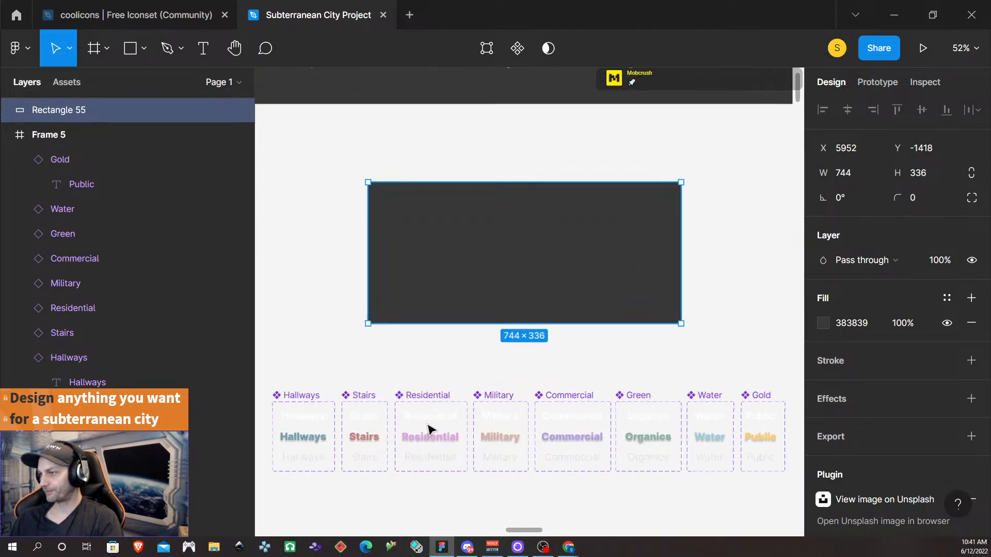
scroll(431, 429, down, 4)
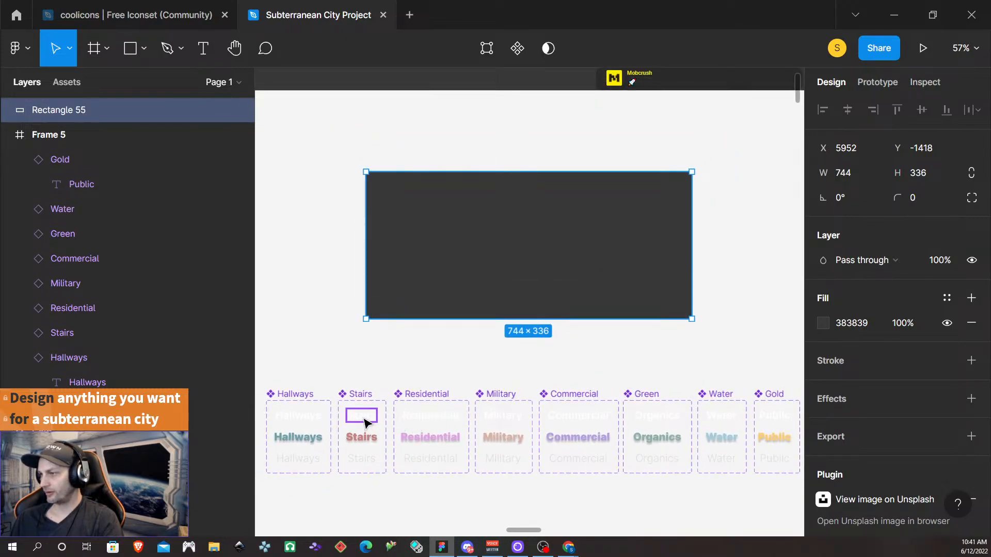
- Paste a copy of the Stairs set's Default variant onto the upper-left part of the dark rectangle
drag(364, 422, 445, 221)
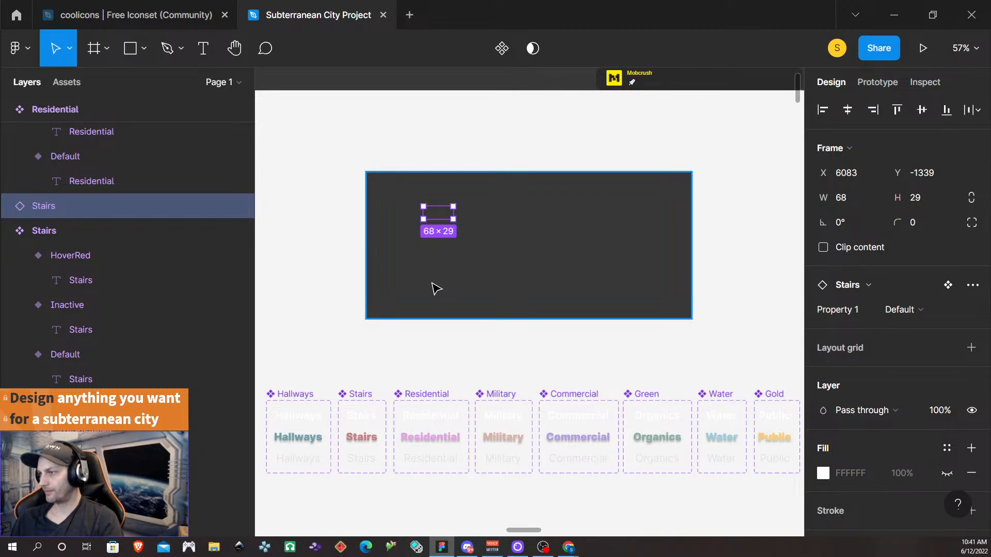
key(ctrl+z)
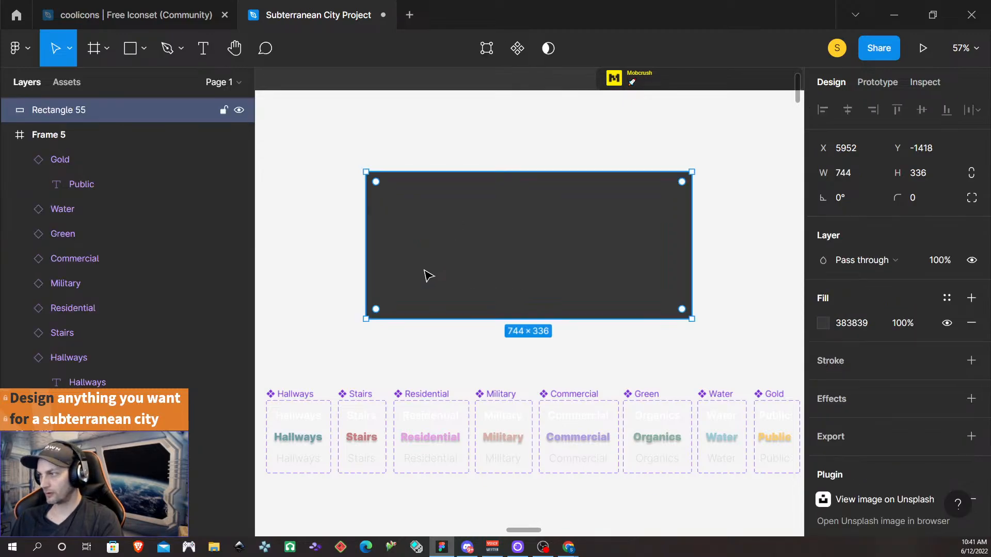
click(361, 415)
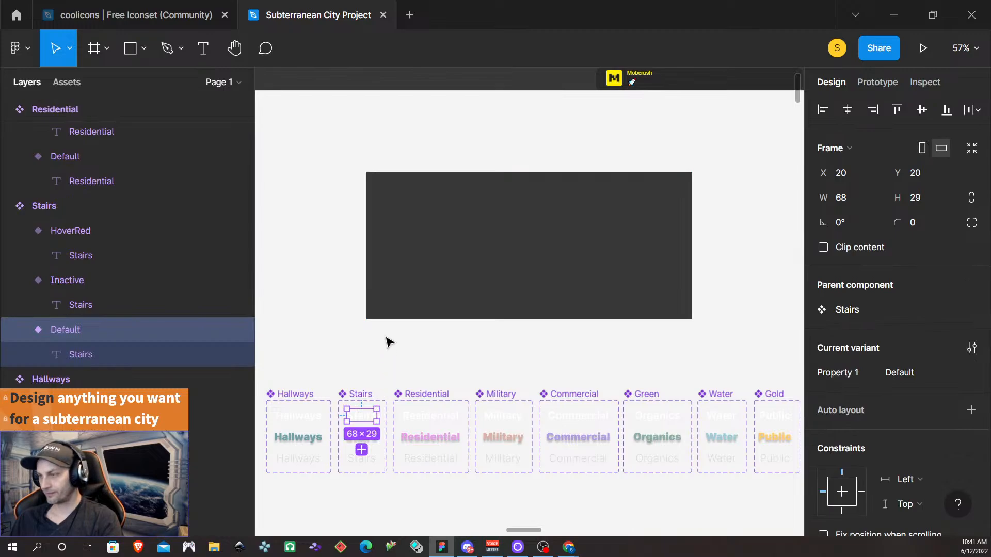
click(427, 219)
right_click(424, 219)
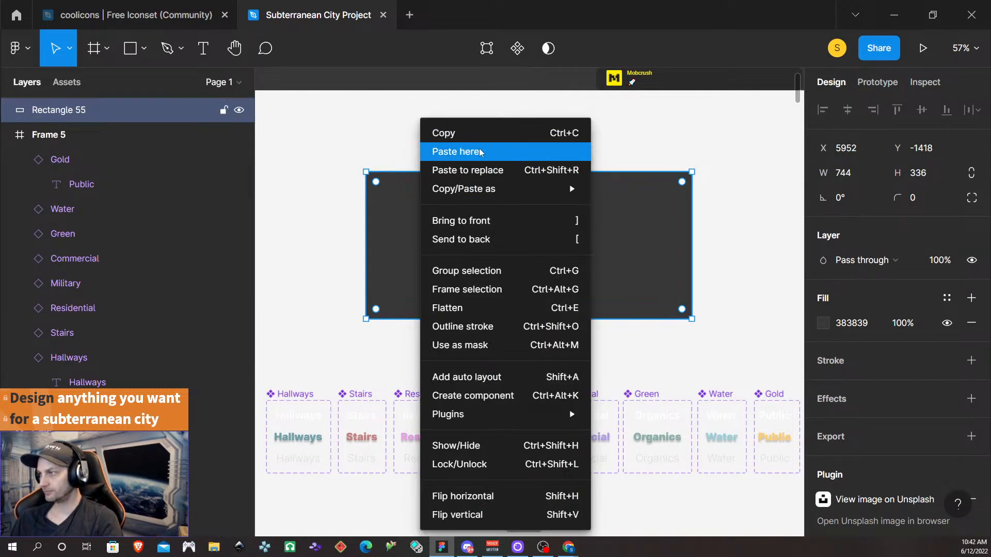
click(479, 150)
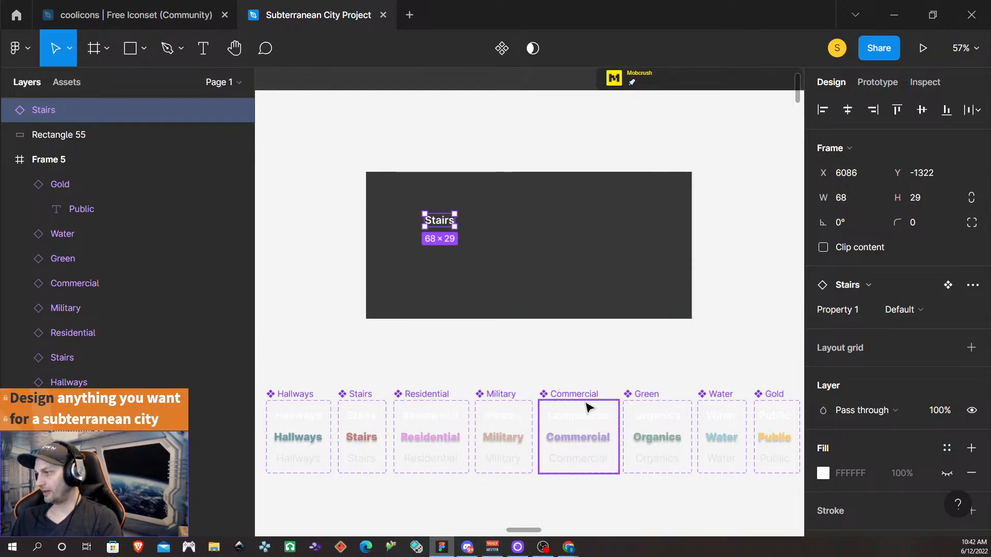
- Paste a copy of the Water set's Default variant onto the dark rectangle, to the right of the Stairs label
click(724, 417)
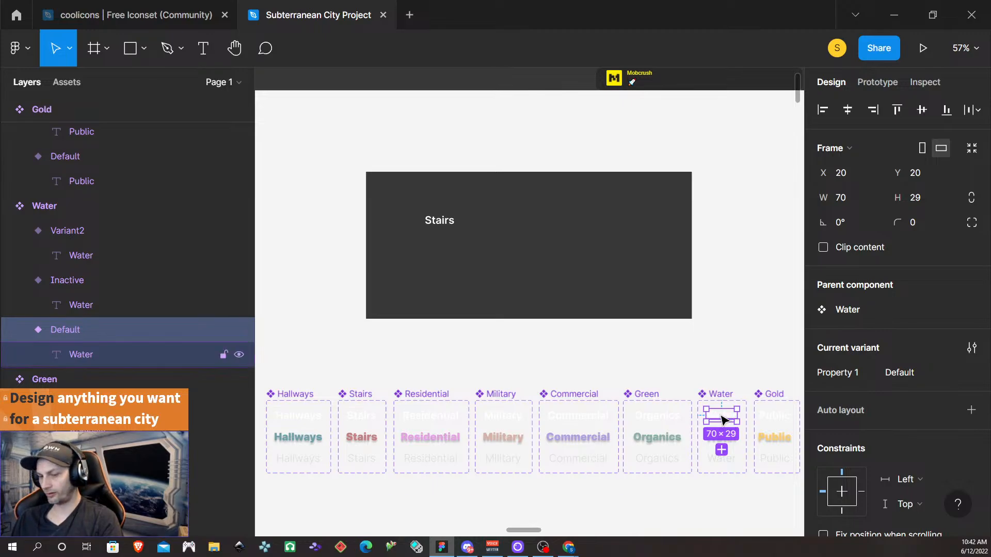
click(564, 224)
right_click(563, 224)
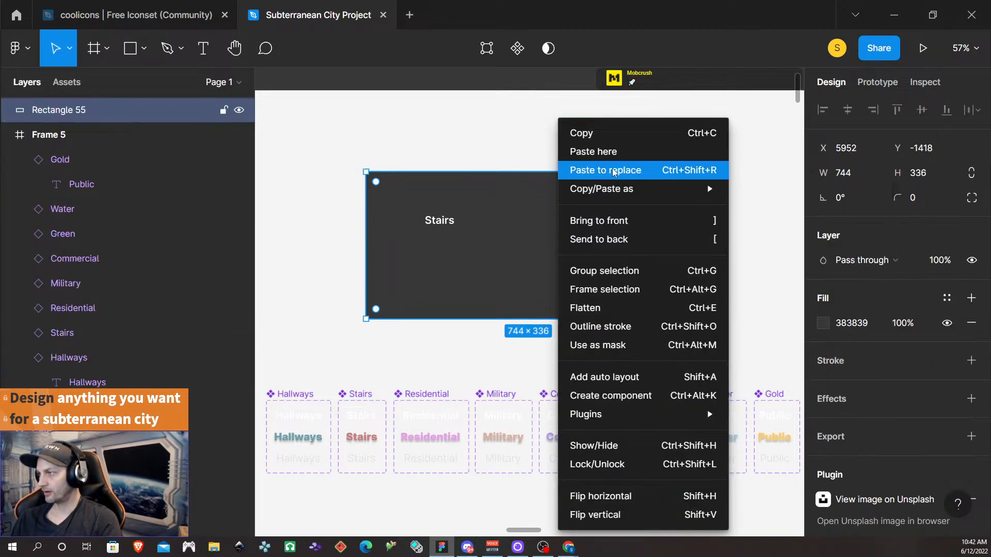
click(617, 149)
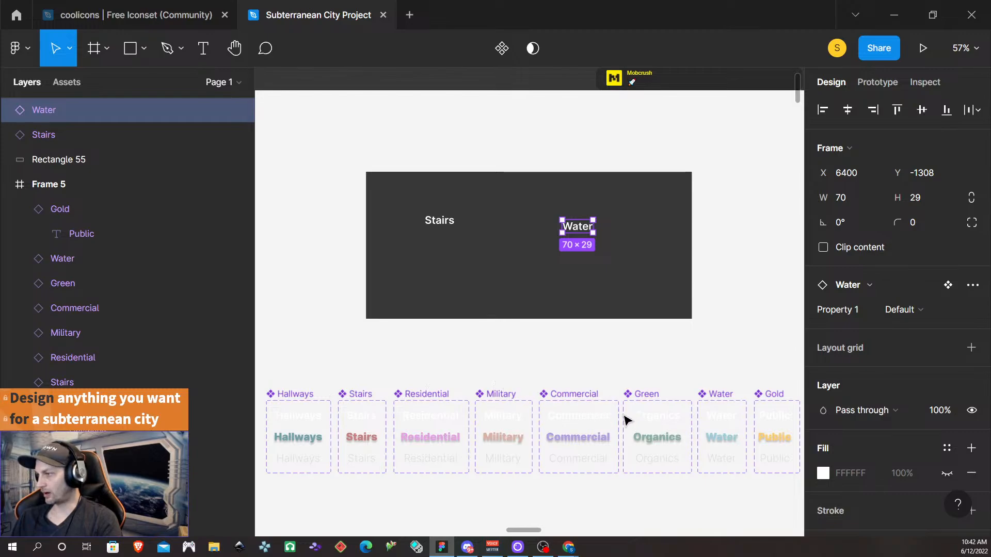
- Paste a copy of the Residential set's Default variant onto the dark rectangle, just below the Stairs label
scroll(580, 411, right, 2)
scroll(580, 411, right, 1)
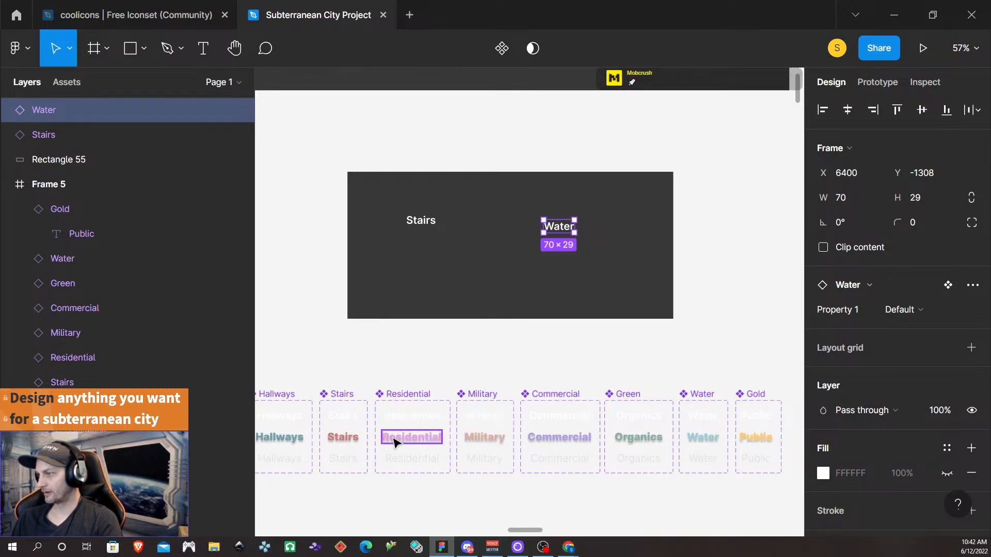
click(415, 443)
click(417, 416)
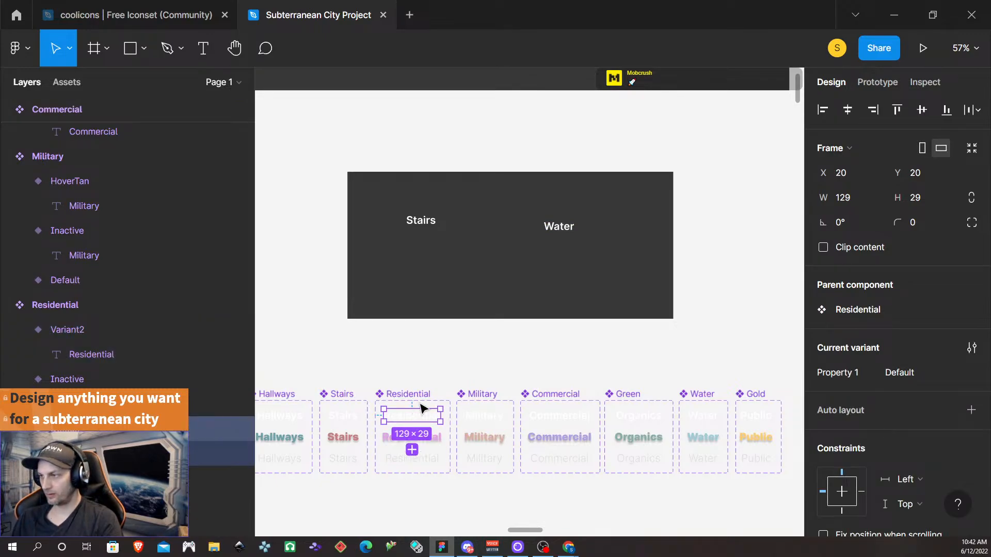
right_click(411, 238)
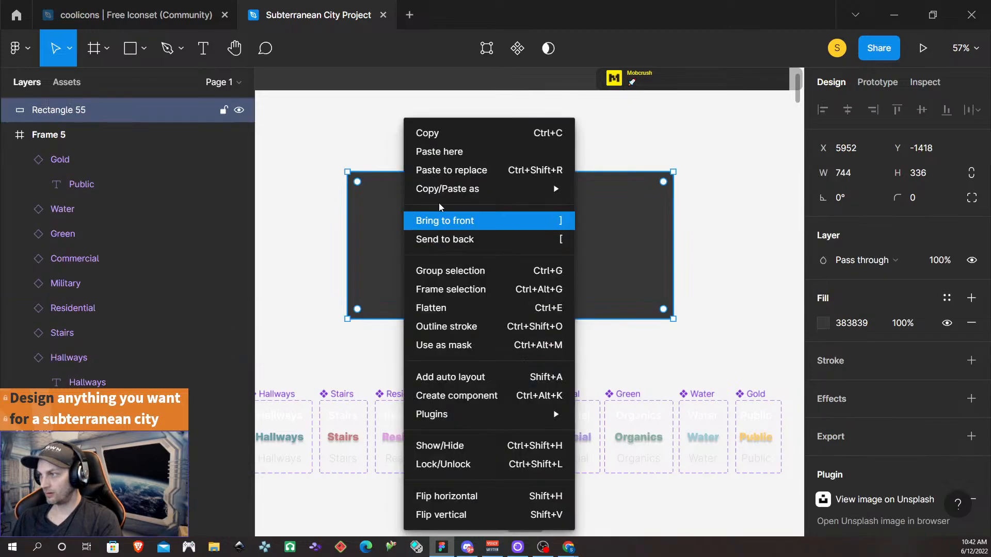
click(469, 152)
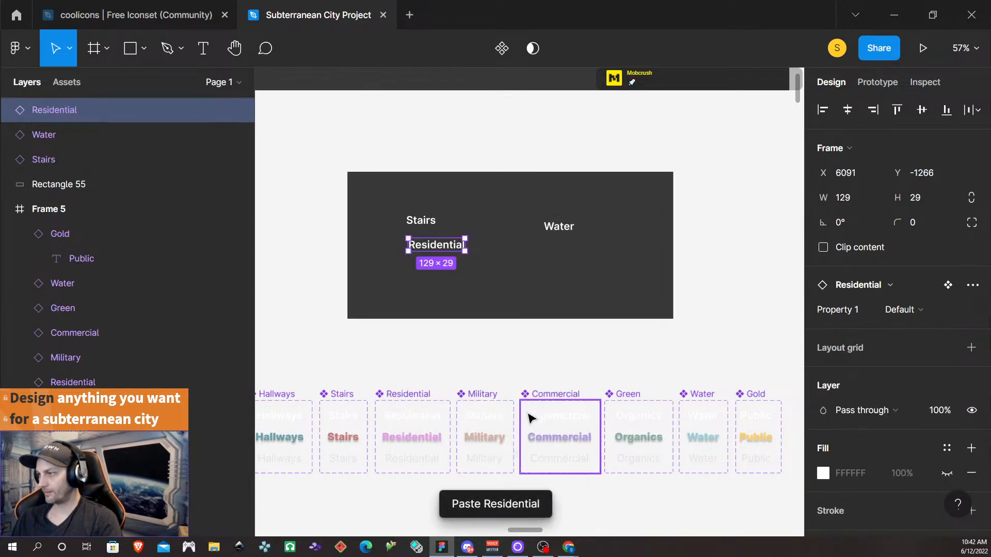
click(555, 439)
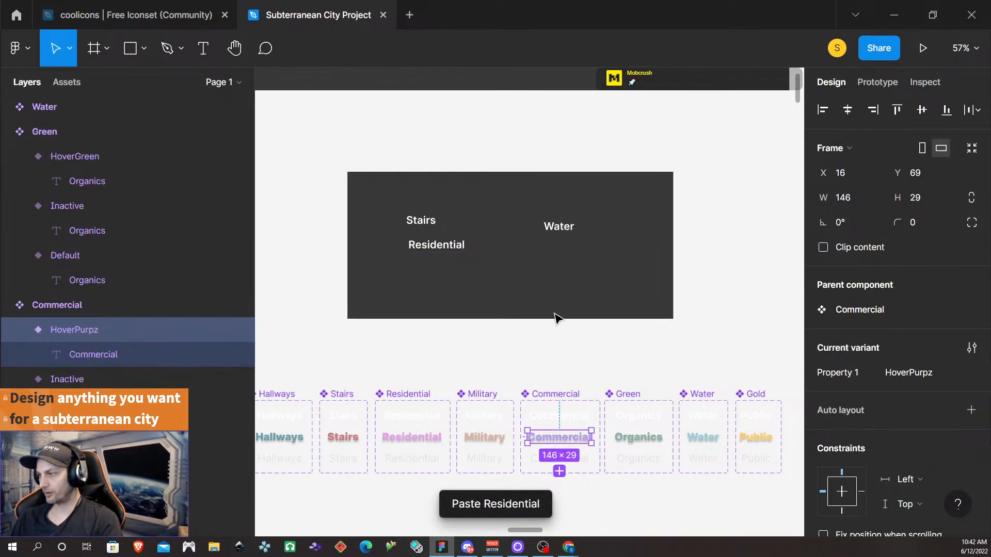
click(547, 248)
right_click(544, 250)
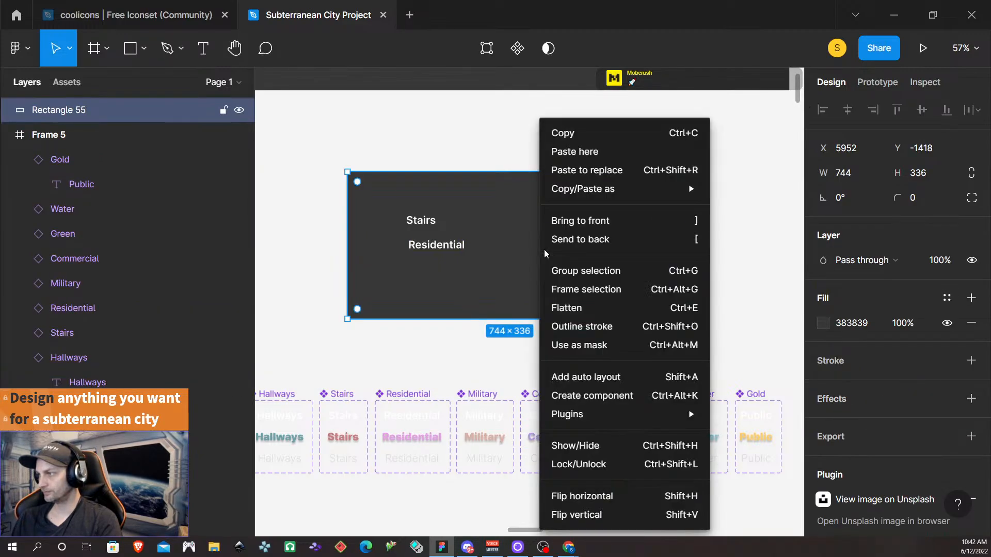
click(588, 153)
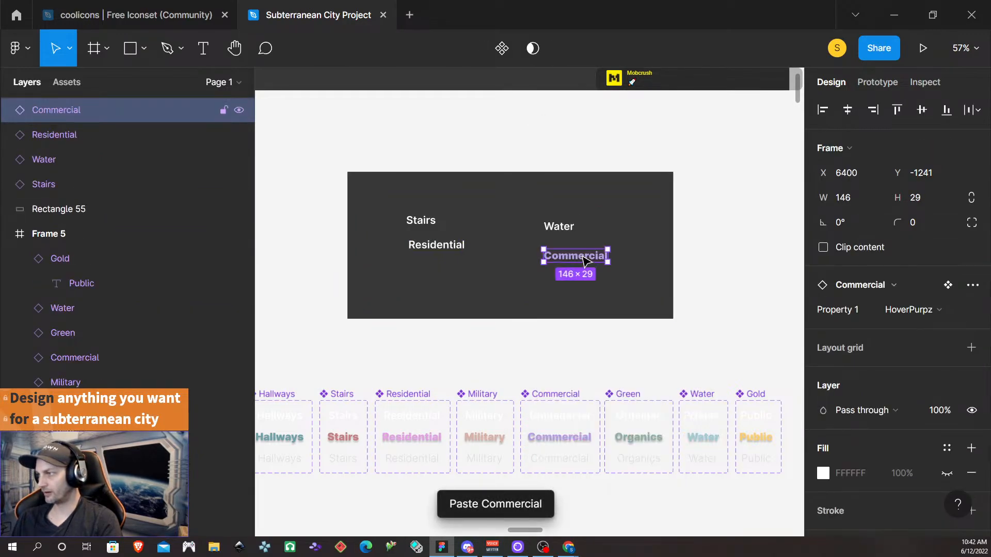
key(ctrl+z)
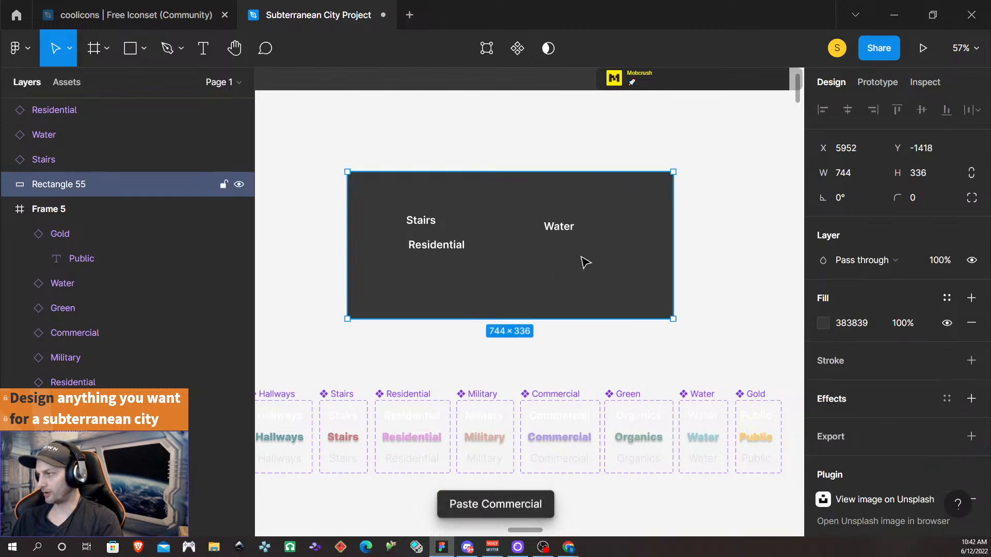
- Paste a copy of the Commercial set's Default variant onto the dark rectangle, just below the Water label
click(562, 420)
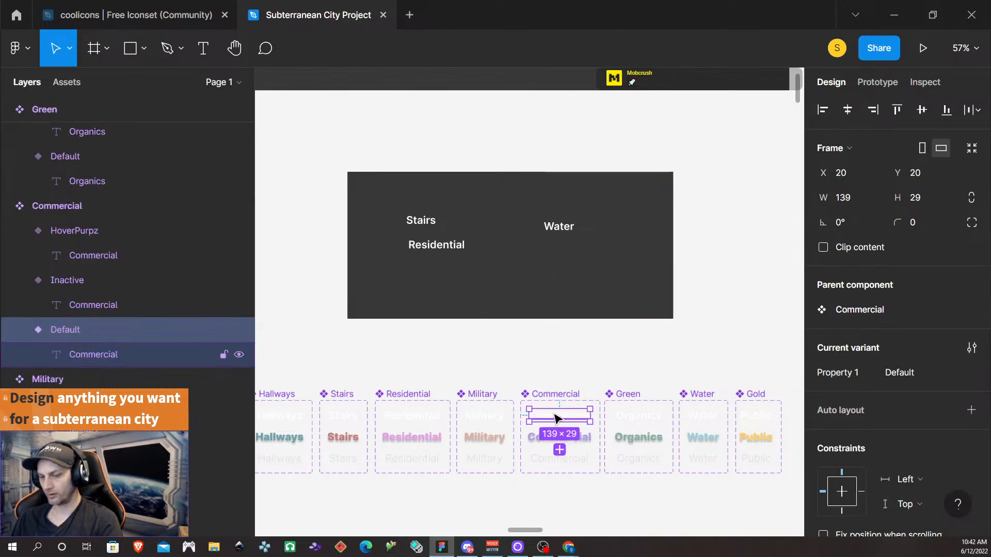
right_click(545, 247)
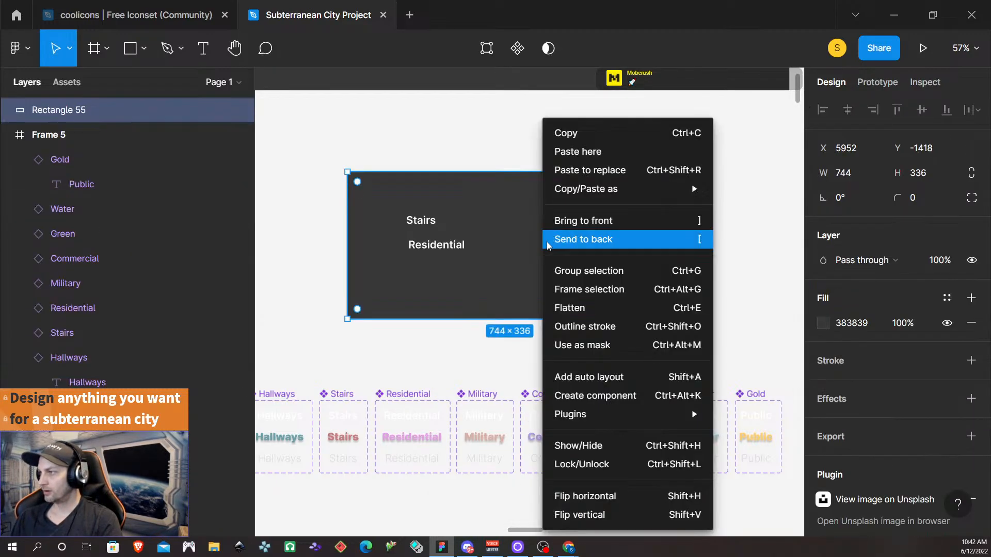
click(576, 154)
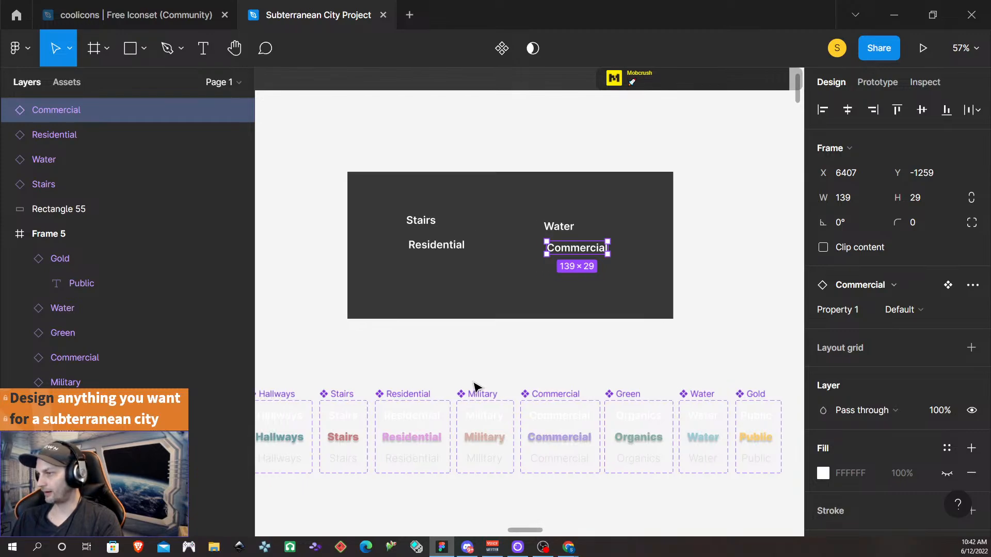
scroll(476, 388, right, 1)
scroll(476, 388, right, 1)
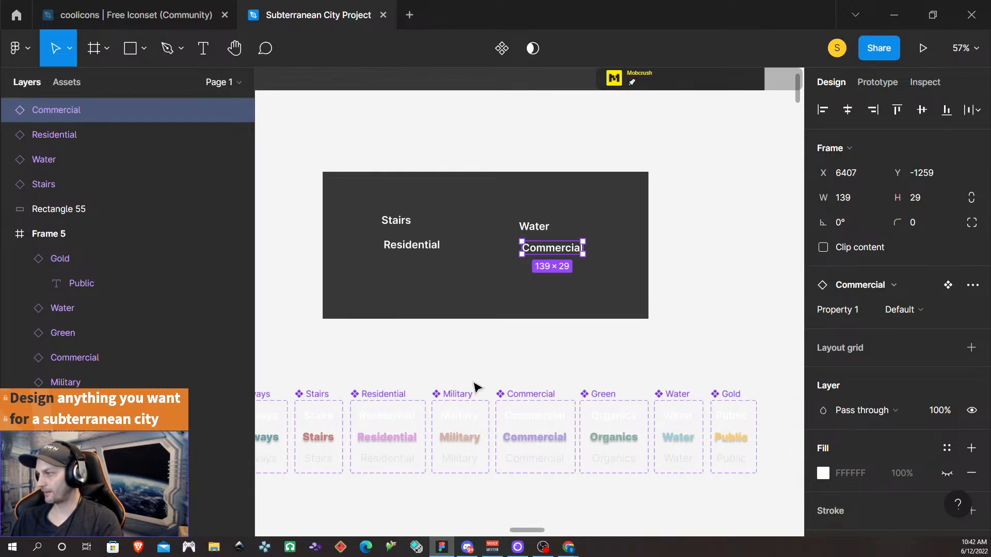
scroll(476, 388, left, 1)
scroll(475, 385, left, 2)
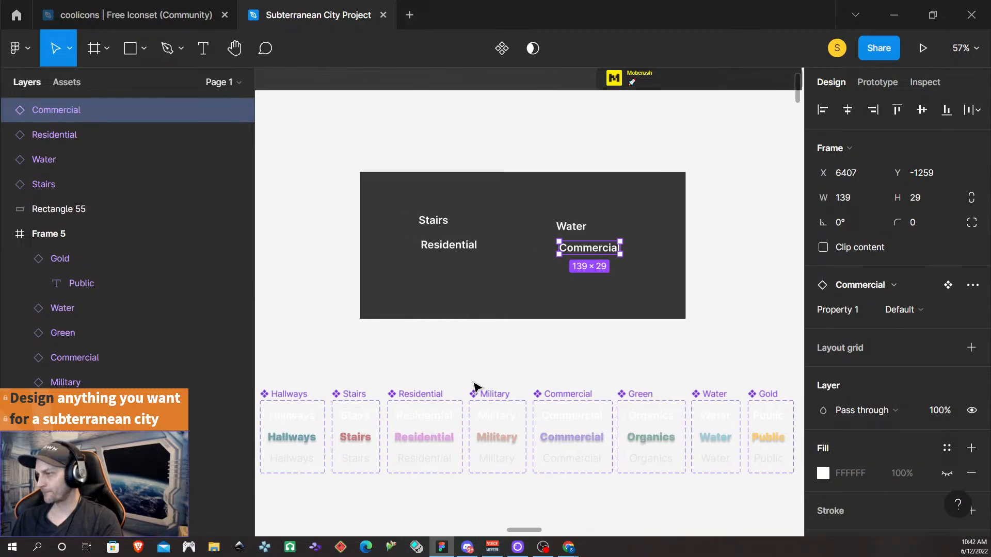
scroll(475, 384, left, 1)
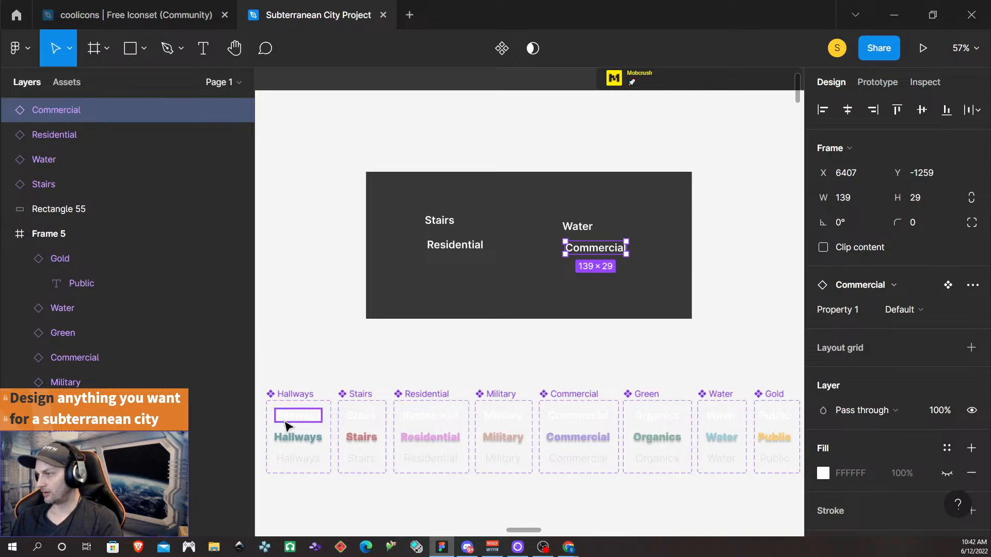
scroll(410, 369, right, 2)
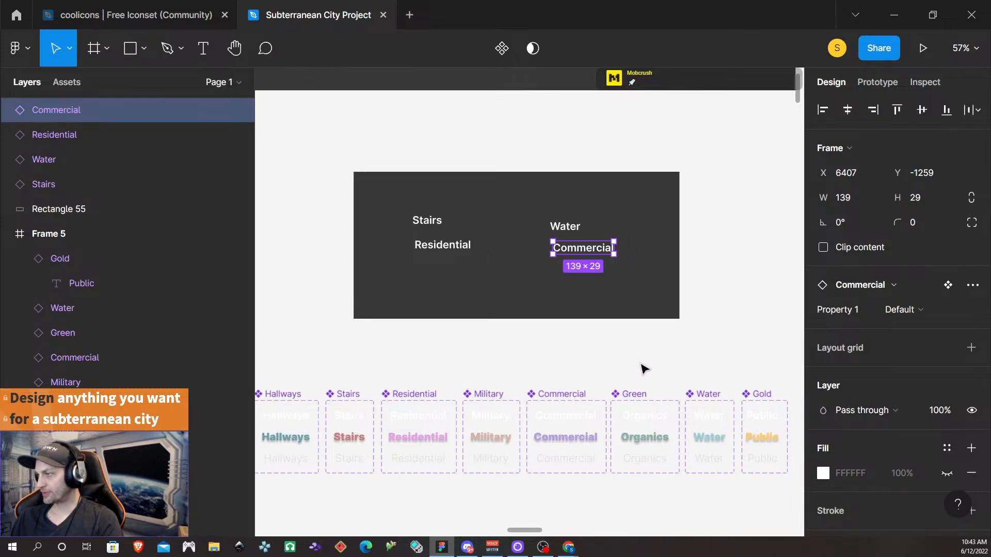
- Paste a copy of the Green set's Default variant (Organics) onto the dark rectangle, just below the Residential label
scroll(644, 369, right, 1)
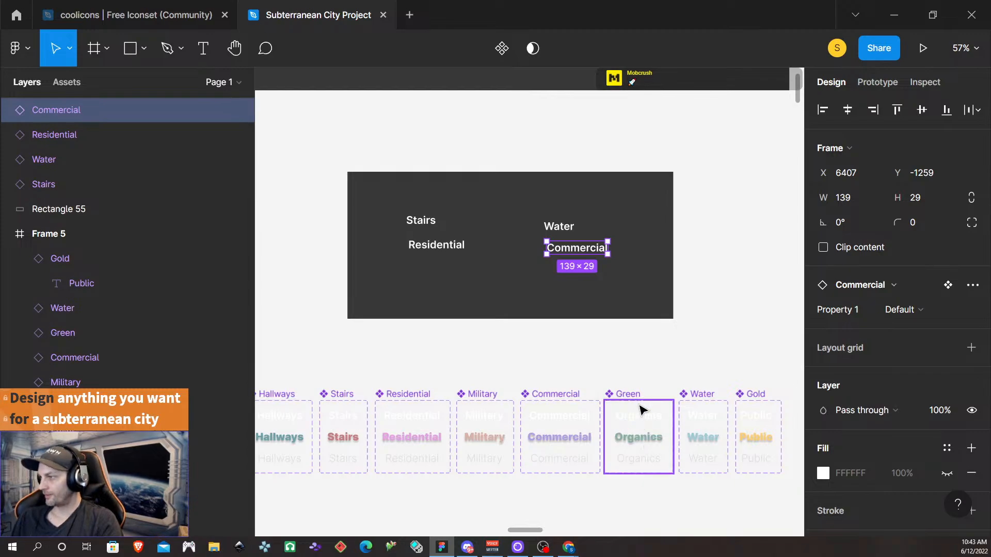
click(640, 410)
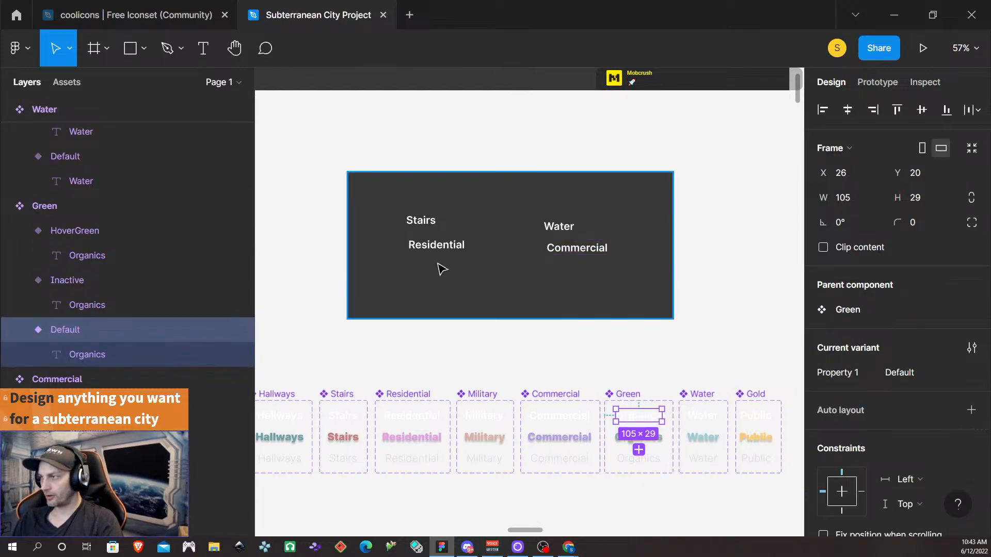
right_click(419, 268)
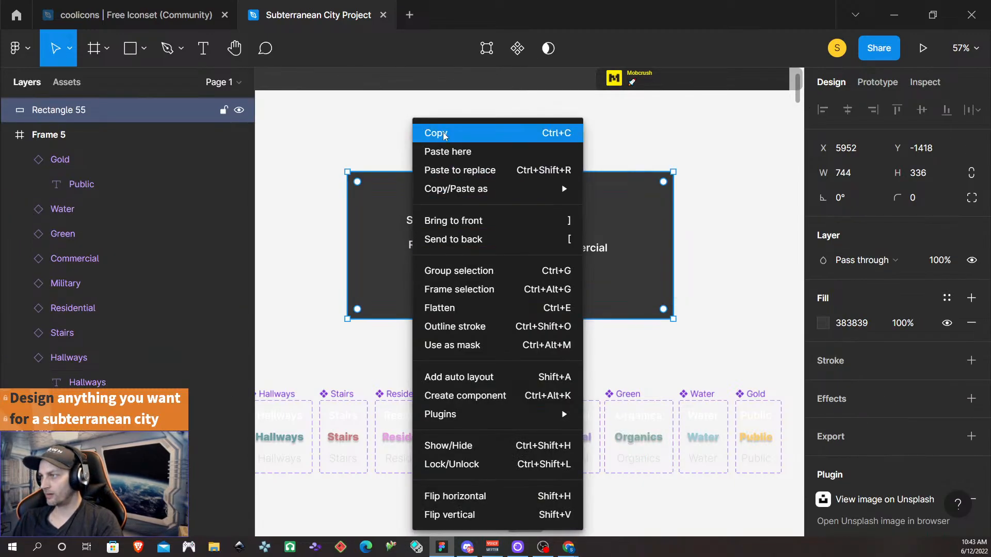
click(443, 149)
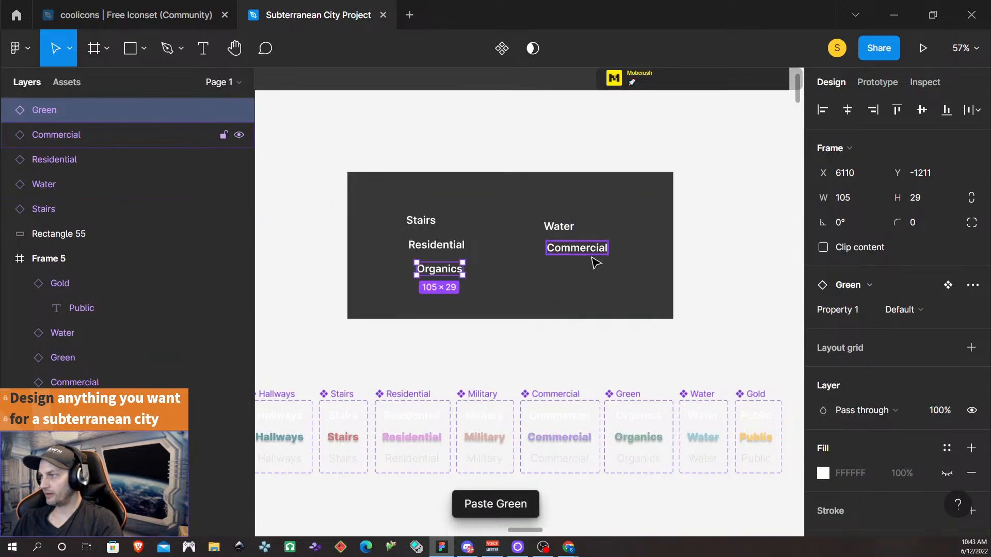
- Paste a copy of the Gold set's Default variant (Public) onto the dark rectangle, just below the Commercial label
click(754, 421)
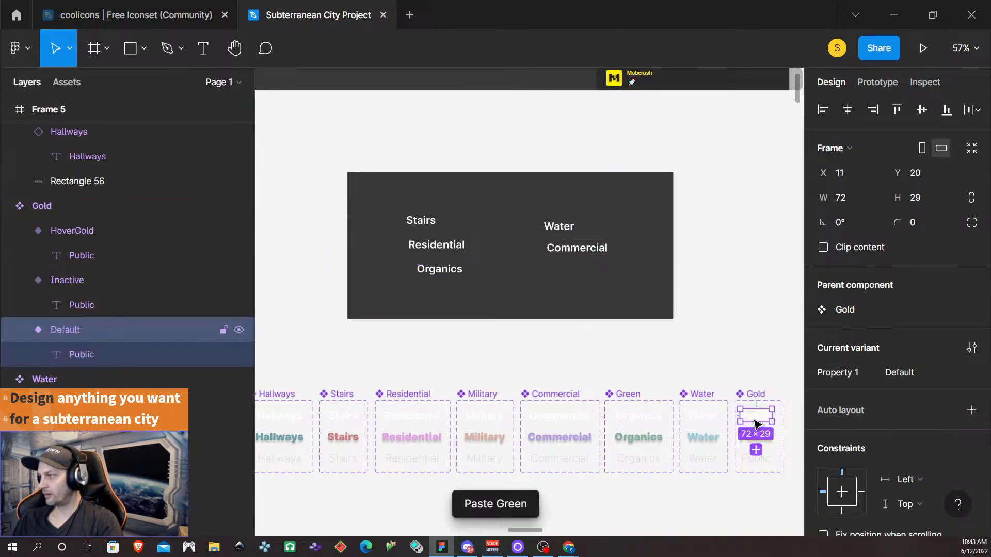
right_click(557, 272)
click(603, 153)
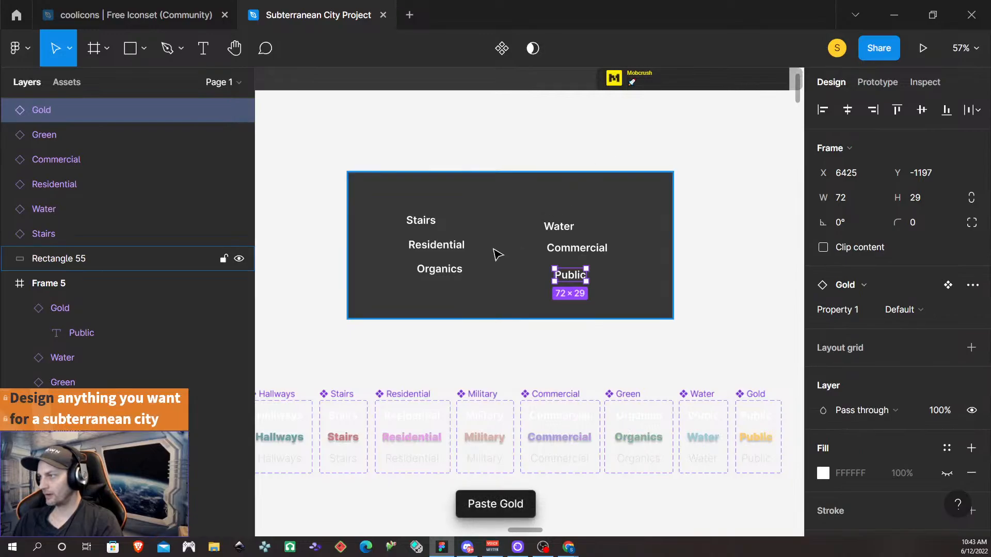
- Paste a copy of the Hallways set's Default variant onto the dark rectangle, just below the Organics label
scroll(505, 284, left, 3)
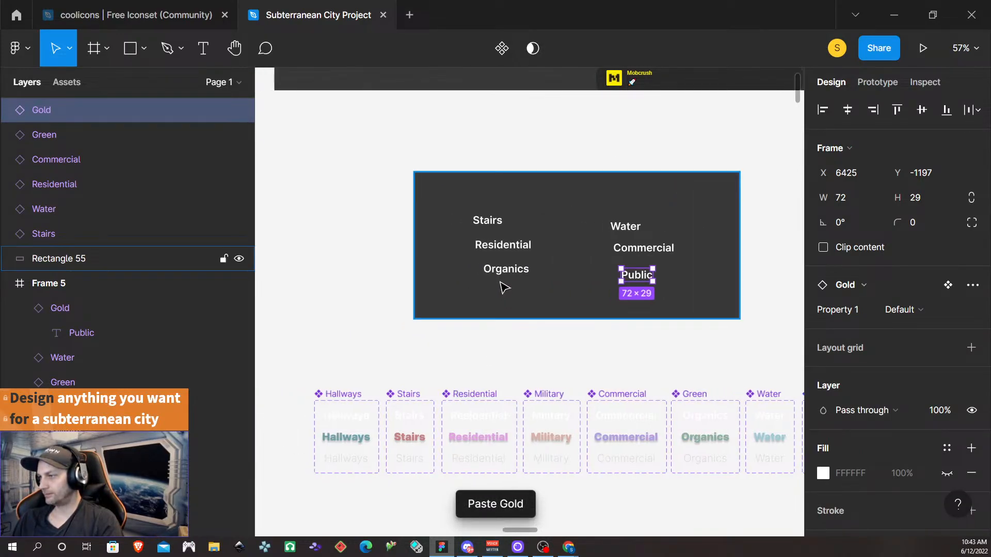
click(360, 440)
click(361, 415)
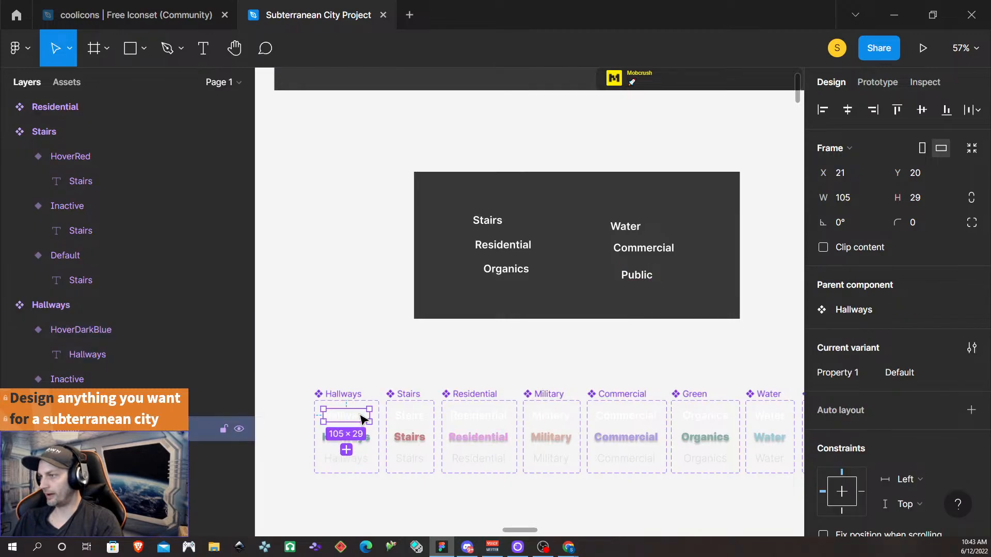
right_click(482, 295)
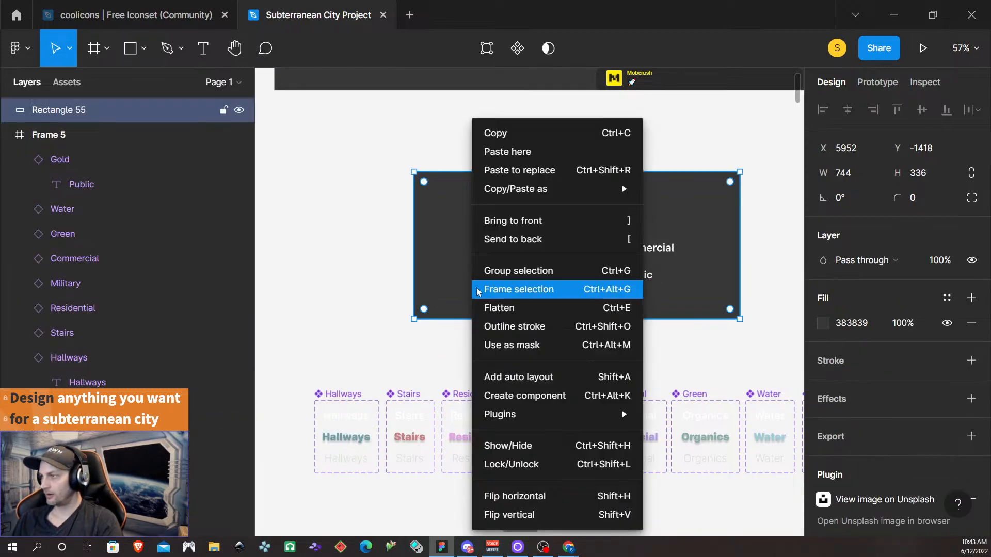
click(516, 148)
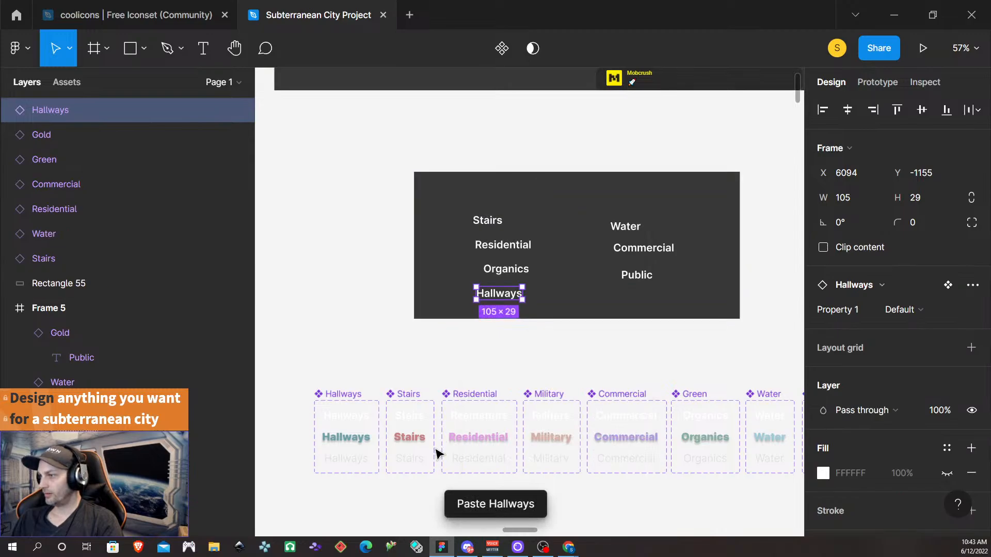
- Paste a copy of the Military set's Default variant onto the dark rectangle, just below the Public label
click(550, 415)
click(630, 294)
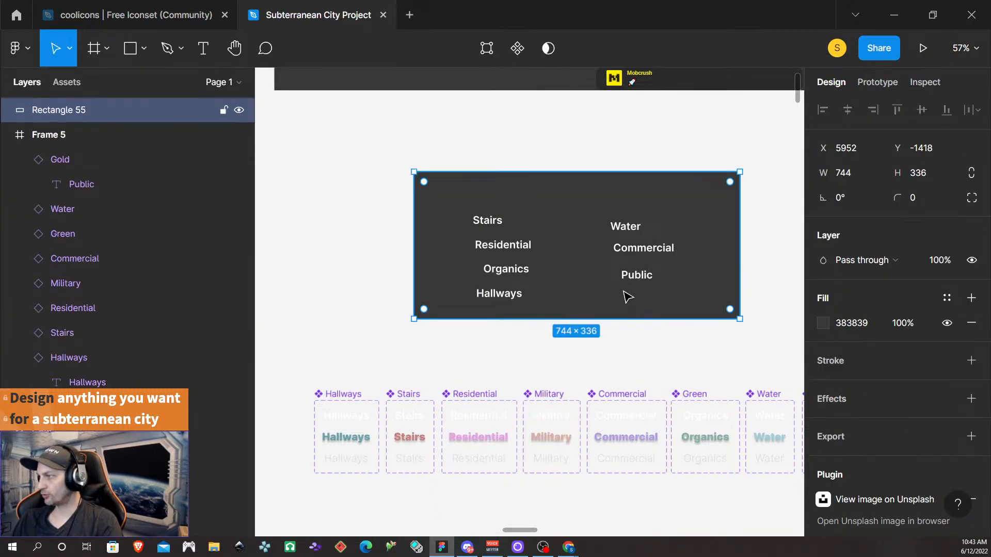
right_click(626, 295)
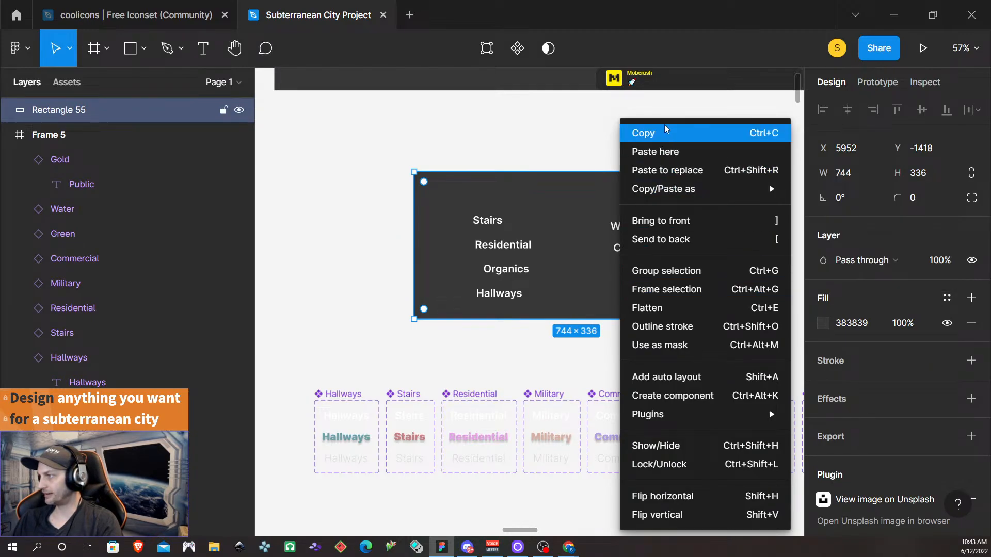
click(655, 151)
- Distribute the Stairs, Residential, Organics and Hallways labels evenly in the vertical direction and align their horizontal centers
click(486, 222)
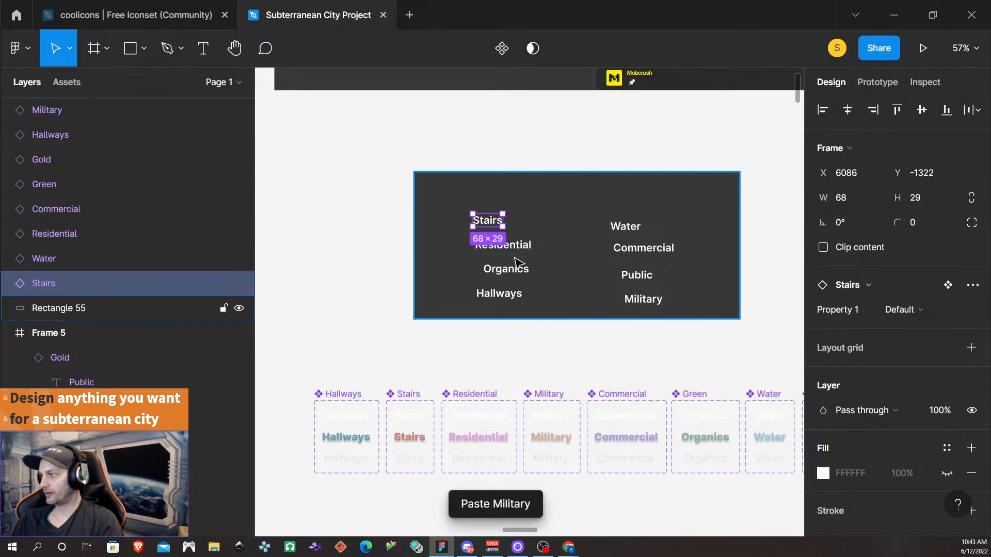
shift+click(503, 245)
shift+click(506, 269)
shift+click(503, 294)
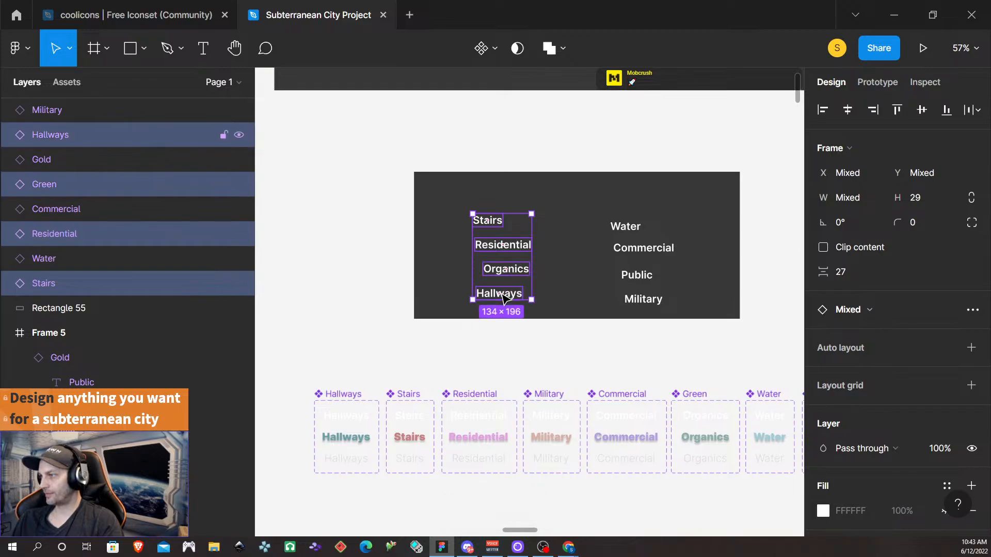
click(969, 111)
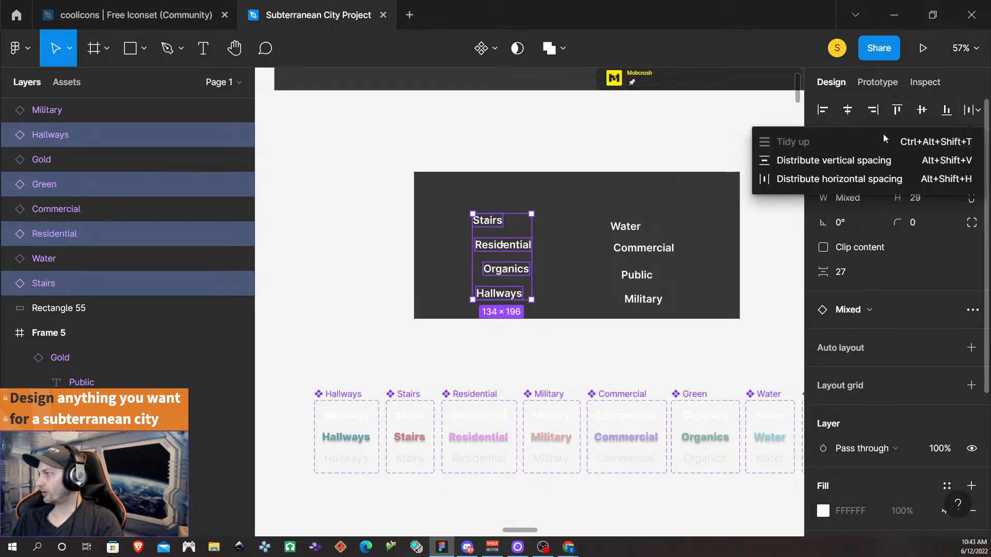
click(839, 157)
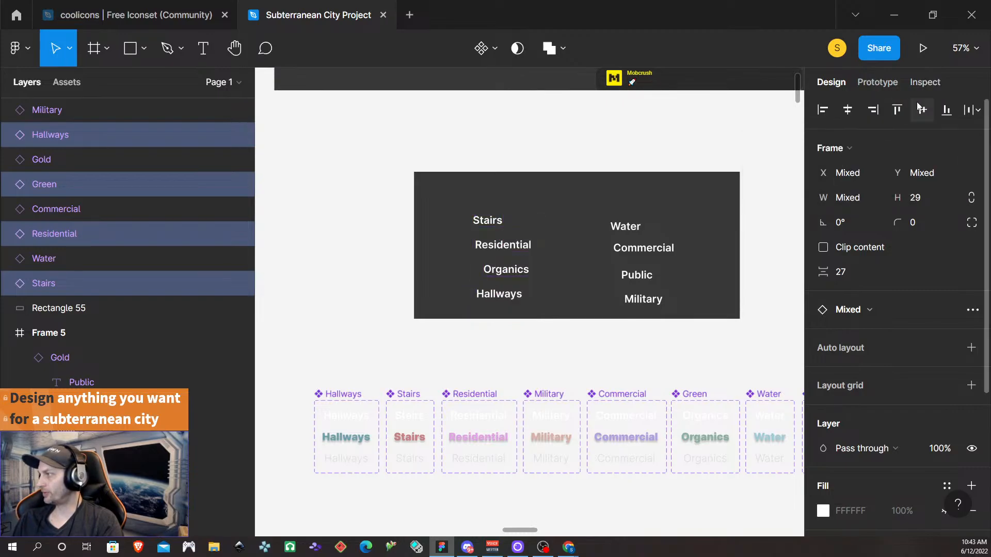
click(847, 110)
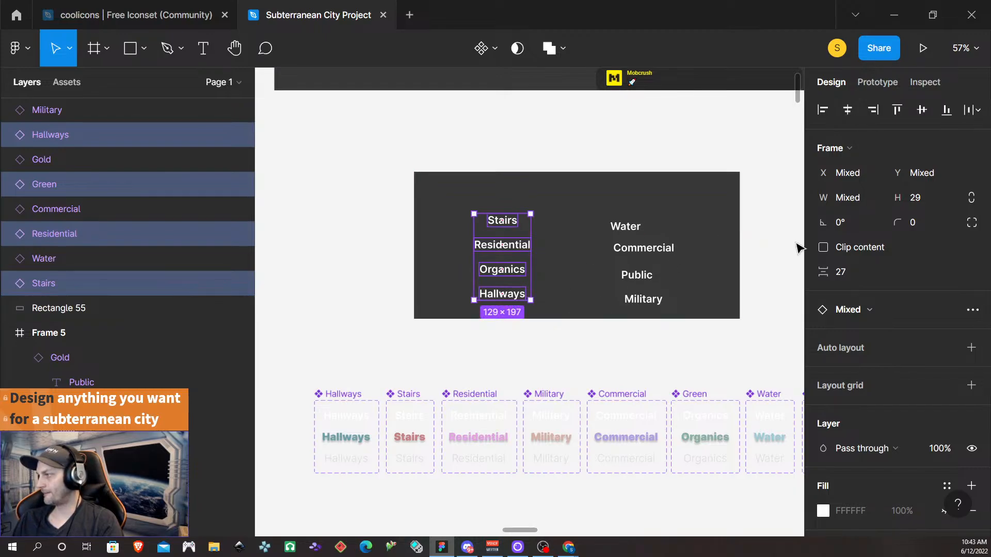
- Set the vertical spacing between the Stairs, Residential, Organics and Hallways labels to 32
click(845, 272)
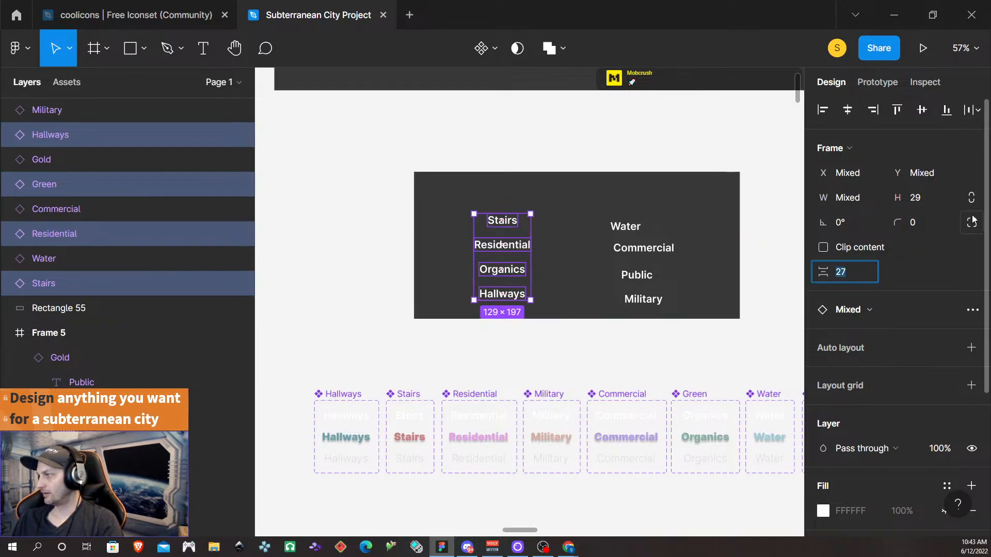
text(32)
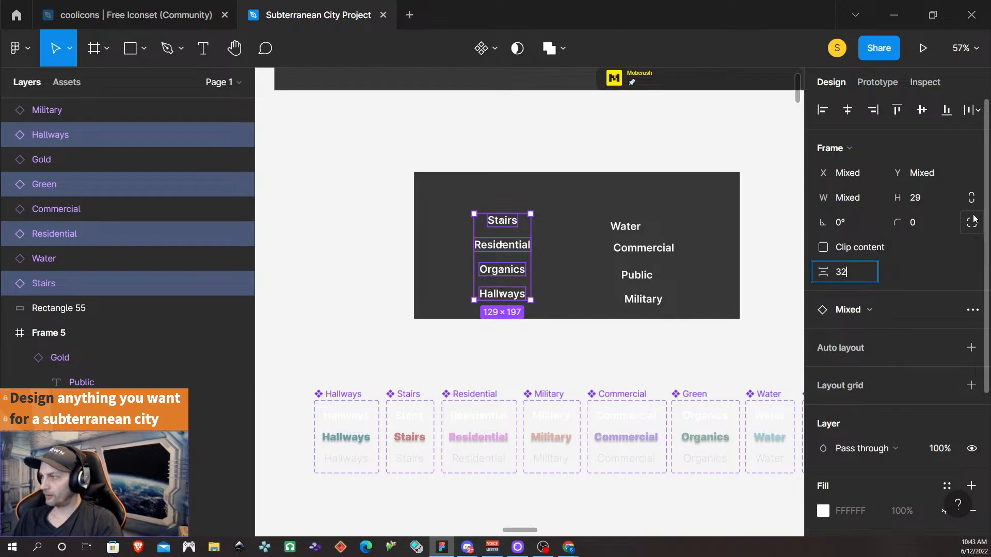
key(Return)
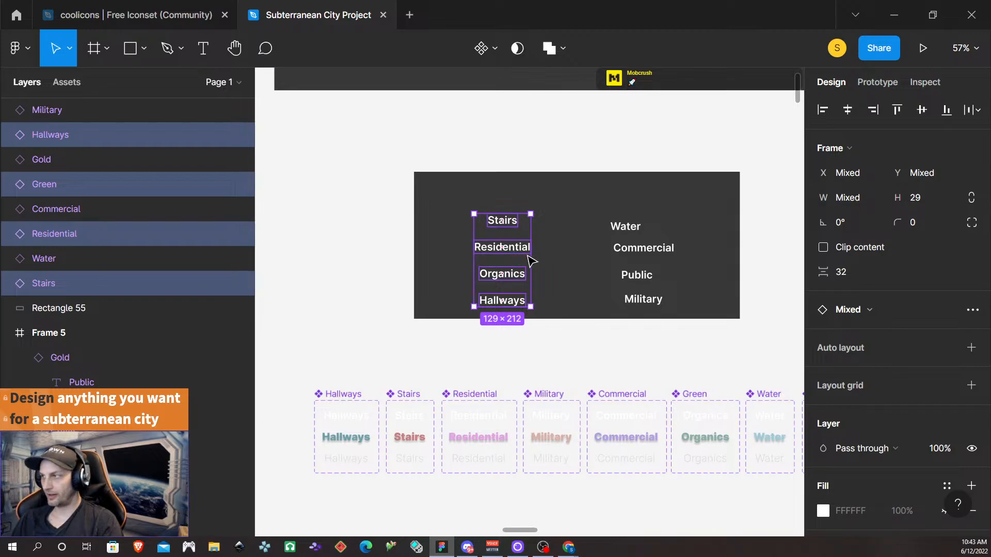
- Wrap the Stairs-to-Hallways label column in an auto layout frame and name the frame "Nav Left"
key(shift+a)
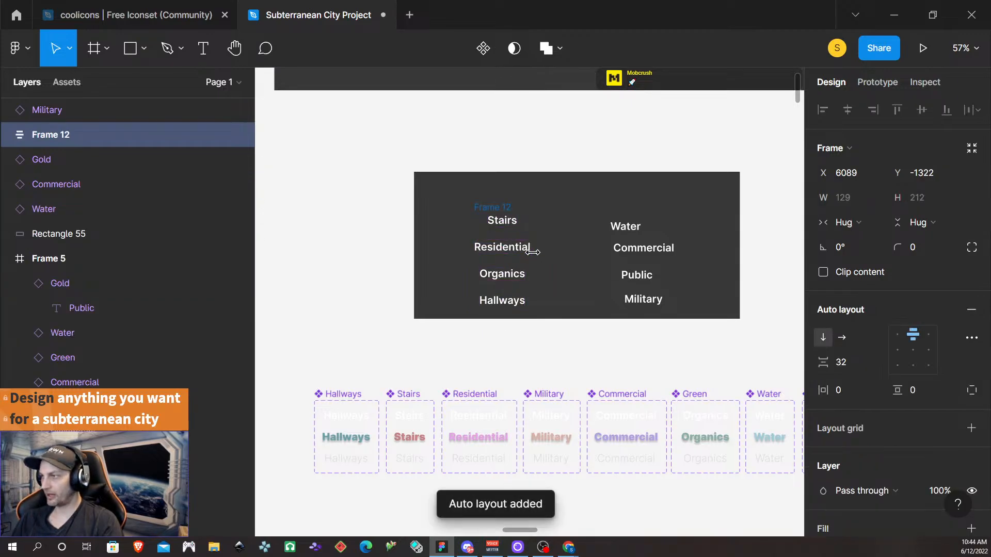
double_click(491, 207)
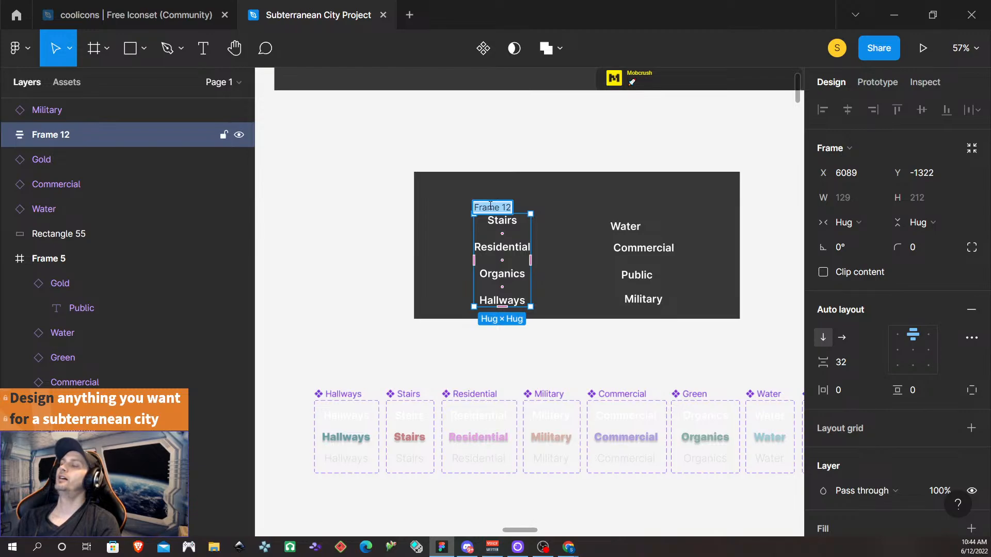
text(Na)
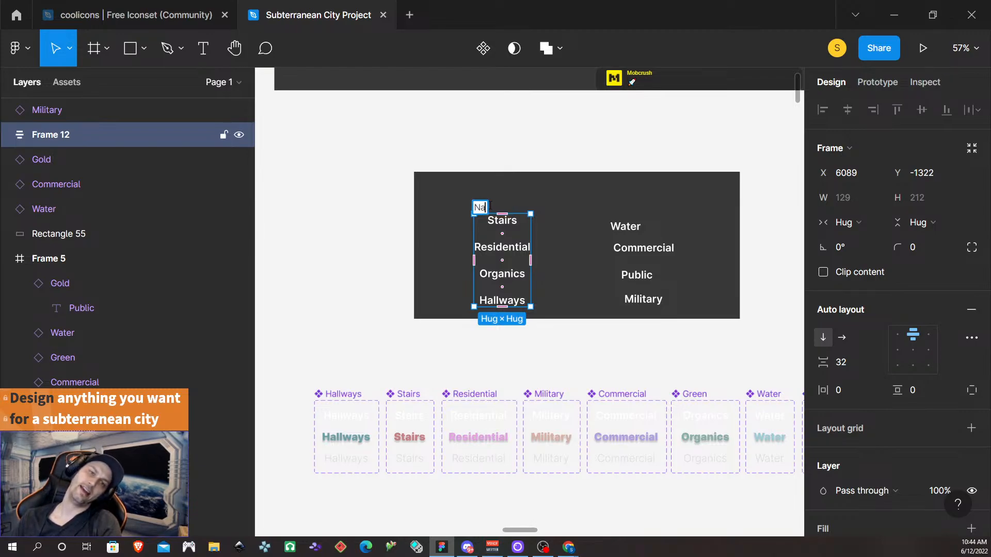
text(v)
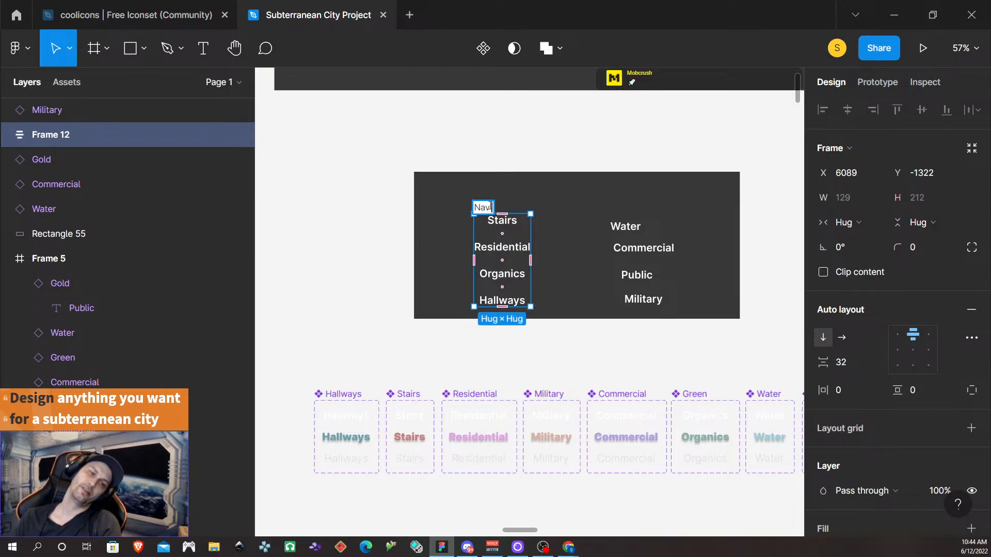
text(-Lef)
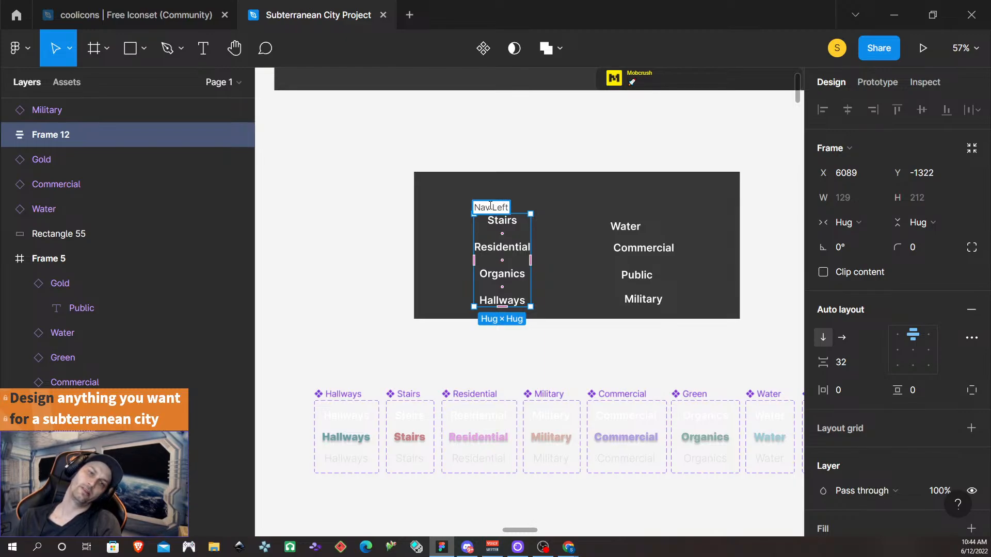
text(t)
key(Return)
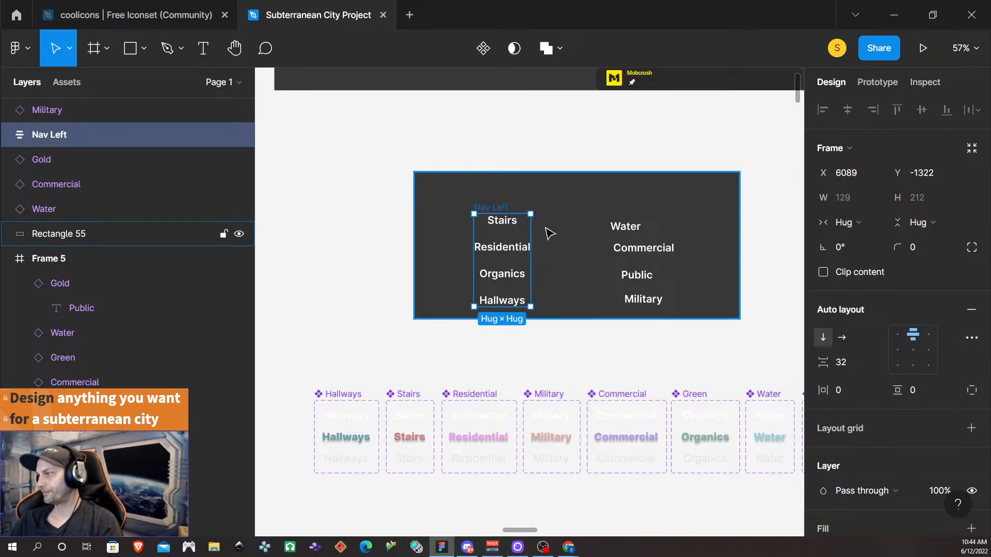
- Distribute the Water, Commercial, Public and Military labels vertically and set the spacing between them to 32
click(627, 228)
shift+click(641, 249)
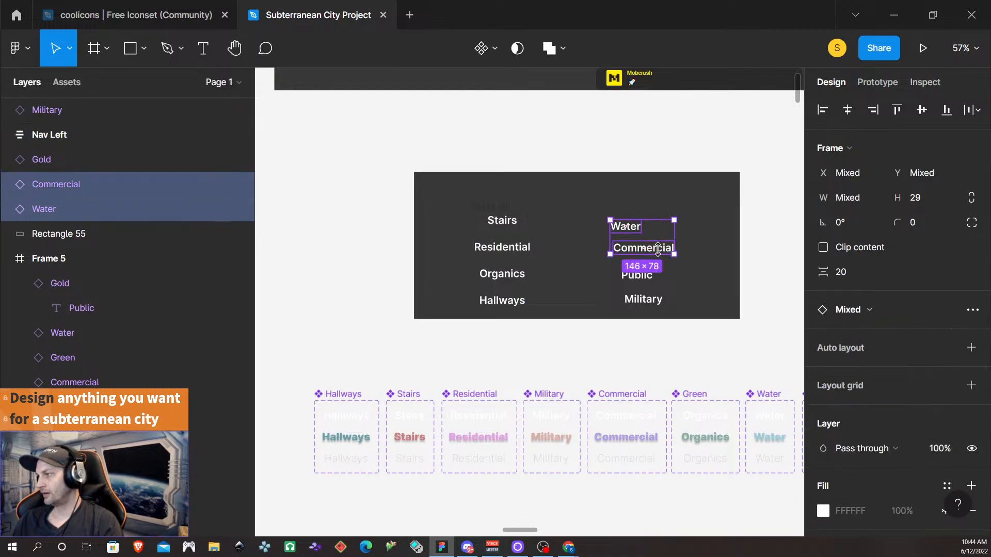
shift+click(638, 276)
shift+click(643, 300)
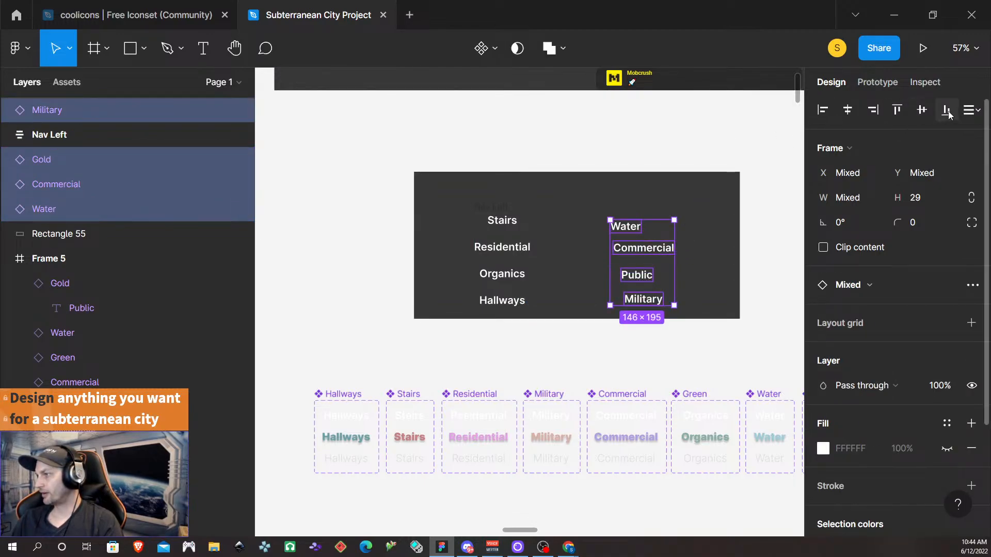
click(970, 110)
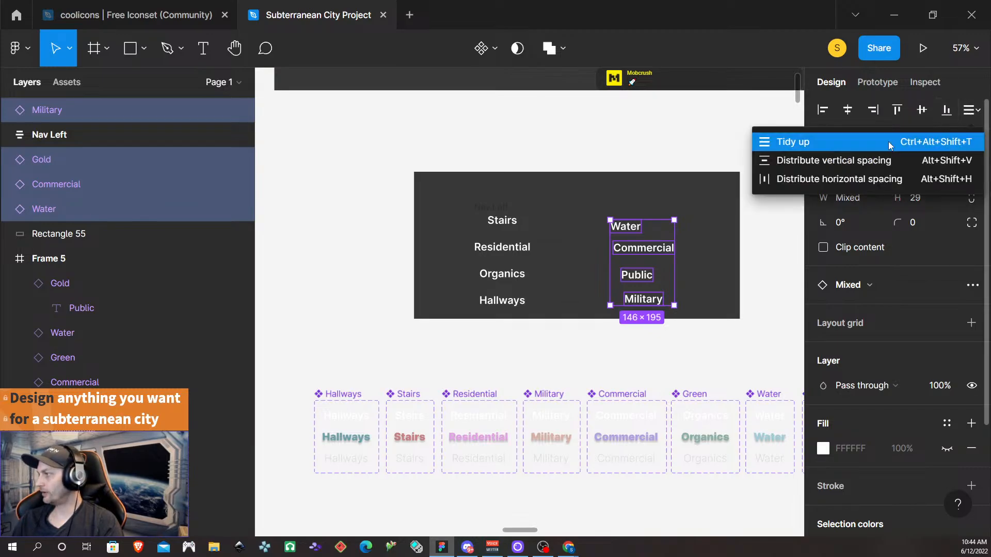
click(844, 161)
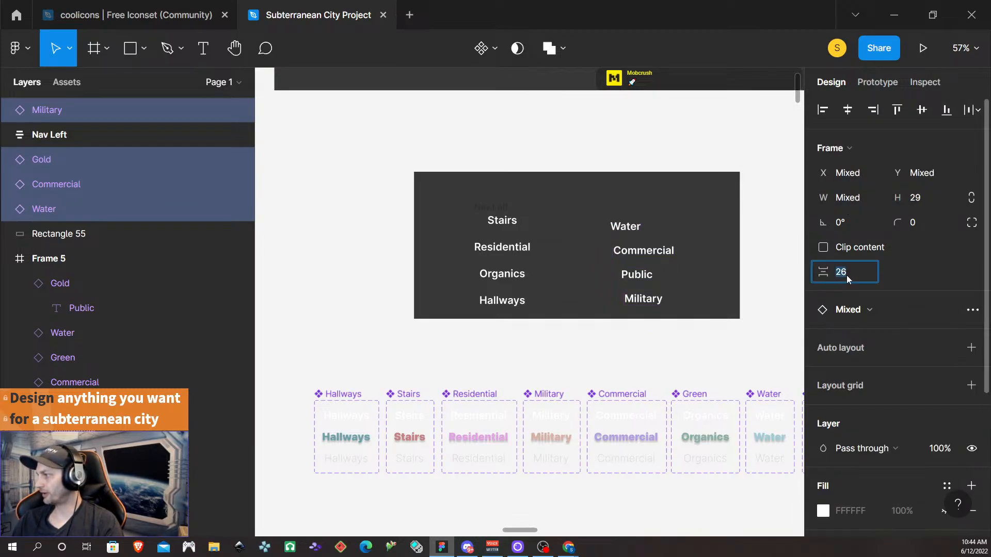
text(32)
key(Return)
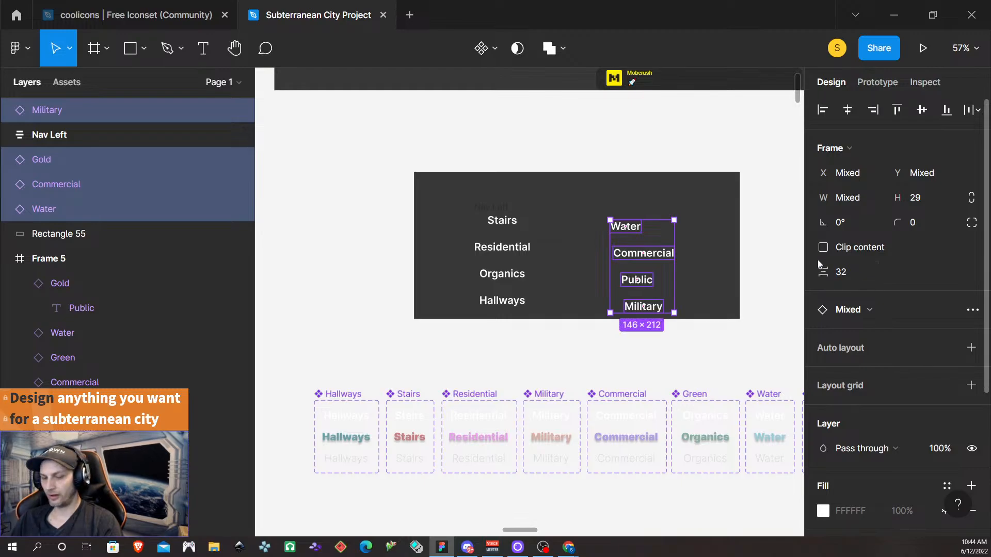
- Wrap the Water-to-Military label column in an auto layout frame and name the frame "Nav Right"
key(shift+a)
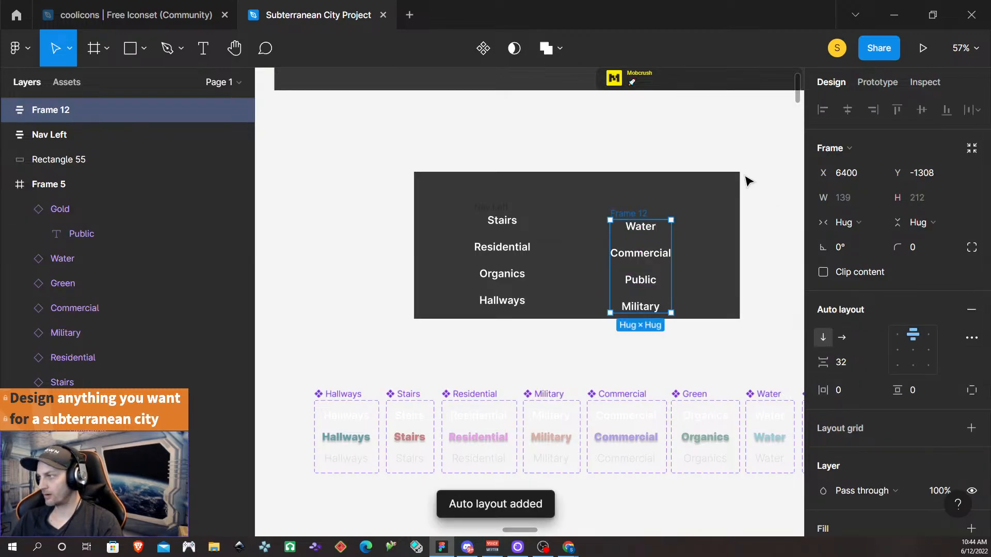
double_click(637, 214)
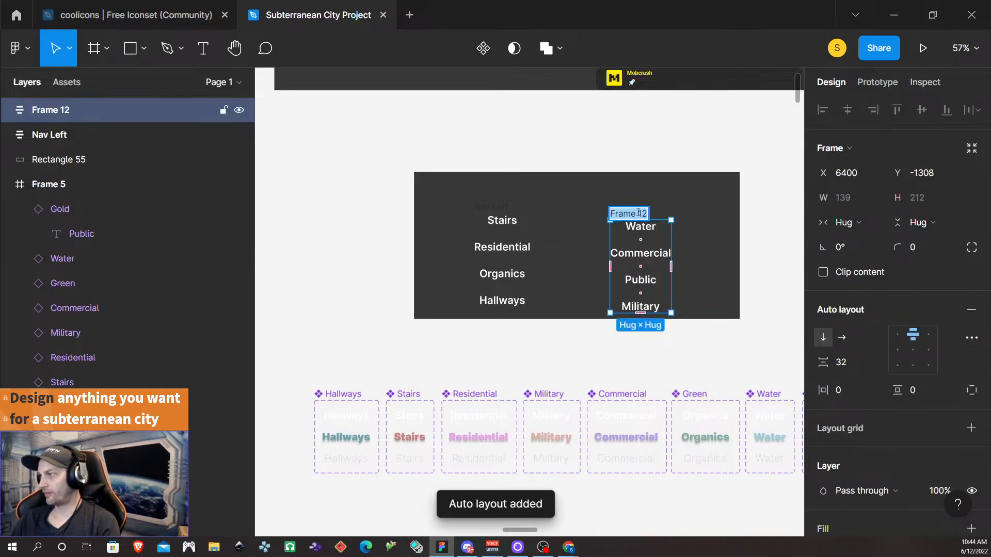
text(Nav)
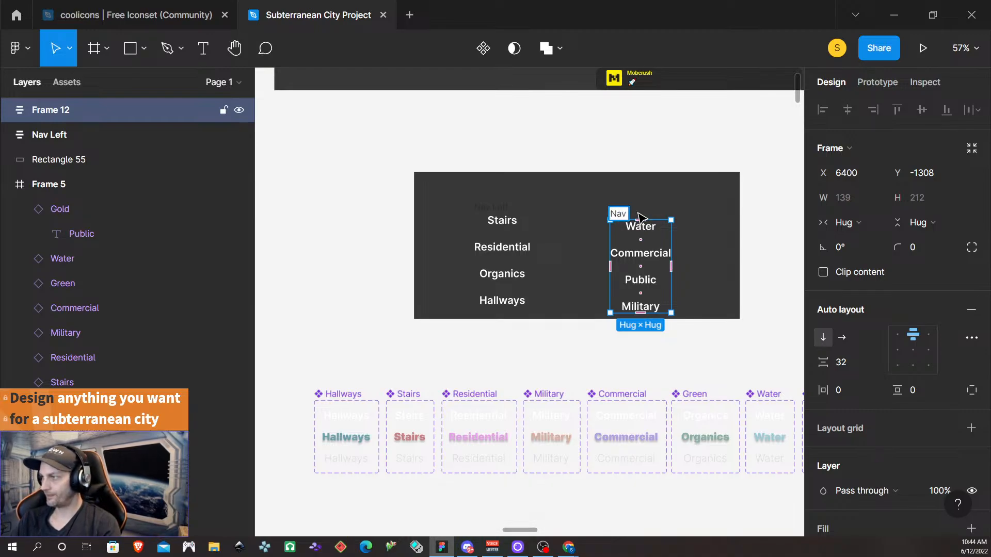
text( Right)
key(Return)
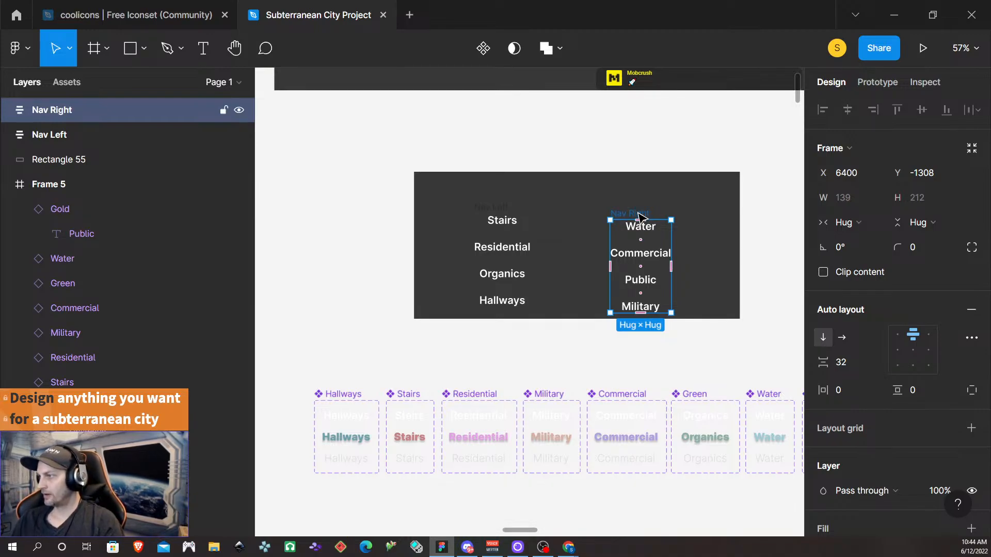
- Line up Nav Right level with Nav Left and left-align the labels inside both auto layout columns
mouse_move(638, 211)
mouse_down()
mouse_move(642, 196)
mouse_move(577, 212)
mouse_move(496, 209)
mouse_move(630, 210)
mouse_up()
click(493, 211)
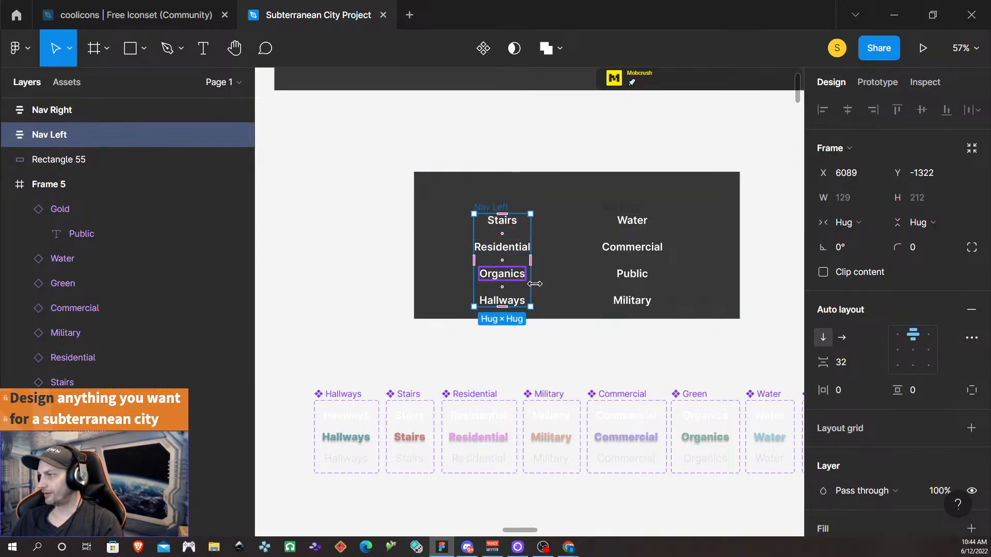
click(897, 349)
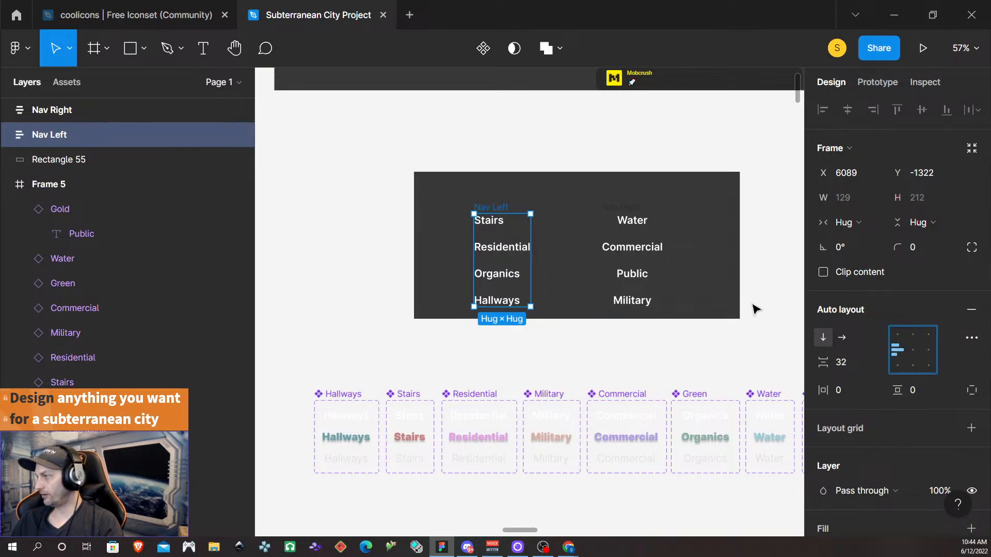
click(632, 215)
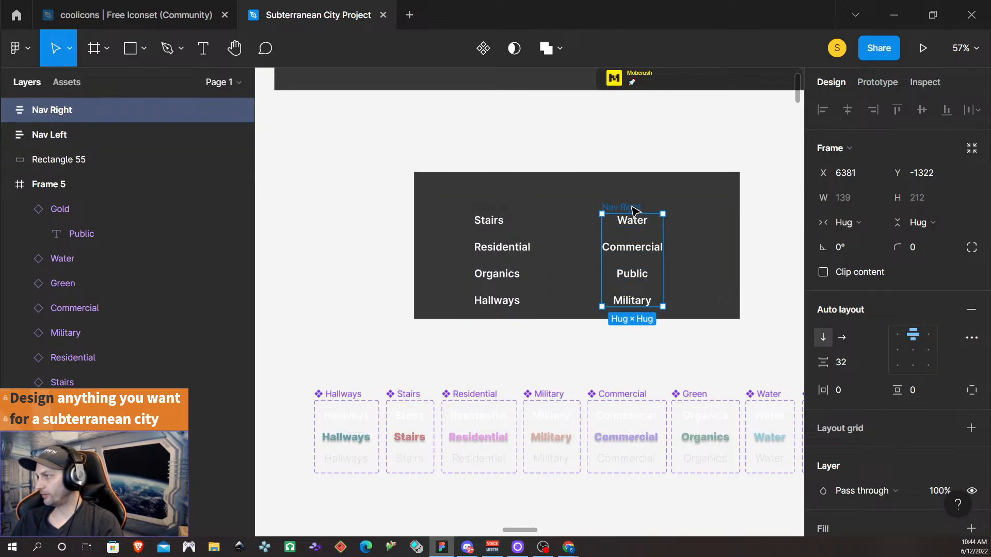
click(898, 347)
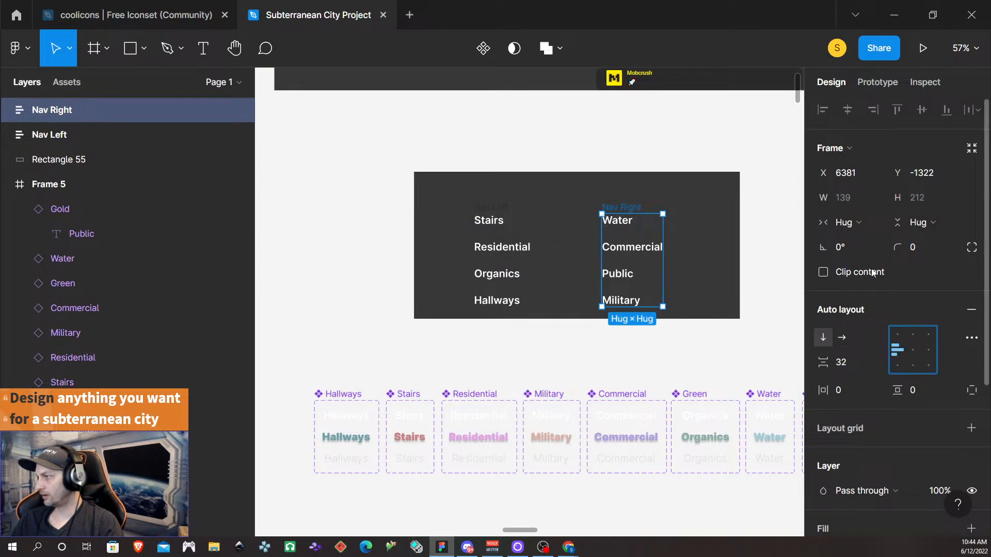
click(777, 166)
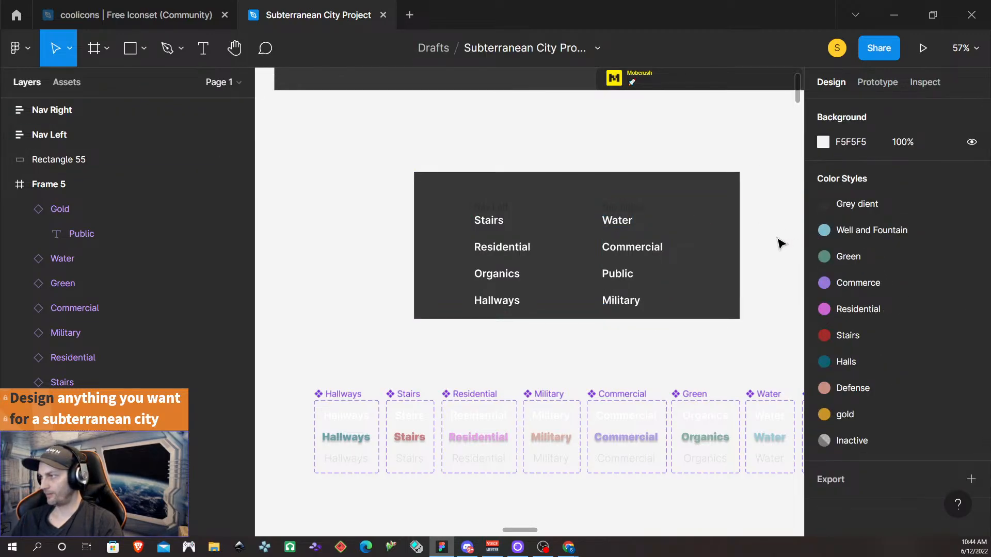
- Move Nav Left closer to Nav Right and right-align the labels inside Nav Right
drag(502, 206, 540, 209)
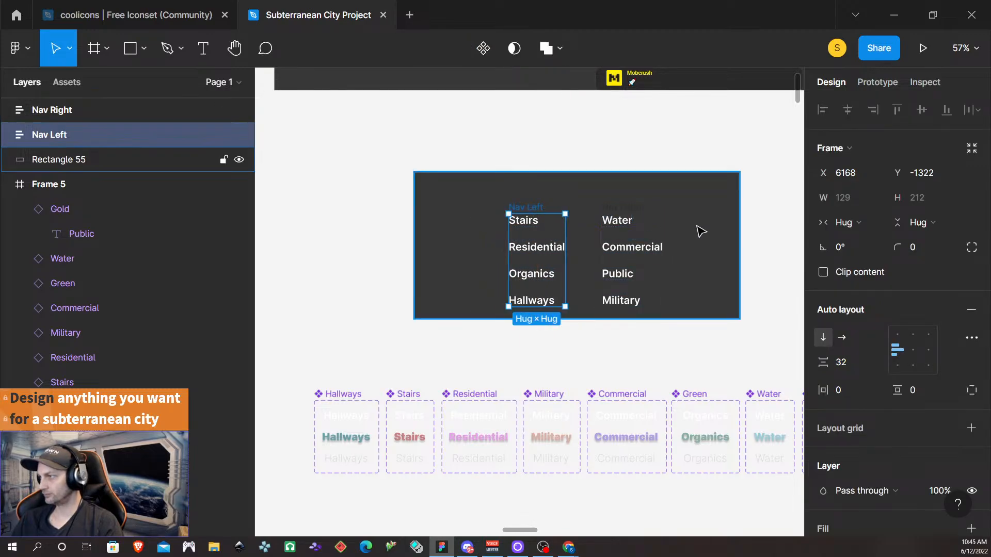
click(630, 215)
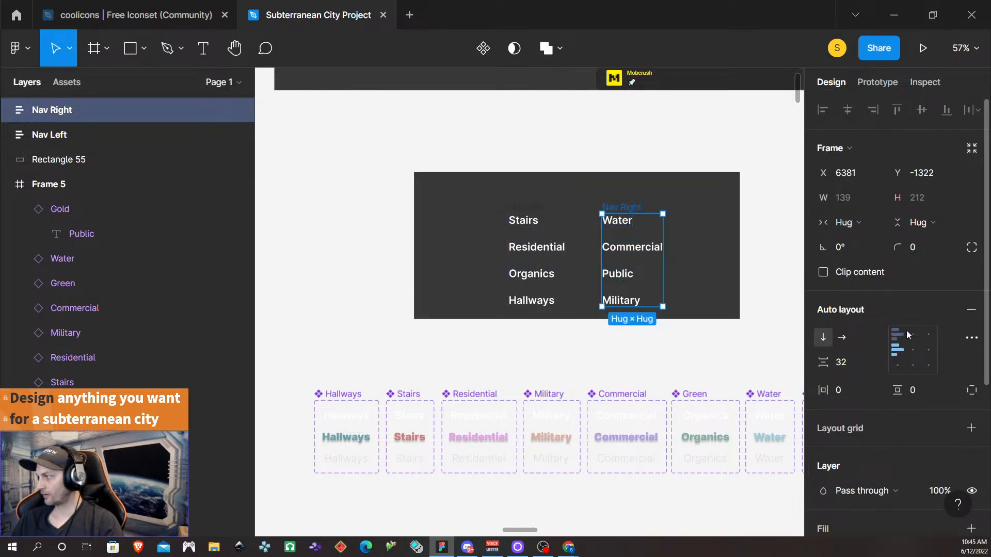
click(929, 350)
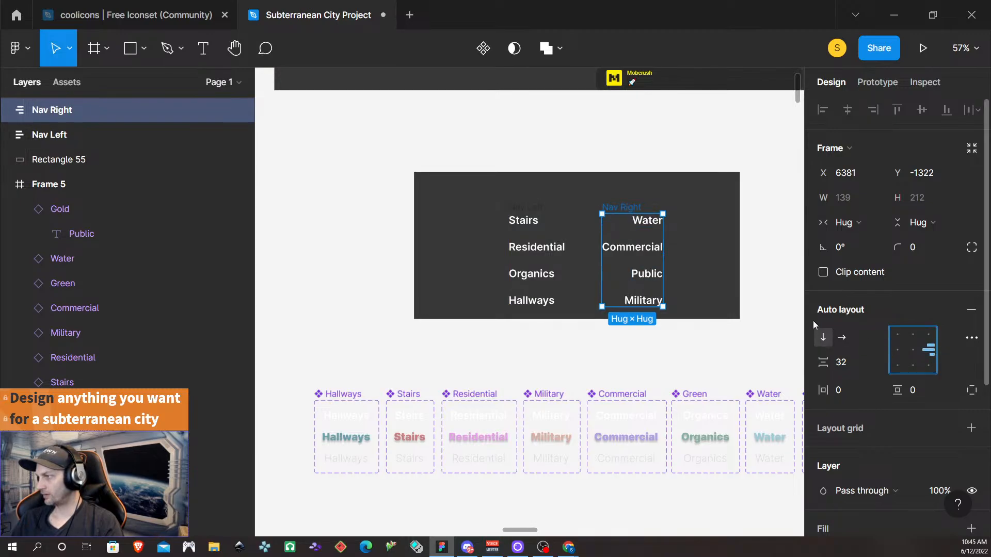
click(758, 235)
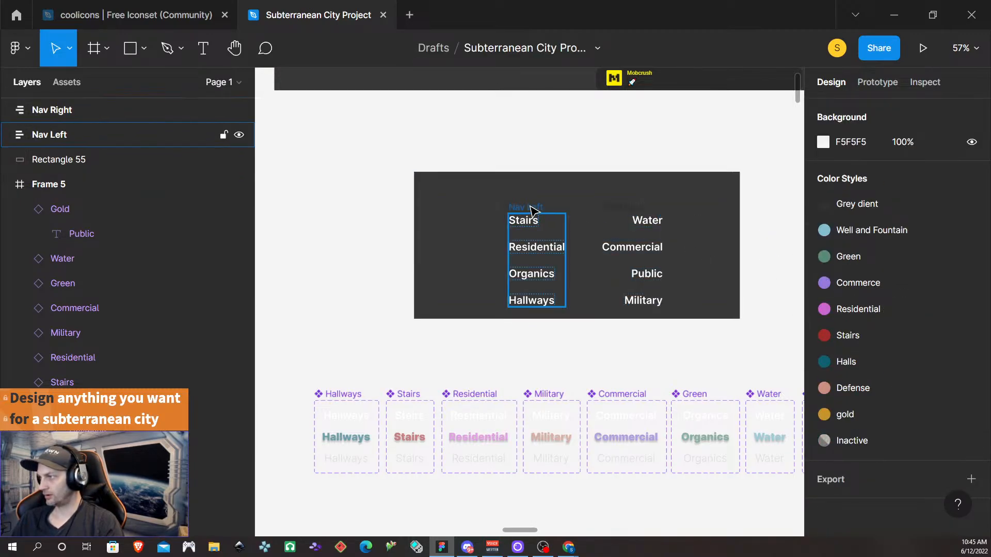
- Centre both nav columns vertically in the dark panel and place Nav Right 128 px from the panel's right edge
drag(532, 209, 489, 198)
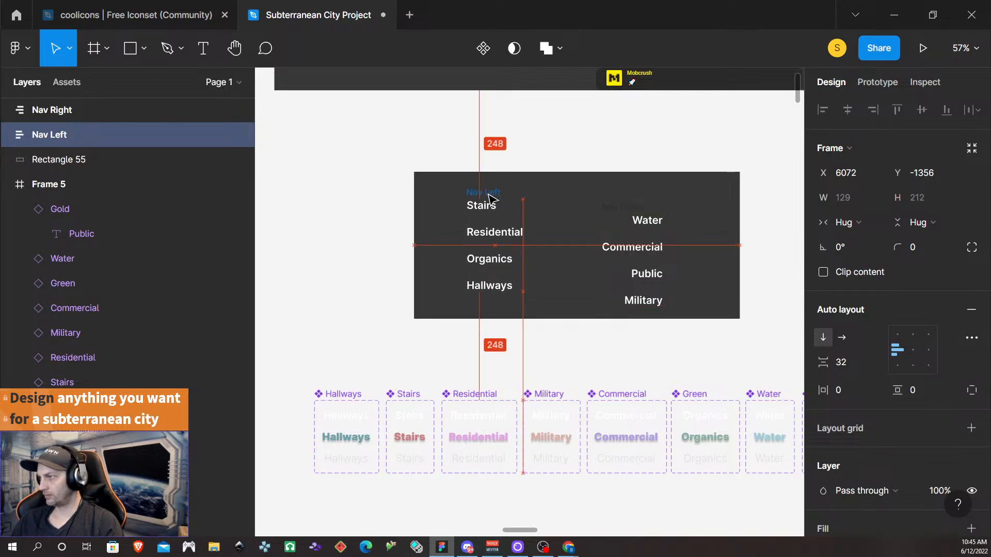
mouse_move(633, 212)
mouse_down()
mouse_move(660, 199)
mouse_move(647, 200)
mouse_up()
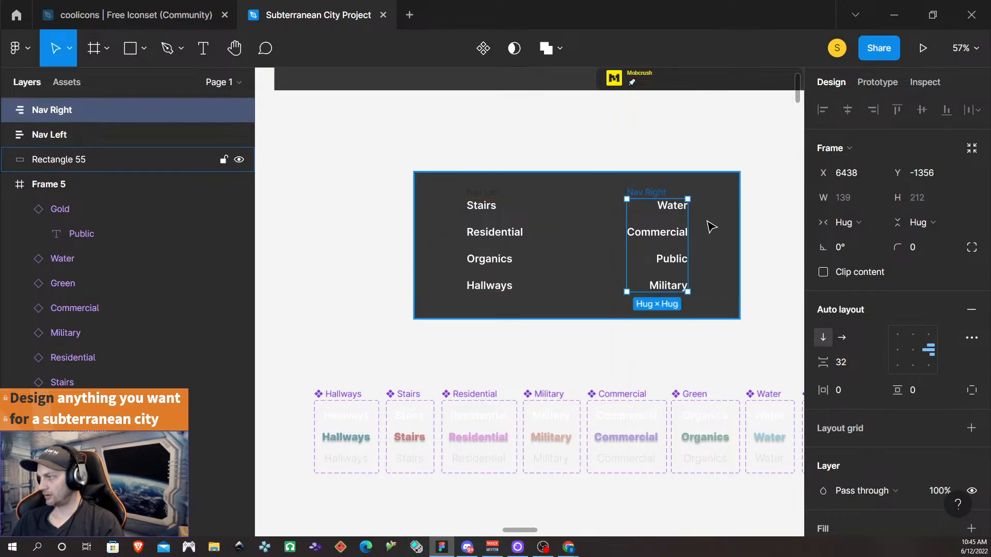
key(alt)
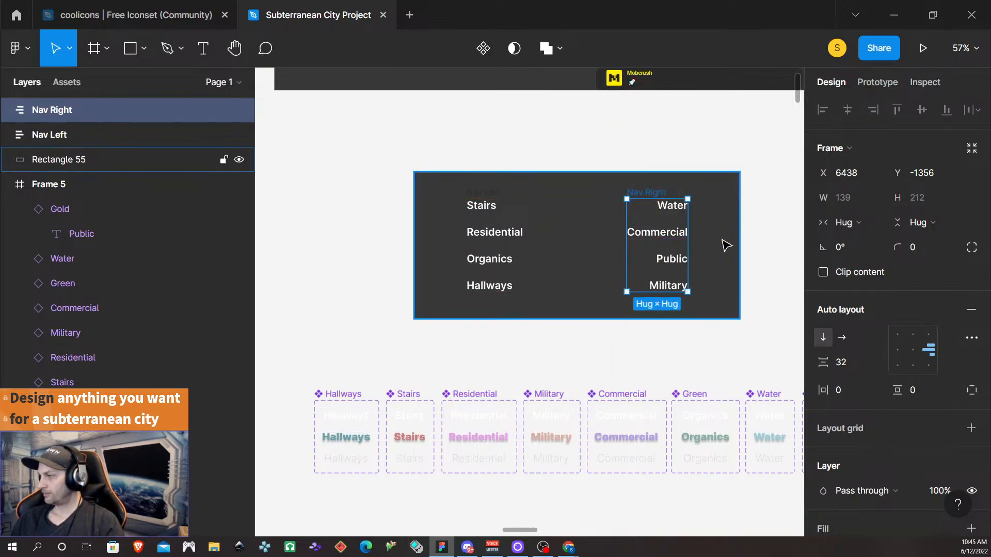
key(Left)
key(Left)
key(Left)
key(Left)
key(Left)
key(Left)
key(Left)
key(Left)
key(Left)
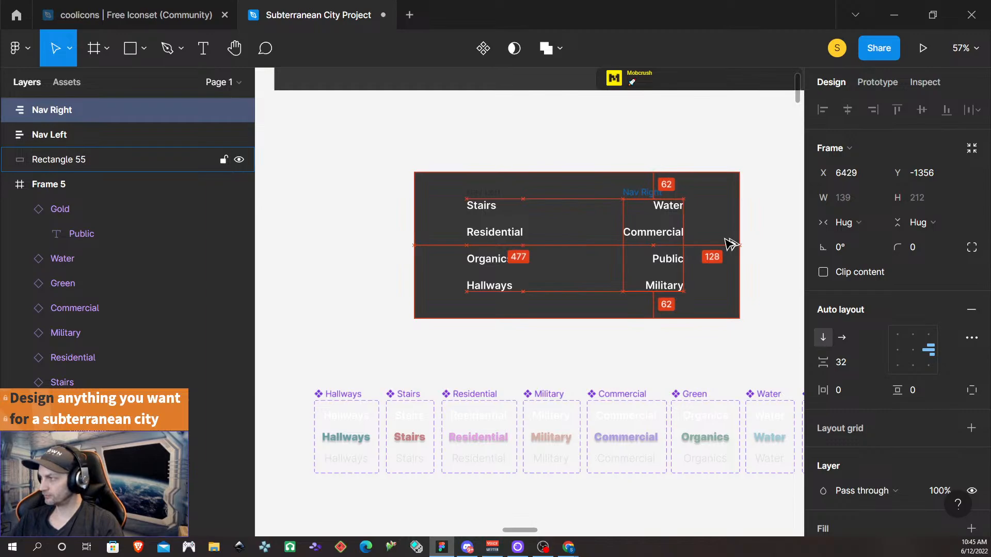
- Place Nav Left 128 px from the dark panel's left edge
click(493, 195)
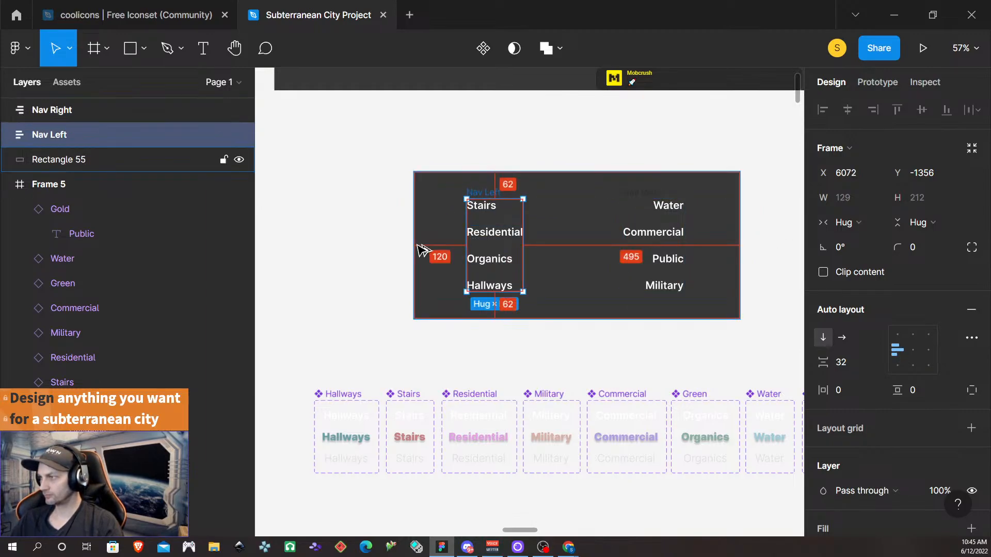
key(Right)
key(Right)
key(Right)
key(Right)
key(Right)
key(Right)
key(Right)
key(Right)
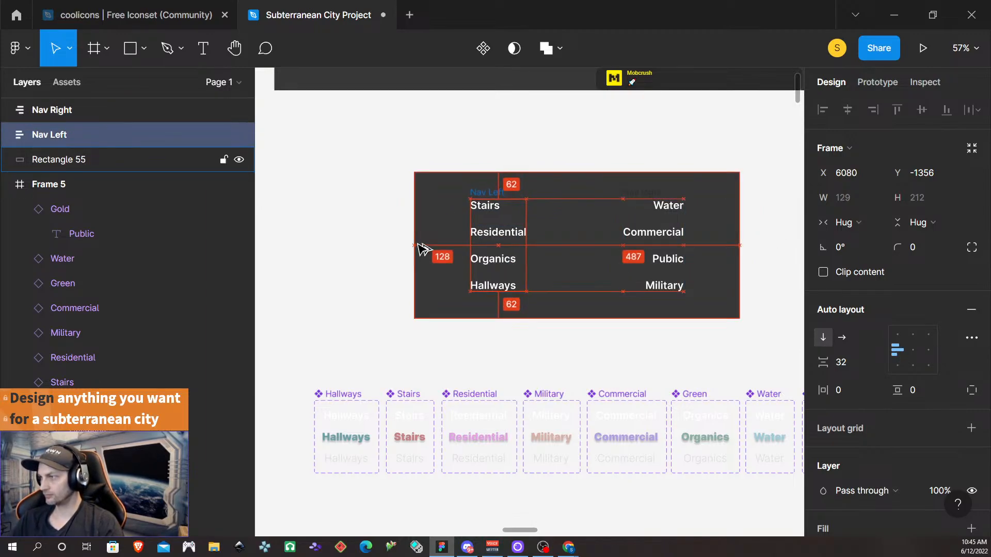
click(711, 147)
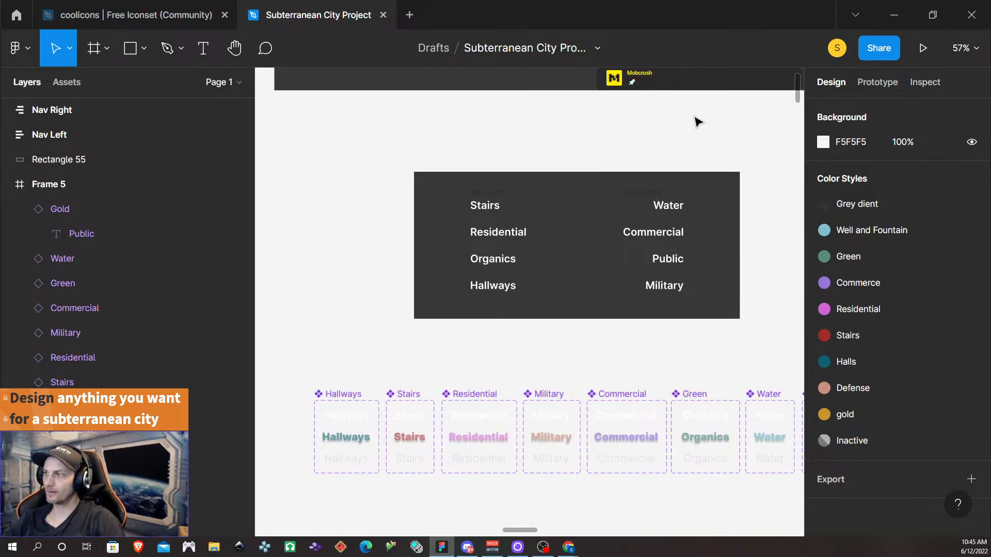
- Duplicate the dark panel together with its Nav Left and Nav Right columns, placing the copy to the right of the original
click(515, 232)
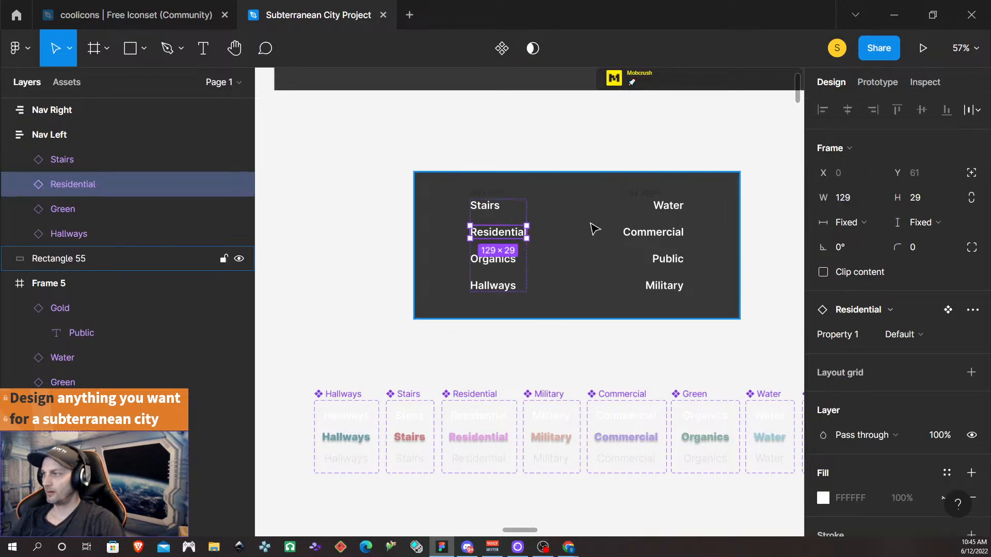
click(604, 148)
scroll(604, 148, down, 3)
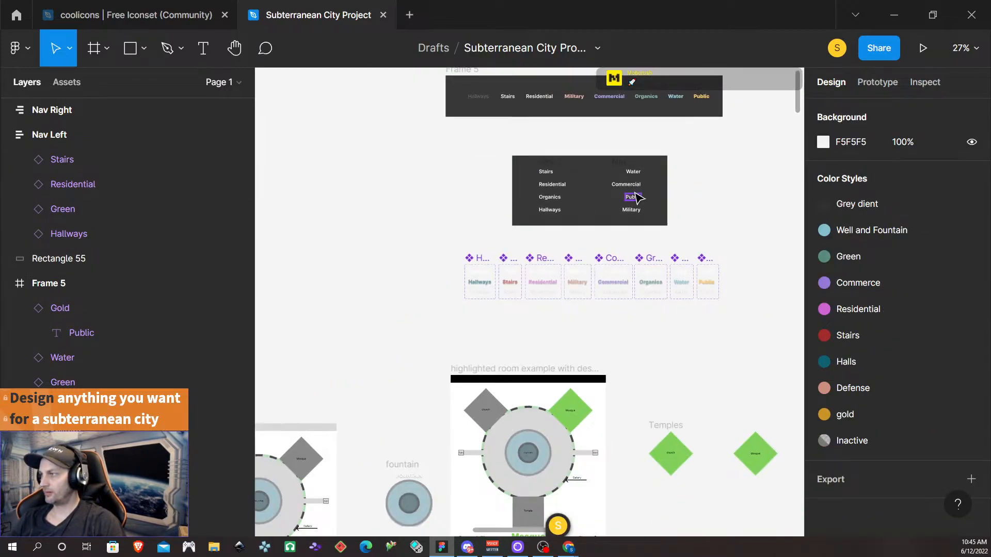
scroll(673, 188, up, 3)
scroll(668, 294, right, 3)
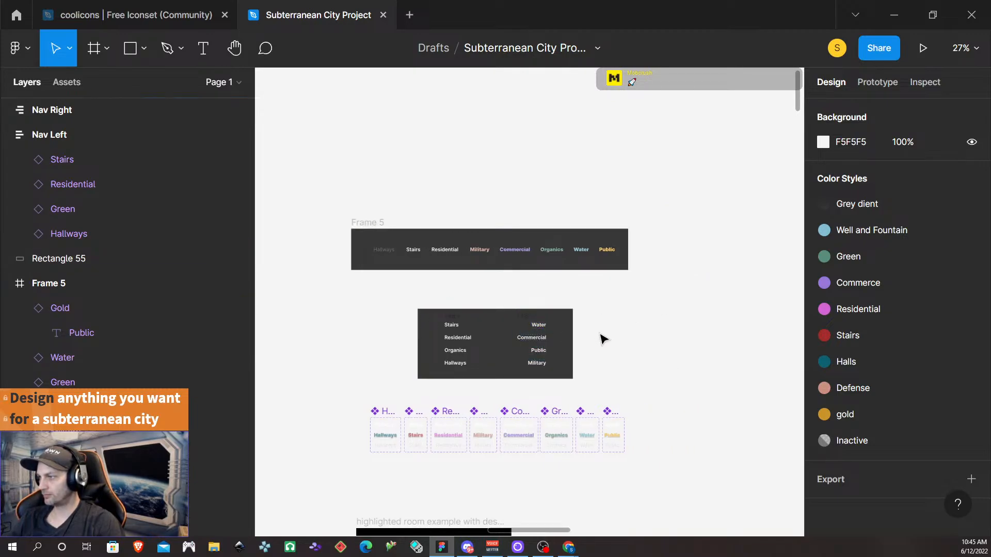
scroll(602, 336, down, 2)
scroll(600, 336, up, 4)
scroll(600, 336, up, 1)
drag(603, 406, 323, 292)
drag(365, 327, 602, 327)
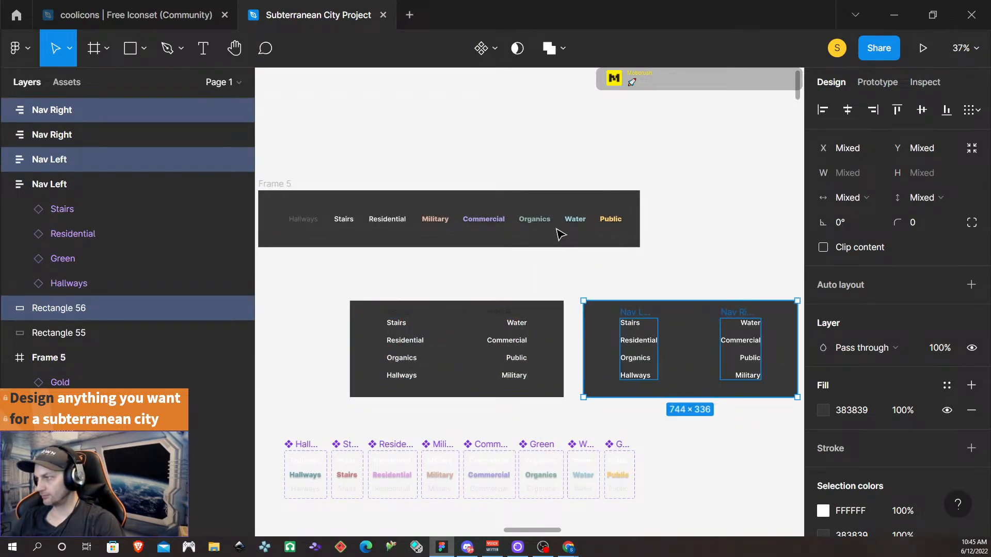
- Duplicate the copied panel with its nav columns again to form a third panel in the row, keeping the same gap
scroll(532, 283, down, 2)
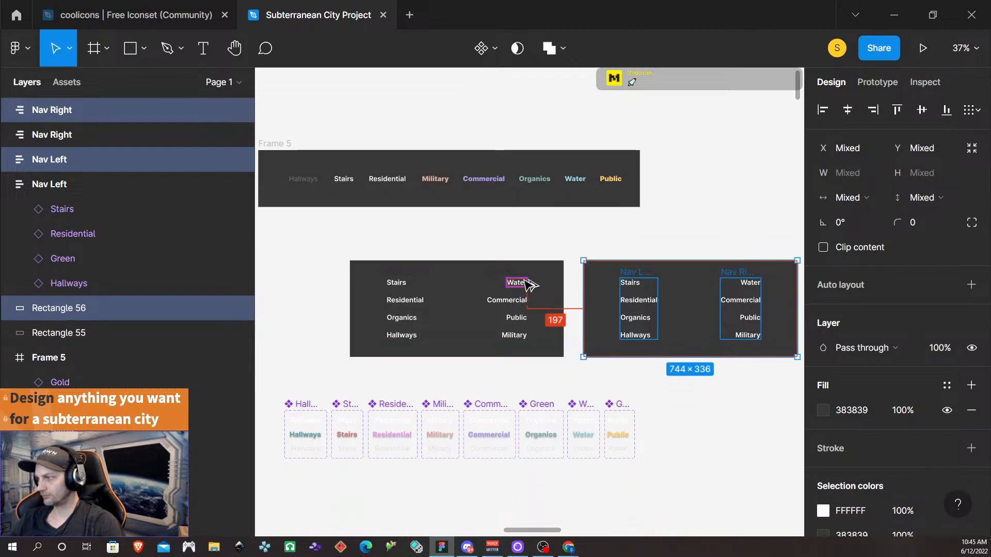
scroll(521, 279, right, 5)
drag(442, 295, 676, 295)
scroll(496, 317, up, 1)
scroll(498, 319, down, 1)
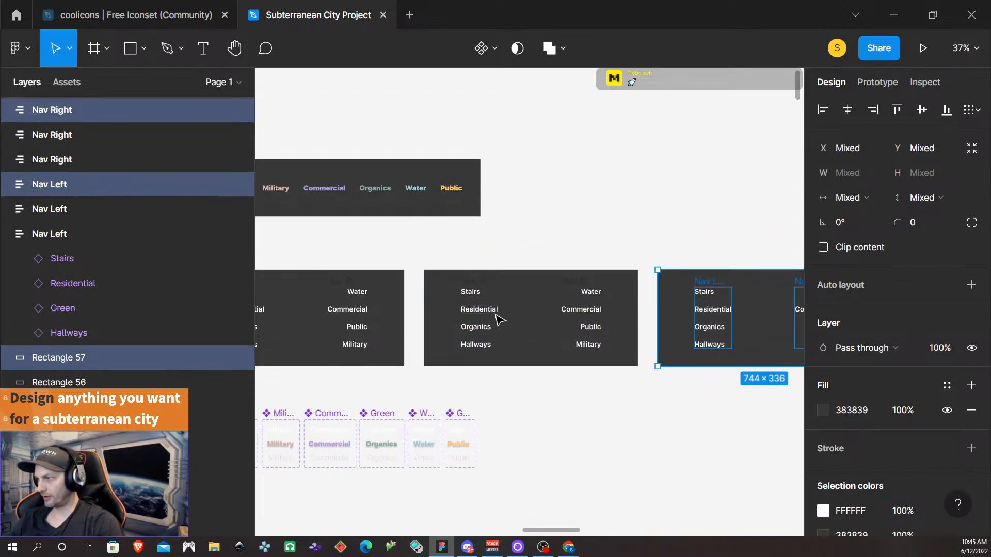
- In the middle panel, right-align the labels inside Nav Left and left-align those inside Nav Right
scroll(510, 312, left, 1)
click(511, 287)
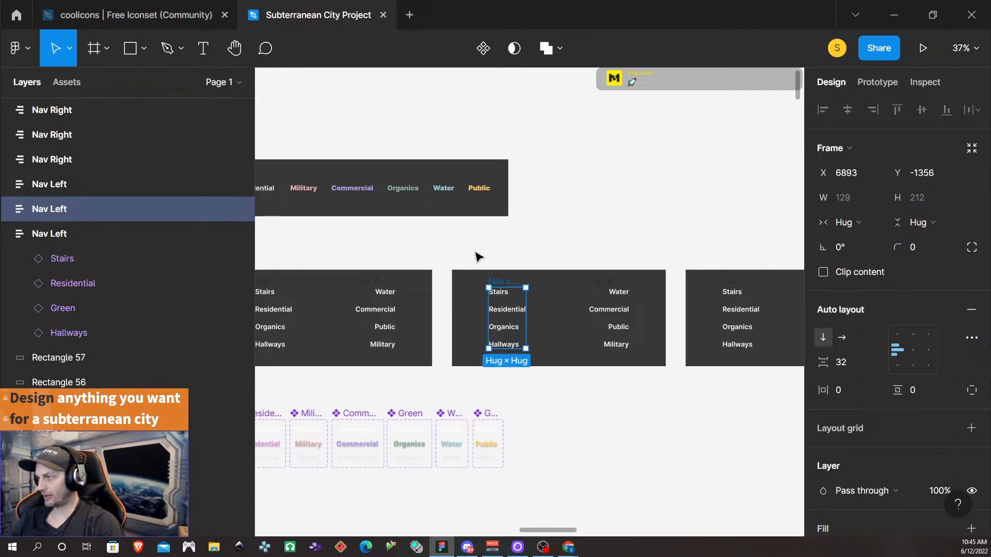
click(934, 355)
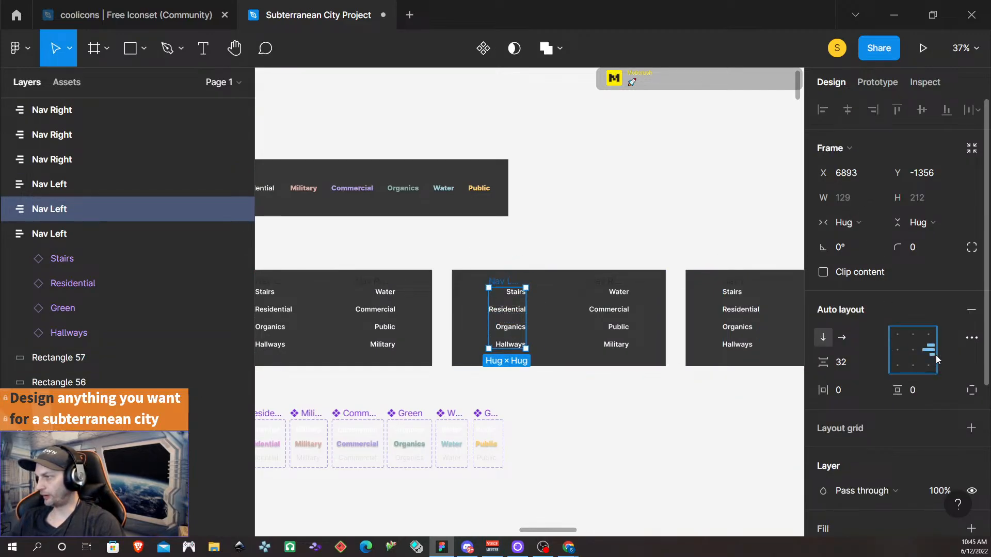
click(898, 350)
- Move the middle panel's Nav Left and Nav Right inward, leaving a 128 px gap between the two columns
drag(505, 289, 524, 285)
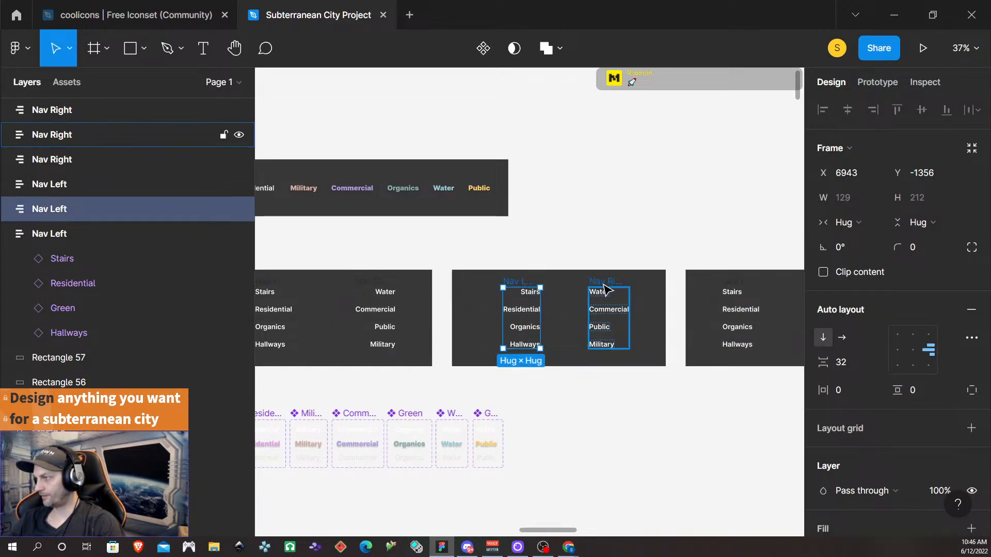
drag(603, 284, 592, 285)
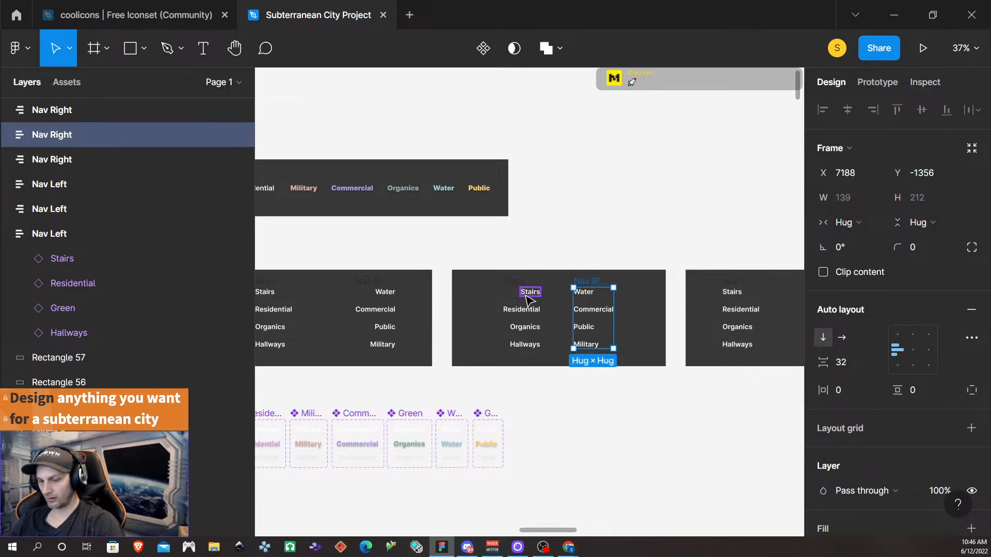
key(alt)
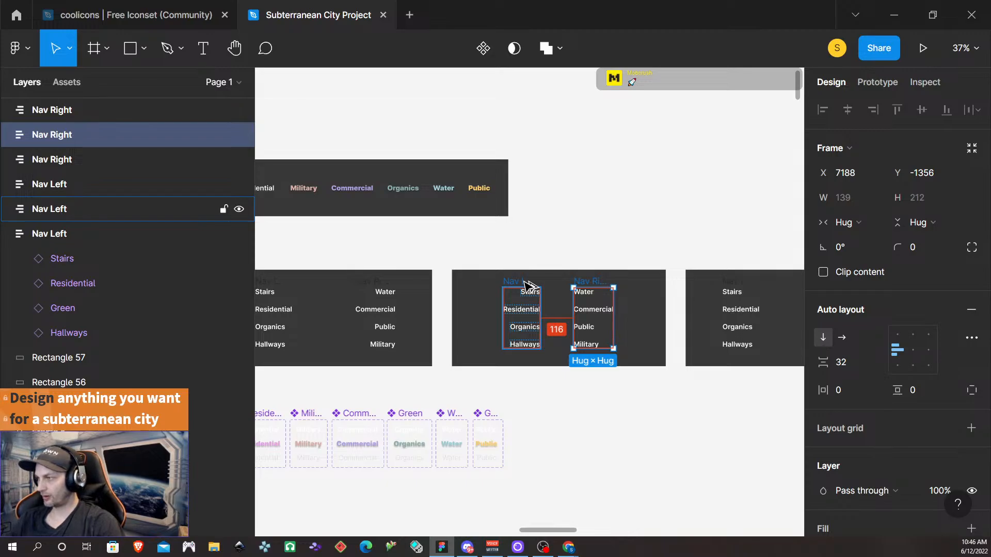
key(shift+Right)
key(shift+Right)
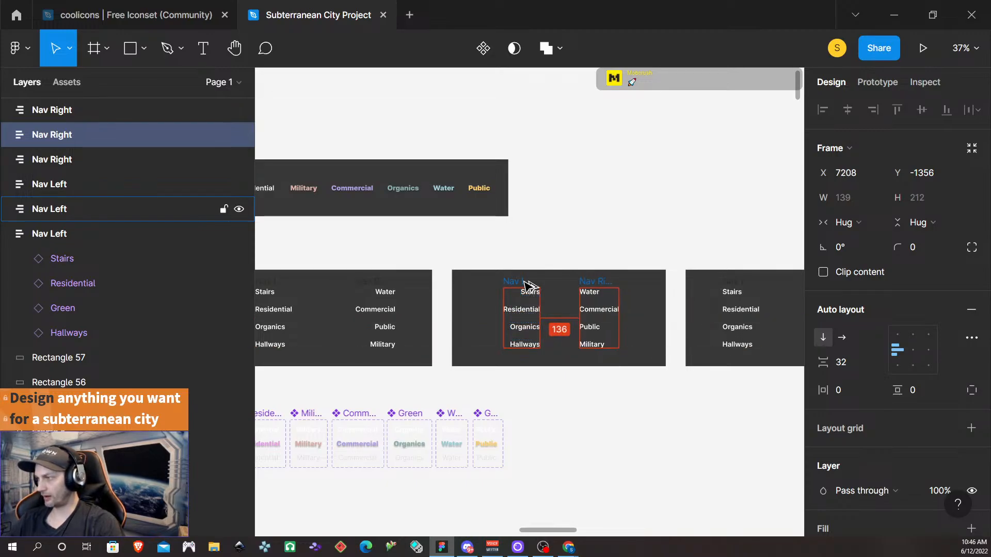
key(shift+Left)
key(Right)
key(Right)
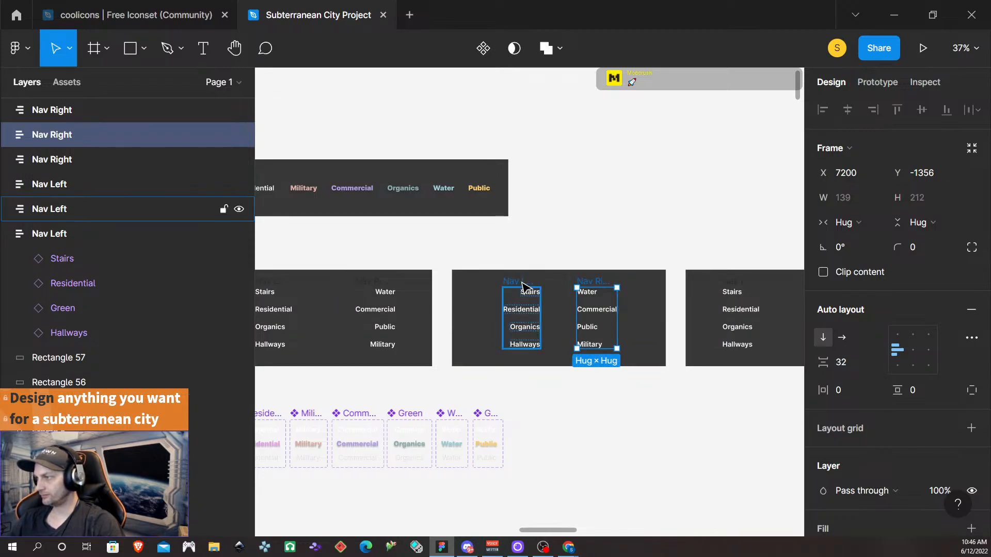
- Centre the middle panel's Nav Left and Nav Right together within the panel
shift+click(521, 286)
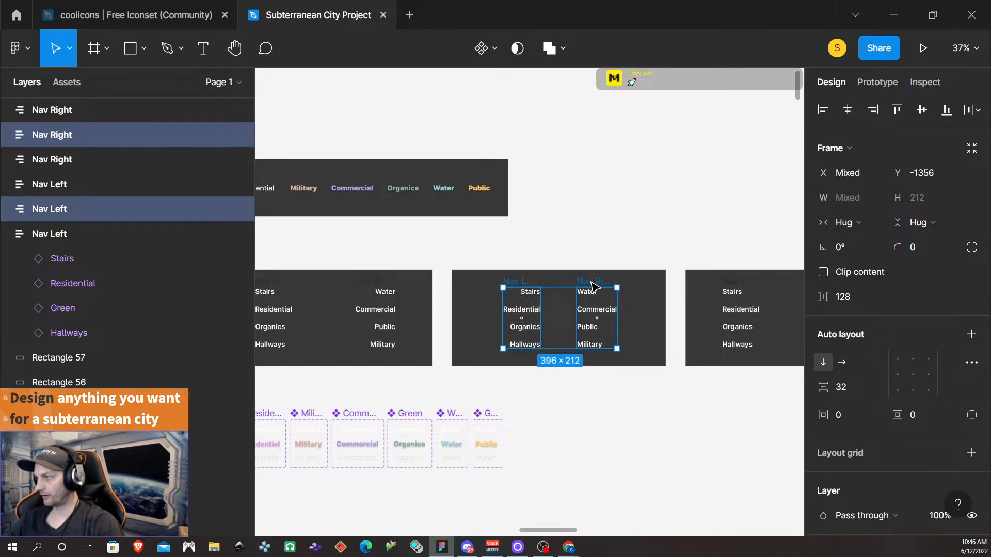
drag(588, 287, 587, 288)
click(590, 219)
- In the third panel, move Nav Left inward to leave a 128 px gap before Nav Right
scroll(594, 405, down, 1)
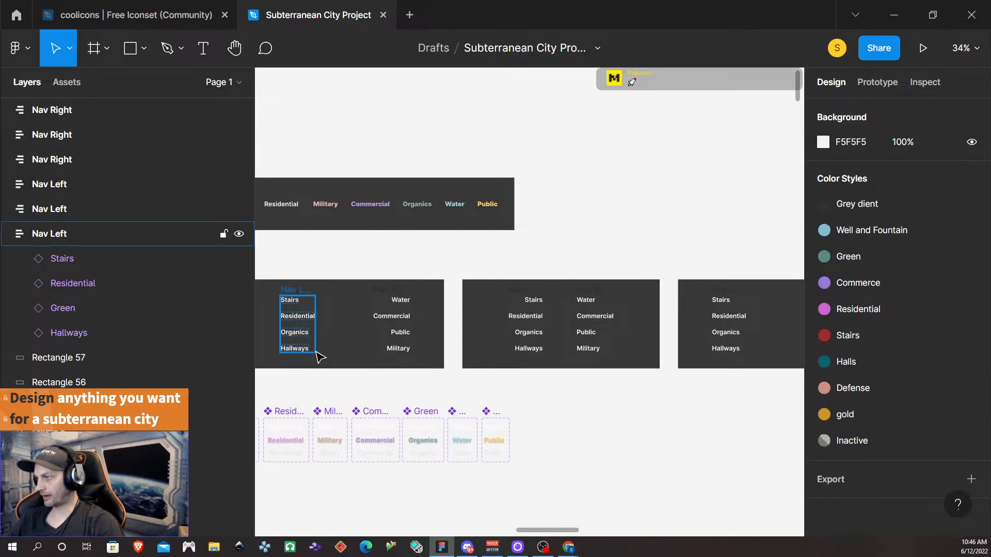
scroll(354, 352, up, 2)
scroll(402, 373, left, 3)
scroll(432, 378, left, 2)
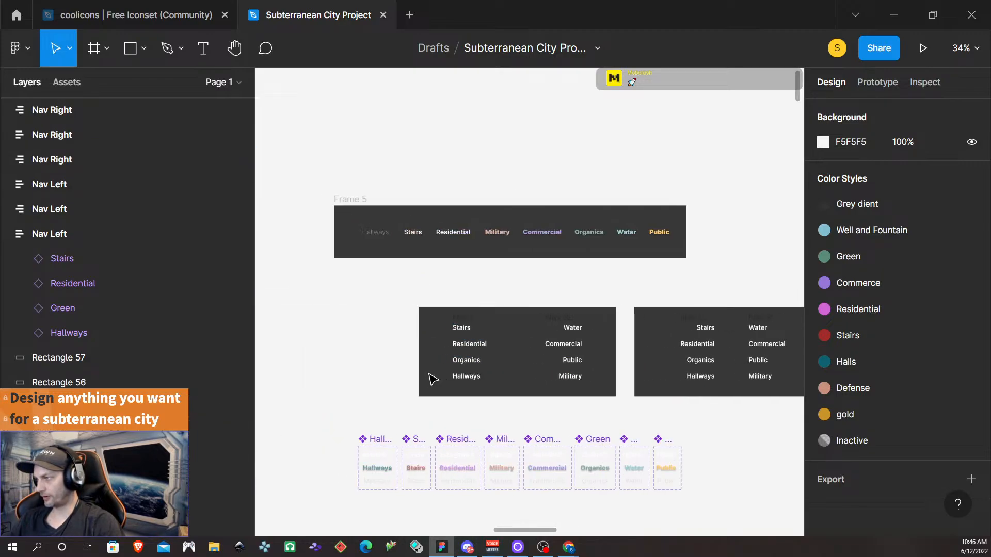
scroll(432, 378, right, 8)
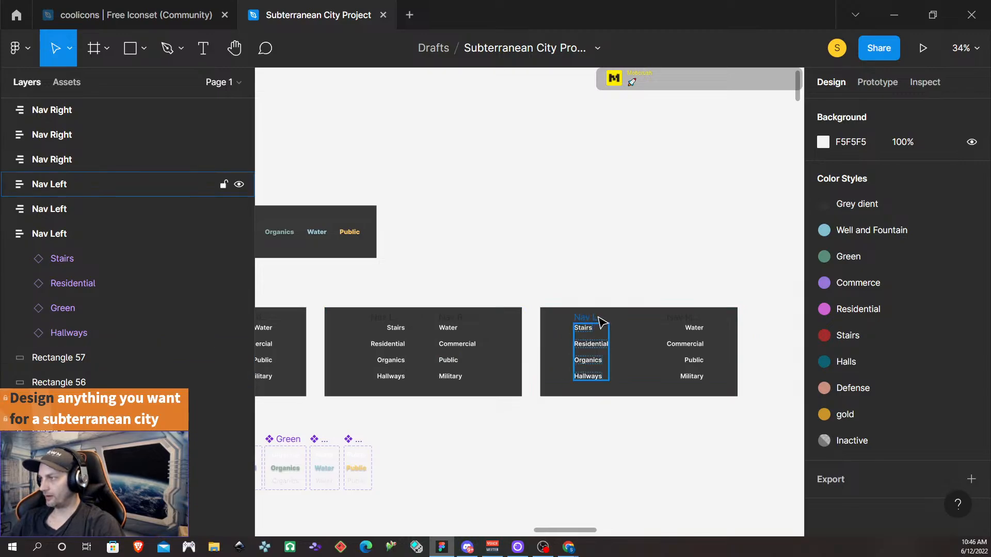
click(593, 326)
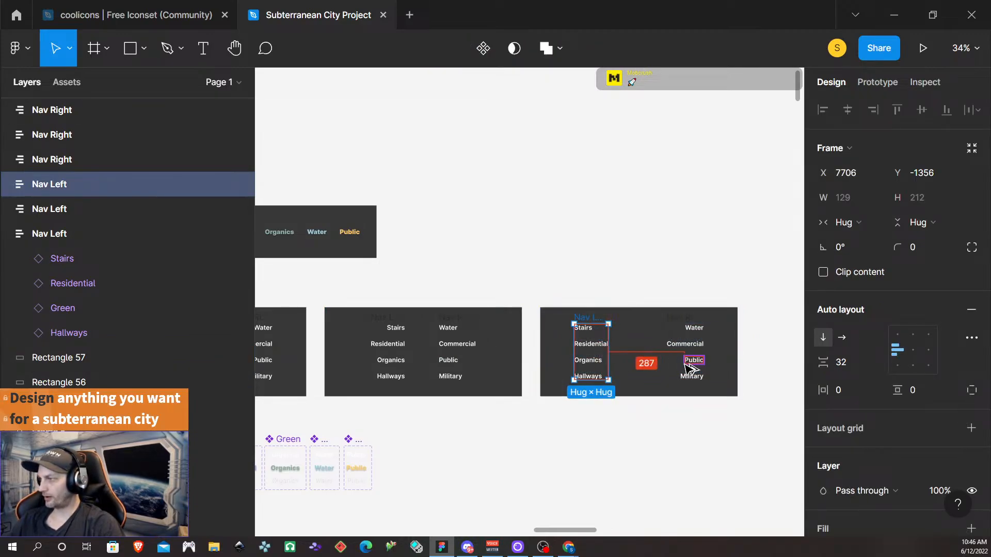
key(alt)
key(shift+Right)
key(shift+Right)
key(shift+Right)
key(shift+Right)
key(shift+Right)
key(shift+Right)
key(shift+Right)
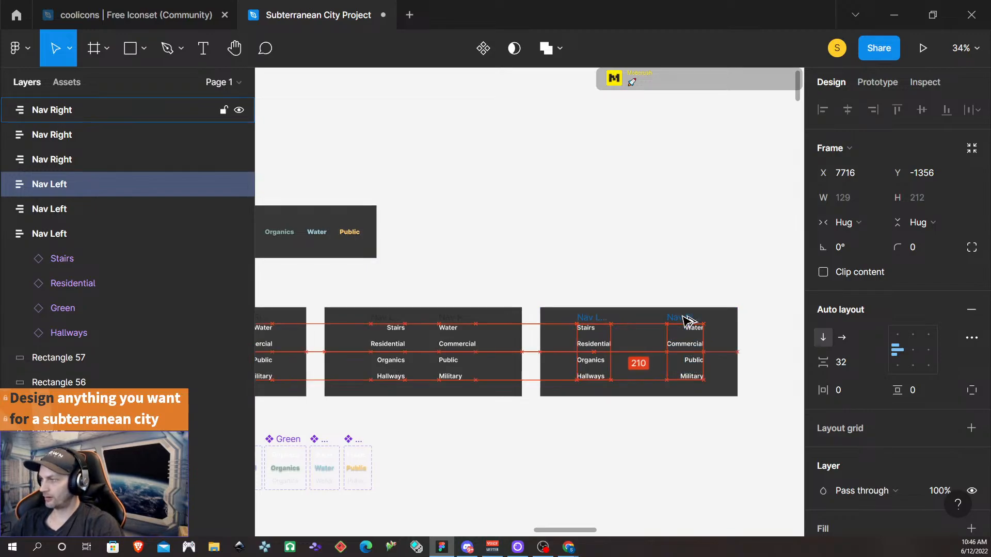
key(shift+Right)
key(shift+Right)
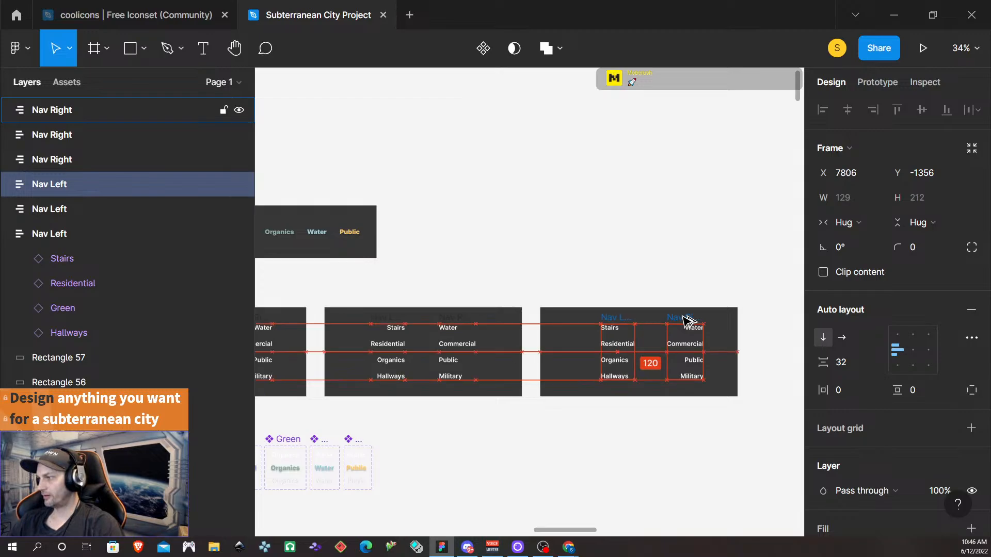
key(Right)
key(Right)
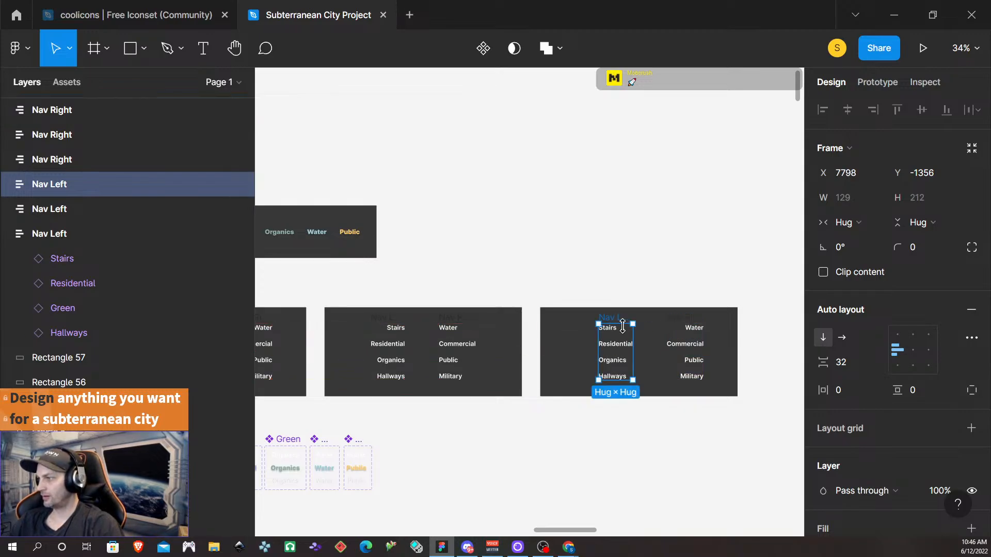
- Centre-align the labels inside both Nav Left and Nav Right of the third panel
click(614, 323)
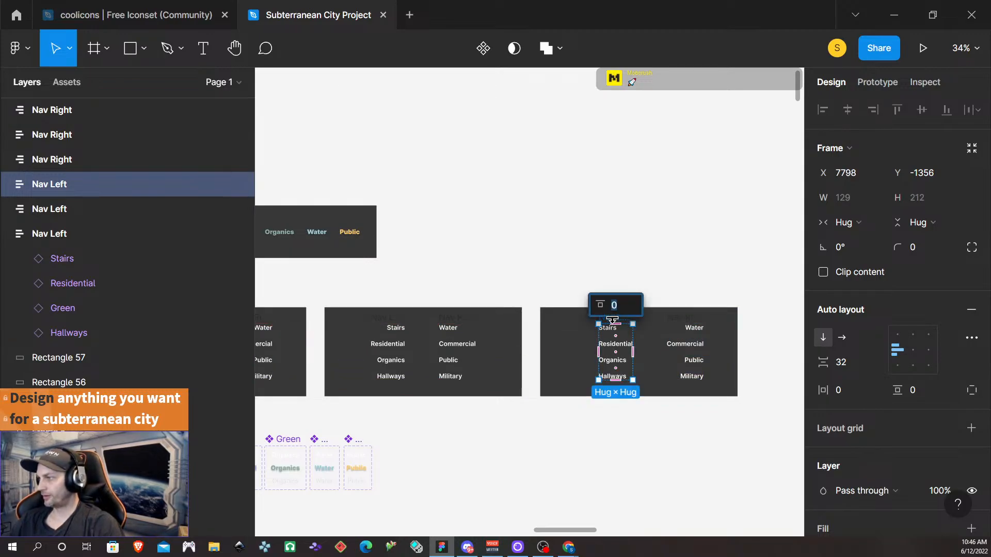
click(710, 236)
click(615, 327)
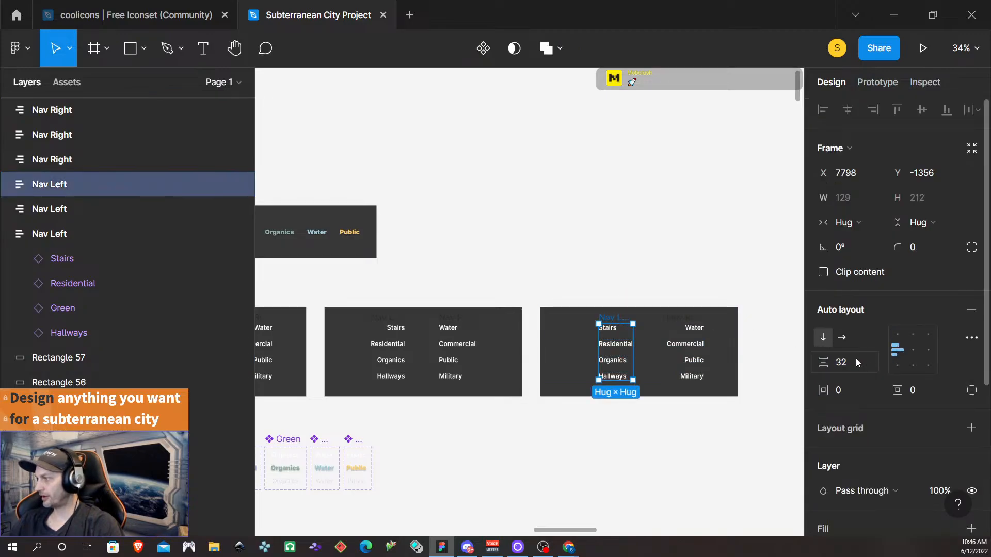
click(914, 350)
click(692, 326)
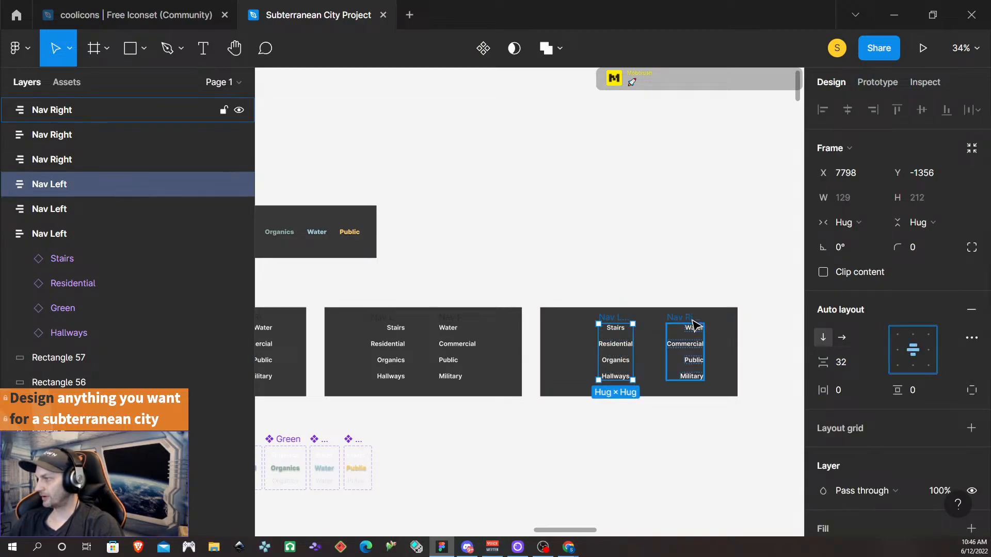
click(911, 349)
click(581, 236)
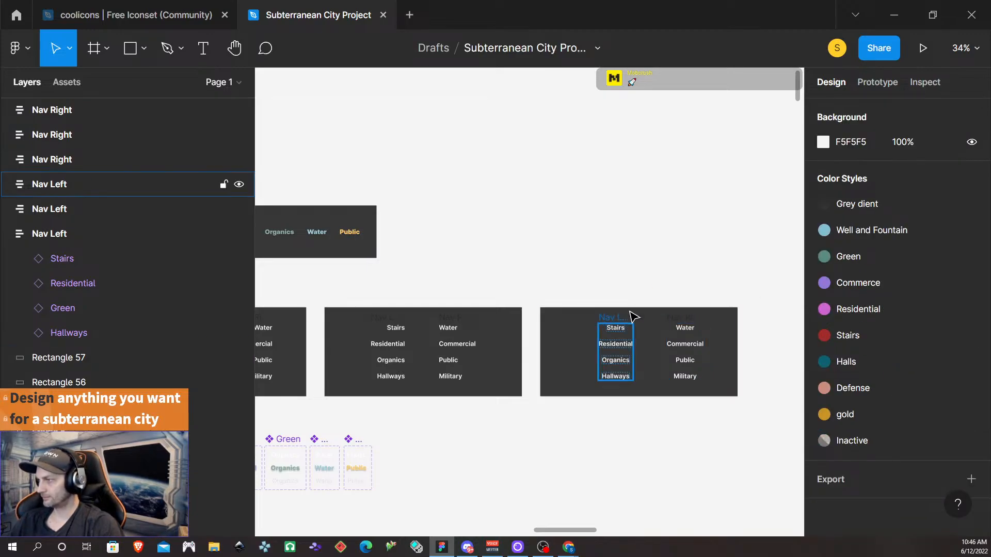
- Move the third panel's Nav Left and Nav Right together to the panel's horizontal centre, keeping their 128 px gap
click(683, 327)
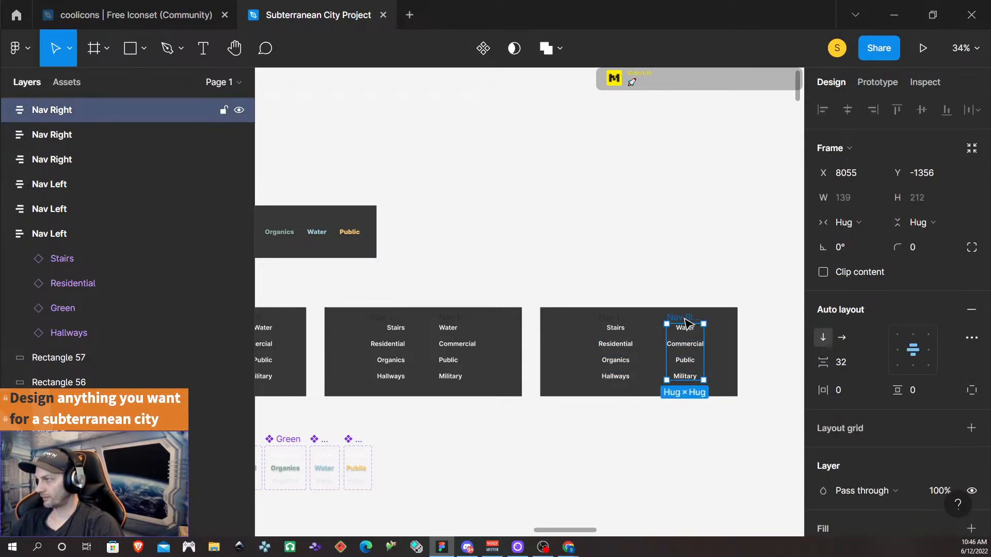
shift+click(614, 320)
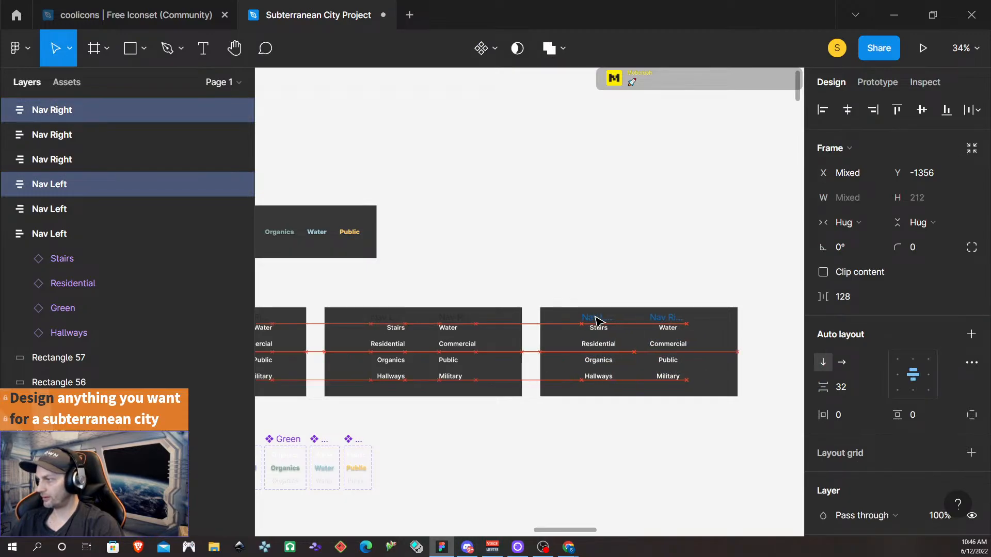
click(603, 289)
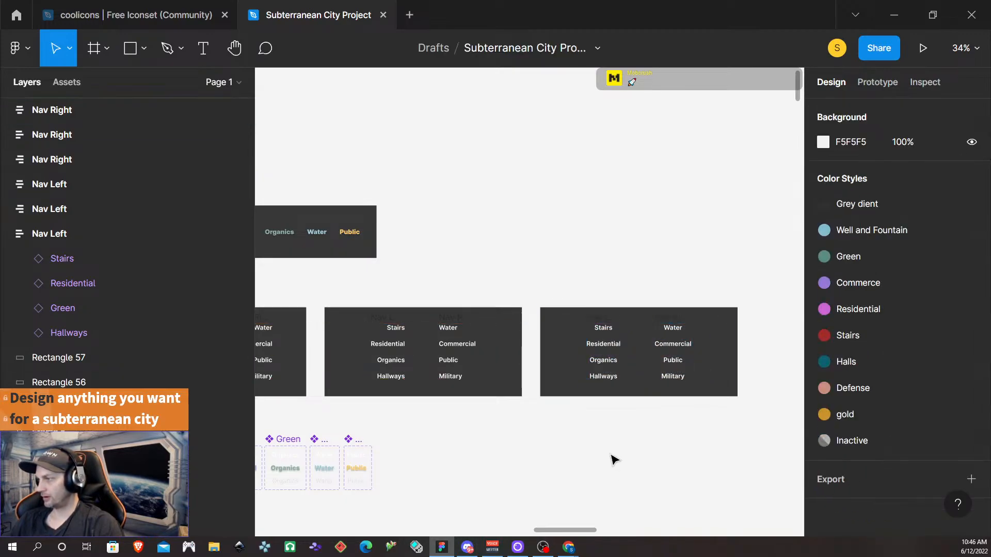
scroll(594, 498, left, 4)
scroll(566, 466, left, 3)
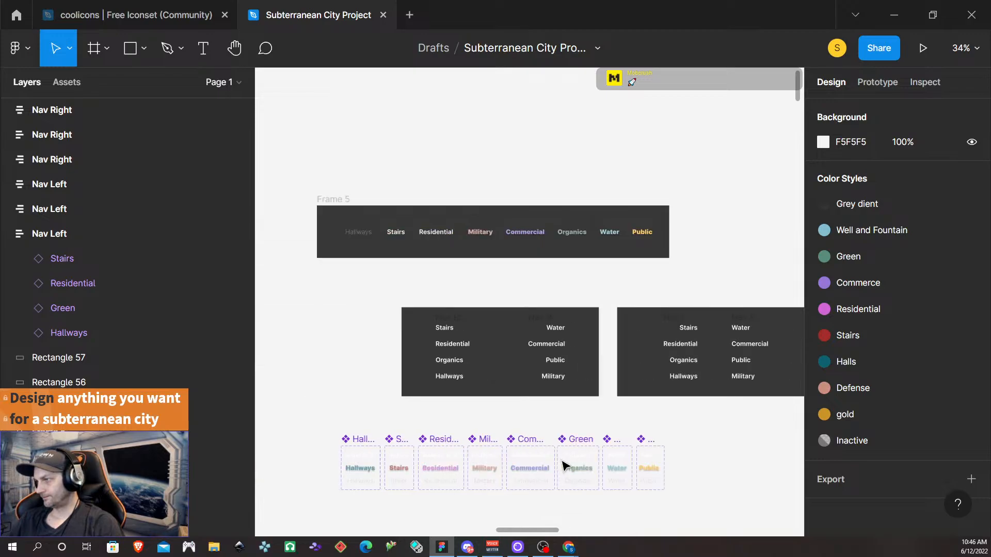
scroll(538, 381, right, 3)
scroll(547, 387, left, 2)
scroll(568, 398, right, 3)
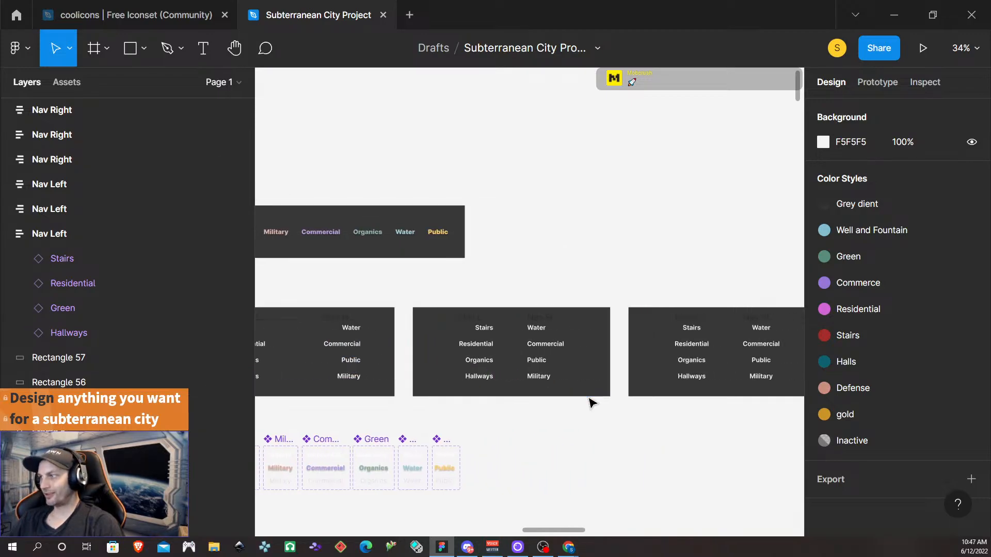
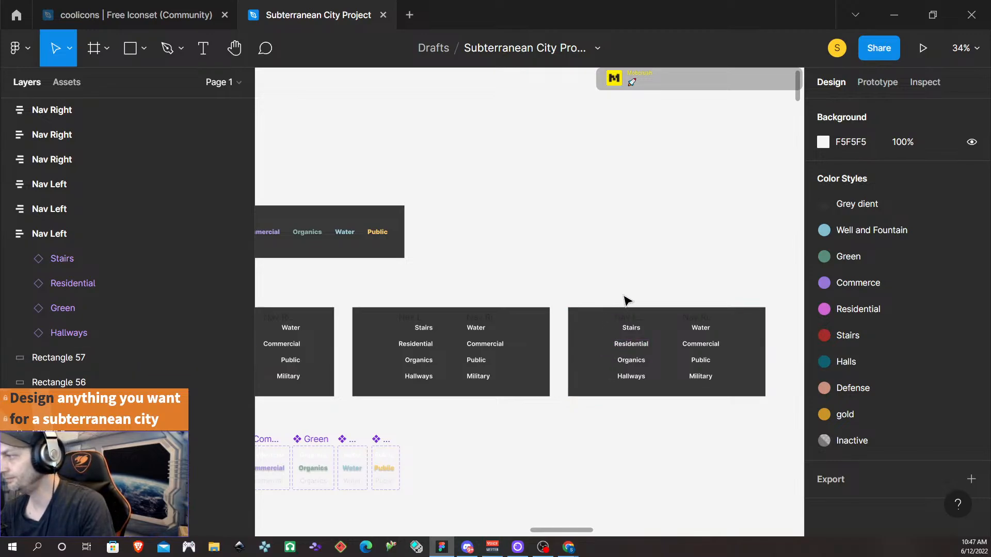
- Combine the Nav Left and Nav Right lists on the rightmost dark panel into one auto layout frame named "Bottom Nav"
click(631, 324)
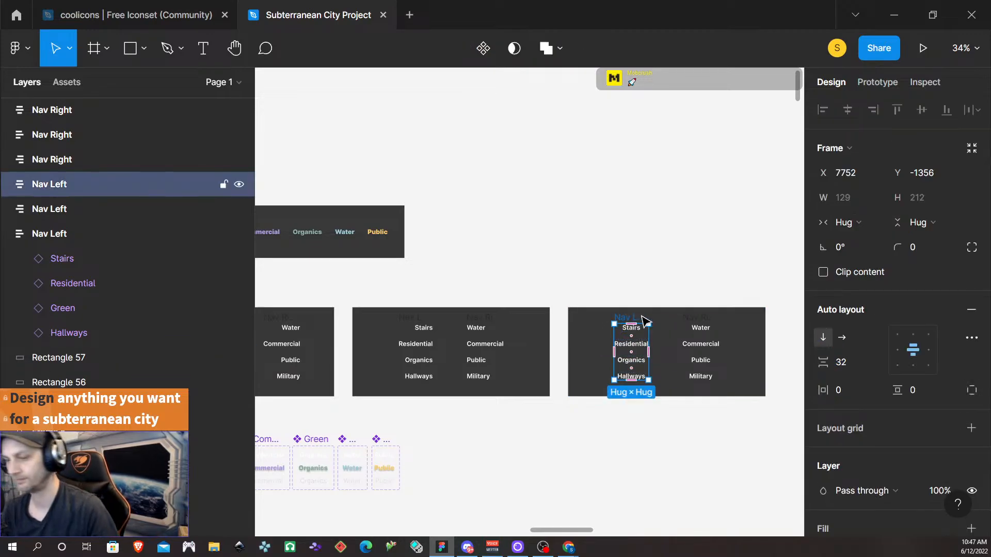
shift+click(705, 327)
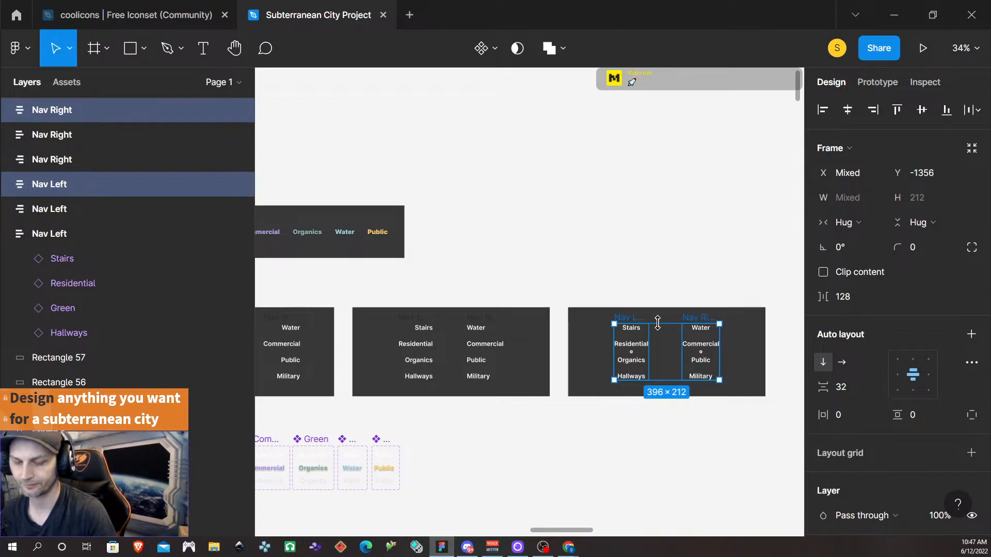
key(shift+a)
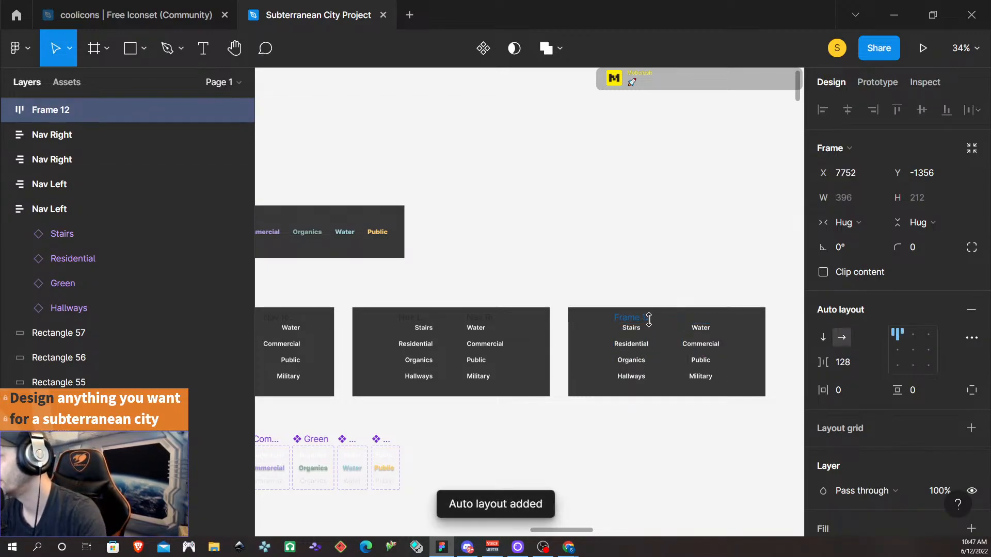
double_click(646, 317)
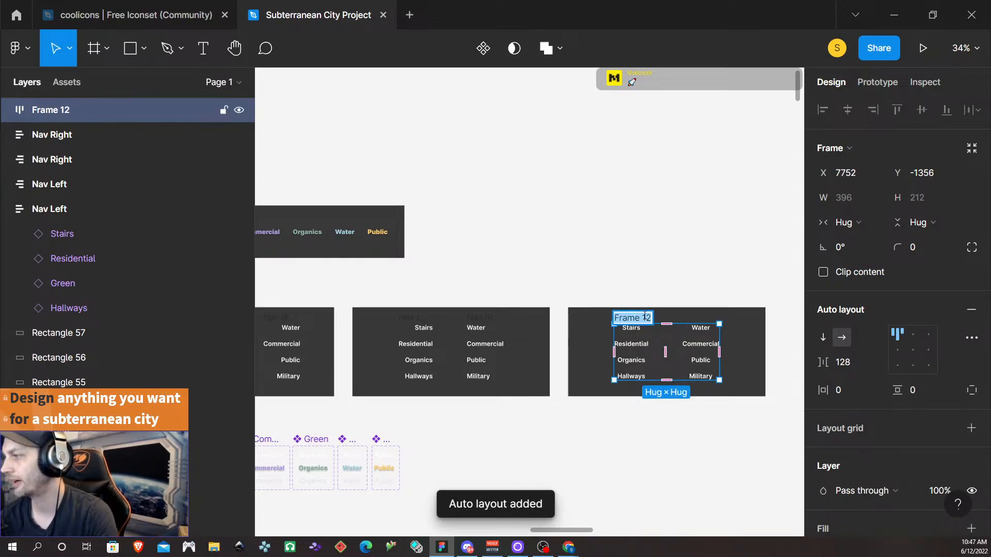
text(Bottom Nav)
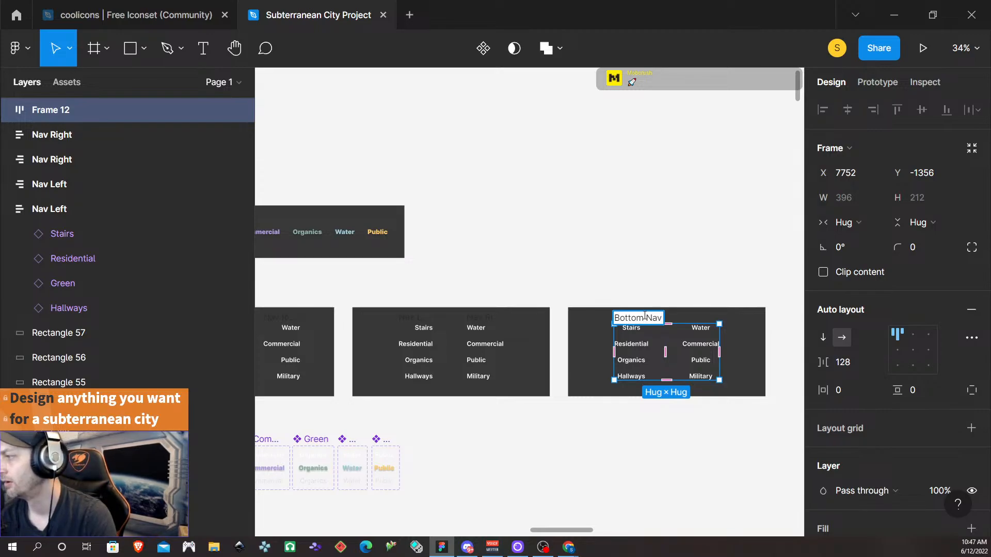
key(Return)
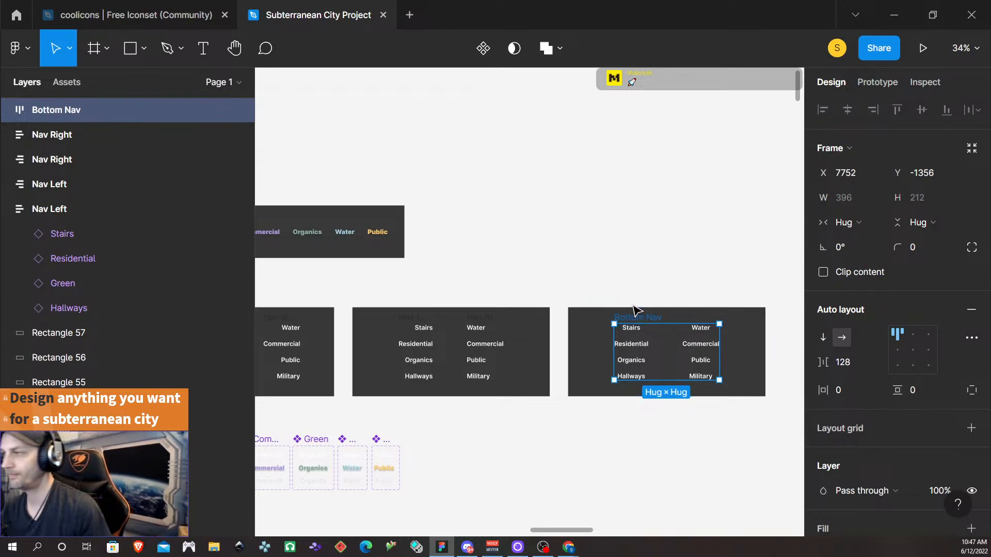
click(681, 271)
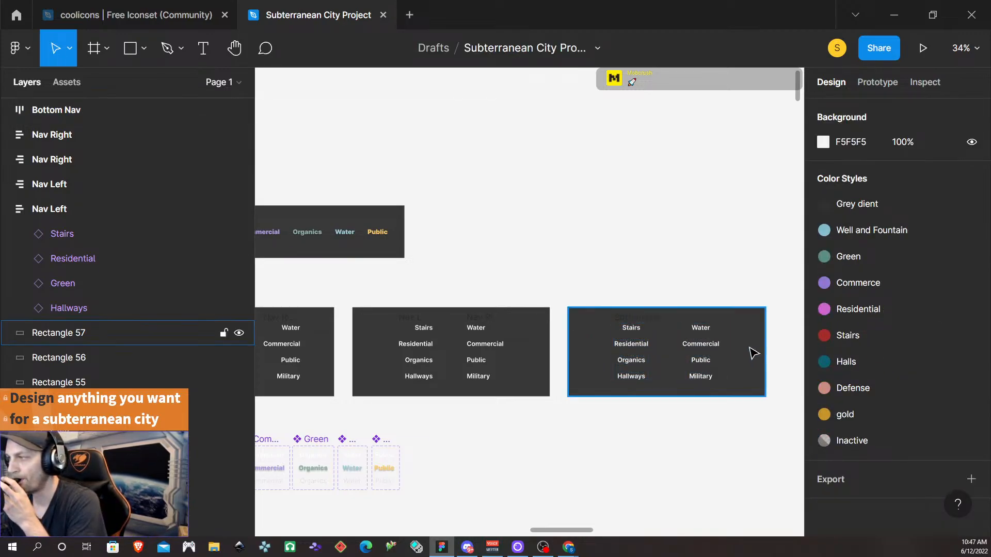
- Group the Bottom Nav frame with its dark background rectangle and name the group "Bottom Nav"
click(638, 322)
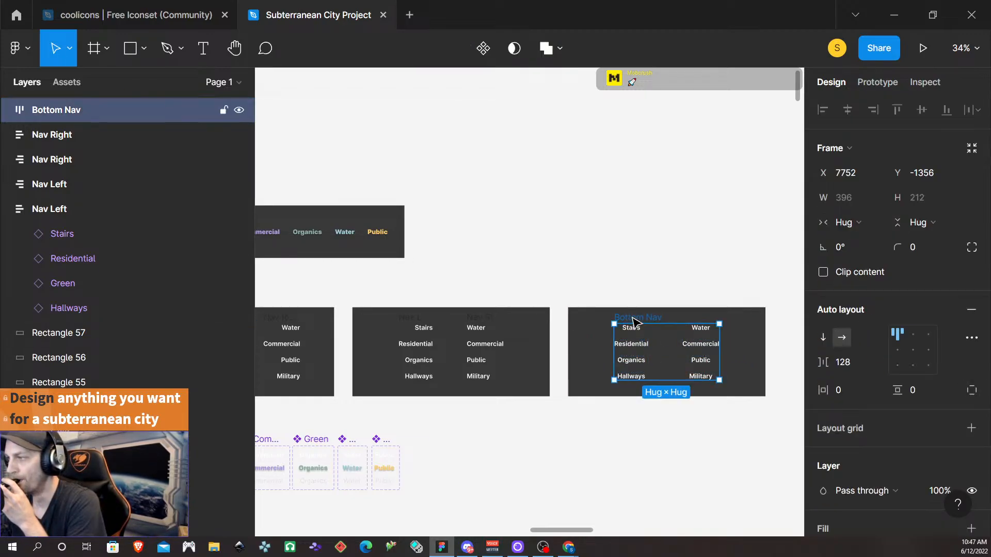
shift+click(585, 322)
key(ctrl+g)
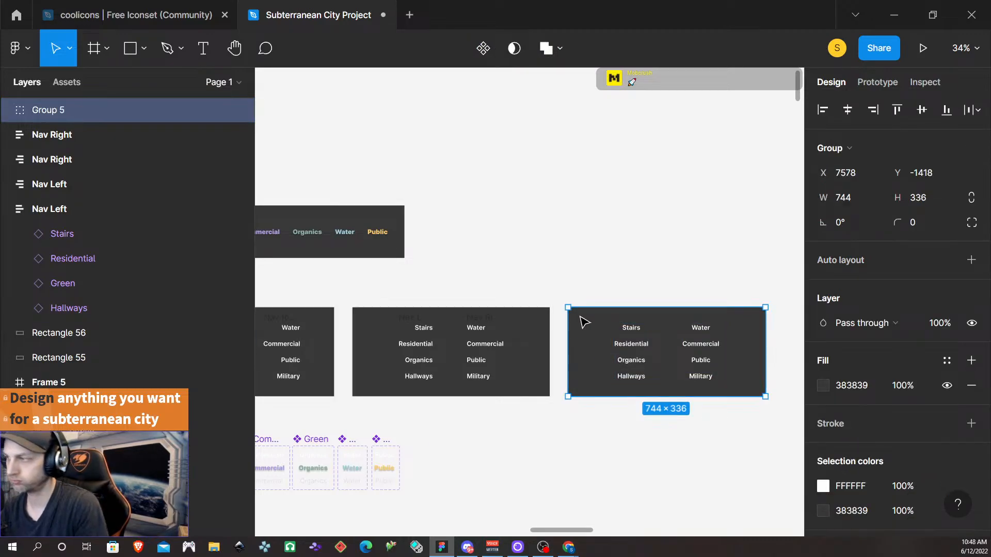
double_click(61, 110)
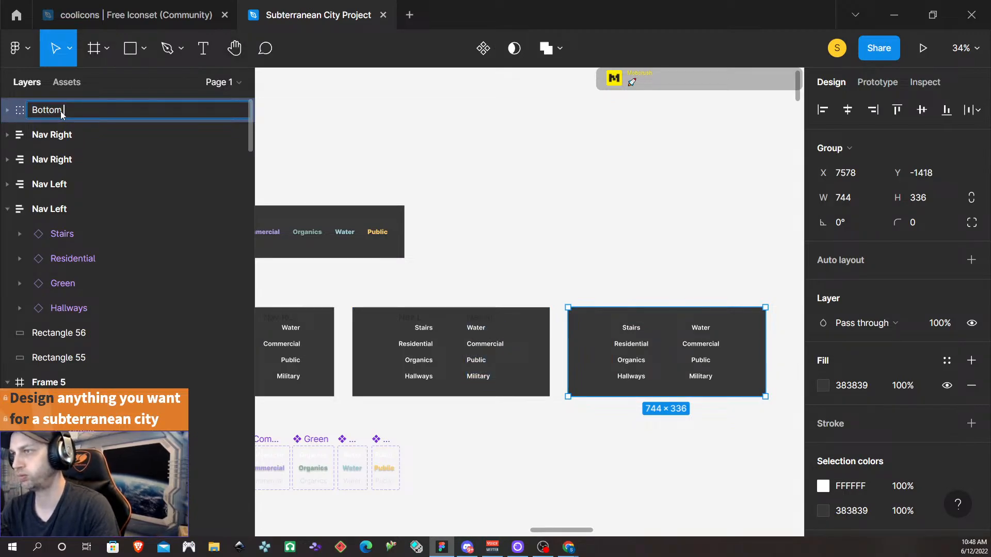
text(Bottom Nav)
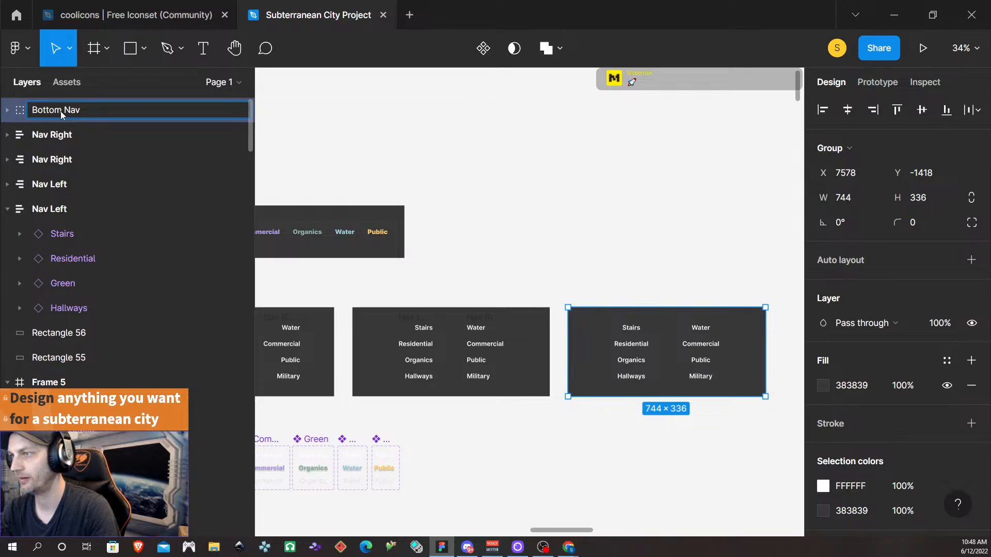
key(Return)
click(603, 251)
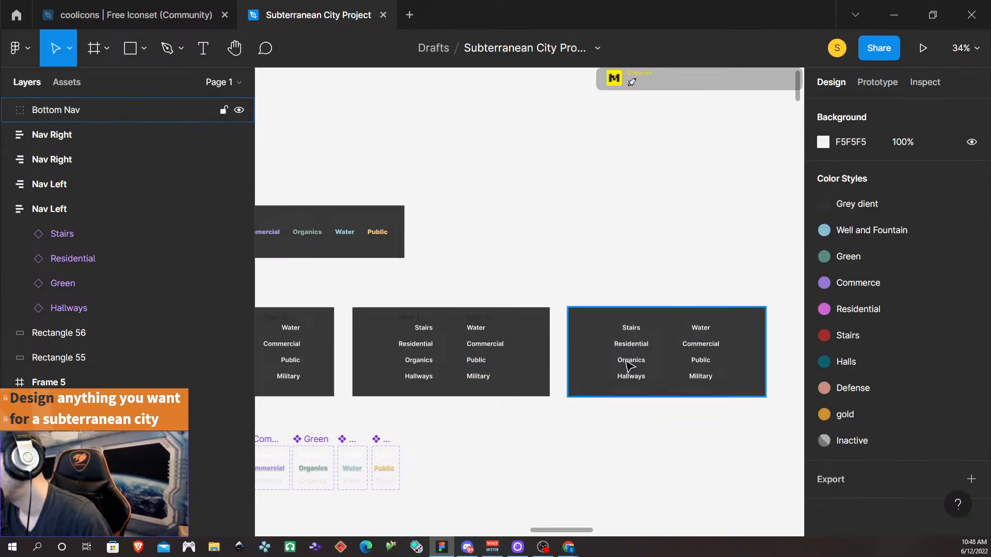
- Measure the spacing between the inner Bottom Nav frame and the edges of its background rectangle
double_click(629, 365)
key(alt)
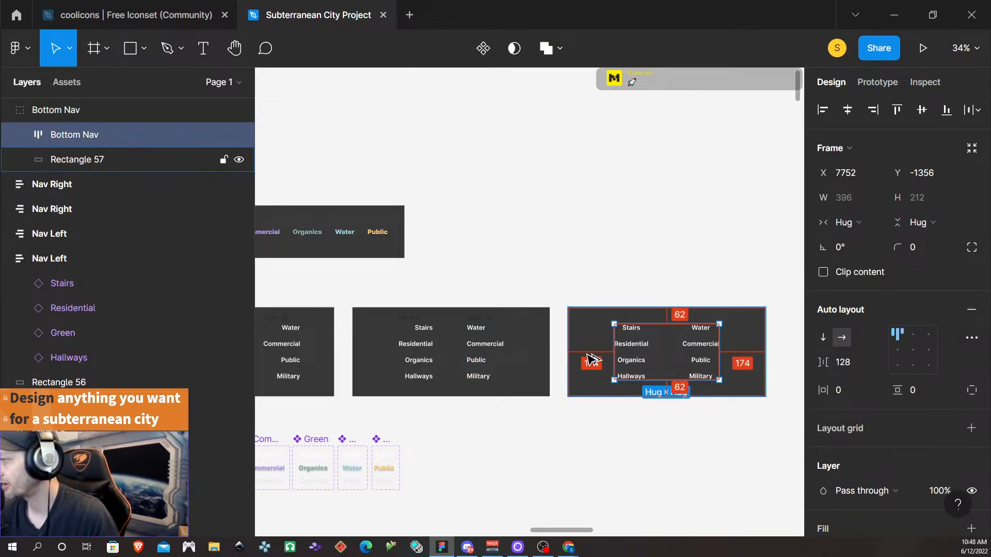
click(661, 445)
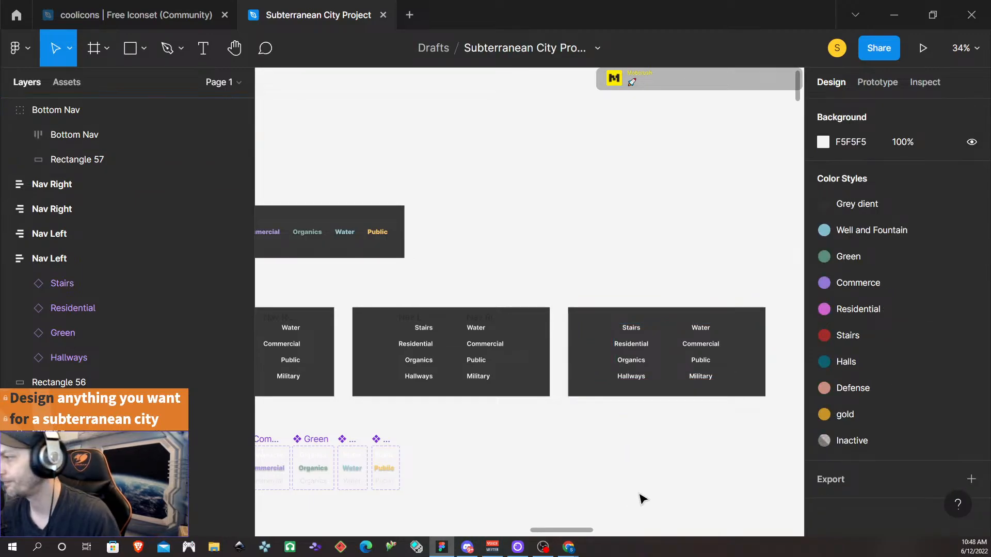
- Copy the Bottom Nav group and paste it to replace the dark navigation group in the First floor map frame
scroll(639, 497, down, 3)
scroll(651, 469, right, 3)
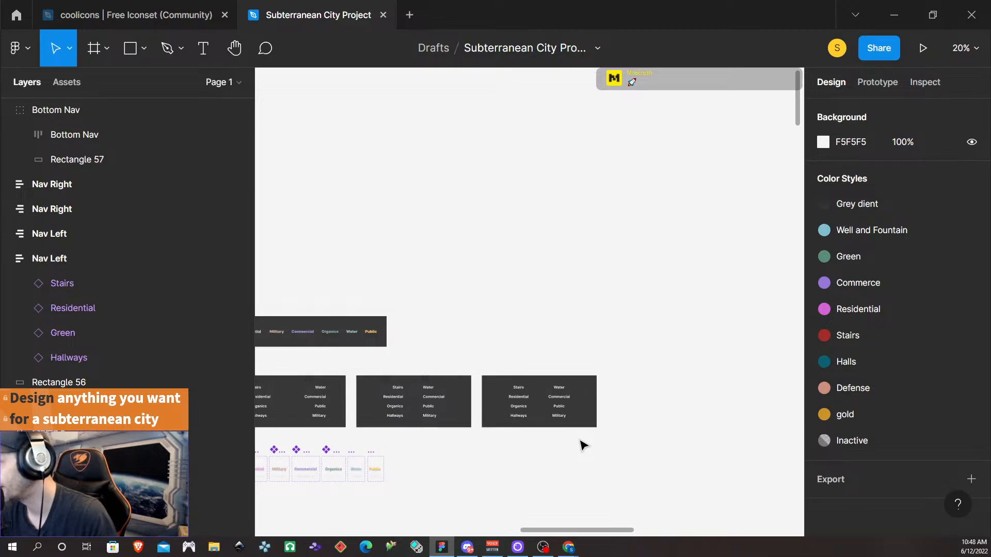
scroll(580, 445, down, 4)
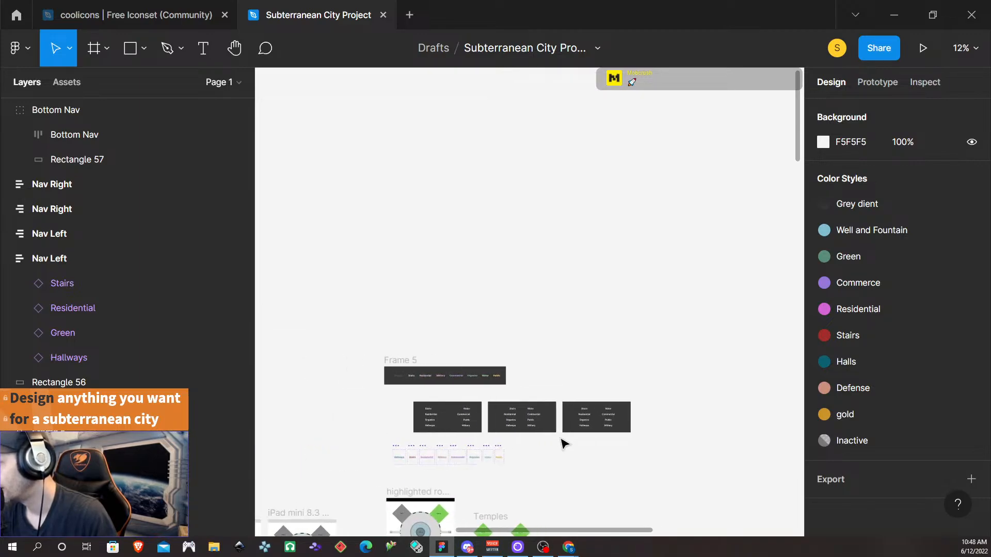
click(588, 417)
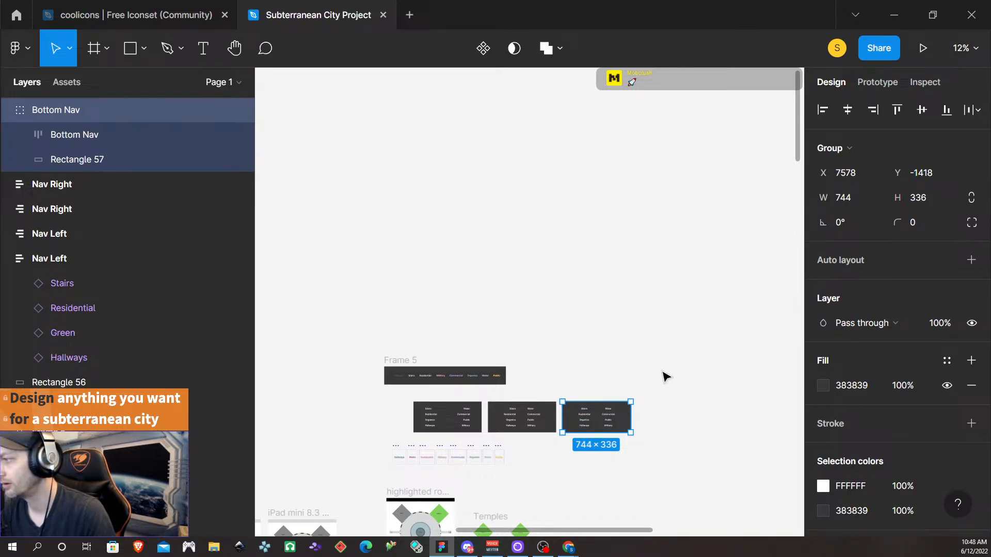
scroll(642, 434, up, 1)
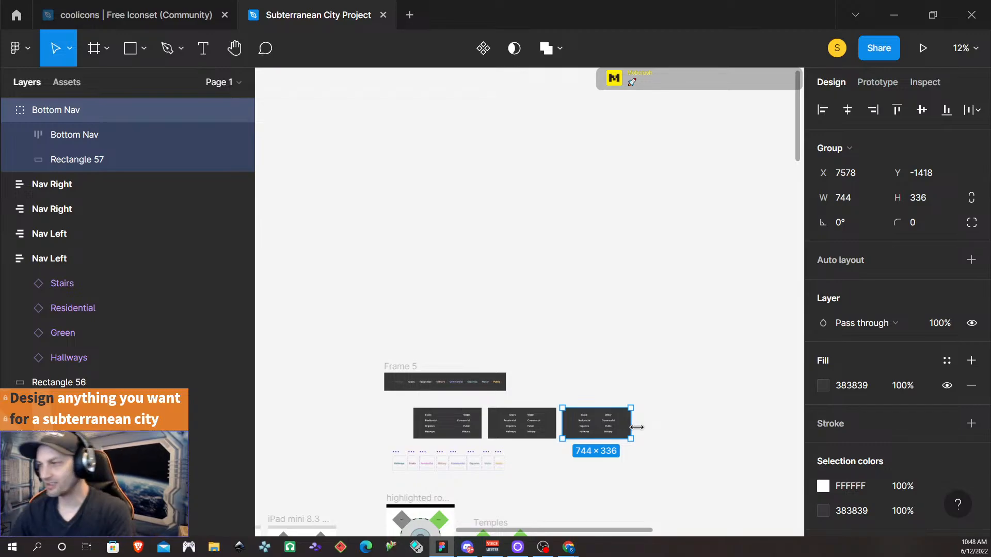
scroll(631, 431, down, 6)
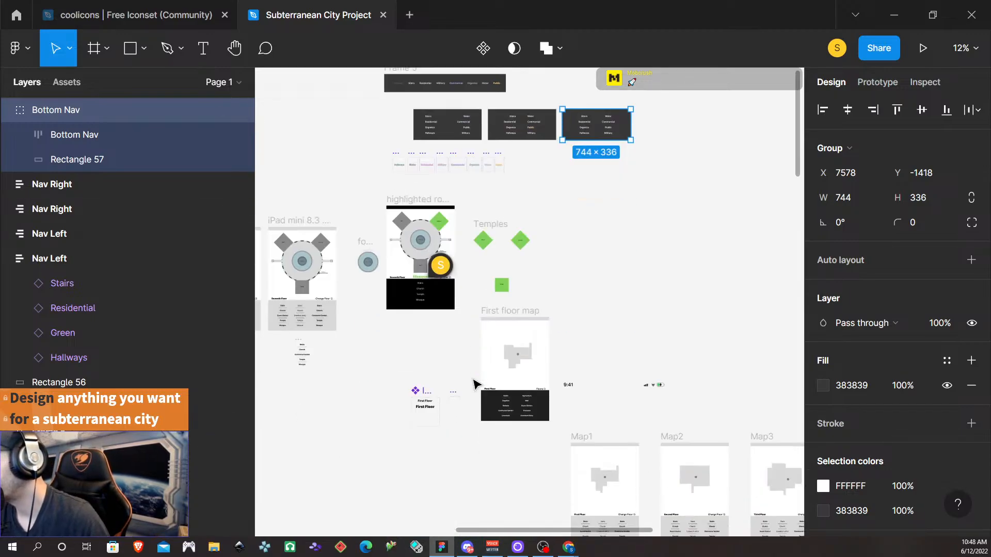
scroll(473, 384, down, 5)
scroll(544, 303, up, 1)
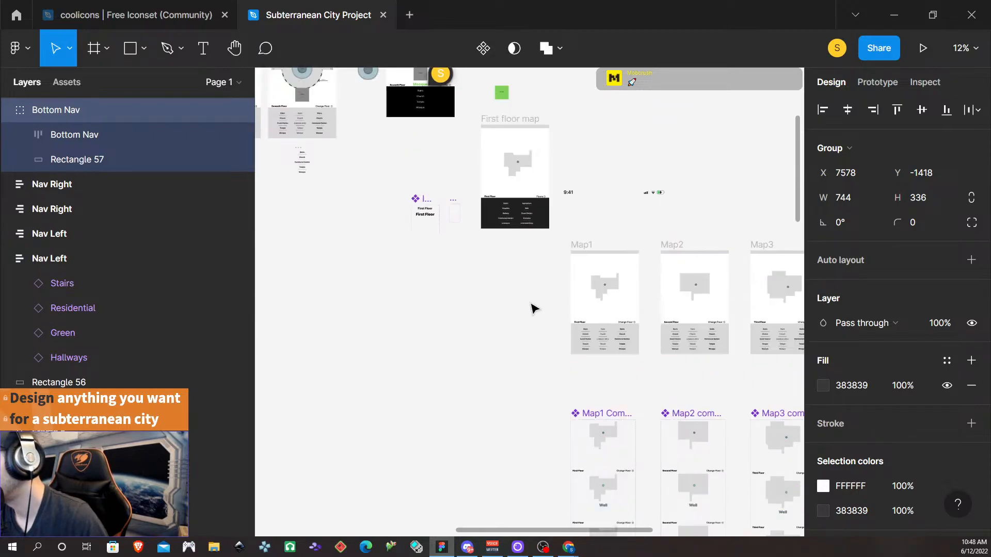
scroll(522, 310, up, 1)
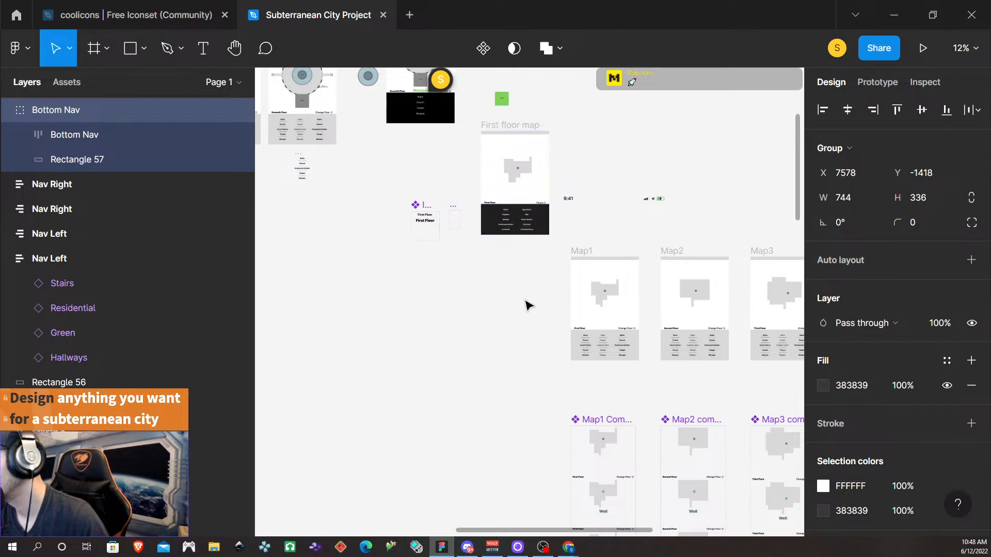
scroll(518, 288, left, 4)
scroll(541, 285, right, 3)
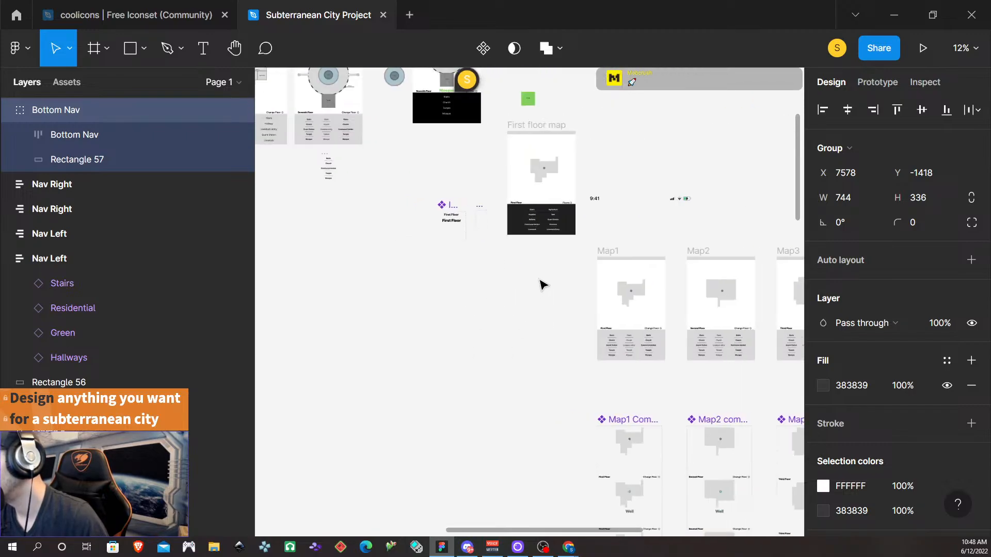
scroll(540, 273, up, 3)
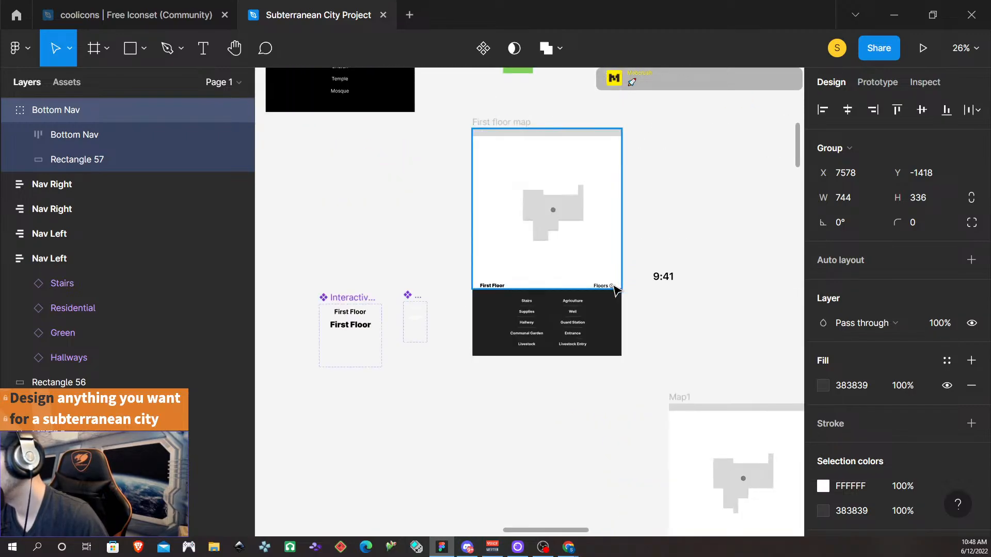
click(489, 320)
right_click(487, 319)
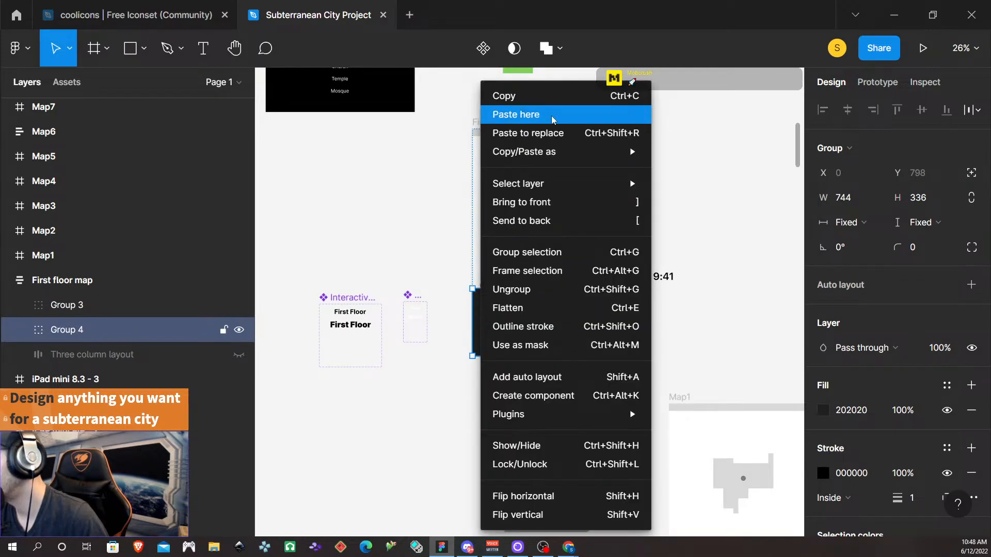
click(534, 131)
click(685, 326)
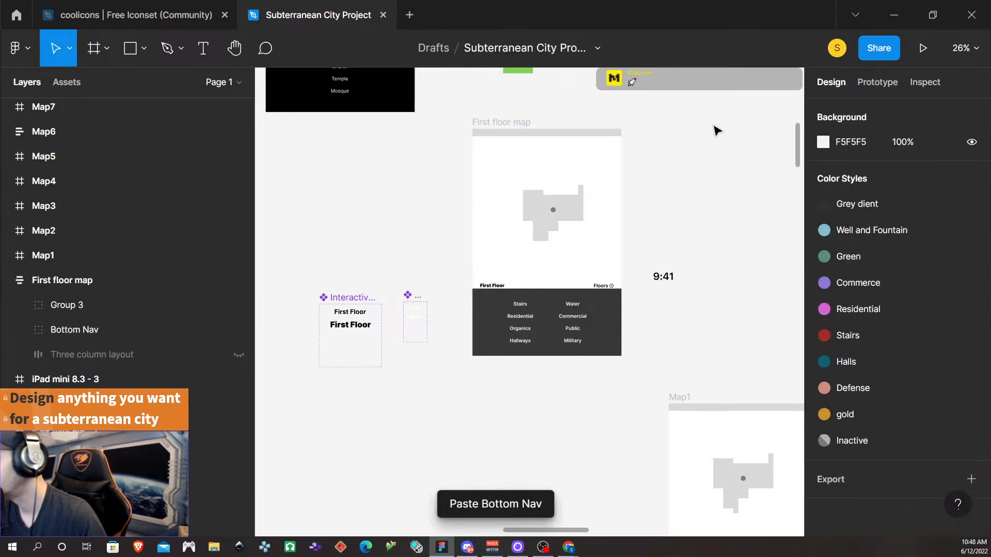
- Set the fill of the thin status bar rectangle at the top of First floor map to 383839
click(557, 132)
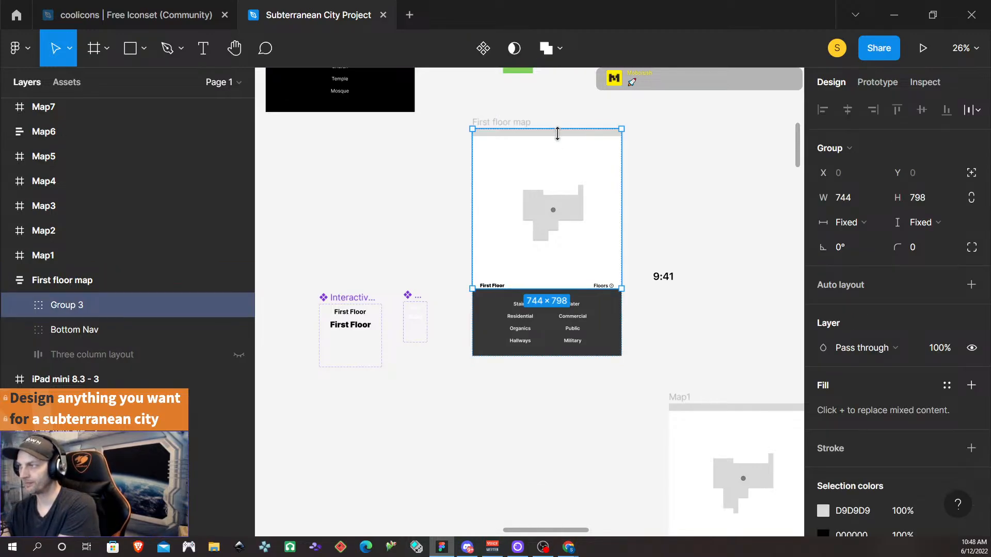
double_click(557, 133)
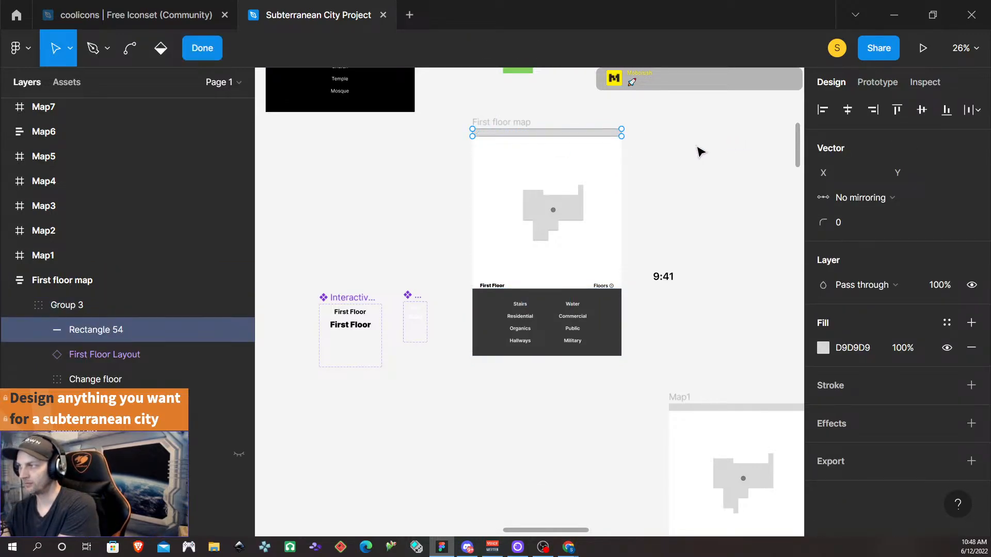
key(Escape)
click(867, 424)
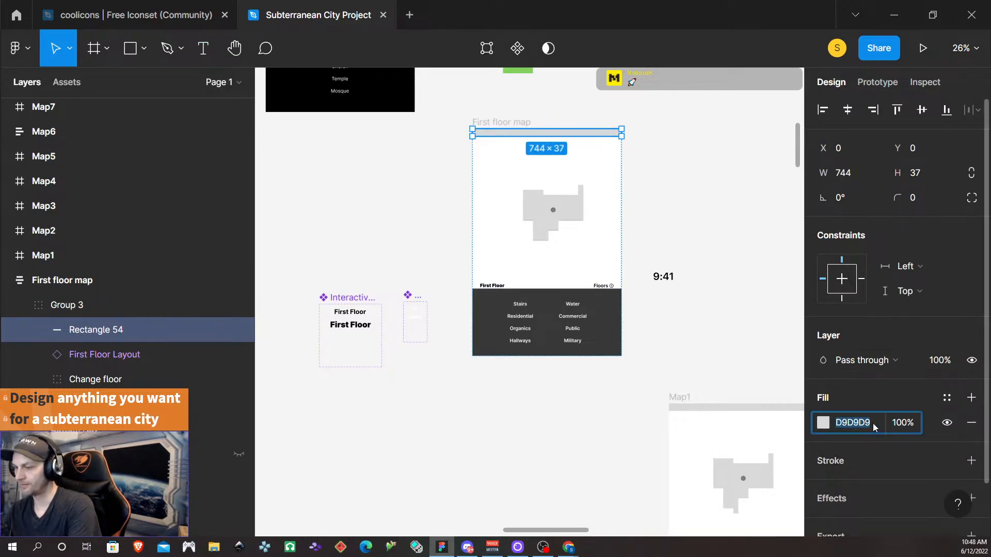
text(338833)
key(Return)
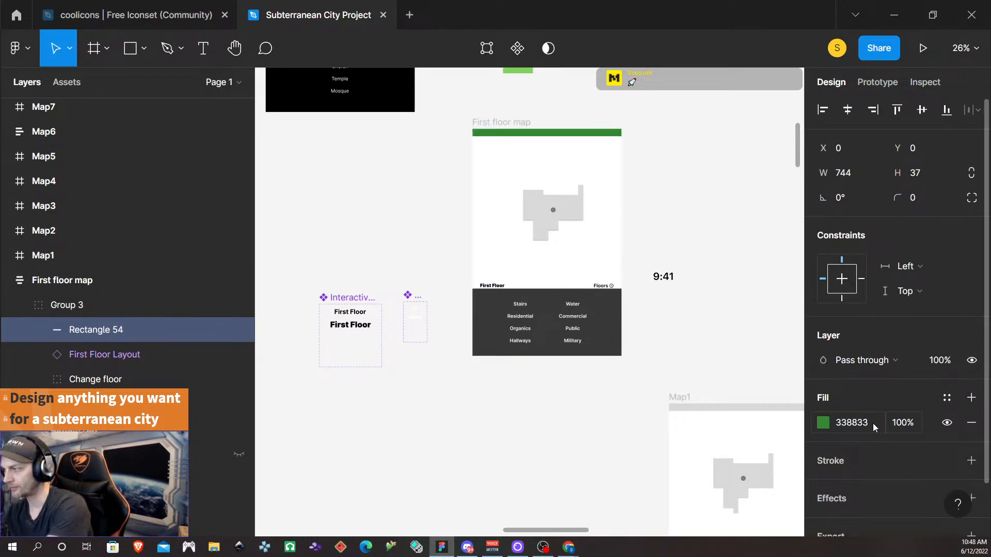
click(846, 425)
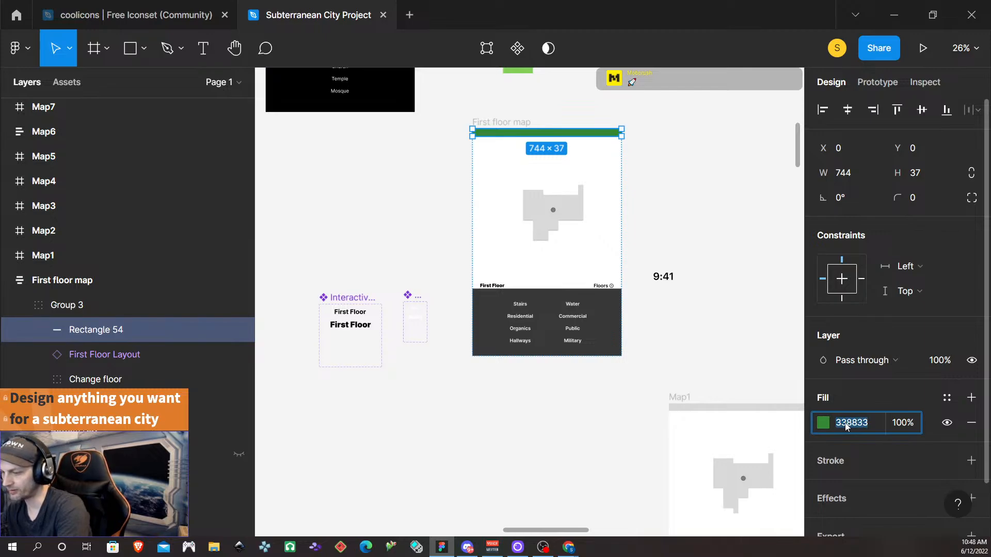
text(3839)
key(Return)
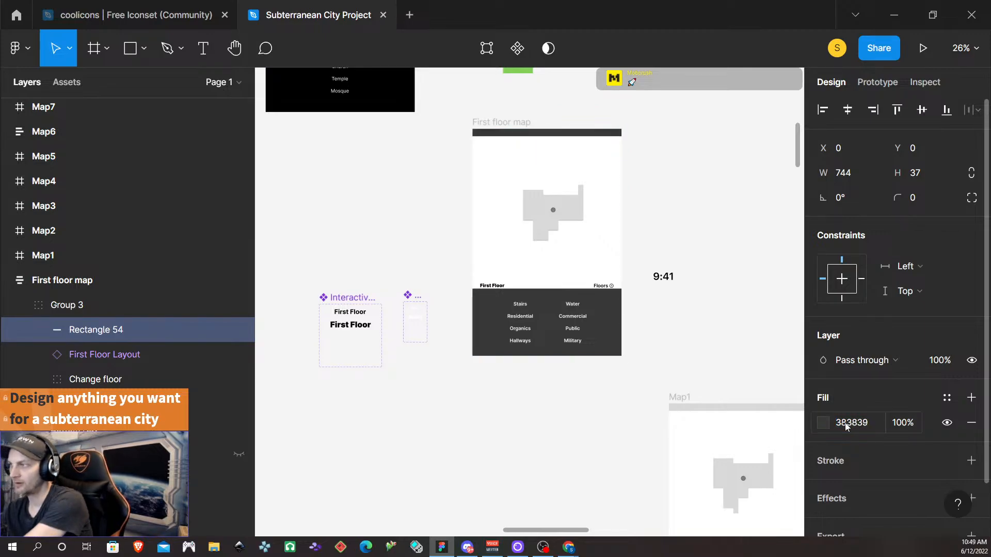
click(535, 423)
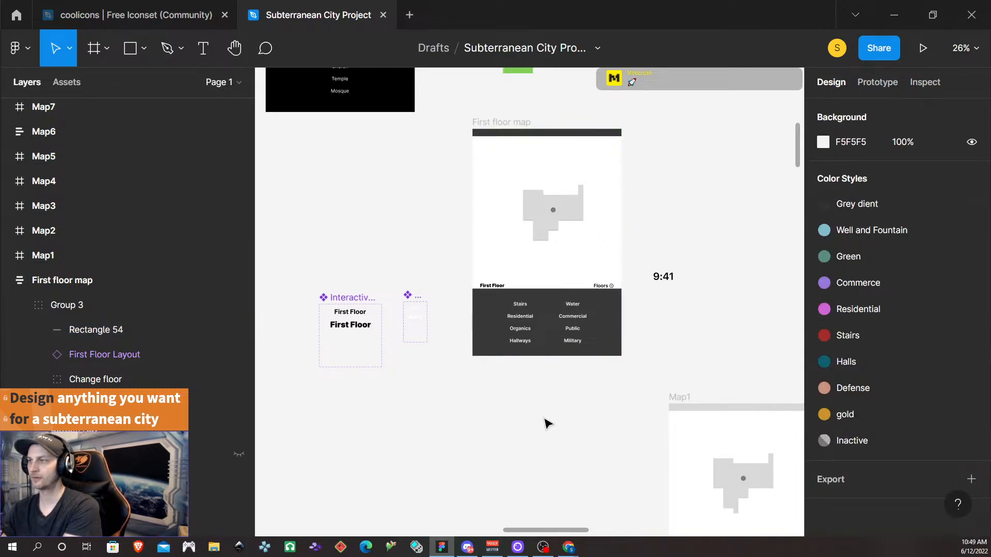
- Inspect the First floor map frame's dark status bar, map area, floor label row and Bottom Nav
scroll(546, 440, down, 3)
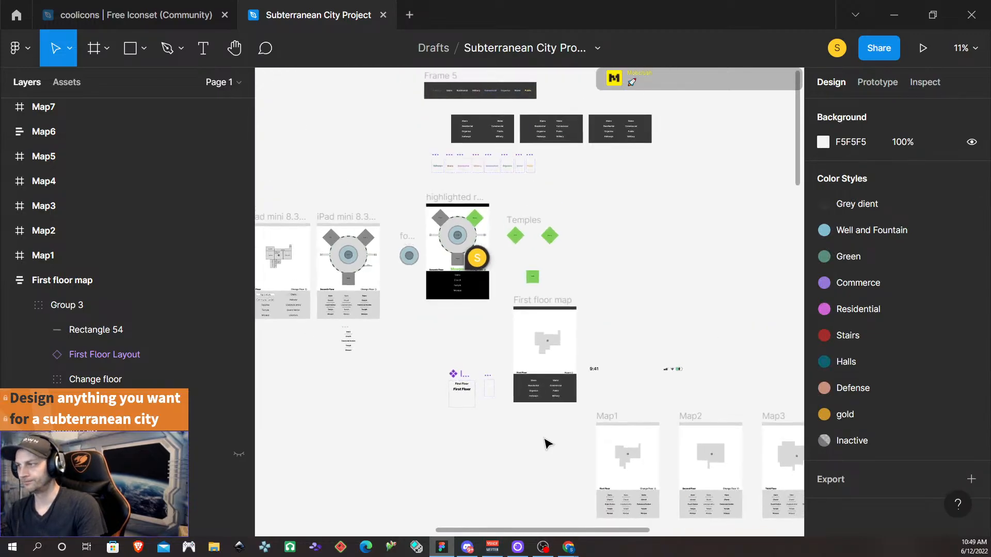
scroll(545, 443, up, 3)
scroll(650, 422, up, 5)
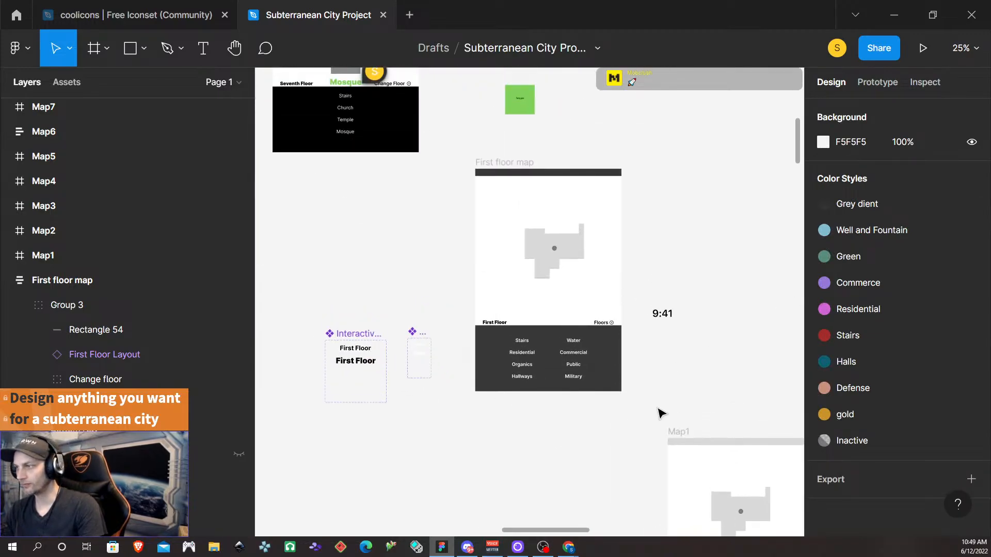
scroll(529, 351, left, 3)
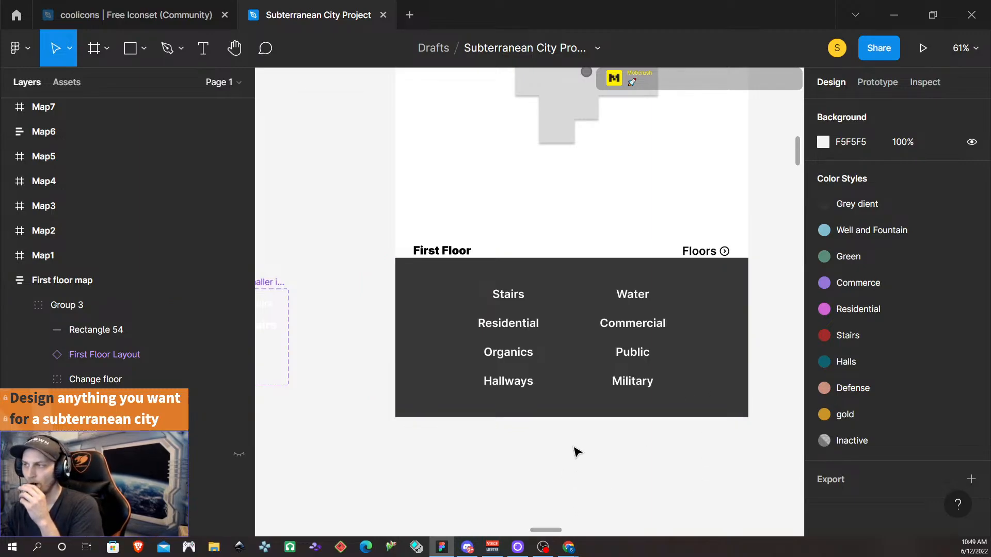
scroll(567, 470, up, 1)
scroll(571, 456, up, 3)
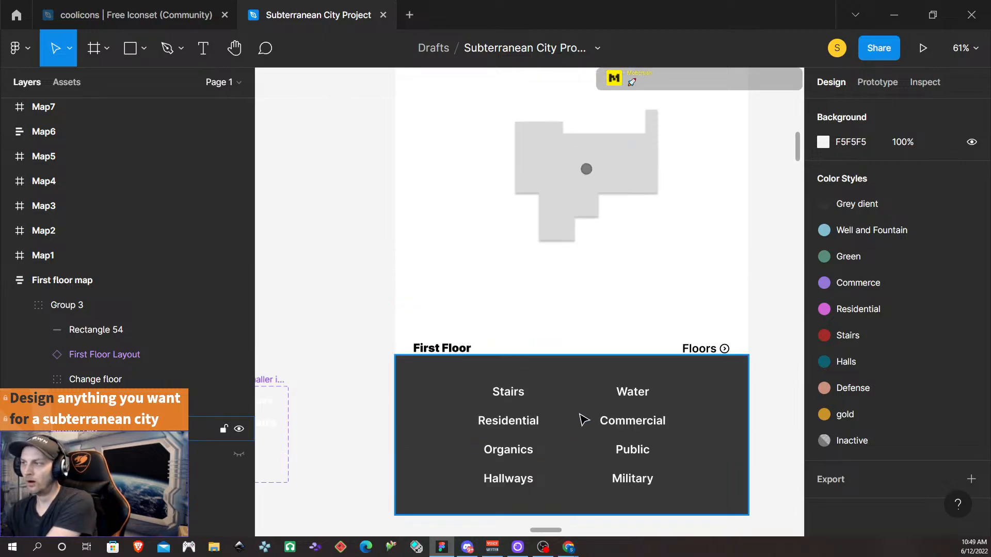
scroll(582, 420, up, 3)
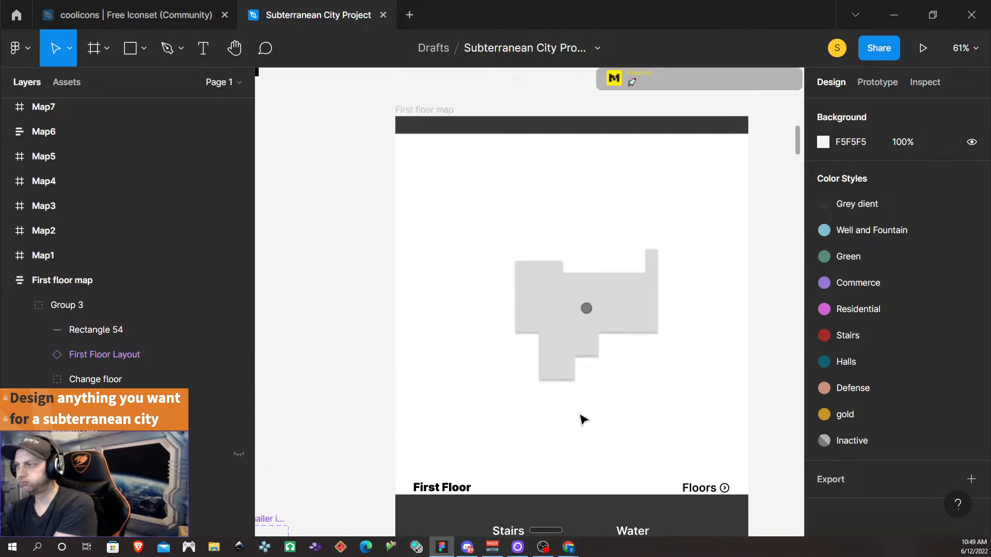
scroll(582, 420, down, 3)
click(447, 394)
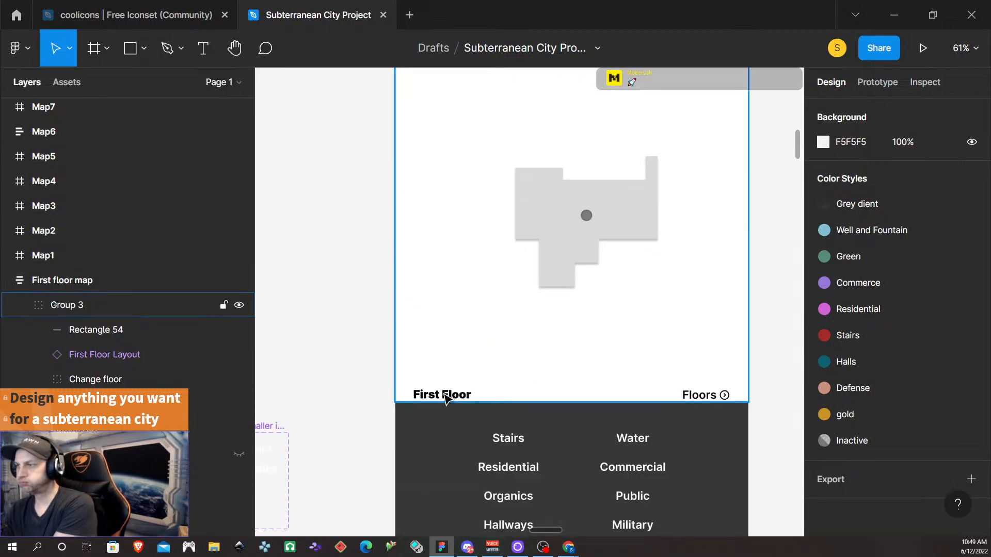
scroll(508, 402, down, 2)
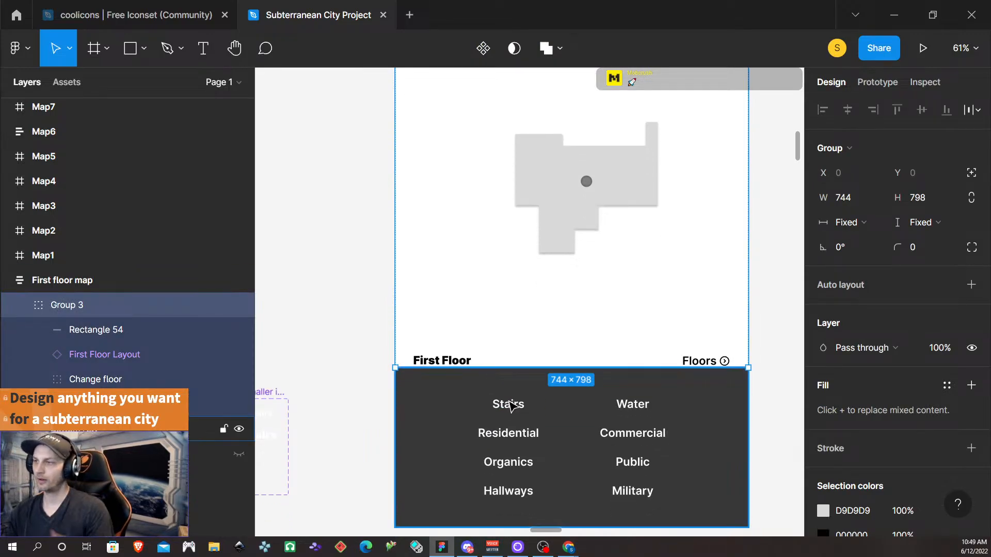
scroll(508, 400, down, 1)
scroll(507, 399, right, 1)
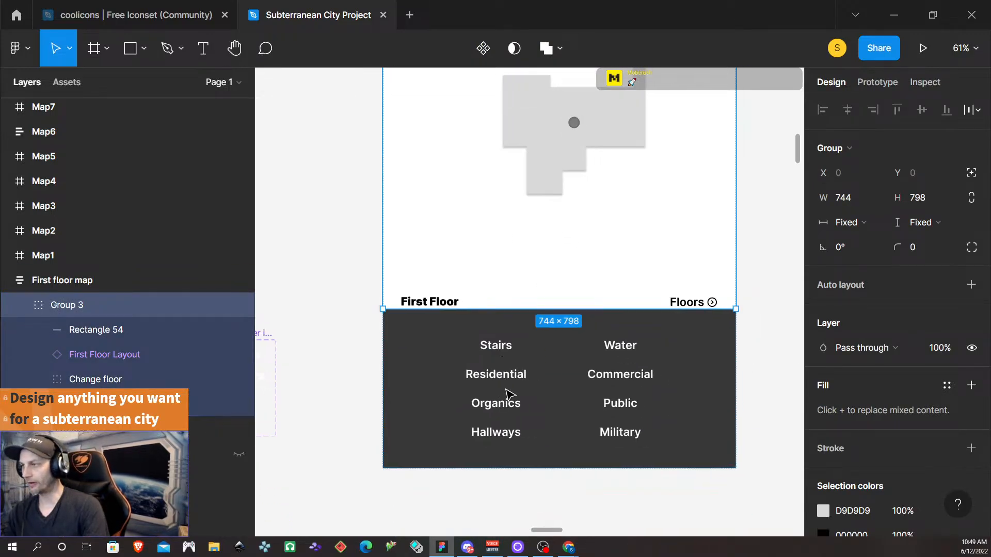
scroll(507, 394, down, 2)
scroll(510, 395, down, 1)
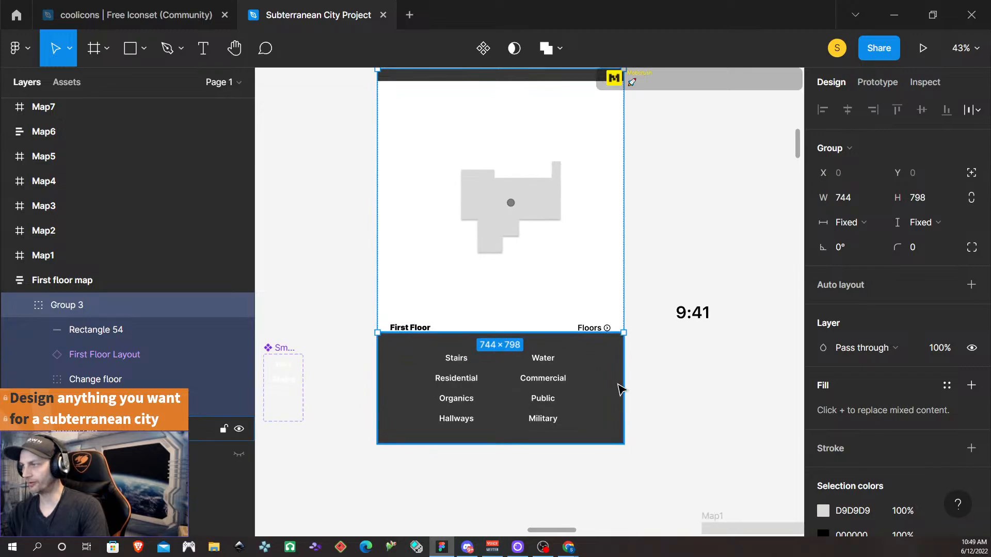
- Look over the Map1 to Map3 frames and the map component sets below them
scroll(619, 389, down, 3)
scroll(632, 390, down, 1)
scroll(631, 389, down, 1)
scroll(627, 391, right, 4)
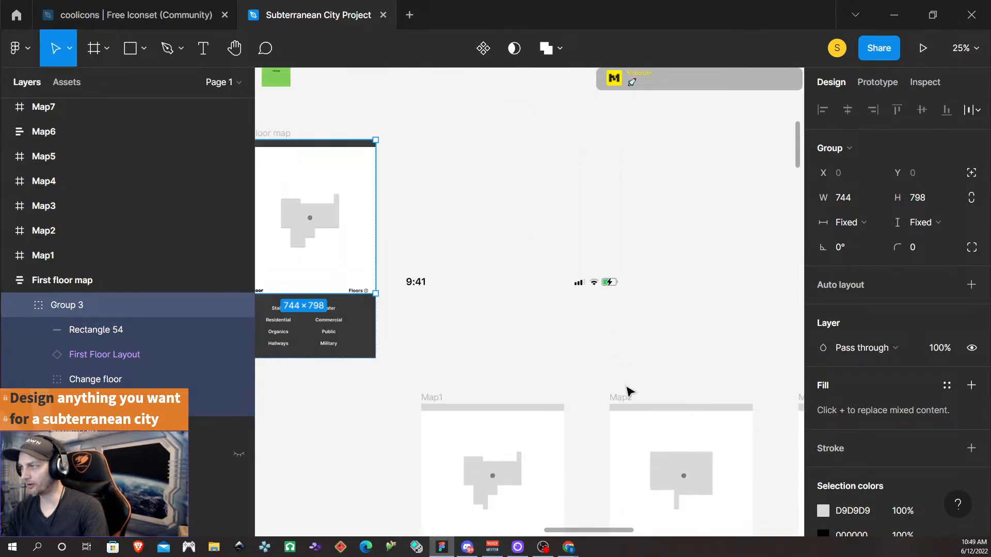
scroll(617, 398, down, 5)
scroll(608, 400, down, 4)
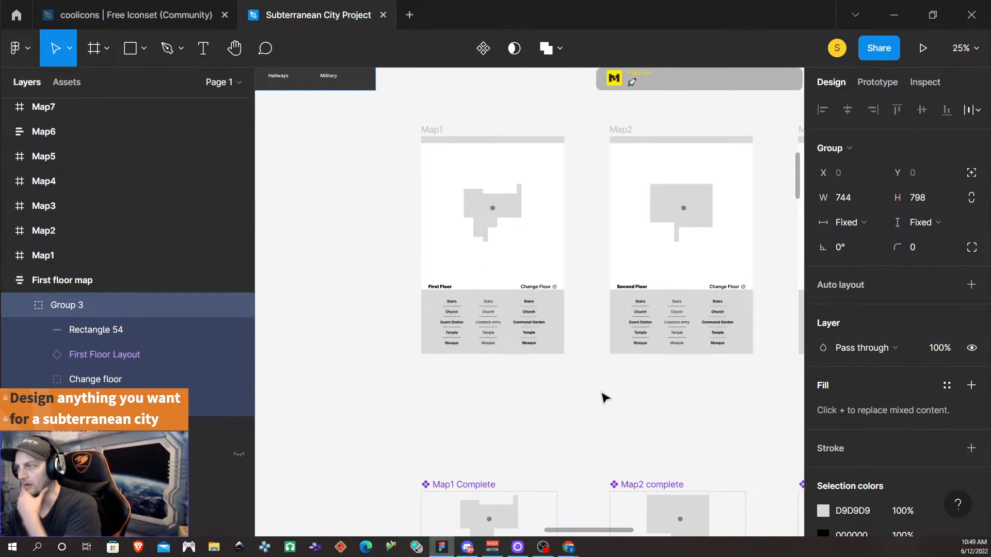
scroll(602, 393, down, 6)
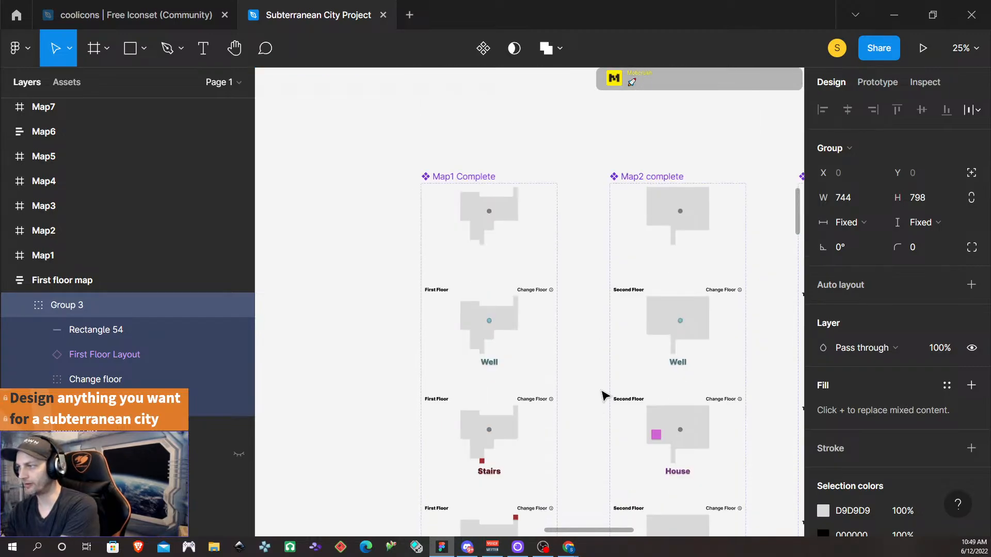
scroll(580, 368, down, 2)
scroll(574, 363, down, 2)
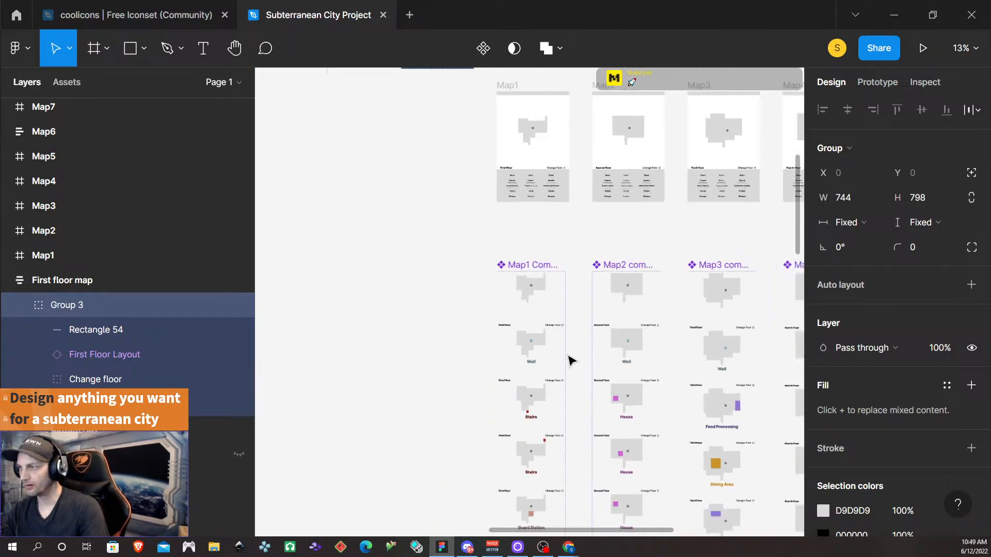
- Change the black selection color of the Map1 Complete component set to 383839
click(535, 265)
scroll(915, 364, down, 8)
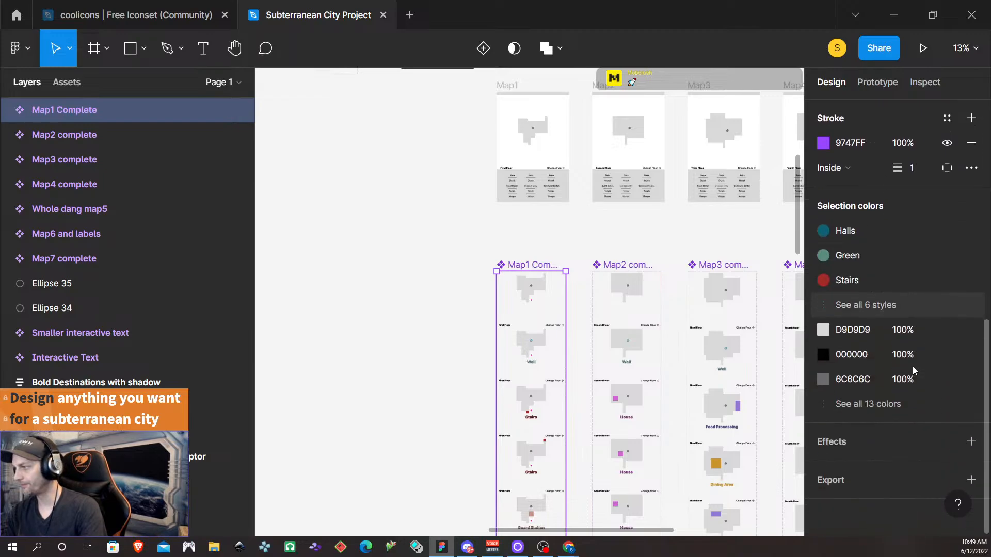
click(860, 357)
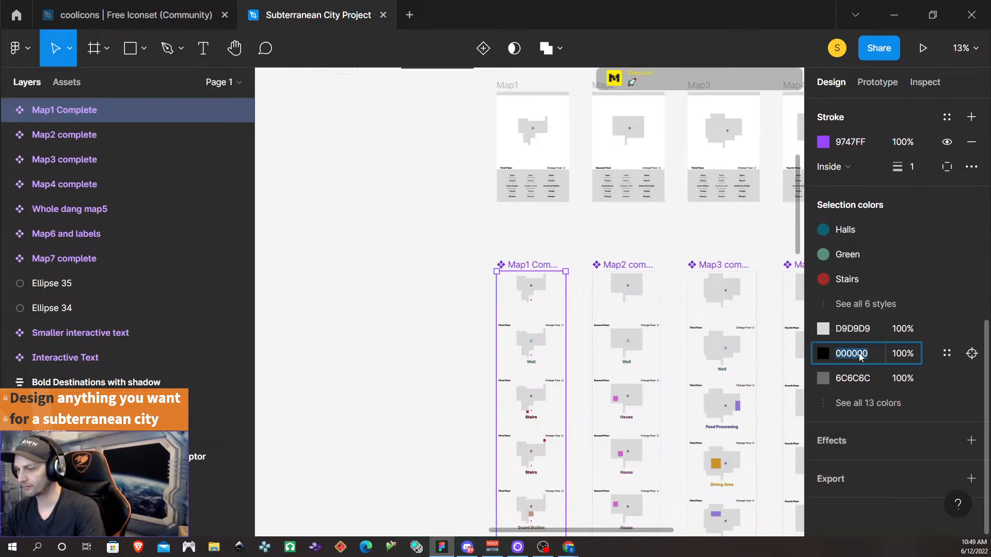
text(383839)
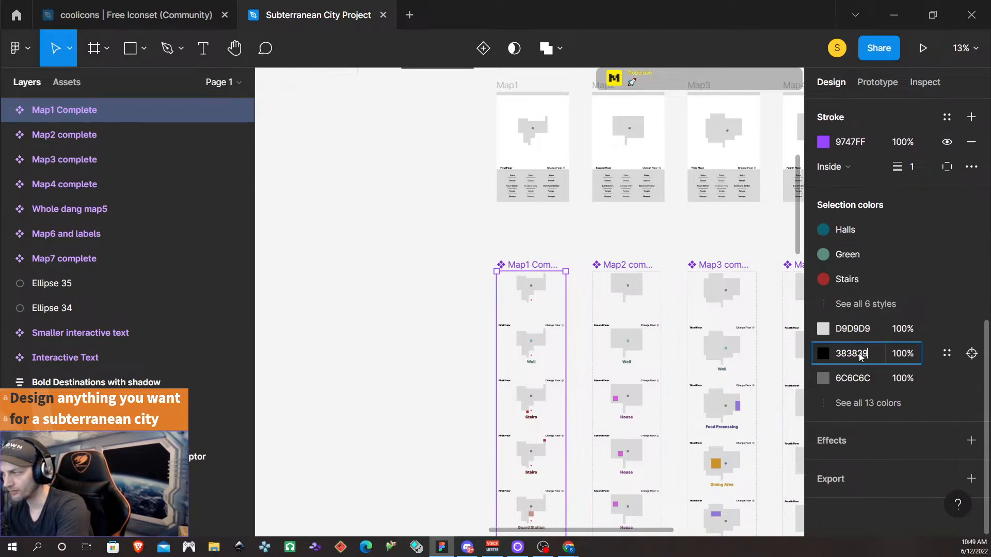
- Change the black selection color of the Map2 complete component set to 383839
click(628, 267)
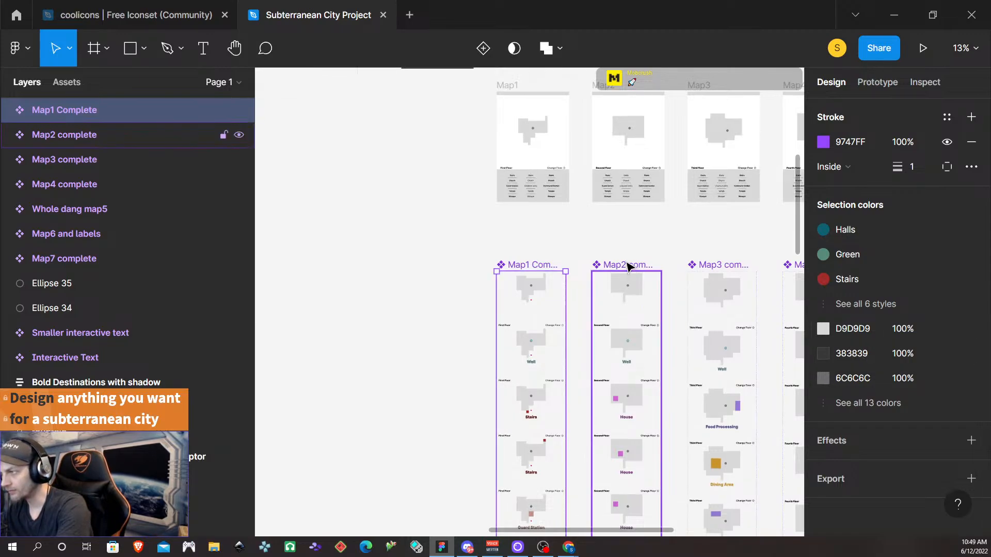
click(856, 354)
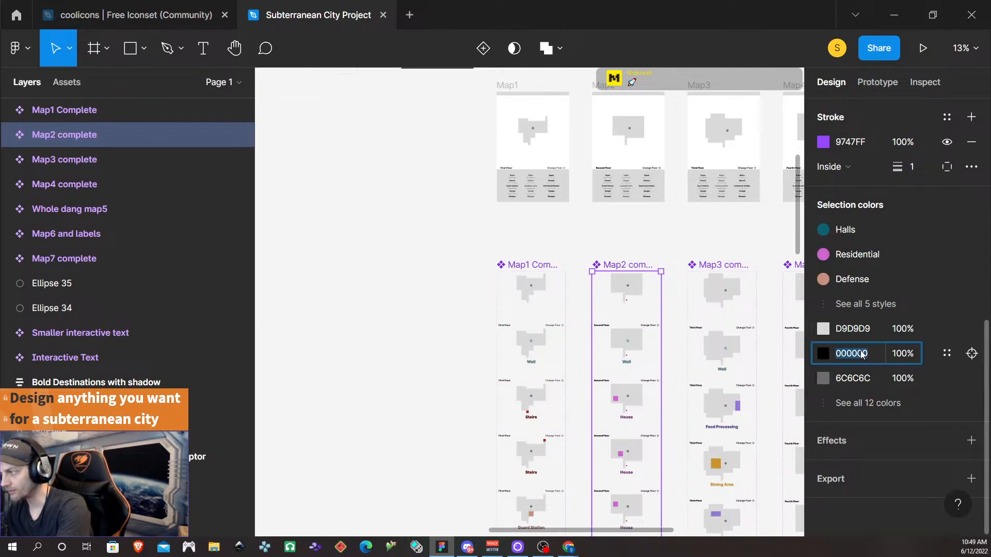
text(383839)
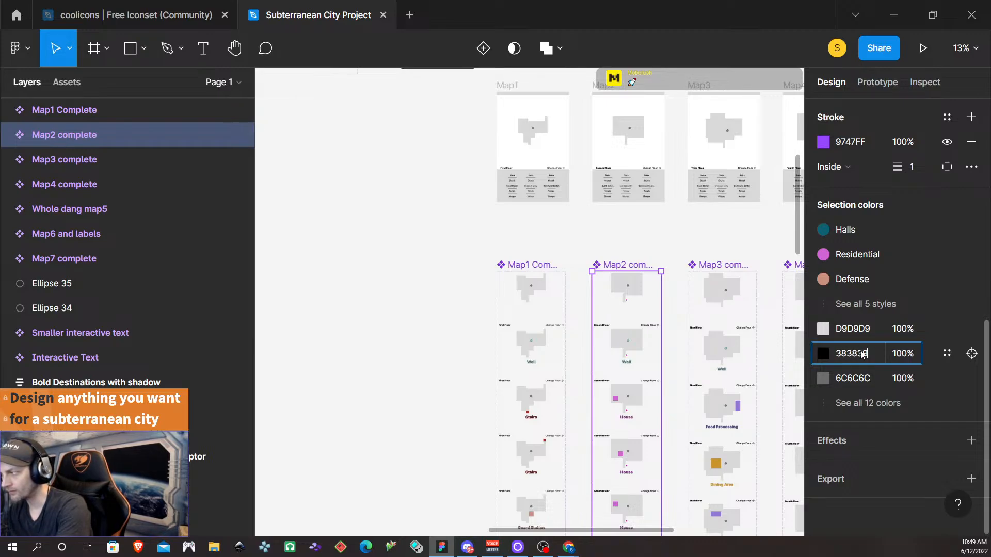
key(Return)
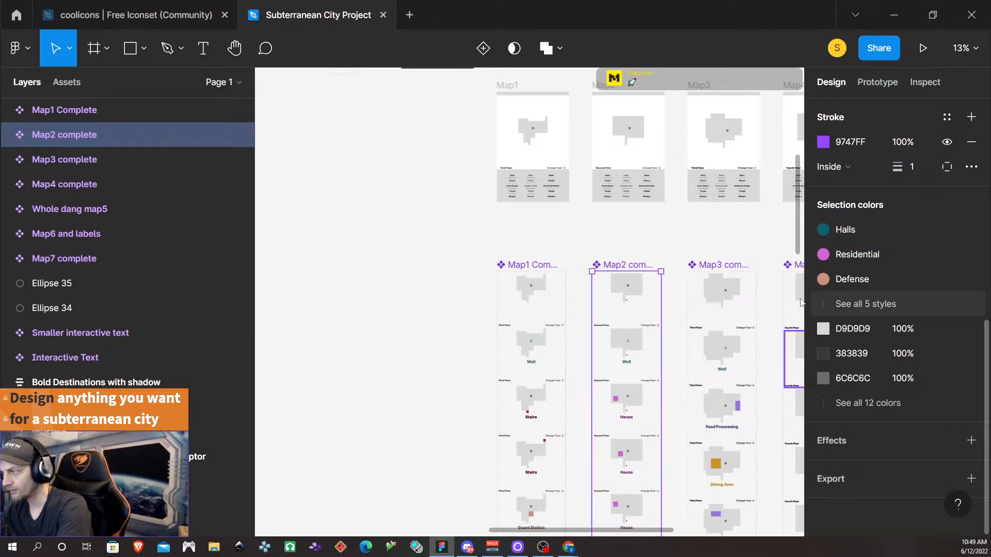
- Check Map2 complete's selection colors against Map3 complete, and set the black selection color of Map3 complete to 383839
click(723, 265)
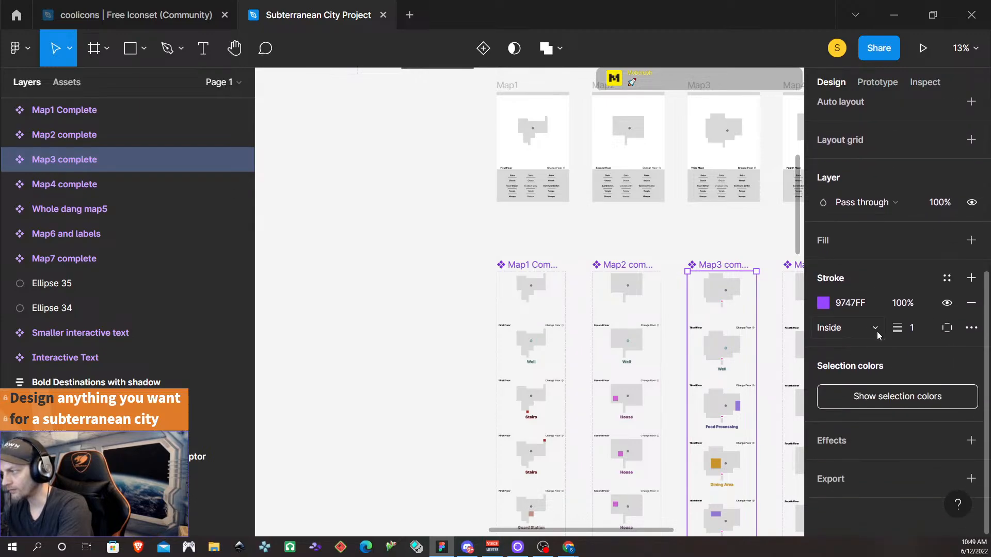
click(700, 238)
click(718, 264)
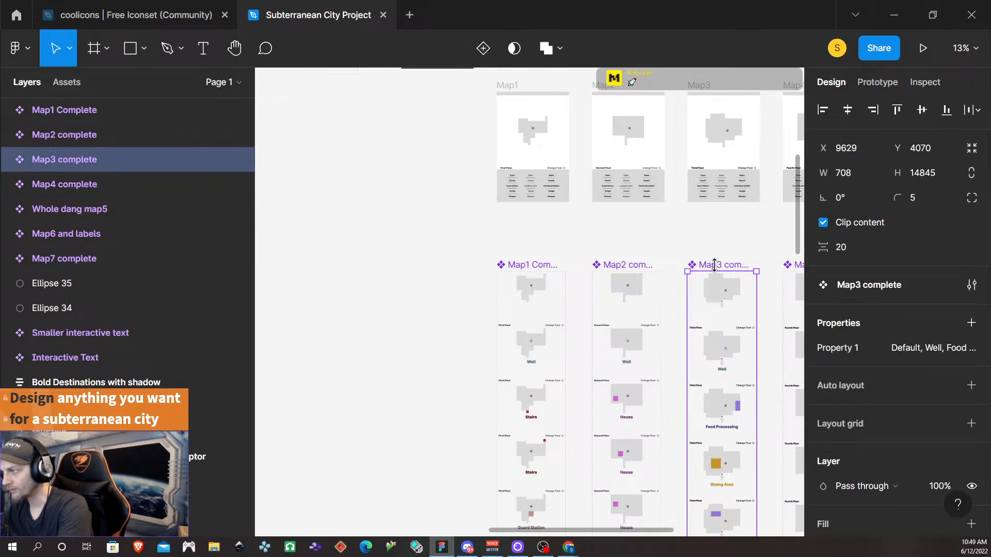
click(621, 264)
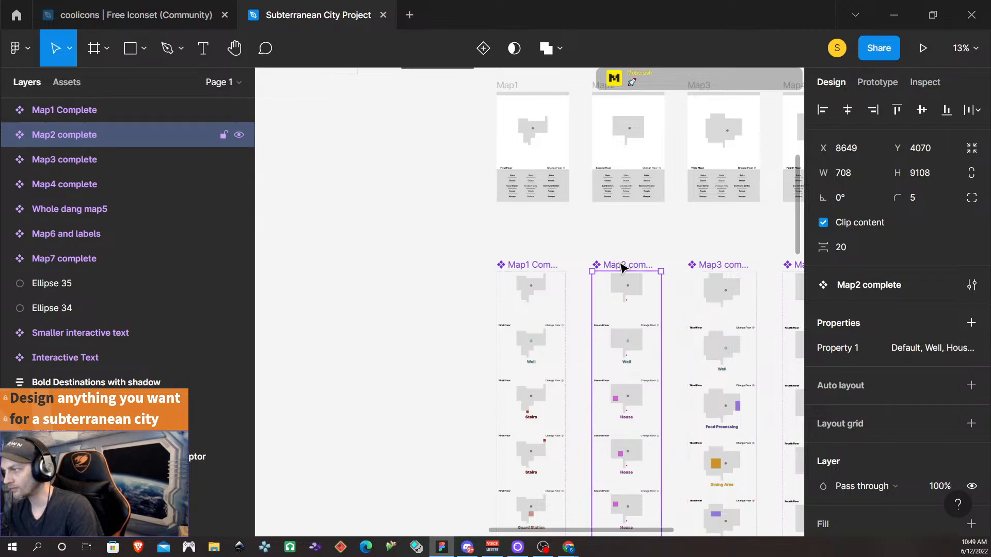
scroll(865, 330, down, 8)
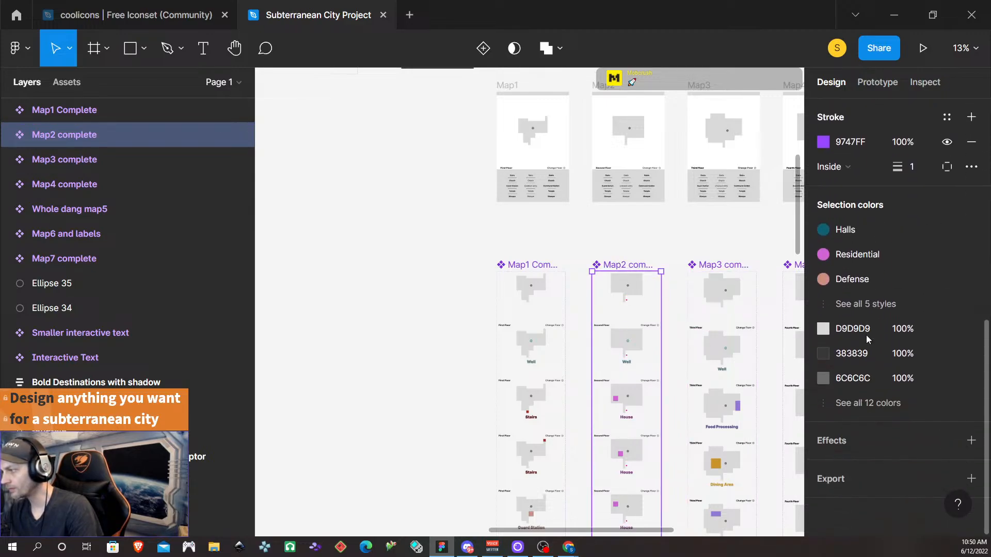
click(721, 263)
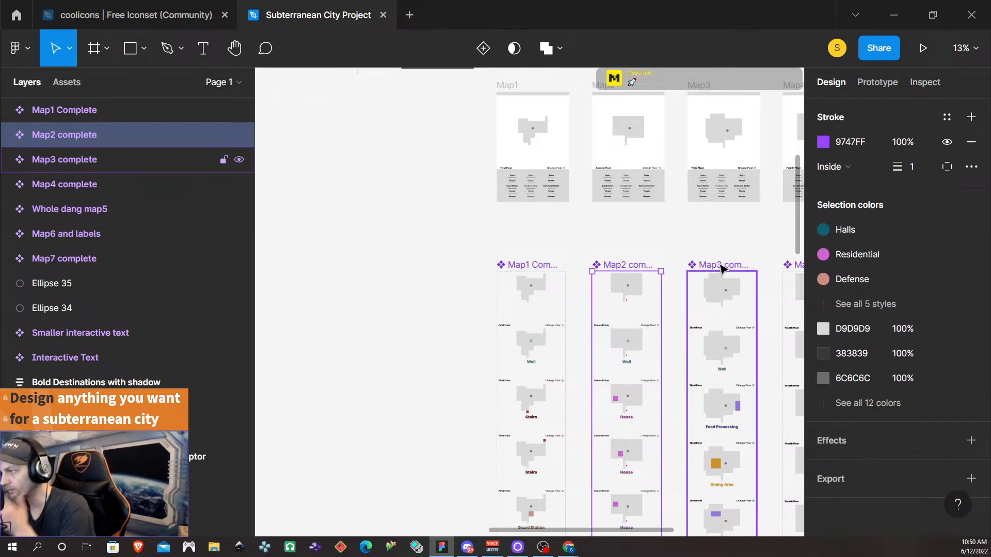
scroll(924, 325, up, 6)
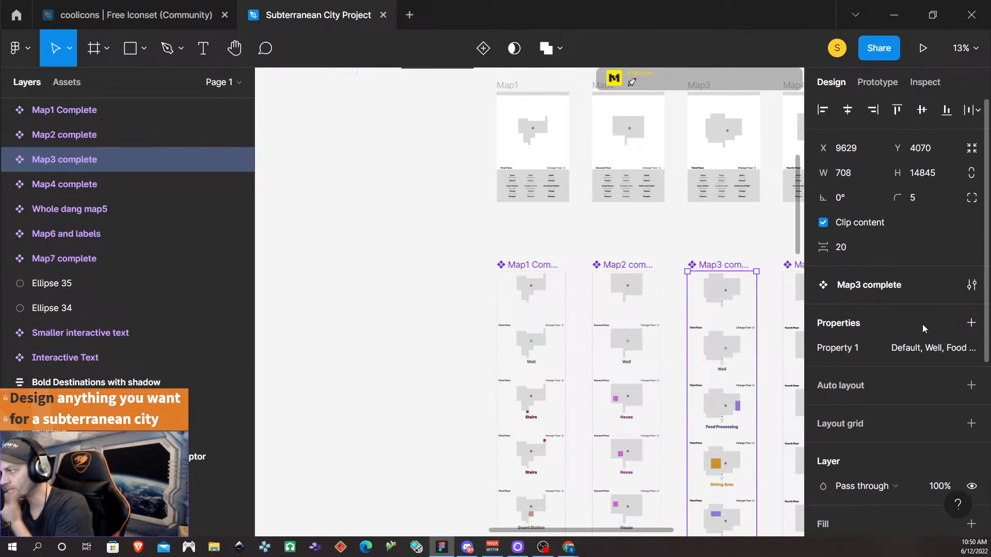
scroll(922, 325, down, 4)
scroll(909, 335, down, 1)
click(887, 396)
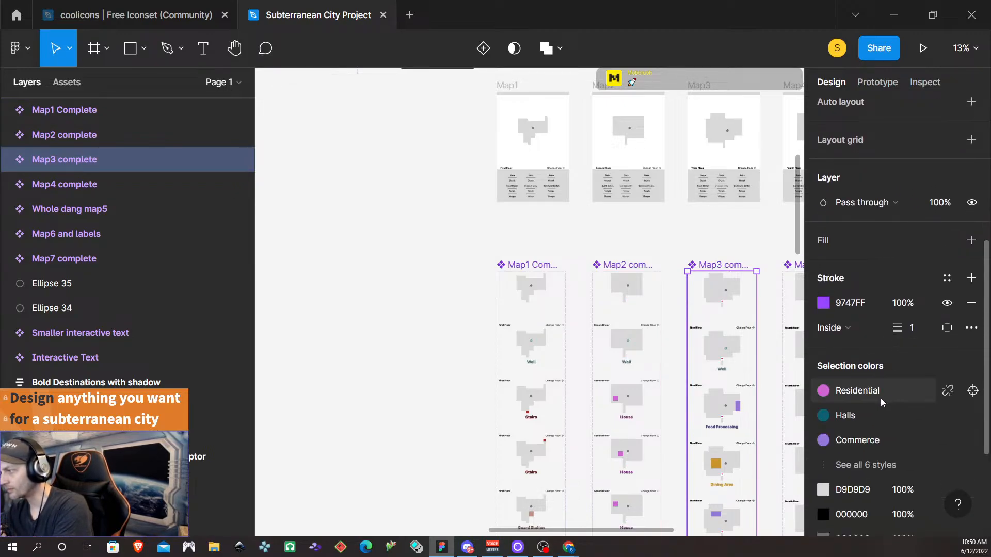
scroll(877, 413, down, 3)
click(852, 360)
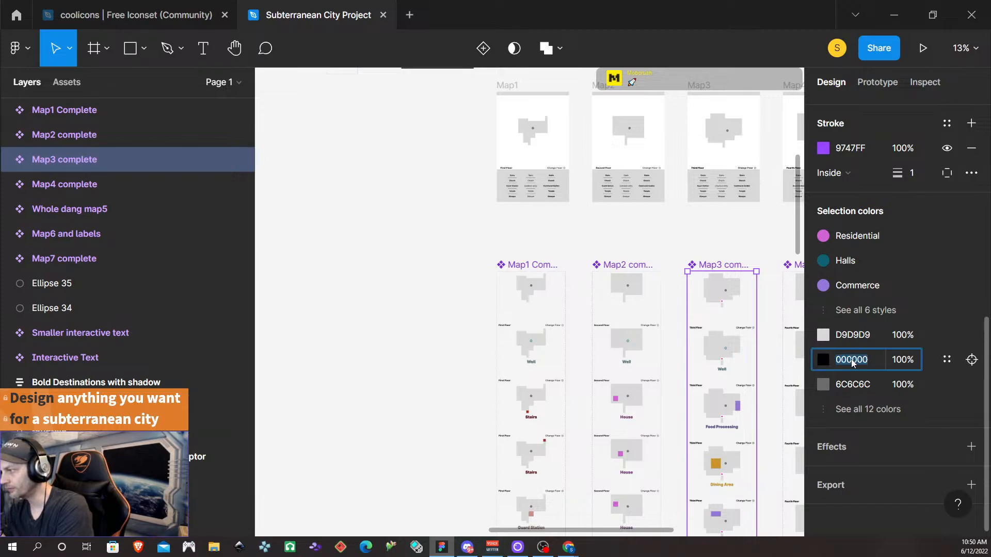
text(383839)
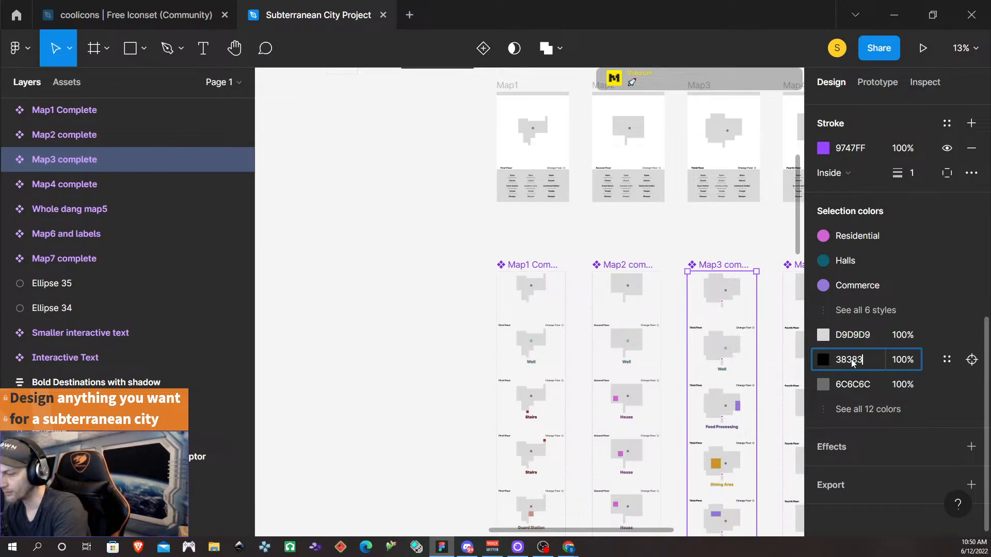
key(Return)
- Show the selection colors of the Map4 complete component set and change its black to 383839
scroll(603, 267, right, 5)
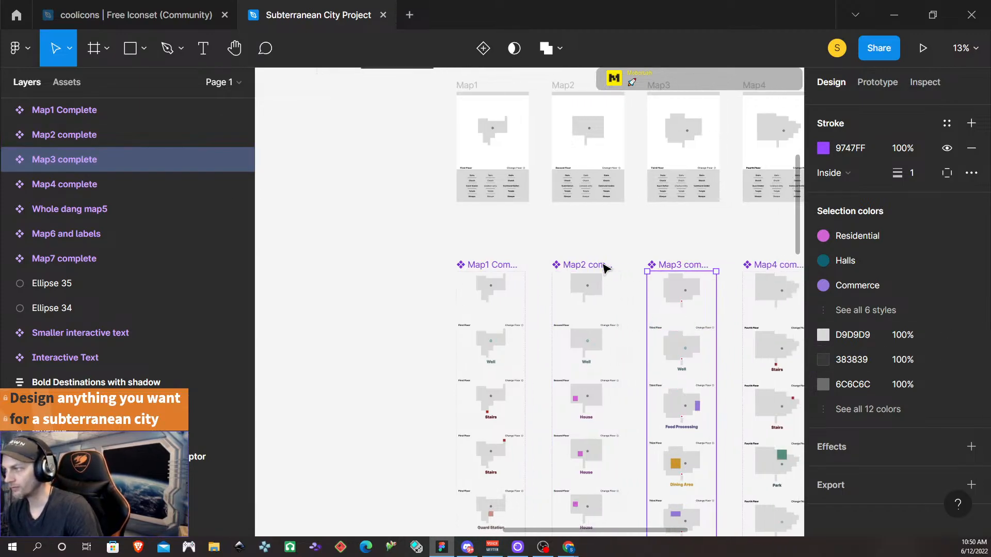
click(603, 267)
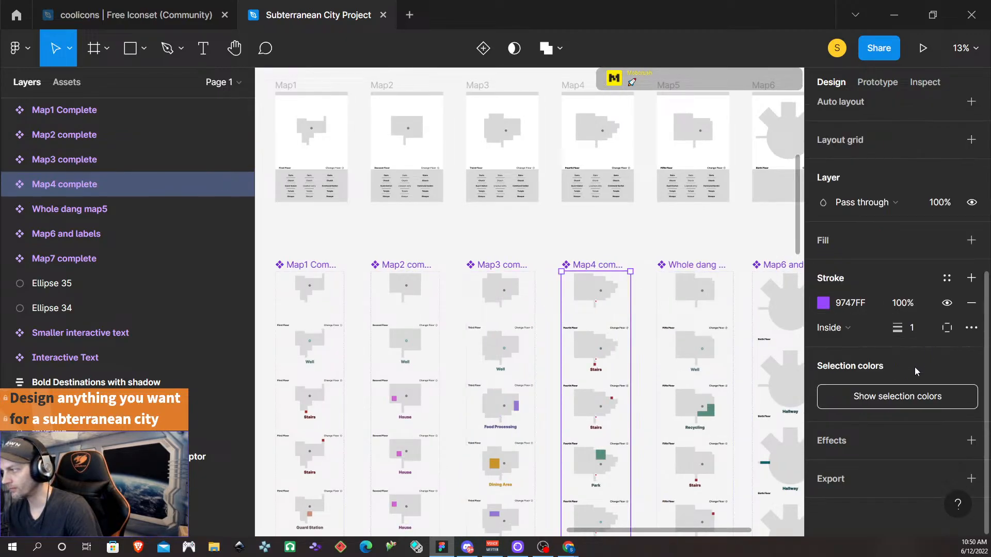
click(902, 397)
scroll(894, 382, down, 3)
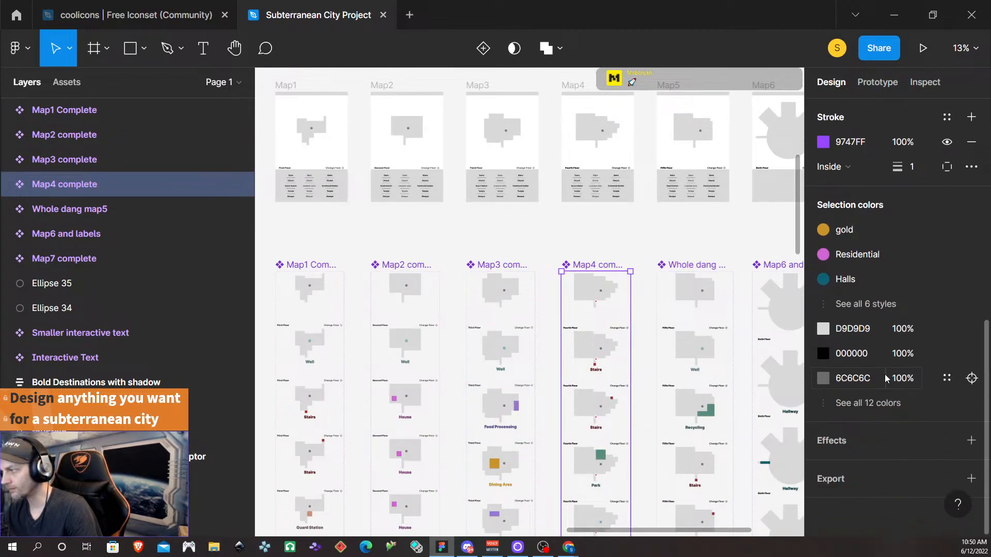
click(853, 355)
text(383839)
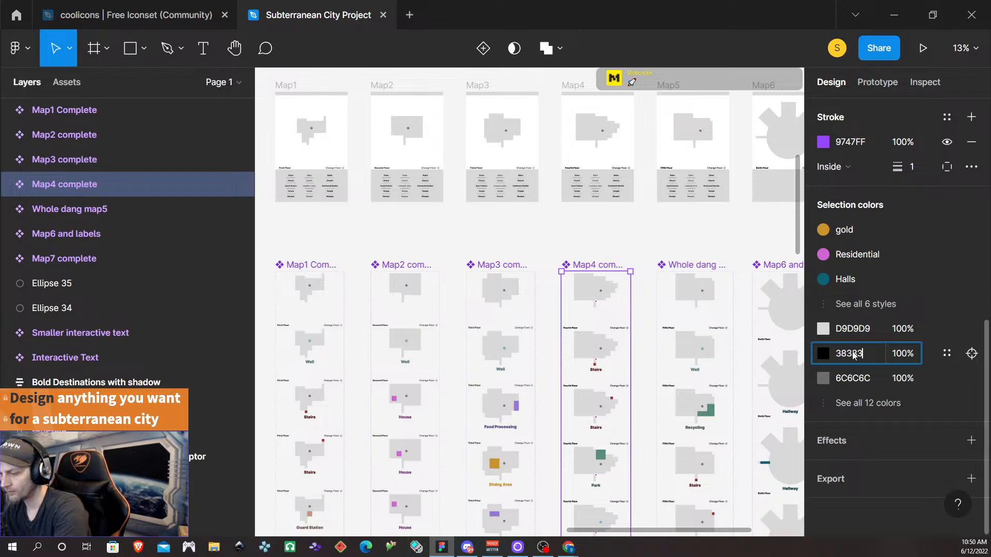
key(Return)
- Change the black selection color of the Whole dang map5 component set to 383839
click(687, 270)
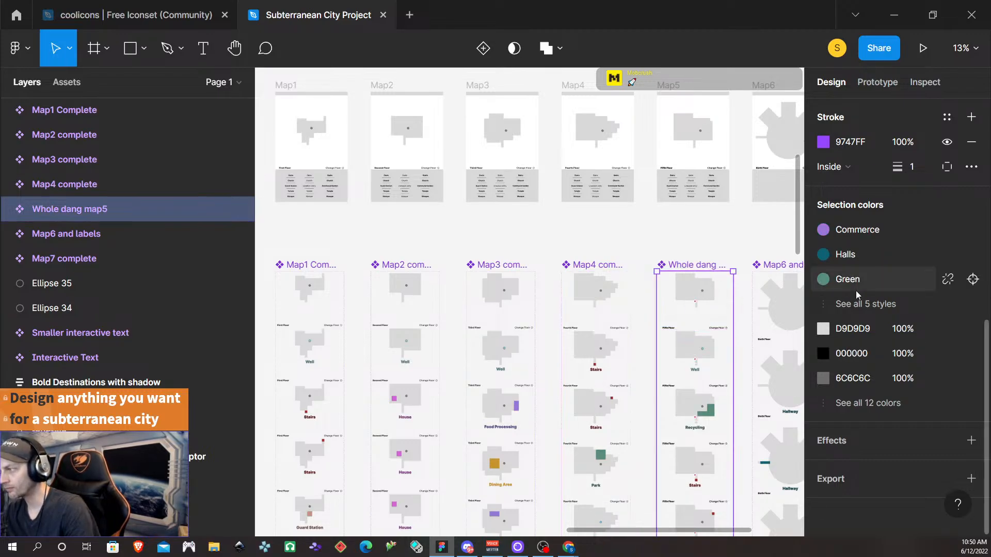
click(856, 353)
text(383839)
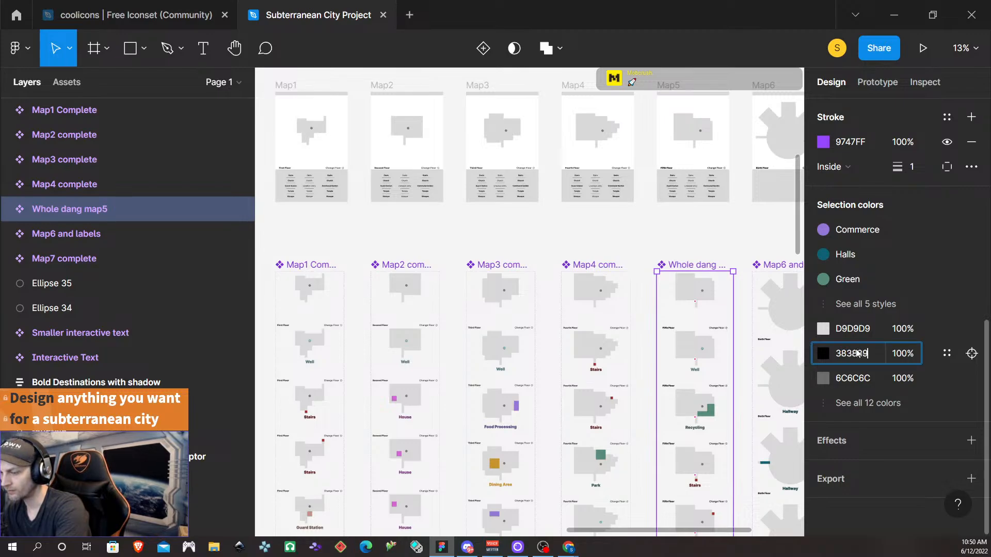
key(Return)
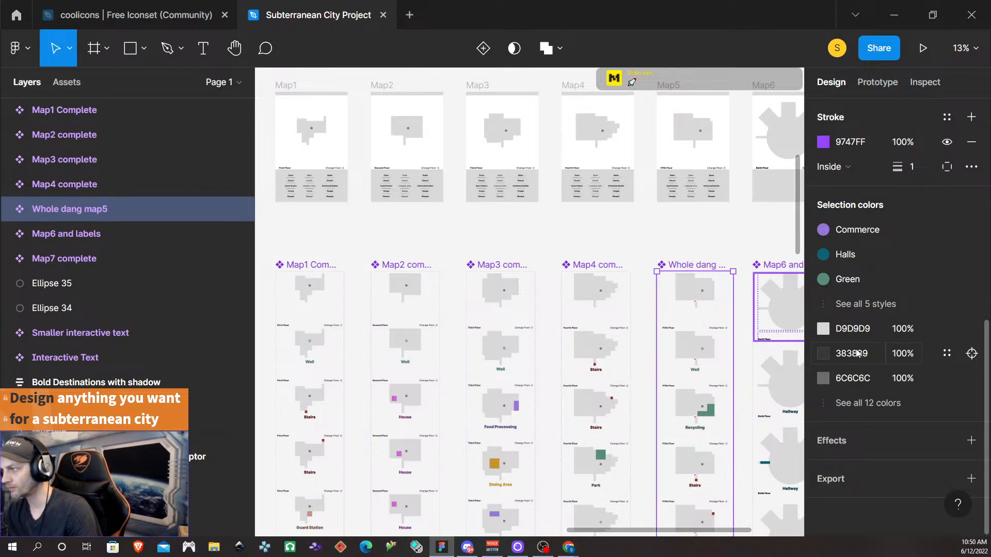
- Change the black selection color of the Map6 and labels component set to 383839
click(765, 281)
click(841, 355)
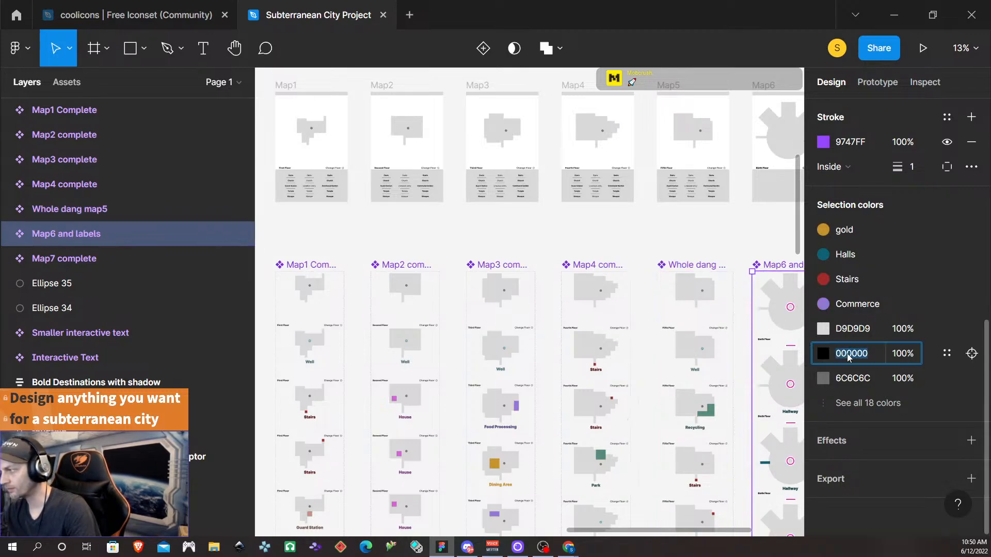
text(383839)
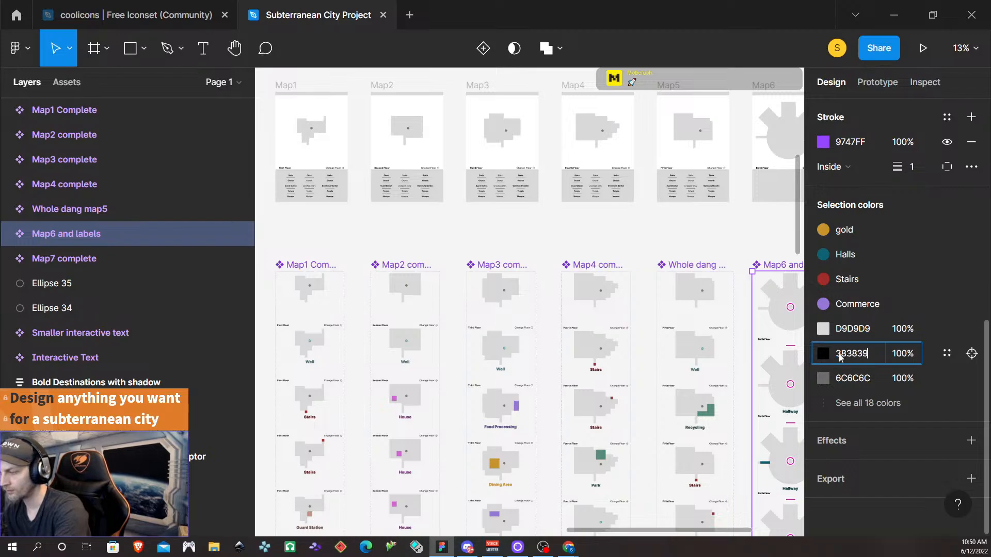
key(Return)
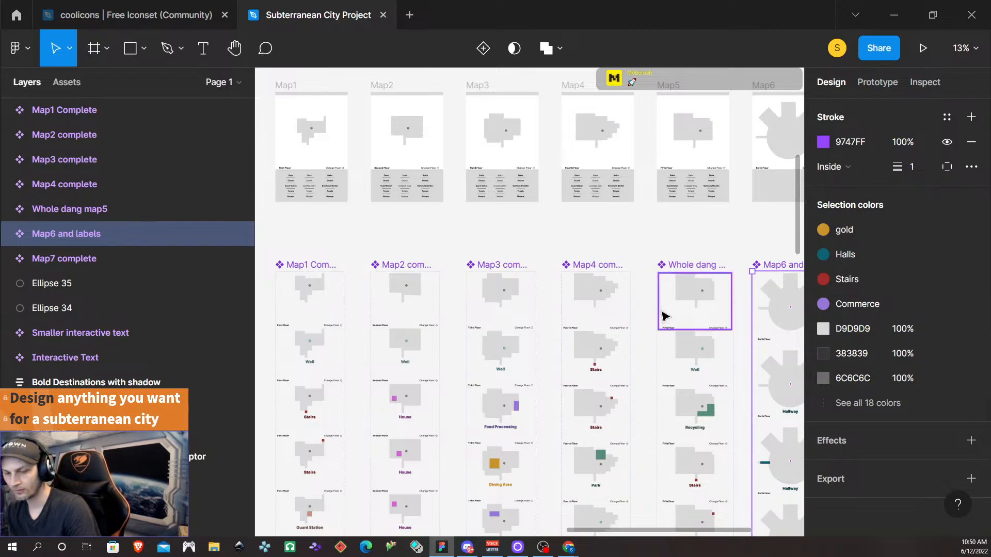
- Change the black selection color of the Map7 complete component set to 383839, matching the other map sets
scroll(664, 316, right, 5)
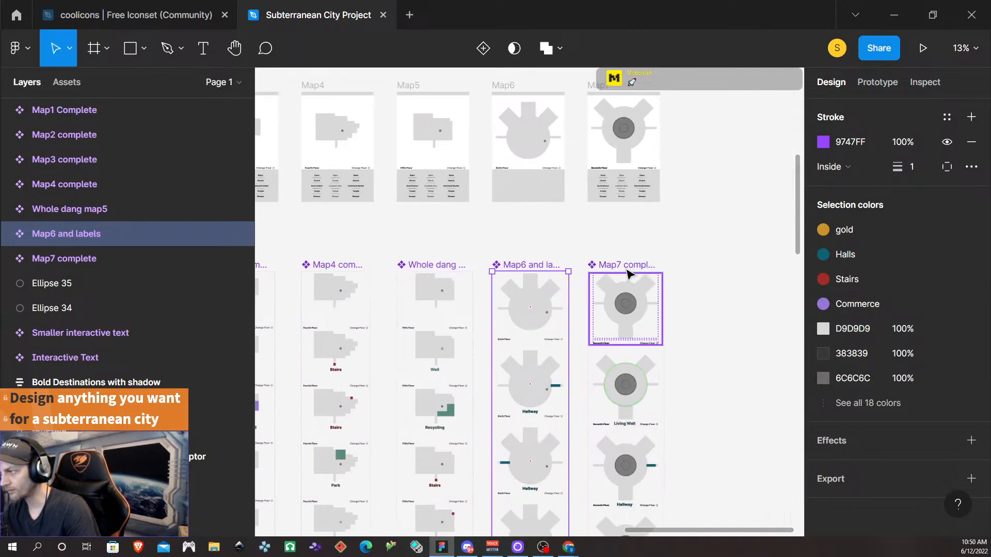
click(629, 274)
click(849, 357)
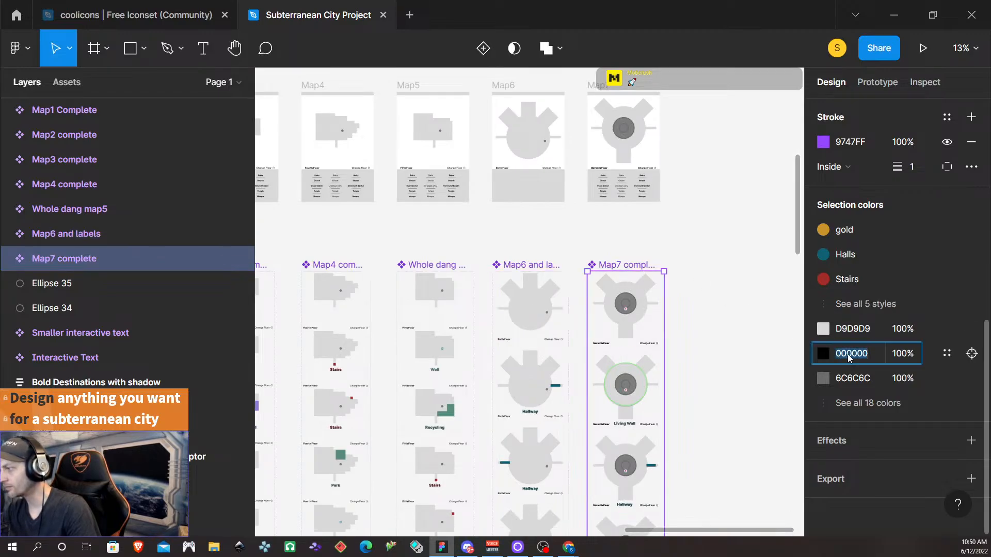
text(38383)
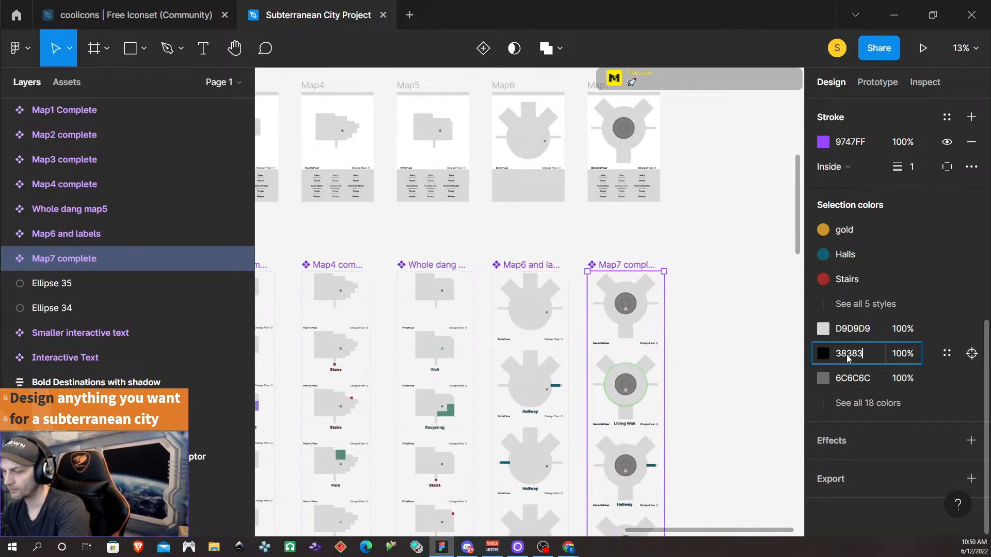
text(8)
key(Return)
click(731, 333)
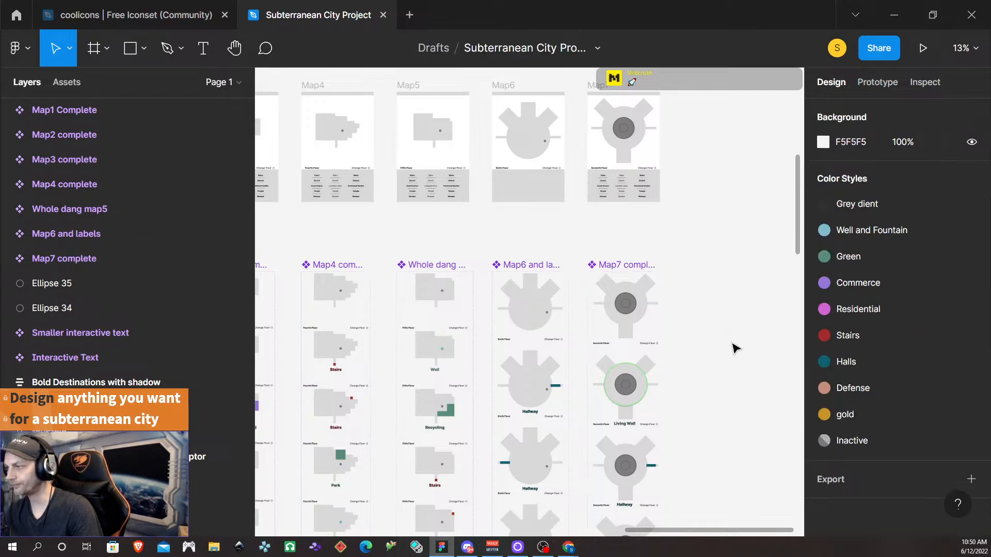
- Move the Bottom Nav group from beside the other dark nav bars to the empty canvas above Frame 5
scroll(722, 387, left, 5)
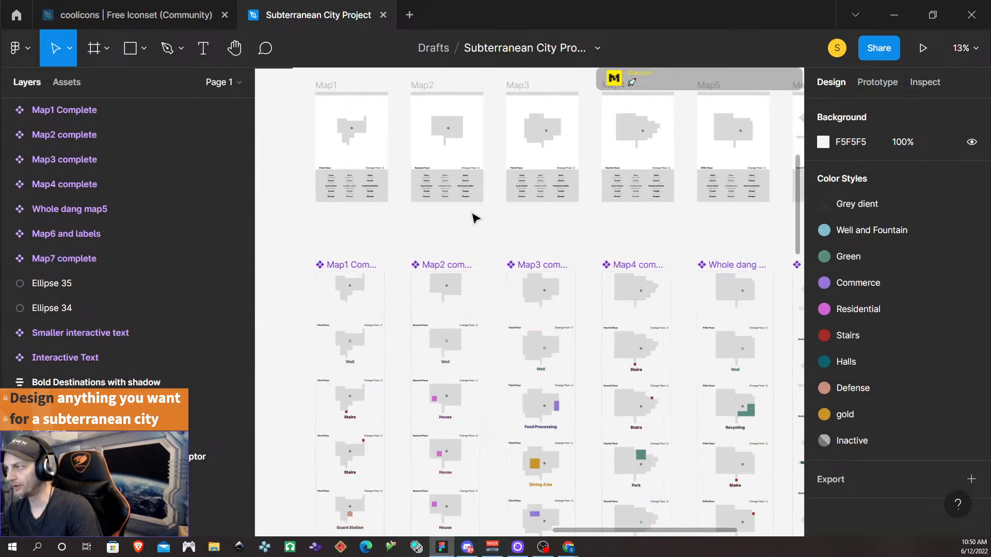
scroll(398, 194, up, 10)
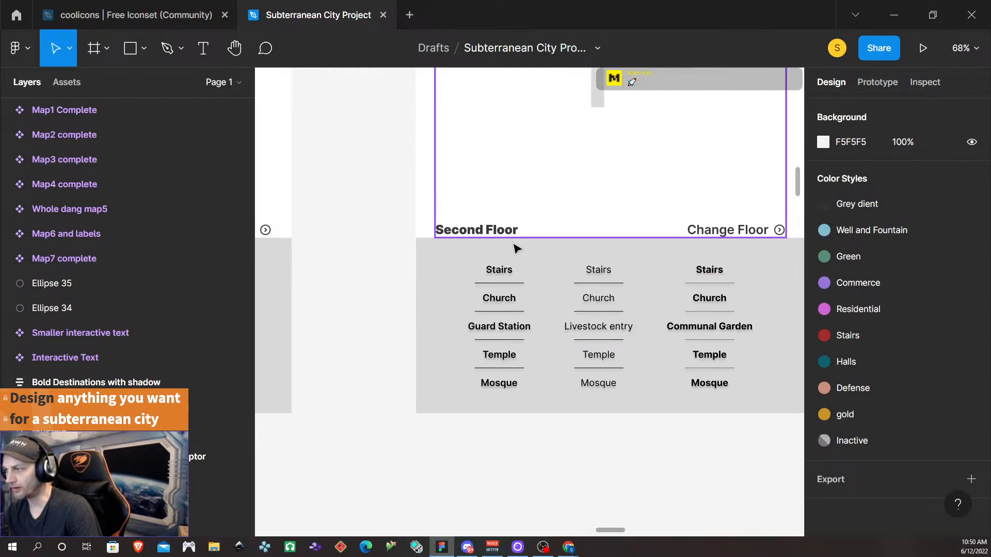
scroll(487, 252, left, 10)
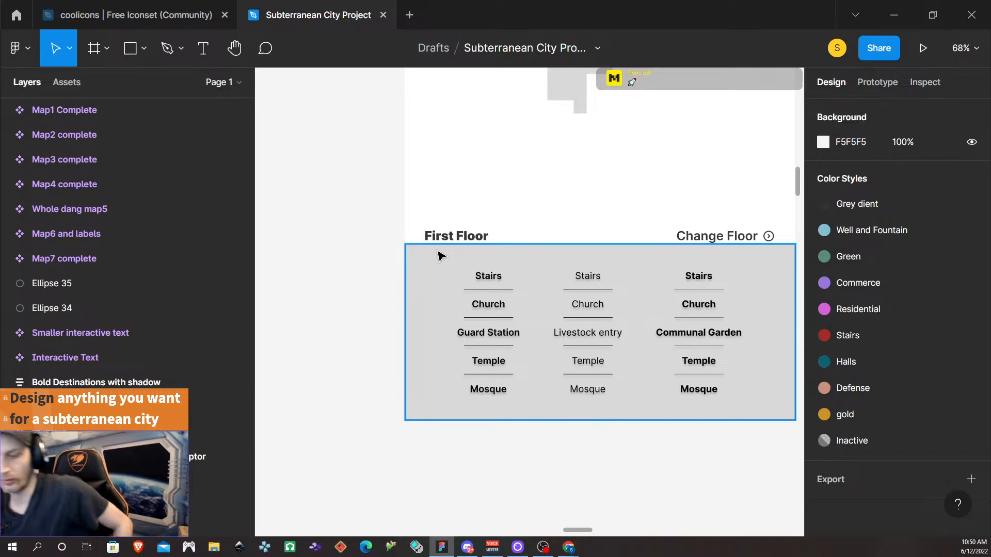
scroll(417, 236, down, 5)
scroll(412, 256, down, 6)
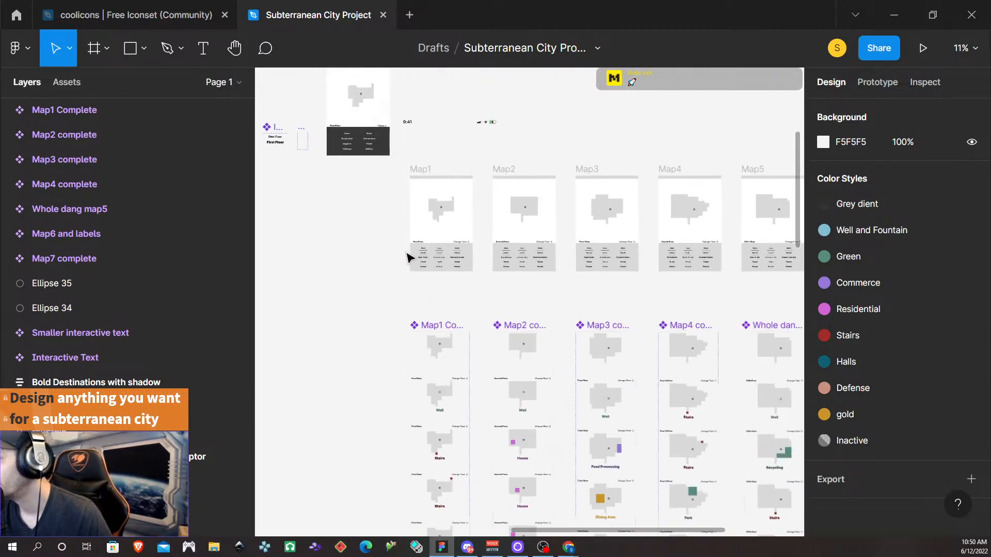
scroll(498, 215, left, 3)
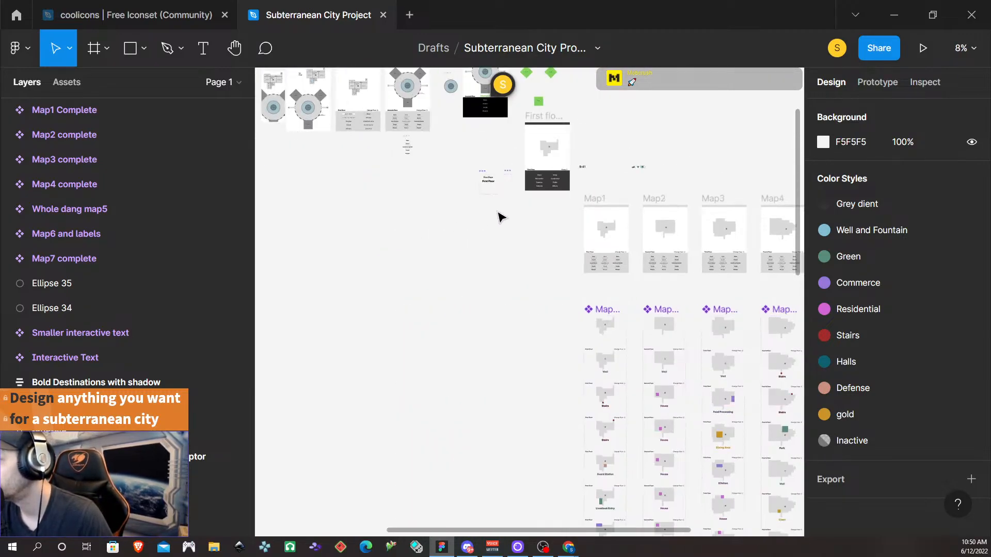
scroll(593, 269, up, 5)
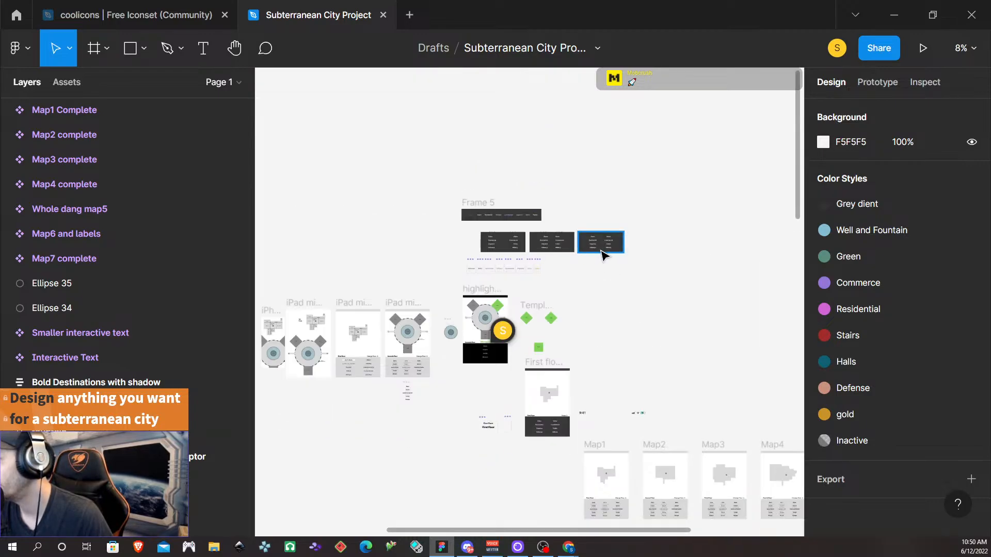
click(605, 248)
drag(605, 249, 651, 172)
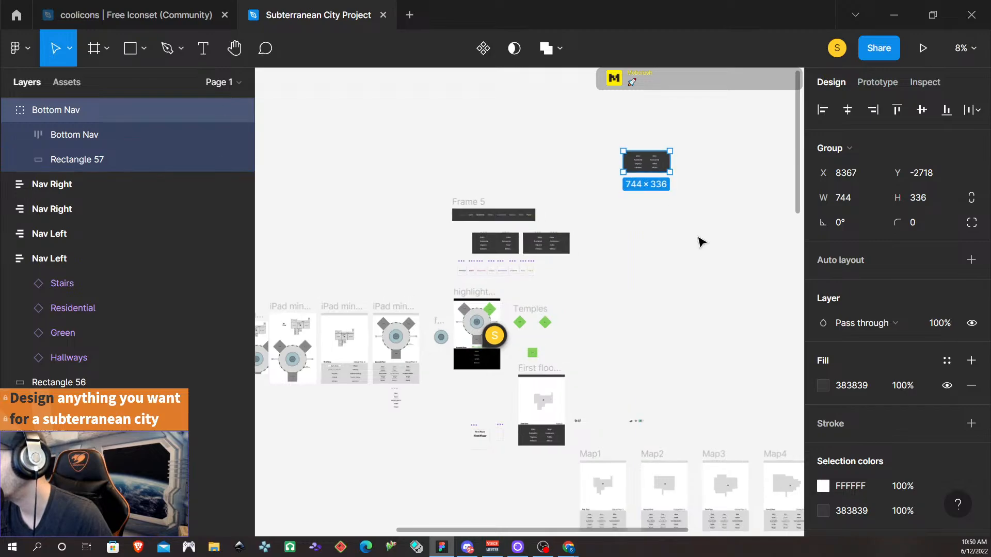
- Convert the Bottom Nav group into a component
scroll(657, 247, up, 5)
scroll(620, 250, right, 2)
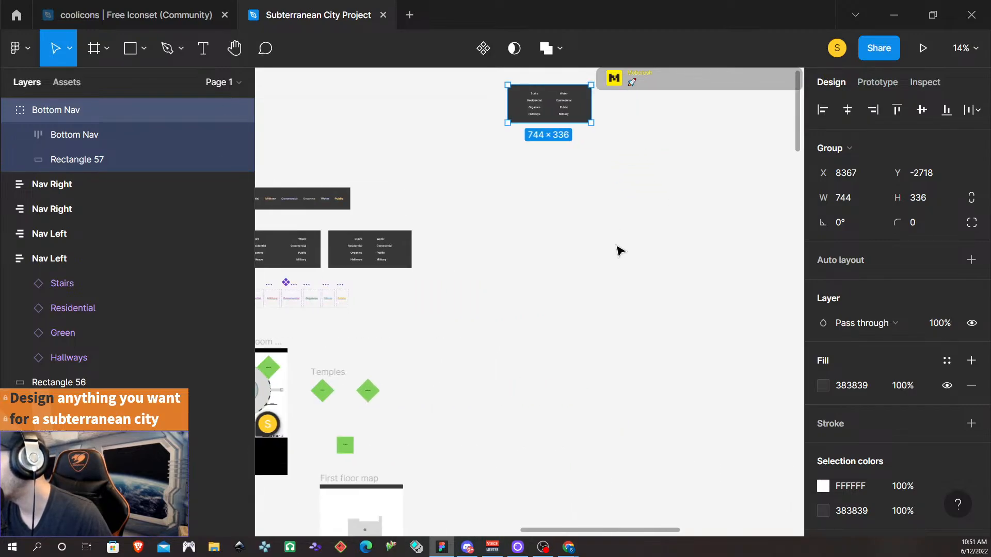
scroll(573, 239, up, 4)
scroll(570, 269, left, 2)
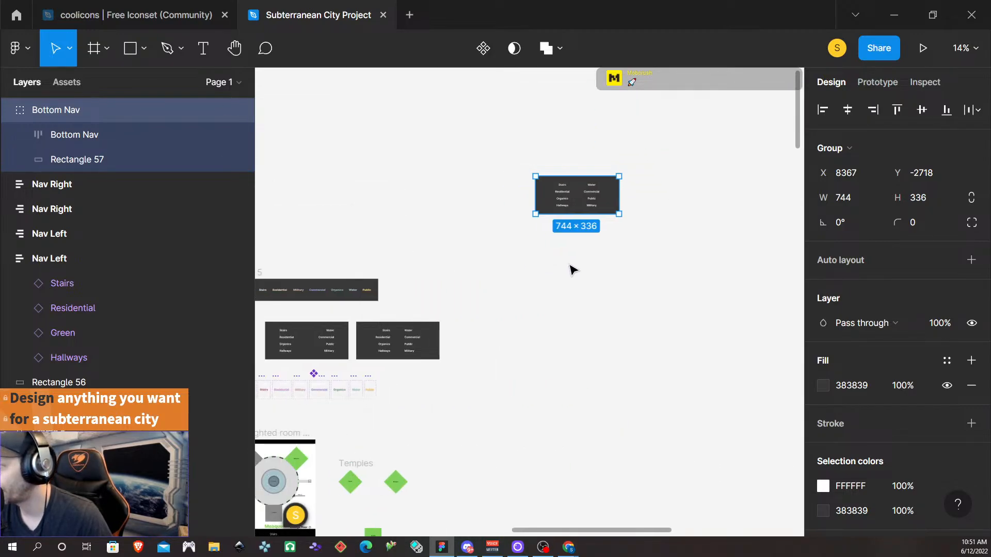
scroll(587, 268, up, 4)
scroll(587, 264, up, 3)
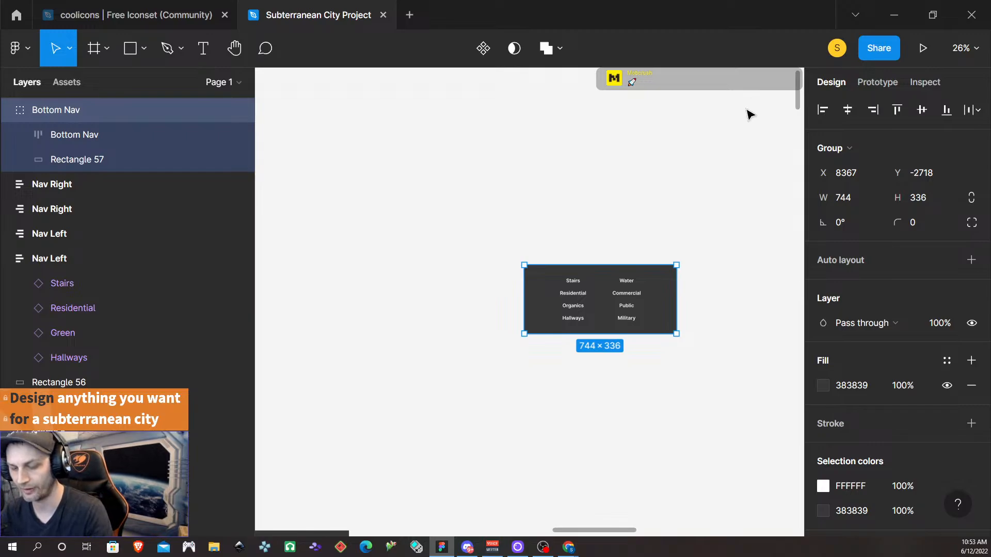
key(ctrl+alt+k)
scroll(657, 239, down, 3)
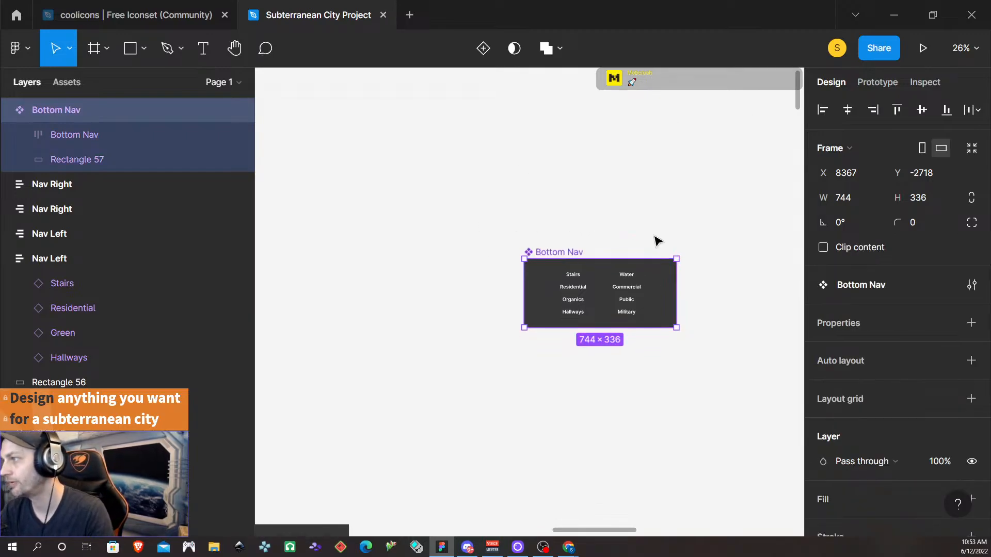
scroll(692, 232, right, 4)
scroll(316, 229, left, 1)
scroll(362, 226, left, 1)
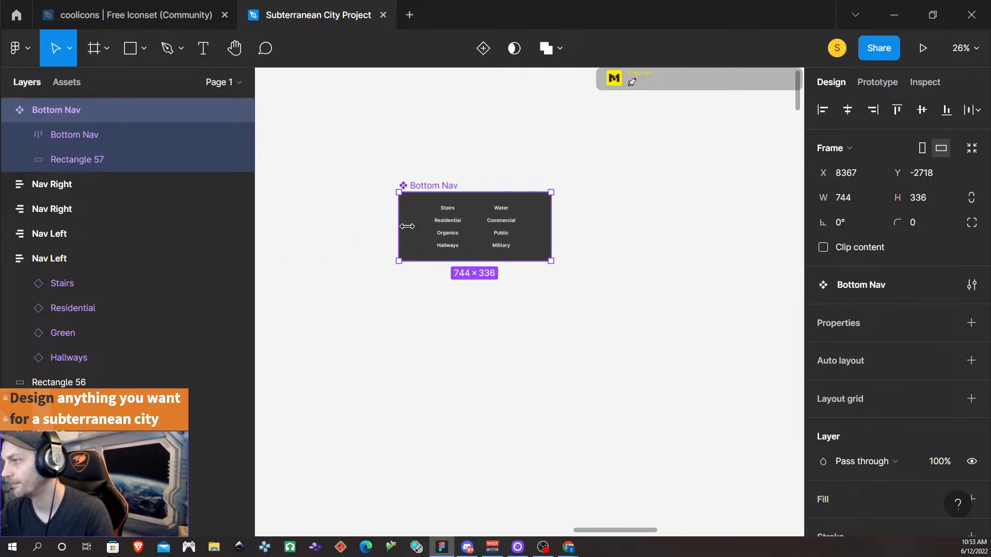
- Undo the accidental resize of the Bottom Nav component and move it slightly higher on the empty canvas
scroll(409, 238, down, 1)
scroll(413, 242, down, 4)
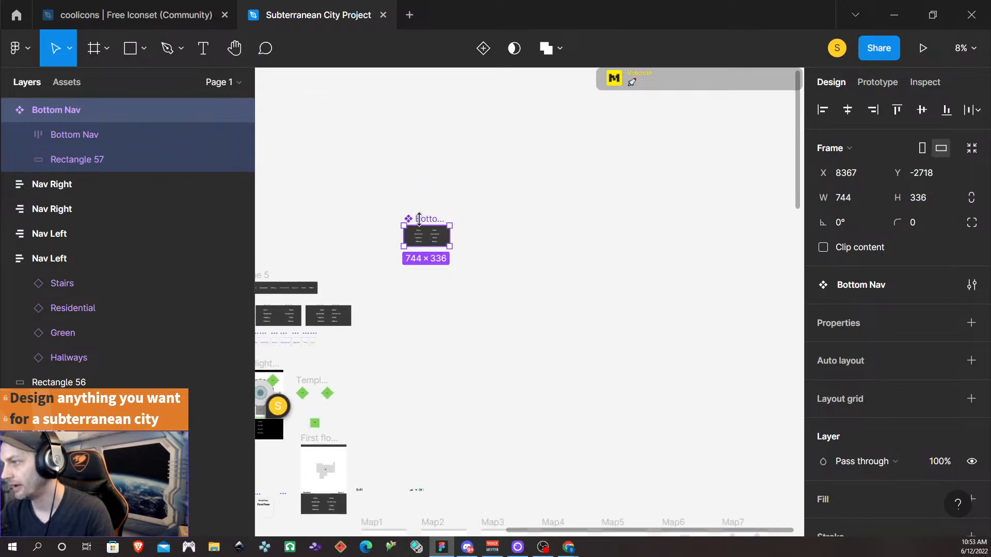
drag(431, 226, 431, 201)
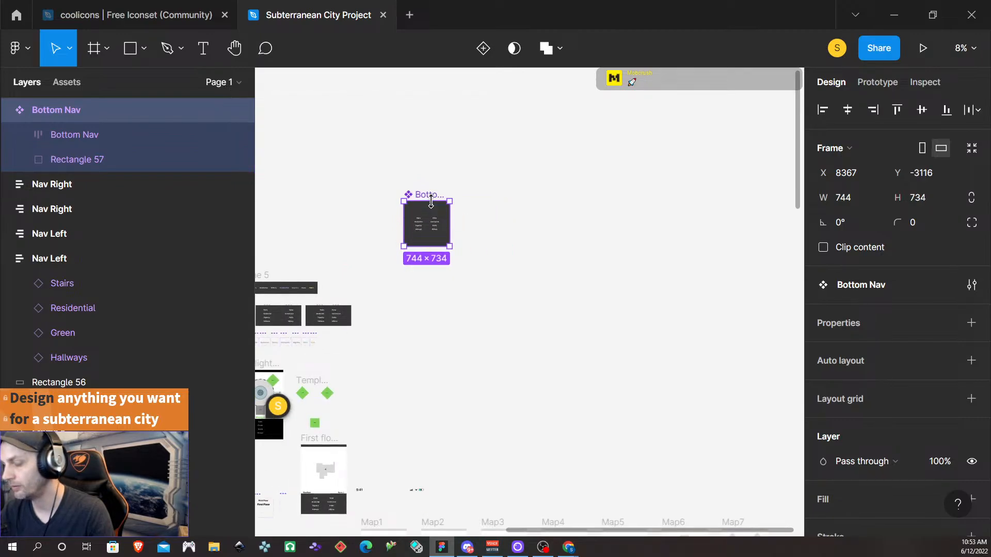
key(ctrl+z)
drag(429, 241, 439, 195)
- Add variants to the Bottom Nav component, from Variant2 up to Variant9
click(483, 48)
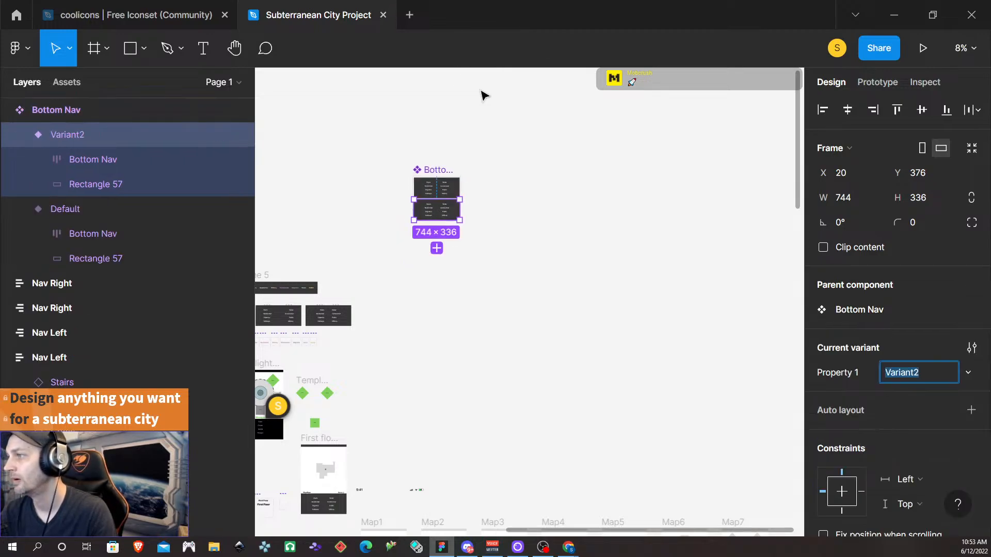
click(437, 249)
click(436, 270)
click(437, 292)
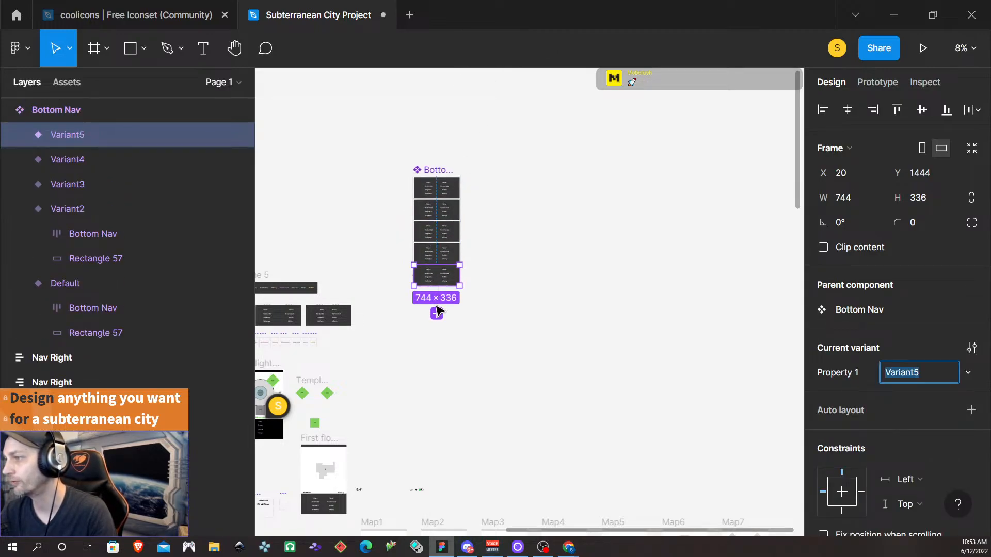
click(437, 314)
click(436, 336)
click(437, 358)
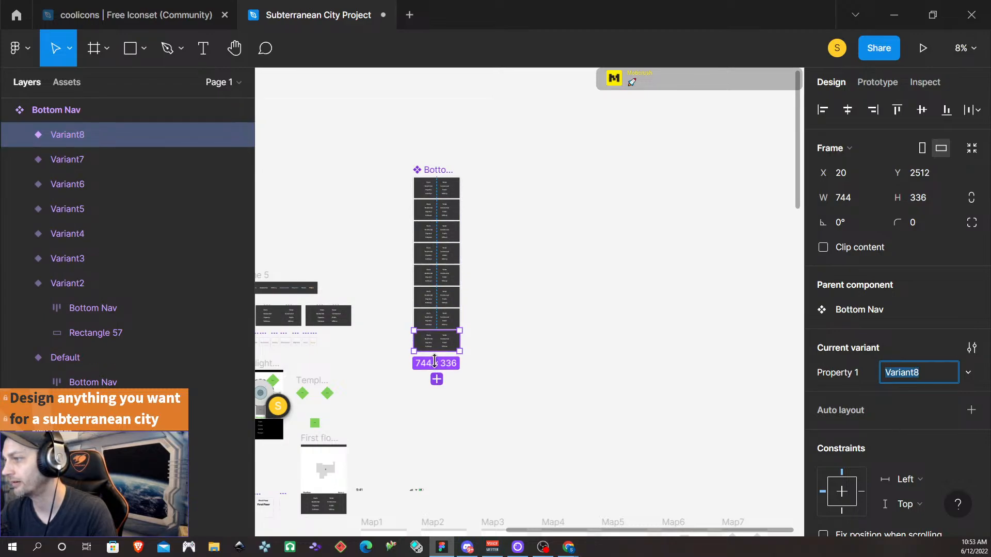
click(437, 379)
scroll(447, 310, up, 5)
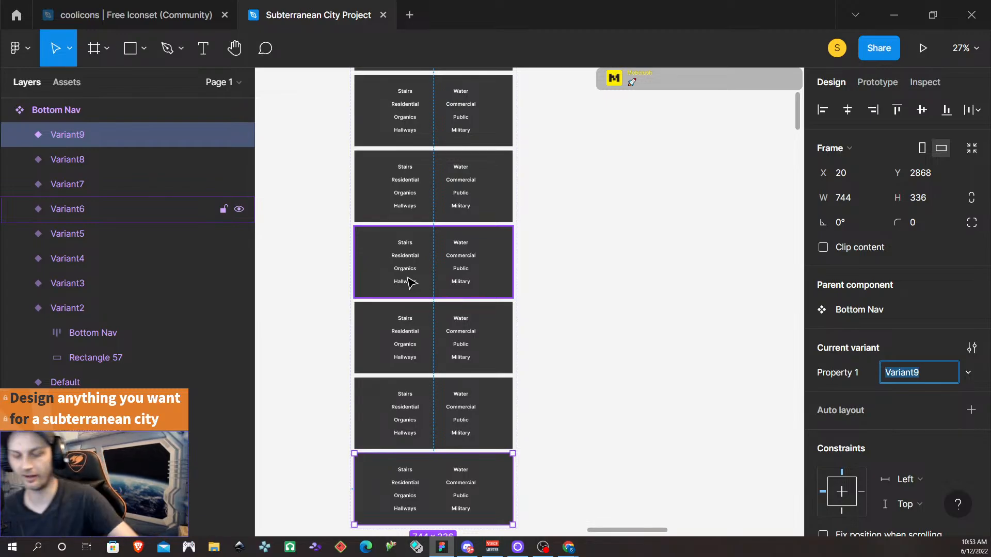
scroll(659, 244, down, 5)
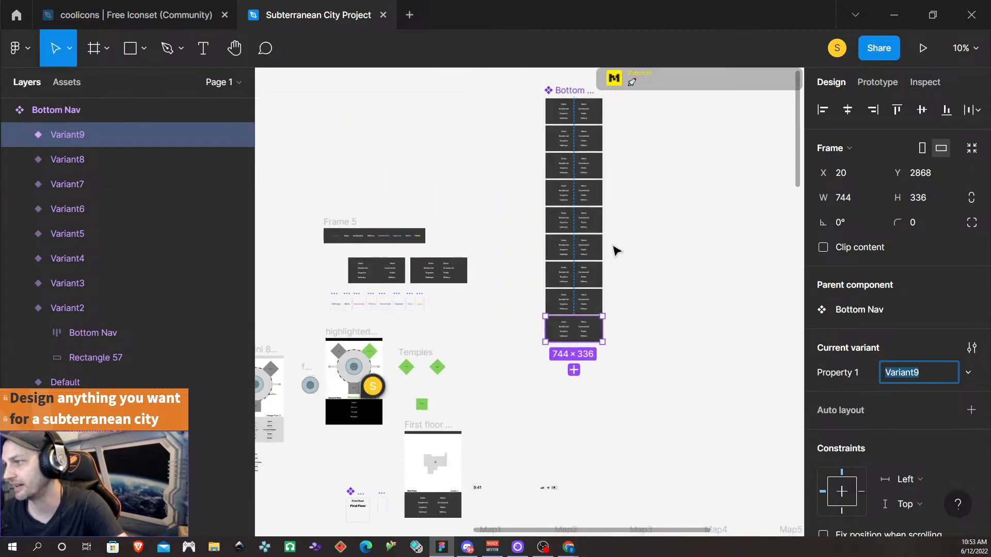
scroll(652, 259, up, 2)
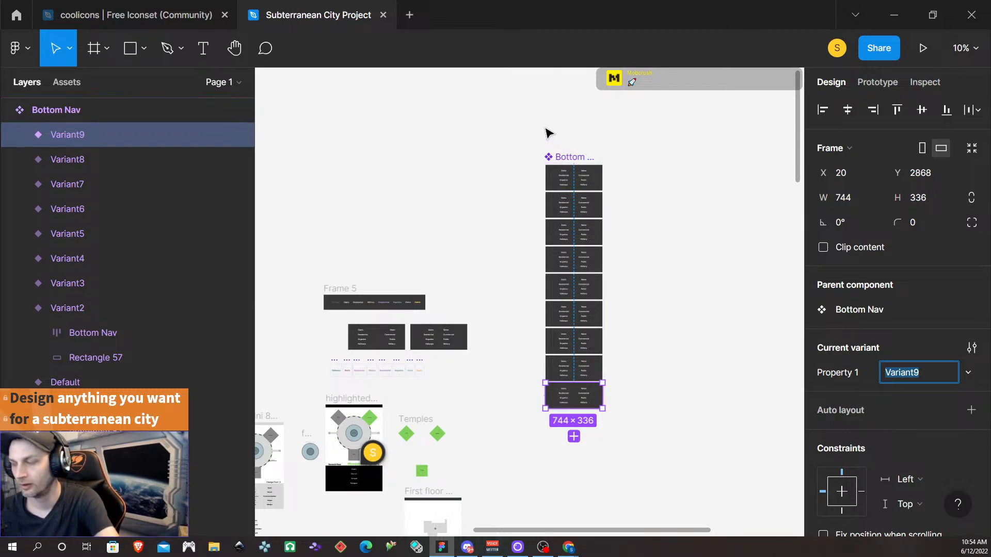
- Remove the extra variants from the Bottom Nav component set, starting with Variant9
key(Delete)
key(Delete)
key(Delete)
key(Delete)
key(Delete)
key(Delete)
key(Delete)
key(Delete)
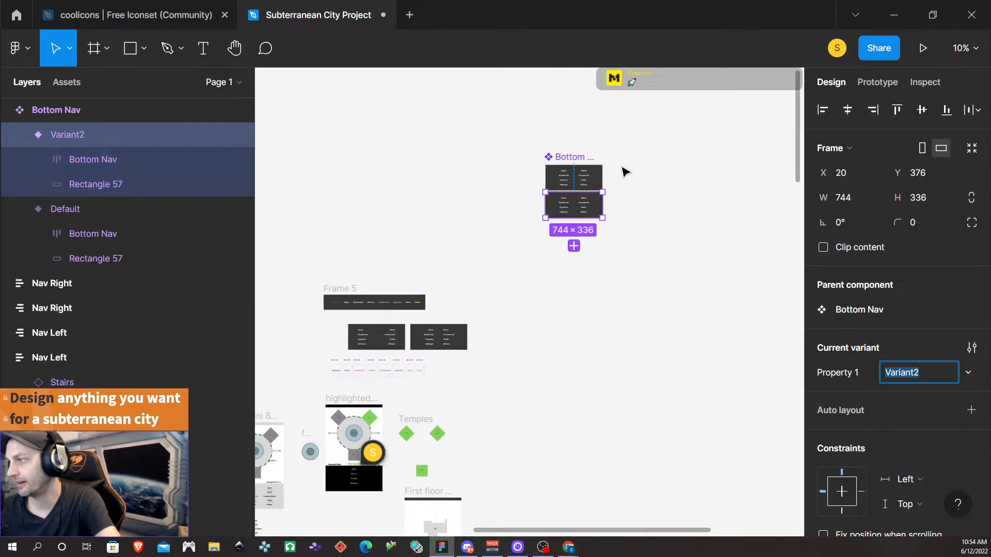
- Move the Bottom Nav component beside the dark nav bars below Frame 5, and place a copy of the Map1 frame on the empty canvas far above
drag(575, 175, 554, 108)
scroll(564, 207, down, 3)
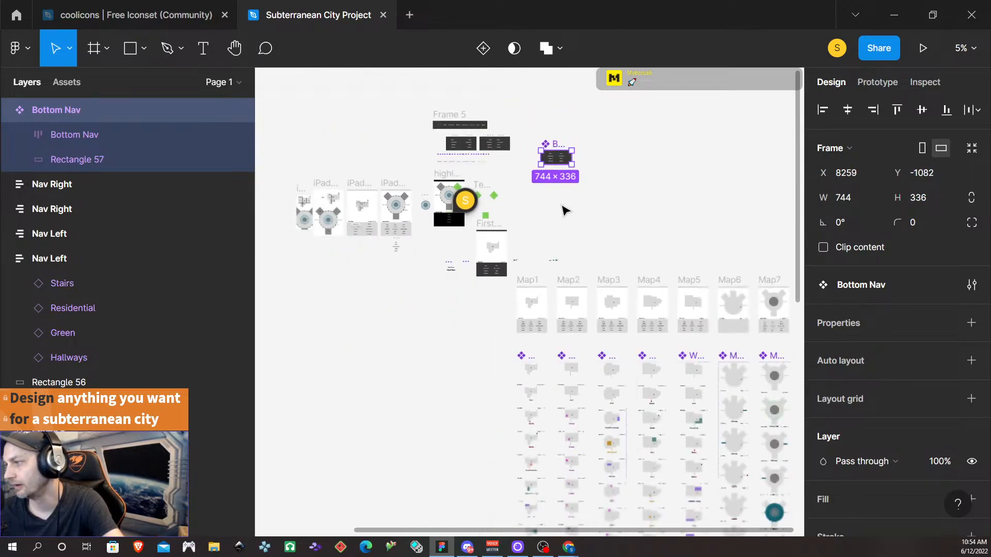
click(525, 286)
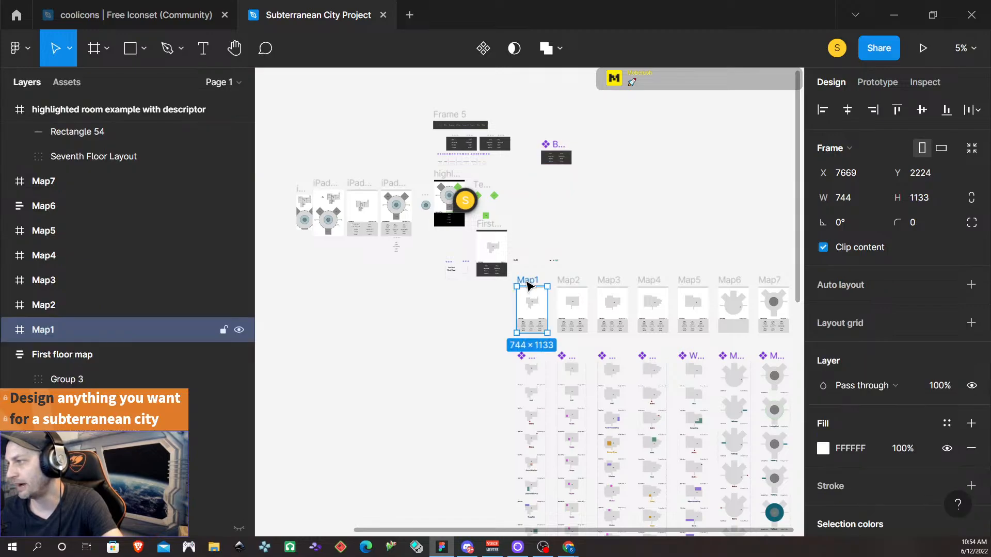
alt+drag(527, 285, 551, 94)
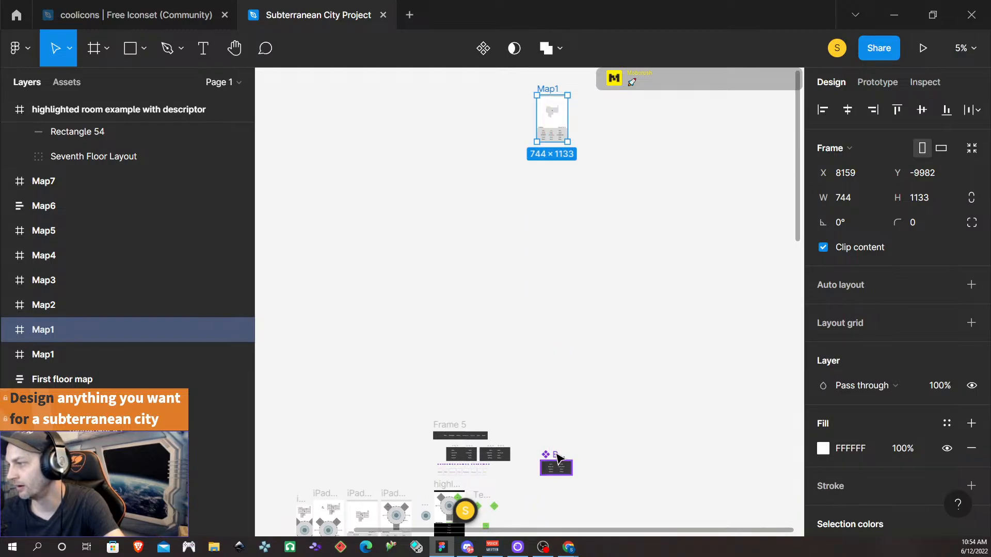
- Move the Bottom Nav component down to the empty space just above the row of Map frames
click(557, 457)
scroll(583, 436, down, 3)
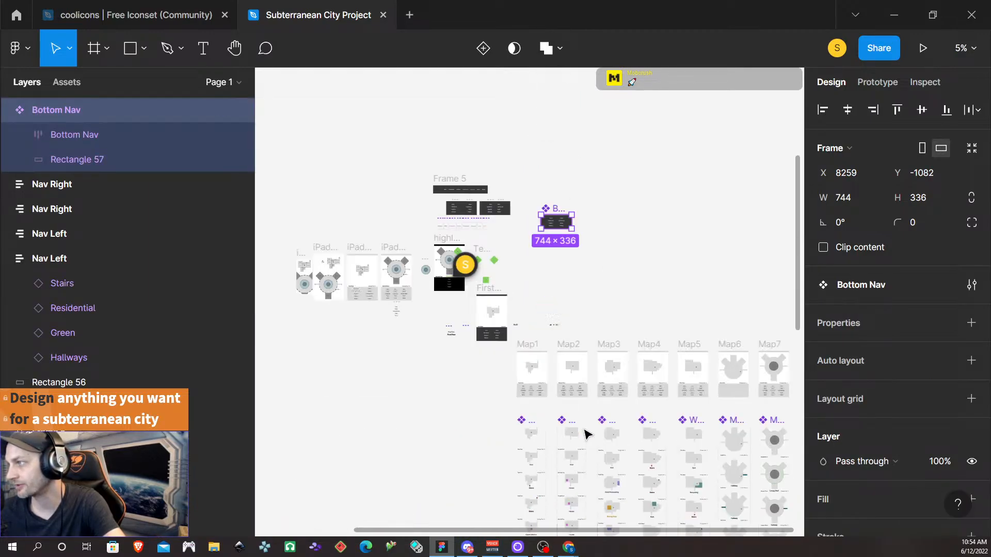
scroll(557, 334, up, 1)
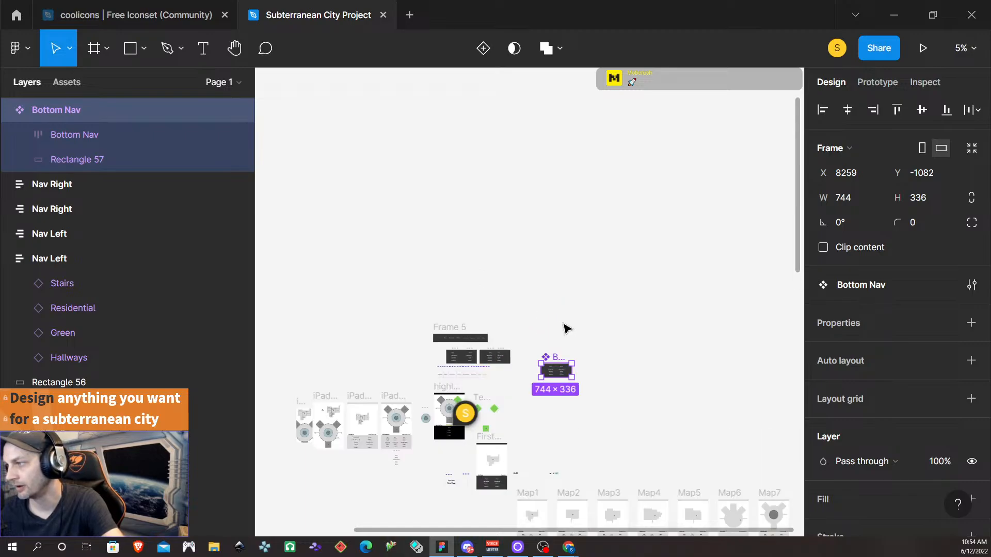
click(572, 338)
click(554, 362)
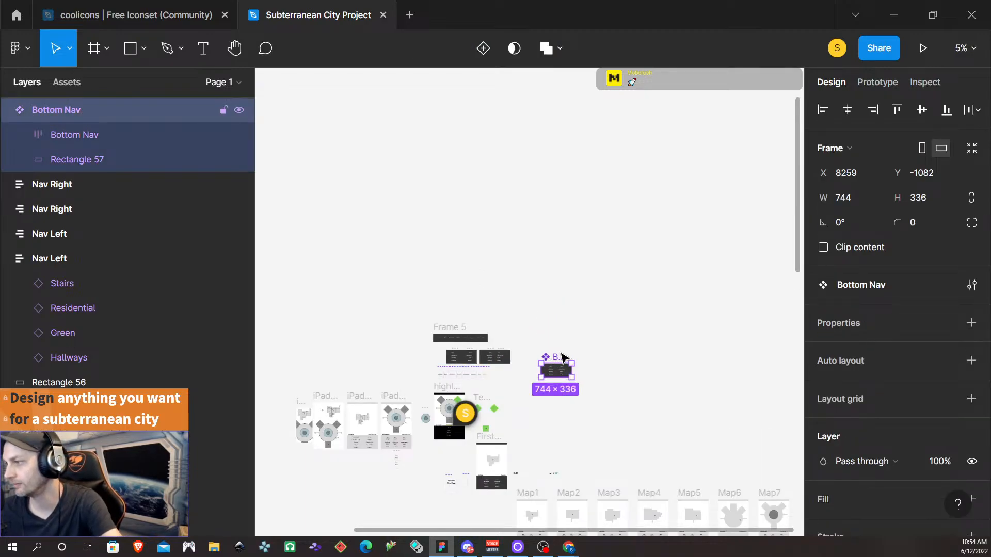
drag(559, 361, 554, 424)
- Replace the gray Rectangle 55 at the base of the Map1 copy with the copied Bottom Nav component
scroll(556, 317, up, 8)
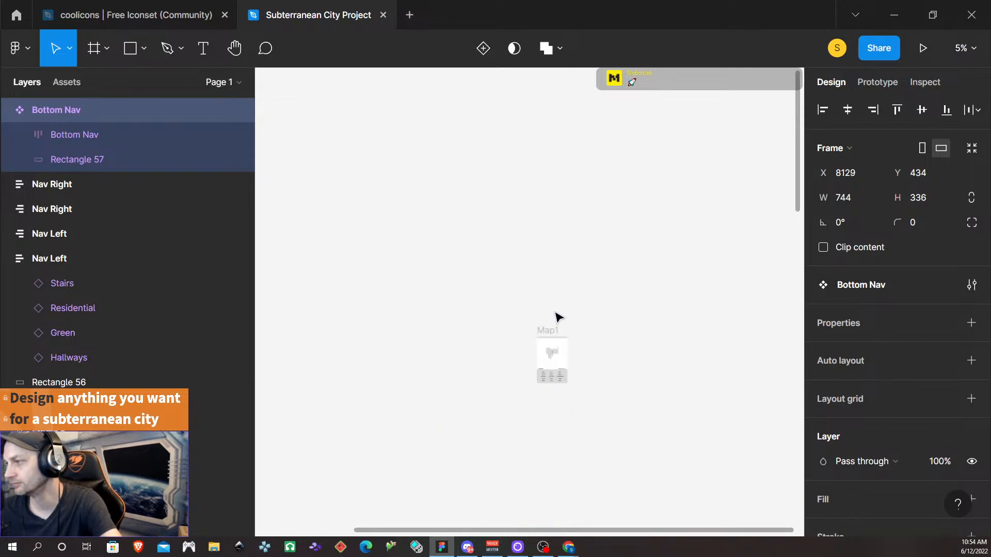
scroll(557, 318, down, 4)
scroll(559, 319, up, 2)
scroll(556, 314, up, 3)
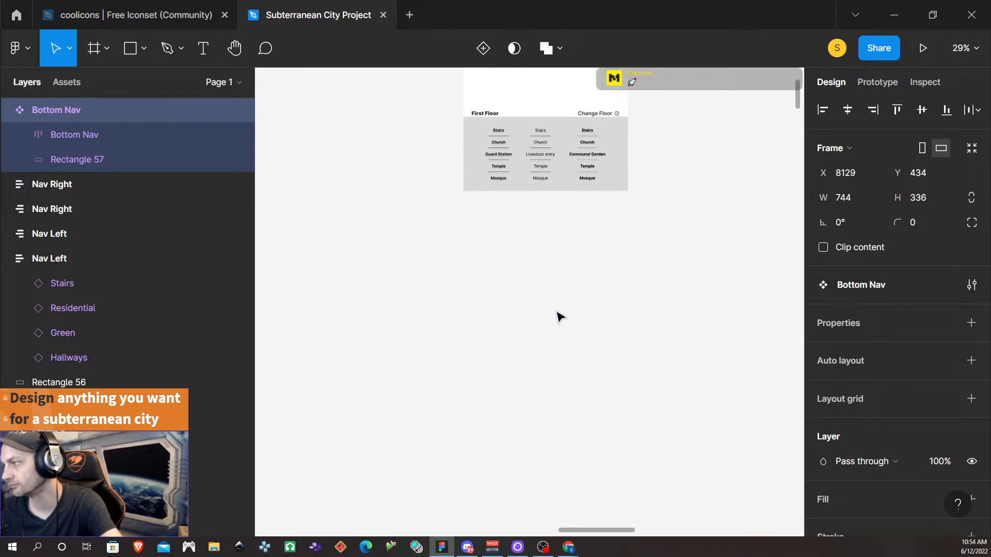
scroll(552, 299, left, 1)
scroll(566, 292, up, 2)
scroll(570, 295, up, 3)
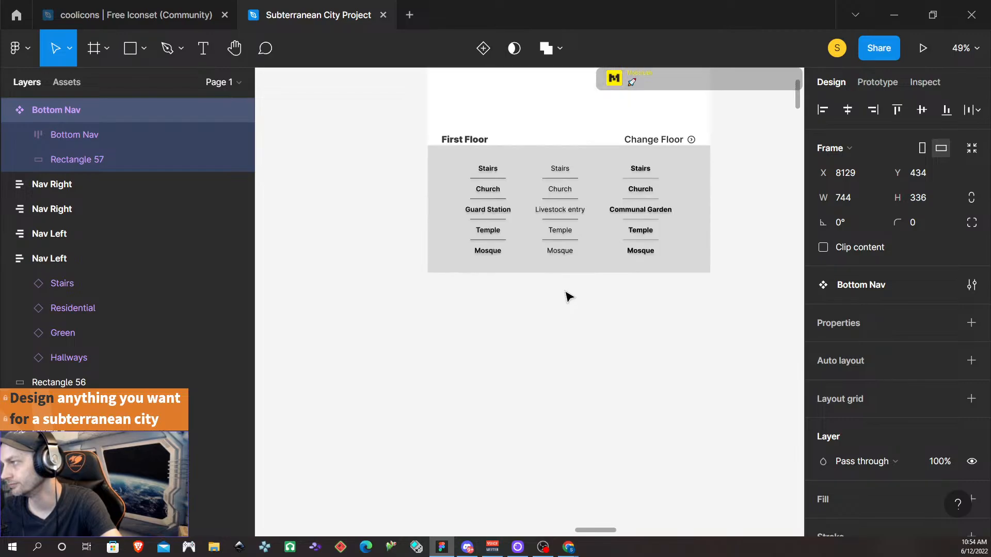
scroll(566, 294, up, 2)
right_click(548, 292)
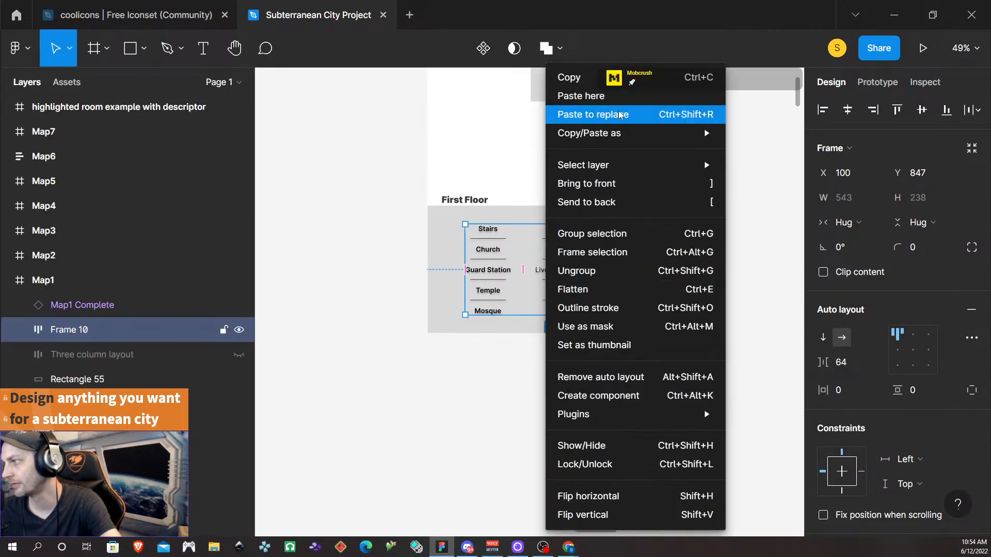
click(336, 256)
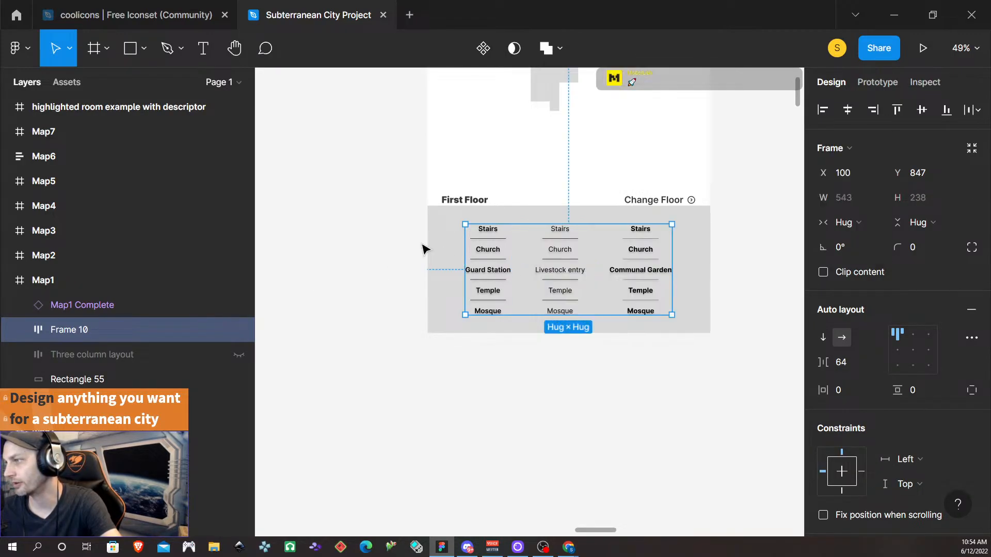
click(420, 247)
click(436, 241)
right_click(432, 240)
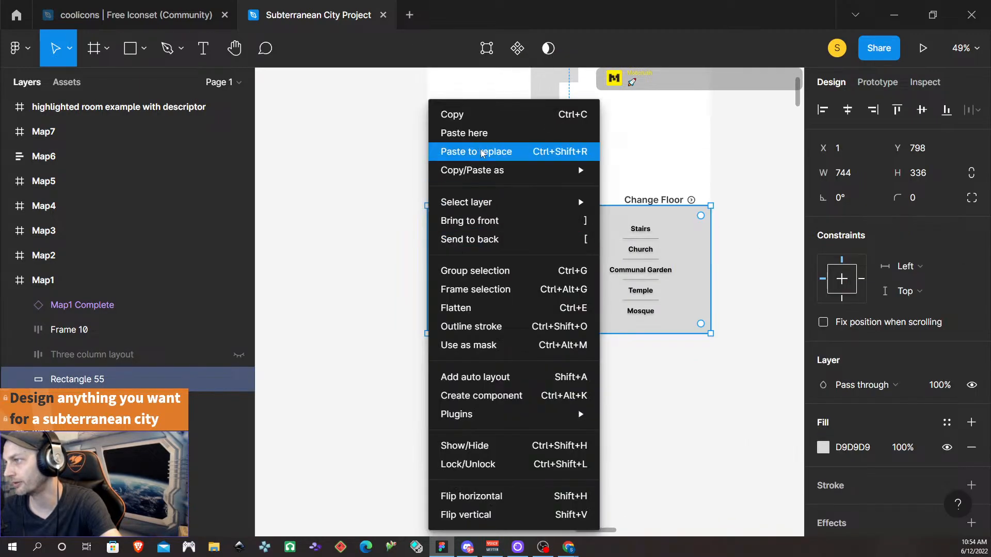
click(482, 152)
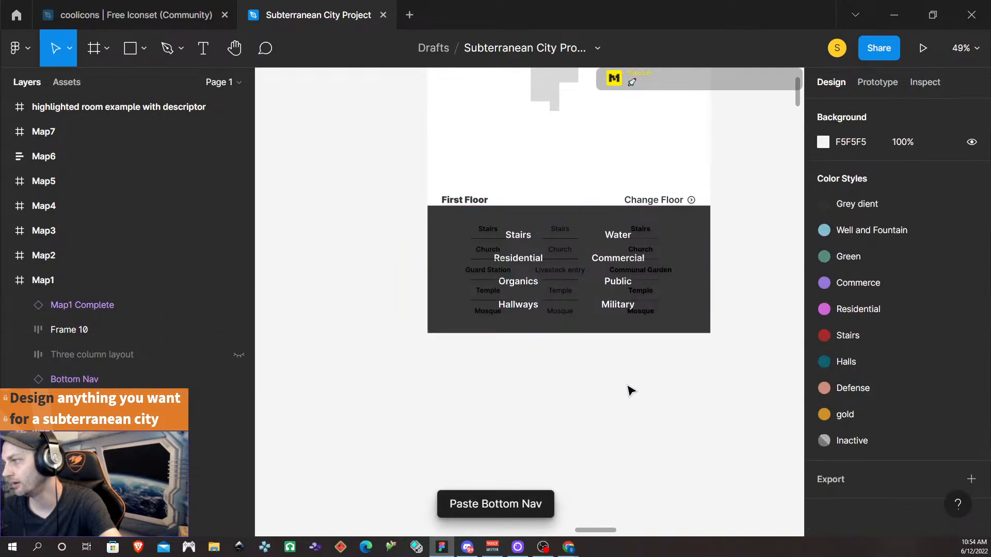
- Delete the old three-column text list, Frame 10, that overlaps the Bottom Nav in the Map1 copy
click(484, 270)
key(Delete)
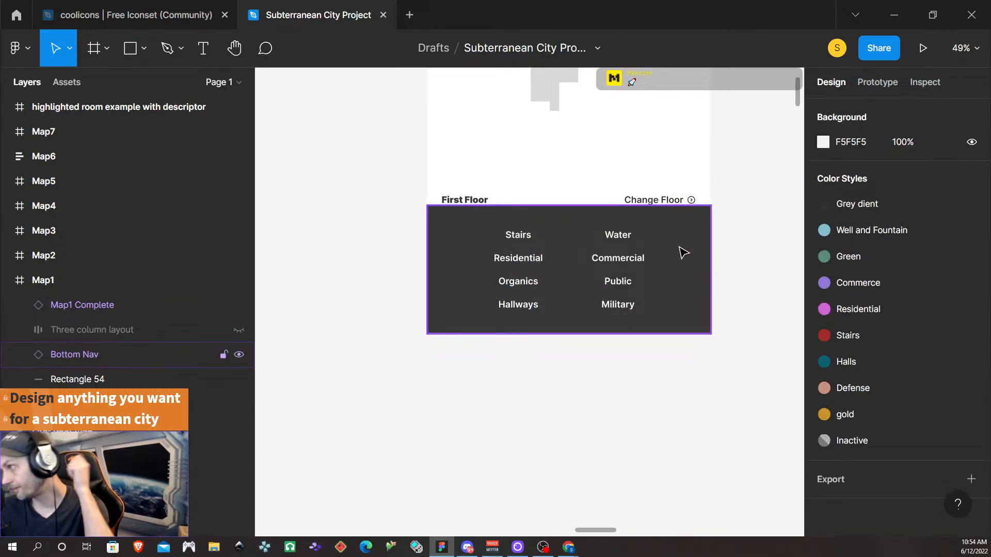
scroll(671, 239, up, 5)
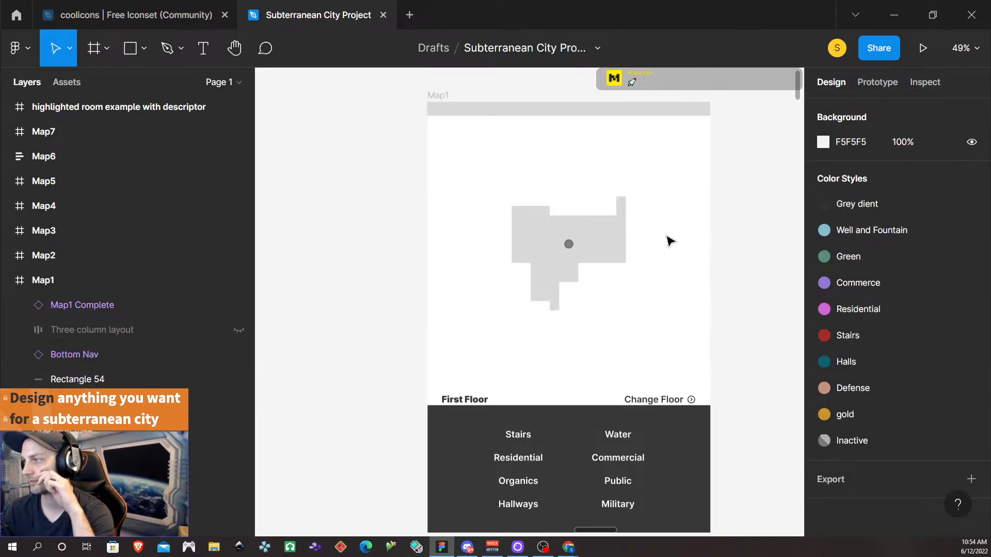
scroll(571, 393, down, 1)
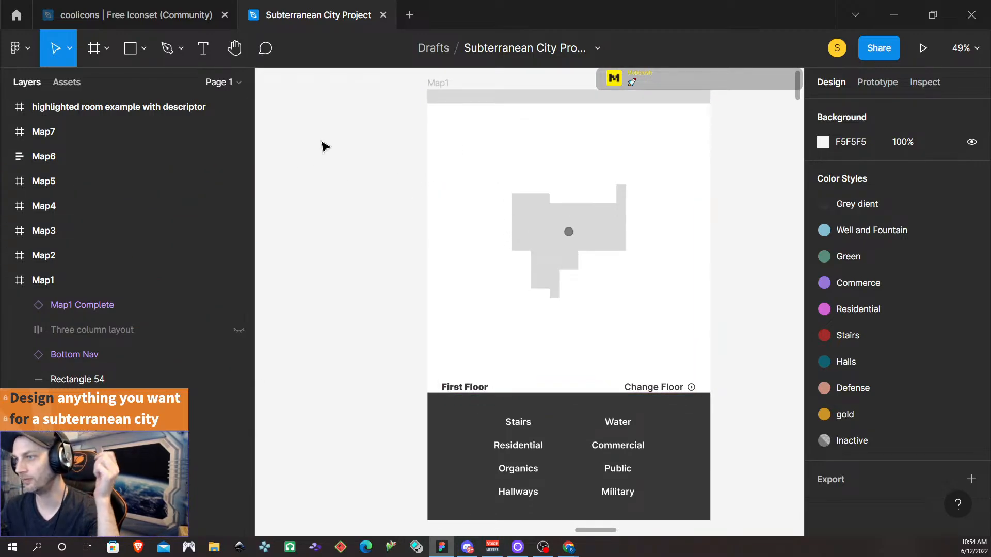
- Examine the layers of the Map1 copy's Map1 Complete instance, including its Labels and buttons group
click(444, 81)
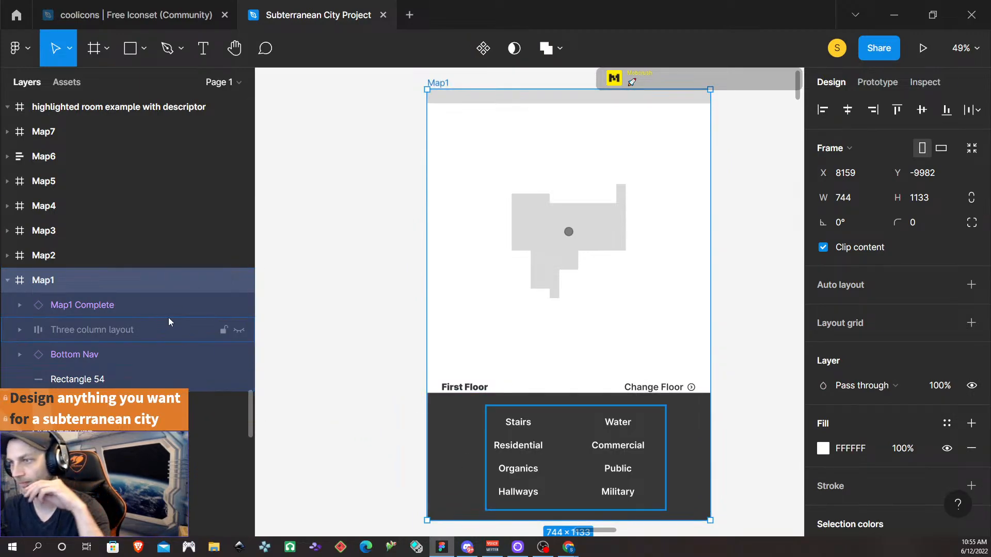
click(20, 305)
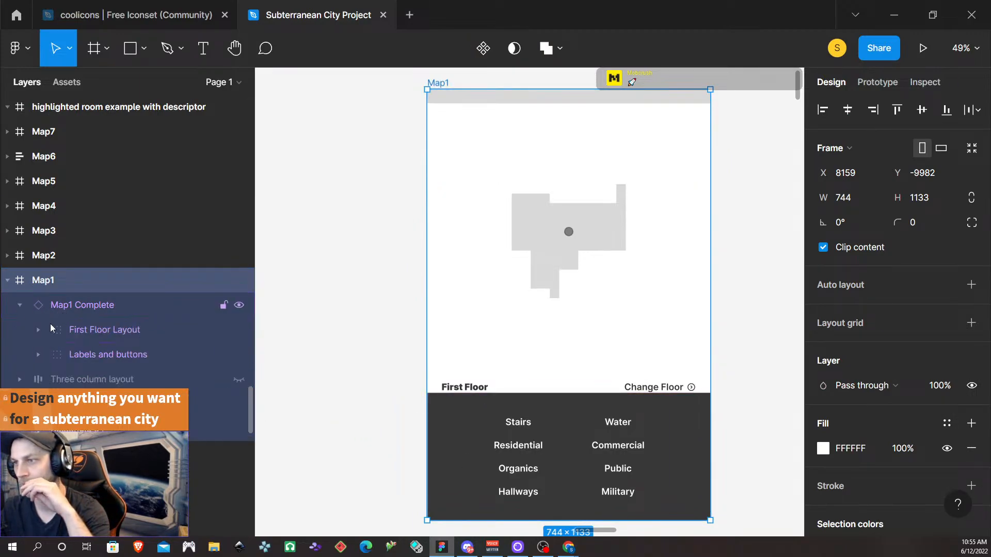
click(34, 352)
click(39, 356)
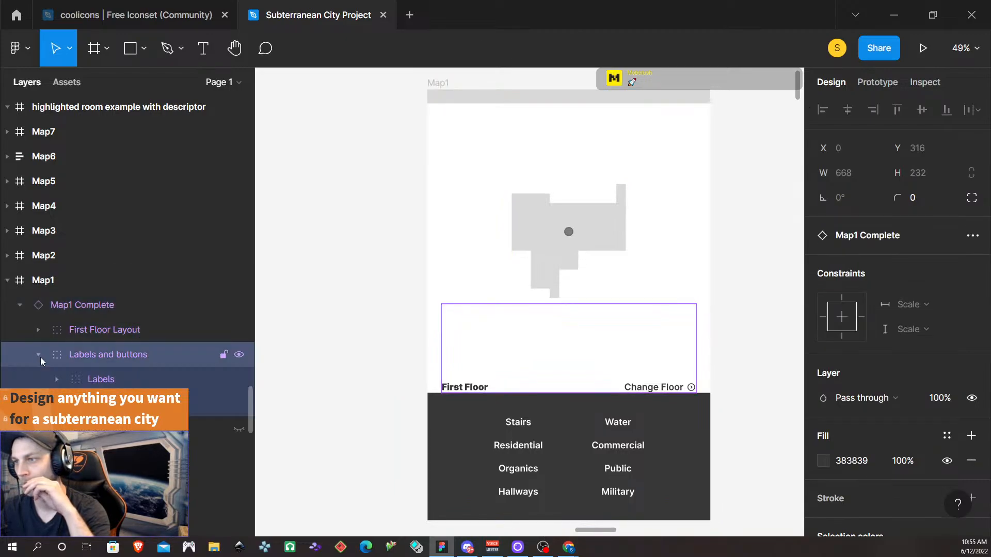
click(57, 379)
scroll(134, 355, down, 3)
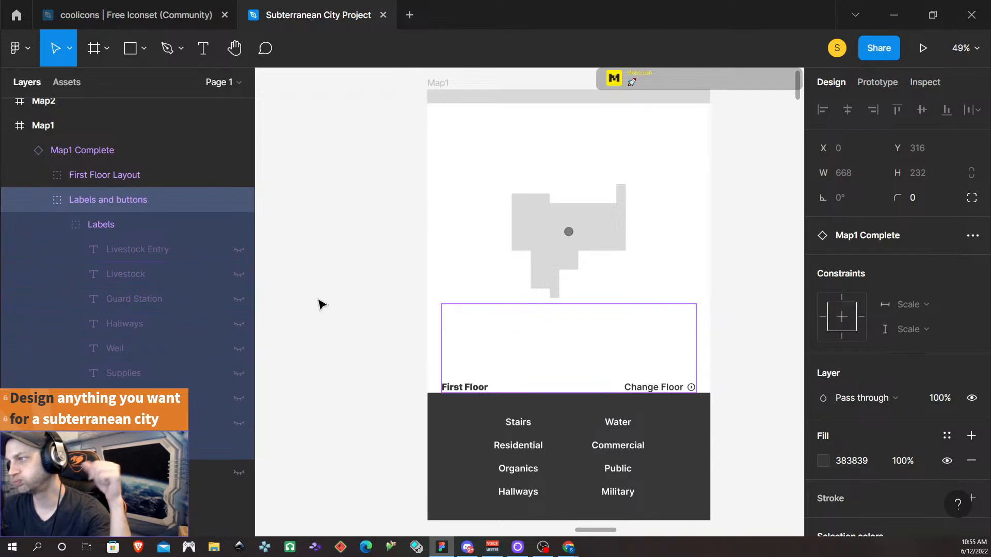
click(38, 200)
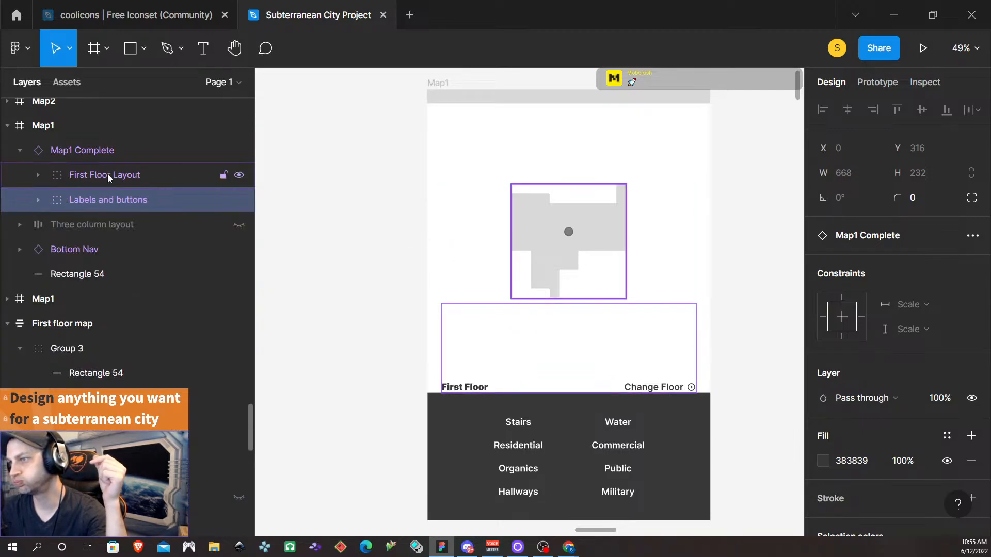
scroll(152, 193, up, 2)
scroll(152, 193, up, 1)
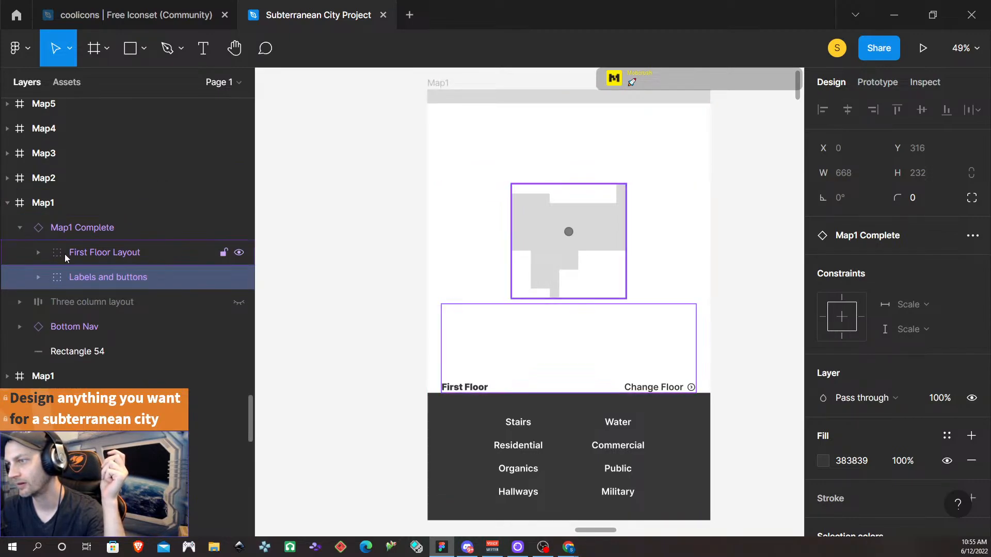
- Show all colored room shapes in the First Floor Layout's Highlighted group, from Well and Stairs through Livestock and Halls
click(37, 253)
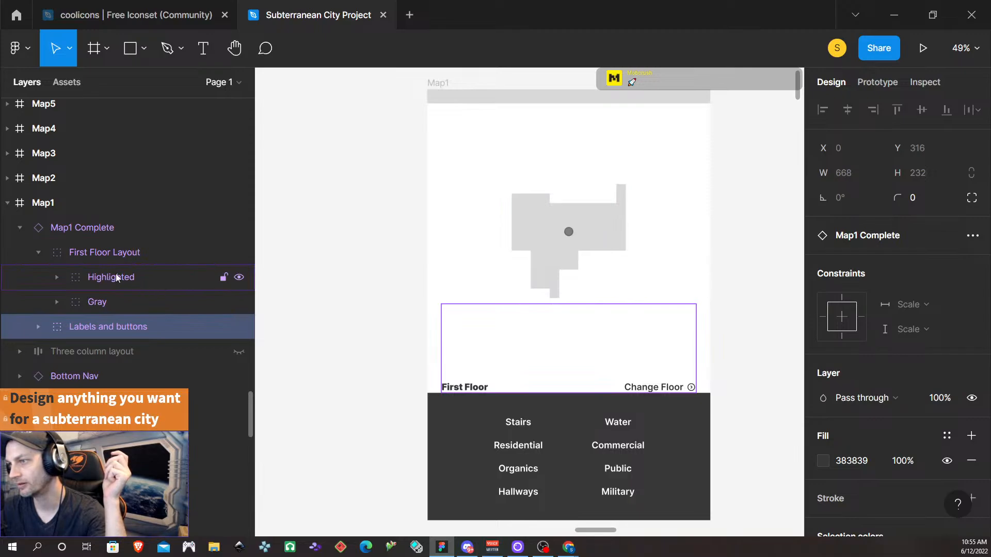
click(57, 278)
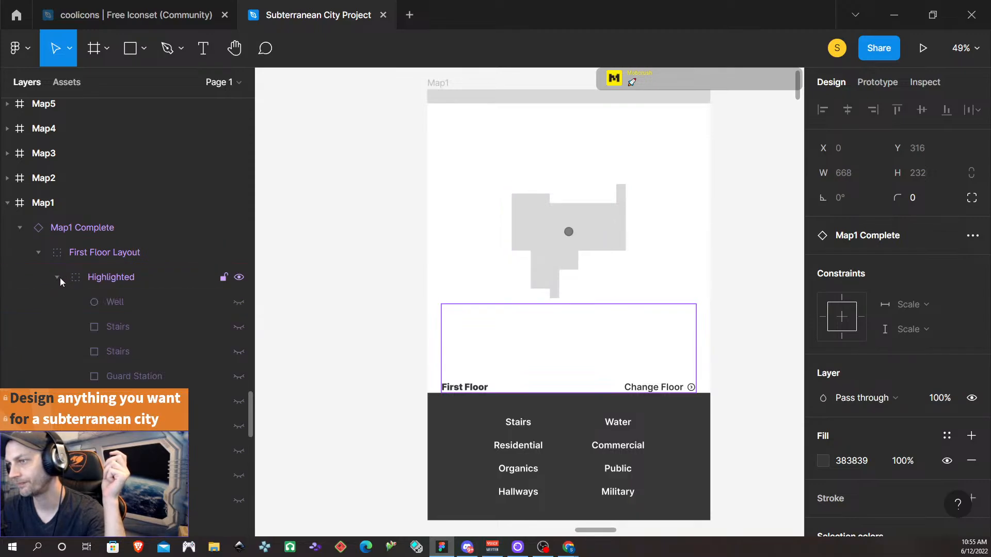
click(238, 302)
click(237, 328)
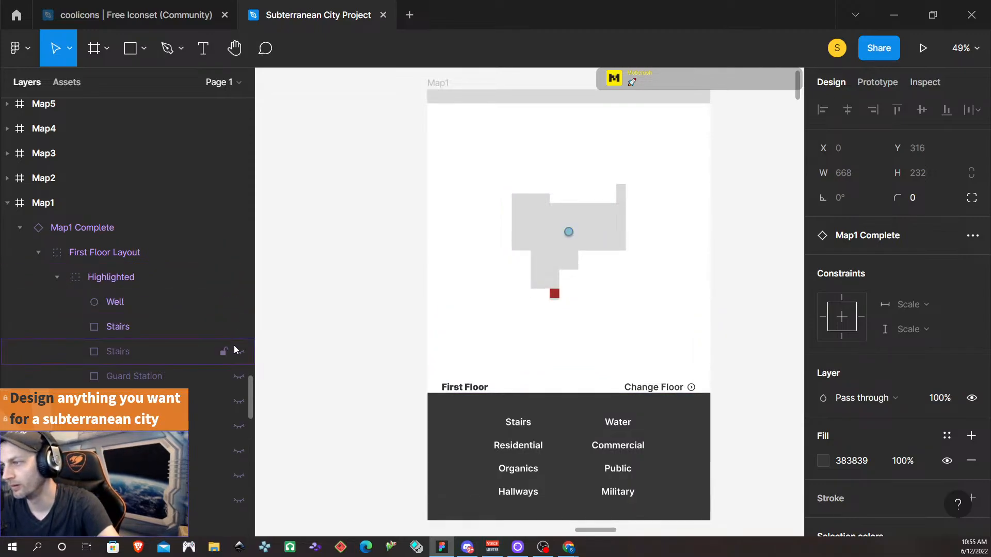
scroll(235, 341, down, 3)
click(239, 274)
click(239, 298)
click(239, 323)
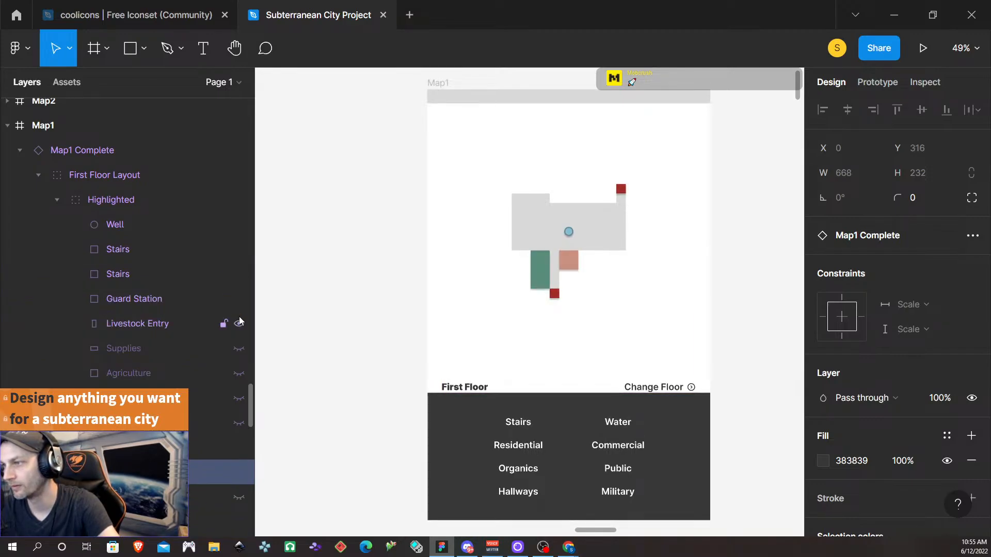
click(239, 348)
click(239, 373)
click(239, 398)
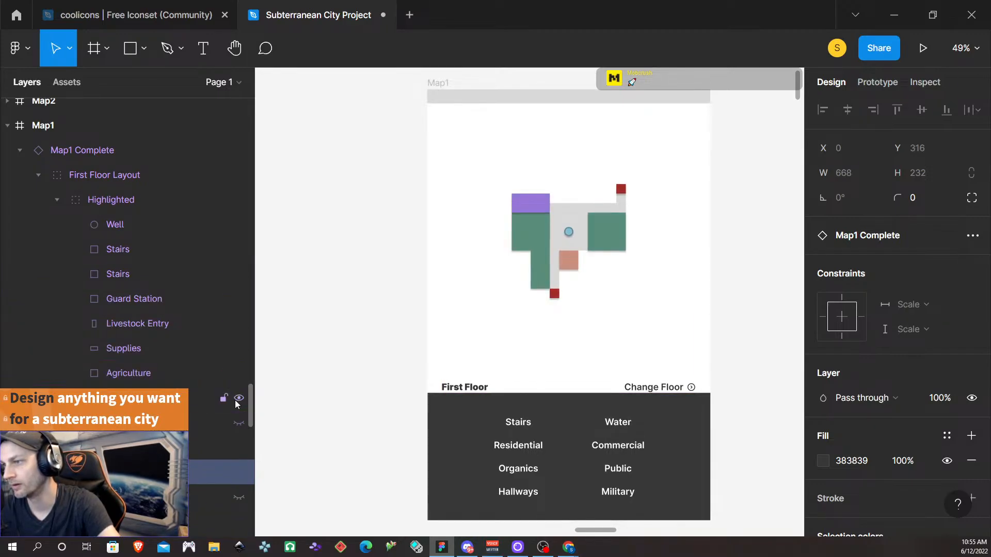
click(239, 423)
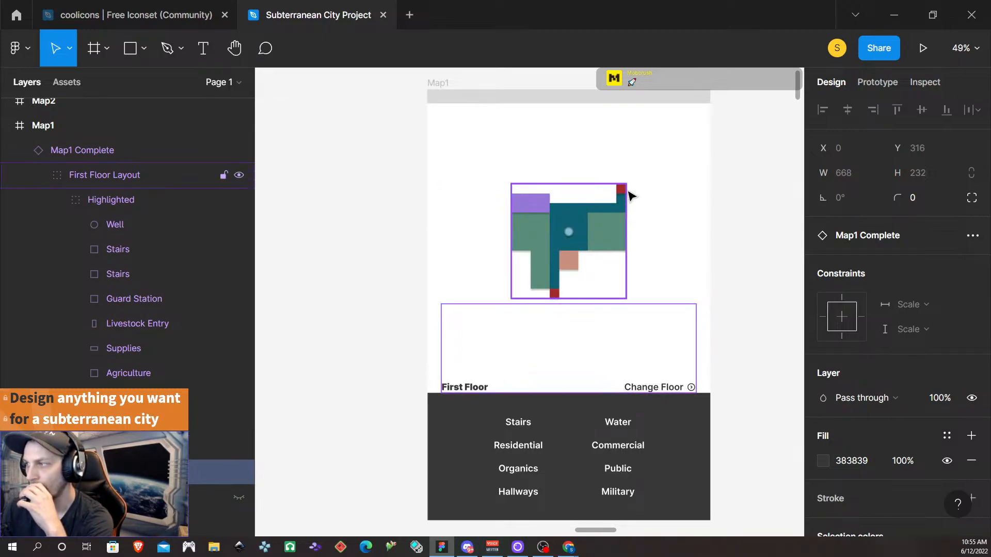
click(521, 424)
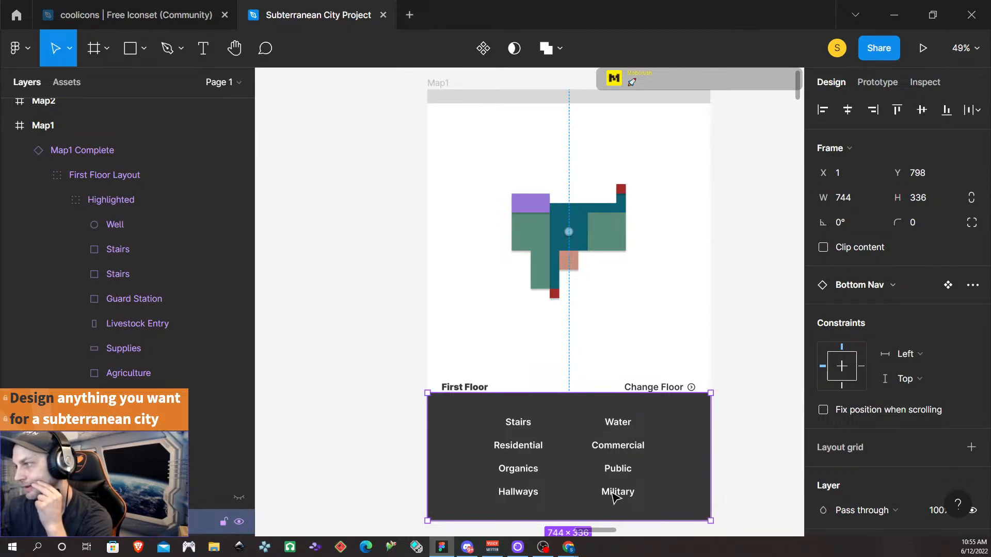
double_click(621, 474)
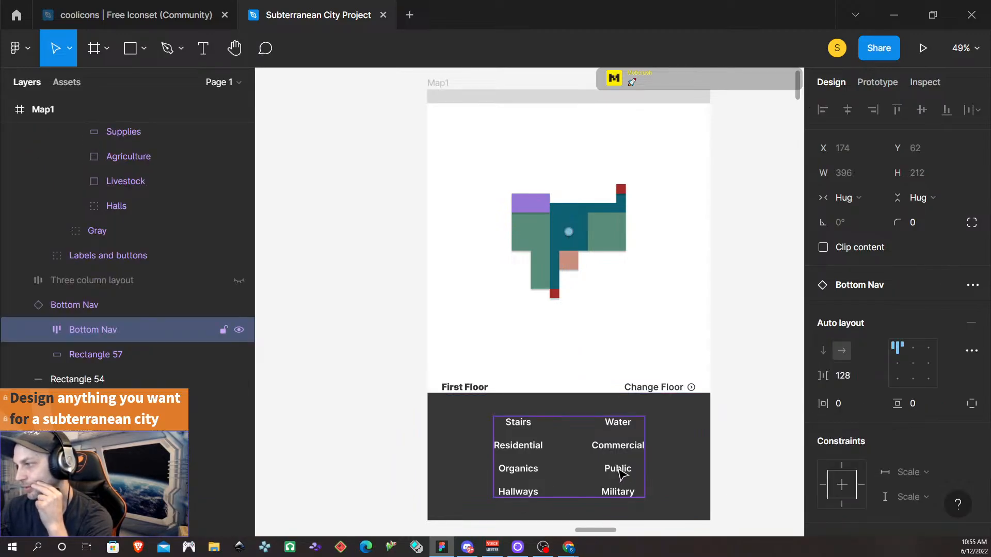
double_click(621, 474)
double_click(621, 474)
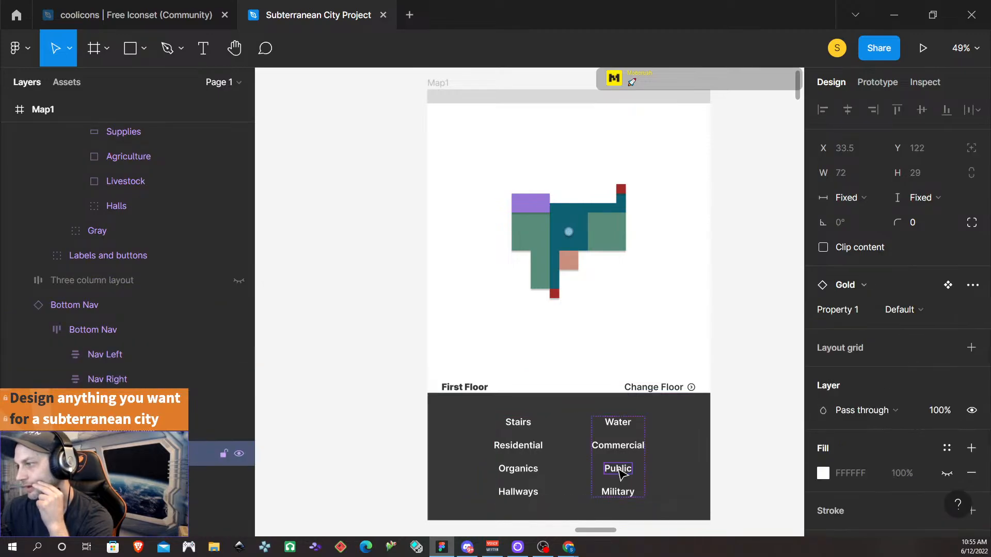
click(745, 471)
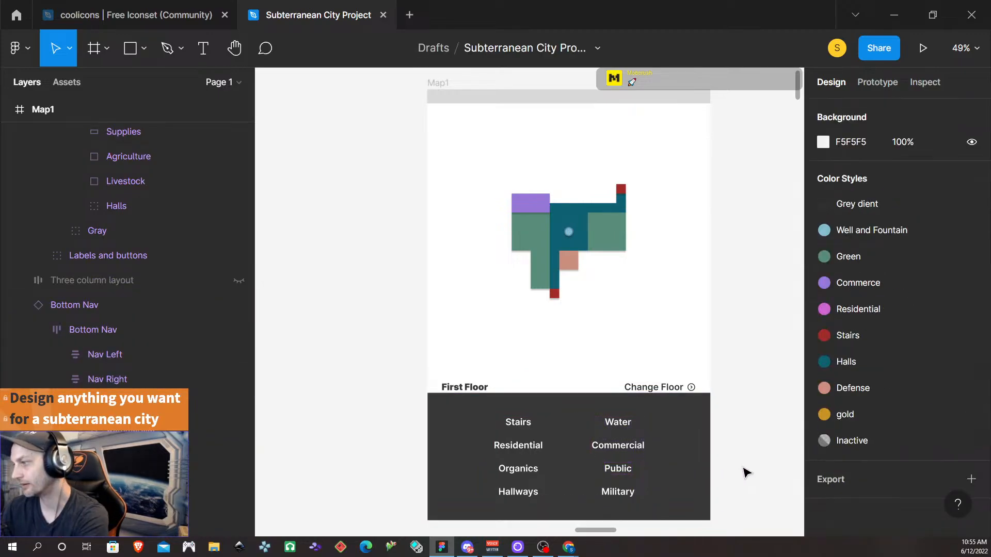
click(622, 473)
double_click(621, 472)
double_click(622, 473)
double_click(622, 473)
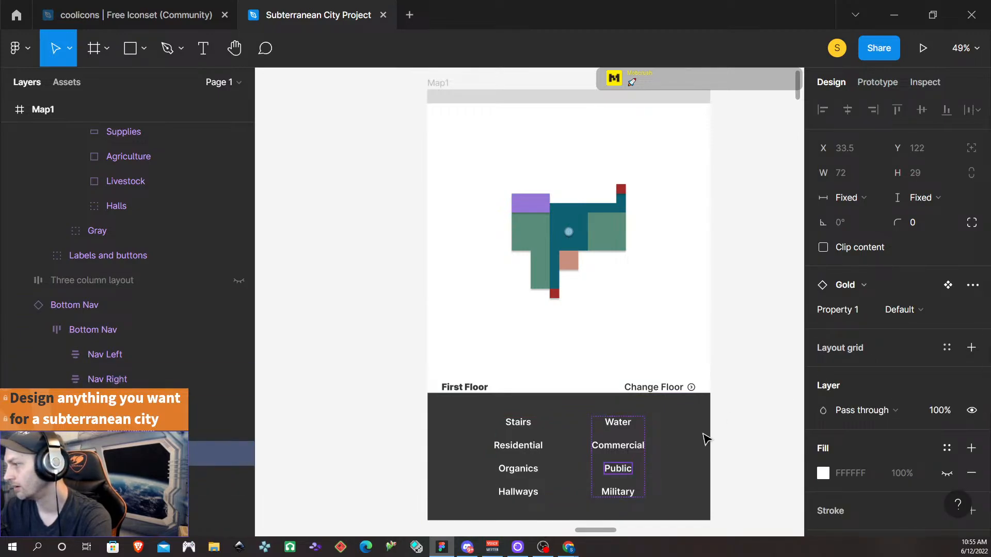
double_click(622, 470)
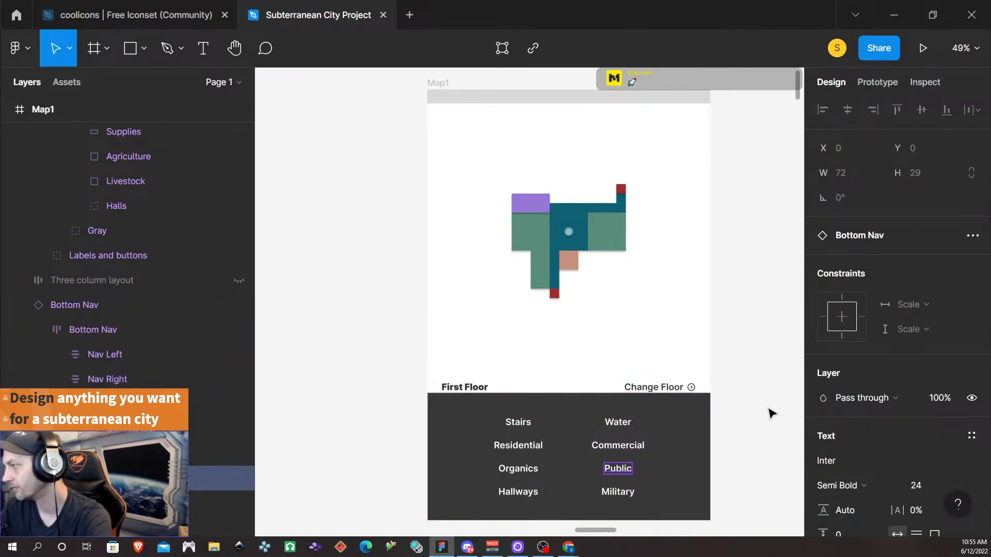
click(764, 449)
- Switch the Public item in the Map1 copy's Bottom Nav to the Inactive variant
click(628, 471)
double_click(628, 471)
double_click(628, 471)
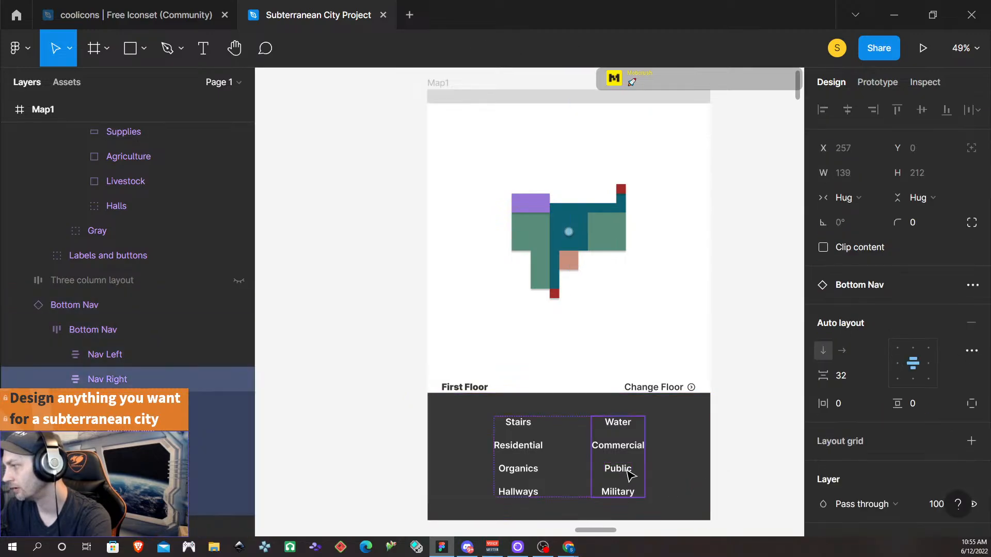
double_click(628, 471)
click(904, 309)
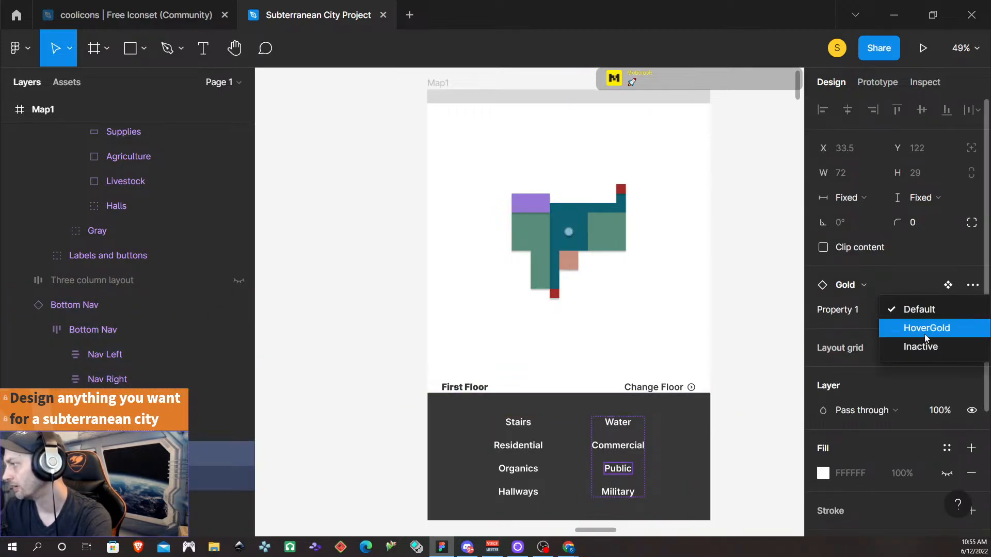
click(918, 345)
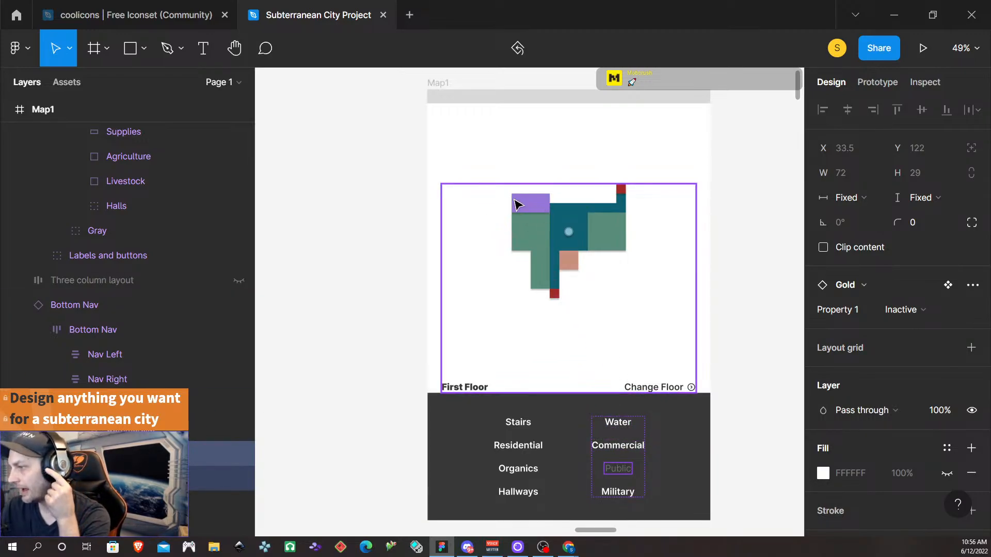
- Switch the Residential item in the Map1 copy's Bottom Nav to the Inactive variant
click(524, 453)
double_click(526, 455)
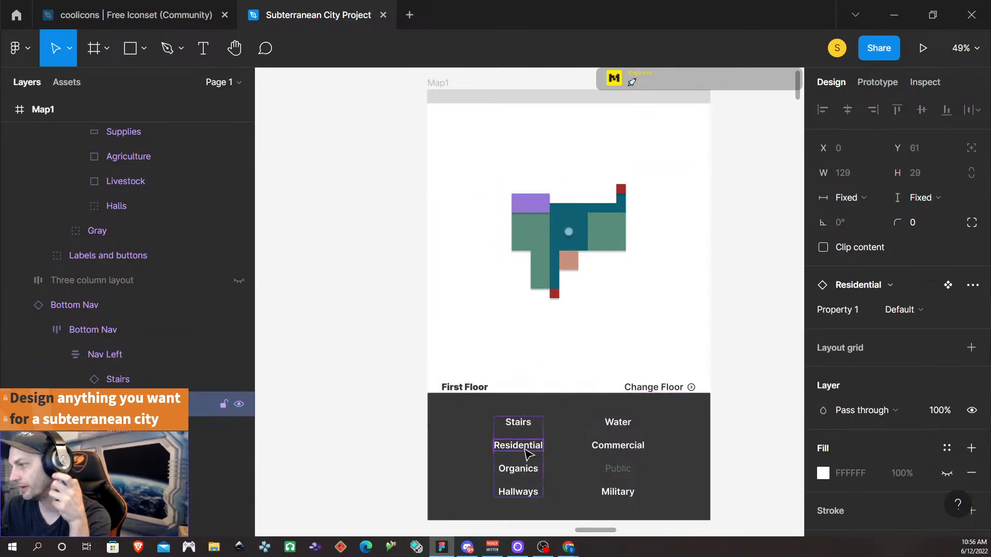
click(919, 311)
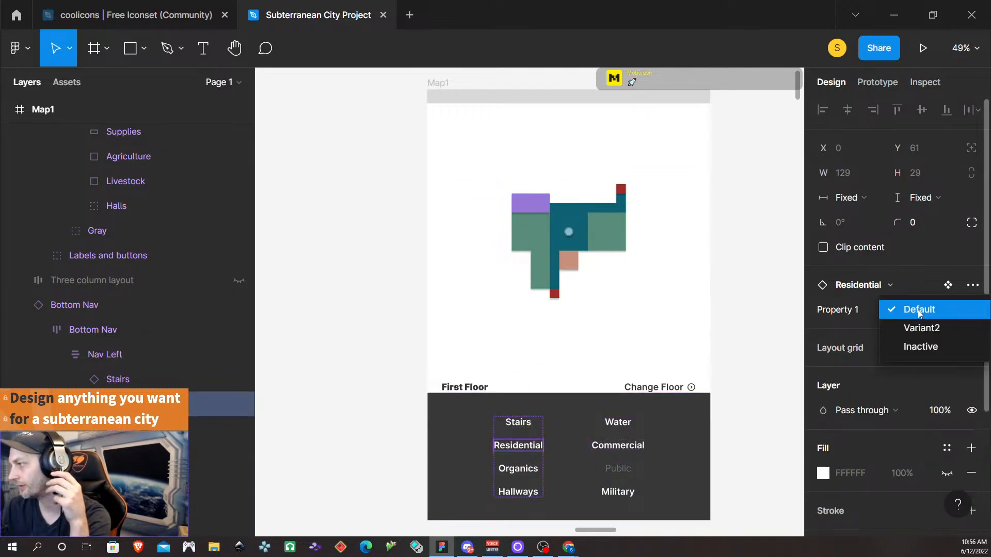
click(924, 349)
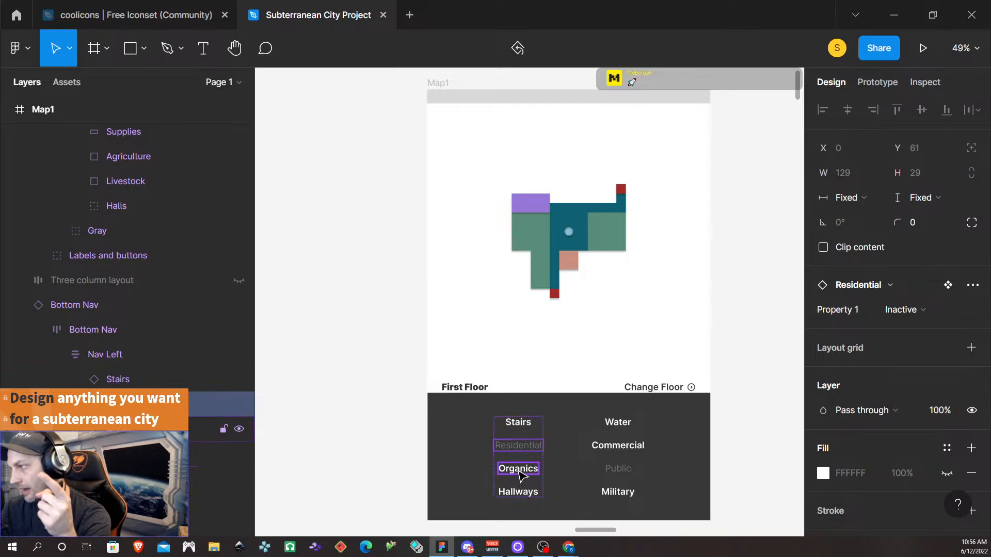
click(762, 312)
- Hide every colored room shape in the First Floor Layout's Highlighted group, from Halls through Well, and collapse the group
scroll(762, 307, down, 1)
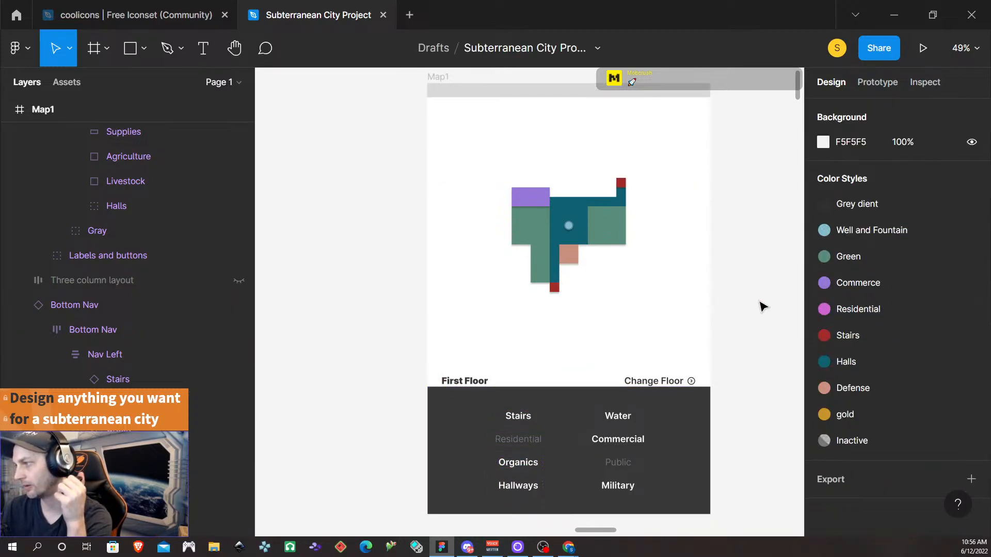
scroll(762, 306, down, 3)
scroll(762, 307, down, 2)
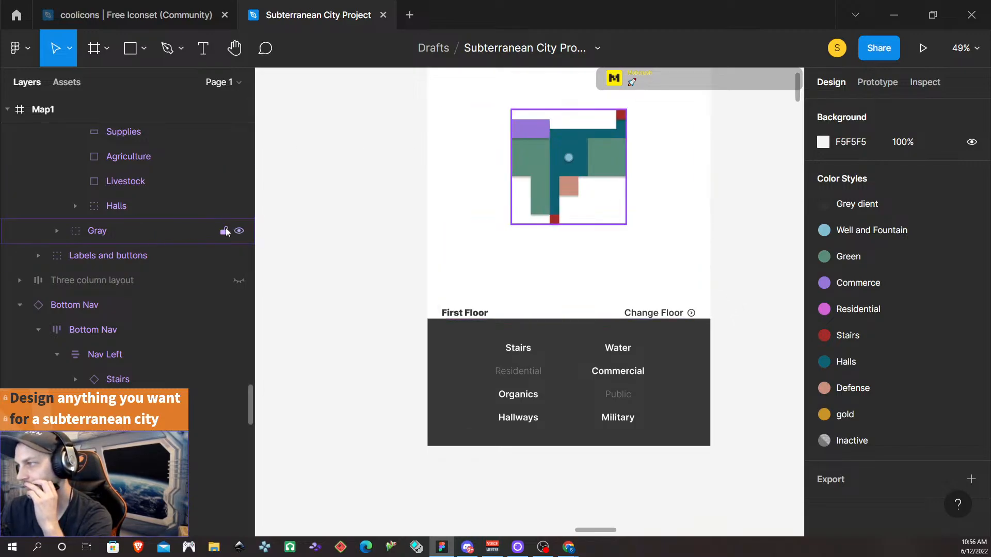
scroll(204, 272, up, 4)
scroll(205, 271, up, 1)
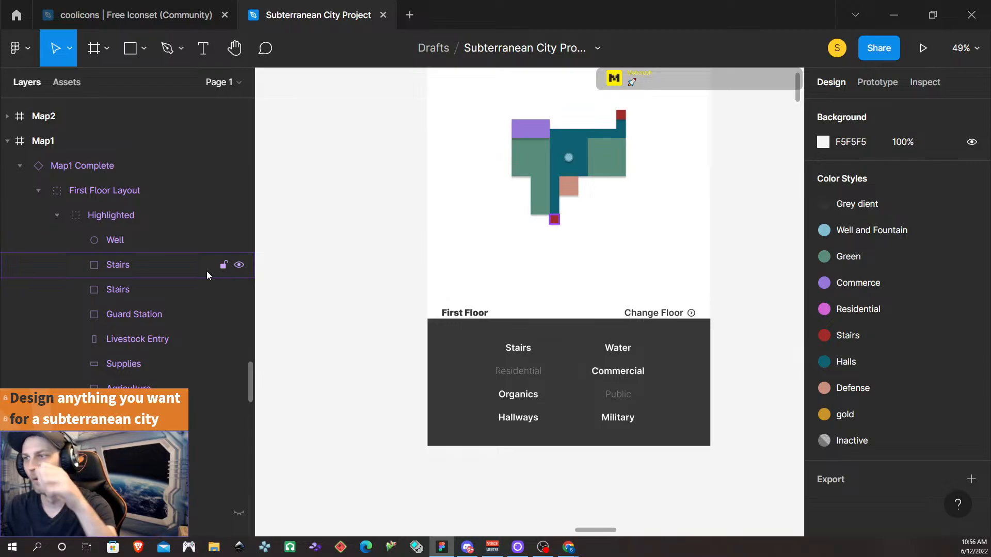
click(239, 440)
click(240, 419)
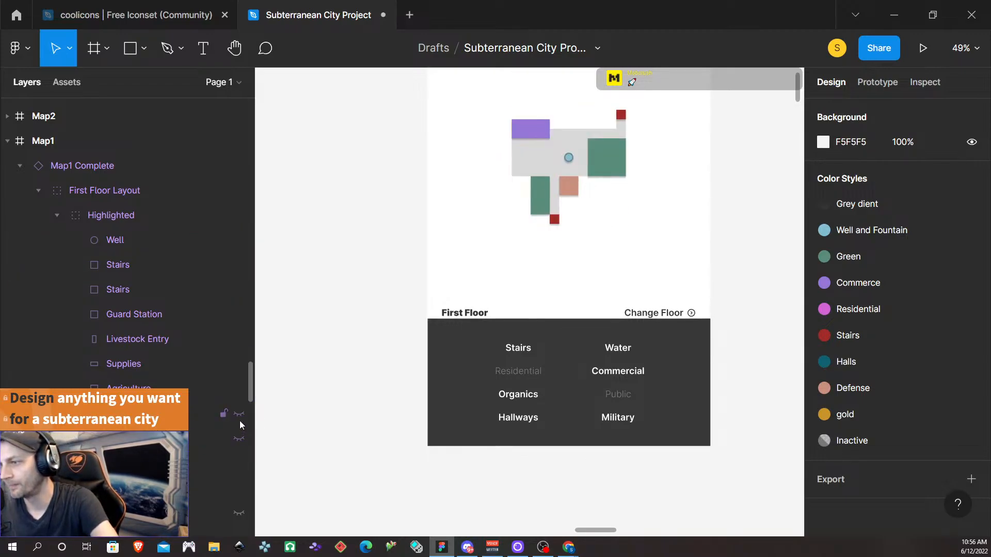
click(240, 394)
click(240, 364)
click(240, 340)
click(239, 315)
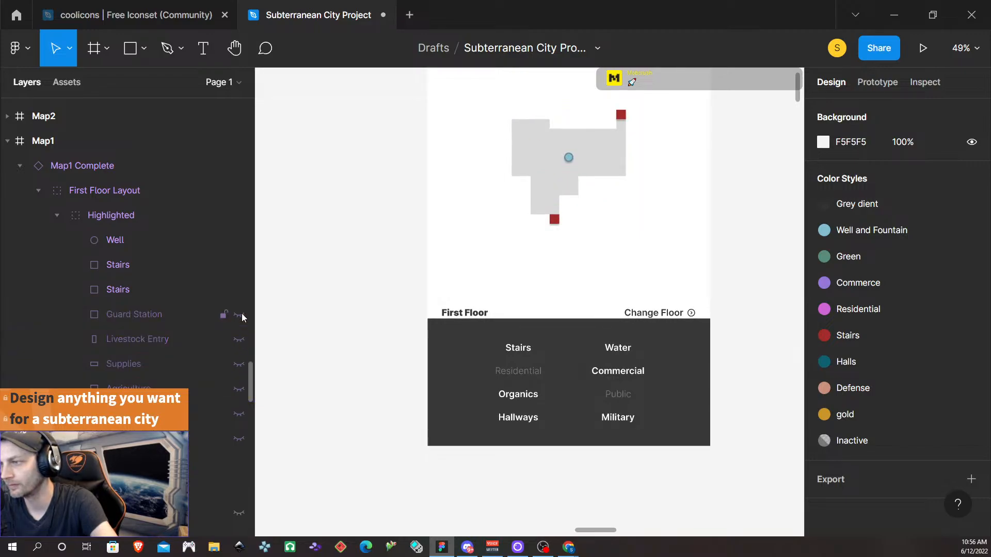
click(239, 290)
click(239, 265)
click(239, 241)
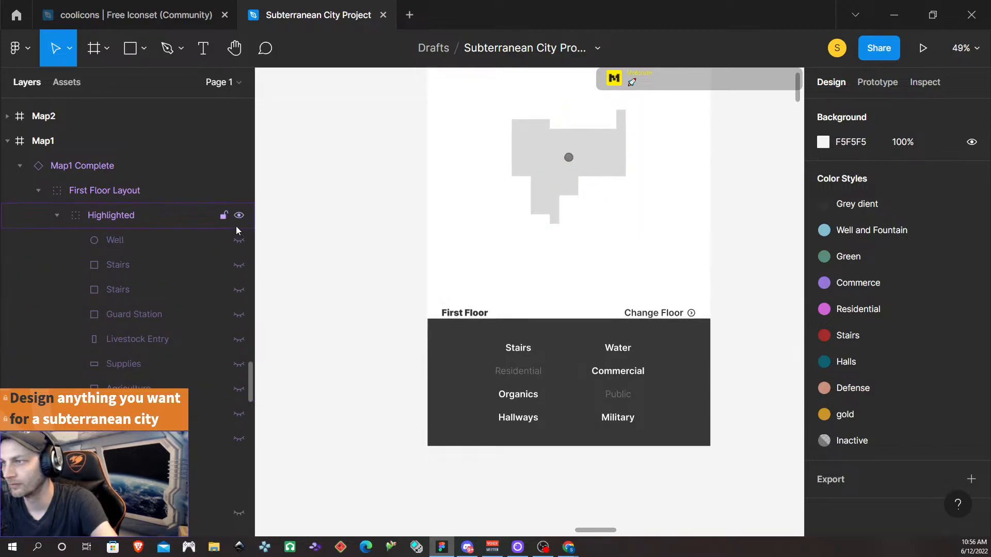
click(57, 215)
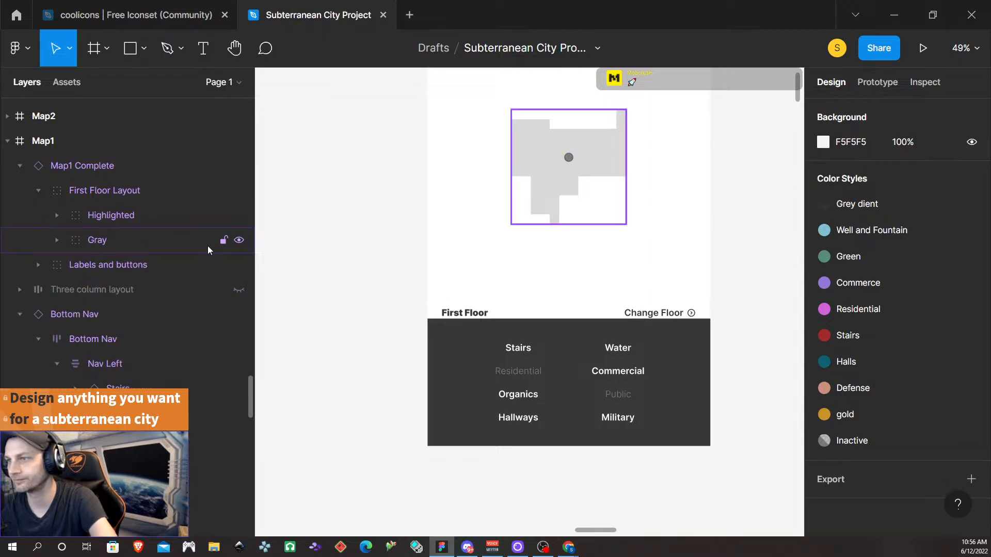
- Convert the whole Map1 frame copy into a component
scroll(394, 277, down, 3)
scroll(391, 276, down, 5)
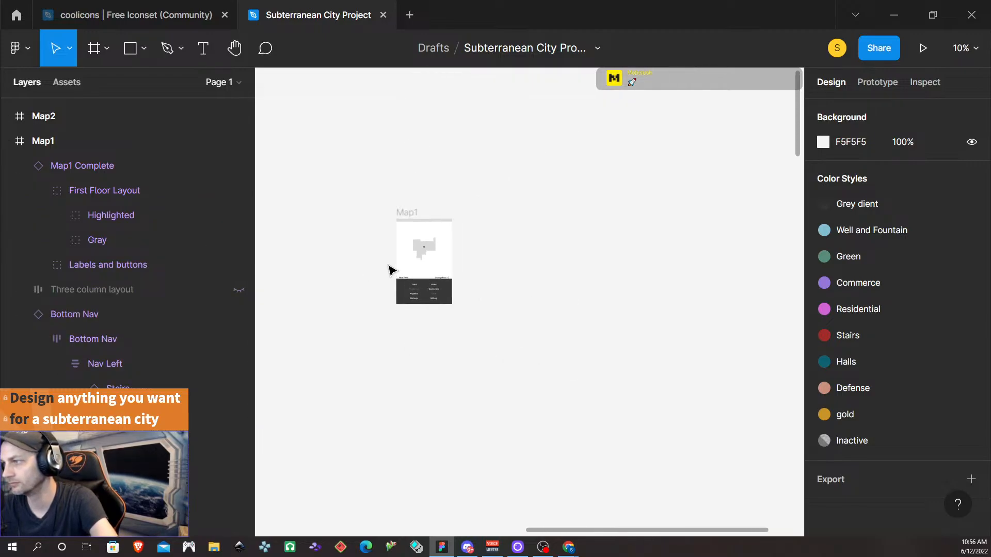
click(406, 215)
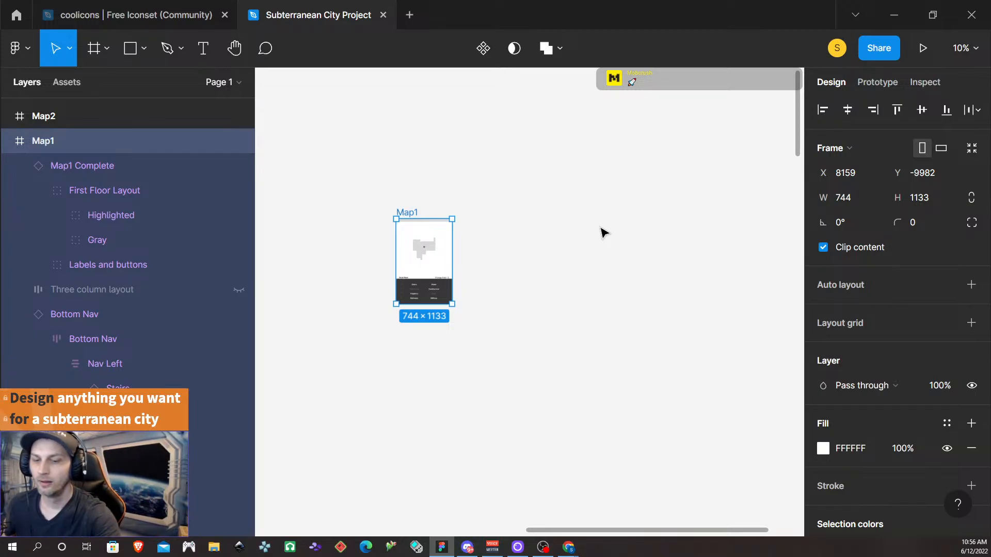
scroll(469, 304, up, 5)
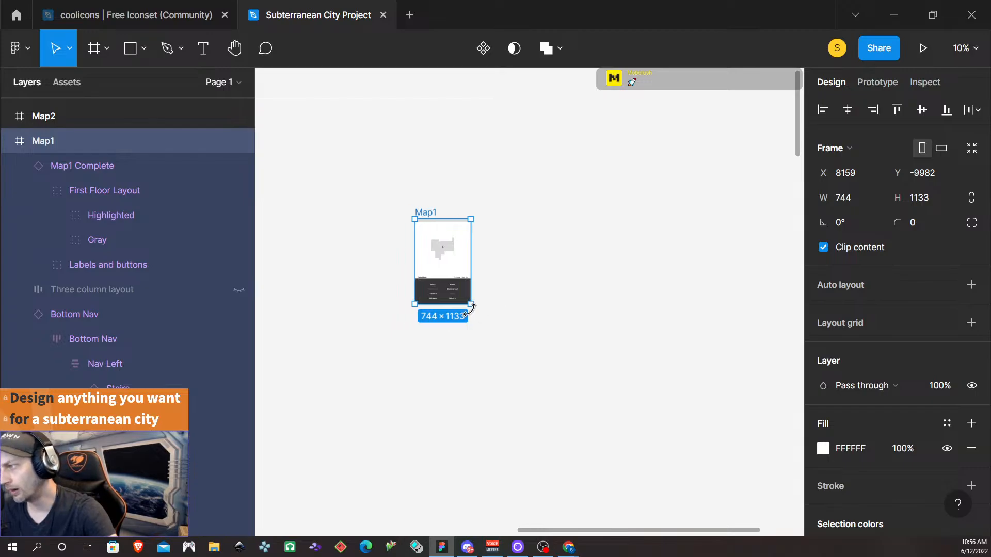
scroll(467, 268, up, 1)
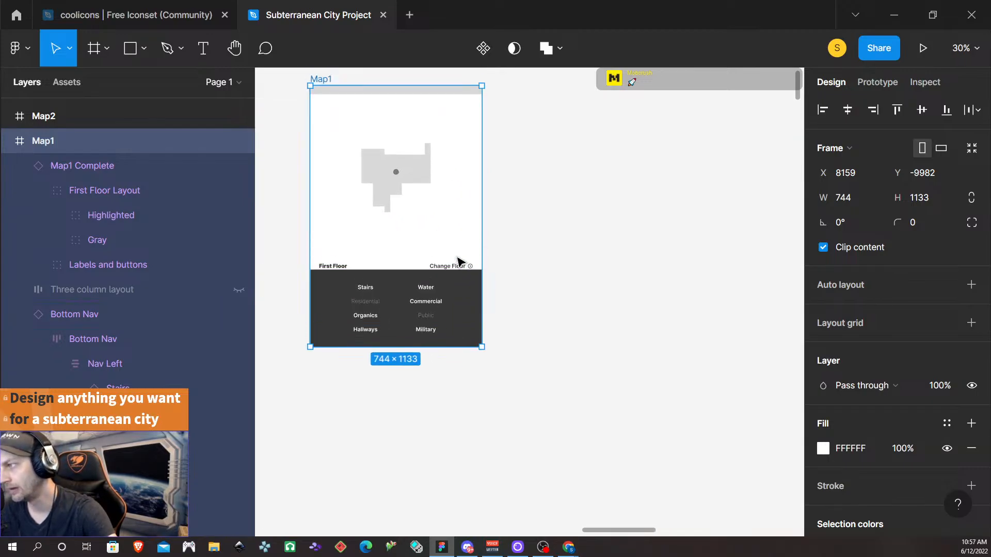
scroll(468, 268, left, 2)
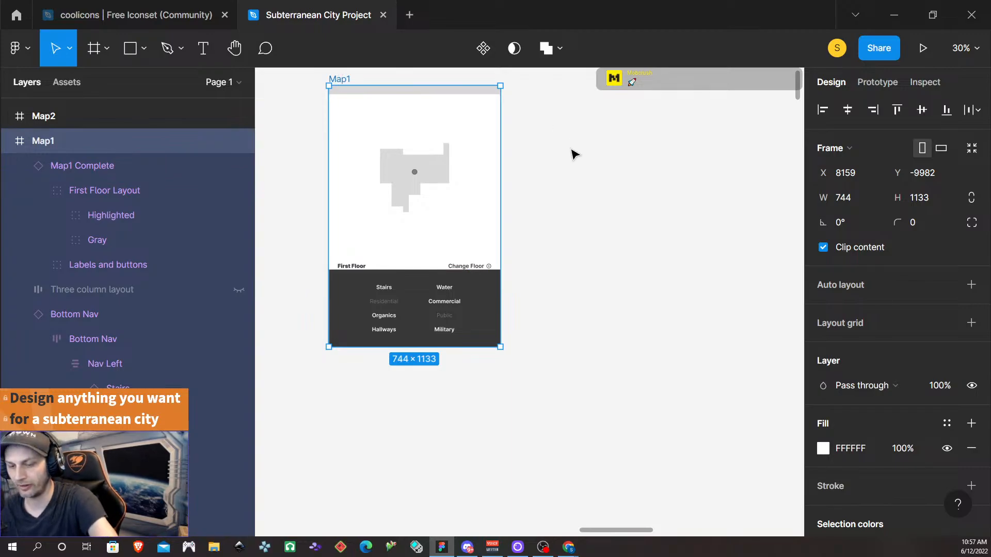
key(ctrl+alt+k)
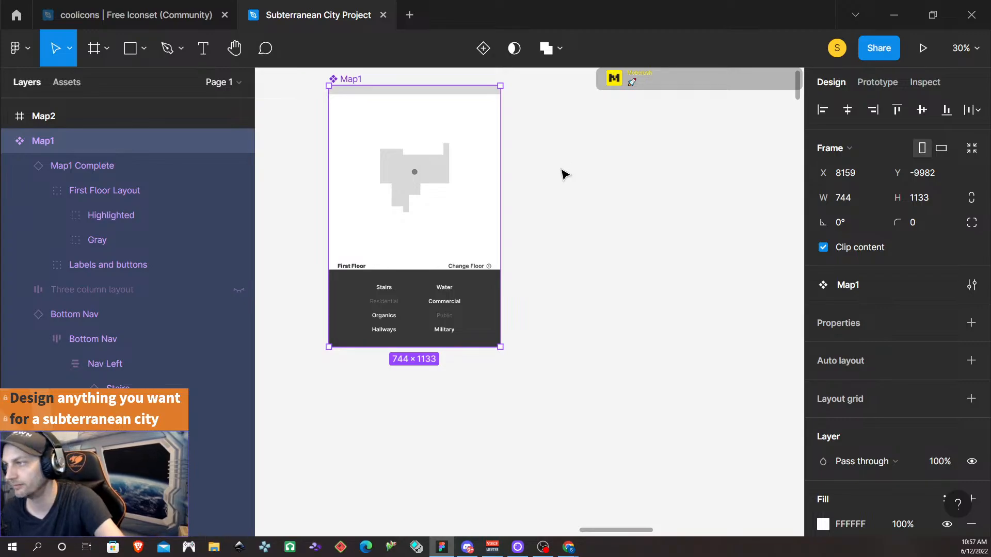
- Add six variants to the Map1 component, Variant2 through Variant7
scroll(551, 199, down, 3)
click(484, 50)
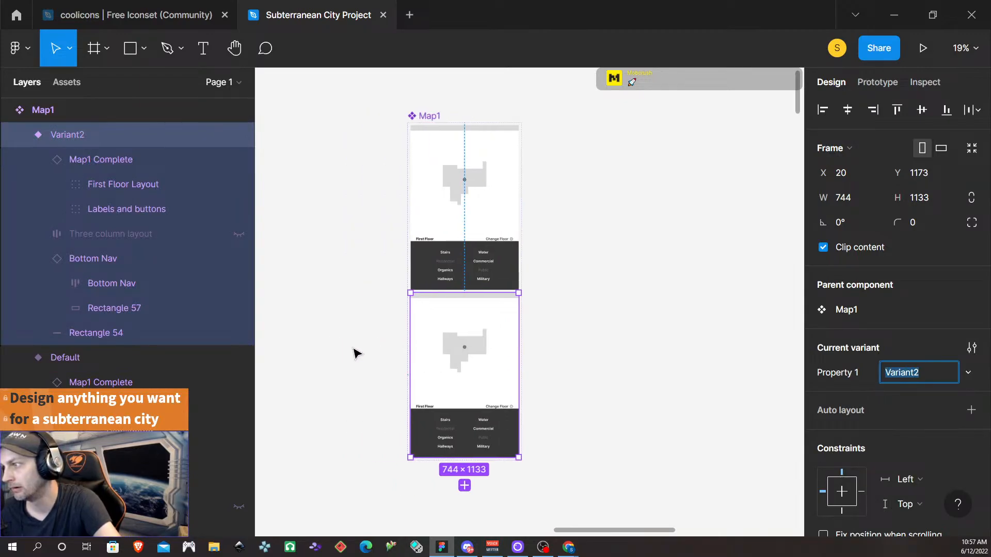
scroll(354, 349, down, 5)
scroll(383, 361, down, 3)
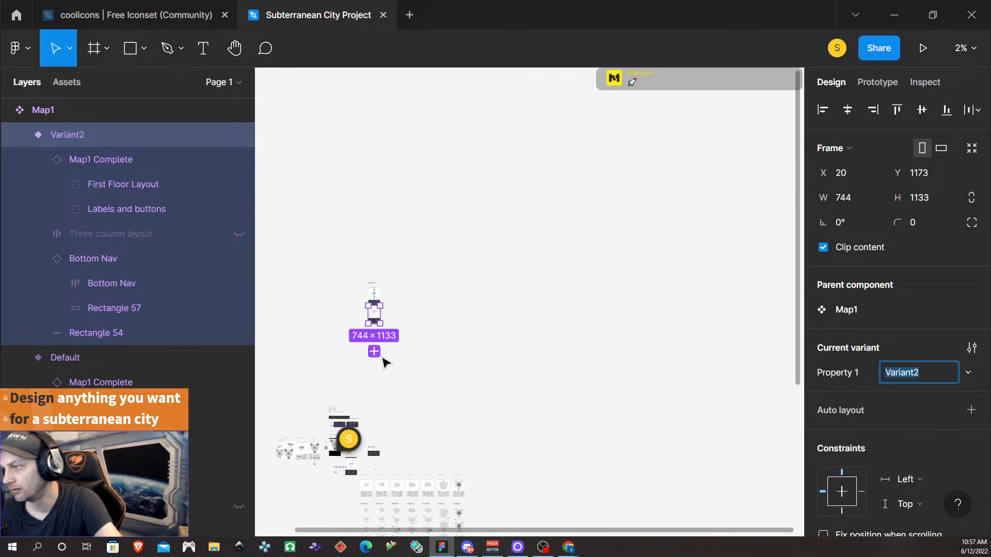
scroll(352, 307, left, 5)
scroll(531, 336, right, 1)
scroll(529, 335, right, 5)
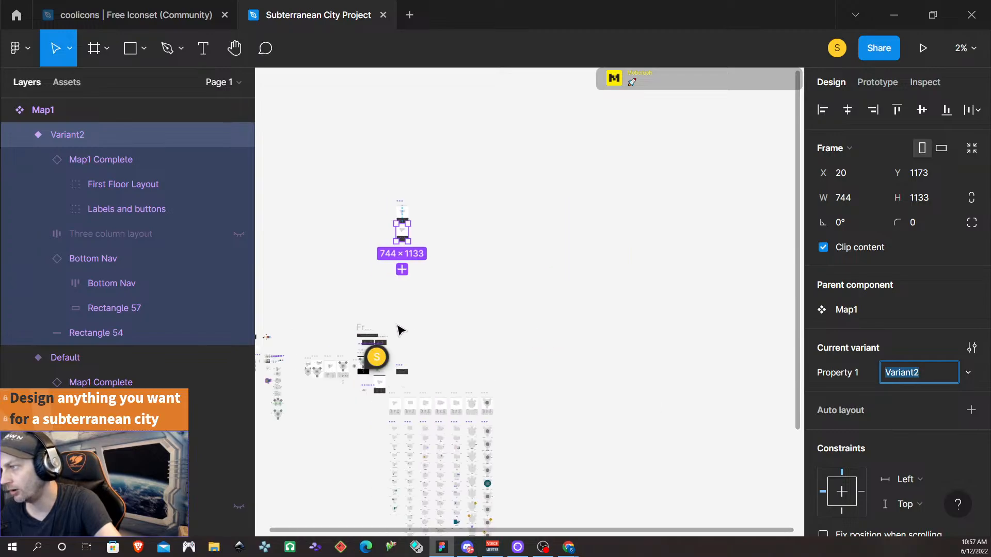
scroll(530, 340, left, 4)
scroll(530, 346, down, 2)
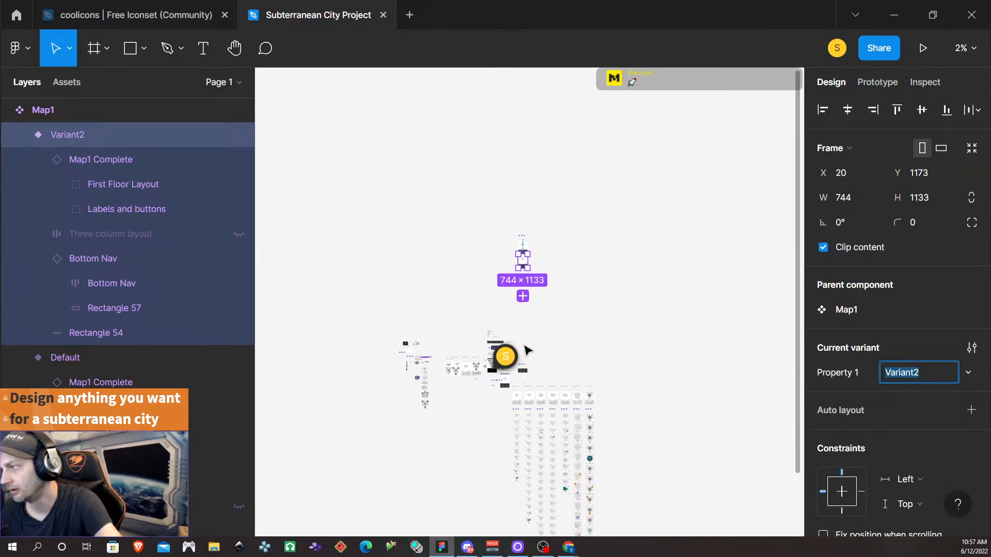
scroll(527, 309, down, 3)
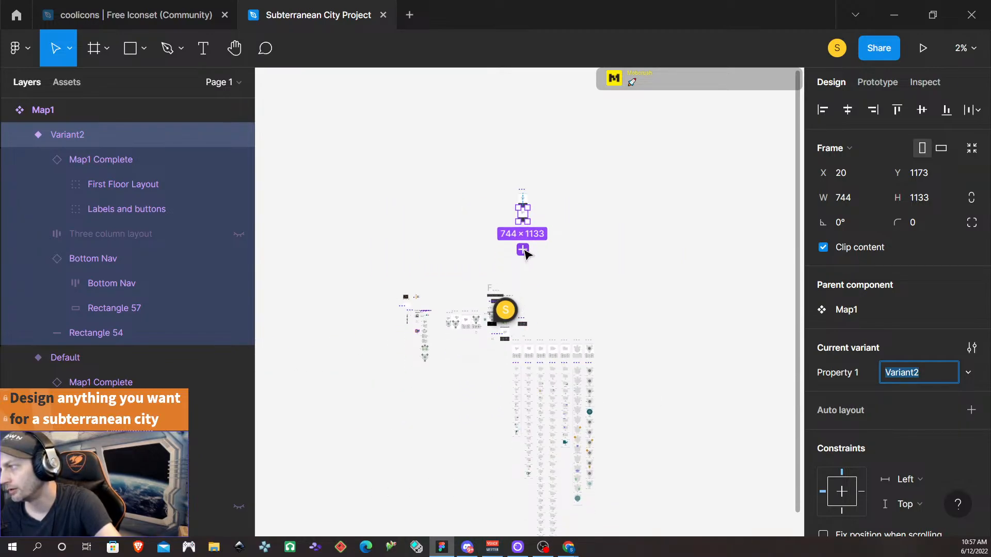
click(523, 251)
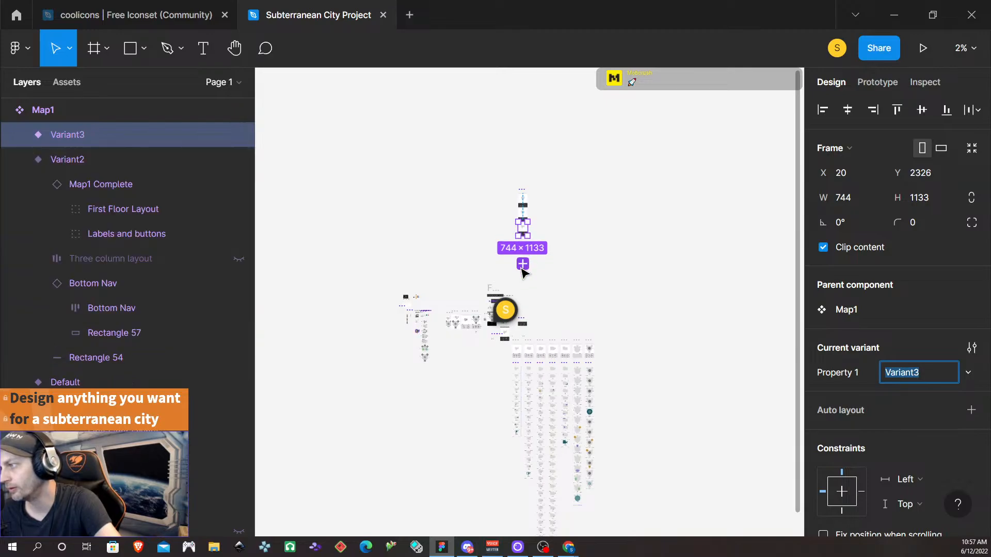
click(523, 264)
click(523, 279)
click(523, 292)
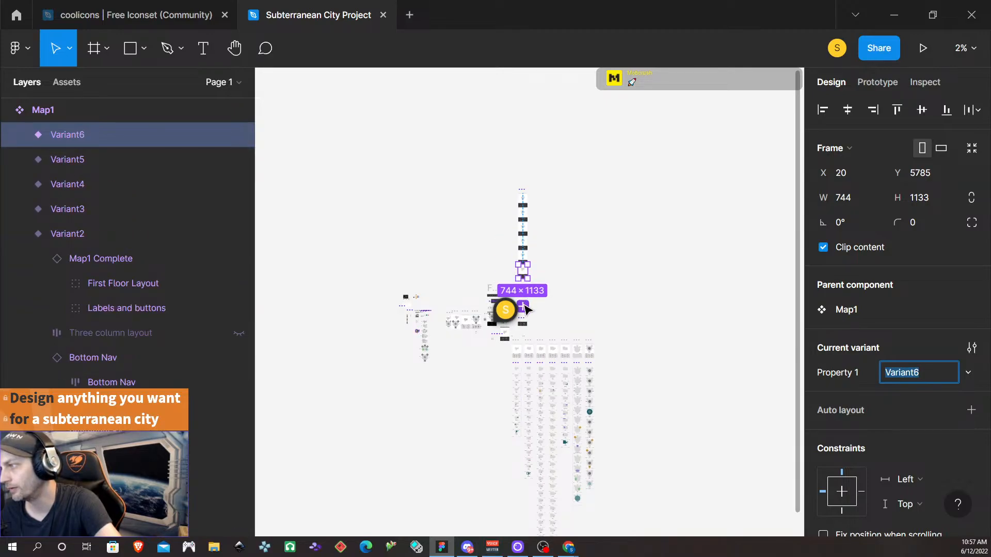
click(523, 305)
- Move the Map1 component set up, clear of the other frames, and set the spacing between its variants to 100
scroll(540, 286, up, 5)
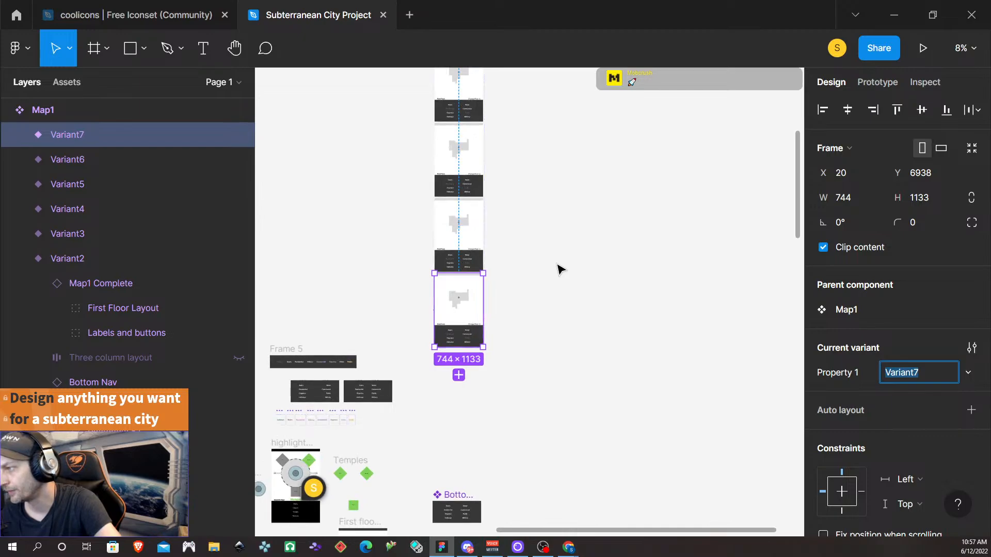
drag(494, 414, 469, 100)
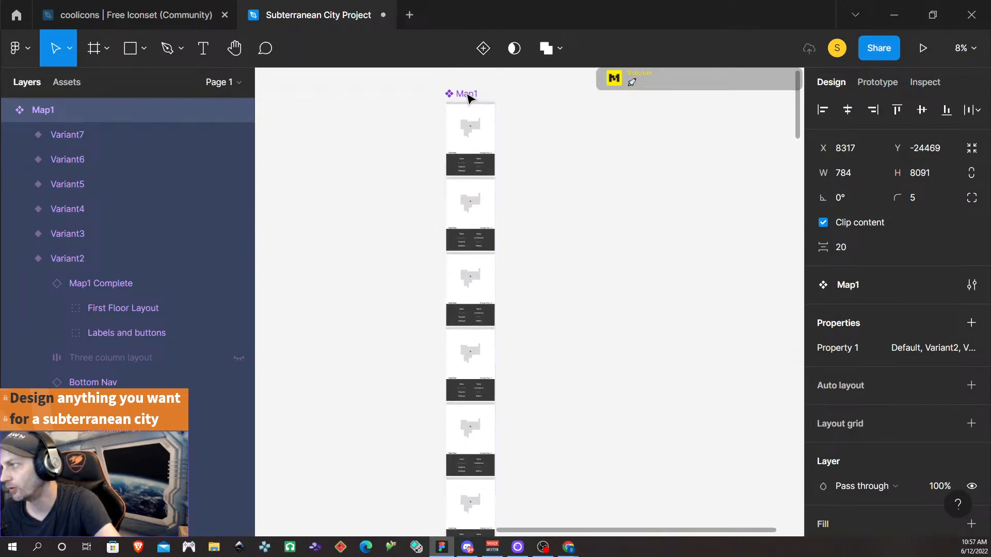
click(848, 254)
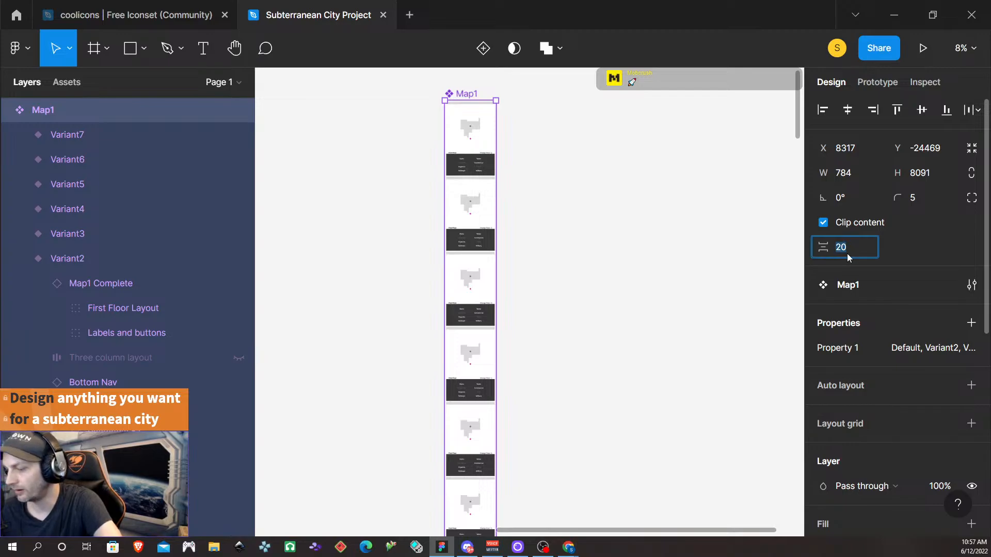
text(100)
key(Return)
- Extend the Map1 component set's height to 8636 so its frame holds all seven variants
scroll(509, 263, down, 6)
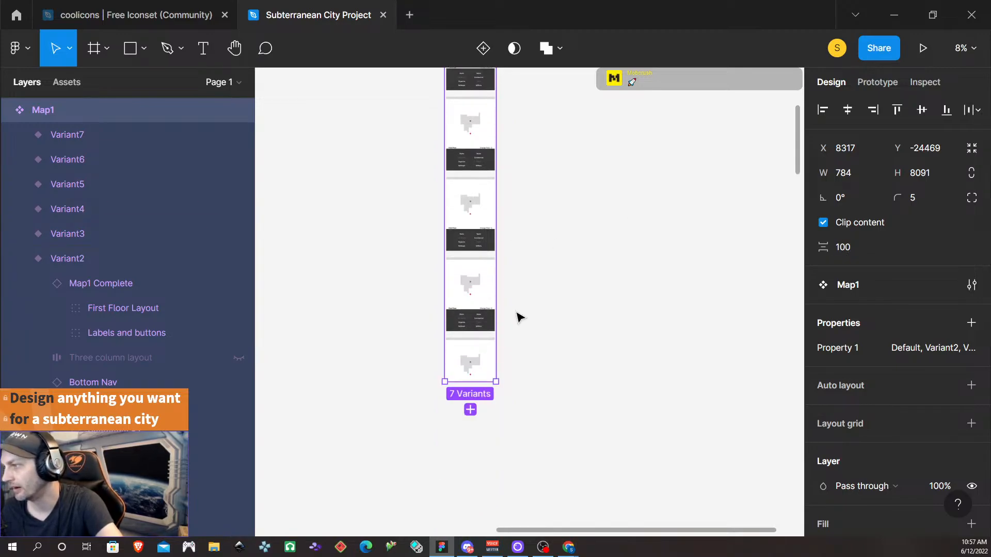
drag(484, 321, 487, 357)
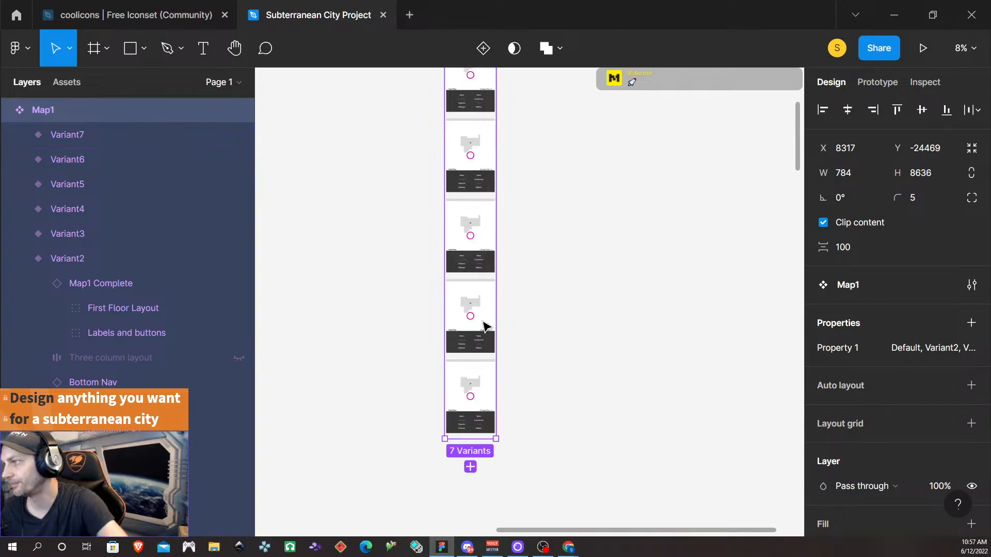
click(531, 290)
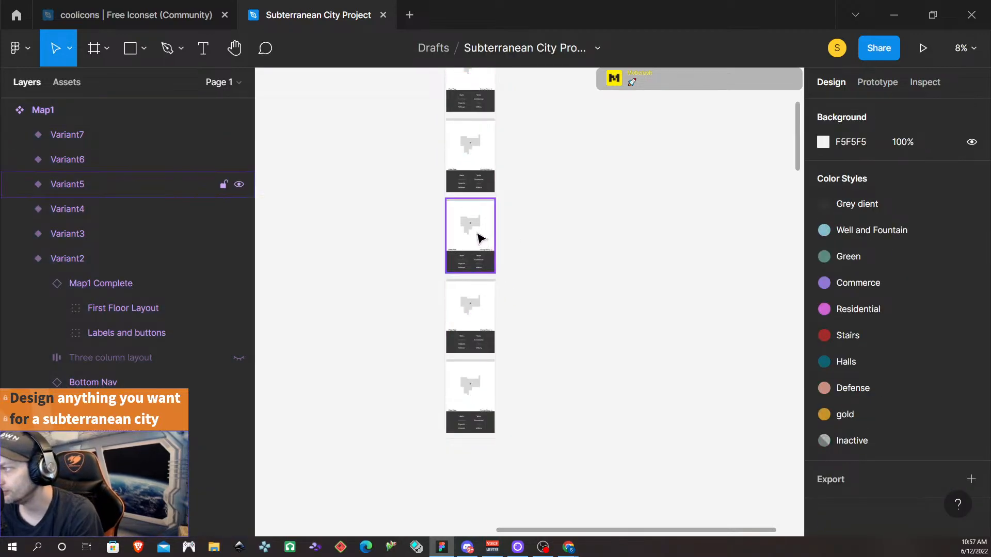
scroll(478, 236, up, 5)
scroll(478, 236, down, 3)
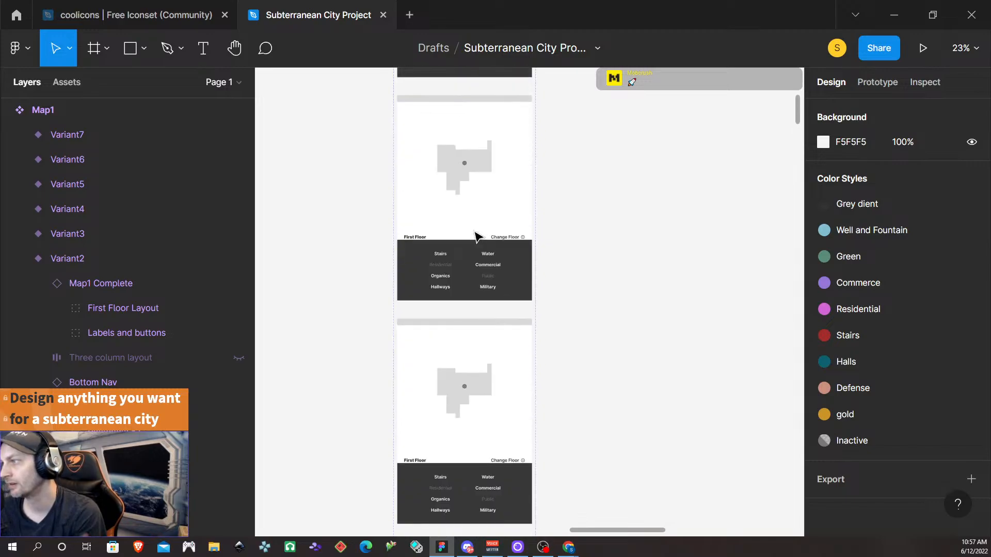
scroll(478, 237, up, 2)
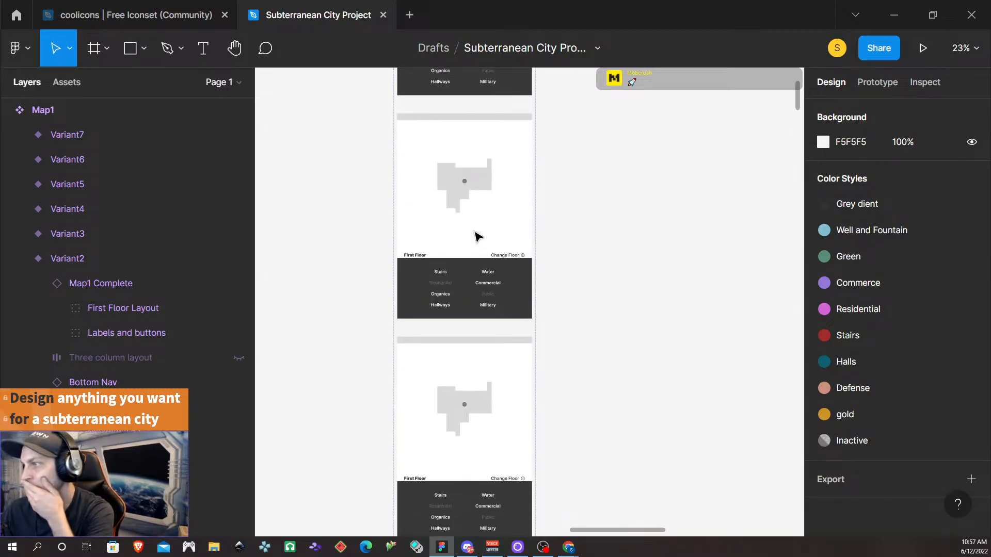
scroll(477, 236, up, 1)
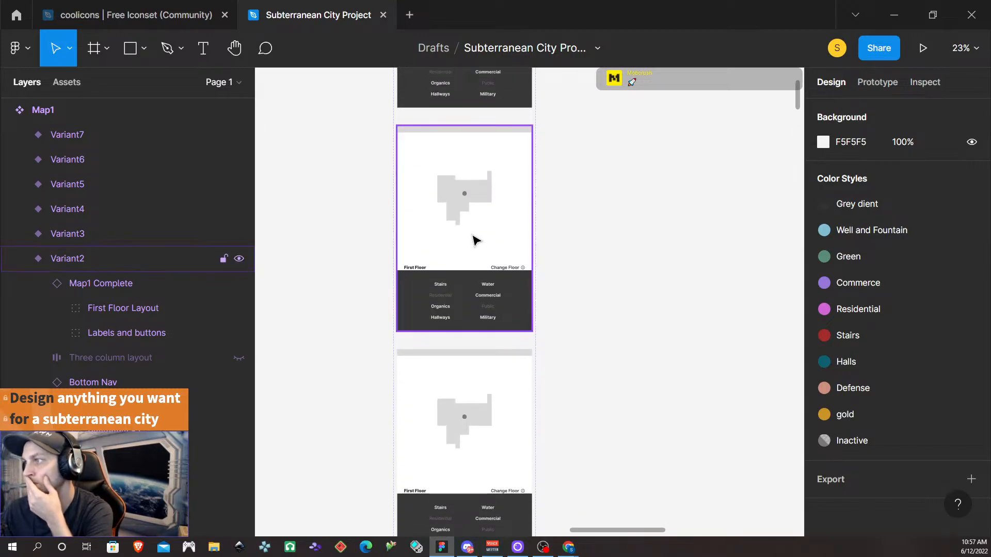
scroll(477, 240, up, 4)
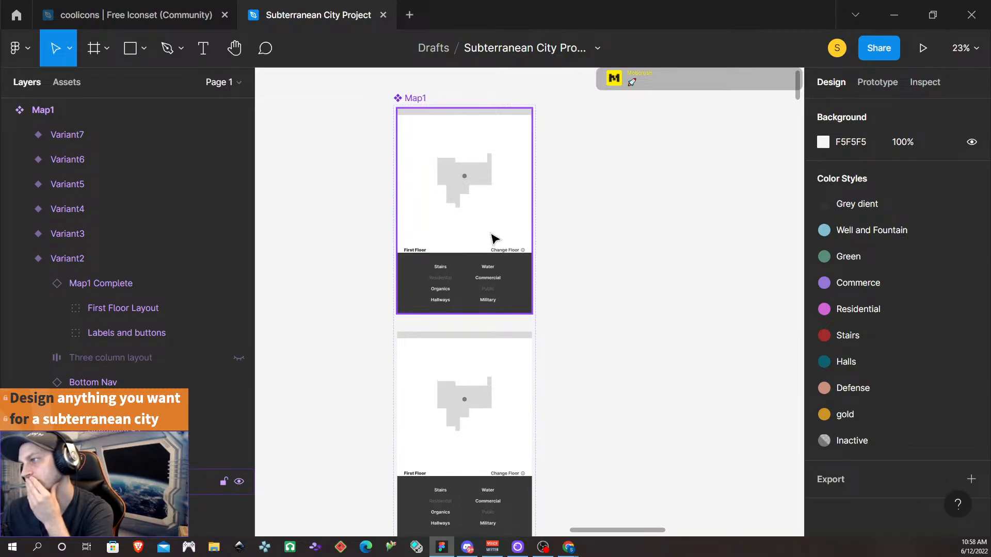
scroll(489, 320, down, 3)
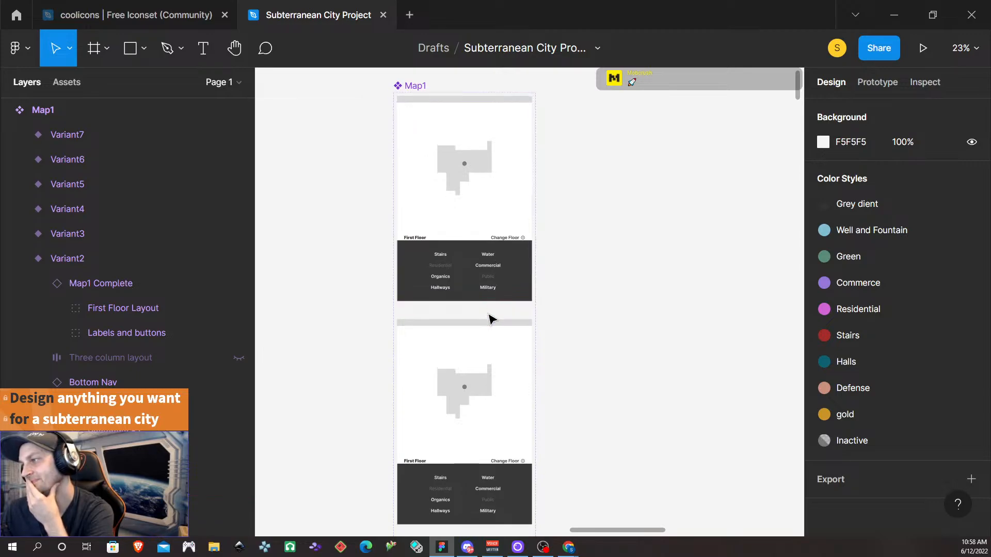
scroll(489, 323, down, 3)
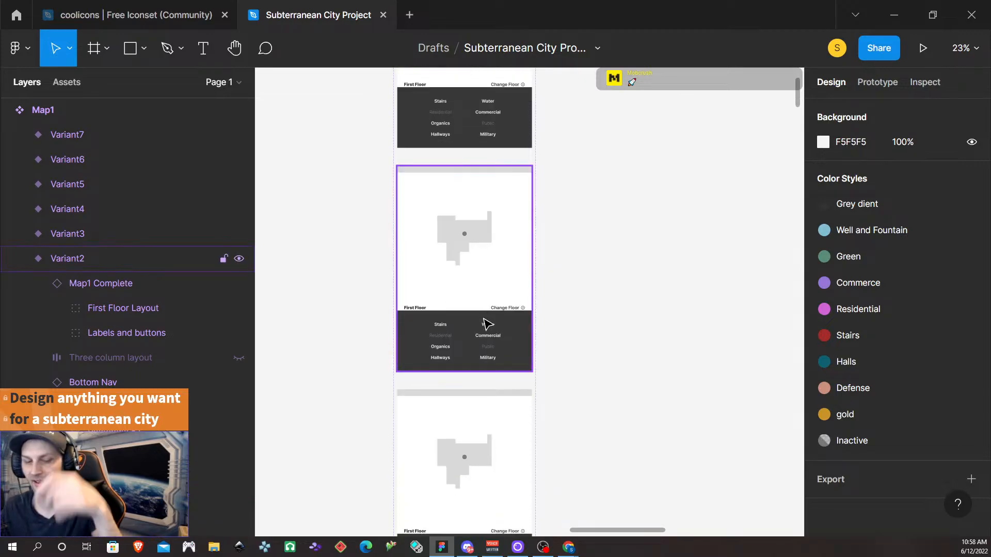
- Look through the stacked variants of the Map1 component set
scroll(480, 323, up, 1)
scroll(481, 323, down, 5)
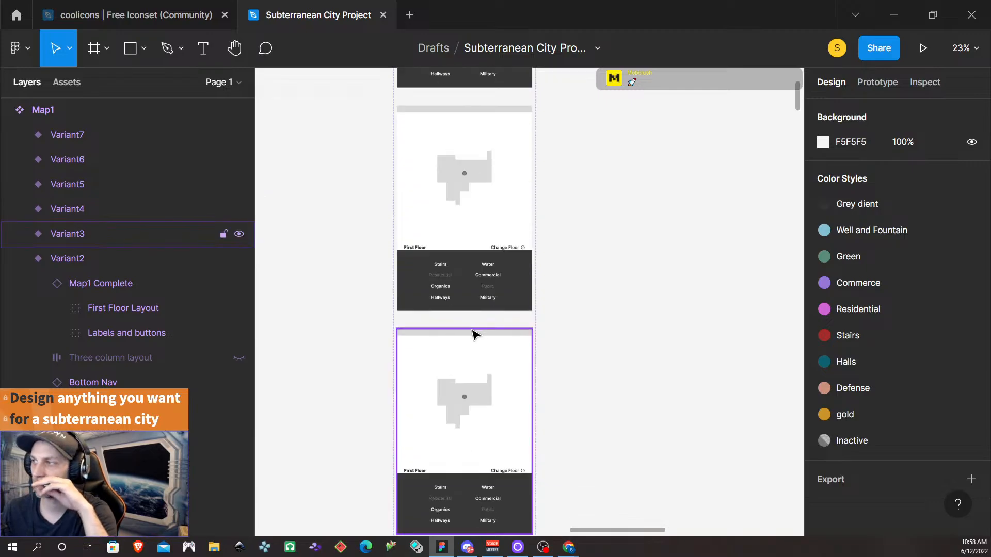
scroll(473, 333, up, 12)
scroll(470, 332, down, 10)
scroll(468, 332, up, 4)
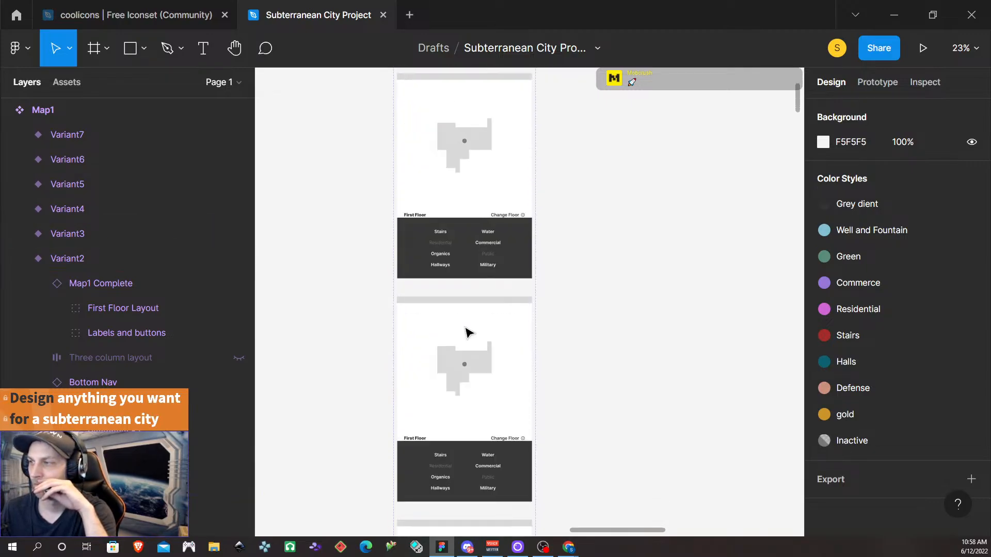
scroll(467, 334, down, 8)
scroll(459, 335, down, 3)
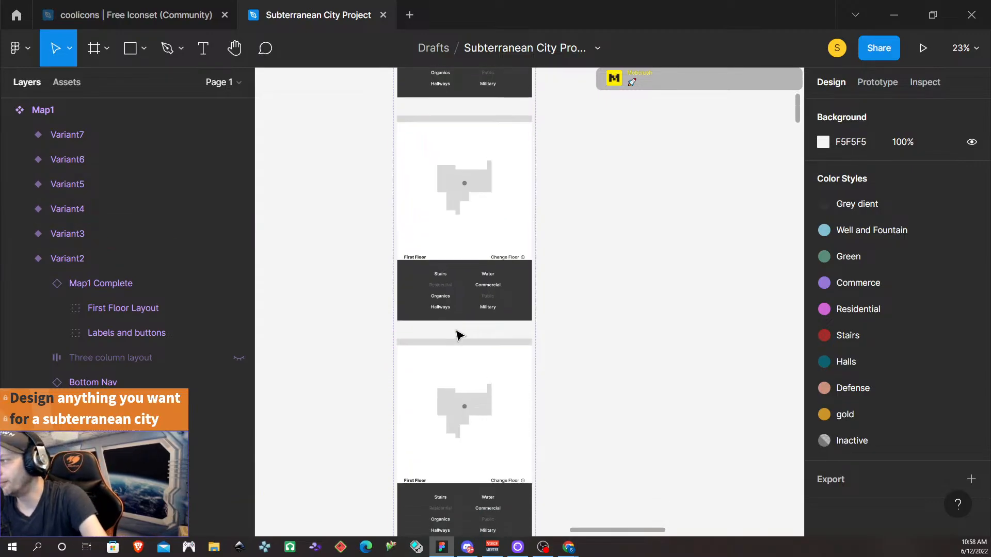
scroll(459, 335, down, 8)
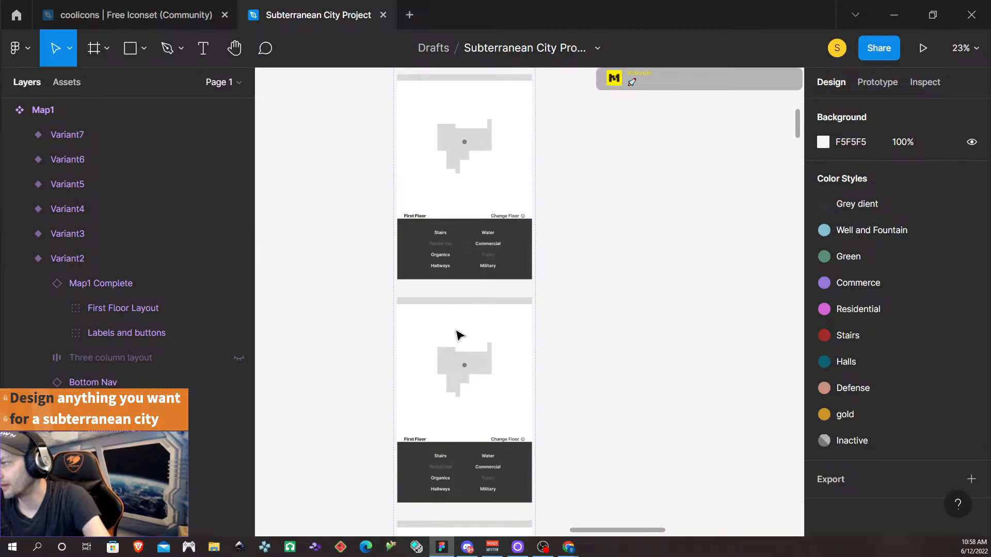
scroll(459, 335, up, 20)
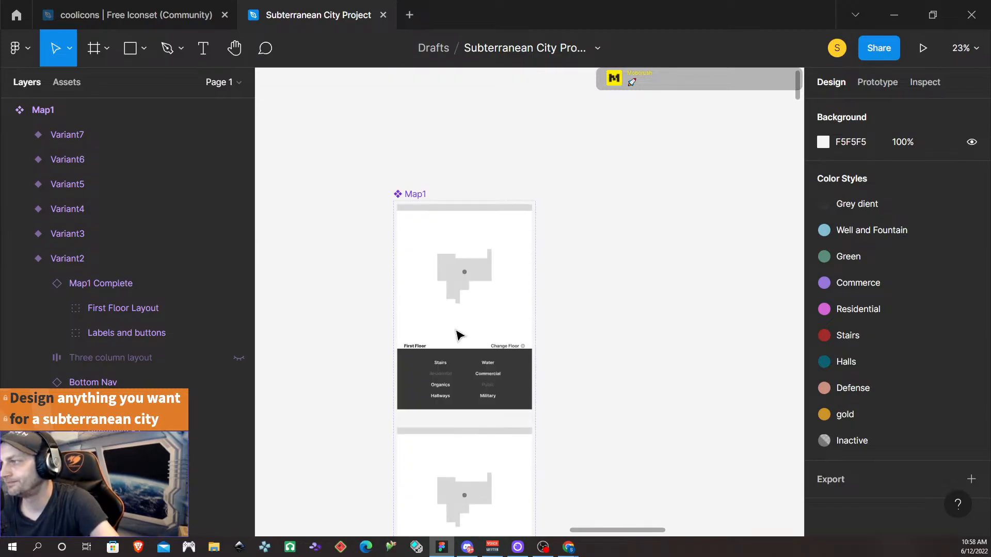
scroll(458, 335, down, 4)
scroll(461, 334, down, 8)
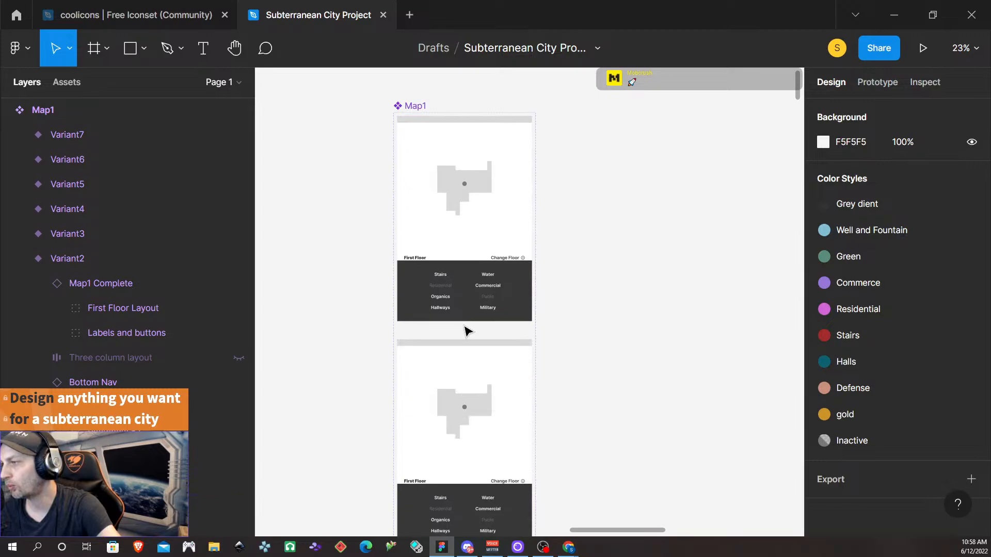
- Link the Stairs item in the Default variant's bottom nav to Variant2 with an on-click Change to interaction
click(524, 201)
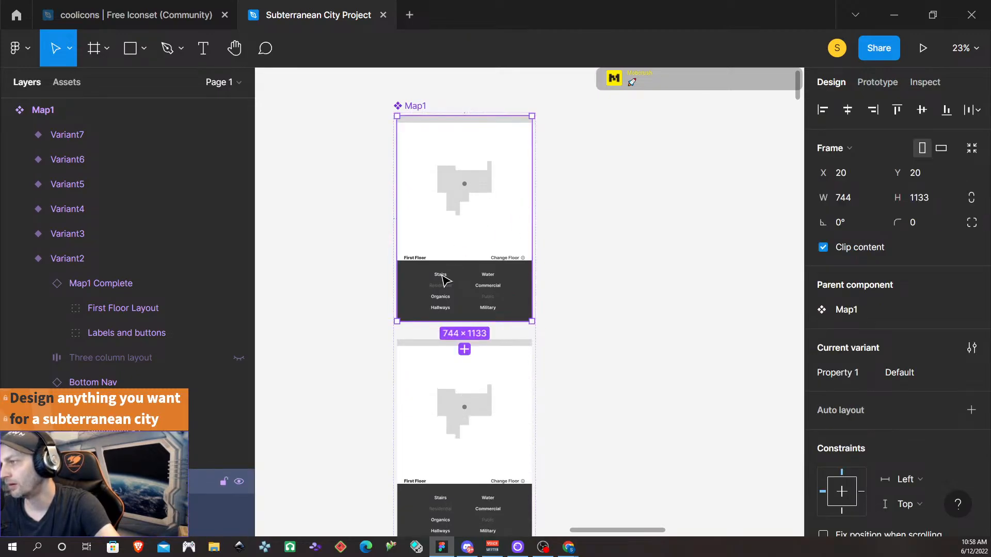
double_click(443, 279)
click(445, 280)
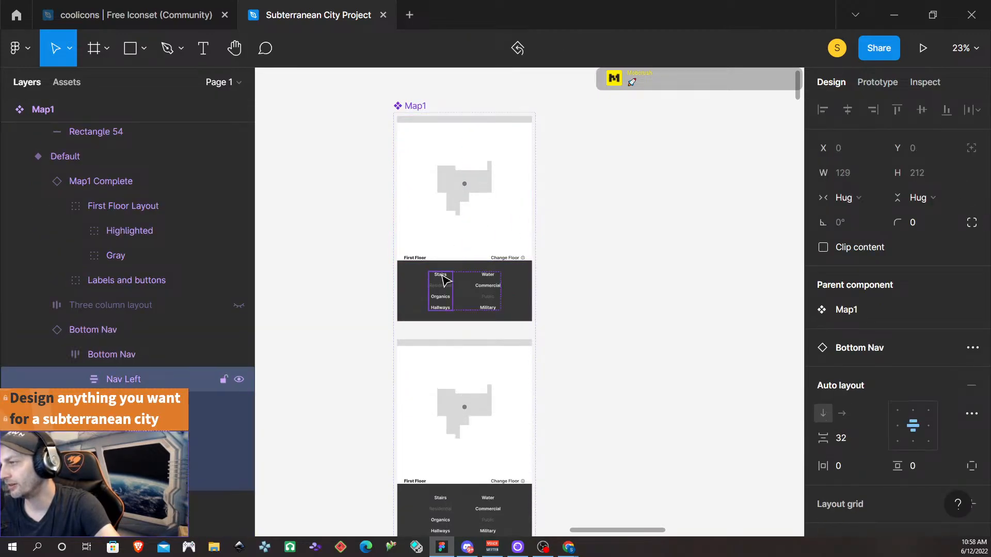
click(445, 280)
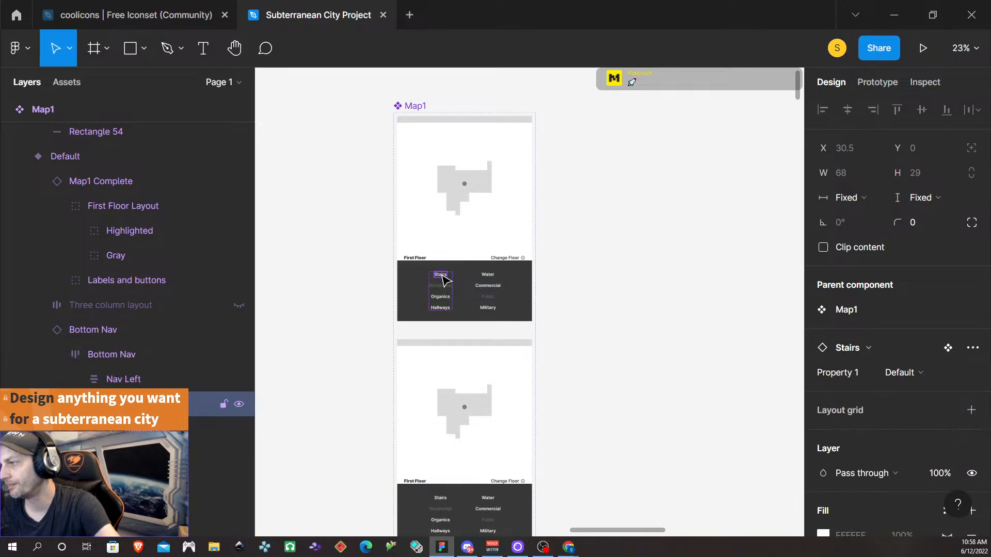
click(873, 85)
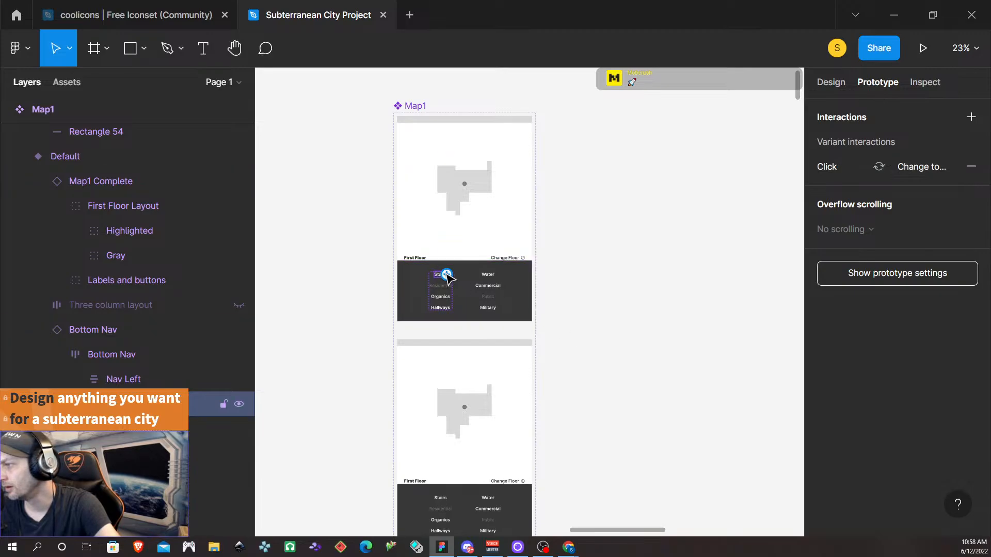
drag(448, 277, 506, 445)
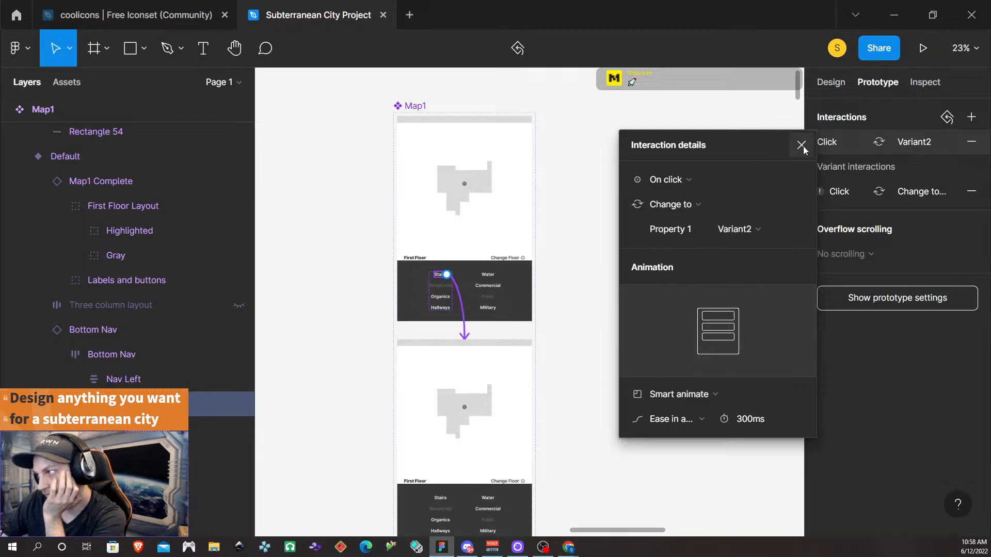
- Rename Variant2 of the Map1 component set to Stairs through its Property 1 value
click(506, 418)
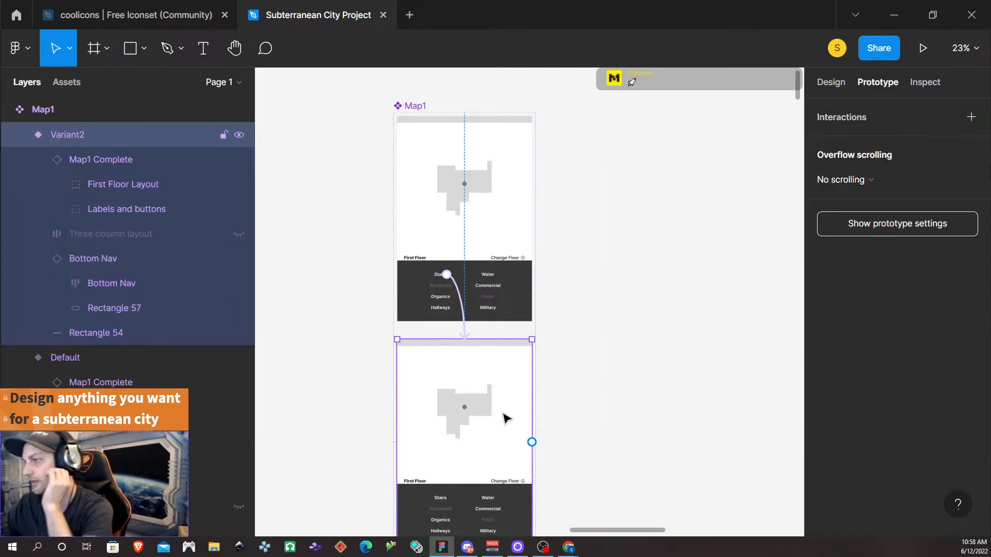
click(831, 82)
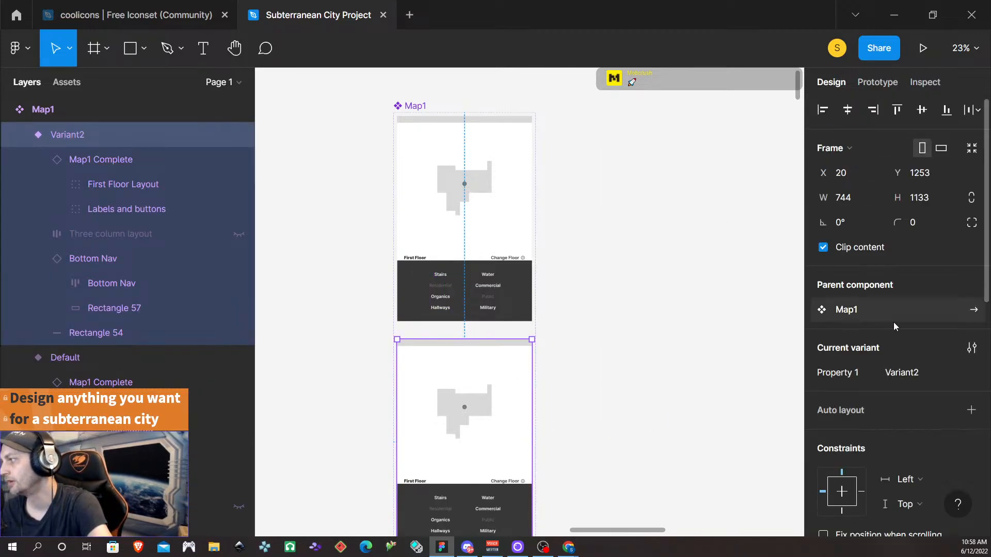
click(921, 378)
text(Stairs)
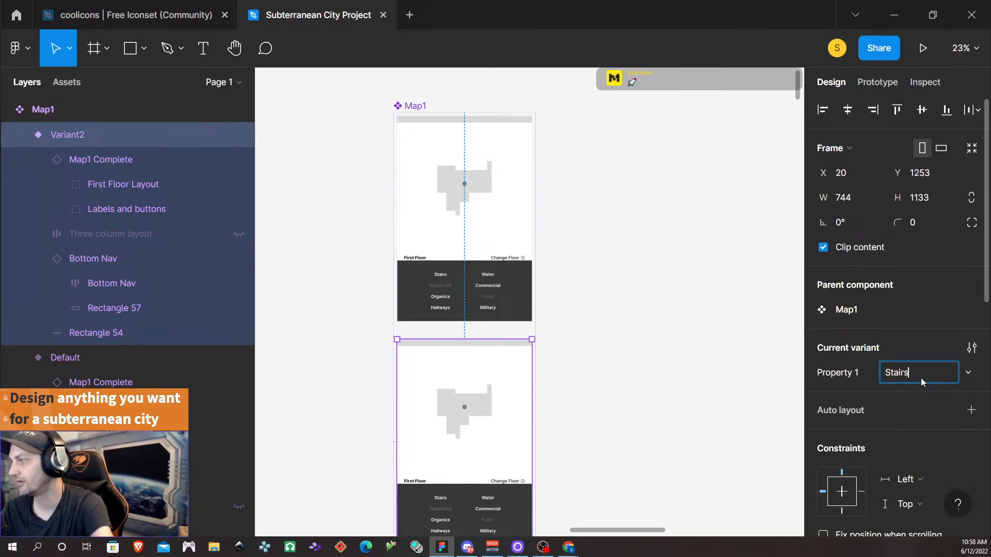
key(Return)
- Set the Property 1 value of Variant3 to Water
scroll(620, 335, down, 2)
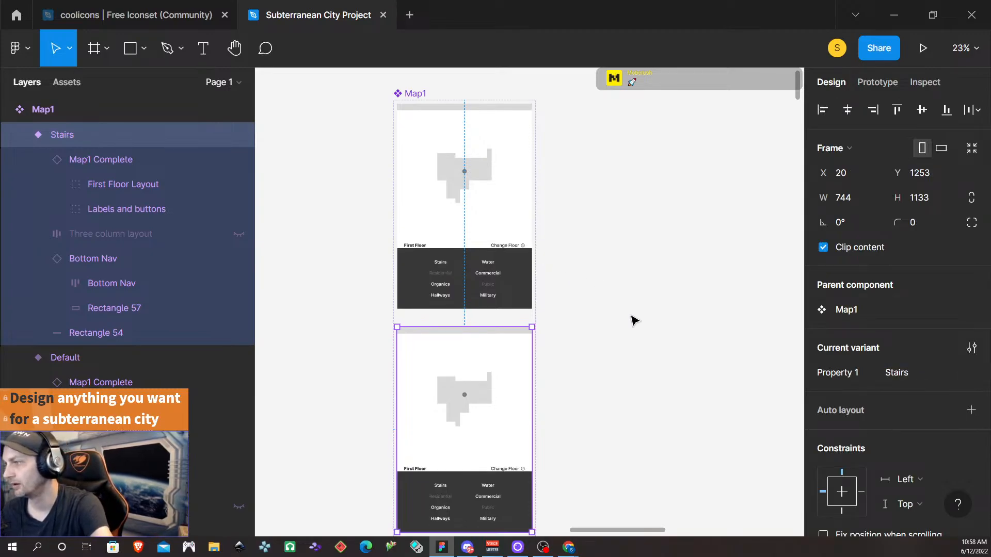
scroll(606, 352, down, 4)
click(504, 370)
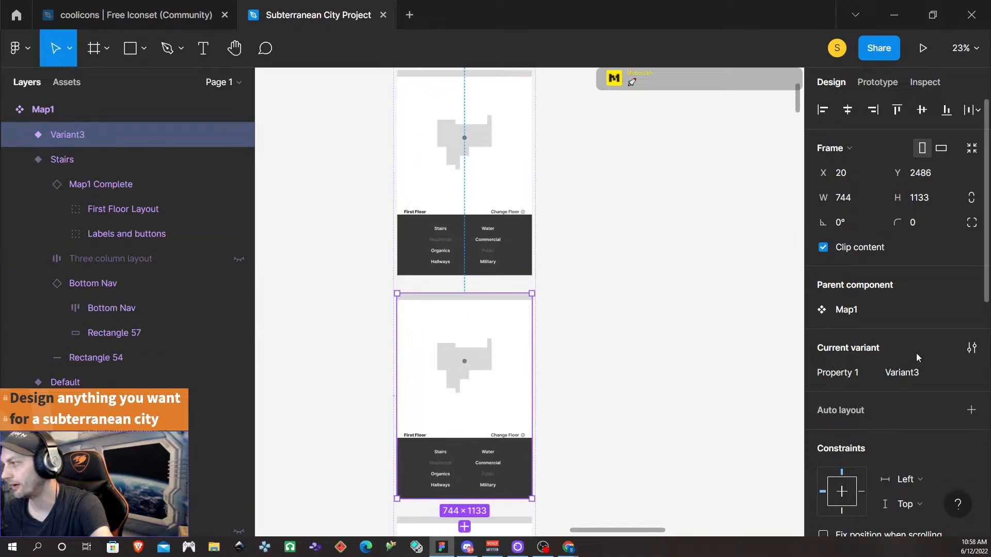
click(922, 378)
text(Water)
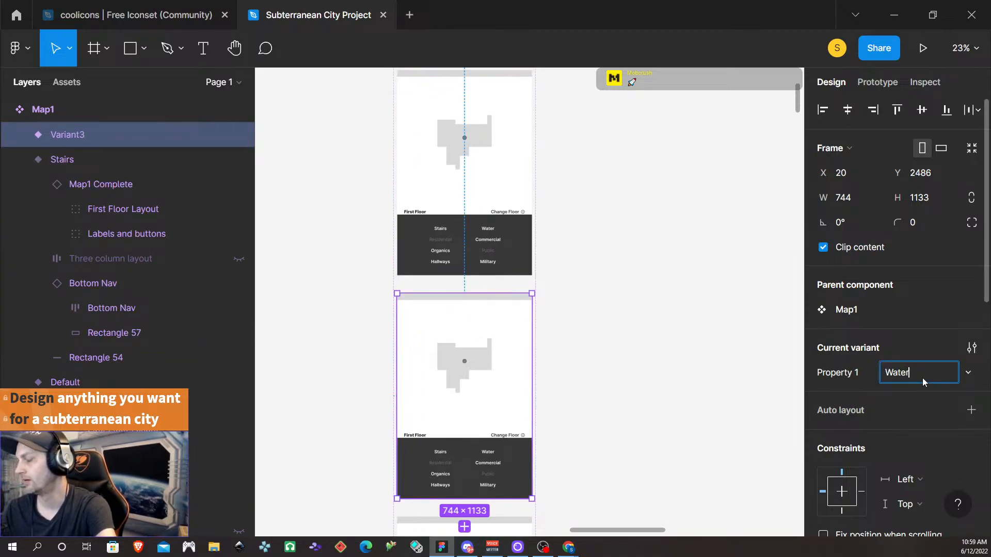
- Set the Property 1 value of Variant4 to Commercial
scroll(694, 427, down, 3)
scroll(693, 428, down, 4)
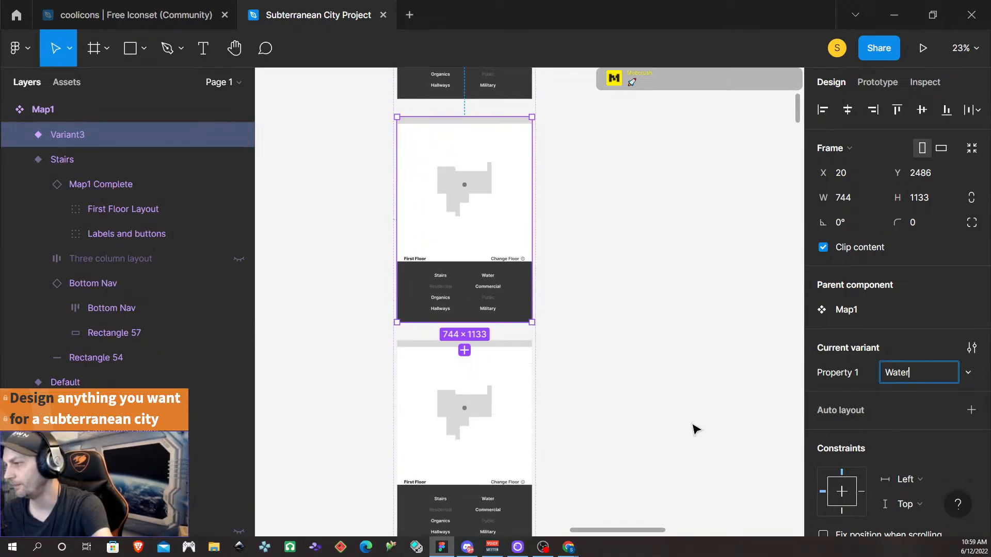
click(497, 413)
click(927, 373)
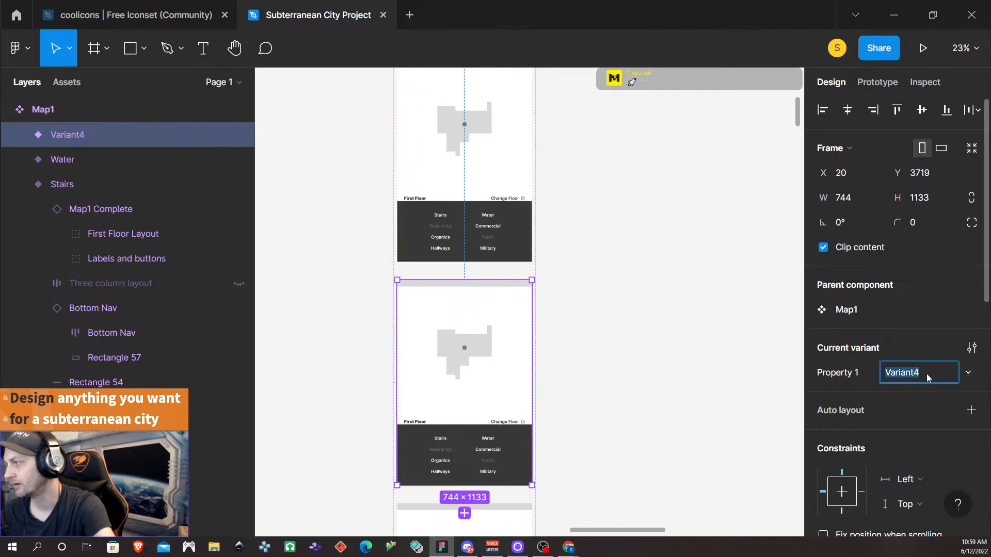
text(Commerc)
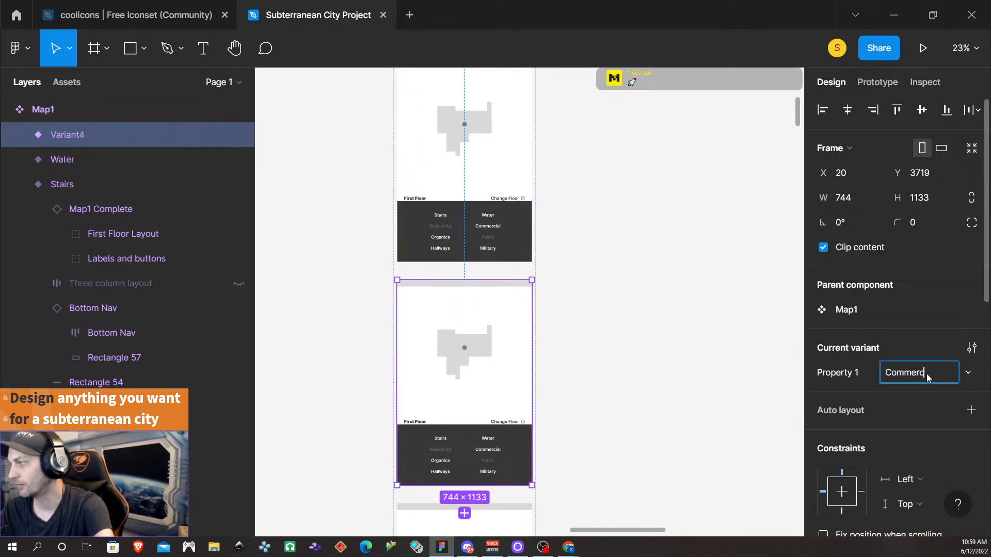
text(ial)
- Set the Property 1 value of Variant5 to Organics
scroll(609, 390, down, 2)
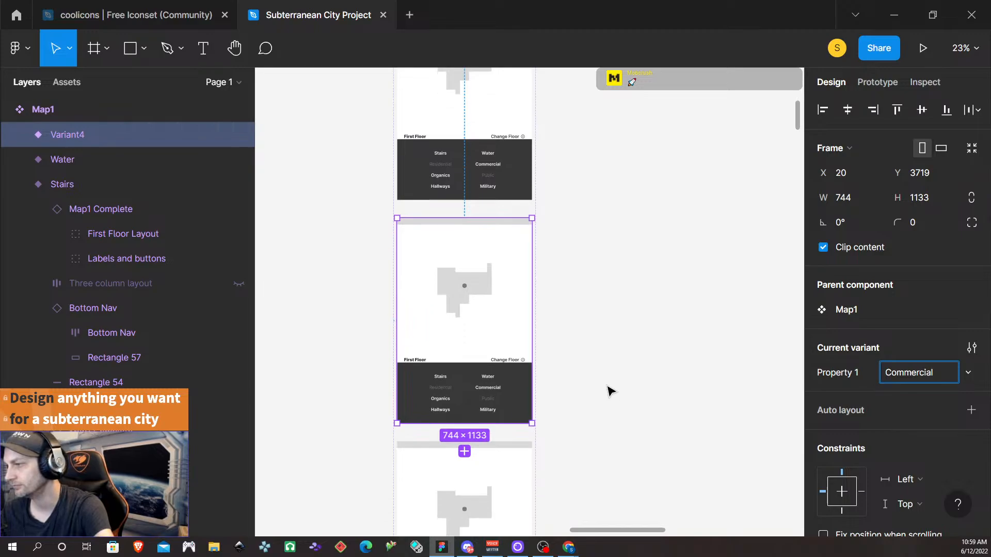
scroll(609, 390, down, 5)
click(525, 400)
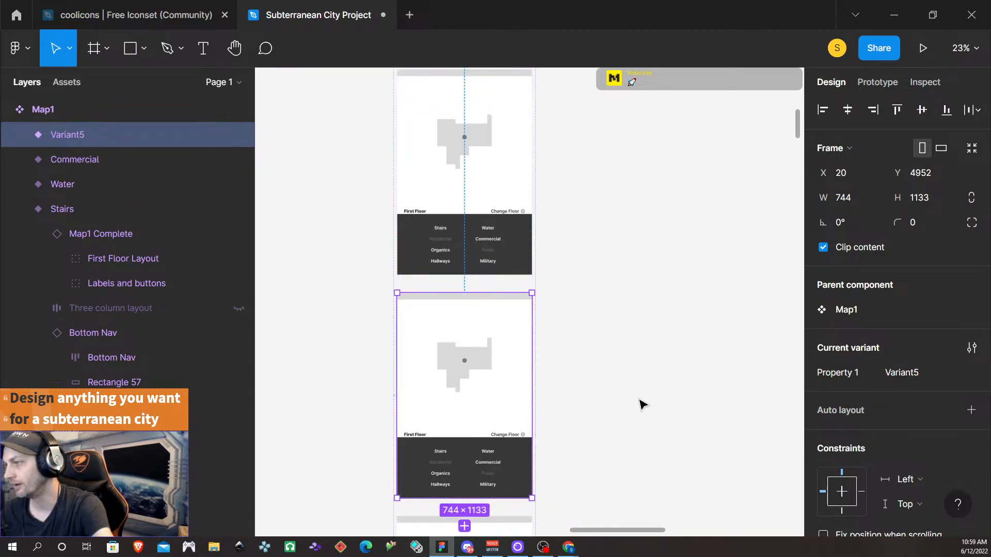
click(929, 374)
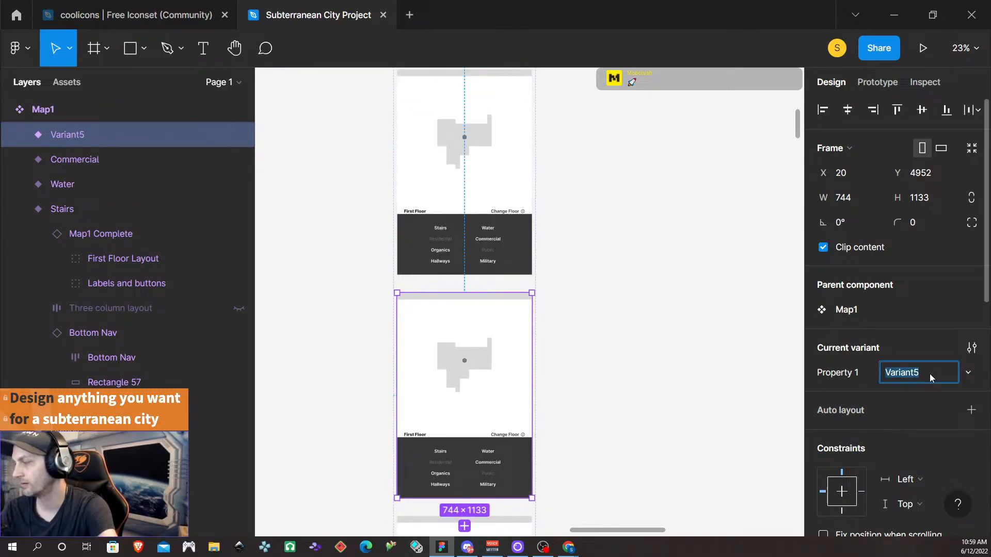
text(Organics)
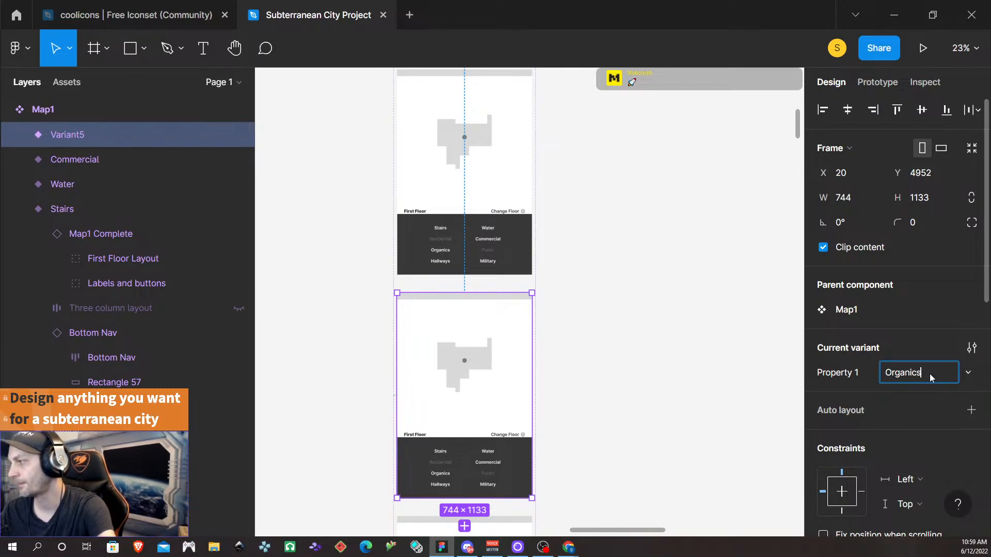
- Set the Property 1 value of Variant6 to Hallways
scroll(671, 392, down, 8)
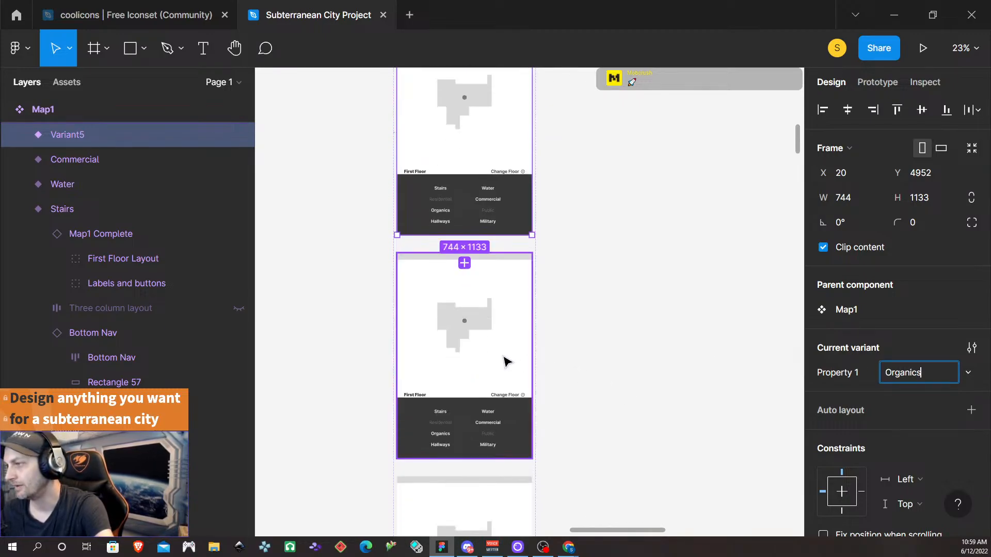
click(505, 358)
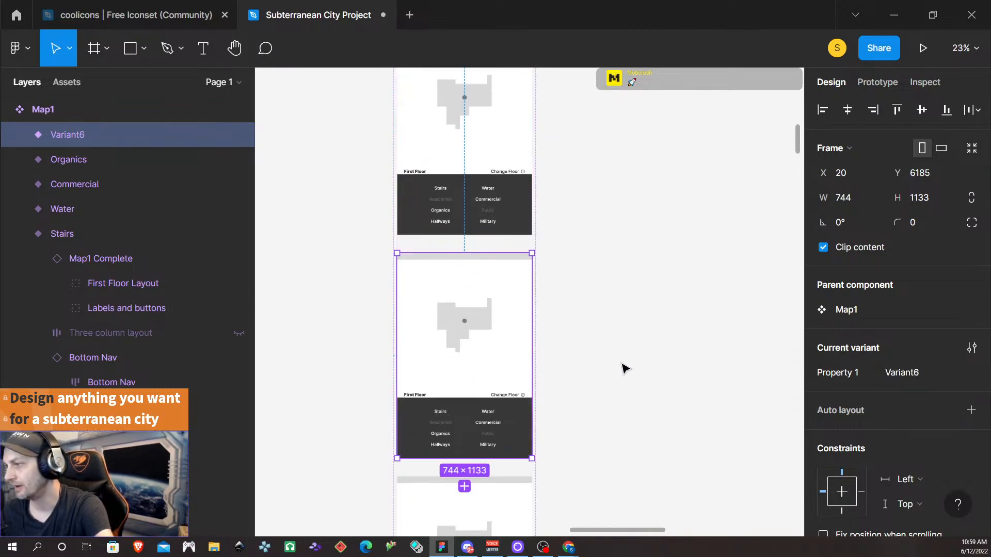
click(927, 376)
text(Hallways)
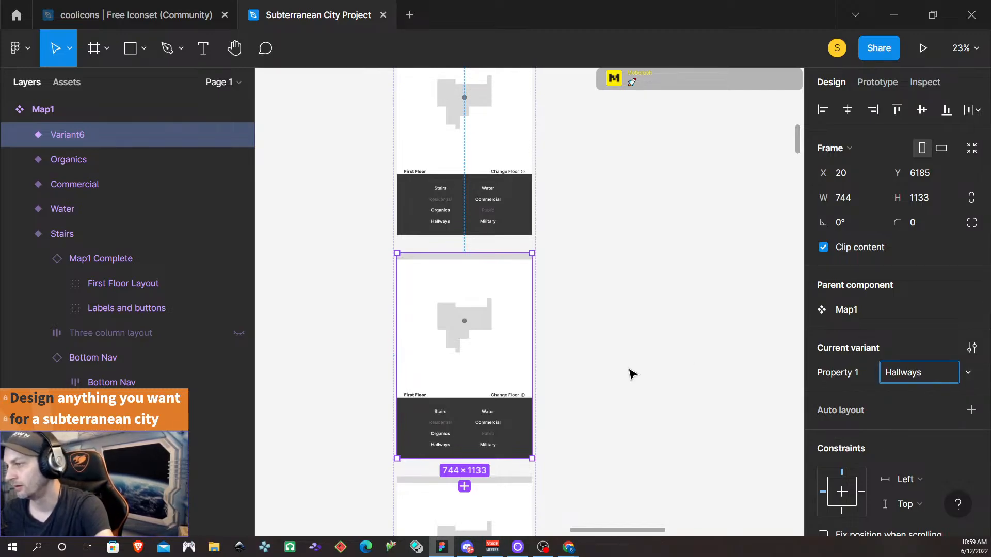
- Set the Property 1 value of Variant7, the last one in the set, to Military
scroll(624, 383, down, 5)
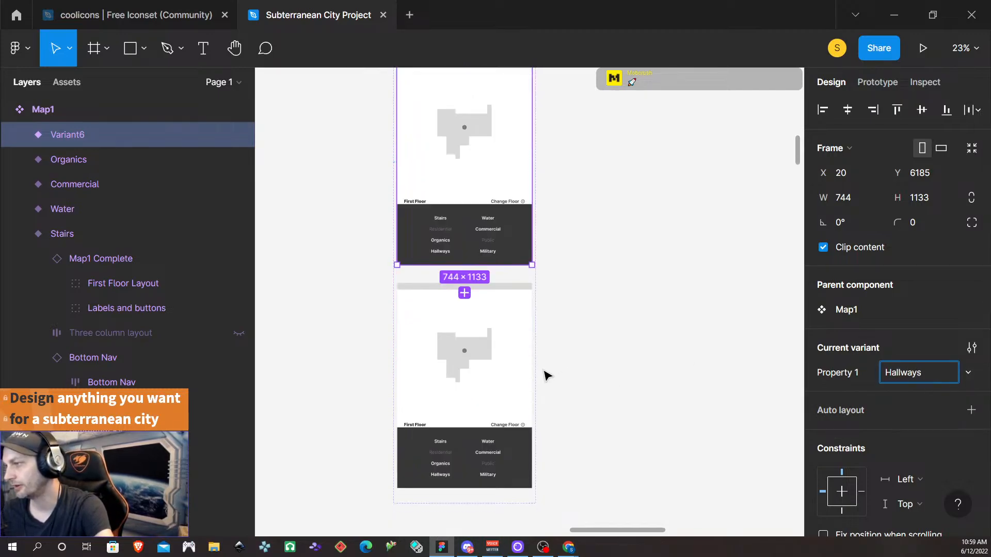
click(484, 370)
click(912, 372)
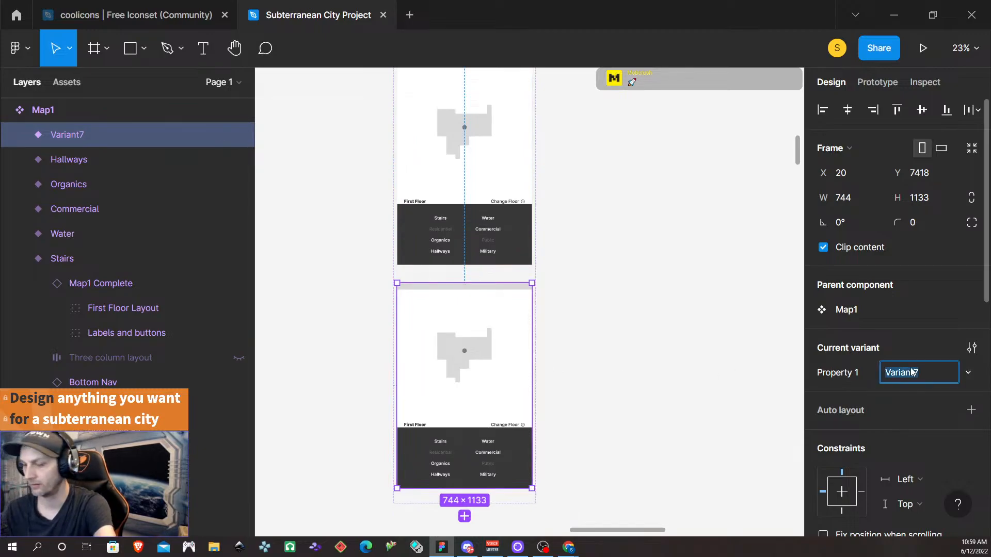
text(Military)
key(Return)
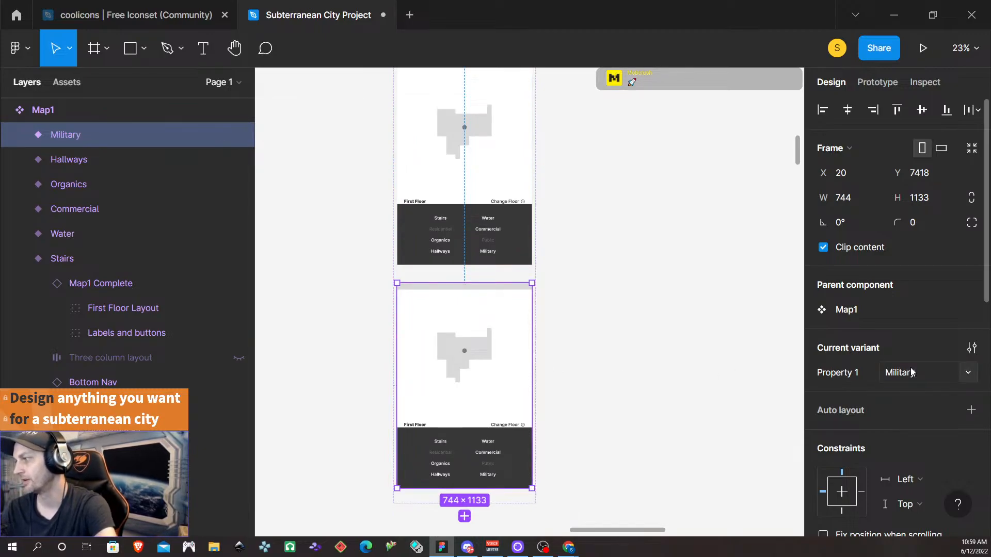
- Link the Water item in the Default variant's bottom nav to the Water variant with an on-click Change to interaction
scroll(580, 274, up, 5)
scroll(579, 274, up, 1)
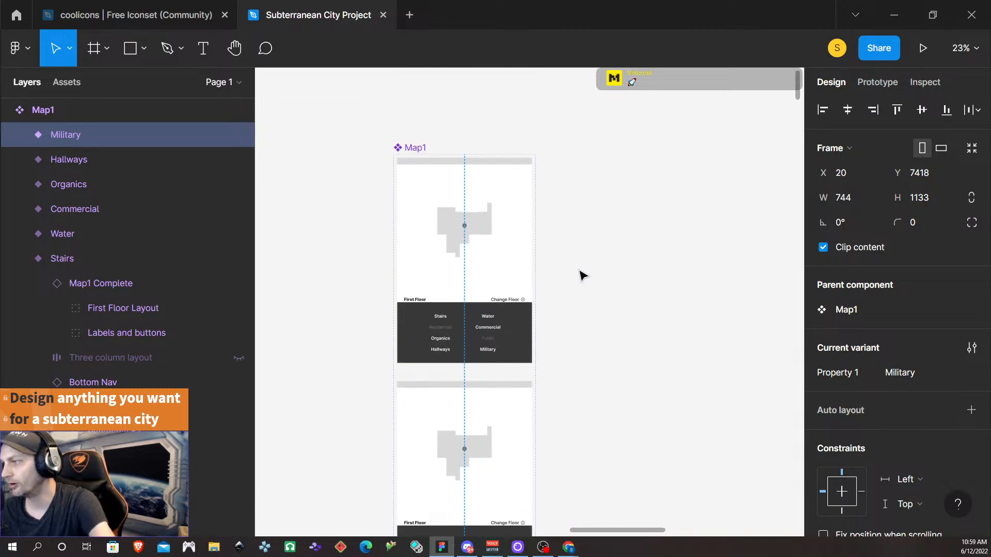
click(893, 82)
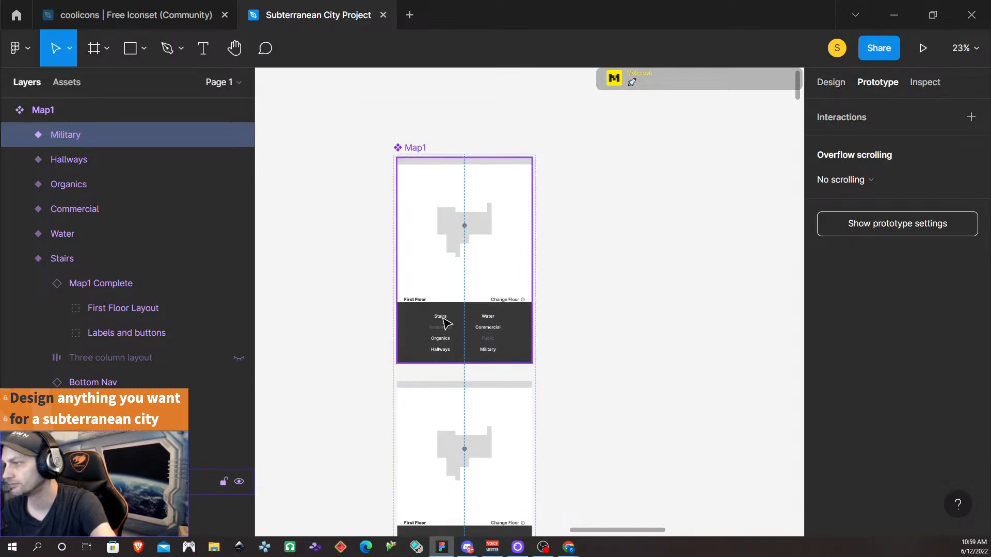
click(444, 323)
click(485, 320)
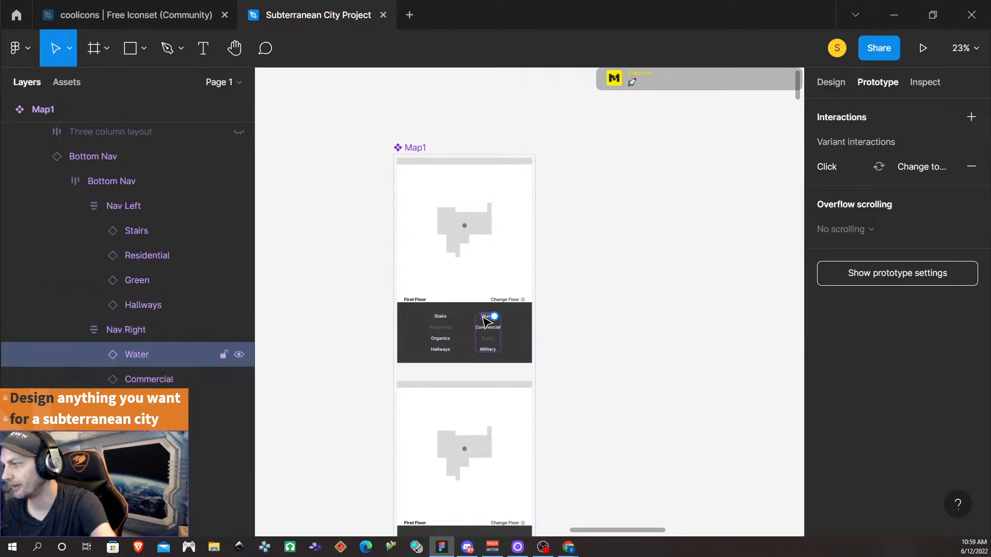
drag(493, 317, 505, 399)
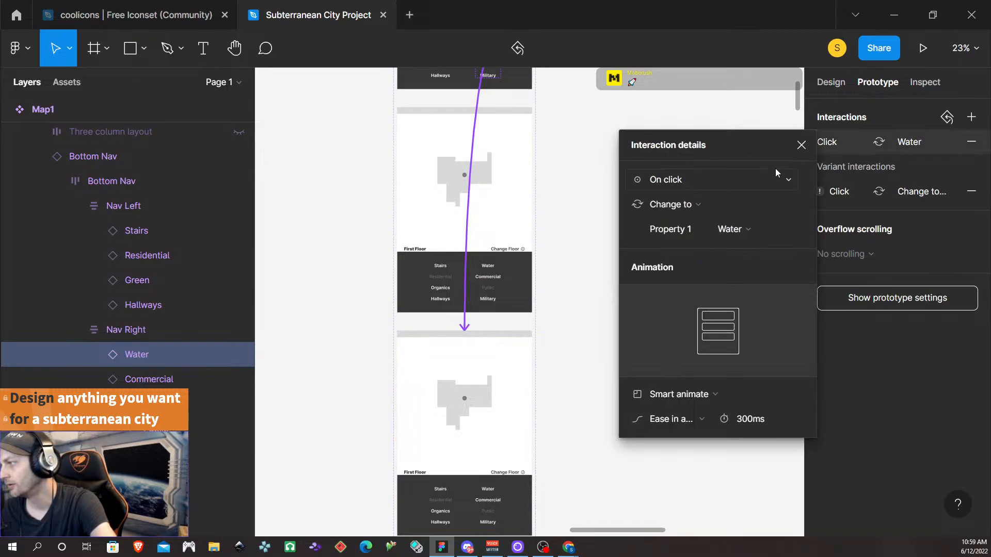
click(801, 145)
scroll(579, 215, up, 3)
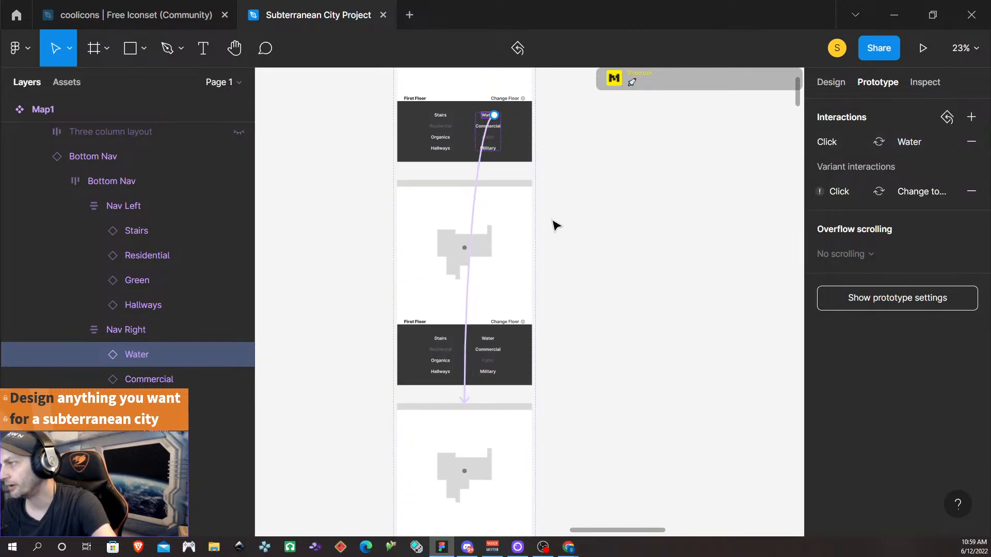
- Link the Commercial item in the Default variant's bottom nav to the Commercial variant with an on-click Change to interaction
scroll(531, 270, up, 1)
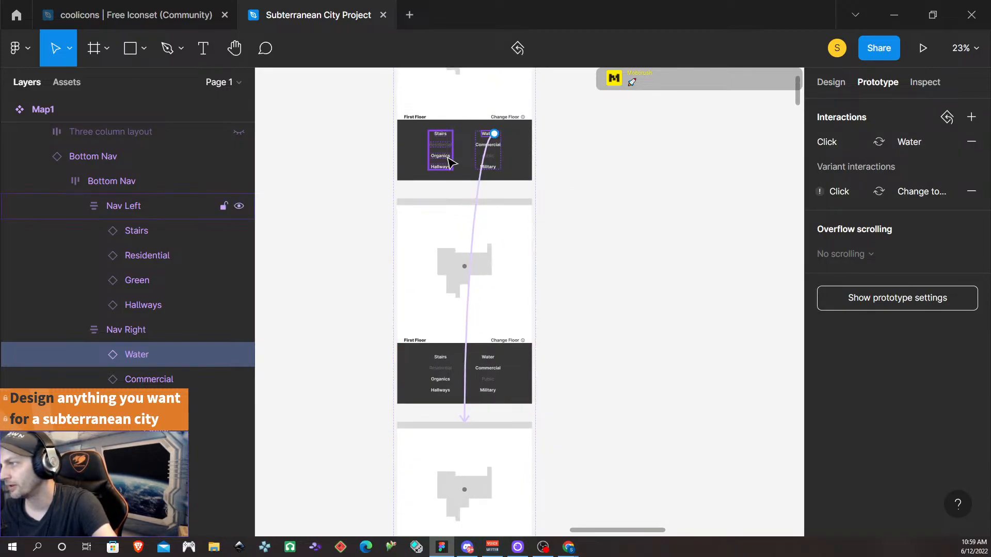
click(470, 163)
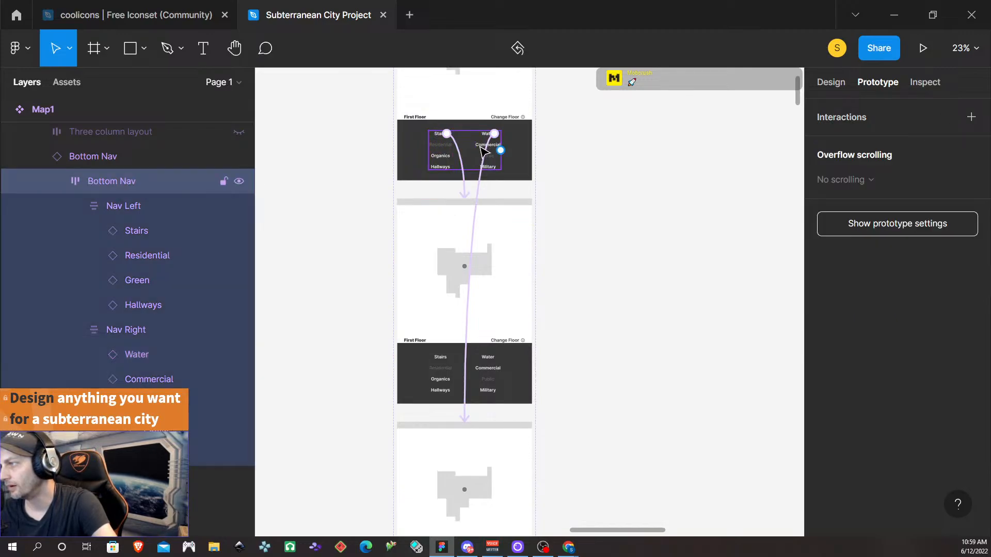
click(485, 147)
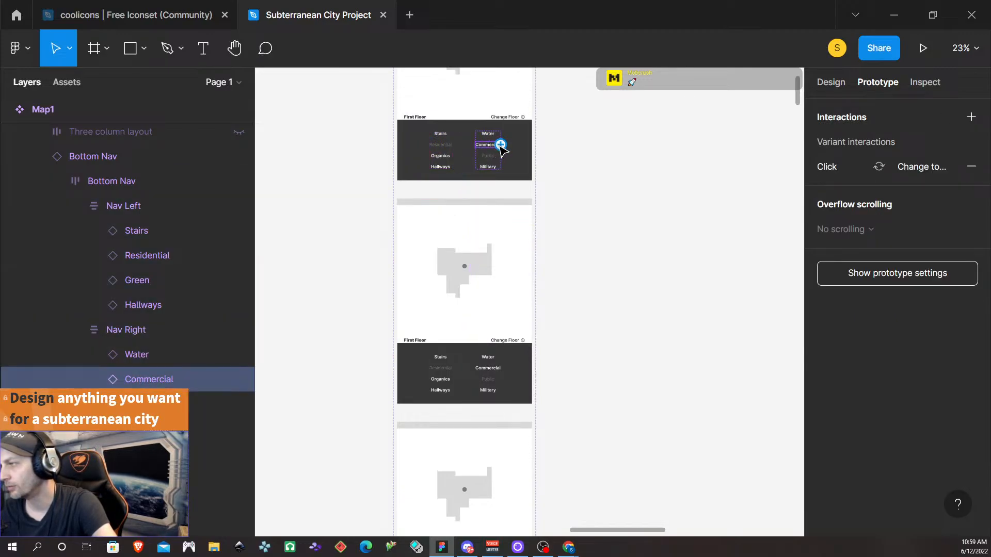
drag(500, 146, 467, 408)
- Link the Default variant's Organics nav item to the Organics variant with an on-click Change to interaction
scroll(513, 345, up, 5)
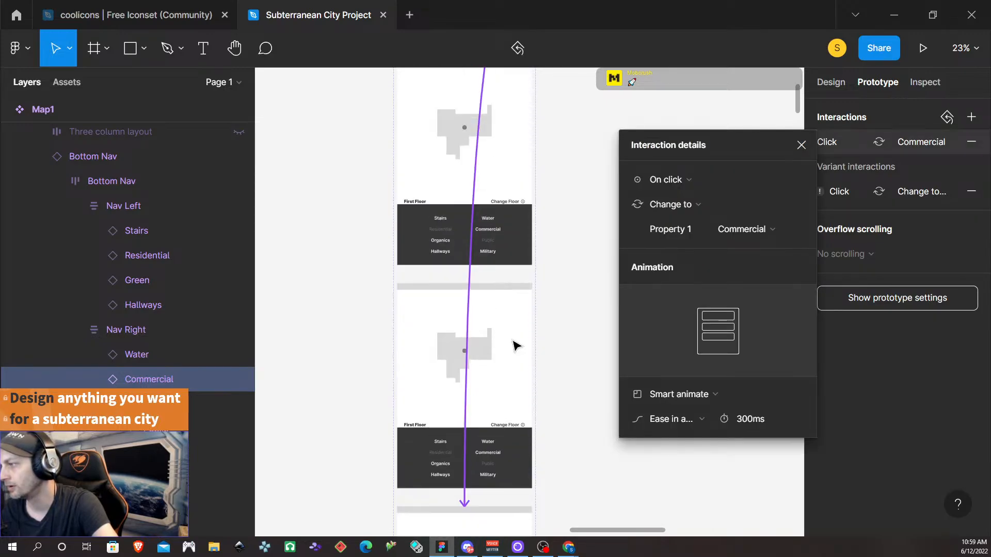
scroll(509, 347, up, 3)
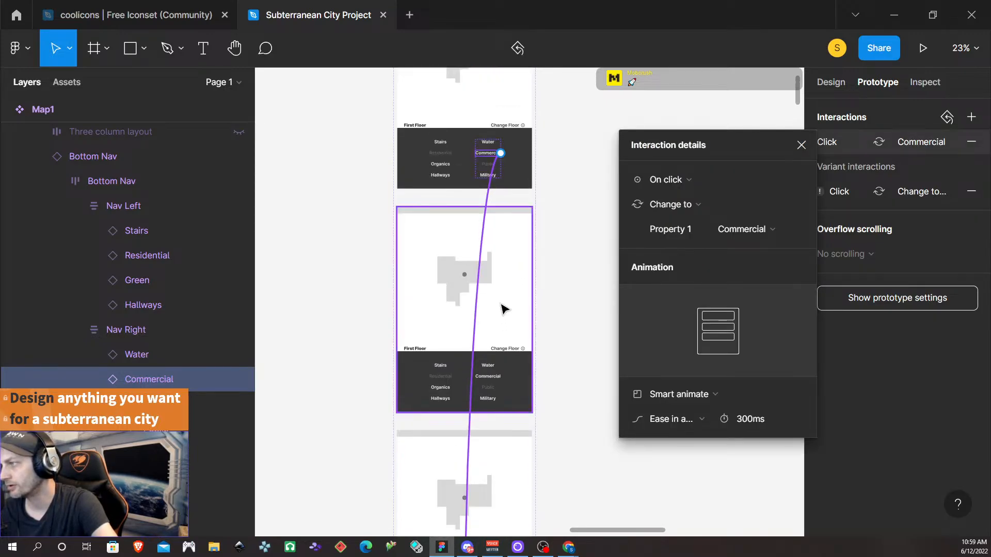
click(442, 171)
click(445, 165)
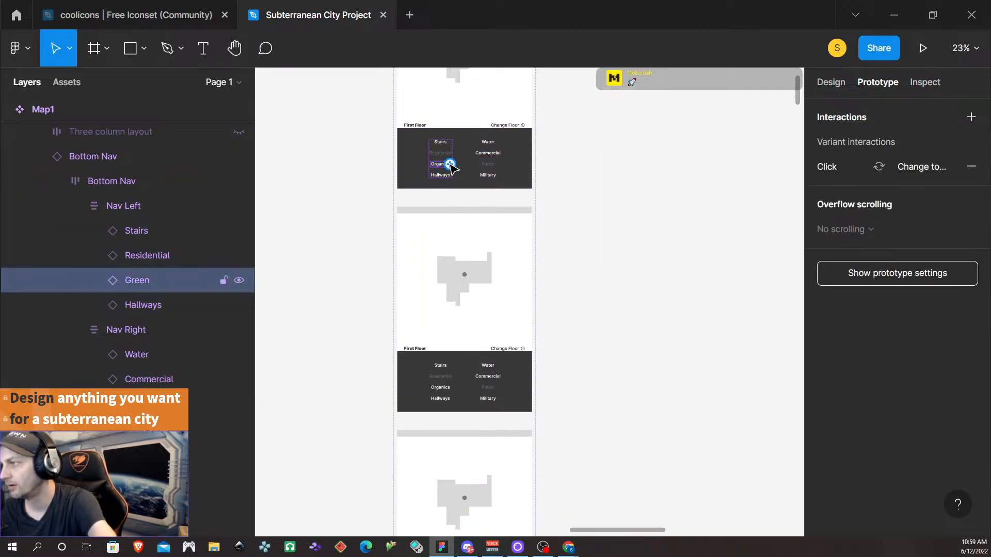
drag(453, 166, 491, 305)
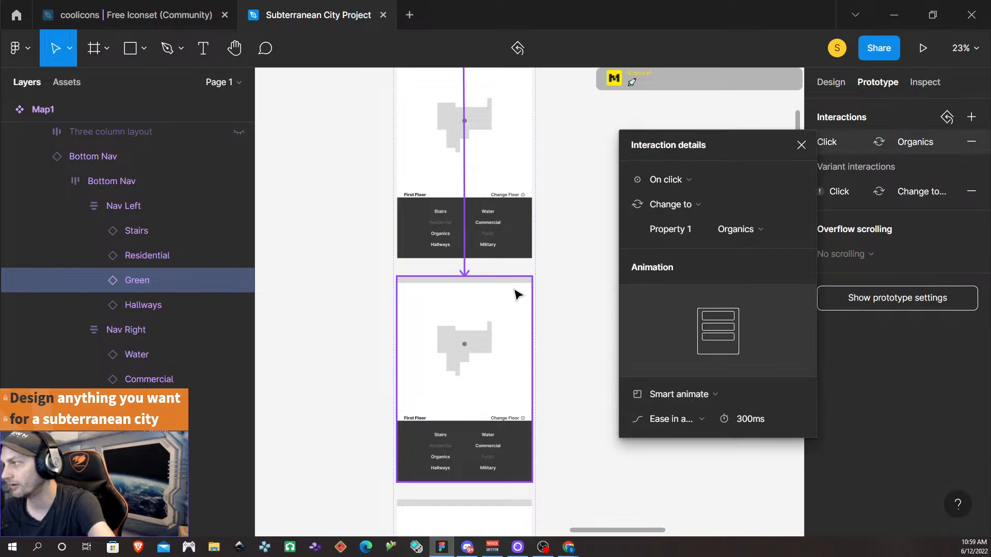
click(801, 145)
- Link the Default variant's Hallways nav item to the Hallways variant with an on-click Change to interaction
scroll(361, 206, down, 2)
scroll(377, 211, up, 5)
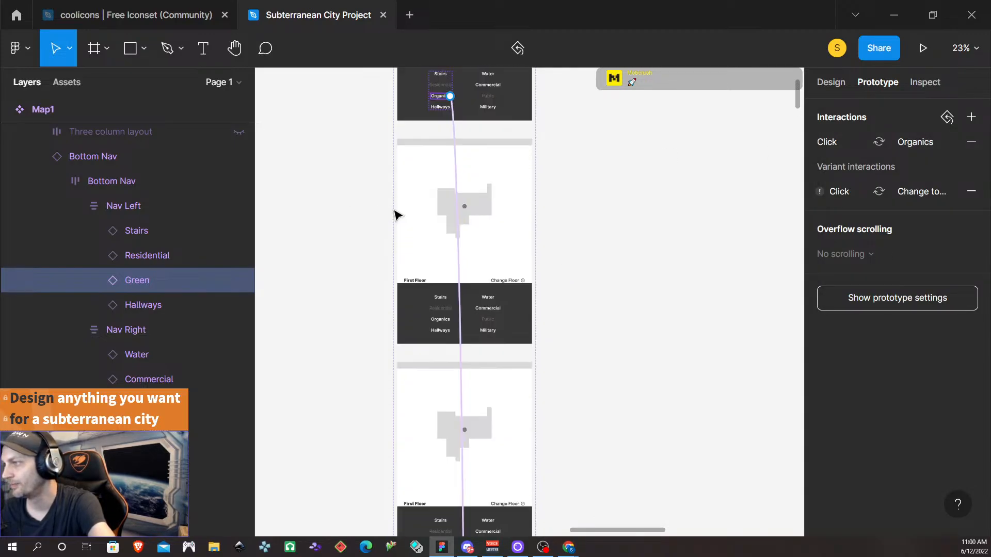
scroll(408, 240, down, 2)
scroll(407, 241, down, 3)
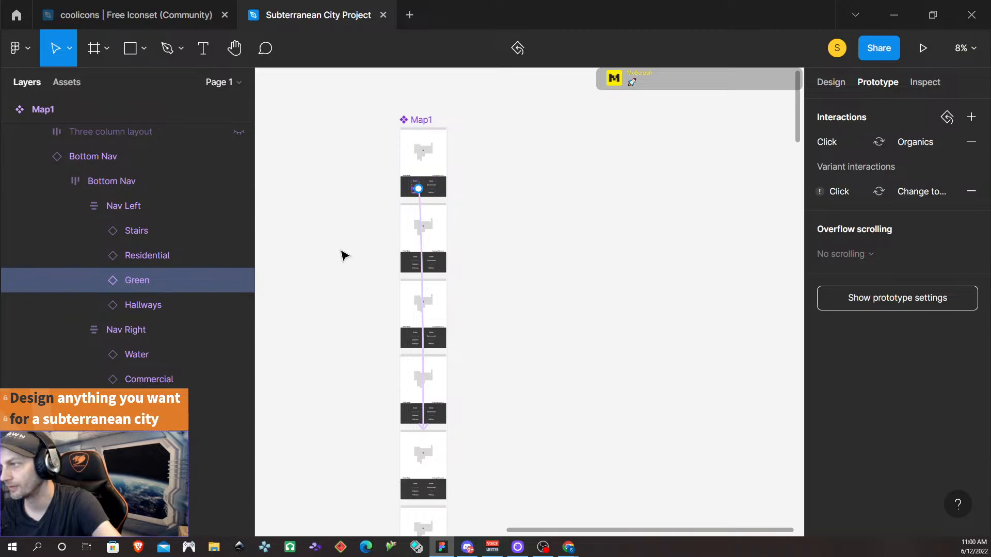
scroll(434, 242, up, 4)
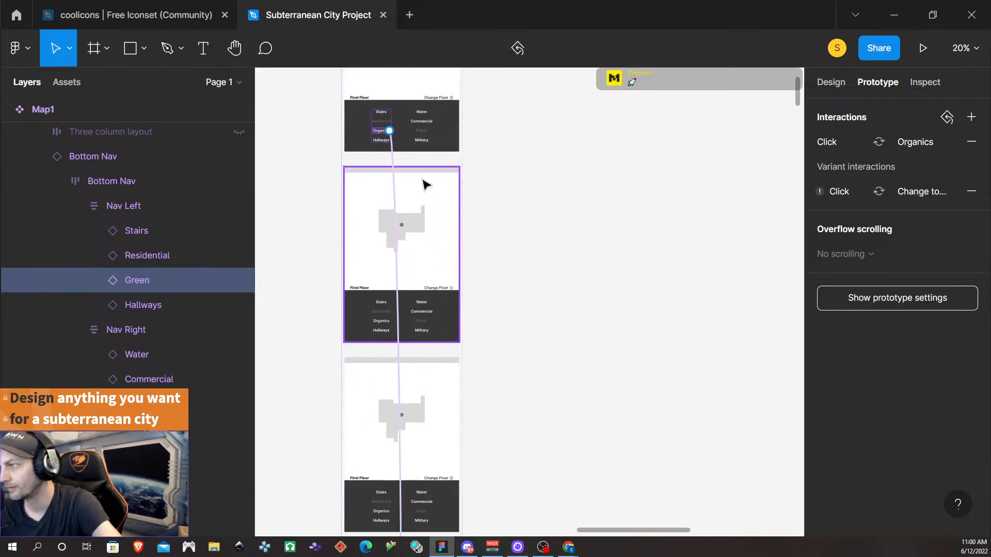
click(380, 139)
drag(390, 140, 404, 181)
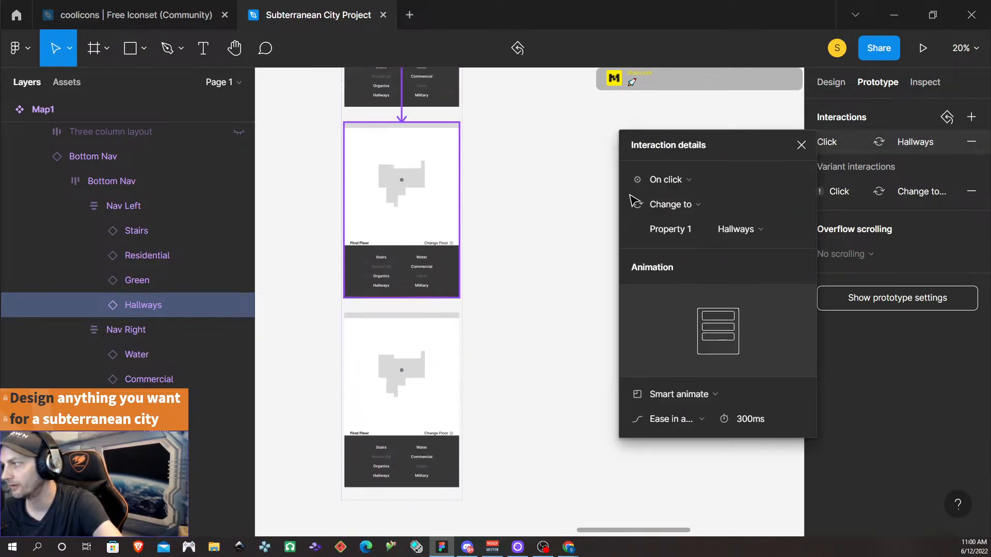
click(799, 146)
- Link the Default variant's Military nav item to the Military variant, the last one in the set, with an on-click Change to interaction
scroll(486, 232, up, 5)
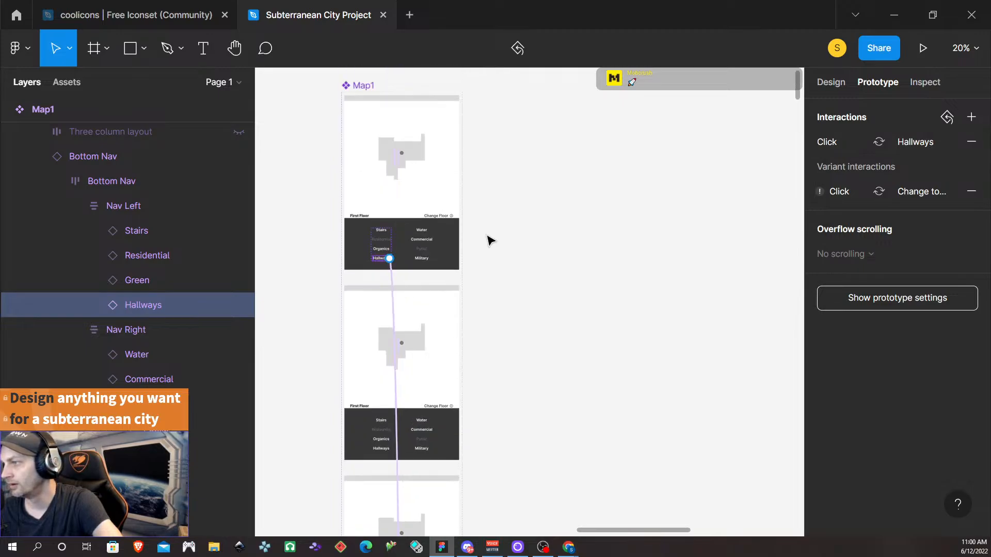
scroll(422, 305, down, 3)
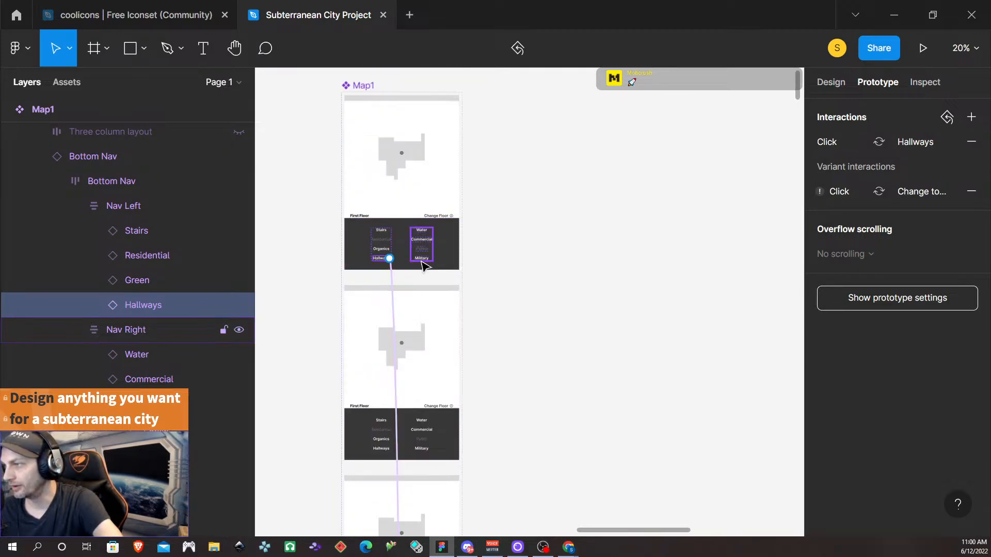
double_click(424, 261)
double_click(418, 260)
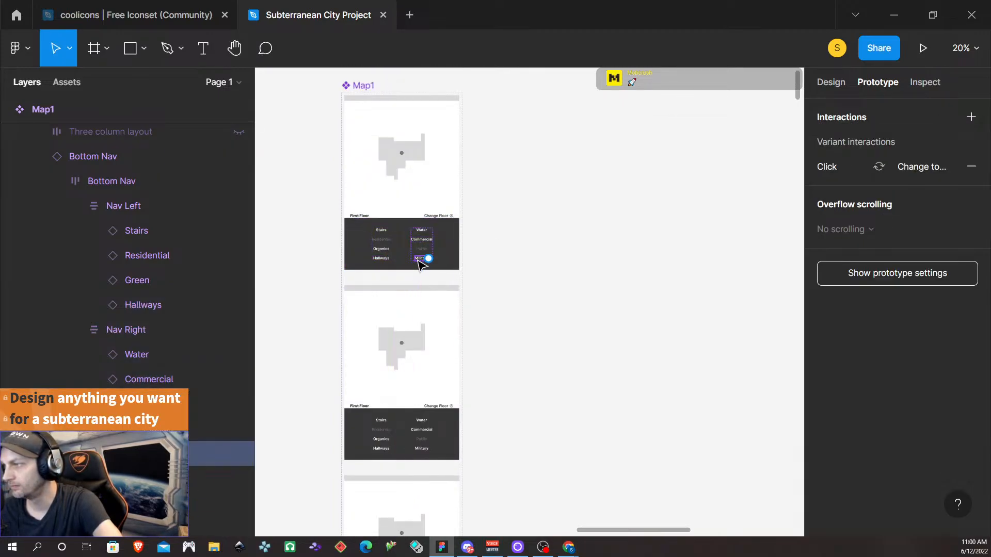
click(511, 267)
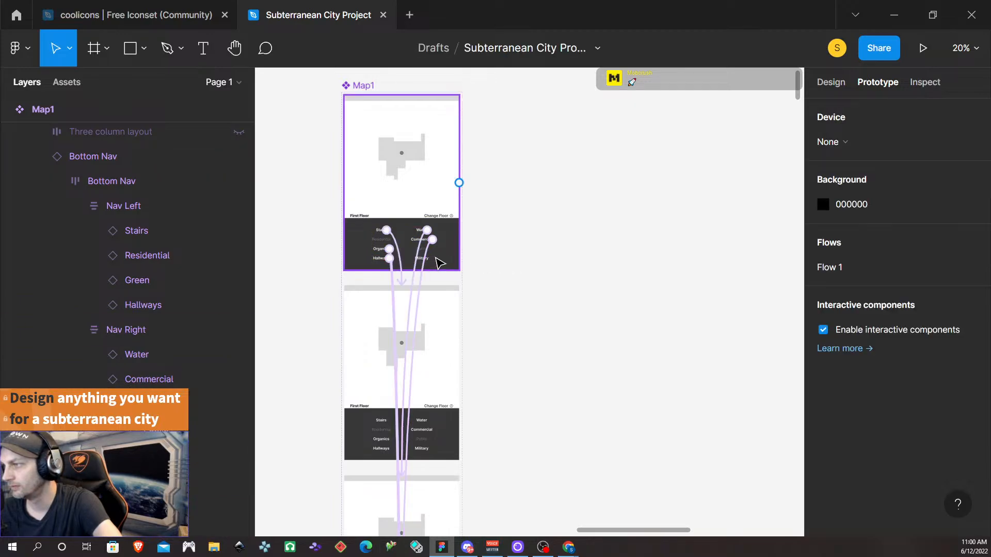
scroll(428, 263, up, 4)
double_click(423, 263)
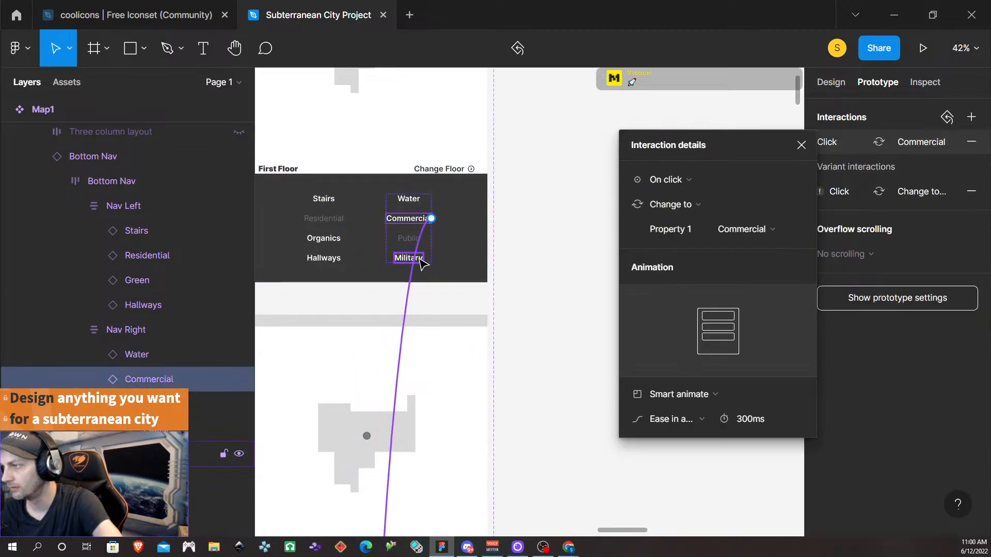
click(405, 262)
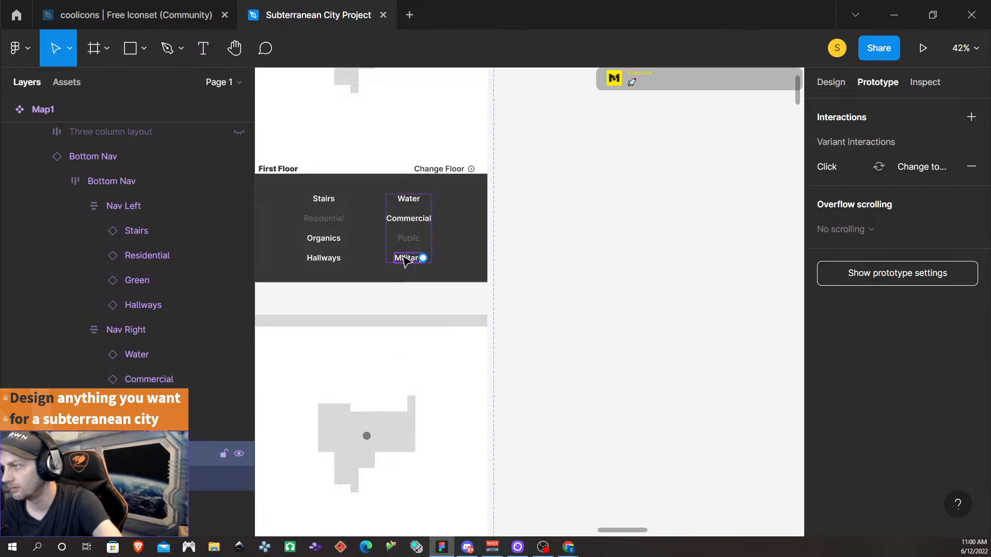
drag(422, 258, 394, 431)
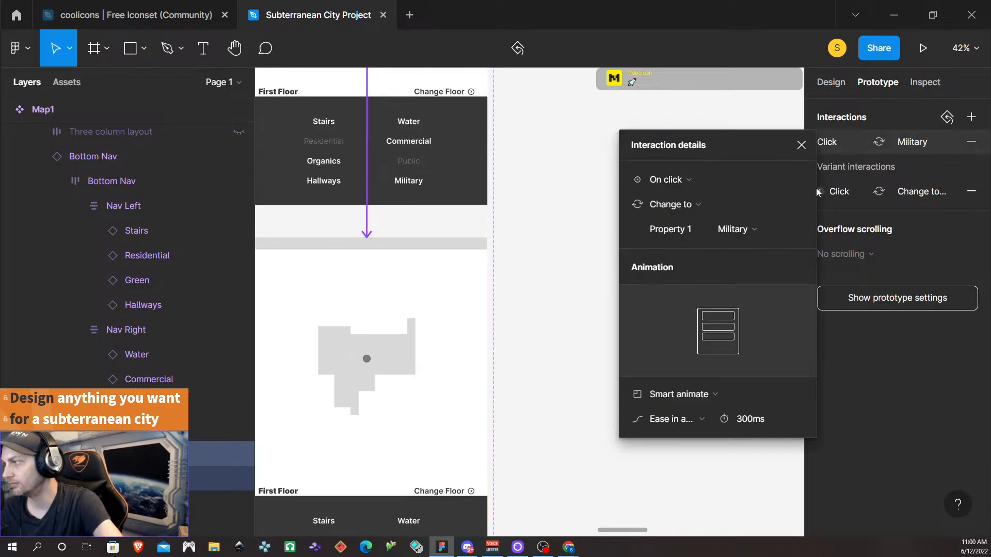
click(801, 146)
- Look over the whole column of variants in the Map1 component set
scroll(578, 256, down, 10)
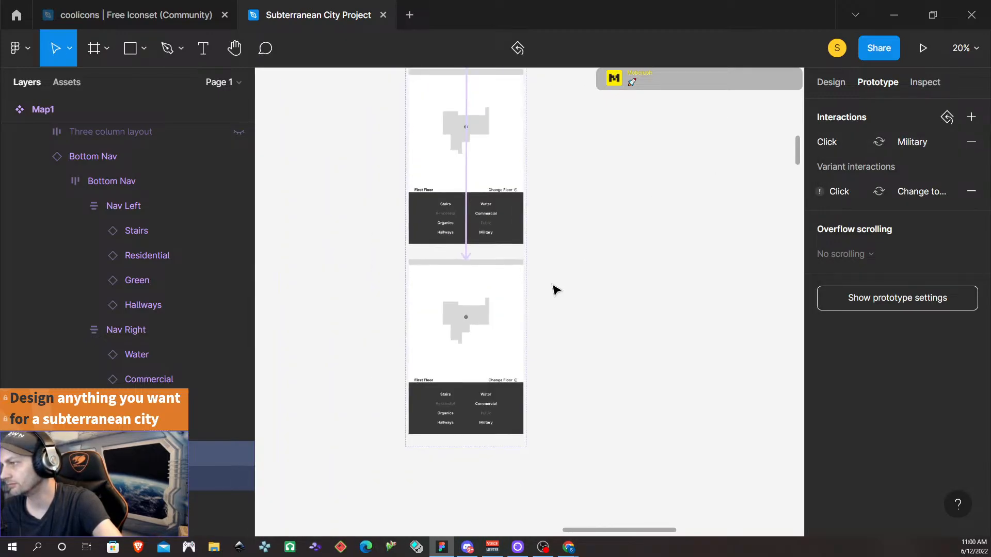
scroll(537, 356, down, 2)
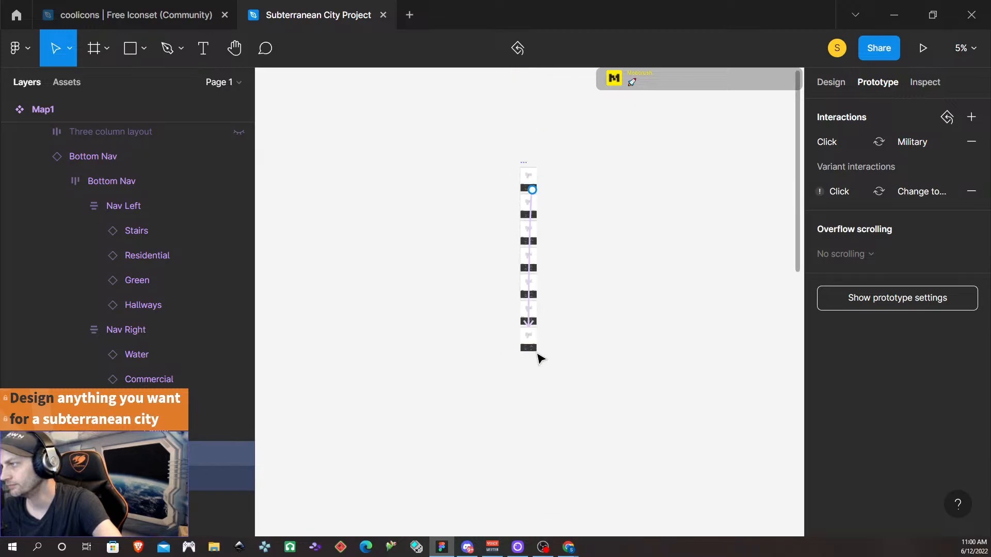
scroll(537, 356, up, 3)
scroll(526, 423, left, 1)
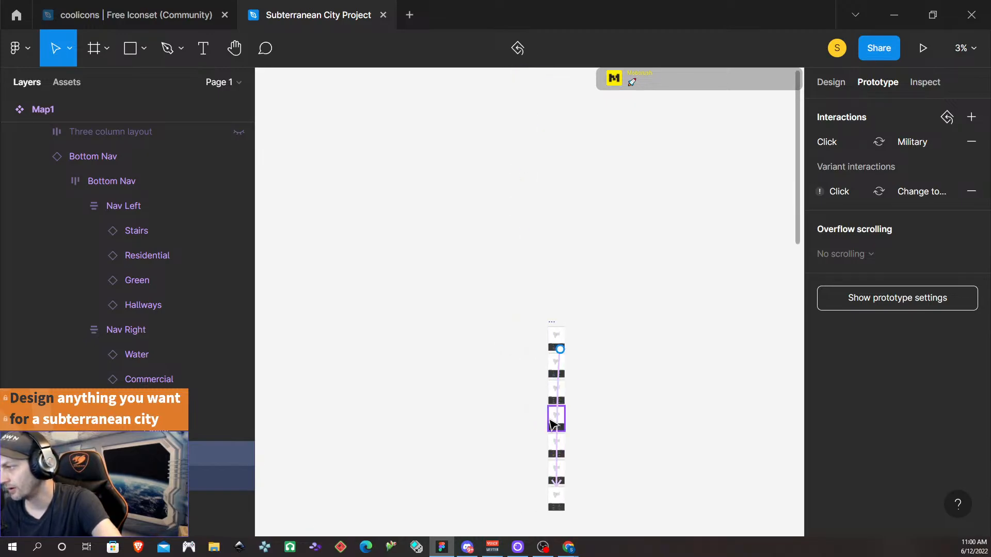
scroll(558, 451, down, 2)
scroll(560, 453, up, 4)
scroll(558, 393, up, 2)
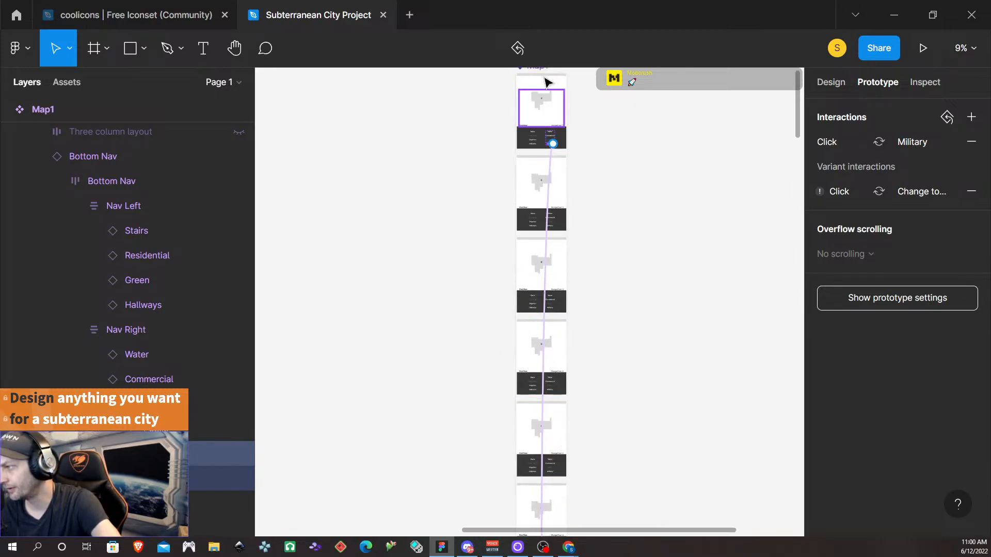
scroll(587, 168, up, 3)
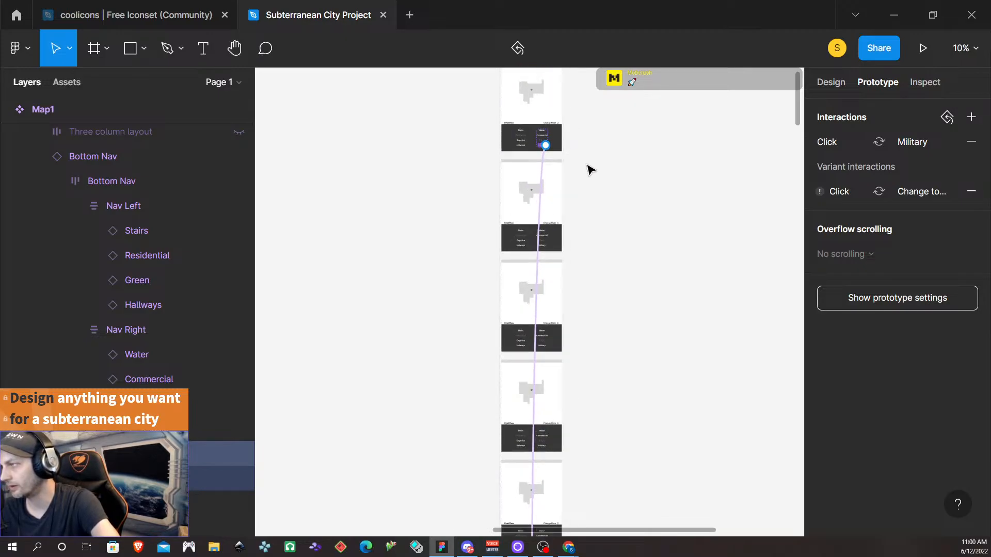
scroll(583, 170, up, 3)
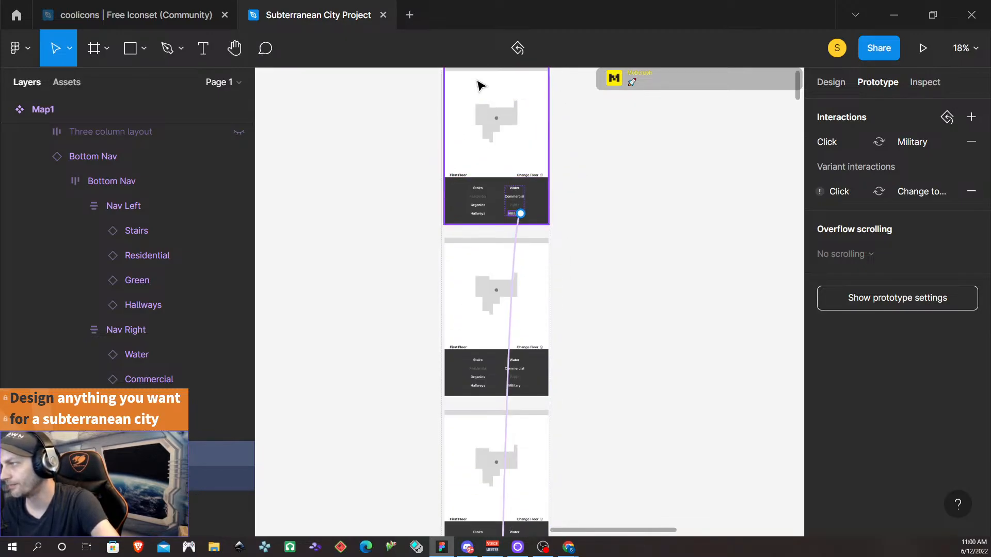
- Examine the Default variant's design properties and its layer hierarchy inside the Map1 component set
click(455, 104)
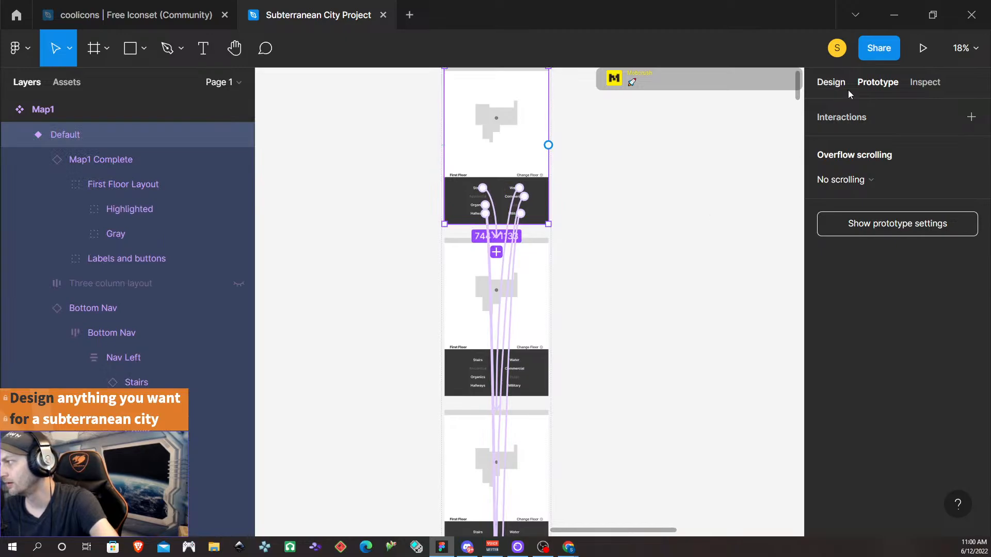
click(833, 87)
scroll(604, 206, up, 2)
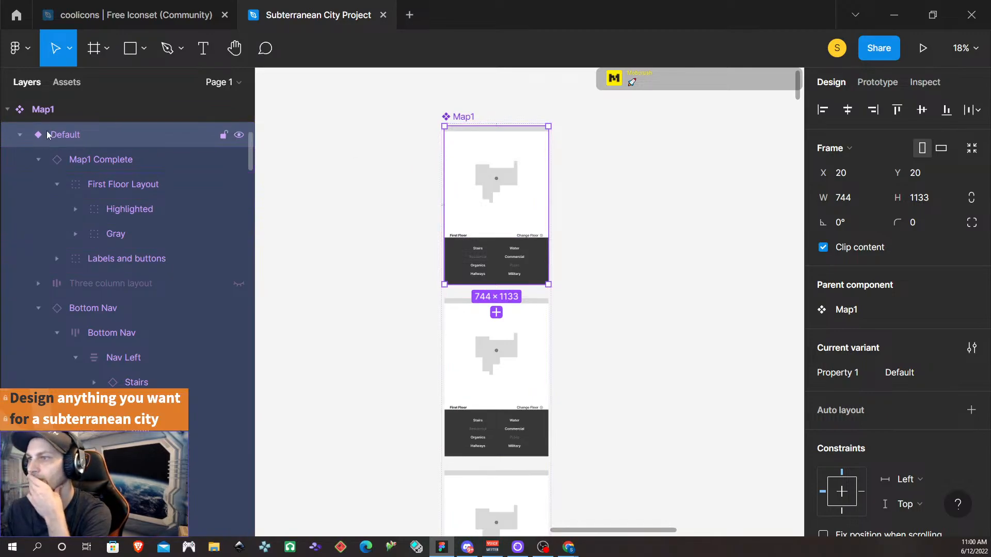
click(20, 135)
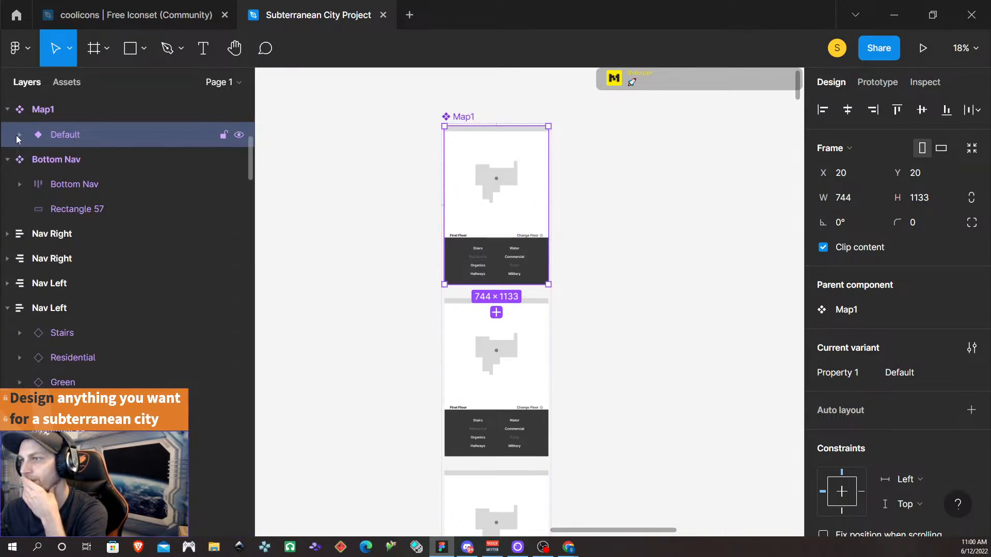
click(20, 136)
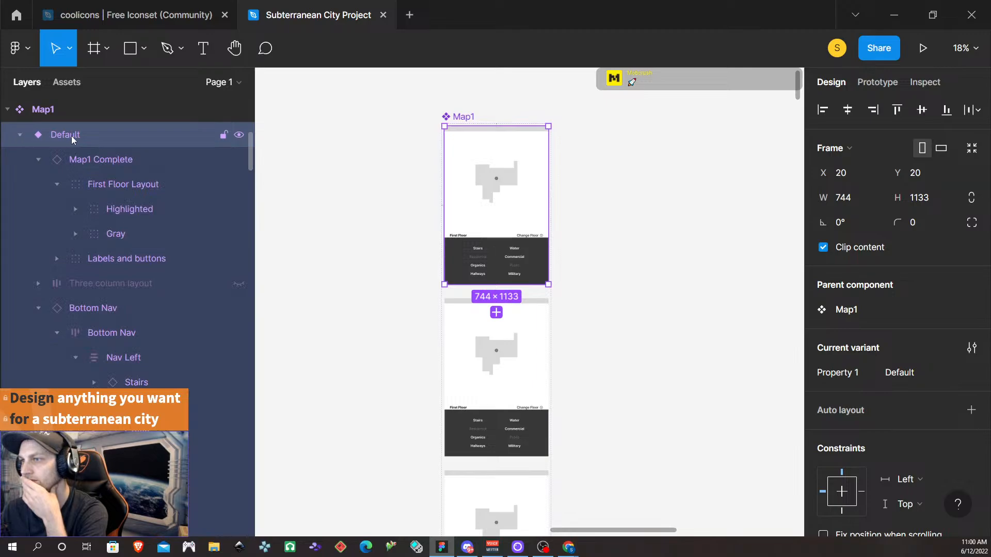
click(20, 135)
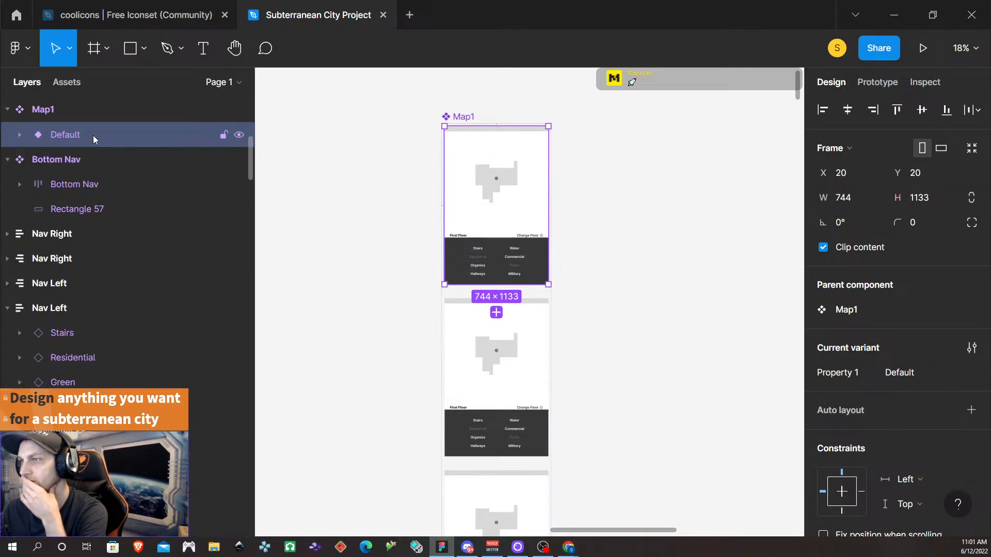
click(19, 135)
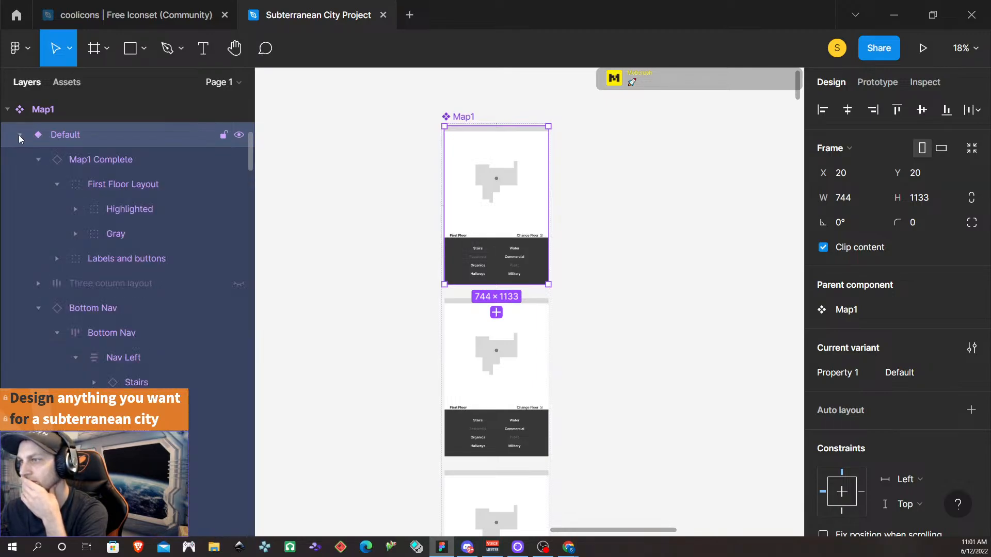
click(17, 135)
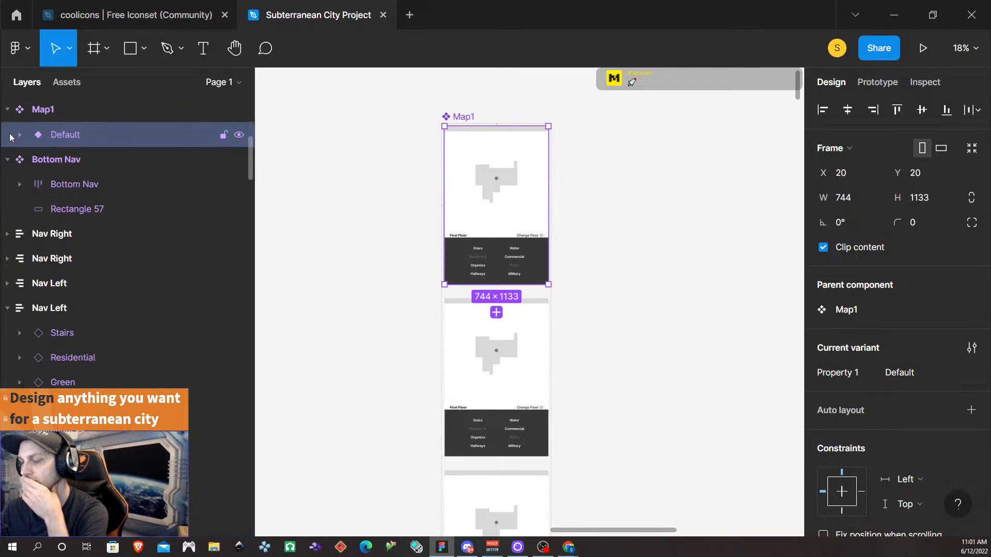
key(Return)
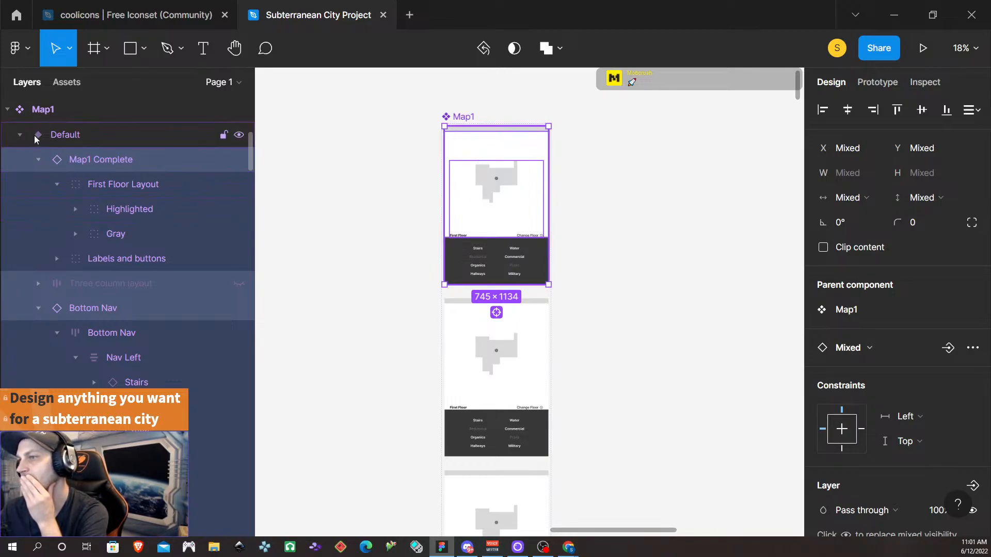
click(89, 137)
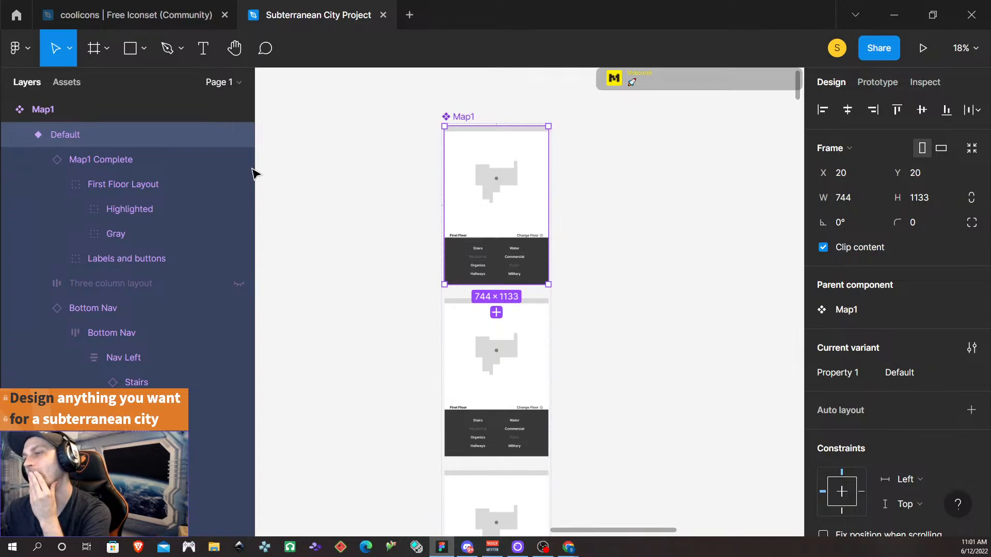
click(68, 113)
click(71, 134)
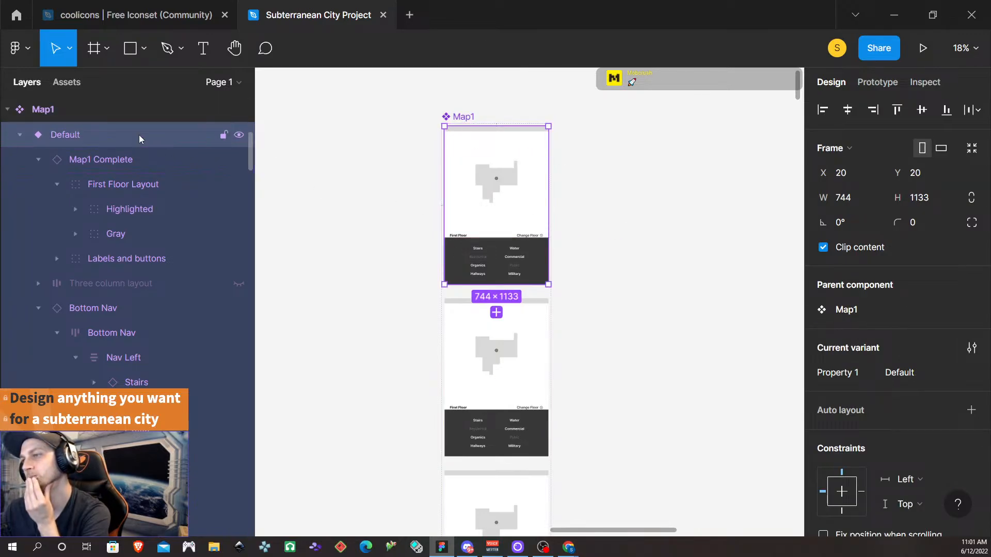
scroll(612, 238, up, 3)
scroll(613, 237, down, 1)
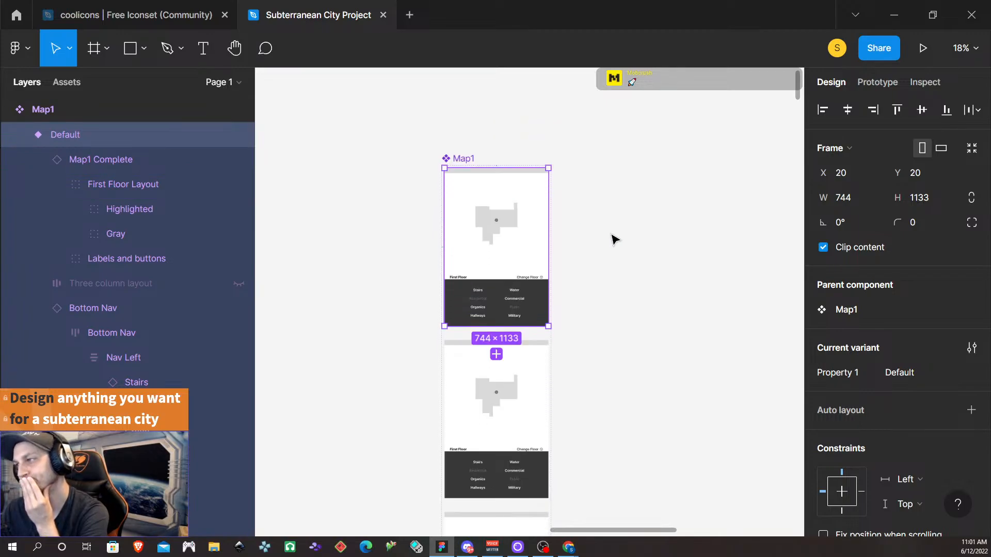
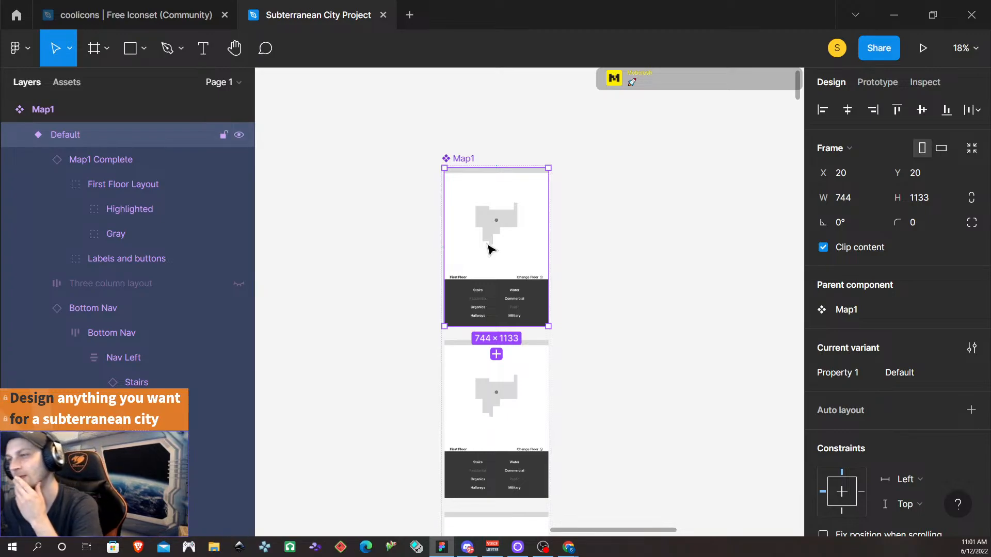
- Try to replace the layers inside the Stairs variant with the copied Map1 variant, and undo the replacement
scroll(509, 292, down, 2)
click(539, 336)
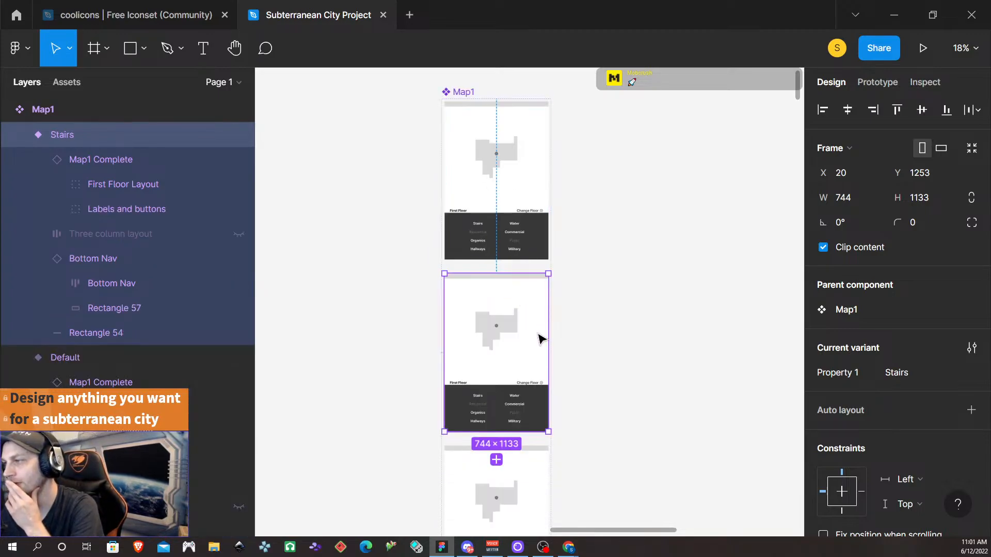
key(Return)
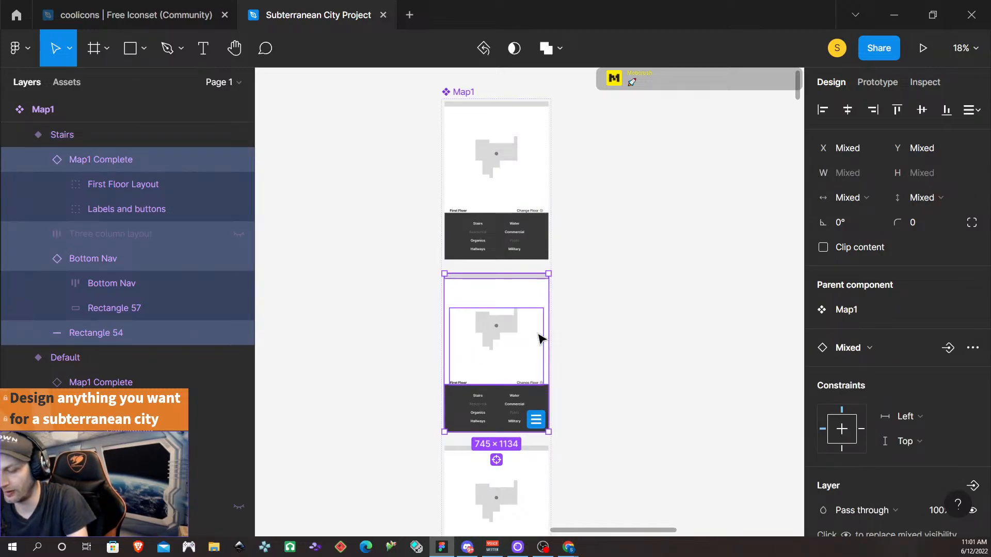
right_click(534, 295)
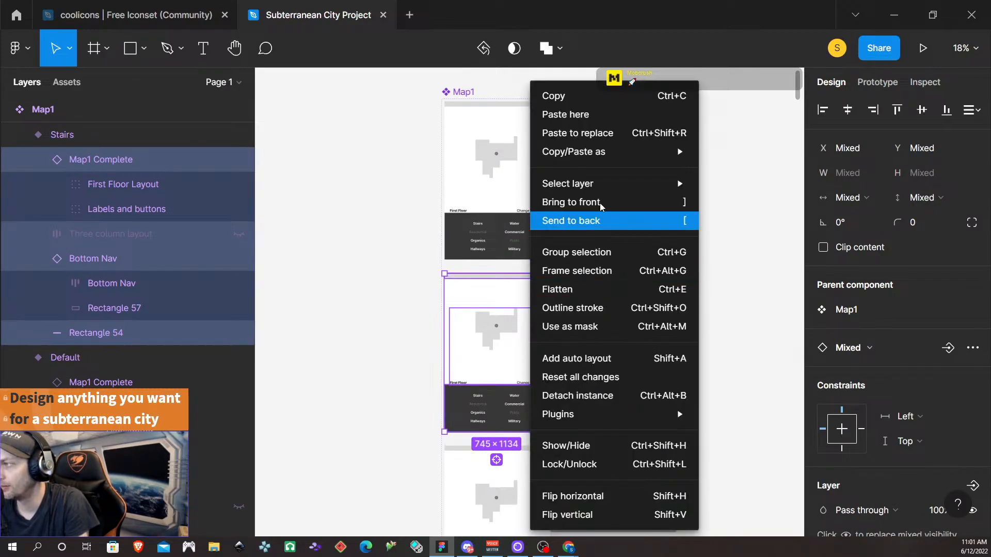
click(611, 135)
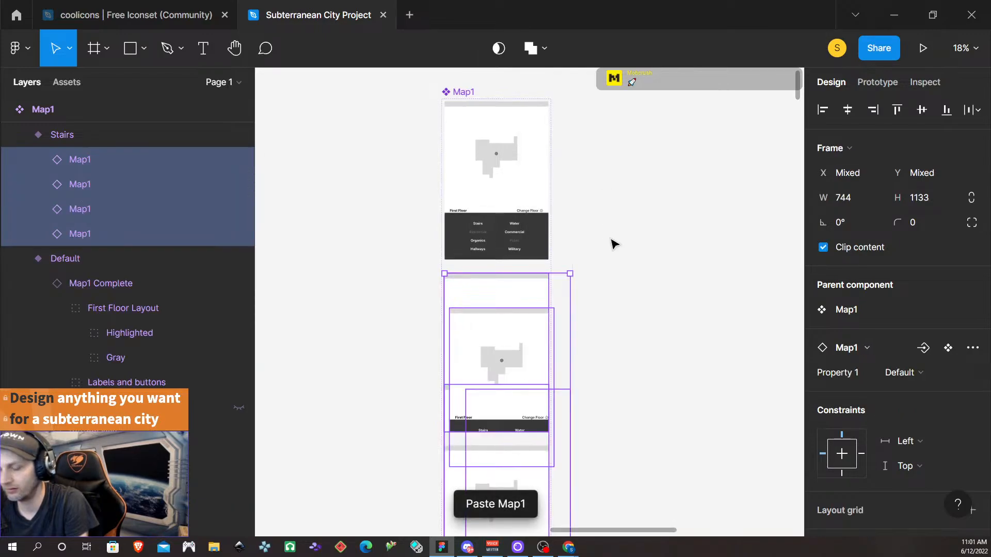
scroll(611, 407, down, 5)
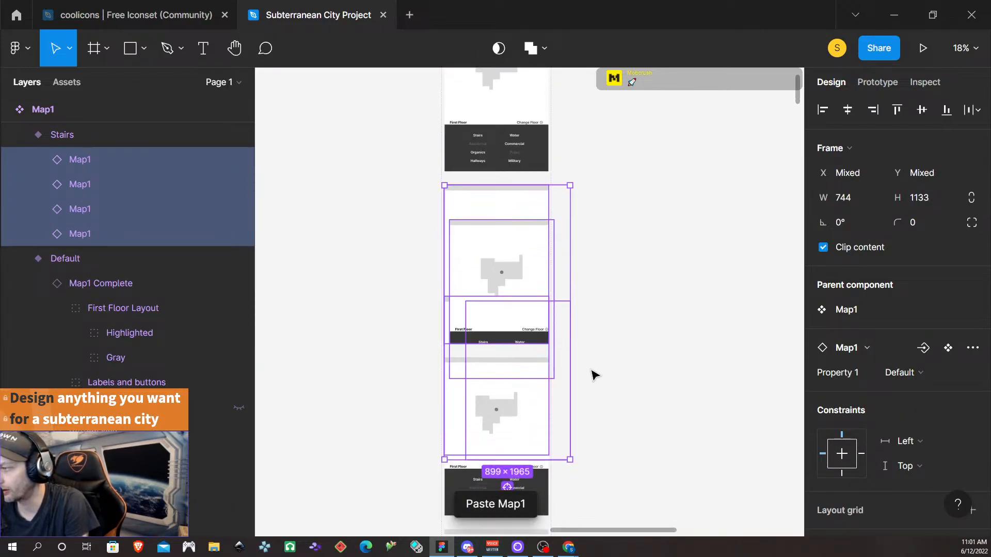
scroll(588, 352, up, 1)
key(ctrl+z)
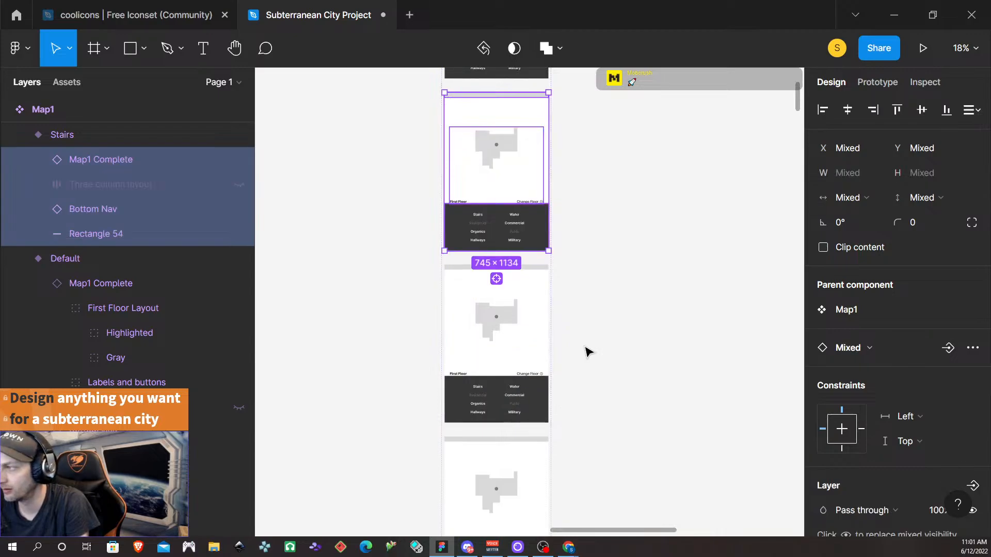
scroll(581, 242, up, 1)
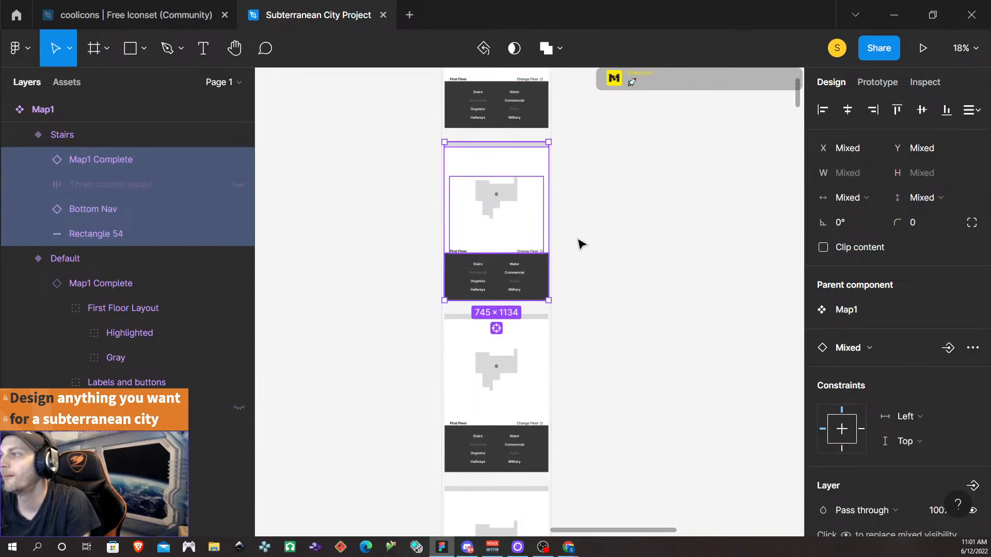
scroll(591, 228, up, 1)
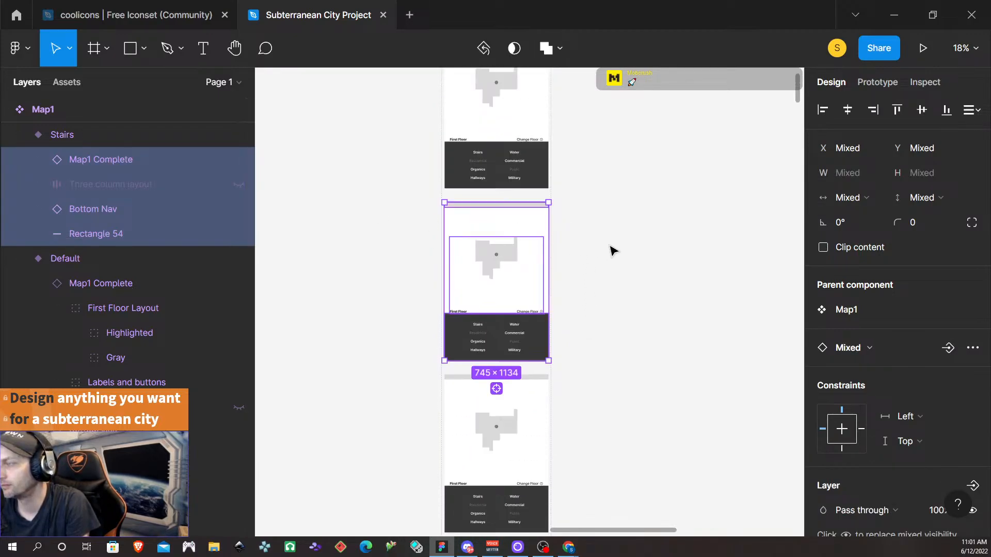
scroll(603, 246, up, 3)
click(617, 301)
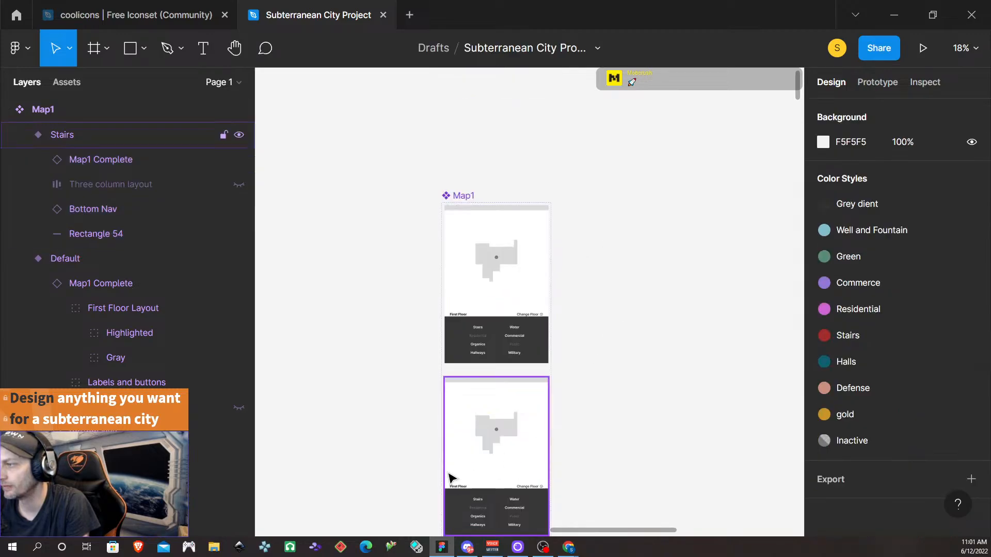
- Copy the Default variant, clear the Stairs variant's layers, and try replacing the emptied Stairs variant with the copy
click(488, 241)
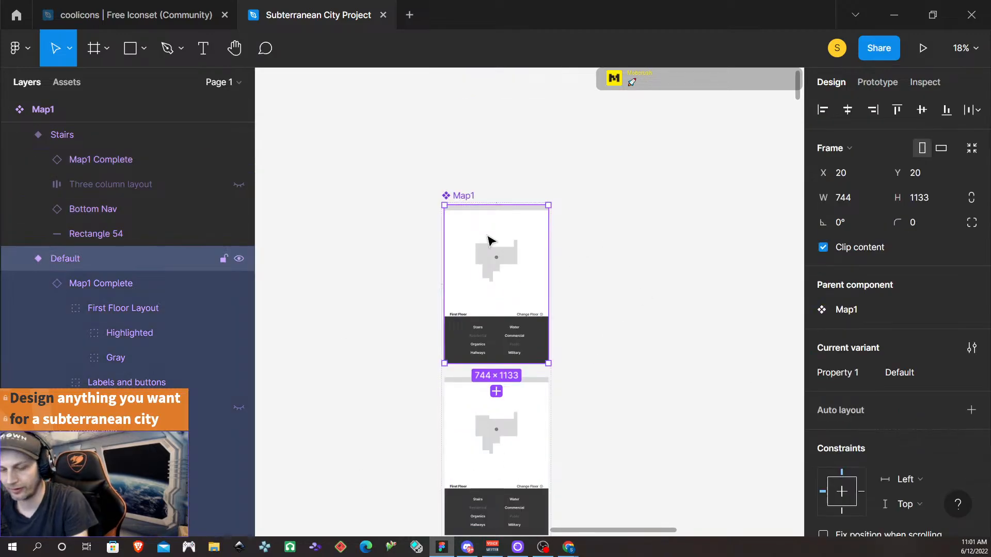
scroll(495, 253, down, 3)
click(533, 310)
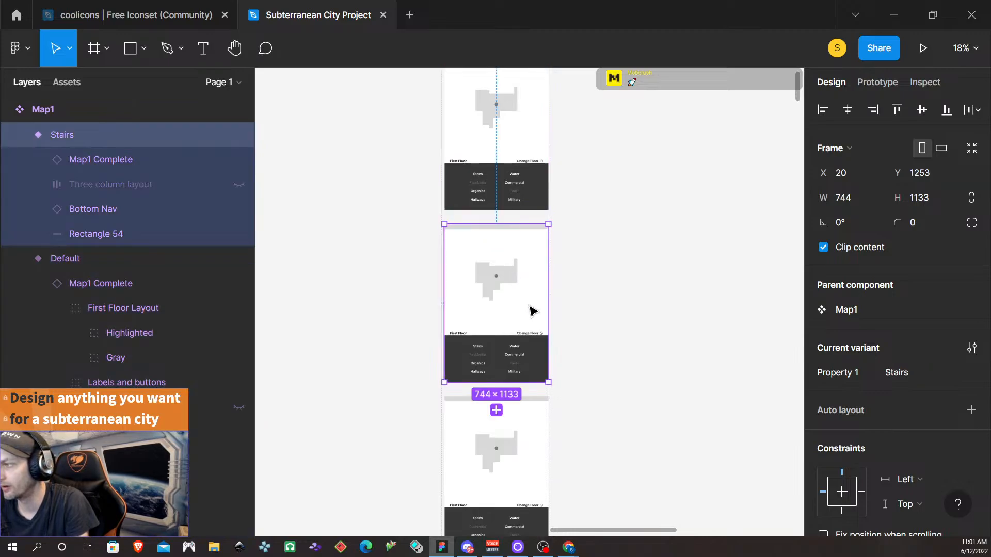
key(Return)
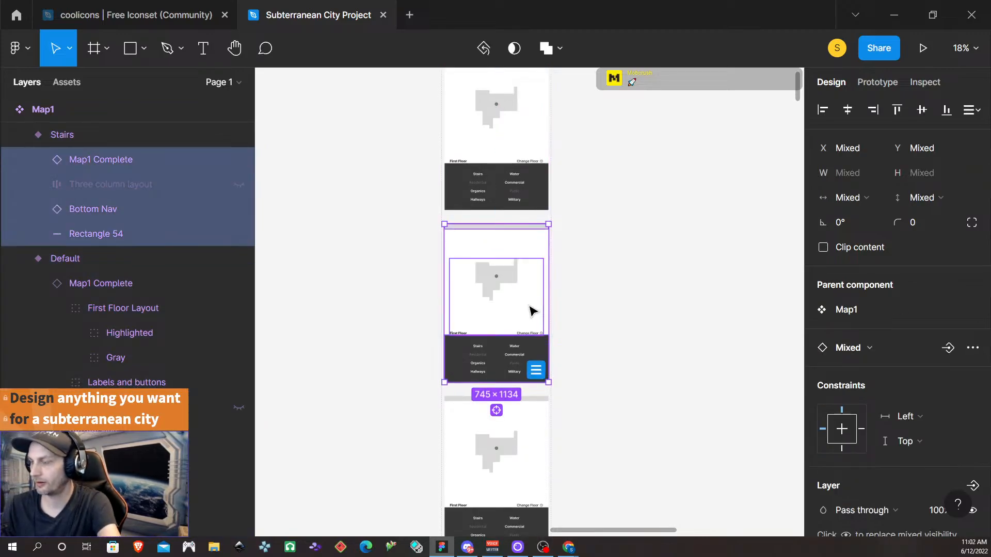
key(Delete)
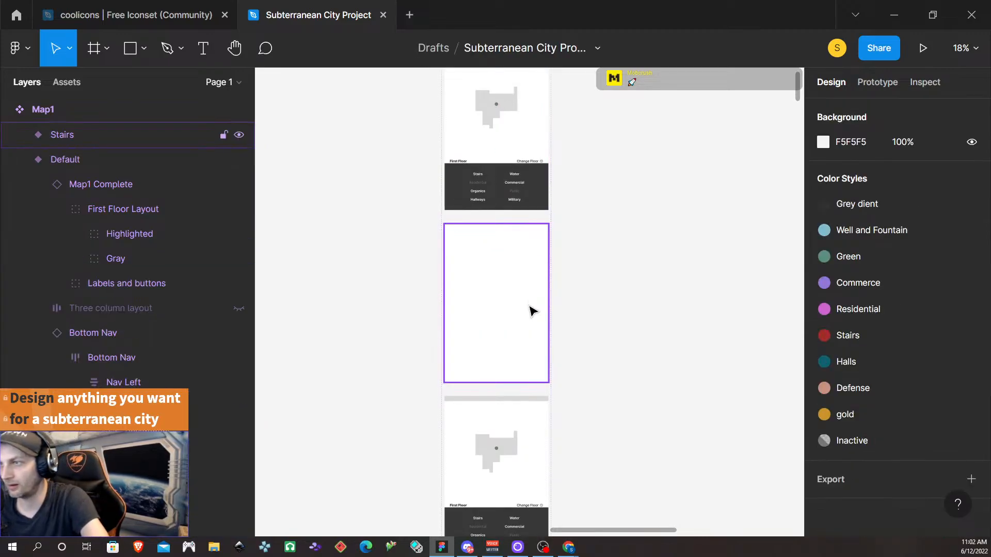
right_click(528, 305)
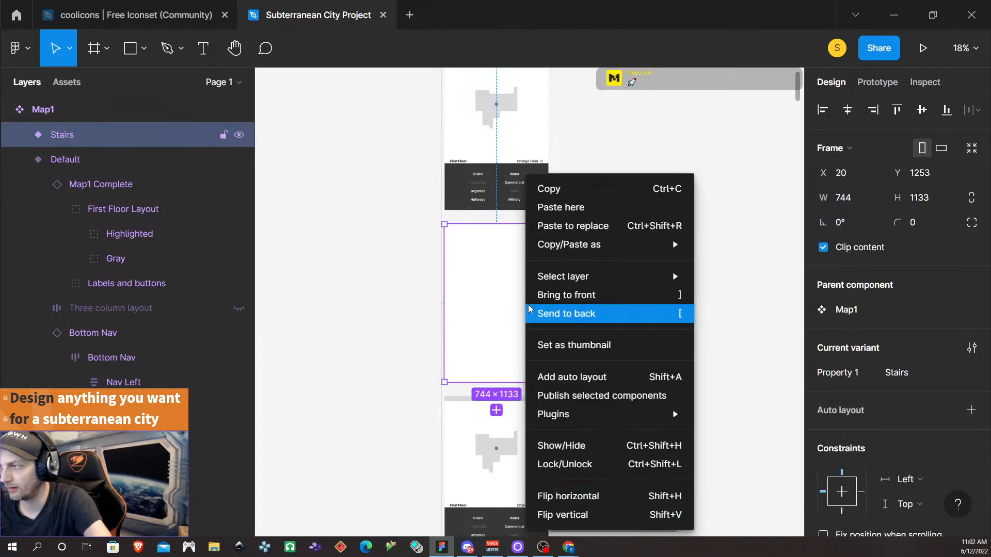
click(592, 227)
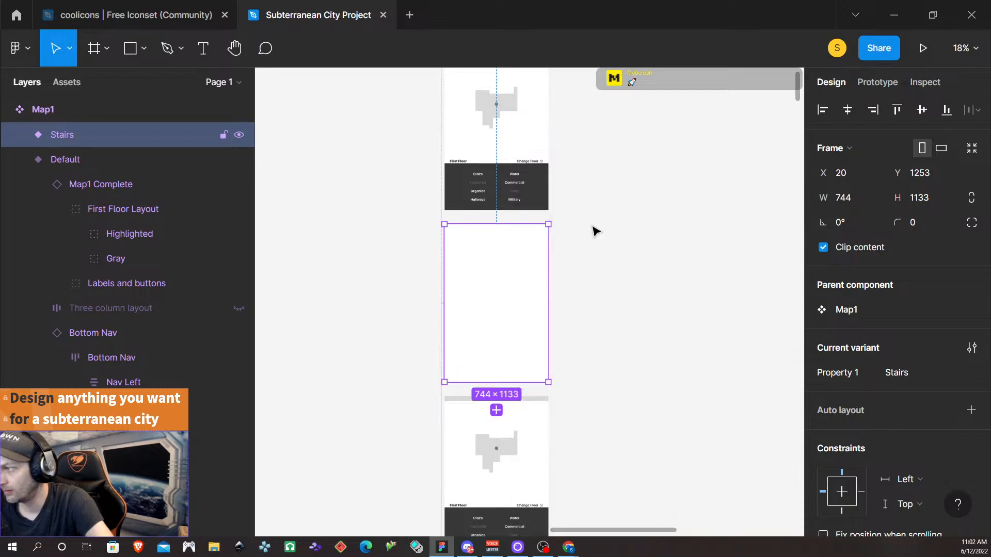
scroll(531, 277, up, 2)
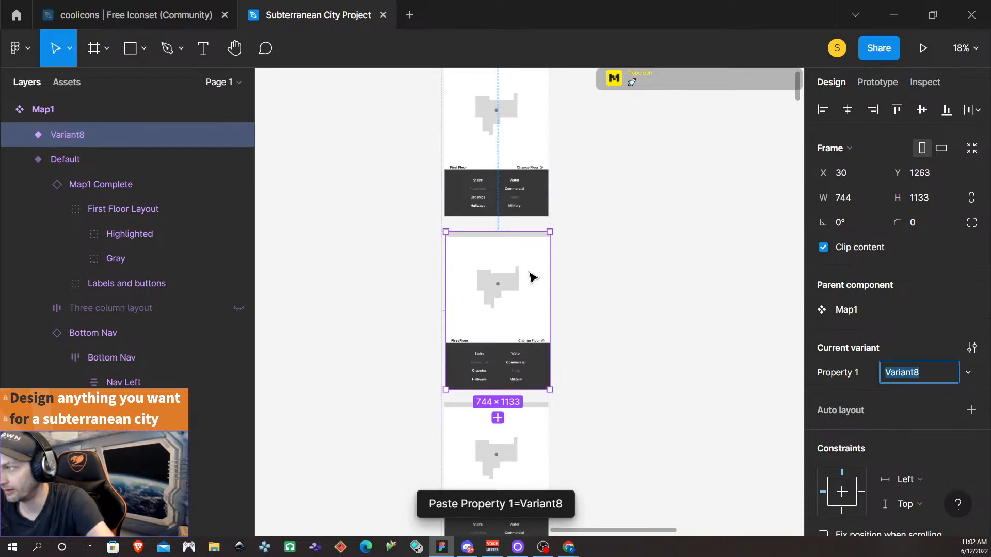
scroll(533, 277, up, 1)
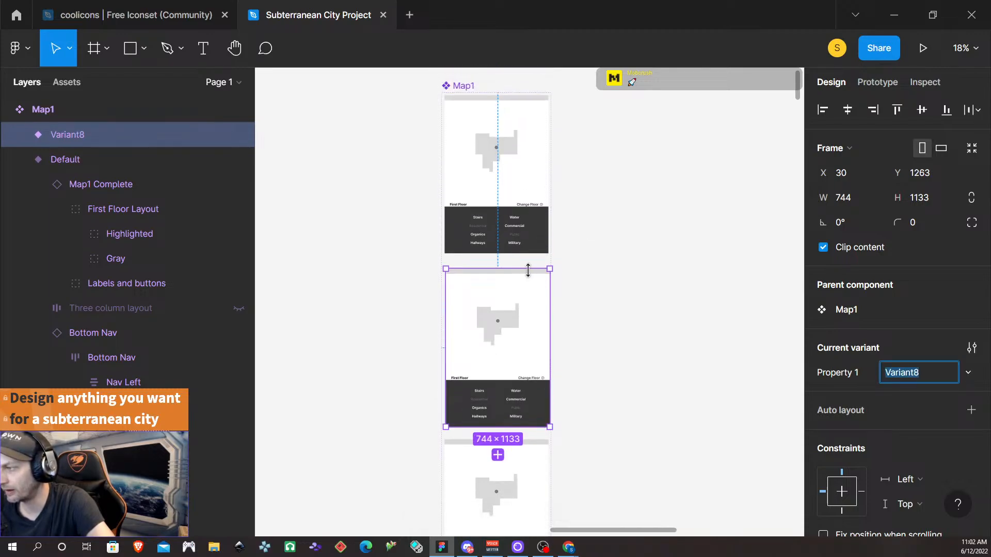
- Examine the prototype connections of the Bottom Nav items in the Default variant
click(522, 213)
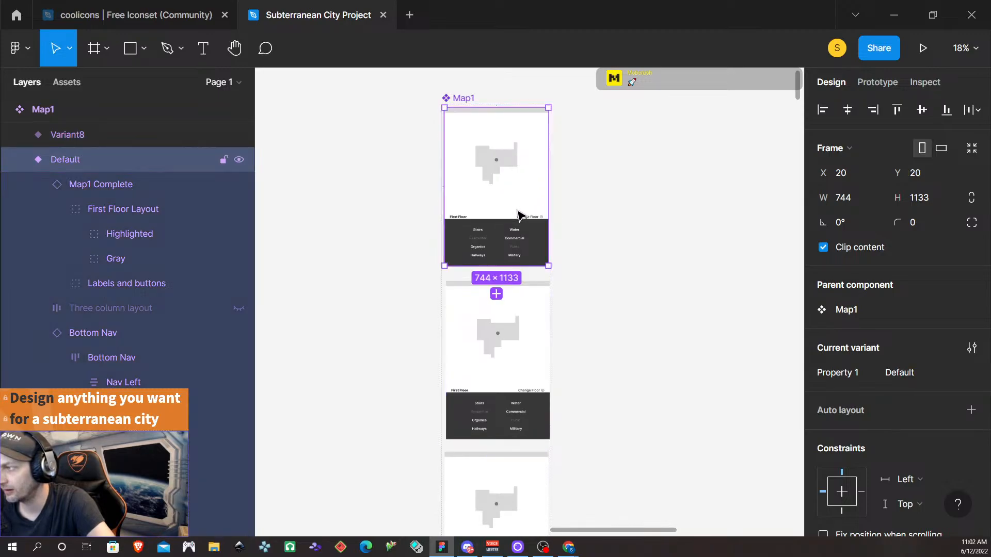
click(479, 237)
click(477, 235)
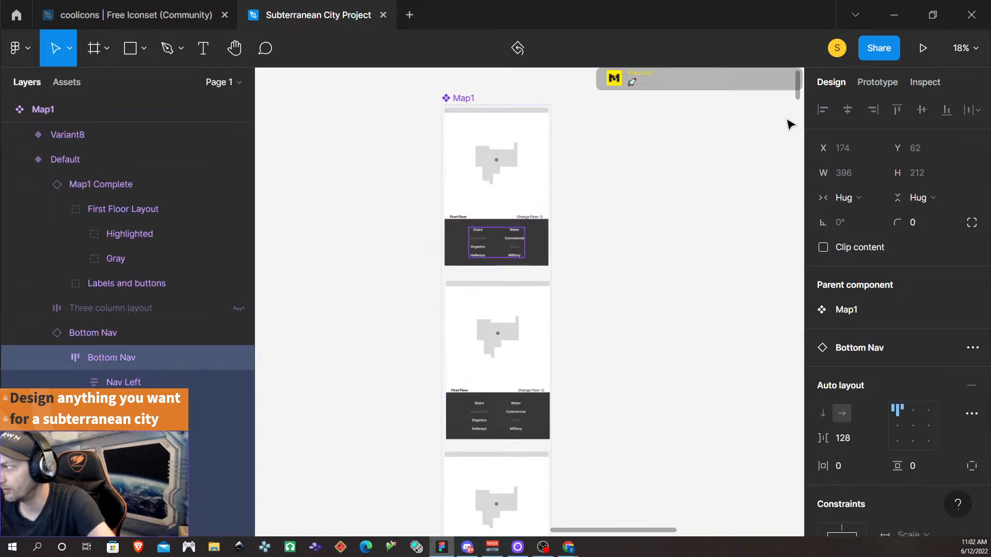
click(872, 86)
scroll(491, 242, up, 1)
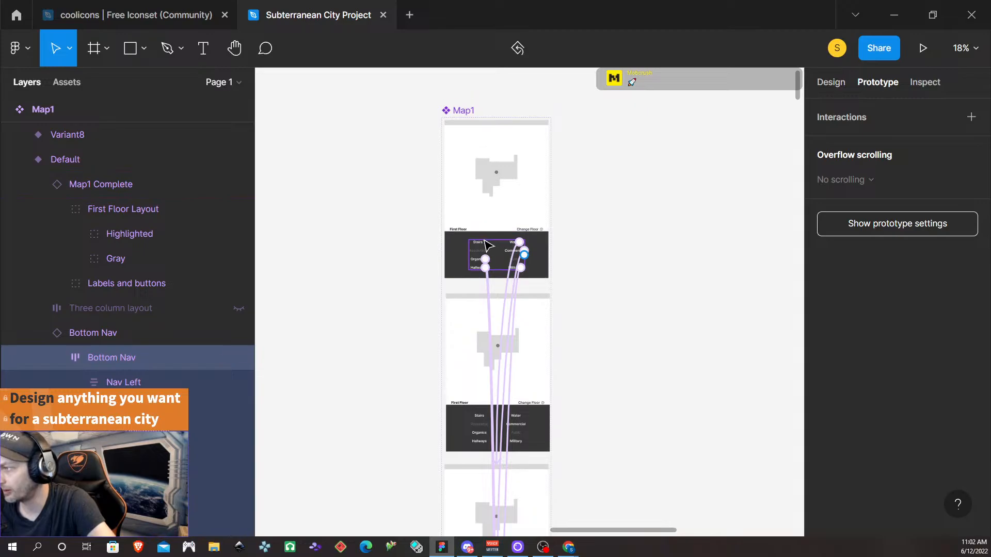
click(482, 246)
scroll(537, 254, up, 10)
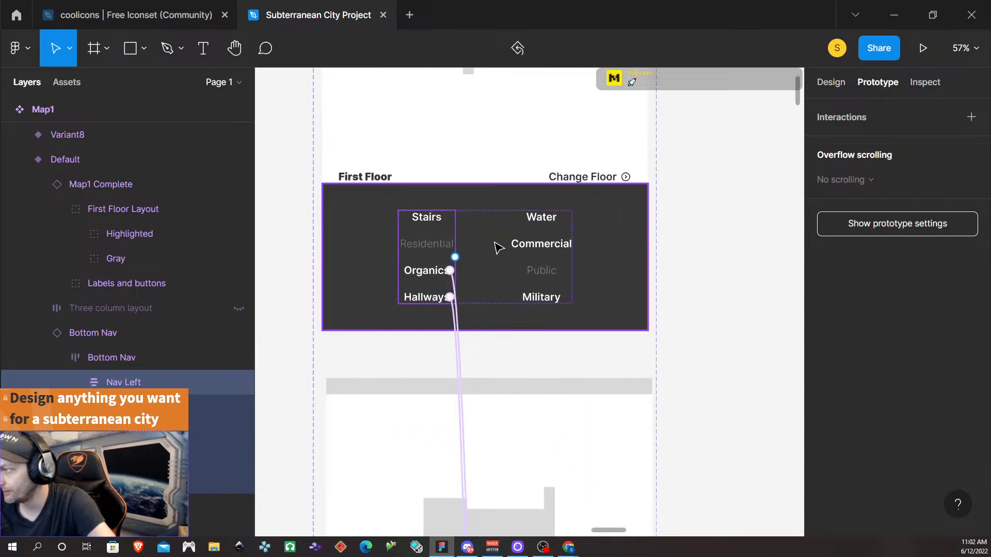
scroll(380, 214, down, 6)
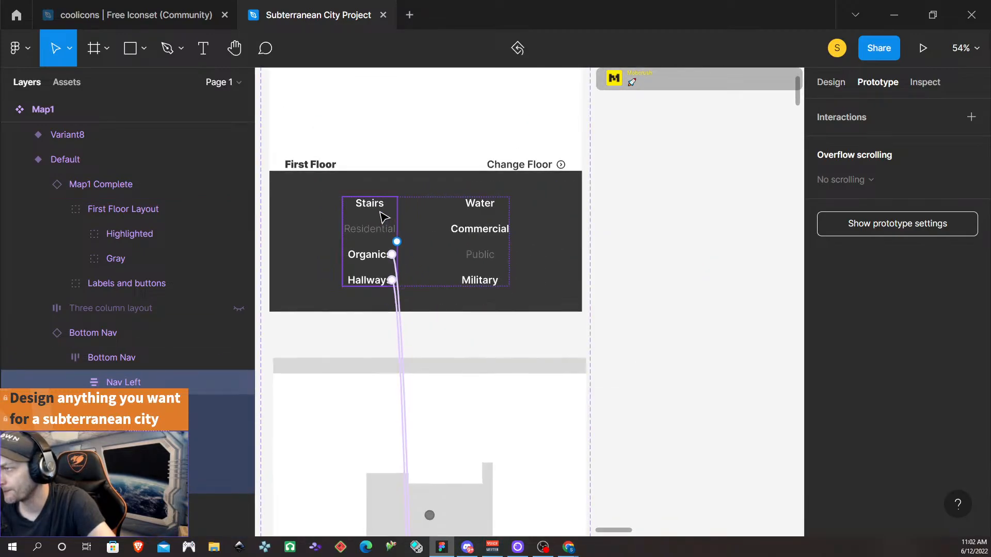
- Undo the replacement of the Stairs variant and the deletion of its layers
key(Escape)
key(ctrl+z)
key(ctrl+z)
key(ctrl+z)
key(ctrl+z)
key(ctrl+z)
key(ctrl+z)
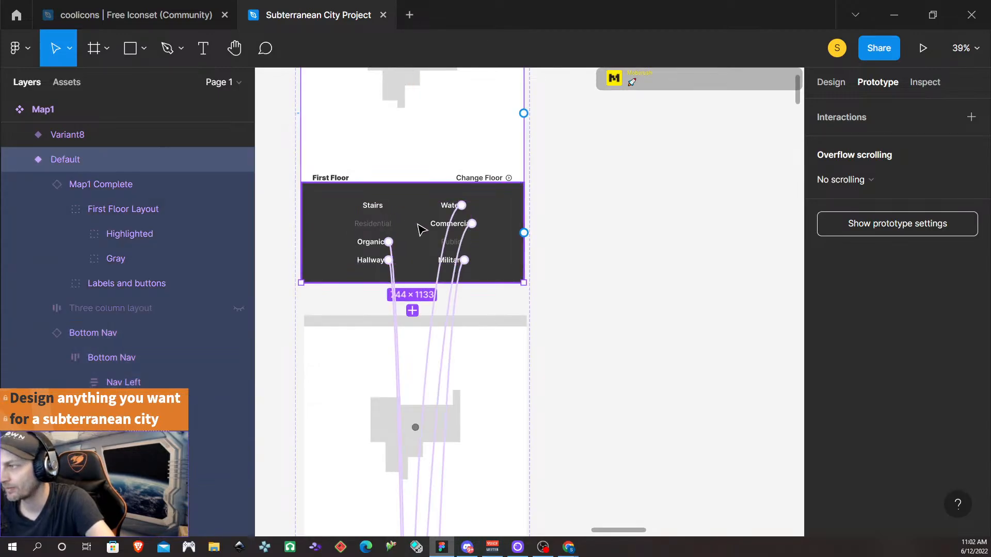
key(ctrl+z)
key(ctrl+z)
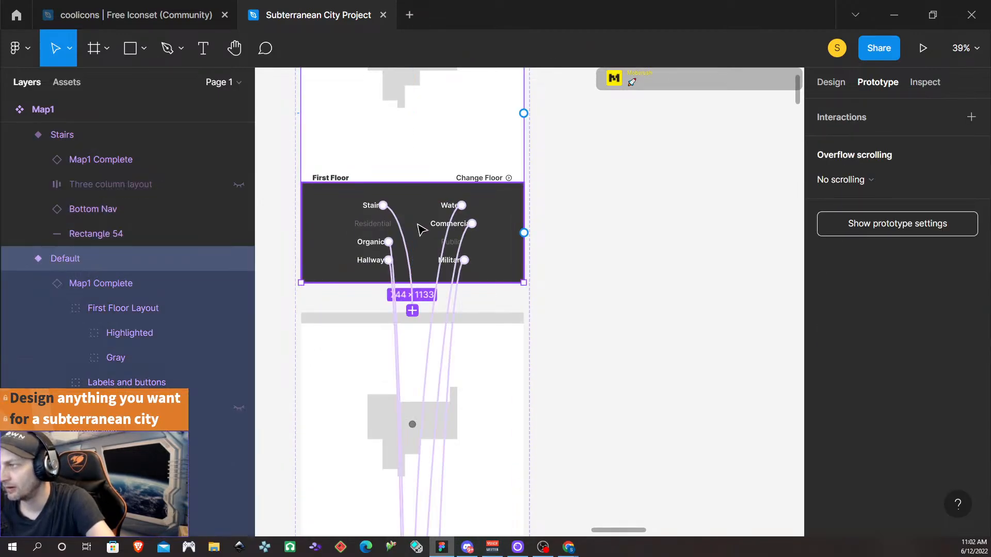
- Copy all the layers inside the Default variant, including its linked Bottom Nav
scroll(458, 320, right, 1)
scroll(458, 320, left, 4)
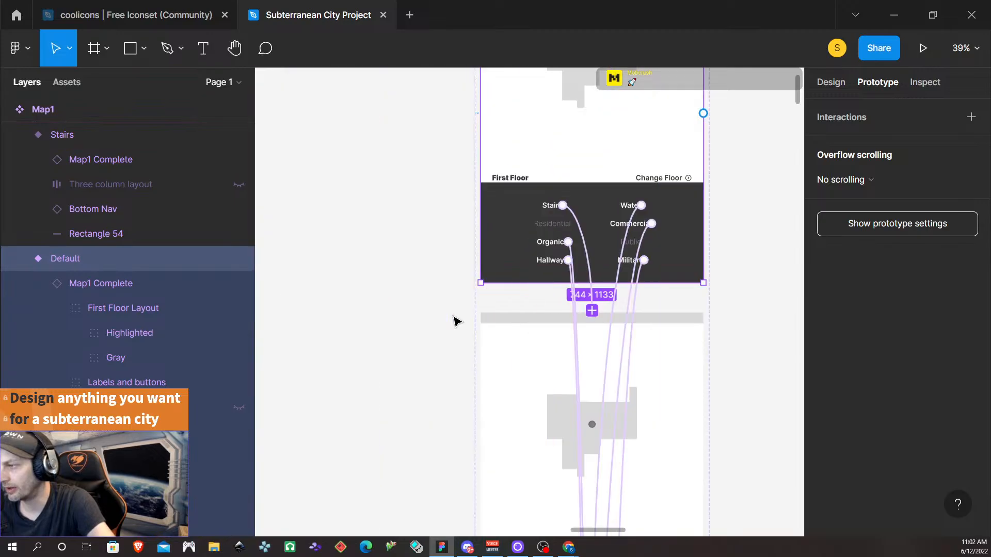
scroll(458, 320, down, 5)
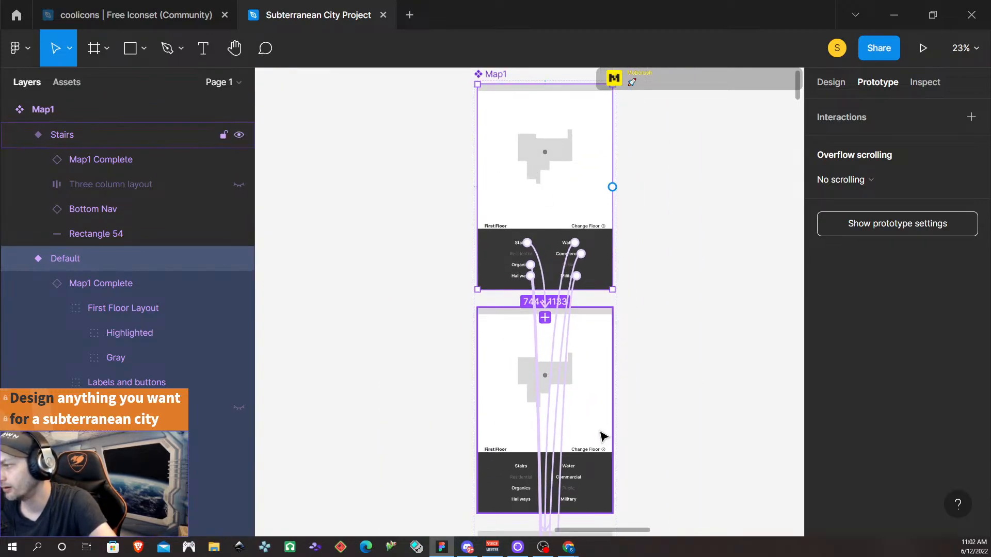
click(518, 415)
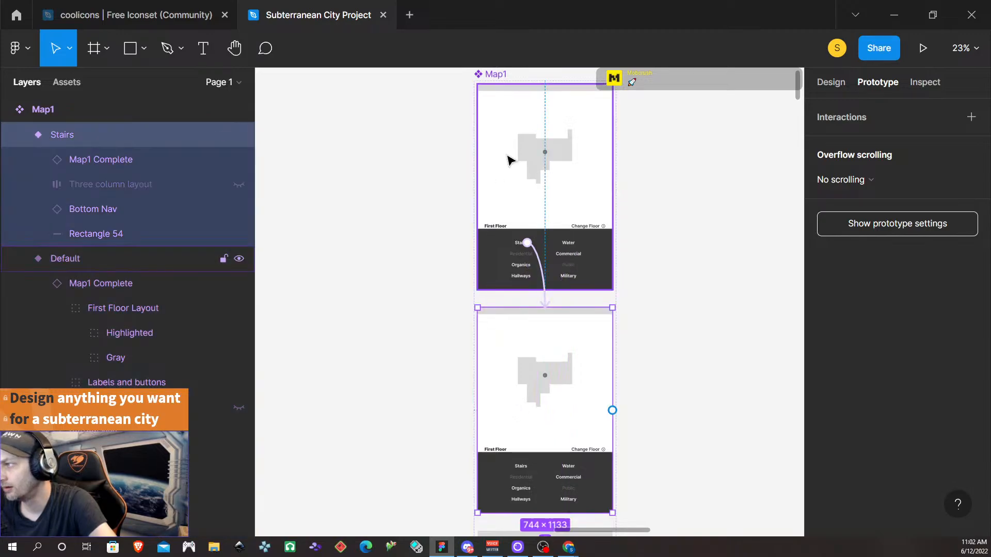
click(509, 160)
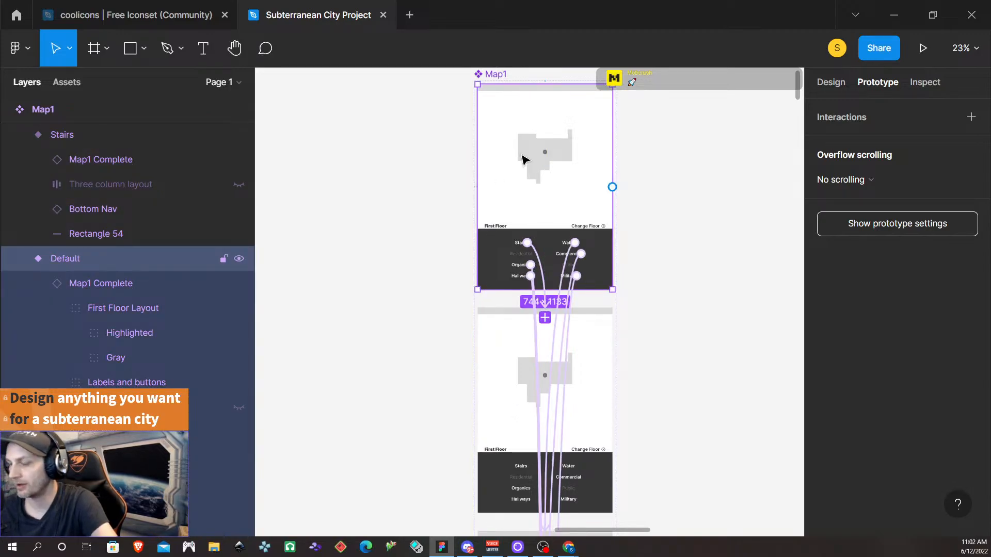
click(523, 159)
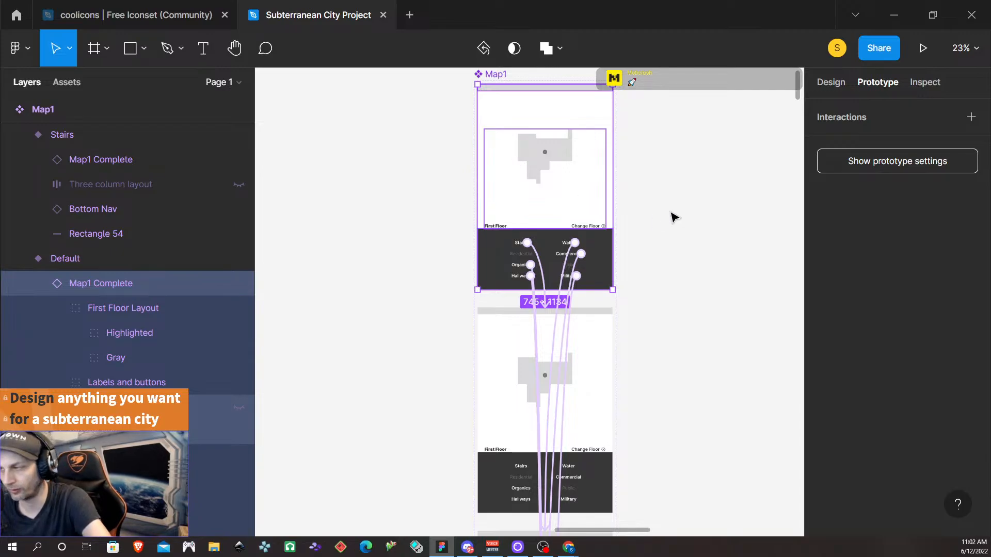
- Delete the layers inside the Stairs variant and paste the copied Default layers with their nav links into it
click(490, 352)
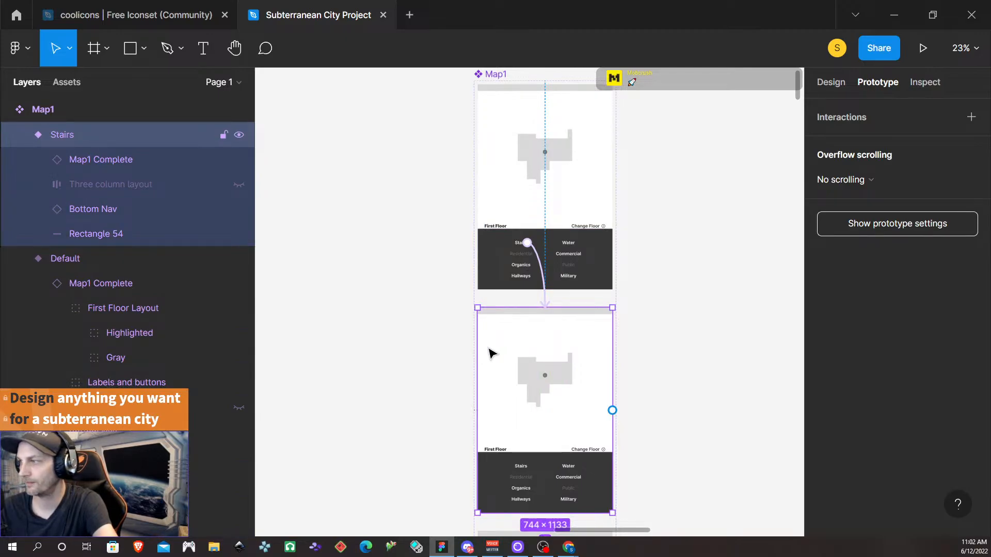
double_click(490, 353)
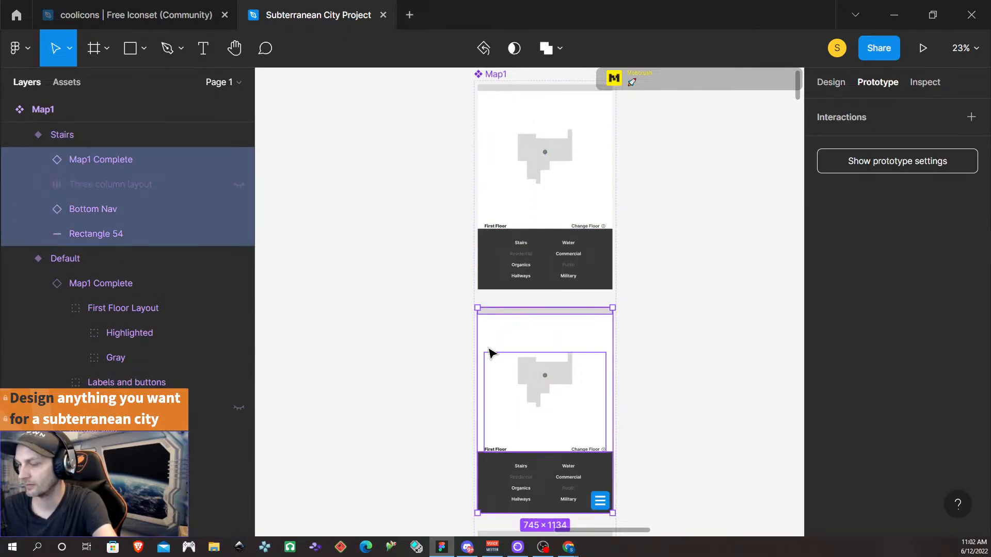
key(Delete)
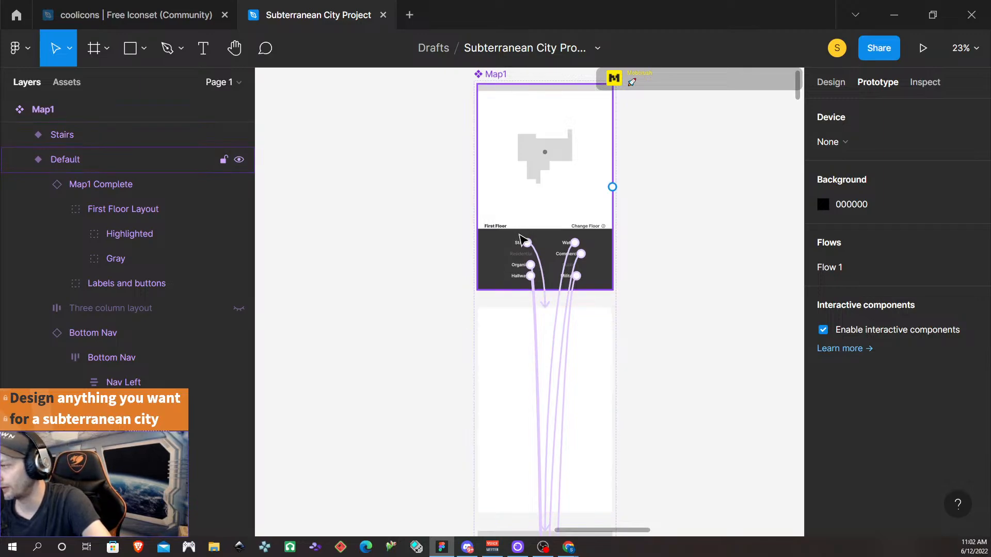
click(500, 364)
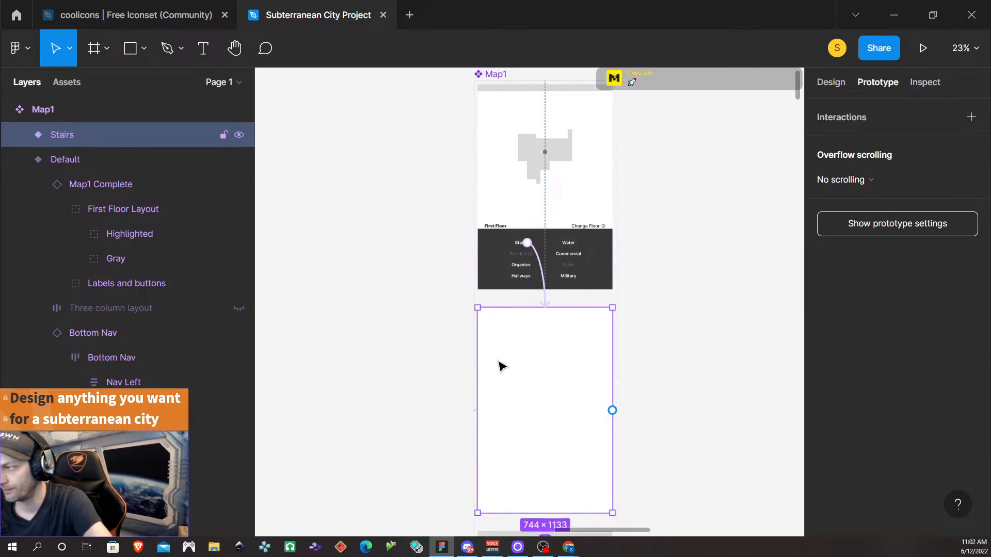
key(ctrl+v)
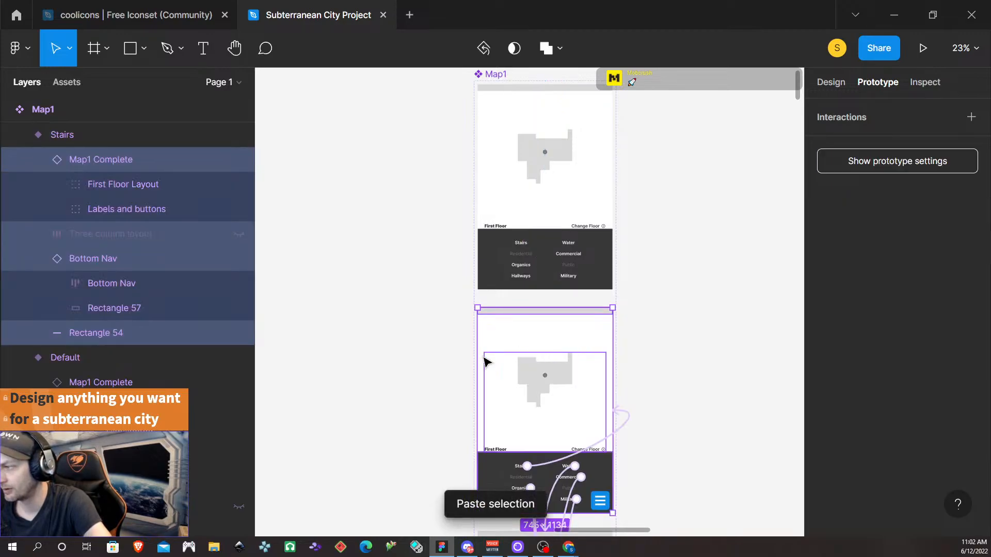
- Delete all the layers inside the Water variant of the Map1 component set
scroll(506, 355, up, 1)
scroll(516, 354, down, 3)
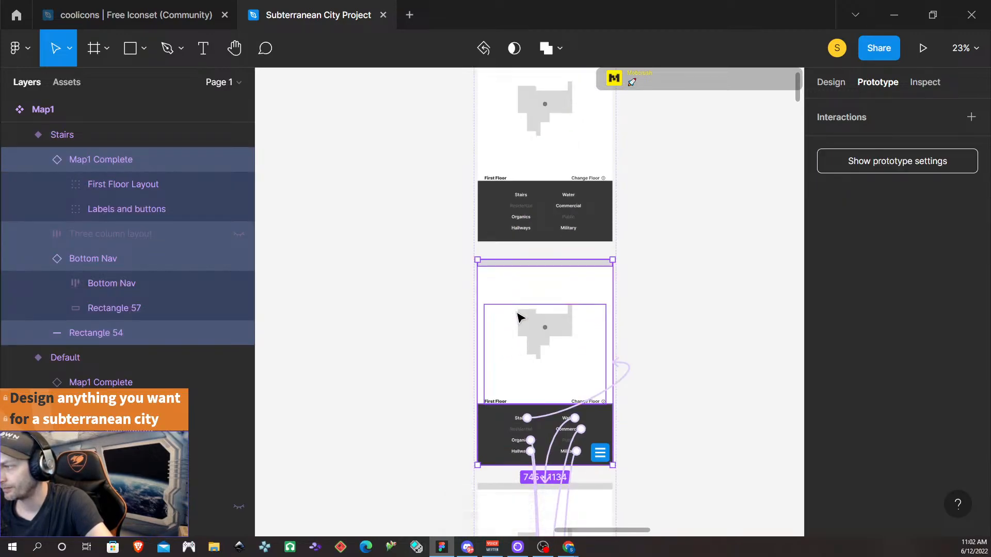
scroll(539, 257, down, 3)
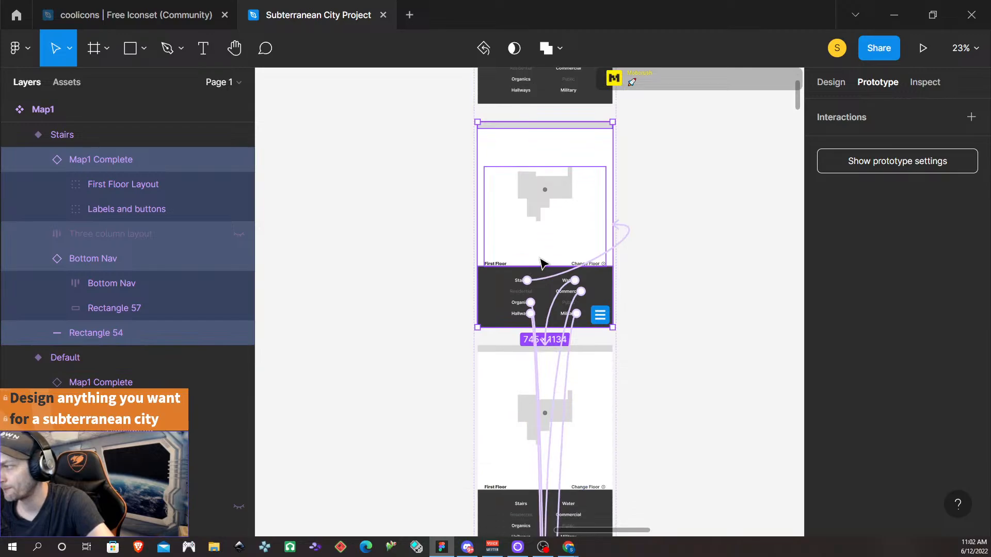
scroll(542, 263, up, 4)
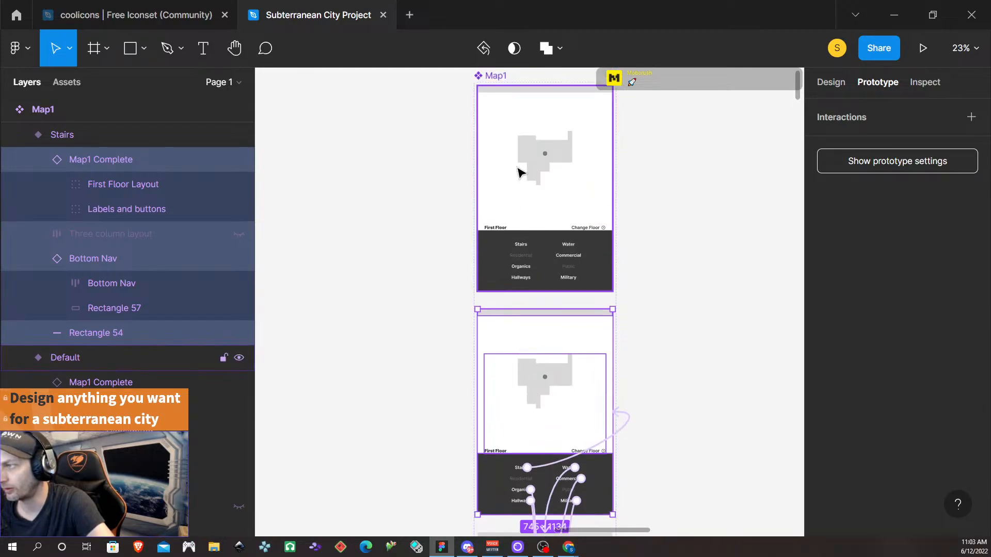
scroll(520, 206, up, 3)
scroll(518, 261, down, 5)
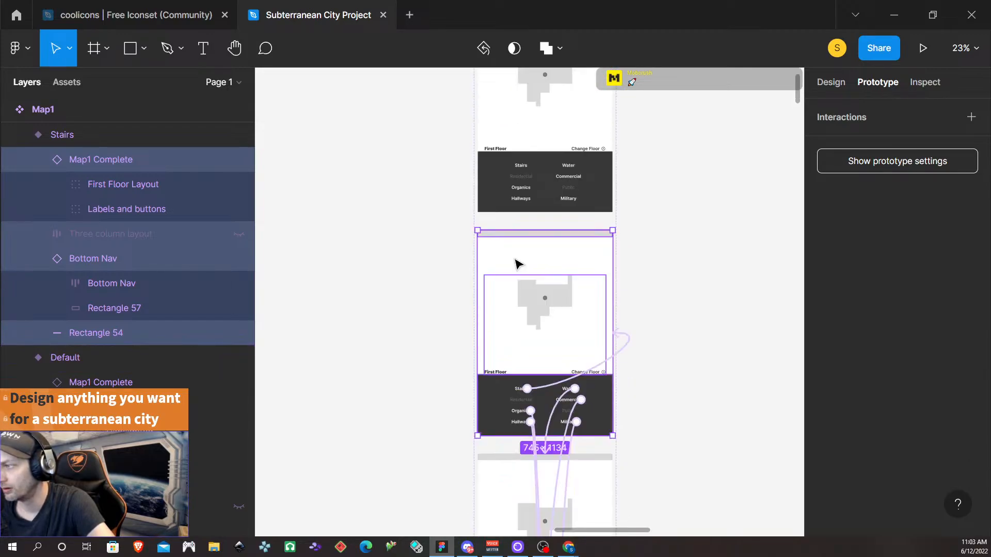
scroll(517, 265, down, 4)
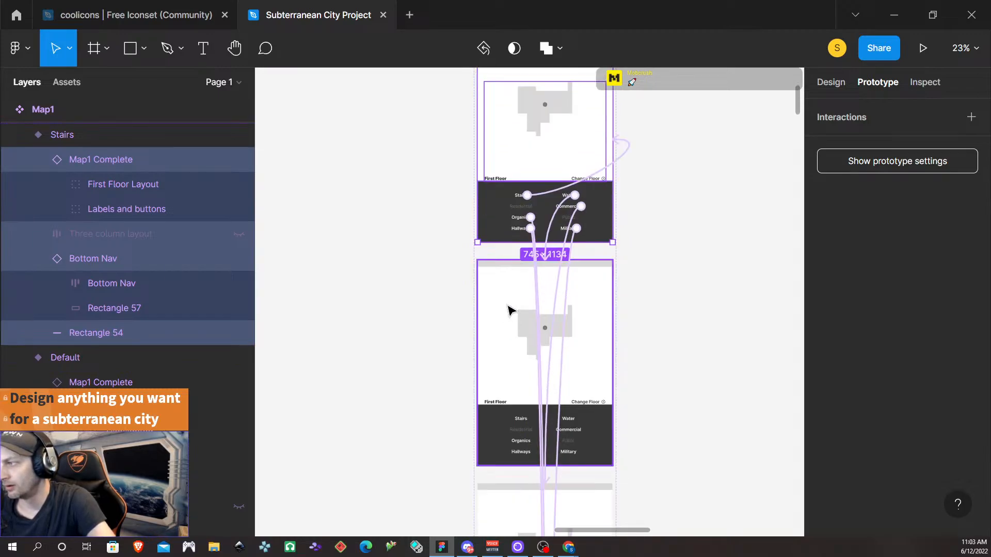
click(494, 344)
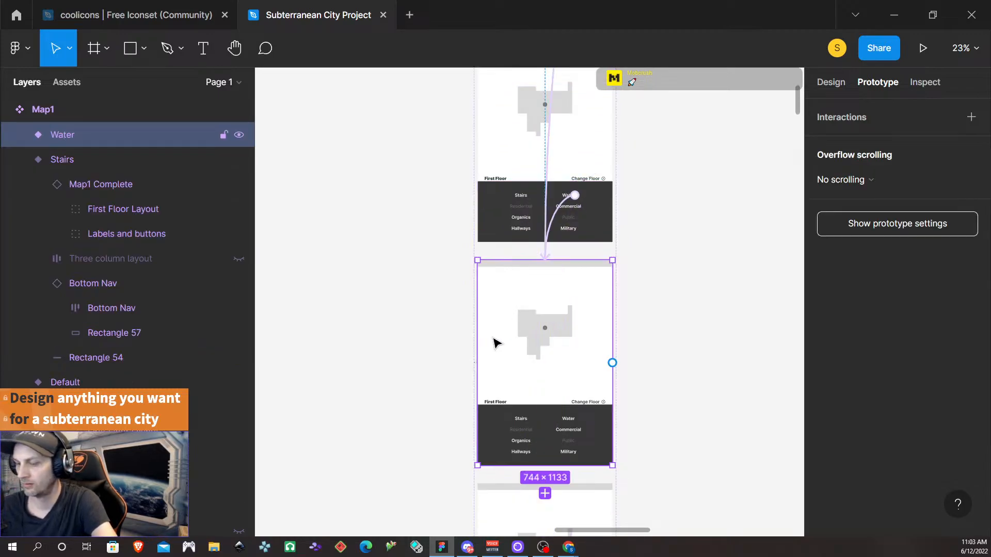
key(Escape)
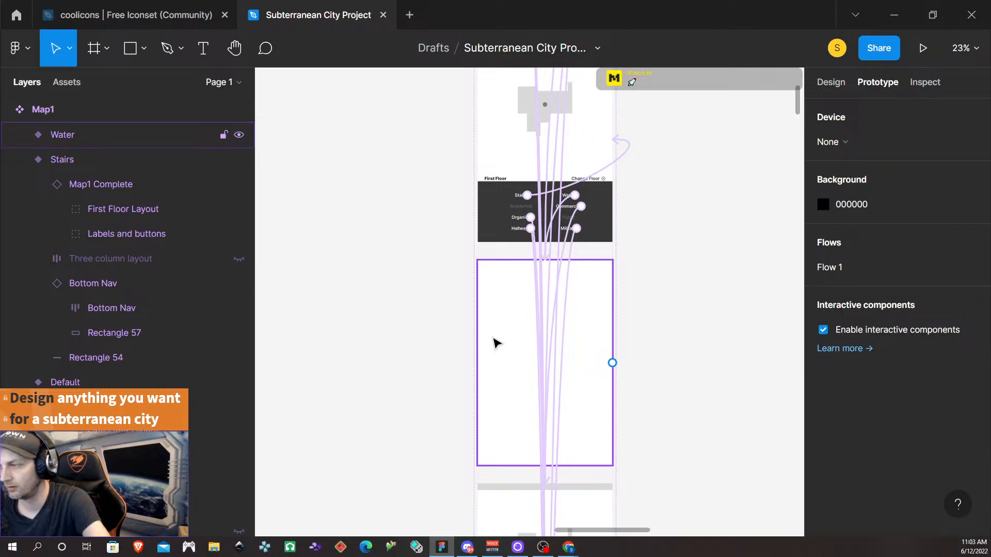
key(ctrl+v)
- Try to paste the copied Default layers at the pointer location inside the emptied Water variant
click(493, 342)
right_click(492, 337)
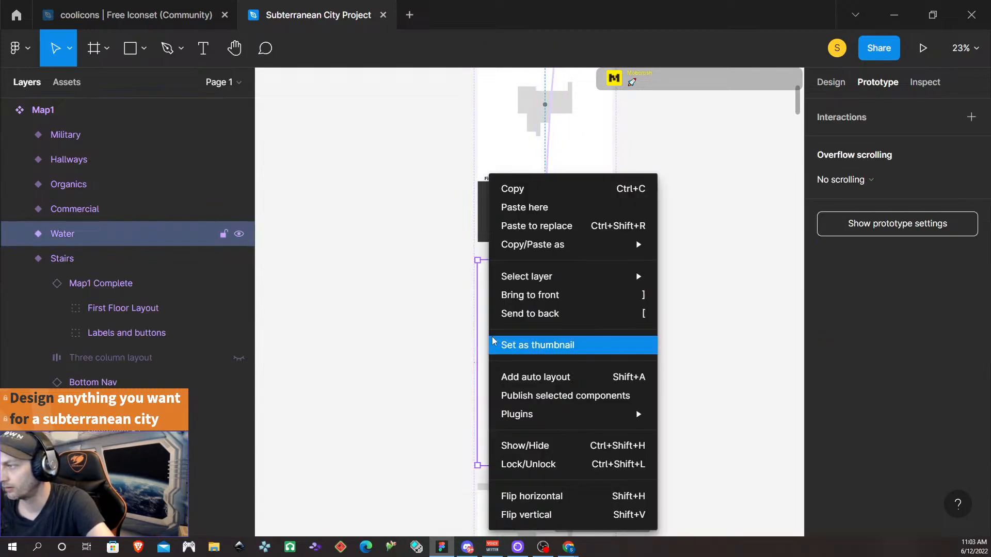
click(552, 210)
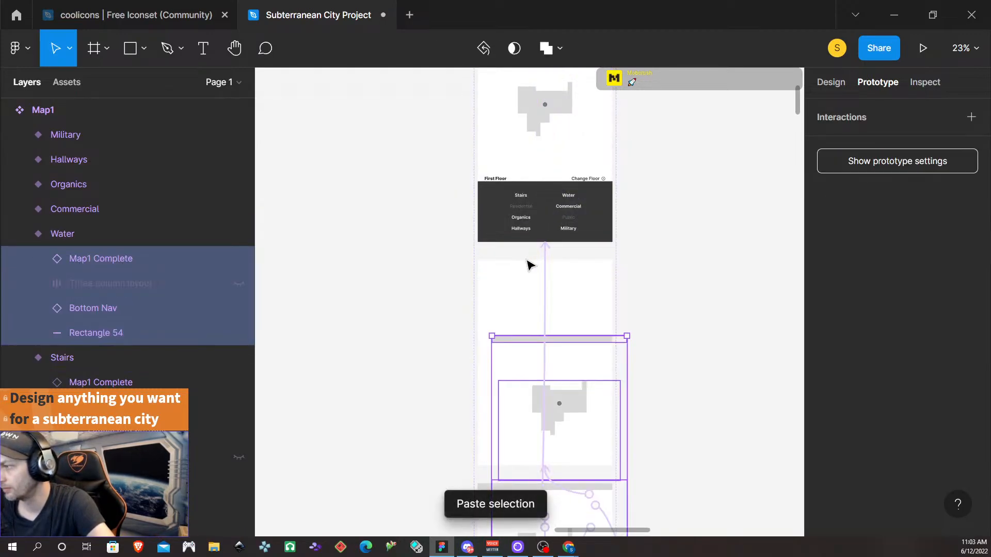
key(ctrl+z)
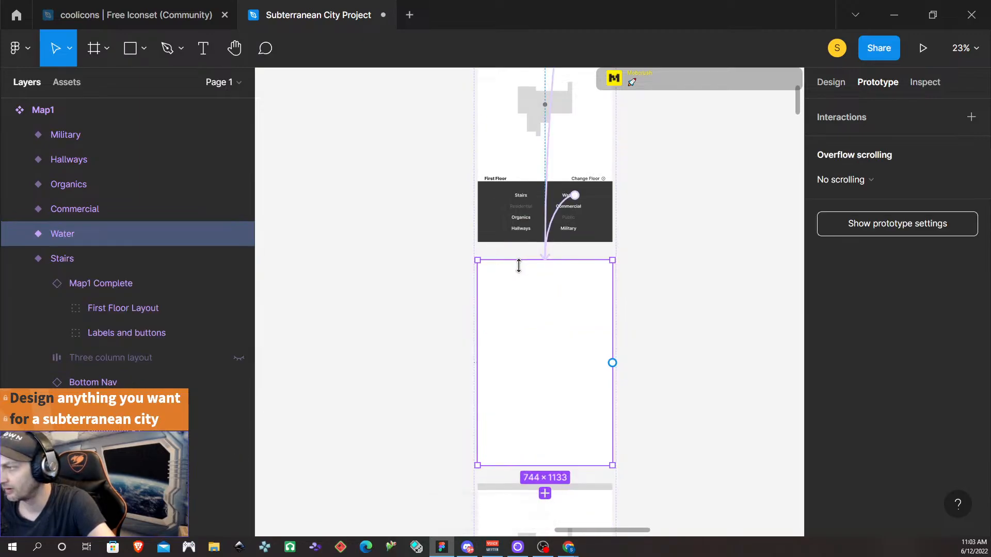
- Try to replace the emptied Water variant with the copied Default layers
click(711, 310)
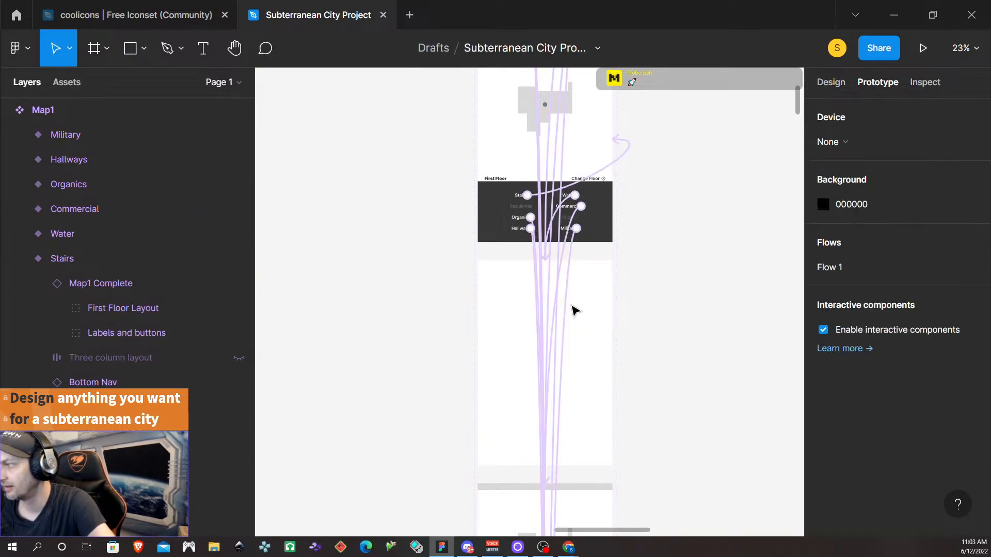
click(507, 316)
right_click(508, 314)
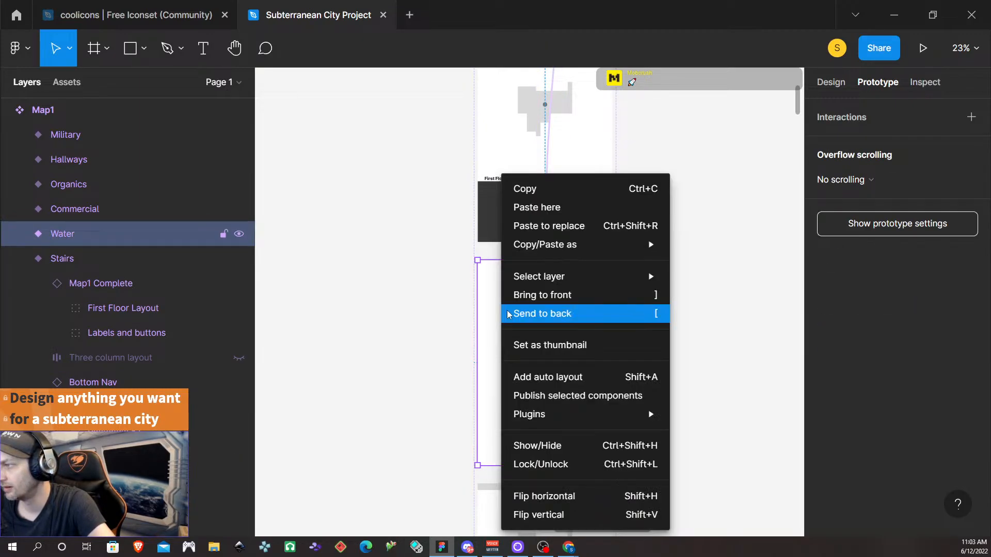
click(574, 229)
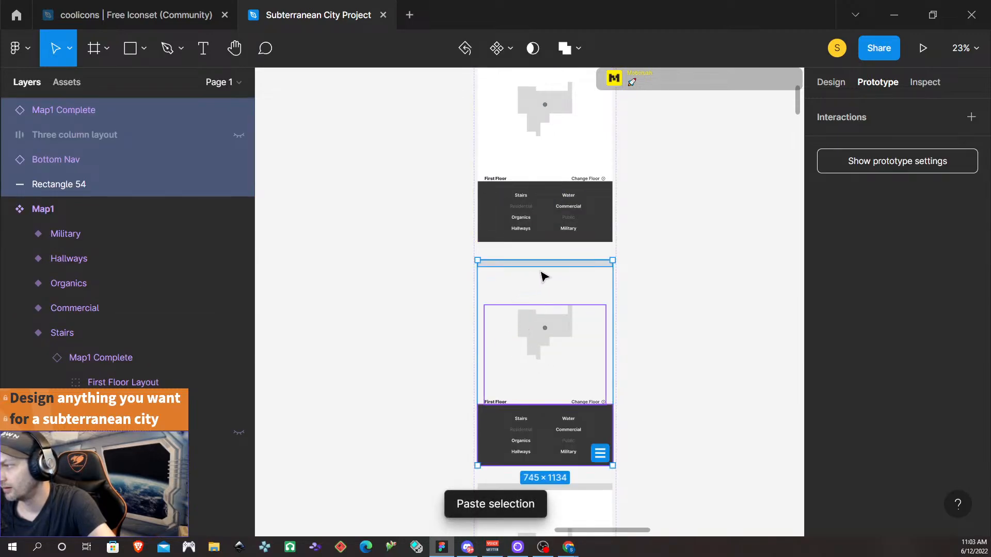
click(707, 297)
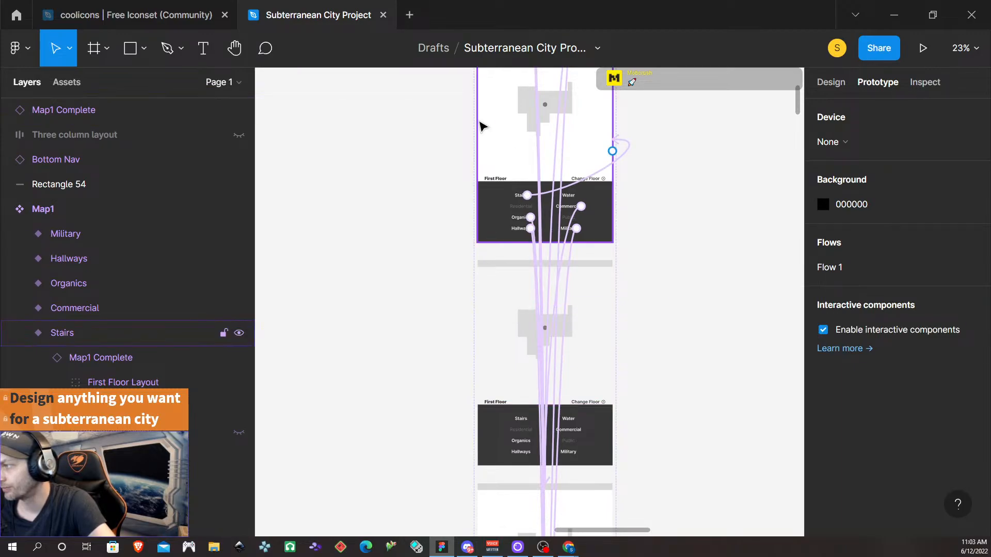
click(499, 139)
click(492, 301)
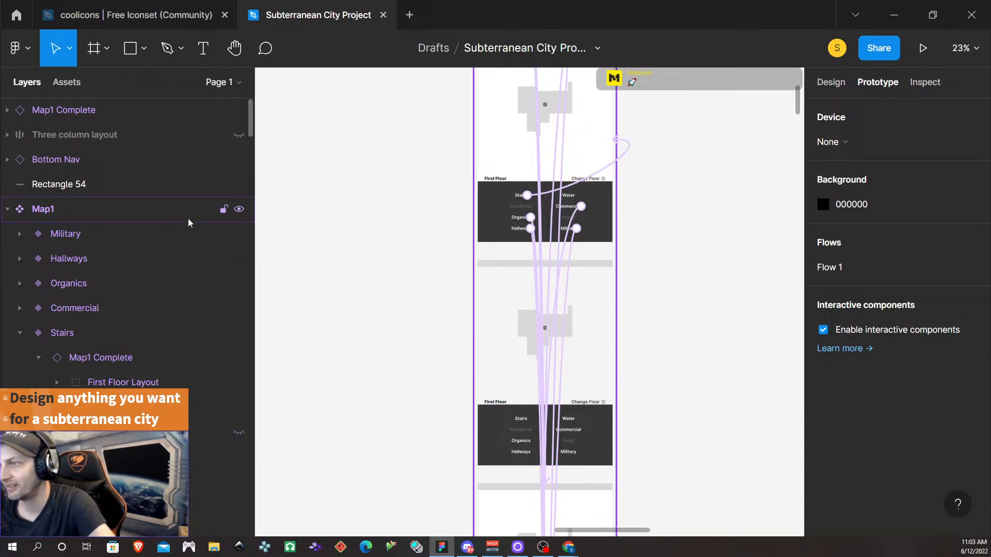
key(ctrl+z)
key(ctrl+z)
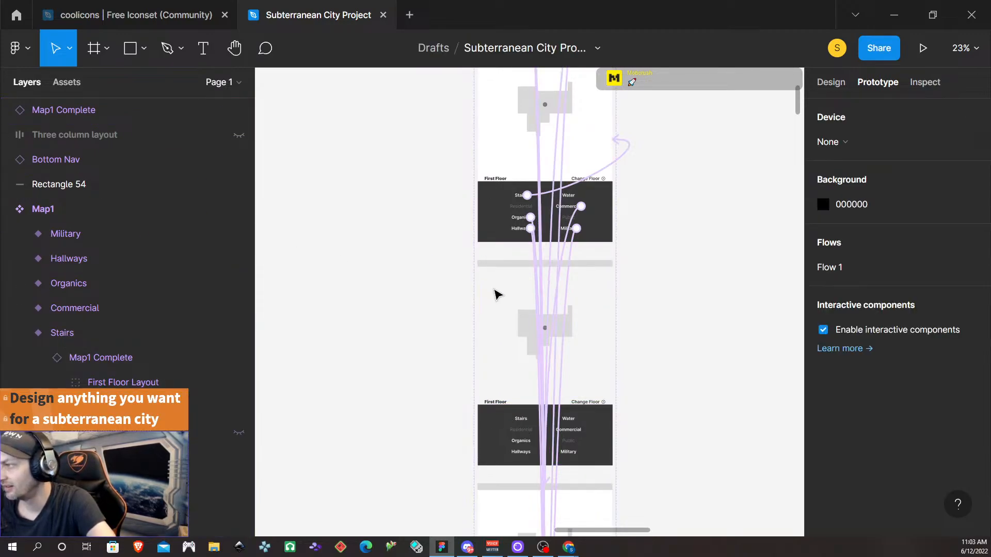
- Paste the copied Default layers with their linked Bottom Nav into the emptied Water variant
click(498, 295)
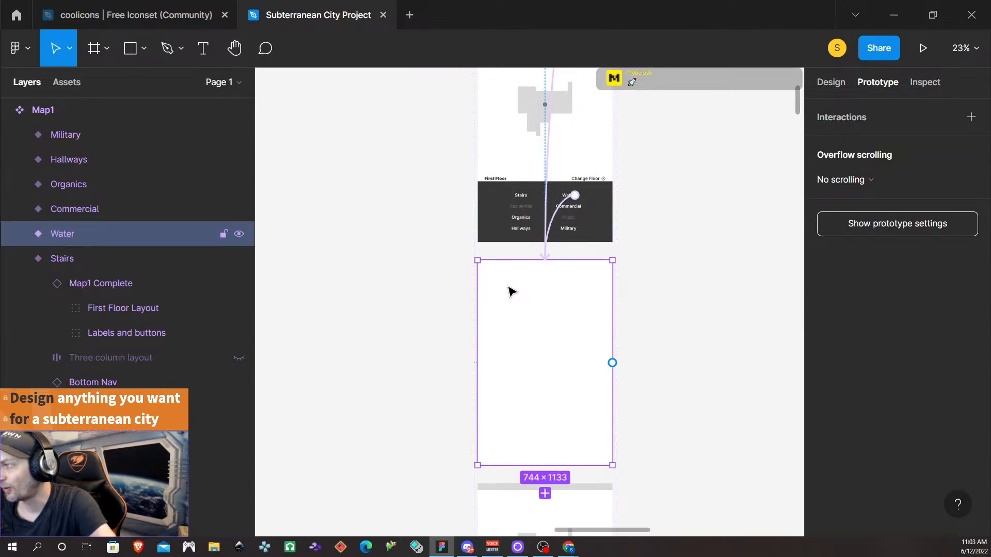
scroll(537, 232, up, 2)
scroll(533, 228, up, 1)
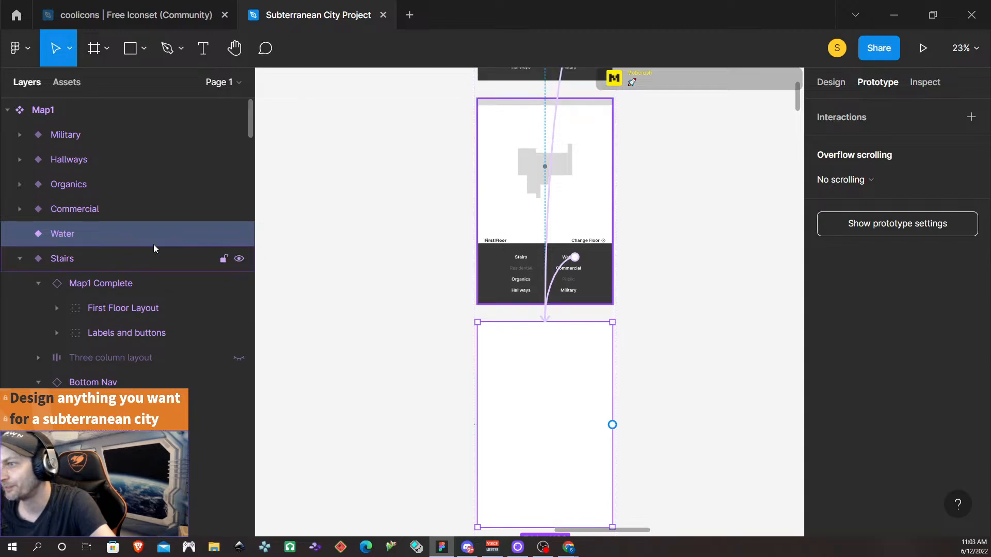
click(687, 385)
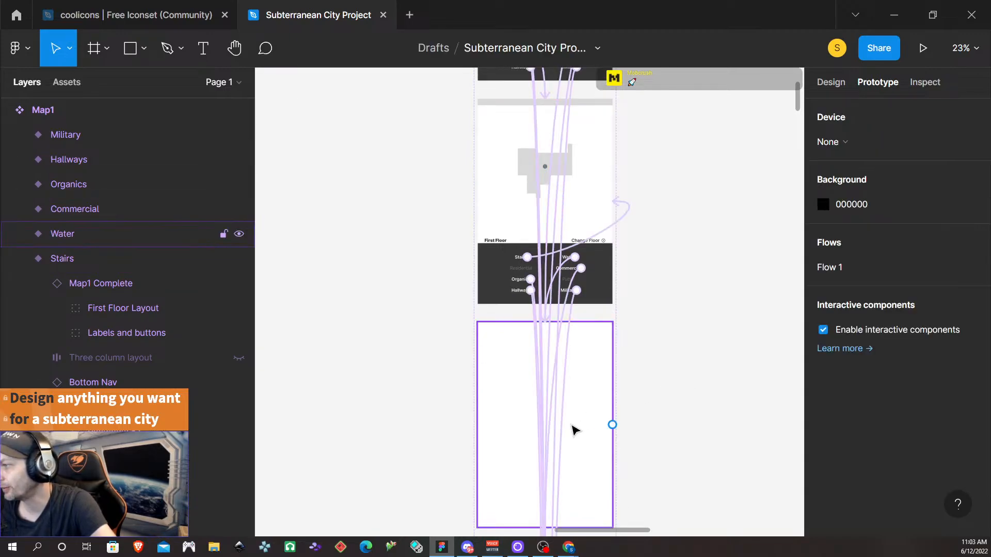
click(592, 462)
scroll(655, 382, down, 1)
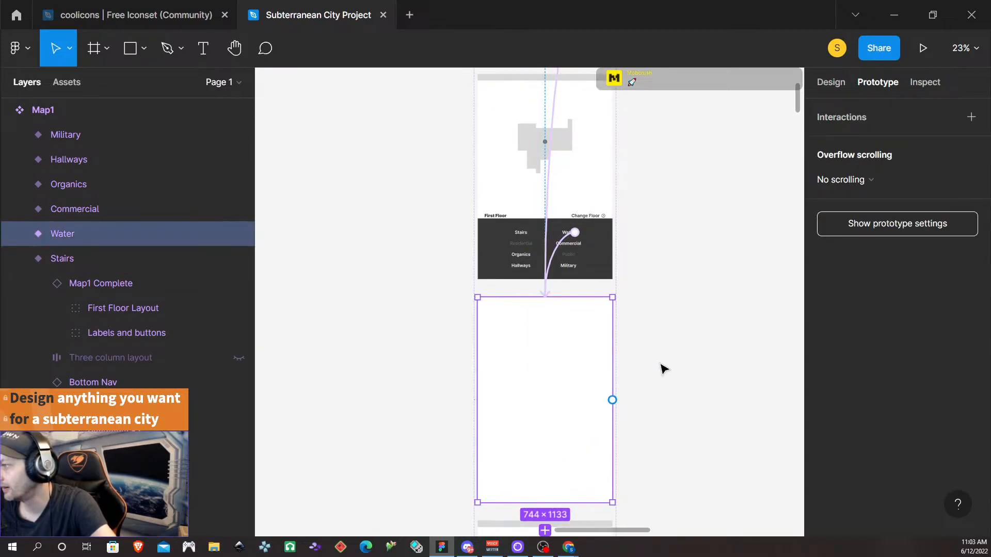
key(ctrl+v)
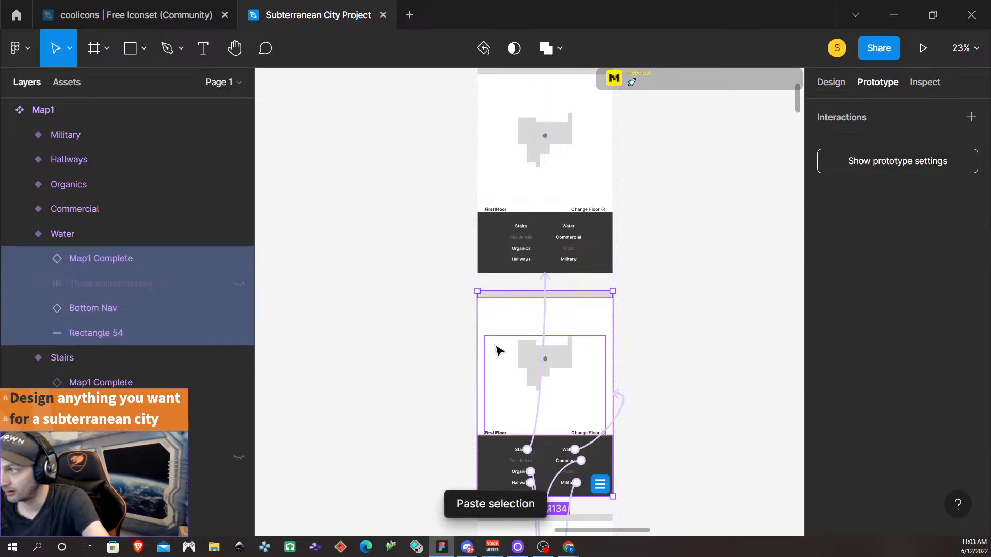
scroll(674, 356, down, 1)
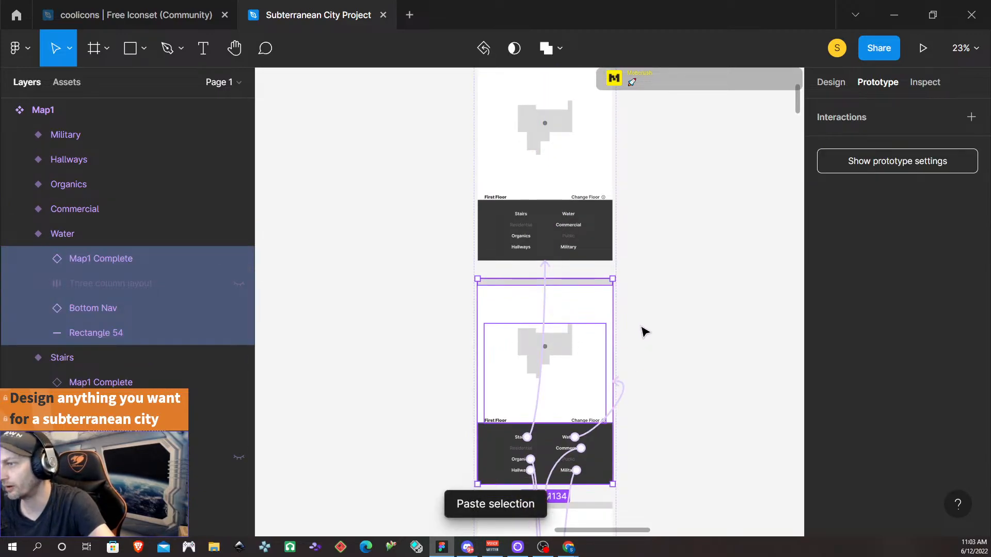
click(641, 332)
click(489, 320)
- Delete the layers inside the Commercial variant and paste the copied Default layers with their nav links into it
scroll(489, 320, down, 10)
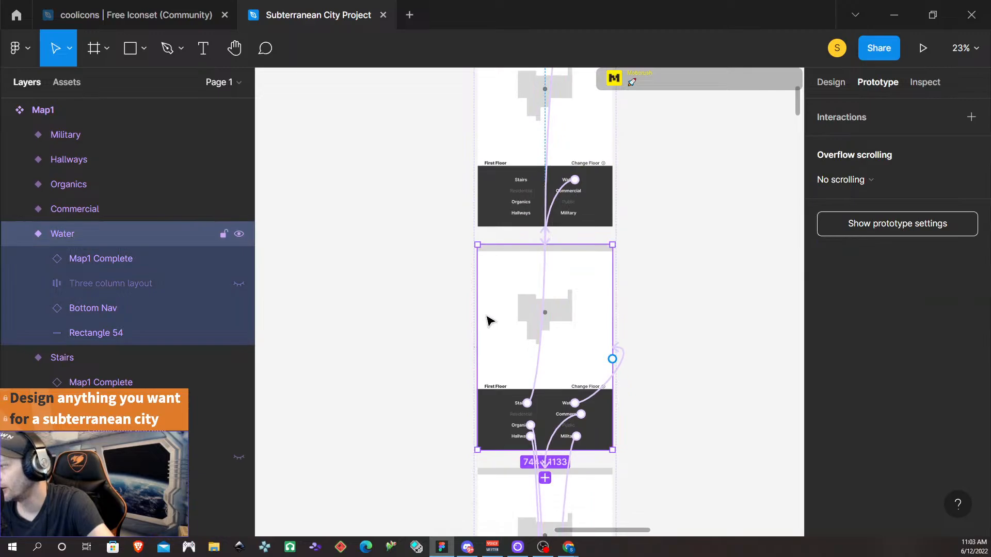
click(503, 278)
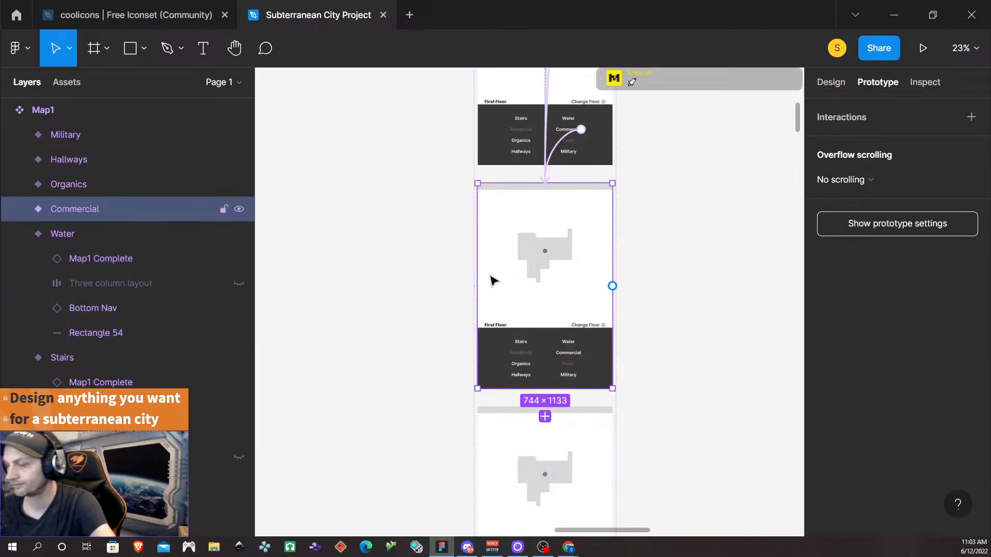
key(Return)
key(Delete)
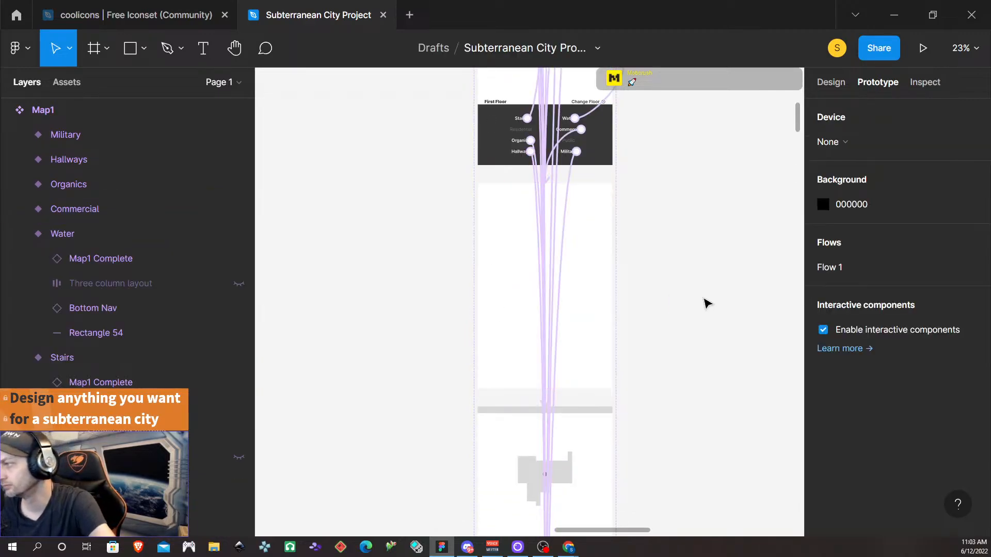
click(510, 288)
key(ctrl+v)
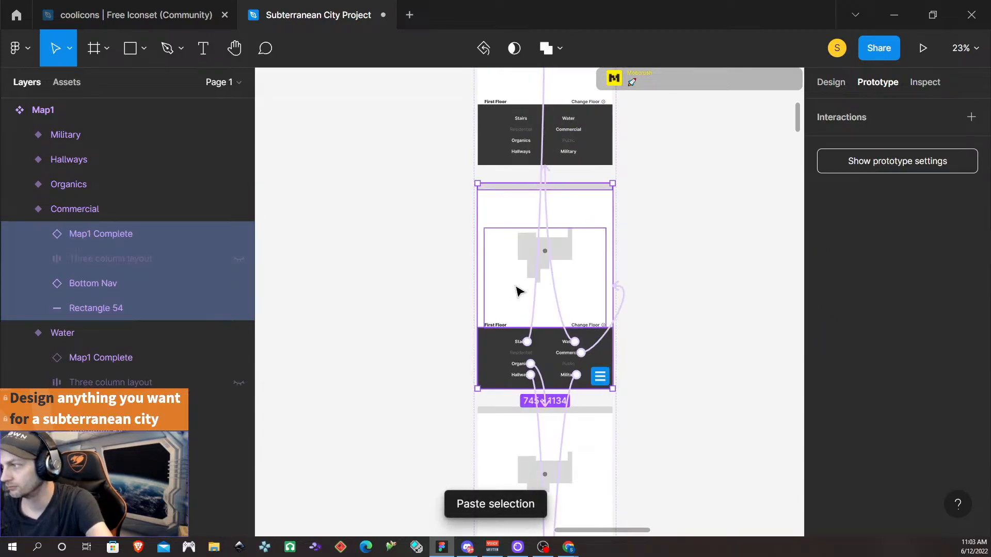
- Replace the layers inside the Organics variant with the copied Default layers and their nav links
scroll(515, 287, down, 3)
scroll(512, 287, down, 4)
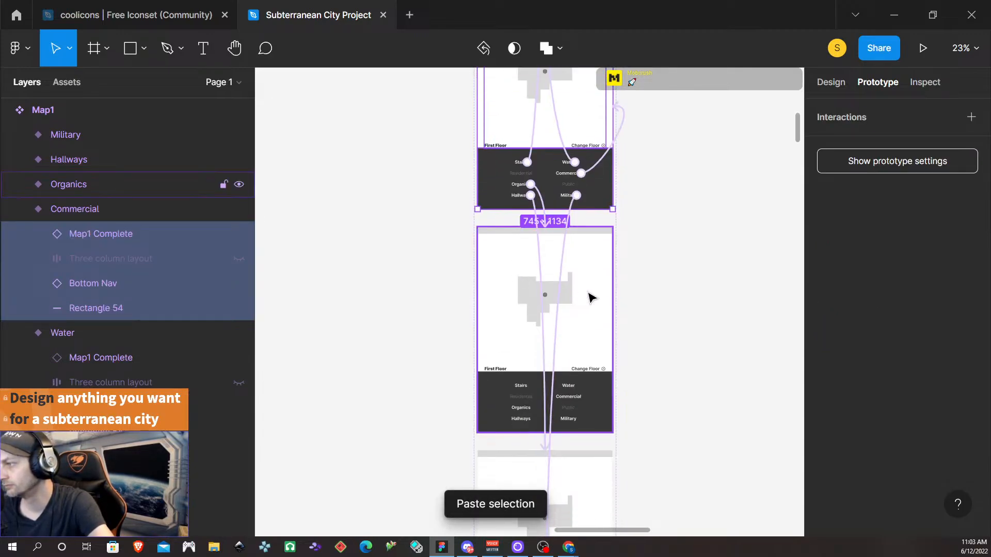
click(510, 277)
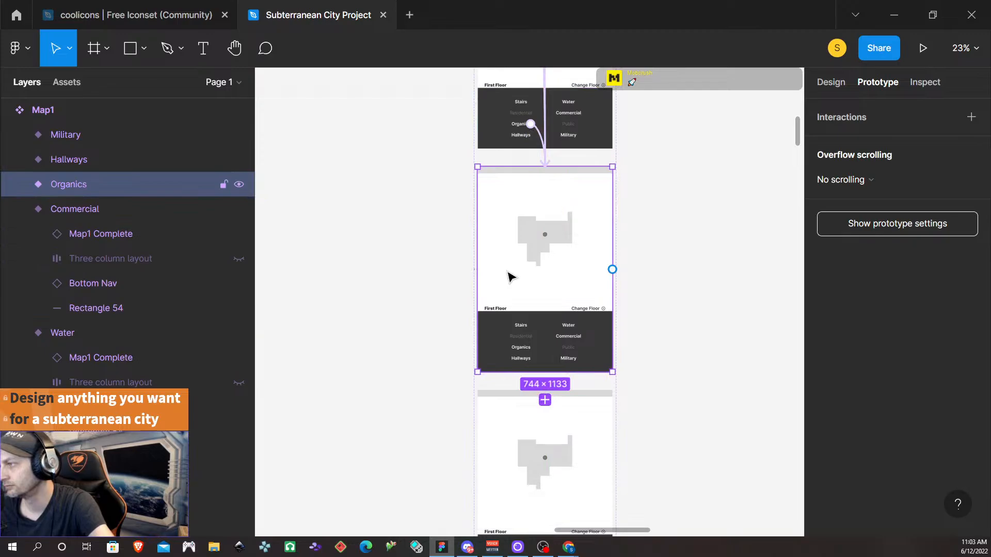
key(ctrl+v)
click(708, 287)
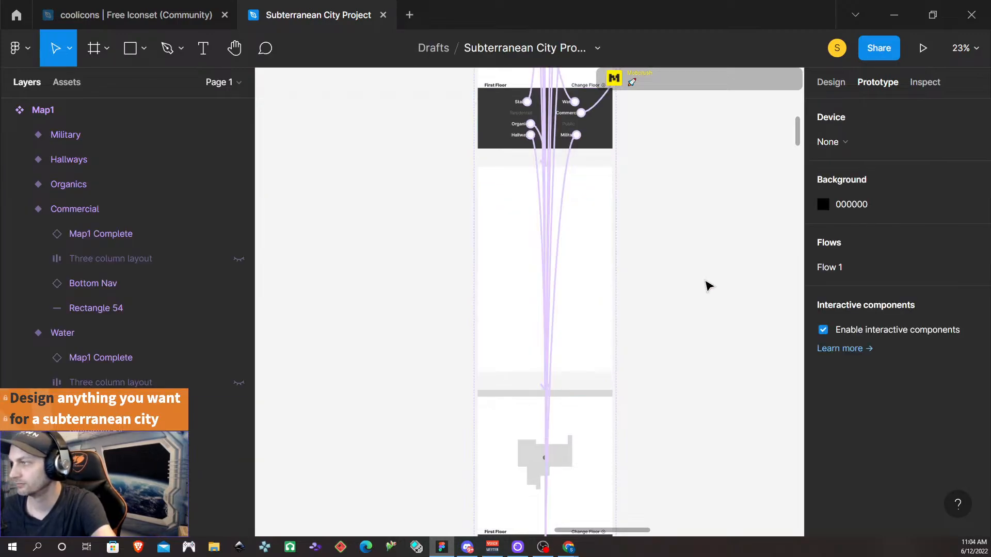
click(511, 279)
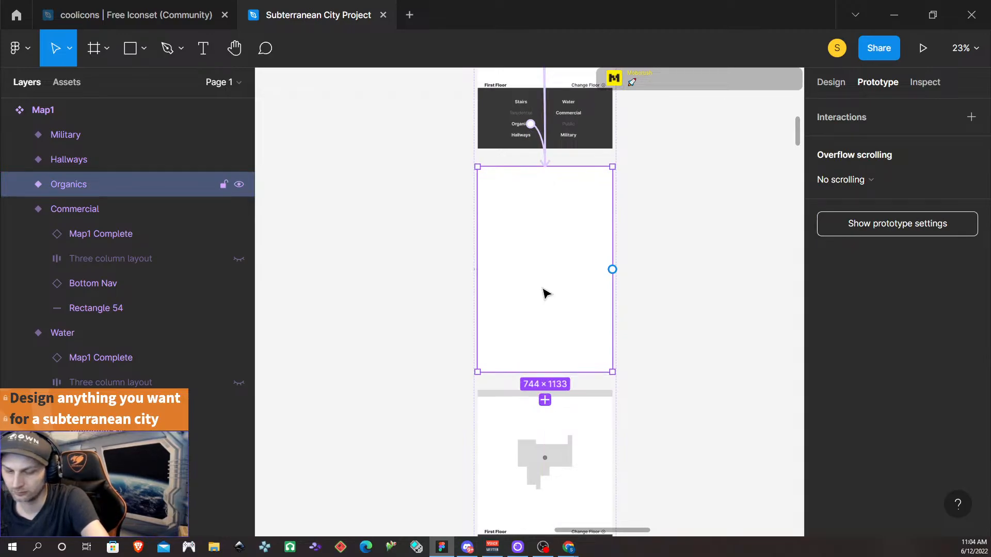
key(ctrl+v)
- Clear out the Hallways variant's layers and paste in the copied Default layers with their linked Bottom Nav
scroll(691, 292, down, 3)
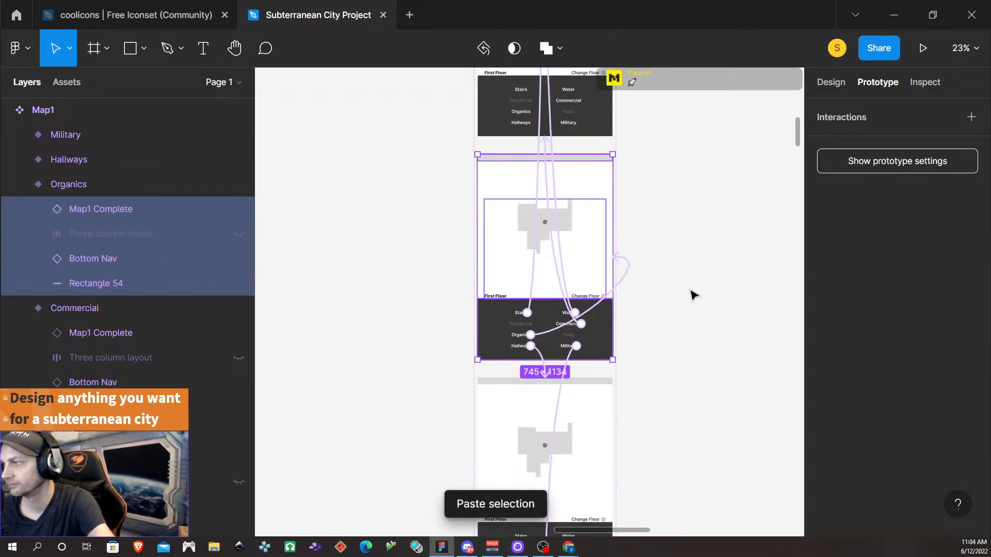
click(603, 312)
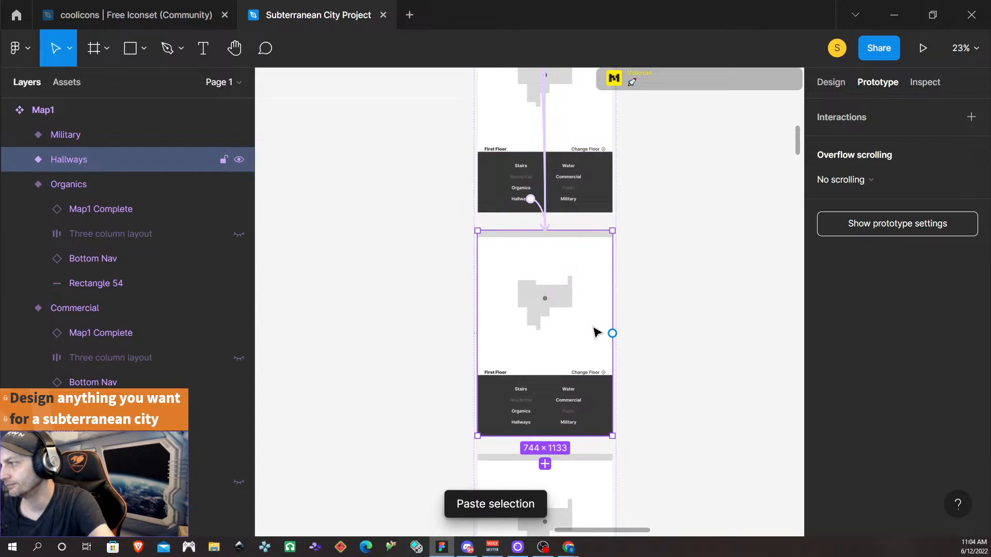
key(ctrl+v)
click(661, 292)
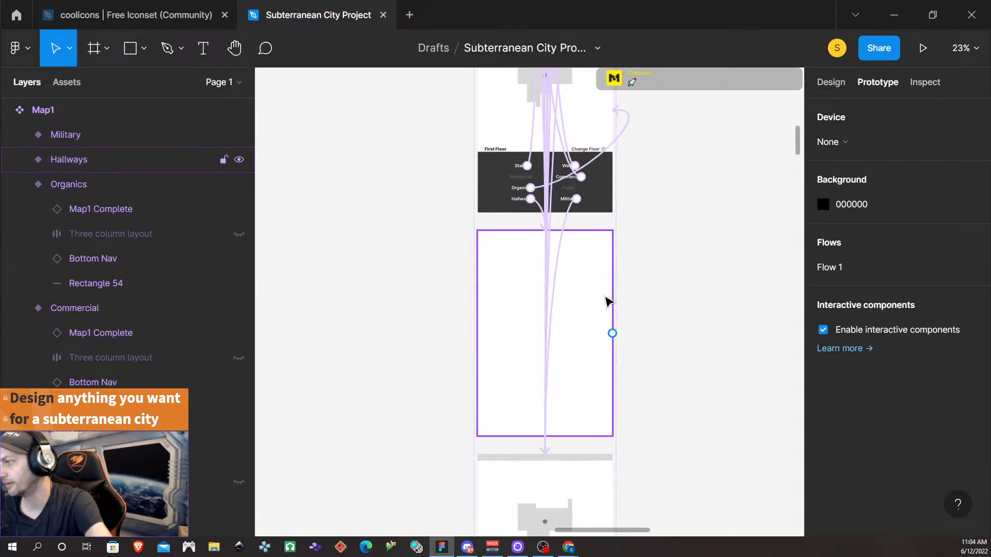
click(594, 323)
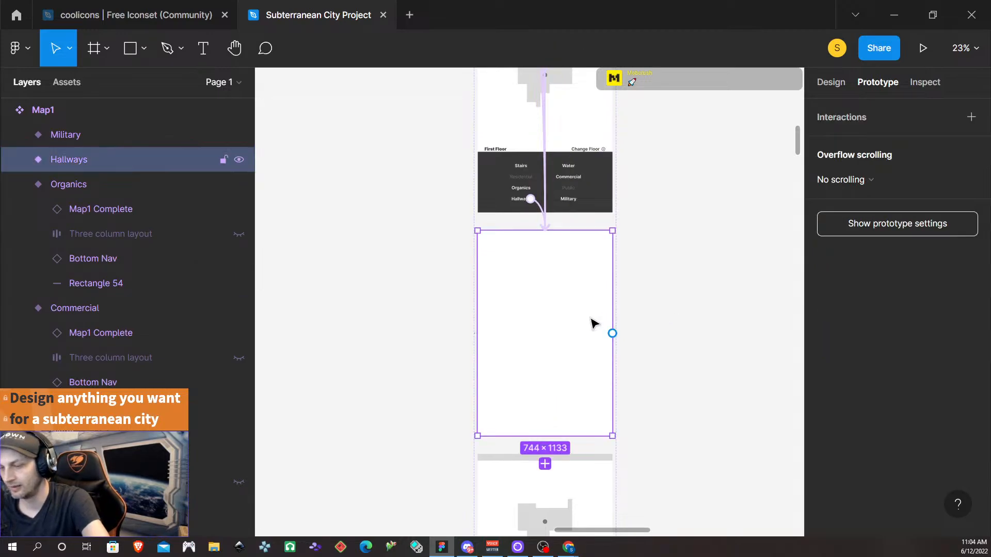
key(ctrl+v)
- Replace the layers inside the Military variant with the copied Default layers and their linked Bottom Nav
scroll(592, 328, down, 4)
click(595, 331)
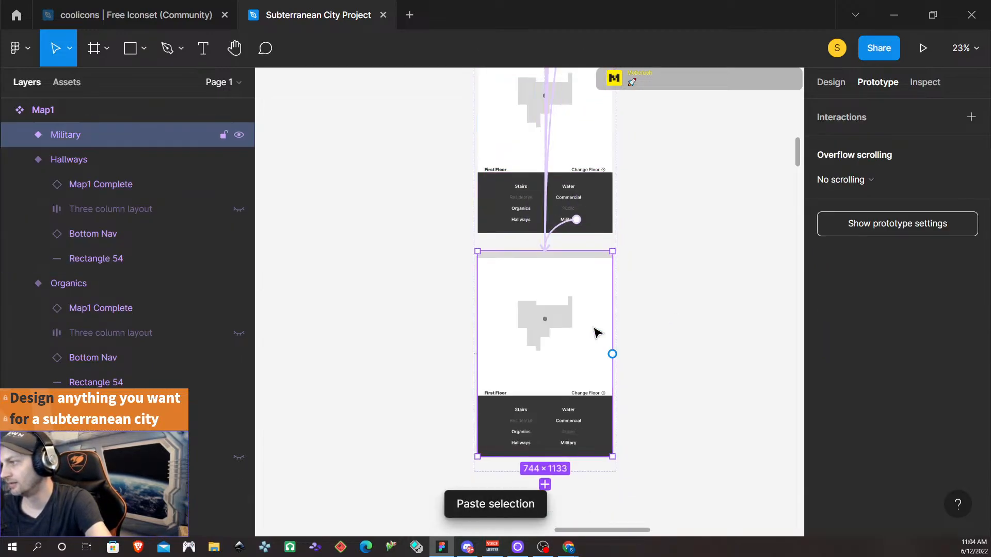
key(ctrl+v)
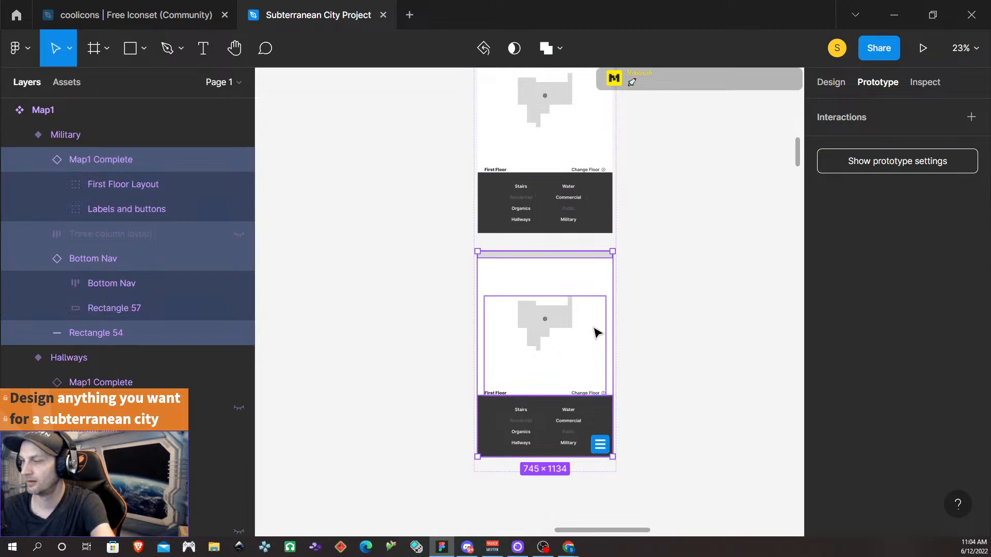
key(ctrl+z)
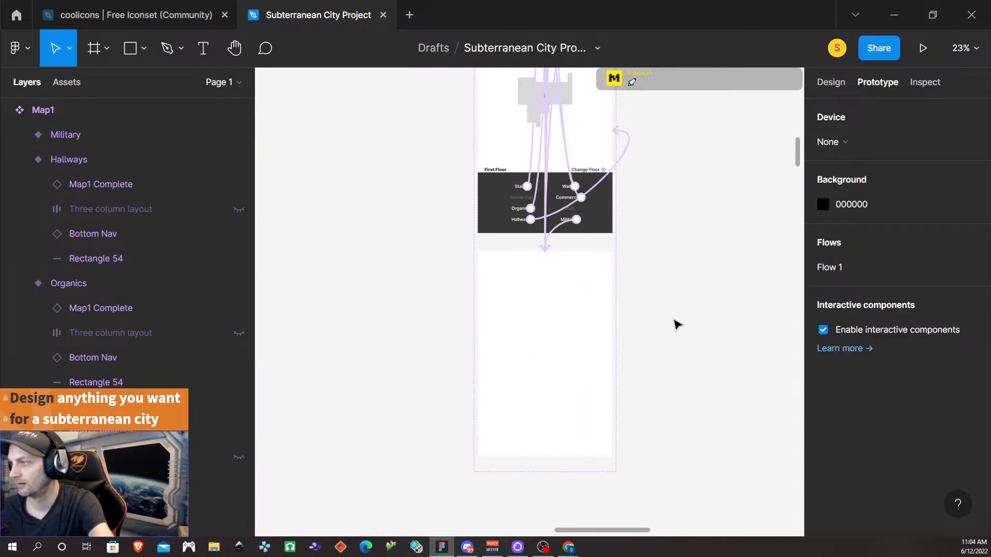
click(581, 325)
key(ctrl+v)
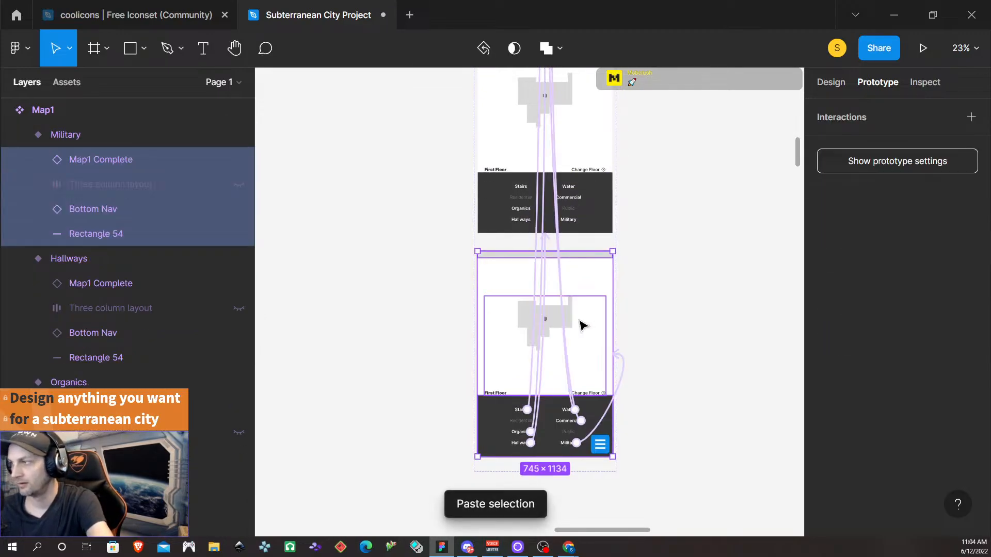
- In the Stairs variant's Bottom Nav, set the Stairs item's Property 1 to HoverRed
scroll(582, 325, up, 3)
scroll(578, 331, up, 3)
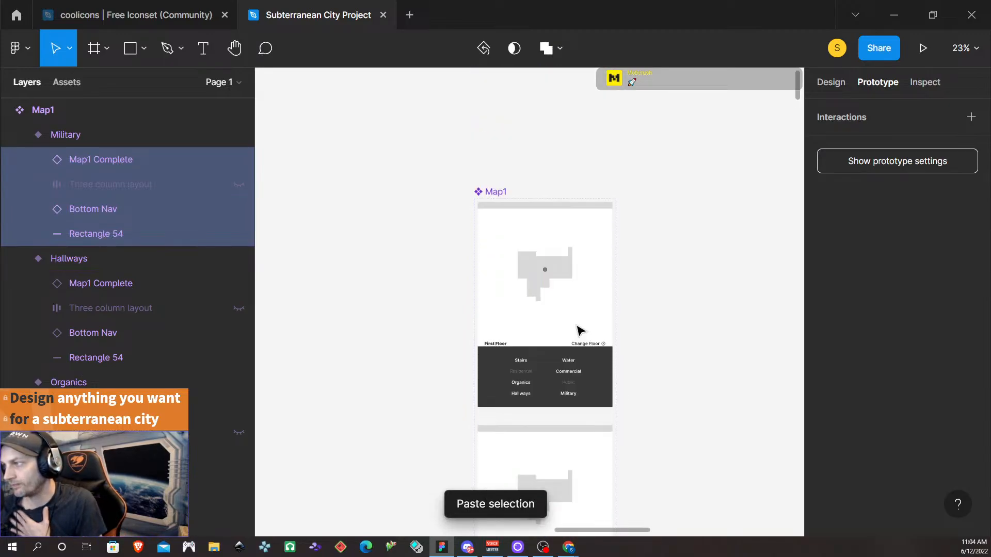
scroll(579, 330, down, 3)
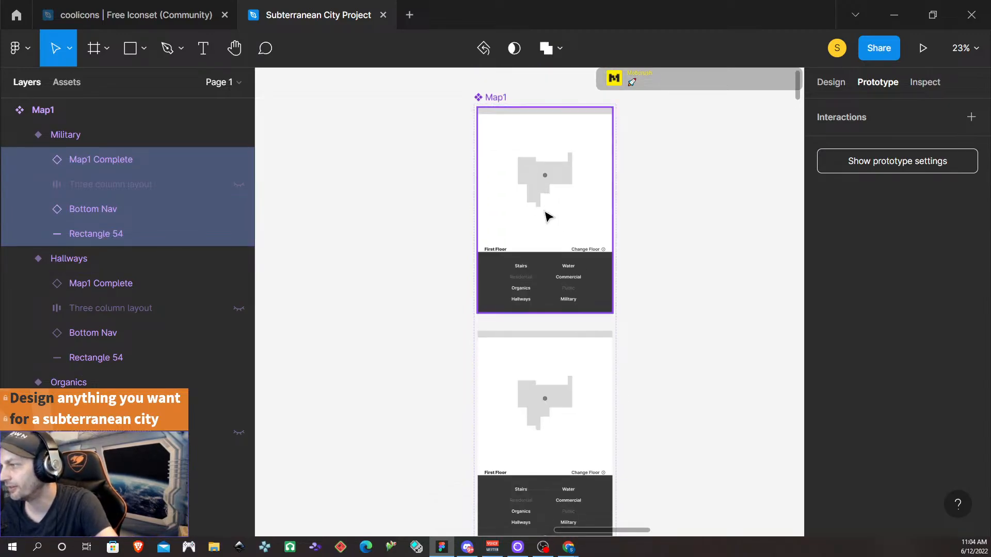
scroll(591, 315, down, 1)
click(597, 347)
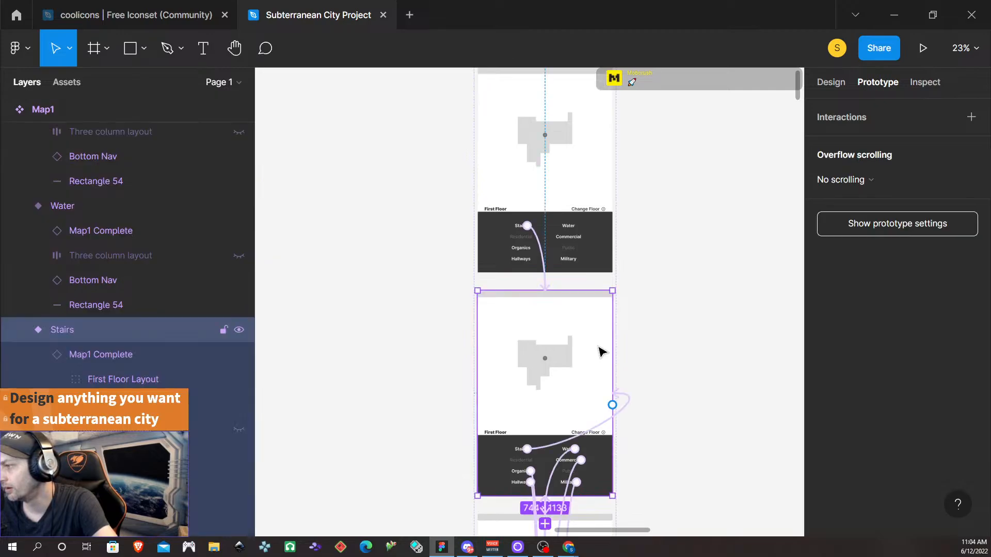
scroll(754, 246, down, 1)
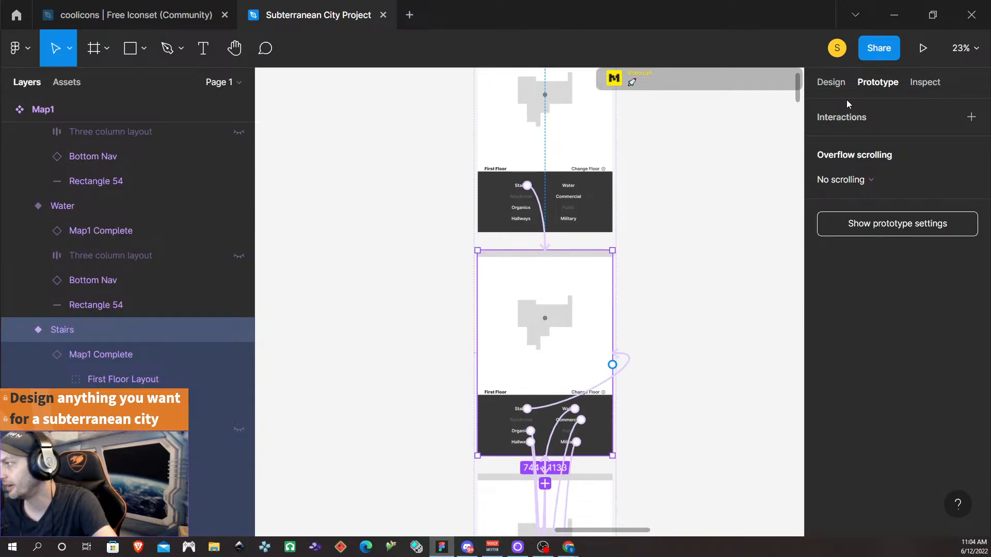
click(832, 84)
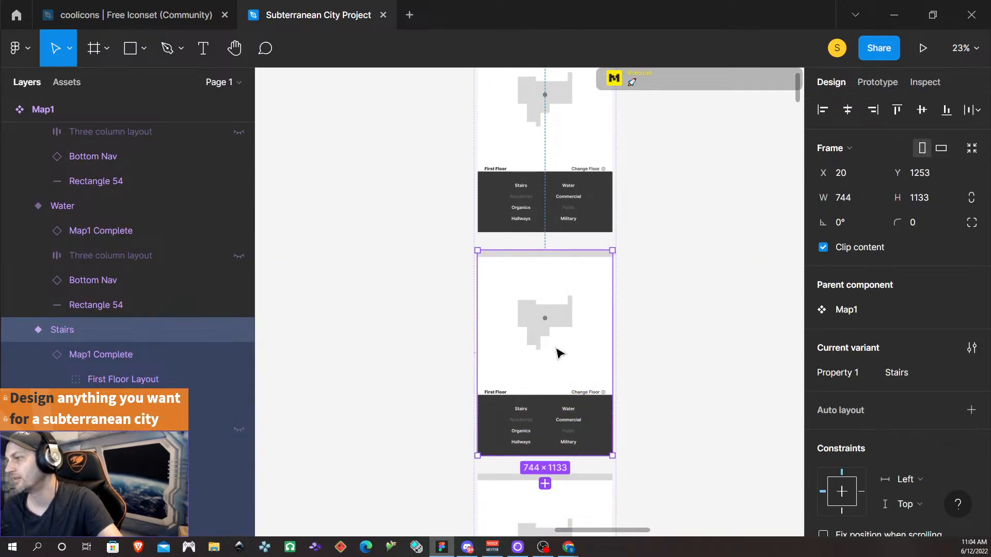
scroll(526, 419, up, 1)
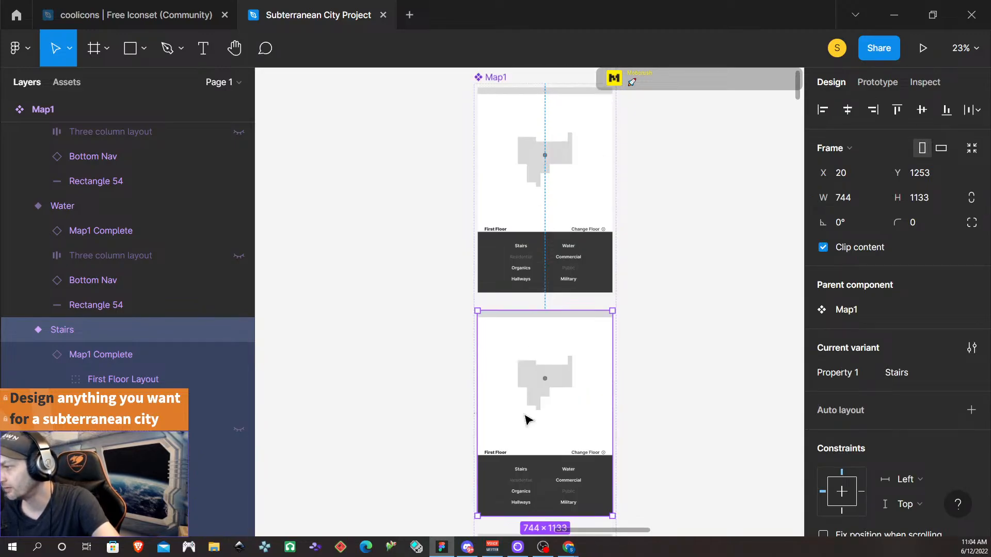
scroll(527, 418, down, 1)
scroll(525, 412, up, 5)
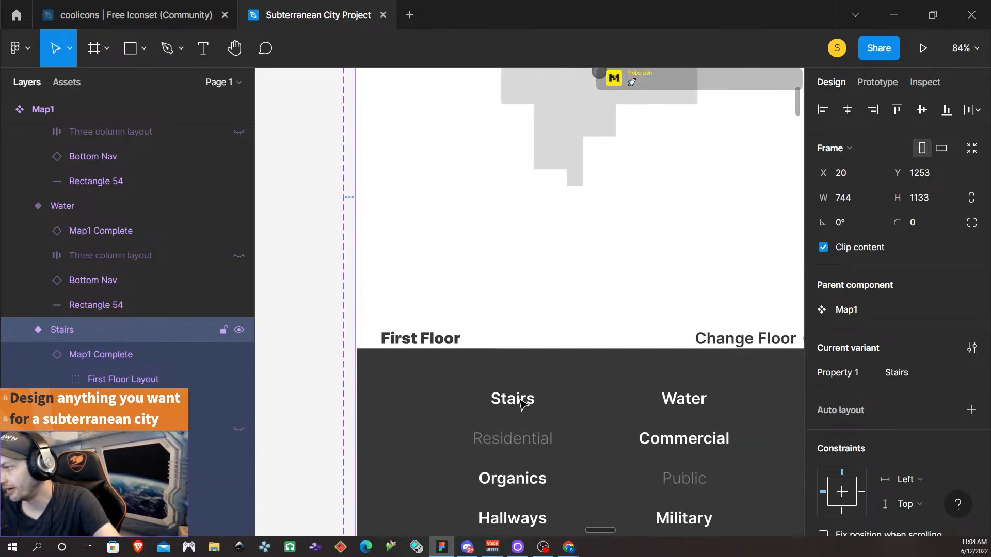
click(519, 400)
double_click(521, 403)
double_click(521, 402)
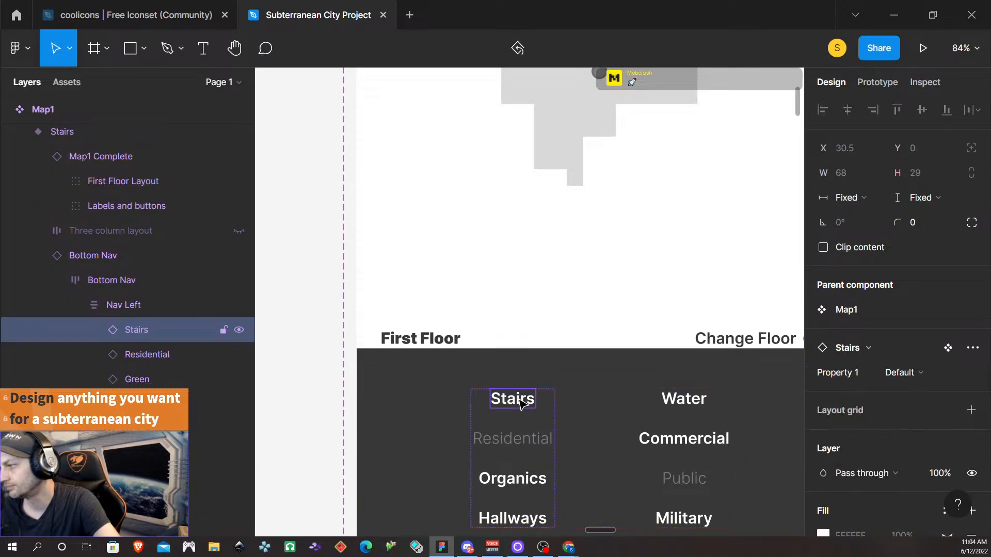
click(975, 372)
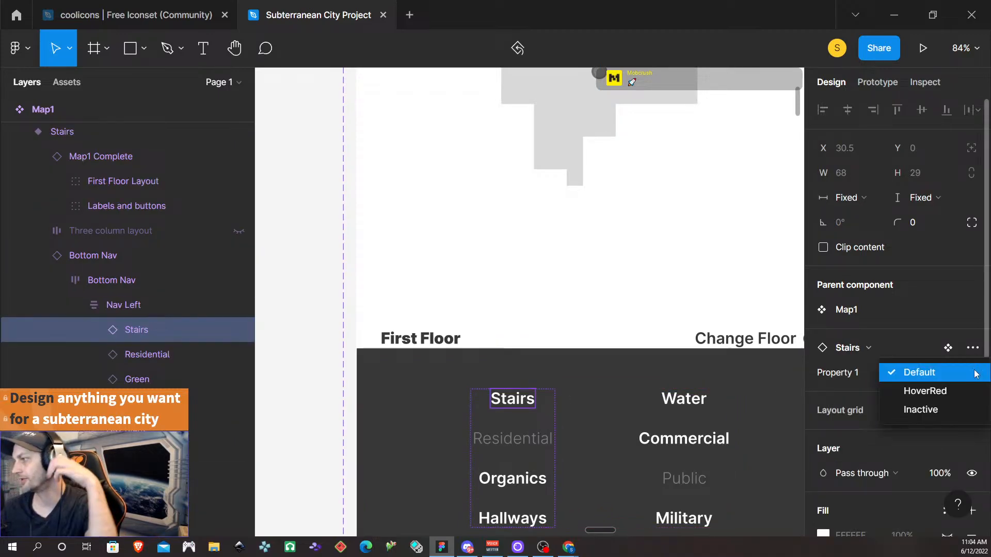
click(953, 392)
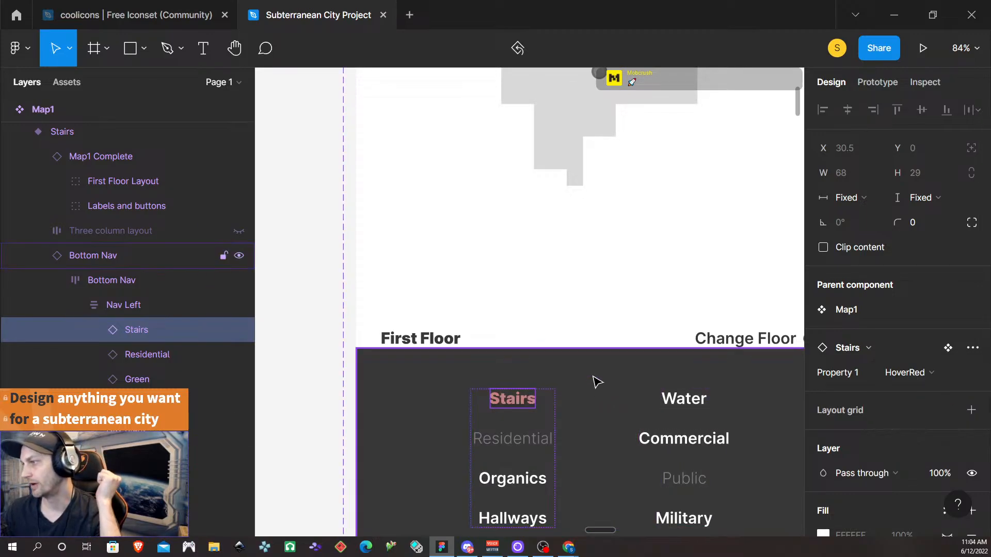
- Make both Stairs shapes in the Highlighted group of the Stairs variant's First Floor Layout visible
scroll(596, 258, up, 5)
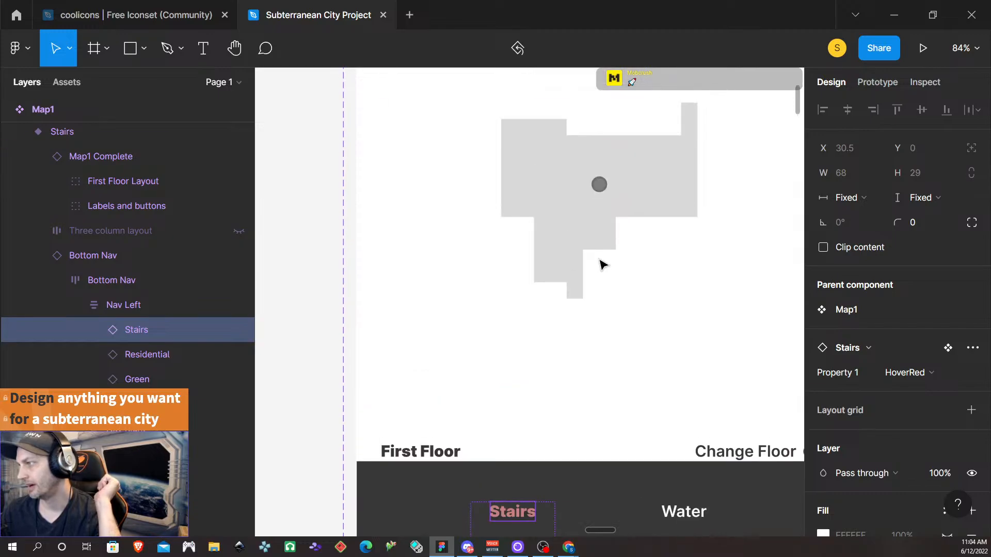
click(591, 285)
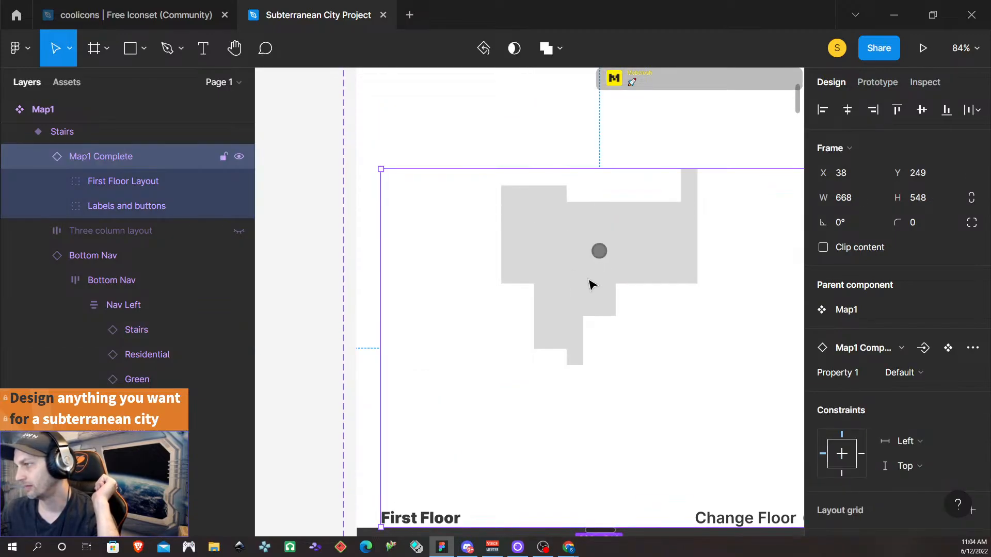
click(591, 285)
scroll(592, 285, down, 3)
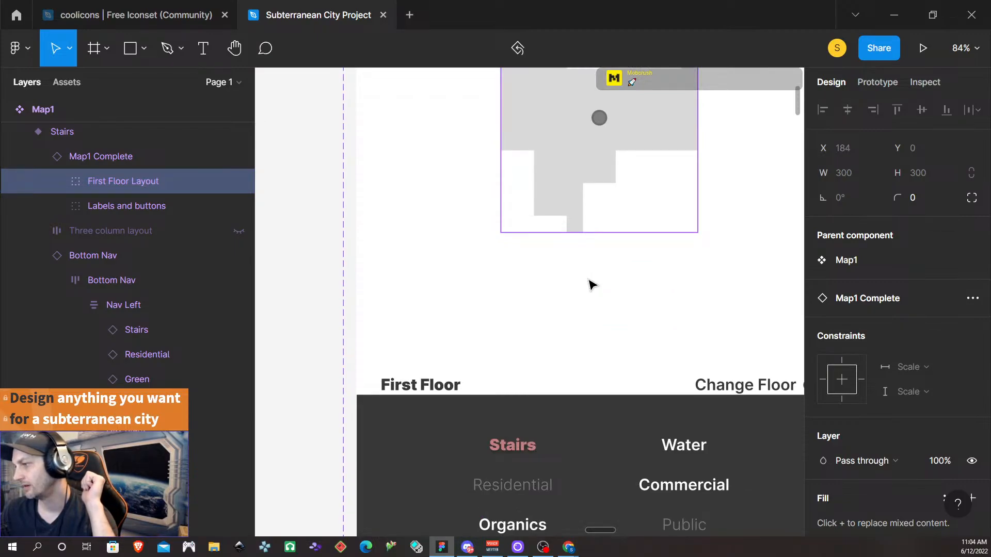
scroll(592, 284, up, 1)
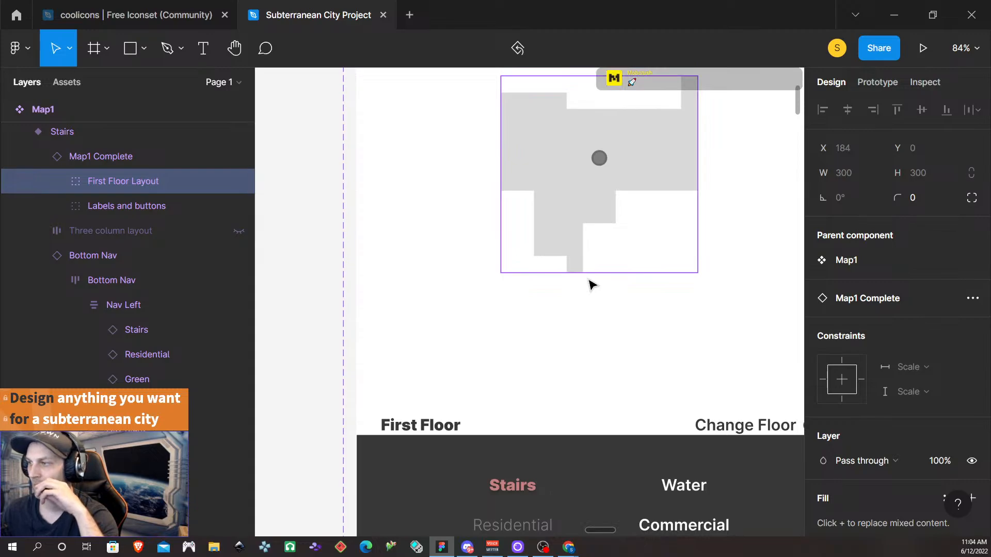
scroll(591, 284, up, 1)
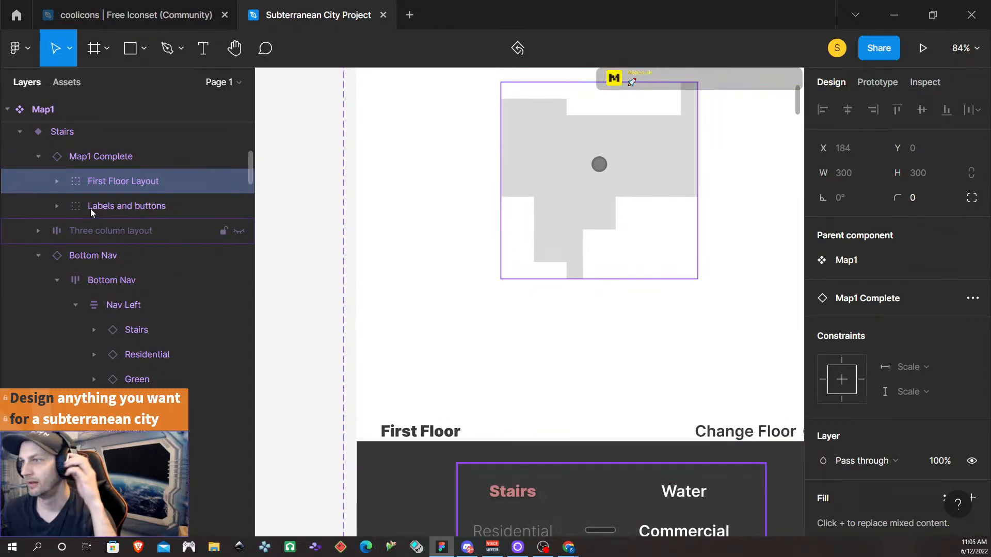
click(56, 181)
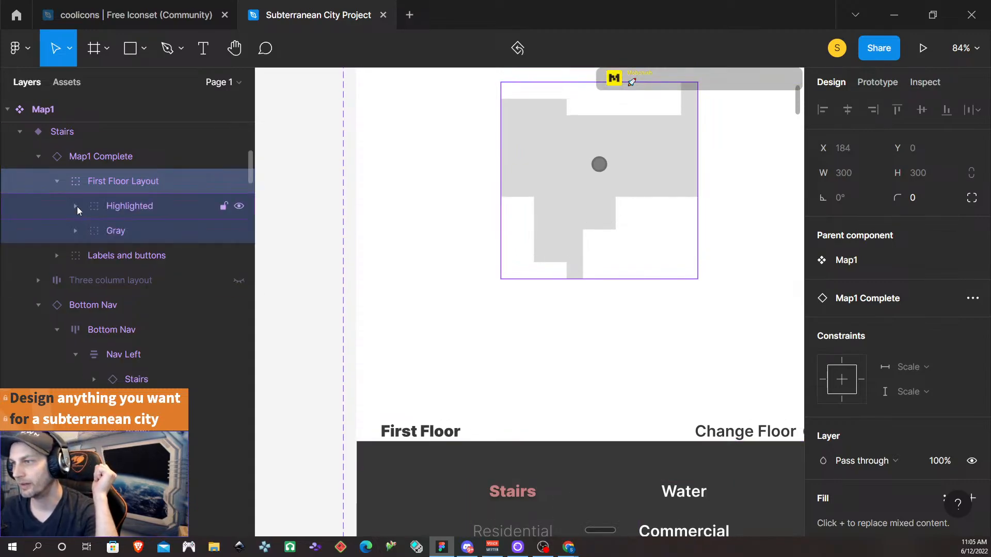
click(76, 206)
click(239, 256)
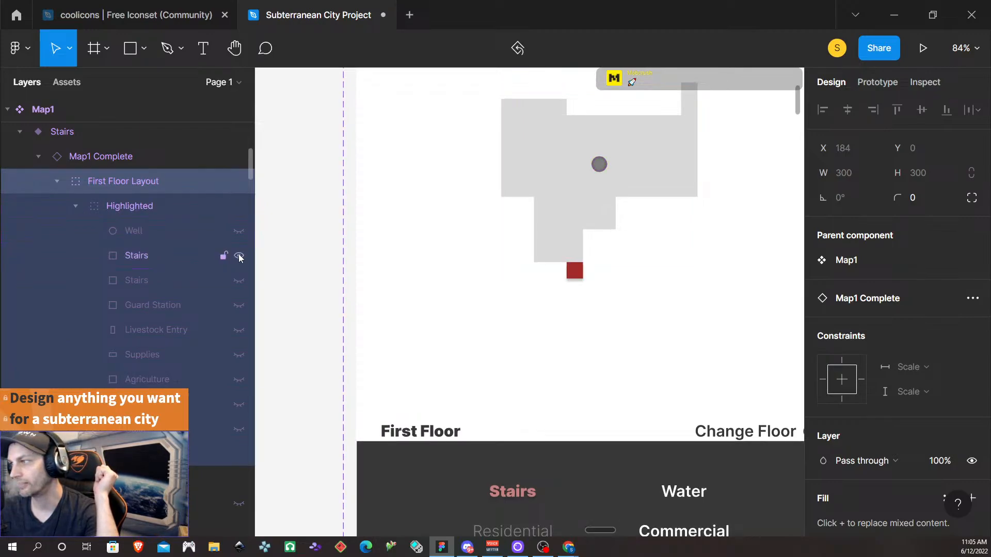
click(239, 281)
scroll(612, 336, down, 2)
scroll(612, 335, down, 1)
scroll(591, 341, up, 5)
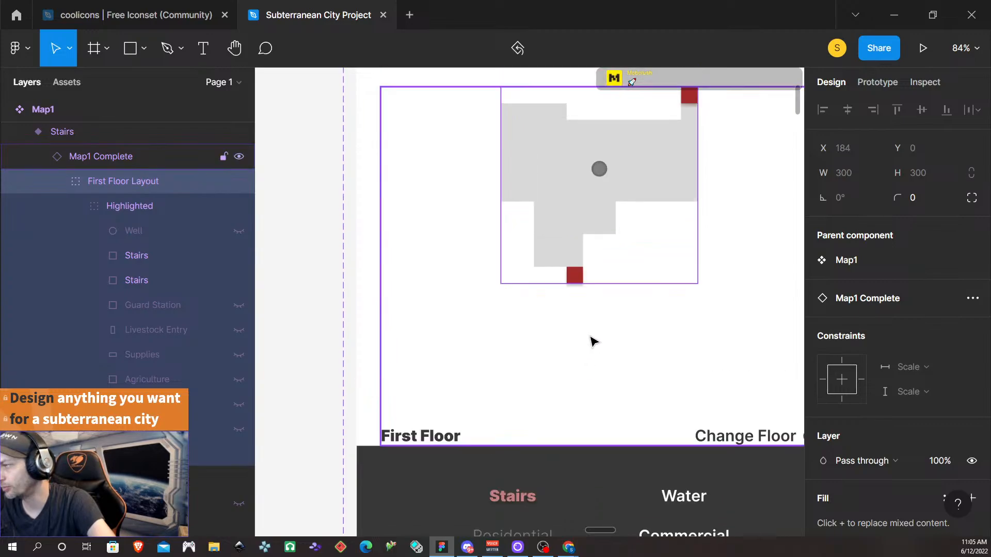
- In the Water variant's Bottom Nav, set the Water item's Property 1 to Variant2
scroll(628, 404, down, 10)
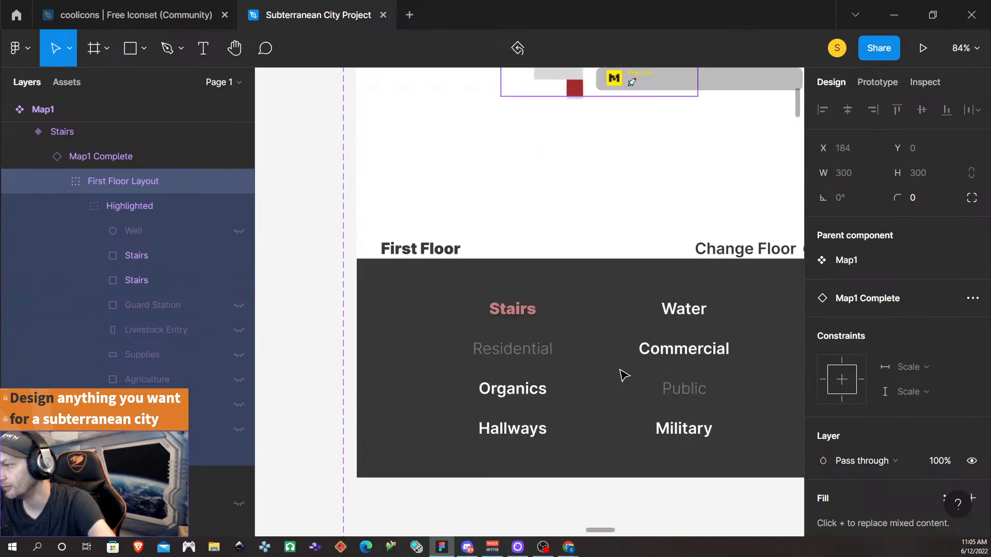
scroll(623, 375, down, 5)
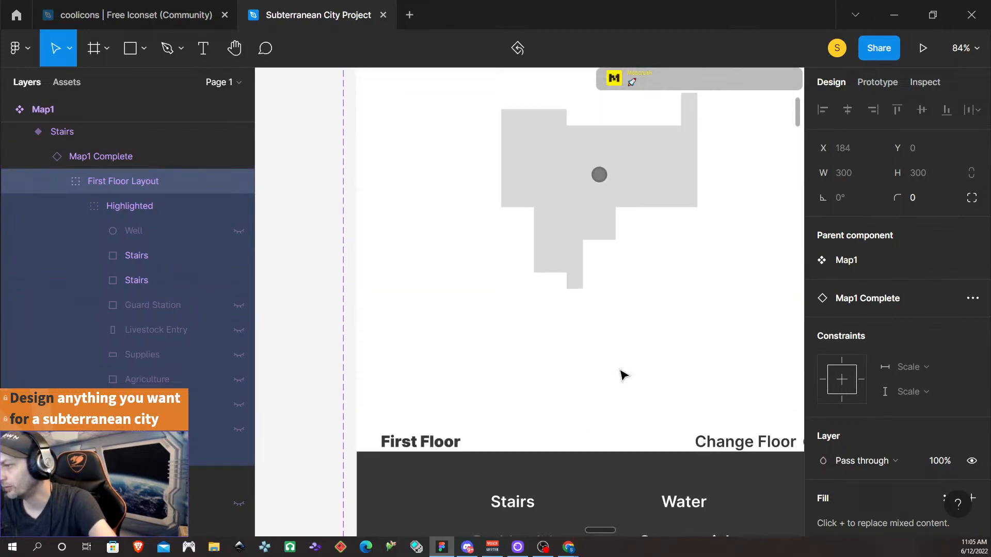
click(623, 375)
scroll(635, 374, down, 5)
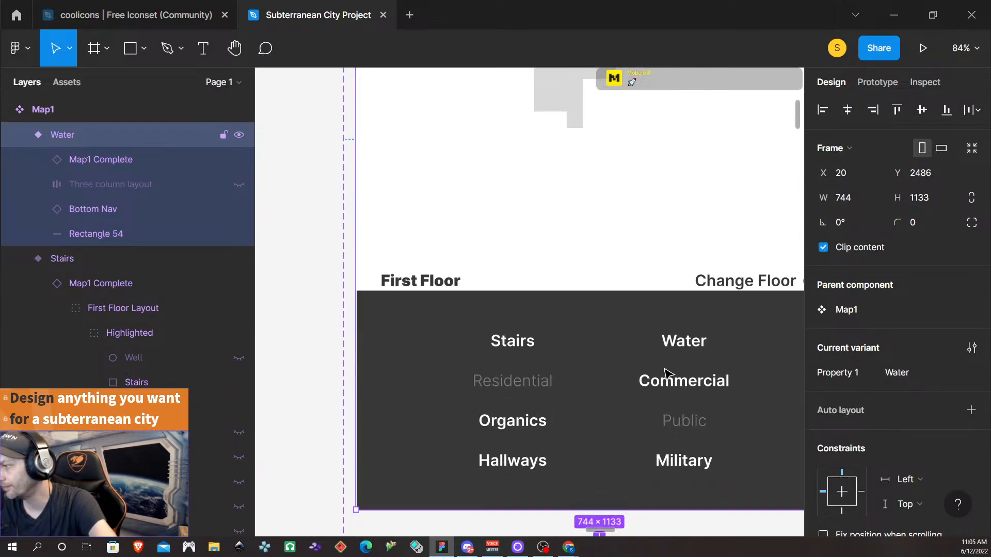
double_click(687, 344)
double_click(686, 345)
double_click(686, 344)
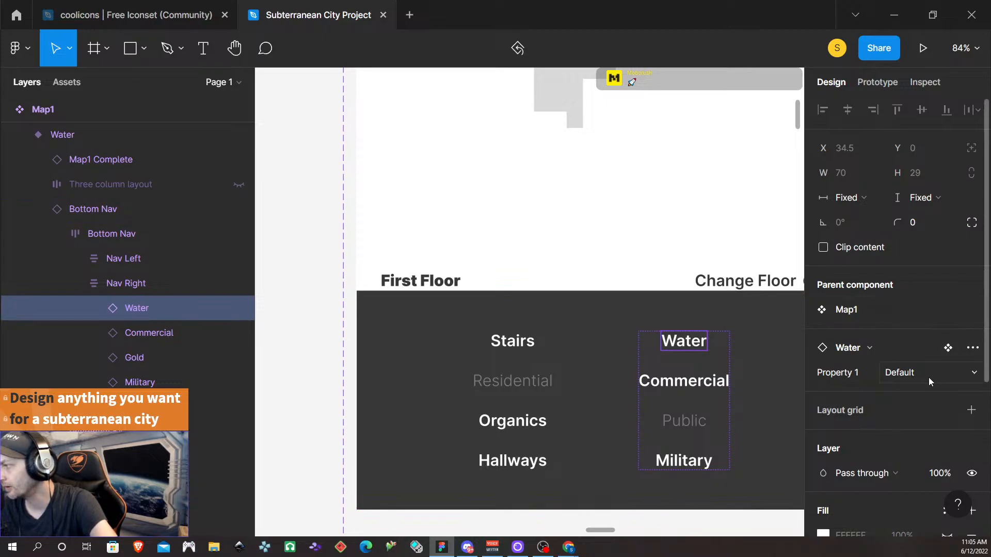
click(945, 372)
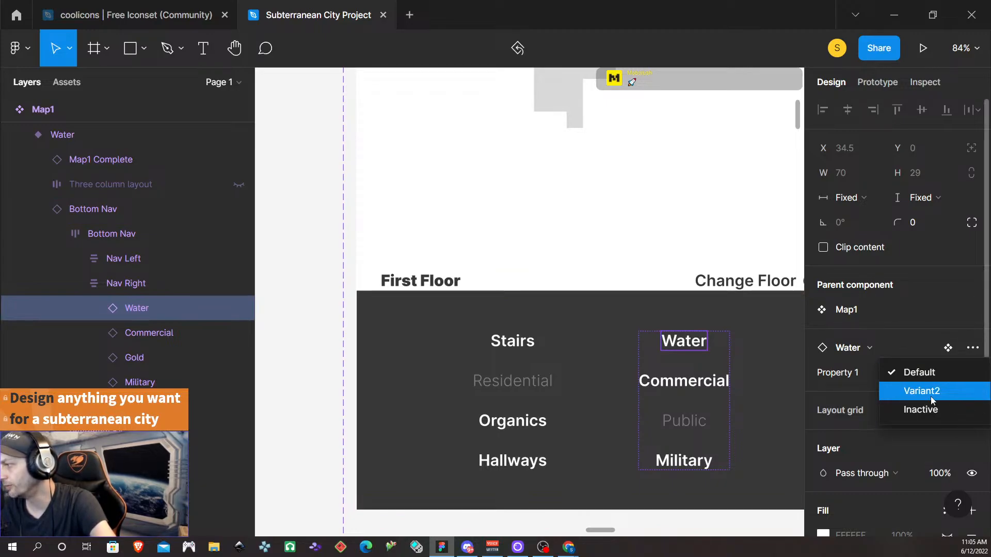
click(931, 396)
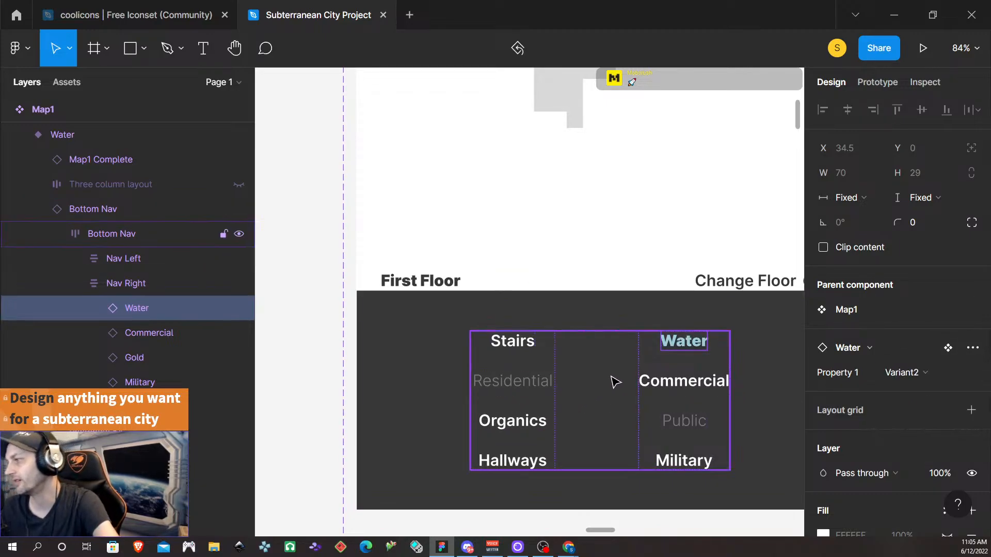
- Make the Well shape in the Highlighted group of the Water variant's First Floor Layout visible
scroll(614, 382, down, 4)
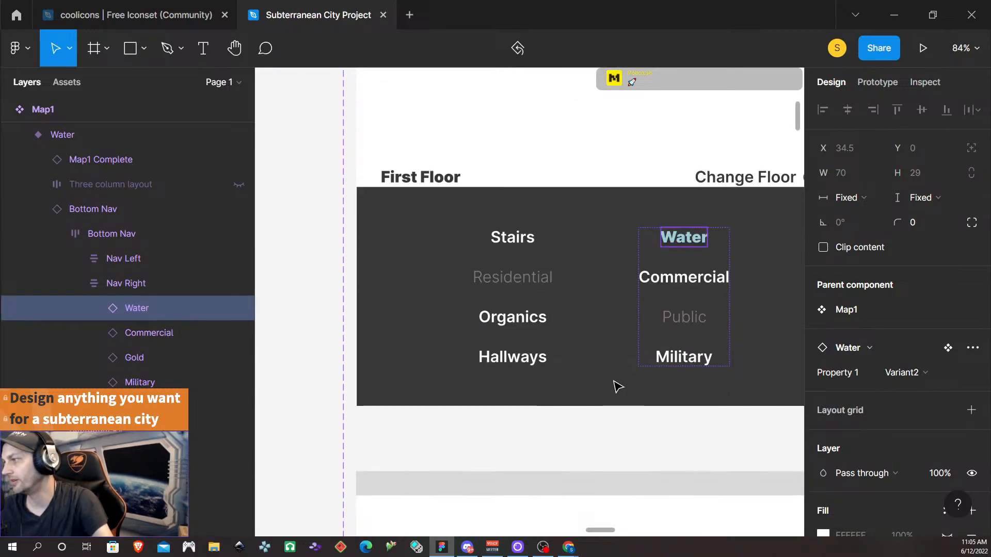
scroll(617, 384, up, 10)
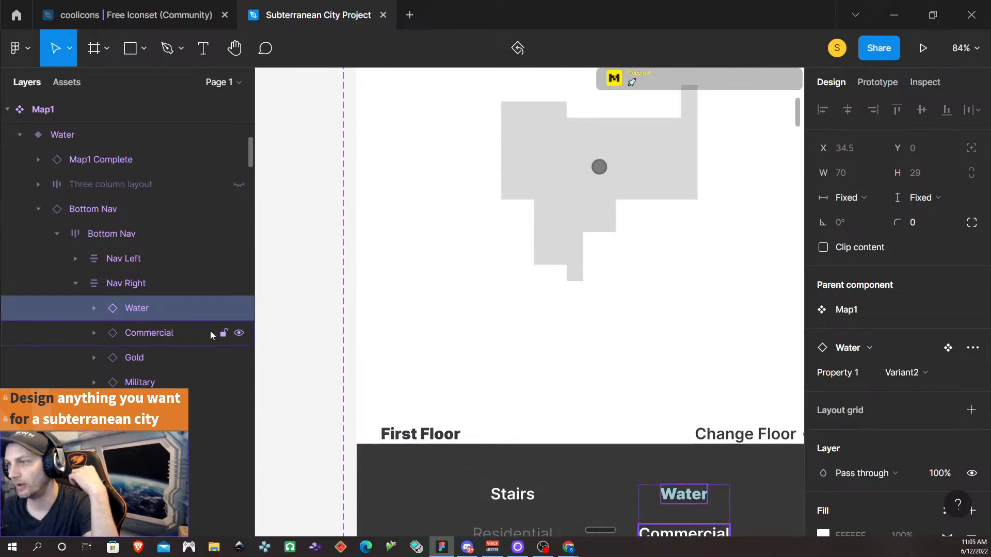
click(575, 222)
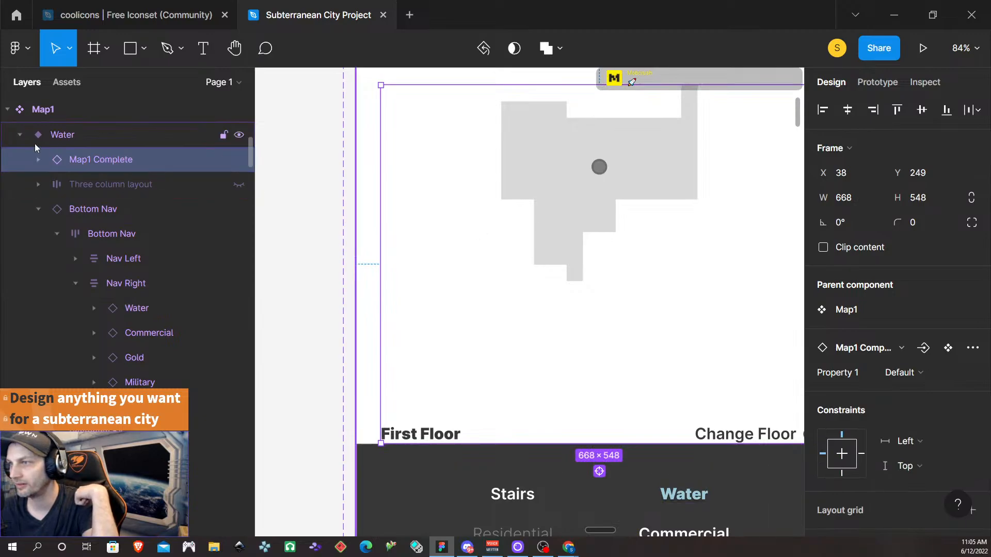
click(37, 159)
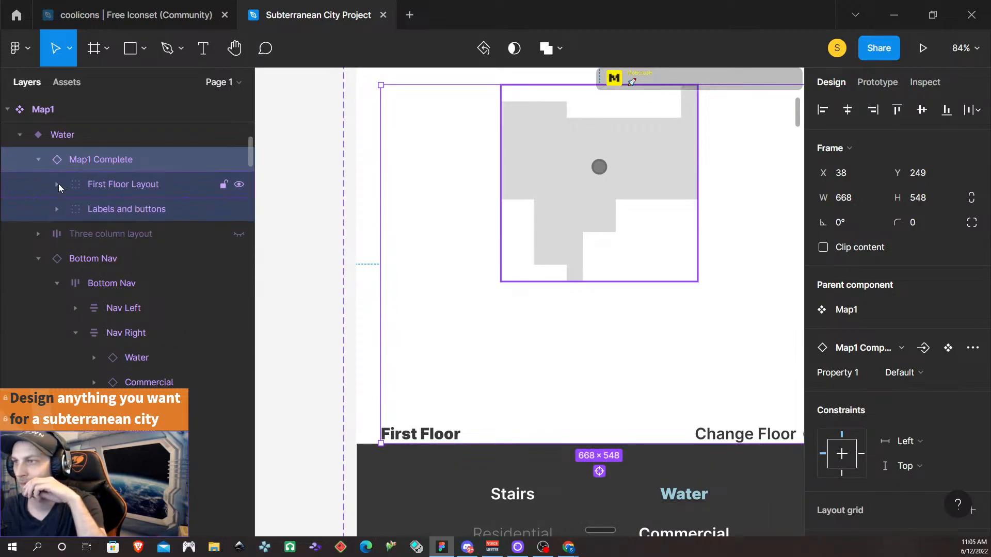
click(58, 184)
click(74, 208)
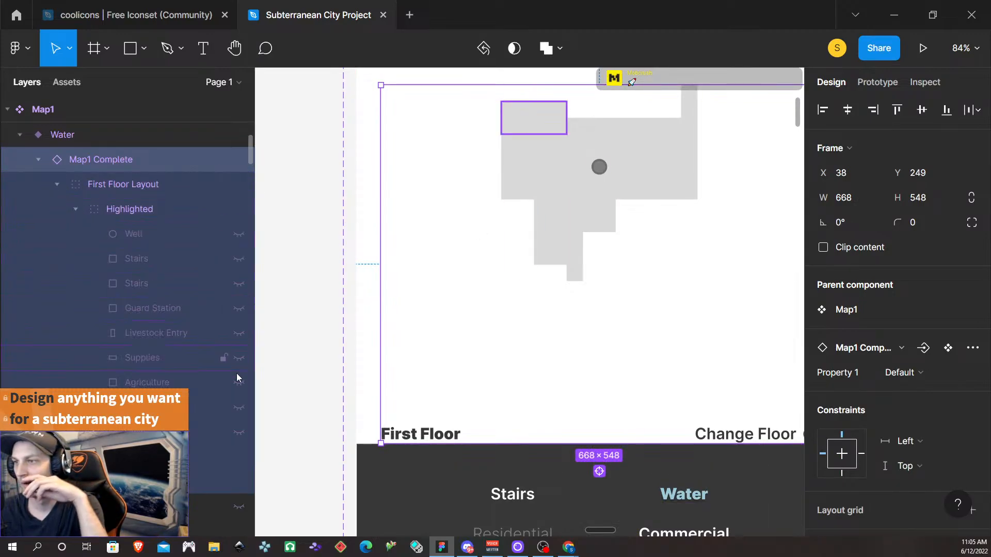
click(234, 237)
scroll(218, 313, down, 3)
scroll(465, 377, down, 4)
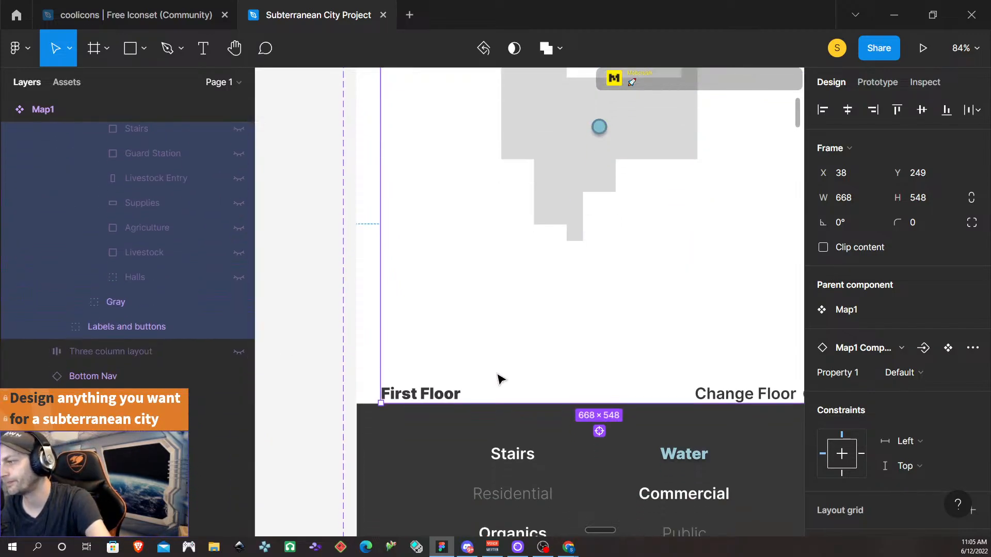
scroll(636, 391, down, 20)
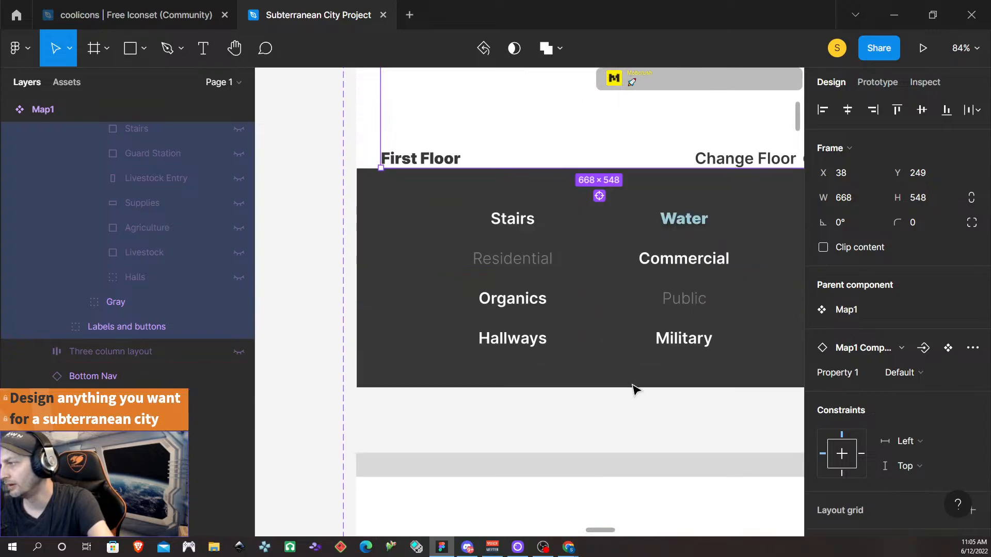
- In the Commercial variant's Bottom Nav, set the Commercial item's Property 1 to HoverPurpz
click(636, 390)
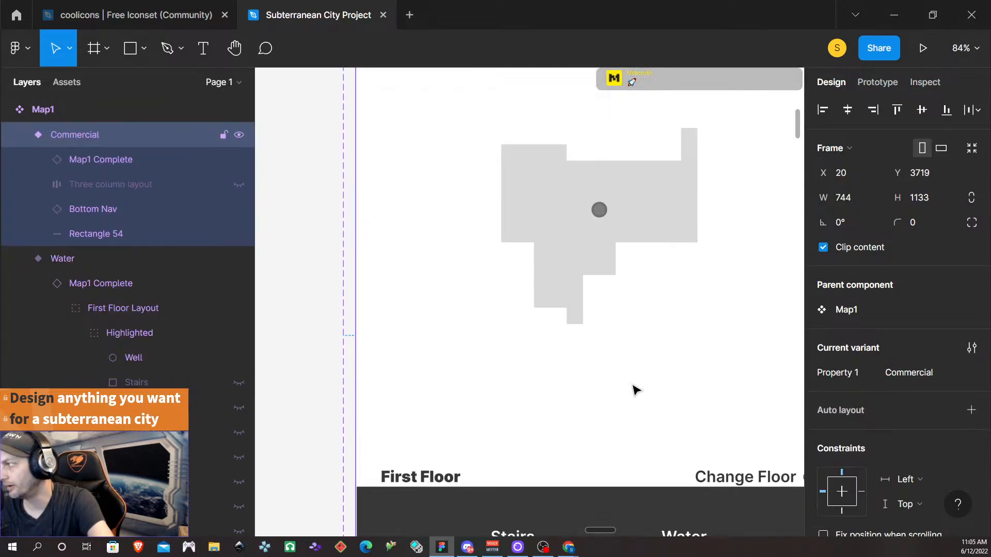
scroll(636, 391, down, 7)
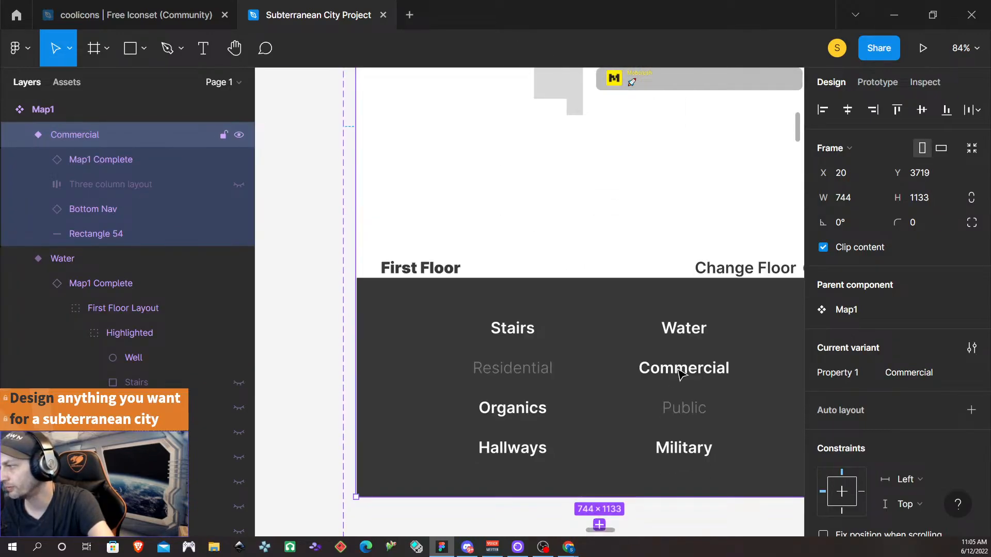
double_click(679, 372)
double_click(680, 372)
click(919, 373)
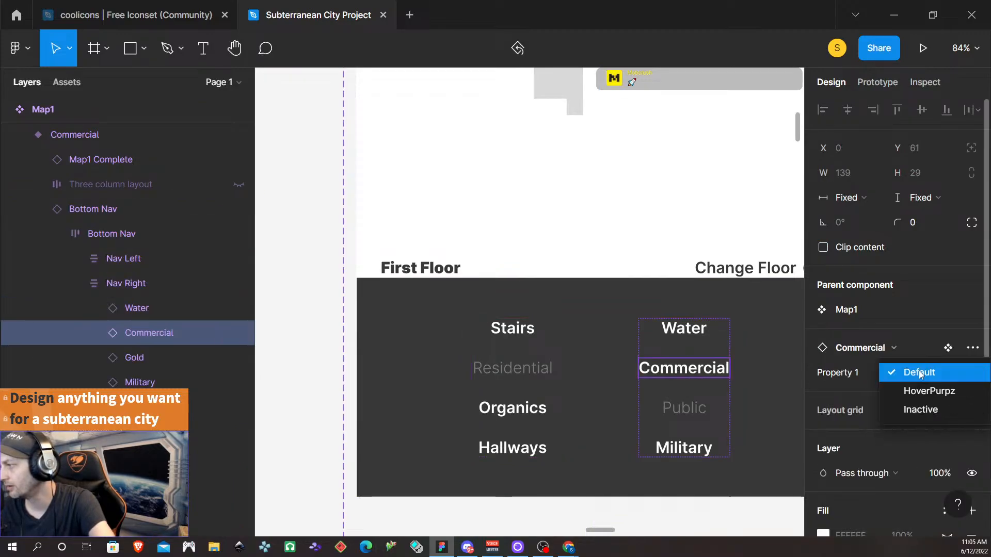
click(925, 392)
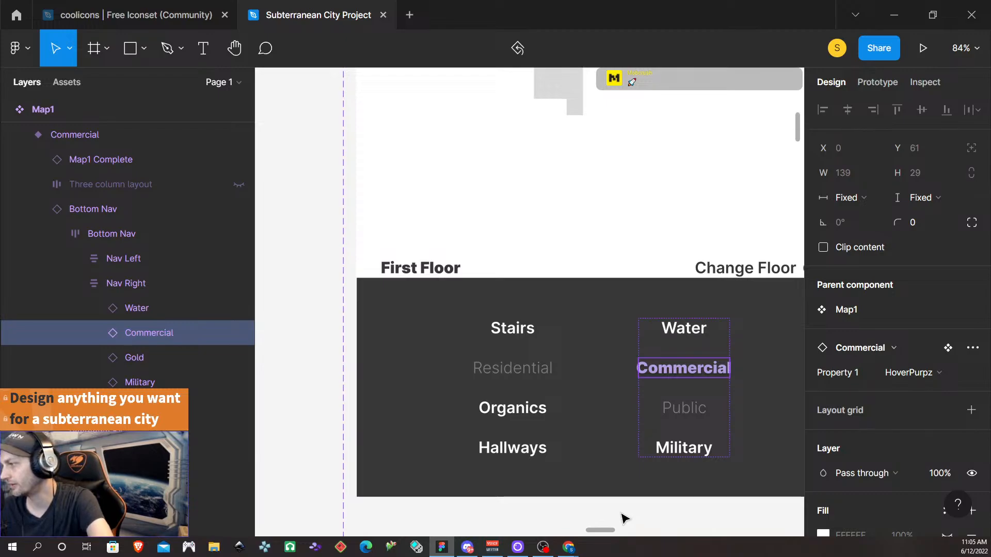
- Make the Supplies shape in the Highlighted group of the Commercial variant's First Floor Layout visible
scroll(598, 393, up, 3)
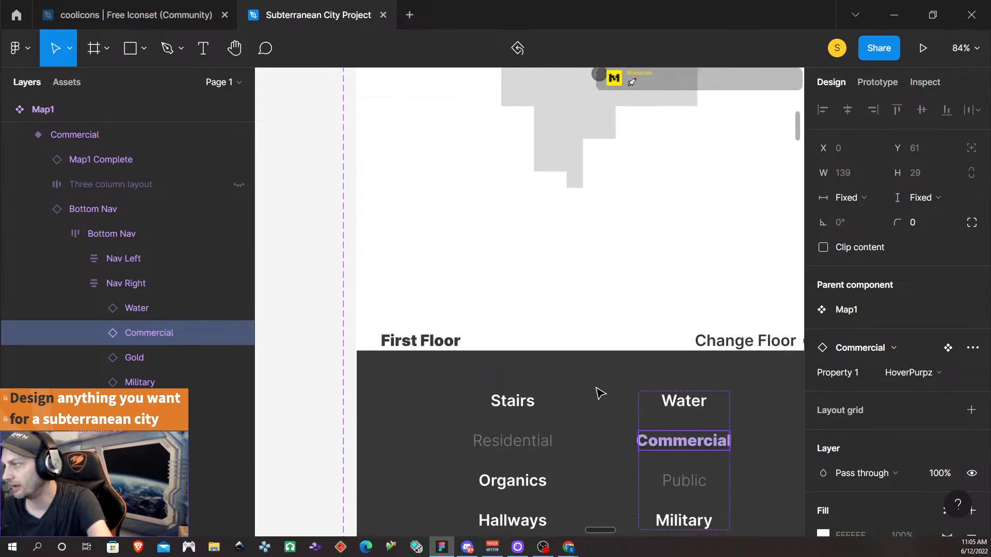
scroll(599, 393, up, 4)
click(549, 178)
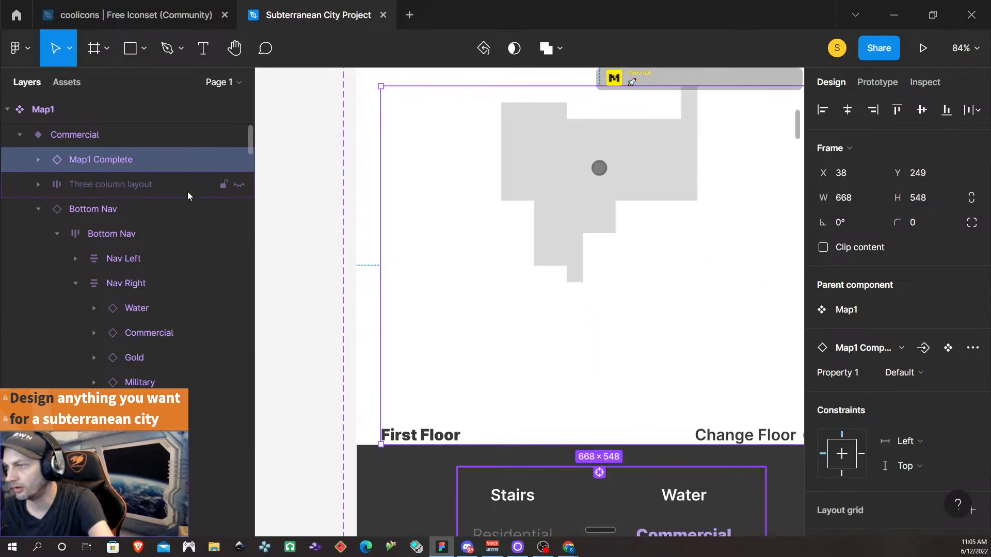
click(37, 159)
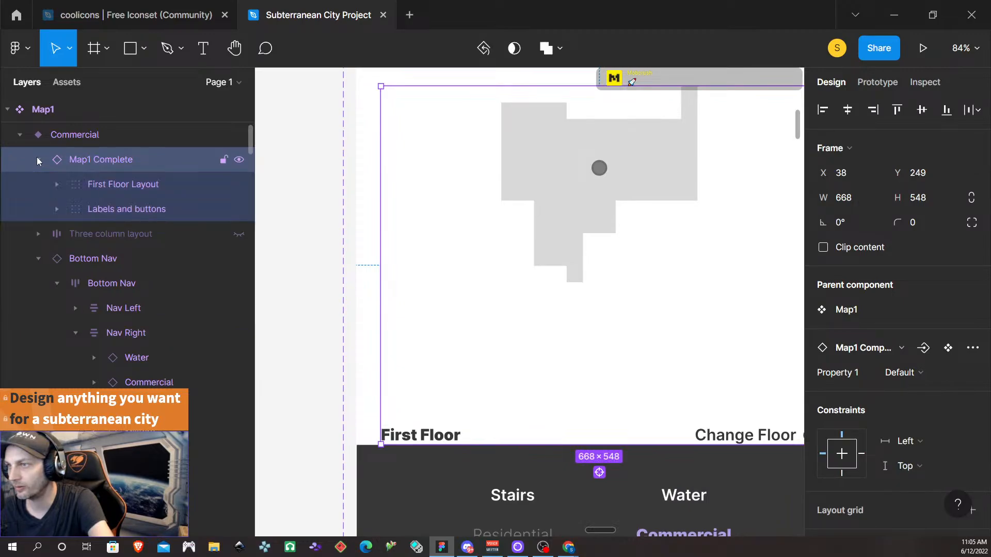
click(57, 185)
click(74, 209)
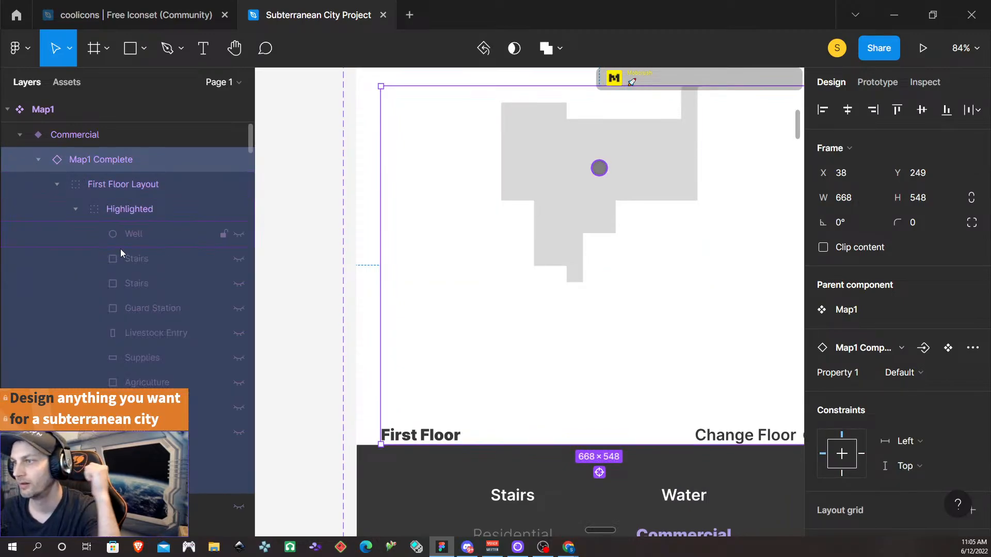
click(240, 359)
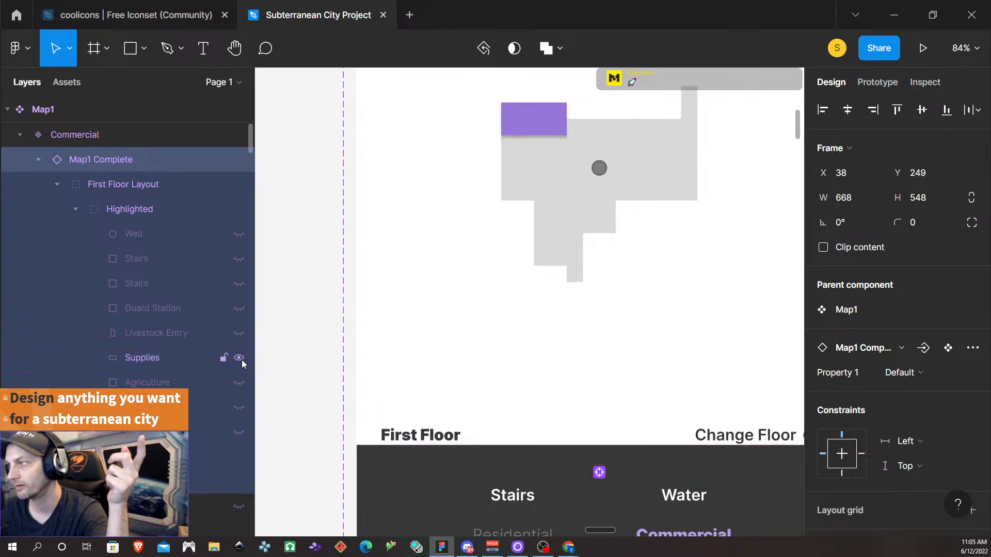
- In the Organics variant's Bottom Nav, set the Organics item's Property 1 to HoverGreen
scroll(520, 372, down, 2)
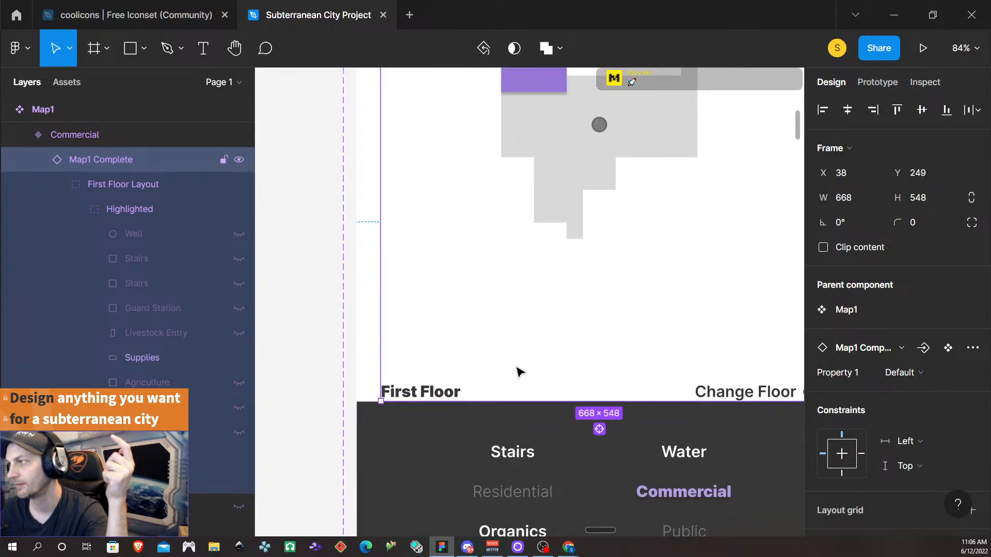
scroll(519, 371, down, 1)
scroll(160, 367, down, 3)
scroll(500, 368, down, 15)
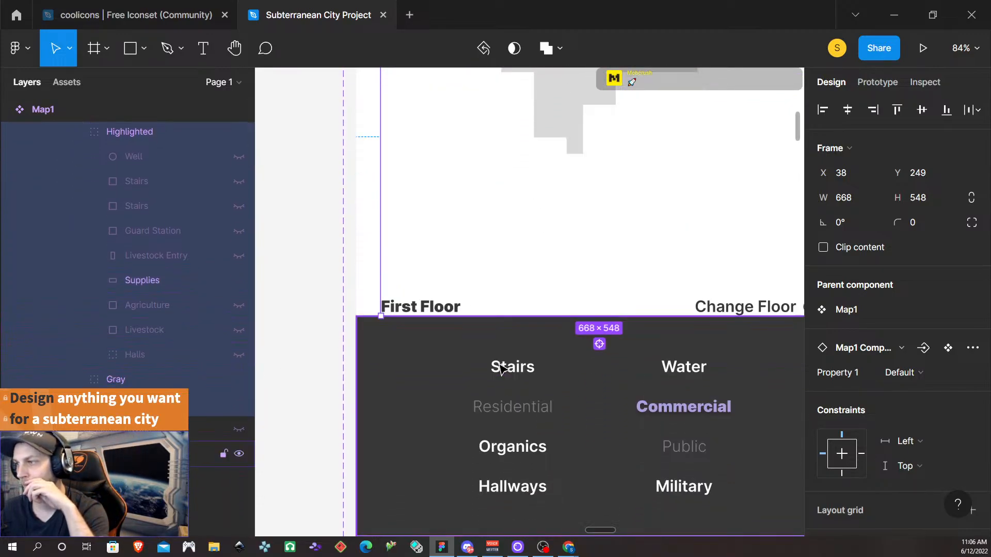
scroll(500, 368, down, 2)
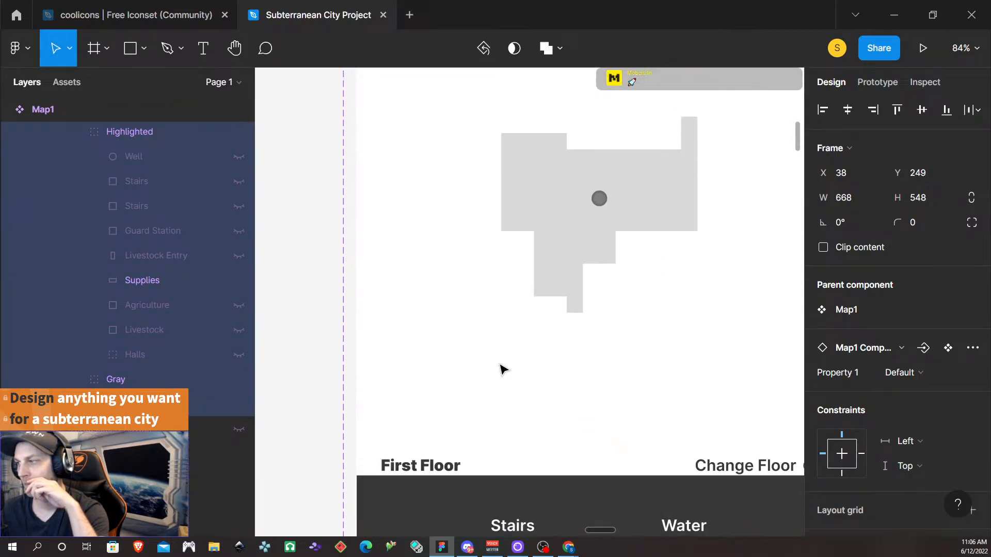
click(500, 369)
scroll(578, 362, down, 3)
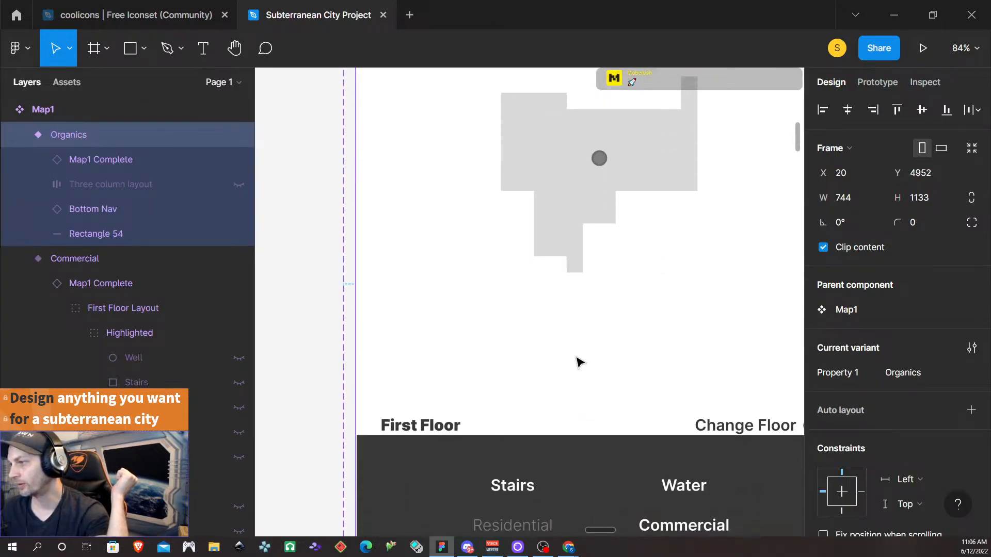
double_click(531, 505)
double_click(532, 506)
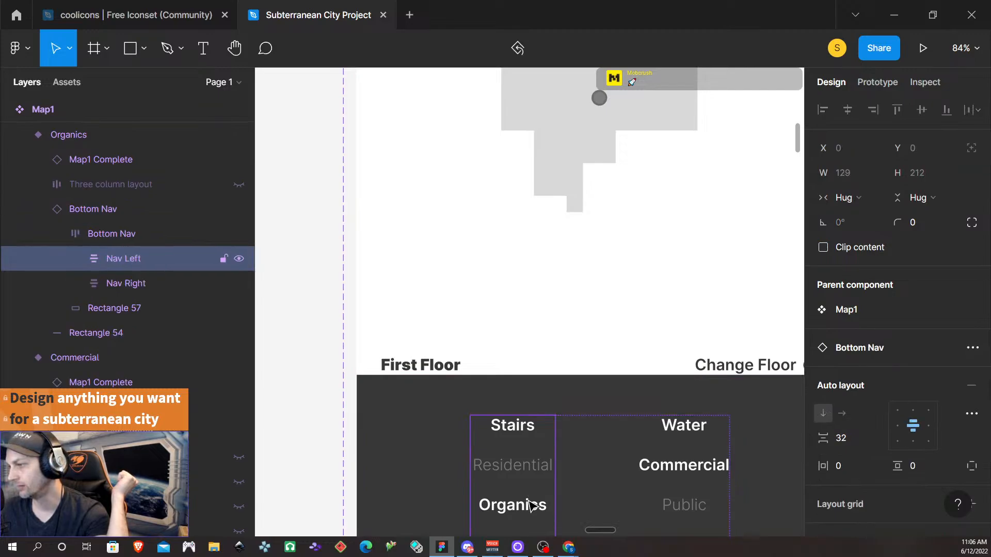
double_click(531, 506)
click(943, 372)
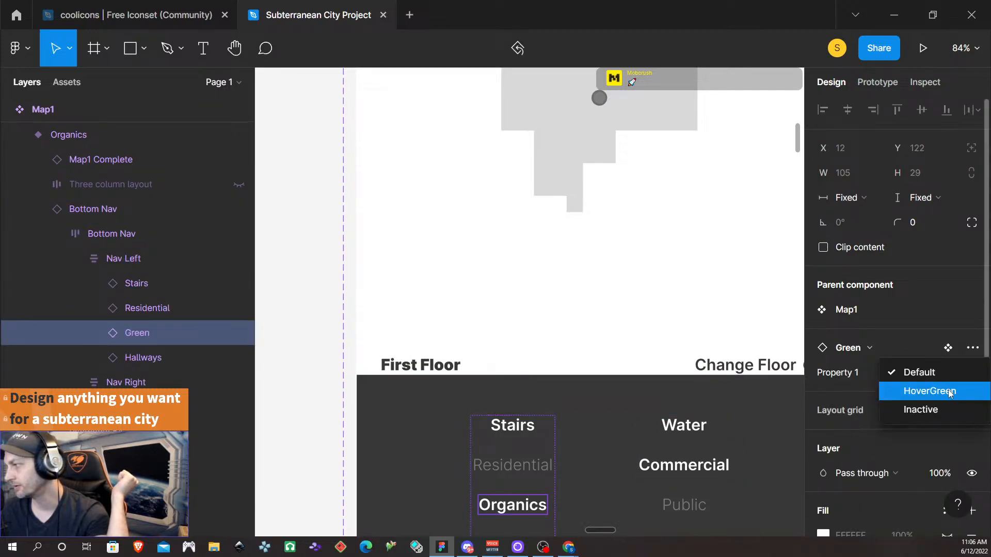
click(923, 389)
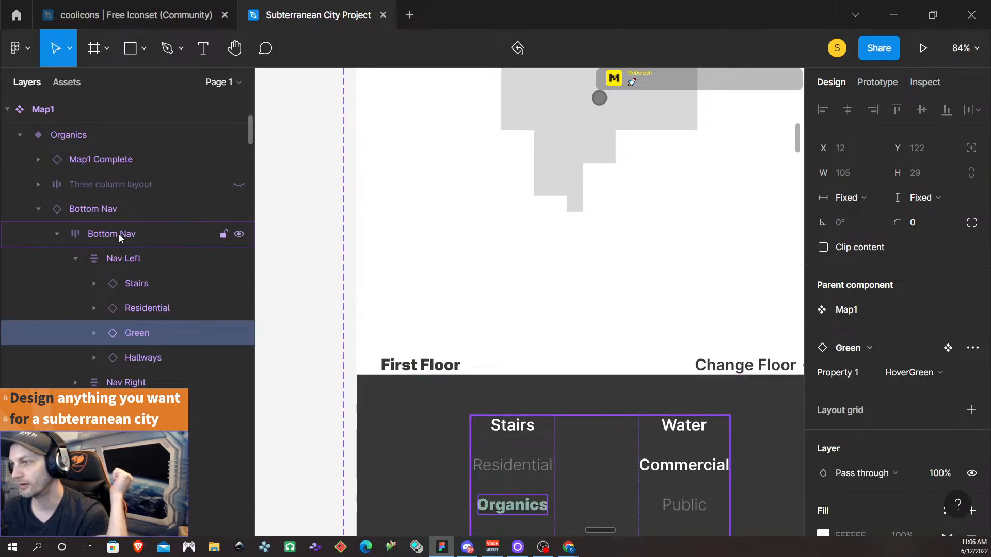
- Make the Livestock Entry, Agriculture and Livestock shapes in the Highlighted group of the Organics variant's First Floor Layout visible
click(38, 160)
click(55, 185)
click(75, 209)
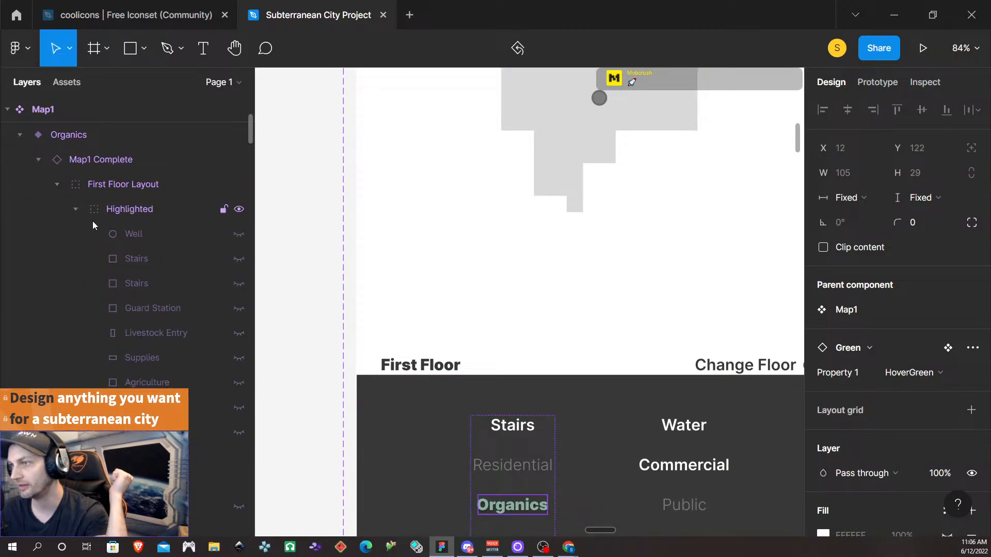
click(238, 334)
click(239, 383)
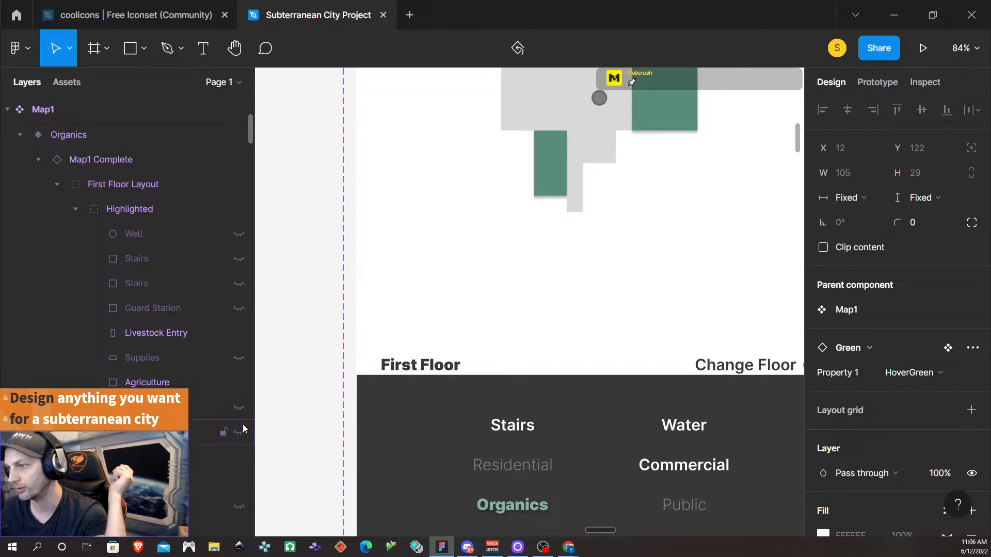
click(239, 408)
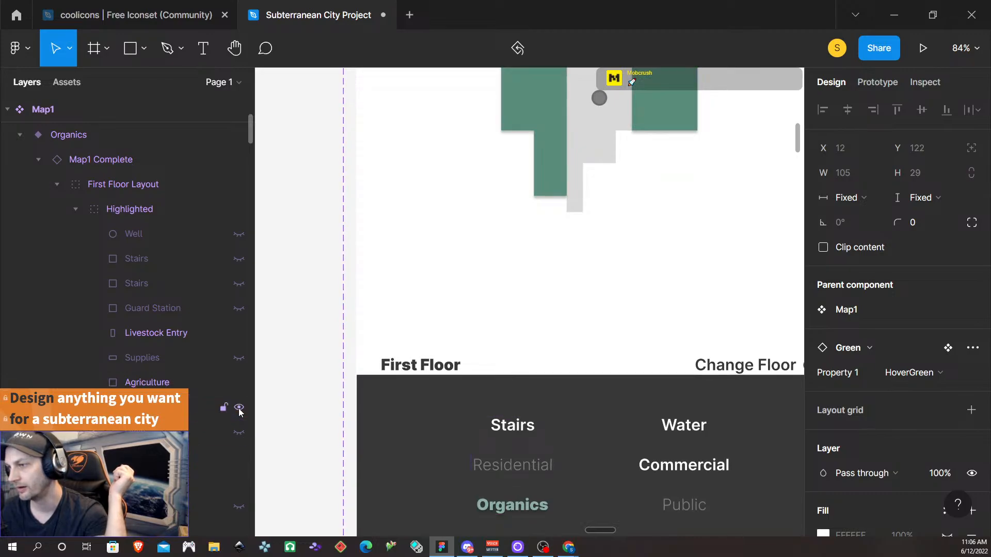
scroll(460, 264, up, 3)
scroll(461, 263, down, 3)
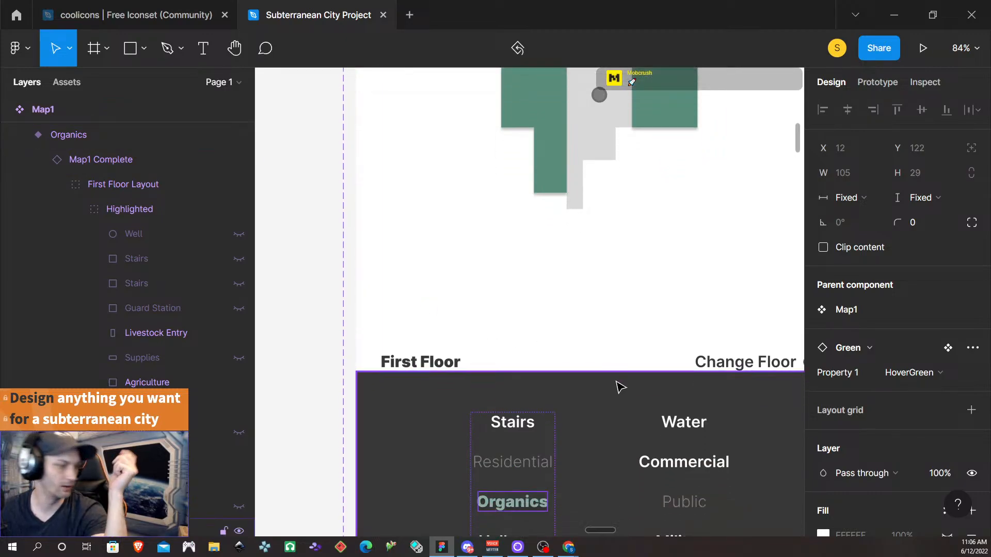
- In the Hallways variant's Bottom Nav, set the Hallways item's Property 1 to HoverDarkBlue
scroll(617, 385, down, 2)
scroll(589, 357, down, 15)
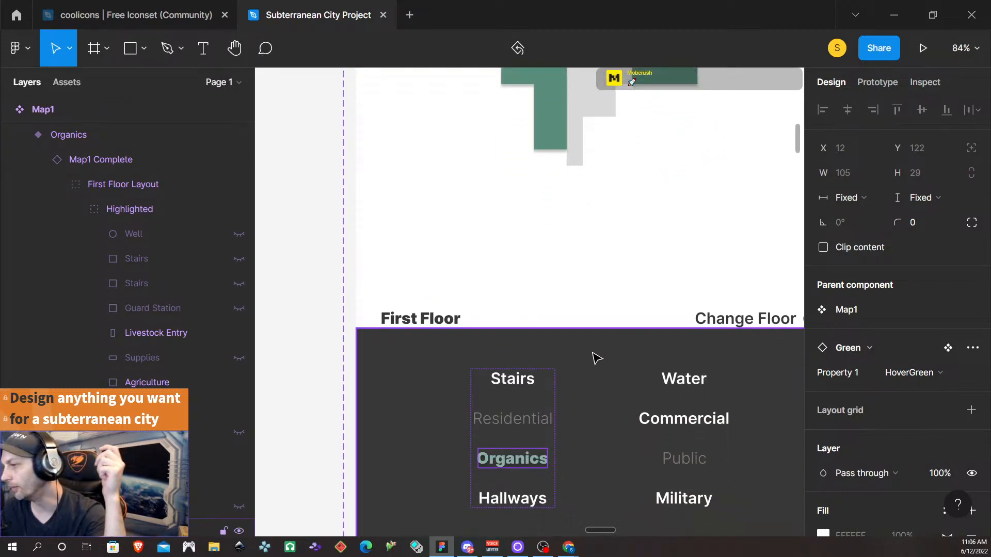
click(605, 281)
scroll(606, 280, down, 7)
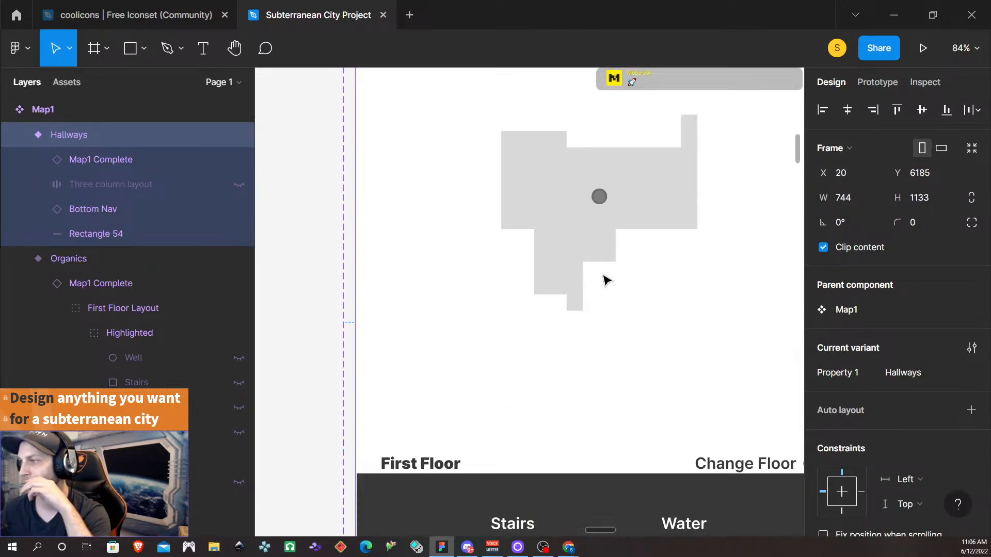
scroll(595, 280, down, 3)
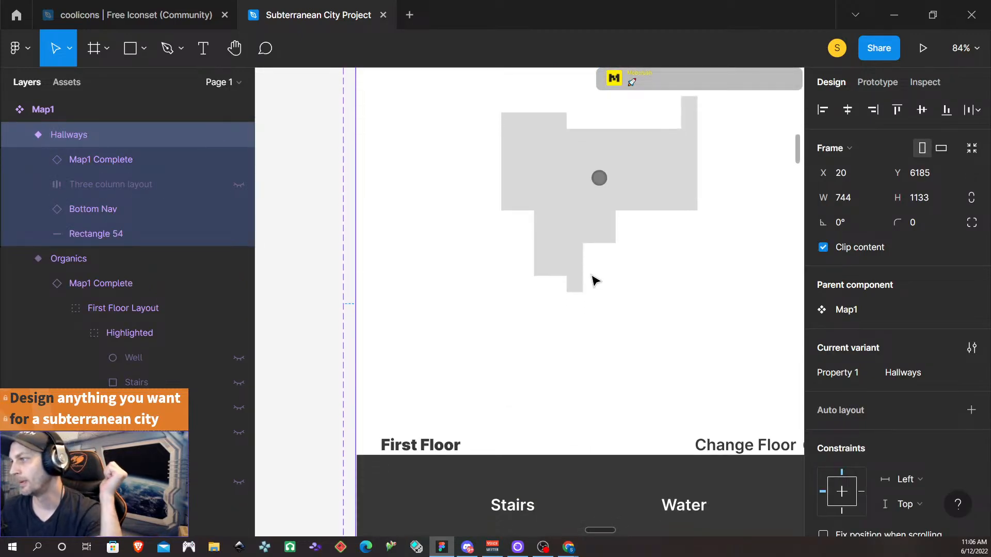
scroll(595, 280, down, 6)
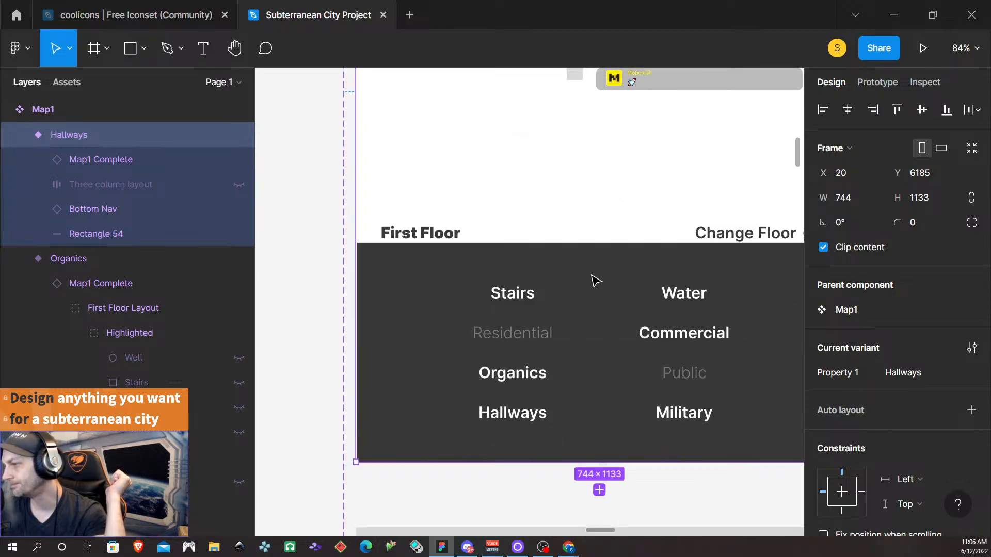
double_click(521, 418)
double_click(520, 418)
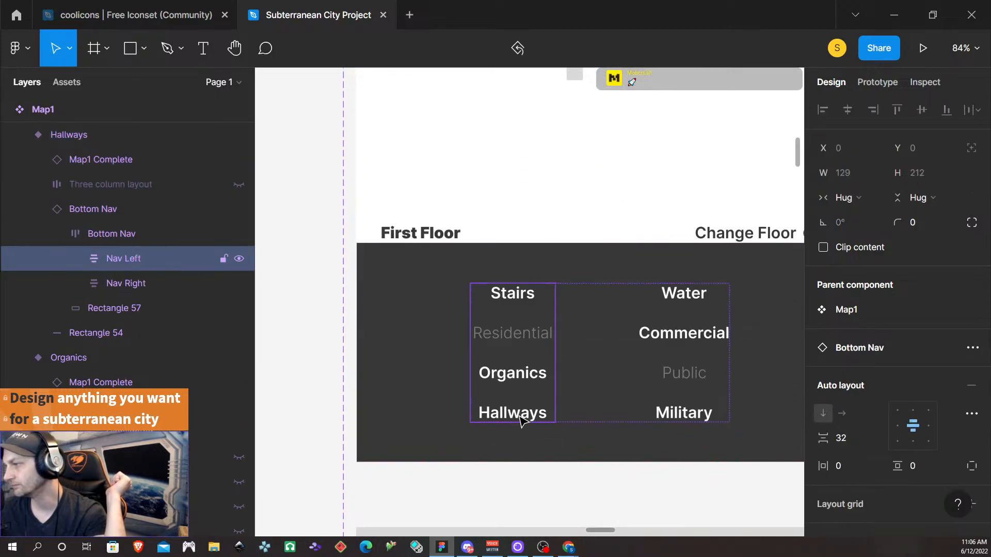
double_click(520, 418)
click(557, 497)
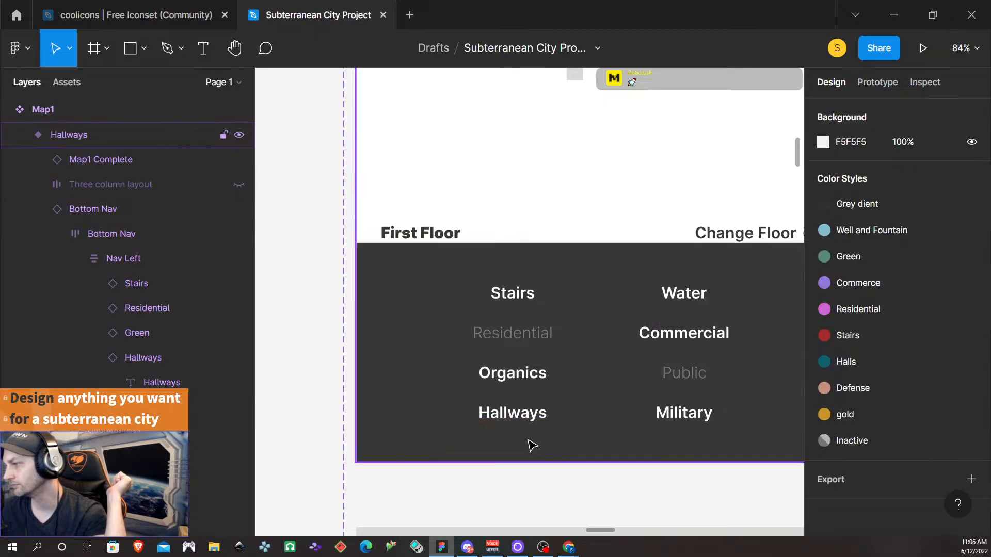
click(527, 427)
double_click(527, 425)
double_click(526, 426)
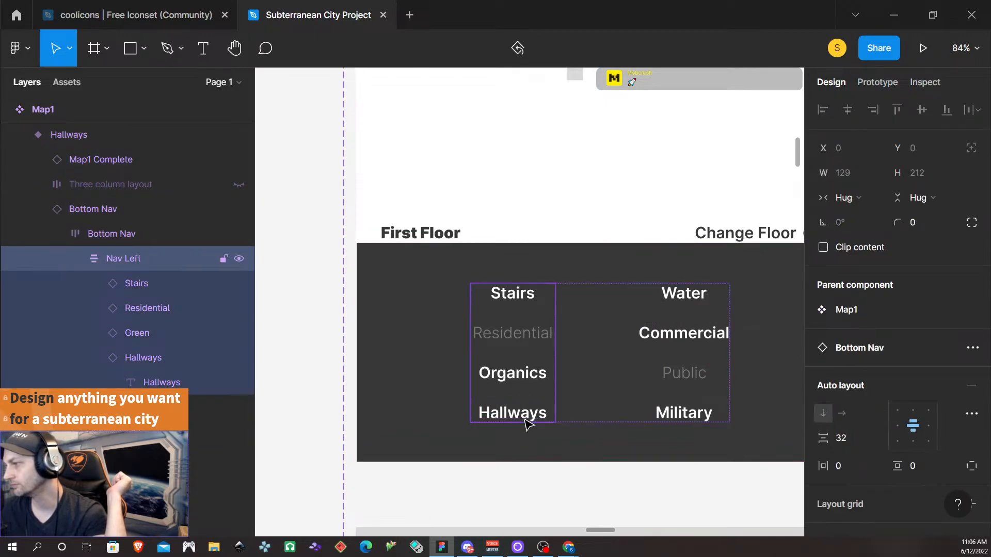
click(526, 426)
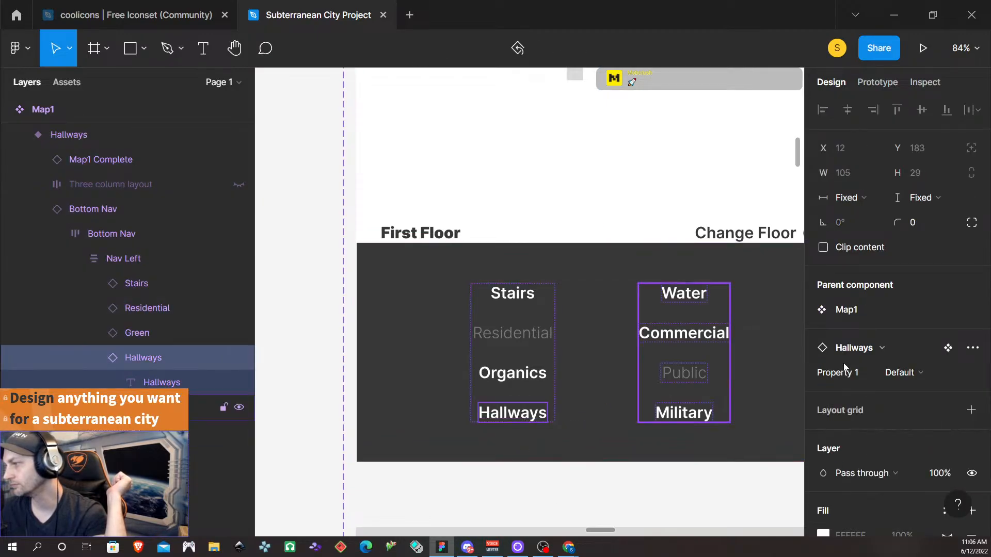
click(919, 373)
click(927, 389)
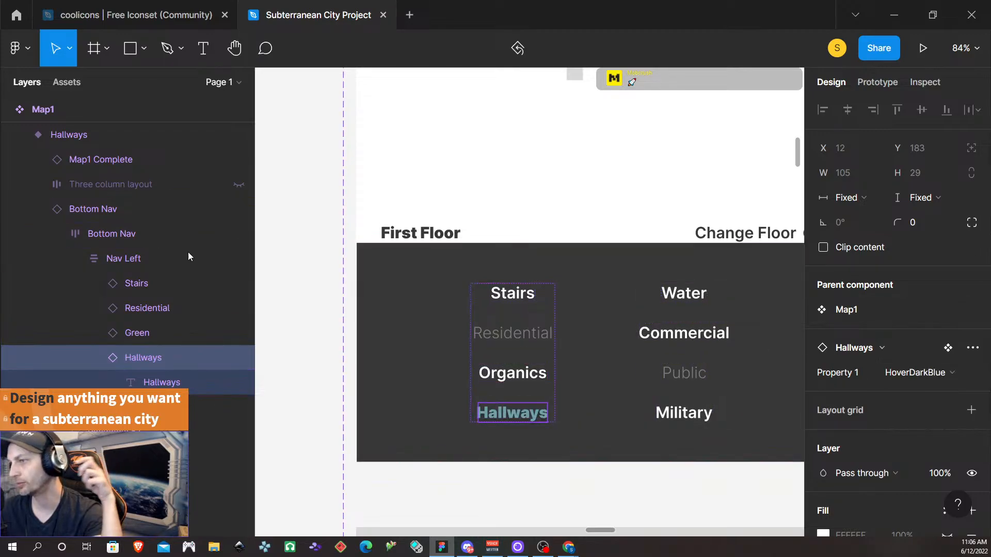
- Make the Halls group in the Highlighted group of the Hallways variant's First Floor Layout visible
click(38, 159)
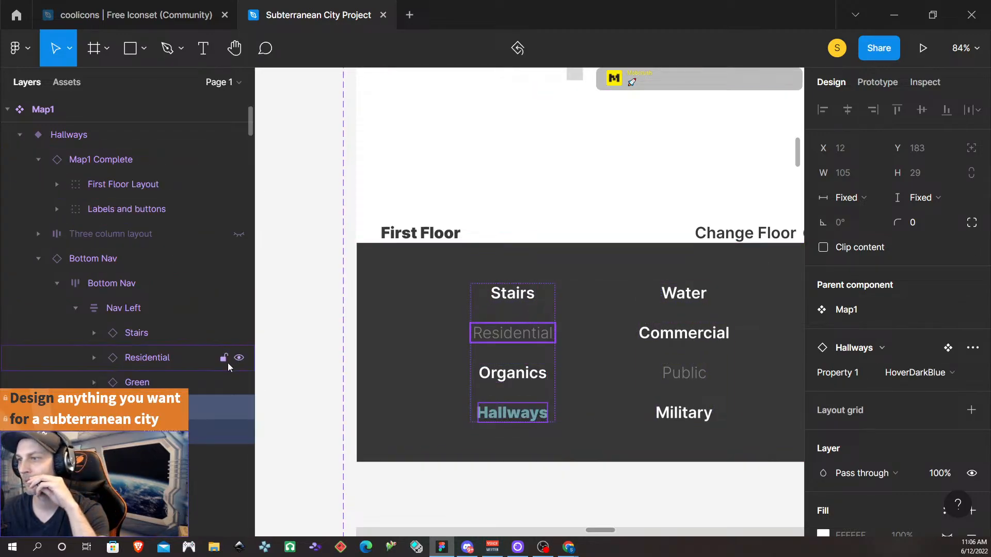
click(56, 185)
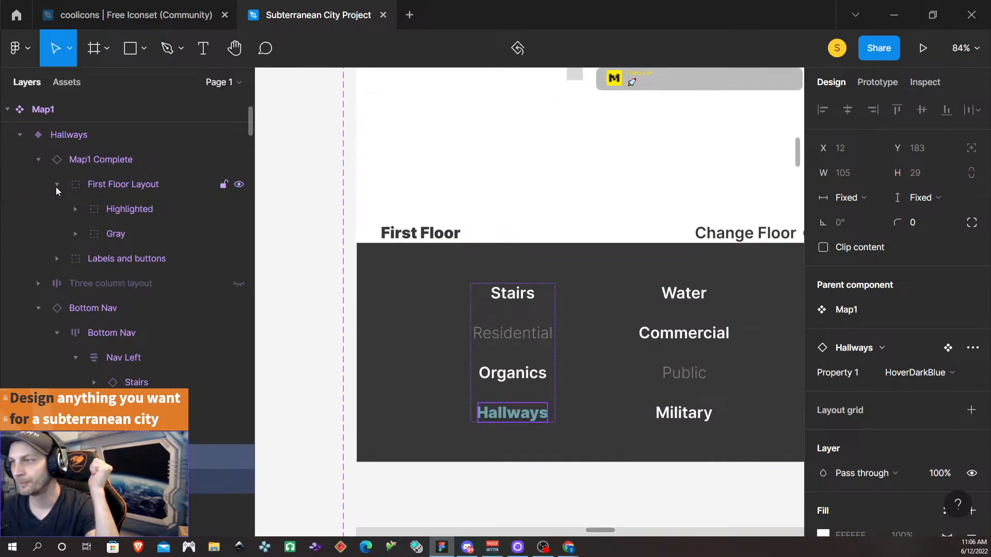
click(75, 208)
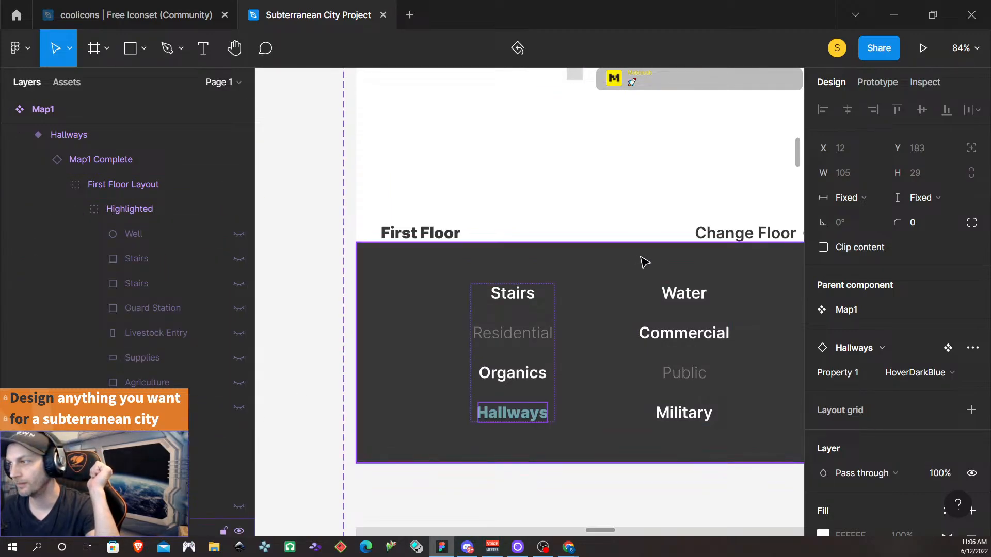
scroll(646, 263, up, 5)
scroll(645, 263, down, 8)
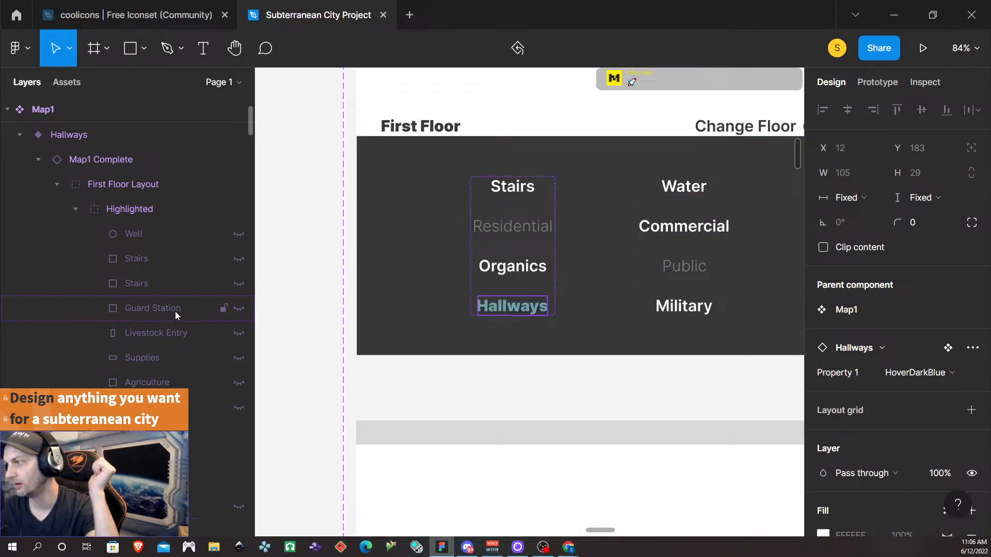
scroll(172, 320, down, 7)
scroll(172, 324, up, 4)
scroll(621, 415, down, 1)
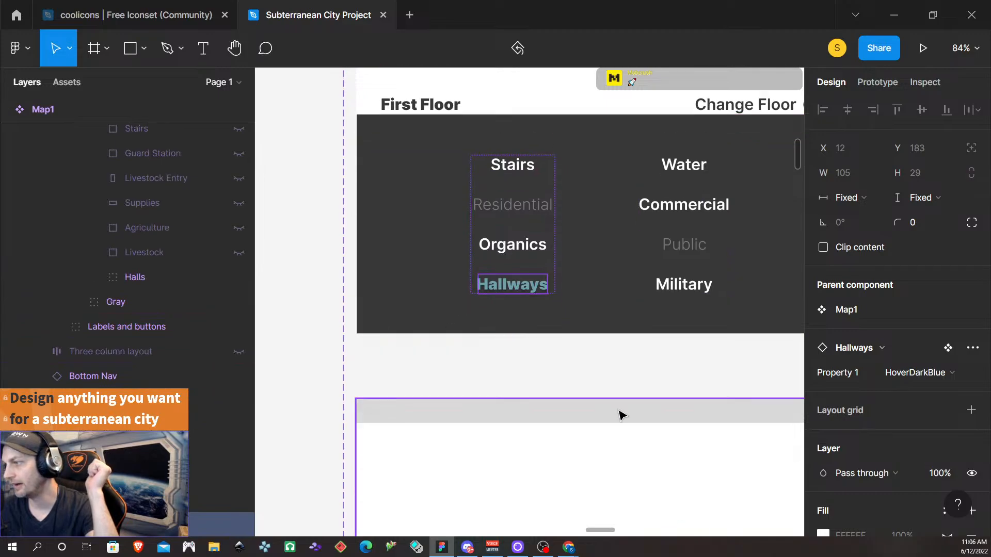
- In the Military variant's Bottom Nav, set the Military item's Property 1 to HoverTan
scroll(621, 415, down, 10)
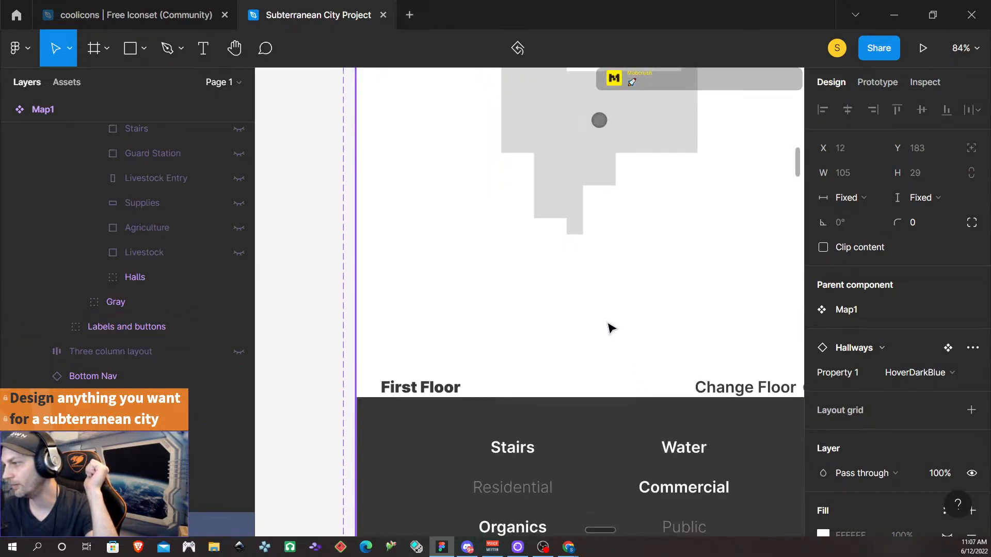
scroll(607, 329, down, 3)
click(609, 331)
scroll(610, 333, down, 3)
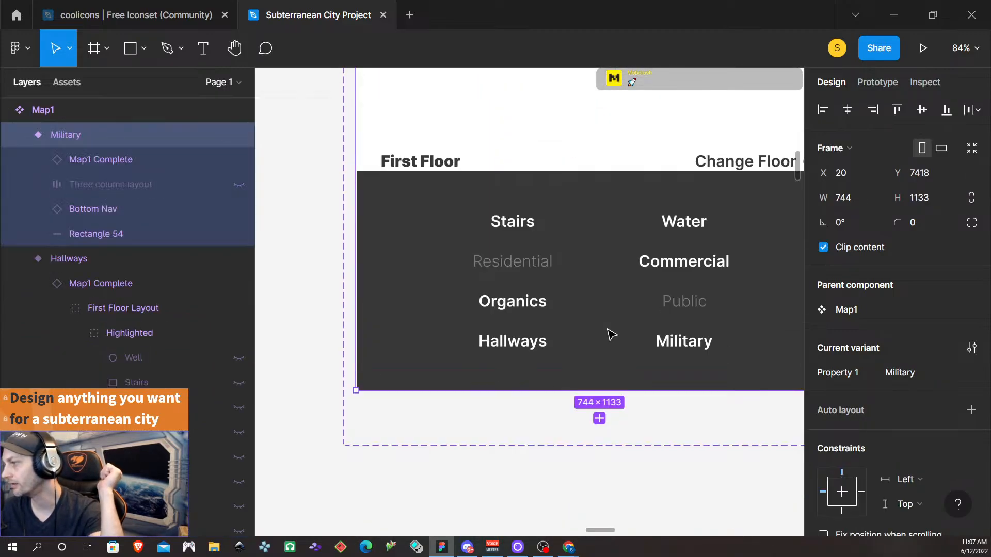
double_click(688, 346)
double_click(688, 345)
double_click(689, 345)
double_click(689, 345)
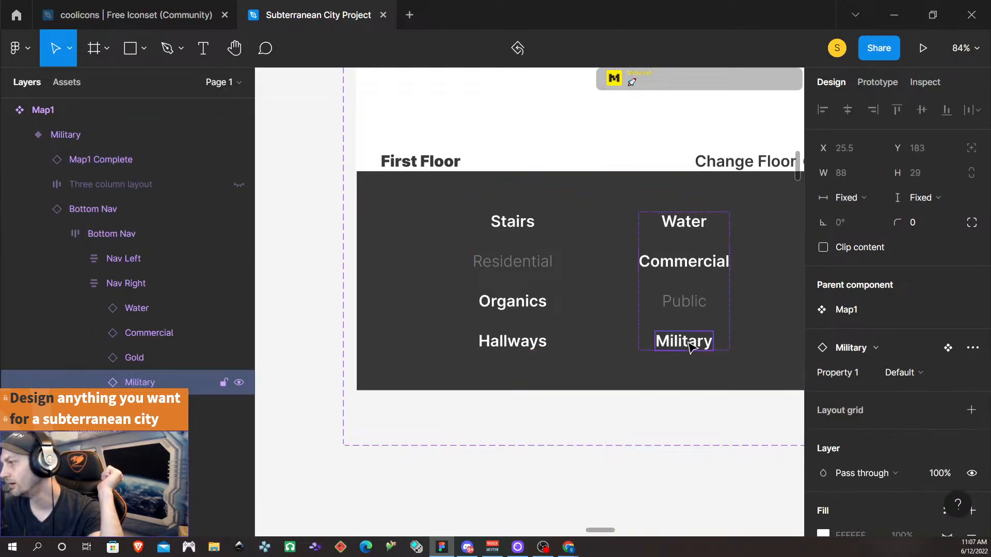
click(927, 373)
click(924, 388)
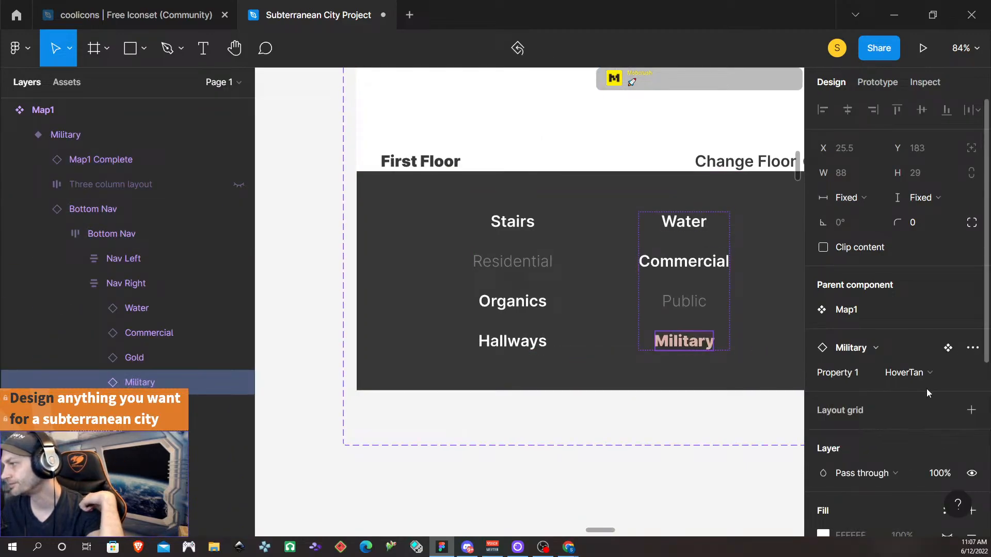
- Expand the Map1 Complete instance of the Military variant to reach its First Floor Layout
scroll(675, 259, up, 6)
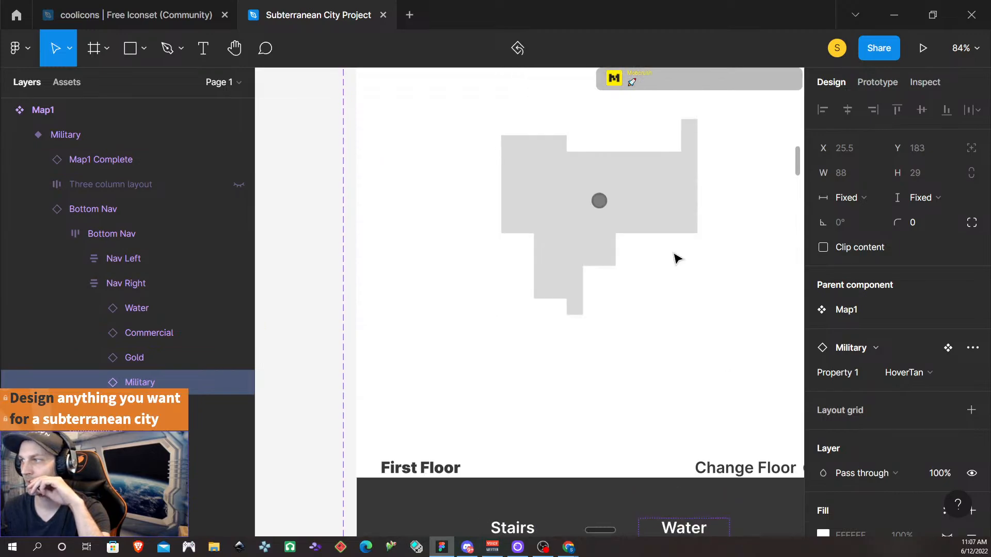
click(39, 159)
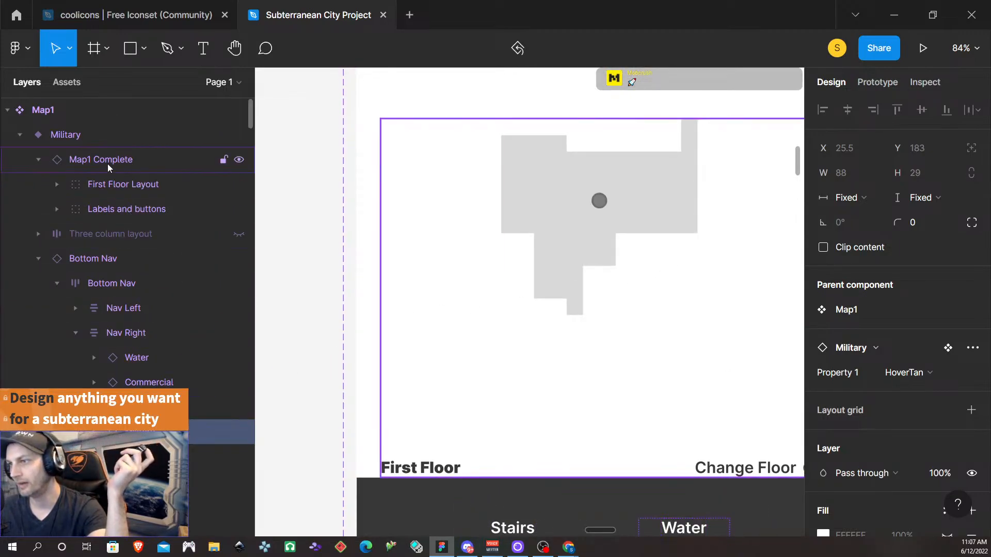
- Unhide the Guard Station layer in the Highlighted group of the Military variant's First Floor Layout
click(56, 185)
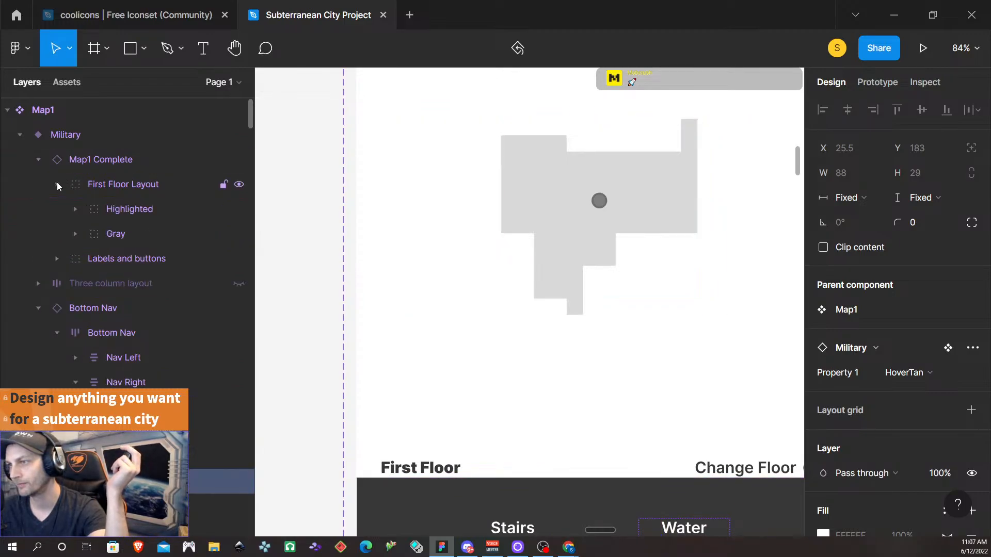
click(75, 209)
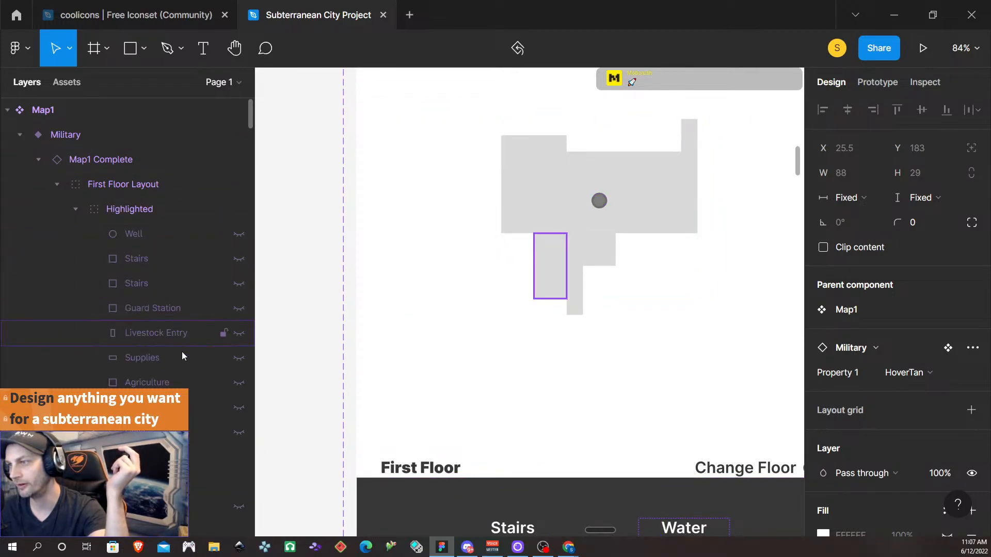
click(239, 309)
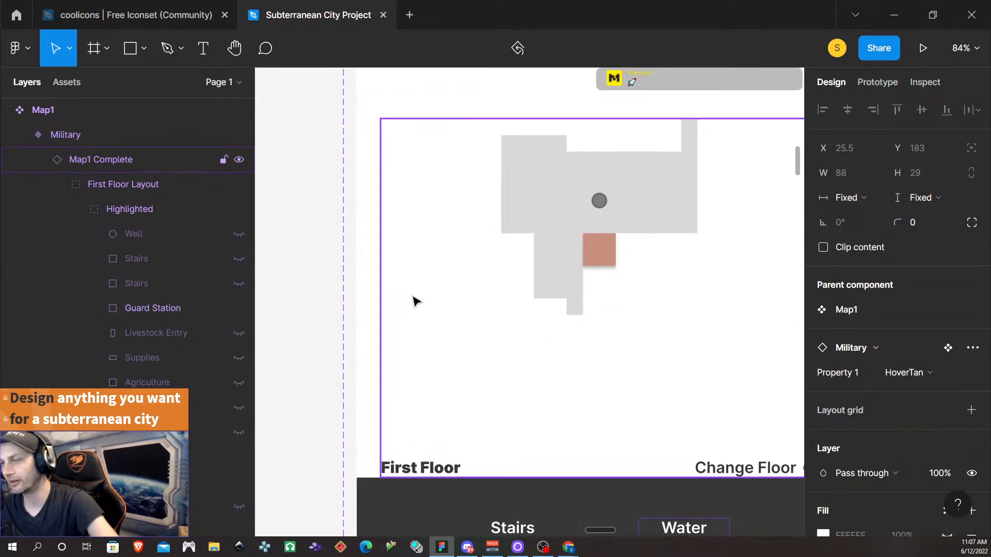
- Try to preview the Default variant of Map1 as a prototype, closing the presentation again
scroll(414, 298, down, 6)
scroll(436, 295, up, 10)
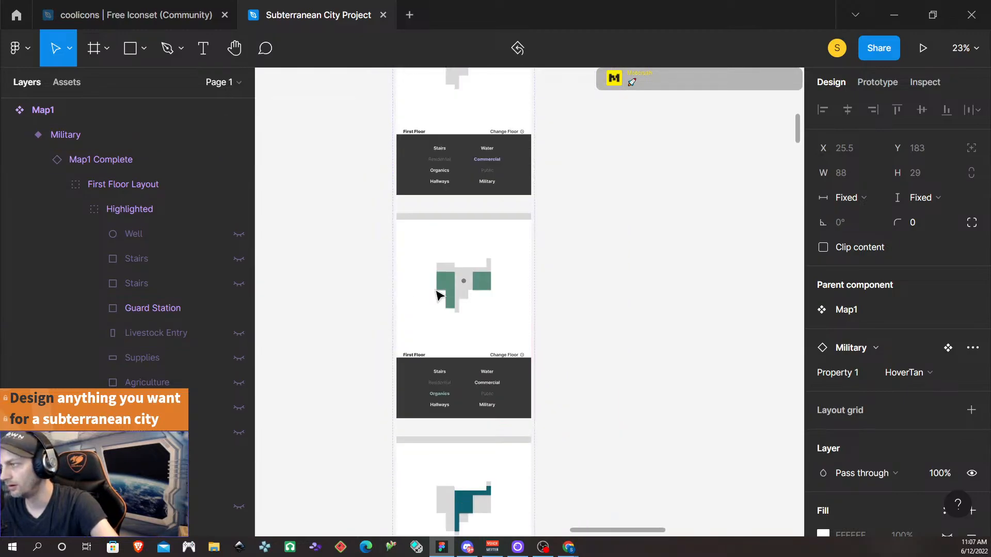
scroll(438, 293, up, 5)
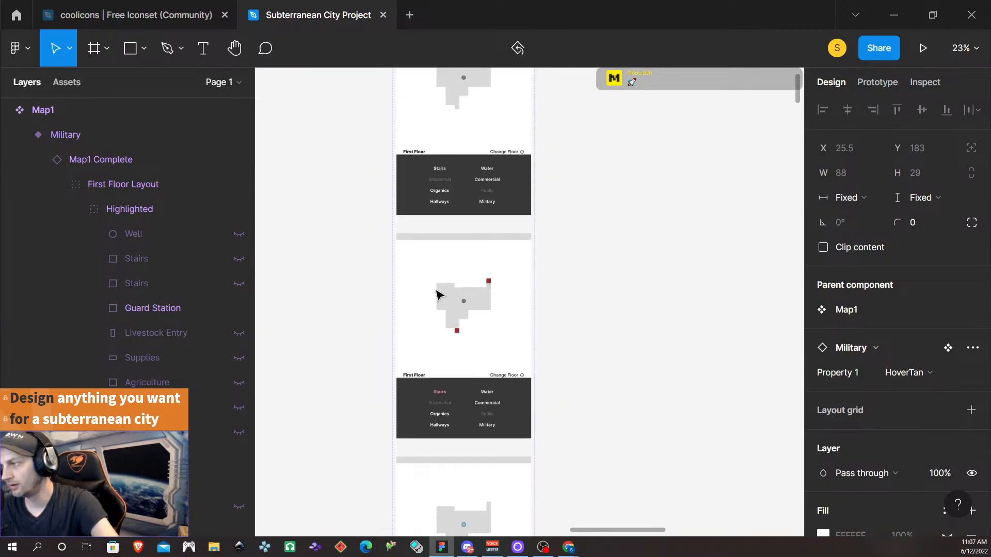
click(416, 204)
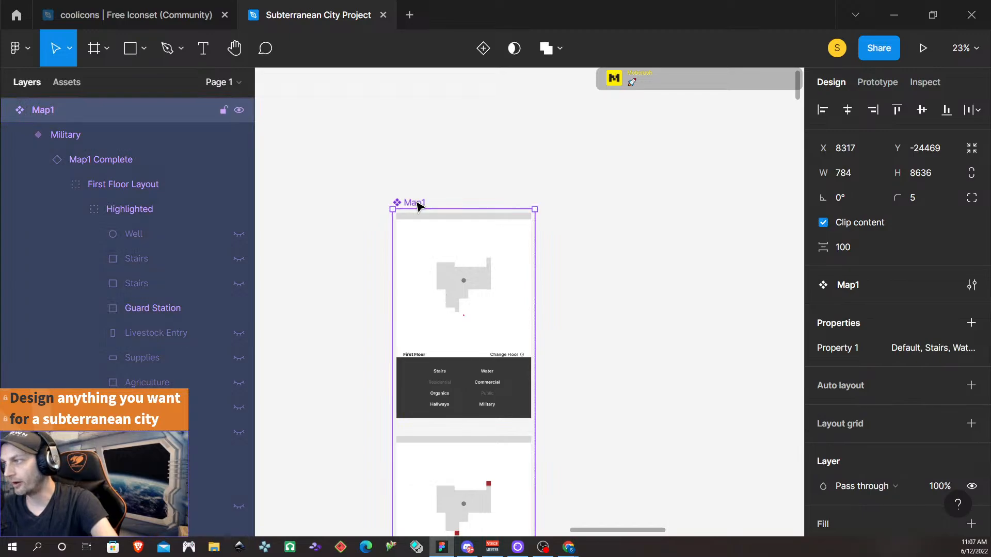
click(428, 239)
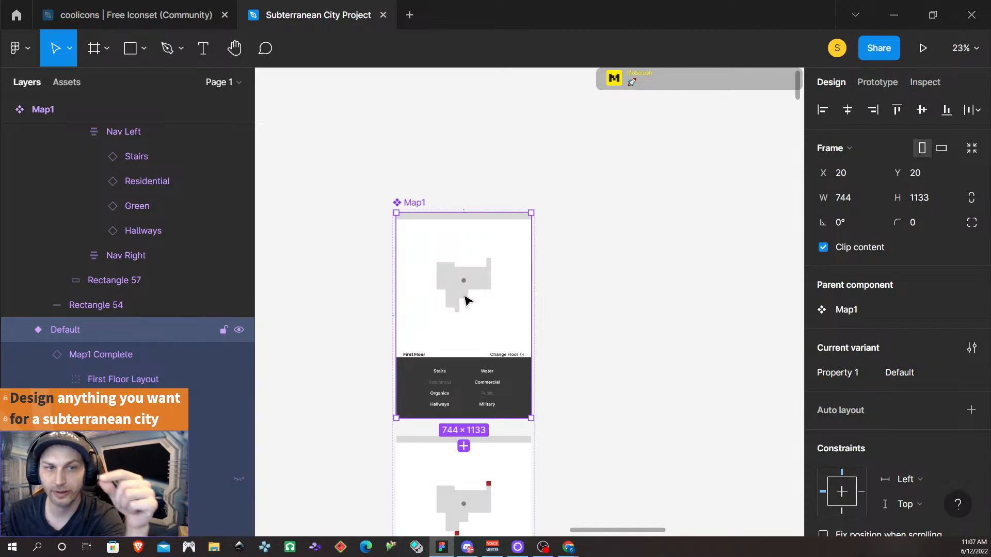
click(921, 49)
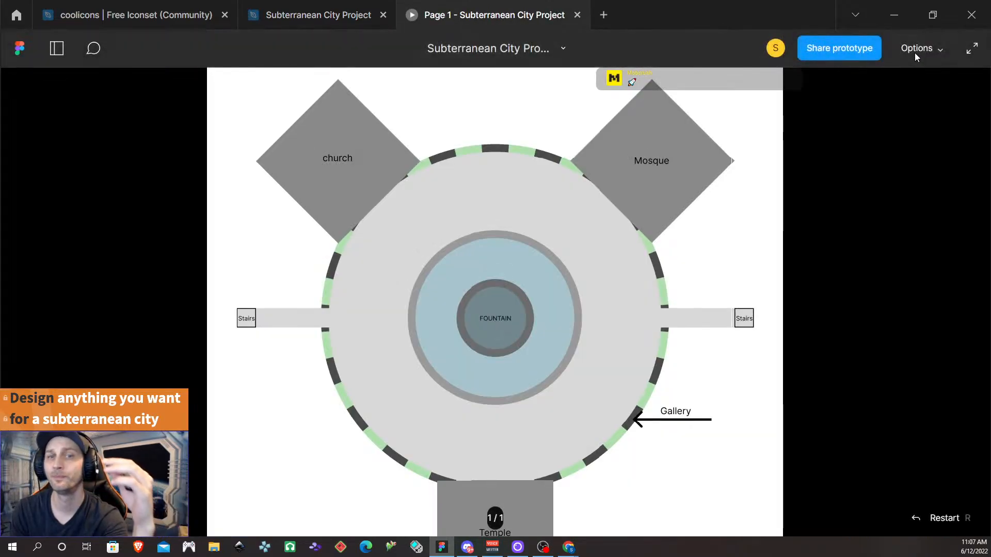
click(577, 15)
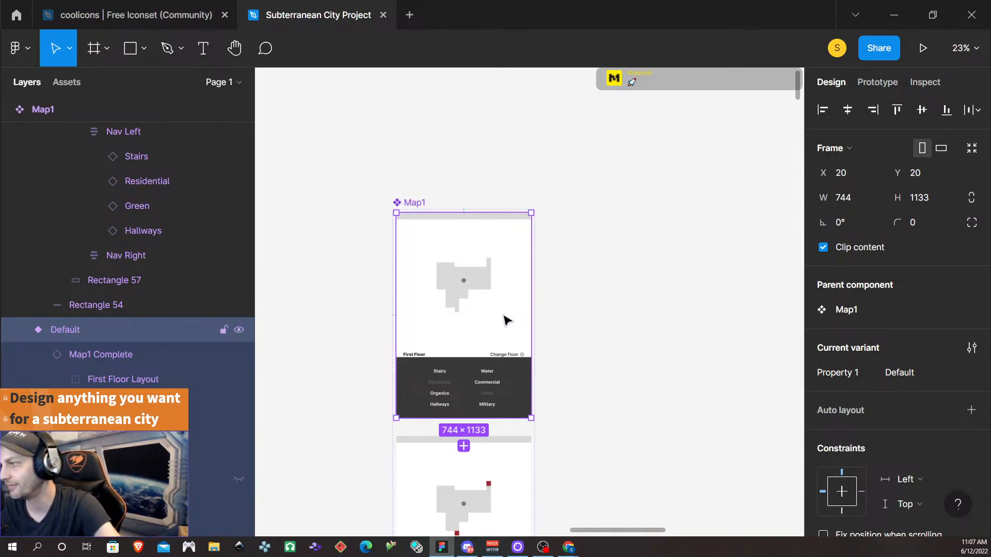
- Place a copy of the Default map variant beside the Map1 component set and wrap it in its own frame
drag(505, 320, 755, 299)
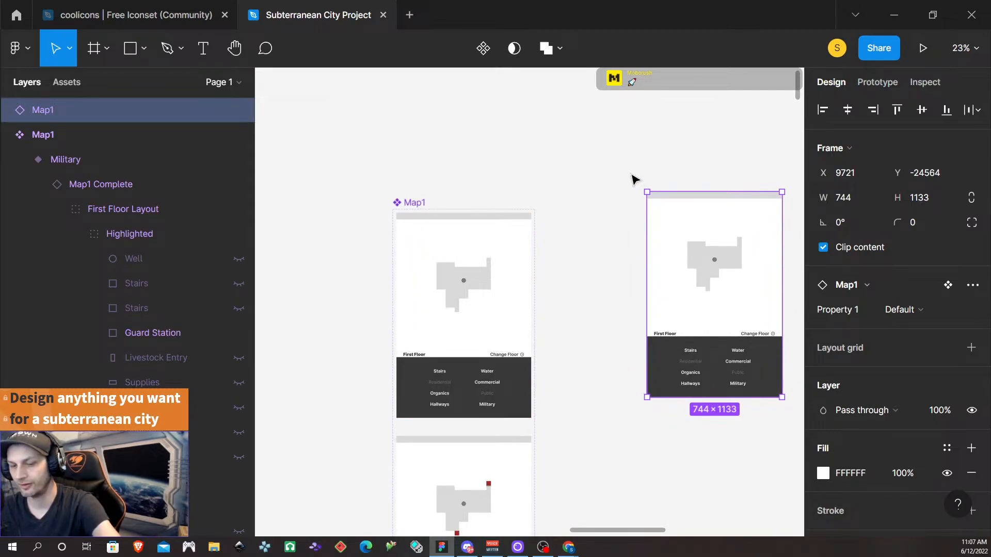
key(ctrl+g)
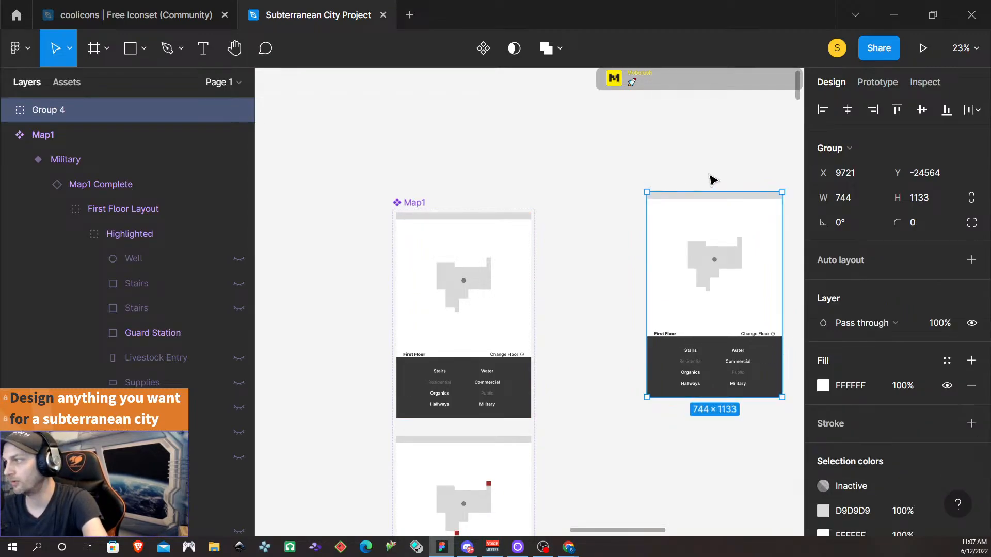
click(831, 148)
click(849, 89)
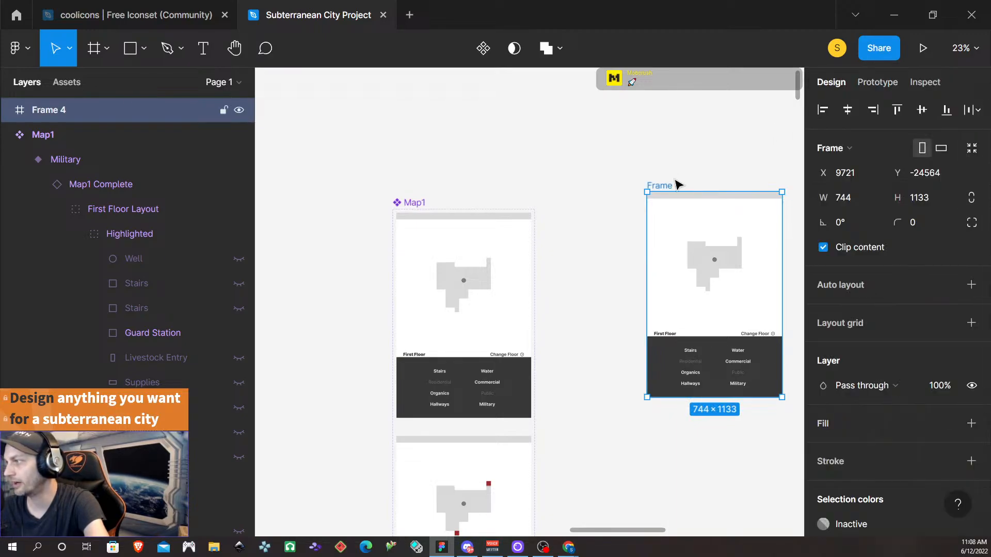
- Present the new frame scaled to fit the screen and test the hover highlights on the floor plan's rooms
click(923, 47)
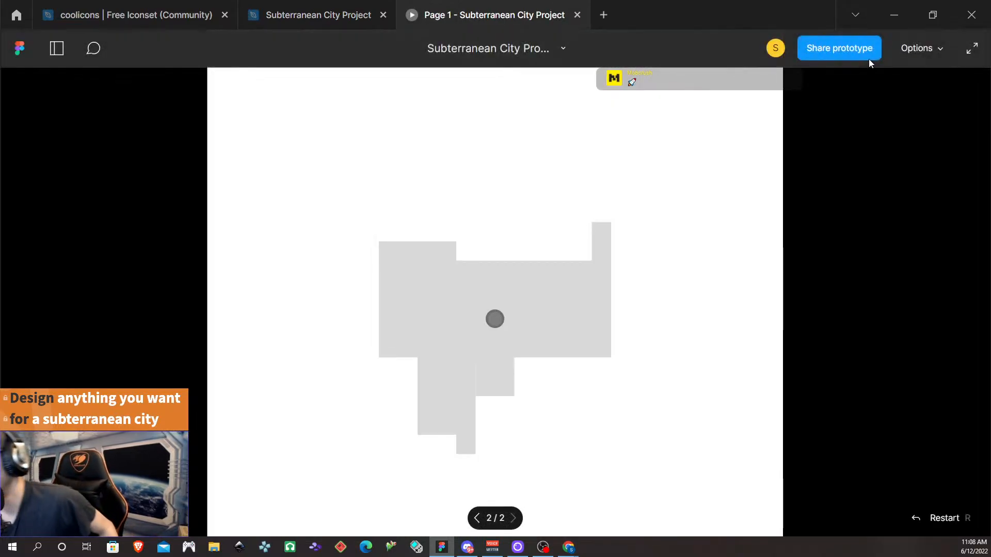
key(z)
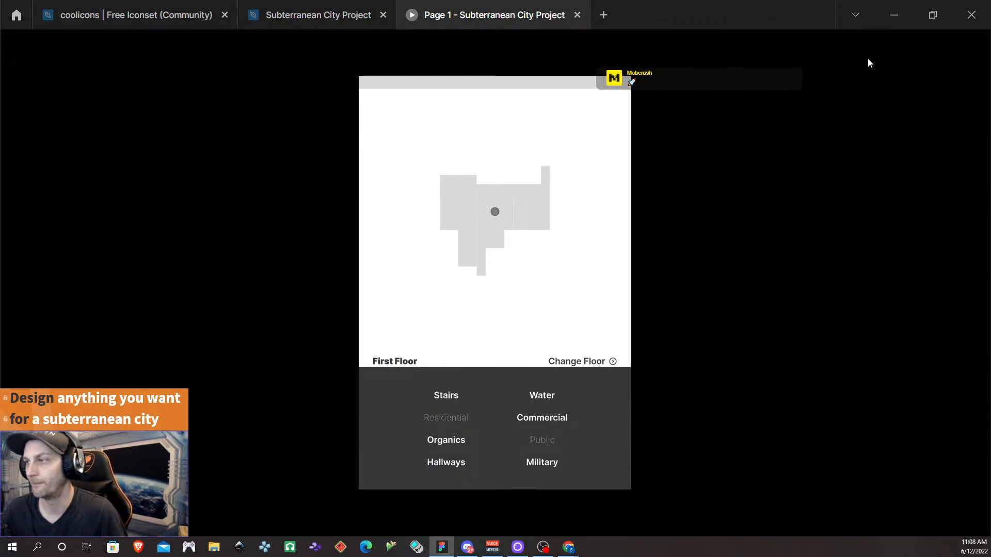
mouse_move(835, 58)
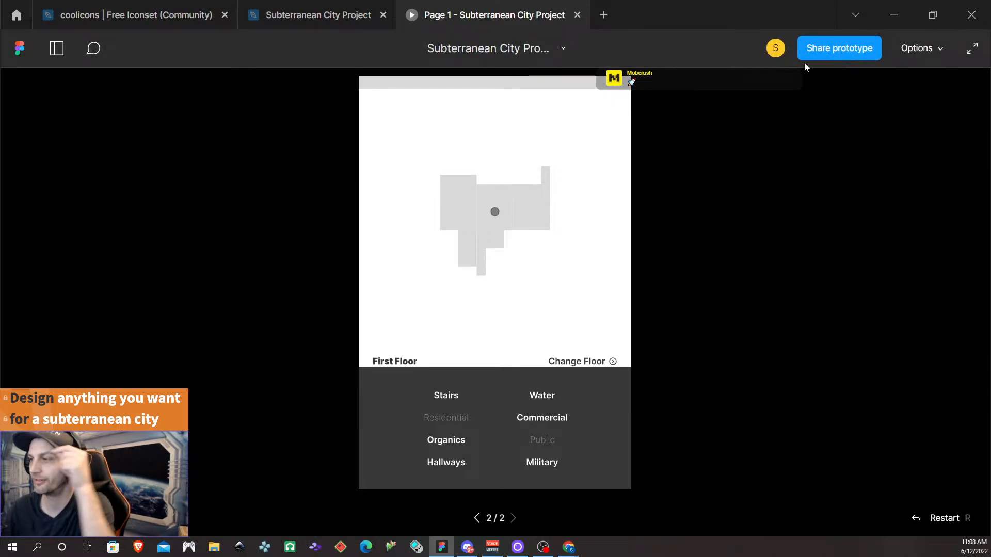
mouse_move(546, 172)
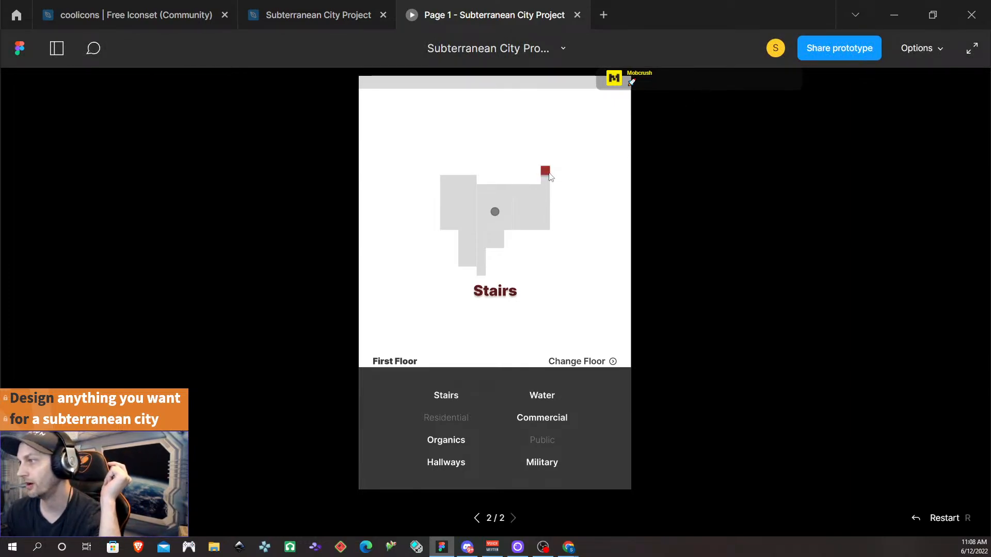
mouse_move(452, 186)
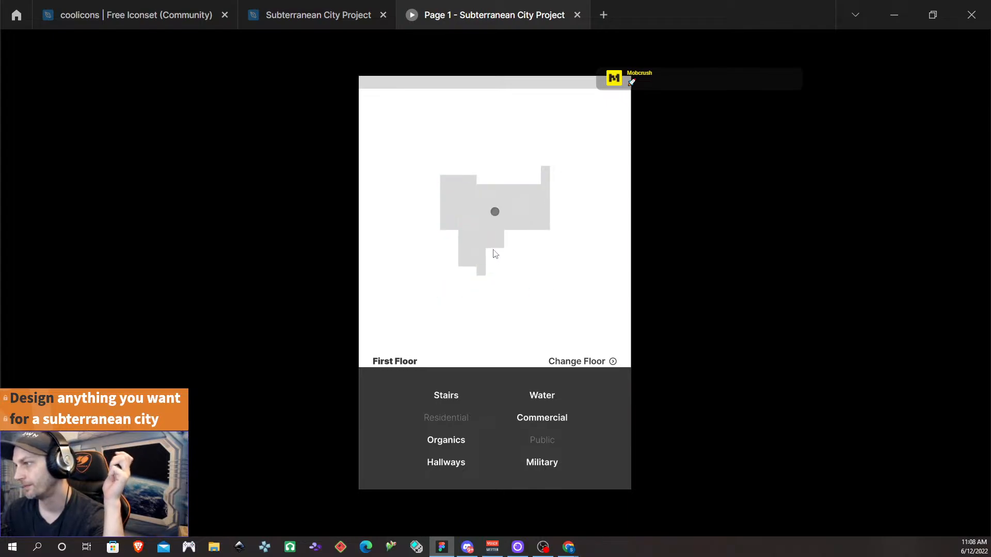
mouse_move(537, 212)
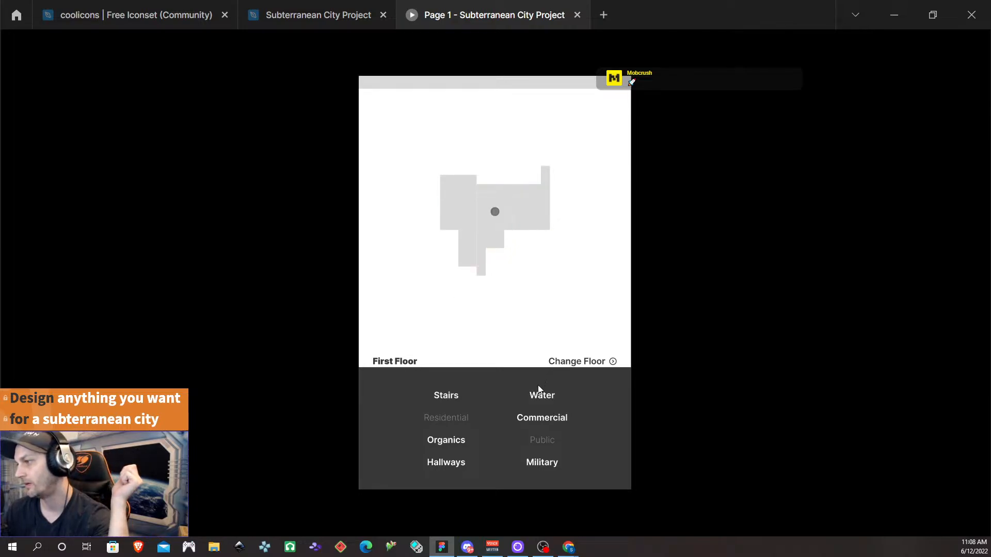
- Test the hover highlights of the Stairs, Organics, Hallways, Water, Commercial and Military navigation labels
mouse_move(447, 397)
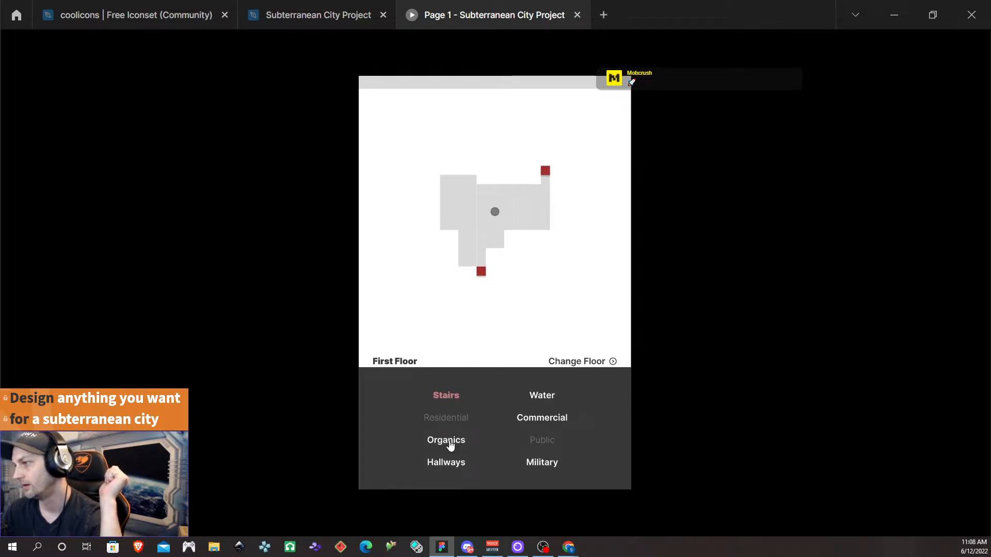
mouse_move(450, 446)
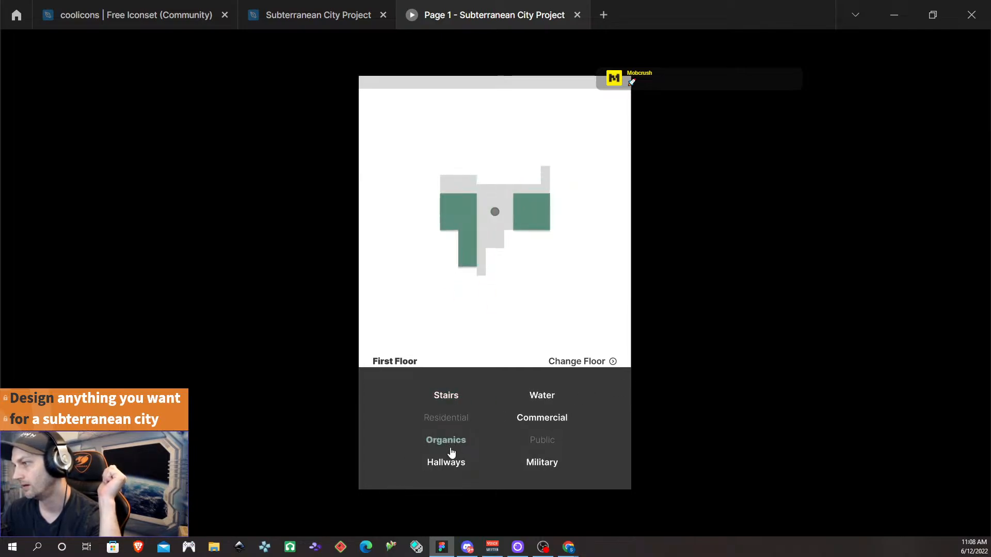
mouse_move(452, 468)
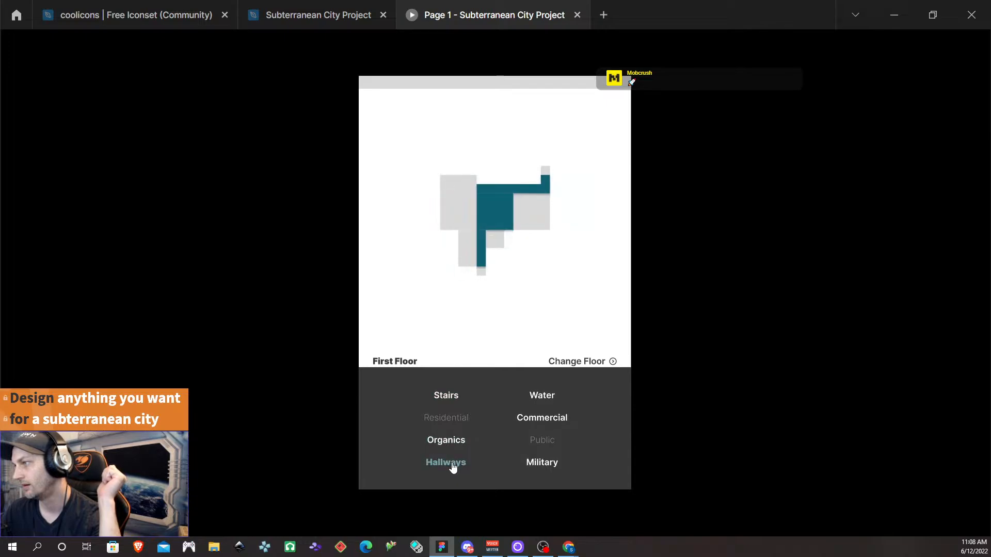
mouse_move(542, 402)
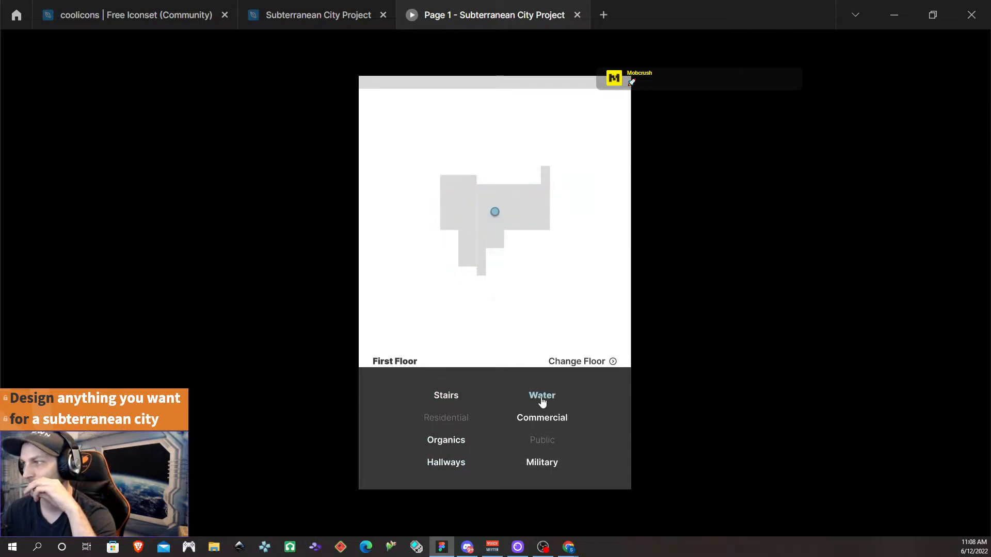
mouse_move(556, 424)
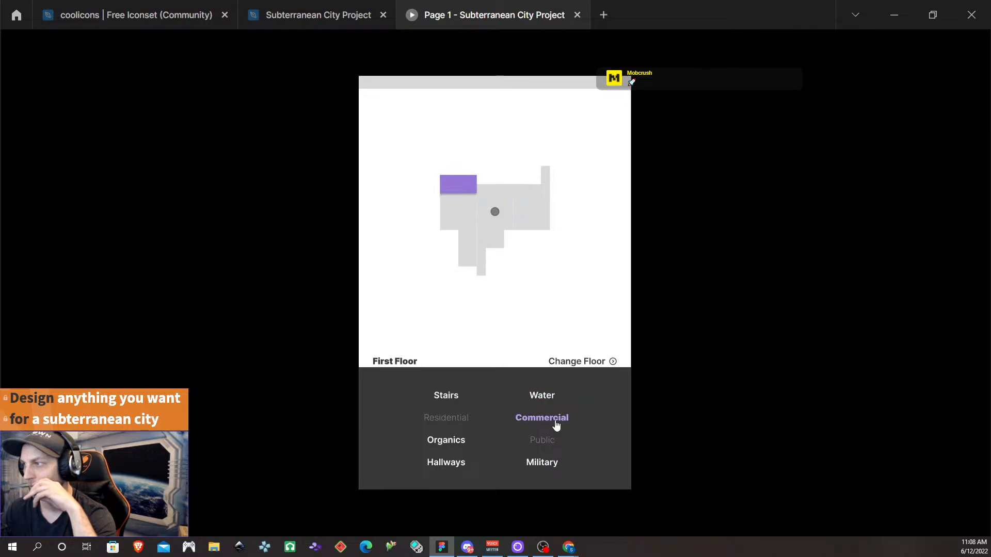
mouse_move(544, 471)
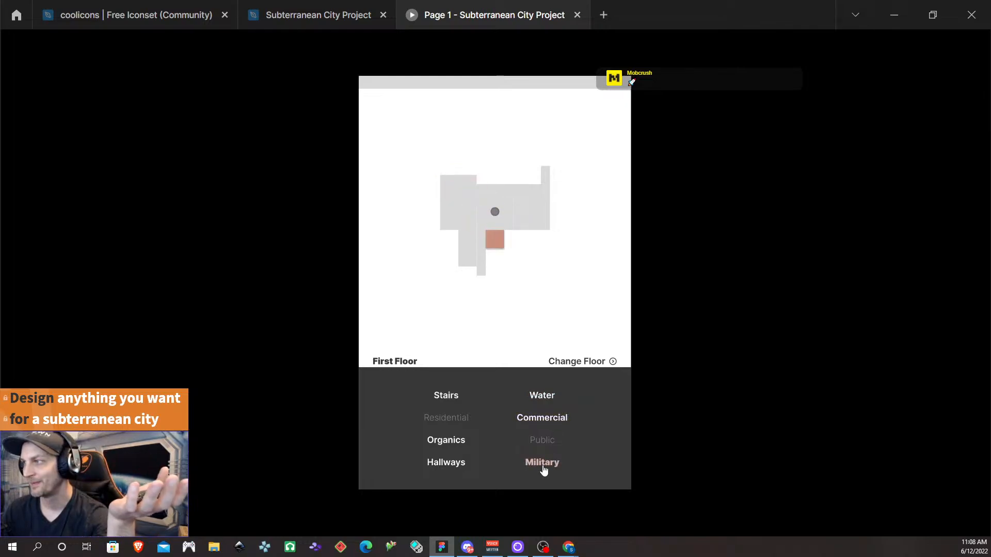
- Retest switching back and forth between the navigation labels, checking how the map transitions from one category to another
click(548, 413)
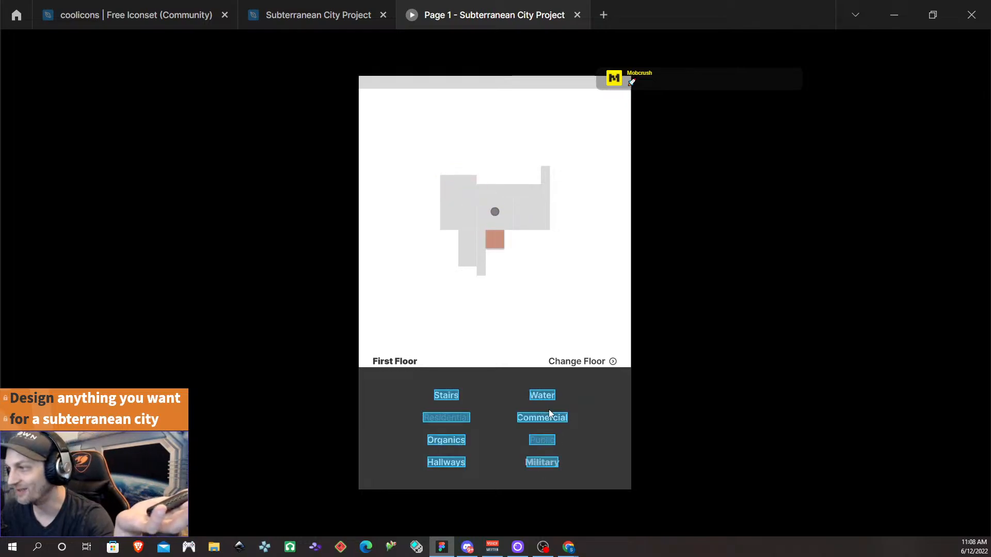
mouse_move(550, 424)
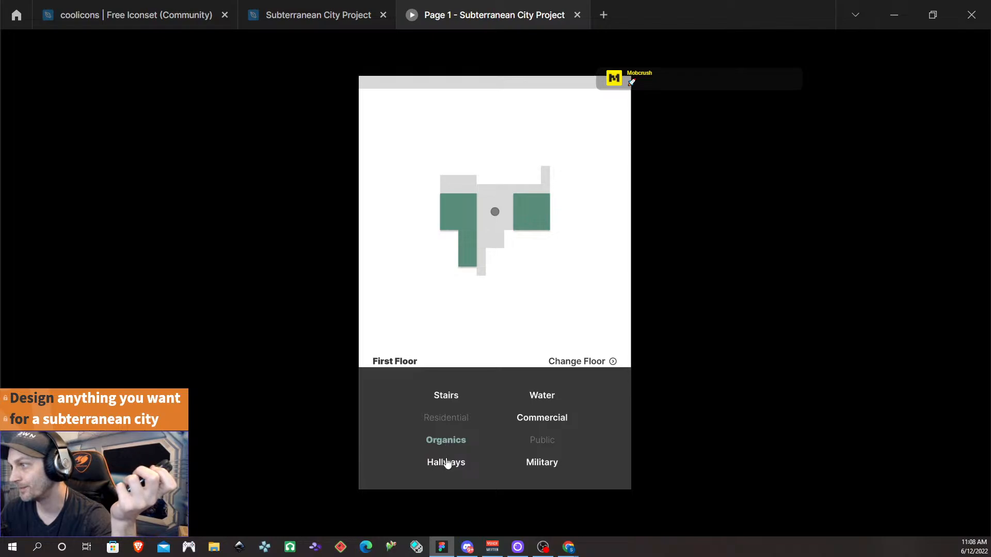
mouse_move(540, 398)
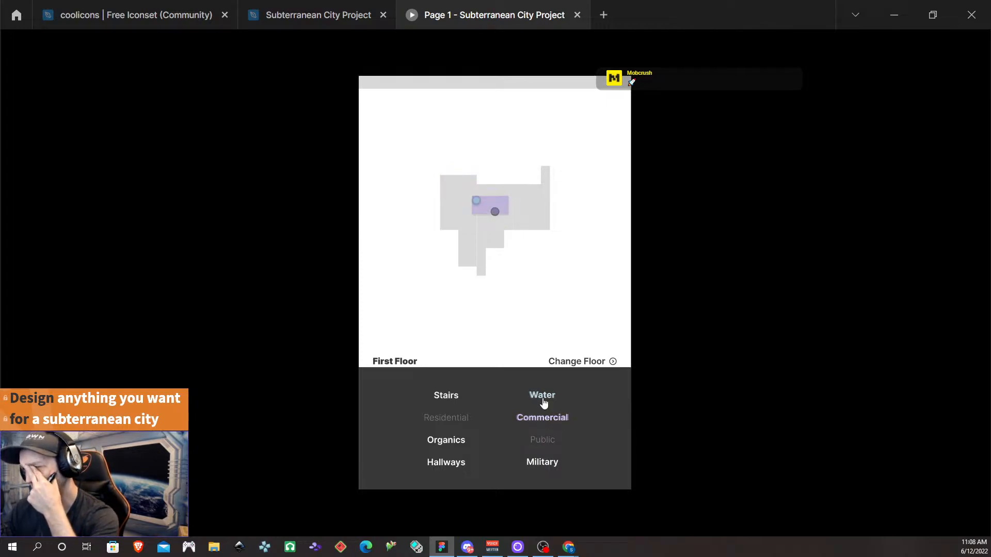
click(544, 428)
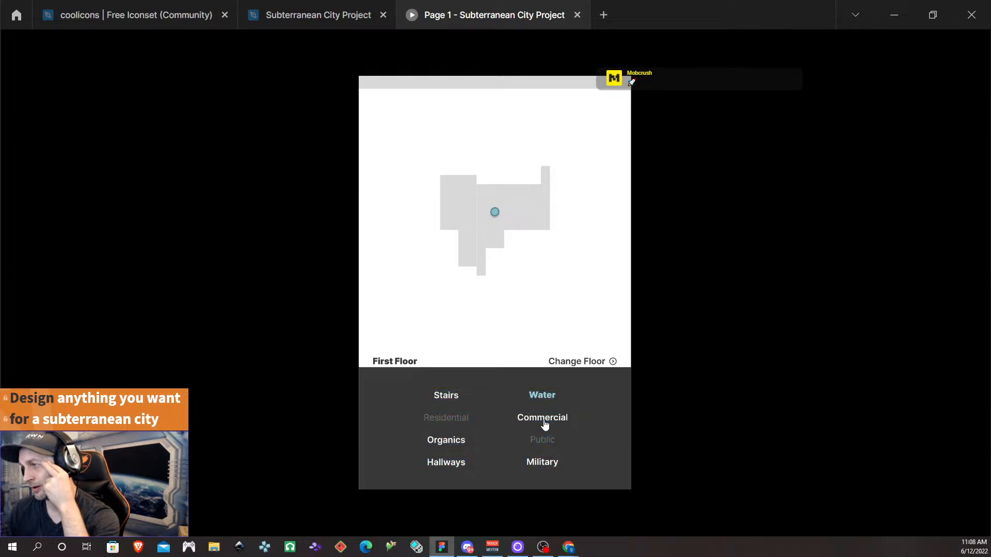
mouse_move(545, 425)
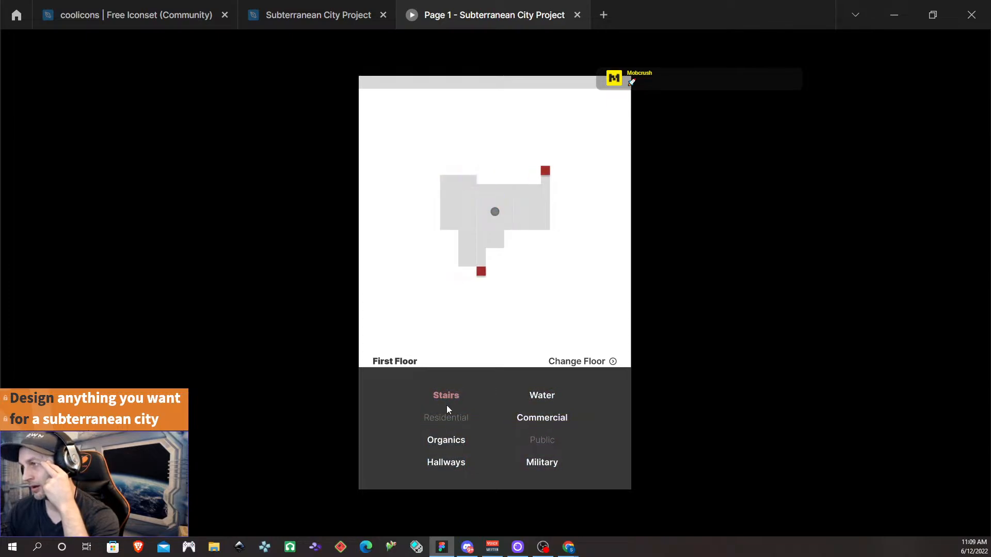
click(447, 444)
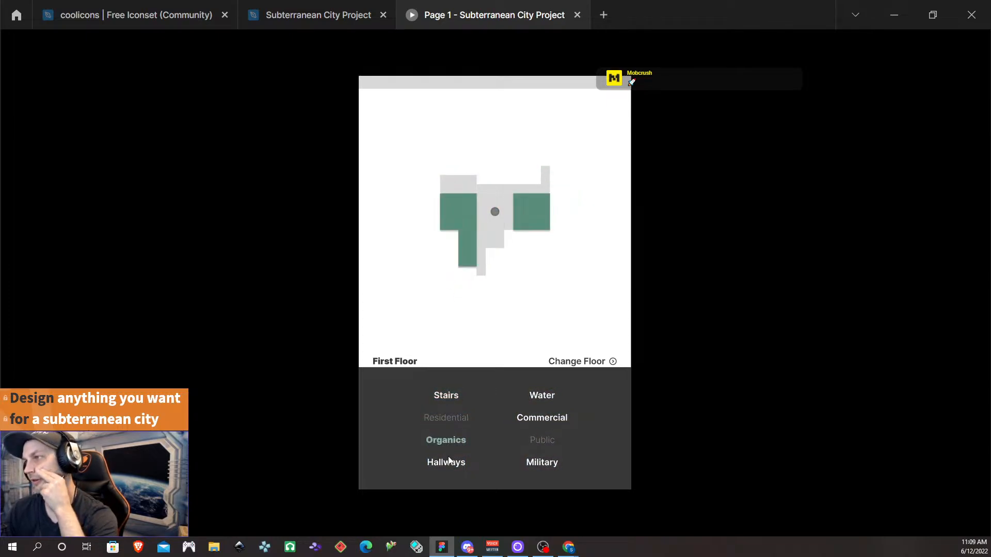
click(447, 457)
click(528, 421)
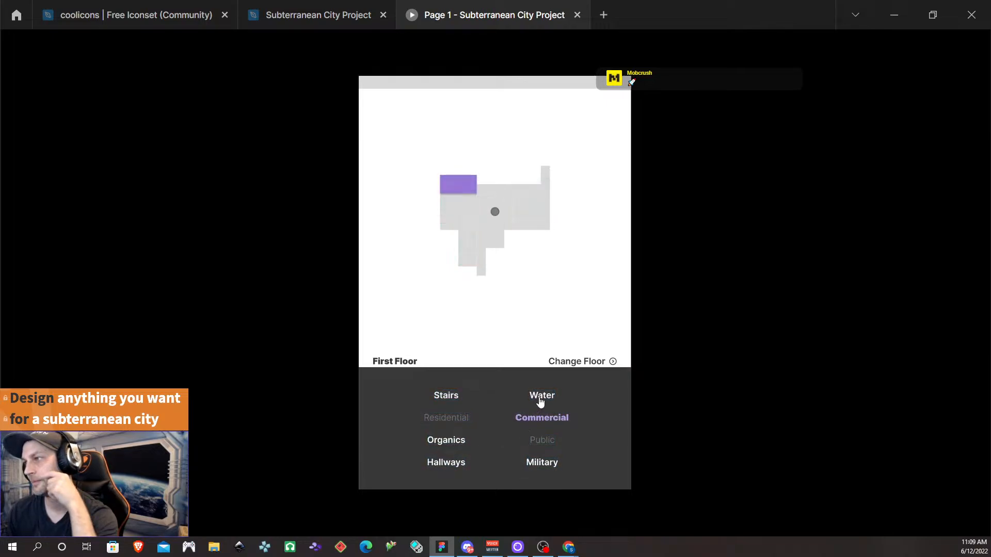
click(540, 402)
click(550, 464)
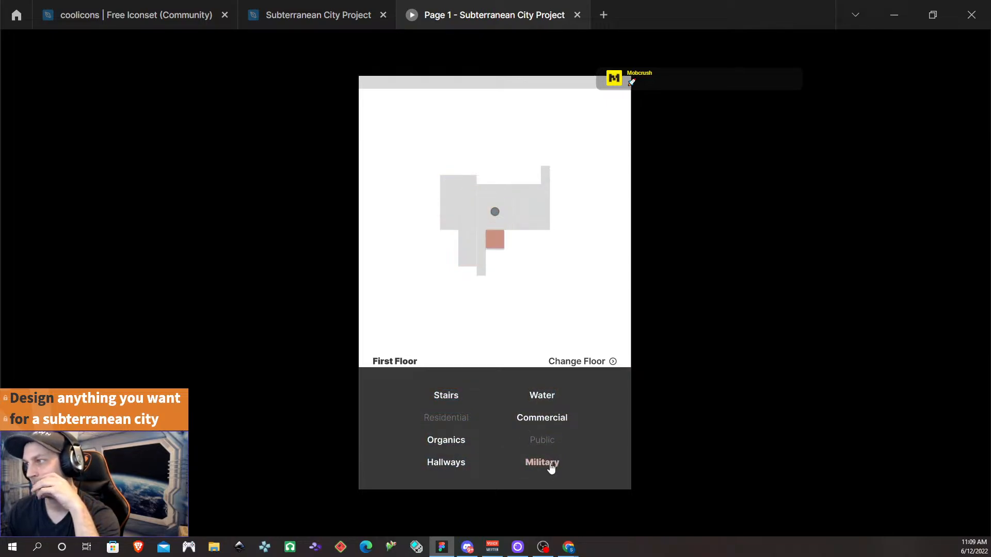
- Activate the Commercial, Water and Stairs categories and check the room name labels on the highlighted well and stairs
click(551, 422)
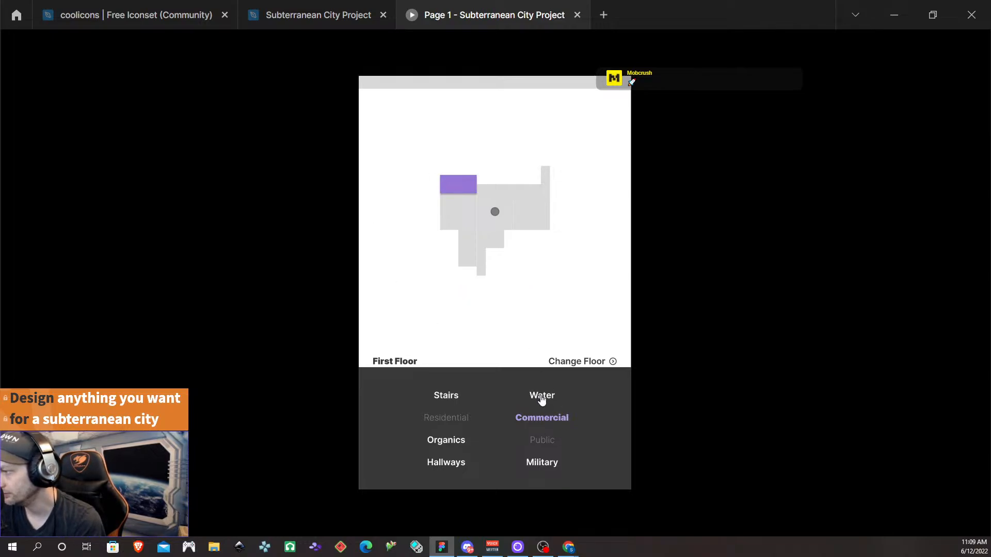
click(542, 397)
mouse_move(495, 212)
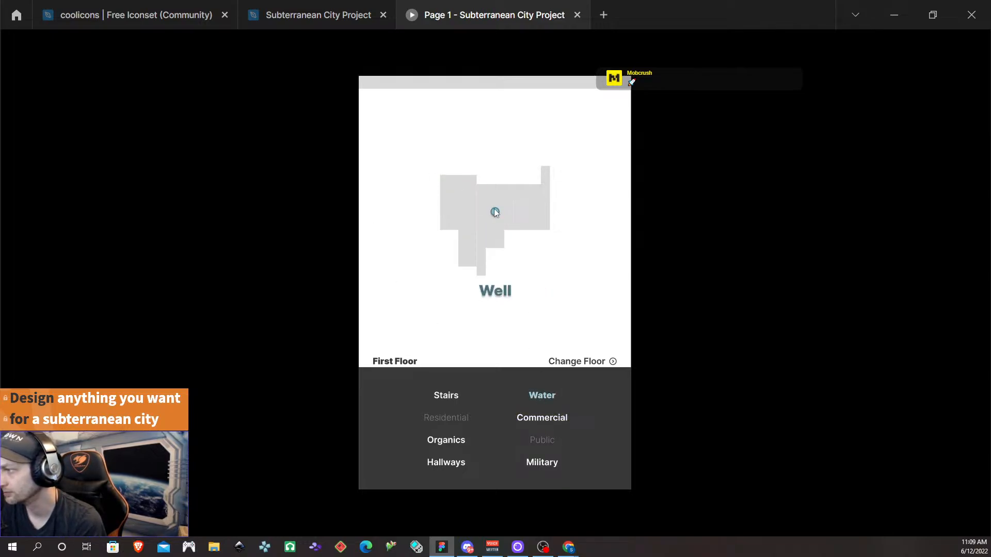
click(446, 396)
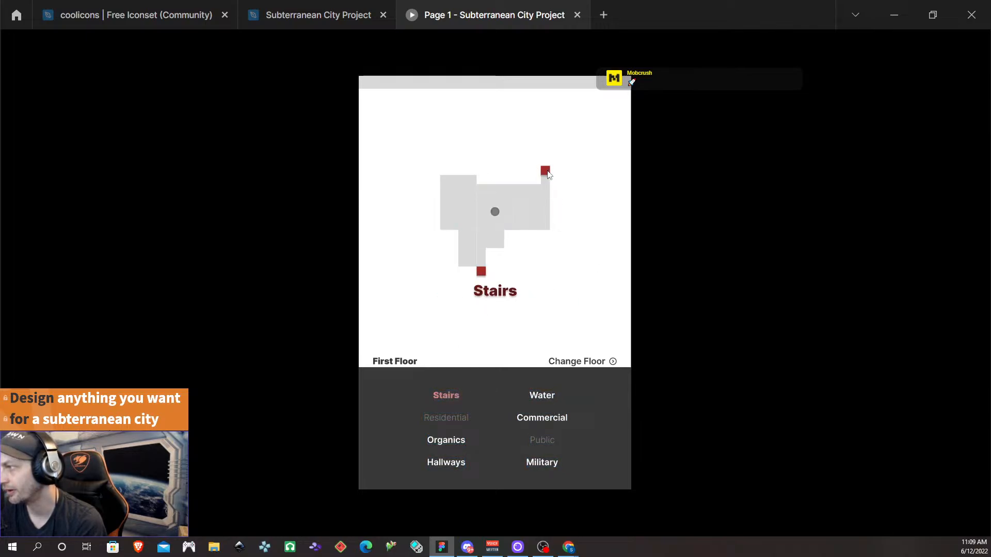
- Activate the Organics and Hallways categories in the preview and check the room name label on the highlighted agriculture areas
click(450, 441)
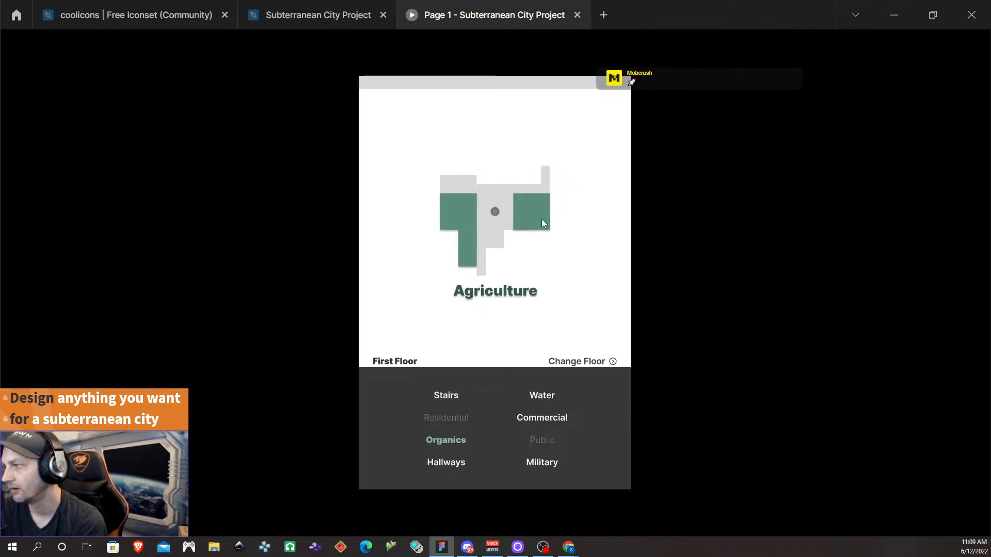
mouse_move(466, 235)
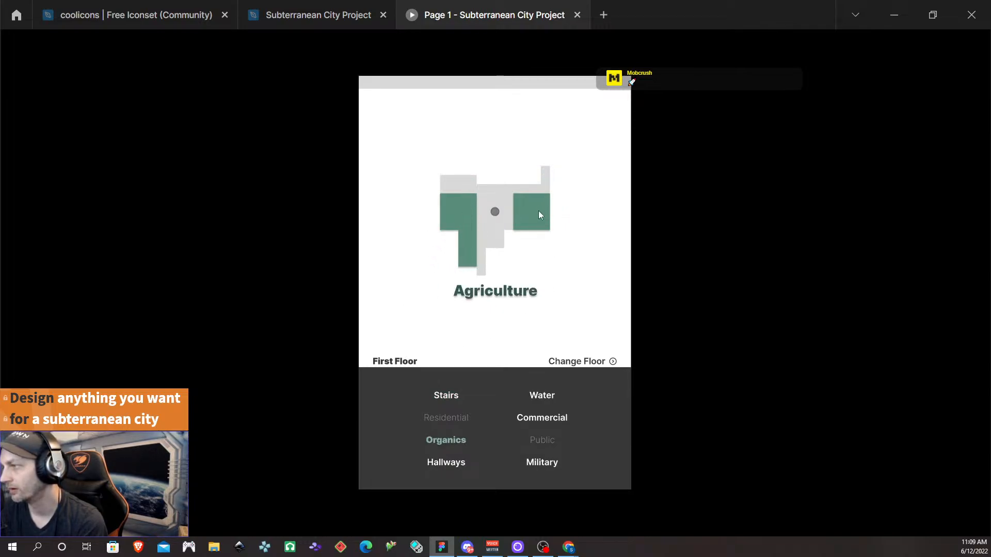
click(455, 467)
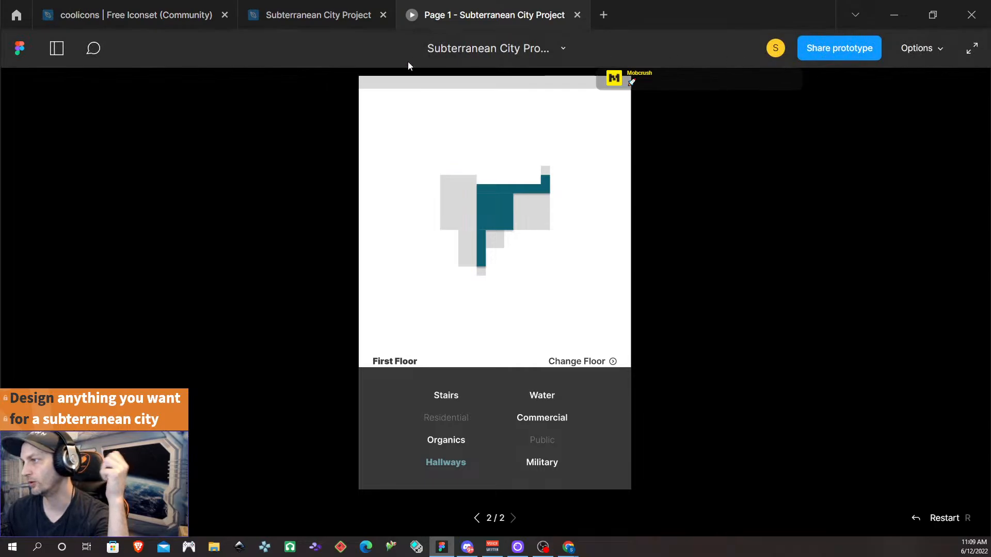
- Close the prototype preview and delete the test frame Frame 4 beside the Map1 component set
click(578, 15)
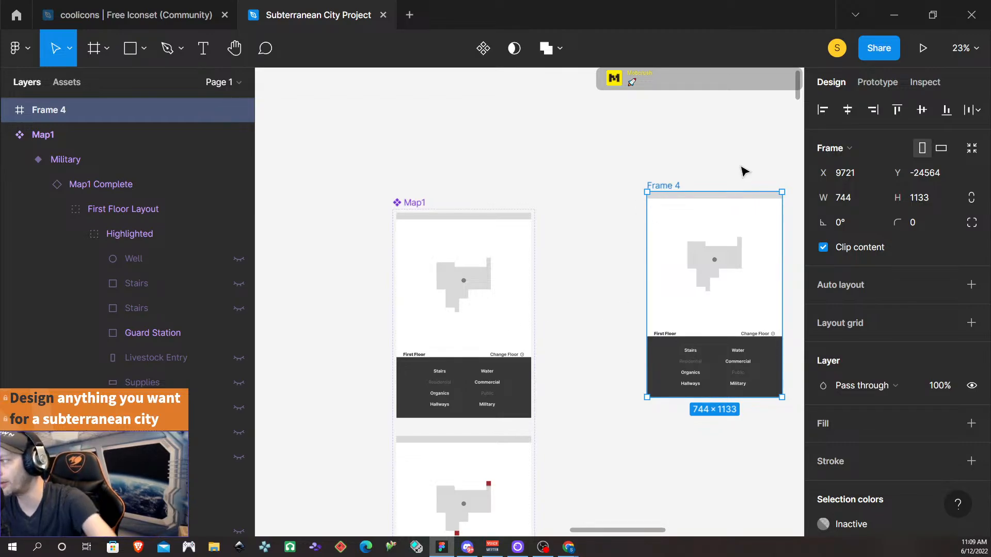
key(Delete)
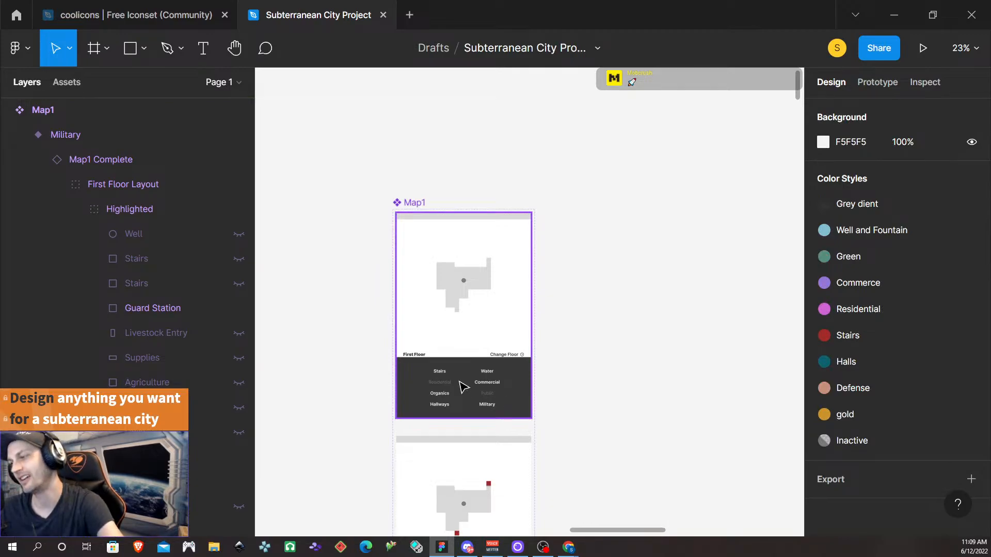
- Examine the prototype connections running from the navigation labels of the default Map1 variant and across the whole component set
scroll(479, 373, up, 5)
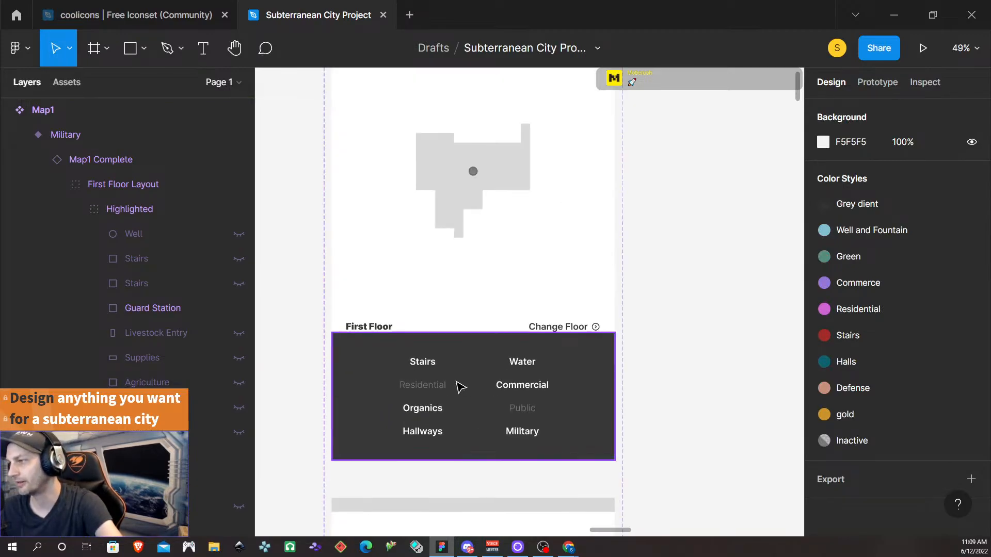
click(422, 364)
click(876, 83)
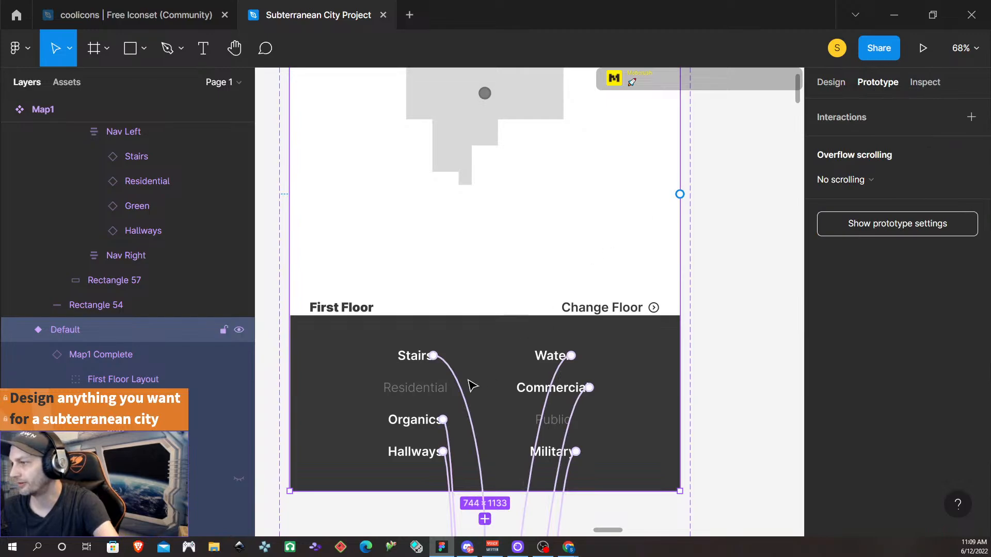
scroll(461, 354, down, 5)
scroll(461, 354, down, 6)
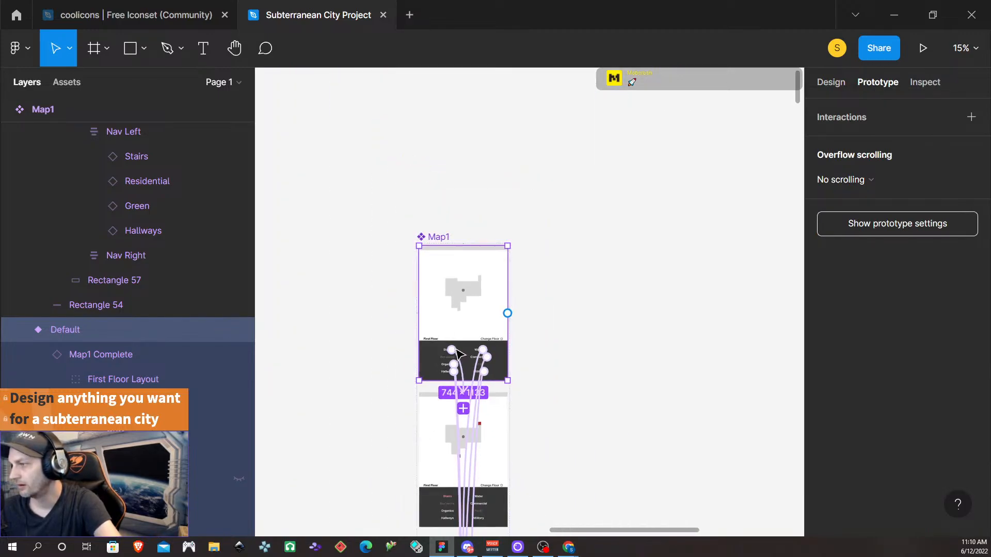
scroll(518, 422, down, 5)
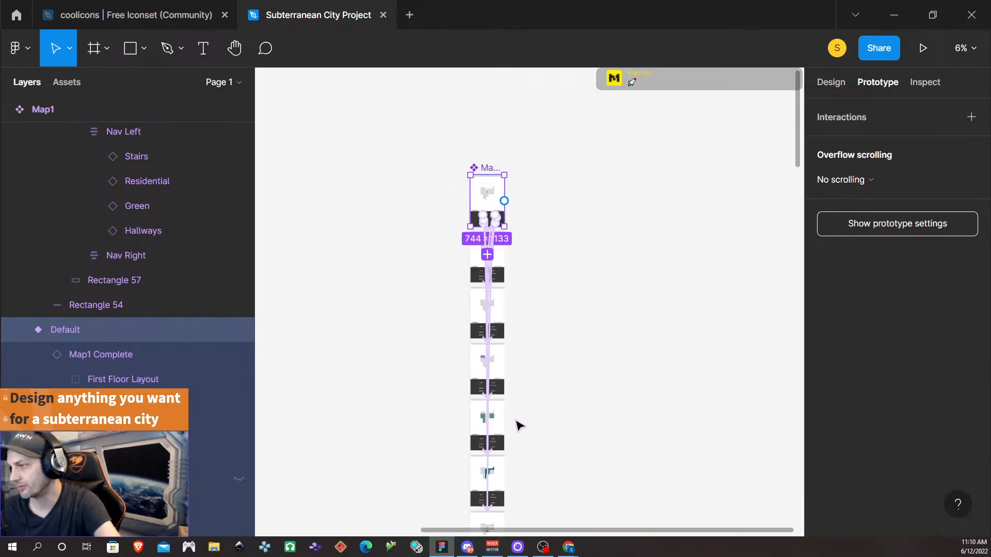
scroll(517, 424, up, 5)
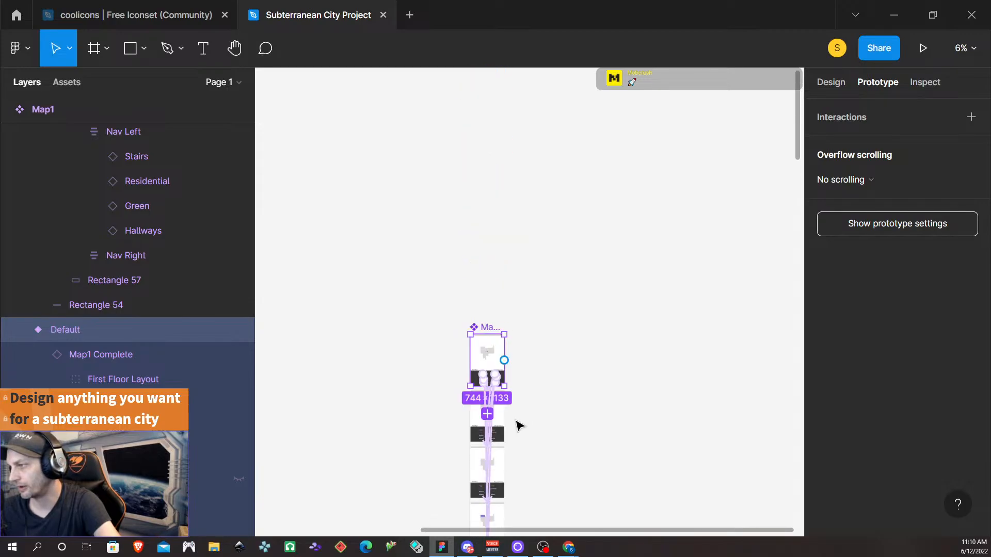
scroll(518, 424, down, 3)
click(555, 375)
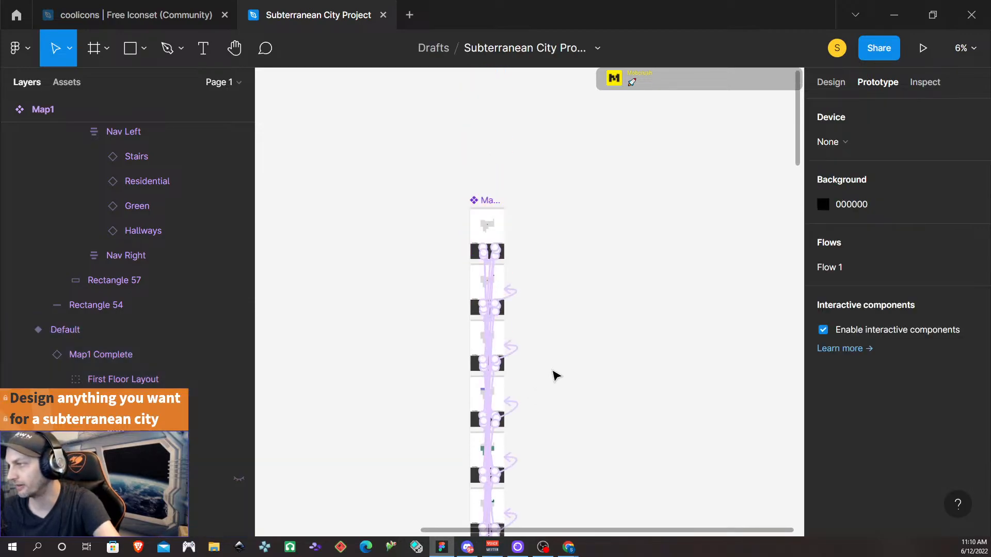
scroll(564, 343, down, 3)
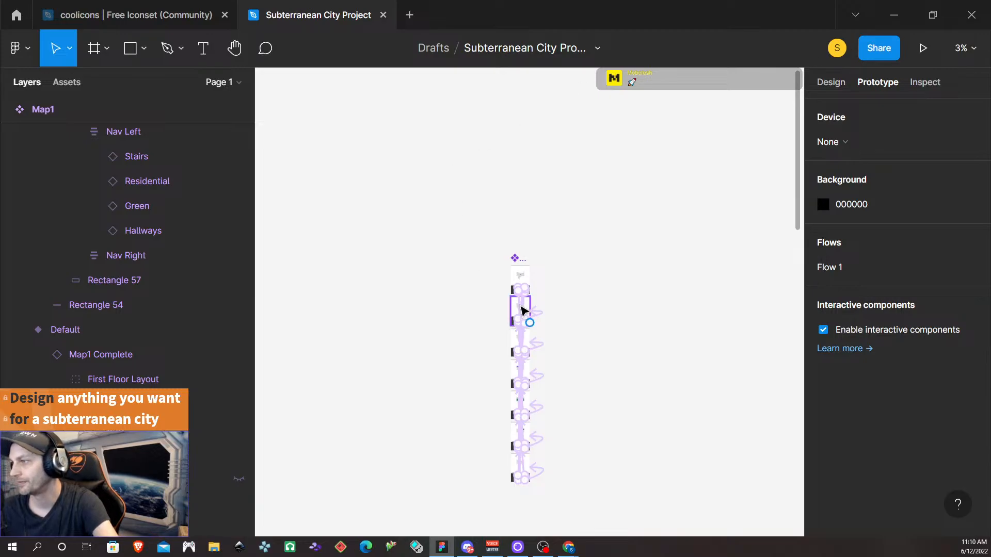
scroll(587, 315, down, 2)
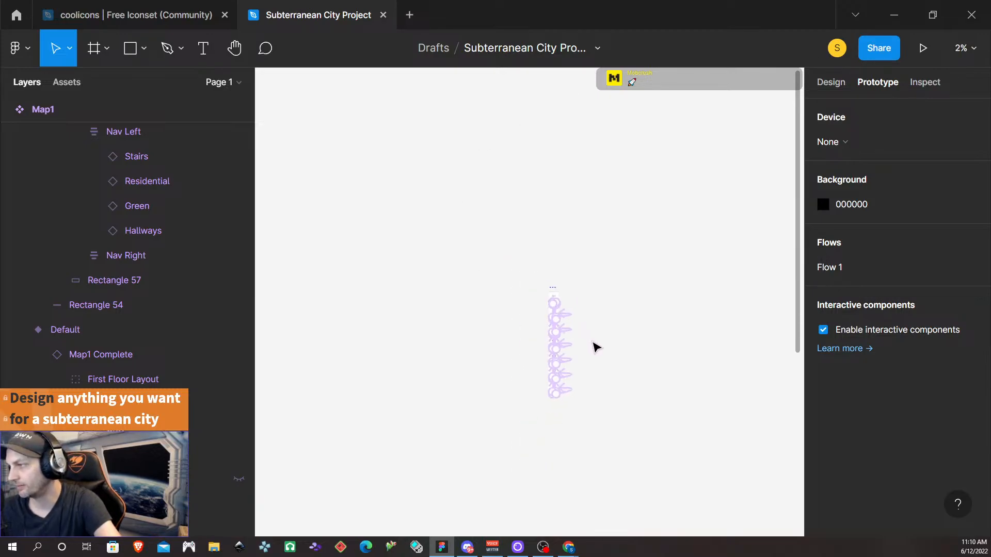
scroll(596, 348, up, 2)
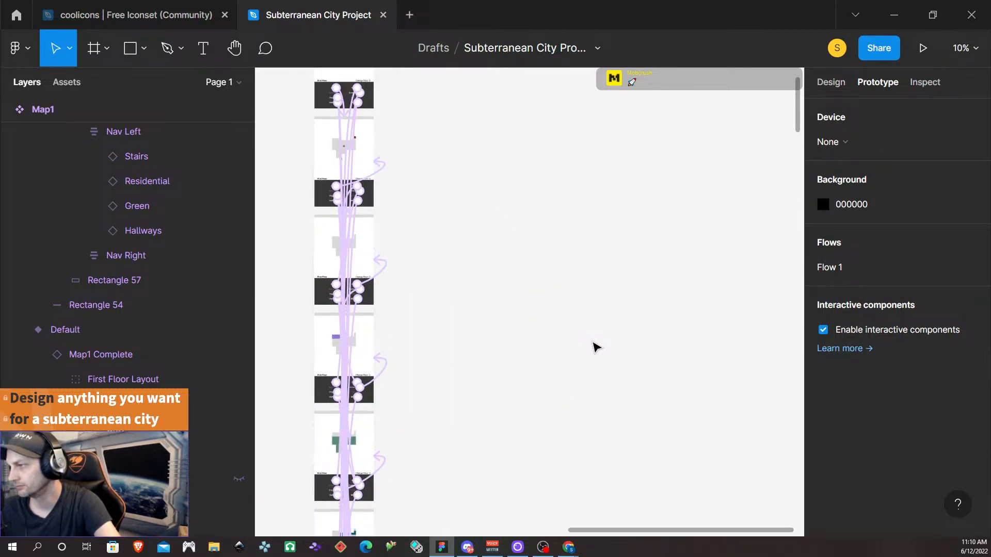
click(830, 83)
- Look over the whole canvas and review the Map1 variants from Stairs through Military
scroll(557, 317, down, 3)
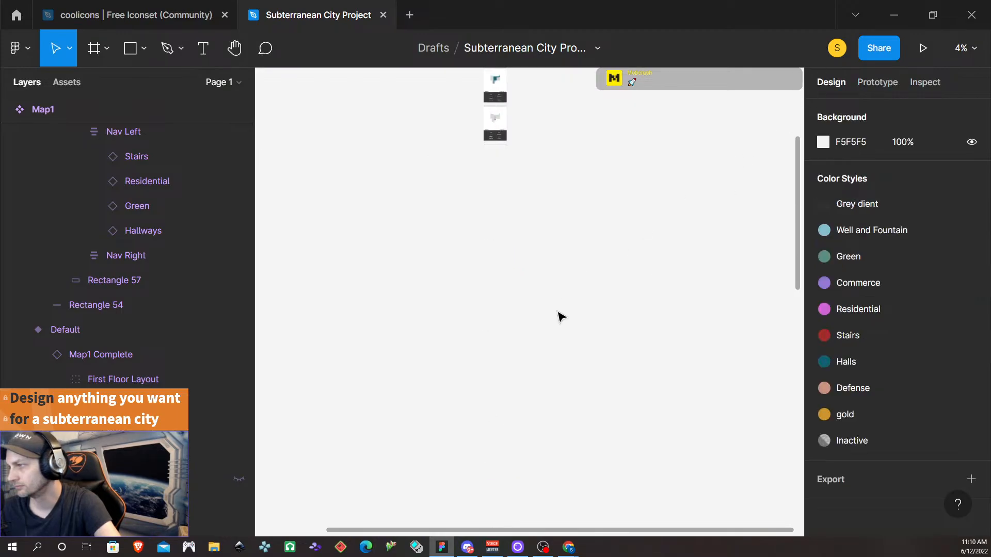
scroll(556, 314, down, 2)
scroll(560, 312, up, 3)
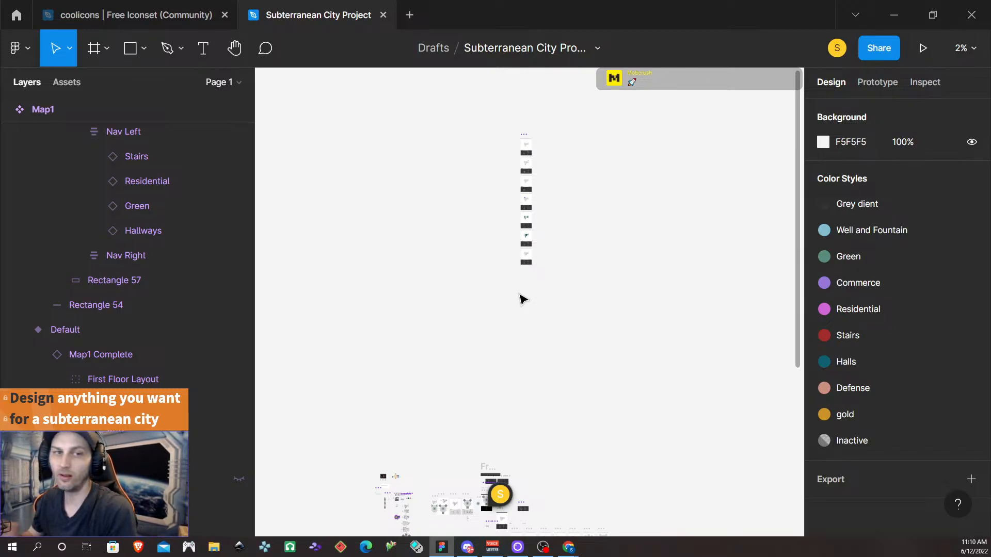
scroll(548, 167, up, 3)
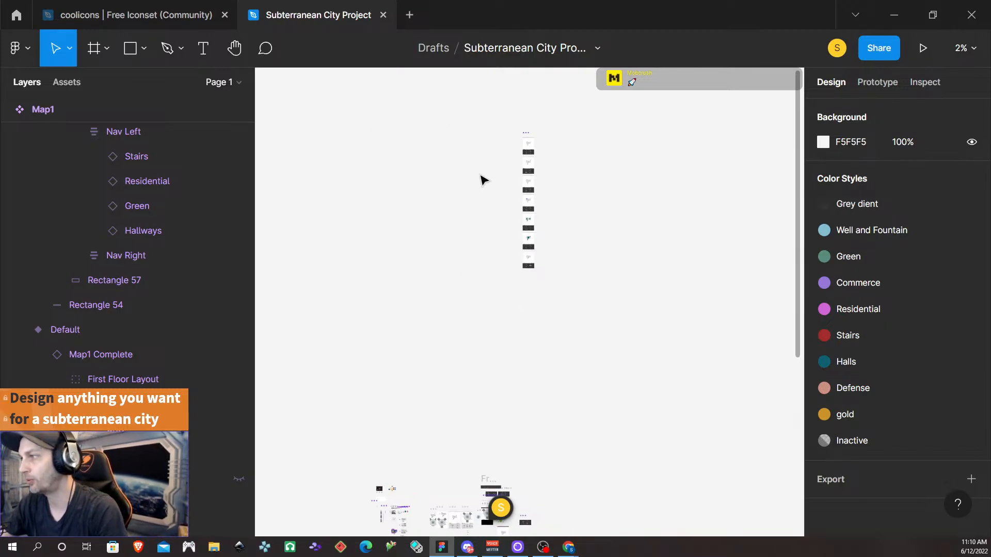
scroll(597, 171, up, 5)
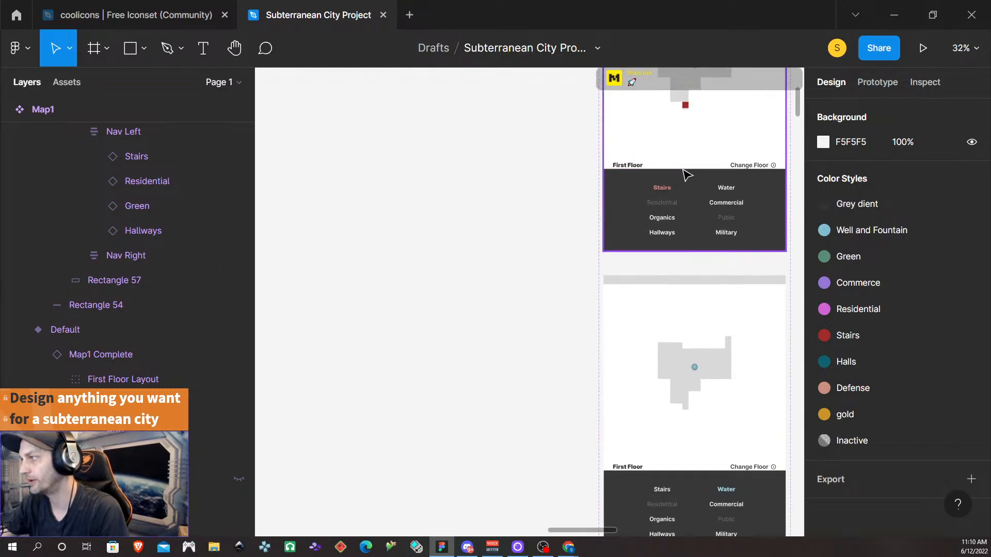
scroll(689, 178, right, 2)
scroll(689, 178, right, 2)
scroll(655, 166, up, 5)
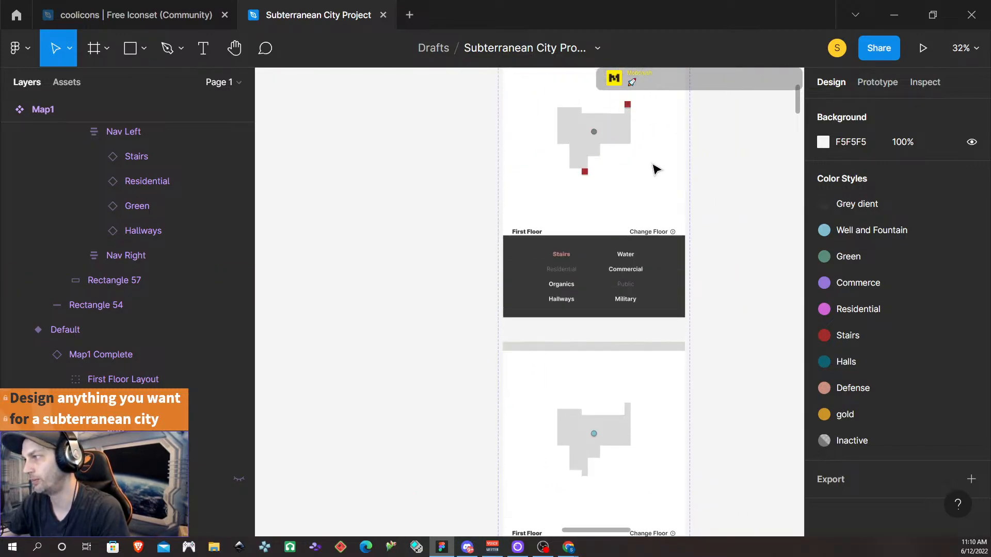
scroll(656, 173, down, 12)
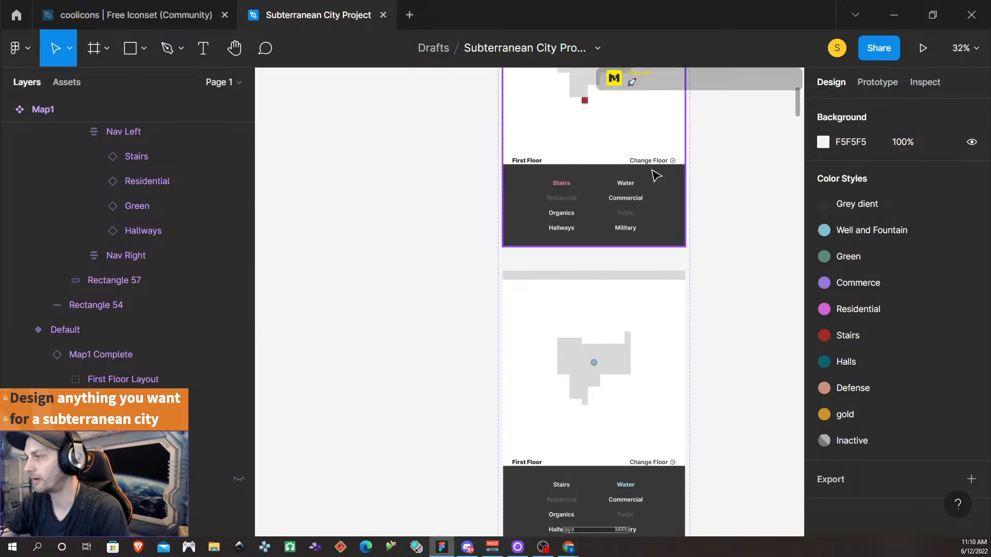
scroll(655, 184, down, 10)
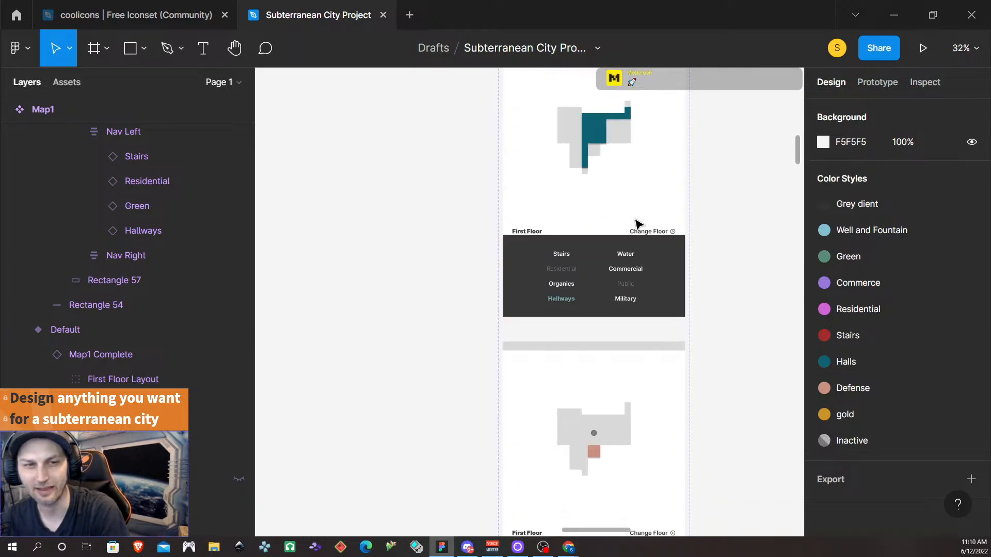
- Examine the Hallways and Military variants at the end of the Map1 component set
scroll(636, 232, up, 2)
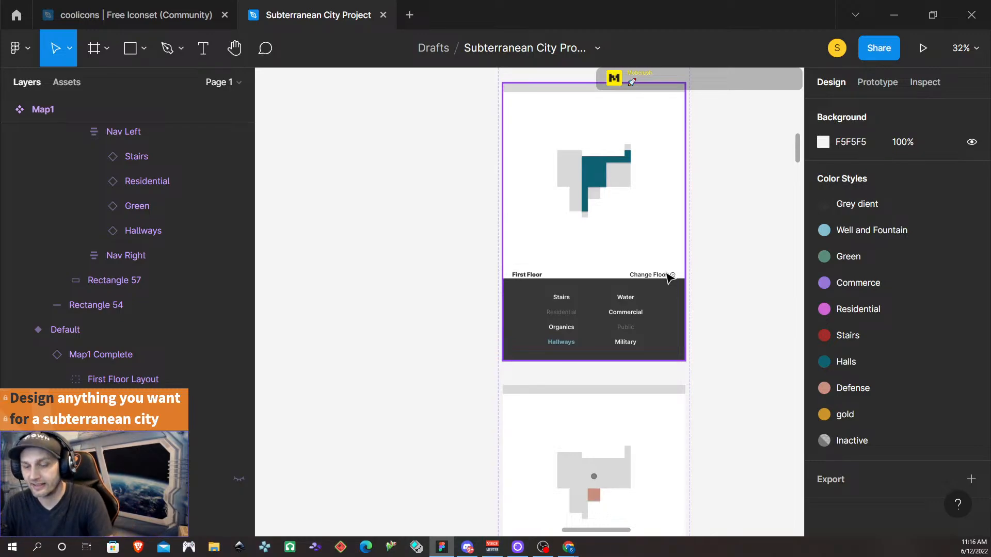
scroll(615, 323, down, 2)
scroll(658, 328, right, 4)
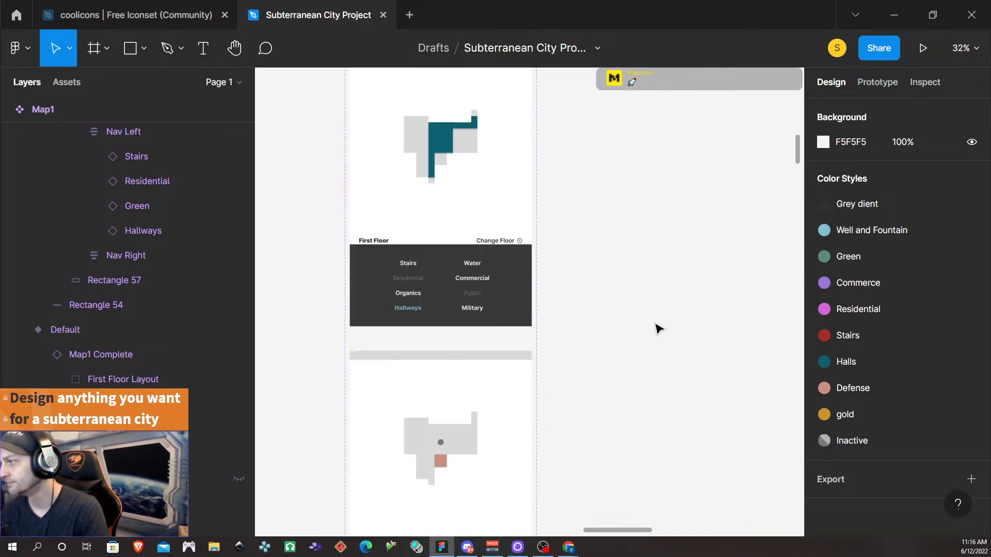
scroll(657, 328, left, 2)
scroll(645, 328, up, 1)
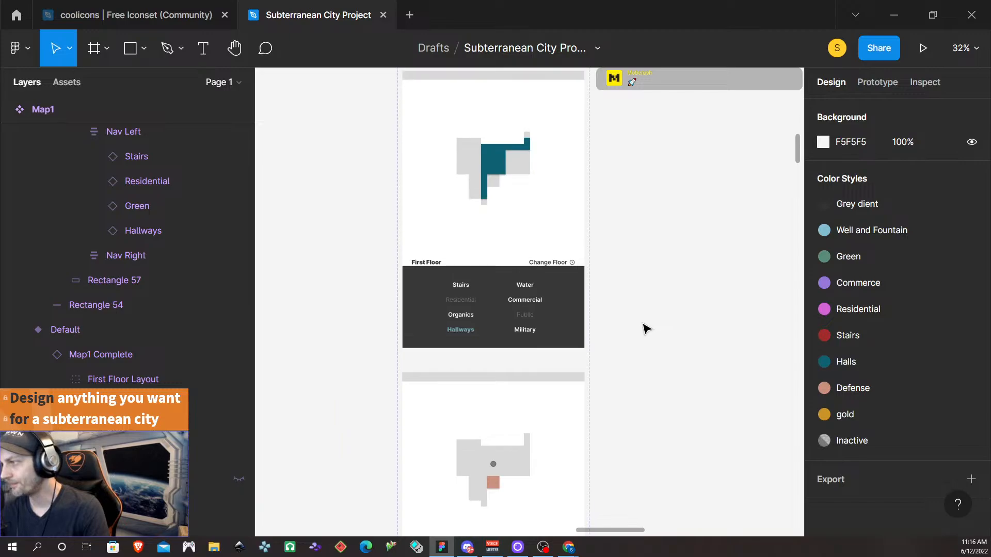
scroll(646, 328, up, 3)
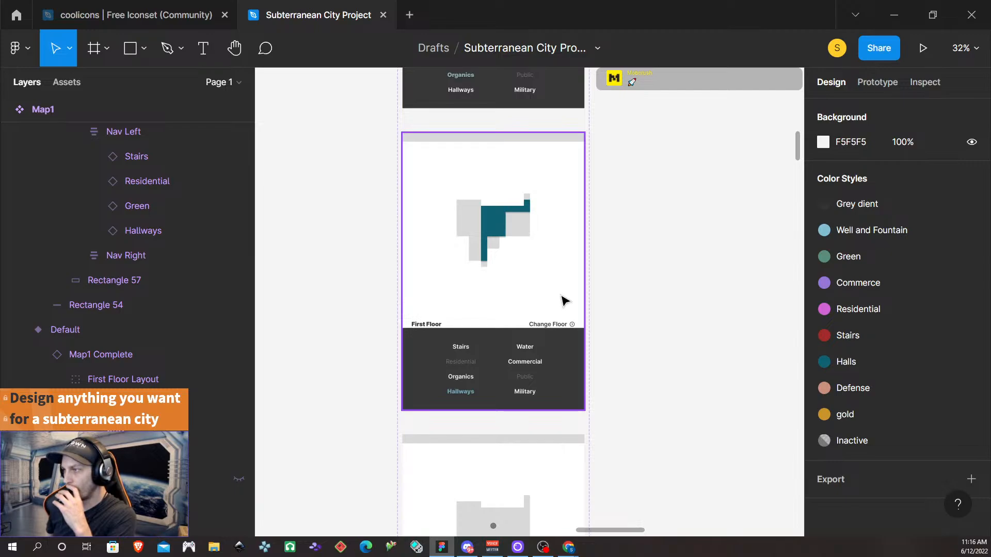
scroll(578, 263, down, 5)
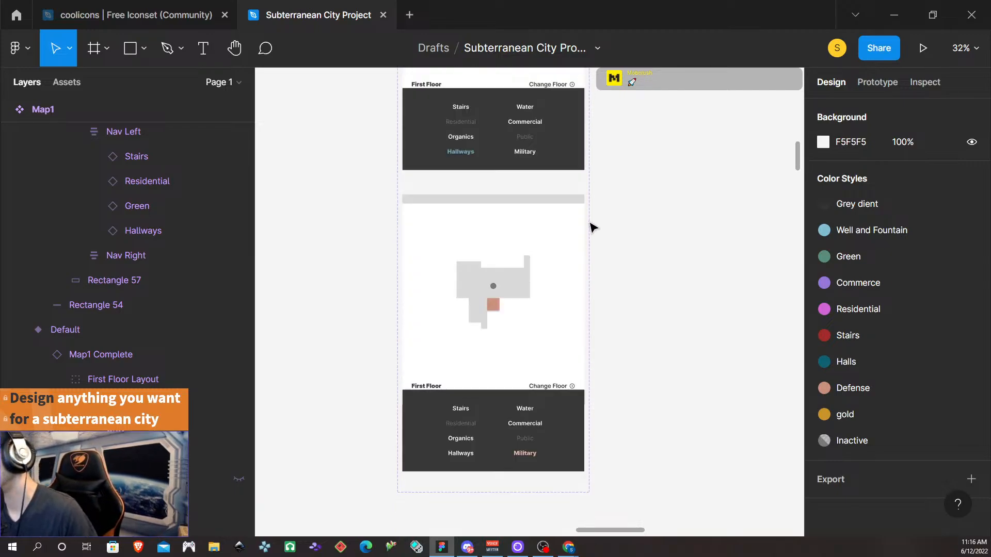
scroll(591, 223, down, 3)
- Place an instance of the default Map1 variant beside the component set at X 5939, Y -24469
scroll(594, 214, up, 10)
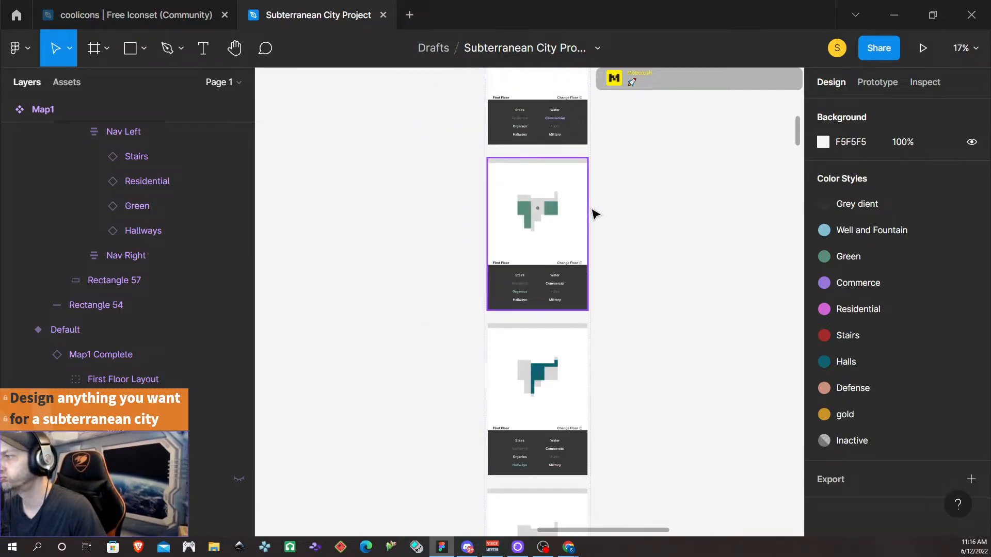
click(571, 247)
drag(571, 250, 360, 249)
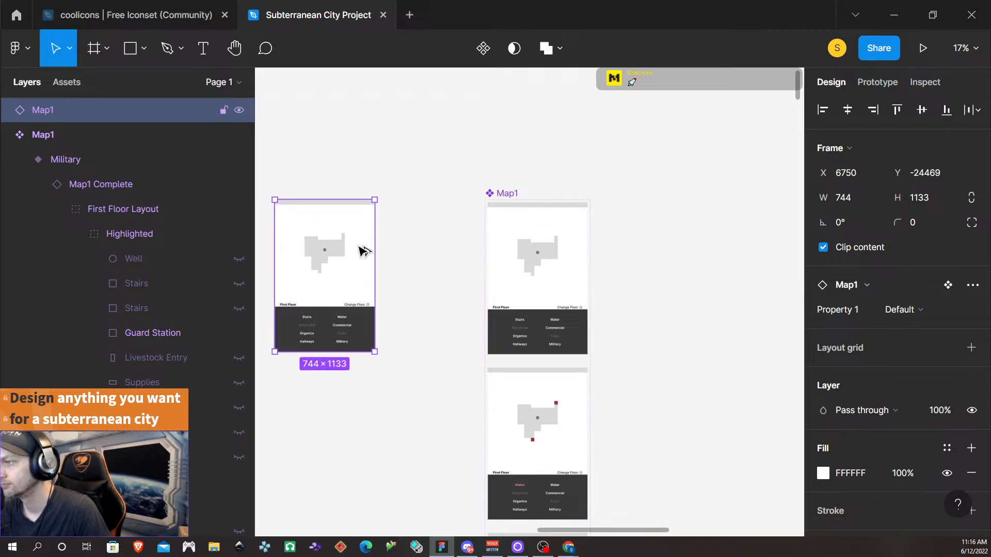
scroll(413, 283, up, 1)
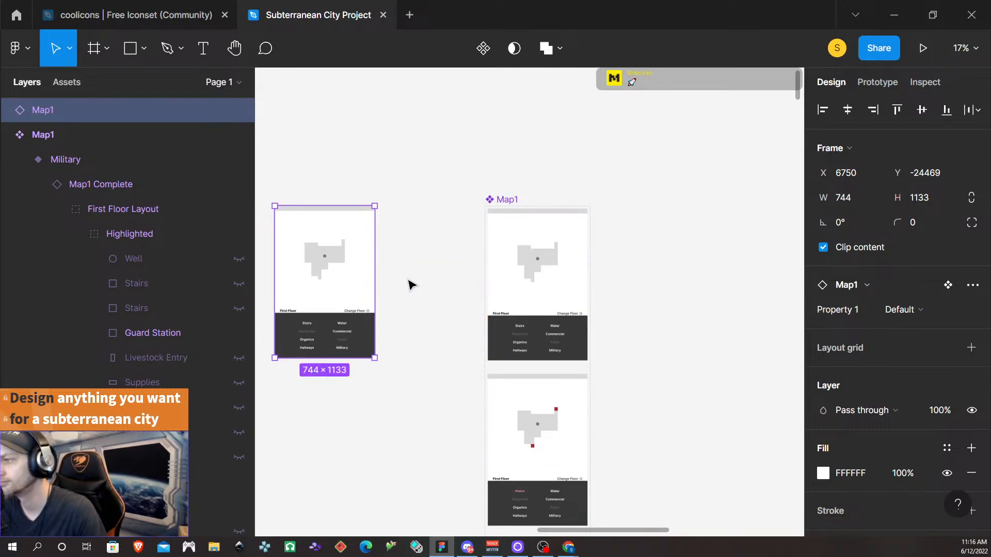
scroll(411, 284, down, 3)
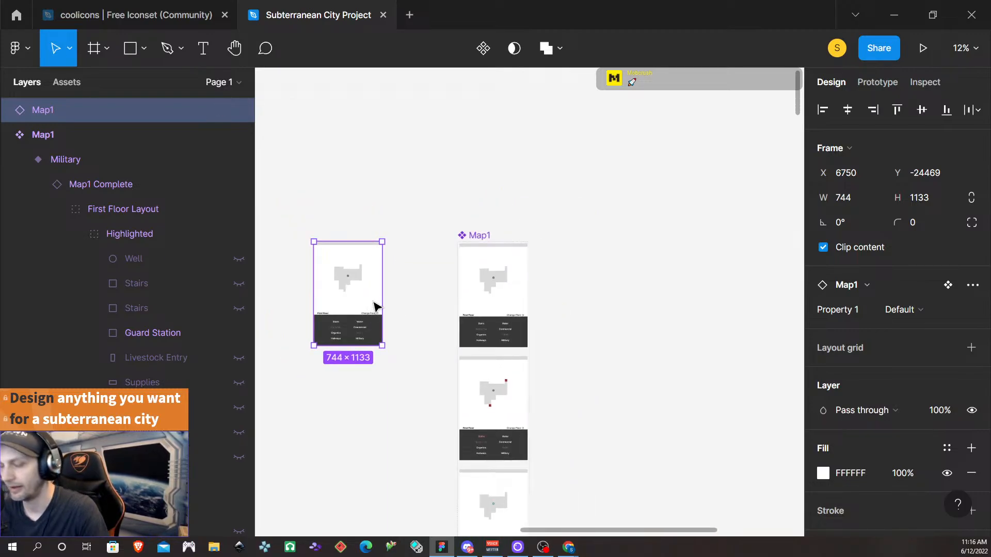
drag(375, 306, 300, 306)
scroll(354, 321, left, 5)
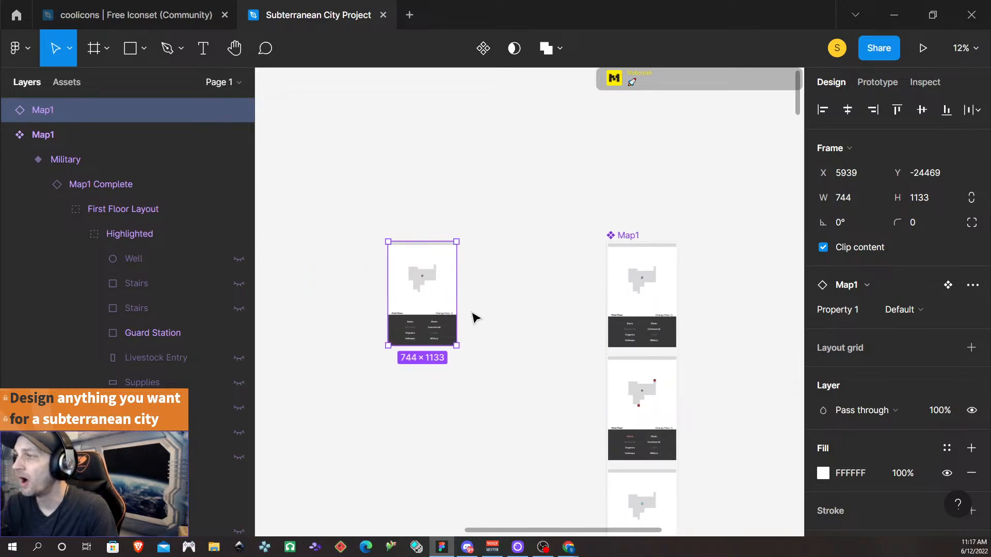
- Add an iPad mini 8.3 frame of 744 × 1133 and place it next to the map instance at X 6779, Y -24469
click(513, 264)
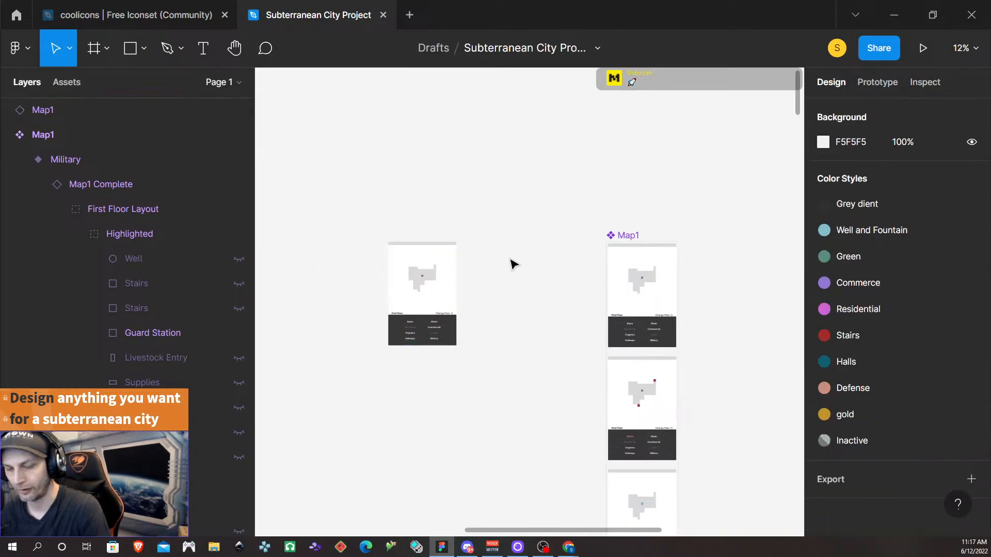
key(f)
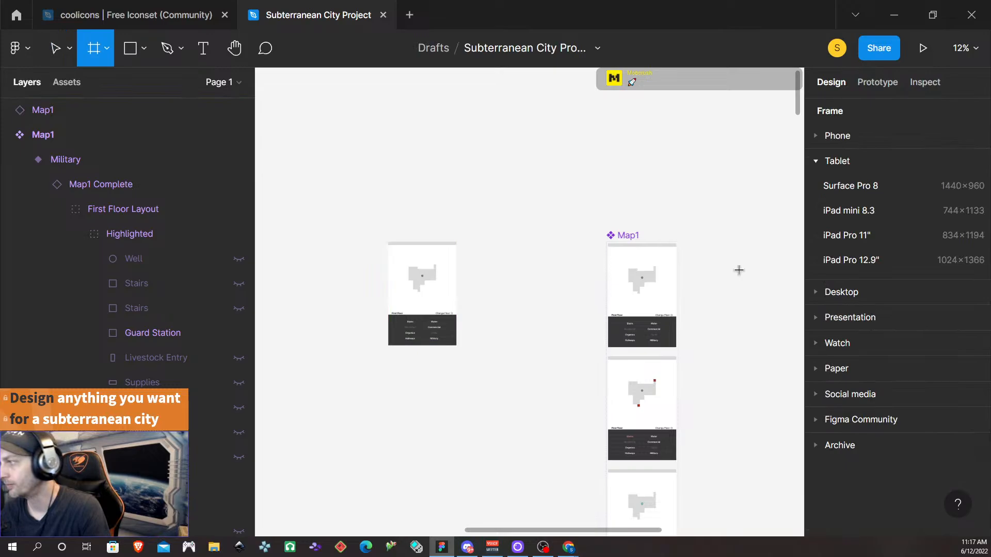
click(890, 208)
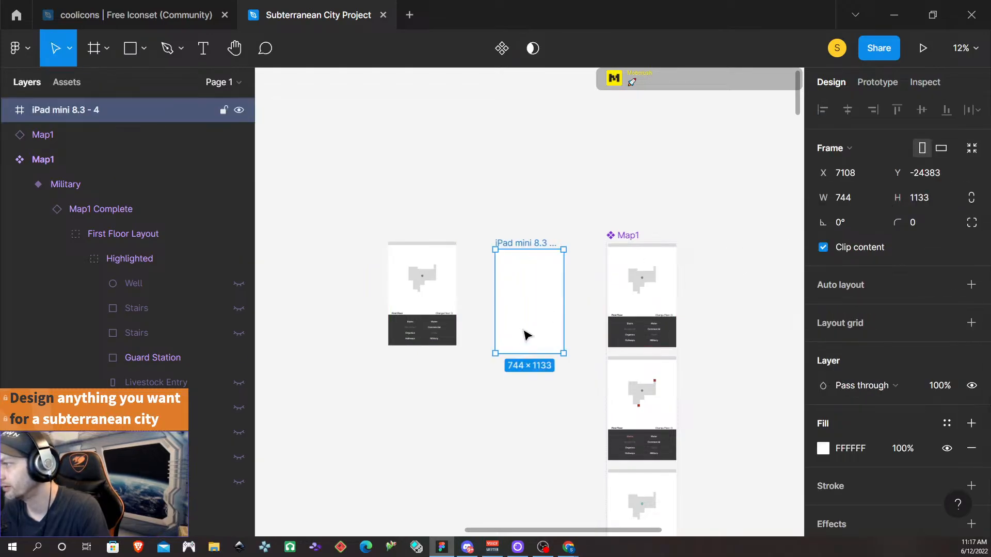
drag(526, 334, 495, 328)
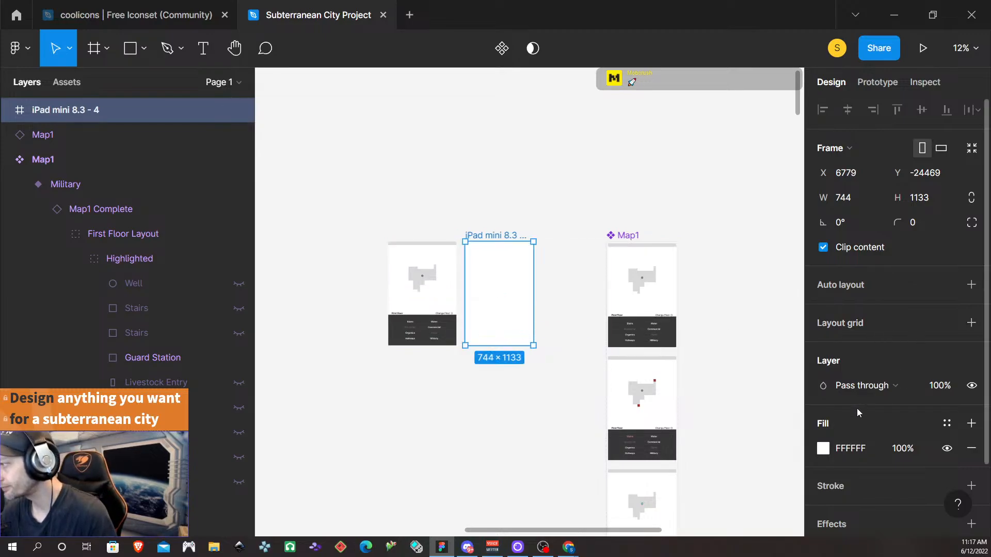
- Inspect the Commercial label nested in the bottom navigation of the Map1 instance
scroll(449, 330, up, 3)
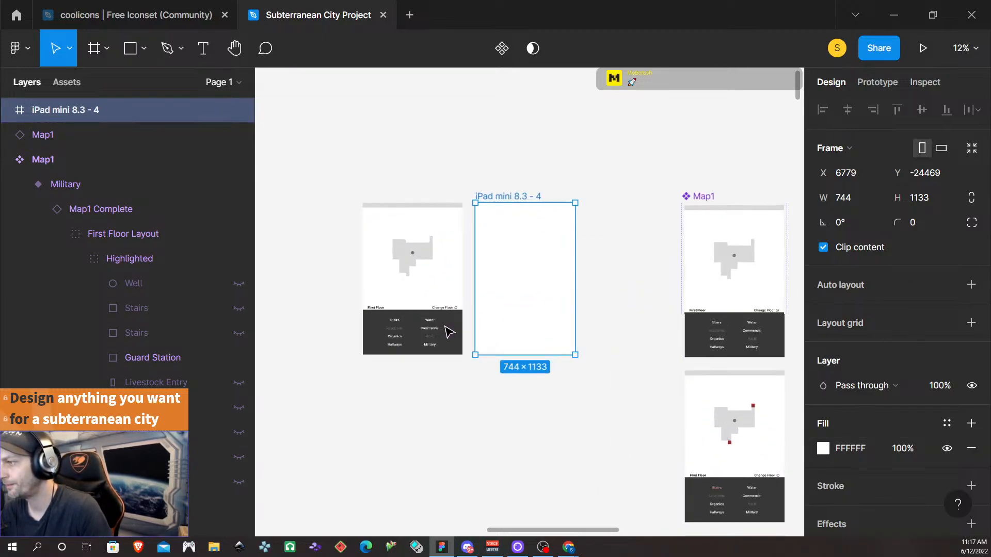
scroll(449, 333, up, 2)
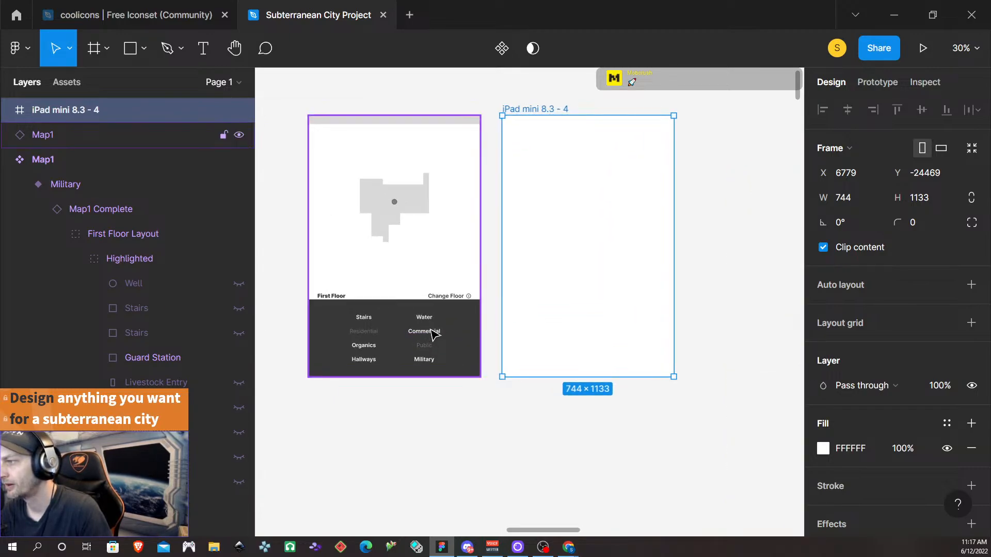
double_click(433, 334)
double_click(433, 335)
double_click(433, 335)
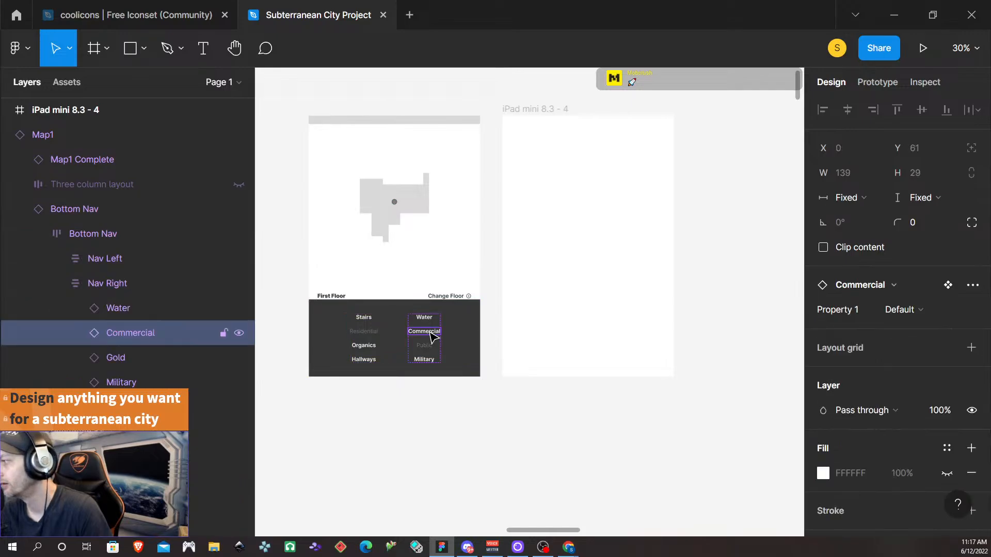
double_click(433, 334)
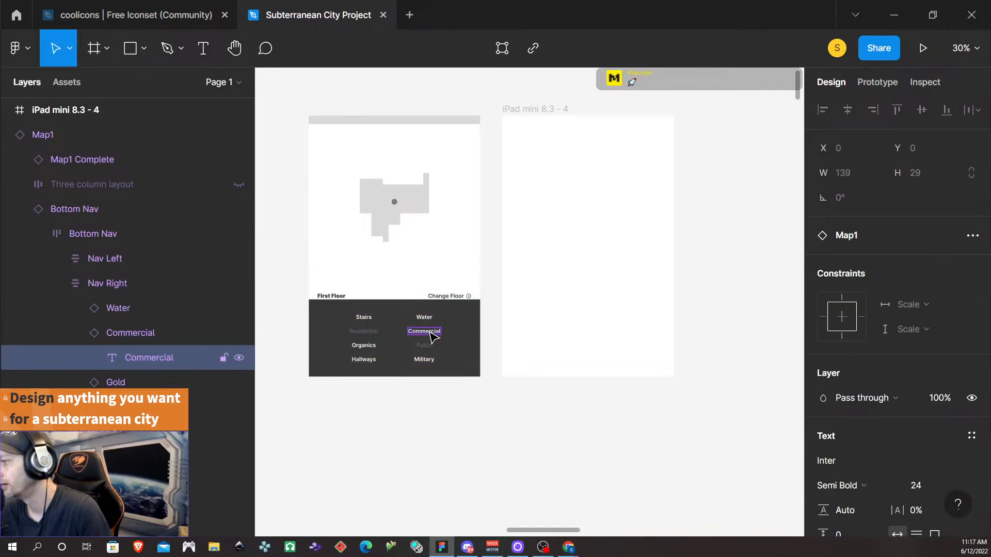
click(485, 456)
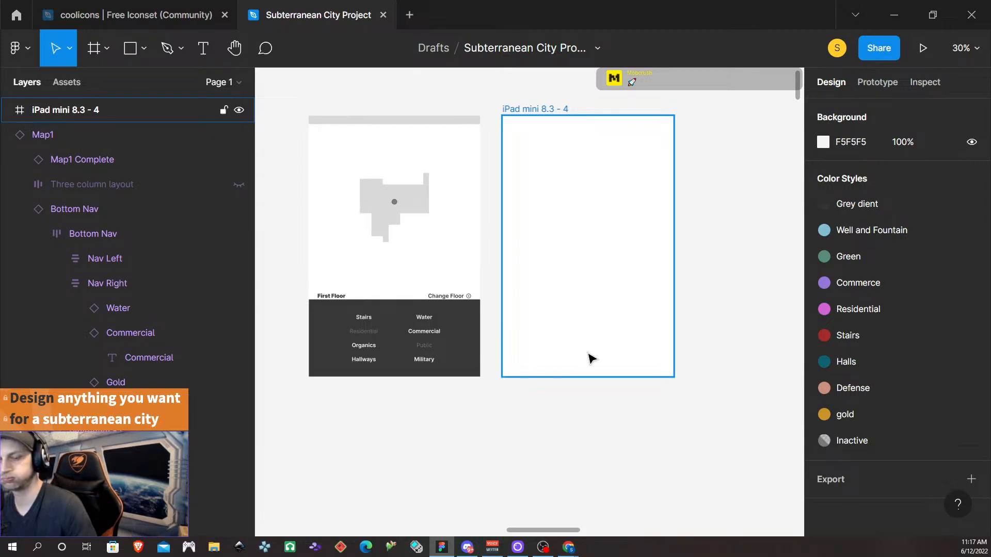
- Draw a full-height rectangle of about 389 × 1133 against the right edge of the empty iPad mini frame
scroll(471, 310, down, 5)
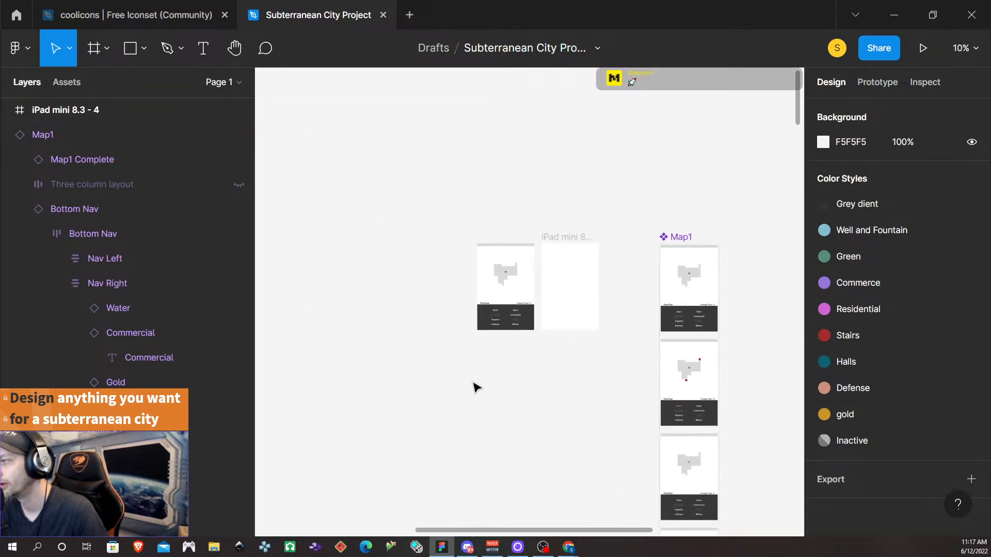
scroll(473, 387, down, 4)
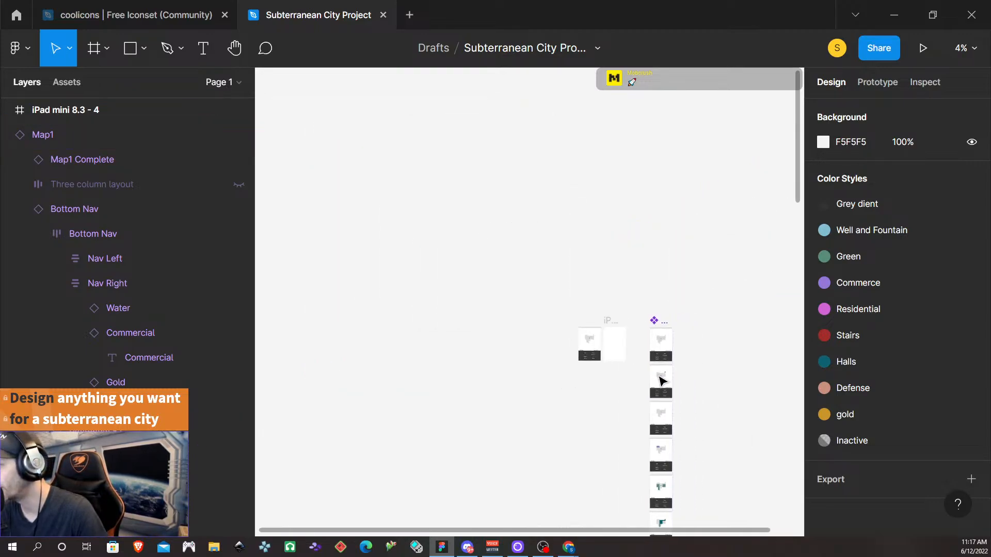
scroll(622, 376, up, 5)
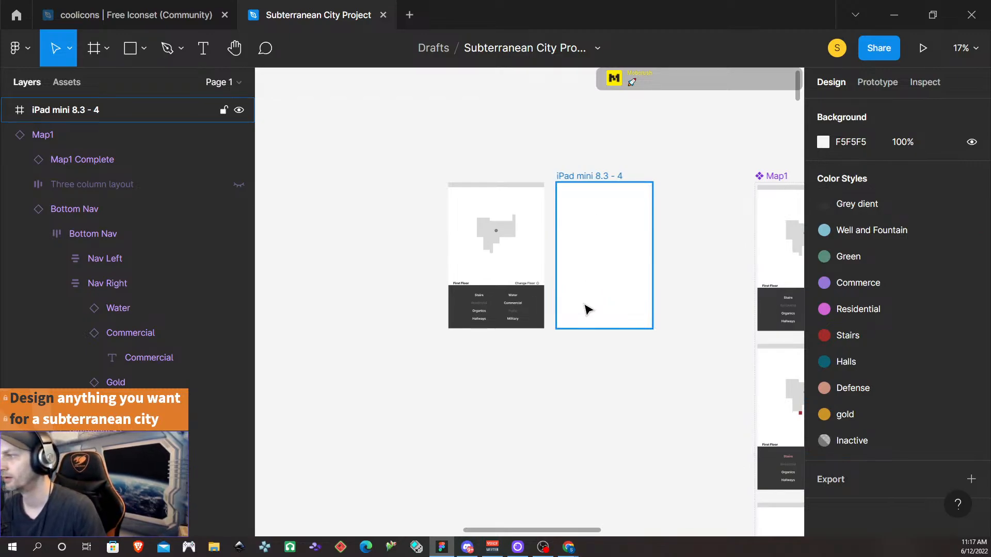
scroll(634, 251, up, 3)
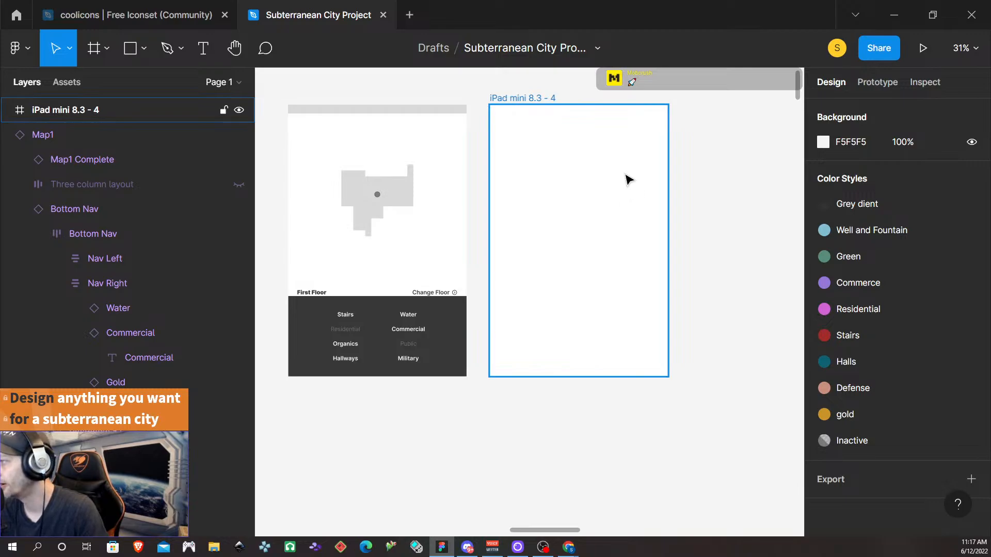
click(137, 57)
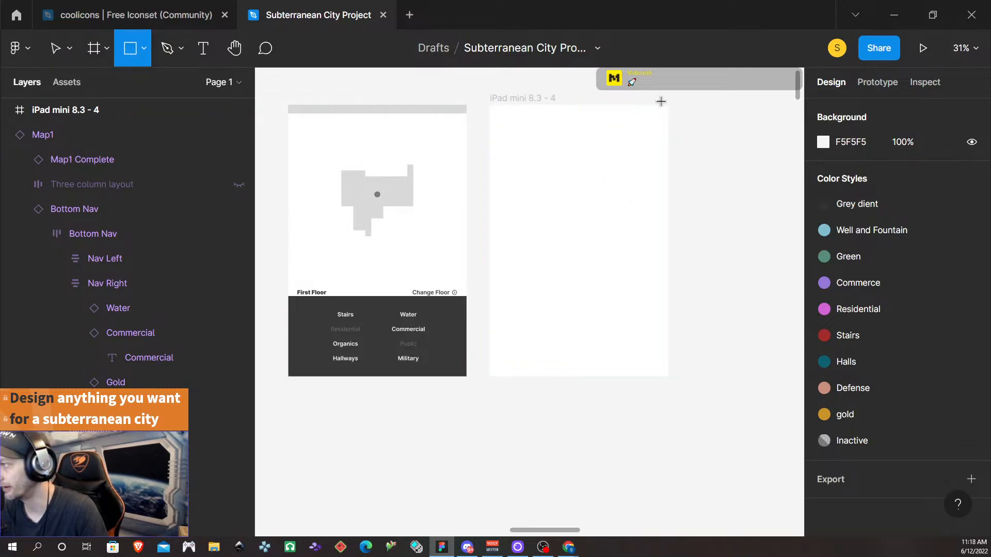
mouse_move(588, 105)
mouse_down()
mouse_move(636, 367)
mouse_move(649, 380)
mouse_move(668, 378)
mouse_up()
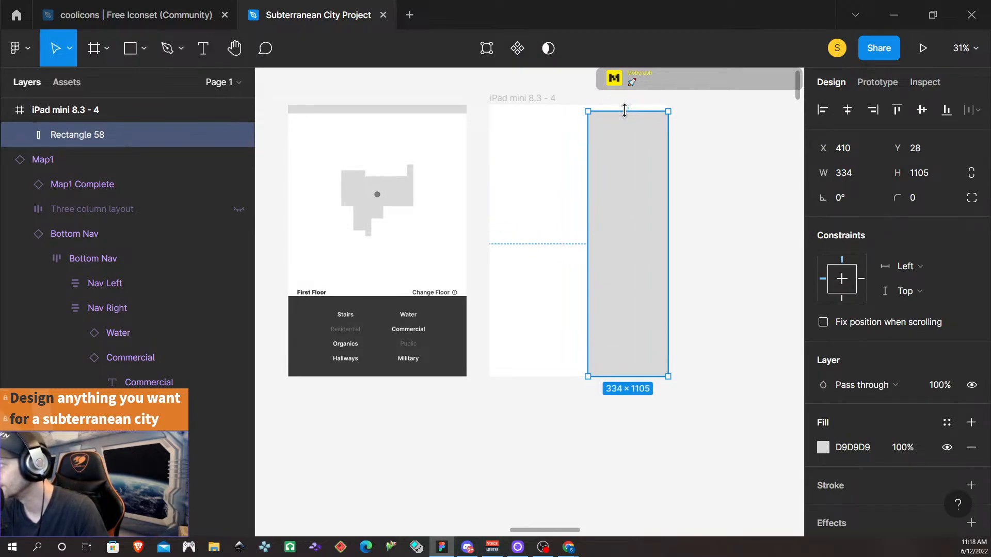
drag(586, 193, 574, 194)
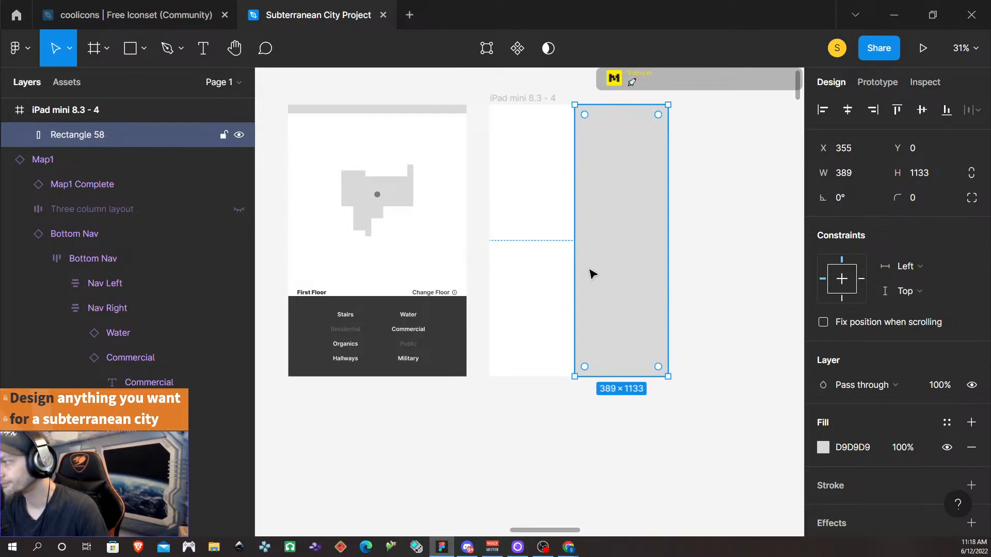
- Set the new rectangle's fill colour to 383839
click(863, 452)
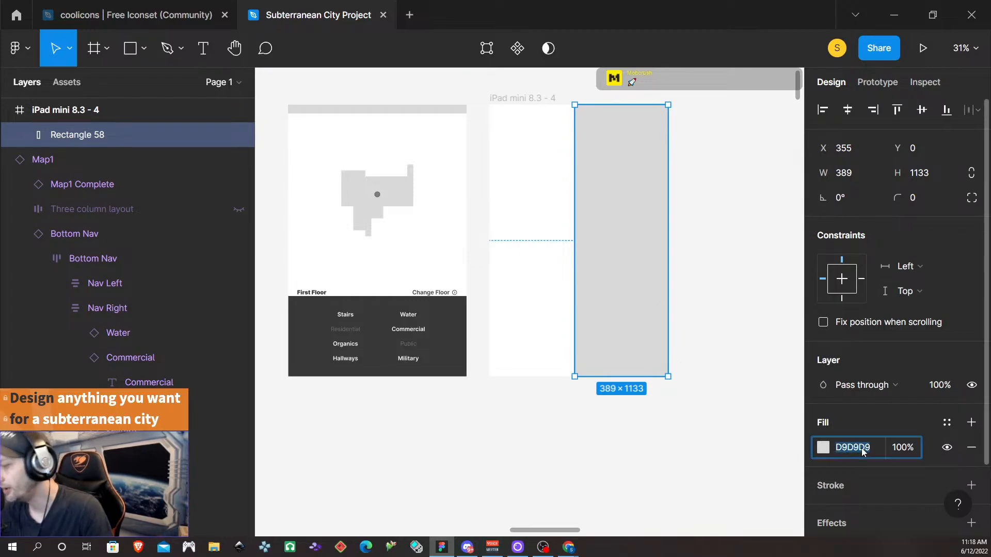
text(383839)
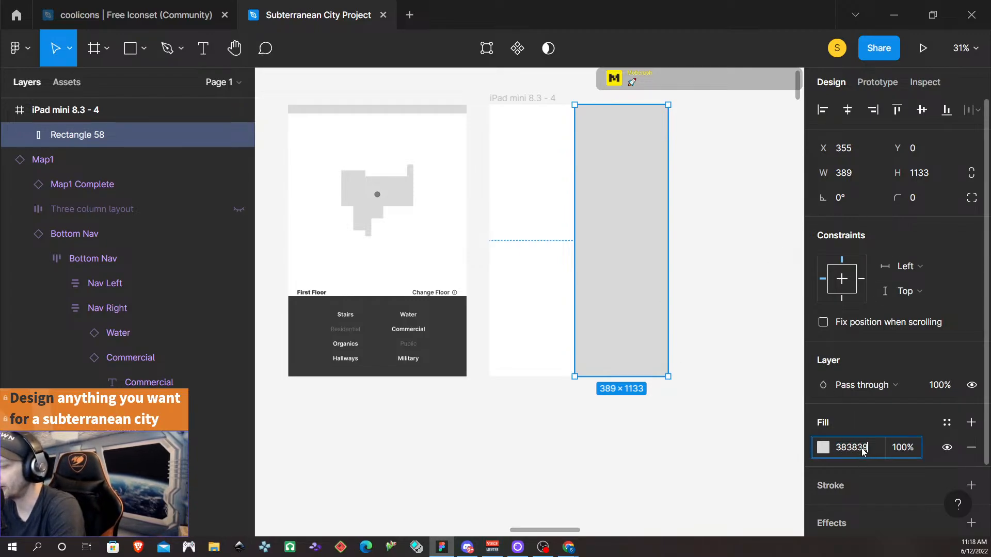
key(Return)
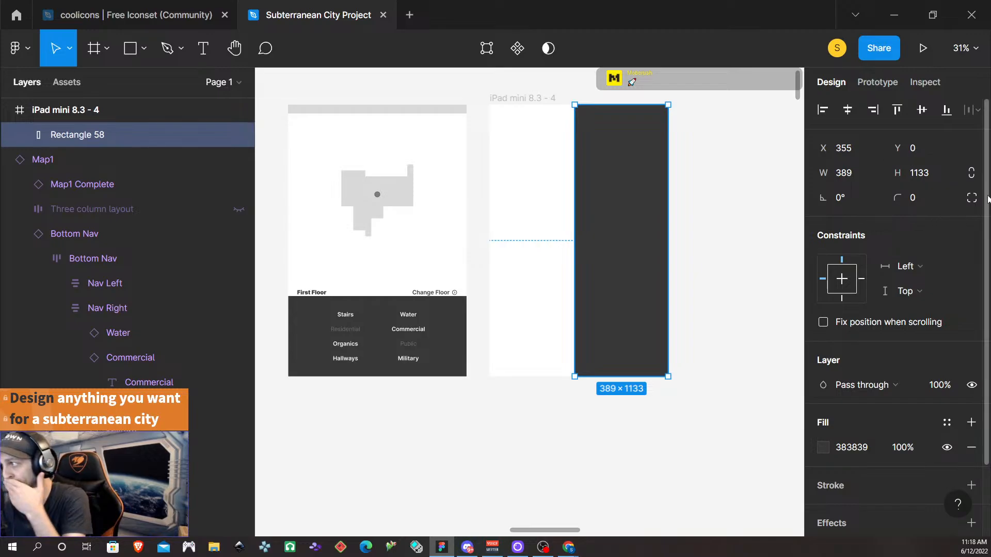
- Switch the dark rectangle to independent corner radii and set its top-left corner radius to 10
click(970, 201)
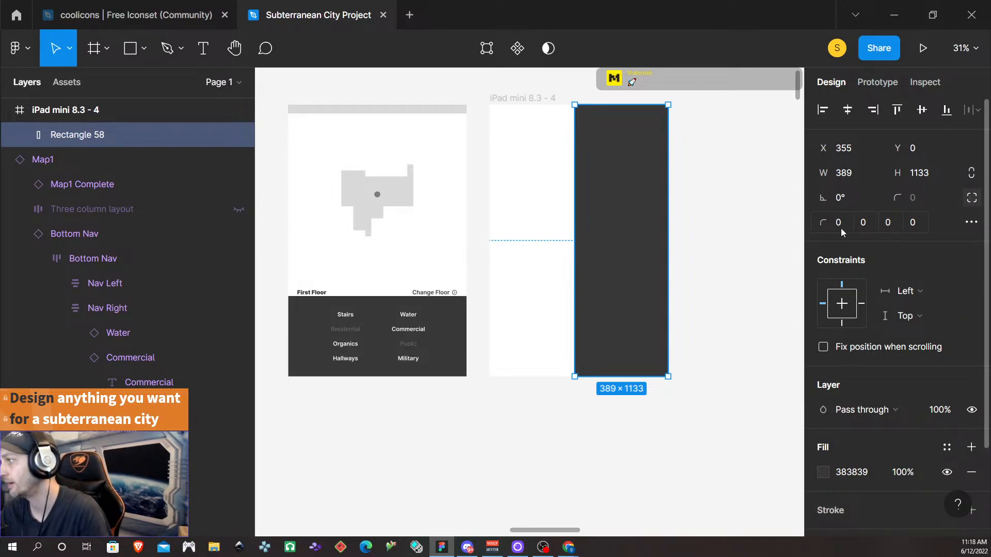
click(839, 223)
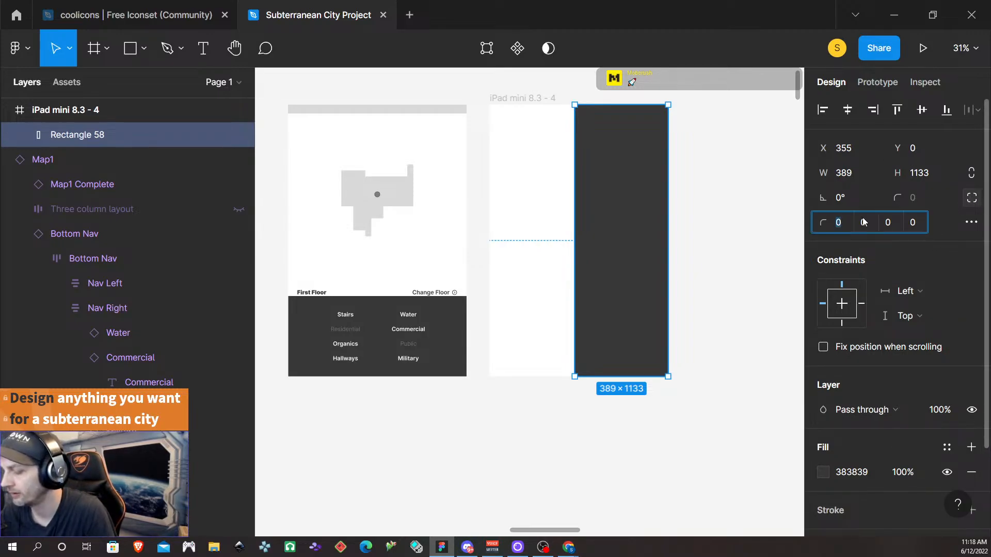
text(8)
key(Return)
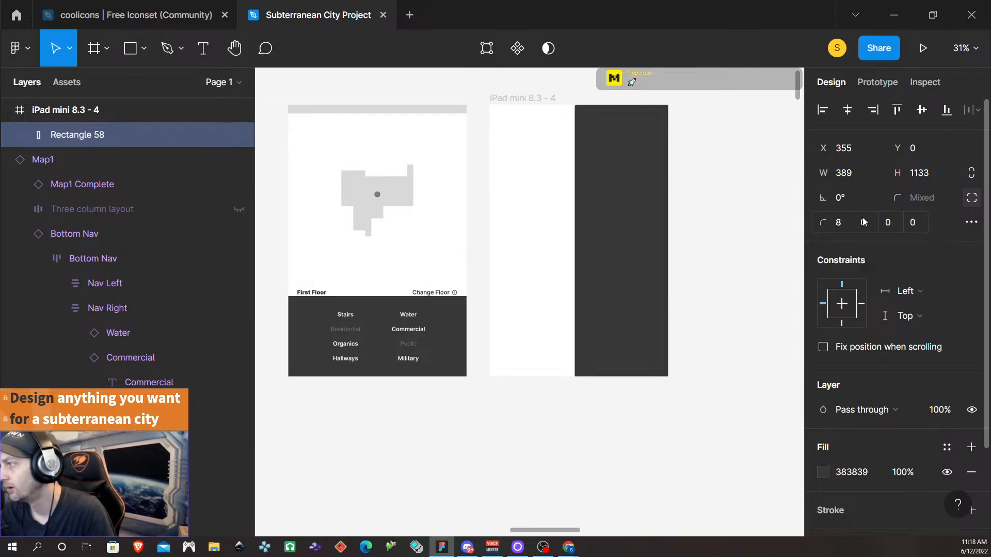
click(835, 228)
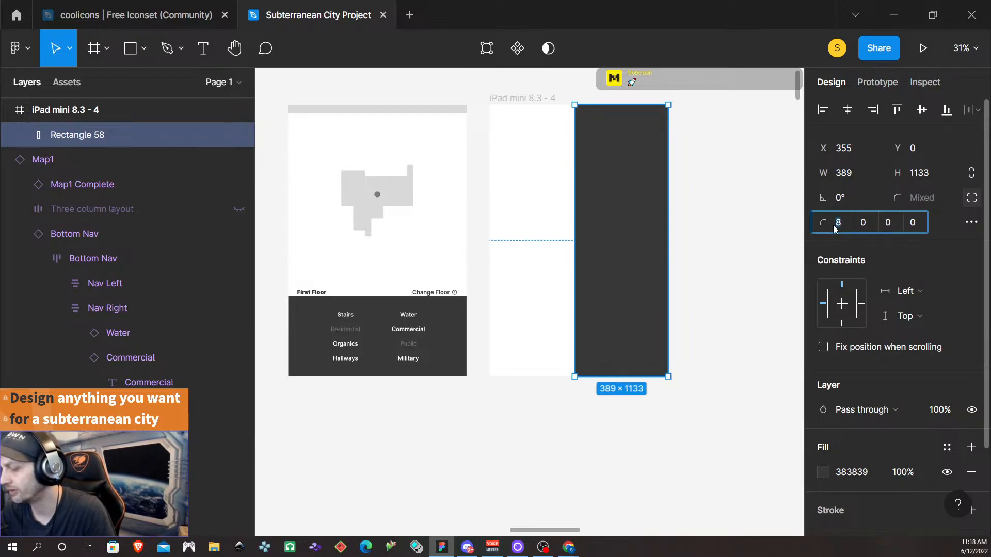
key(Return)
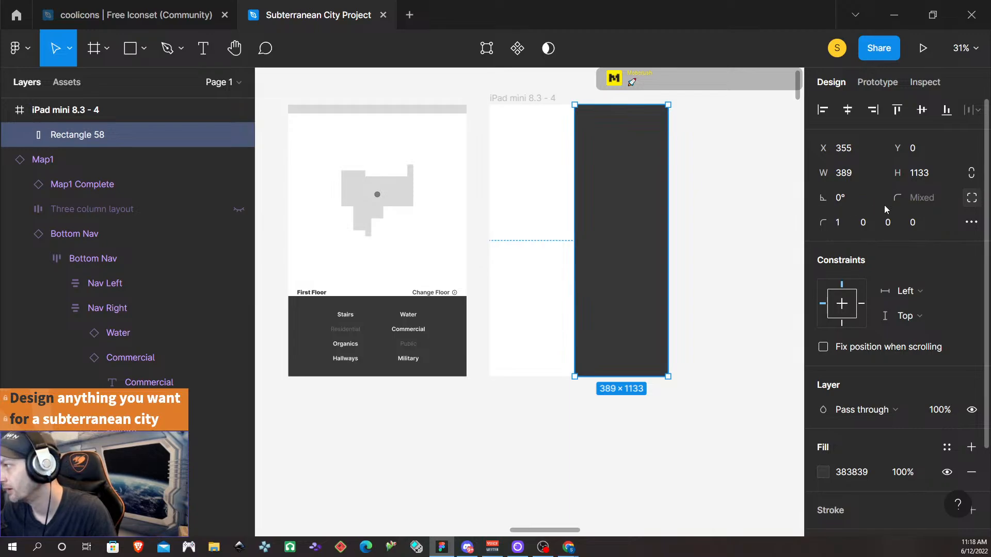
click(835, 228)
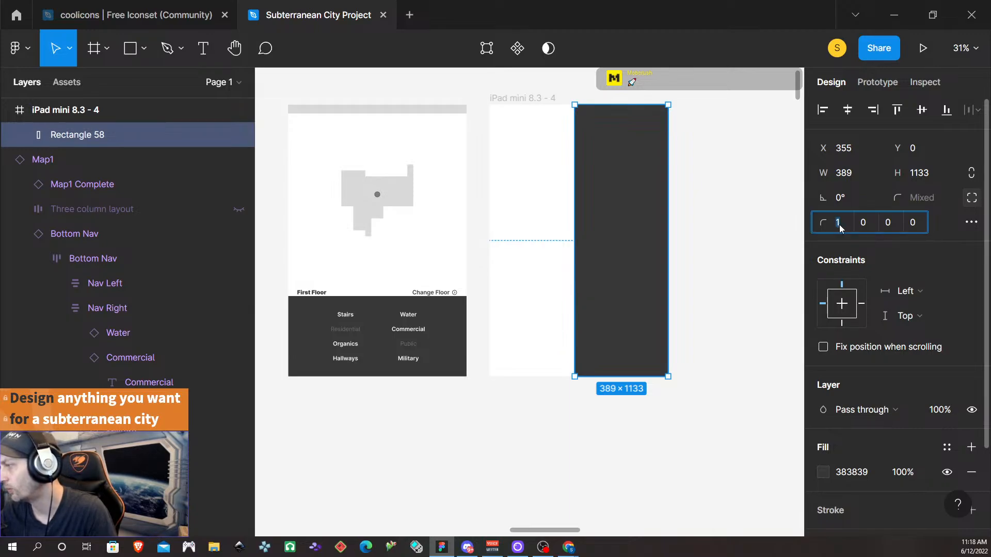
text(10)
key(Return)
- Set the dark rectangle's bottom-right corner radius to 10 and view the shape unselected
click(888, 227)
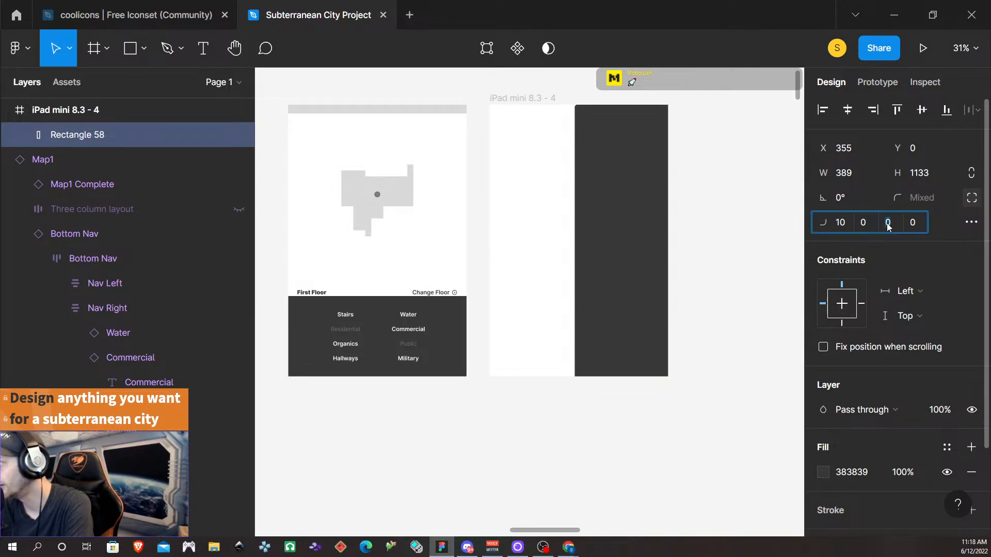
text(10)
key(Return)
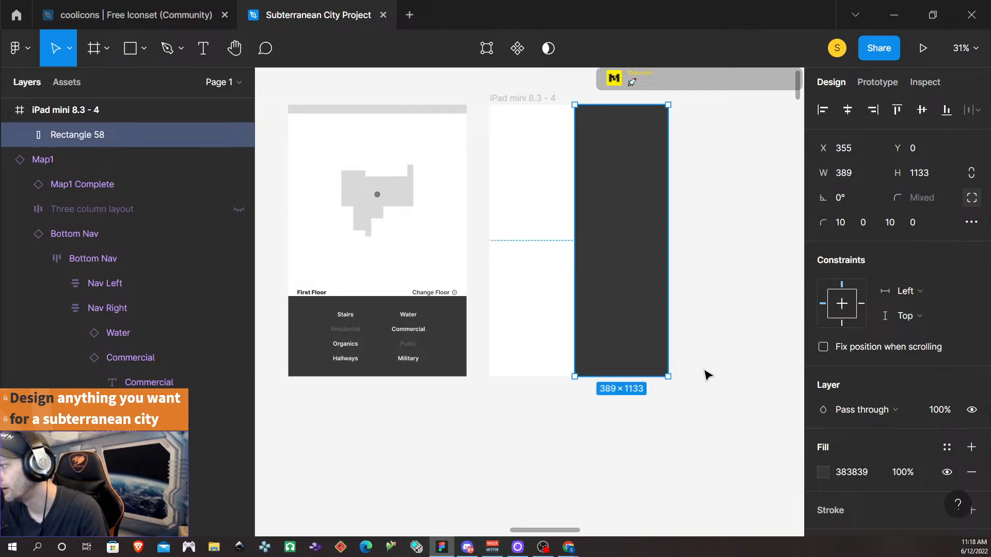
click(697, 398)
scroll(655, 264, up, 3)
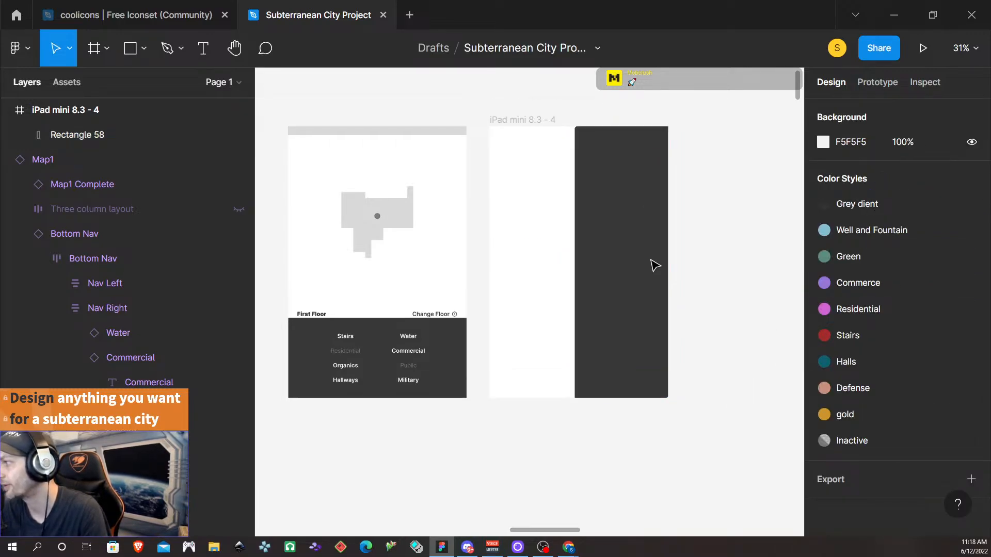
- Reset the dark rectangle's bottom-right corner radius to 0 and set its bottom-left corner radius to 10
click(628, 347)
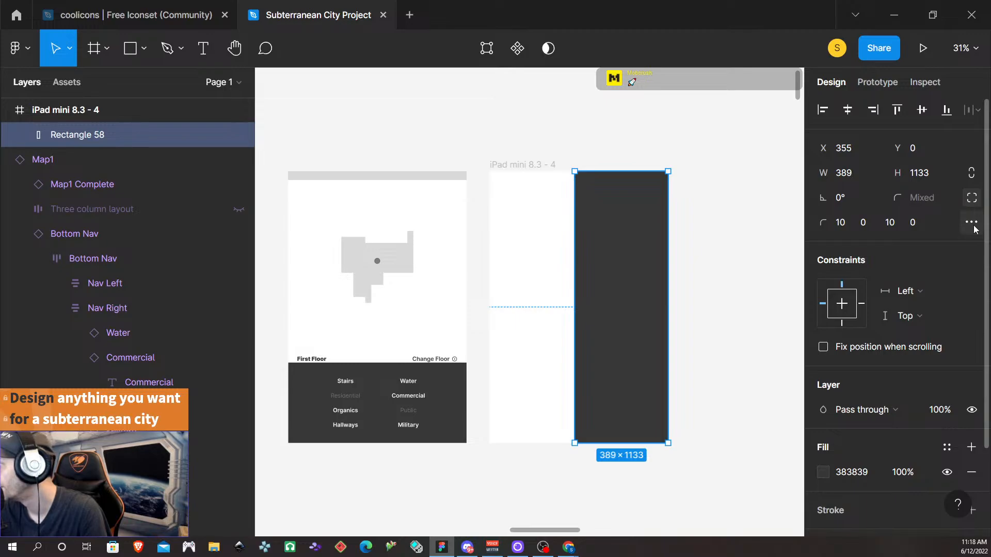
click(972, 223)
click(895, 227)
text(0)
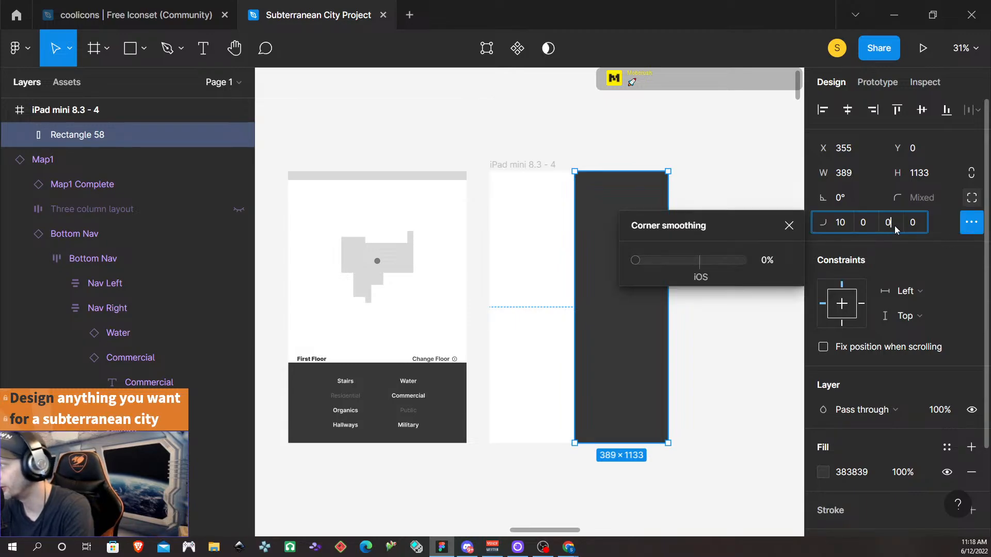
click(909, 229)
key(Return)
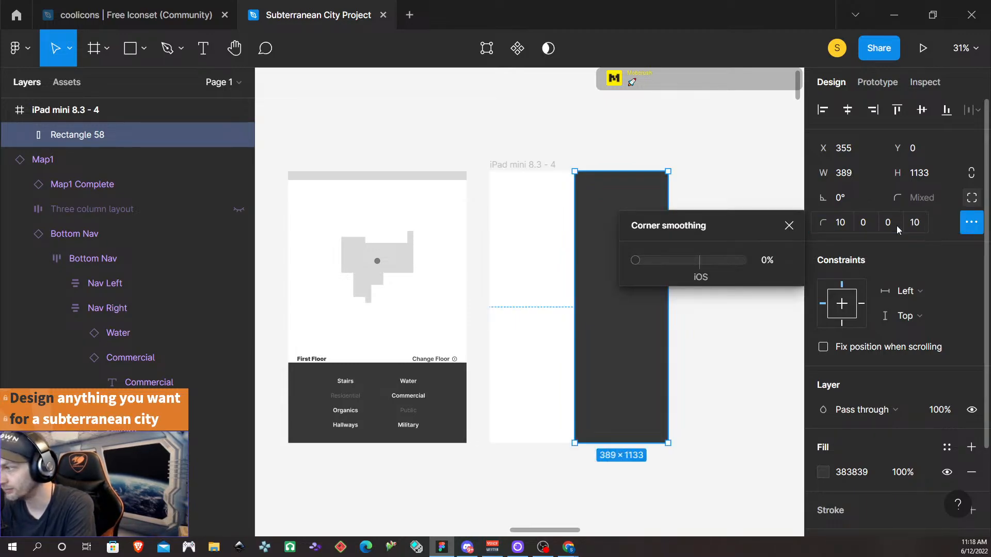
click(753, 371)
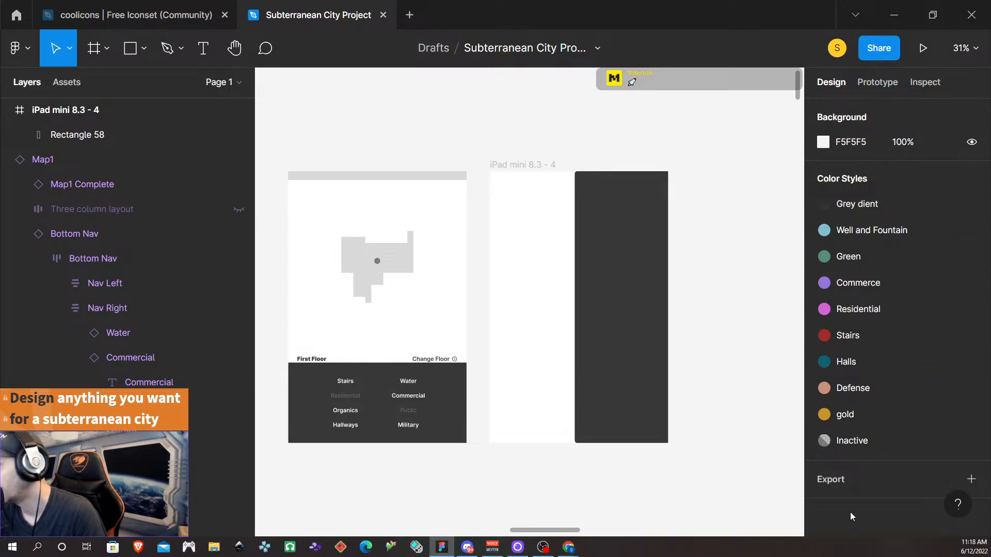
- Set both left corner radii of the dark rectangle to 20
click(654, 256)
click(924, 231)
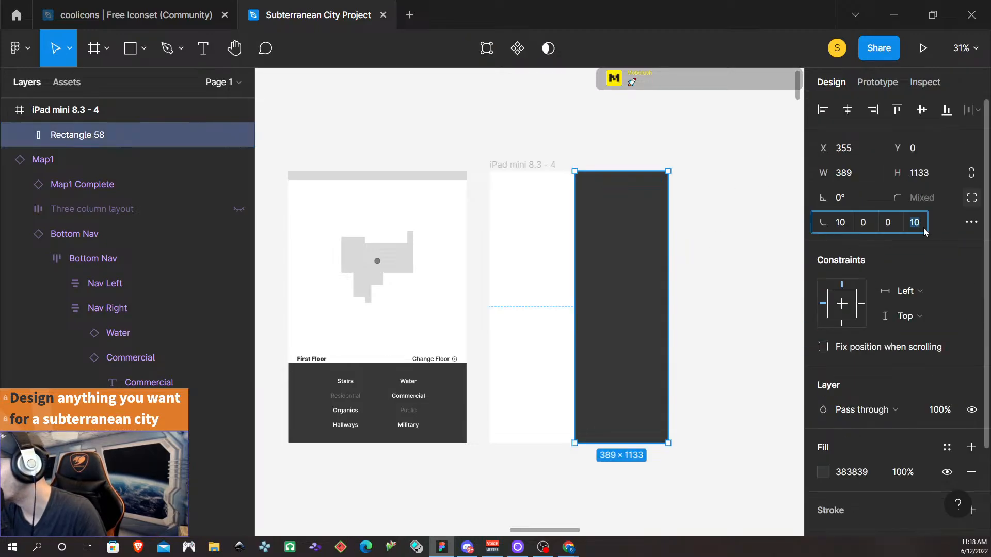
text(20)
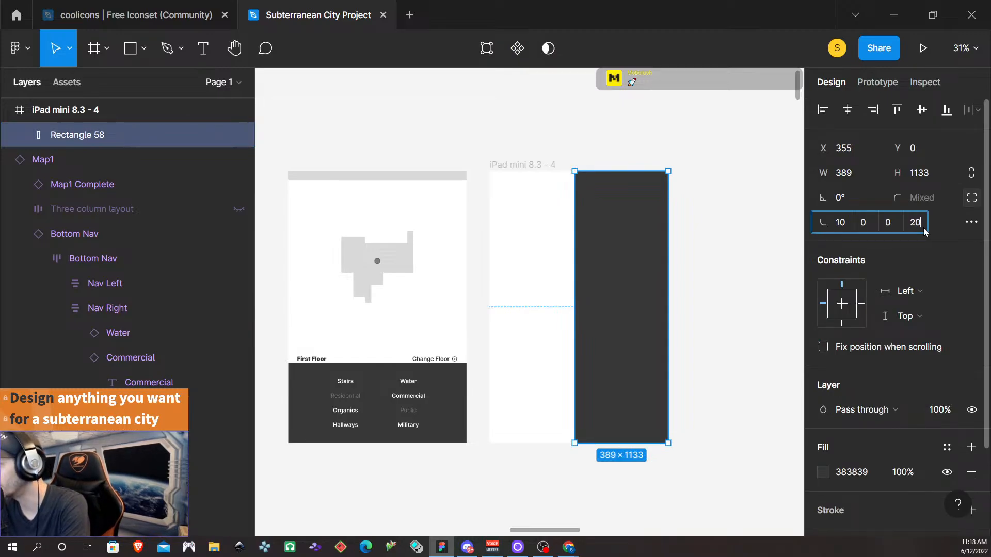
click(838, 222)
text(20)
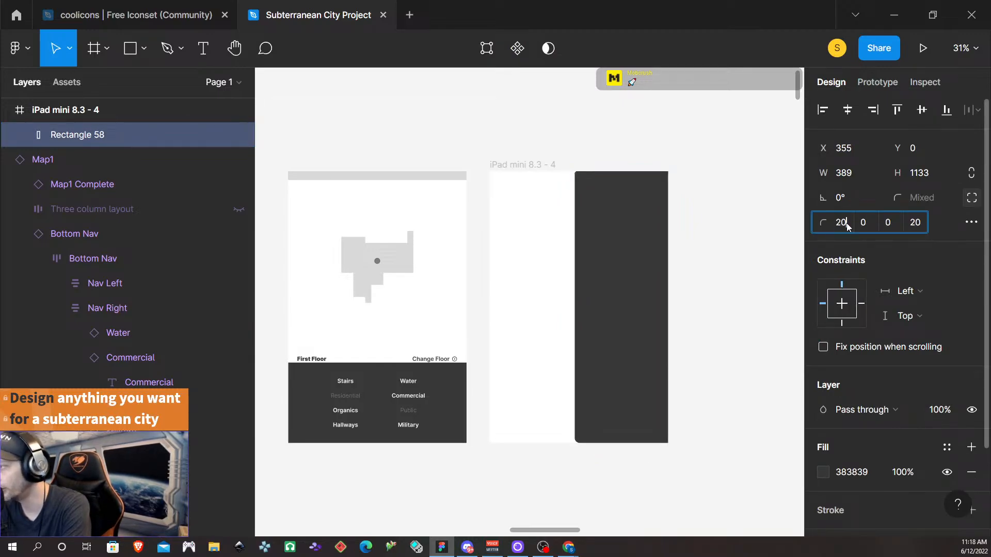
key(Return)
click(710, 259)
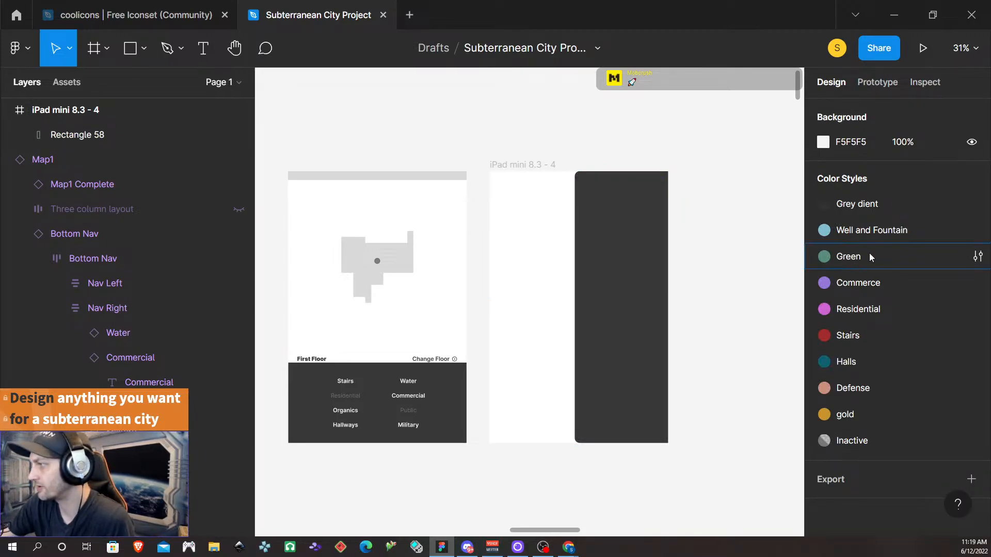
- Set the dark rectangle's top-left and bottom-left corner radii to 25
click(603, 282)
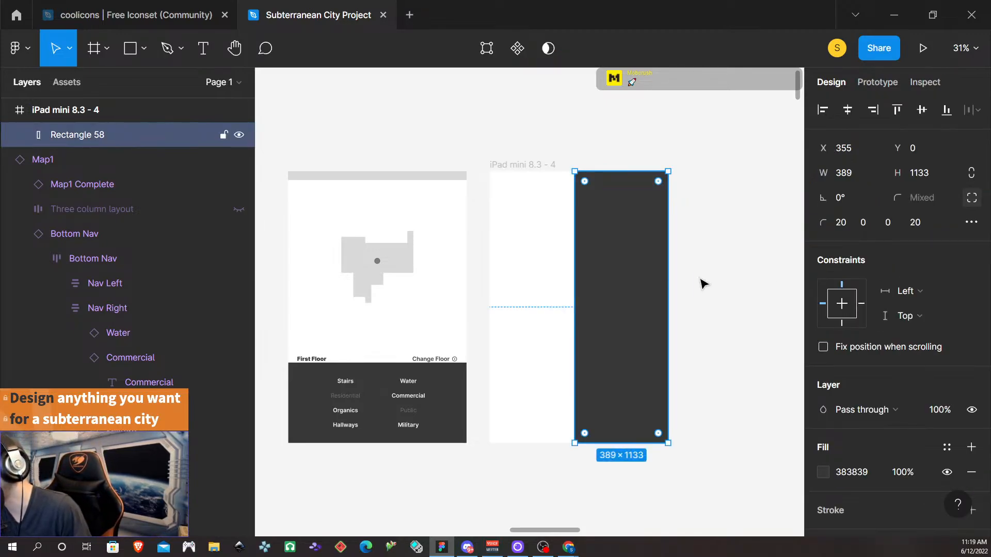
click(845, 229)
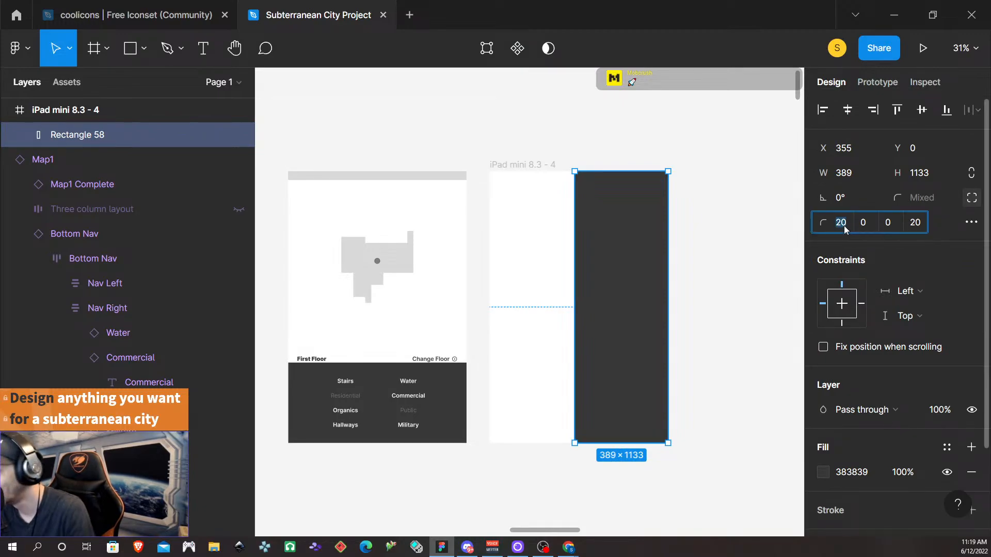
text(25)
click(922, 223)
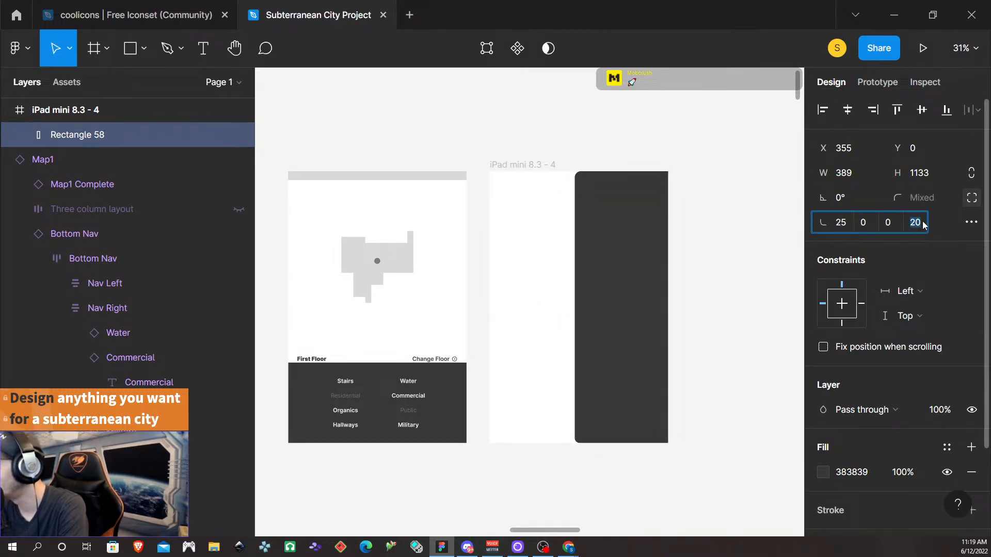
text(25)
key(Return)
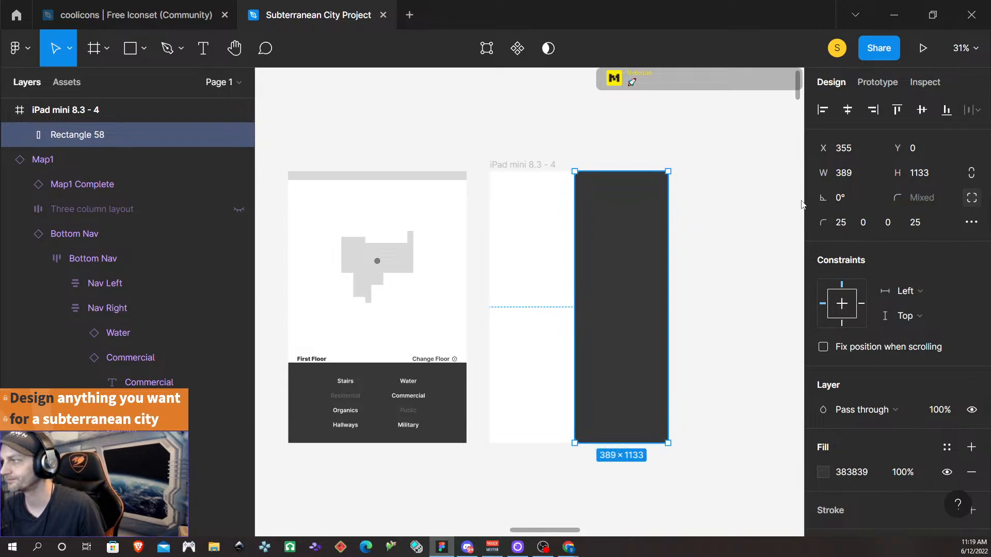
click(755, 214)
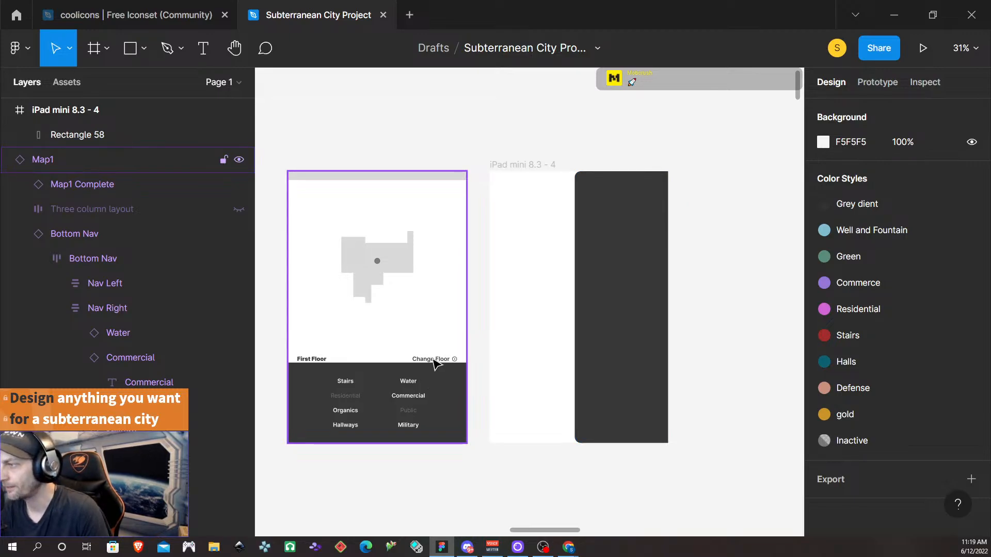
- Remove the white fill from the iPad mini 8.3 - 4 frame
click(537, 165)
key(Escape)
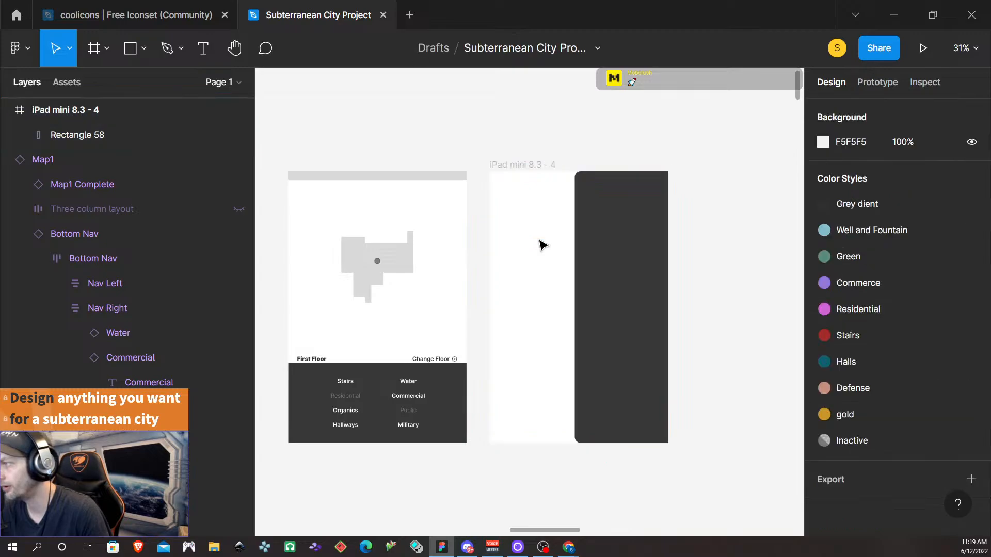
click(548, 165)
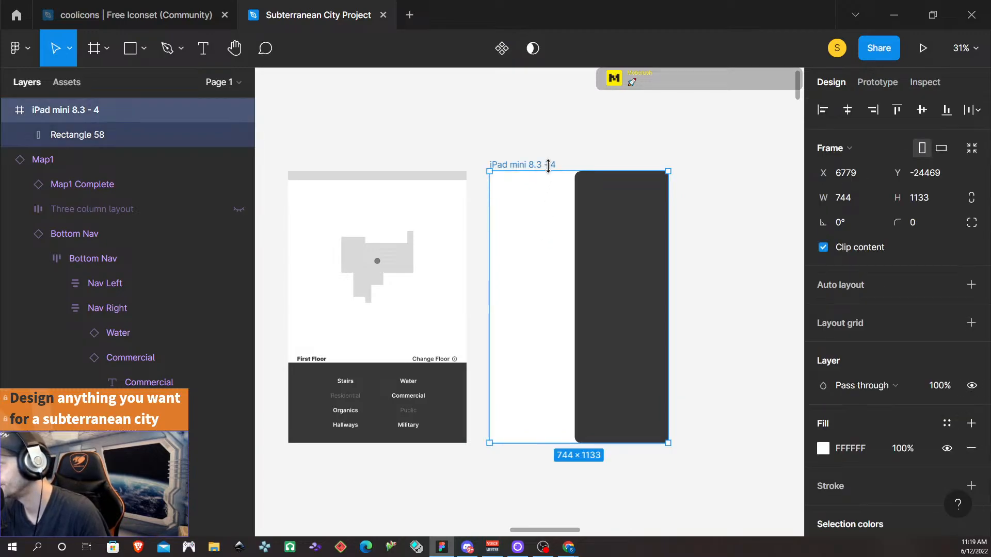
click(971, 449)
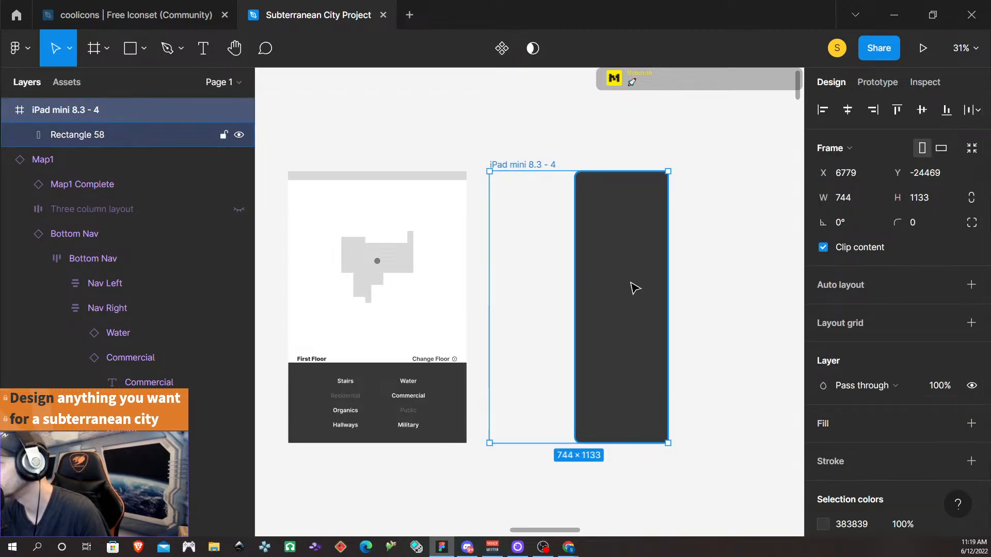
click(703, 316)
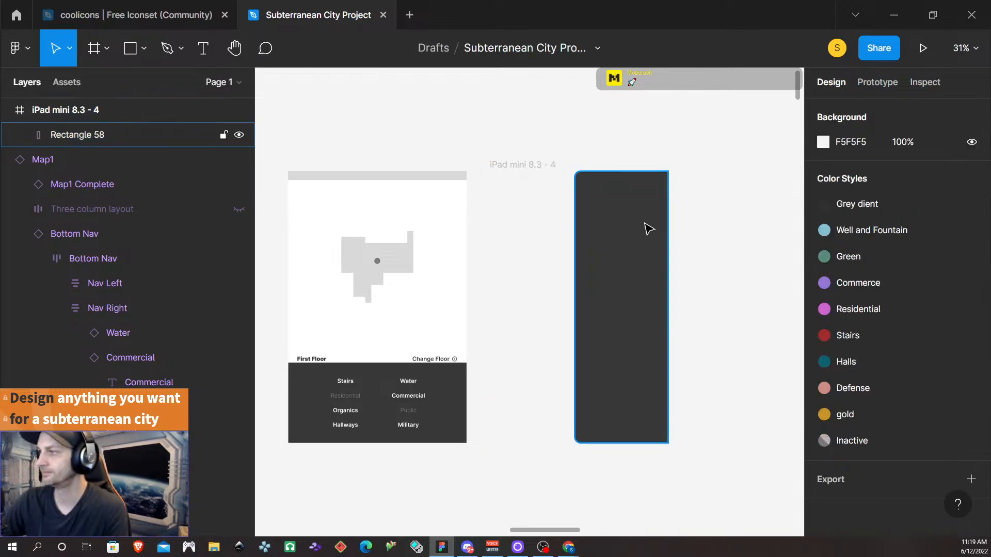
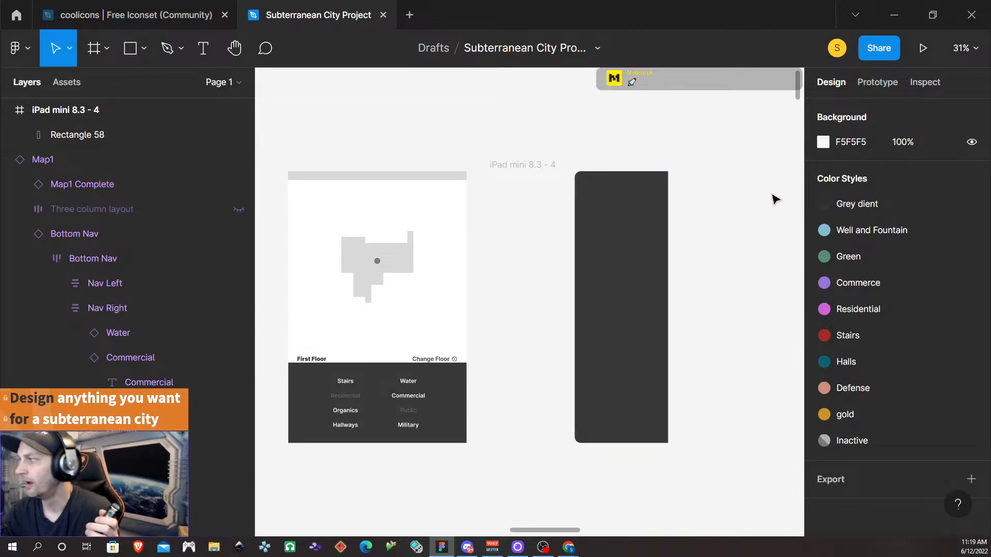
scroll(708, 269, down, 1)
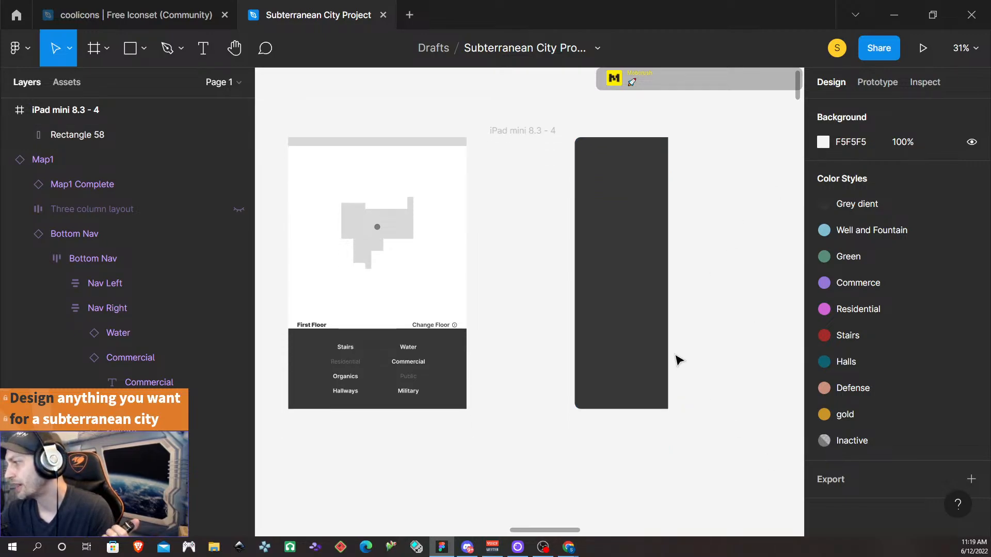
scroll(679, 274, up, 1)
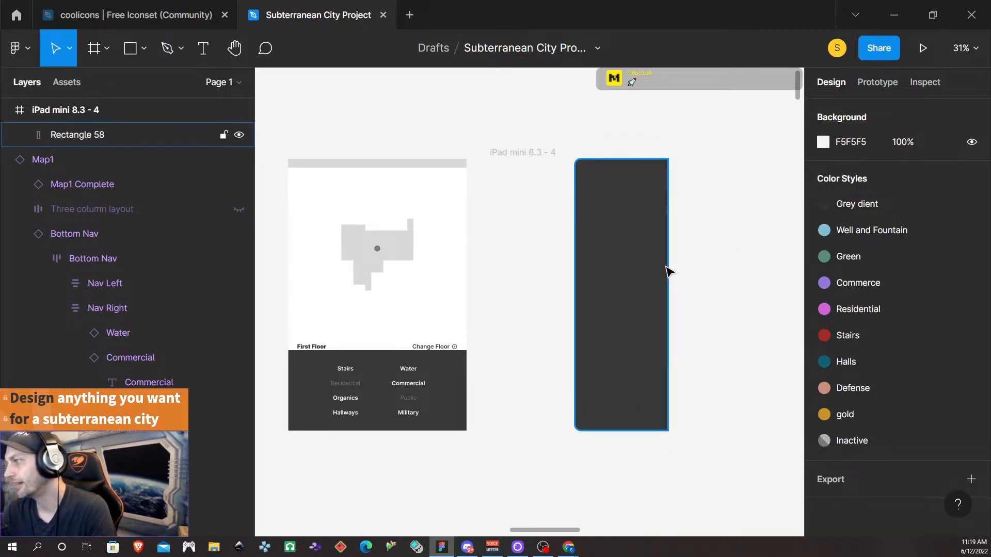
click(537, 161)
click(724, 251)
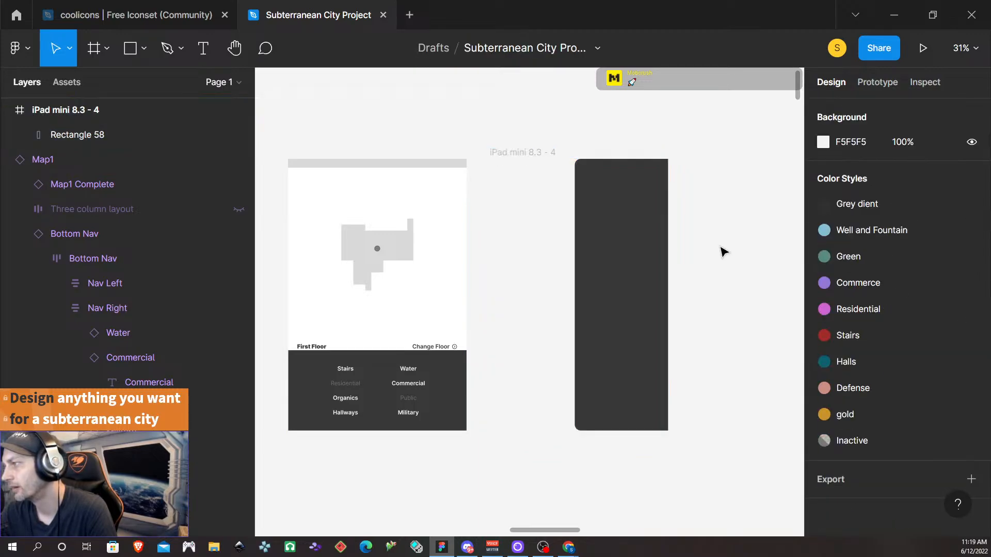
- Add a drop shadow to the dark rectangle with an X offset of -4 and a Y offset of 0
click(625, 202)
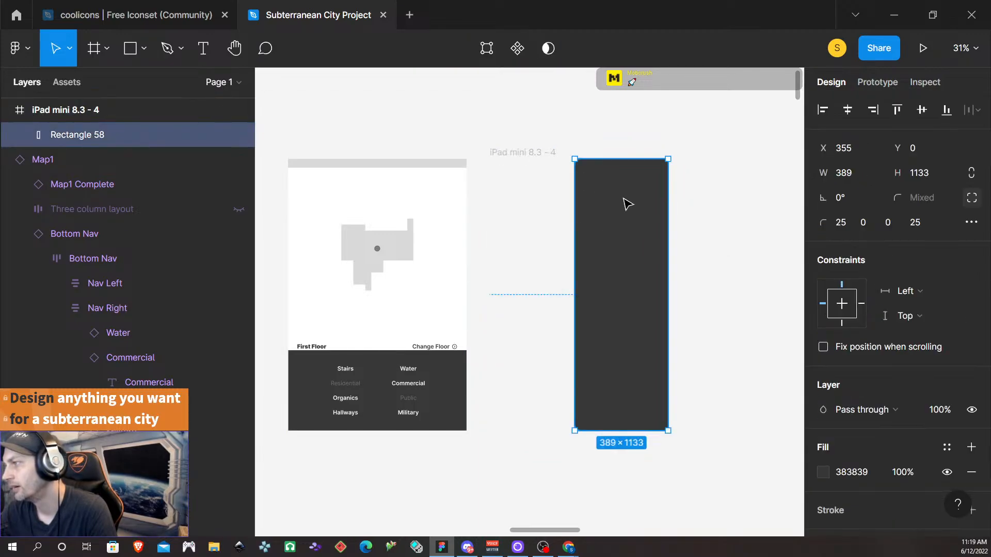
scroll(913, 402, down, 2)
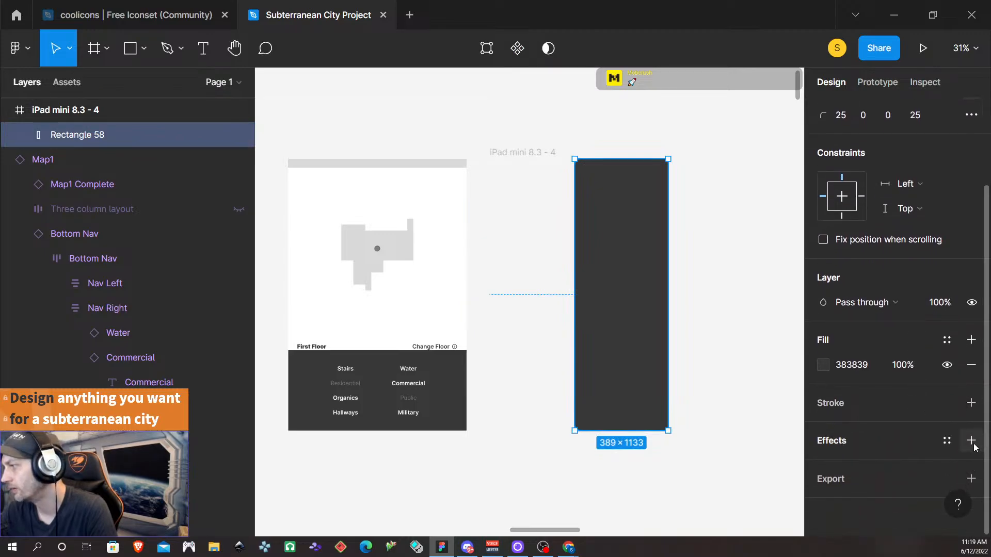
click(971, 440)
click(826, 465)
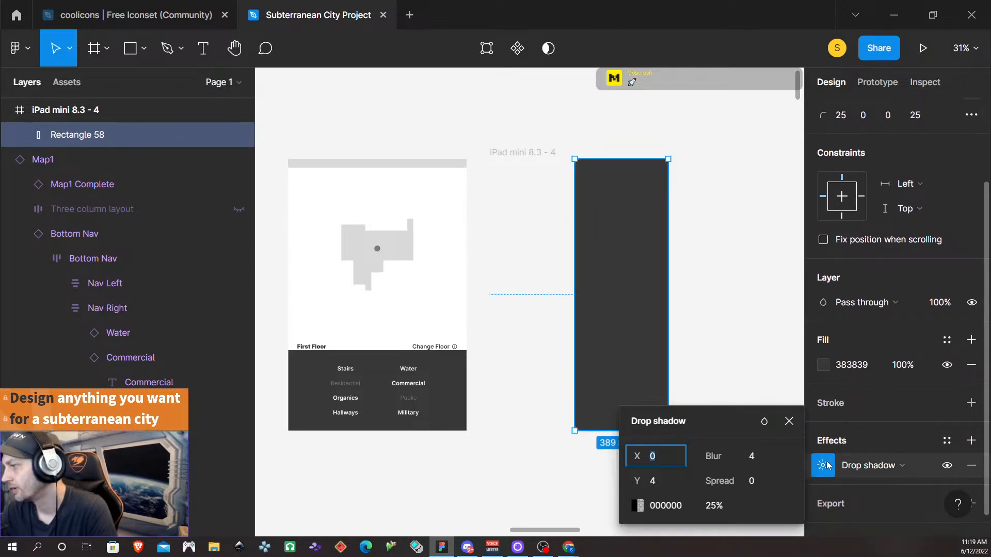
click(662, 484)
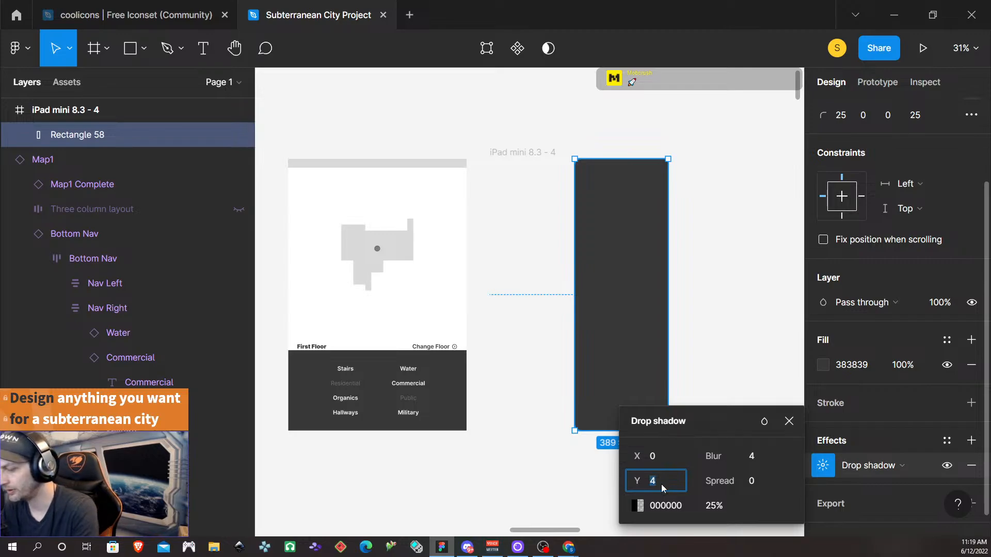
text(0)
click(669, 459)
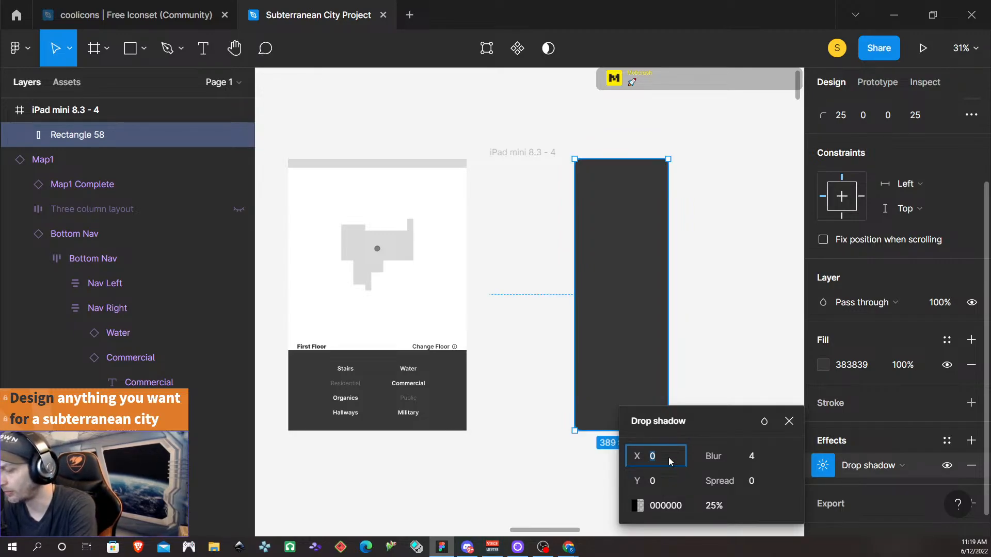
text(-4)
key(Return)
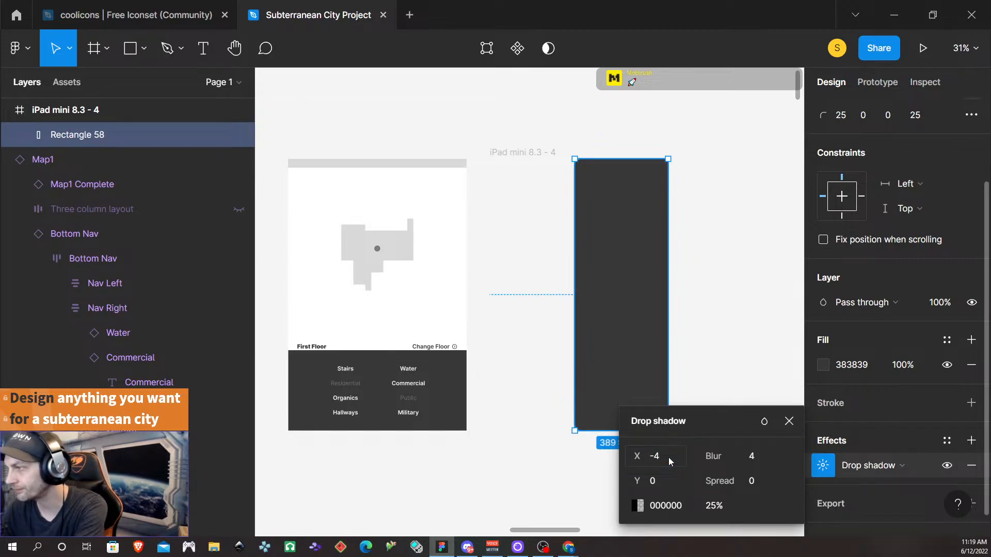
click(483, 279)
- Examine the drop shadow along the dark panel's left edge close up and beside the map screen
scroll(585, 320, up, 5)
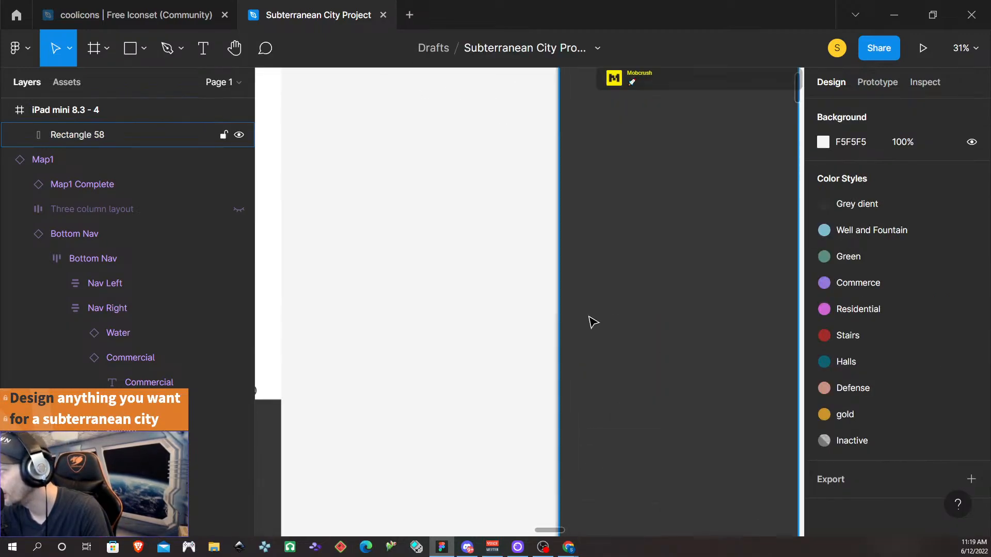
scroll(528, 329, down, 4)
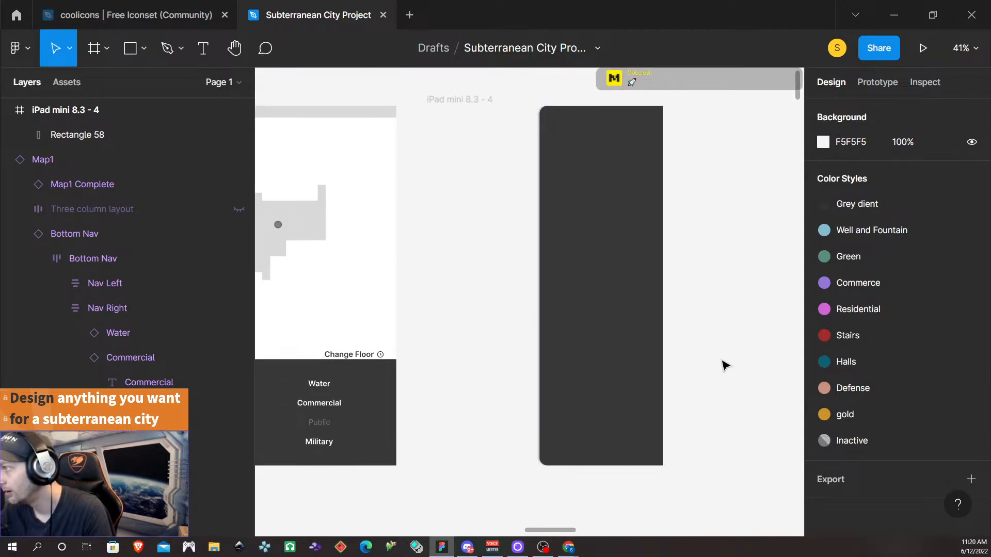
scroll(719, 364, up, 3)
scroll(482, 347, left, 5)
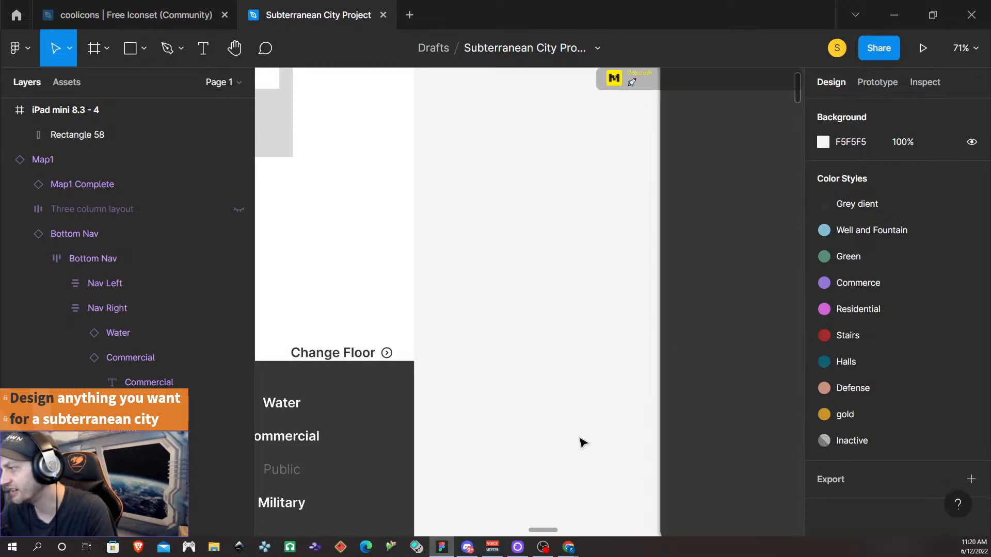
scroll(640, 202, down, 3)
scroll(639, 215, down, 1)
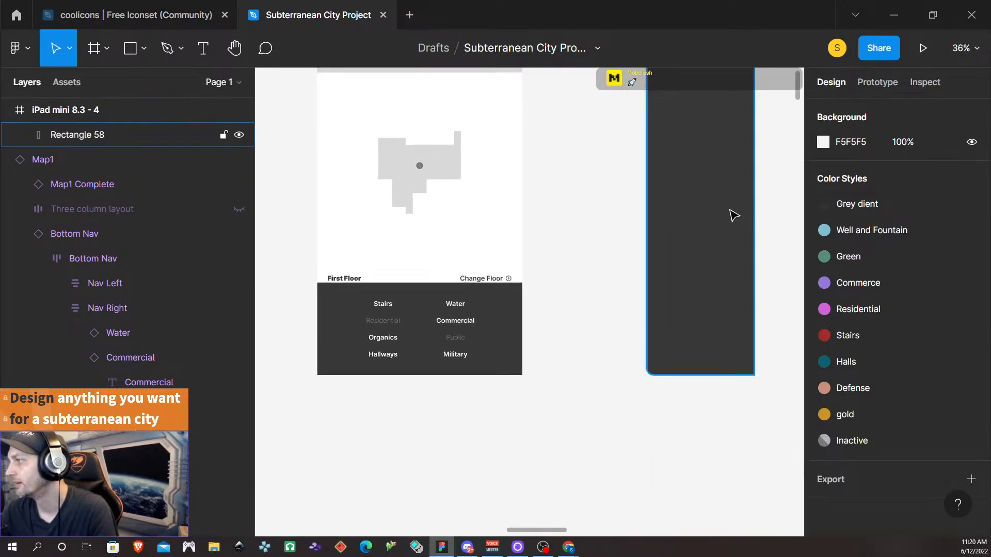
scroll(775, 226, down, 2)
scroll(776, 226, down, 2)
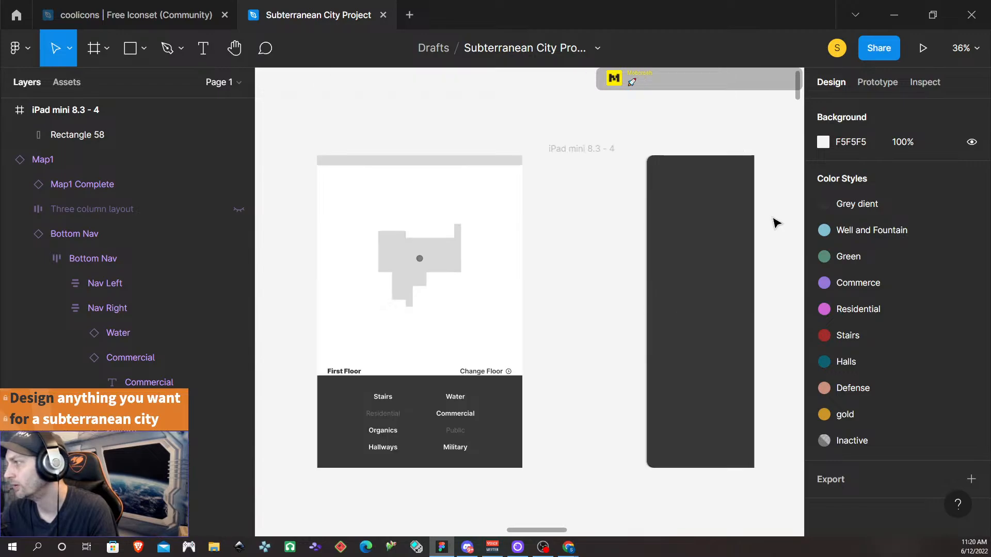
- Add a "First Floor" text label near the top of the dark panel
scroll(583, 292, right, 5)
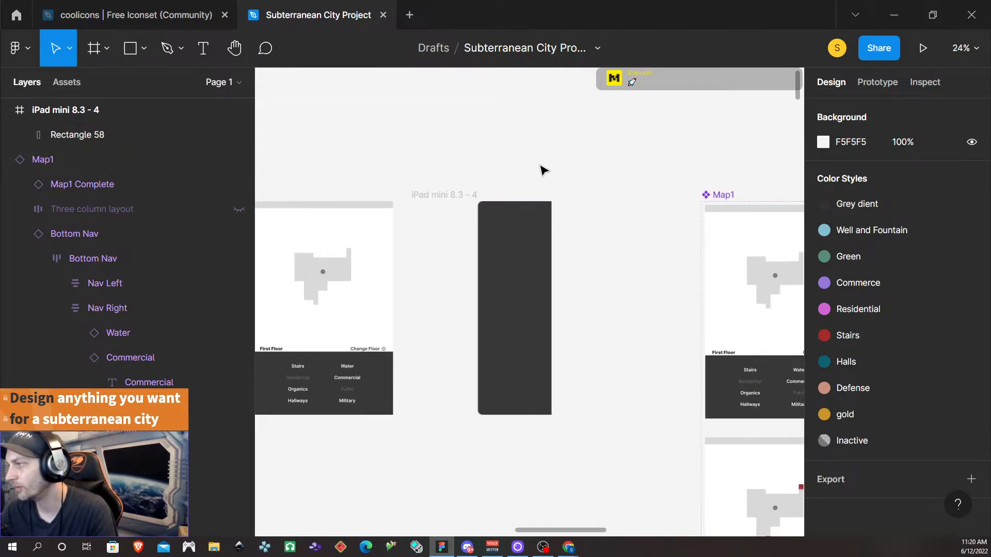
click(205, 49)
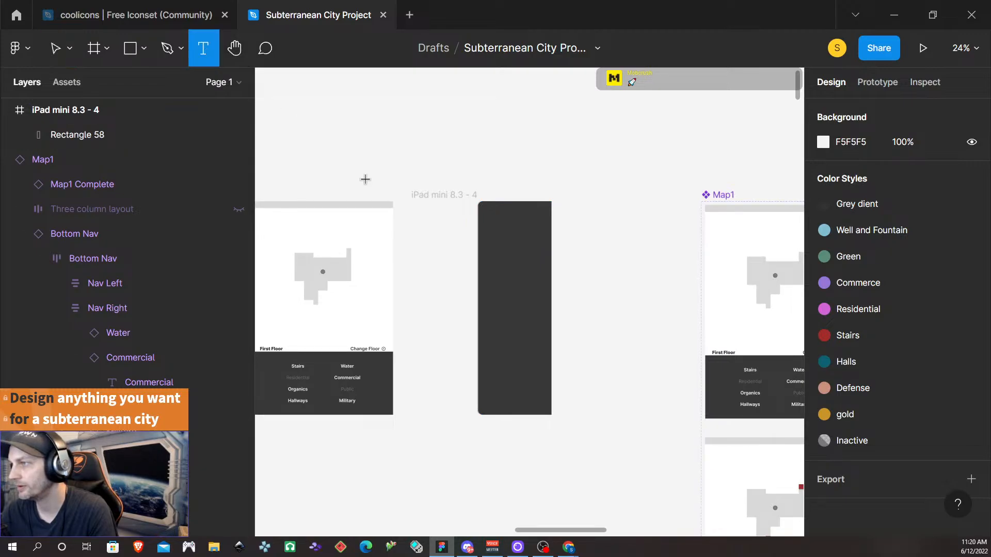
click(496, 226)
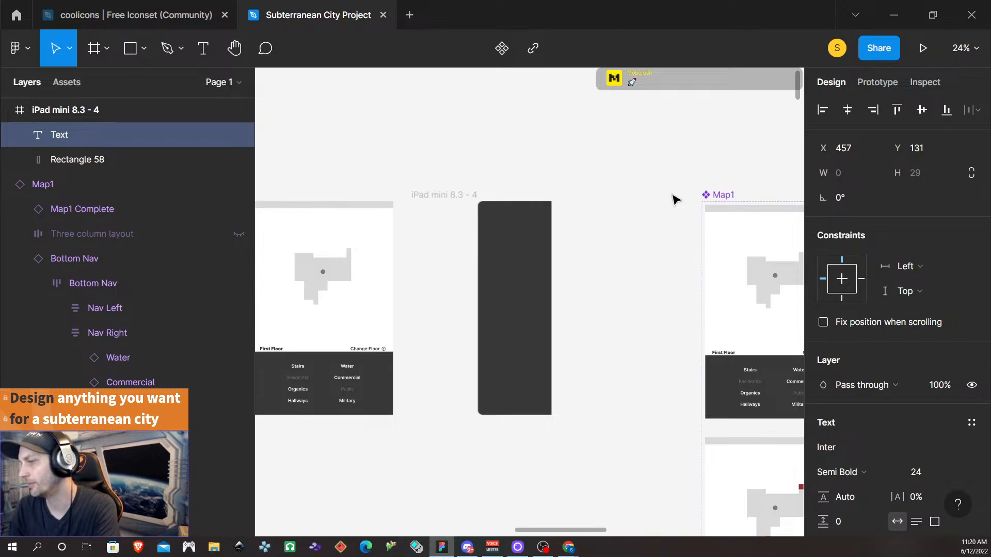
text(Firs)
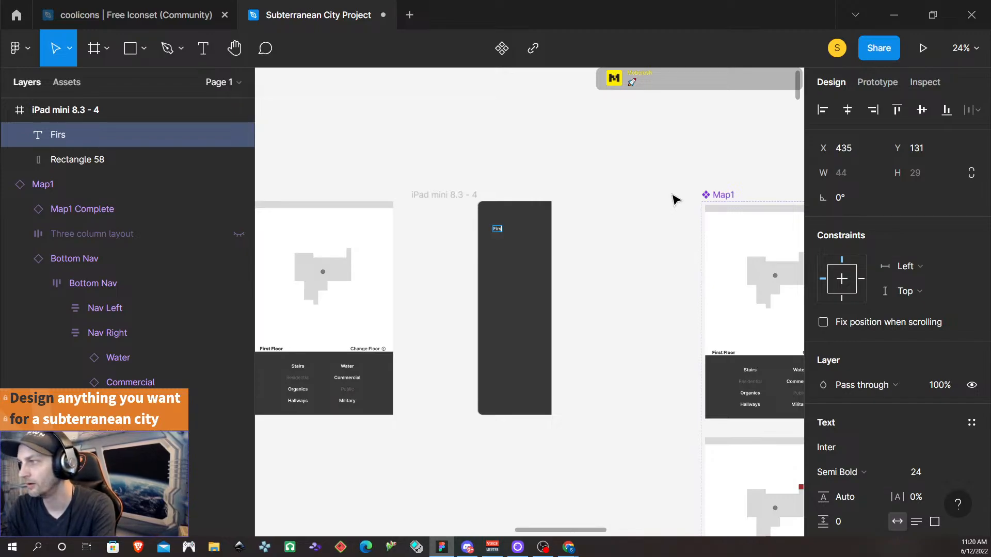
text(t Floor)
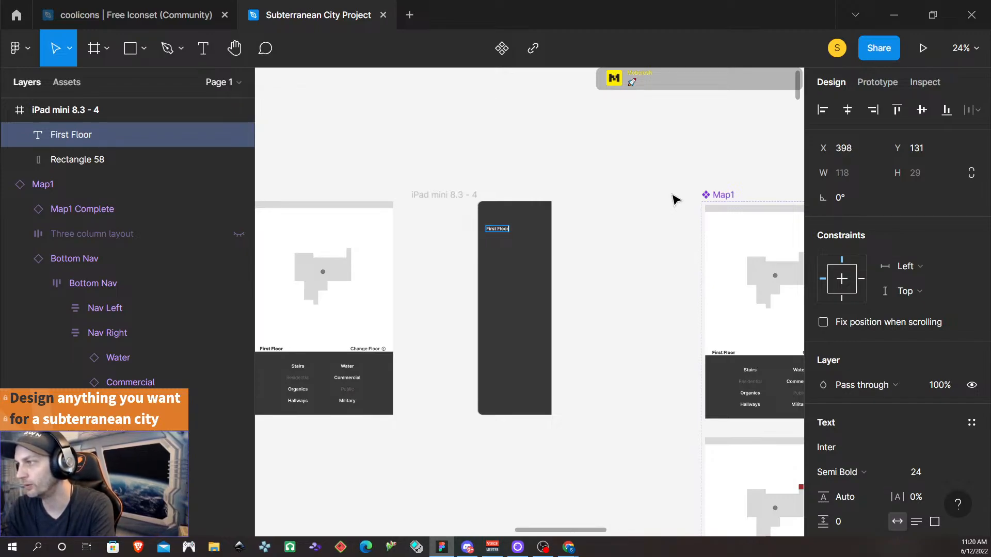
key(Escape)
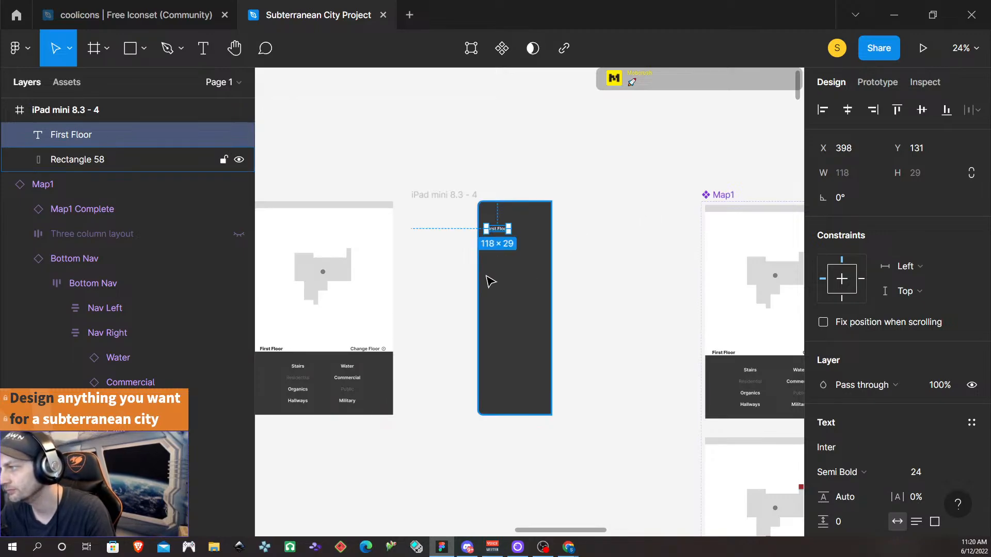
- Duplicate the "First Floor" label six times in a column down the dark panel
scroll(490, 281, up, 4)
click(514, 267)
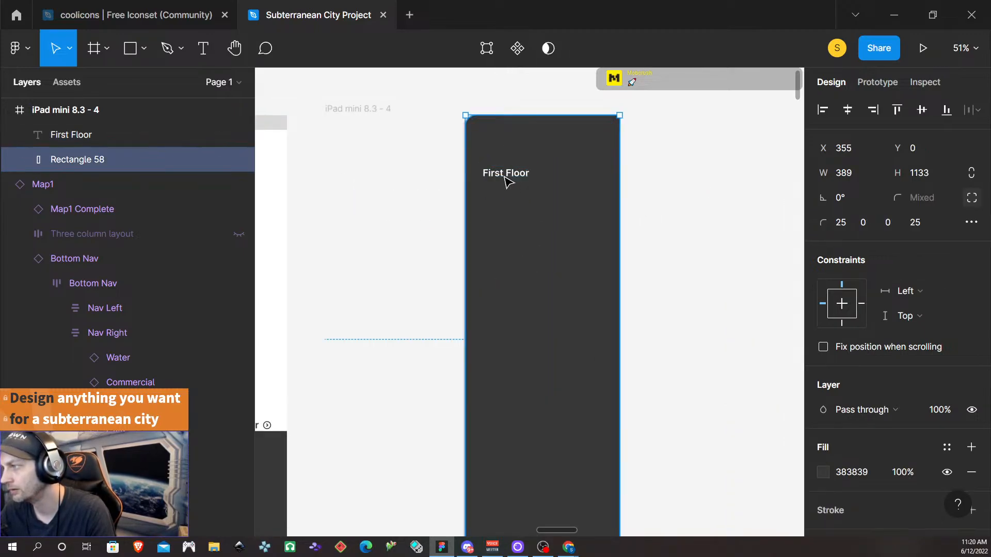
click(506, 180)
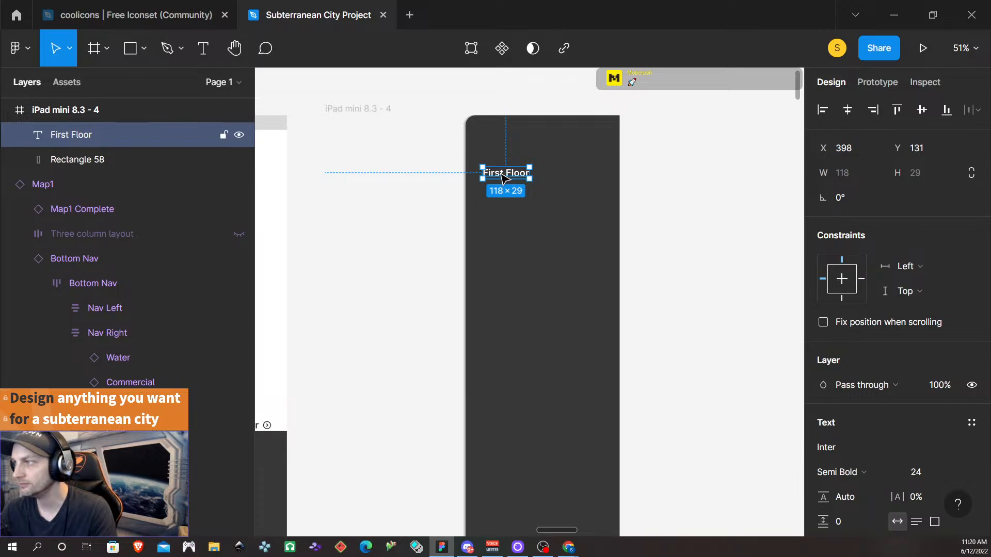
drag(503, 176, 493, 390)
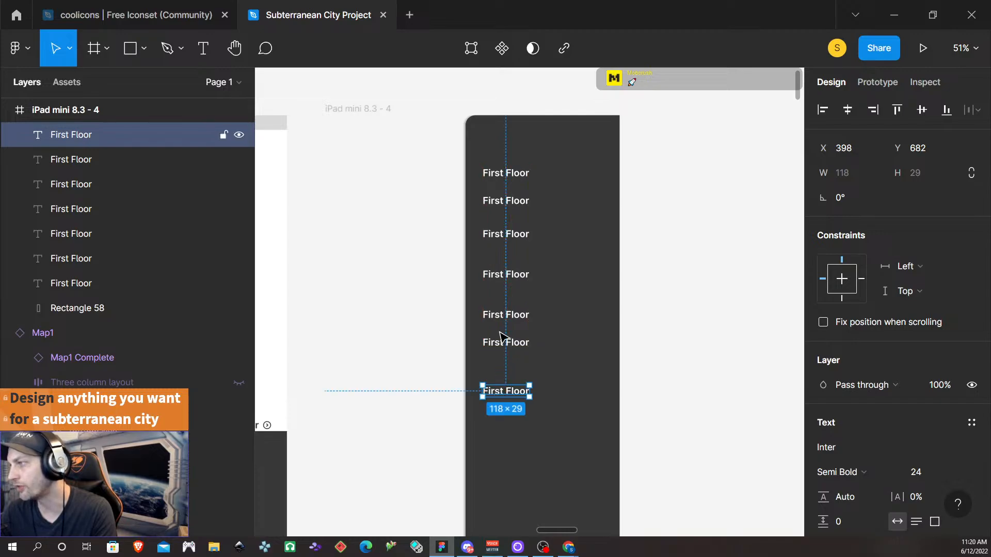
- Reword the second and third "First Floor" labels in the column to "Second Floor" and "Third Floor"
click(494, 202)
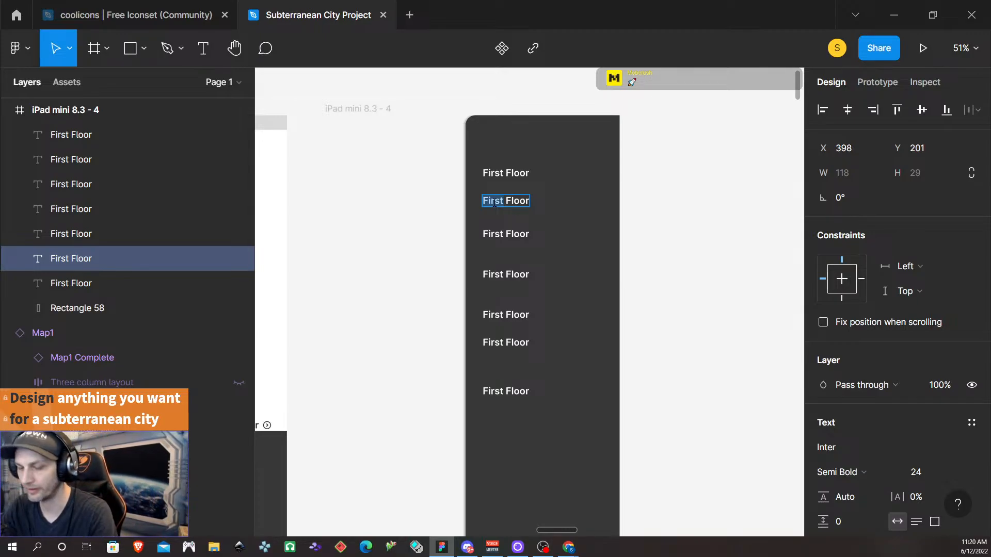
text(Second)
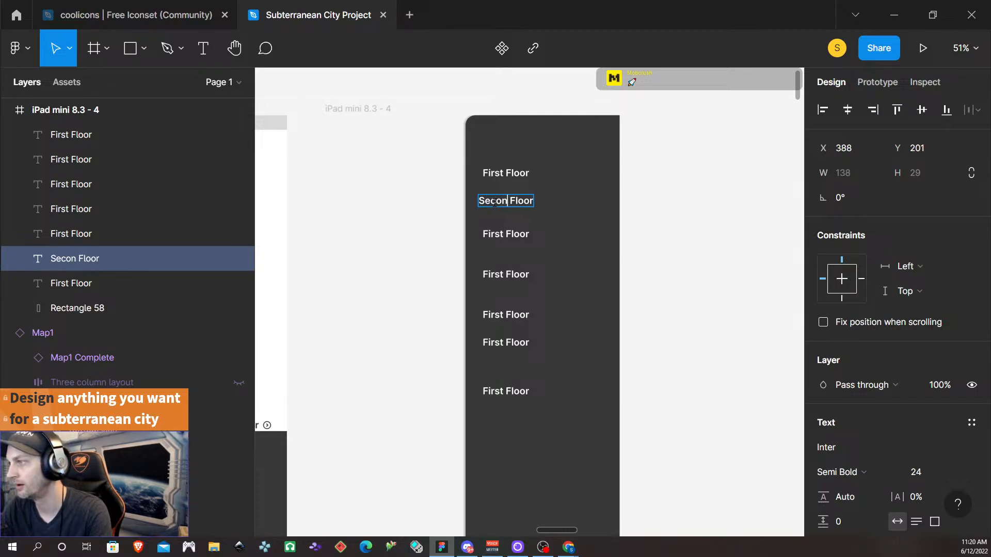
double_click(506, 233)
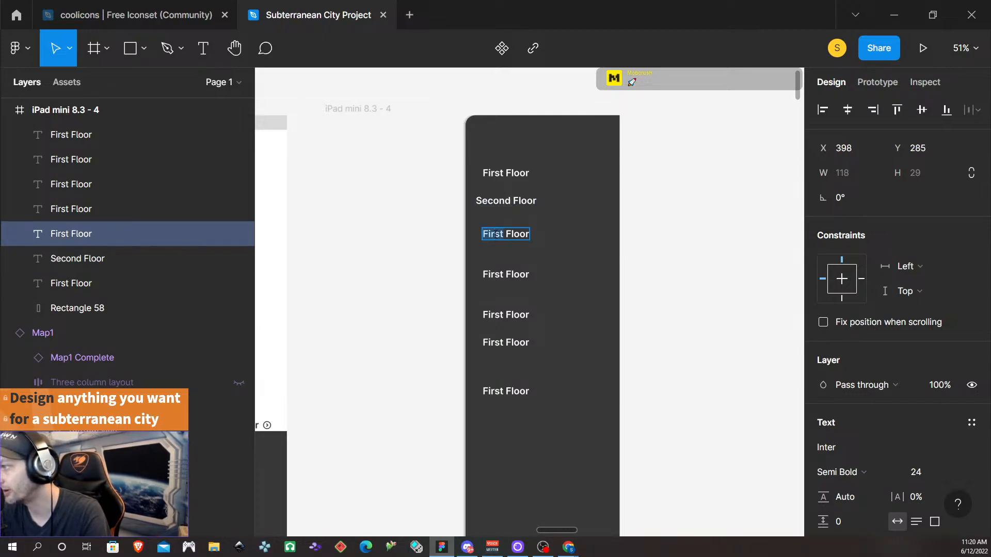
click(495, 234)
double_click(495, 234)
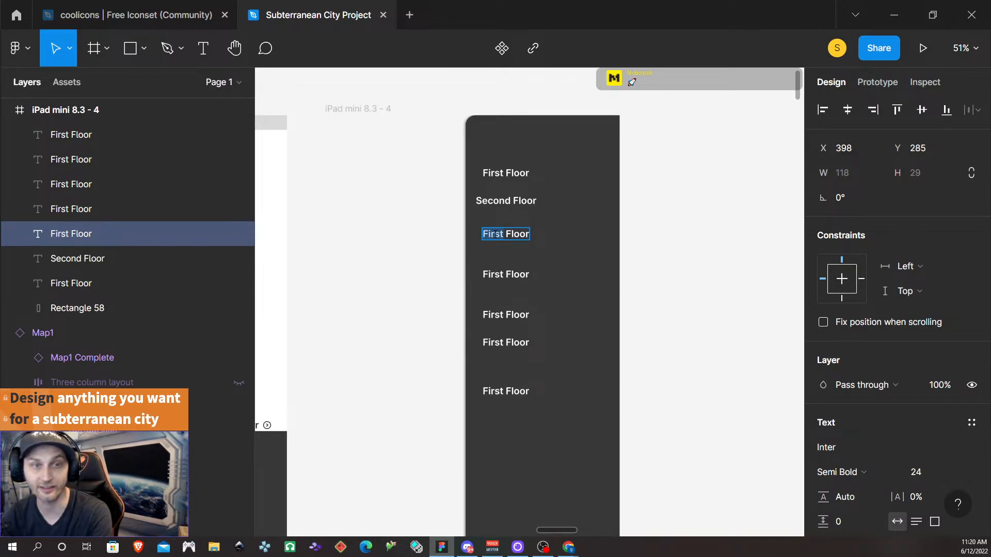
text(Th)
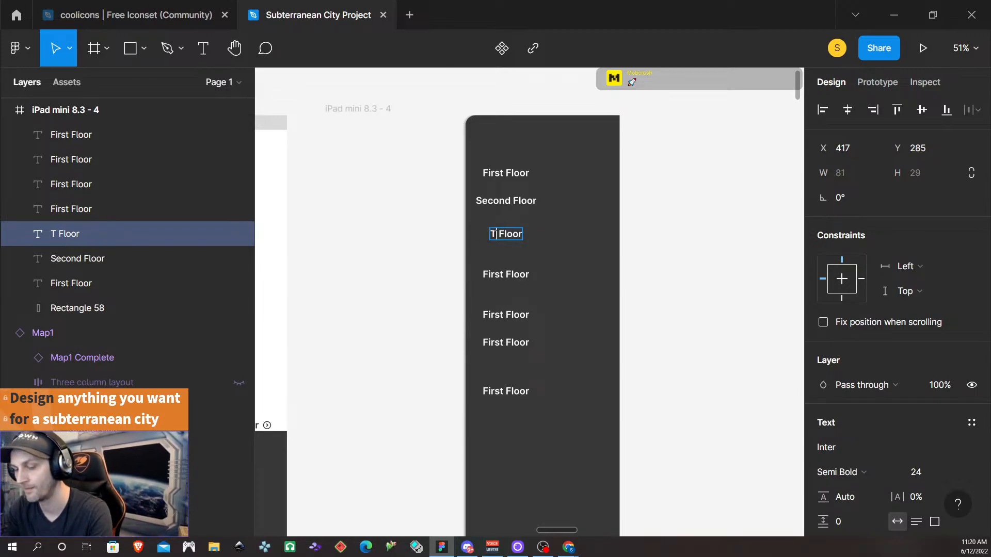
text(ird)
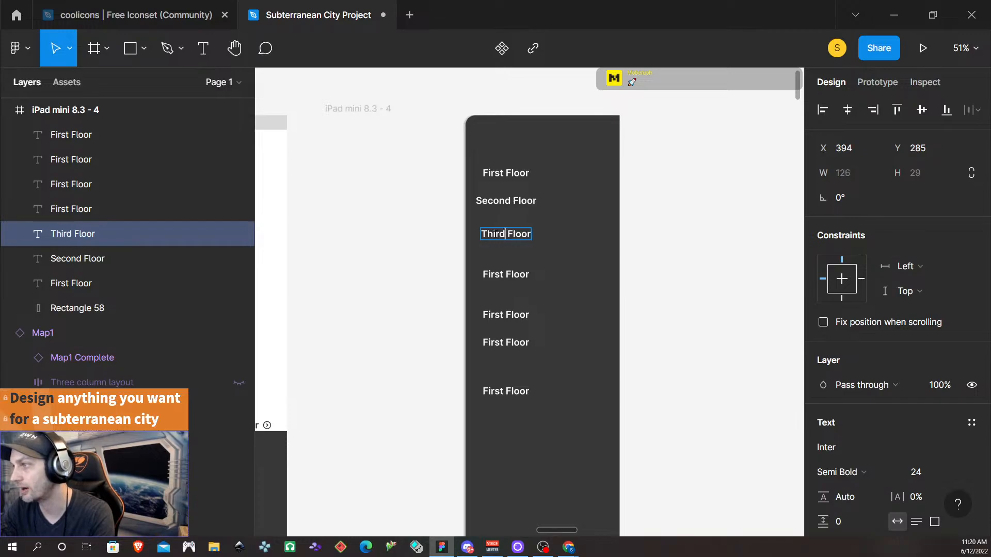
key(Escape)
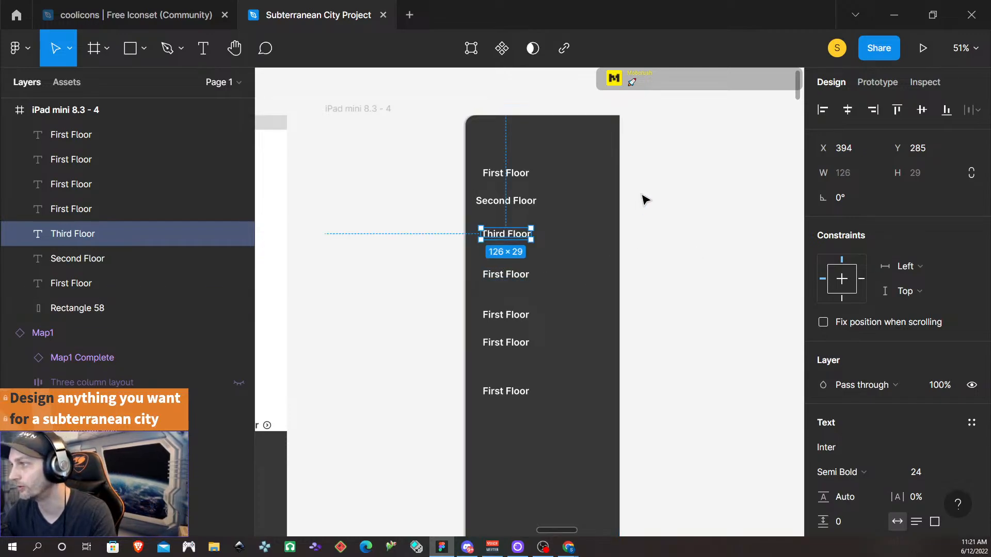
click(639, 206)
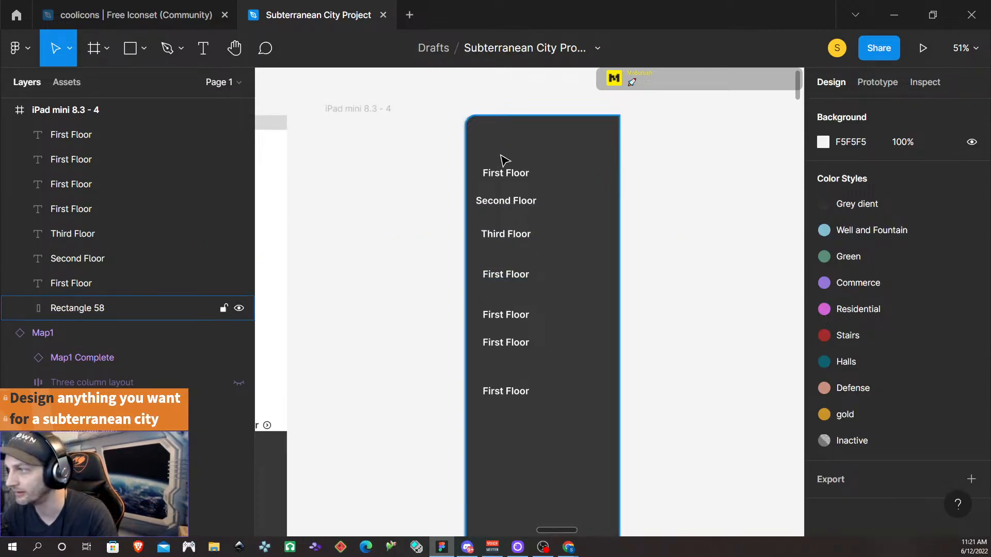
- Reword the fourth and fifth labels in the column to "Fourth Floor" and "Fifth Floor"
click(499, 278)
double_click(496, 275)
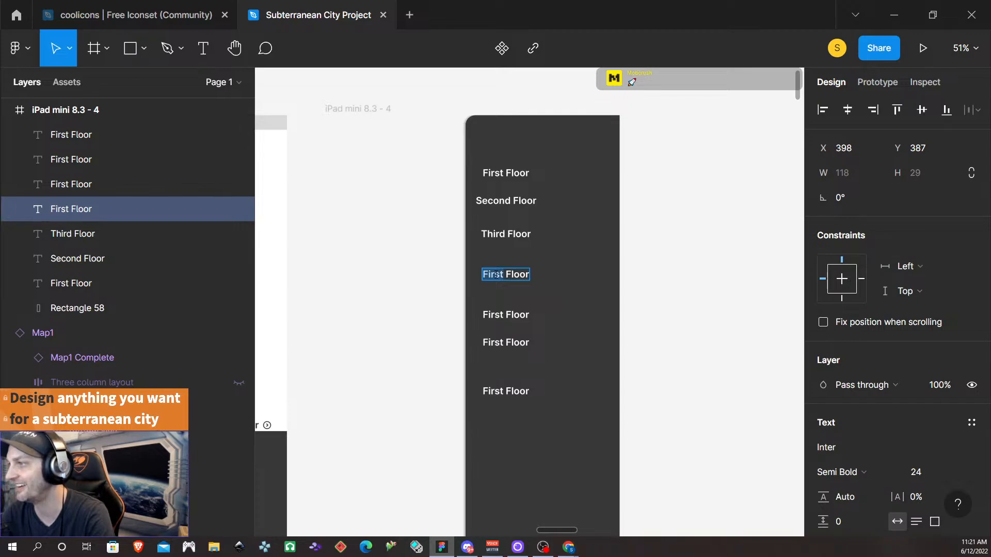
text(Fourth)
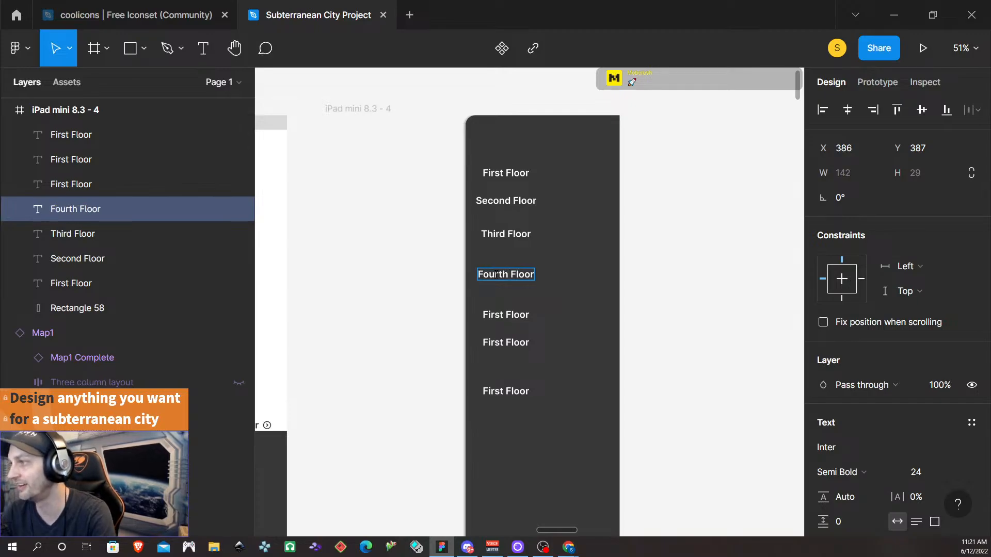
double_click(488, 312)
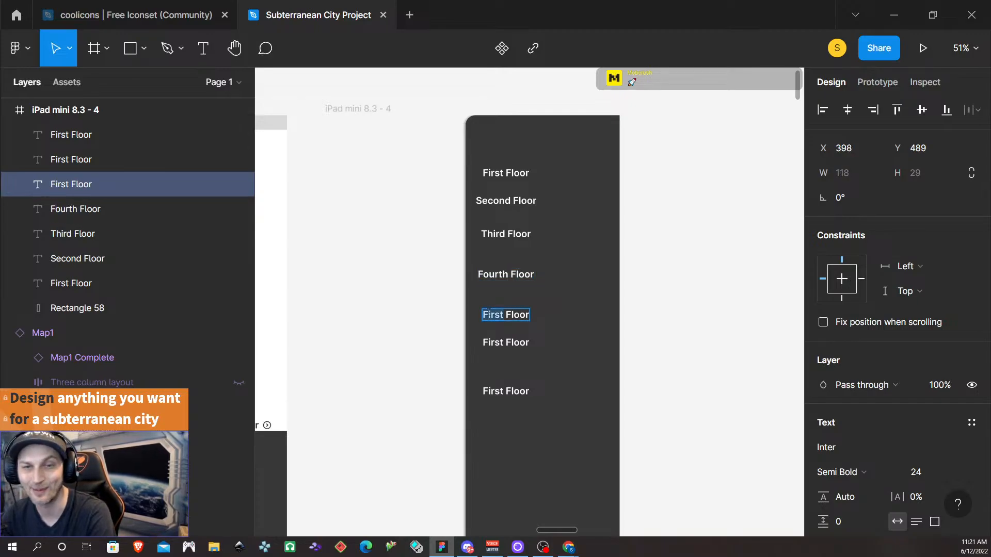
double_click(488, 312)
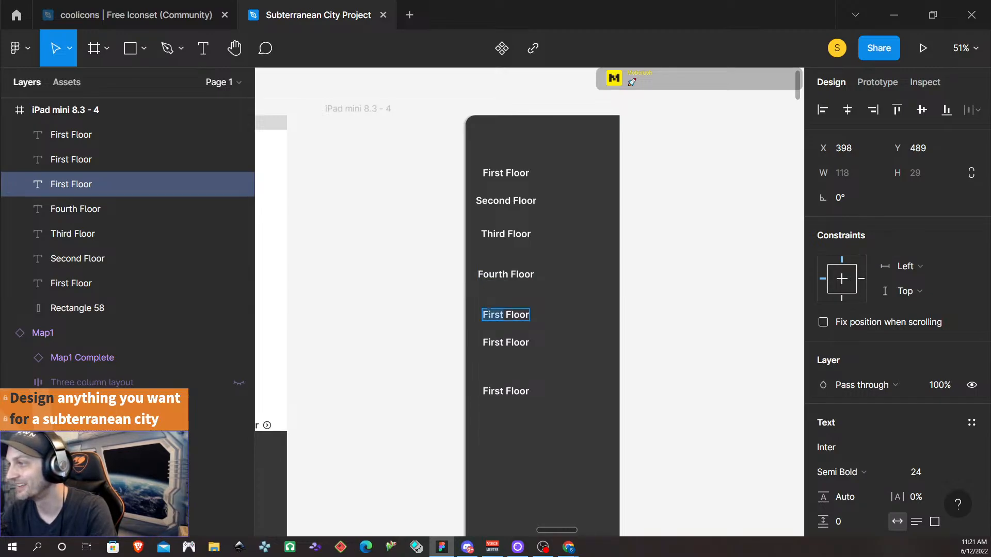
text(Fifth)
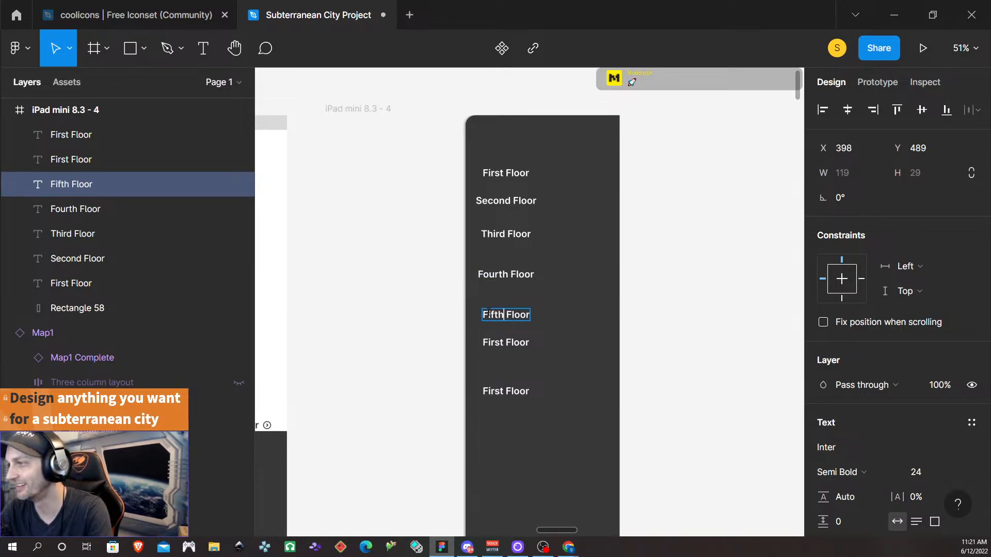
- Reword the last two labels in the column to "Sixth Floor" and "Seventh Floor"
double_click(489, 338)
text(Si)
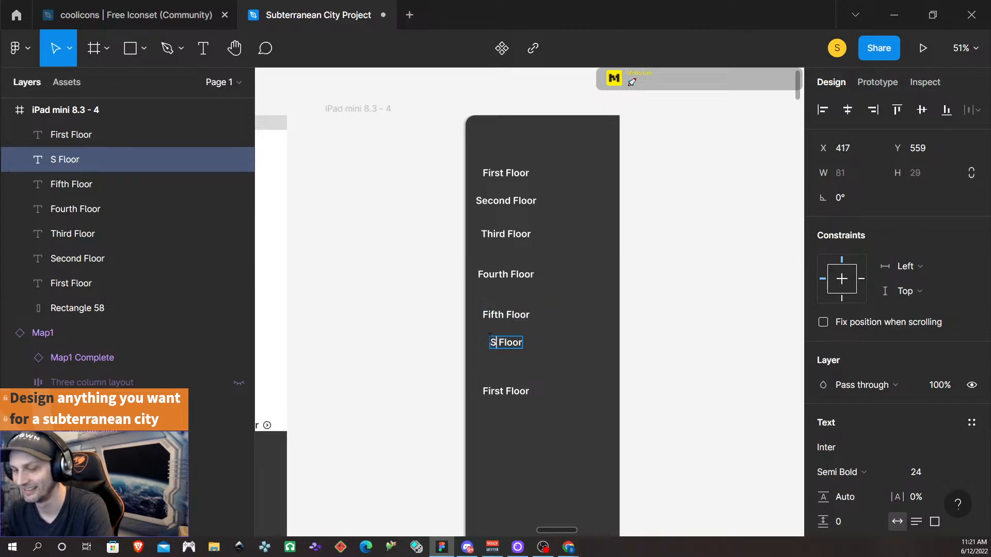
text(xth)
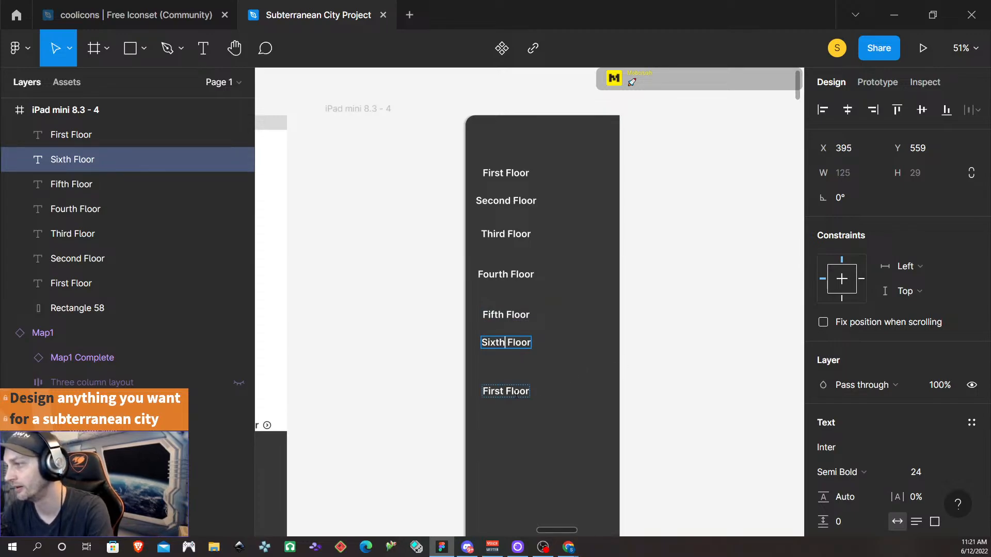
double_click(492, 391)
text(Seven)
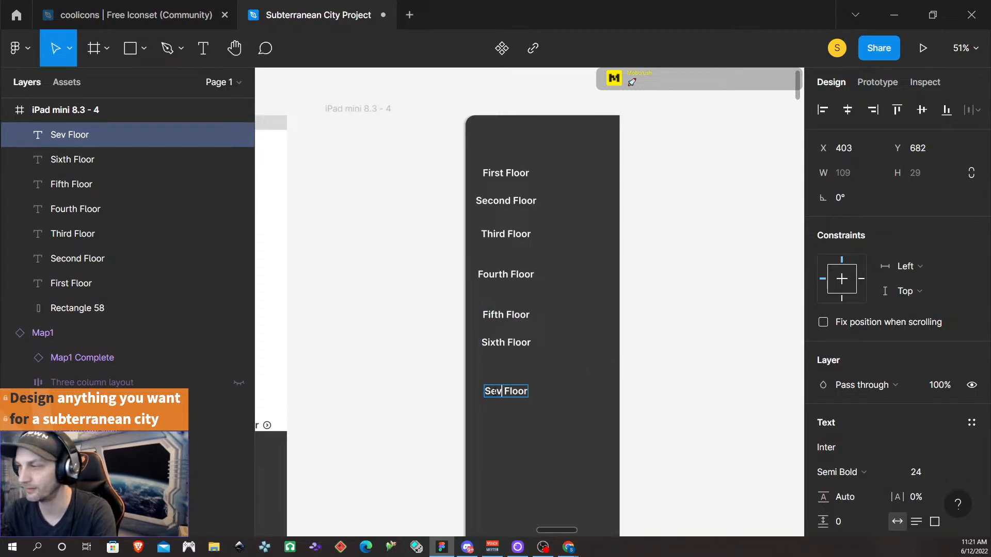
text(th)
key(Escape)
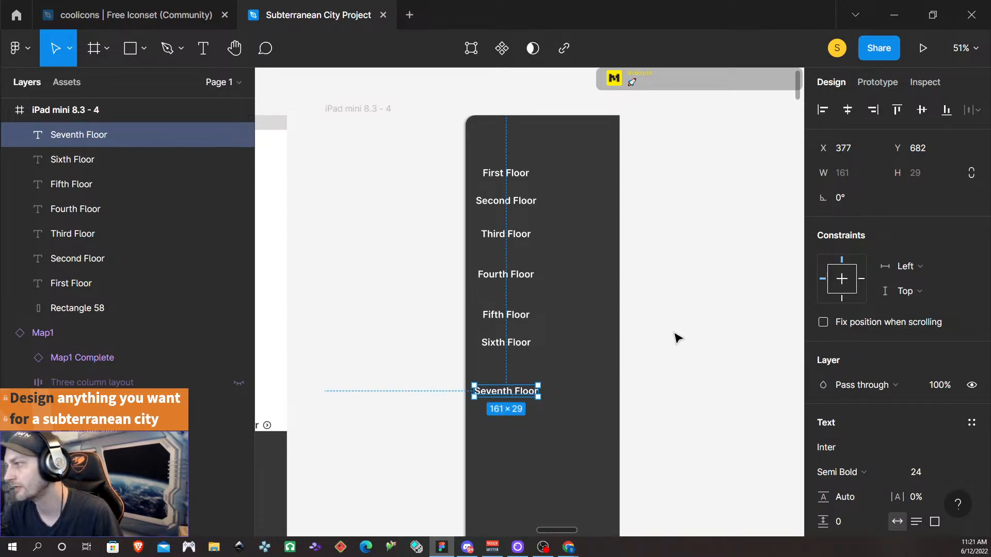
- Duplicate the "First Floor" label above the floor list as a heading and reword it to "Pick your floor idiot"
click(517, 177)
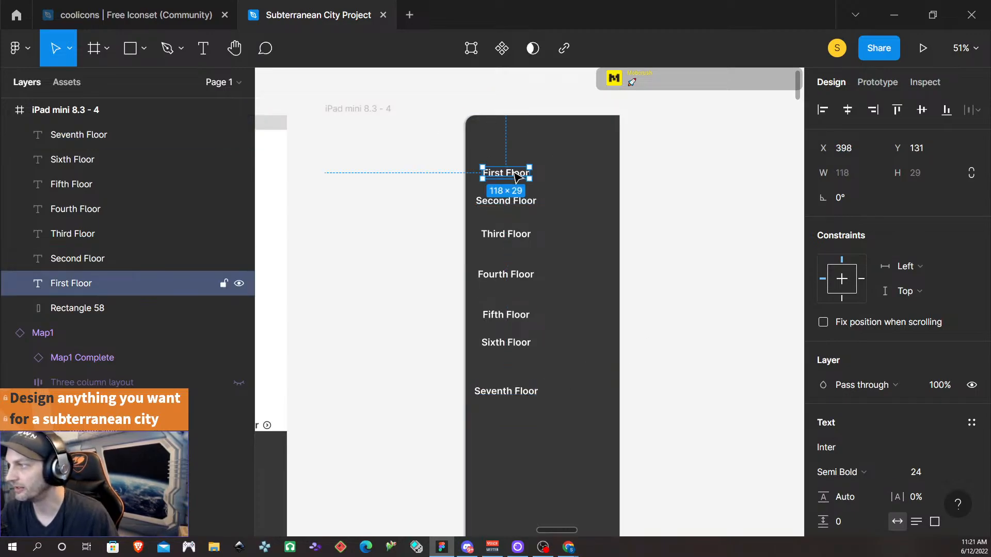
drag(517, 177, 546, 143)
text(P)
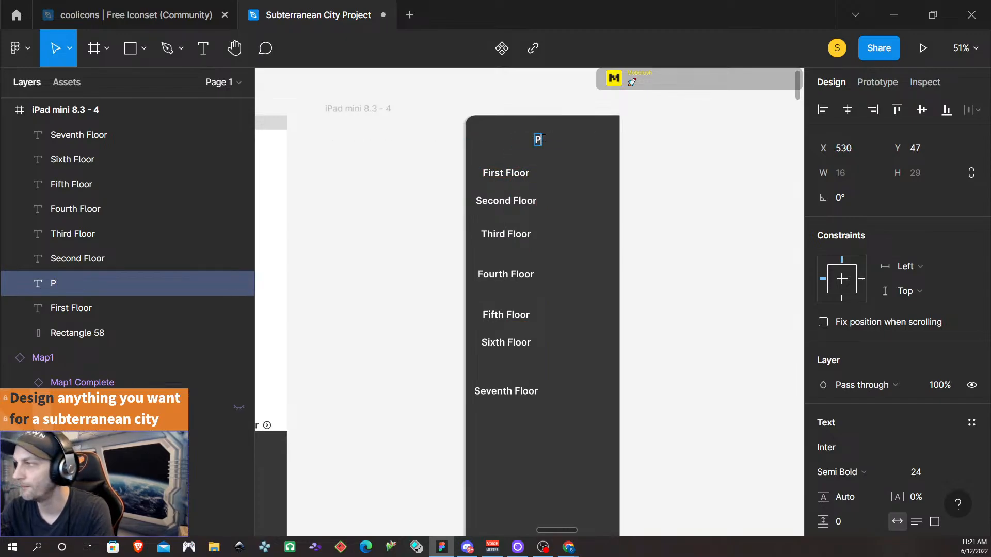
text(ick your f)
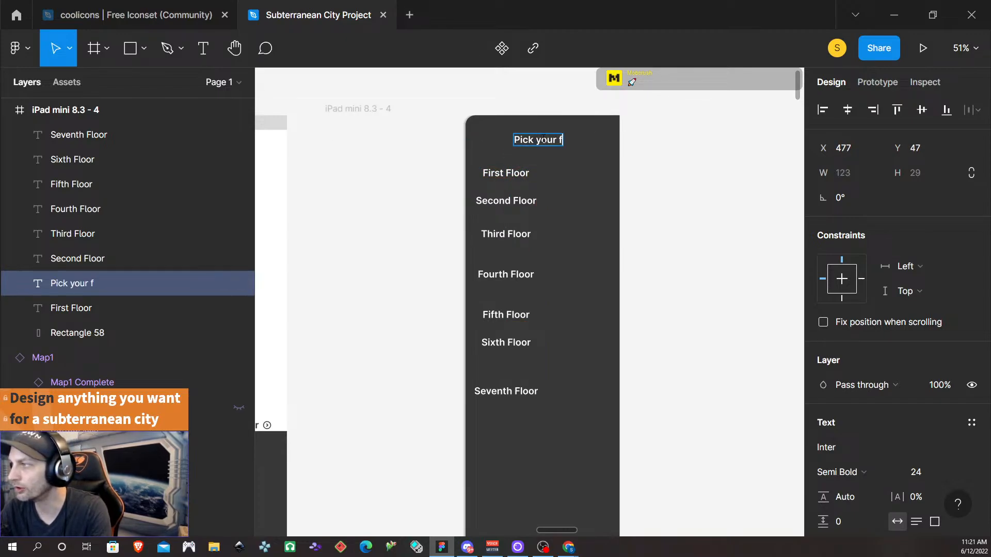
text(loor idieo)
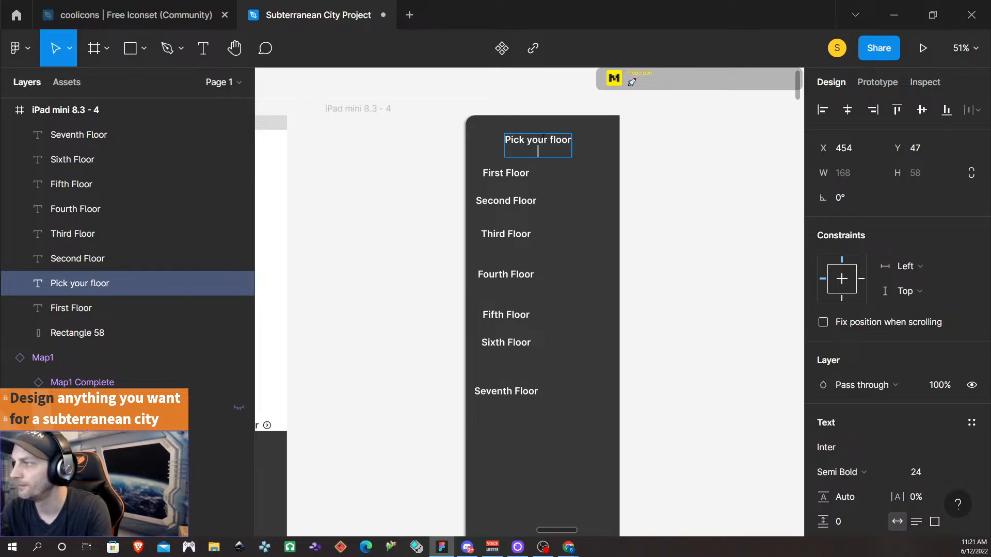
key(BackSpace)
key(BackSpace)
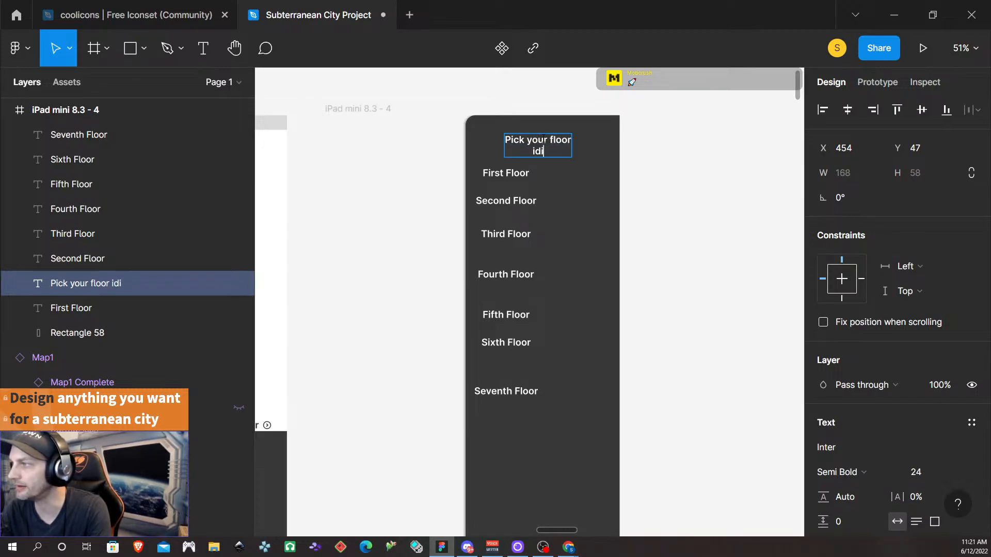
text(ot)
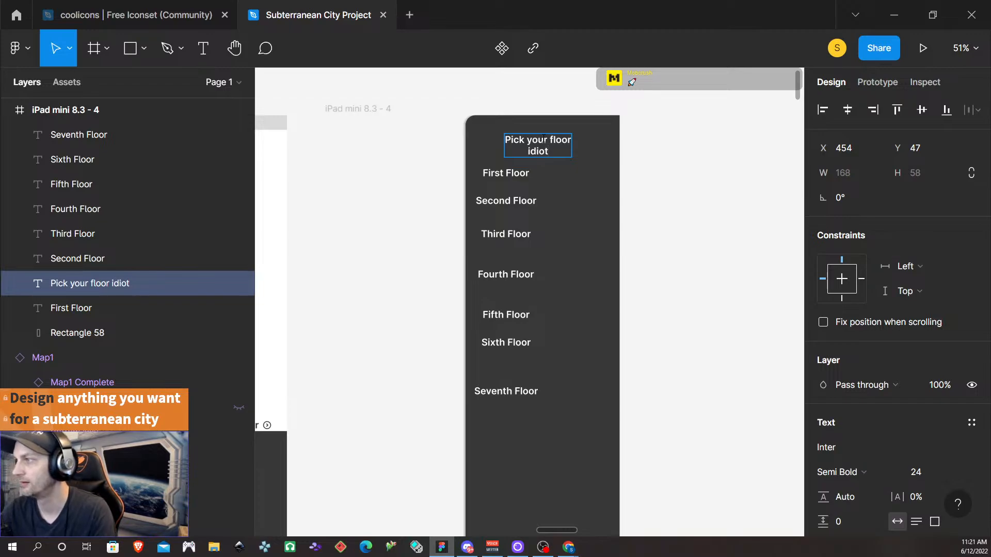
- Replace the heading's text above the floor list with "Which Floor?"
key(BackSpace)
key(BackSpace)
key(BackSpace)
key(BackSpace)
key(BackSpace)
key(BackSpace)
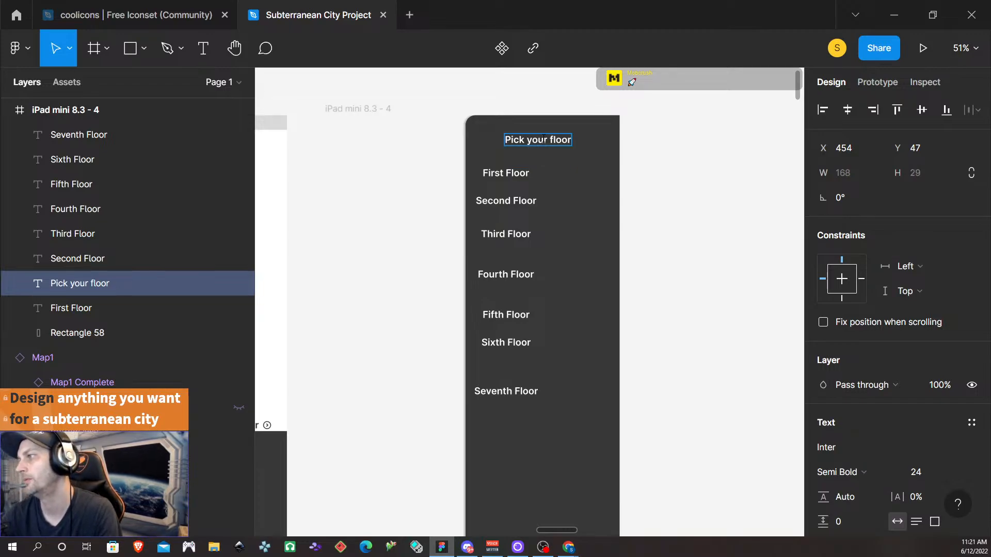
key(BackSpace)
key(BackSpace)
key(BackSpace)
key(BackSpace)
key(BackSpace)
key(BackSpace)
key(BackSpace)
key(BackSpace)
key(BackSpace)
key(BackSpace)
key(BackSpace)
key(BackSpace)
key(BackSpace)
key(BackSpace)
key(BackSpace)
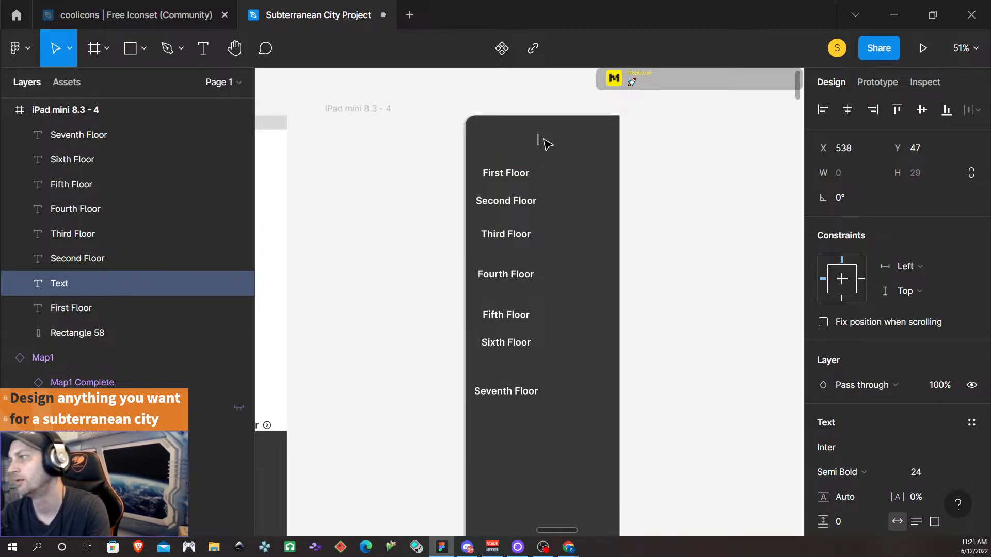
text(W)
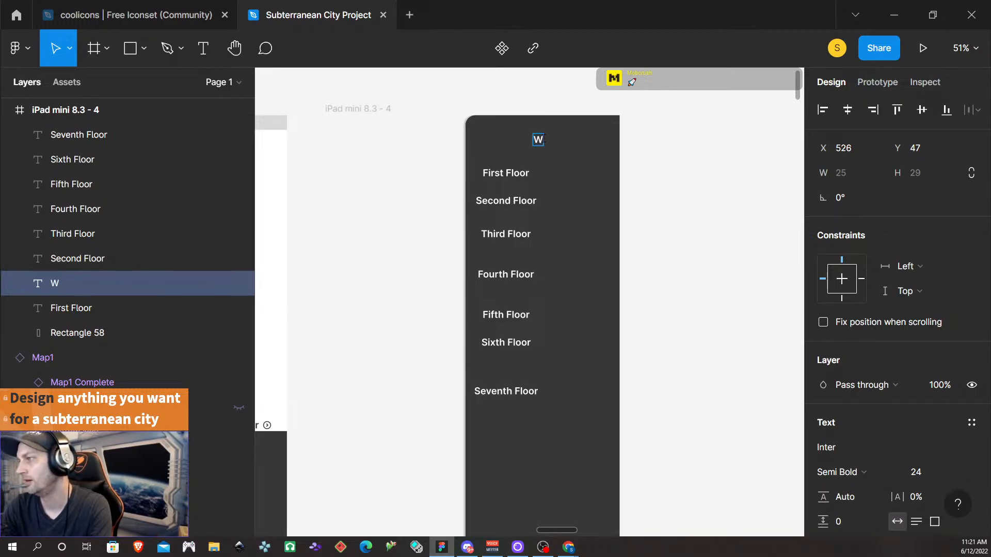
text(hich Floor)
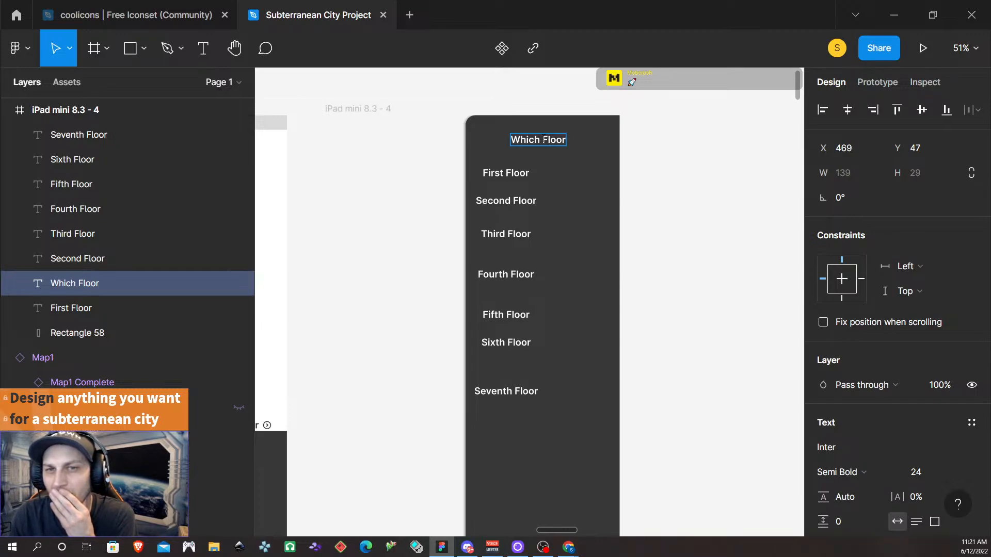
text(?)
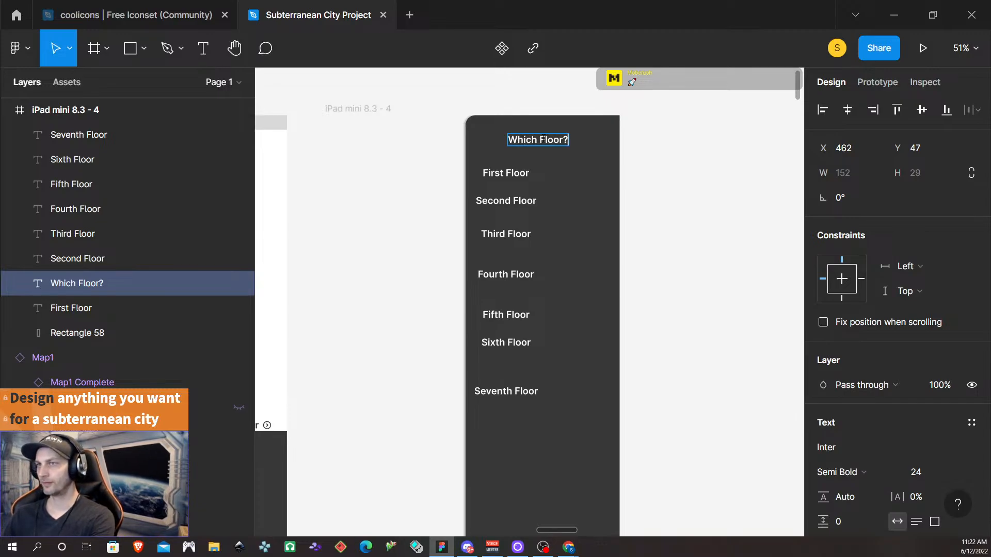
- Change the heading's text to "View Floor" and format it in the Black weight at size 32
double_click(563, 139)
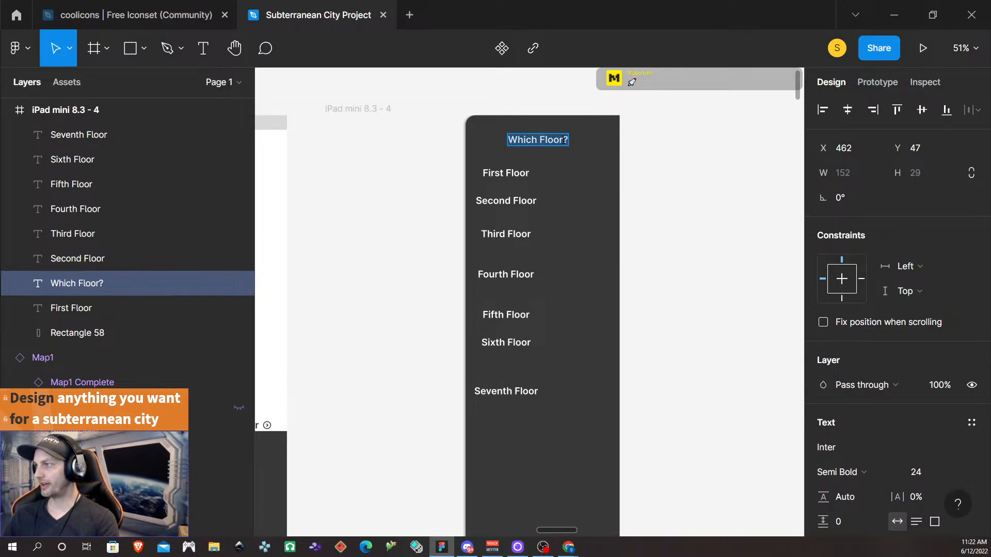
text(View Floor)
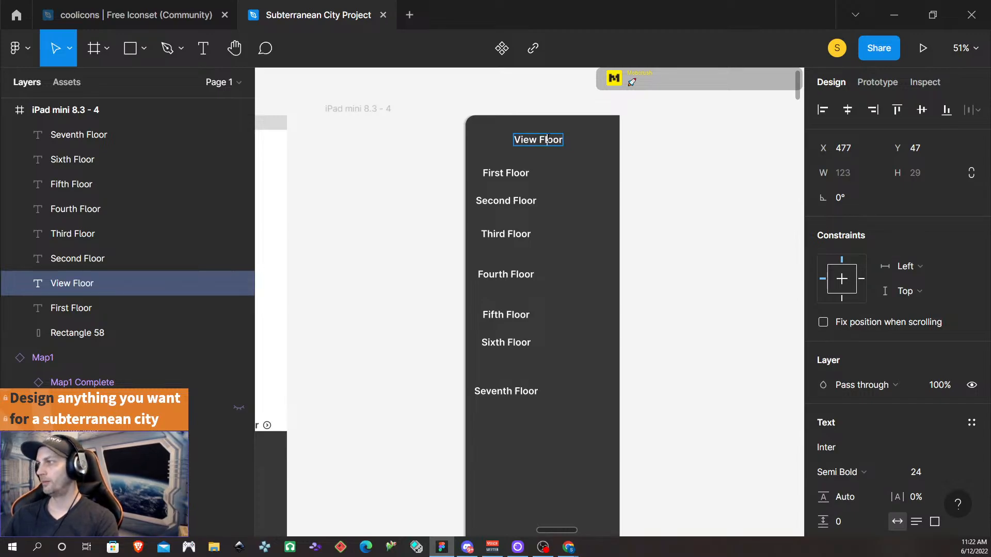
key(ctrl+a)
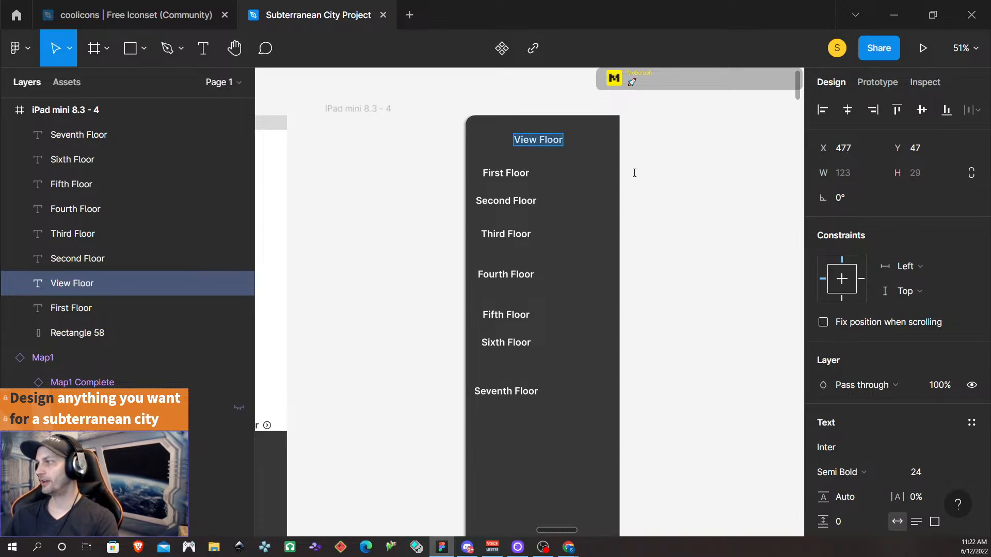
click(863, 475)
click(871, 305)
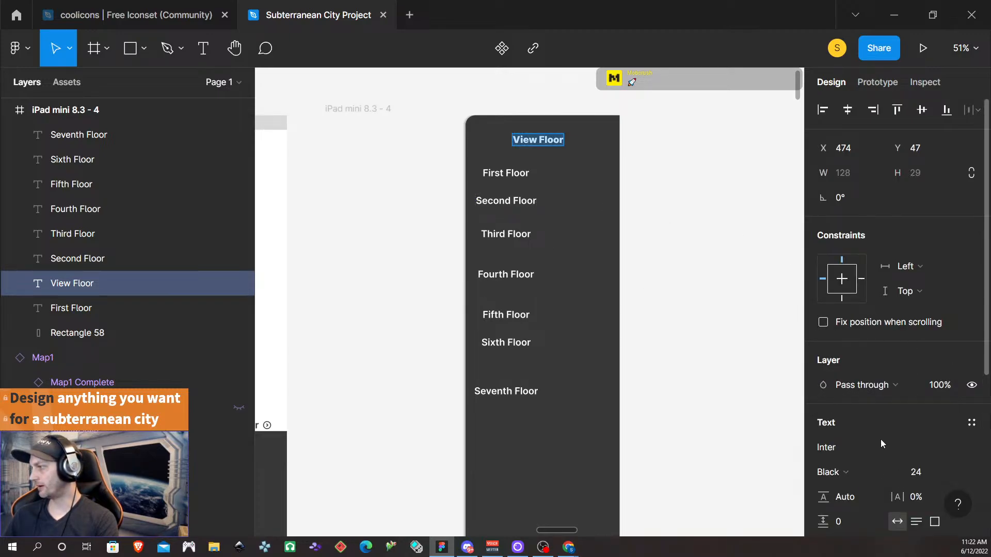
click(934, 476)
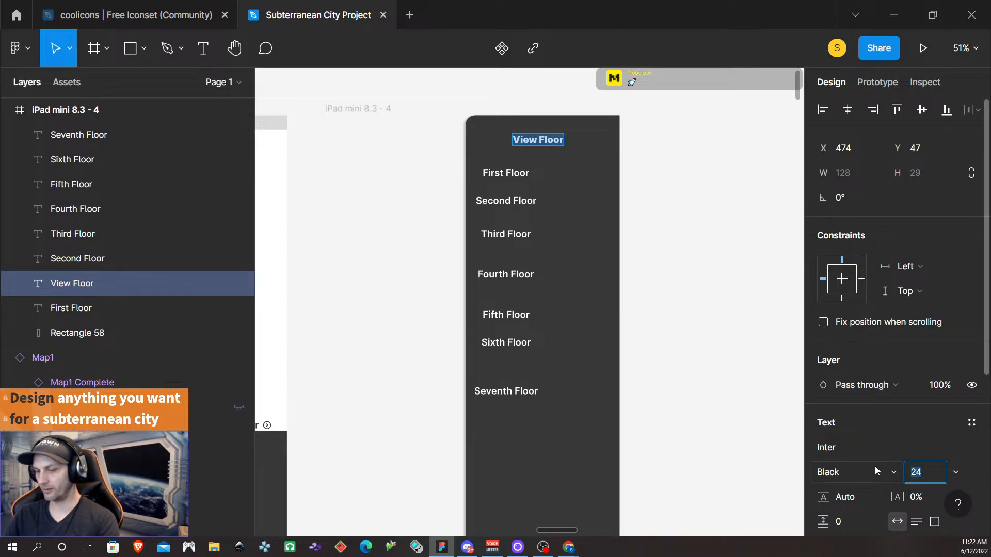
text(32)
key(Return)
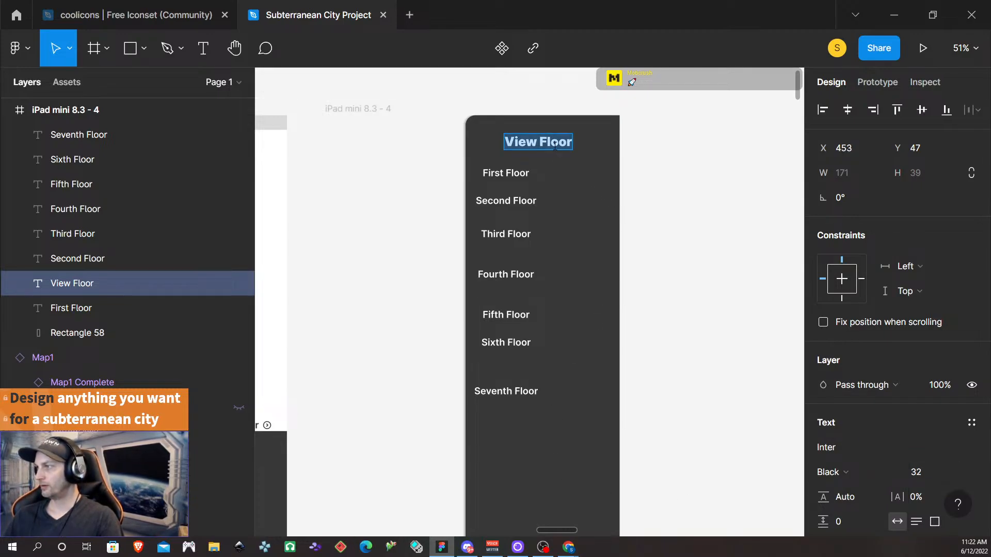
key(Escape)
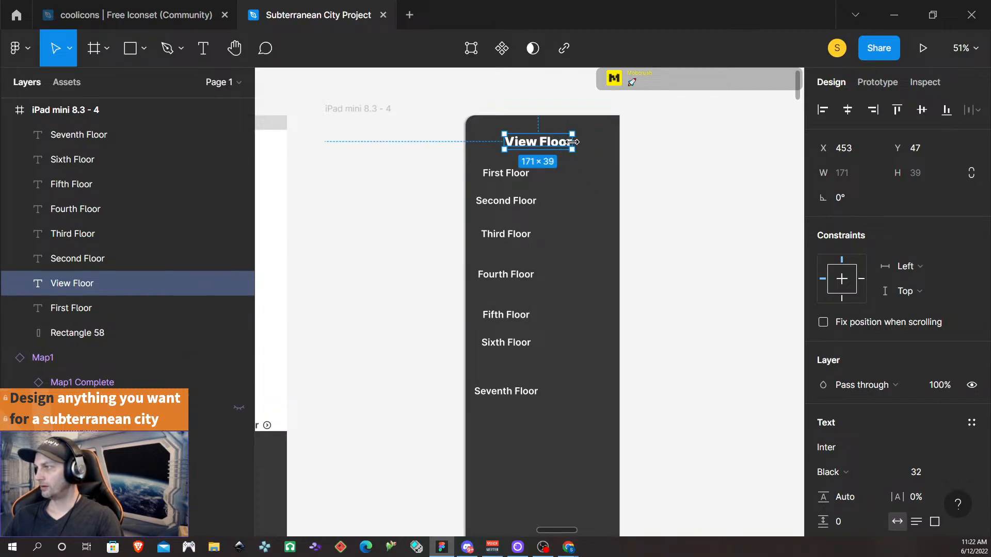
- Widen the "View Floor" heading's text box to 389 so it spans the dark panel's full width
drag(572, 149, 620, 149)
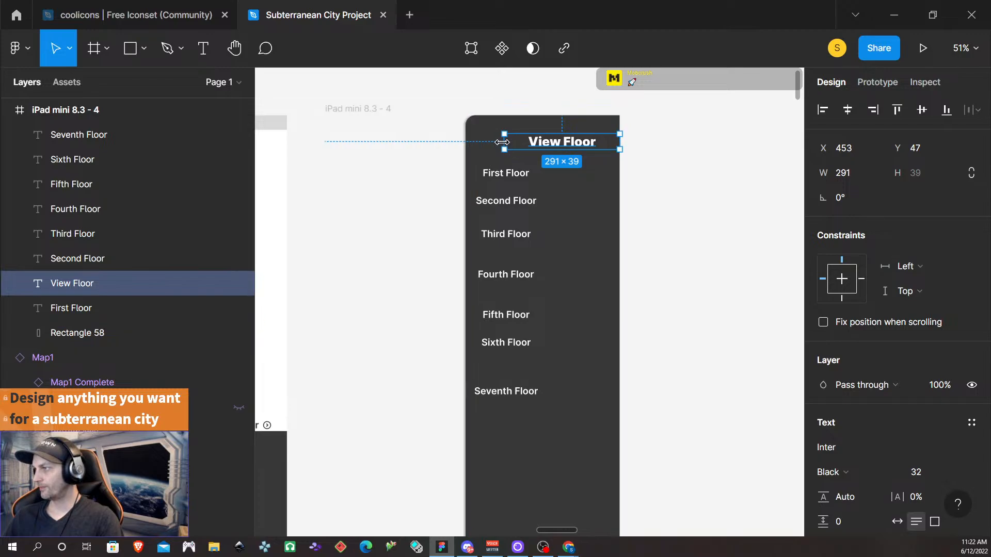
drag(505, 149, 463, 145)
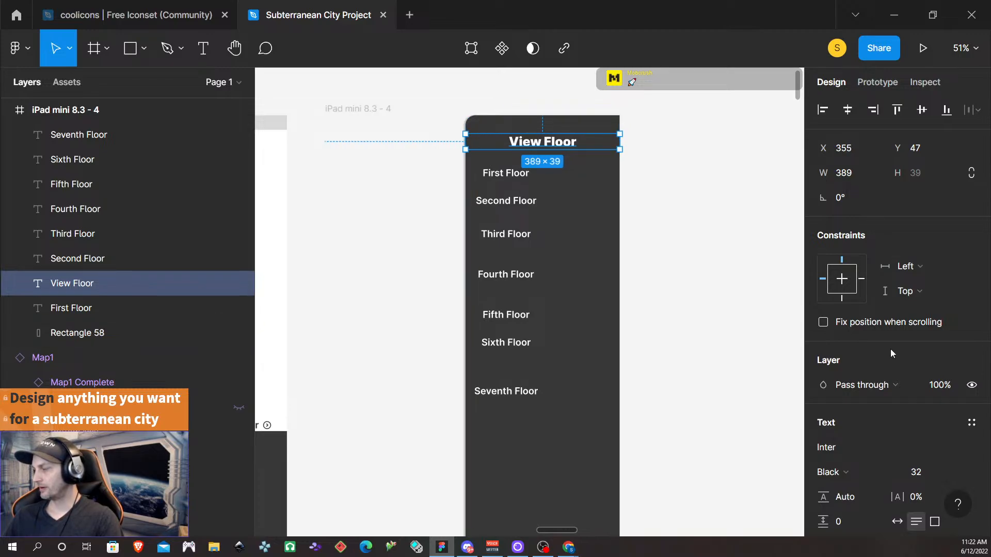
scroll(890, 478, down, 2)
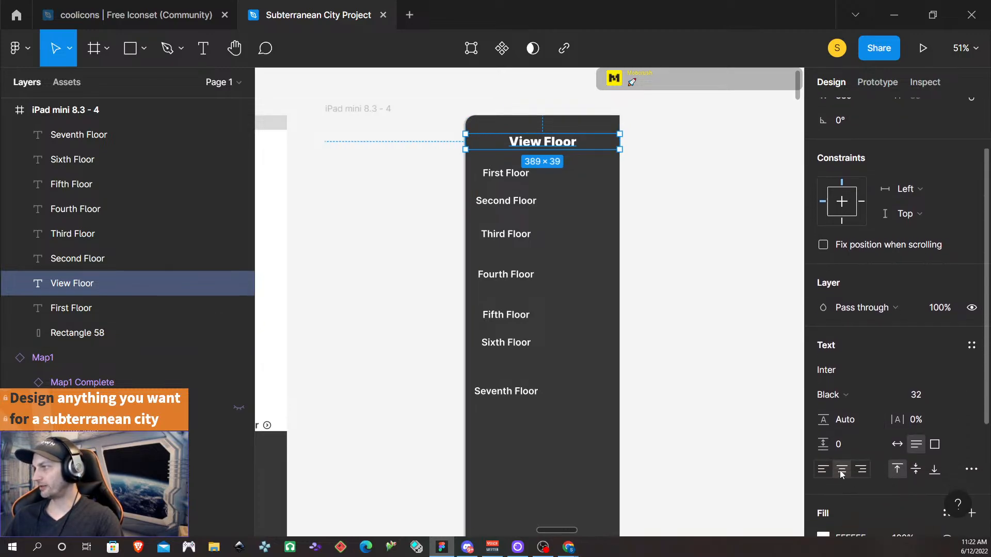
- Move the "View Floor" heading down so it sits 64 below the panel's top edge
key(alt)
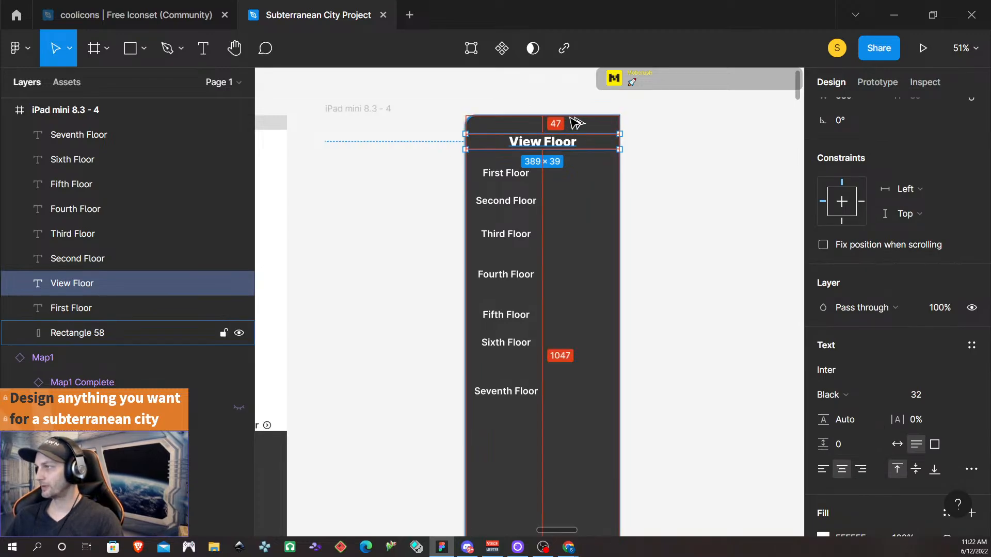
key(alt+Down)
key(alt+Down)
key(alt+Down)
key(alt+Down)
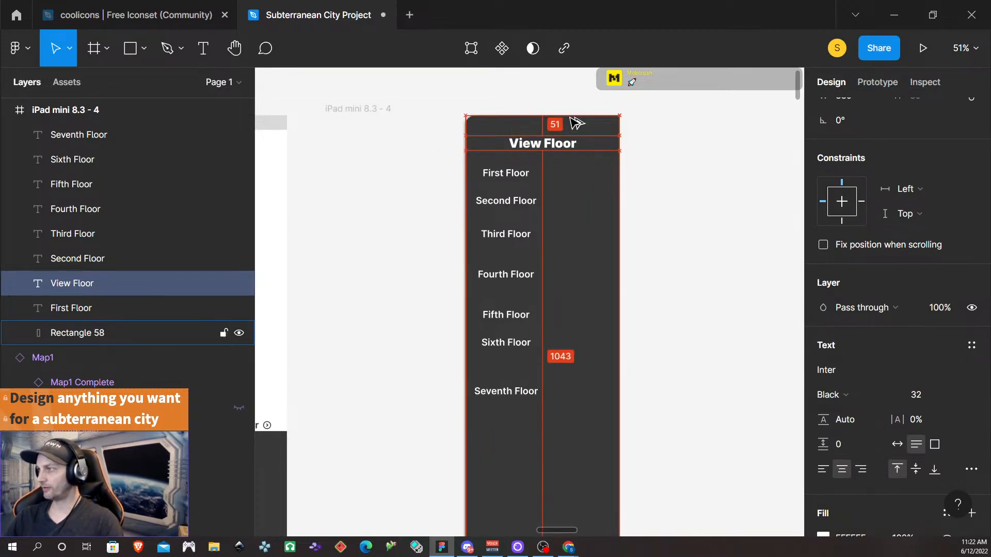
key(alt+shift+Down)
key(alt+shift+Down)
key(alt+shift+Up)
key(alt+Down)
key(alt+Down)
key(alt+Down)
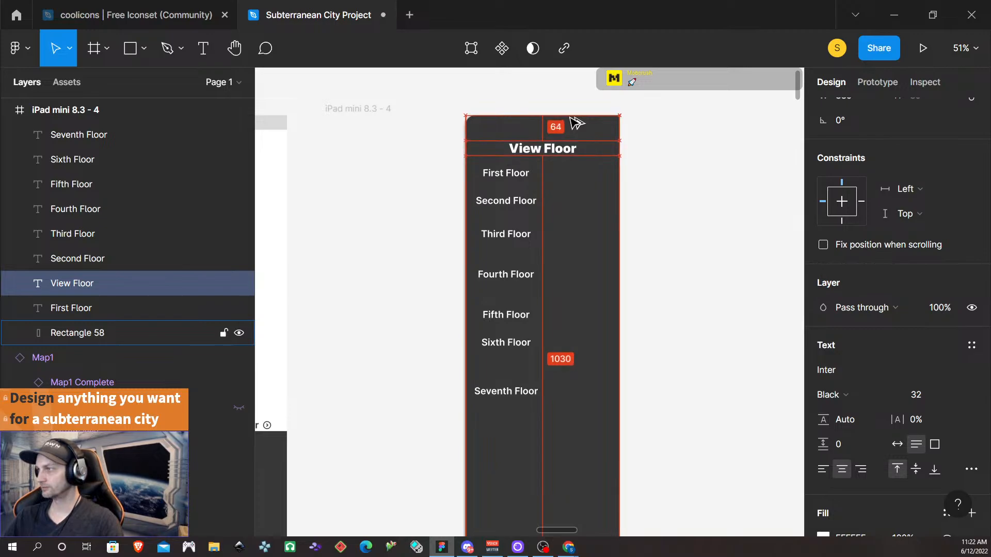
- Select all seven floor labels, First Floor through Seventh Floor, and distribute their vertical spacing evenly
click(519, 173)
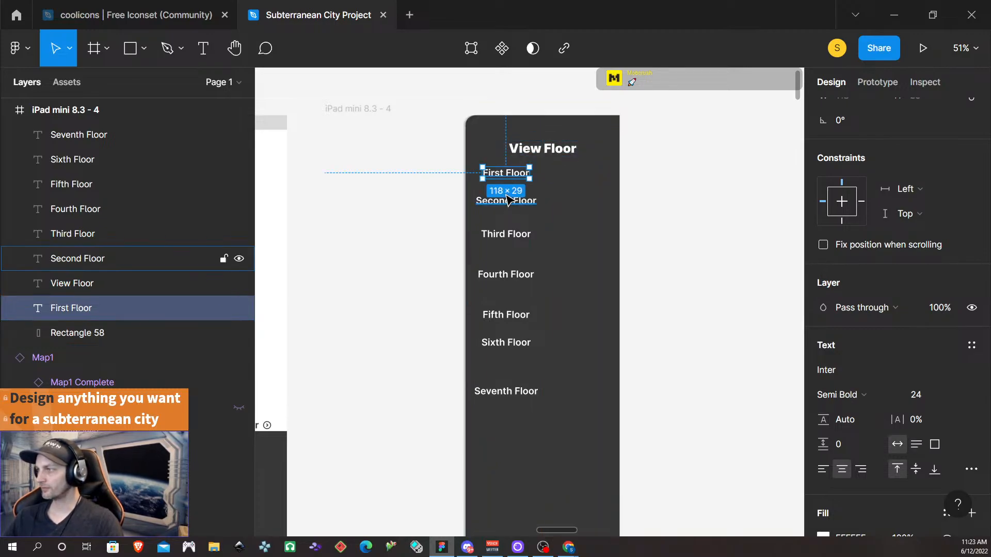
shift+click(507, 201)
shift+click(509, 234)
shift+click(506, 274)
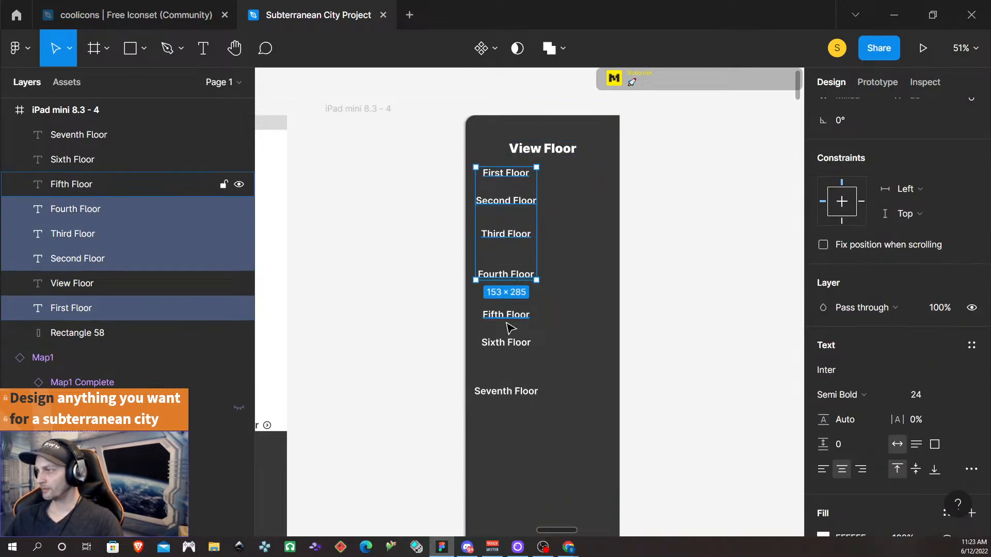
shift+click(506, 315)
shift+click(505, 345)
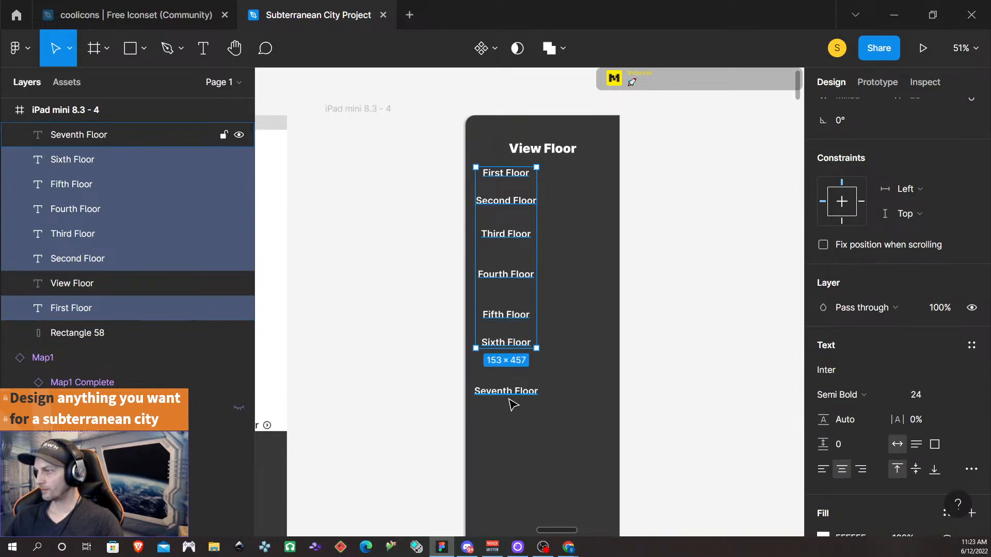
shift+click(508, 394)
scroll(935, 221, up, 3)
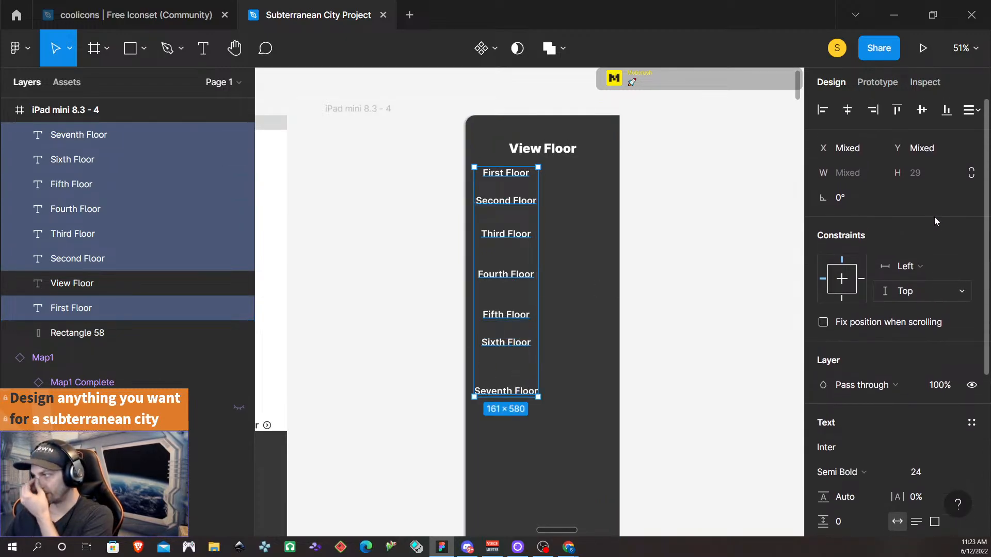
click(971, 110)
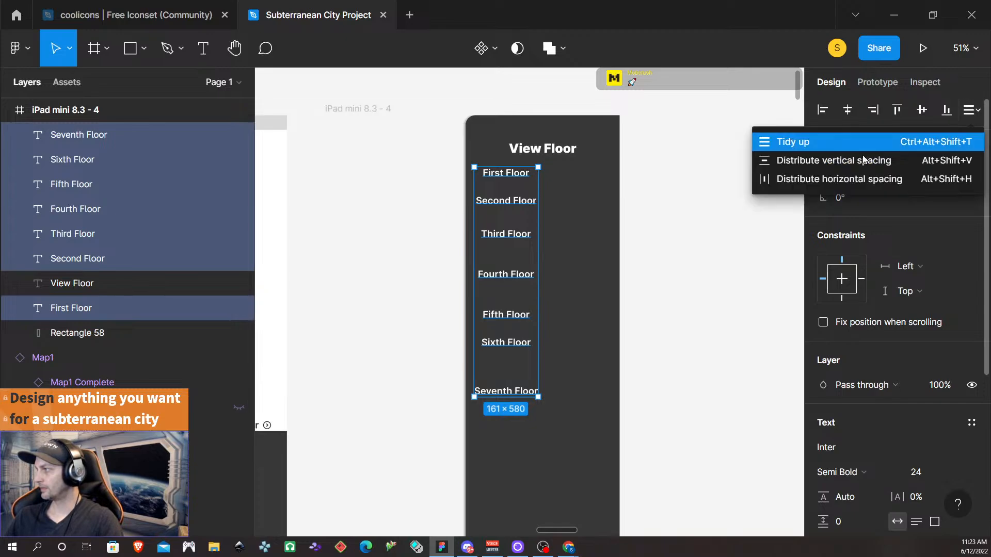
click(828, 166)
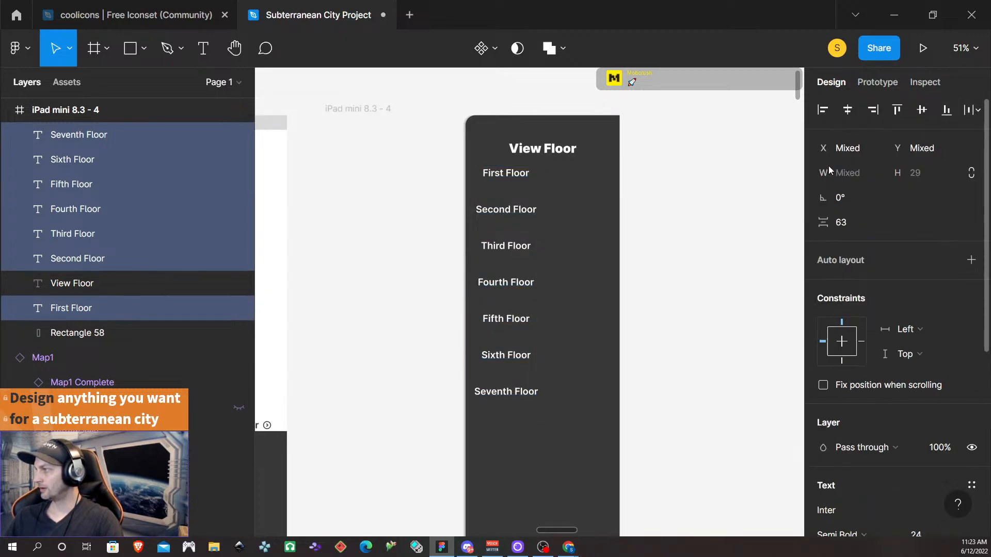
- Set the vertical spacing between the seven floor labels to 32
click(846, 225)
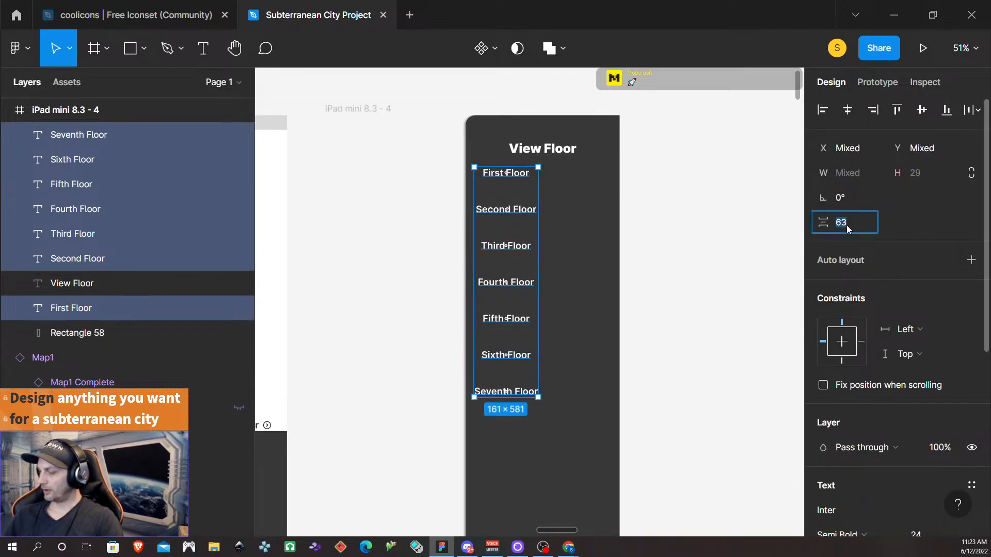
text(32)
key(Return)
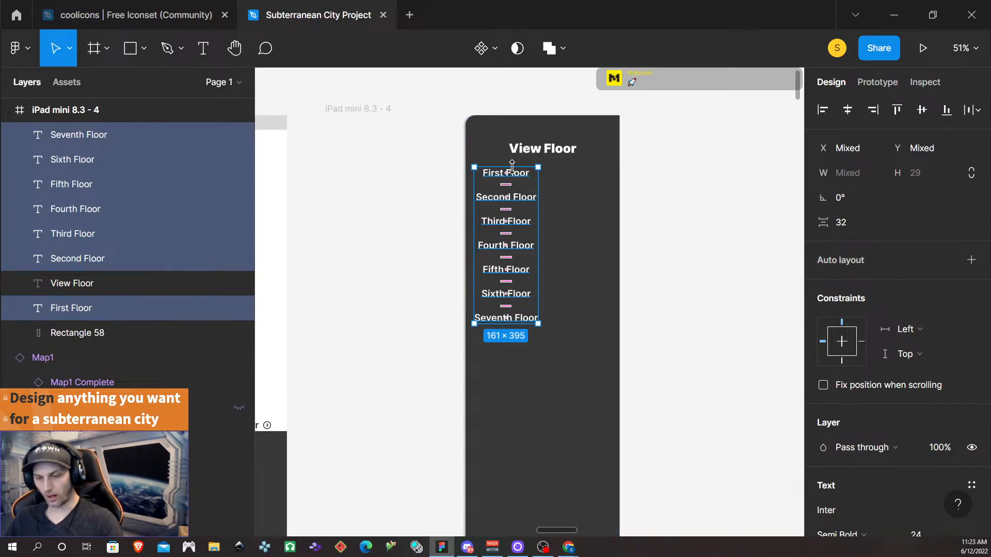
- Move the column of floor labels down so it starts 64 below the "View Floor" heading
key(alt)
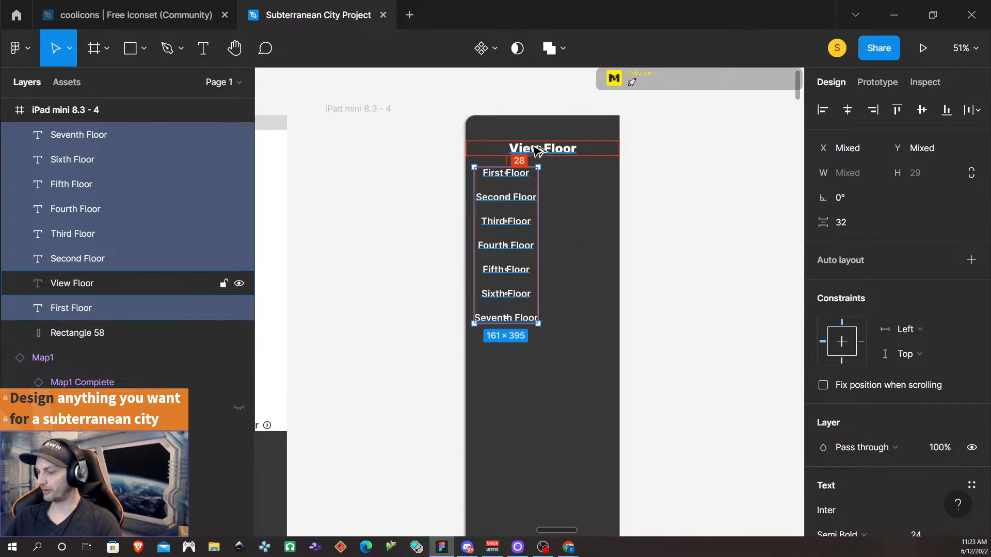
key(shift+Down)
key(shift+Down)
key(shift+Down)
key(Down)
key(Down)
key(Down)
key(Down)
key(Down)
key(Down)
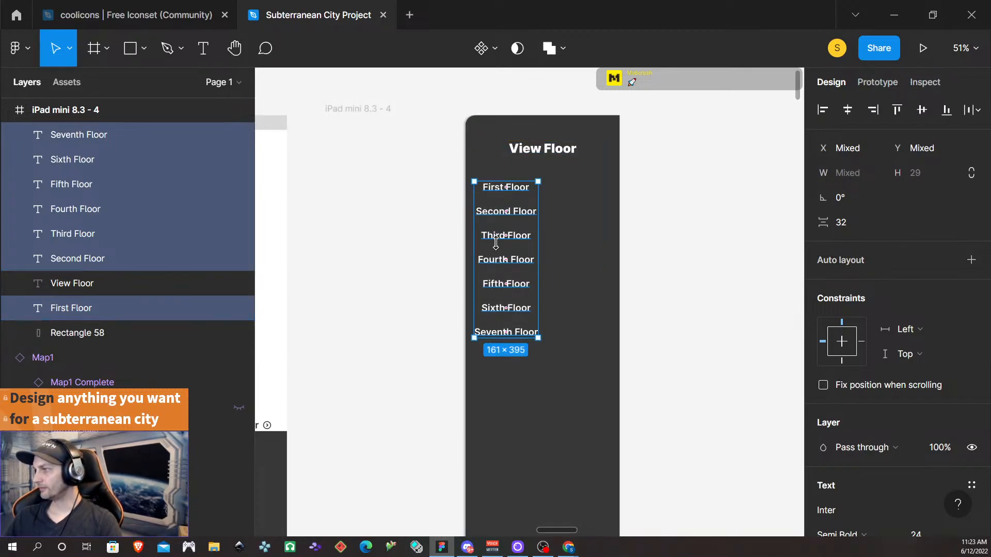
- Wrap the seven floor labels in an auto layout frame and name it "Floors"
key(shift+a)
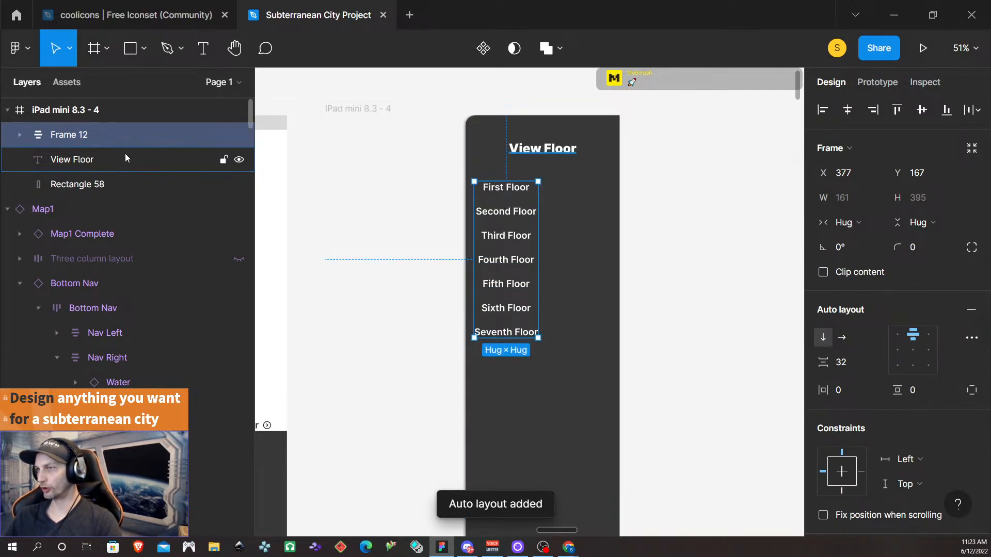
double_click(92, 135)
text(Floors)
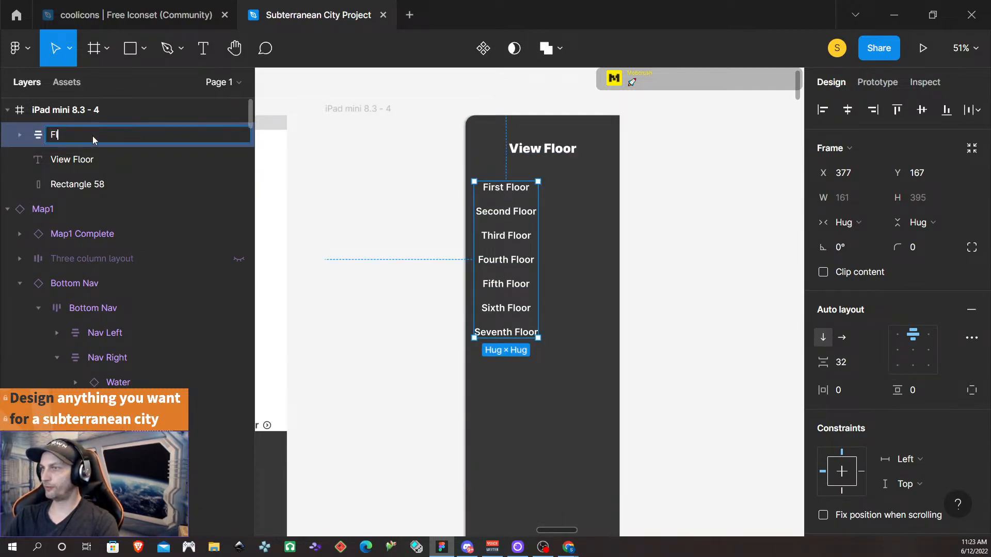
key(Return)
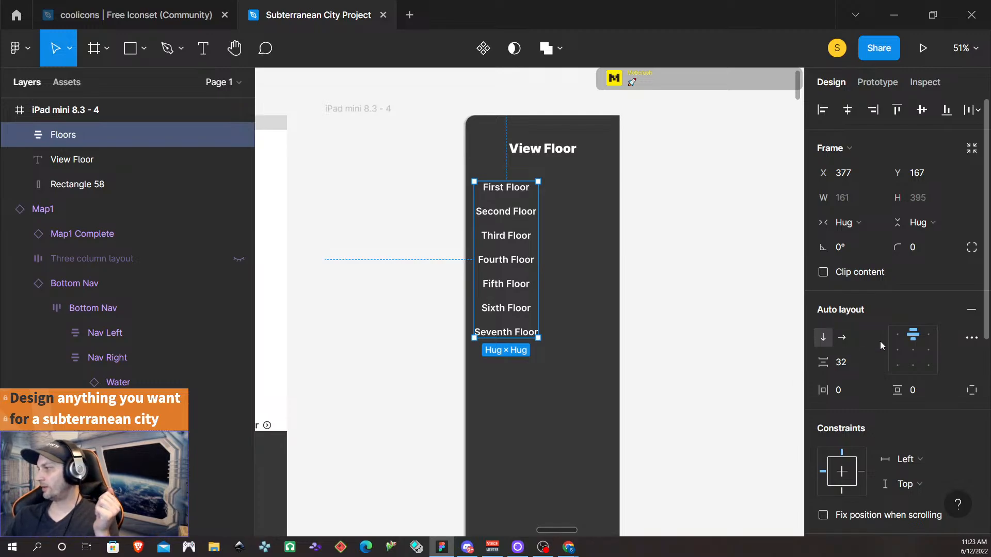
- Try left-aligning the labels inside the Floors auto layout frame
click(897, 350)
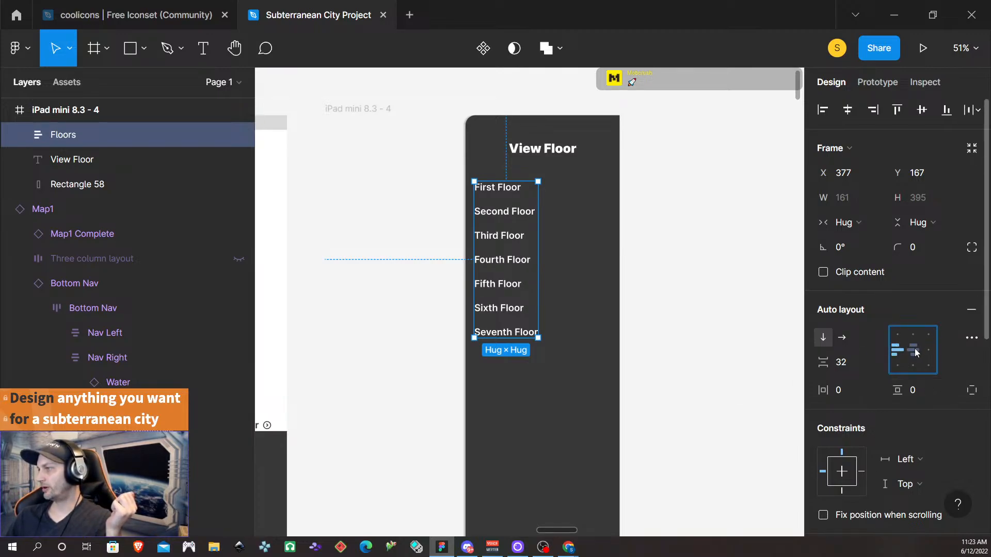
click(791, 412)
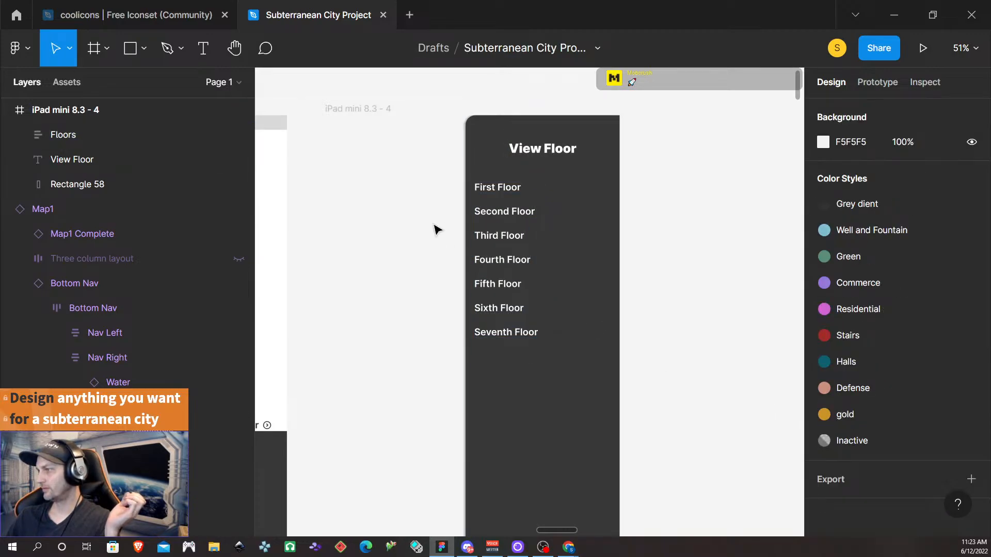
click(478, 237)
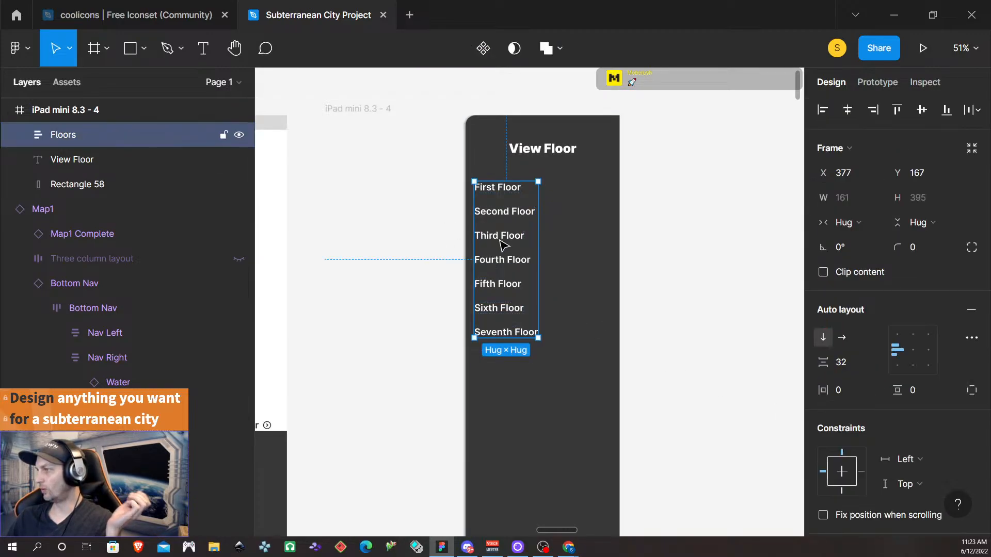
- Center-align the labels in the Floors frame and place it centered in the panel, 64 below the heading
click(913, 350)
drag(509, 283, 543, 289)
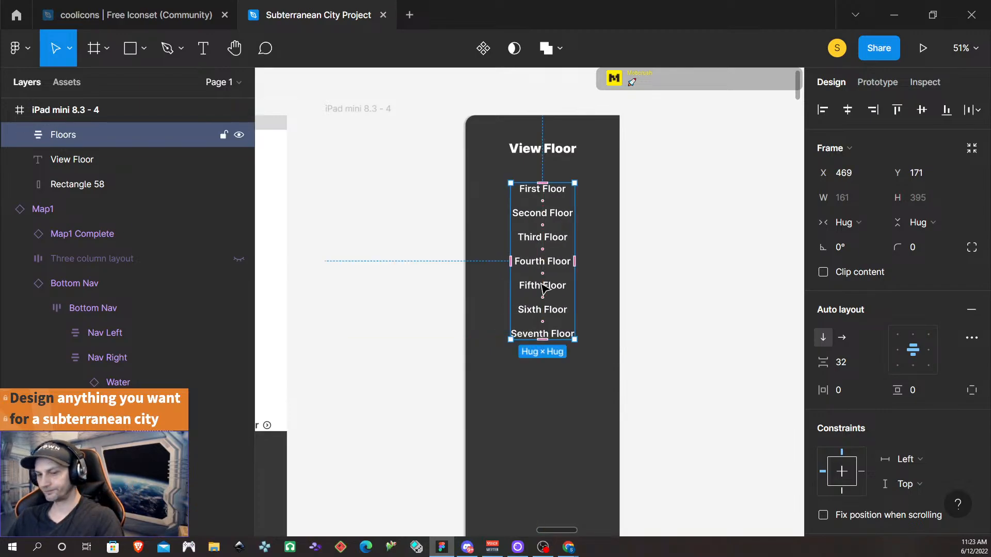
key(alt)
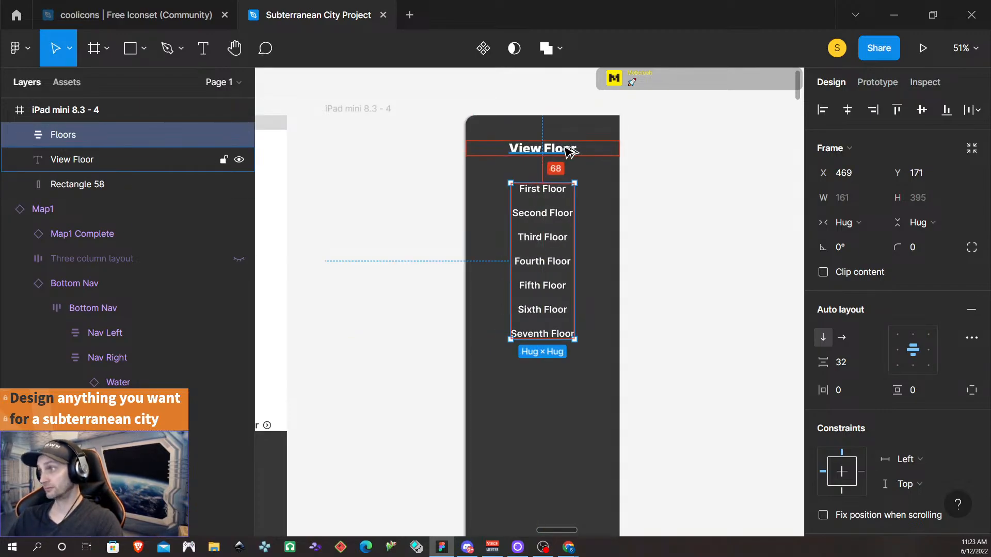
key(Up)
key(Up)
key(Up)
key(Up)
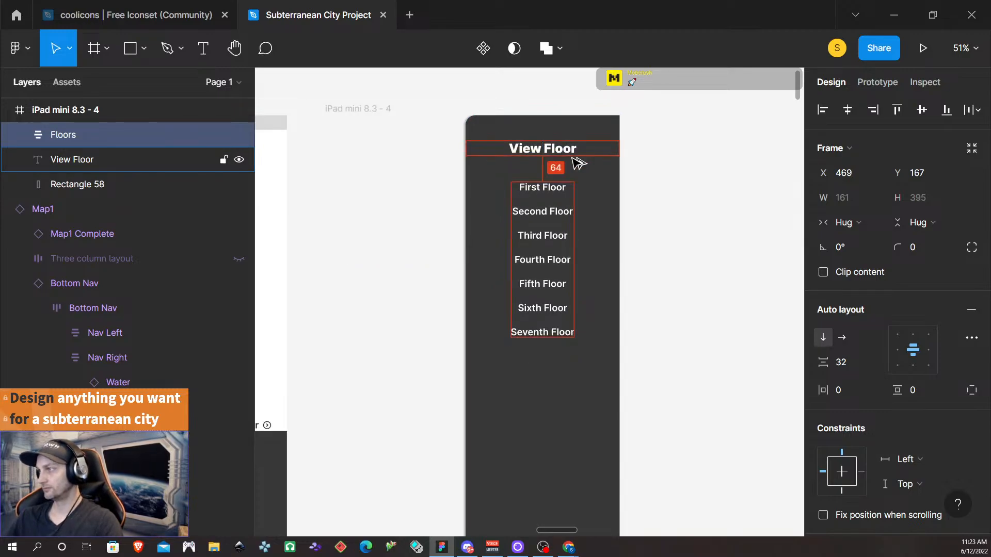
click(628, 442)
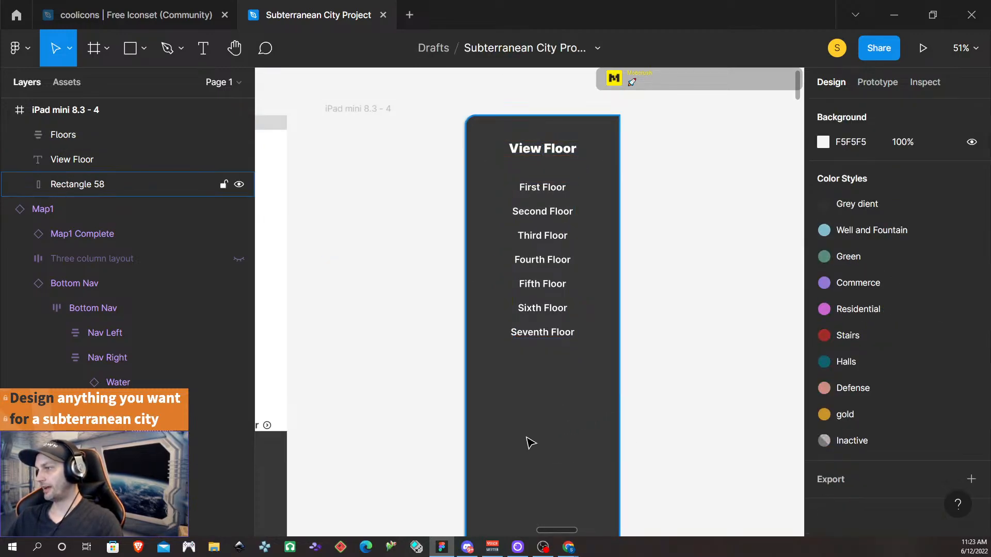
scroll(526, 441, left, 5)
scroll(530, 443, left, 4)
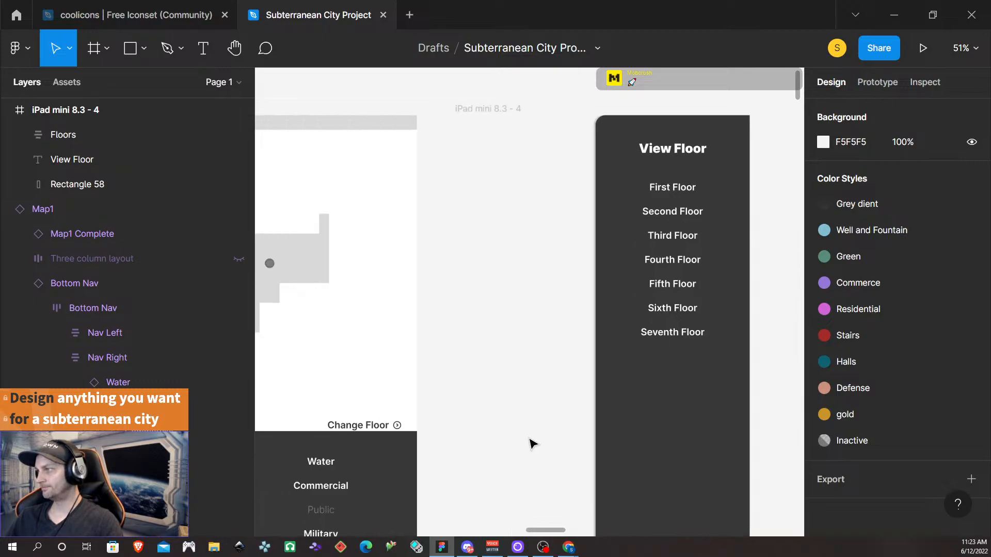
scroll(532, 443, left, 6)
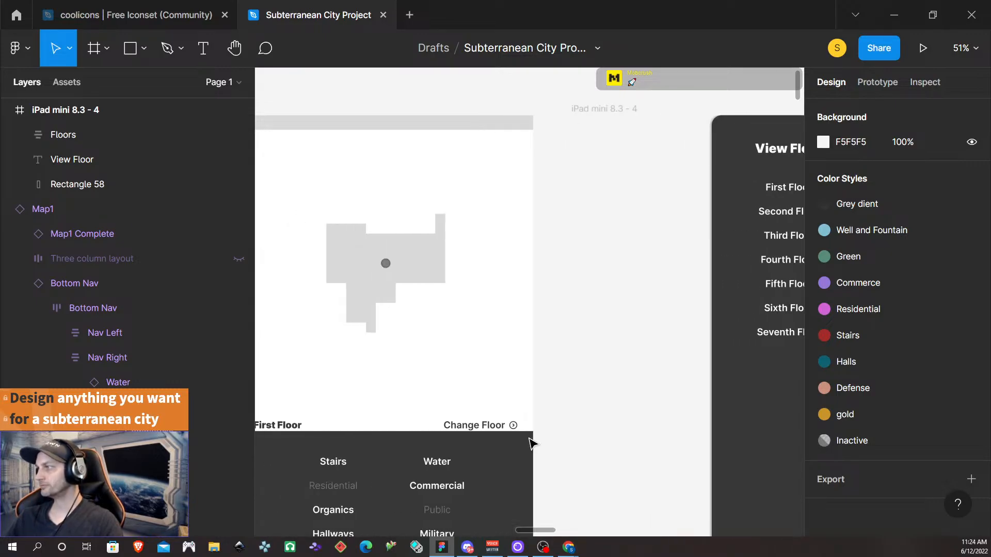
scroll(532, 443, right, 6)
scroll(533, 443, right, 4)
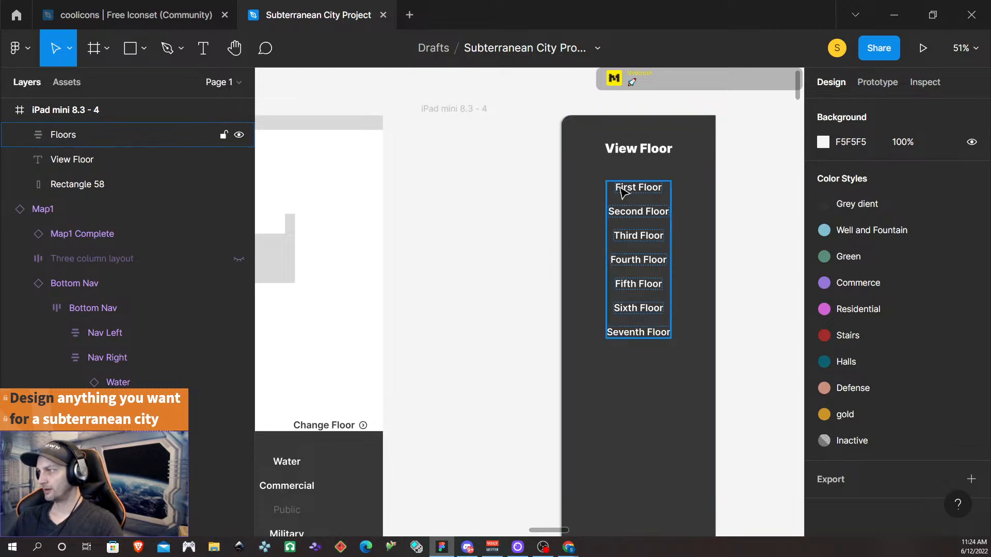
click(347, 126)
click(345, 129)
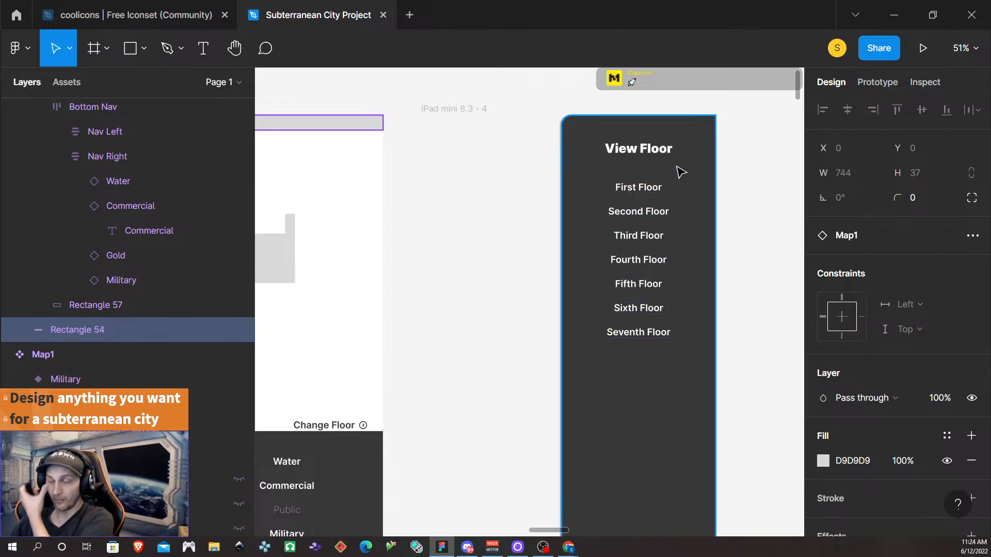
- Group the "View Floor" heading together with the Floors list
click(661, 155)
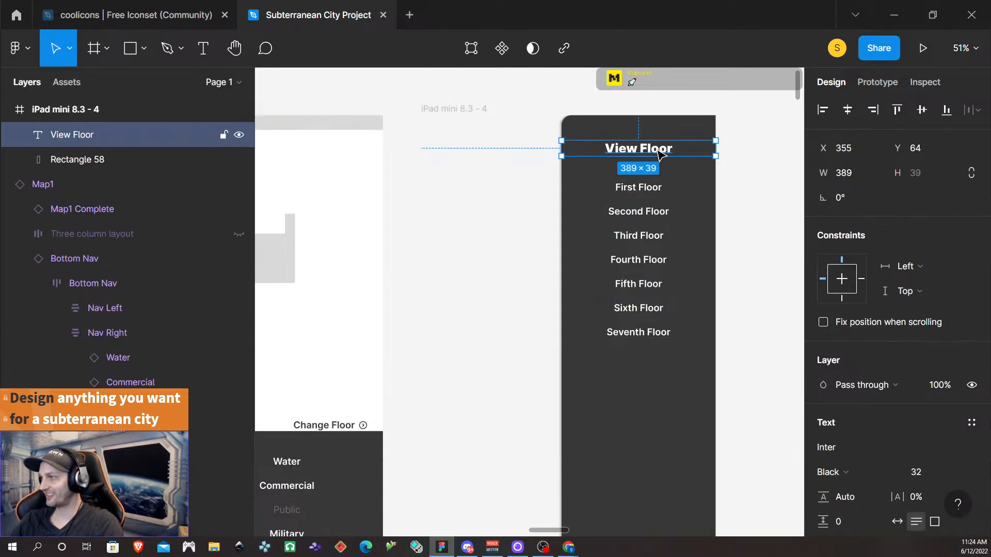
shift+click(654, 194)
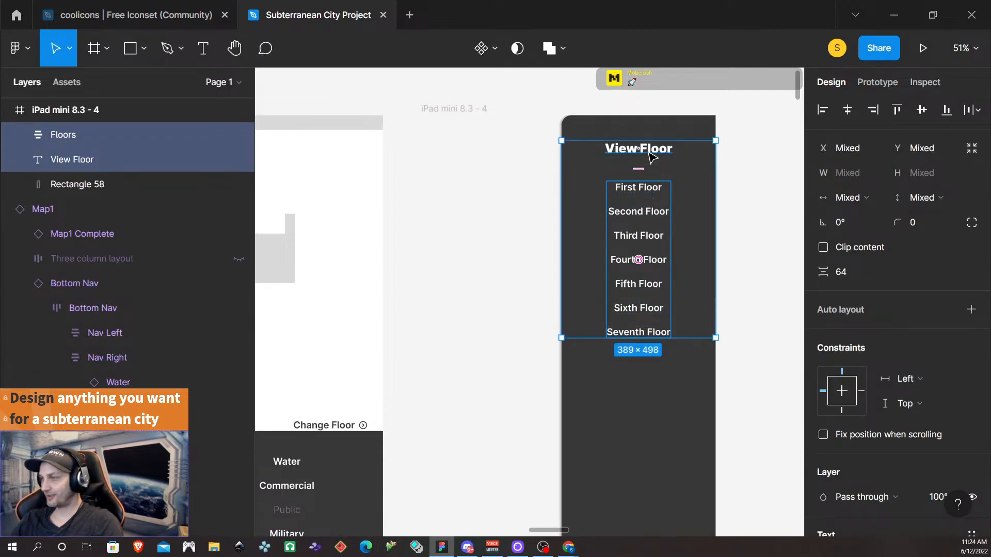
key(ctrl+g)
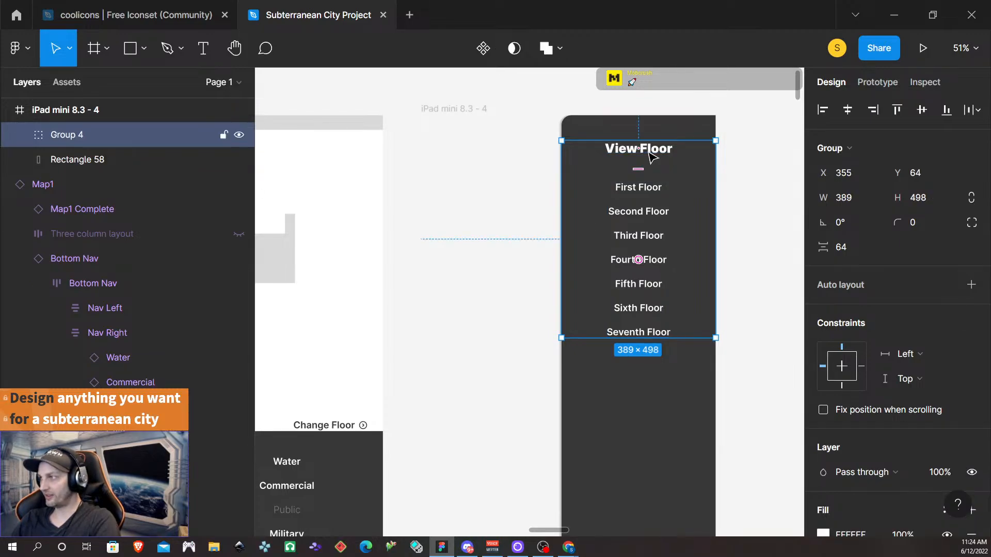
- Rename the group holding the heading and floor list as "Floor Selection"
double_click(83, 133)
text(View)
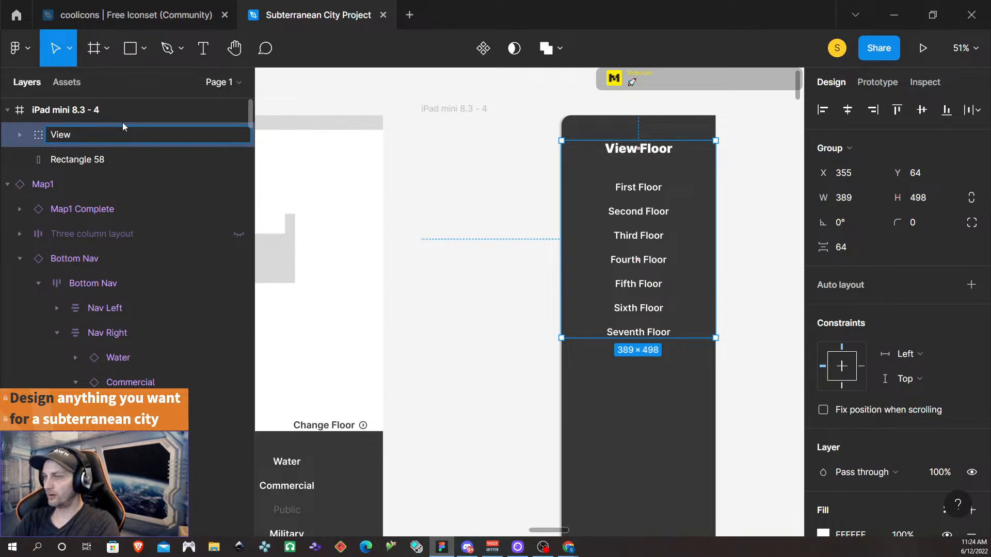
key(BackSpace)
key(BackSpace)
key(BackSpace)
key(BackSpace)
text(Floo)
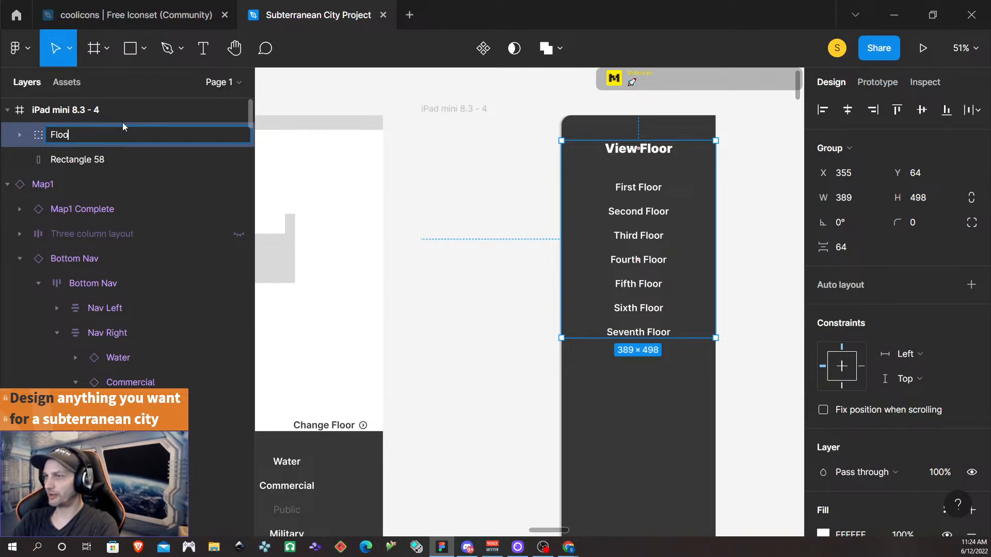
text(r Selection)
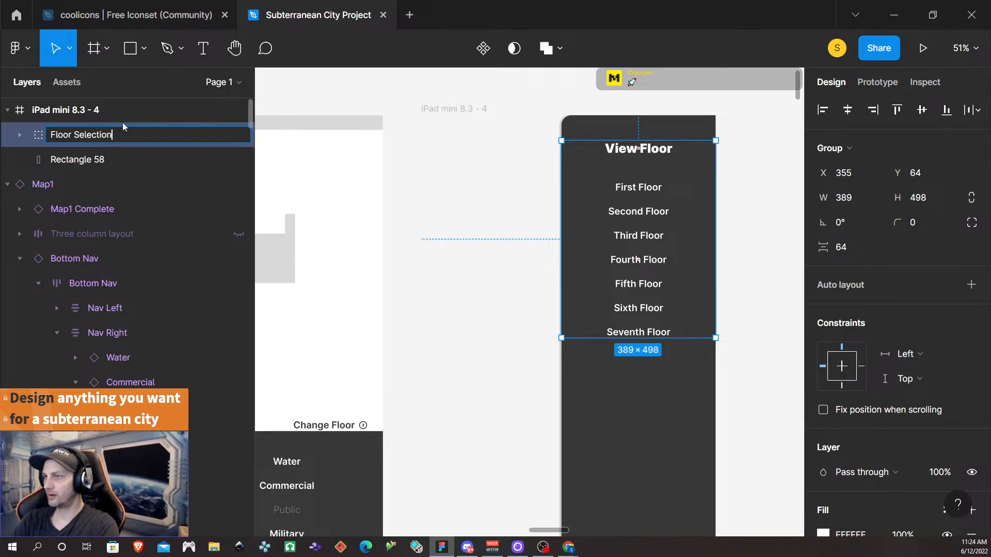
key(Return)
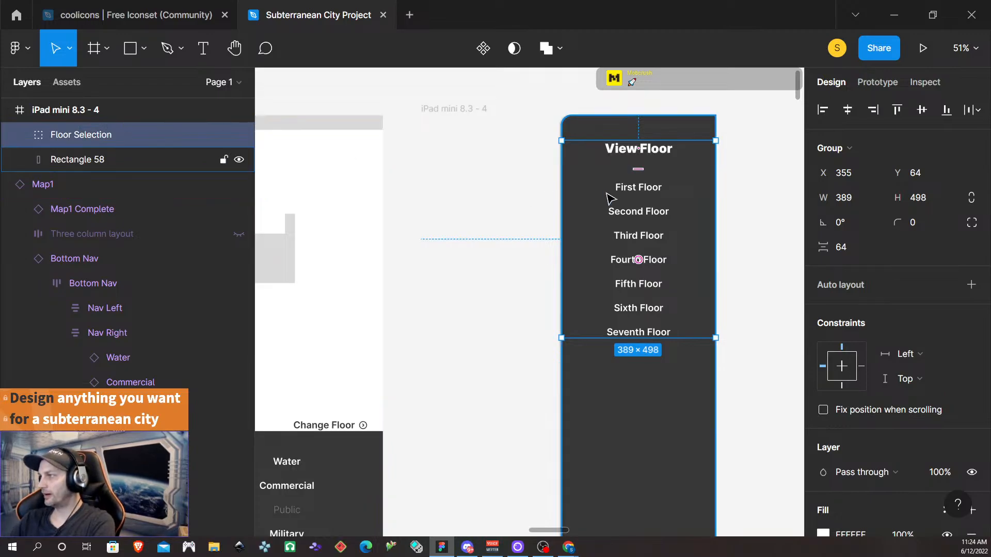
- Enlarge the "View Floor" heading text to font size 42
double_click(657, 151)
double_click(657, 149)
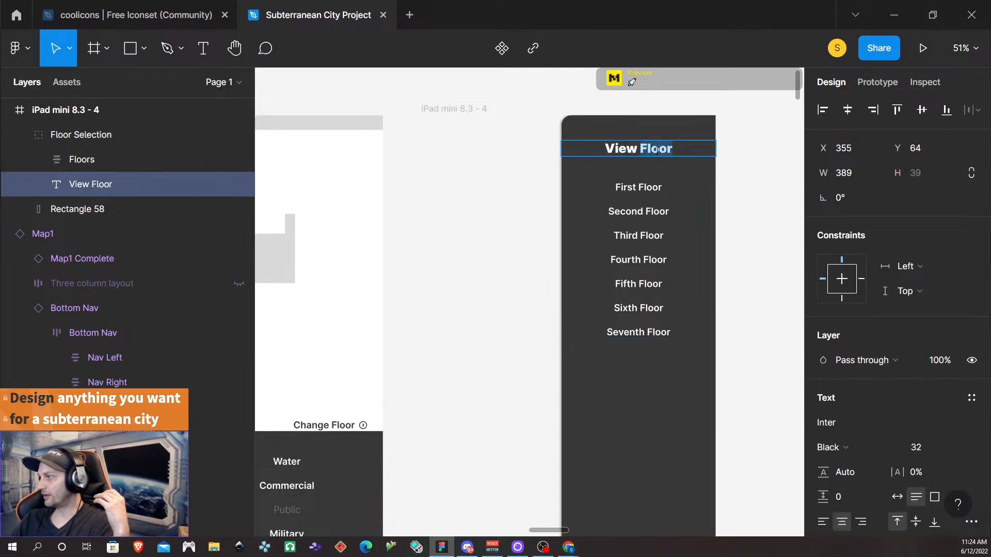
click(921, 446)
text(40)
key(Return)
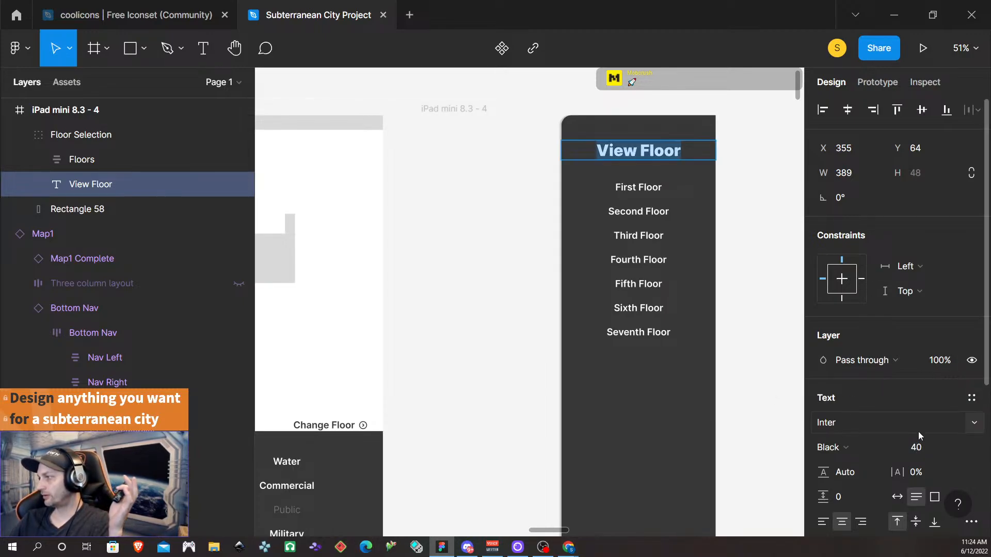
click(918, 455)
text(42)
key(Return)
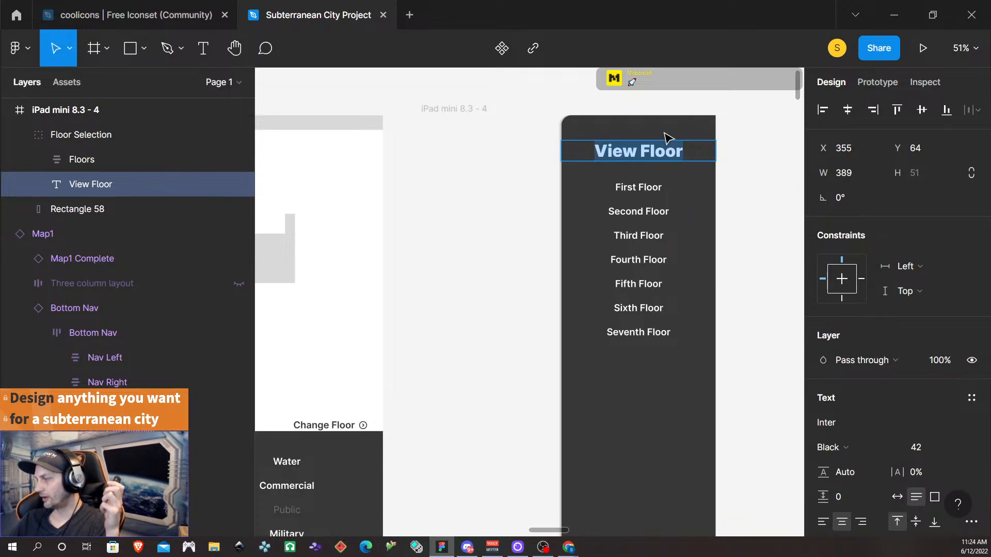
- Add a drop shadow effect to the "View Floor" heading and inspect it up close
scroll(887, 456, down, 5)
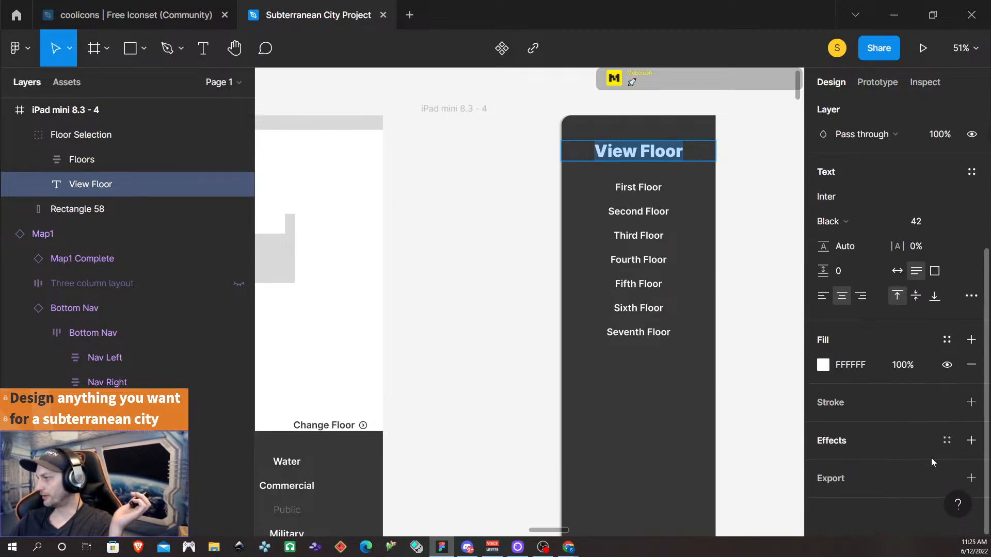
click(969, 443)
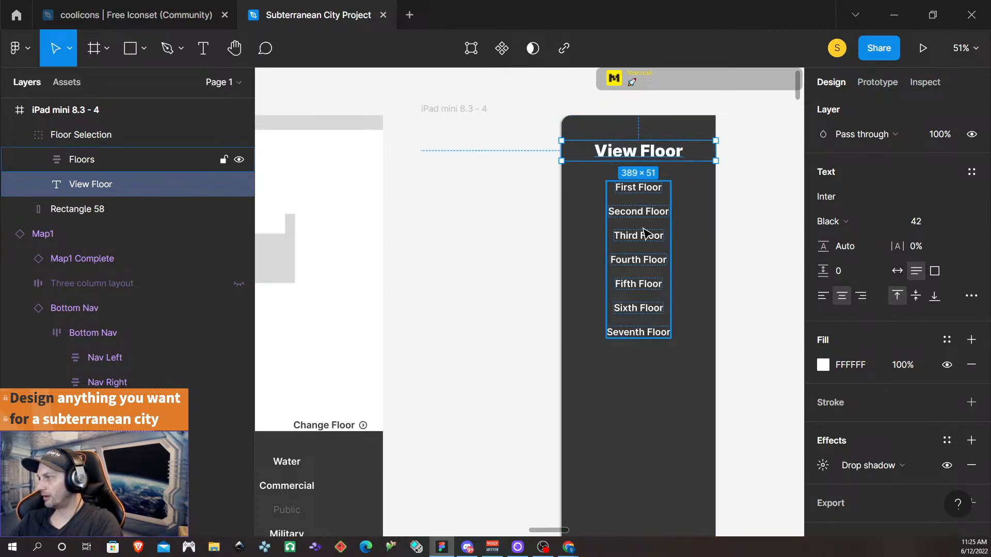
click(726, 280)
scroll(623, 135, up, 2)
scroll(673, 267, up, 1)
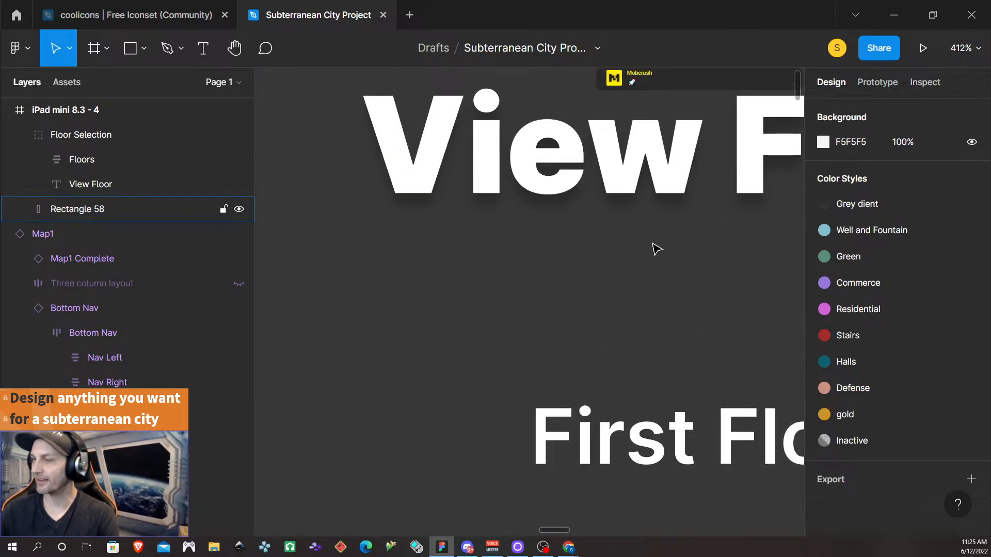
scroll(649, 236, down, 2)
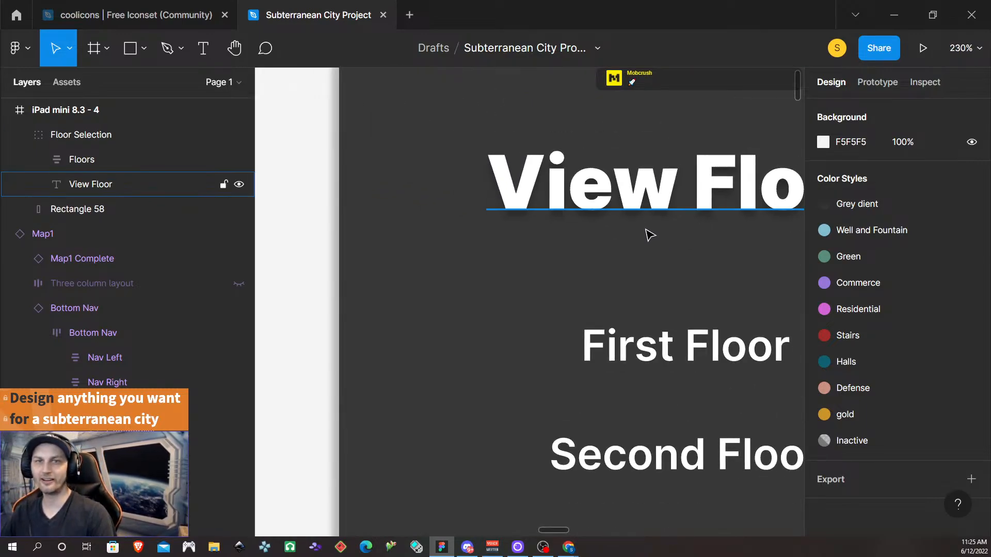
scroll(650, 235, down, 3)
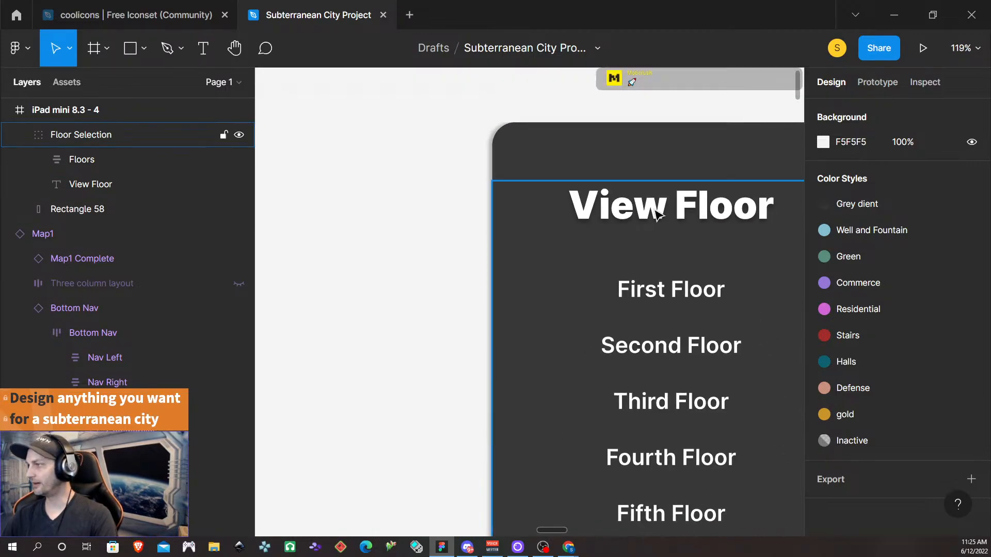
- Compare the text and effect settings of the "View Floor" heading with those of the floor labels
click(655, 212)
double_click(655, 210)
triple_click(654, 209)
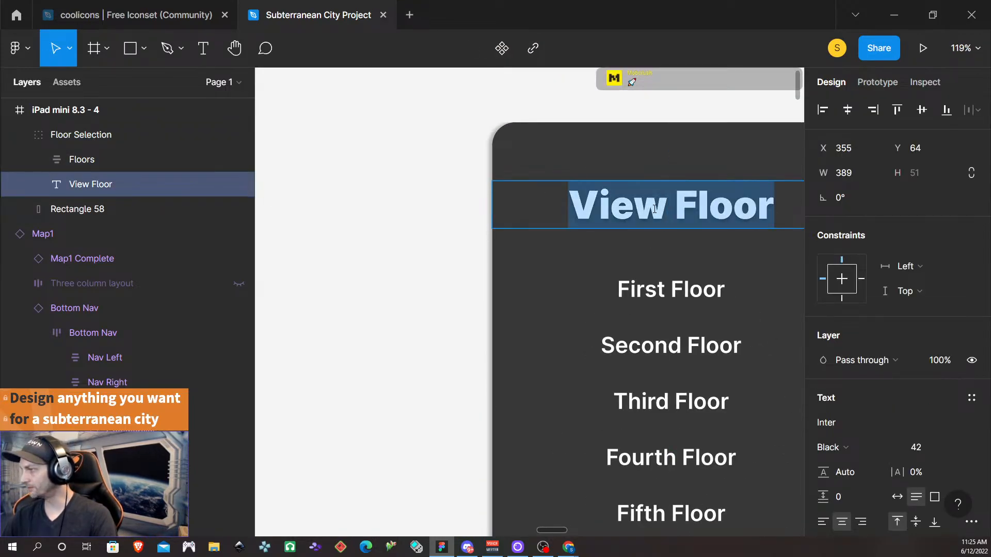
scroll(849, 326, down, 5)
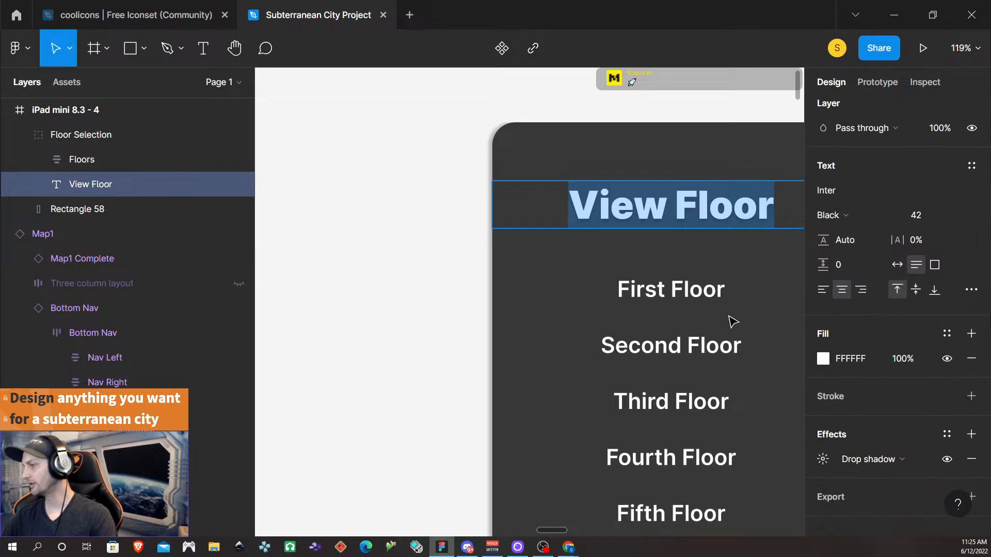
click(706, 292)
double_click(706, 293)
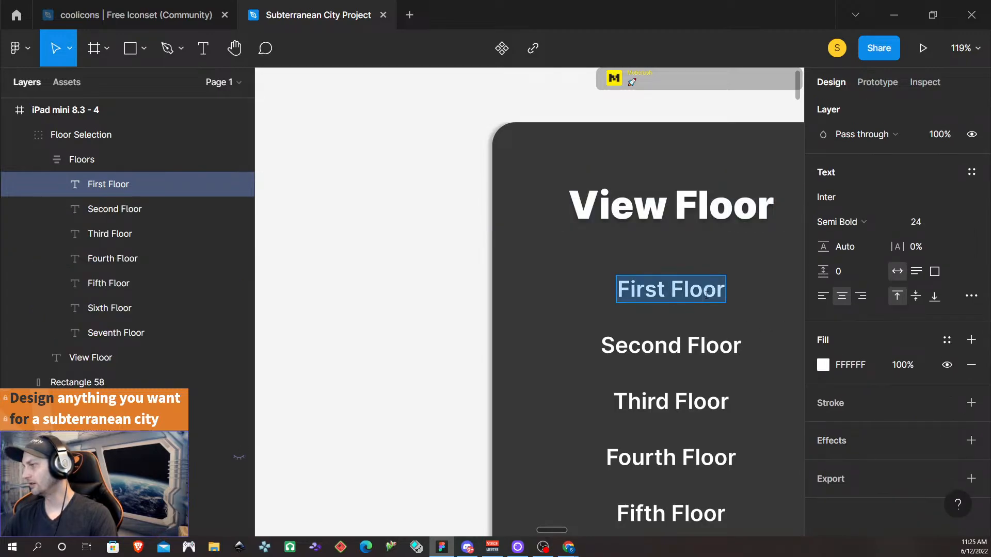
double_click(714, 347)
- Change the color of all labels in the Floors frame to the off-white F0F0F0
double_click(701, 292)
triple_click(701, 292)
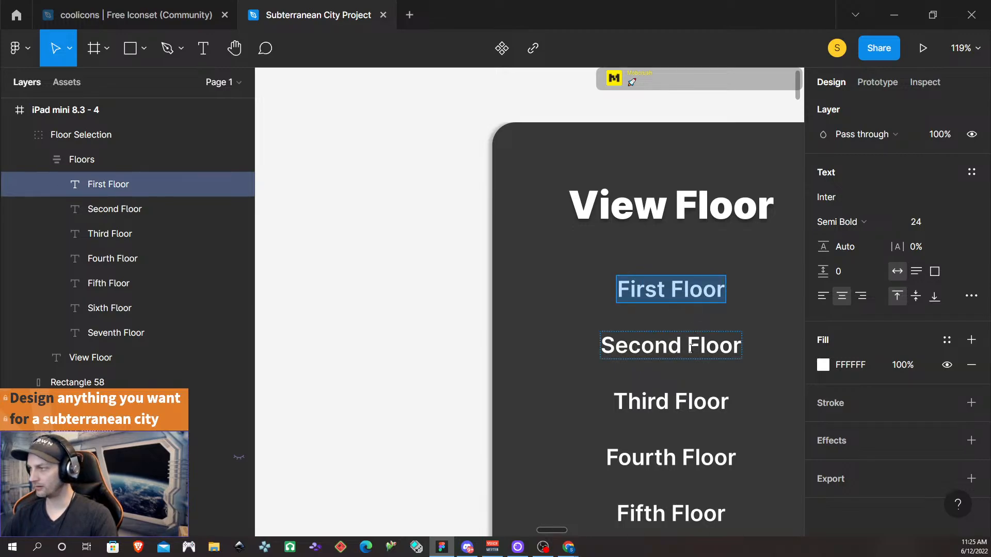
key(Escape)
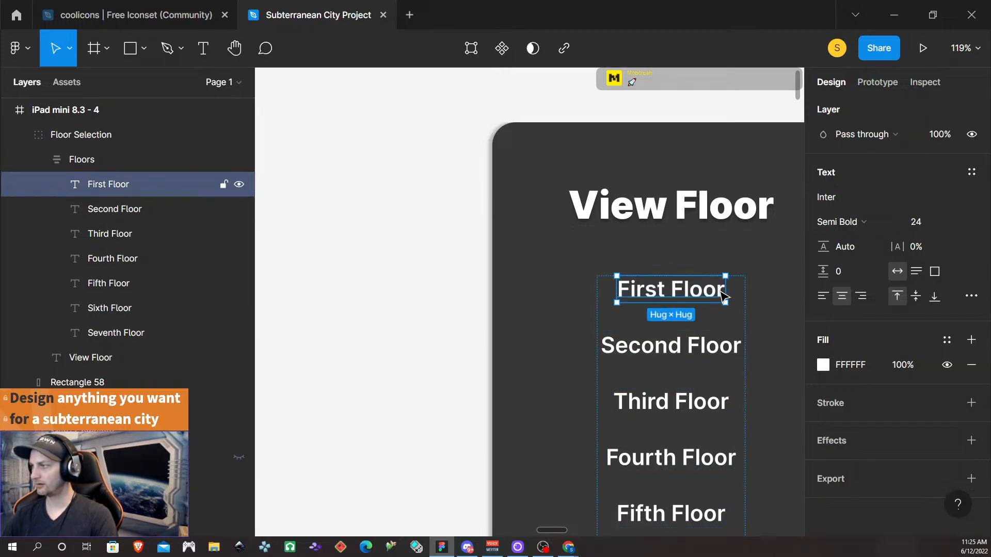
key(Escape)
scroll(712, 376, down, 2)
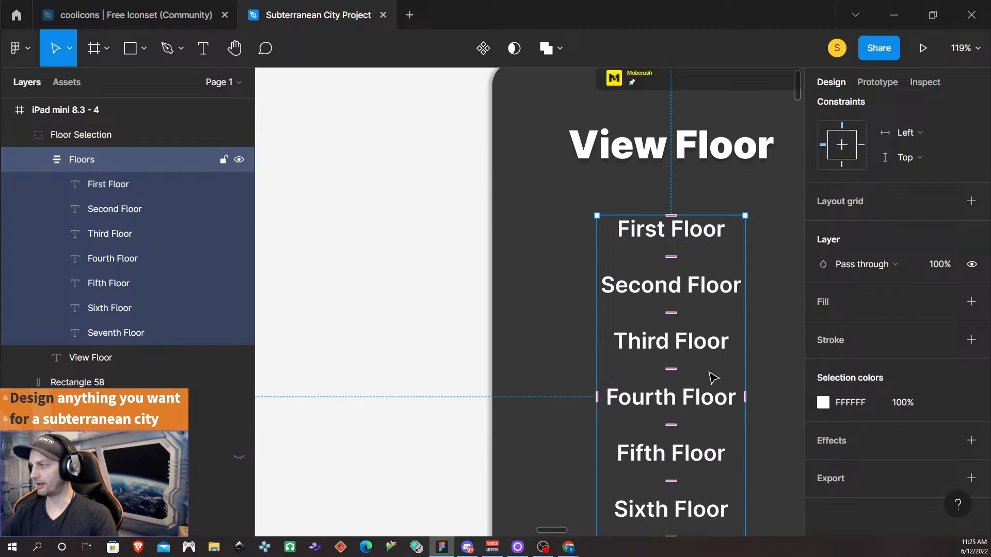
click(856, 403)
click(824, 402)
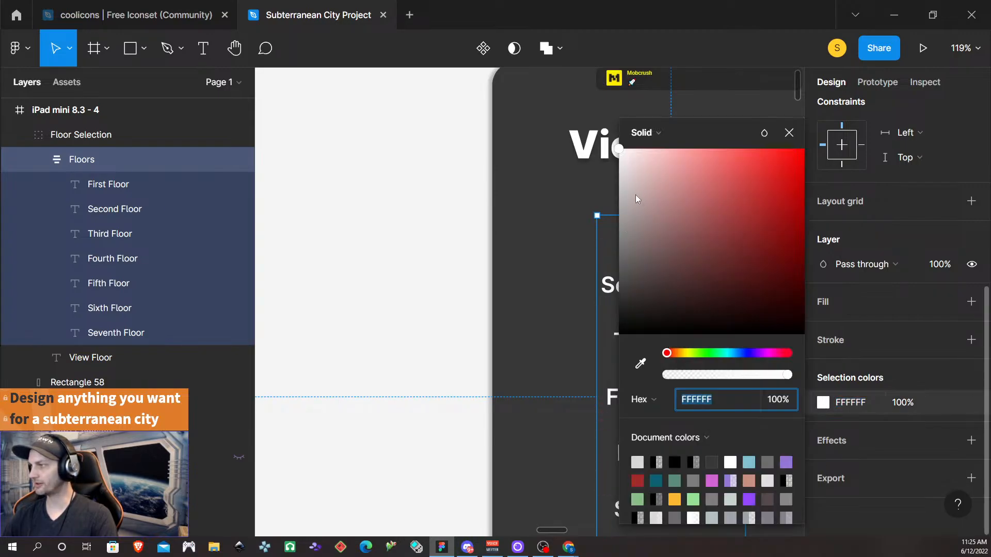
drag(636, 194, 599, 171)
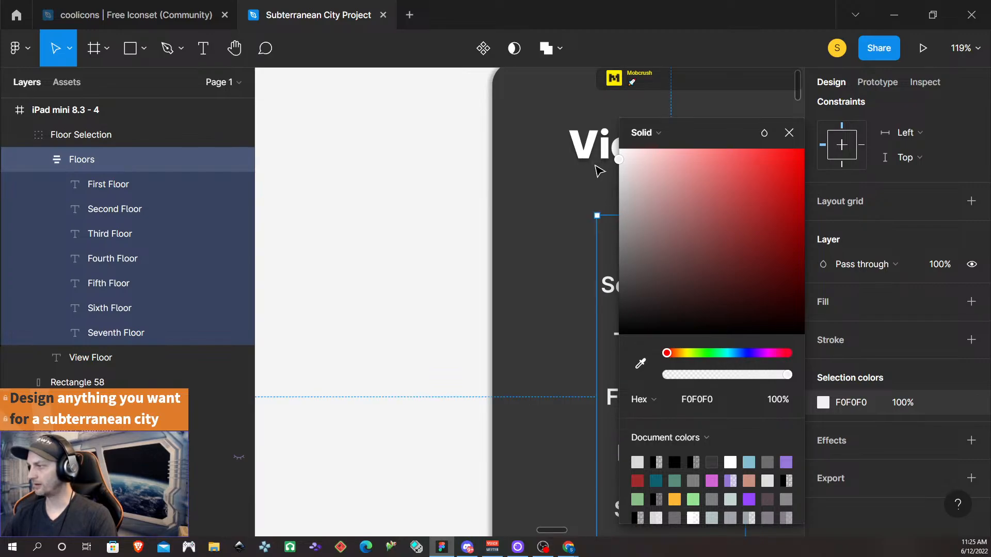
click(789, 133)
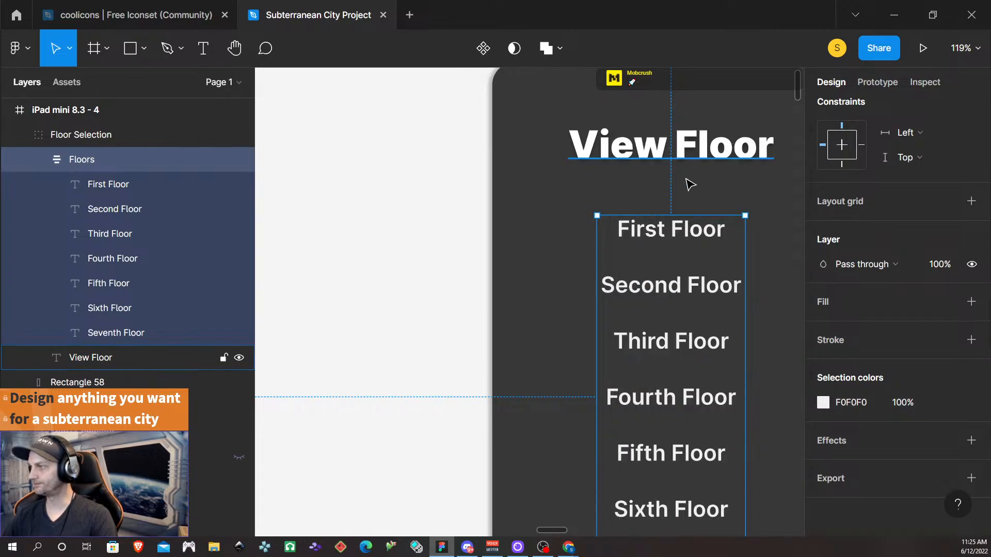
- Examine the restyled floor panel as a whole beside the neighbouring map screen
click(560, 265)
scroll(708, 235, down, 5)
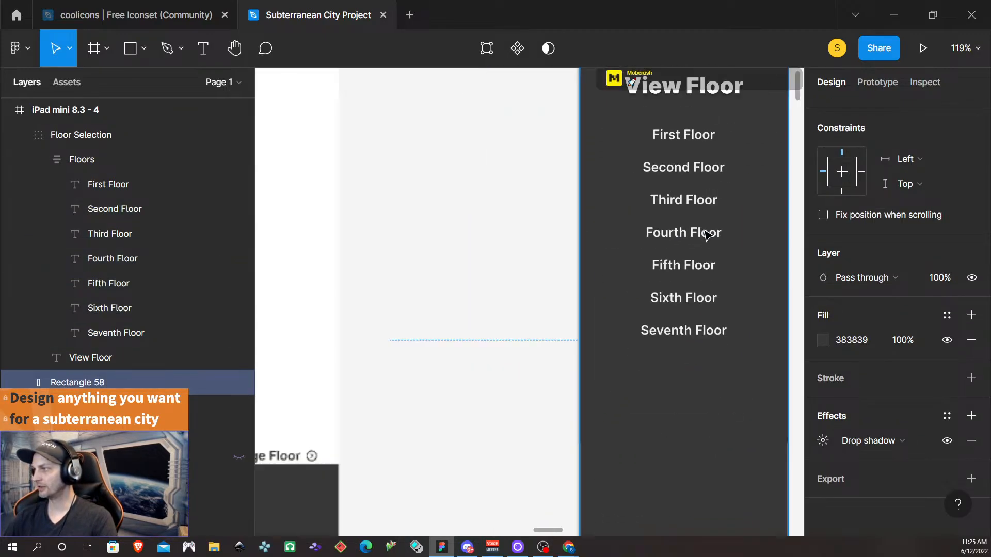
scroll(751, 232, up, 1)
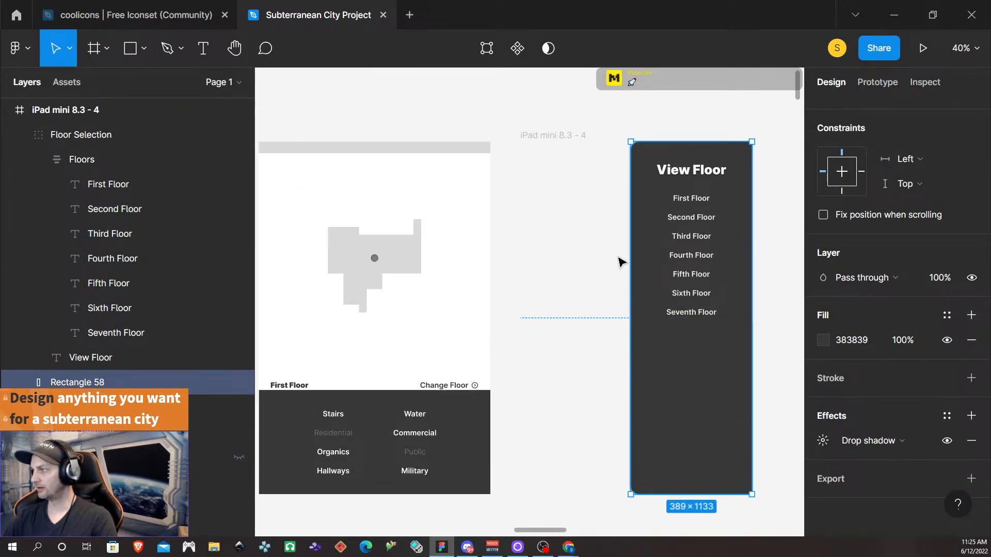
click(606, 268)
scroll(770, 270, left, 2)
scroll(759, 273, right, 3)
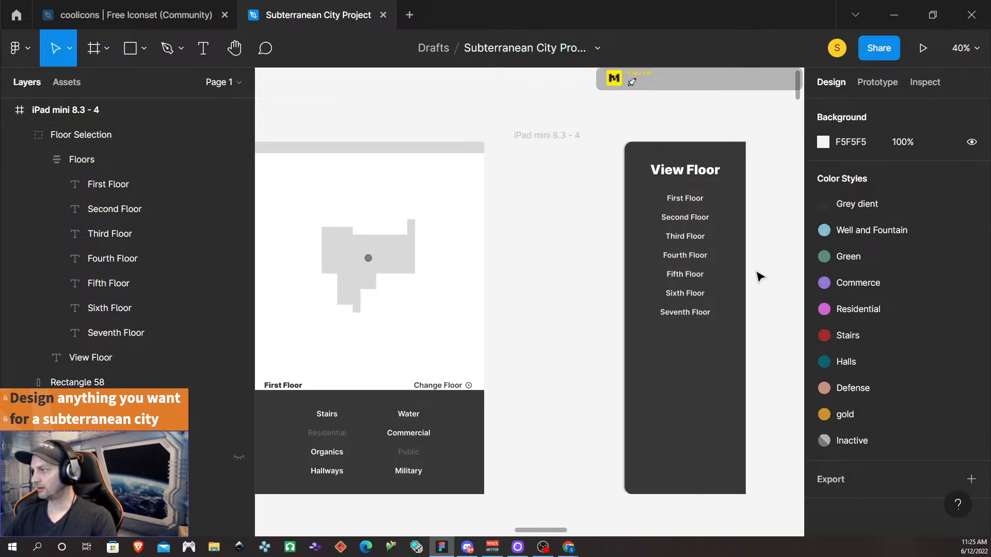
scroll(723, 258, right, 2)
scroll(671, 243, up, 3)
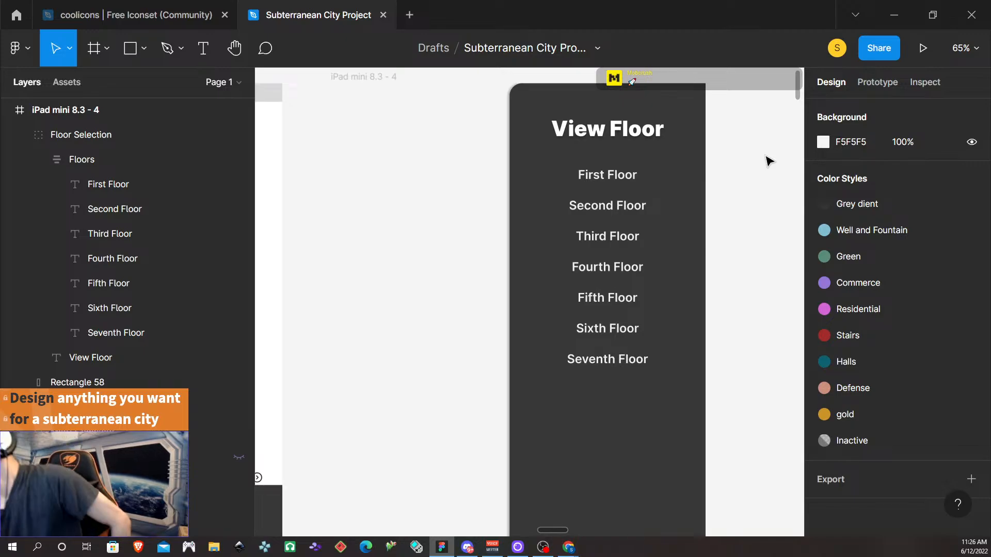
- Copy the "First Floor" label from the Floors frame and paste it onto the empty canvas beside the panel
click(614, 178)
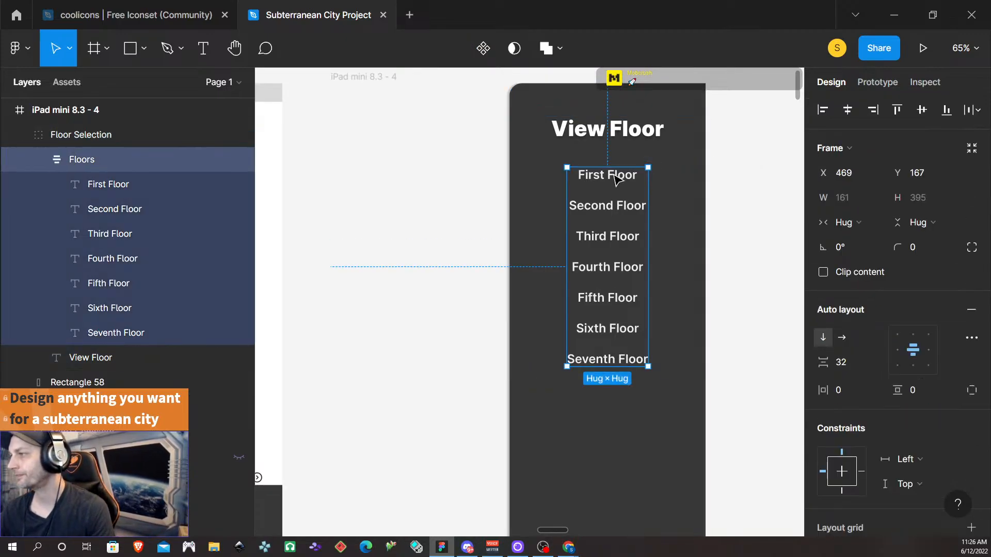
click(719, 185)
click(594, 187)
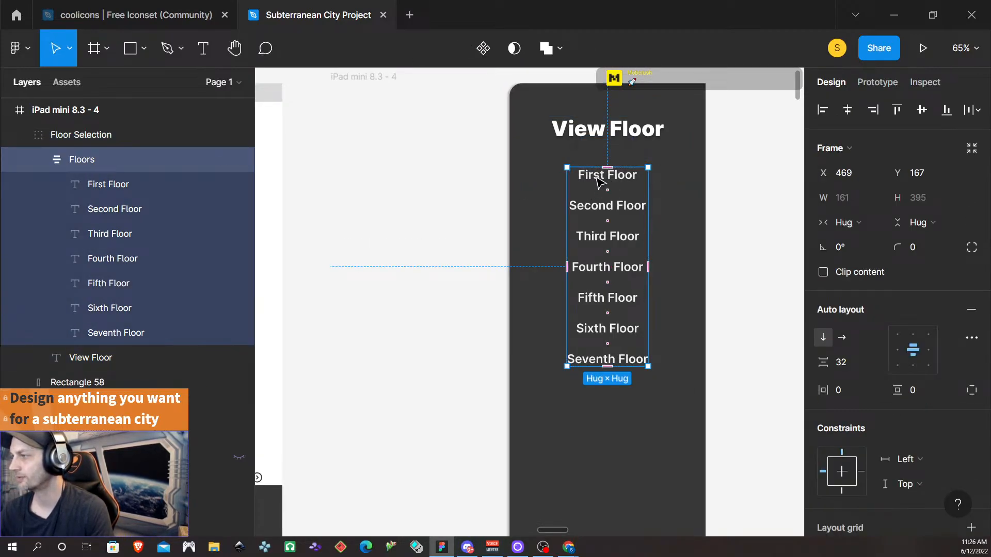
click(599, 180)
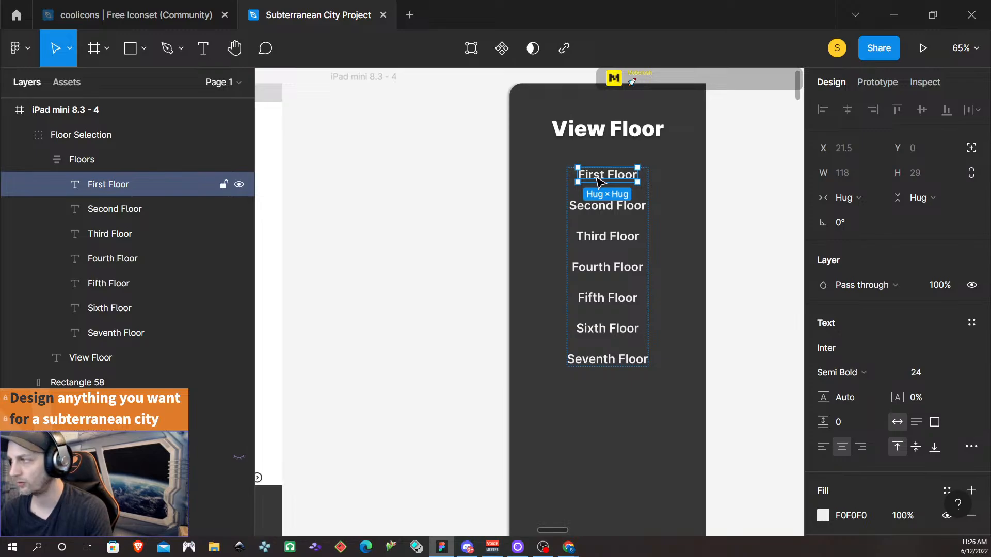
scroll(697, 181, right, 5)
right_click(593, 183)
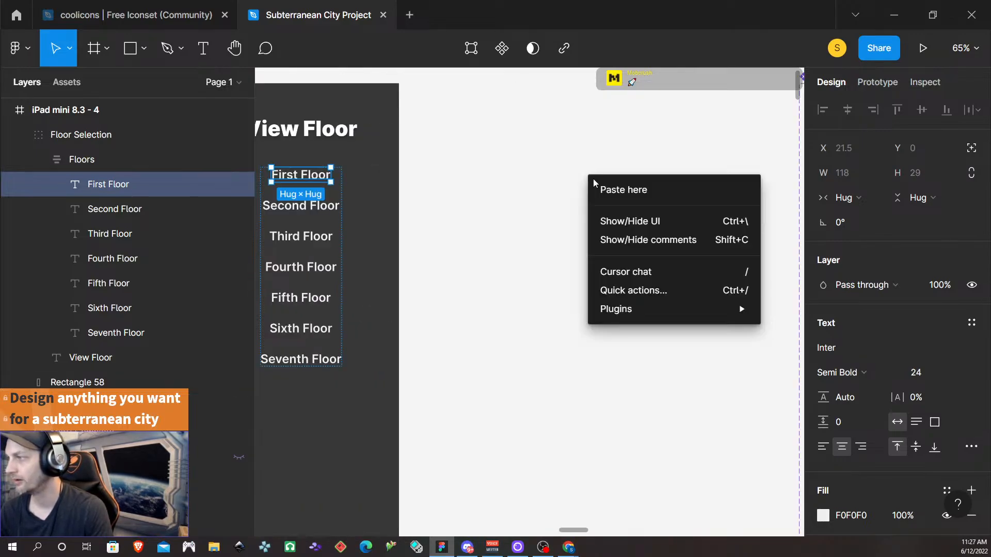
click(623, 190)
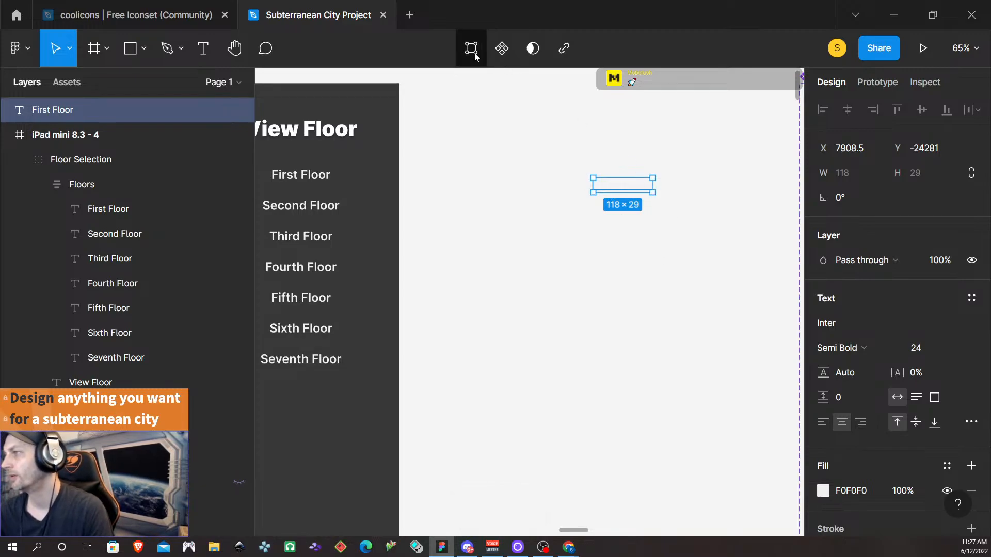
- Turn the pasted "First Floor" label into a component and add a second variant named "hover"
click(501, 48)
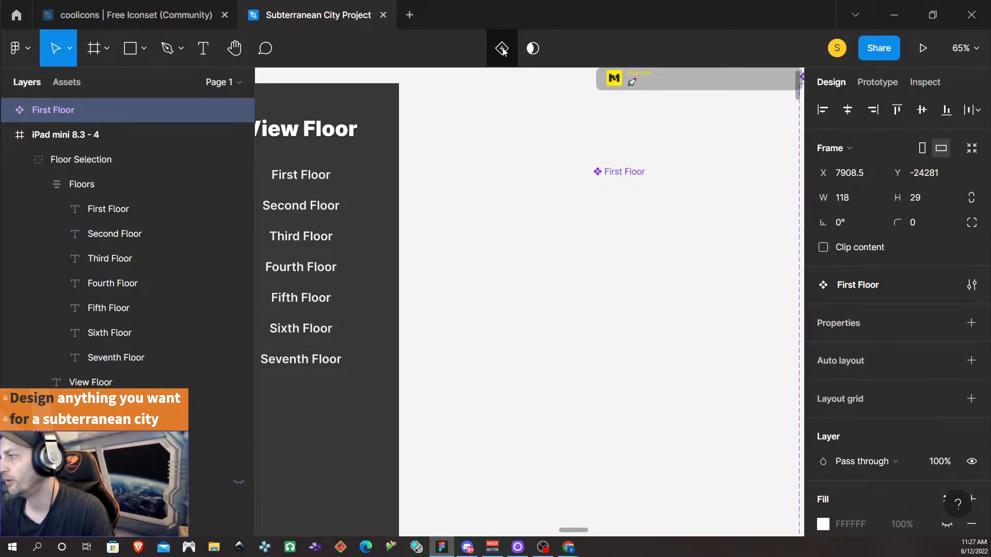
click(501, 48)
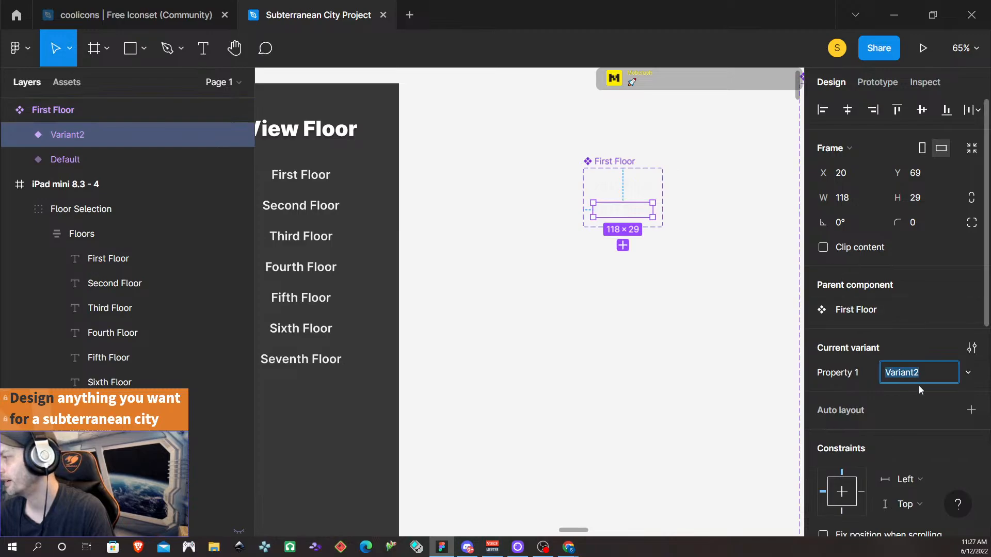
text(hover)
key(Return)
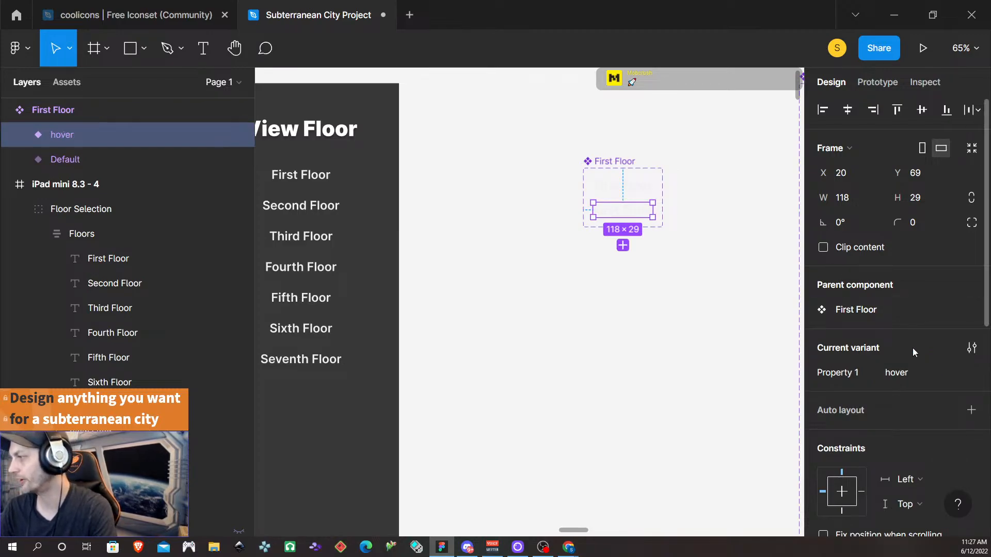
- Try letter spacings of 1%, 2% and 5% on the "First Floor" text in the hover variant
scroll(929, 400, down, 5)
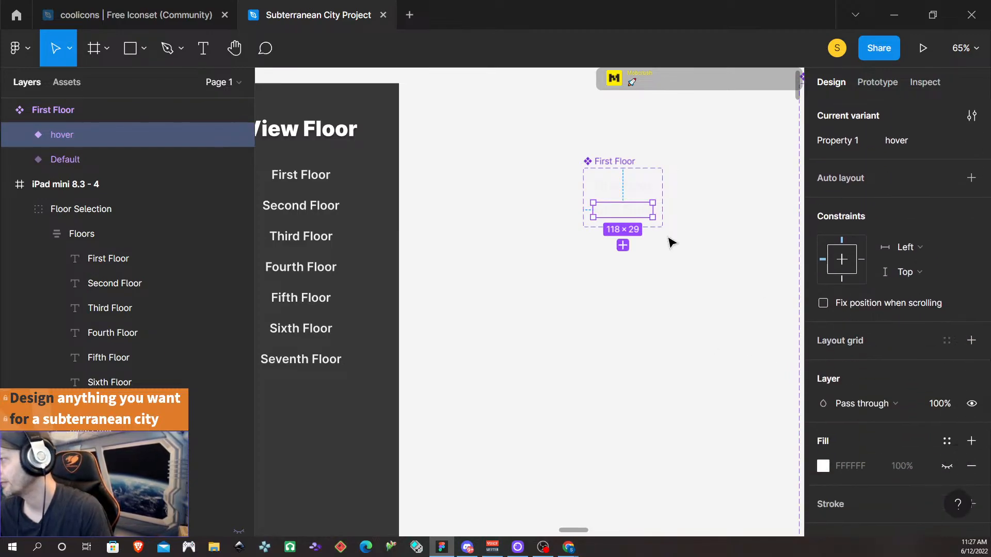
double_click(637, 216)
double_click(634, 210)
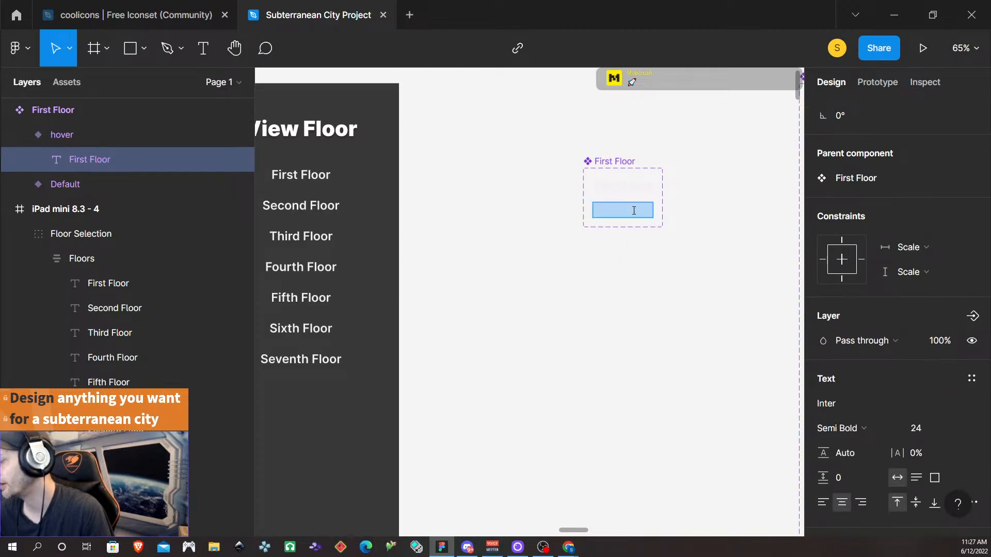
ctrl+scroll(644, 227, up, 5)
scroll(915, 282, down, 5)
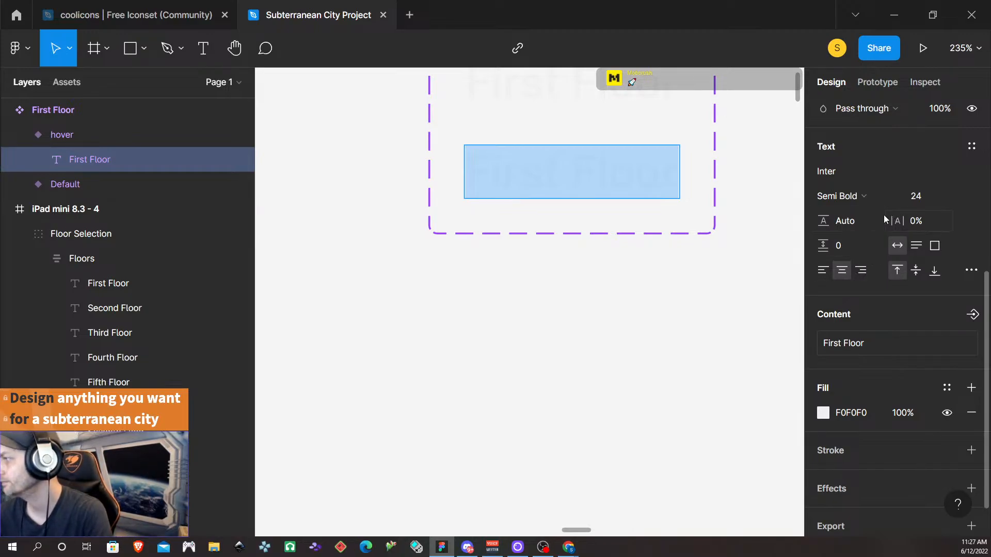
click(919, 223)
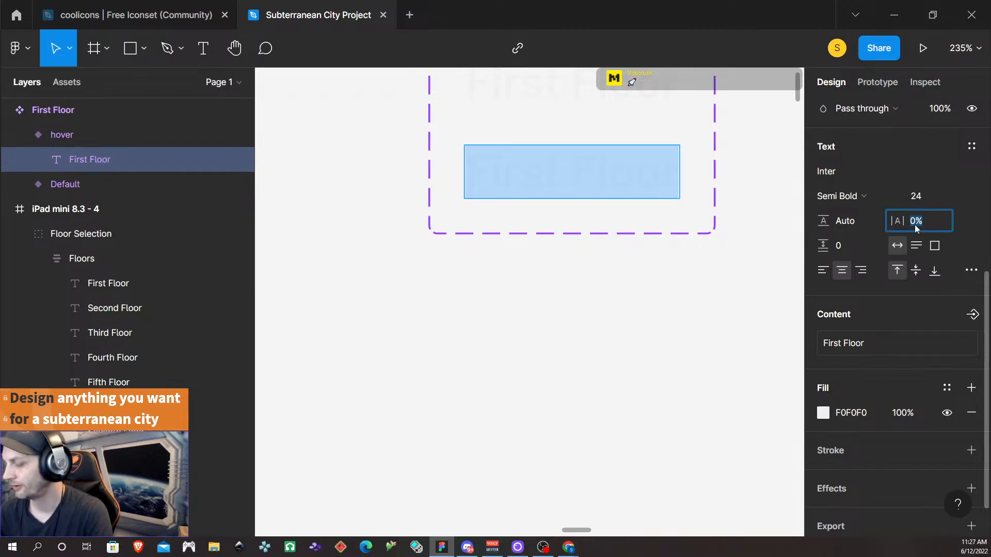
text(1)
key(Return)
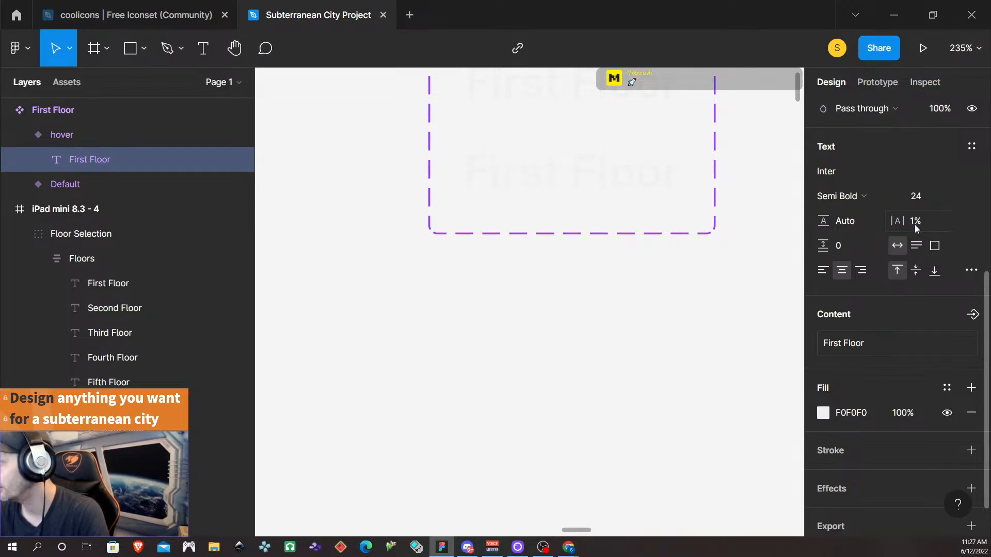
click(915, 225)
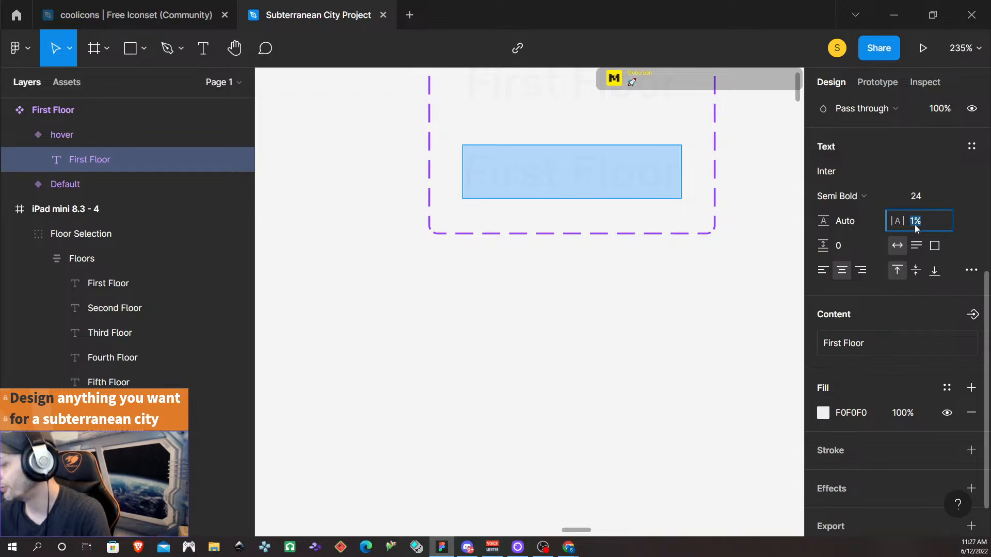
text(2)
key(Return)
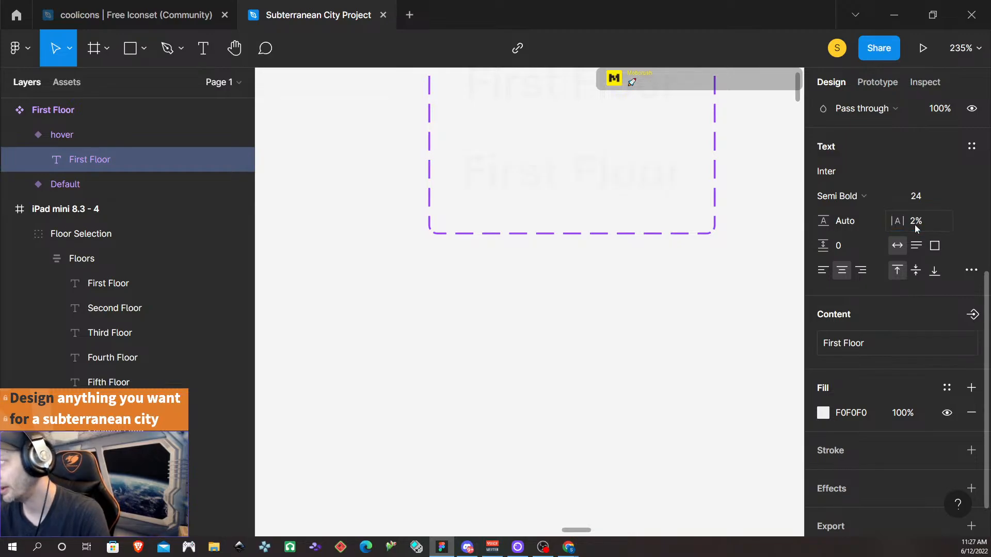
click(916, 227)
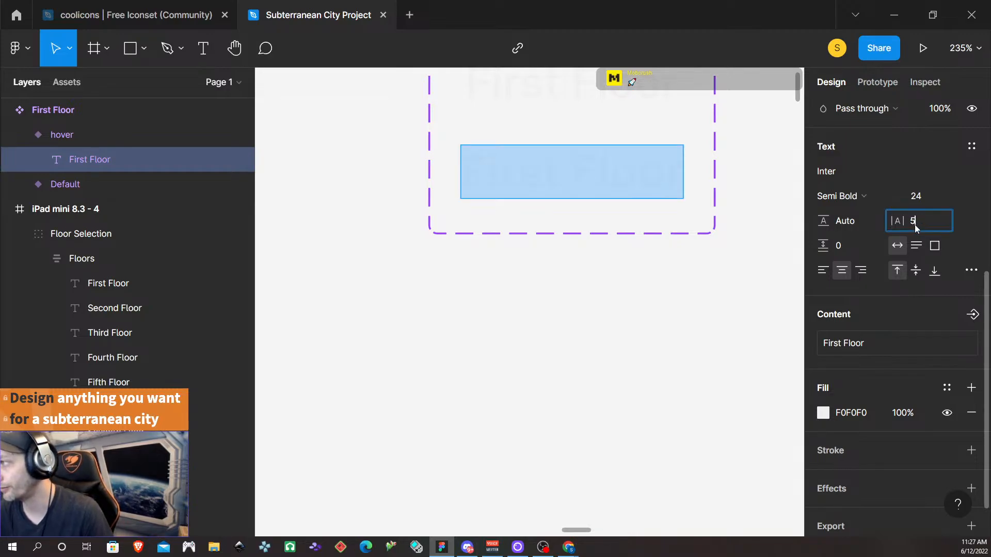
text(5)
key(Return)
- Set the letter spacing of the hover variant's "First Floor" text to 10%
click(915, 225)
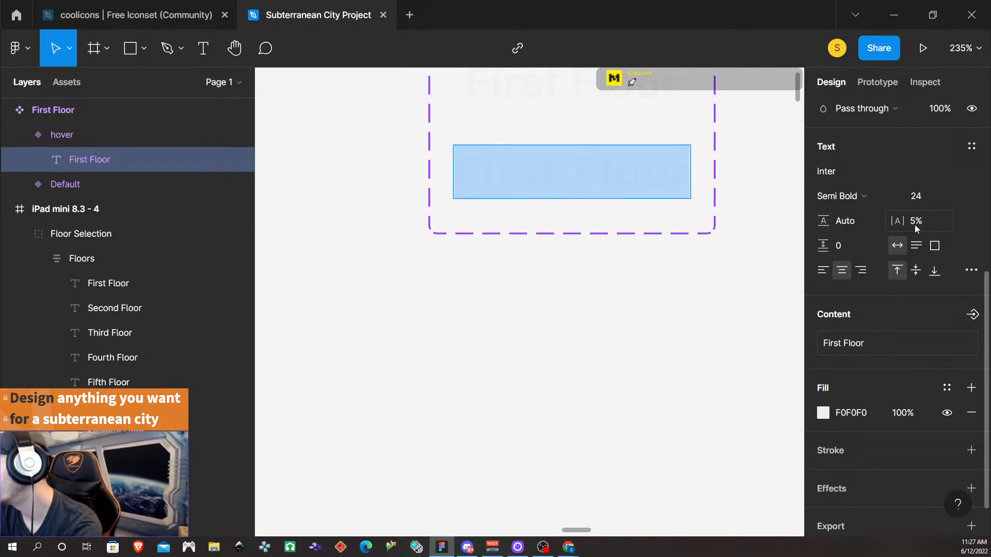
click(915, 225)
text(10)
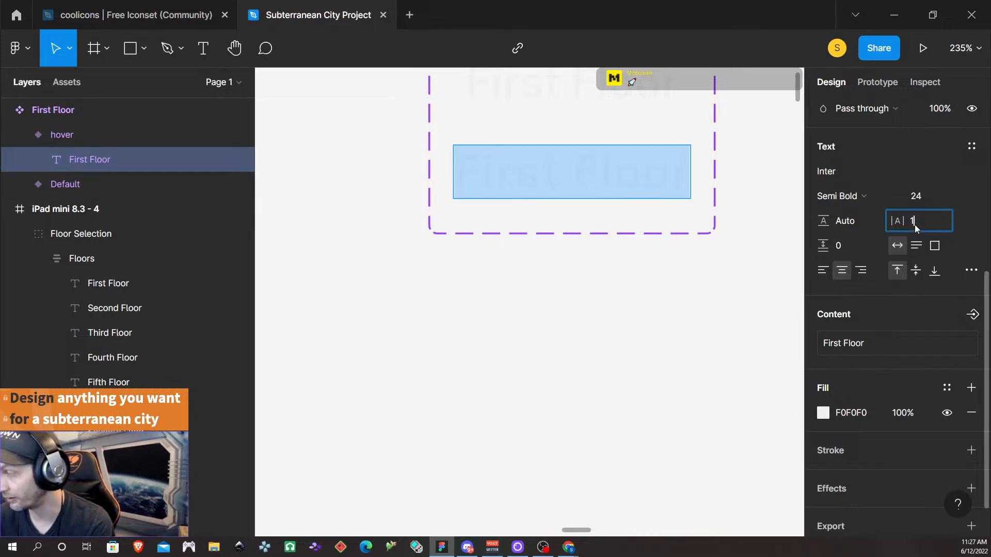
key(Return)
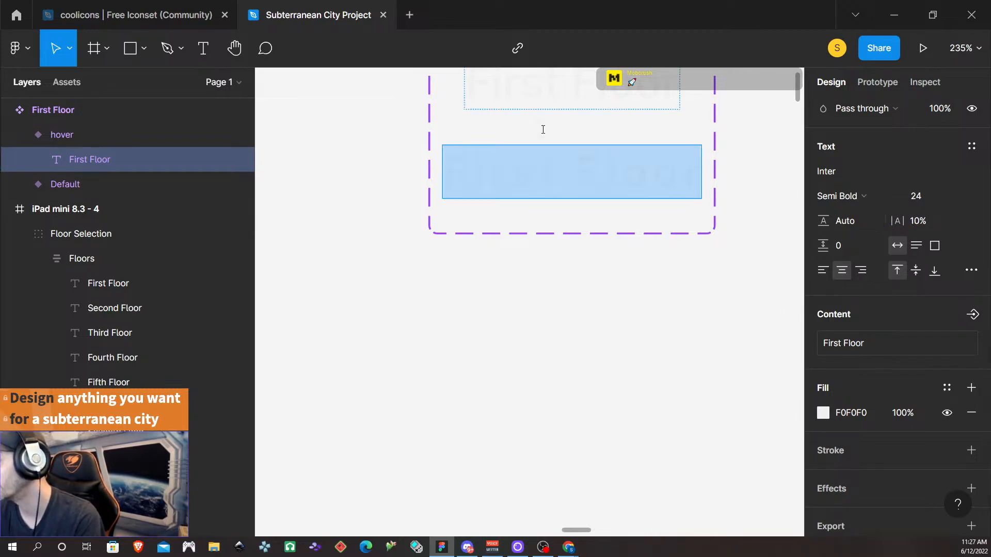
scroll(699, 234, up, 1)
scroll(699, 235, up, 7)
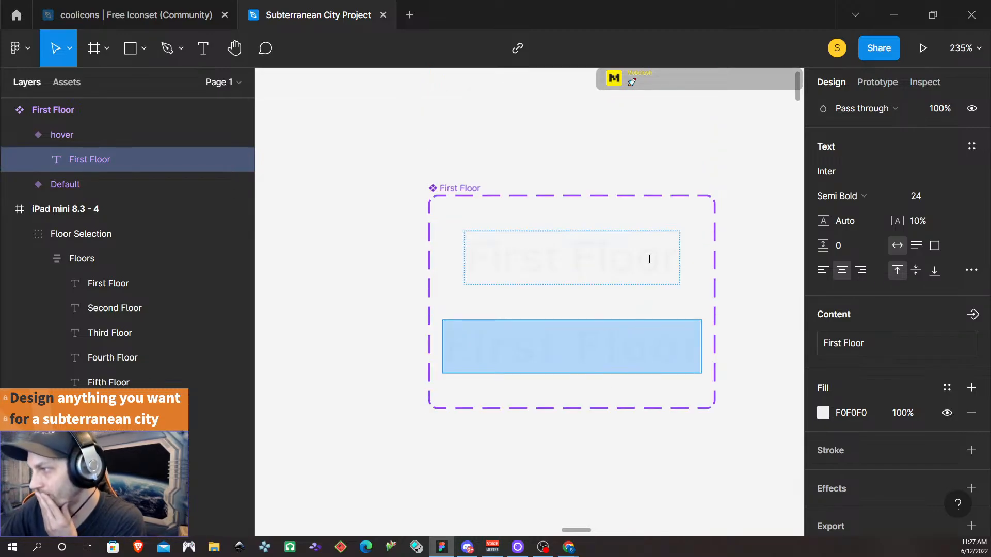
key(Escape)
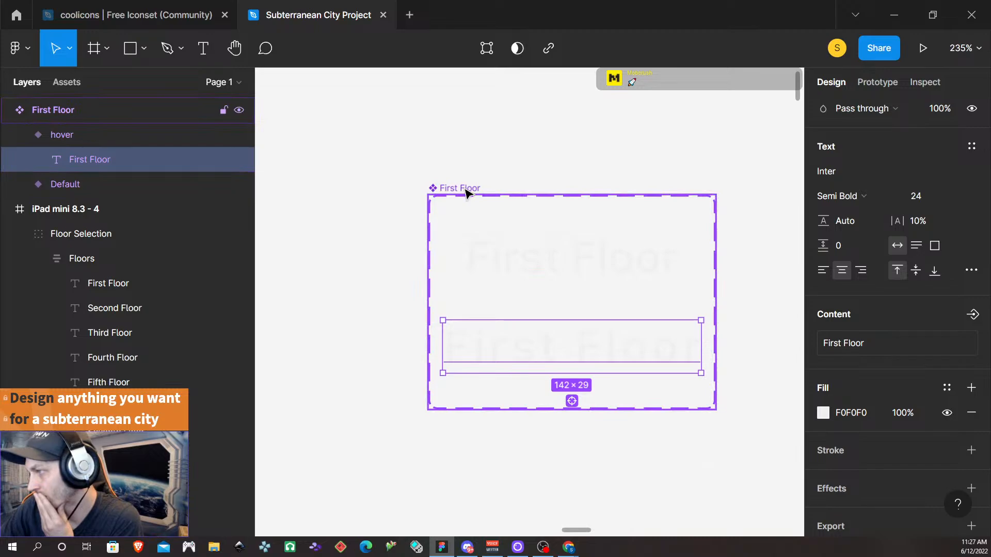
- Resize the hover variant's frame to fit its widened "First Floor" text
click(532, 239)
click(543, 346)
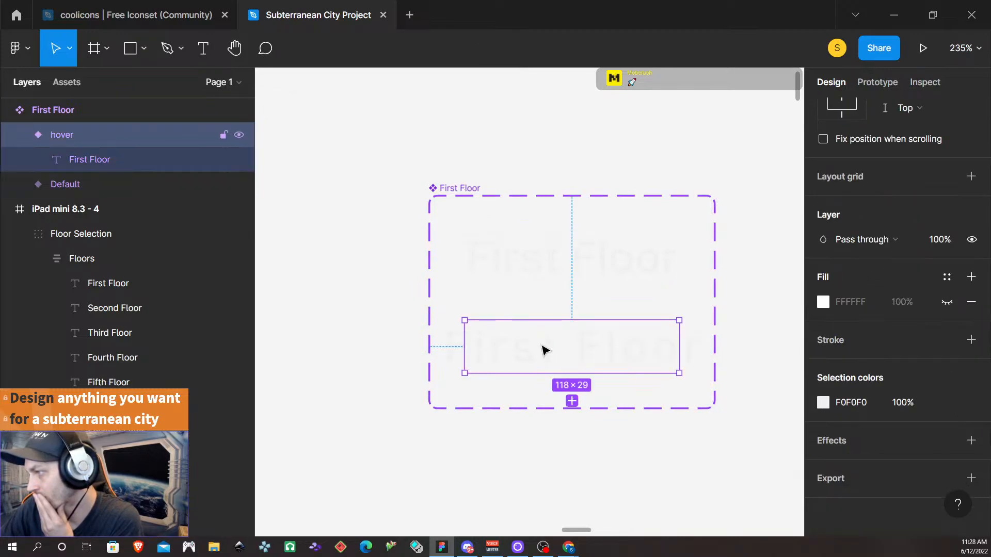
scroll(967, 183, up, 8)
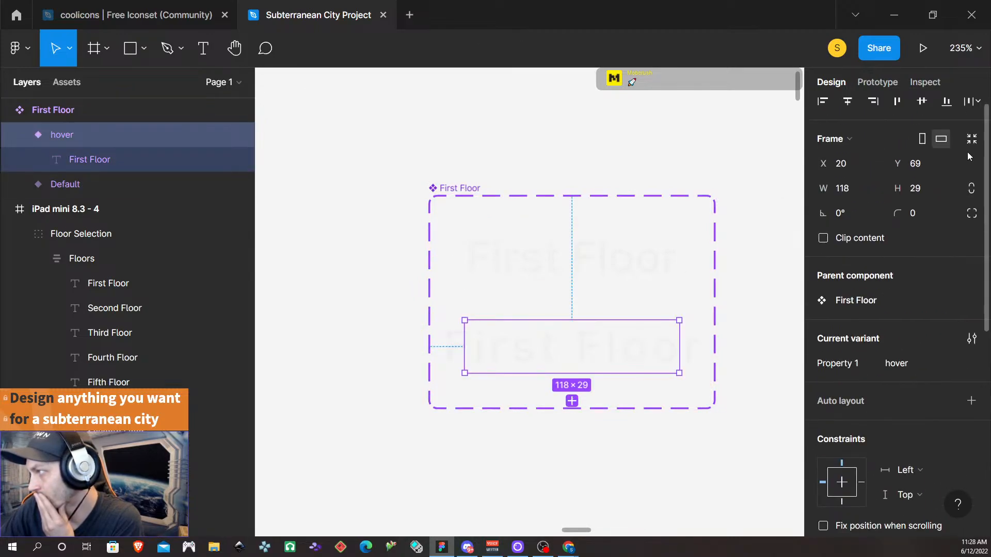
click(971, 138)
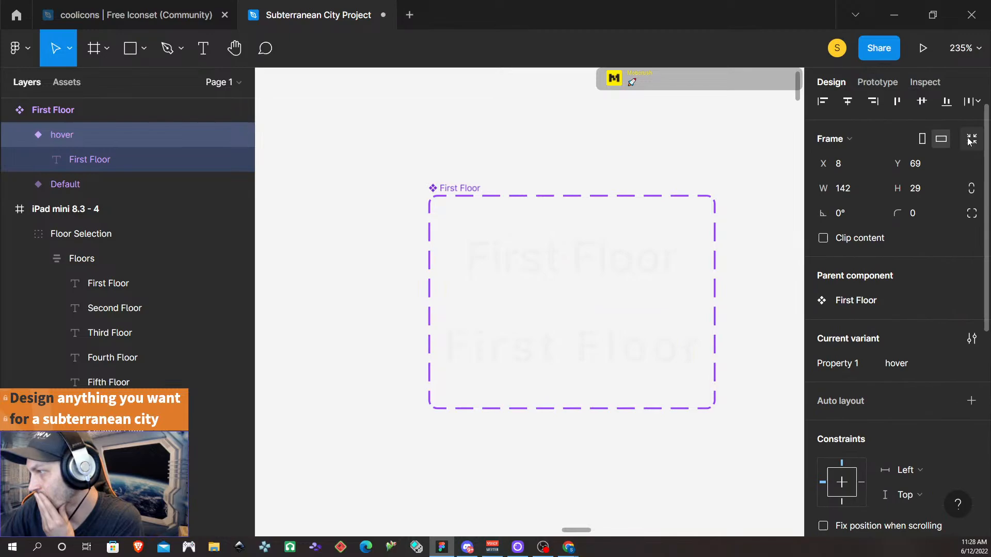
- Apply the light blue "Well and Fountain" color style to the hover variant's "First Floor" text
click(601, 342)
double_click(601, 342)
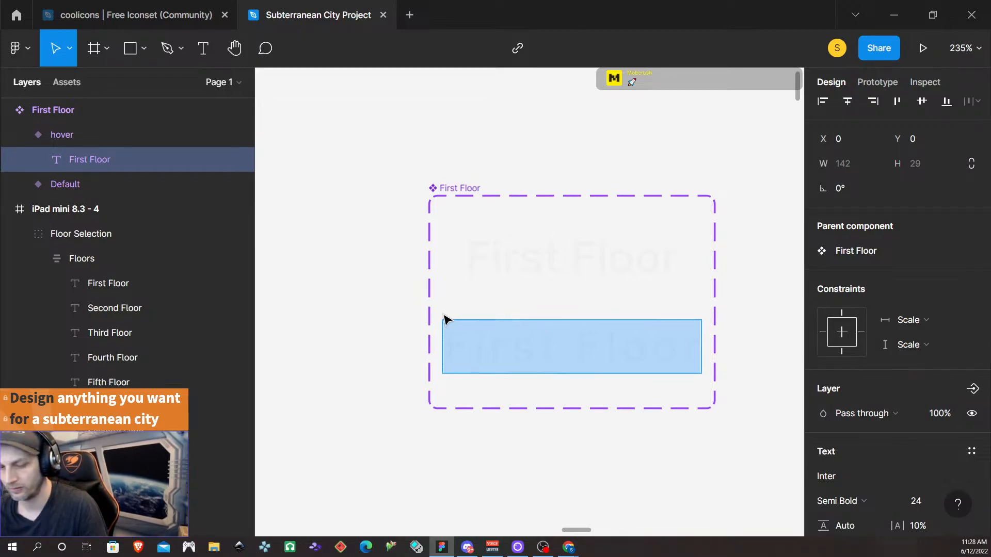
scroll(930, 348, down, 5)
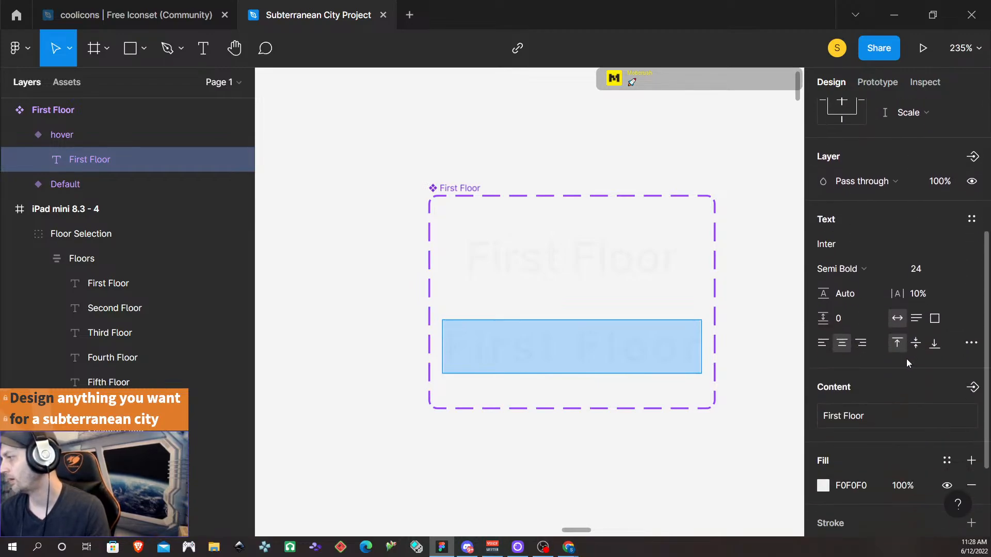
scroll(907, 358, down, 3)
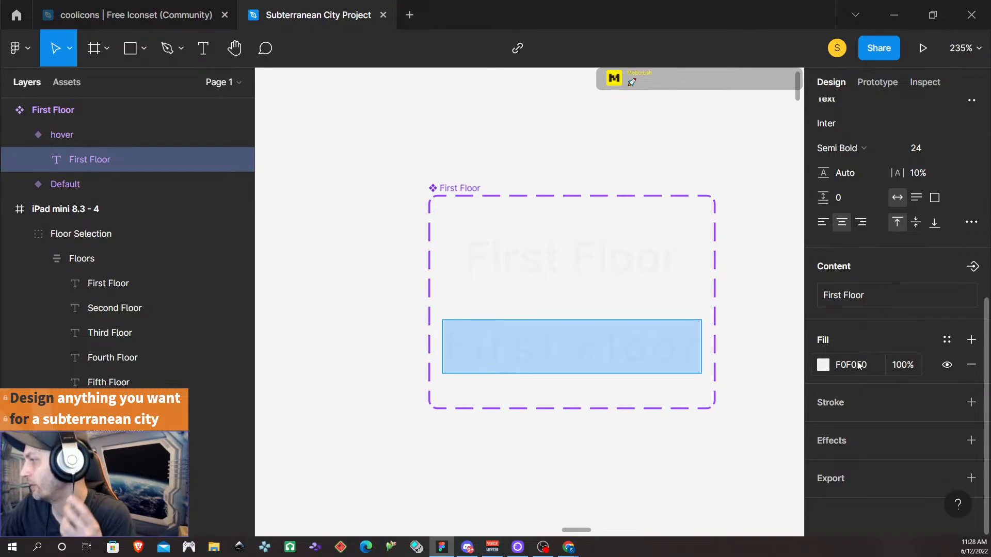
click(946, 340)
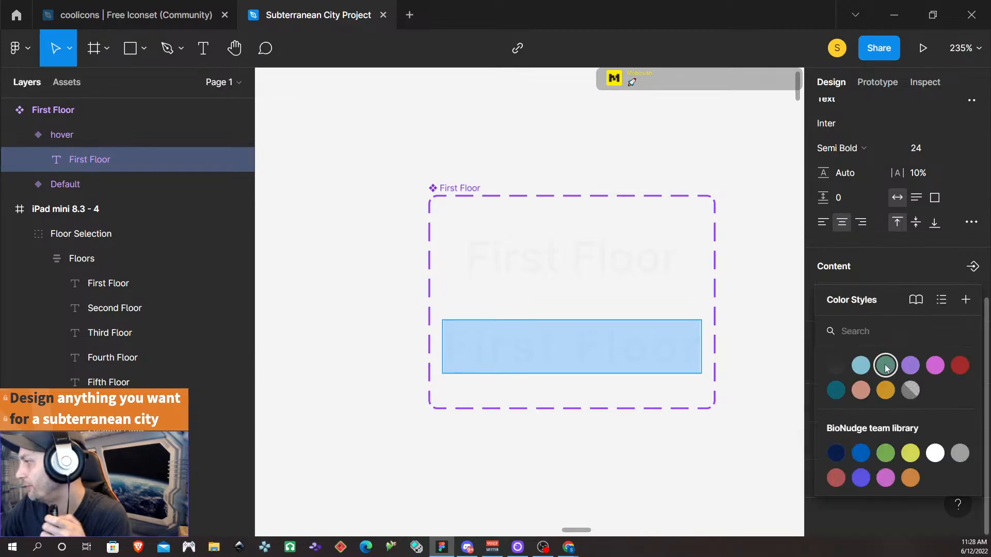
click(863, 368)
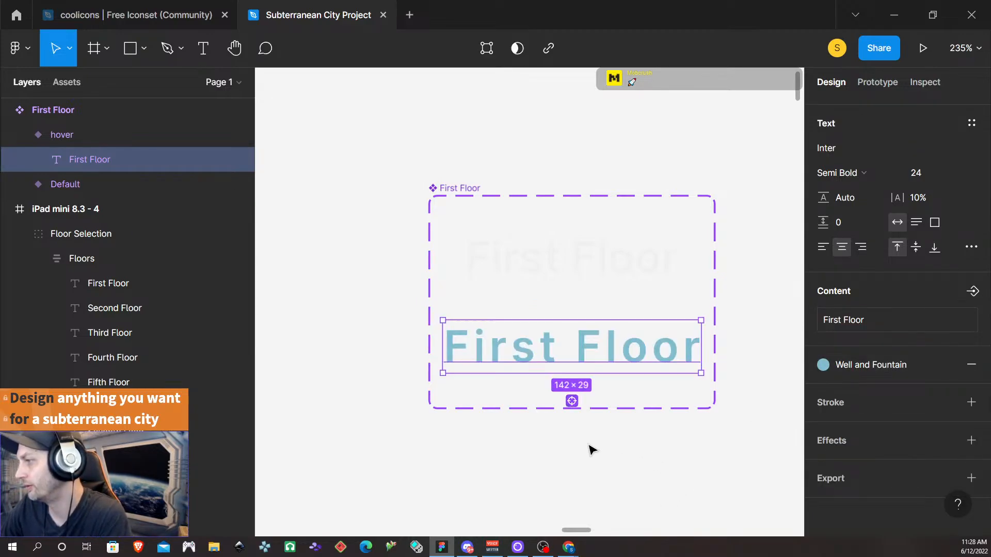
- Detach the "Well and Fountain" color style from the hover text, keeping its blue as a plain fill
scroll(590, 449, down, 5)
scroll(517, 429, left, 4)
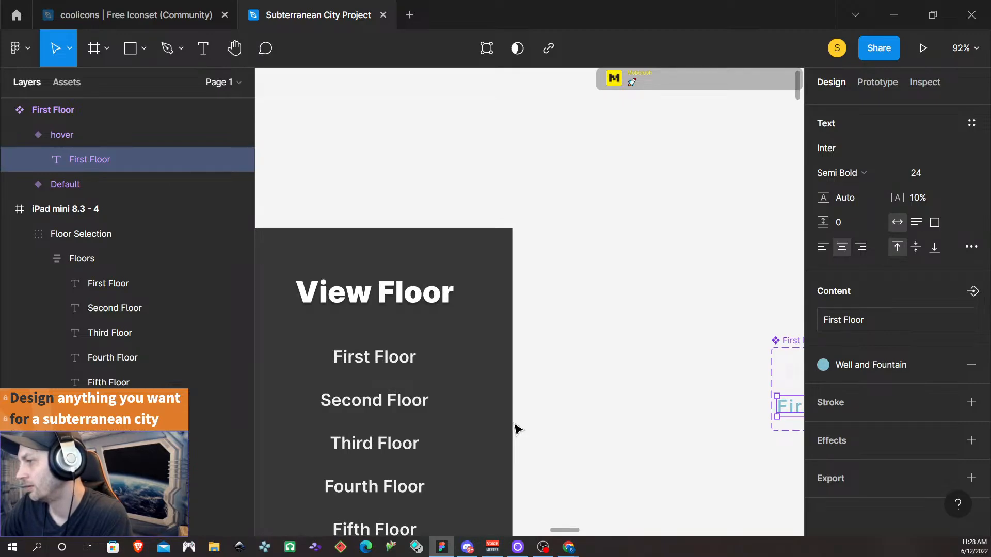
scroll(517, 429, right, 6)
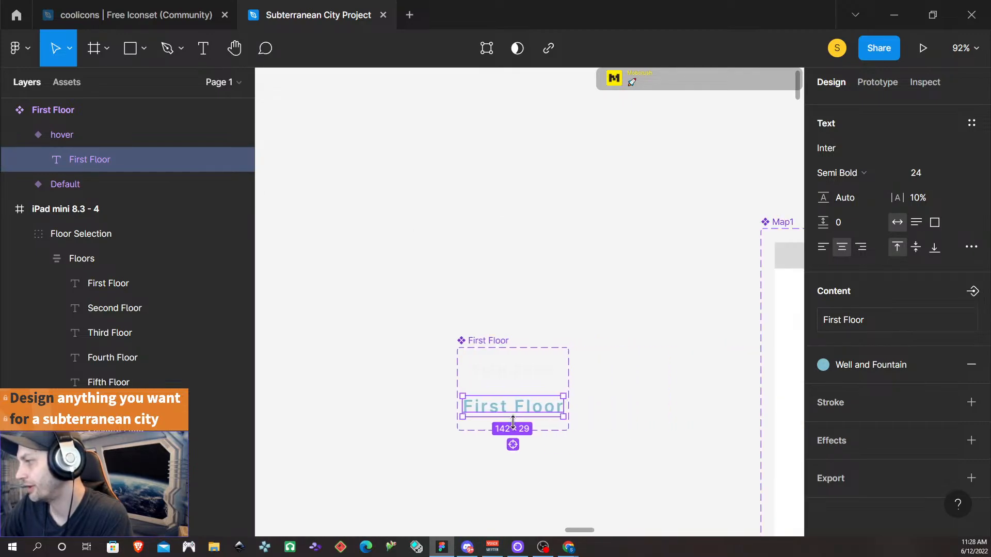
click(947, 365)
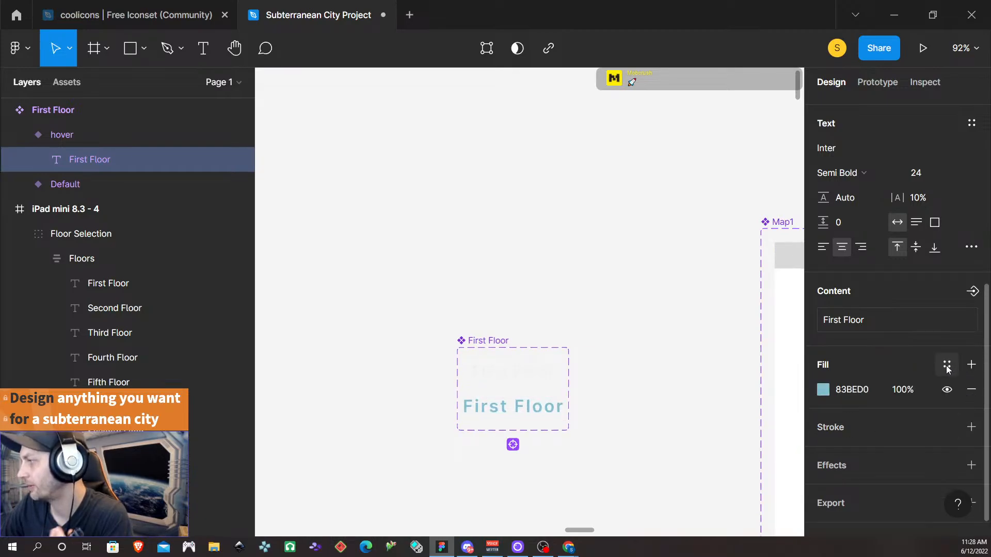
click(947, 365)
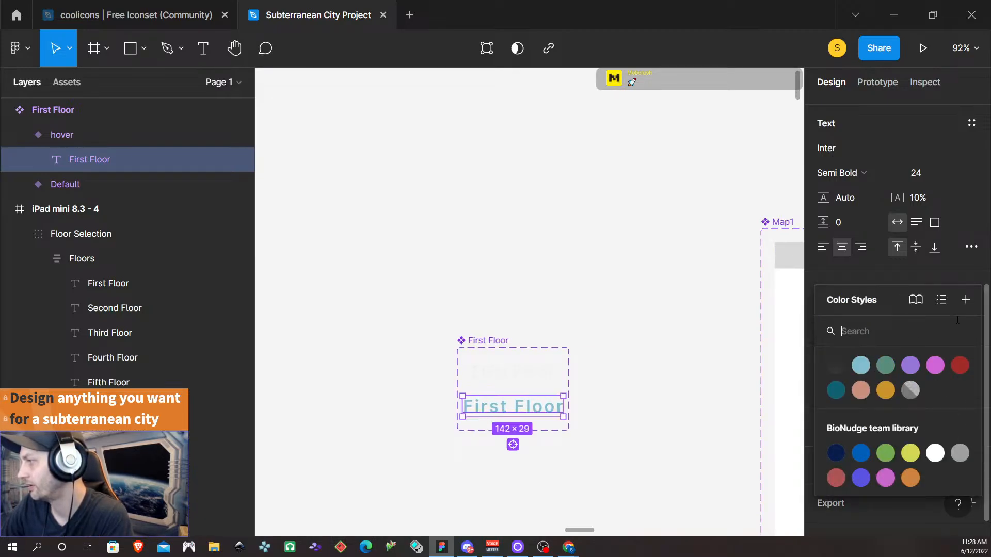
click(821, 281)
- Add a second fill of white FFFFFF at 30% opacity over the blue fill of the hover text
click(972, 365)
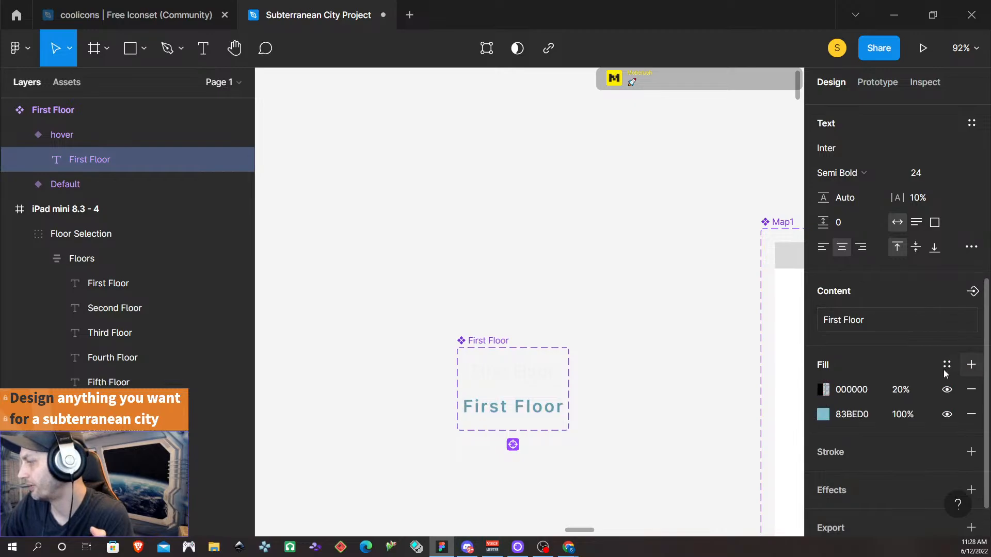
click(869, 391)
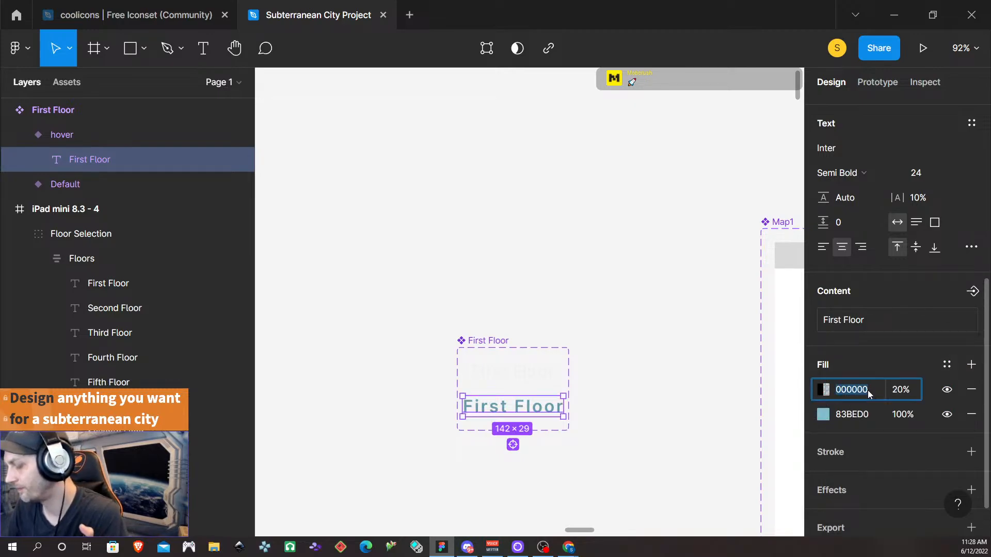
text(f)
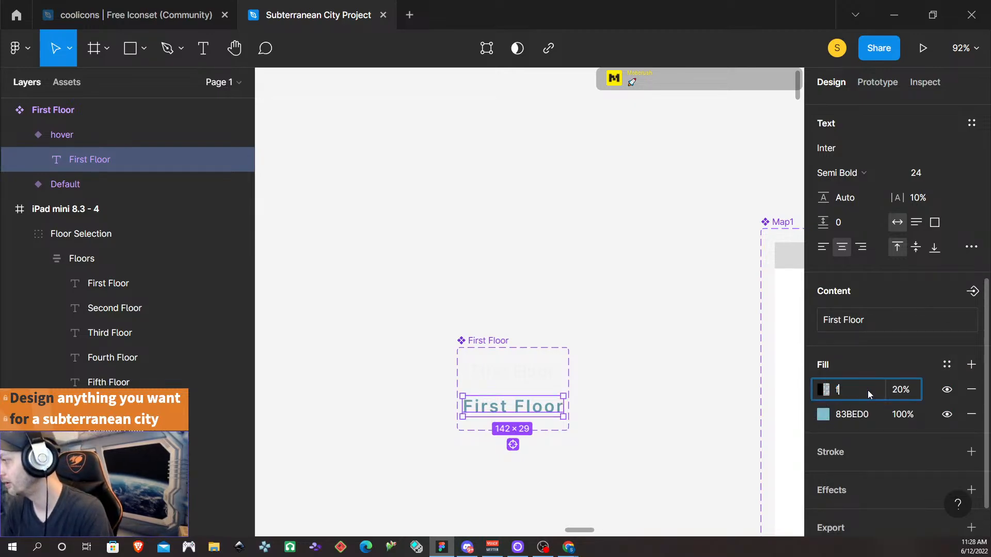
key(Return)
click(899, 392)
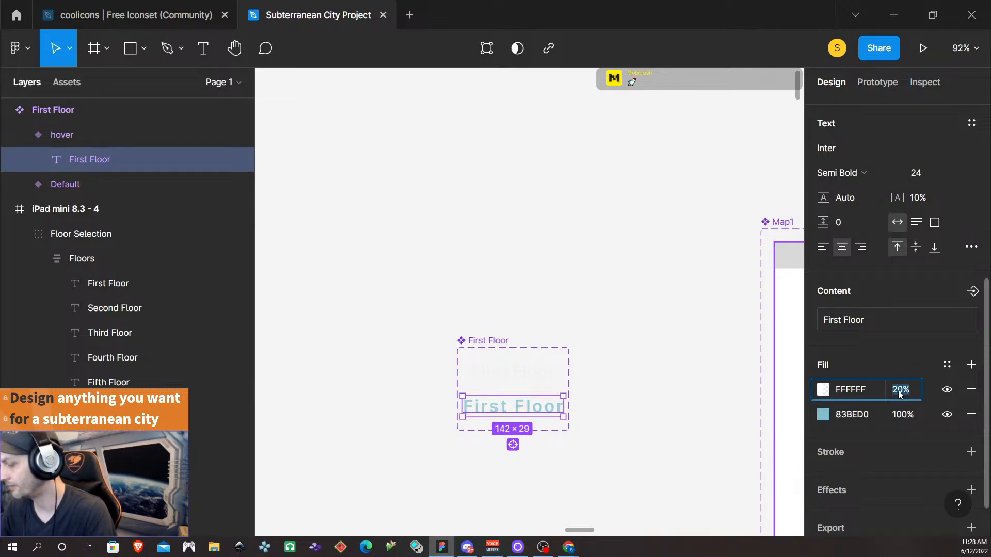
text(30)
key(Return)
click(592, 454)
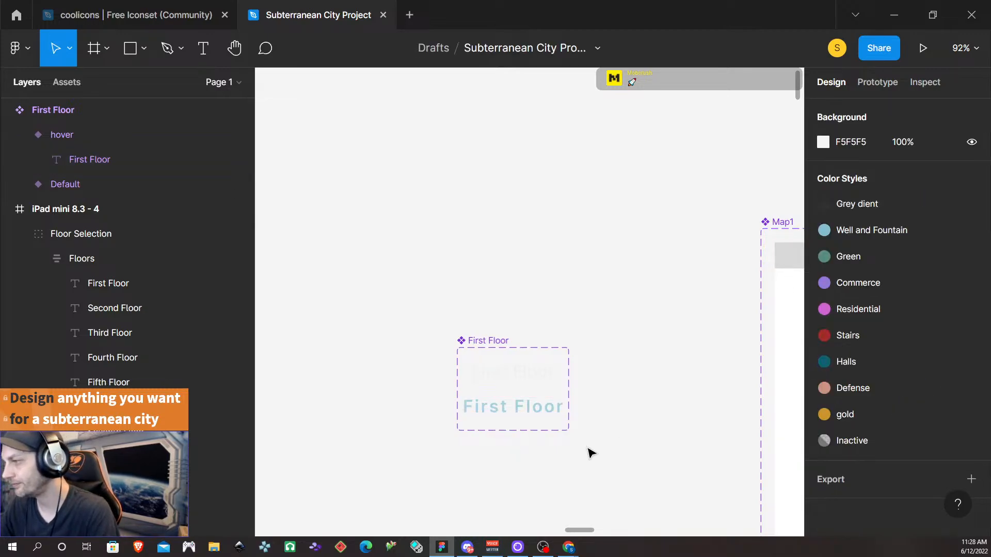
- Compare the Default and hover variants of the "First Floor" component beside the View Floor panel
scroll(591, 454, down, 5)
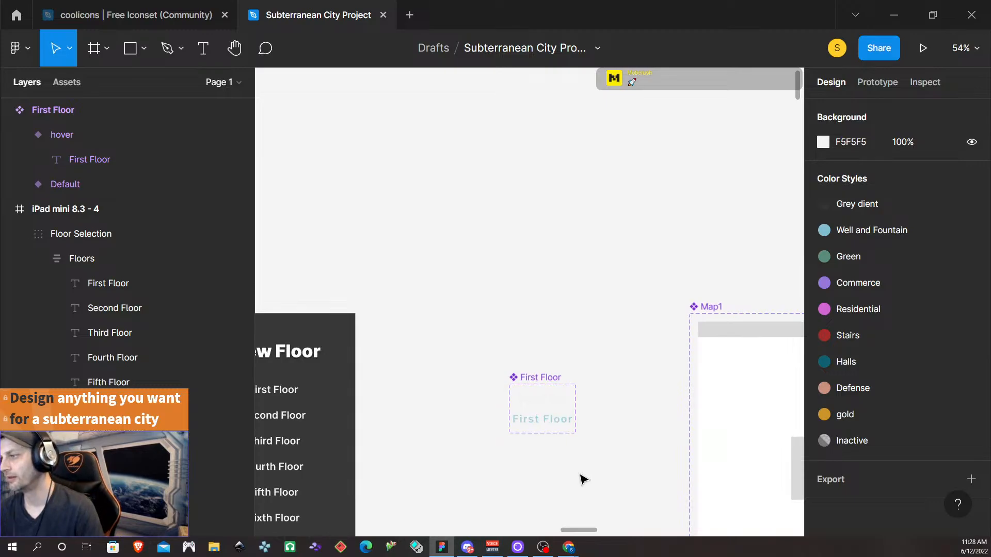
scroll(583, 480, left, 2)
scroll(591, 467, left, 5)
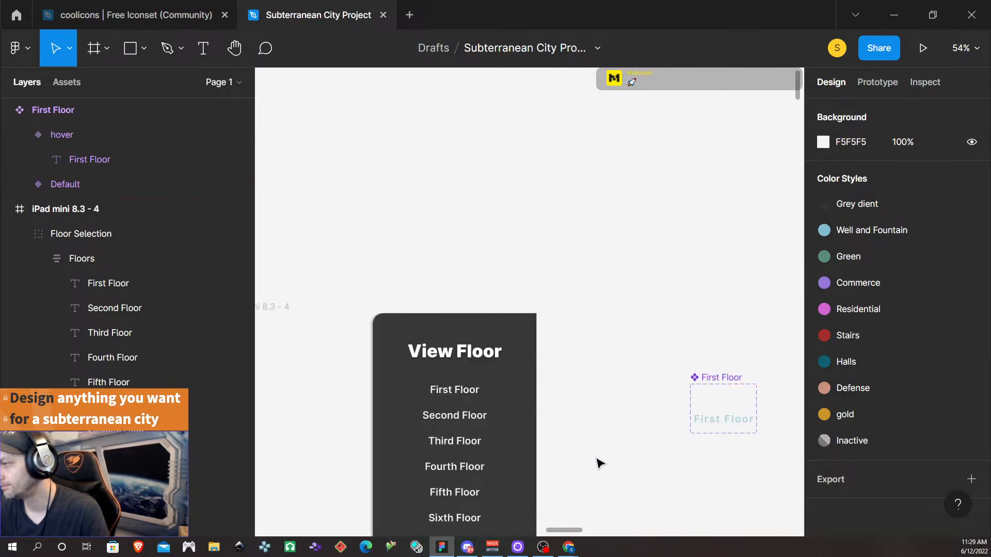
click(715, 410)
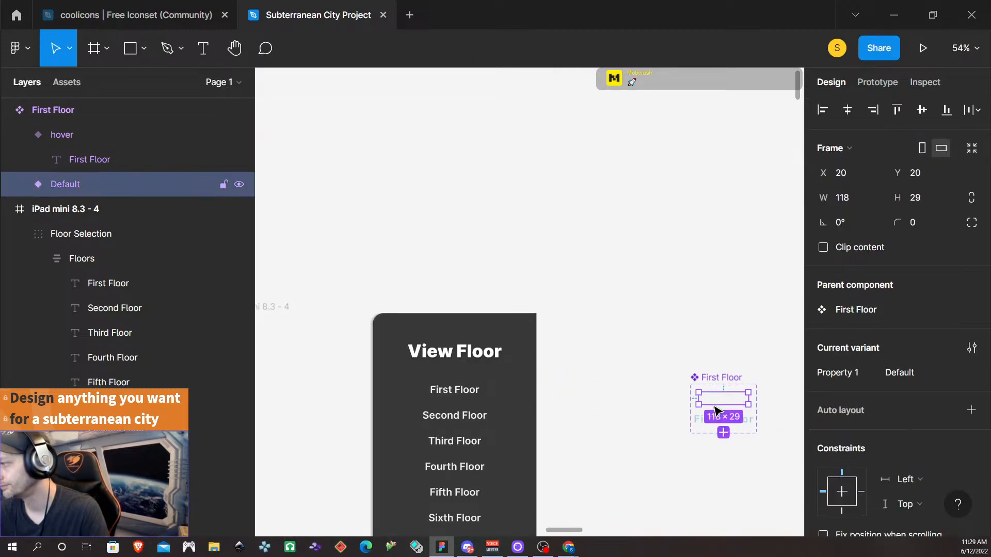
click(741, 419)
click(741, 401)
click(743, 415)
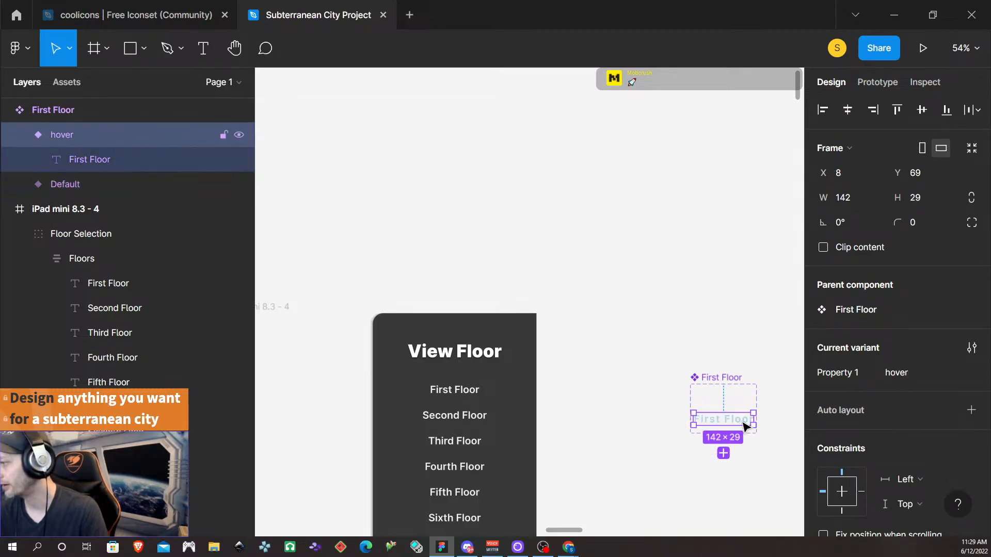
click(743, 399)
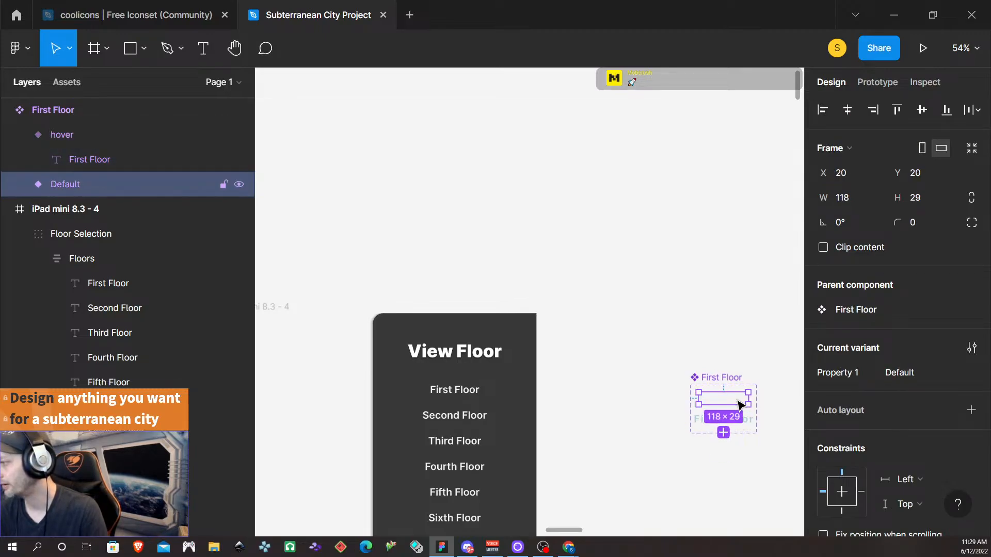
- Add a While hovering interaction to the Default variant of the First Floor component that changes it to the hover variant
click(886, 84)
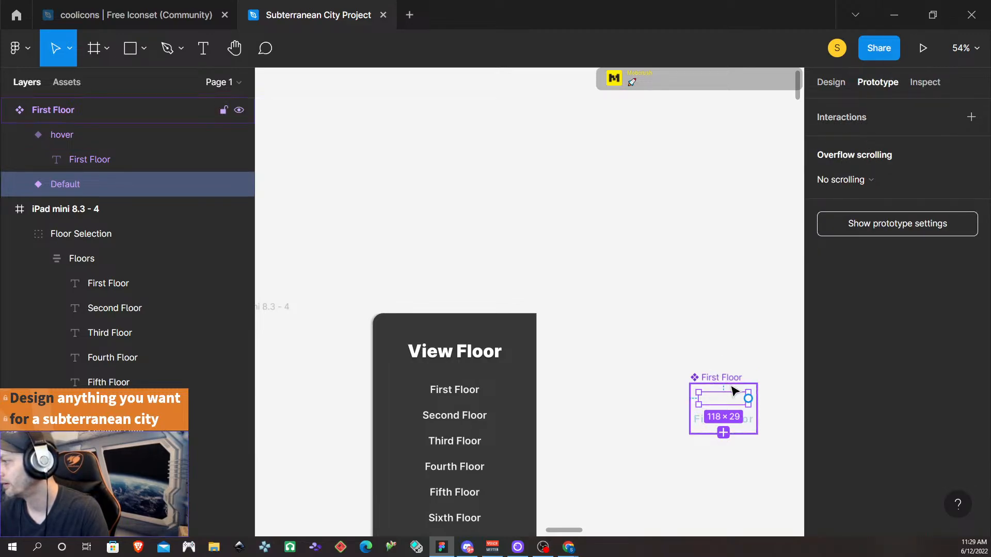
drag(760, 403, 745, 414)
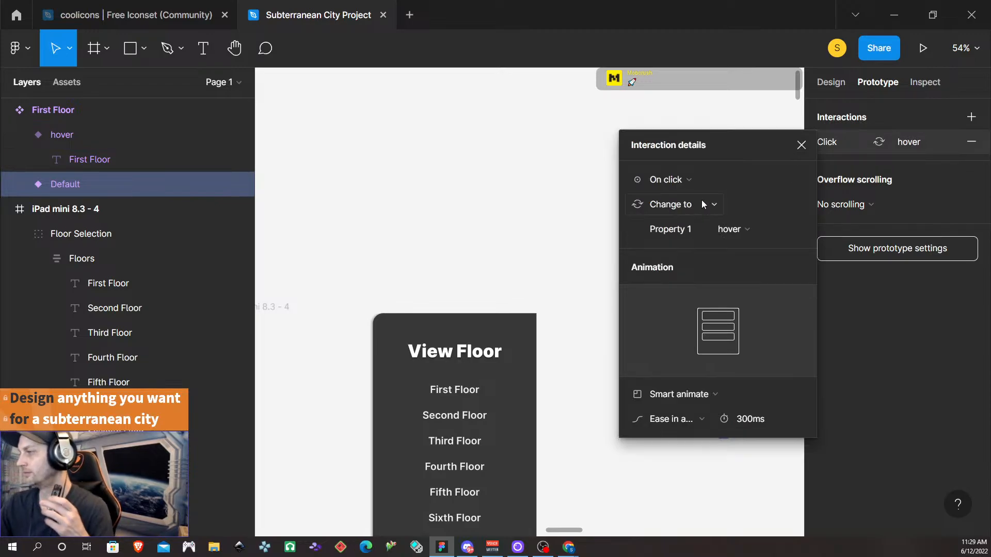
click(694, 183)
click(696, 217)
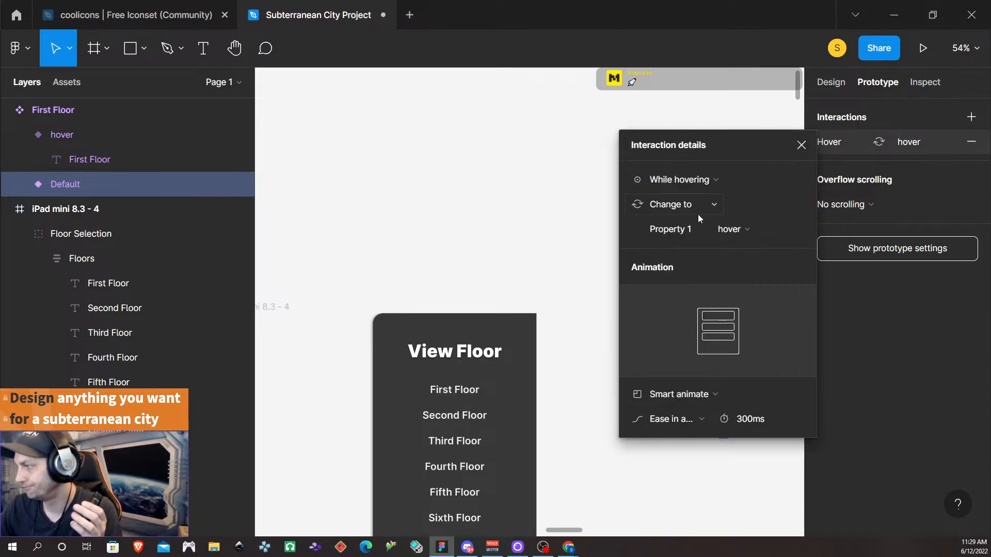
click(802, 146)
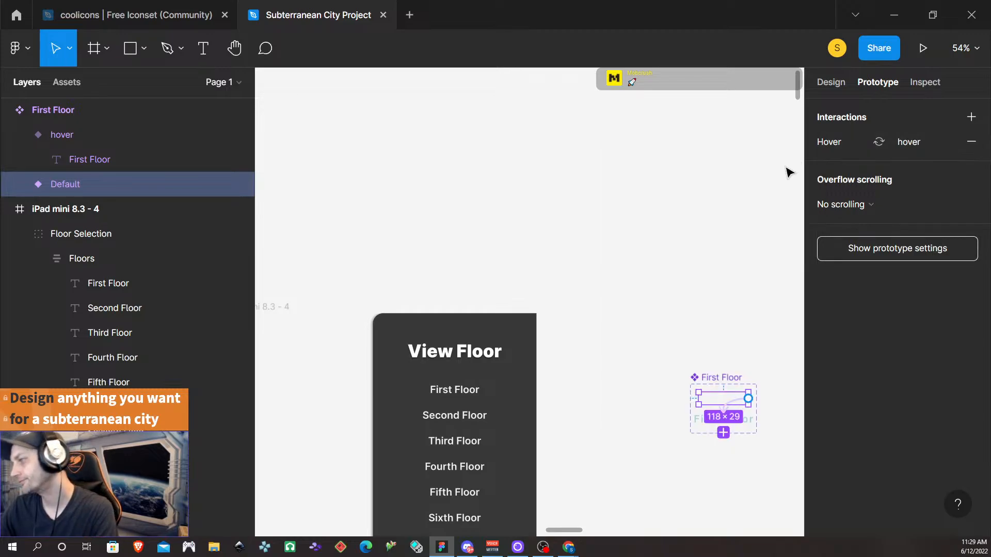
- Select and copy the Default variant of the First Floor component for reuse in the View Floor panel
ctrl+scroll(624, 407, down, 5)
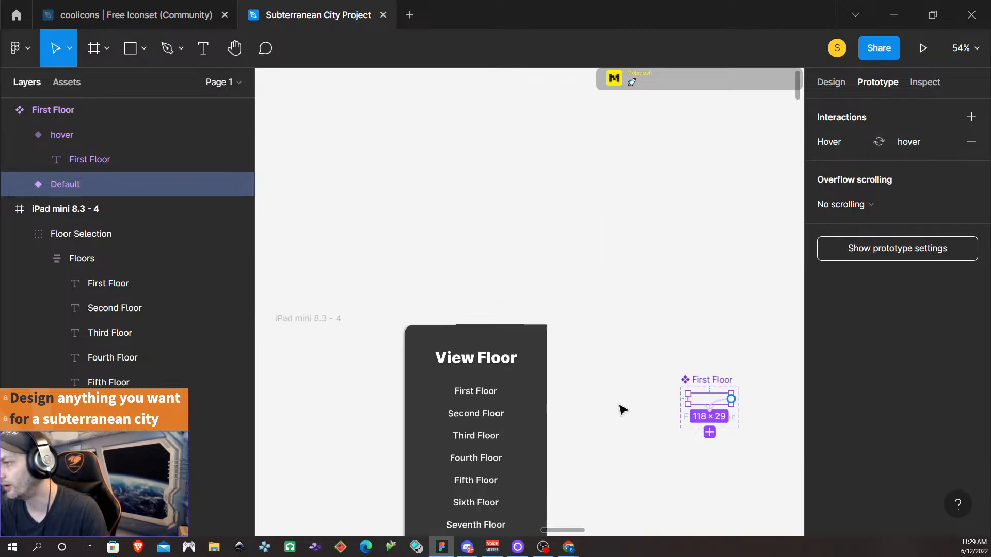
ctrl+scroll(670, 482, down, 2)
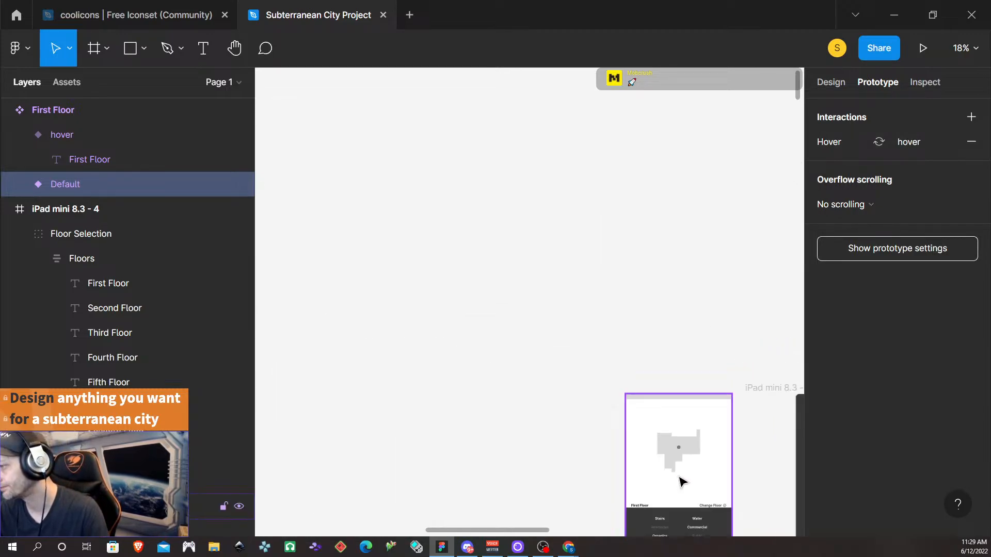
scroll(589, 244, down, 5)
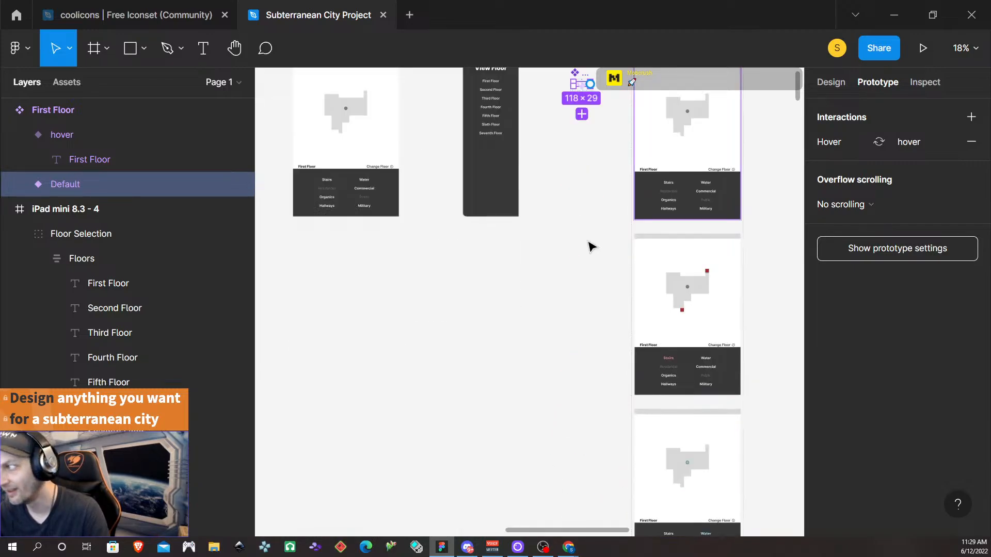
scroll(582, 237, up, 1)
ctrl+scroll(583, 237, up, 4)
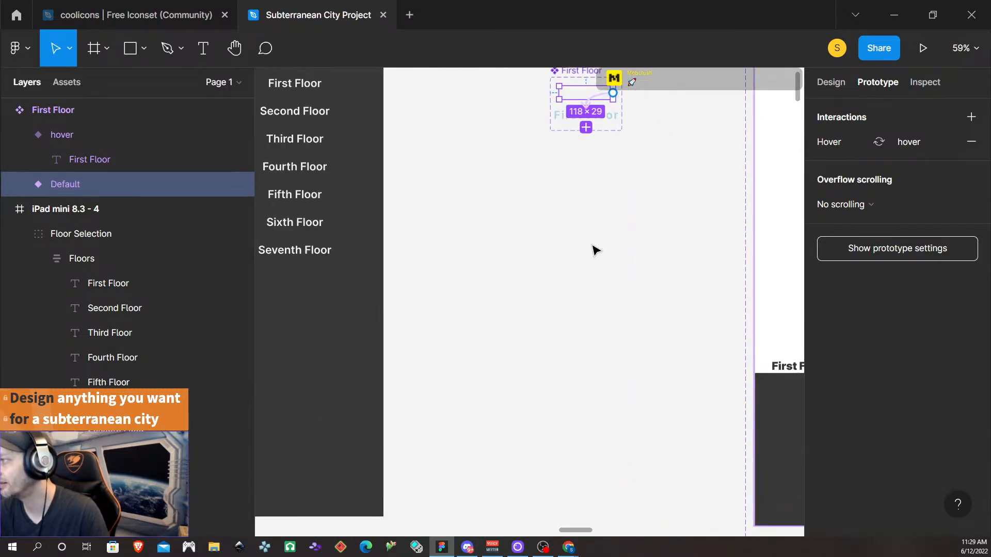
click(593, 247)
click(831, 83)
click(583, 90)
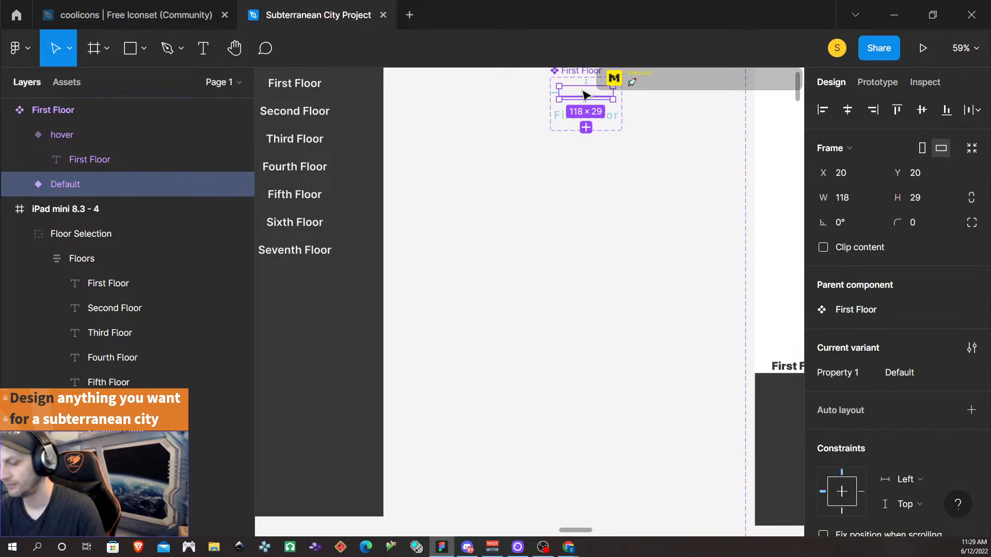
- Replace the plain "First Floor" text in the View Floor panel with the copied First Floor component
scroll(339, 180, left, 2)
scroll(339, 181, left, 2)
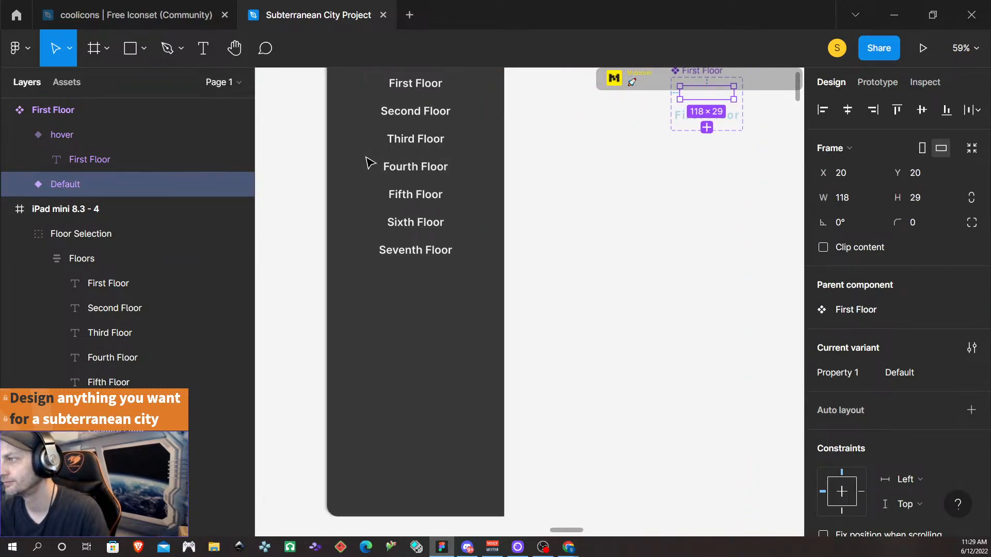
scroll(413, 168, up, 2)
click(417, 137)
double_click(416, 136)
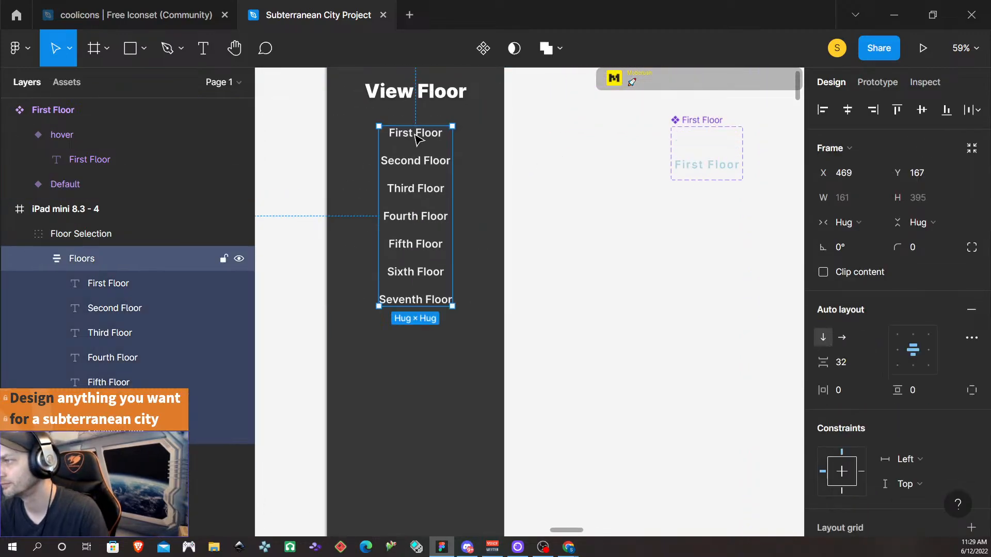
click(414, 133)
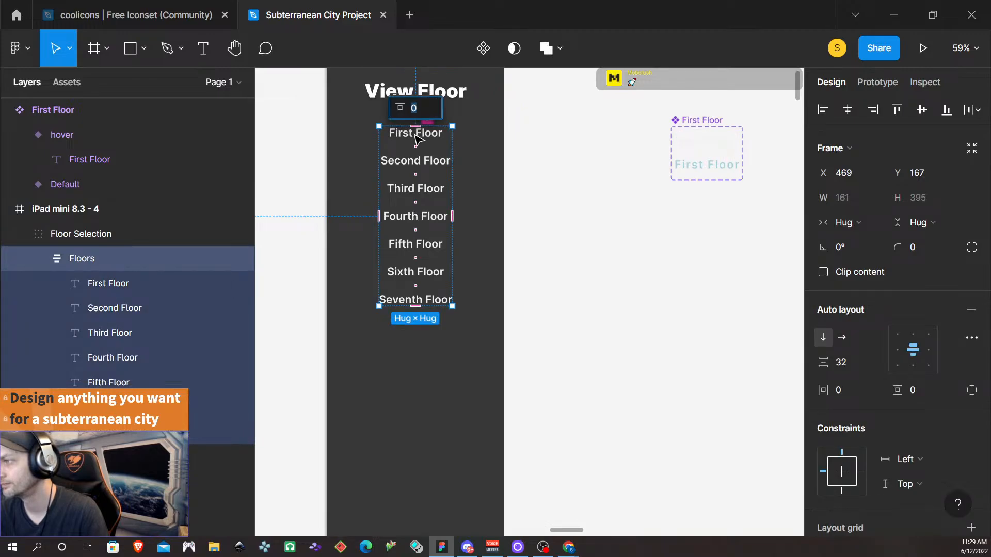
scroll(416, 136, up, 5)
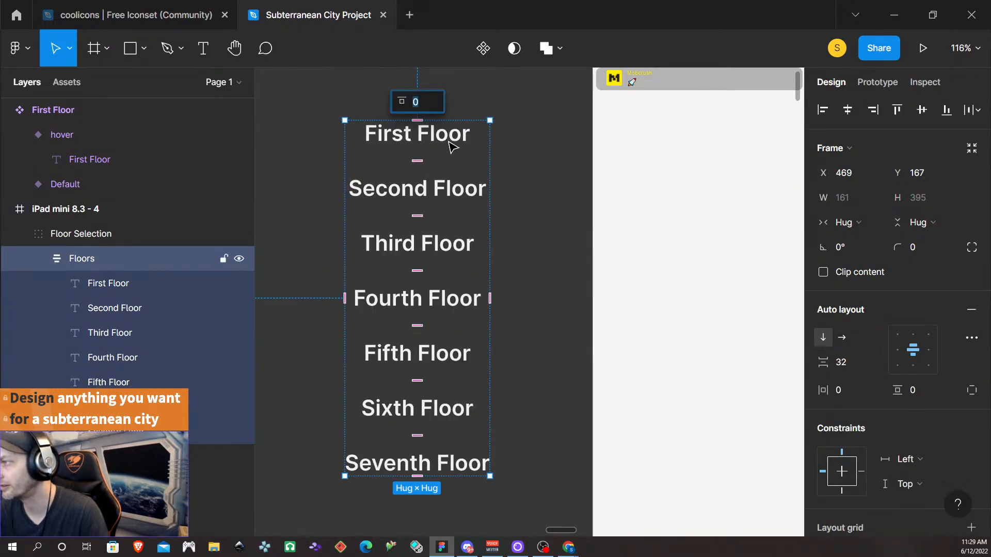
double_click(452, 145)
right_click(454, 142)
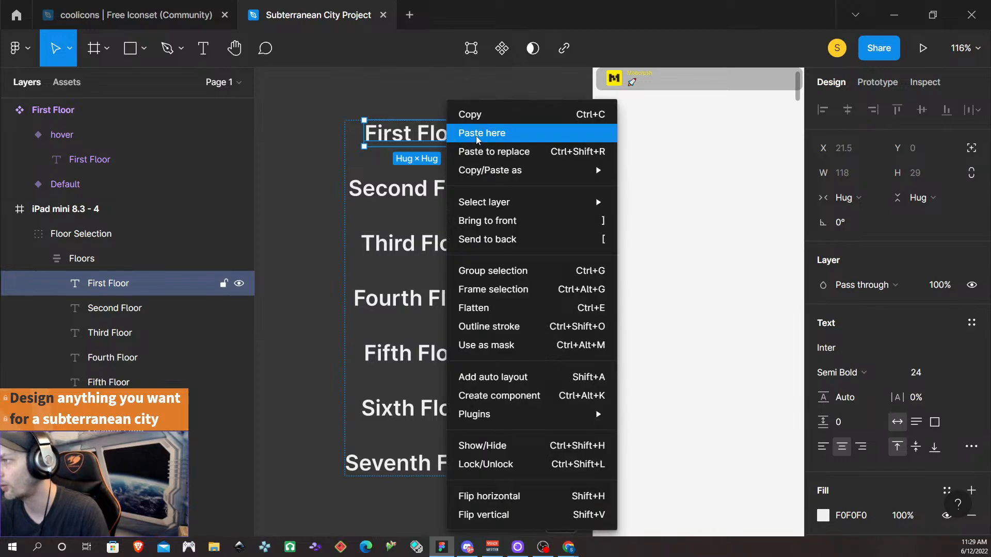
click(494, 151)
- Replace the "Second Floor" and "Third Floor" texts in the Floors list with the copied First Floor component
click(459, 196)
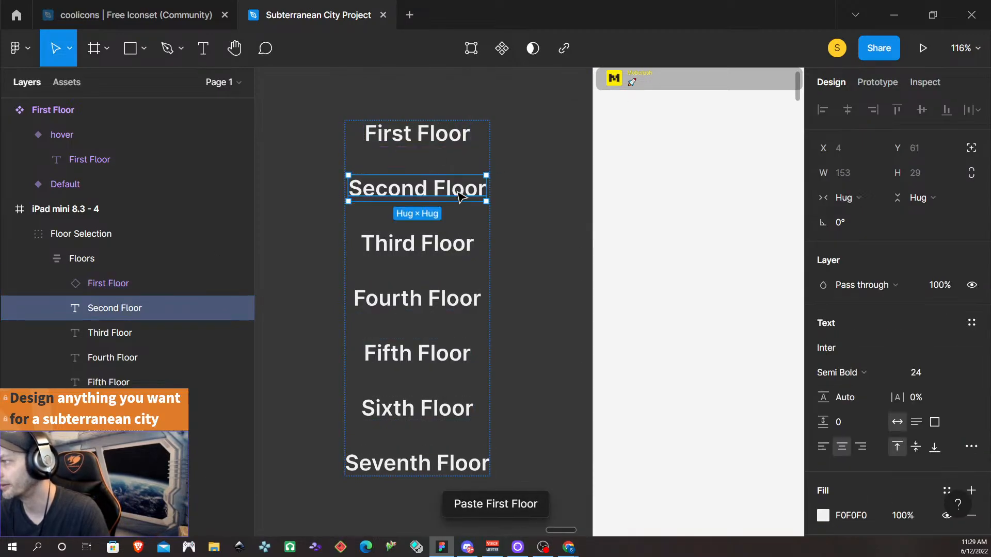
double_click(459, 196)
key(Escape)
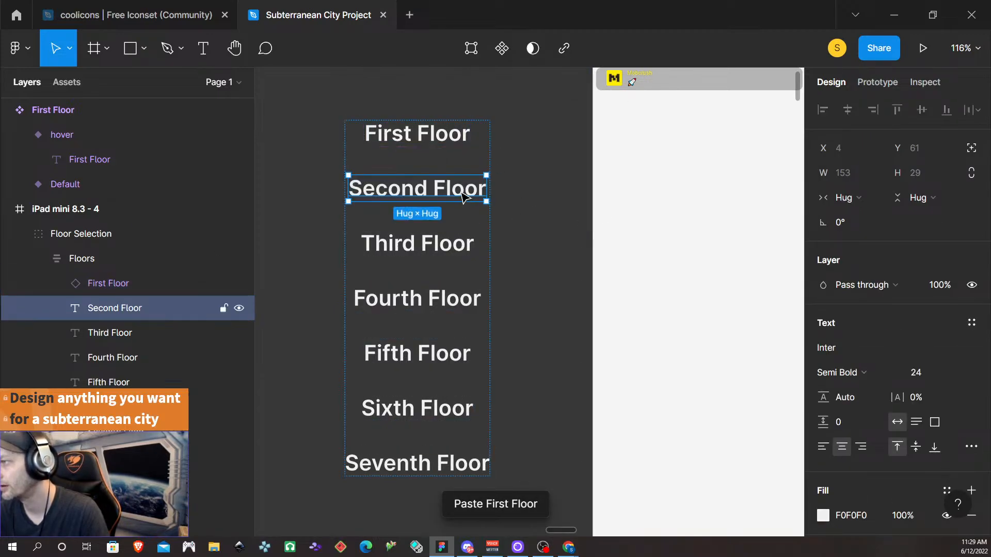
right_click(463, 196)
click(494, 150)
click(430, 244)
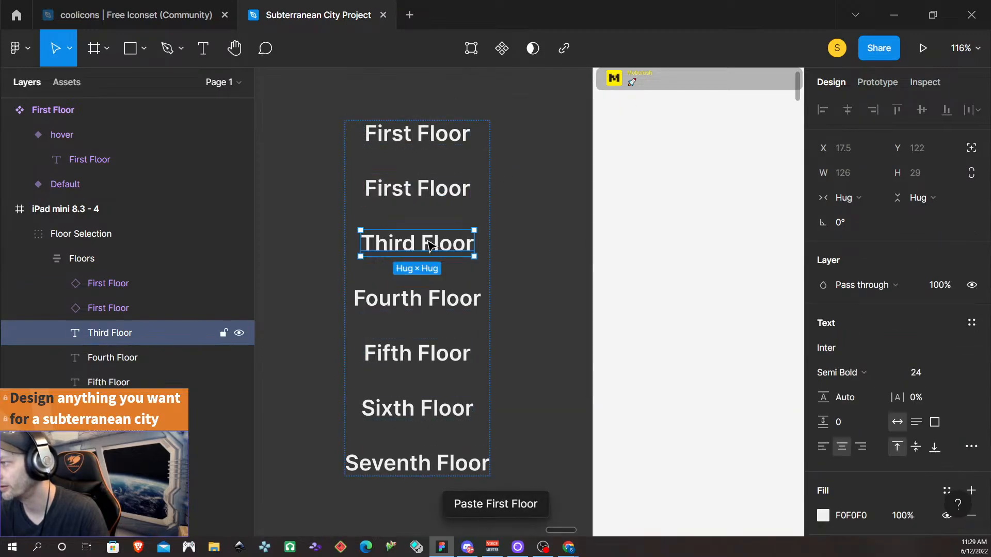
right_click(430, 244)
click(494, 150)
- Replace the Fourth, Fifth, Sixth and Seventh Floor texts together with the copied First Floor component
click(432, 305)
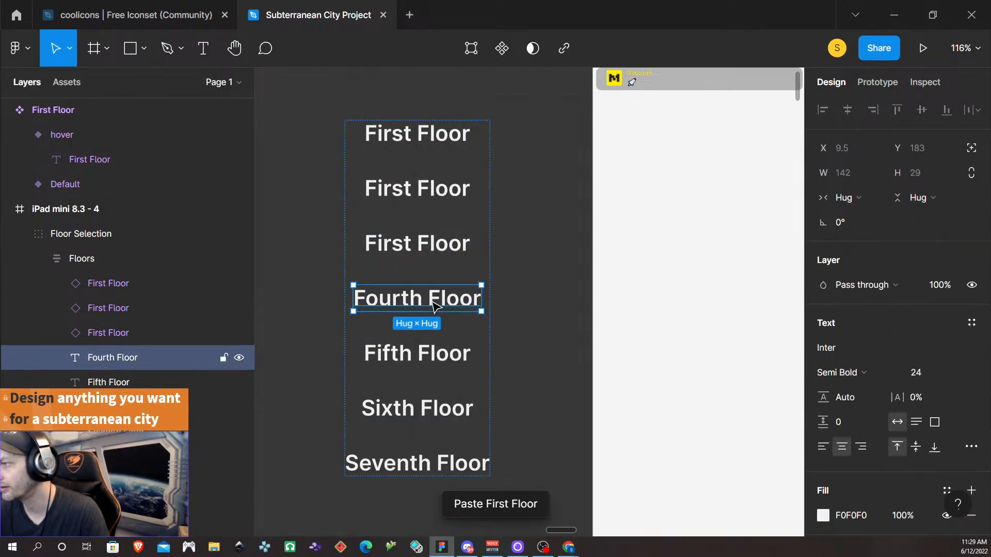
shift+click(418, 353)
shift+click(417, 408)
shift+click(412, 471)
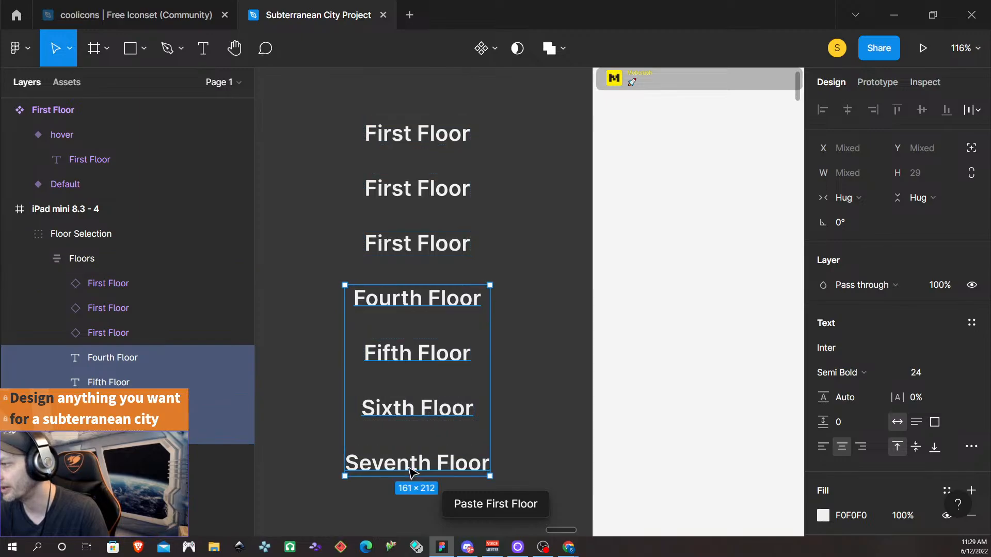
right_click(411, 471)
click(471, 151)
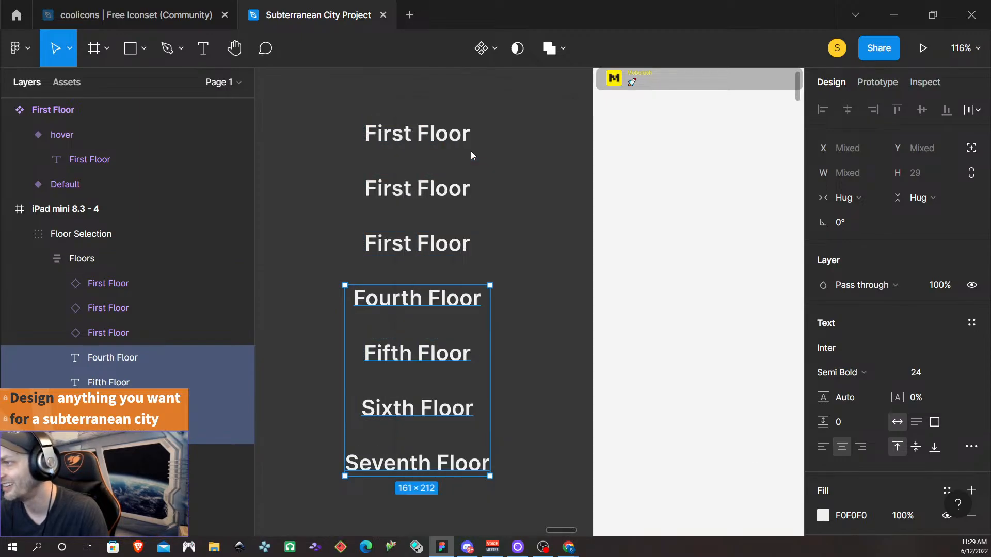
- Change the text of the second component instance in the View Floor list to "Second Floor"
scroll(488, 201, down, 5)
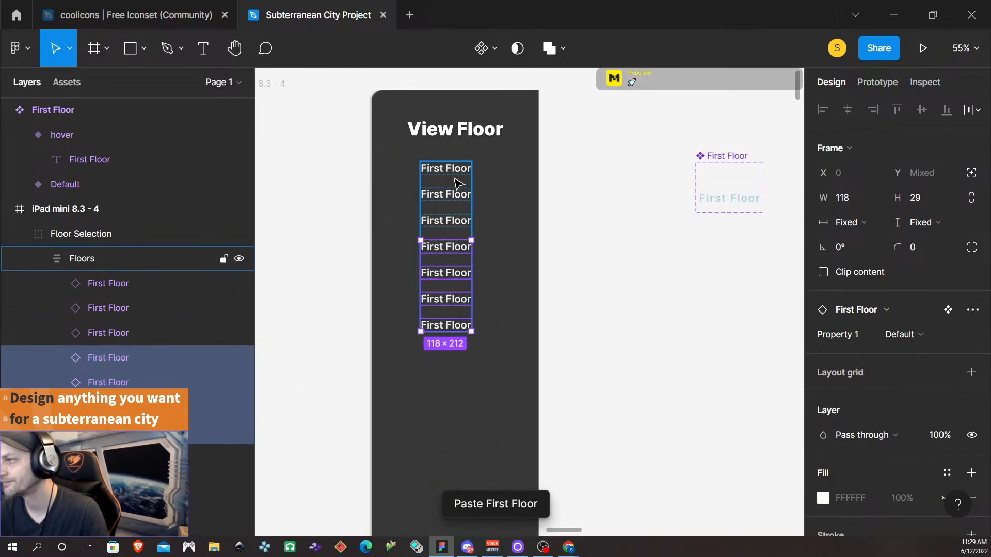
scroll(454, 183, up, 4)
click(446, 163)
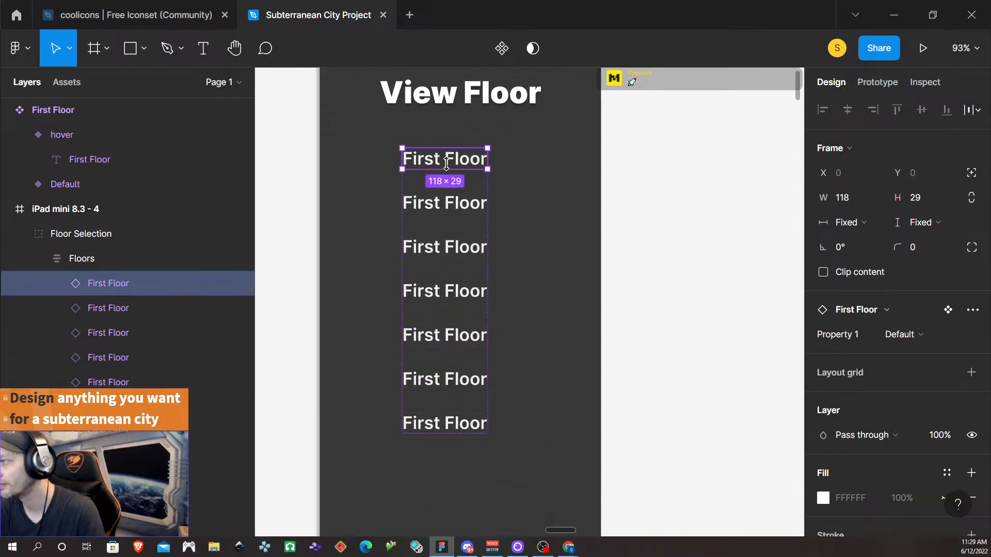
click(407, 203)
double_click(413, 203)
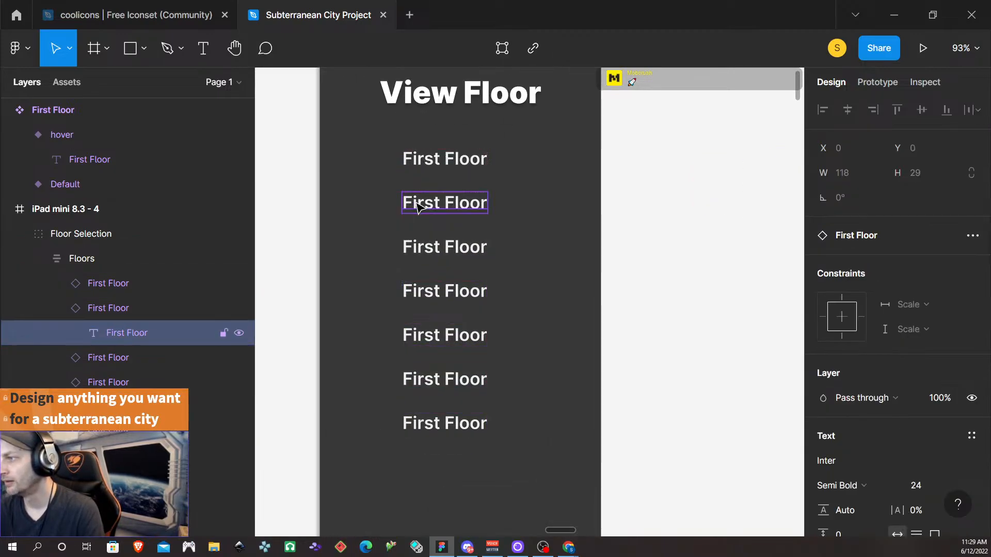
double_click(415, 202)
text(Second)
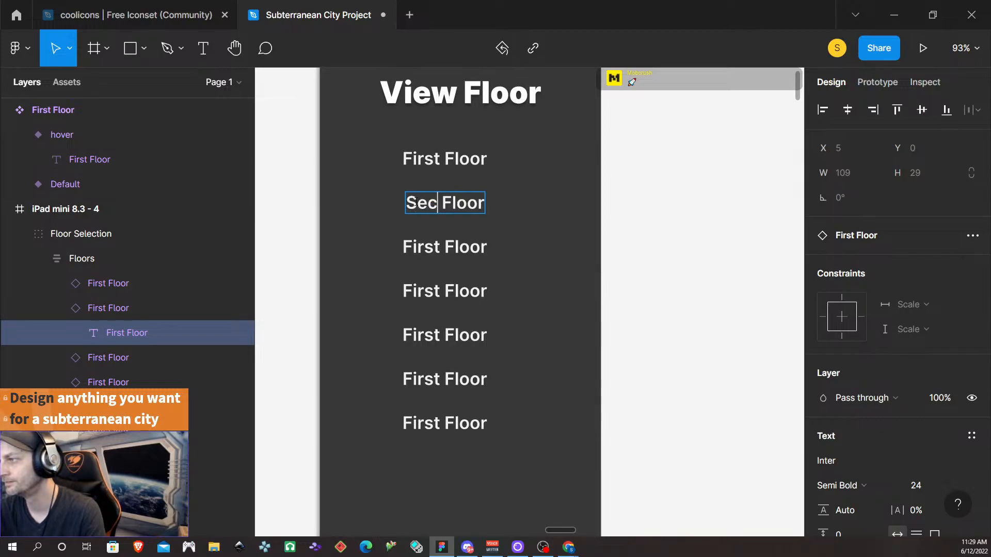
key(Escape)
- Change the texts of the third and fourth instances in the list to "Third Floor" and "Fourth Floor"
double_click(413, 248)
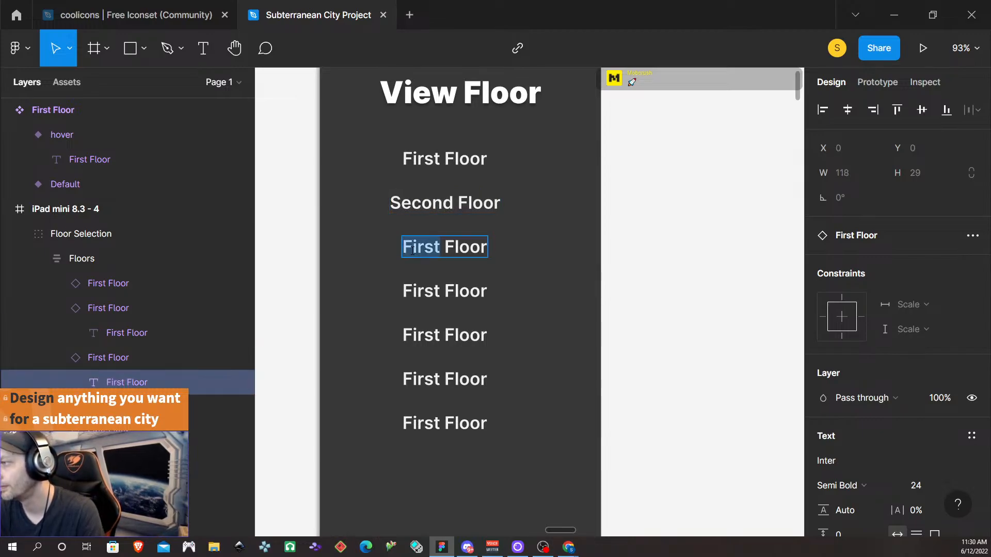
text(Thirt)
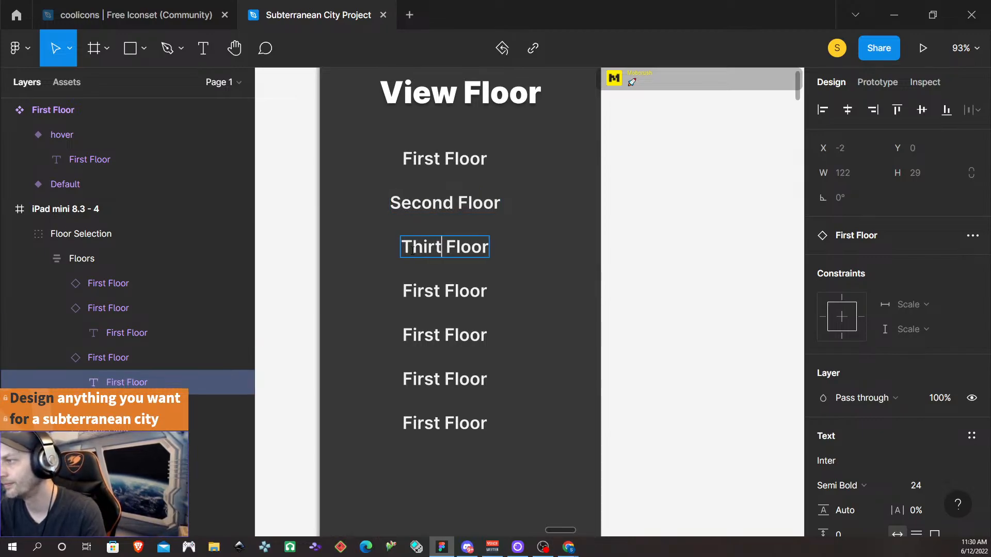
key(BackSpace)
text(d)
key(Escape)
double_click(423, 290)
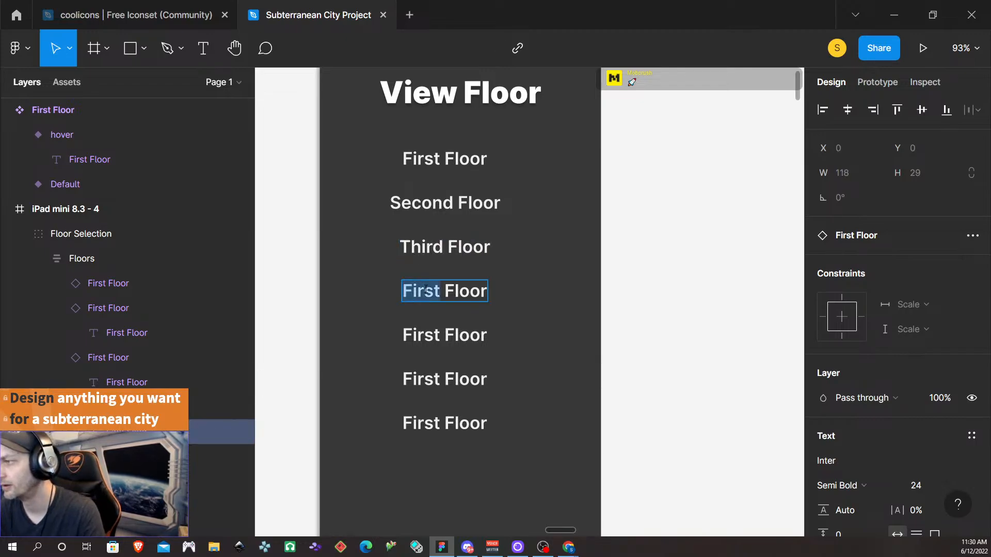
text(Fourth)
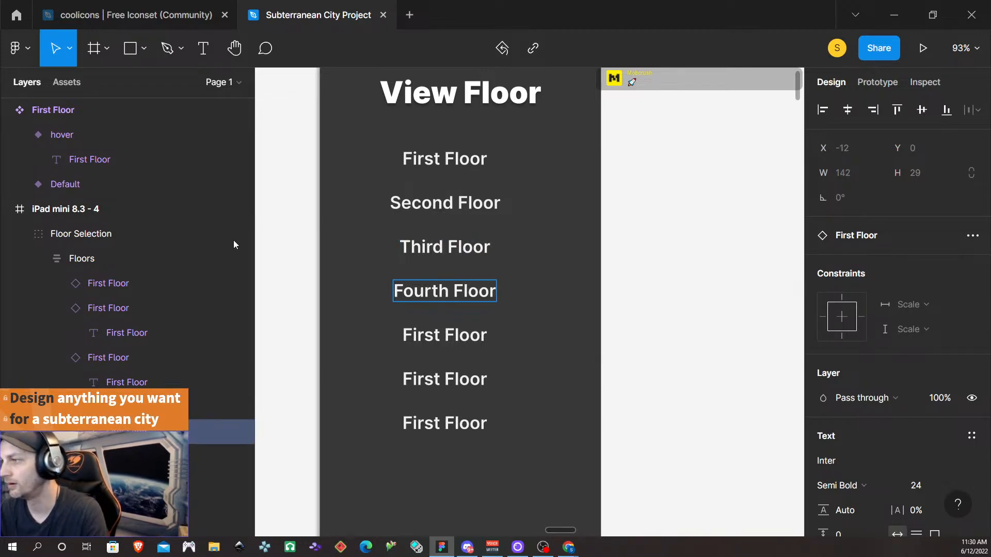
key(Escape)
- Change the texts of the fifth and sixth instances in the list to "Fifth Floor" and "Sixth Floor"
double_click(419, 335)
text(F)
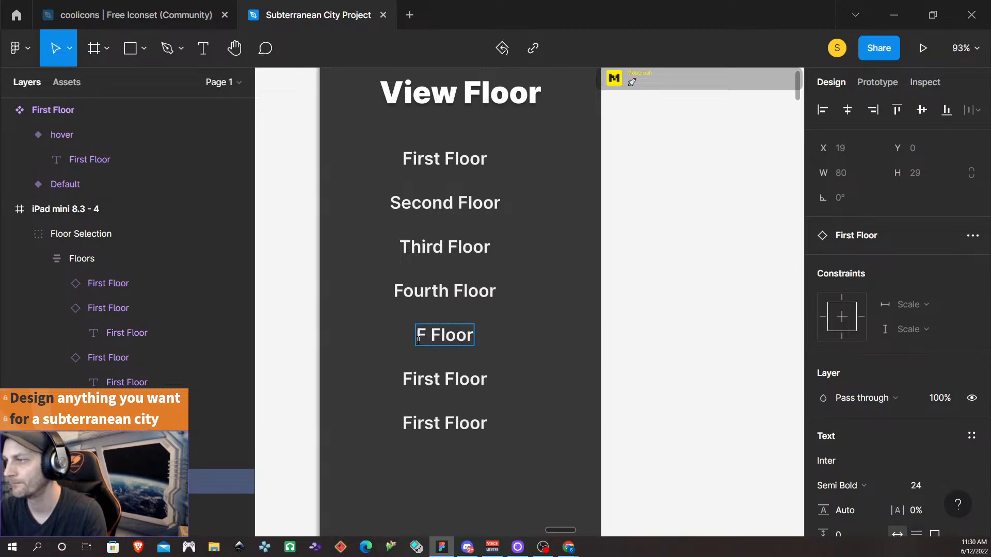
text(ifth)
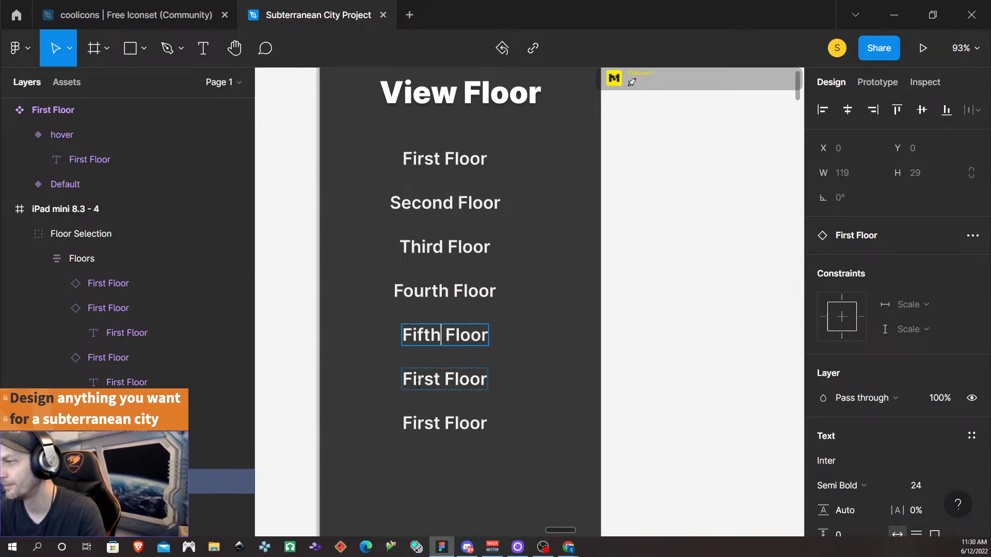
key(Escape)
double_click(419, 380)
text(S)
text(ixth)
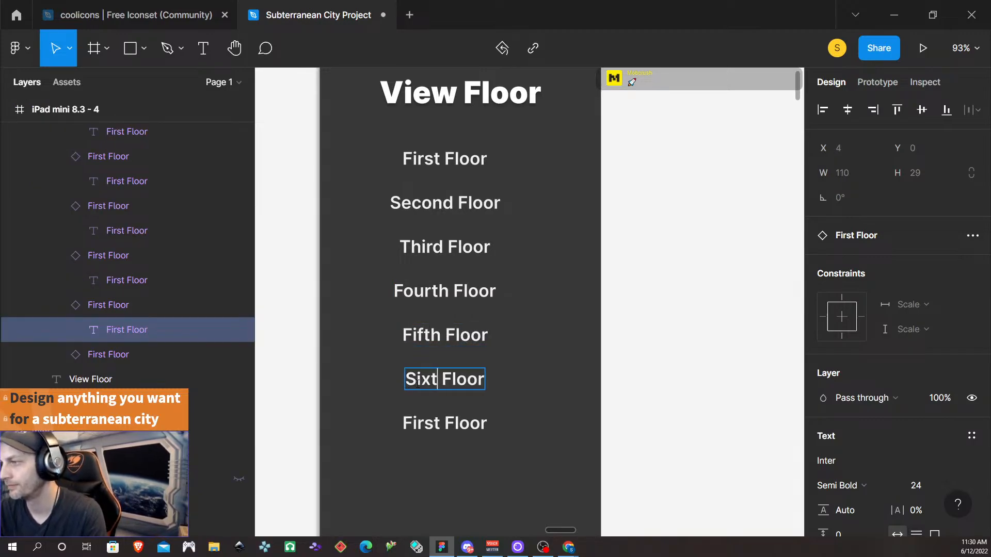
key(Escape)
- Change the text of the last instance in the View Floor list to "Seventh Floor"
double_click(420, 425)
text(Seve)
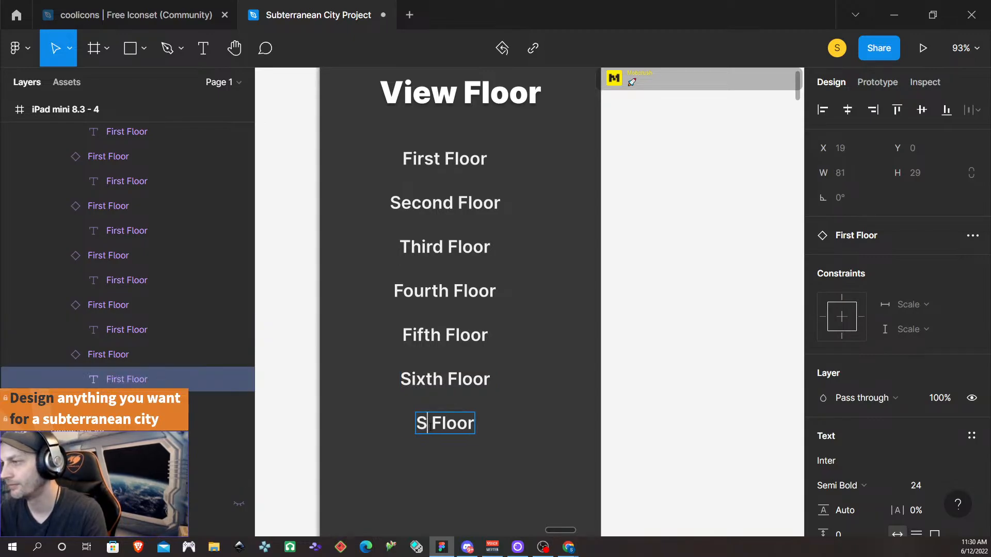
text(nt)
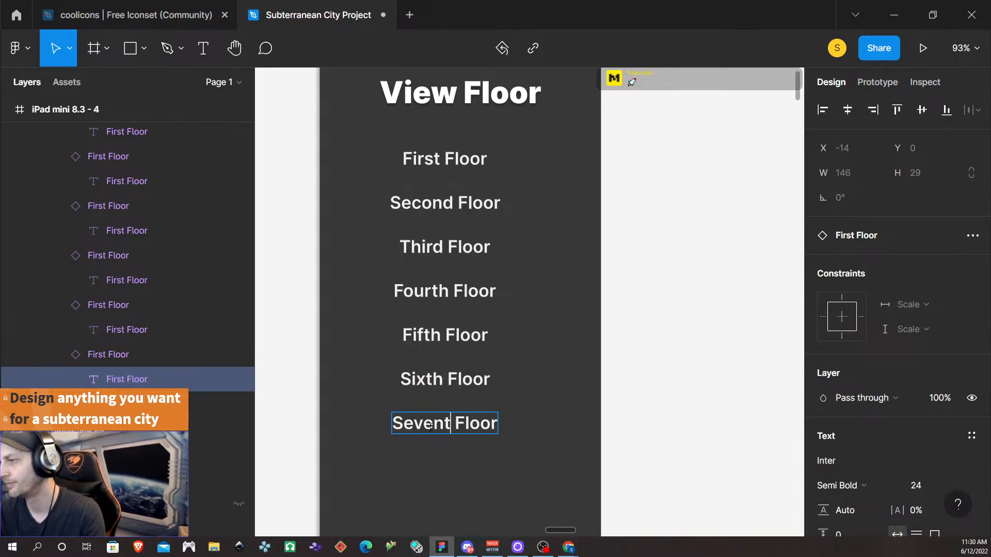
text(h)
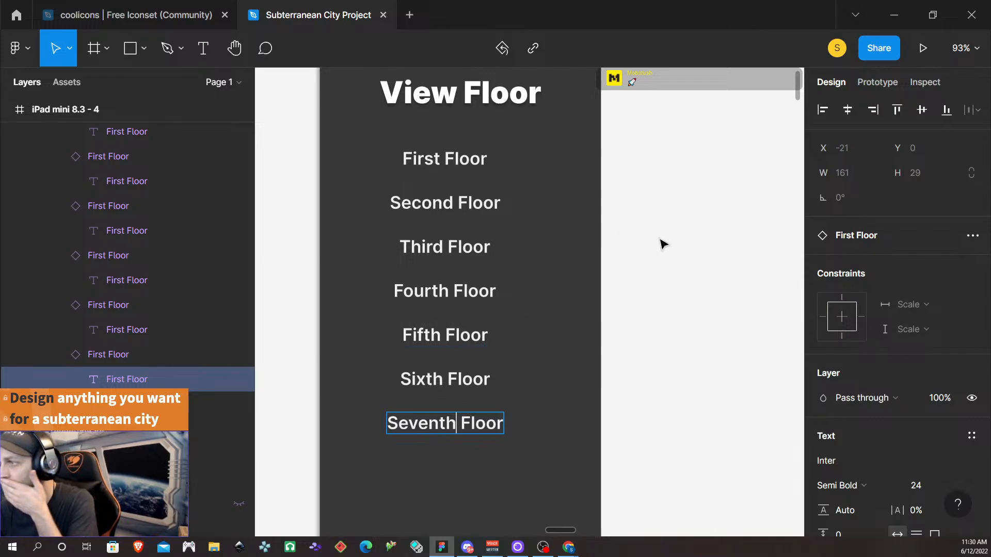
click(428, 150)
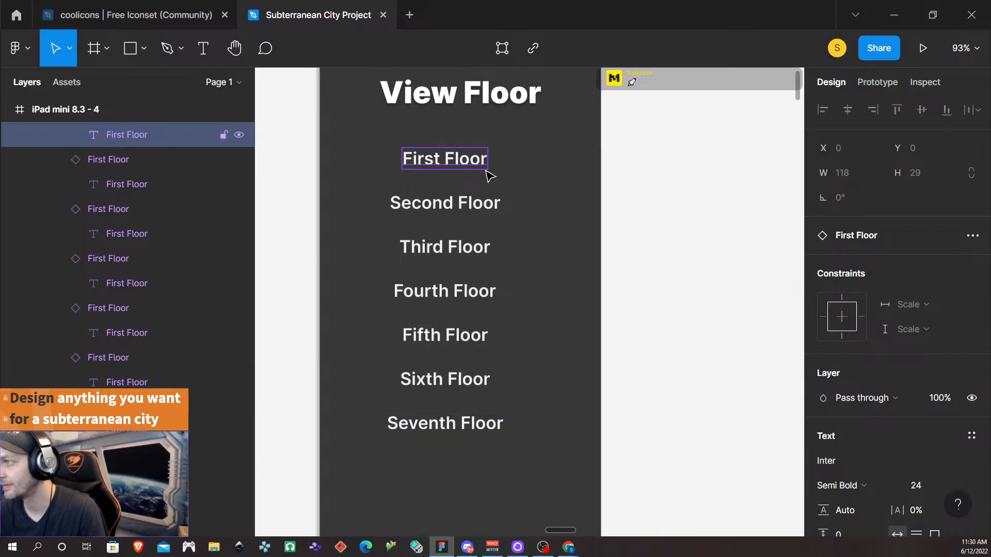
- Select all seven floor instances inside the Floors auto layout and widen them together to 408
click(718, 255)
click(441, 201)
double_click(441, 200)
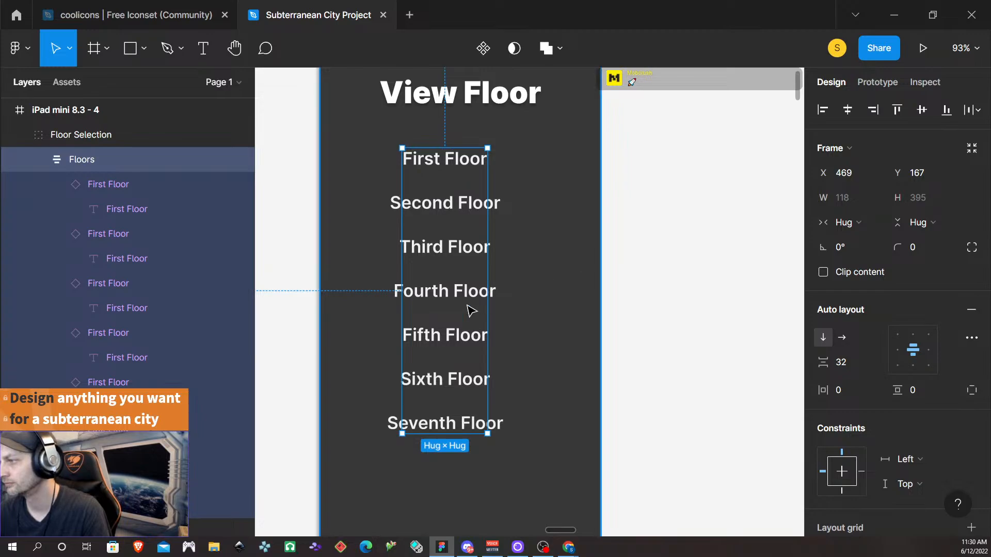
click(80, 135)
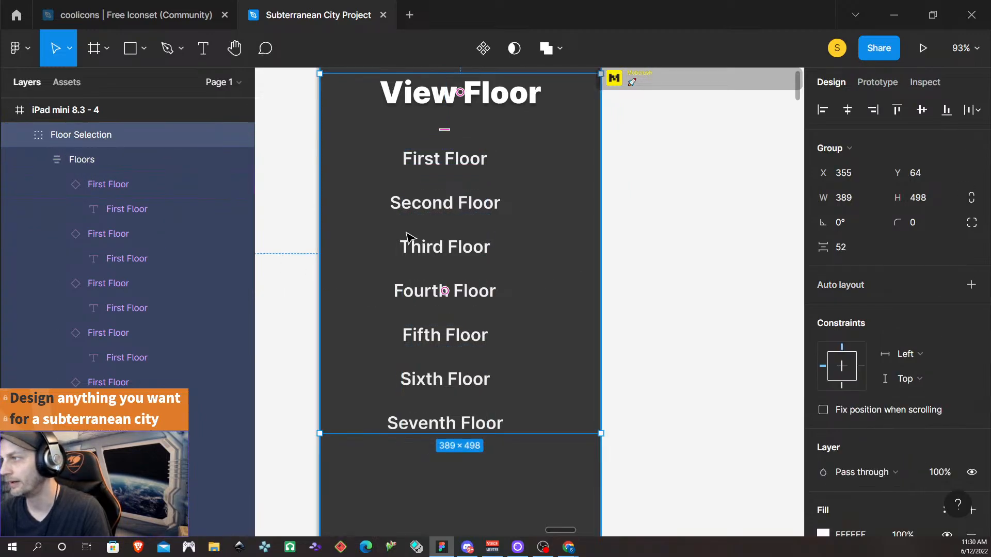
click(457, 161)
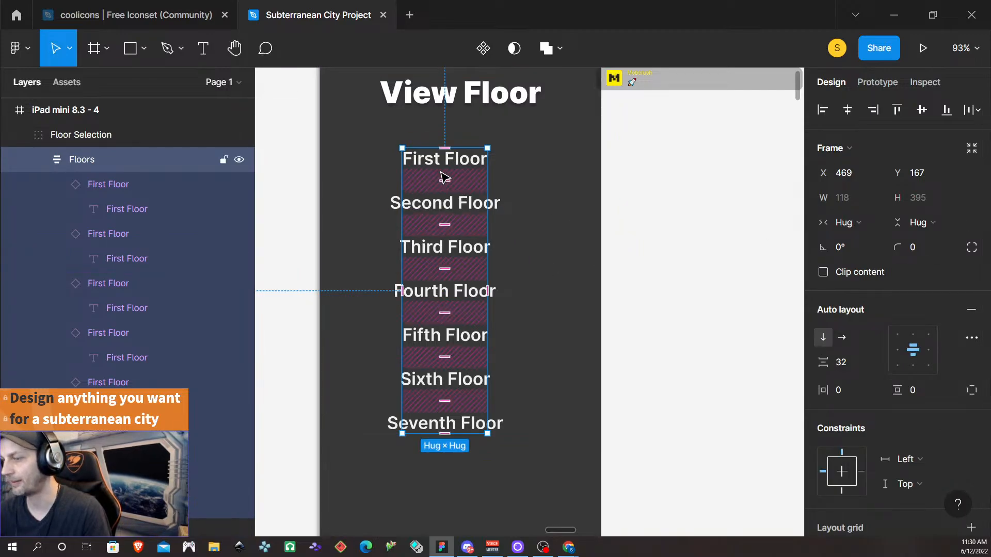
key(Return)
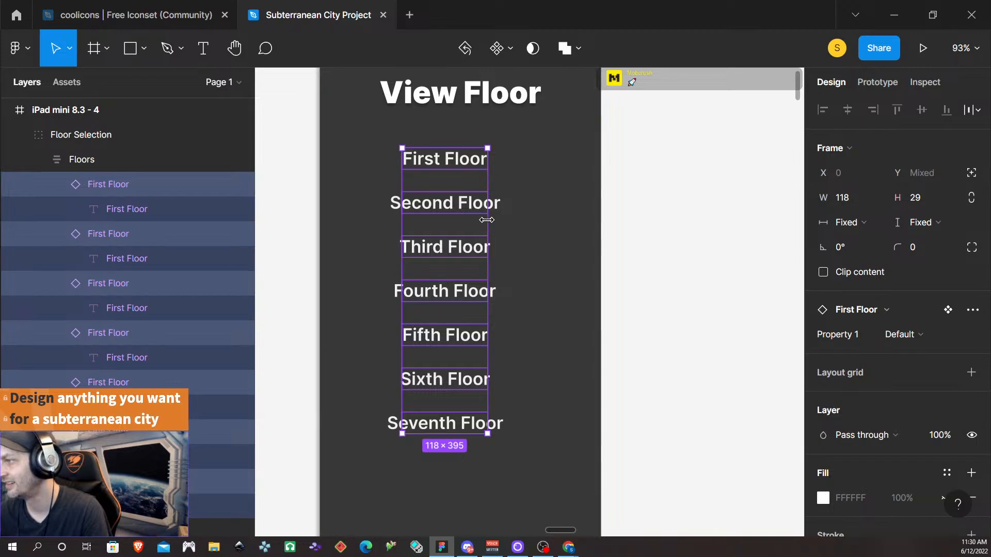
drag(487, 220, 599, 245)
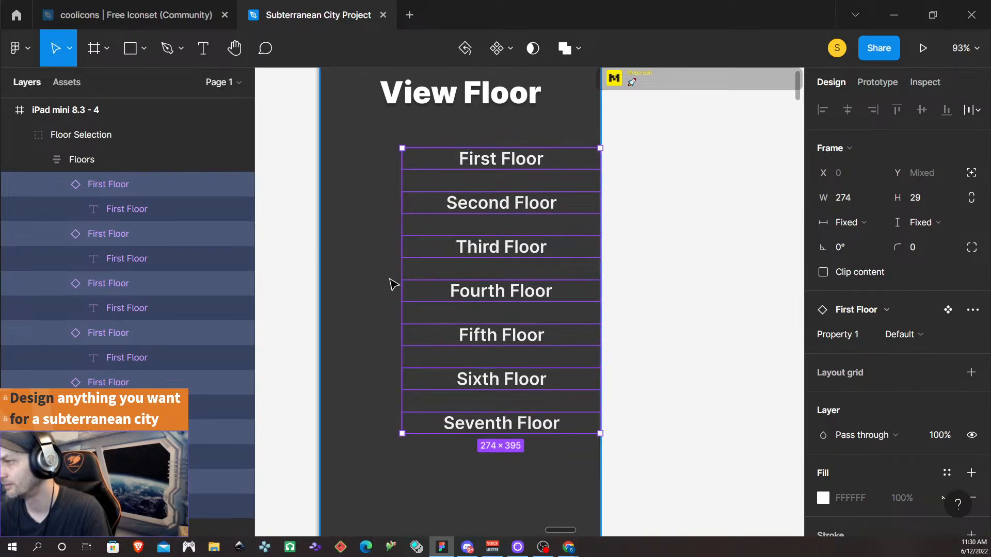
drag(402, 268, 304, 264)
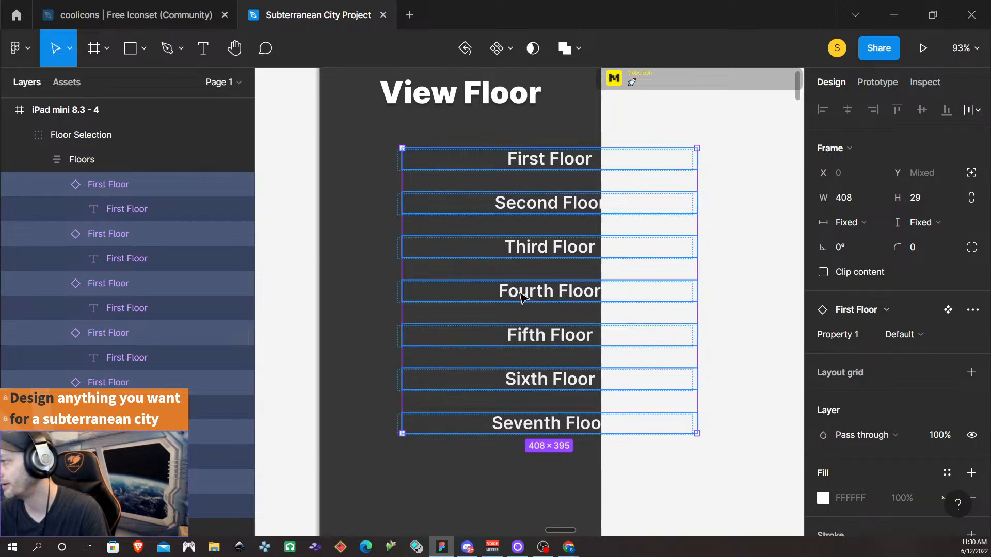
scroll(621, 331, down, 1)
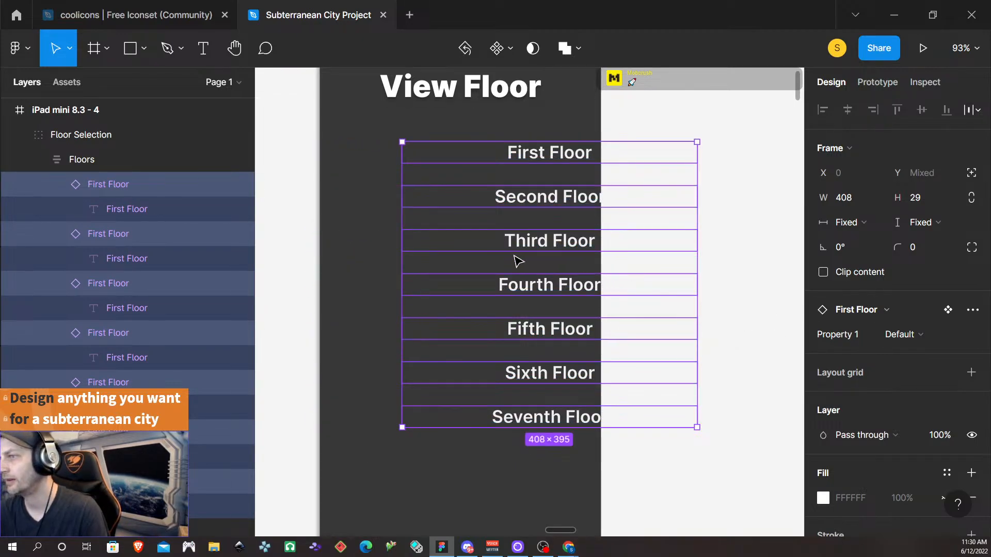
- Move the Floors frame back under the View Floor heading and fit its width to the dark panel at 389
click(79, 159)
drag(556, 237, 488, 242)
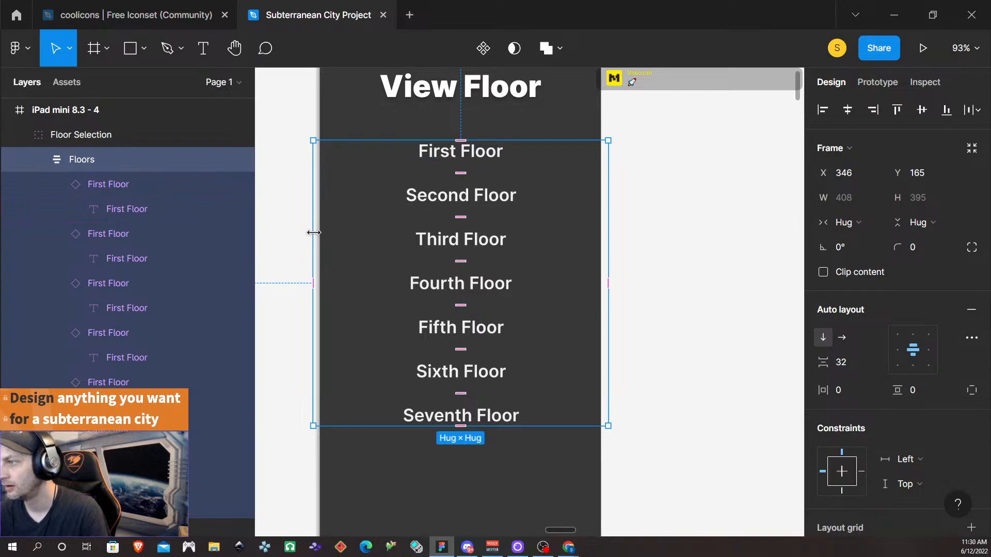
drag(313, 234, 320, 233)
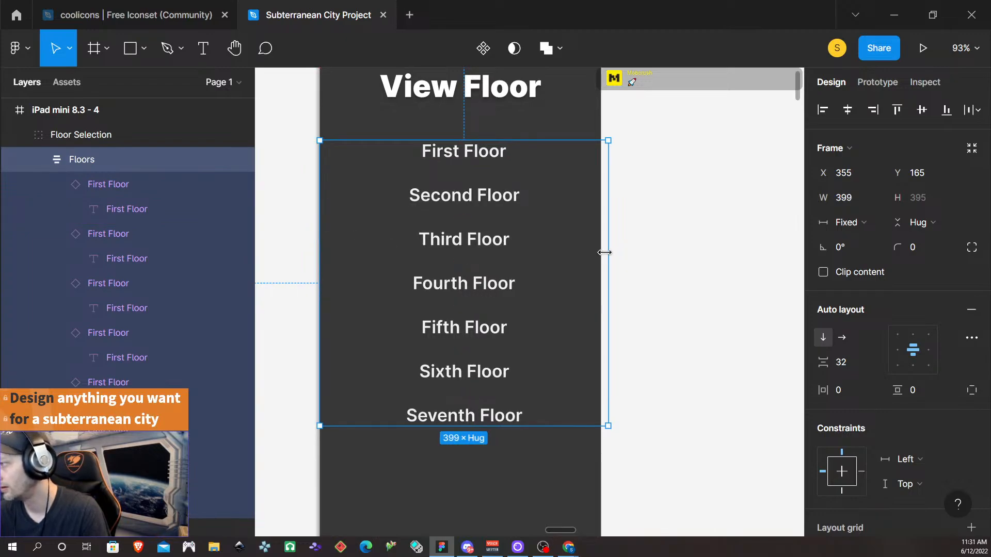
drag(606, 251, 601, 252)
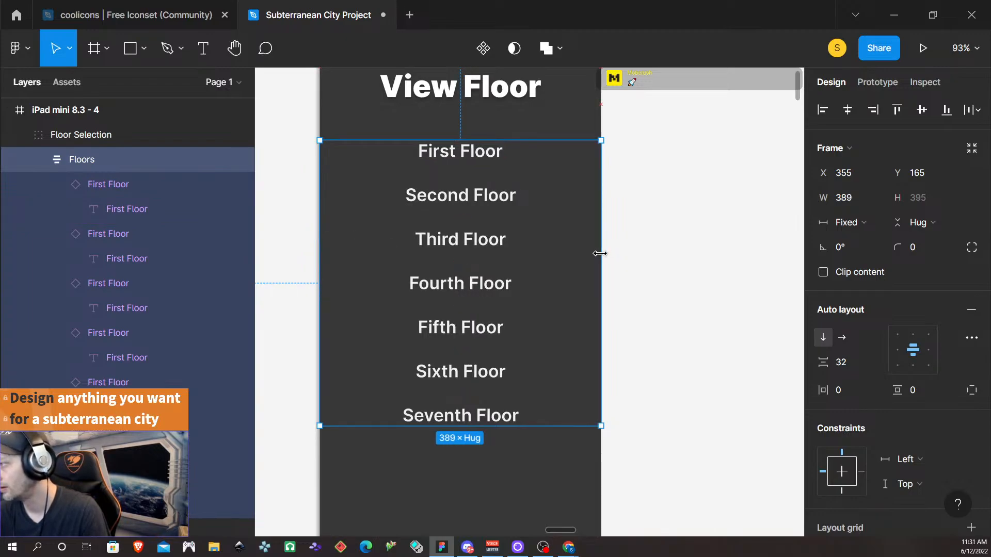
- Select all seven floor instances in the Floors frame and narrow them together to a width of 382
click(125, 183)
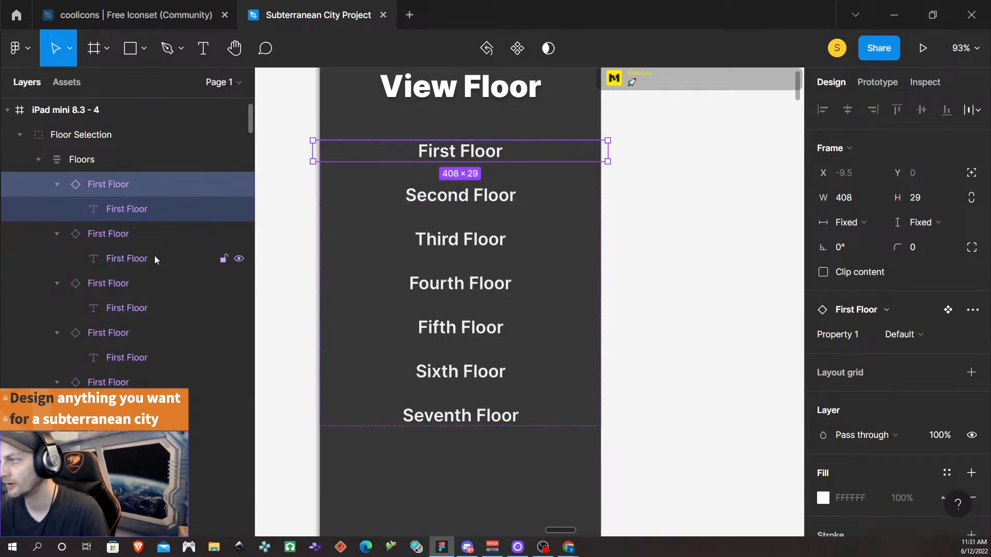
click(150, 233)
click(145, 283)
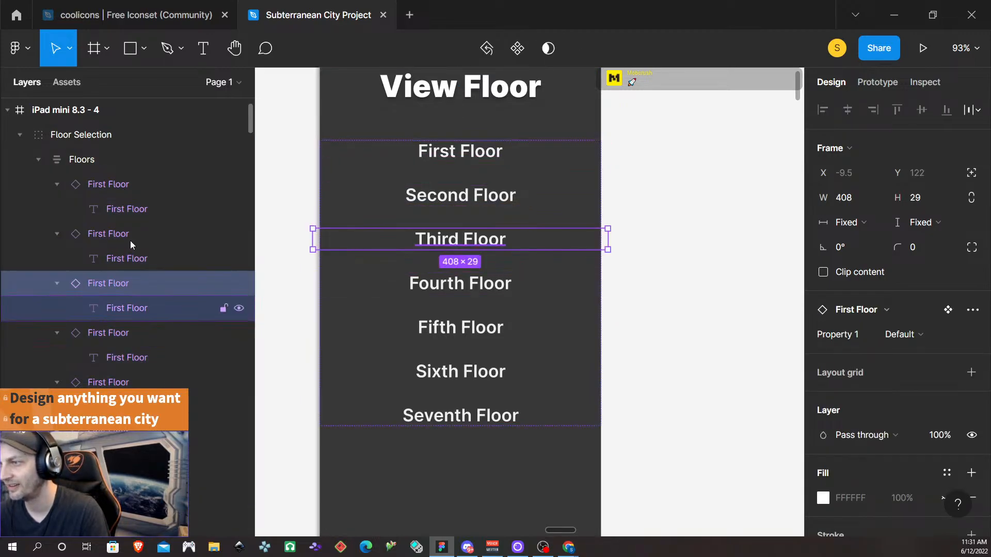
click(128, 184)
scroll(129, 361, down, 2)
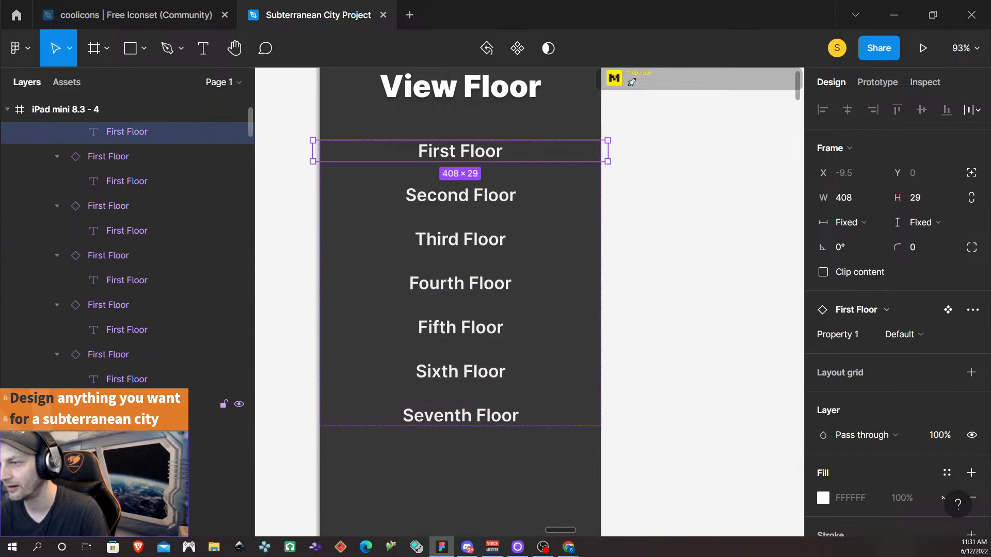
shift+click(164, 403)
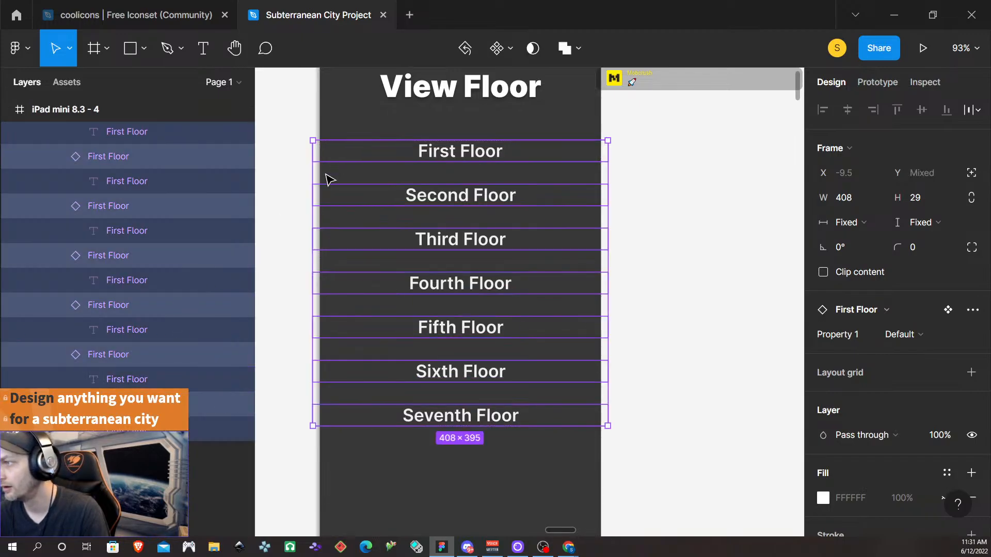
drag(310, 176, 327, 177)
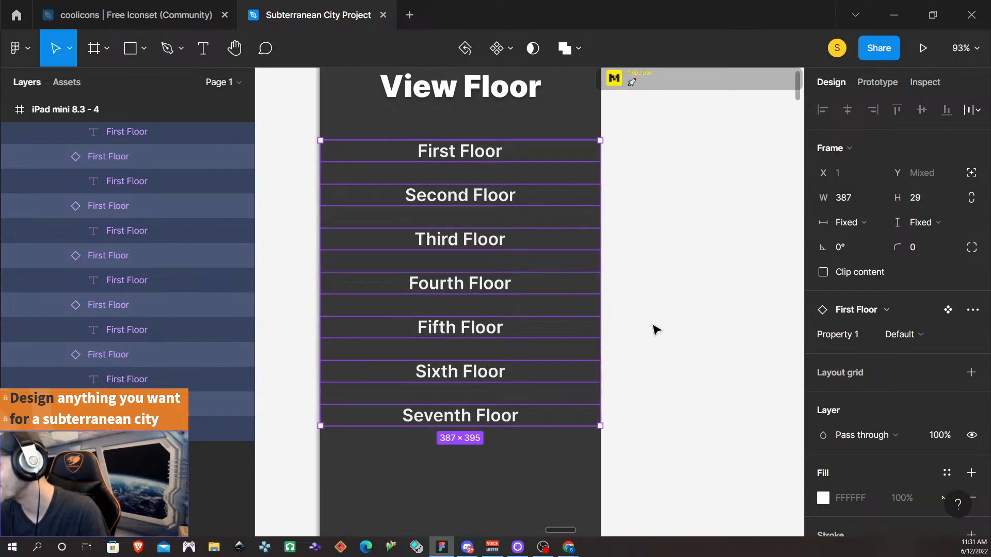
drag(599, 369, 595, 367)
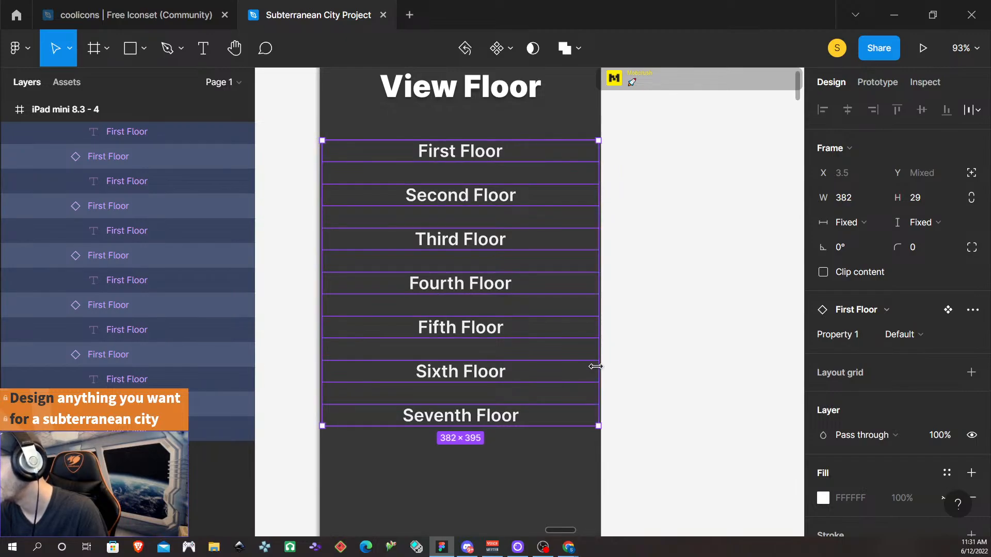
click(671, 365)
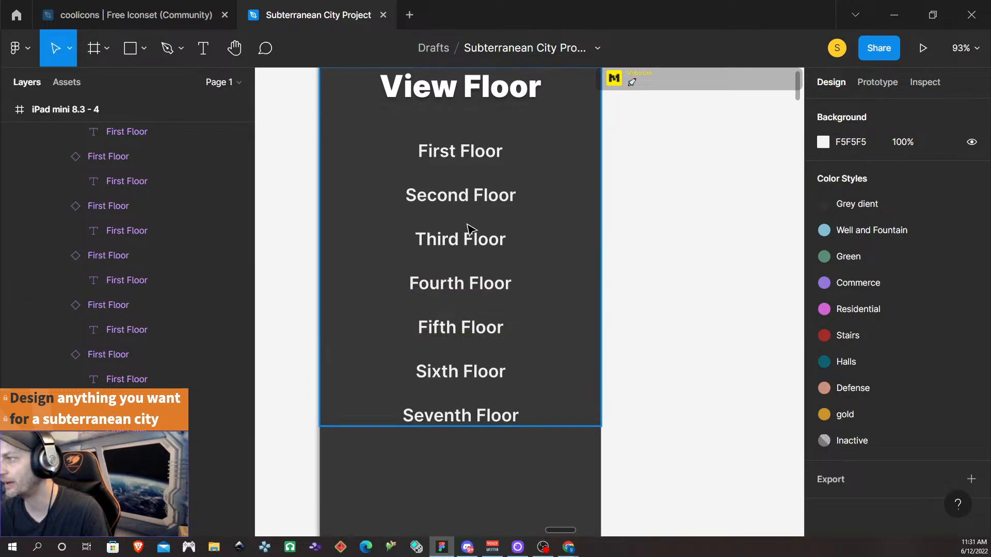
double_click(465, 92)
click(630, 272)
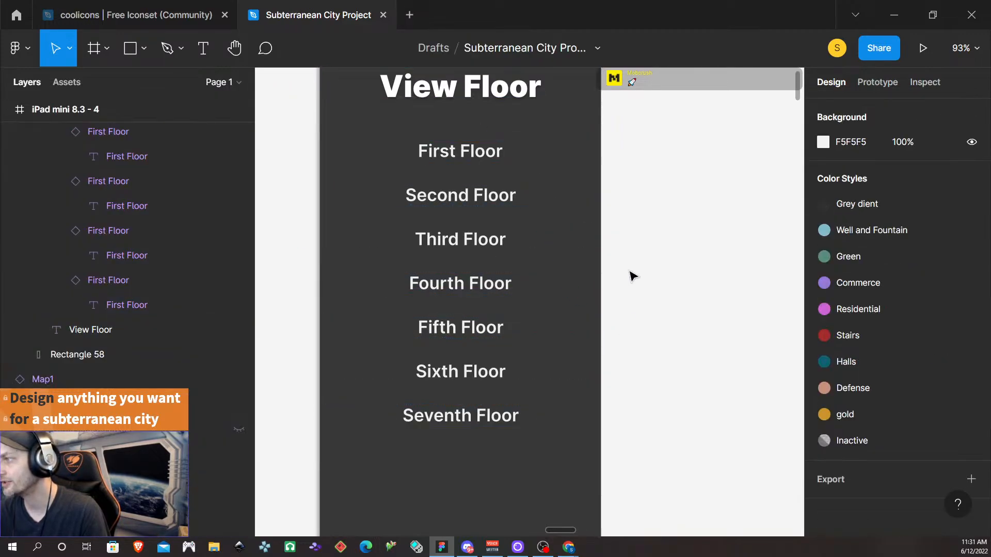
double_click(456, 283)
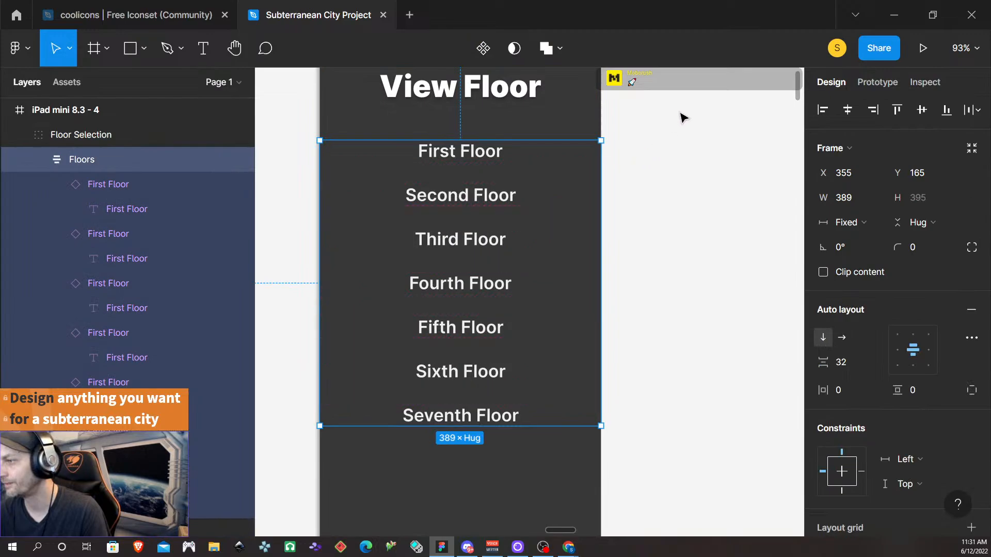
click(636, 256)
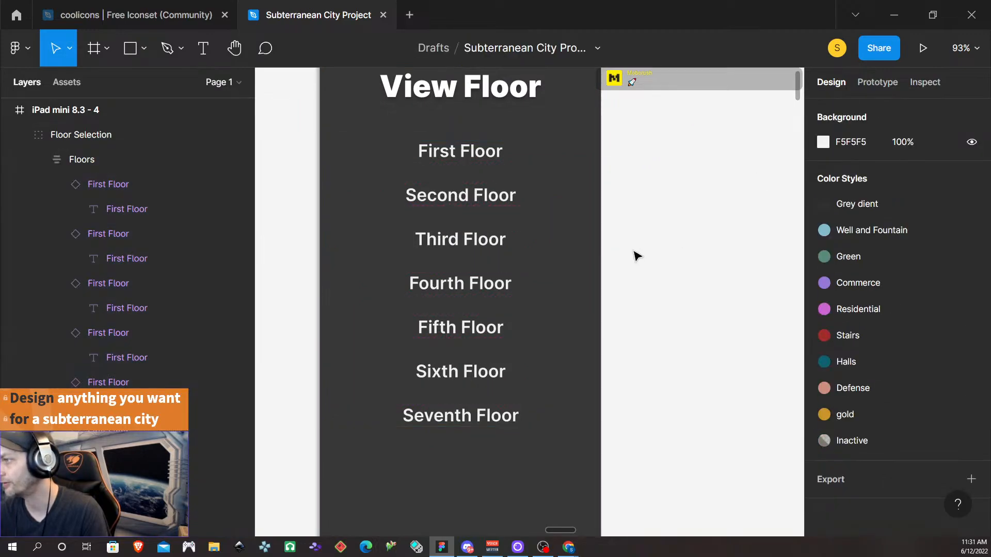
- Preview the iPad mini 8.3 - 4 frame as a prototype, and return to the design file
scroll(637, 256, down, 5)
click(416, 142)
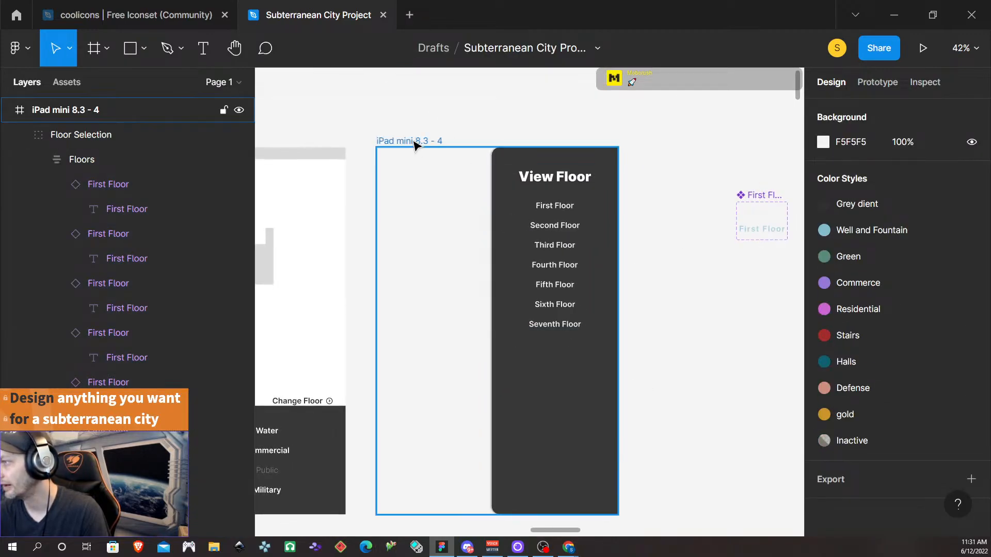
click(922, 48)
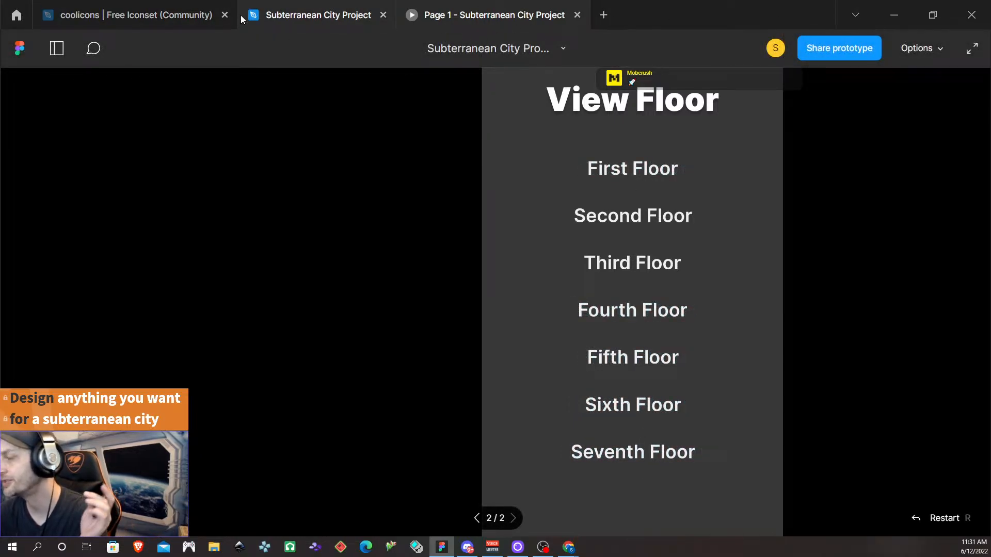
click(268, 22)
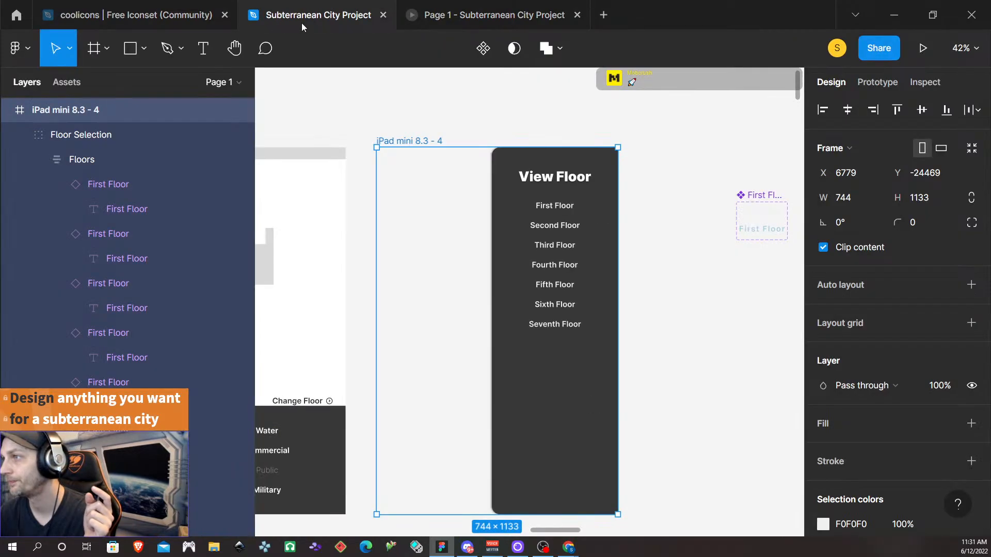
- Remove the 83BED0 fill from the text of the First Floor component's hover variant
click(759, 228)
scroll(877, 343, down, 5)
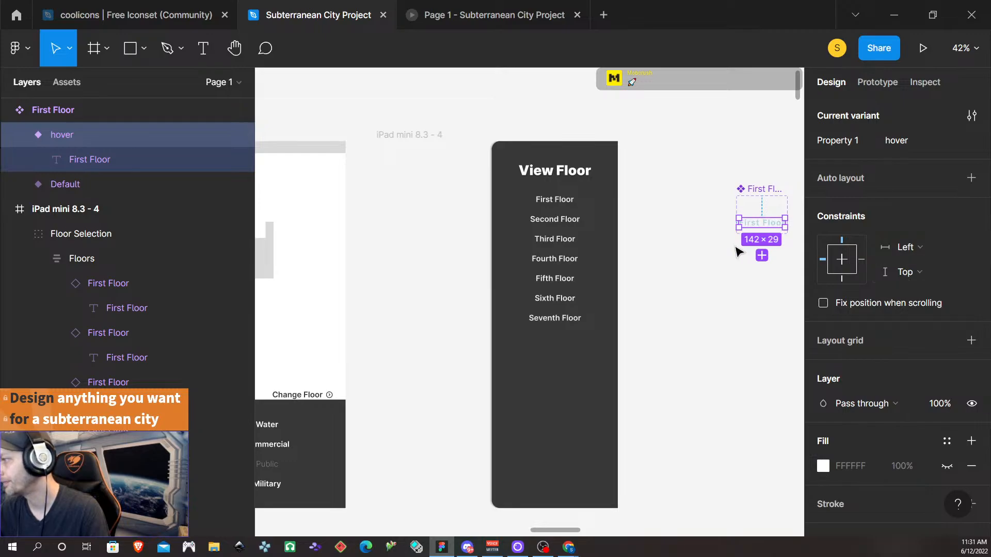
scroll(904, 245, down, 2)
click(768, 229)
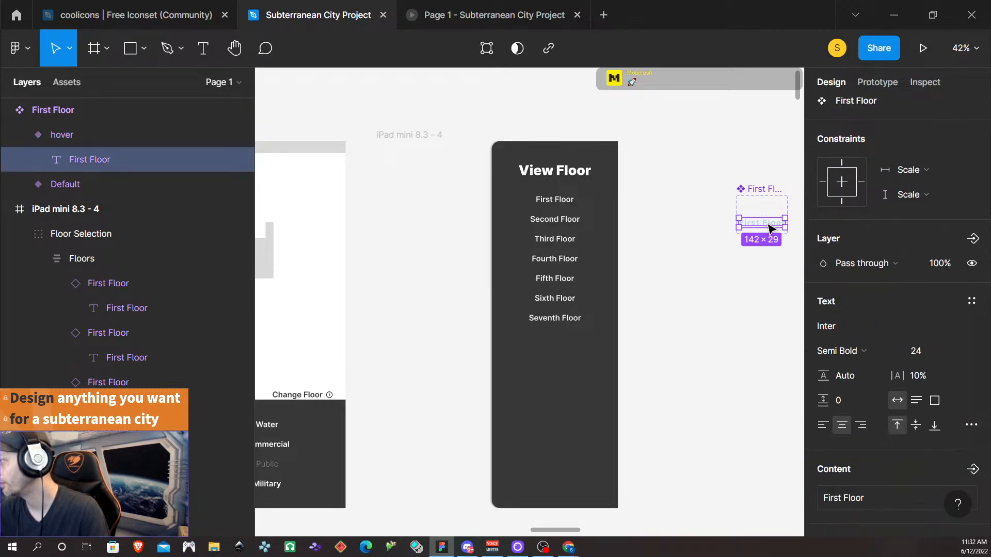
scroll(911, 295, down, 4)
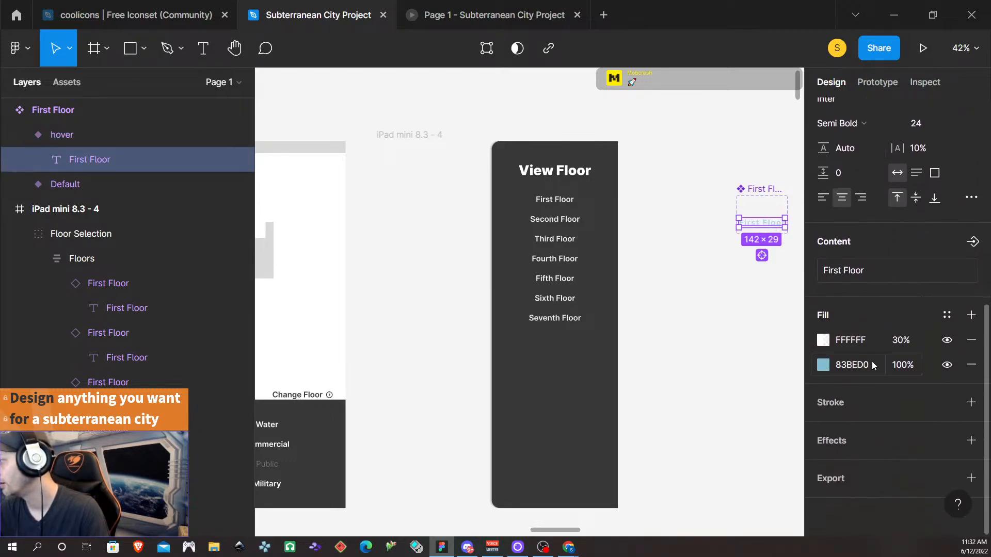
click(971, 365)
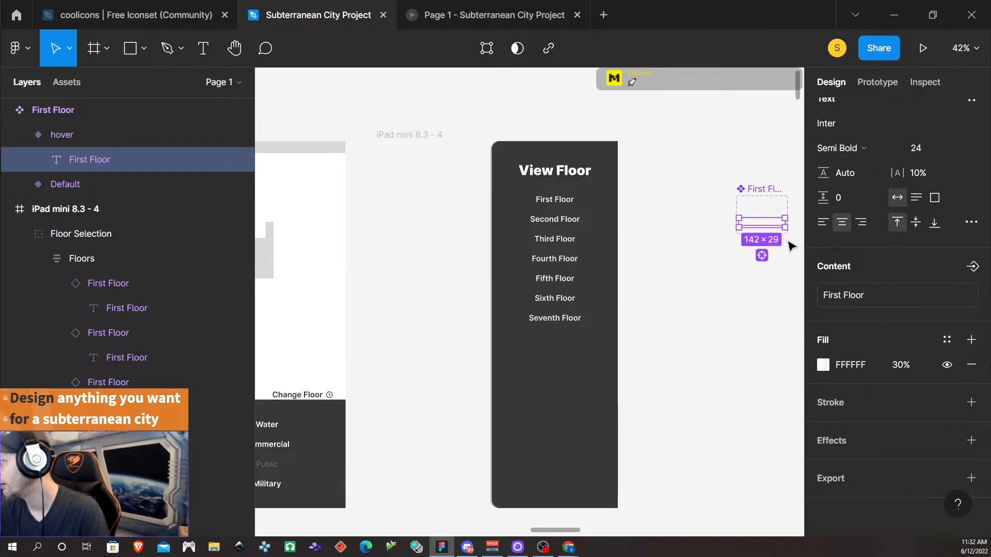
- Apply the gold colour style to the hover variant's text, detach the style and remove its 000000 fill layer
scroll(772, 228, up, 2)
scroll(772, 229, up, 5)
double_click(760, 202)
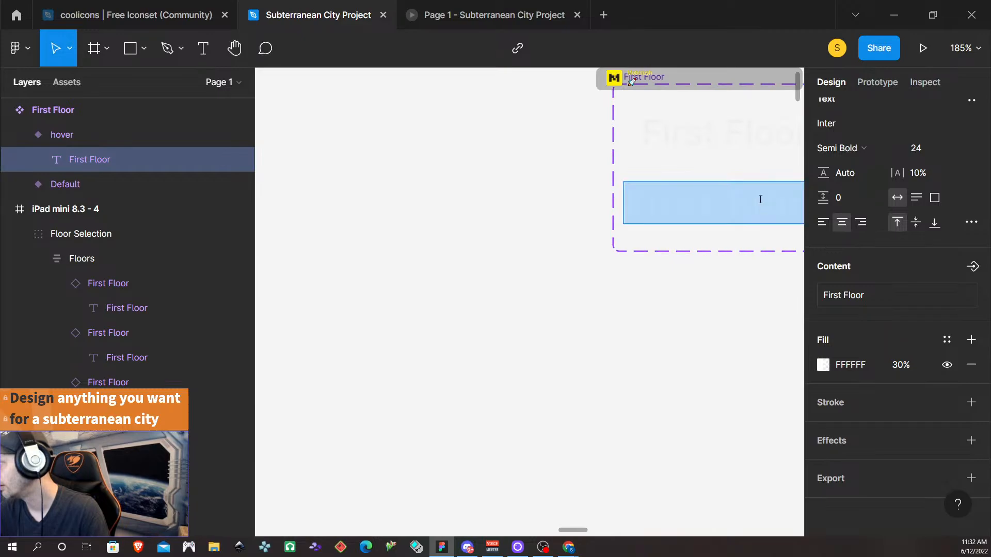
click(948, 340)
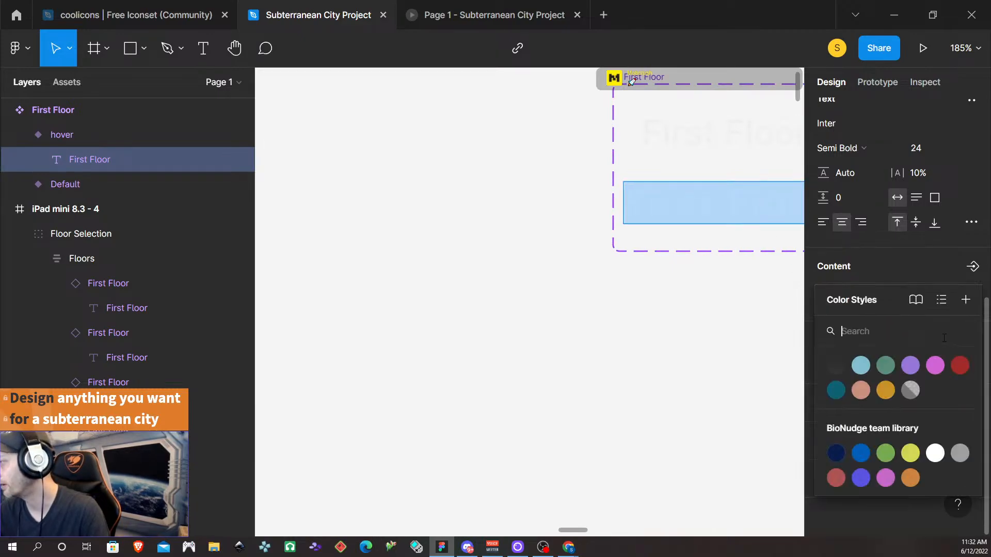
click(885, 390)
click(949, 365)
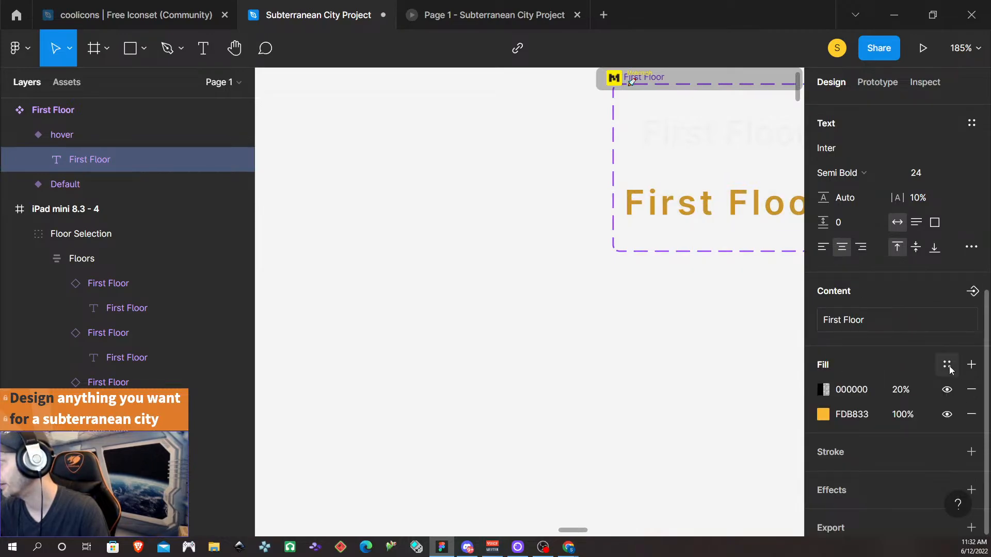
click(972, 389)
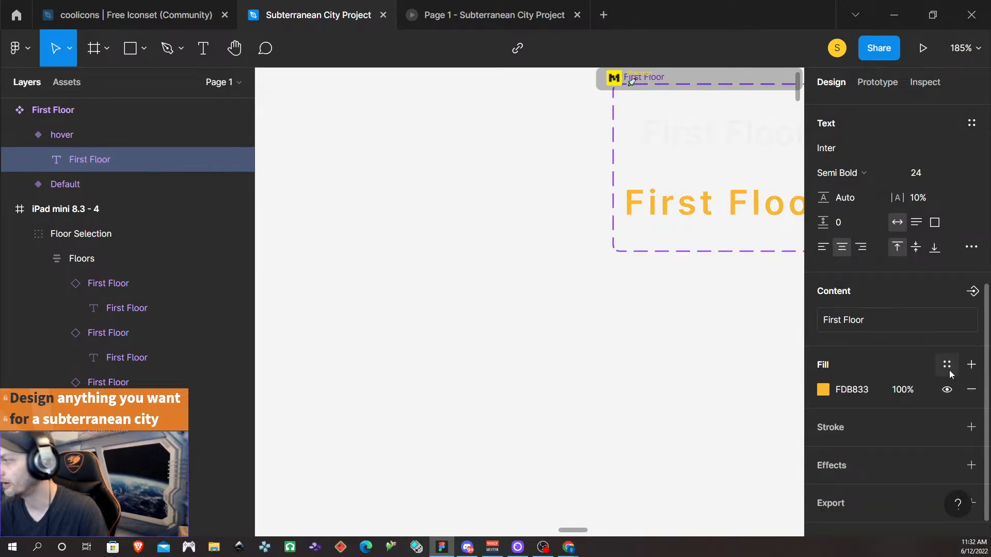
- Add an FFFFFF fill at 30% opacity above the FDB833 fill of the First Floor hover variant's text
click(947, 367)
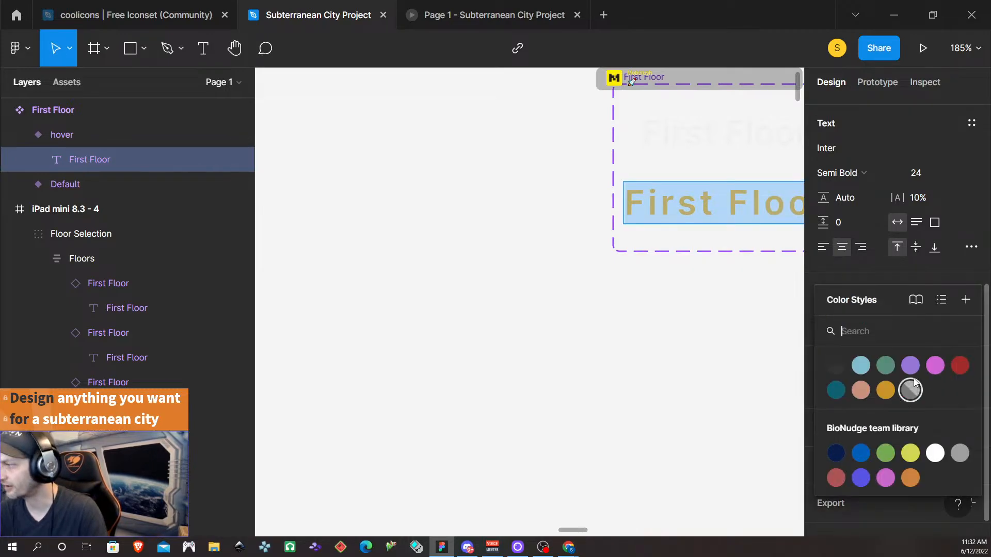
click(974, 283)
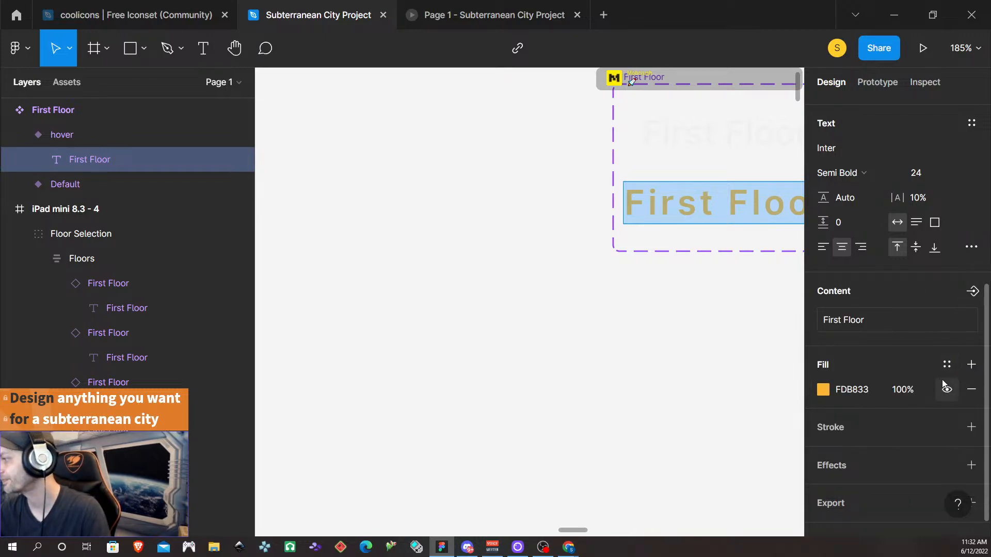
click(972, 364)
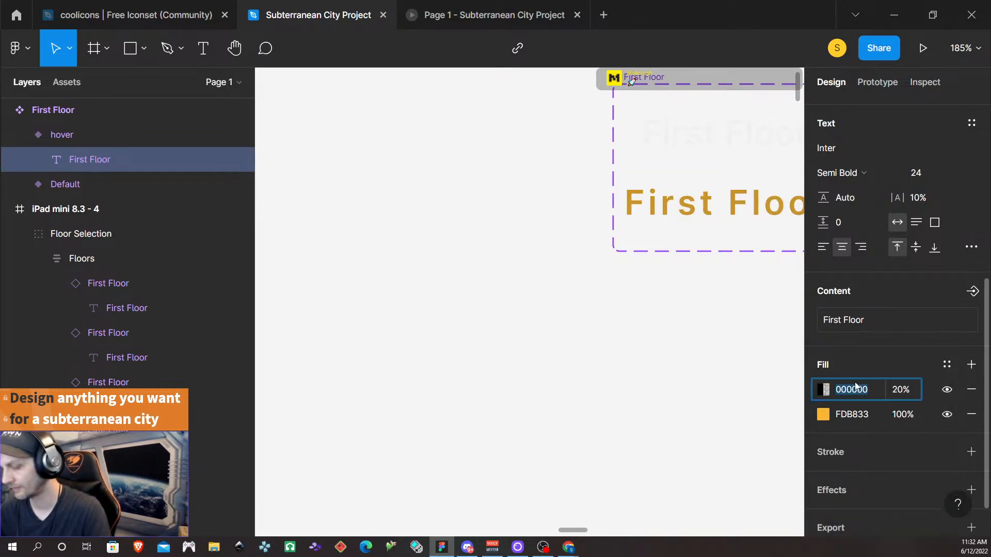
text(ff)
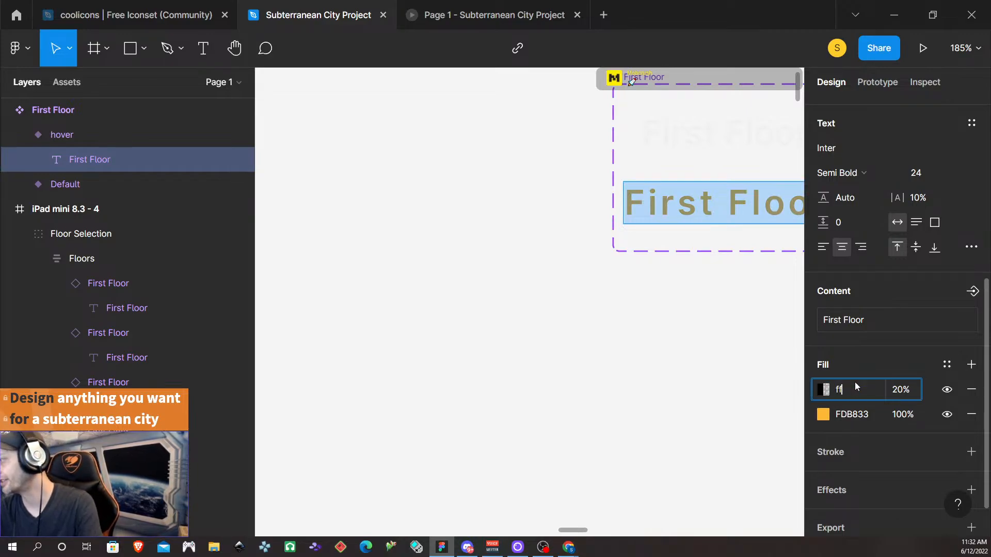
key(Return)
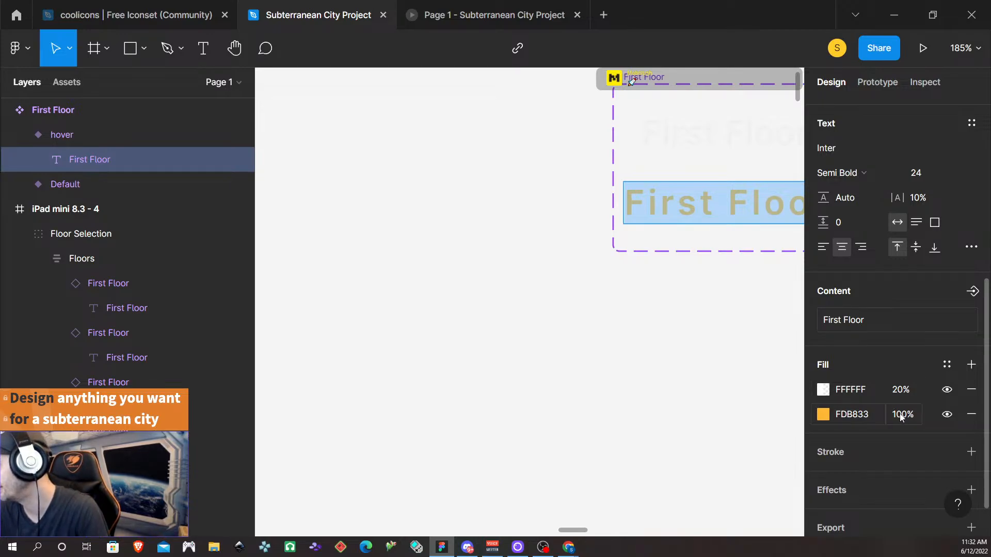
click(899, 396)
text(3)
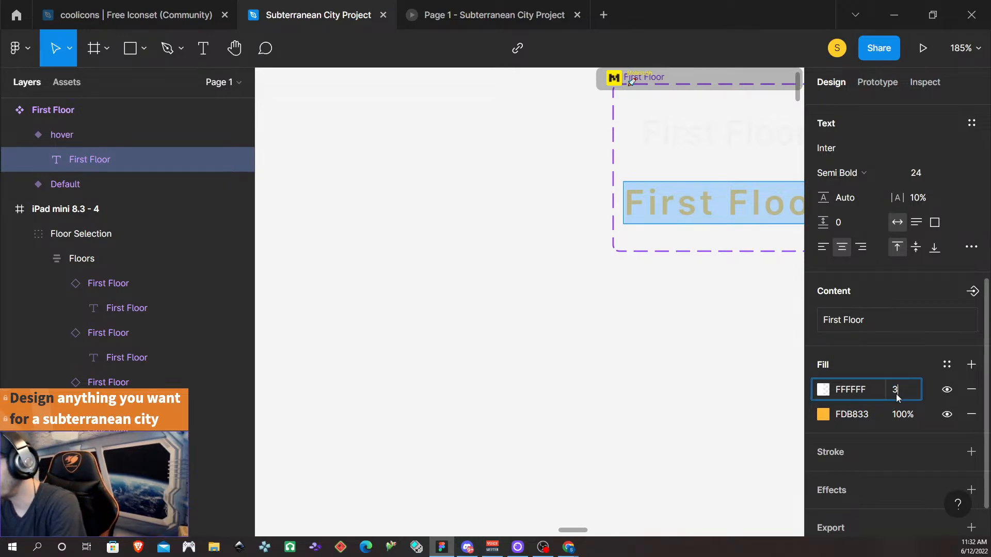
text(0)
key(Return)
key(Return)
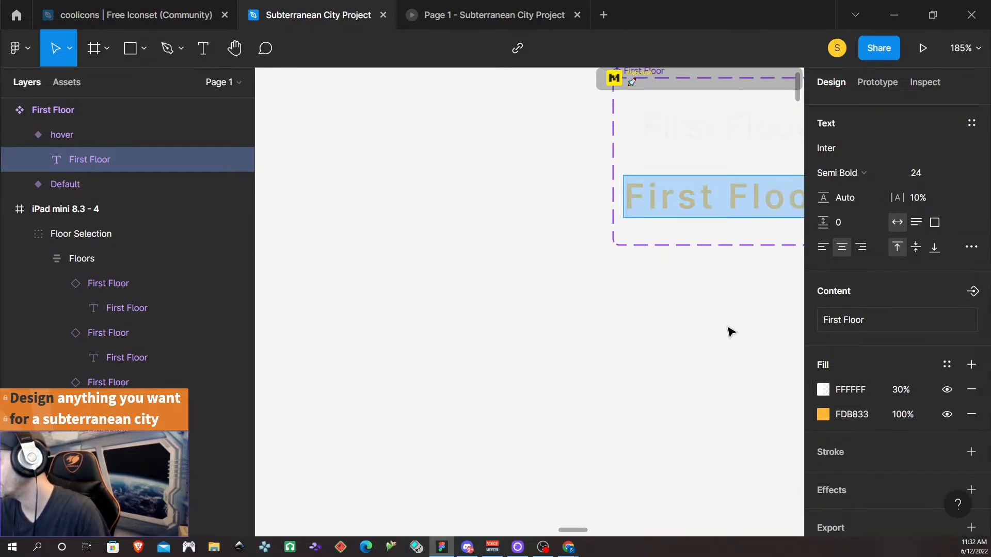
- Set the letter spacing of the hover variant's First Floor text to 5%
scroll(711, 343, right, 1)
scroll(711, 343, right, 2)
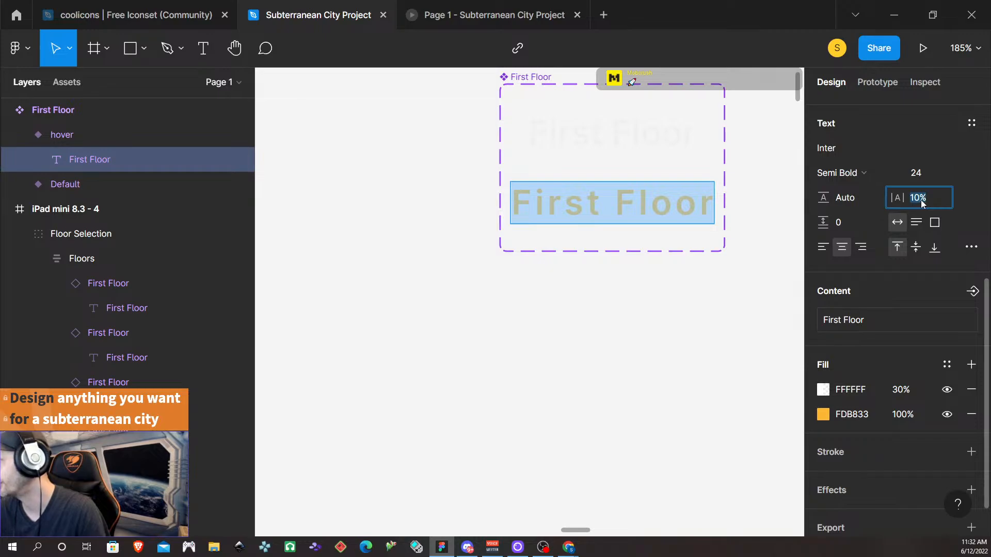
text(5)
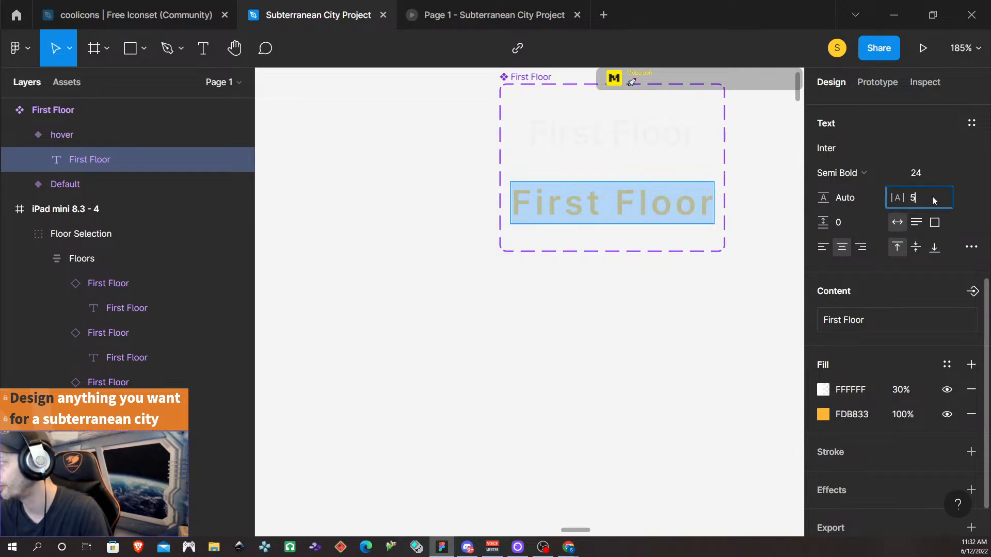
key(Return)
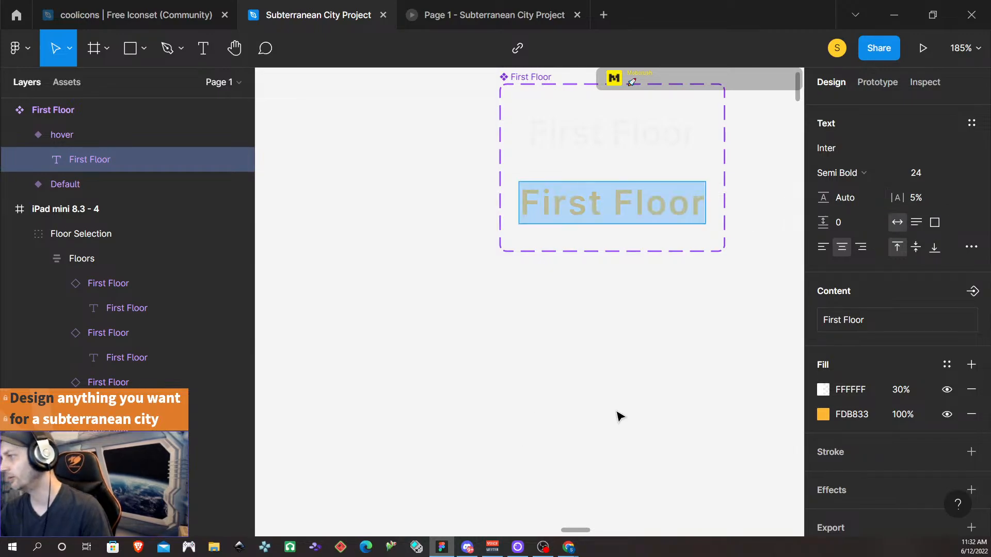
- Close the old prototype preview and check the floor labels in a fresh preview of the iPad mini 8.3 - 4 frame, closing it when done
scroll(618, 411, down, 5)
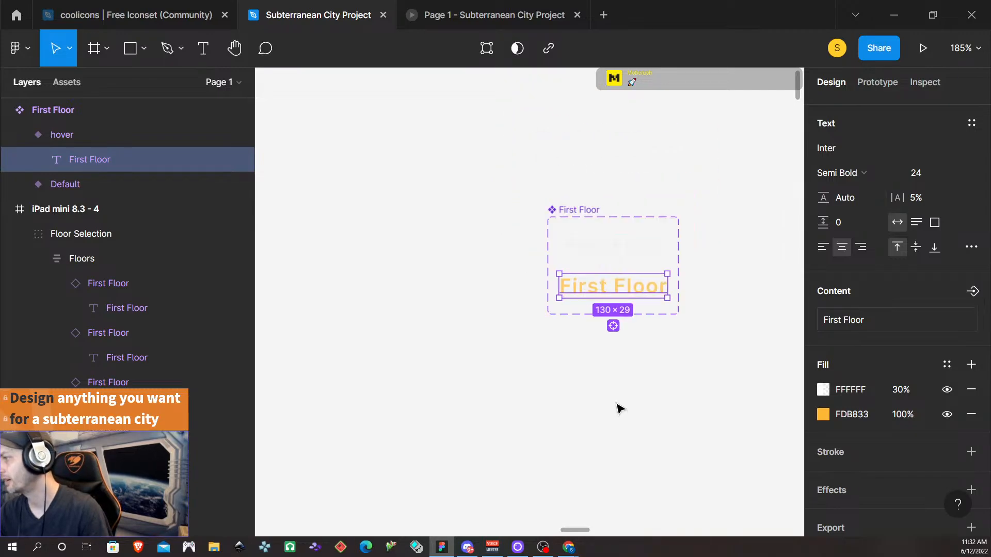
click(593, 429)
scroll(593, 432, left, 3)
scroll(594, 437, left, 5)
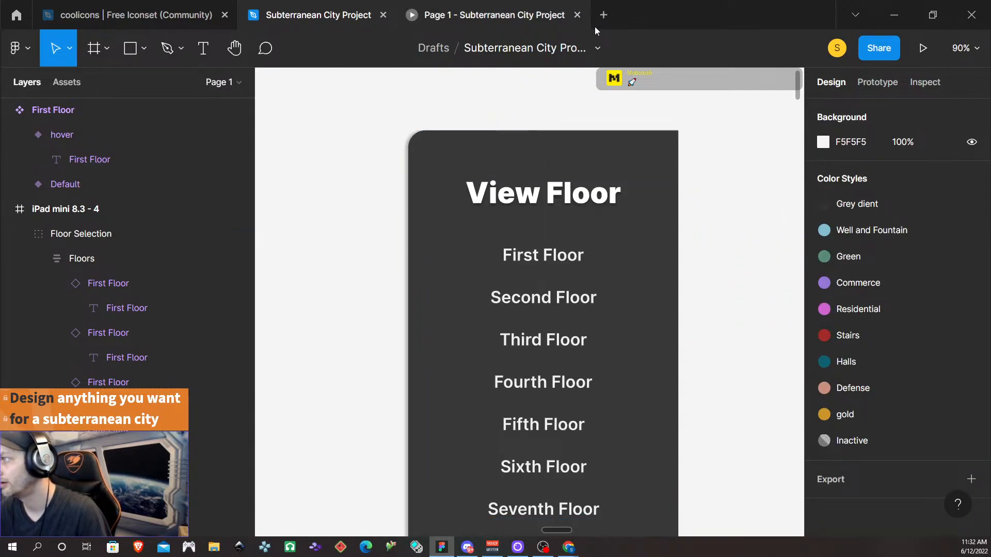
click(576, 15)
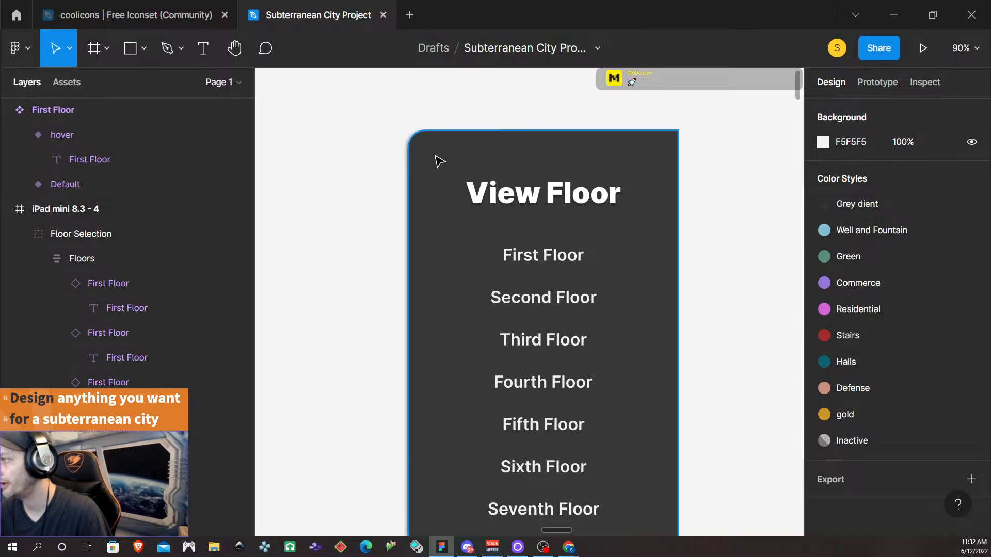
scroll(436, 161, down, 3)
click(297, 135)
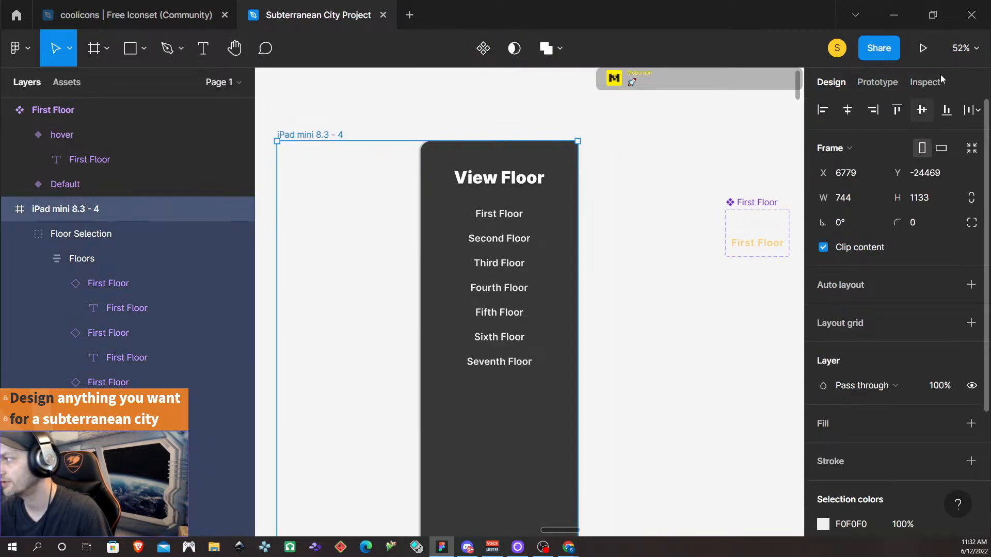
click(923, 46)
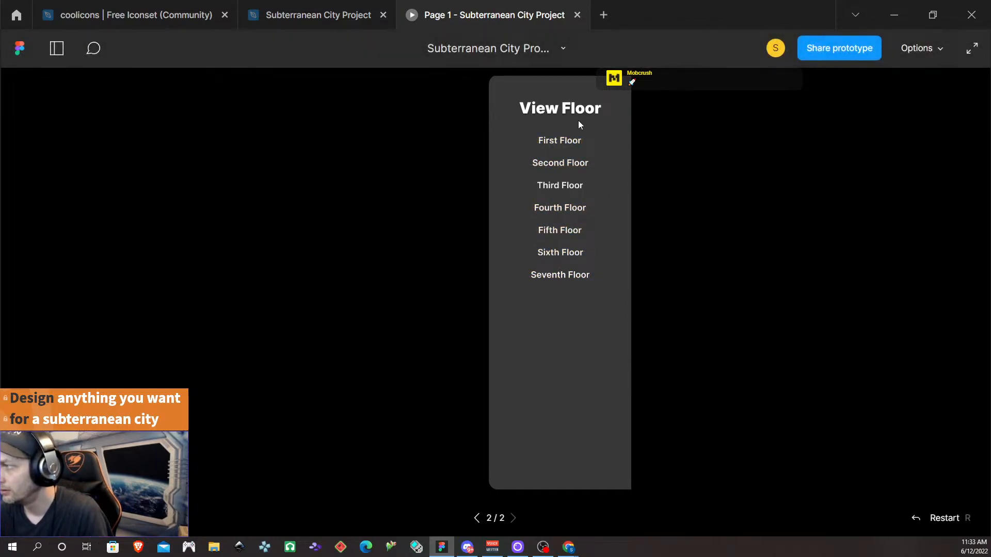
click(578, 15)
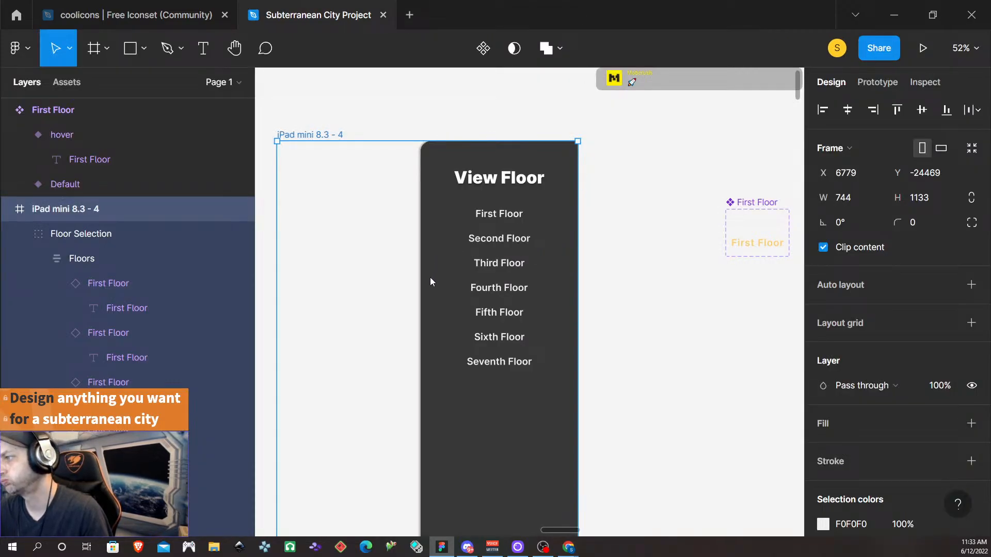
- Connect the Change Floor label in the Map1 instance to the iPad mini 8.3 - 4 frame with an on-click prototype interaction
scroll(439, 281, down, 5)
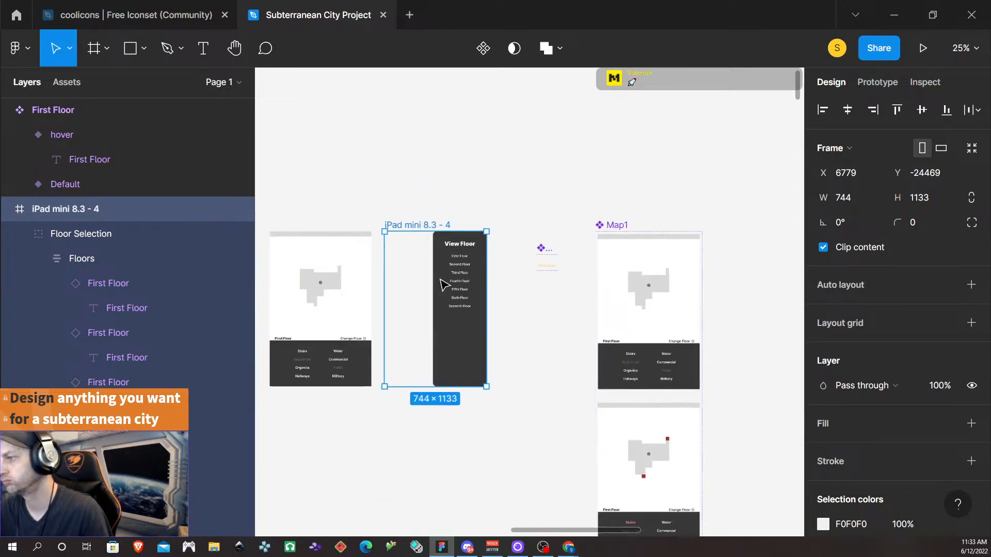
scroll(322, 346, left, 3)
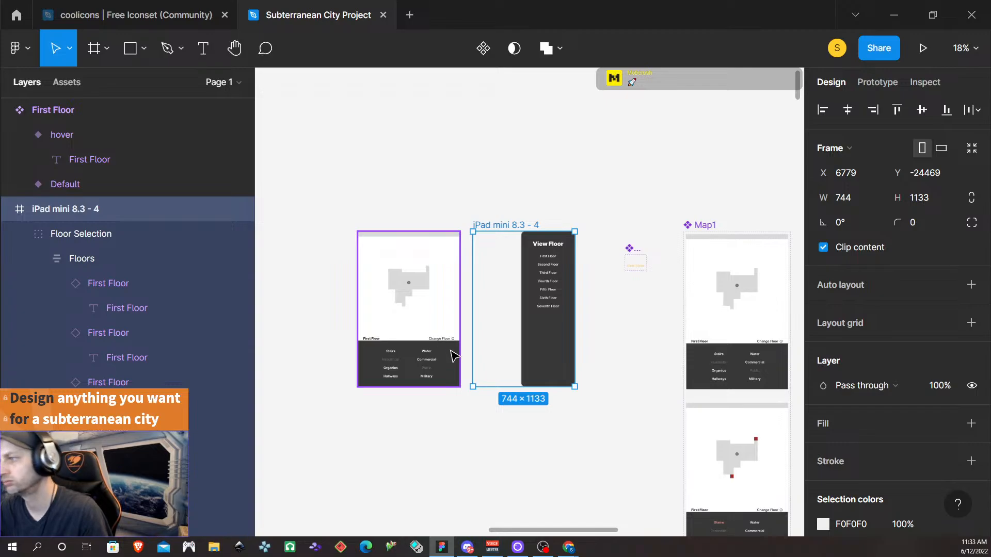
click(435, 328)
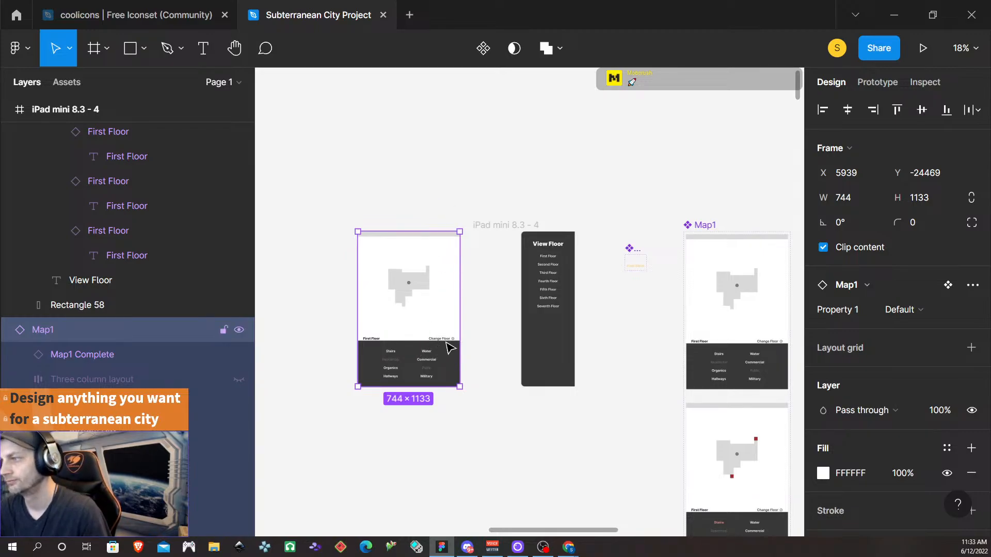
click(514, 229)
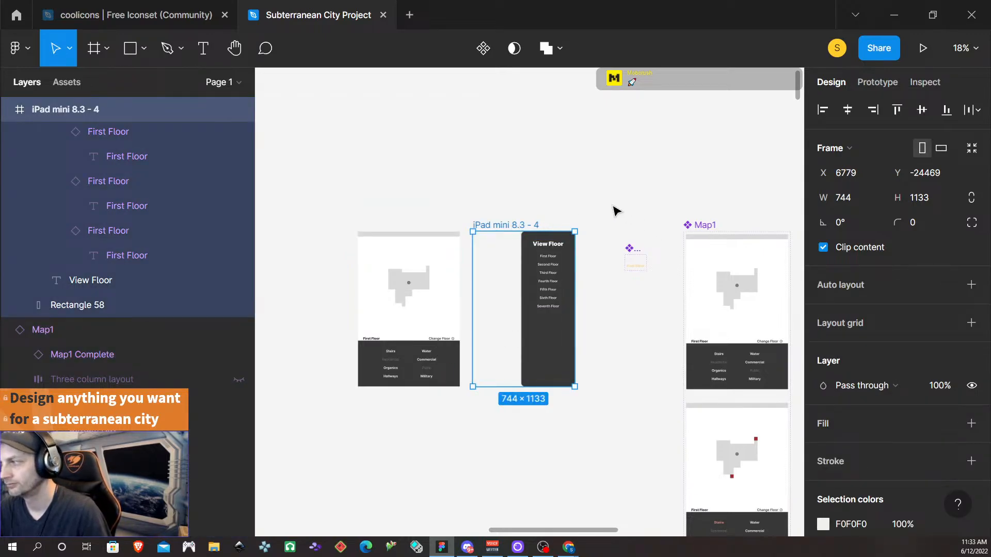
click(446, 345)
click(447, 345)
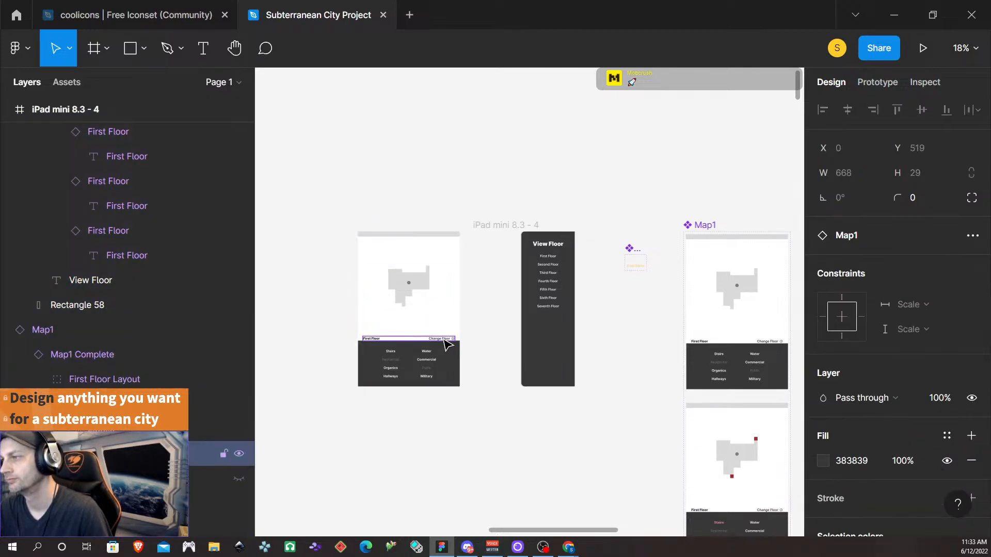
key(shift+e)
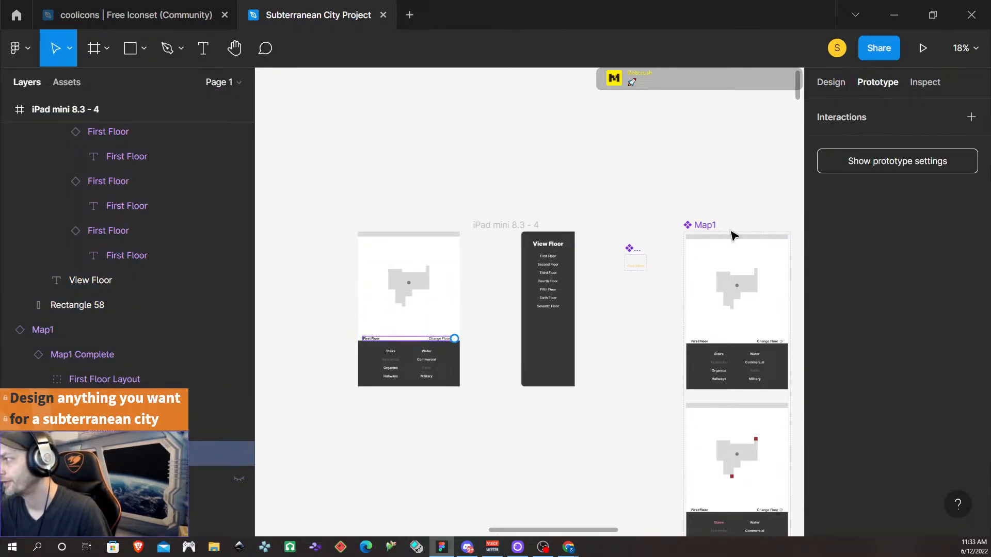
scroll(523, 366, up, 2)
scroll(516, 377, up, 1)
scroll(488, 421, down, 1)
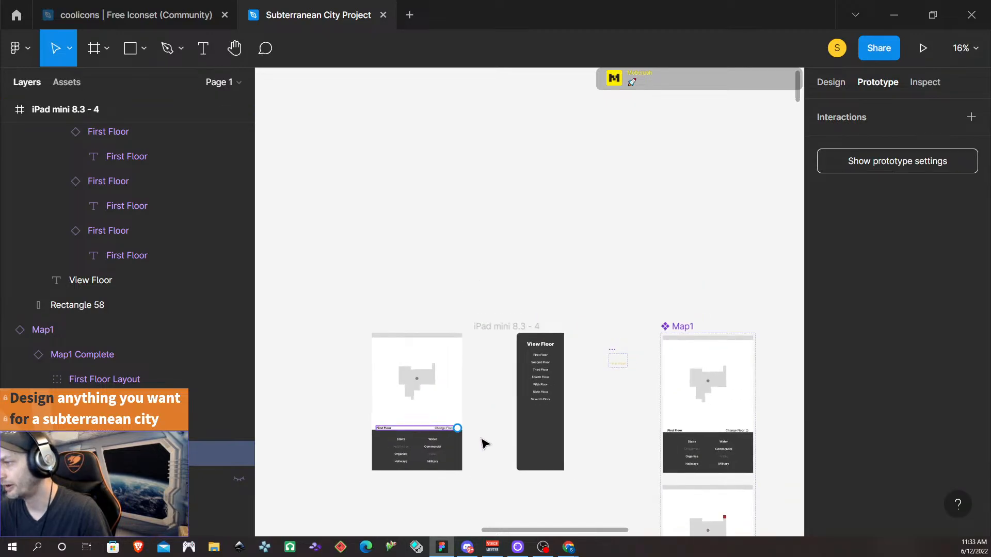
scroll(423, 516, up, 4)
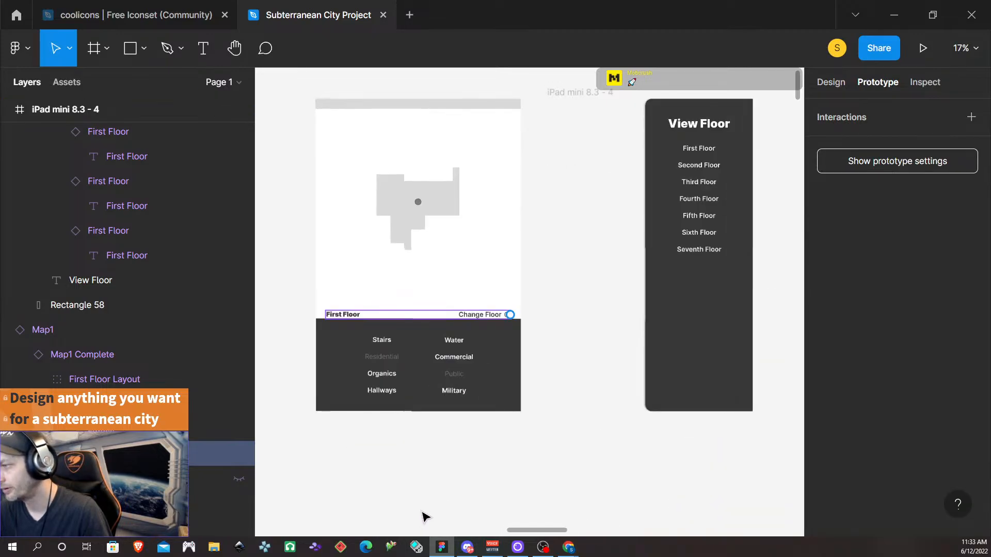
double_click(480, 319)
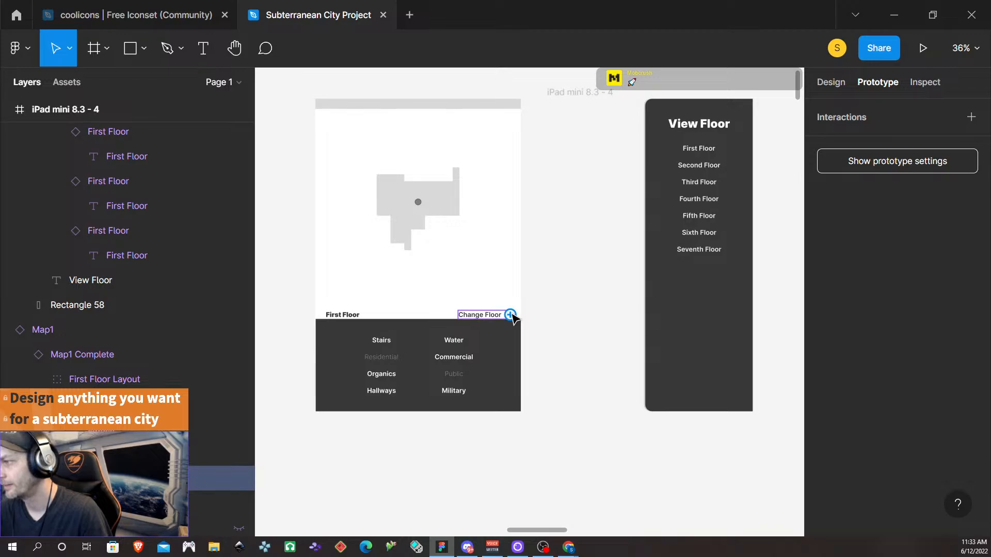
drag(510, 314, 628, 297)
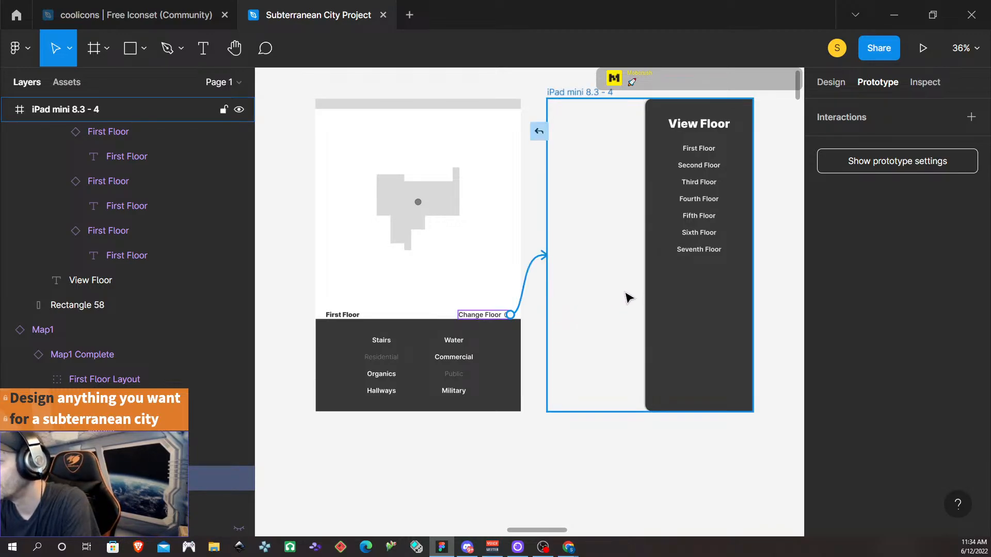
drag(628, 298, 624, 291)
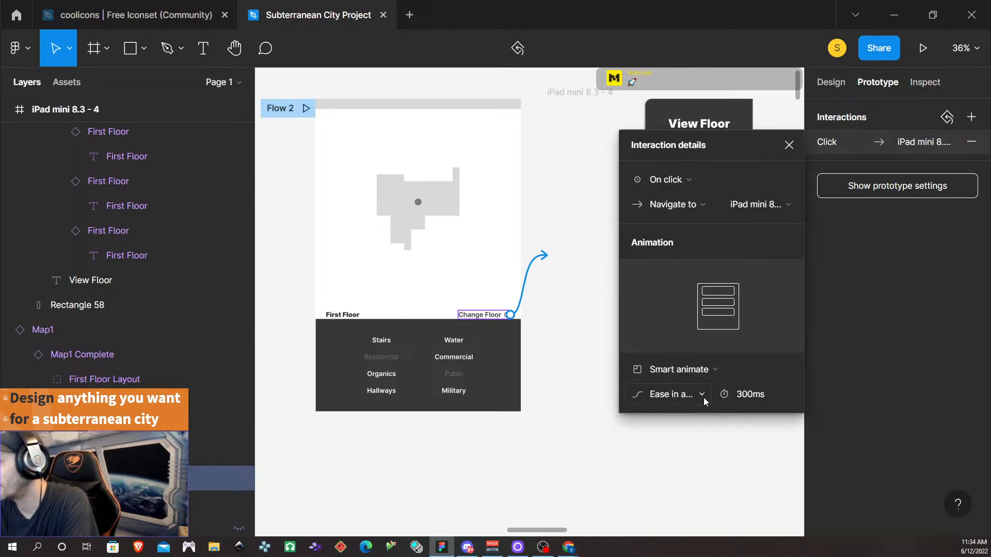
- Give the Change Floor interaction a Move in animation and change its action to Open overlay
click(715, 370)
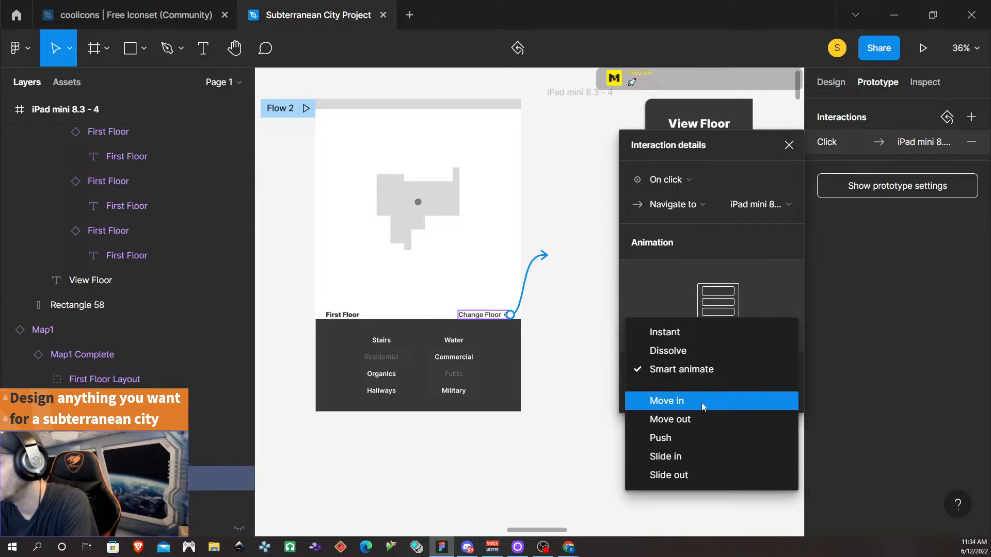
click(701, 403)
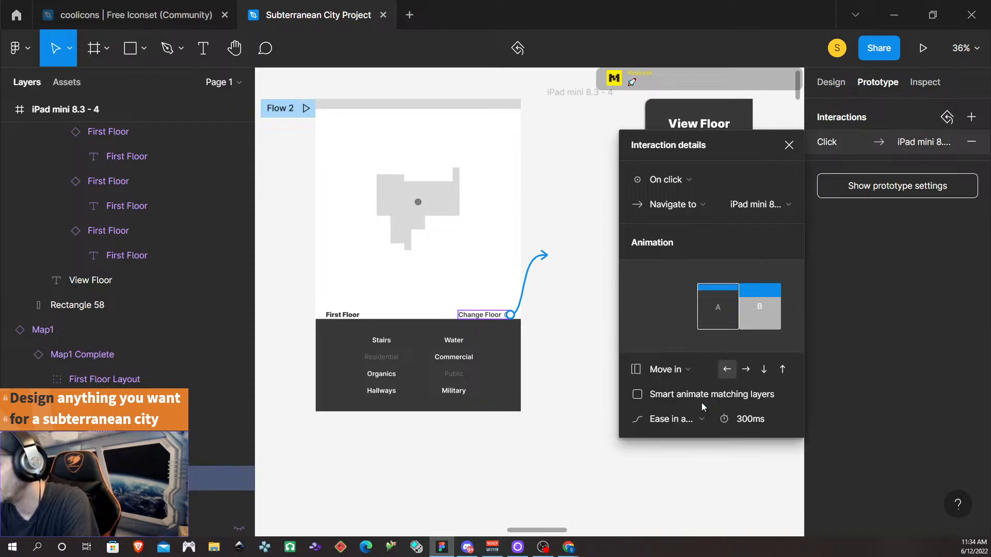
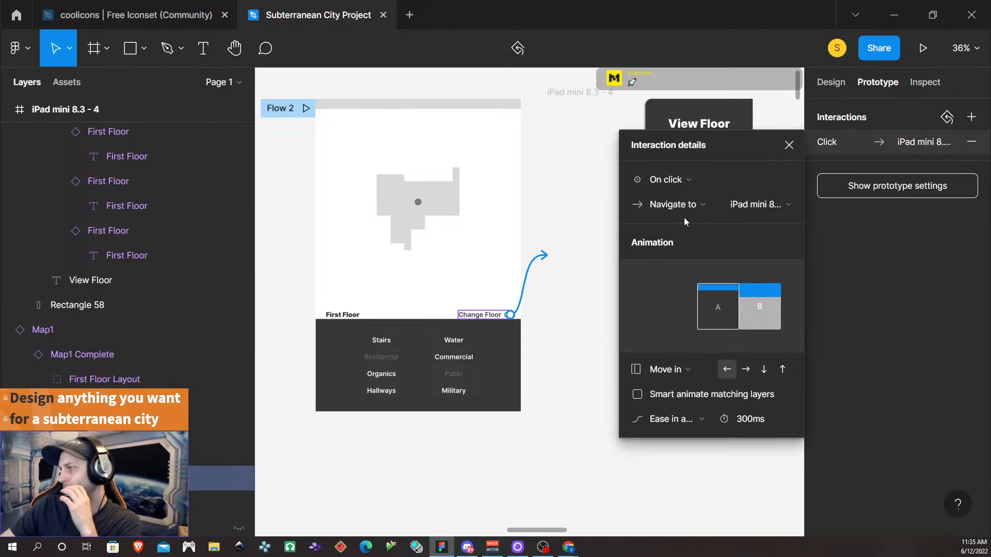
click(712, 205)
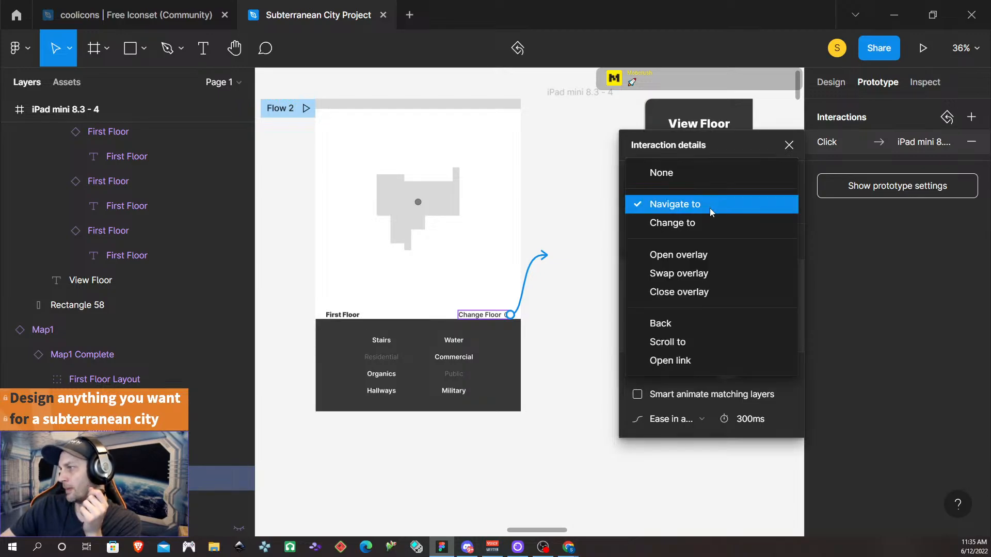
click(711, 255)
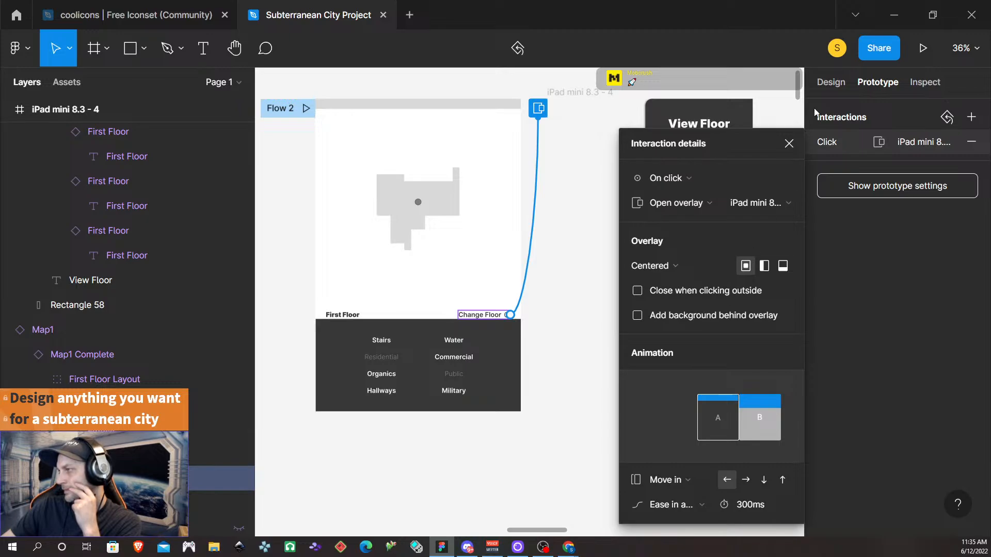
click(795, 147)
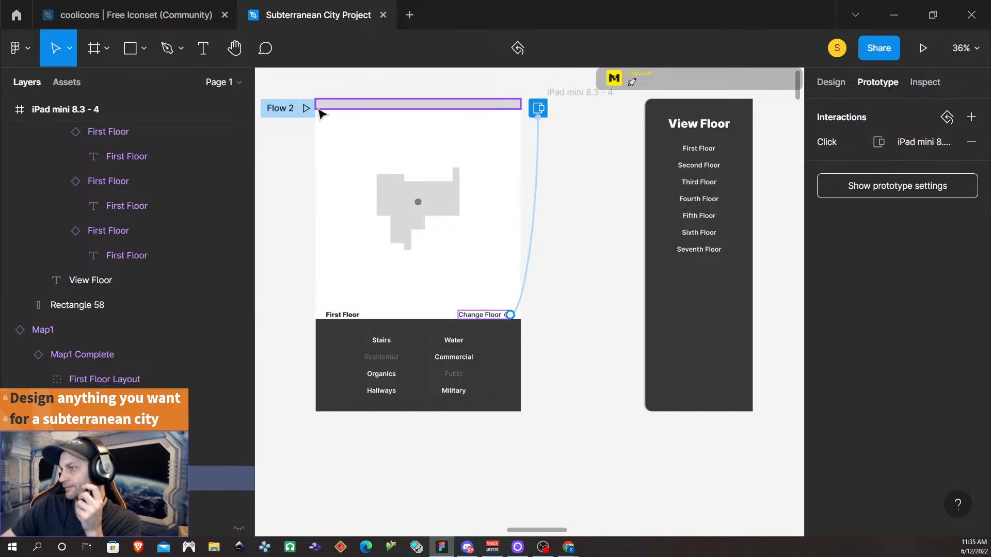
- Preview Flow 2 scaled to fit the screen and open the View Floor overlay through Change Floor
click(306, 108)
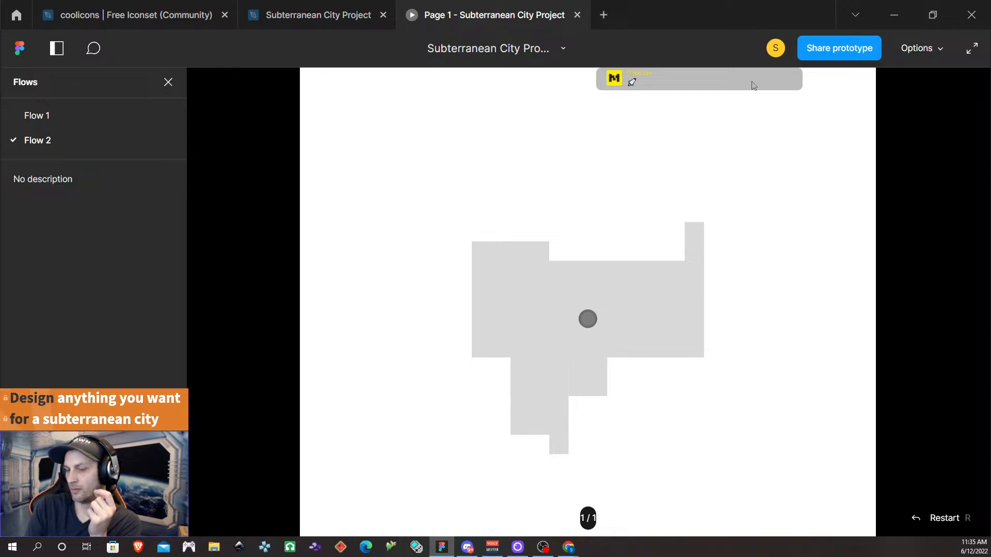
key(z)
click(685, 364)
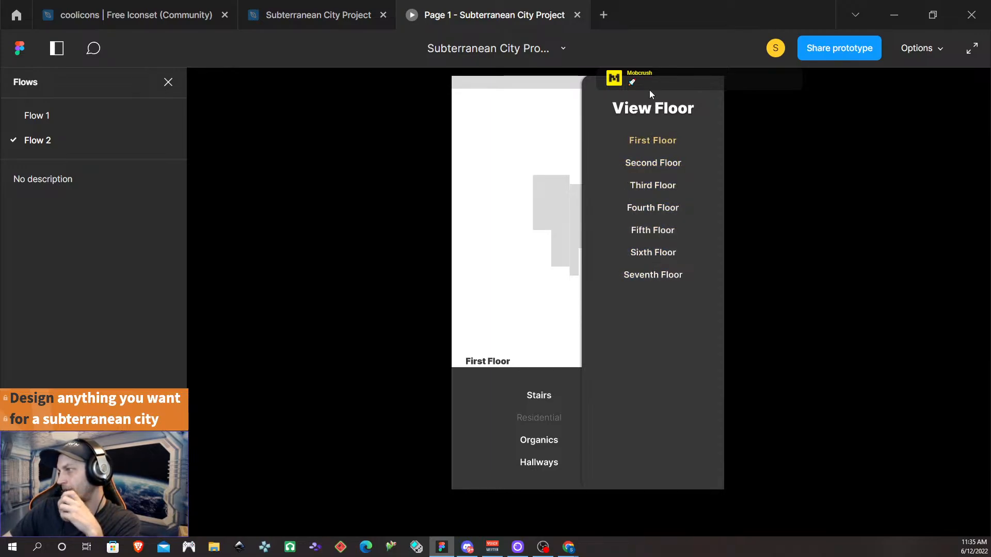
- Add a background behind the overlay in the Change Floor interaction and set its opacity to 50%
click(333, 20)
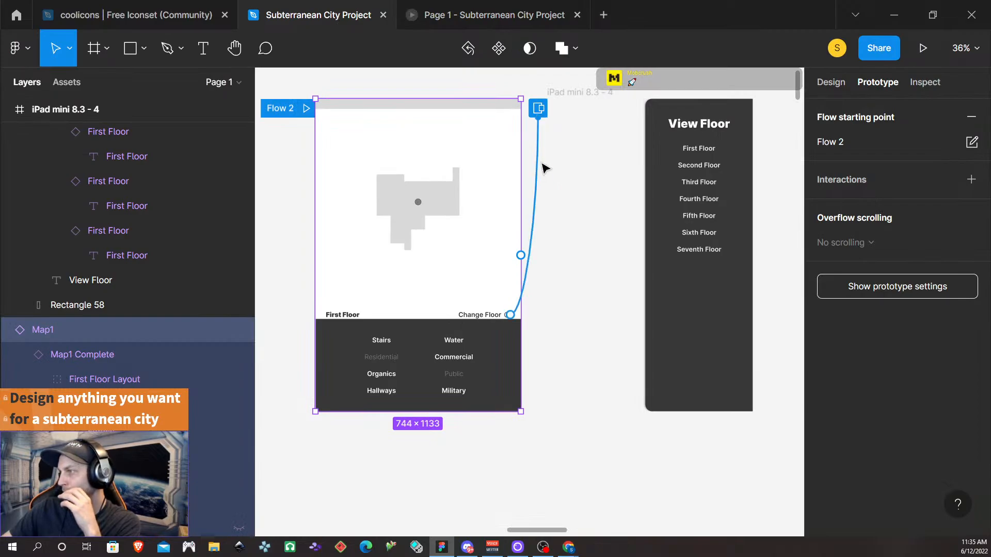
click(539, 168)
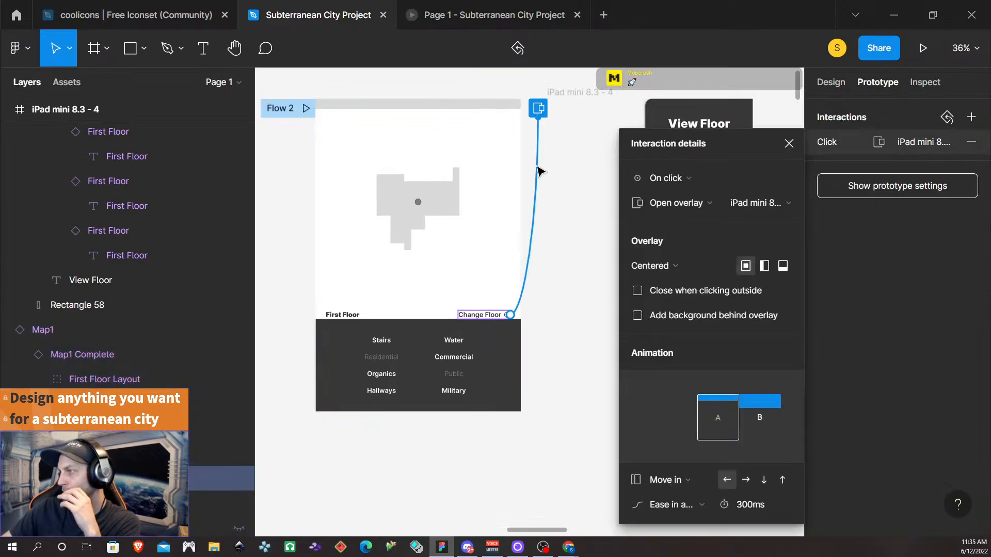
click(637, 316)
click(717, 330)
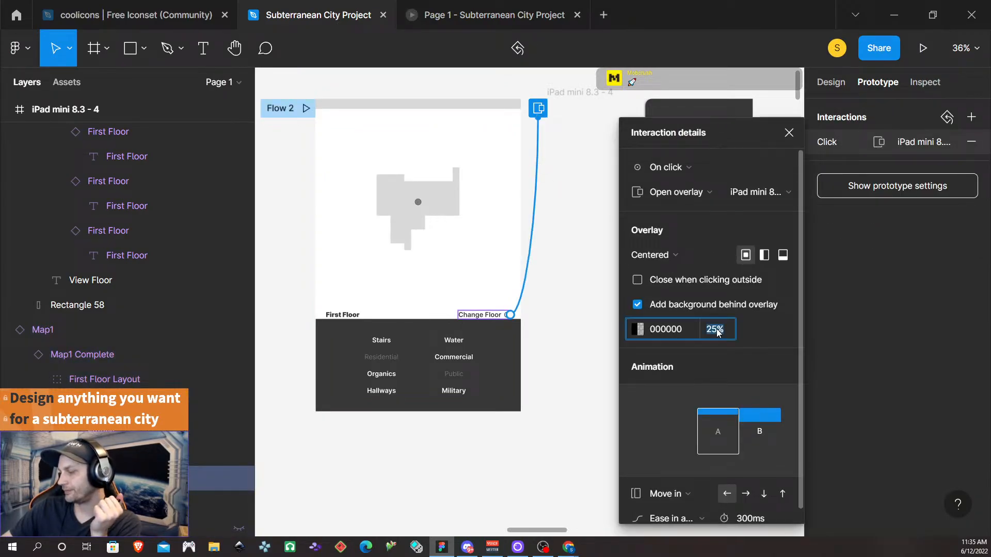
text(50)
key(Return)
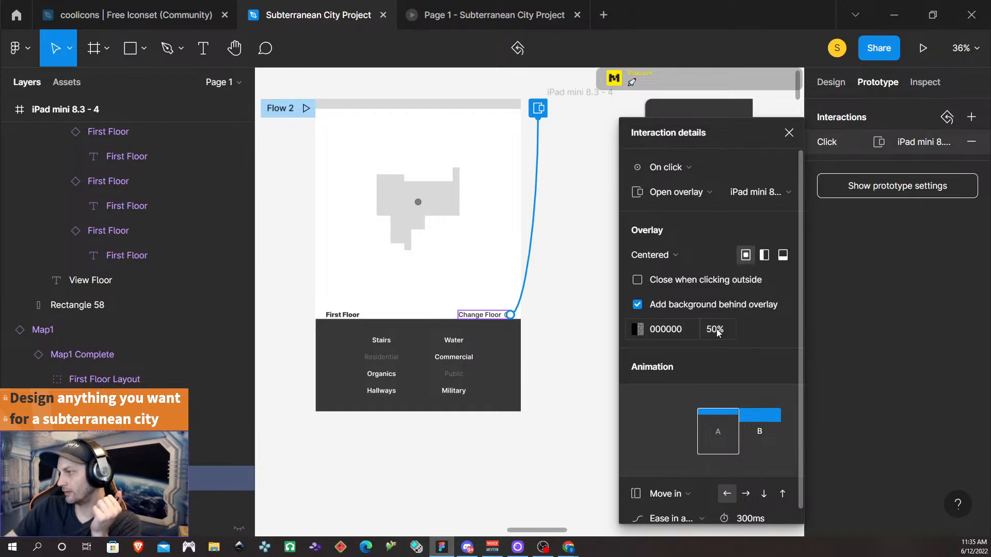
click(639, 330)
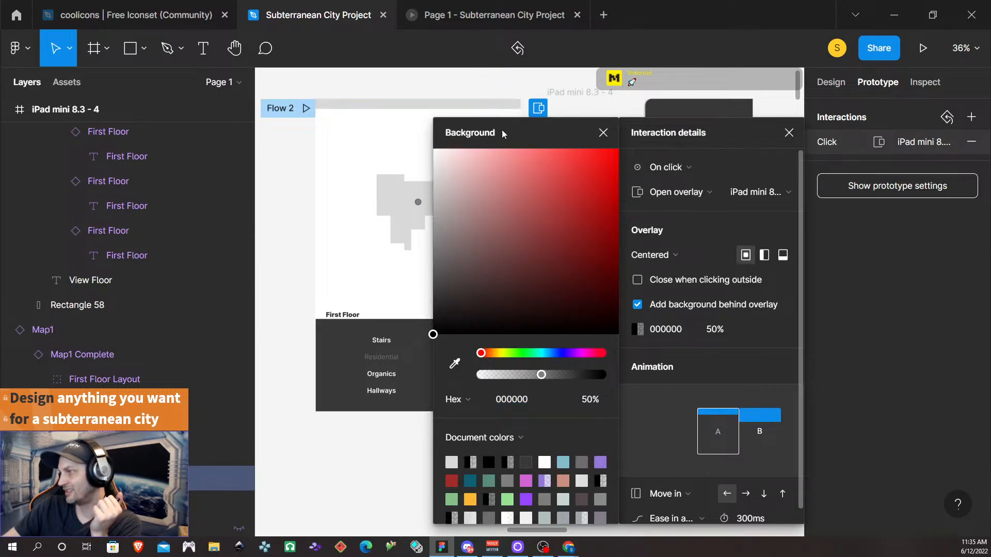
click(603, 133)
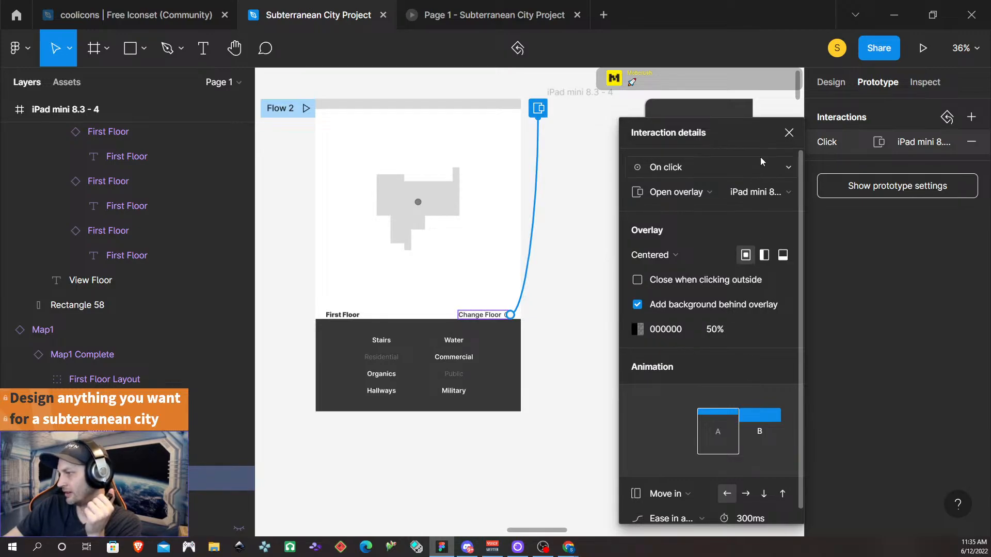
- Check the overlay's background in the running preview, close the preview, and set the overlay background opacity to 25%
click(534, 14)
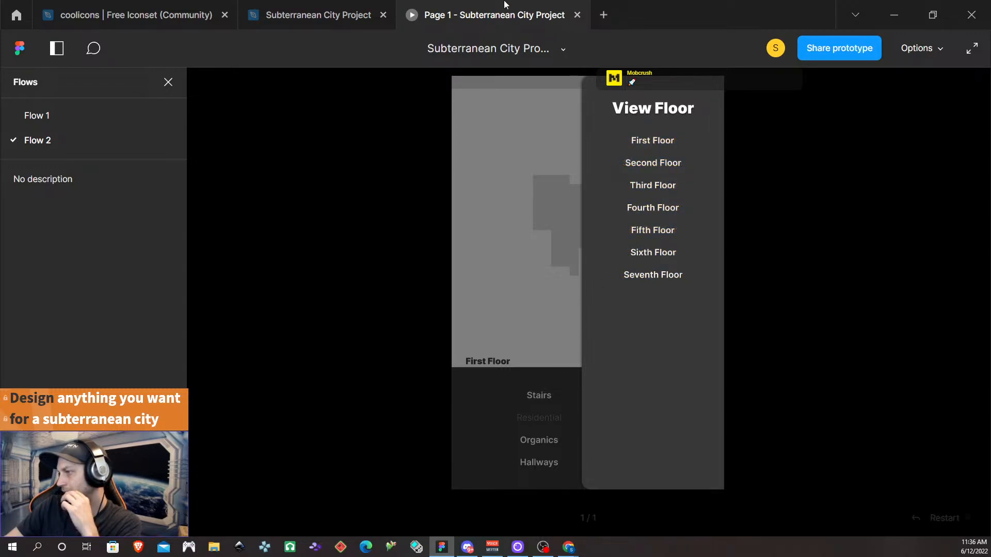
click(577, 15)
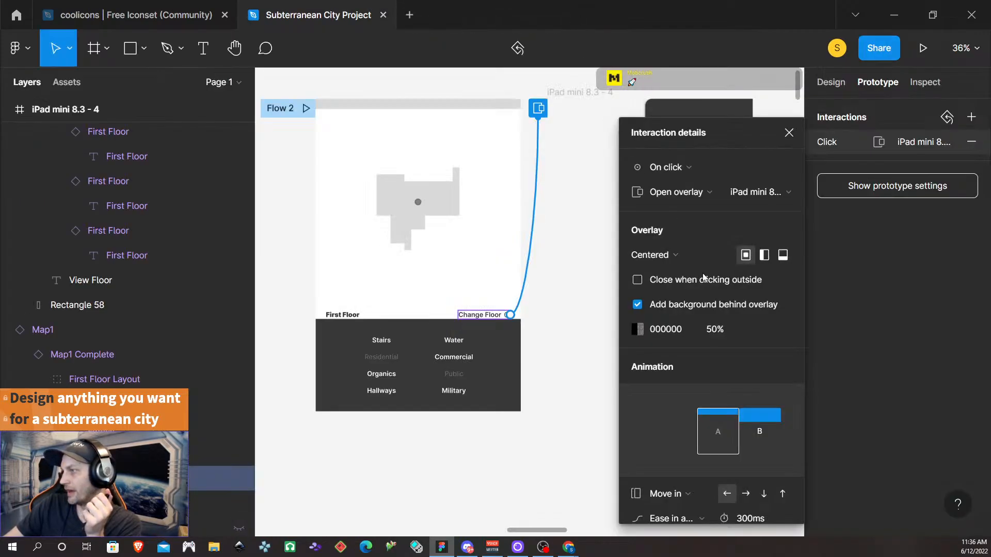
click(713, 332)
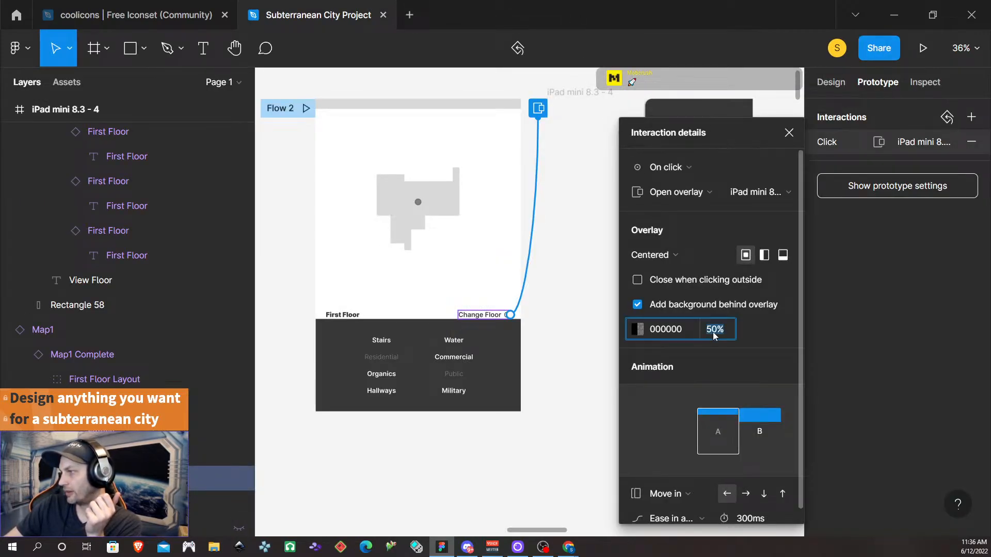
text(25)
key(Return)
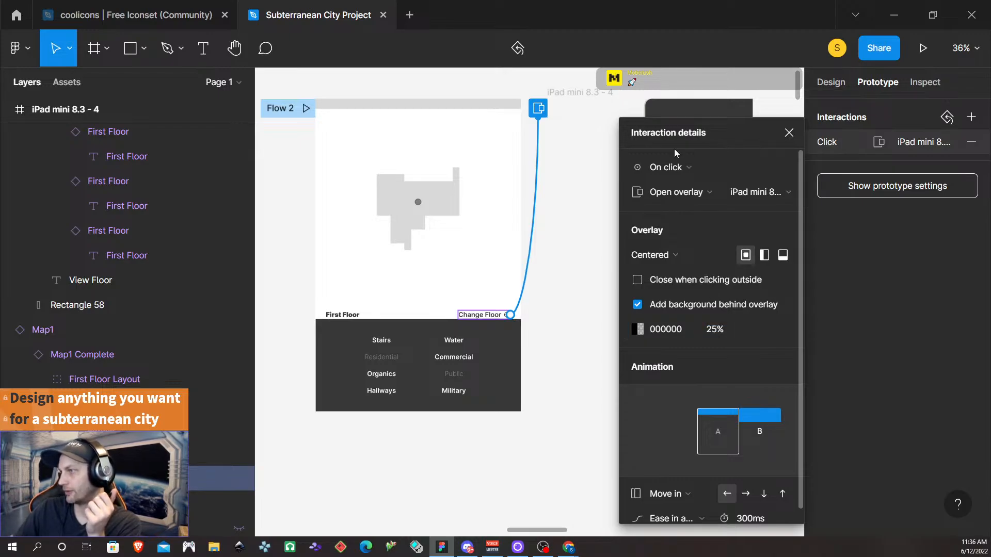
- Start a fresh preview of Flow 2 and open Change Floor to check the background behind the View Floor overlay
click(288, 161)
click(307, 108)
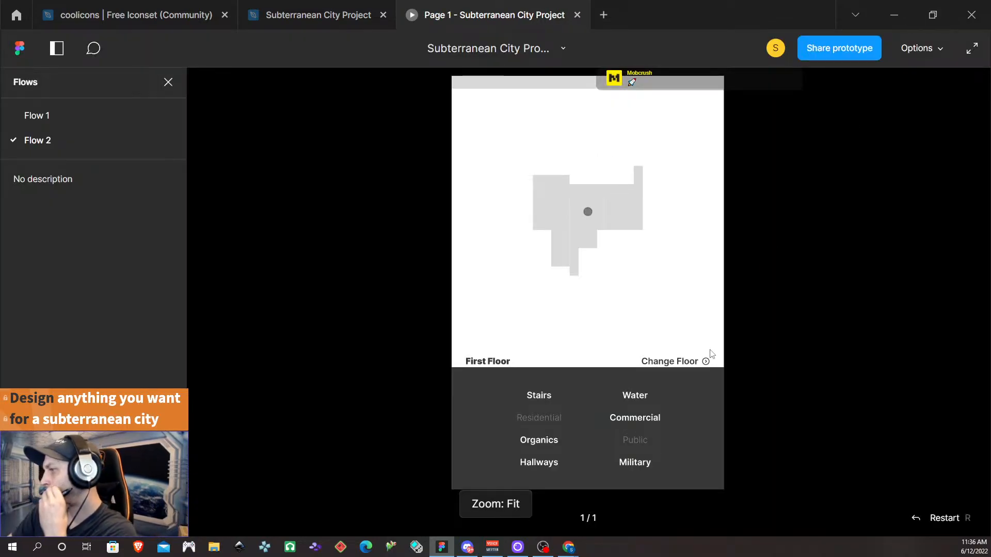
click(682, 361)
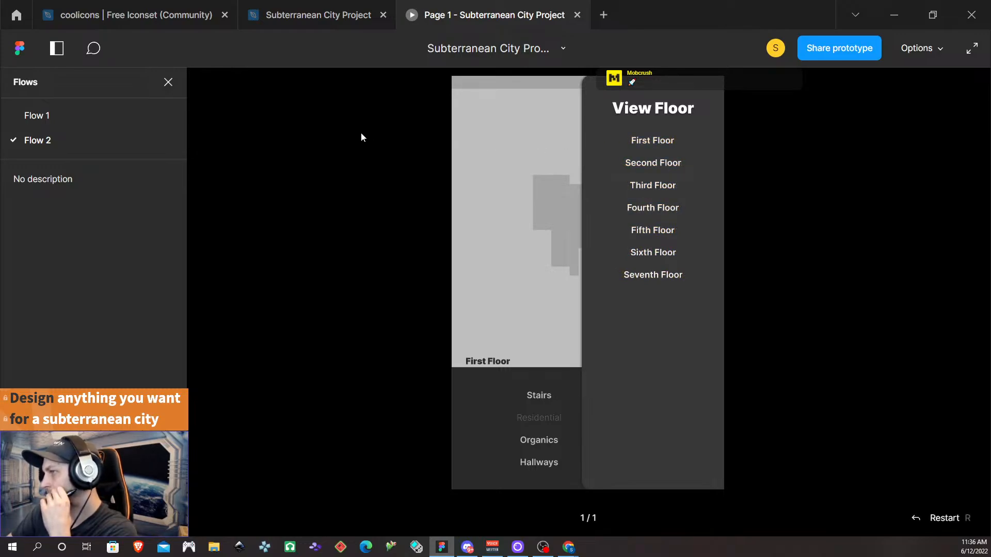
- Link the First Floor entry in the View Floor list to Map1 with an on-click Navigate to, using a rightward Move in animation
click(577, 14)
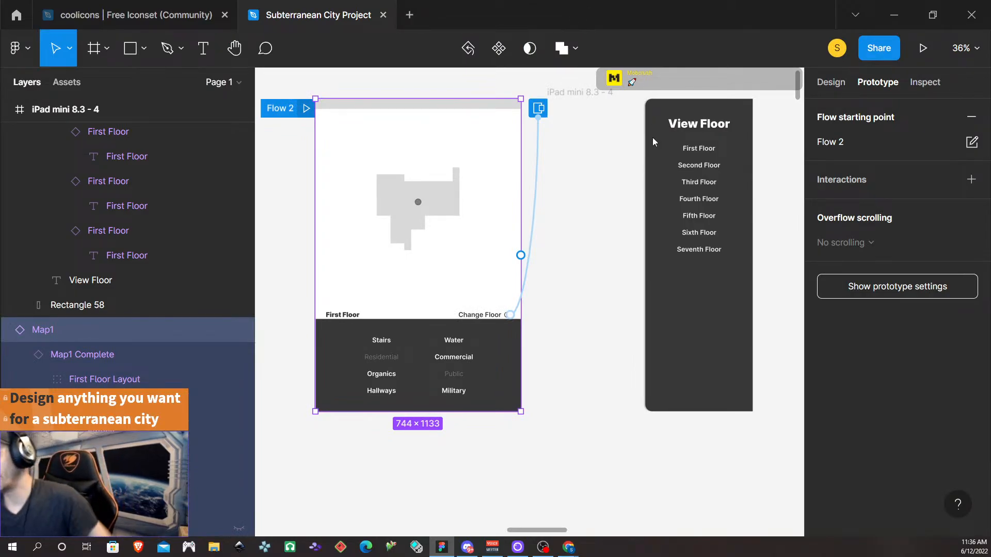
click(701, 111)
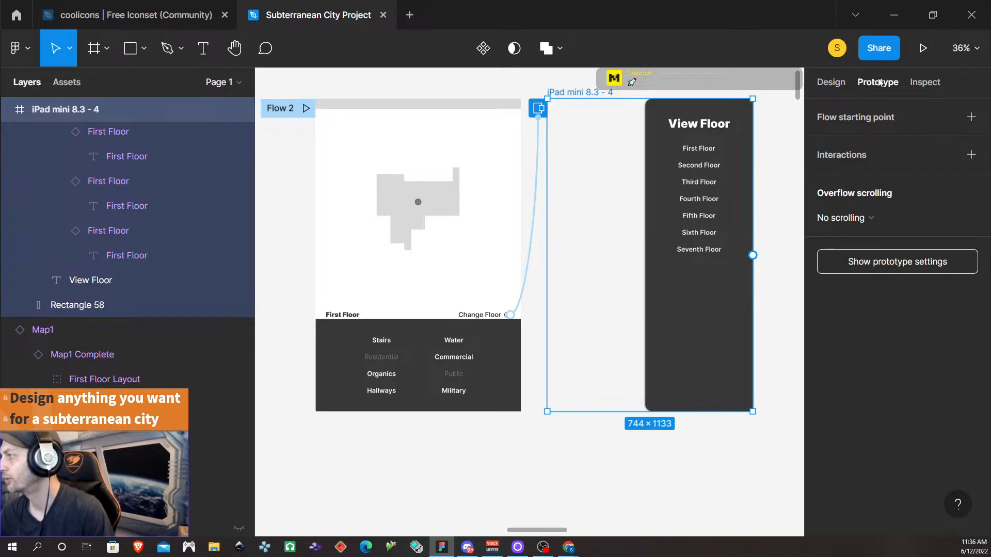
click(702, 149)
click(702, 149)
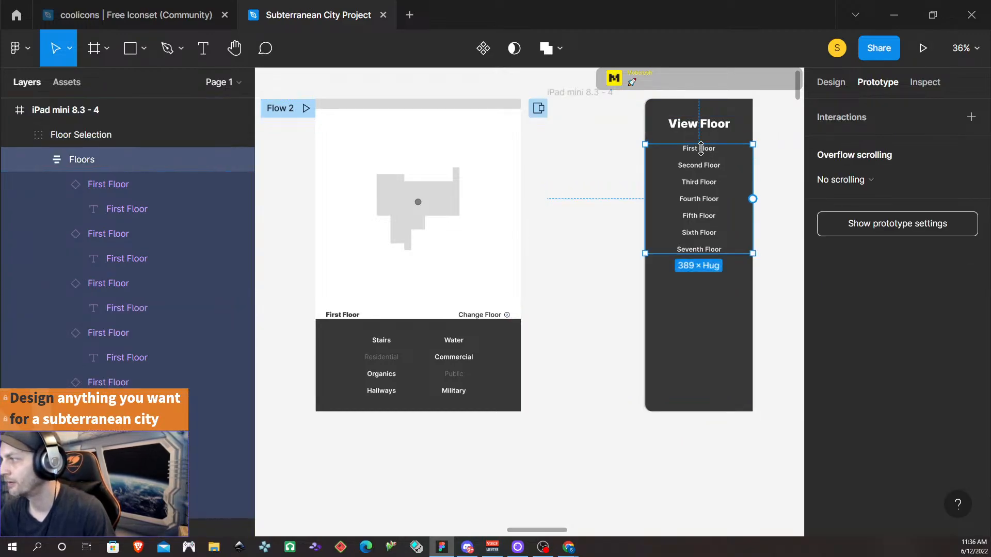
click(703, 151)
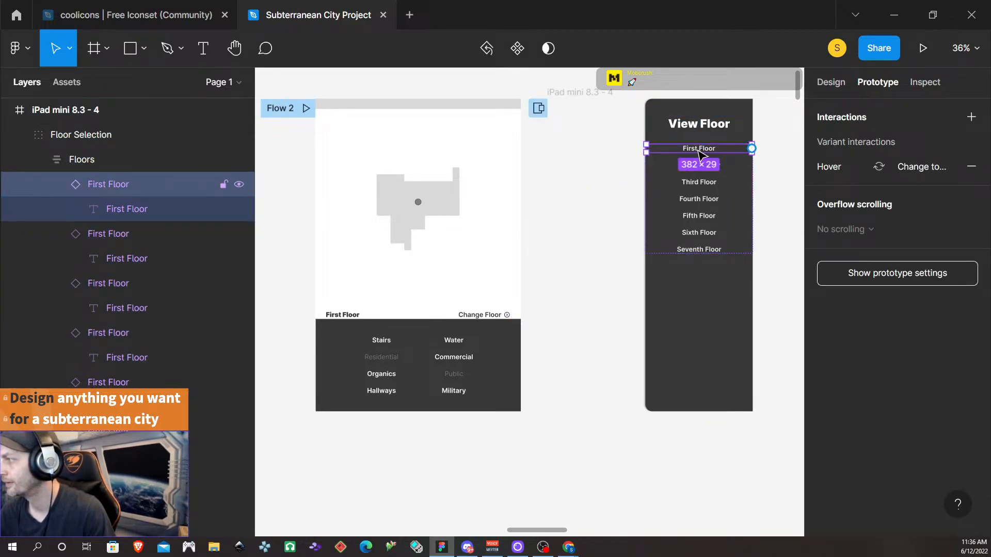
drag(751, 148, 498, 215)
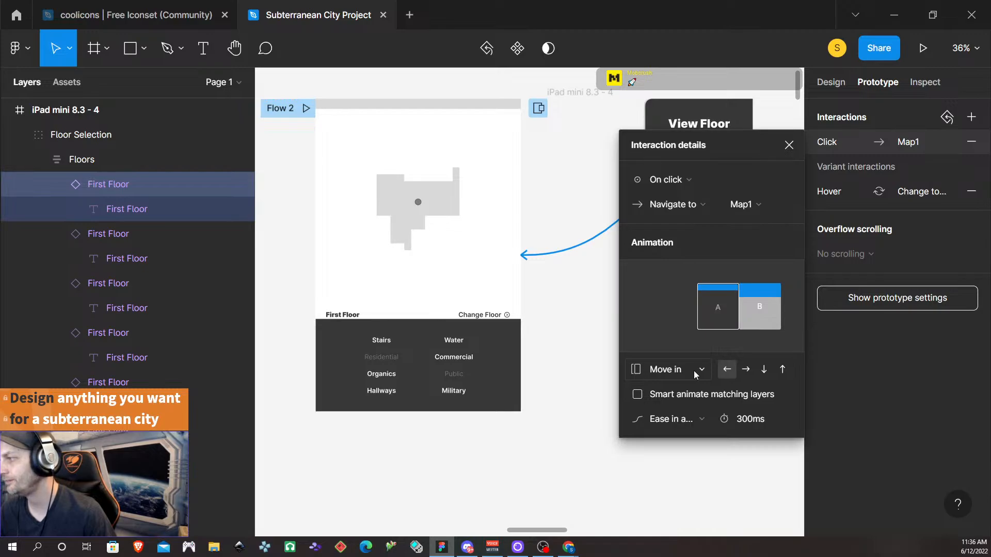
click(746, 369)
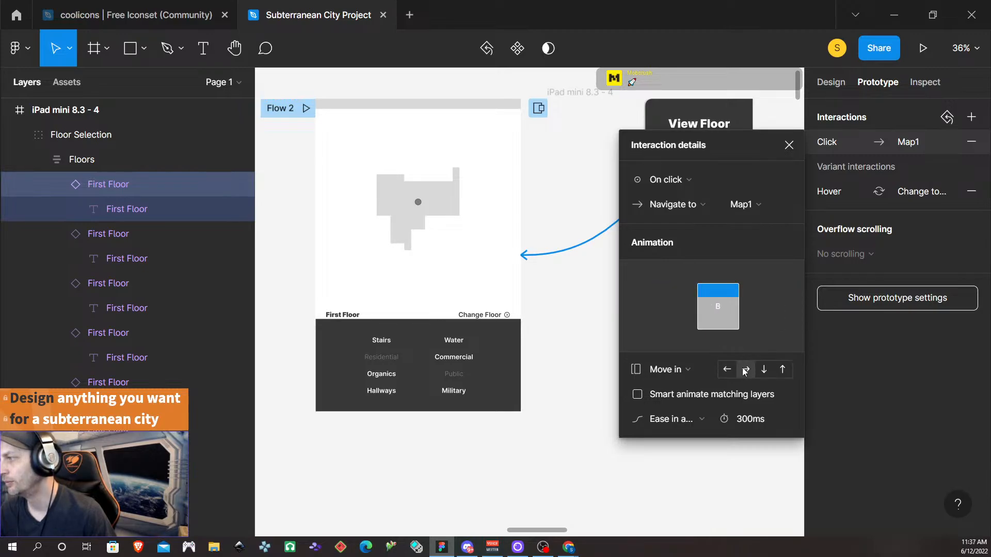
click(789, 146)
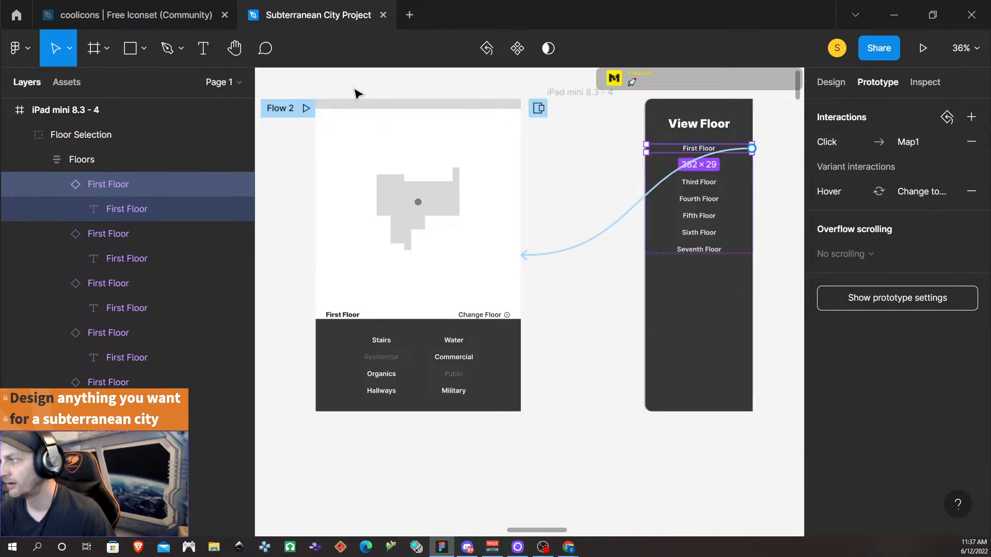
- Preview Flow 2 and test opening the floor list from Change Floor and returning through First Floor
click(307, 108)
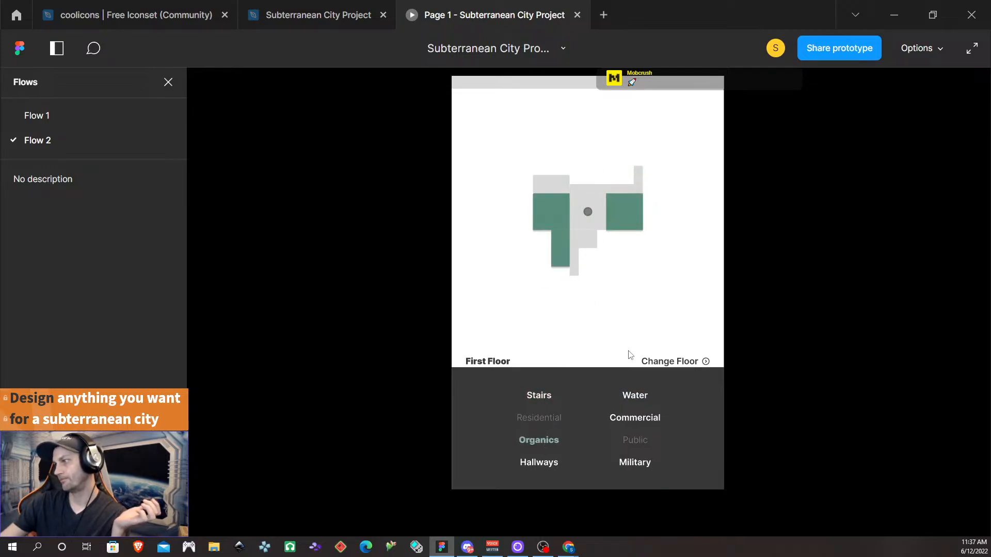
click(683, 364)
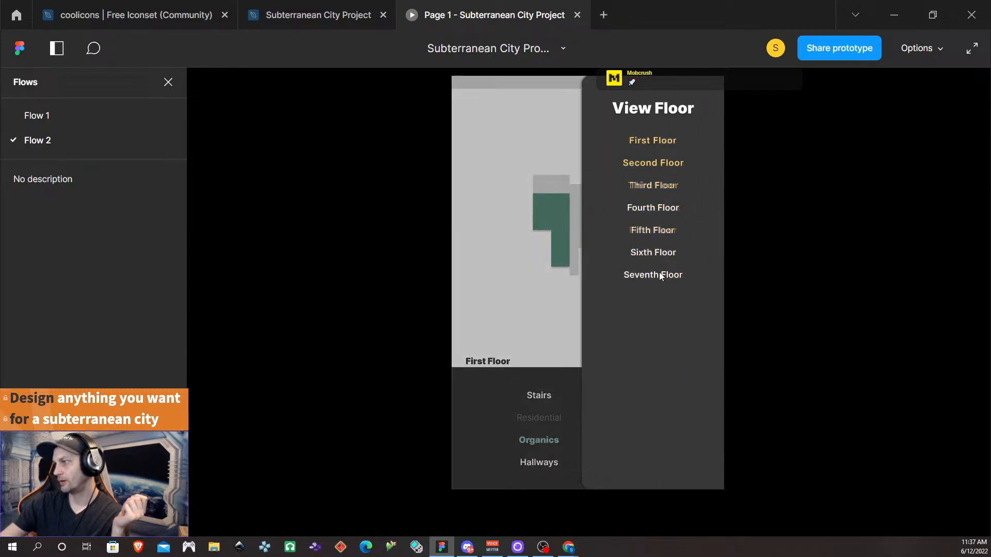
click(652, 141)
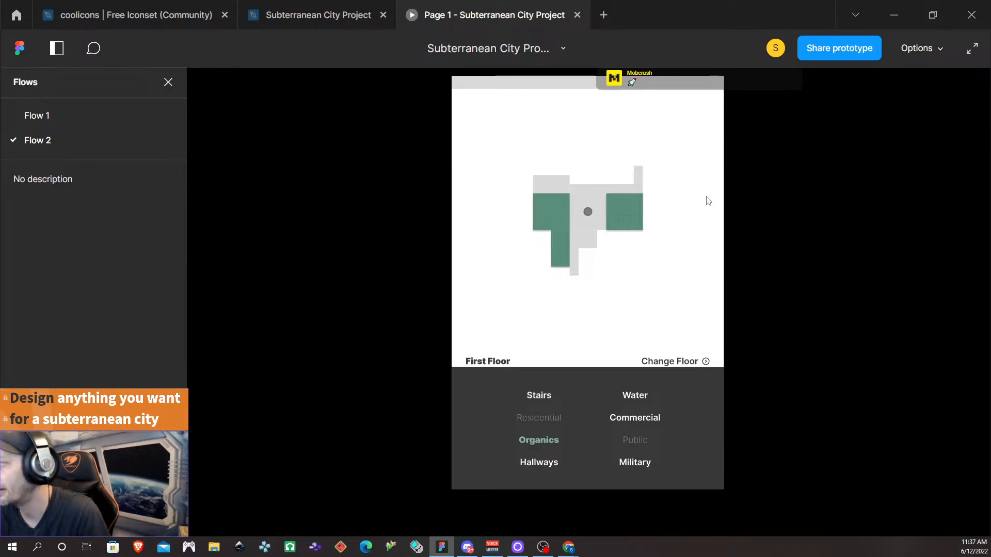
- Change the action of the Change Floor interaction on the map screen from Open overlay to Navigate to
click(315, 14)
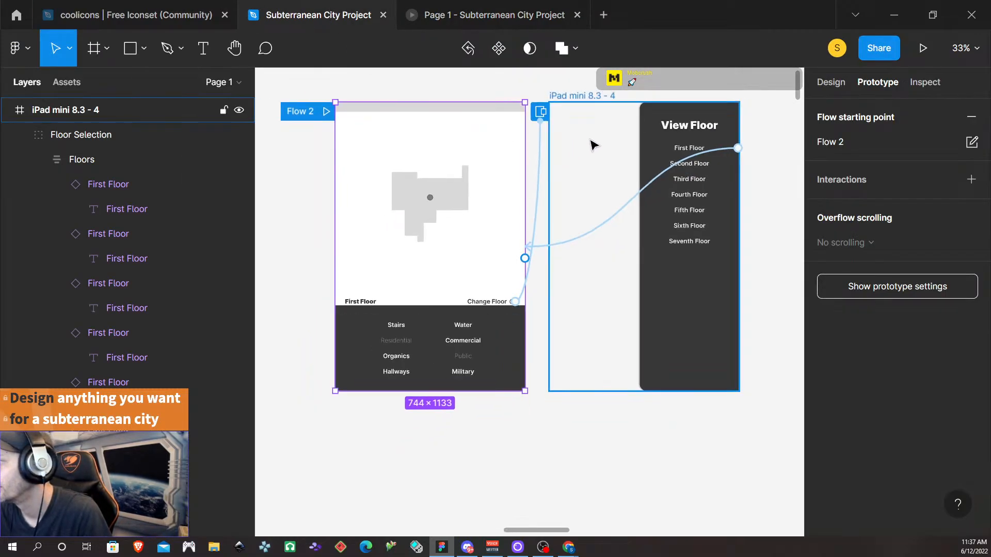
scroll(592, 145, down, 1)
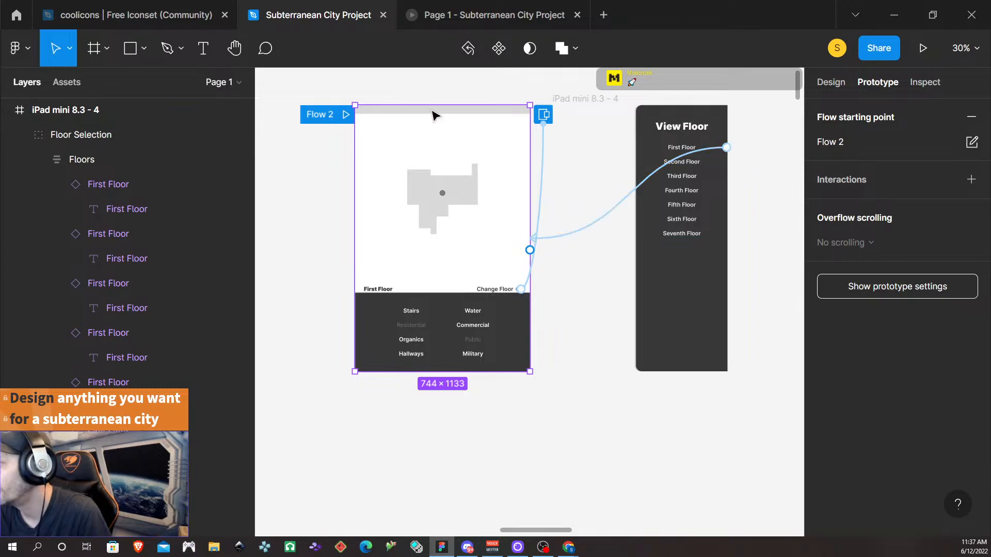
click(543, 184)
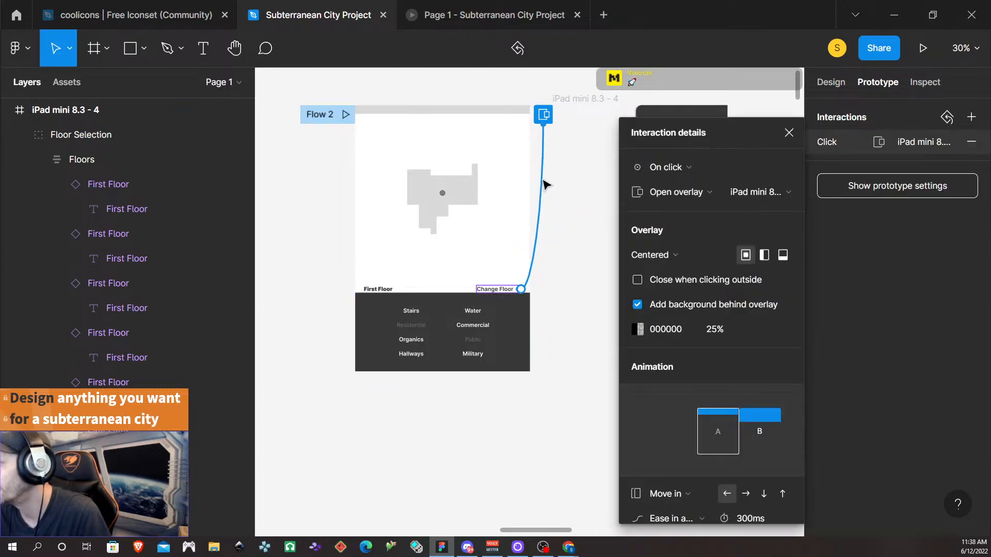
click(686, 192)
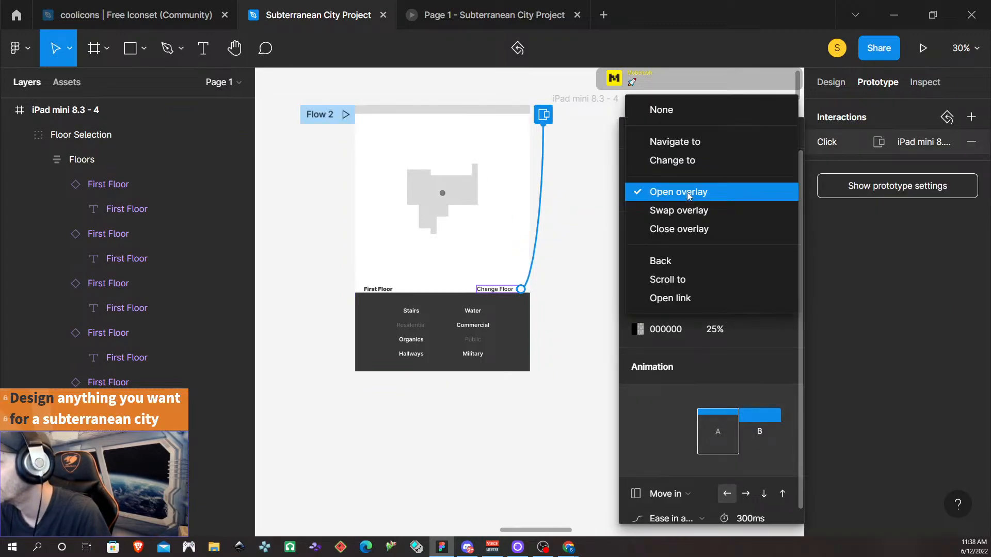
click(704, 143)
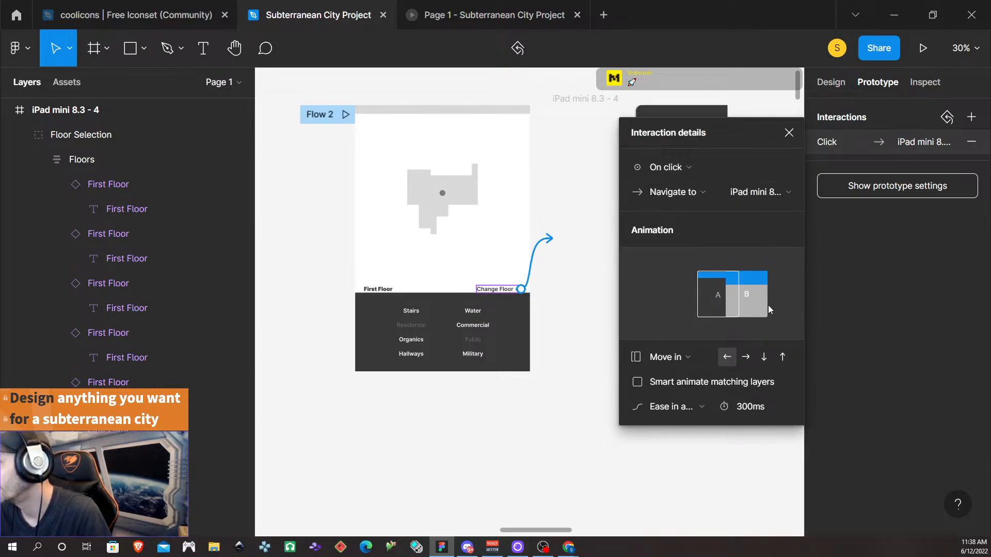
click(790, 133)
- Add a 383839 fill at 25% opacity to the iPad mini 8.3 - 4 frame
click(598, 99)
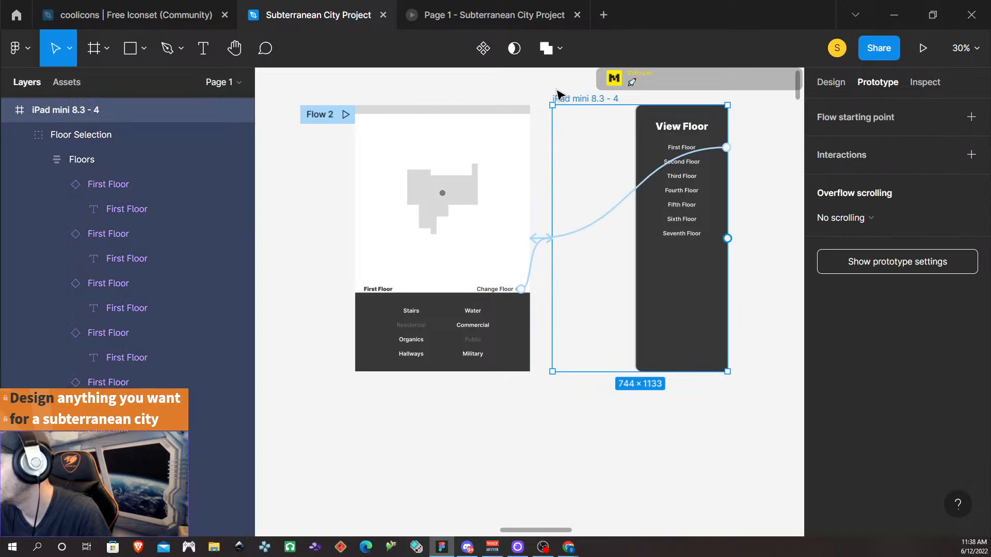
click(830, 82)
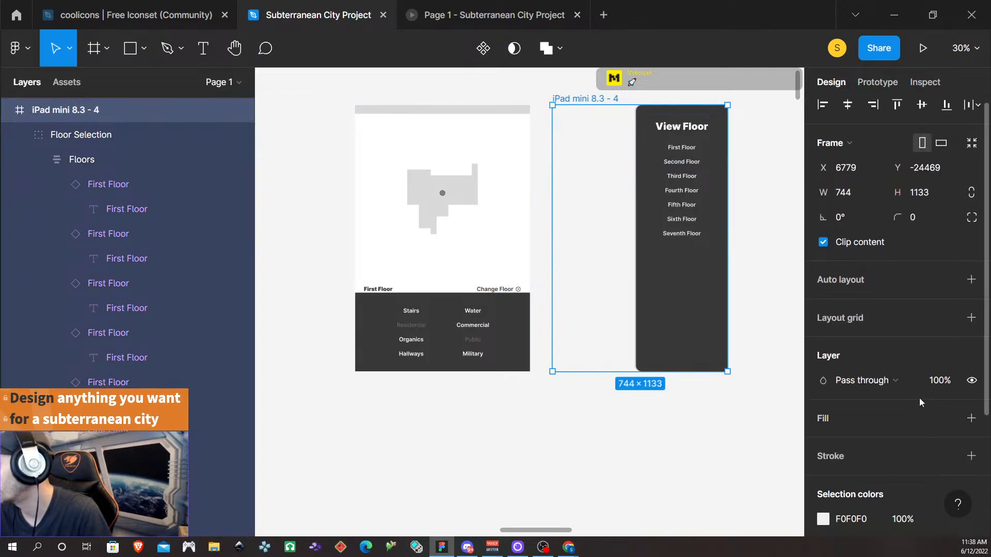
scroll(919, 397, down, 3)
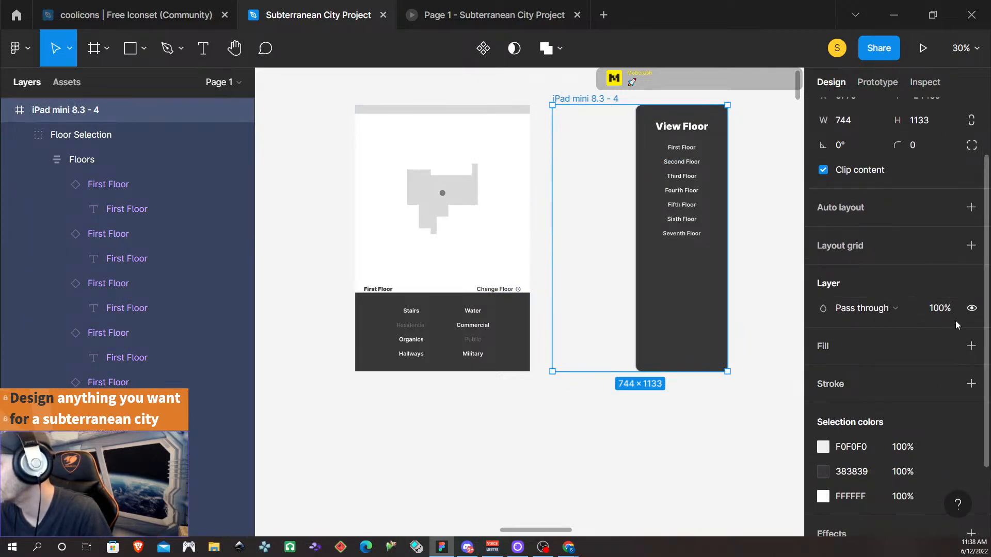
click(971, 346)
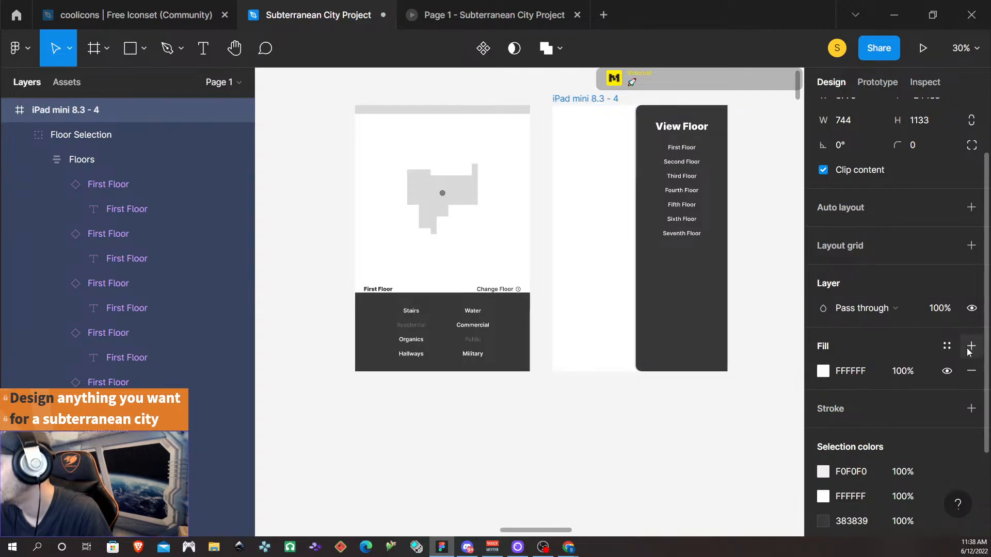
click(866, 373)
text(3838)
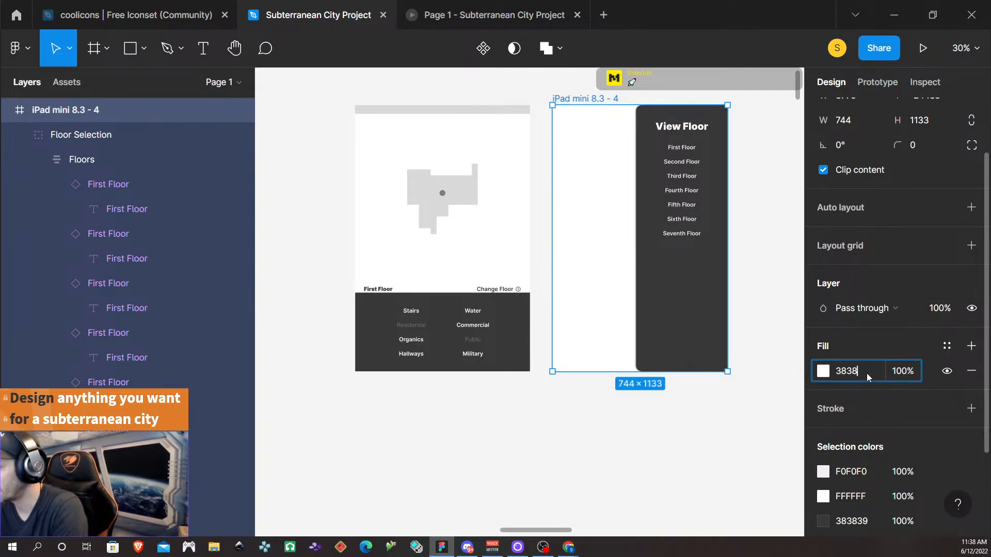
text(39)
key(Return)
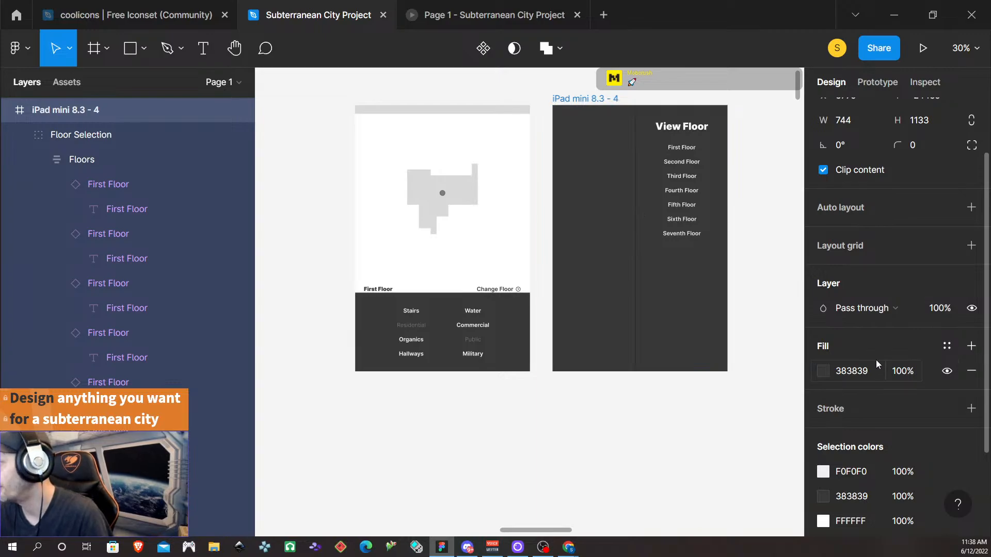
click(894, 375)
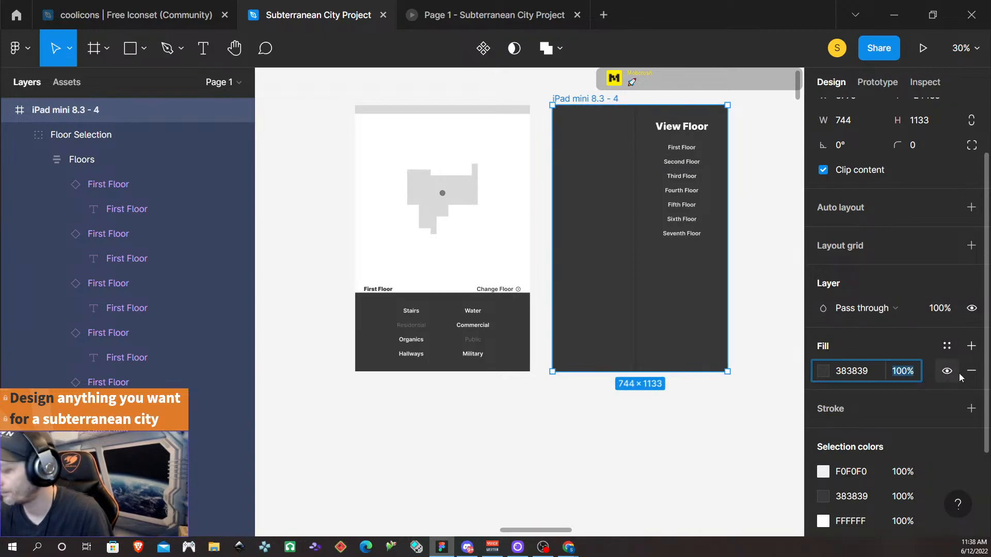
text(25)
key(Return)
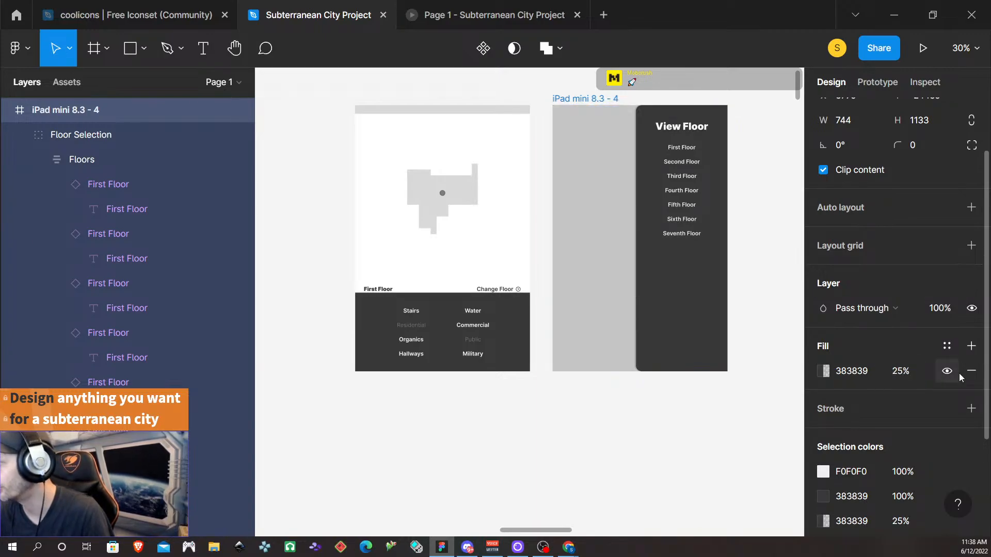
click(783, 451)
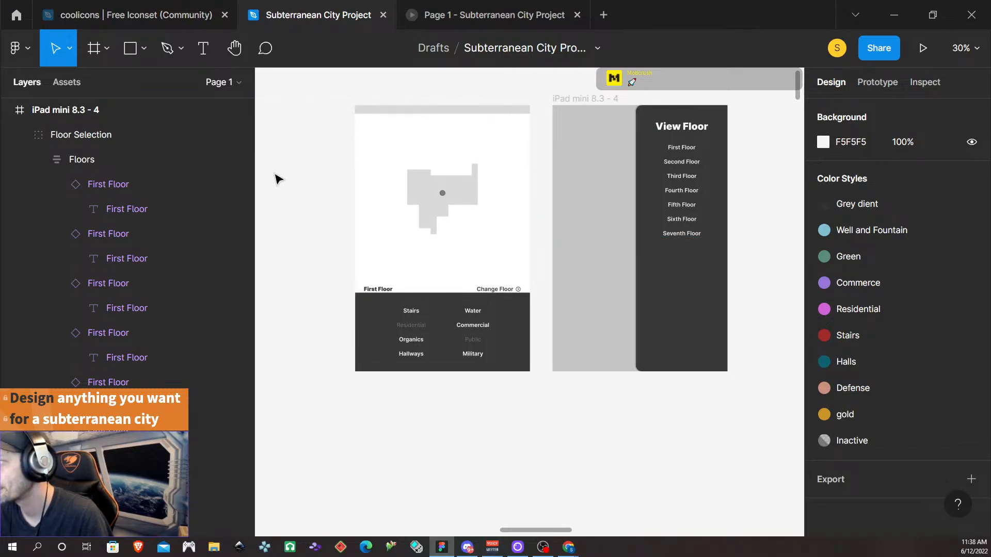
- Test the Change Floor transition to the View Floor screen in the Flow 2 preview
click(400, 131)
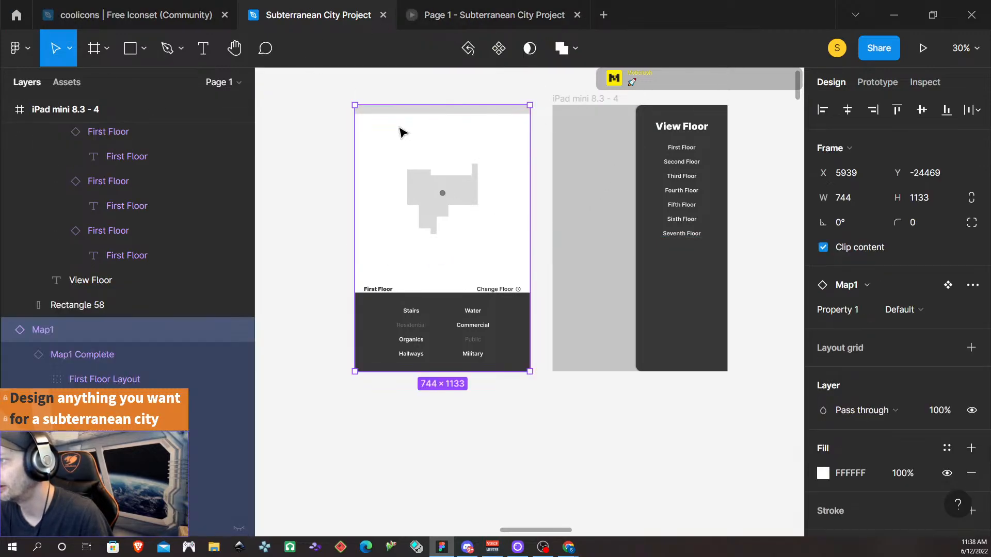
click(494, 15)
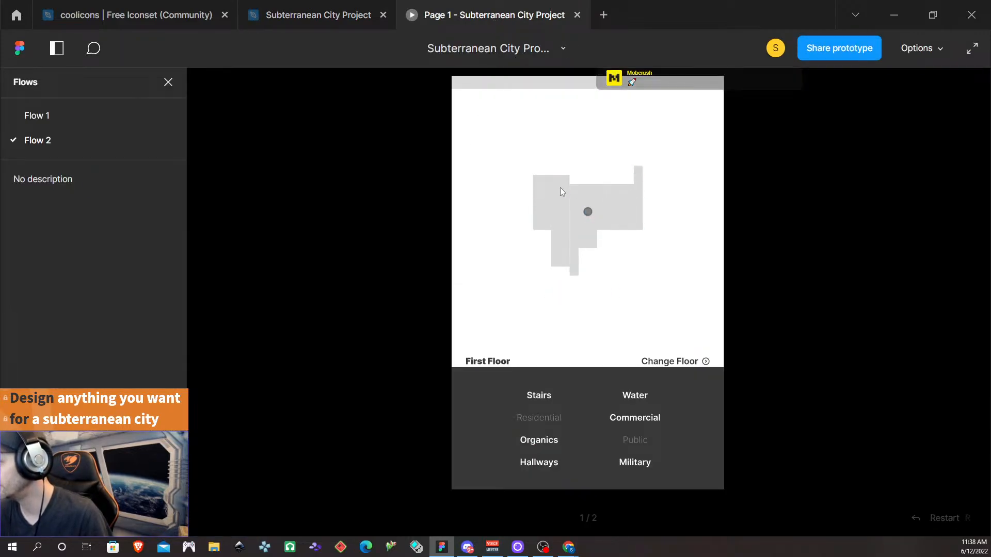
click(680, 363)
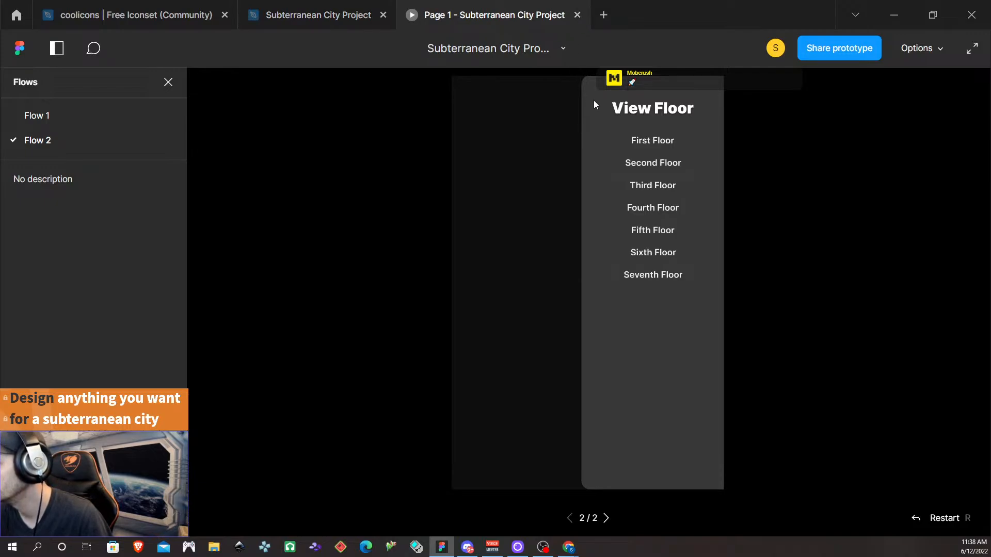
- Remove the fill from the iPad mini 8.3 - 4 frame
click(333, 18)
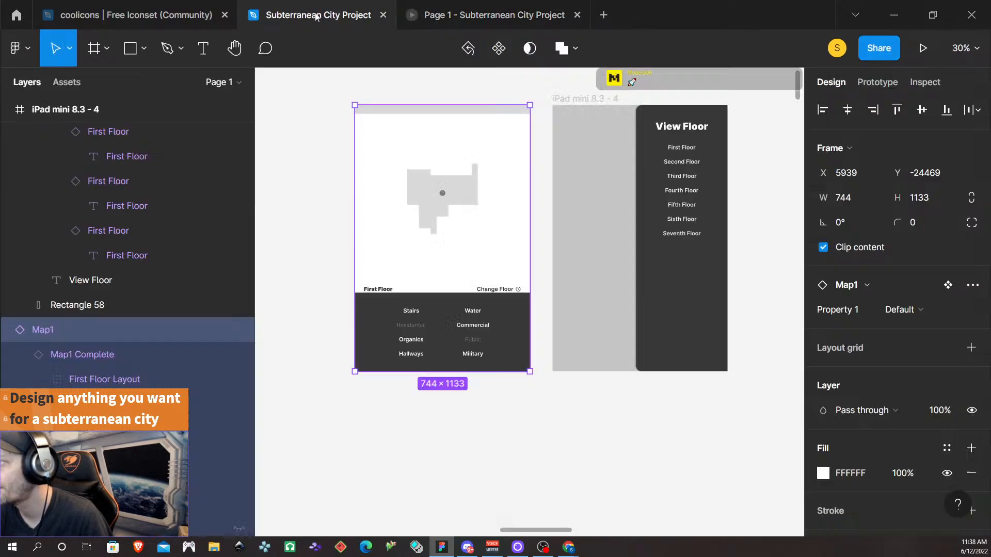
click(584, 157)
click(587, 98)
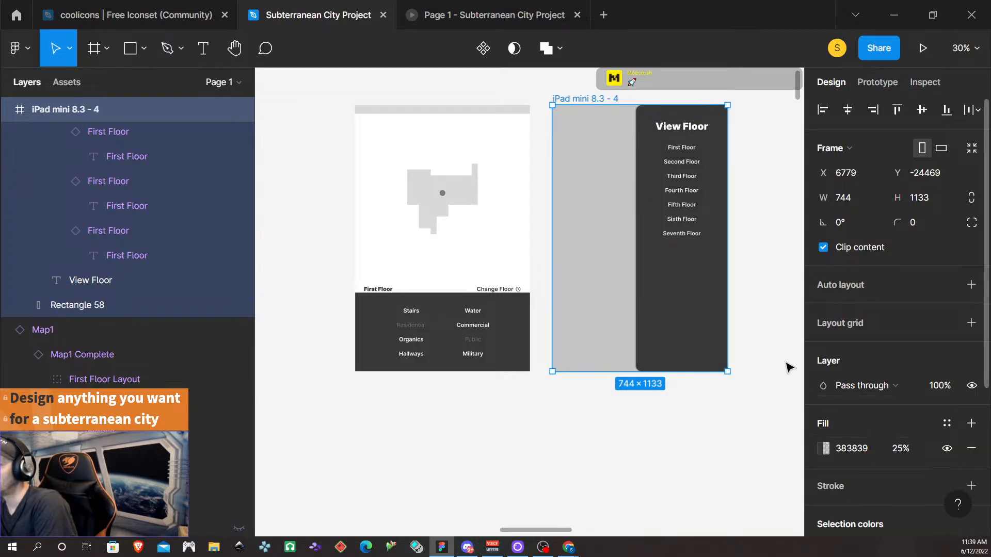
click(971, 448)
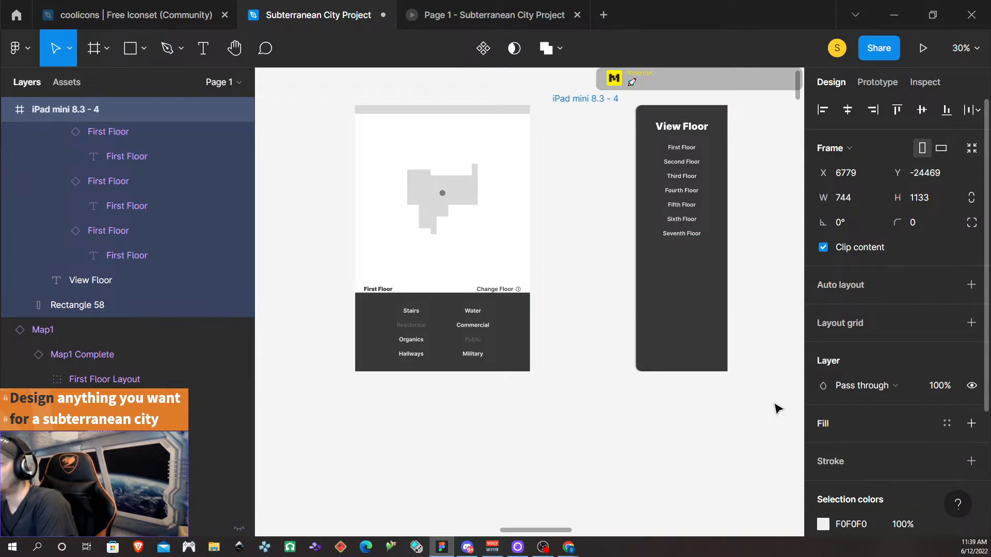
click(699, 474)
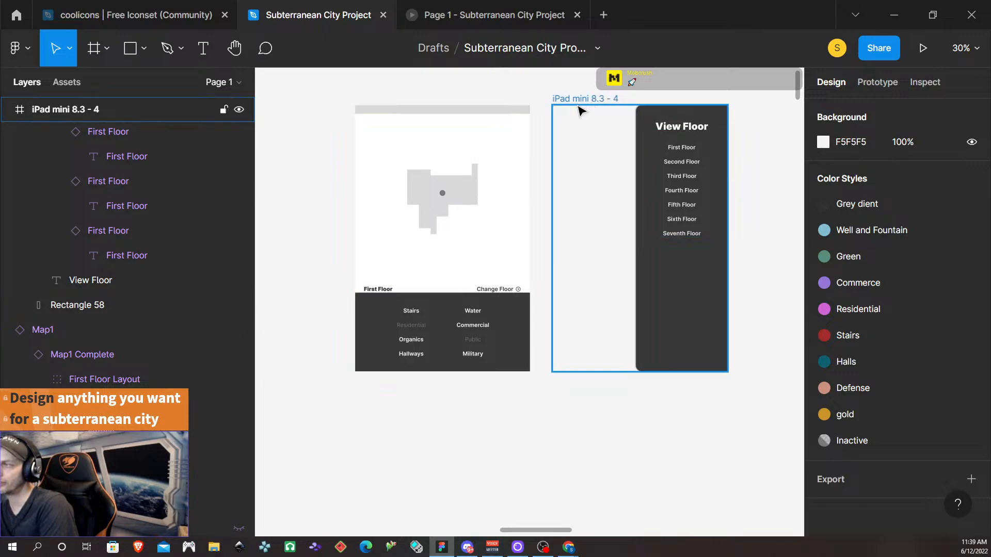
- Change the action of the Change Floor interaction on the map screen to Open overlay, targeting the iPad mini 8.3 - 4 frame
click(443, 168)
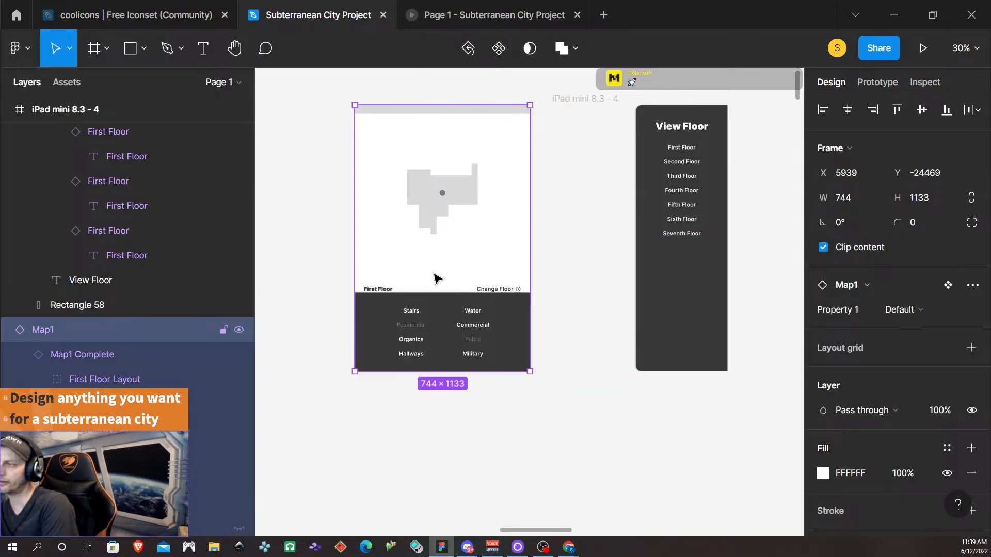
double_click(455, 266)
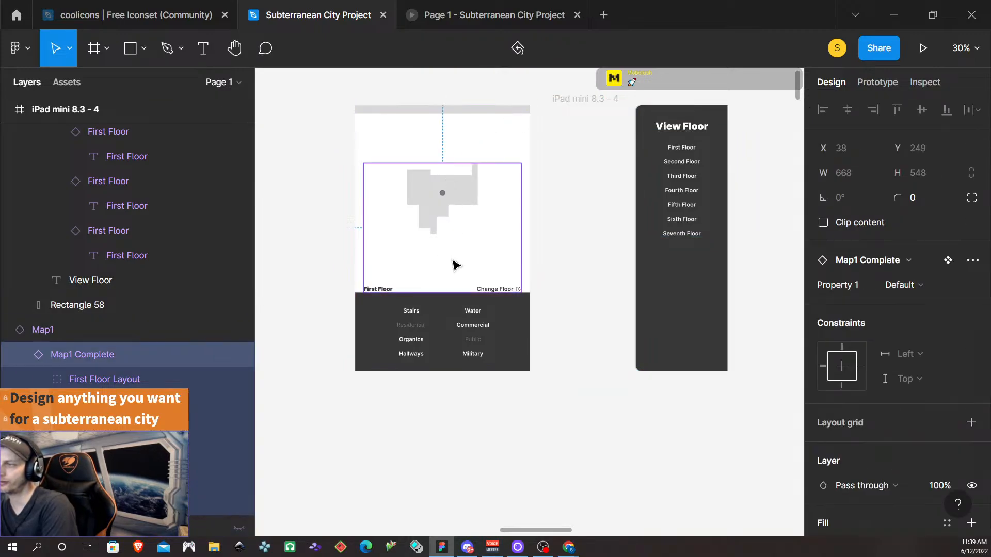
click(576, 286)
click(892, 85)
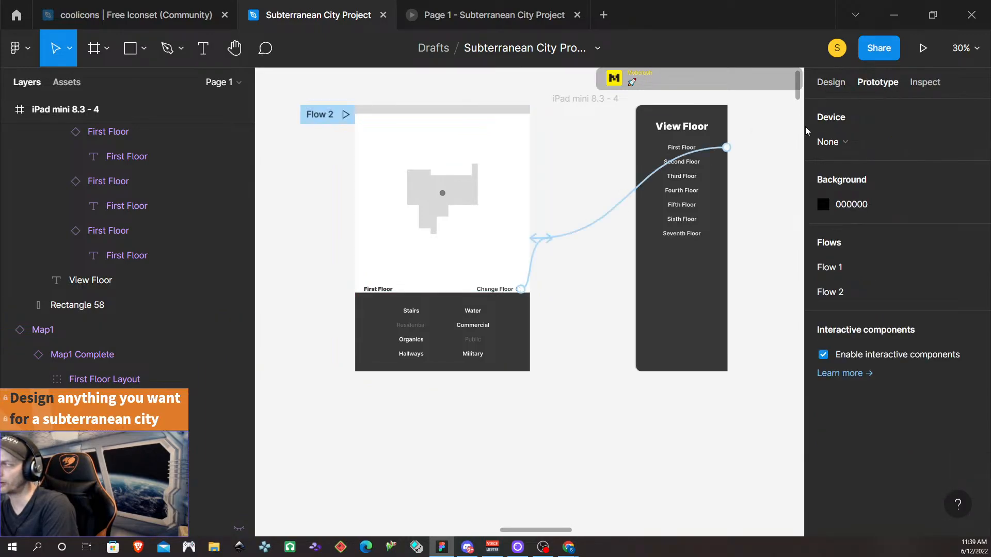
click(530, 280)
click(677, 206)
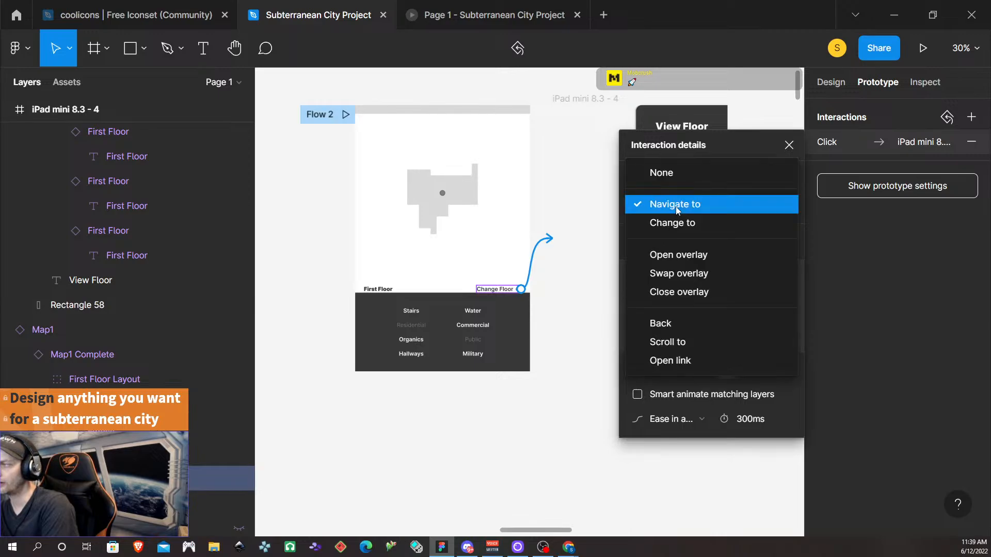
click(691, 258)
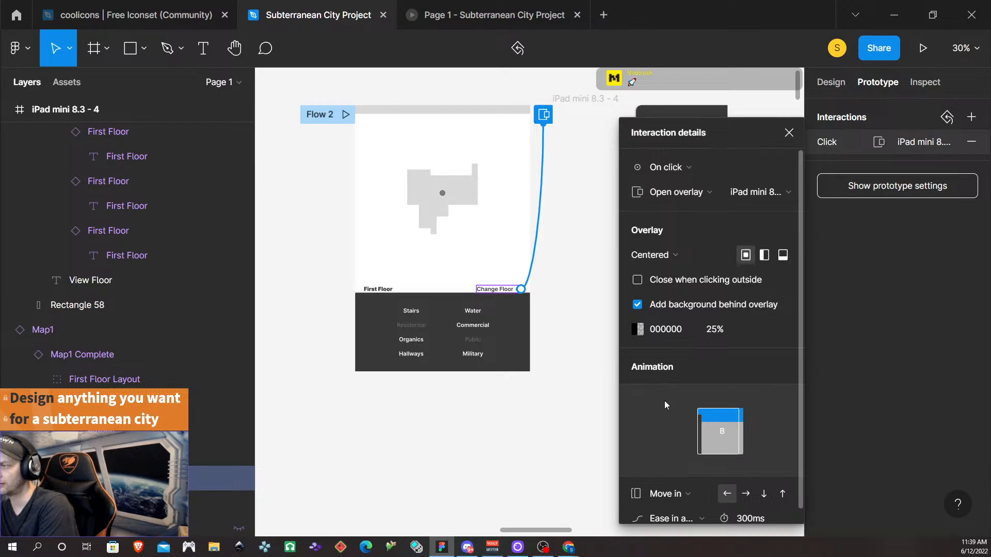
scroll(664, 401, down, 1)
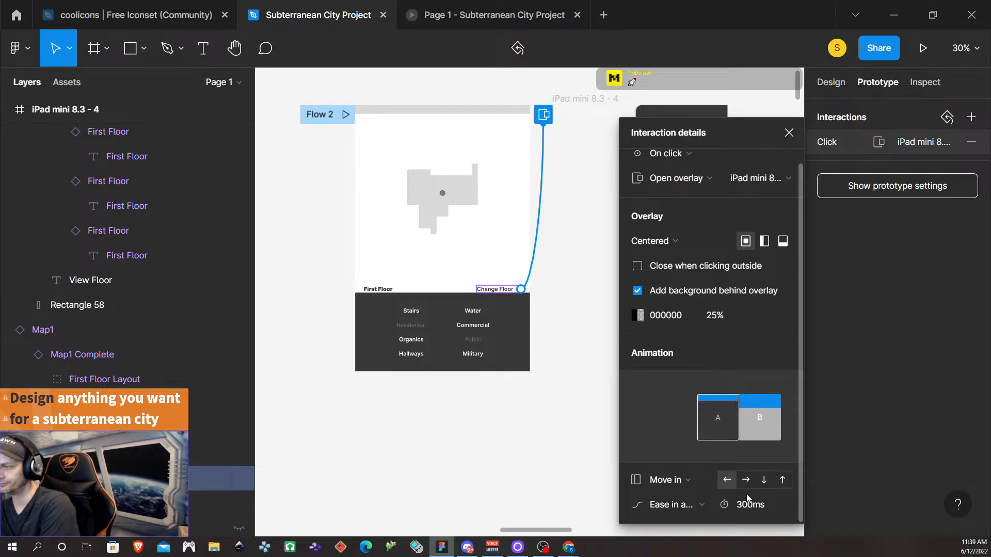
click(789, 133)
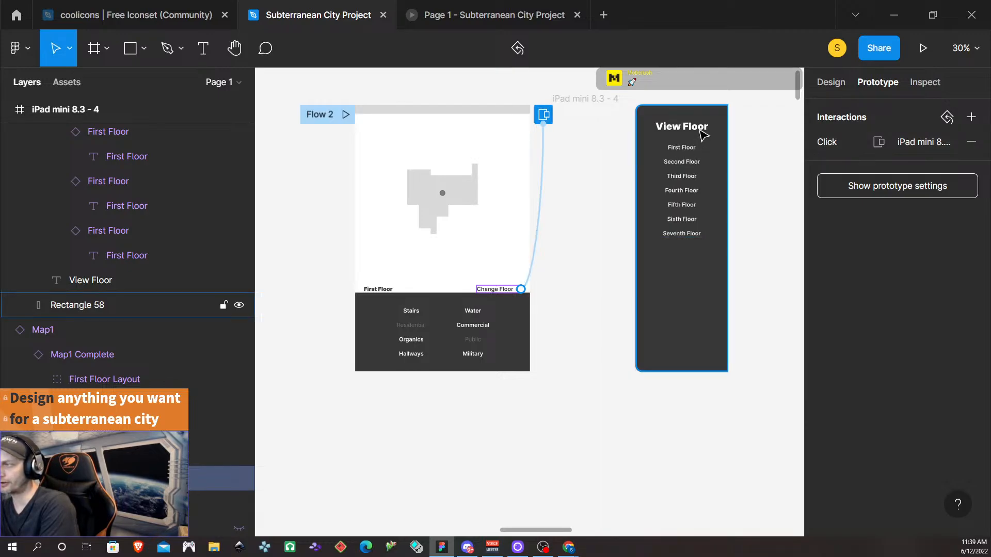
- Review the interaction details of the First Floor entry in the View Floor list
click(593, 99)
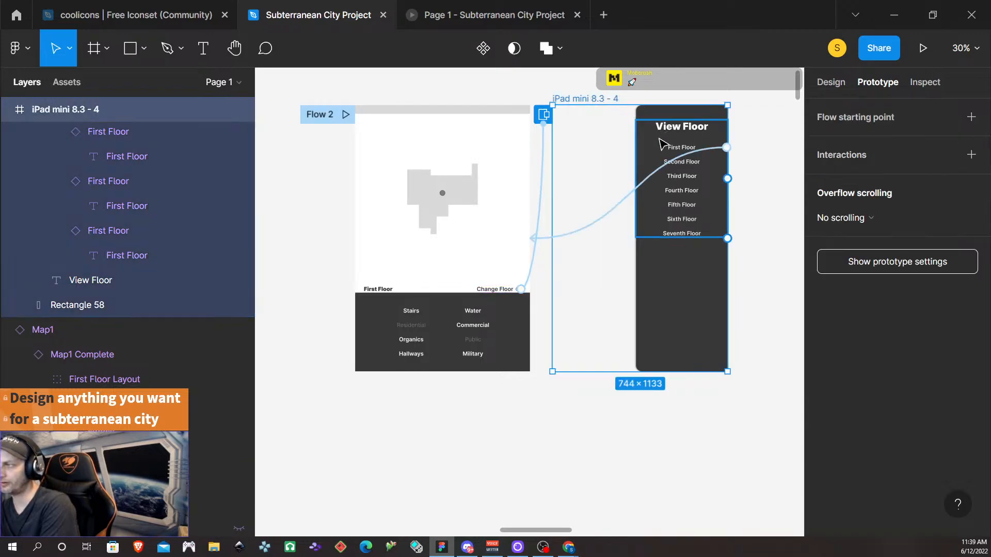
click(688, 151)
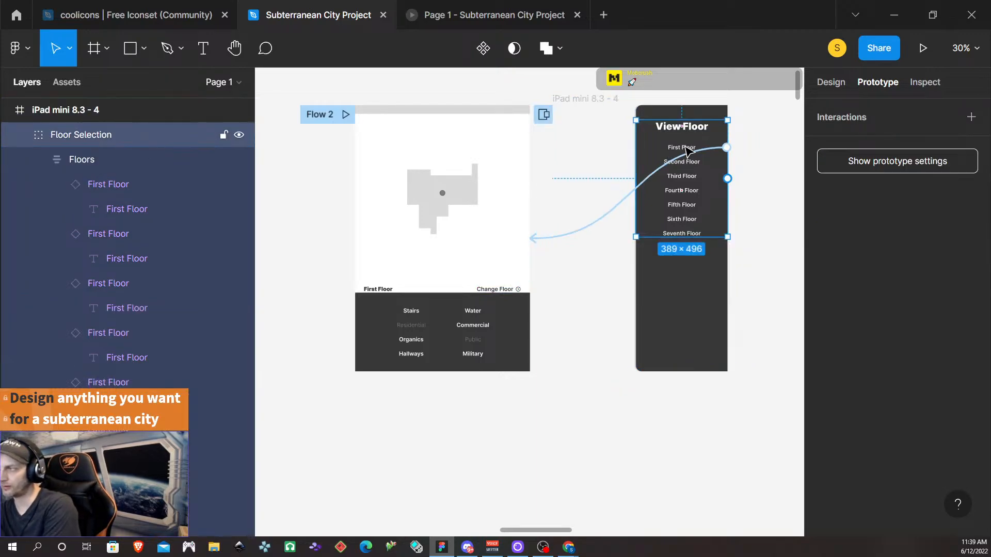
click(687, 149)
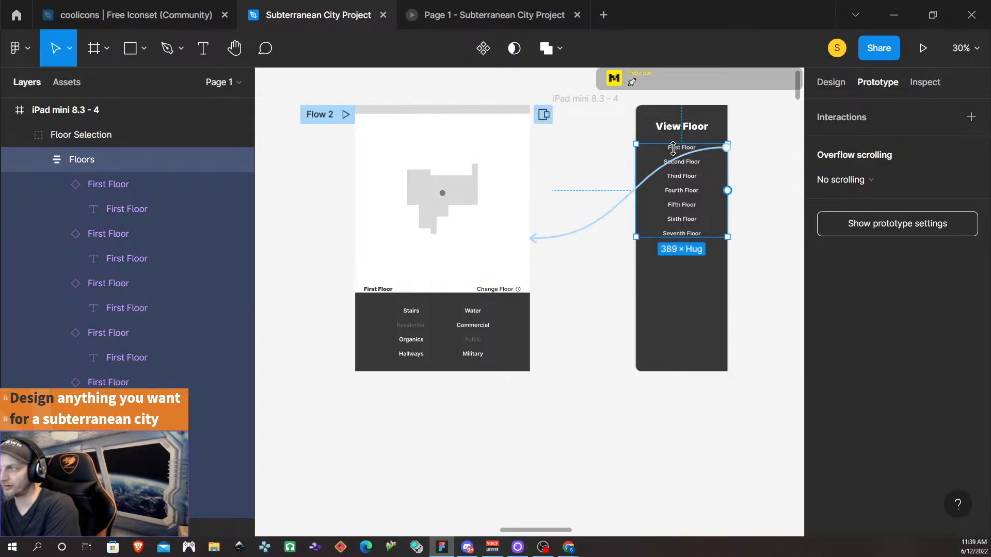
click(673, 148)
click(608, 218)
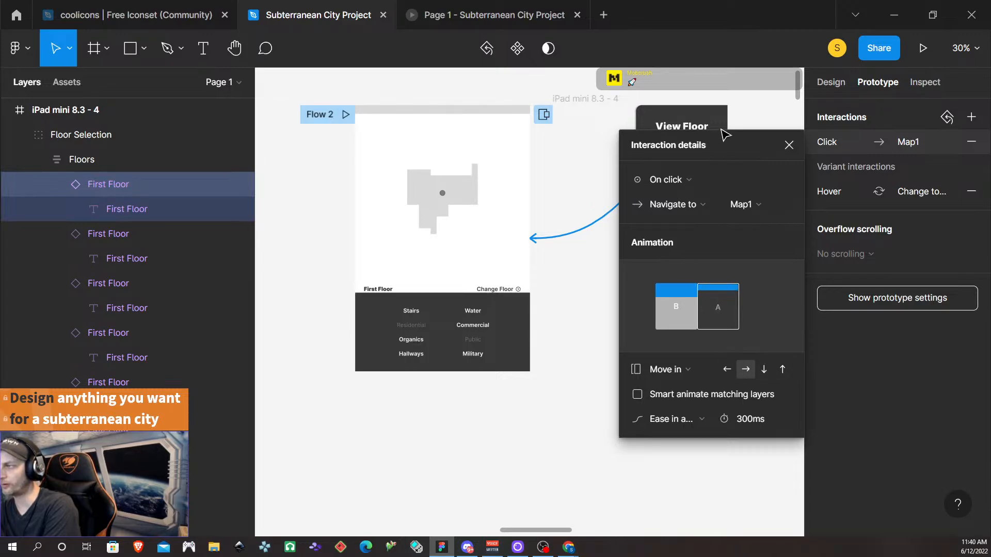
click(790, 145)
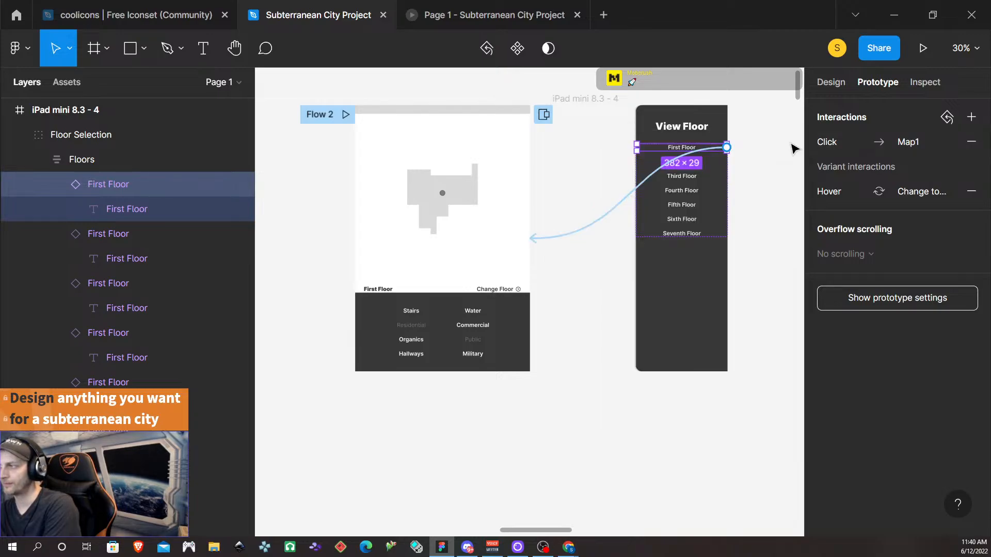
- Relaunch the Flow 2 preview fitted to the screen and test Change Floor followed by the First Floor entry
click(575, 18)
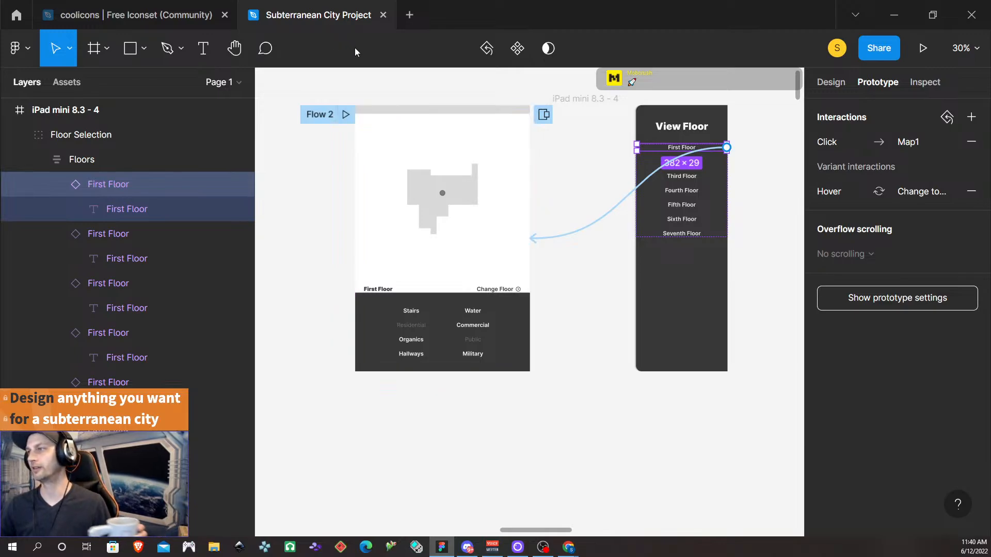
click(346, 116)
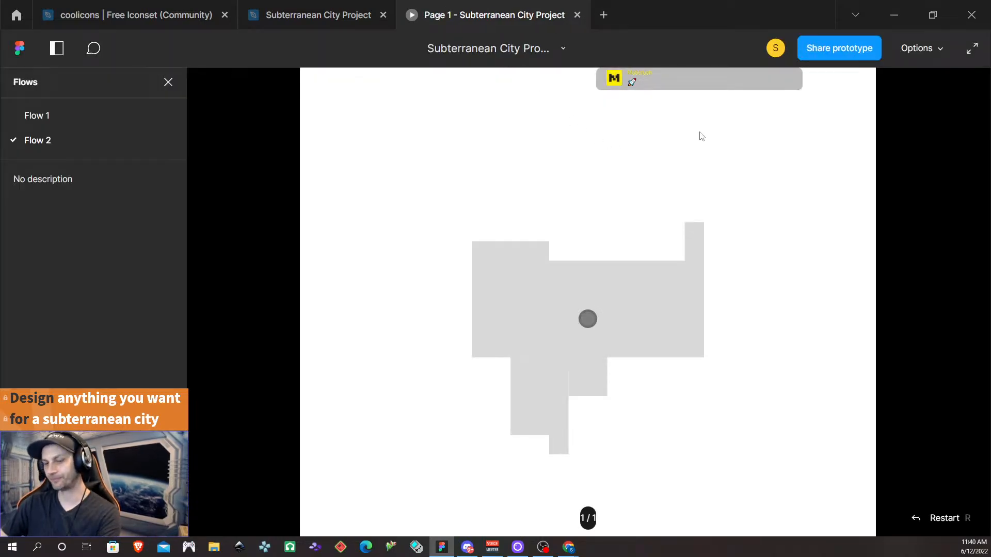
key(shift+1)
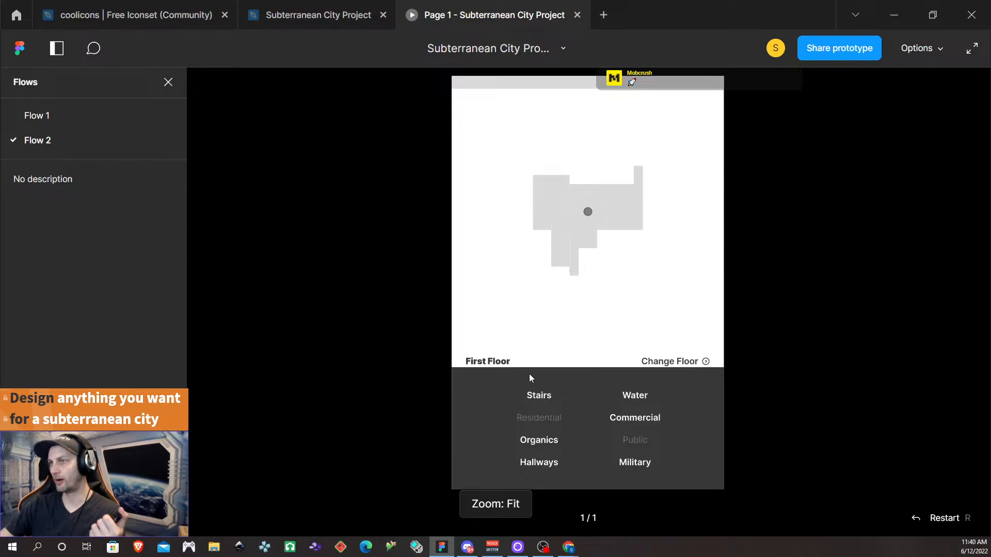
mouse_move(556, 203)
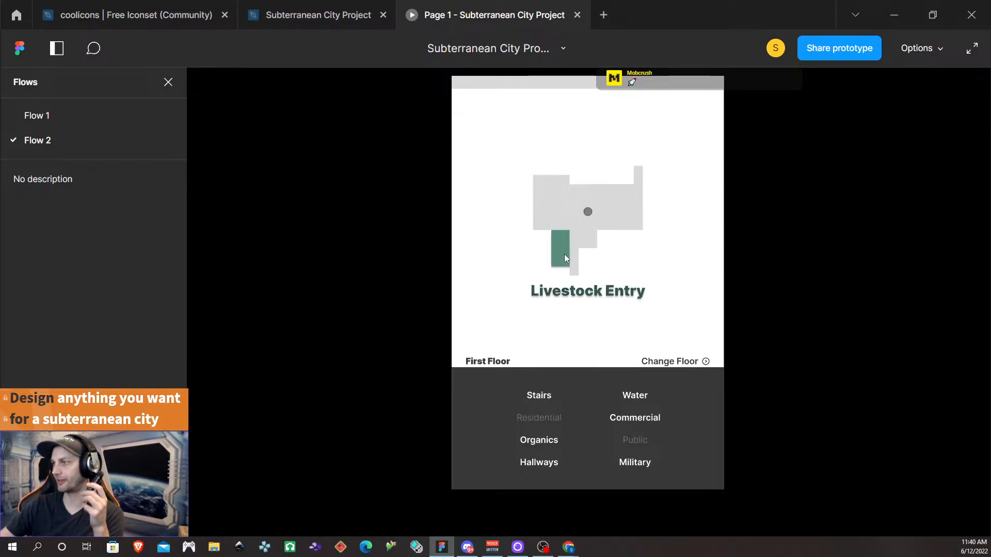
mouse_move(592, 233)
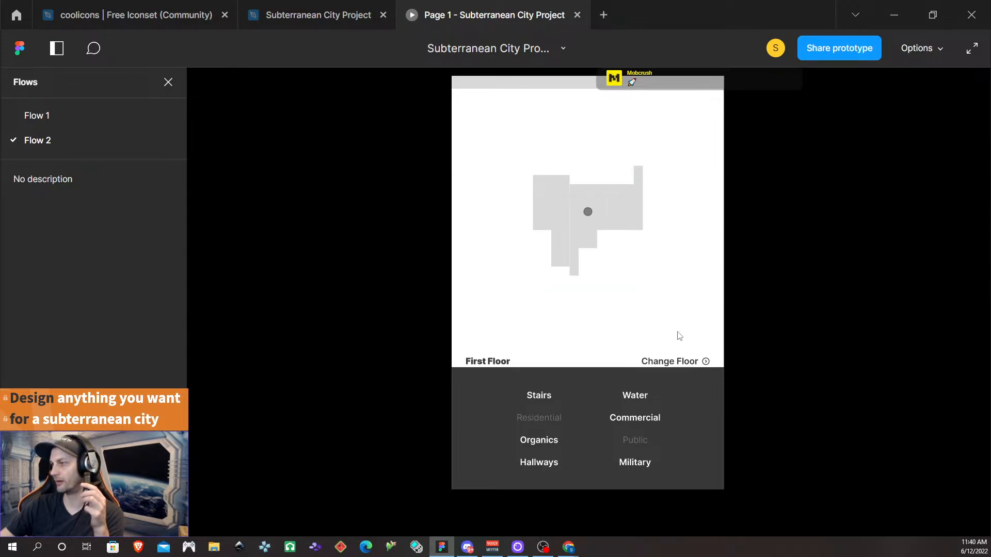
click(706, 361)
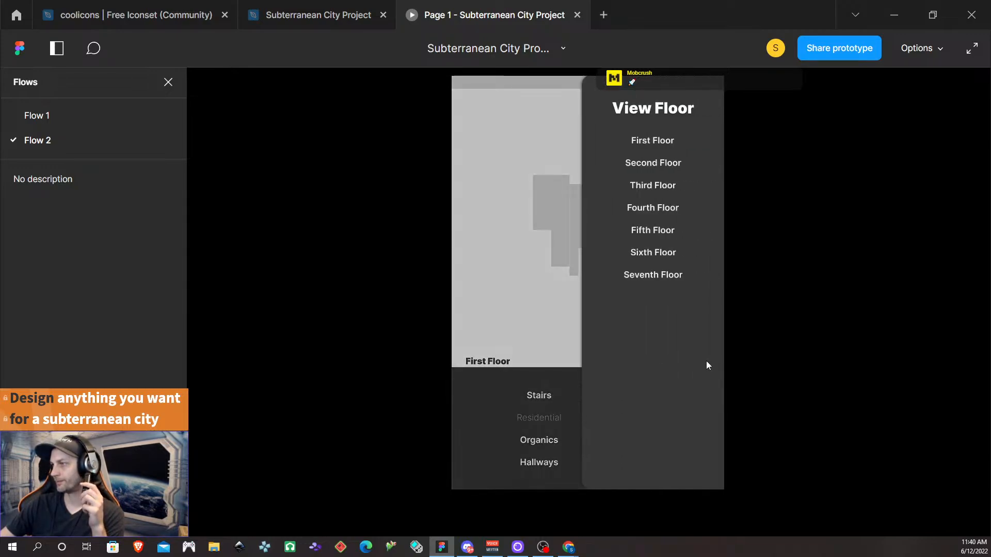
click(649, 141)
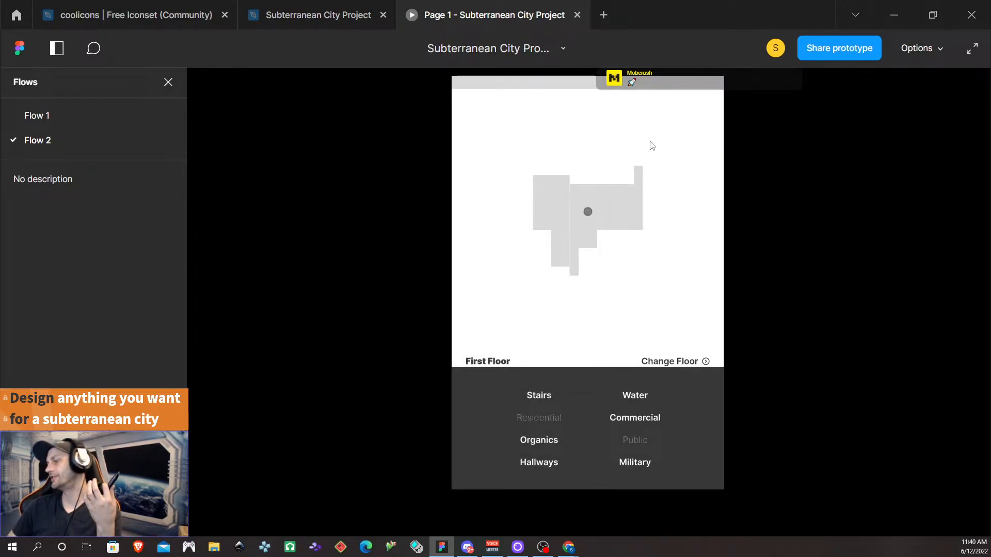
- Change the click action of the First Floor entry in the View Floor list to Close overlay
click(283, 14)
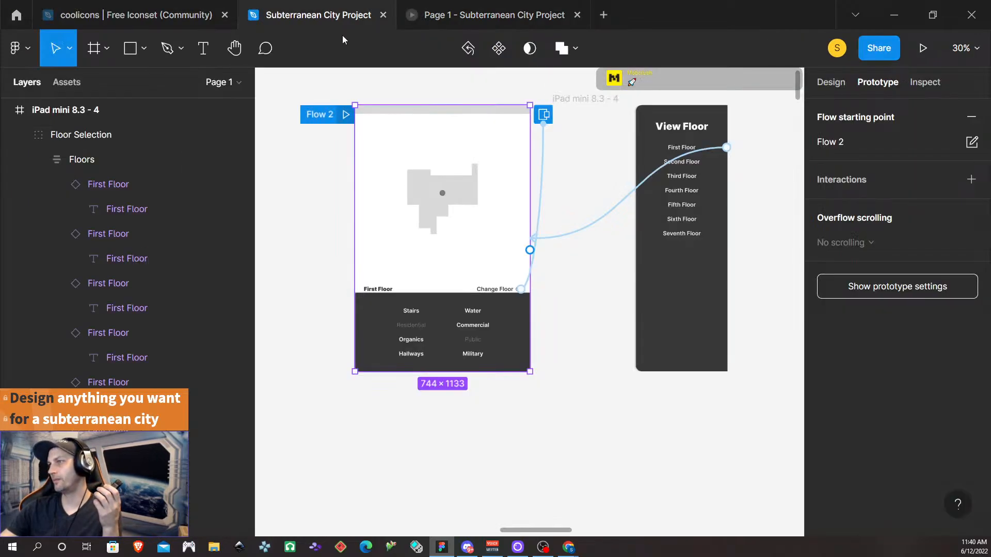
click(638, 200)
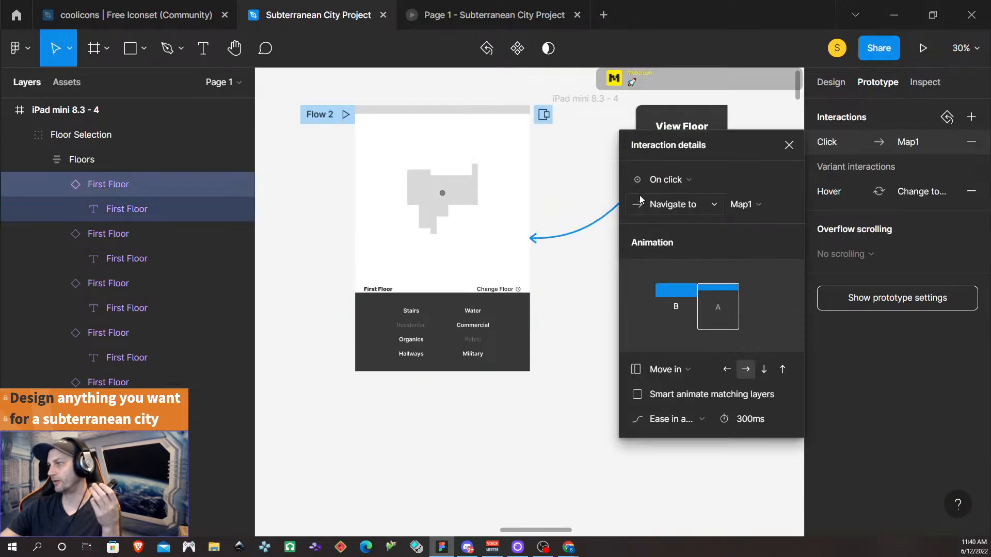
click(710, 204)
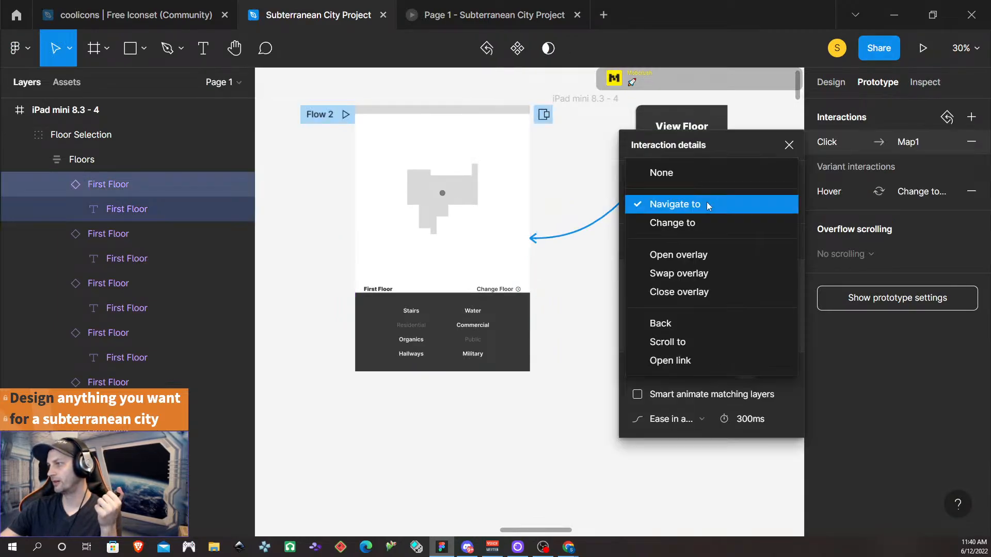
click(697, 290)
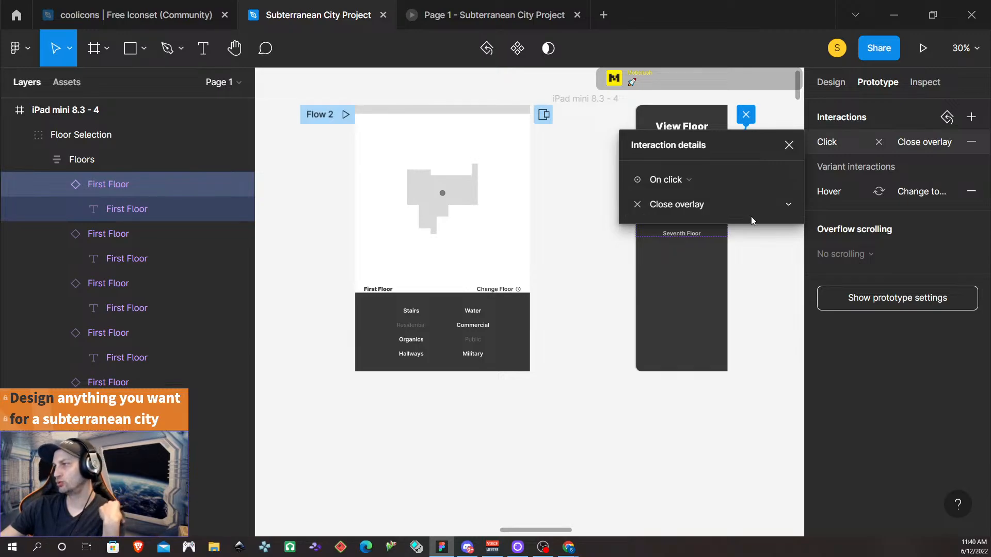
click(787, 146)
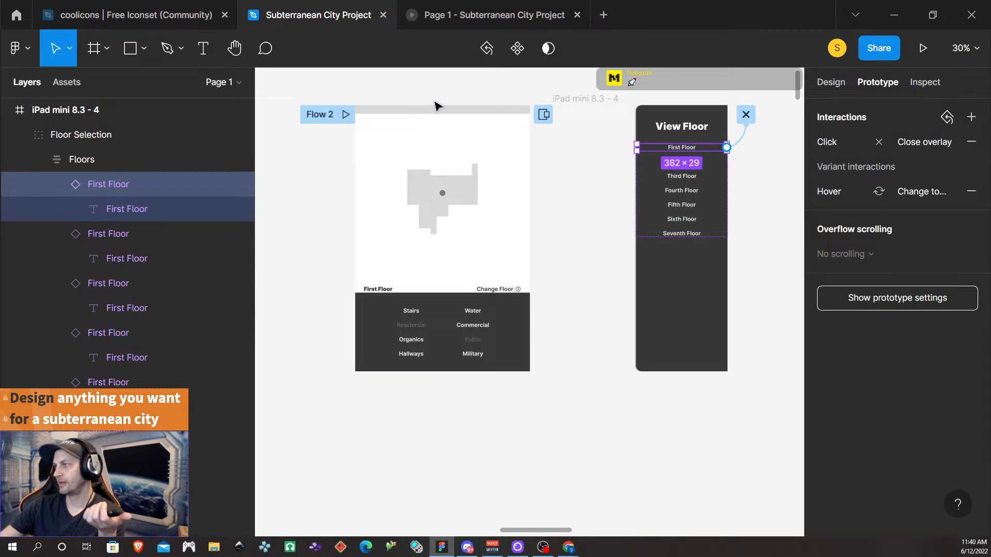
- Test repeatedly opening the View Floor overlay with Change Floor and closing it with First Floor, then close the preview
click(471, 21)
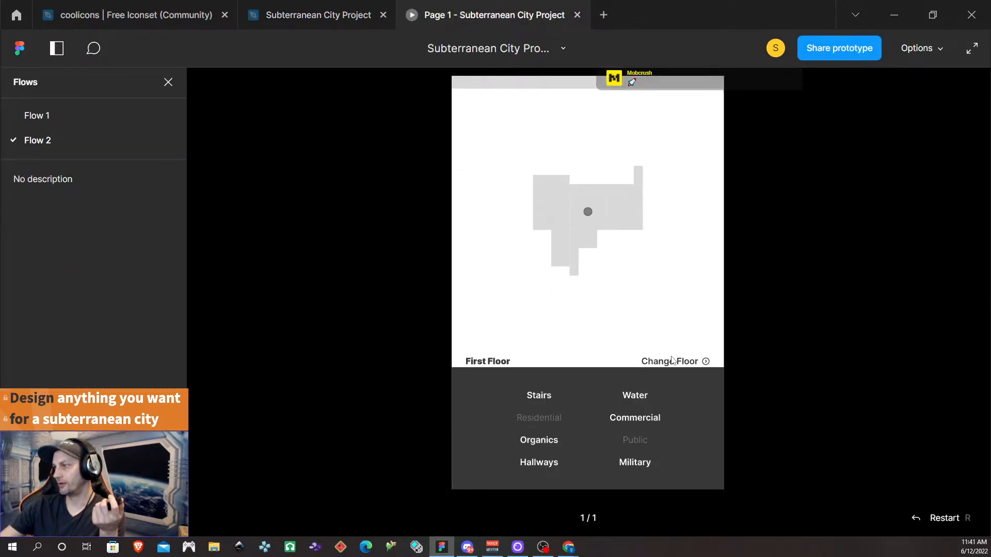
click(680, 363)
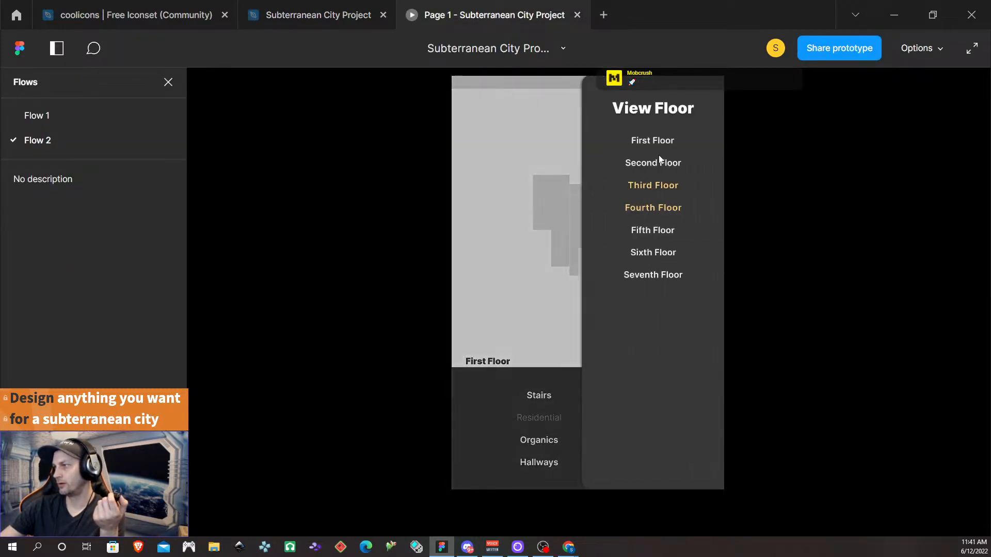
click(654, 141)
click(692, 361)
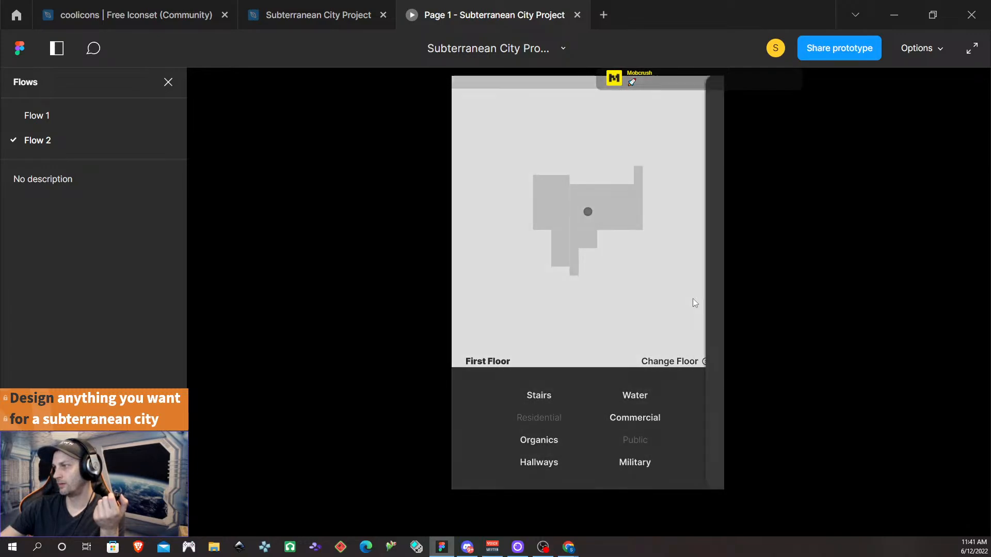
click(658, 142)
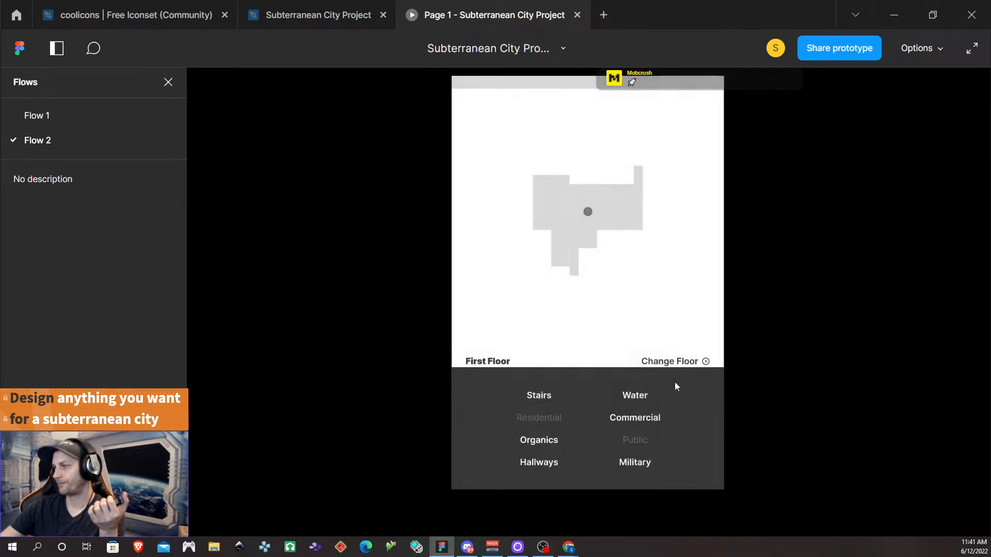
click(675, 361)
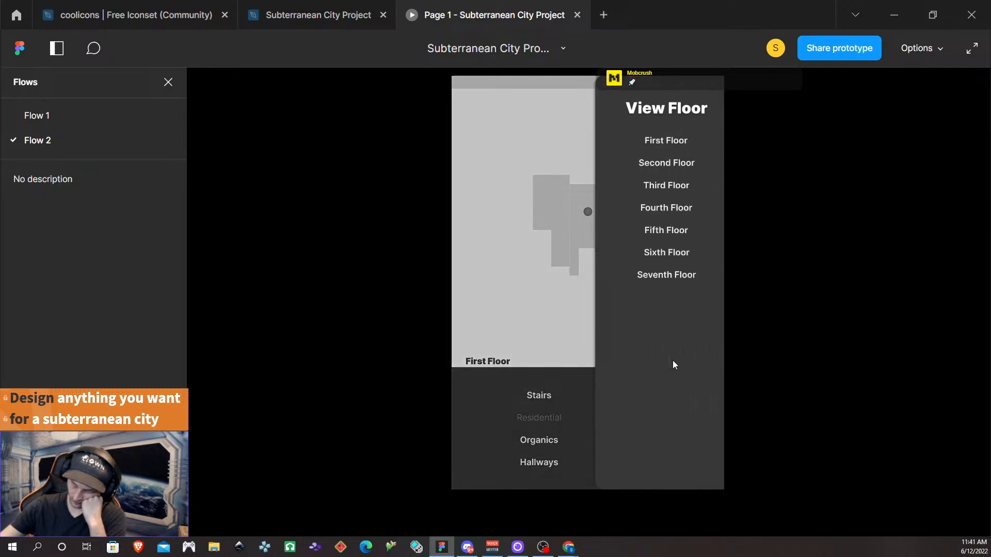
click(647, 142)
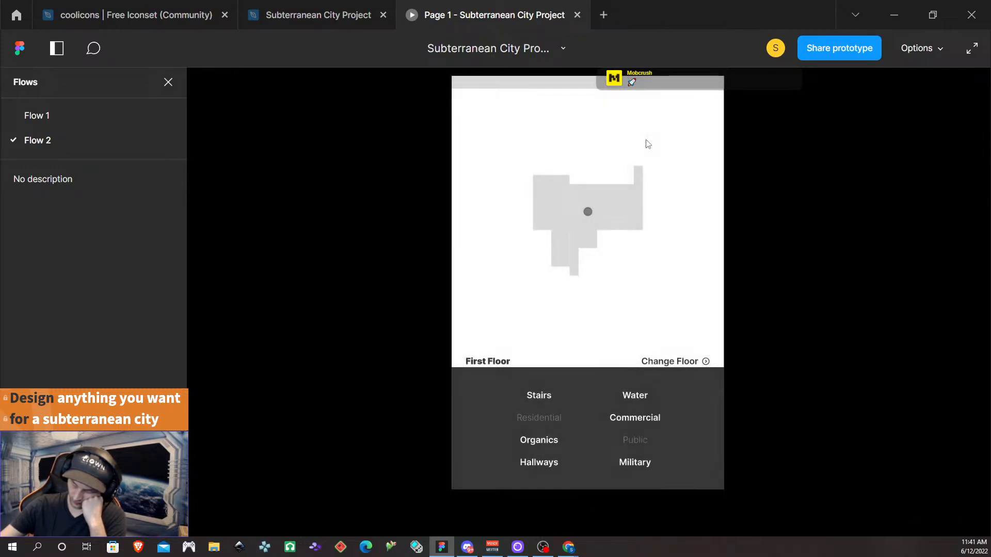
click(654, 362)
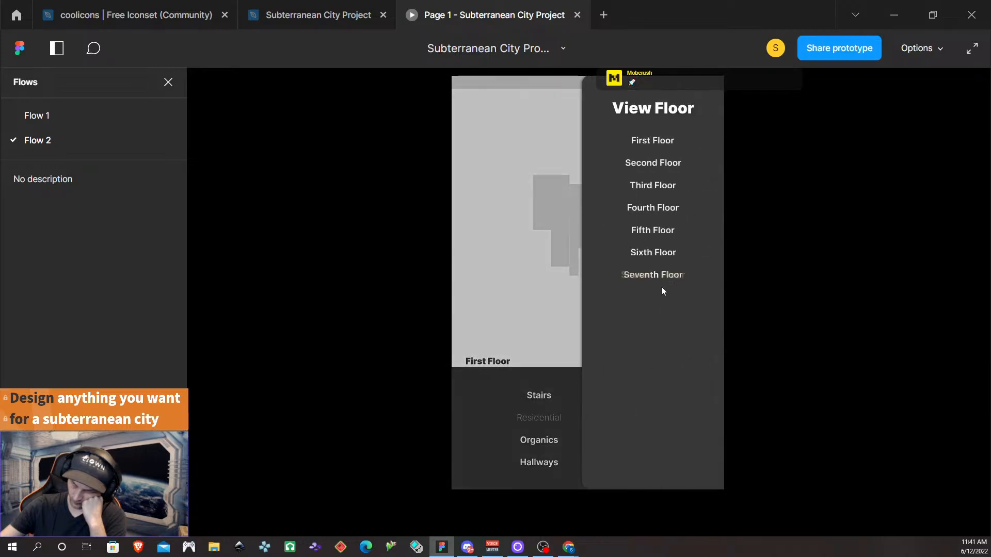
click(645, 147)
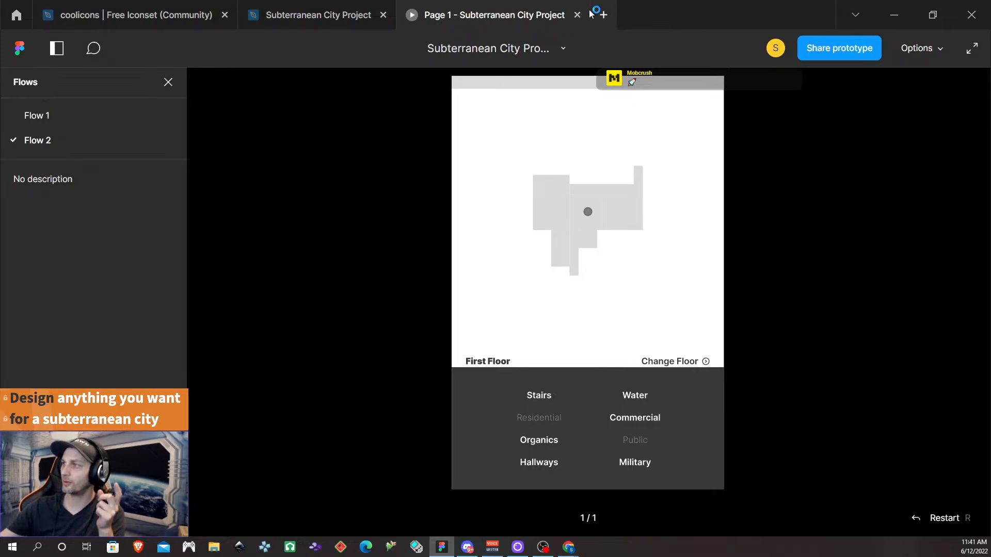
click(577, 15)
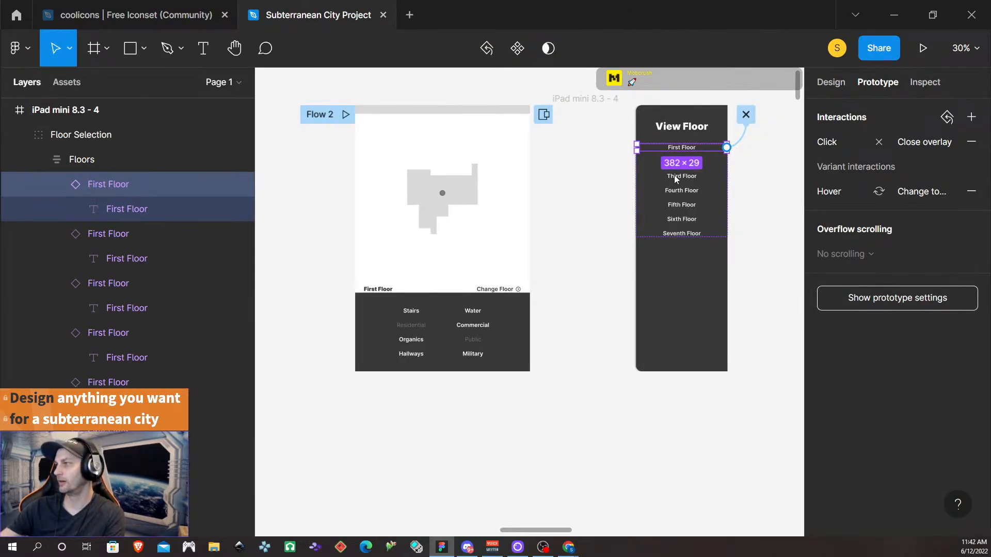
- Review the interaction details of the Change Floor link that opens the View Floor overlay
click(631, 115)
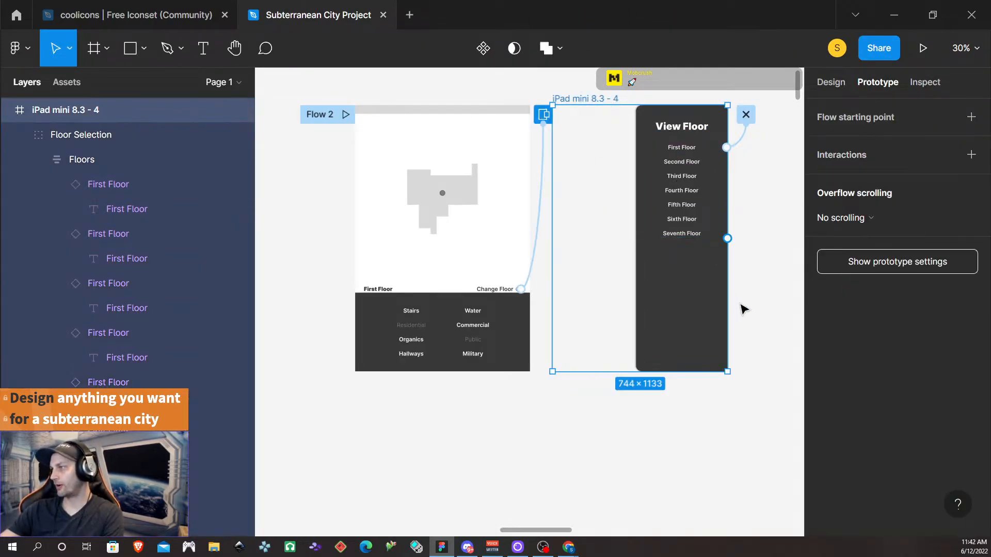
click(542, 196)
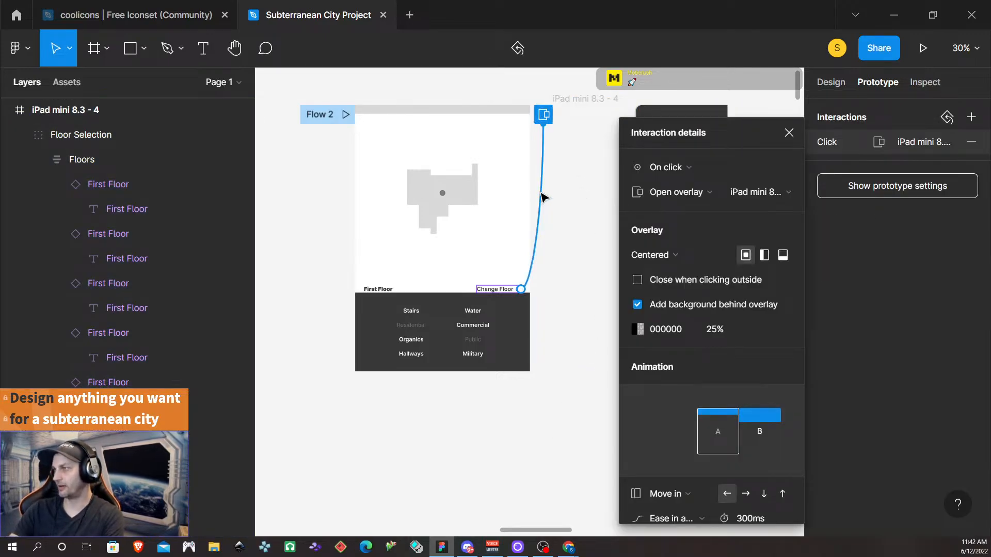
click(567, 265)
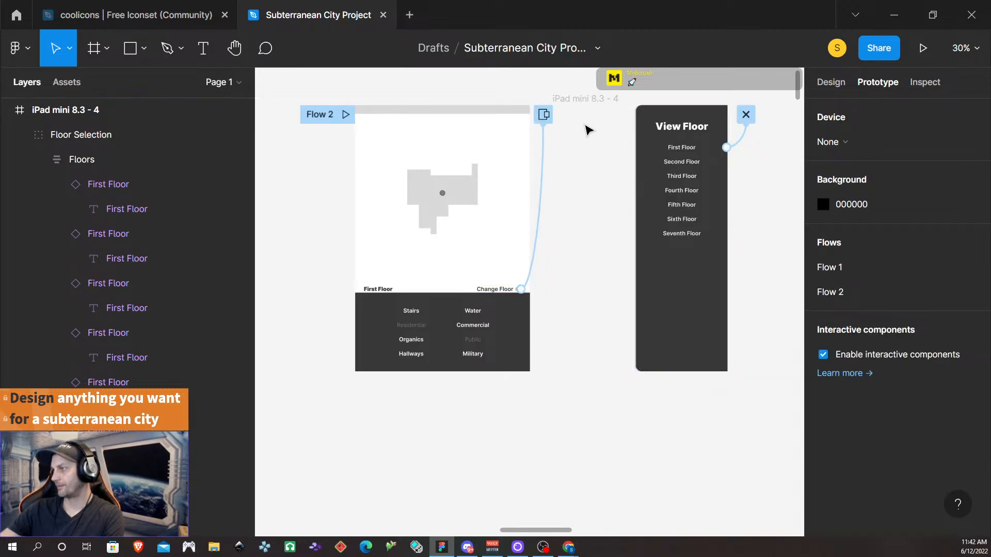
- Move the First Floor component set from beside the Map1 variants to just above the View Floor frame
scroll(763, 272, down, 5)
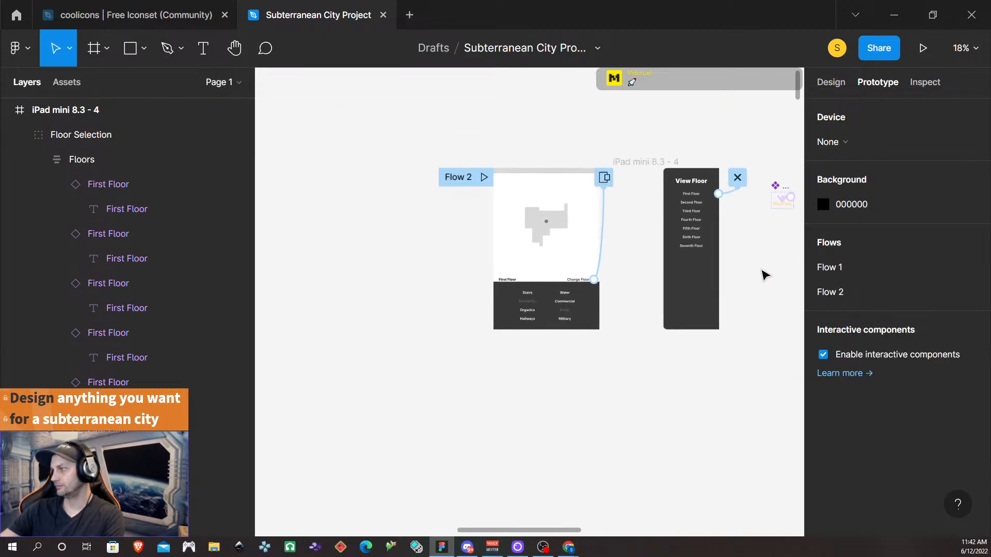
scroll(766, 275, right, 5)
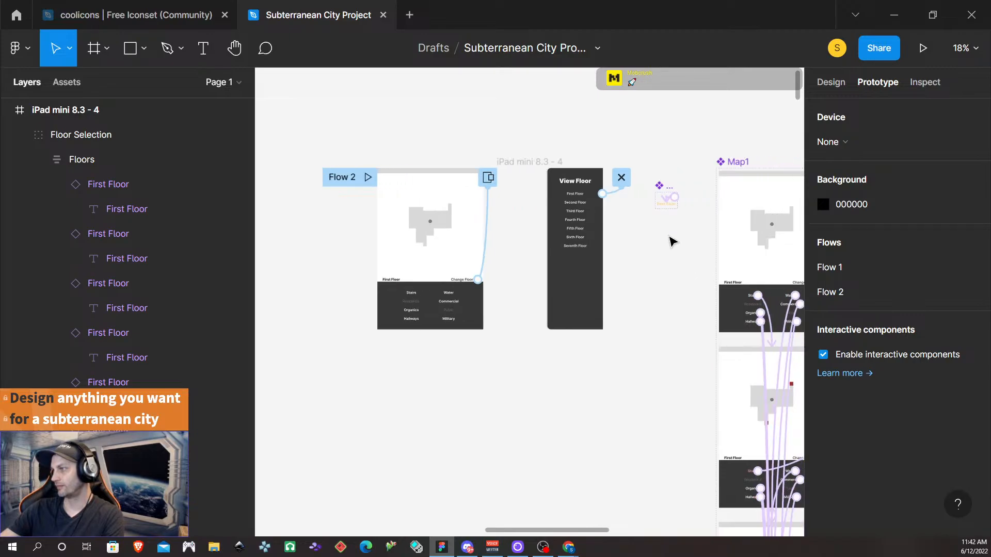
scroll(671, 241, up, 5)
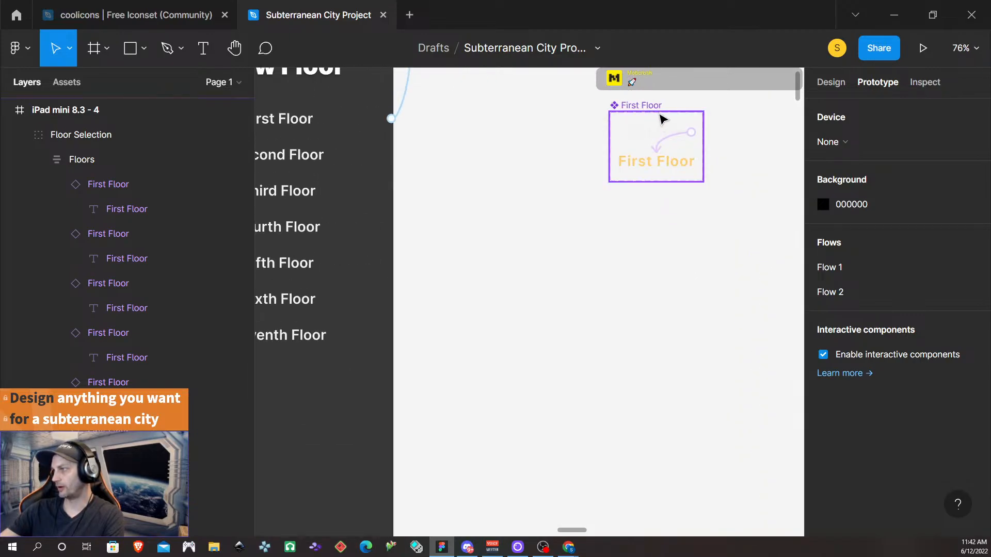
scroll(656, 111, down, 4)
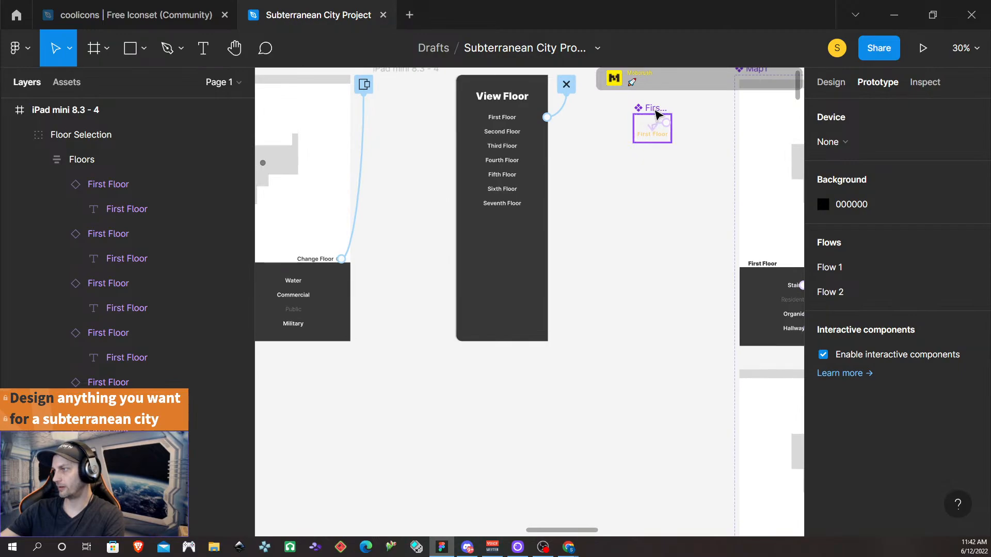
drag(656, 113, 479, 155)
scroll(642, 439, down, 3)
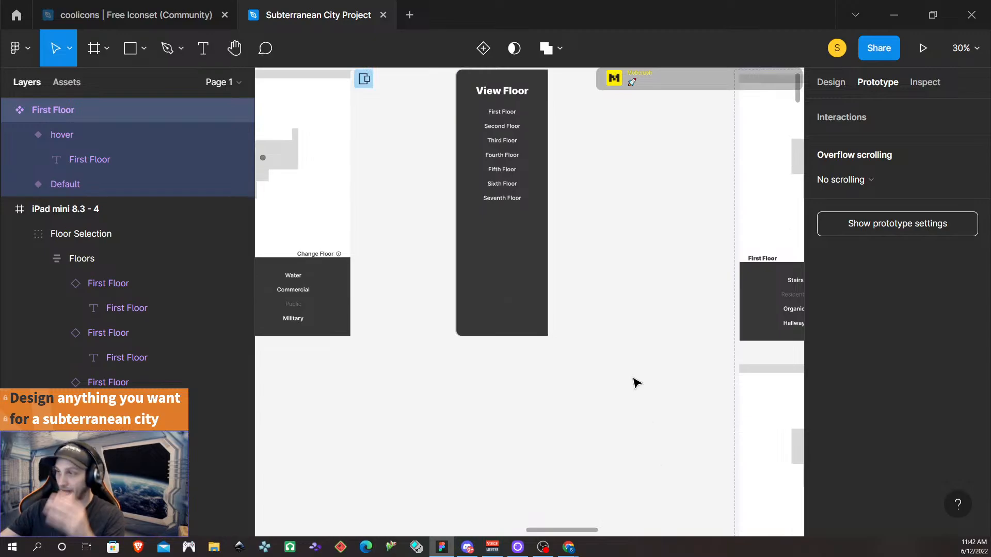
scroll(614, 395, up, 3)
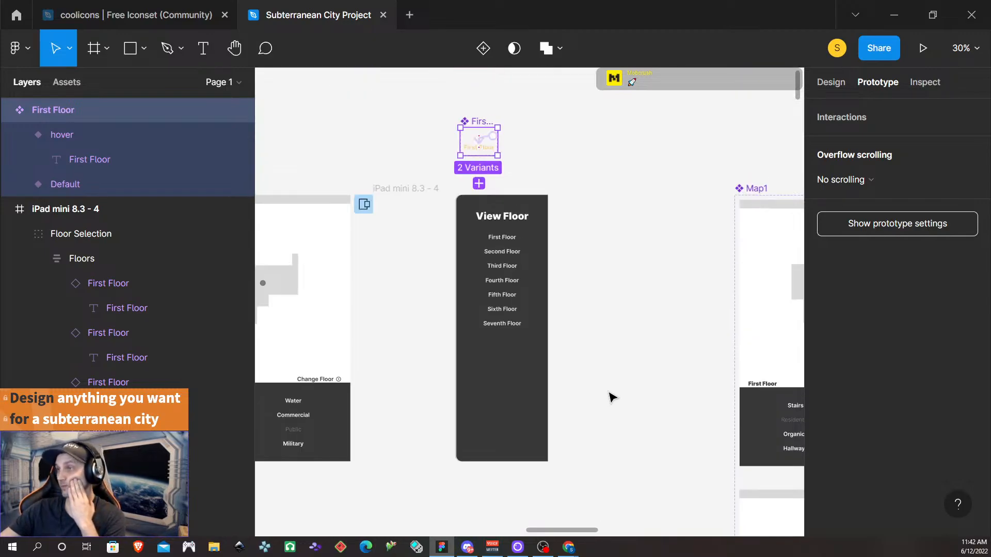
- Copy the nested Change Floor group from the Flow 2 map screen and show its design properties
scroll(612, 397, down, 1)
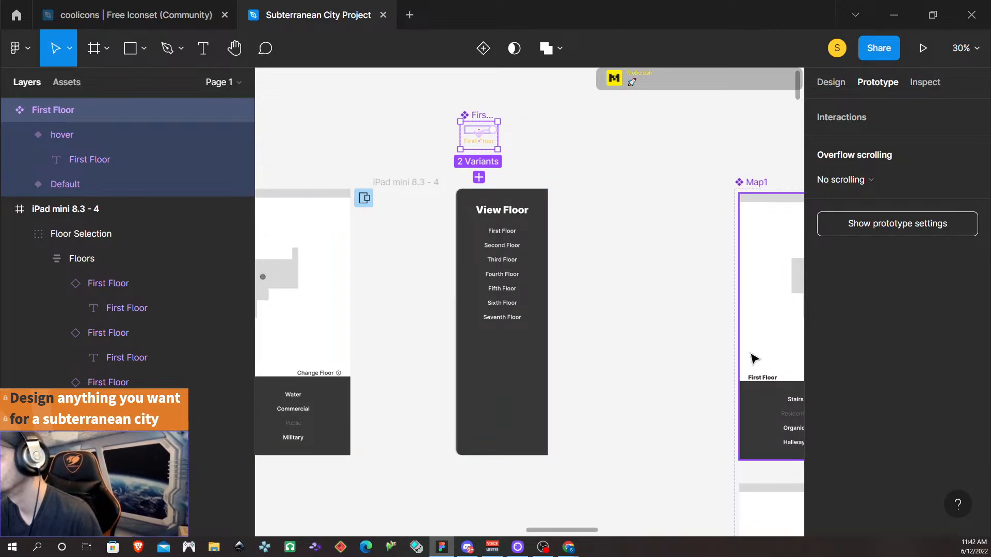
scroll(626, 356, down, 1)
scroll(623, 361, down, 2)
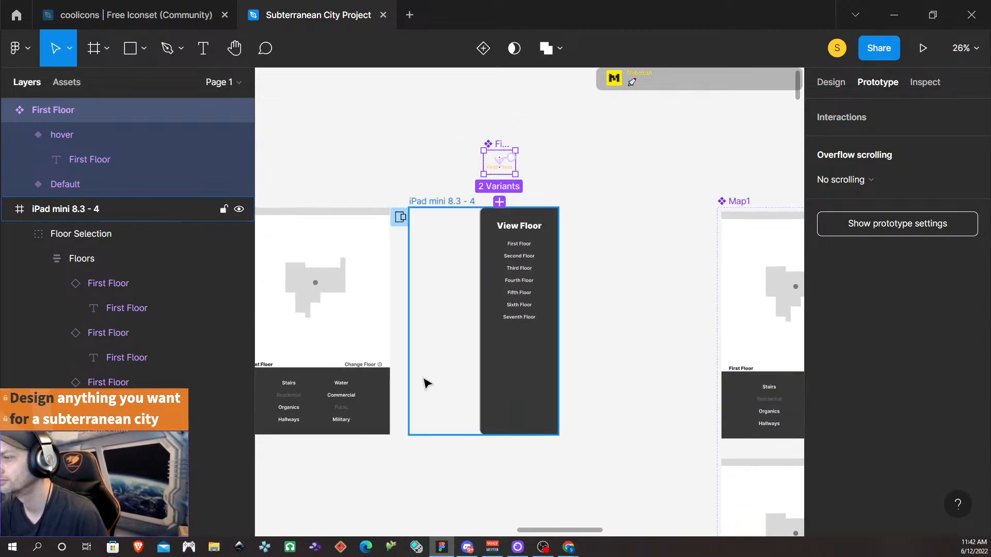
scroll(422, 385, down, 2)
scroll(422, 384, down, 1)
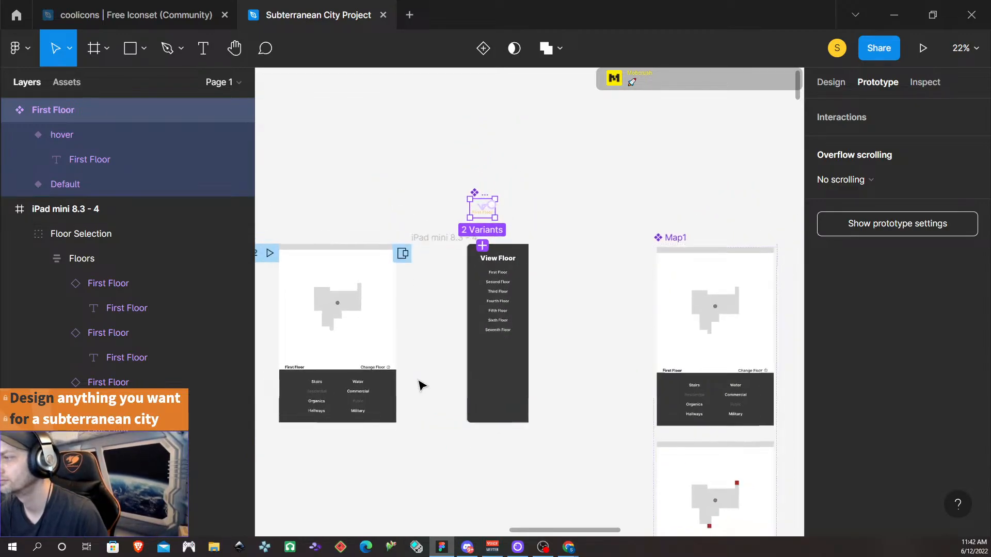
click(380, 373)
click(380, 373)
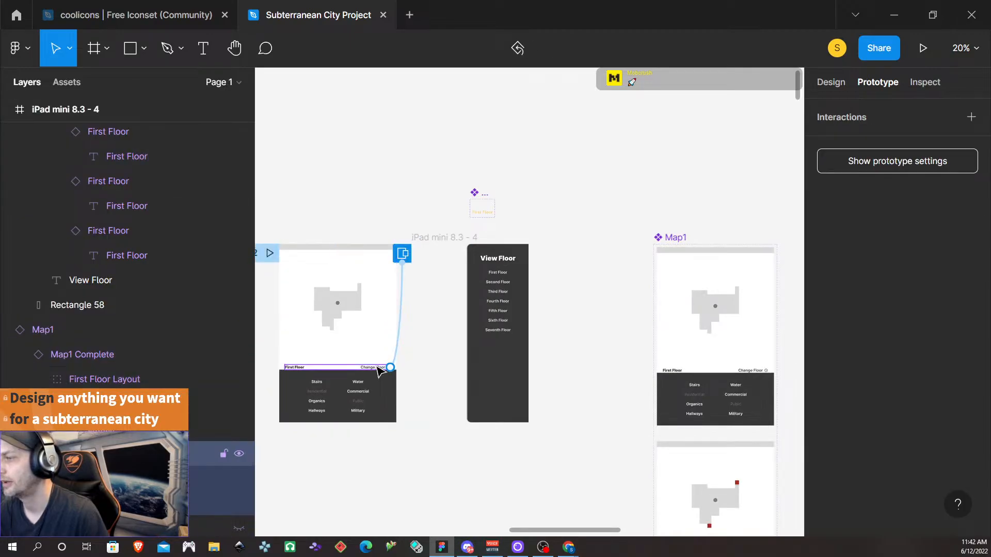
click(380, 371)
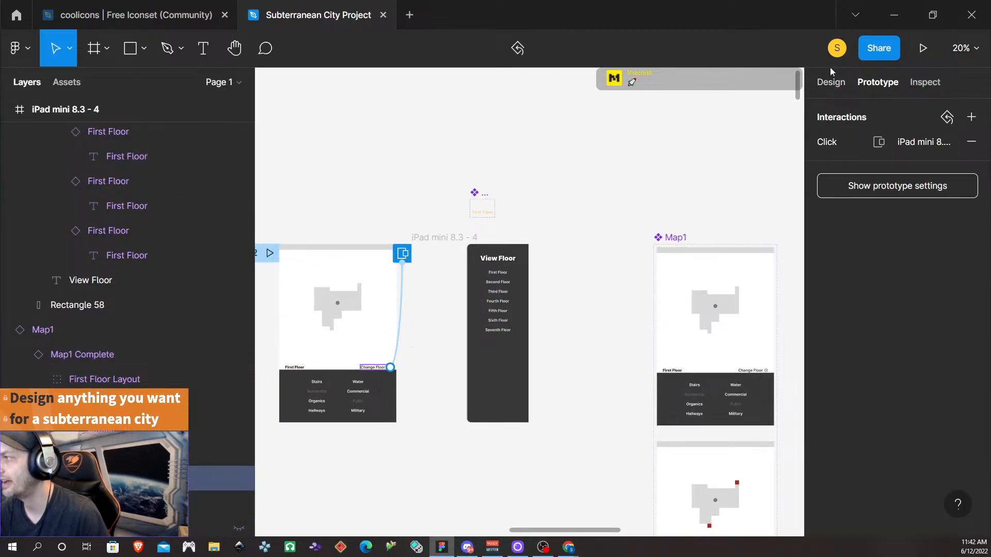
click(832, 85)
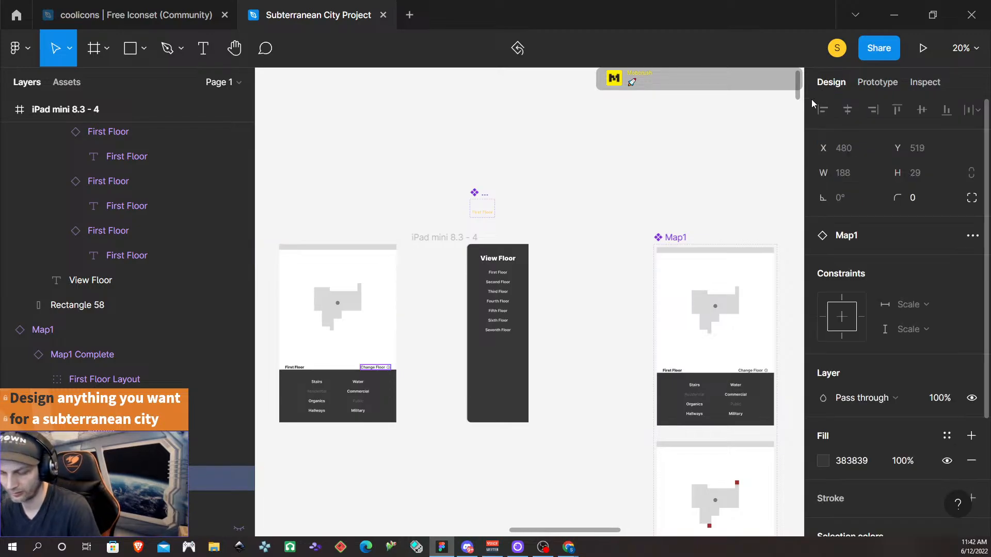
- Try to replace the Change floor group in Map1's Default variant with the copied one
scroll(711, 355, right, 3)
scroll(694, 356, right, 2)
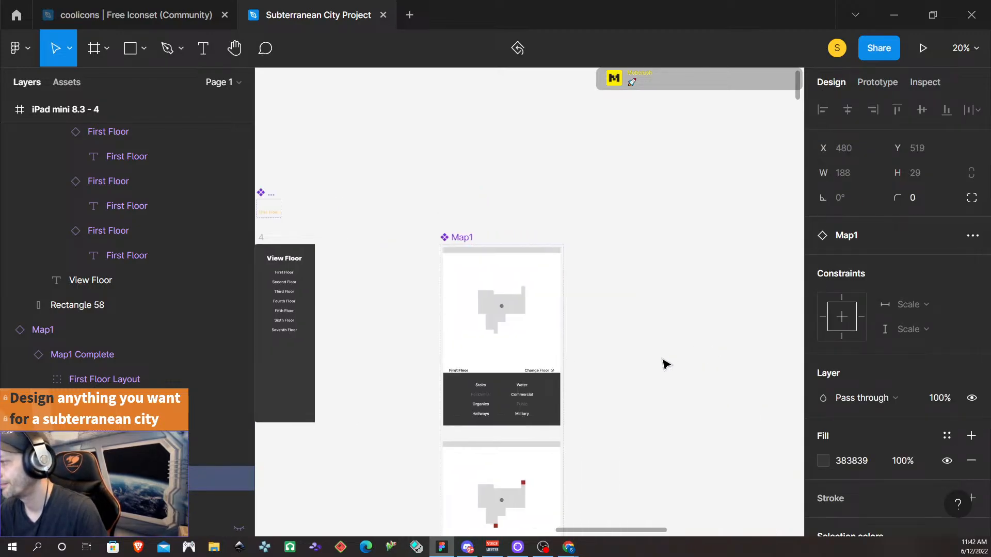
scroll(487, 399, up, 5)
click(623, 327)
double_click(622, 328)
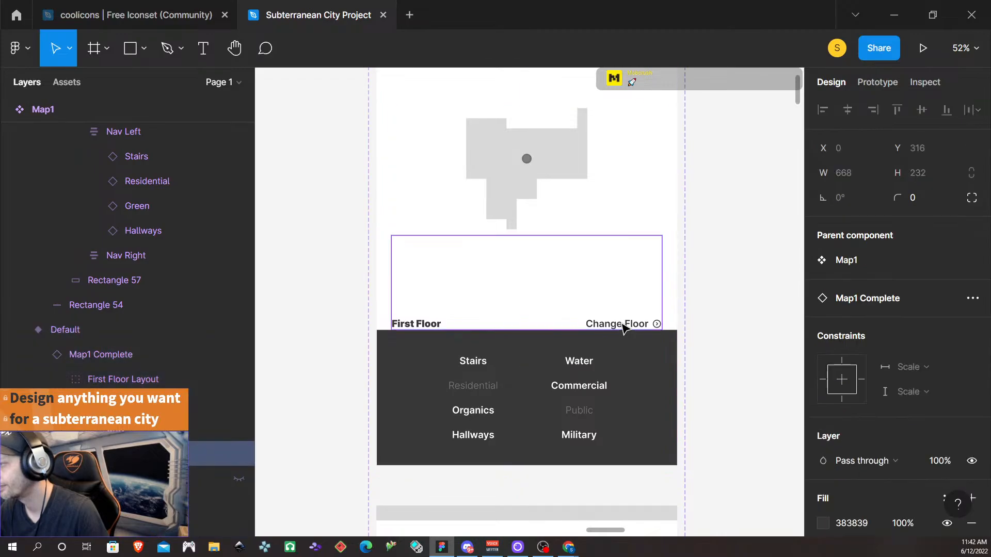
double_click(623, 328)
double_click(623, 328)
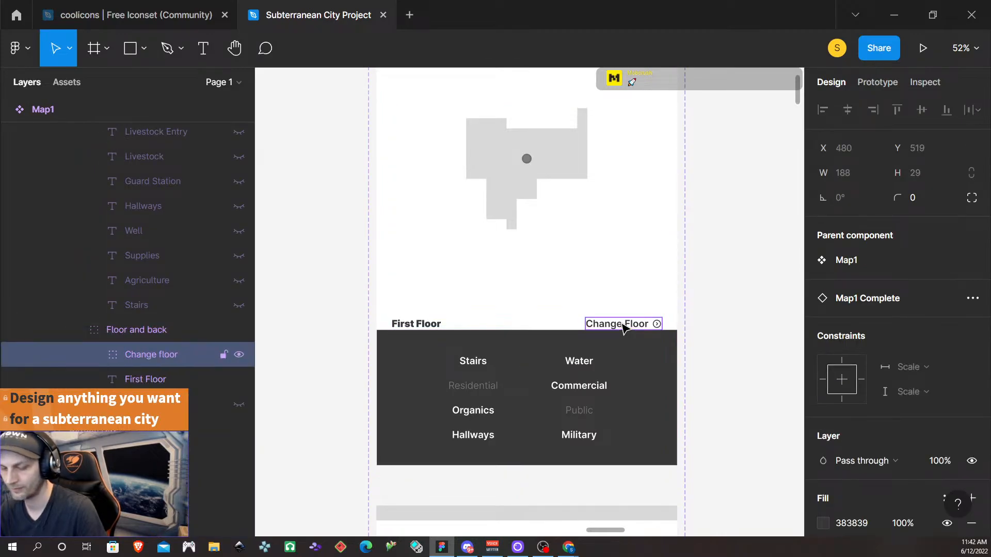
right_click(623, 328)
click(672, 274)
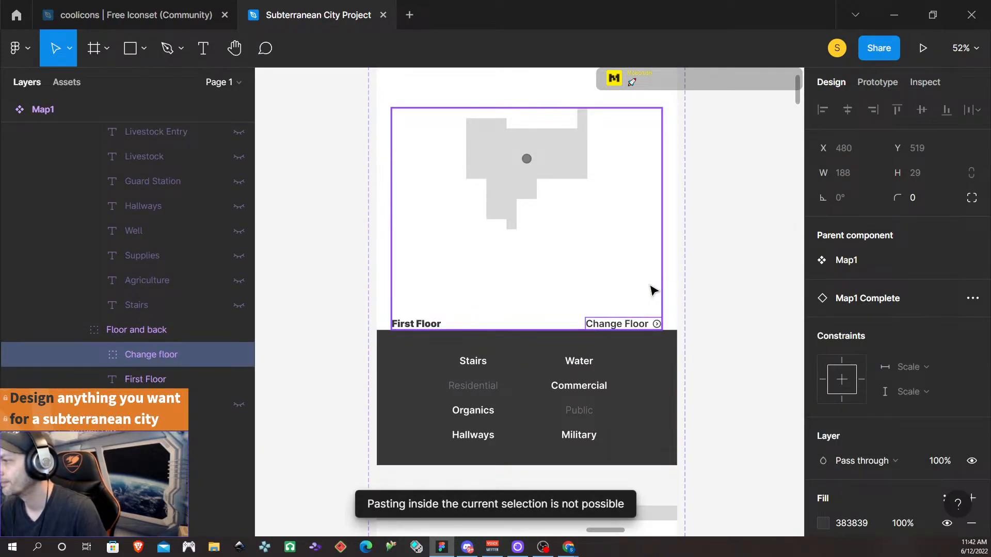
- Try to replace the Change floor group in Map1's Stairs variant with the copied one
scroll(651, 291, down, 9)
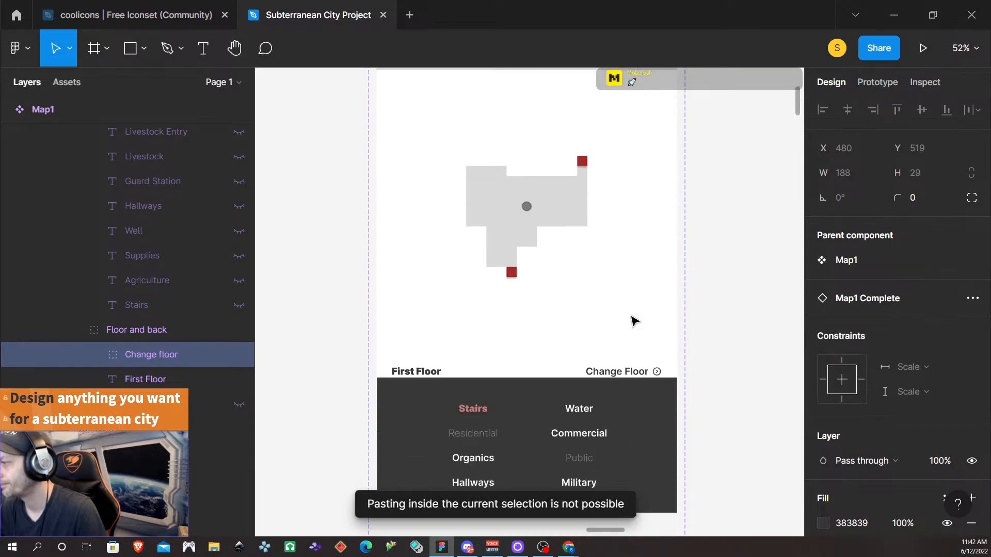
scroll(634, 320, down, 2)
click(631, 331)
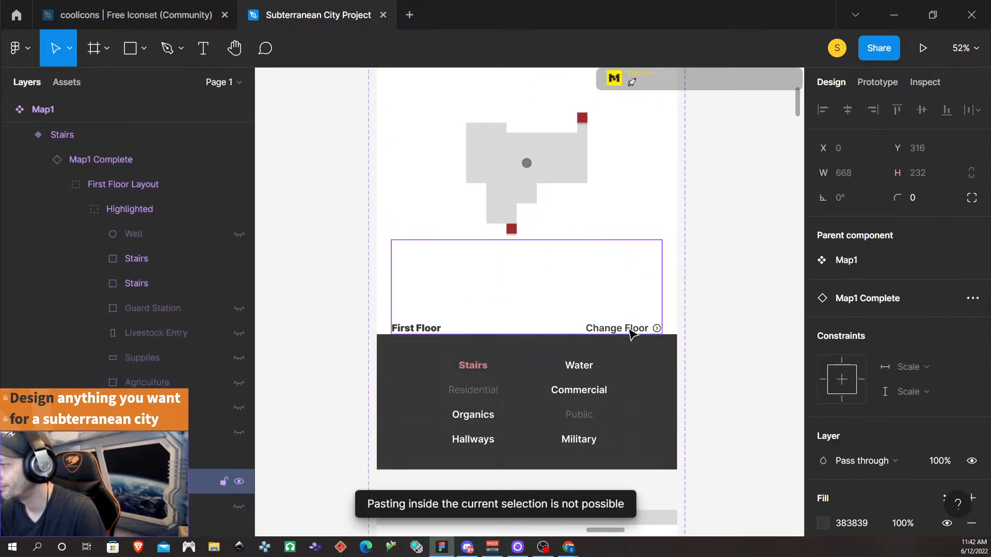
double_click(630, 329)
right_click(630, 329)
click(672, 274)
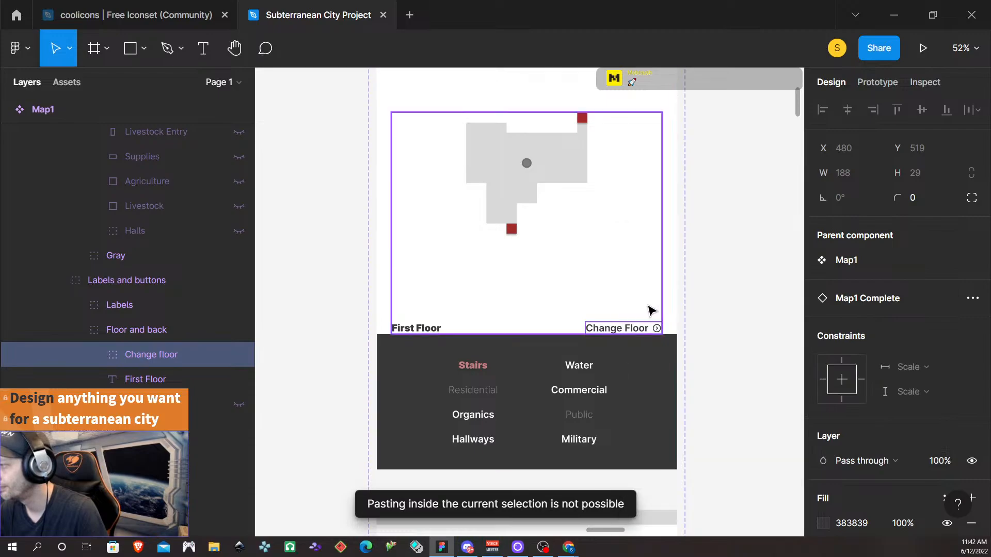
- Try to replace the Change floor group in Map1's Water variant with the copied one
scroll(640, 320, down, 9)
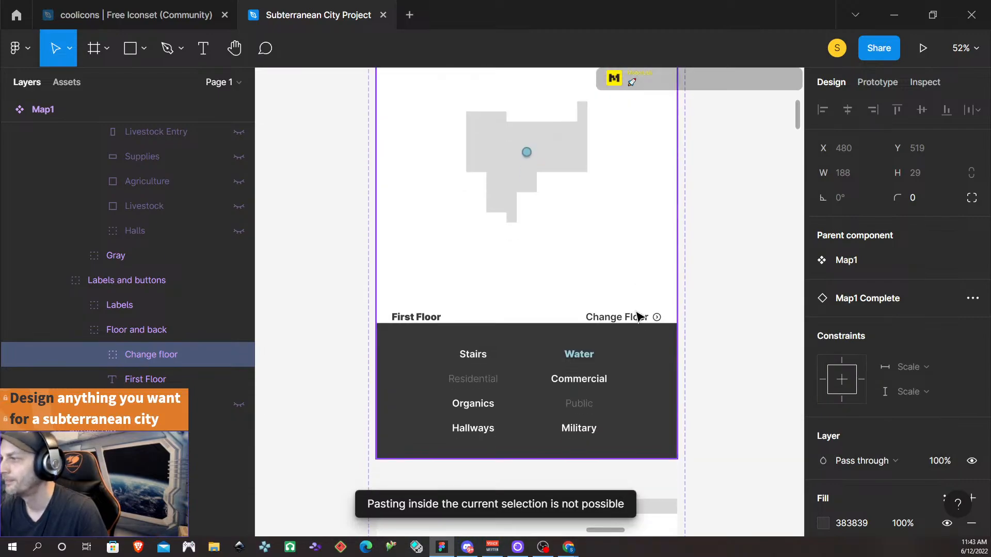
double_click(639, 322)
double_click(639, 322)
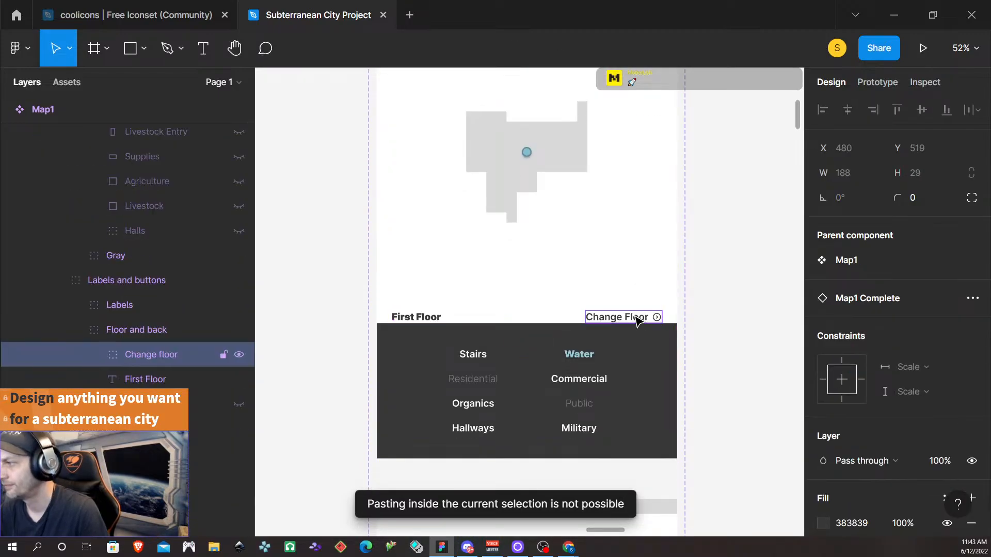
right_click(636, 320)
click(689, 275)
- Try to replace the Change floor group in Map1's Commercial variant with the copied one
scroll(630, 331, down, 2)
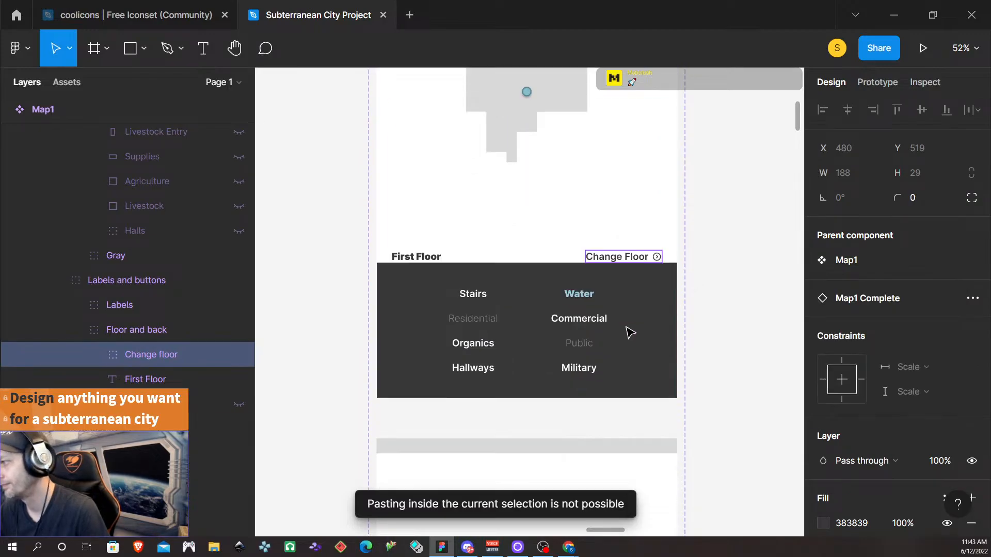
scroll(630, 332, down, 14)
click(629, 332)
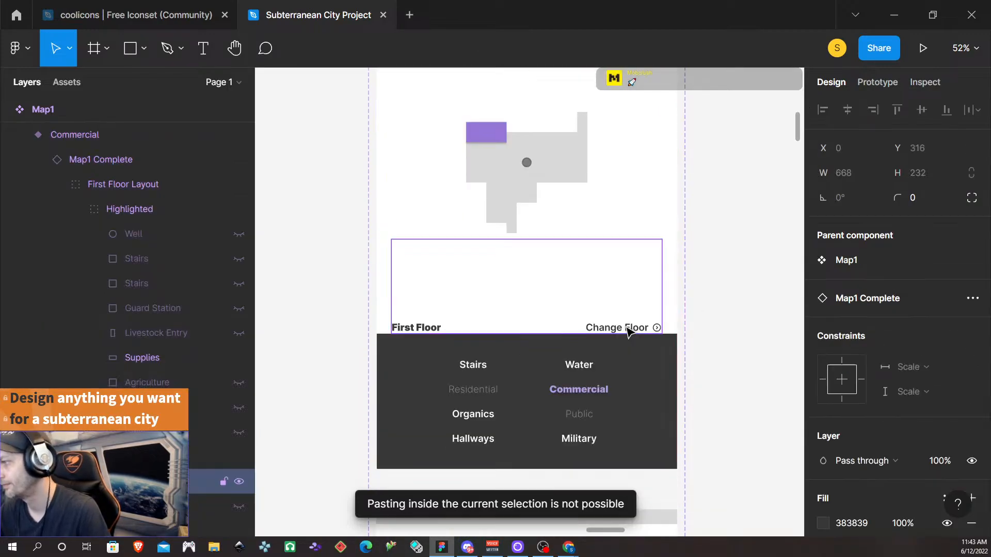
double_click(628, 329)
right_click(628, 330)
click(668, 276)
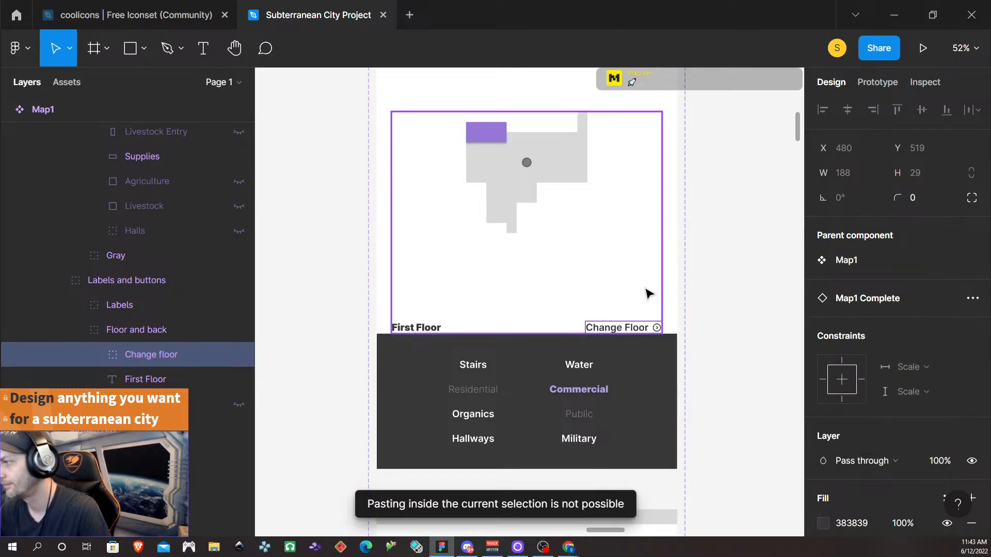
- Try to replace the Change floor group in Map1's Organics variant with the copied one
scroll(633, 305, down, 12)
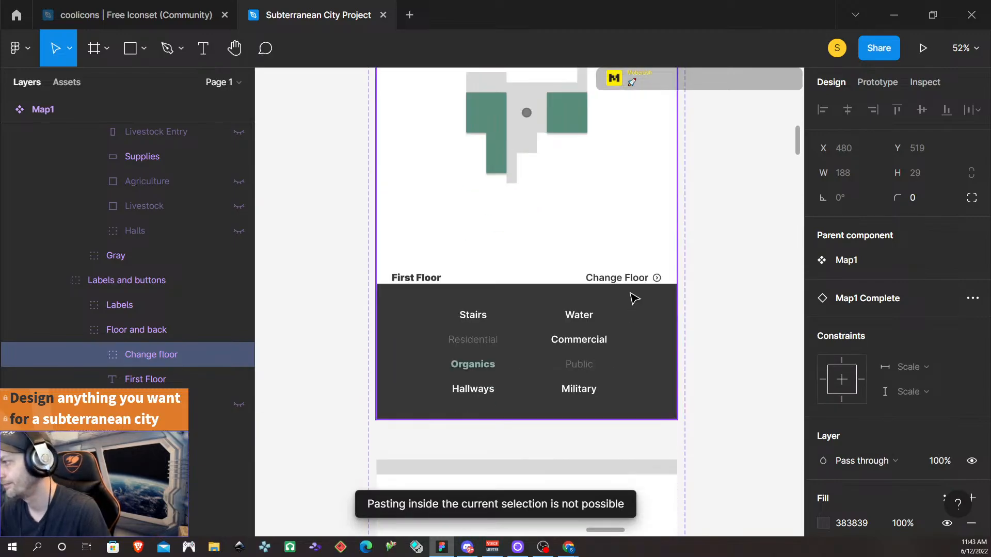
click(635, 280)
double_click(635, 280)
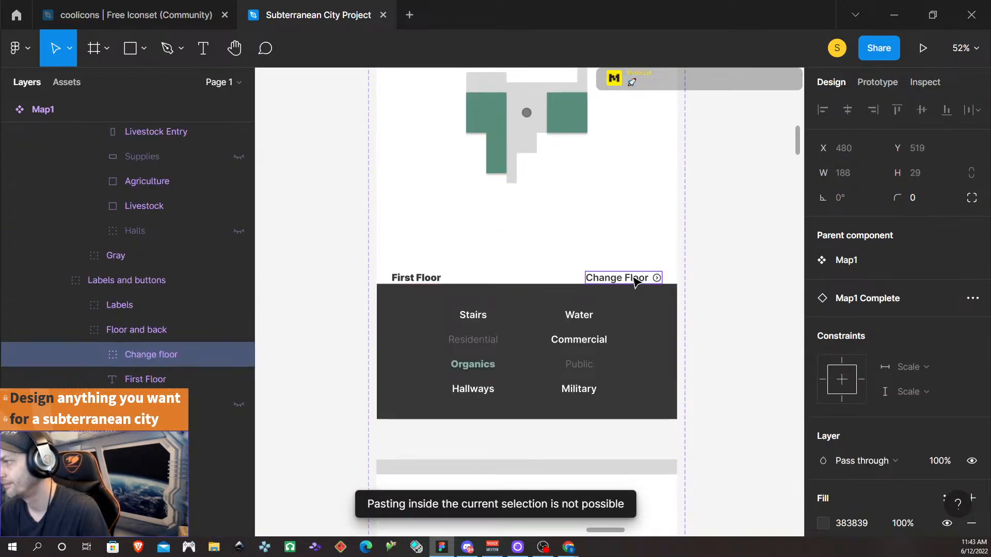
double_click(635, 280)
click(674, 273)
click(624, 279)
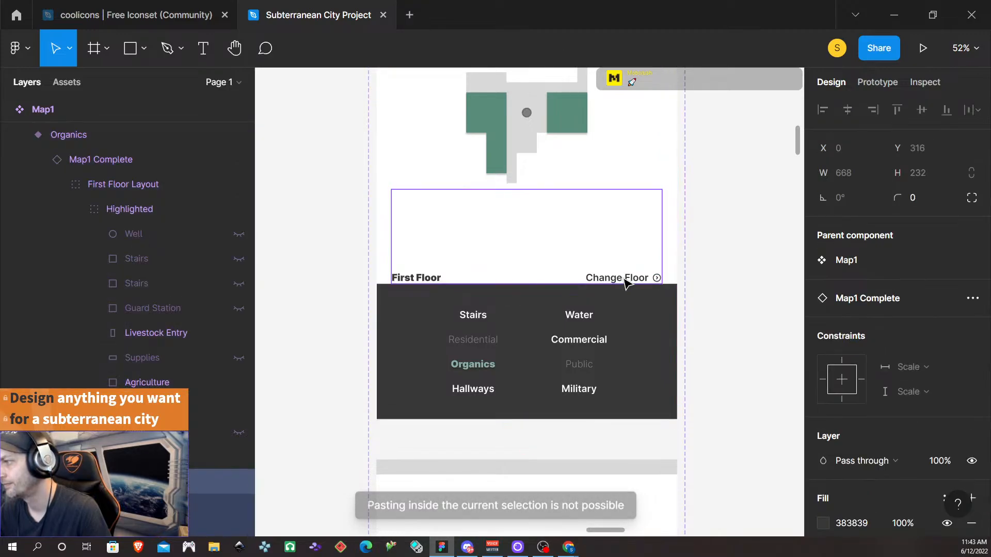
double_click(625, 279)
right_click(623, 280)
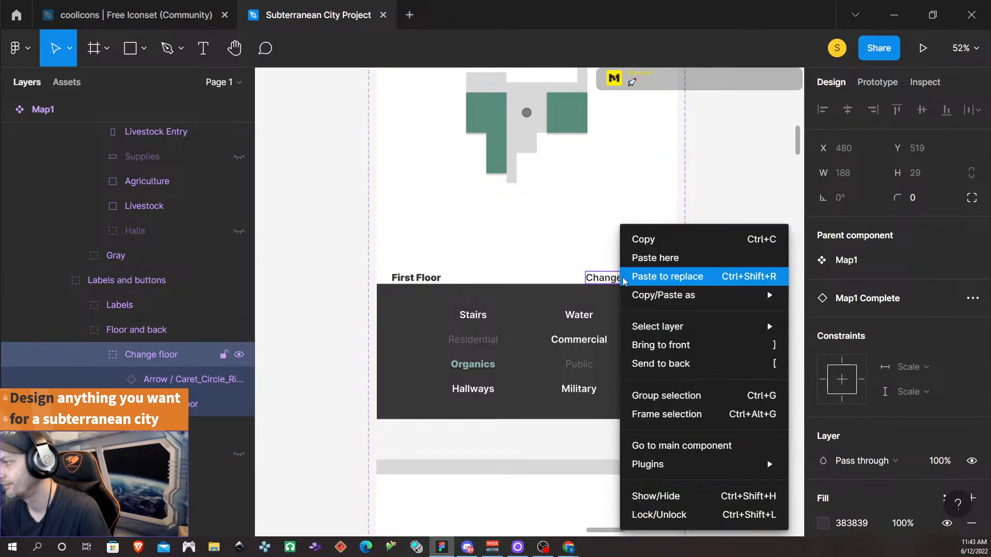
click(677, 278)
- Try to replace the Change floor group in Map1's Hallways variant with the copied one
scroll(627, 299, down, 6)
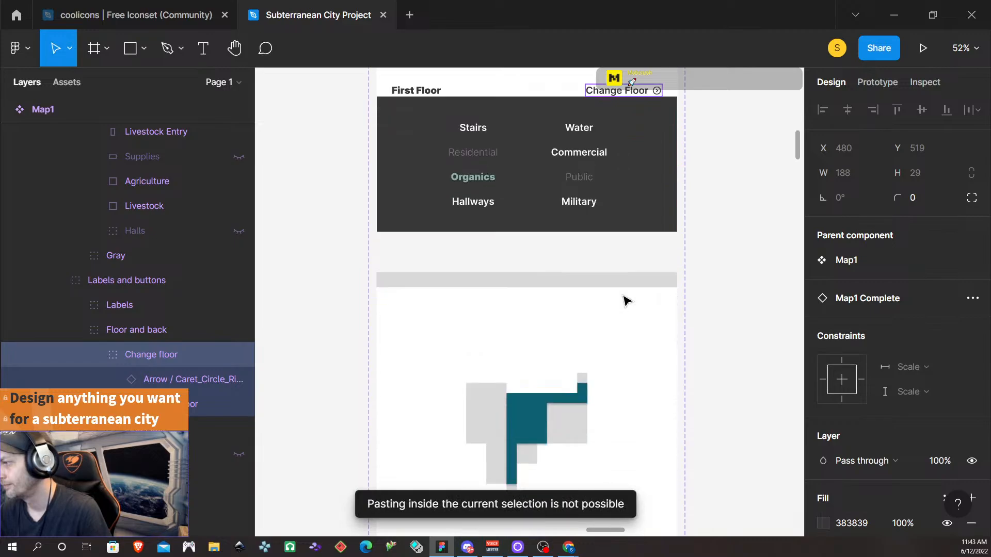
scroll(623, 296, down, 3)
double_click(622, 285)
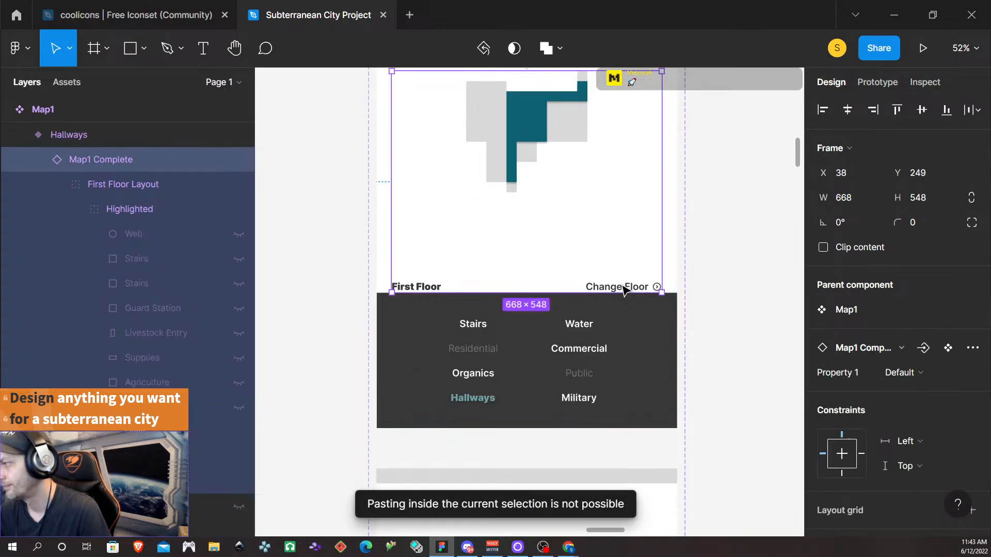
double_click(622, 286)
double_click(622, 285)
double_click(624, 289)
right_click(623, 288)
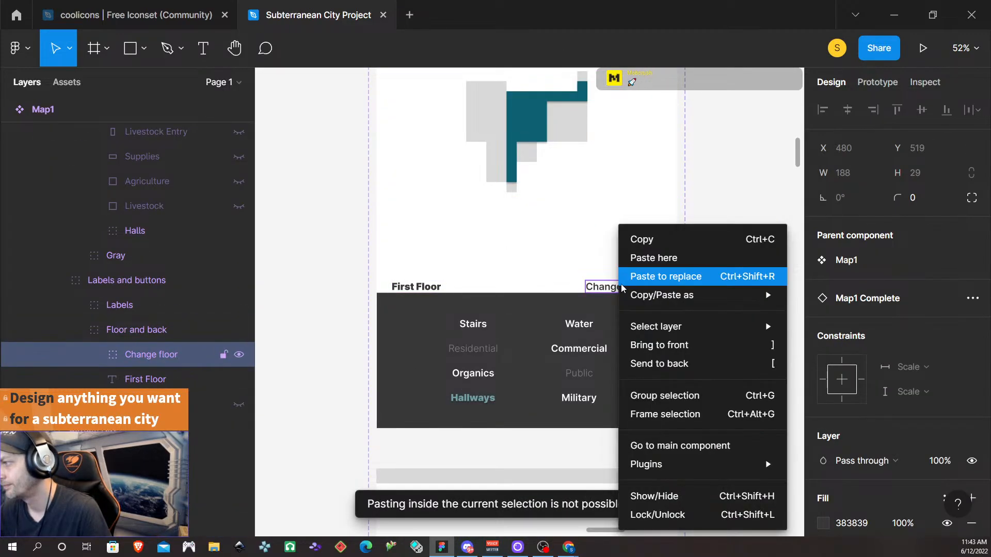
click(661, 277)
scroll(655, 284, down, 9)
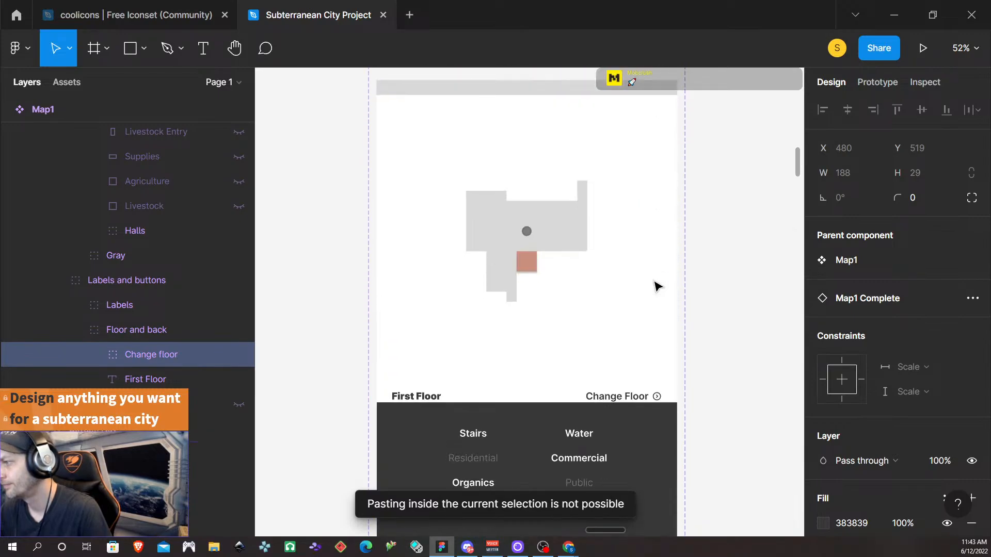
- Try to replace the Change floor group in Map1's Military variant with the copied one
scroll(627, 326, down, 1)
double_click(628, 310)
double_click(628, 310)
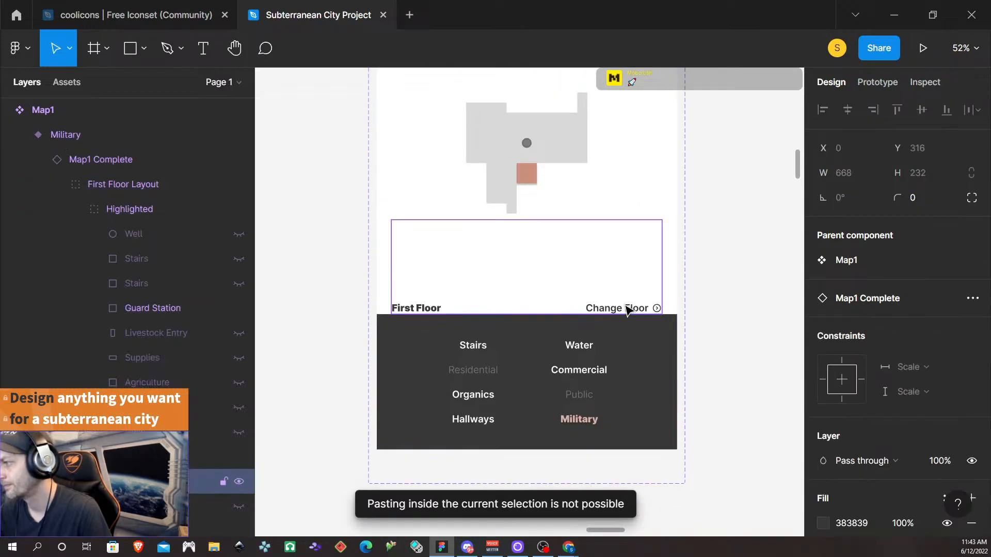
double_click(628, 310)
double_click(626, 306)
double_click(626, 307)
click(755, 308)
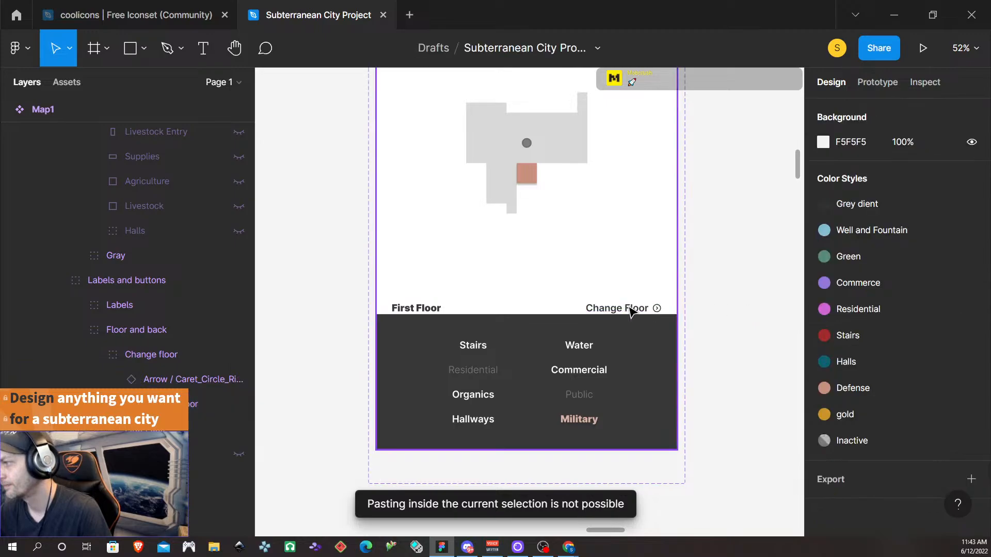
double_click(630, 308)
double_click(630, 308)
double_click(630, 309)
right_click(626, 309)
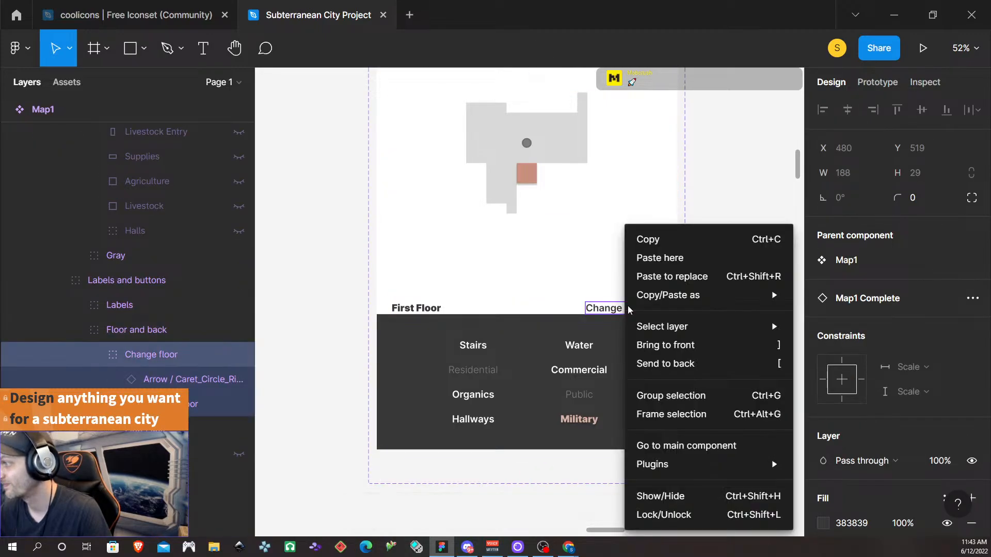
click(683, 282)
- Review the Change Floor labels across the Organics, Hallways and Military variants of Map1
scroll(687, 295, down, 15)
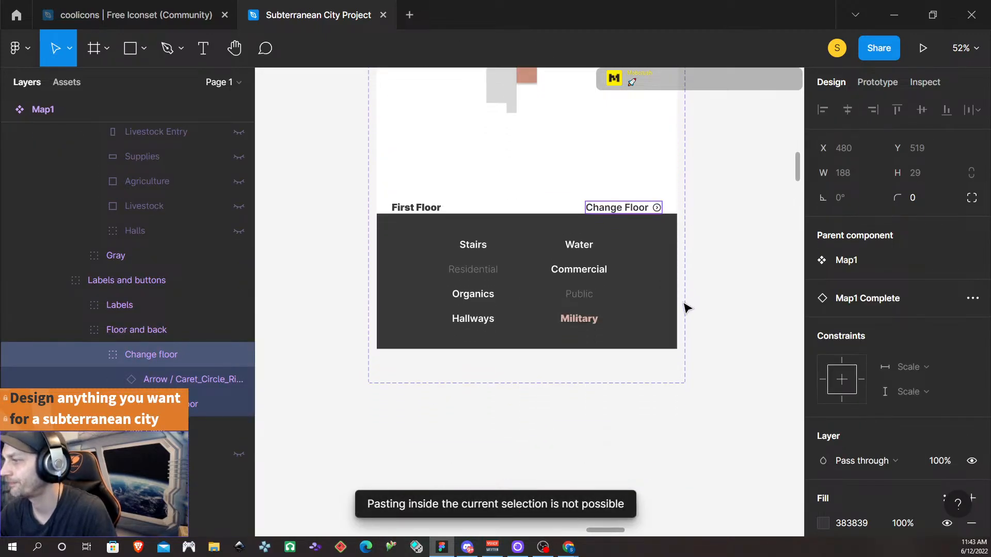
scroll(610, 343, left, 4)
scroll(611, 344, right, 4)
scroll(587, 337, up, 2)
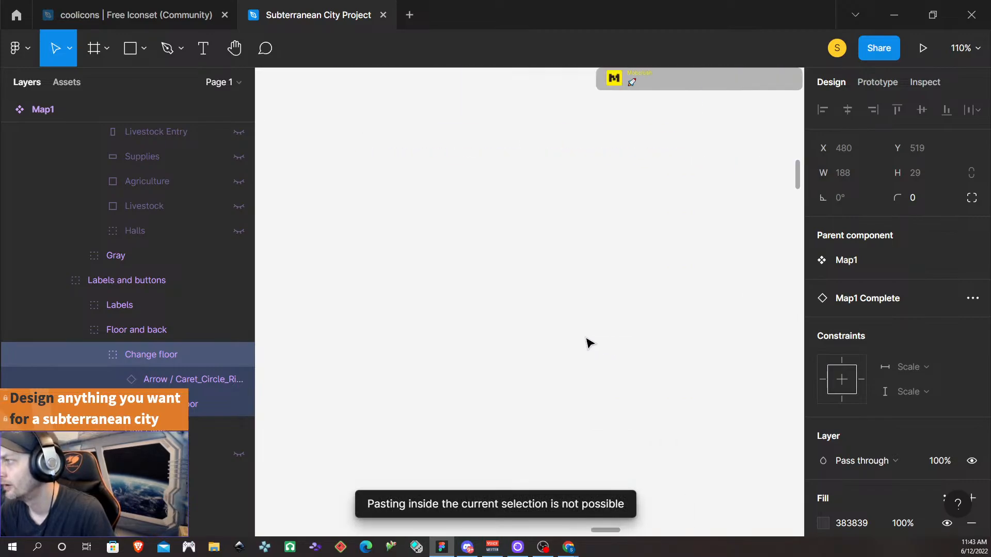
scroll(585, 338, down, 2)
scroll(589, 343, down, 5)
scroll(589, 341, down, 5)
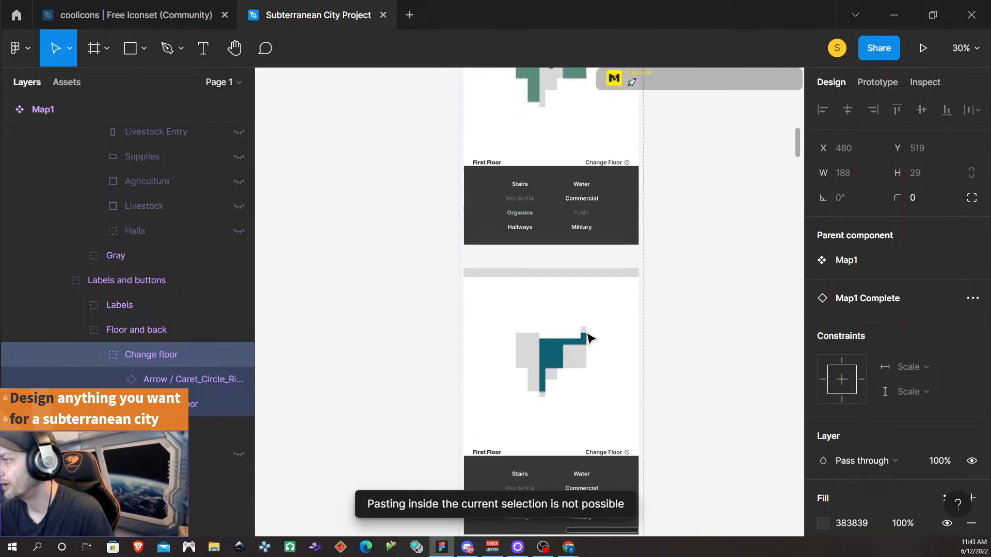
scroll(588, 338, down, 10)
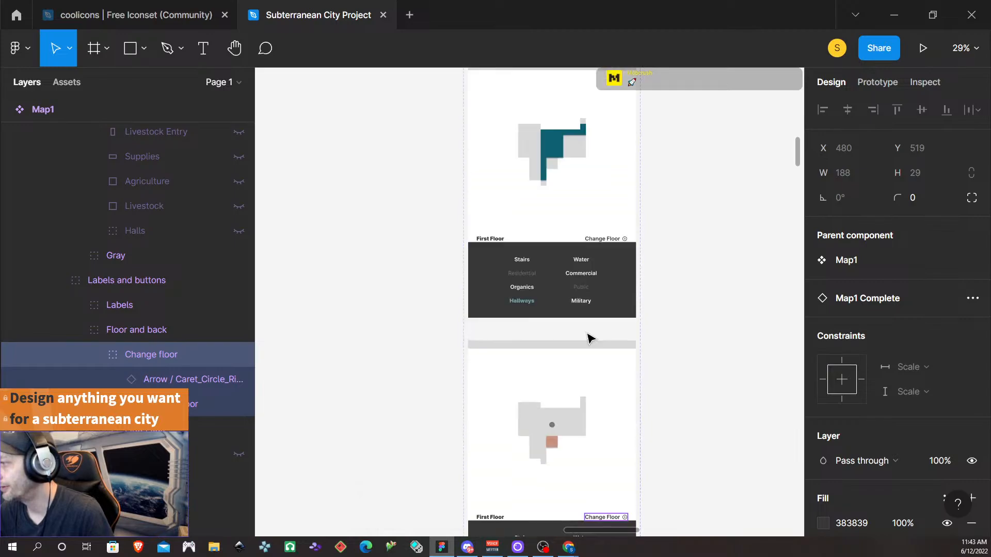
- Move the Status Bar instance onto the top of the upper Map1 screen and narrow it to 744 wide
scroll(589, 336, down, 10)
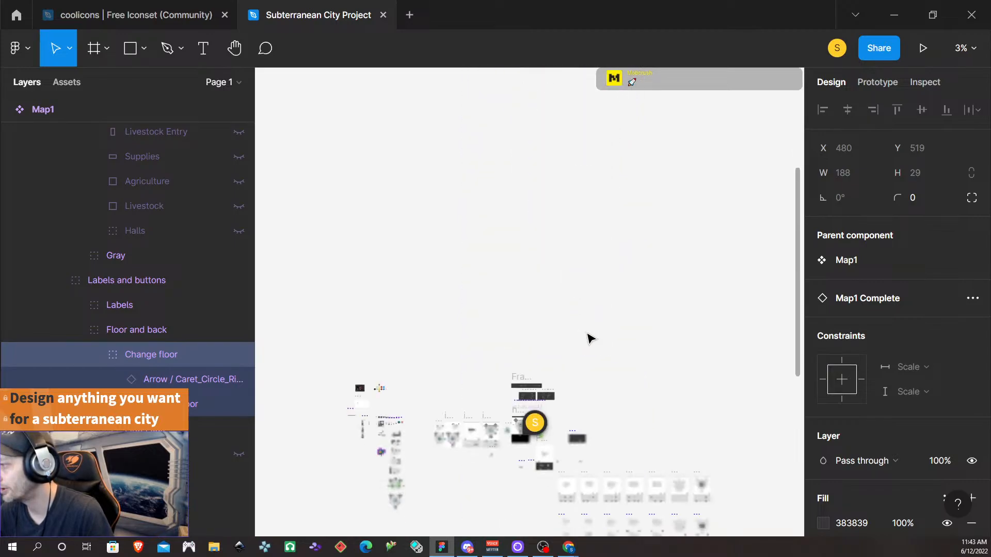
scroll(577, 374, up, 10)
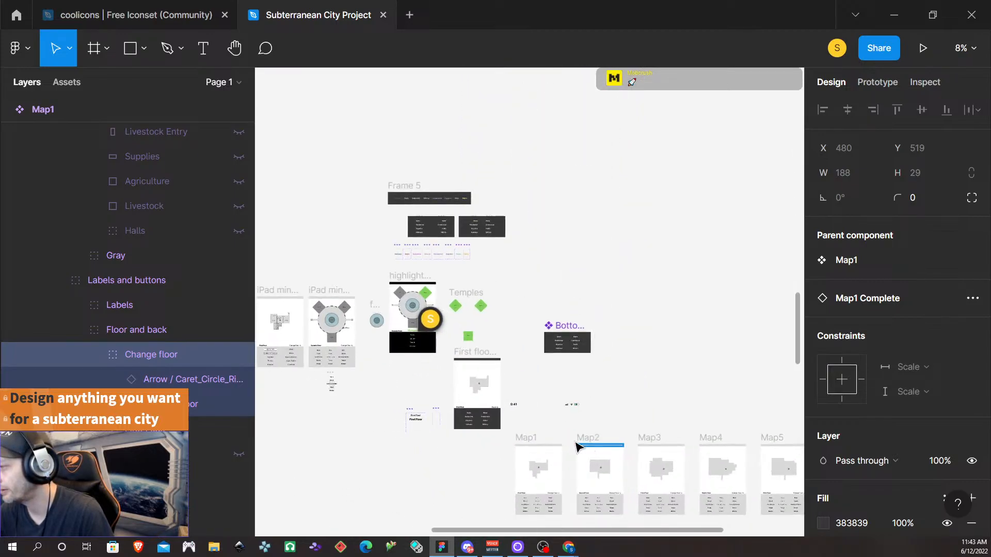
drag(522, 394, 399, 406)
drag(390, 292, 389, 124)
drag(437, 401, 424, 261)
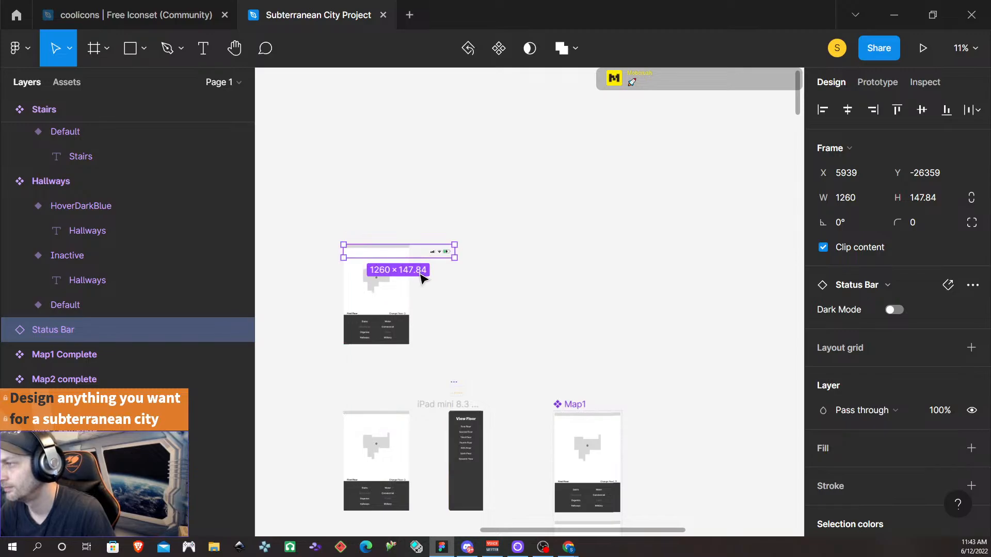
scroll(419, 281, left, 3)
scroll(442, 290, up, 5)
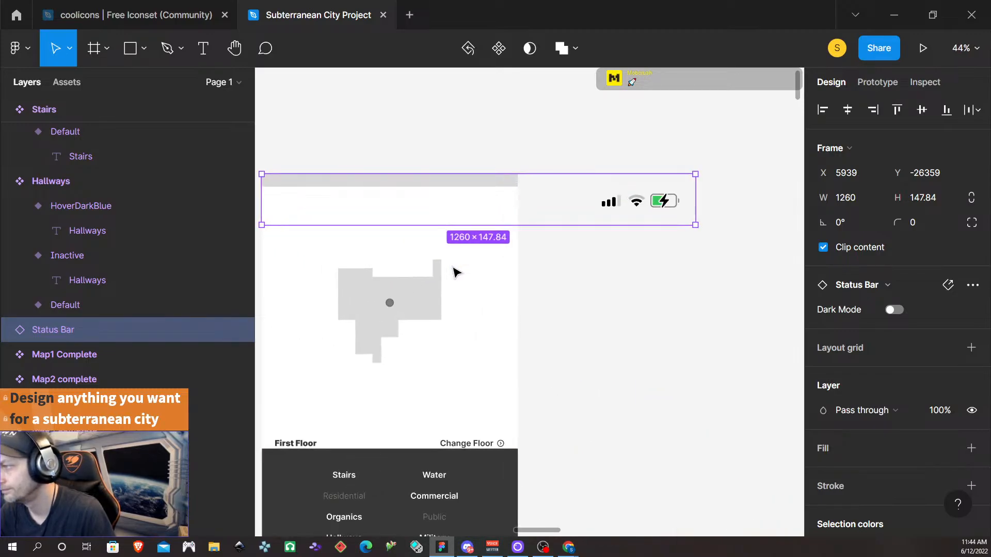
drag(695, 198, 516, 204)
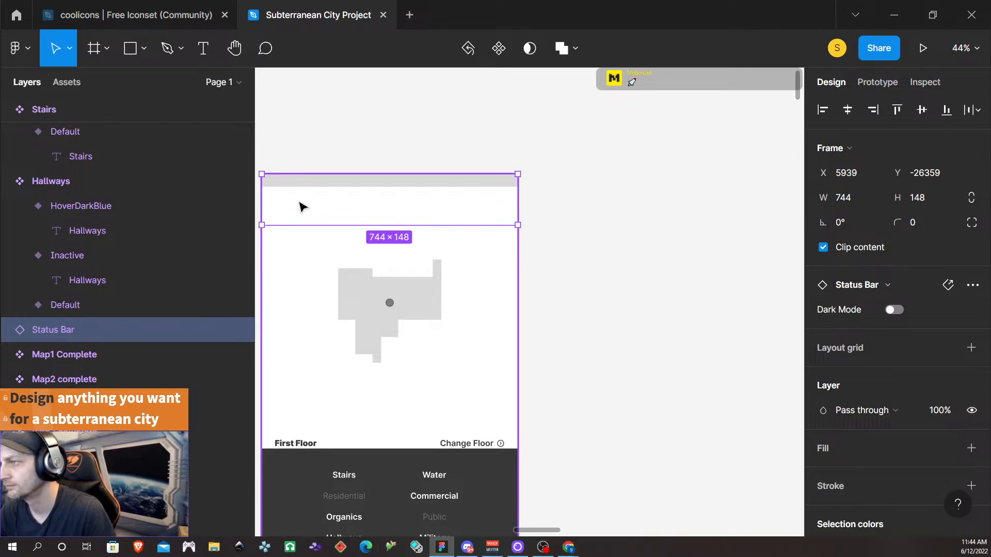
- Move the Status Bar just above the upper Map1 screen and paste a copy of it over that screen
drag(389, 220, 406, 136)
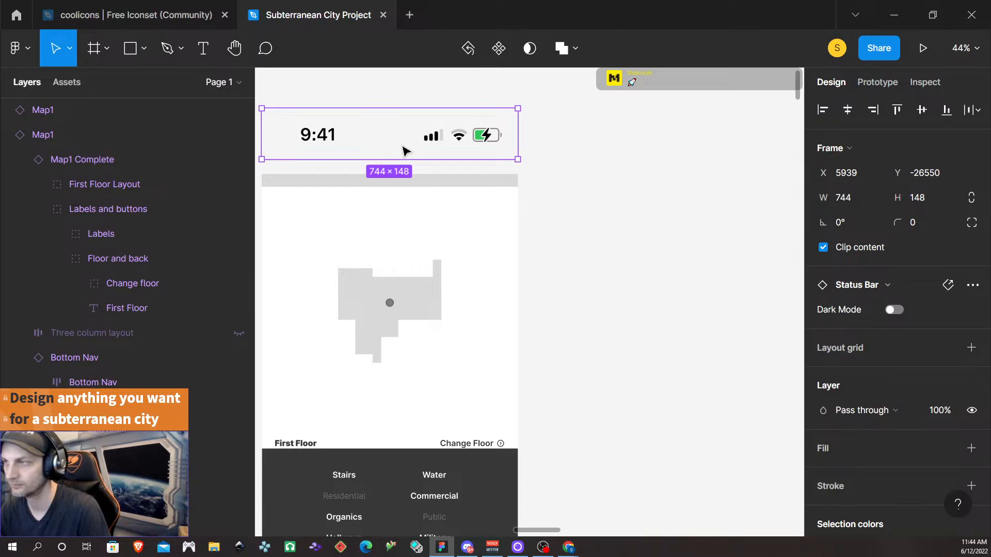
right_click(367, 188)
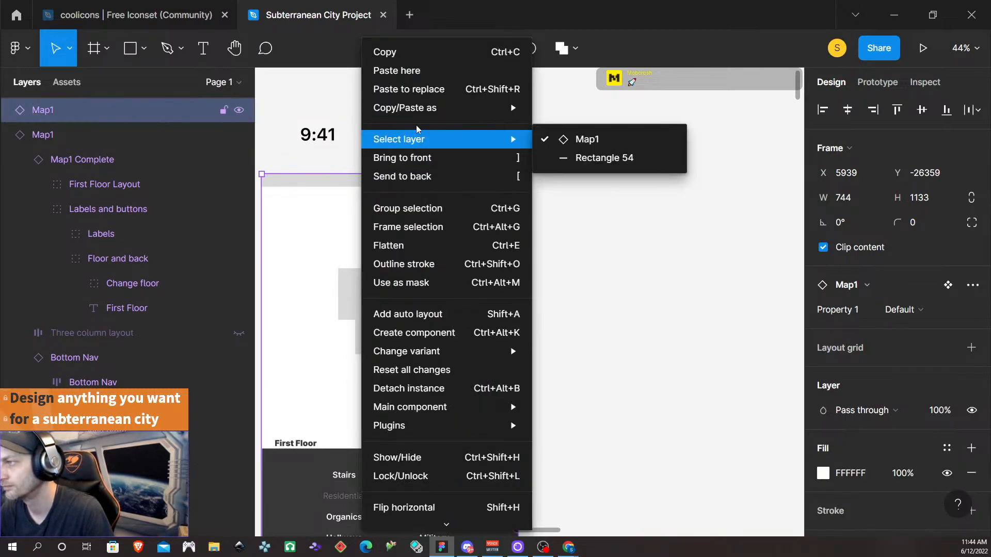
click(427, 69)
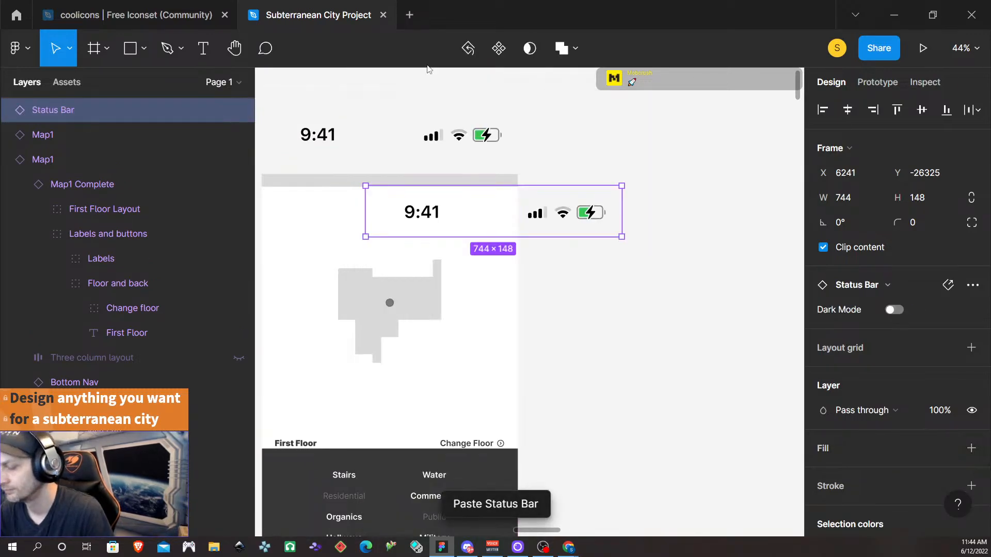
- Align the pasted Status Bar with the top edge of the upper Map1 screen at X 5939, Y -26359
key(Left)
key(Left)
key(Left)
key(Left)
key(Left)
key(Left)
key(Left)
key(Left)
key(Left)
key(Left)
key(Left)
key(Left)
key(Left)
key(Left)
key(Left)
key(Left)
key(Left)
key(Left)
key(Left)
key(Left)
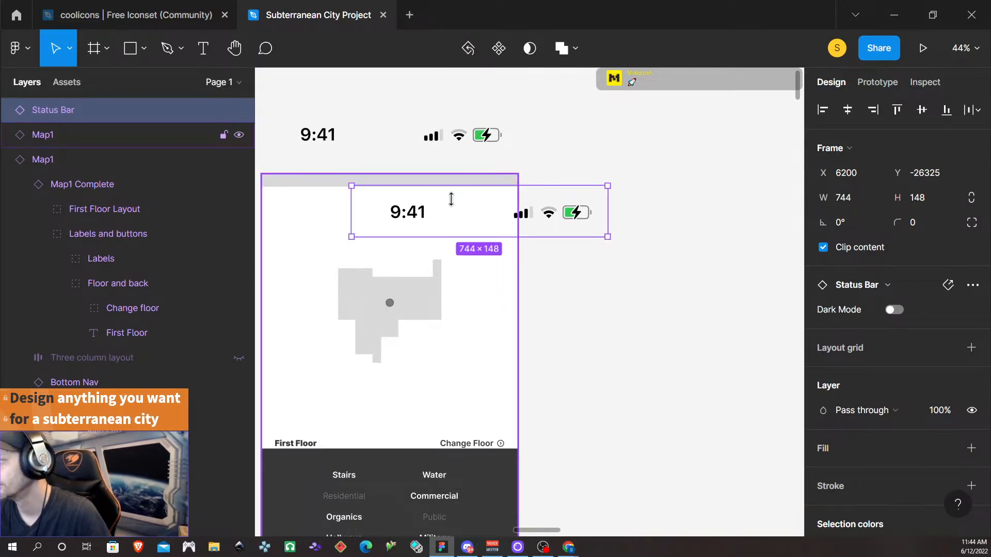
key(shift+Left)
key(shift+Left)
key(shift+Left)
key(shift+Left)
key(shift+Left)
key(shift+Left)
key(shift+Left)
key(shift+Left)
key(shift+Left)
key(shift+Left)
key(shift+Left)
key(shift+Left)
key(shift+Left)
key(shift+Left)
key(shift+Left)
key(shift+Left)
key(shift+Left)
key(shift+Left)
key(shift+Left)
key(shift+Left)
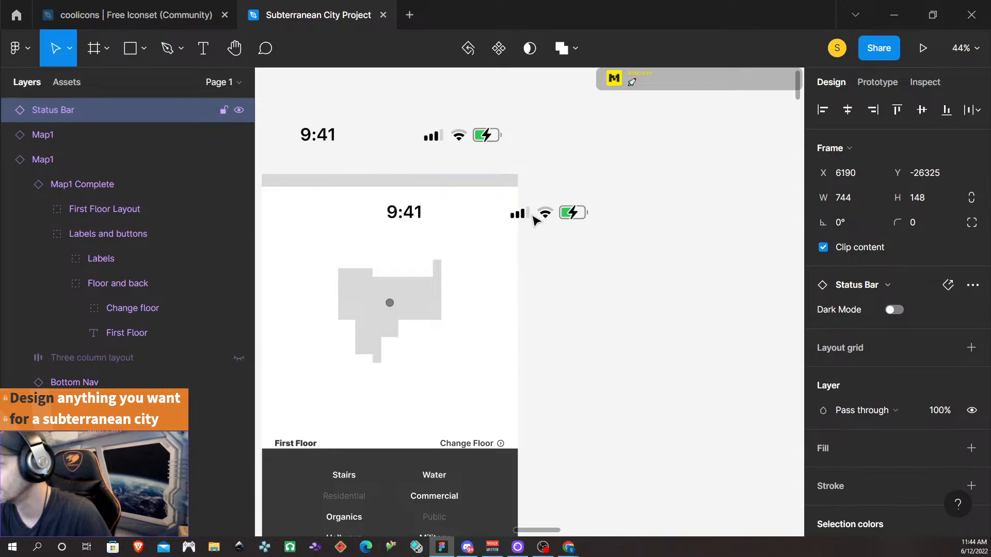
key(shift+Left)
key(shift+Left)
key(shift+Left)
key(shift+Left)
key(shift+Left)
key(shift+Left)
key(shift+Left)
key(shift+Left)
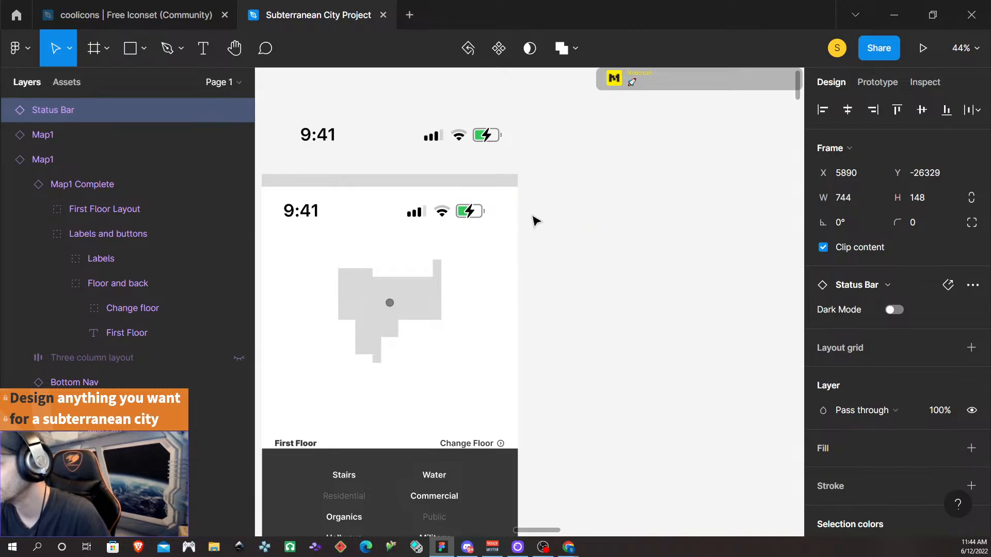
key(shift+Up)
key(shift+Up)
key(shift+Up)
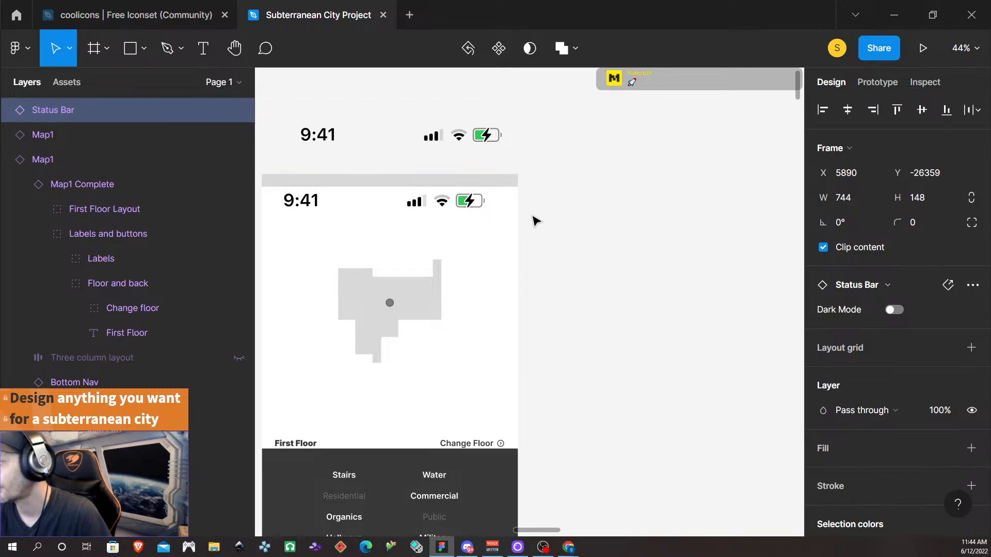
drag(323, 202, 334, 203)
scroll(323, 208, up, 1)
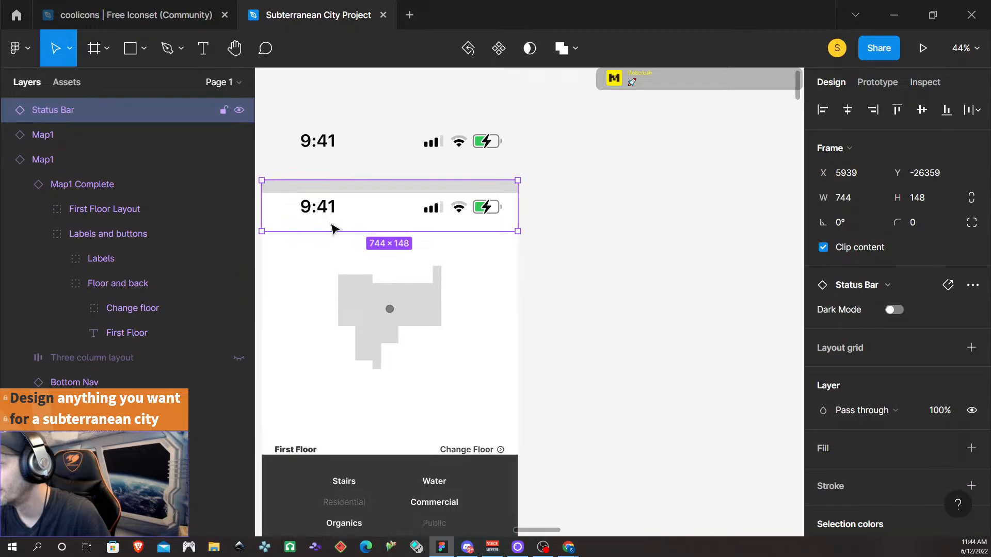
- Check the time and status icon layers in the pasted Status Bar, and detach the bar from its component
double_click(327, 214)
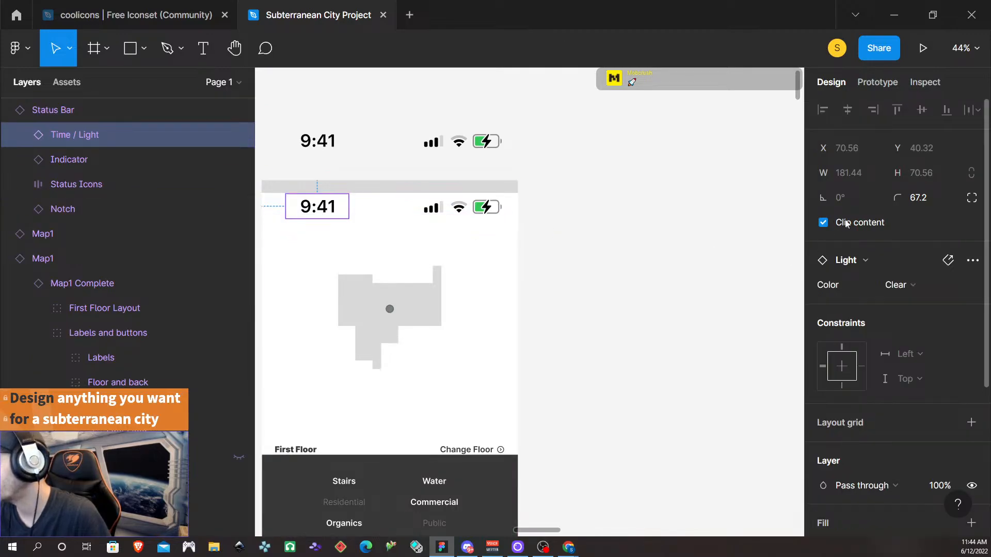
double_click(321, 209)
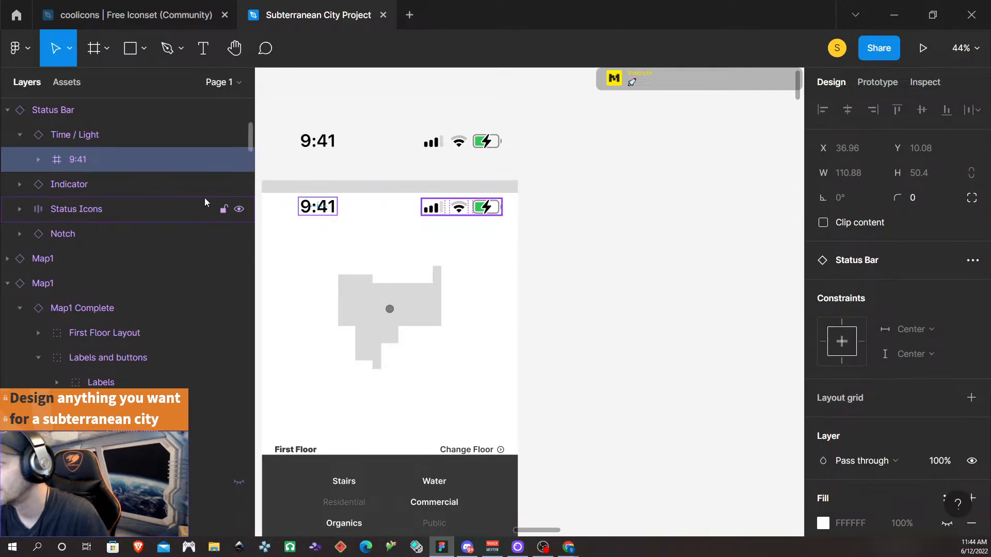
click(474, 209)
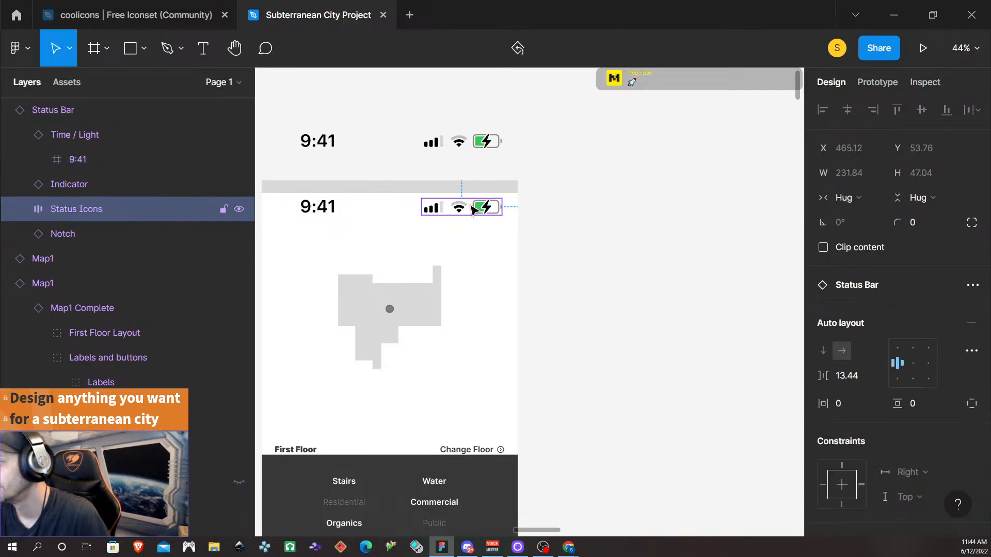
click(623, 227)
click(418, 212)
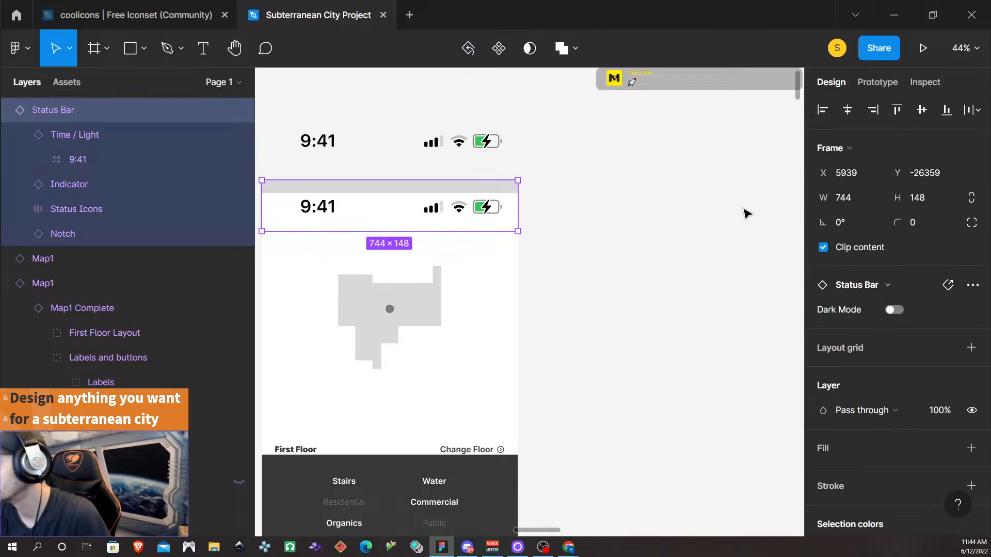
right_click(57, 110)
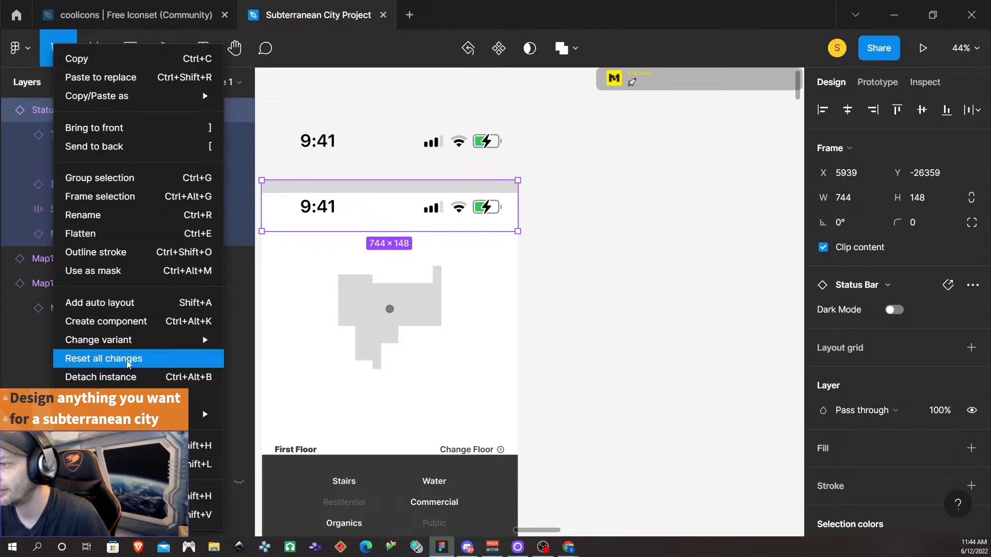
click(129, 382)
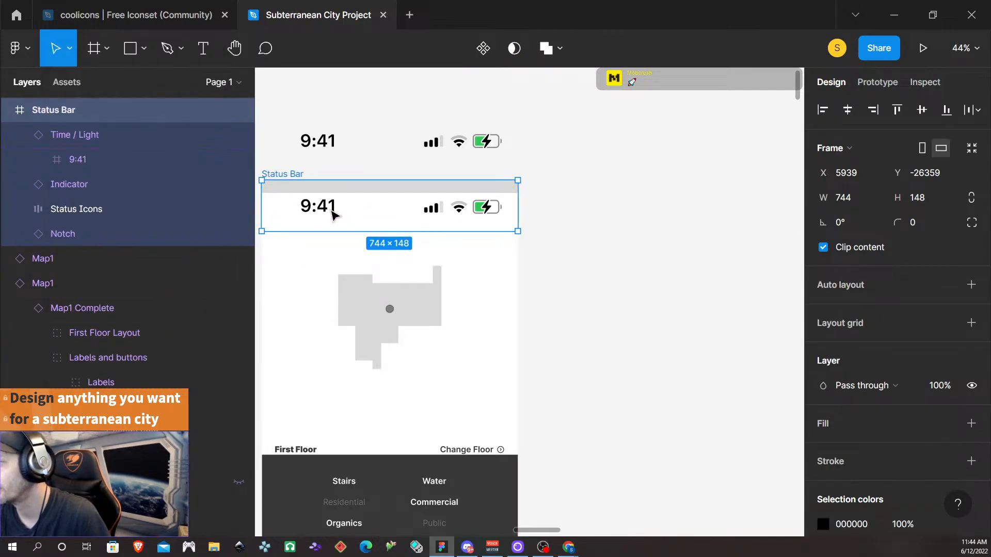
- Check the dimensions of the detached bar's Time / Light and Notch layers and the lower Map1 screen's grey top rectangle
click(332, 214)
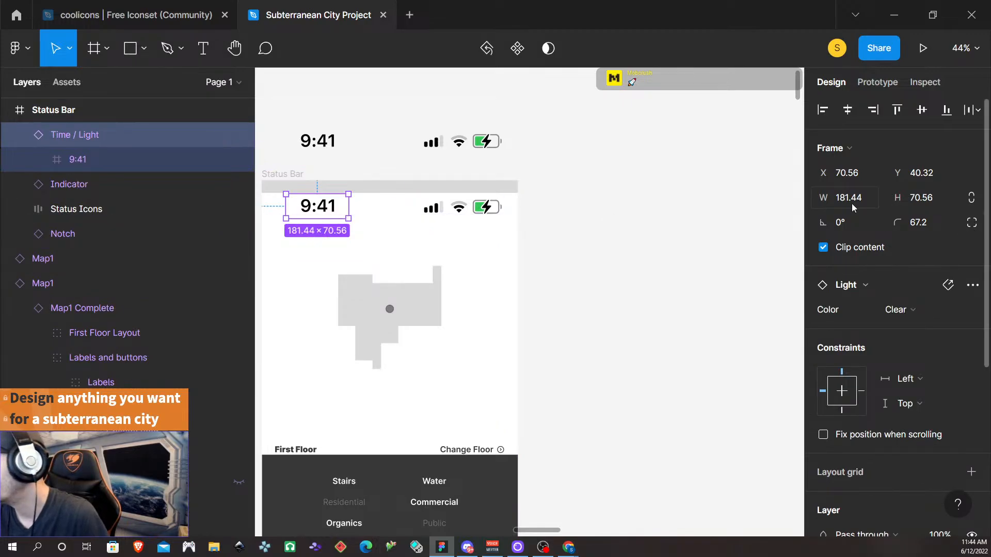
click(421, 193)
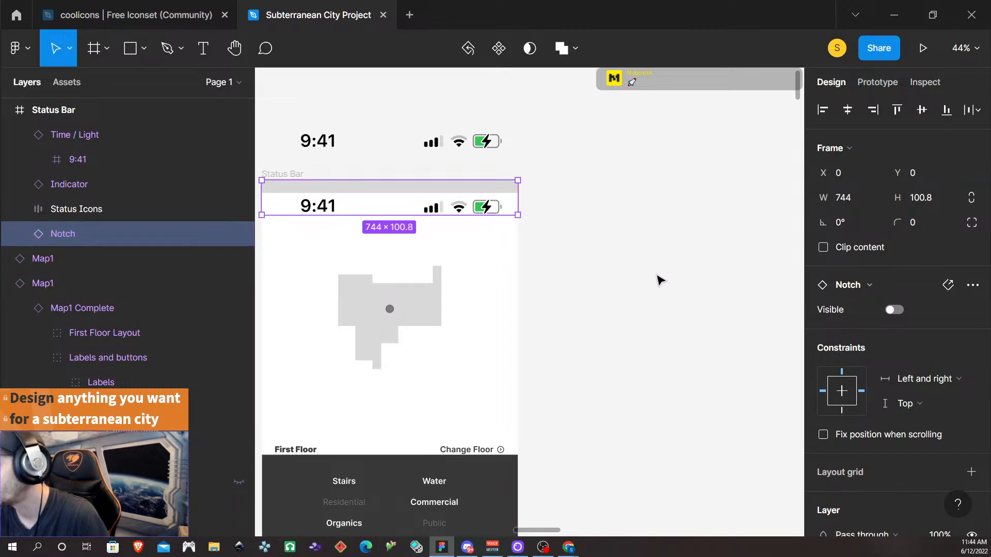
scroll(487, 332, down, 10)
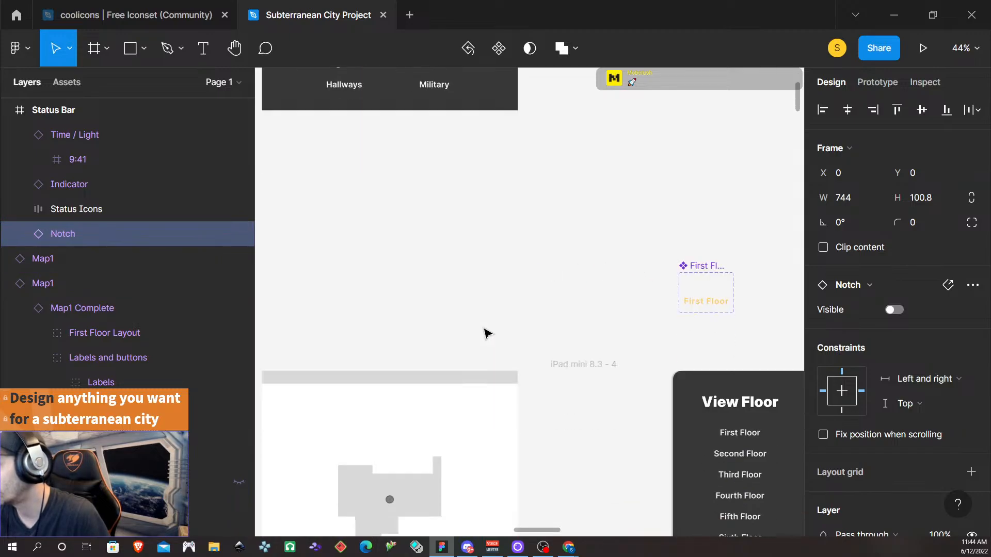
click(485, 379)
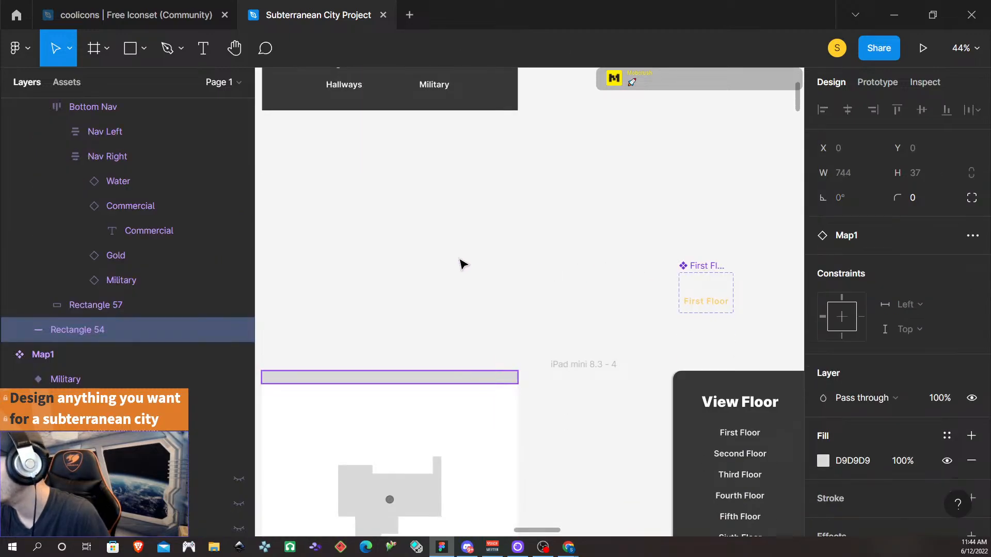
scroll(461, 265, up, 12)
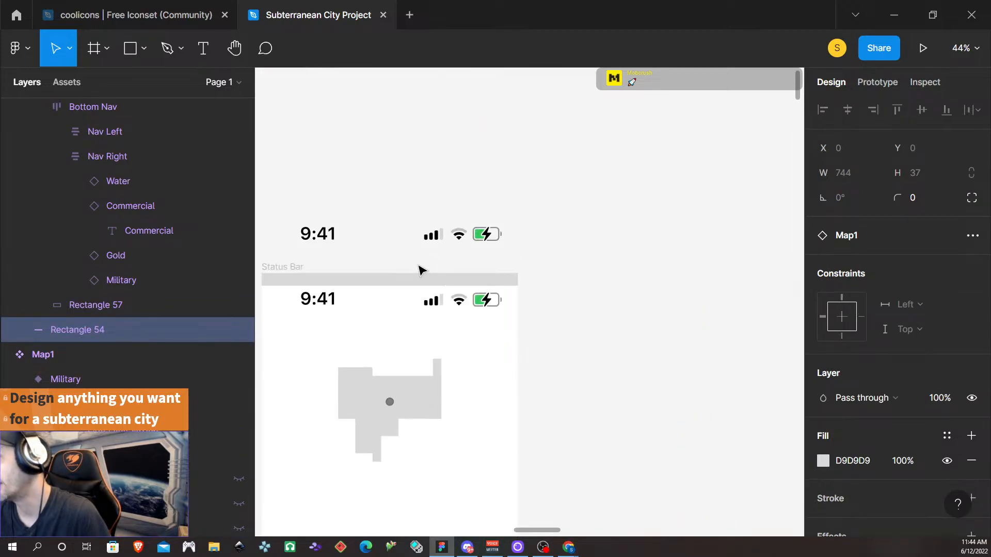
- Examine the nested 9:41 time layers in the original and detached status bars, including the Time / Light instance's size
click(325, 240)
double_click(326, 240)
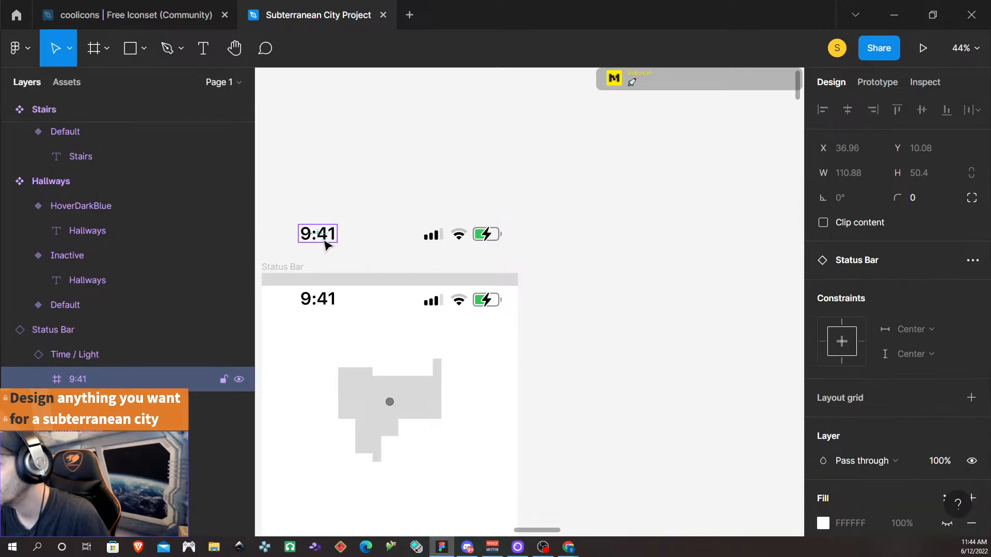
double_click(322, 302)
click(347, 301)
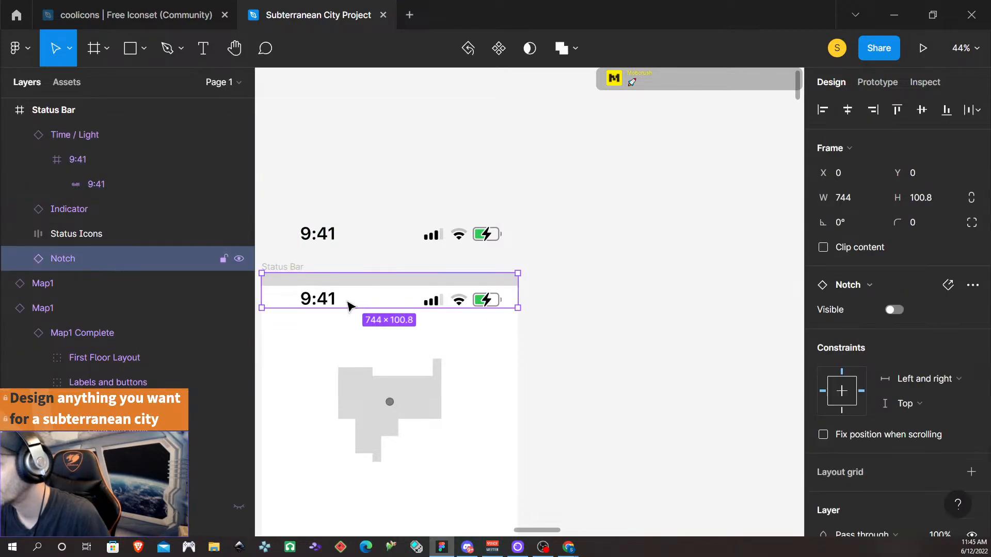
double_click(325, 299)
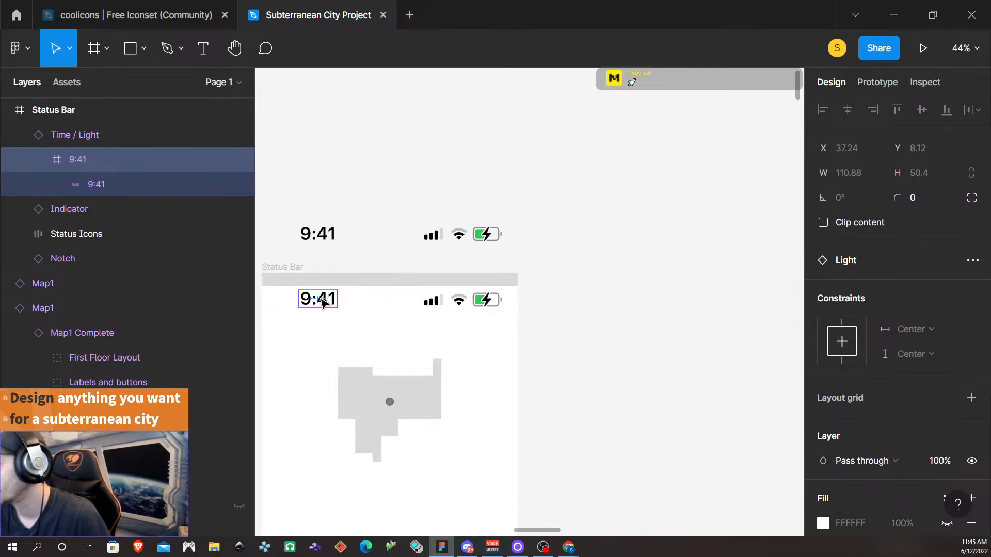
double_click(322, 302)
click(376, 326)
click(340, 305)
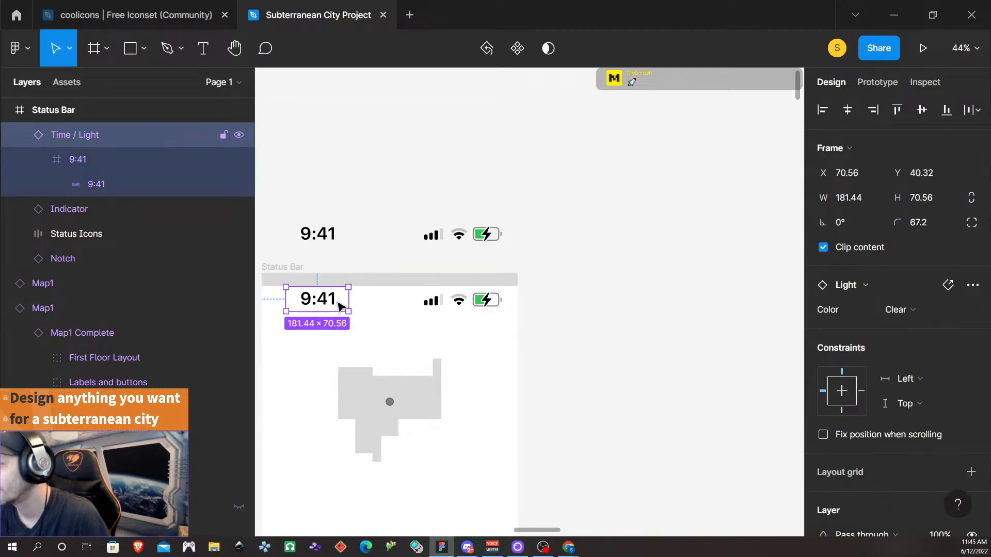
- Lock the Time / Light layer's proportions, set its height to 37, and widen it to 137
click(853, 198)
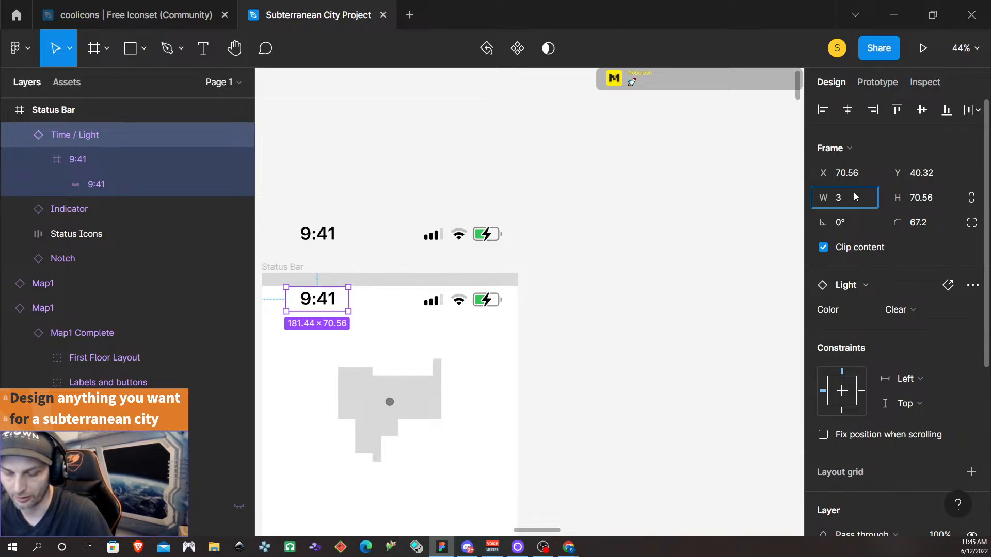
click(938, 200)
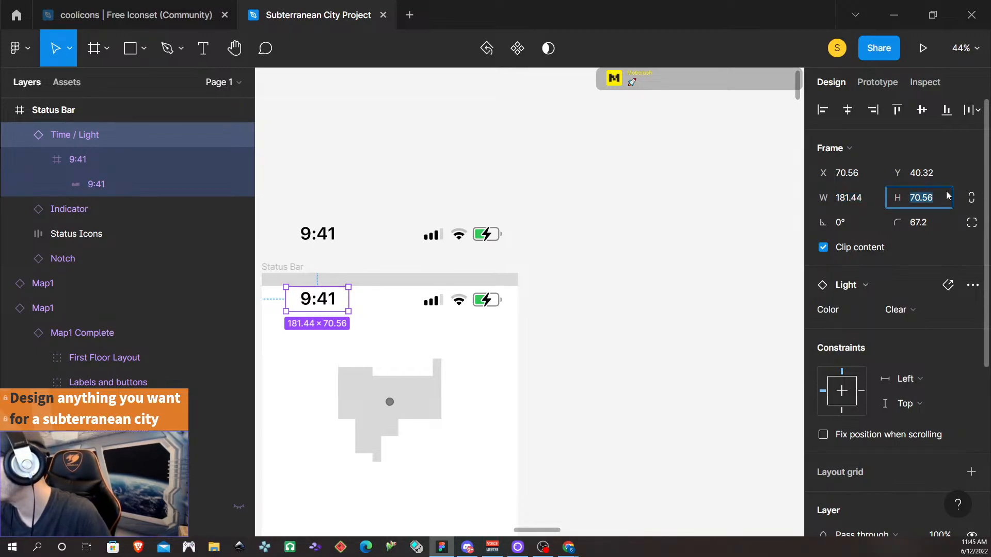
click(970, 200)
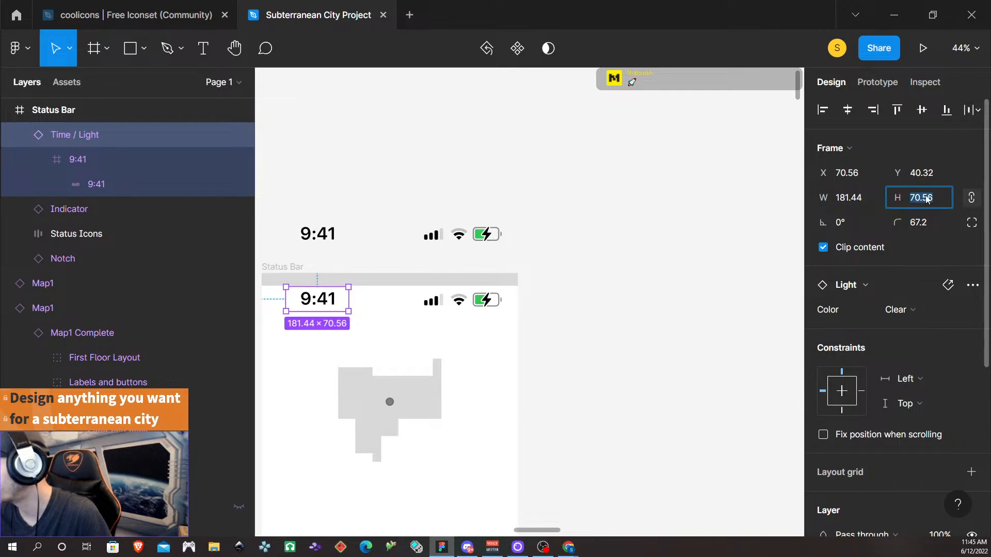
key(Return)
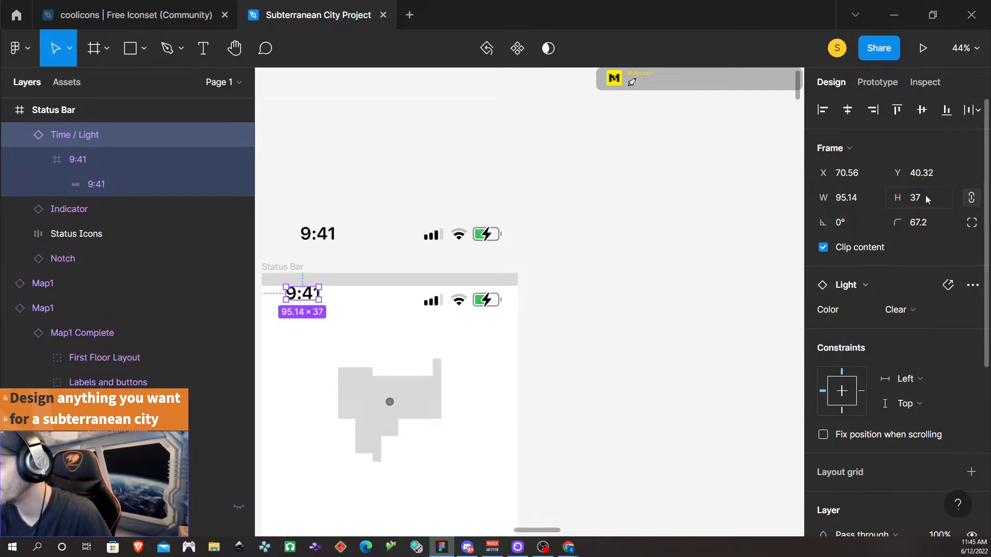
drag(320, 293, 334, 294)
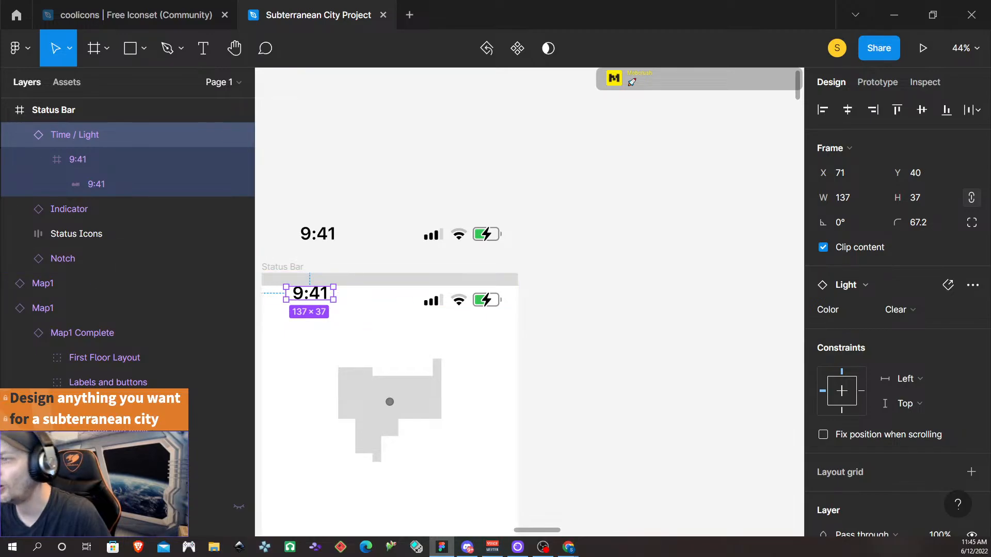
- Examine the nested 9:41 frame and shape inside the resized Time / Light layer, including the available layer options
click(119, 186)
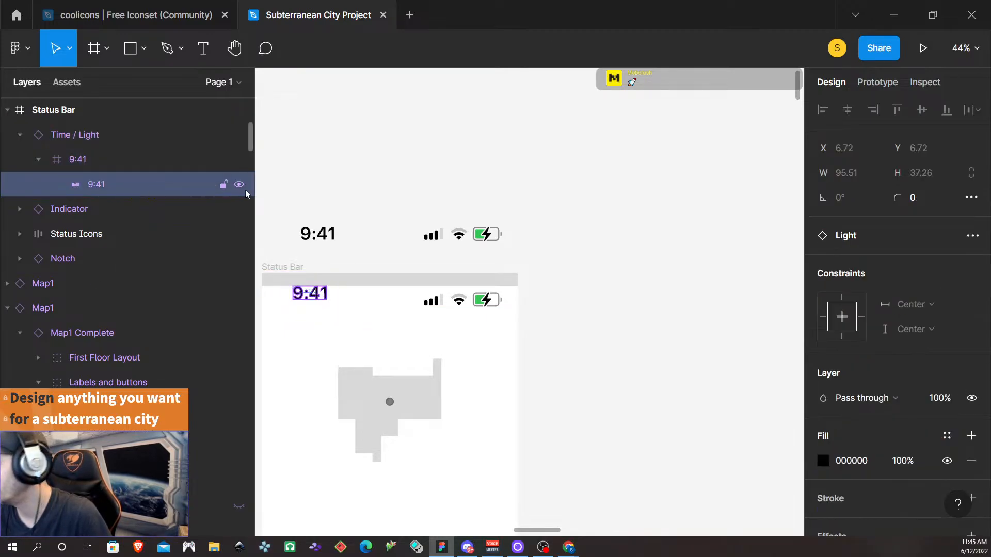
click(114, 161)
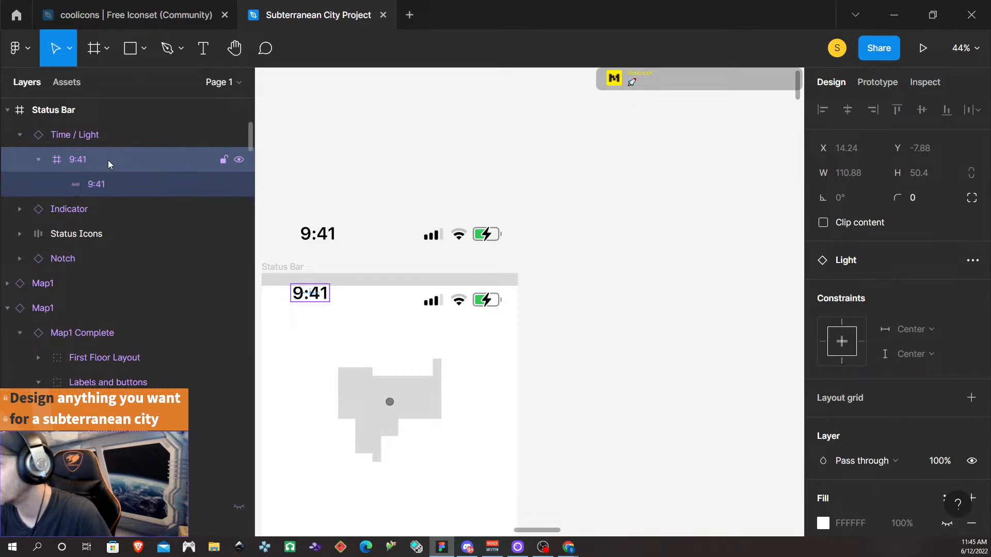
right_click(107, 160)
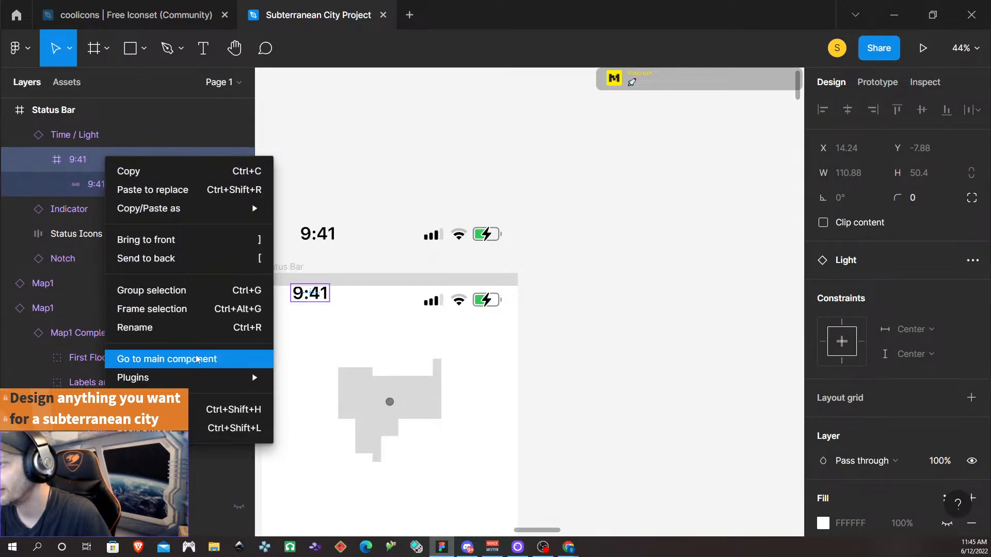
click(577, 378)
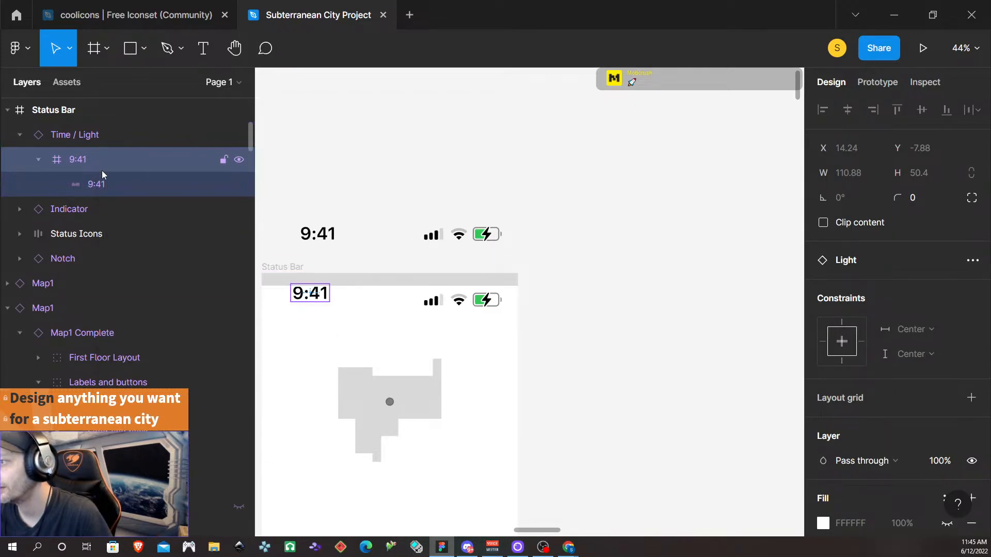
click(108, 184)
click(95, 157)
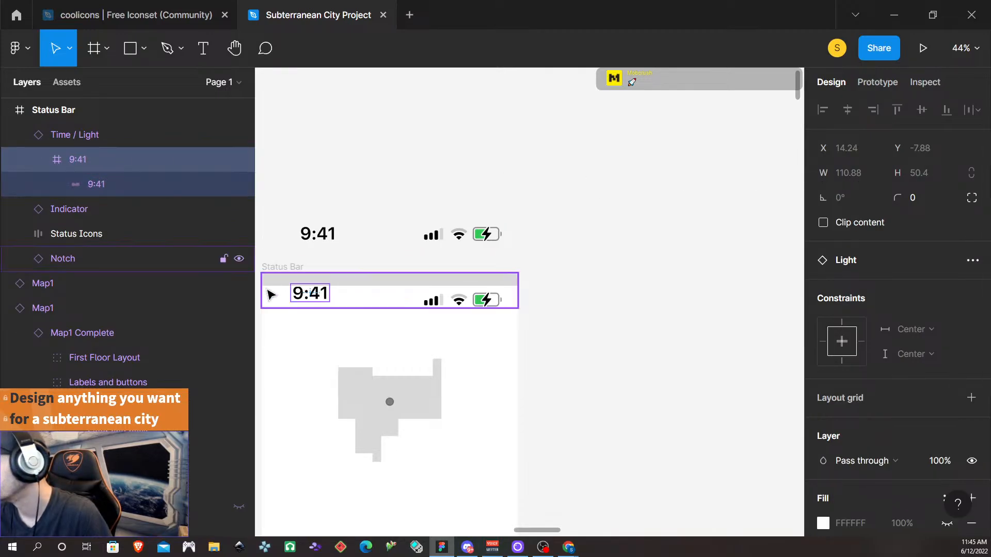
double_click(317, 297)
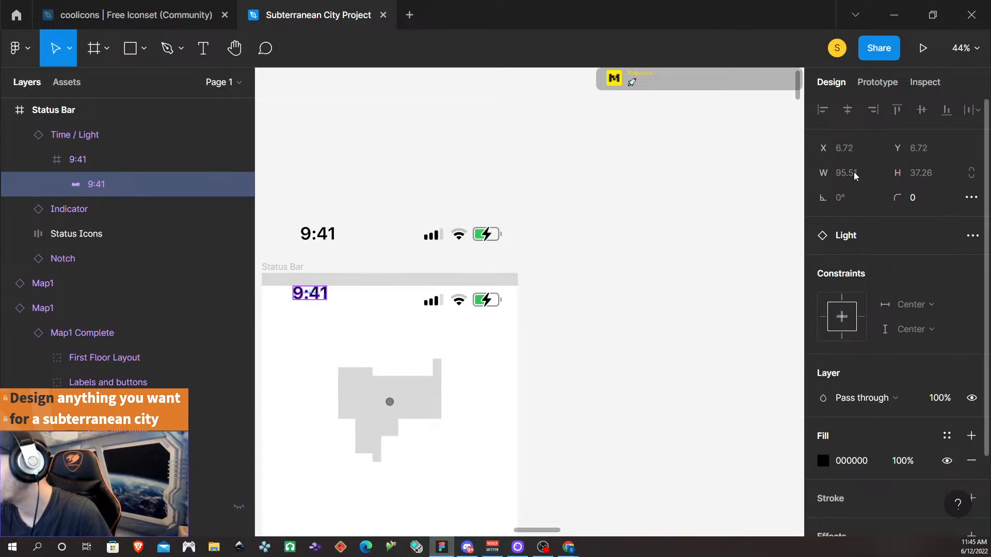
- Move the Status Icons group in the detached bar slightly down and over to the bar's right edge
mouse_move(438, 305)
mouse_down()
mouse_move(452, 284)
mouse_move(450, 308)
mouse_move(457, 299)
mouse_up()
double_click(449, 309)
key(ctrl+z)
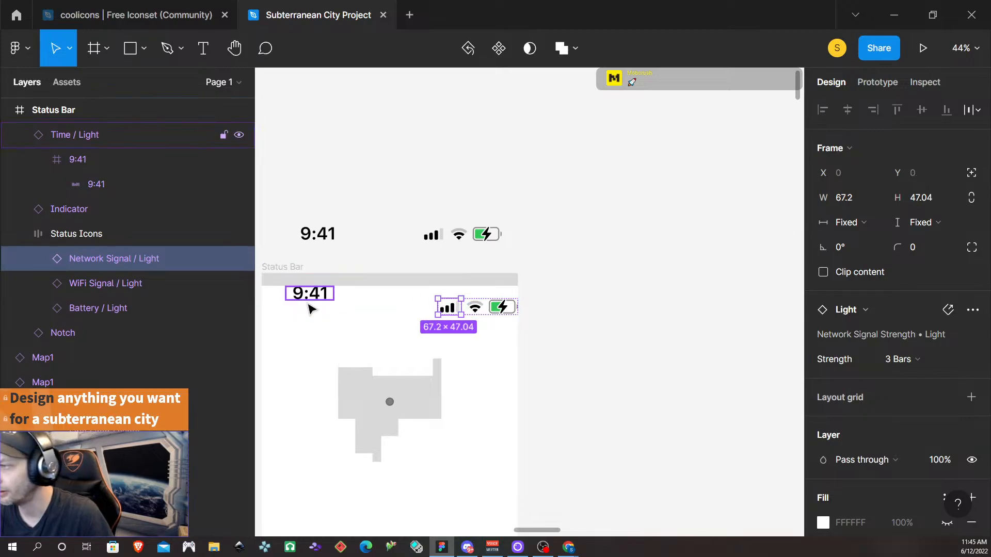
- Inspect the constraints, fill and bounds of the Time / Light layer and its nested 9:41 layers up close
click(326, 300)
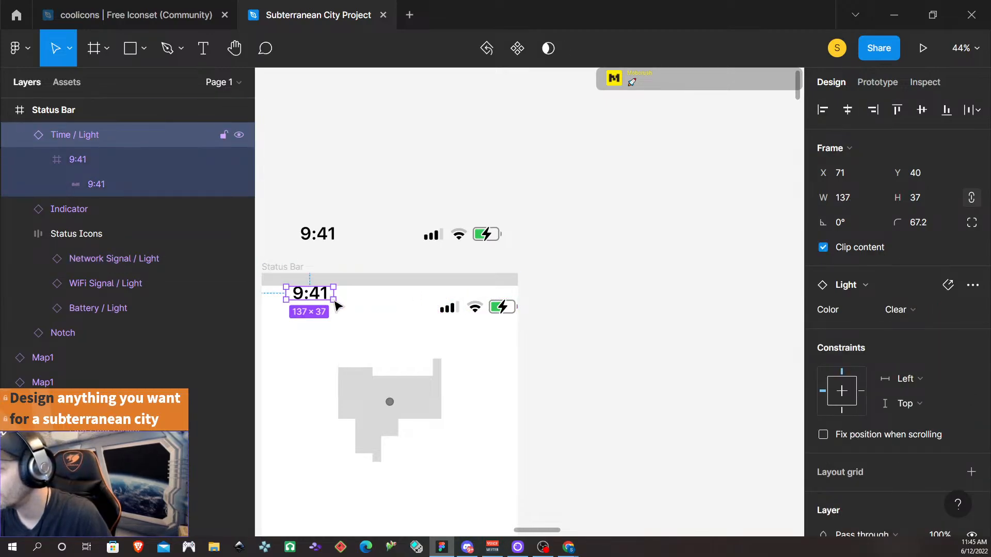
click(118, 164)
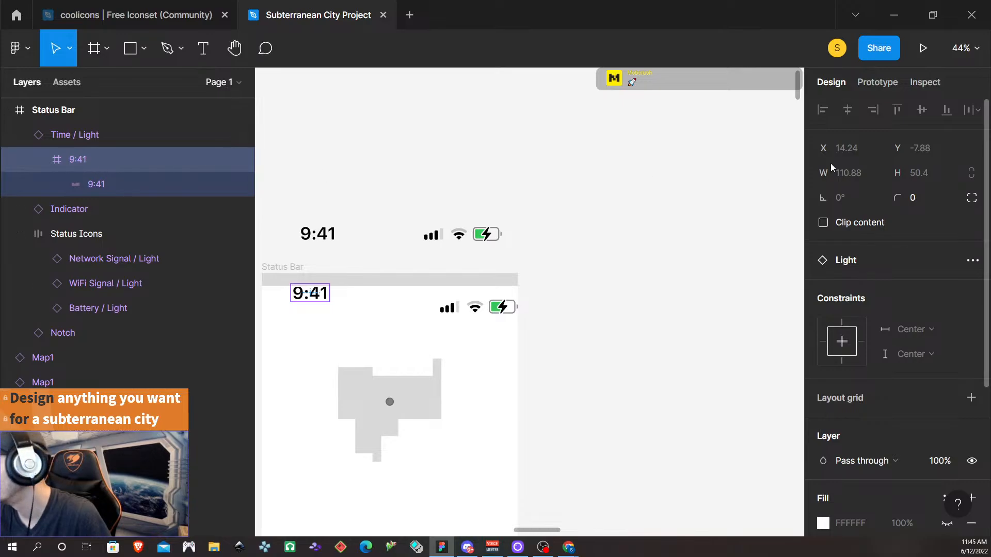
scroll(859, 256, down, 5)
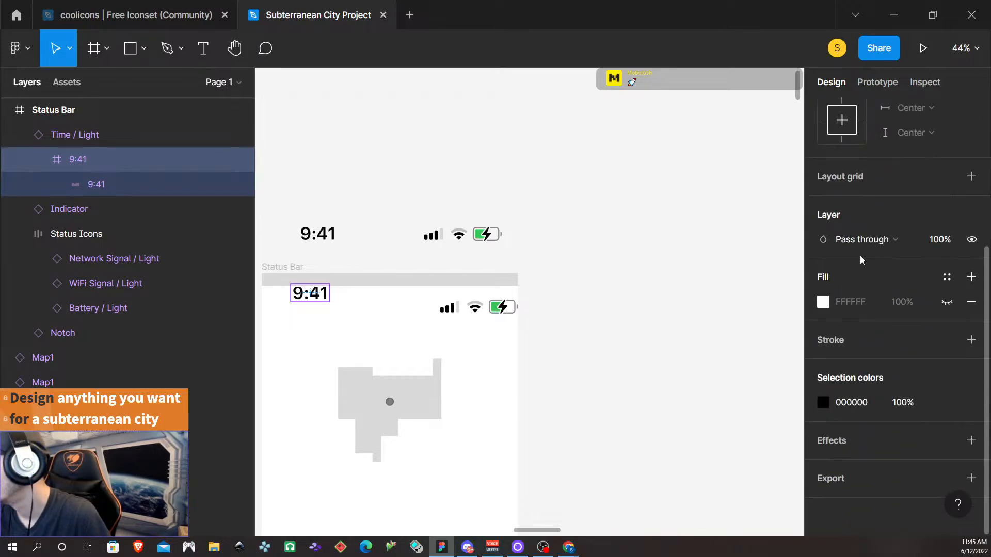
click(122, 192)
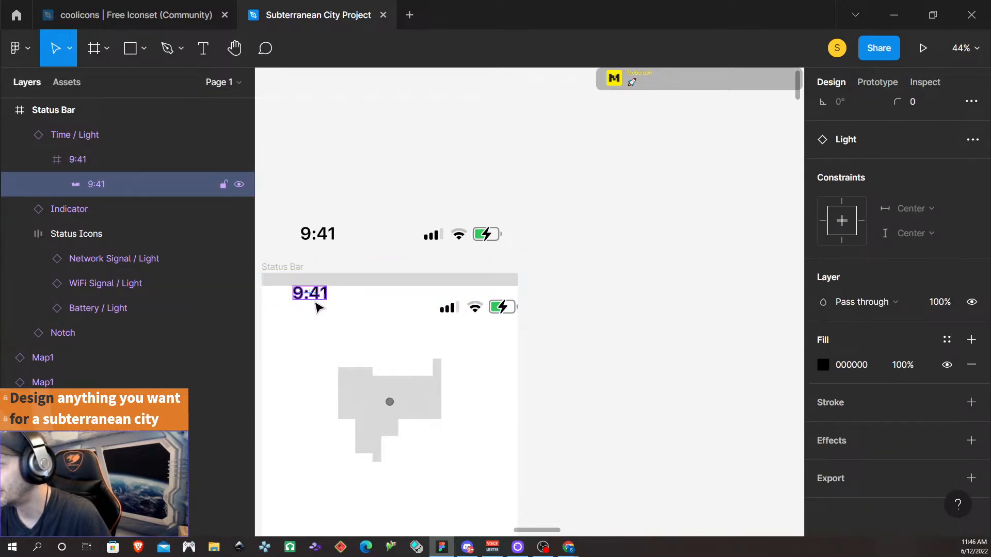
scroll(321, 308, up, 5)
scroll(316, 310, up, 3)
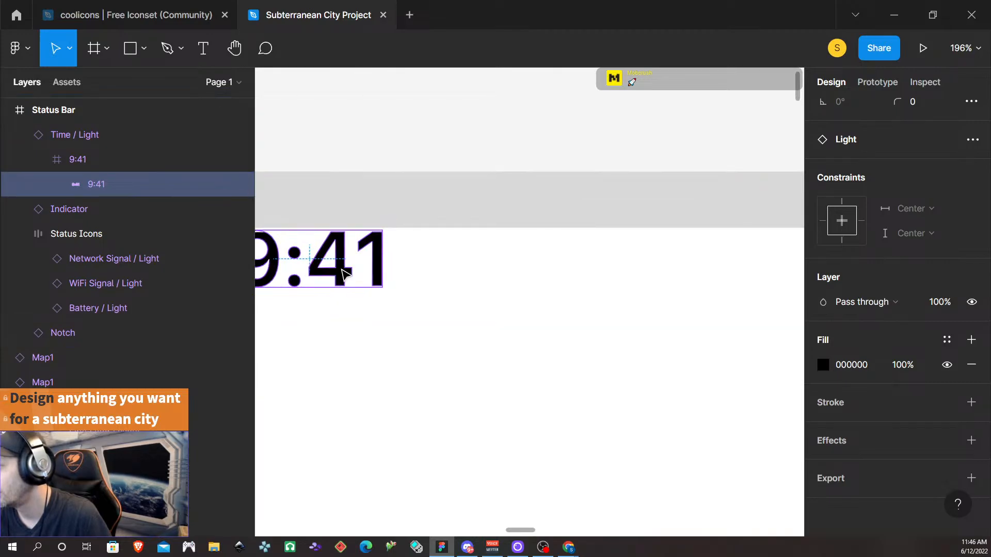
click(61, 135)
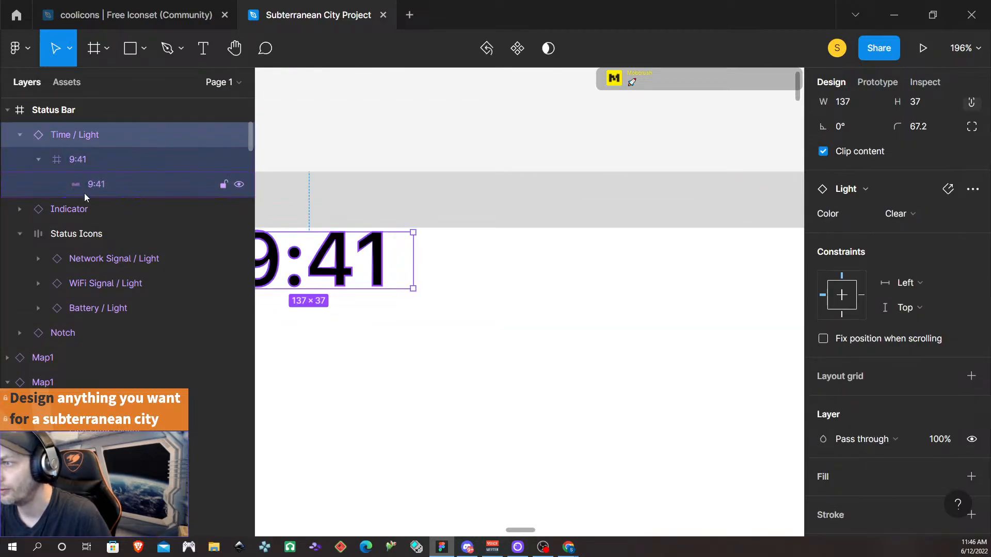
- Move the Indicator layer up so it sits inside the grey top rectangle of the Map1 screen
click(89, 209)
scroll(405, 254, down, 3)
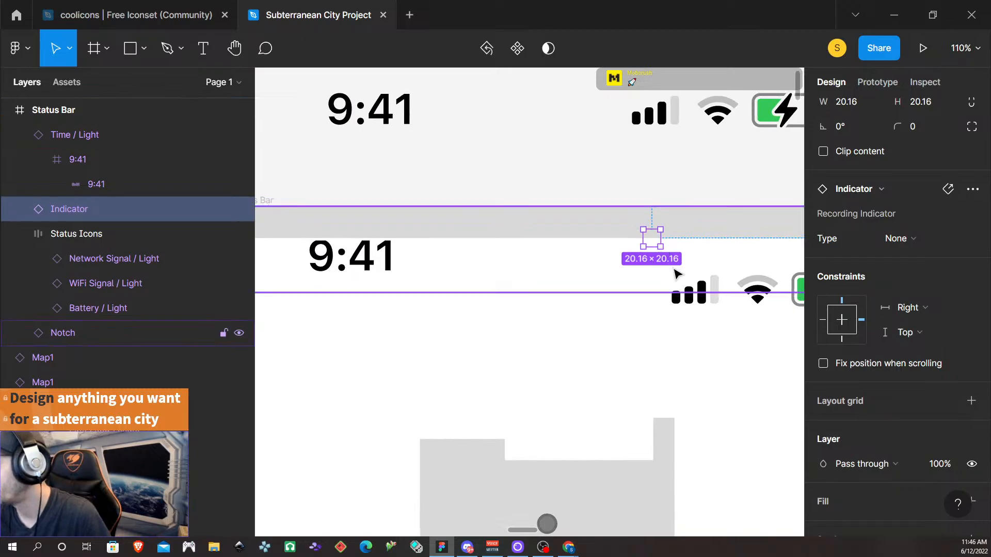
scroll(659, 257, down, 3)
mouse_move(663, 251)
mouse_down()
mouse_move(663, 217)
mouse_move(664, 248)
mouse_up()
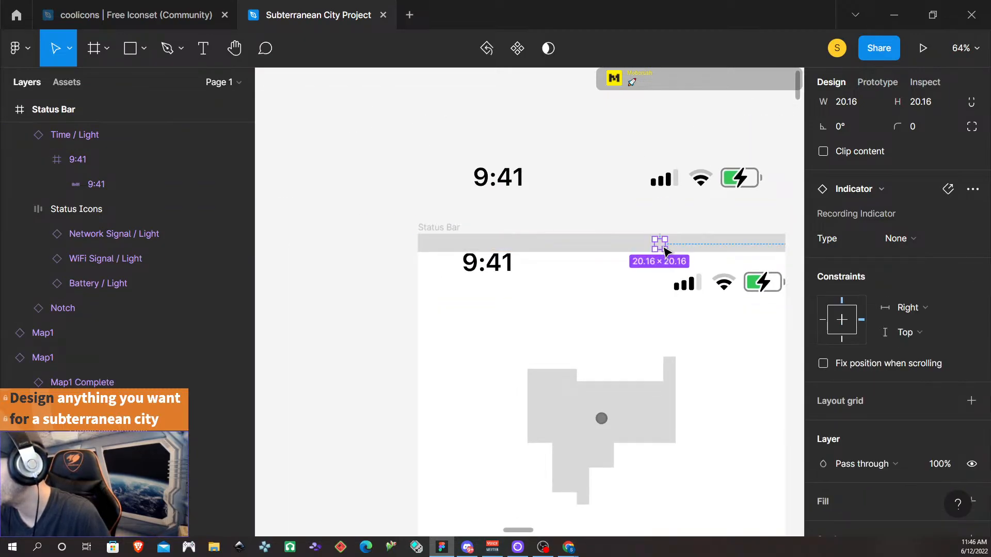
scroll(671, 265, up, 10)
scroll(671, 266, down, 5)
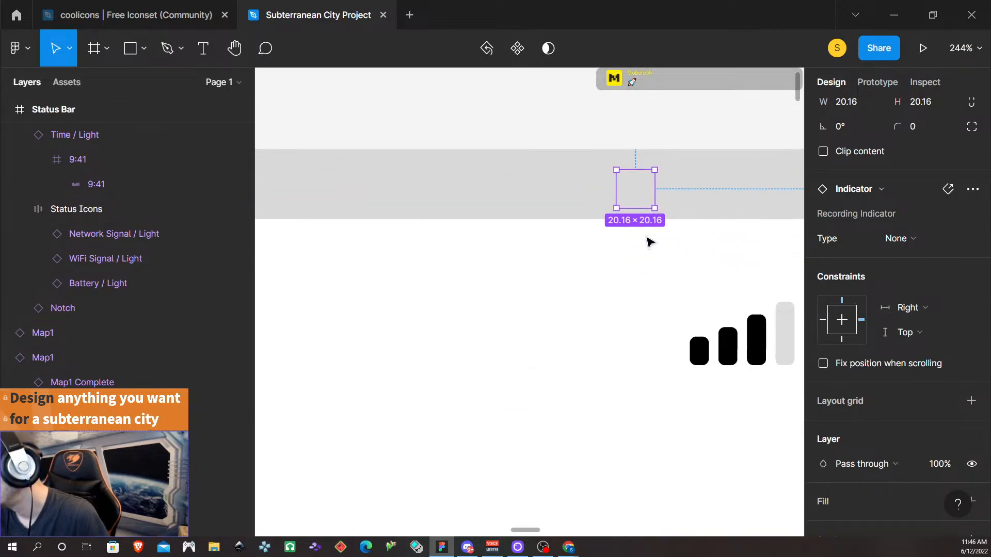
- Try to widen the Status Icons auto layout group to 336, and undo the resize
click(98, 212)
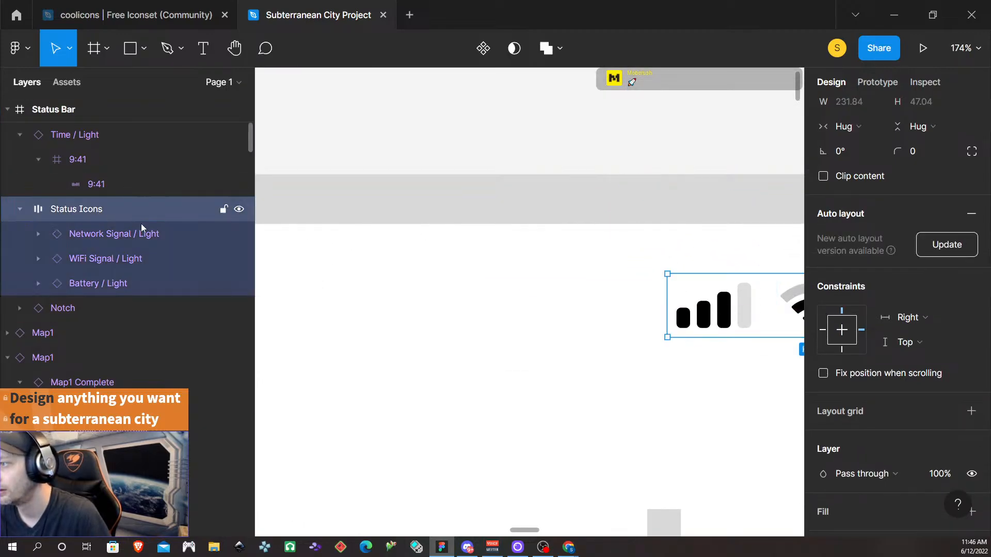
scroll(473, 274, down, 1)
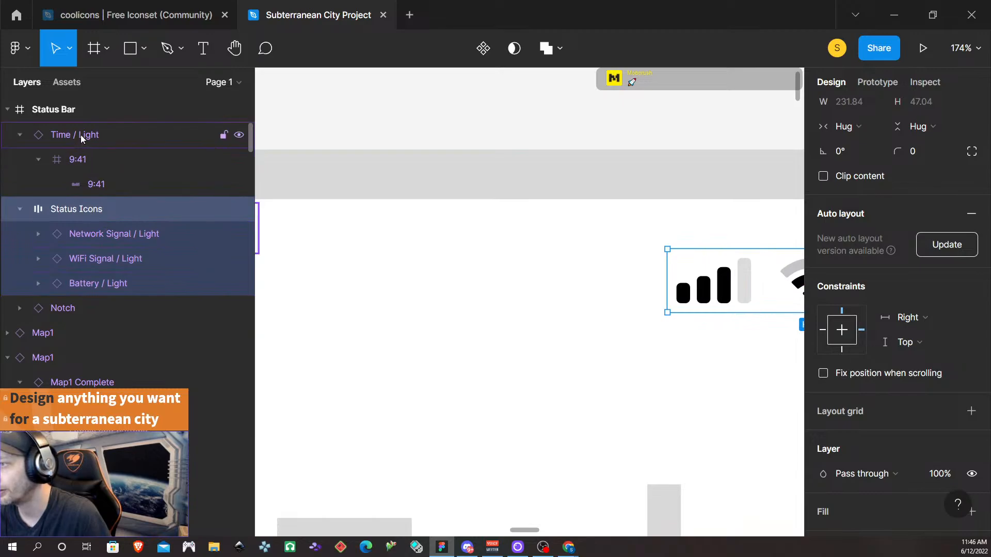
scroll(467, 331, down, 3)
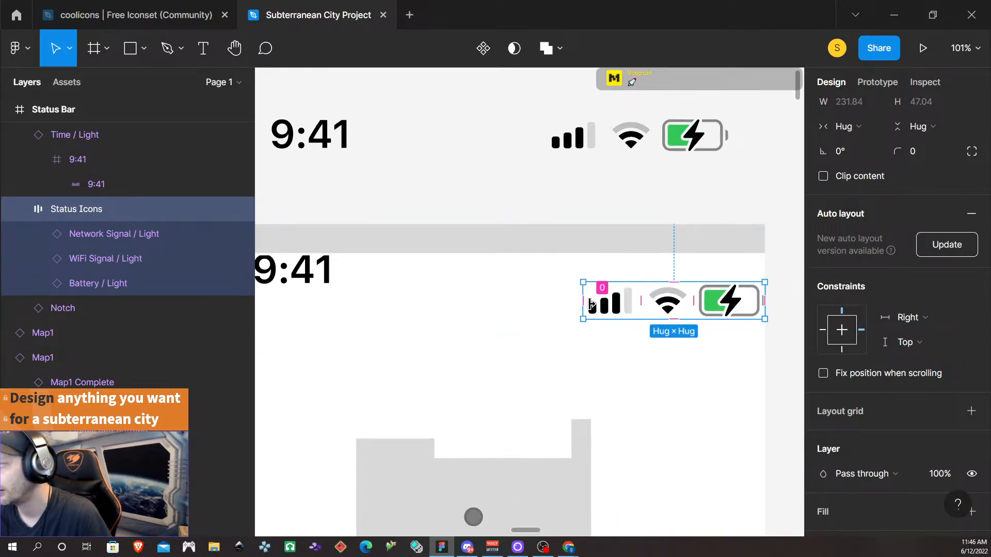
drag(584, 288, 500, 290)
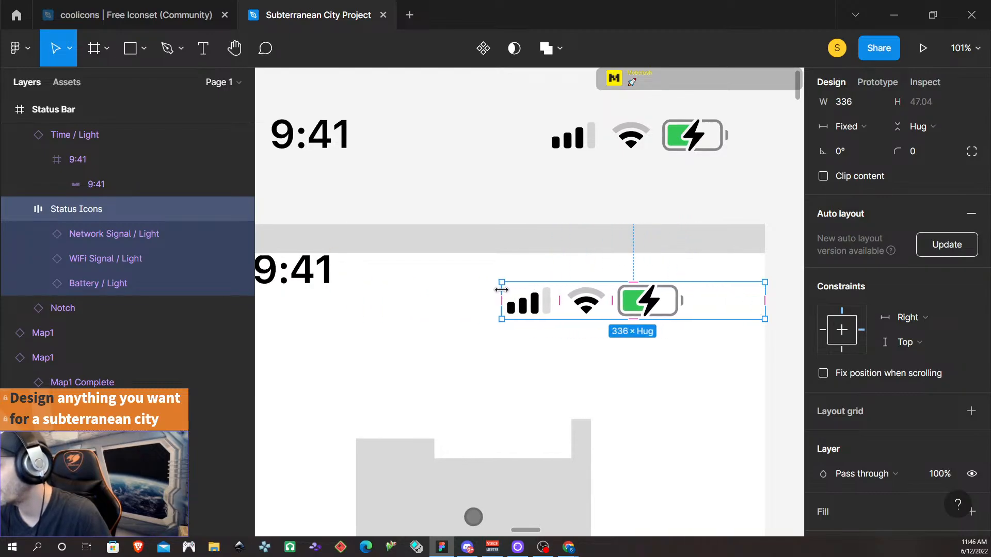
key(ctrl+z)
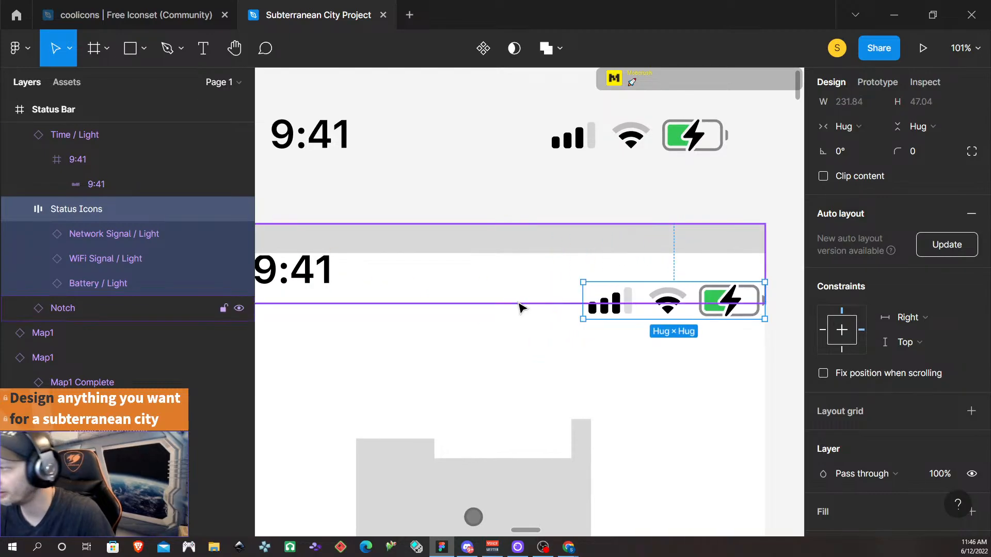
- Try to shrink the WiFi Signal / Light icon to 24 × 21, and undo the resize
click(131, 234)
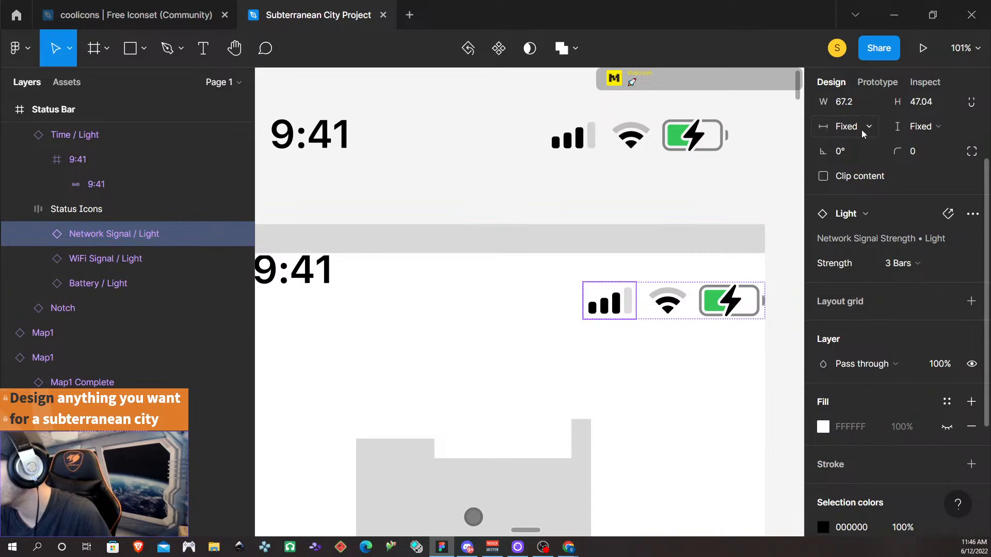
click(668, 303)
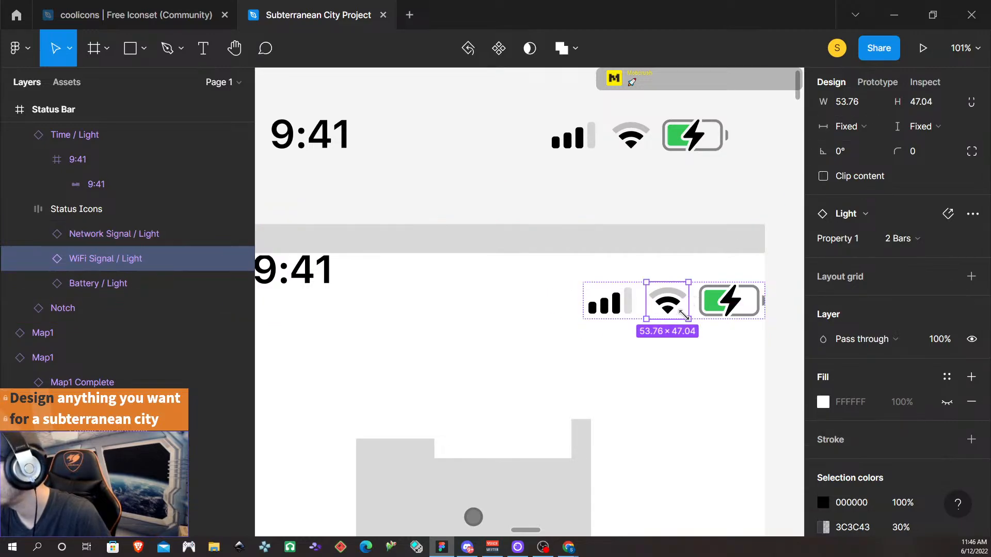
drag(688, 319, 637, 290)
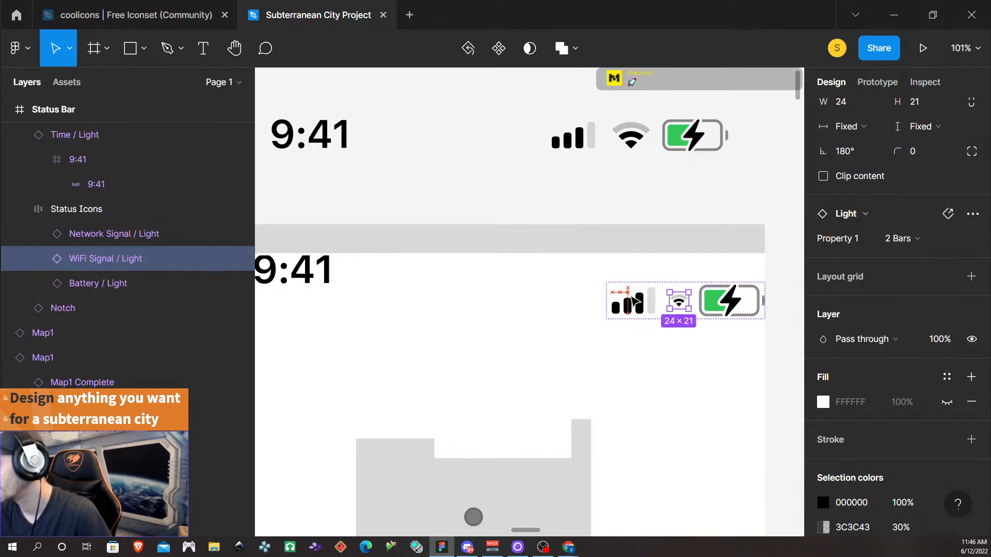
key(ctrl+z)
- Try to set the Battery / Light icon's height to 30 with proportions locked, and undo the resize
click(744, 310)
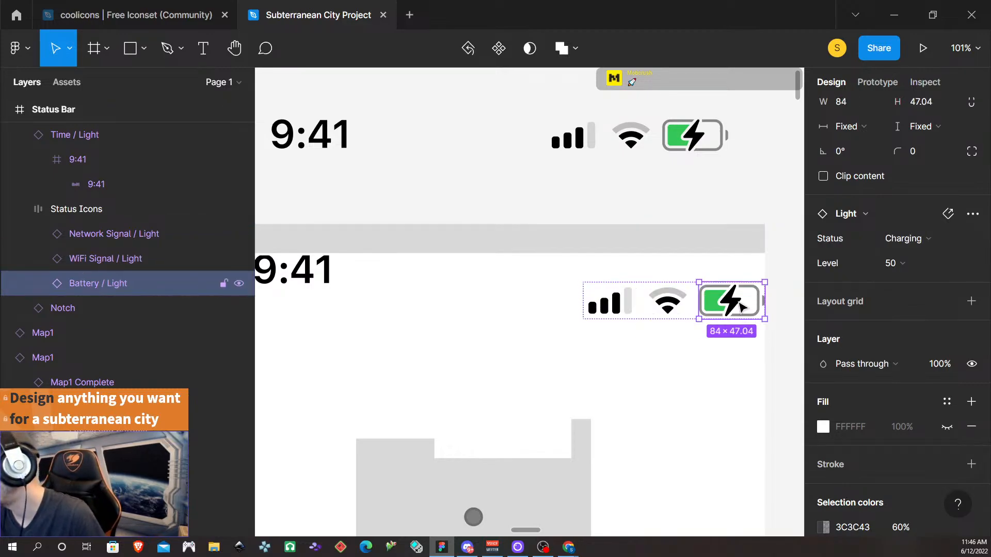
double_click(744, 310)
click(749, 306)
click(741, 302)
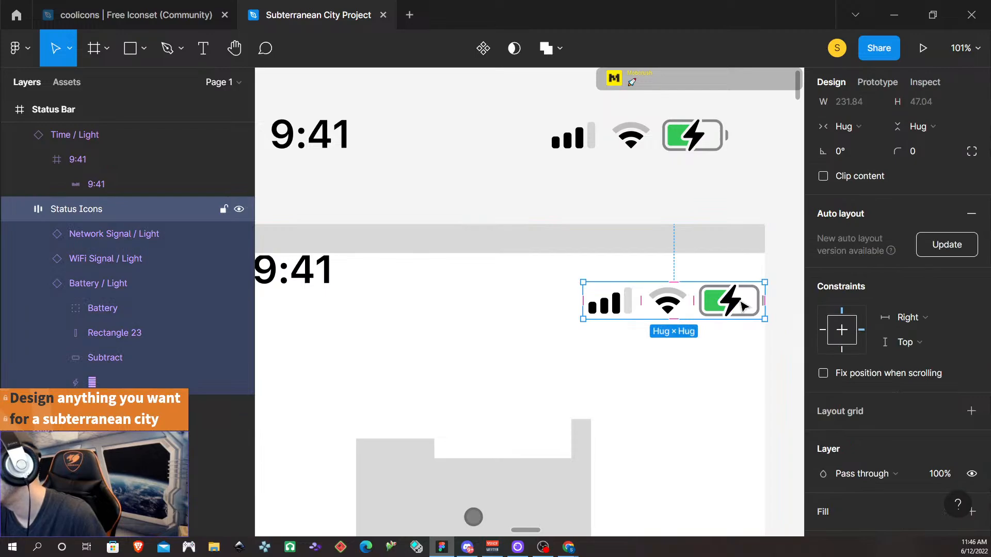
click(741, 303)
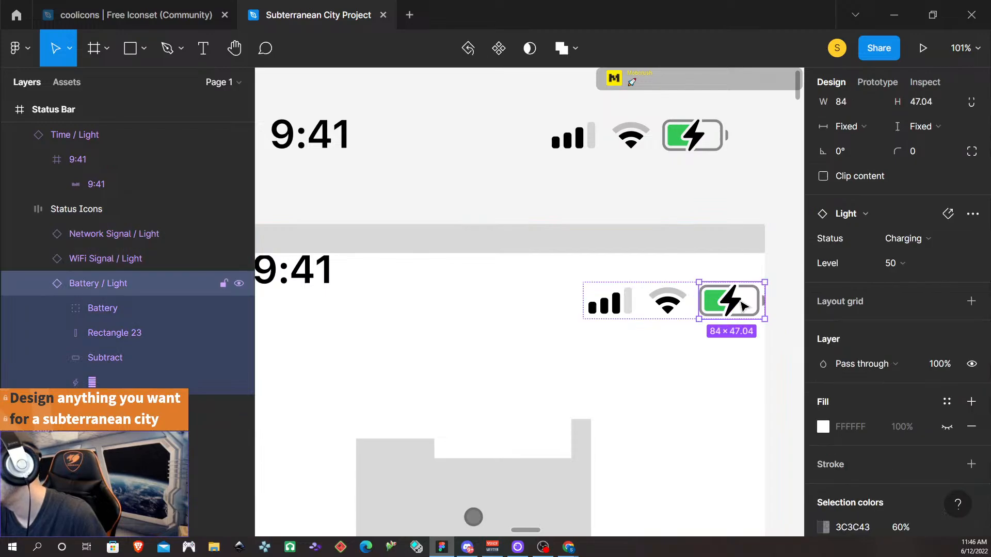
click(948, 129)
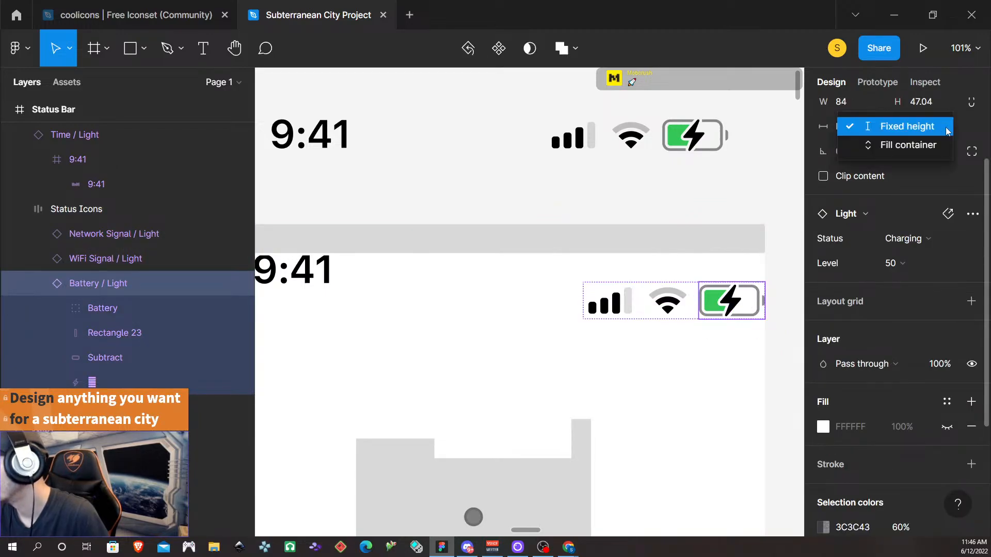
click(907, 126)
scroll(929, 217, up, 3)
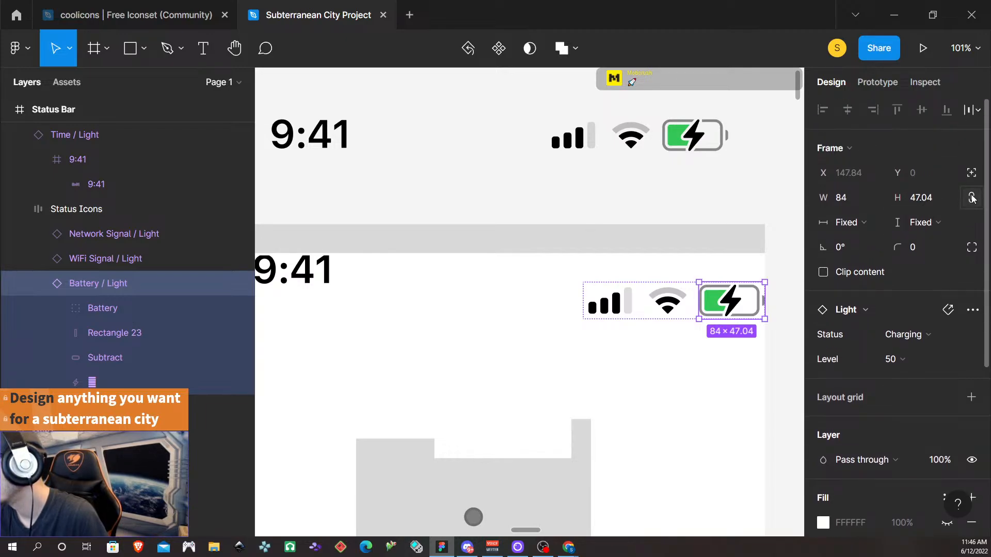
click(936, 202)
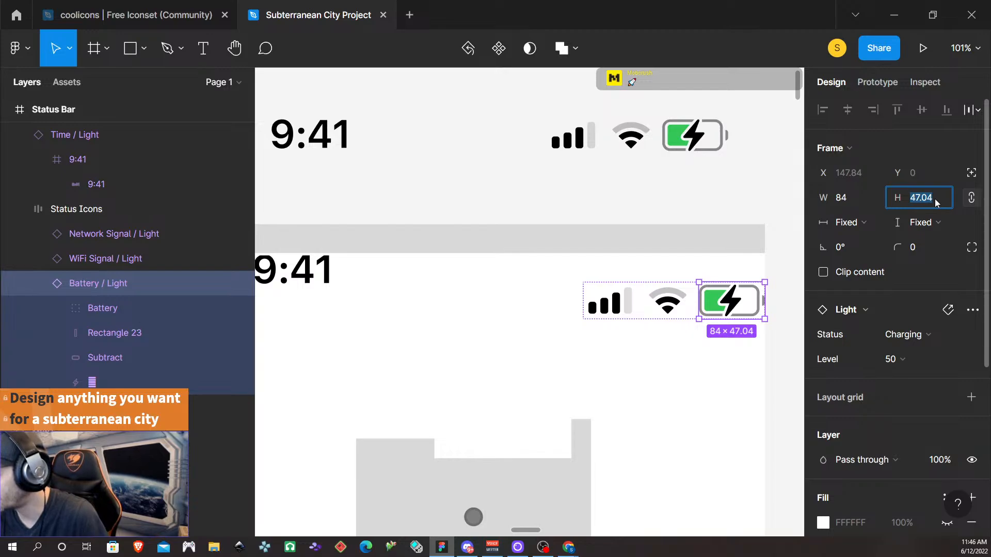
text(30)
key(Return)
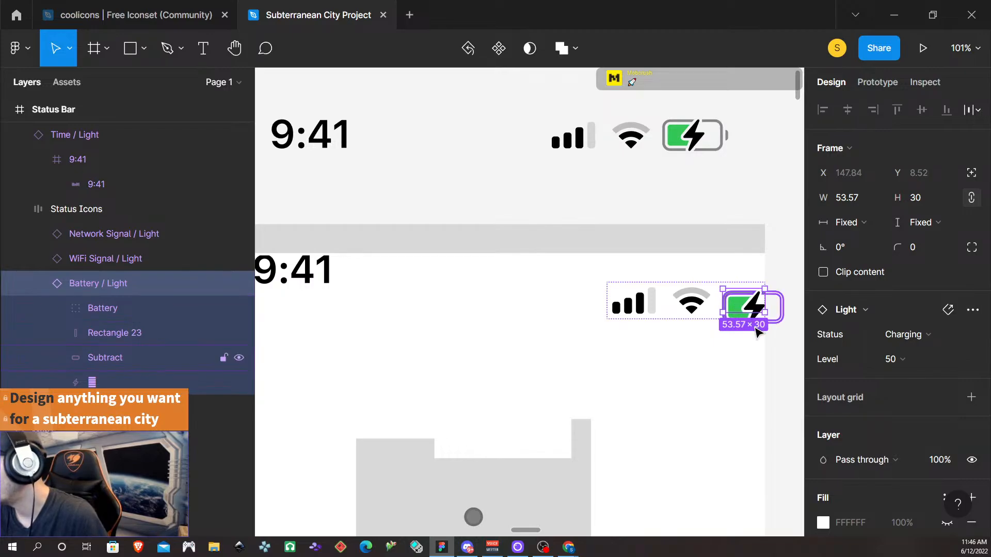
key(ctrl+z)
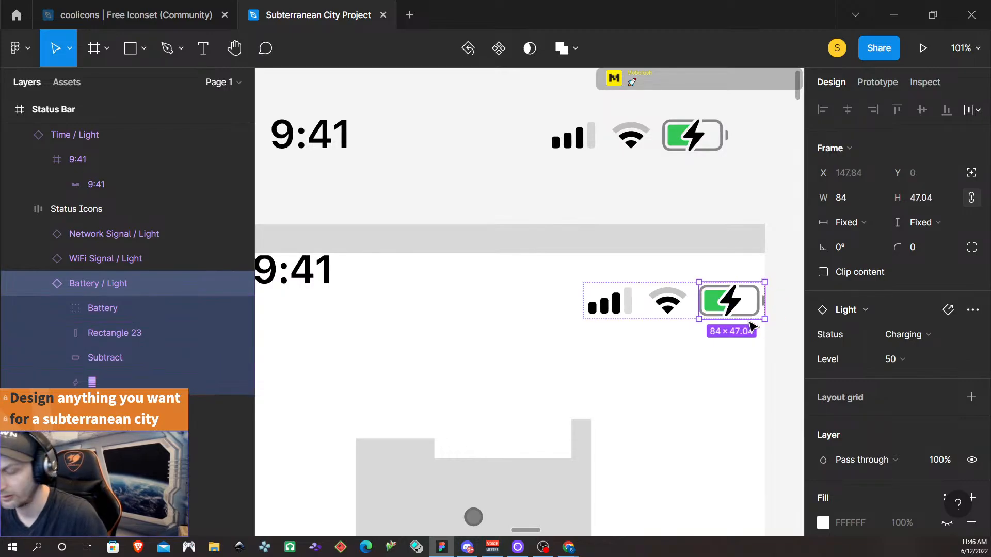
- Inspect the nested layers of the Battery / Light icon, including the Battery group and Rectangle 23, for their size and constraint settings
double_click(741, 311)
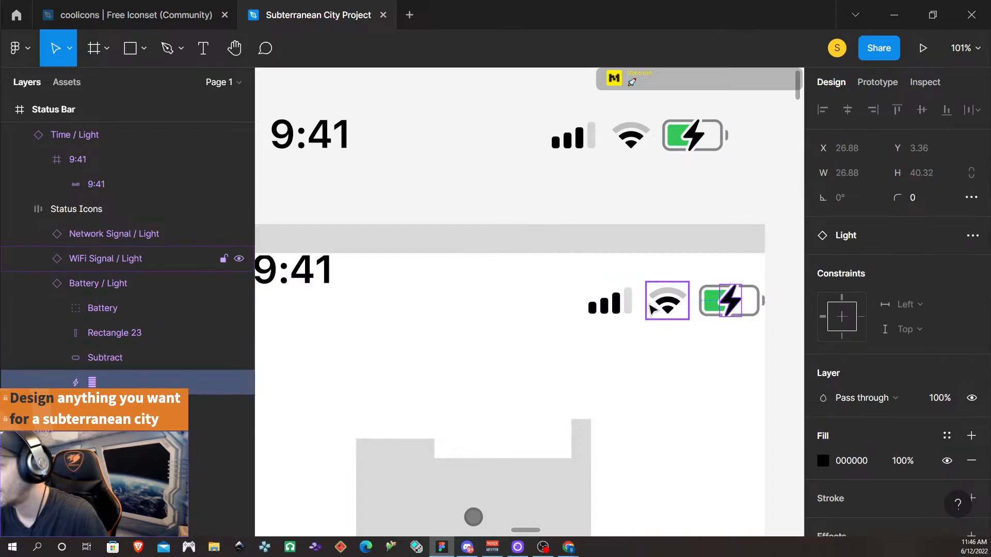
click(104, 330)
click(111, 310)
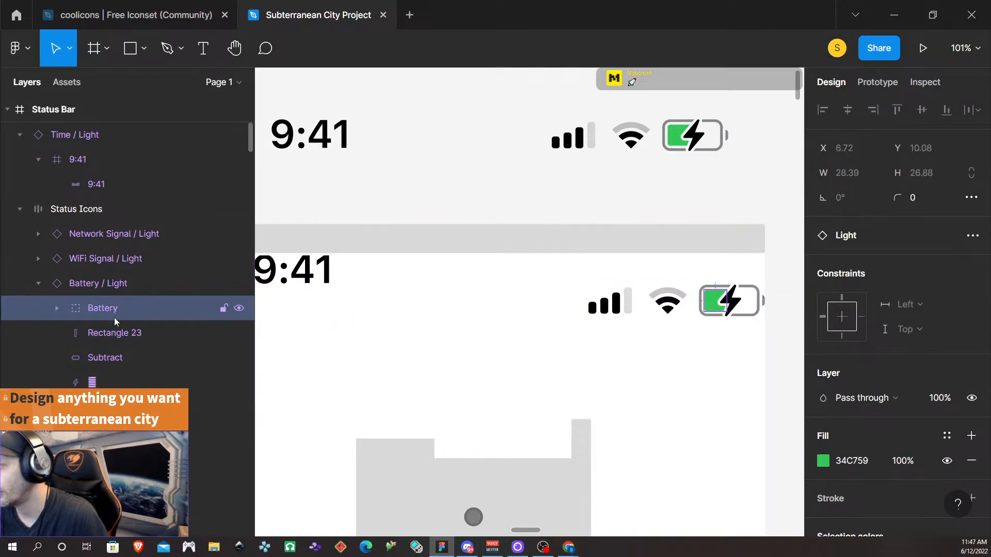
key(Return)
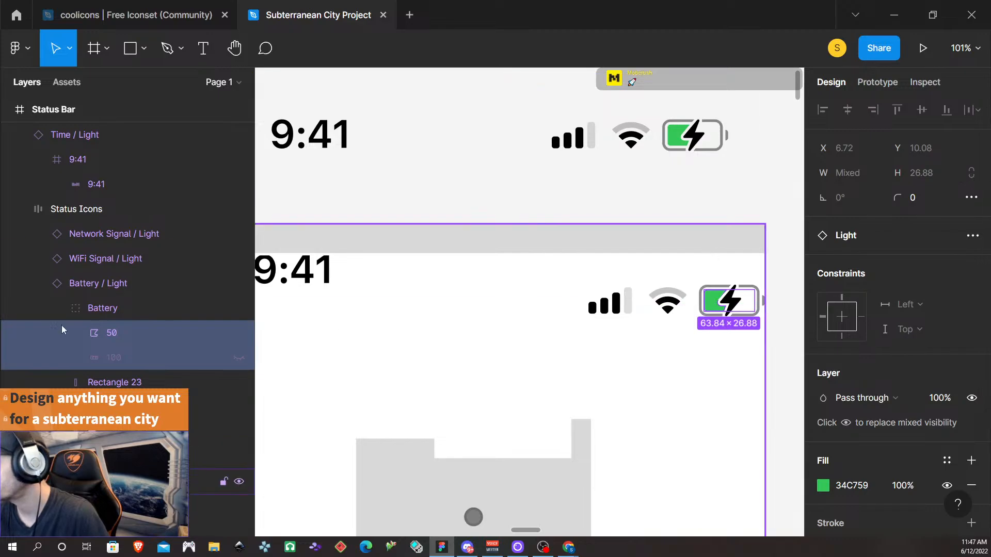
click(142, 382)
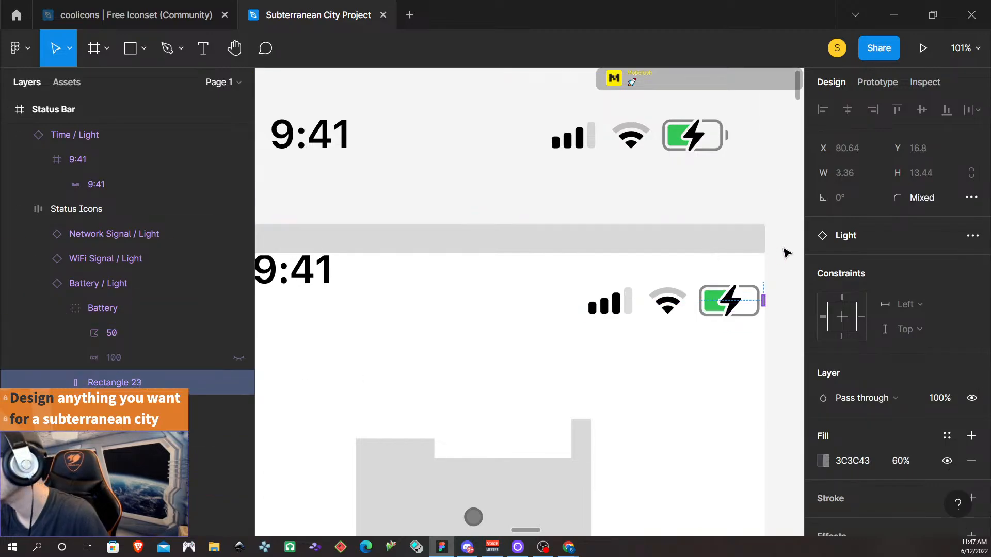
shift+click(708, 316)
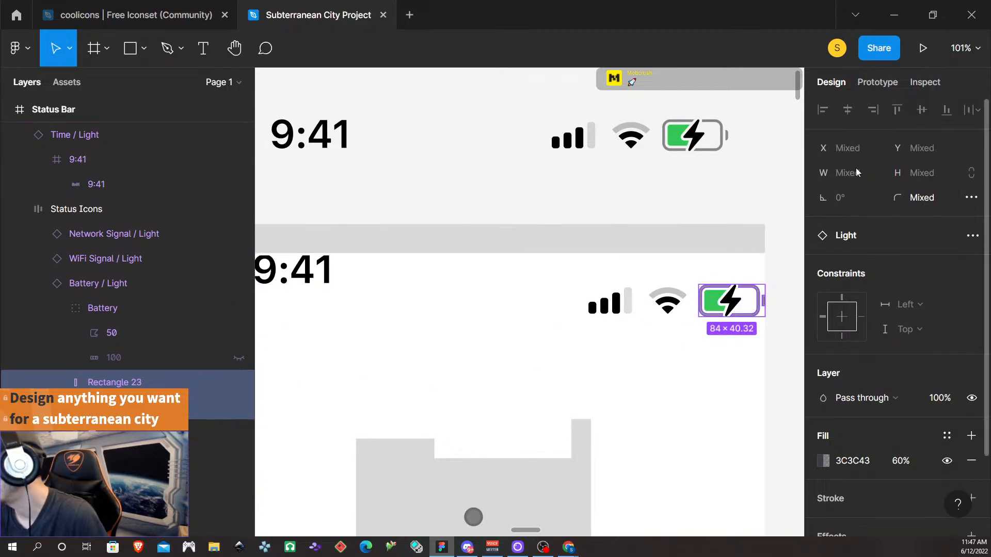
click(116, 307)
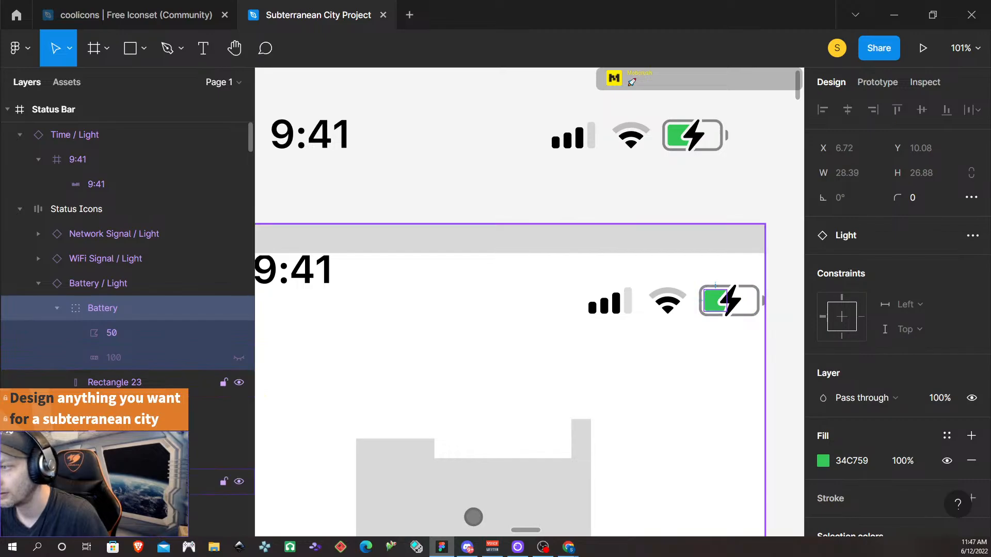
shift+click(125, 383)
shift+click(125, 407)
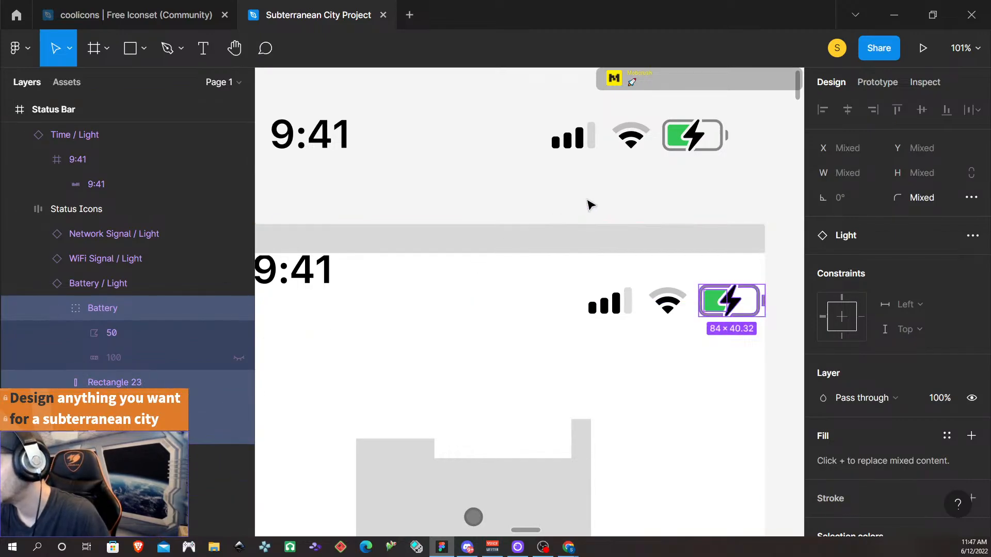
click(584, 245)
- Move the Status Icons group up onto the grey top bar of the Map1 screen at X 500, Y 0, undoing any accidental battery move
scroll(578, 310, down, 5)
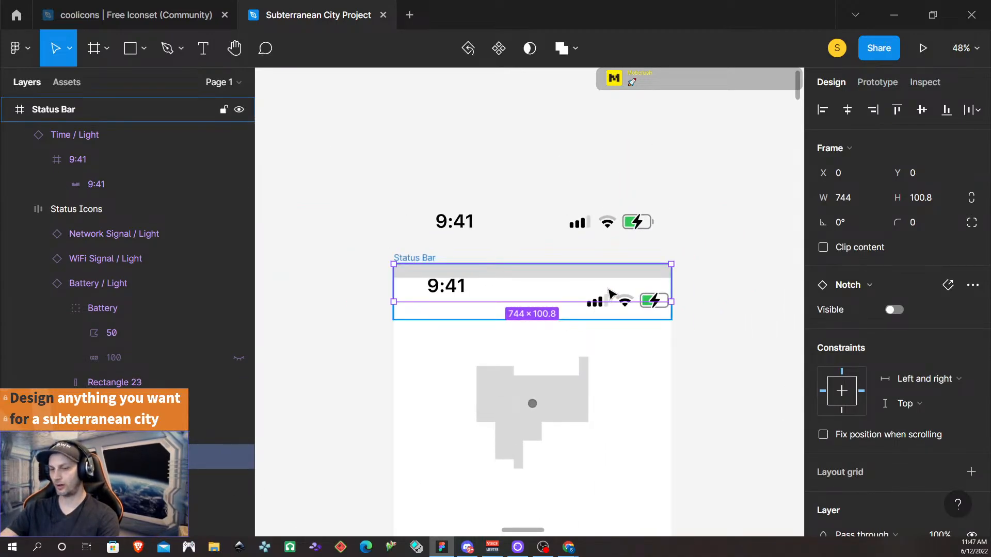
click(651, 301)
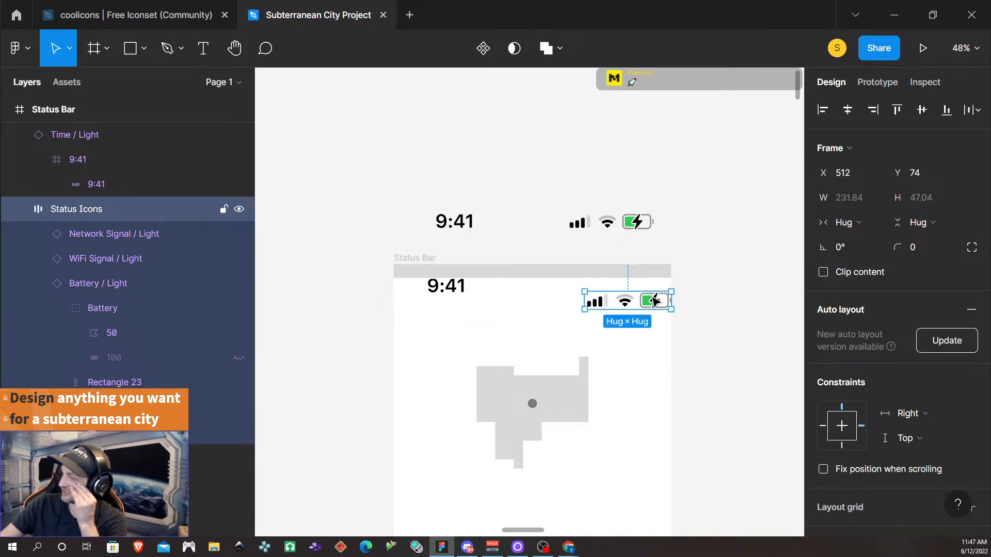
drag(653, 302, 663, 284)
double_click(649, 274)
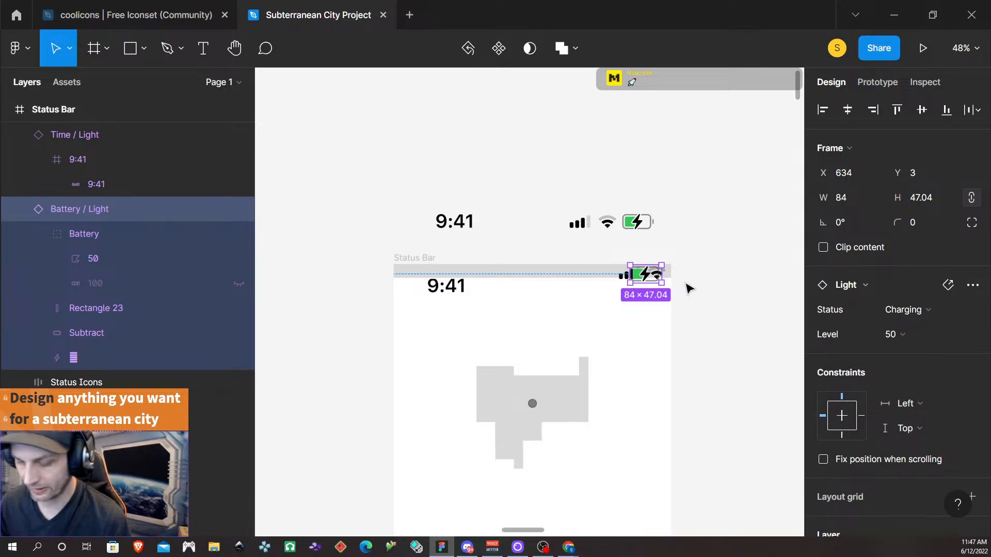
key(ctrl+z)
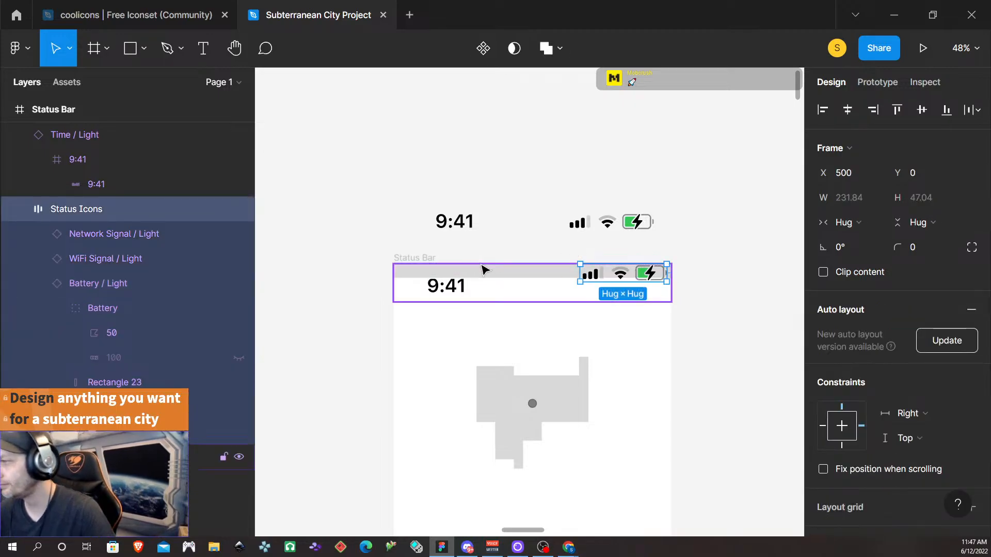
- Narrow the Status Bar instance above the Map1 screen to 582 wide and adjust its height from both edges
click(453, 228)
drag(393, 220, 453, 214)
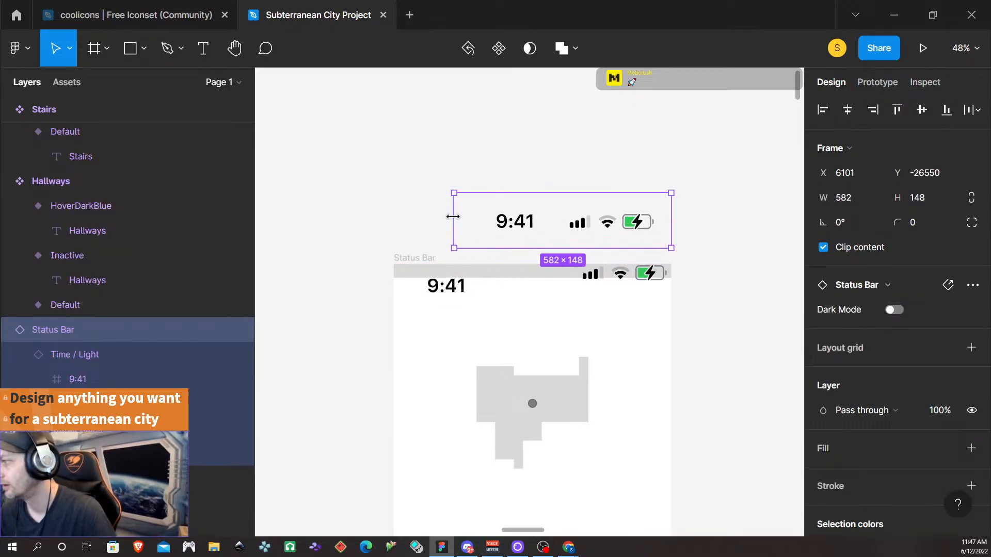
mouse_move(572, 195)
mouse_down()
mouse_move(569, 214)
mouse_move(569, 201)
mouse_up()
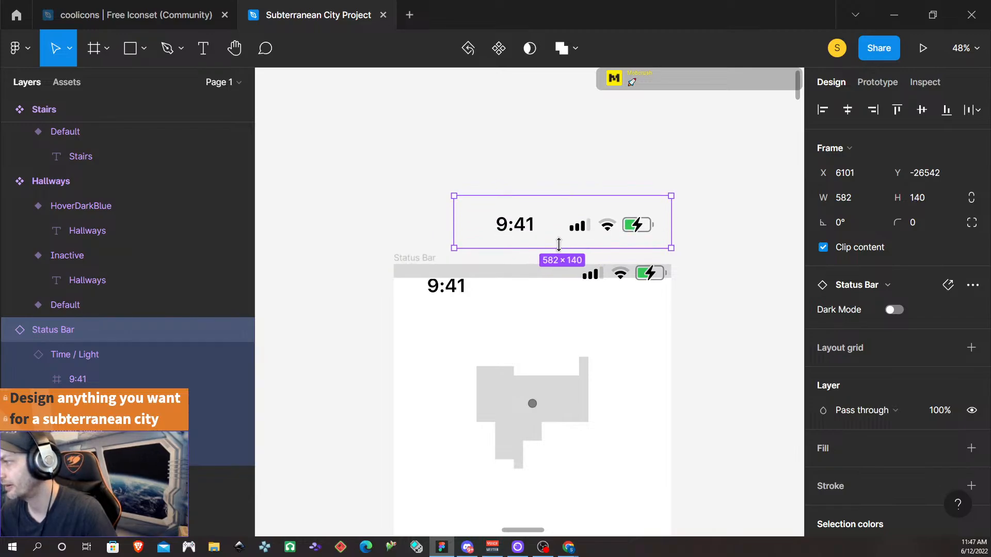
mouse_move(559, 248)
mouse_down()
mouse_move(560, 225)
mouse_move(563, 257)
mouse_up()
- Inspect the network signal, WiFi, battery and time layers inside the separate Status Bar instance, and the Time / Light layer on Map1
double_click(584, 226)
double_click(584, 227)
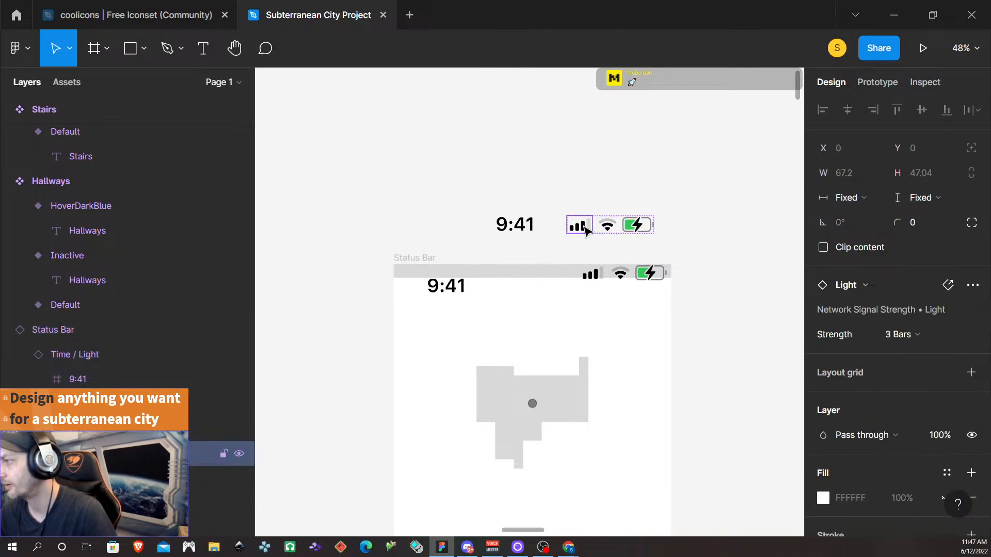
double_click(586, 227)
click(588, 226)
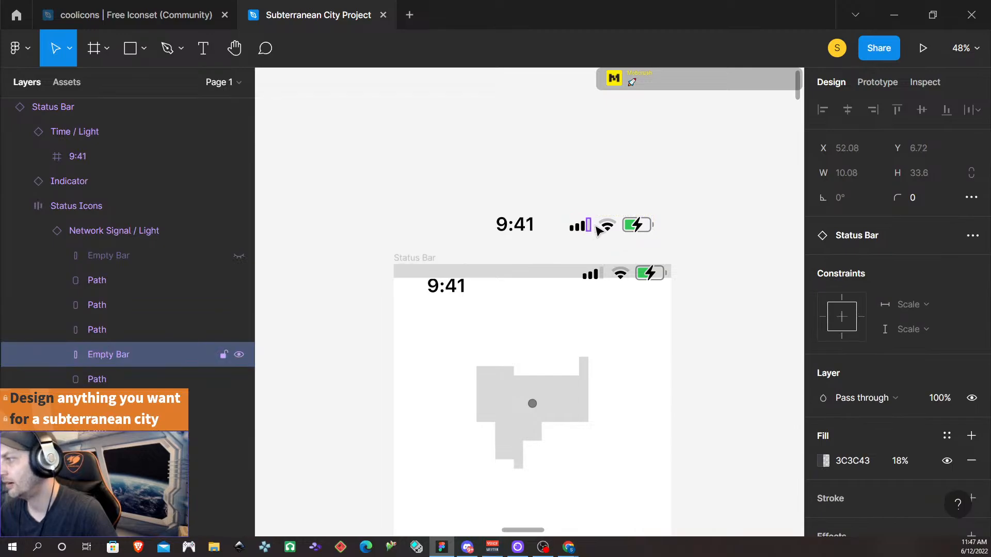
click(607, 226)
click(636, 225)
double_click(638, 226)
click(83, 131)
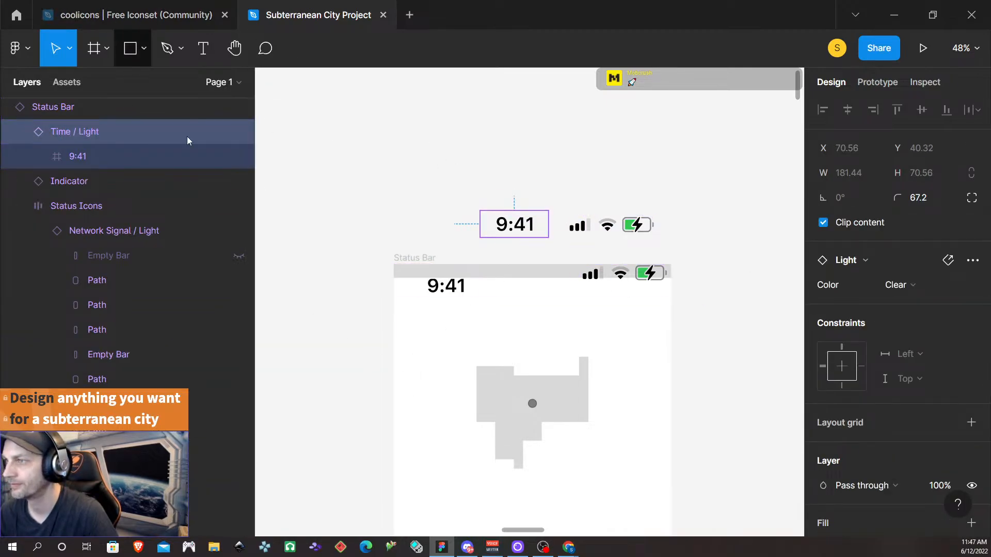
click(454, 294)
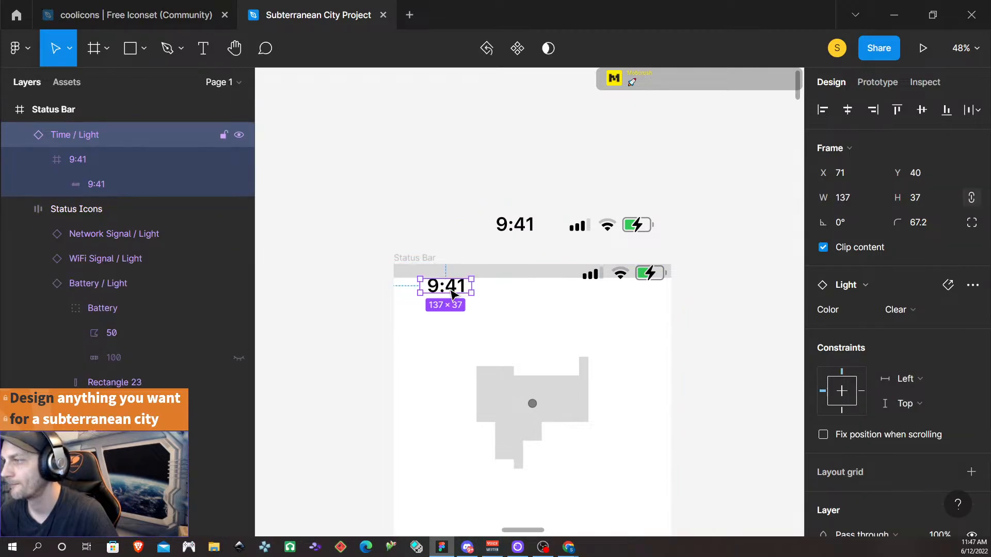
click(503, 299)
key(Escape)
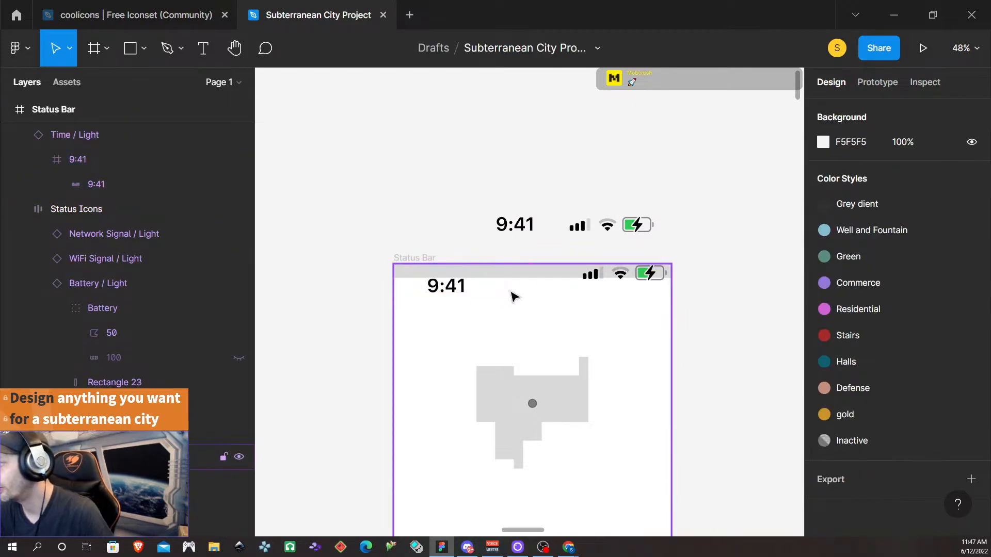
- Delete the Status Icons group and Time / Light layer from the Map1 screen, and the separate Status Bar instance above it
click(633, 276)
key(Delete)
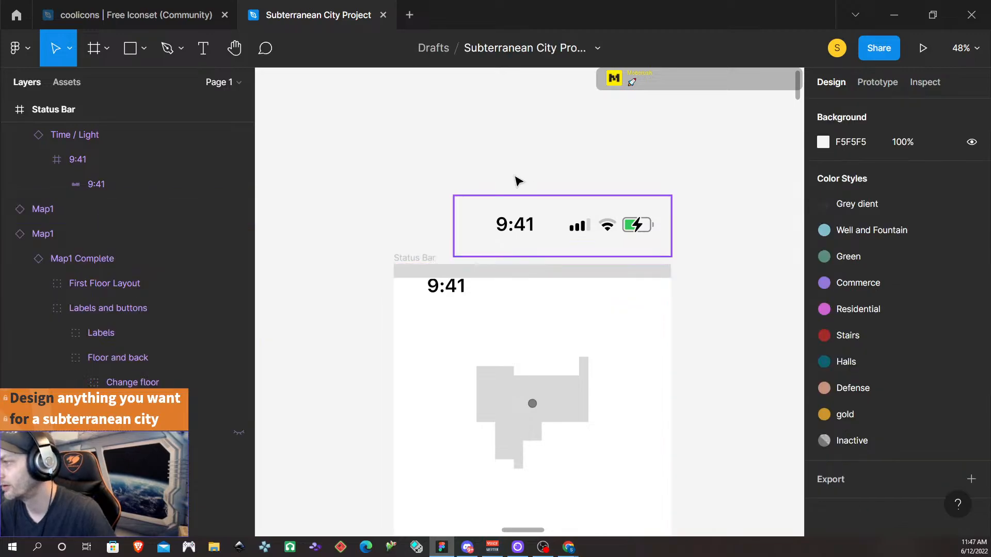
click(447, 288)
key(Delete)
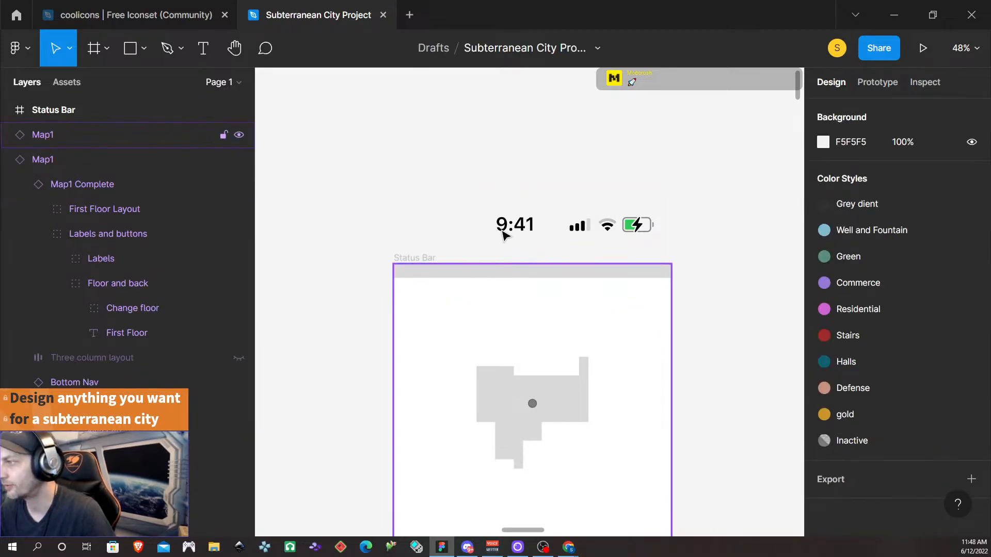
click(506, 229)
key(Delete)
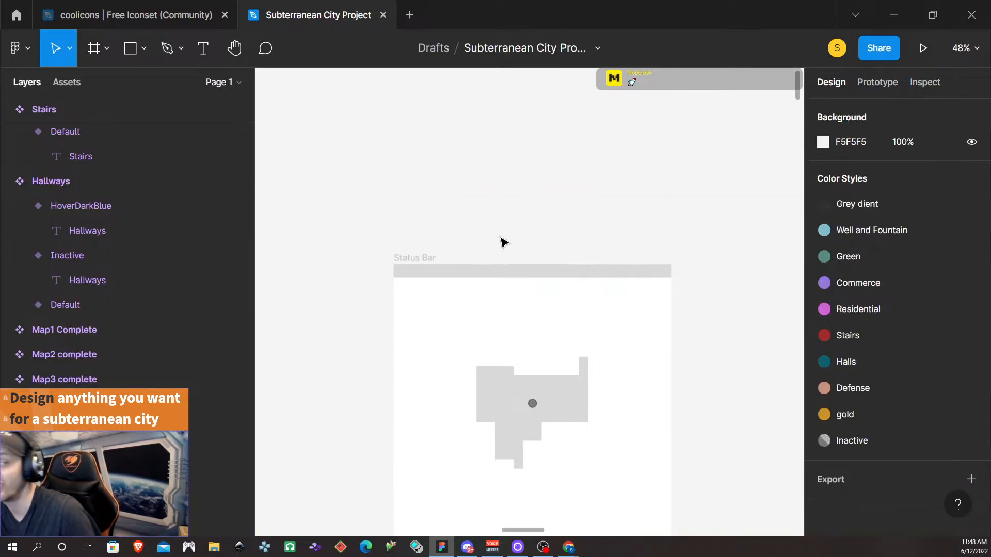
scroll(532, 231, down, 2)
scroll(531, 231, down, 3)
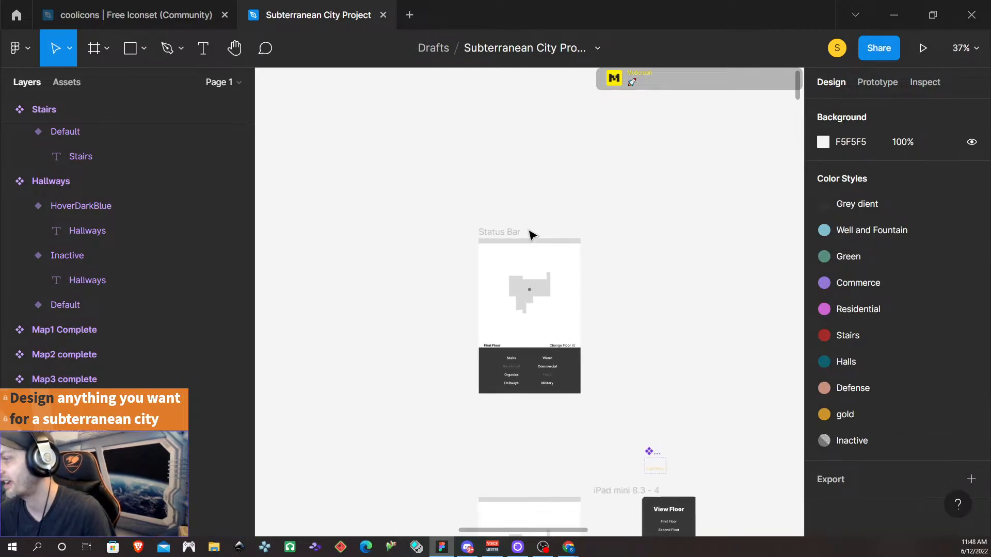
scroll(674, 431, down, 5)
scroll(643, 390, up, 1)
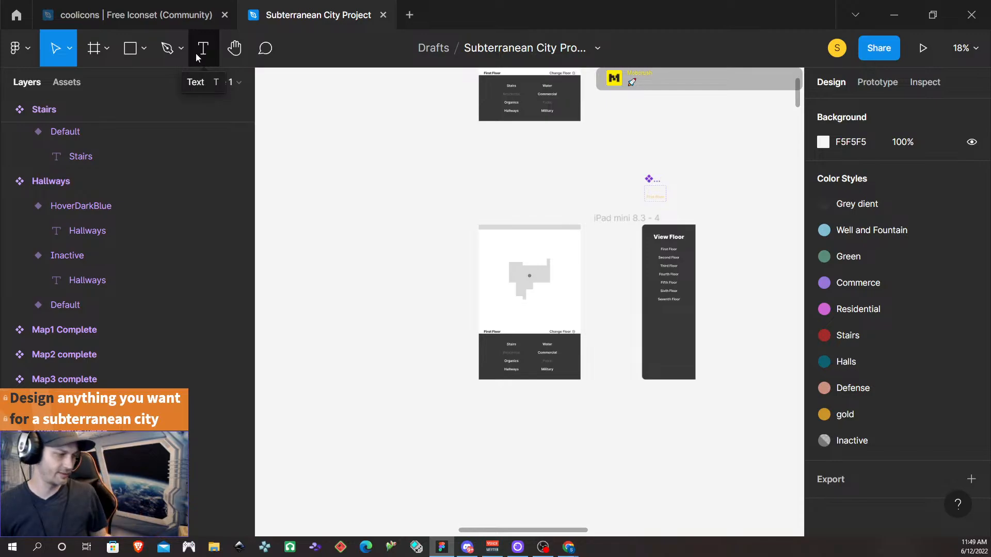
- Switch to the coolicons file and look through its icon categories for icons suited to a status bar
click(115, 17)
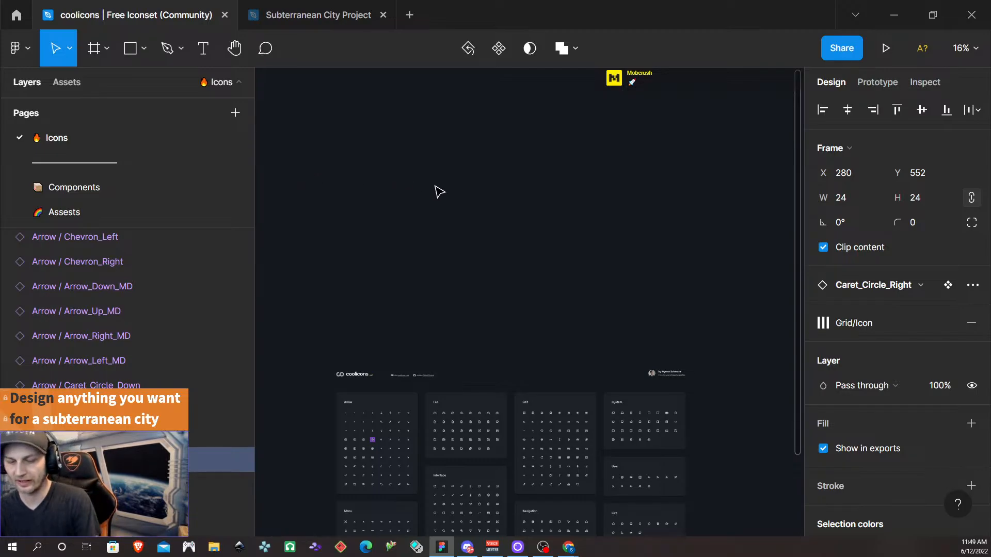
scroll(550, 250, down, 5)
scroll(528, 313, up, 3)
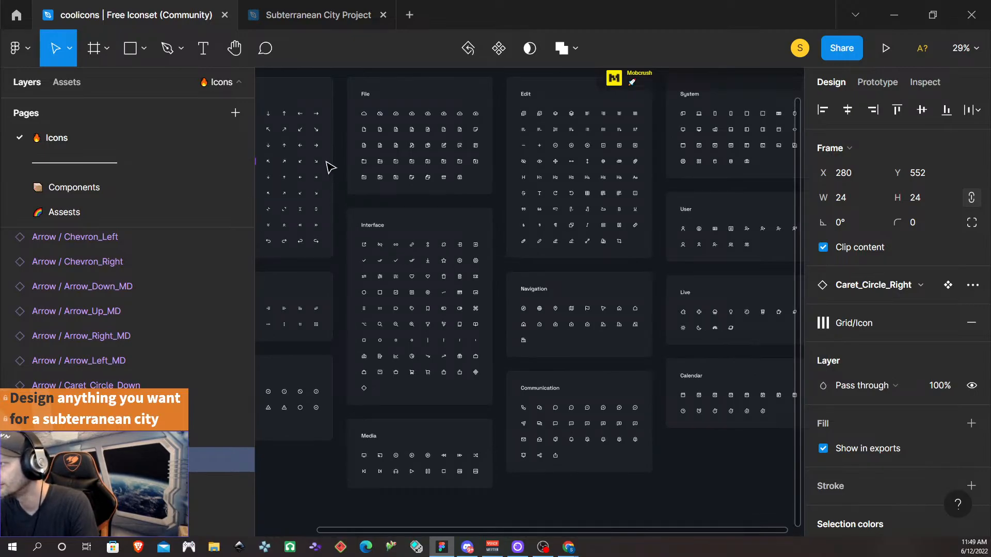
scroll(347, 197, up, 3)
scroll(347, 196, up, 1)
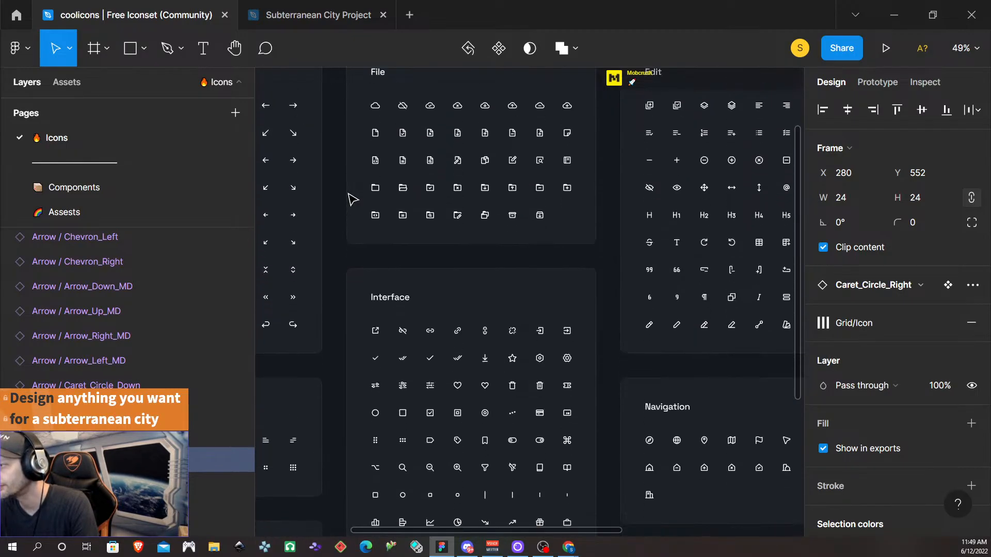
scroll(353, 211, down, 3)
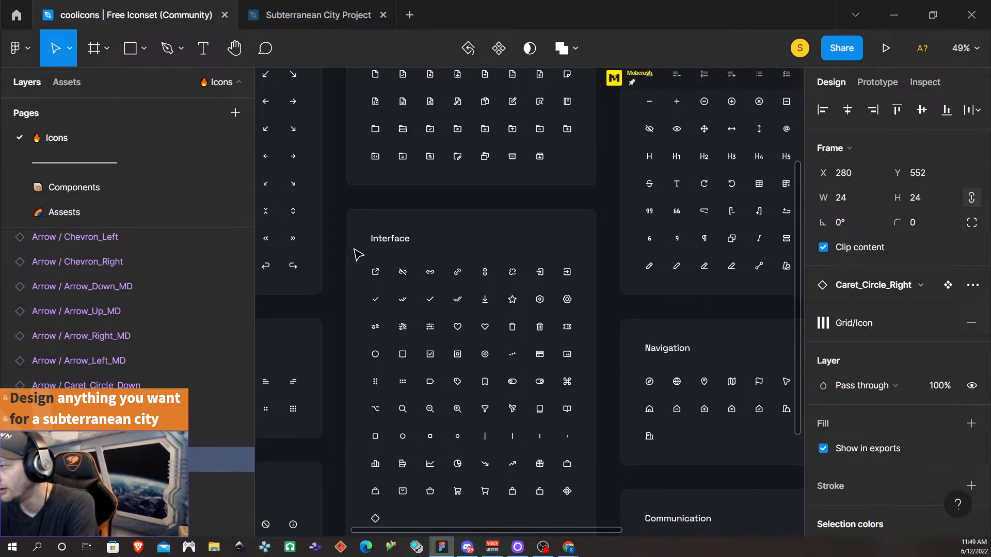
scroll(356, 256, down, 3)
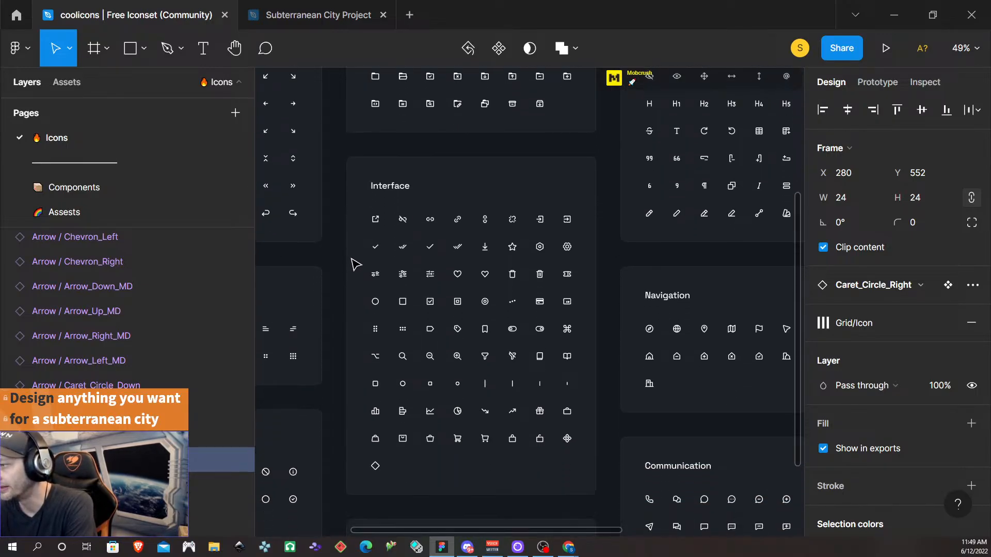
scroll(354, 263, down, 10)
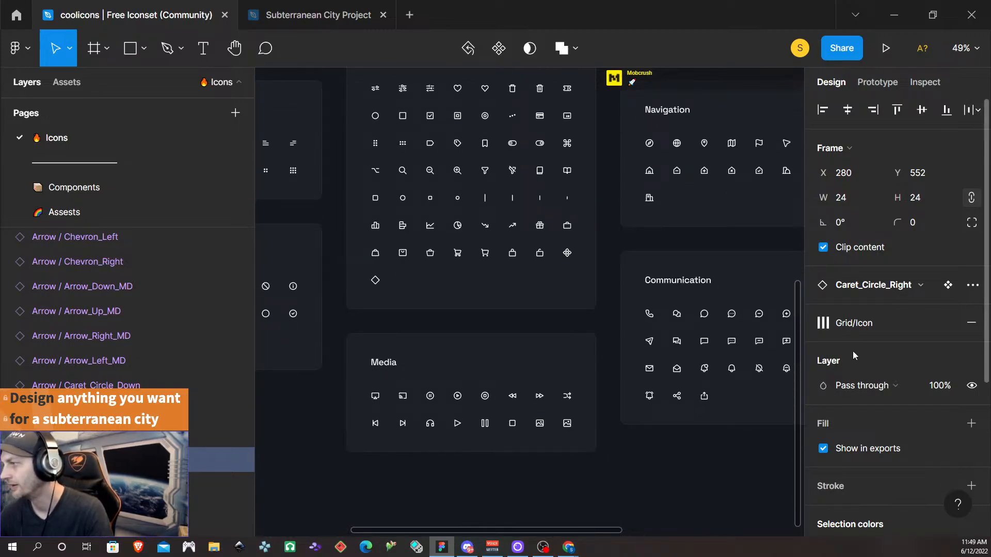
scroll(707, 363, right, 5)
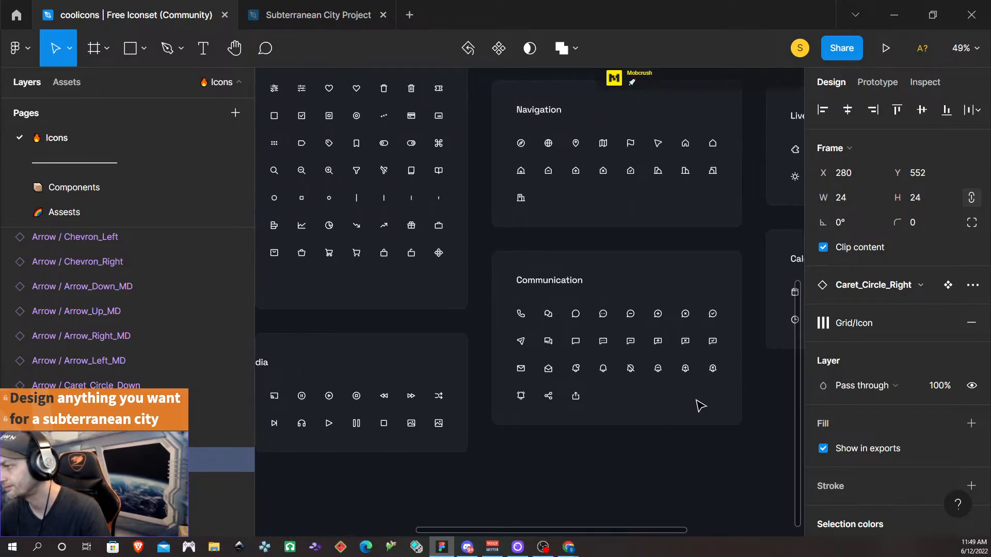
scroll(700, 405, right, 2)
scroll(668, 407, right, 9)
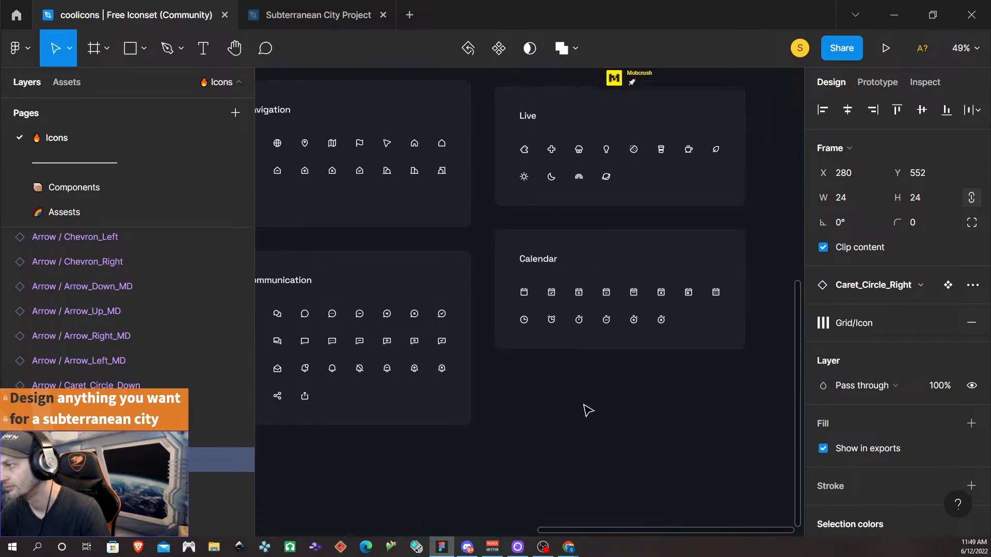
scroll(586, 409, left, 2)
scroll(588, 410, up, 5)
scroll(587, 410, up, 3)
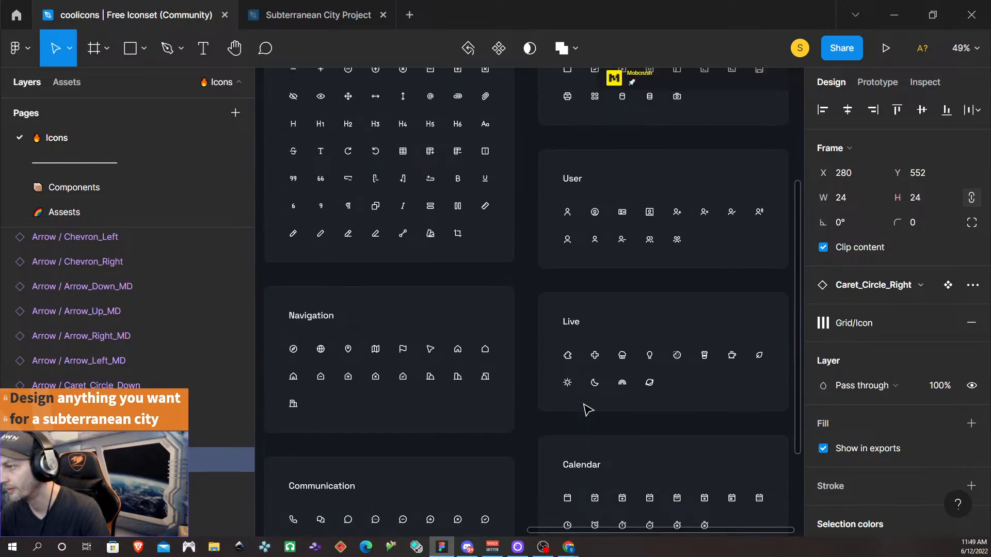
scroll(588, 410, up, 1)
scroll(587, 410, up, 5)
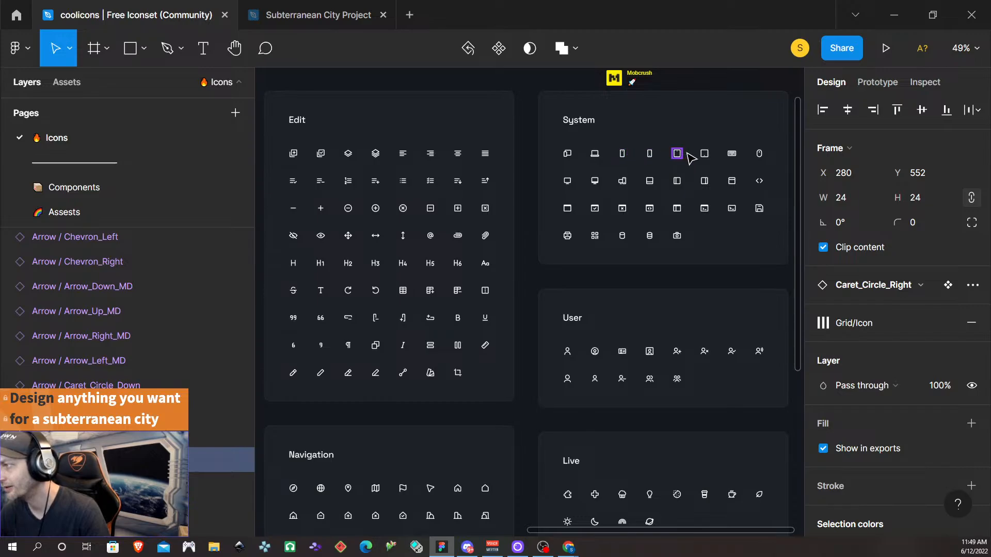
scroll(581, 307, left, 10)
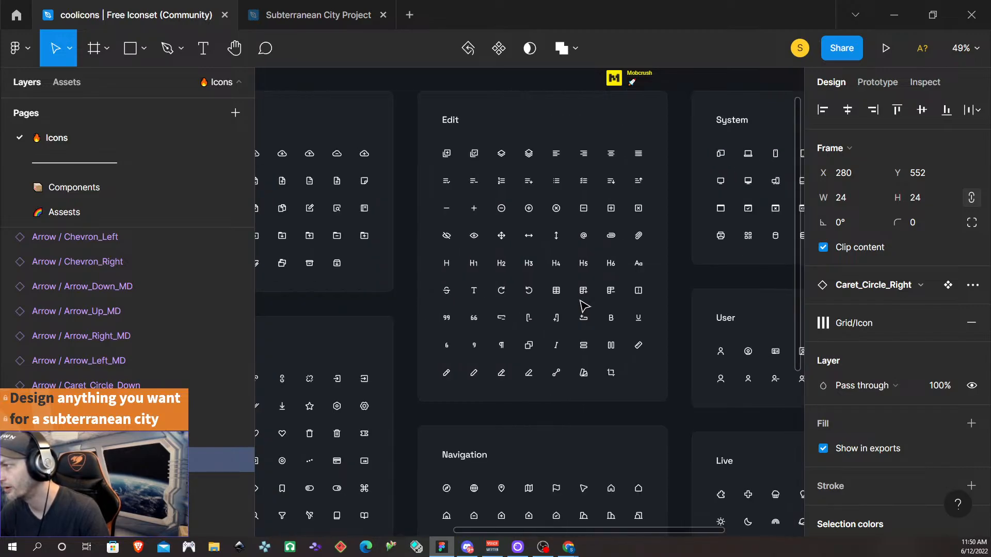
scroll(582, 308, left, 8)
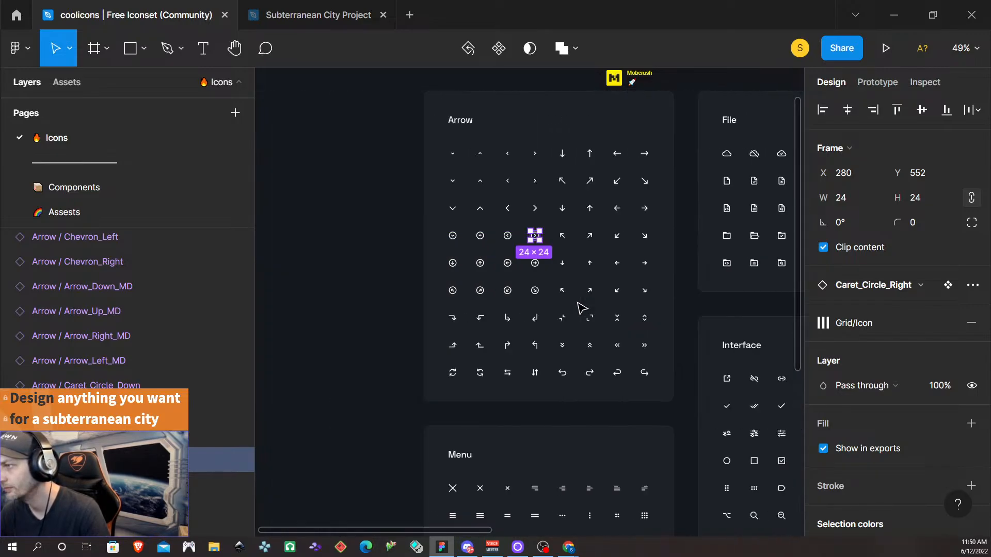
scroll(582, 308, left, 2)
scroll(581, 309, down, 4)
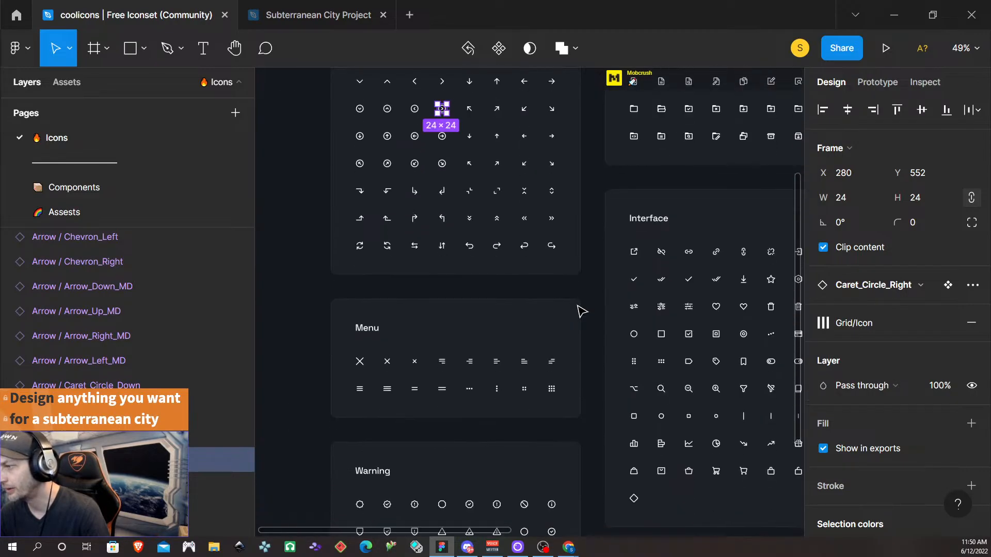
scroll(582, 312, down, 1)
scroll(579, 335, down, 5)
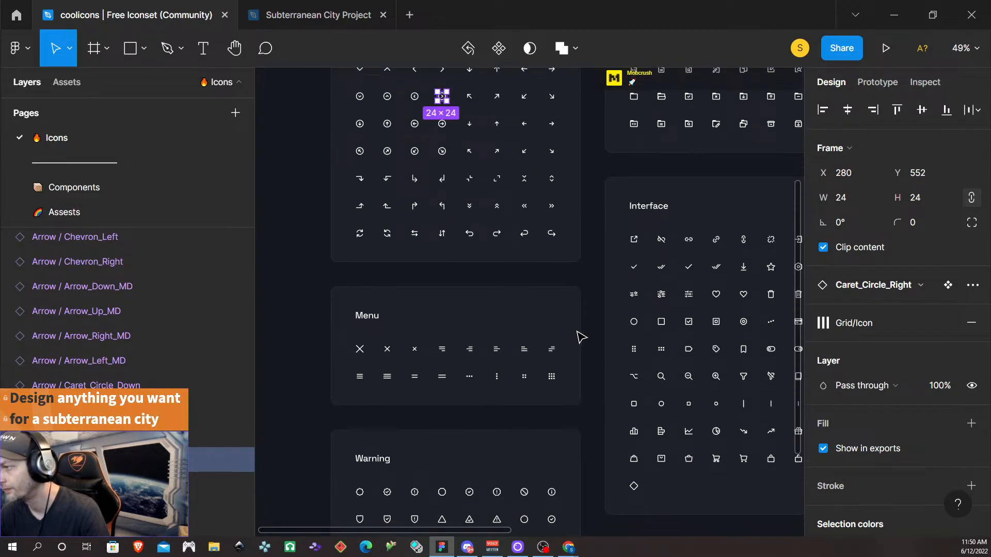
scroll(582, 341, down, 6)
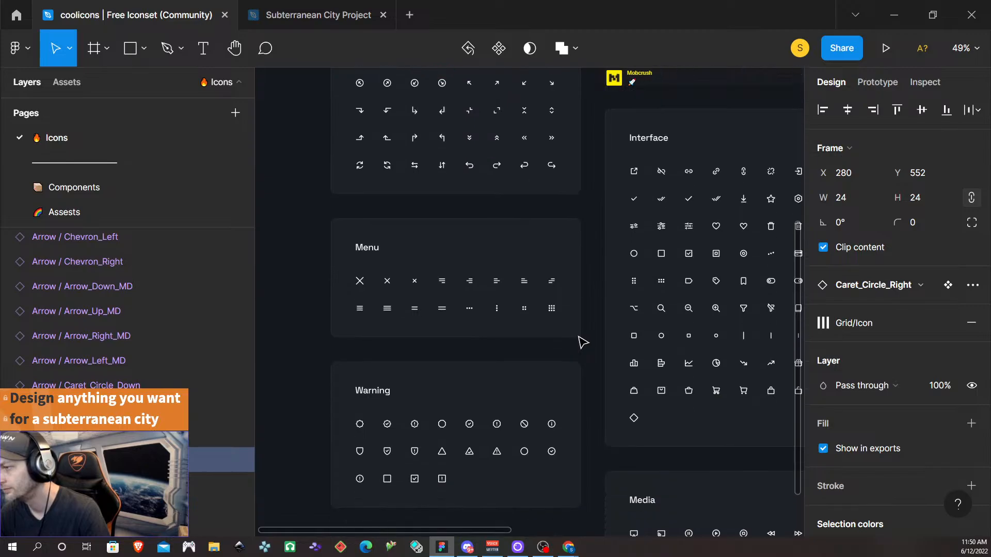
scroll(581, 342, right, 2)
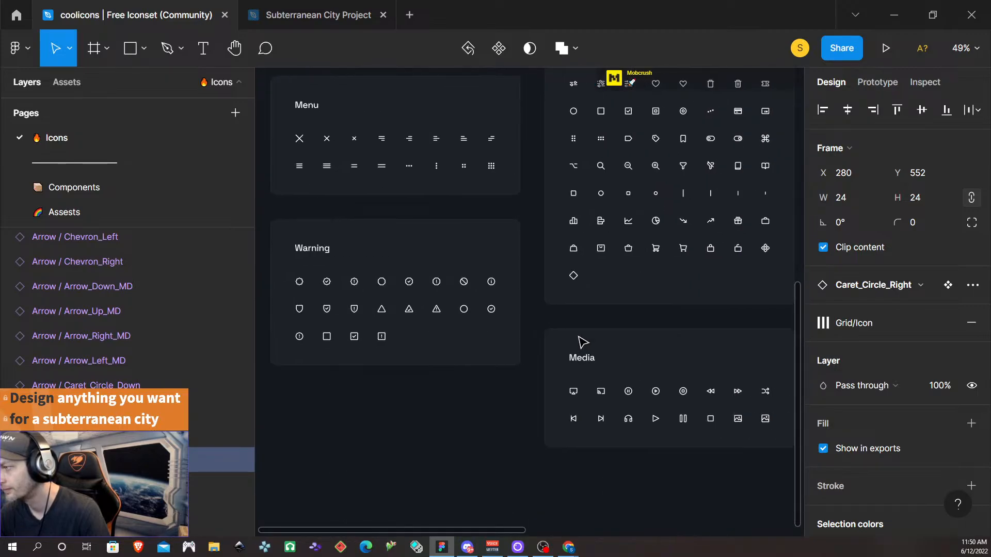
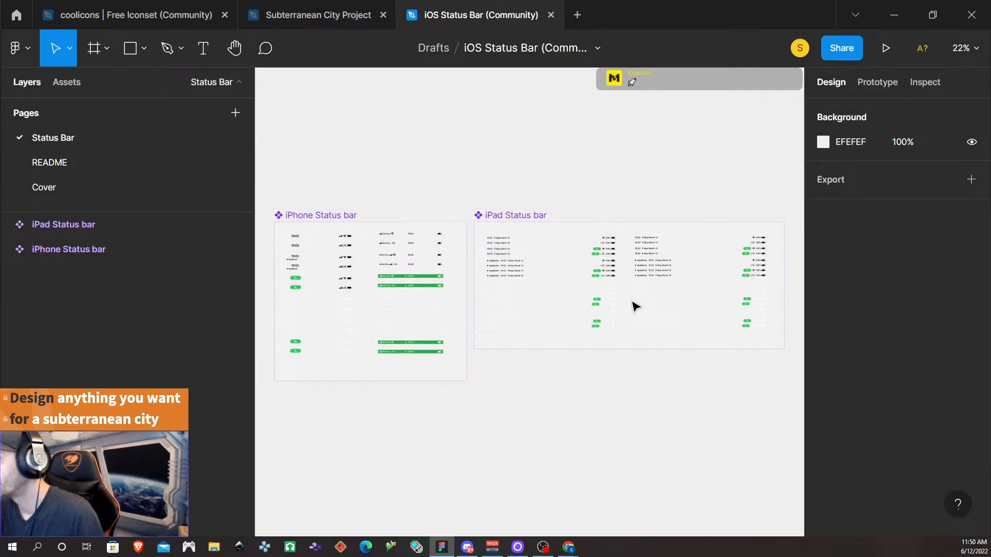
- In the iOS Status Bar file, select and copy the first dark iPad status bar variant with Wifi on and Call in and Back off
scroll(635, 307, up, 5)
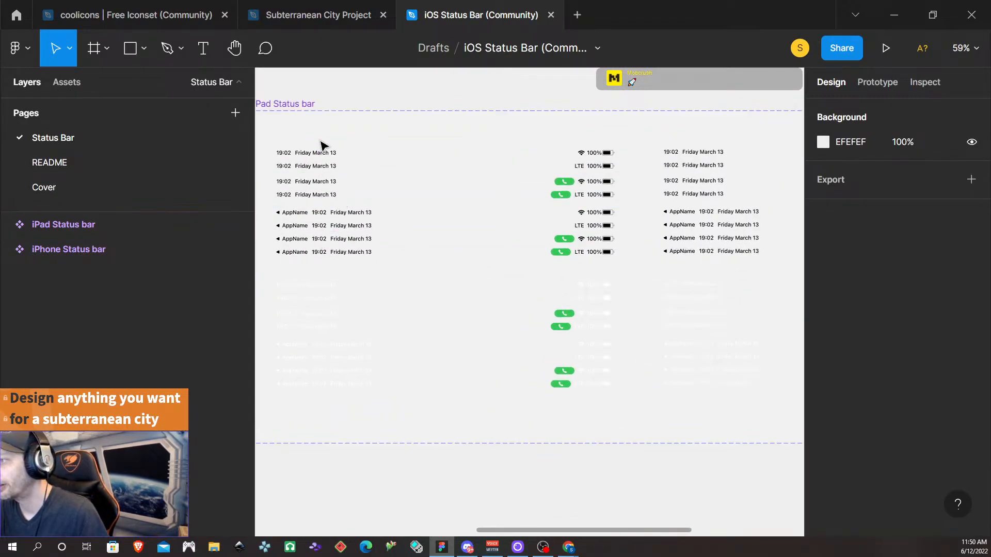
scroll(427, 159, down, 1)
click(416, 164)
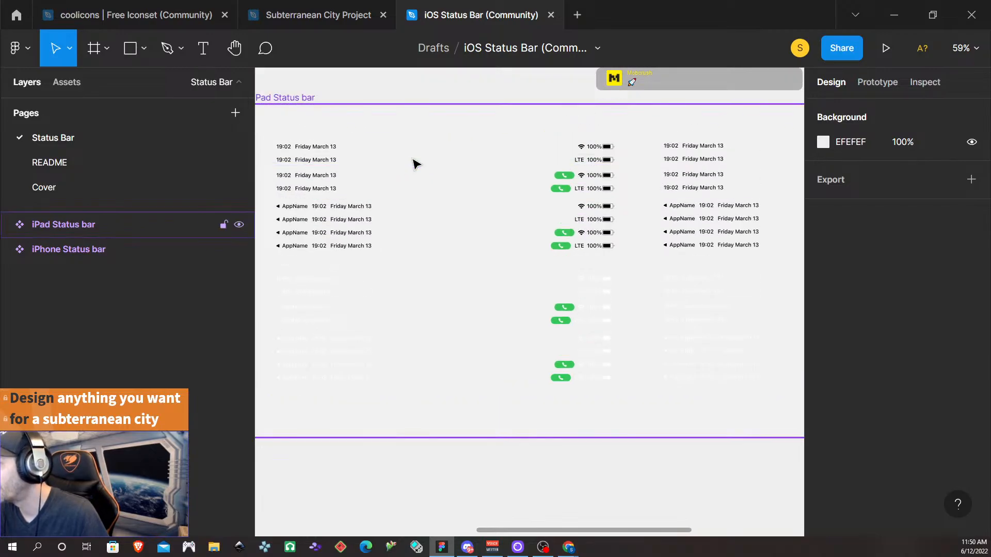
scroll(392, 167, down, 1)
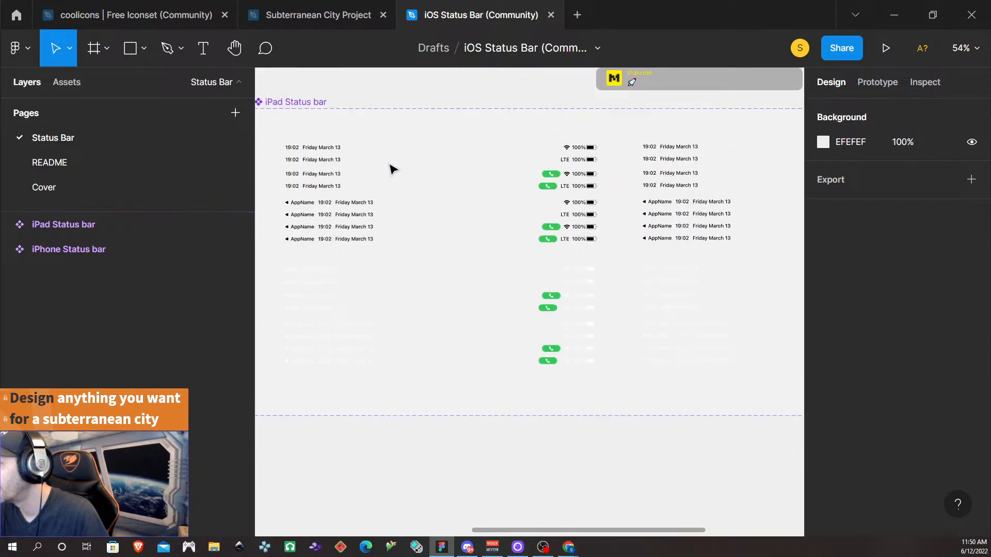
click(315, 154)
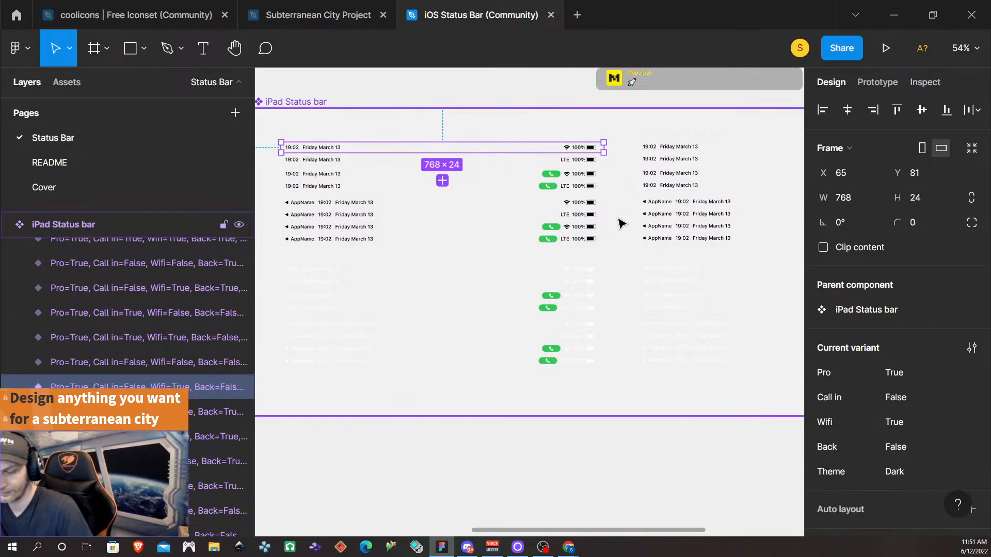
- Switch to the Subterranean City Project file and paste the copied iPad Status bar over the upper part of the Map1 screen
click(341, 14)
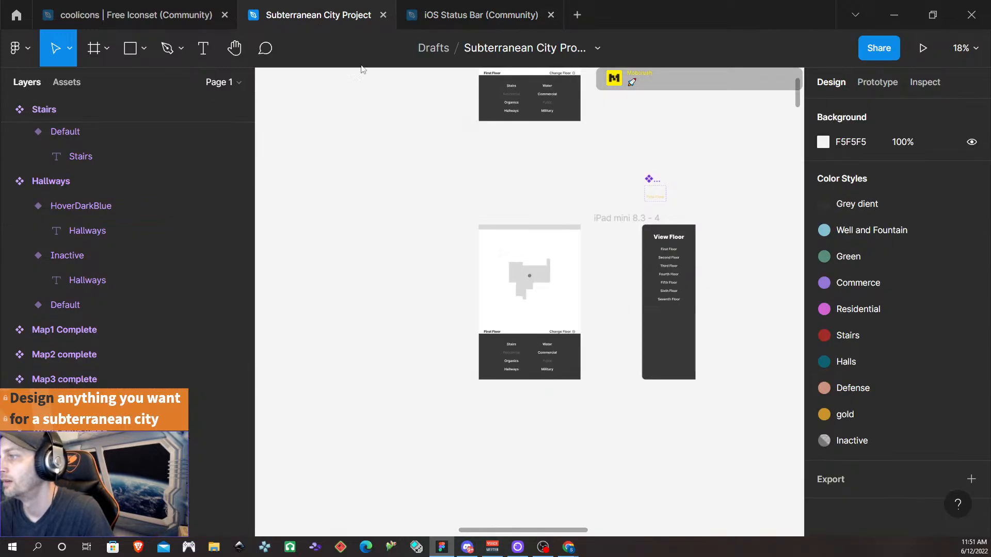
click(519, 236)
scroll(508, 249, left, 3)
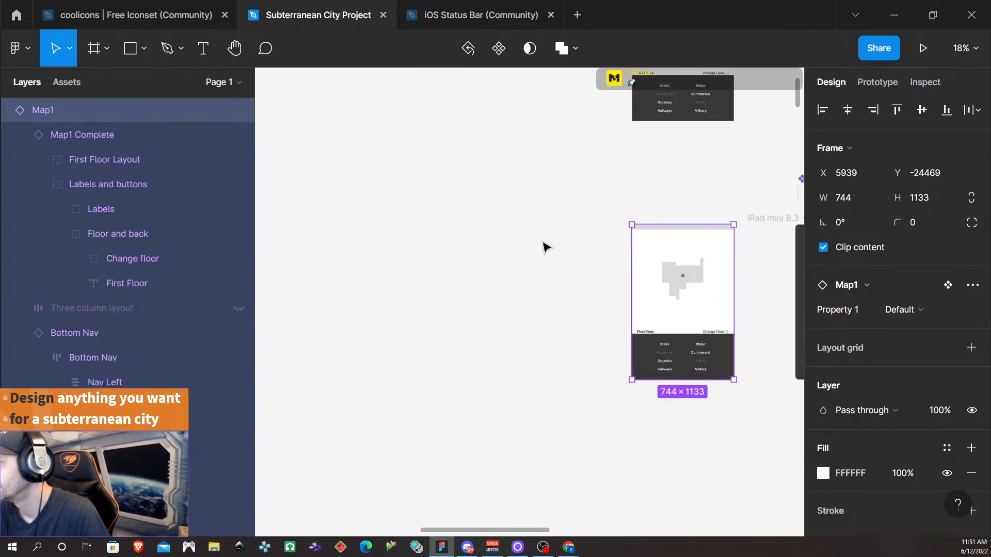
scroll(536, 246, right, 3)
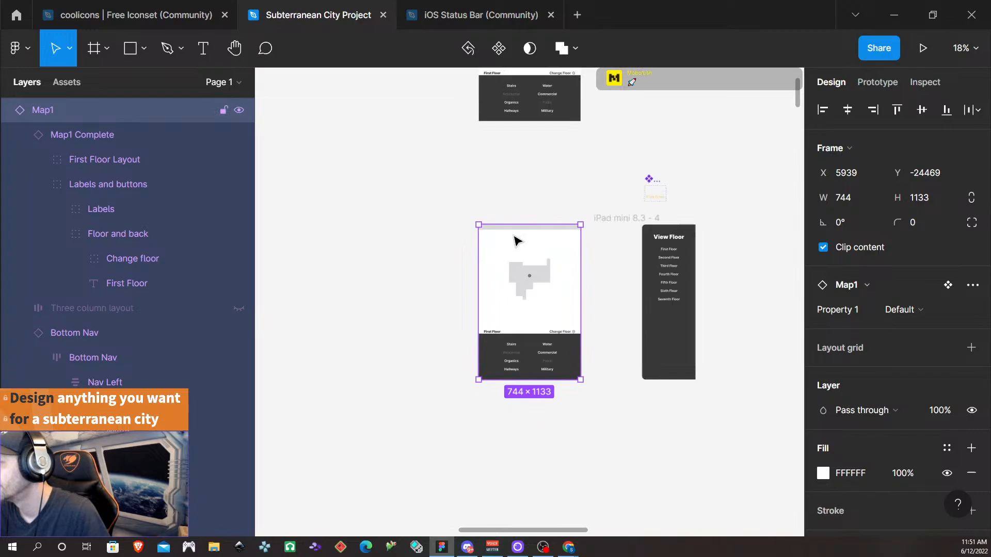
right_click(488, 241)
click(522, 95)
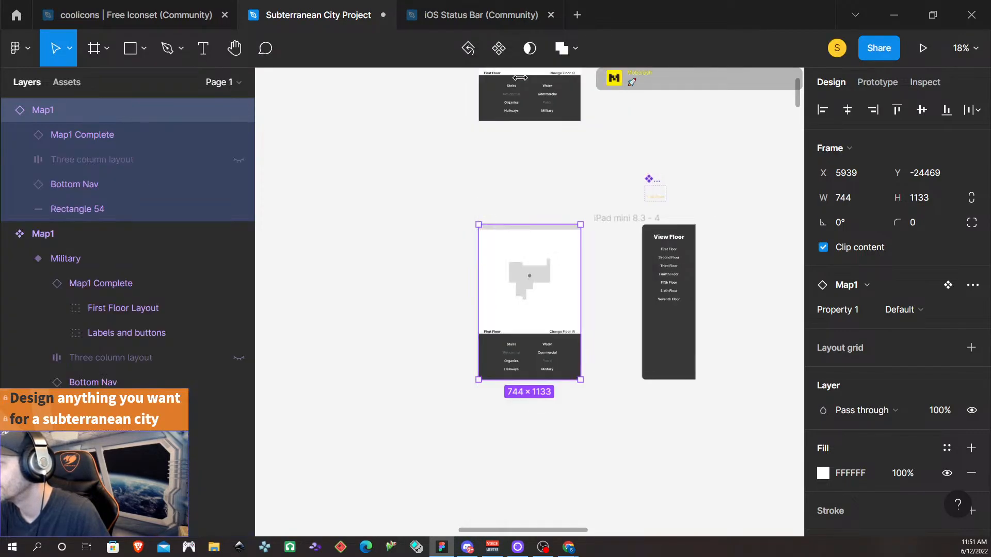
scroll(539, 274, up, 5)
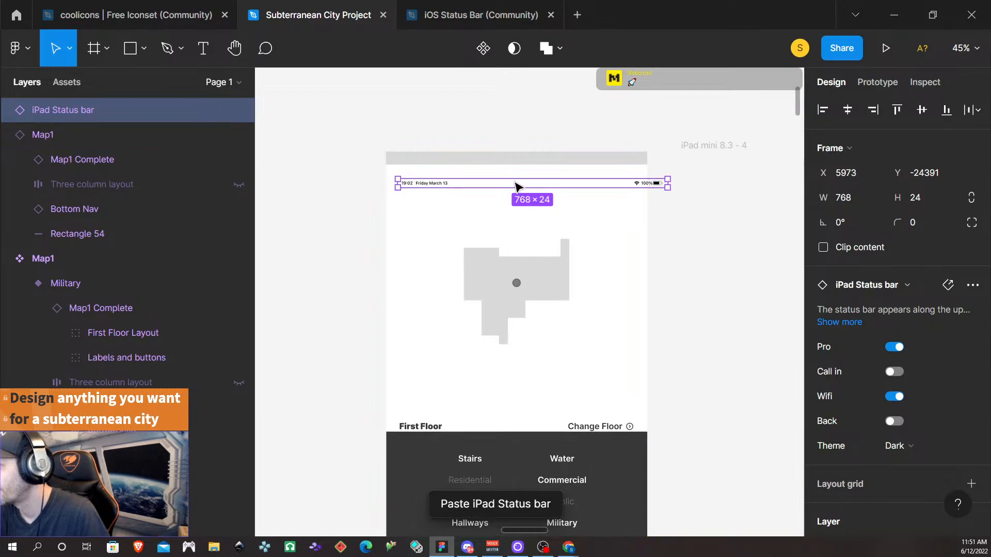
- Move the iPad Status bar onto Map1's grey top bar and narrow it from both sides to 744 wide, matching the screen
drag(516, 186, 506, 156)
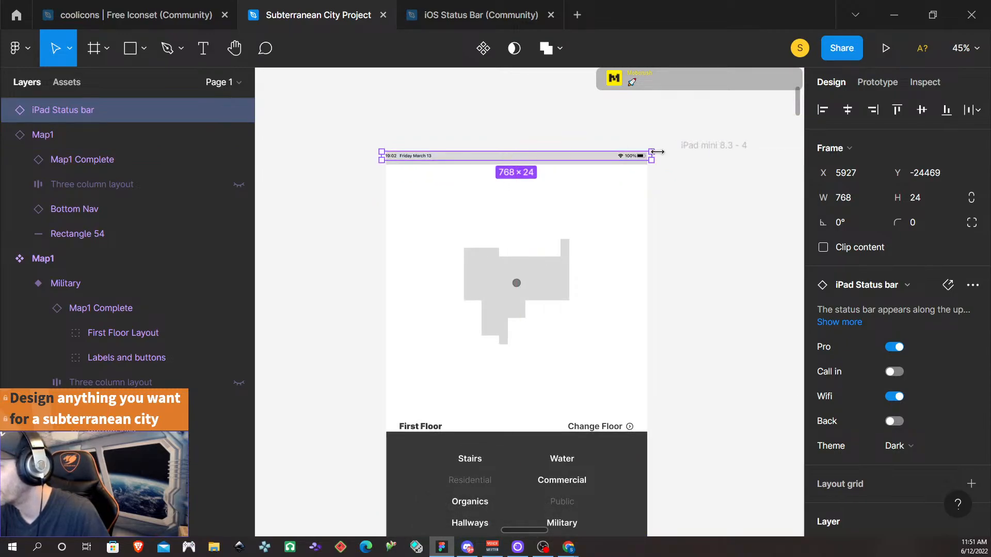
drag(654, 155, 651, 156)
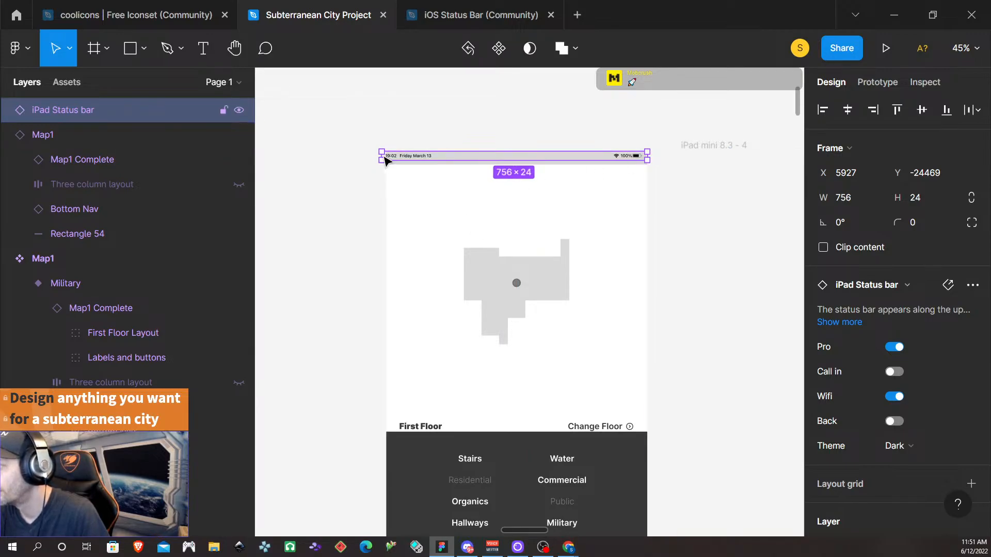
drag(380, 156, 384, 158)
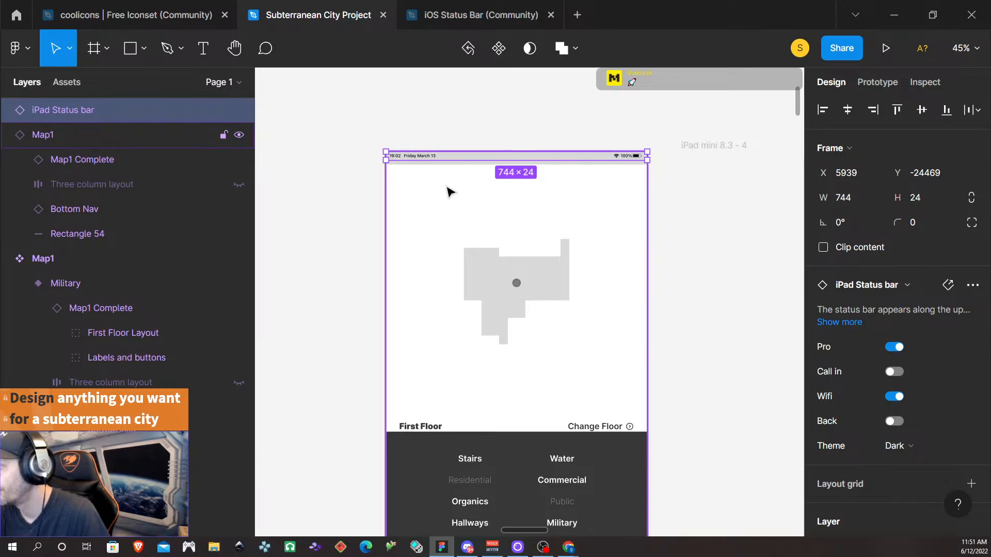
- Examine the iPad Status bar on Map1 up close, including its time and date layer, and clear the selection
scroll(454, 191, left, 5)
scroll(603, 196, right, 4)
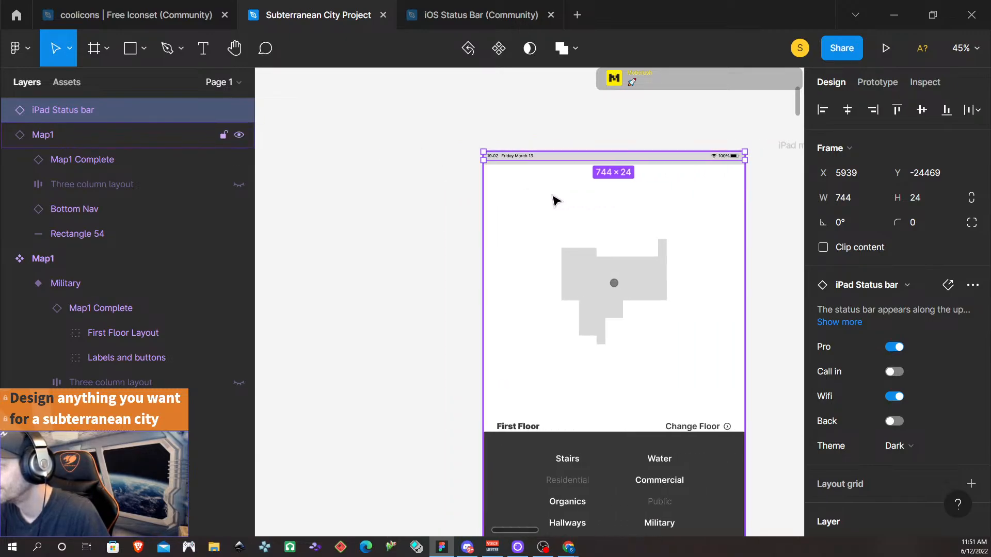
scroll(605, 200, up, 3)
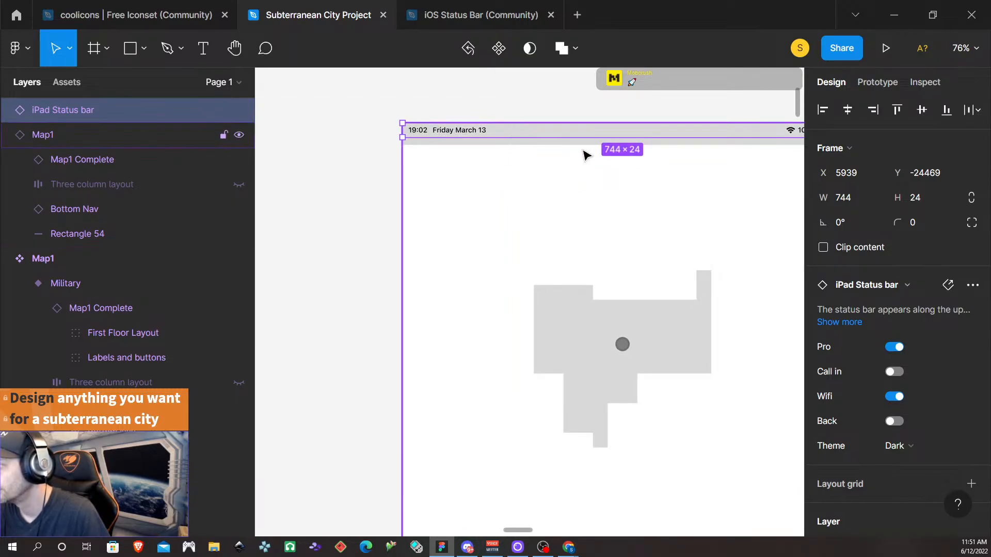
scroll(585, 155, right, 3)
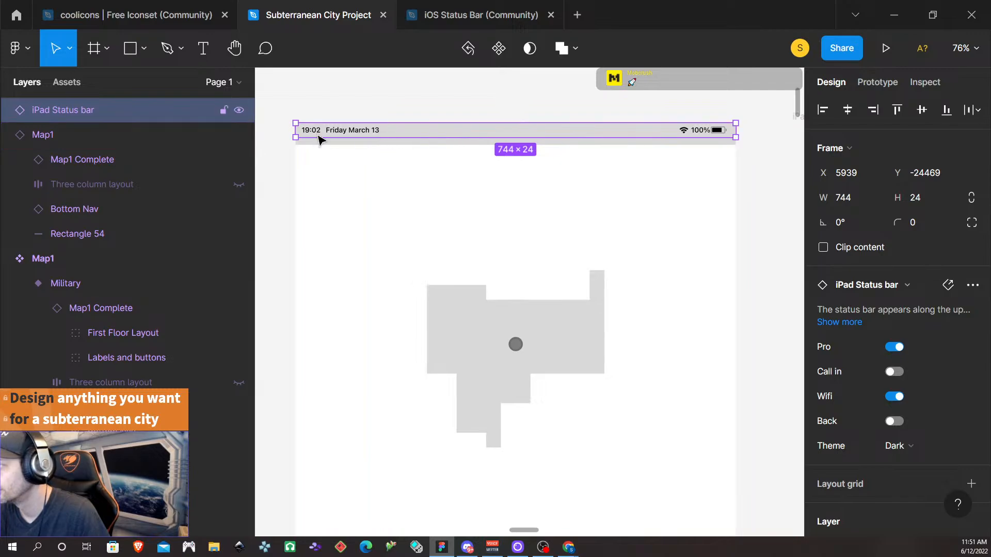
double_click(338, 132)
click(405, 93)
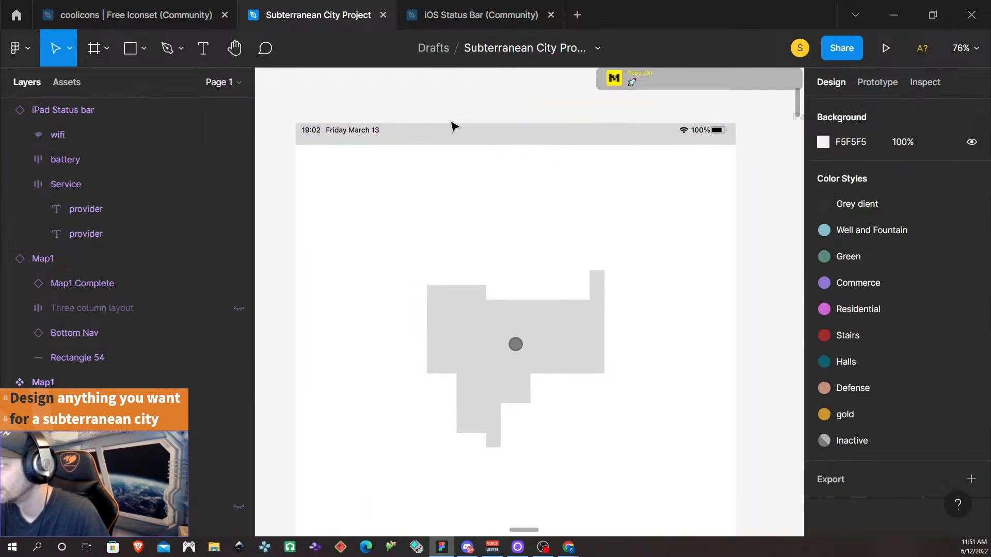
- Switch the iPad Status bar on Map1 to the Light theme, trying the Call in and Back options but leaving both off
click(451, 124)
scroll(916, 310, down, 4)
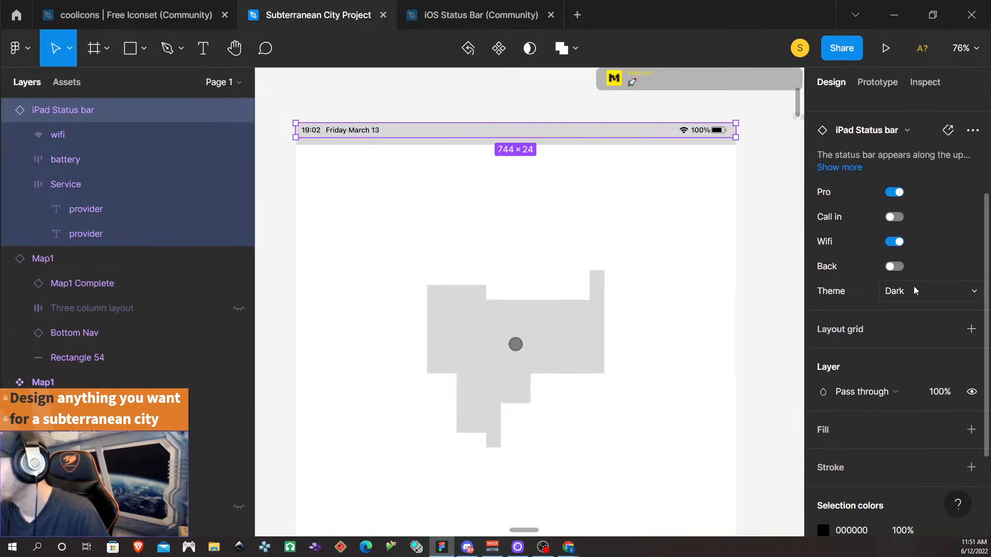
click(892, 217)
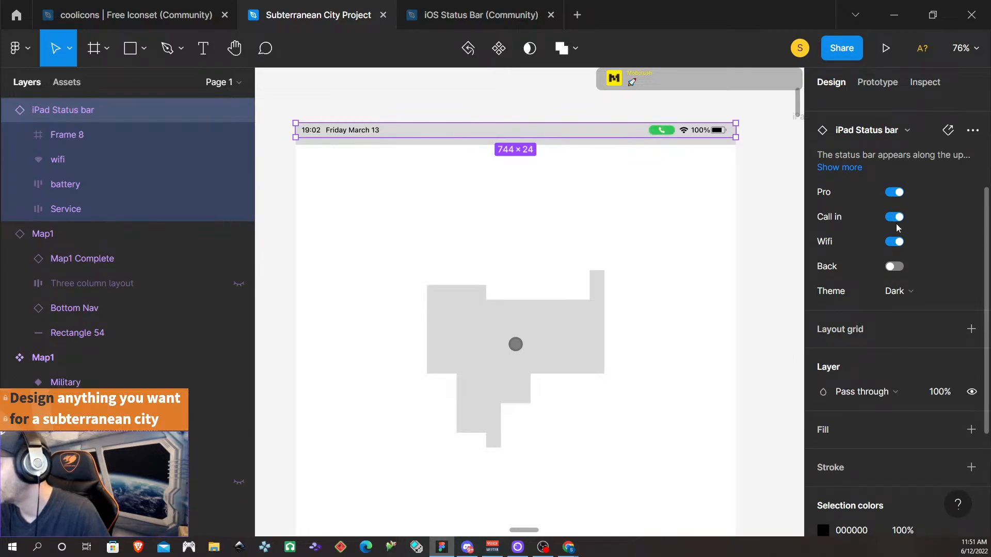
click(894, 267)
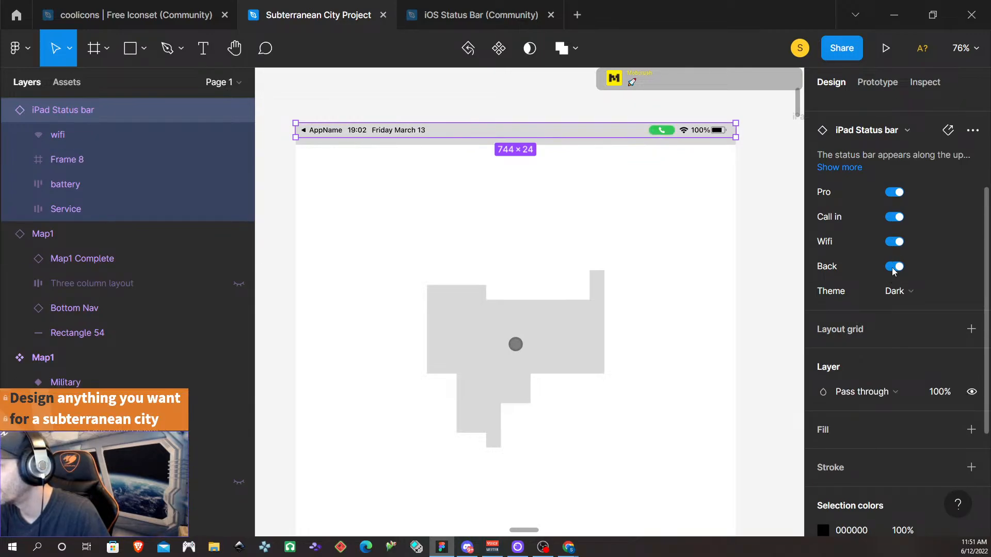
click(893, 267)
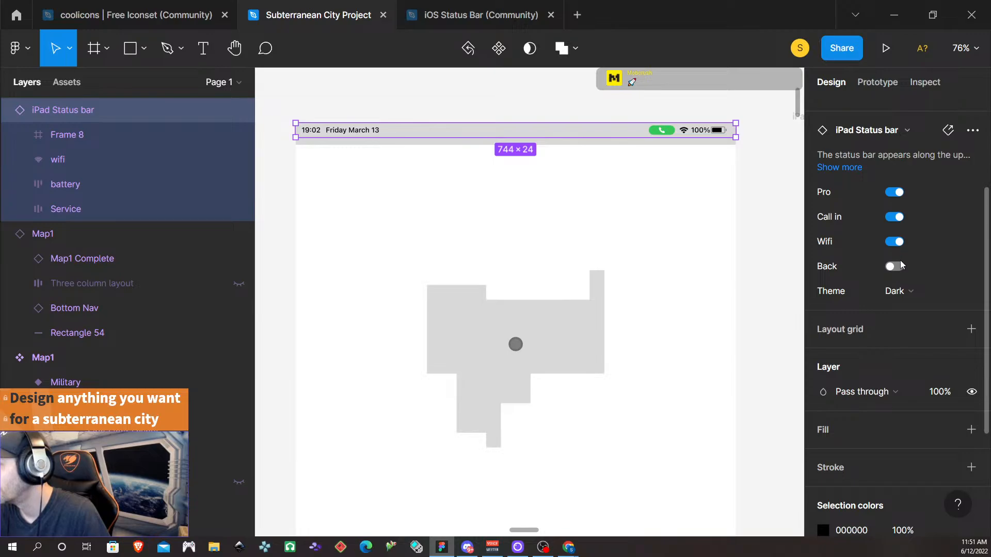
click(906, 293)
click(923, 272)
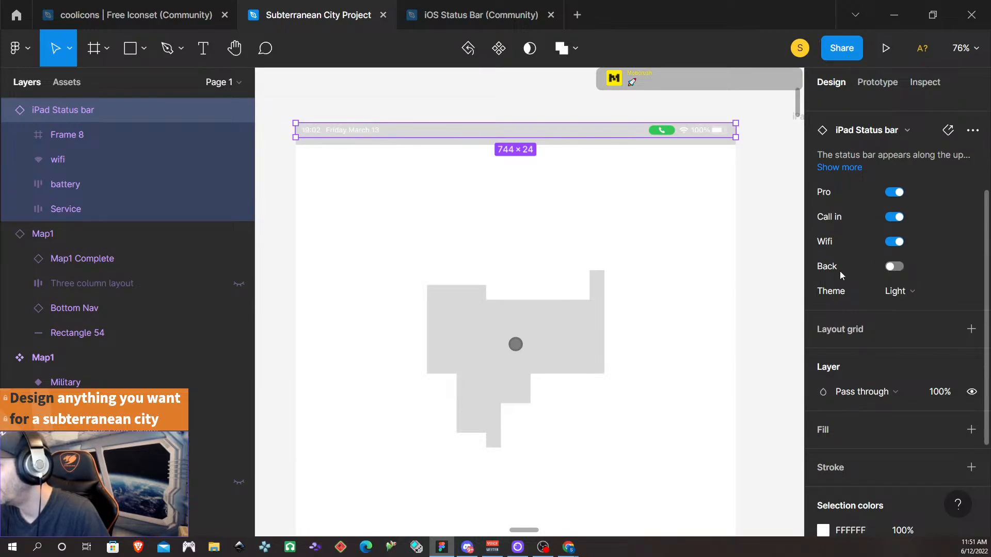
click(895, 218)
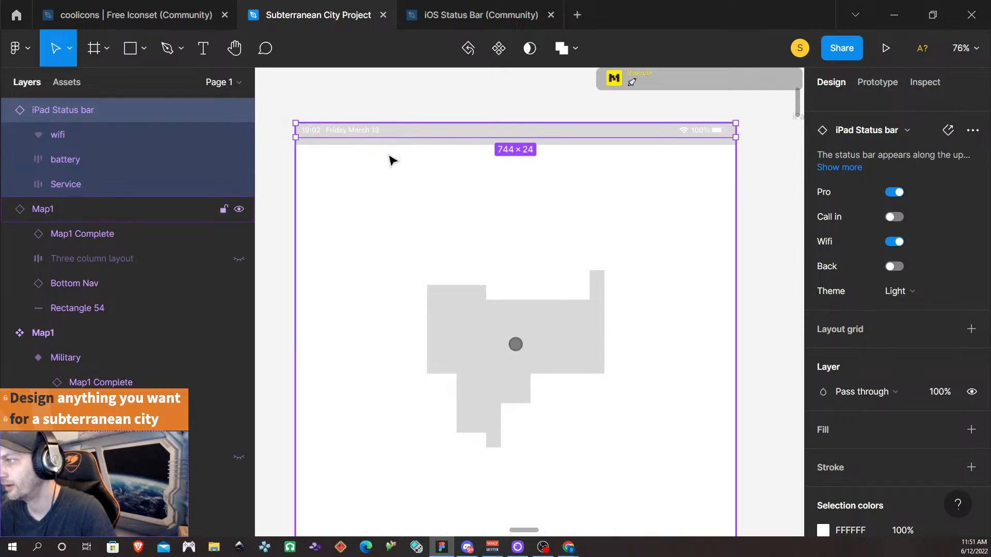
- Nudge the iPad Status bar down 7 px so it sits centred in Map1's grey top bar, and clear the selection
scroll(389, 160, up, 5)
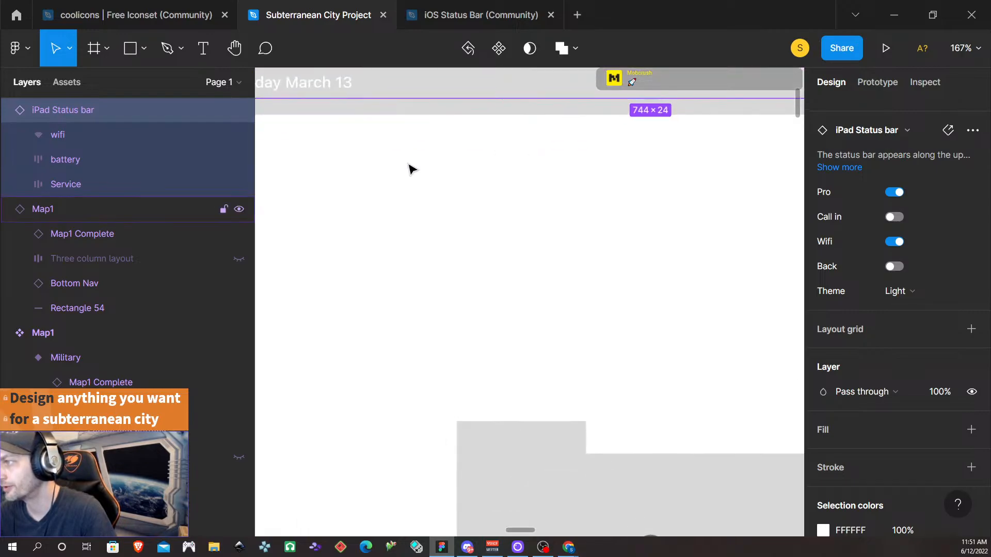
shift+click(425, 113)
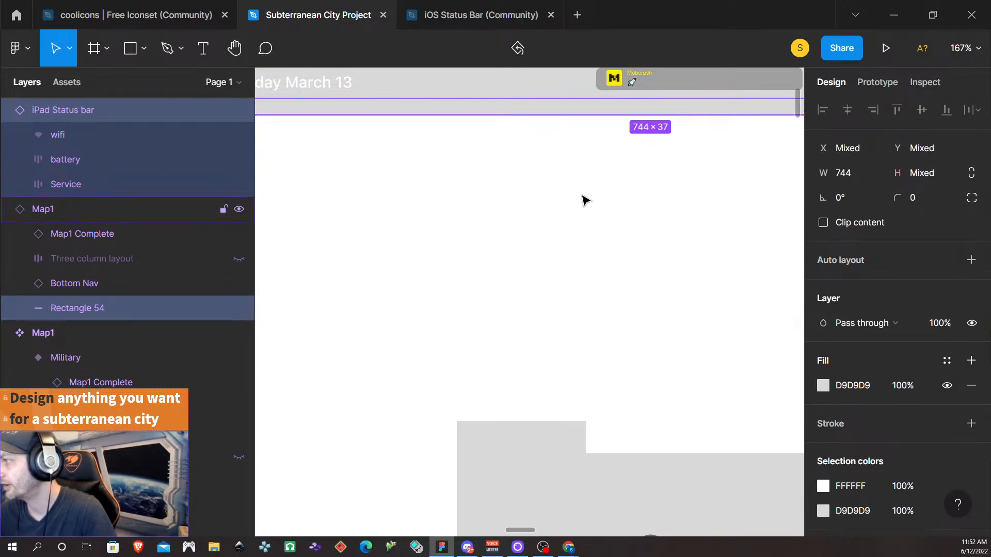
scroll(573, 207, up, 3)
scroll(511, 251, down, 5)
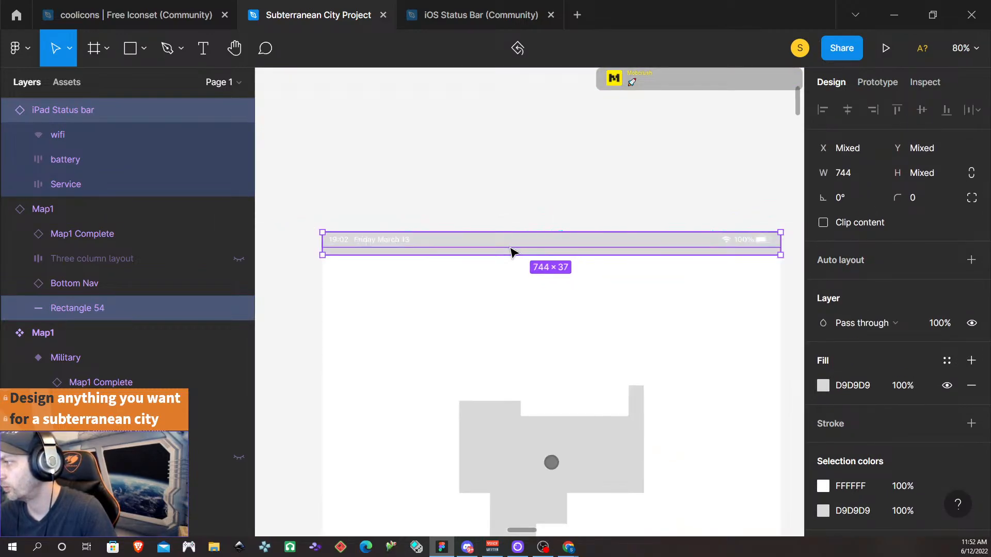
scroll(462, 263, up, 5)
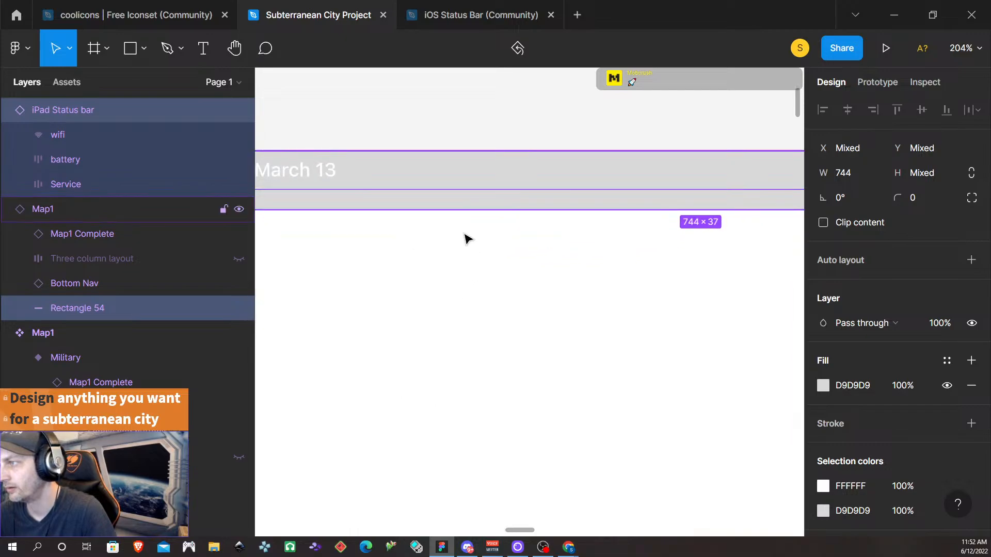
click(459, 186)
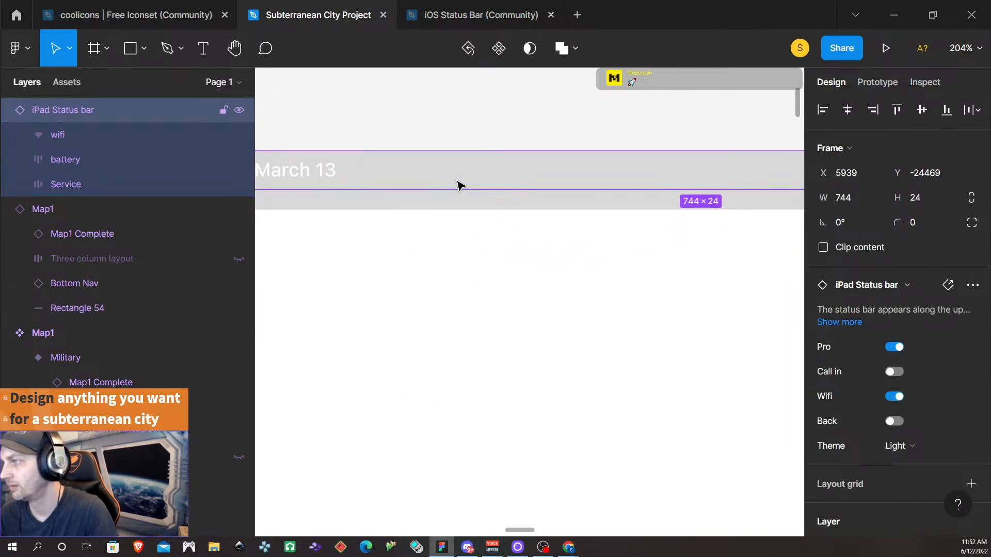
key(Down)
key(Down)
key(Down)
key(Down)
key(Down)
key(Down)
key(Down)
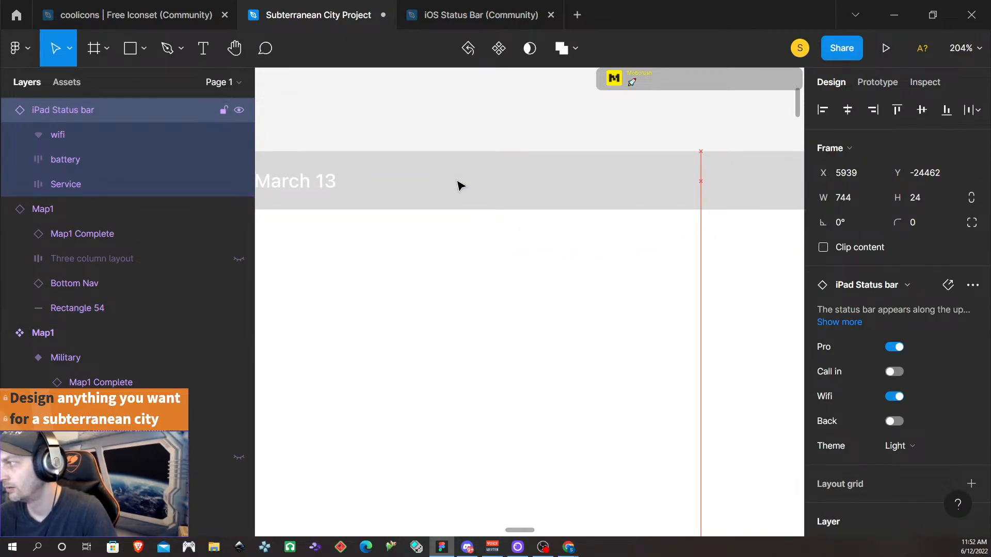
scroll(503, 325, down, 4)
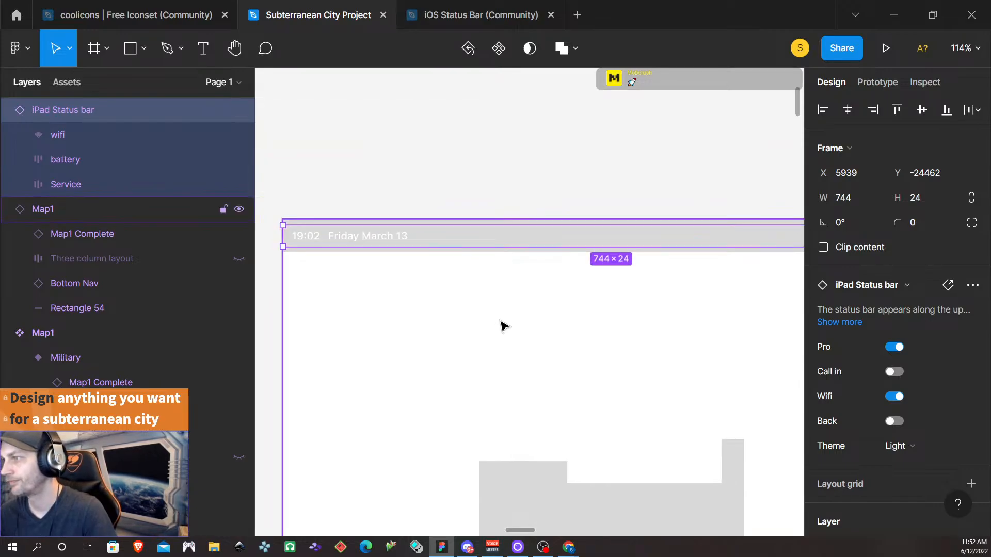
click(520, 210)
scroll(542, 177, down, 3)
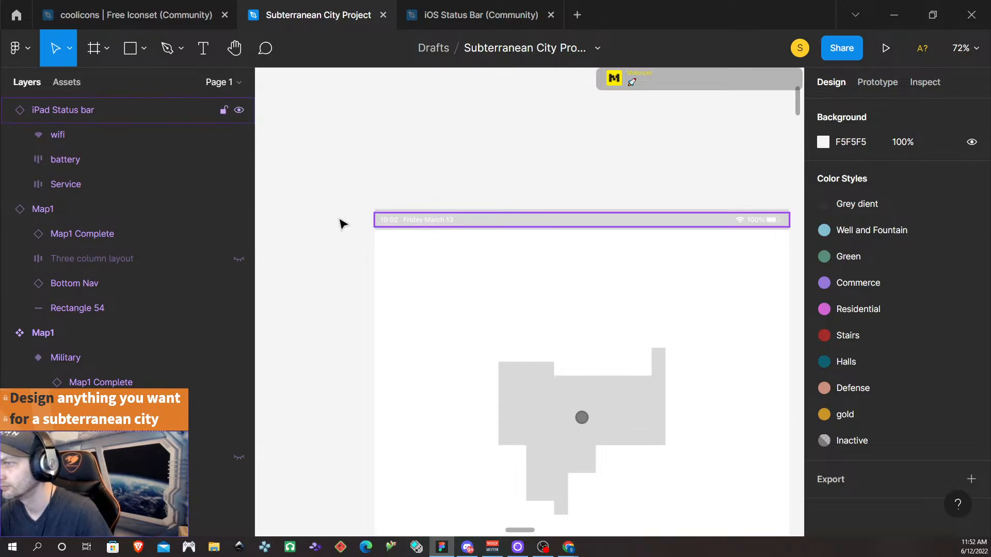
- Collapse the iPad Status bar layer, locate Rectangle 54 in the Map1 instance, and copy the iPad Status bar
click(98, 109)
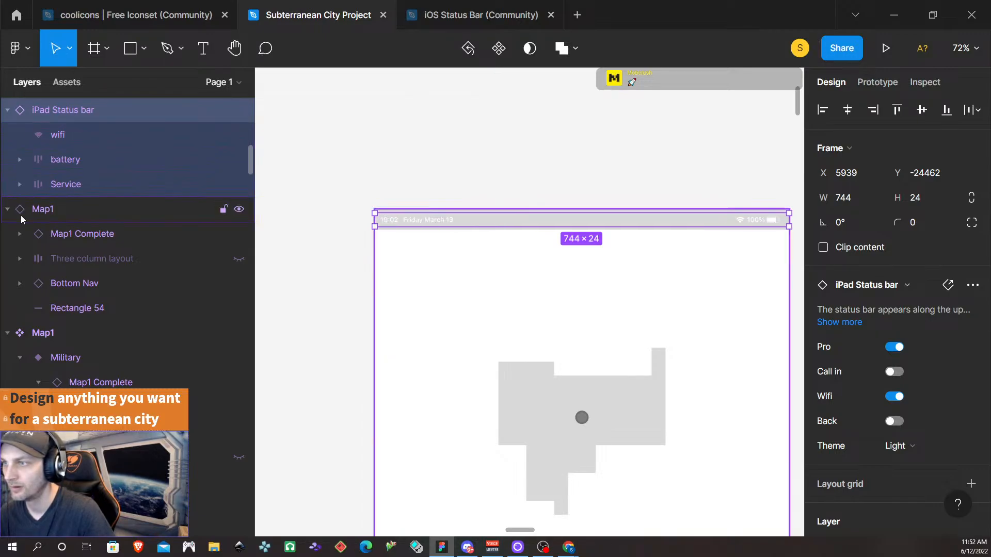
click(7, 111)
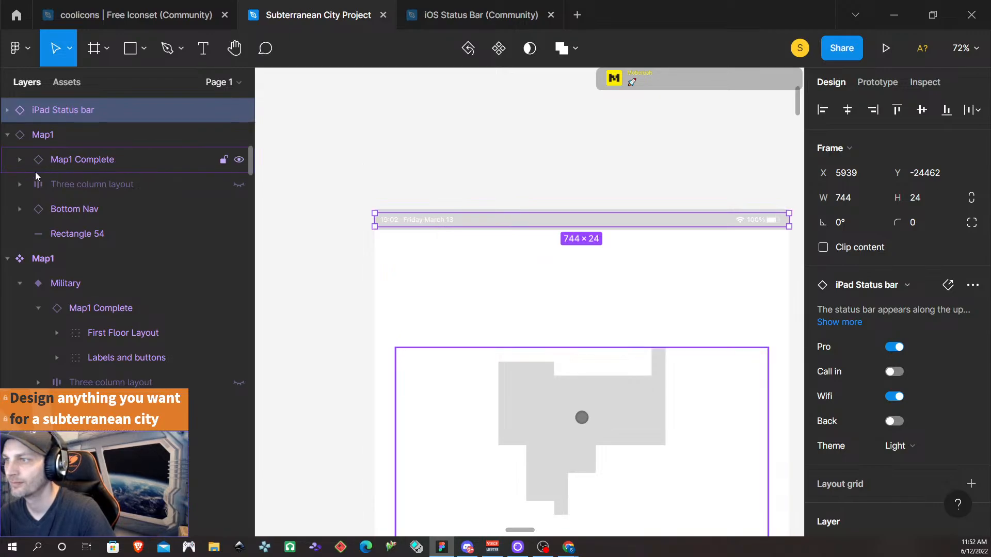
click(19, 159)
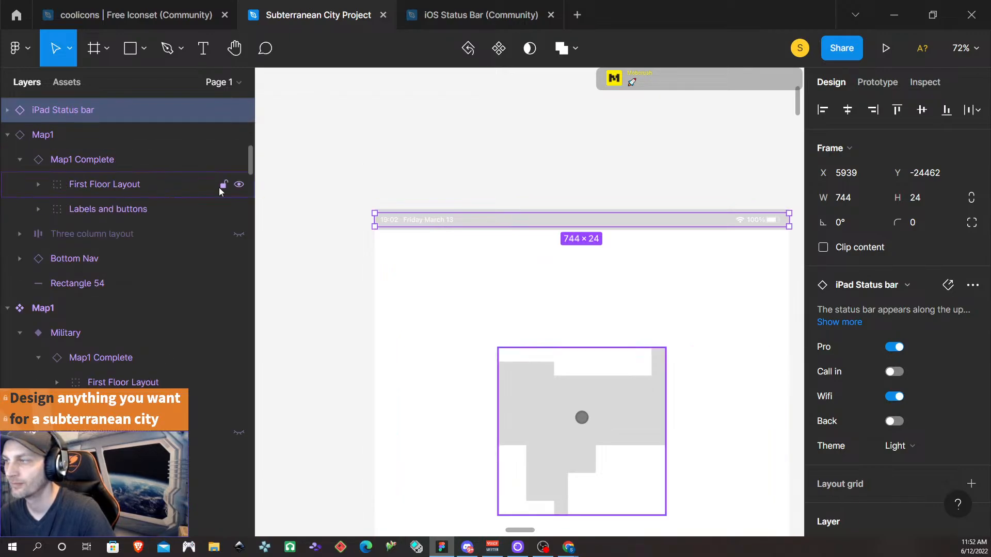
click(82, 279)
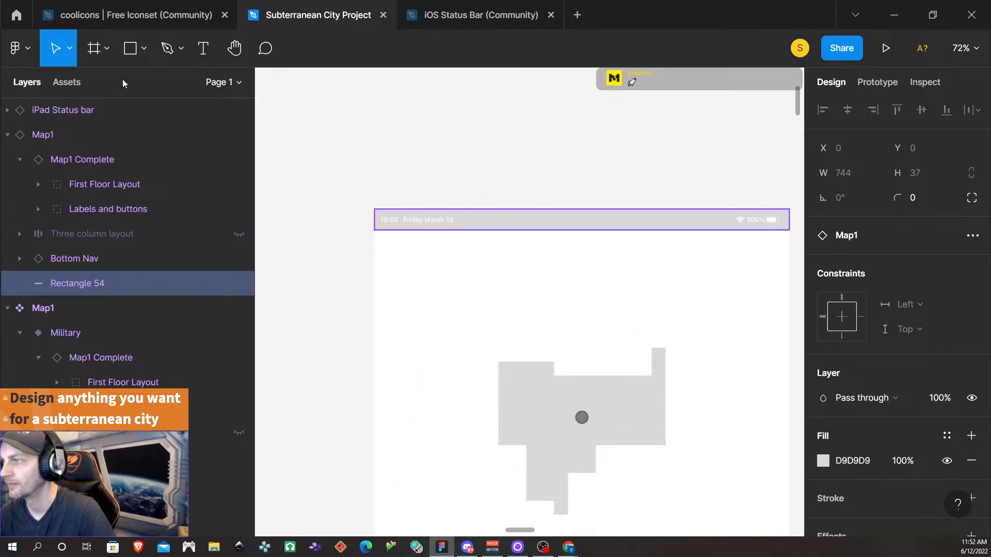
click(78, 111)
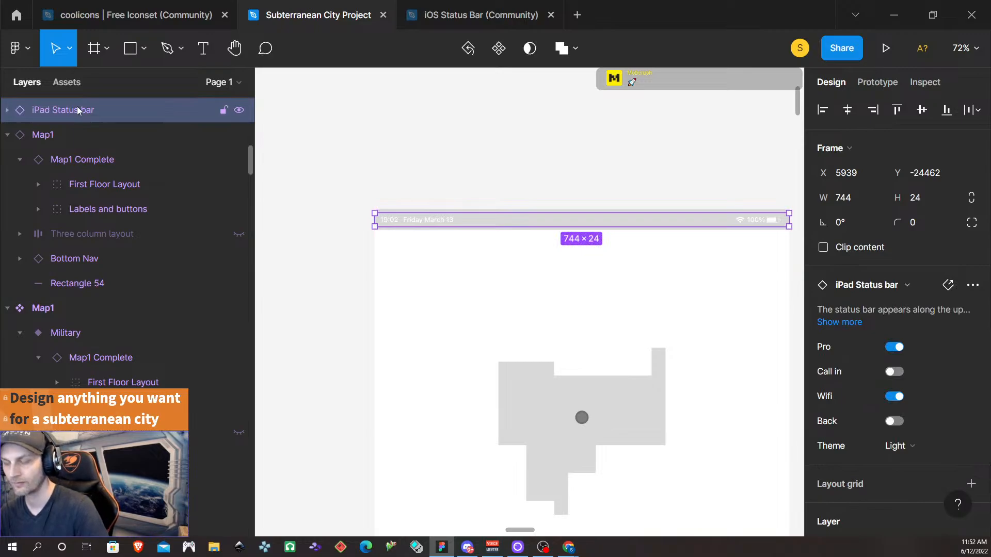
- Try to replace Rectangle 54 inside the Map1 instance with the copied status bar, and clear the selection
right_click(87, 285)
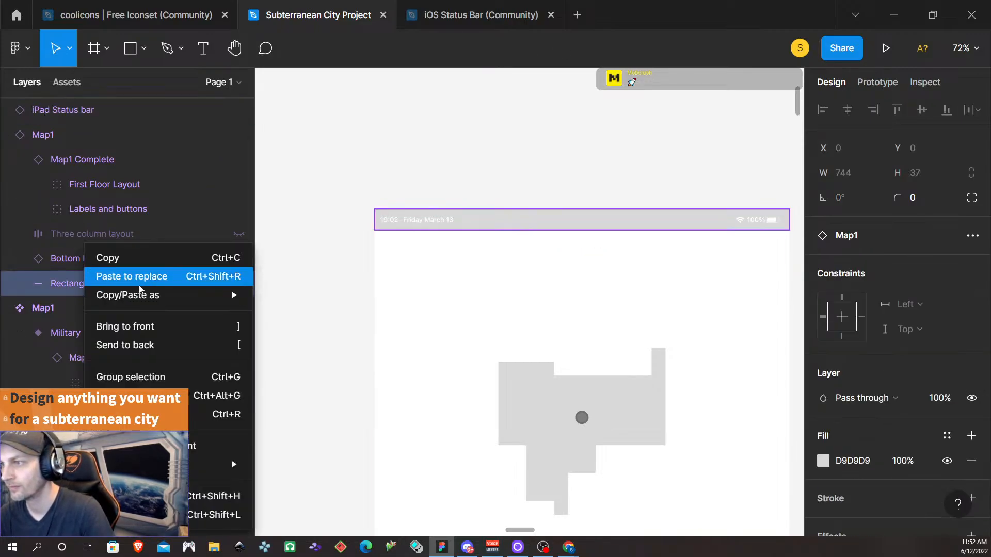
click(167, 279)
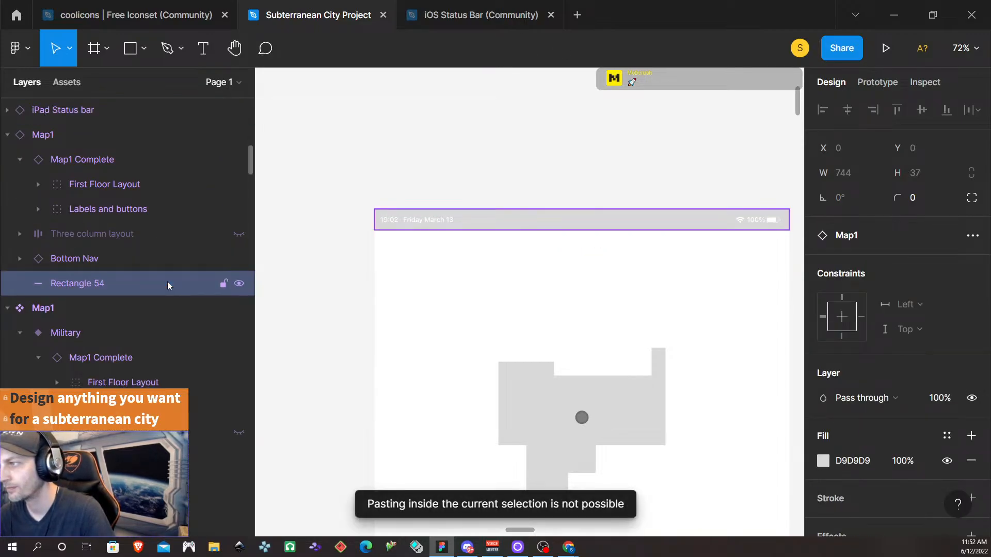
click(289, 287)
- Find the main Map1 component and select the grey top bar, Rectangle 54, in its Default variant
scroll(297, 282, right, 10)
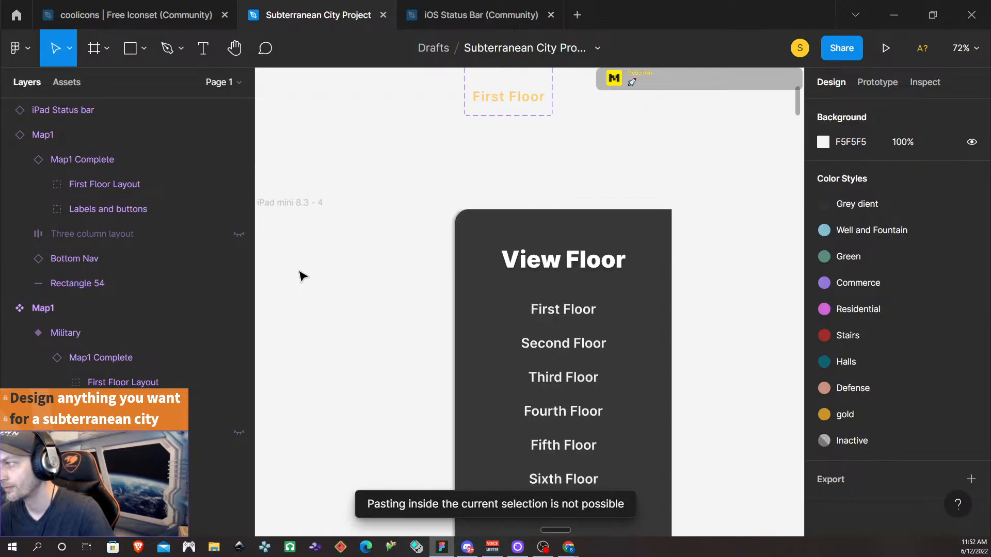
scroll(302, 276, down, 5)
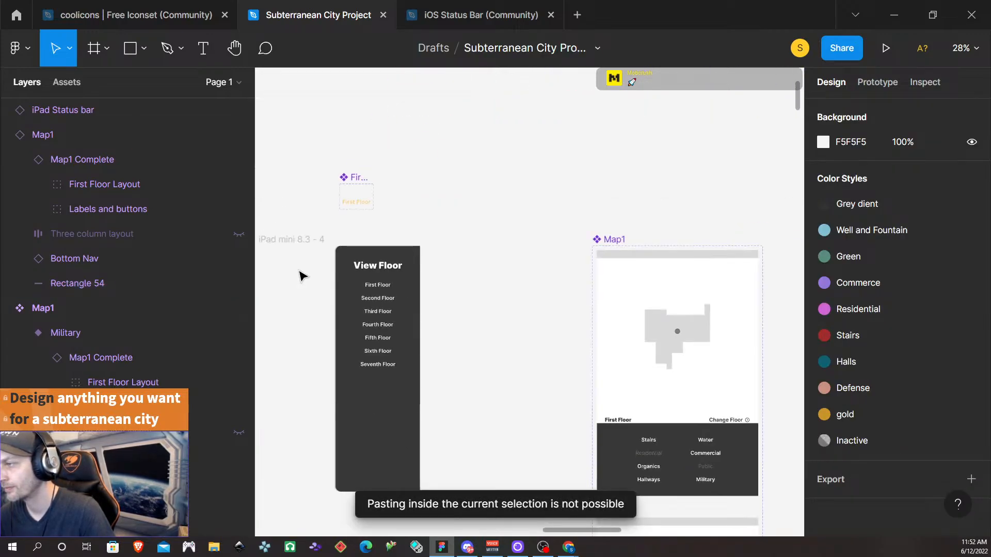
click(640, 253)
scroll(692, 287, down, 4)
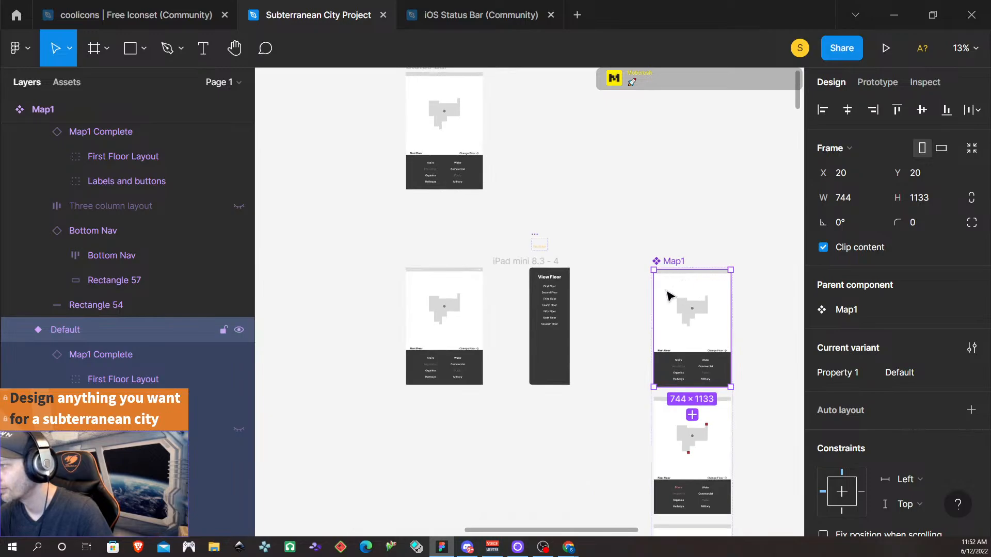
scroll(675, 299, right, 5)
scroll(467, 296, up, 5)
scroll(458, 283, left, 3)
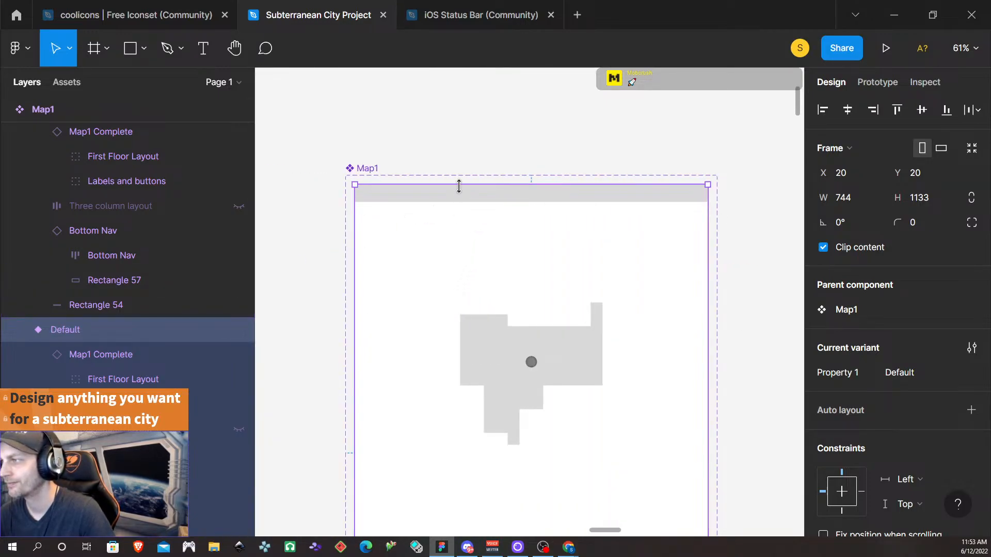
scroll(153, 352, down, 3)
click(136, 370)
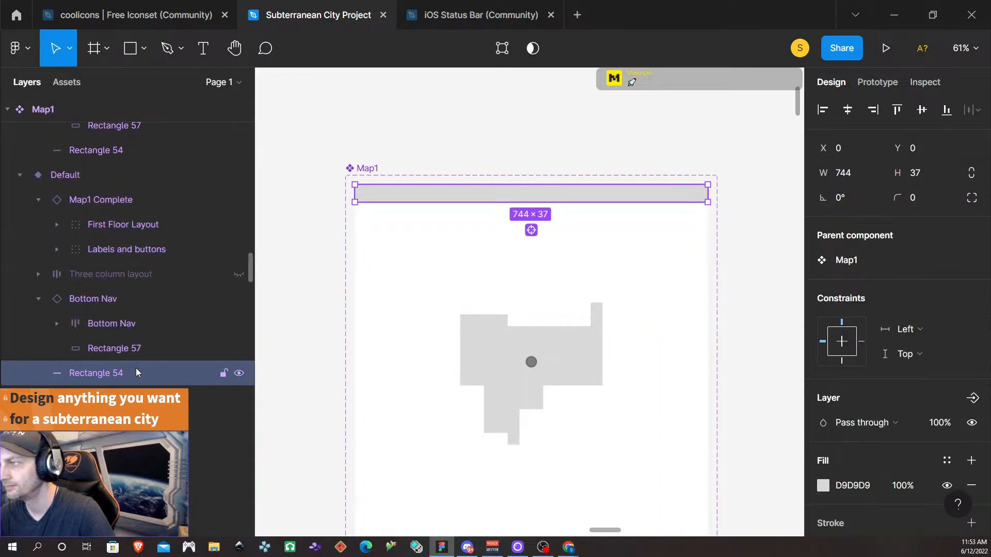
- Try replacing Rectangle 54 in the Default variant with the copied iPad Status bar, and undo the replacement
right_click(135, 367)
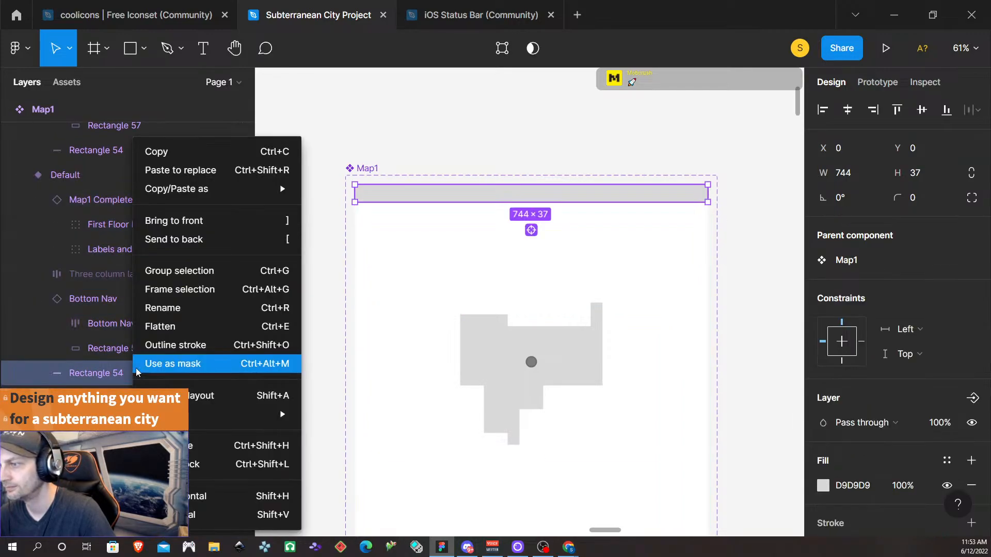
click(224, 171)
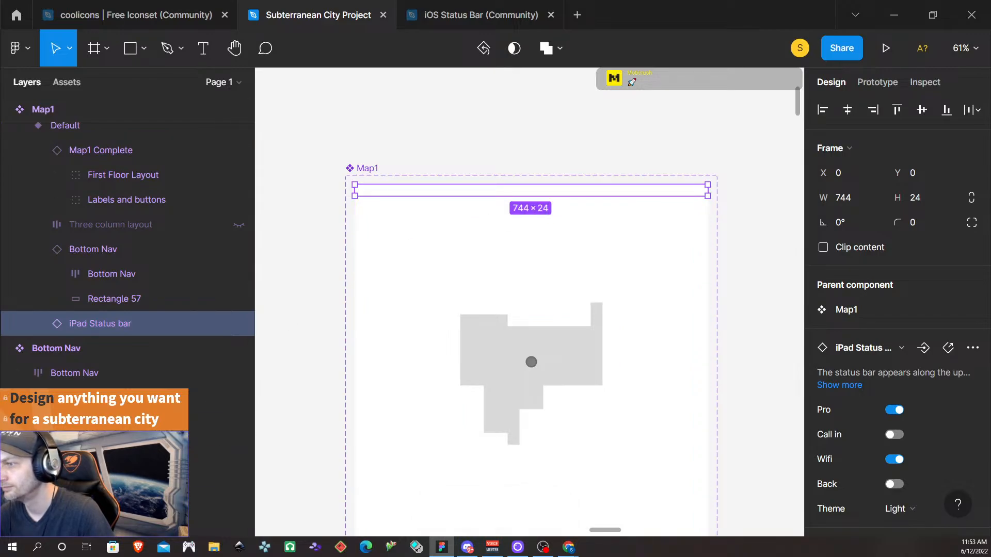
key(ctrl+z)
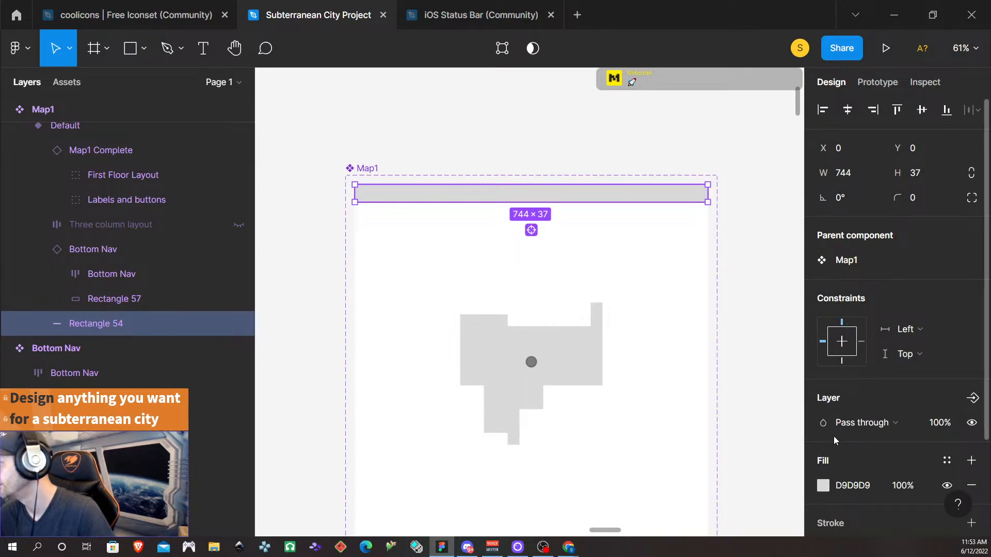
- Set the fill colour of Rectangle 54 in the Default variant to 383839
click(849, 487)
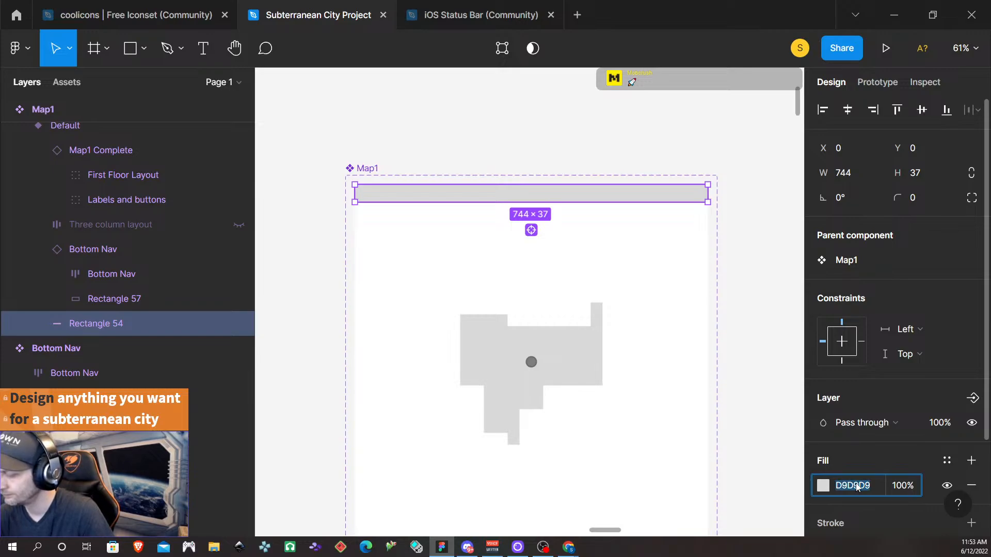
text(383839)
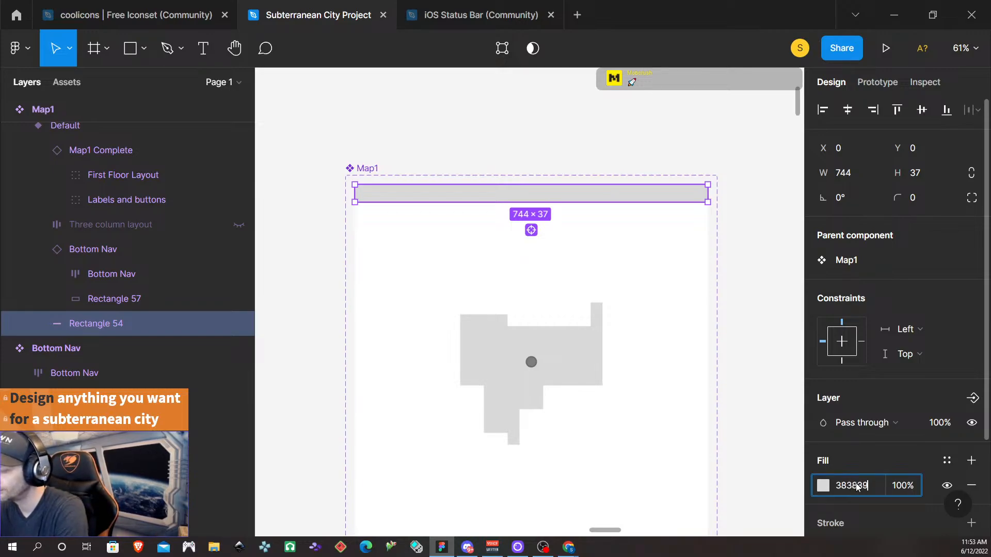
key(Return)
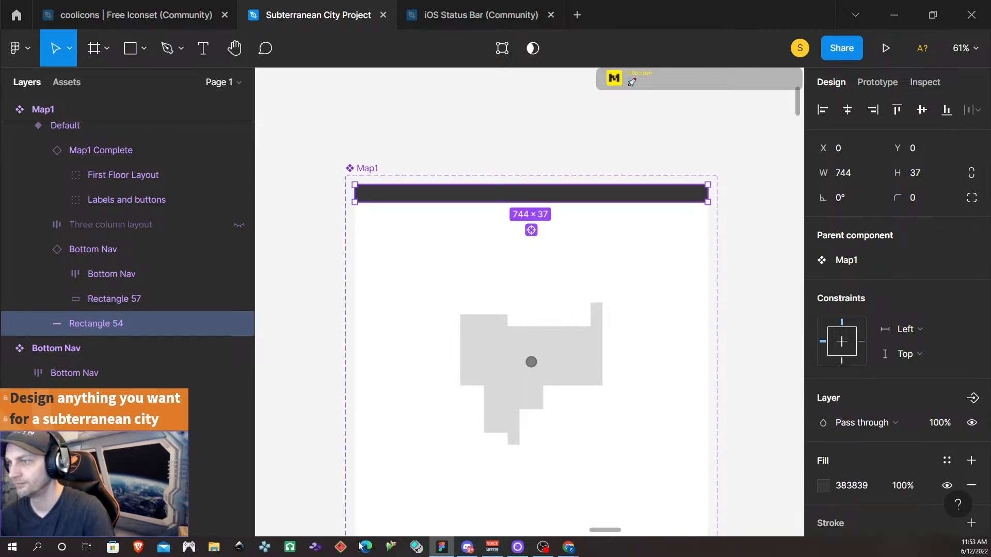
- Paste the iPad Status bar into the Default variant and align its vertical centre with the dark top bar, Rectangle 54
key(ctrl+v)
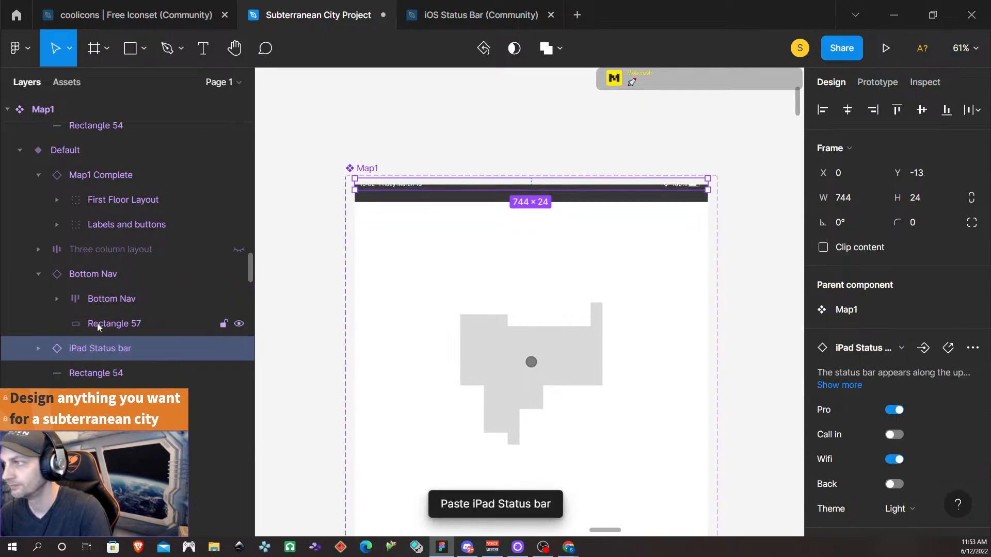
shift+click(486, 206)
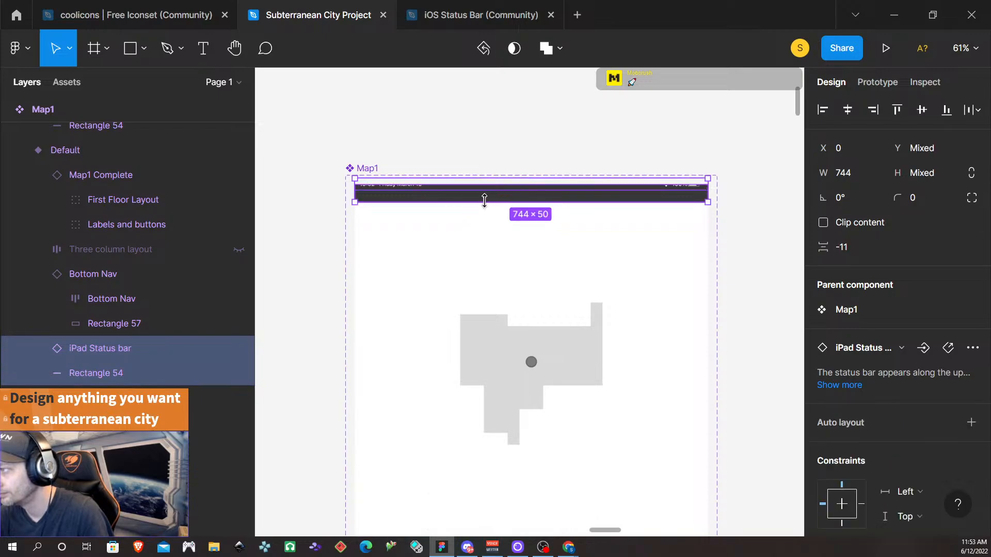
click(922, 111)
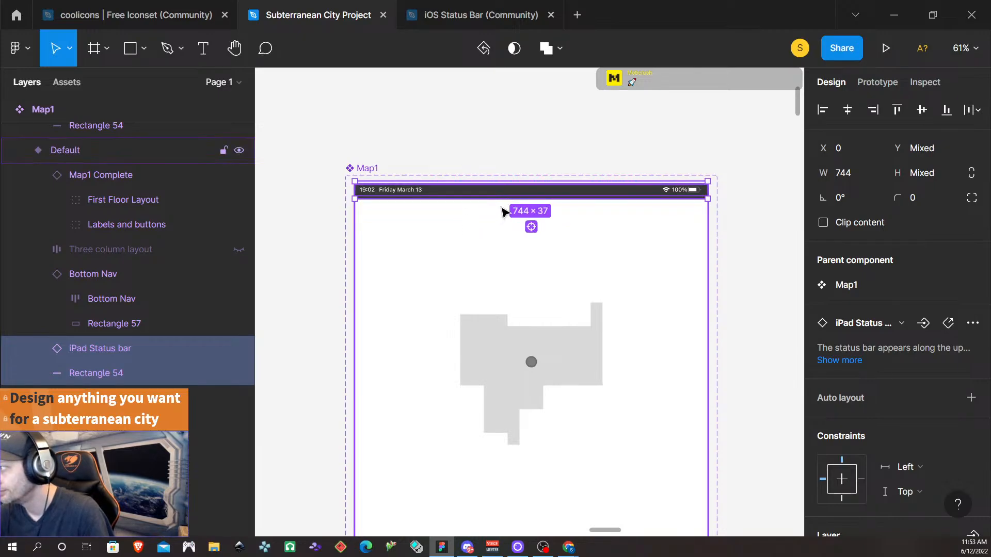
- Nudge the iPad Status bar and Rectangle 54 down together until they sit flush with the top edge of the Default variant
key(Down)
key(Down)
key(Down)
key(Down)
key(Down)
key(Down)
key(Down)
key(Down)
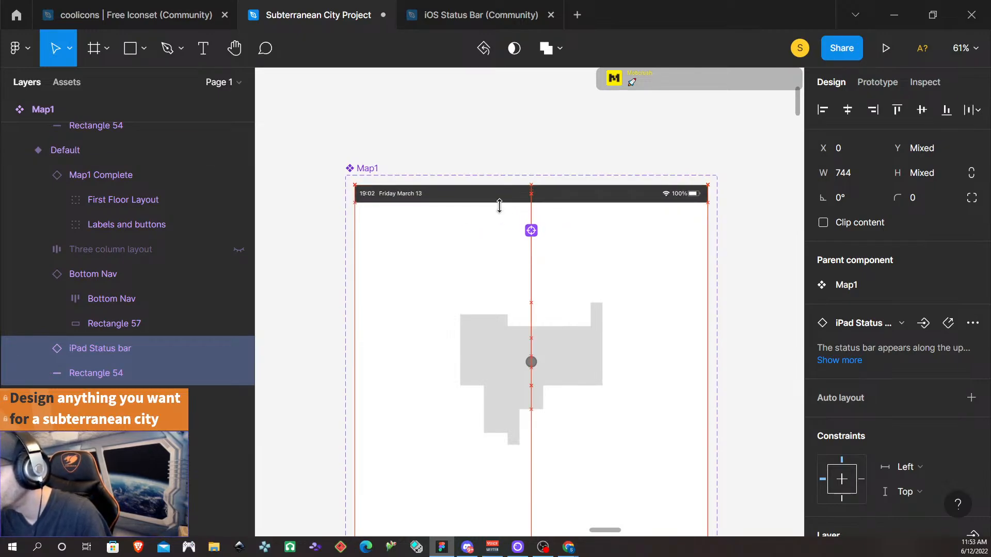
key(Up)
key(Up)
key(Down)
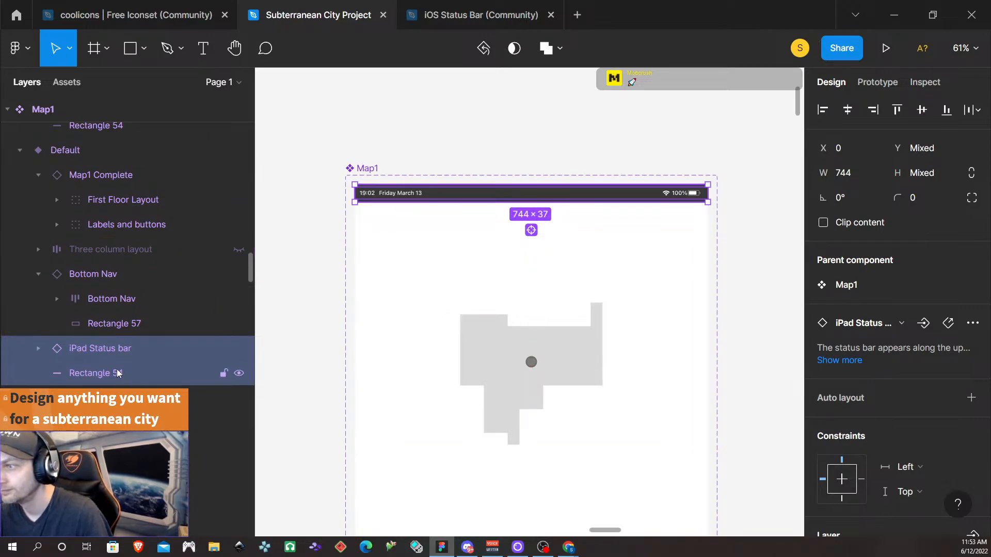
- Group the iPad Status bar with Rectangle 54 in the Default variant and name the group Status Bar
shift+click(111, 348)
click(112, 350)
click(106, 372)
shift+click(111, 352)
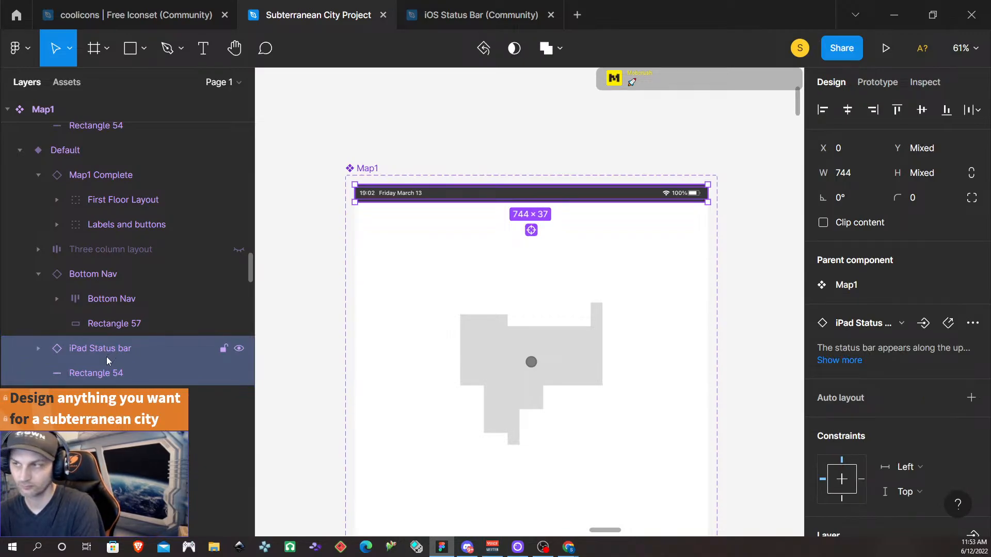
key(ctrl+g)
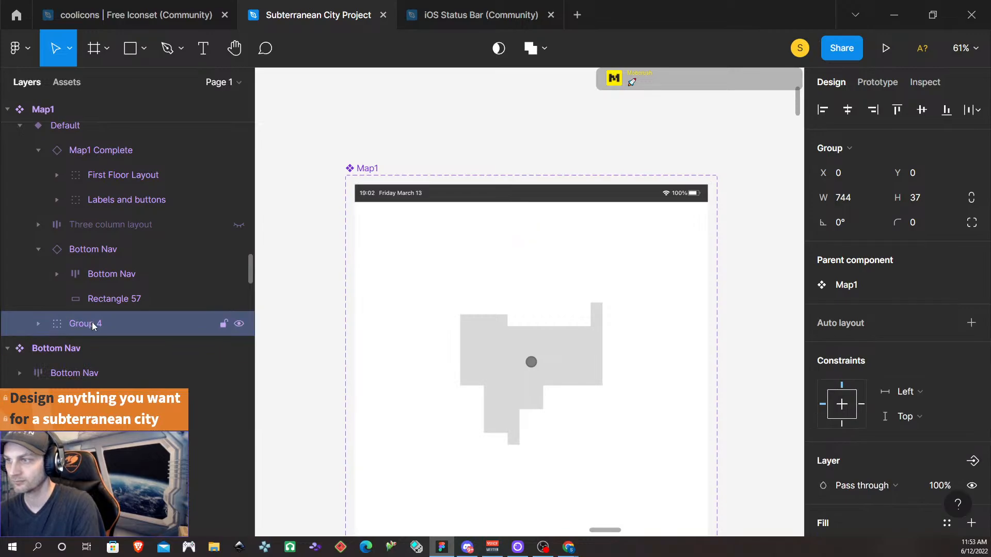
double_click(92, 323)
text(Status)
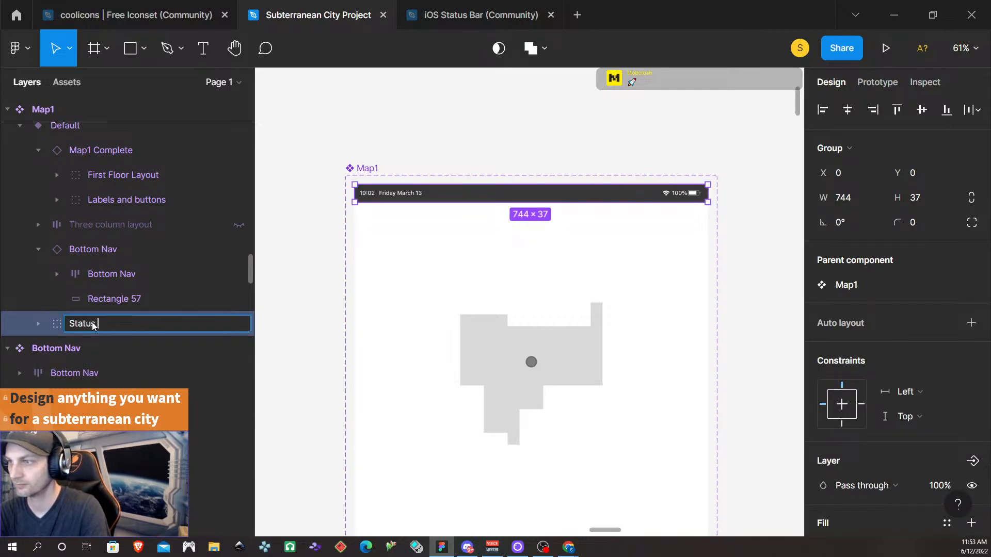
text( Bar)
key(Return)
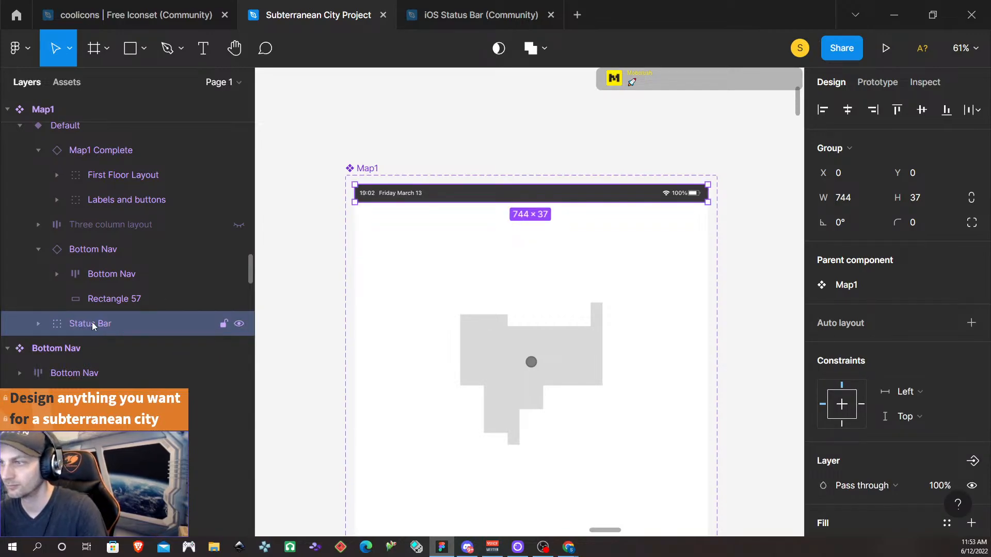
- Copy the Default variant's Status Bar group and paste it in place of Rectangle 54 in the Stairs variant
click(469, 100)
double_click(456, 193)
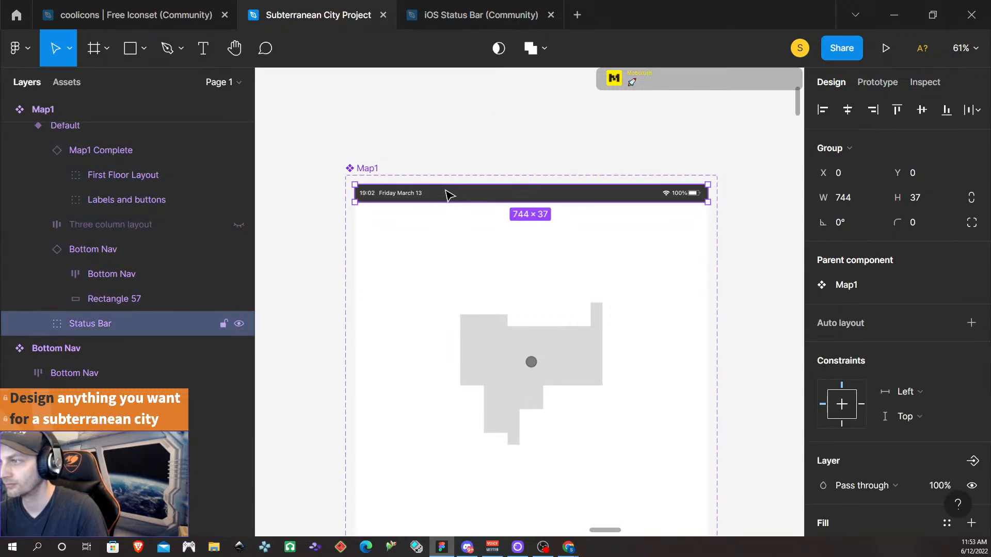
scroll(523, 233, down, 8)
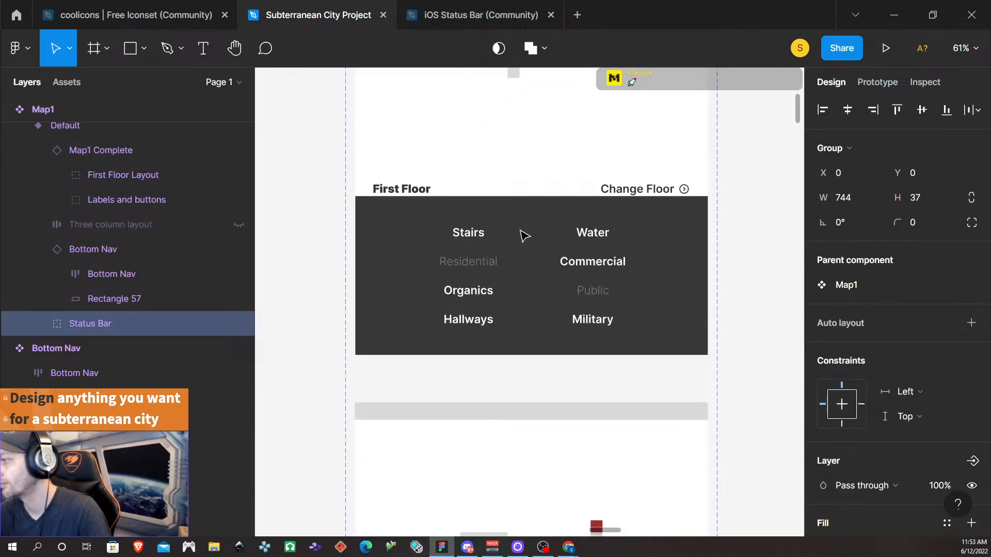
scroll(522, 238, down, 3)
click(527, 261)
click(526, 260)
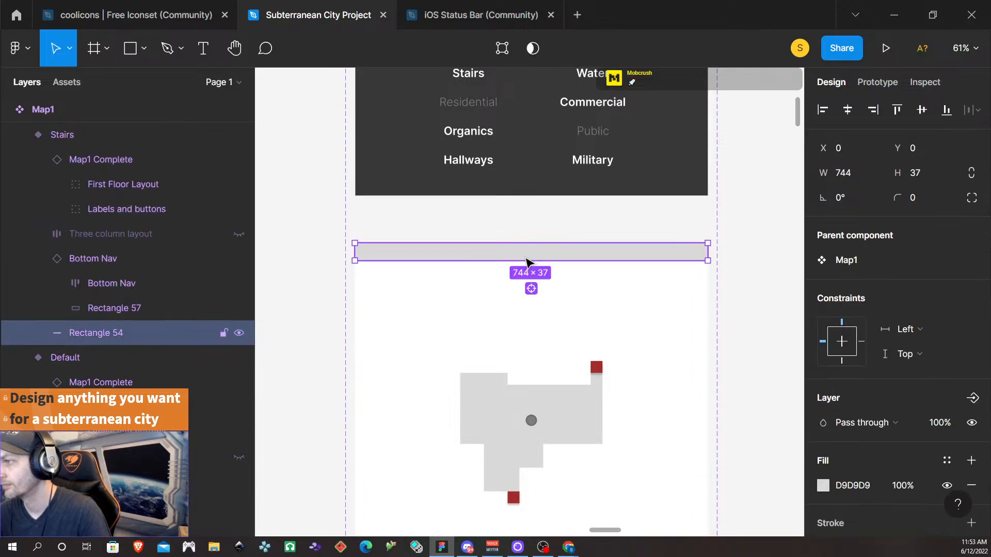
right_click(513, 257)
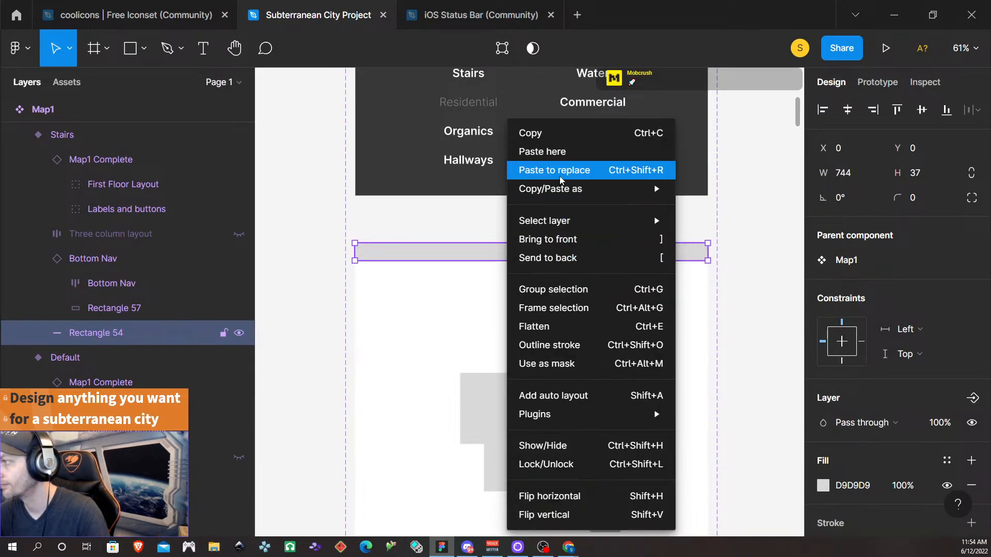
click(560, 103)
- Replace the grey top bar, Rectangle 54, in the Water variant with the copied Status Bar group
scroll(485, 278, down, 1)
scroll(485, 289, down, 10)
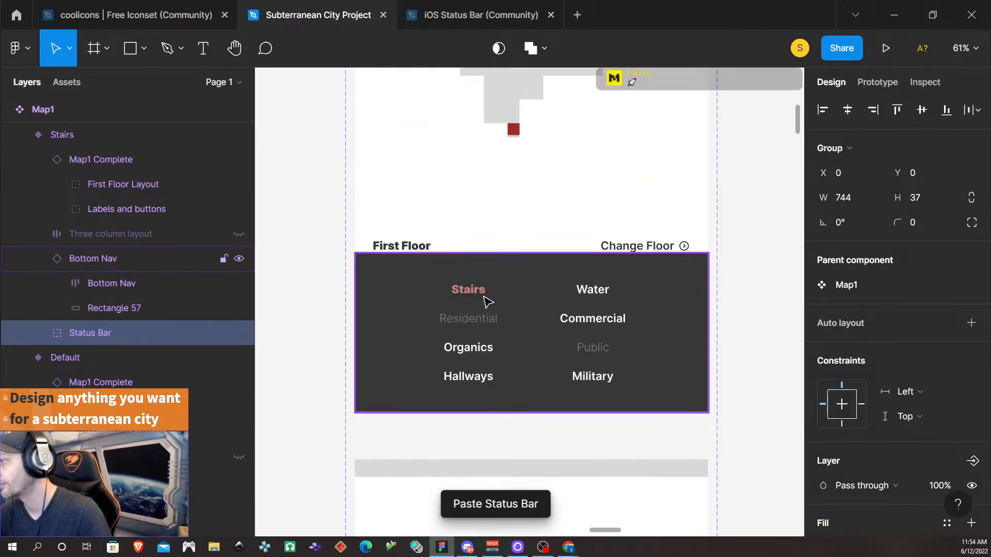
click(500, 253)
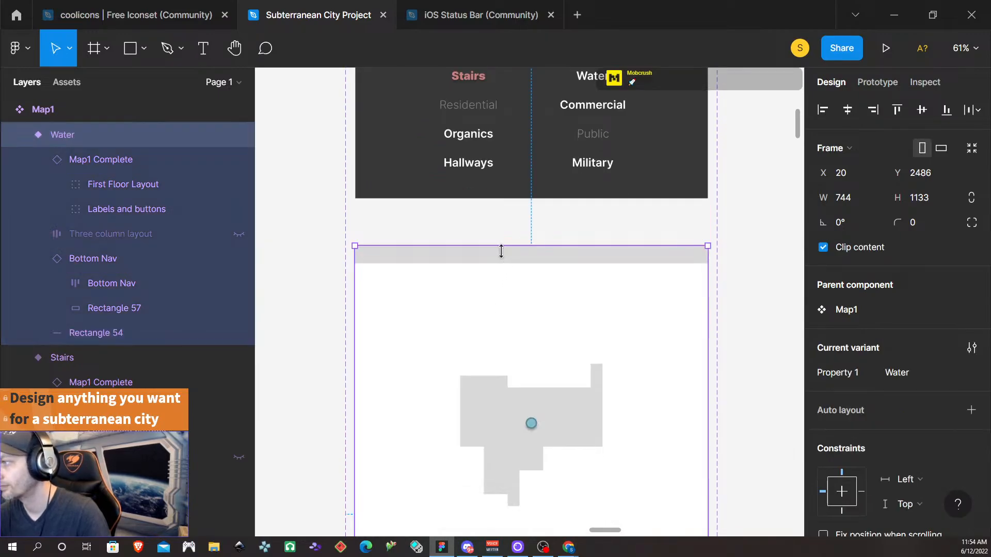
click(499, 260)
right_click(498, 261)
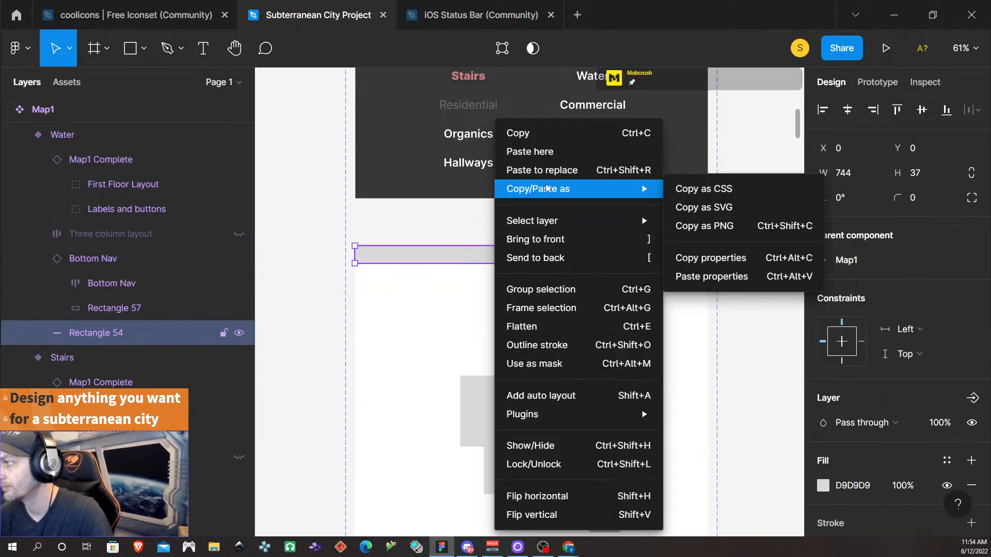
click(537, 166)
- Replace the grey top bar, Rectangle 54, in the Commercial variant with the copied Status Bar group
scroll(476, 303, down, 3)
scroll(475, 303, down, 9)
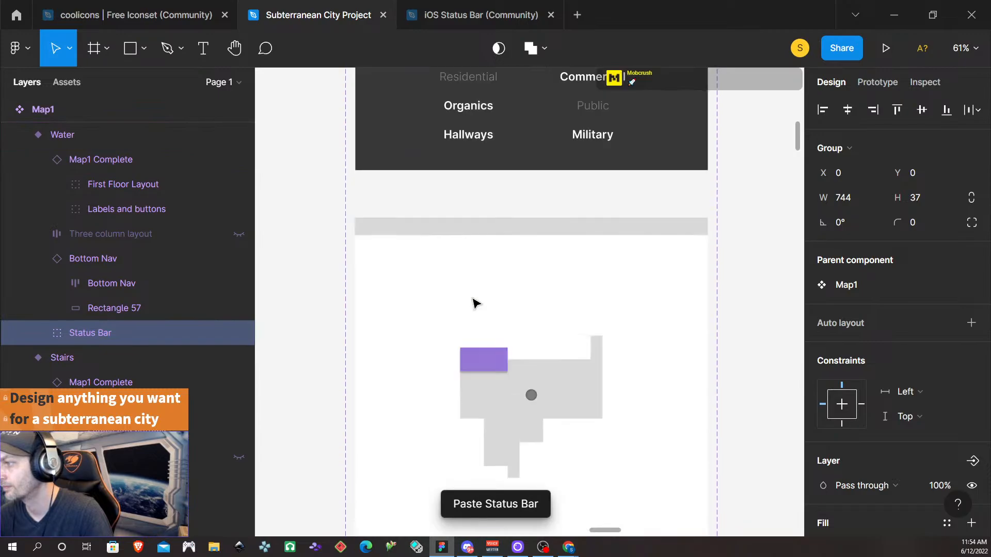
click(492, 232)
right_click(493, 232)
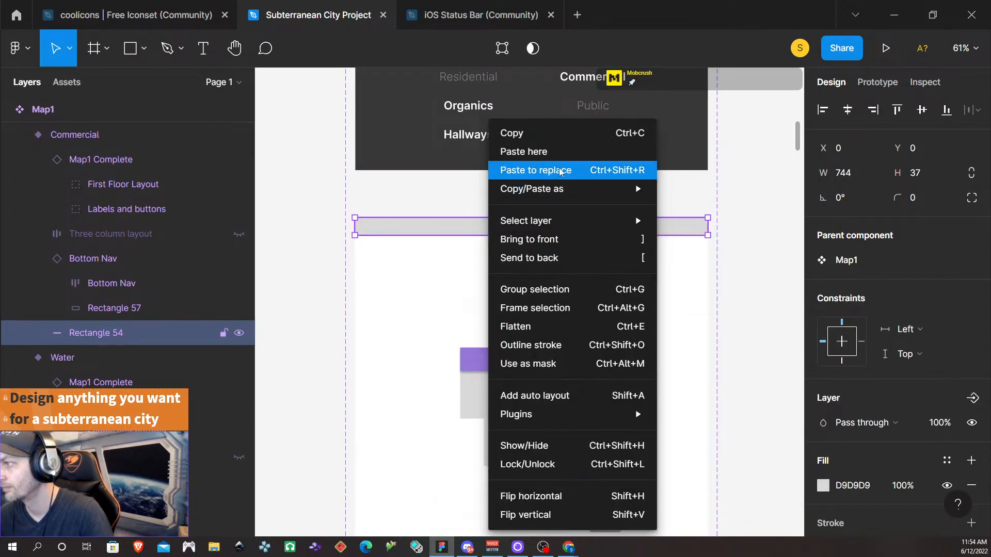
click(546, 167)
- Replace the grey top bar, Rectangle 54, in the Organics variant with the copied Status Bar group
scroll(555, 247, down, 1)
scroll(549, 254, down, 6)
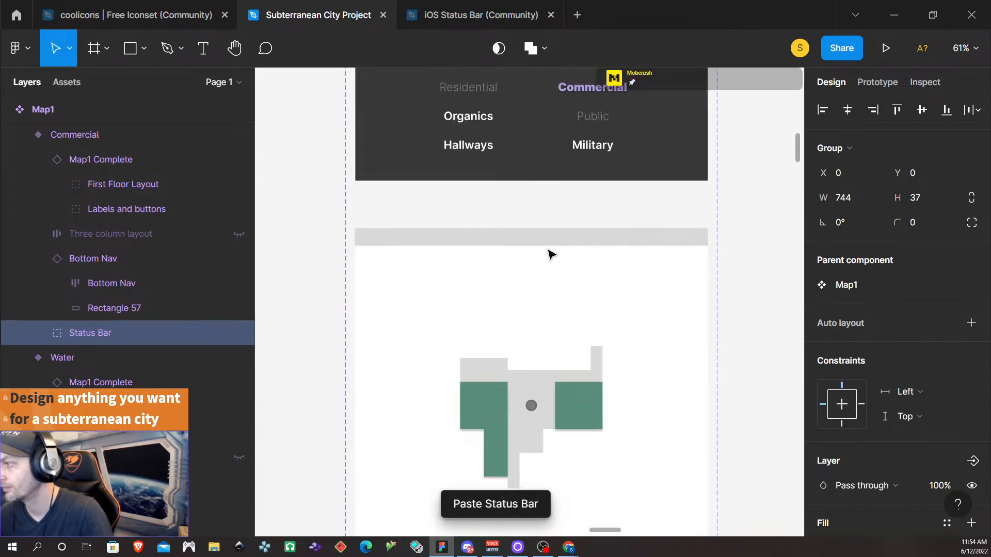
click(549, 236)
right_click(553, 239)
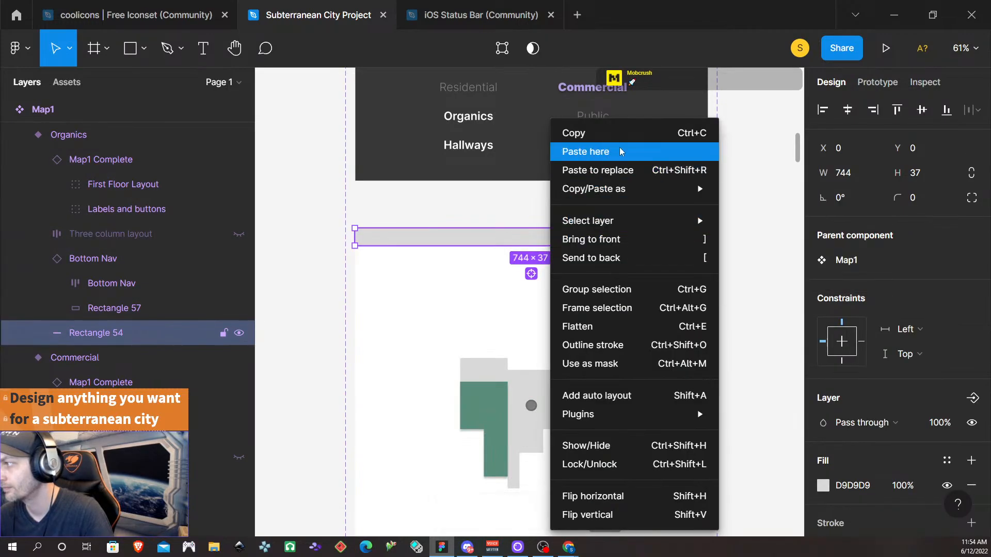
click(597, 170)
- Replace the grey top bar, Rectangle 54, in the Hallways variant with the copied Status Bar group
scroll(535, 230, down, 2)
scroll(535, 231, down, 10)
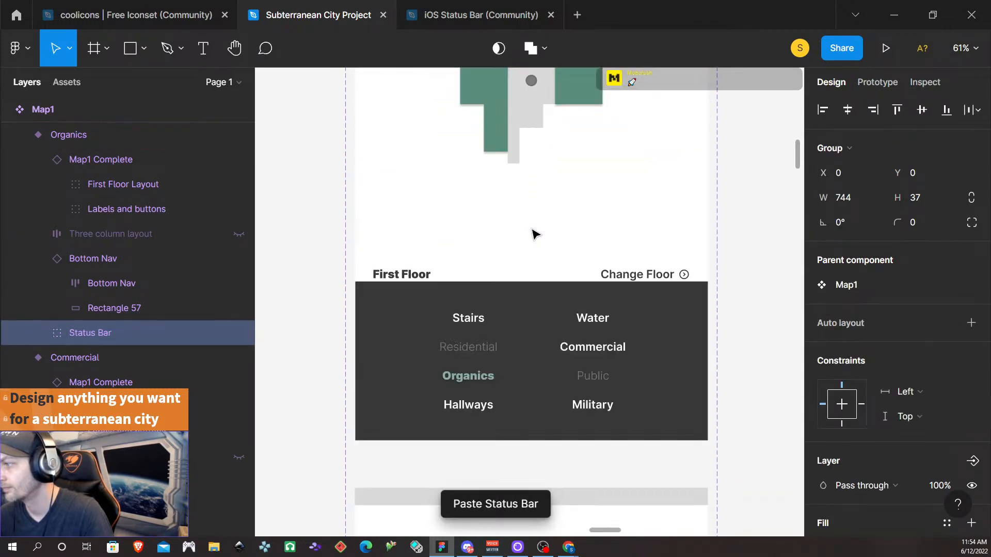
click(537, 258)
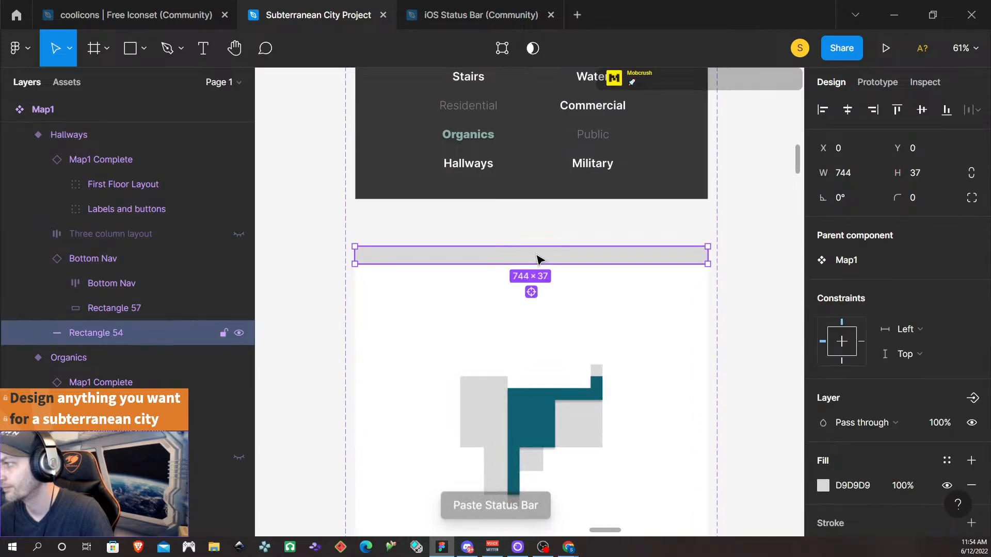
right_click(537, 258)
click(590, 172)
- Replace the grey top bar, Rectangle 54, in the Military variant with the copied Status Bar group
scroll(435, 305, up, 6)
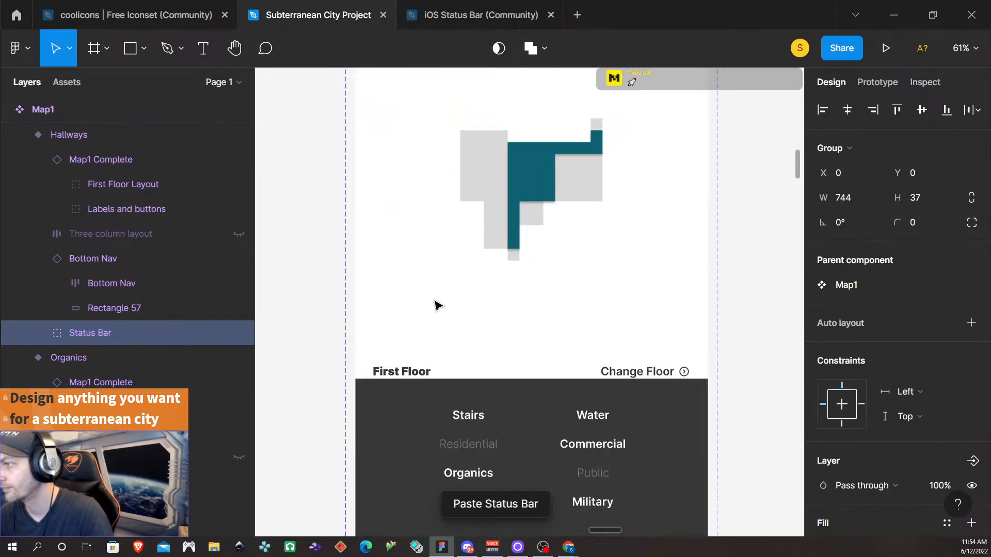
scroll(438, 305, down, 7)
click(467, 230)
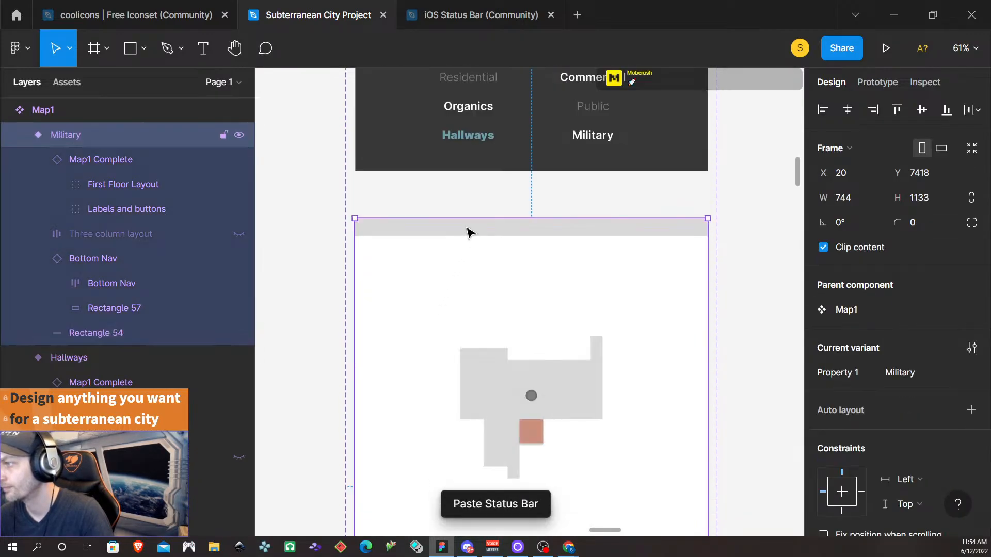
click(467, 229)
right_click(467, 228)
click(529, 170)
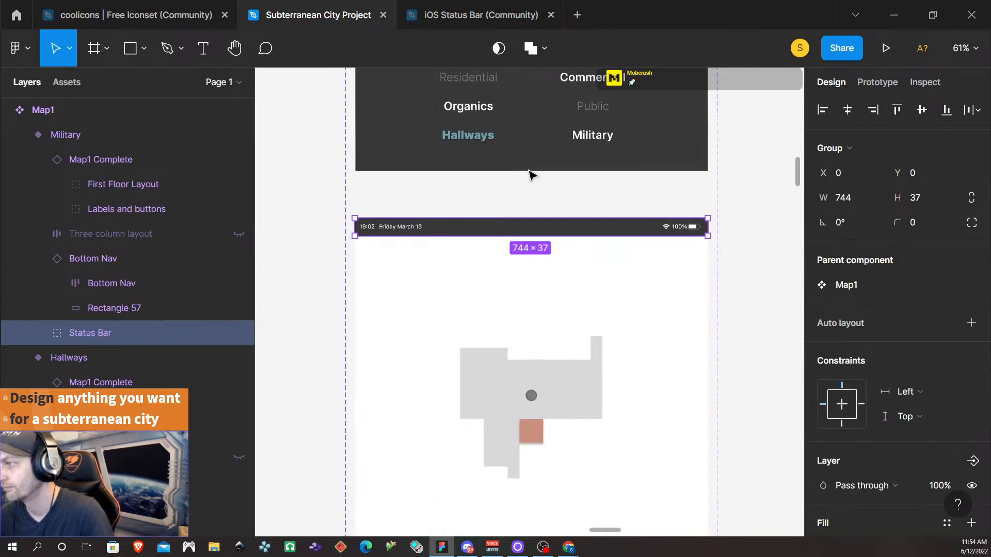
- Duplicate the Default variant of Map1 as an instance on the empty canvas beside the main component
scroll(500, 219, down, 7)
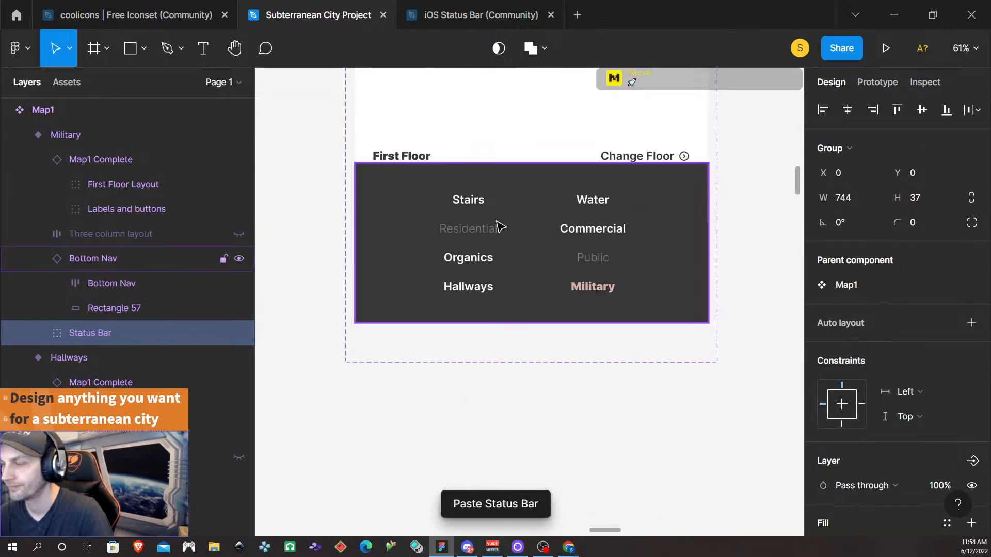
scroll(496, 223, down, 6)
scroll(534, 260, left, 3)
scroll(541, 258, right, 5)
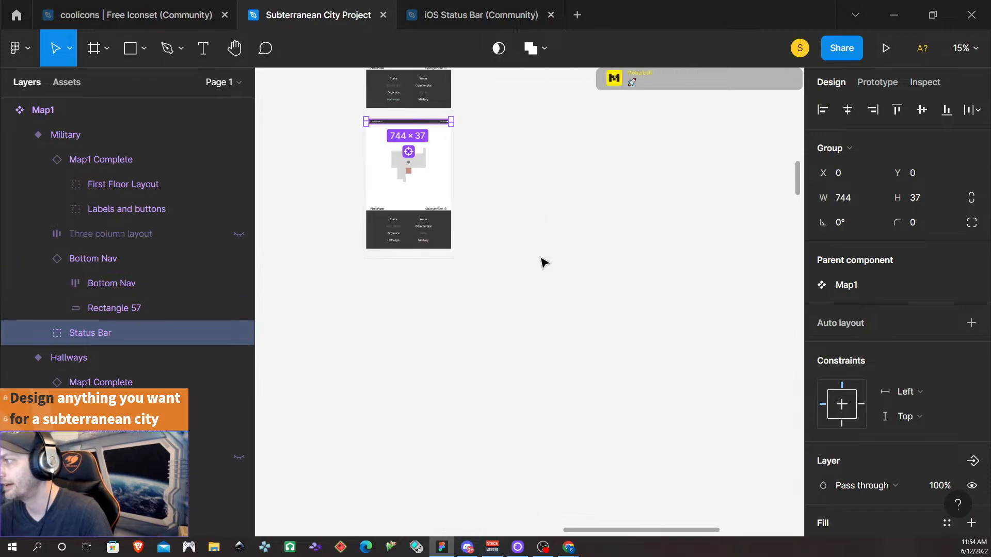
scroll(418, 281, up, 15)
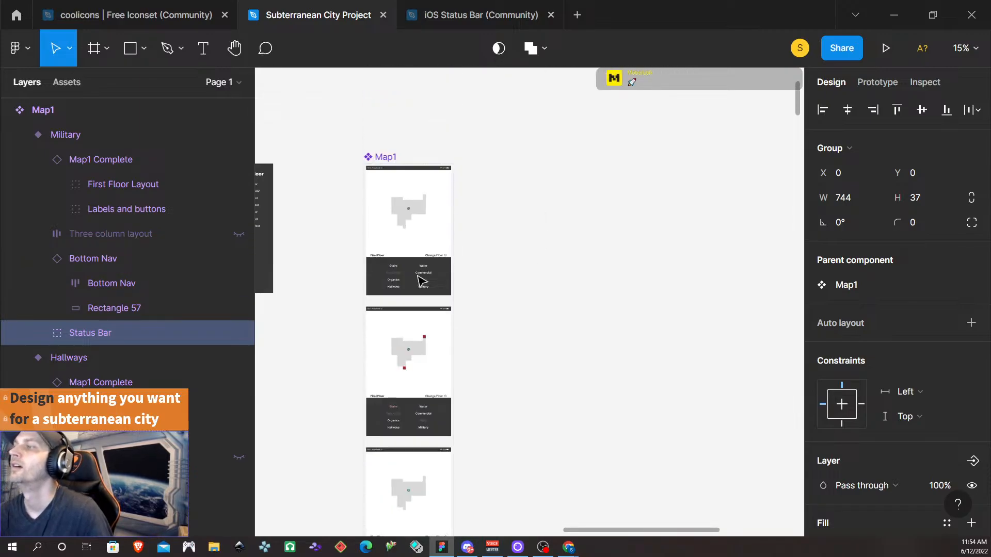
scroll(351, 361, left, 4)
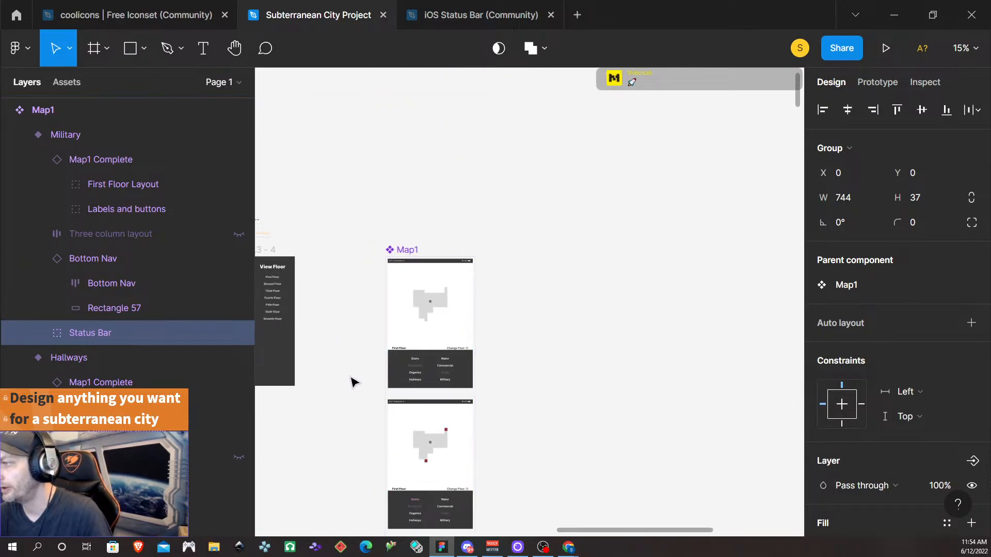
click(551, 318)
click(524, 316)
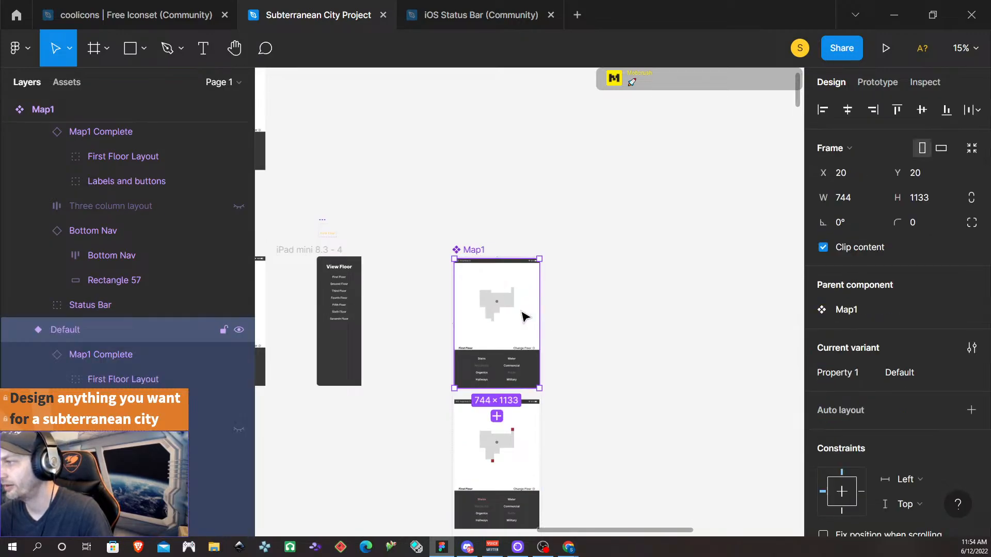
drag(524, 316, 657, 314)
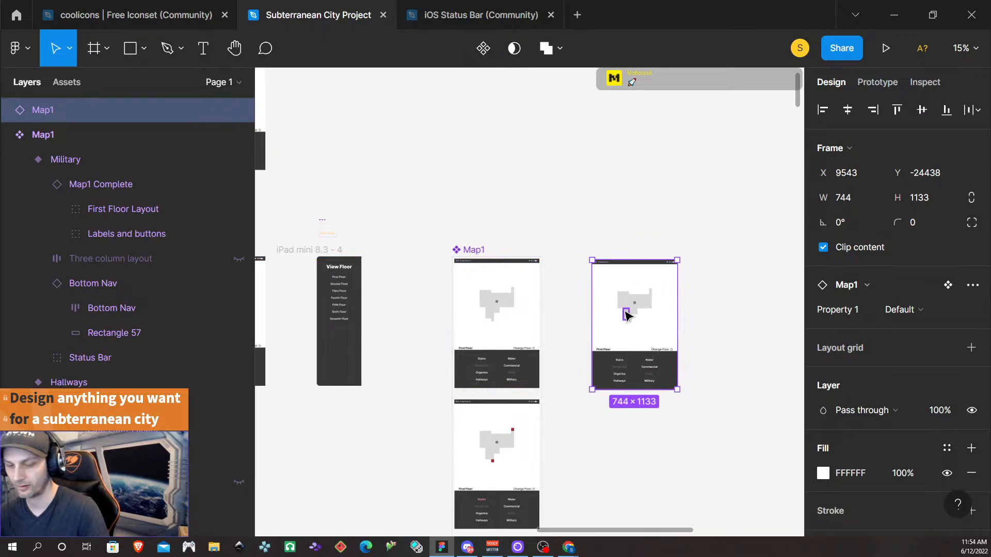
- Group the new Map1 instance, convert the group to a frame, and close the iOS Status Bar (Community) file
key(ctrl+g)
click(857, 150)
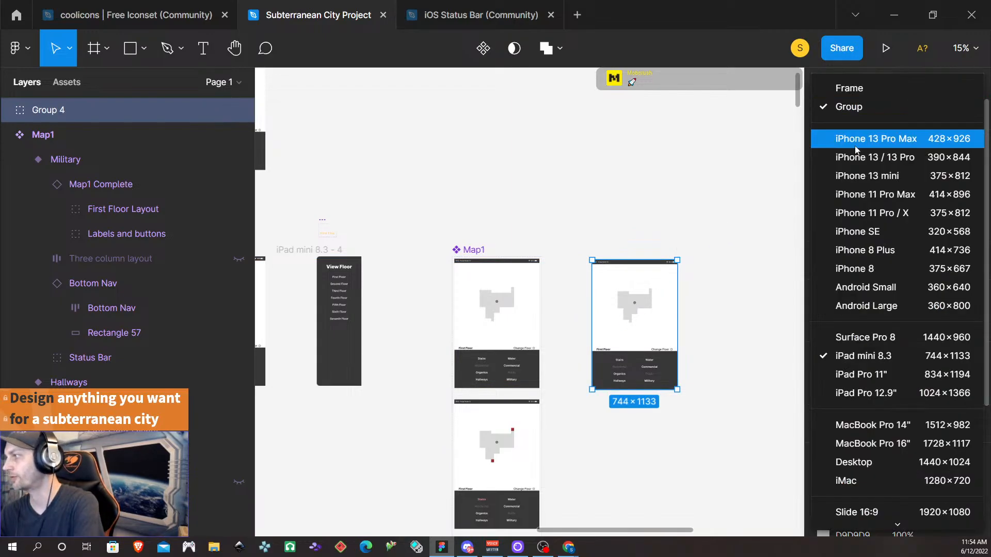
click(857, 88)
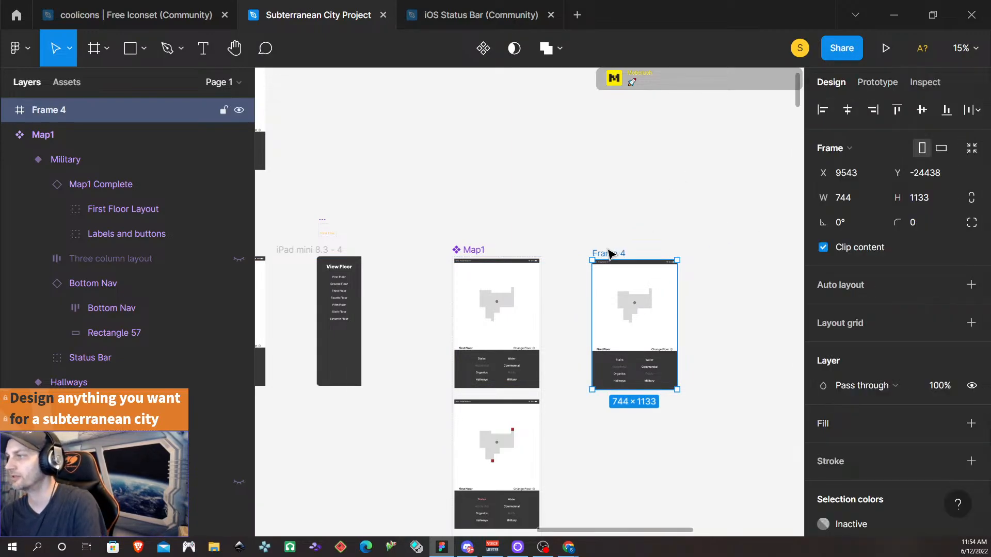
click(614, 212)
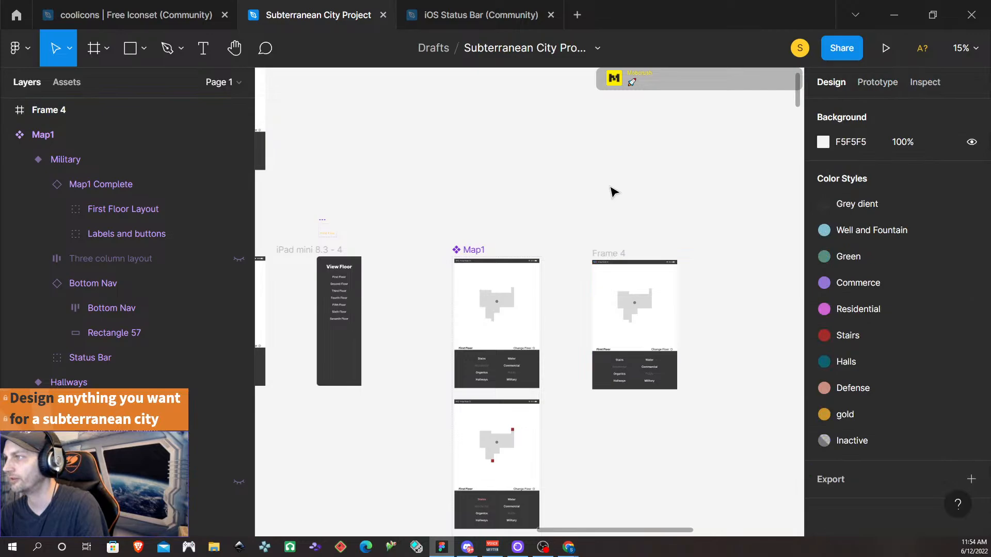
click(550, 15)
- Present the prototype from the new frame, fit the whole screen in view, and test the Change Floor link
click(608, 254)
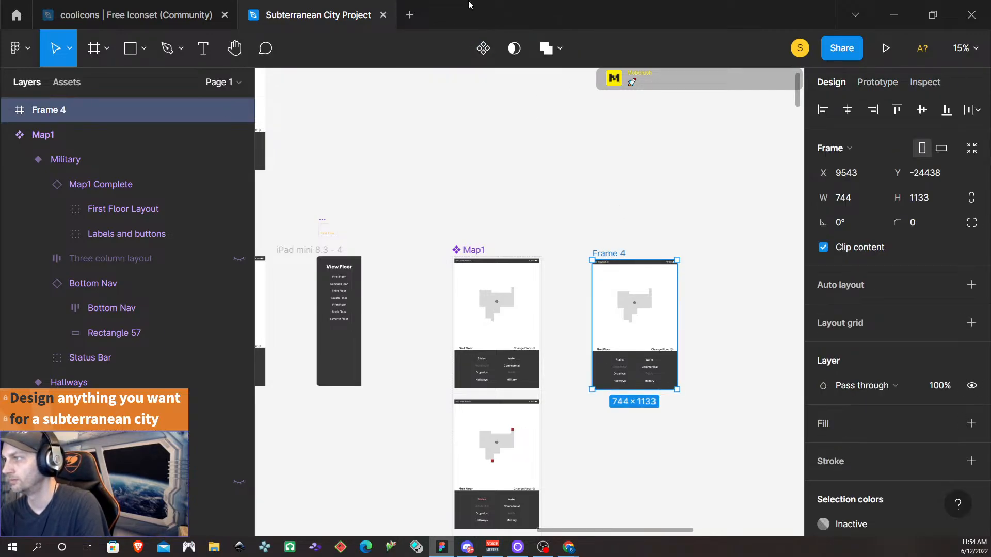
click(885, 49)
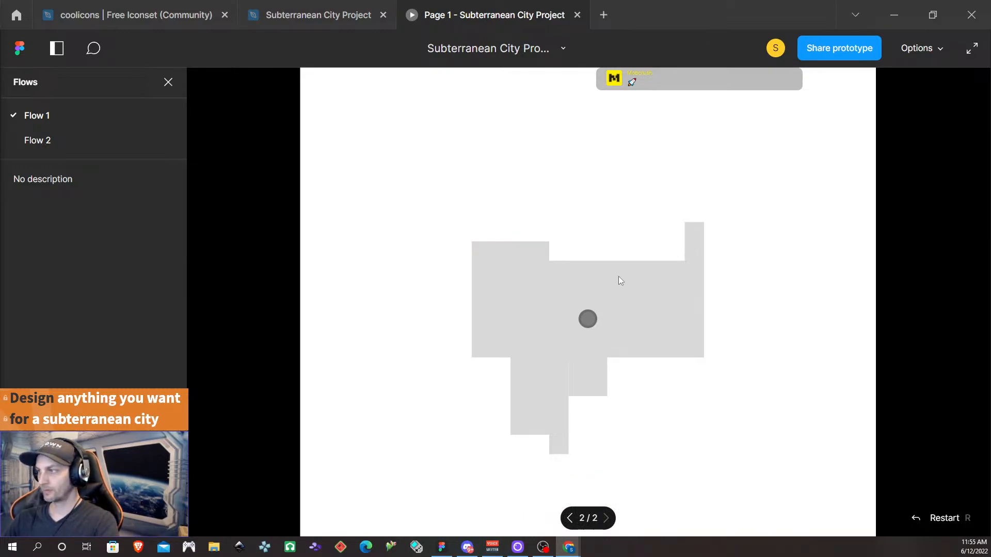
key(shift+1)
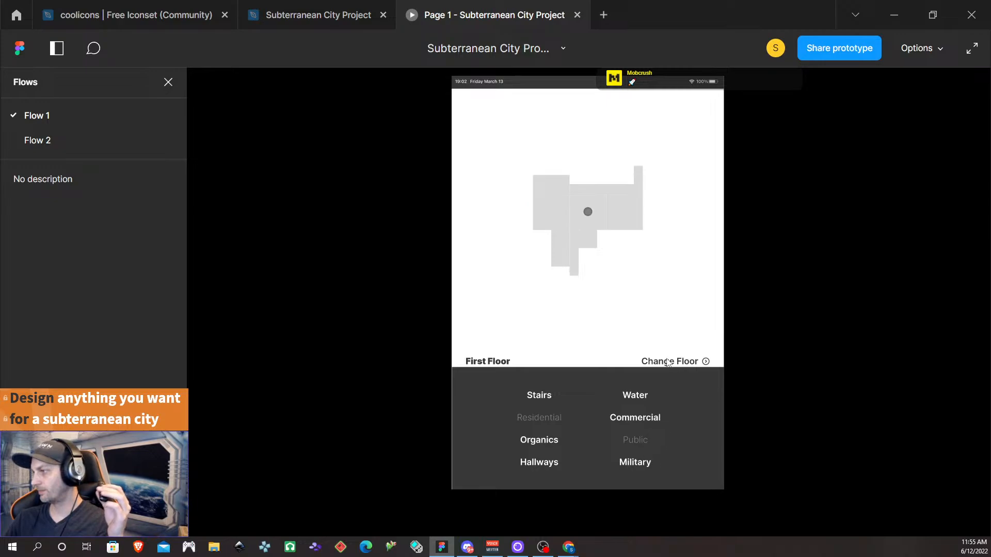
click(665, 367)
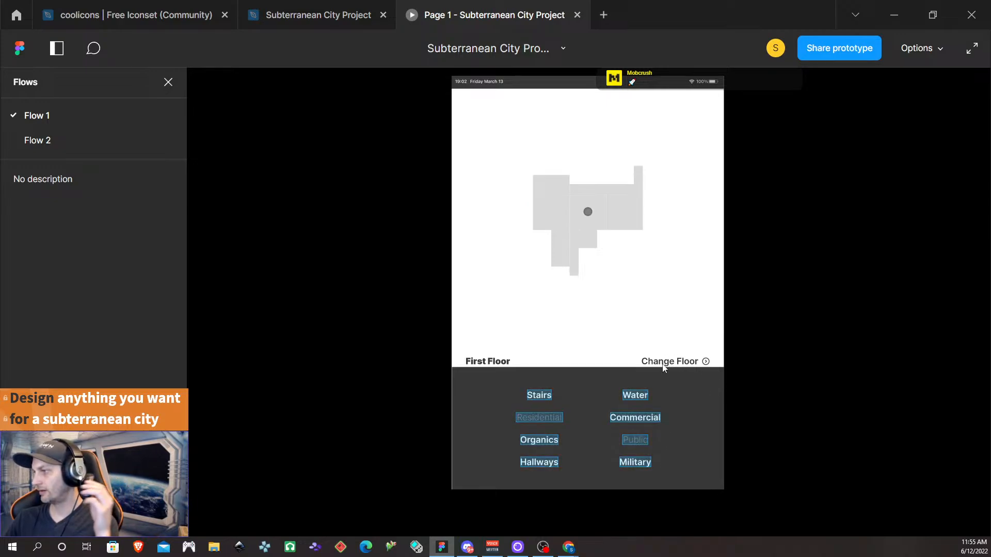
- Test the Change Floor link and the Water, Organics, Hallways and Military category labels in the prototype preview
click(673, 364)
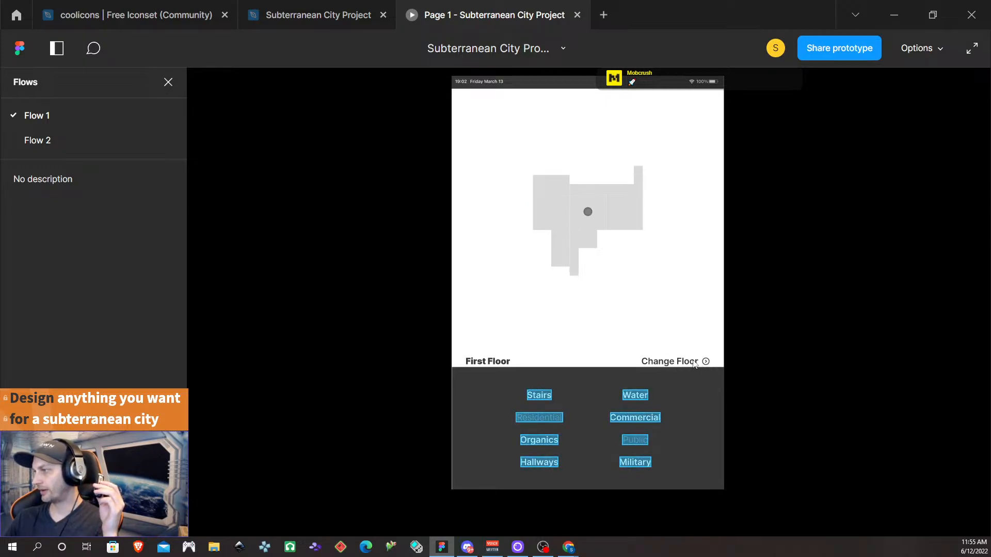
click(587, 84)
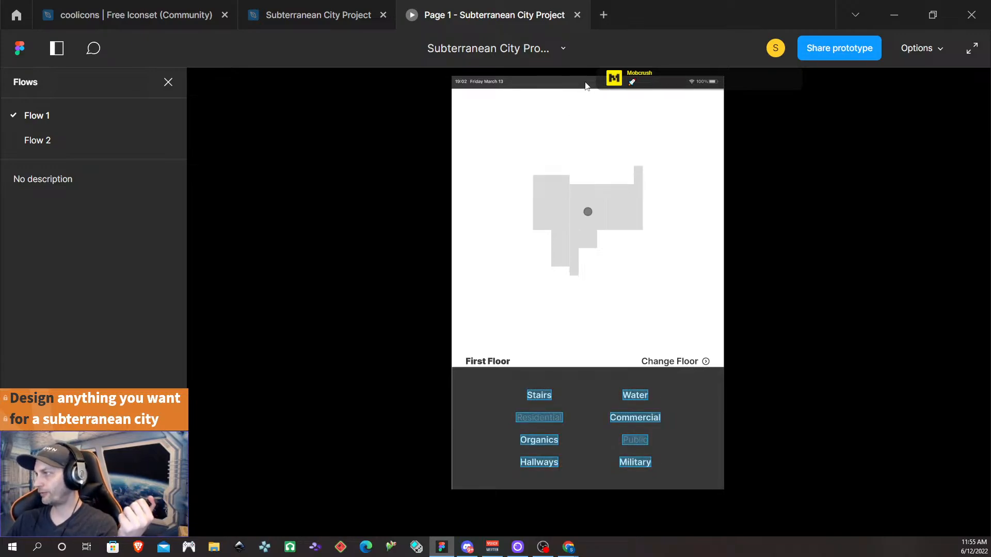
click(640, 400)
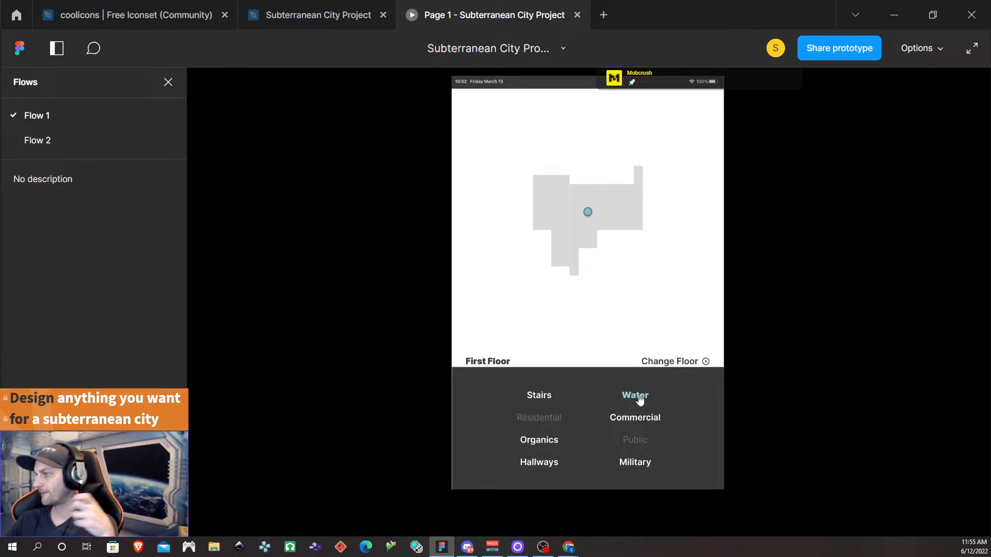
click(539, 441)
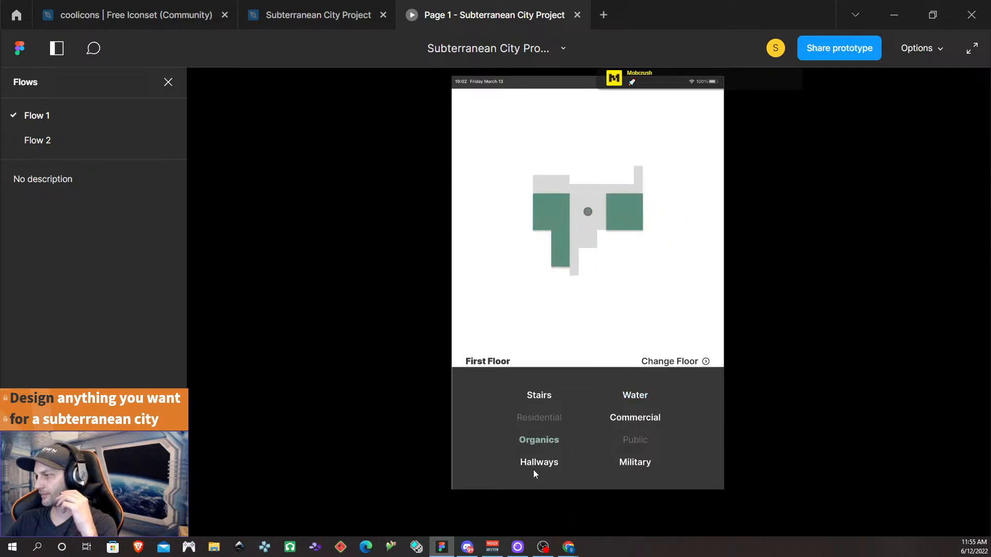
click(557, 468)
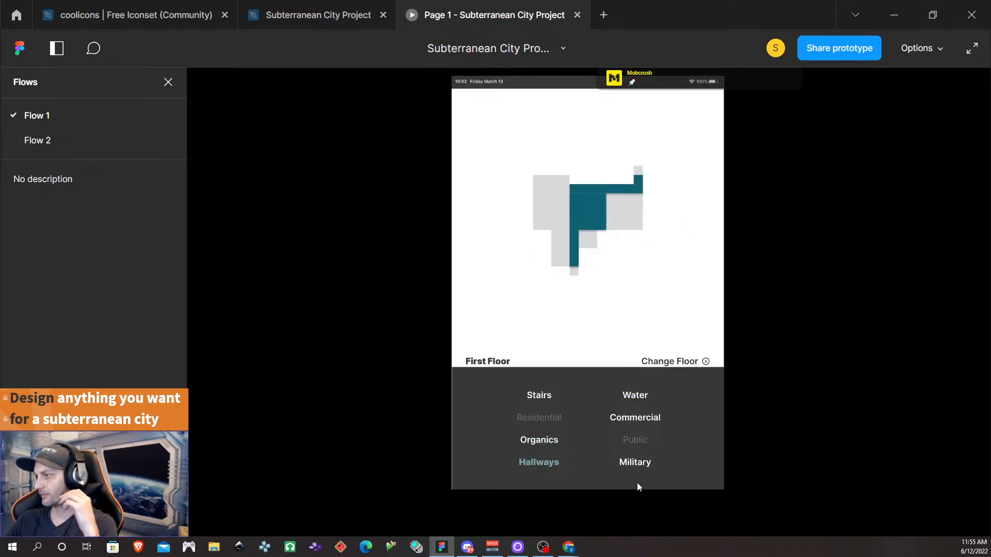
click(634, 472)
click(636, 470)
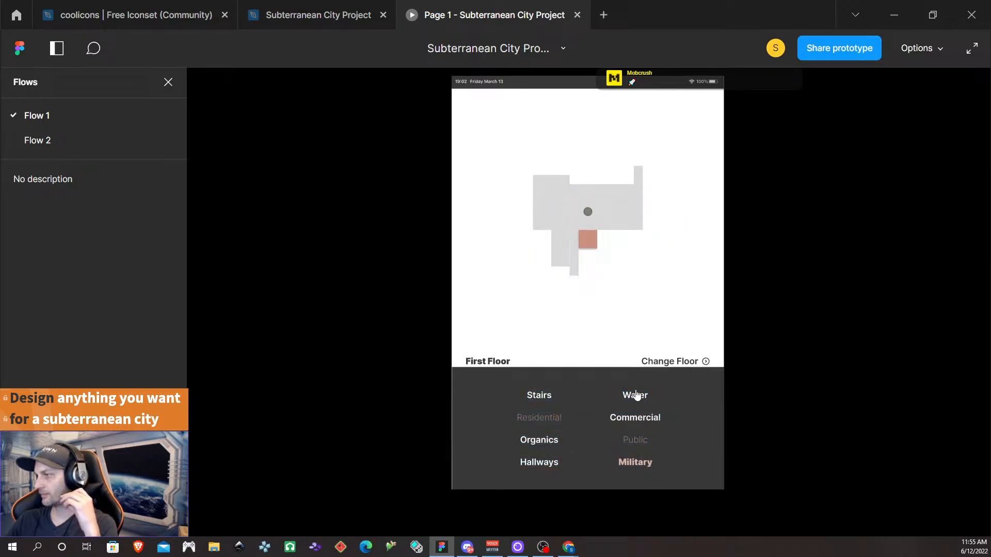
click(636, 387)
click(635, 398)
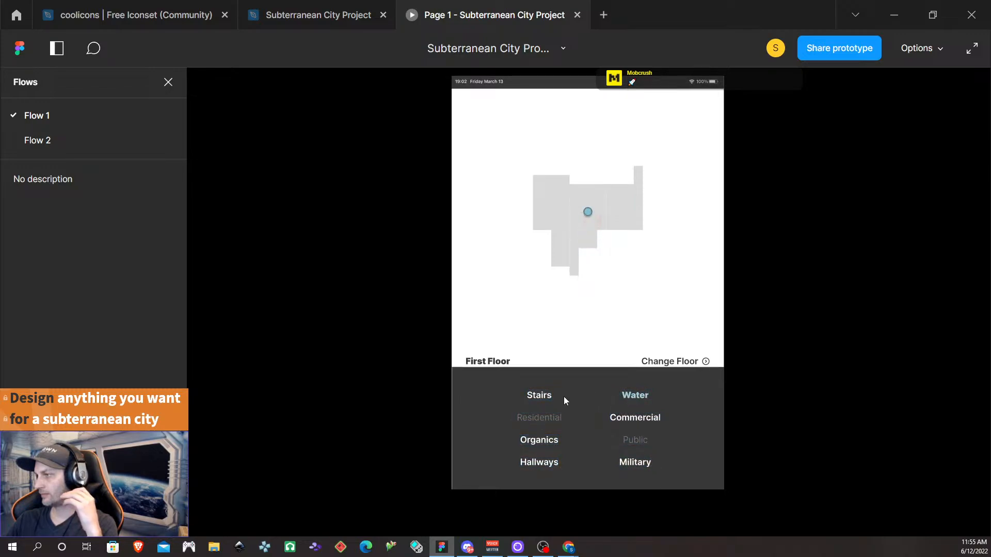
- Test the Stairs, Residential, Hallways, Commercial, Water and Military labels, and close the prototype preview
click(564, 401)
click(550, 398)
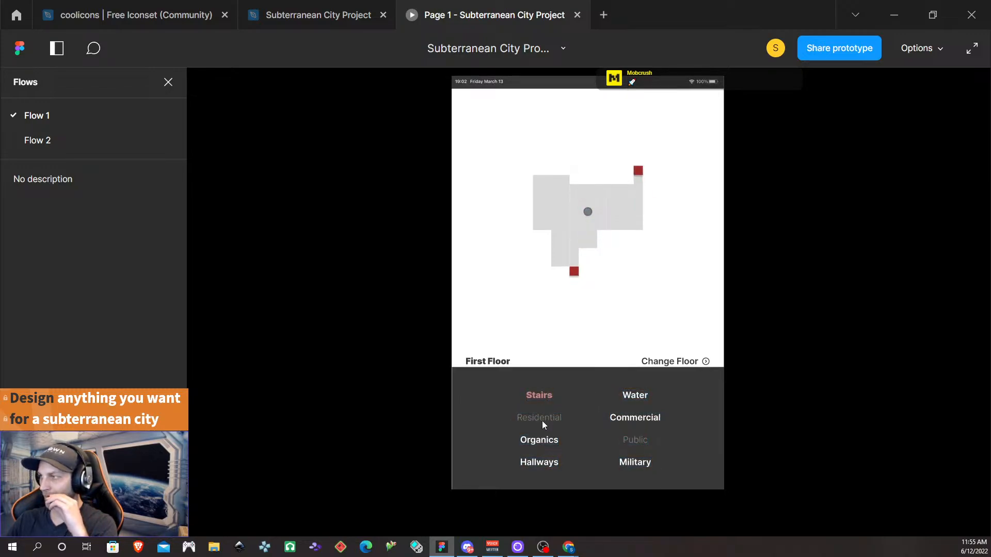
click(542, 422)
click(523, 475)
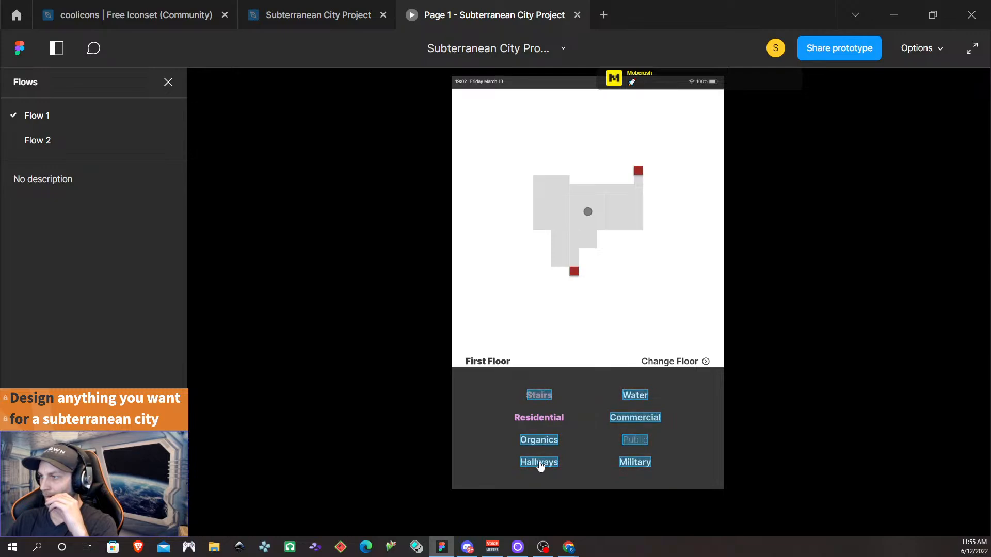
click(540, 466)
click(548, 399)
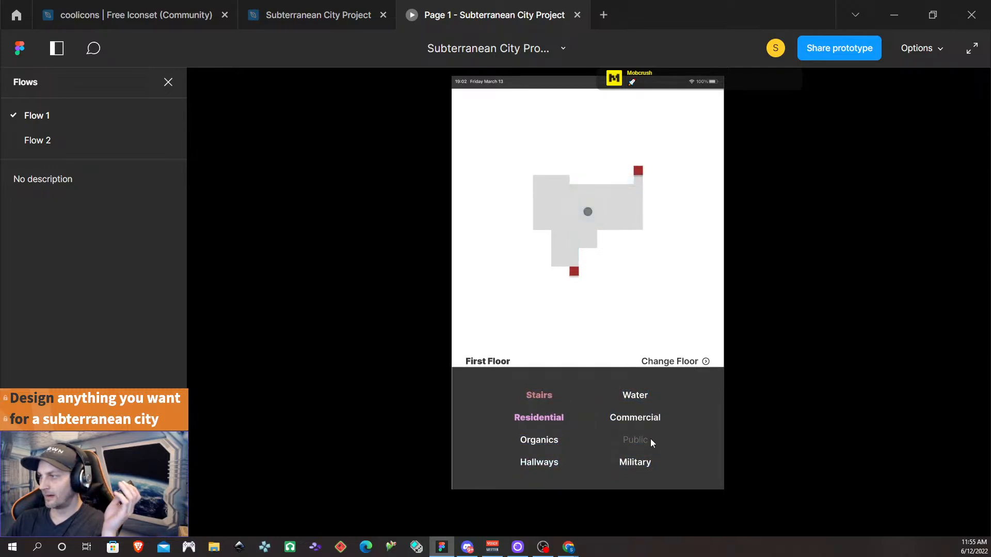
click(723, 420)
click(641, 418)
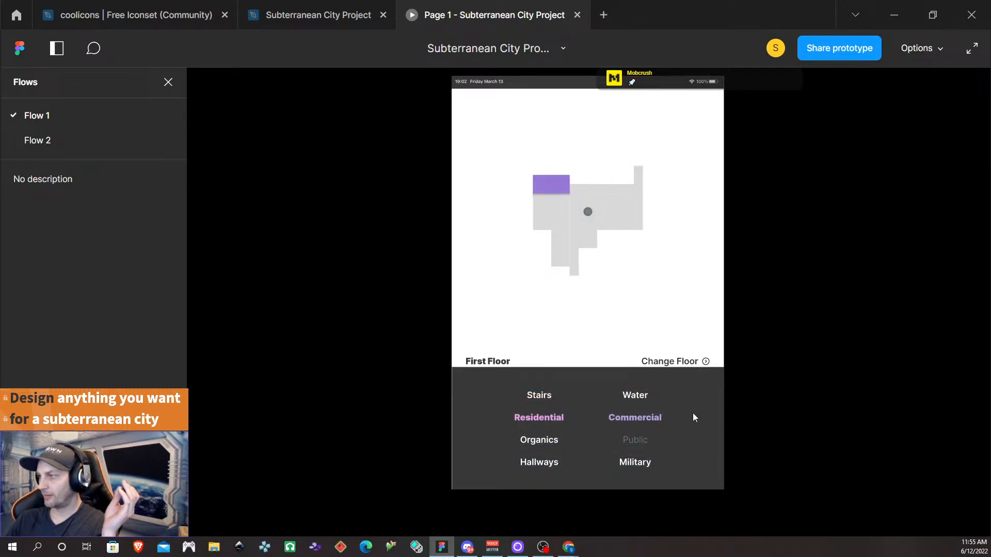
click(641, 399)
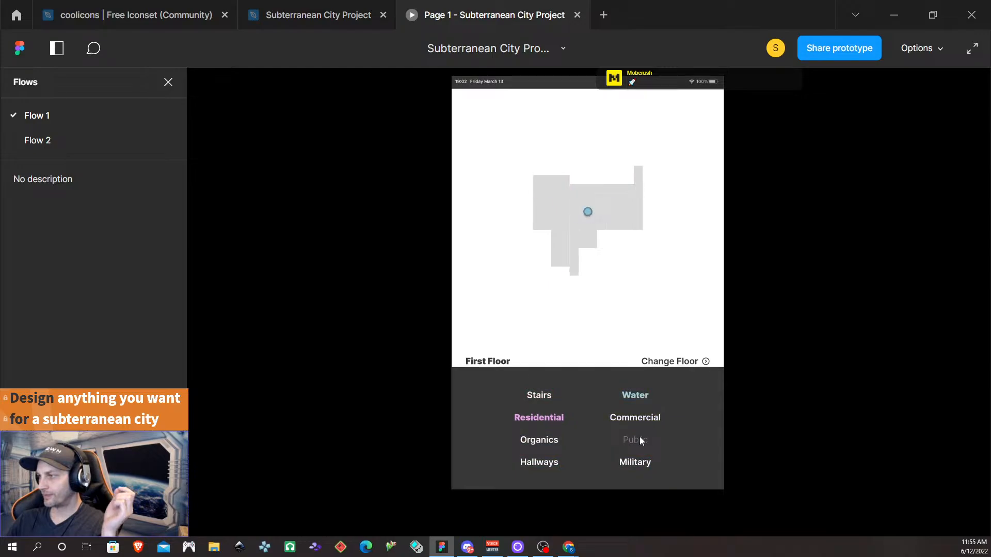
click(640, 463)
click(579, 17)
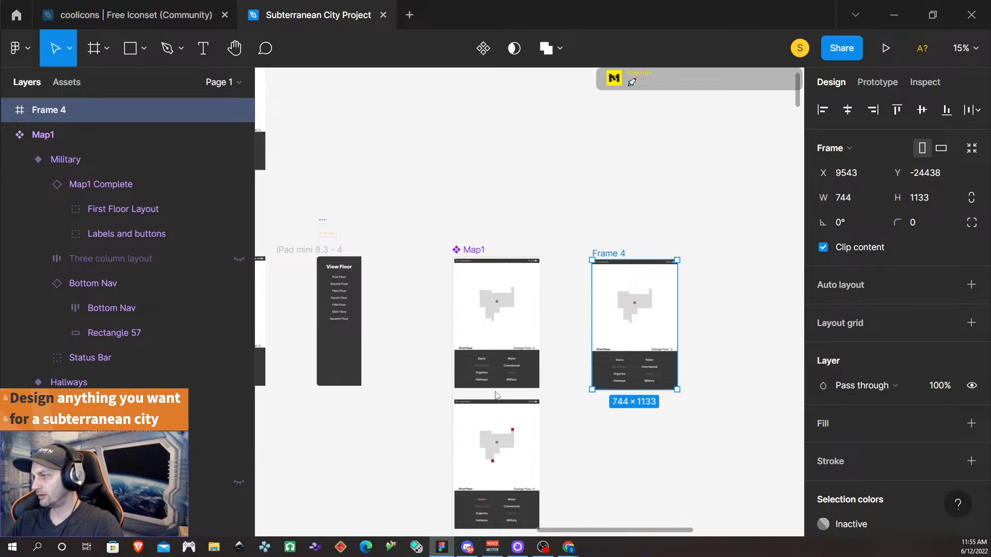
- Nudge the Bottom Nav of Map1's Default variant 1 px left to X 0
scroll(625, 356, up, 3)
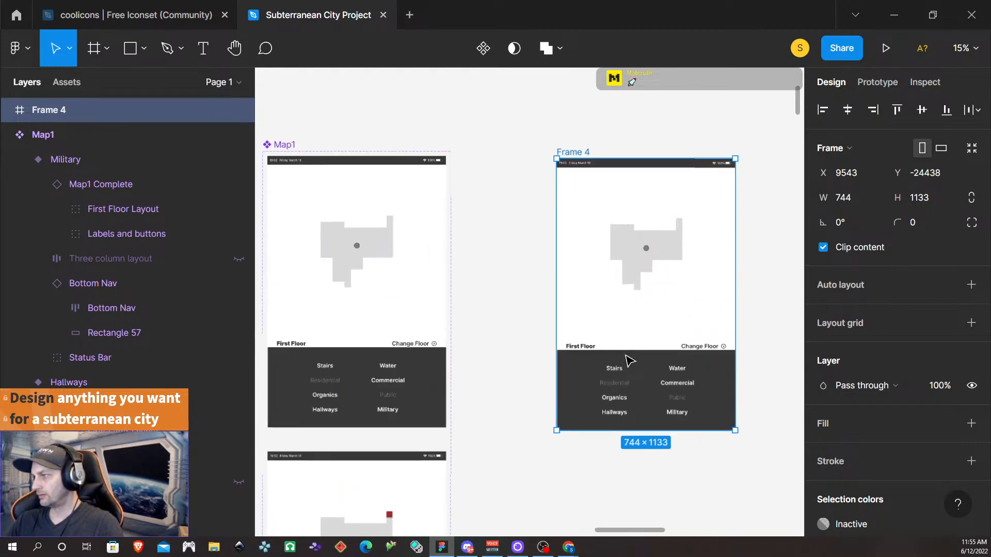
scroll(354, 421, left, 8)
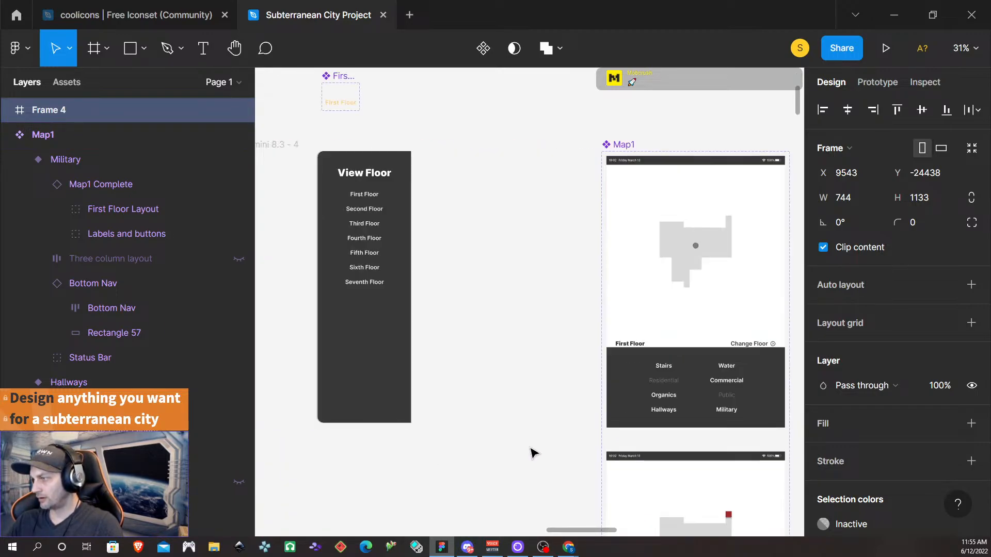
scroll(631, 419, up, 5)
scroll(631, 419, up, 5)
click(478, 425)
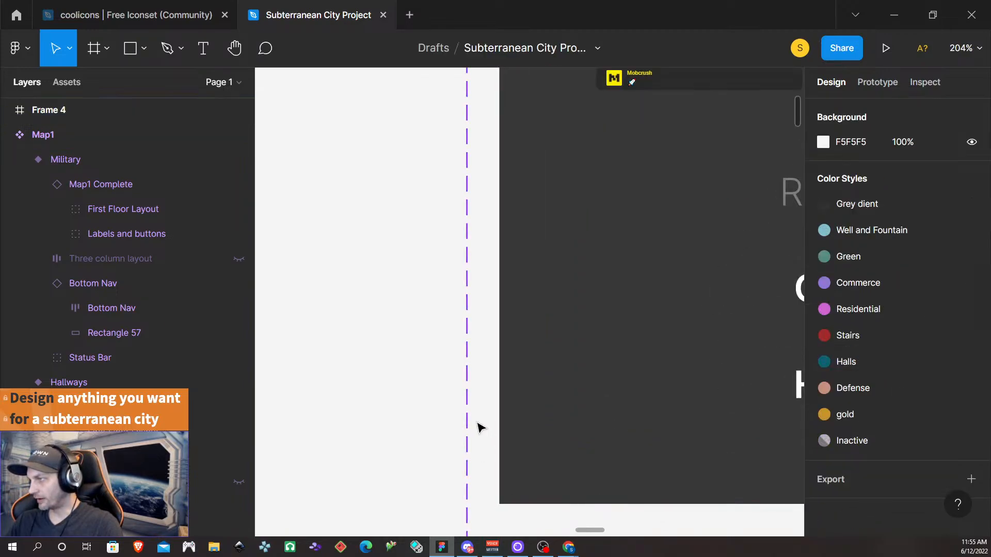
scroll(613, 316, up, 1)
click(608, 309)
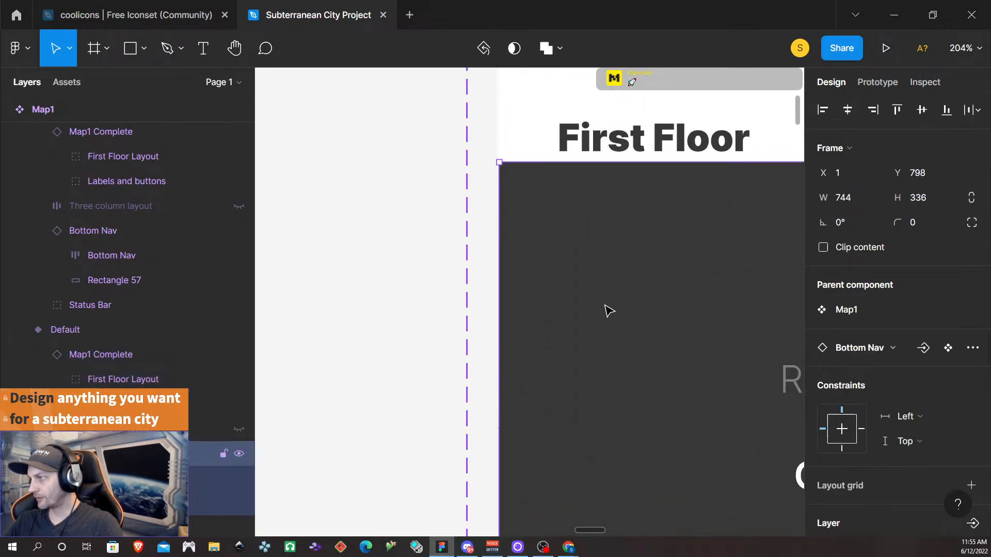
key(Left)
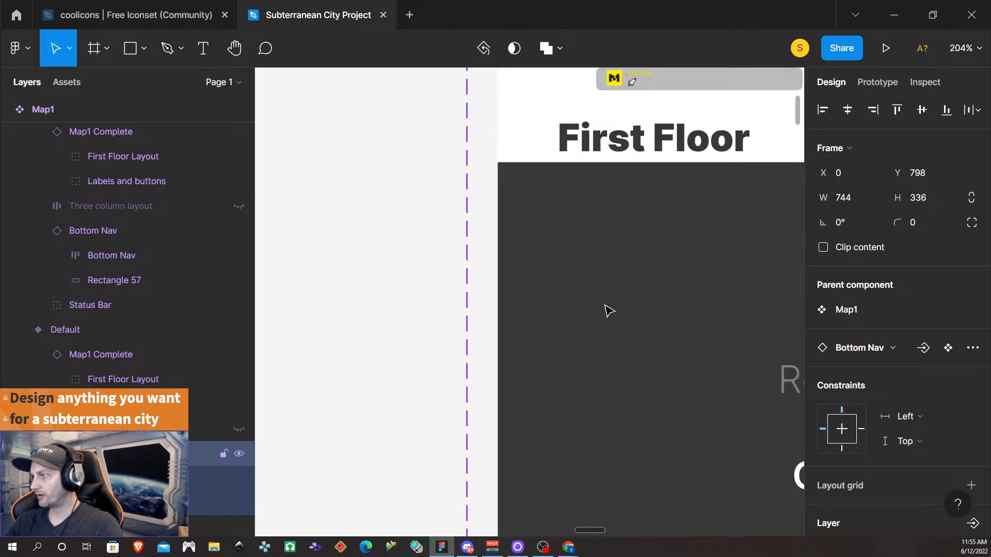
- Shift the Bottom Nav of Map1's Stairs variant 1 px left to X 0
scroll(607, 311, down, 6)
scroll(605, 316, down, 15)
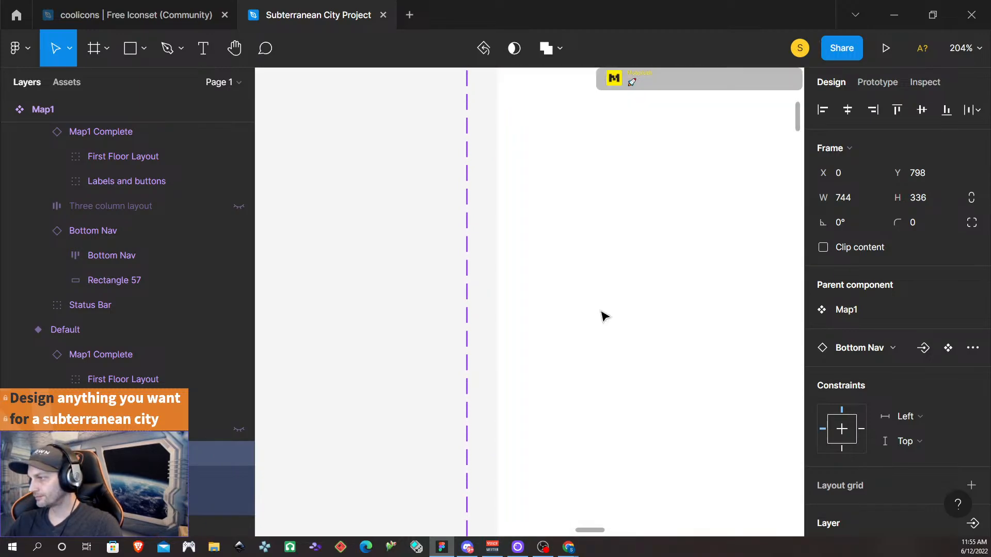
click(595, 316)
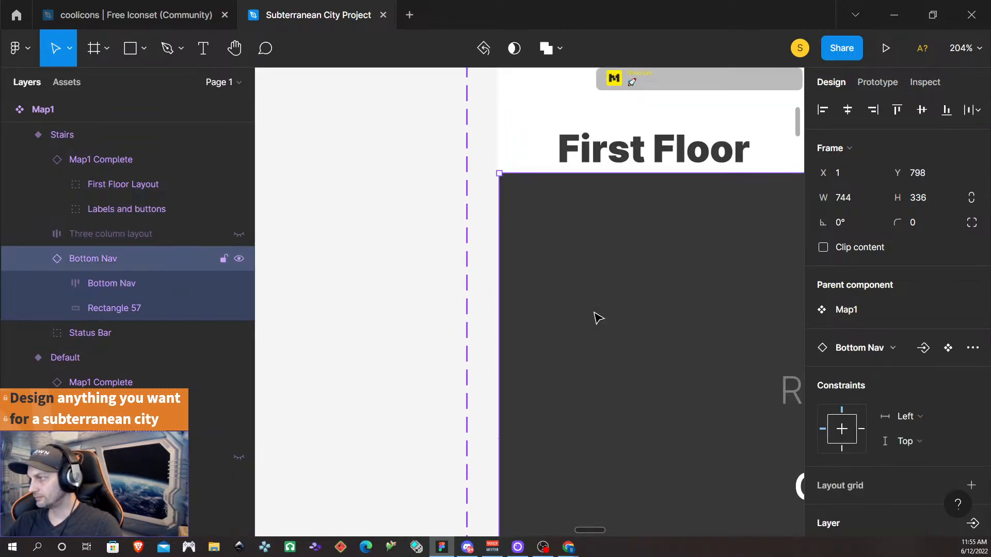
key(Left)
- Move the Bottom Nav to X 0 in both the Water and Commercial variants of Map1
scroll(581, 315, down, 10)
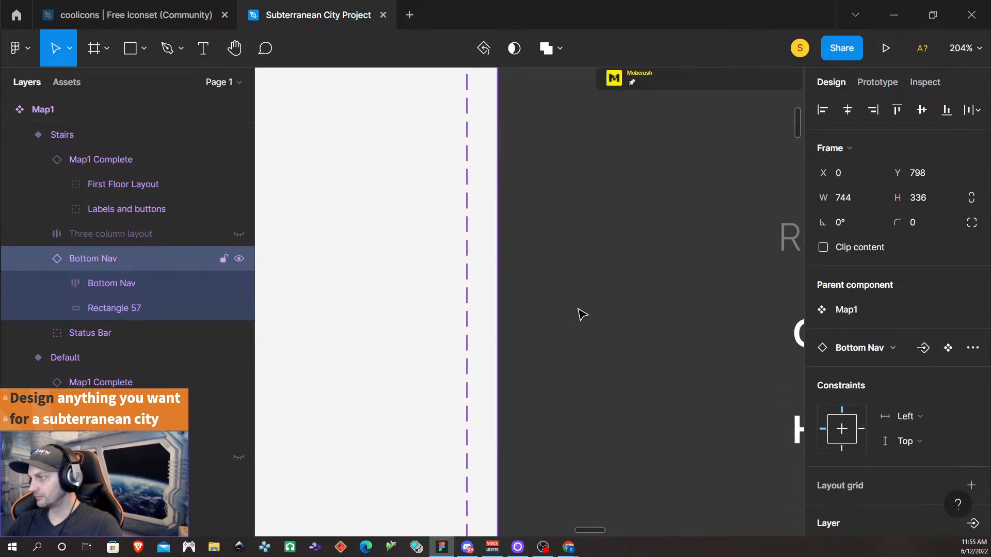
scroll(581, 315, down, 4)
scroll(580, 315, down, 6)
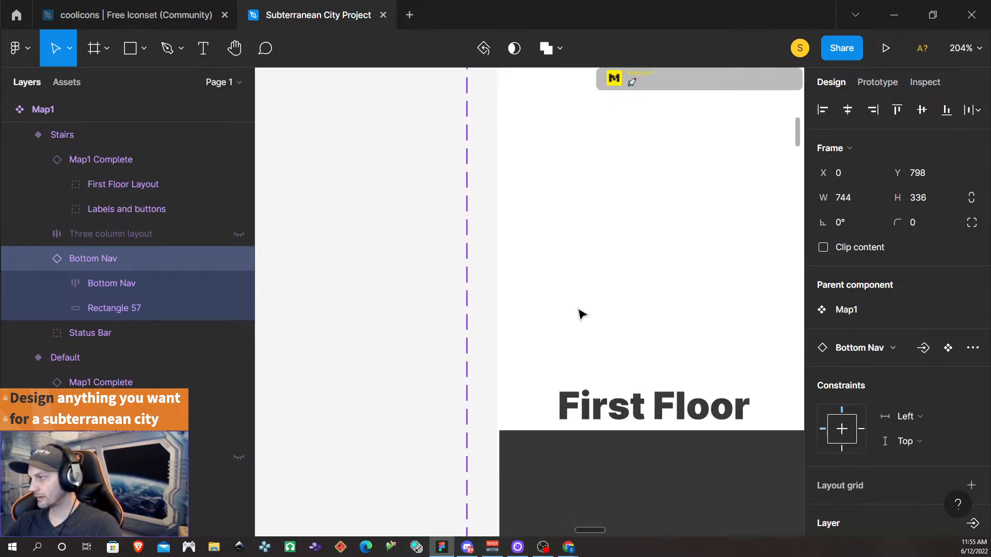
click(582, 314)
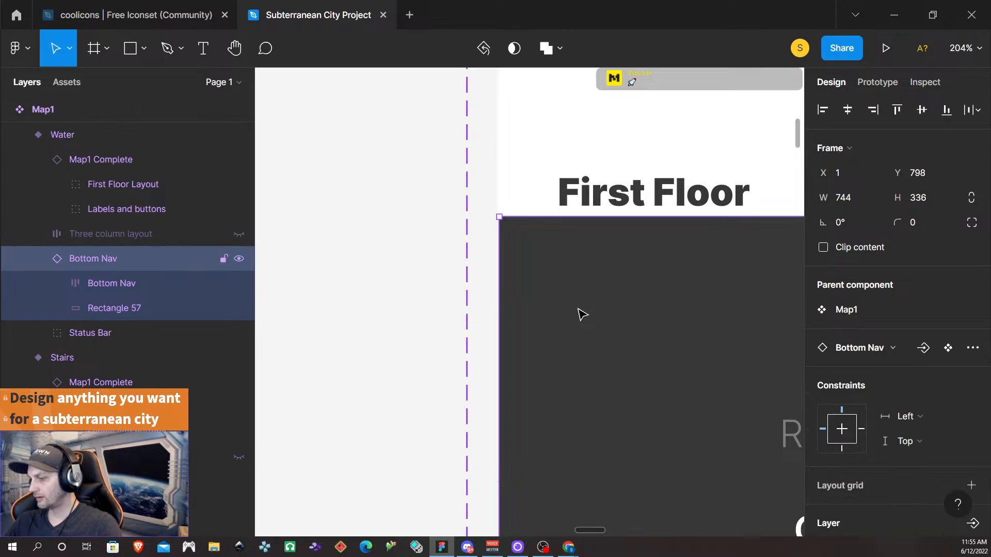
scroll(582, 314, down, 10)
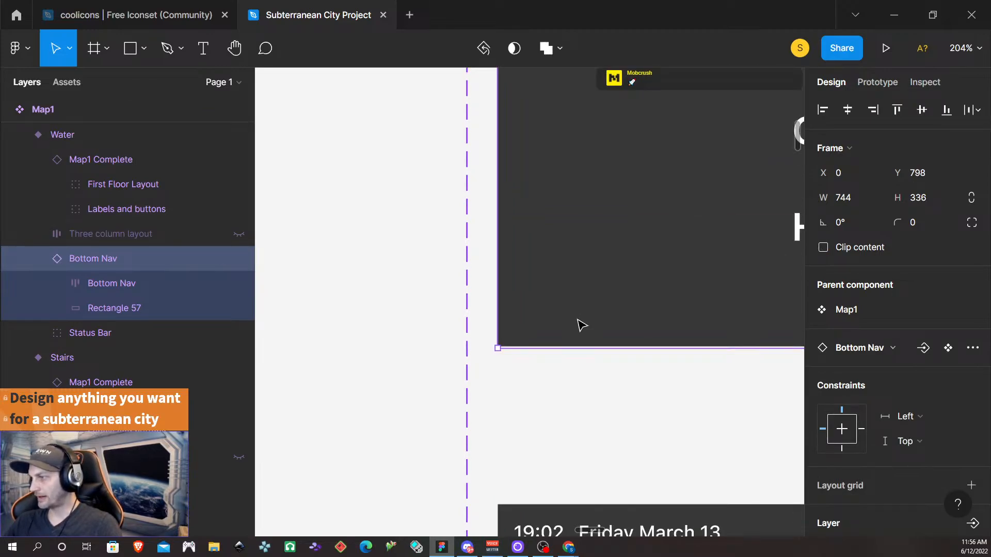
scroll(582, 324, down, 5)
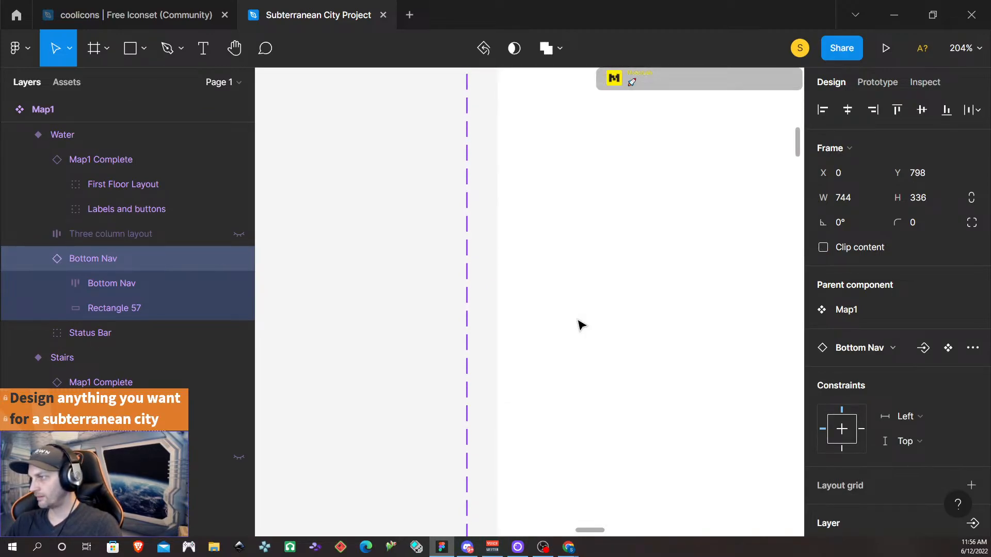
scroll(582, 325, down, 8)
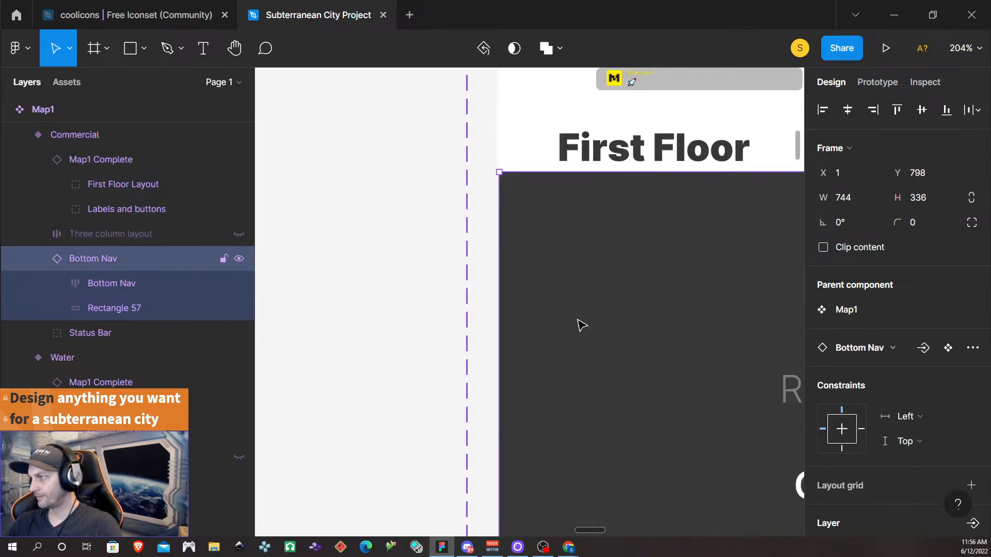
scroll(580, 326, down, 10)
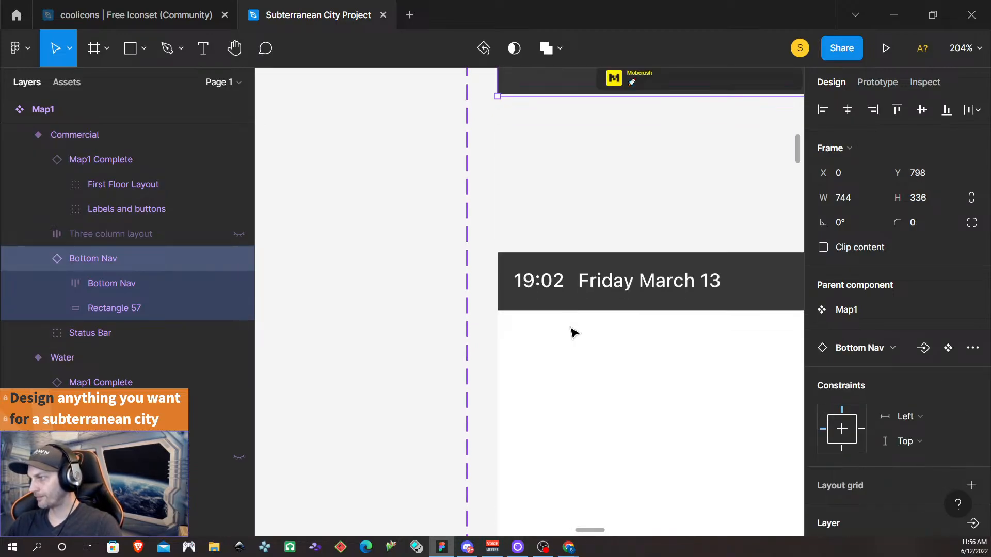
- Move the Bottom Nav of Map1's Organics variant to X 0
scroll(574, 333, down, 10)
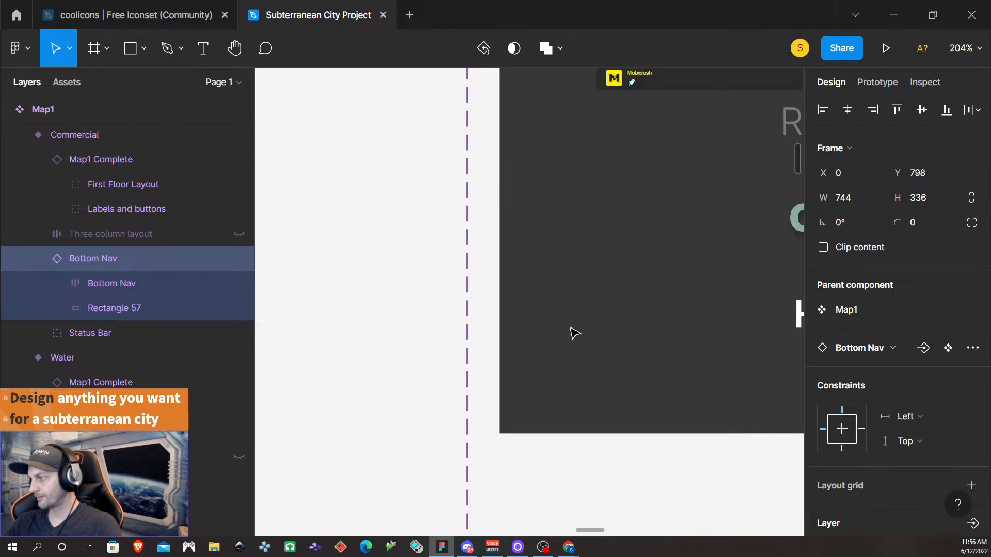
click(575, 333)
click(574, 333)
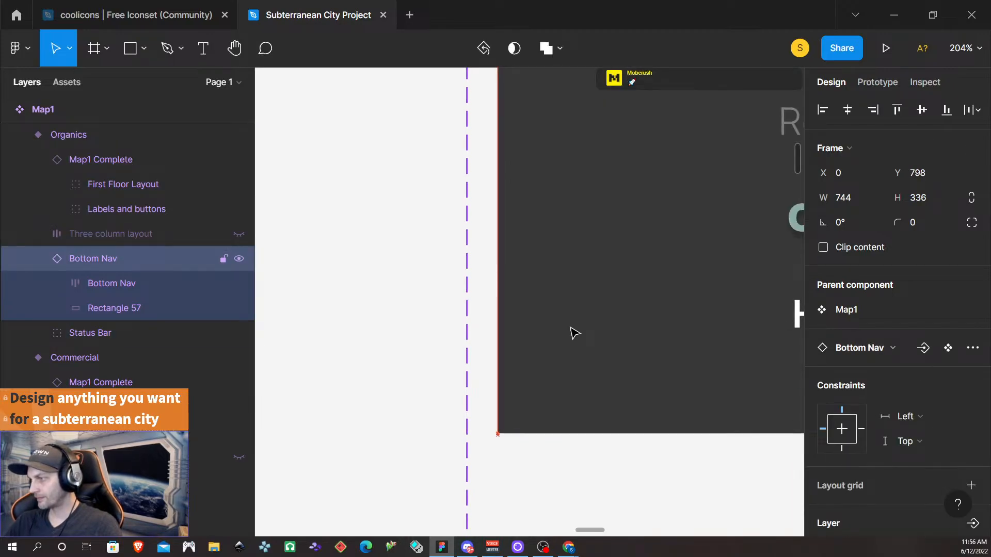
key(Left)
- Select the Bottom Nav in Map1's Hallways variant and nudge it 1 px left to X 0
scroll(571, 335, down, 10)
scroll(570, 354, down, 10)
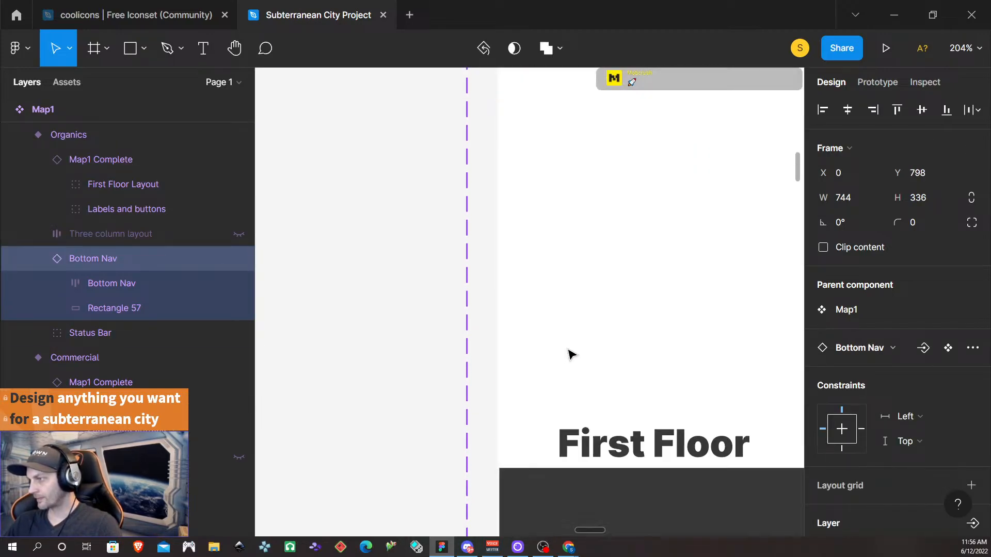
scroll(570, 350, up, 2)
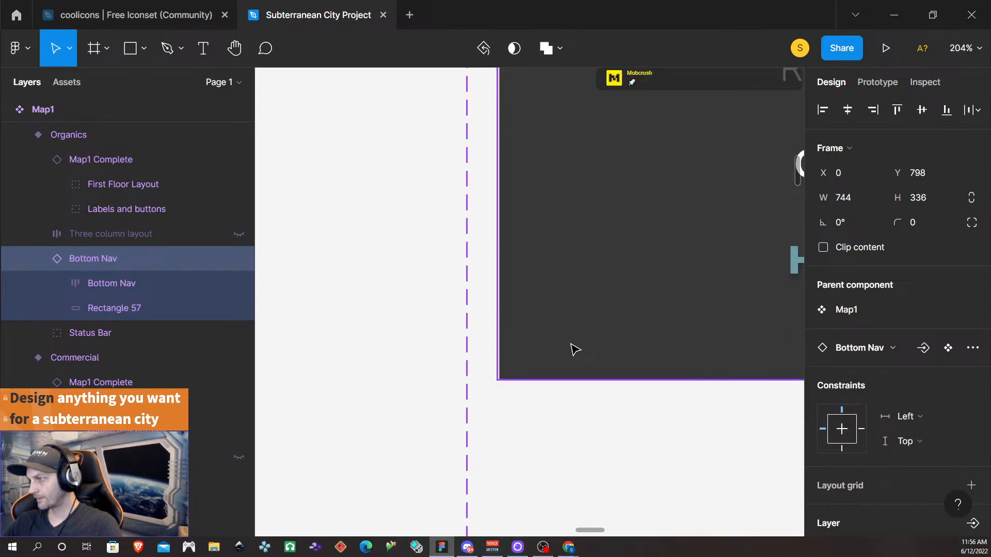
click(573, 349)
scroll(556, 351, up, 5)
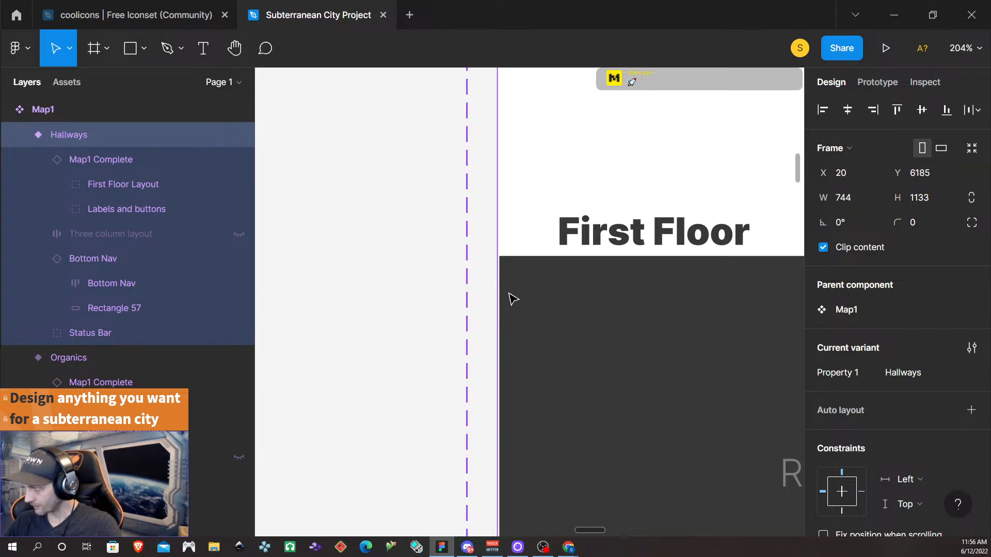
click(513, 299)
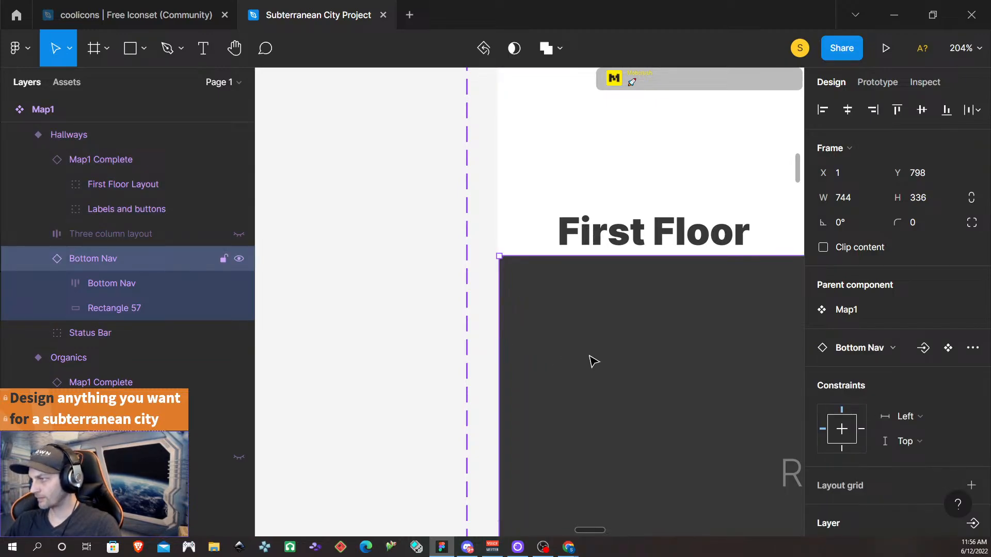
key(Left)
- Select the Bottom Nav in Map1's Military variant and shift it 1 px left to X 0
scroll(563, 367, down, 9)
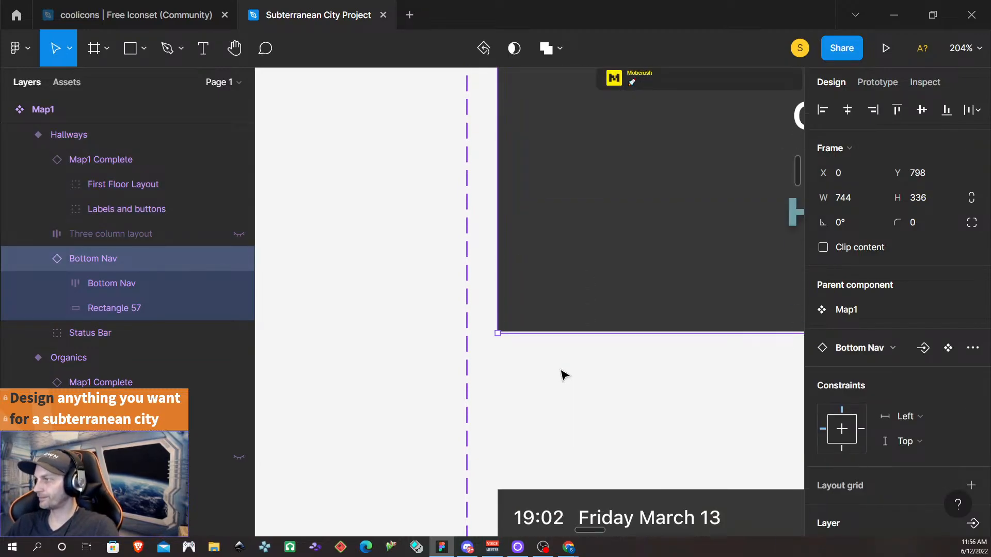
scroll(568, 388, down, 5)
scroll(568, 412, down, 6)
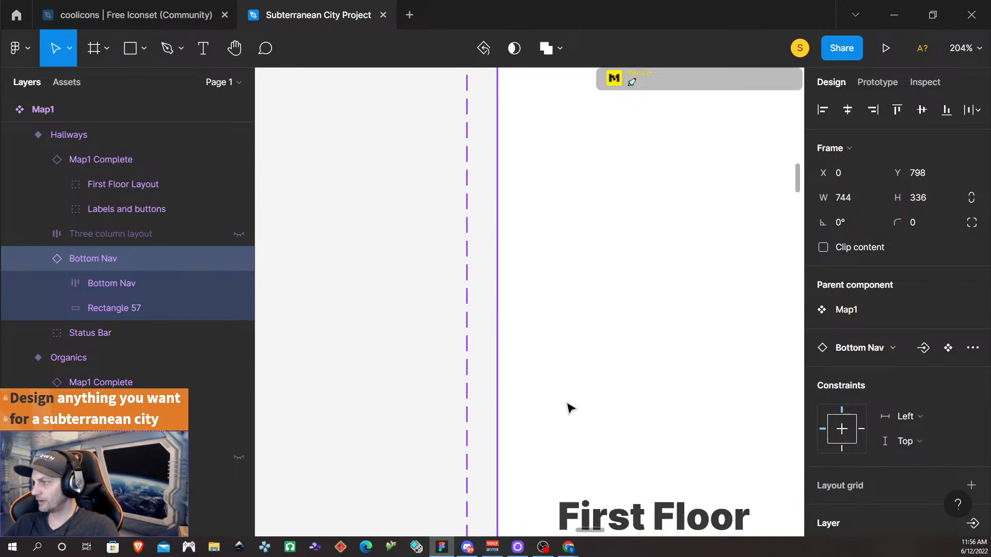
key(ctrl+z)
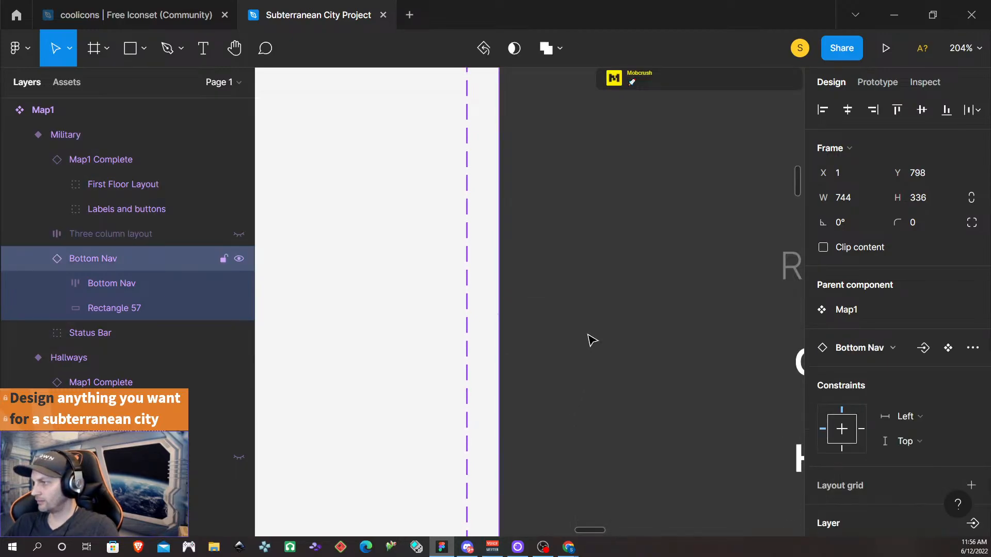
key(ctrl+z)
scroll(592, 336, down, 3)
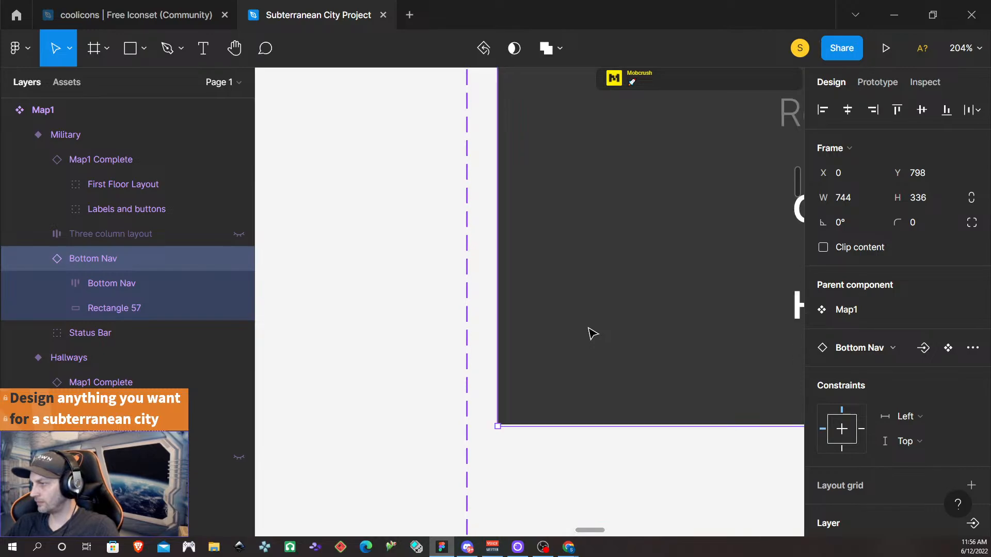
scroll(592, 334, up, 5)
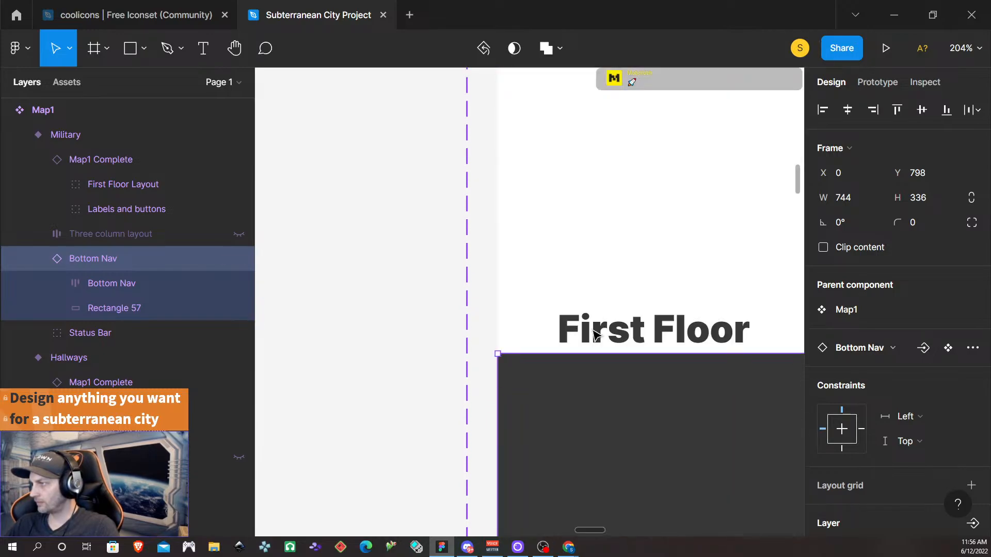
scroll(593, 334, down, 5)
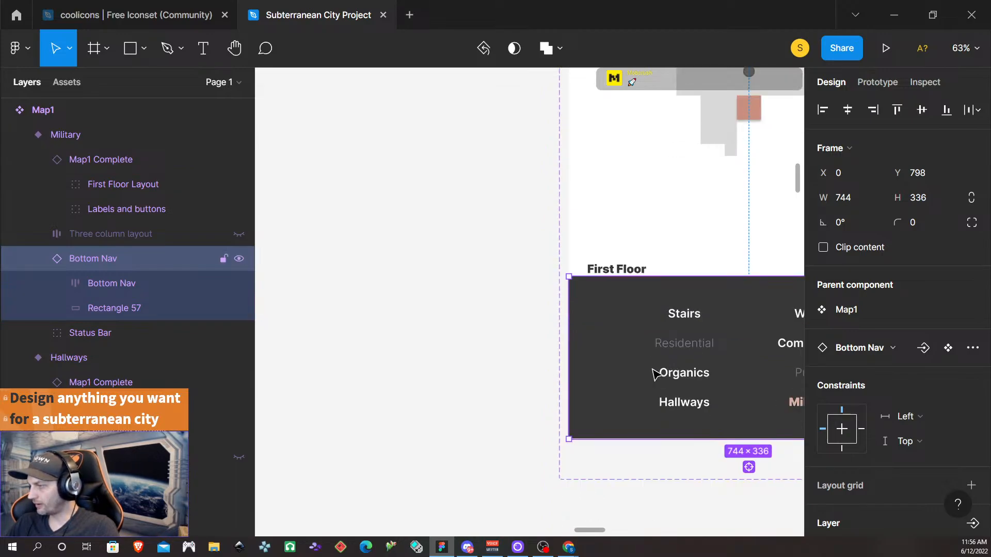
- Nudge the Military variant's Bottom Nav up 1 px to Y 797 and check its edges against the variant frame
scroll(632, 375, left, 3)
scroll(653, 434, right, 5)
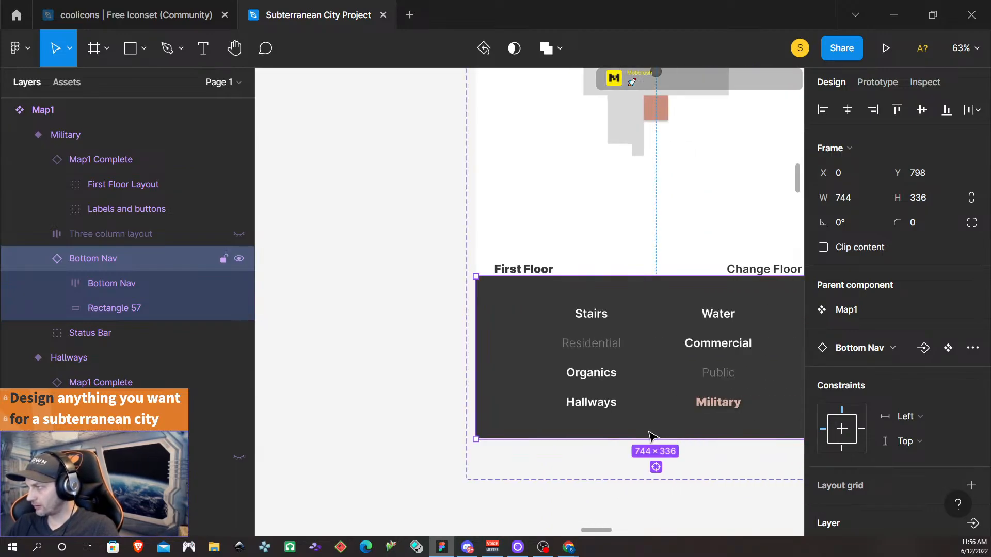
scroll(532, 459, up, 4)
key(Up)
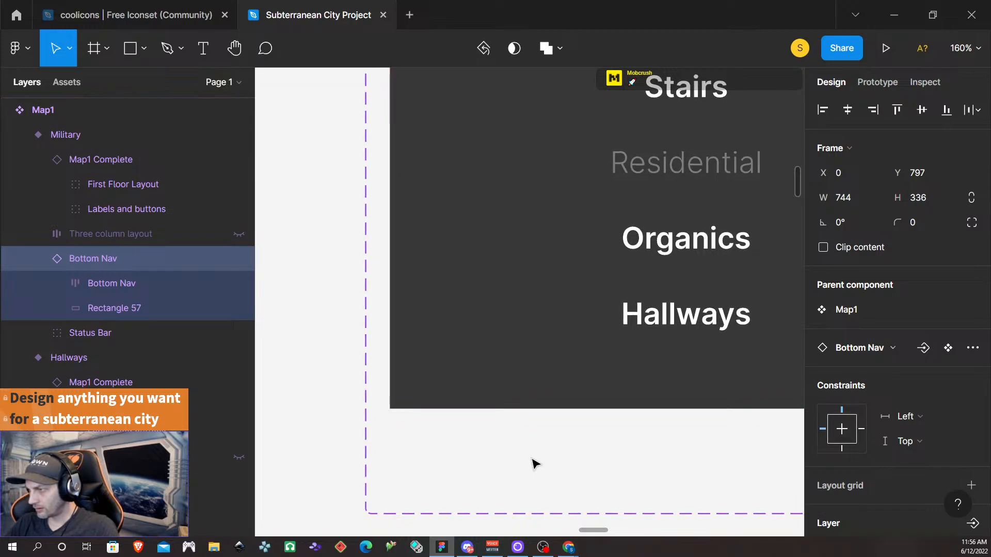
scroll(531, 449, up, 5)
scroll(517, 430, down, 3)
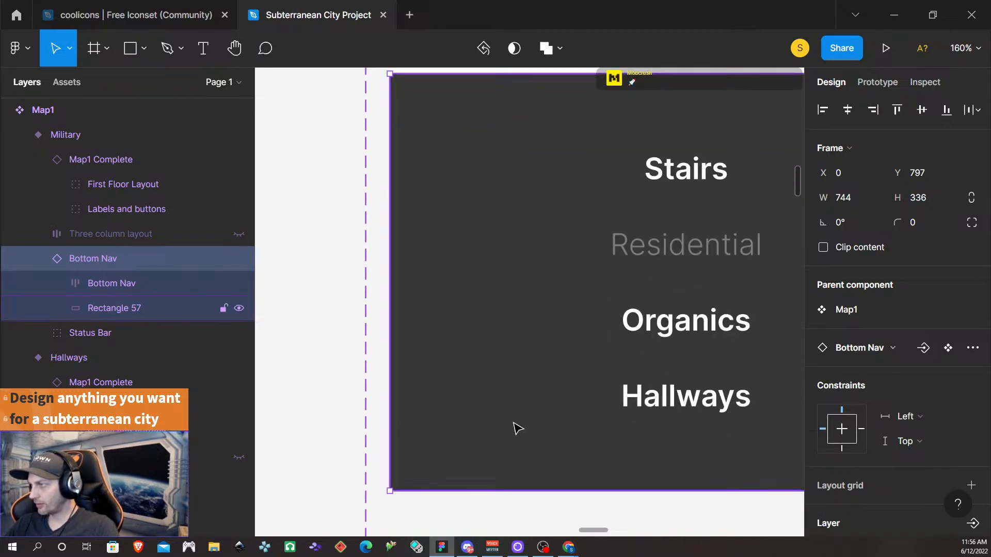
scroll(516, 428, up, 1)
scroll(518, 429, right, 5)
scroll(518, 428, right, 10)
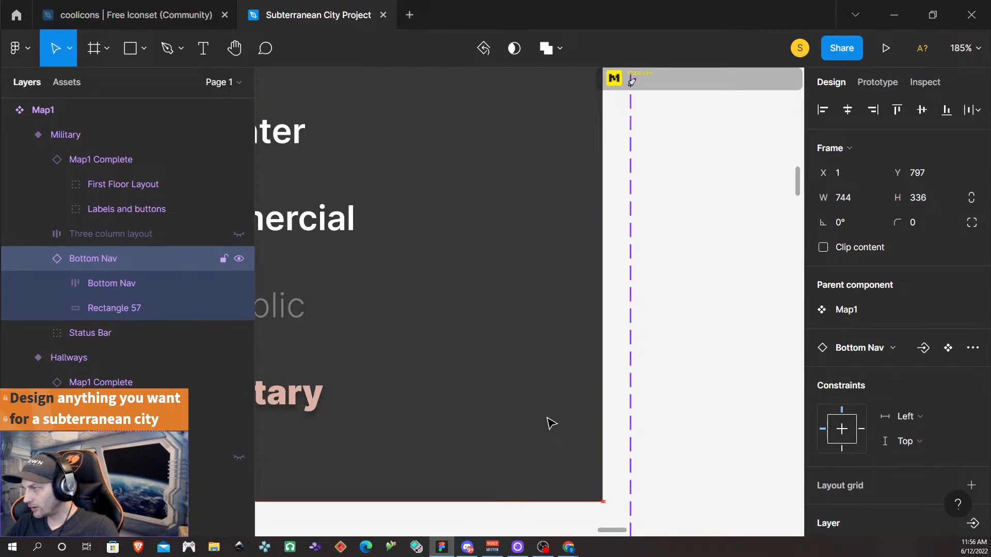
- Select the Bottom Nav in Map1's Hallways variant and move it up 1 px to Y 797
scroll(551, 422, up, 10)
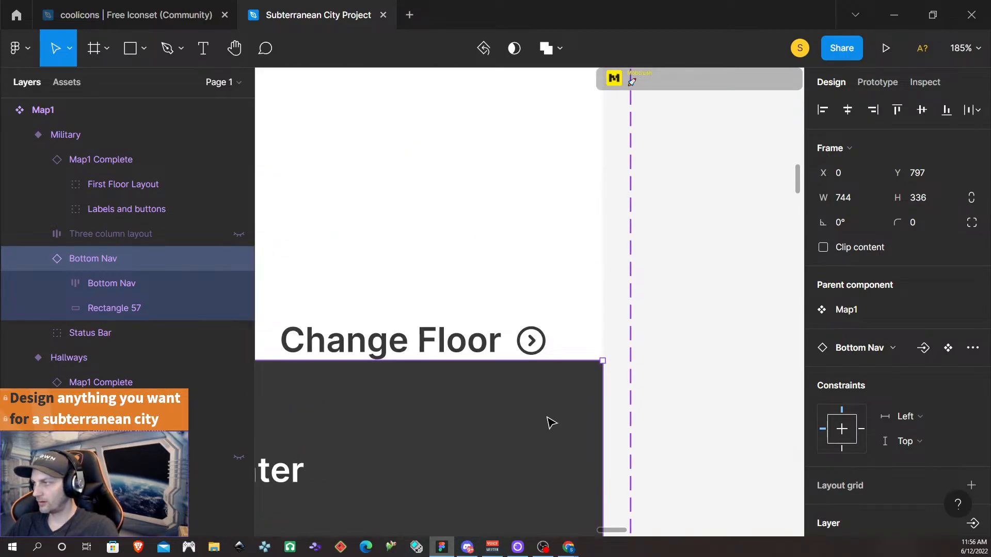
scroll(550, 422, up, 10)
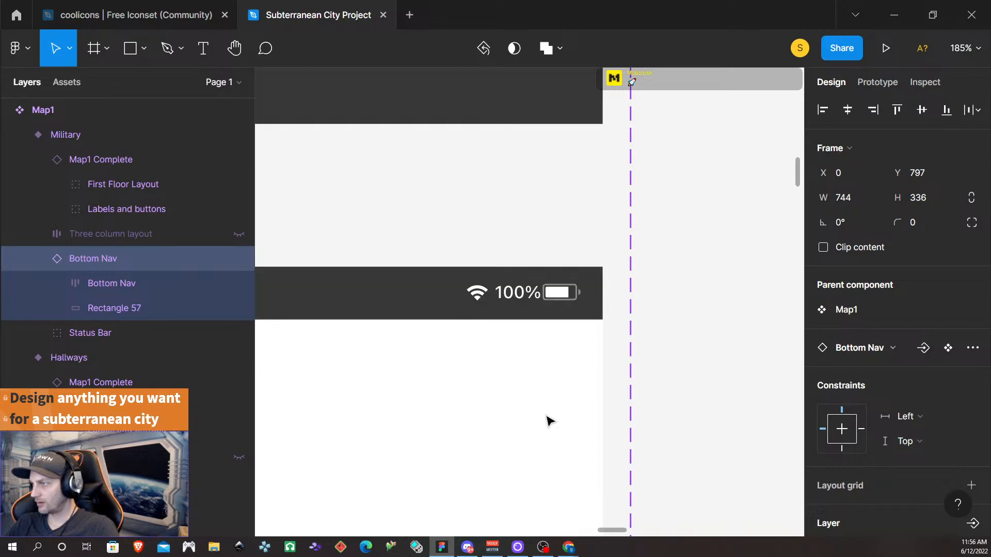
click(549, 373)
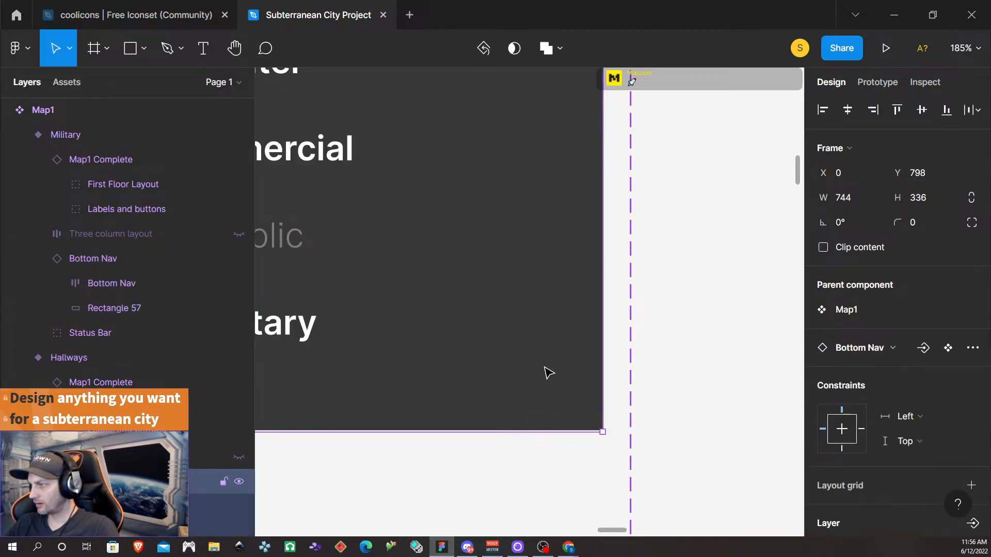
key(Up)
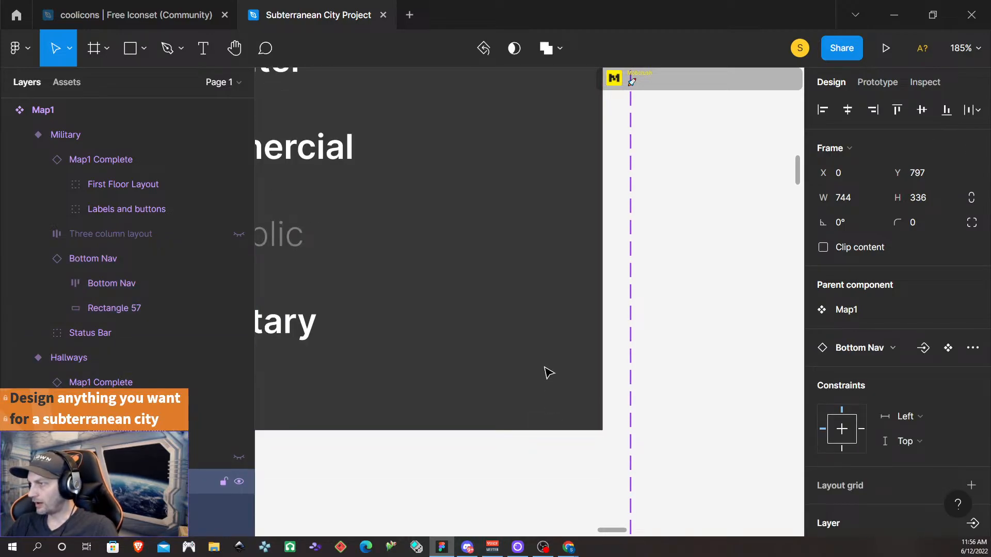
- Move the Bottom Nav of Map1's Organics variant up 1 px to Y 797
scroll(545, 378, up, 10)
scroll(546, 379, up, 10)
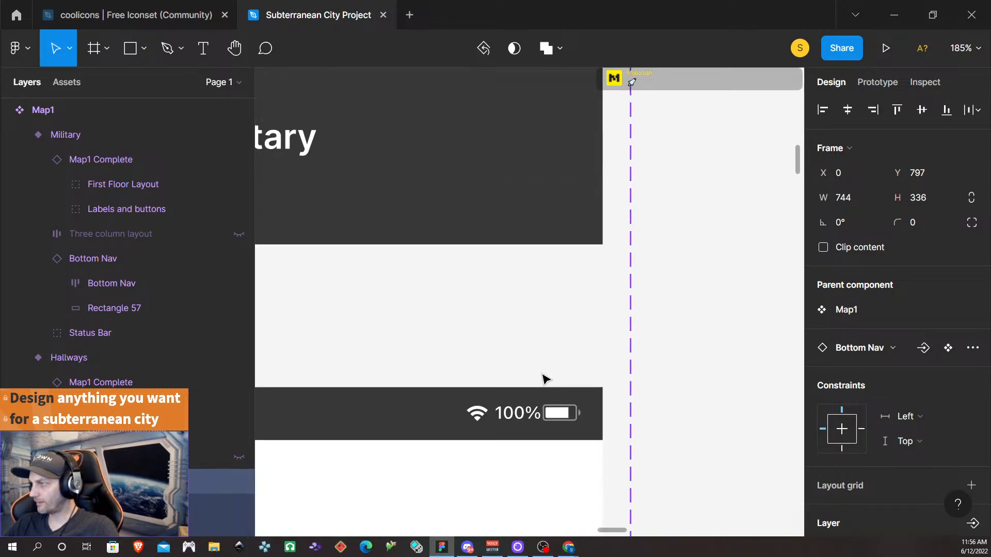
click(546, 380)
click(546, 379)
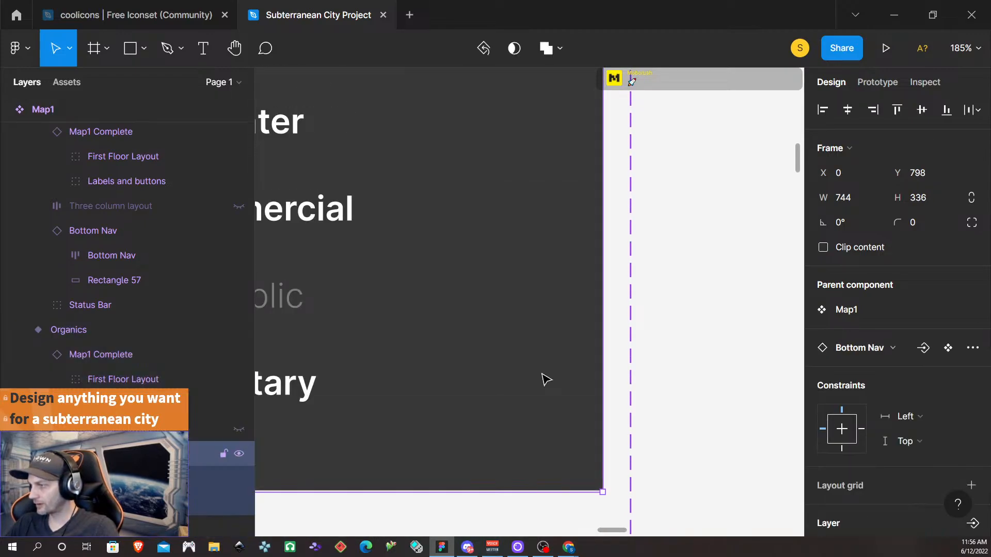
key(Up)
- Shift the Bottom Nav of Map1's Commercial variant up 1 px to Y 797
scroll(545, 380, up, 5)
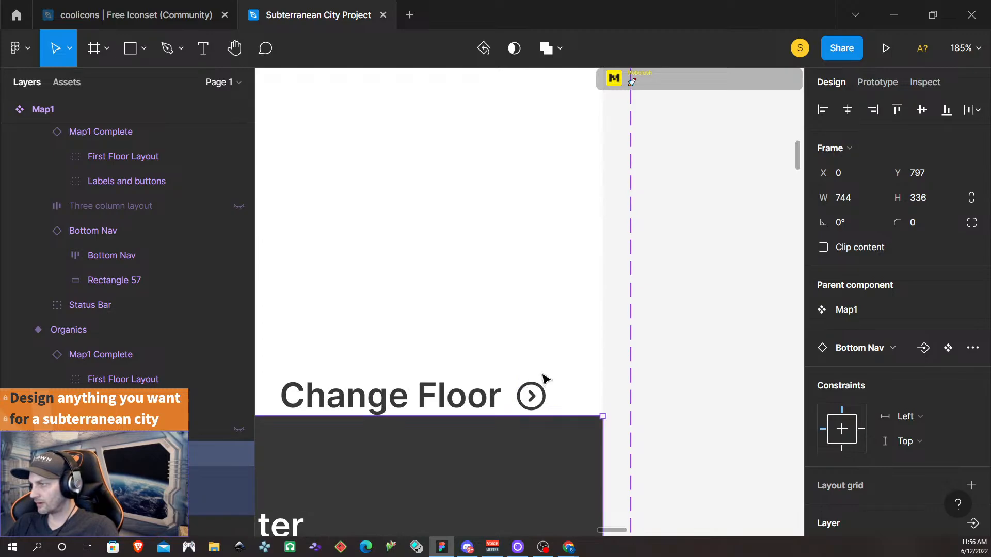
scroll(545, 380, up, 8)
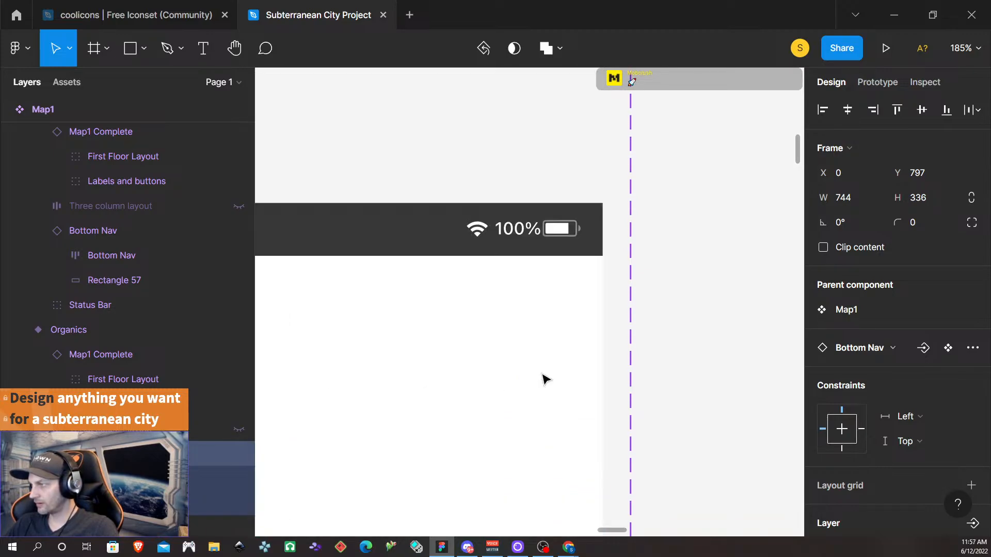
scroll(543, 375, up, 6)
double_click(518, 347)
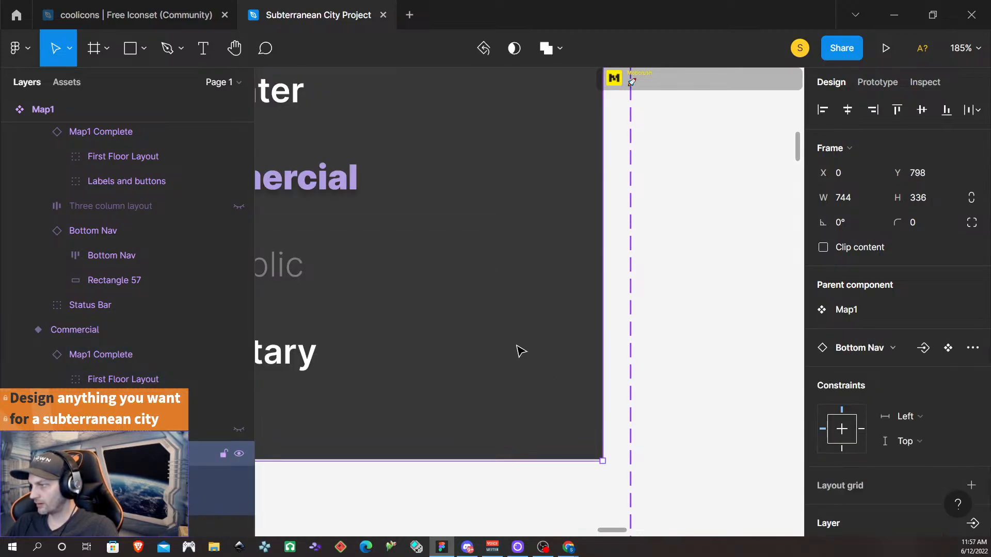
key(Up)
- Select the Bottom Nav inside Map1's Water variant and nudge it up 1 px to Y 797
scroll(515, 349, up, 8)
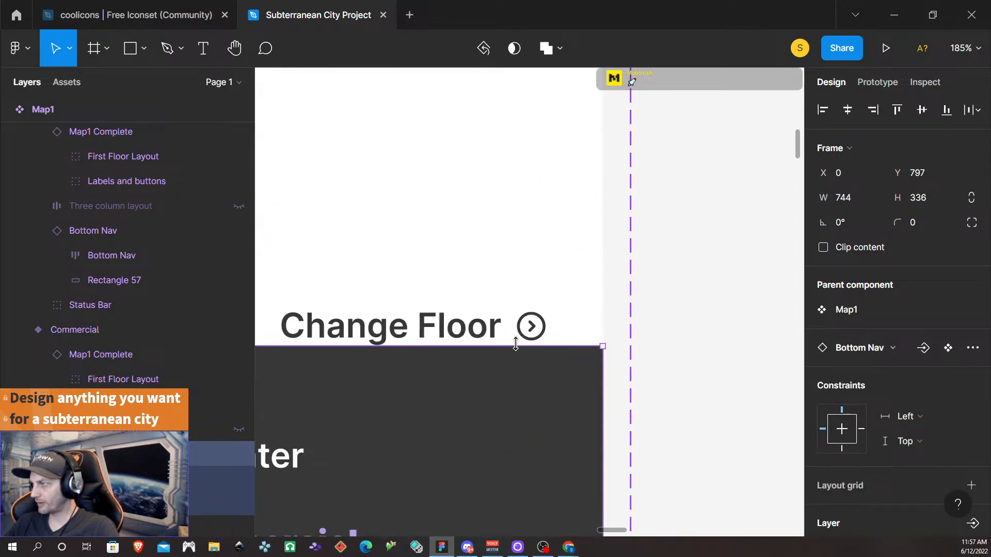
scroll(517, 348, up, 10)
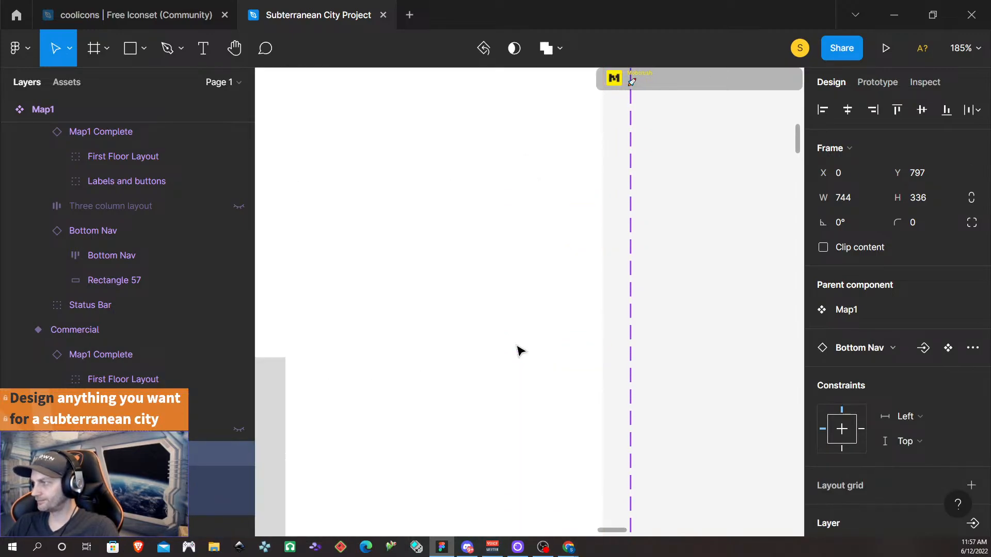
scroll(519, 350, up, 10)
click(520, 351)
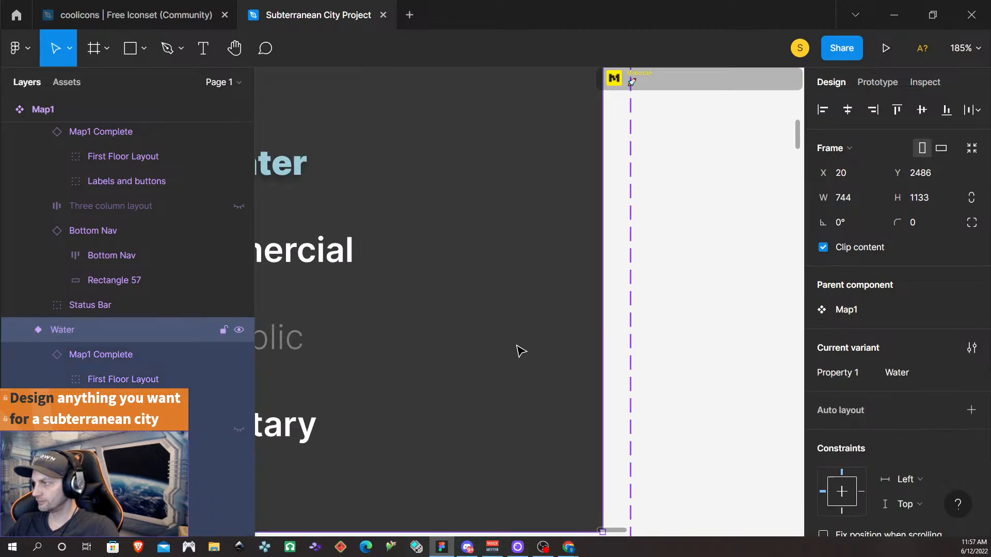
double_click(521, 351)
scroll(521, 351, up, 3)
key(Up)
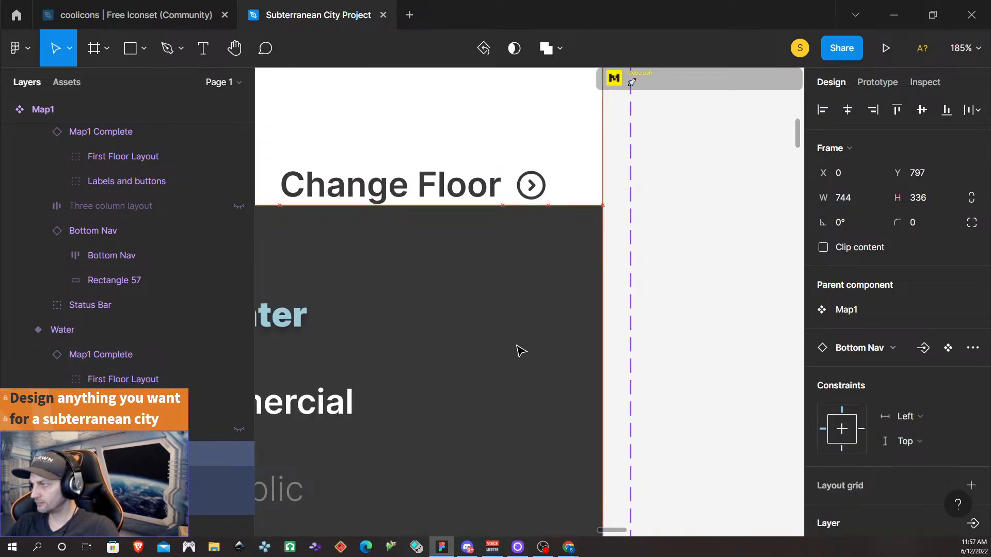
- Move the Bottom Nav of Map1's Stairs variant up 1 px to Y 797
scroll(520, 351, up, 15)
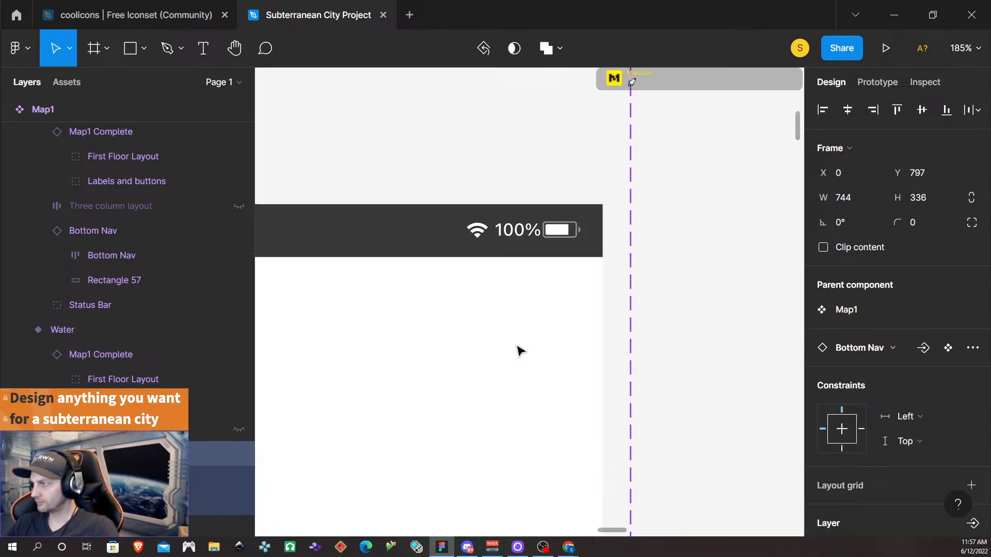
scroll(519, 351, up, 2)
click(525, 316)
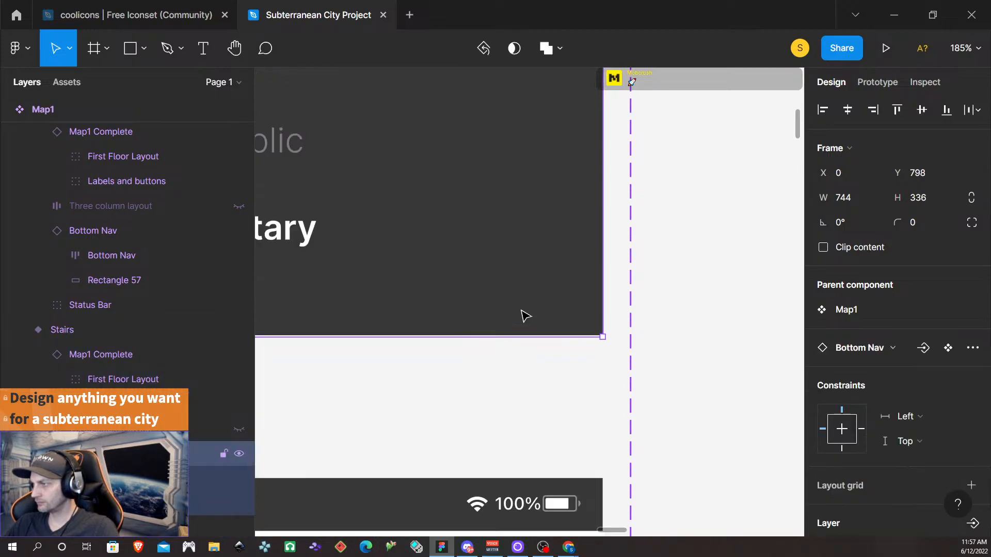
key(Up)
- Select the Bottom Nav in Map1's Default variant and raise it 1 px to Y 797
scroll(525, 316, down, 10)
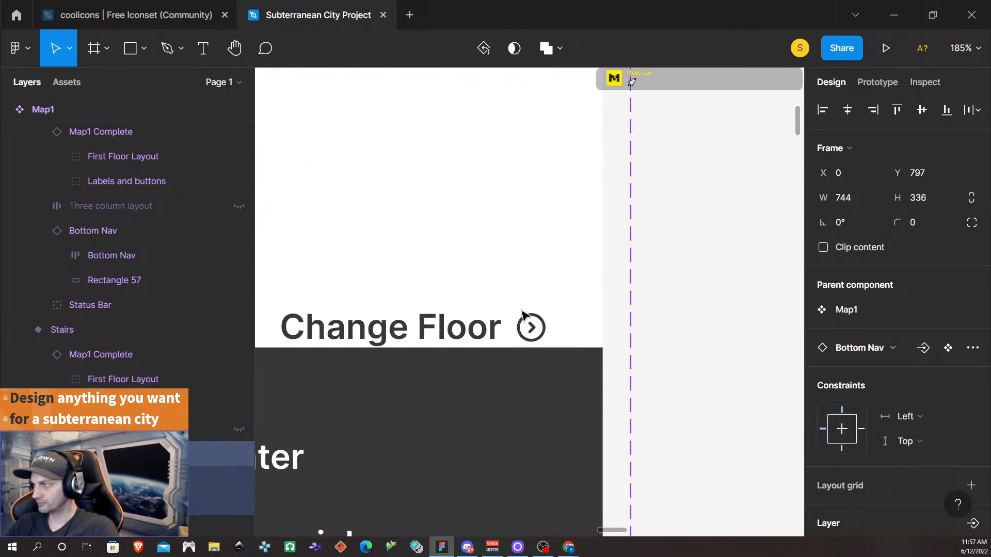
scroll(525, 316, up, 10)
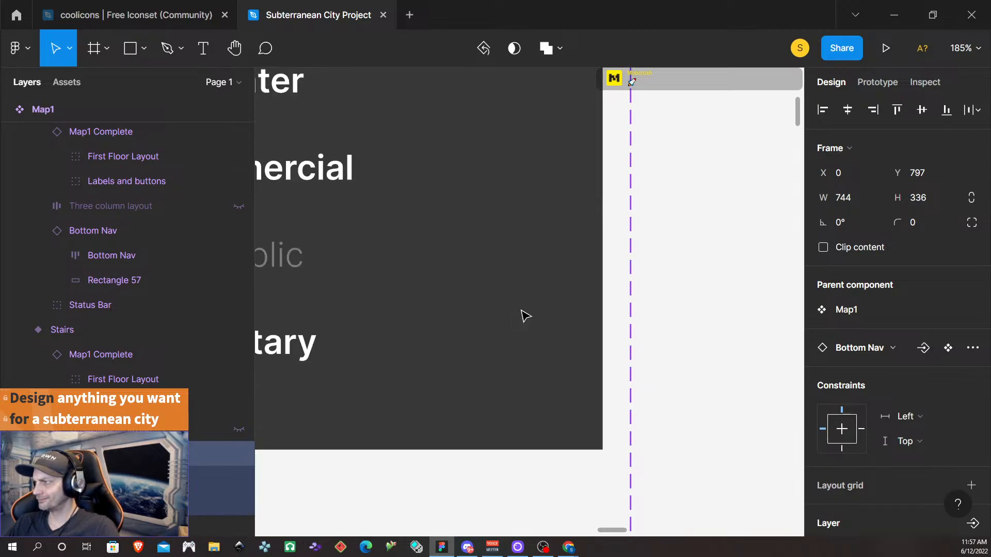
click(525, 316)
key(Up)
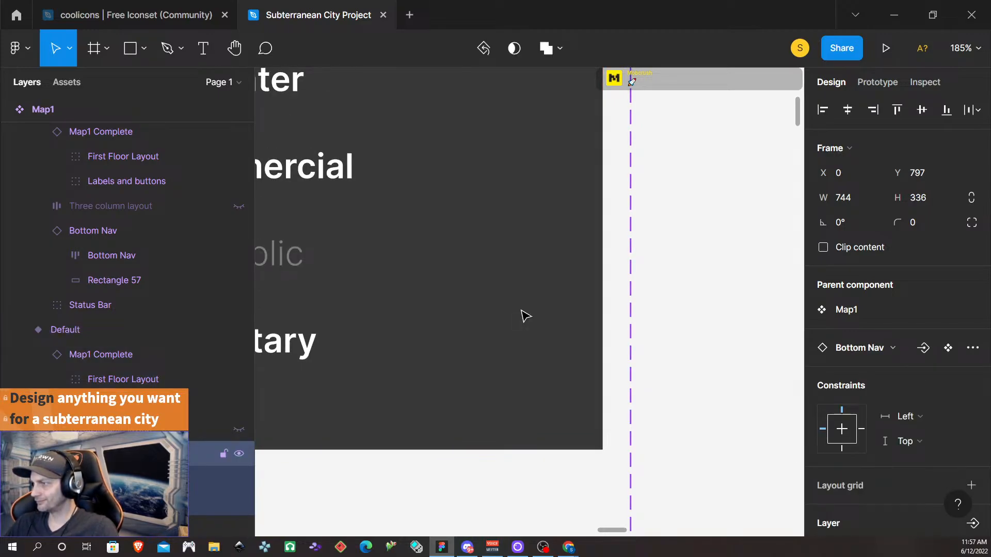
- Delete the Frame 4 preview frame beside the Map1 component set
scroll(525, 316, up, 10)
scroll(525, 316, up, 15)
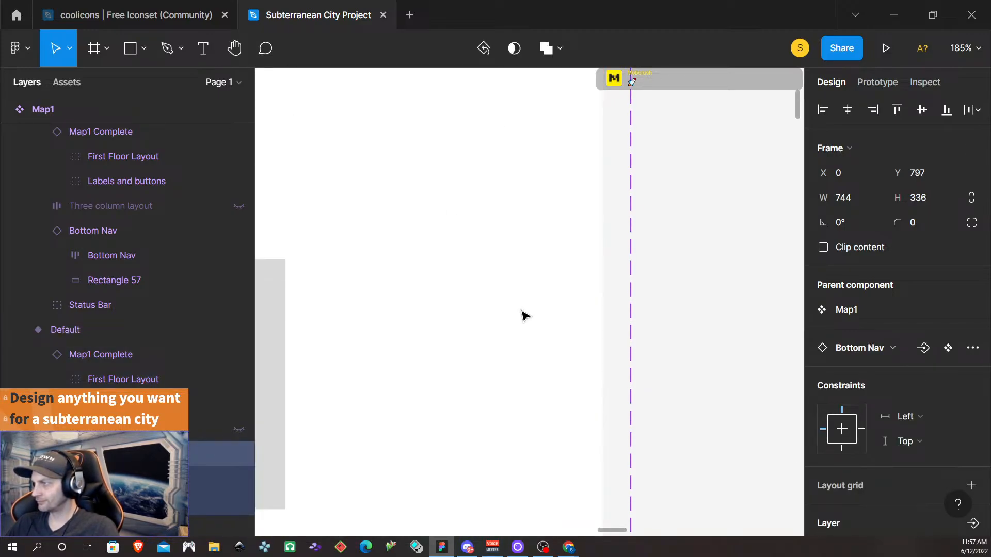
scroll(525, 316, down, 15)
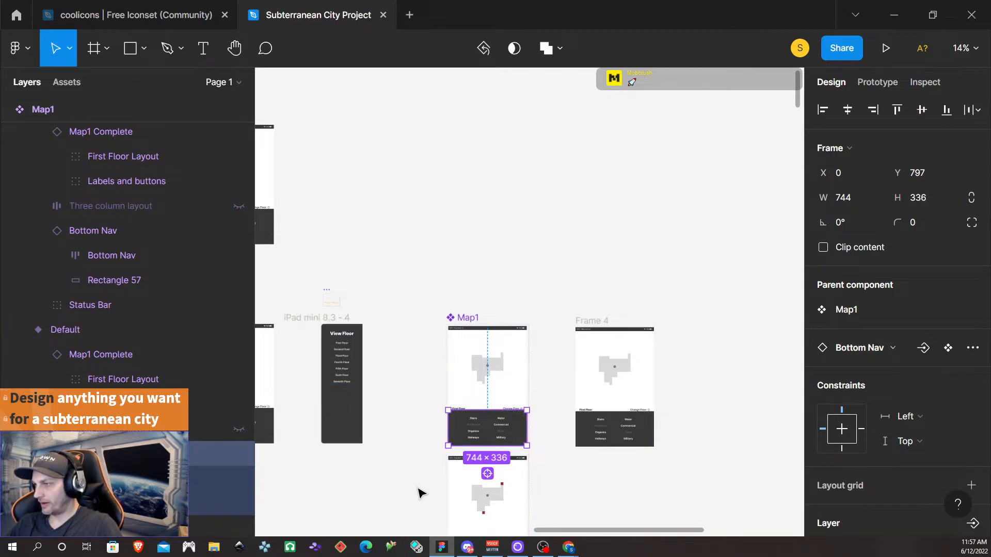
scroll(428, 471, up, 4)
scroll(407, 444, left, 5)
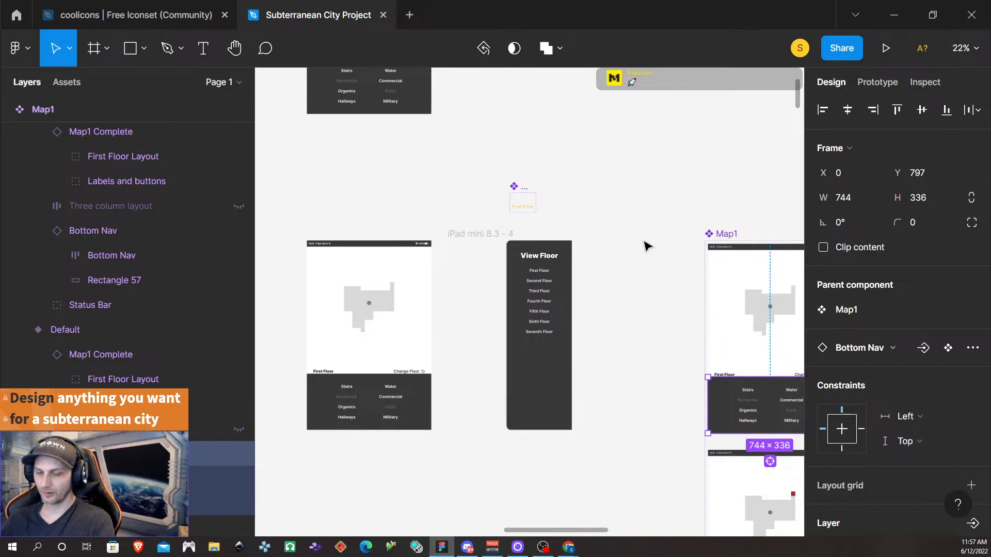
scroll(648, 246, right, 5)
scroll(642, 272, down, 3)
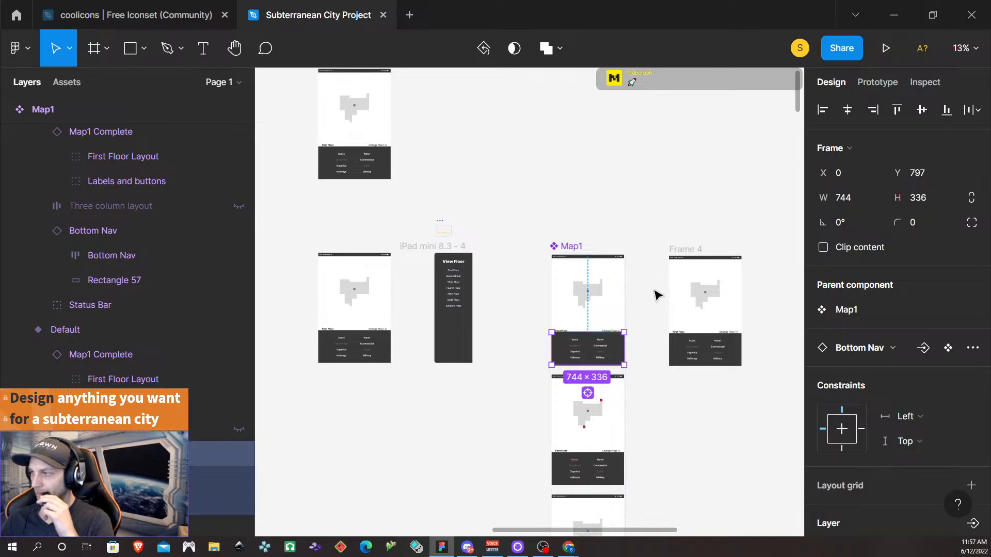
click(689, 250)
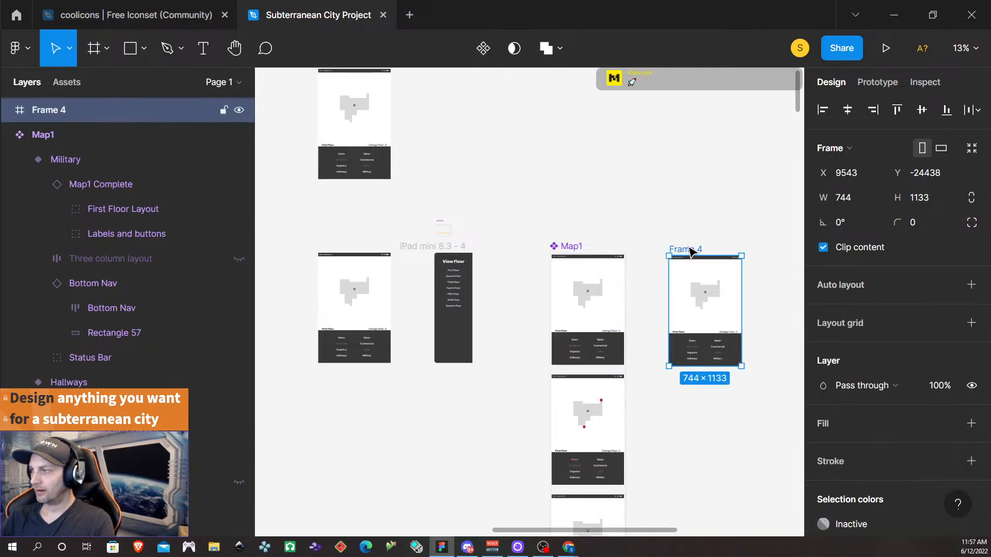
key(Delete)
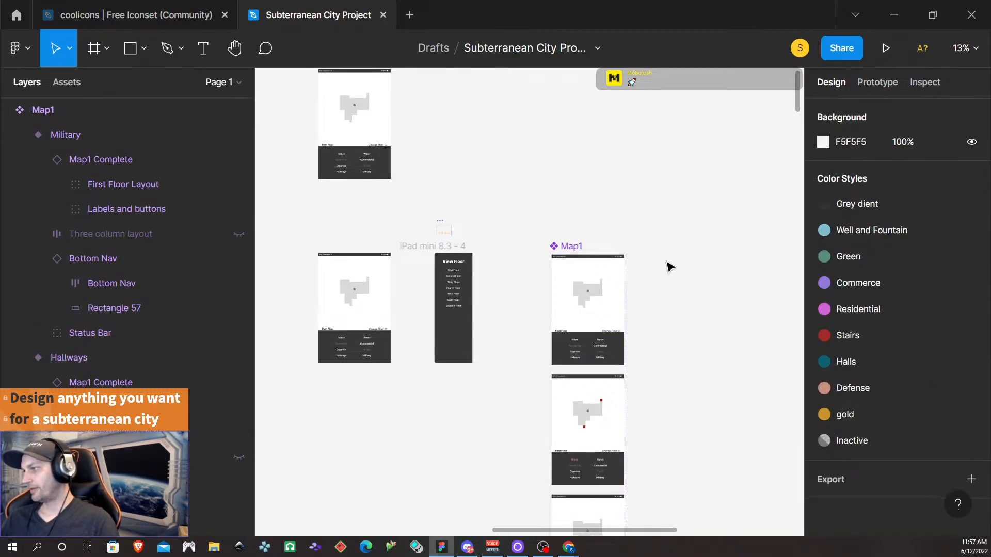
scroll(670, 266, down, 5)
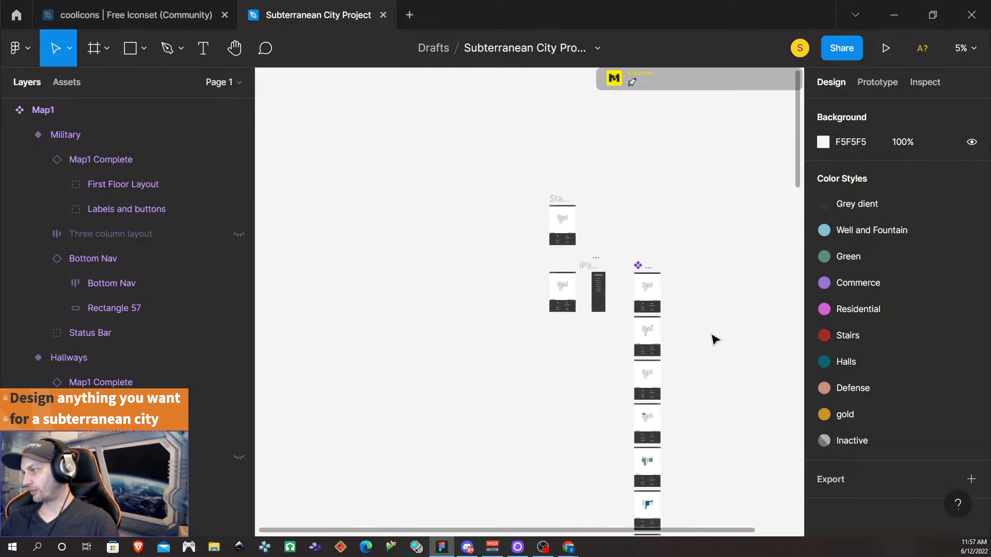
- Place a copy of the Map2 frame beside the Map1 component set, at X 9656, Y -24438
scroll(699, 340, down, 2)
scroll(692, 327, right, 4)
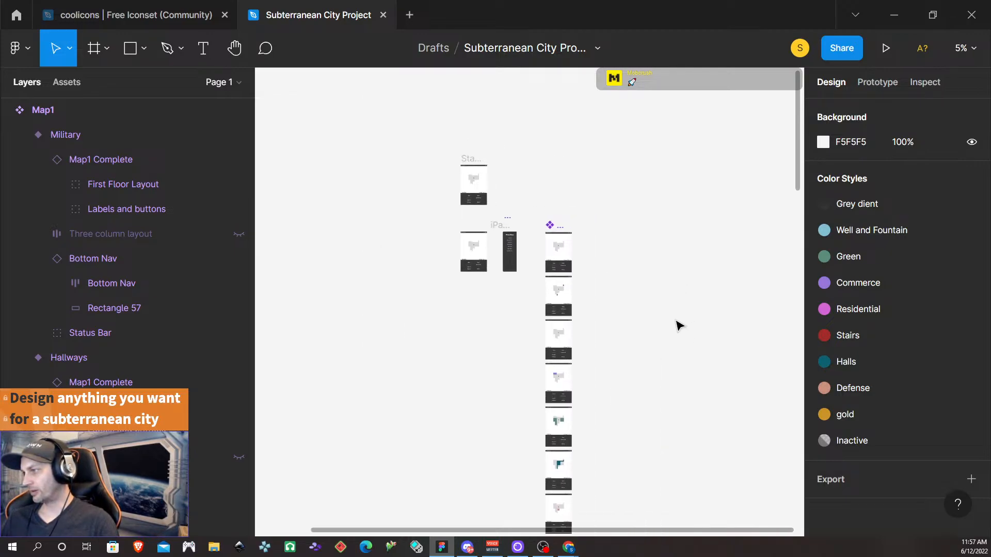
scroll(679, 325, down, 10)
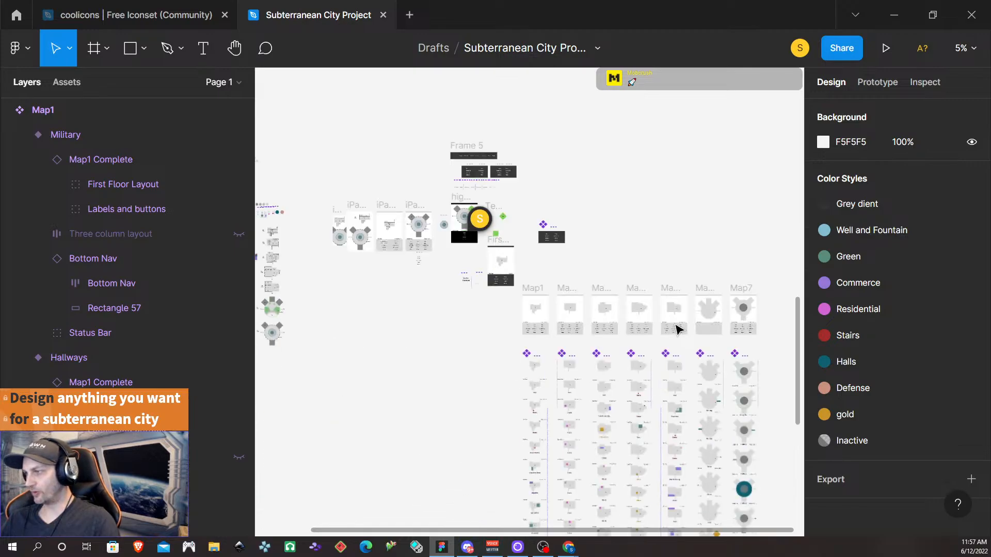
drag(565, 290, 603, 195)
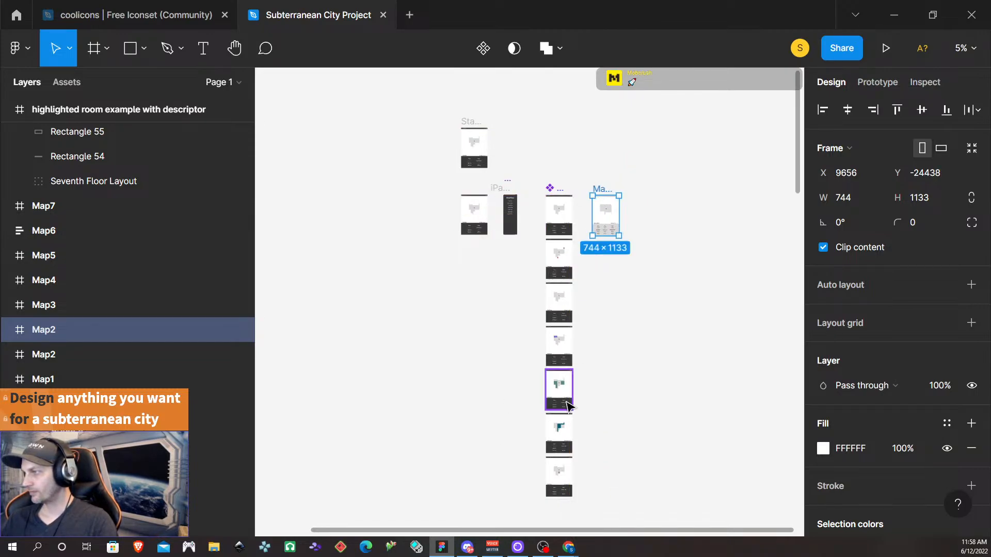
- Copy the Status Bar group from Map1's Default variant
scroll(619, 305, left, 2)
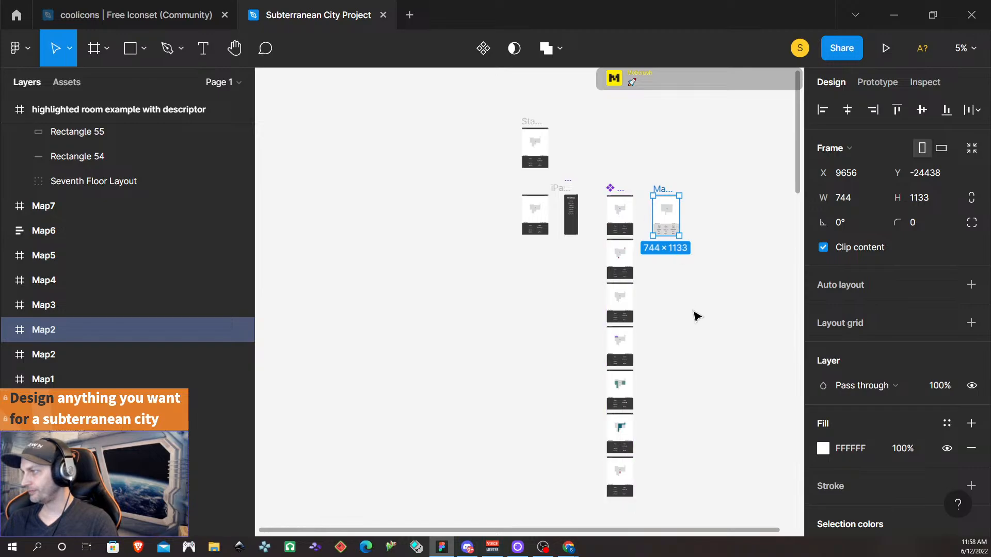
scroll(711, 287, left, 3)
scroll(710, 290, up, 4)
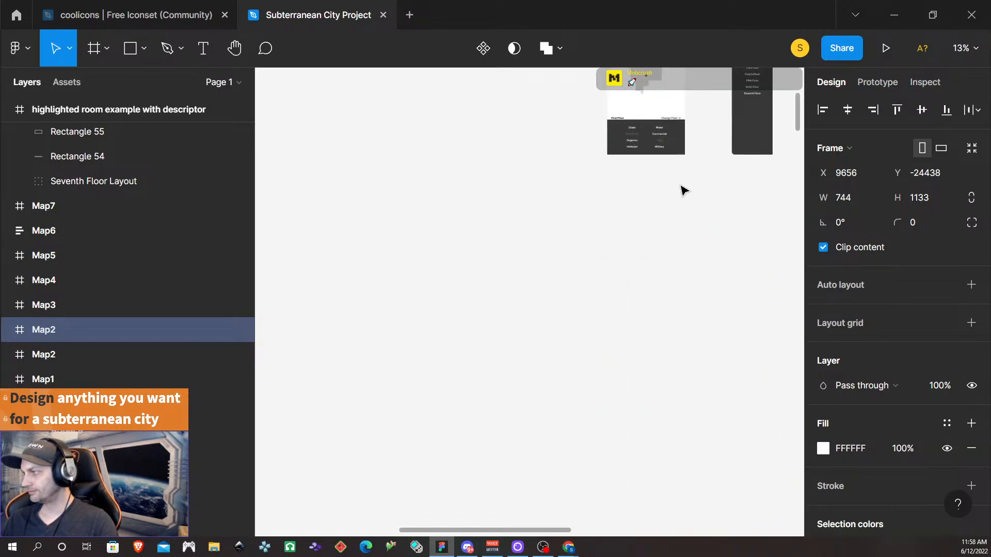
scroll(676, 194, right, 6)
scroll(674, 232, up, 4)
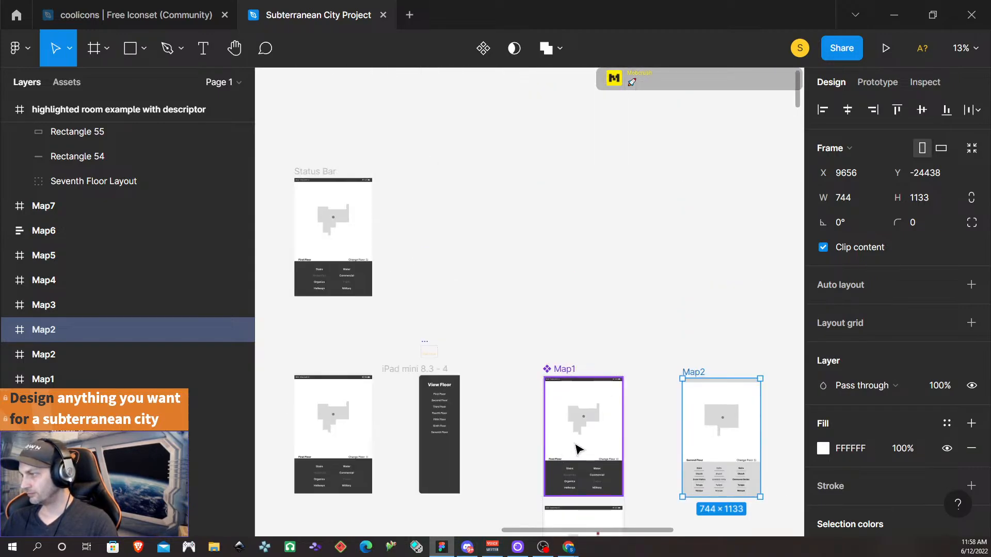
scroll(608, 435, down, 4)
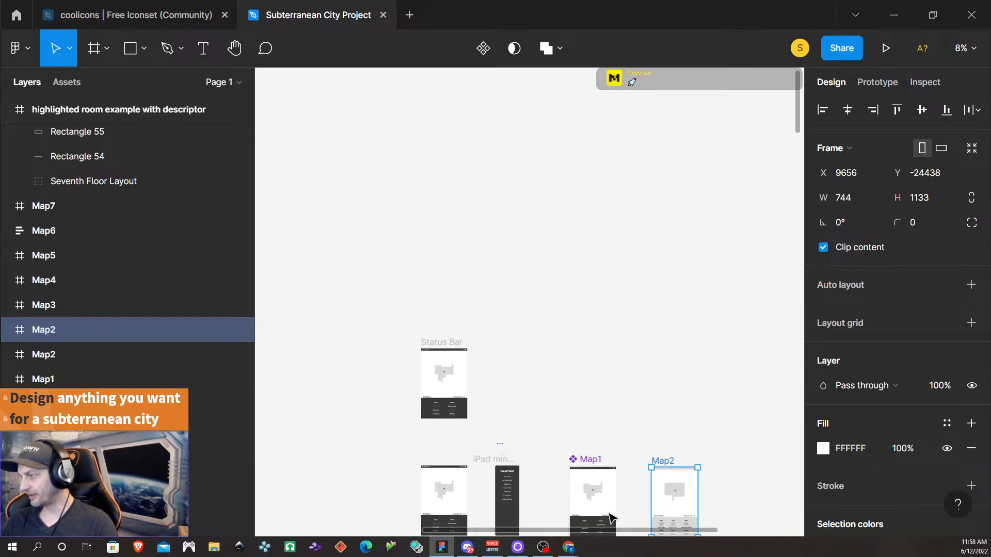
scroll(610, 516, up, 5)
scroll(609, 304, down, 3)
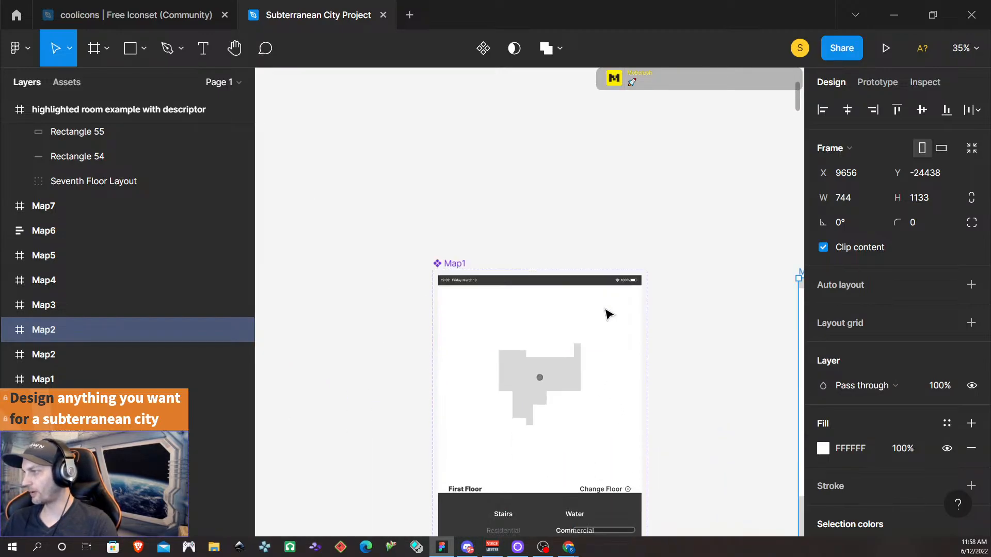
scroll(598, 309, down, 3)
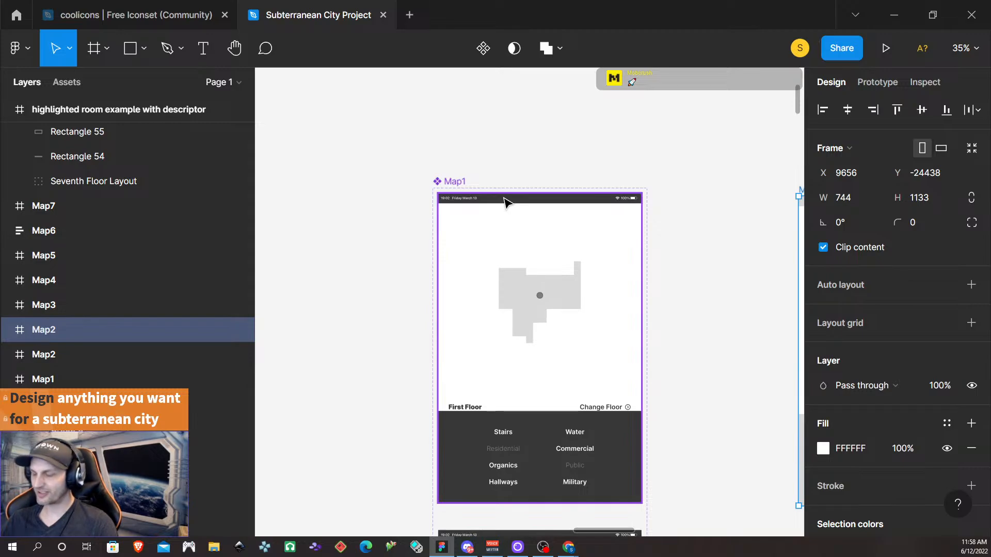
click(476, 201)
click(470, 202)
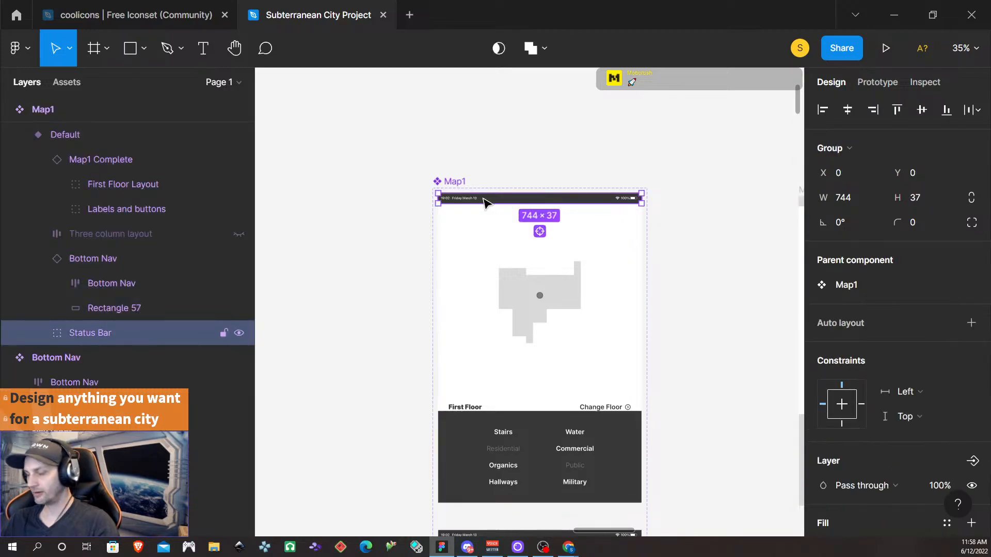
- Replace the grey Rectangle 54 bar along the upper edge of the Map2 frame with the copied Status Bar
scroll(656, 200, right, 3)
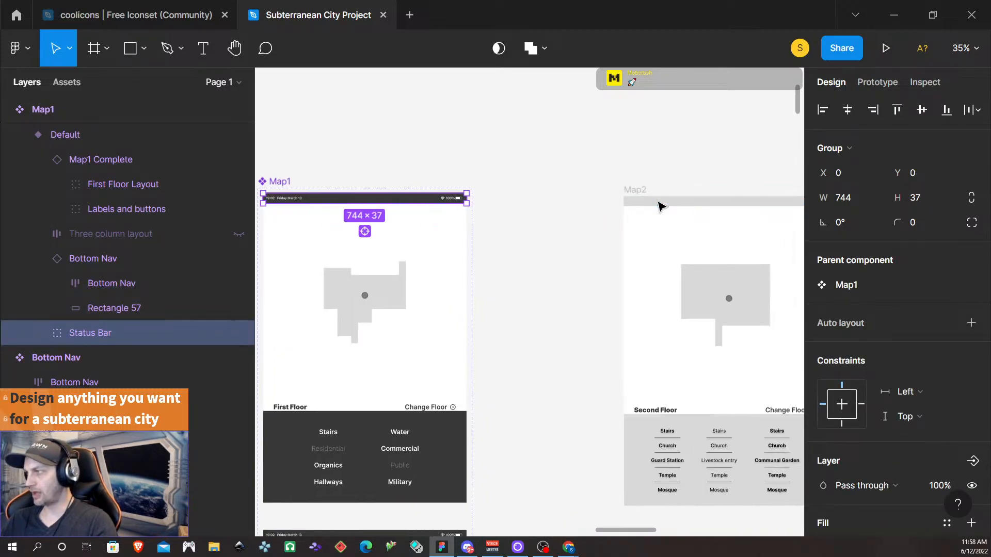
double_click(658, 201)
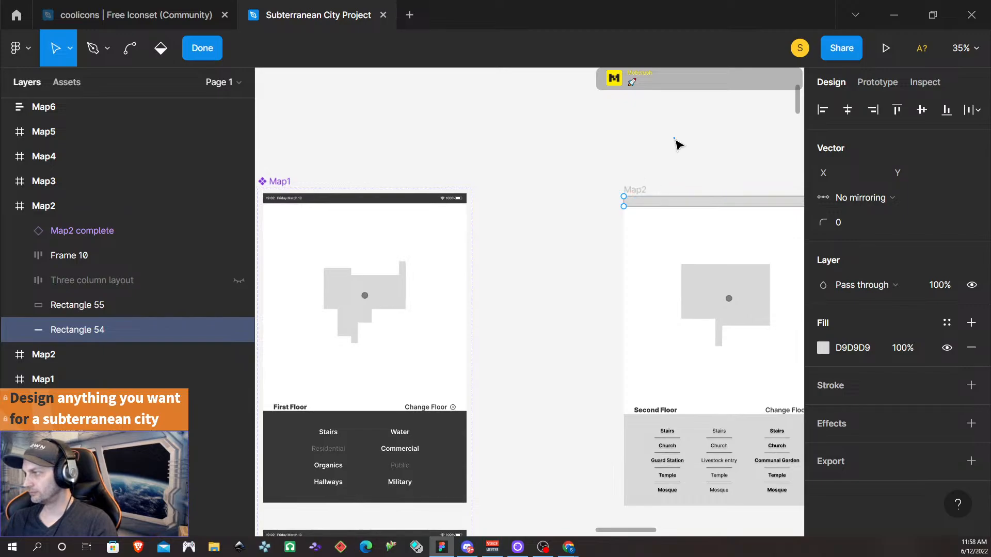
key(Escape)
right_click(668, 208)
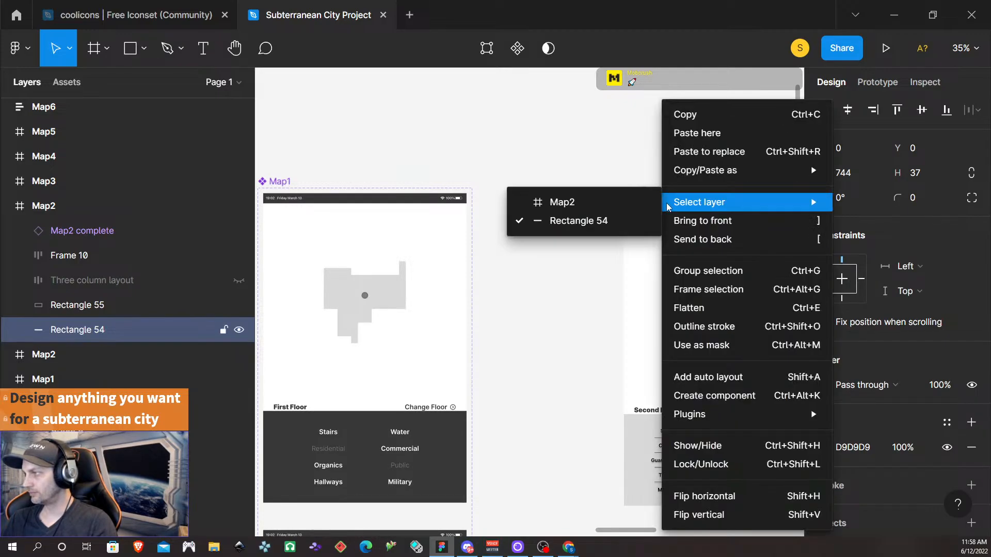
click(698, 151)
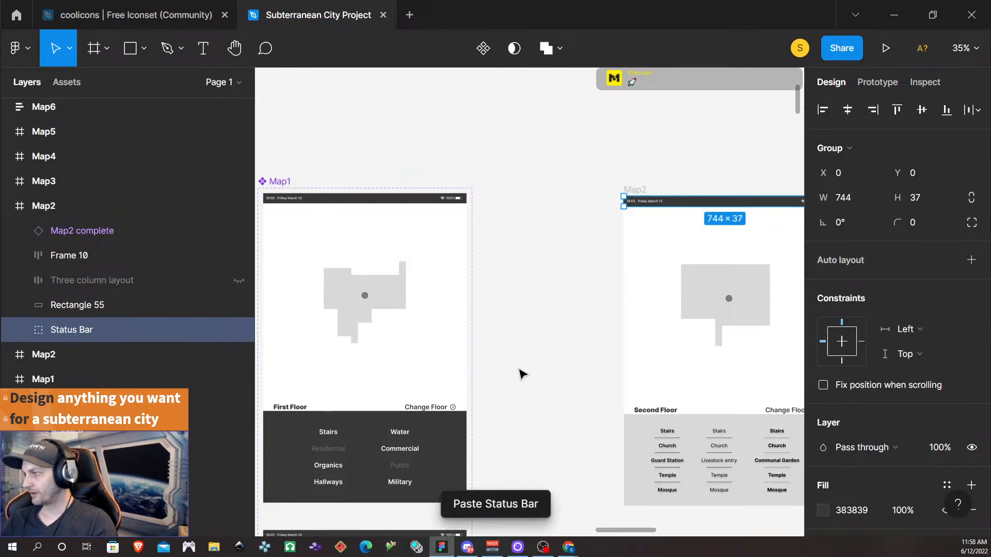
- Copy the Bottom Nav from Map1's Default variant and replace Map2's grey Rectangle 55 with it
scroll(489, 431, down, 3)
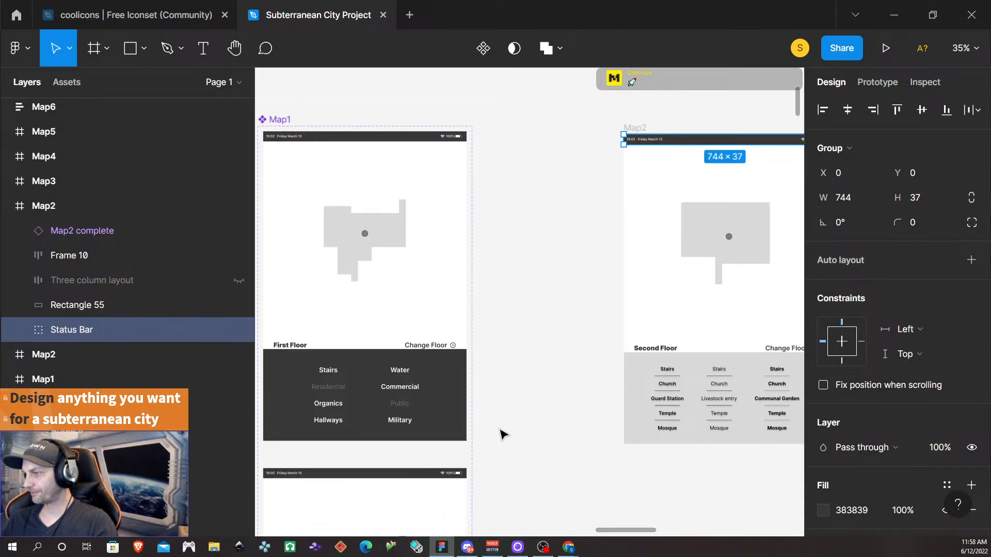
click(442, 389)
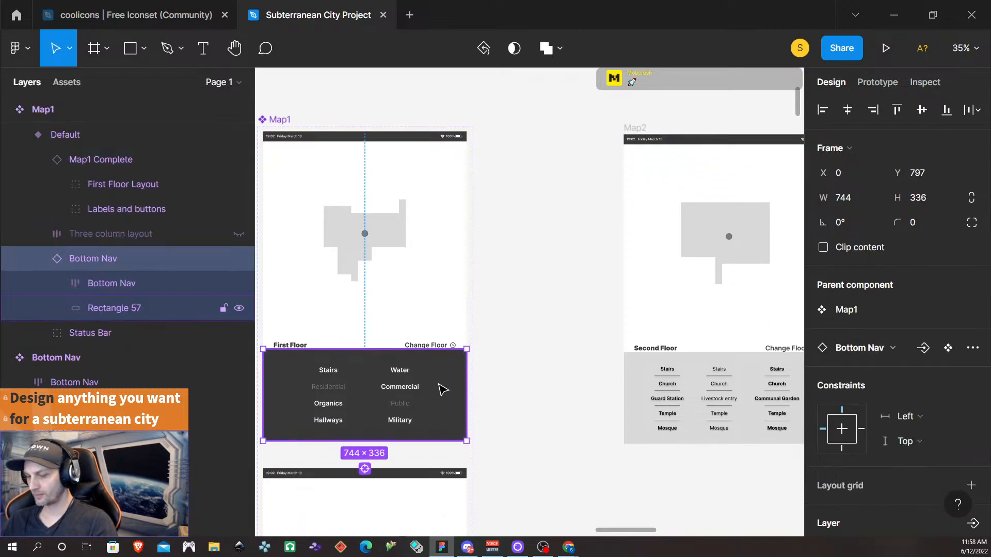
click(636, 372)
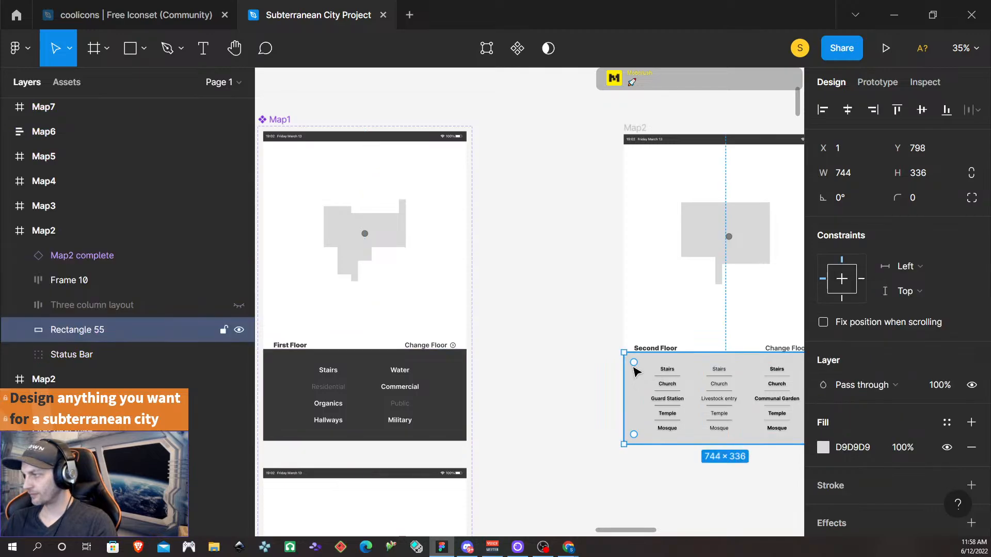
right_click(636, 372)
click(679, 151)
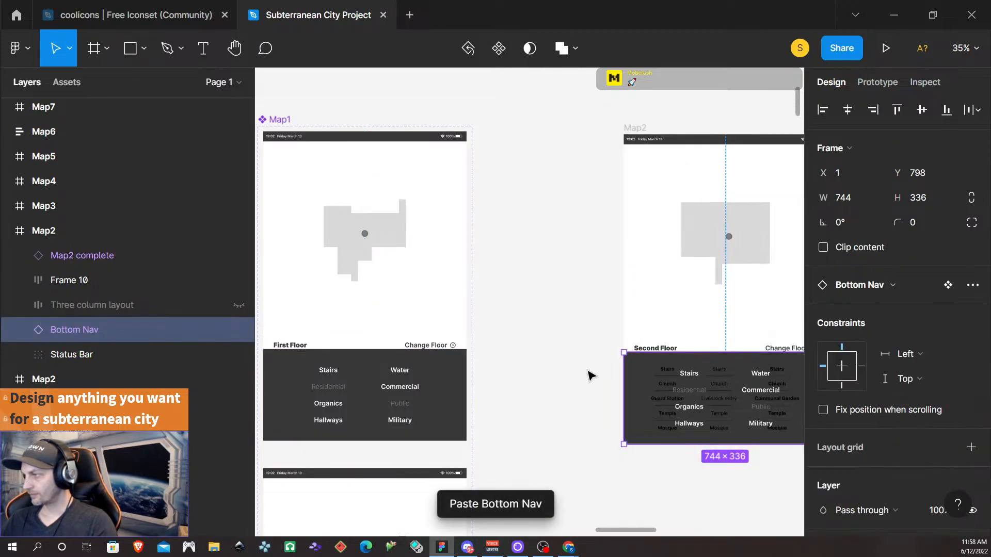
- Select Frame 10, the old three-column list overlapping Map2's Bottom Nav
click(671, 386)
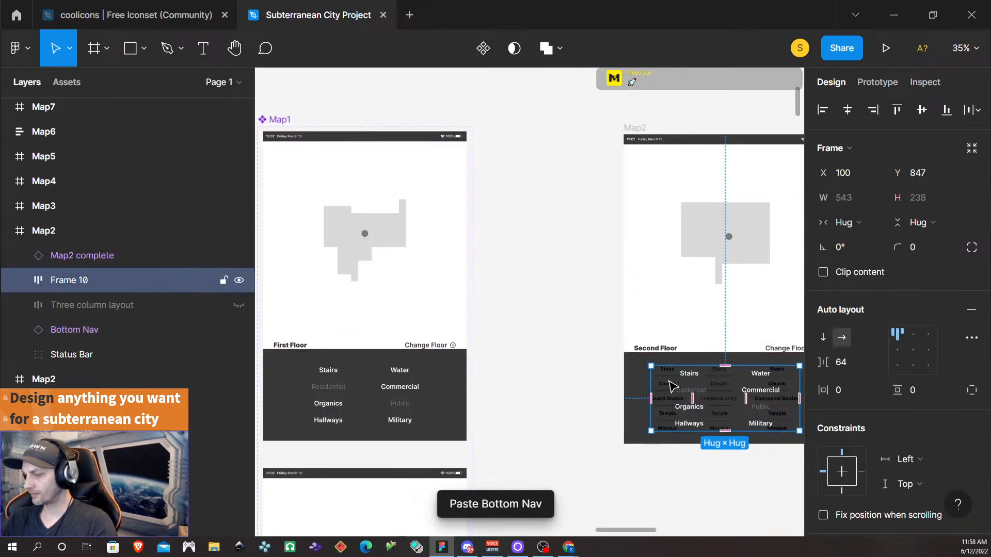
- Delete Frame 10 from the Map2 frame and select the Residential item in its bottom navigation
key(Delete)
scroll(645, 388, right, 5)
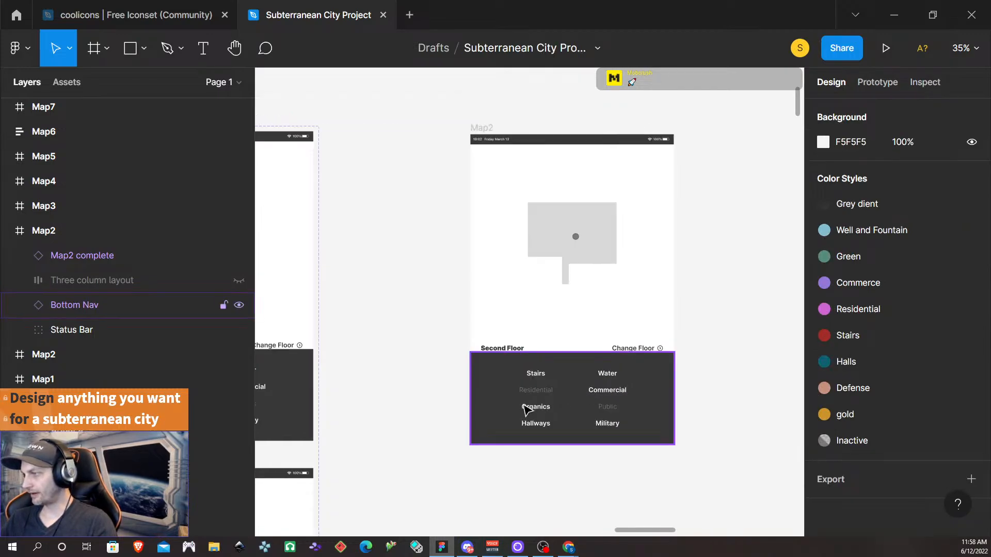
click(537, 393)
click(536, 394)
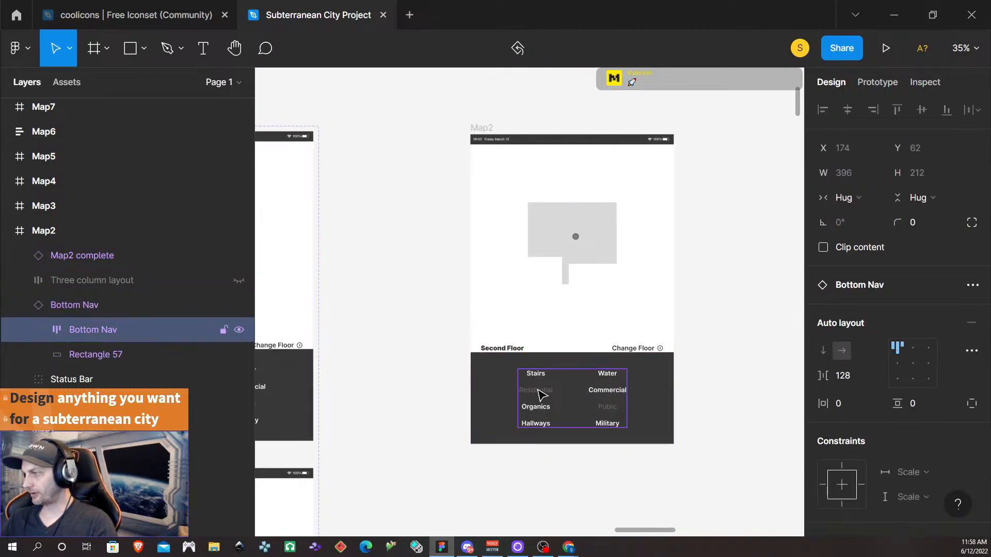
click(541, 393)
click(541, 394)
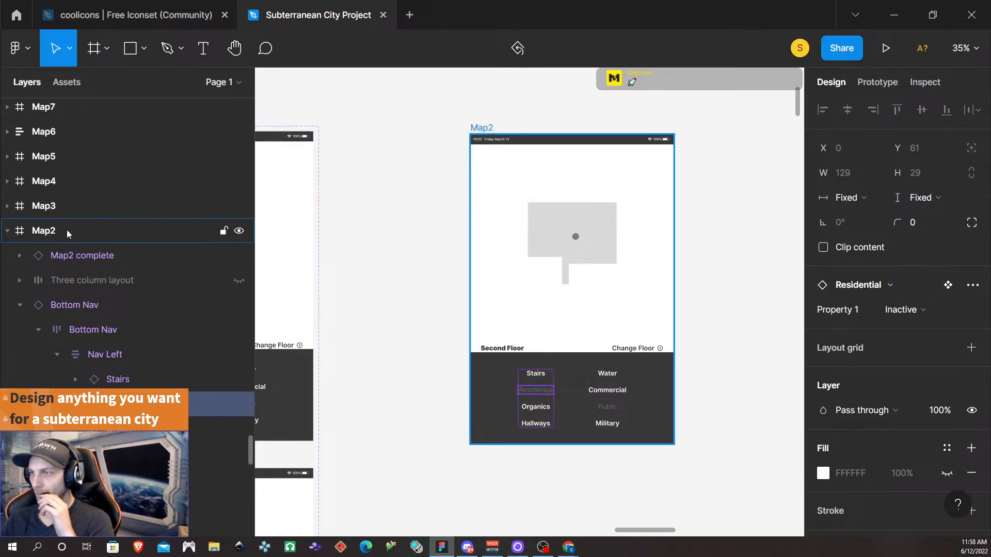
- Expand Map2 complete to its Highlighted group and show the Stairs, Well, Barracks, Military and Halls layers
click(19, 256)
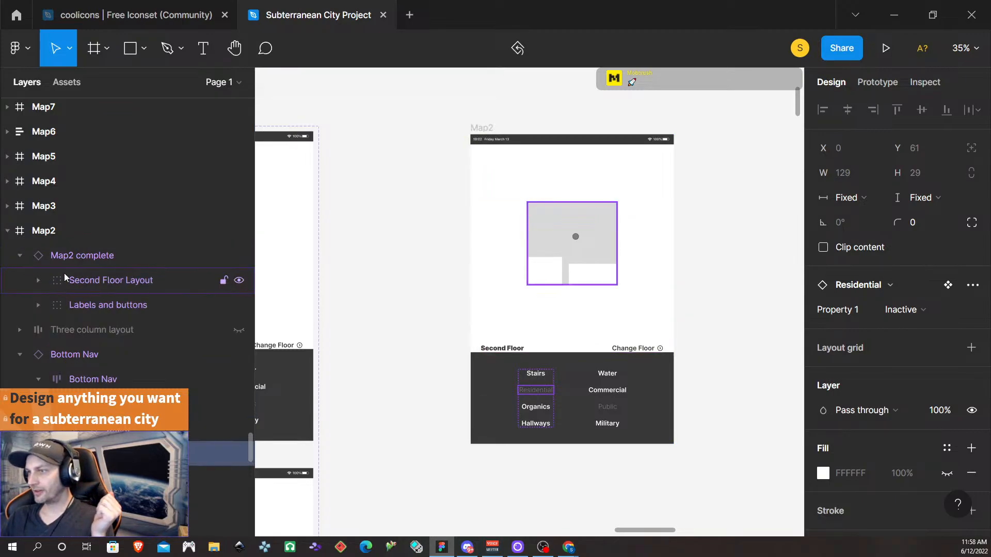
click(38, 282)
click(57, 306)
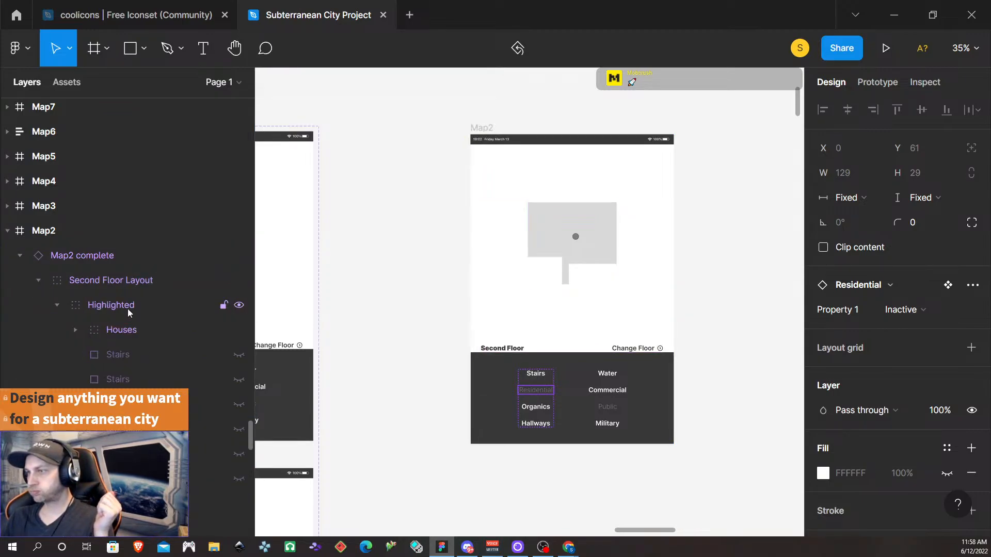
scroll(237, 320, down, 3)
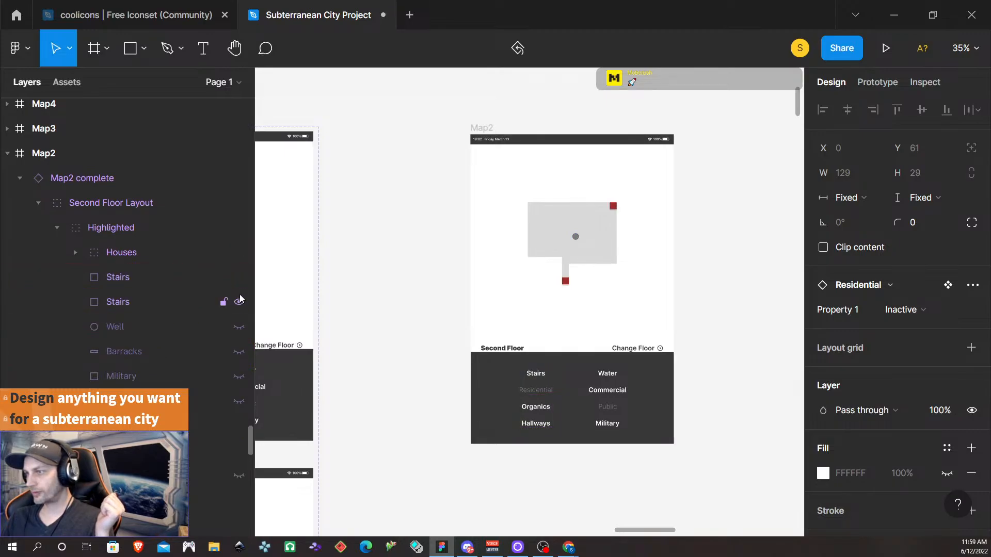
click(239, 352)
click(239, 376)
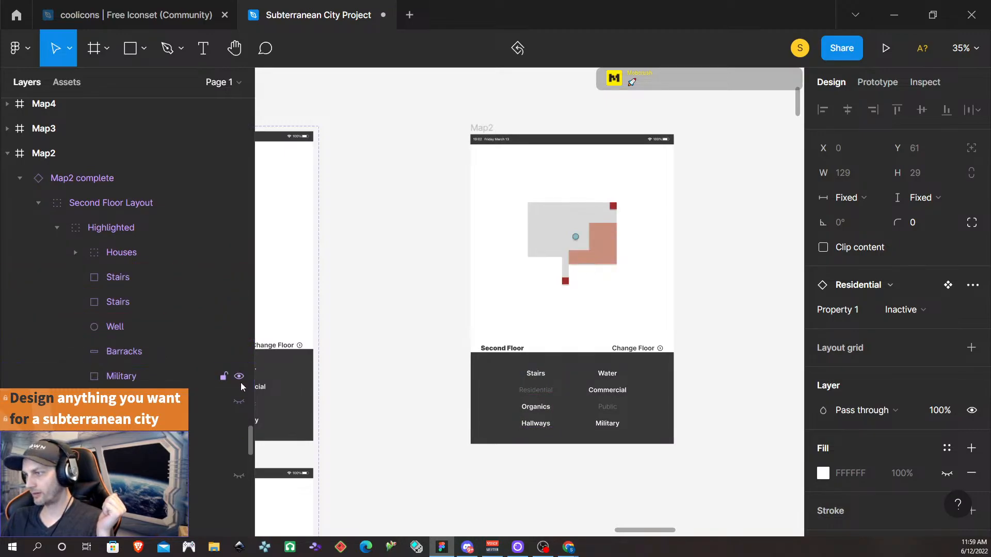
click(239, 402)
- Expand the Houses group and show its first House layer
click(76, 253)
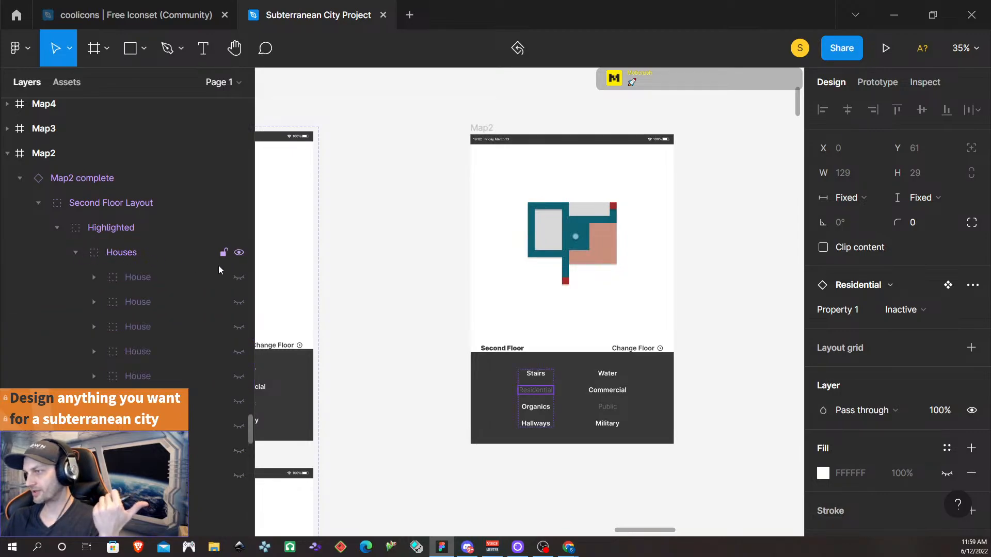
click(238, 278)
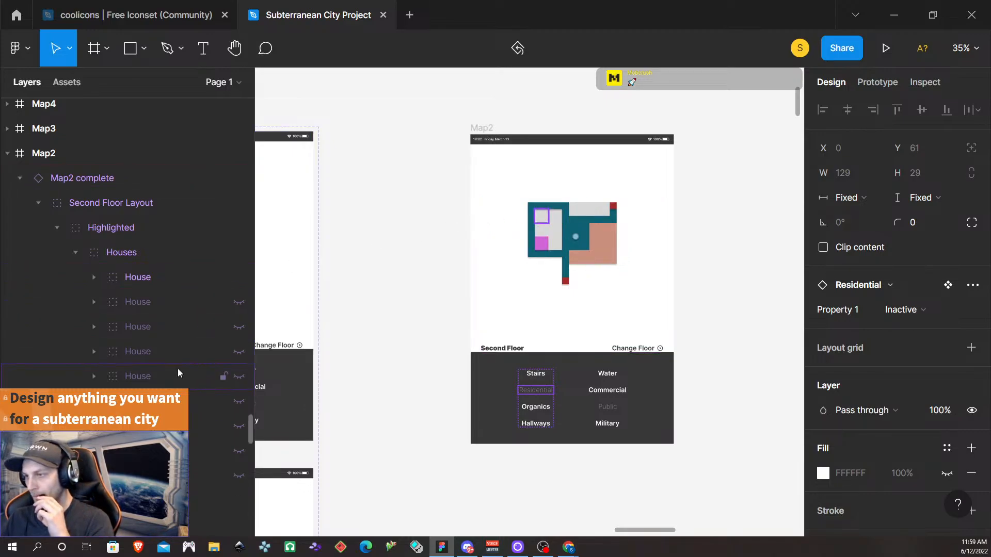
scroll(178, 373, down, 3)
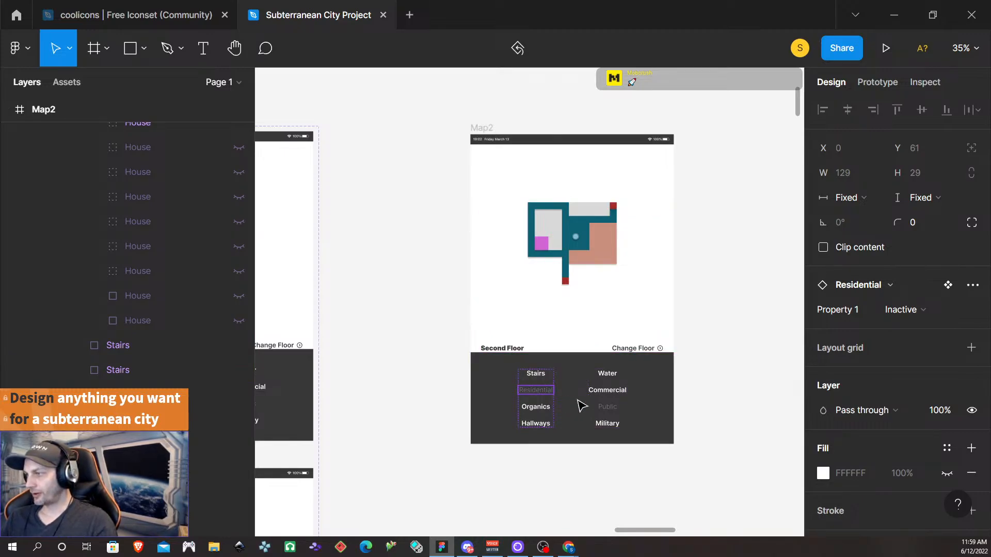
- In Map2's bottom navigation, set the Residential item's Property 1 to Default and the Commercial item's to Inactive
click(940, 309)
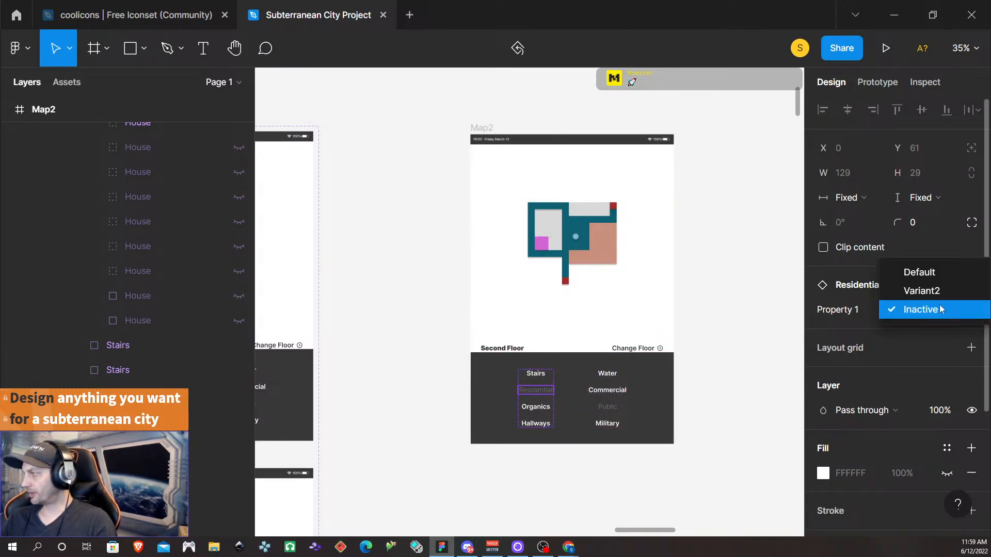
click(942, 272)
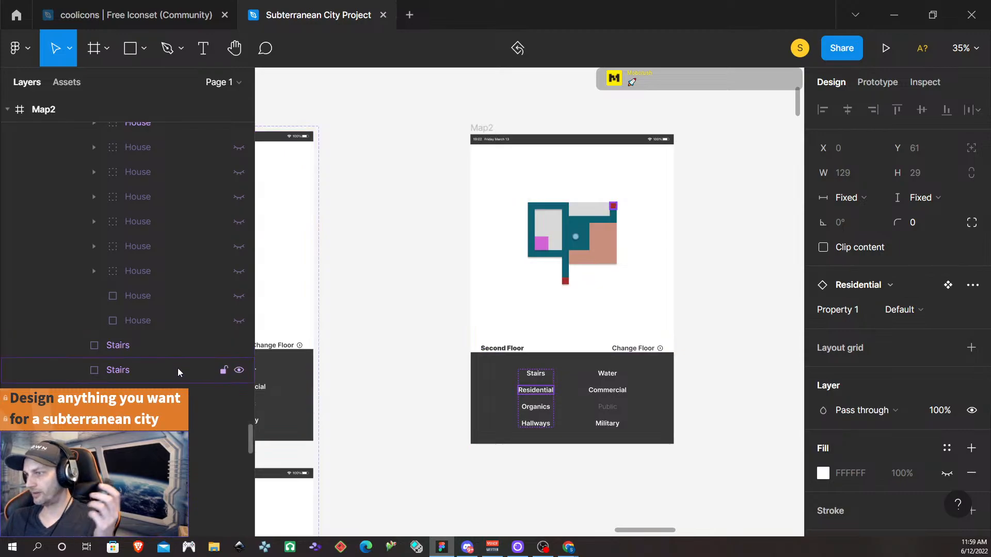
click(606, 390)
click(607, 391)
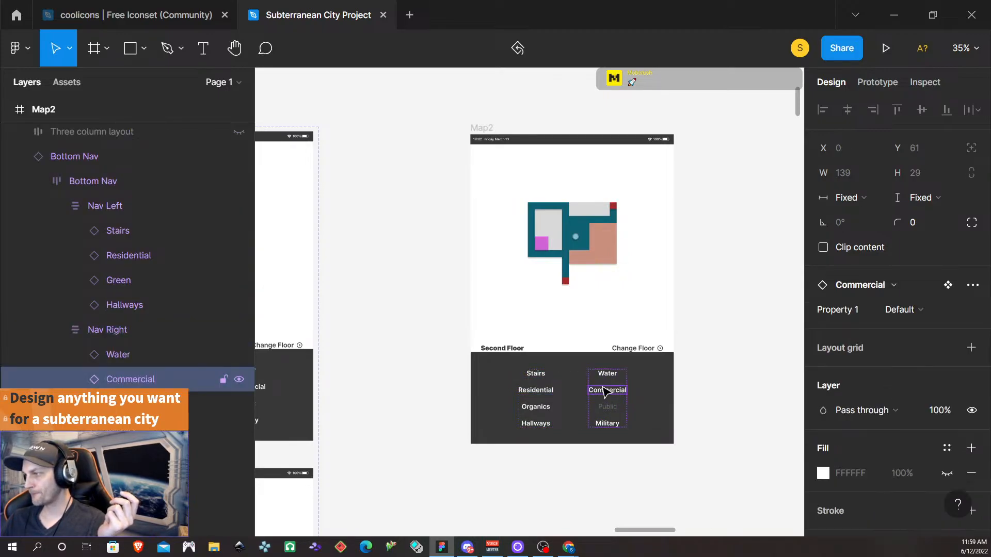
click(936, 310)
click(933, 345)
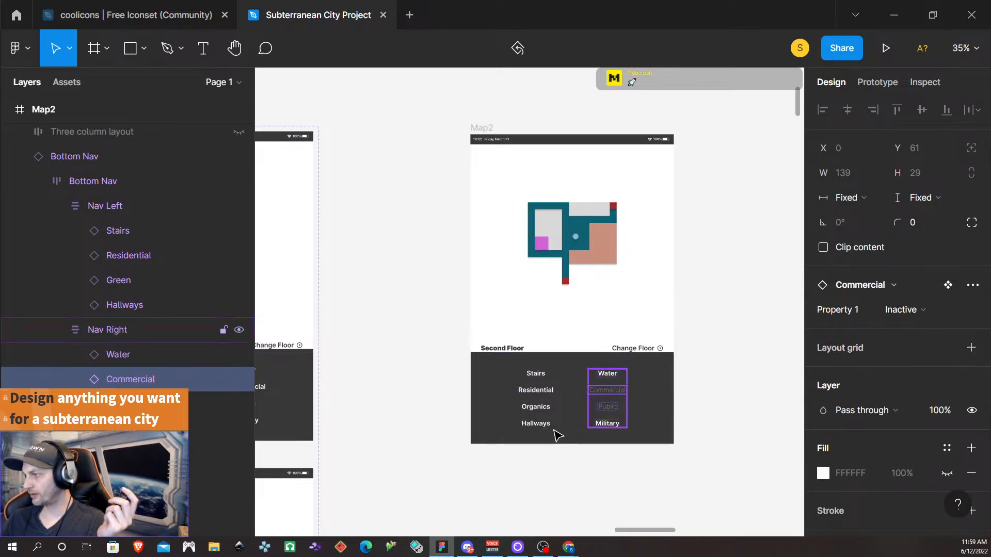
- Set Property 1 of the Organics item in Map2's bottom navigation to Inactive
click(608, 409)
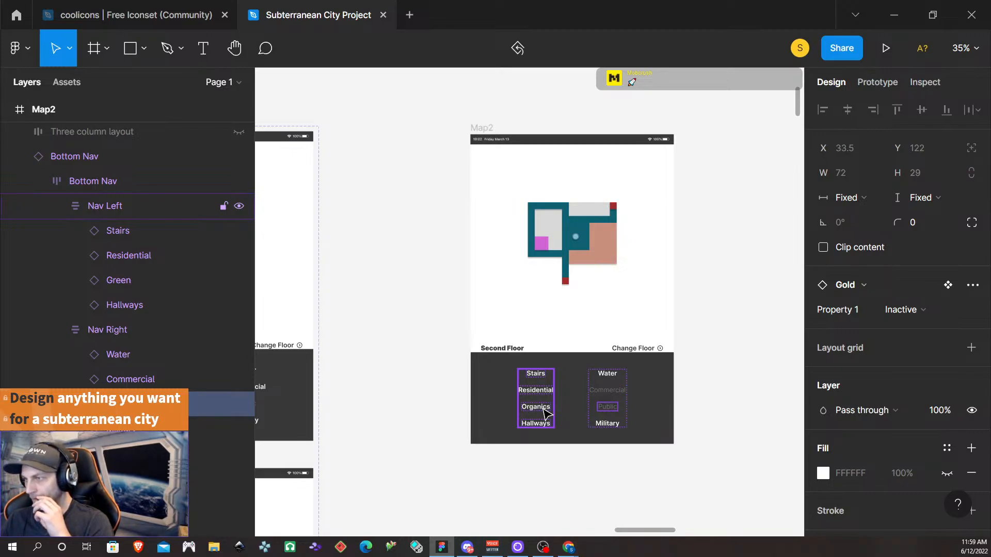
click(546, 413)
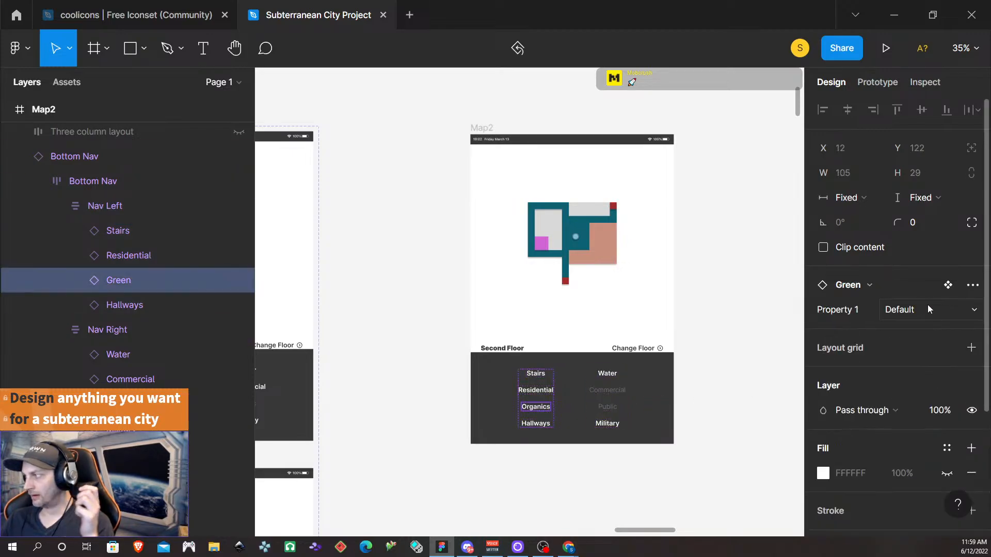
click(968, 310)
click(949, 342)
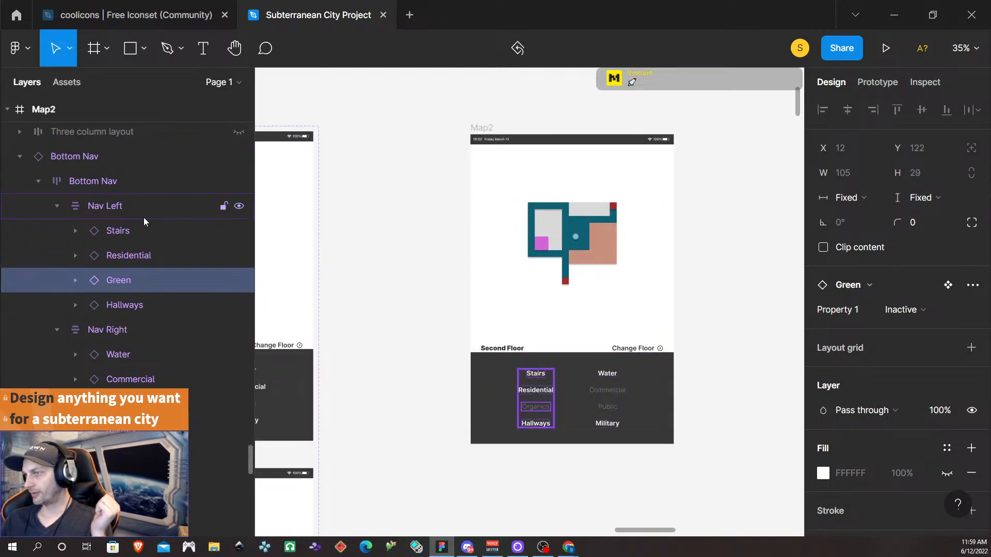
- Hide the first House layer in the Houses group of the second floor layout
scroll(101, 210, up, 10)
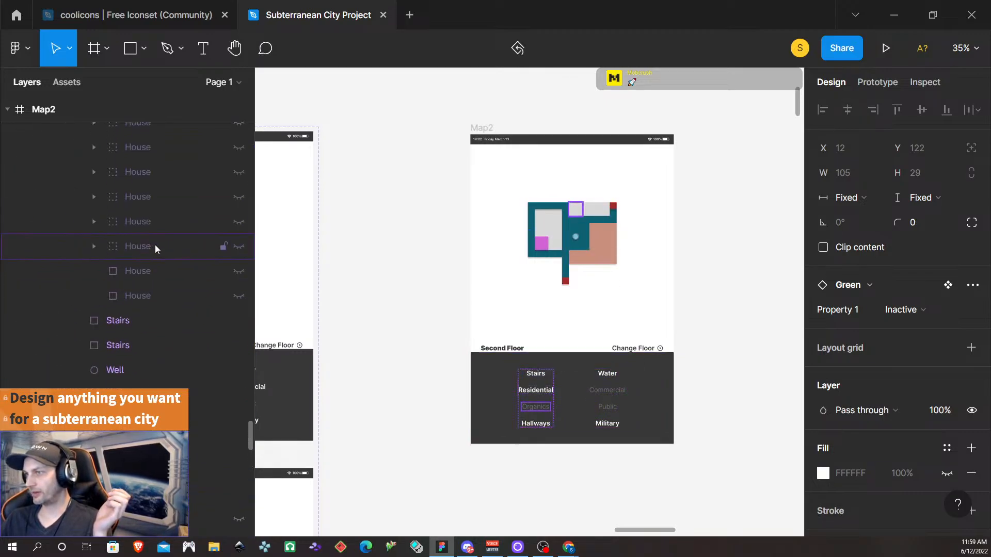
scroll(170, 284, down, 5)
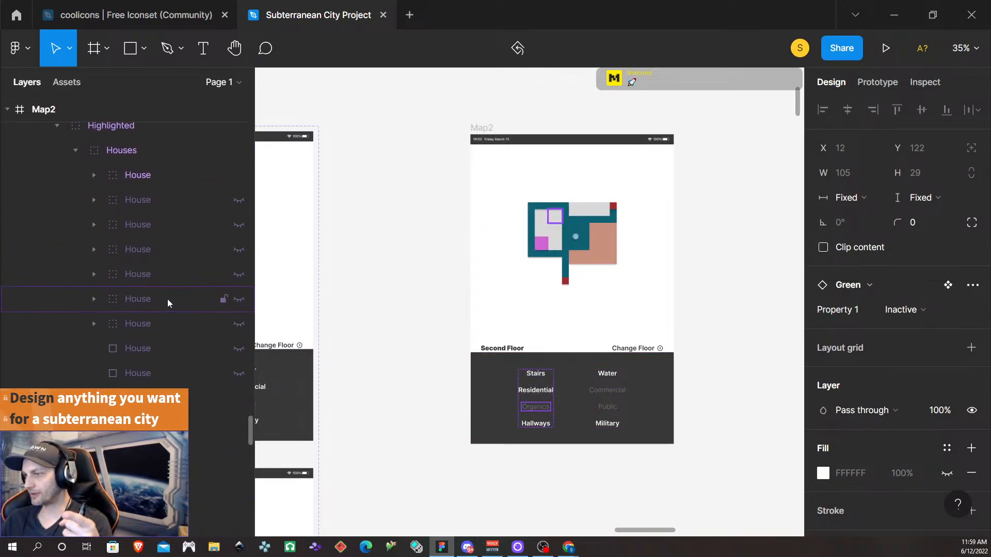
scroll(164, 309, down, 3)
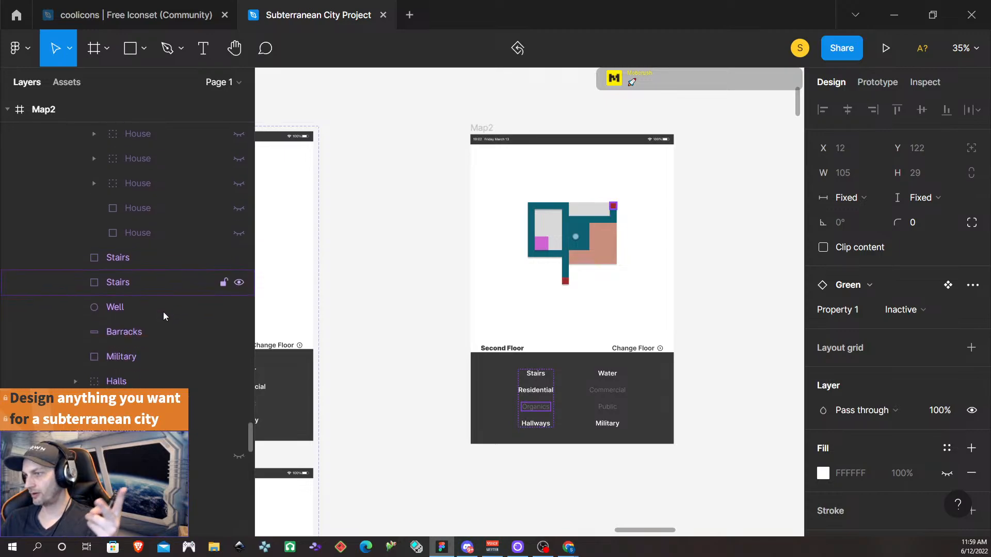
scroll(158, 300, up, 3)
scroll(159, 305, down, 3)
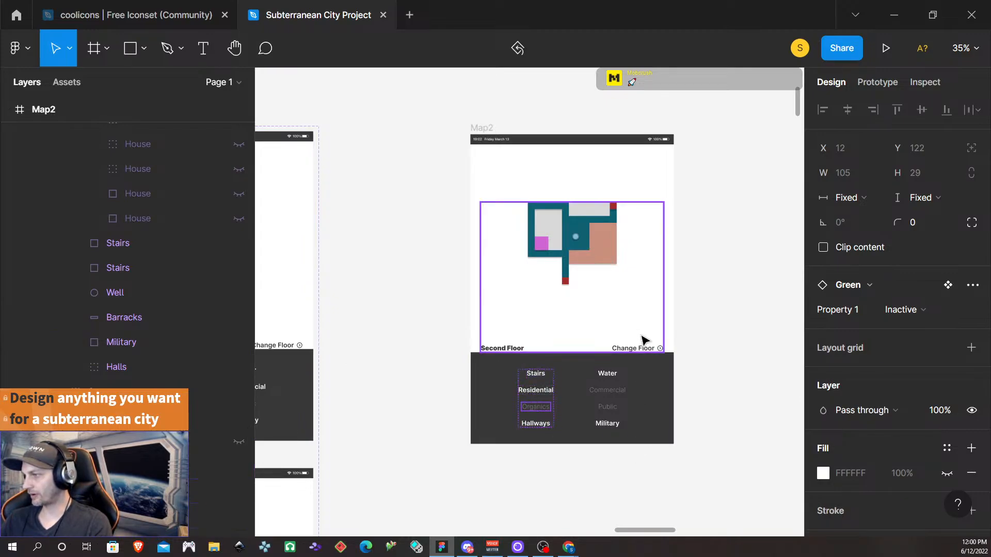
click(712, 369)
scroll(191, 232, up, 3)
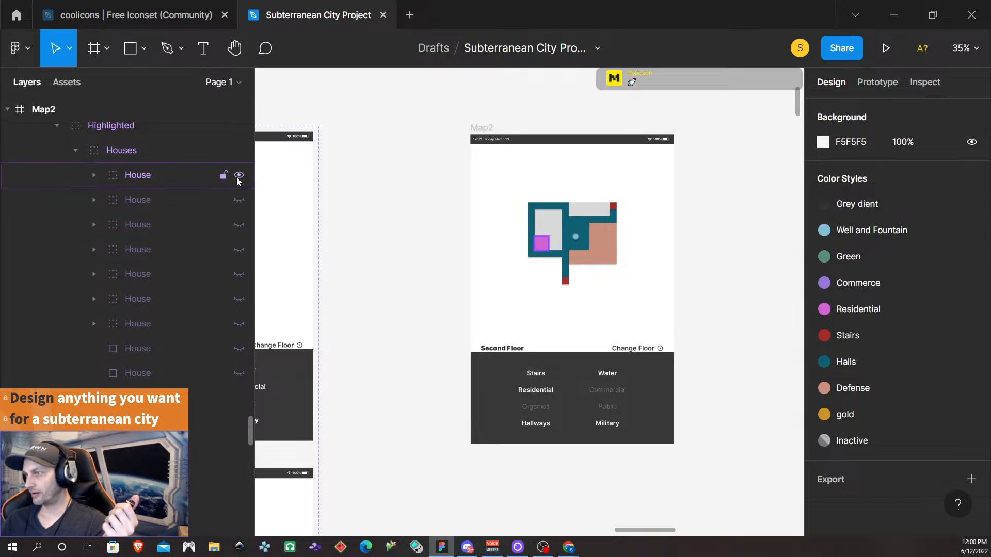
click(238, 176)
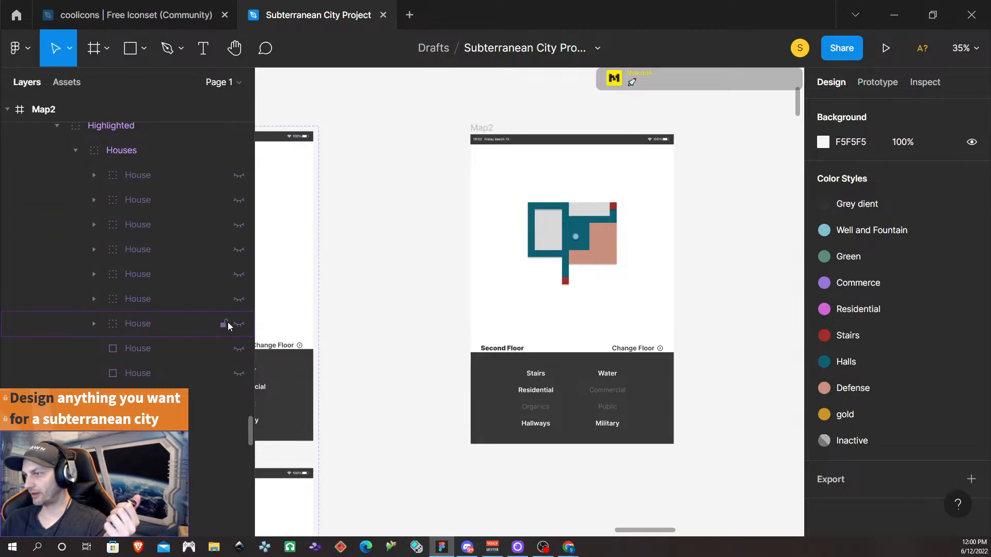
- Hide the Stairs, Well, Barracks, Military and Halls layers in the Highlighted group
click(240, 419)
scroll(234, 413, down, 2)
click(238, 370)
click(239, 395)
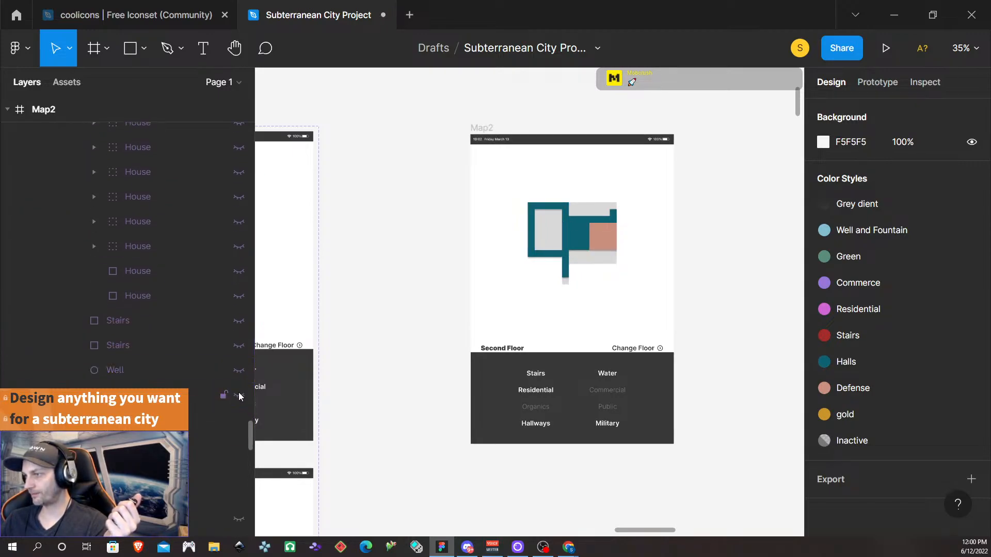
click(238, 444)
scroll(217, 435, up, 5)
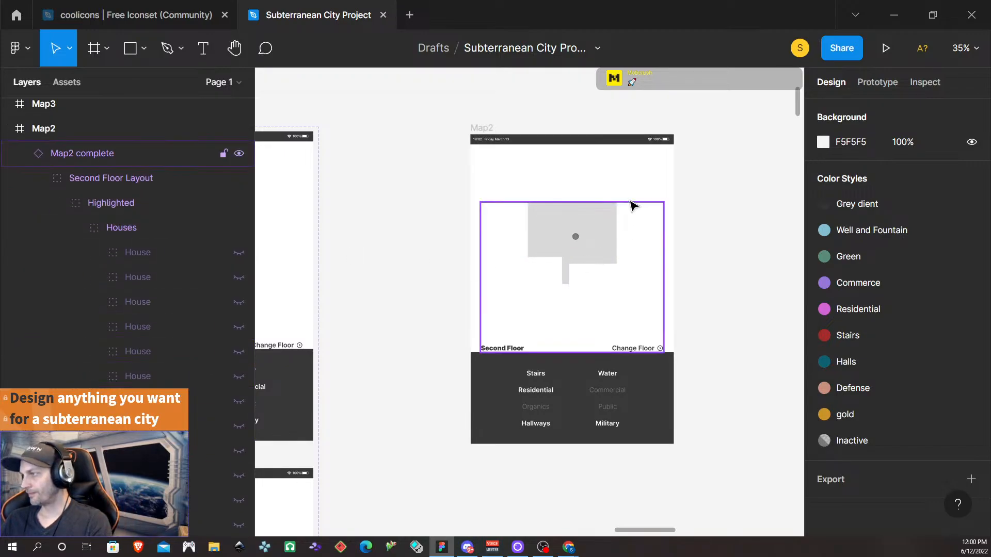
- Turn the Map2 frame into a component and add a second variant to it
scroll(683, 350, down, 1)
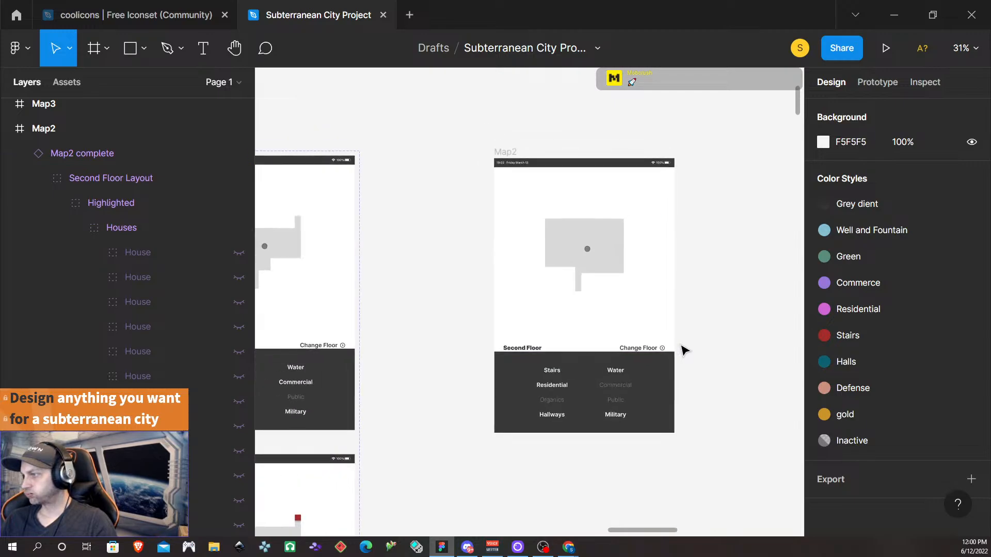
scroll(701, 330, down, 1)
scroll(701, 331, down, 1)
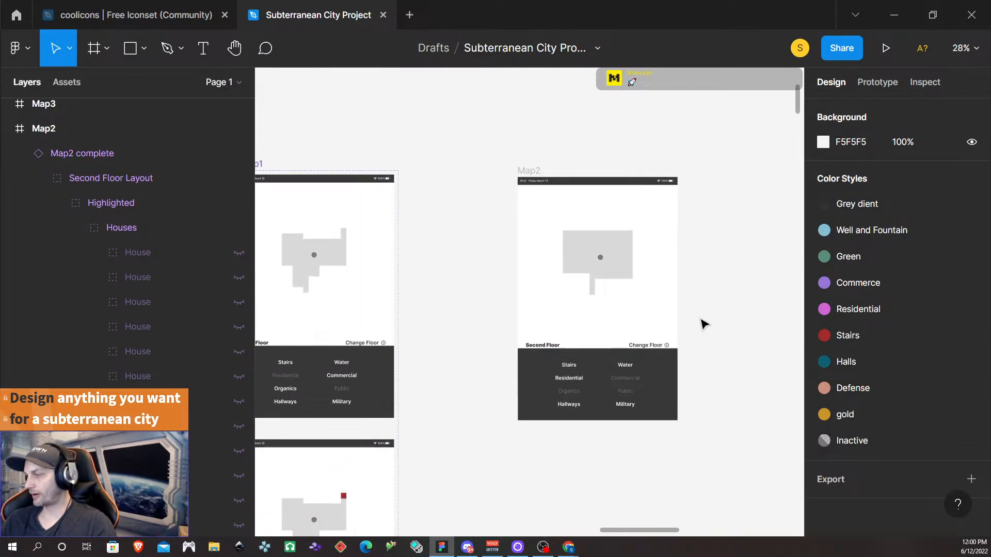
scroll(619, 243, down, 1)
click(532, 159)
click(532, 159)
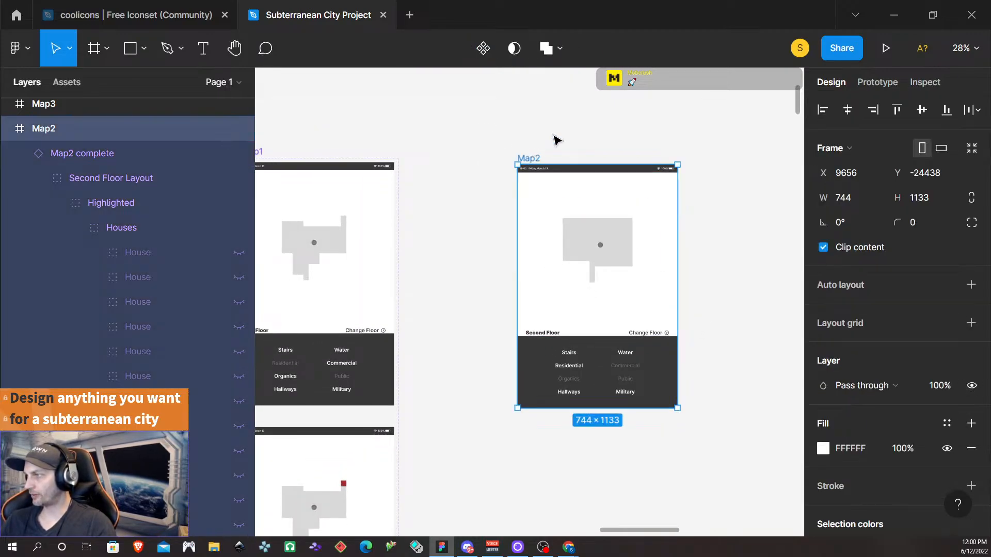
click(483, 49)
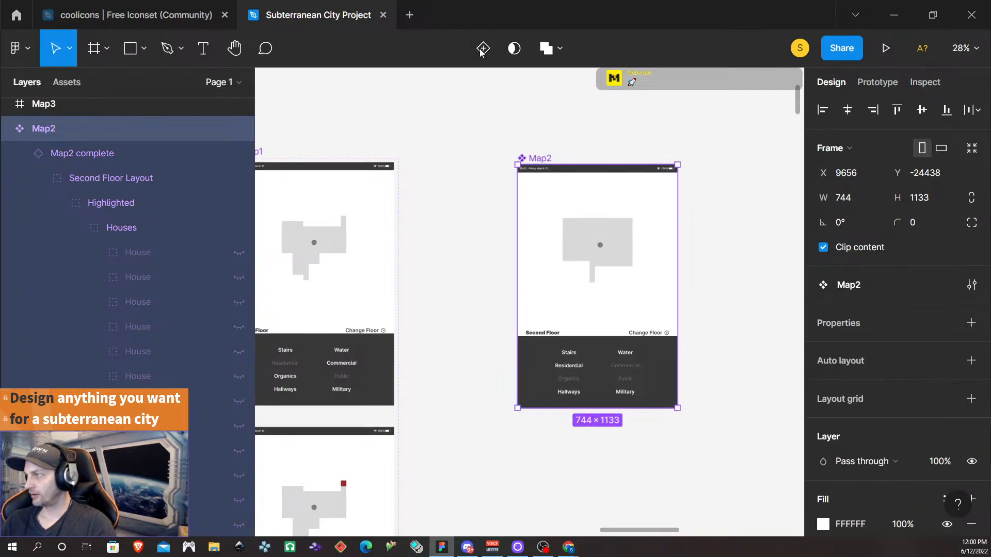
click(483, 49)
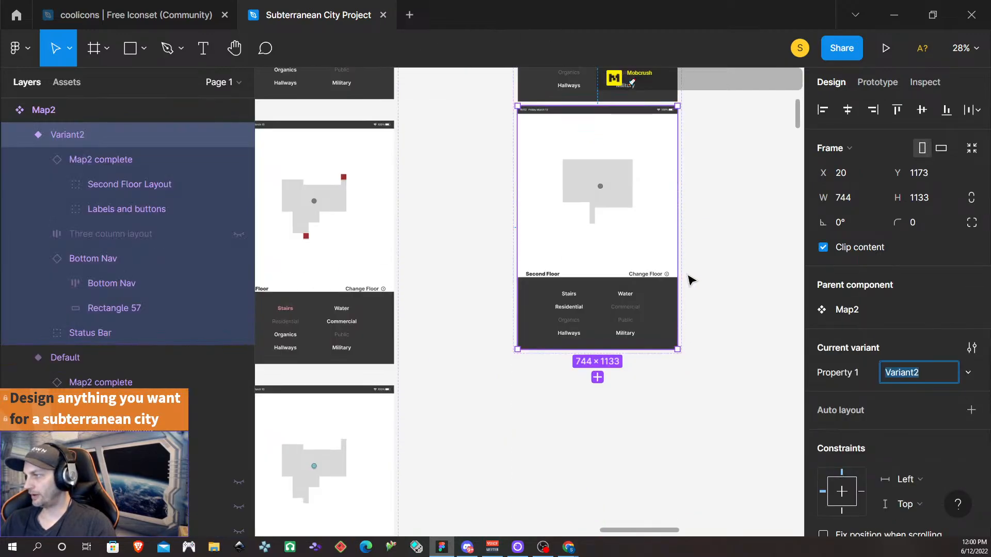
- Add four more variants to the Map2 component set, up to Variant6
scroll(684, 275, down, 5)
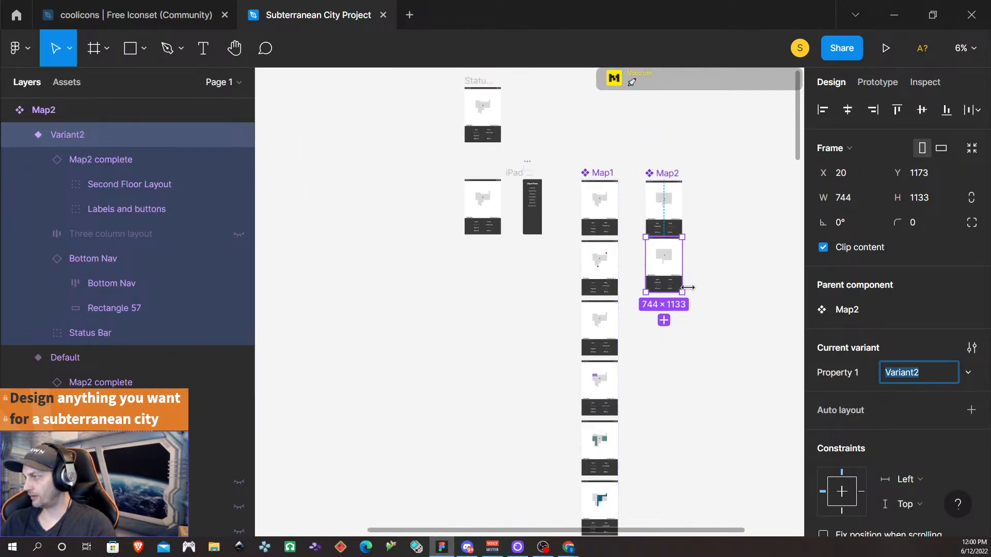
click(667, 320)
click(669, 367)
click(669, 414)
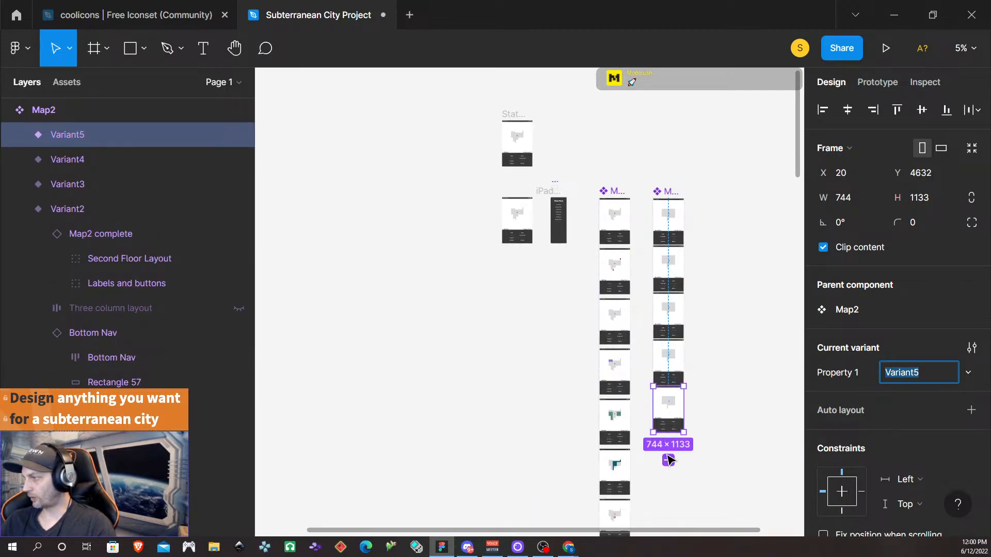
click(669, 461)
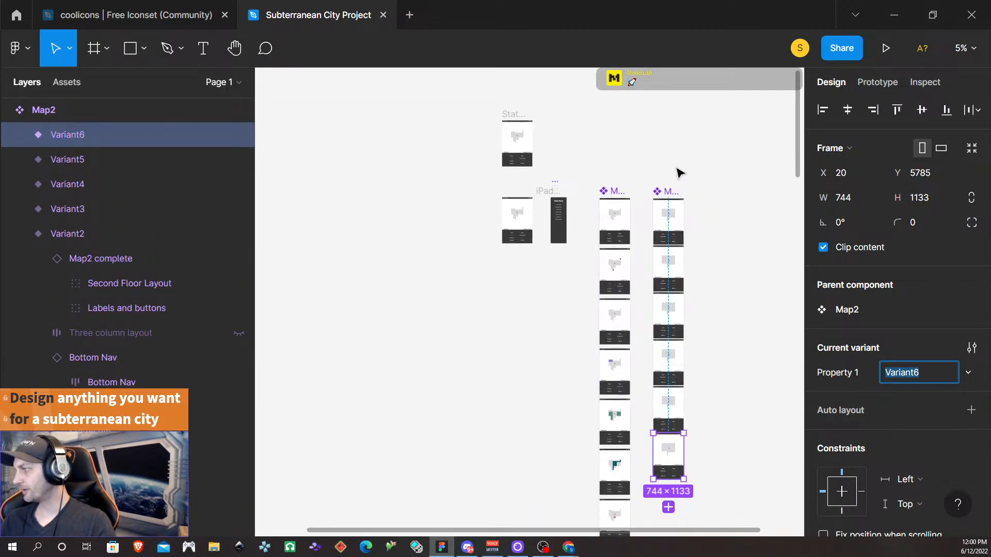
- Set the vertical spacing between the variants in the Map2 component set to 100
click(668, 192)
click(847, 249)
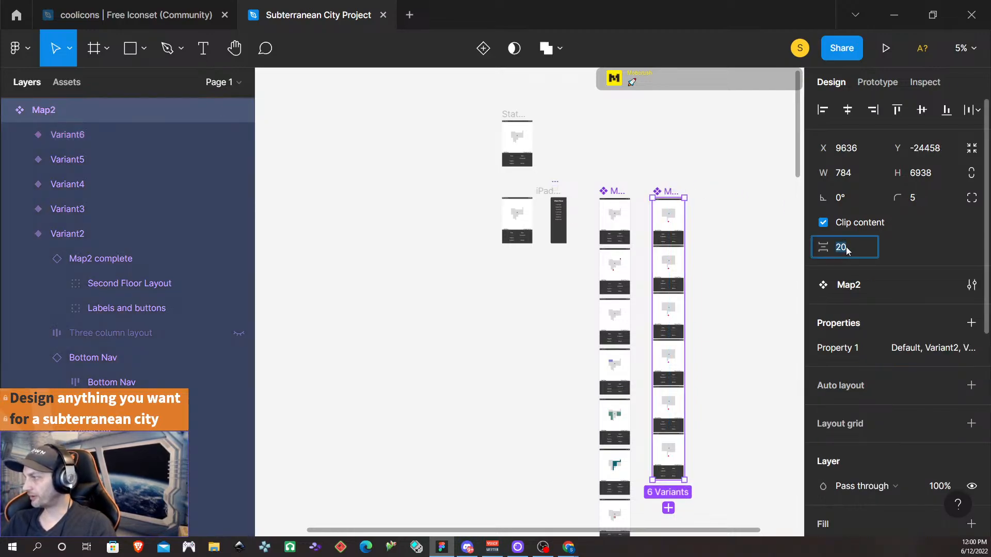
key(Return)
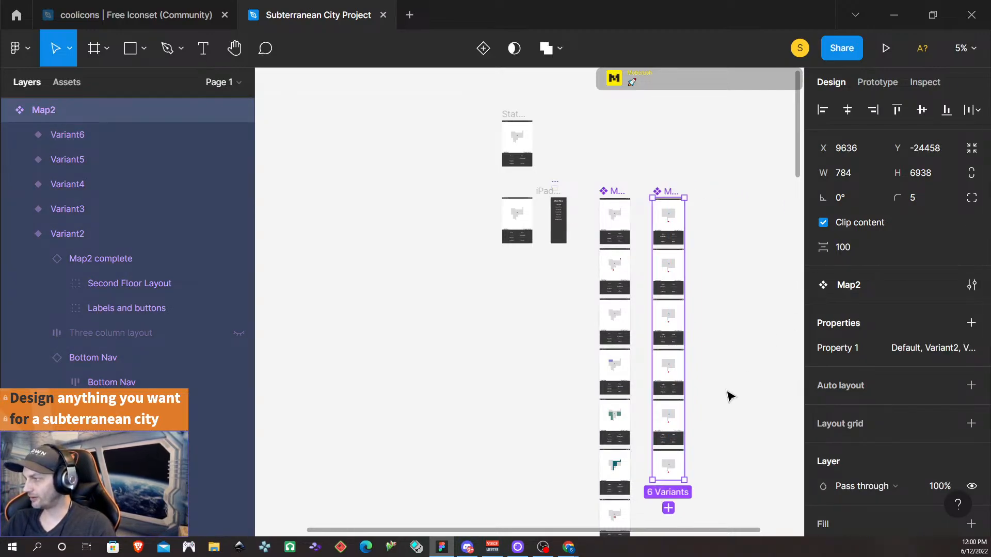
- Extend the Map2 component set downward to a height of 7429 so it fully encloses the sixth variant
scroll(712, 456, down, 2)
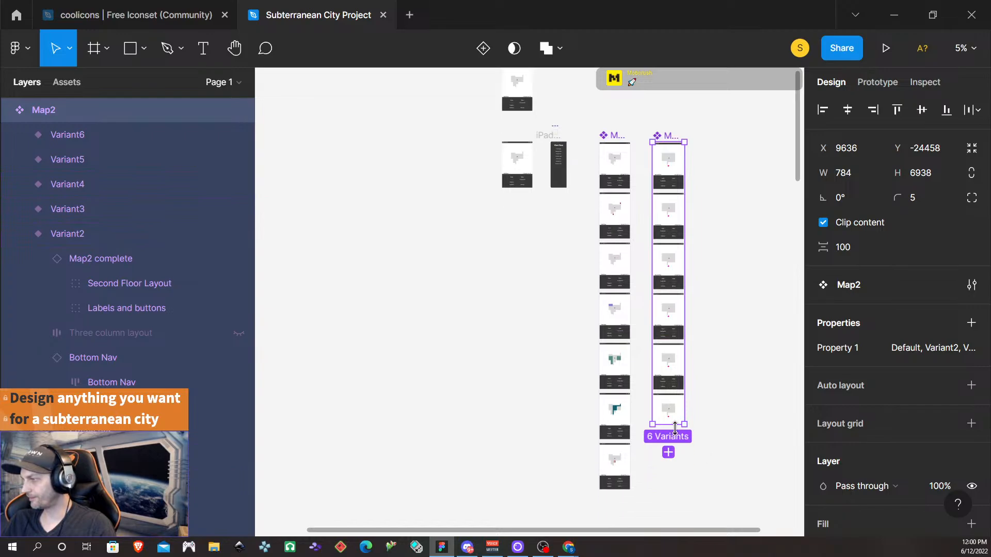
drag(674, 424, 674, 444)
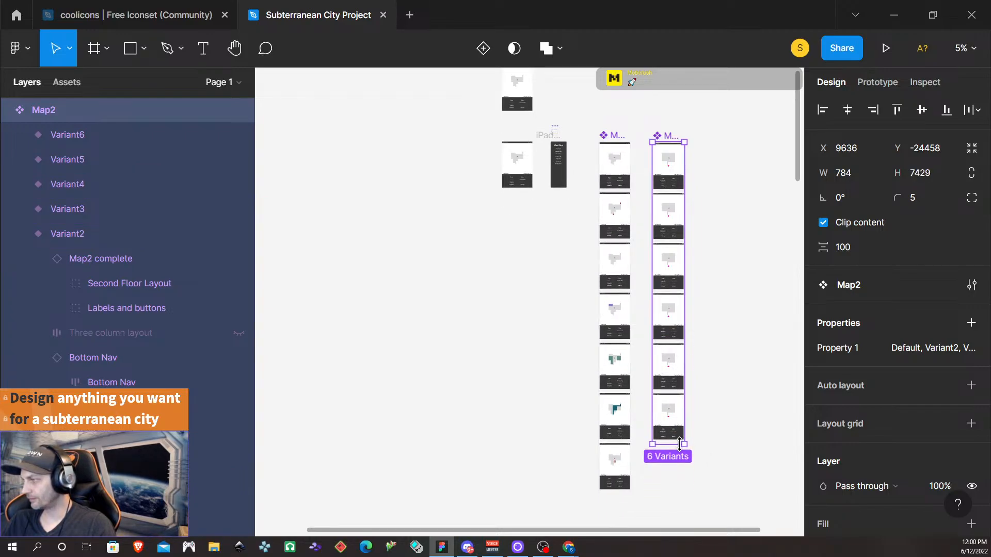
- Rename Variant2 of the Map2 component set by setting its Property 1 value to Stairs
scroll(690, 250, up, 5)
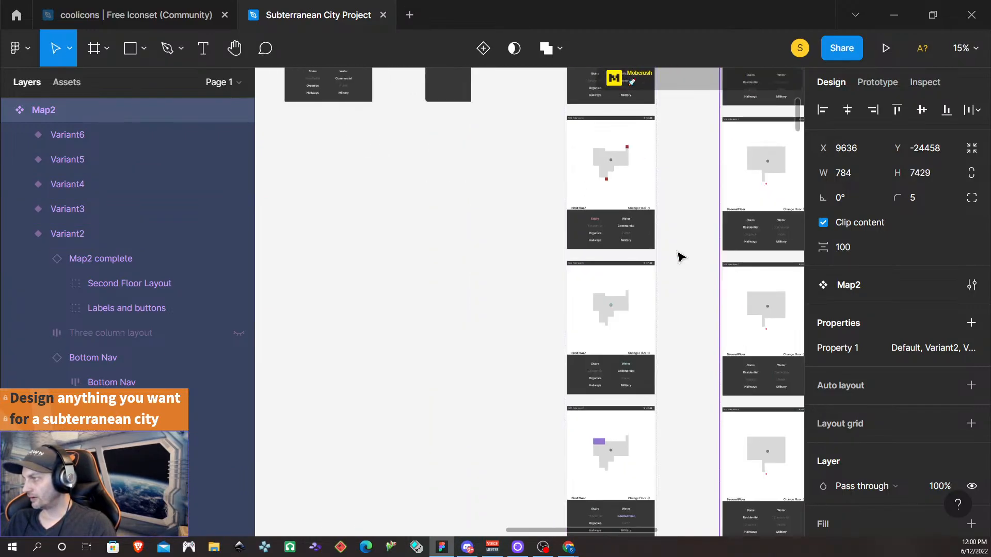
scroll(743, 246, right, 8)
scroll(534, 245, up, 6)
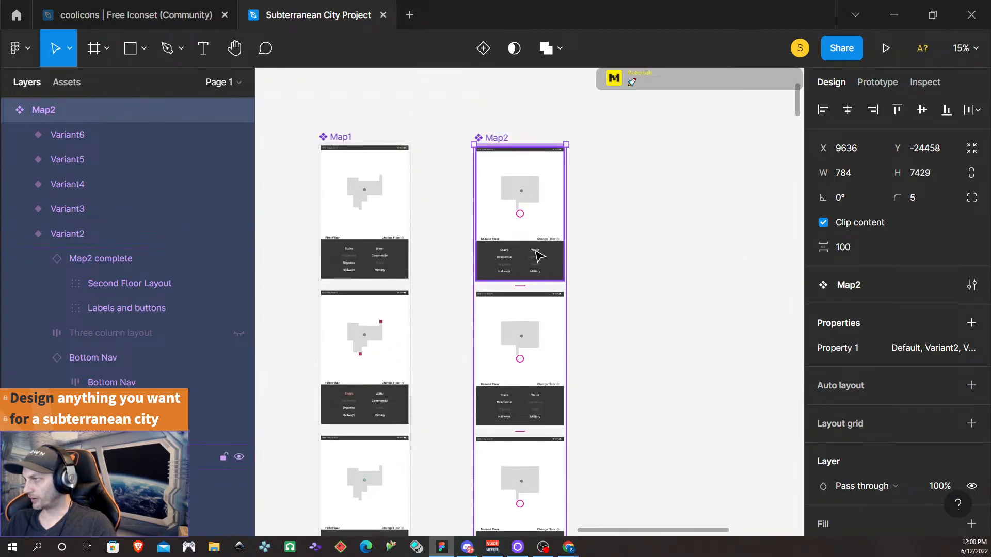
scroll(564, 255, left, 1)
scroll(558, 269, up, 3)
scroll(557, 398, down, 1)
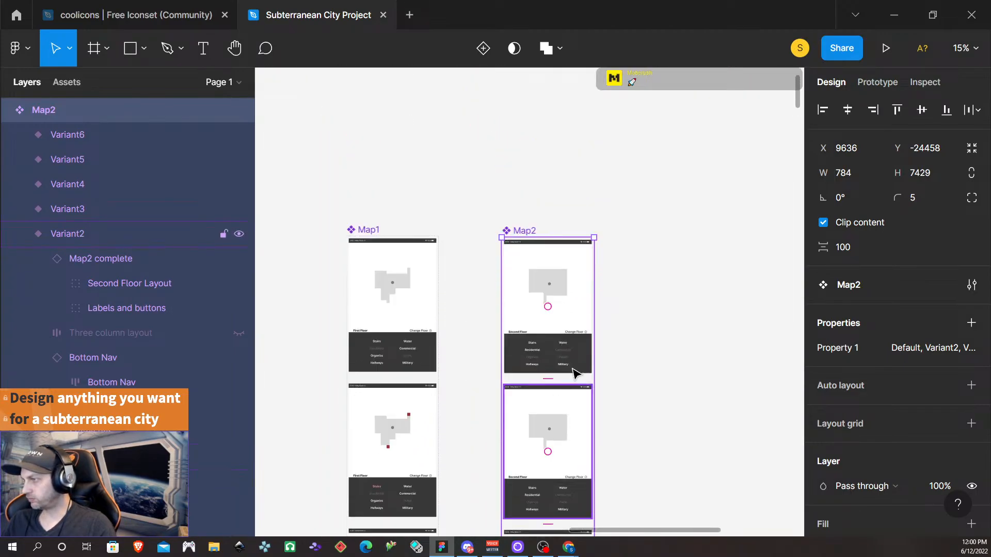
scroll(583, 365, up, 2)
scroll(585, 365, up, 2)
click(552, 172)
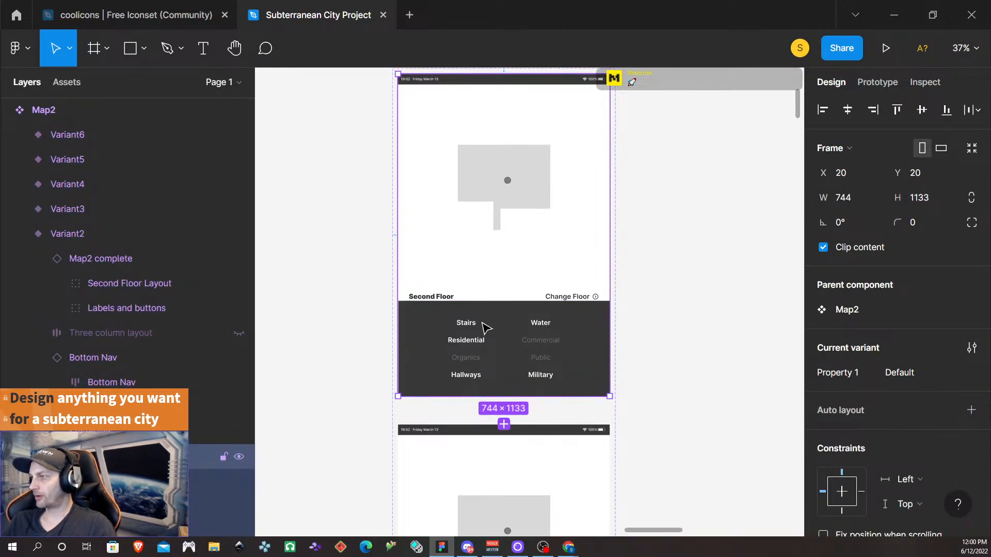
scroll(516, 354, down, 5)
click(555, 316)
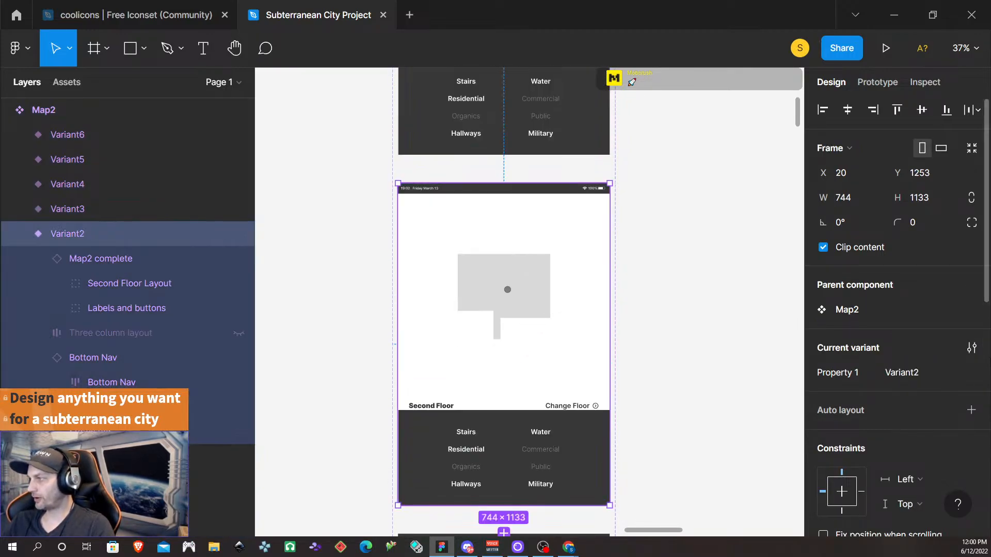
click(917, 371)
text(Stairs)
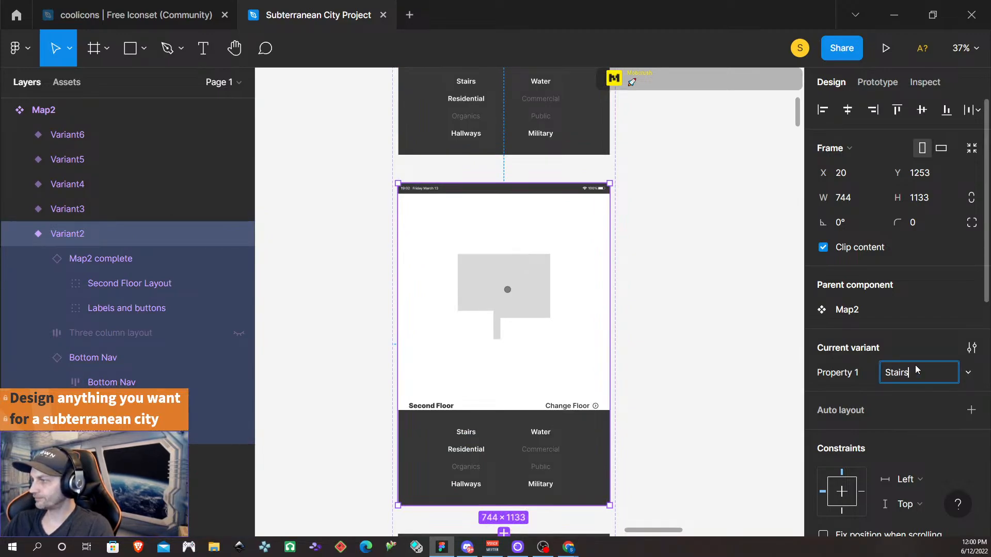
key(Return)
- Set the Property 1 value of Variant3 in the Map2 component set to Water
scroll(561, 347, down, 5)
click(561, 347)
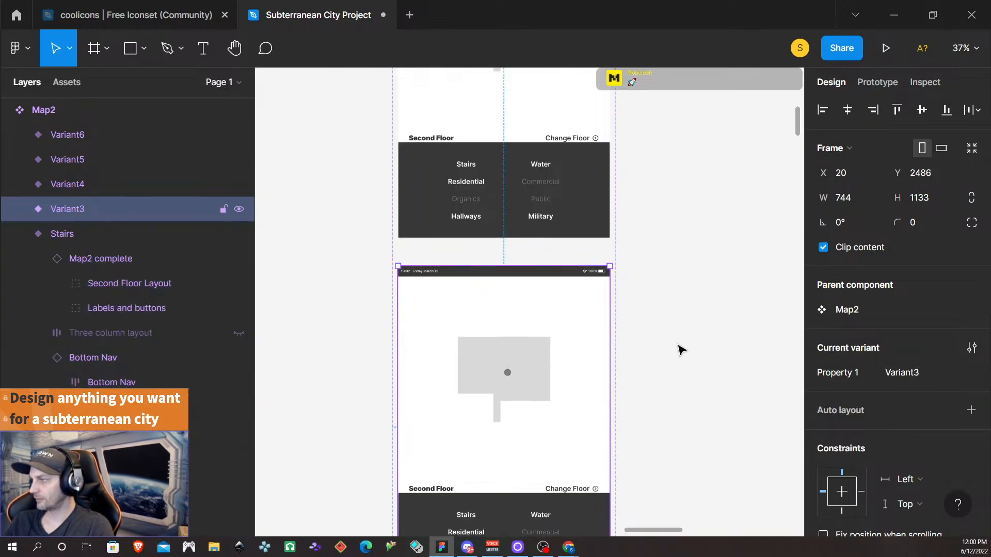
click(910, 373)
text(Wate)
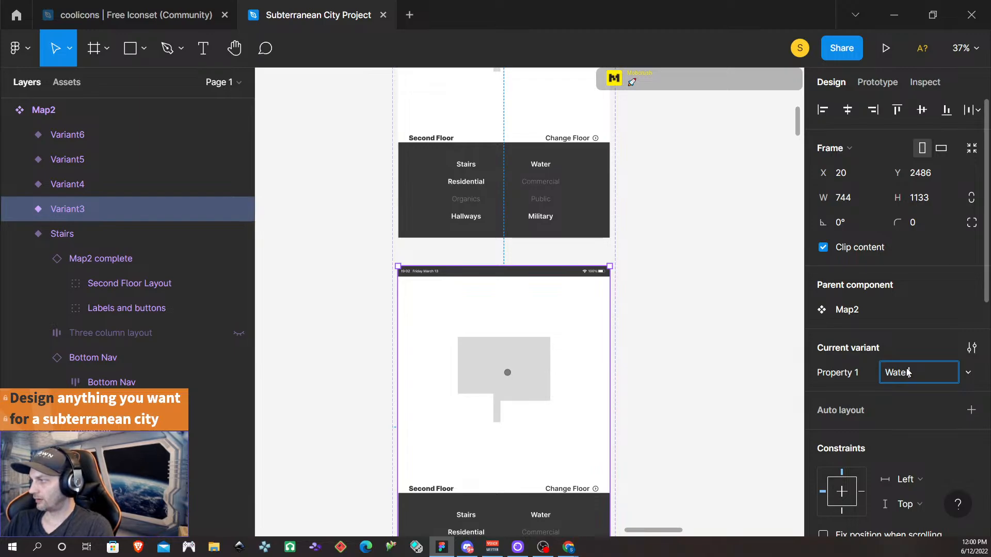
text(r)
- Set the Property 1 value of Variant4 in the Map2 component set to Residential
scroll(524, 358, down, 4)
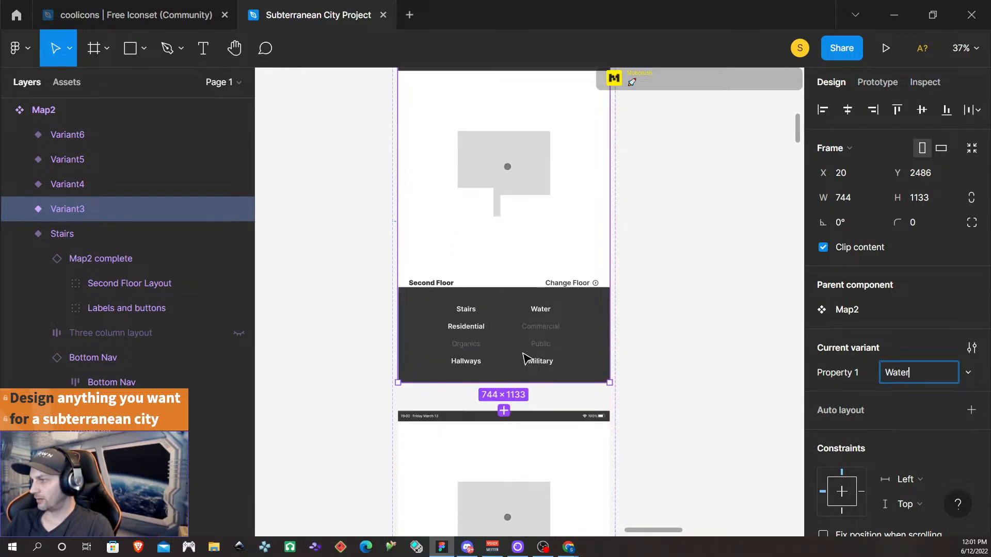
scroll(531, 194, down, 3)
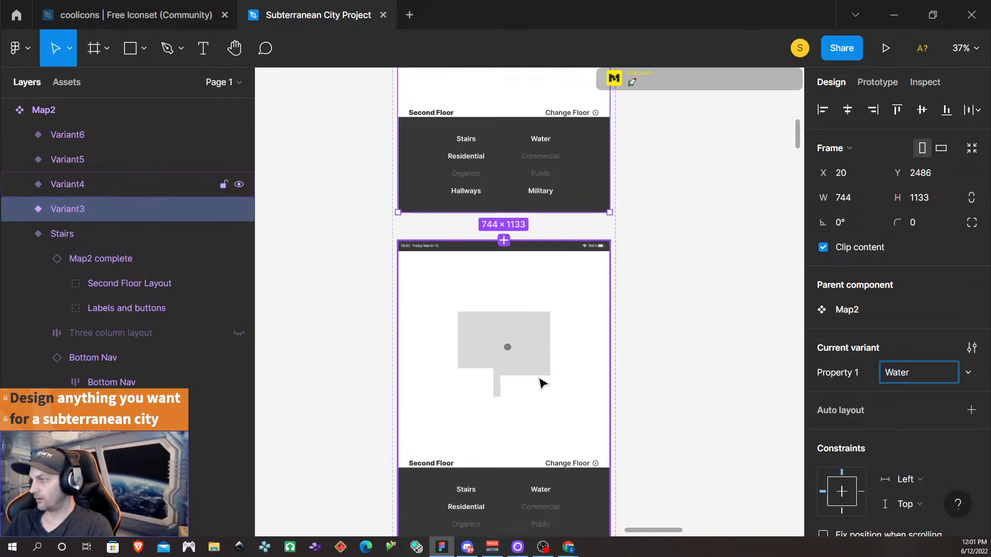
scroll(540, 383, down, 4)
click(537, 243)
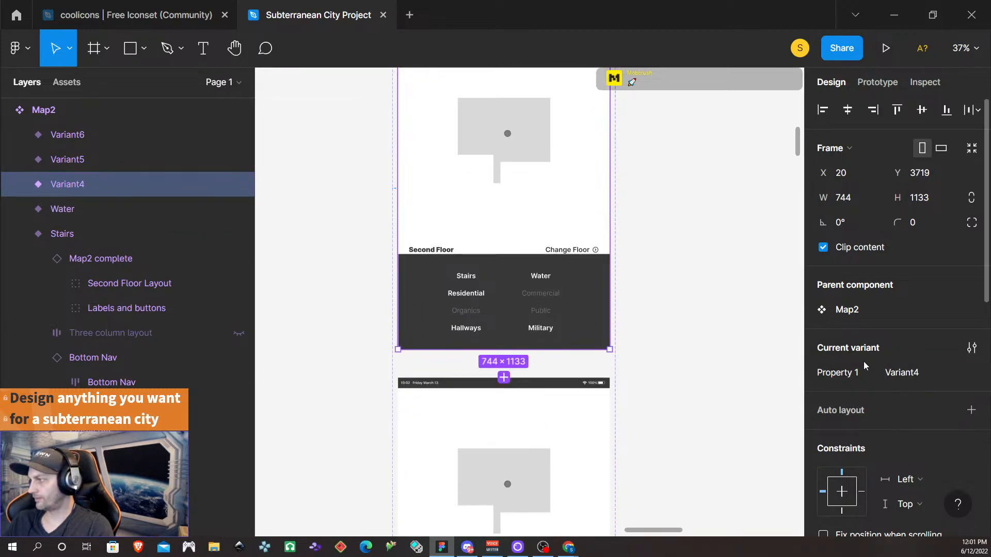
click(914, 372)
text(Residential)
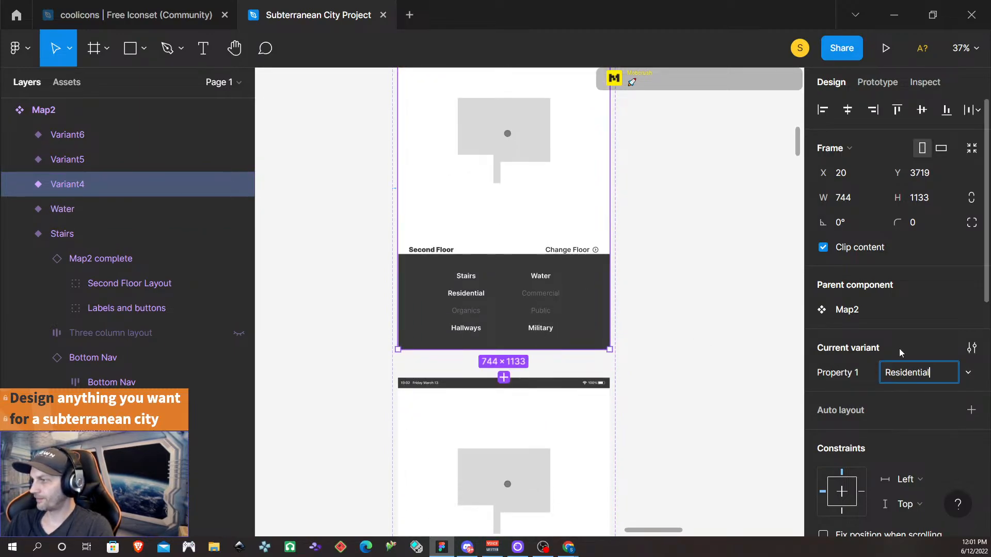
- Set the Property 1 value of Variant5 in the Map2 component set to Hallways
scroll(491, 335, down, 5)
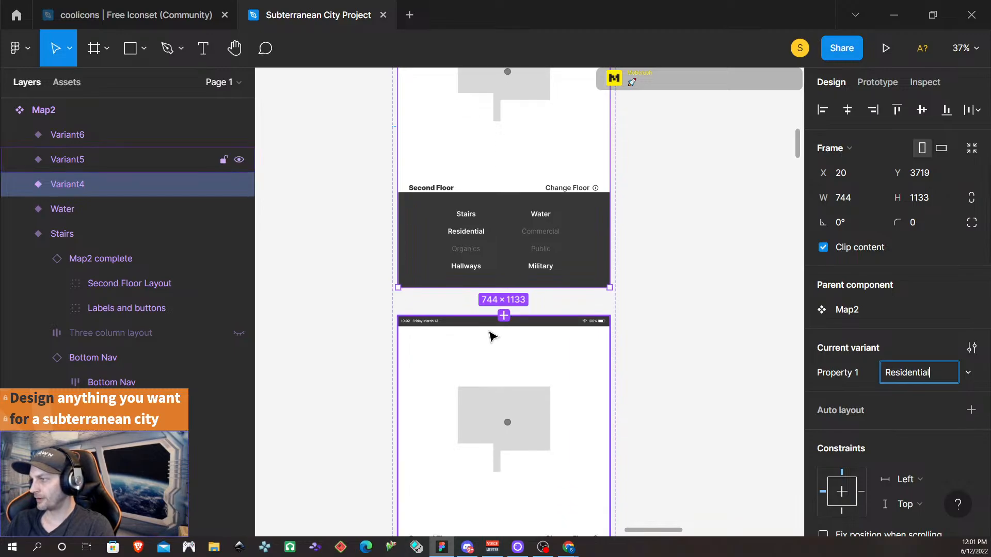
click(519, 287)
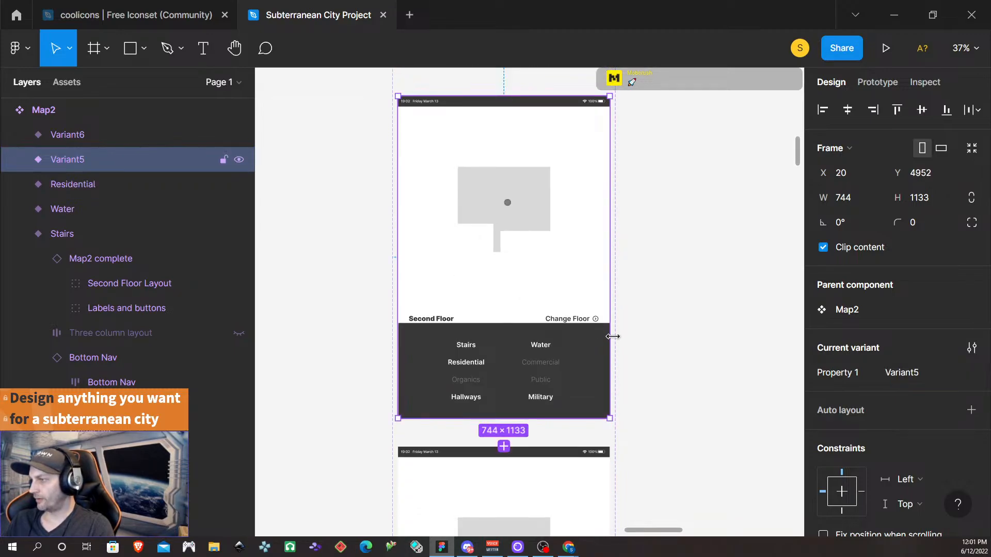
click(915, 373)
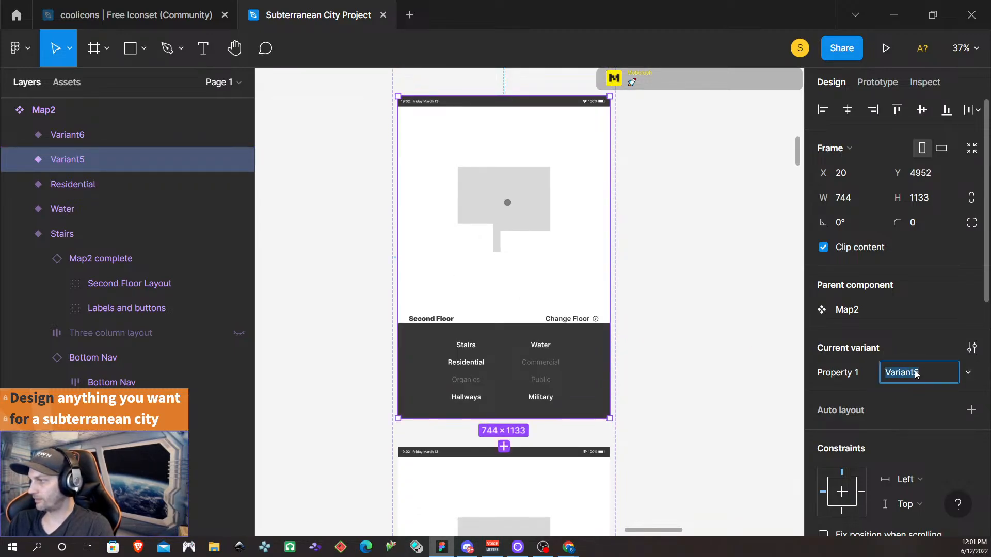
text(Hallways)
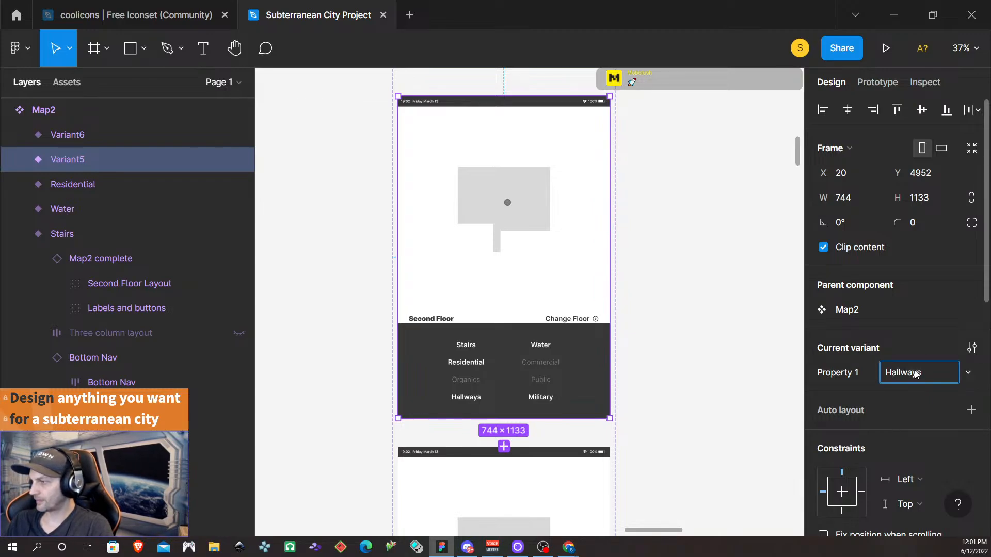
- Set the Property 1 value of Variant6 in the Map2 component set to Military
scroll(526, 356, down, 5)
click(525, 356)
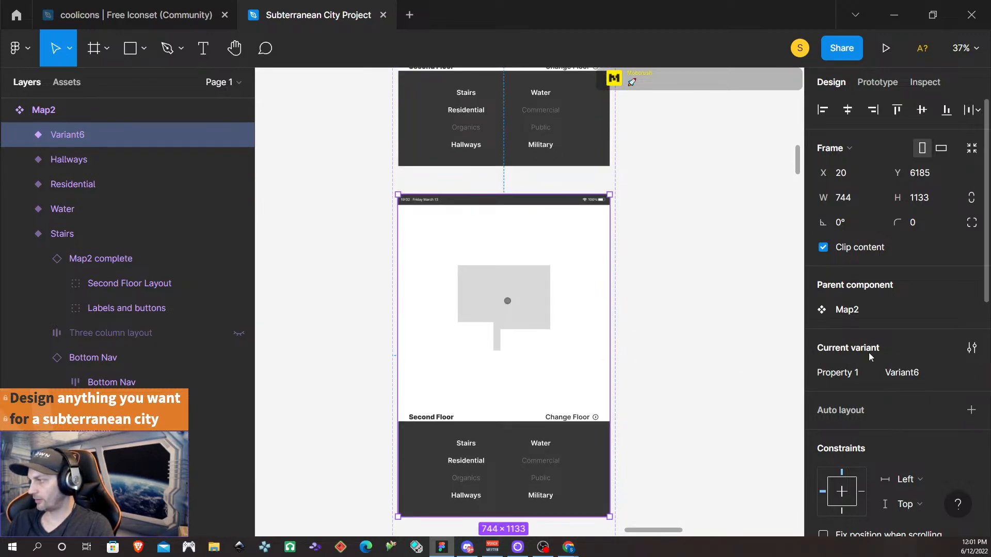
click(902, 373)
text(Military)
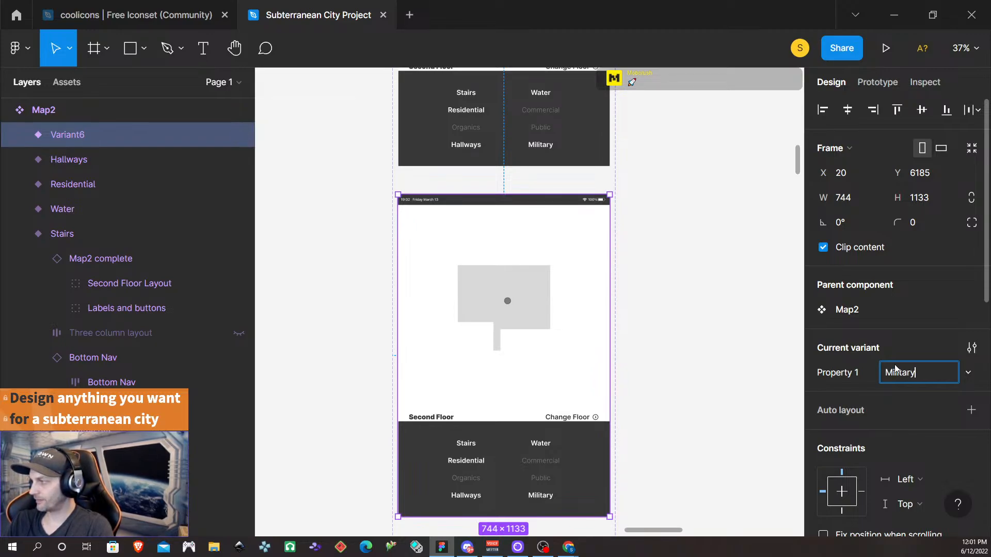
key(Return)
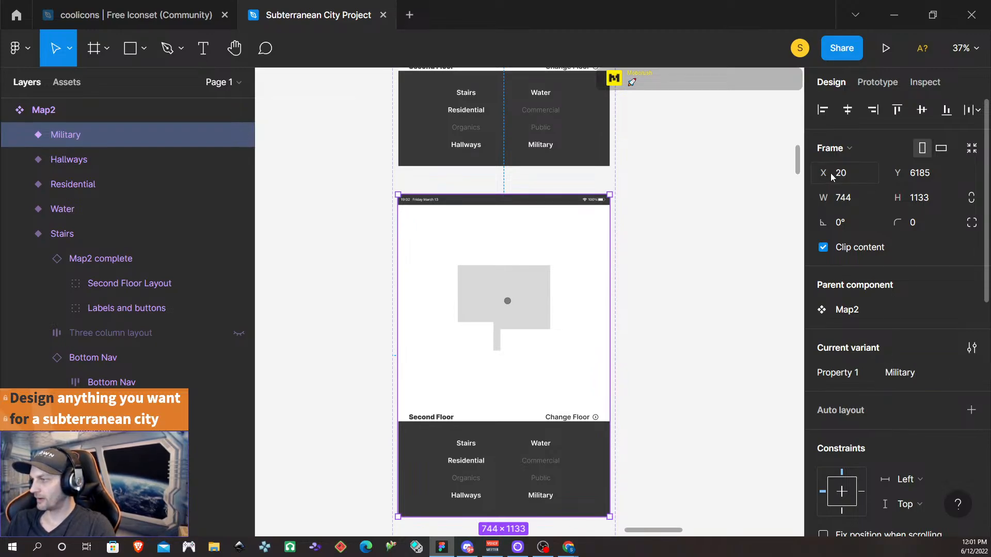
- Retarget the click interaction of the Stairs nav item in Map2's Default variant so it changes to Map2's Stairs variant
scroll(540, 365, down, 1)
scroll(540, 365, up, 2)
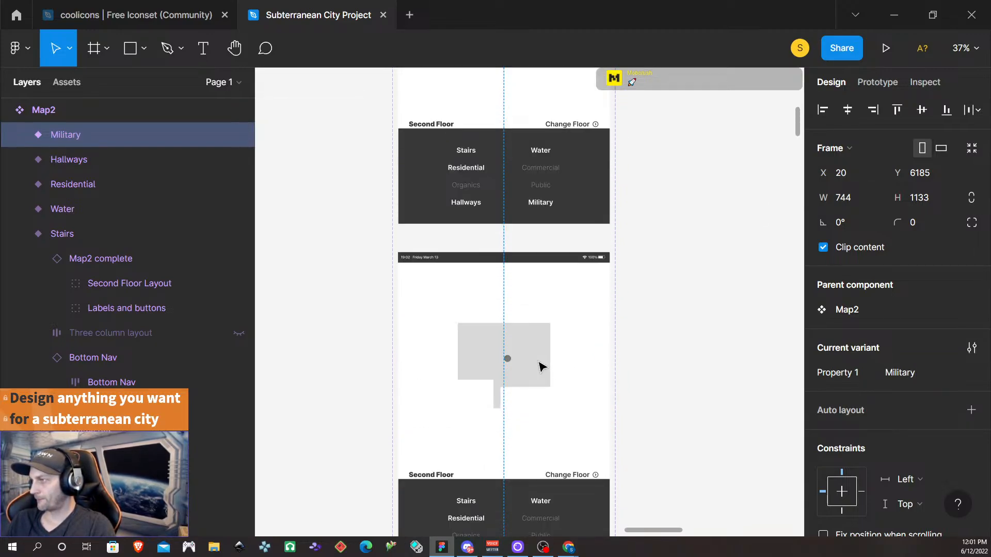
scroll(538, 369, right, 5)
drag(330, 355, 397, 350)
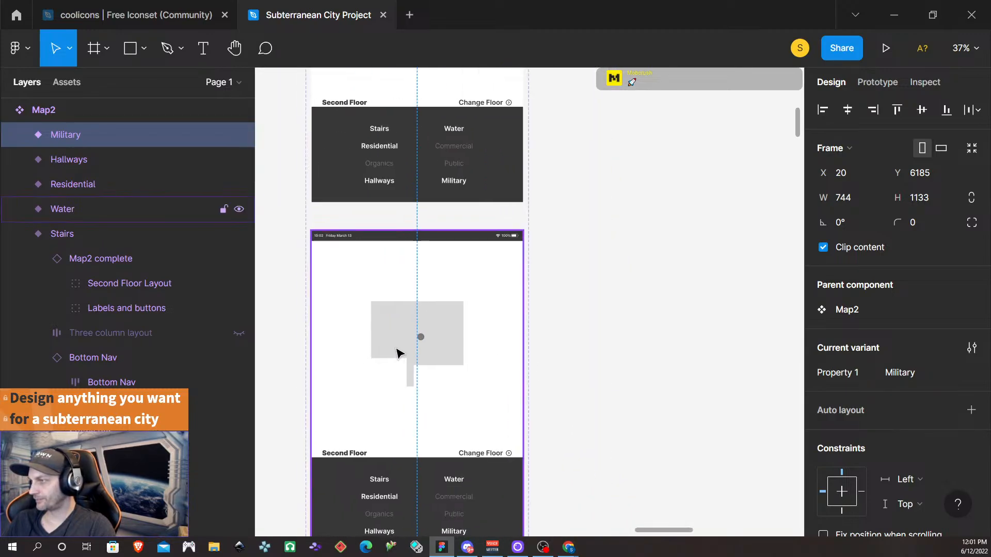
scroll(394, 350, up, 1)
scroll(394, 349, down, 2)
scroll(395, 354, down, 3)
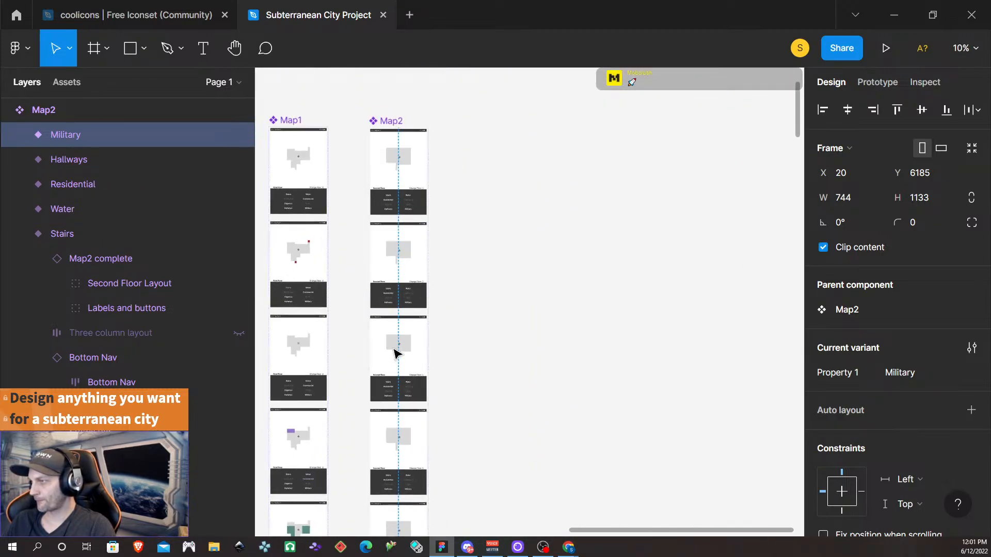
scroll(395, 354, down, 2)
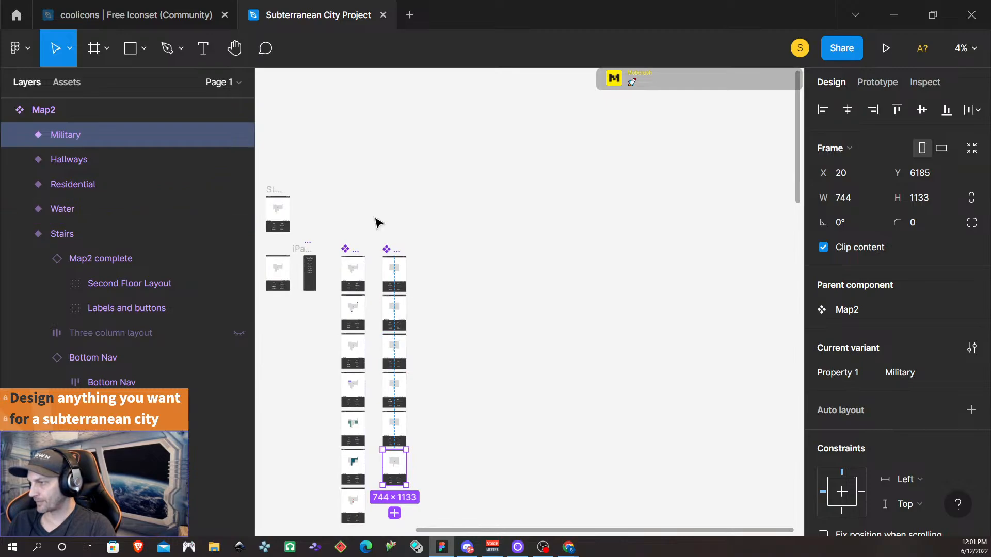
click(396, 274)
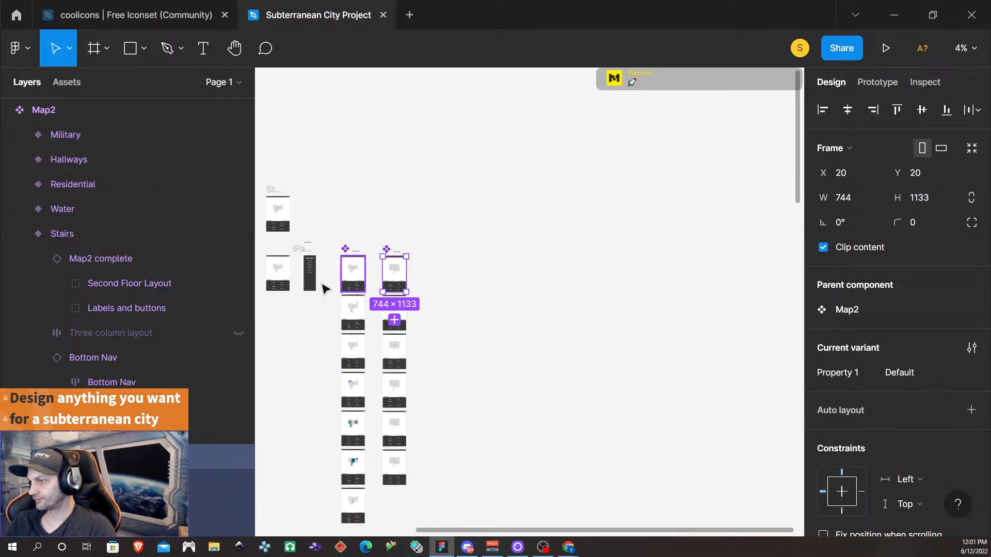
scroll(157, 379, down, 1)
scroll(150, 354, down, 10)
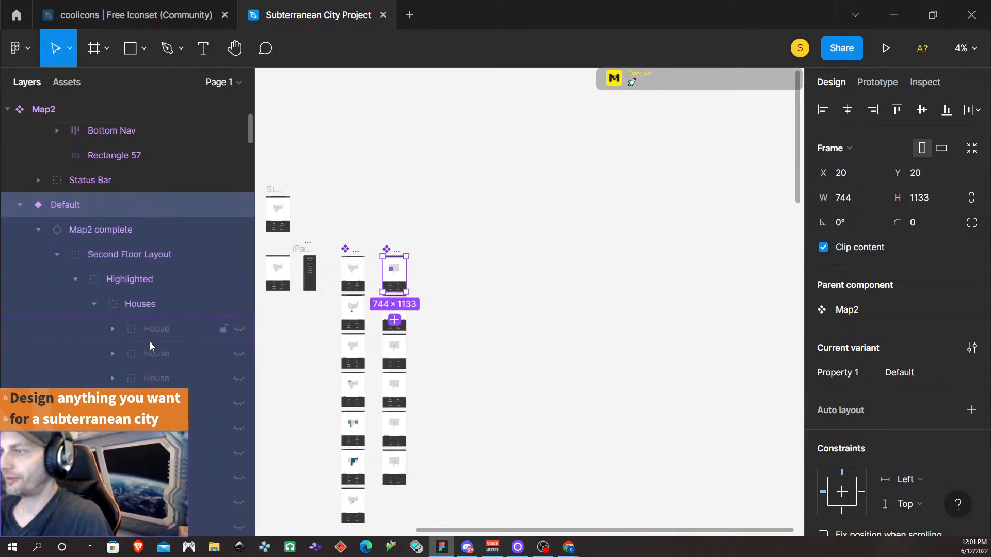
scroll(150, 353, down, 5)
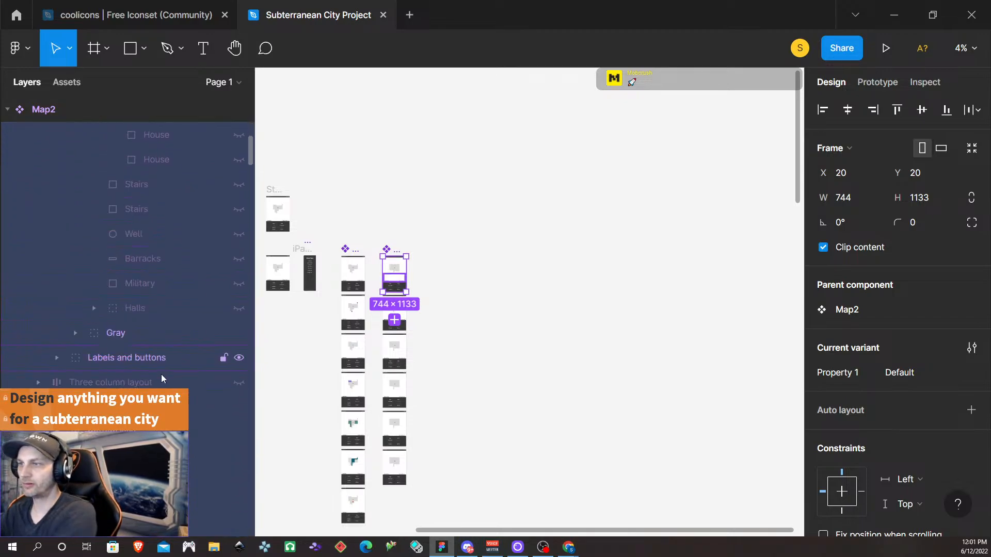
scroll(160, 371, down, 5)
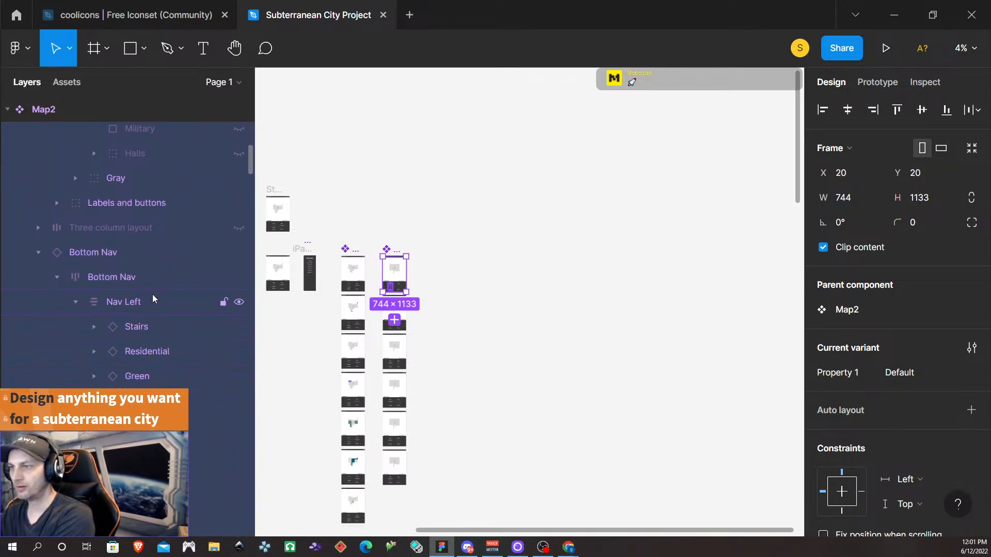
click(151, 328)
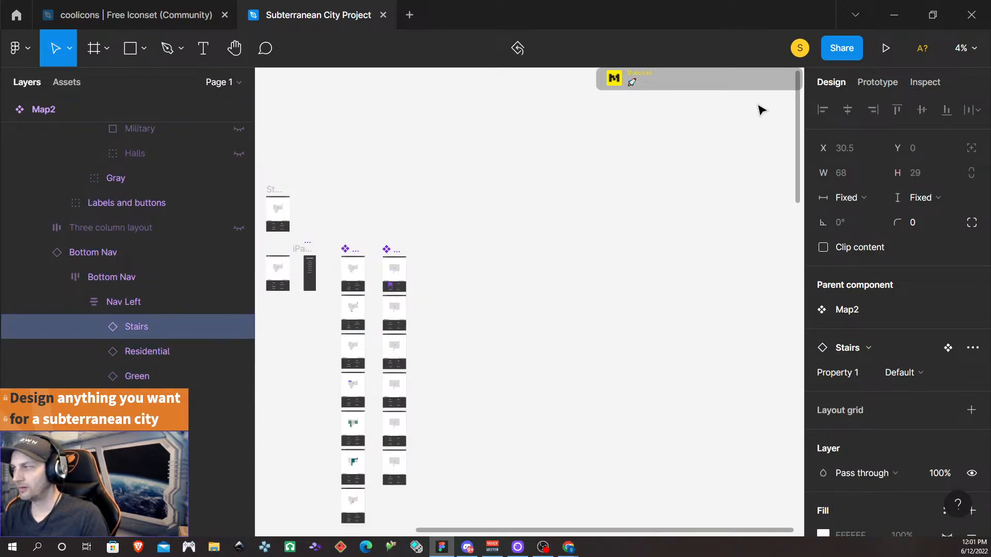
click(883, 83)
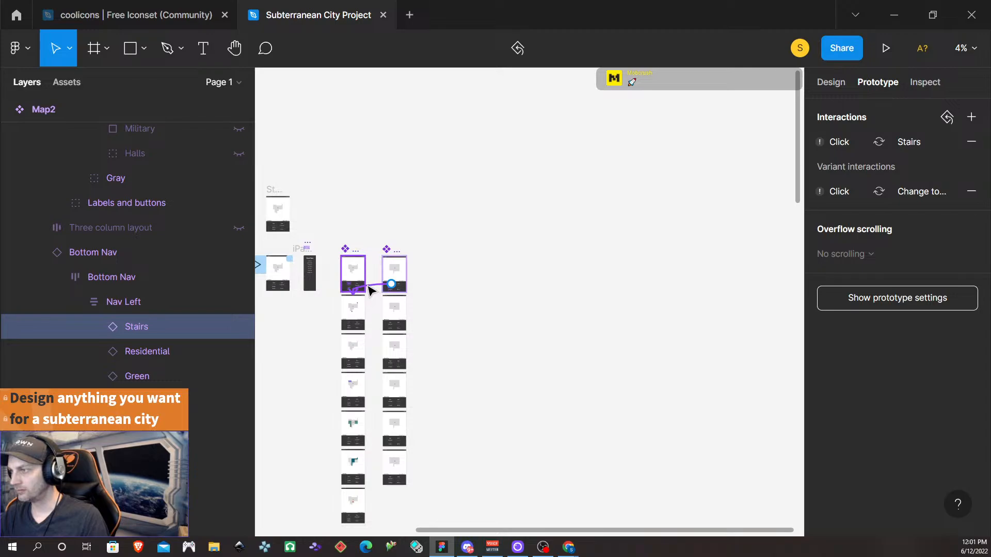
click(370, 290)
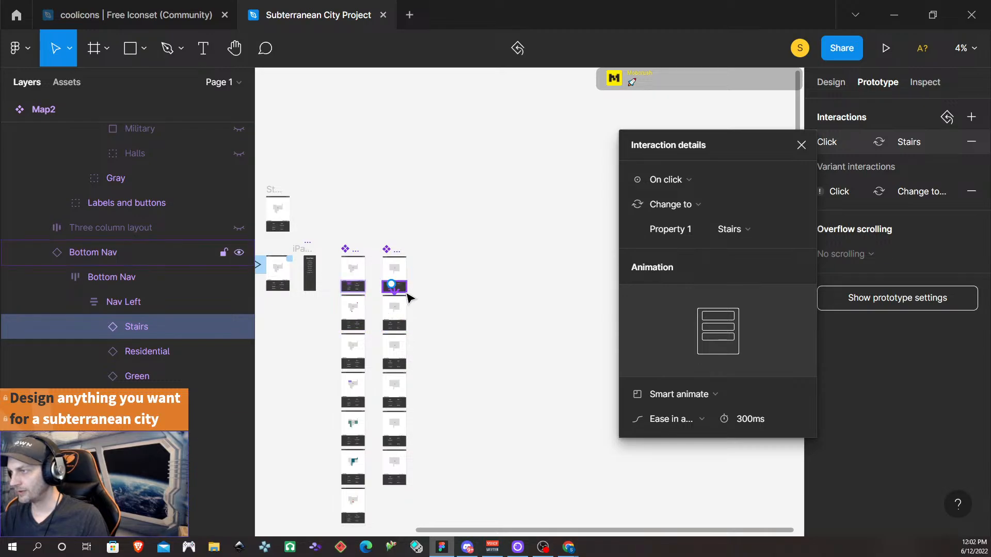
- Inspect the prototype connections of Map2's Default, Stairs and Water variants and of the whole Map2 component set
scroll(395, 289, up, 2)
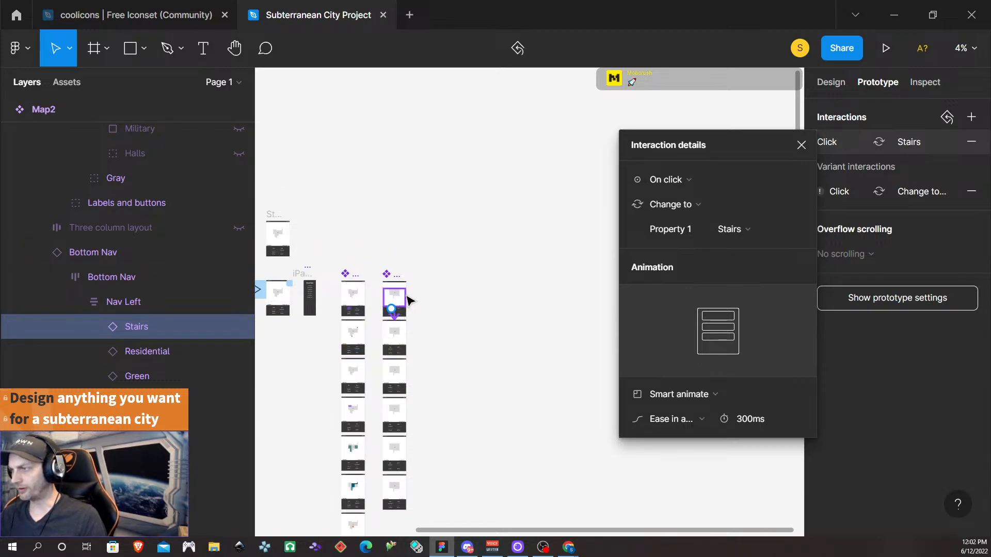
click(153, 352)
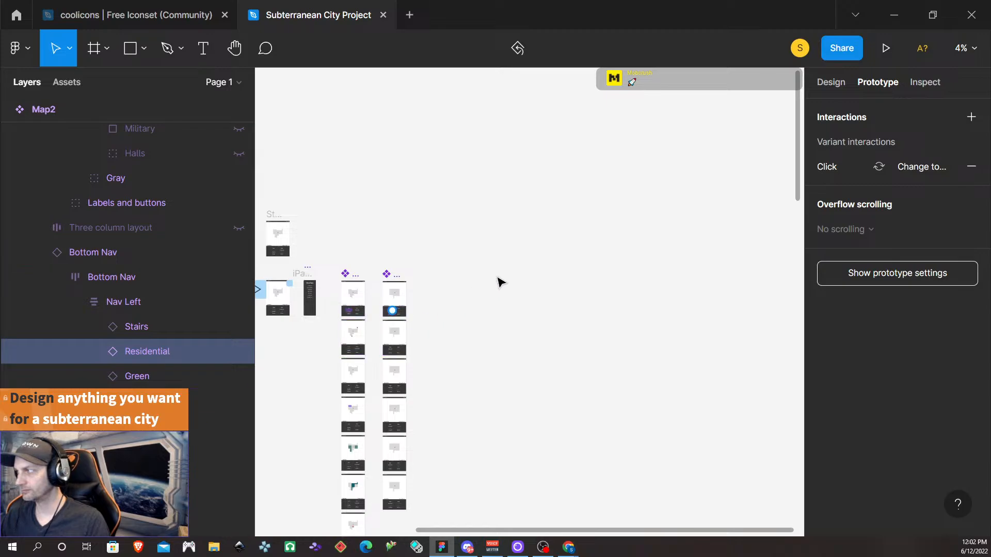
scroll(394, 390, up, 5)
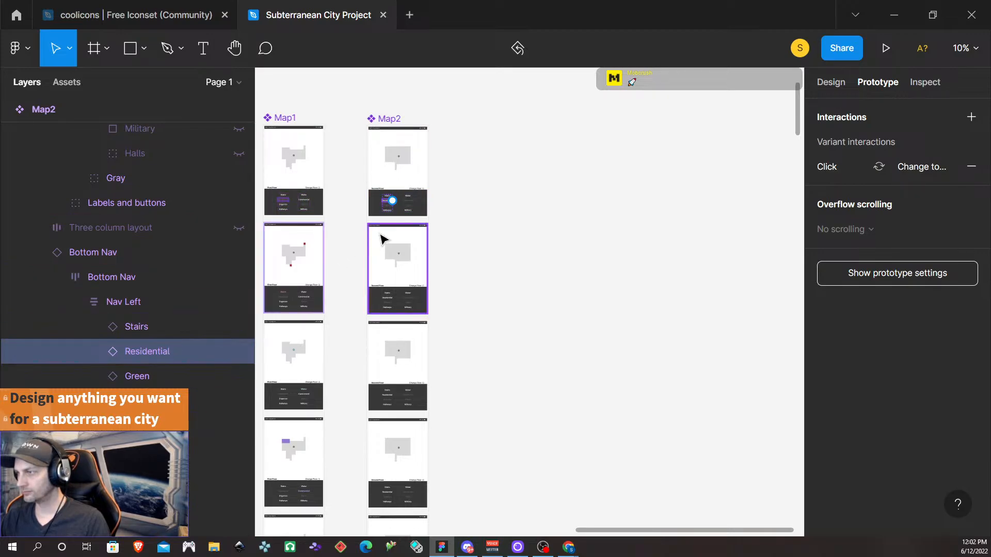
click(145, 325)
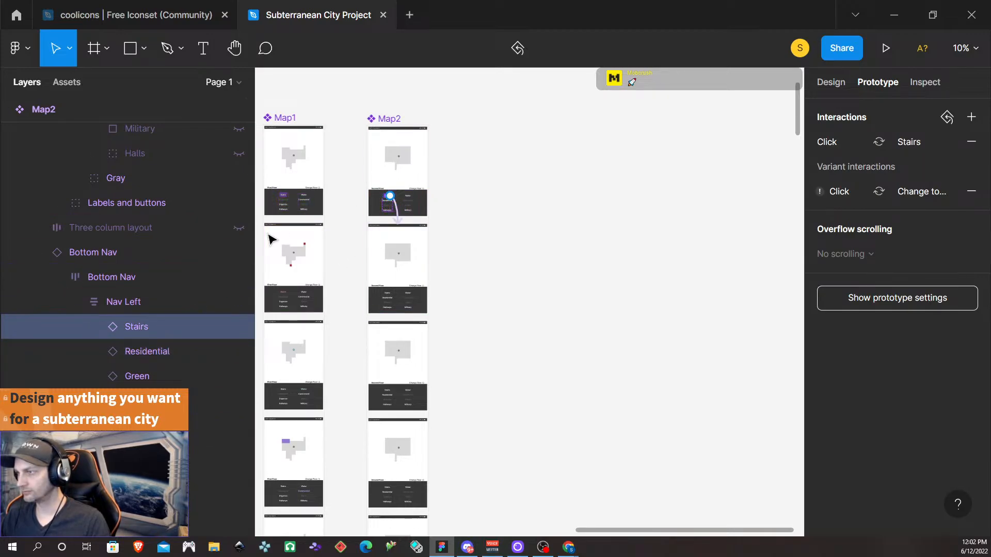
click(396, 267)
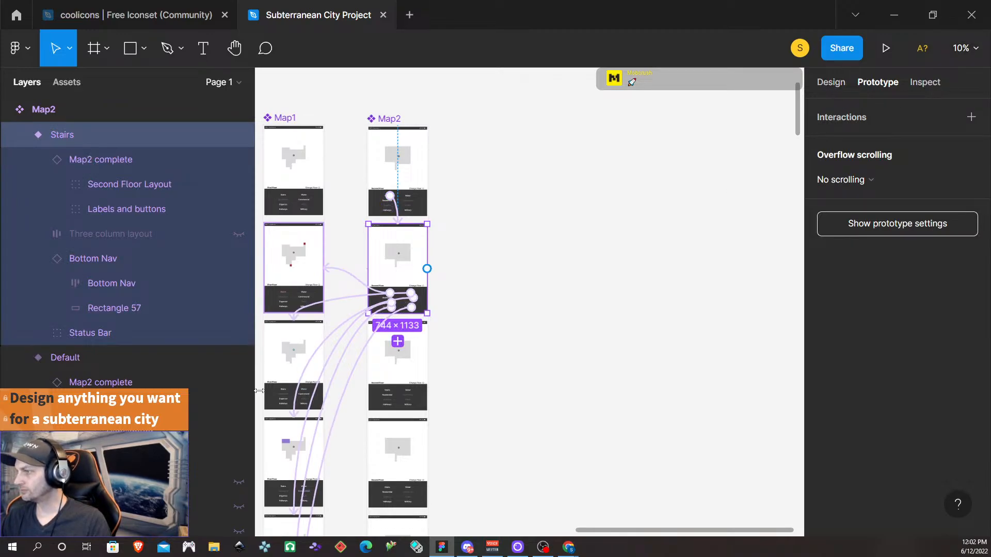
click(397, 217)
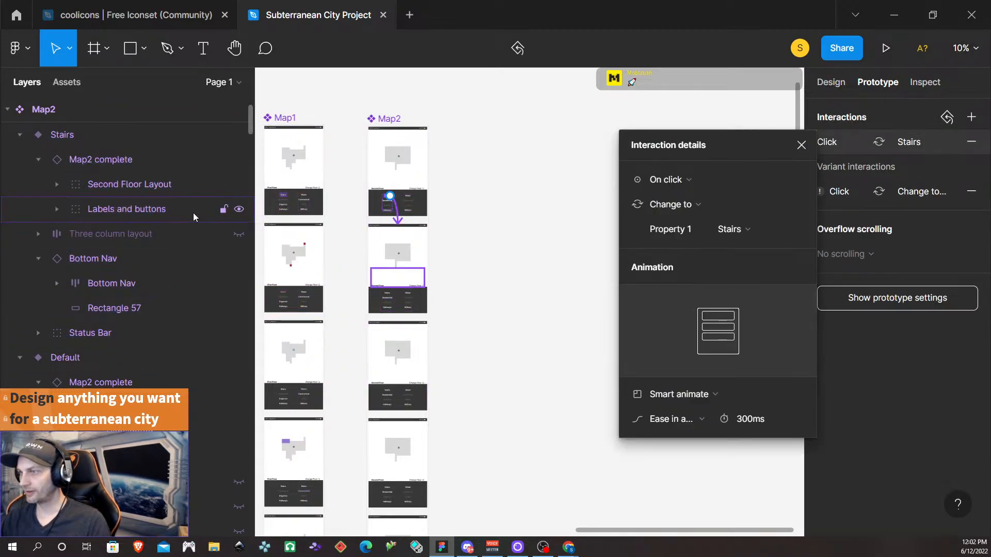
click(403, 375)
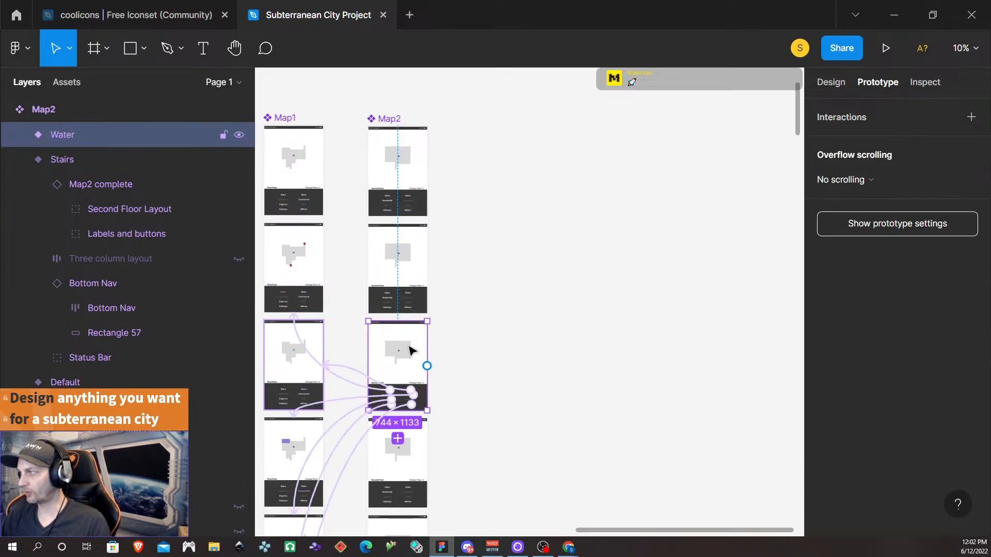
scroll(456, 380, down, 1)
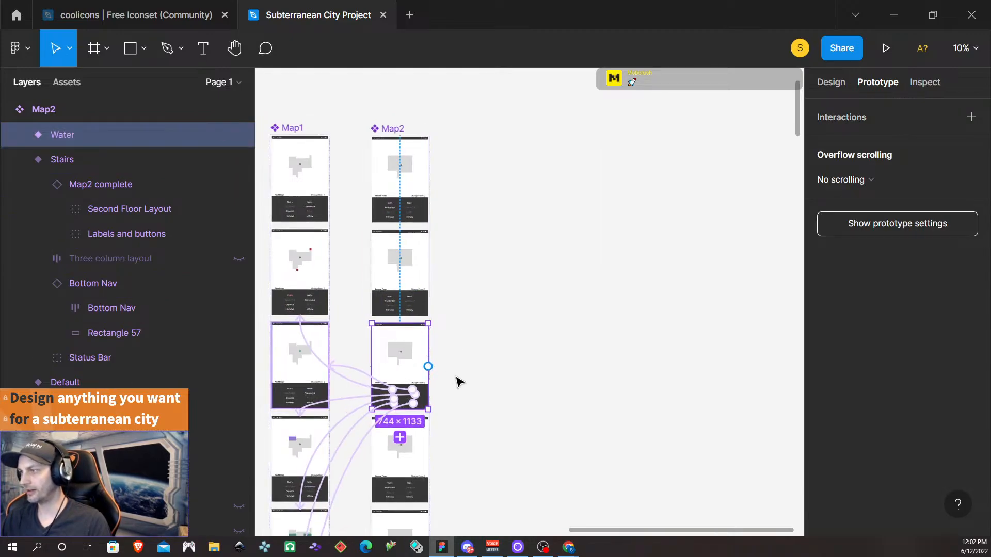
scroll(458, 381, down, 4)
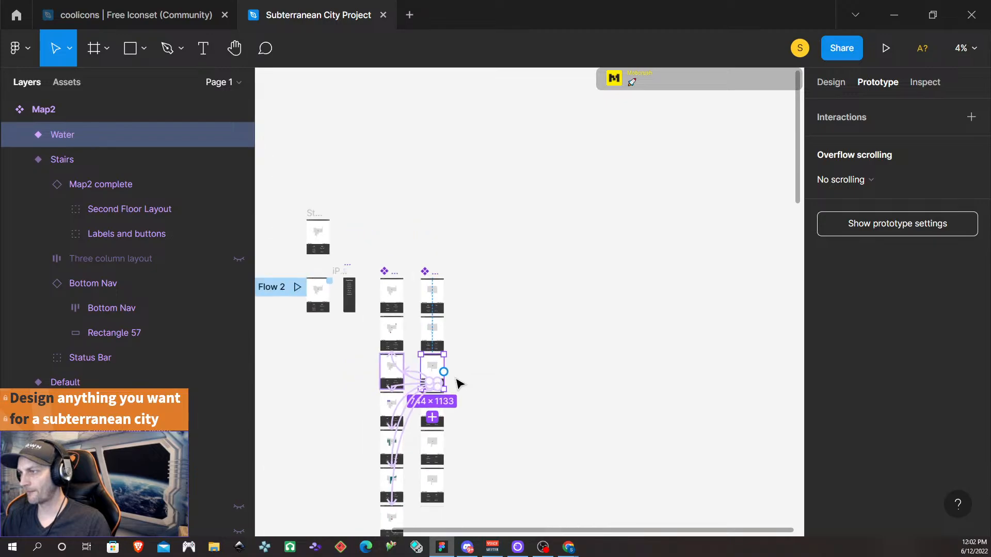
scroll(457, 383, up, 3)
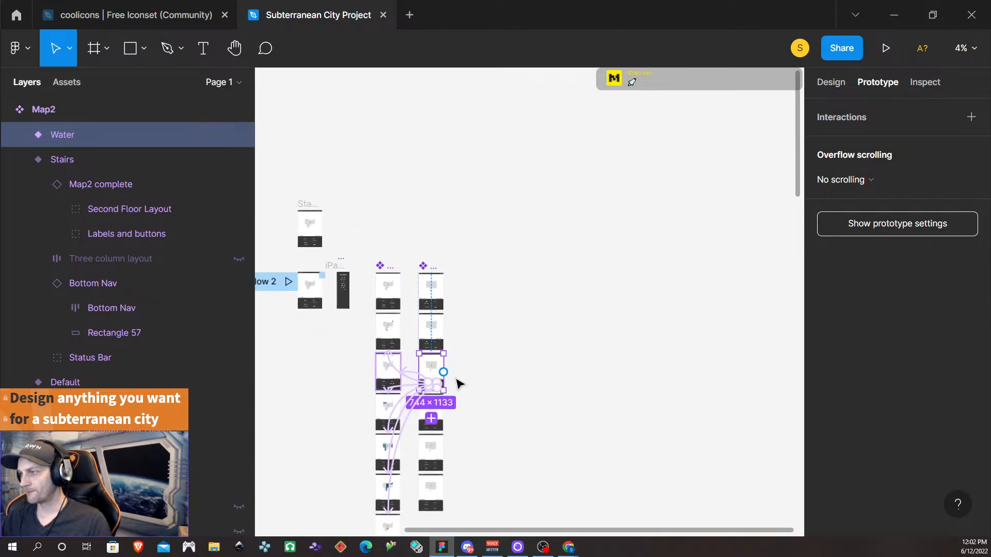
scroll(458, 383, up, 5)
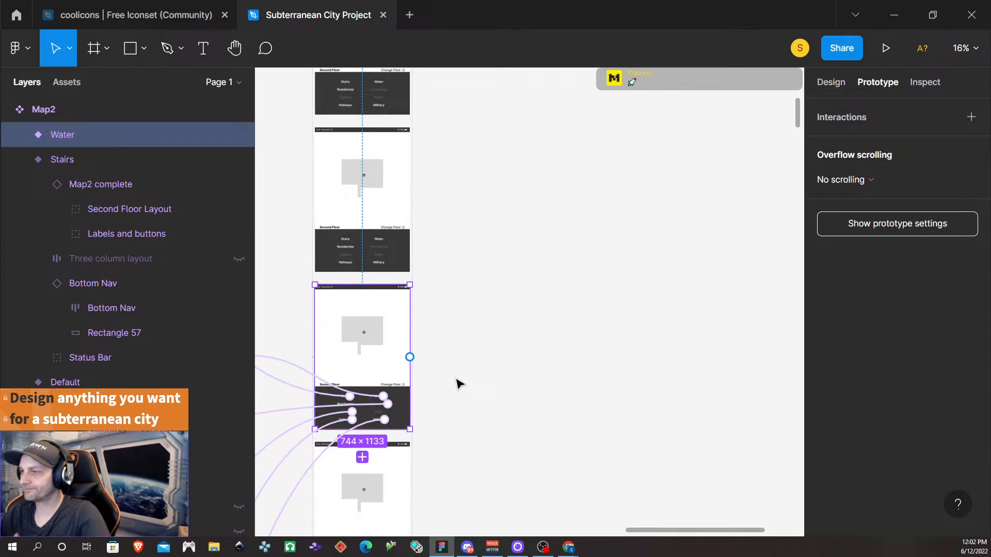
scroll(537, 435, down, 4)
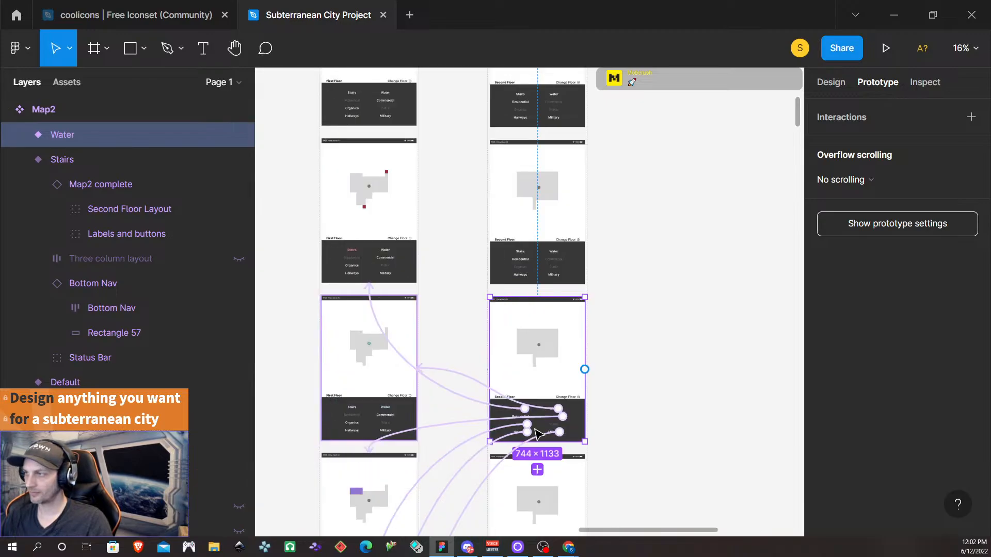
scroll(543, 358, down, 3)
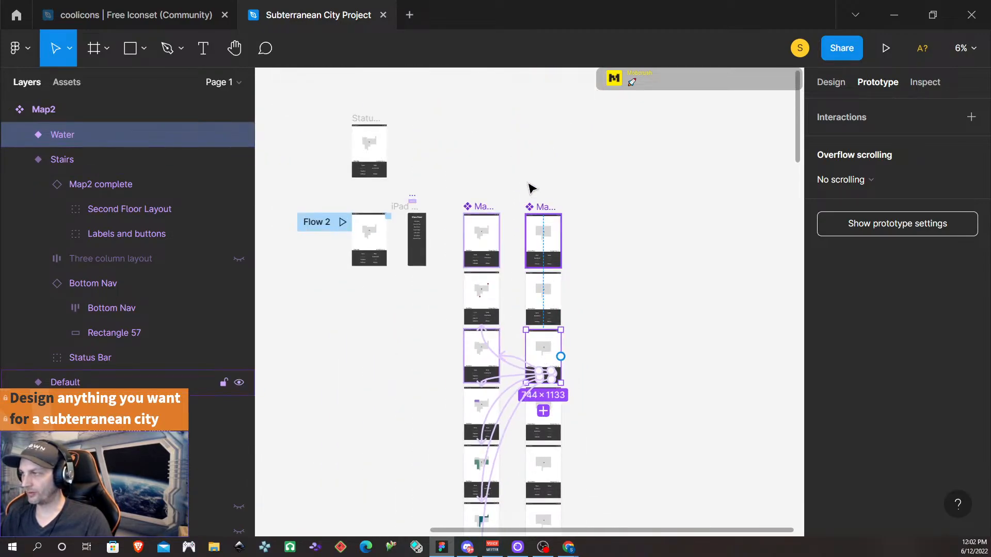
click(541, 210)
scroll(568, 342, up, 5)
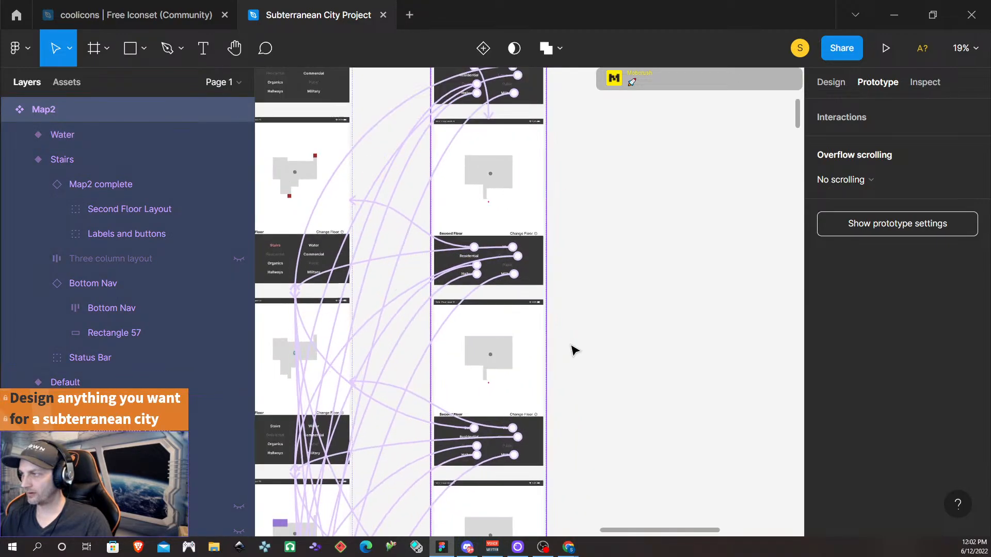
scroll(442, 140, down, 3)
- Remove all prototype interactions from the Bottom Nav in Map2's Default variant
click(530, 150)
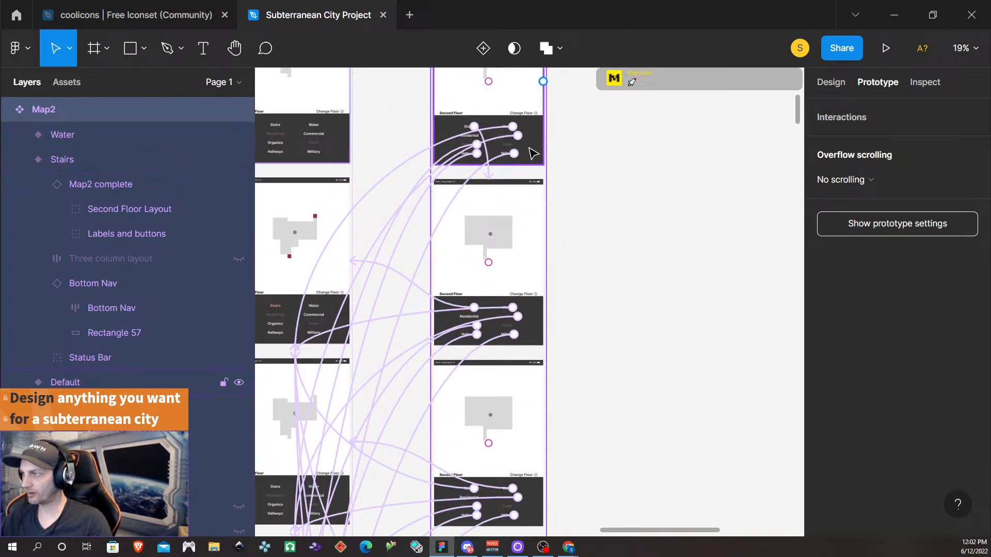
right_click(525, 154)
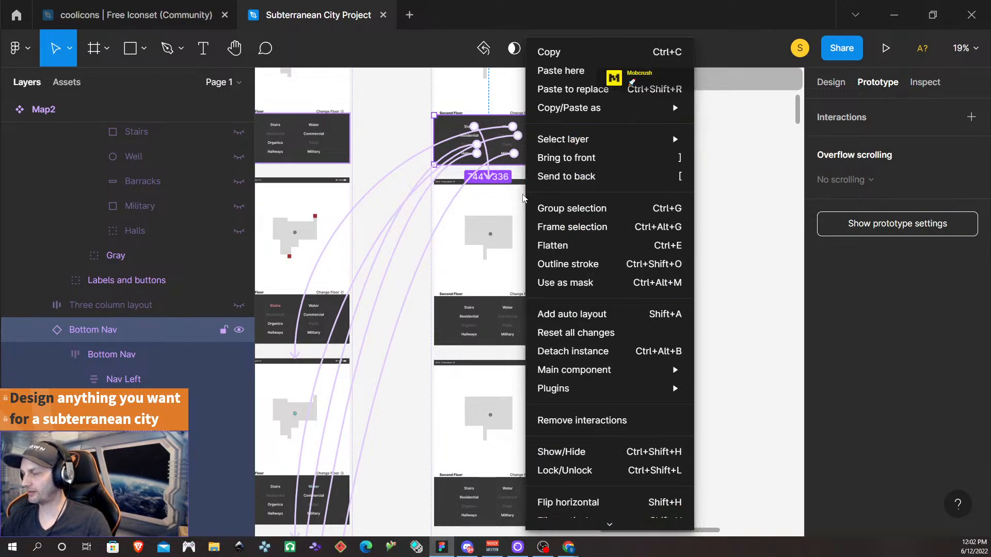
click(398, 244)
scroll(398, 244, up, 5)
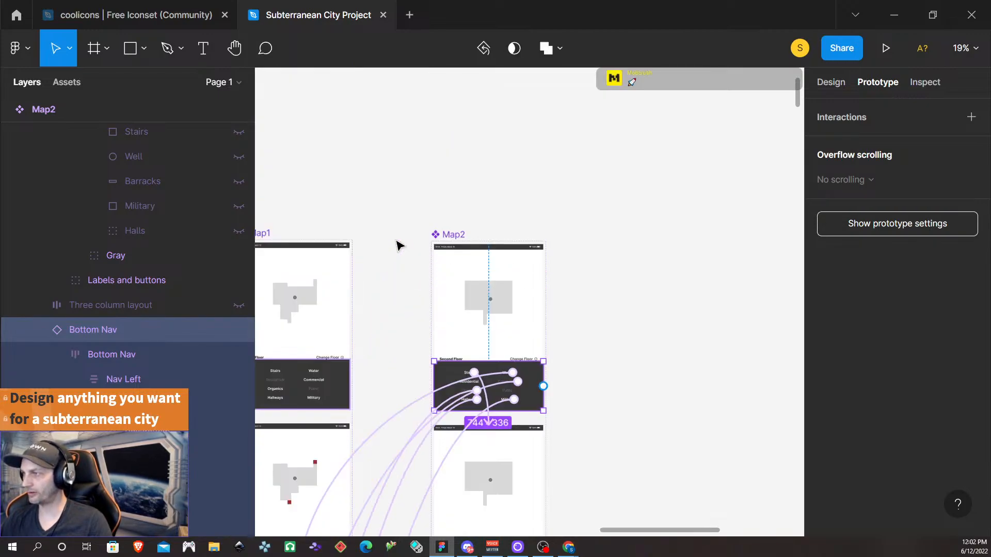
scroll(398, 246, down, 1)
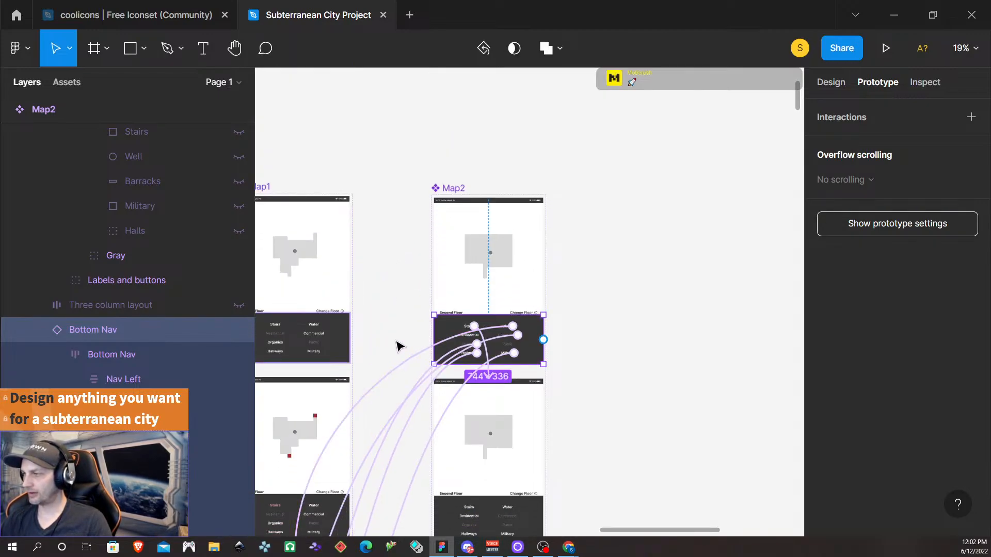
scroll(438, 335, up, 10)
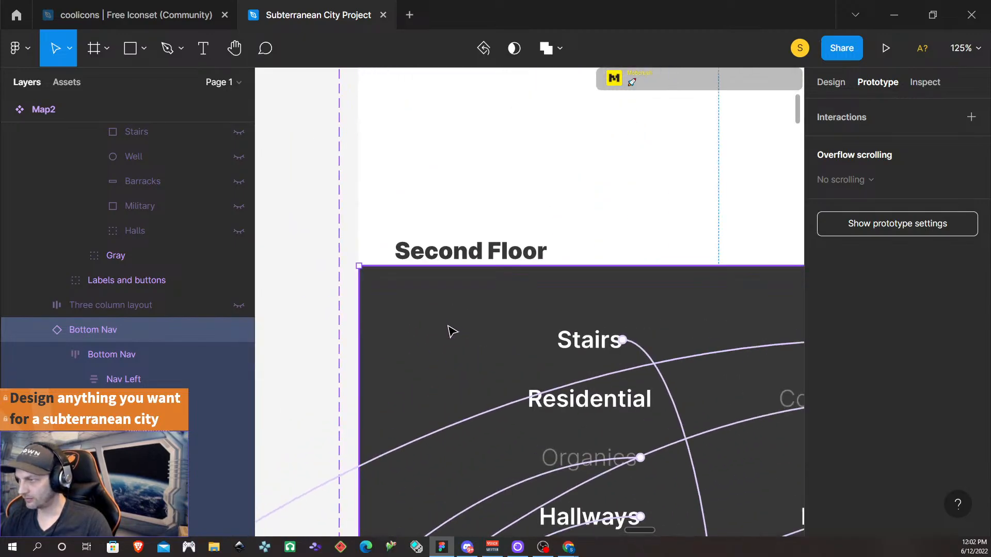
scroll(449, 331, down, 6)
scroll(449, 331, down, 5)
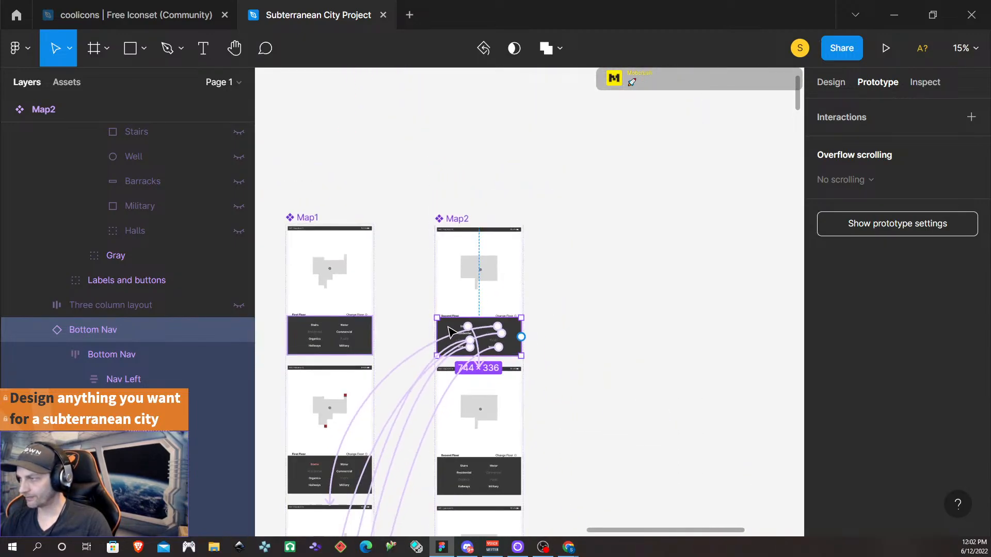
right_click(449, 332)
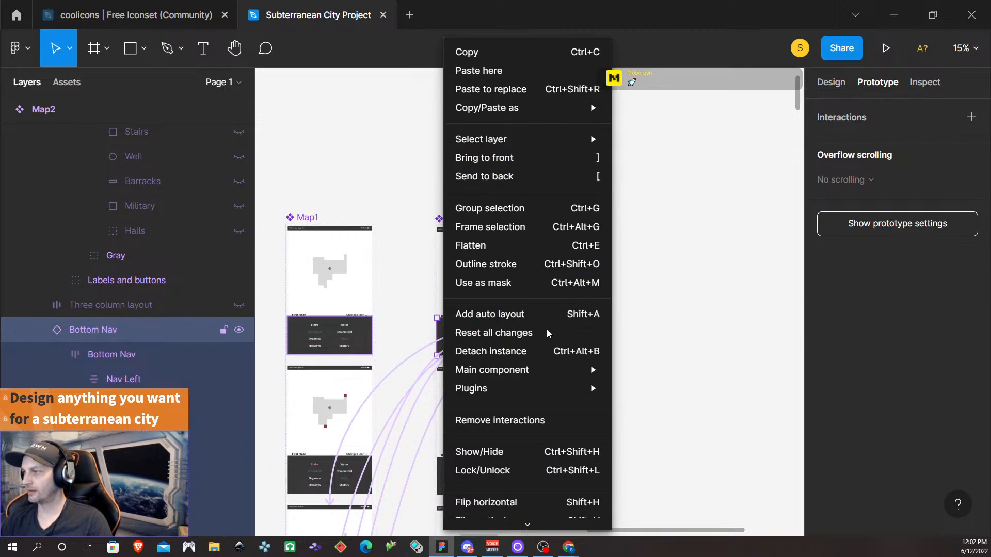
click(496, 414)
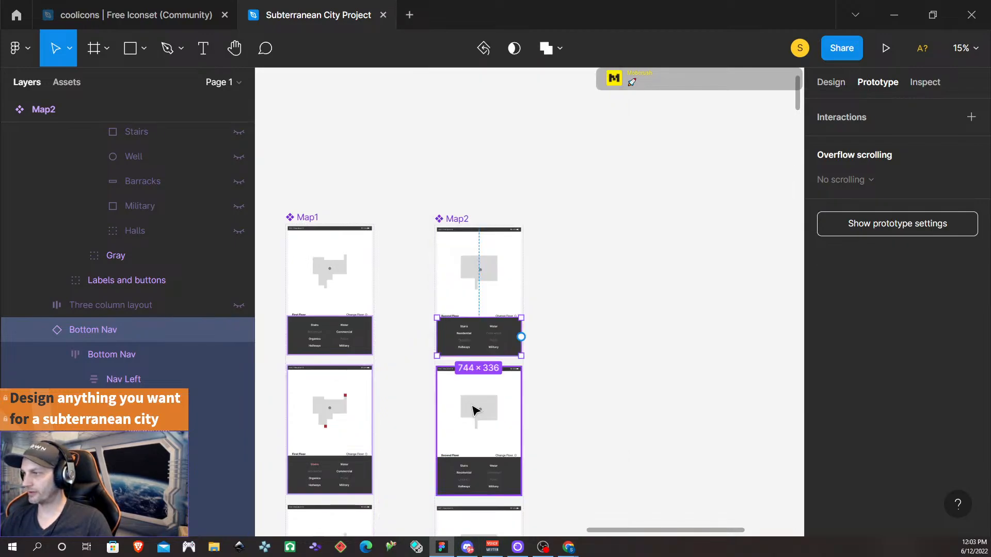
- Remove all prototype interactions from the Bottom Nav in Map2's Stairs variant
click(450, 477)
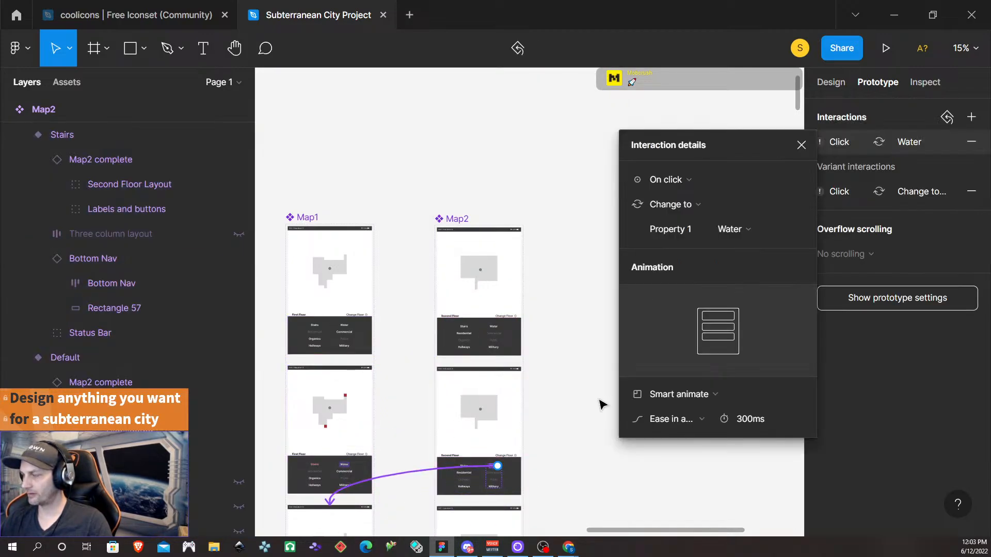
click(542, 471)
click(514, 482)
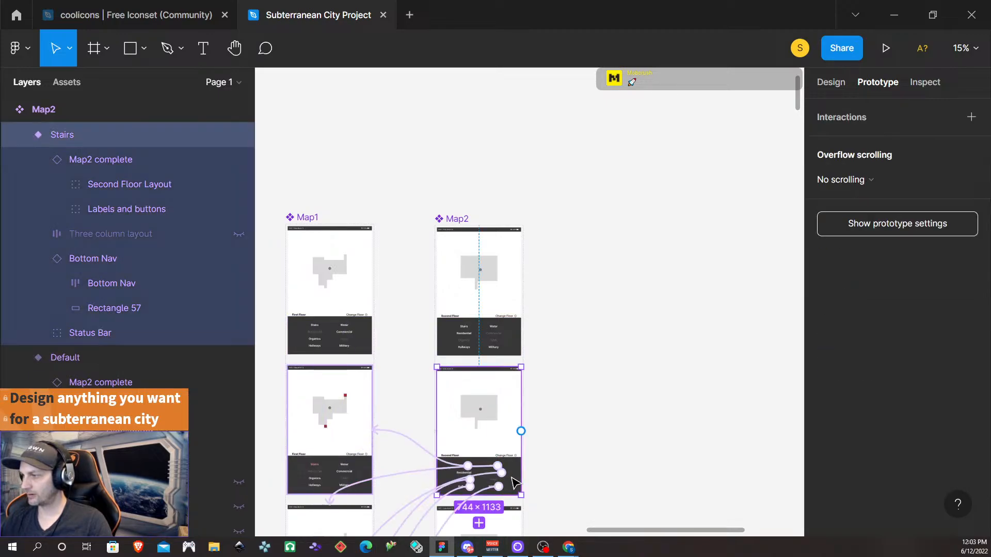
right_click(512, 469)
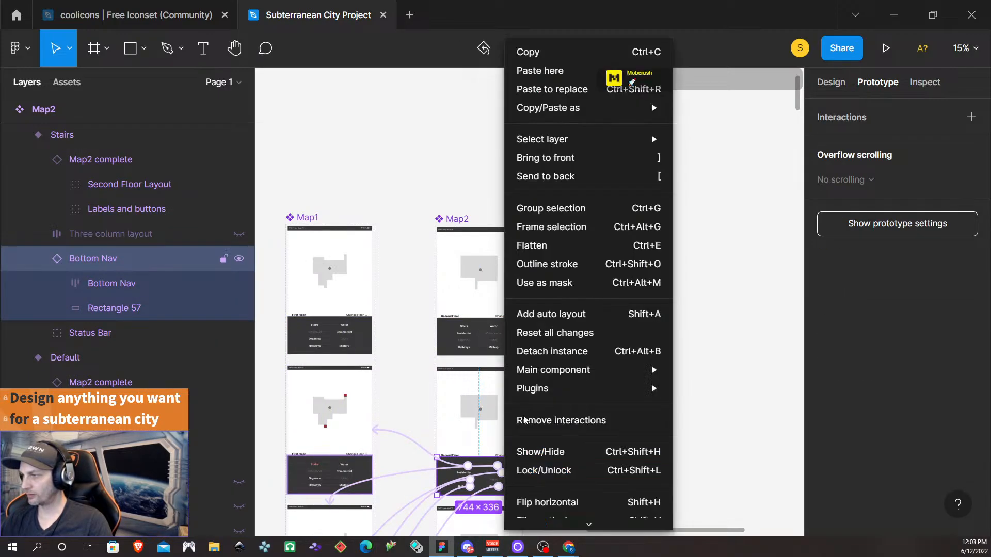
click(568, 415)
- Remove all prototype interactions from the Bottom Nav in Map2's Water variant
scroll(557, 449, down, 4)
scroll(557, 448, down, 5)
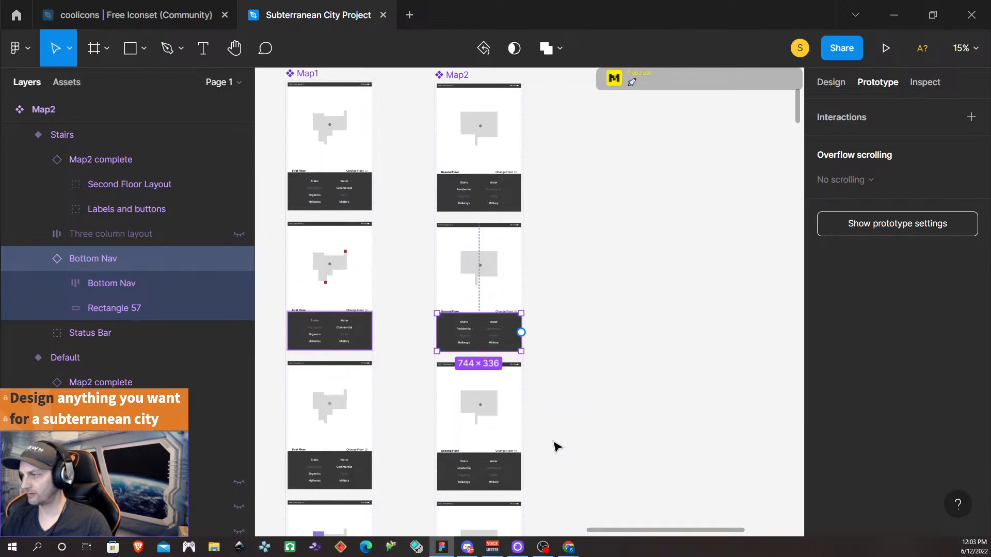
double_click(515, 388)
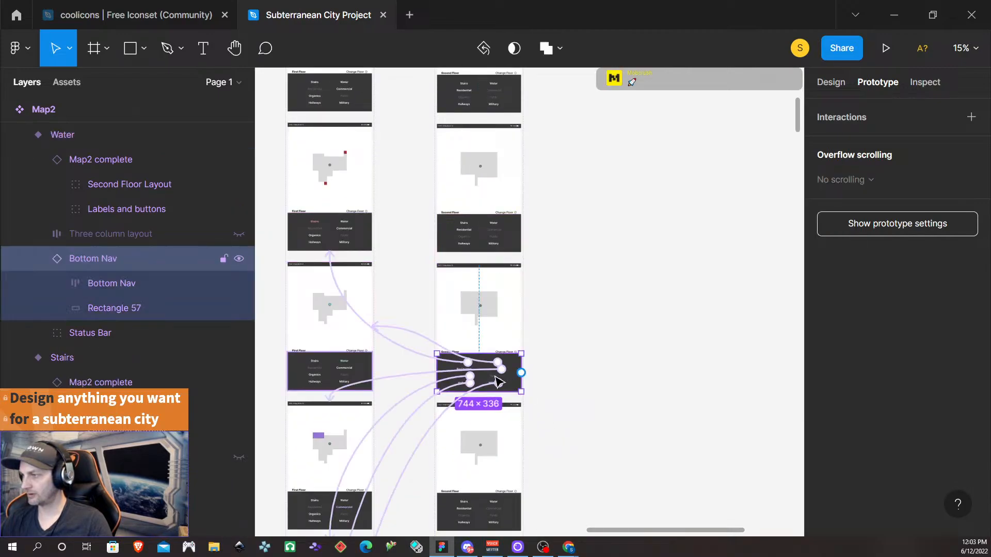
right_click(510, 386)
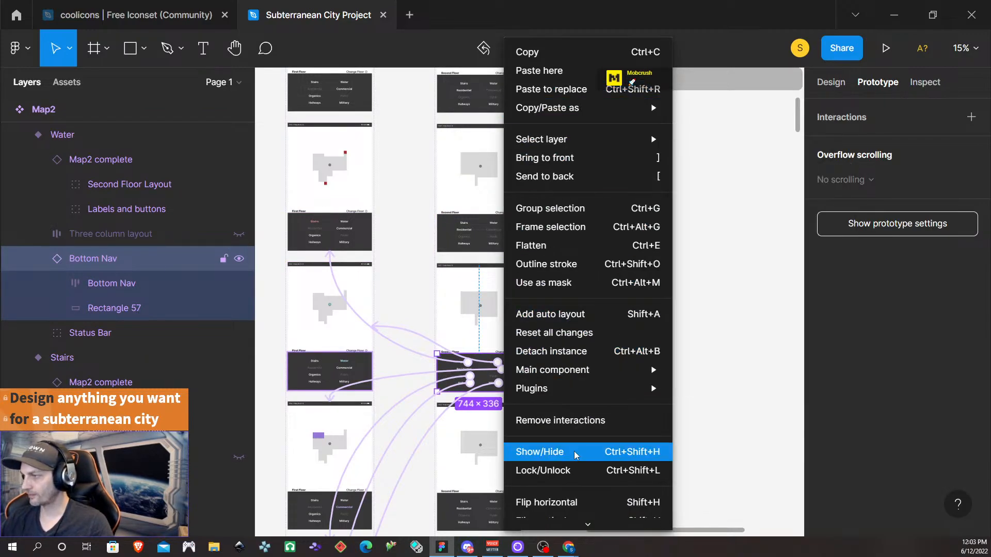
click(582, 420)
- Remove all prototype interactions from the Bottom Nav in Map2's Residential variant
scroll(548, 366, down, 4)
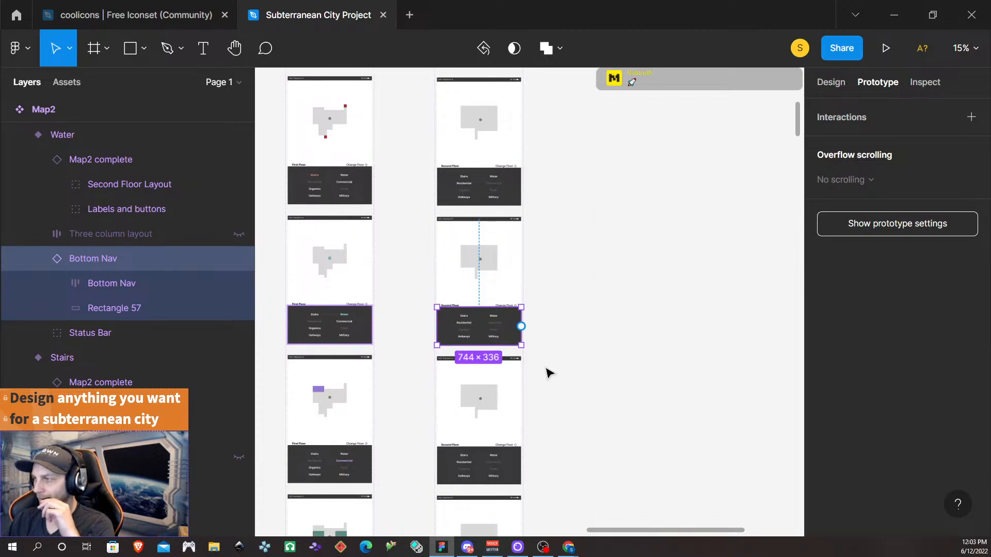
click(516, 410)
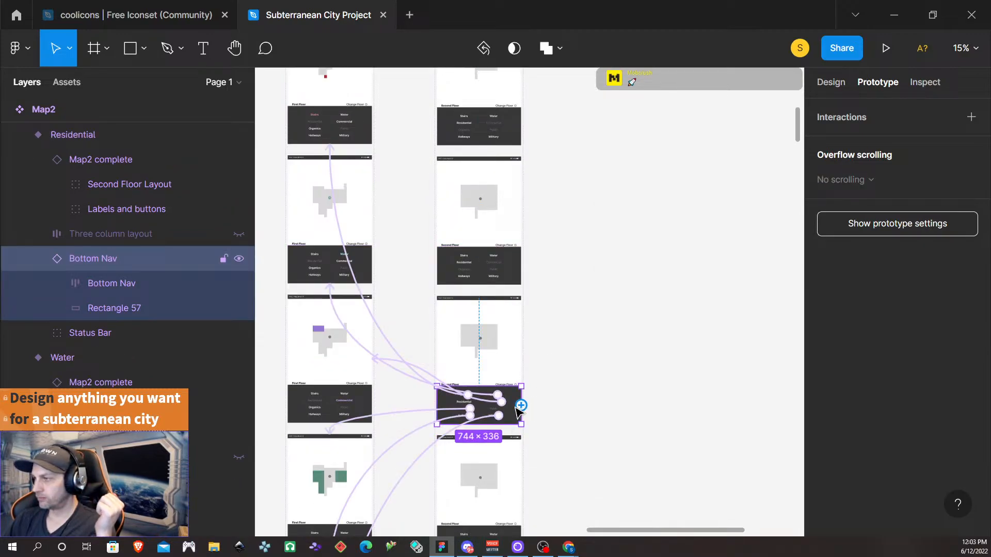
right_click(512, 417)
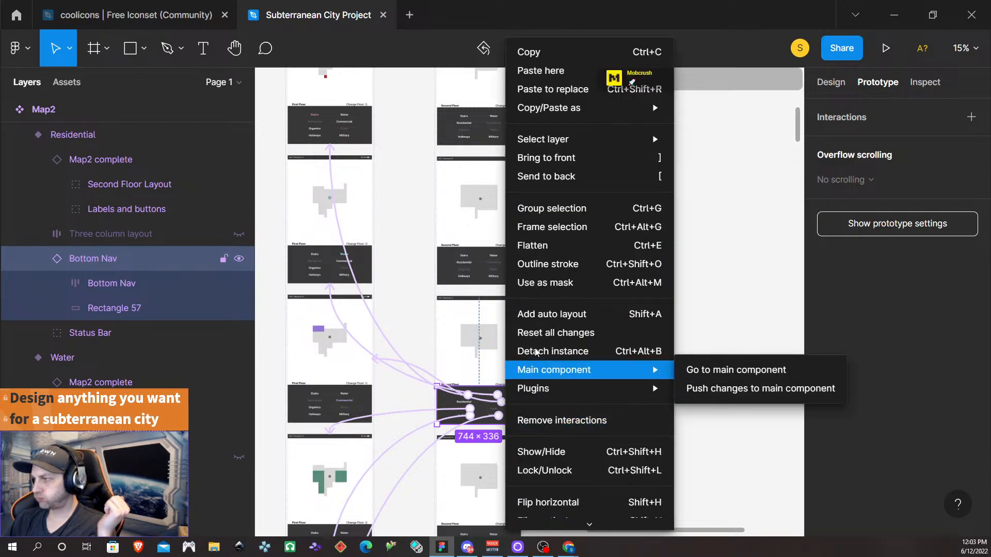
click(562, 420)
- Remove all prototype interactions from the Bottom Nav in Map2's Hallways variant
scroll(537, 439, down, 4)
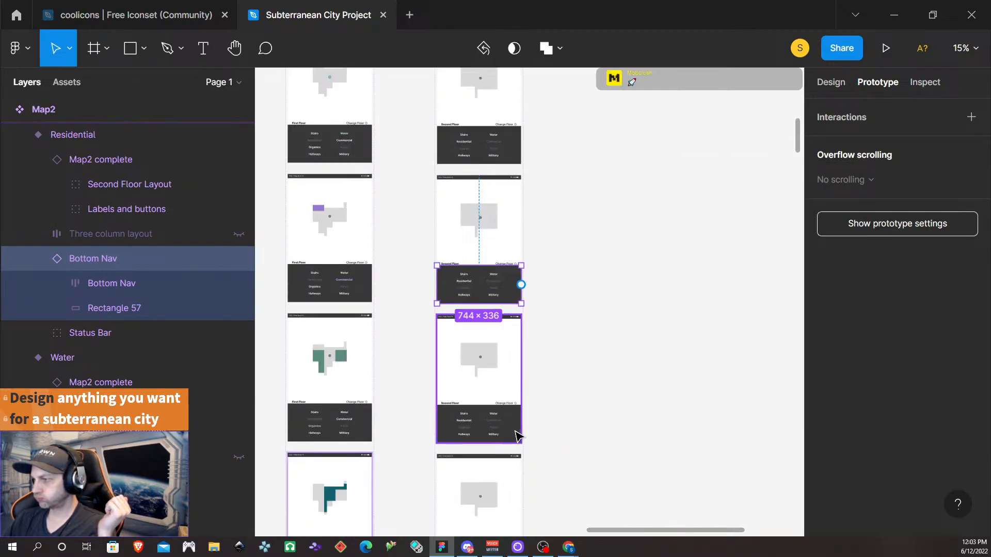
click(513, 438)
right_click(514, 438)
click(537, 356)
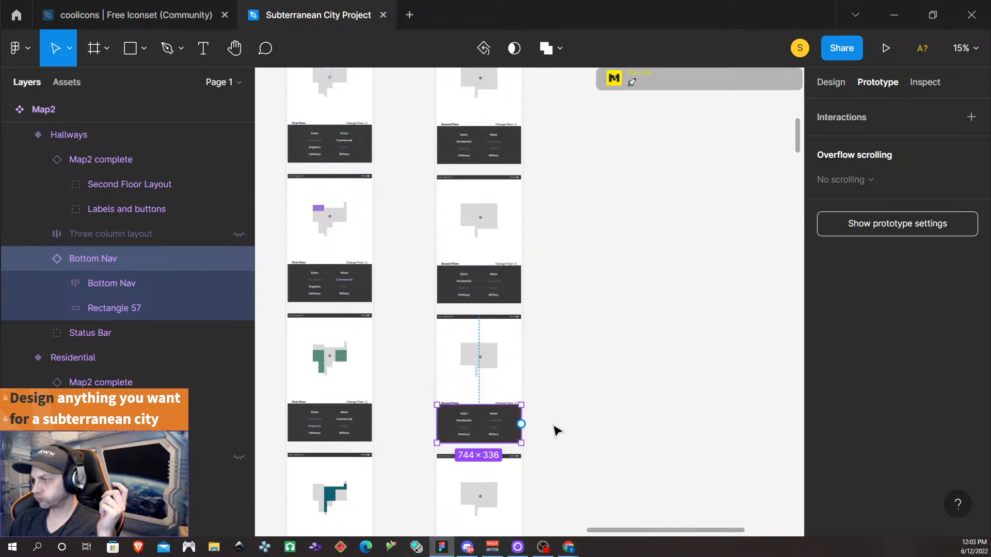
- Remove all prototype interactions from the Bottom Nav in Map2's Military variant
scroll(537, 439, down, 3)
click(498, 475)
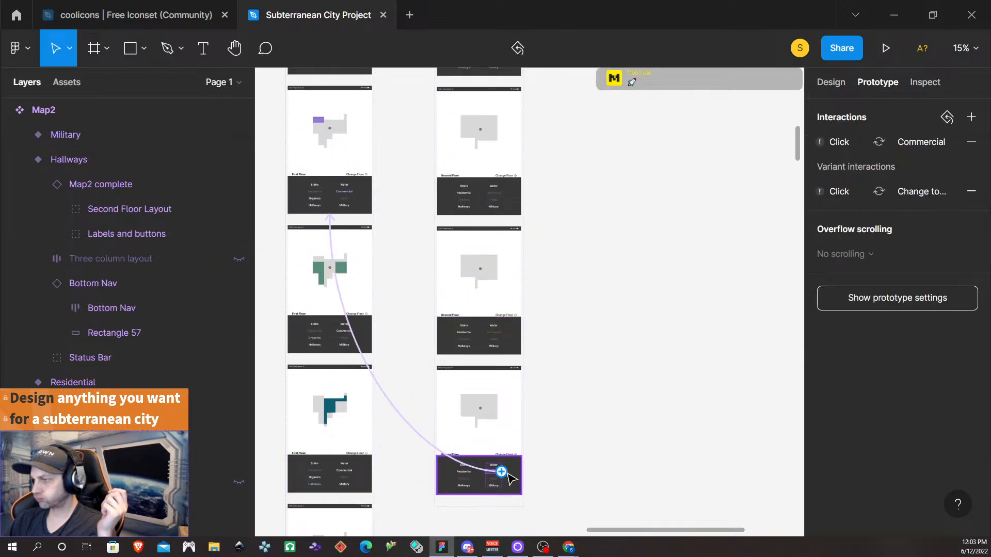
click(532, 480)
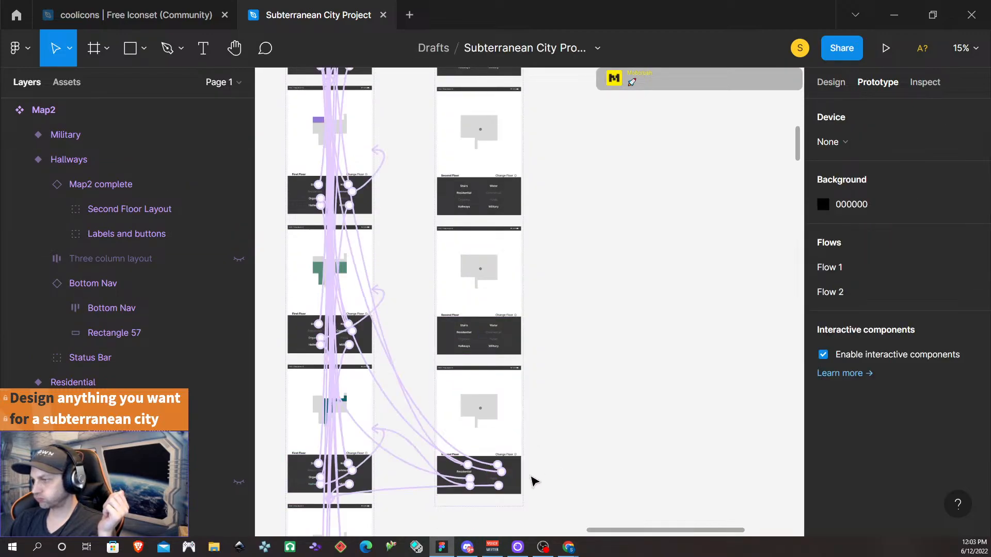
click(513, 481)
right_click(514, 489)
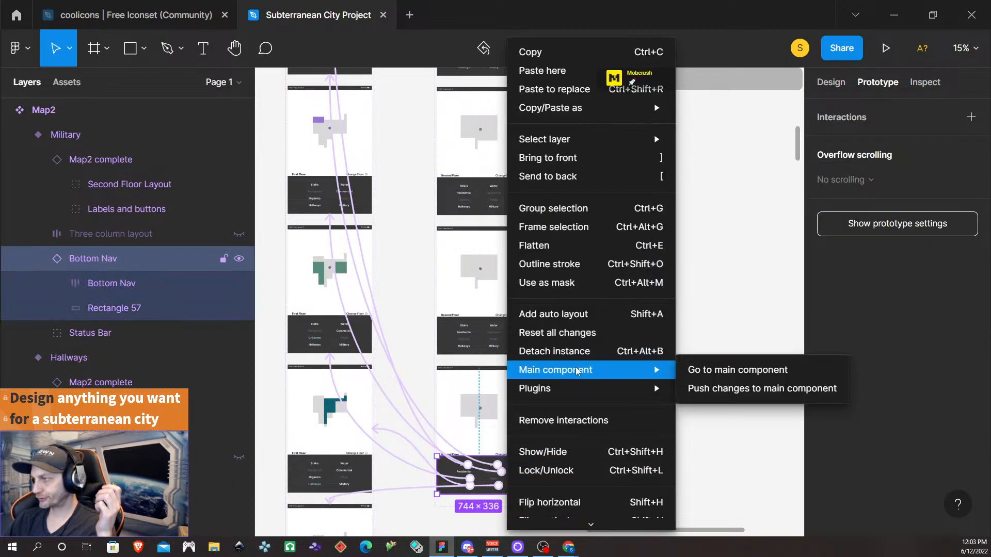
click(578, 421)
- Examine the prototype connections on Map1's variants, including Water and Organics
scroll(583, 434, down, 2)
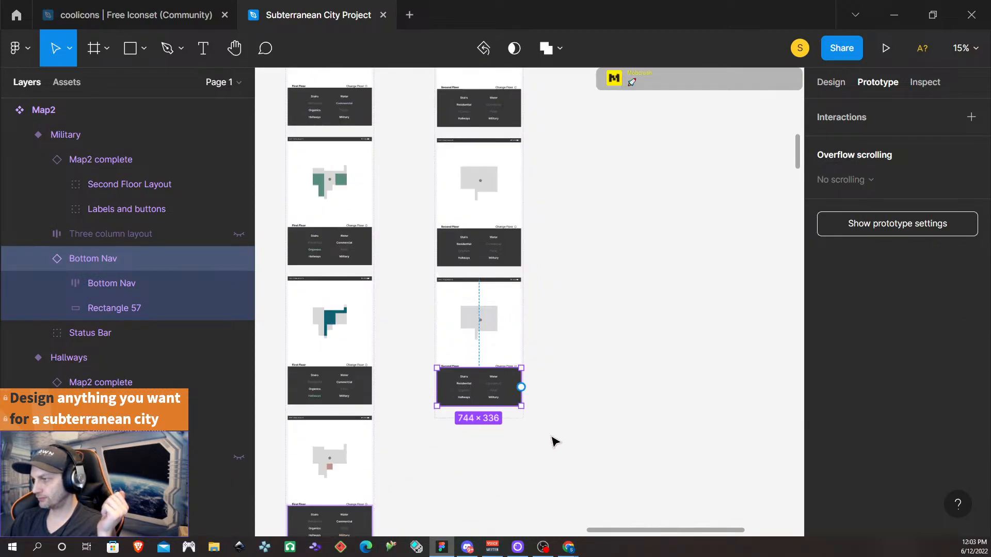
scroll(562, 407, up, 3)
click(358, 129)
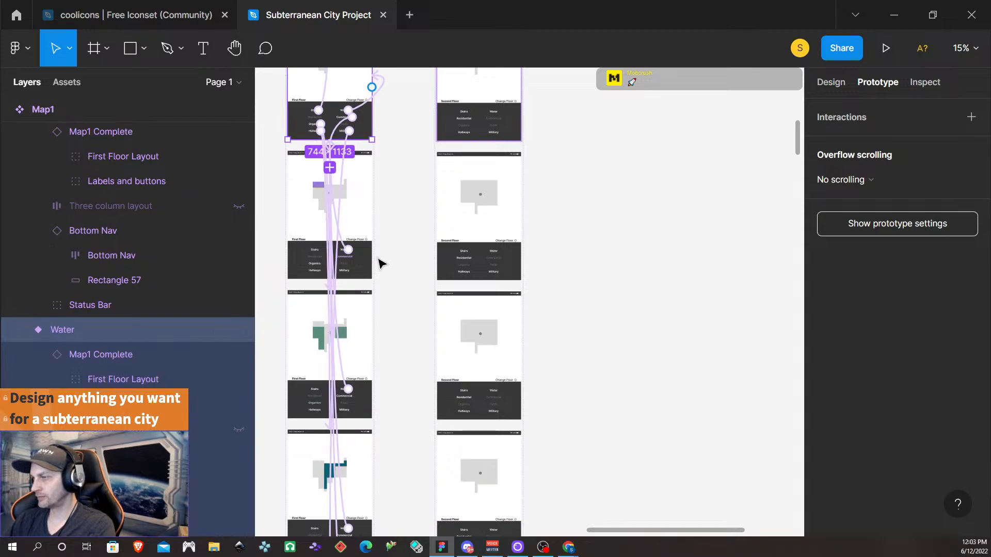
click(368, 266)
click(368, 400)
scroll(395, 419, down, 1)
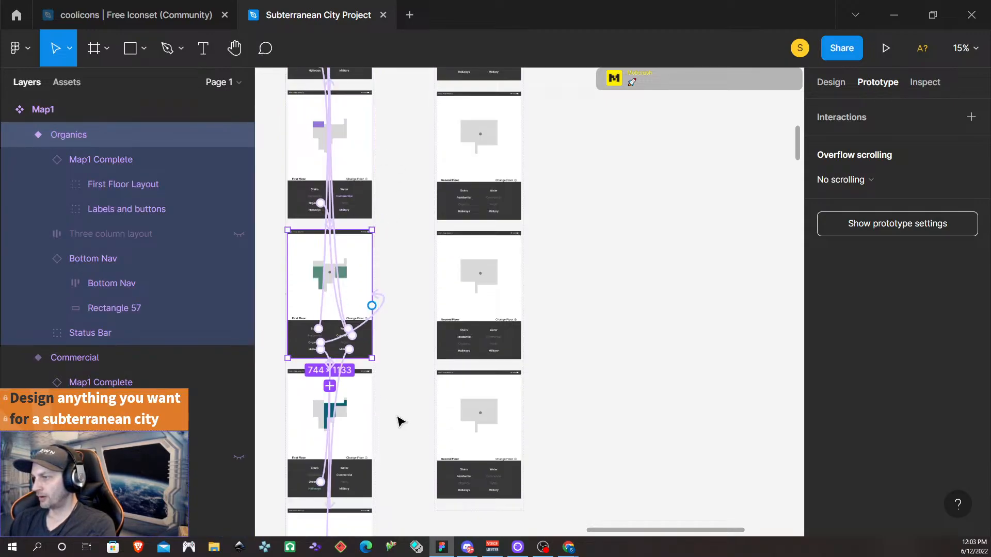
scroll(407, 418, down, 2)
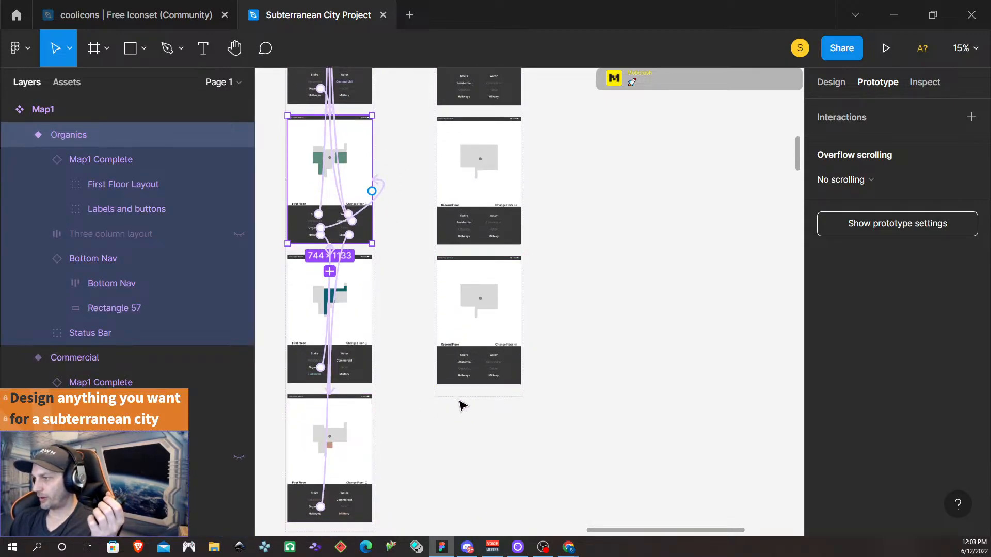
- Check Map2's Default Bottom Nav for leftover interactions and inspect the variant properties of Map2's Stairs and Water frames
scroll(491, 373, up, 8)
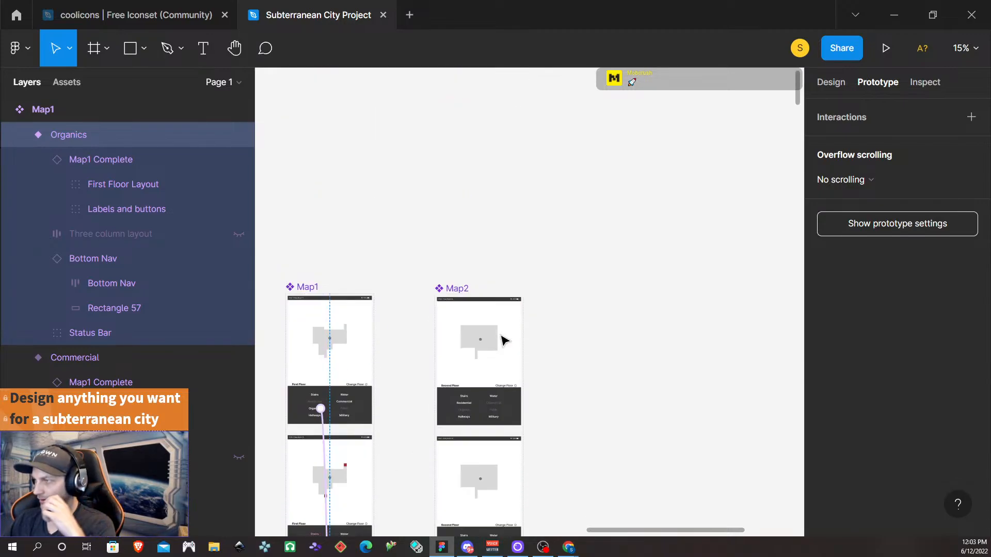
click(469, 404)
click(469, 405)
scroll(505, 440, down, 1)
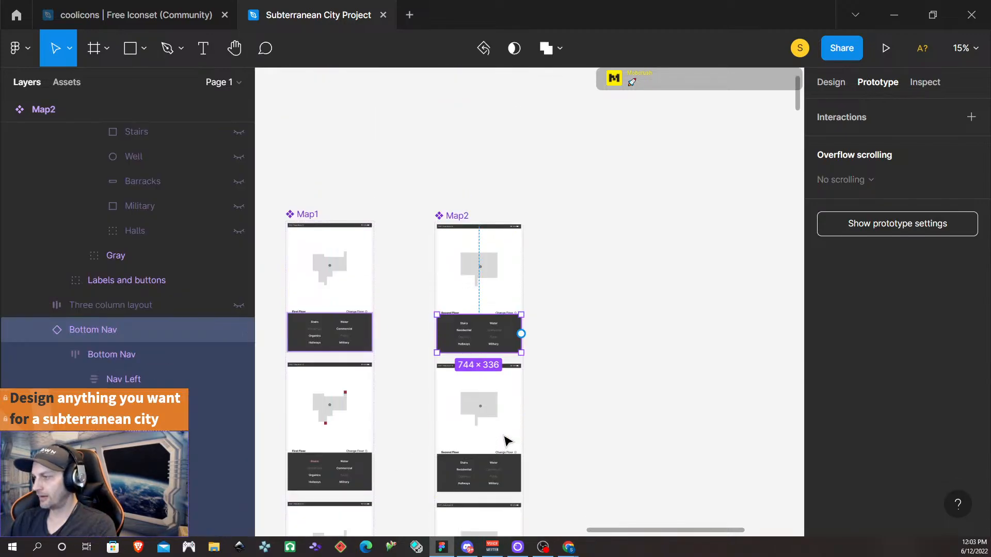
click(506, 437)
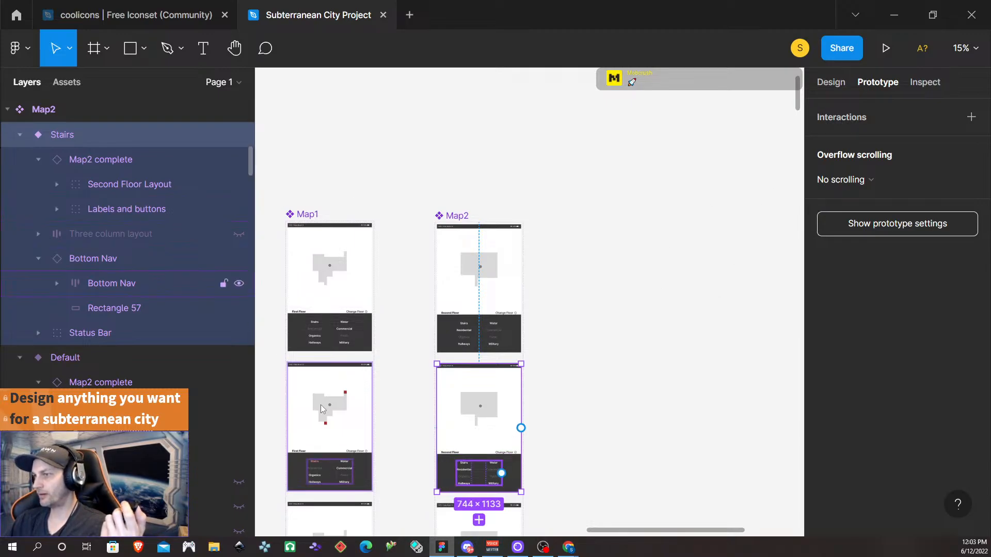
click(839, 84)
scroll(558, 473, down, 5)
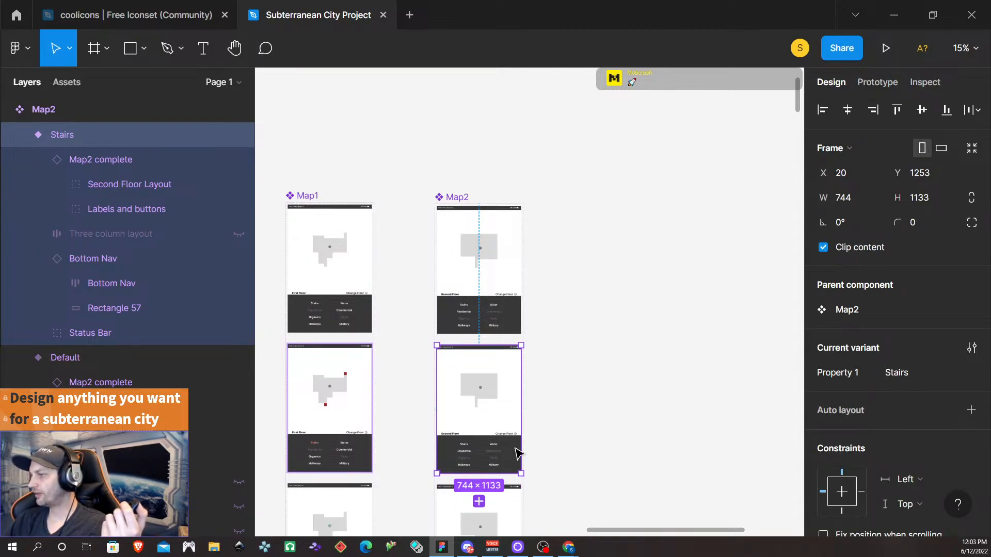
click(474, 443)
scroll(637, 442, down, 1)
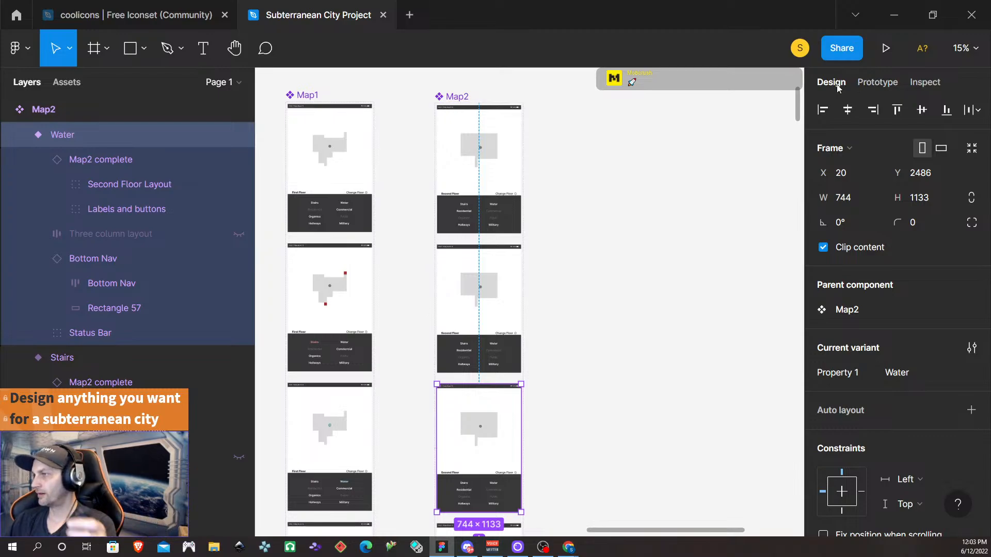
click(865, 85)
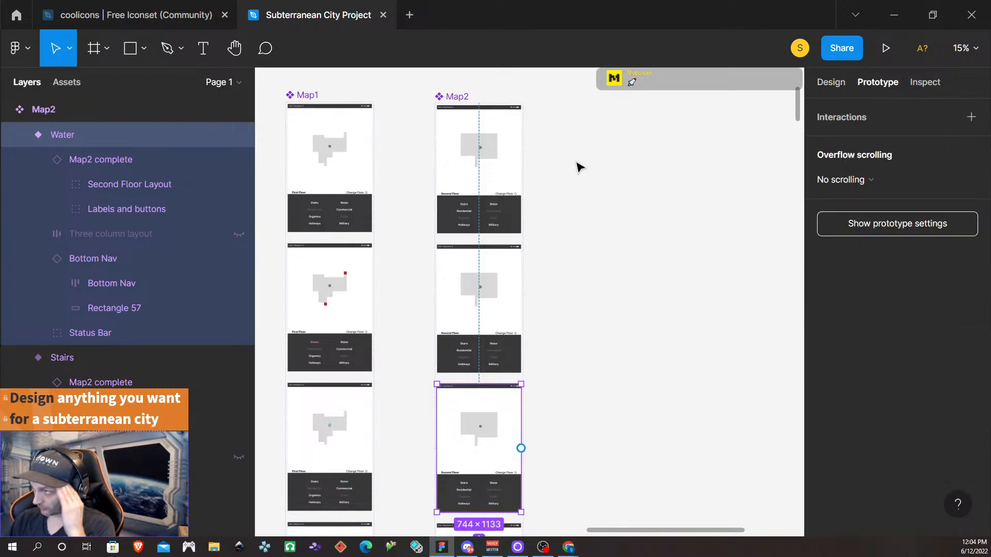
- Link the Stairs nav item in Map2's Default variant to the Stairs variant on click, using Smart animate
click(467, 209)
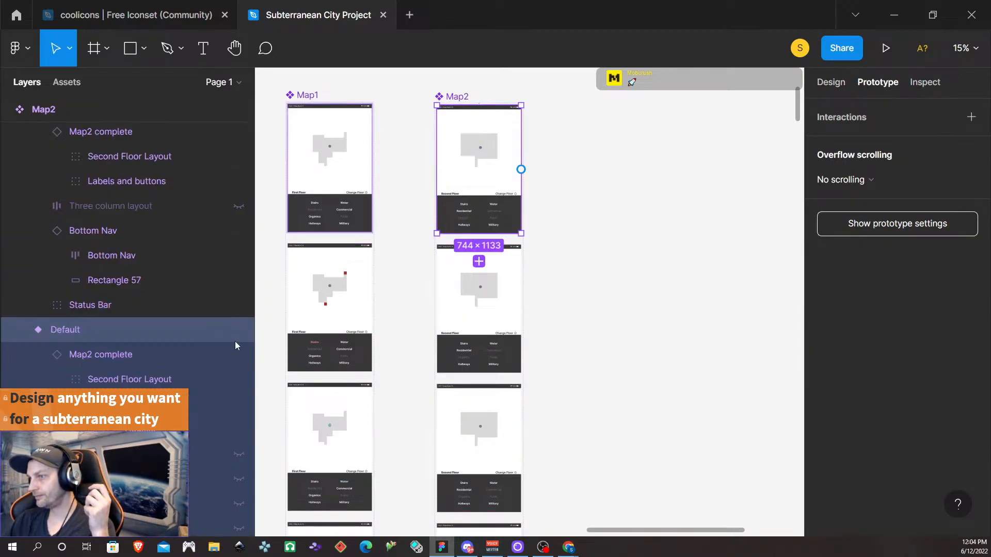
scroll(214, 370, down, 10)
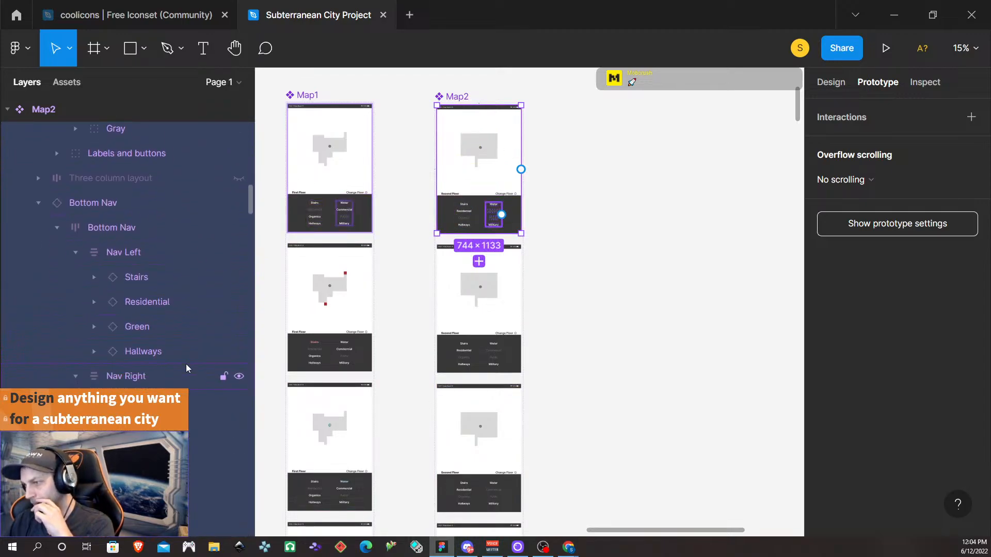
click(163, 273)
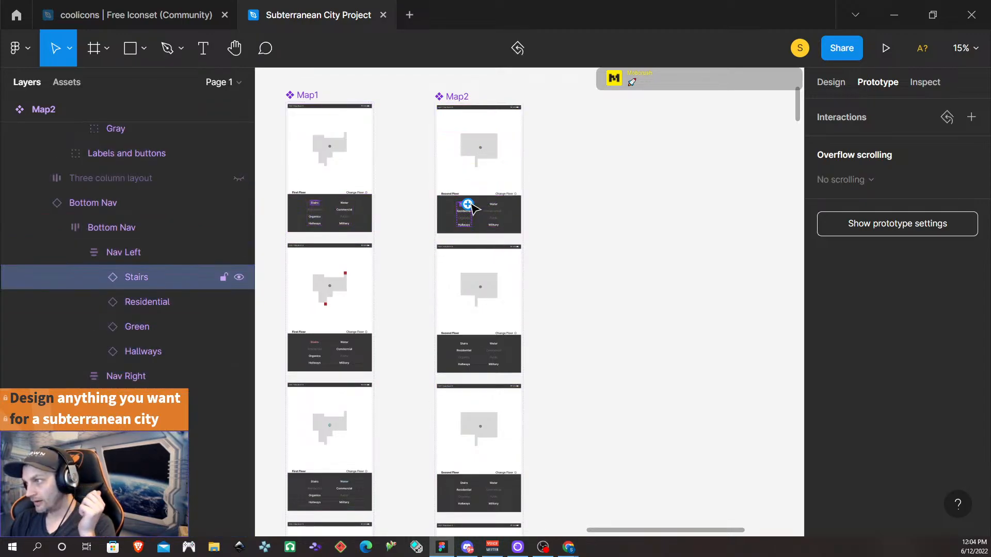
drag(467, 204, 502, 347)
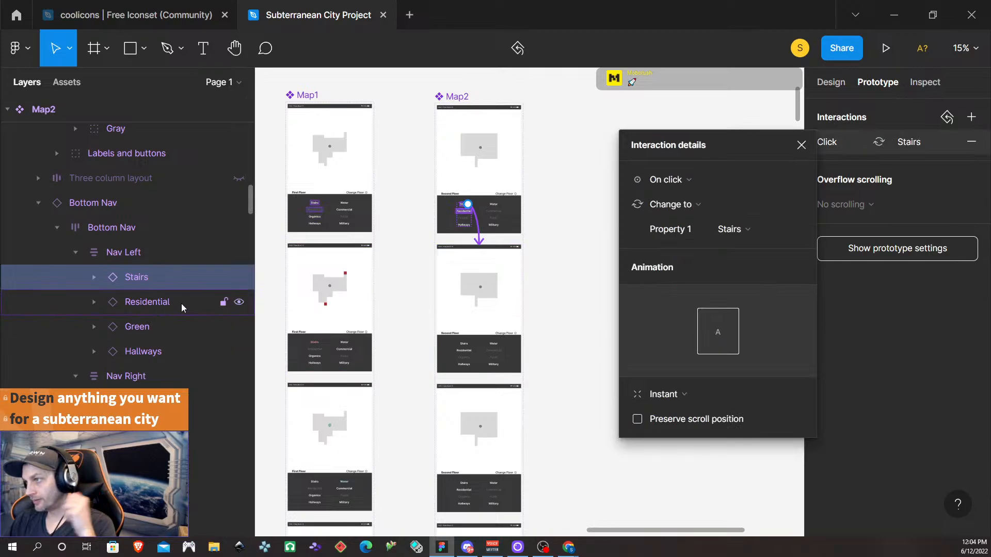
click(685, 395)
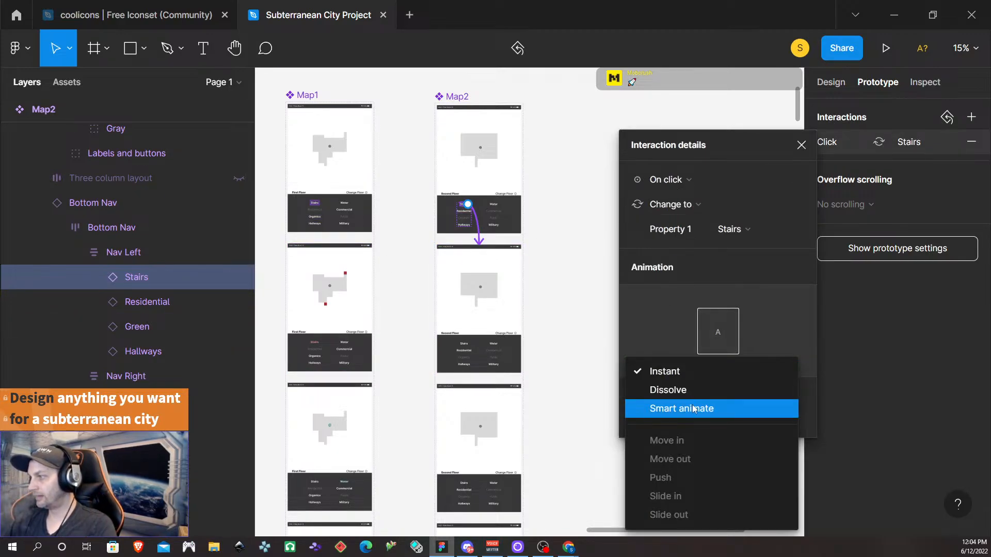
click(692, 409)
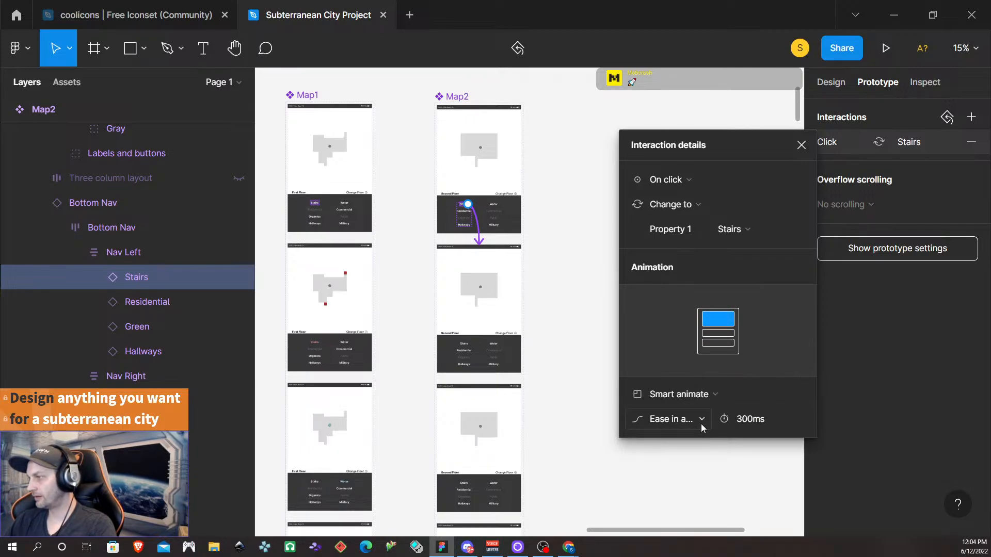
click(801, 145)
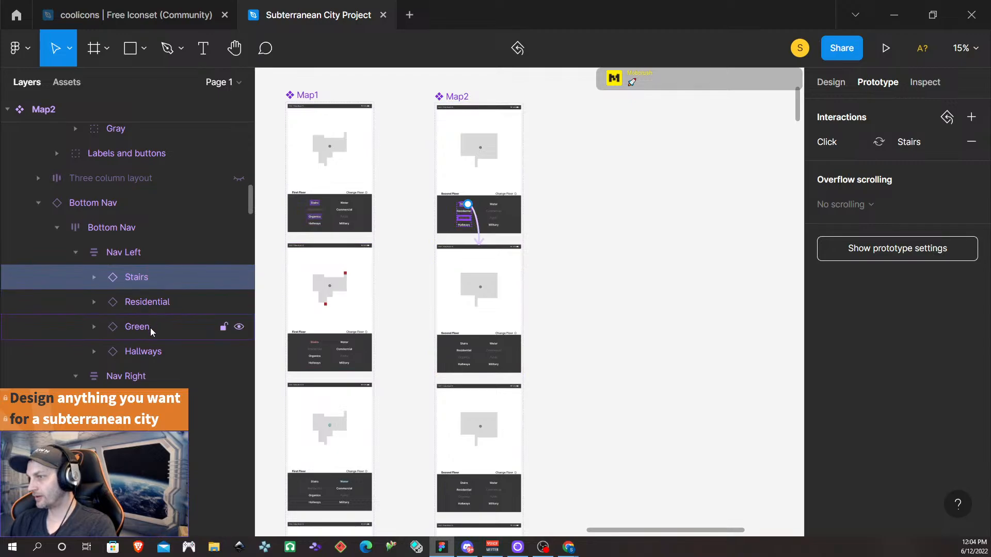
- Link the Water nav item in Map2's Default variant to the Water variant on click, with Smart animate
click(129, 401)
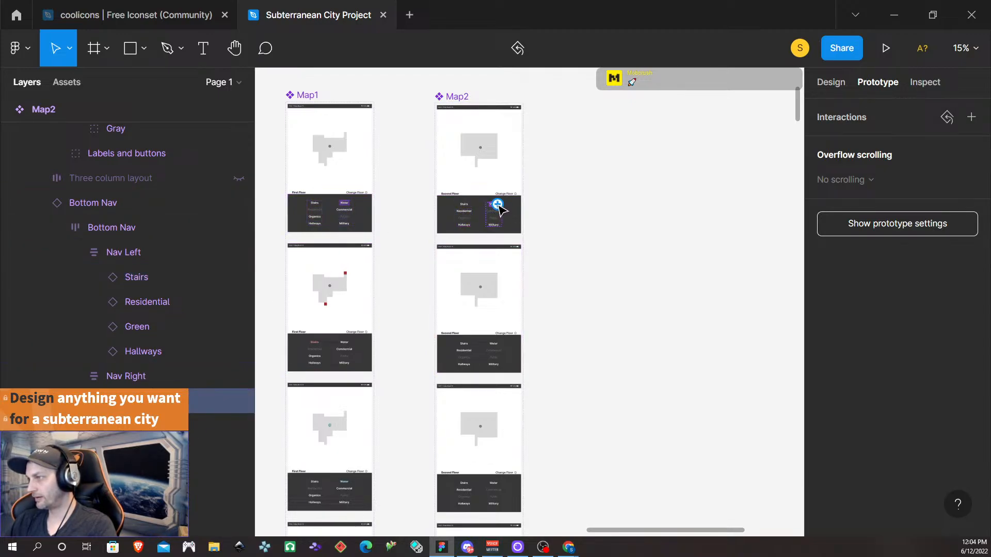
drag(497, 205, 460, 442)
scroll(578, 440, down, 1)
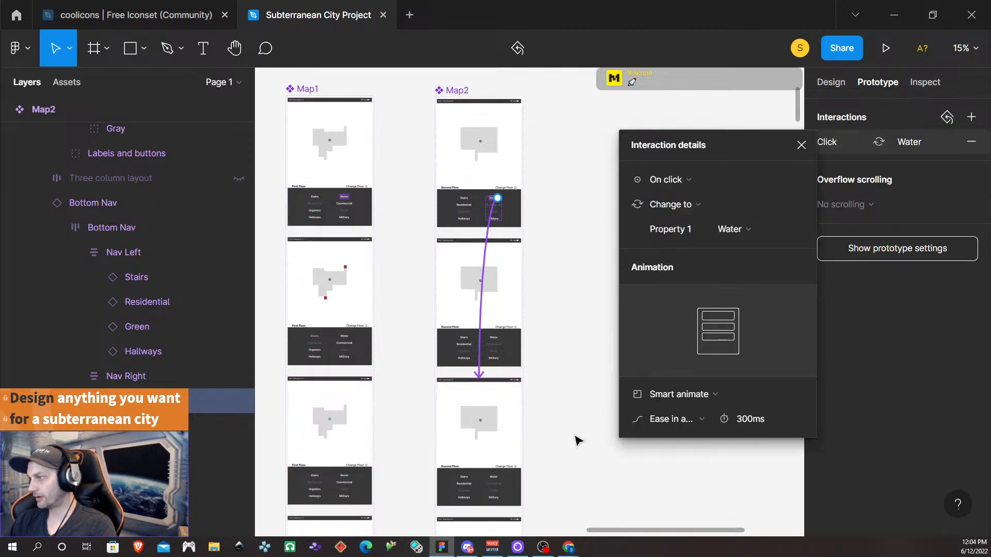
- Link the Residential nav item in Map2's Default variant to the Residential variant on click, with Smart animate
scroll(577, 440, down, 4)
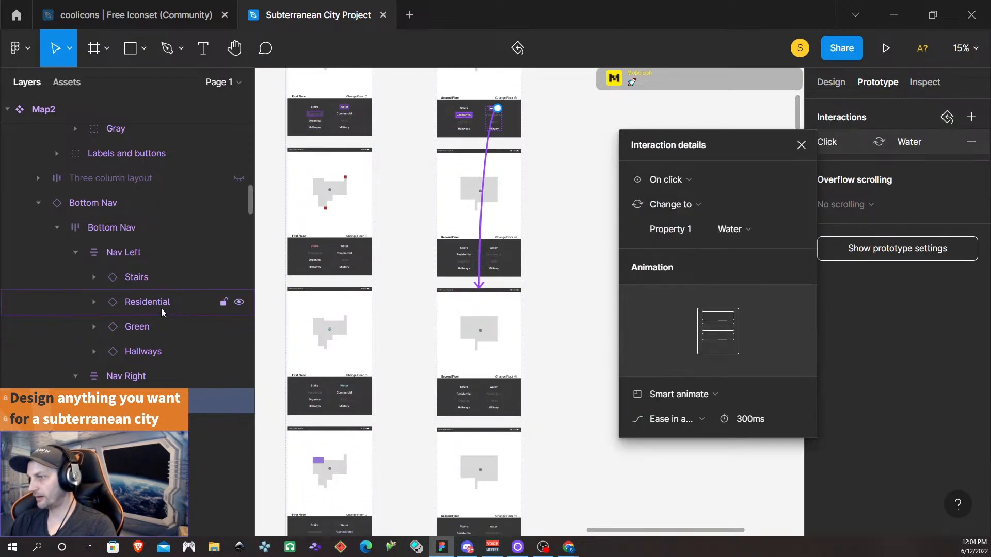
click(159, 305)
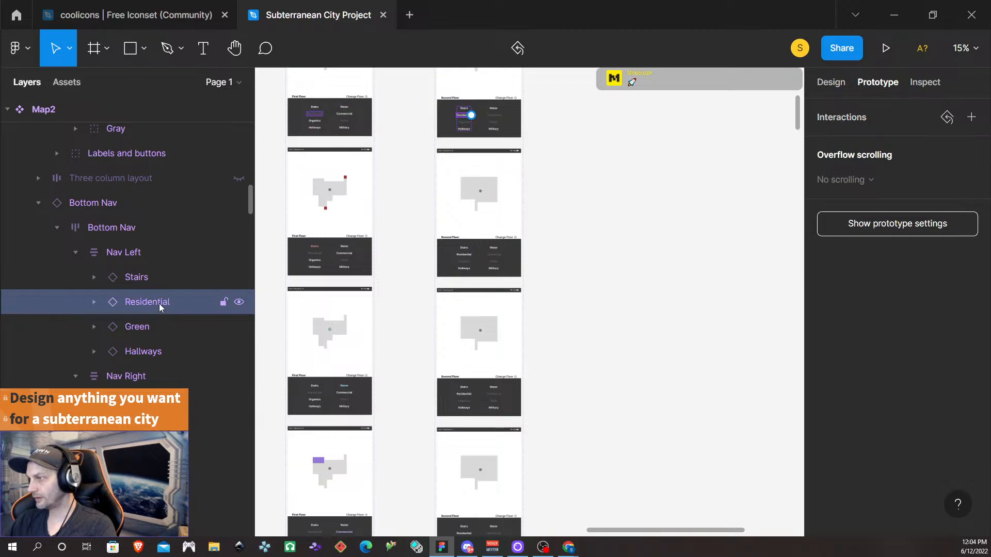
drag(472, 115, 495, 475)
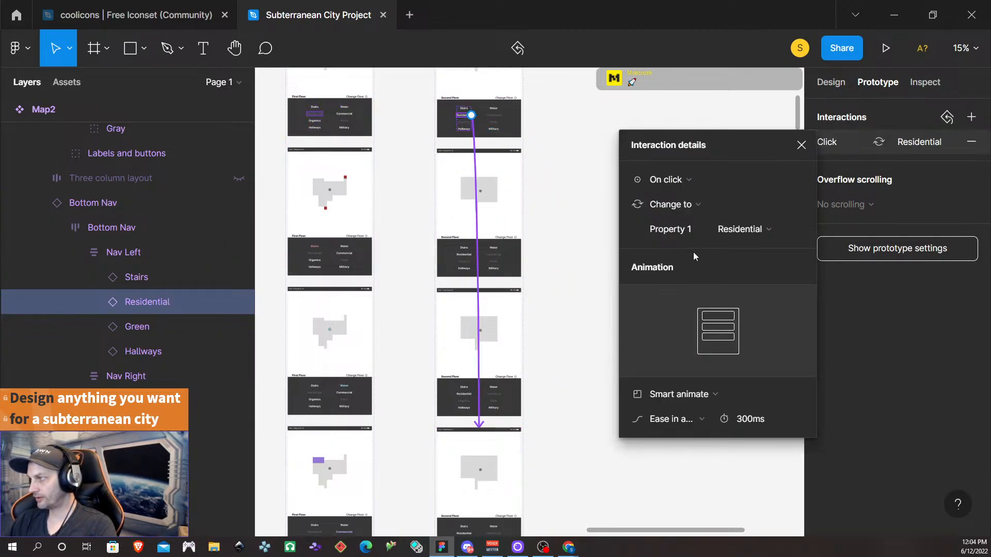
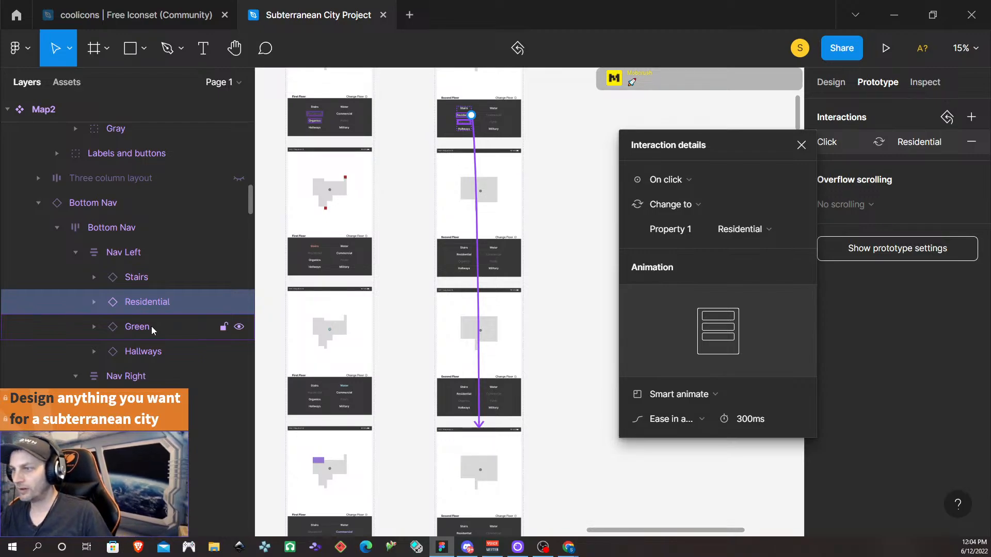
- Link the Hallways nav item in Map2's Default variant to the Hallways variant on click, with Smart animate
click(147, 353)
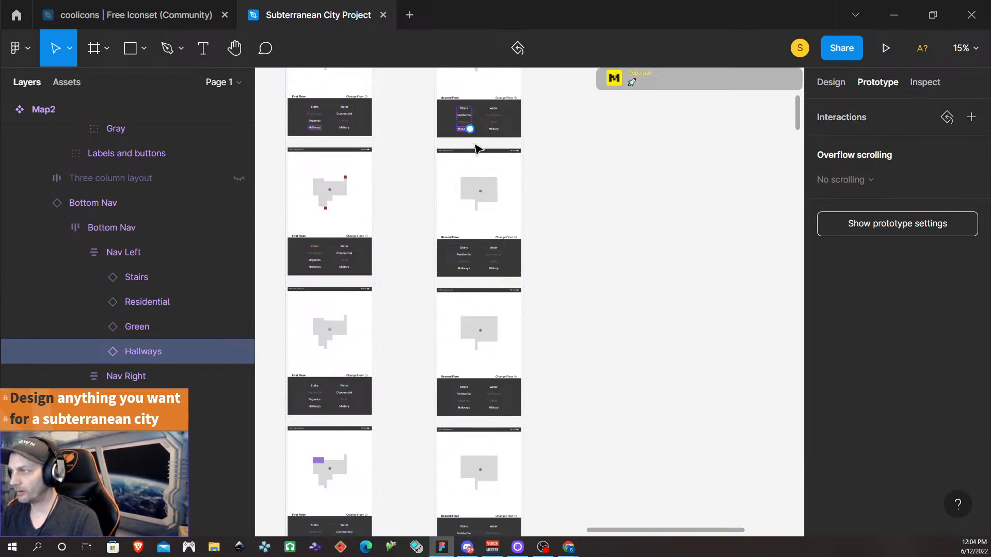
drag(469, 128, 484, 330)
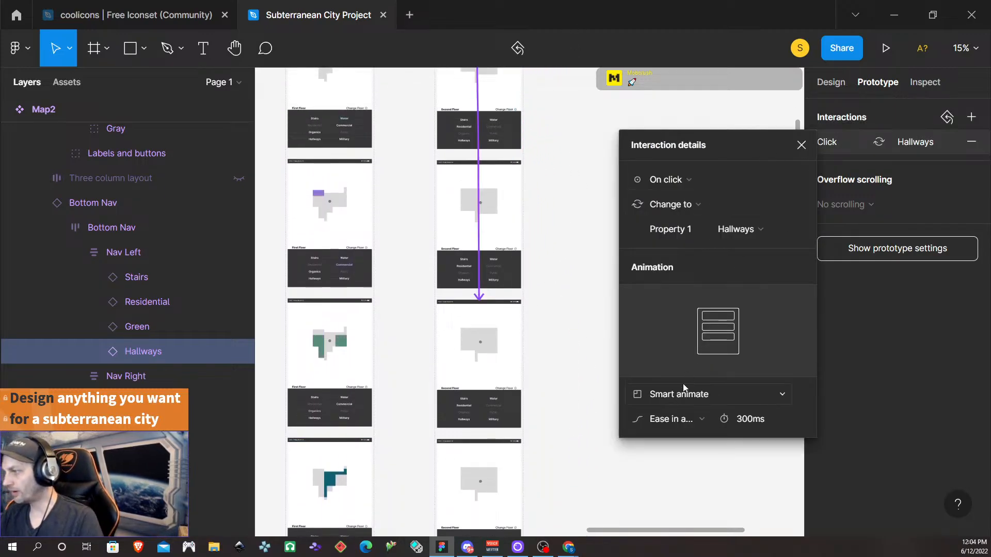
click(800, 148)
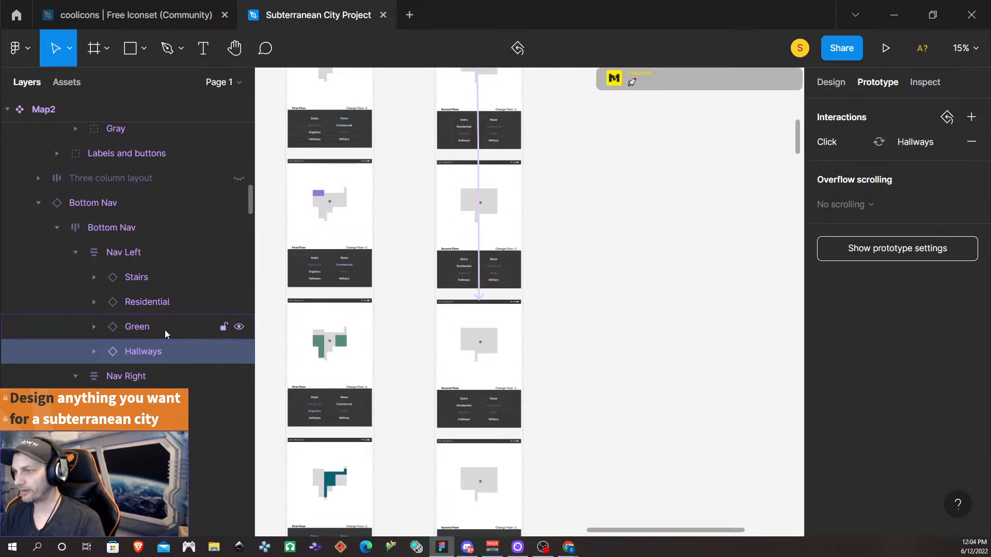
- Link the Military nav item in Map2's Default variant to the Military variant on click, with Smart animate
click(145, 475)
scroll(462, 219, up, 3)
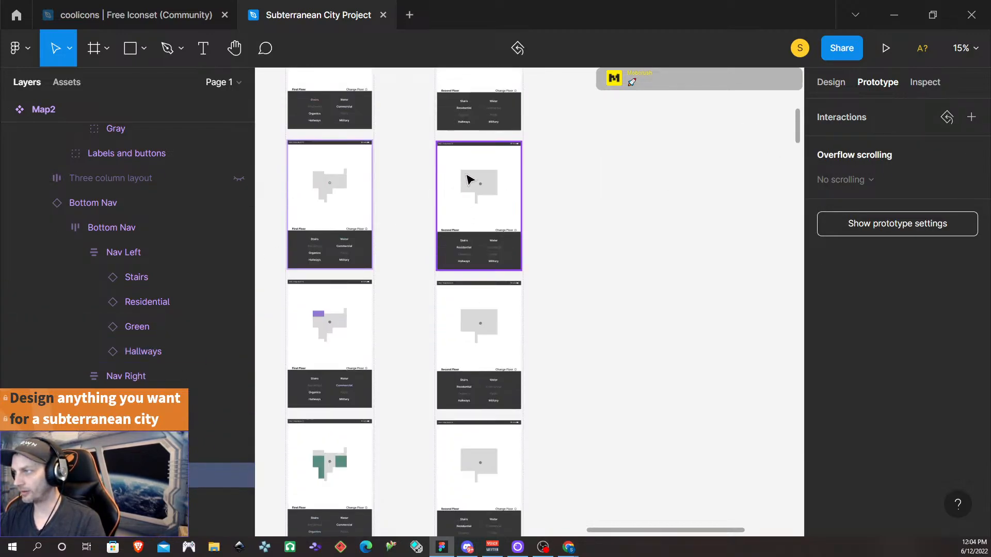
scroll(476, 180, up, 3)
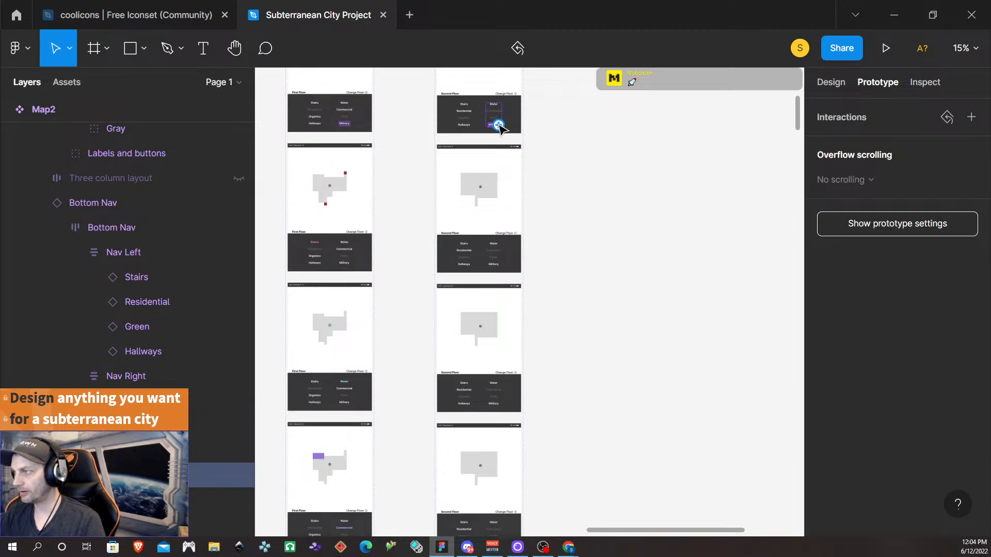
drag(498, 124, 499, 267)
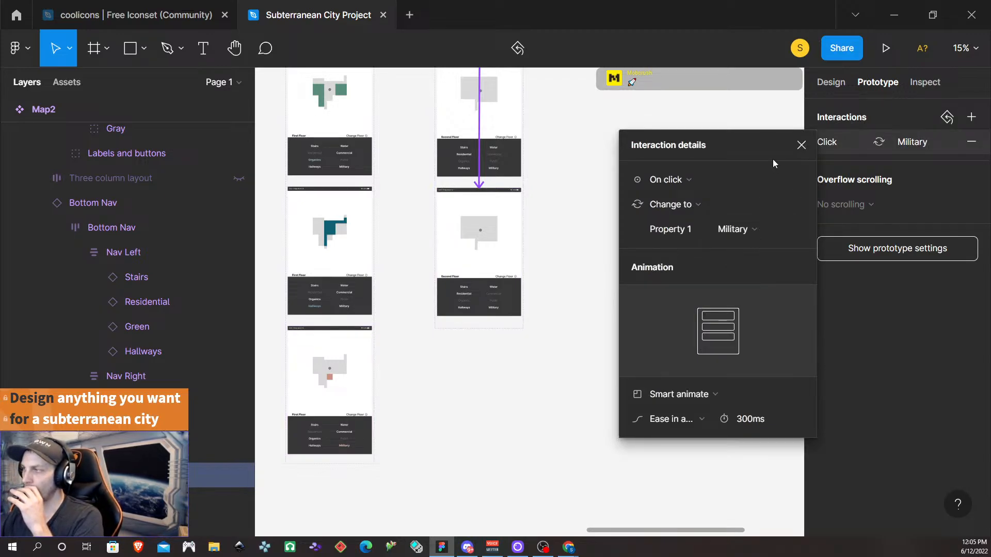
click(801, 145)
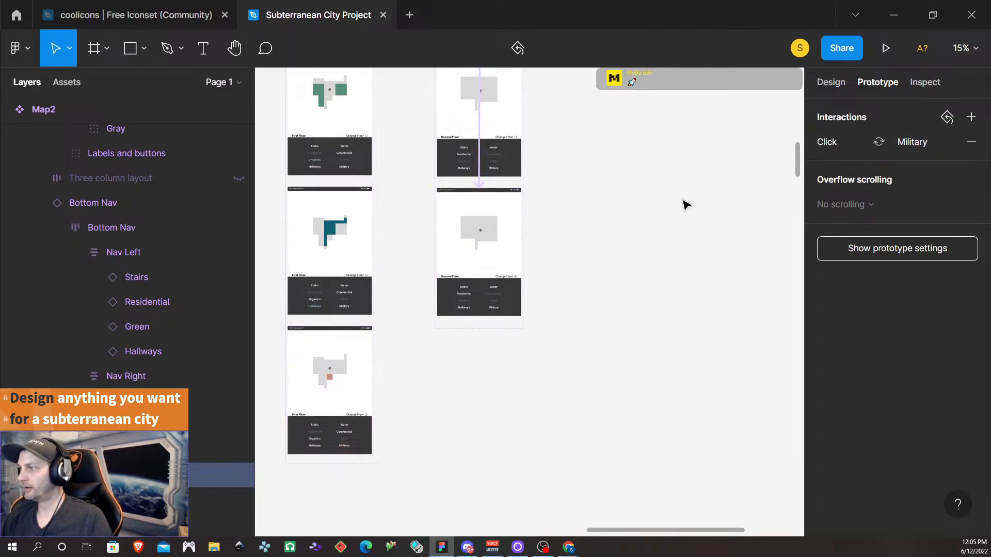
- Copy all the layers inside Map2's Default variant, including its linked bottom navigation
scroll(592, 273, up, 5)
scroll(590, 268, up, 5)
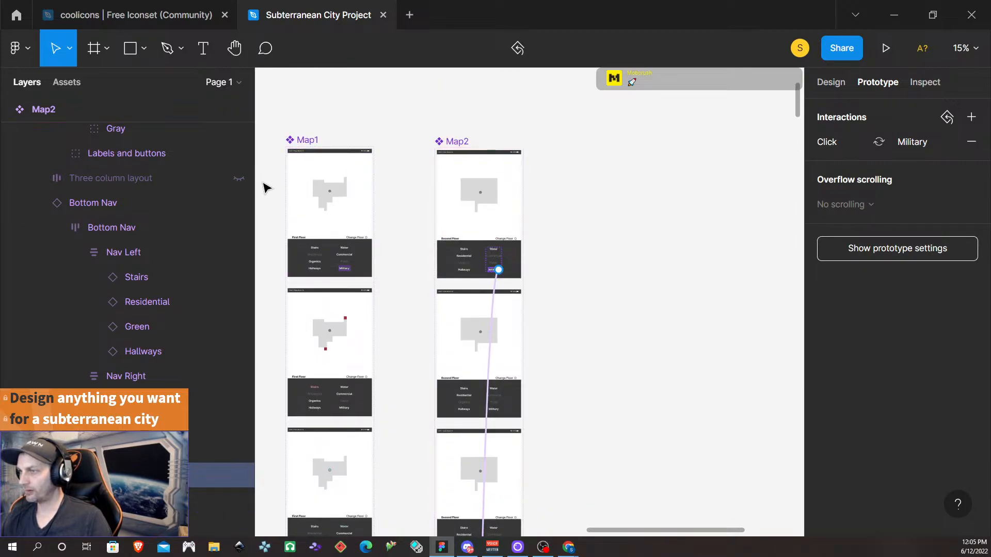
click(504, 188)
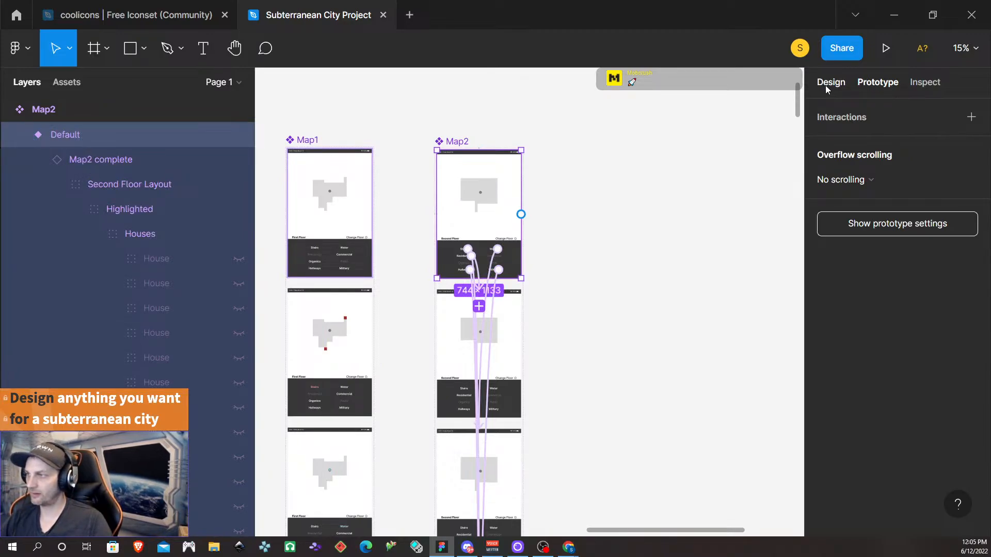
key(Return)
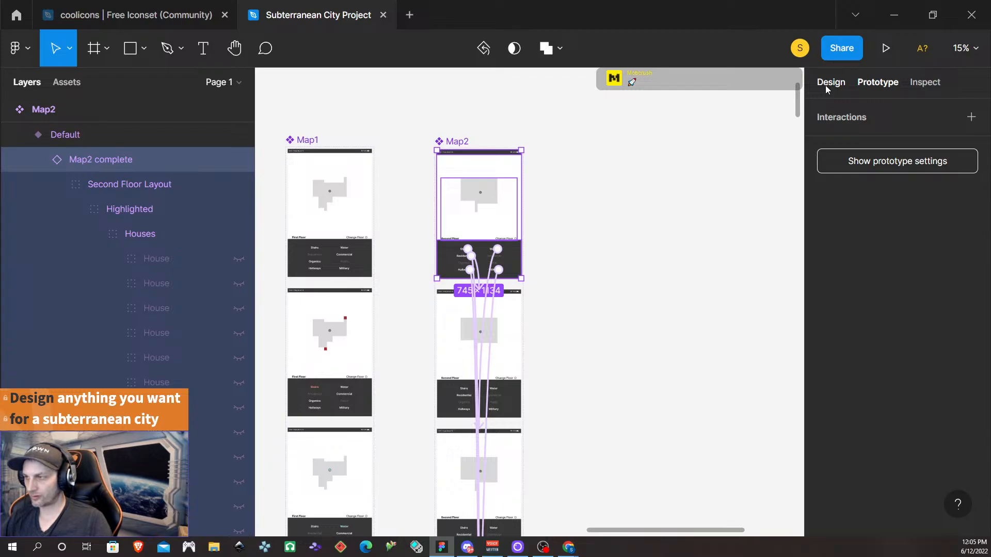
scroll(621, 300, down, 1)
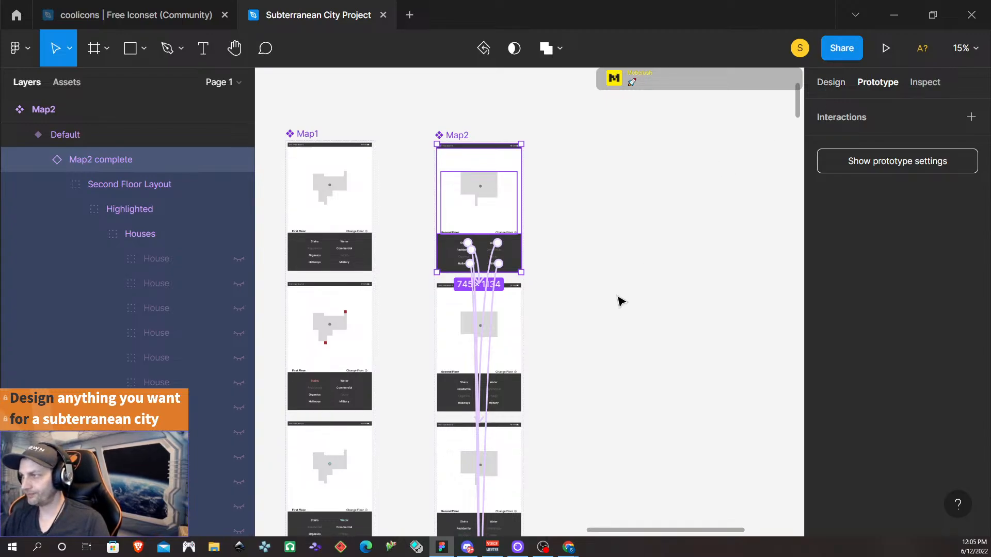
- Replace the contents of Map2's Stairs variant with the layers copied from the Default variant
scroll(609, 307, down, 3)
click(512, 264)
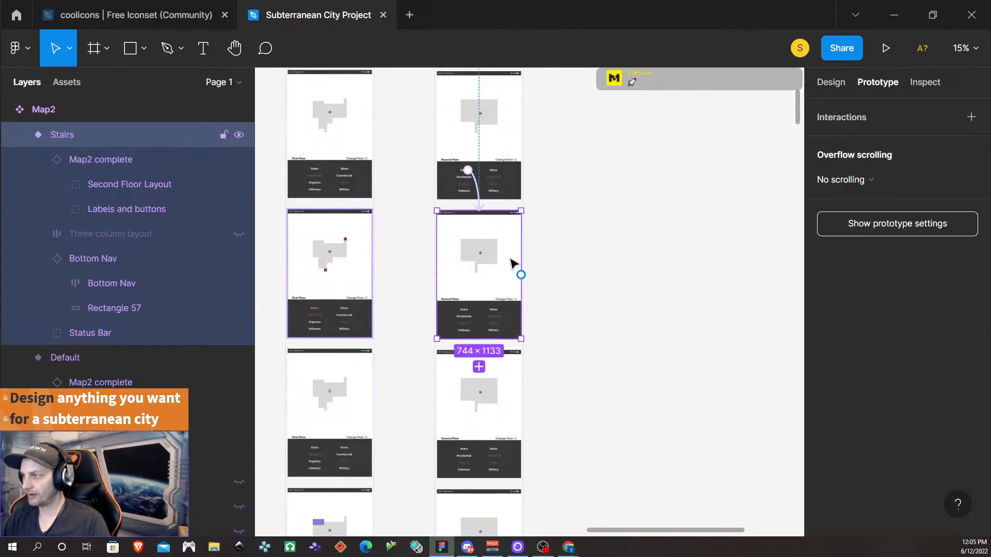
key(Return)
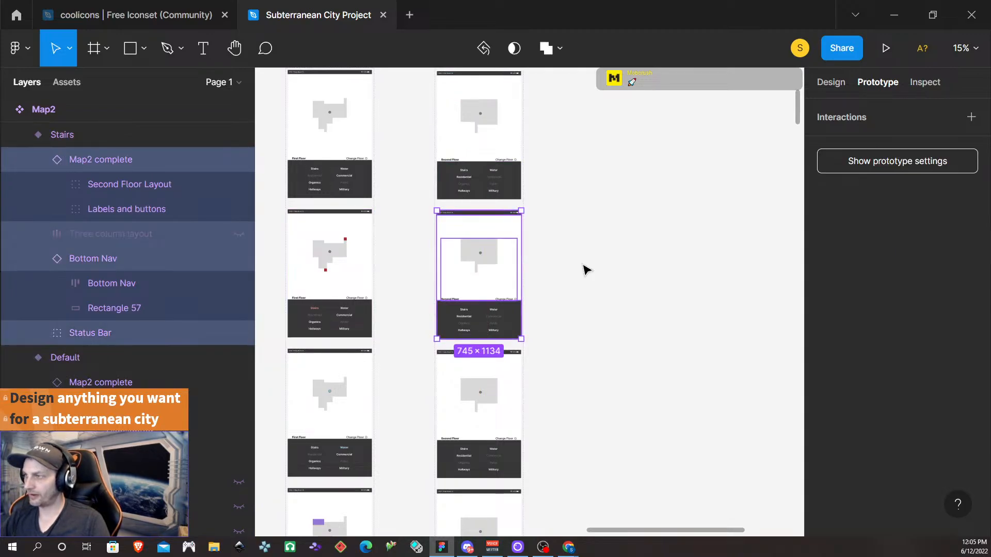
click(584, 269)
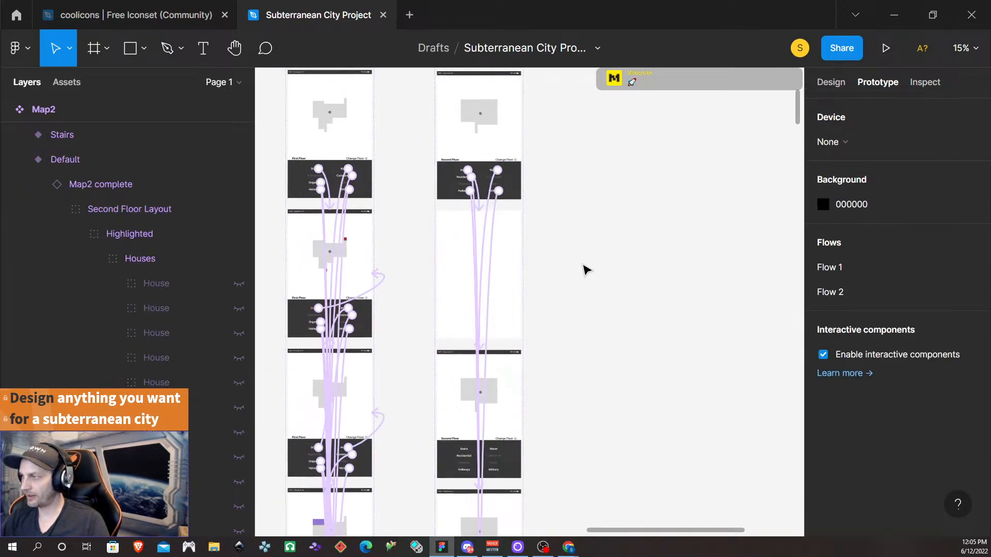
click(512, 254)
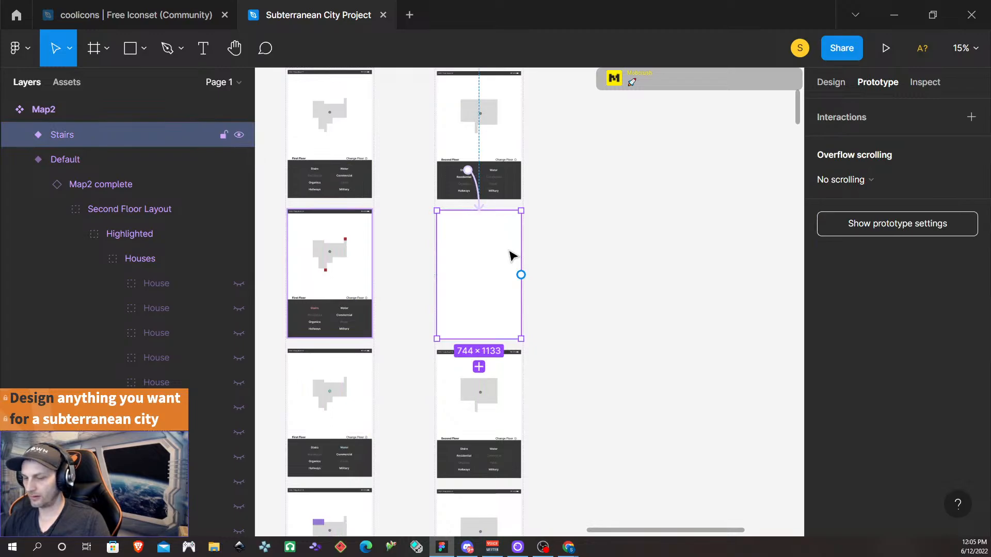
key(ctrl+v)
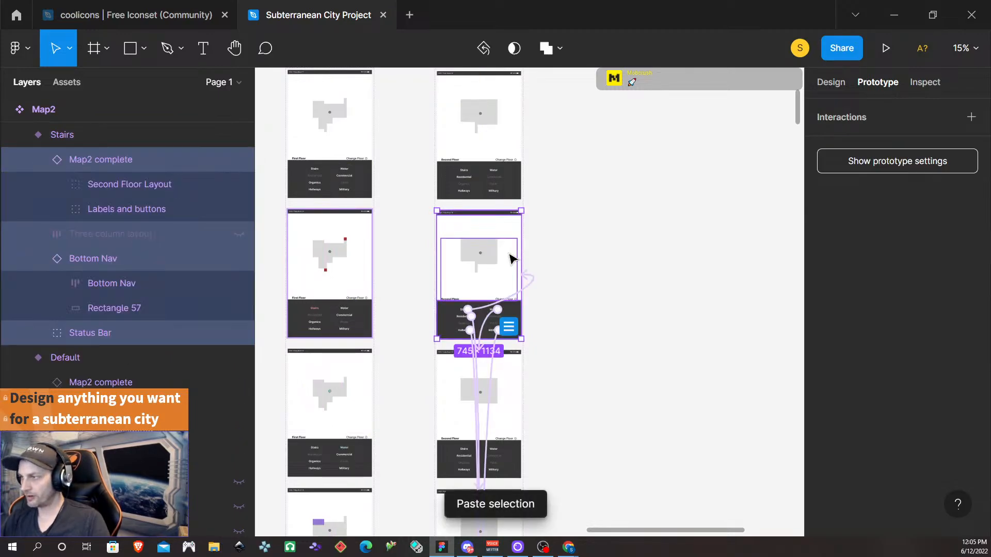
- Replace the contents of Map2's Water variant with the copied, linked Default layers
scroll(587, 322, down, 3)
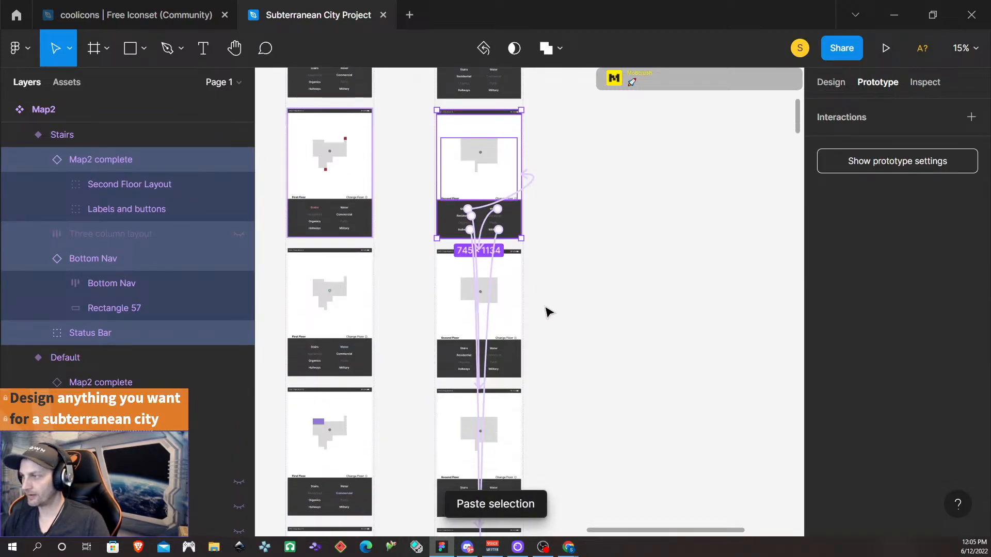
click(514, 312)
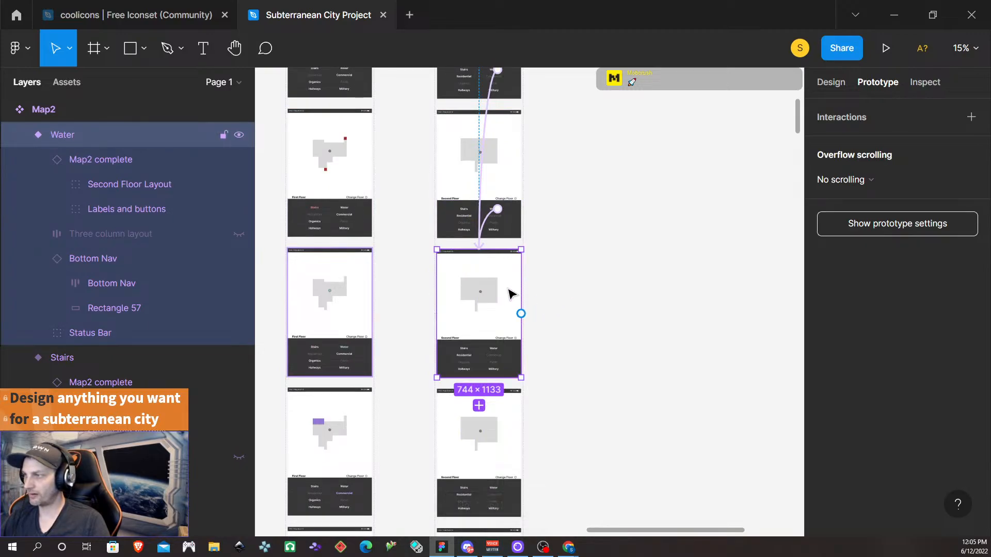
key(ctrl+z)
key(ctrl+z)
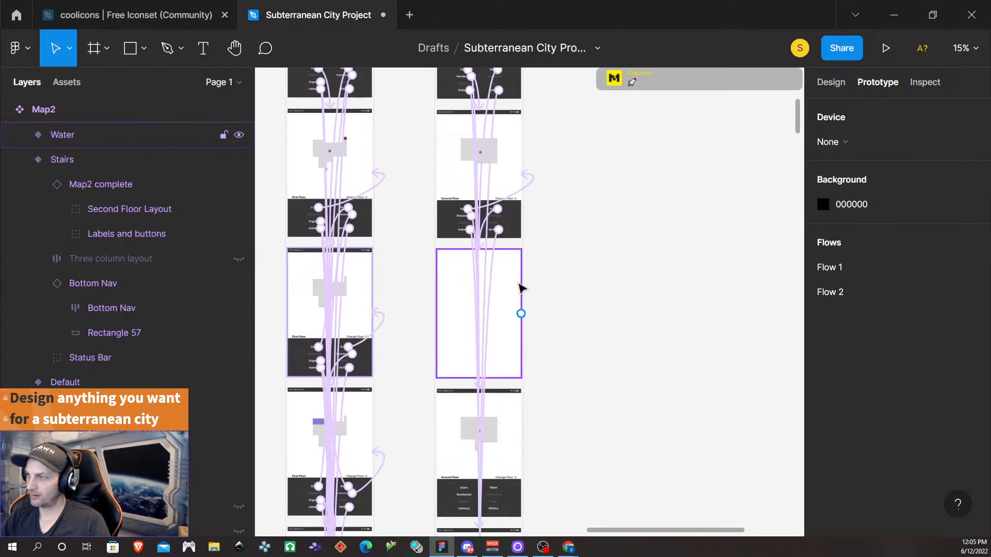
click(508, 288)
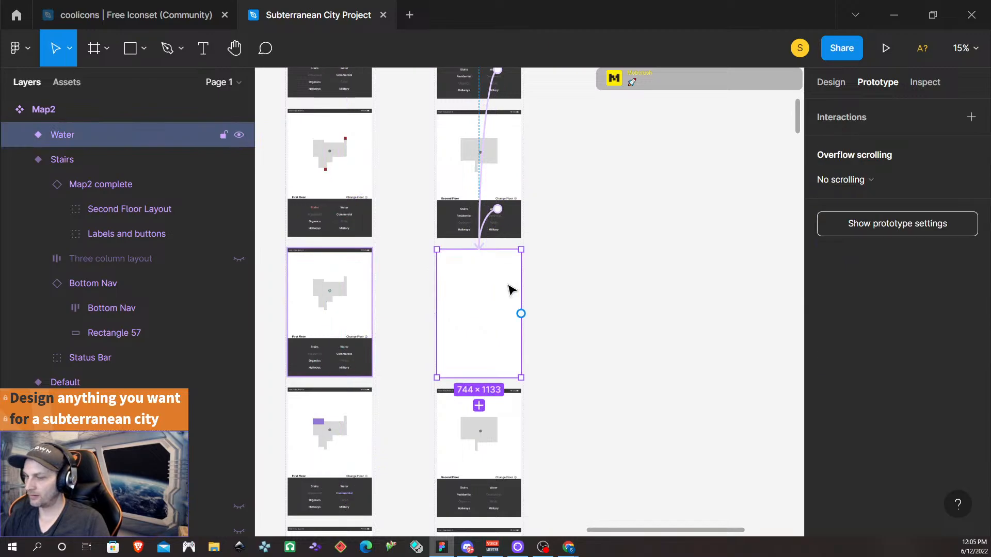
key(ctrl+v)
- Replace the contents of Map2's Residential variant with the copied, linked Default layers
scroll(636, 304, down, 1)
scroll(630, 307, down, 3)
click(513, 325)
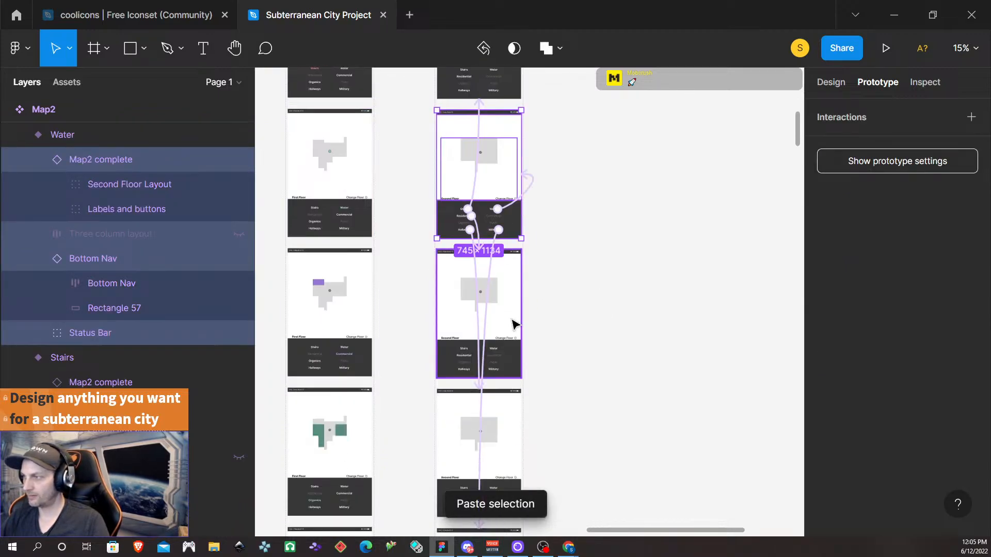
key(ctrl+v)
click(566, 319)
click(508, 318)
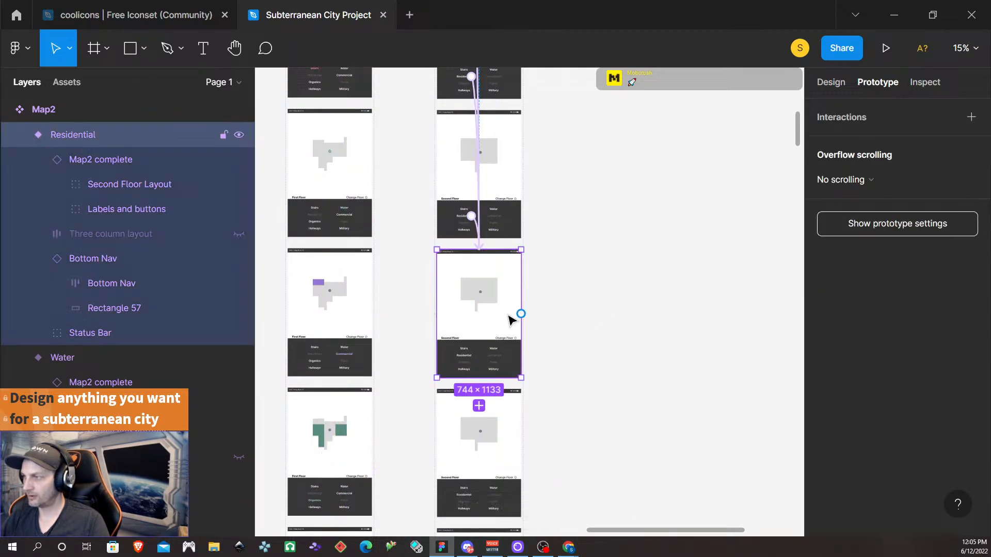
key(ctrl+z)
key(ctrl+z)
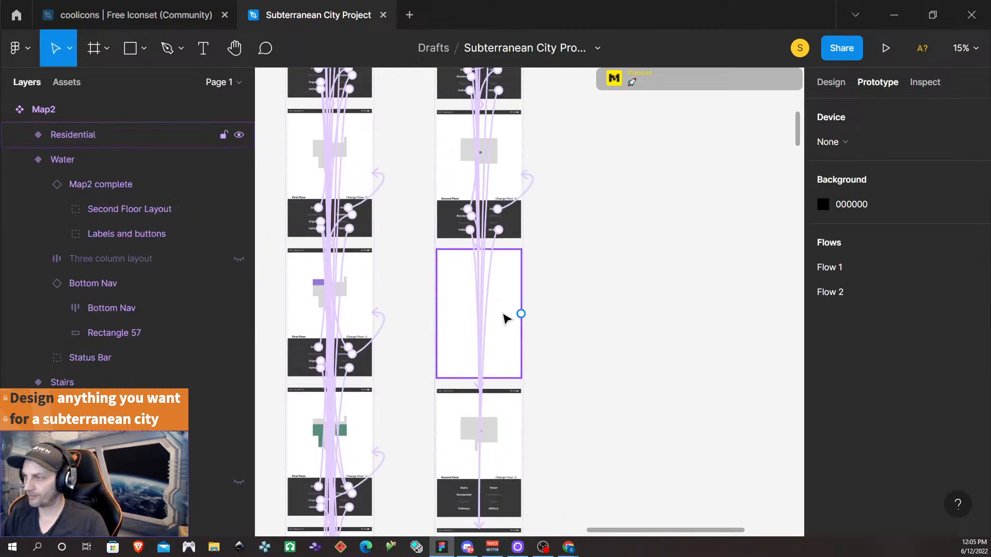
click(515, 290)
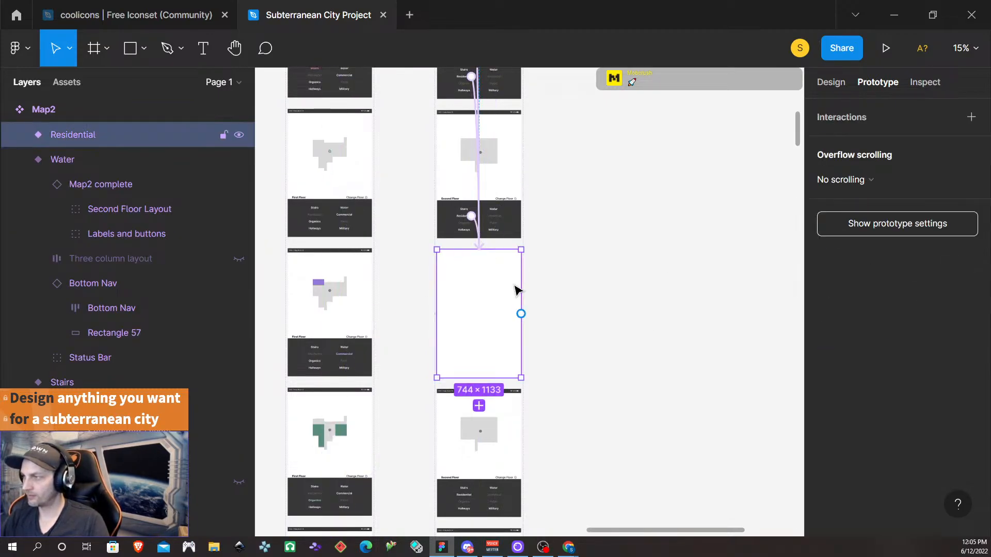
key(ctrl+v)
- Replace the contents of Map2's Hallways variant with the copied, linked Default layers
scroll(561, 312, down, 3)
click(584, 292)
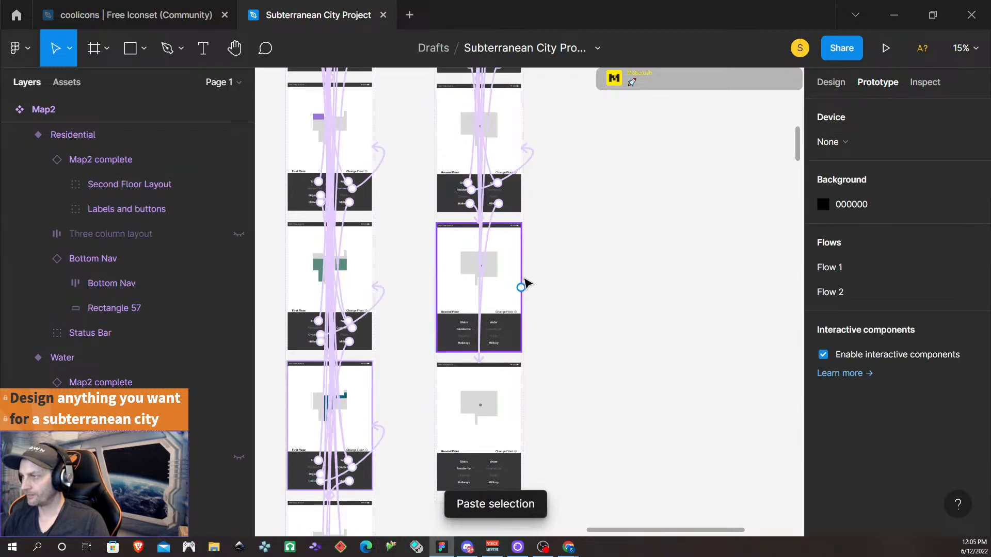
click(513, 275)
click(490, 266)
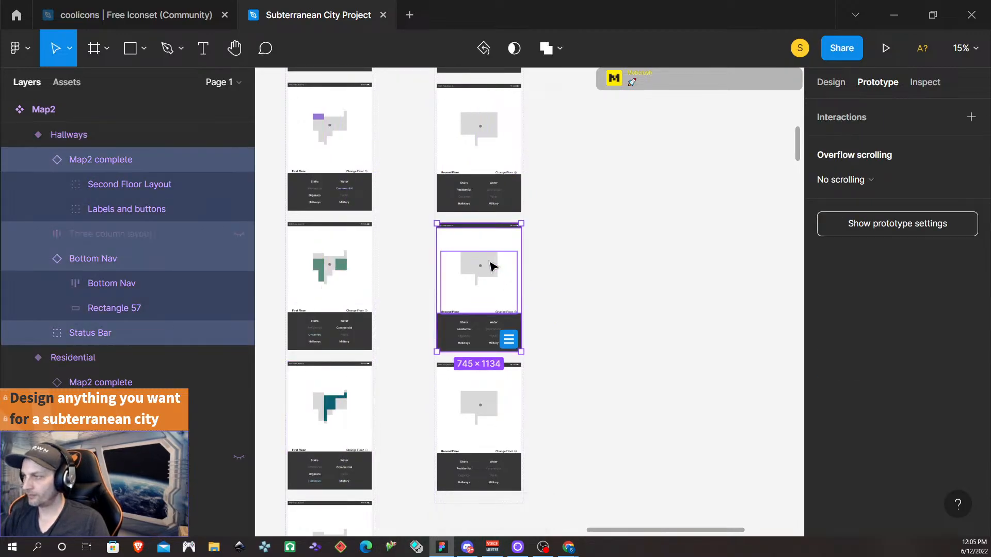
key(Delete)
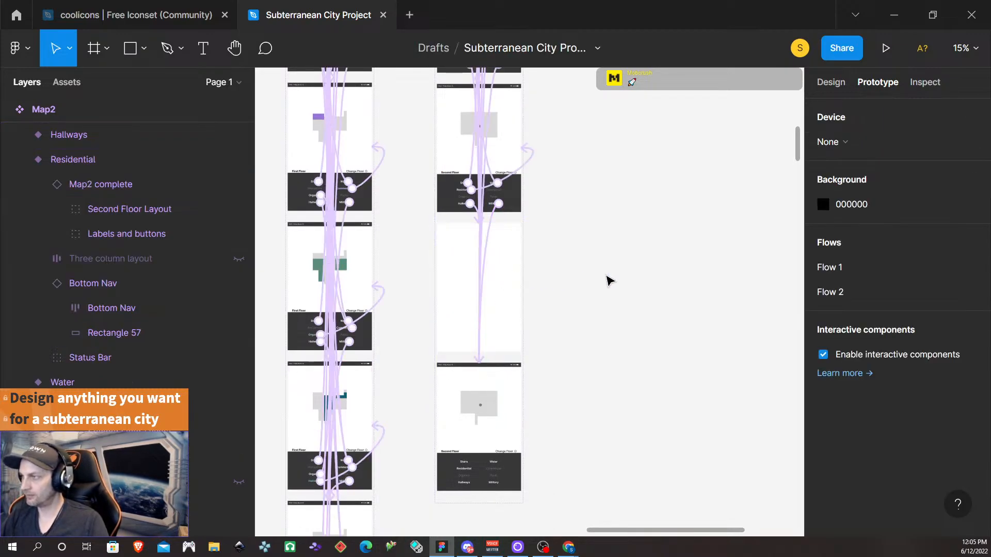
key(ctrl+v)
- Replace the contents of Map2's Military variant with the copied, linked Default layers
scroll(573, 304, down, 5)
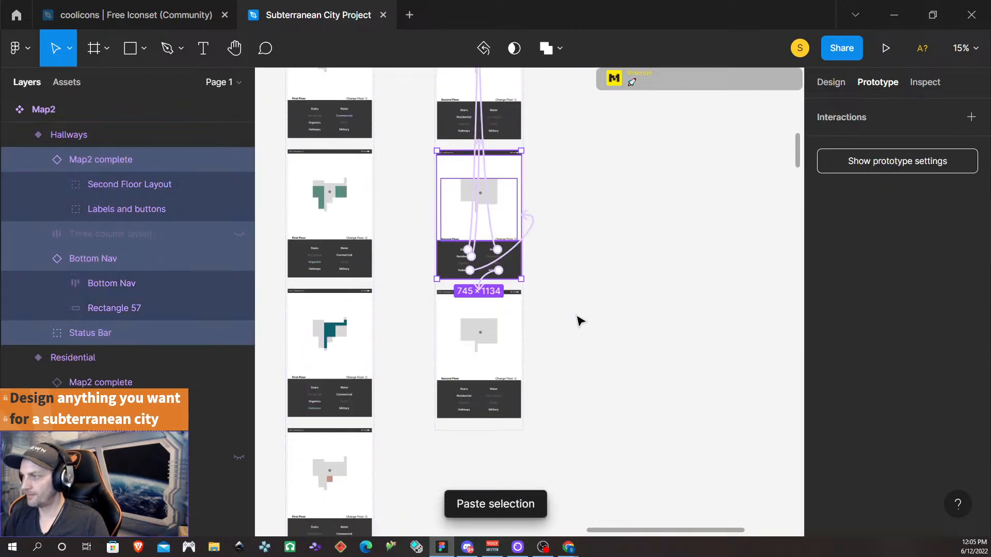
click(510, 260)
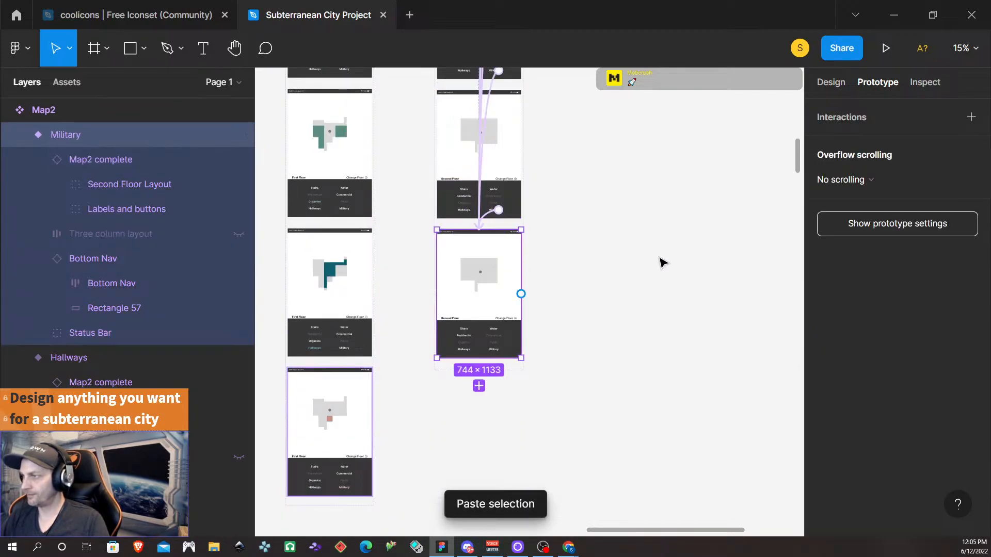
click(663, 264)
click(505, 256)
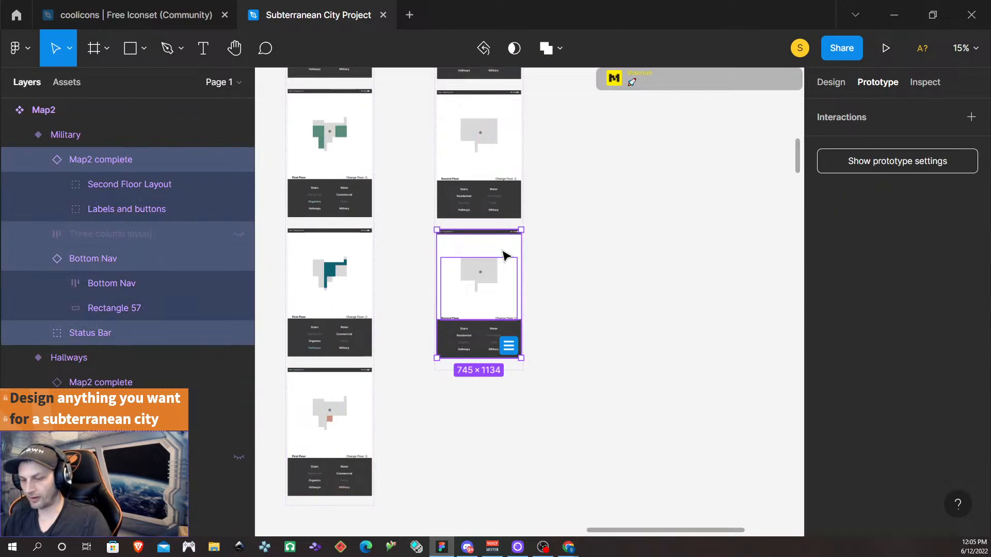
key(Delete)
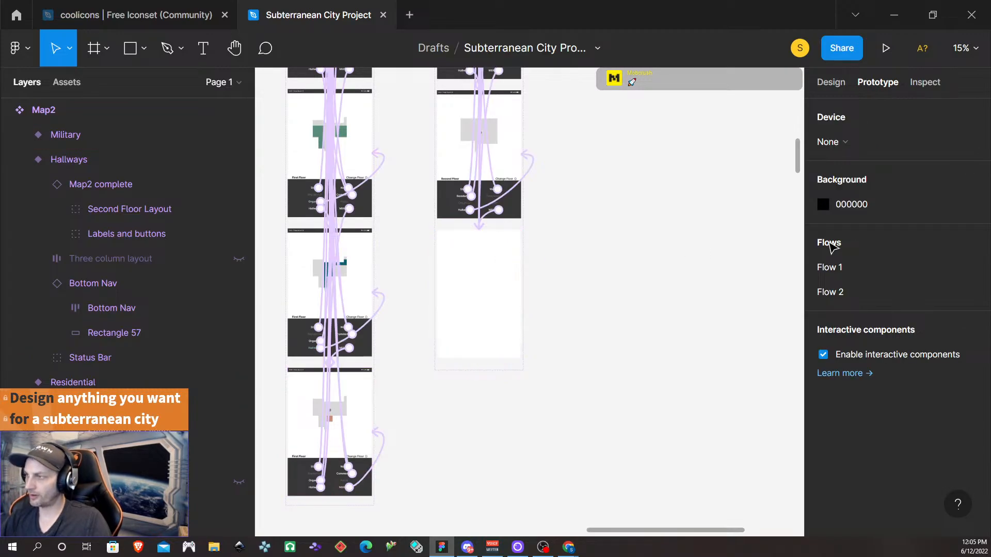
click(488, 274)
key(ctrl+v)
- Select Map2's Stairs variant and show its design properties
scroll(572, 264, up, 5)
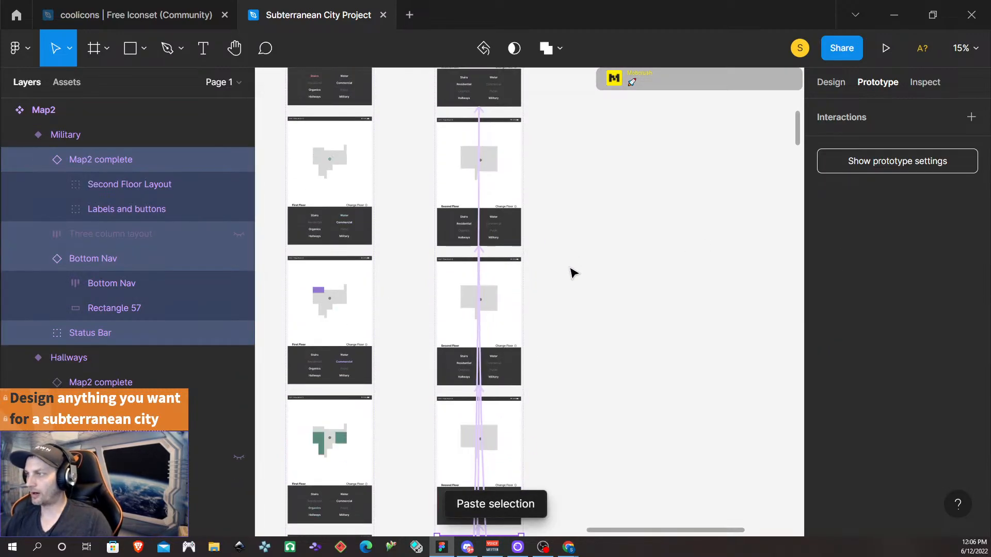
scroll(571, 265, up, 2)
scroll(522, 387, up, 1)
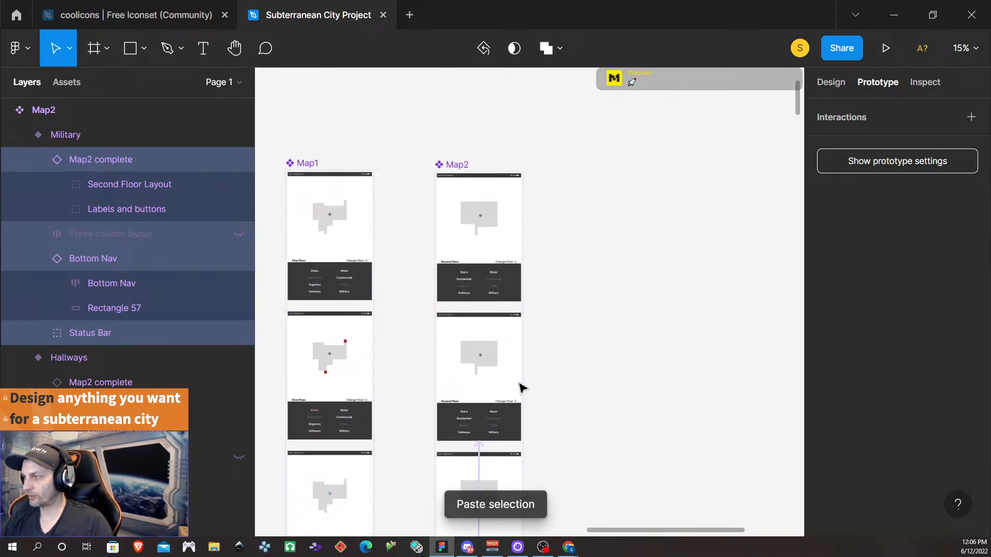
scroll(453, 358, down, 3)
click(498, 299)
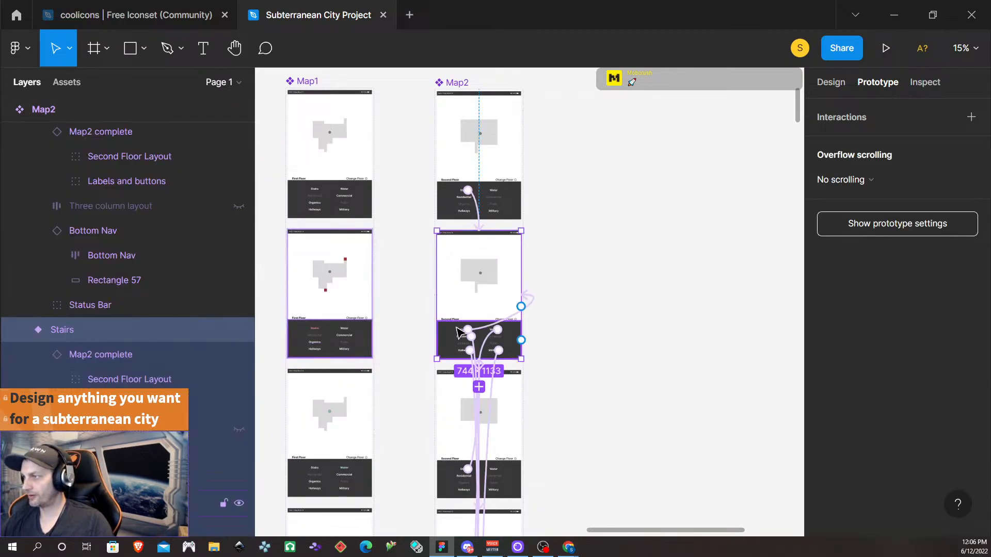
scroll(462, 335, up, 5)
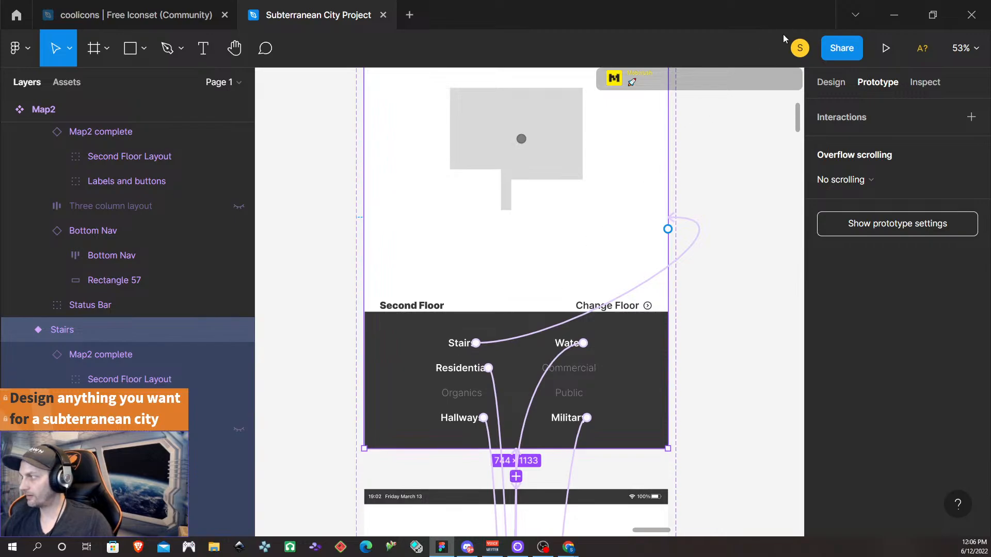
click(824, 82)
click(462, 353)
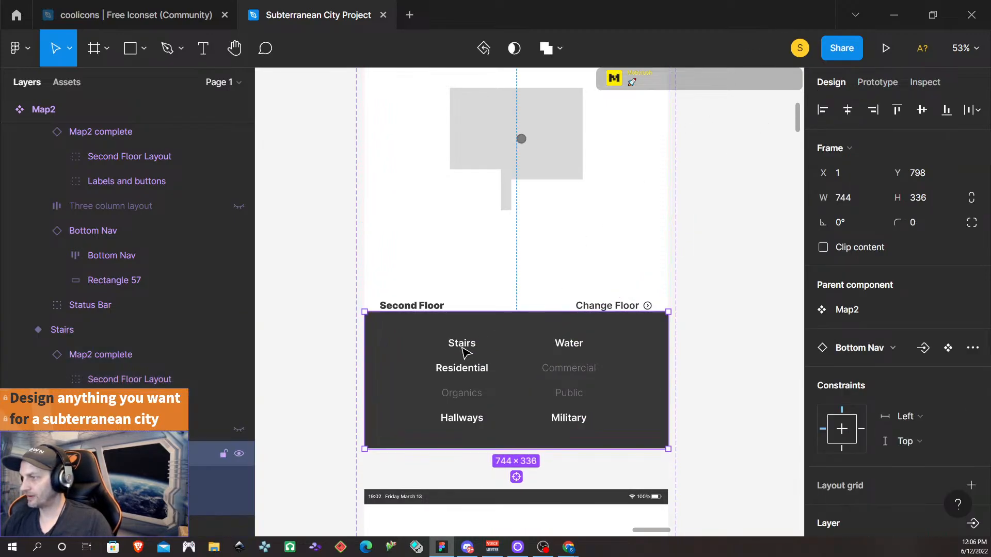
double_click(464, 348)
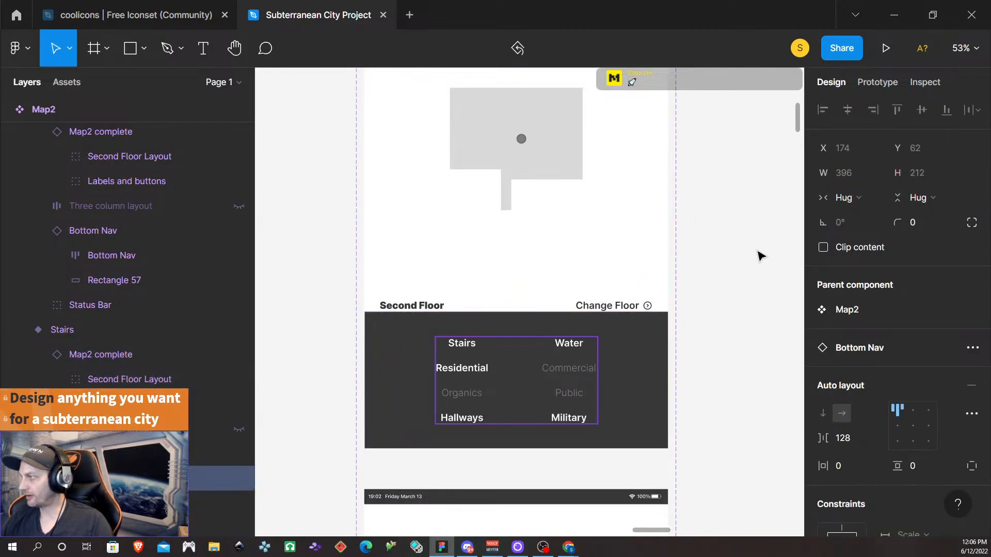
click(758, 255)
click(462, 346)
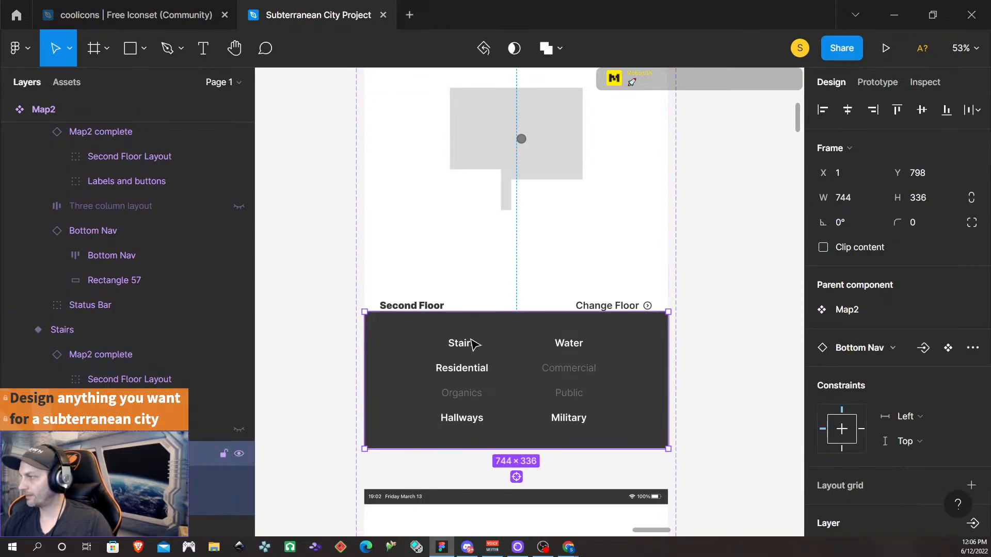
click(703, 279)
- Set the Stairs item in the bottom navigation of Map2's Stairs variant to the HoverRed state
click(463, 290)
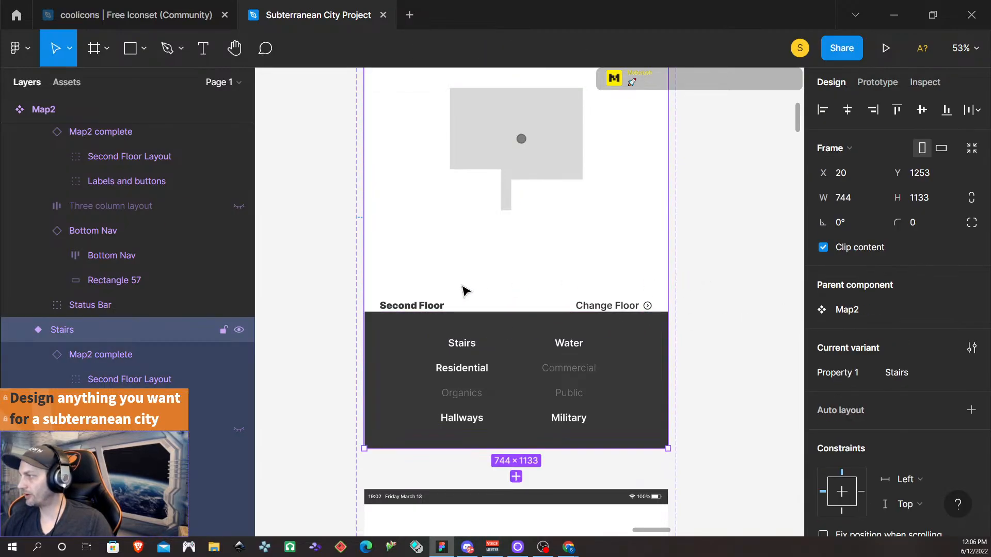
click(471, 344)
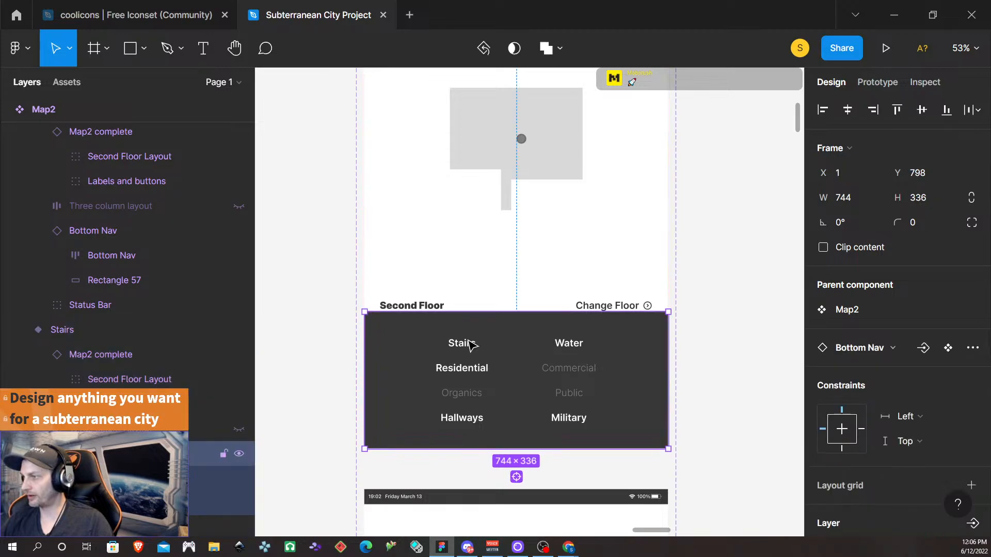
double_click(471, 345)
double_click(471, 345)
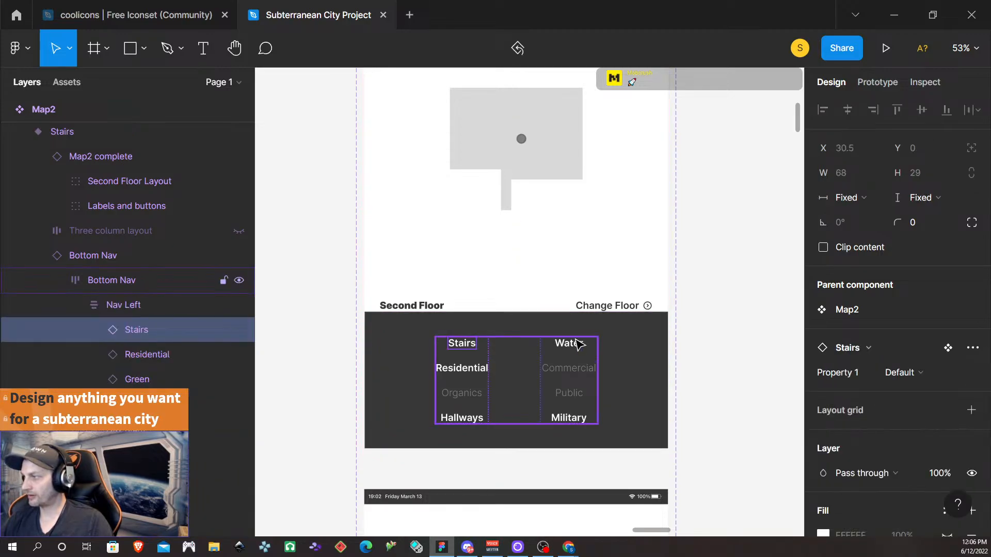
click(931, 379)
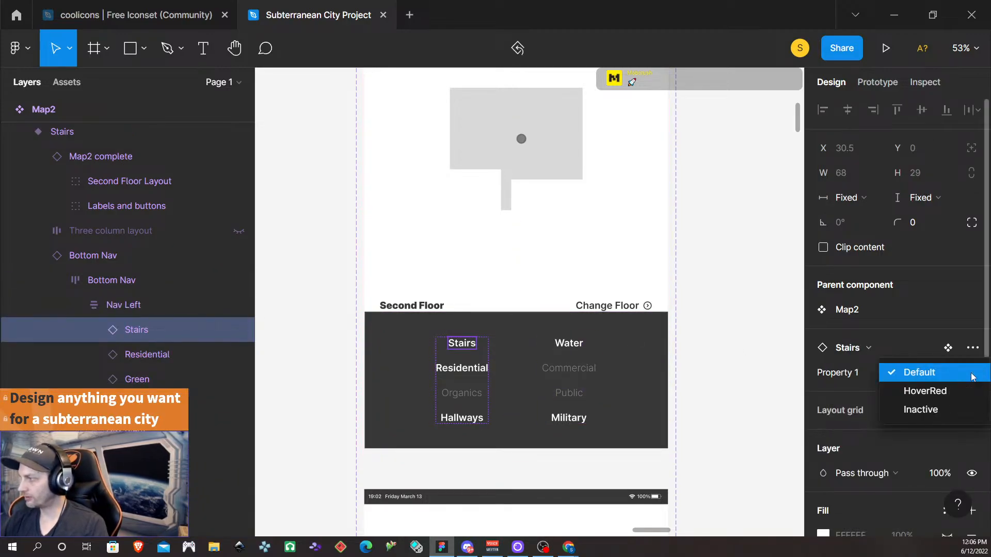
click(942, 393)
- Switch the Water item in the bottom navigation of Map2's Water variant to its Variant2 state
scroll(780, 384, down, 3)
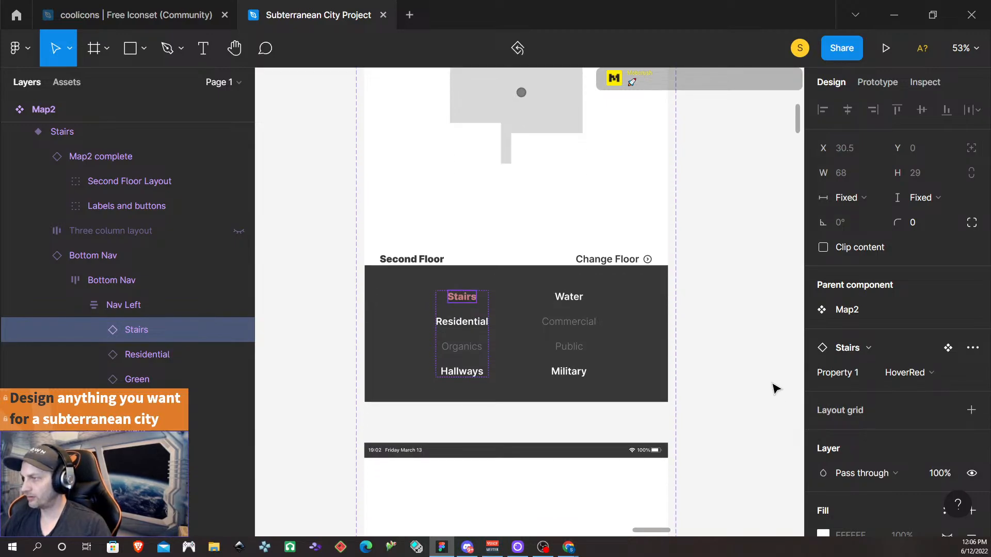
scroll(759, 379, down, 10)
click(524, 222)
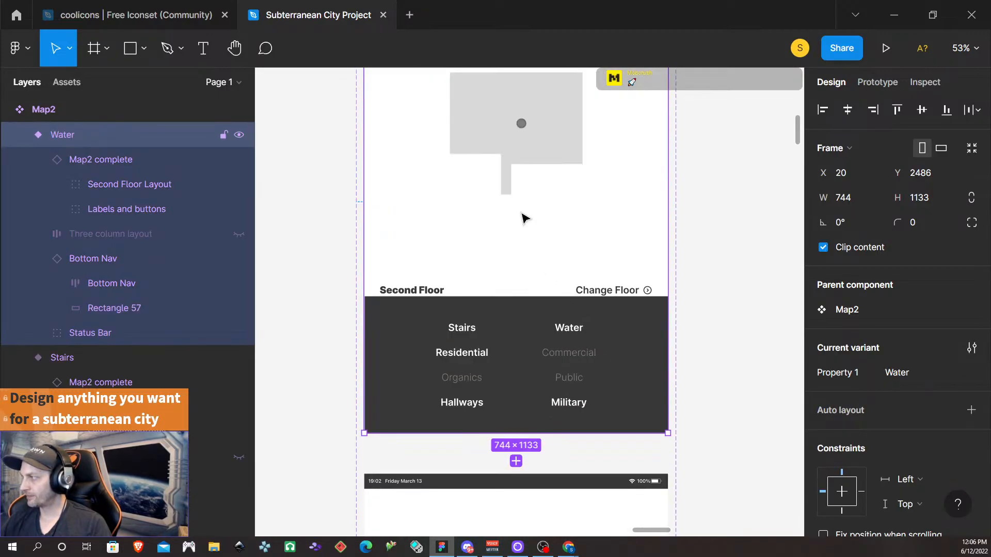
double_click(566, 335)
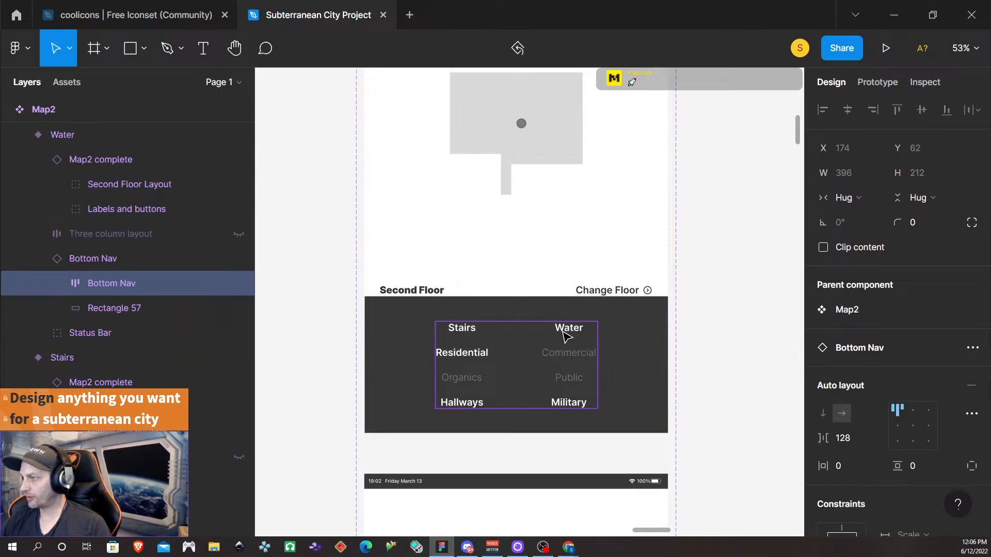
double_click(566, 335)
double_click(568, 334)
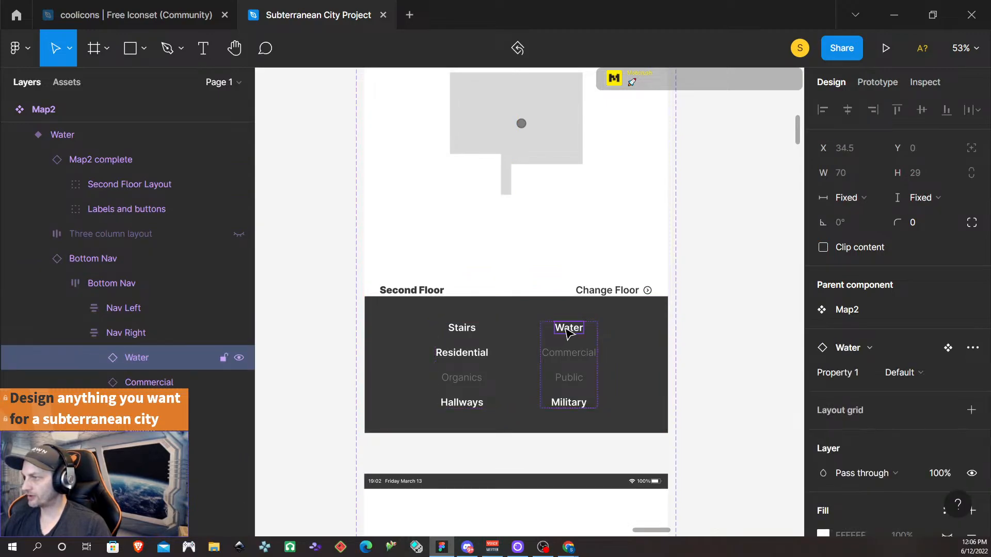
click(908, 372)
click(912, 391)
- Switch the Residential item in the bottom navigation of Map2's Residential variant to its Variant2 state
scroll(721, 372, down, 5)
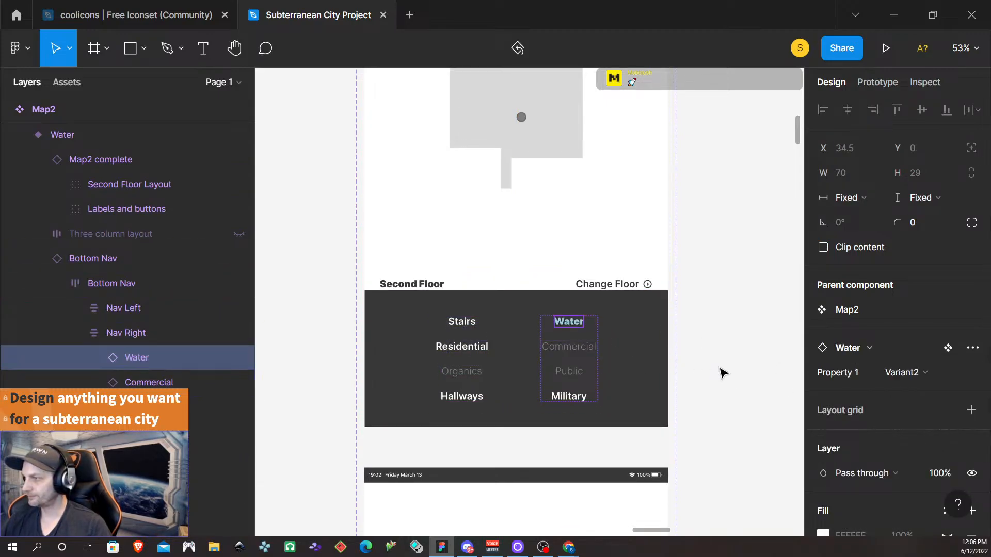
scroll(721, 372, down, 10)
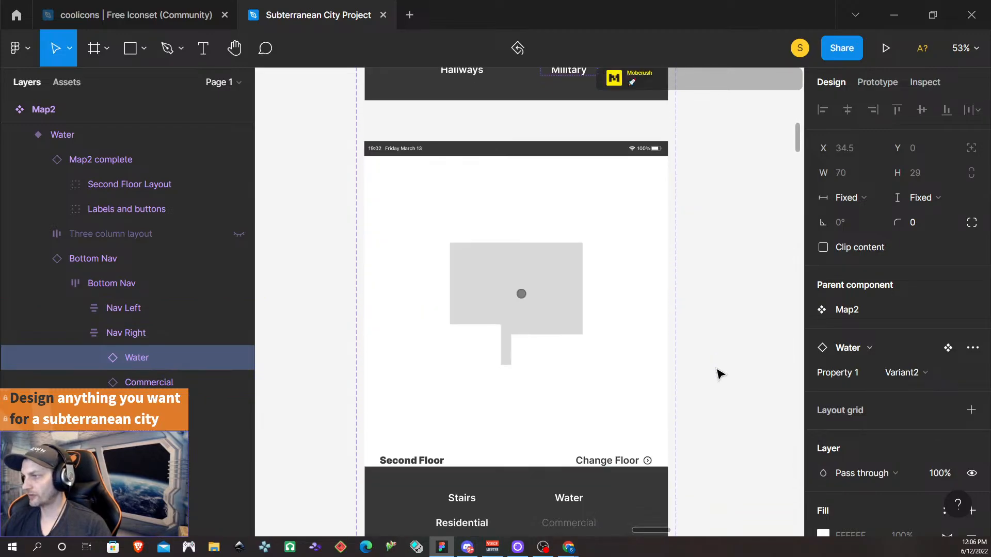
scroll(719, 374, down, 3)
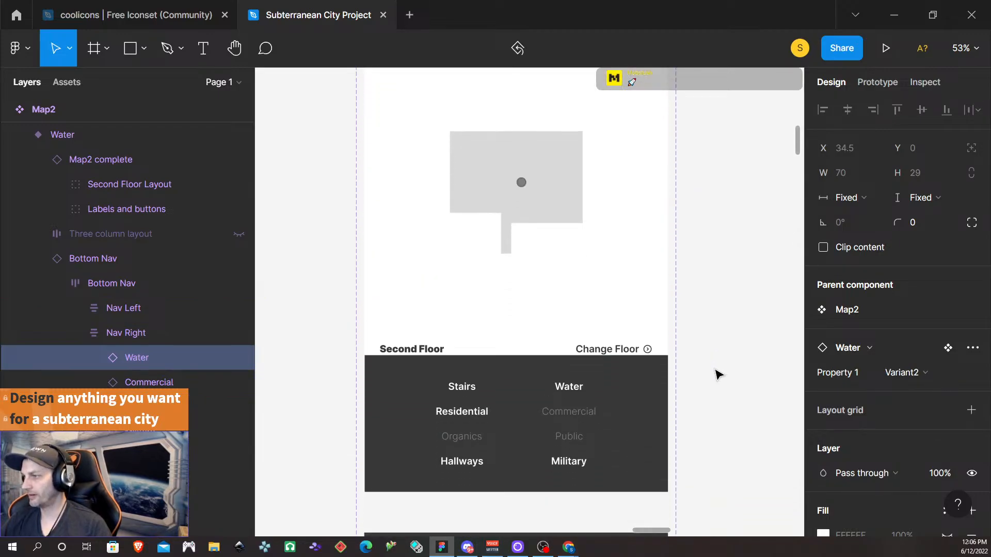
click(458, 364)
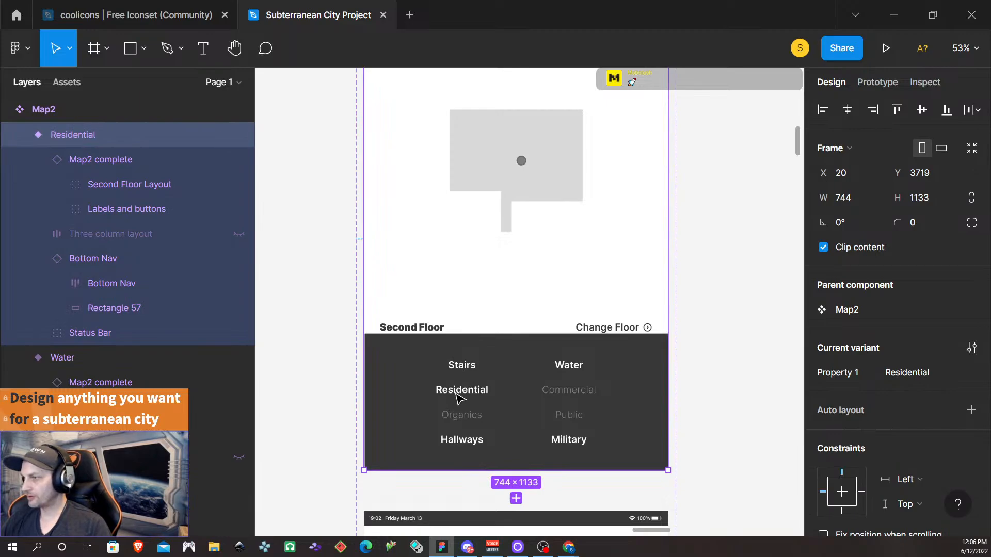
double_click(459, 398)
double_click(458, 398)
double_click(459, 397)
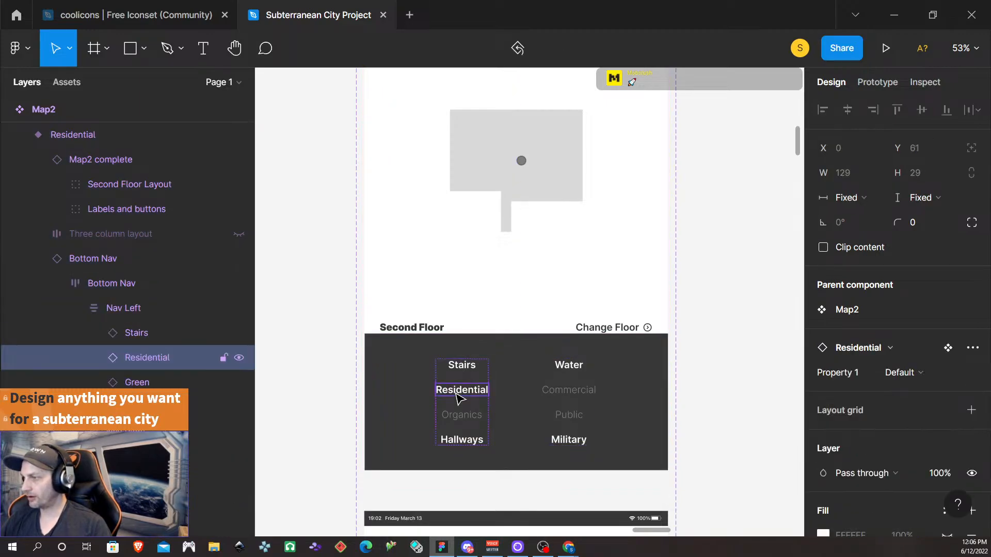
scroll(912, 388, down, 5)
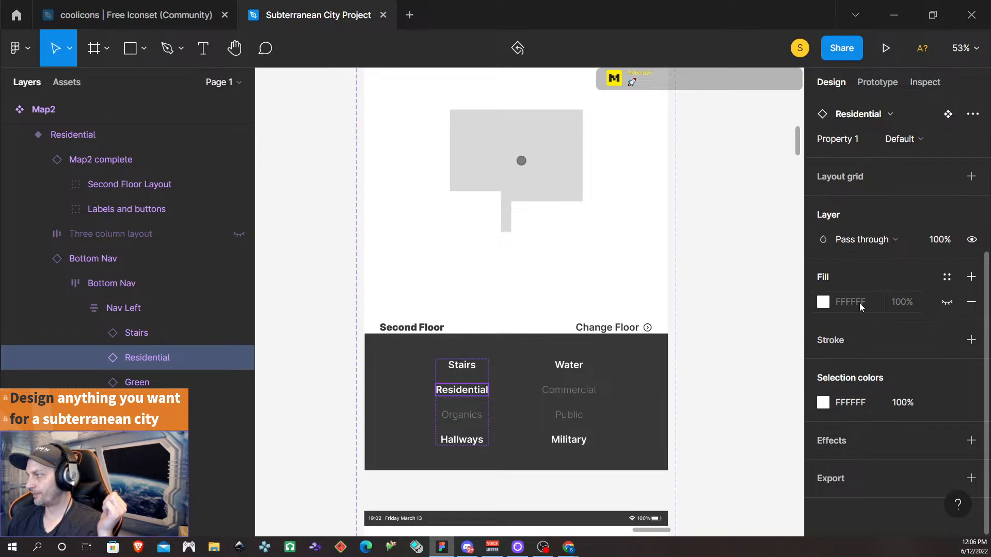
scroll(860, 303, up, 5)
scroll(859, 308, down, 5)
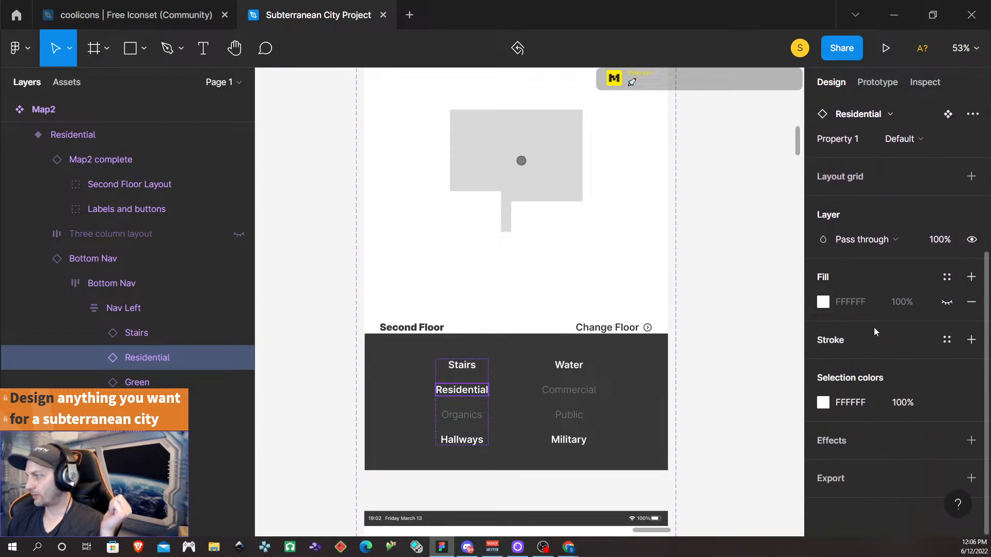
scroll(877, 313, up, 3)
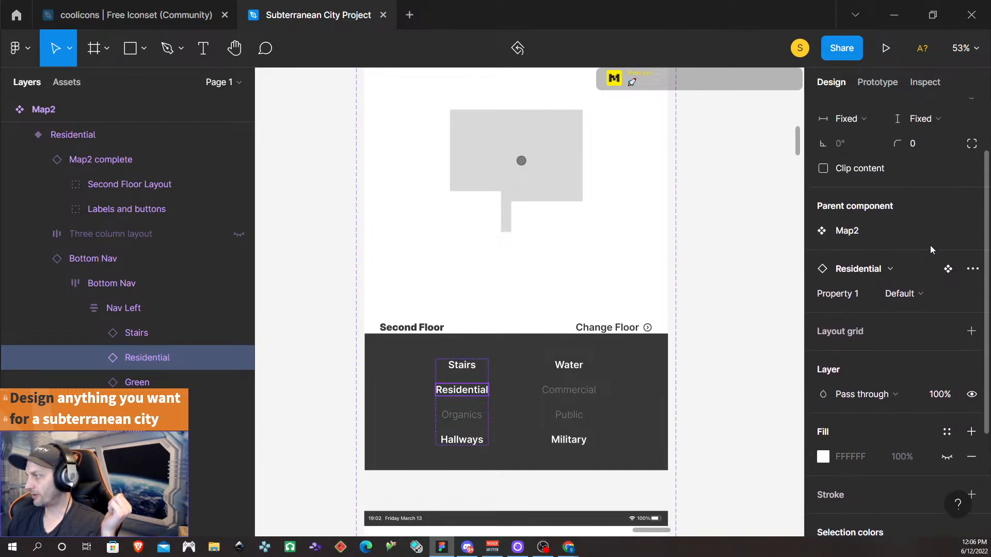
click(909, 294)
click(913, 312)
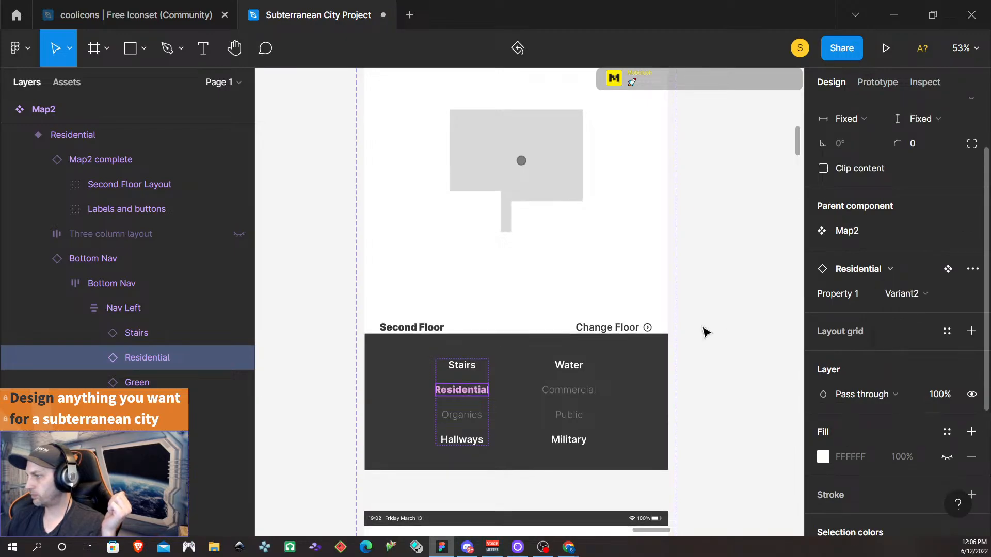
- Set the Hallways item in the bottom navigation of Map2's Hallways variant to the HoverDarkBlue state
scroll(646, 402, down, 2)
scroll(645, 402, down, 8)
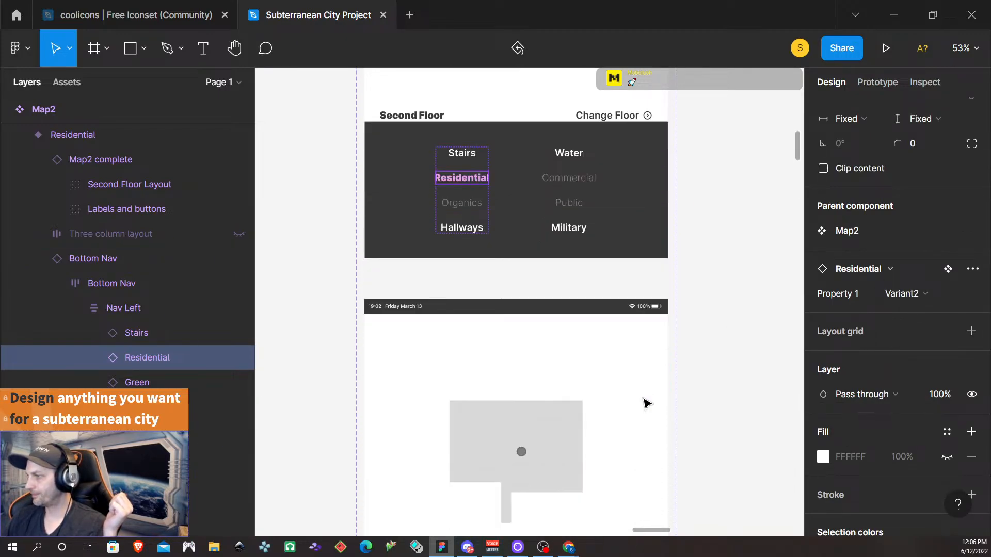
click(505, 360)
scroll(506, 361, down, 3)
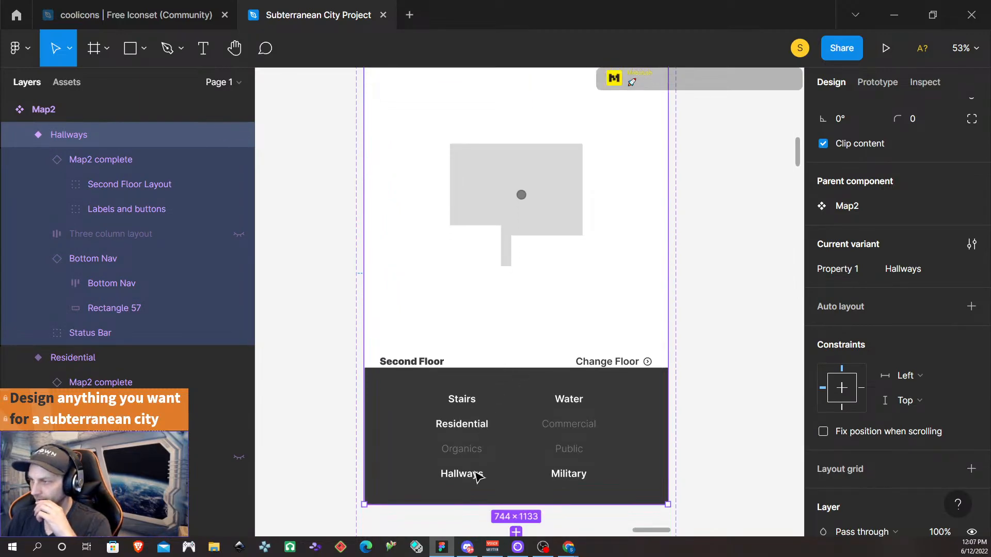
double_click(477, 474)
double_click(477, 475)
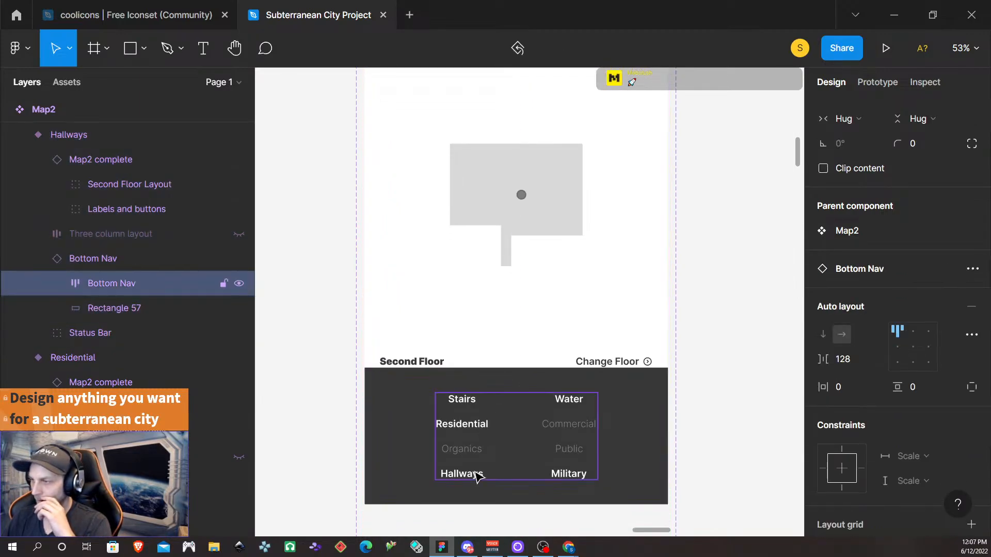
double_click(478, 475)
double_click(477, 475)
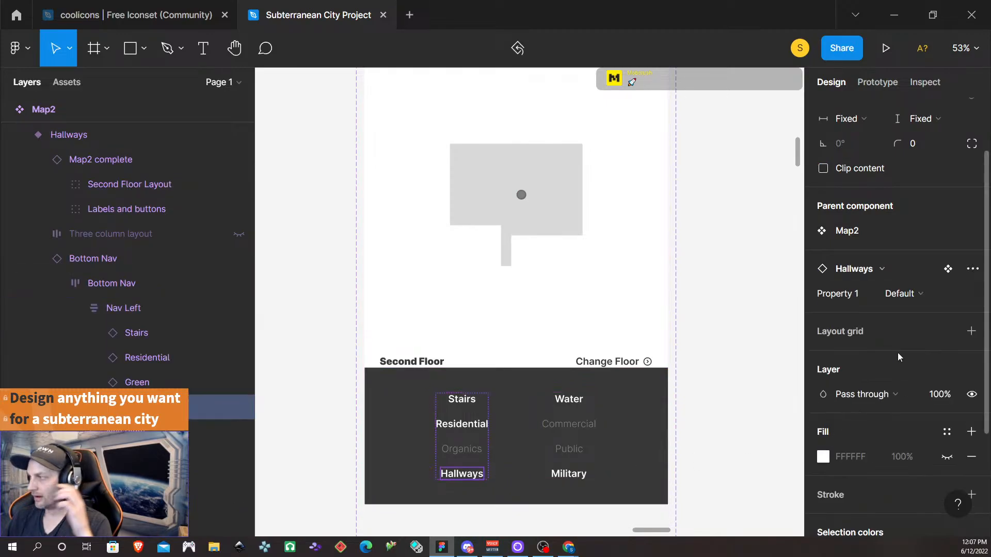
click(949, 292)
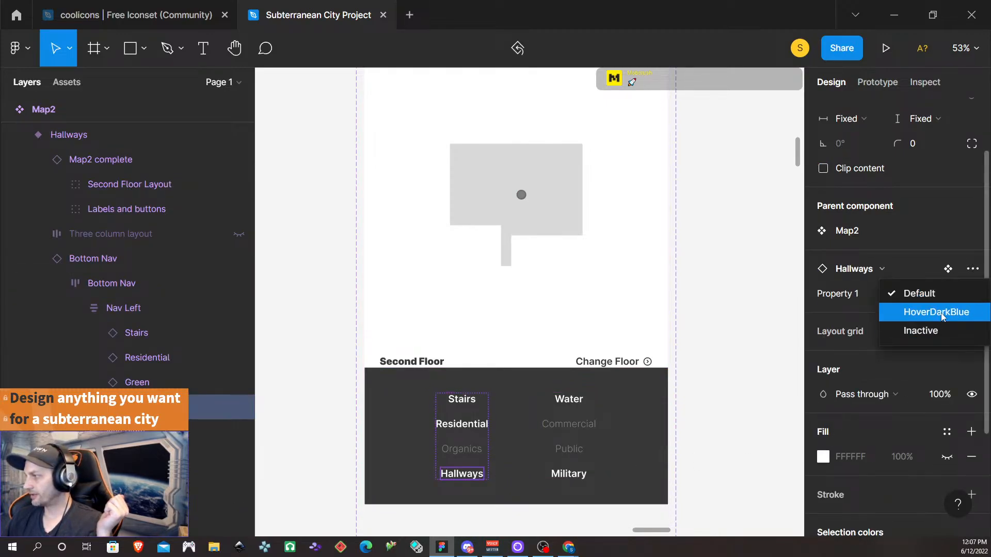
click(939, 310)
- Set the Military item in the bottom navigation of Map2's Military variant to the HoverTan state
scroll(722, 359, down, 8)
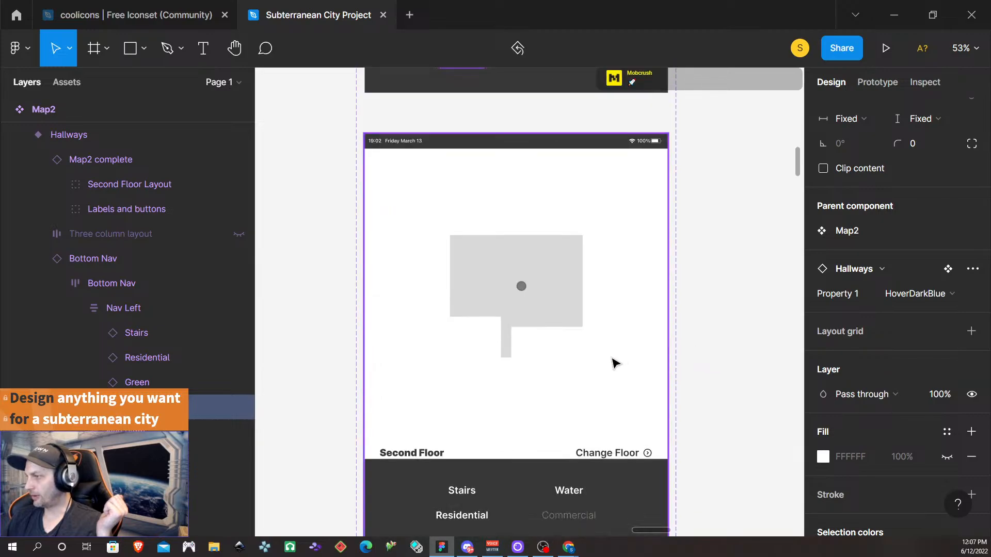
click(616, 361)
scroll(617, 364, down, 3)
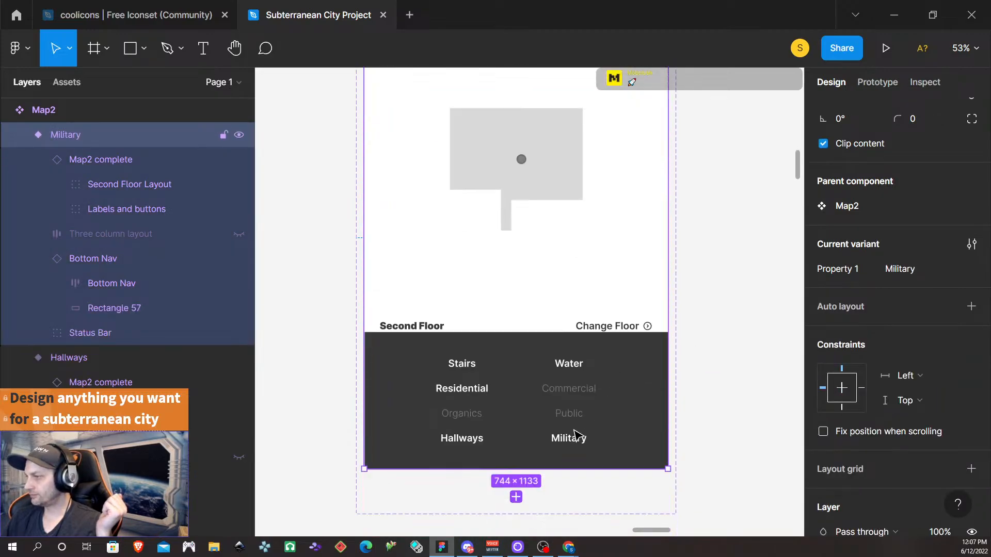
double_click(573, 442)
double_click(573, 441)
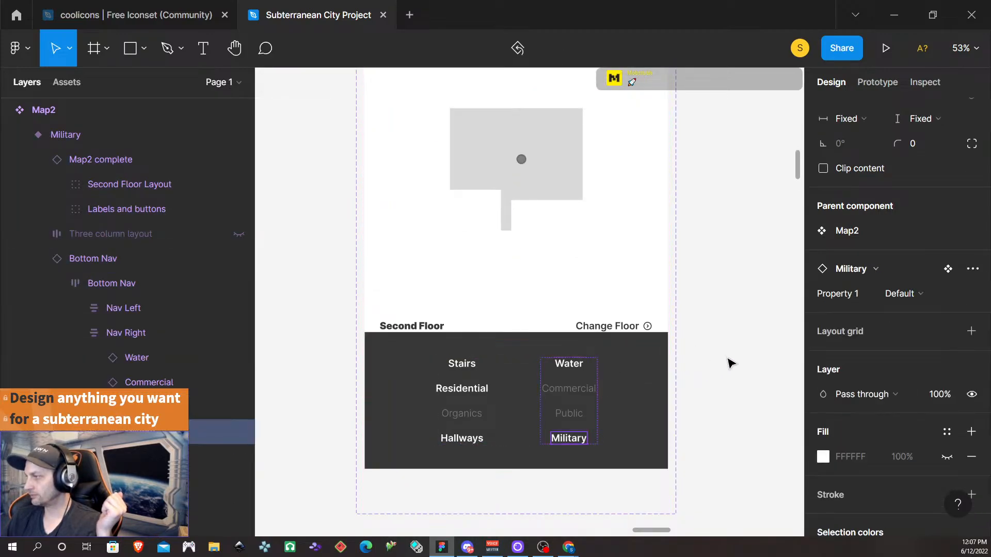
click(901, 293)
click(922, 312)
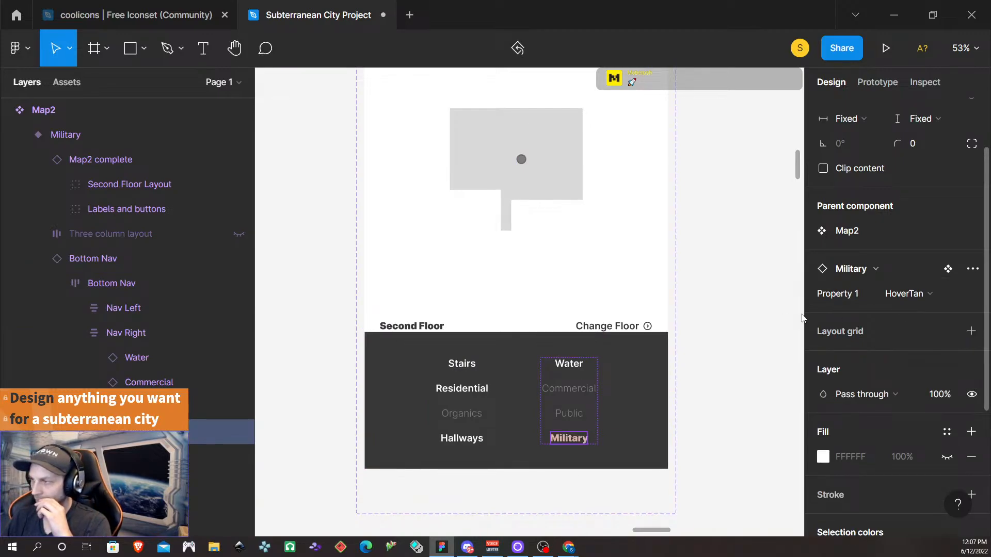
- Make the Barracks and Military layers visible in the Highlighted group of the Military variant's Second Floor Layout
scroll(548, 305, up, 3)
click(547, 301)
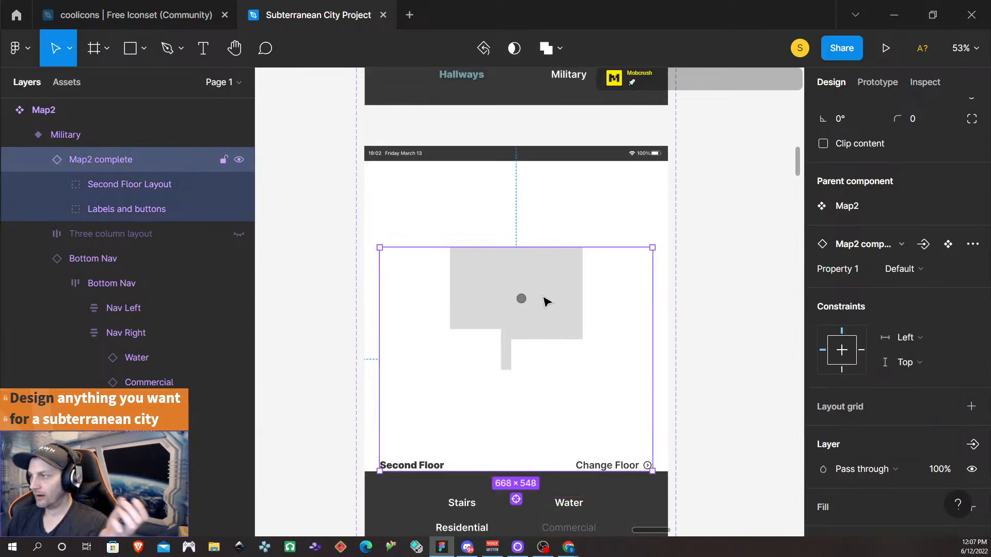
click(52, 184)
click(56, 185)
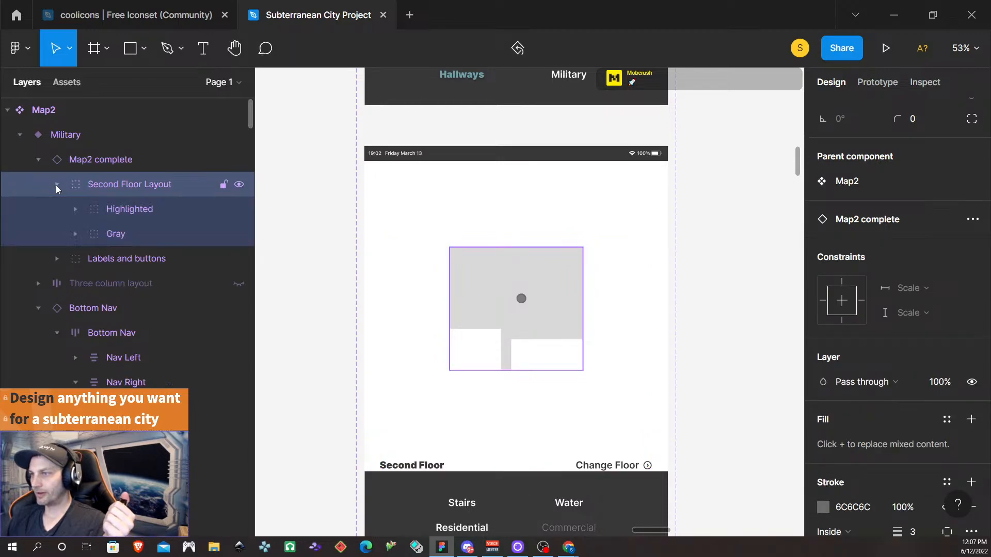
click(78, 211)
click(239, 341)
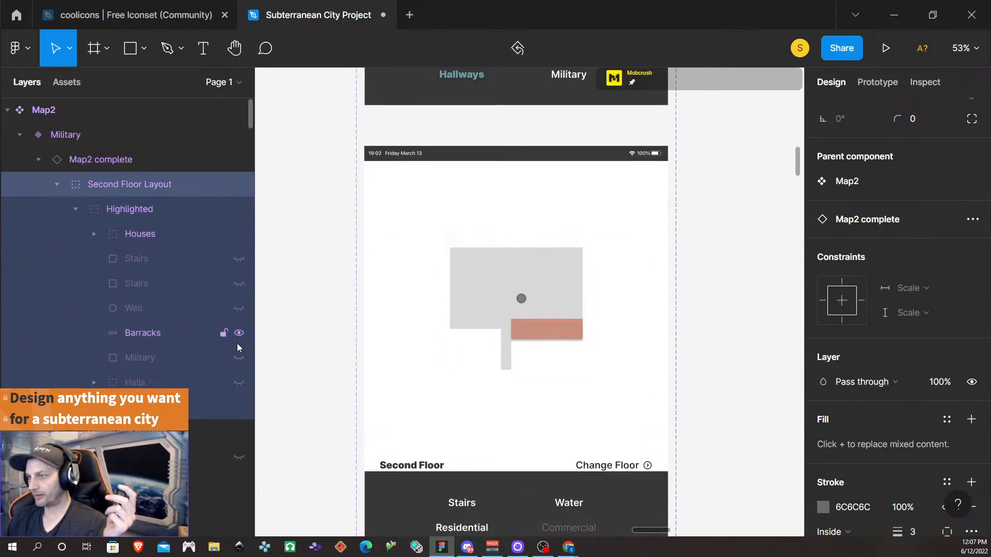
click(239, 358)
- Make the Halls group visible in the Highlighted group of the Hallways variant's Second Floor Layout
scroll(480, 265, up, 1)
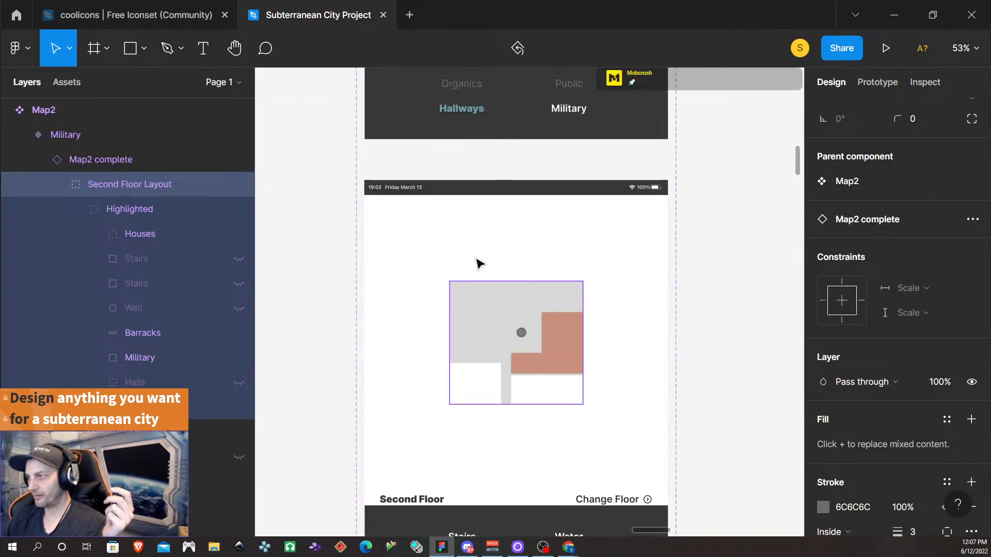
scroll(480, 264, down, 7)
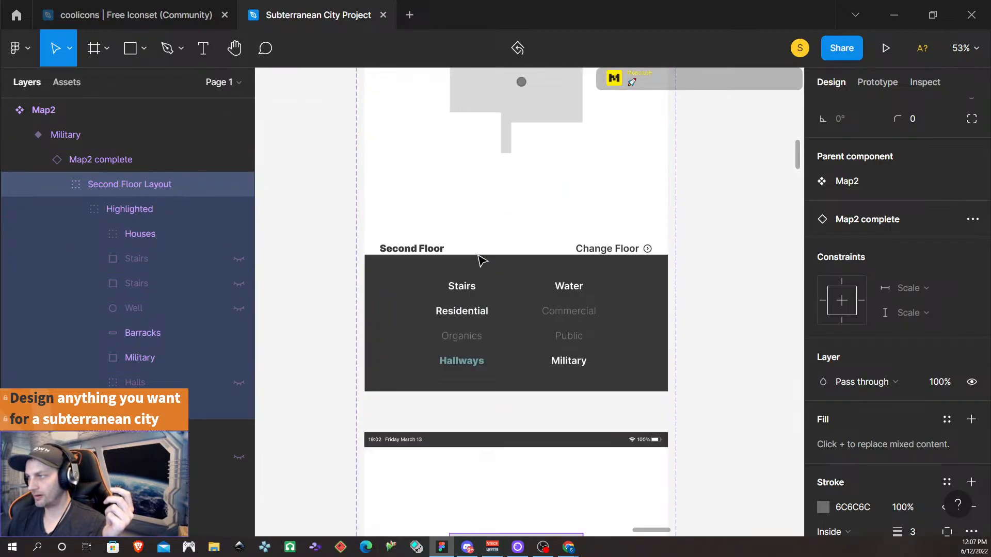
scroll(480, 261, up, 3)
click(515, 192)
double_click(516, 193)
double_click(516, 193)
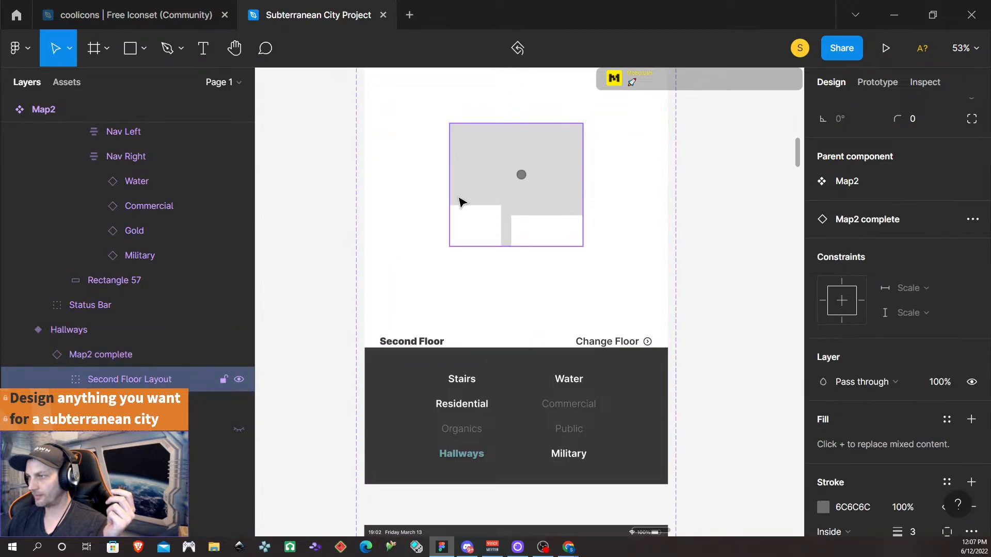
click(57, 380)
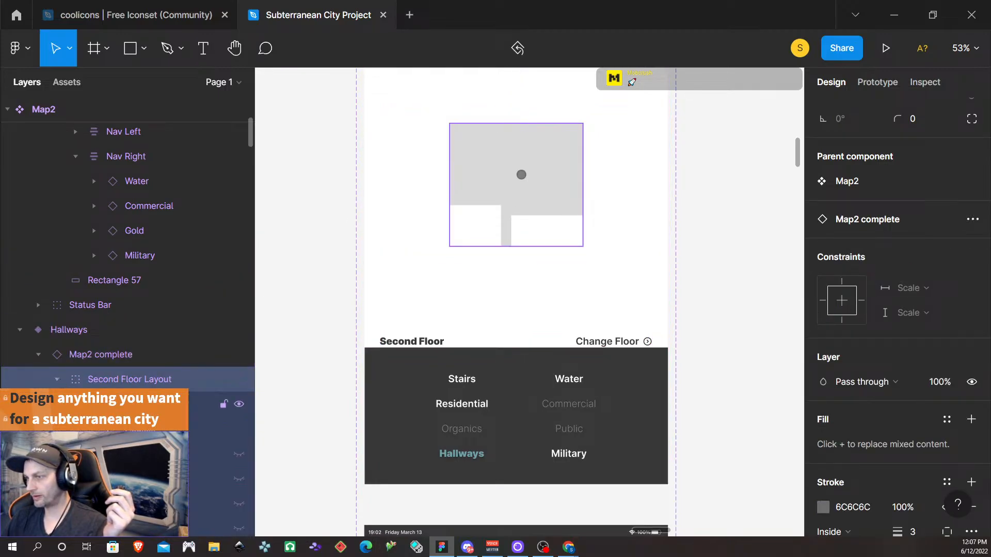
scroll(199, 394, down, 3)
scroll(199, 395, down, 4)
scroll(221, 335, up, 2)
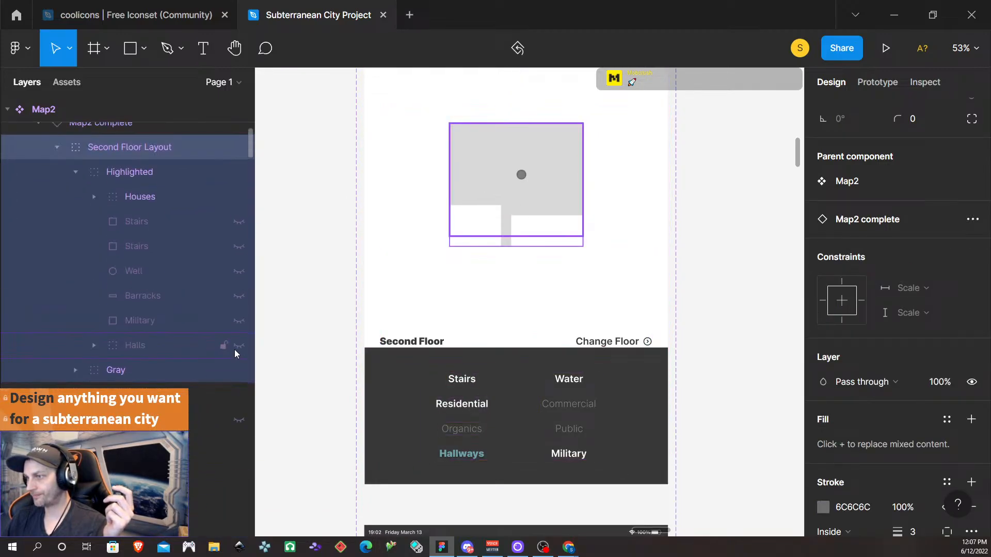
click(239, 346)
scroll(487, 244, up, 2)
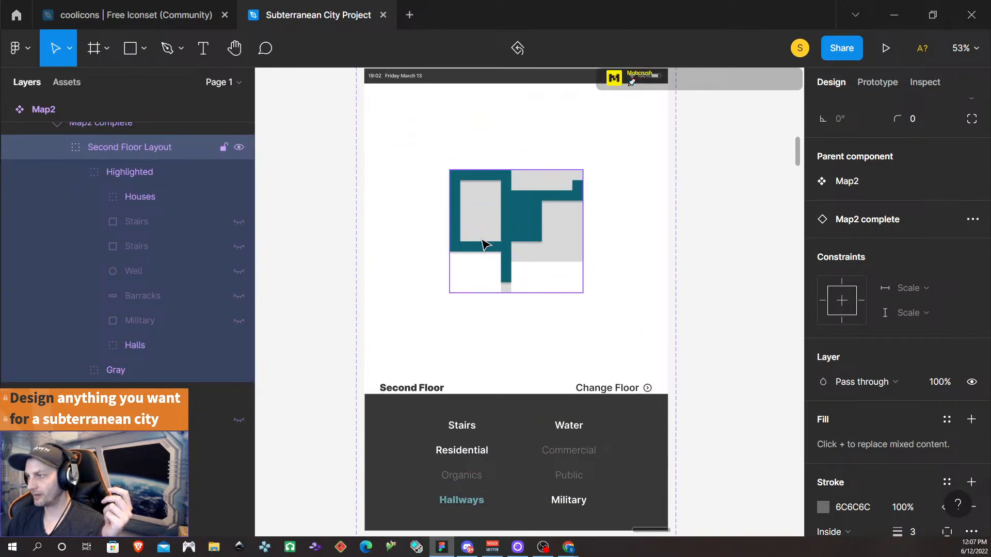
- Make every House layer visible in the Houses group under Highlighted in the Residential variant's Second Floor Layout
scroll(486, 244, up, 10)
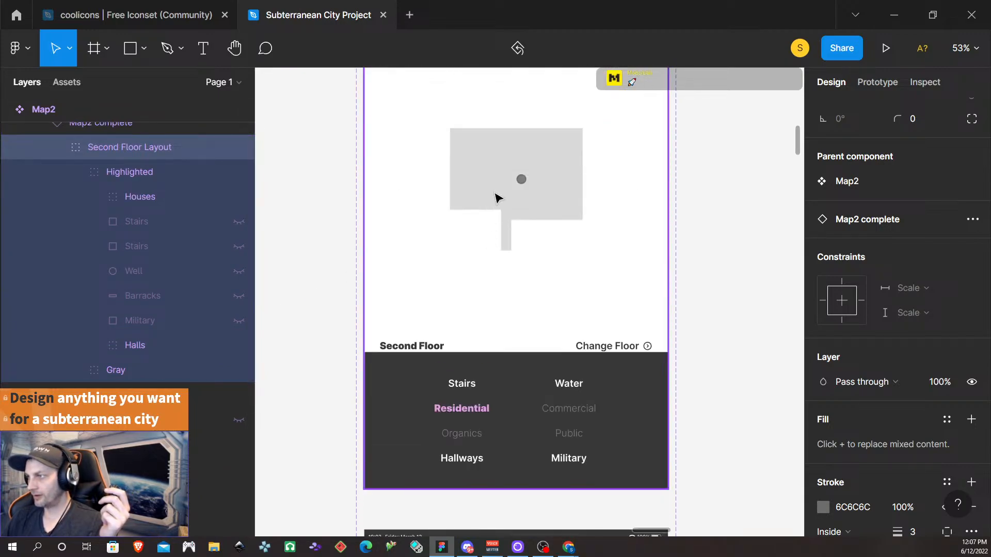
click(495, 197)
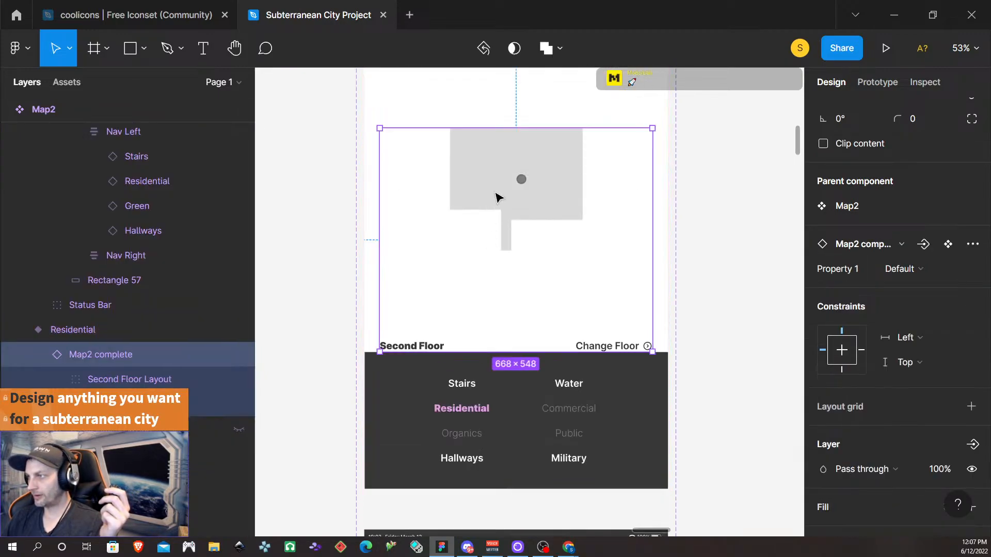
click(37, 356)
click(38, 355)
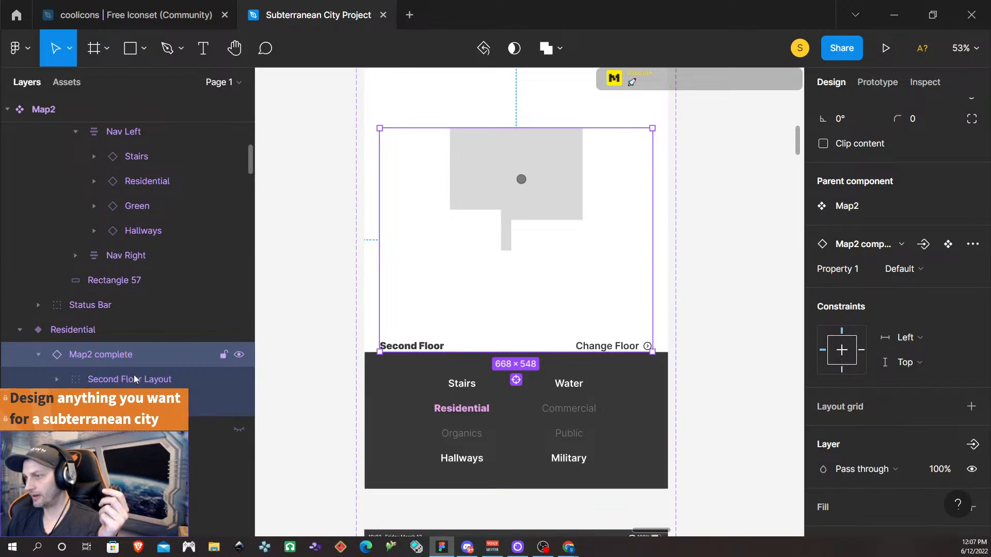
click(57, 380)
scroll(100, 282, down, 3)
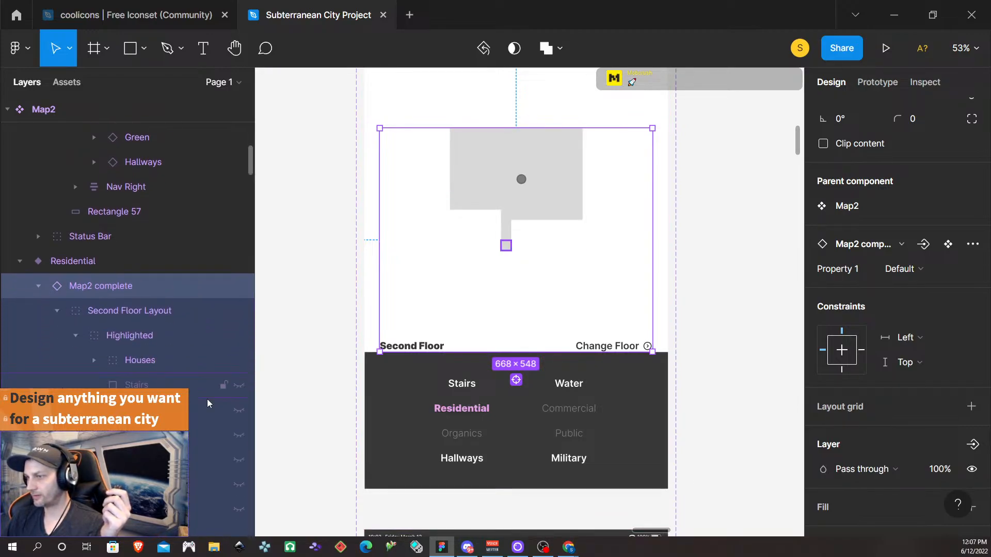
click(239, 299)
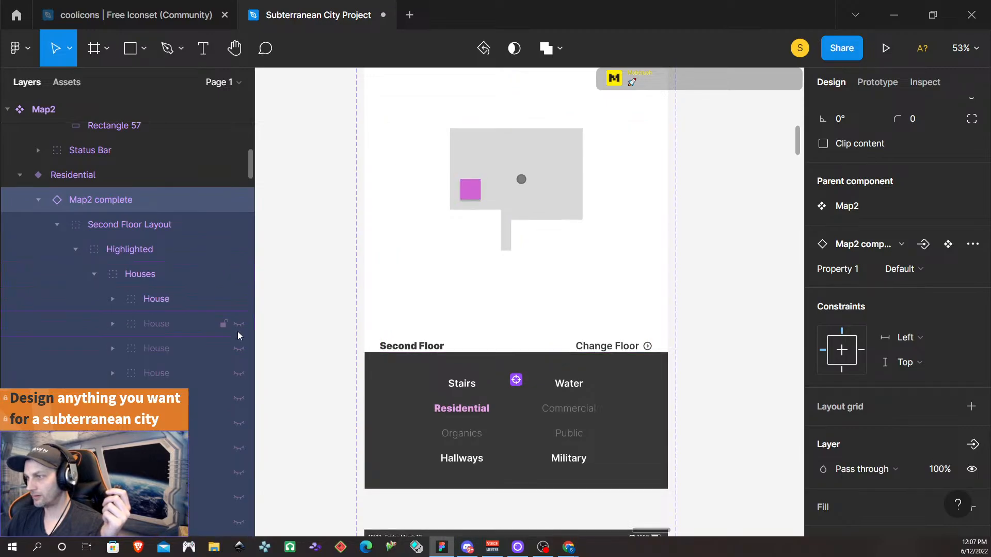
click(238, 323)
click(239, 348)
click(239, 373)
click(238, 398)
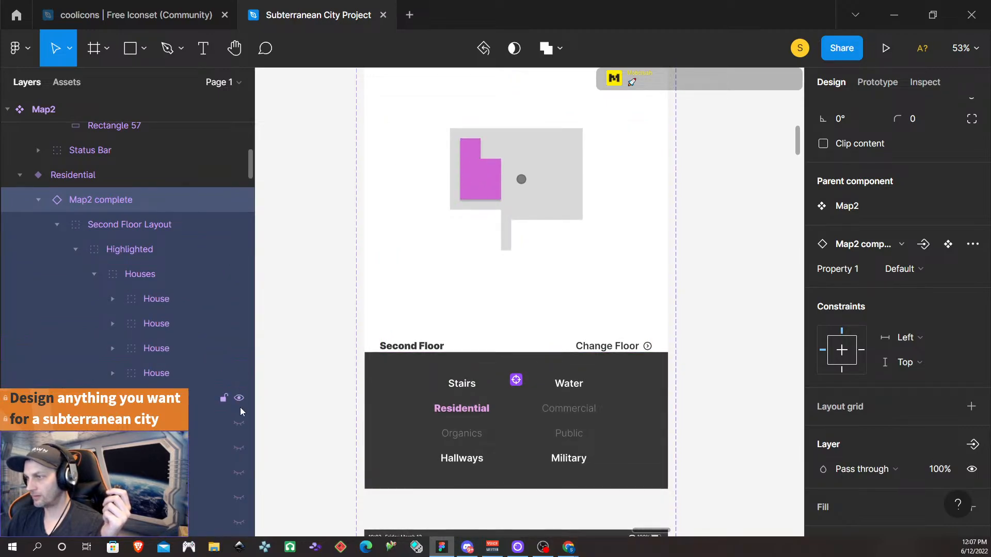
click(239, 423)
click(239, 448)
click(239, 473)
click(239, 497)
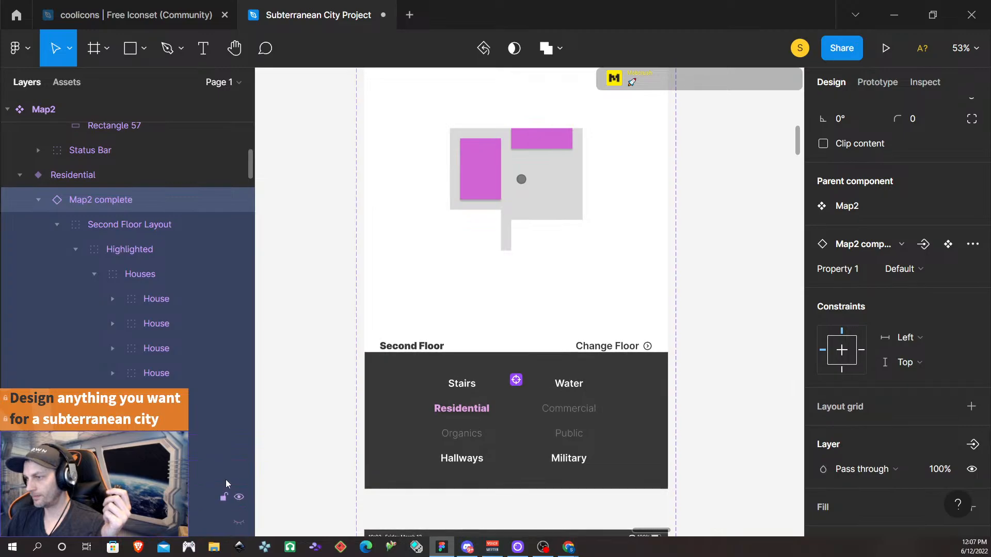
scroll(227, 361, down, 3)
- Make the Well layer visible in the Highlighted group of the Water variant's Second Floor Layout
scroll(169, 263, up, 5)
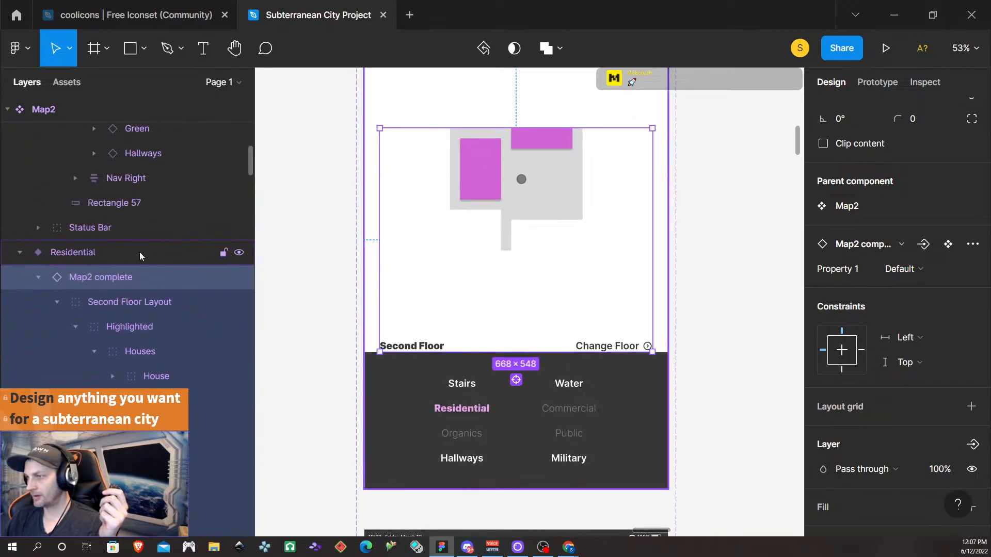
scroll(482, 276, up, 7)
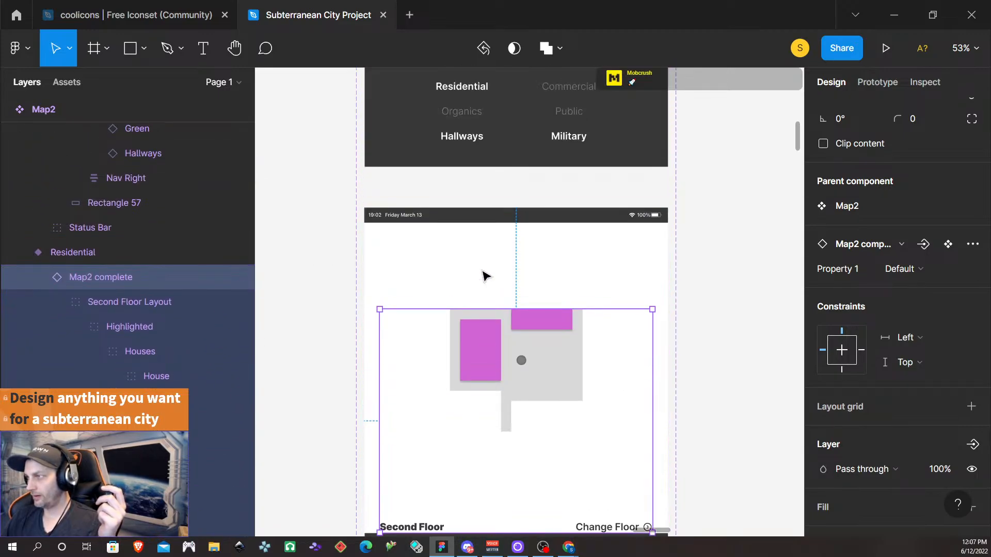
scroll(483, 276, up, 3)
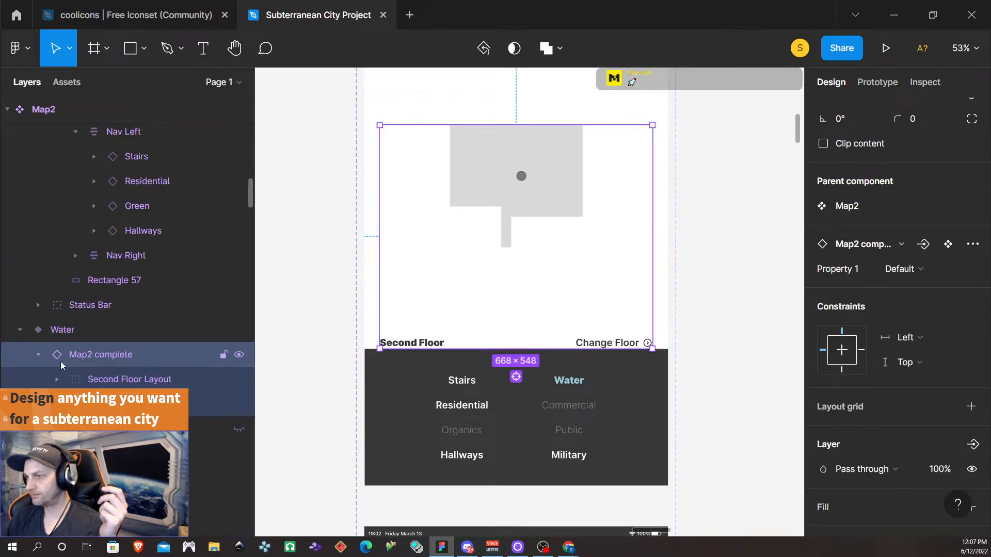
click(59, 380)
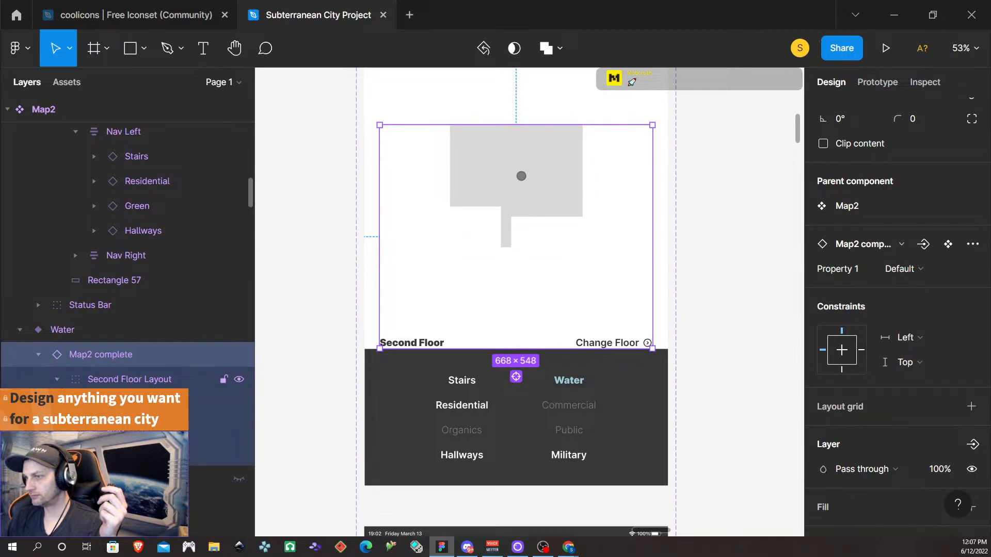
click(73, 404)
click(75, 404)
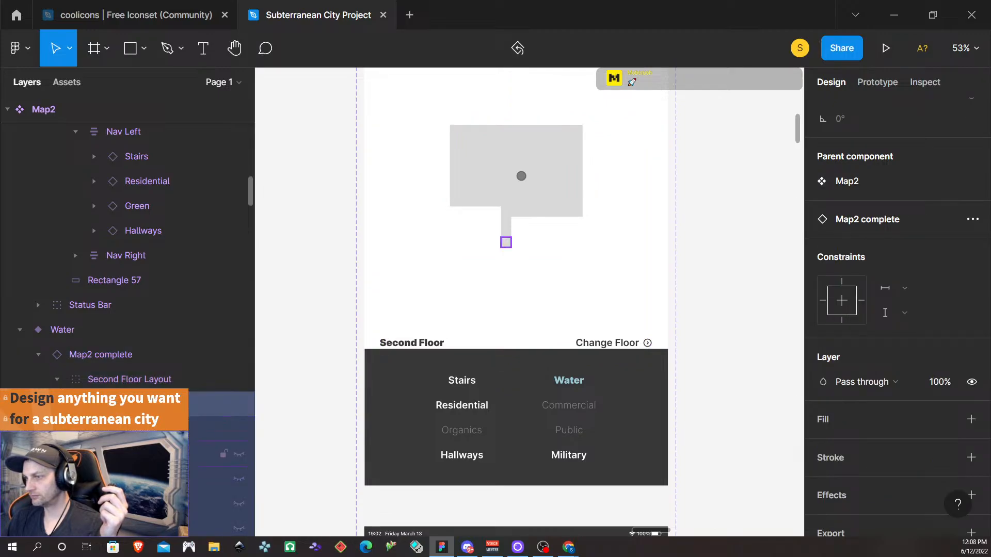
click(239, 503)
- Make both Stairs layers visible in the Highlighted group of the Stairs variant's Second Floor Layout
scroll(416, 284, up, 5)
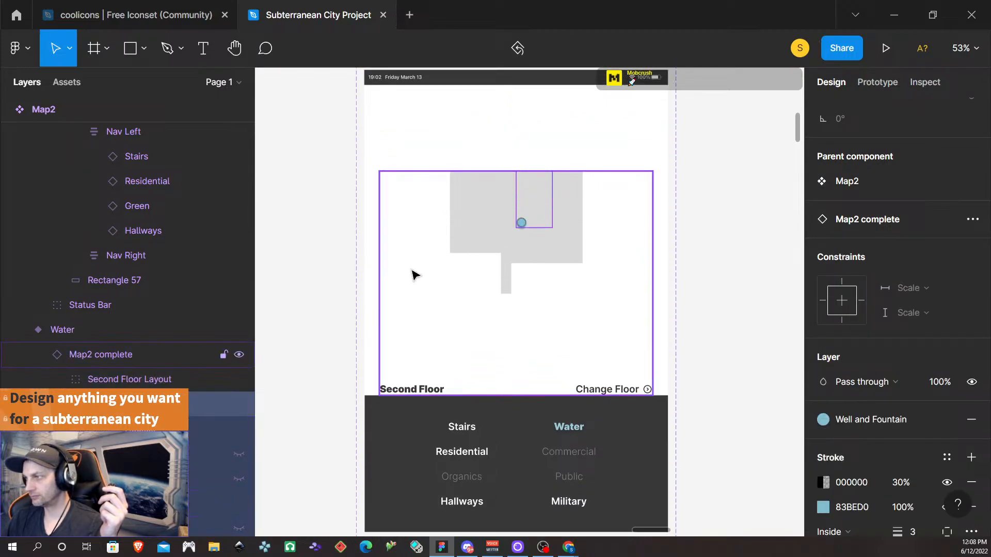
double_click(539, 259)
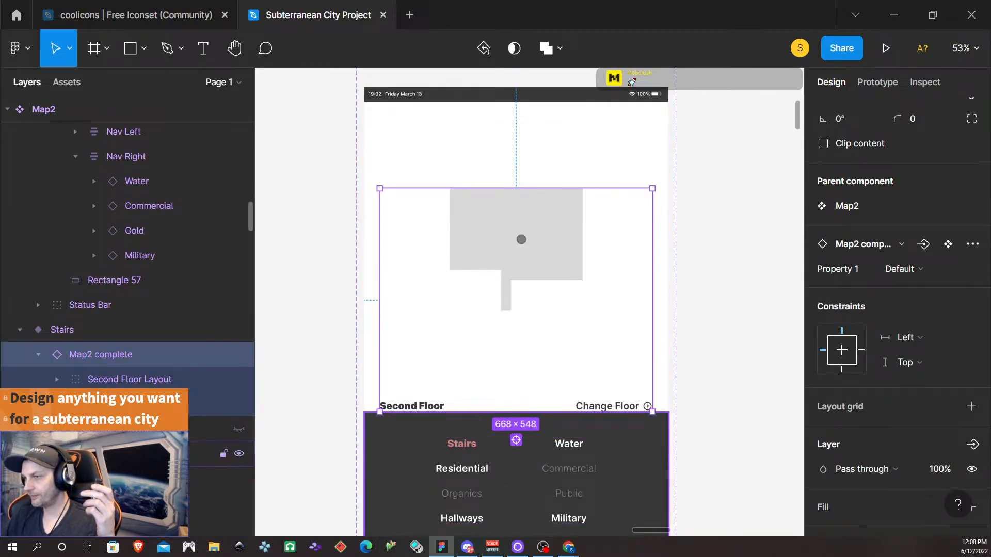
click(20, 331)
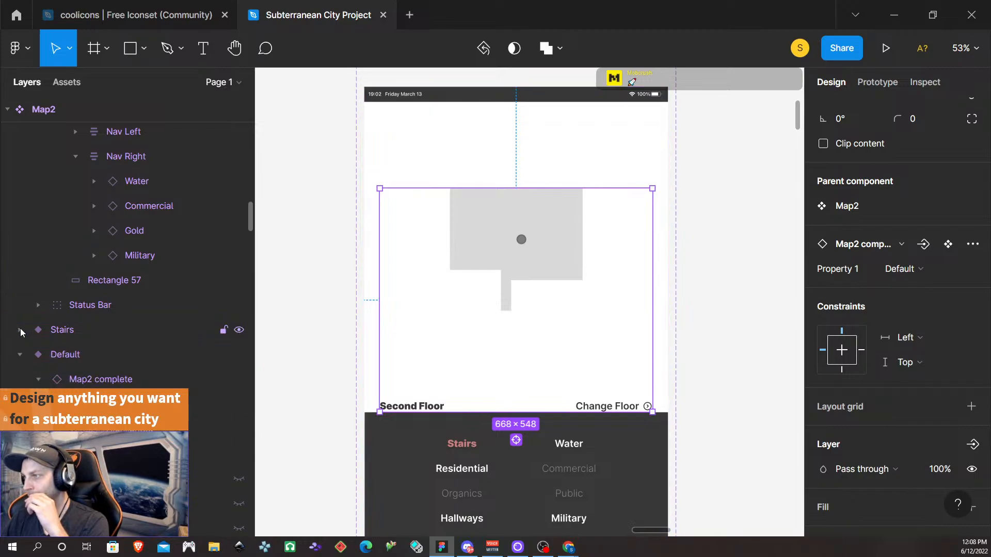
click(20, 332)
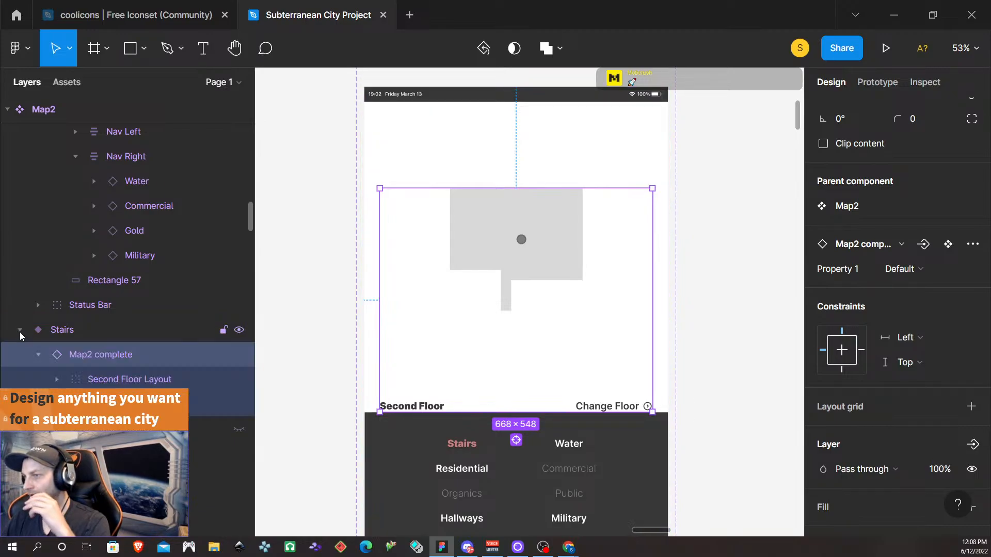
click(57, 381)
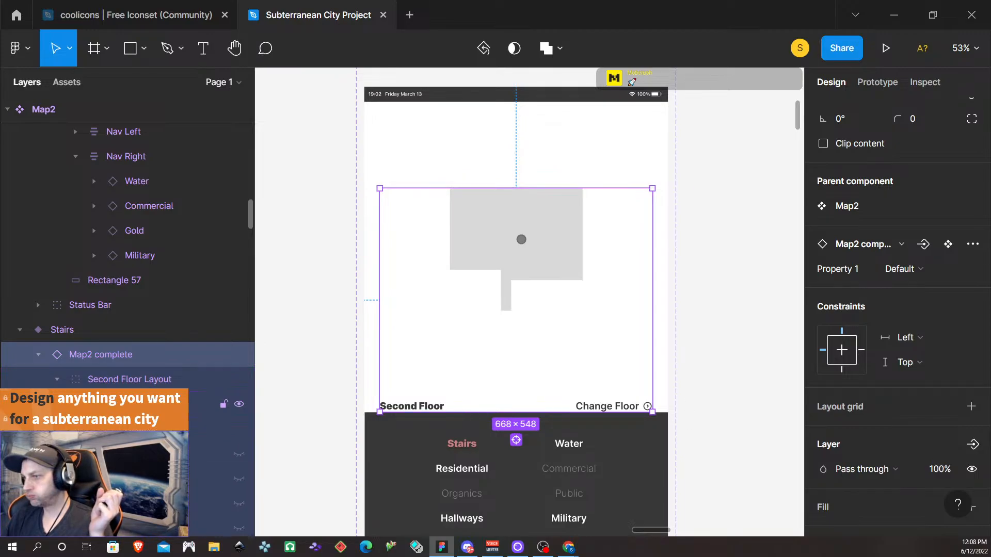
scroll(230, 308, down, 3)
click(238, 299)
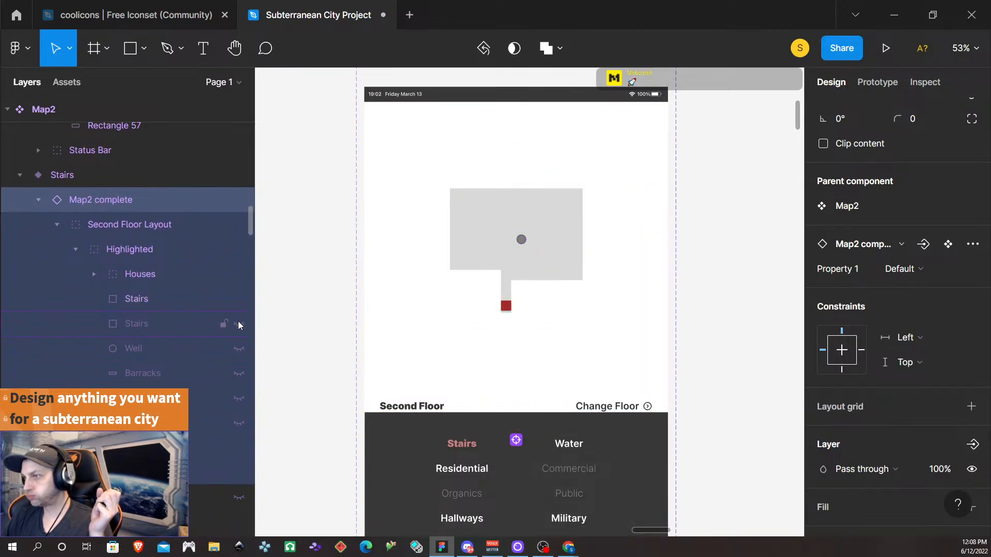
click(239, 323)
click(719, 297)
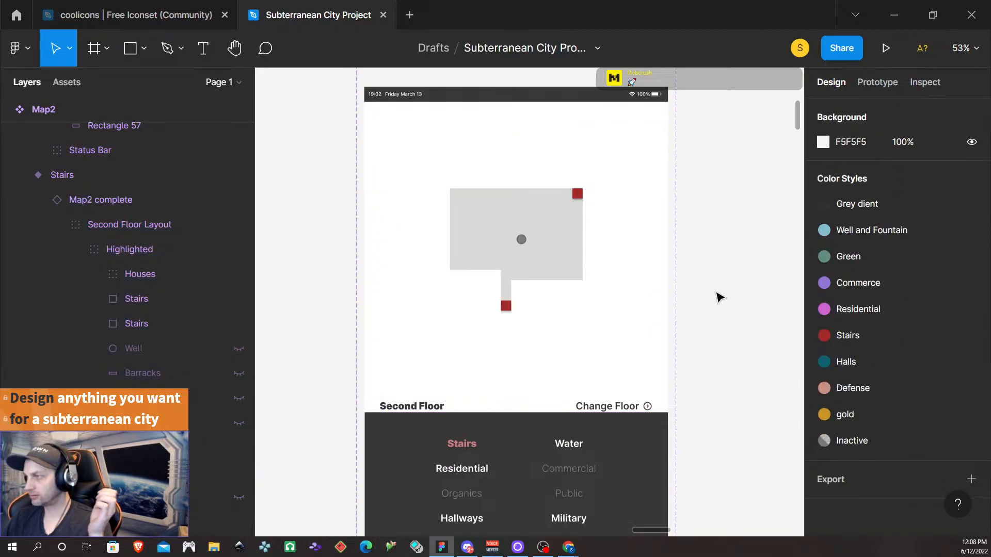
- Place an instance of Map2's Default variant on the empty canvas beside the component set and wrap it in a frame
scroll(698, 308, up, 10)
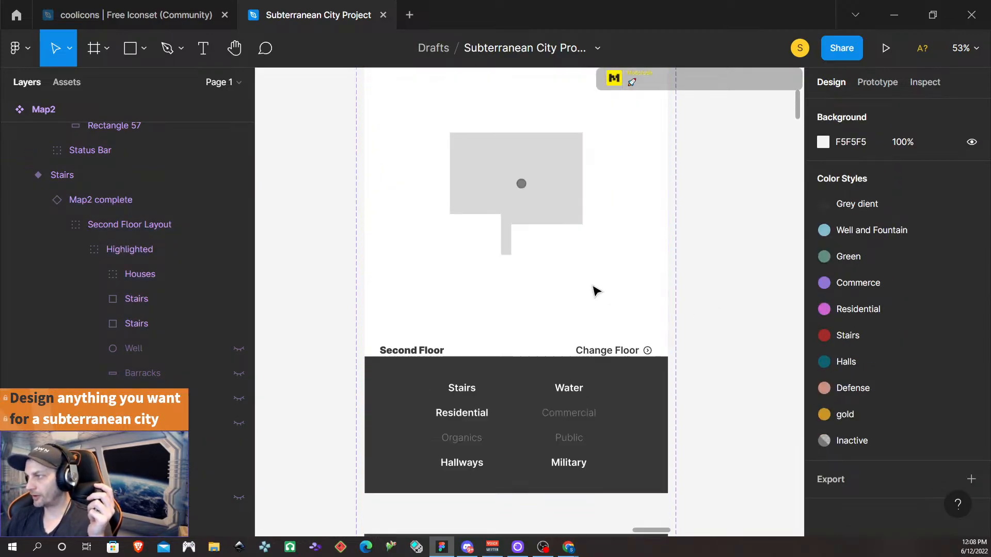
scroll(547, 285, down, 3)
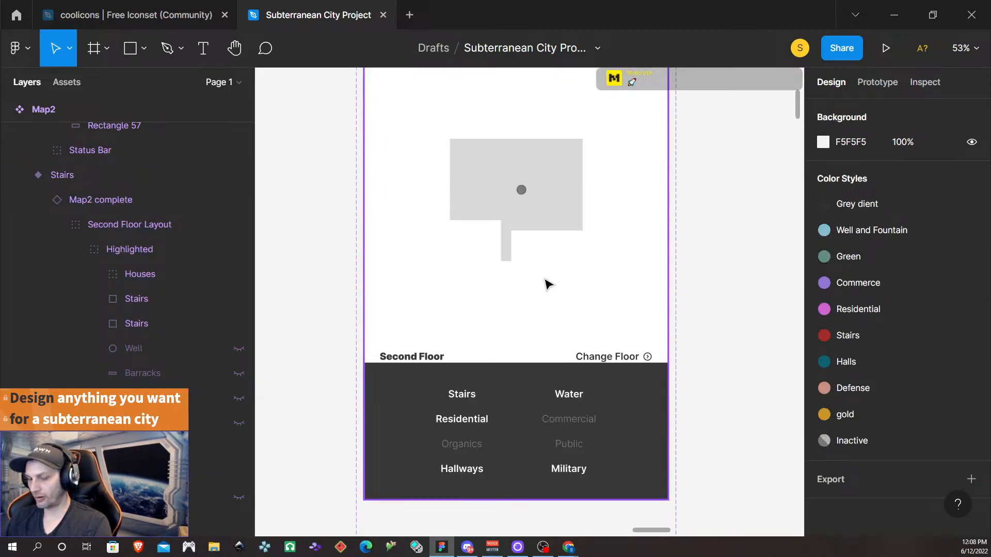
scroll(547, 285, down, 3)
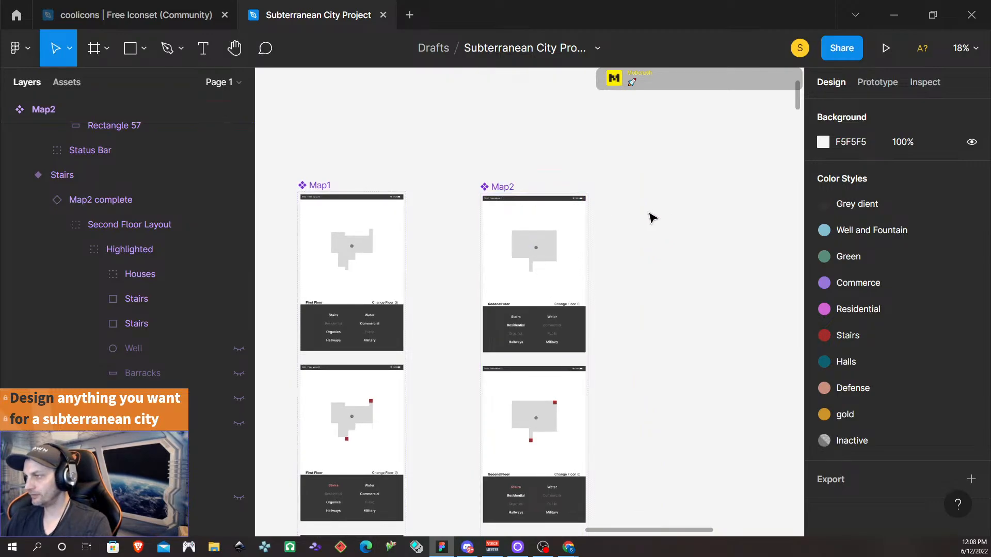
click(540, 302)
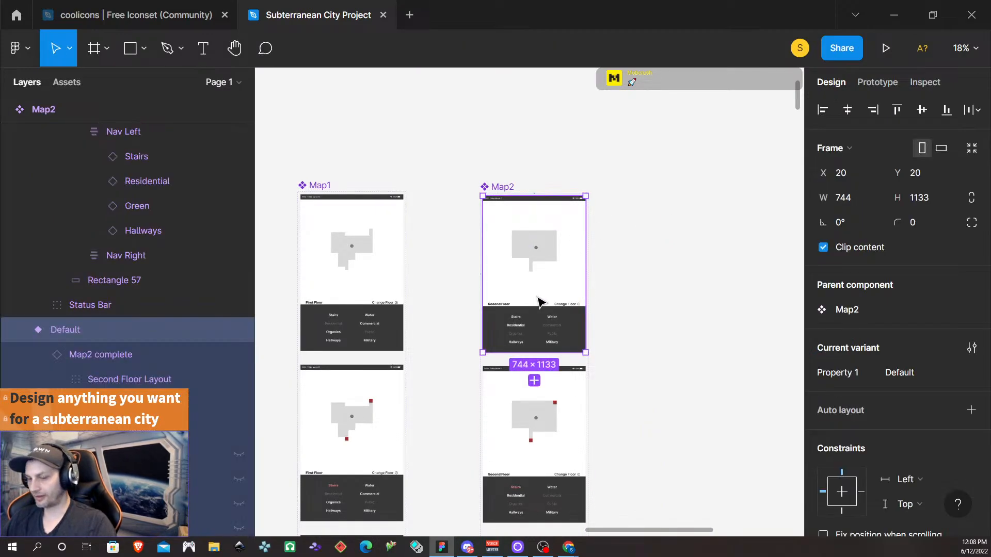
drag(539, 301, 725, 215)
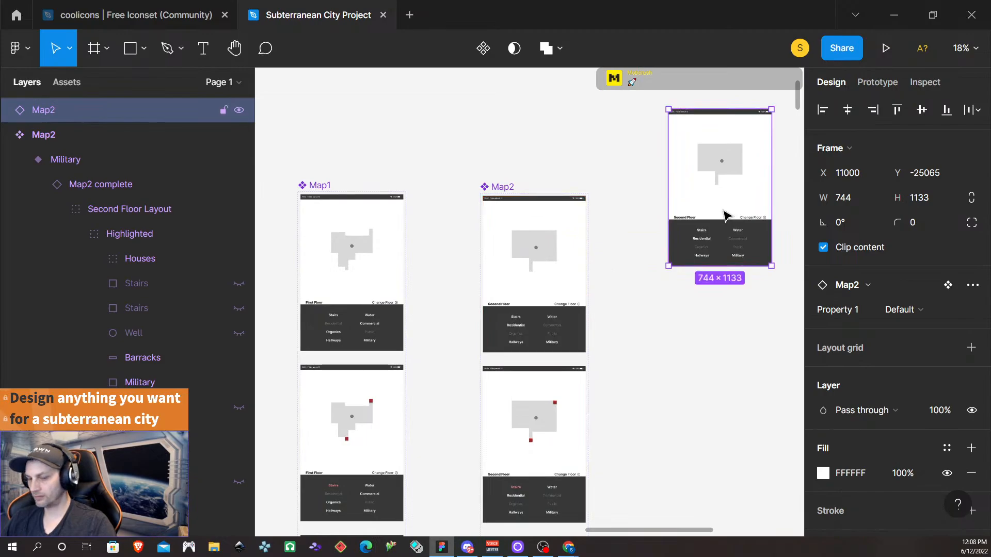
key(ctrl+g)
click(879, 150)
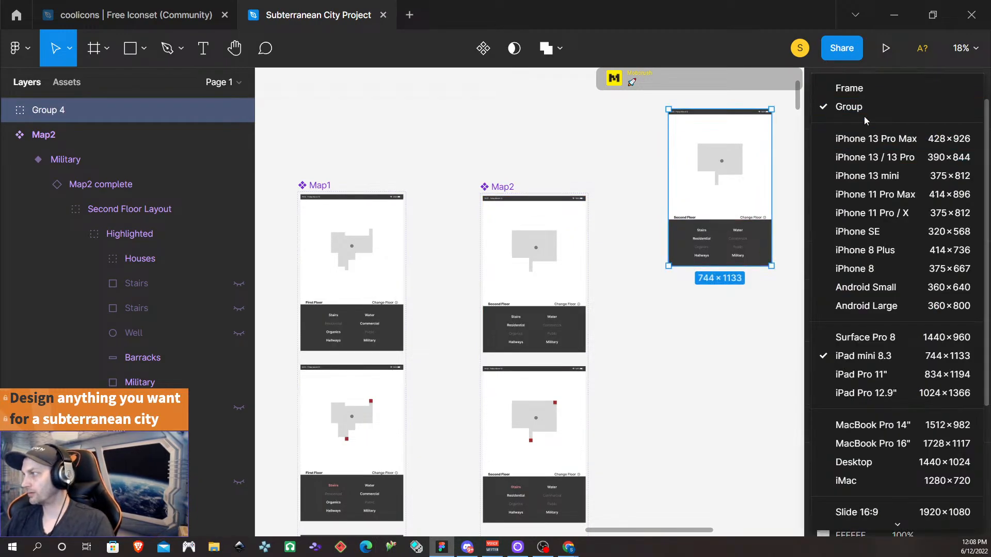
click(865, 93)
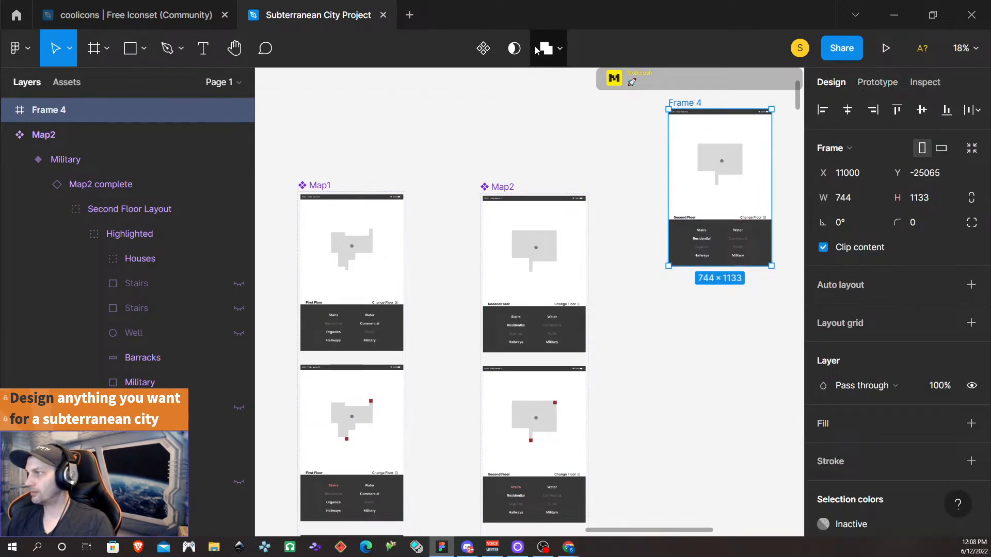
- Preview the new frame as a prototype fitted to the screen and test switching between Water, Stairs, Residential, Hallways and Military
click(885, 48)
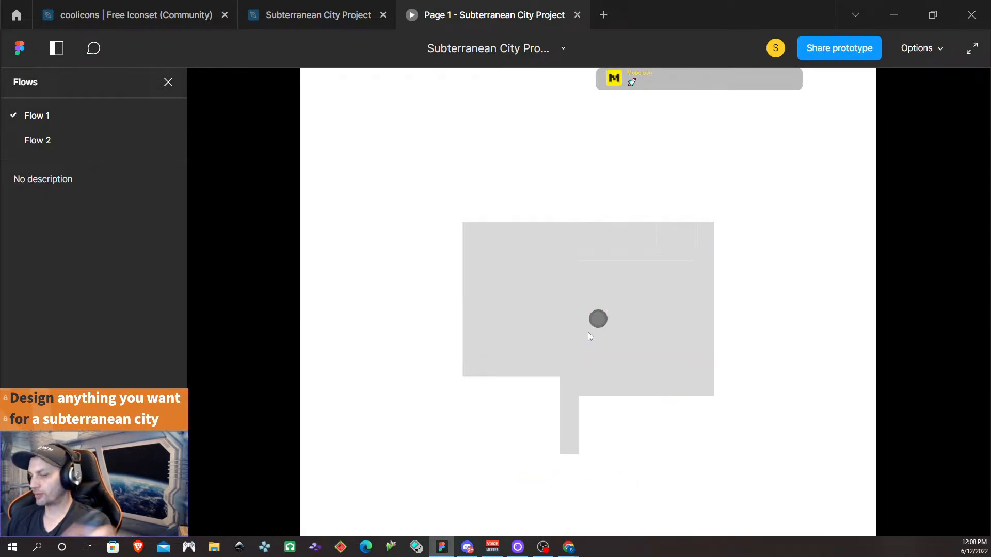
key(z)
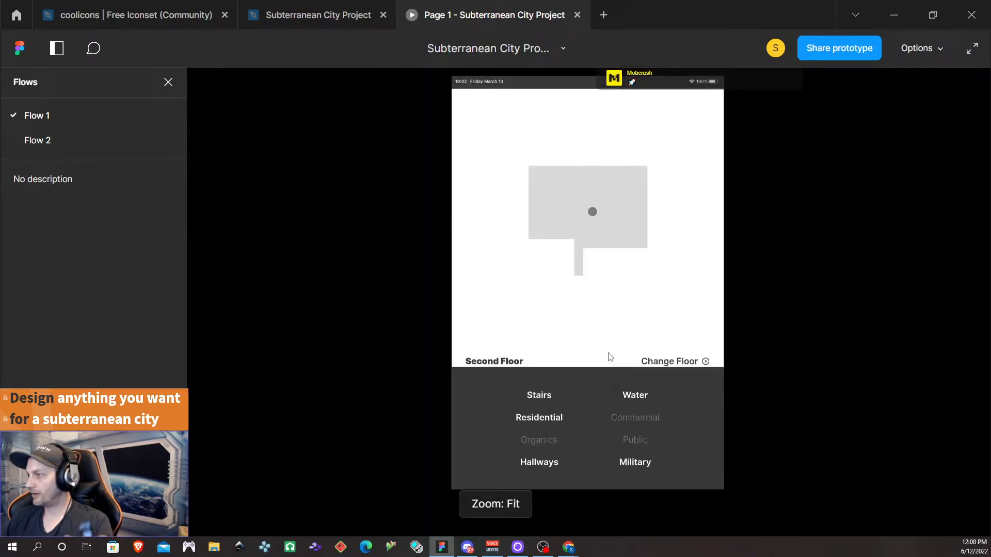
click(644, 396)
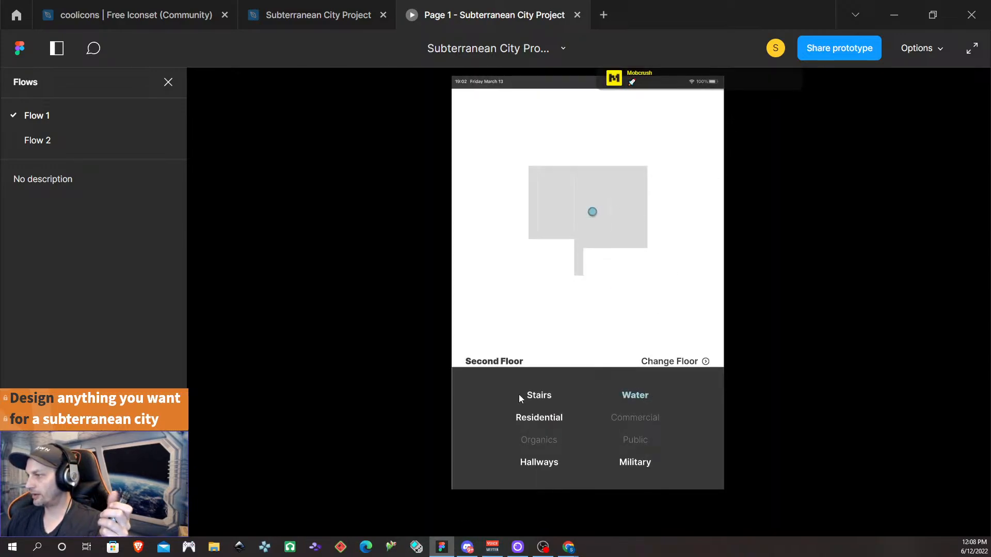
click(548, 398)
click(535, 418)
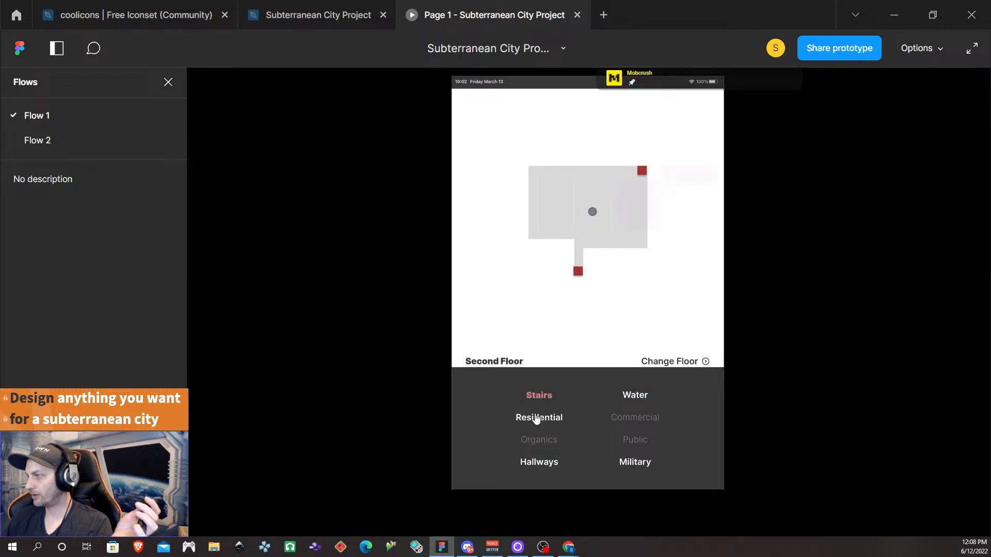
click(540, 464)
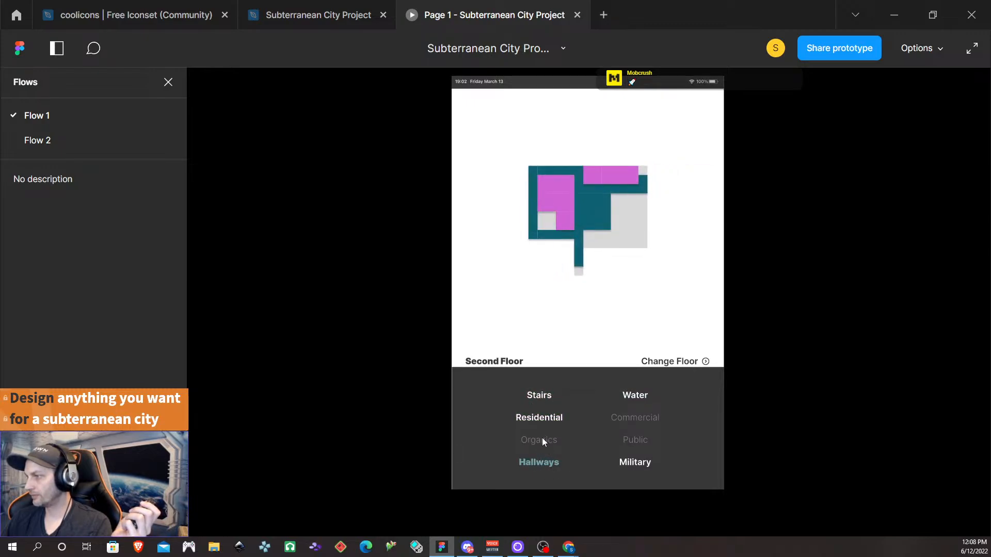
click(540, 420)
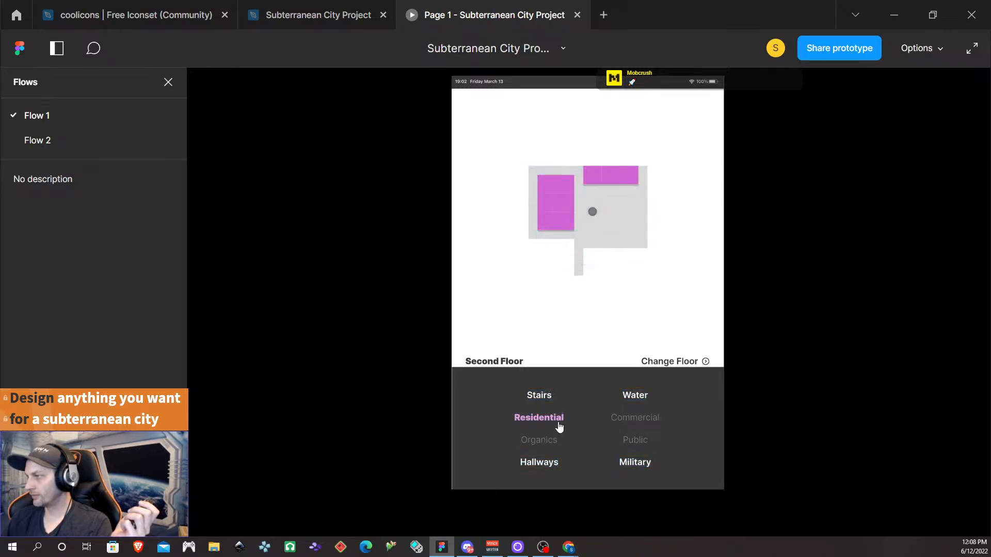
click(639, 469)
click(640, 397)
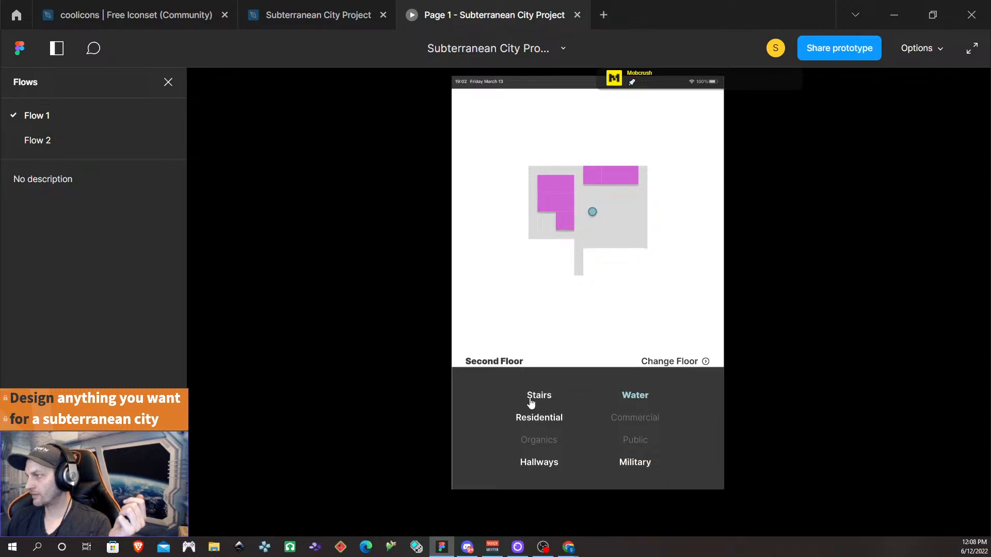
click(549, 400)
click(540, 417)
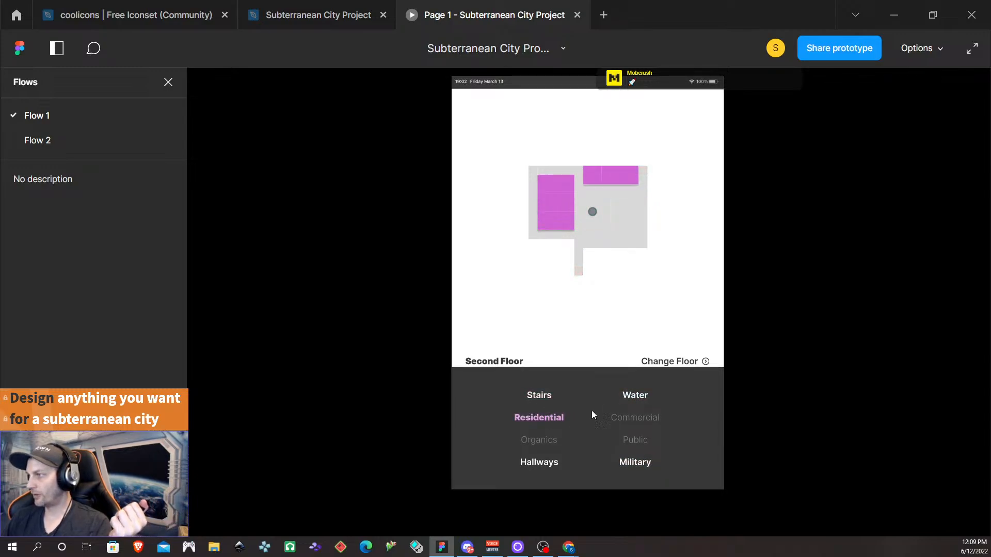
click(634, 400)
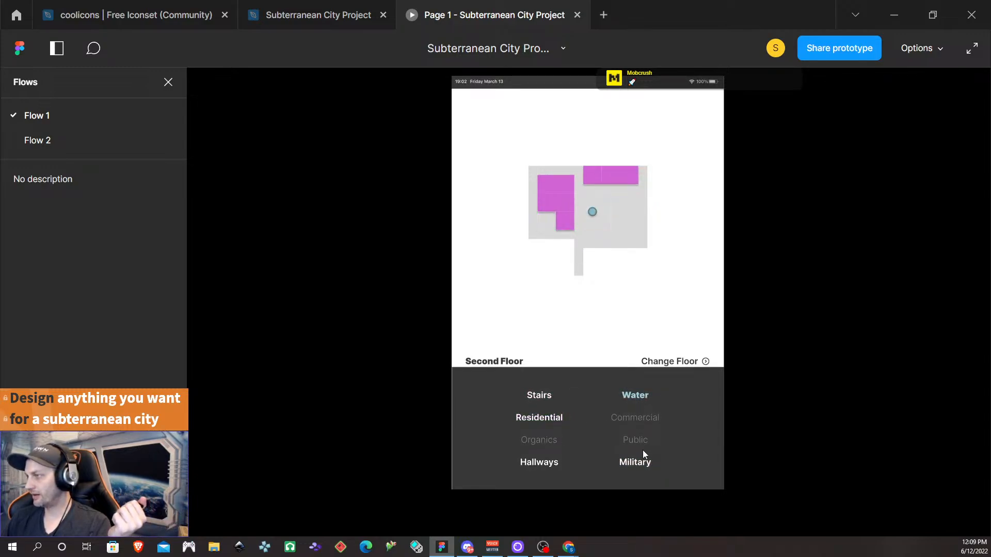
- Test switching between Military, Stairs, Residential and Hallways in the prototype preview, and return to the design file
click(637, 468)
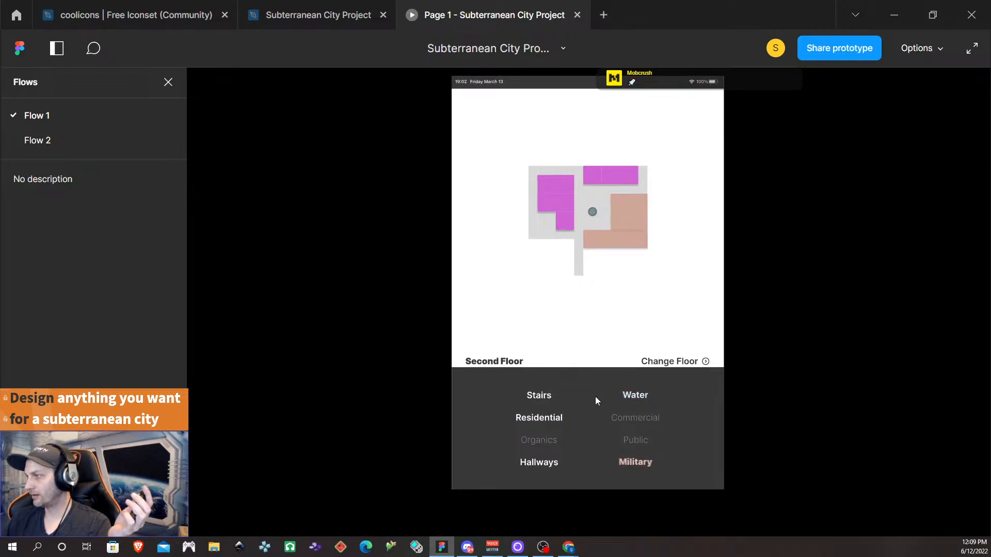
click(542, 402)
click(545, 421)
click(543, 464)
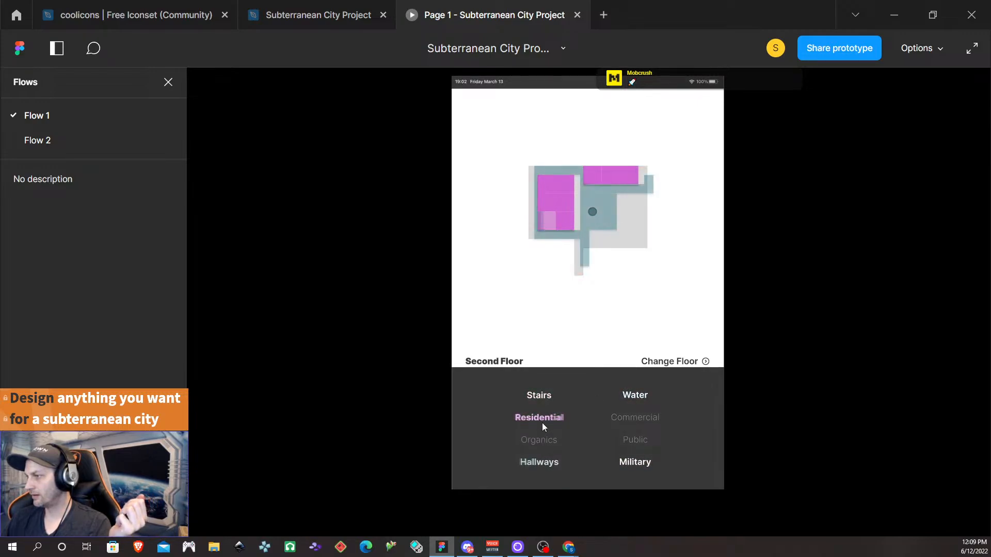
click(542, 400)
click(325, 17)
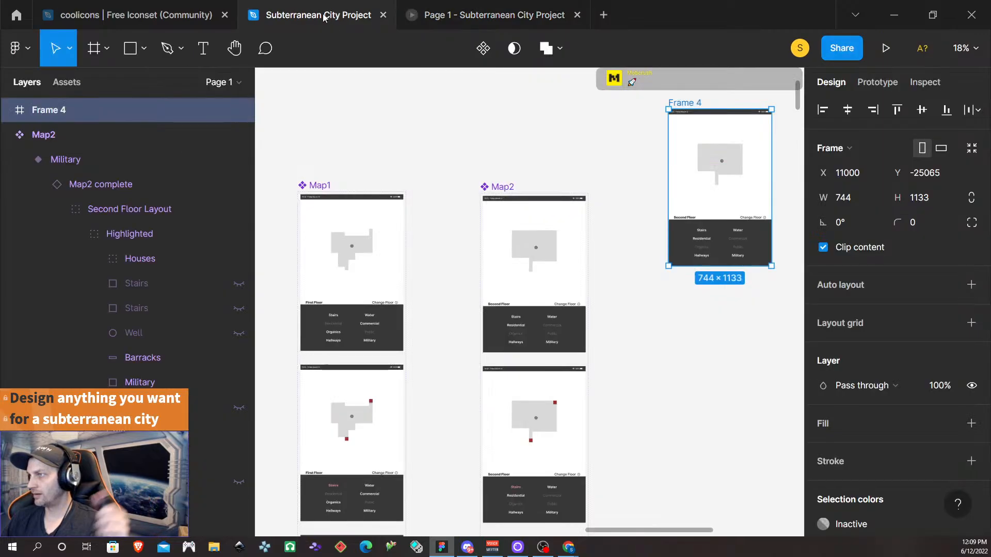
- Examine the variants of the Map2 component set and the prototype connections starting from its Residential variant
scroll(607, 288, down, 5)
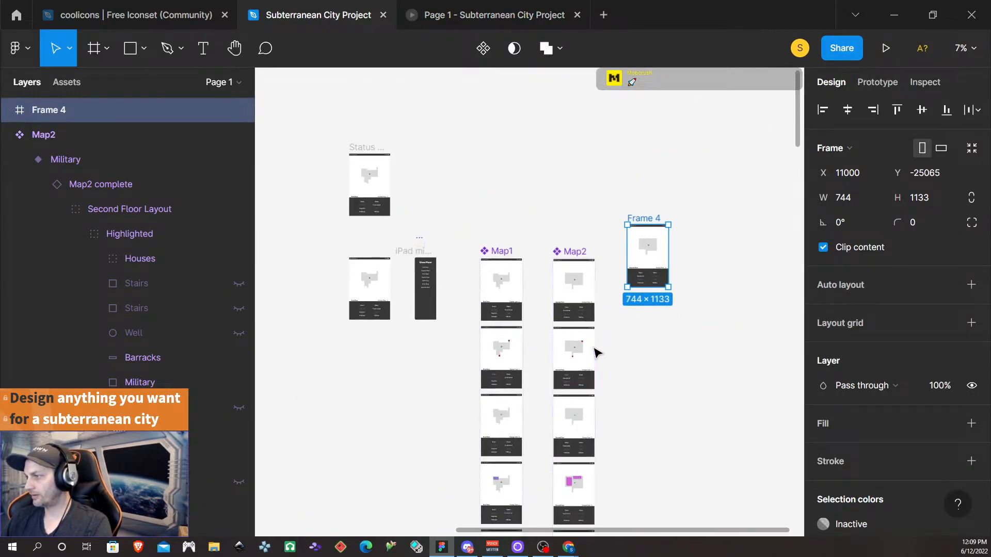
scroll(592, 365, down, 4)
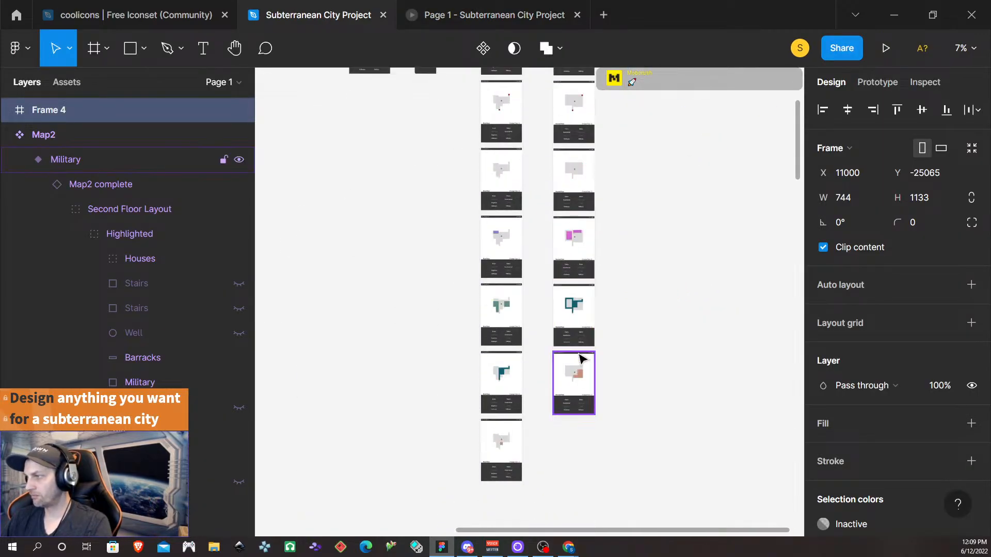
scroll(586, 279, up, 1)
scroll(587, 278, up, 3)
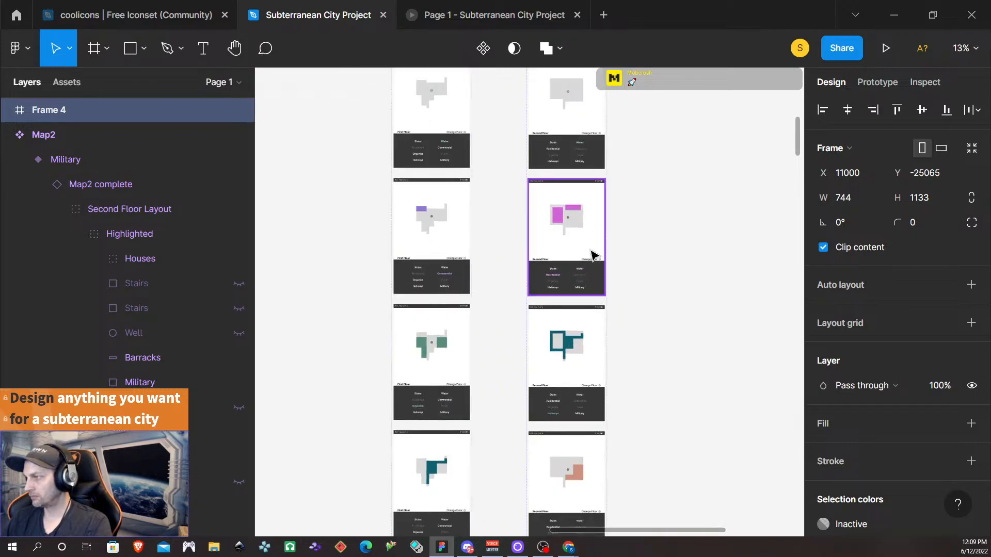
click(593, 257)
scroll(632, 240, up, 3)
scroll(633, 235, up, 3)
click(877, 82)
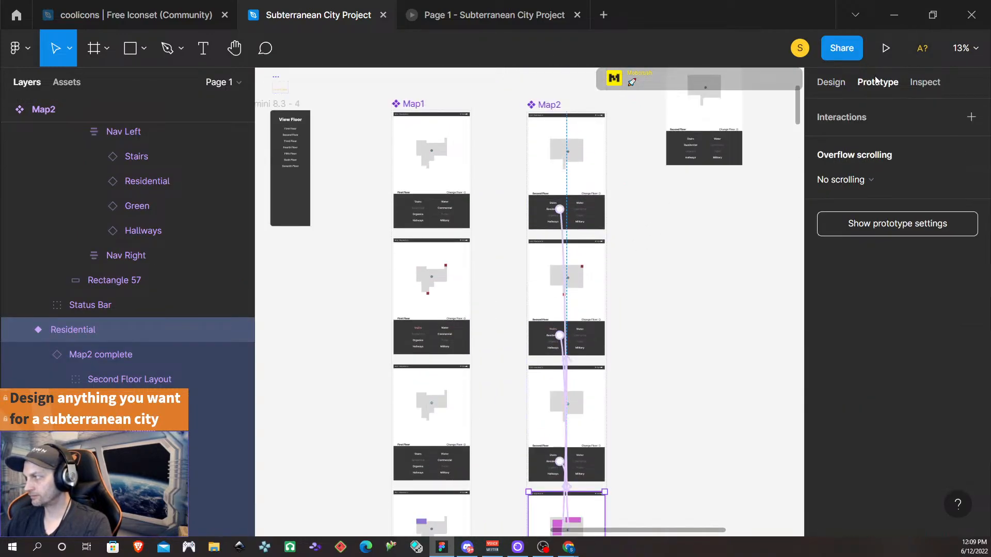
scroll(651, 250, down, 3)
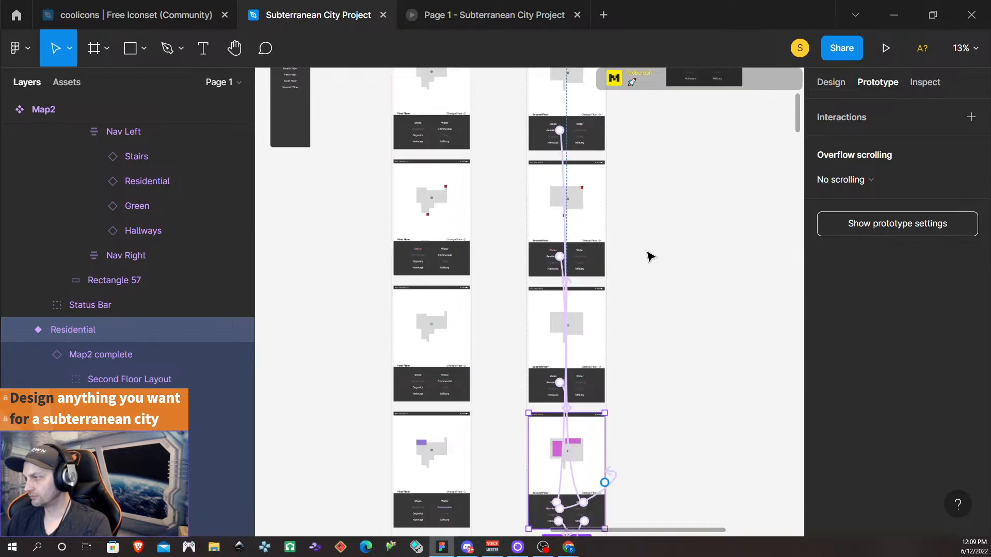
scroll(649, 260, down, 5)
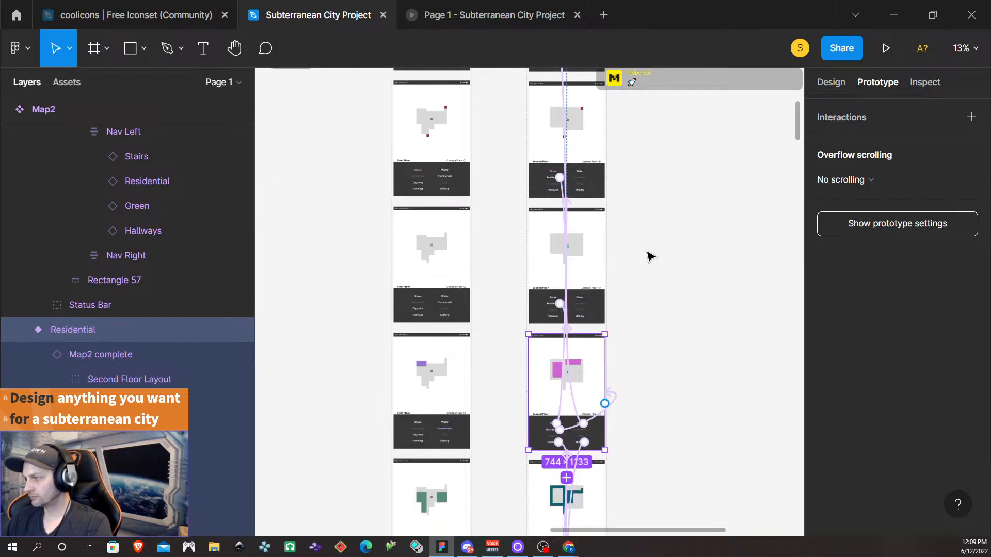
scroll(645, 268, down, 6)
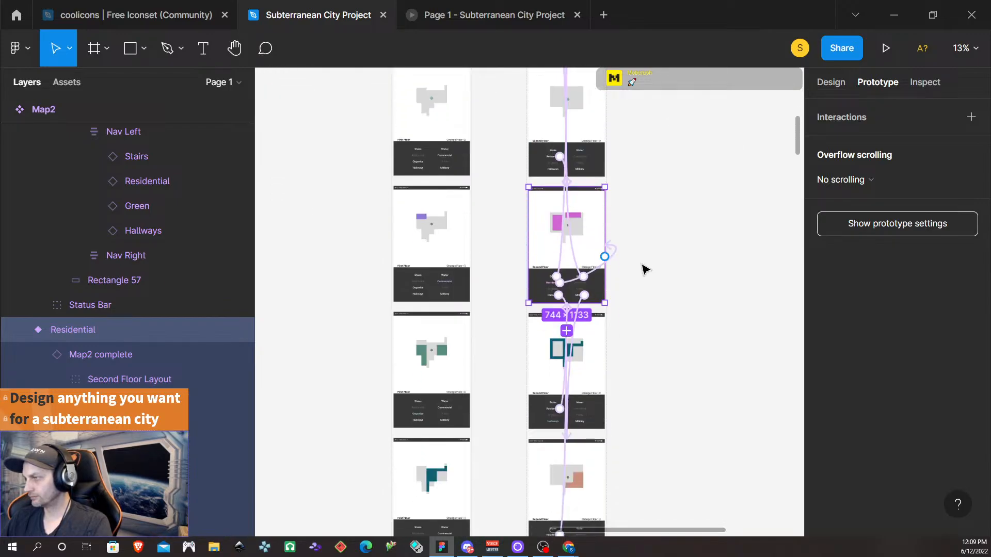
scroll(645, 269, down, 5)
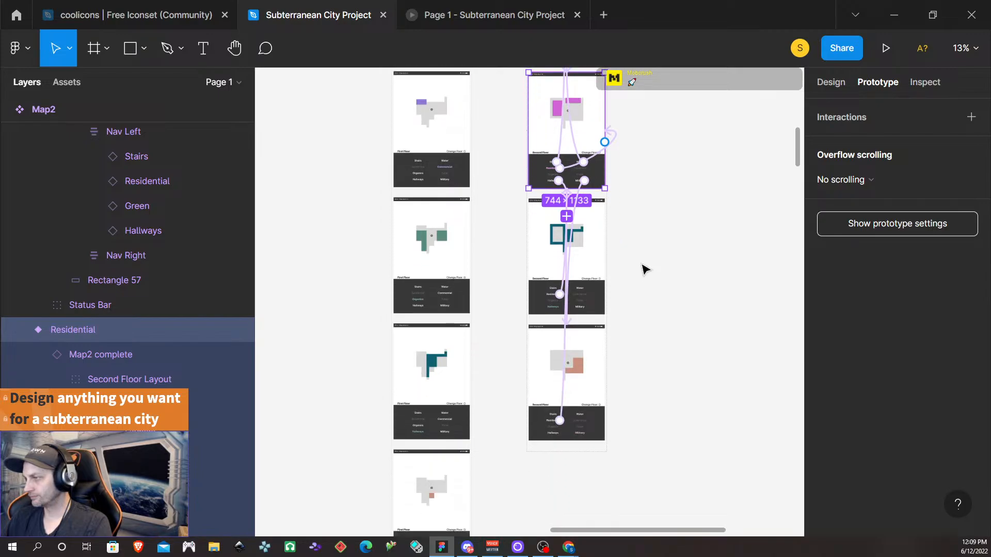
scroll(643, 267, down, 5)
scroll(643, 267, up, 15)
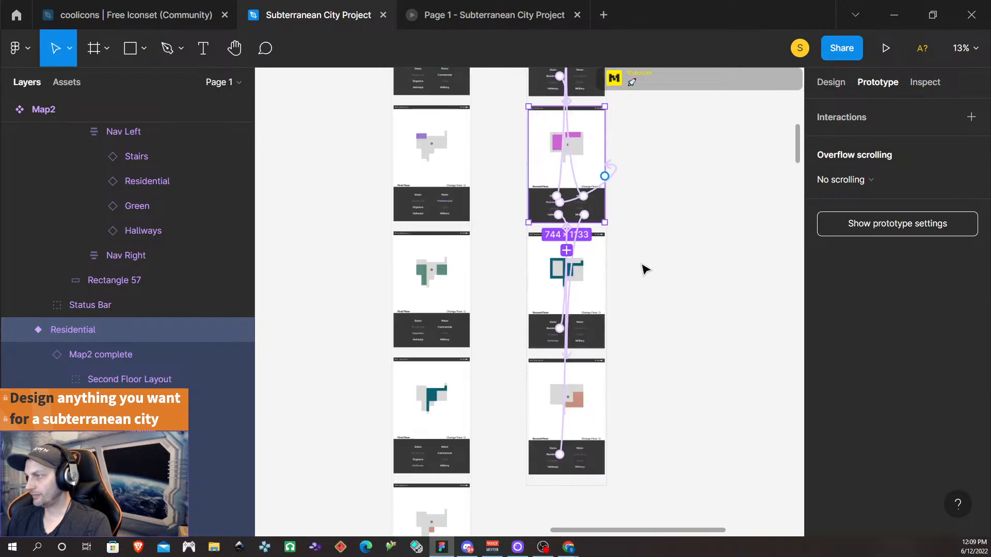
scroll(642, 268, up, 3)
scroll(642, 271, down, 15)
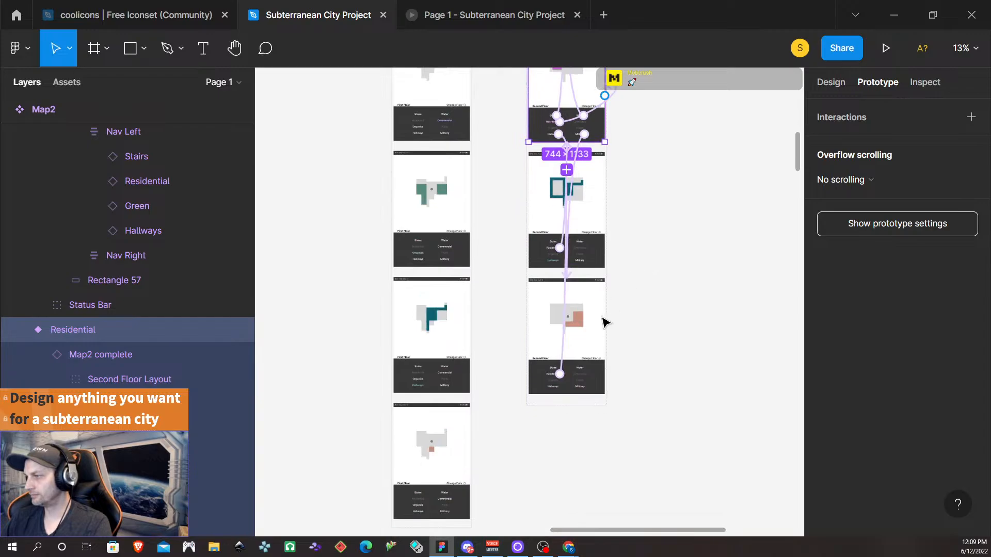
scroll(575, 395, left, 10)
scroll(601, 364, right, 8)
scroll(601, 364, left, 3)
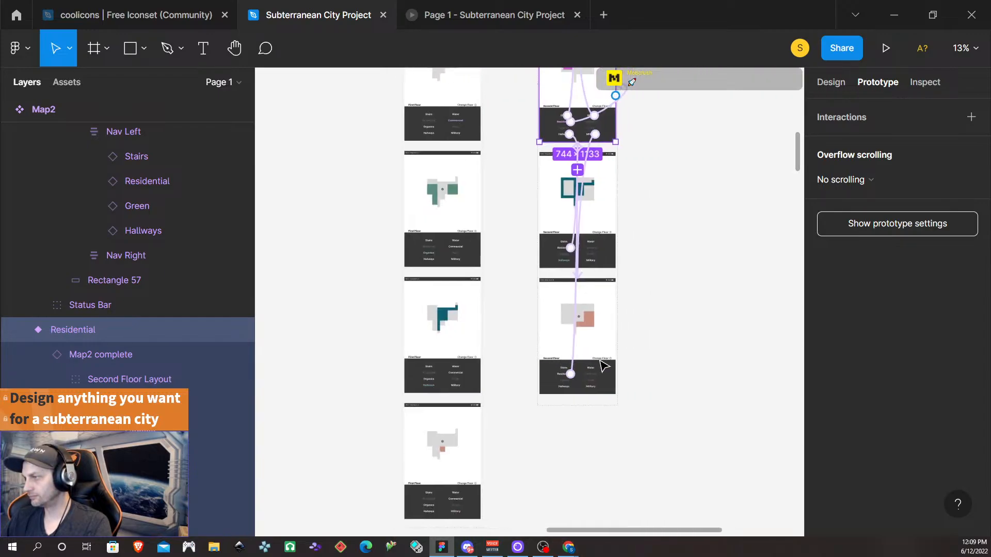
scroll(599, 364, up, 5)
scroll(594, 361, up, 3)
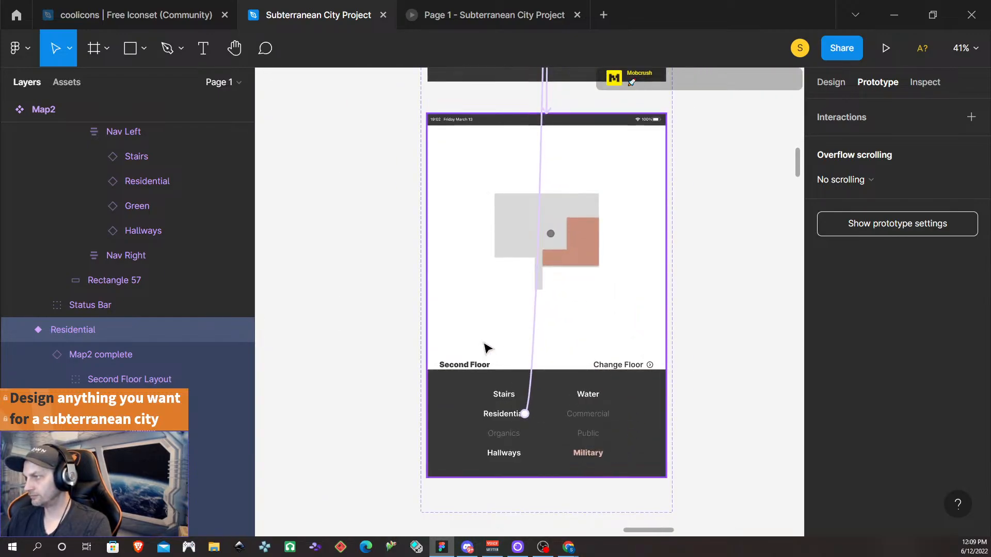
- Check the prototype connections of the Military, Hallways, Residential, Water, Stairs and Default variants of Map2 one after another
click(650, 448)
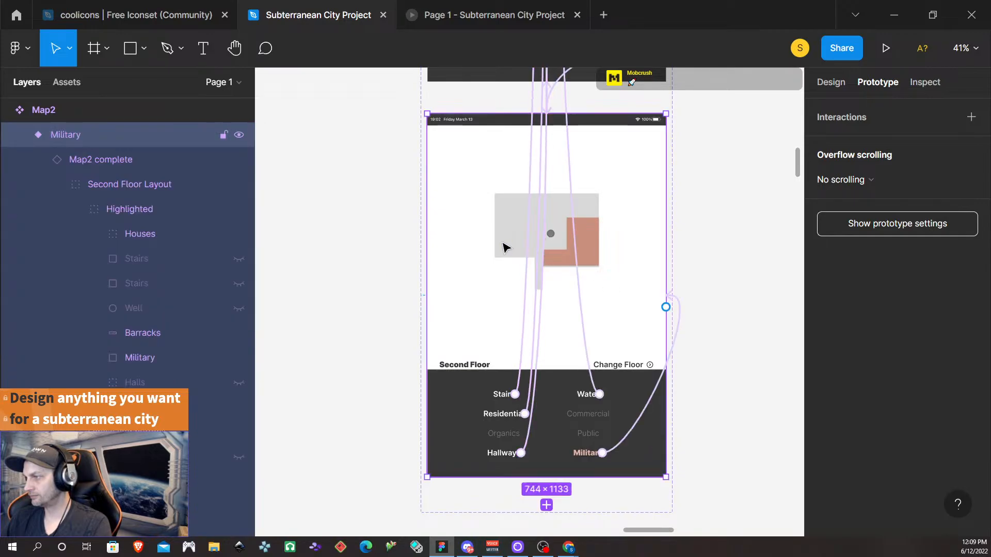
scroll(456, 212, up, 5)
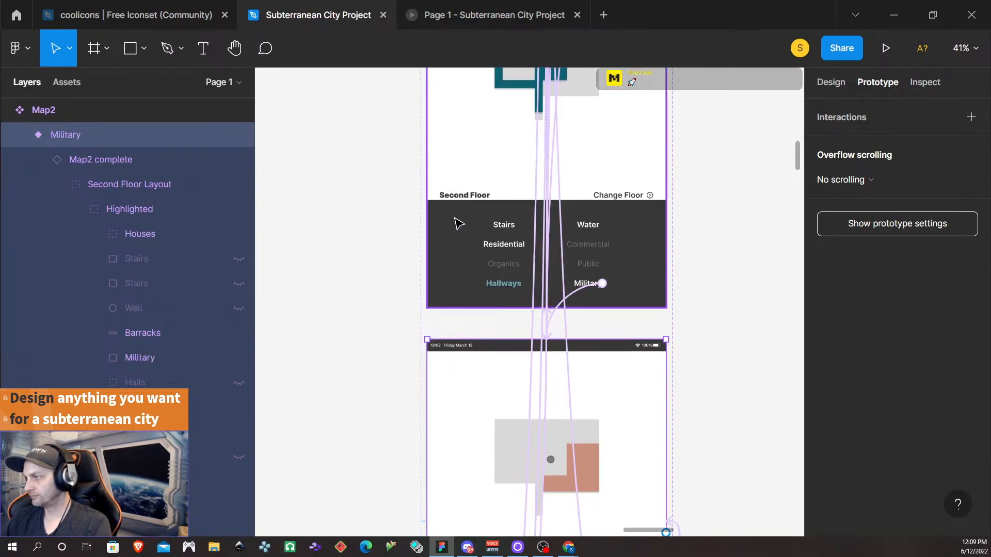
click(454, 252)
scroll(465, 243, up, 9)
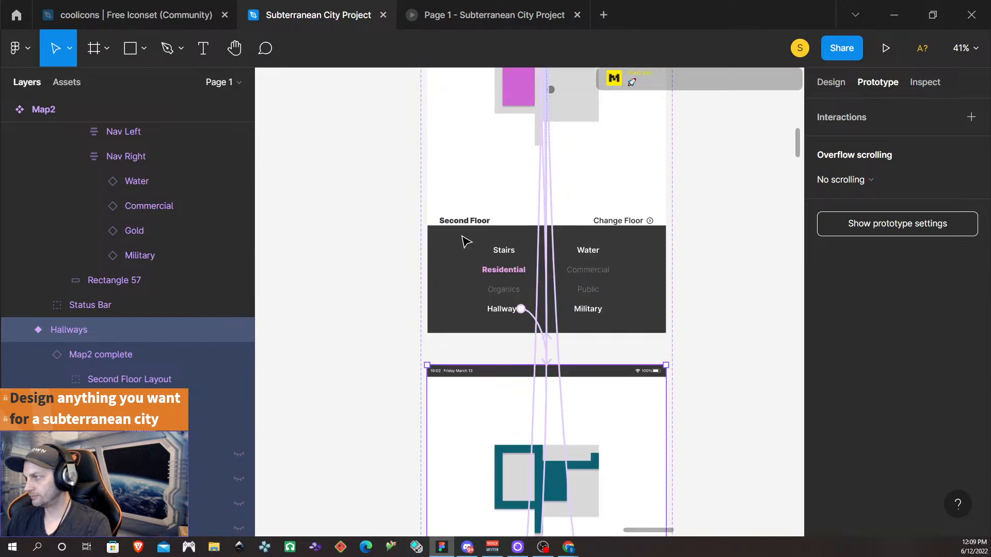
click(469, 173)
scroll(467, 172, up, 10)
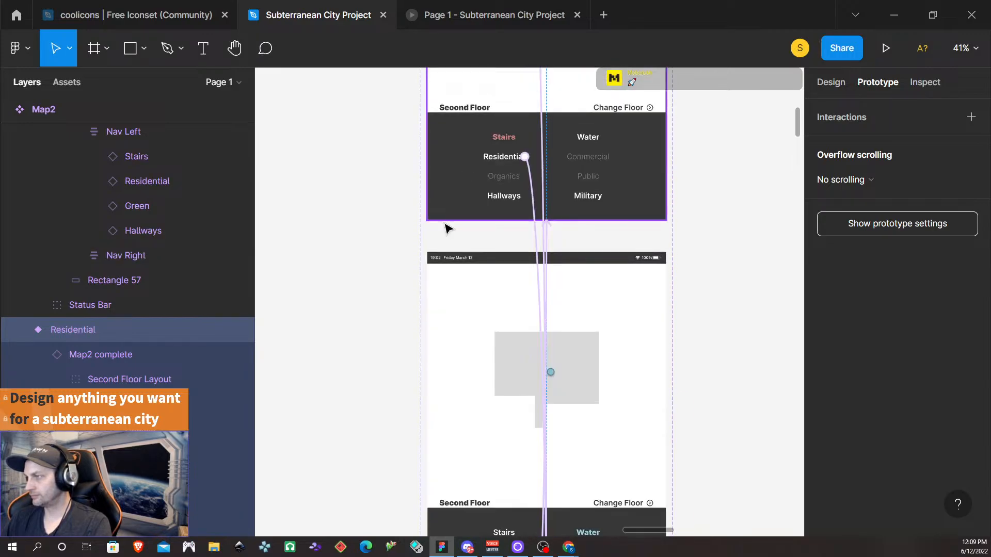
click(456, 241)
scroll(457, 240, up, 10)
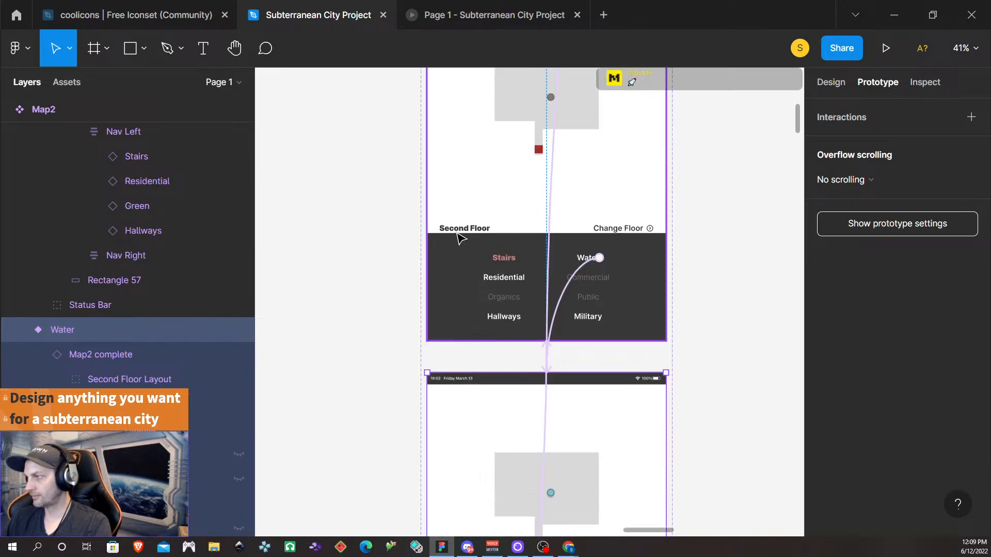
click(462, 317)
scroll(464, 294, up, 9)
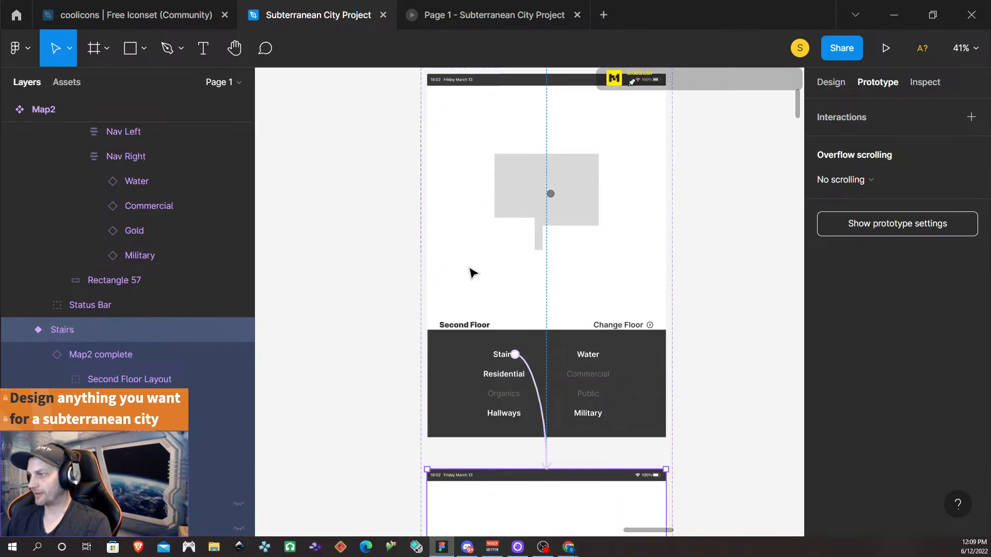
click(467, 239)
scroll(467, 240, up, 3)
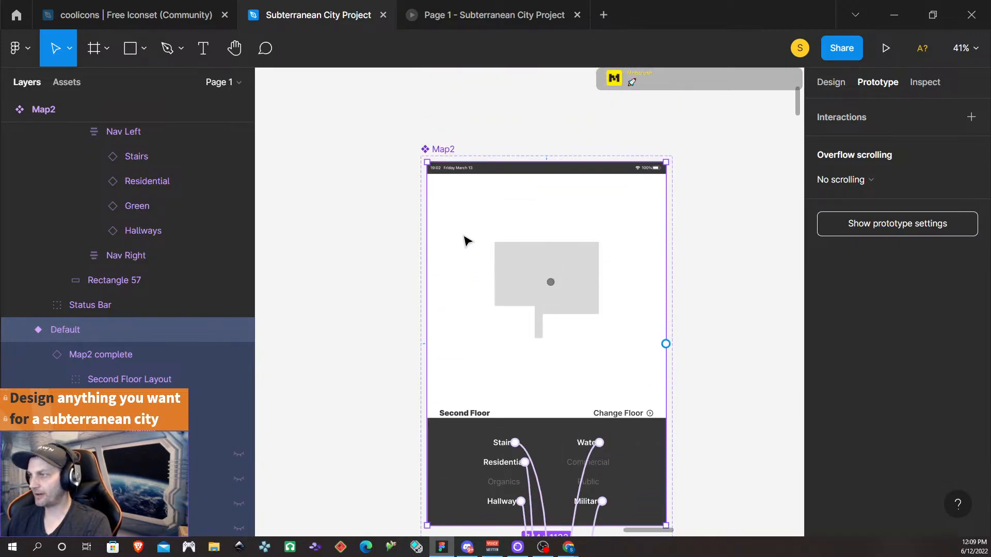
- Move Frame 4 to the empty canvas directly above the Map2 component set, aligned with its column
scroll(466, 240, down, 5)
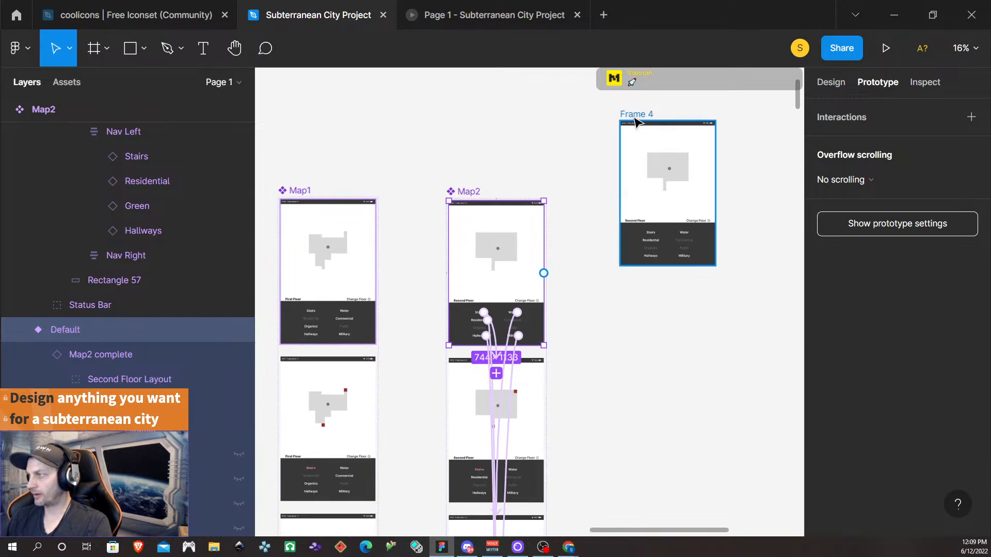
drag(644, 118, 471, 149)
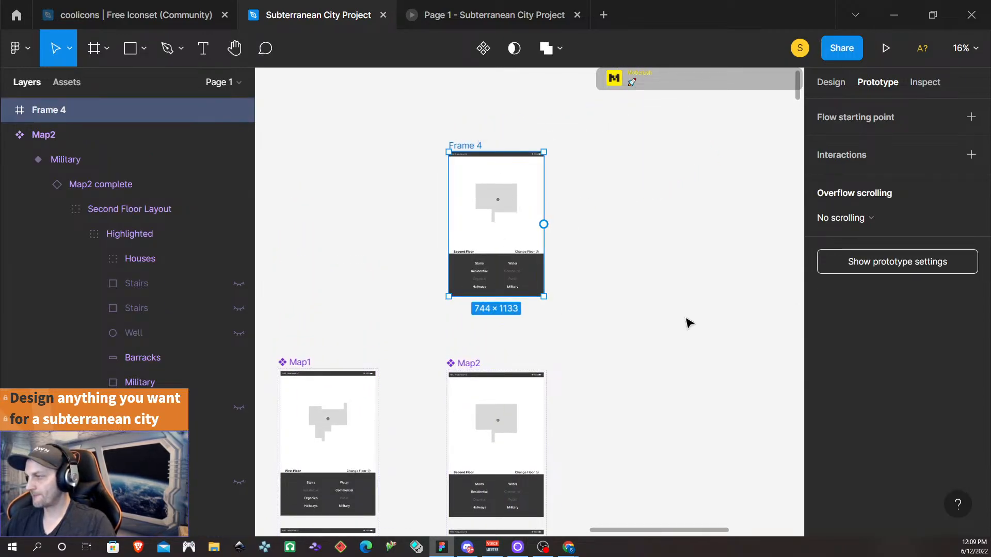
- Change the on-click interaction of First Floor in the View Floor menu to Navigate to Map1
scroll(583, 444, down, 1)
scroll(588, 449, down, 3)
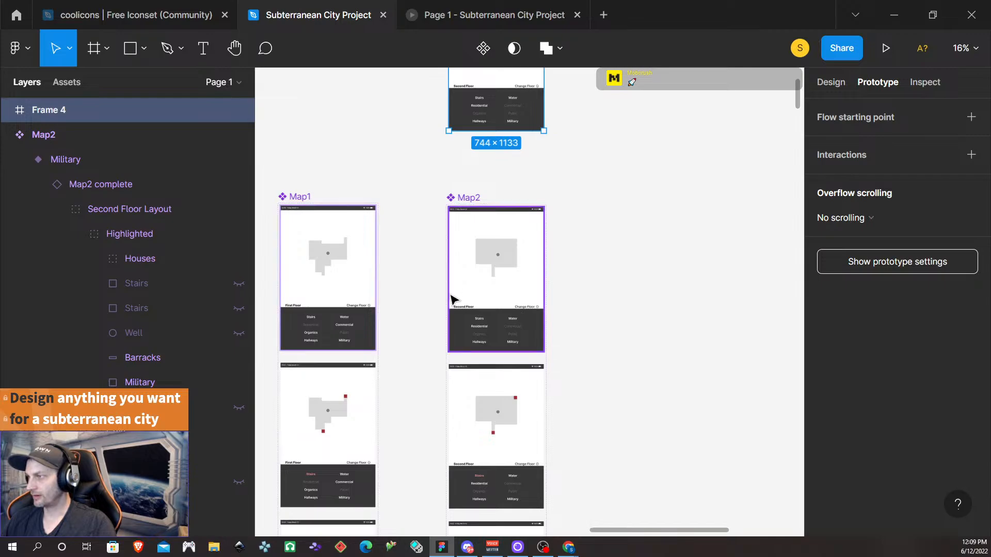
scroll(405, 305, down, 2)
scroll(407, 305, left, 5)
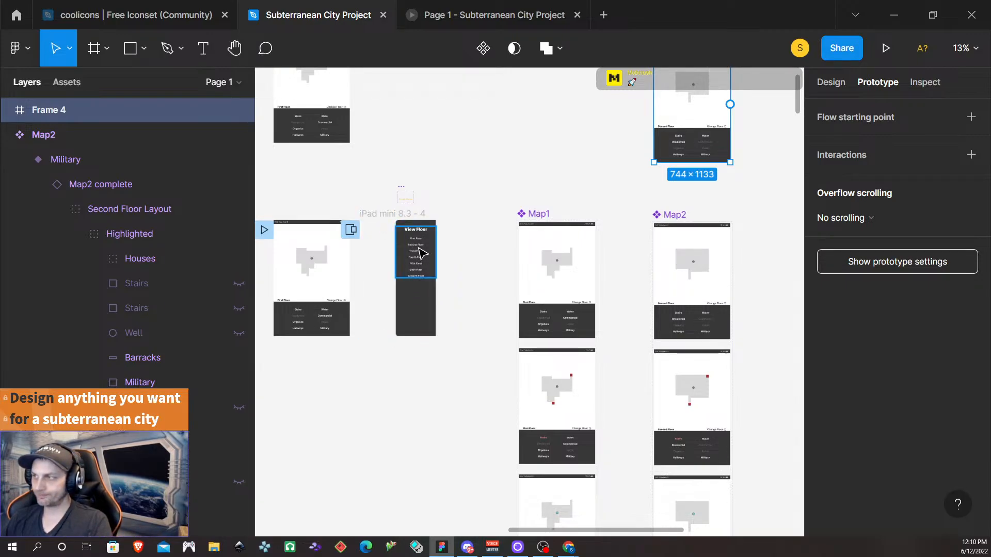
click(420, 221)
scroll(413, 294, up, 3)
scroll(420, 274, up, 3)
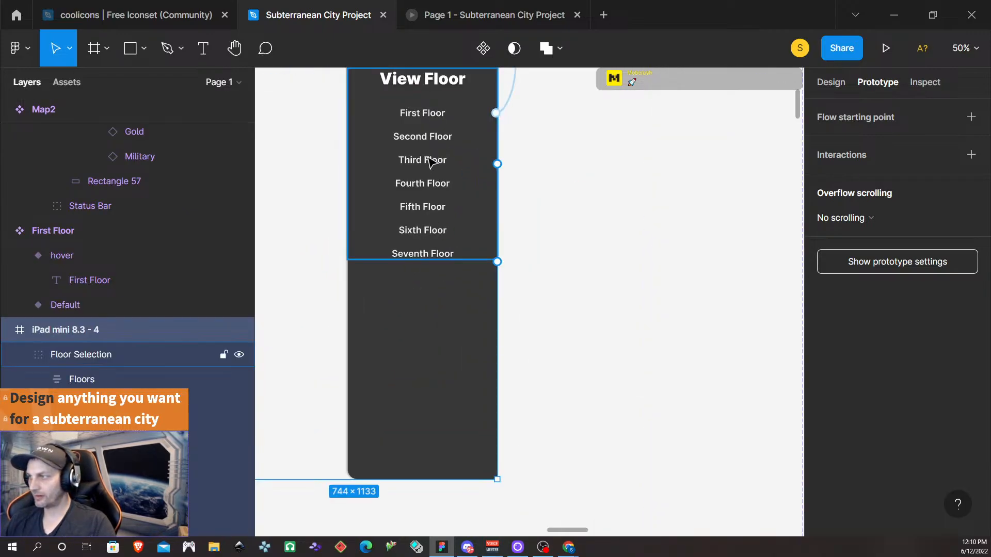
scroll(427, 160, down, 3)
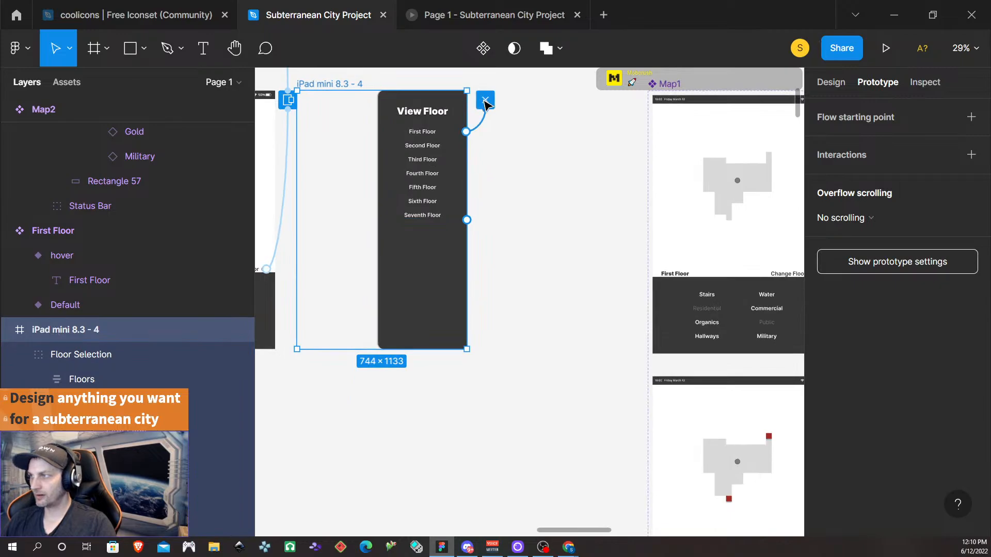
click(485, 102)
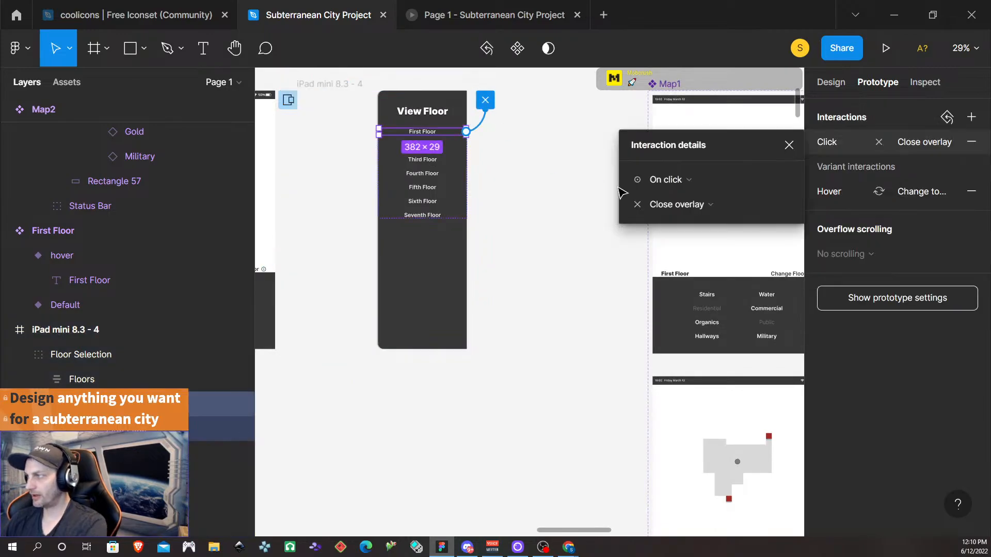
click(687, 204)
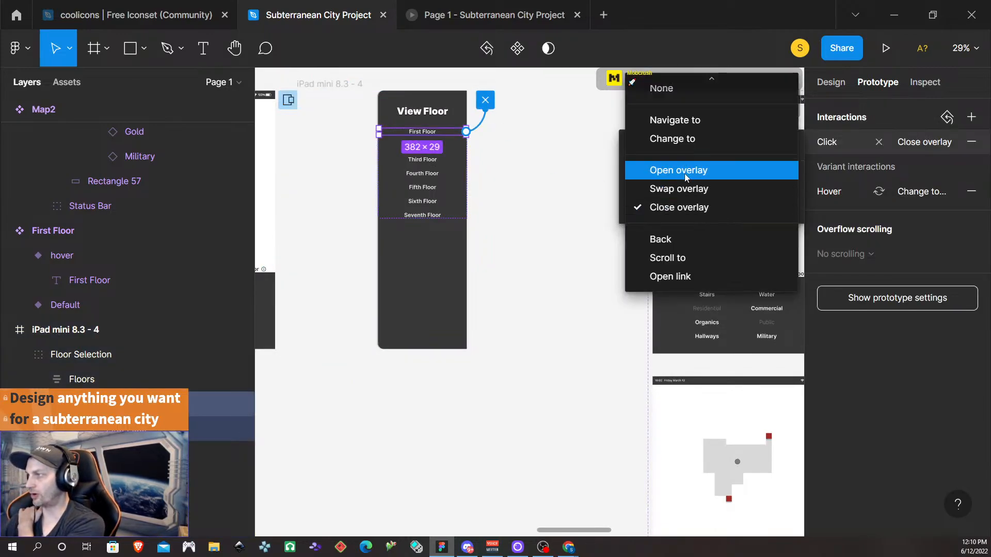
click(681, 122)
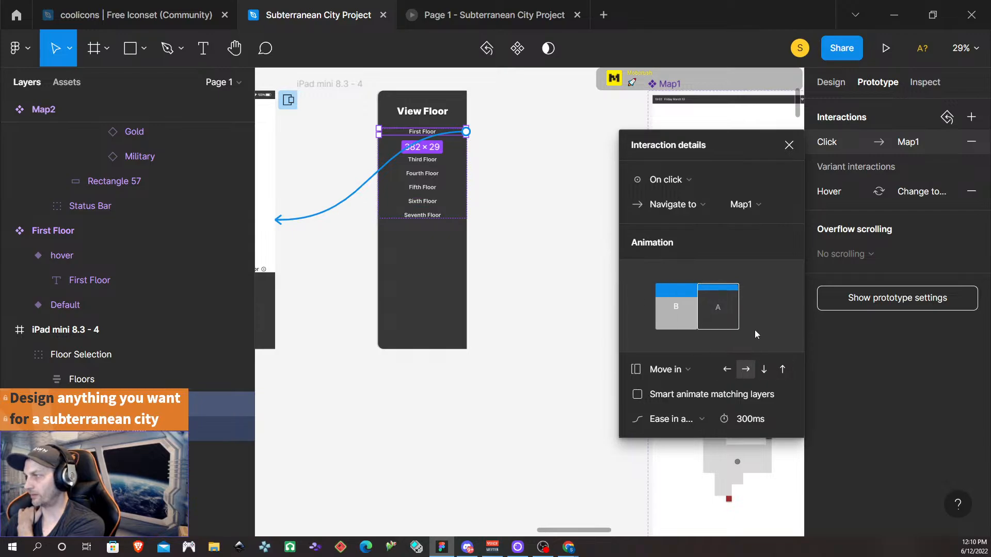
click(789, 145)
- Remove the on-click connection from the First Floor item in the View Floor menu
click(504, 173)
click(436, 150)
double_click(437, 150)
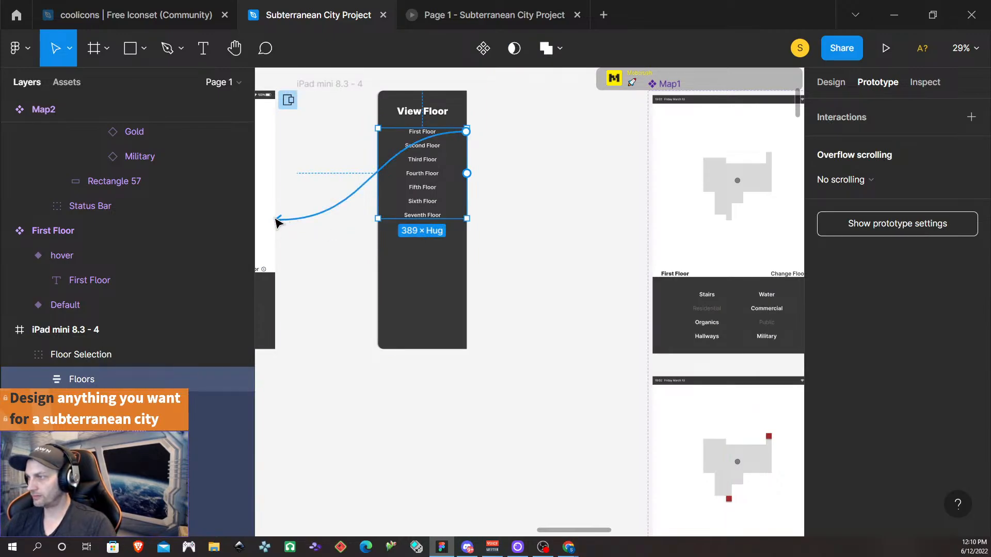
drag(279, 222, 507, 332)
scroll(393, 331, up, 2)
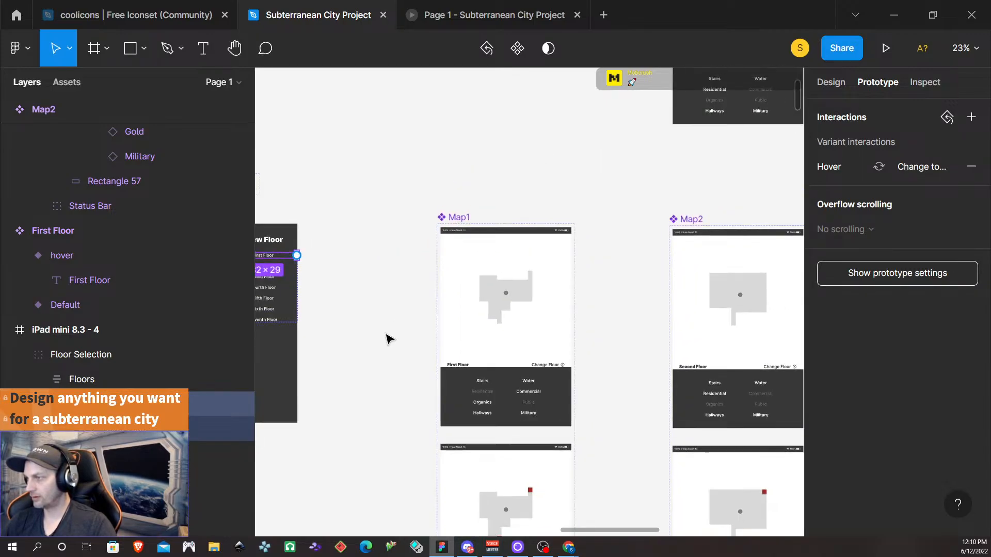
- Connect the First Floor item in the View Floor menu to the Back action
scroll(396, 324, down, 2)
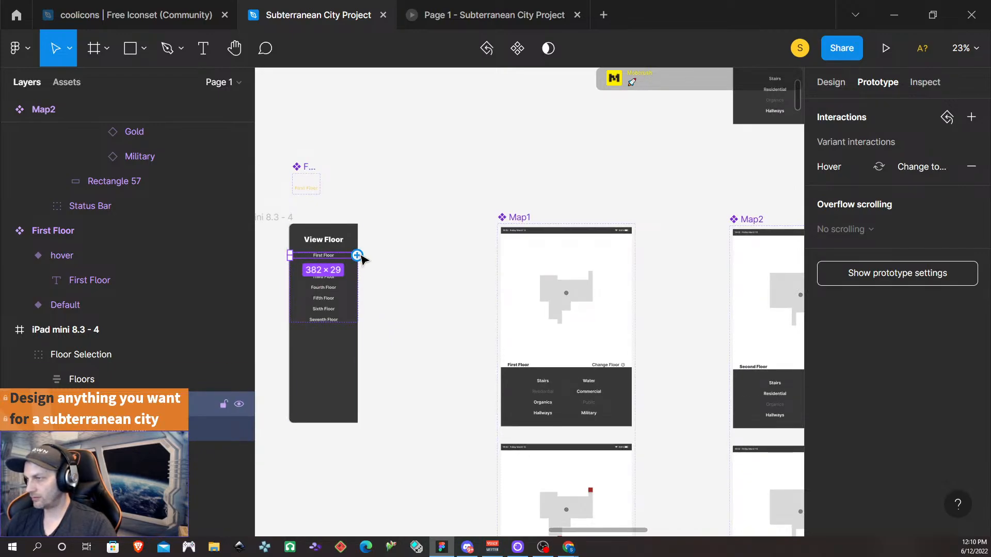
mouse_move(358, 256)
mouse_down()
mouse_move(491, 305)
mouse_move(613, 312)
mouse_move(467, 290)
mouse_move(390, 248)
mouse_move(376, 256)
mouse_up()
click(401, 295)
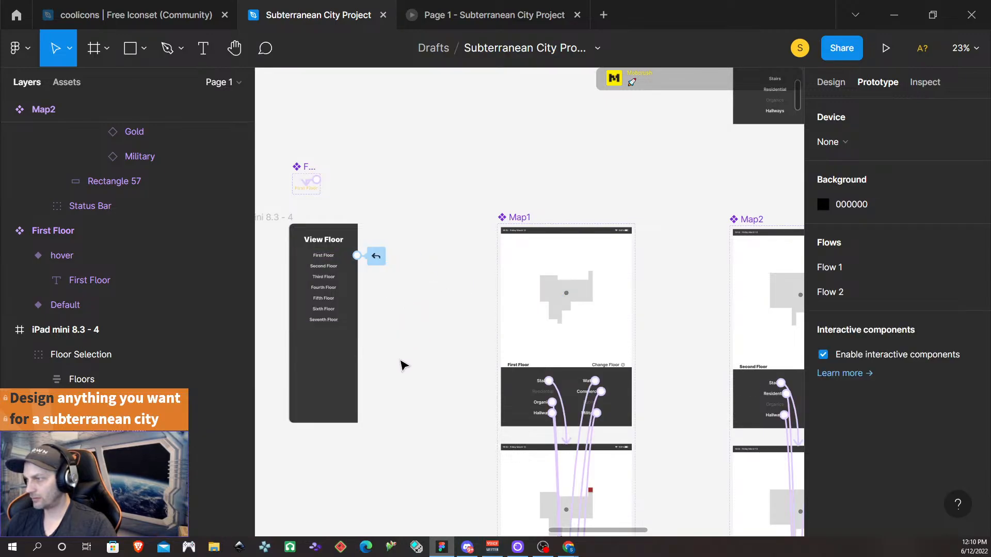
- Examine the prototype connections between the first-floor map frames and the View Floor menu frame
click(283, 231)
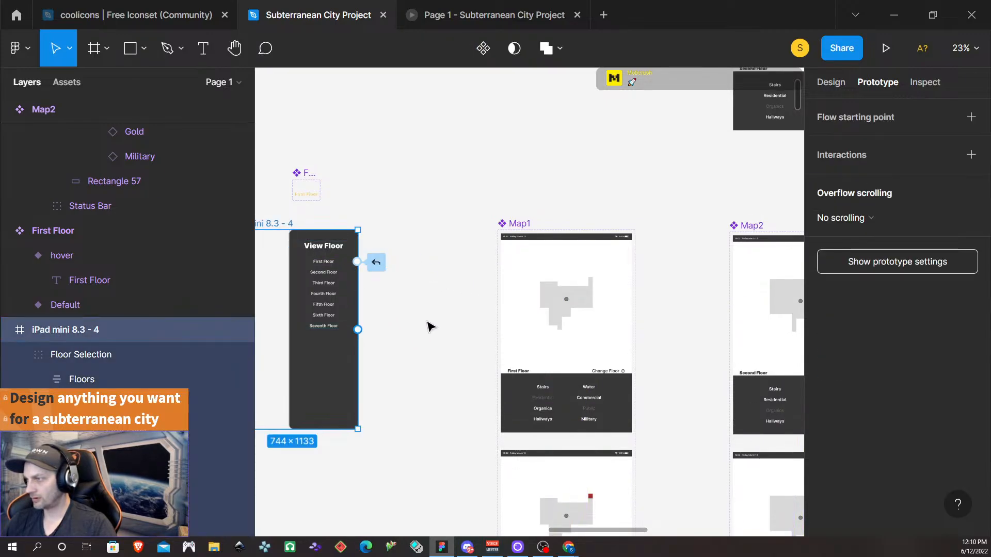
scroll(472, 360, up, 3)
scroll(458, 351, down, 4)
scroll(458, 355, left, 4)
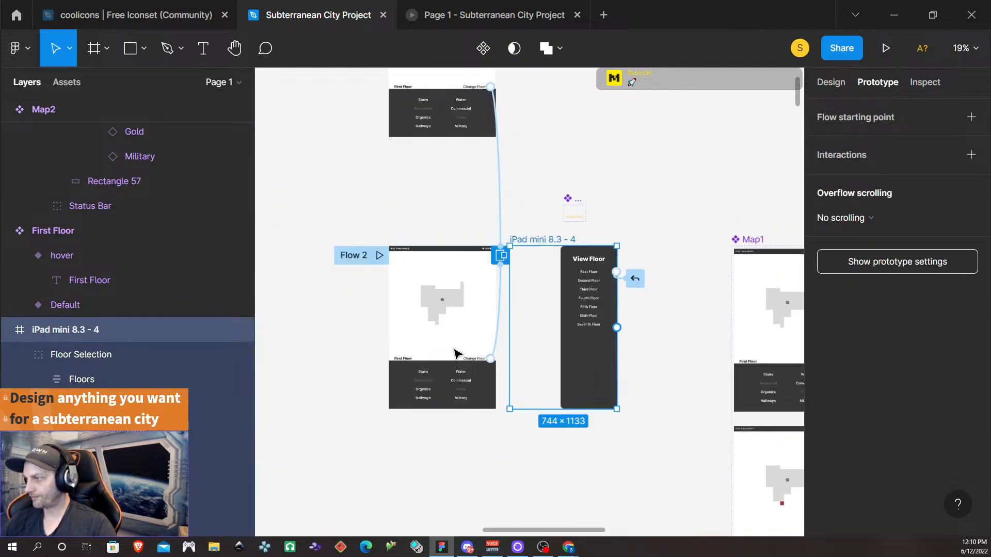
scroll(541, 247, up, 5)
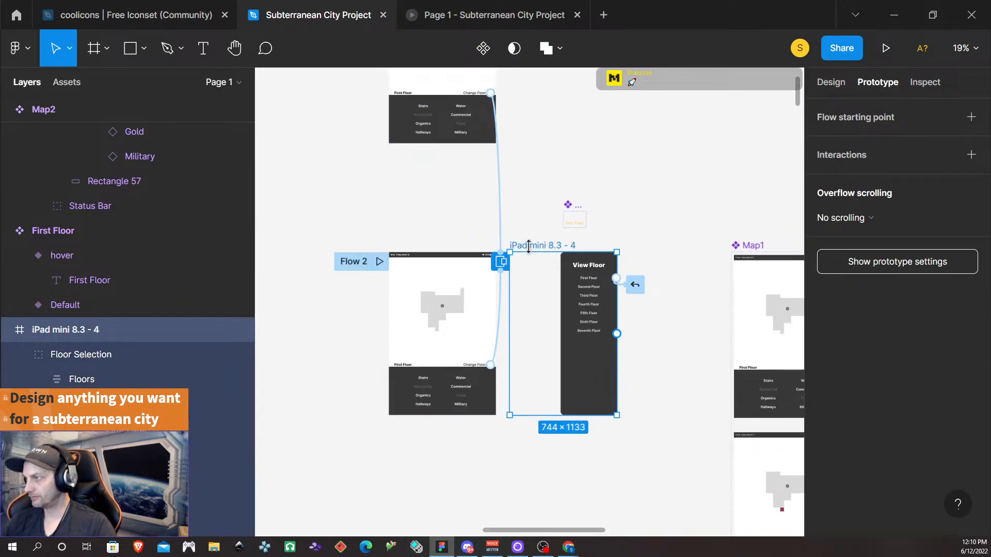
scroll(454, 277, down, 2)
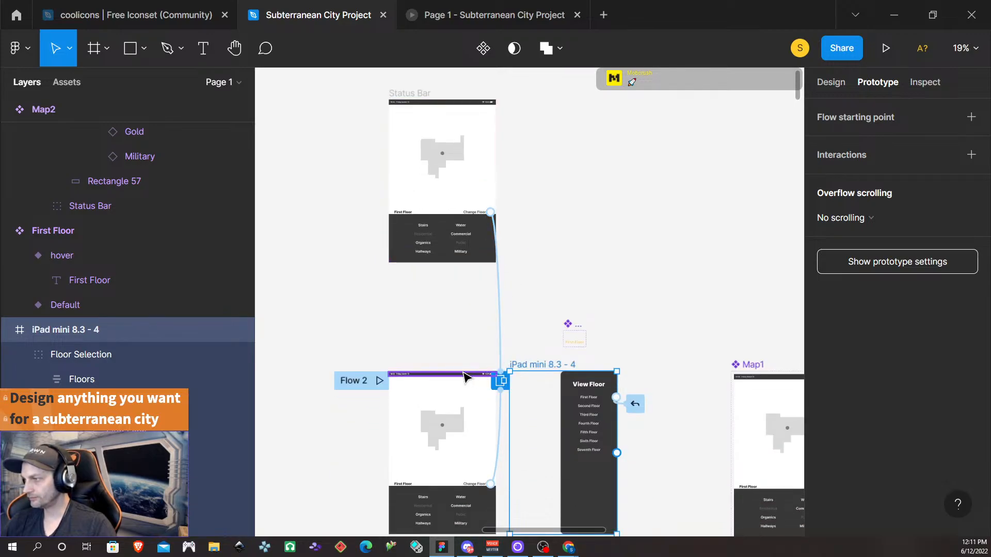
click(583, 336)
click(637, 328)
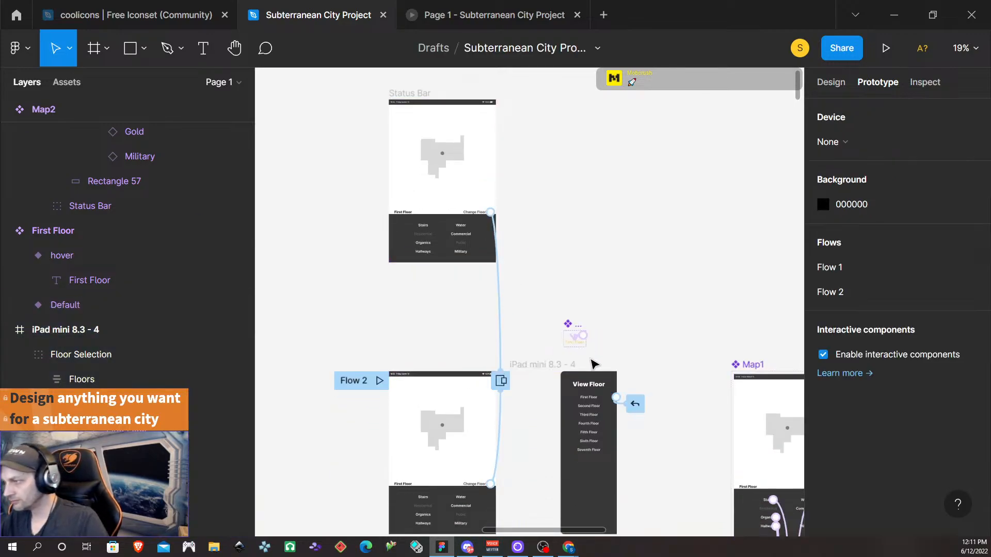
- Remove all interactions from the View Floor menu frame, iPad mini 8.3 - 4
click(544, 366)
right_click(543, 363)
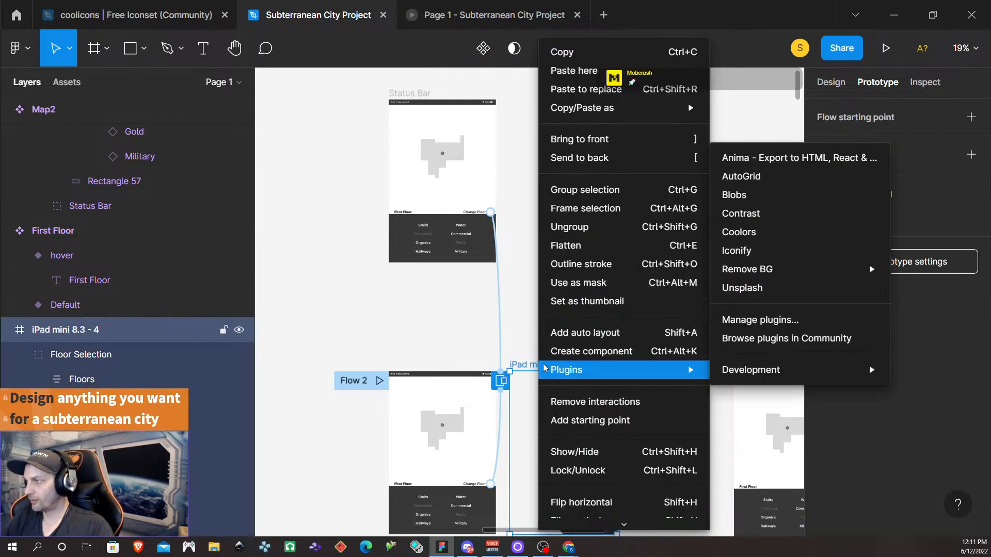
key(Escape)
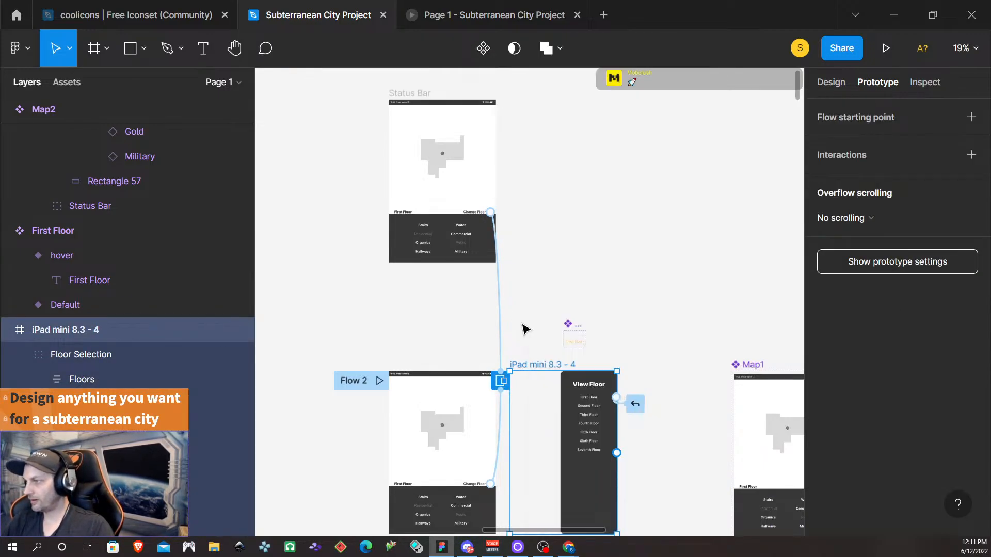
right_click(532, 366)
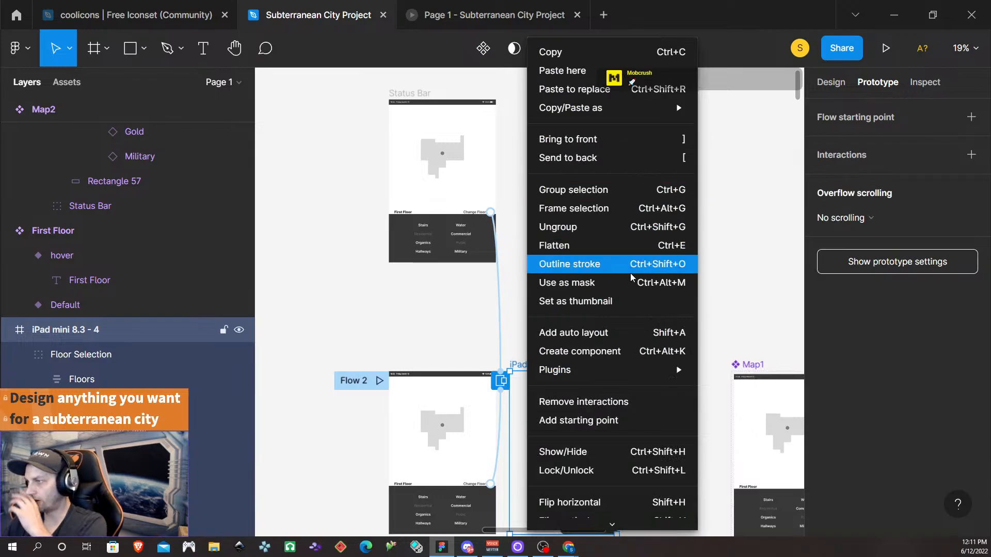
click(635, 401)
click(684, 354)
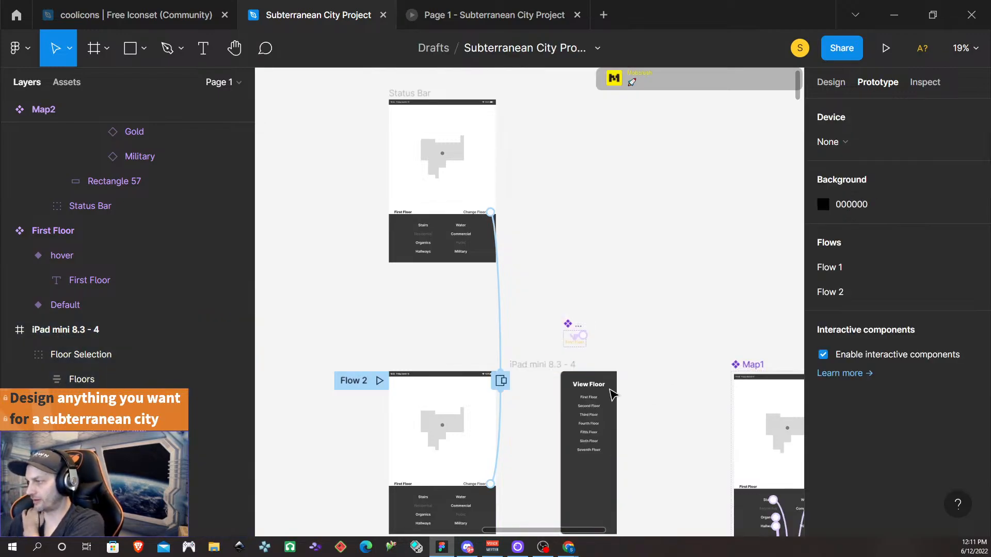
- Connect Change Floor in the Default variant of Map1 to the iPad mini 8.3 - 4 frame as an on-click Open overlay interaction
scroll(692, 393, down, 5)
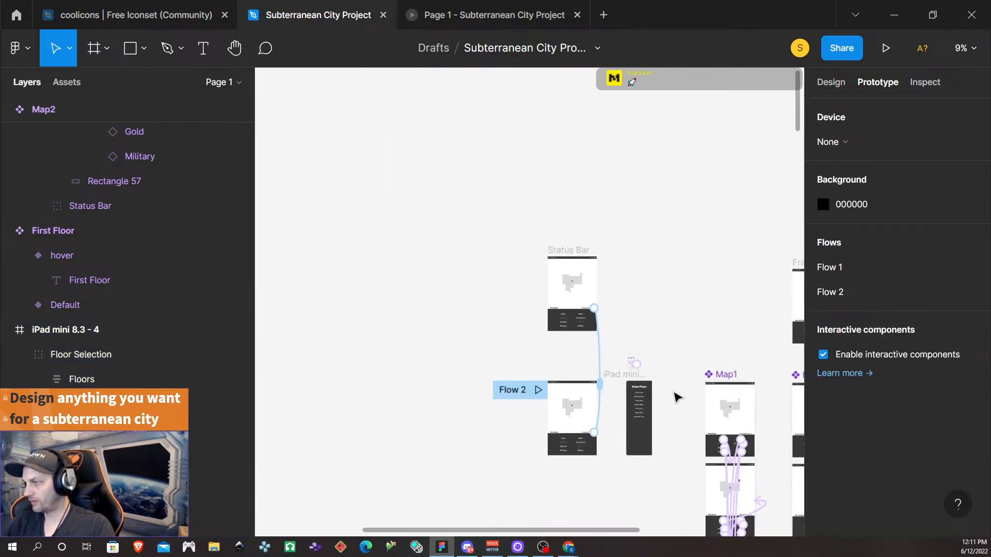
scroll(630, 381, right, 5)
scroll(567, 429, up, 6)
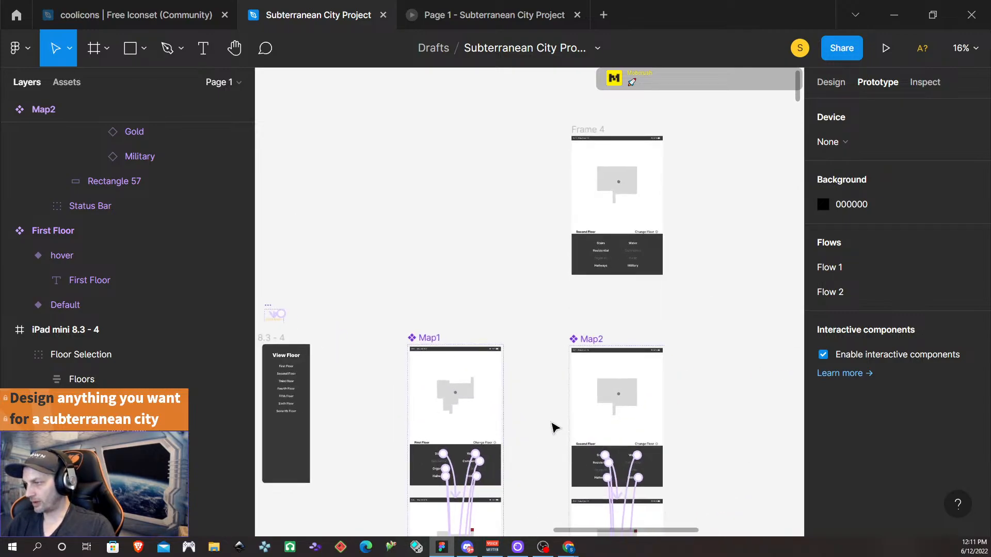
click(480, 466)
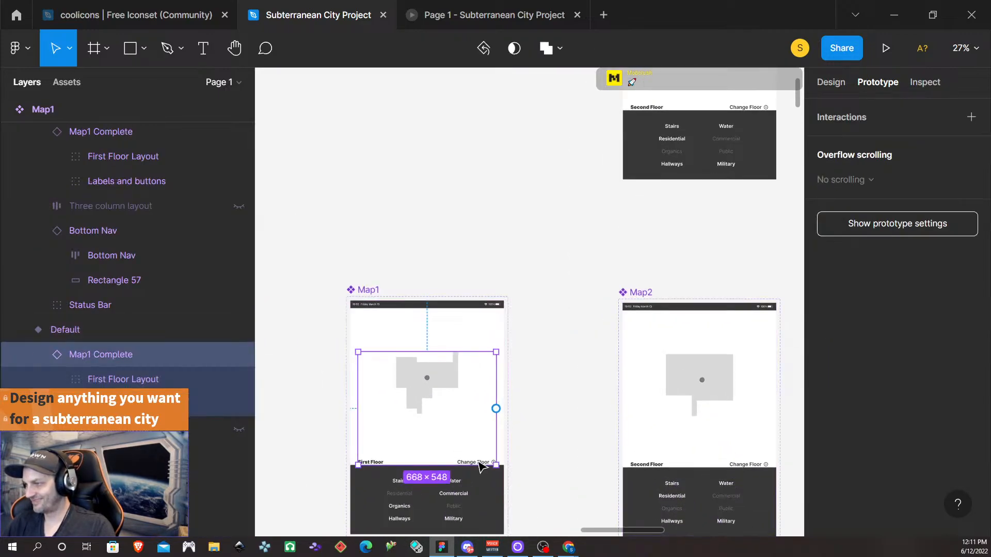
click(480, 466)
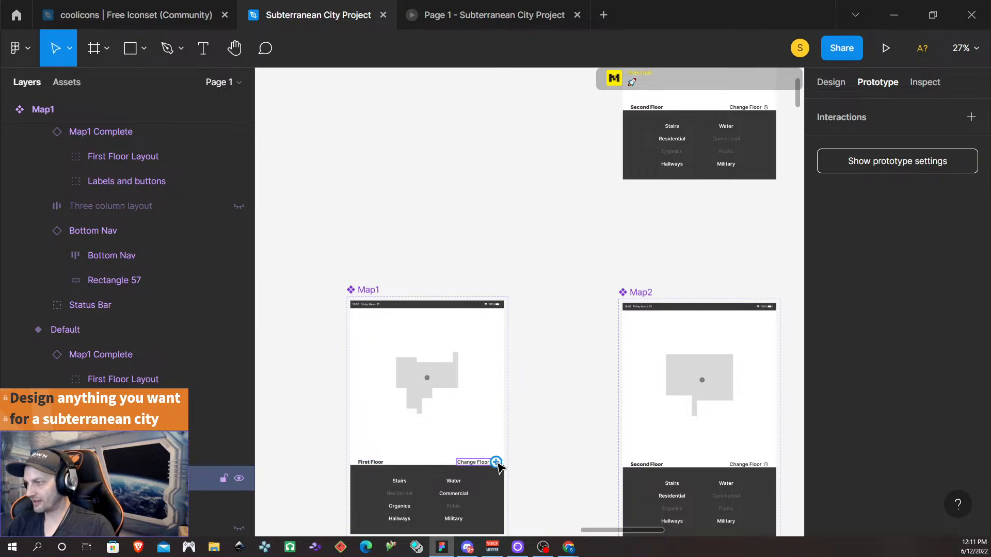
drag(495, 462, 468, 310)
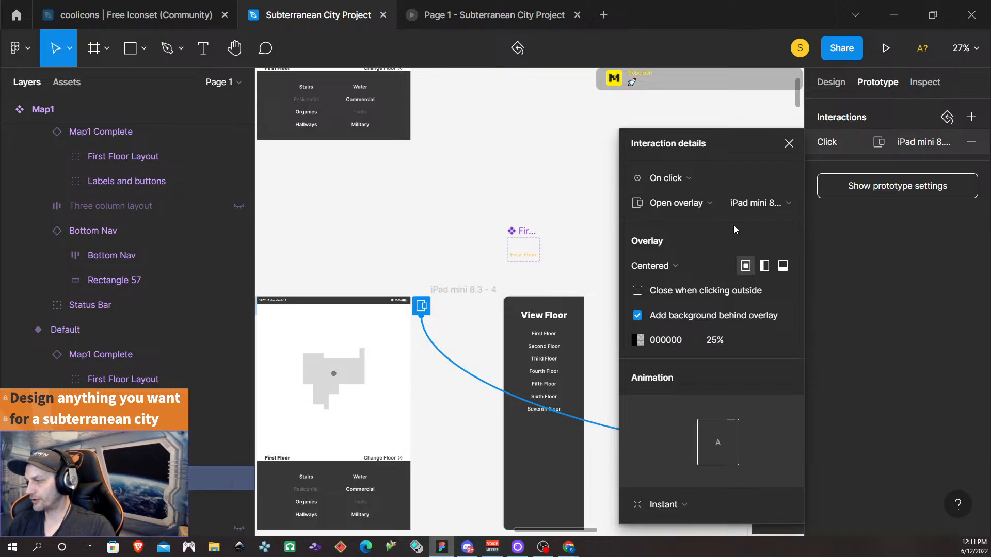
click(789, 144)
- Try to connect the Second Floor item in the View Floor menu to the second-floor map
click(558, 349)
click(557, 350)
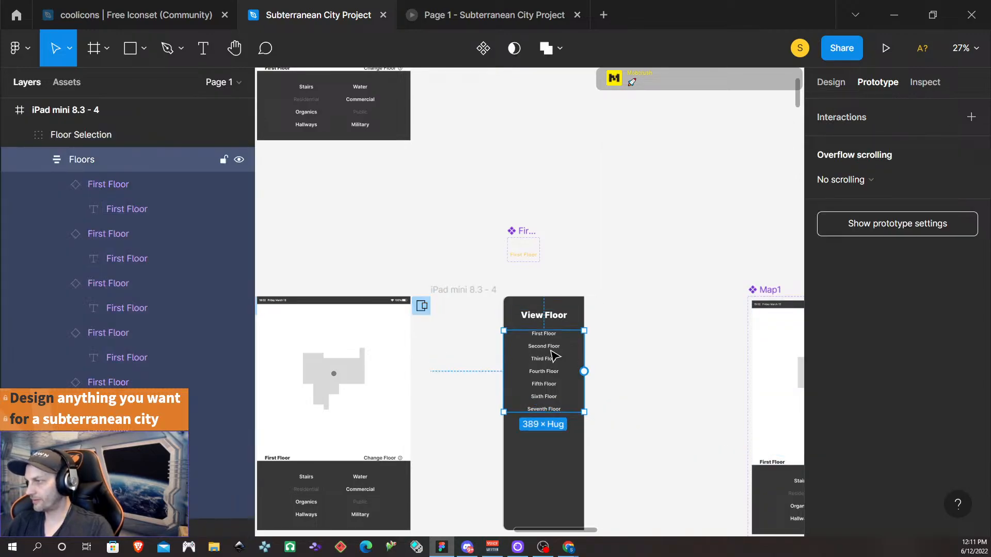
click(554, 352)
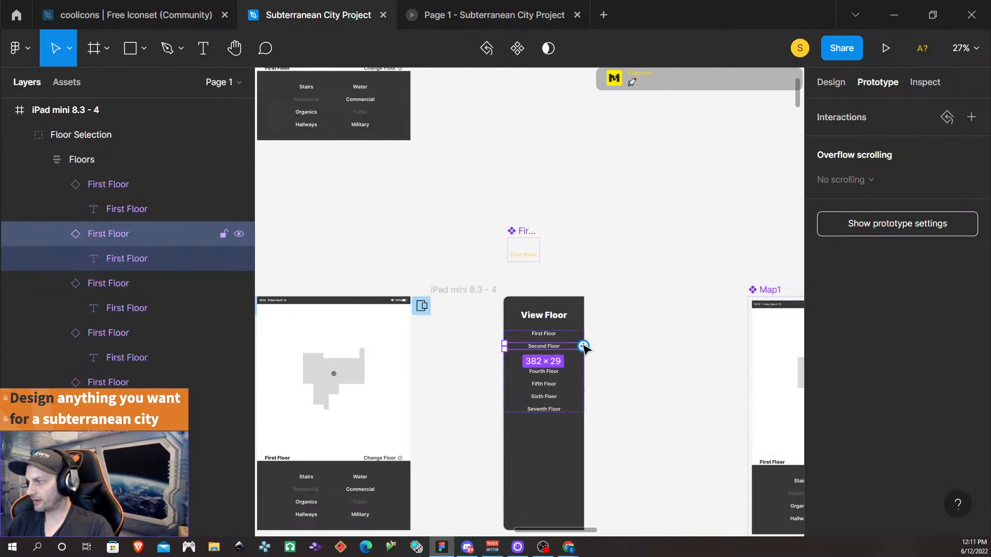
drag(583, 347, 297, 217)
scroll(324, 230, down, 3)
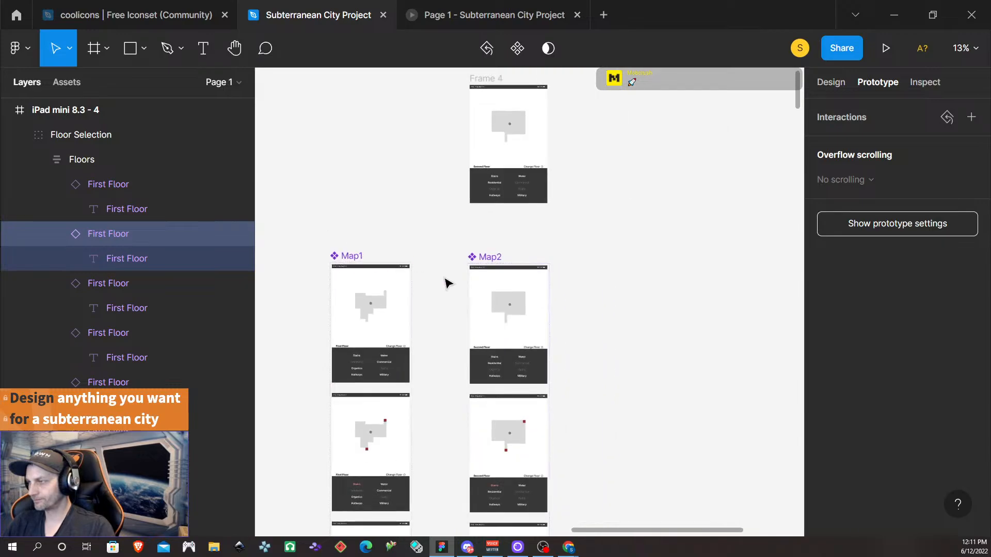
scroll(445, 283, left, 5)
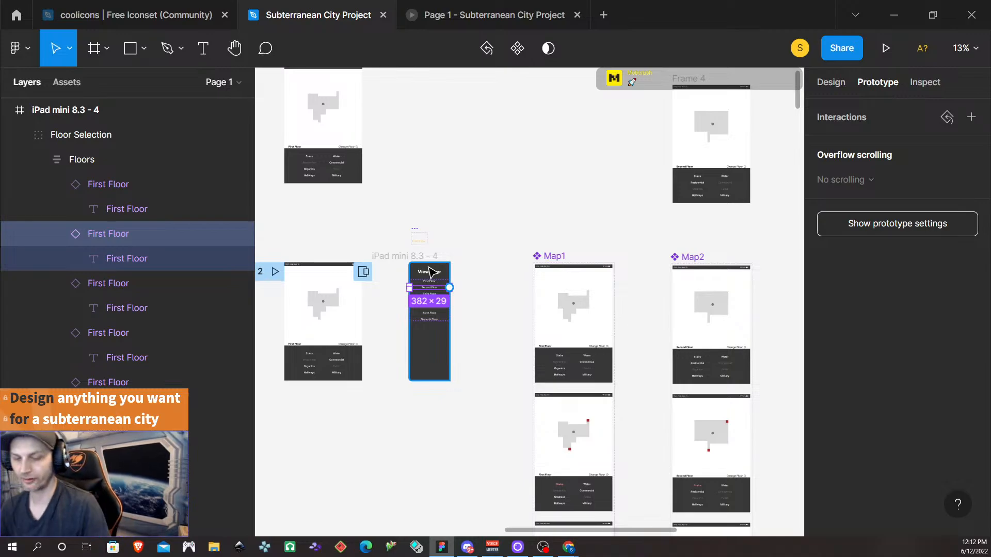
- Delete Frame 4, the standalone second-floor map, from the canvas
scroll(640, 316, down, 3)
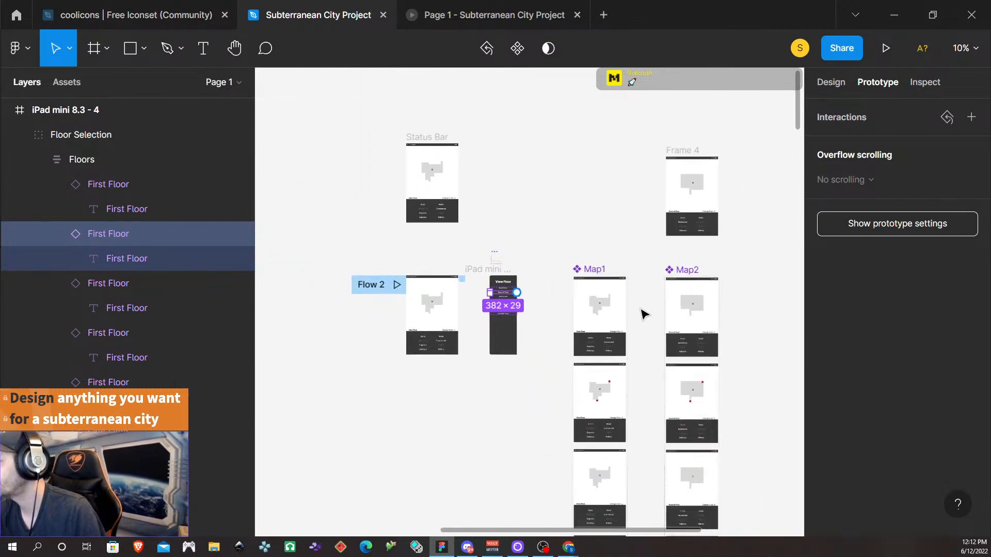
scroll(644, 314, down, 2)
drag(679, 182, 342, 374)
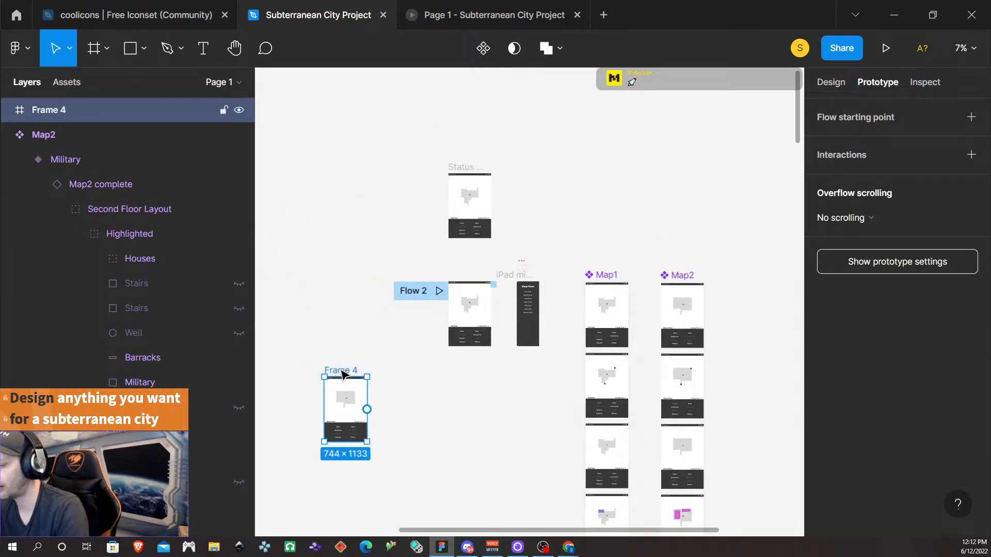
key(Delete)
- Place an instance of the Default variants of Map1 and Map2 on the empty canvas above their respective component sets
scroll(731, 336, up, 5)
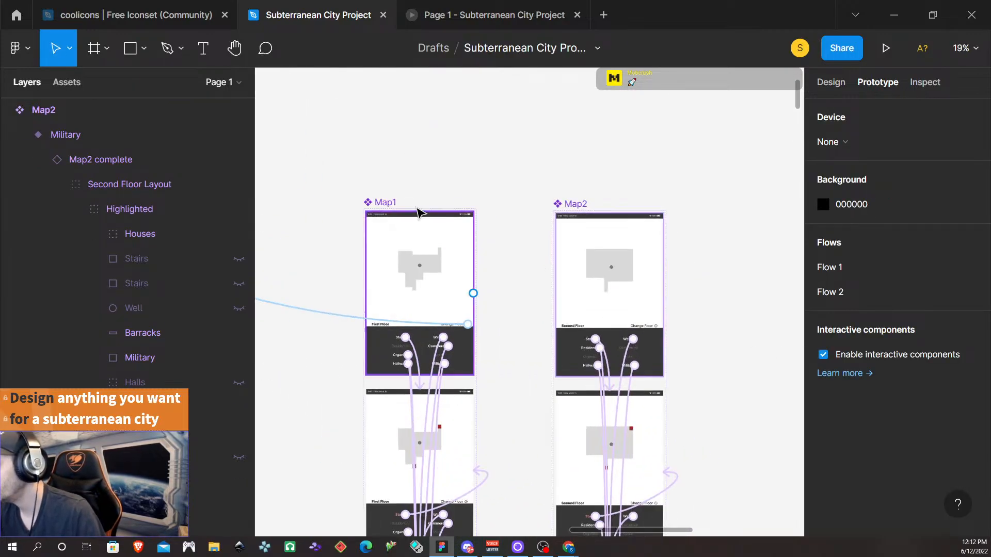
click(446, 251)
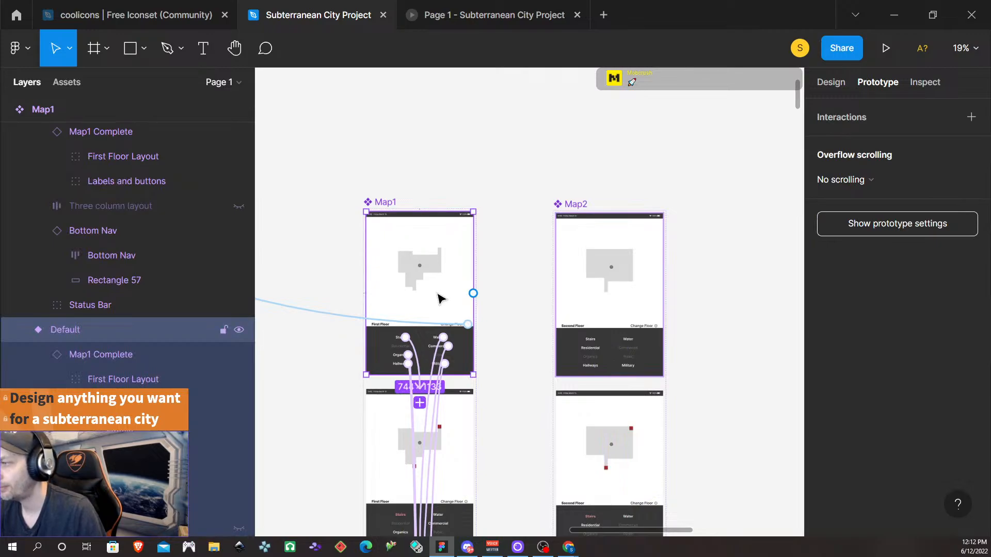
drag(439, 301, 435, 145)
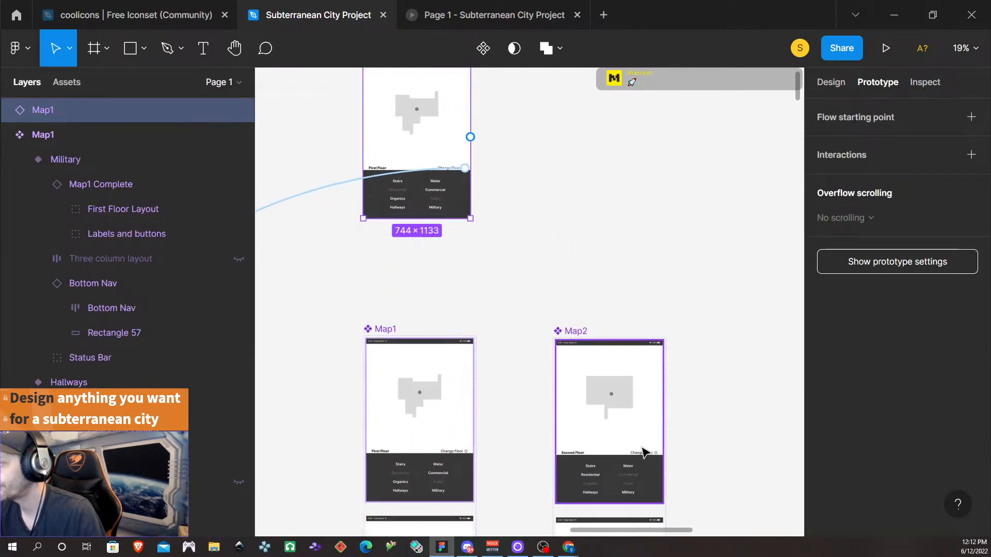
click(642, 424)
drag(642, 435, 642, 150)
scroll(491, 223, up, 3)
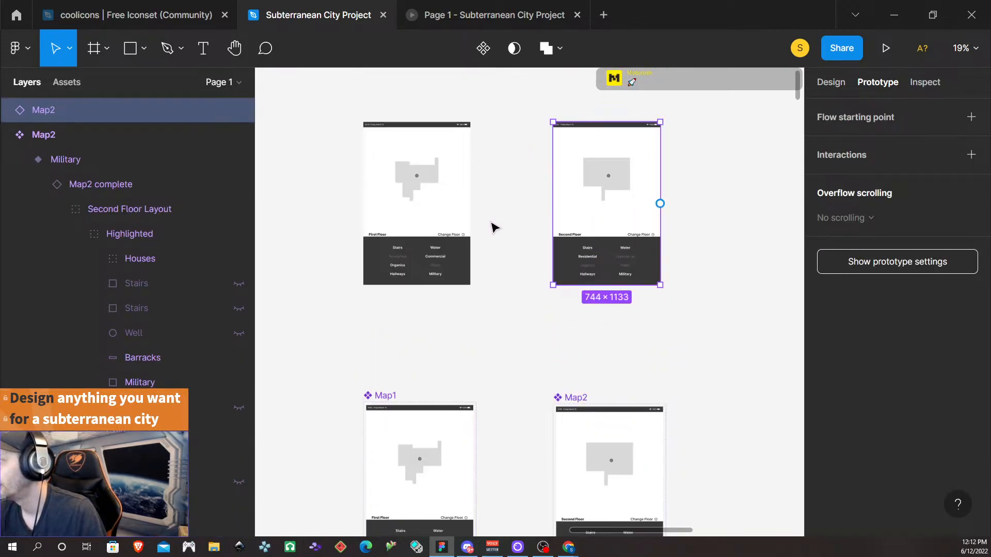
- Move the Map1 instance farther above its component set to X 8337, Y -26875, and the Map2 instance level with it at X 9656
click(830, 83)
click(408, 151)
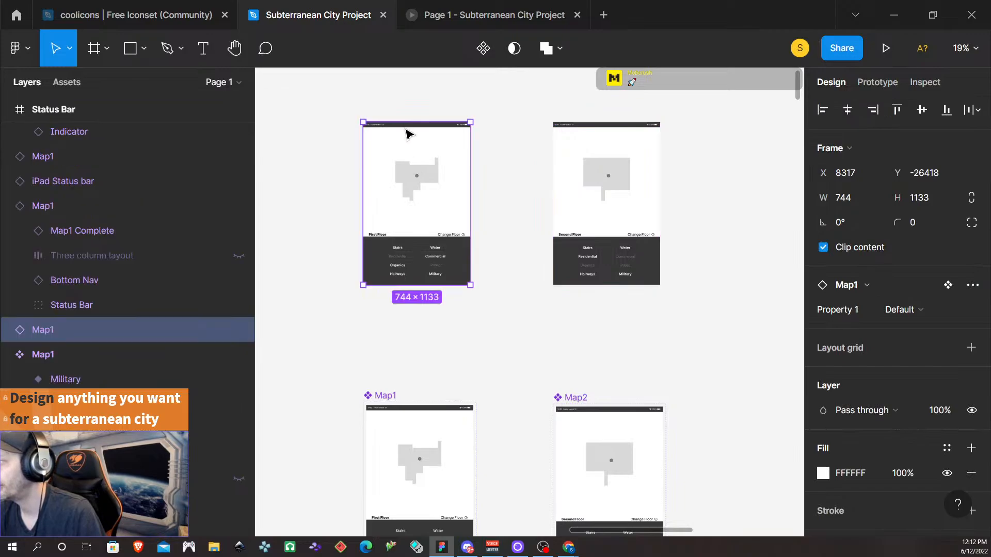
scroll(533, 258, up, 1)
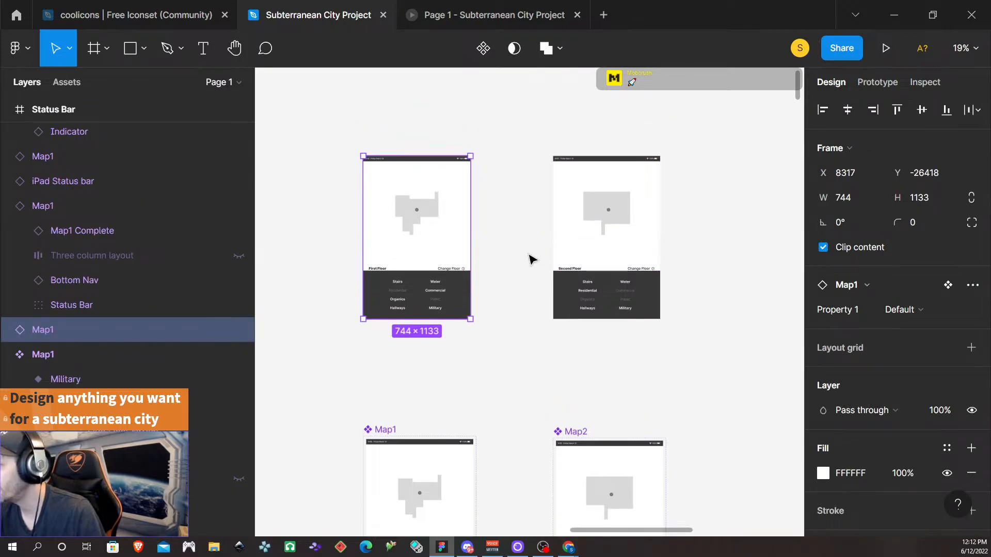
click(648, 224)
click(455, 228)
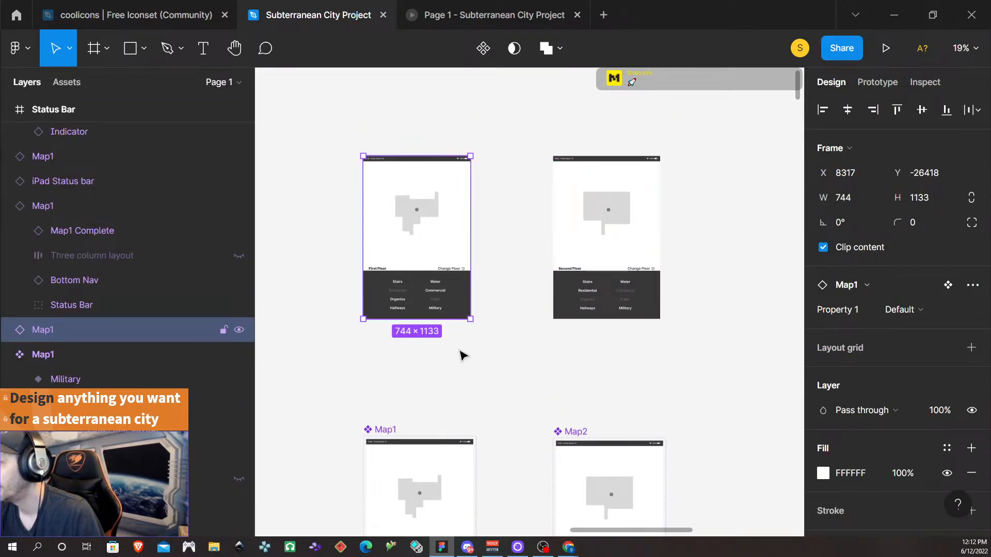
scroll(392, 354, left, 4)
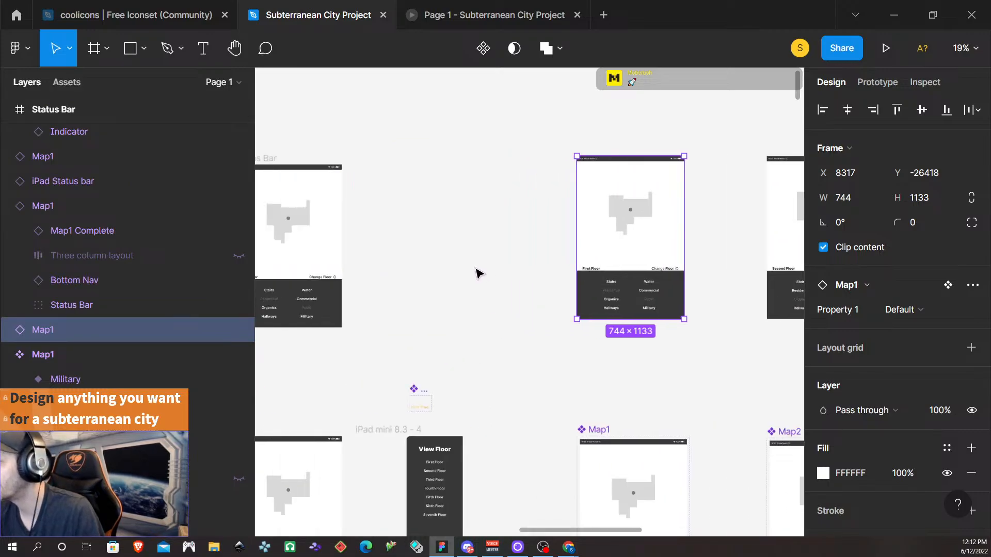
scroll(511, 323, down, 2)
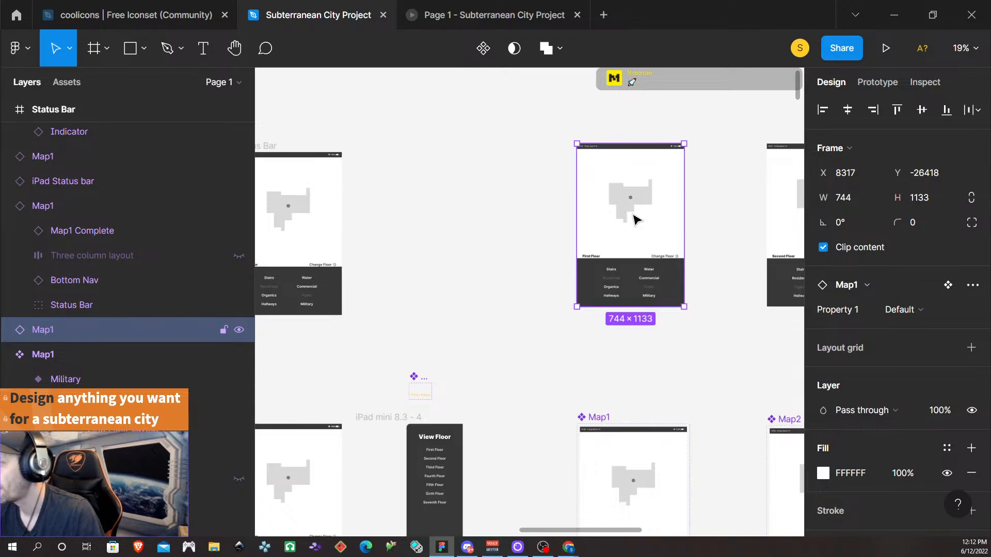
drag(634, 247, 640, 182)
scroll(717, 269, right, 5)
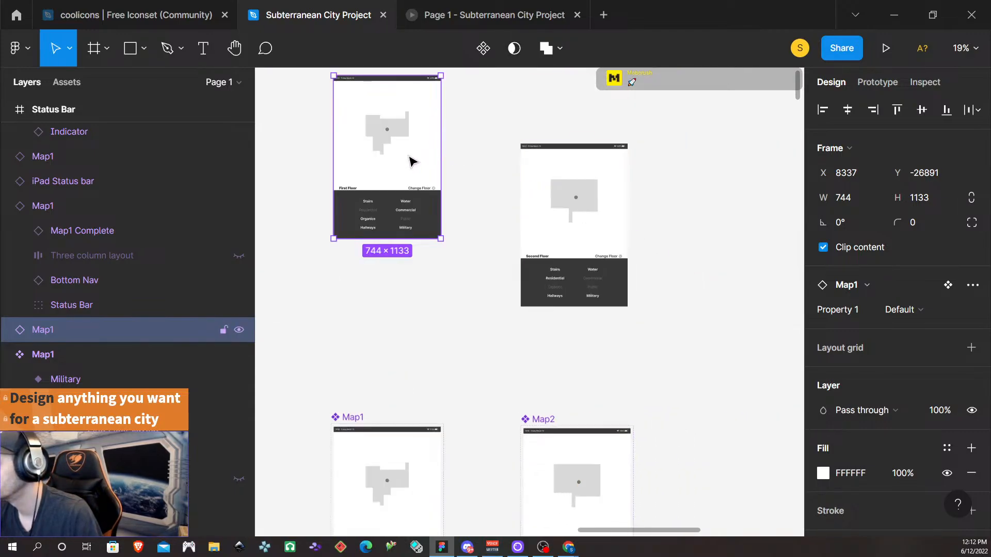
mouse_move(409, 160)
mouse_down()
mouse_move(423, 161)
mouse_move(410, 164)
mouse_up()
drag(579, 219, 584, 156)
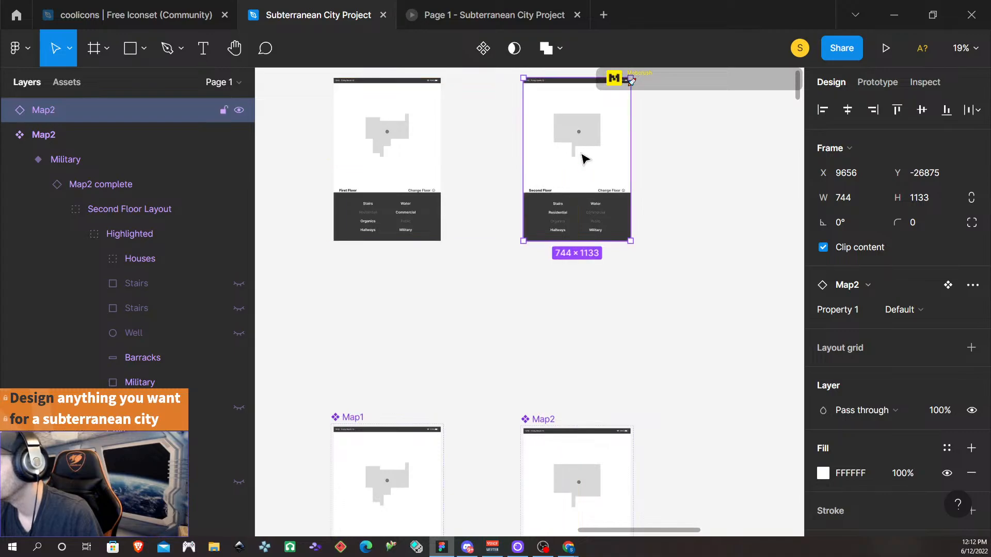
- Inspect the nested Change Floor group inside the Map1 instance above the component set
scroll(431, 279, up, 3)
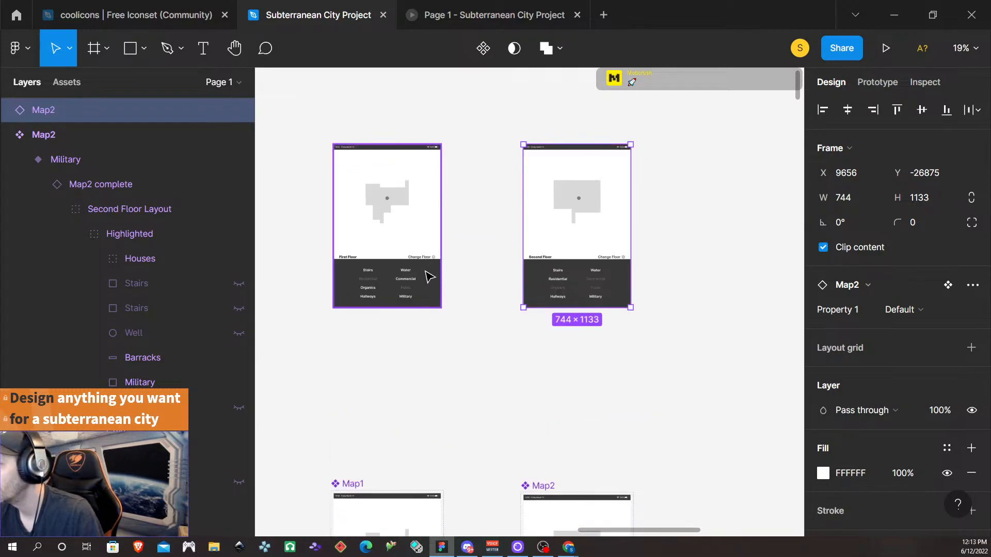
scroll(430, 275, left, 3)
click(491, 263)
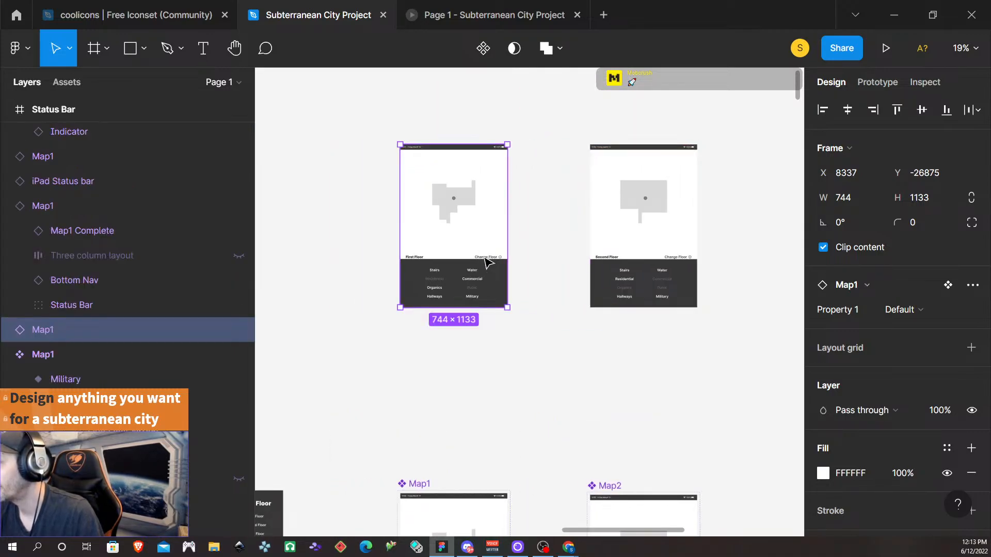
double_click(488, 263)
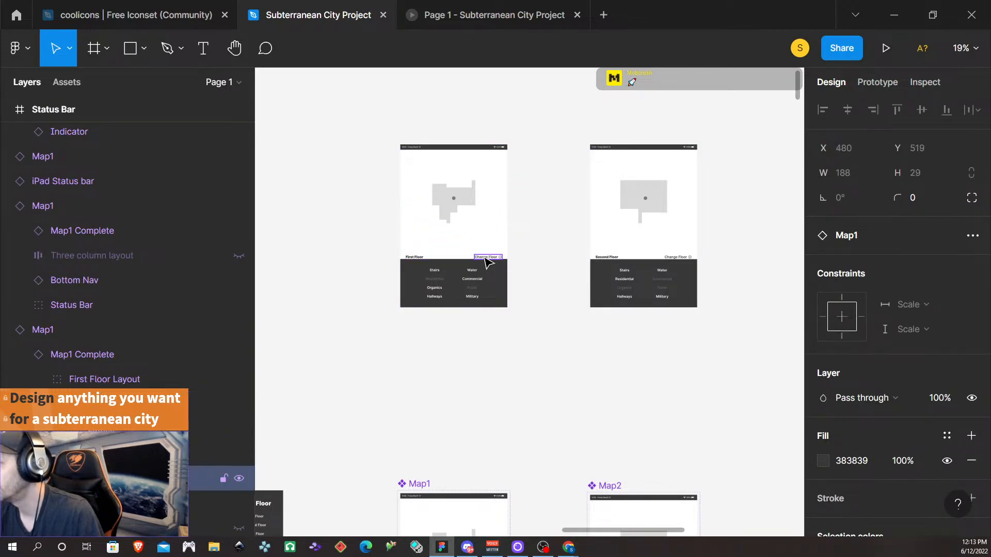
double_click(485, 260)
click(553, 308)
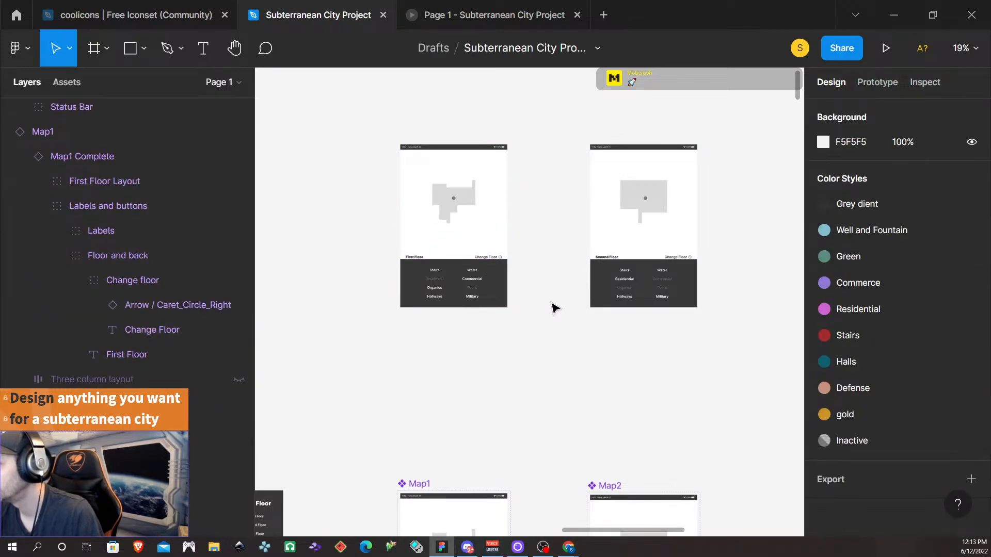
- Examine the Change floor group's overlay interaction from the Map1 instance to the iPad mini 8.3 - 4 View Floor frame
click(495, 263)
double_click(495, 263)
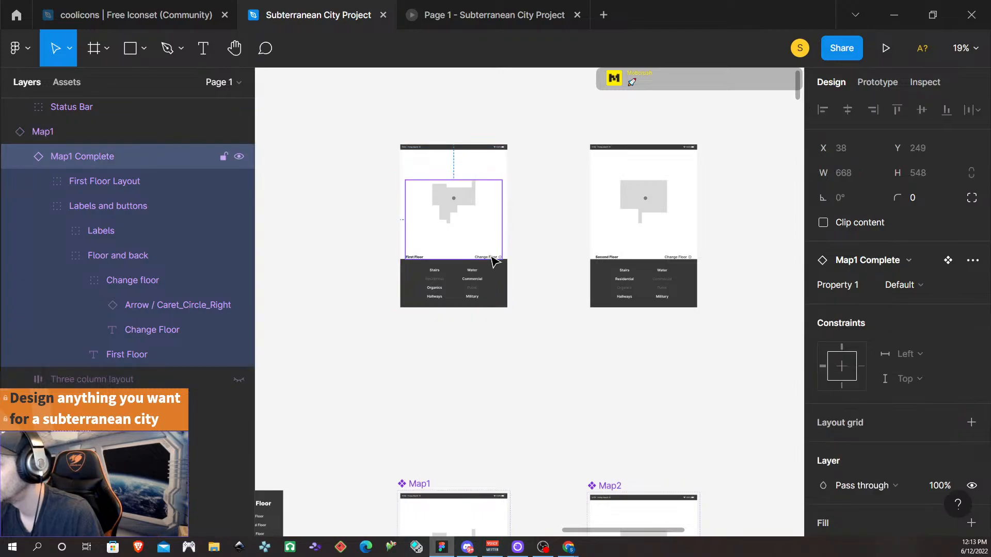
double_click(495, 263)
double_click(495, 263)
double_click(495, 263)
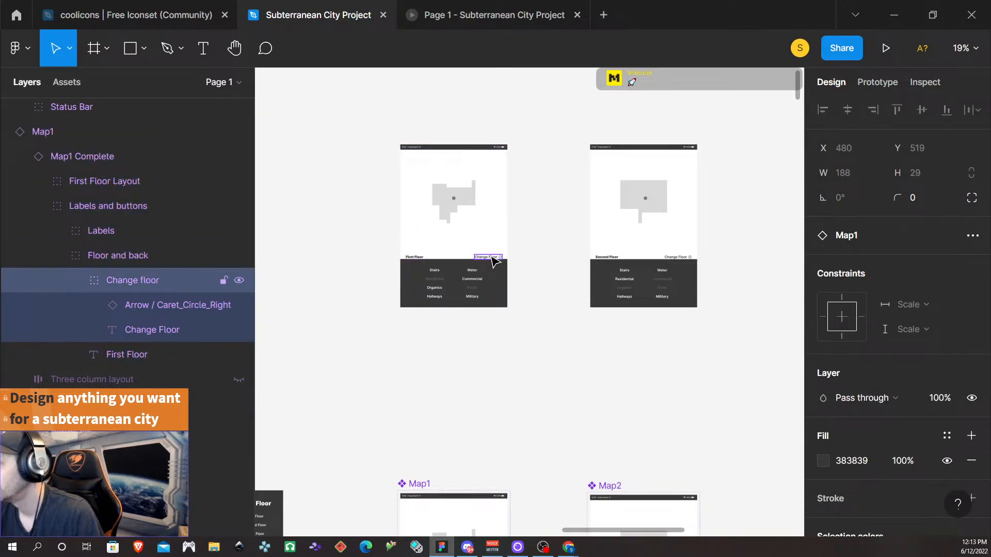
click(534, 385)
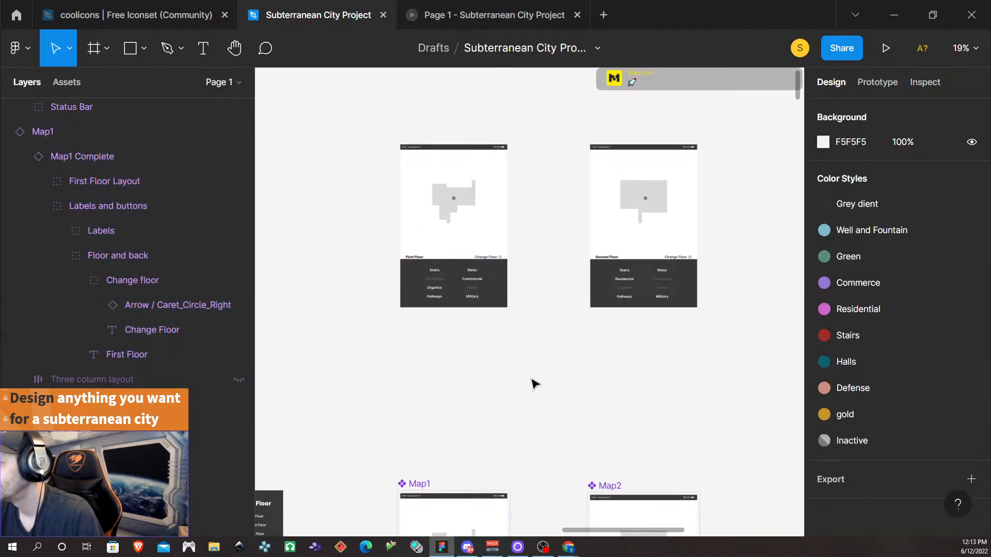
scroll(496, 424, down, 1)
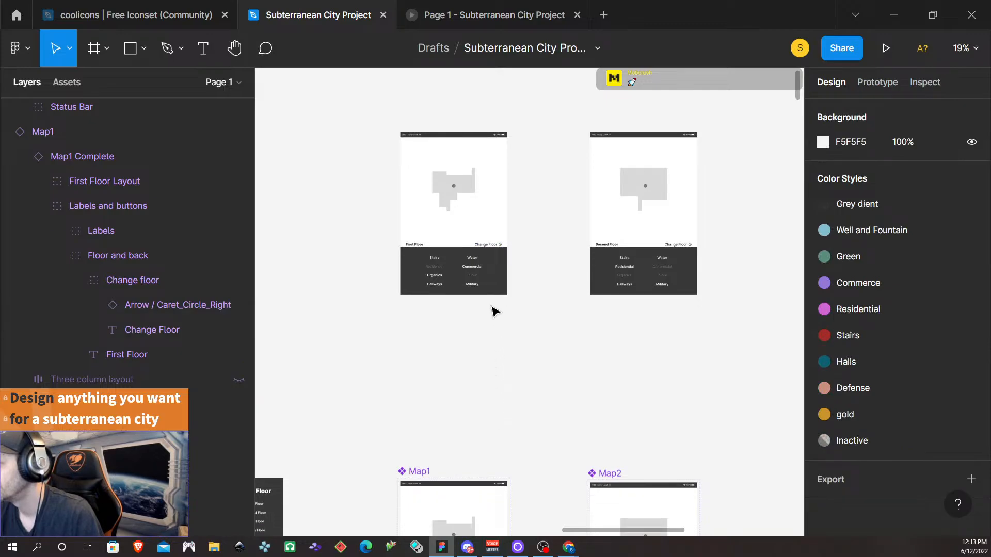
click(883, 87)
click(454, 243)
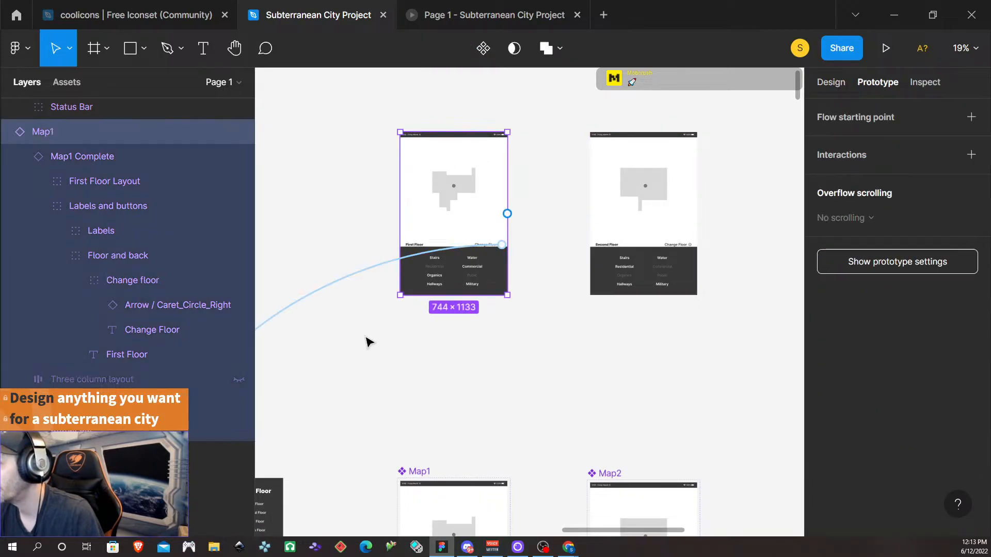
scroll(392, 372, left, 1)
scroll(404, 390, left, 10)
scroll(407, 394, down, 6)
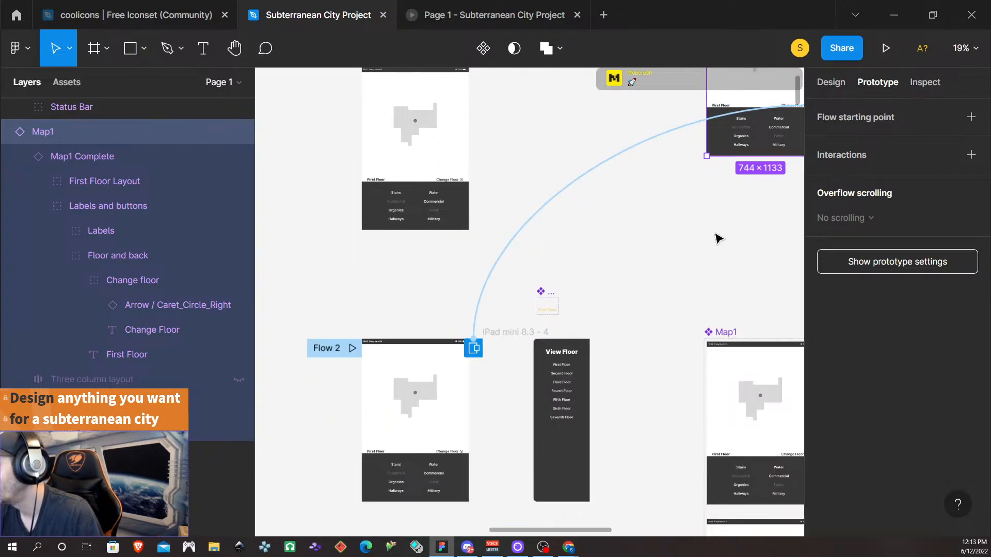
scroll(649, 258, right, 1)
scroll(649, 258, right, 2)
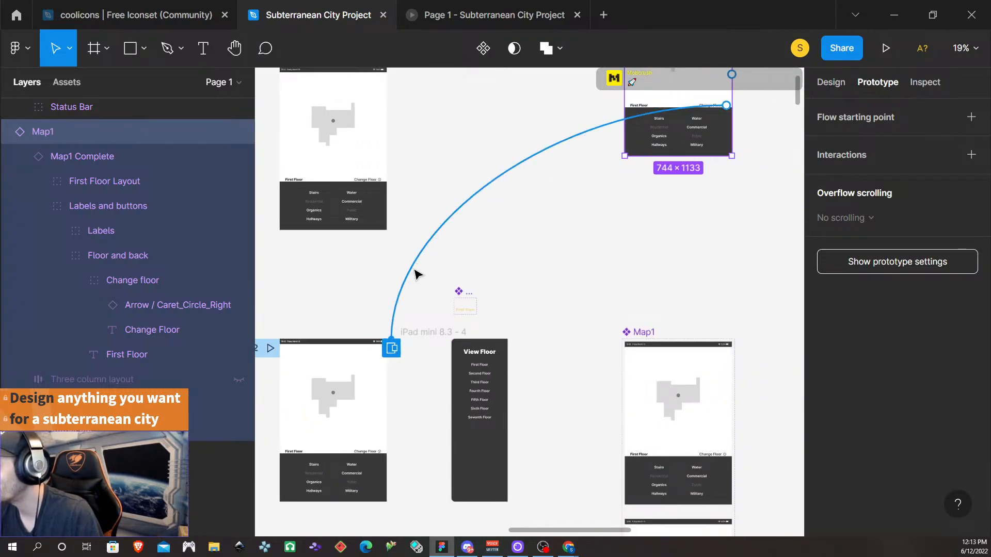
click(416, 333)
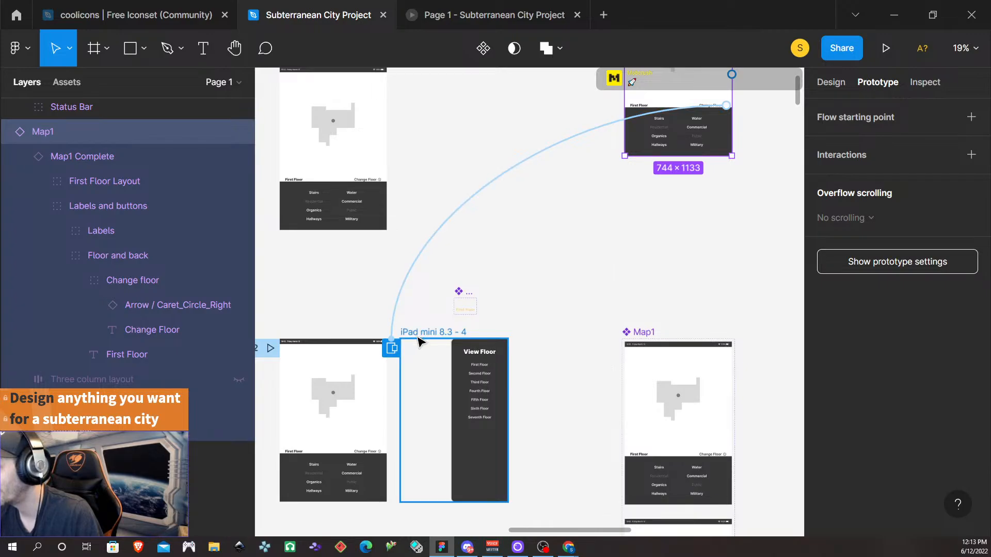
click(403, 294)
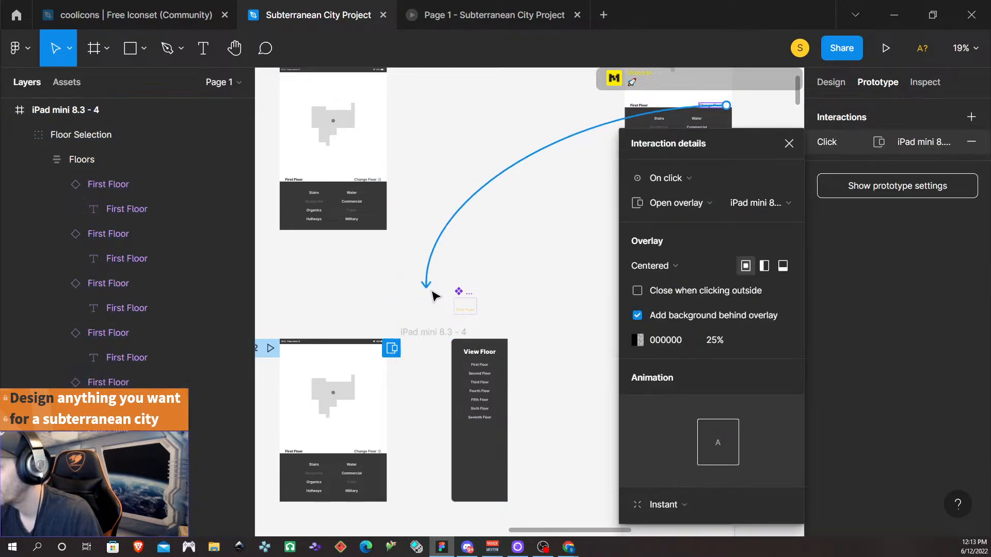
- Link the Second Floor entry in the View Floor overlay to the Map2 instance with an on-click Navigate to interaction
click(457, 356)
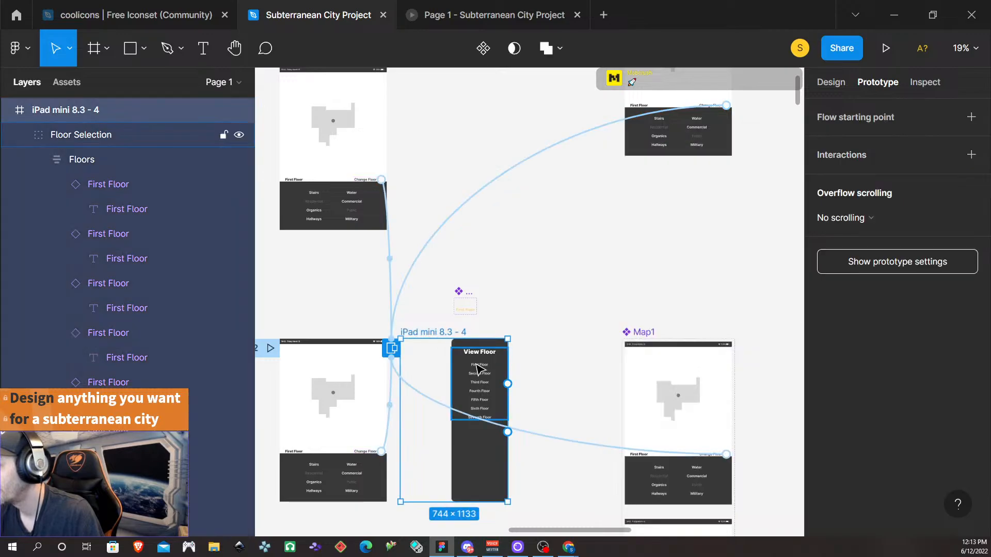
double_click(480, 375)
double_click(480, 374)
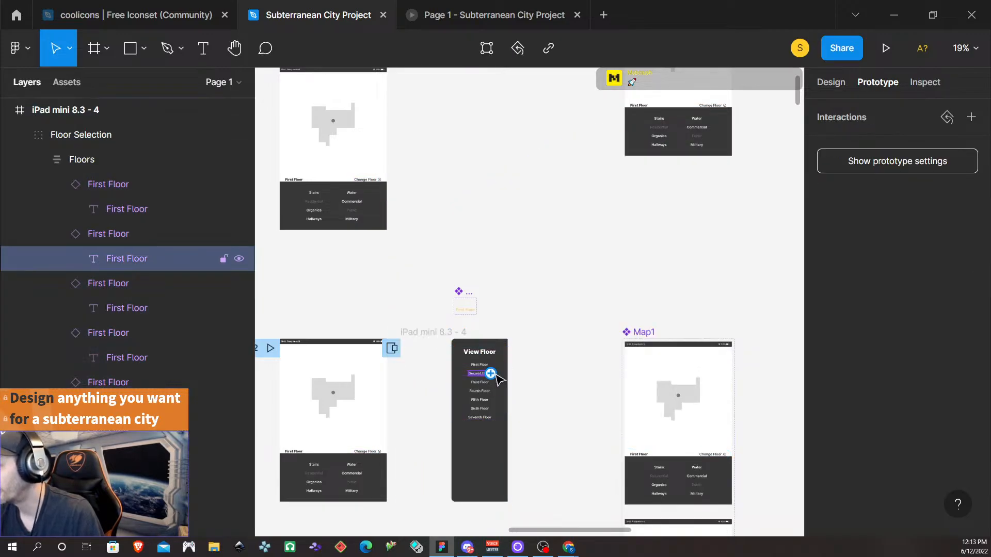
click(546, 370)
click(504, 380)
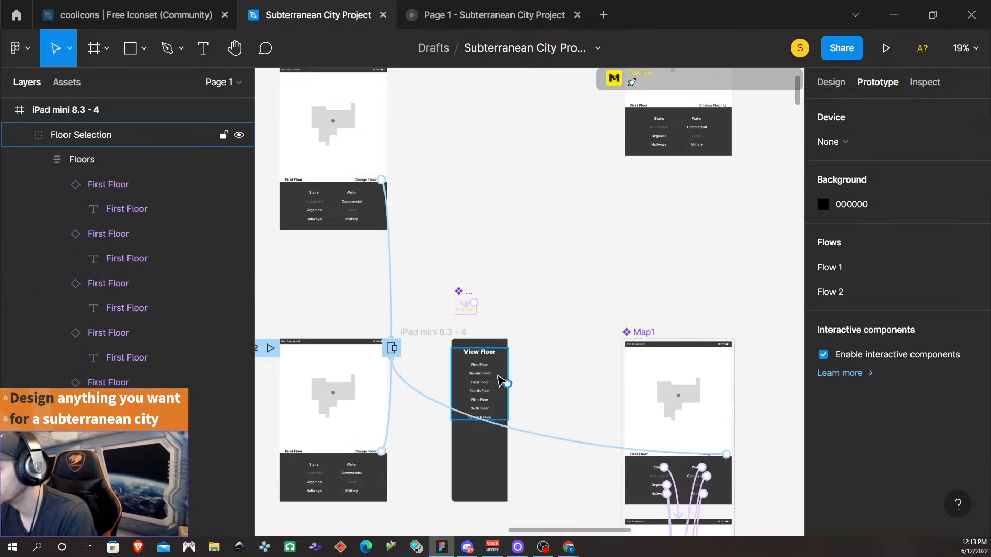
double_click(497, 381)
click(493, 374)
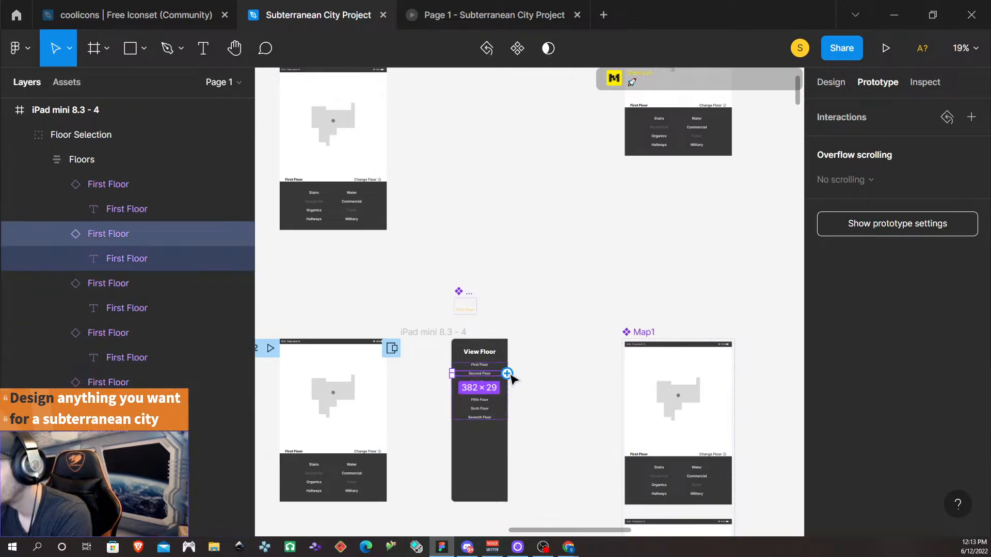
drag(508, 373, 630, 100)
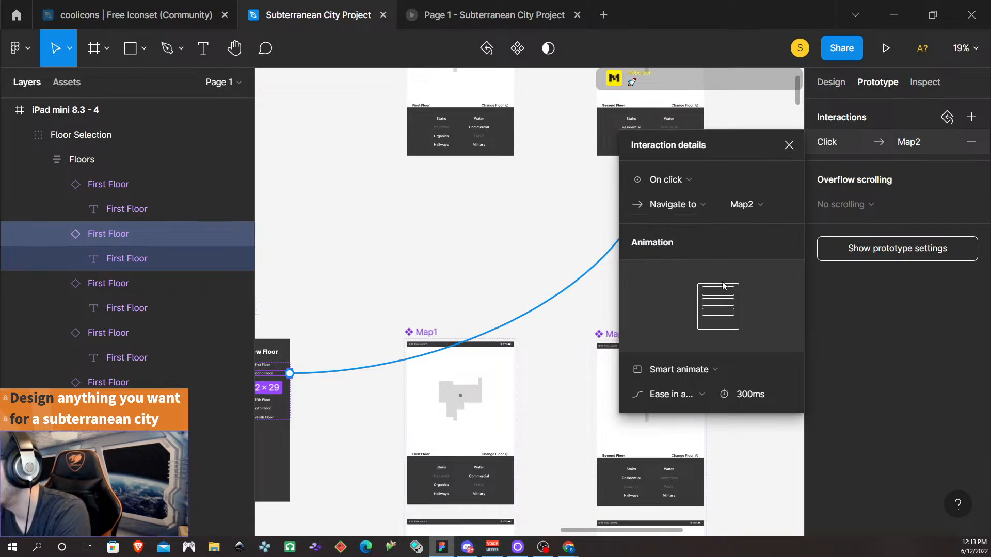
- Set the Second Floor link's transition to Move in with the rightward direction
click(702, 371)
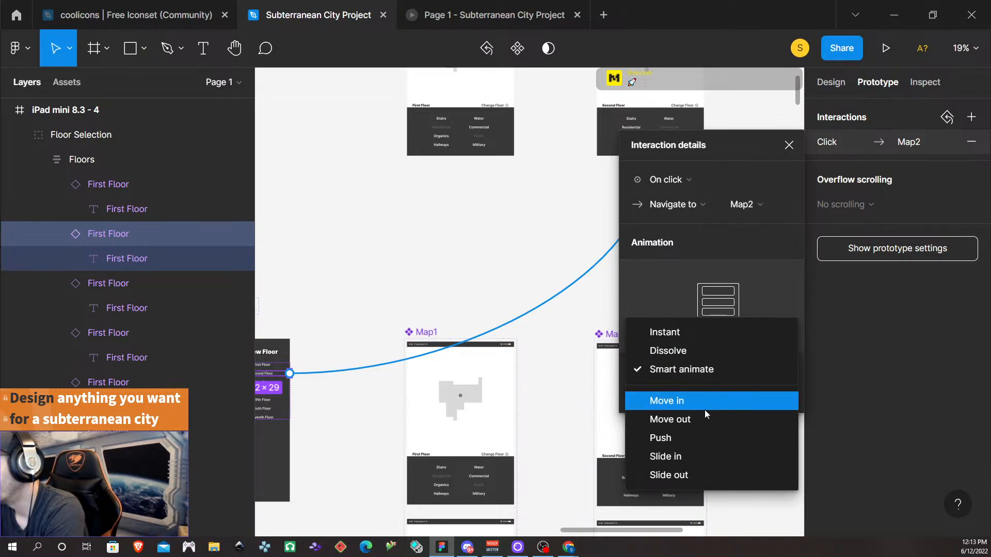
click(706, 402)
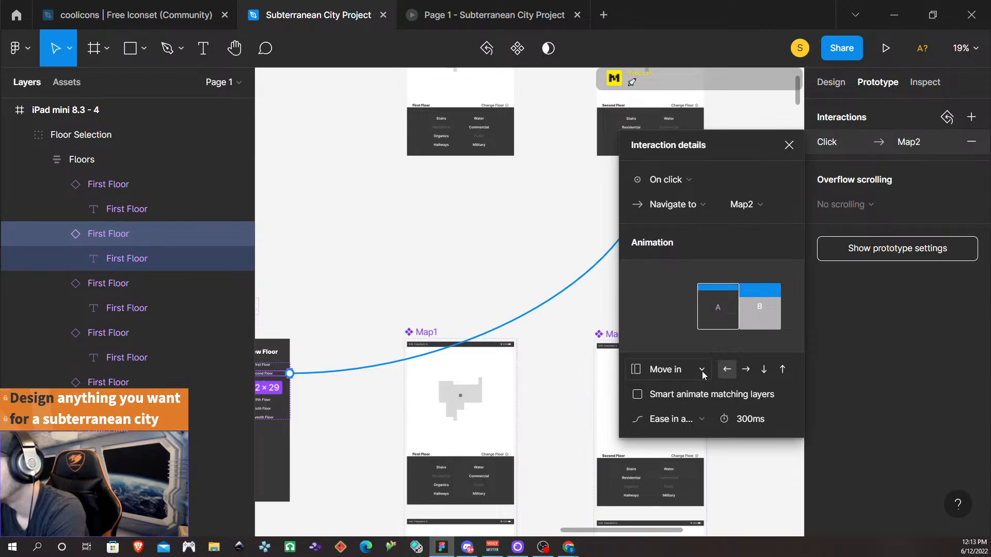
click(746, 372)
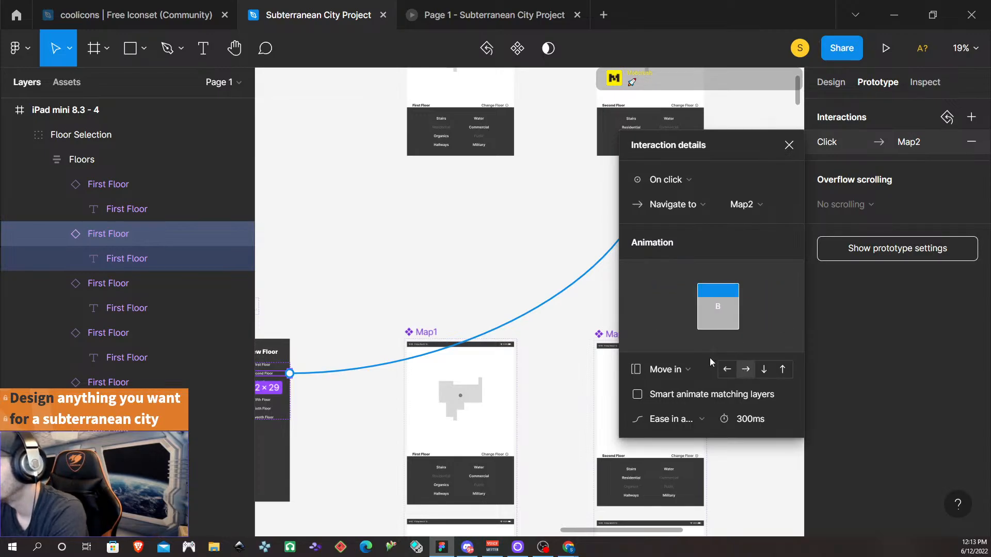
click(789, 145)
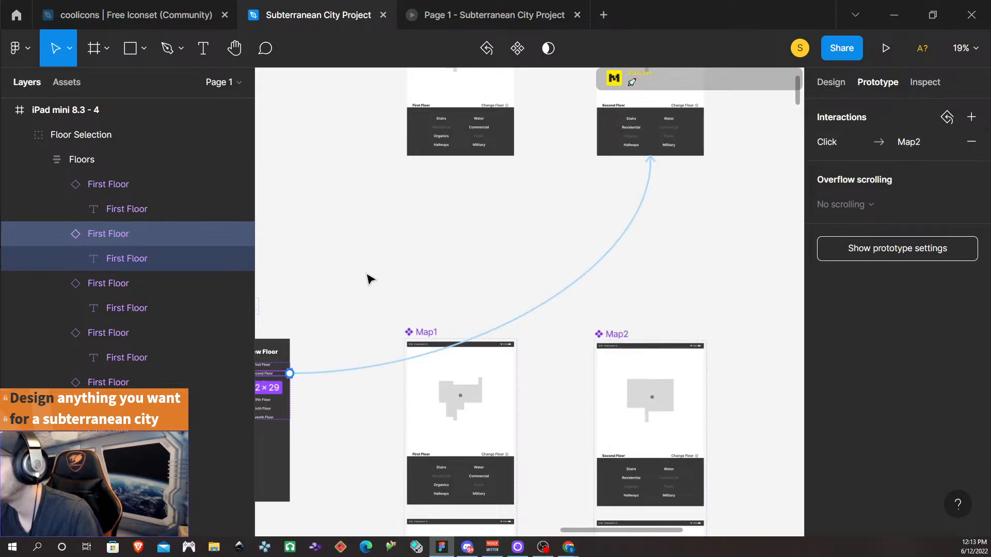
- Check the overlay settings of the Change floor interaction in the Map1 instance above the component set
scroll(457, 285, up, 2)
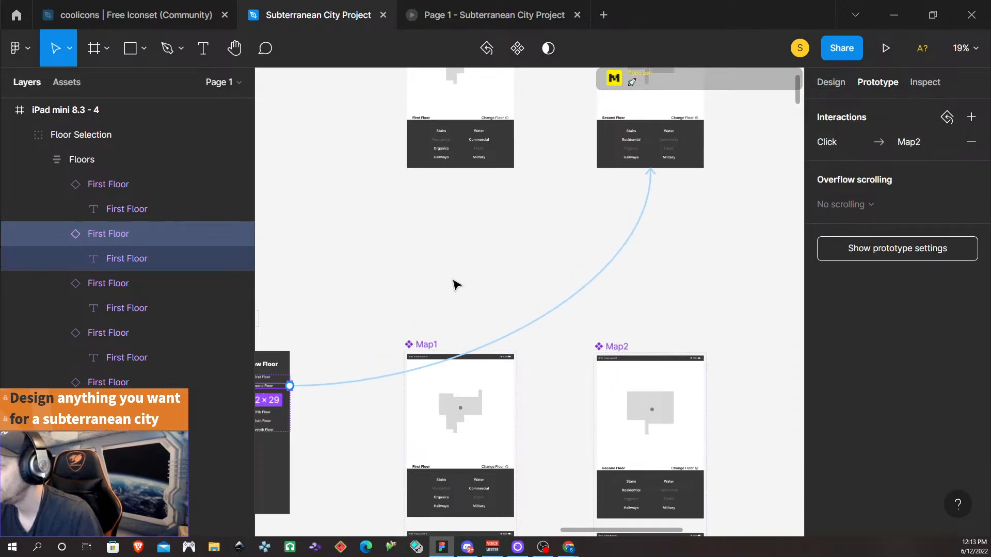
scroll(457, 285, left, 3)
scroll(456, 284, left, 2)
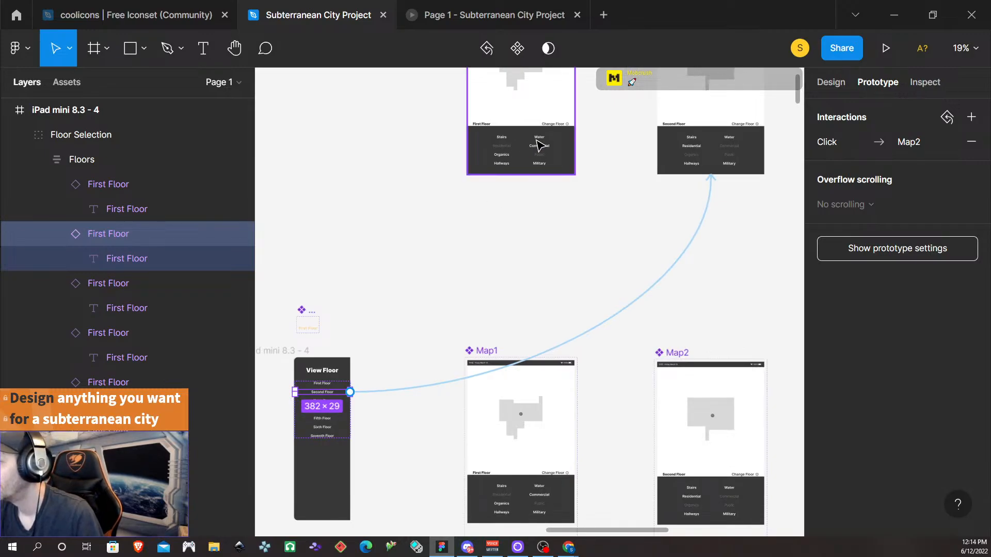
click(553, 128)
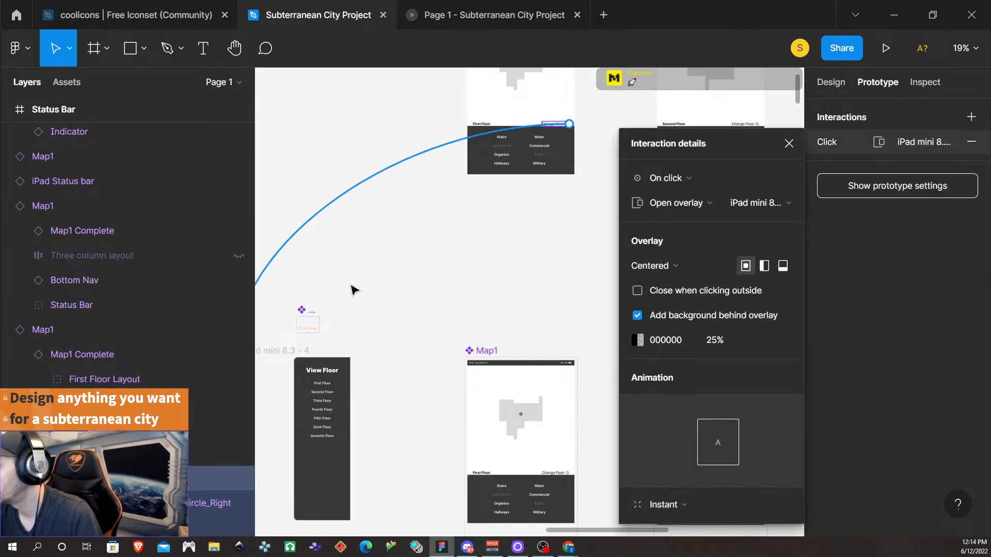
click(442, 251)
- Preview the prototype from the Map1 instance and test switching to Second Floor through the Change Floor overlay
scroll(522, 257, up, 3)
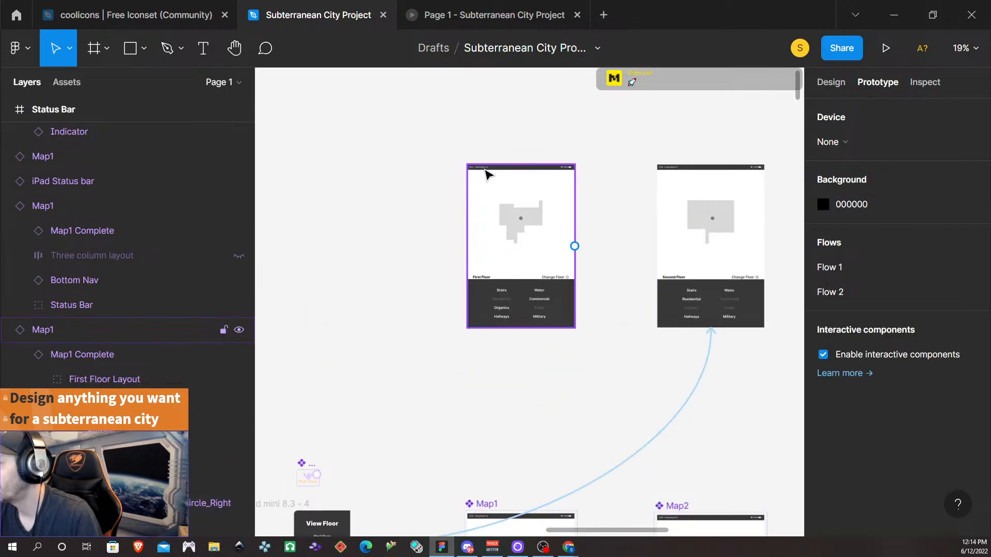
click(486, 174)
click(503, 132)
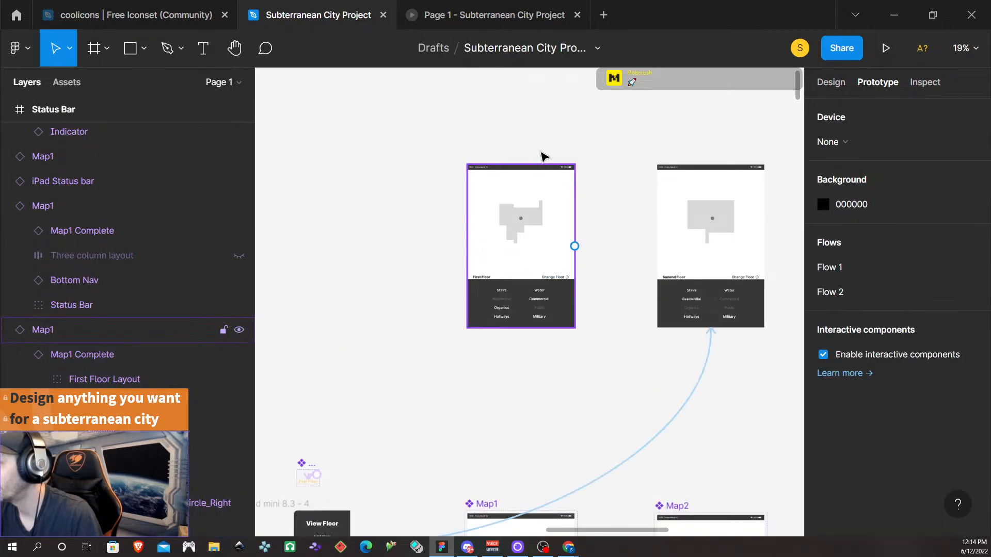
click(832, 82)
click(513, 226)
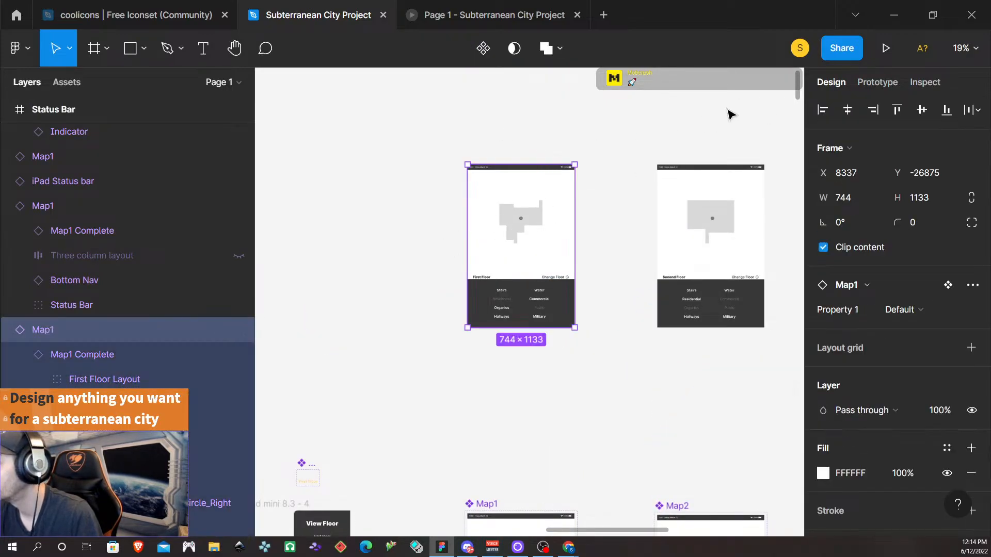
click(885, 49)
key(z)
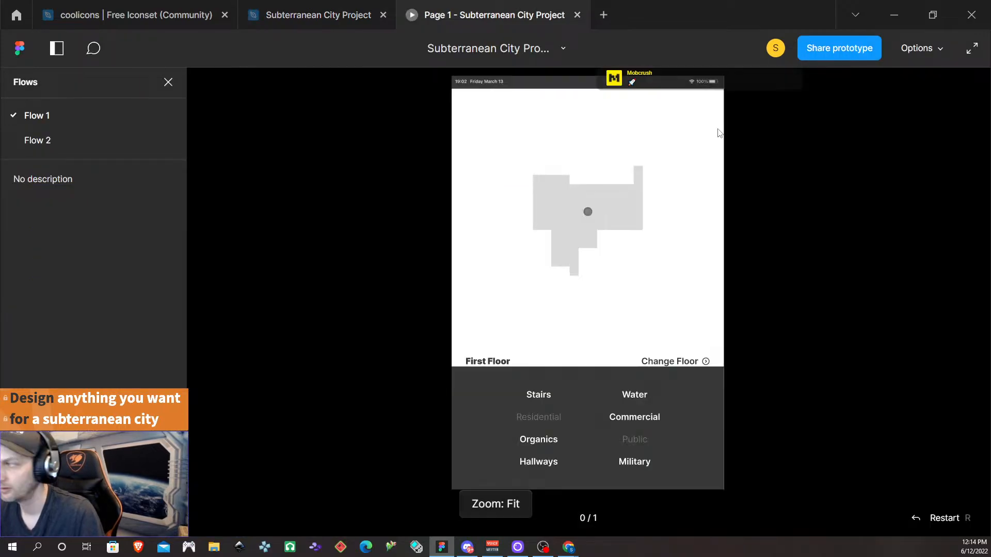
click(676, 360)
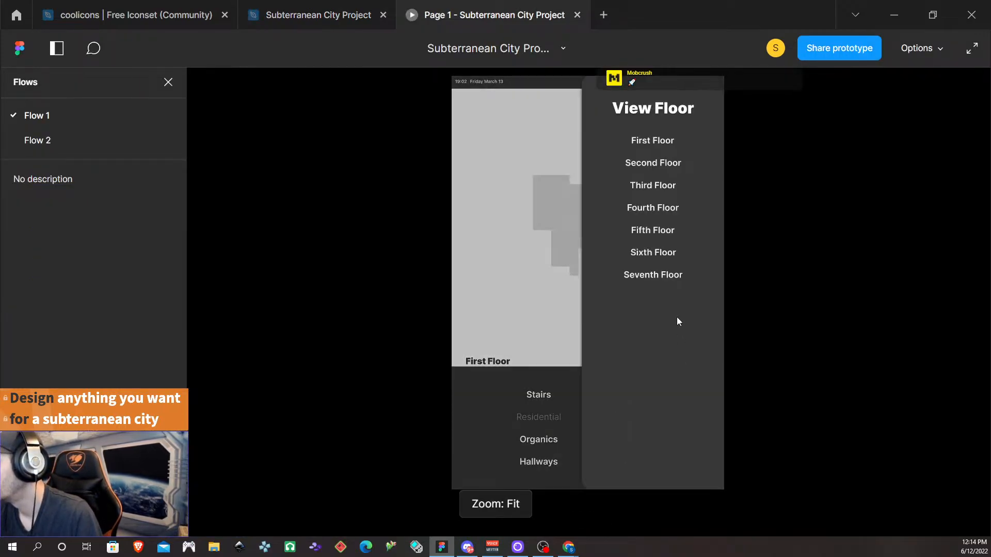
click(649, 166)
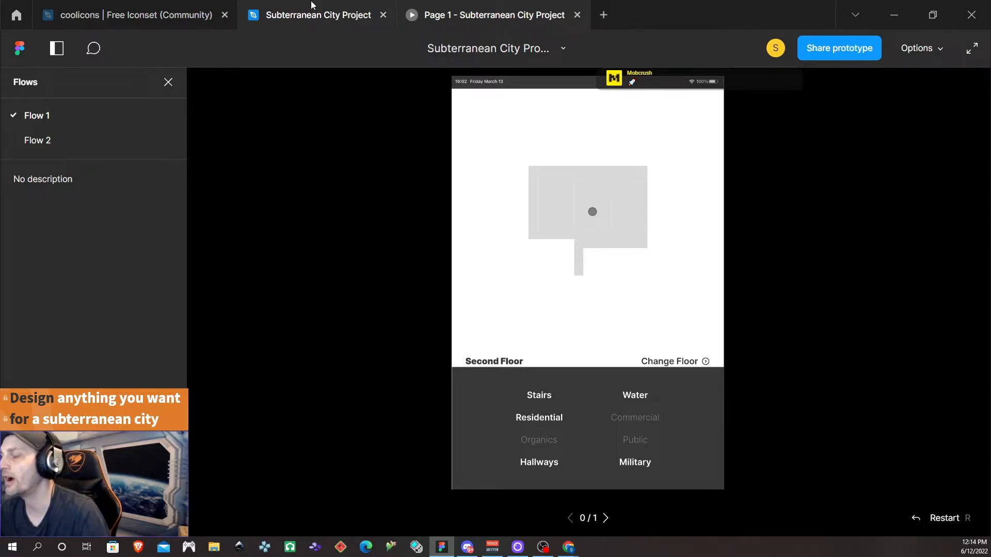
- Return to the Subterranean City Project design file and examine the position of the Map1 instance's Bottom Nav and its background rectangle
click(303, 10)
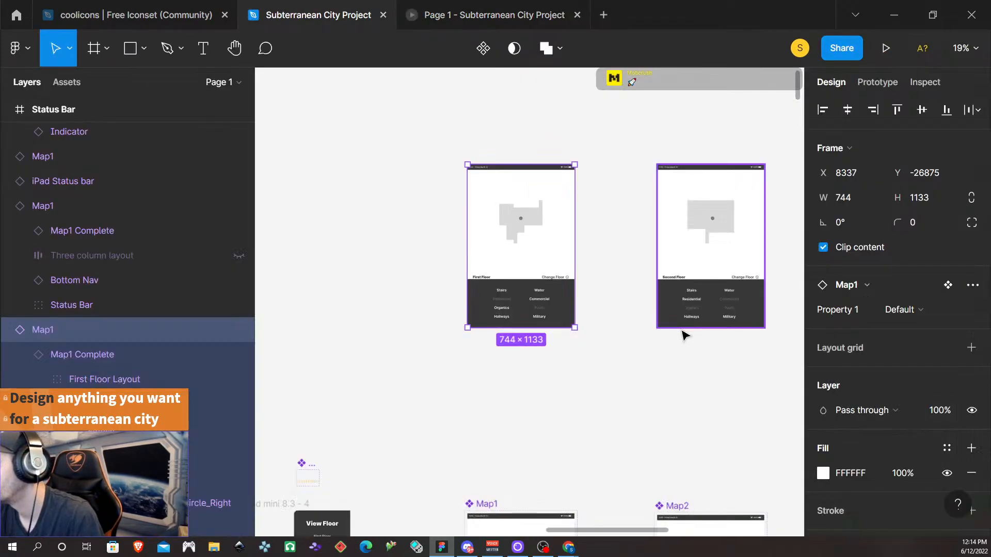
scroll(659, 342, down, 5)
scroll(642, 372, down, 1)
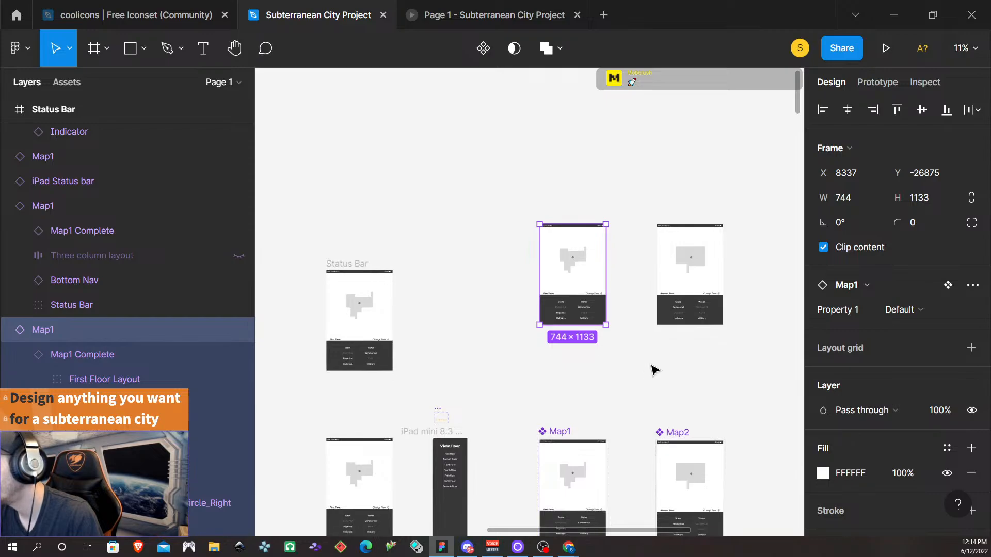
scroll(573, 336, up, 4)
scroll(469, 250, up, 4)
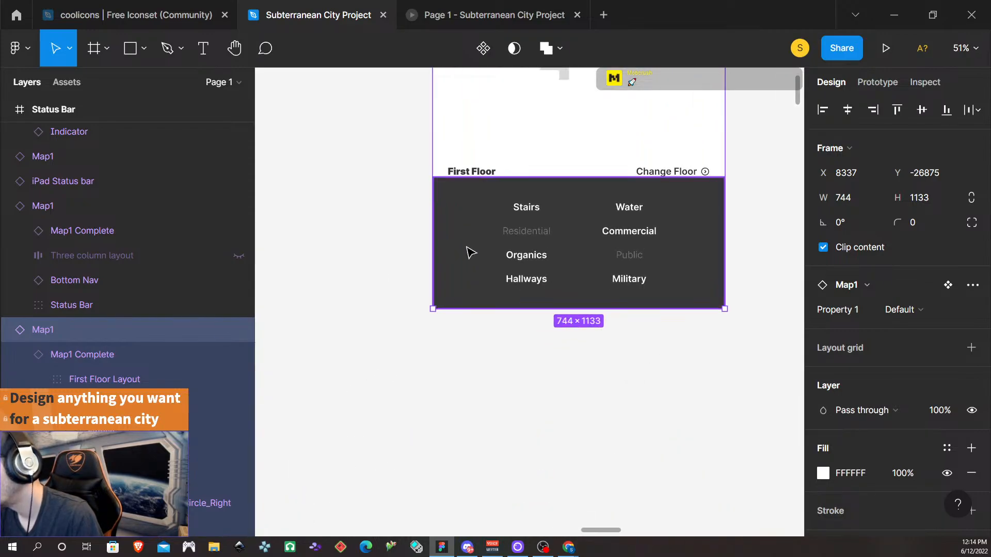
click(458, 249)
scroll(458, 248, up, 5)
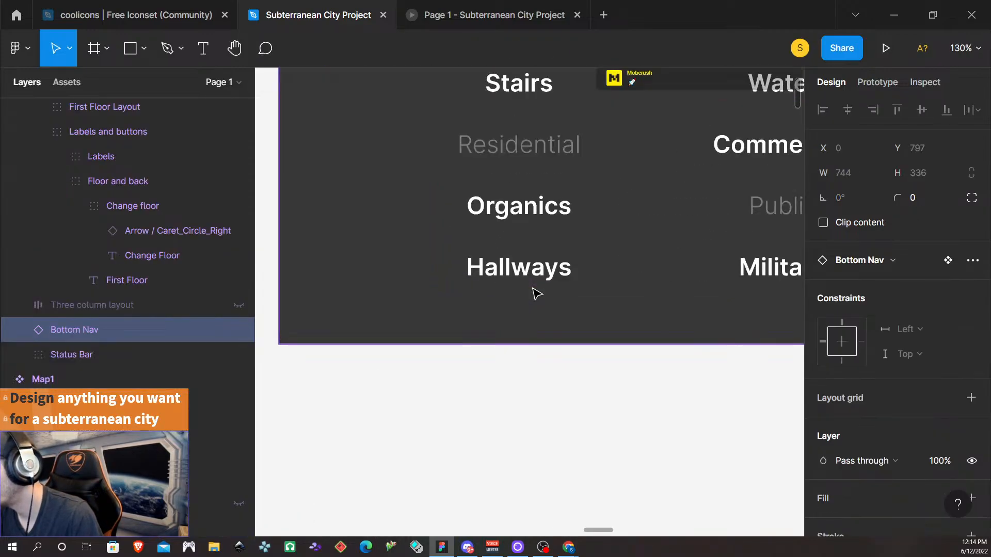
click(380, 323)
scroll(465, 309, up, 5)
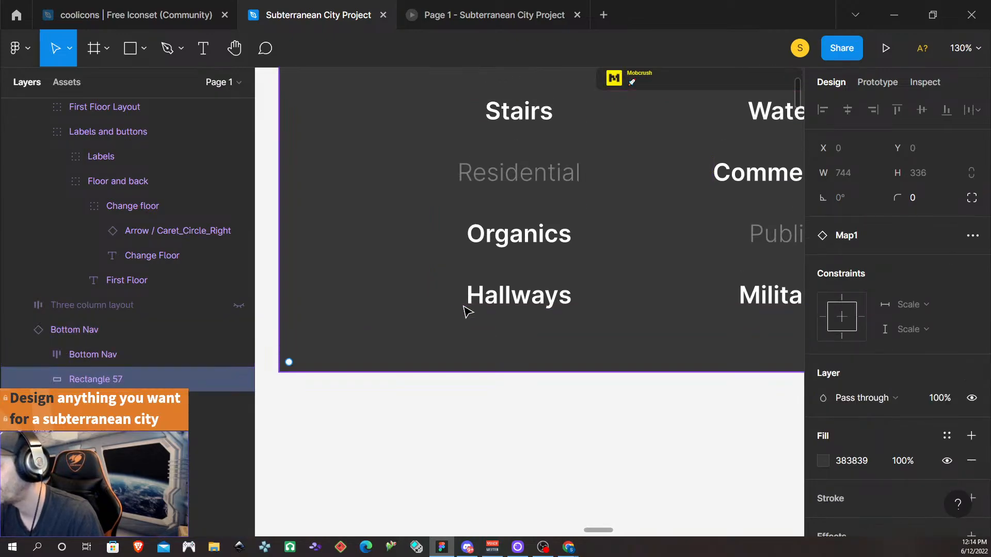
scroll(475, 325, down, 4)
scroll(655, 381, right, 5)
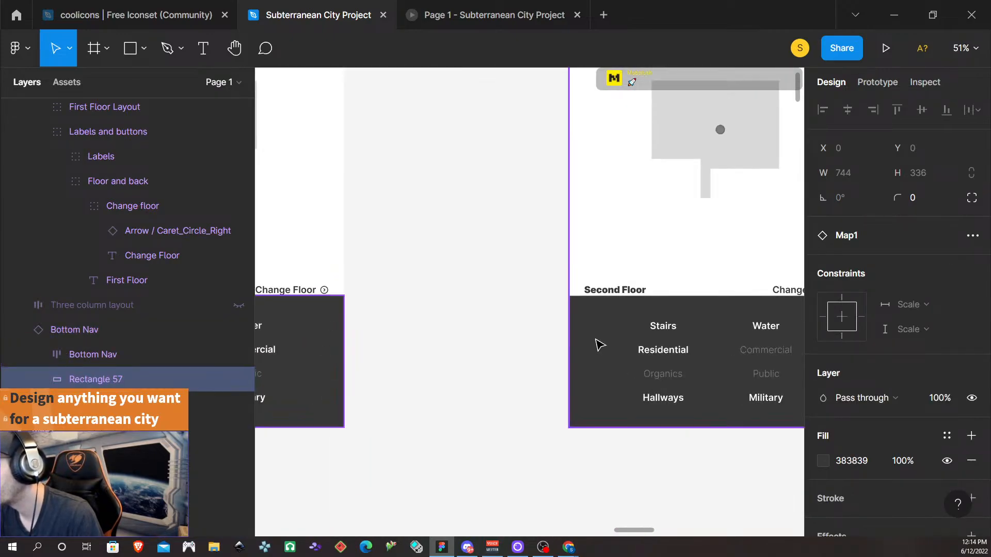
- Try to nudge the Bottom Nav in the Map2 instance left and up to line up with the screen edges
click(599, 345)
key(Left)
key(Left)
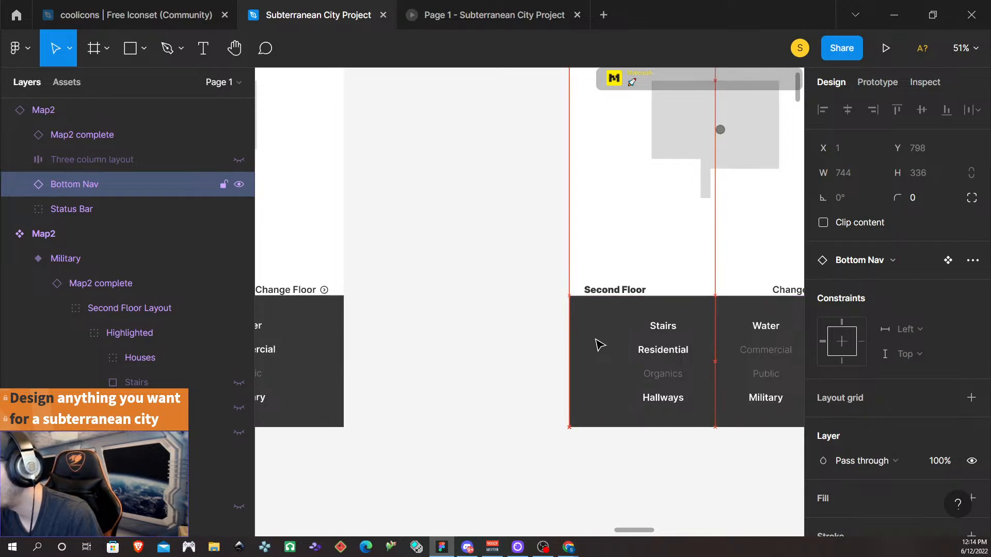
scroll(599, 345, up, 5)
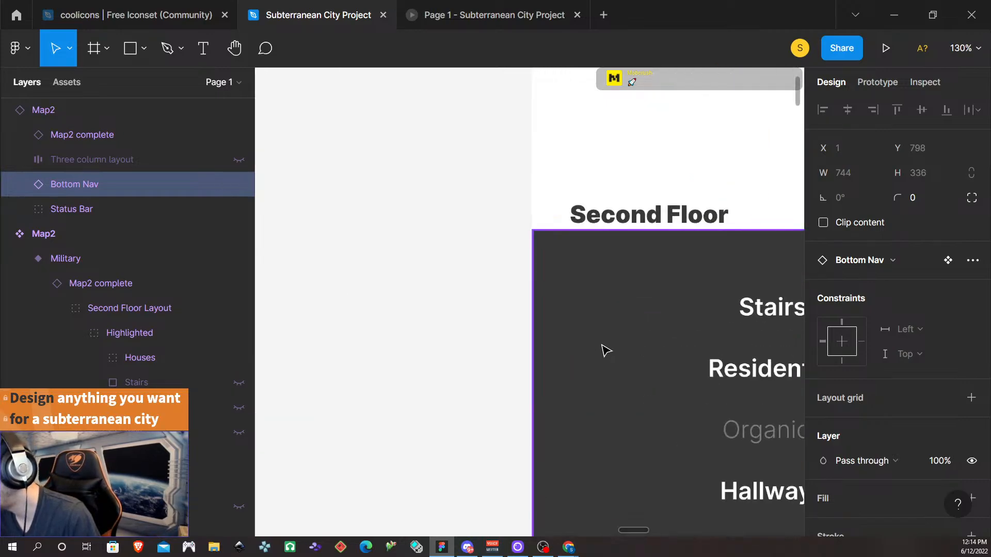
key(Up)
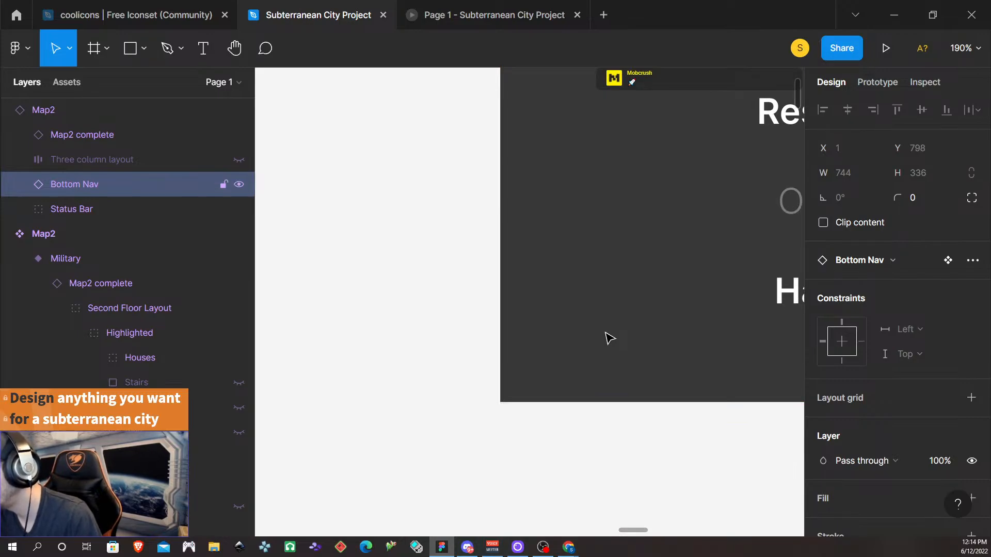
key(Up)
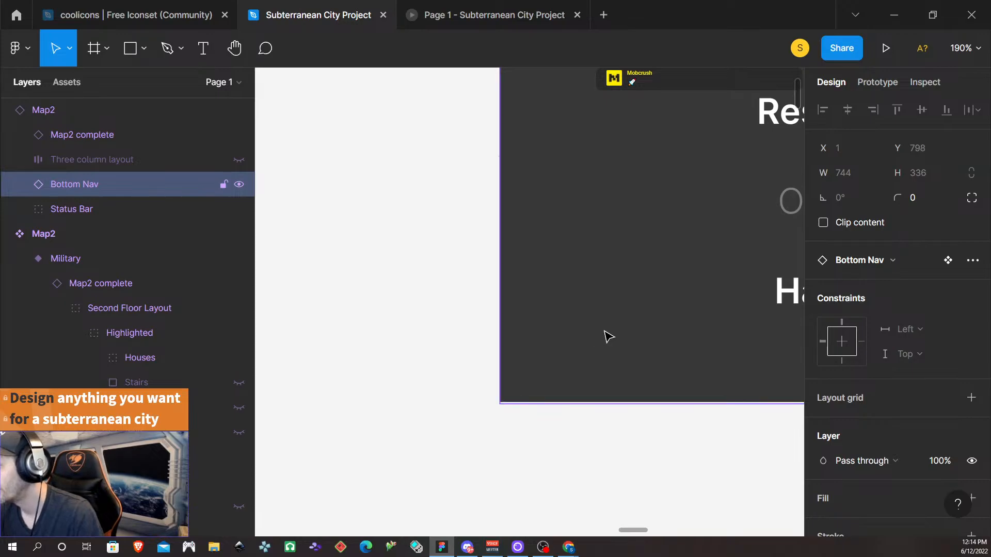
- Try to nudge the Bottom Nav's background rectangle, Rectangle 57, to the left in the Map2 instance
ctrl+scroll(606, 336, down, 3)
click(615, 306)
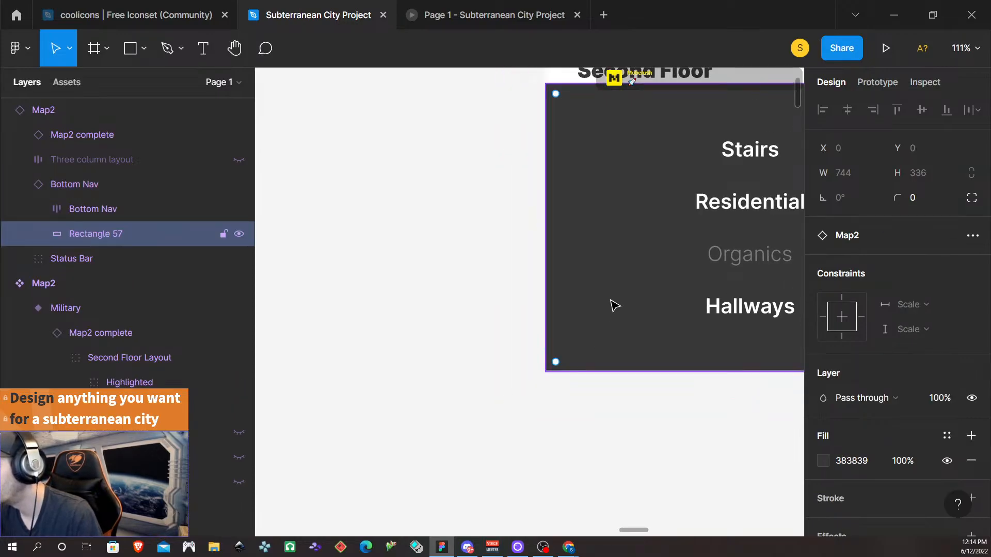
key(Left)
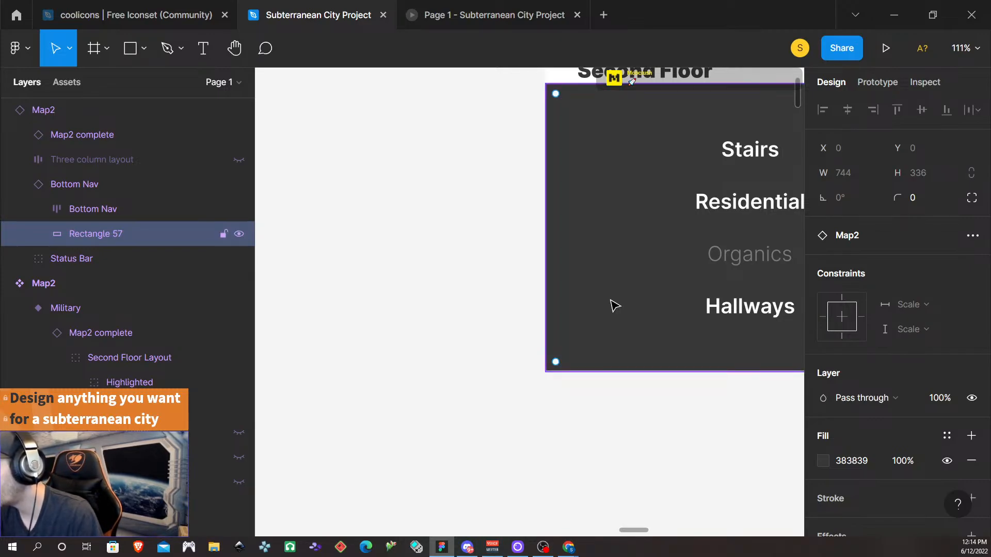
key(Left)
key(Left)
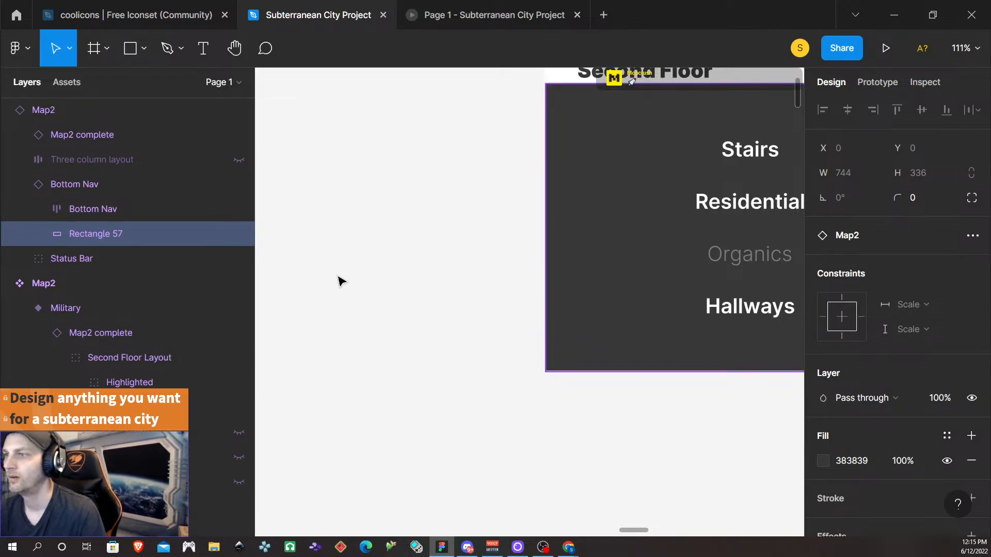
- Select the whole Bottom Nav inside the Map2 instance and try again to nudge it left
click(130, 214)
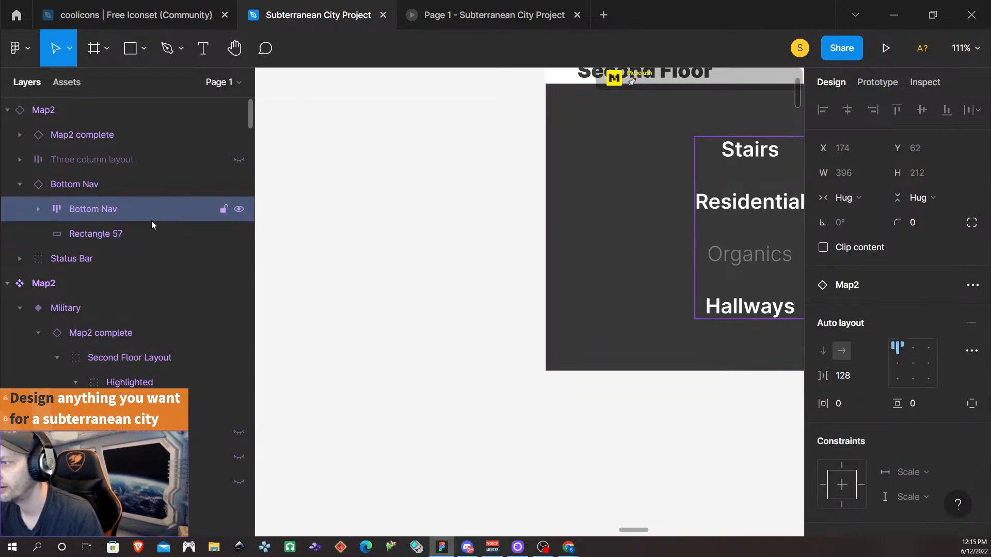
click(88, 187)
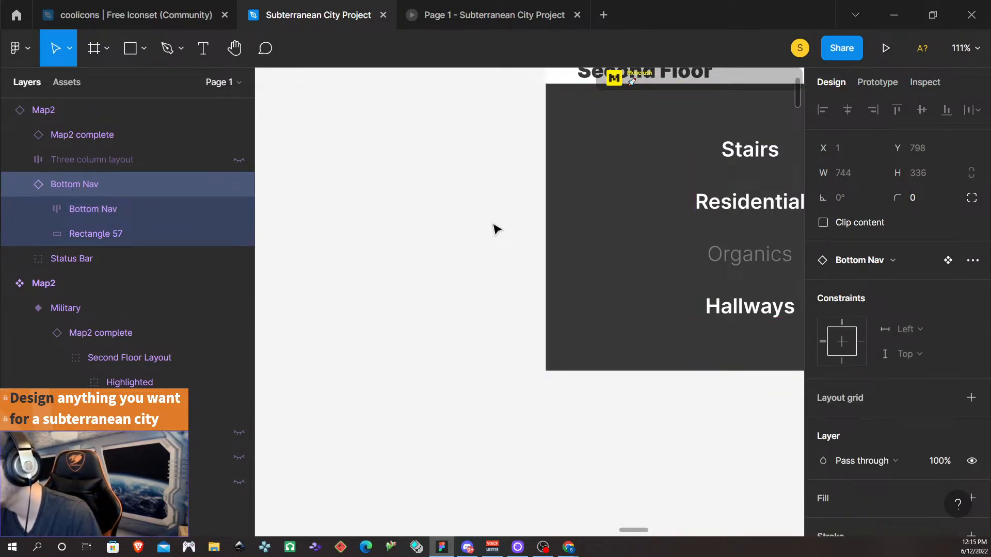
key(Left)
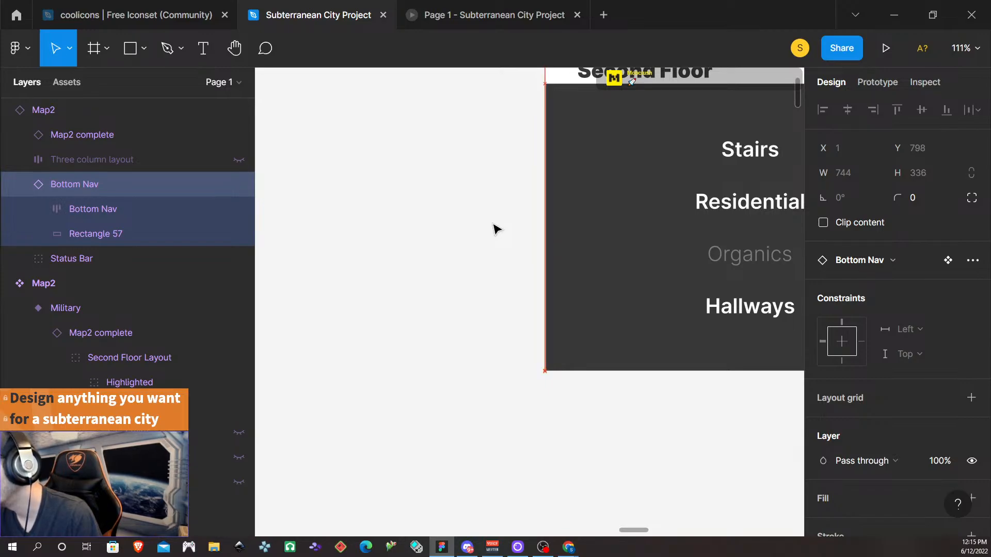
scroll(582, 340, down, 5)
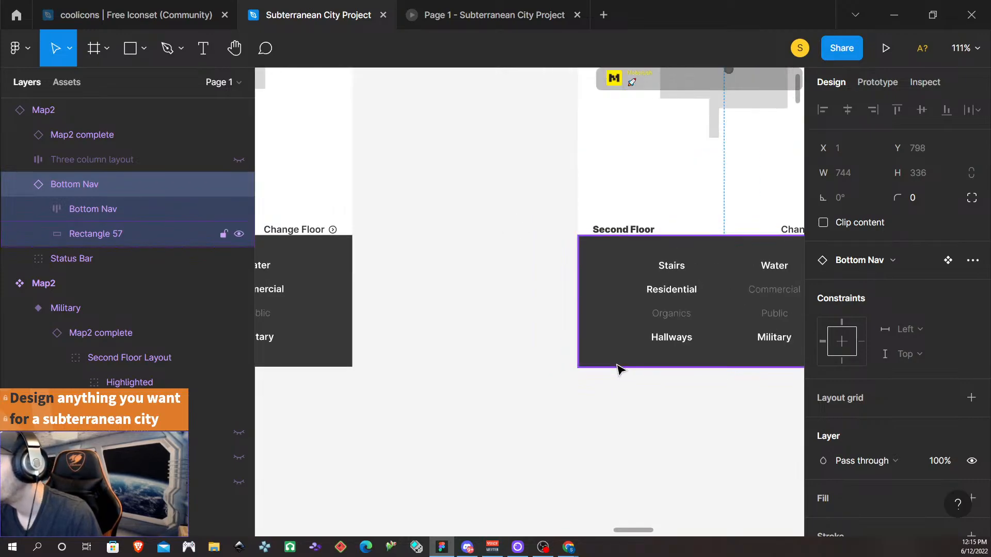
scroll(635, 436, down, 6)
scroll(639, 420, up, 3)
scroll(639, 402, up, 6)
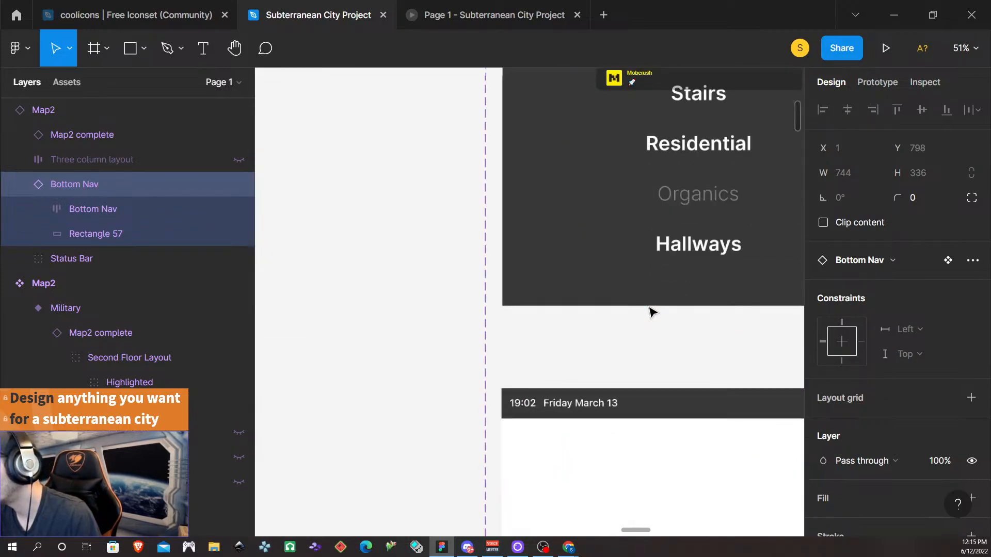
- Try to nudge the Default variant frame of the Map2 component set left and up to X 19, Y 16
click(546, 228)
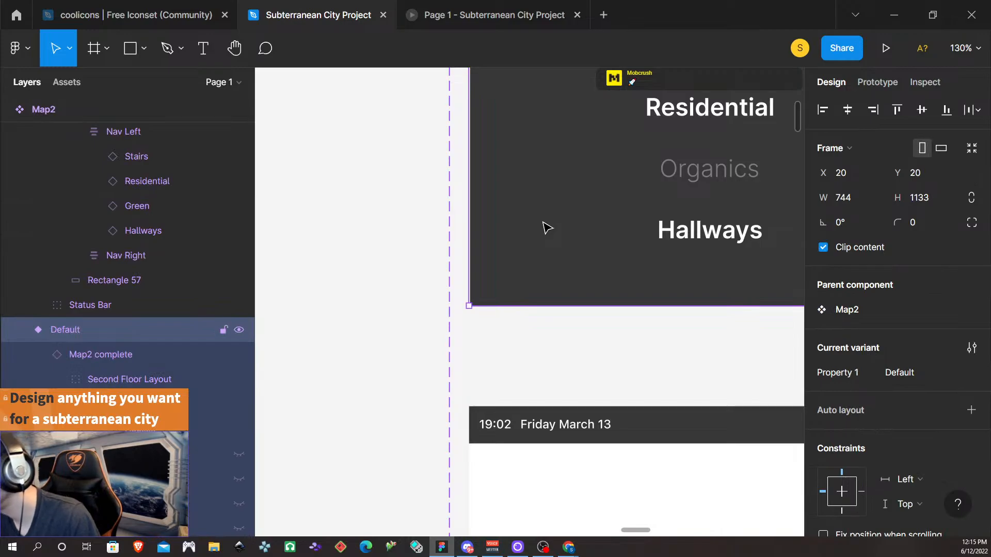
key(Left)
key(Up)
key(Up)
key(Up)
key(Up)
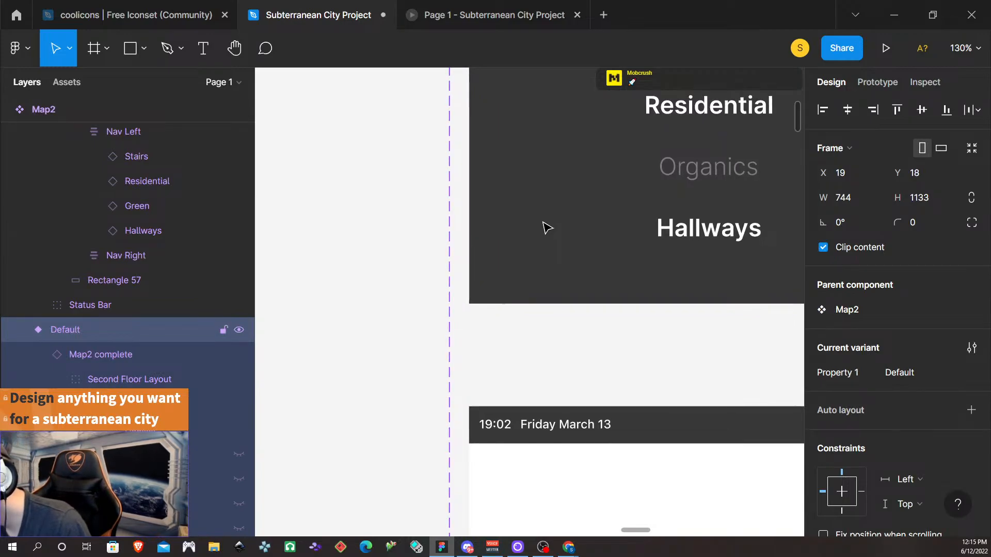
key(Down)
key(Down)
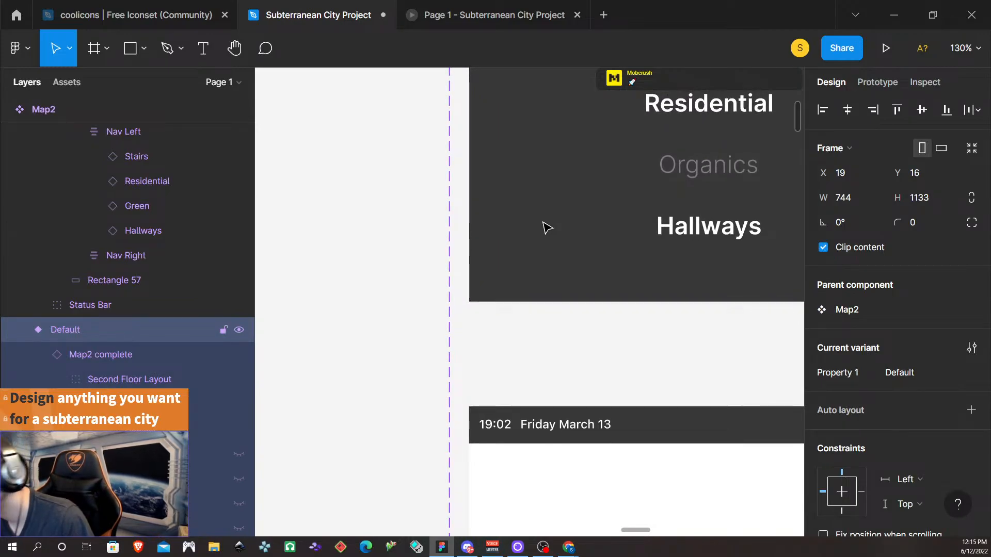
- Undo the nudges made to the Default variant frame of the Map2 component set
key(ctrl+z)
key(ctrl+z)
key(ctrl+z)
key(ctrl+z)
key(ctrl+z)
key(ctrl+z)
key(ctrl+z)
key(ctrl+z)
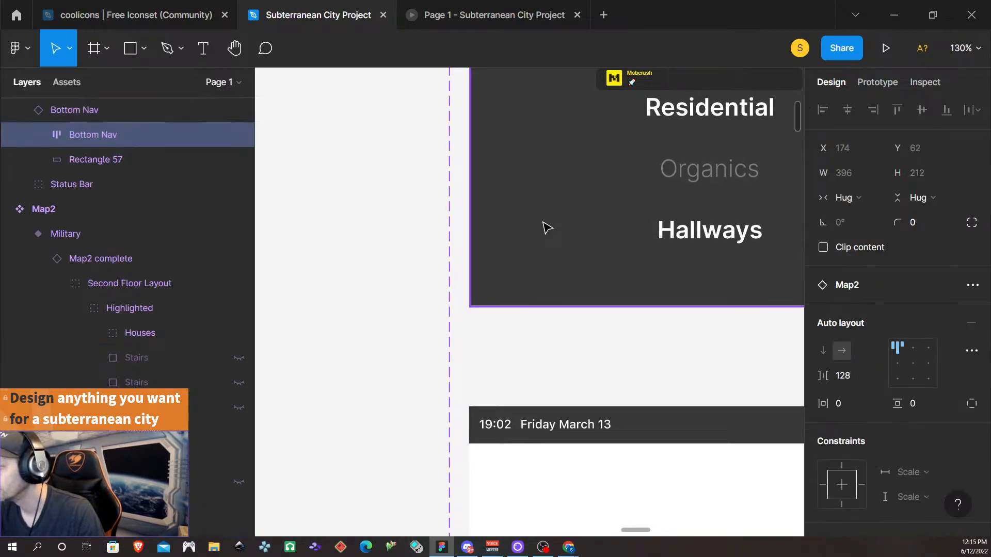
- Move the Bottom Nav in the Map2 component's Default variant to X 0, Y 797
scroll(545, 222, up, 5)
double_click(545, 277)
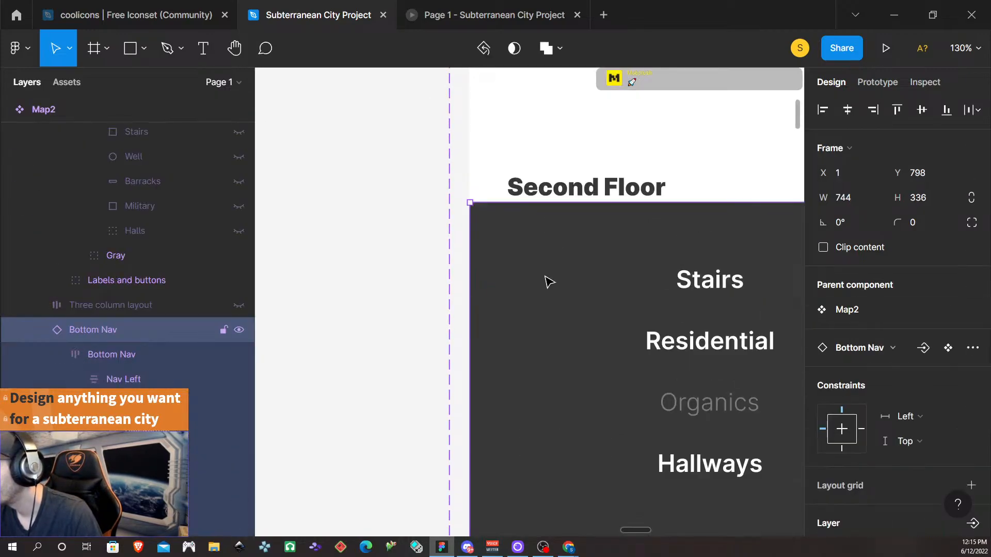
key(Left)
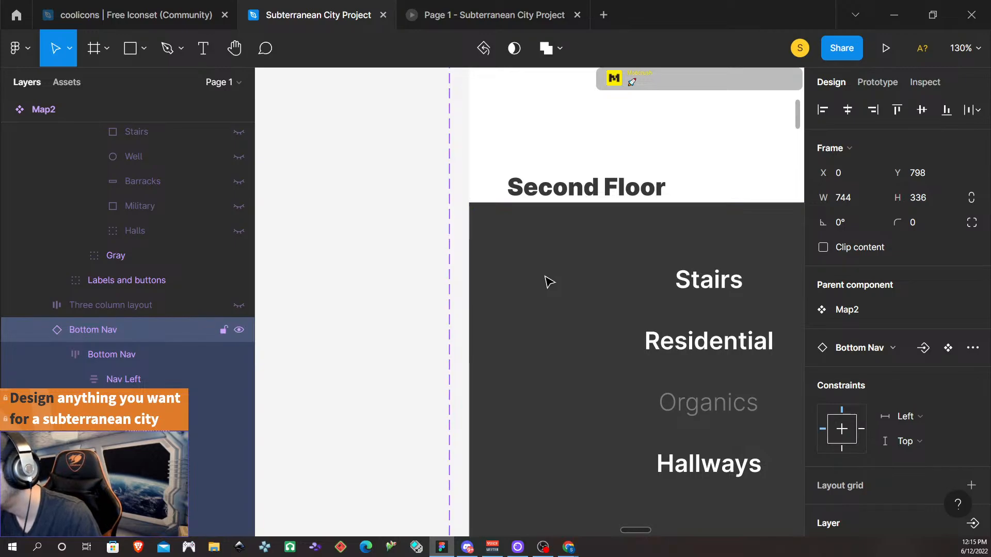
scroll(537, 280, down, 2)
key(Up)
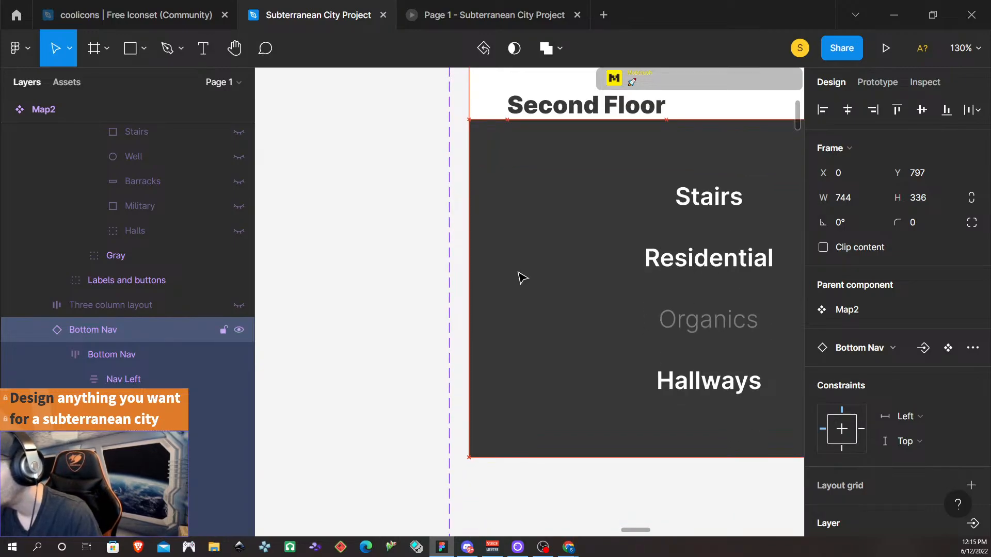
- Move the Bottom Nav in the Map2 component's Stairs variant to X 0, Y 797
scroll(580, 288, down, 15)
scroll(594, 286, down, 10)
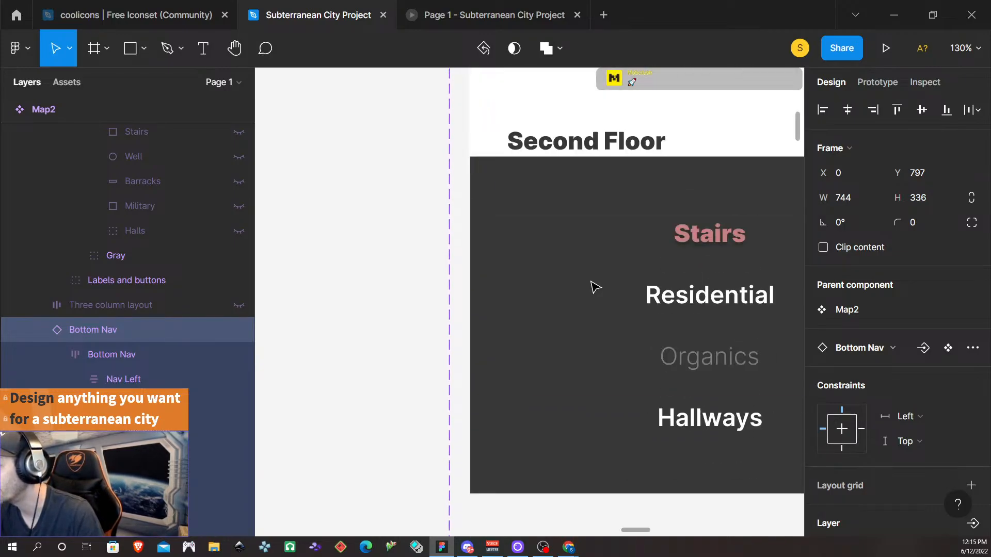
click(594, 237)
key(Left)
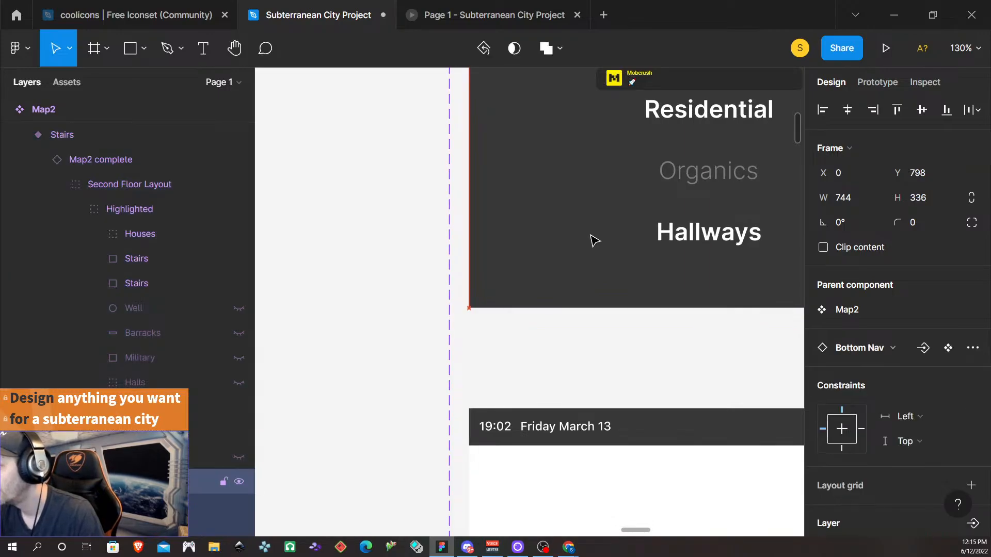
key(Up)
- Move the Bottom Nav in the Map2 component's Water variant to X 0, Y 797
scroll(593, 243, down, 6)
scroll(592, 250, down, 10)
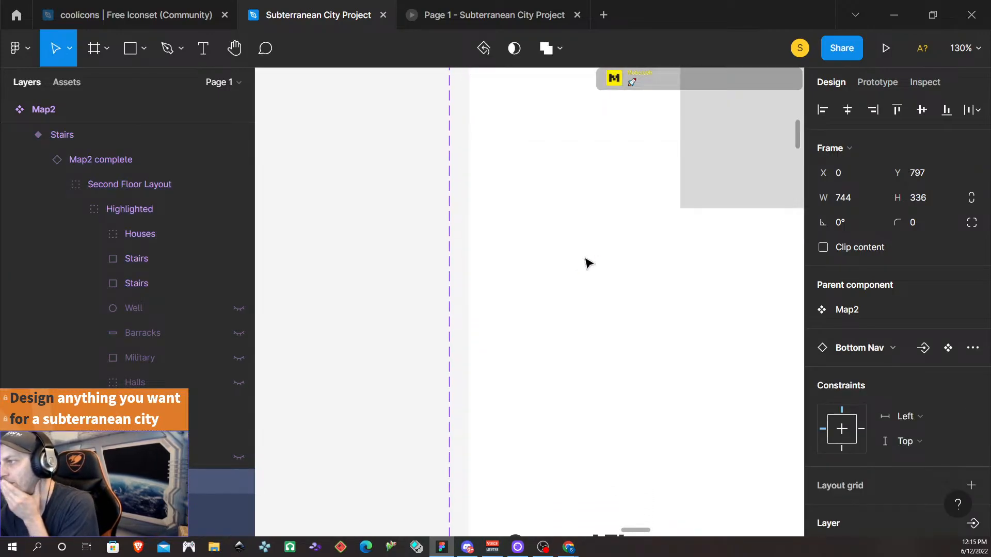
click(577, 272)
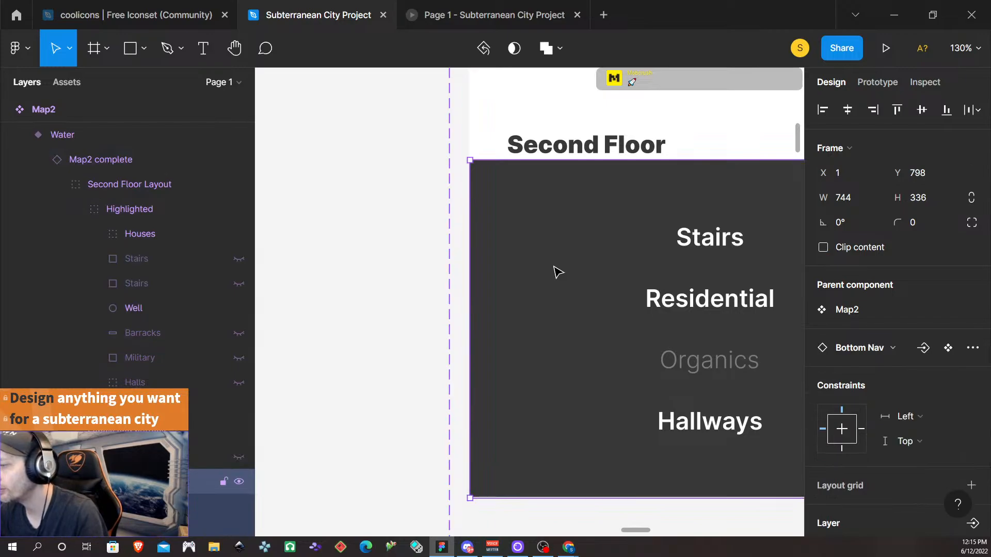
key(Up)
key(Left)
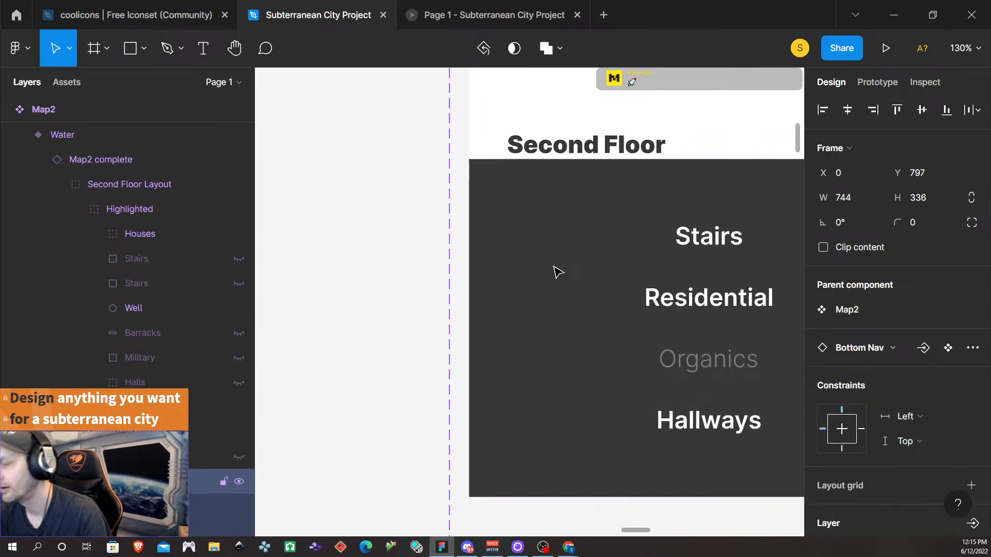
- Move the Bottom Nav in the Map2 variant with Residential highlighted to X 0, Y 797
scroll(563, 281, down, 8)
scroll(570, 290, down, 15)
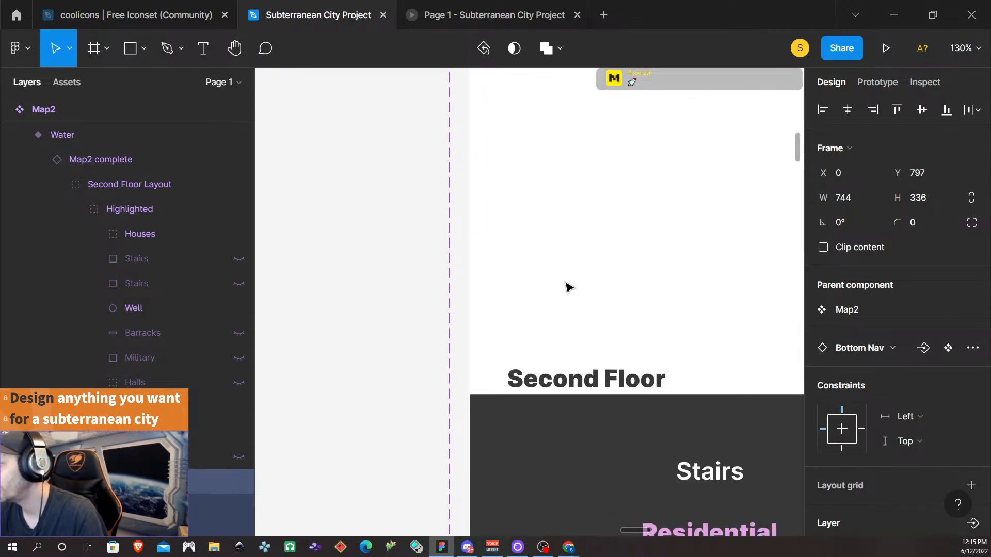
key(ctrl+z)
key(ctrl+z)
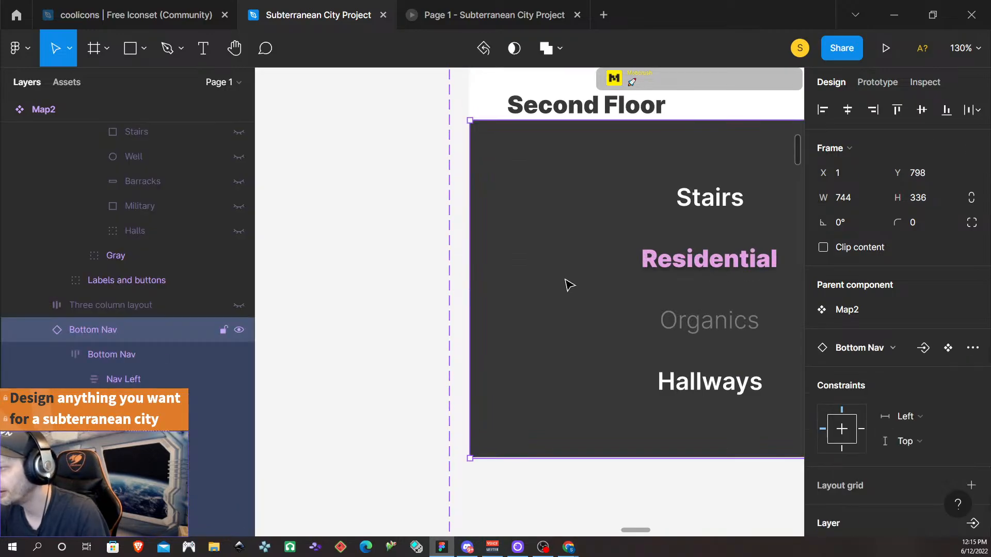
key(Up)
key(Left)
- Move the Bottom Nav in the Map2 component's Hallways variant to X 0, Y 797
scroll(565, 289, down, 5)
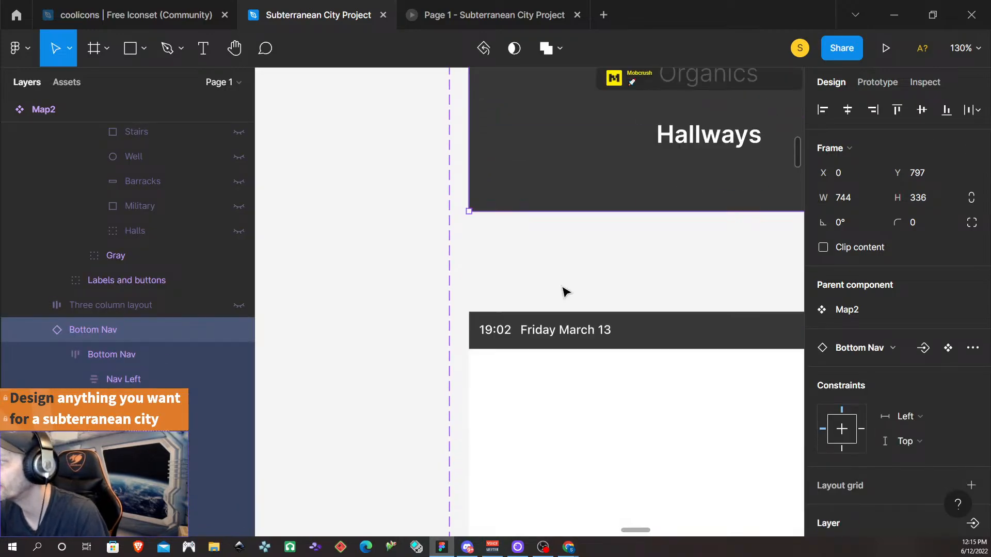
scroll(565, 290, down, 15)
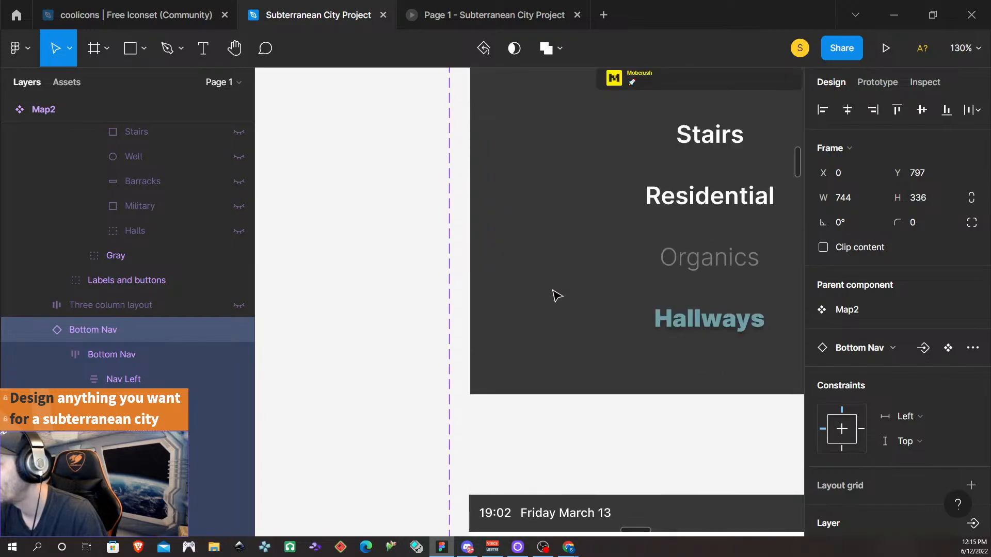
key(ctrl+z)
key(ctrl+z)
key(Up)
key(Left)
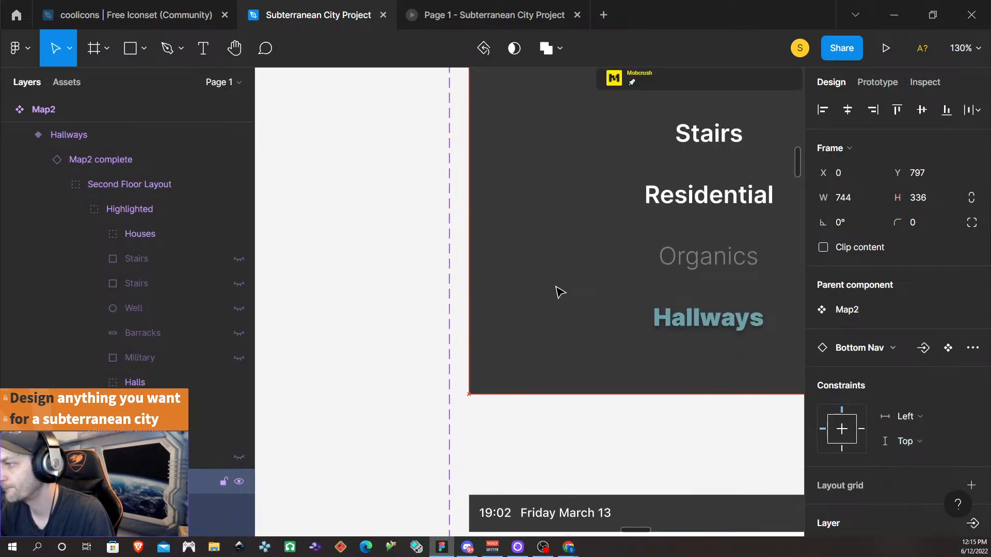
- Move the Bottom Nav in the Map2 component's Military variant to X 0, Y 797
scroll(558, 294, down, 8)
scroll(555, 299, down, 9)
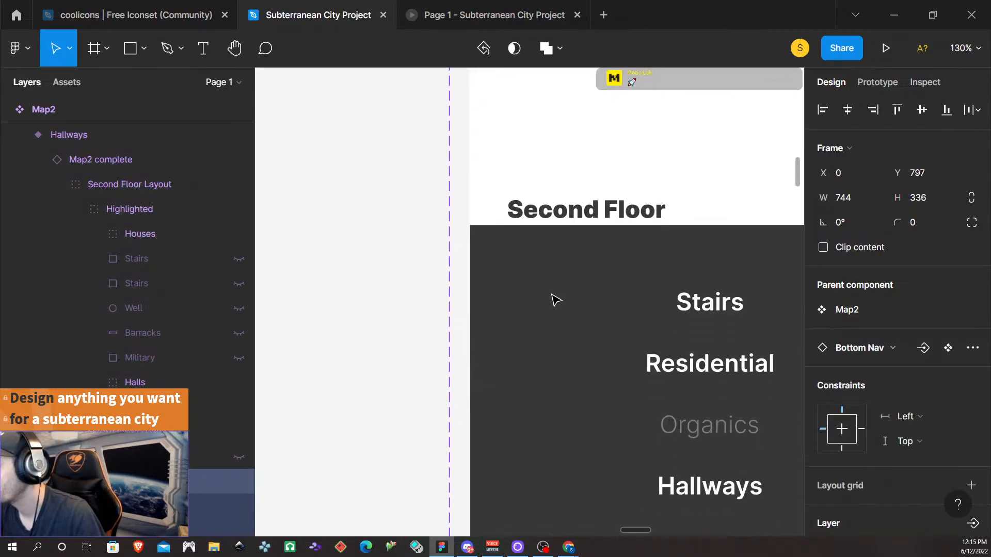
key(ctrl+z)
key(ctrl+z)
key(Left)
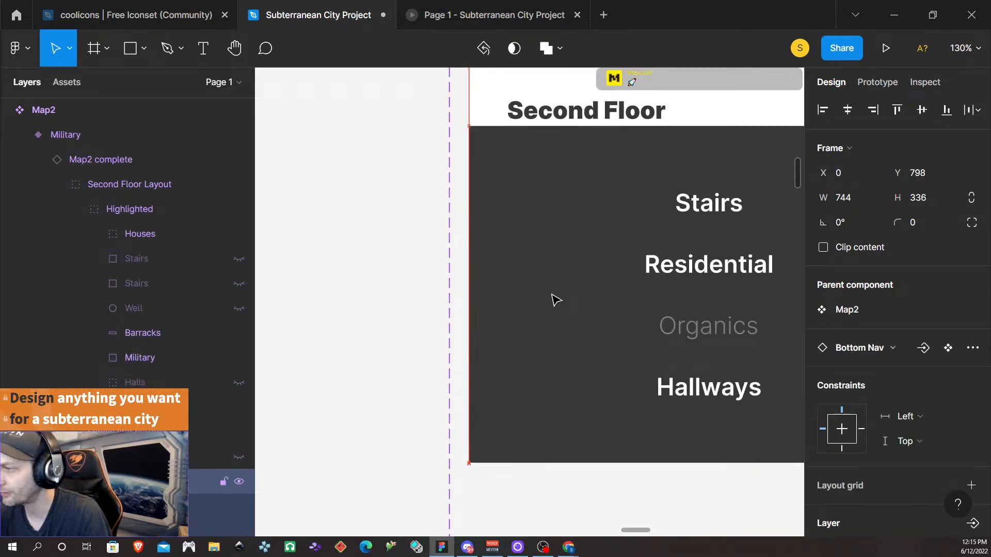
key(Up)
- Check how the Bottom Nav's right edge lines up with the screen edge in the Map2 Military variant
scroll(555, 300, down, 10)
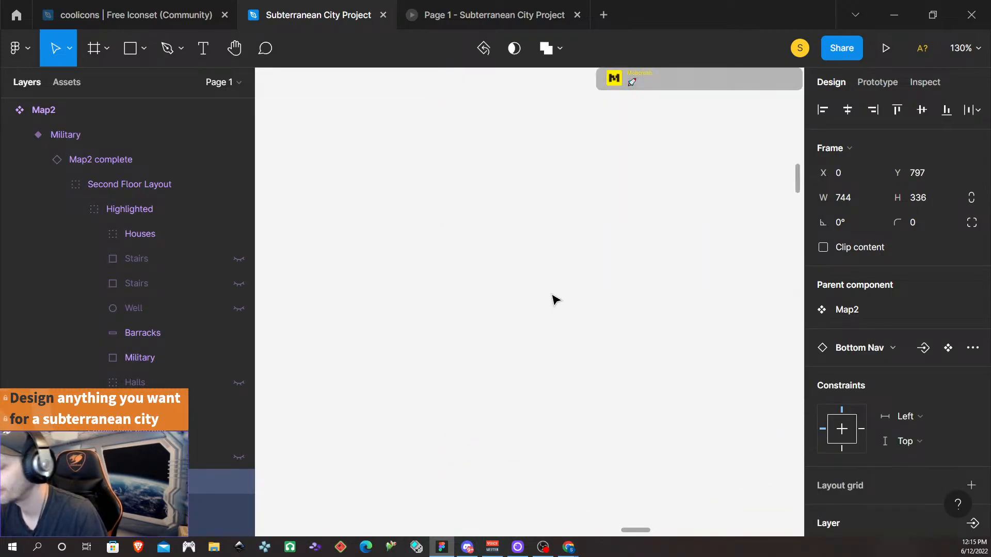
scroll(554, 301, down, 5)
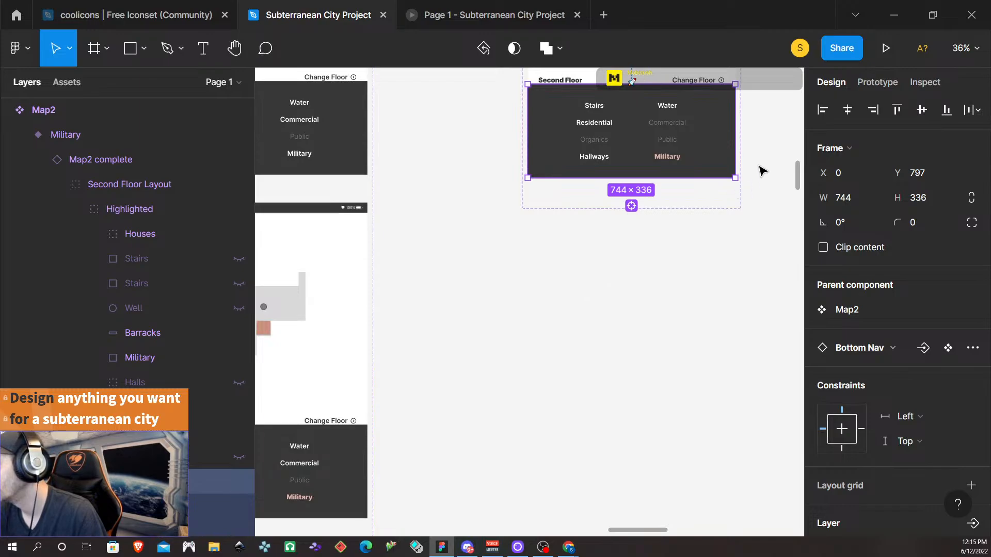
scroll(762, 170, left, 2)
scroll(748, 177, right, 6)
scroll(746, 177, up, 5)
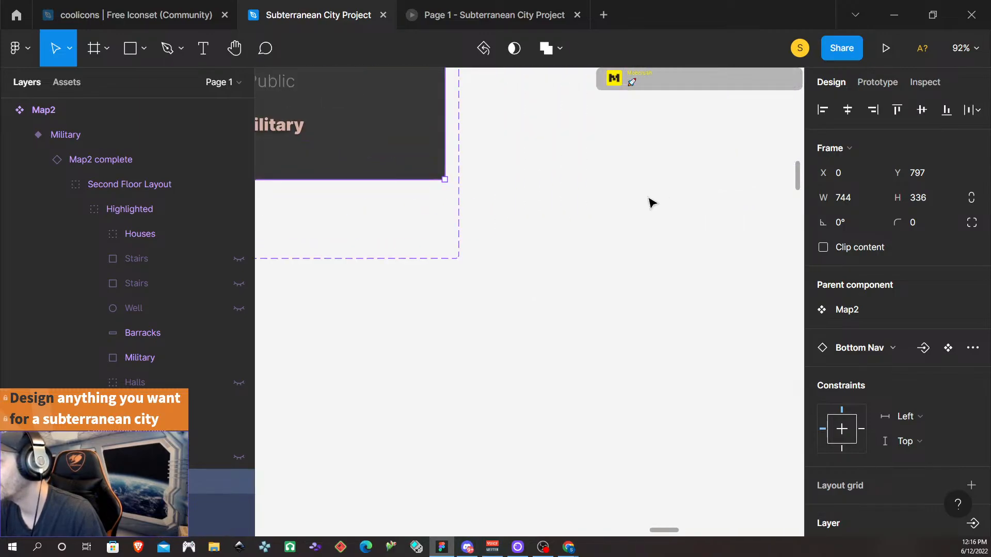
scroll(564, 212, up, 5)
scroll(533, 237, up, 2)
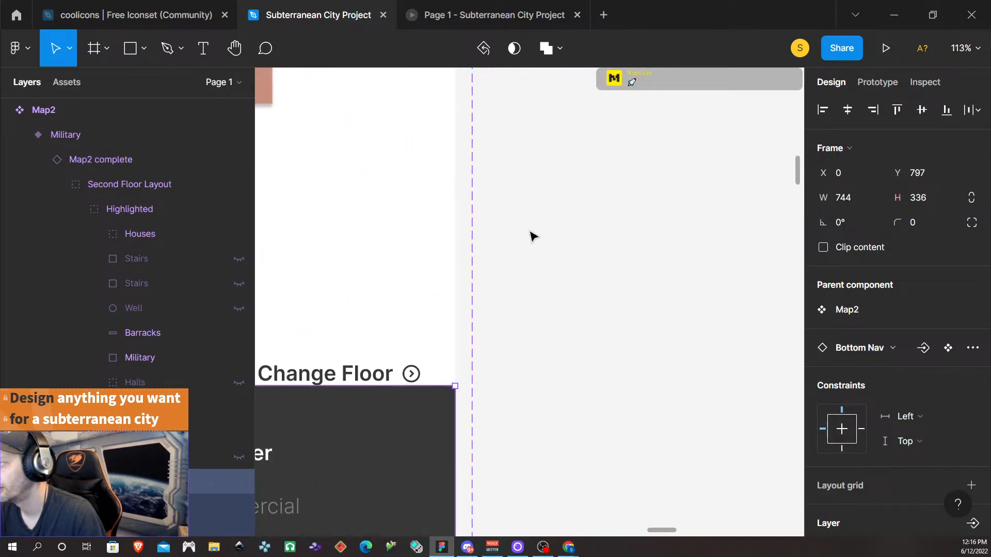
- Place a copy of the original Map3 frame beside the Map2 component at X 10955, Y -24438
scroll(531, 235, down, 8)
scroll(513, 235, up, 2)
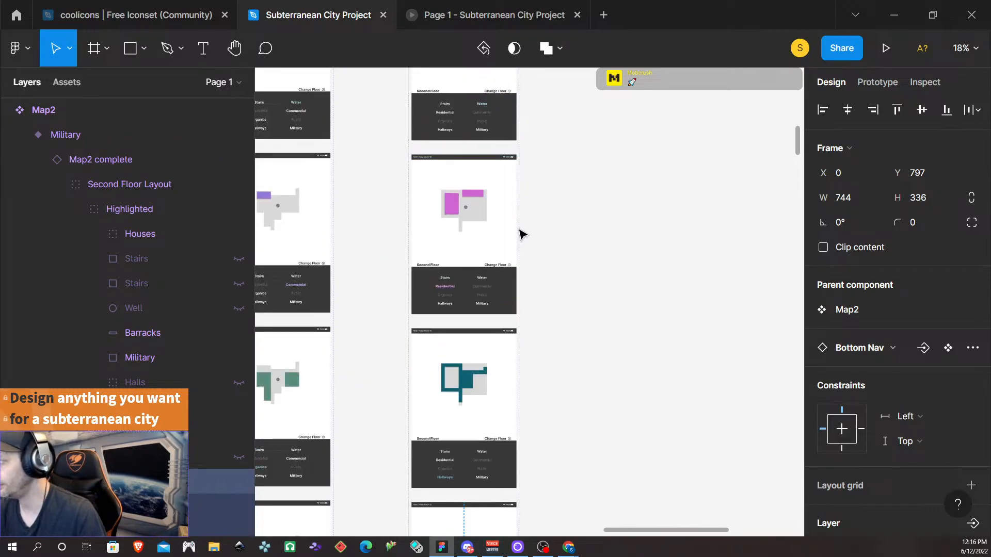
scroll(522, 232, up, 10)
scroll(527, 230, down, 3)
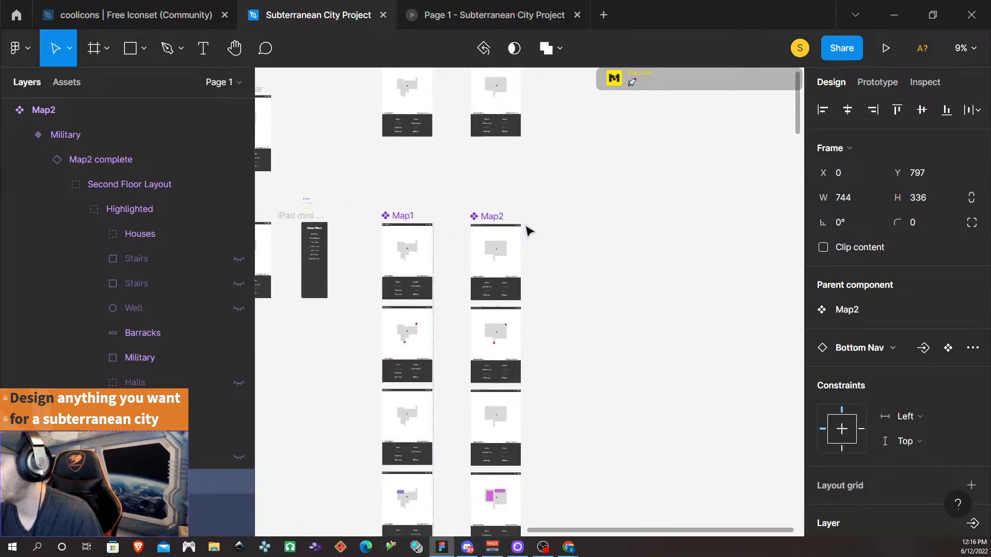
scroll(526, 232, down, 3)
scroll(526, 238, up, 5)
scroll(526, 244, down, 5)
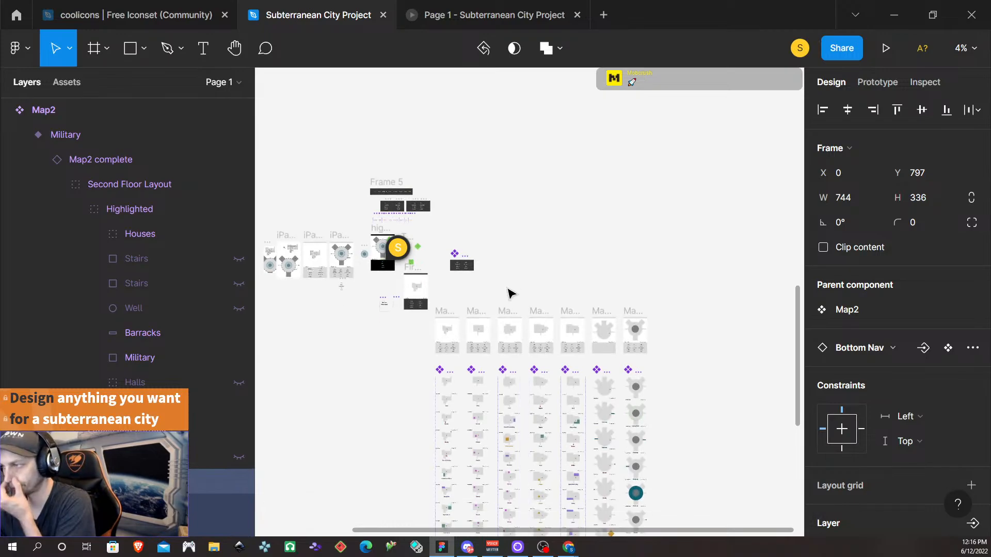
click(506, 311)
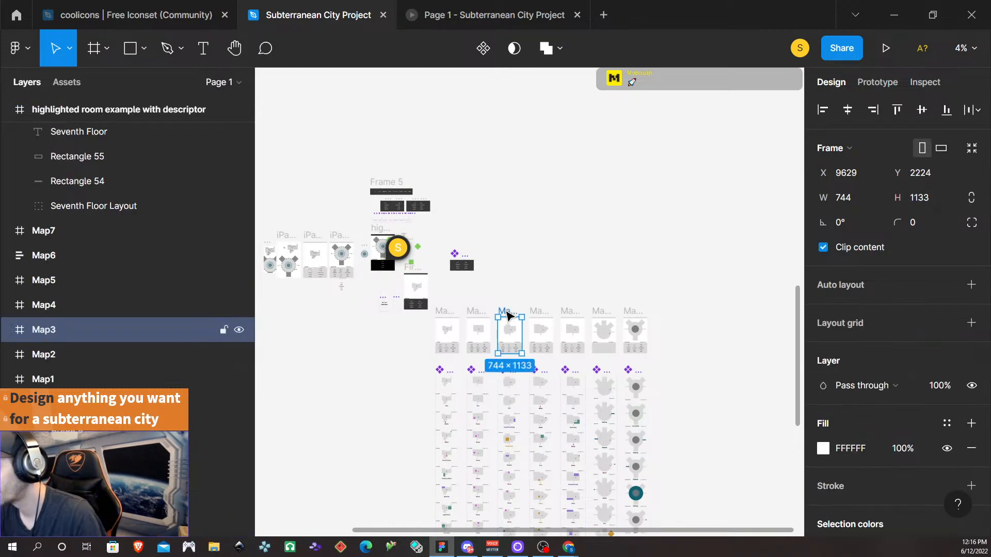
drag(507, 315, 550, 113)
scroll(563, 153, left, 5)
scroll(564, 154, right, 5)
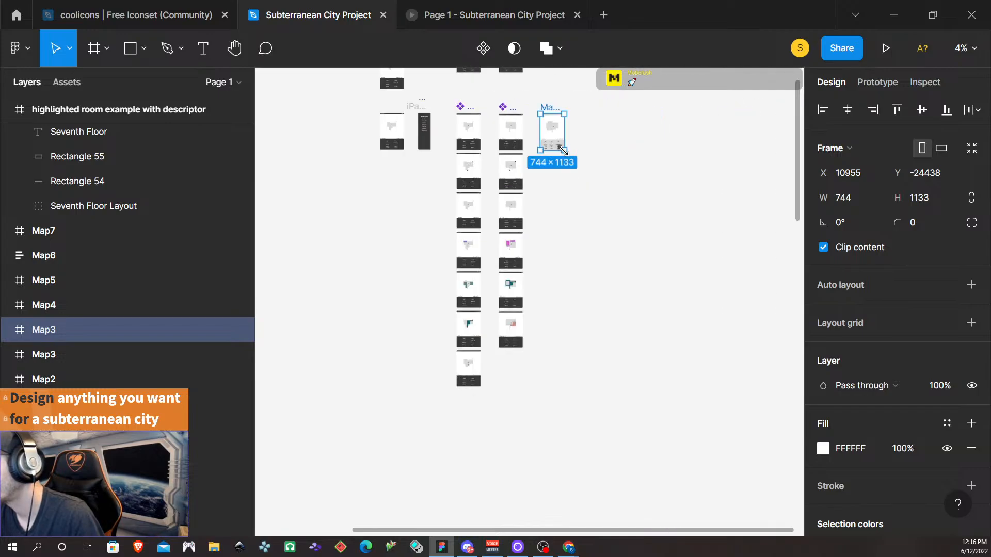
- Delete the three-column list of location labels from the gray bottom area of the Map3 copy
scroll(547, 161, up, 4)
scroll(547, 168, down, 5)
scroll(547, 168, up, 5)
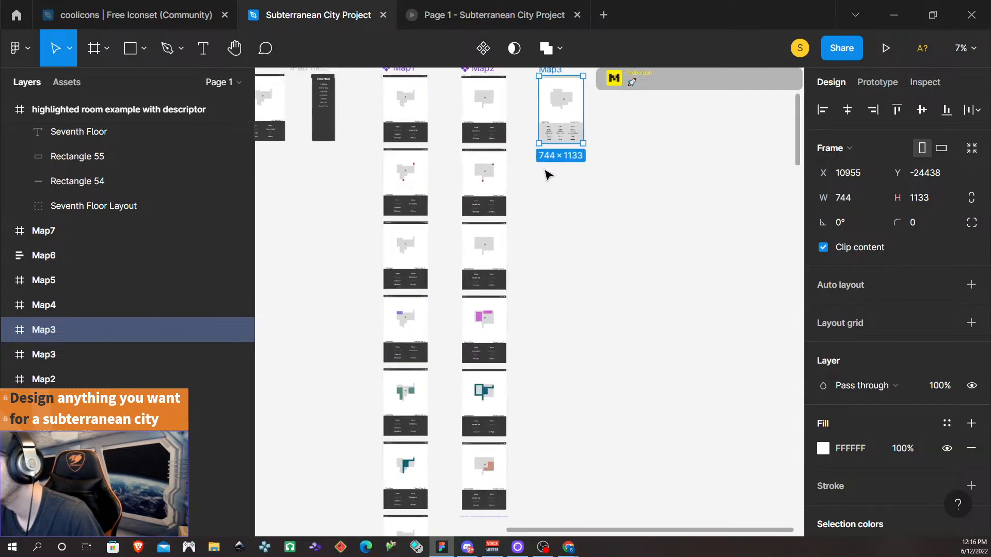
scroll(539, 171, up, 3)
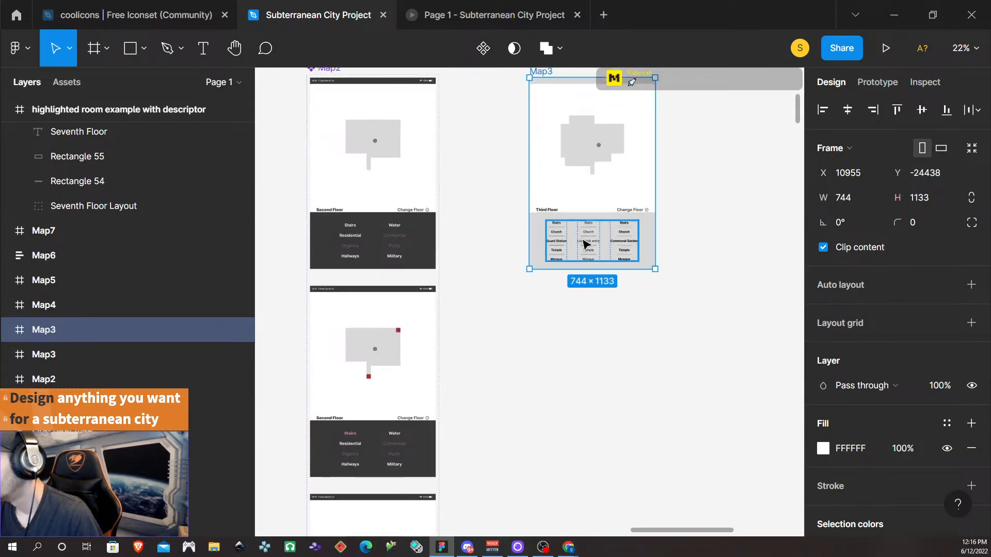
click(584, 244)
key(Delete)
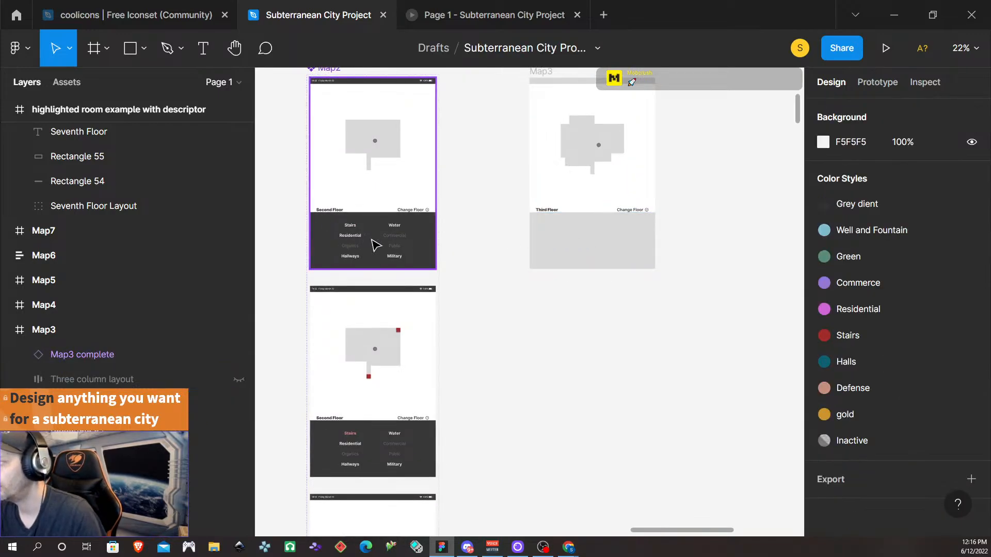
- Replace the gray bottom rectangle in the Map3 copy with Map2's default Bottom Nav and move it to X 0, Y 797
click(375, 245)
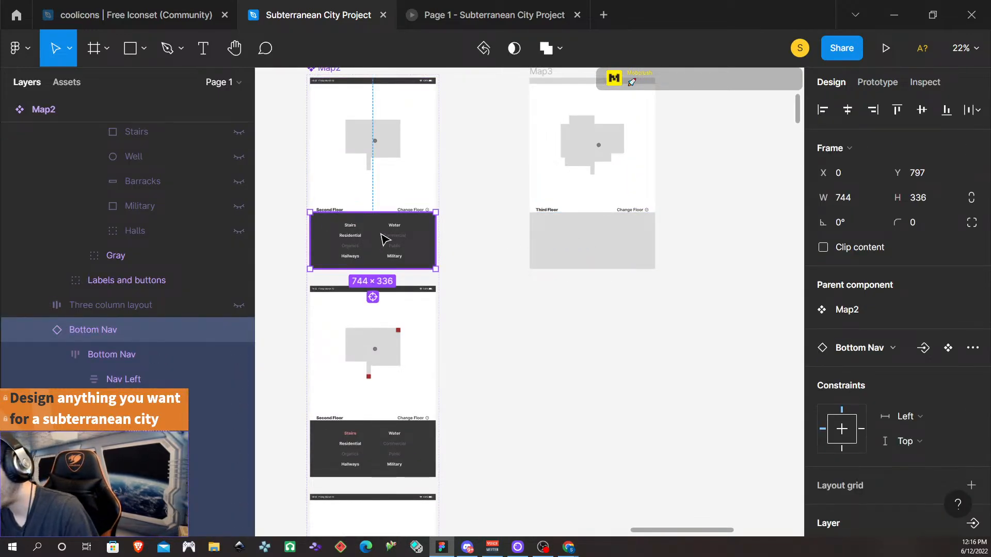
right_click(581, 244)
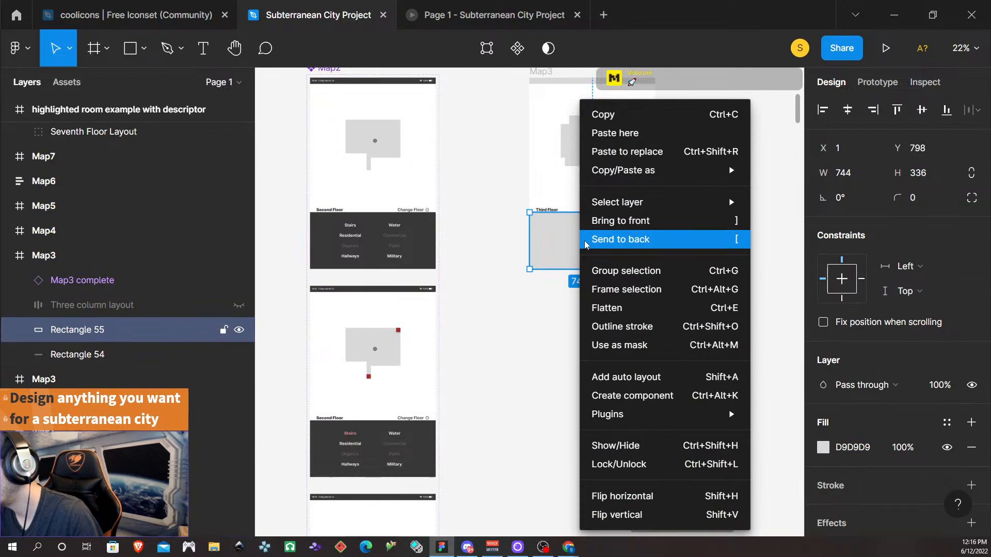
click(664, 157)
scroll(570, 289, up, 5)
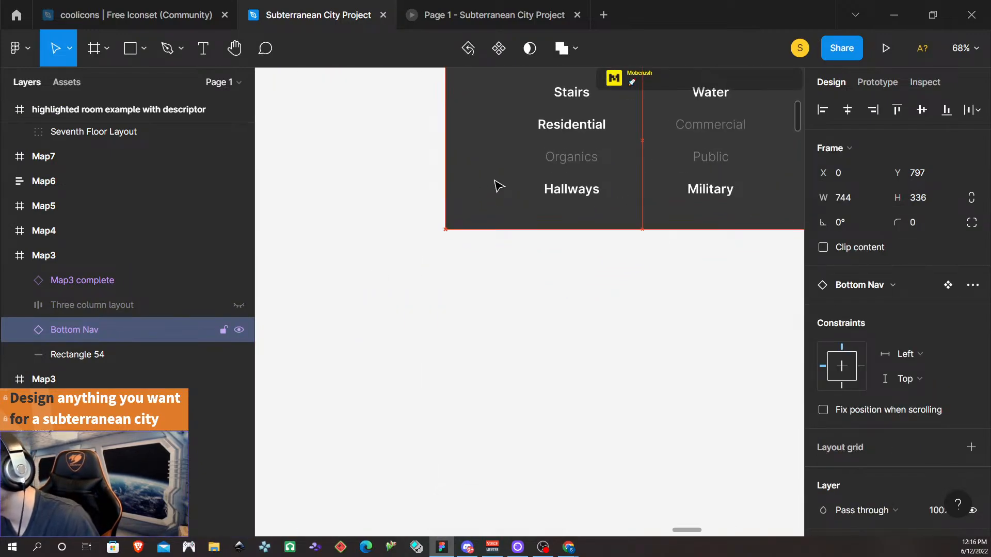
key(Left)
key(Up)
scroll(521, 190, up, 3)
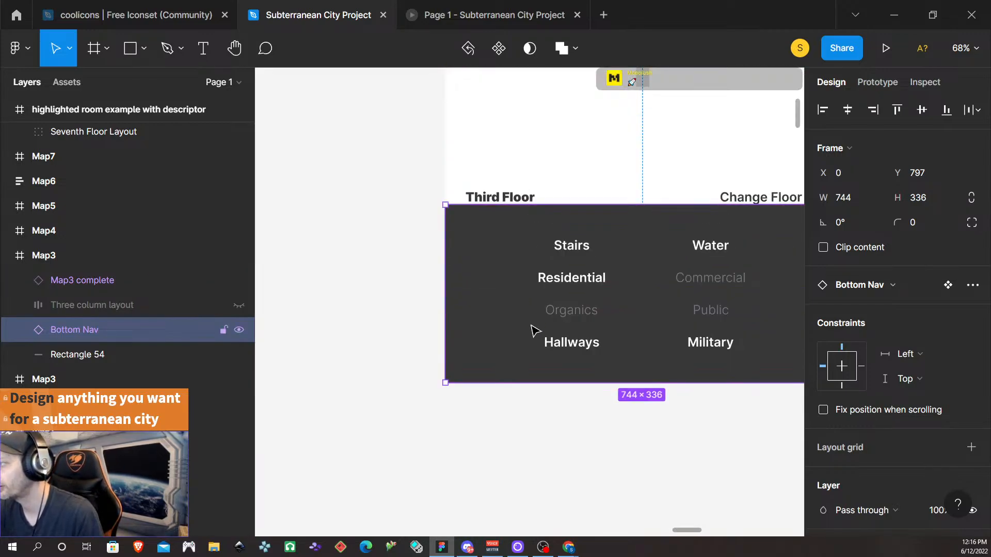
scroll(592, 245, down, 1)
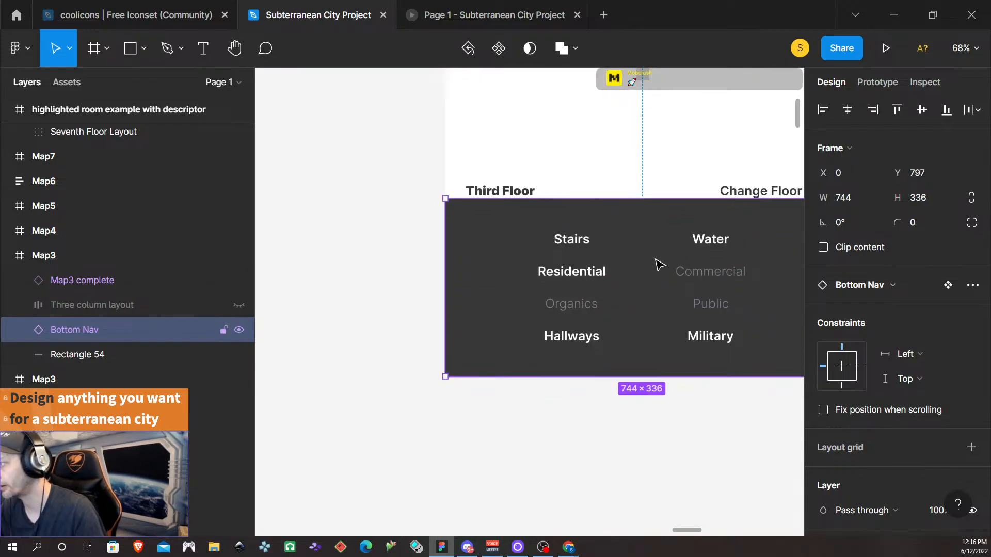
- Show the Well, Food Processing, Dining, Kitchen, Houses, Stairs and Halls layers in the Highlighted group of Map3's Third Floor Layout
scroll(658, 263, down, 5)
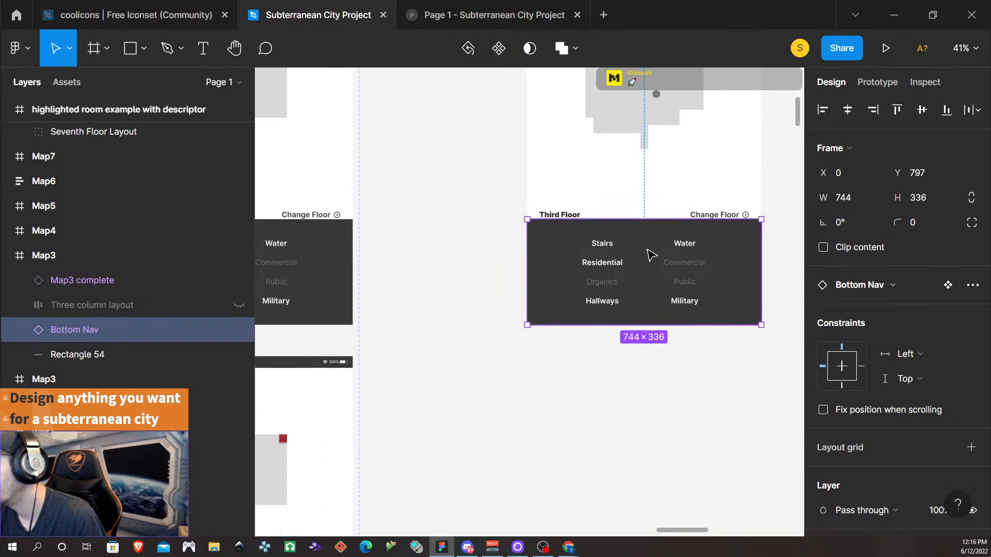
scroll(648, 245, up, 3)
click(538, 97)
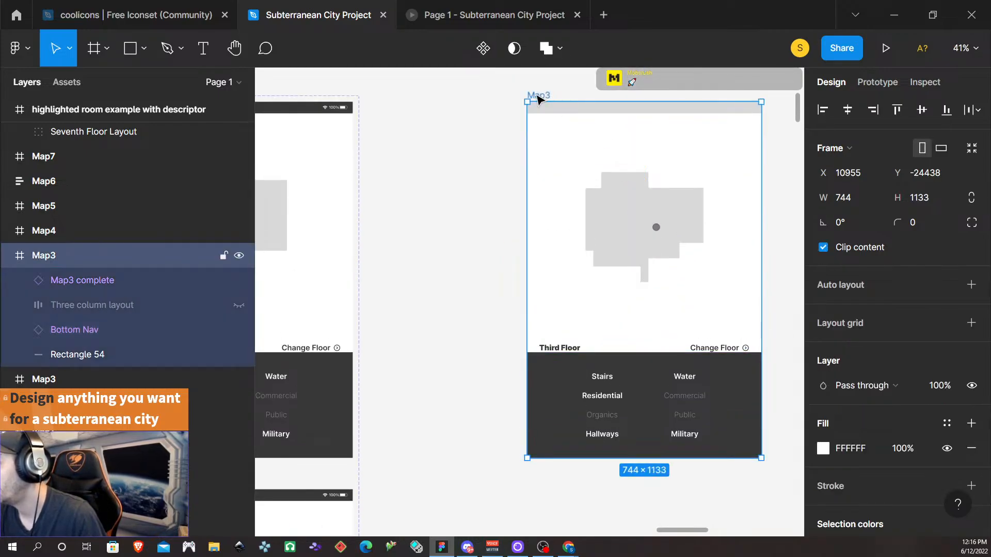
click(18, 282)
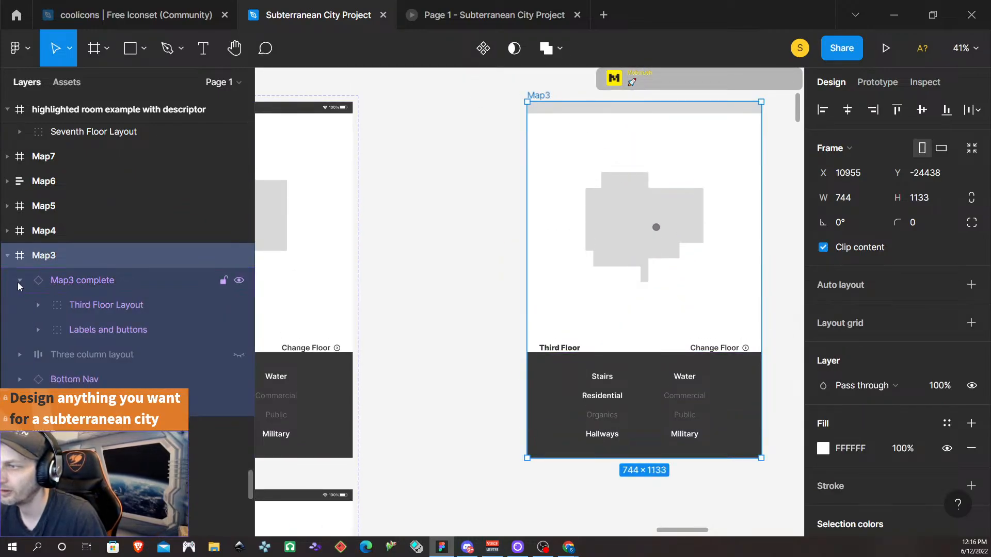
click(39, 303)
click(57, 330)
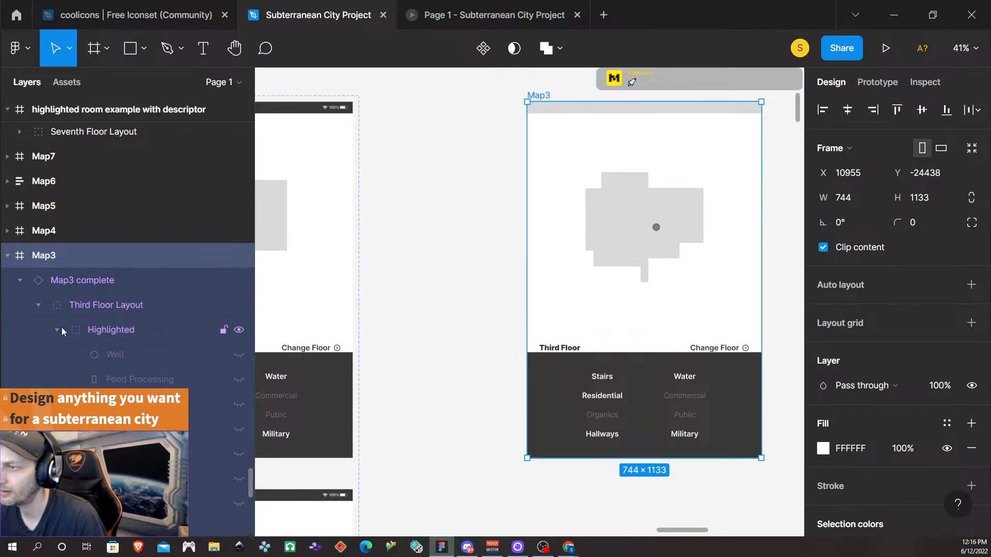
click(239, 356)
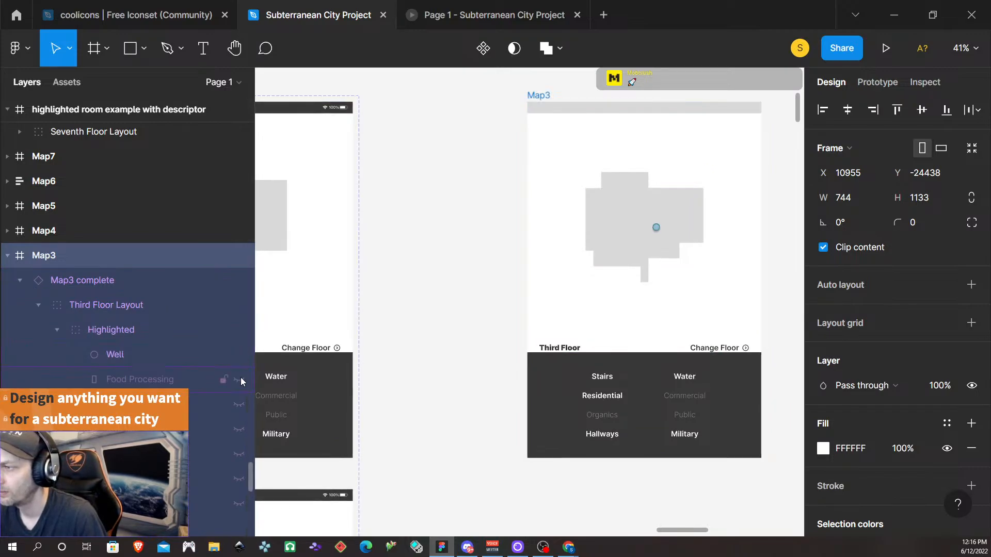
click(239, 379)
click(239, 404)
click(239, 429)
click(239, 454)
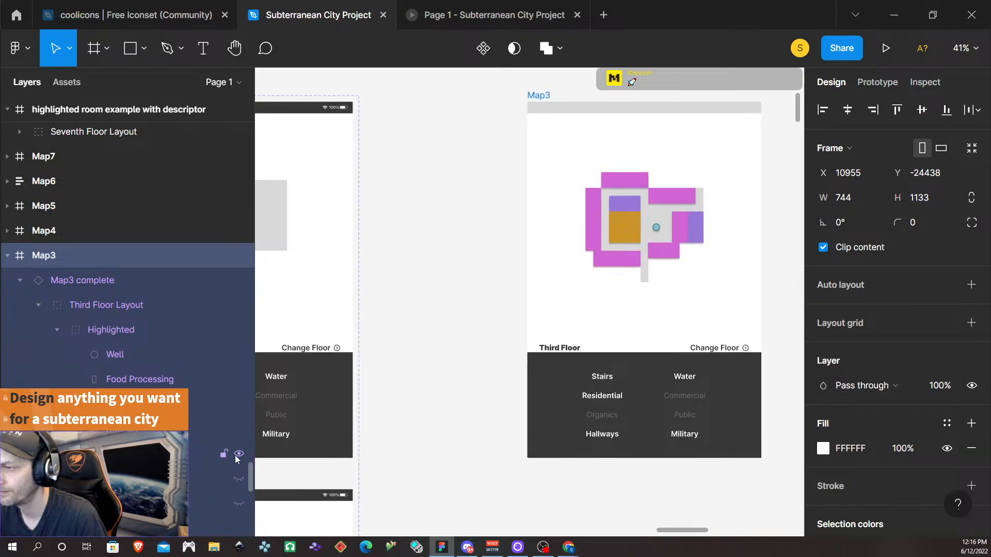
scroll(237, 362, down, 3)
click(240, 323)
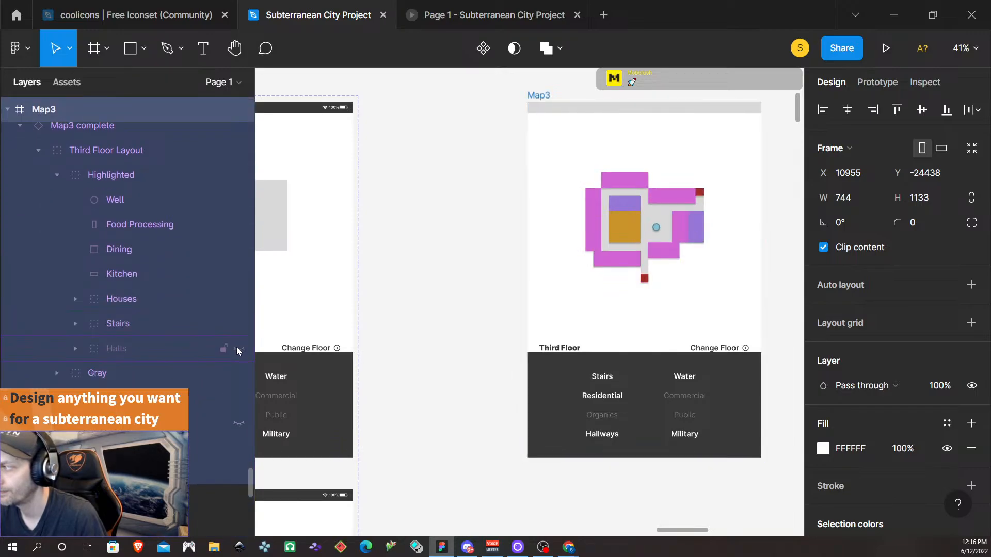
click(237, 348)
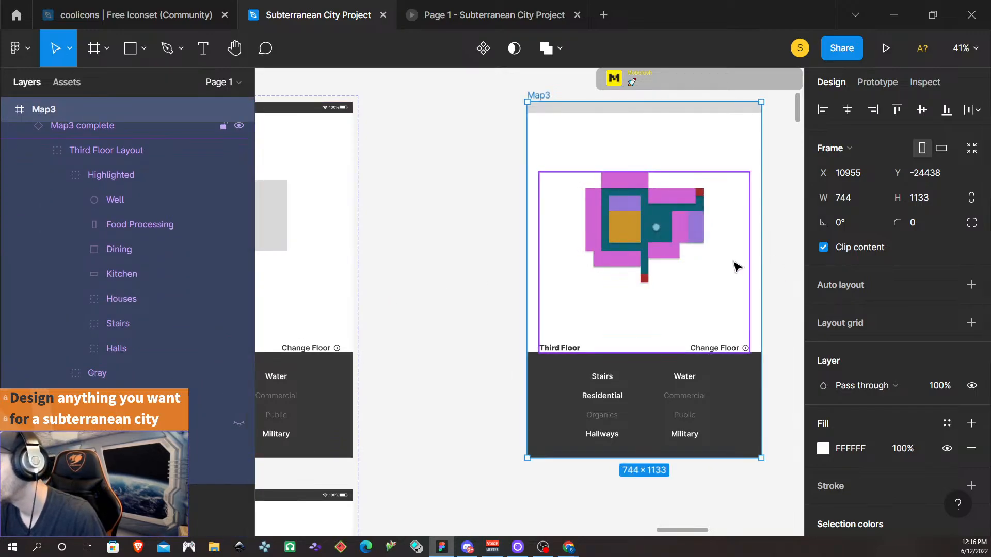
- Set the Commercial item in Map3's bottom navigation to the Default variant
scroll(721, 263, right, 2)
scroll(720, 264, right, 5)
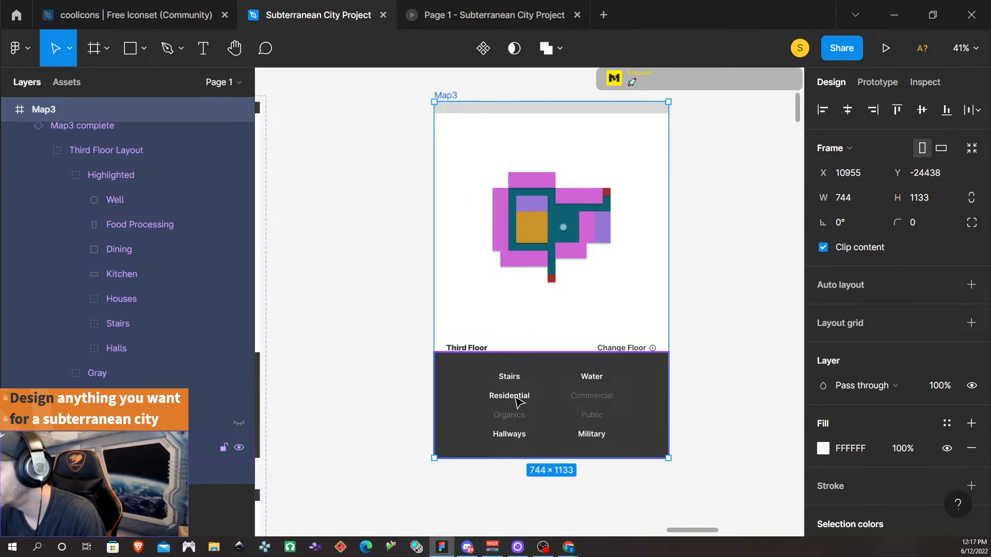
click(596, 404)
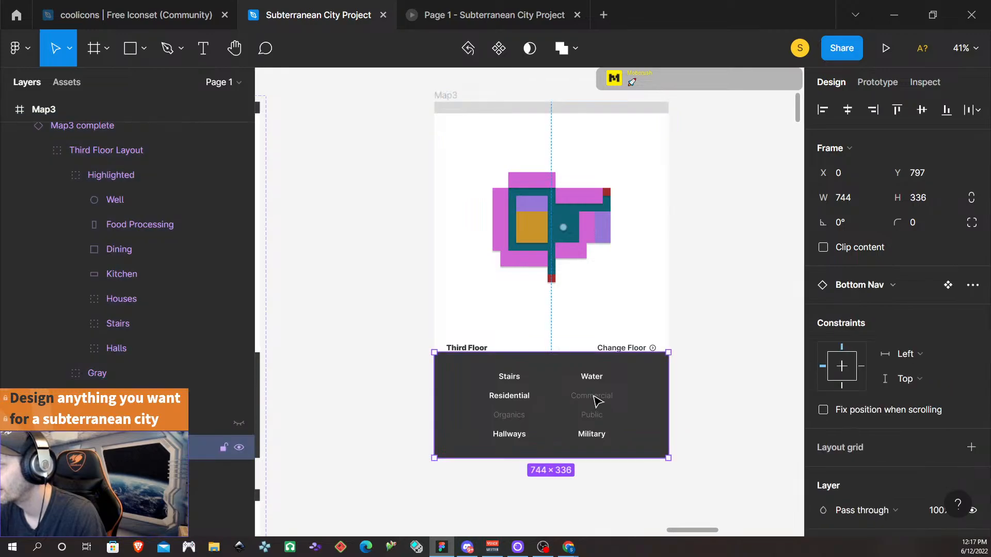
double_click(596, 403)
double_click(596, 401)
double_click(596, 401)
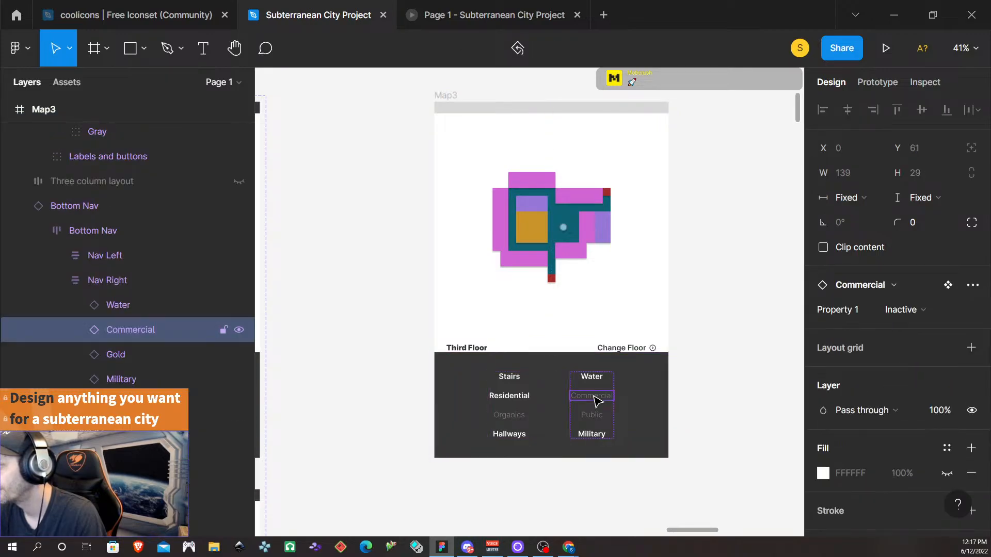
click(948, 321)
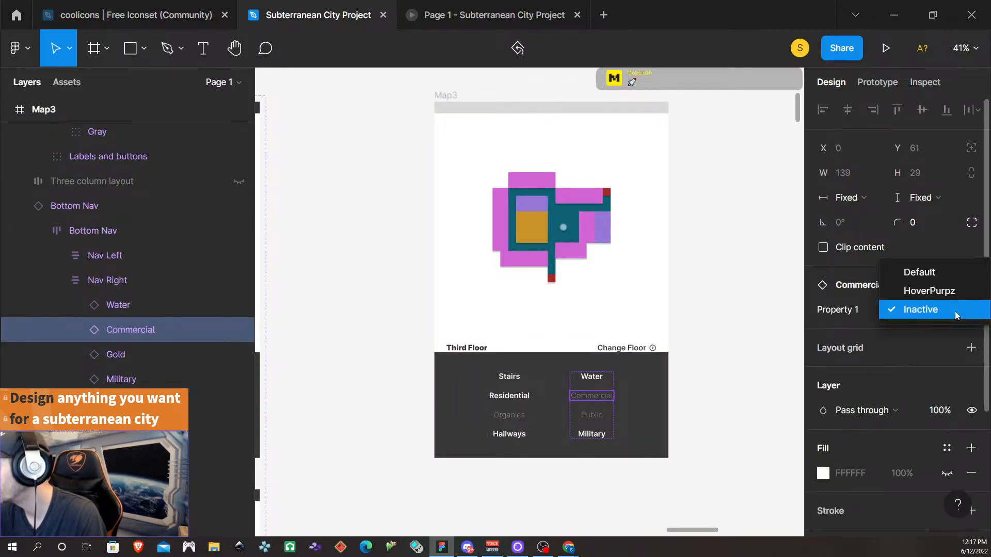
click(921, 271)
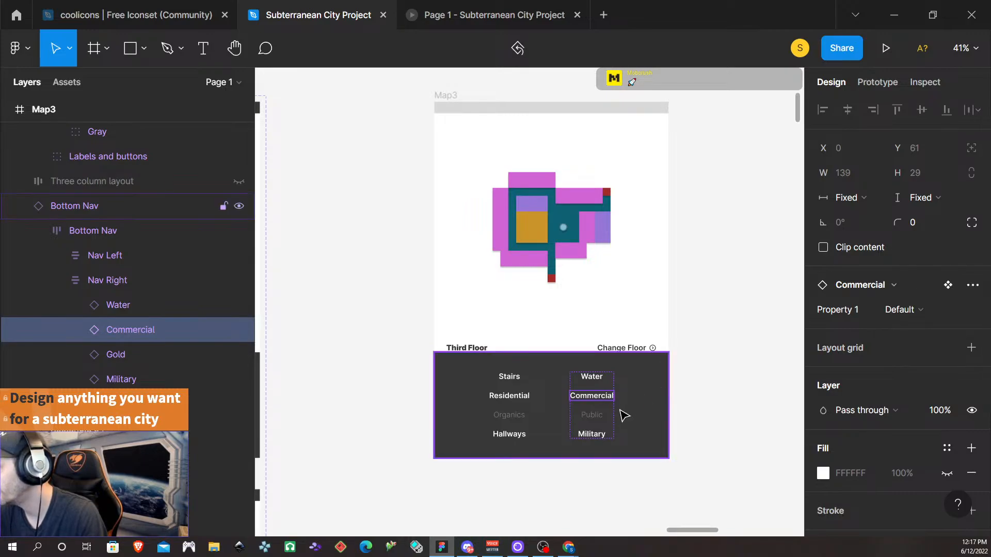
- Set the Public item in Map3's bottom navigation to the Default variant
double_click(592, 416)
click(647, 420)
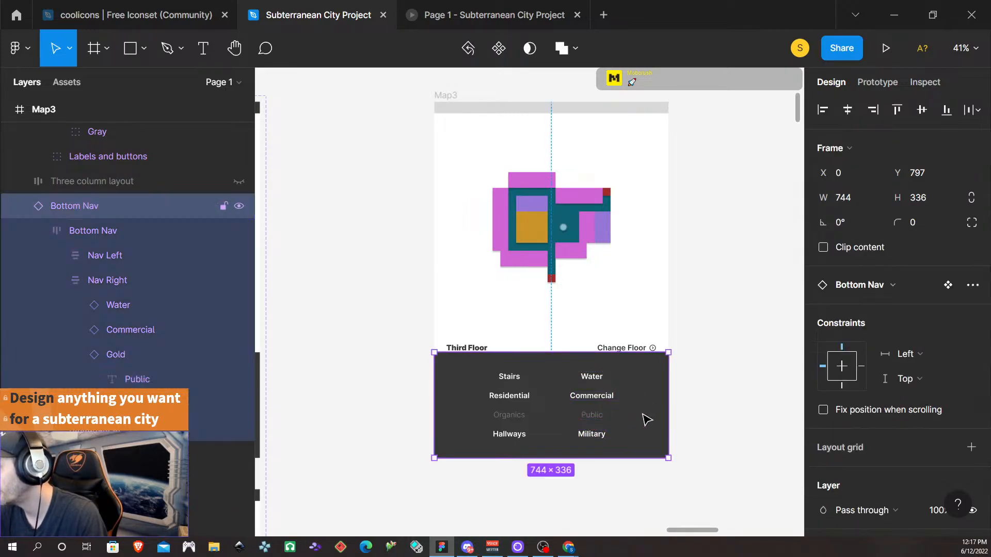
double_click(600, 421)
double_click(600, 420)
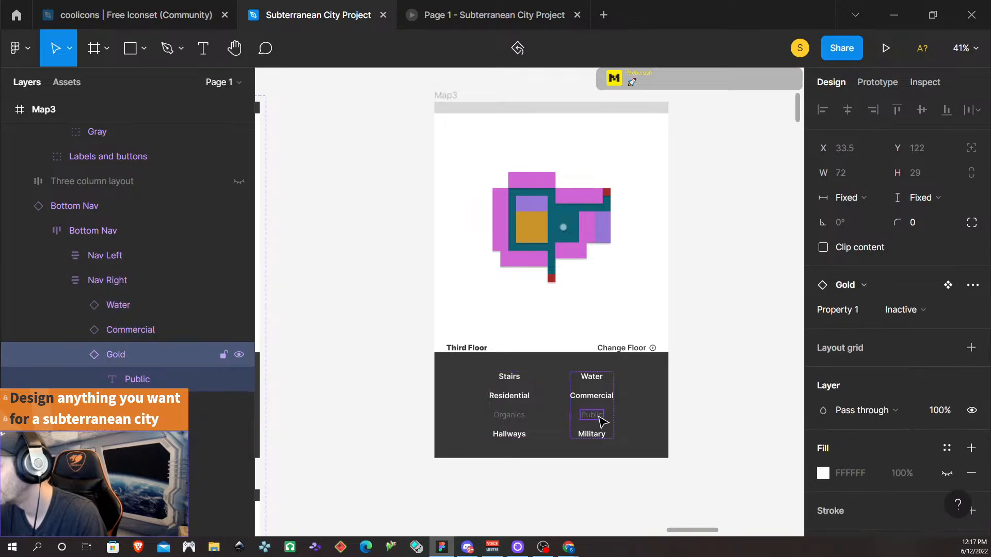
click(908, 323)
click(921, 273)
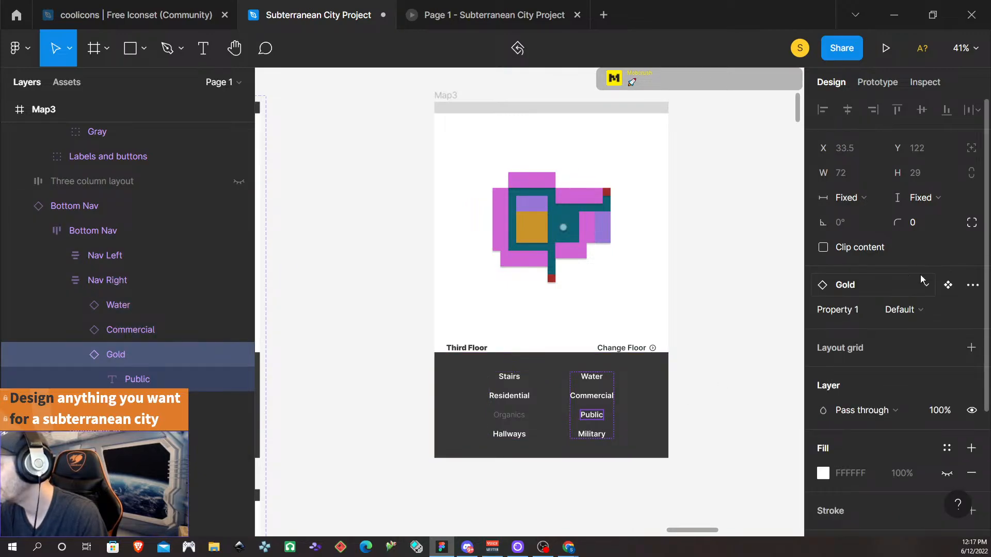
- Set the Military item in Map3's bottom navigation to the Inactive variant
click(599, 436)
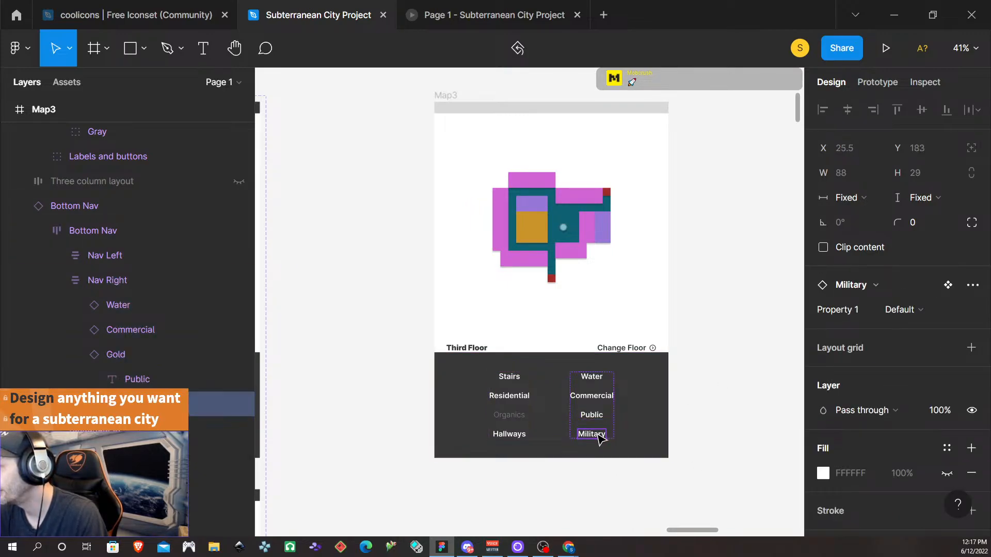
double_click(599, 436)
click(609, 478)
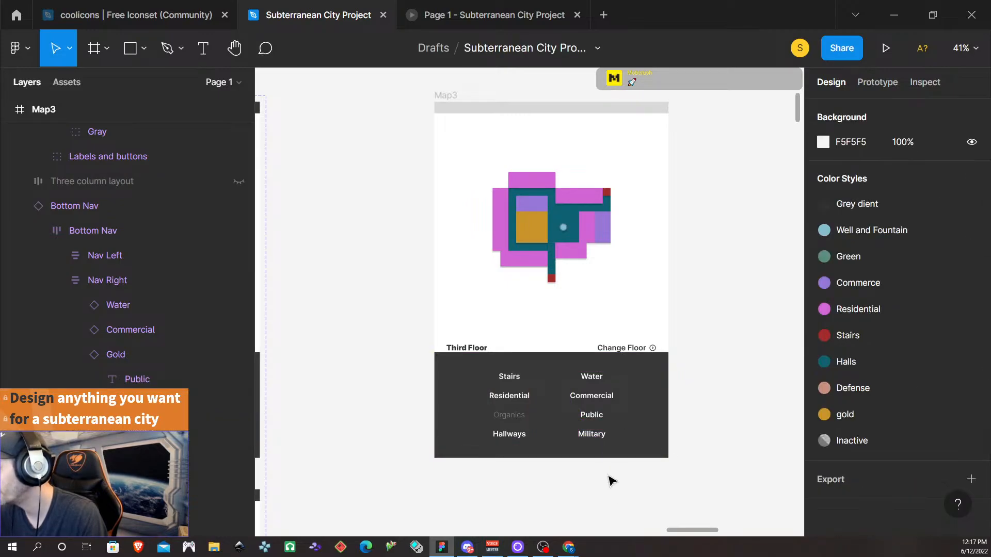
click(599, 439)
double_click(598, 439)
double_click(598, 439)
double_click(599, 439)
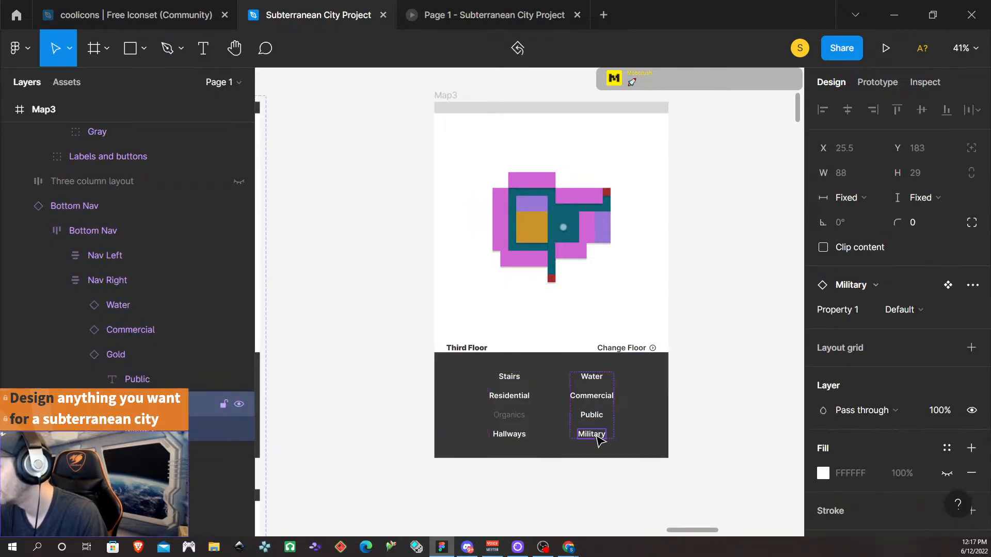
click(908, 310)
click(915, 347)
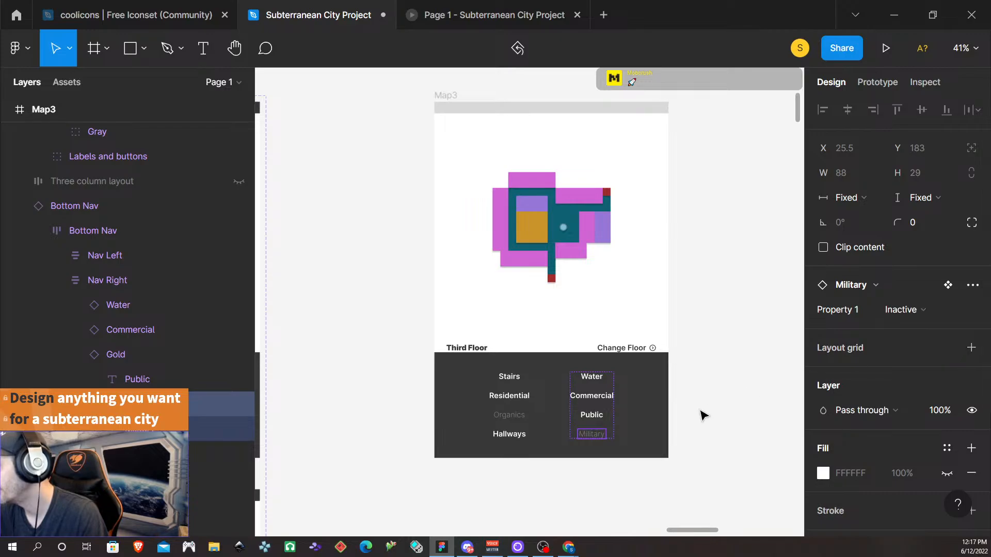
click(535, 495)
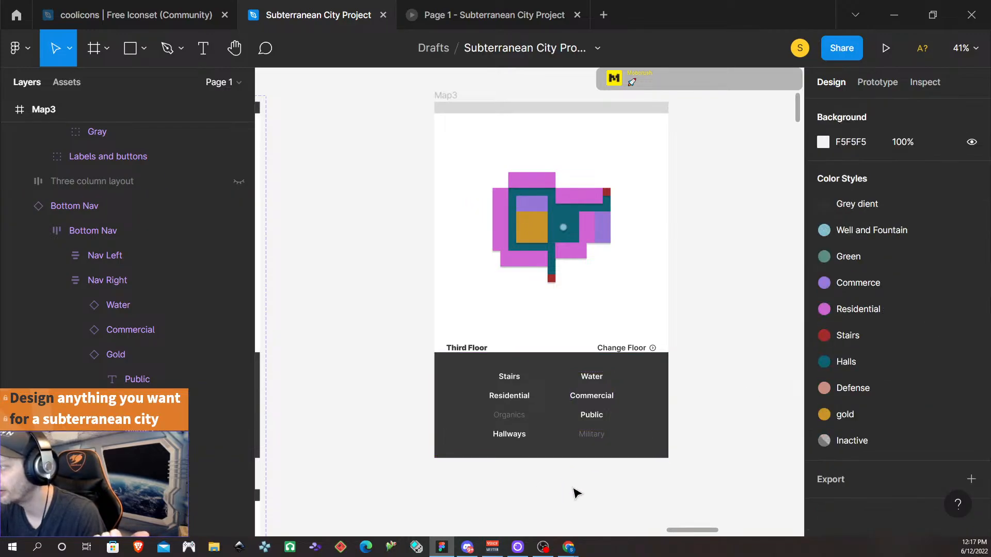
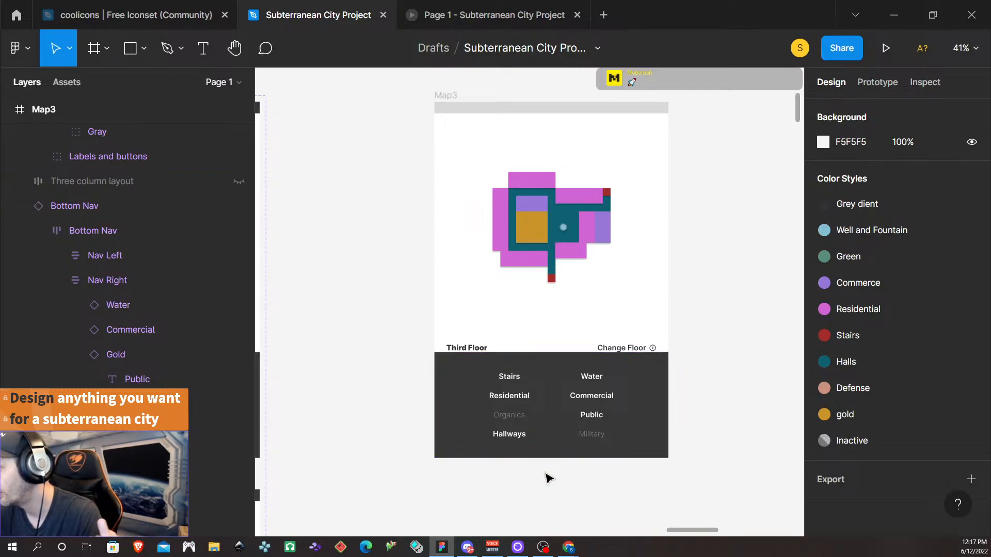
- Remove the prototype interactions from Map3's Bottom Nav instance
click(649, 411)
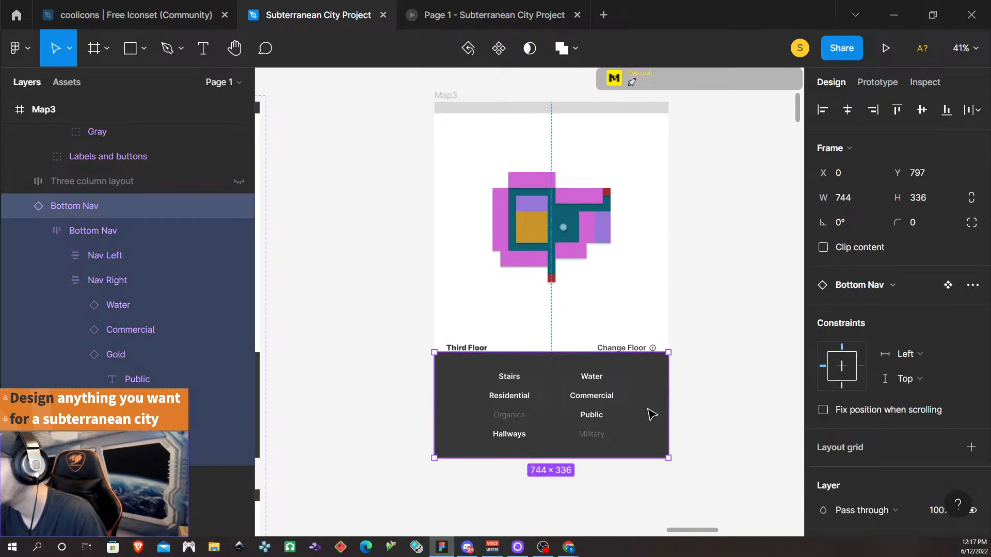
click(878, 82)
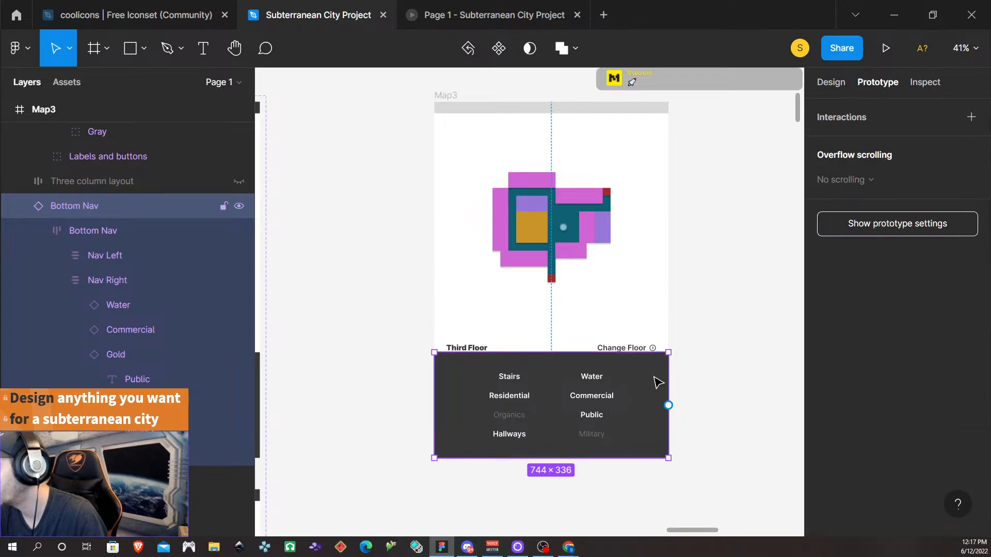
scroll(655, 382, down, 5)
scroll(667, 423, down, 3)
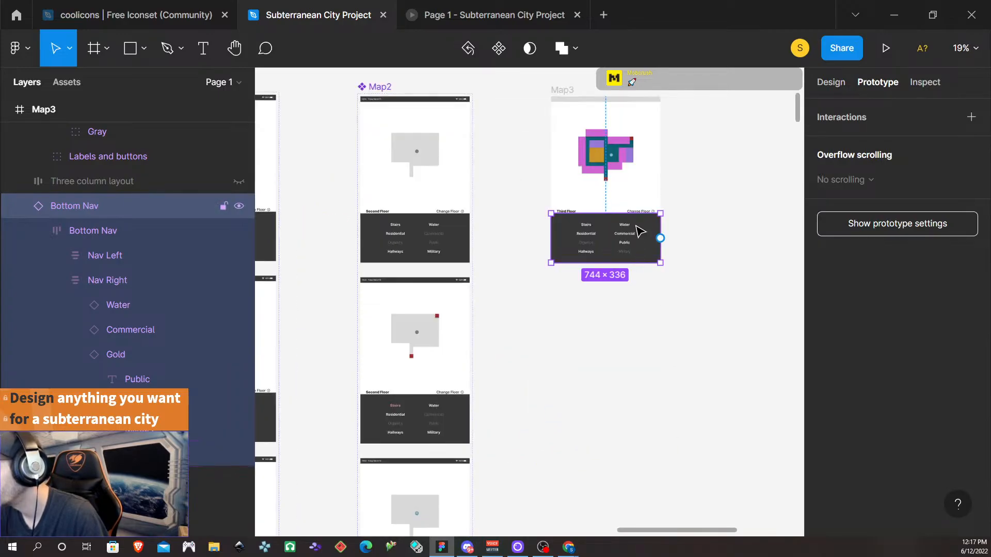
right_click(651, 227)
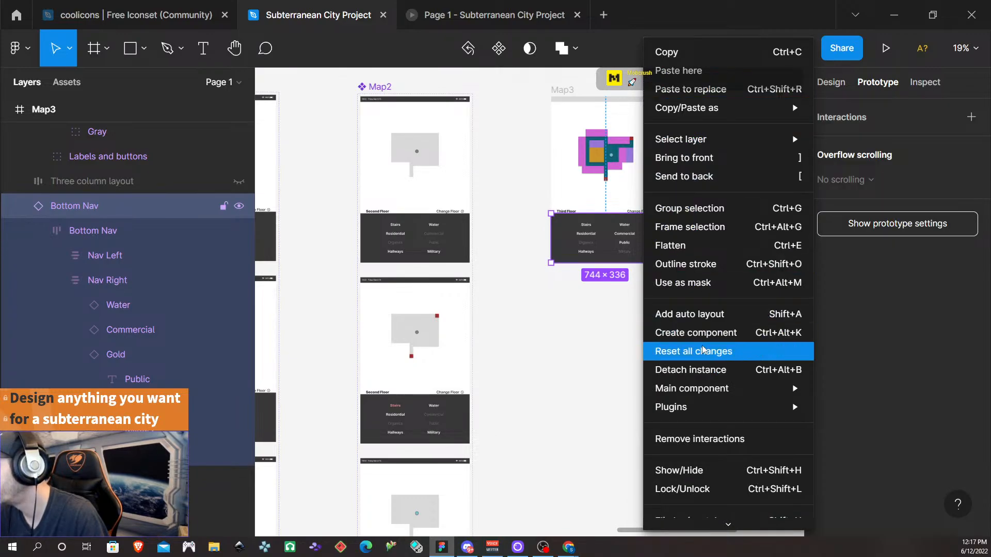
click(710, 439)
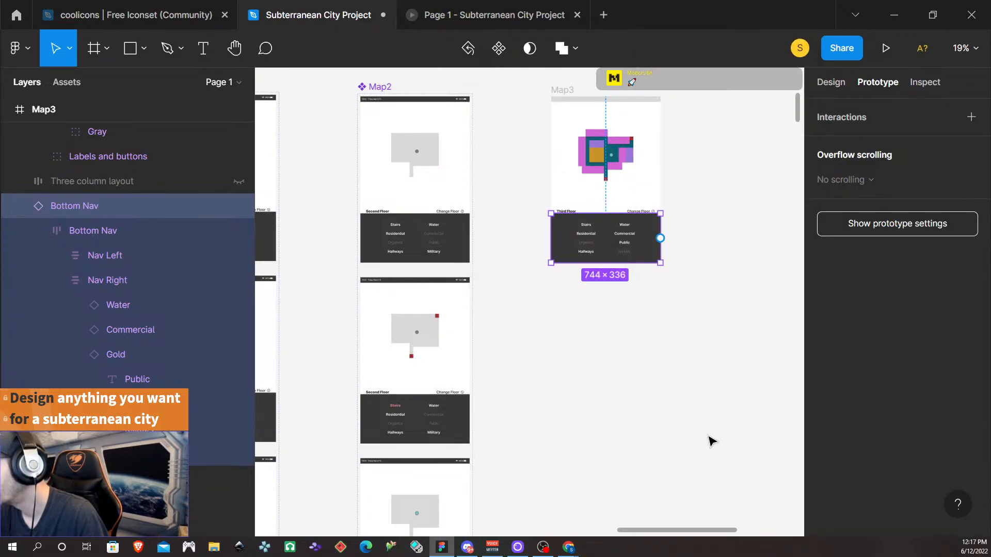
- Hide all layers from Well through Halls in the third-floor map's Highlighted group, keeping the Gray group visible
scroll(690, 336, up, 1)
scroll(690, 336, up, 5)
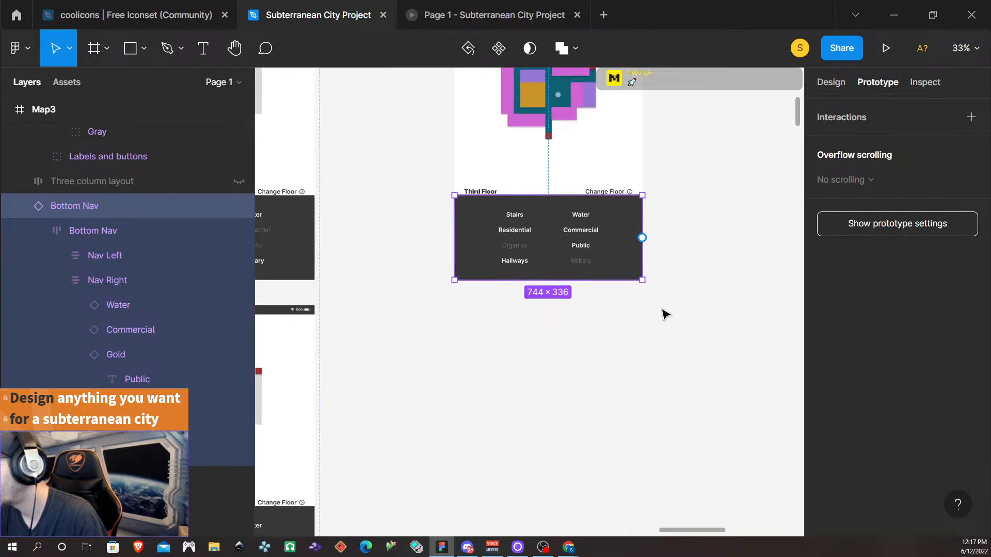
scroll(589, 292, up, 3)
click(540, 246)
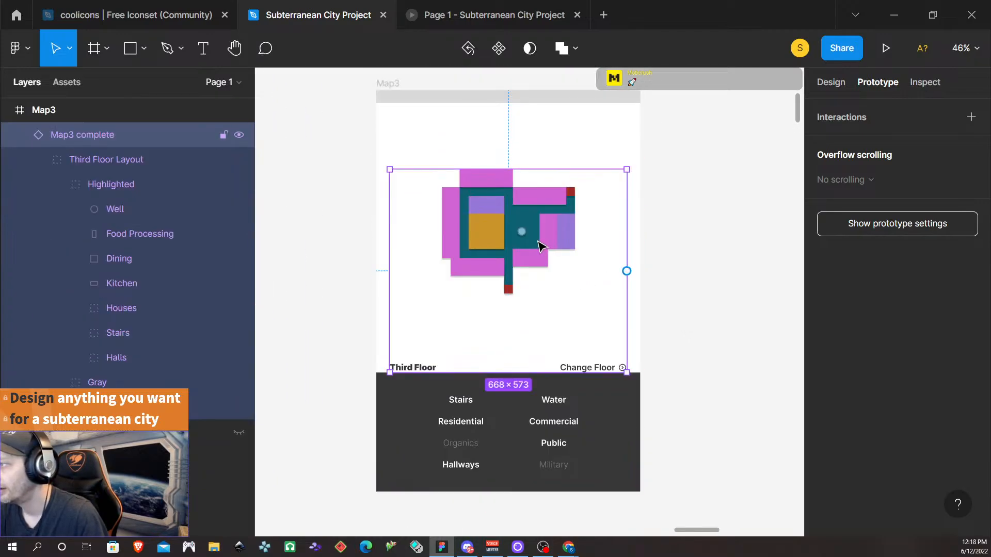
double_click(540, 246)
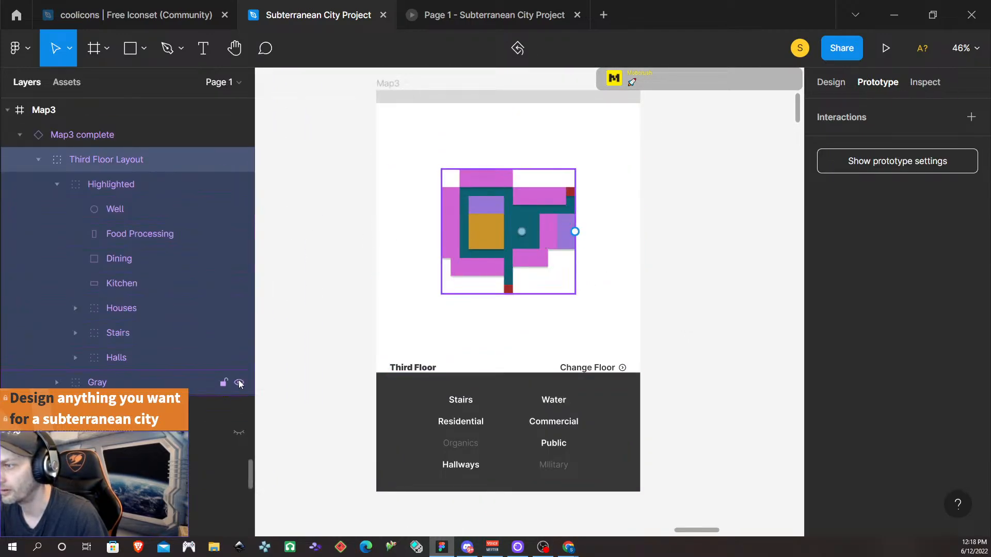
drag(240, 360, 243, 215)
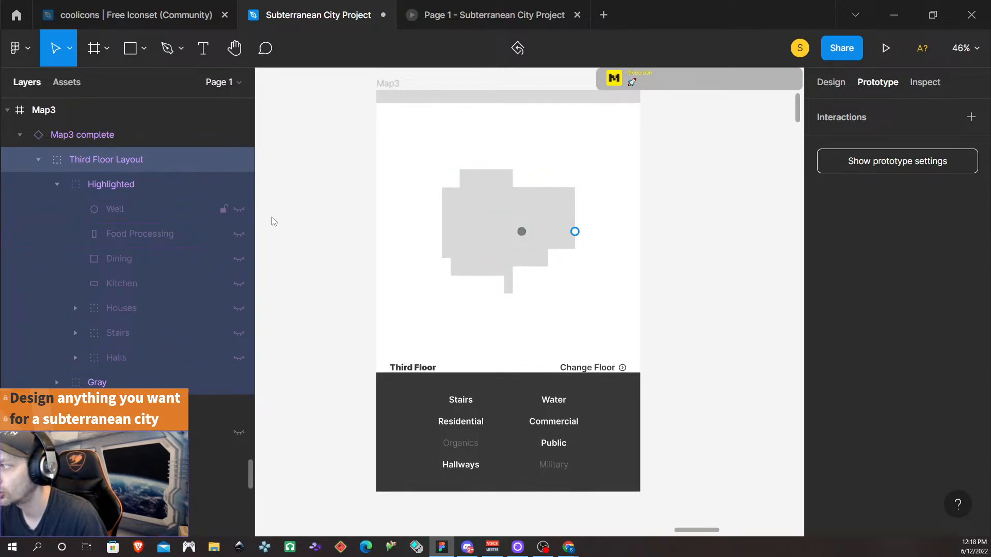
click(671, 308)
- Replace the gray placeholder bar at the top of the Map3 frame with a copy of Map2's Status Bar
scroll(421, 267, down, 5)
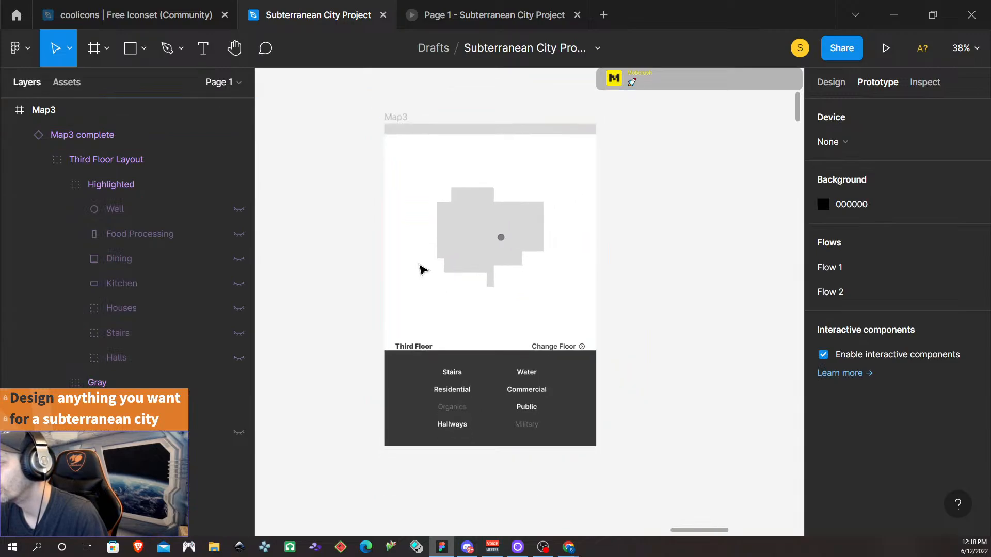
scroll(450, 336, up, 1)
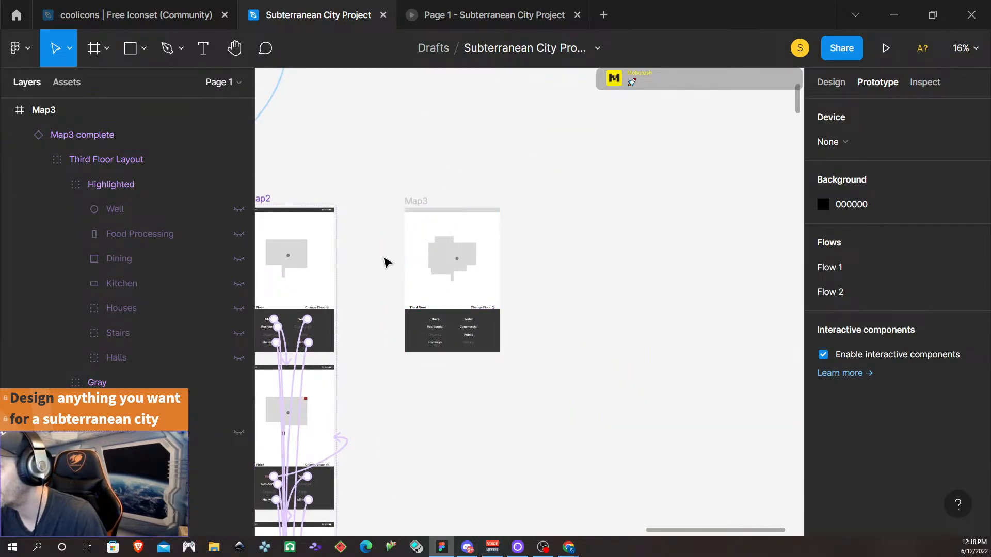
scroll(379, 258, up, 3)
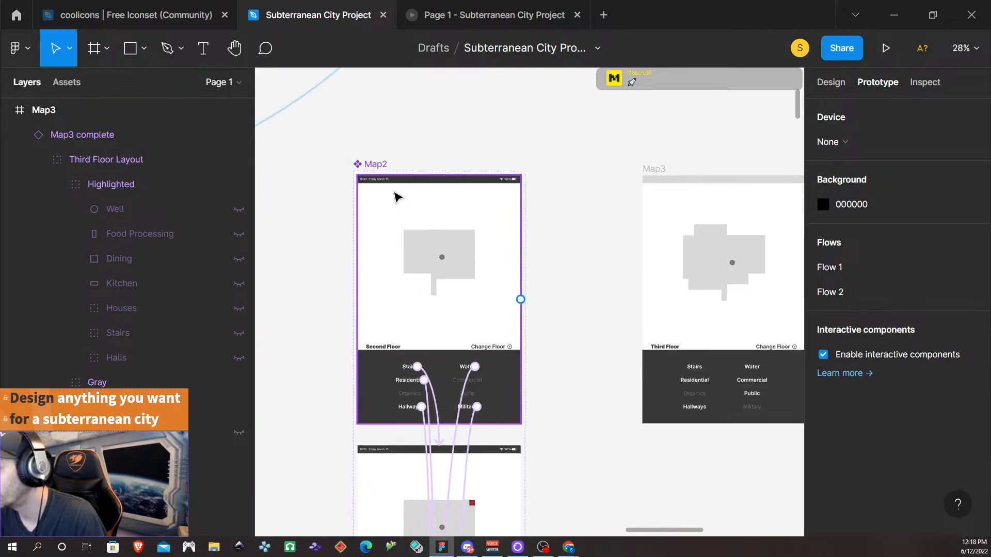
click(409, 182)
double_click(432, 185)
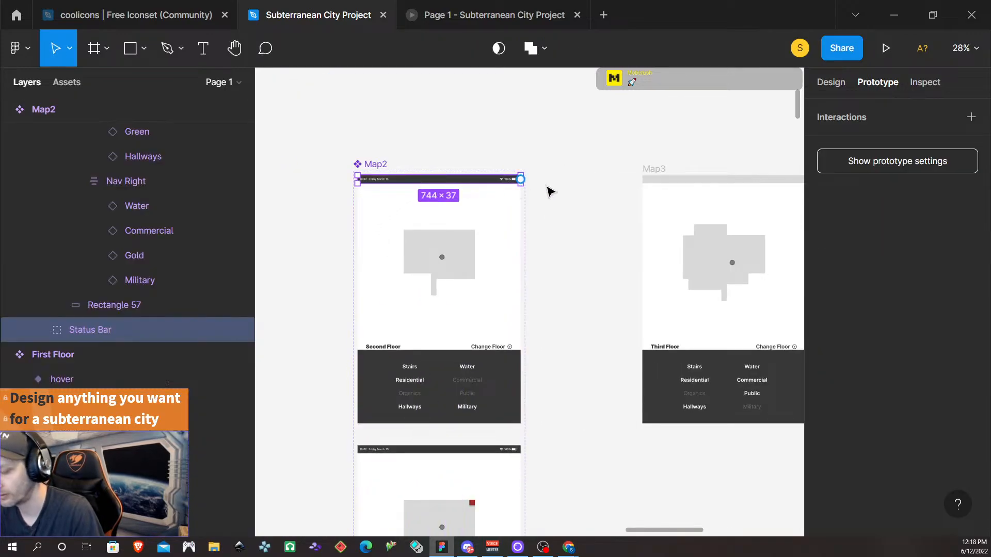
click(694, 182)
right_click(694, 182)
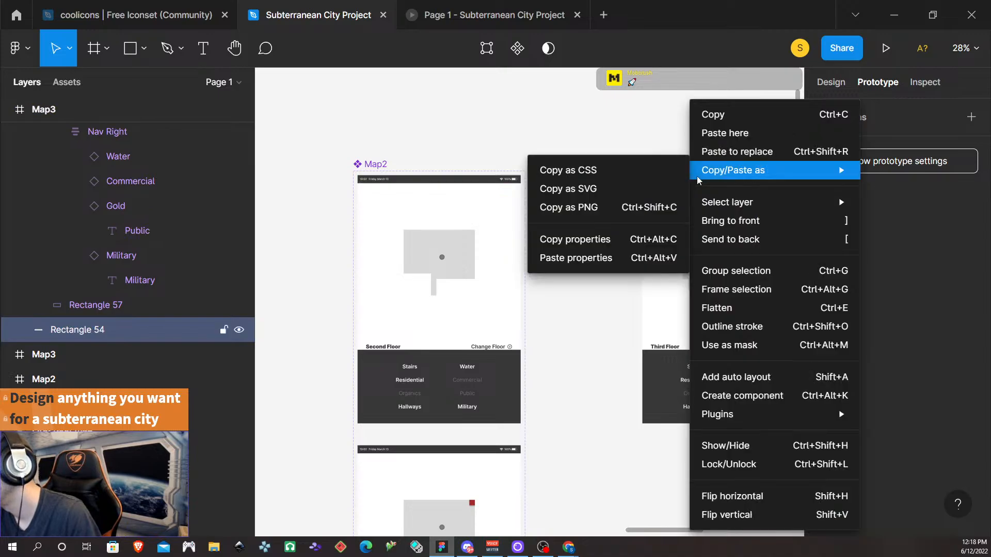
click(730, 153)
click(594, 282)
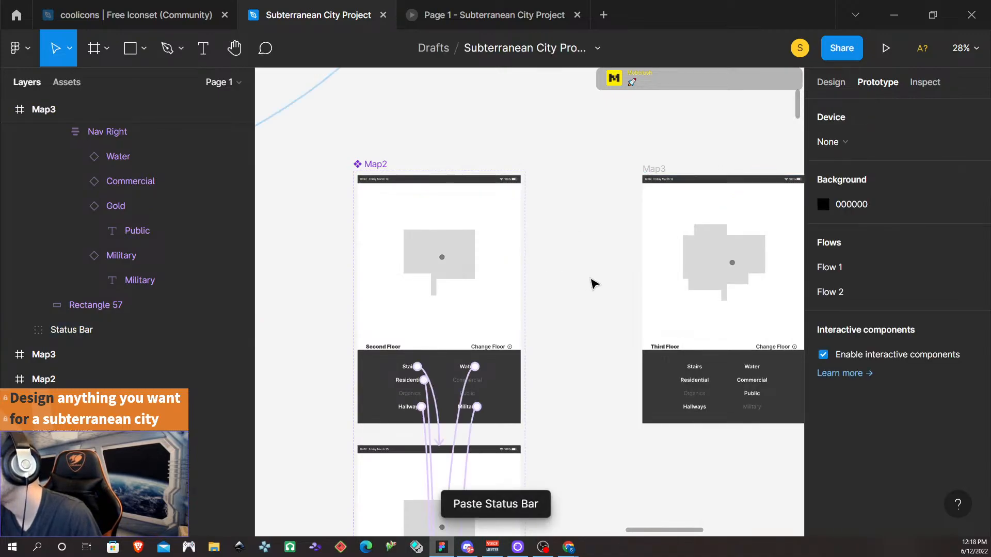
- Convert the whole Map3 frame into a main component
scroll(588, 281, right, 2)
scroll(566, 311, down, 1)
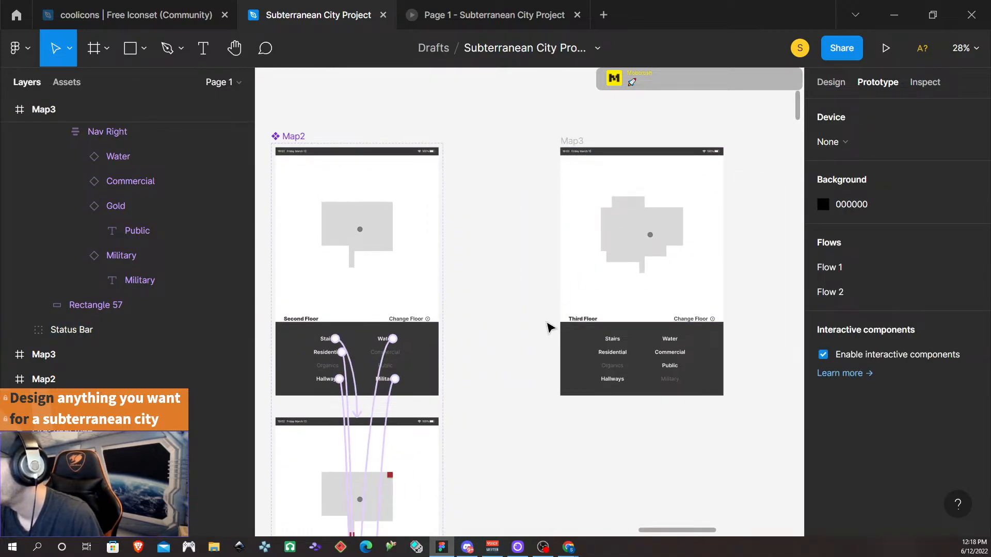
click(568, 143)
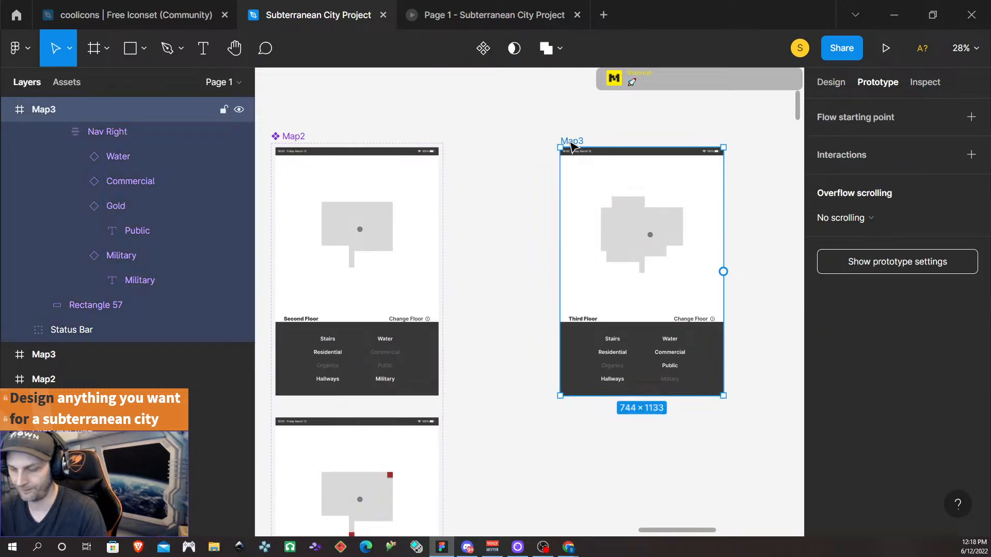
key(ctrl+alt+k)
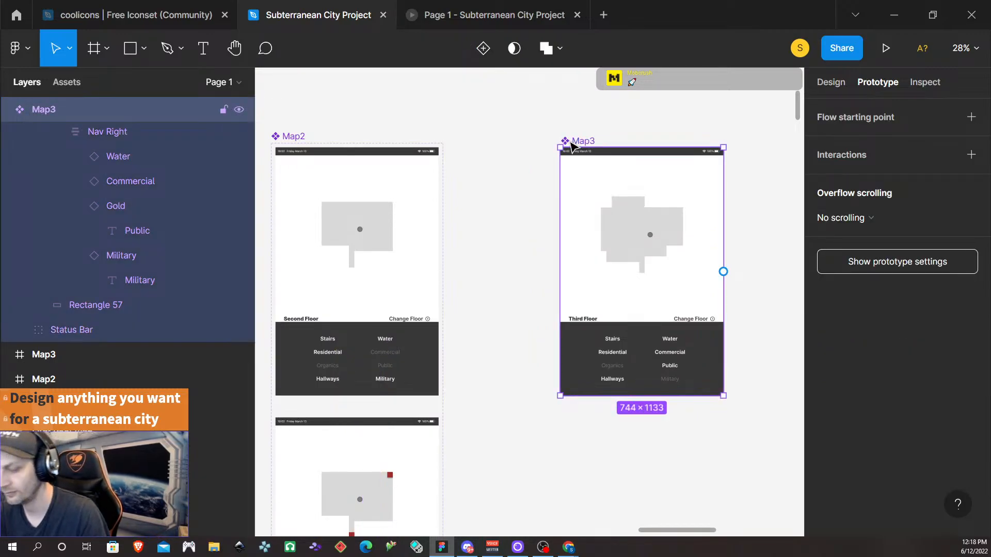
- Add six variants to the Map3 component, stacked below the default one
scroll(584, 248, down, 5)
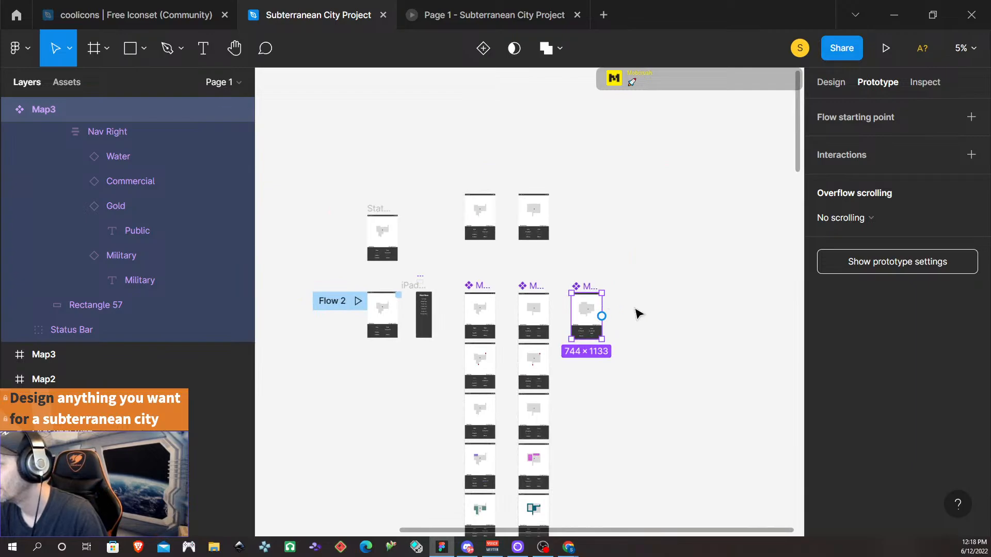
scroll(638, 313, down, 5)
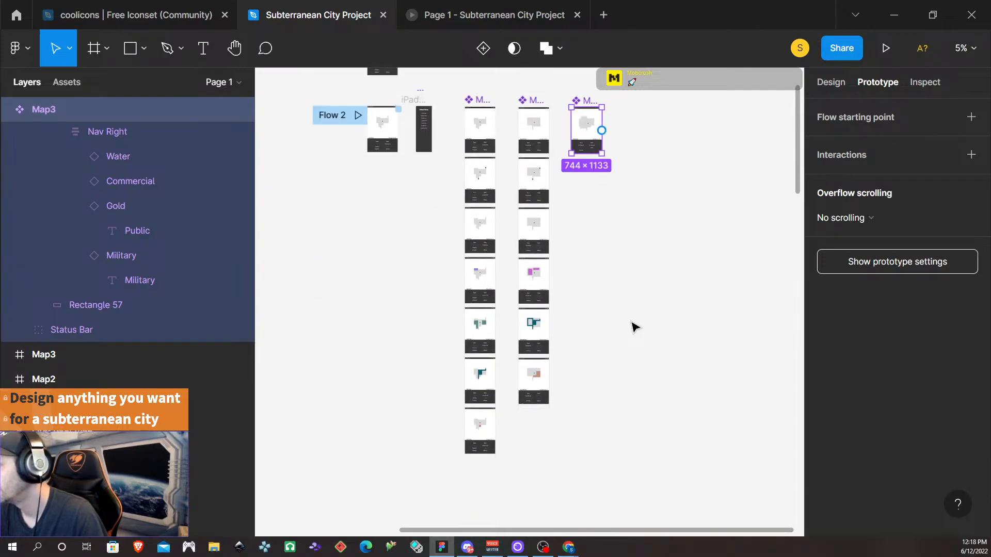
click(587, 181)
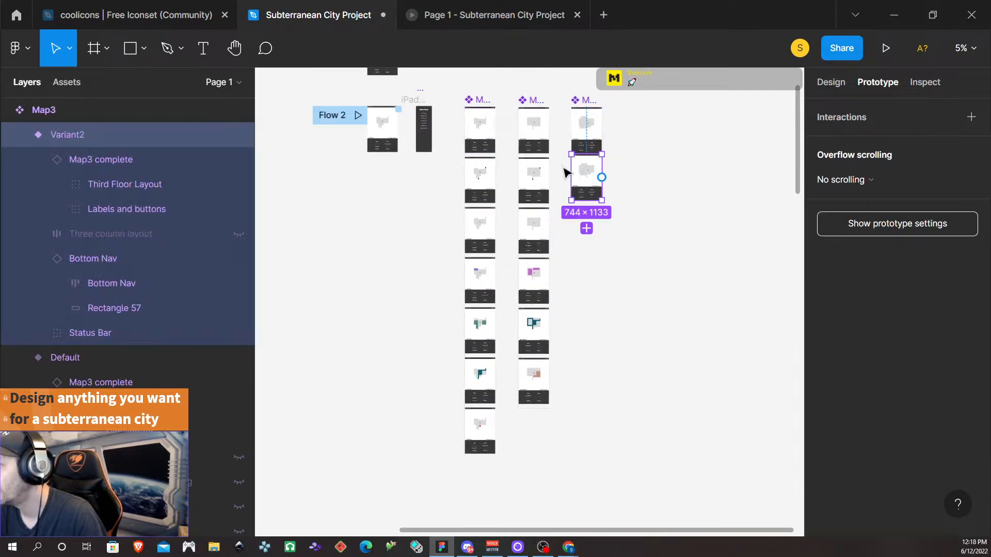
click(587, 228)
click(587, 275)
click(587, 322)
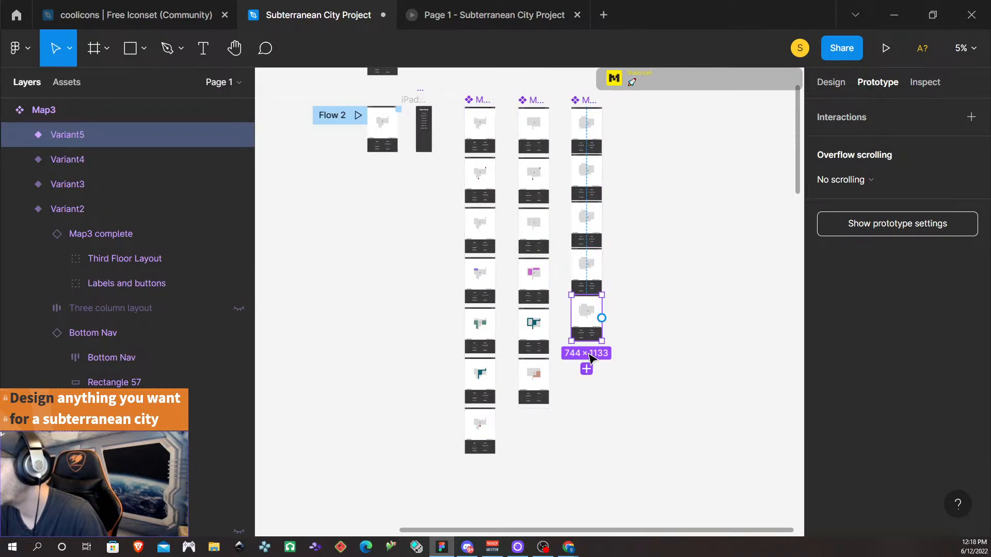
click(586, 369)
click(586, 416)
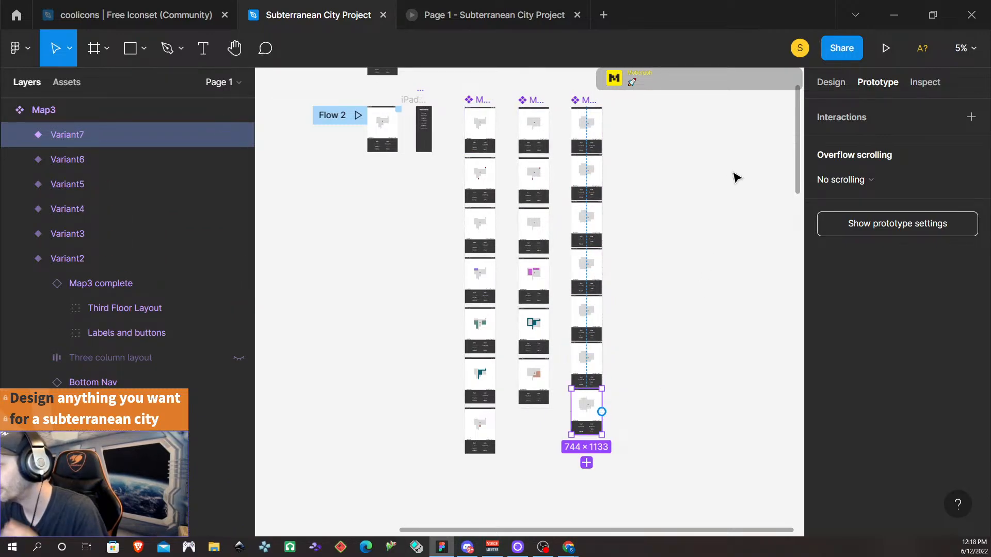
- Space the Map3 variants 100 apart vertically and extend the component set's height to 8625 to enclose the last variant
click(582, 99)
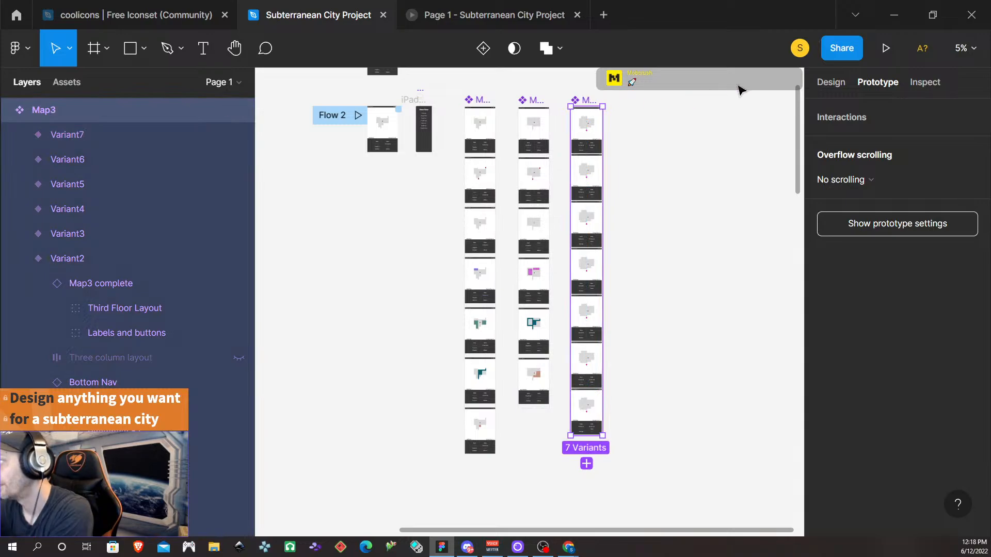
click(828, 84)
click(850, 251)
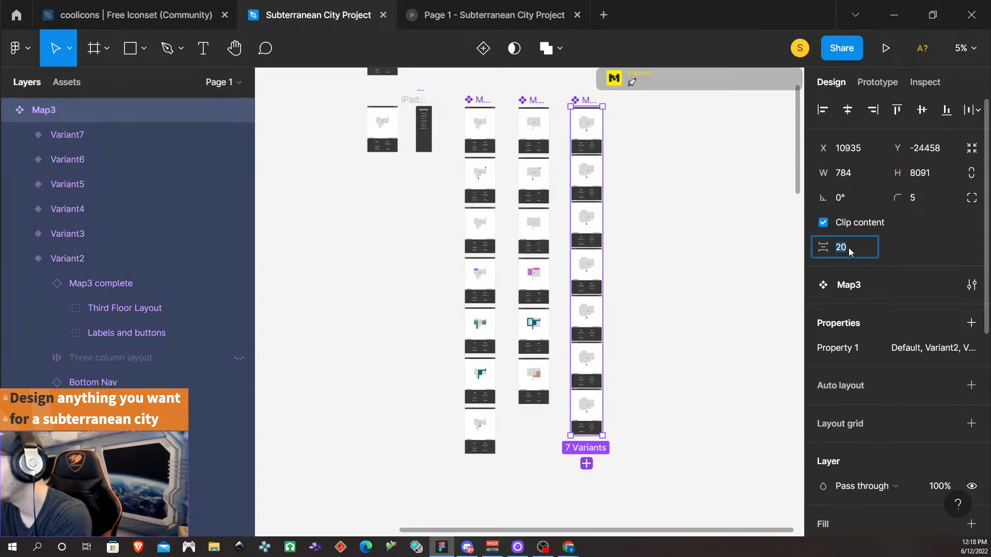
text(100)
key(Return)
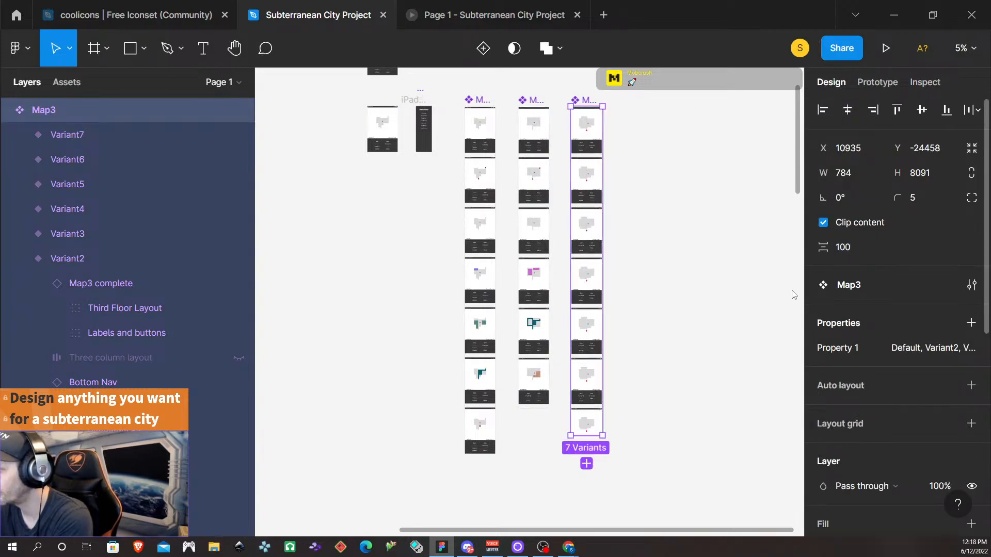
drag(588, 435, 596, 460)
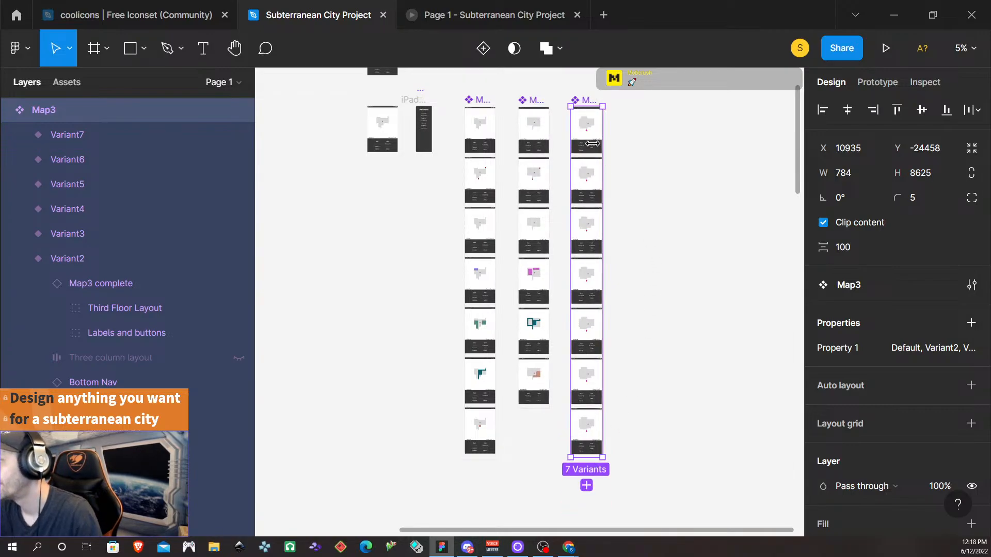
- Set Property 1 of Map3's second variant to Stairs
scroll(591, 144, up, 6)
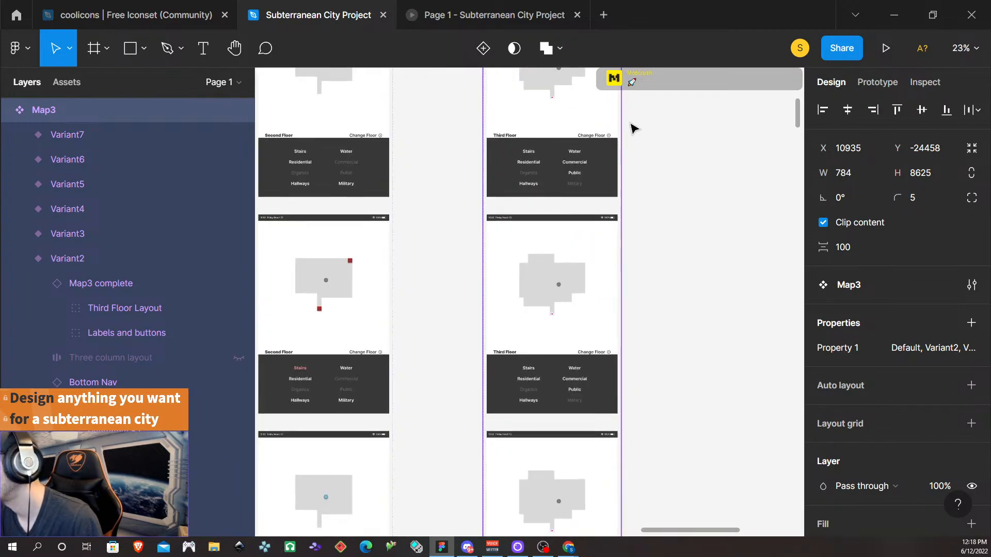
scroll(560, 181, up, 5)
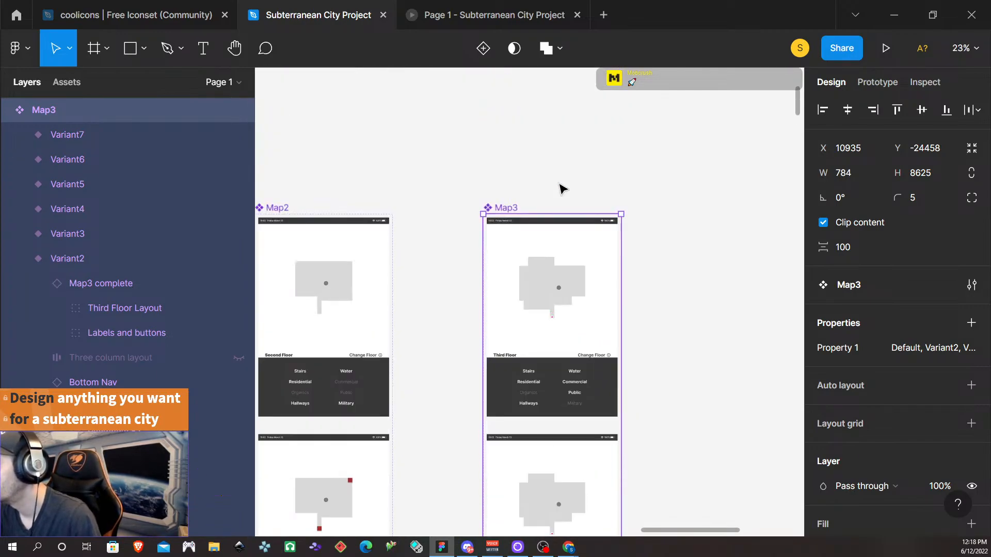
scroll(562, 189, down, 5)
click(563, 293)
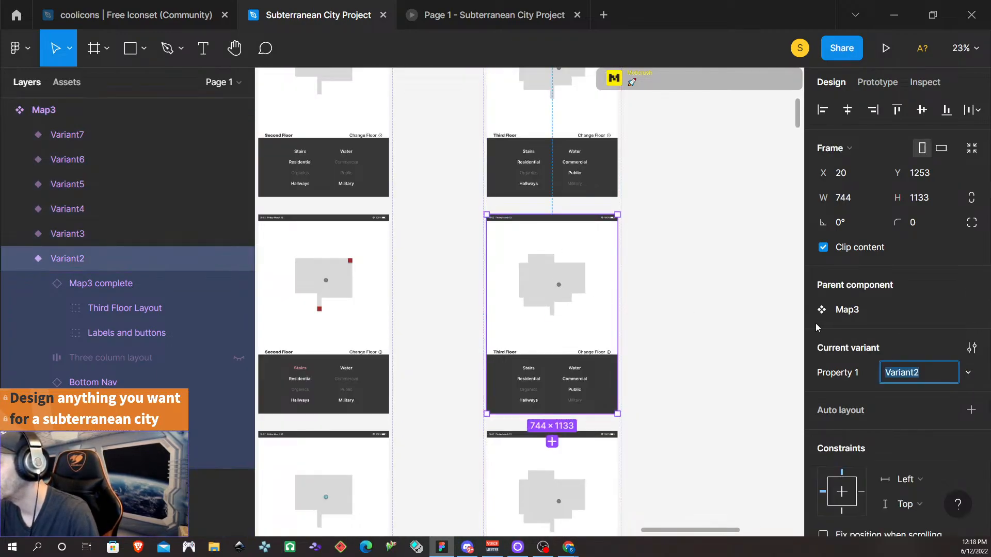
click(909, 372)
text(Stairs)
- Set Property 1 of Map3's third variant to Water
scroll(671, 369, down, 2)
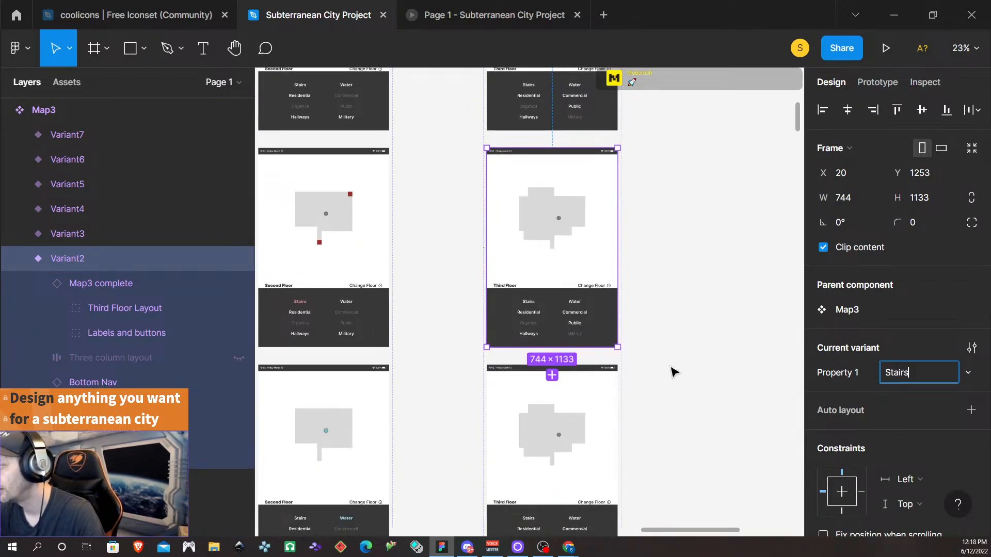
scroll(670, 375, down, 1)
click(580, 380)
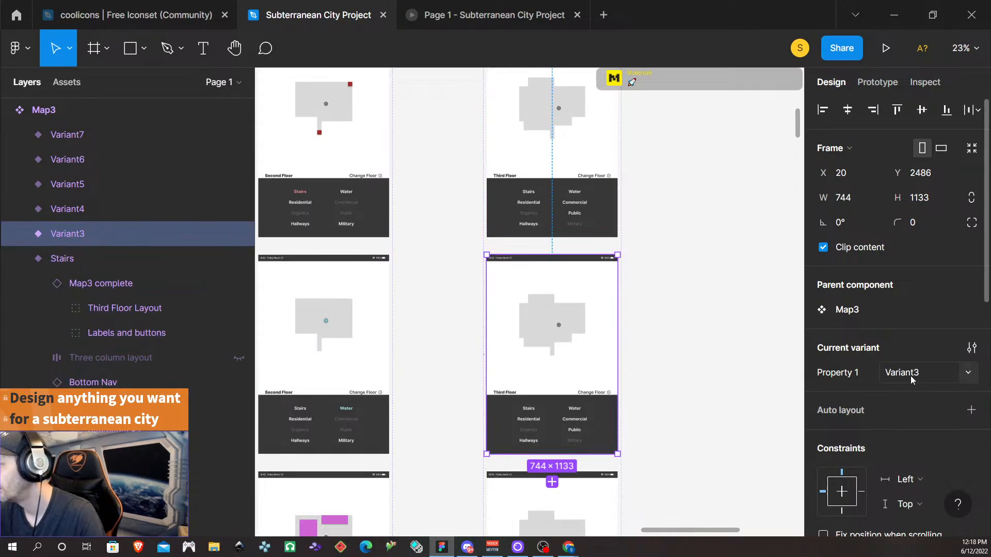
click(888, 377)
text(Water)
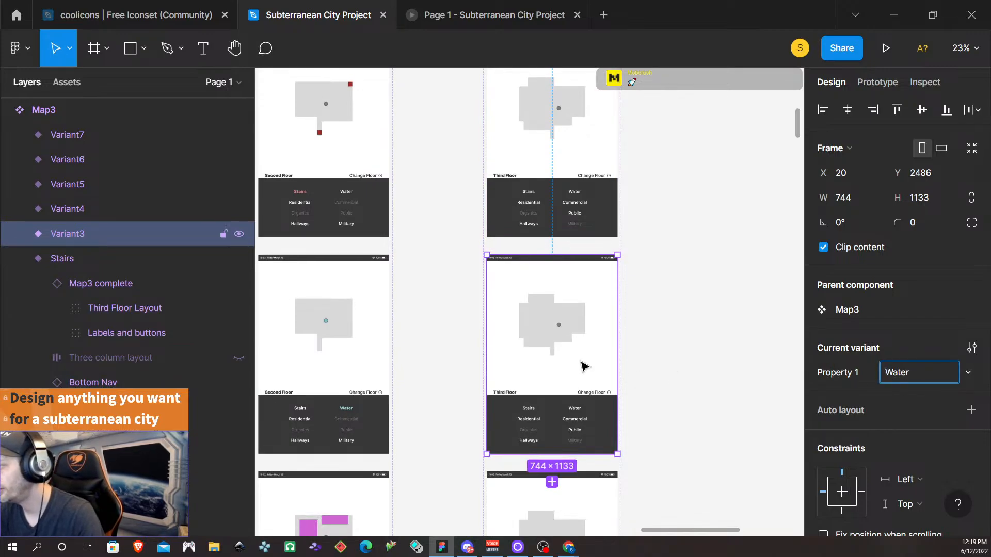
- Set Property 1 of Map3's fourth variant to Residential
scroll(582, 370, down, 3)
click(568, 365)
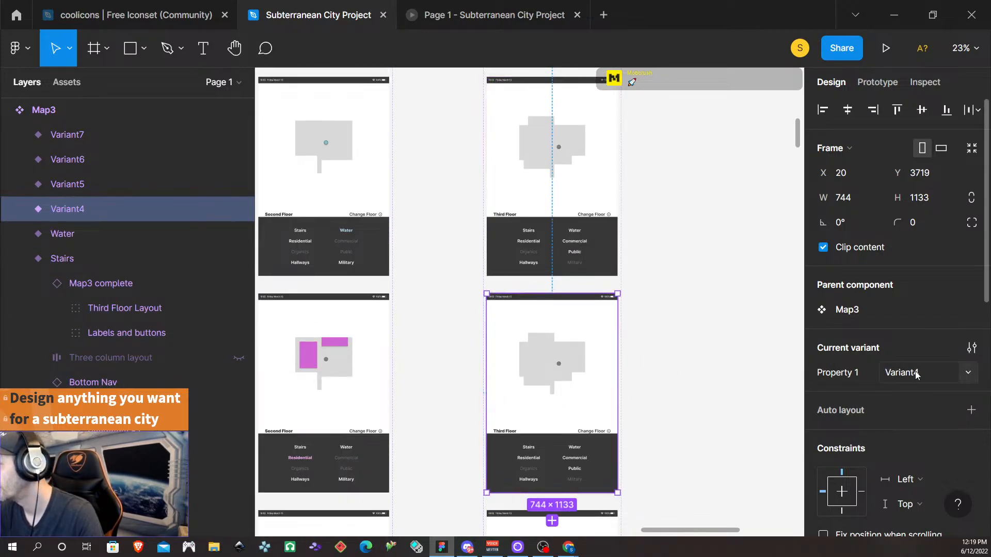
click(889, 373)
text(Residential)
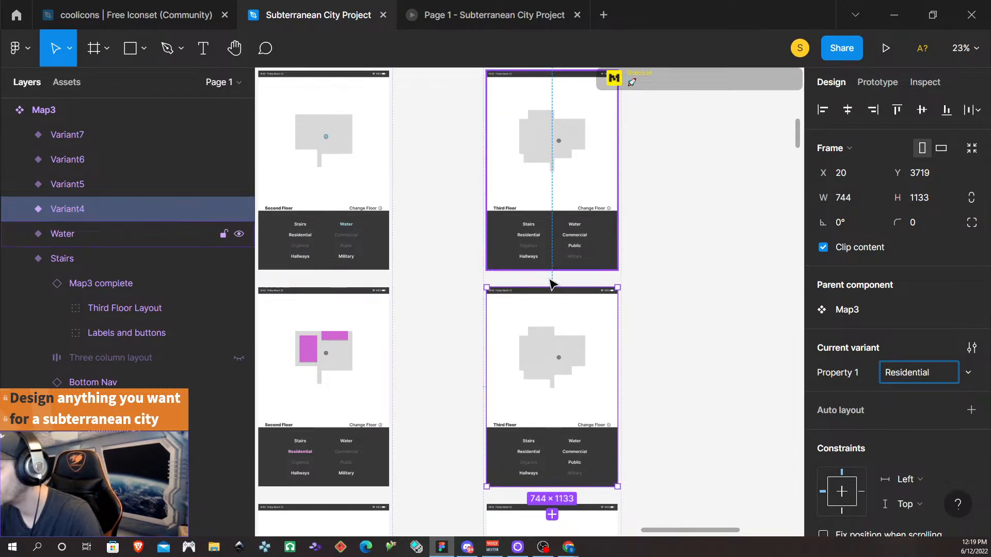
scroll(542, 309, down, 5)
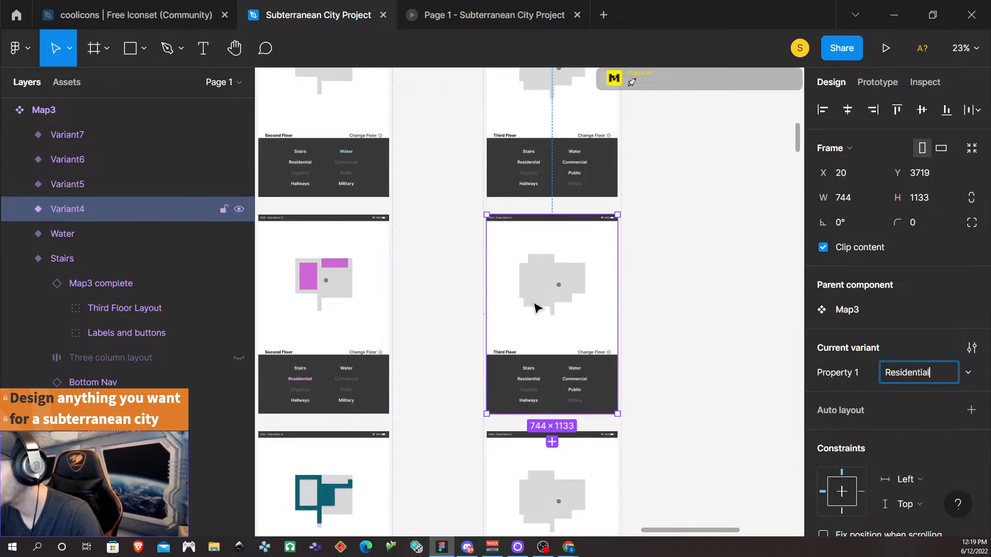
text(esidential)
- Set Property 1 of Map3's fifth variant to Commercial
click(545, 324)
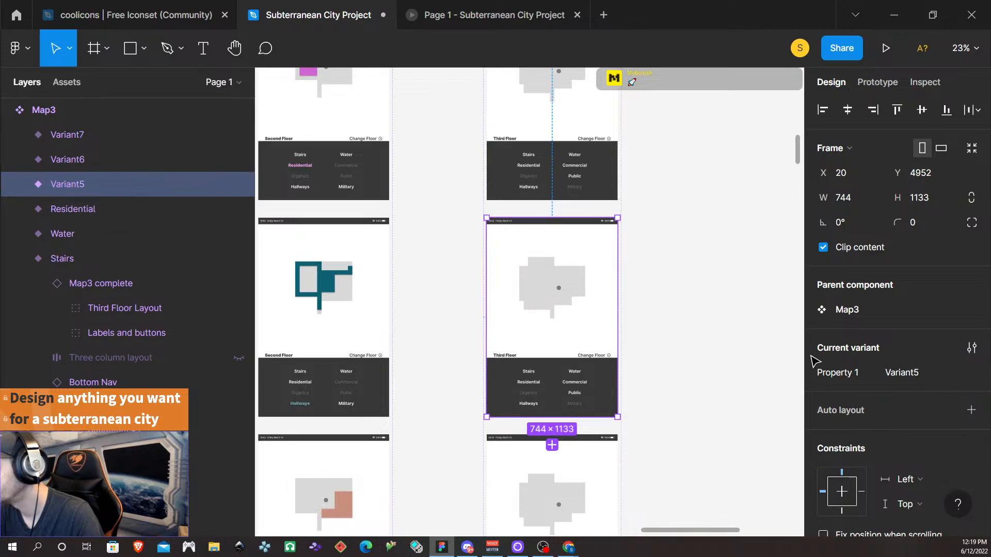
click(926, 374)
text(Commer)
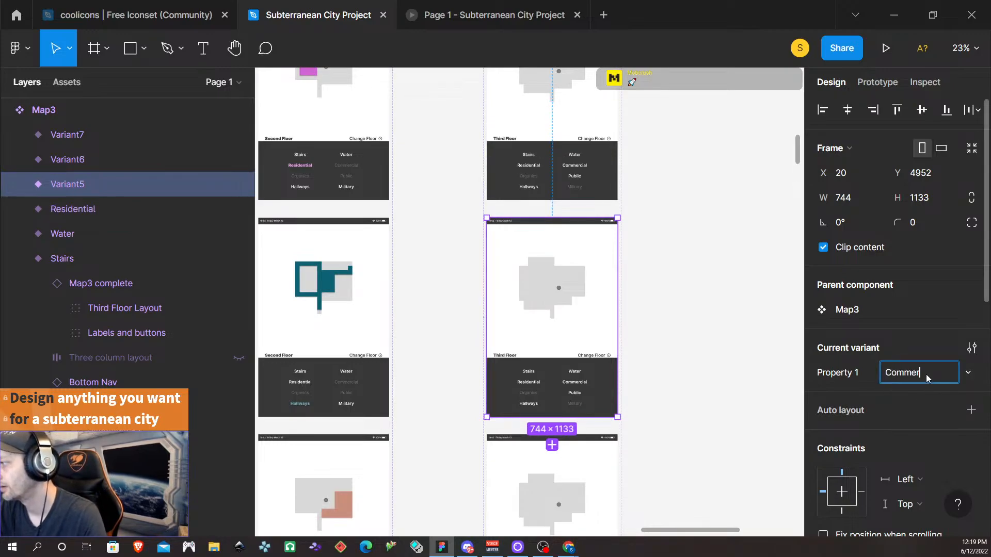
text(cial)
- Set Property 1 of Map3's sixth variant to Public
scroll(617, 382, down, 1)
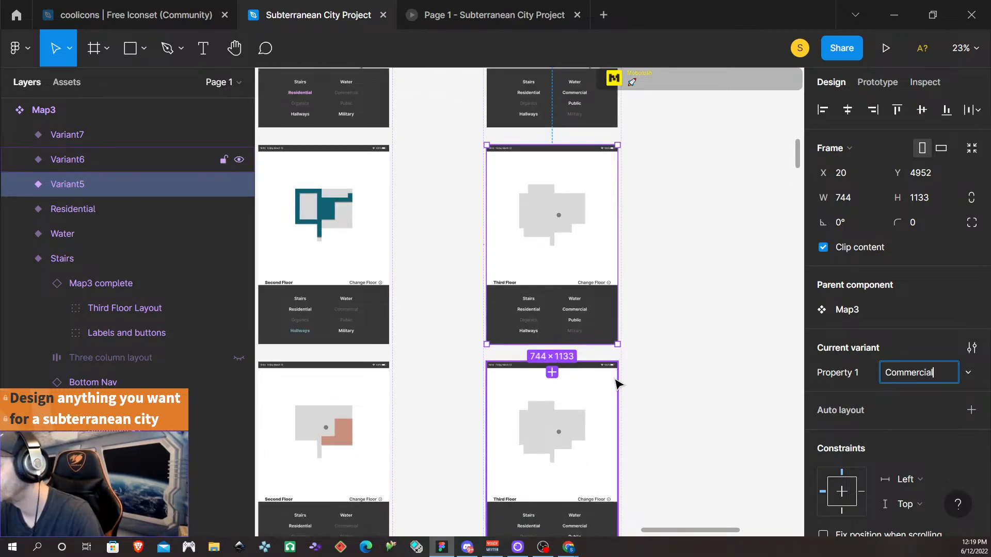
scroll(616, 385, down, 2)
click(598, 387)
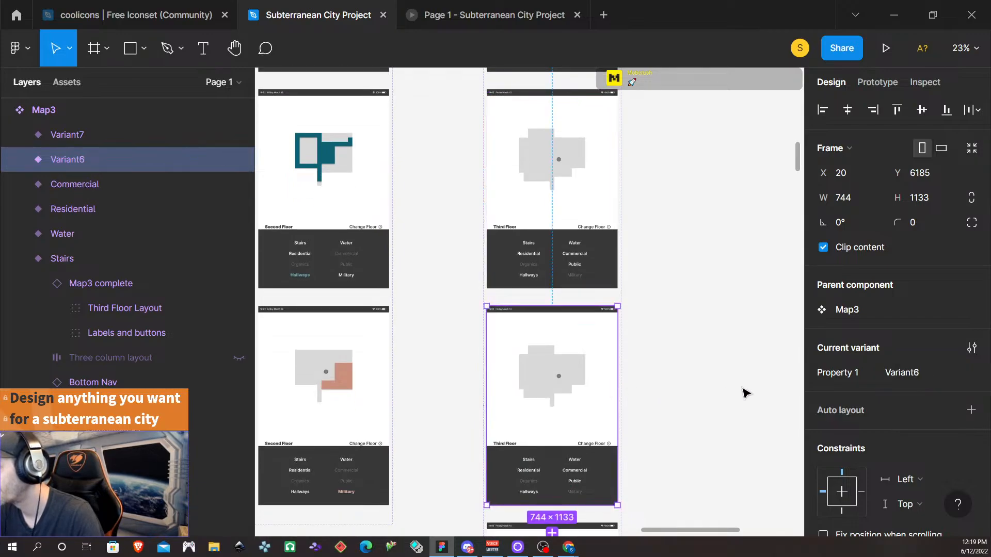
scroll(847, 381, down, 3)
scroll(677, 358, down, 1)
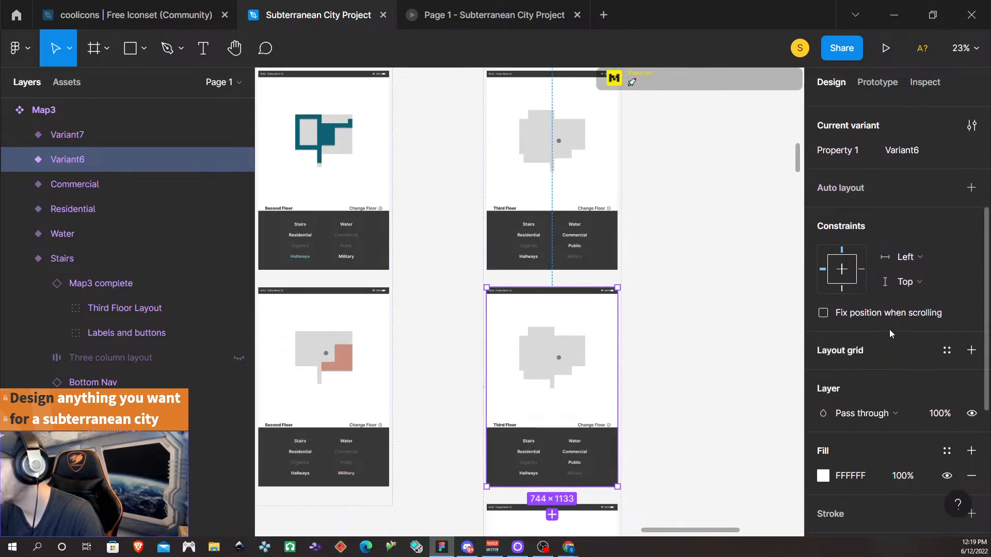
scroll(889, 334, up, 3)
click(902, 372)
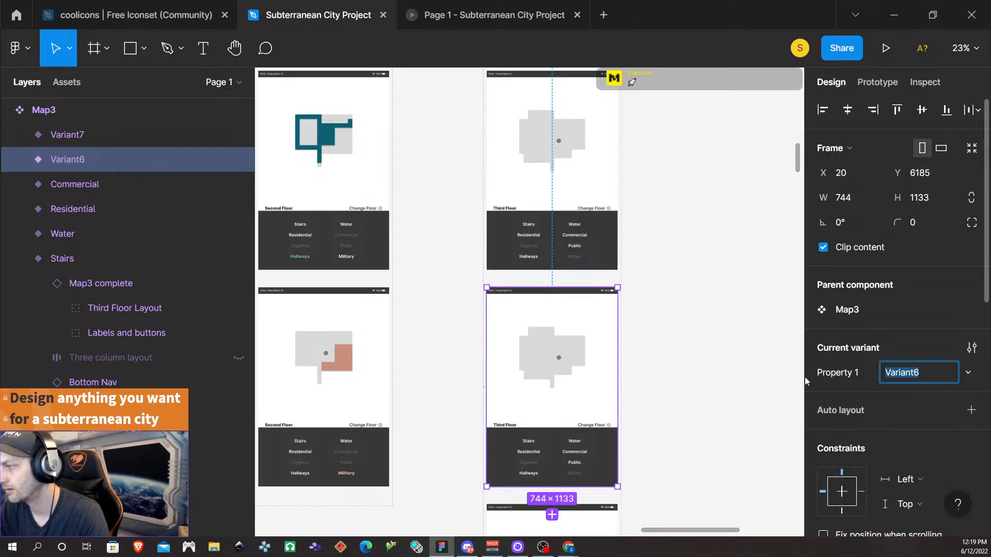
text(Public)
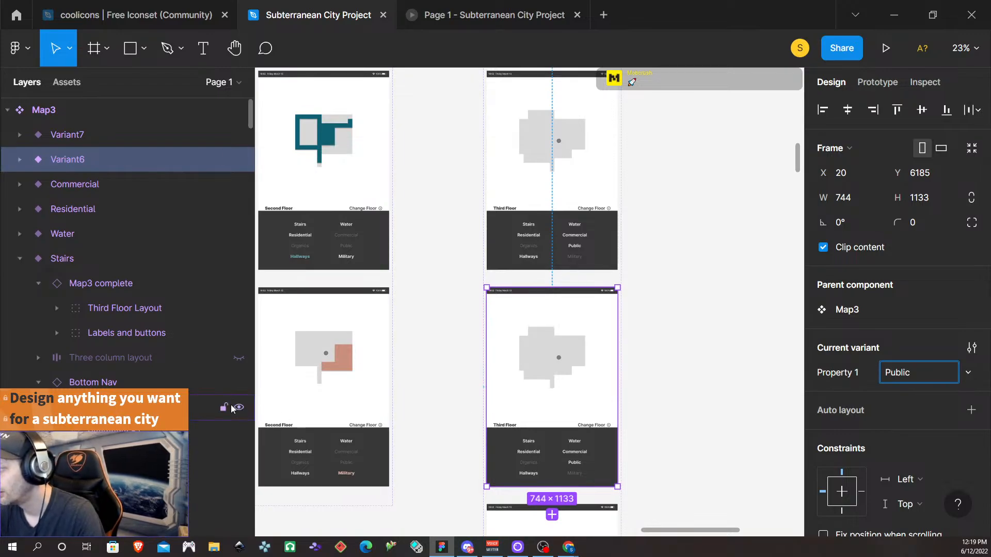
scroll(650, 413, down, 4)
scroll(650, 407, down, 1)
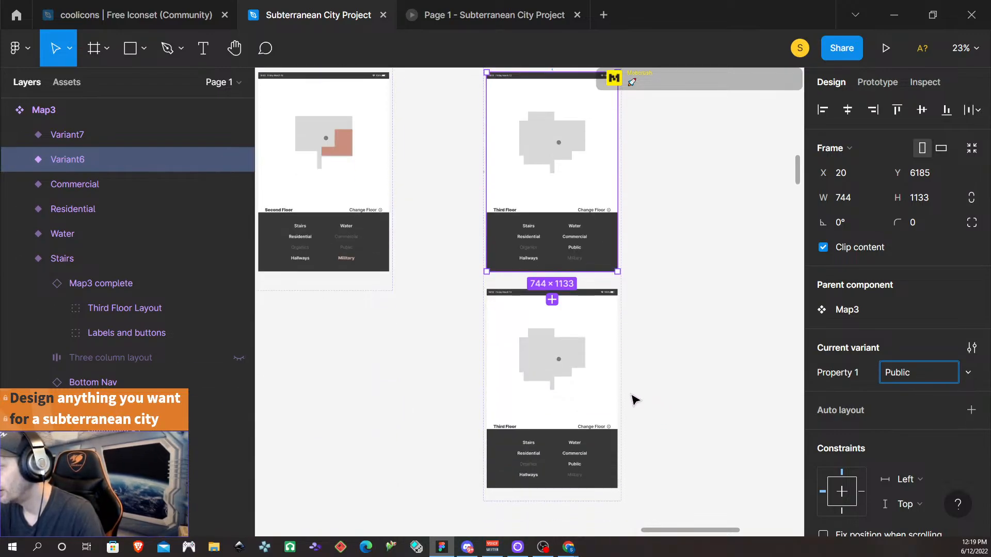
- Set Property 1 of Map3's seventh variant to Hallways
click(588, 392)
click(904, 372)
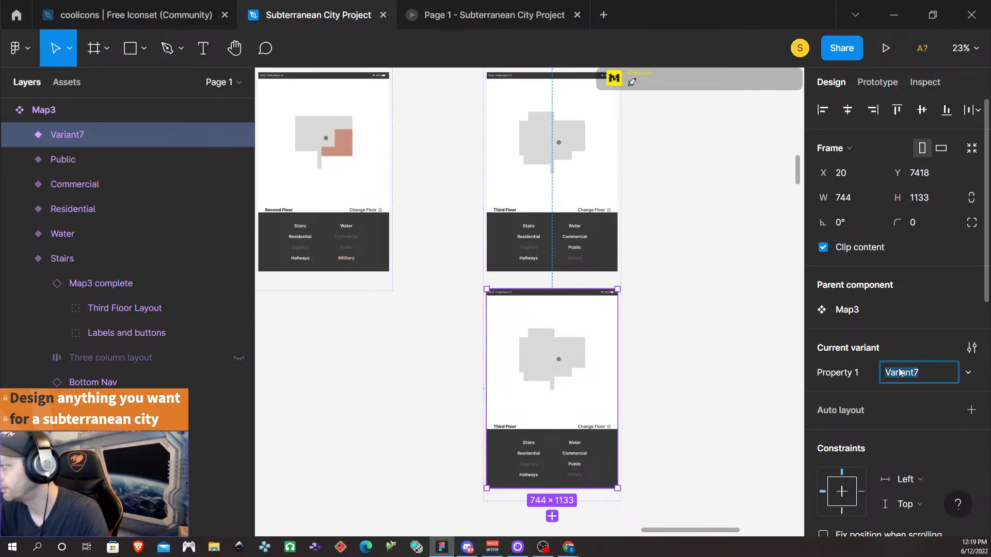
text(Hallways)
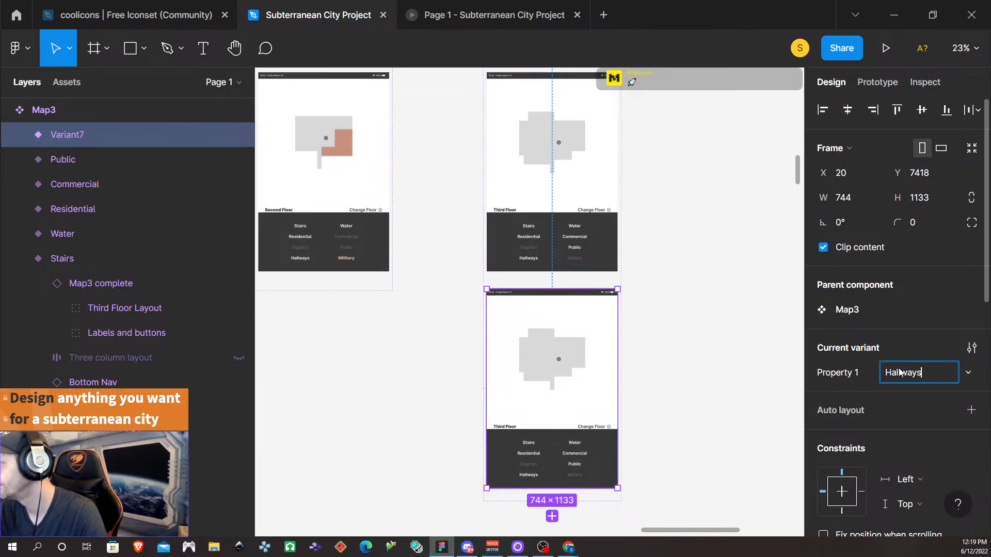
key(Return)
- Link the Stairs nav item in Map3's Default variant to the Stairs variant on click, using Smart animate
scroll(668, 392, up, 5)
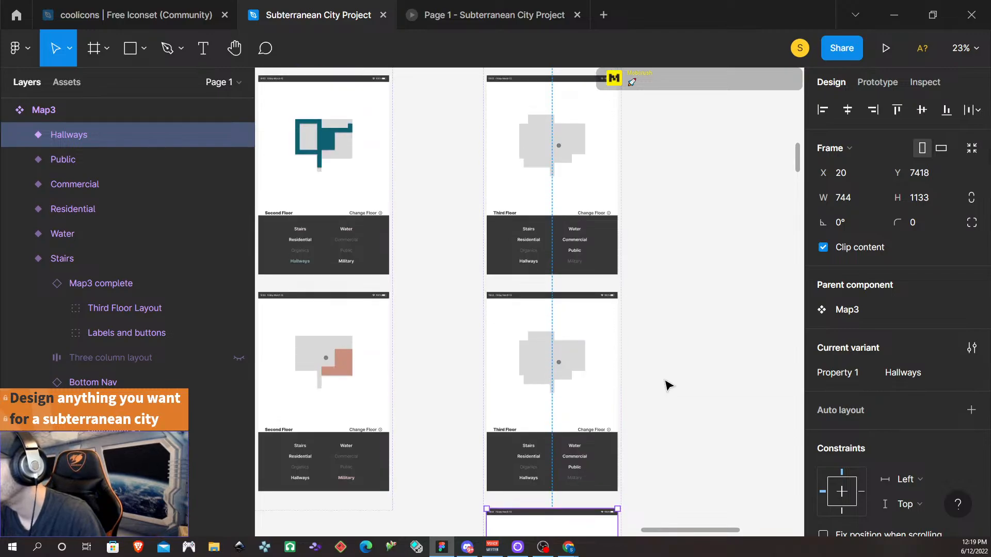
scroll(668, 386, up, 5)
scroll(668, 386, down, 5)
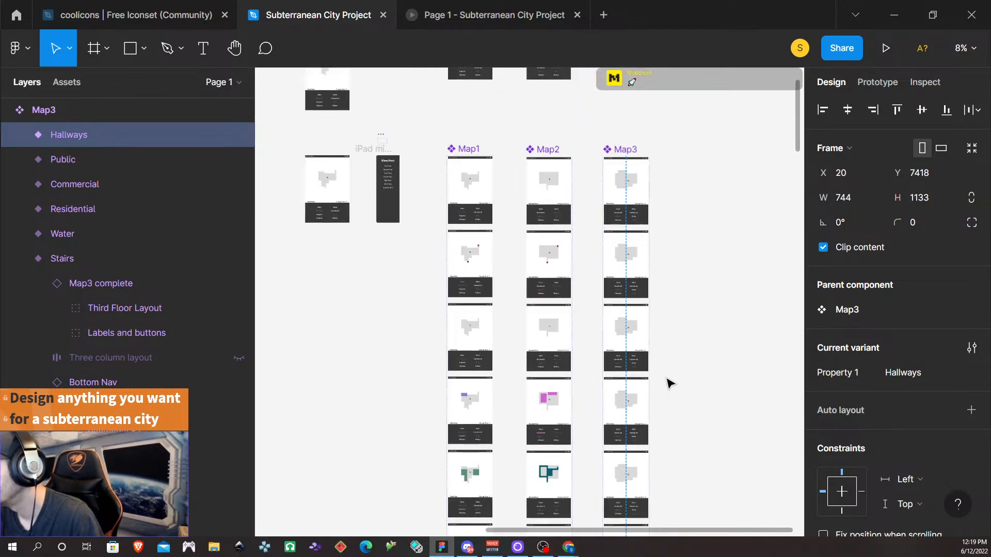
scroll(699, 361, down, 1)
scroll(703, 370, down, 3)
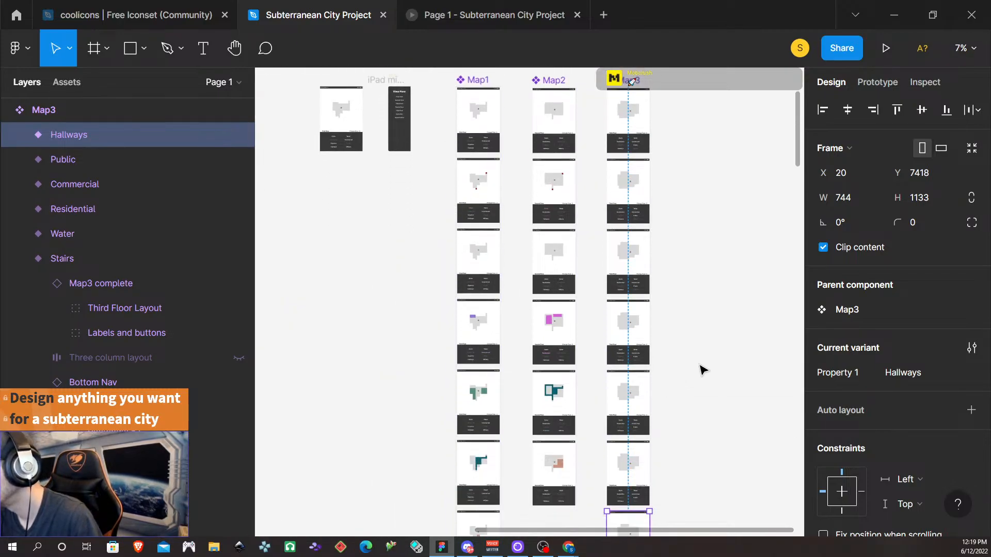
scroll(711, 356, down, 1)
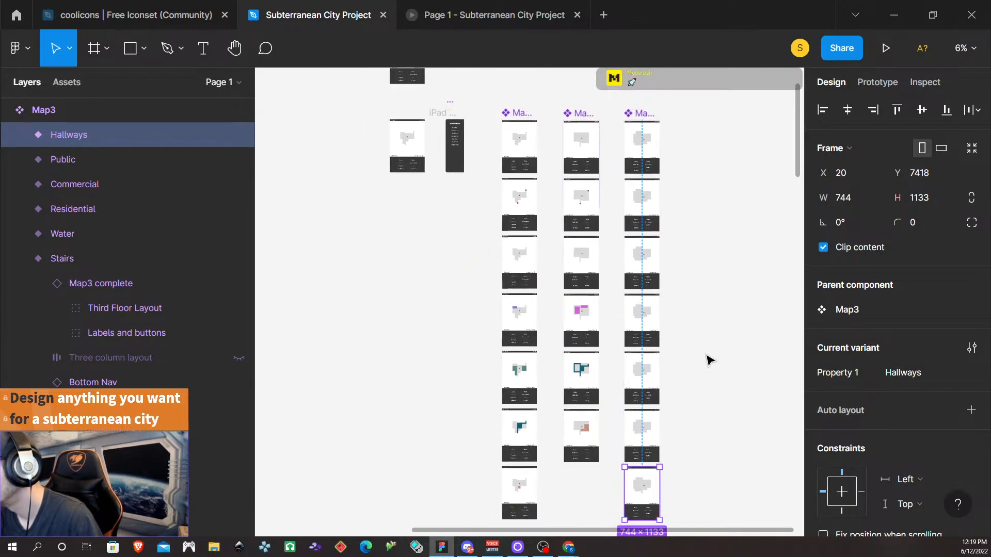
scroll(710, 360, down, 1)
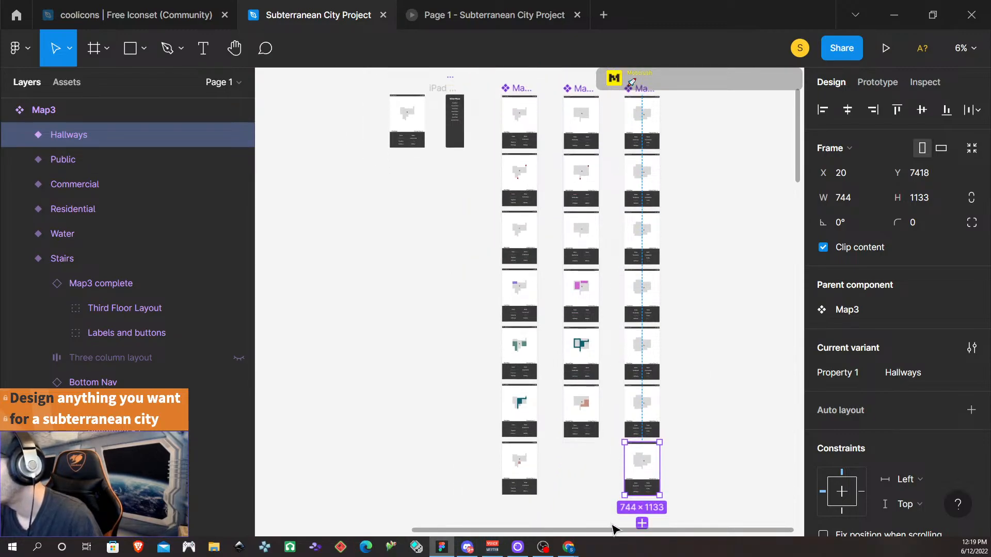
drag(618, 531, 676, 532)
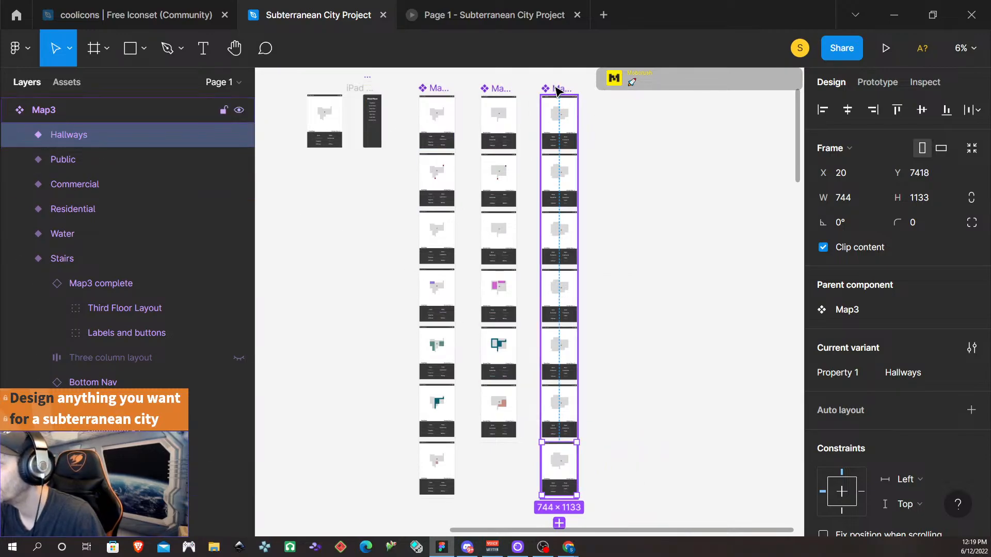
click(557, 90)
click(563, 116)
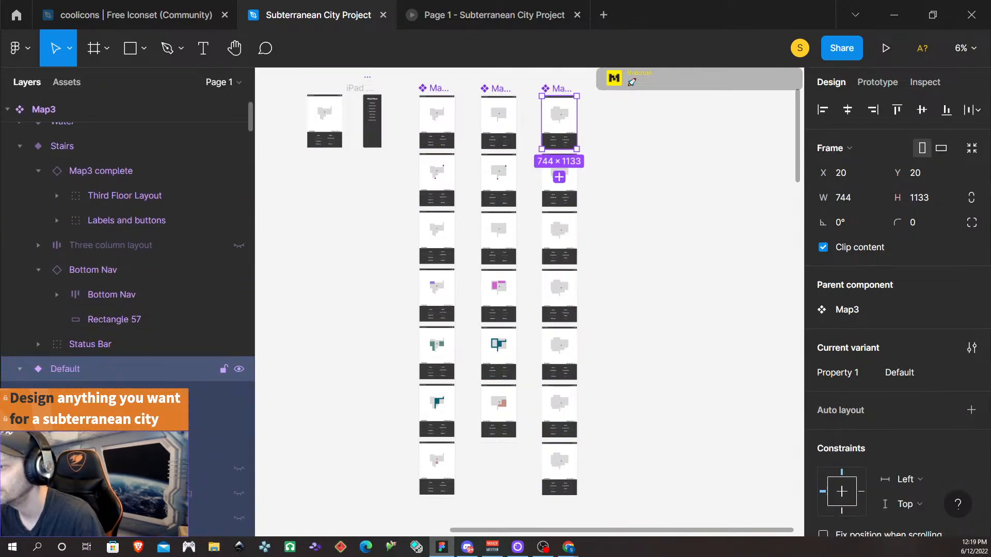
scroll(129, 329, down, 10)
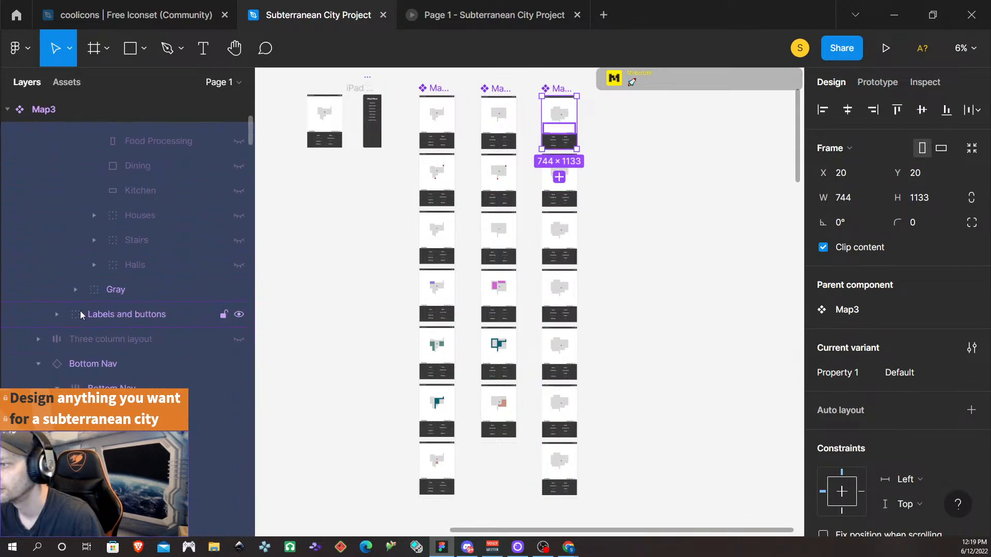
scroll(155, 359, down, 6)
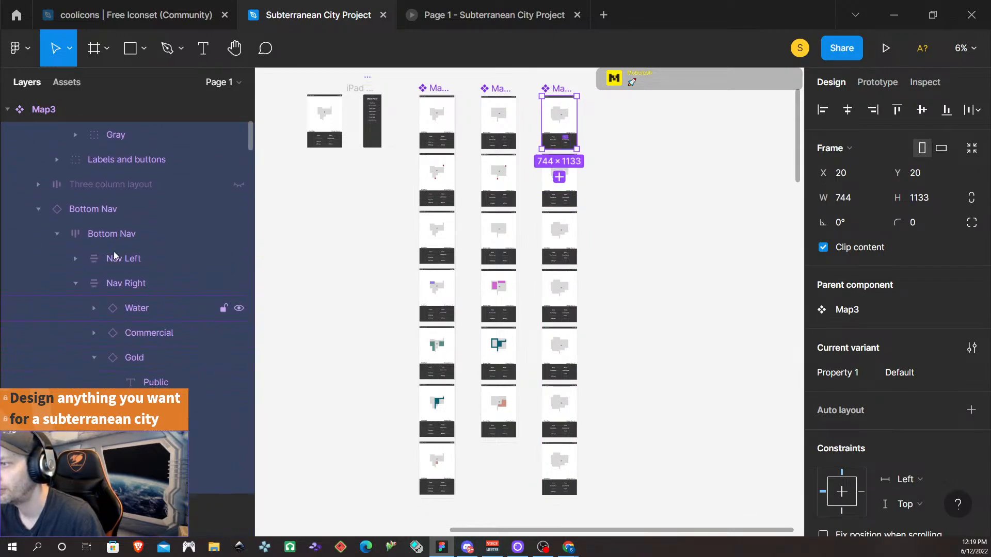
click(76, 257)
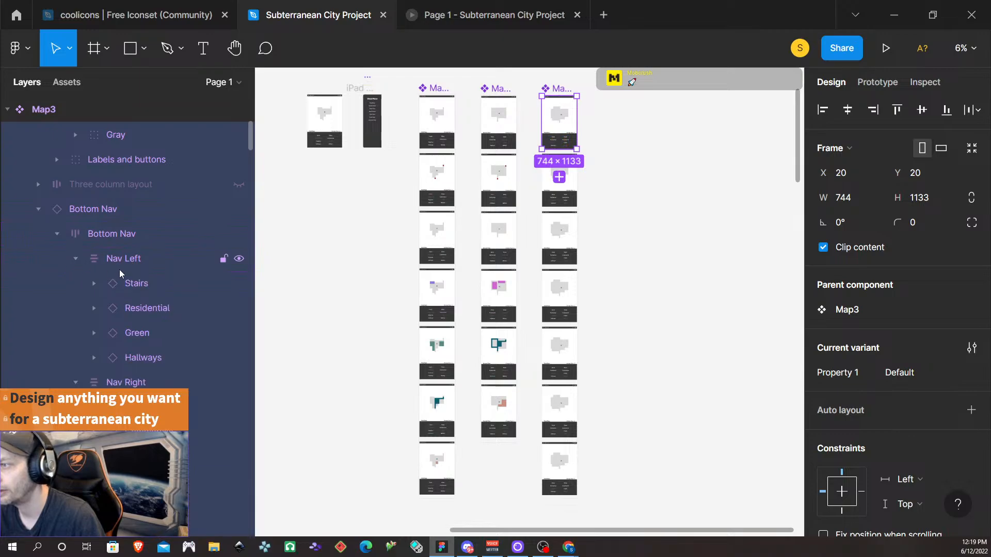
click(167, 284)
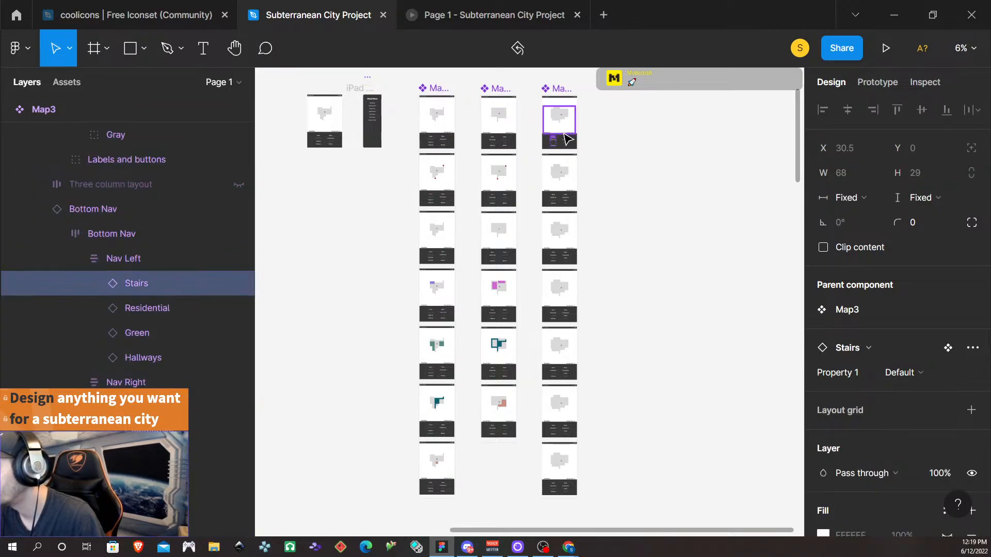
click(877, 82)
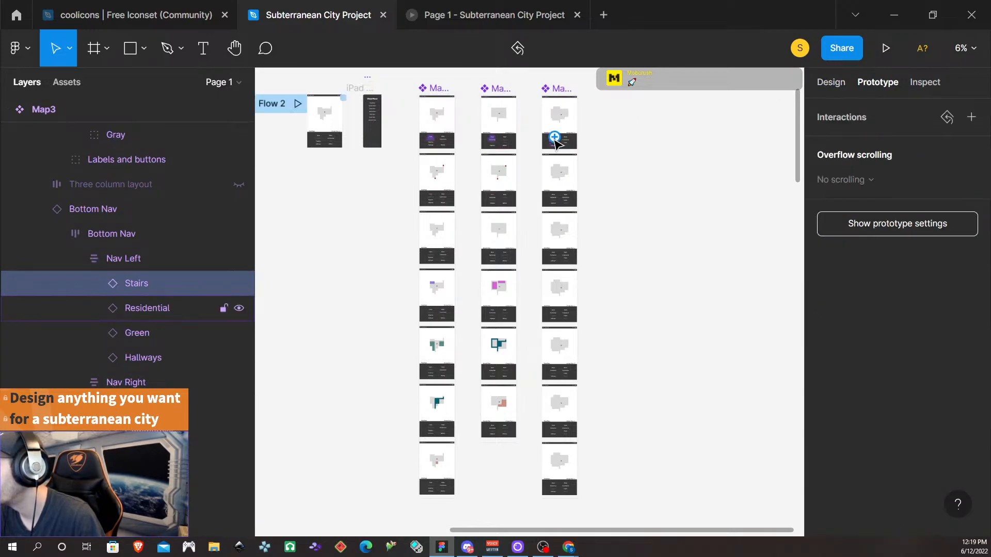
drag(554, 137, 567, 180)
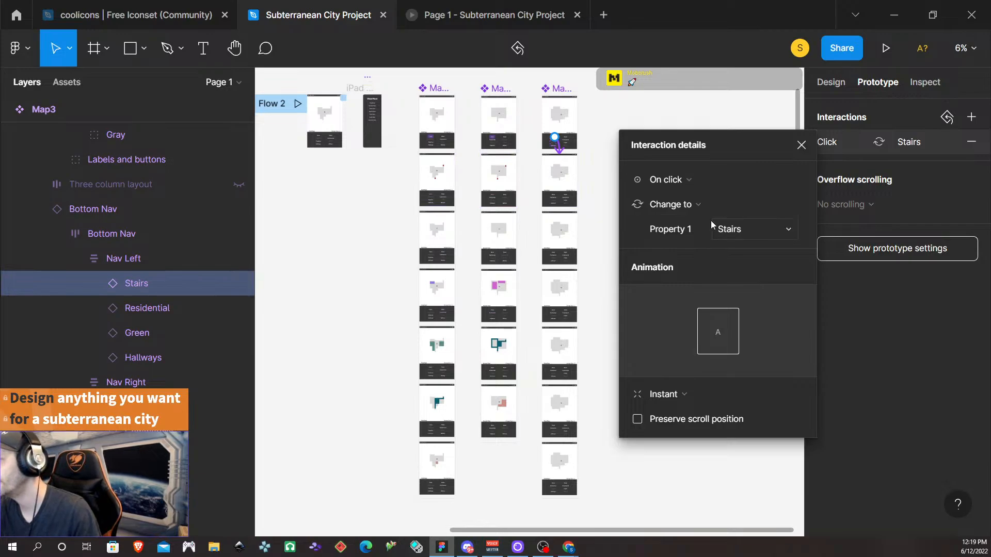
click(666, 393)
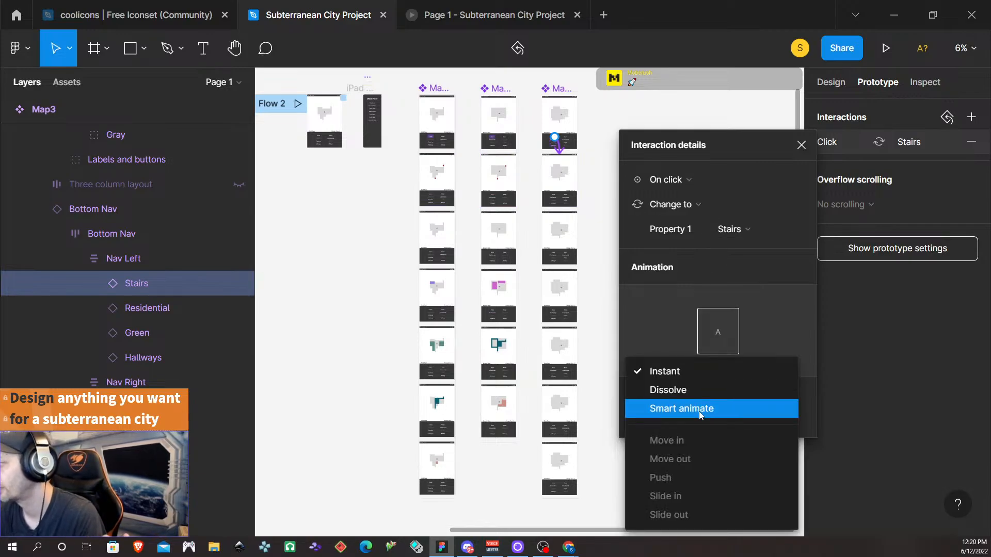
click(698, 411)
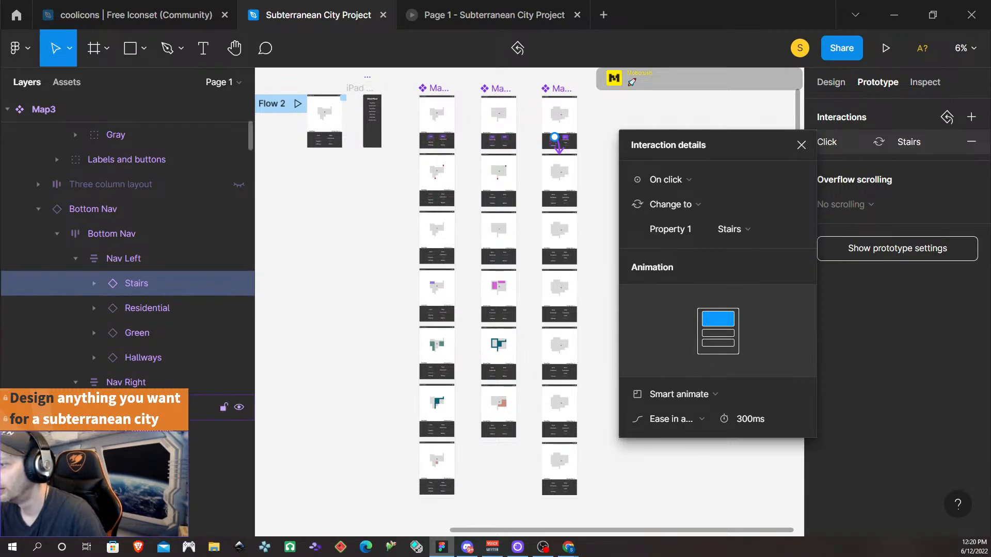
- Link the Default variant's Water and Residential nav items to Map3's matching Water and Residential variants on click
click(155, 407)
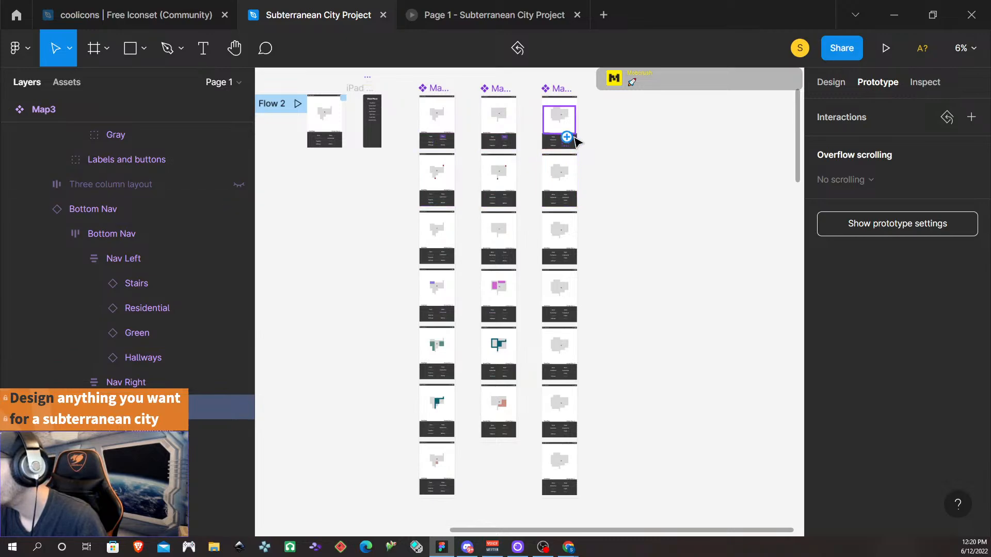
drag(567, 138, 573, 250)
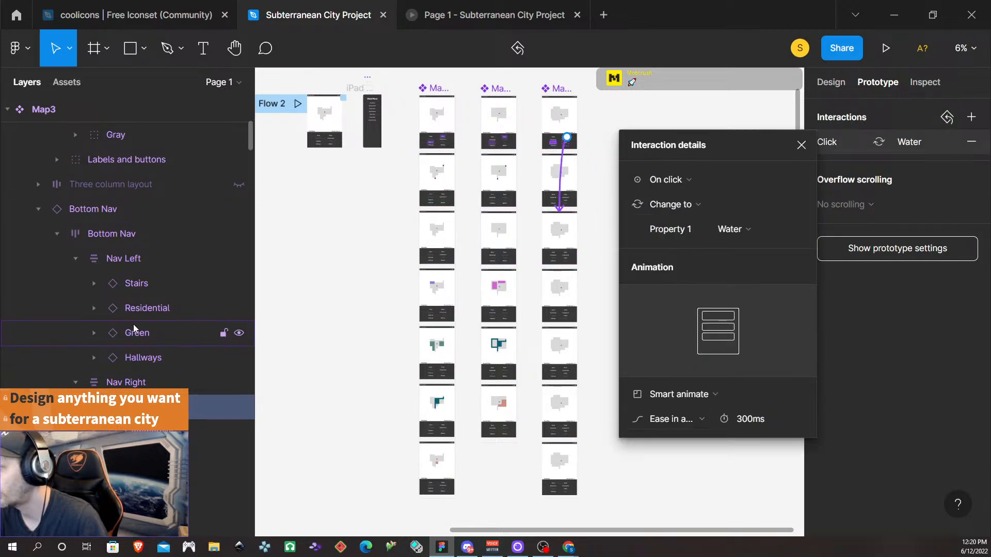
click(163, 309)
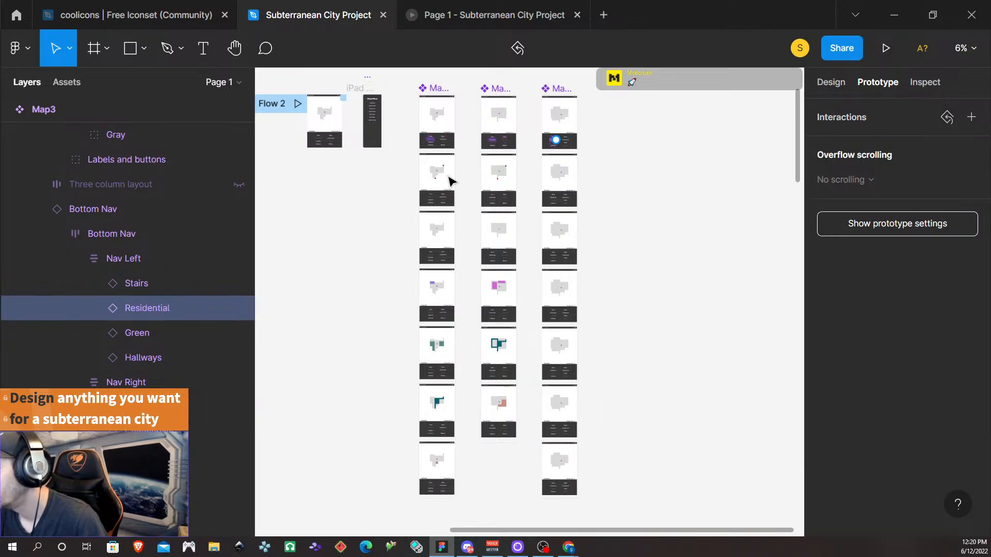
drag(557, 141, 574, 294)
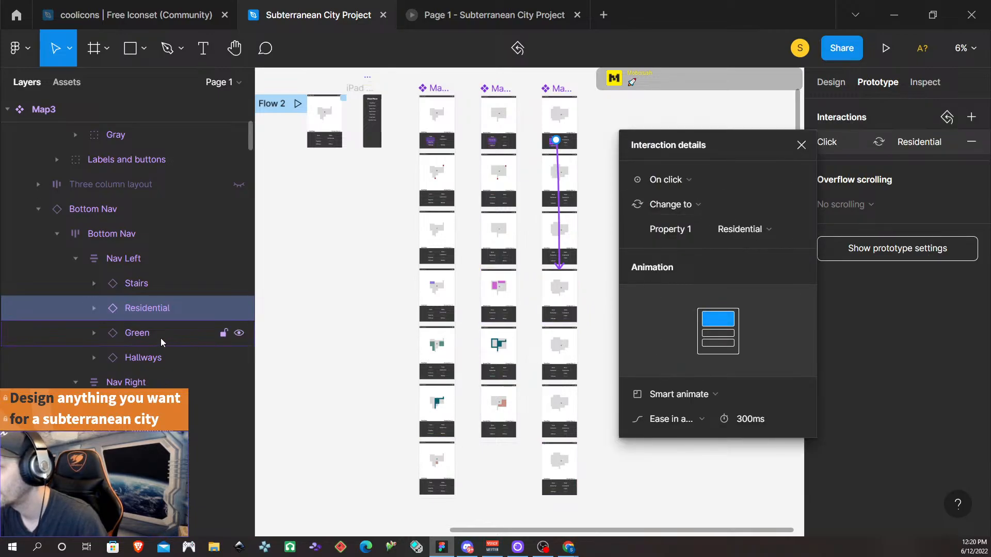
- Link the Default variant's Commercial and Public nav items to Map3's matching Commercial and Public variants on click
click(150, 432)
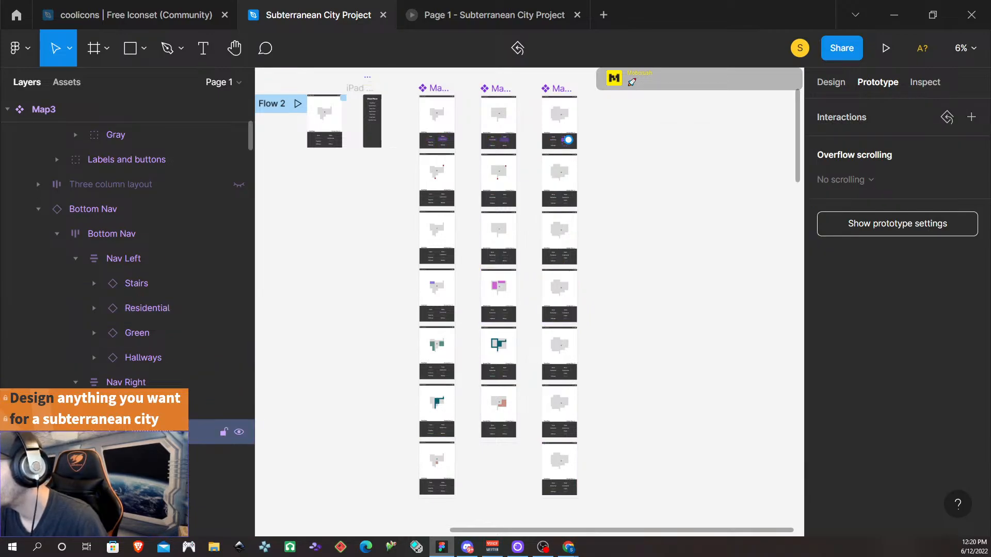
drag(569, 140, 560, 351)
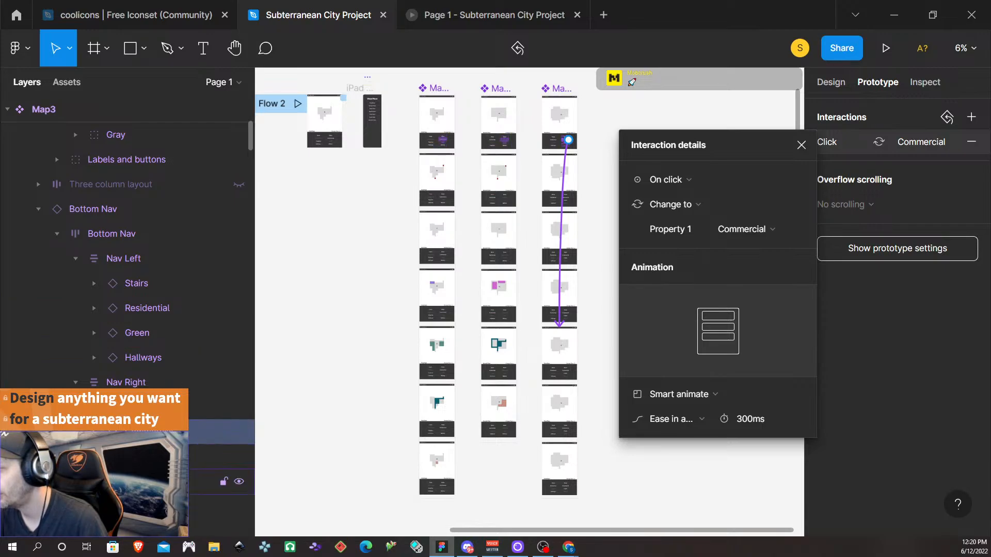
click(206, 457)
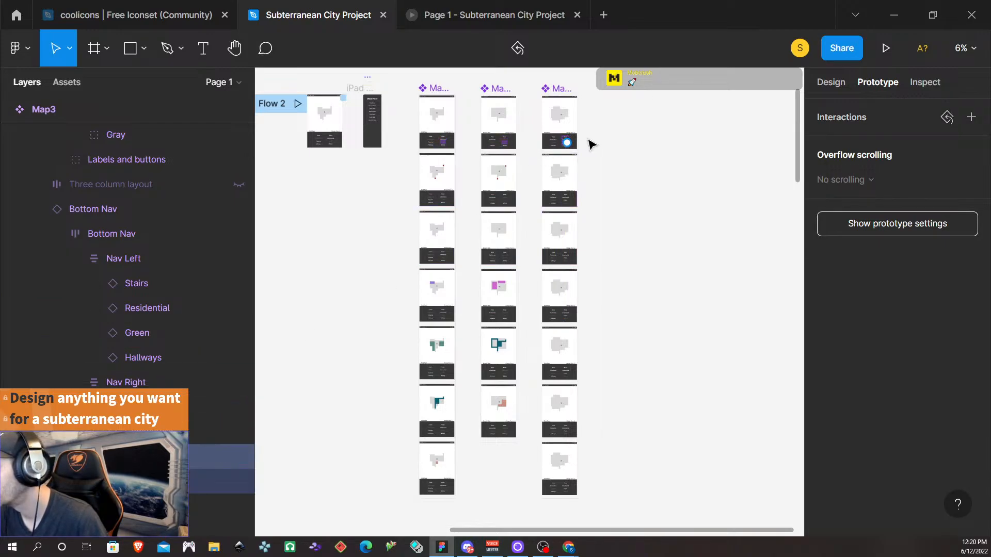
drag(567, 143, 571, 401)
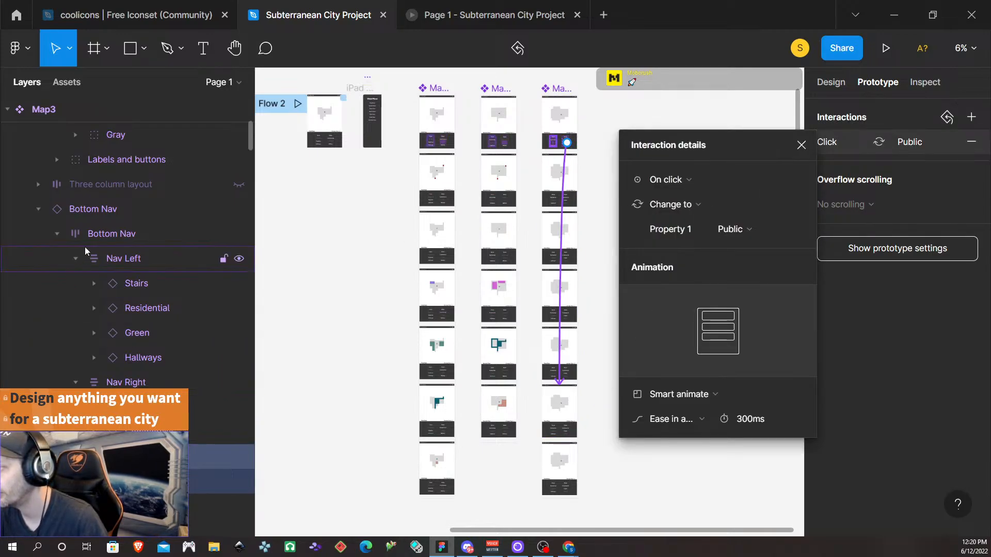
- Link the Default variant's Hallways nav item to Map3's Hallways variant on click and close the interaction details
click(161, 359)
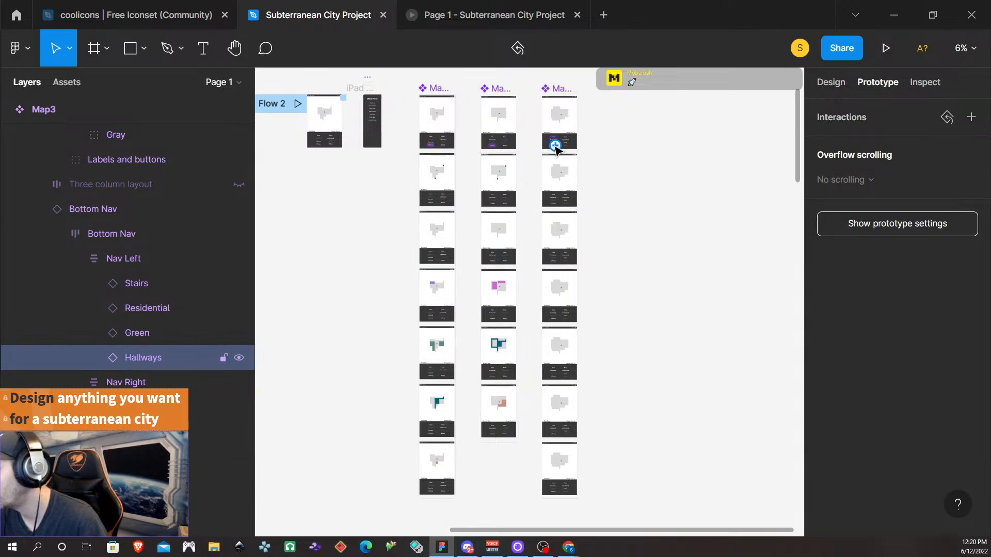
drag(555, 145, 553, 467)
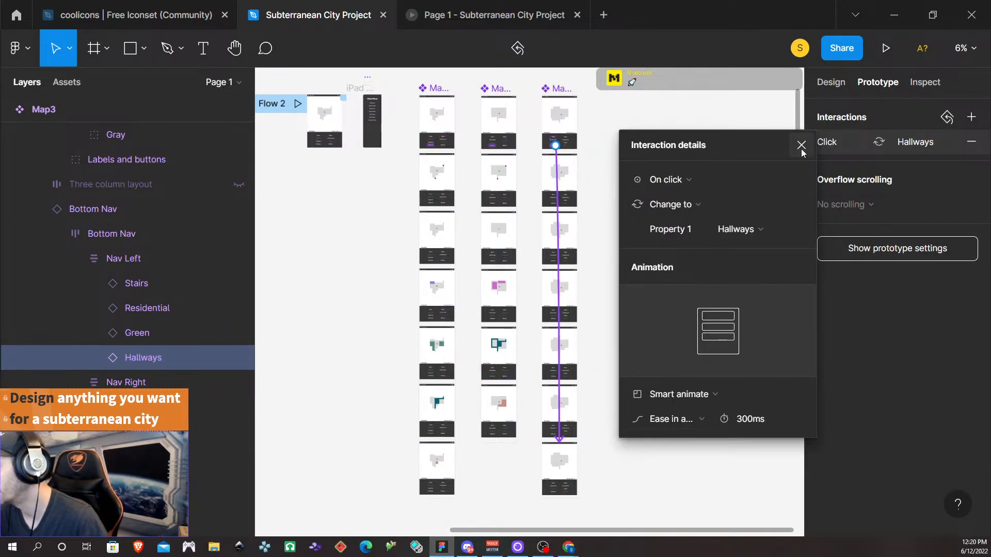
click(802, 146)
click(636, 178)
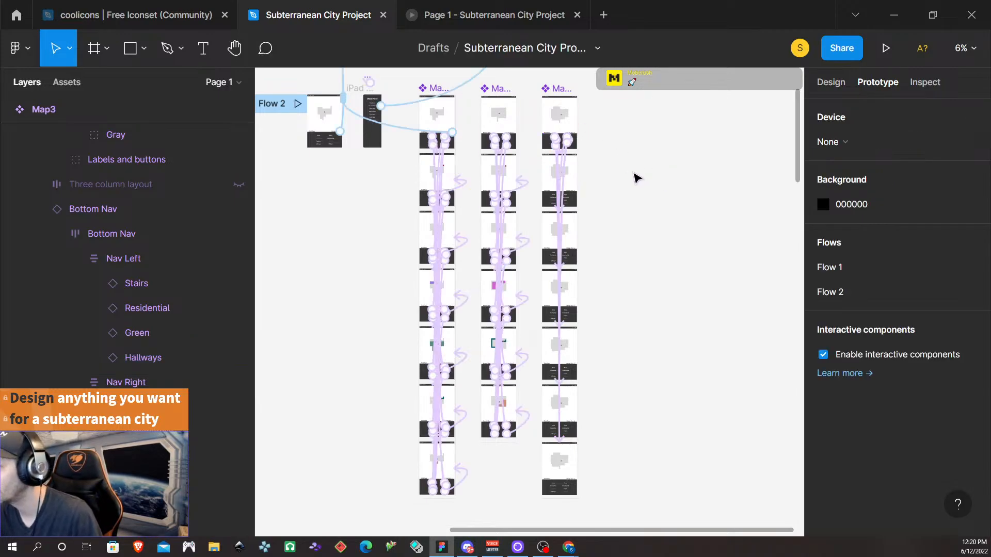
- Select the contents of Map3's Default variant, and delete everything inside its Stairs variant
scroll(636, 178, up, 5)
scroll(580, 217, up, 3)
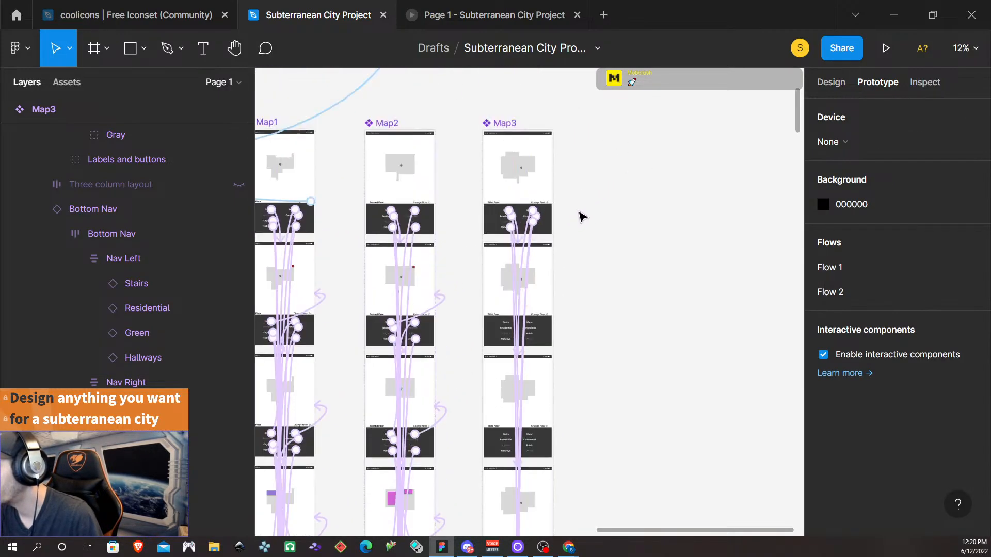
click(523, 172)
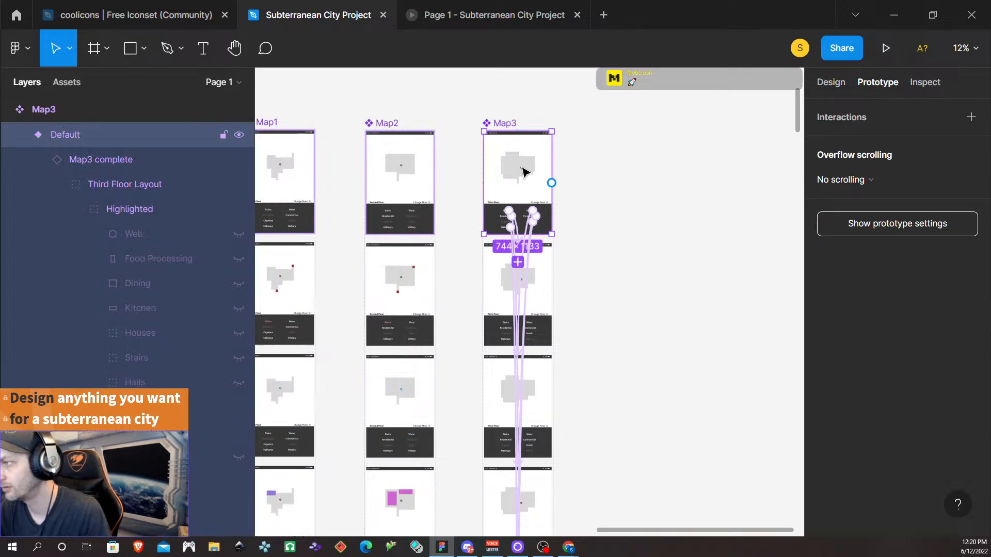
click(522, 172)
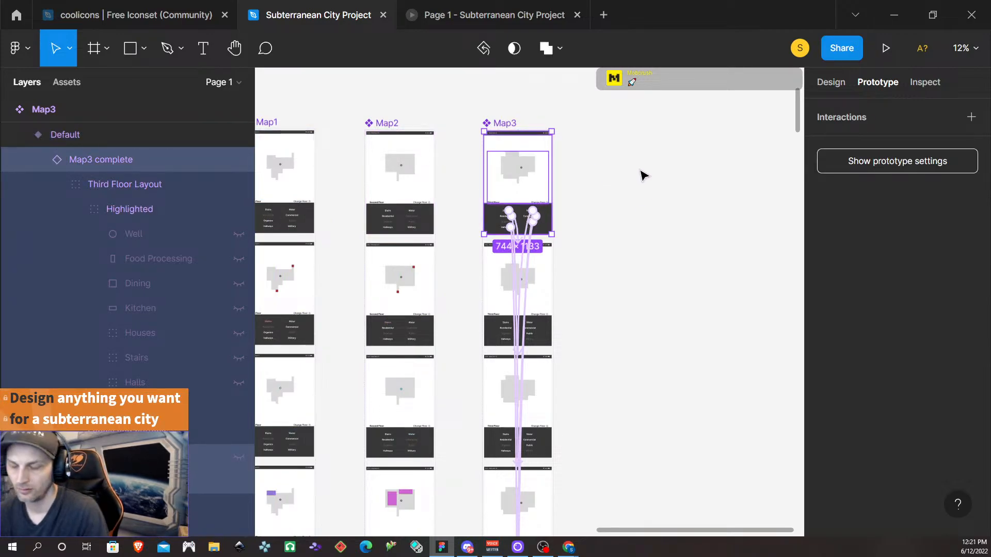
click(538, 297)
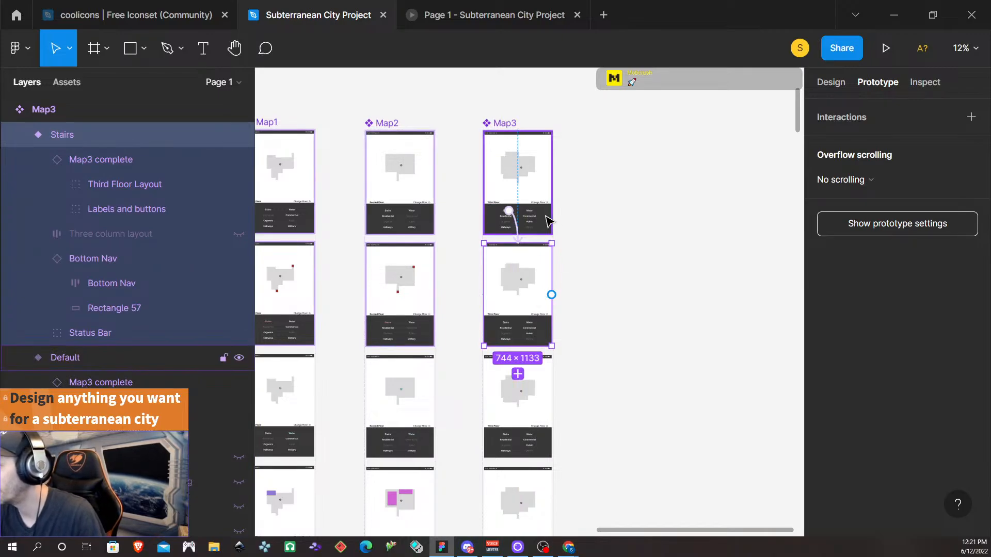
click(534, 187)
double_click(534, 186)
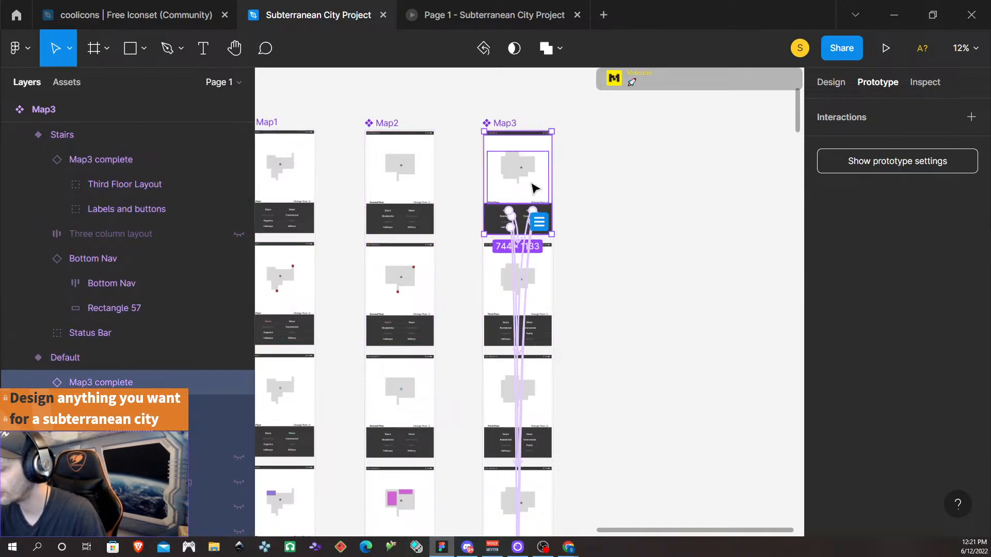
click(542, 301)
double_click(541, 301)
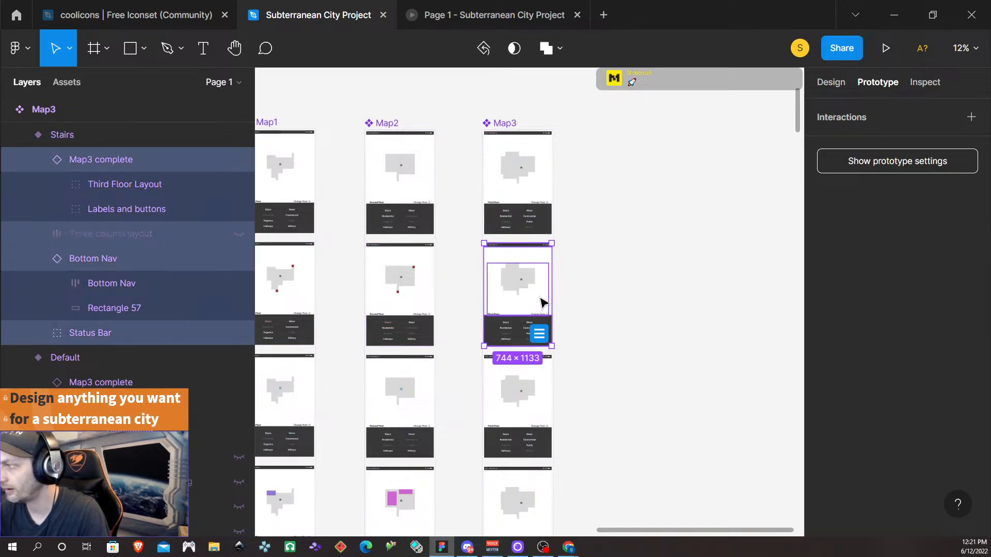
key(Delete)
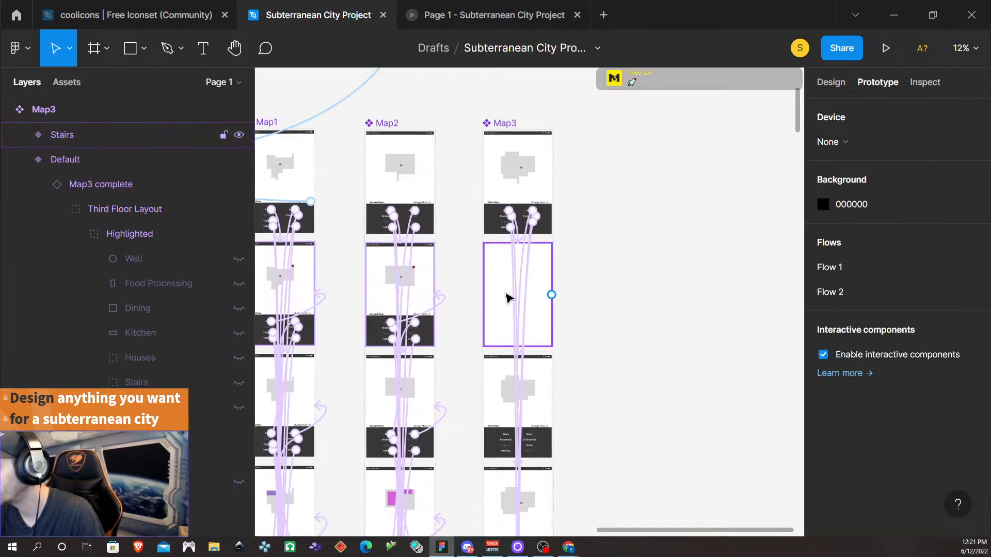
- Paste the copied Default contents into Map3's empty Stairs variant, and replace everything inside its Water variant with the same contents
click(539, 300)
key(ctrl+v)
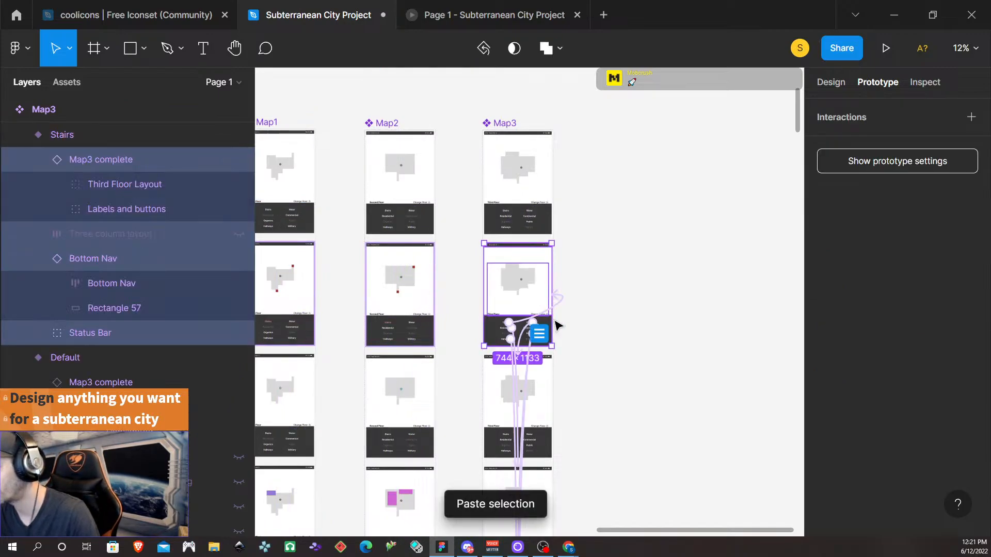
scroll(584, 361, down, 4)
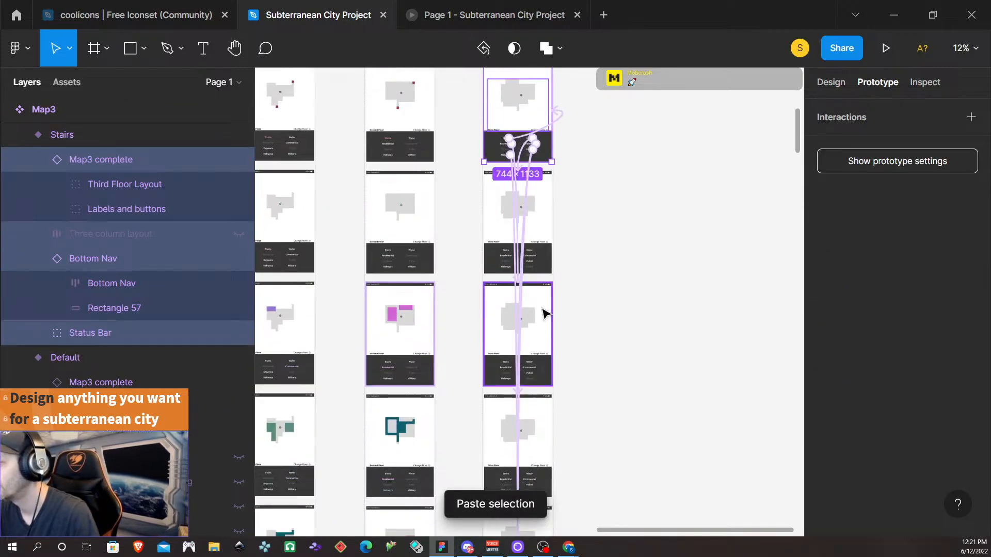
click(542, 234)
key(Return)
key(Delete)
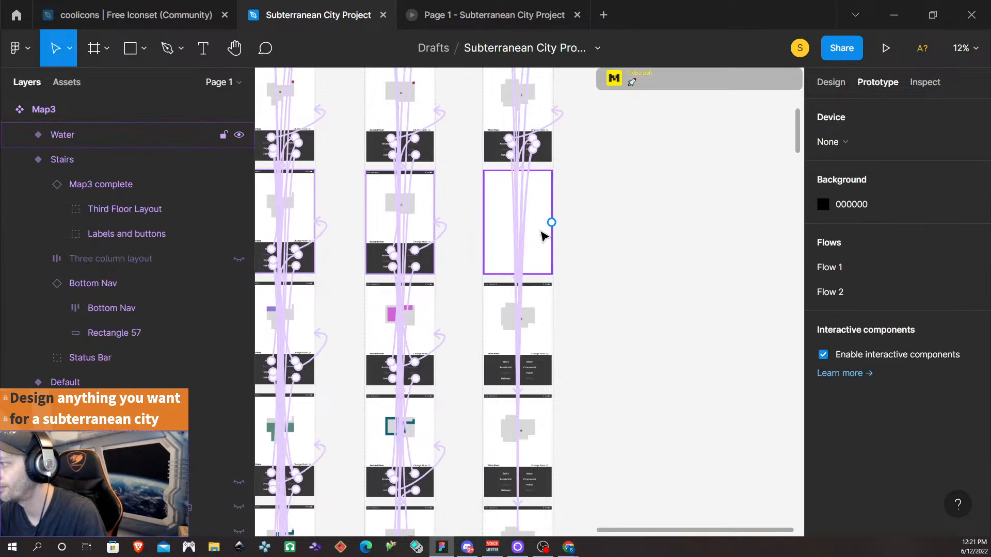
click(543, 235)
key(ctrl+v)
- Replace everything inside Map3's Residential variant with the copied Default contents
click(537, 357)
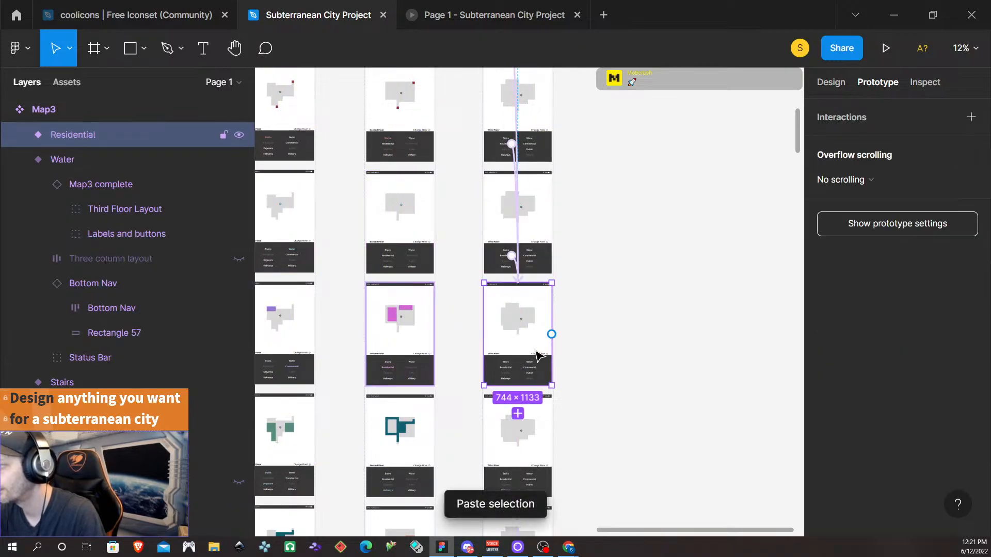
key(Return)
key(Delete)
key(ctrl+v)
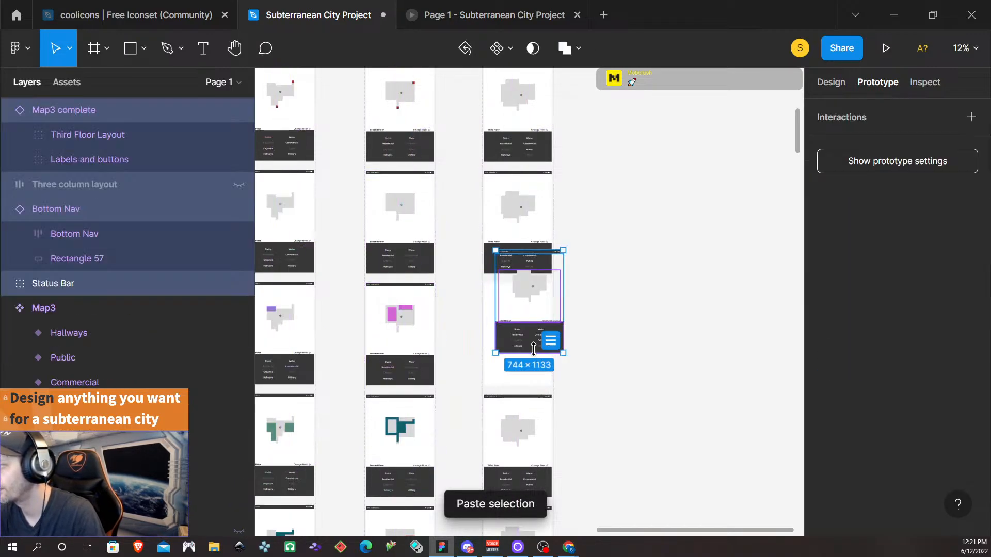
key(ctrl+z)
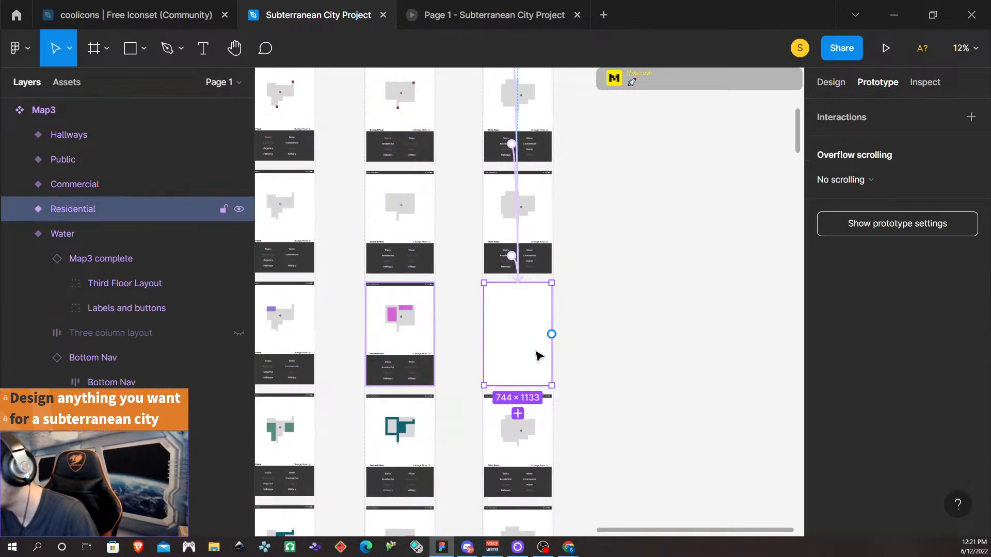
key(ctrl+v)
scroll(536, 356, down, 3)
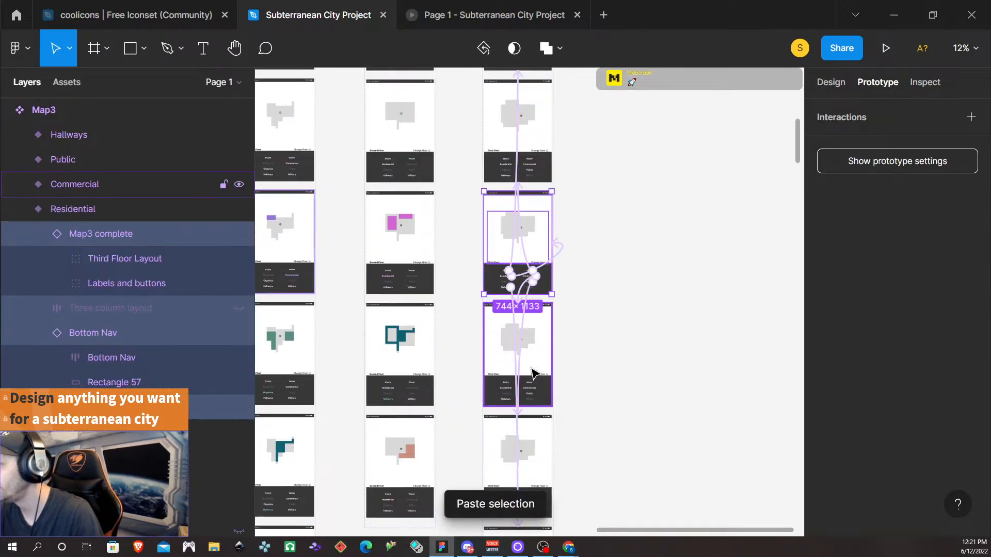
click(538, 370)
key(Delete)
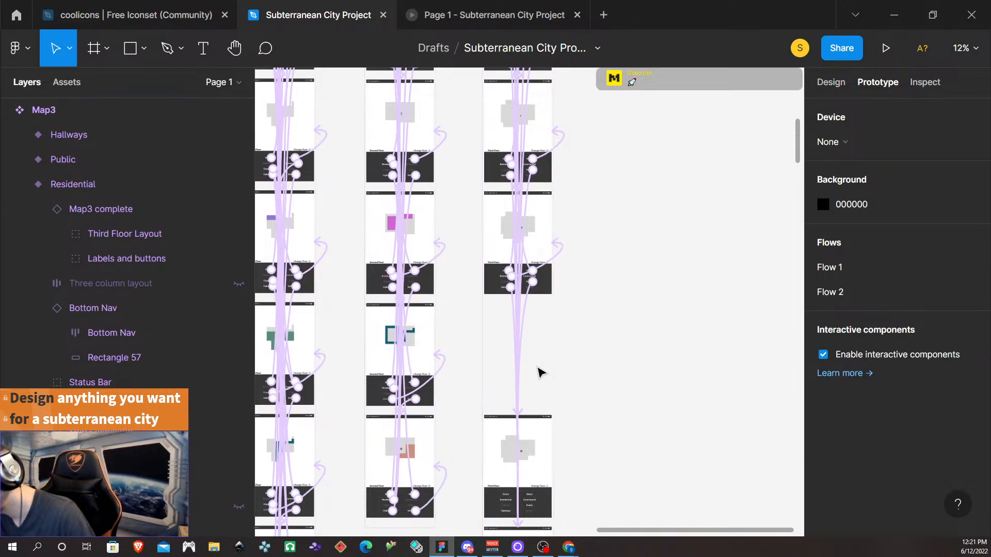
key(ctrl+z)
click(618, 314)
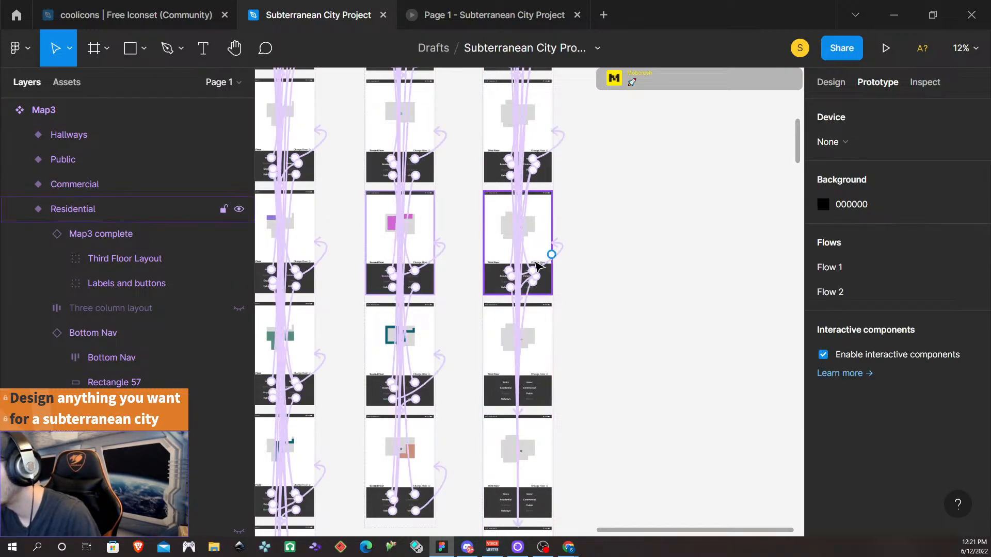
click(526, 349)
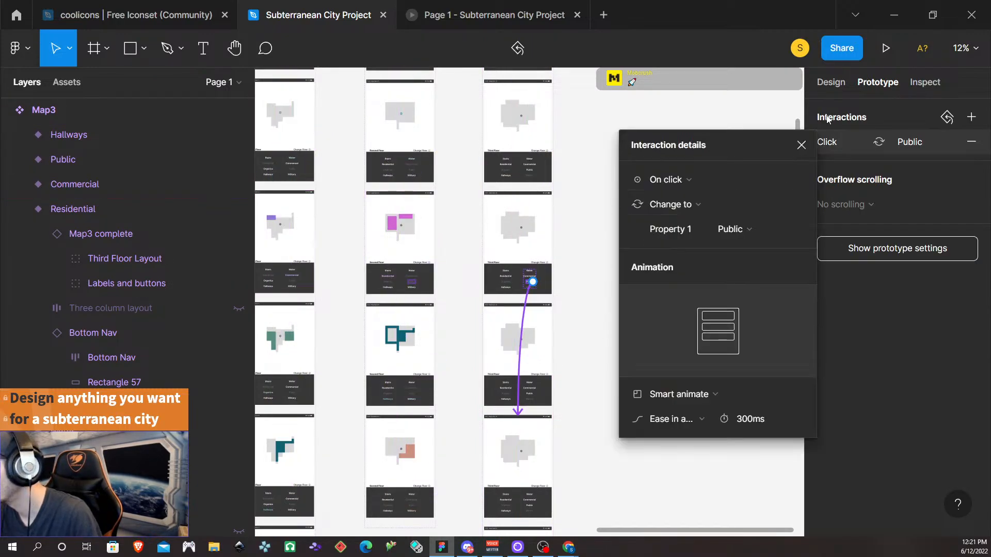
click(801, 145)
key(Escape)
- Replace everything inside Map3's Commercial variant with the copied Default contents
click(535, 337)
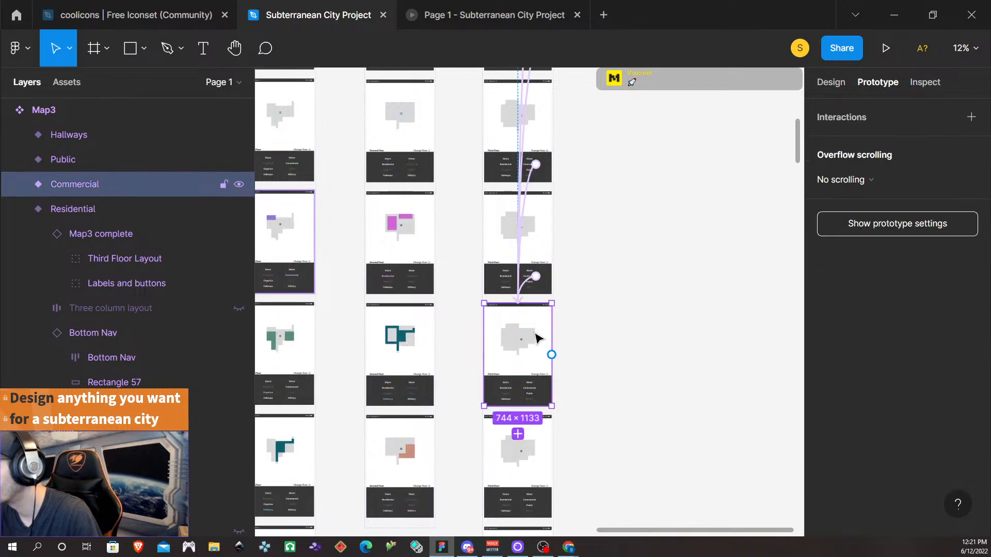
key(Escape)
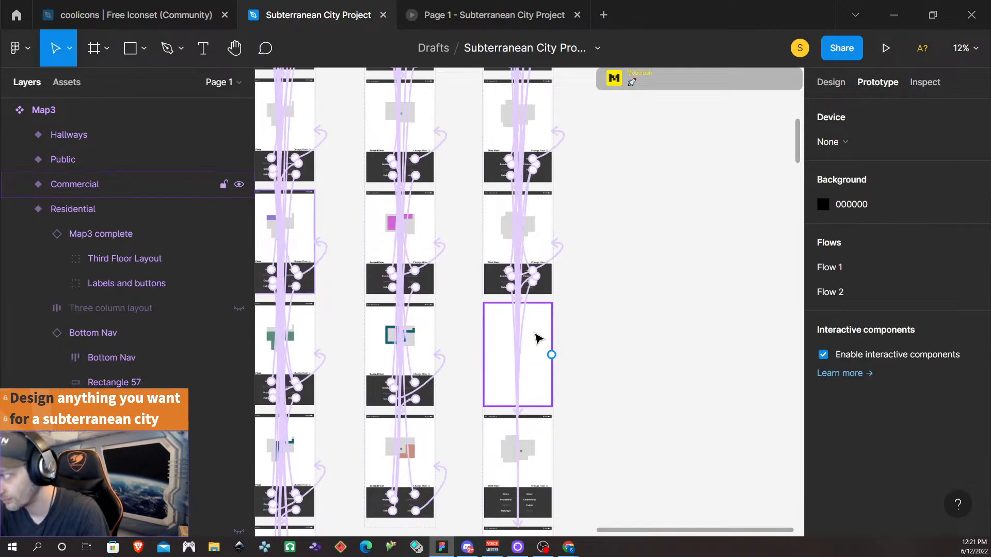
click(538, 356)
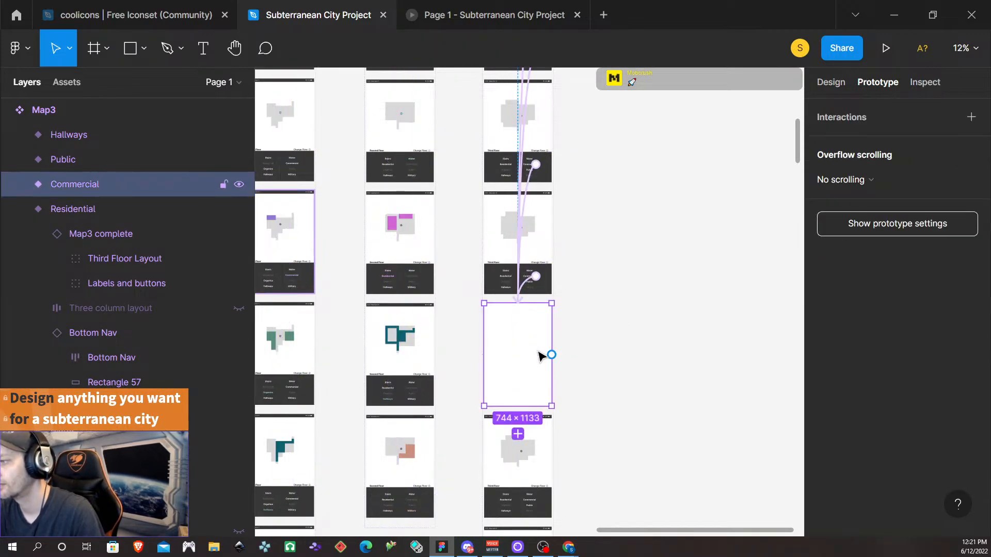
key(ctrl+v)
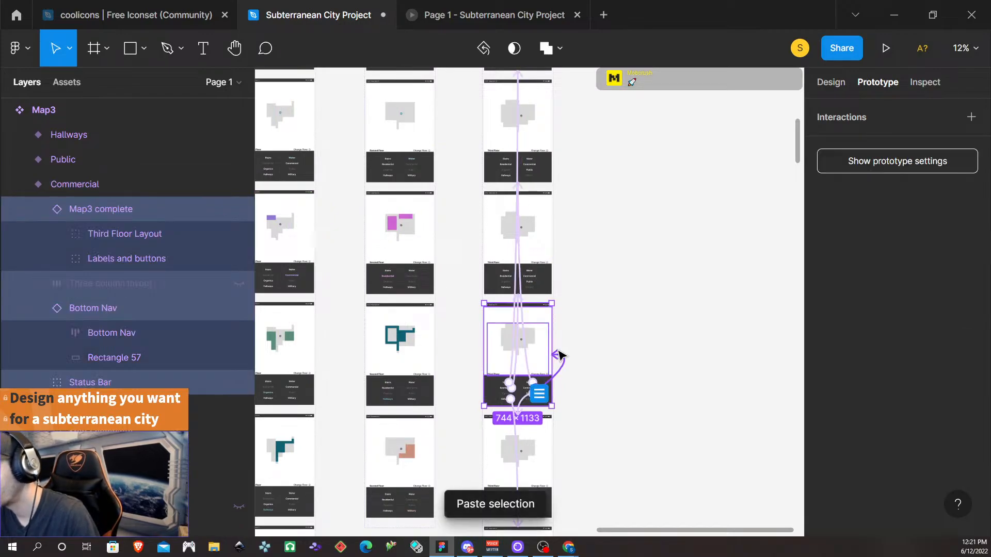
- Replace everything inside Map3's Public variant with the copied Default contents
scroll(594, 403, down, 3)
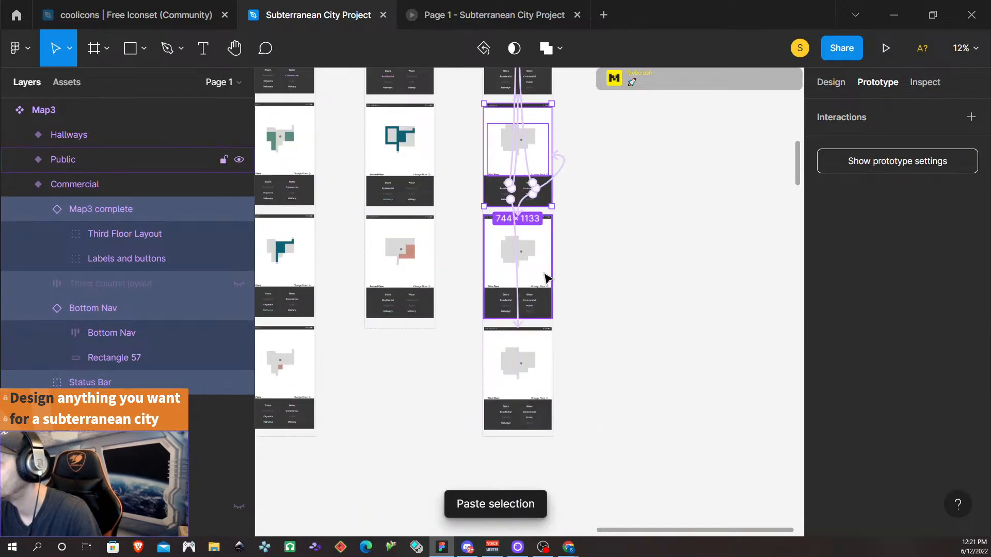
click(547, 279)
key(Return)
key(Delete)
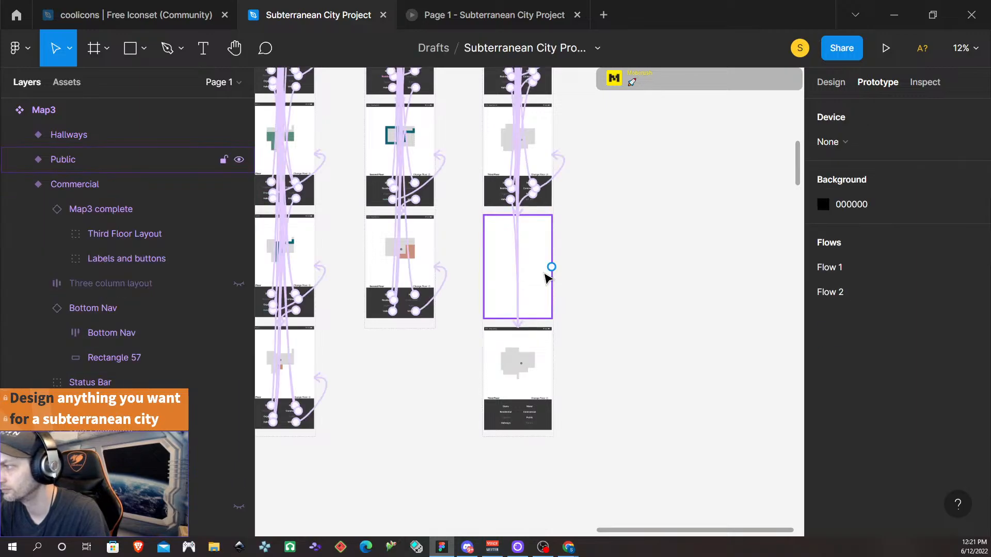
click(538, 270)
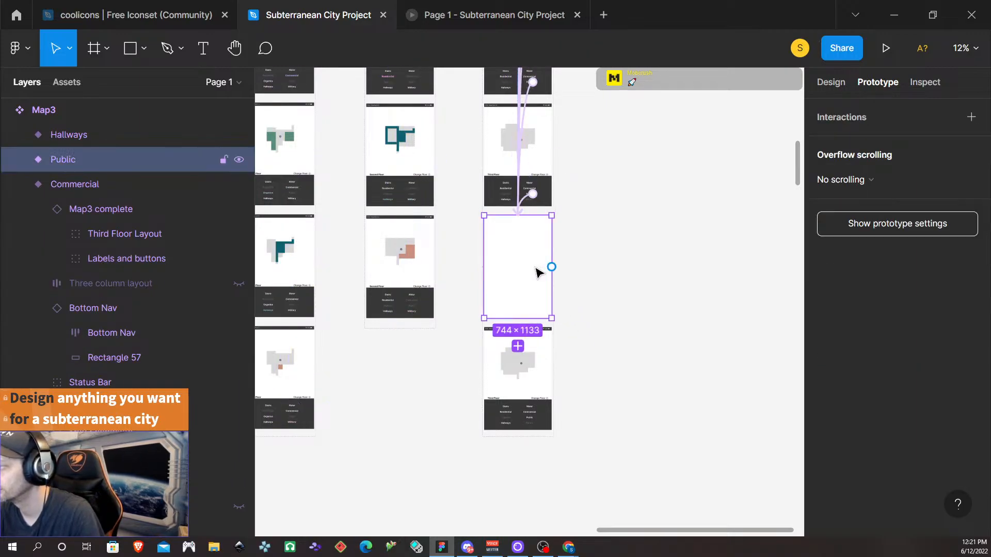
key(ctrl+v)
- Replace everything inside Map3's Hallways variant with the copied Default contents
click(542, 382)
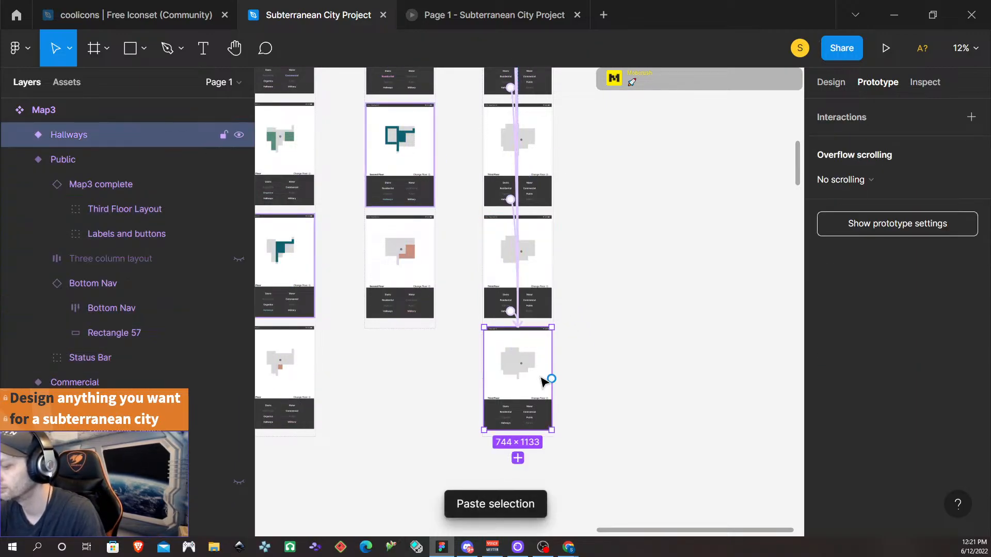
key(Return)
key(Delete)
click(506, 360)
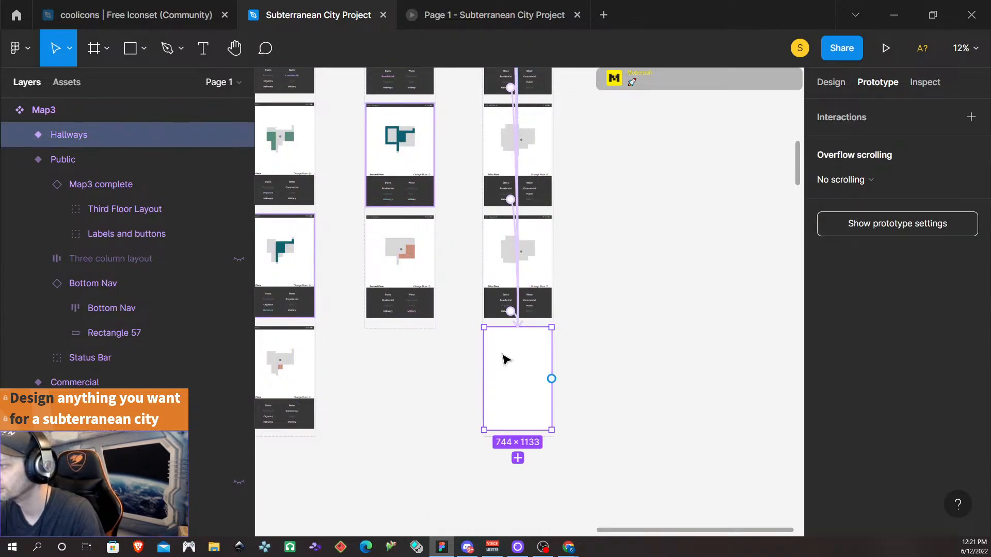
key(ctrl+v)
- Set the Stairs nav item in Map3's Stairs variant to the HoverRed state
scroll(575, 279, up, 5)
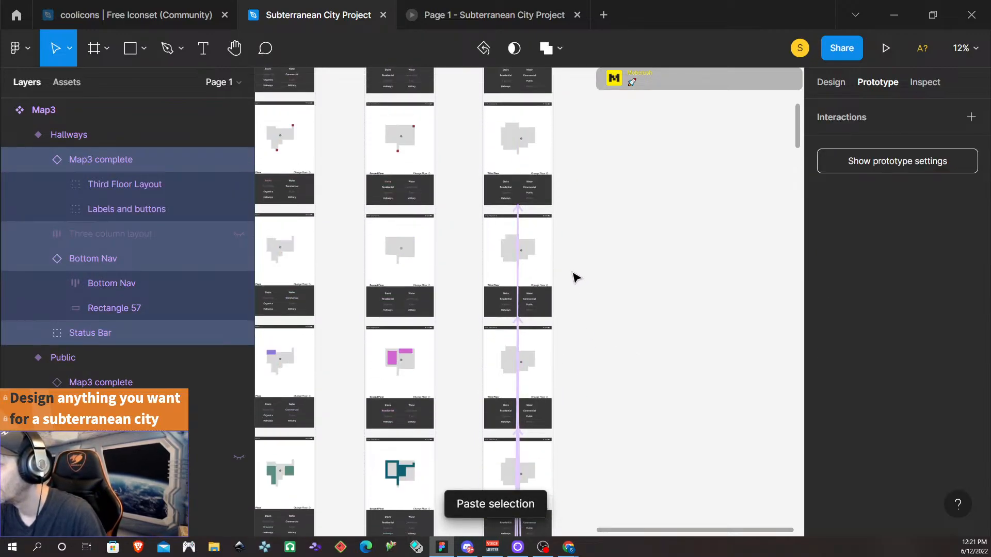
scroll(574, 279, up, 3)
click(522, 336)
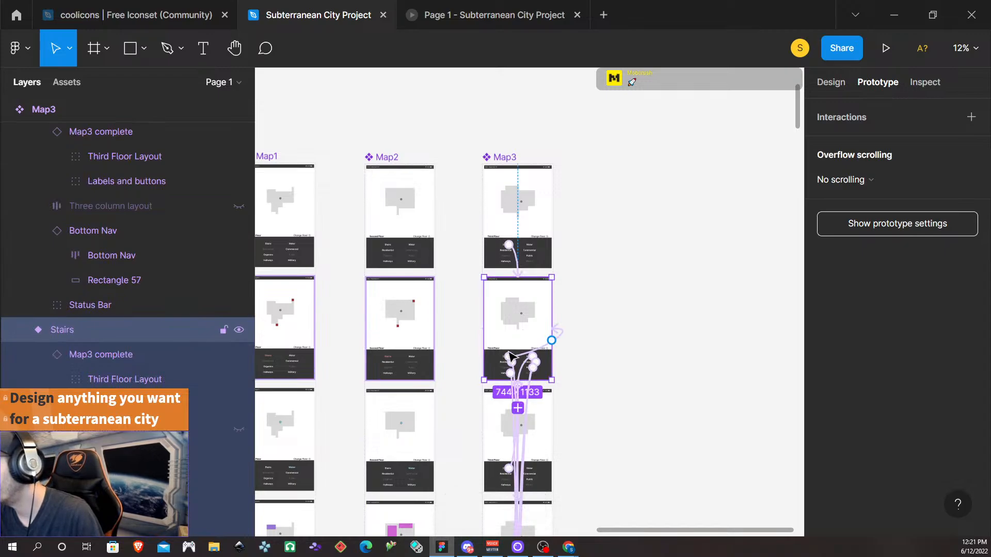
click(836, 82)
scroll(536, 335, left, 2)
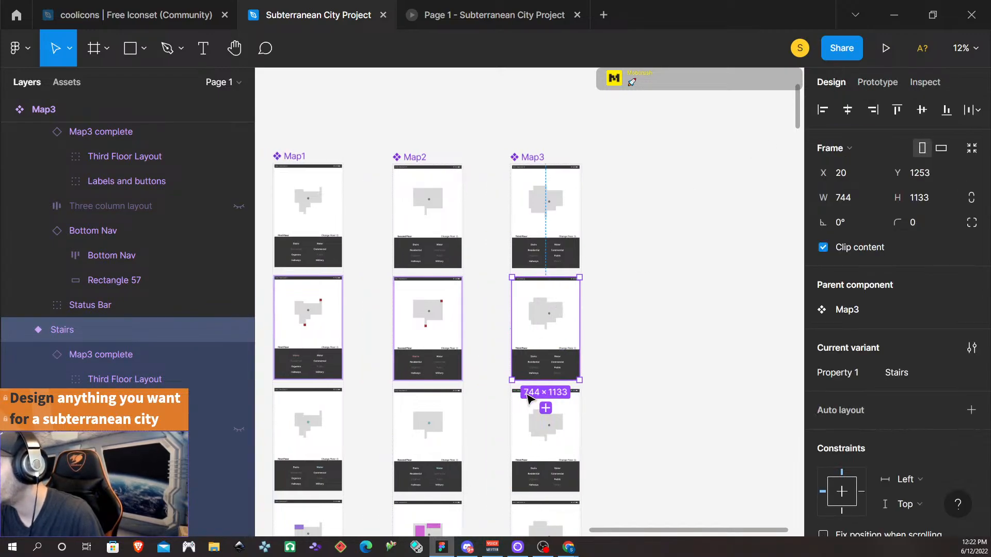
scroll(555, 396, up, 5)
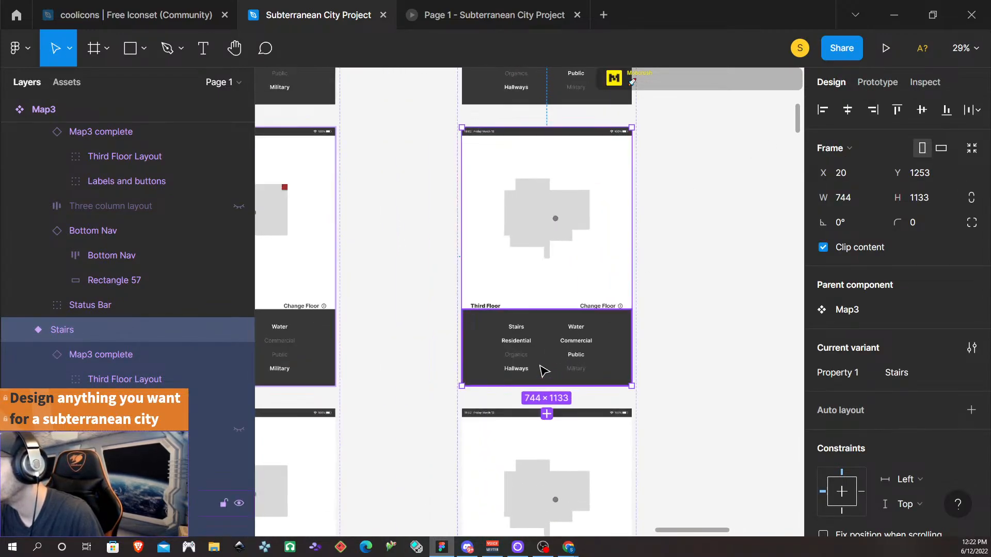
double_click(509, 316)
double_click(509, 316)
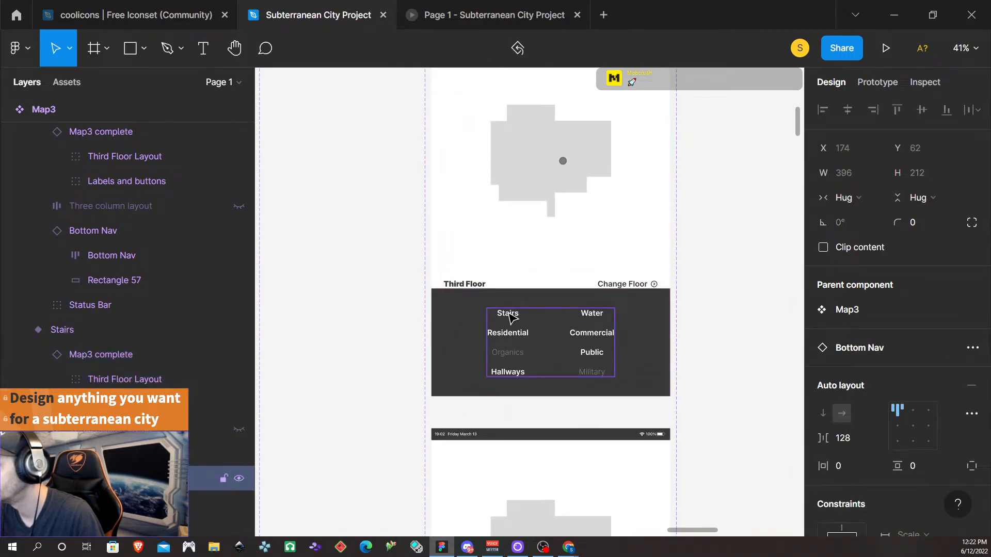
double_click(508, 316)
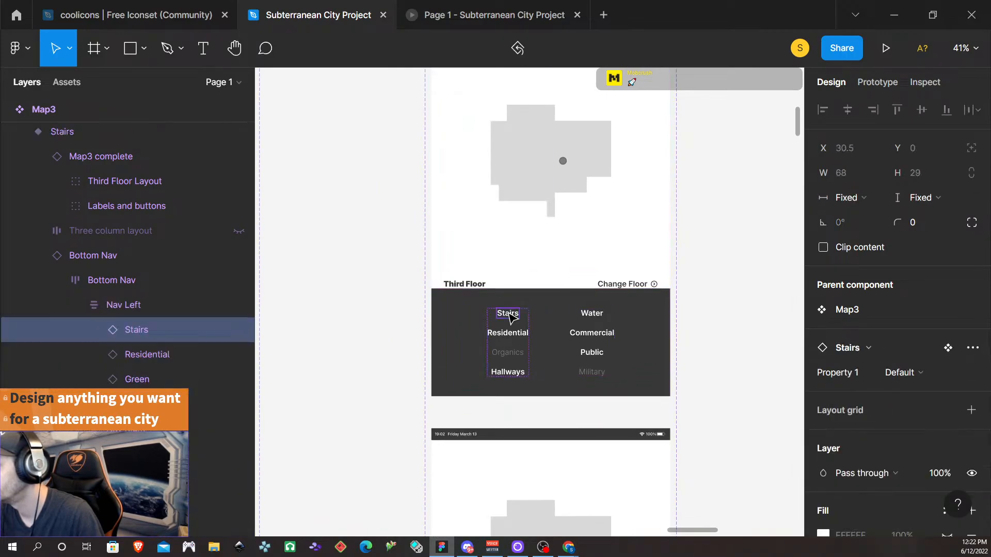
click(922, 374)
click(924, 391)
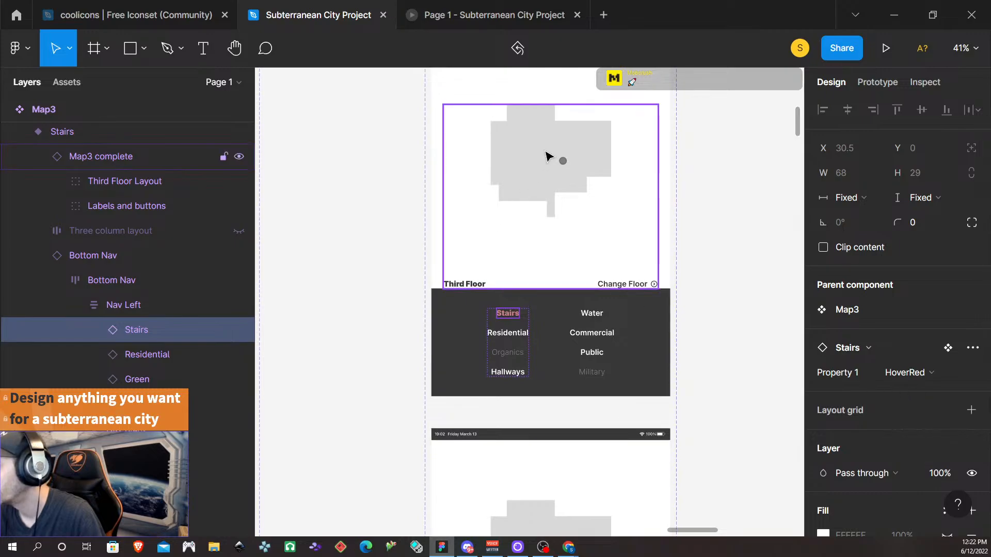
- Show the hidden Stairs group within the Highlighted group of the Stairs variant's Third Floor Layout
click(549, 155)
double_click(548, 154)
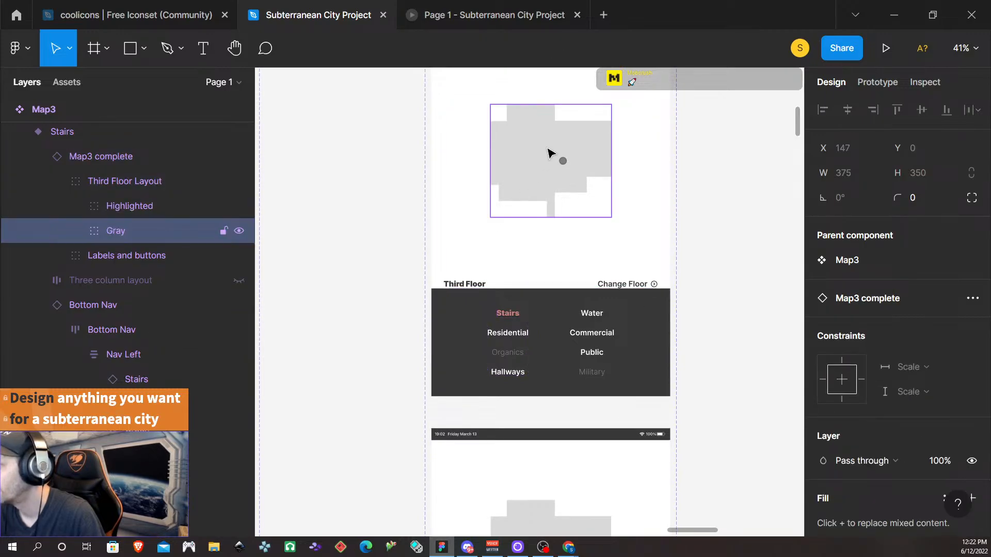
click(99, 206)
click(75, 206)
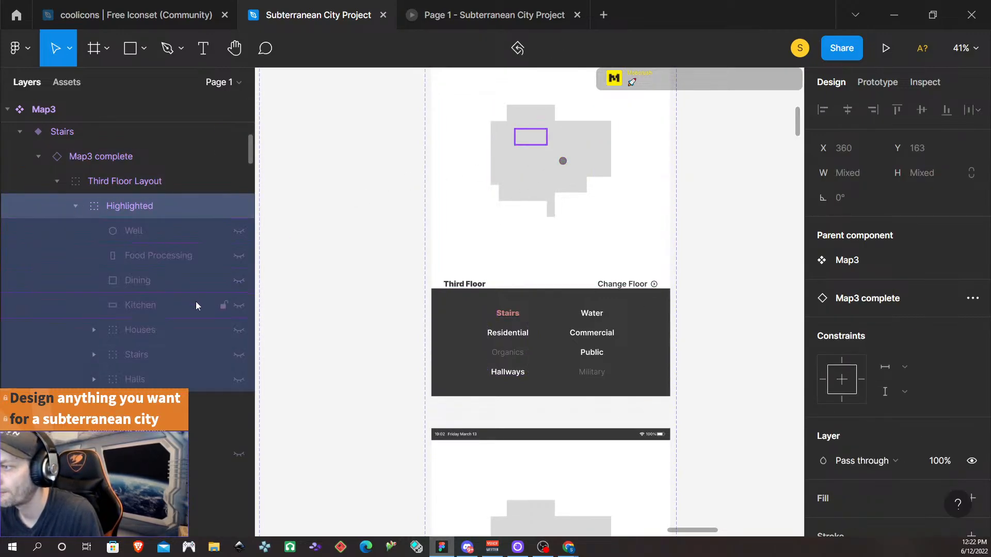
click(239, 355)
- Set the Water nav item in Map3's Water variant to its light-blue highlighted state
scroll(666, 395, down, 4)
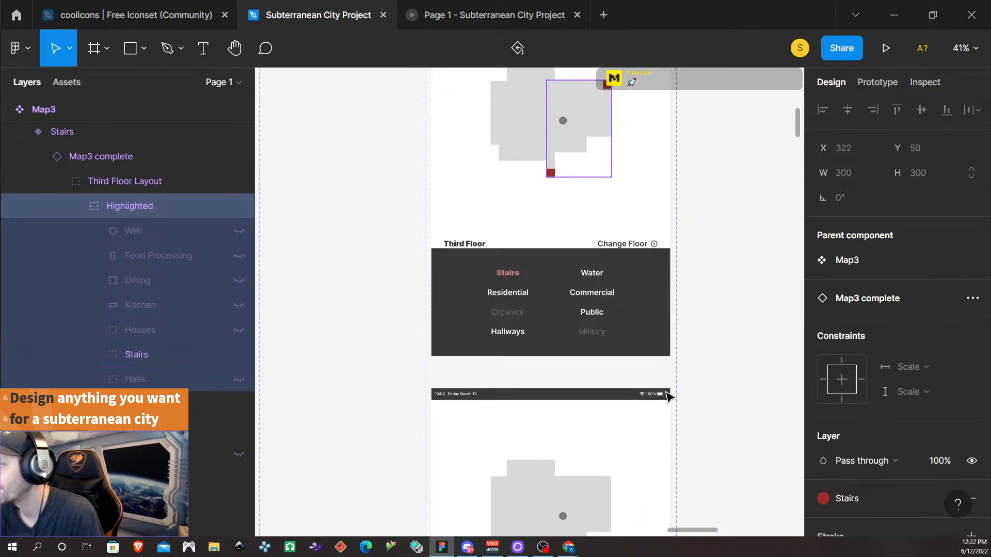
scroll(666, 398, down, 2)
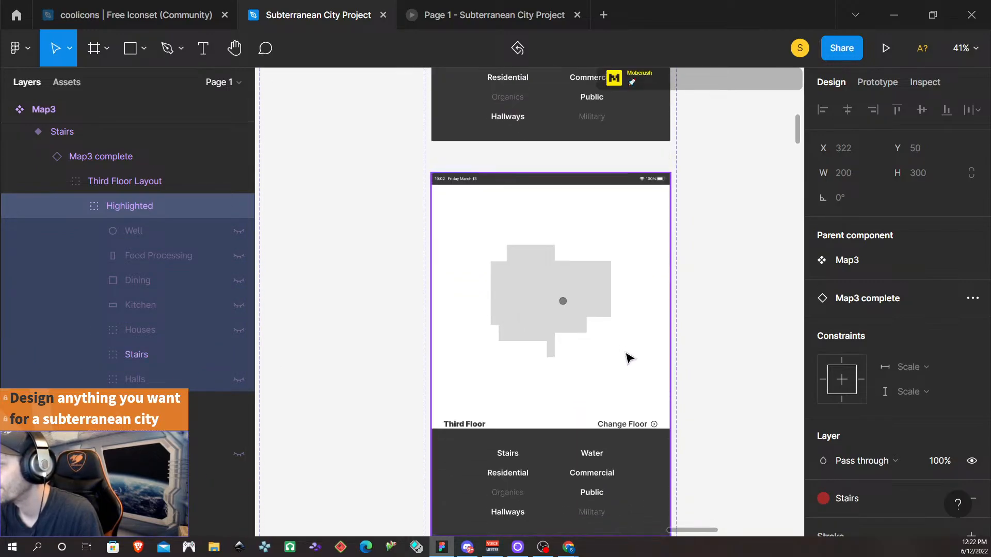
scroll(593, 344, down, 1)
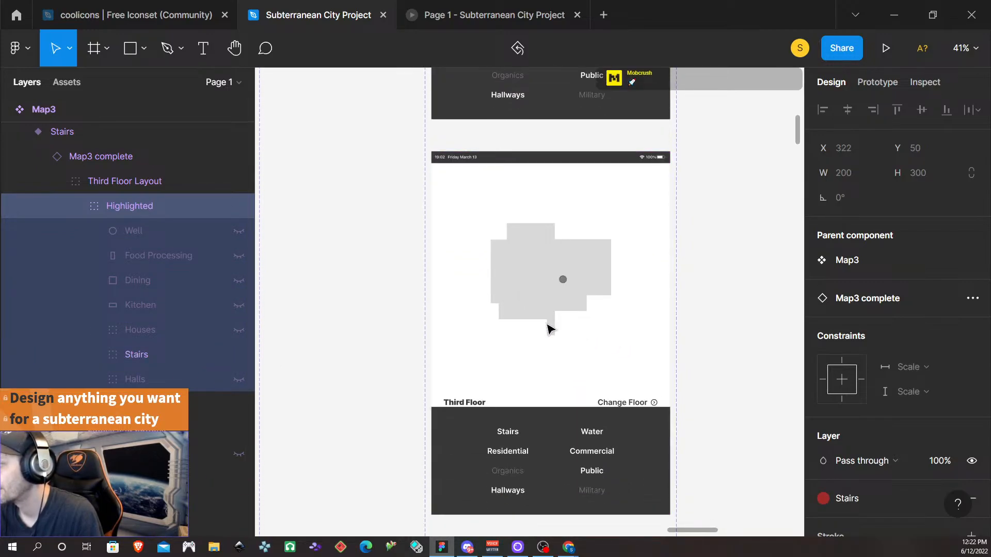
click(591, 431)
double_click(592, 433)
double_click(592, 432)
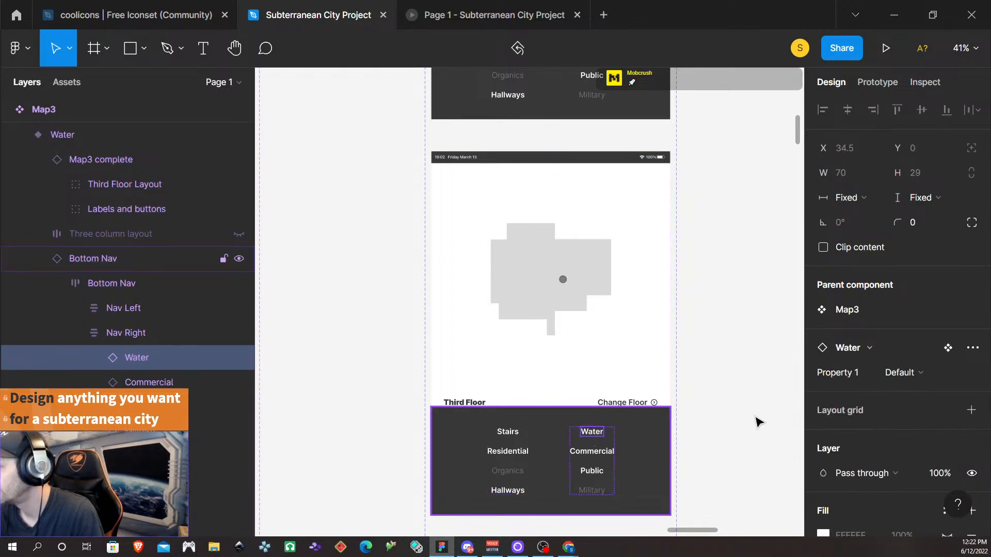
click(900, 372)
click(911, 390)
- Show the hidden Well shape within the Highlighted group of the Water variant's Third Floor Layout
click(546, 288)
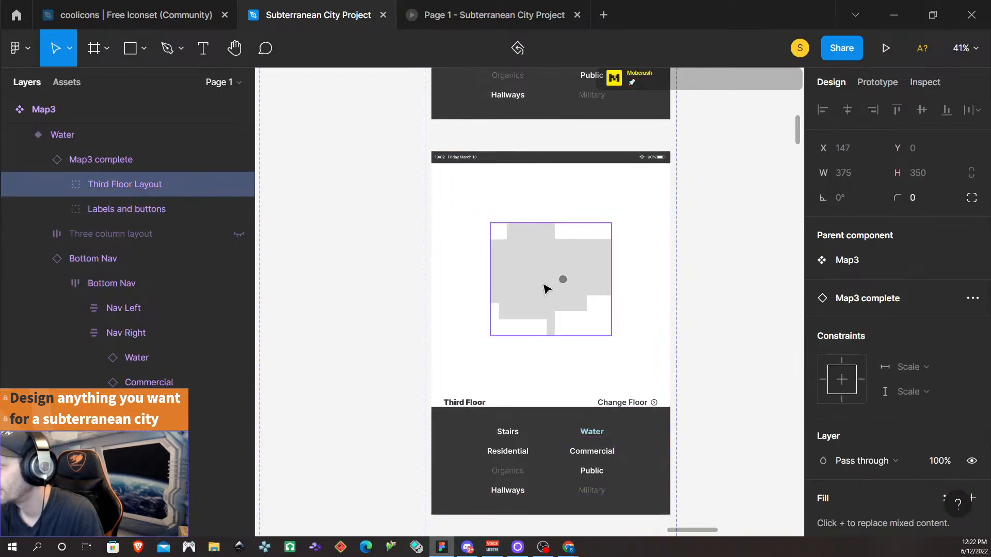
double_click(546, 288)
click(153, 212)
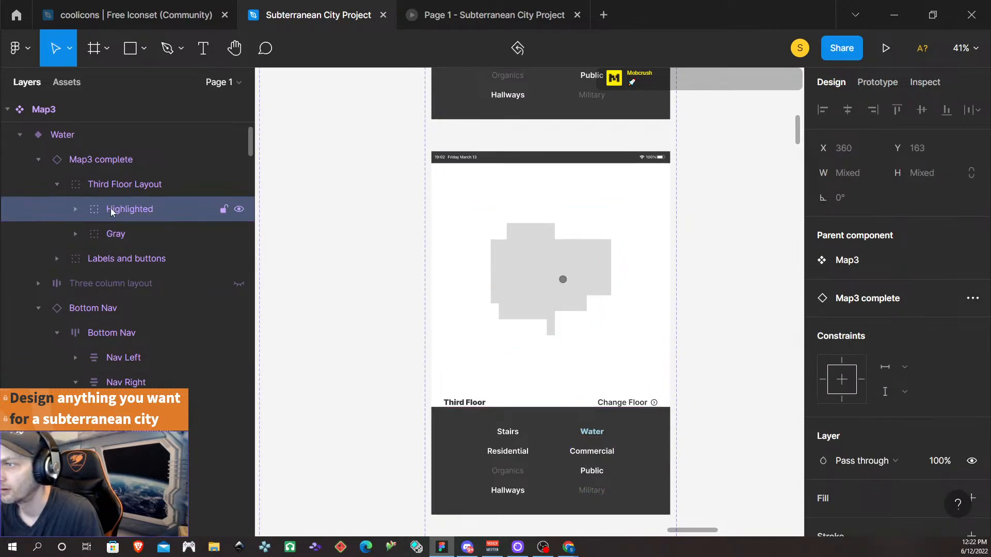
click(75, 209)
click(227, 234)
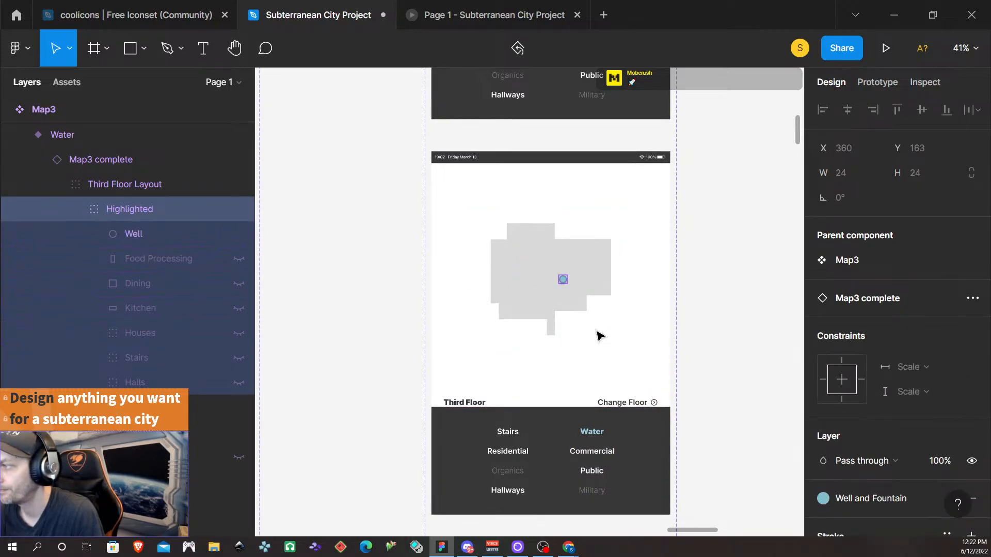
- Set the Residential nav item in Map3's Residential variant to Variant2
scroll(599, 336, down, 10)
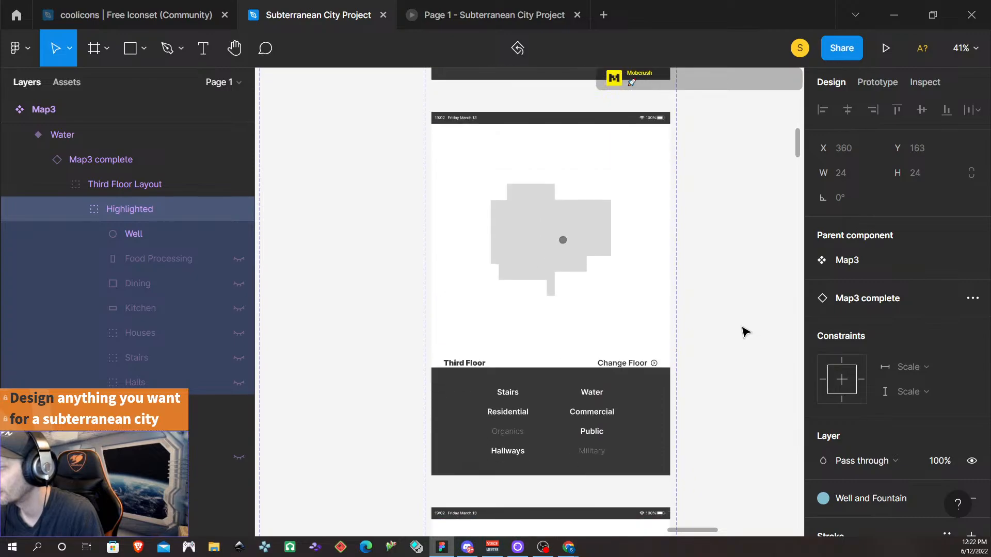
click(489, 284)
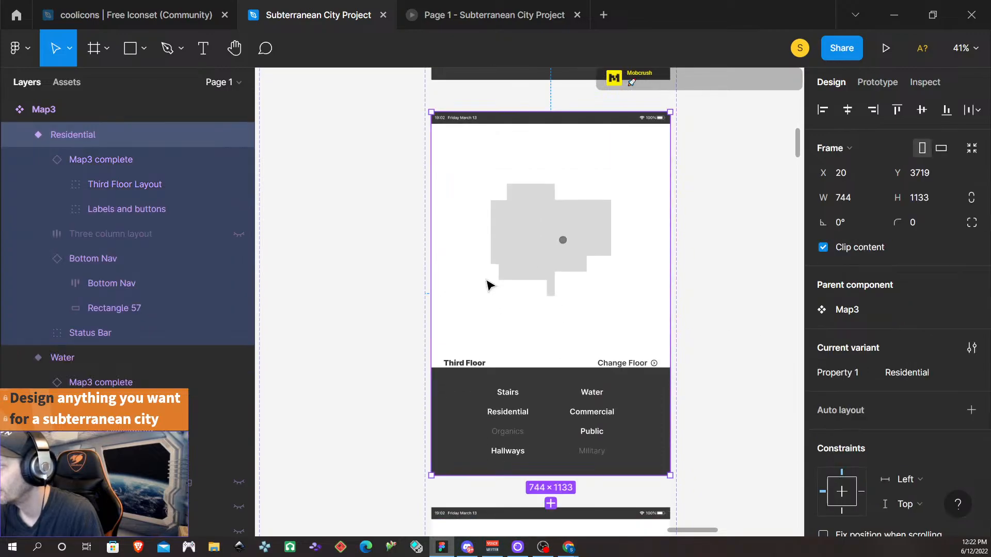
double_click(511, 413)
double_click(511, 413)
double_click(510, 413)
click(920, 373)
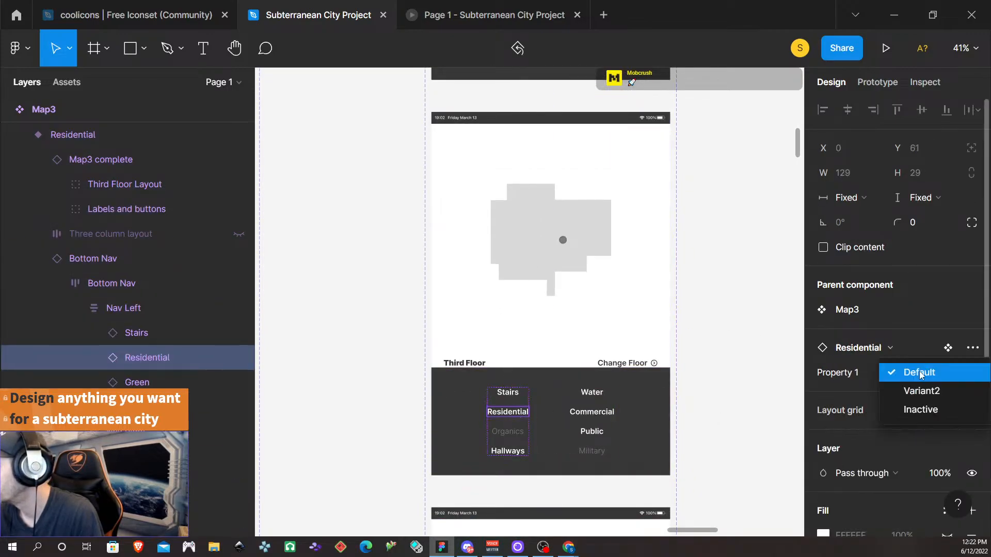
click(921, 390)
- Show the hidden Houses group within the Highlighted group of the Residential variant's Third Floor Layout
click(534, 240)
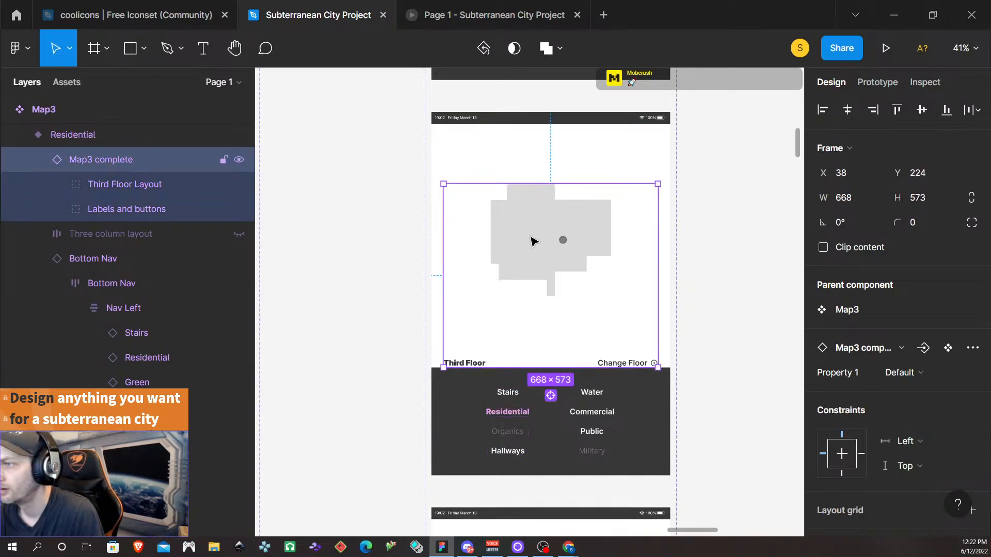
double_click(534, 240)
click(58, 184)
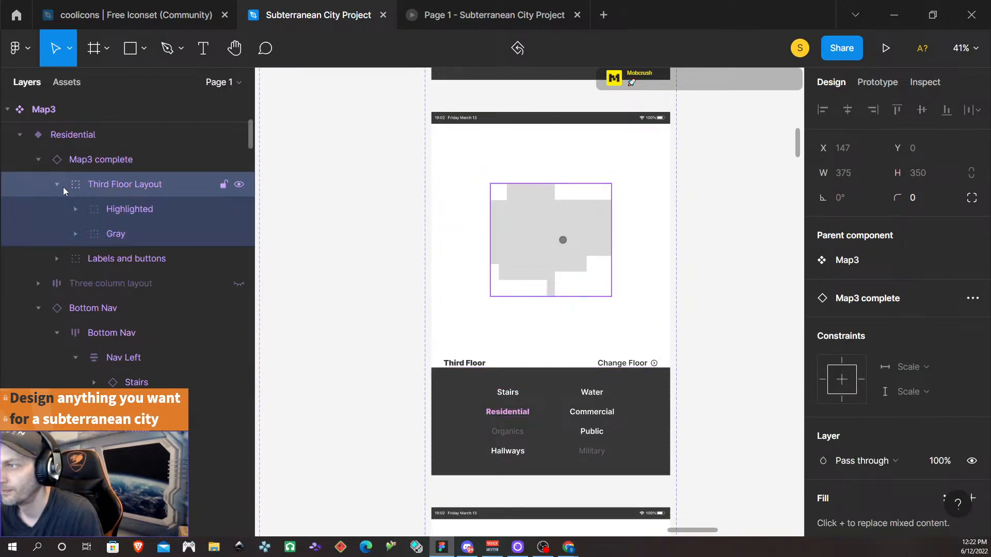
click(119, 207)
click(76, 209)
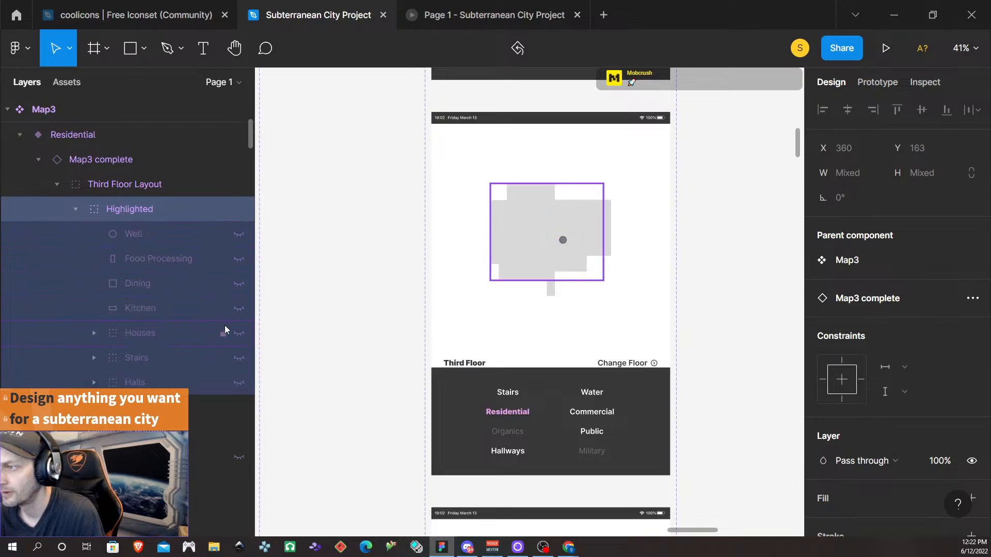
click(239, 333)
- Set the Commercial nav item in Map3's Commercial variant to the HoverPurpz state
scroll(511, 323, down, 2)
scroll(518, 333, down, 6)
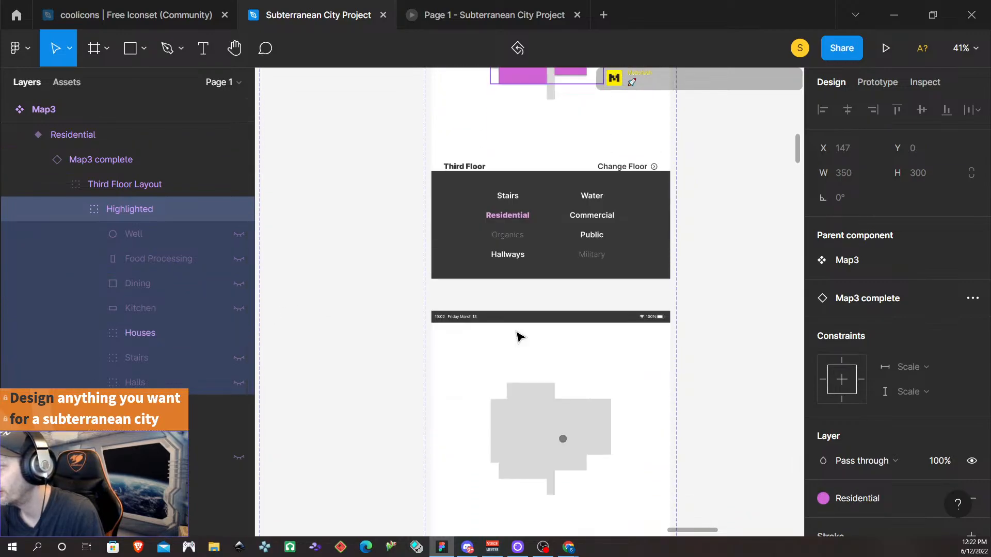
click(547, 293)
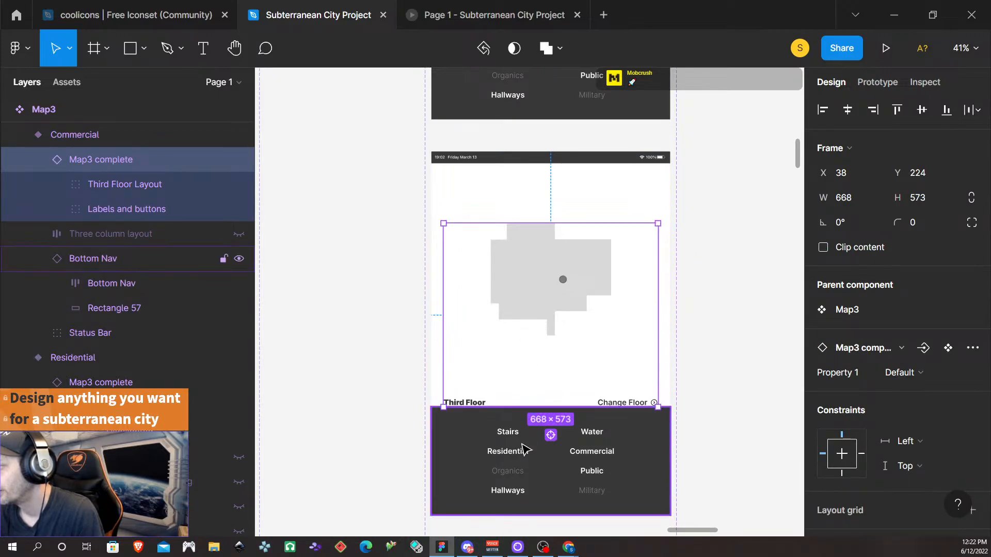
scroll(532, 443, down, 2)
click(535, 431)
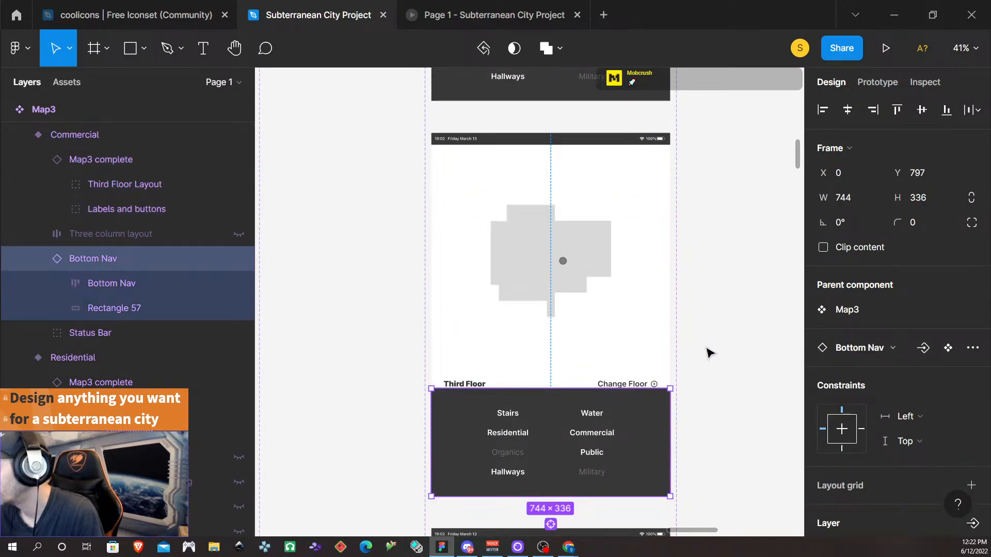
click(708, 353)
click(571, 365)
scroll(555, 369, down, 2)
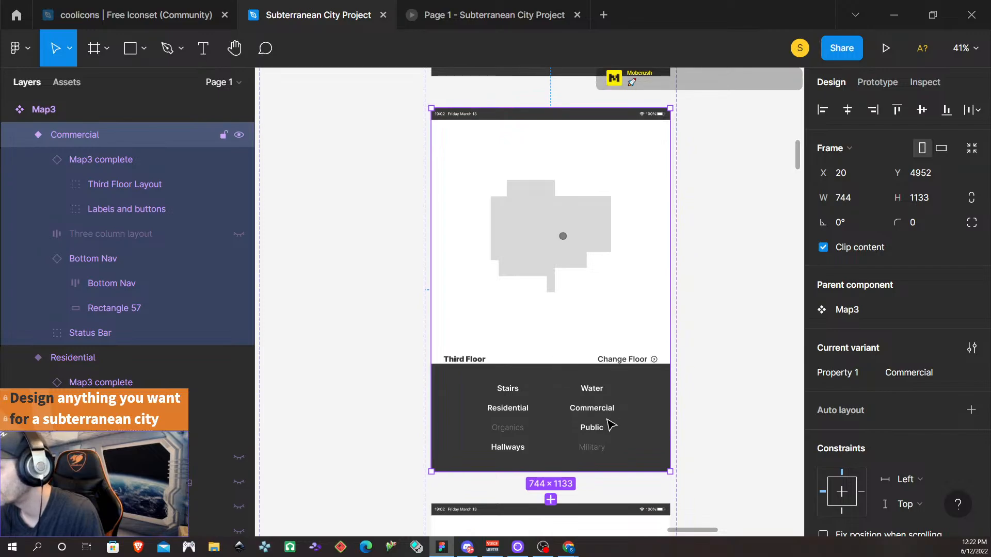
click(607, 410)
double_click(604, 411)
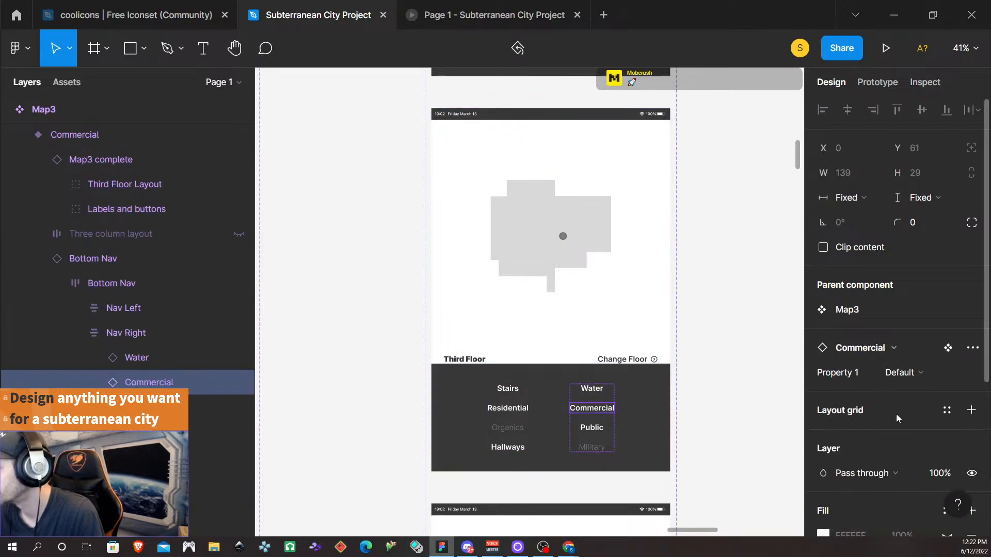
click(935, 373)
click(929, 391)
- Show the hidden Kitchen shape within the Highlighted group of the Commercial variant's Third Floor Layout
scroll(692, 404, down, 2)
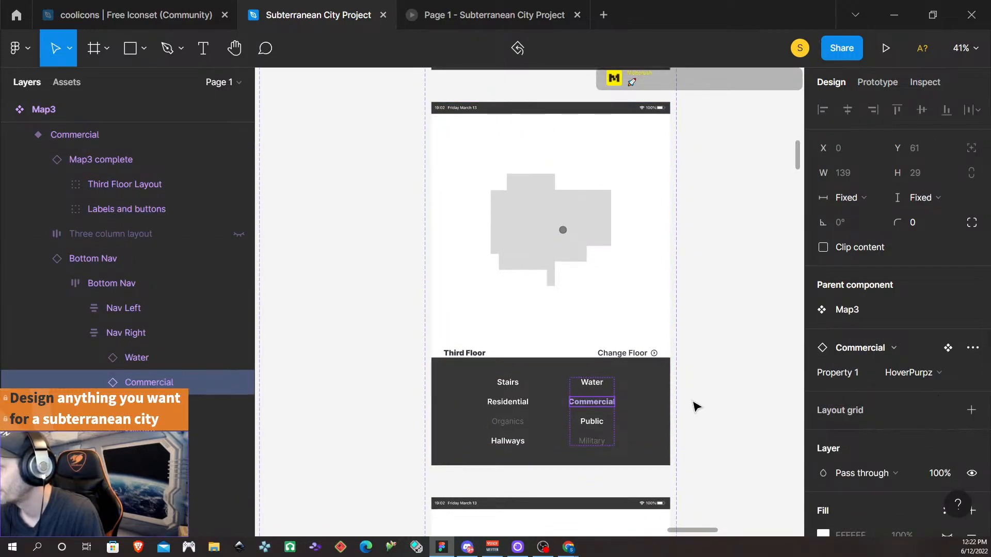
click(487, 202)
click(498, 203)
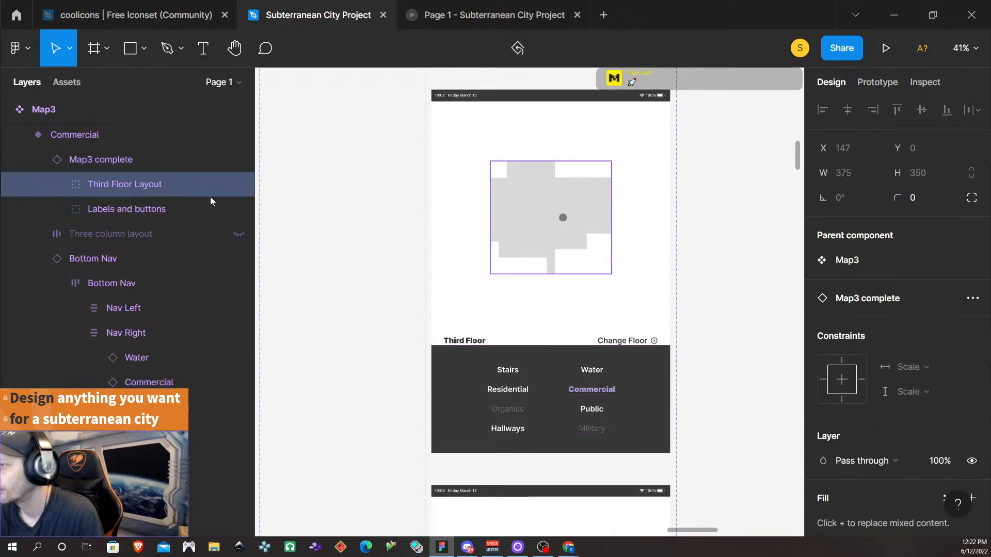
click(57, 185)
click(97, 207)
click(73, 209)
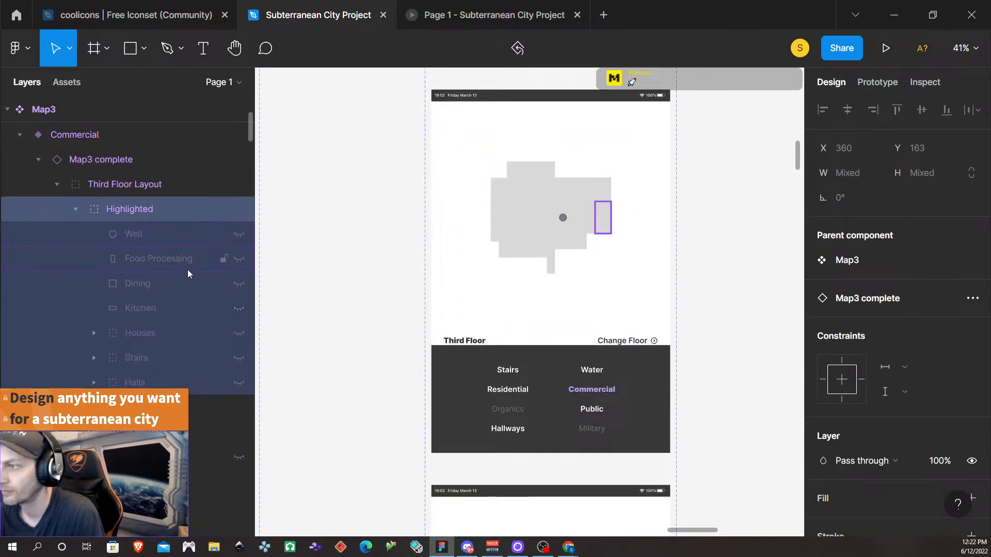
click(239, 308)
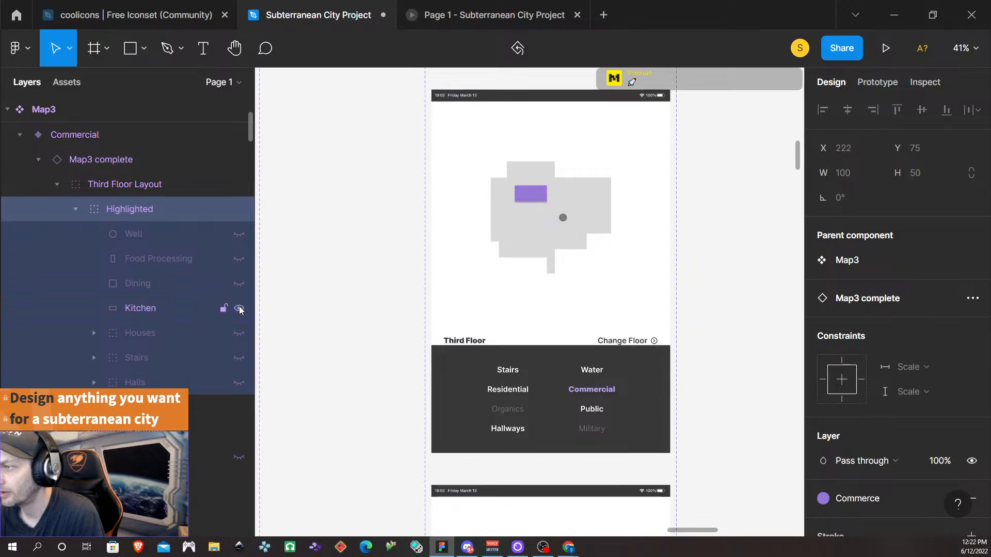
click(238, 233)
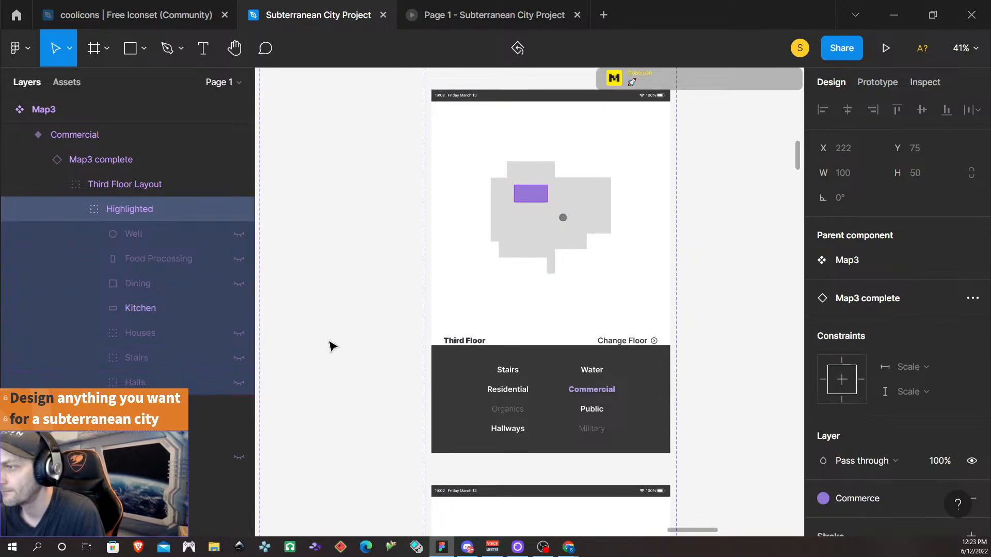
- Set the Public nav item in Map3's Public variant to the HoverGold state
scroll(393, 338, down, 4)
scroll(431, 342, down, 2)
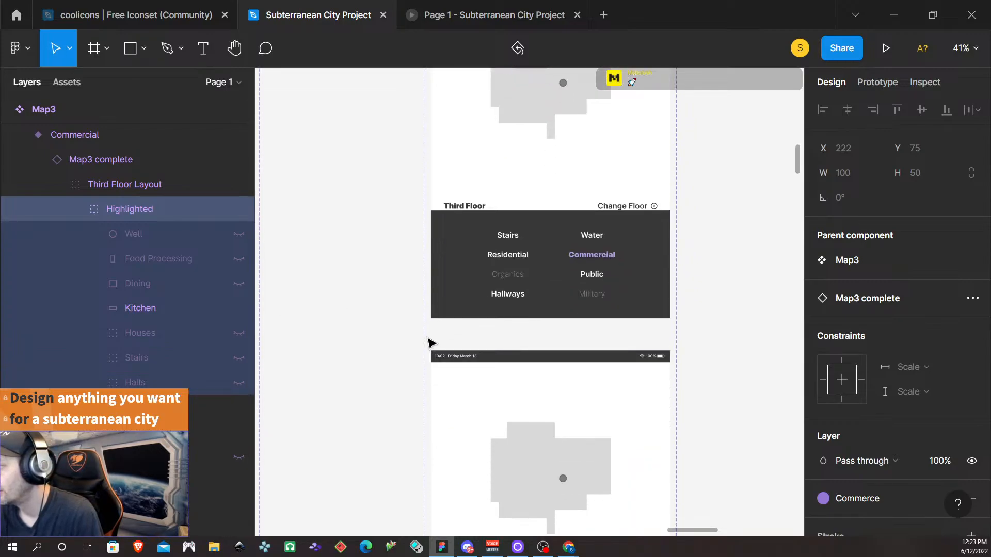
scroll(206, 279, down, 3)
scroll(409, 314, down, 2)
scroll(587, 344, down, 3)
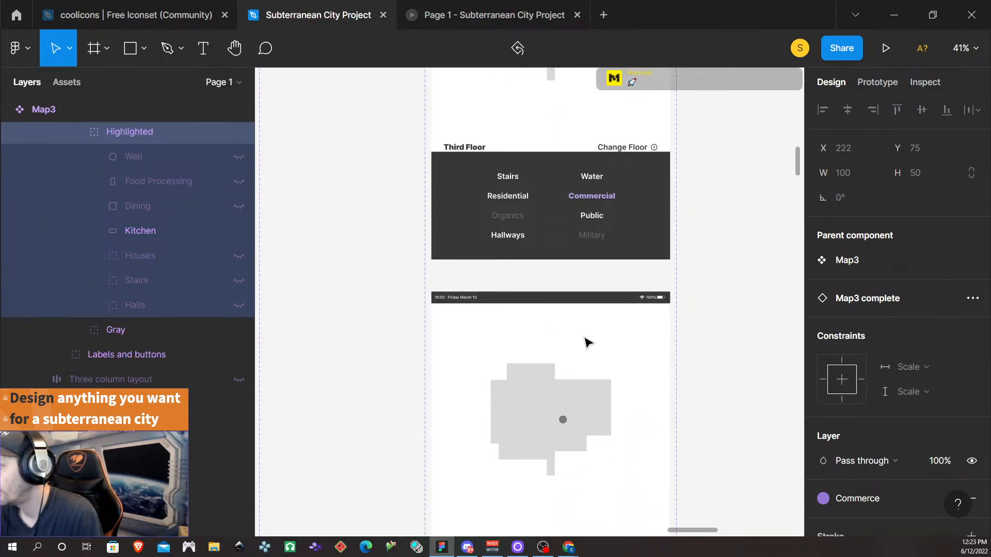
click(600, 346)
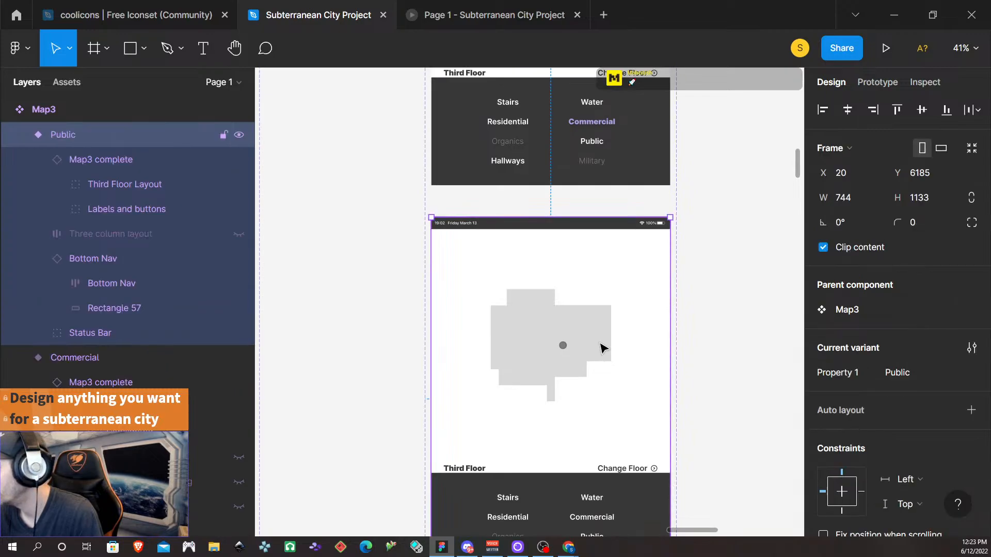
scroll(601, 347, down, 6)
double_click(601, 355)
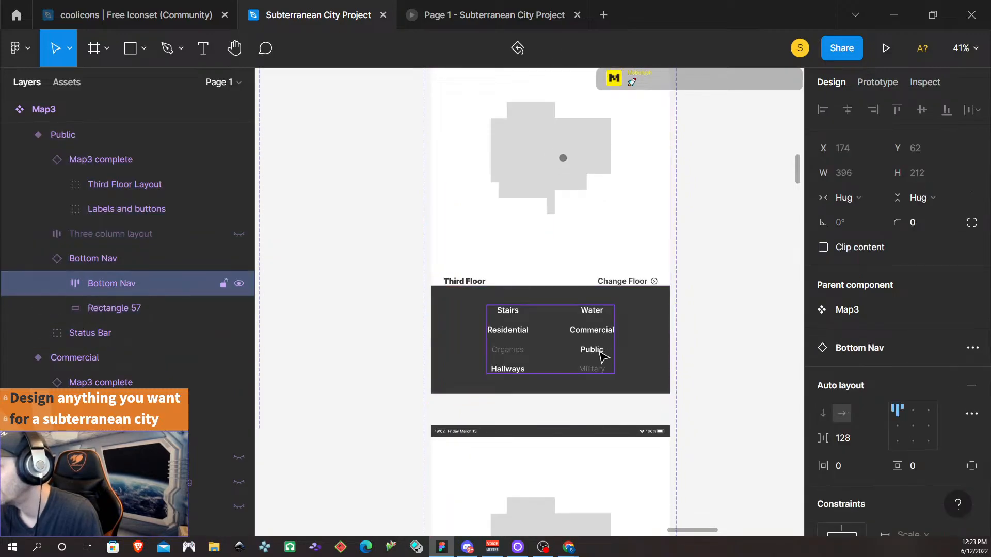
double_click(602, 355)
click(903, 373)
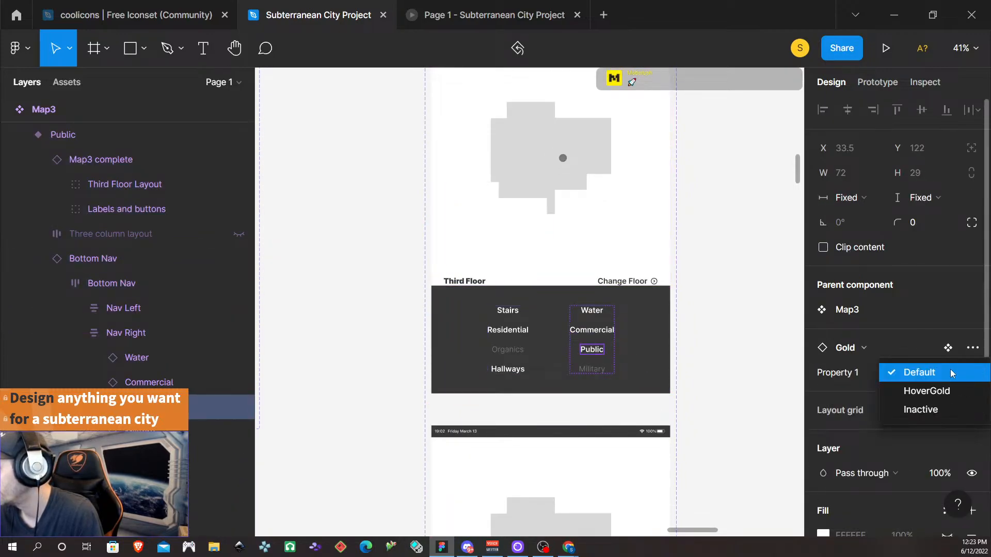
click(916, 389)
- Show the hidden Dining shape within the Highlighted group of the Public variant's Third Floor Layout
double_click(545, 174)
double_click(545, 175)
double_click(545, 174)
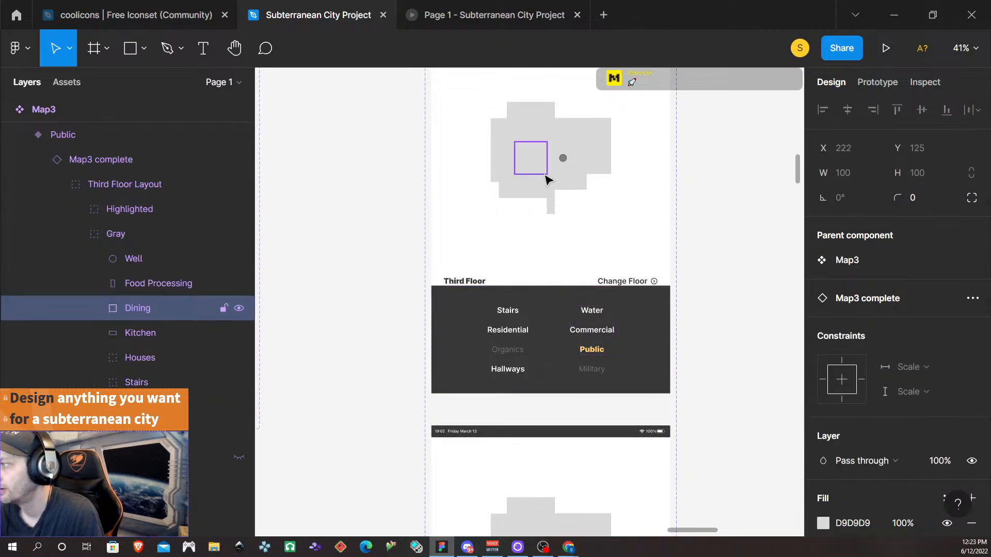
click(75, 209)
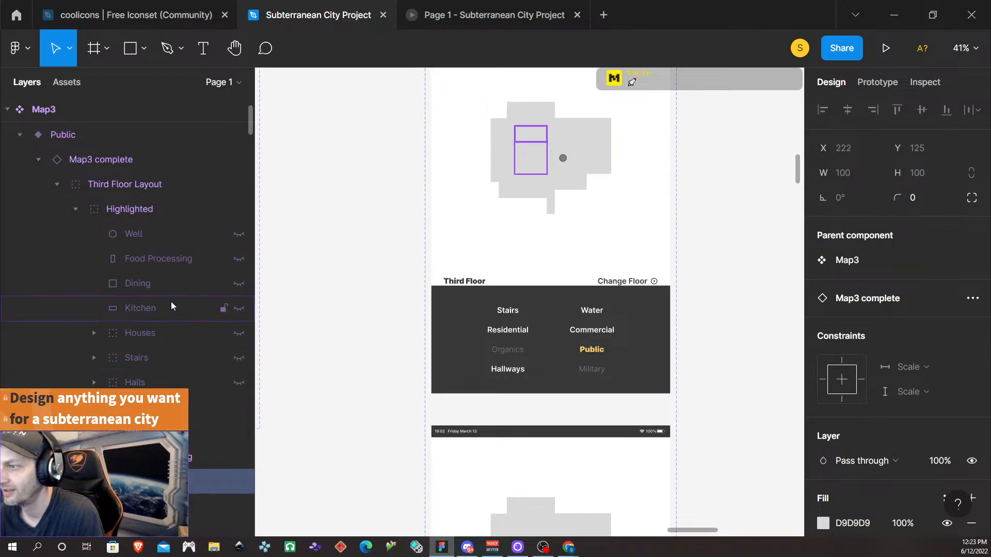
click(239, 284)
- Set the Hallways nav item in Map3's Hallways variant to the HoverDarkBlue state
scroll(705, 295, down, 5)
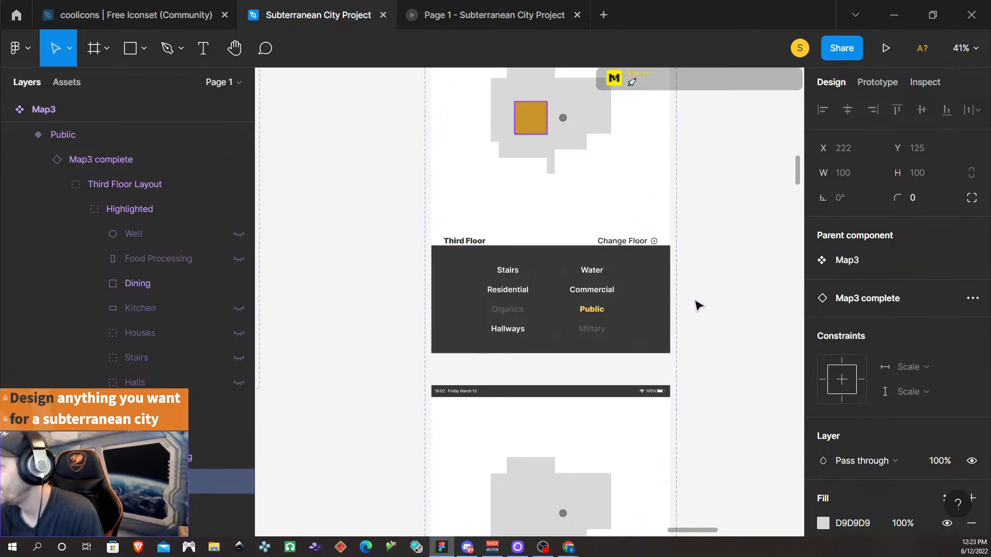
scroll(691, 308, down, 3)
click(564, 301)
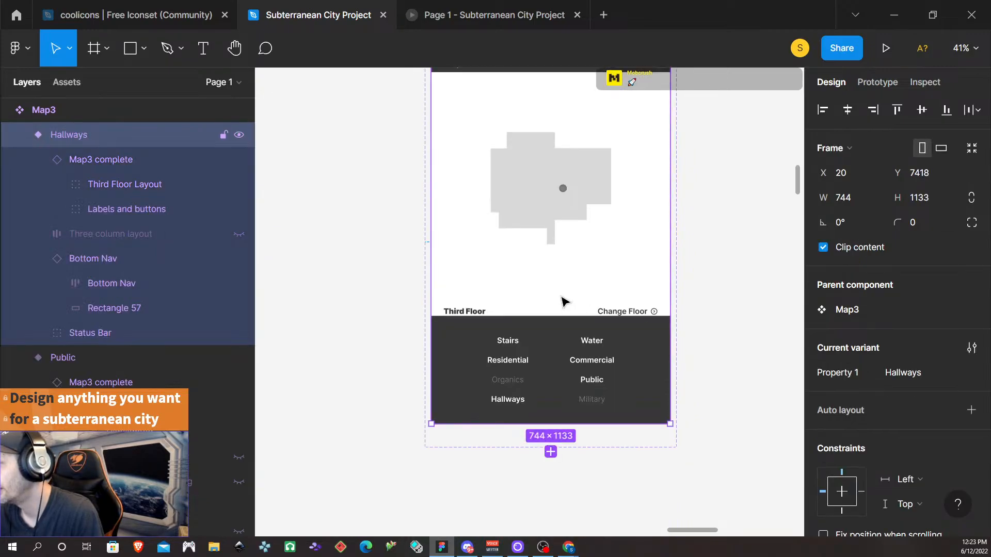
double_click(518, 401)
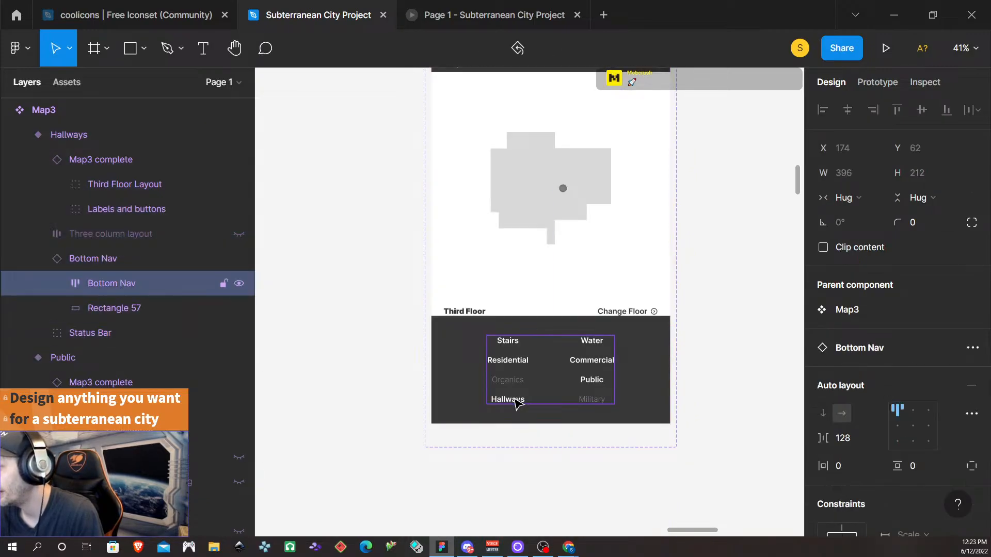
click(517, 401)
click(897, 372)
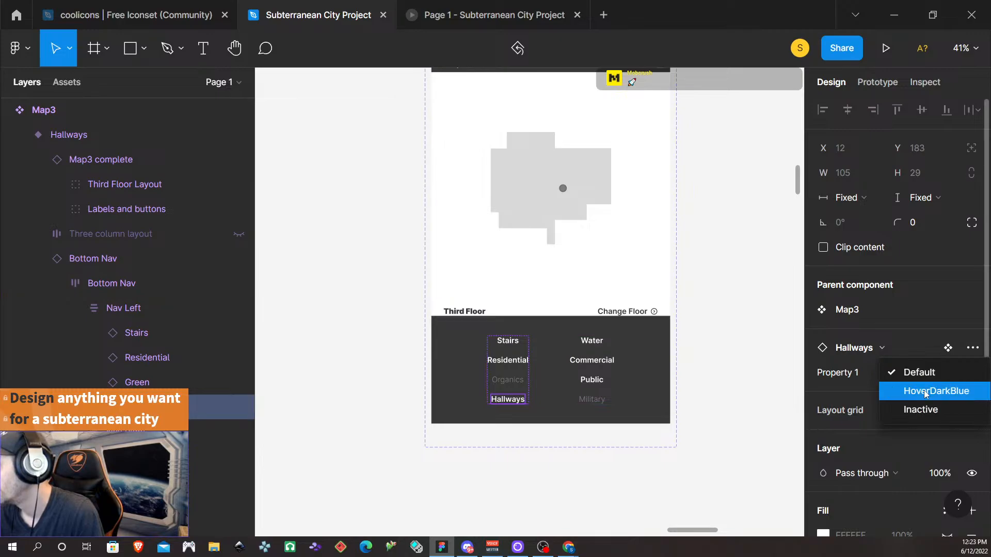
click(925, 392)
- Show the hidden Halls group within the Highlighted group of the Hallways variant's Third Floor Layout
click(546, 188)
double_click(543, 194)
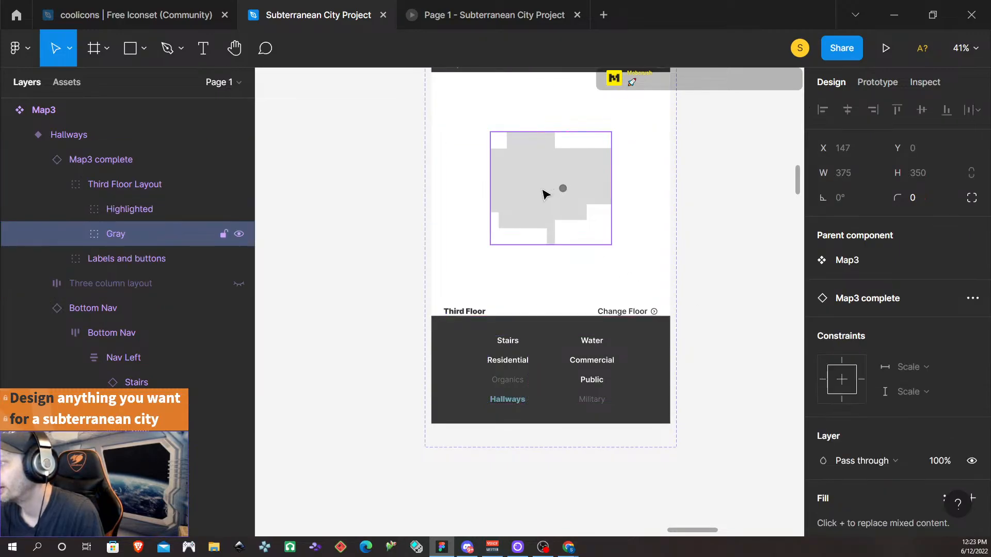
click(102, 208)
click(74, 208)
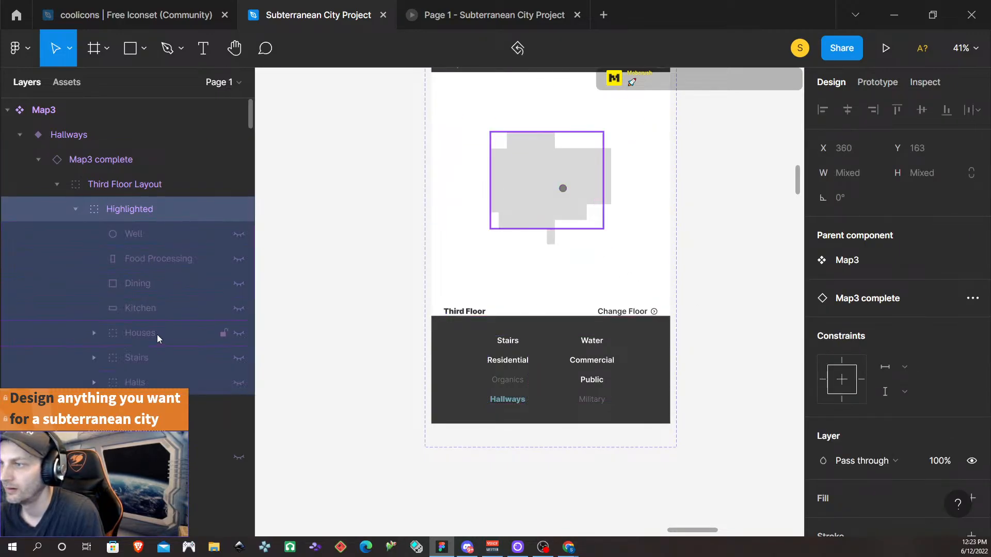
click(240, 382)
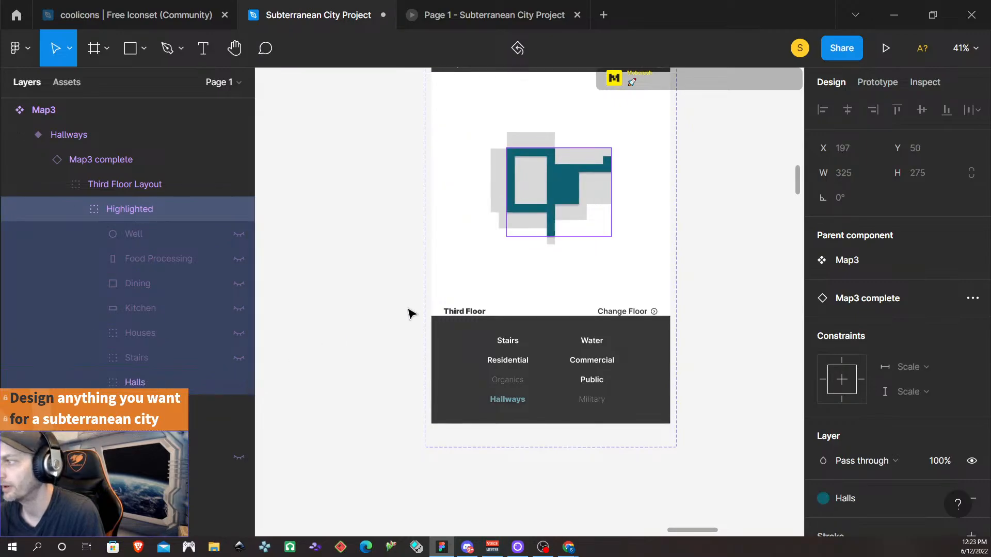
click(733, 247)
- Review the nav and map highlights across Map3's variants and compare the set with Map1 and Map2
scroll(723, 243, up, 2)
scroll(713, 253, down, 4)
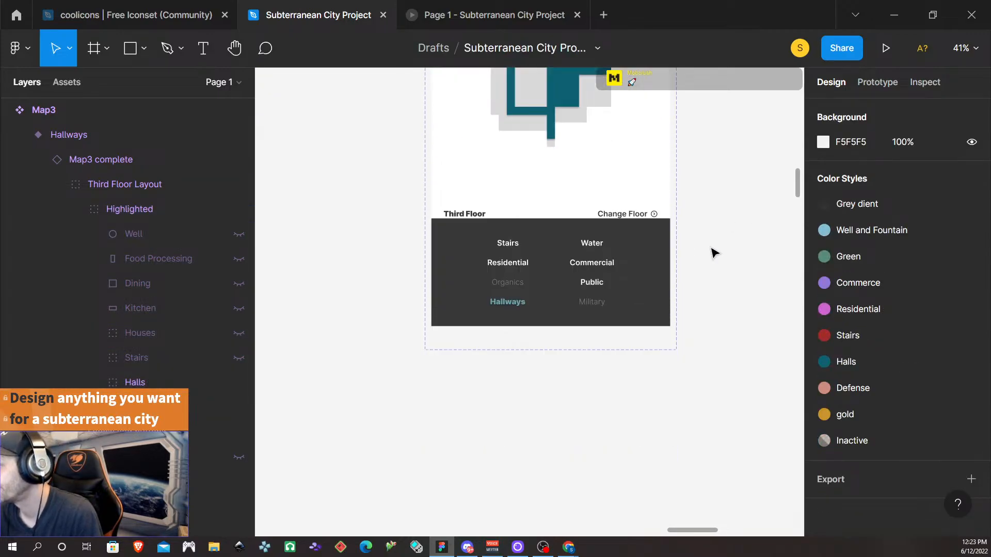
scroll(690, 279, up, 3)
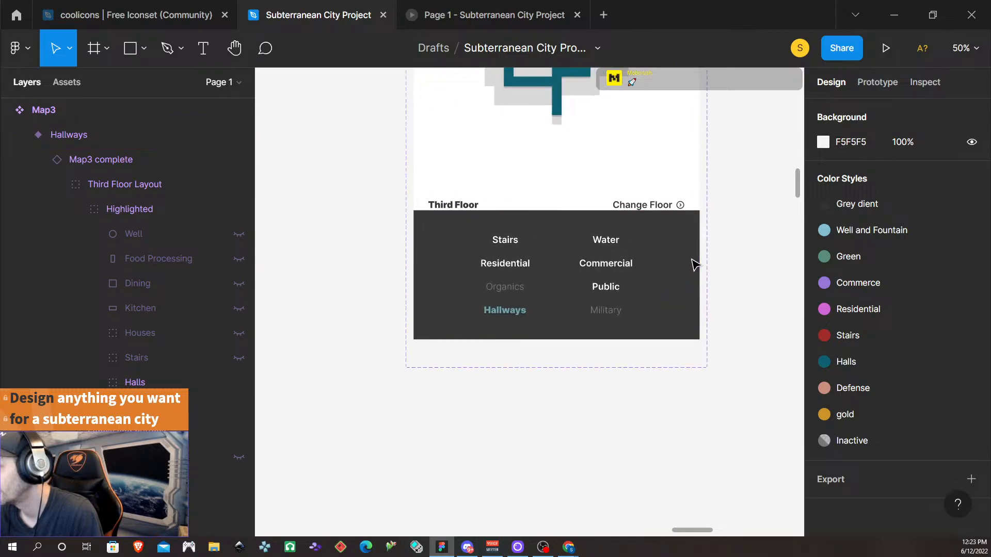
scroll(694, 260, down, 15)
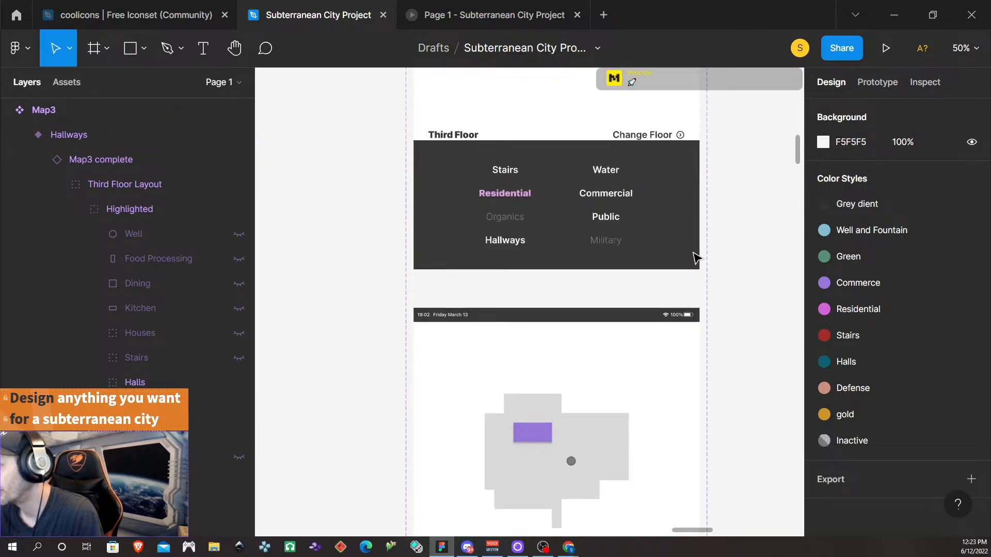
scroll(694, 258, down, 15)
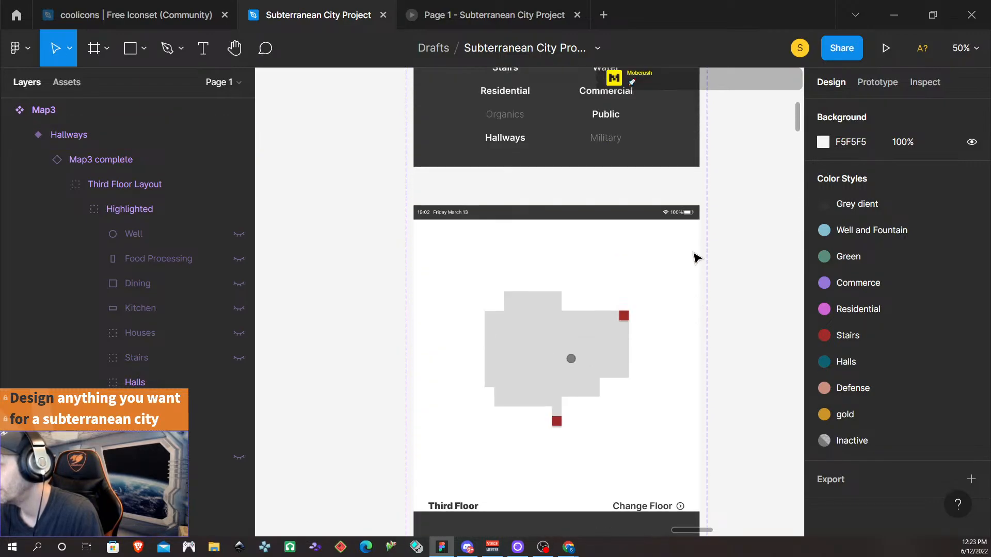
scroll(694, 258, up, 10)
scroll(694, 258, down, 10)
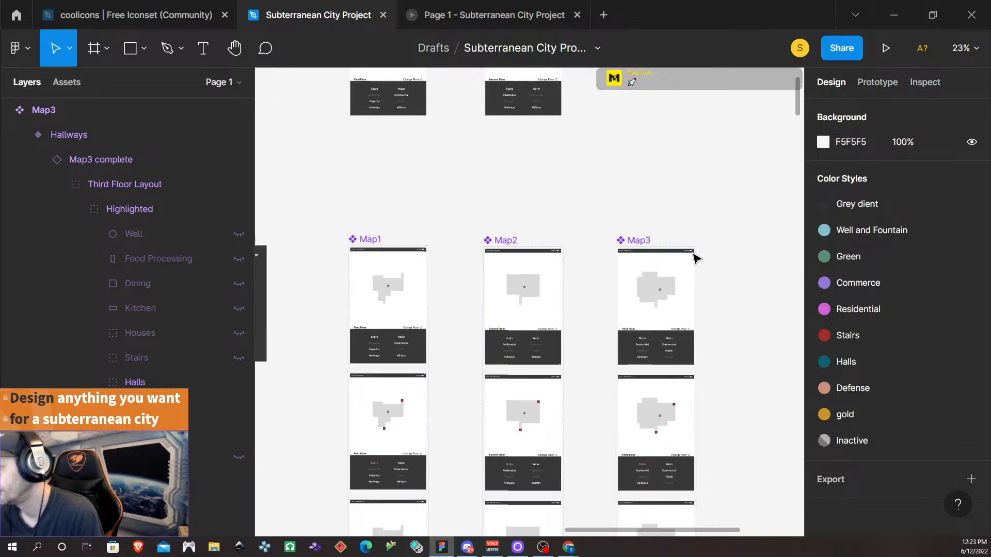
- Place a copy of Map3's Default variant above the Map3 set, in line with the Map1 and Map2 instances
scroll(696, 260, down, 4)
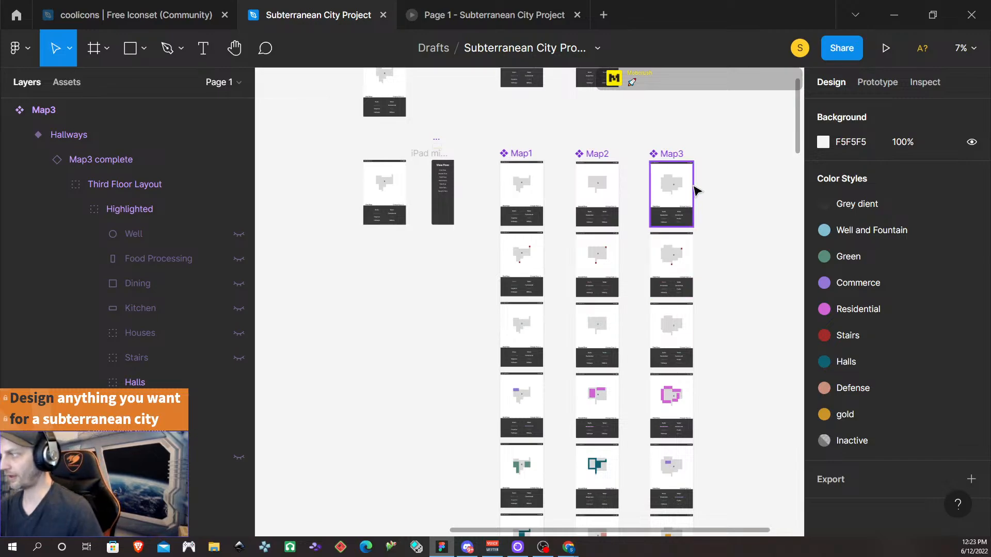
scroll(694, 175, up, 2)
click(663, 260)
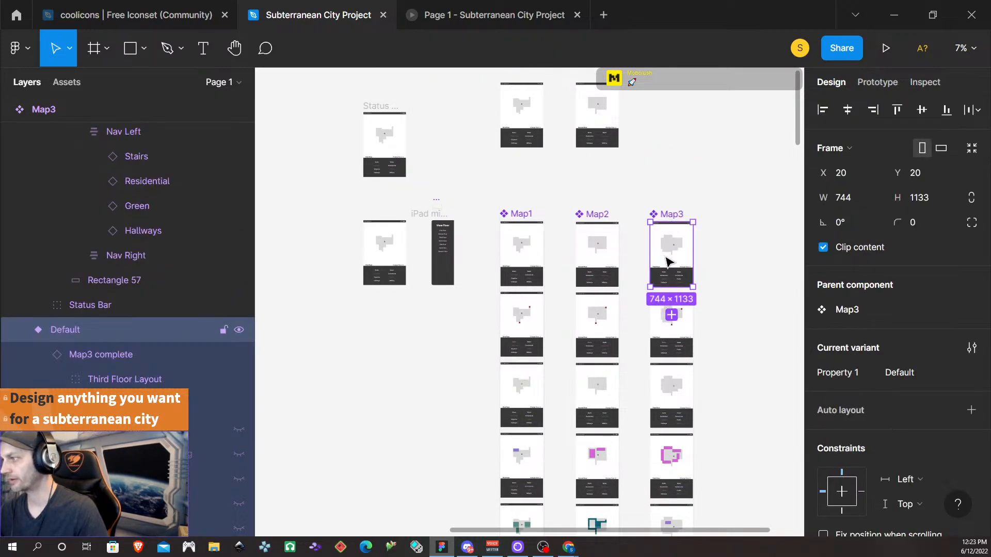
drag(665, 256, 666, 121)
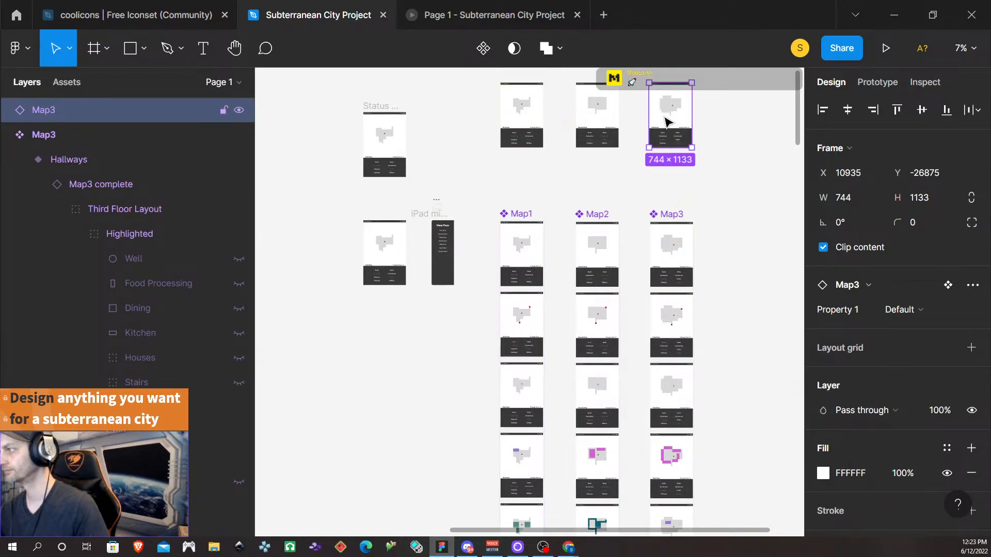
- Try wrapping the Map3 instance above the set in a group converted to a frame, and compare it with the Map1 and Map2 instances
key(ctrl+g)
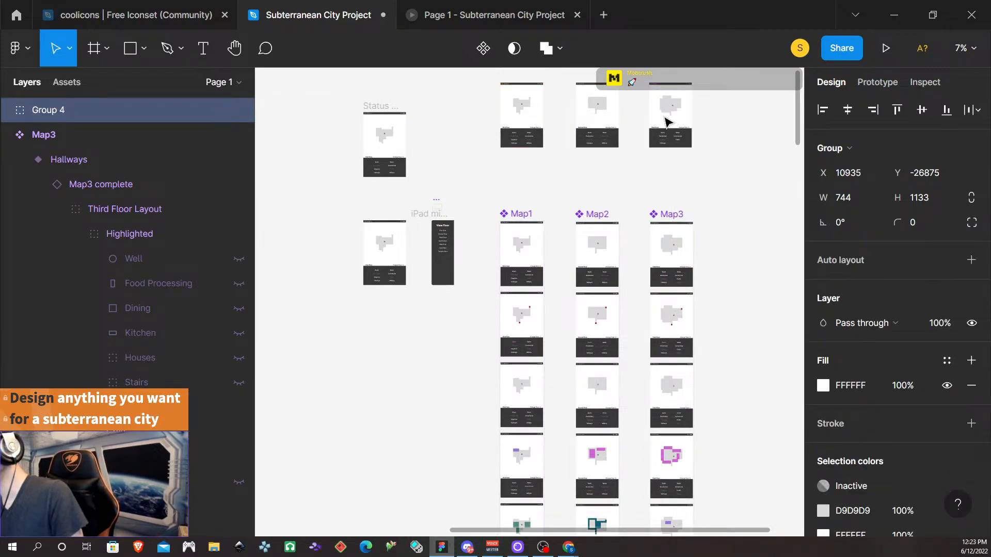
click(839, 148)
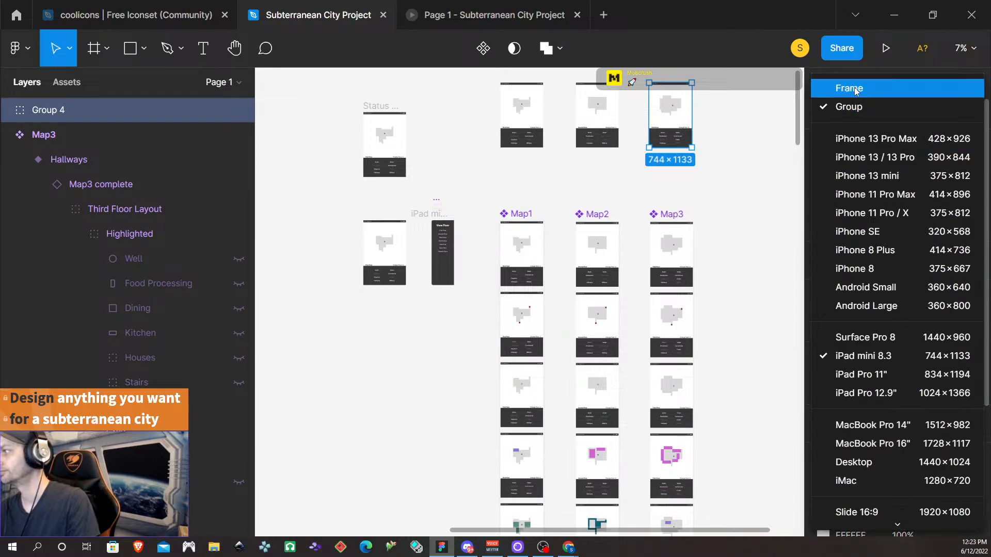
click(839, 84)
scroll(544, 130, up, 1)
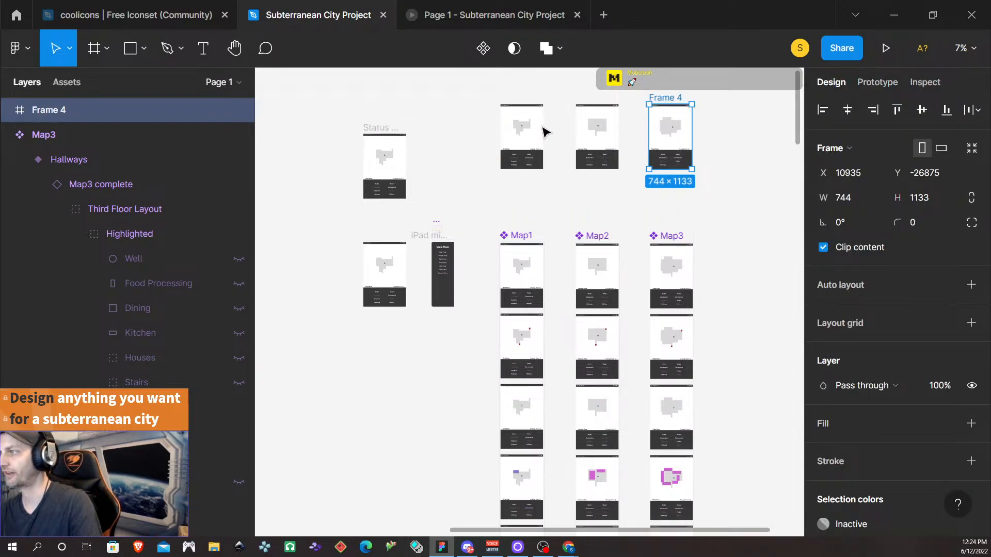
click(533, 150)
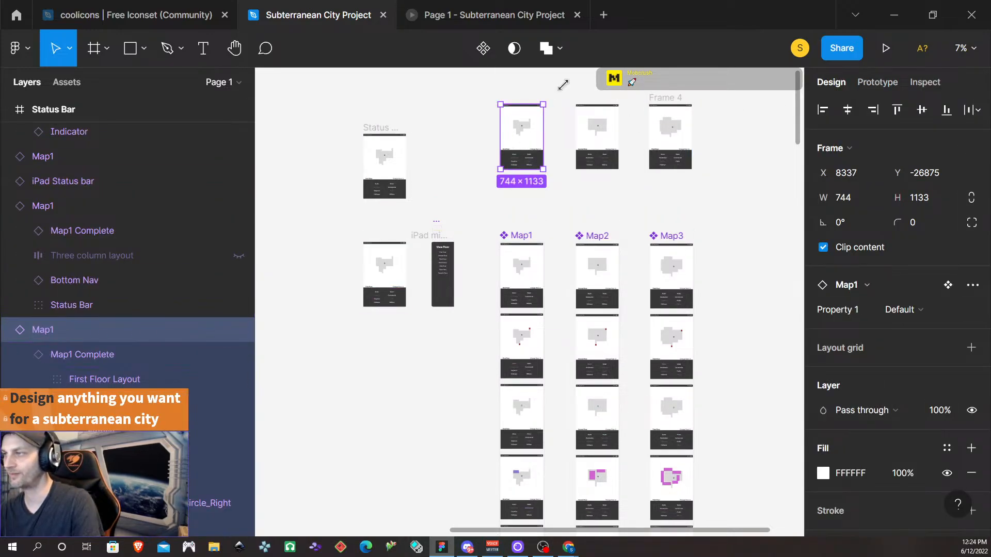
click(504, 92)
click(535, 124)
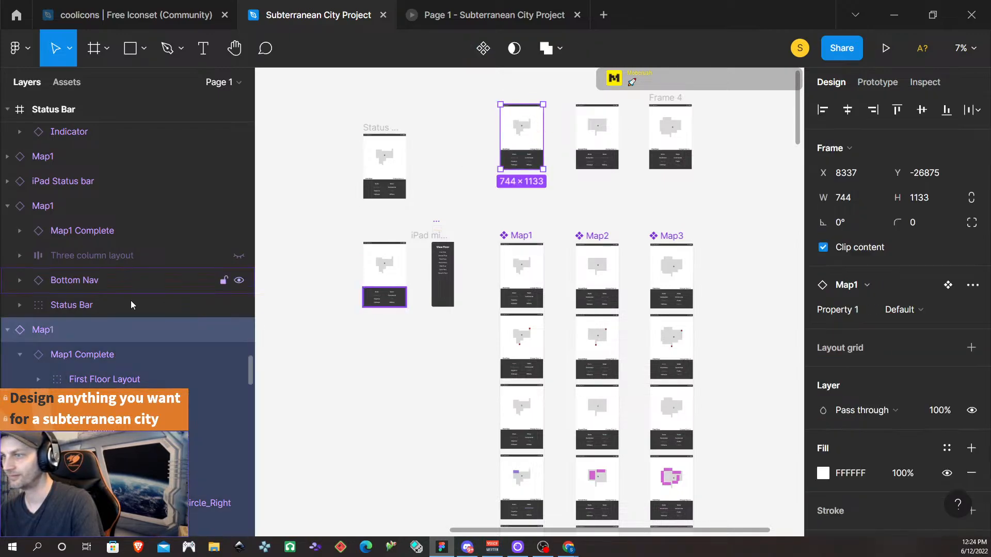
click(582, 153)
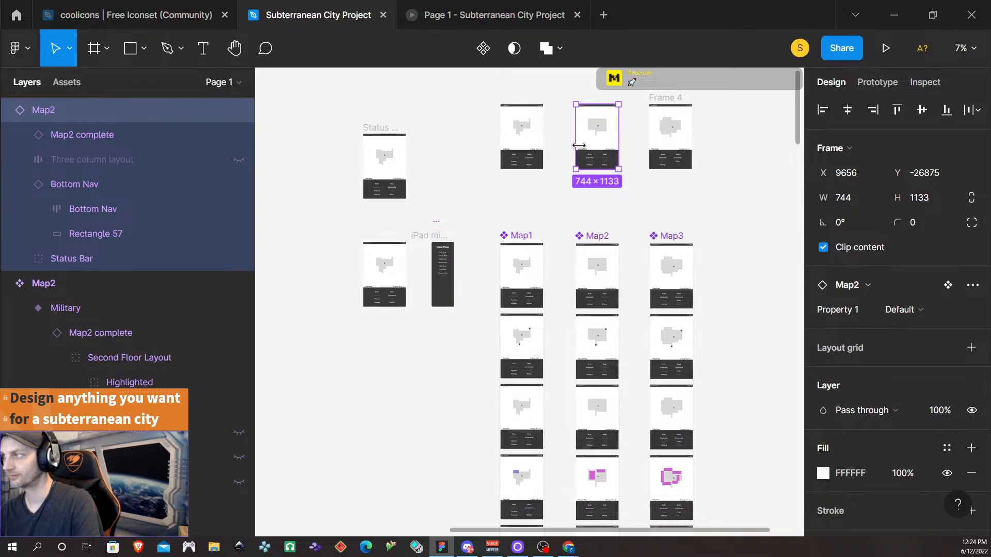
click(680, 146)
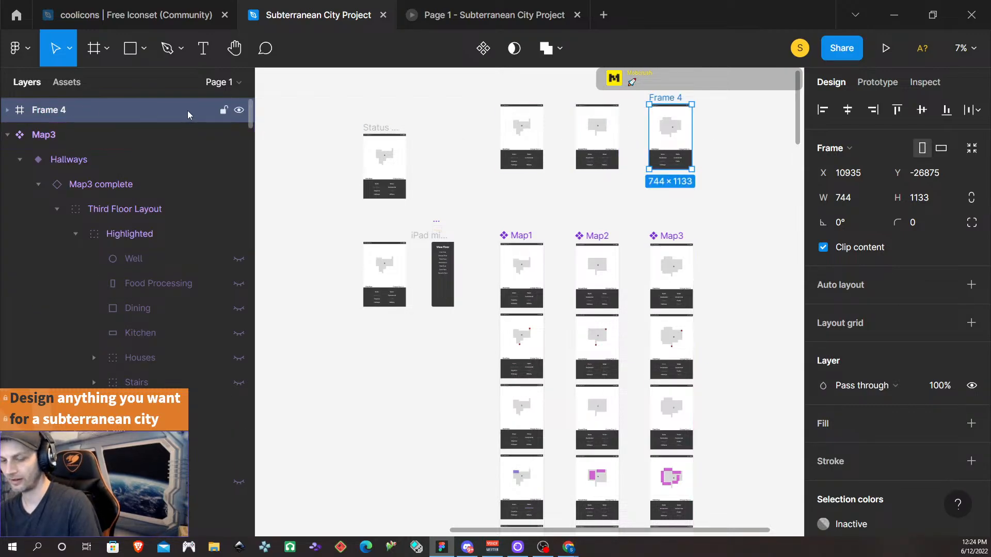
- Undo the frame conversion and the grouping of the Map3 instance above the set
key(ctrl+z)
key(ctrl+z)
key(ctrl+z)
key(ctrl+z)
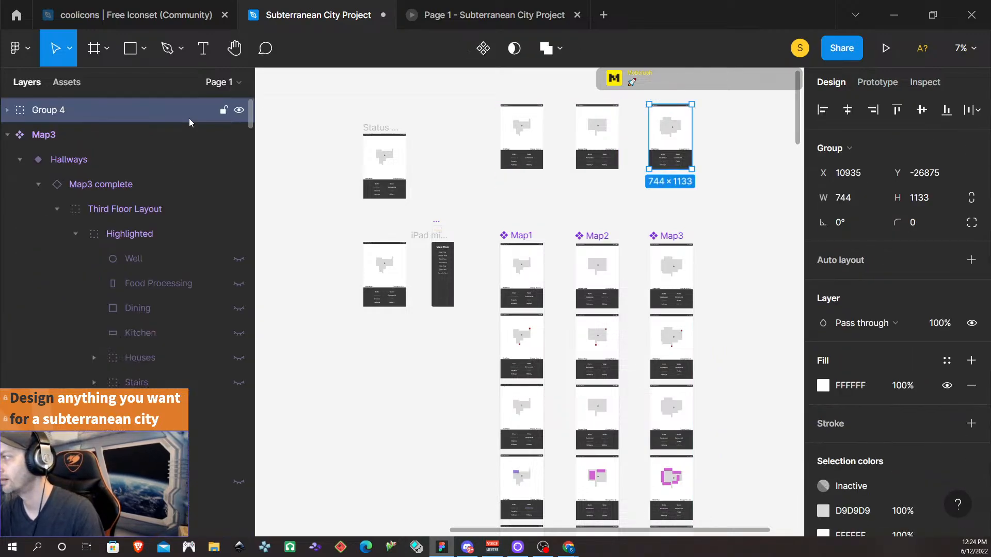
click(732, 190)
click(678, 144)
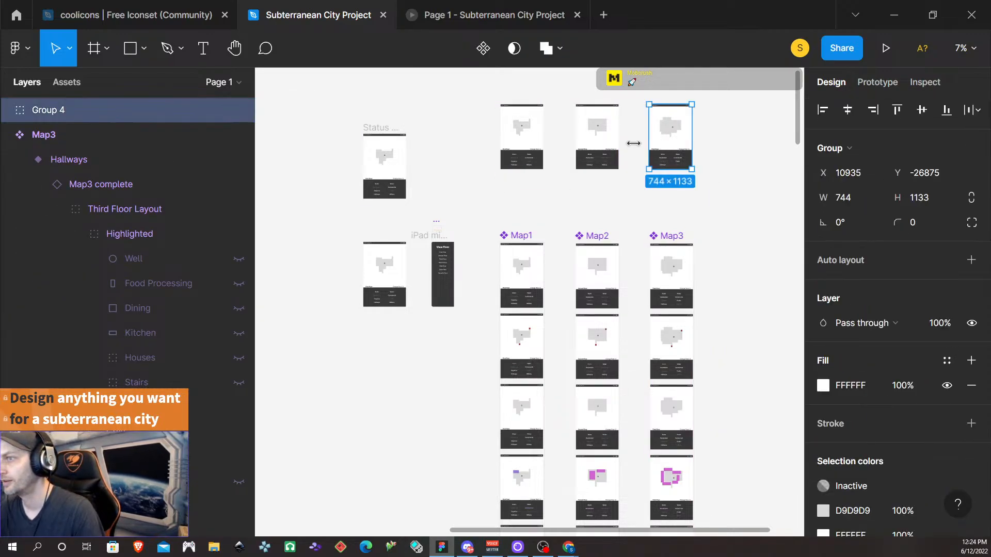
click(721, 150)
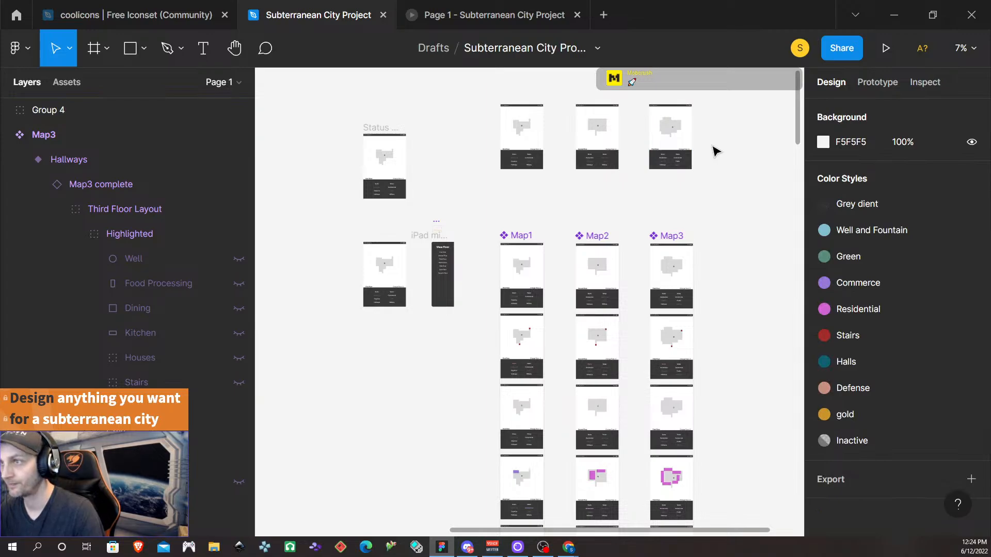
key(ctrl+z)
key(ctrl+z)
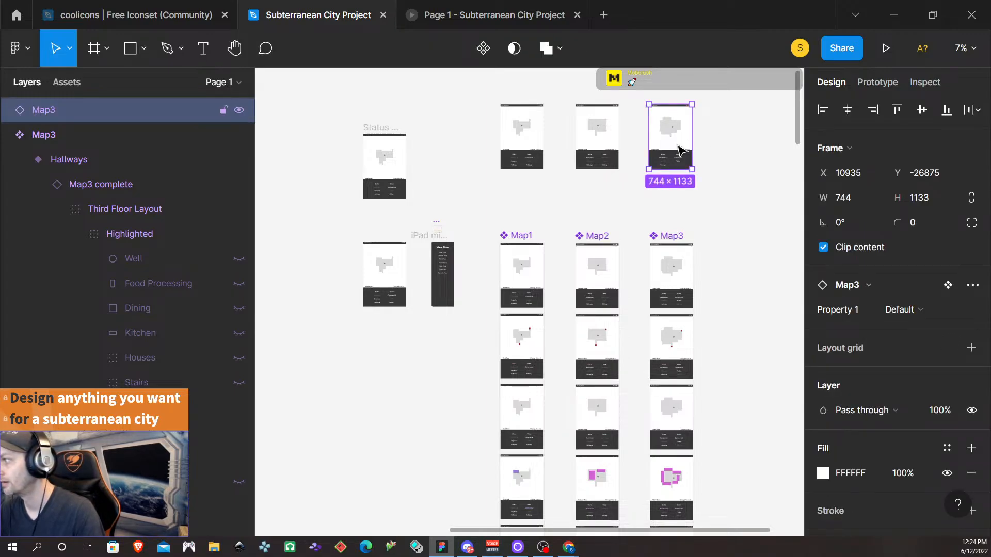
click(744, 154)
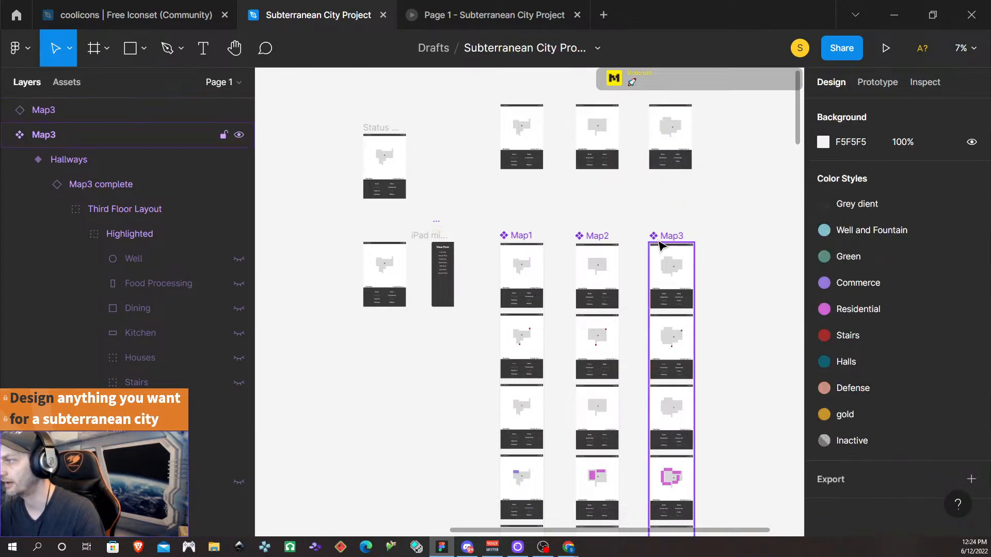
- Place a copy of the Map4 frame beside the Map3 component set, at about X 12234, Y -24438
scroll(711, 229, down, 2)
scroll(711, 230, down, 2)
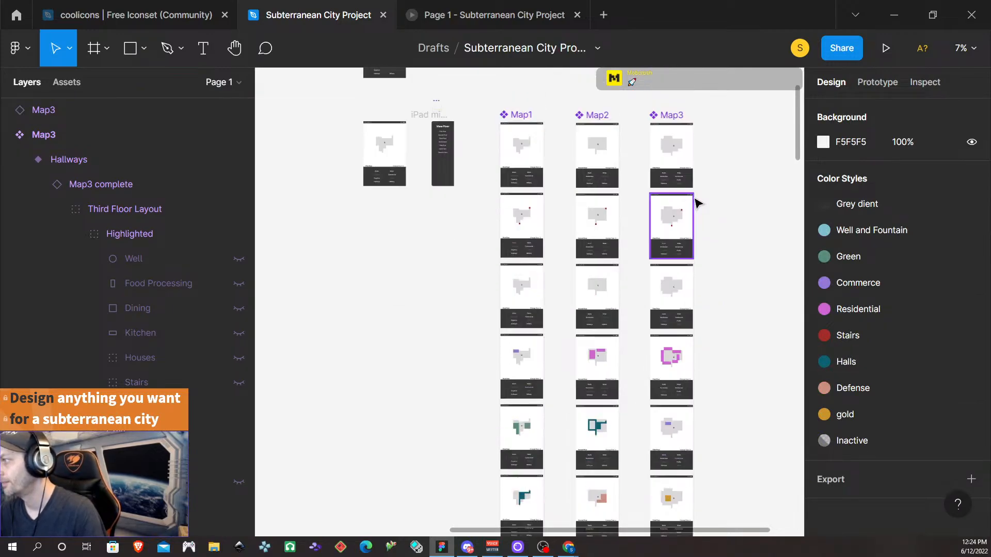
scroll(702, 201, right, 2)
scroll(672, 212, down, 15)
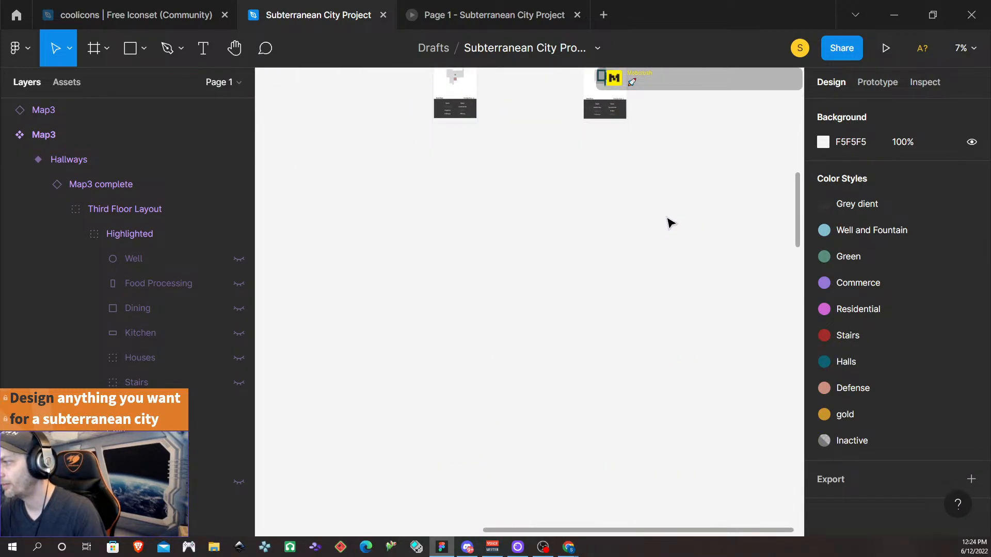
scroll(670, 223, down, 5)
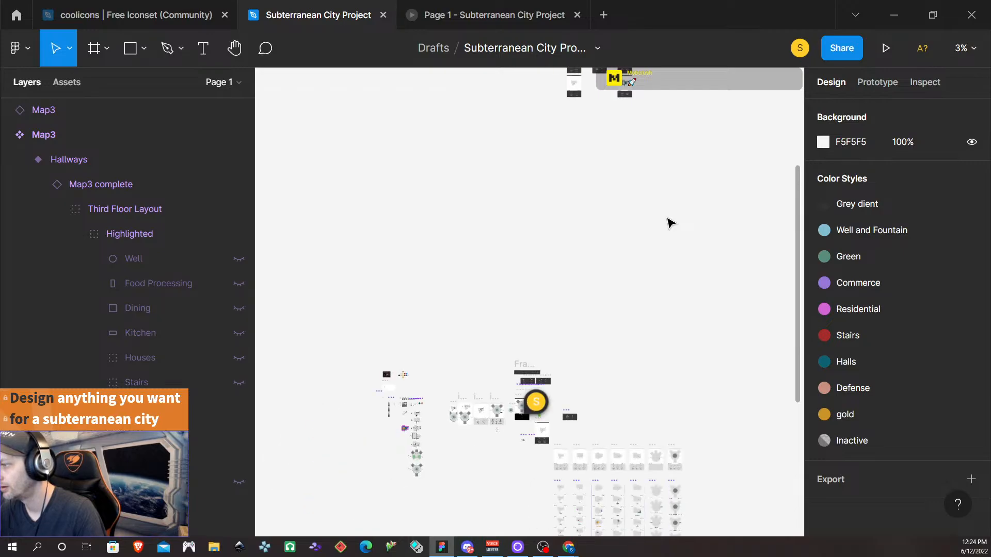
click(615, 452)
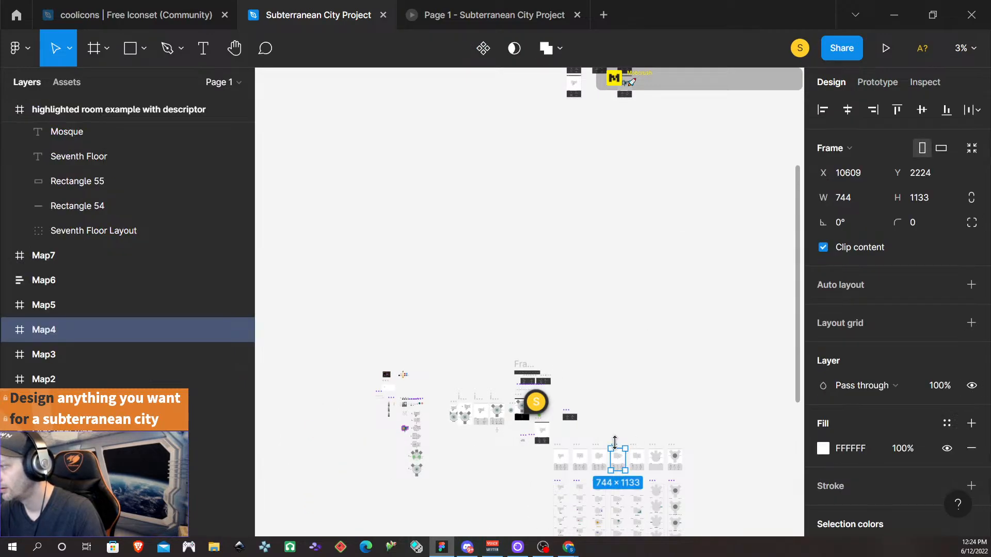
drag(615, 456, 651, 262)
scroll(649, 264, up, 10)
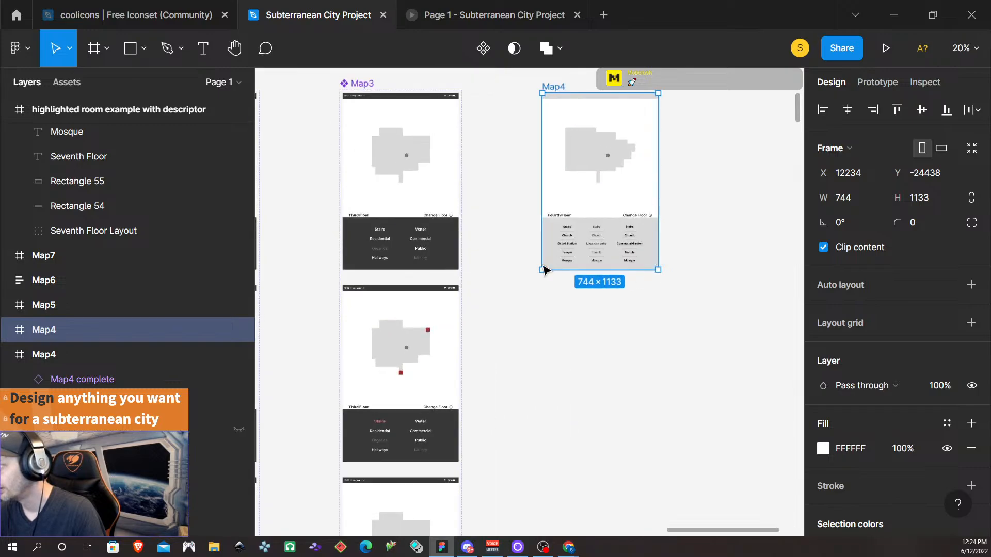
- Delete the old nav text from the Map4 copy and align its grey bottom rectangle to X 0, Y 797
click(596, 255)
key(Delete)
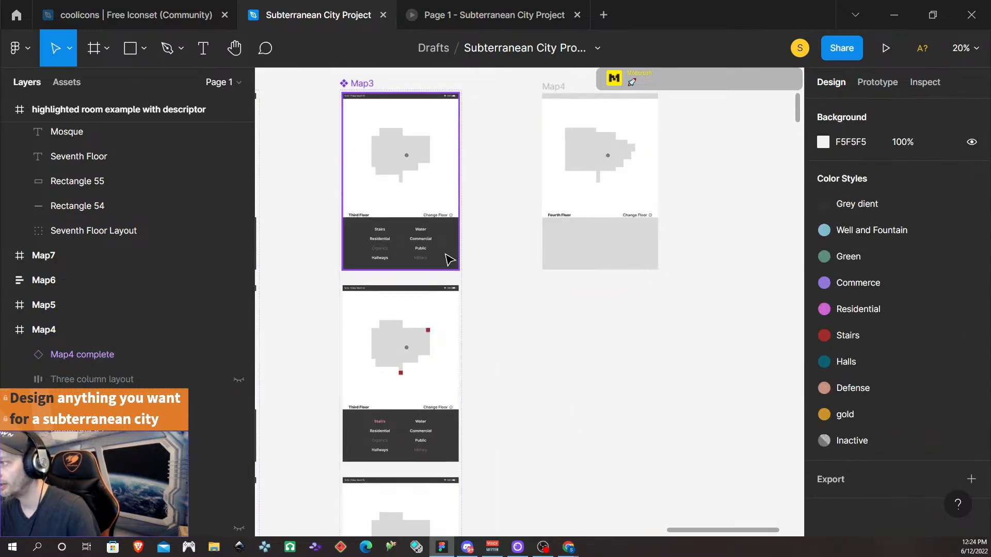
click(592, 251)
scroll(593, 254, up, 8)
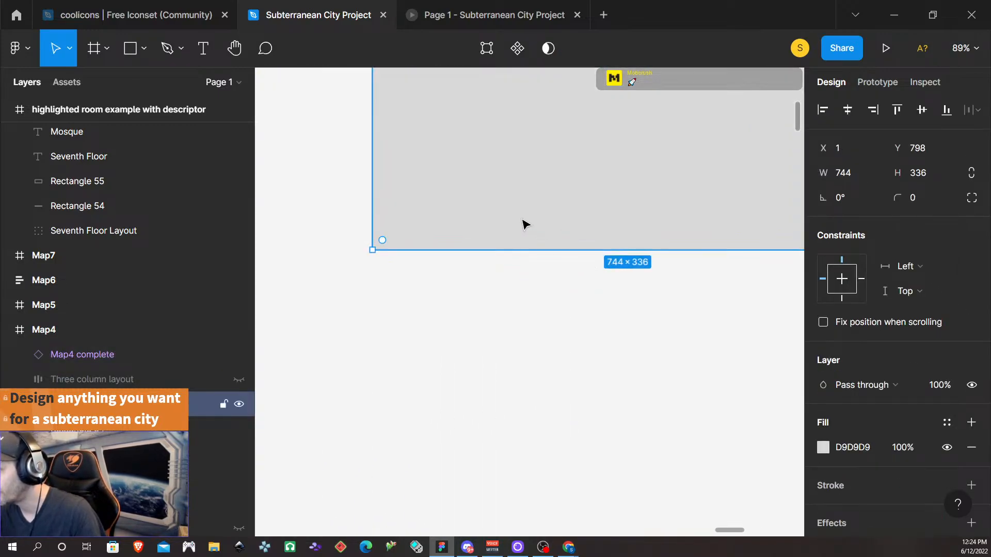
scroll(518, 202, up, 3)
key(Left)
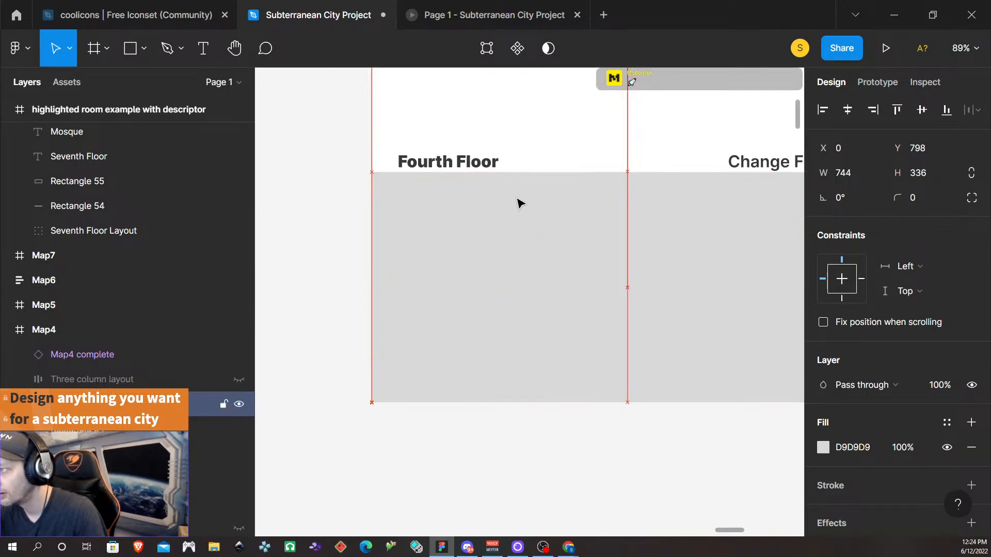
key(Up)
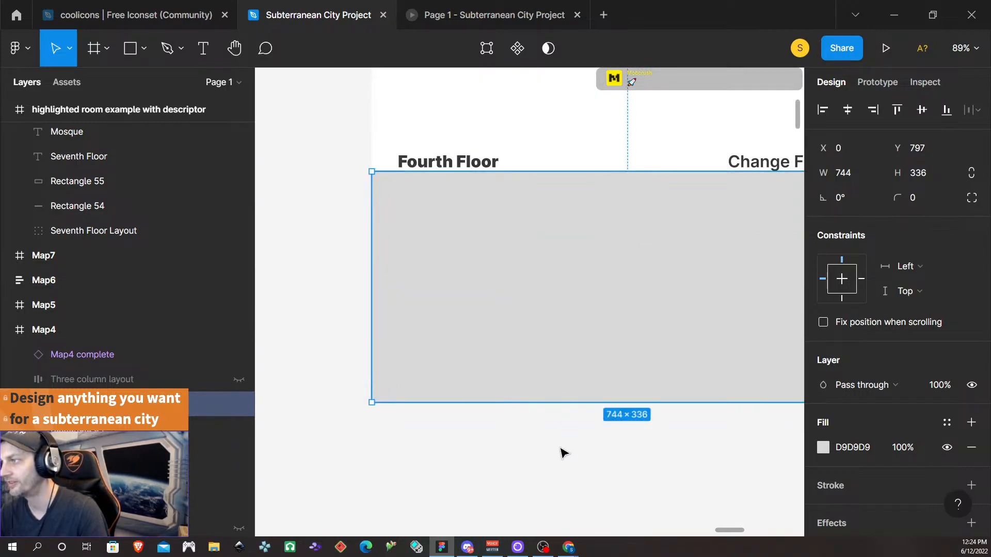
click(556, 460)
- Replace the grey bottom rectangle in the Map4 copy with the Bottom Nav copied from Map3's Default variant
scroll(552, 457, left, 5)
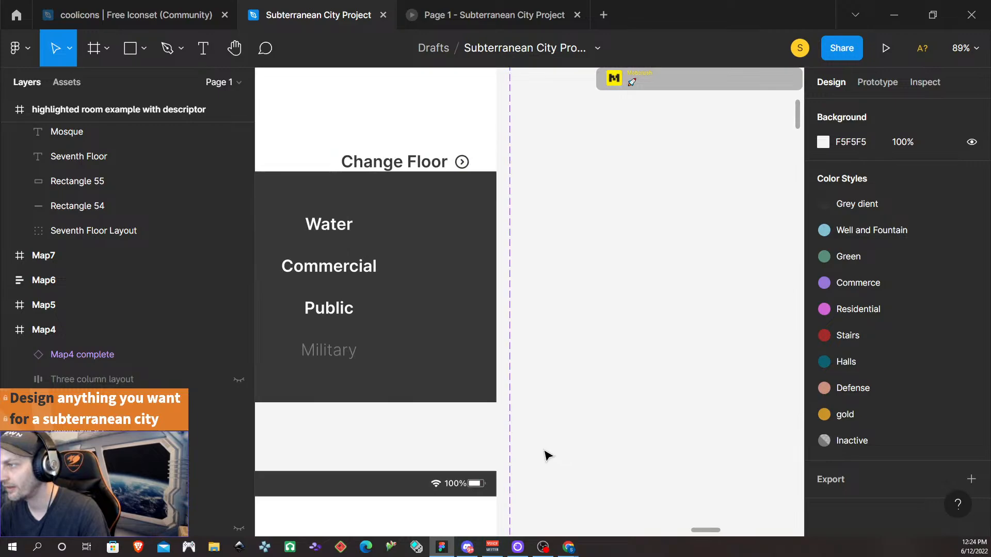
click(429, 309)
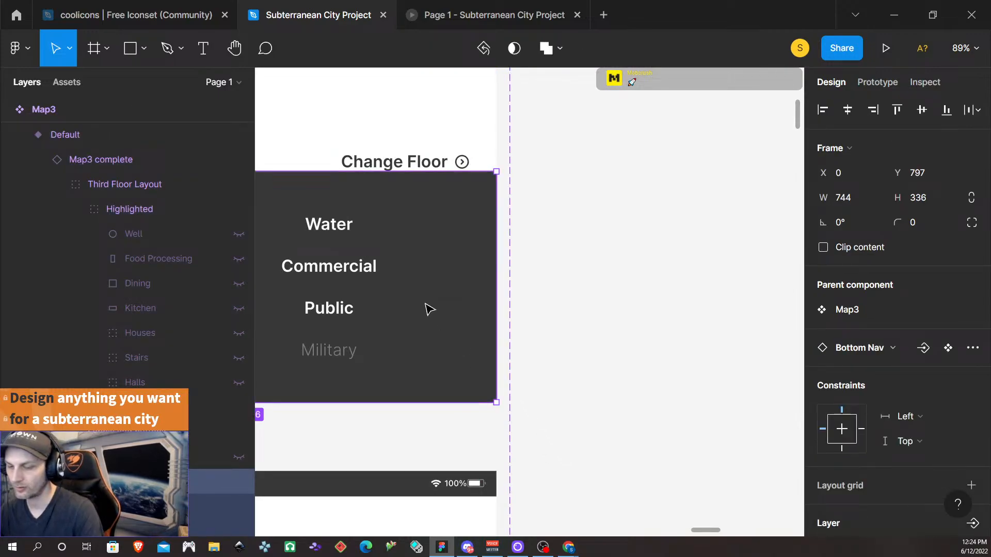
scroll(583, 299, right, 5)
scroll(601, 303, right, 5)
click(597, 302)
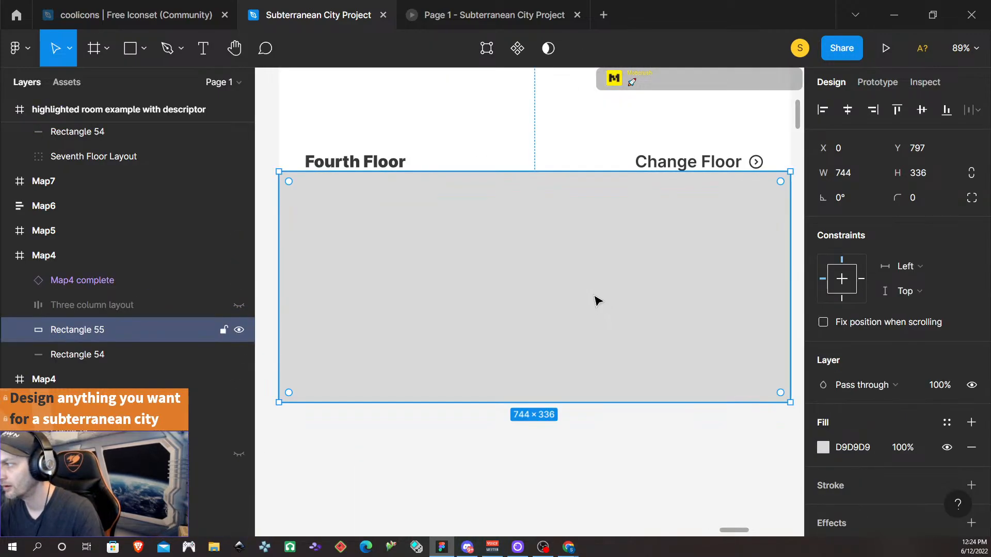
right_click(595, 300)
click(667, 154)
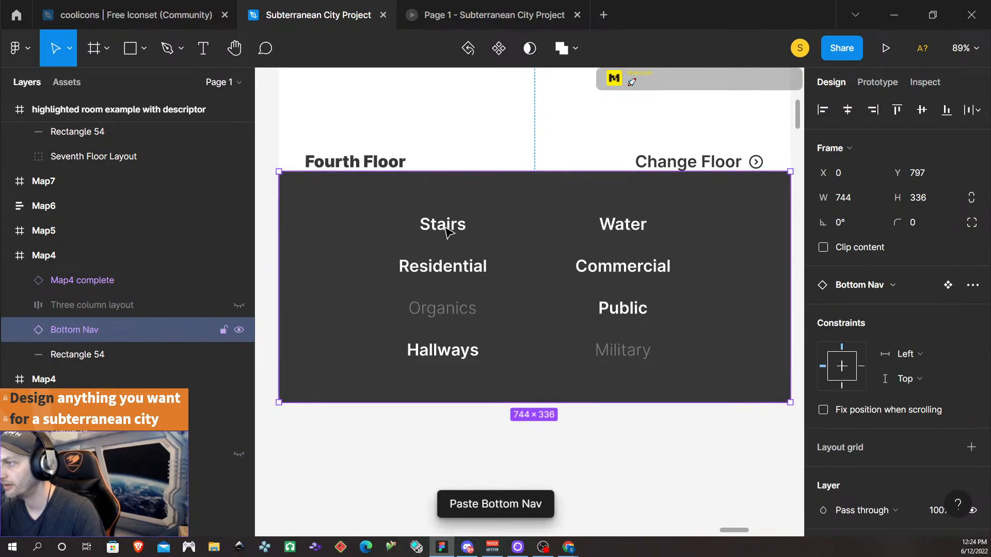
- Remove the prototype interactions from the Bottom Nav pasted into Map4
key(shift+e)
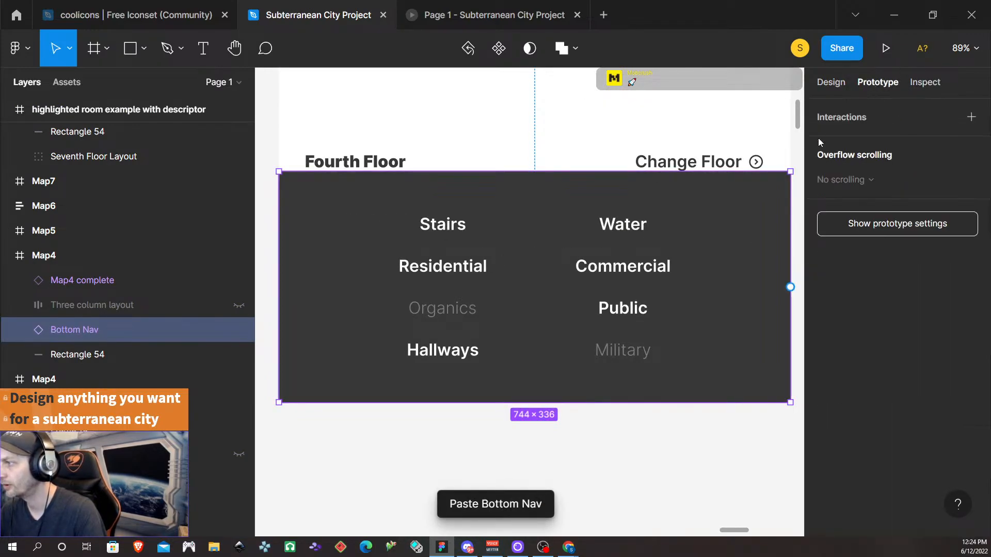
right_click(744, 238)
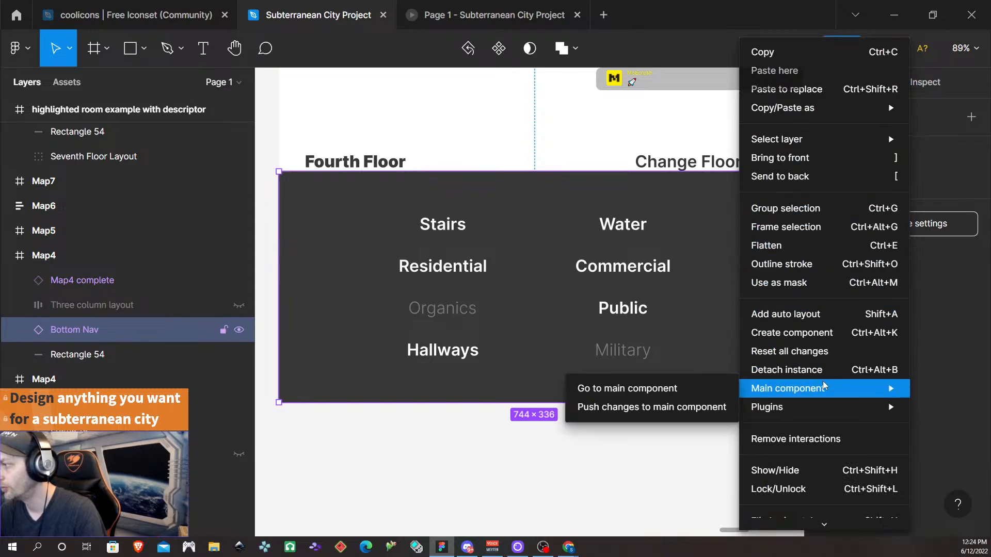
click(806, 439)
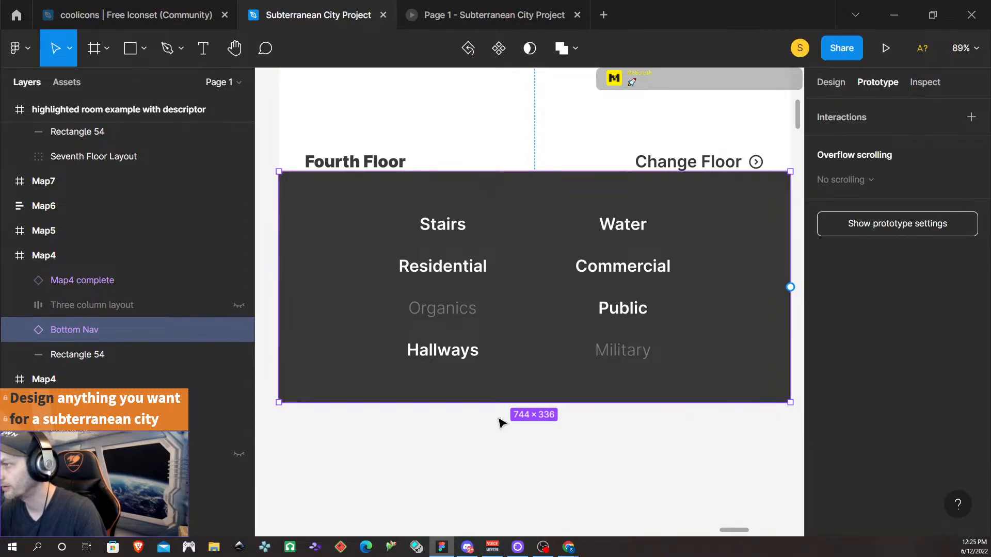
click(498, 468)
- Replace the grey top bar of the Map4 copy with the Status Bar copied from Map3's Default variant
scroll(498, 468, down, 5)
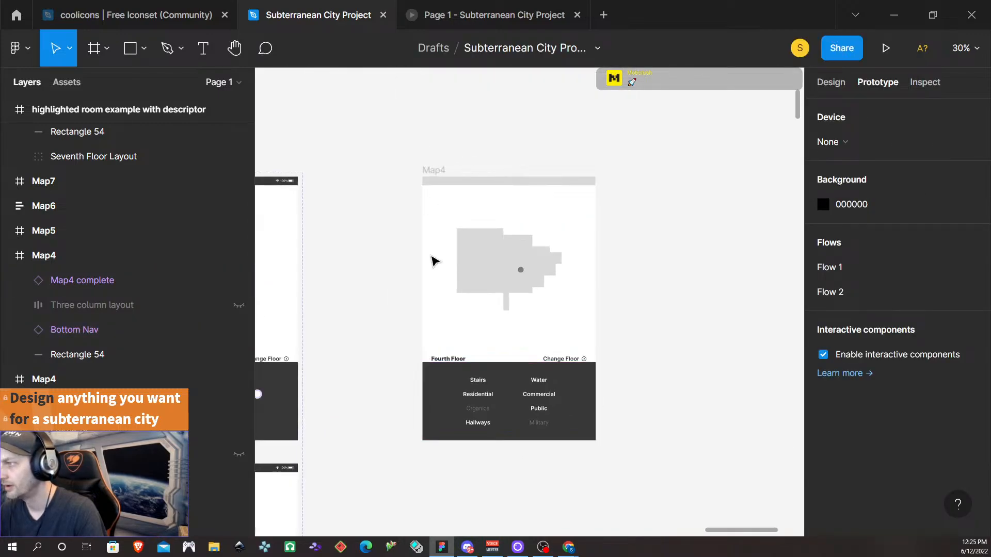
scroll(392, 270, left, 5)
click(354, 184)
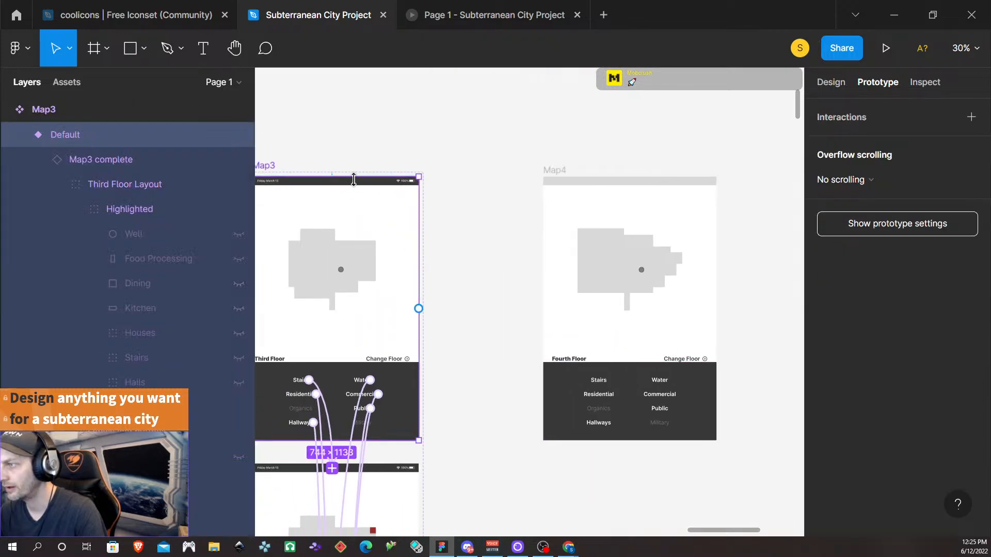
click(354, 181)
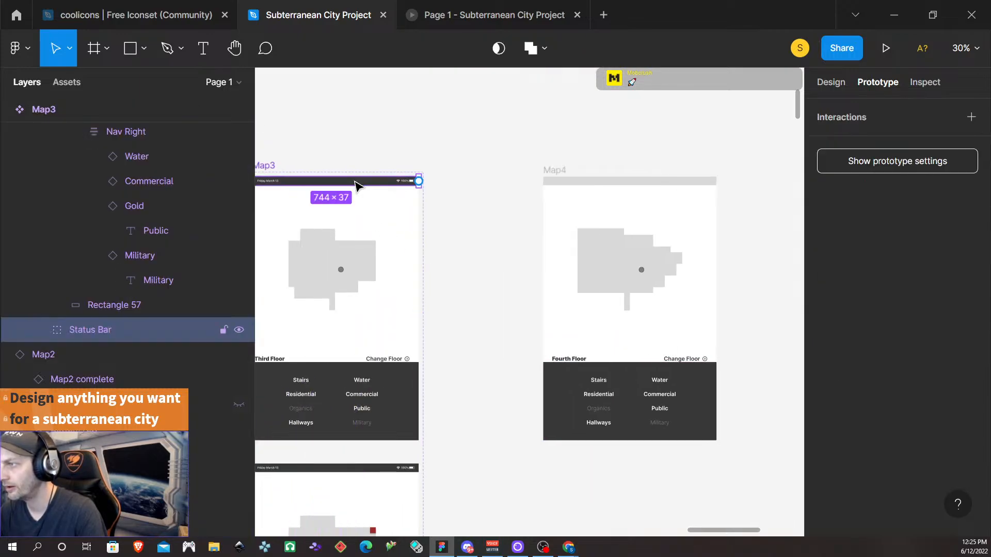
right_click(640, 186)
click(698, 151)
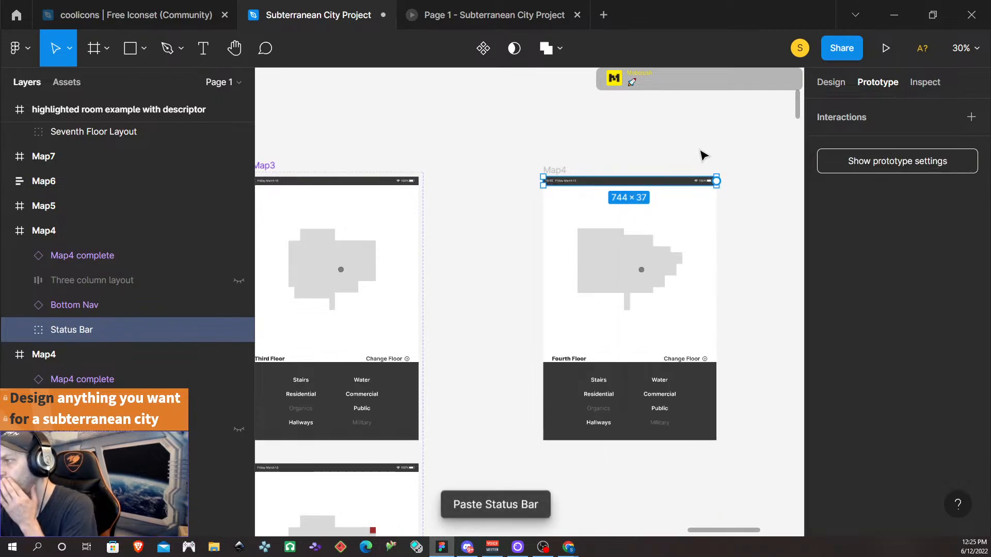
- Show all the highlighted room layers (Stairs, Rec Area, Well, Classes, Houses and Halls) of the Fourth Floor Layout in the Map4 frame
click(769, 295)
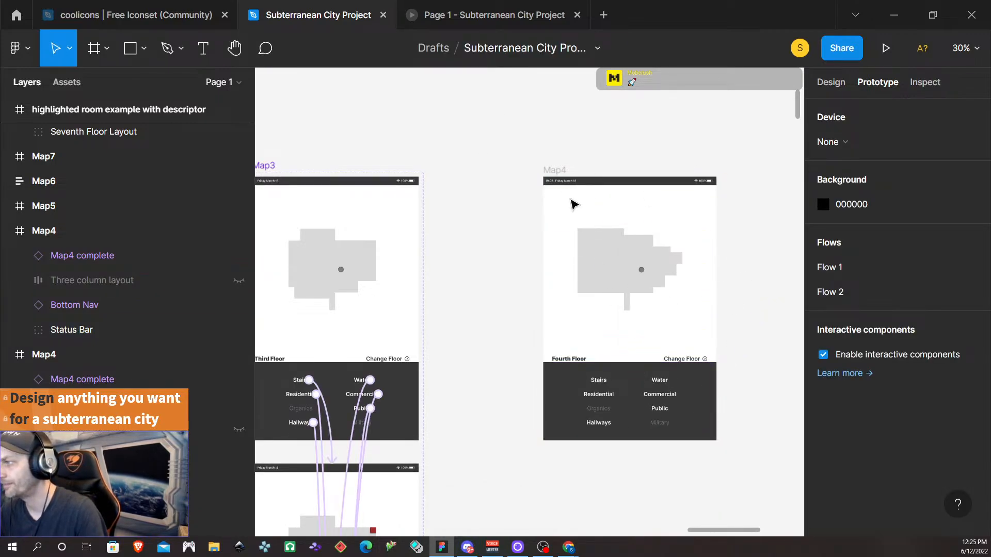
click(552, 172)
double_click(614, 243)
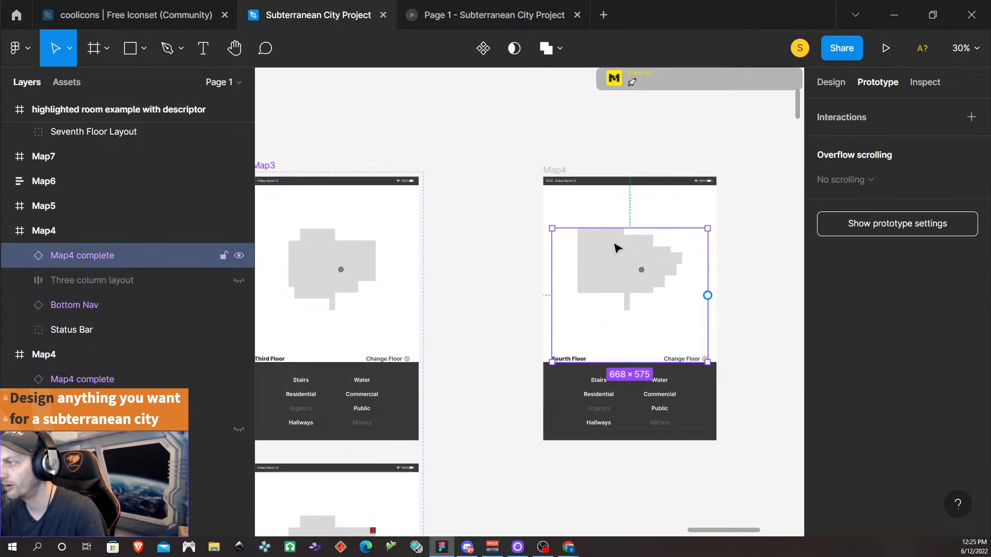
click(37, 280)
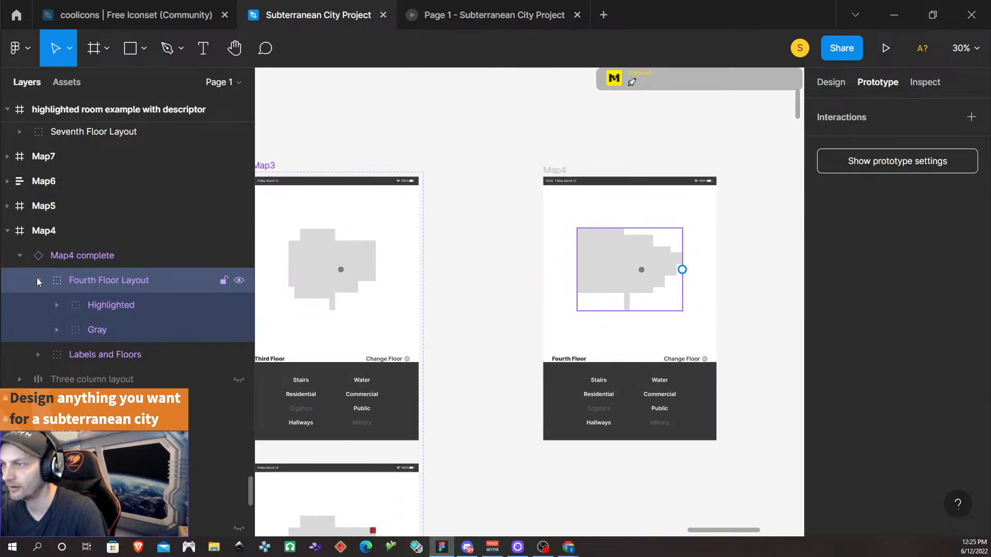
click(57, 306)
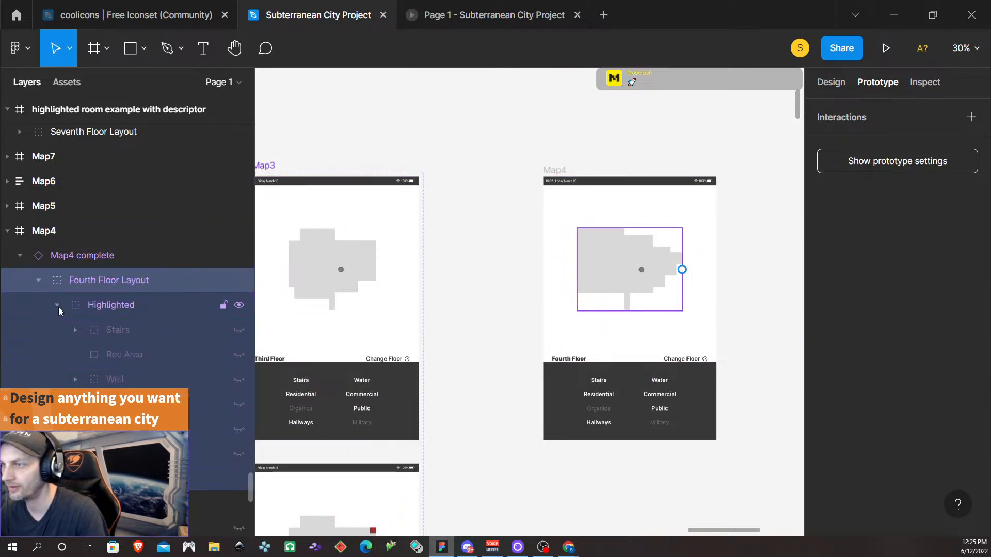
click(239, 330)
click(239, 356)
click(239, 380)
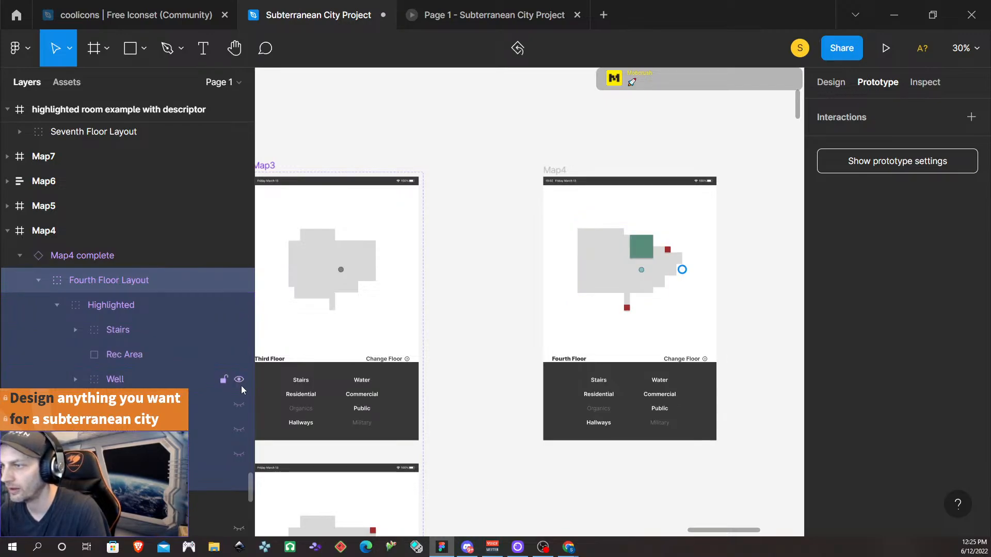
click(240, 404)
click(239, 430)
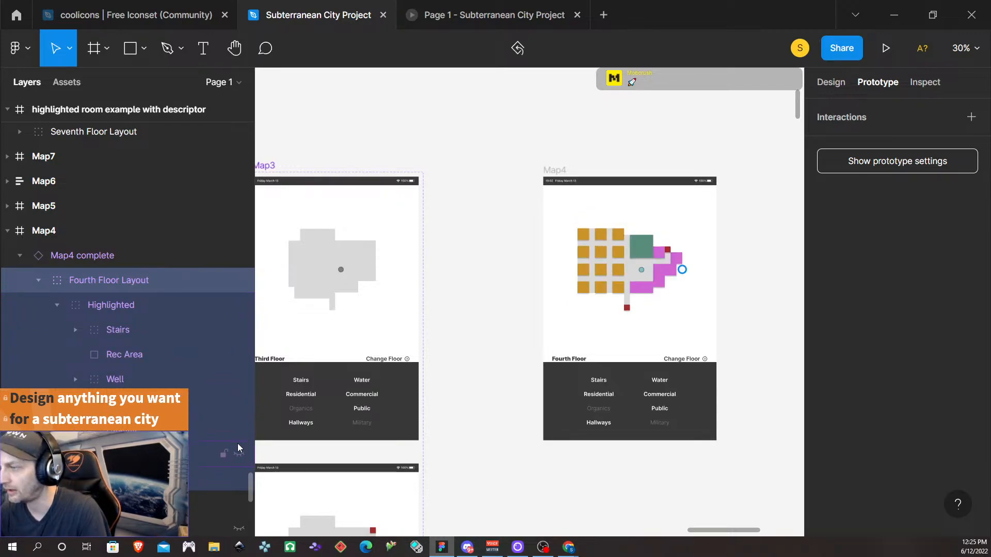
click(239, 455)
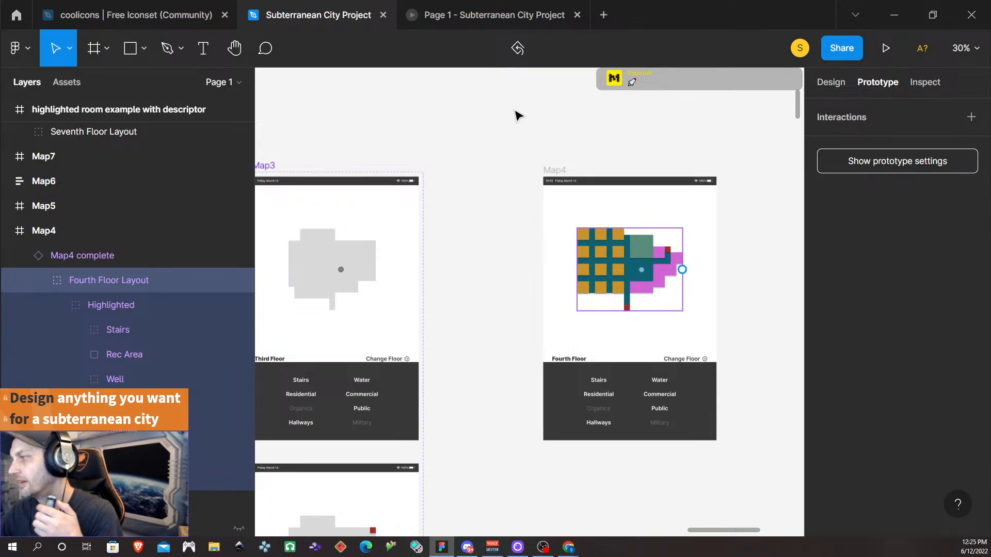
- Switch the Commercial label in Map4's Bottom Nav to its Inactive variant
scroll(676, 269, up, 3)
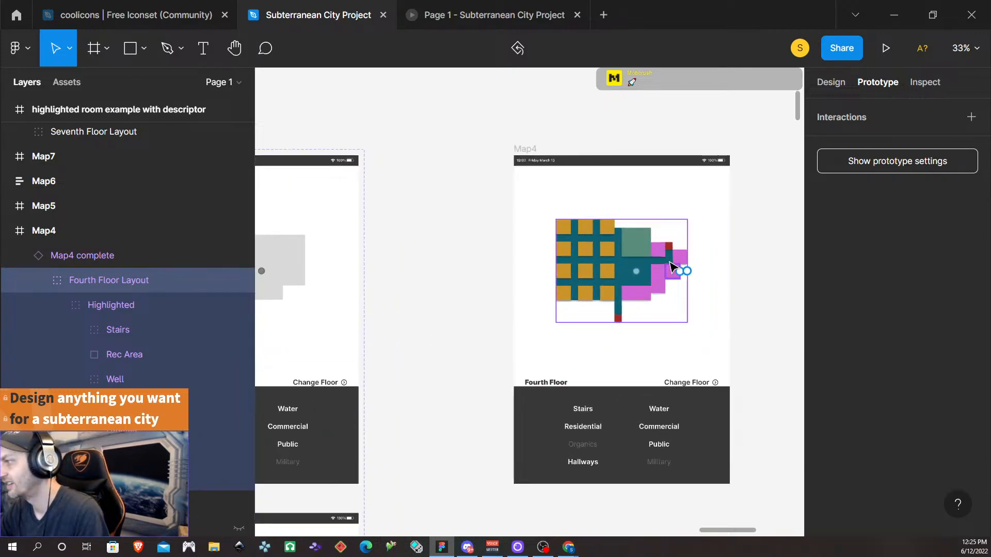
scroll(676, 270, up, 3)
scroll(593, 207, down, 1)
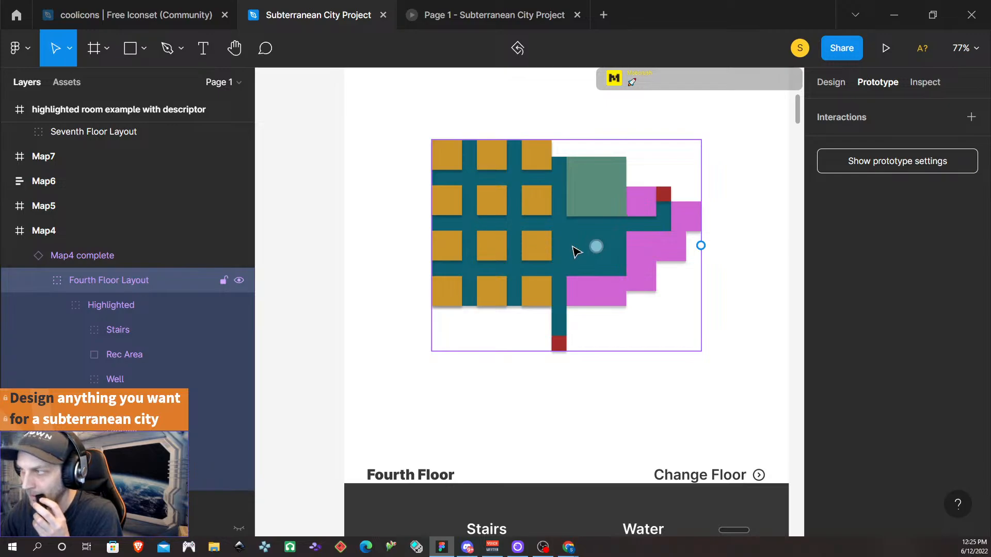
scroll(601, 268, down, 2)
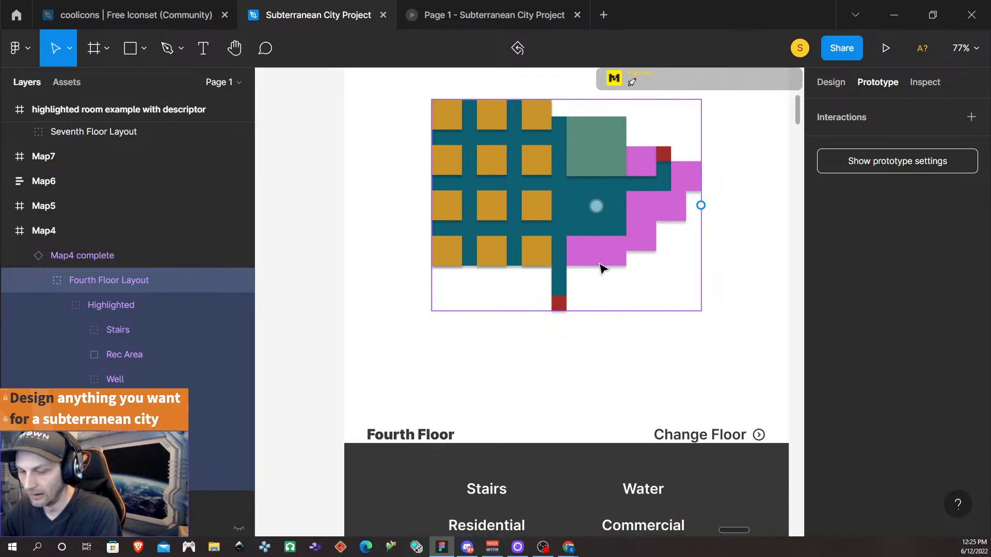
scroll(601, 268, down, 2)
scroll(601, 267, down, 2)
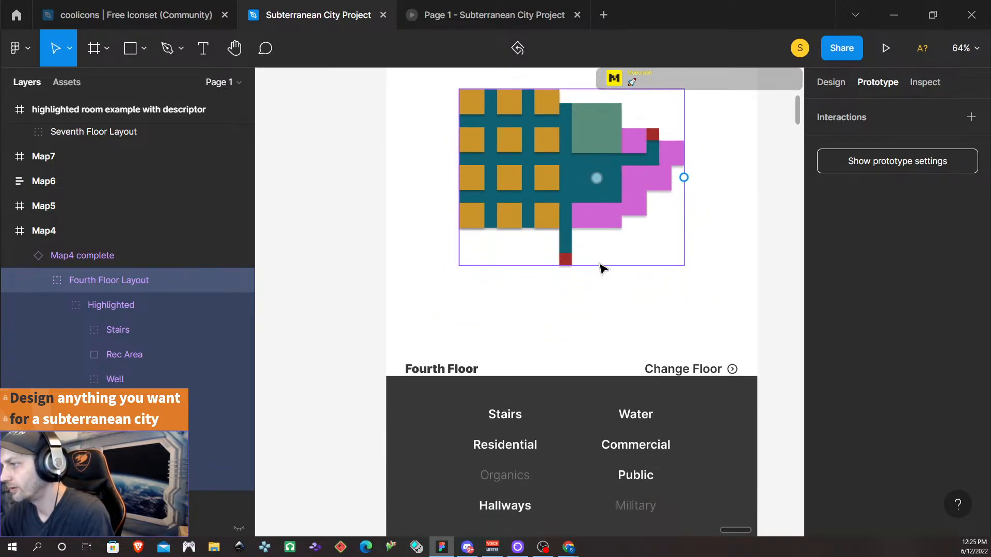
scroll(601, 269, down, 1)
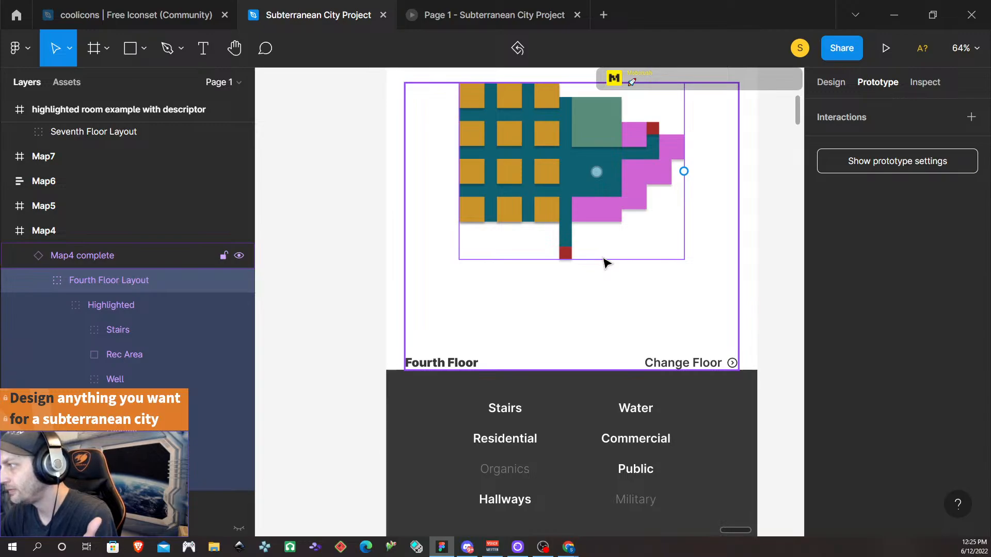
click(655, 443)
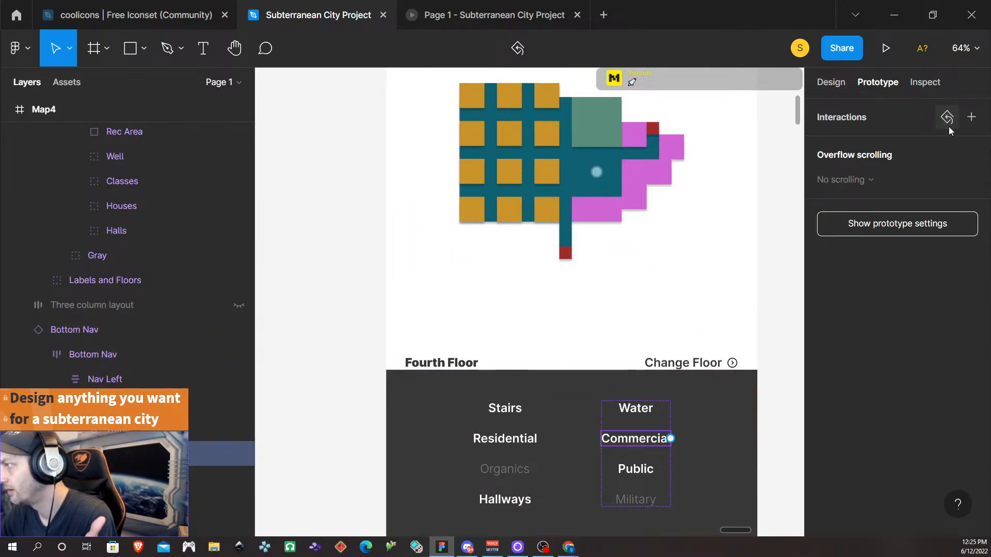
click(832, 84)
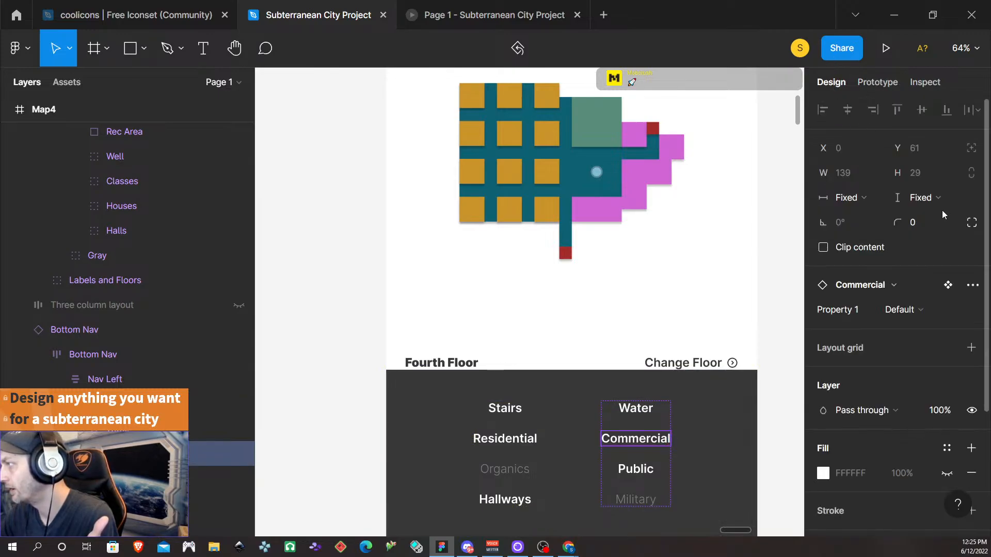
click(914, 312)
click(918, 348)
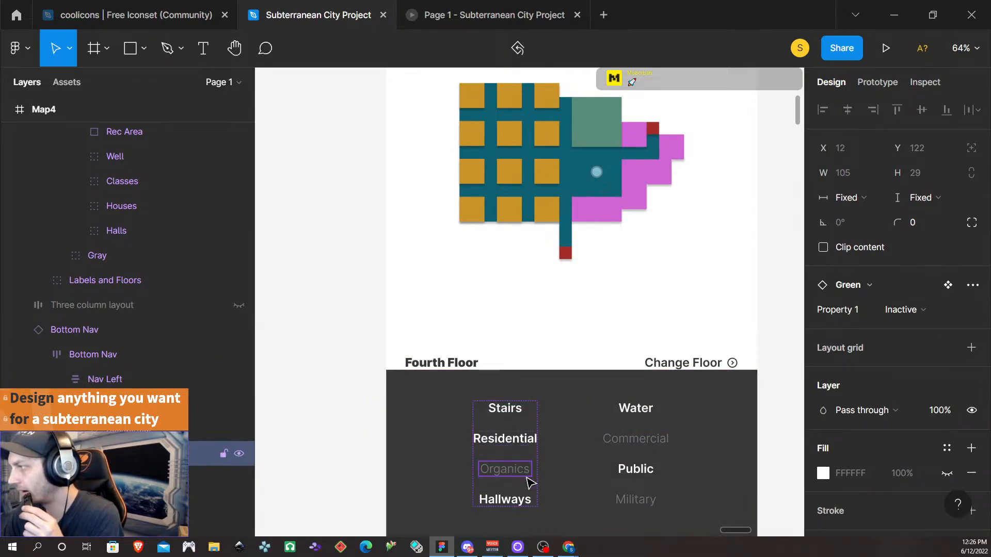
- Switch the Organics label in Map4's Bottom Nav to its Default variant
click(910, 310)
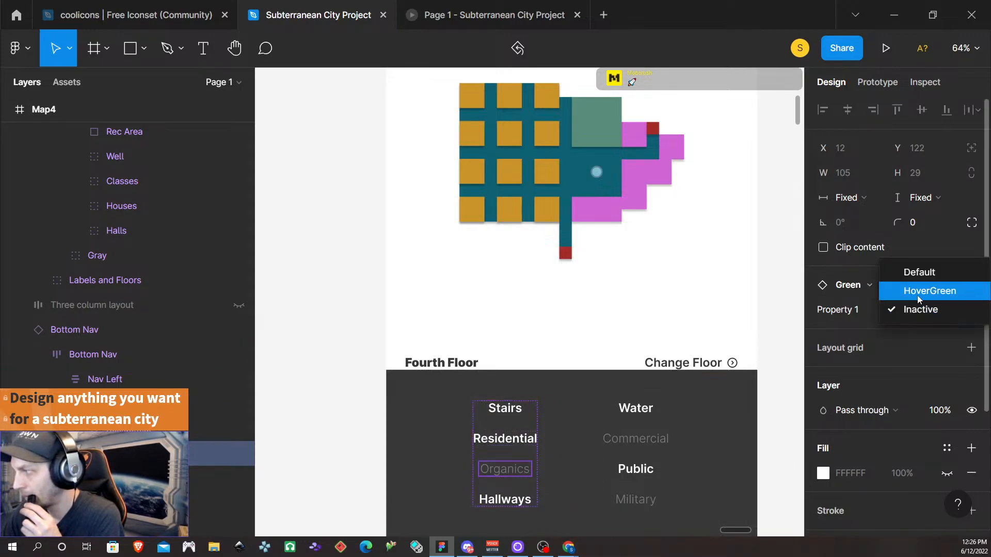
click(891, 290)
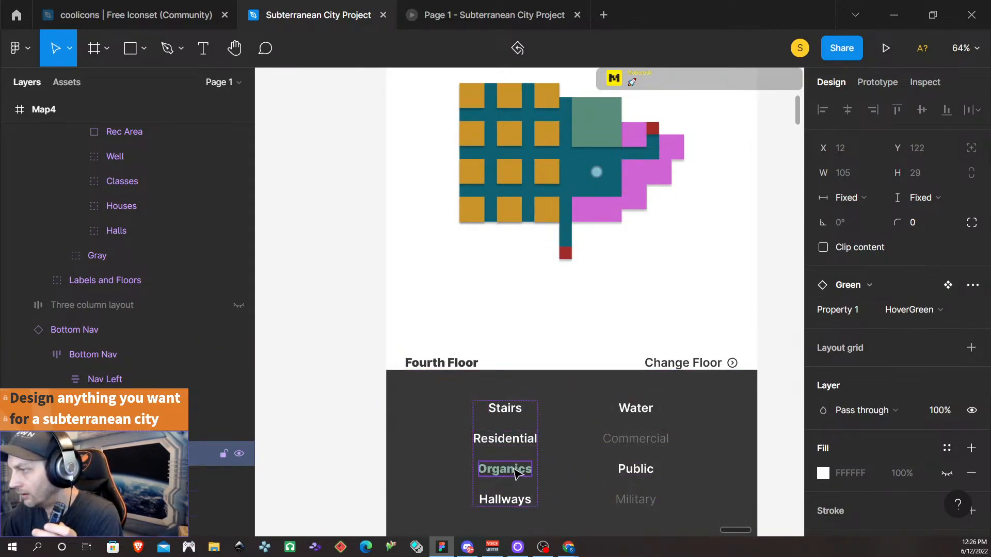
click(946, 309)
click(916, 290)
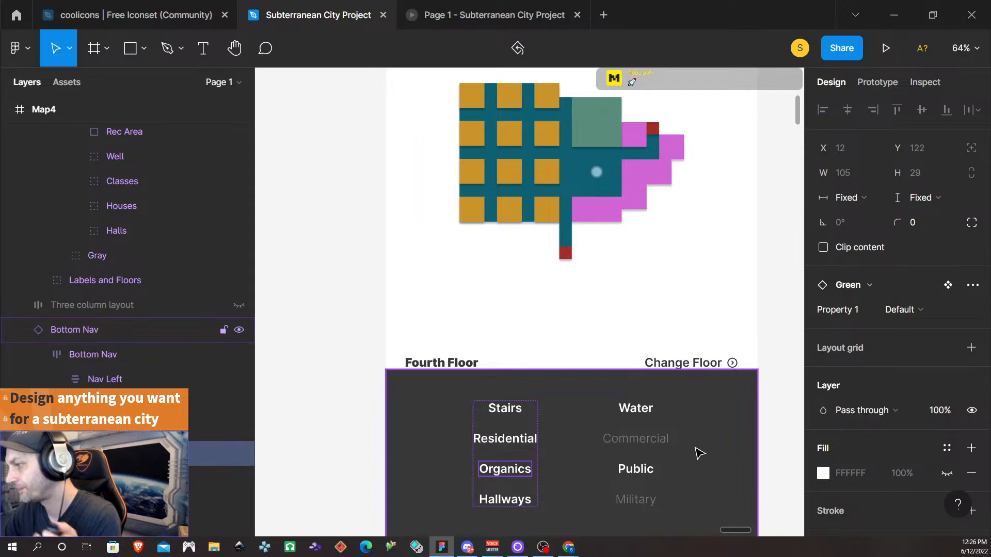
- Hide all six highlighted room layers of the Fourth Floor Layout, from Halls up to Stairs, leaving only the gray map
scroll(539, 290, down, 1)
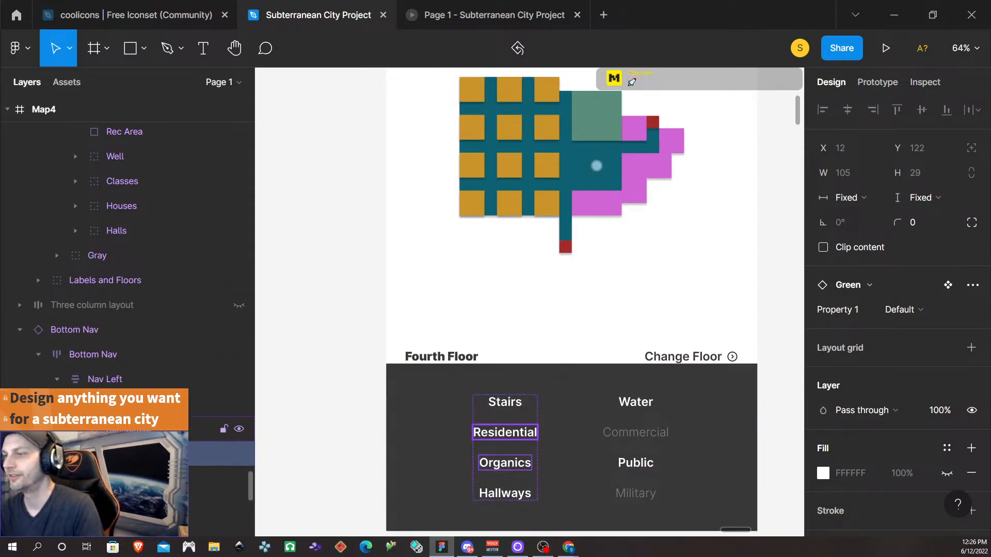
scroll(552, 303, up, 3)
click(552, 303)
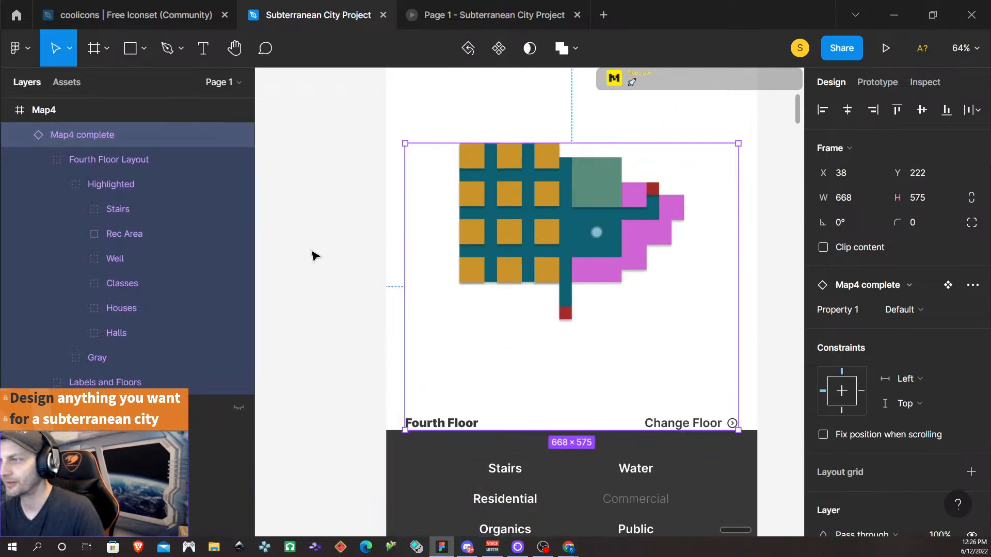
drag(241, 333, 238, 205)
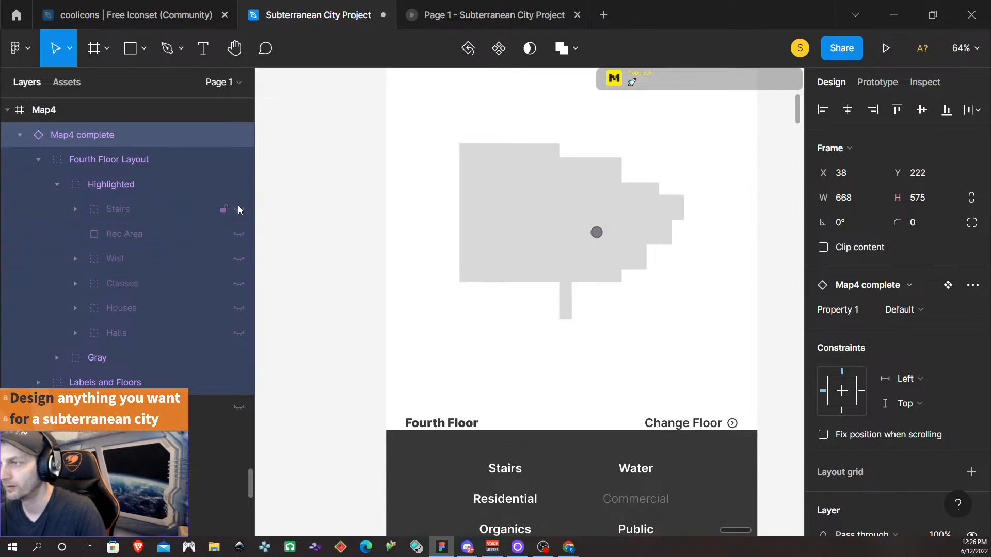
- Convert the entire Map4 frame into a main component
scroll(474, 317, down, 3)
scroll(483, 323, down, 2)
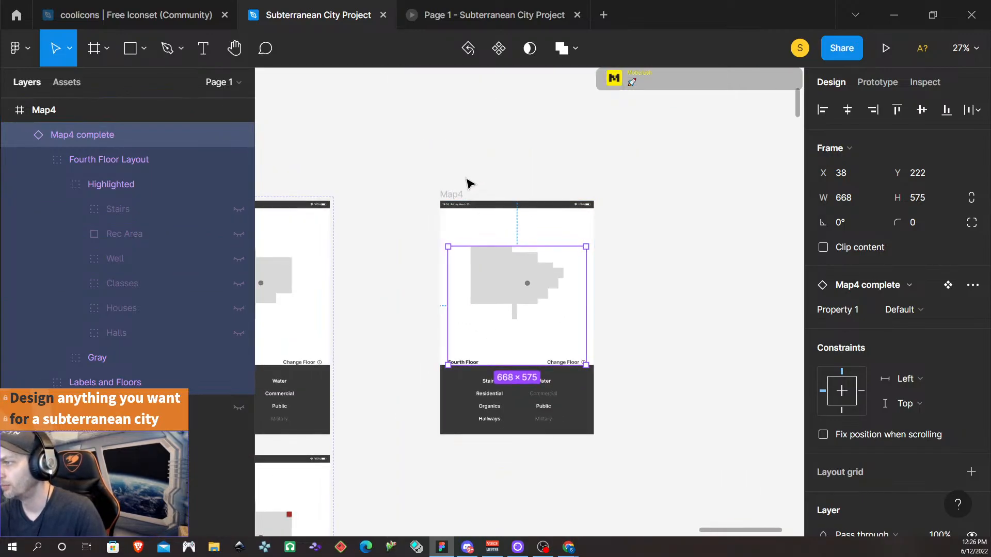
scroll(466, 190, down, 1)
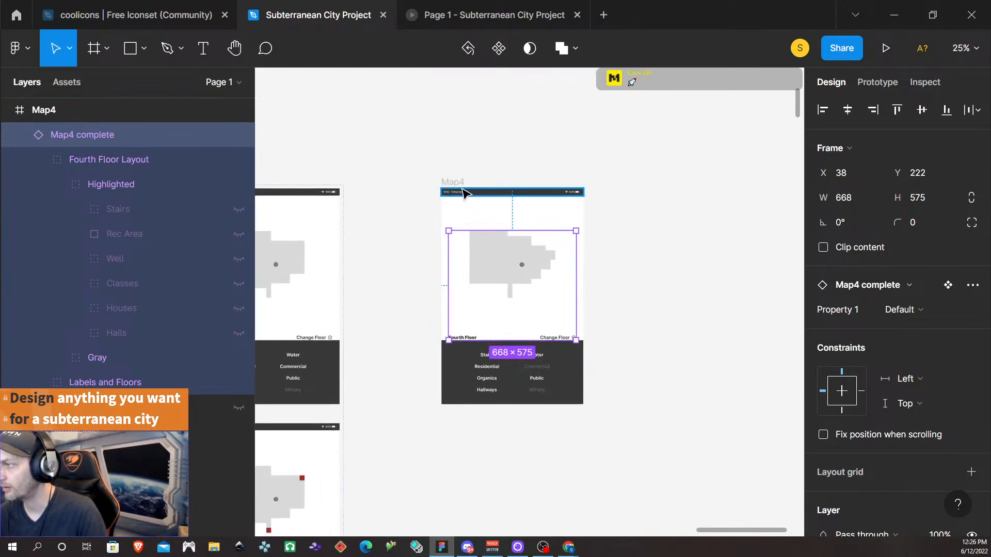
click(460, 183)
scroll(462, 186, down, 1)
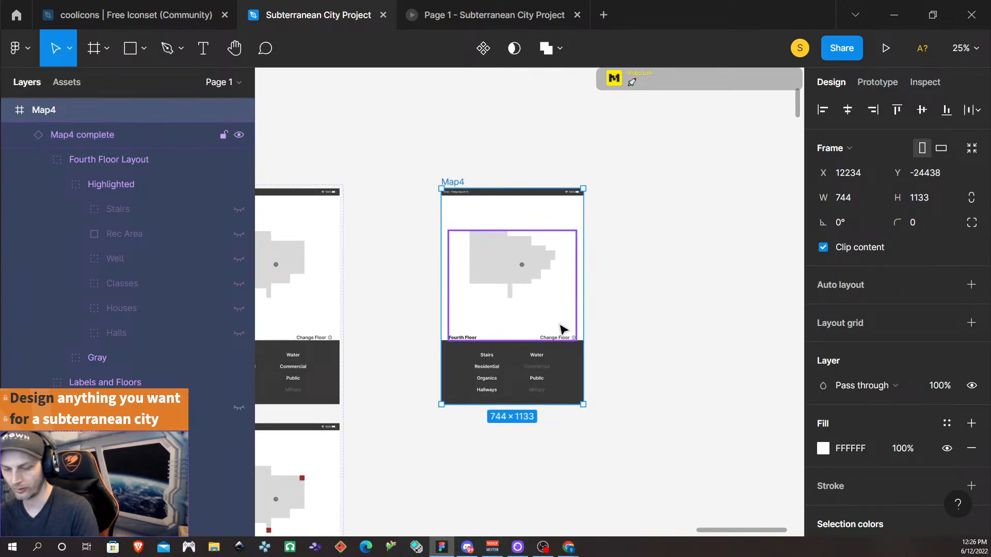
key(ctrl+alt+k)
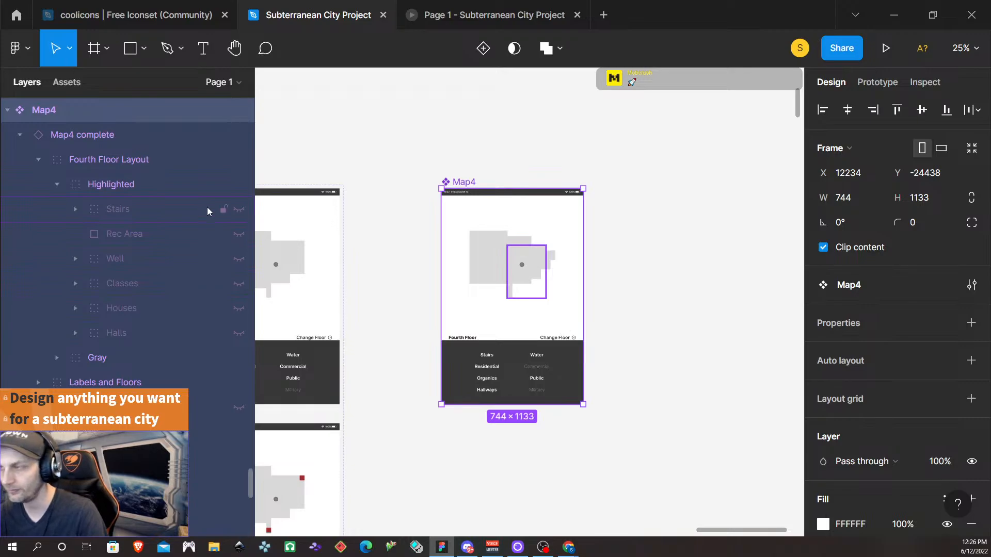
- Add six variants below the Default of the Map4 component, up to Variant7
scroll(540, 376, down, 3)
scroll(539, 376, down, 5)
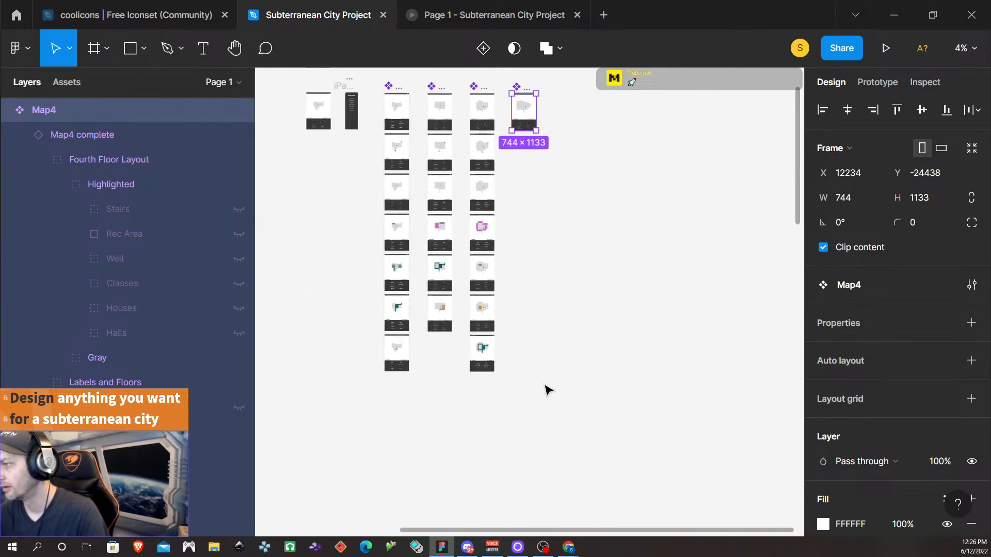
click(524, 164)
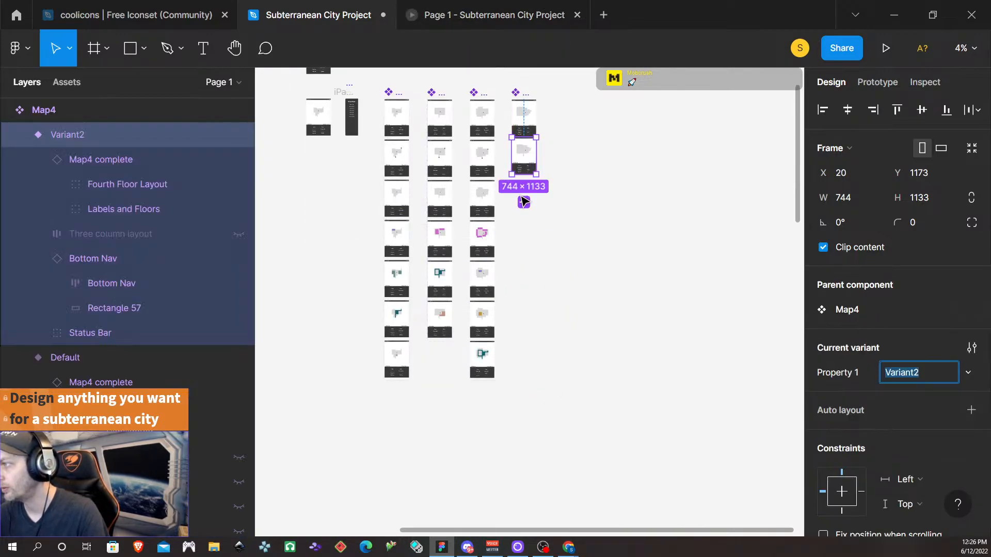
click(524, 202)
click(524, 240)
click(524, 278)
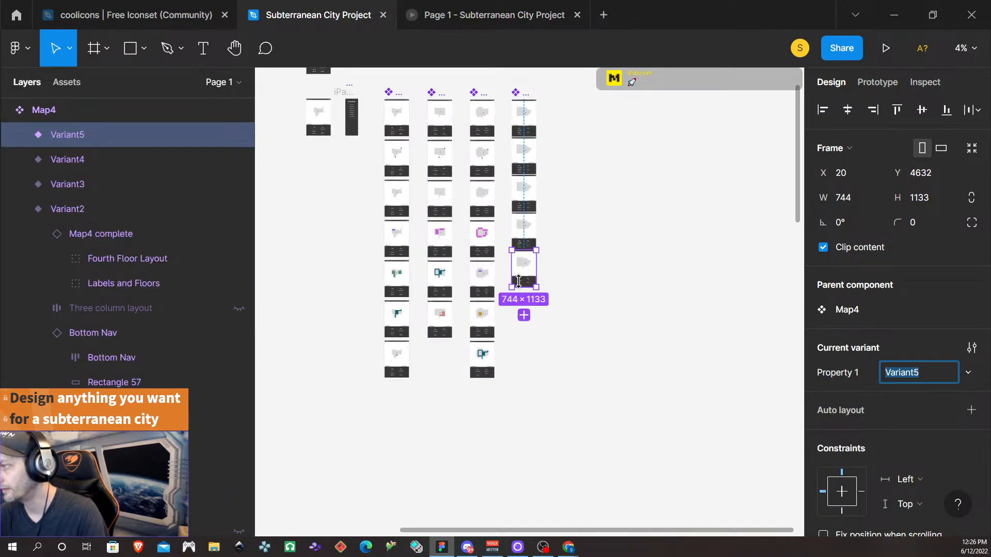
click(524, 316)
click(524, 353)
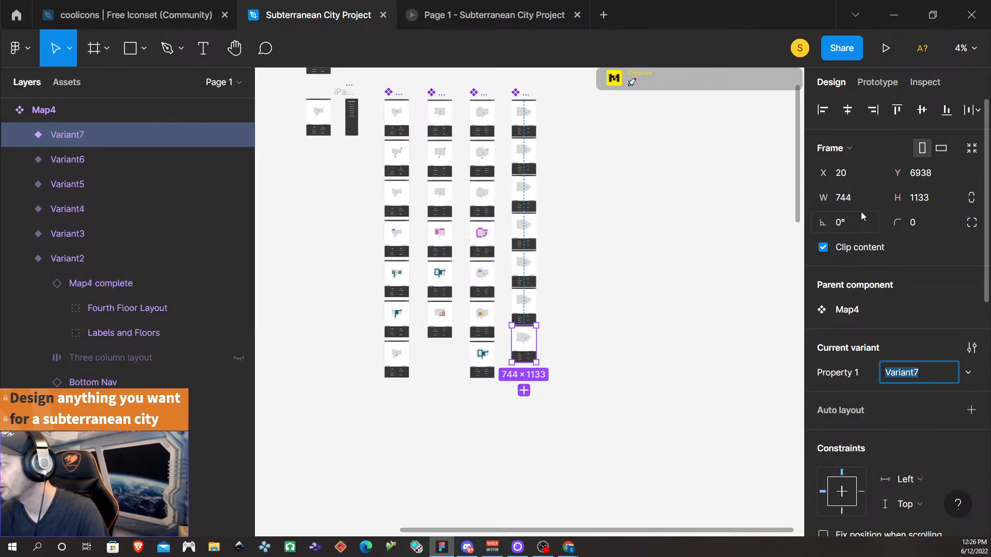
- Set the spacing between the Map4 variants to 100 and extend the component set's height to about 8625 to enclose them
click(523, 95)
click(839, 249)
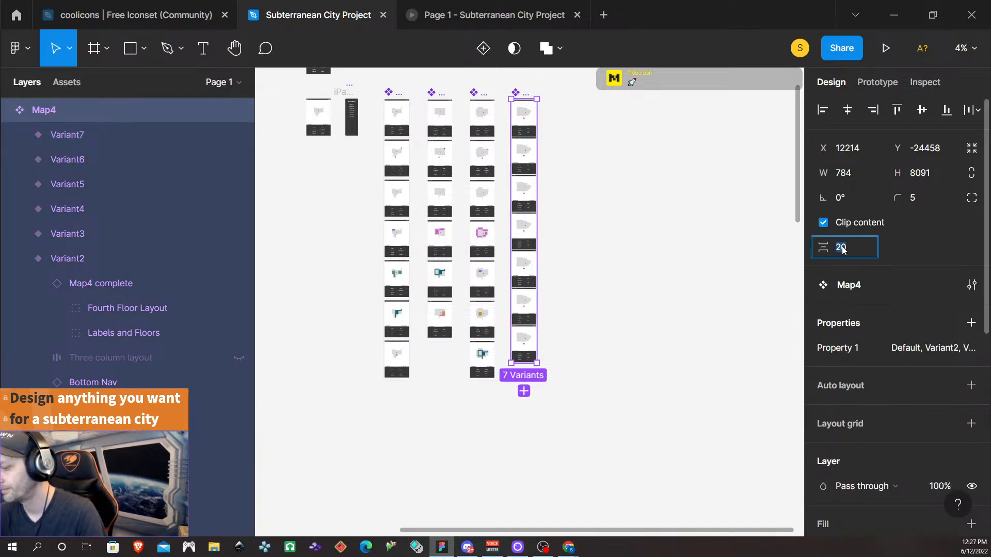
key(Return)
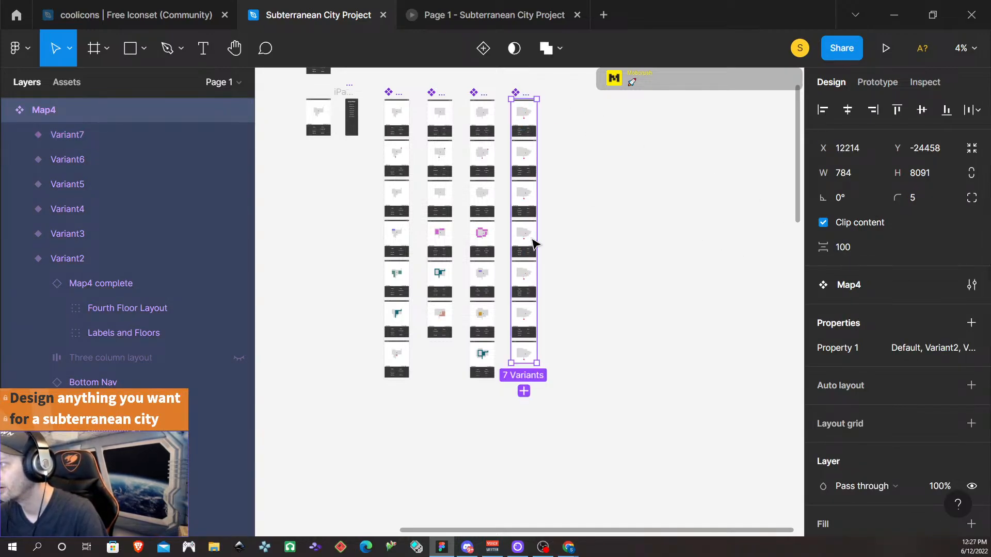
drag(526, 363, 525, 382)
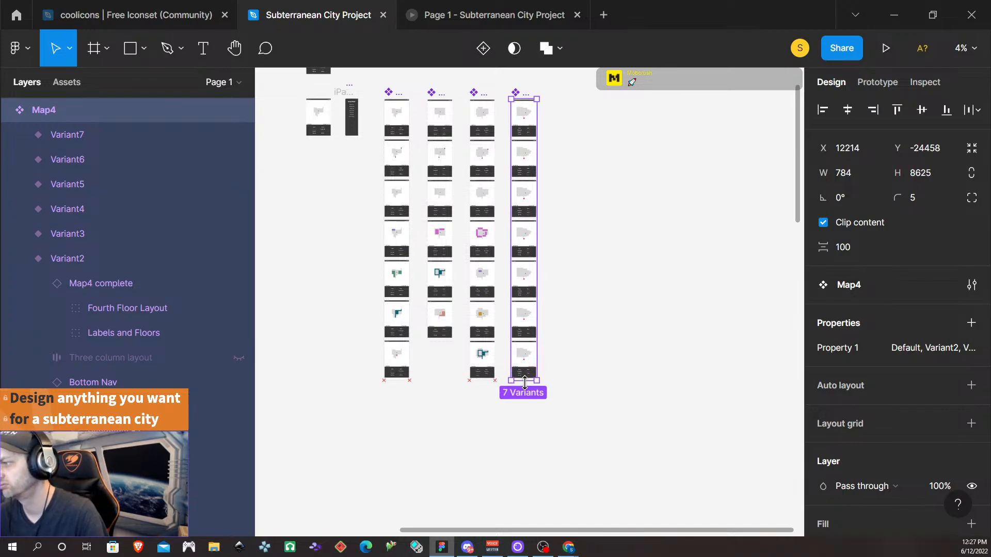
- Rename Variant2 of the Map4 component set as Stairs
scroll(527, 181, up, 5)
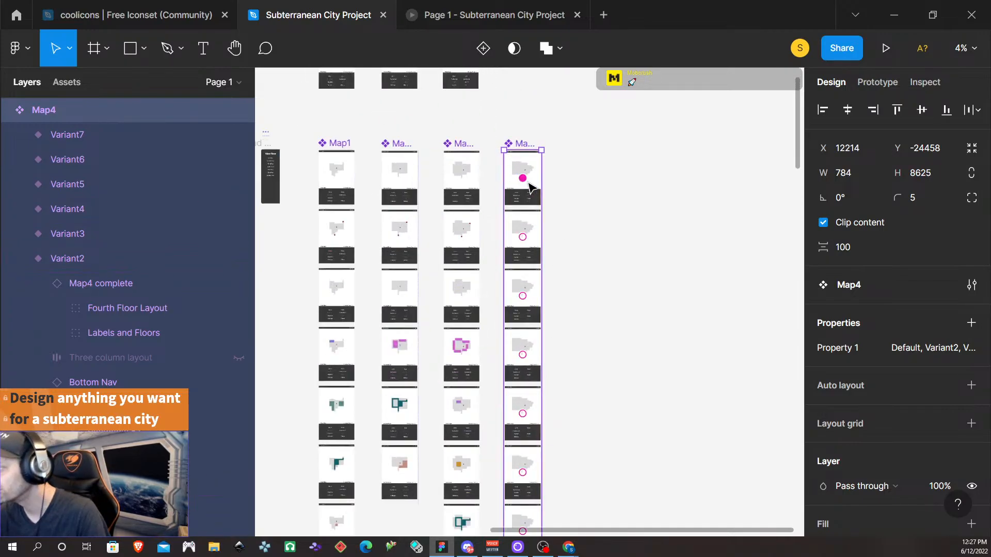
scroll(527, 187, up, 8)
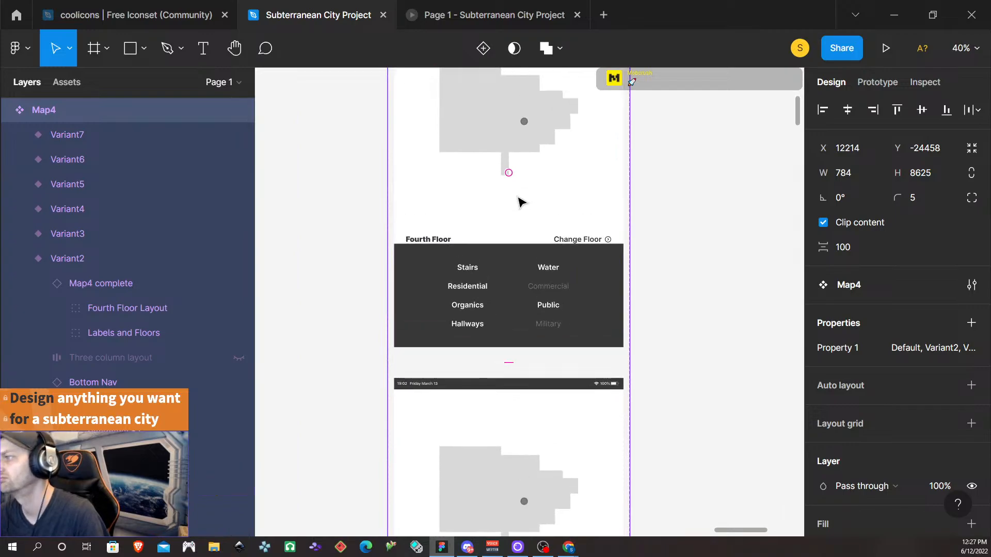
scroll(516, 288, up, 1)
scroll(536, 373, down, 6)
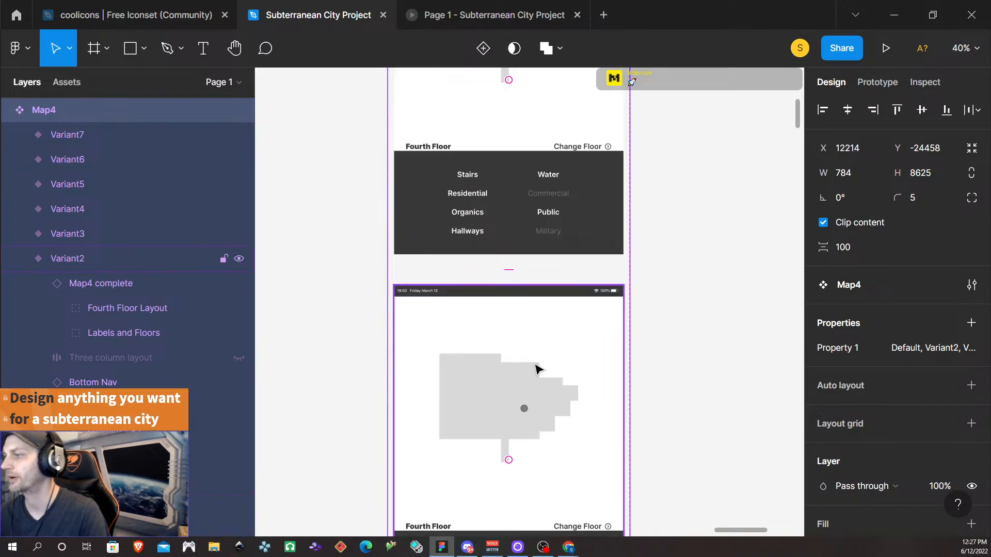
click(544, 324)
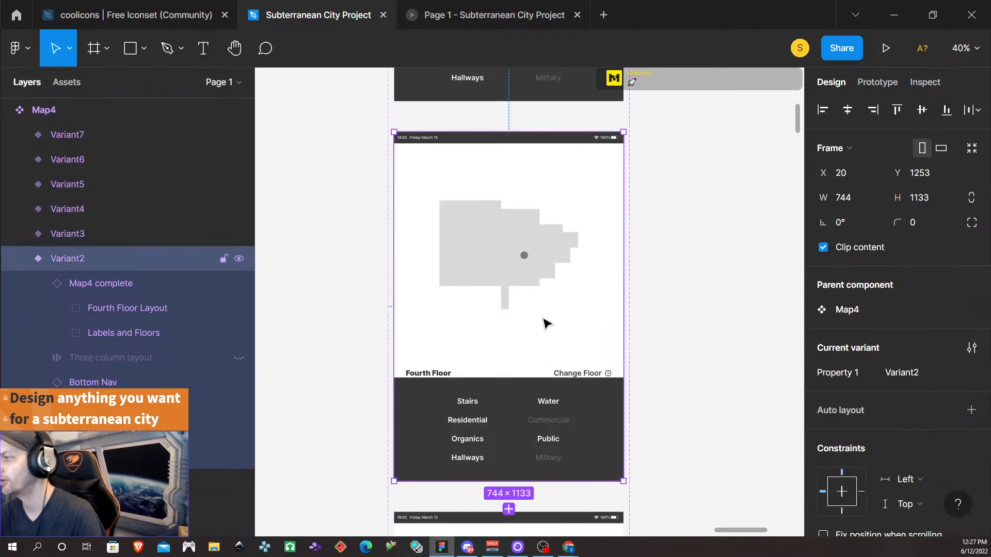
click(916, 373)
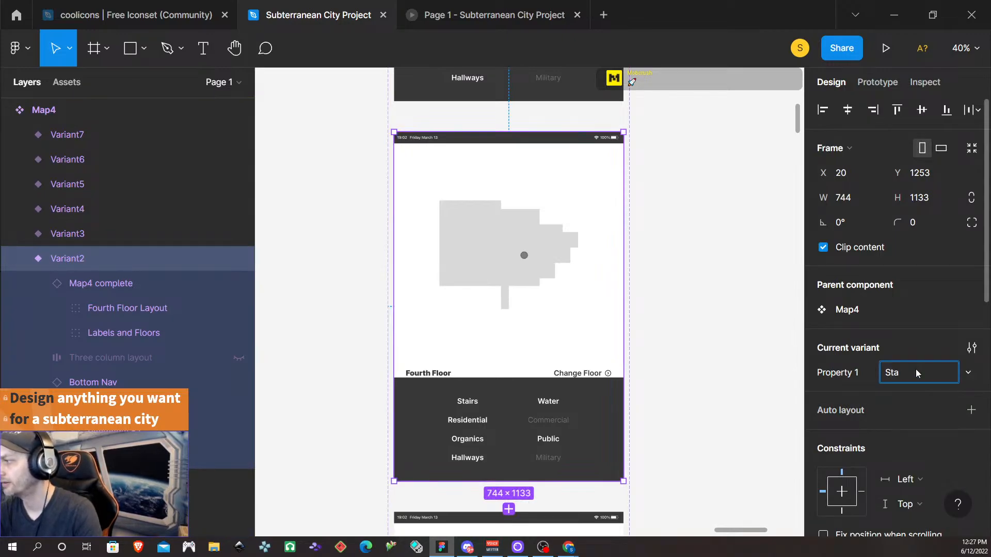
key(Return)
- Switch the Stairs label in the Stairs variant's bottom navigation to its HoverRed state
click(475, 405)
click(475, 406)
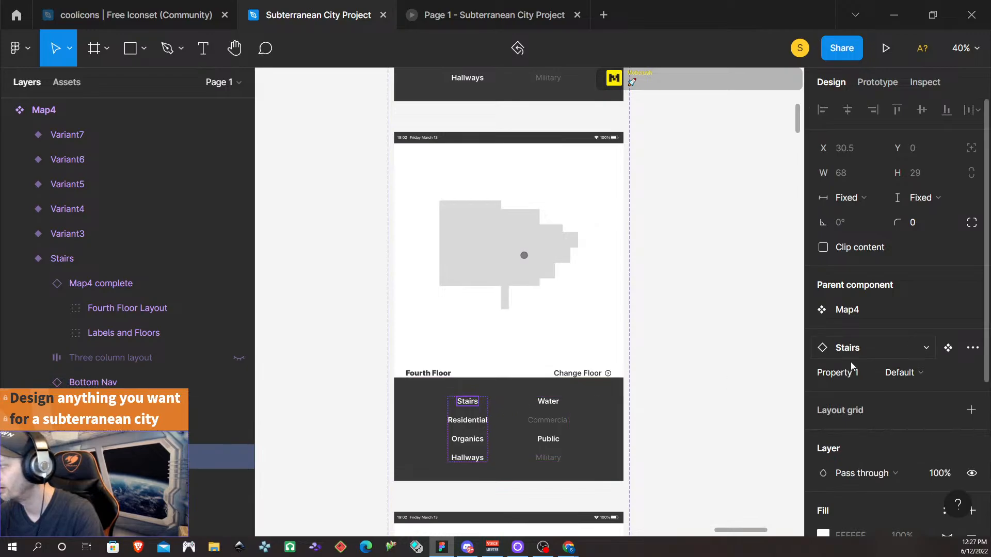
click(898, 373)
click(938, 394)
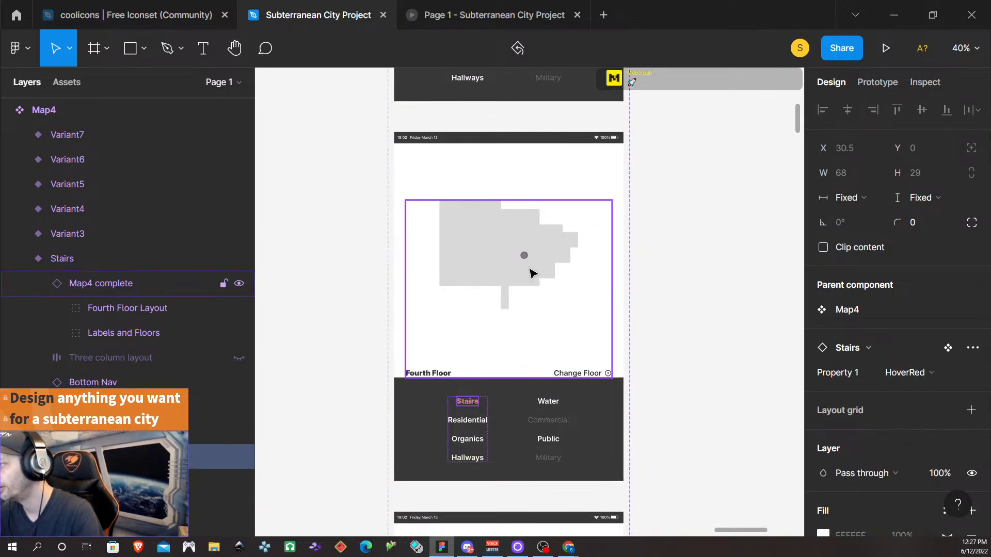
- Show the highlighted Stairs layer of the Fourth Floor Layout in the Stairs variant
click(531, 271)
double_click(127, 333)
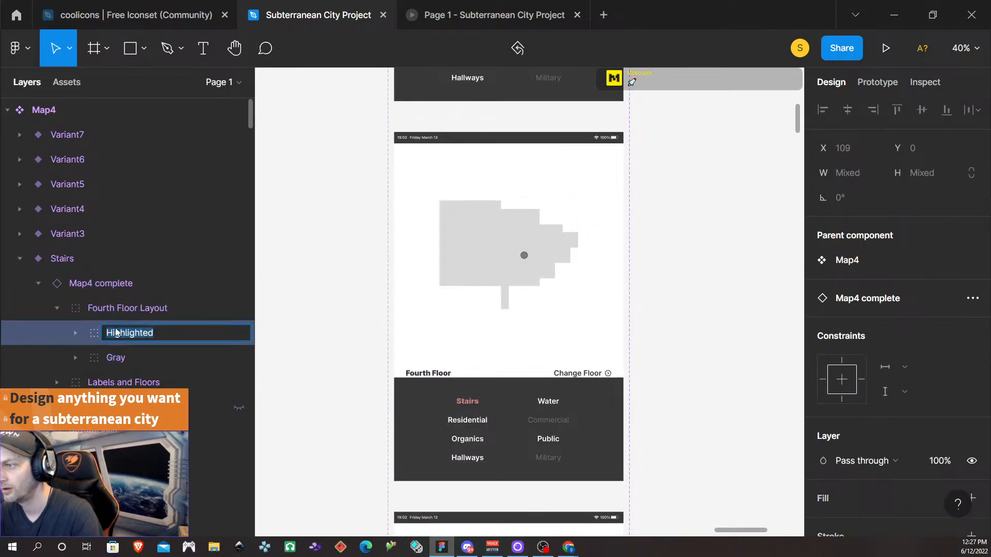
click(76, 333)
click(238, 357)
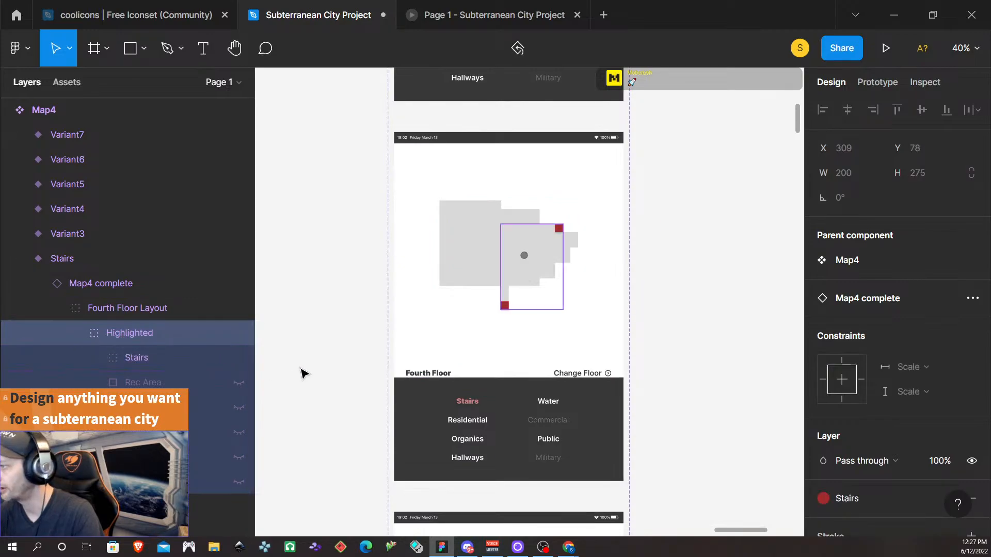
- Rename Variant3 of the Map4 component set as Water
scroll(575, 394, down, 3)
scroll(575, 396, down, 4)
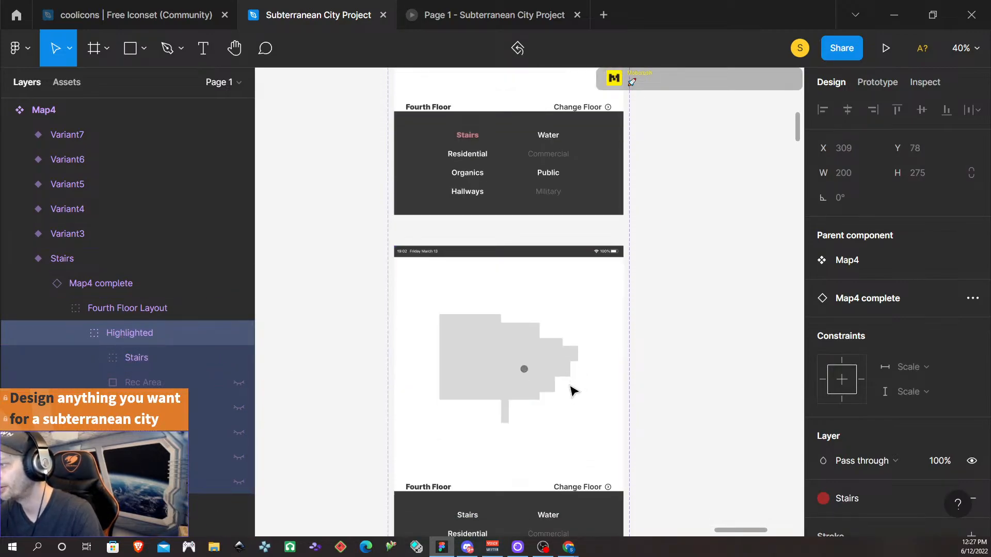
click(572, 391)
scroll(570, 382, up, 4)
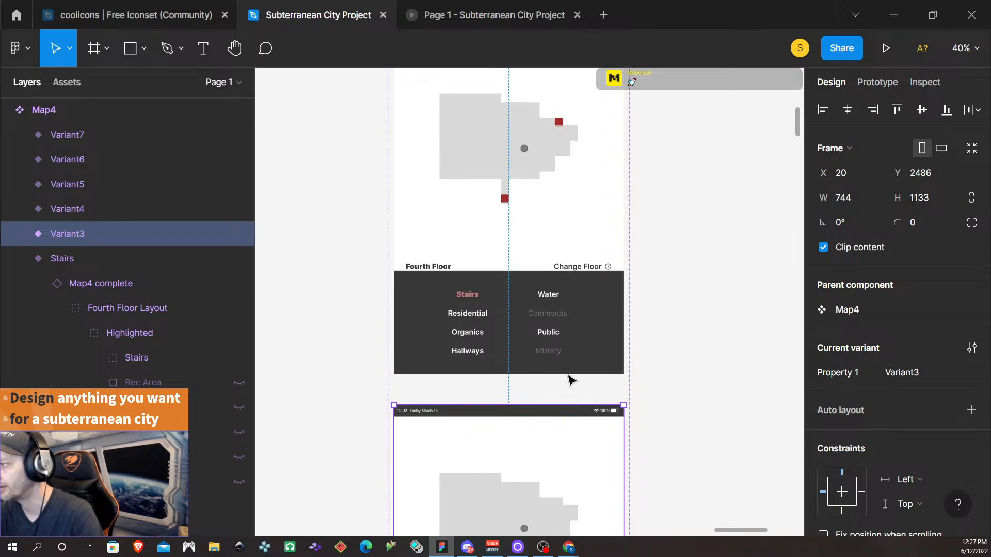
scroll(570, 381, down, 8)
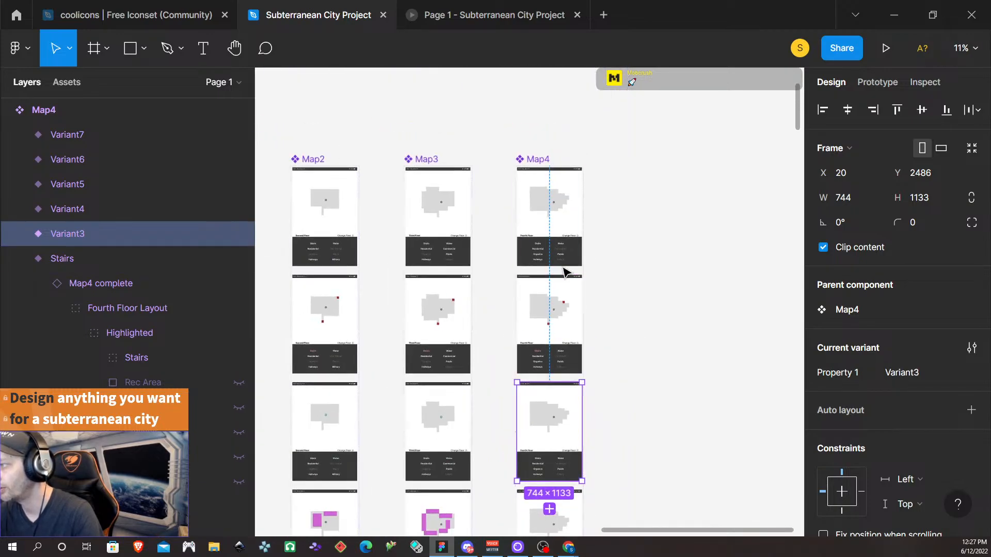
click(576, 247)
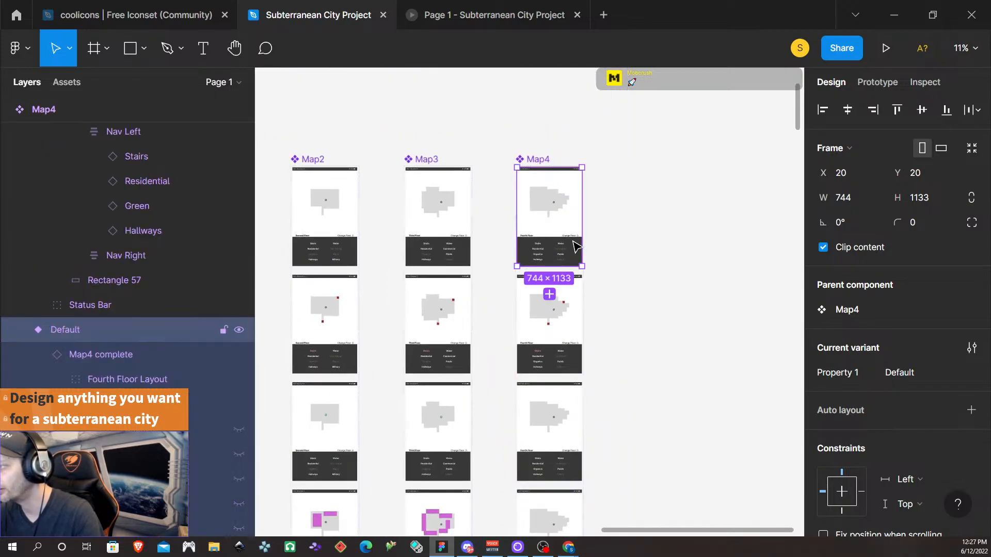
click(548, 350)
click(537, 211)
click(548, 347)
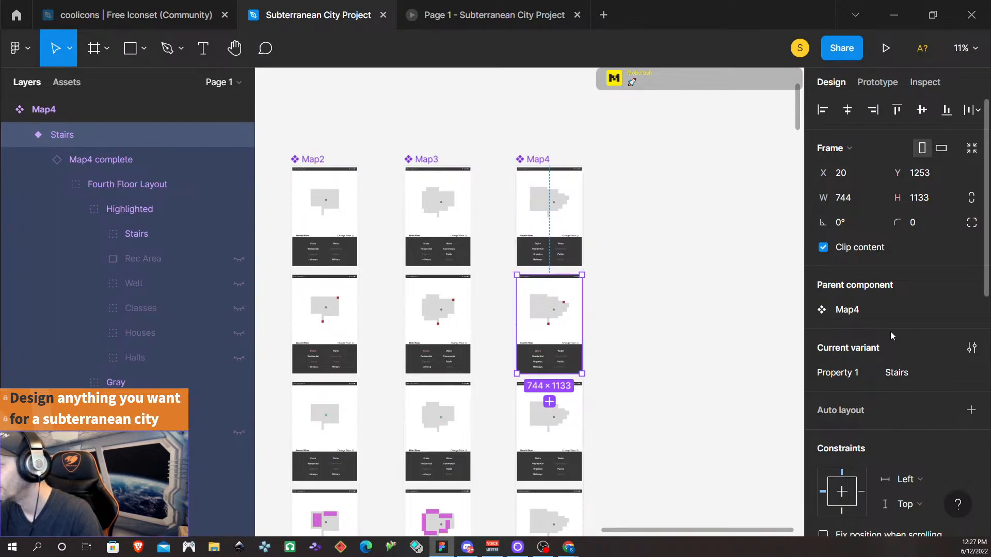
click(549, 402)
click(919, 373)
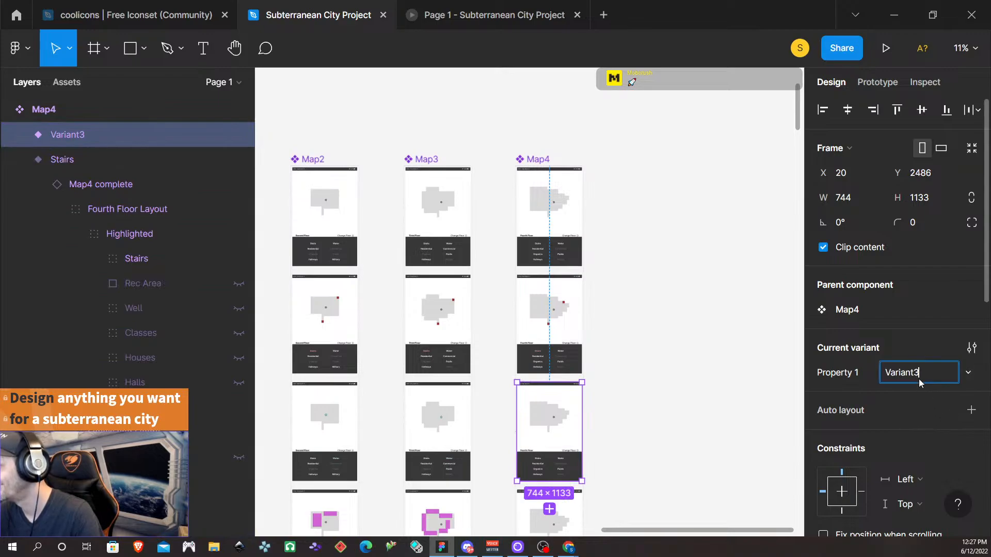
text(Water)
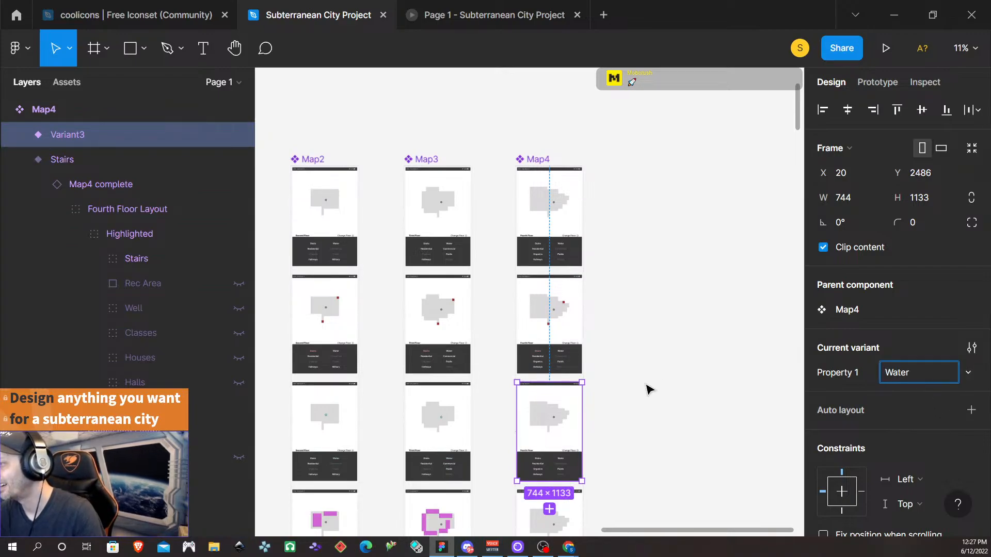
- Rename Variant4 of the Map4 component set as Residential
scroll(643, 400, down, 3)
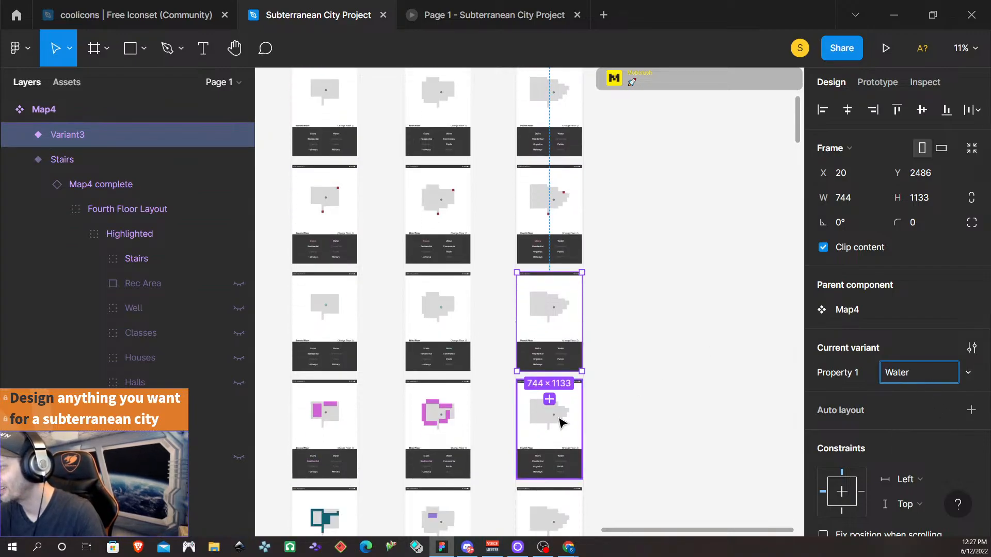
click(548, 400)
scroll(619, 423, down, 1)
scroll(585, 411, up, 5)
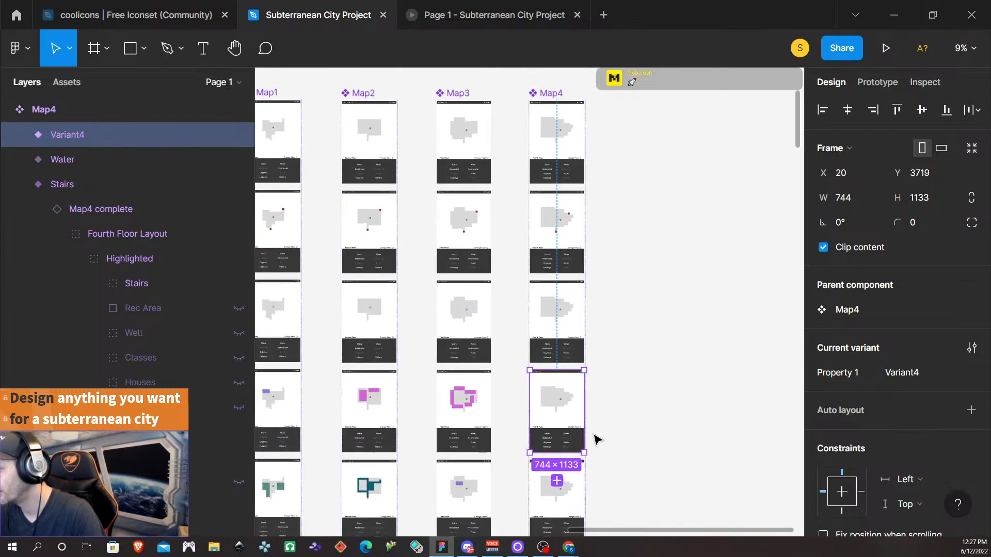
click(909, 373)
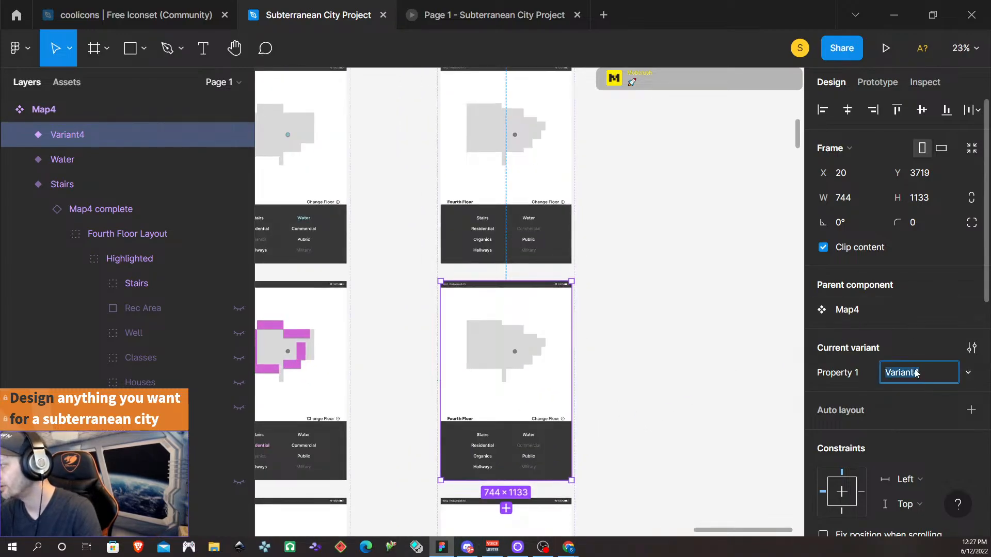
text(Residential)
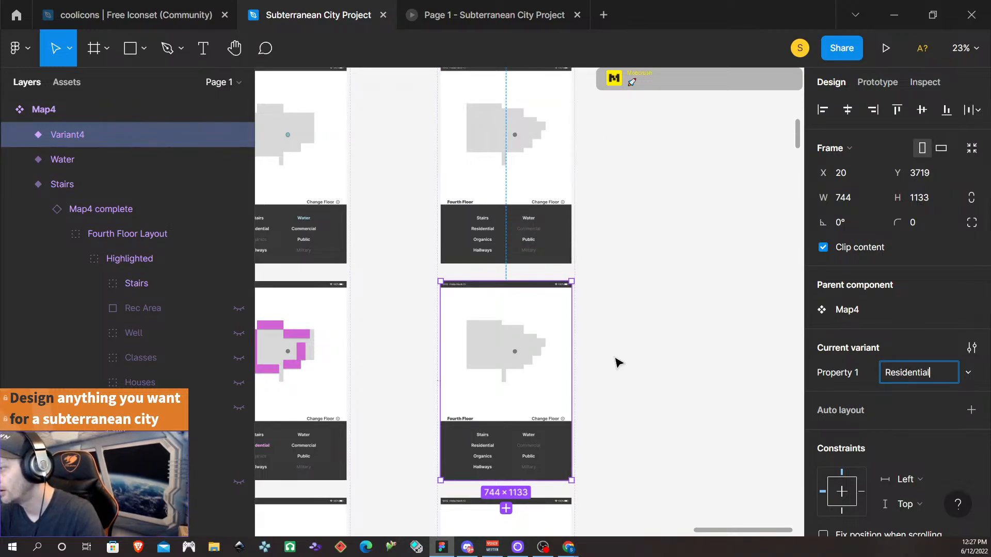
- Rename Variant5 of the Map4 component set as Organics
scroll(588, 428, down, 4)
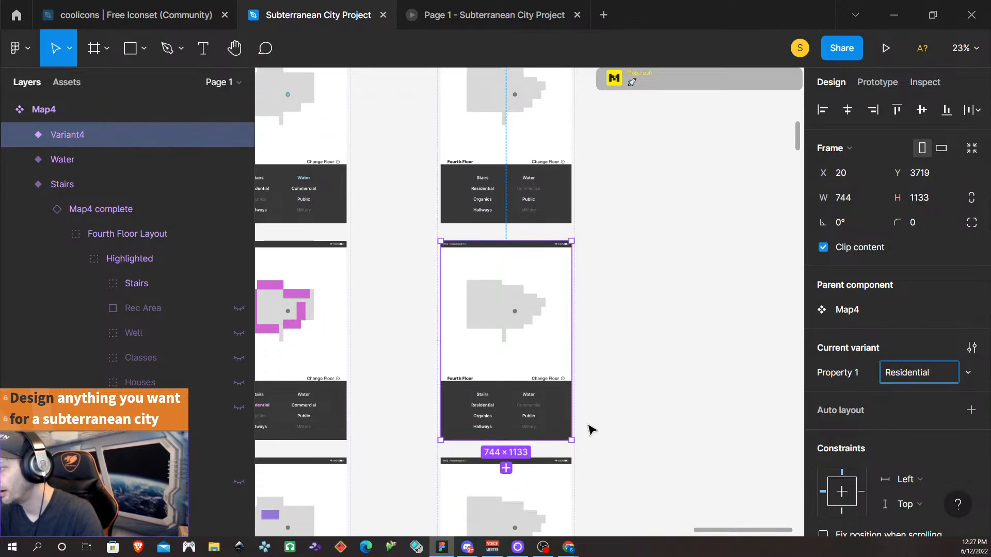
scroll(586, 425, down, 1)
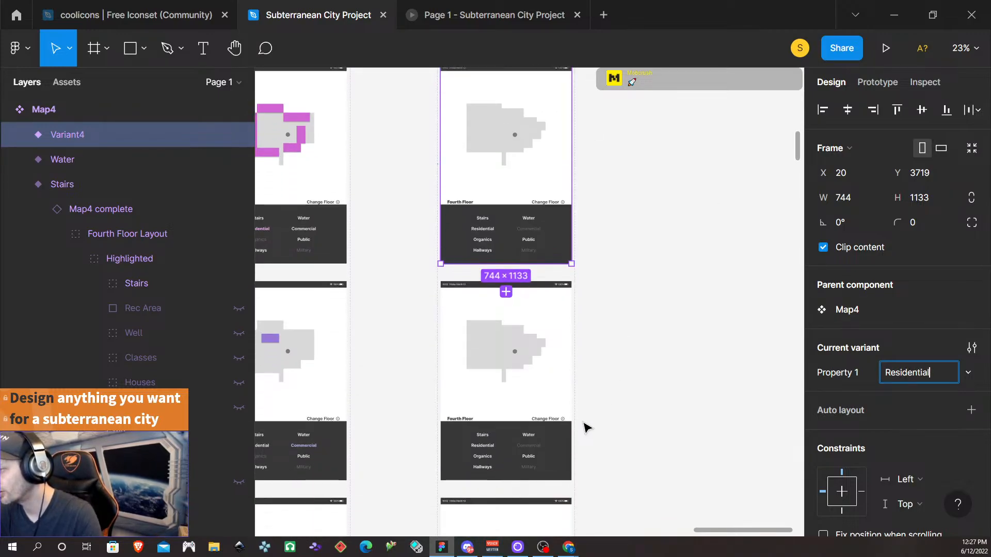
click(493, 415)
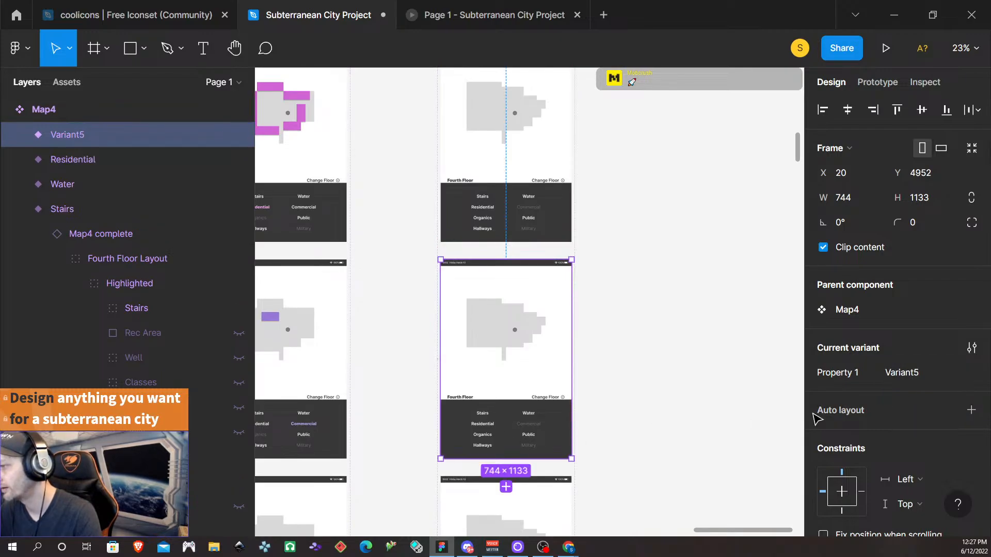
click(916, 372)
text(Organics)
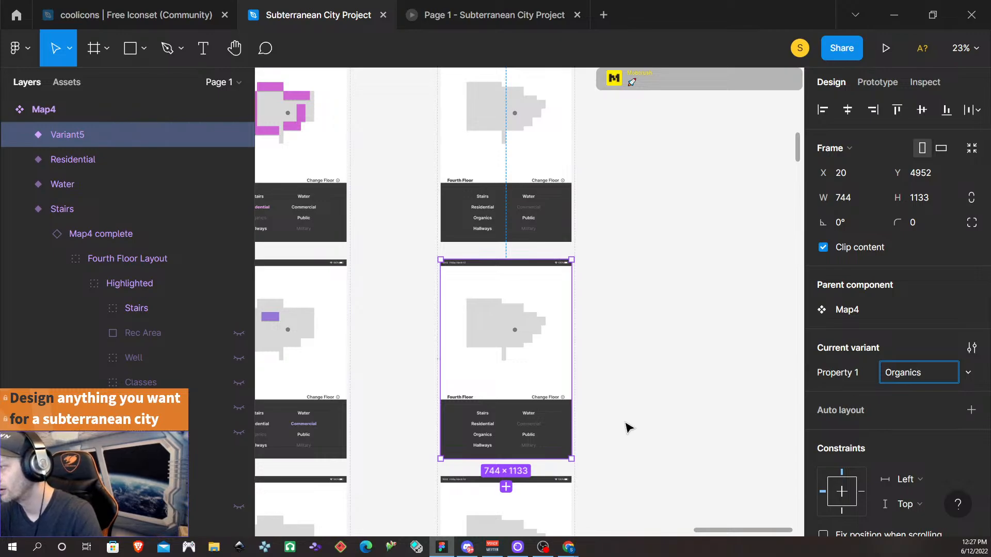
- Rename Variant6 of the Map4 component set as Public
scroll(621, 426, down, 5)
click(505, 271)
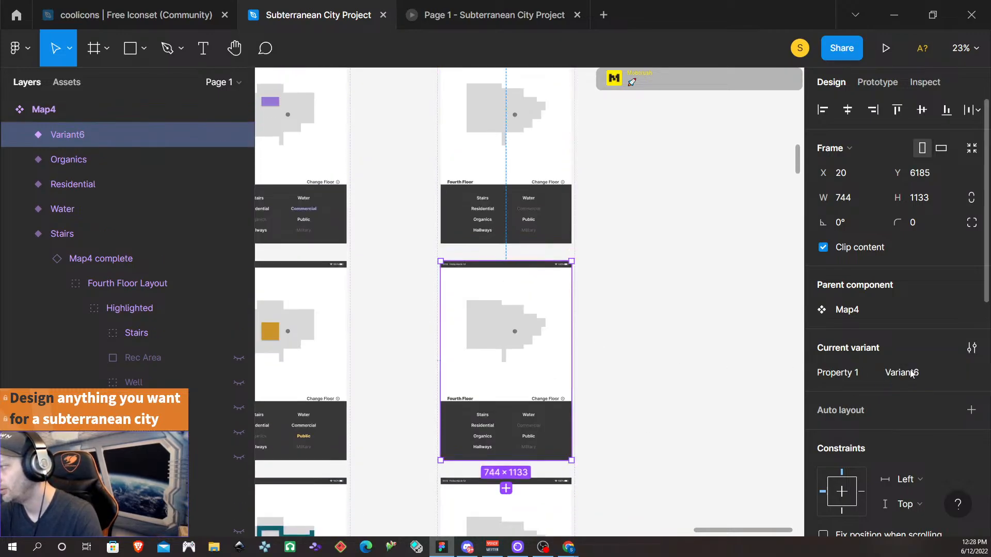
click(922, 372)
text(Public)
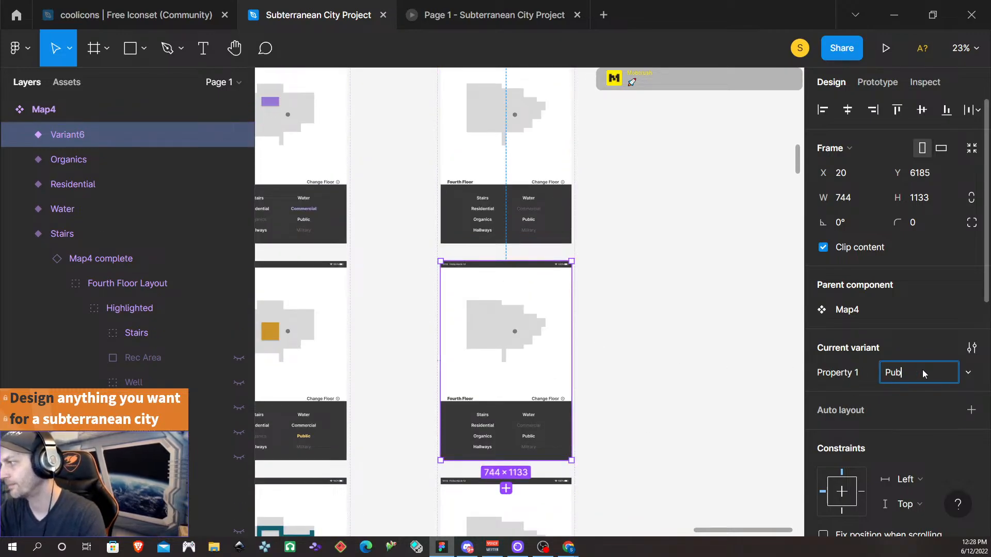
click(630, 388)
- Rename Variant7 of the Map4 component set as Hallways
scroll(627, 391, down, 4)
click(539, 366)
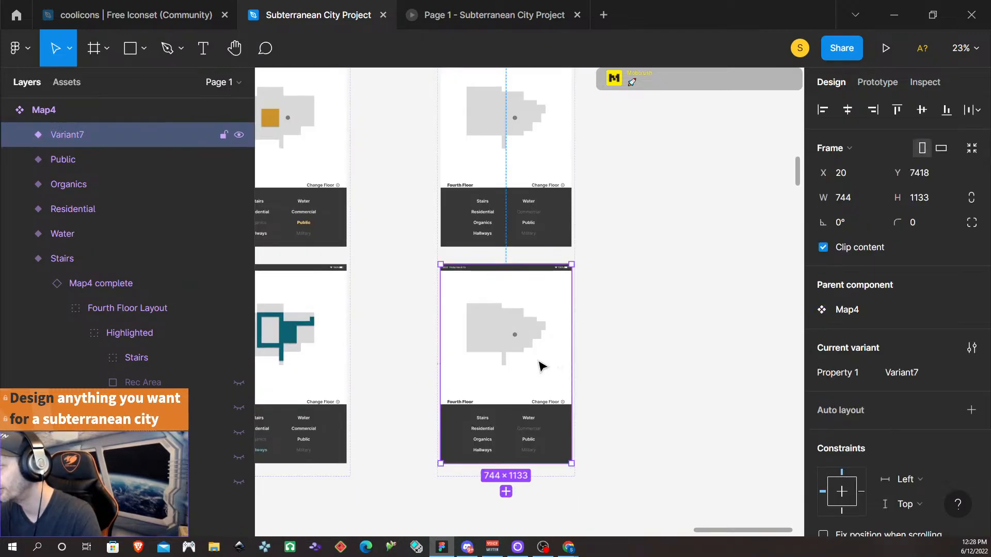
click(907, 375)
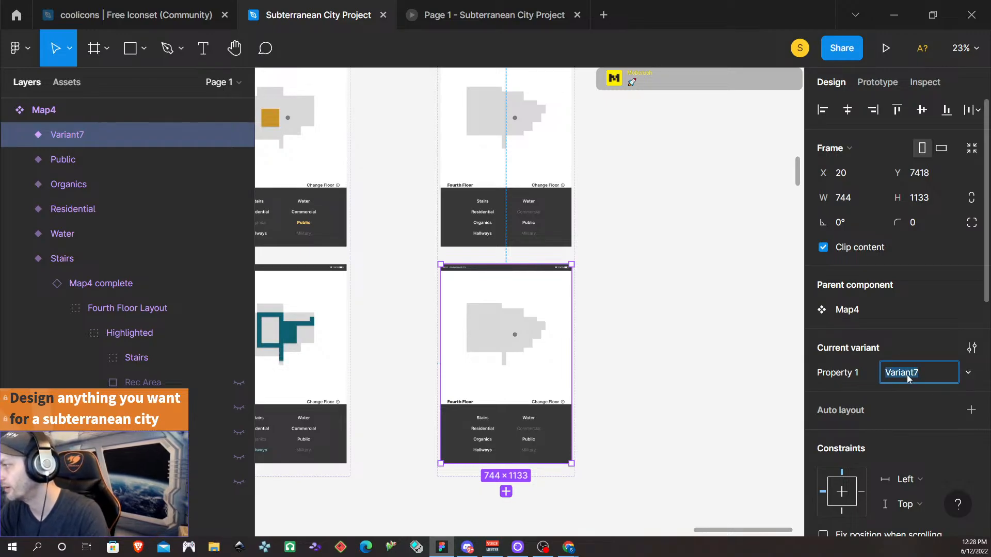
text(Hallw)
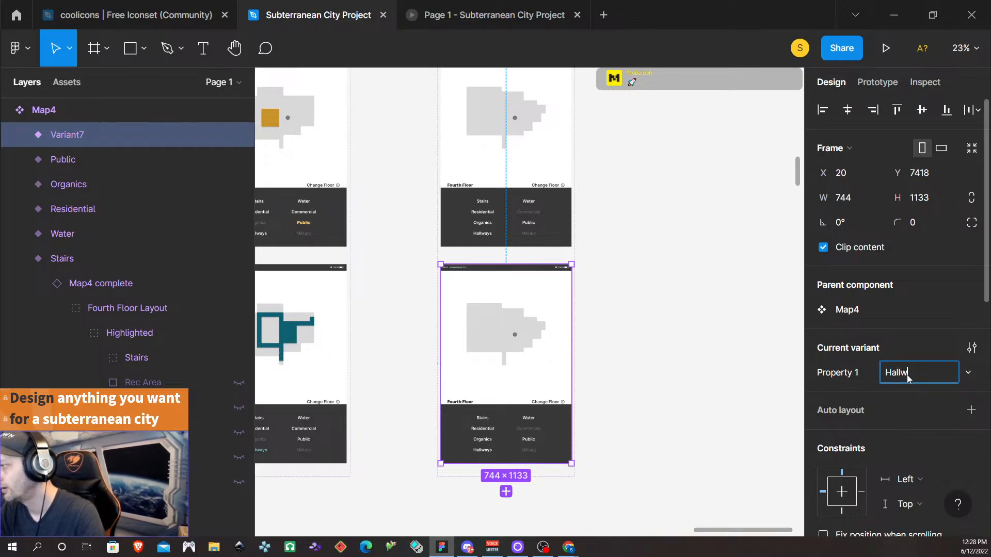
text(ays)
click(676, 330)
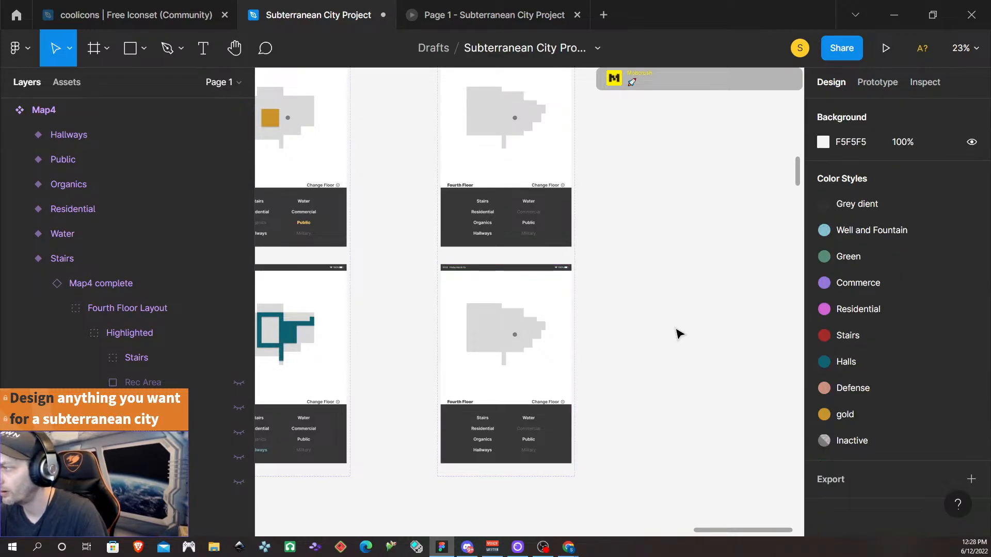
scroll(677, 330, up, 10)
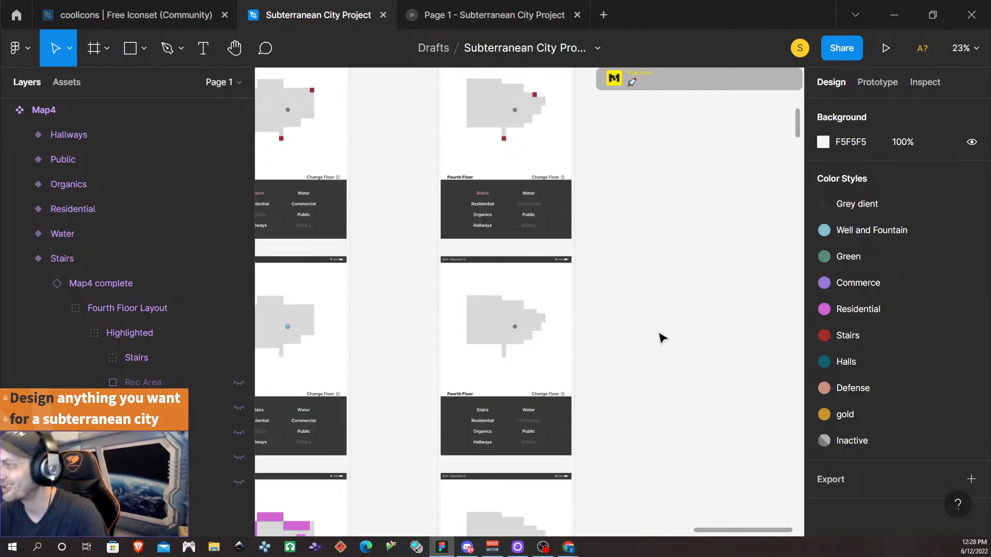
scroll(603, 254, up, 5)
scroll(604, 254, down, 5)
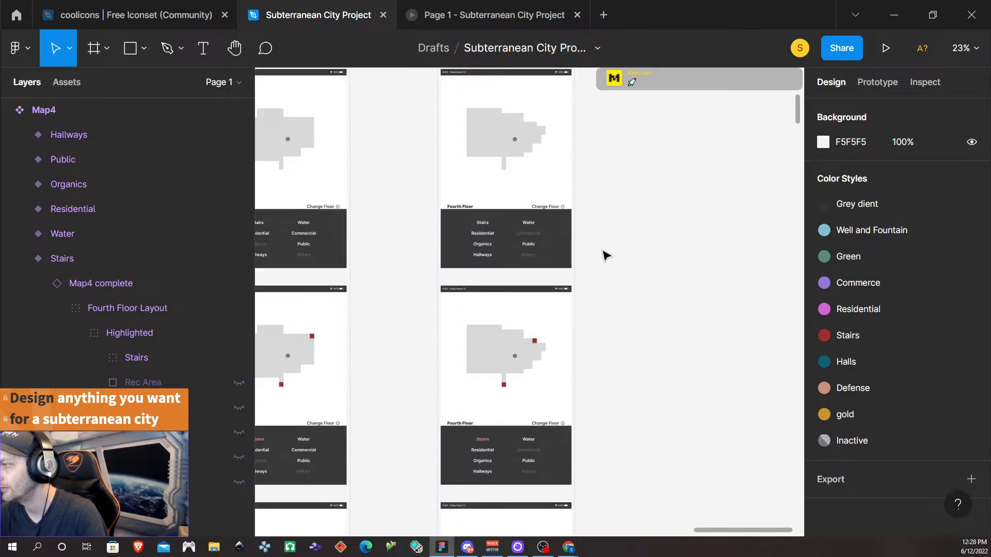
scroll(604, 254, up, 1)
click(500, 232)
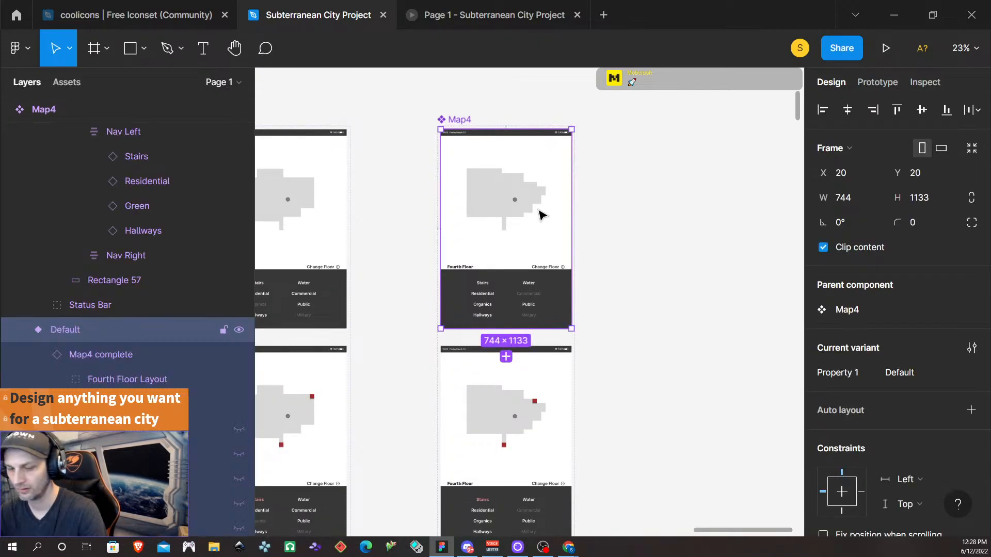
shift+click(540, 214)
scroll(542, 217, down, 3)
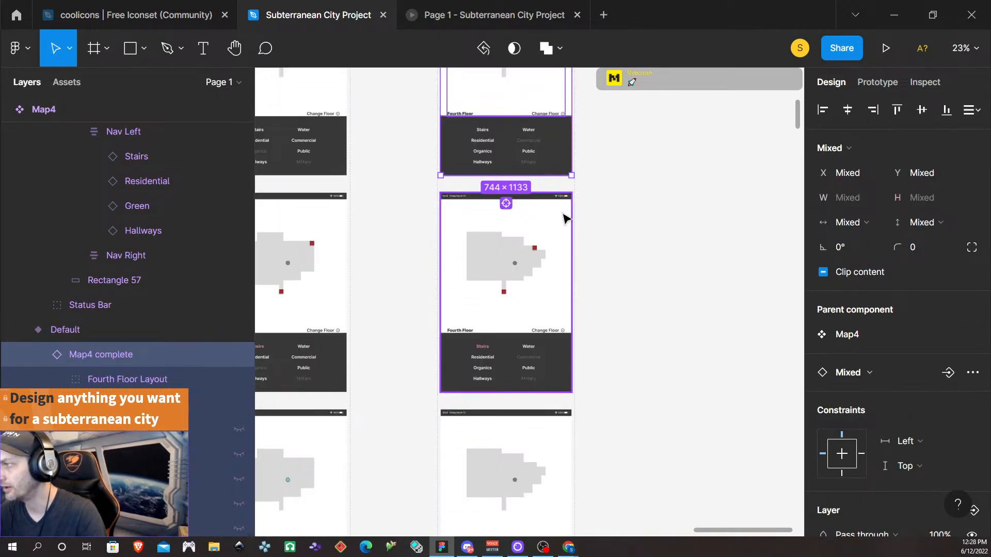
click(618, 217)
scroll(612, 213, up, 1)
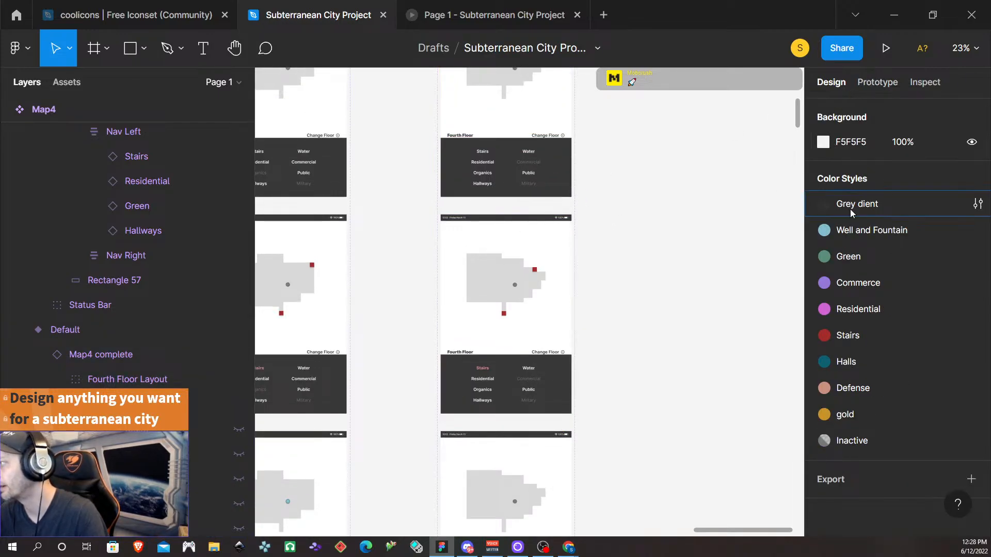
- Show the prototype connections of the map component sets and select Map4's Default variant
click(860, 83)
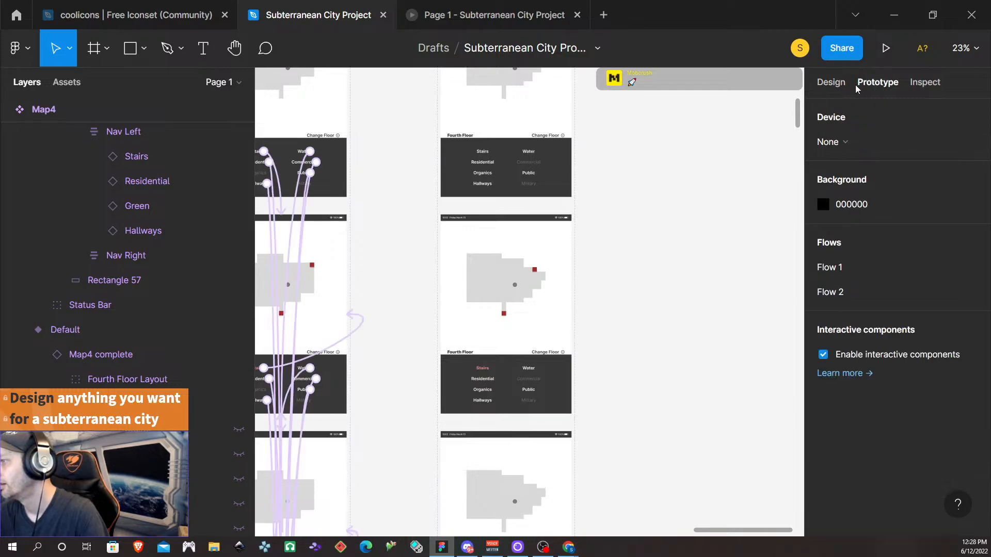
scroll(621, 272, down, 3)
scroll(637, 266, down, 2)
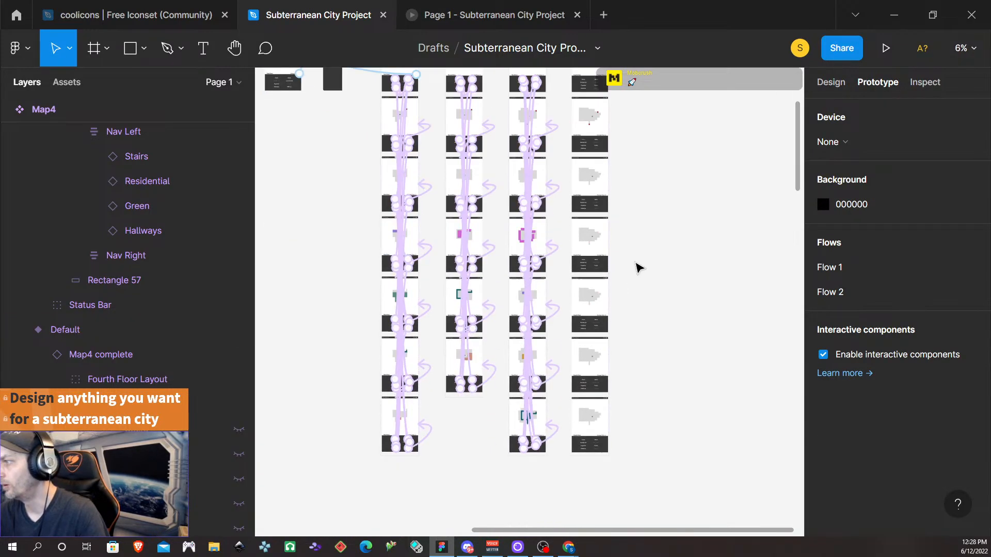
scroll(657, 252, up, 2)
scroll(660, 255, down, 3)
scroll(665, 257, down, 1)
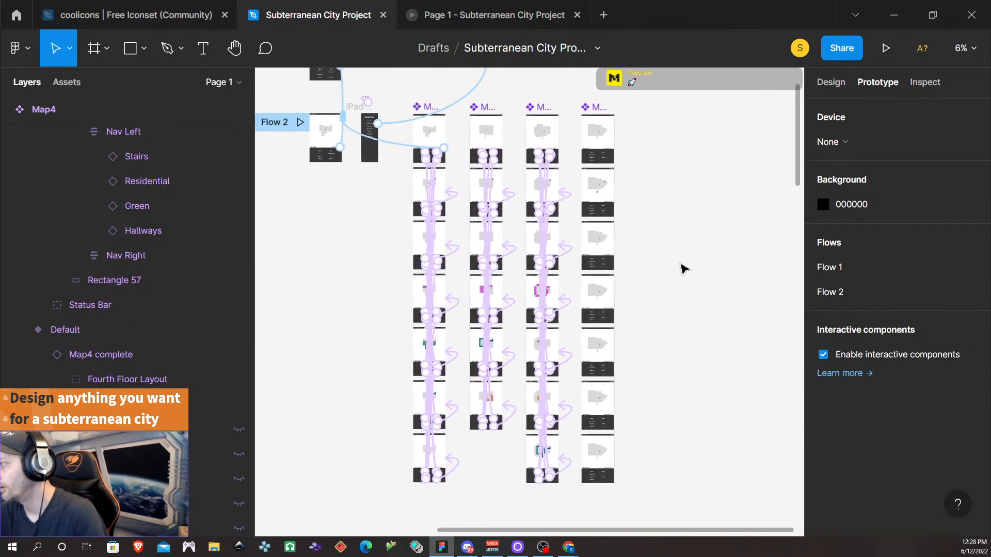
scroll(693, 305, down, 1)
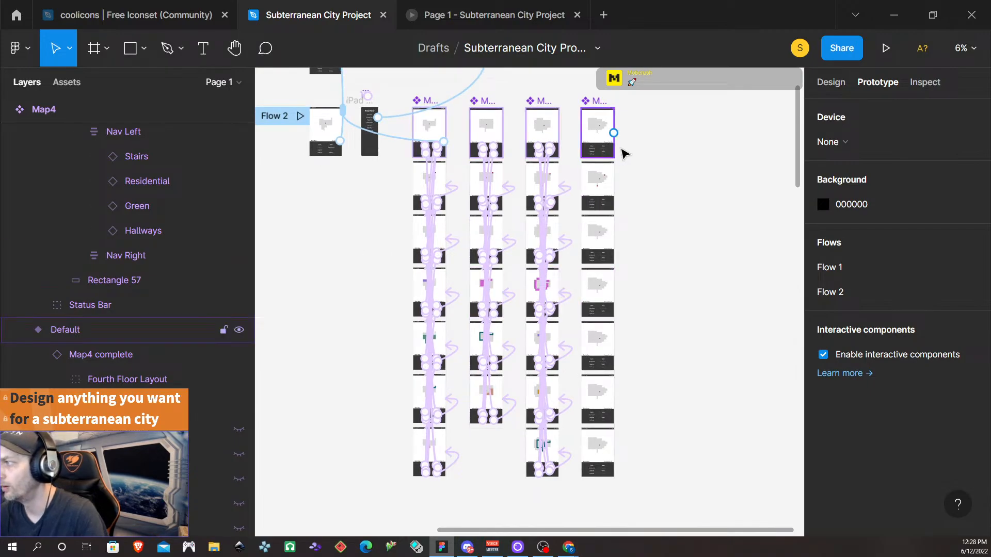
click(597, 143)
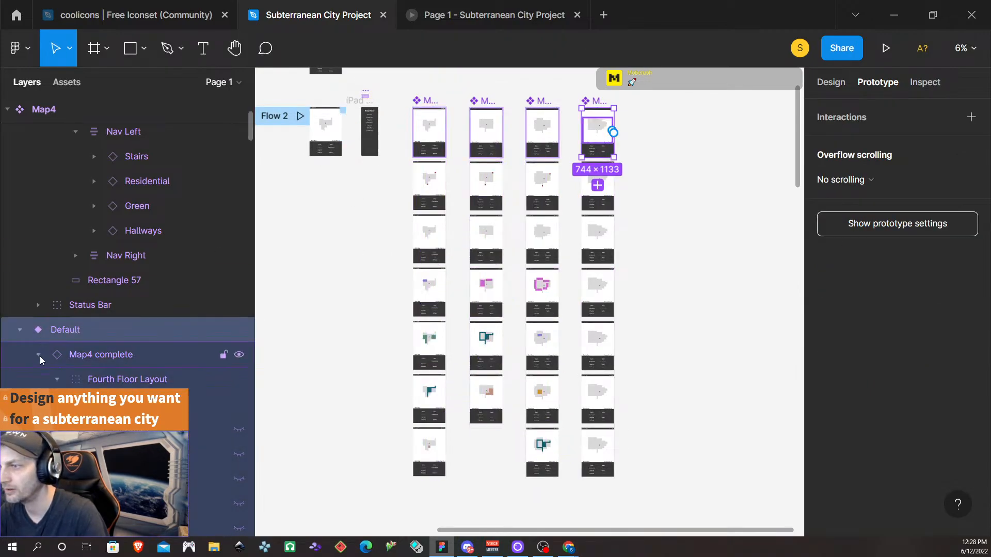
scroll(88, 374, down, 3)
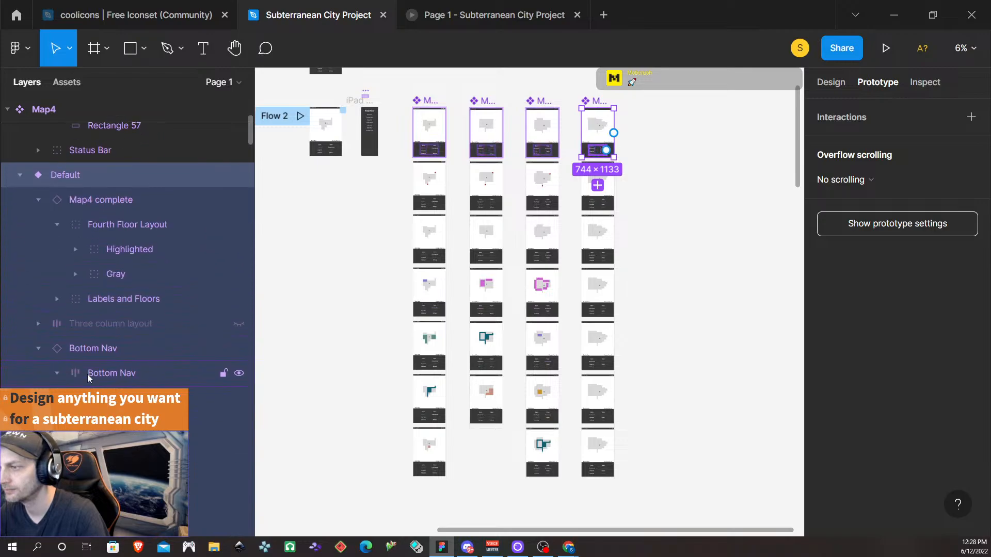
click(75, 272)
scroll(129, 268, down, 2)
scroll(163, 264, down, 2)
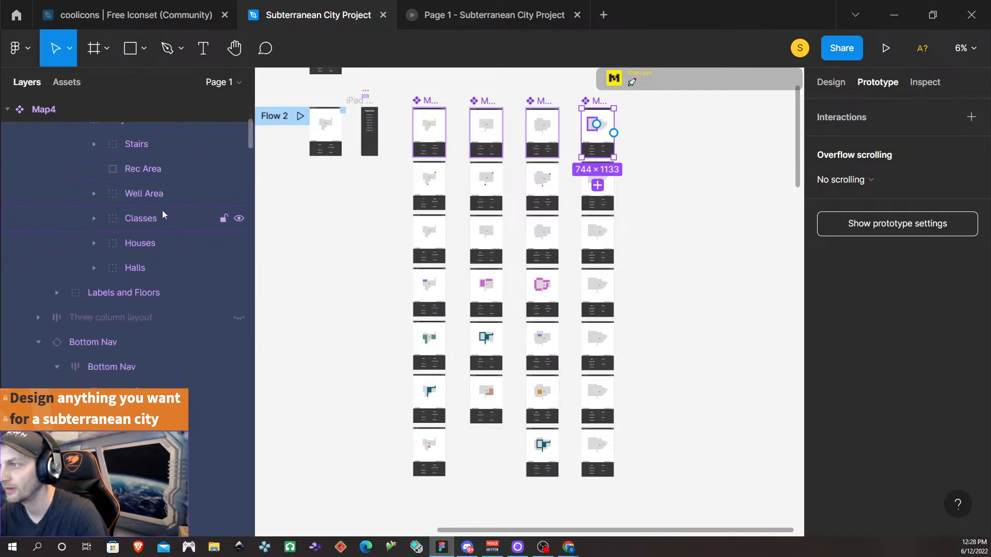
scroll(162, 210, up, 2)
click(152, 222)
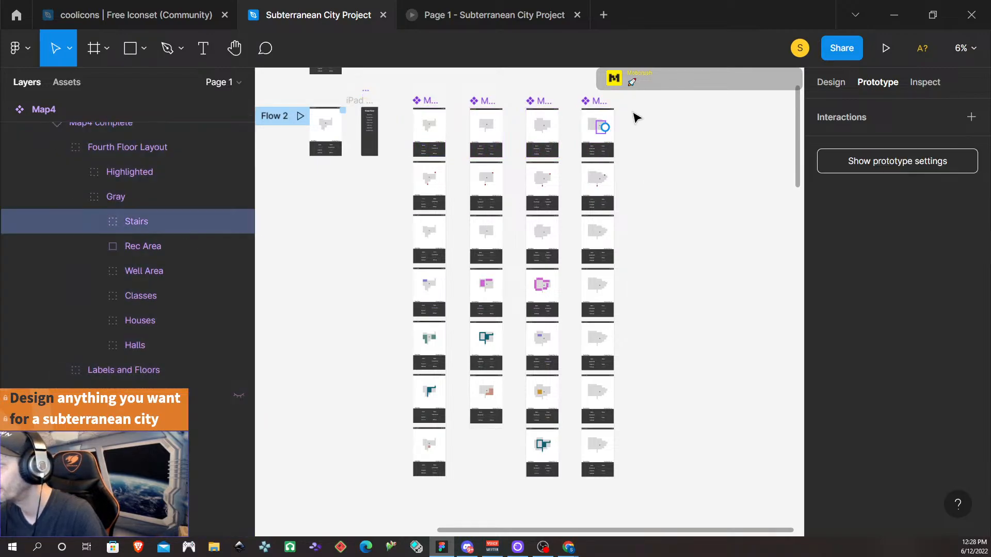
drag(605, 128, 605, 199)
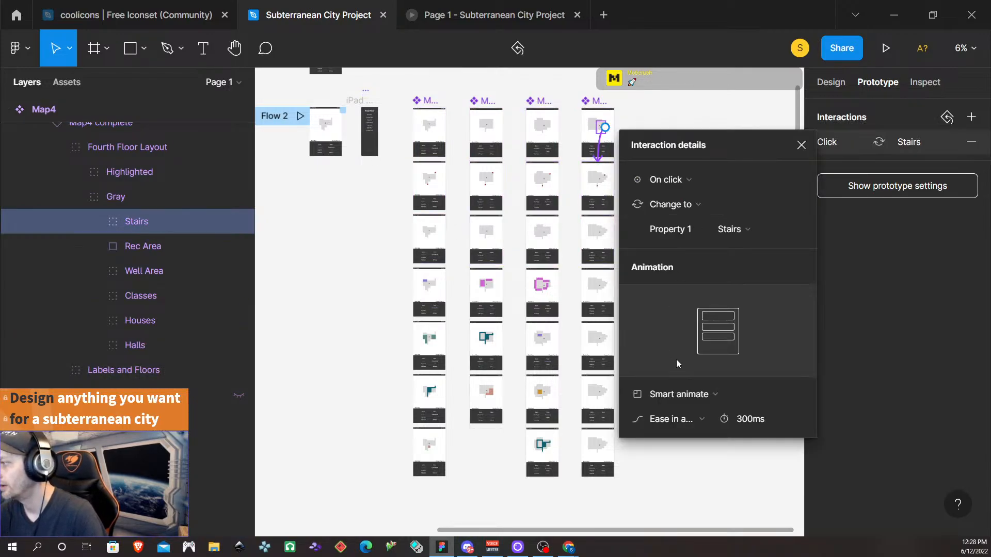
click(172, 271)
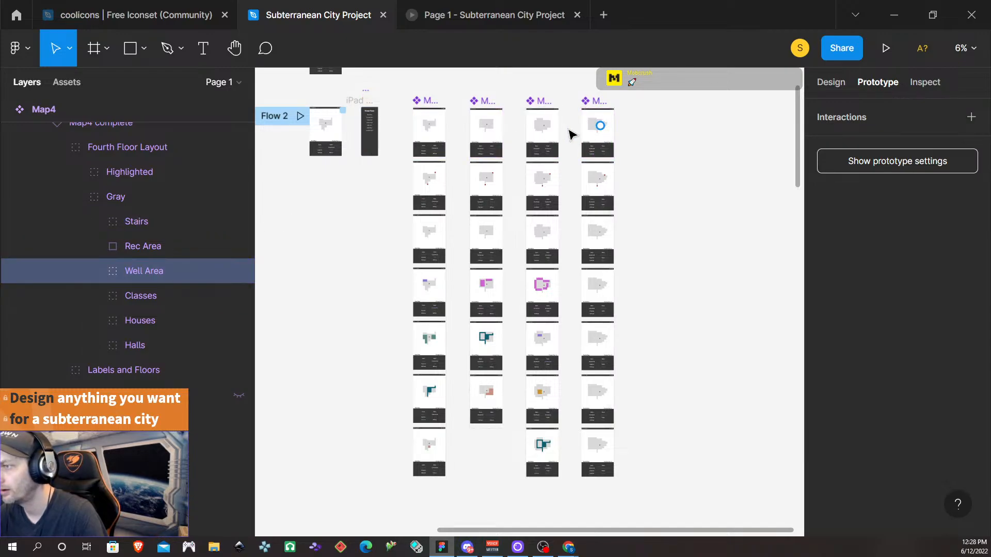
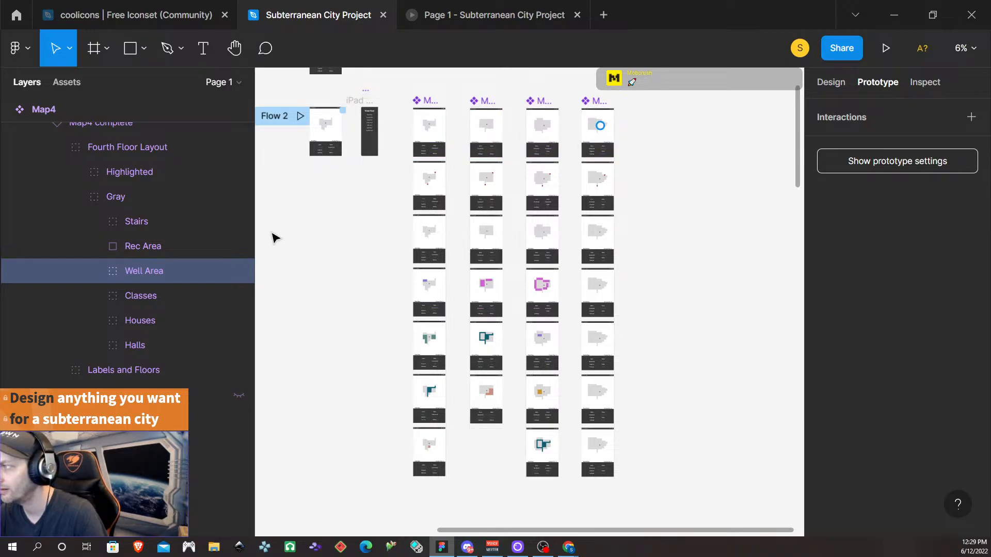
key(ctrl+z)
key(ctrl+z)
key(ctrl+z)
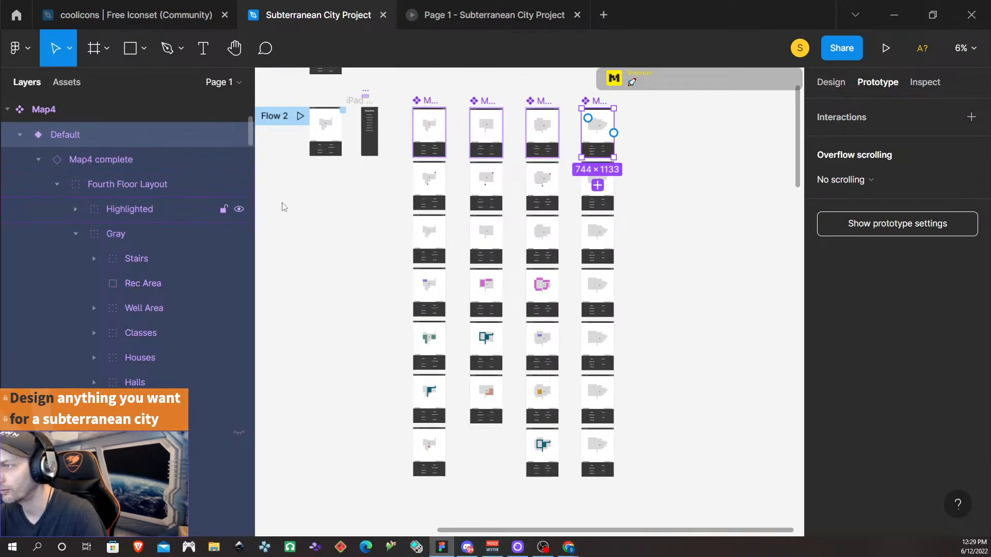
- Link the Stairs and Water navigation labels in Map4's Default variant to change on click to the Stairs and Water variants
click(606, 89)
click(589, 126)
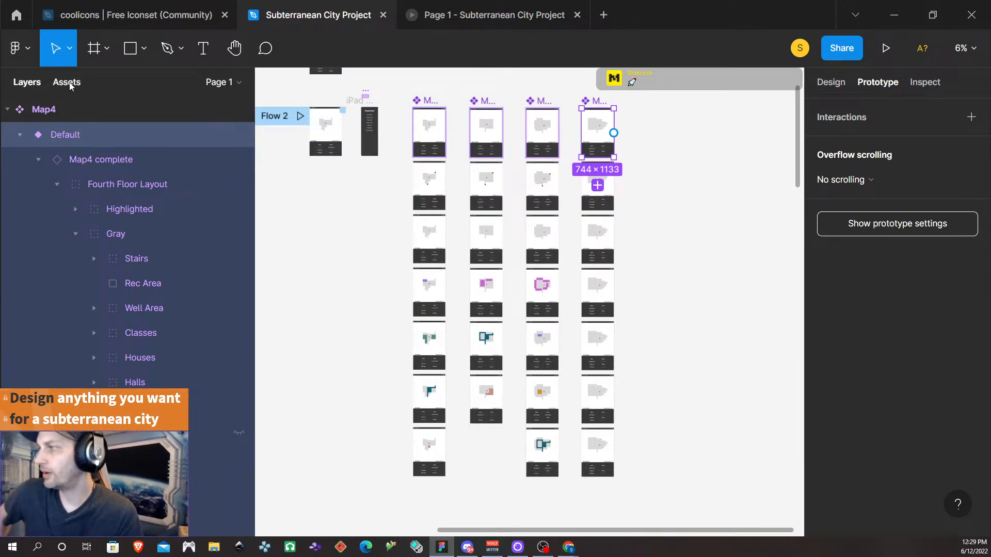
scroll(58, 296, down, 4)
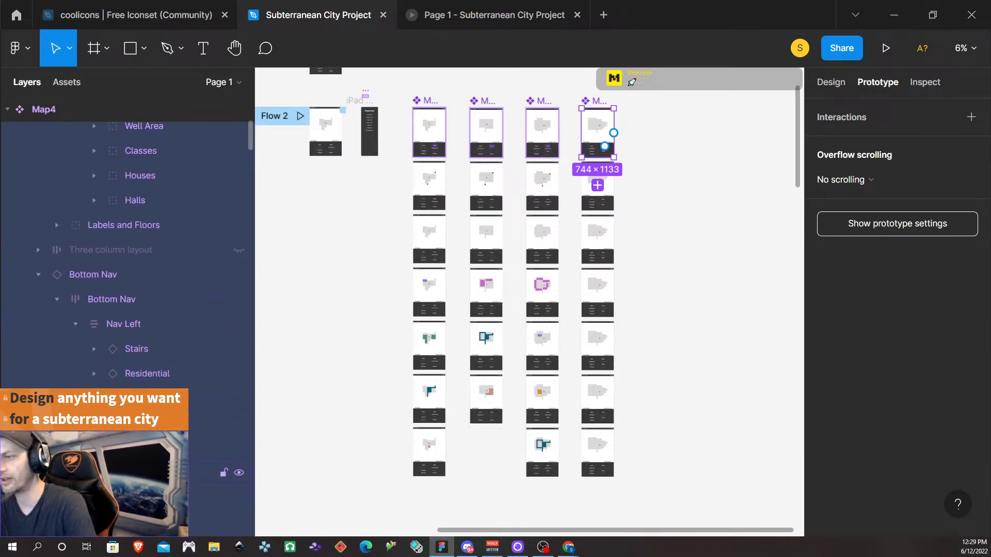
click(146, 354)
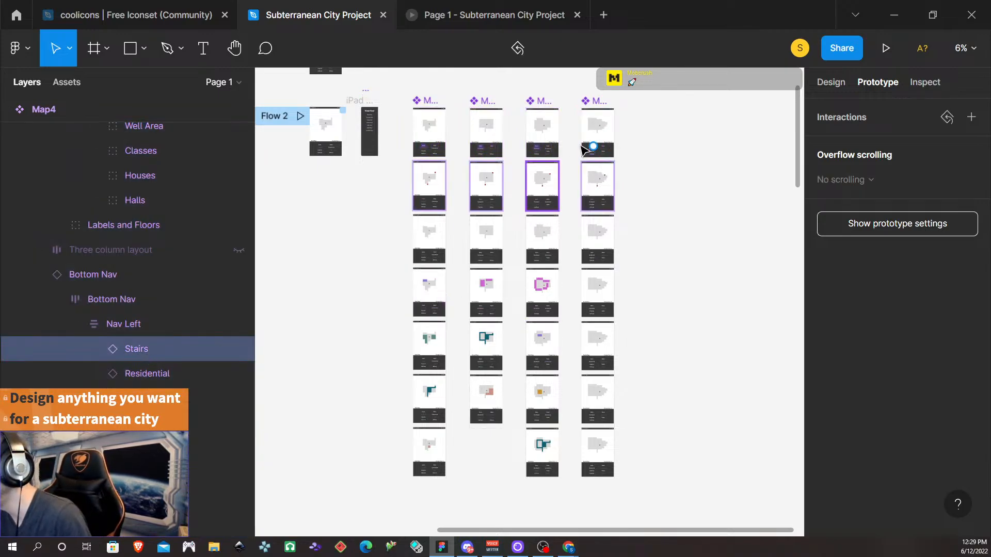
drag(594, 147, 600, 198)
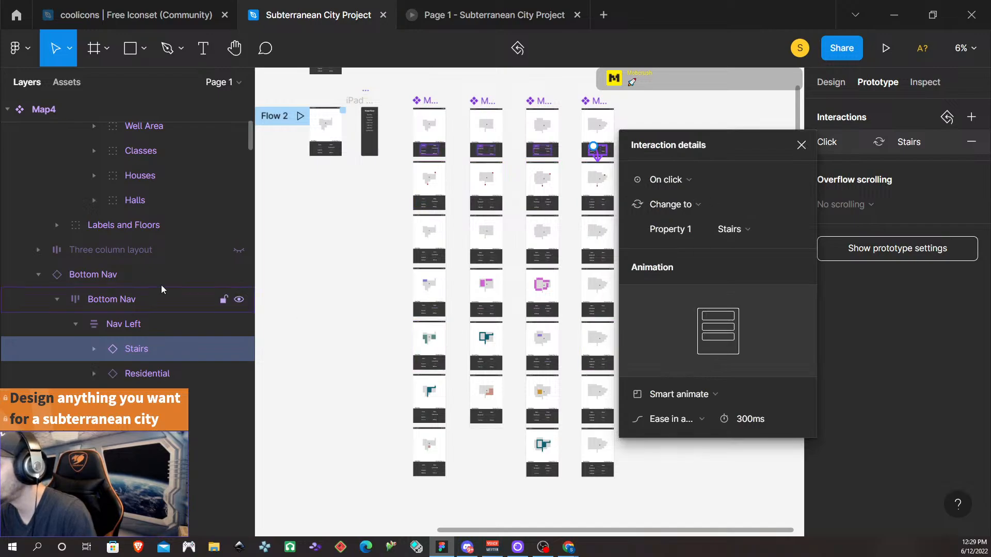
click(149, 473)
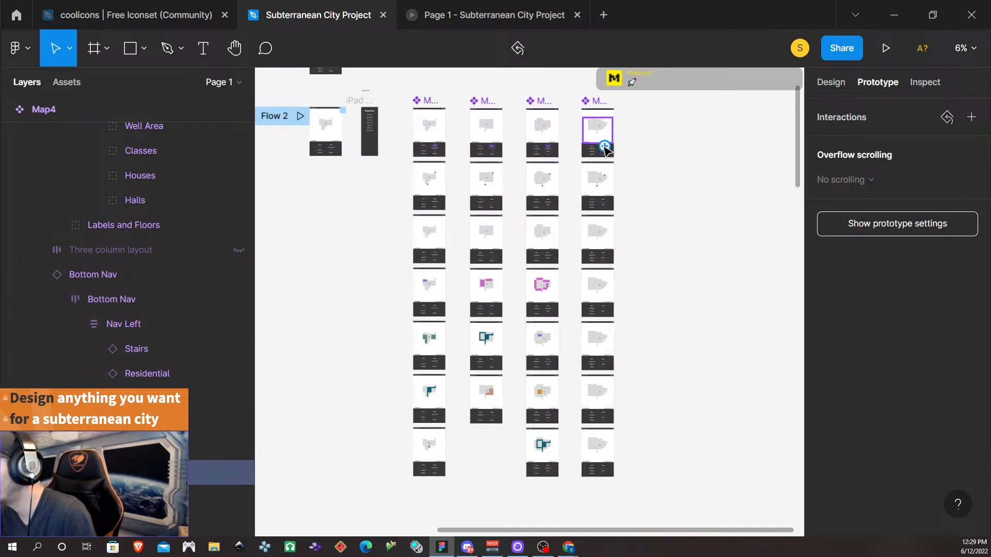
drag(604, 146, 598, 240)
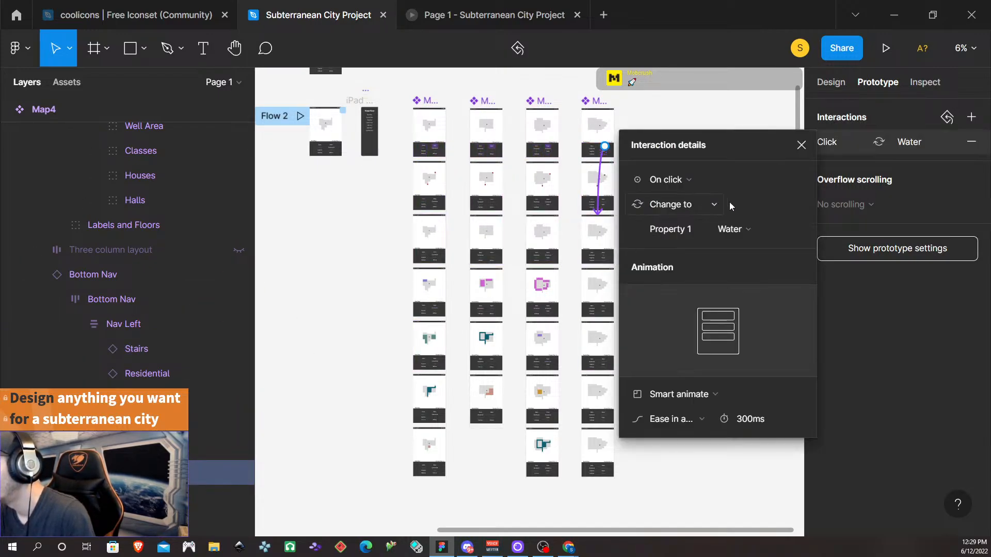
- Link the Default variant's Residential and Green navigation labels to change on click to the Residential and Organics variants
click(167, 377)
drag(595, 149, 609, 309)
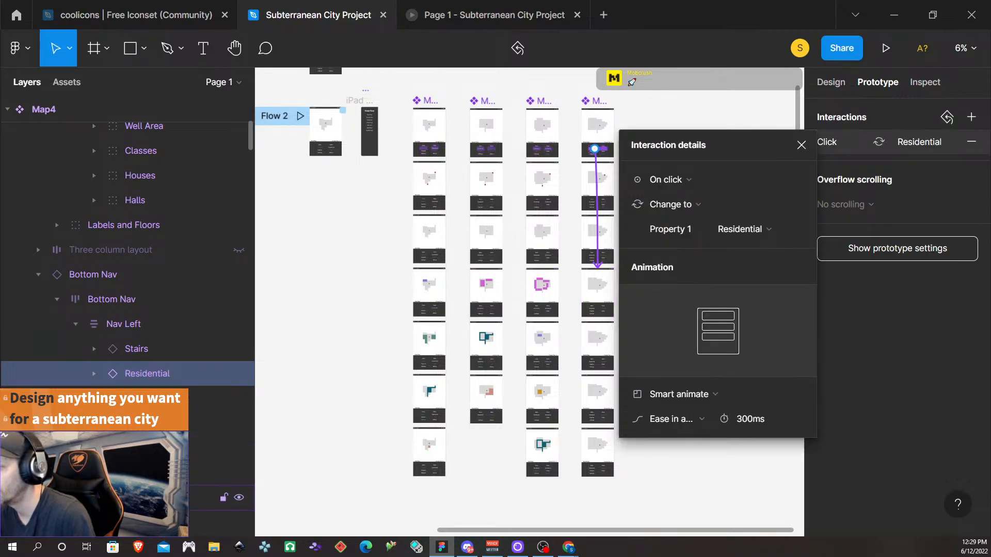
click(160, 400)
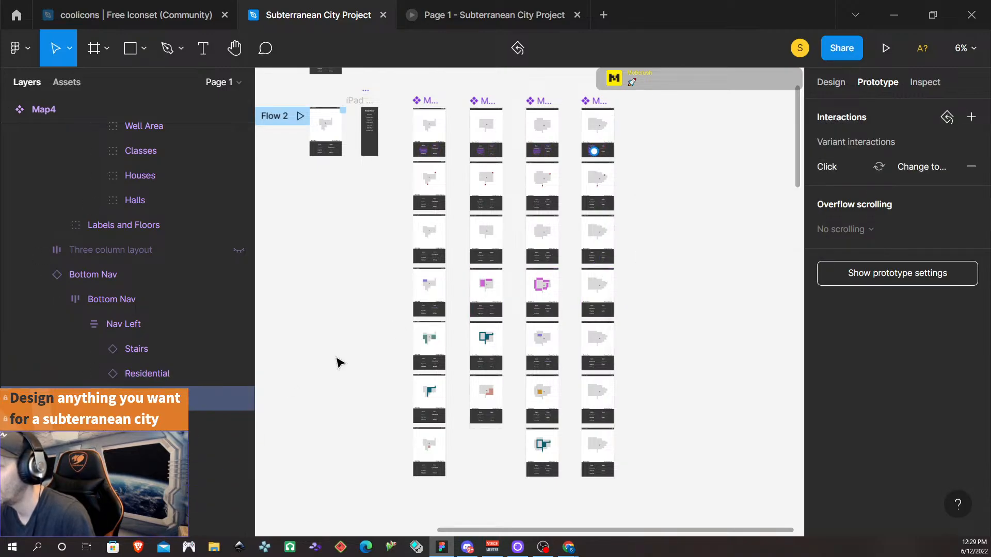
drag(596, 153, 605, 342)
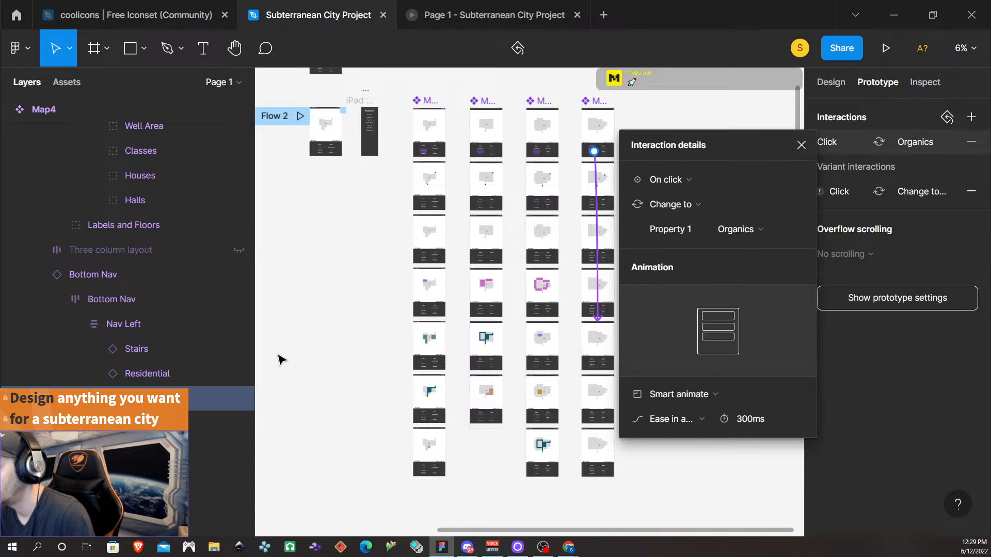
- Link the Default variant's Gold and Hallways navigation labels to change on click to the Public and Hallways variants
click(654, 126)
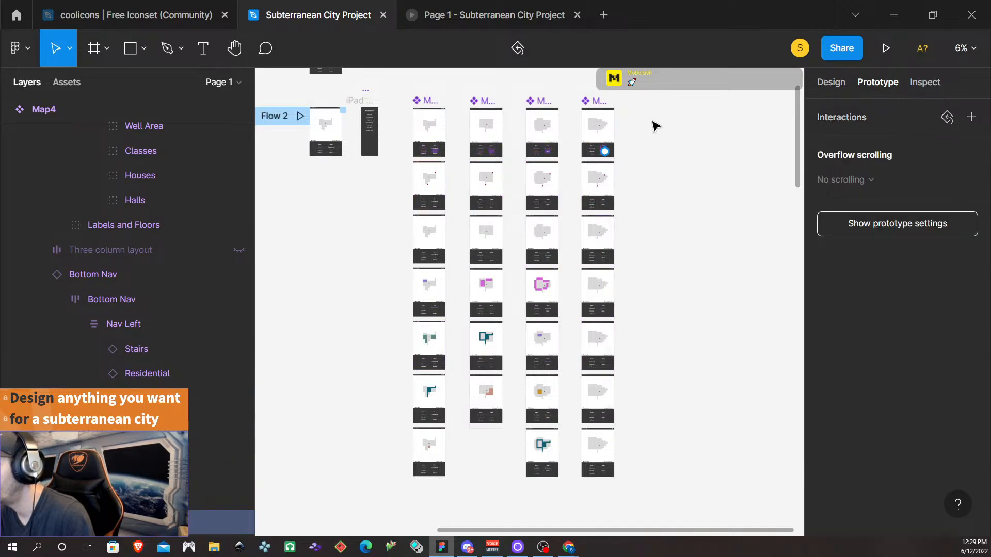
drag(605, 151, 597, 398)
scroll(129, 361, down, 5)
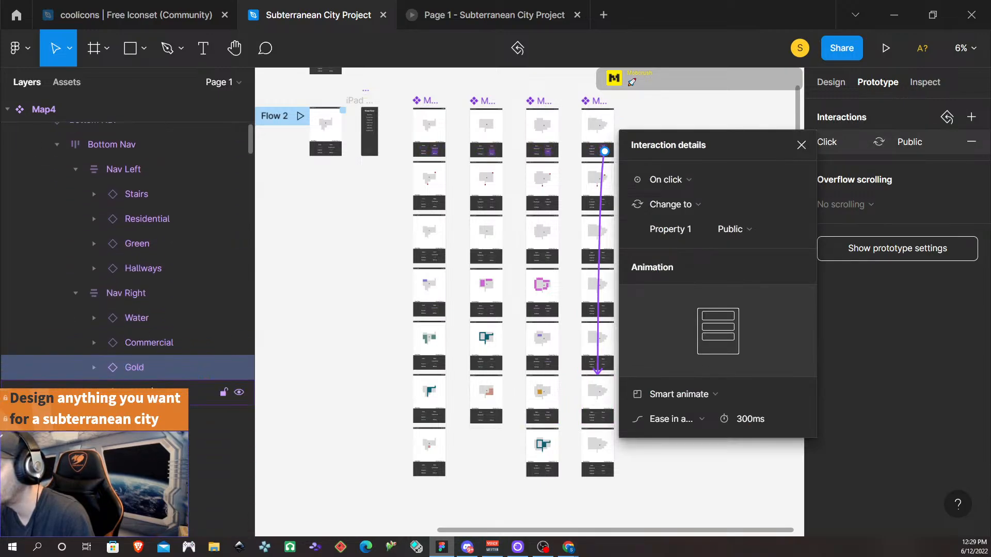
click(145, 271)
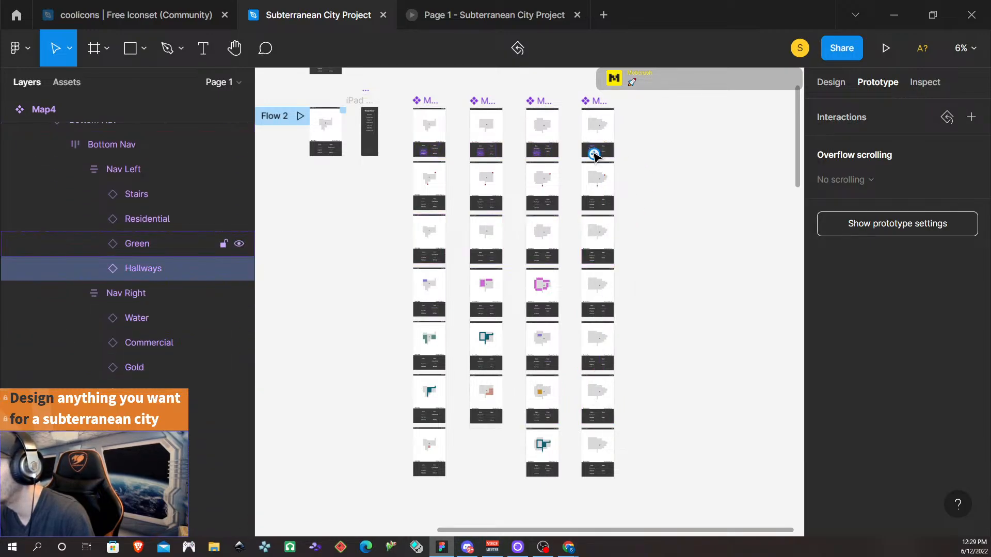
drag(594, 154, 609, 451)
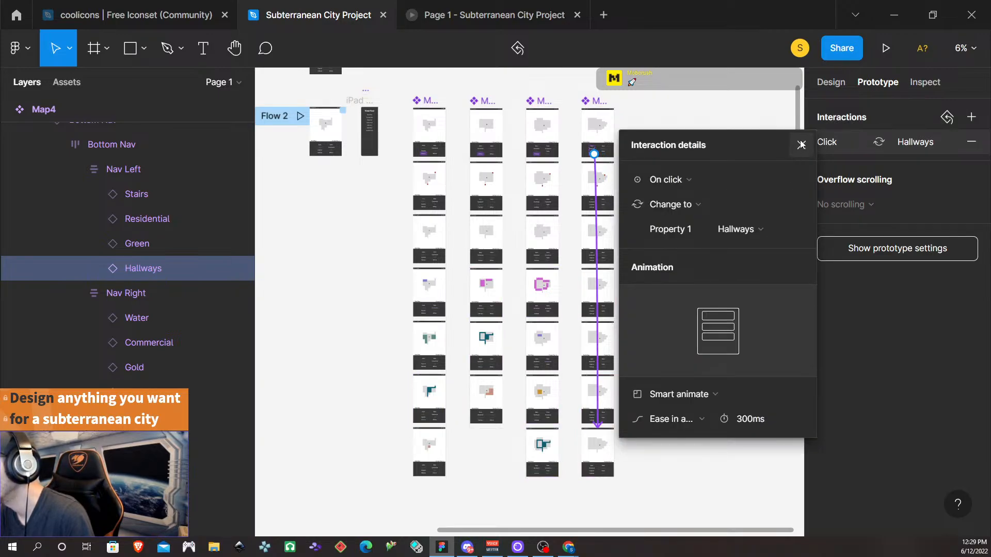
click(801, 144)
click(679, 146)
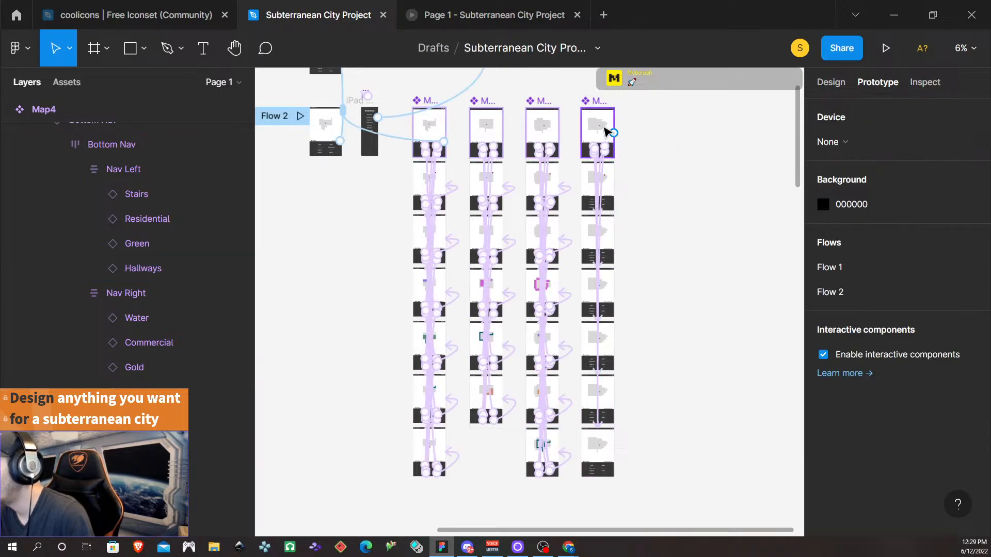
- Copy all the contents of Map4's Default variant, including its linked navigation labels
click(606, 131)
click(813, 82)
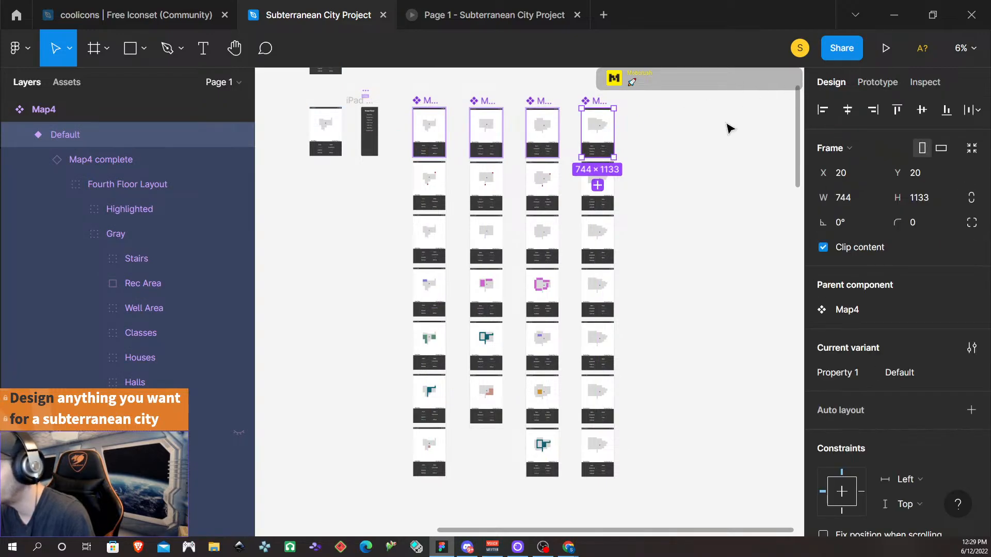
key(Return)
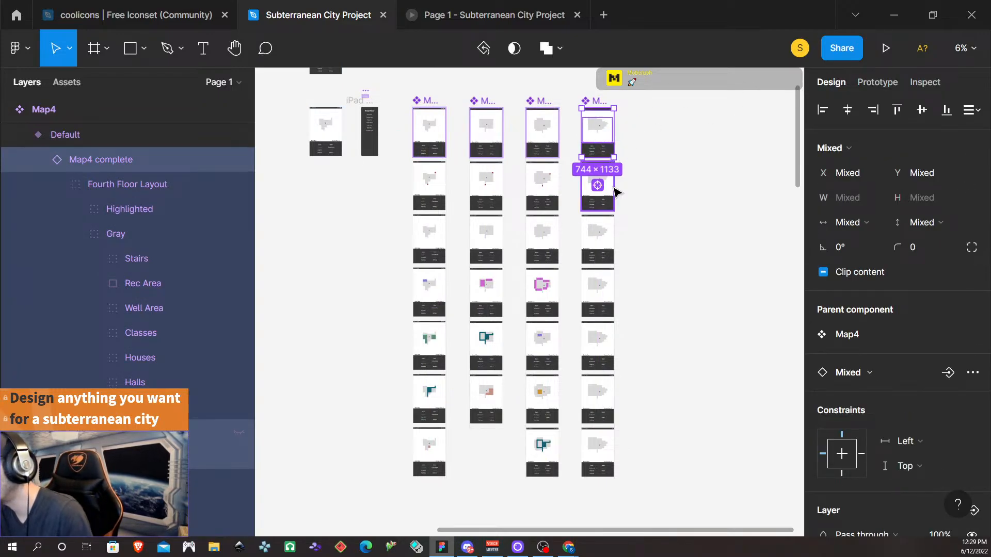
click(624, 190)
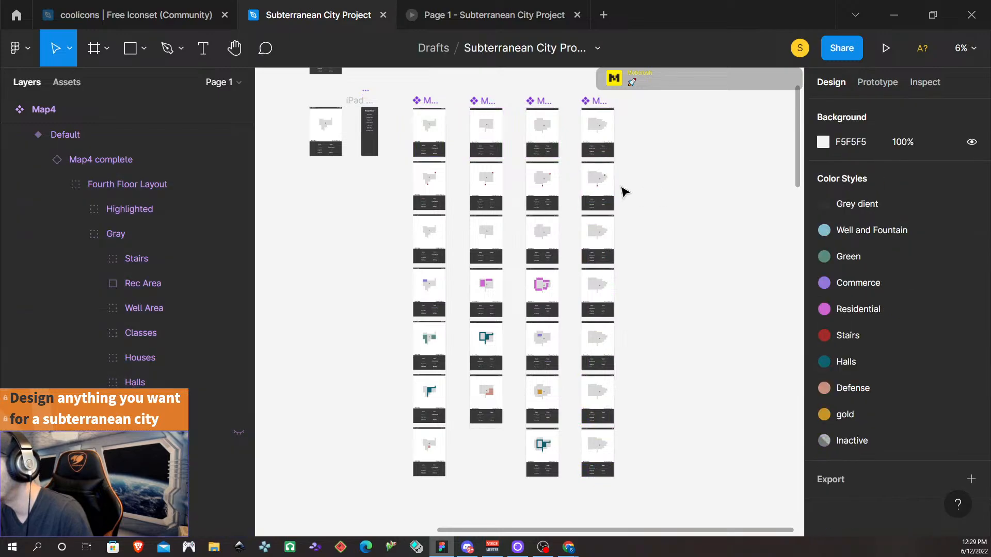
- Replace the contents of Map4's Stairs variant with the copied Default variant contents
click(608, 186)
key(Return)
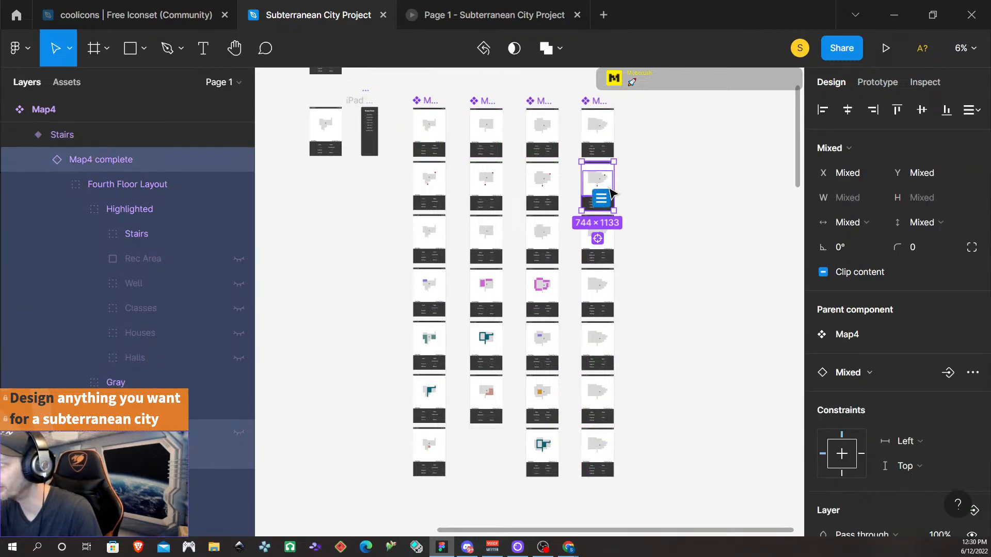
key(Delete)
click(600, 186)
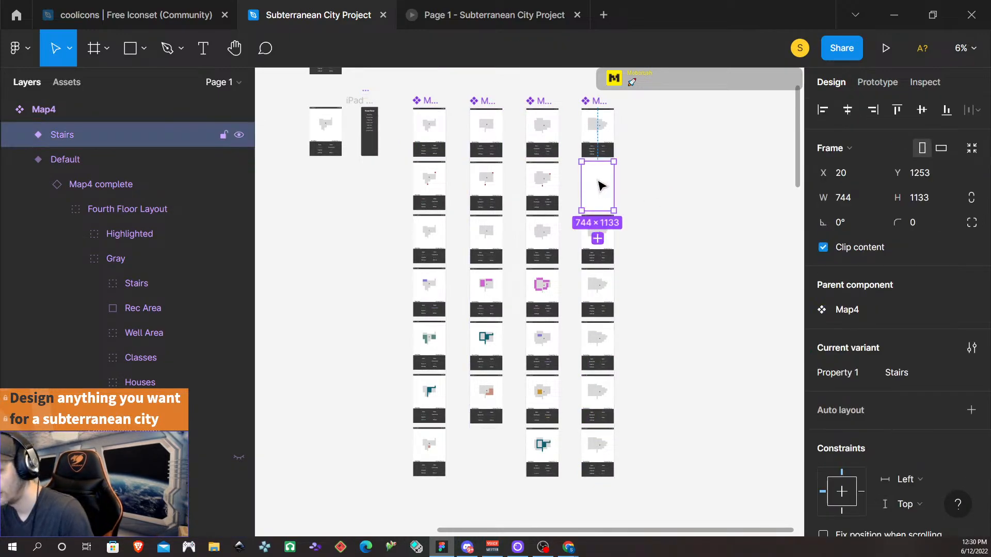
key(ctrl+v)
click(623, 254)
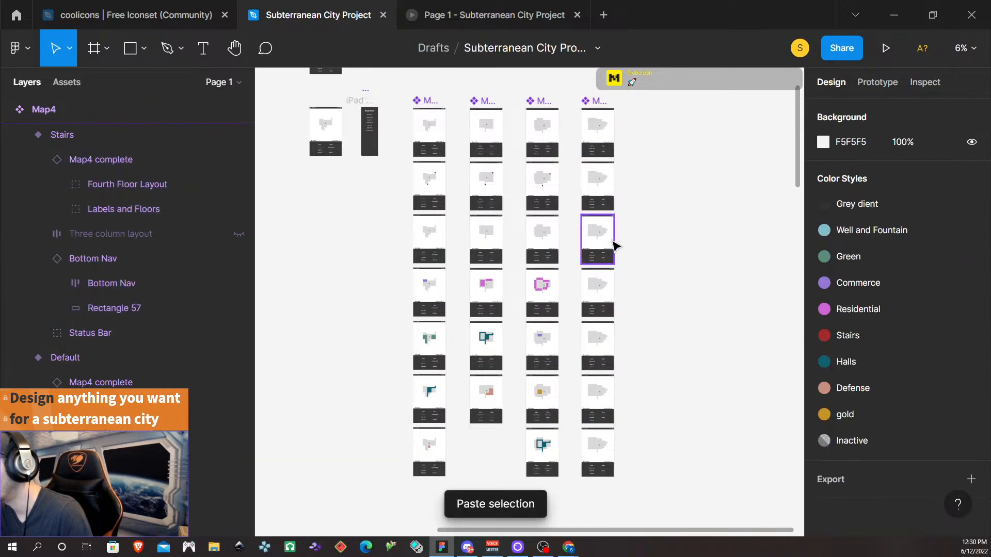
- Replace the contents of Map4's Water variant with the copied Default variant contents
click(607, 251)
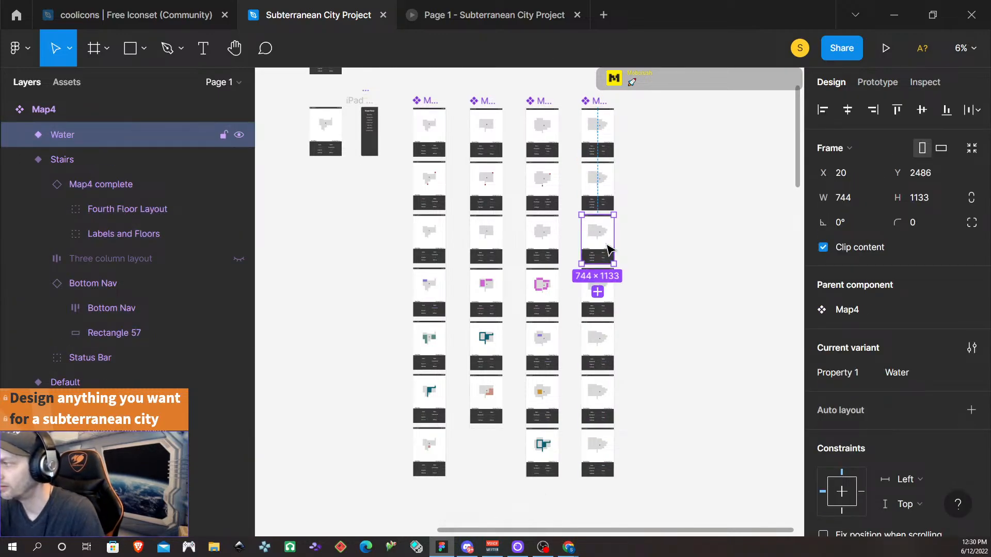
key(Return)
key(Delete)
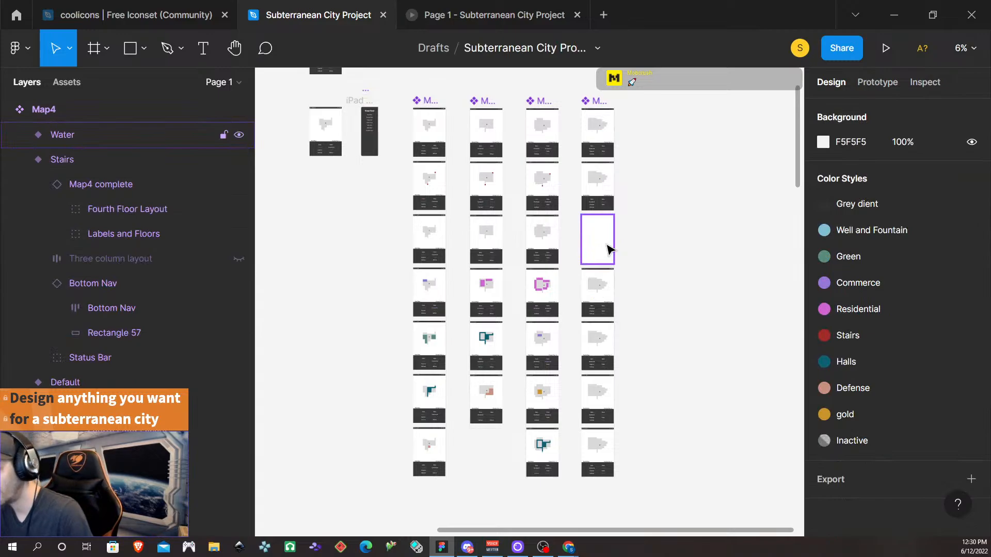
click(607, 250)
key(ctrl+v)
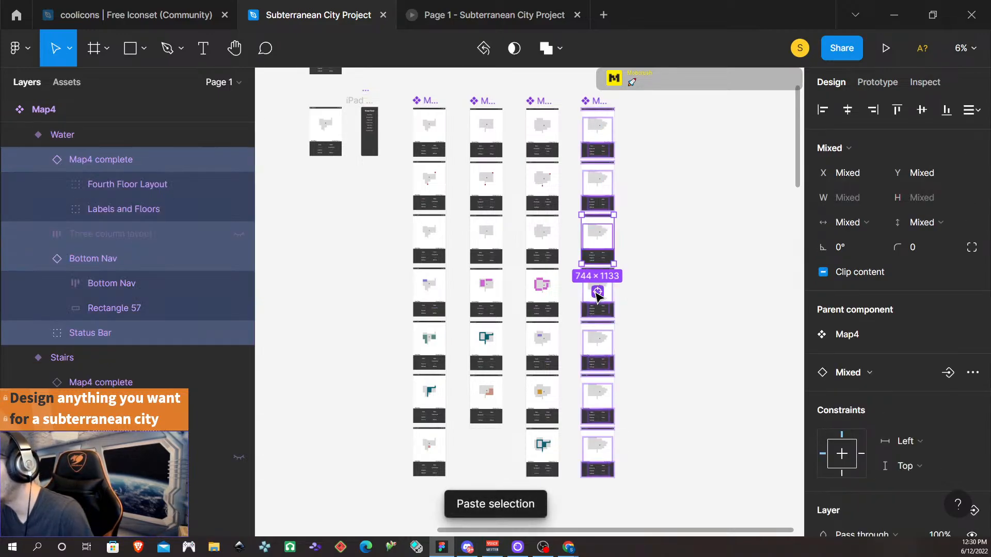
- Replace the contents of Map4's Residential variant with the copied Default variant contents
click(679, 300)
click(602, 298)
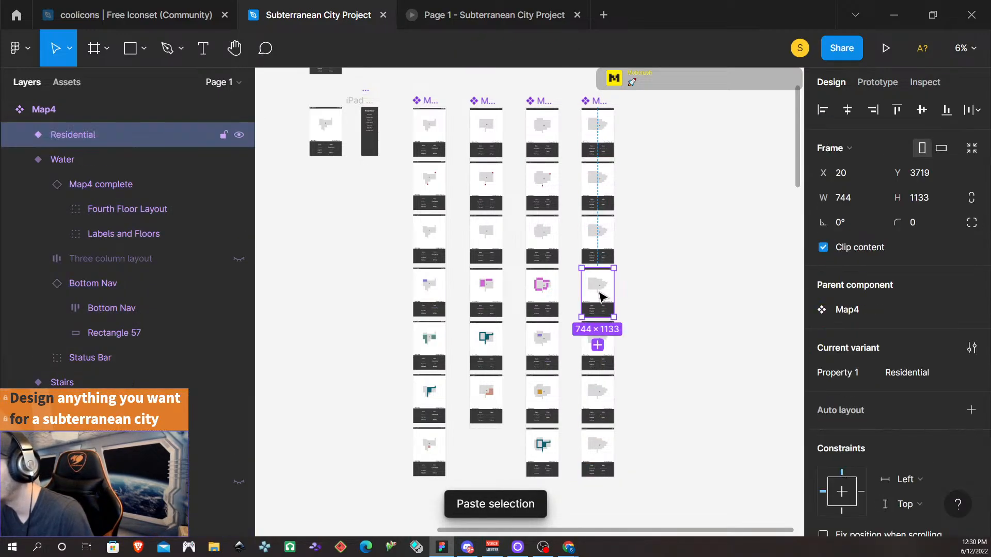
key(Return)
key(Delete)
click(600, 296)
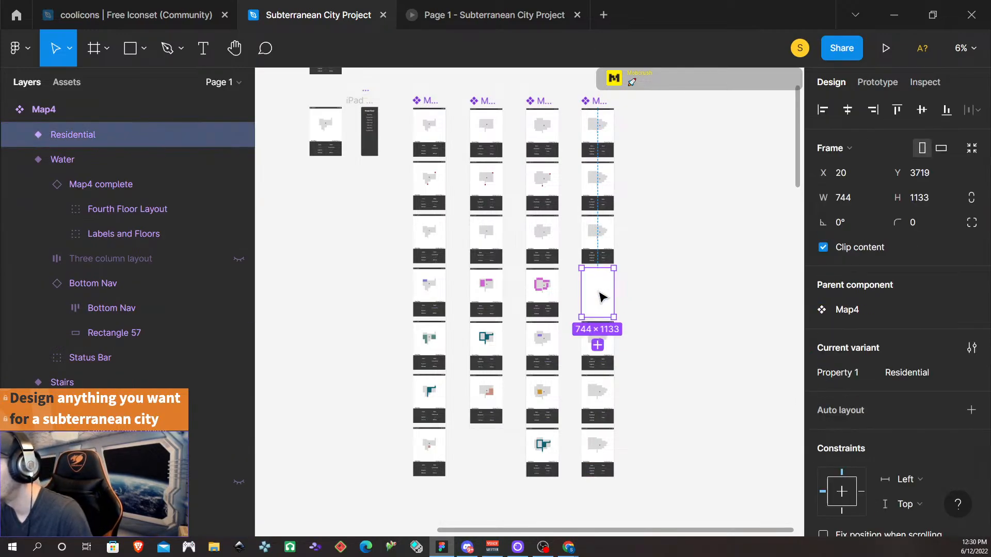
key(ctrl+v)
- Replace the contents of Map4's Organics variant with the copied Default variant contents
click(671, 325)
click(593, 357)
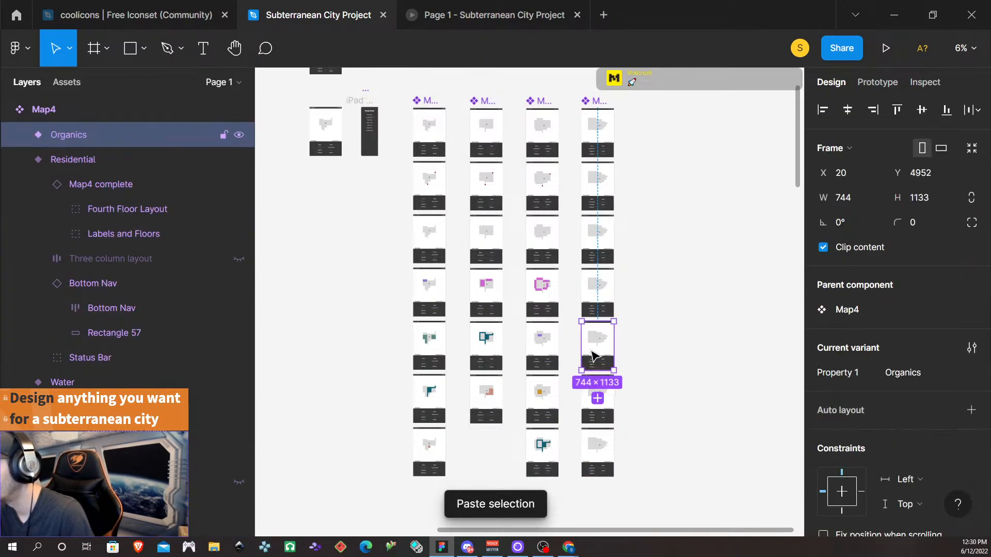
key(Return)
key(Delete)
click(595, 355)
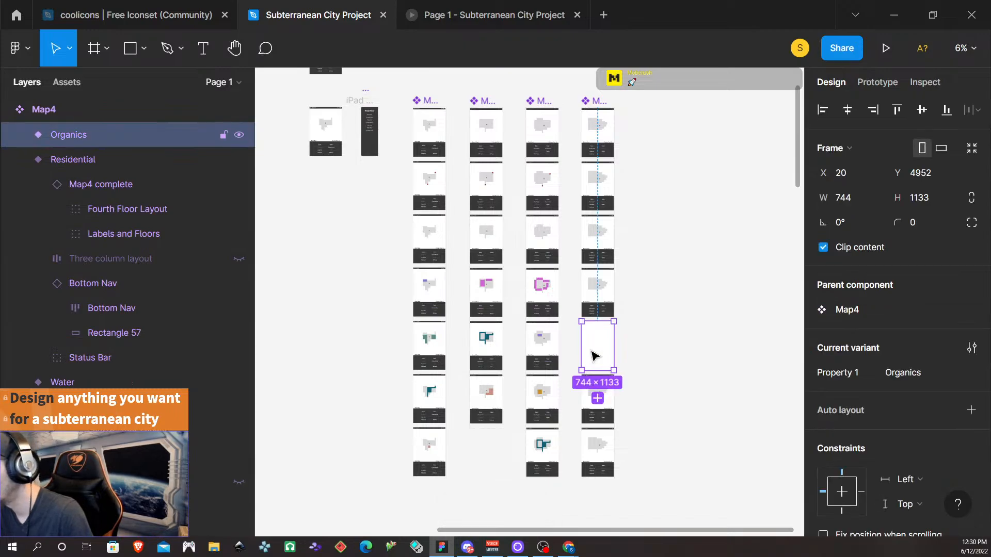
key(ctrl+v)
- Replace the contents of Map4's Public variant with the copied Default contents, undoing any paste made into another variant
scroll(601, 374, down, 2)
click(607, 386)
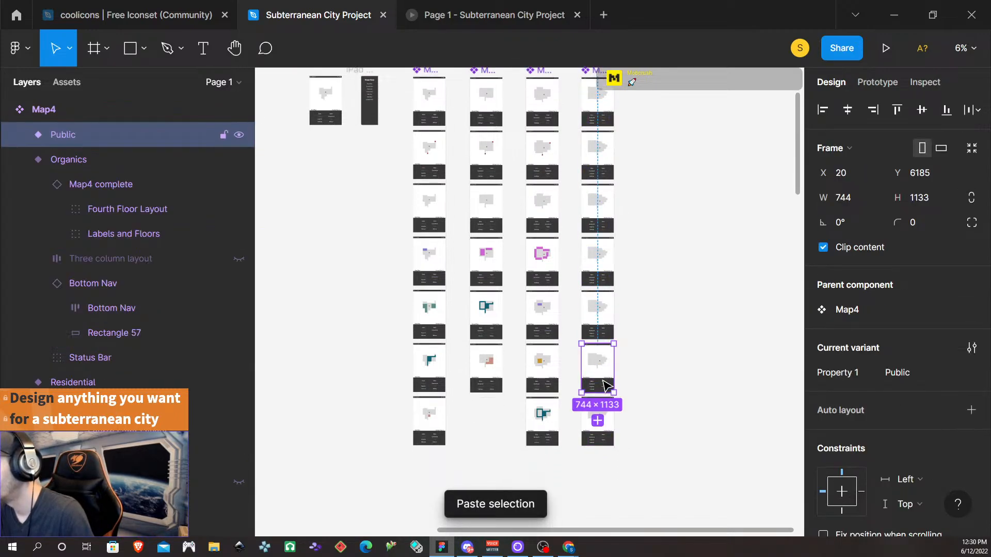
key(Return)
key(Delete)
key(ctrl+v)
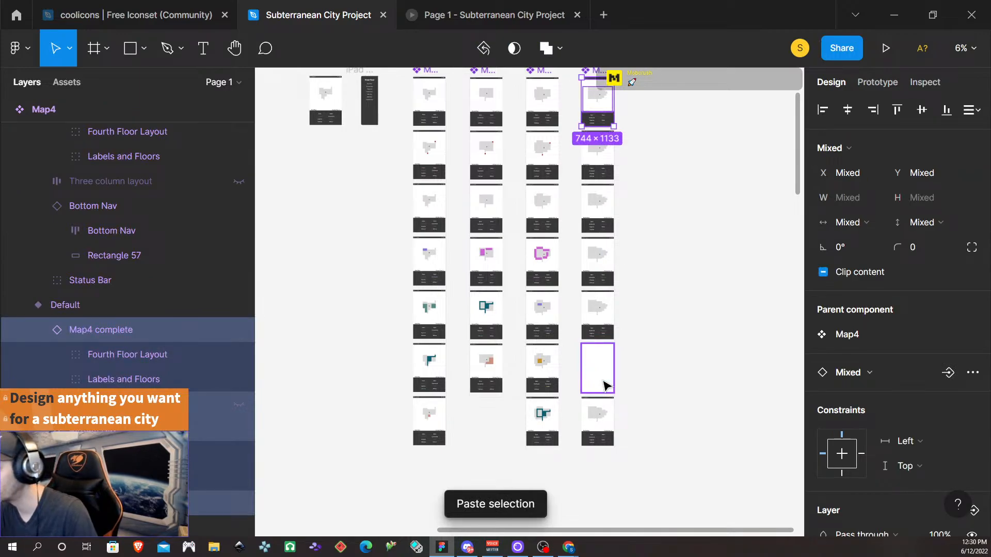
key(ctrl+z)
click(607, 386)
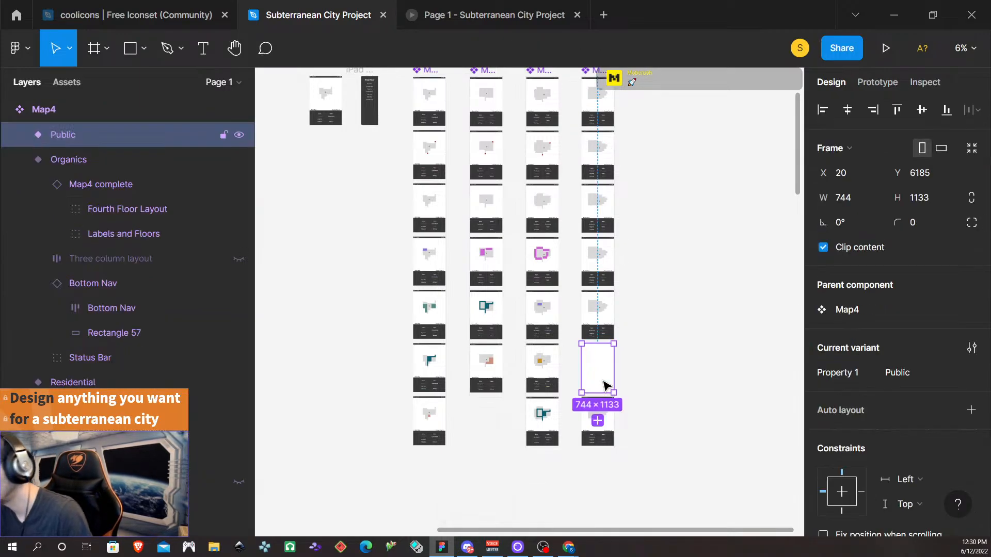
key(ctrl+v)
- Replace the contents of Map4's Hallways variant with the copied Default variant contents
scroll(659, 407, down, 3)
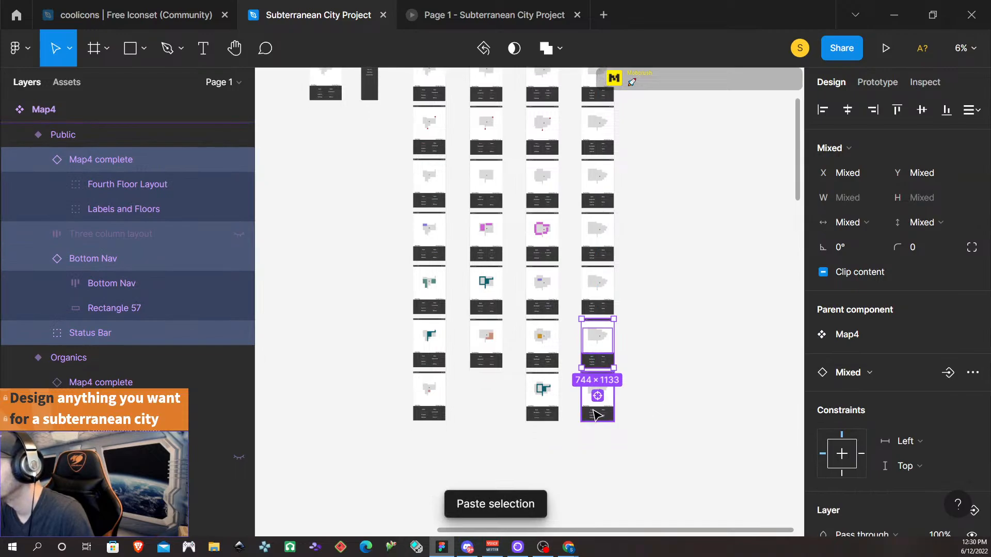
click(594, 416)
key(Return)
key(Delete)
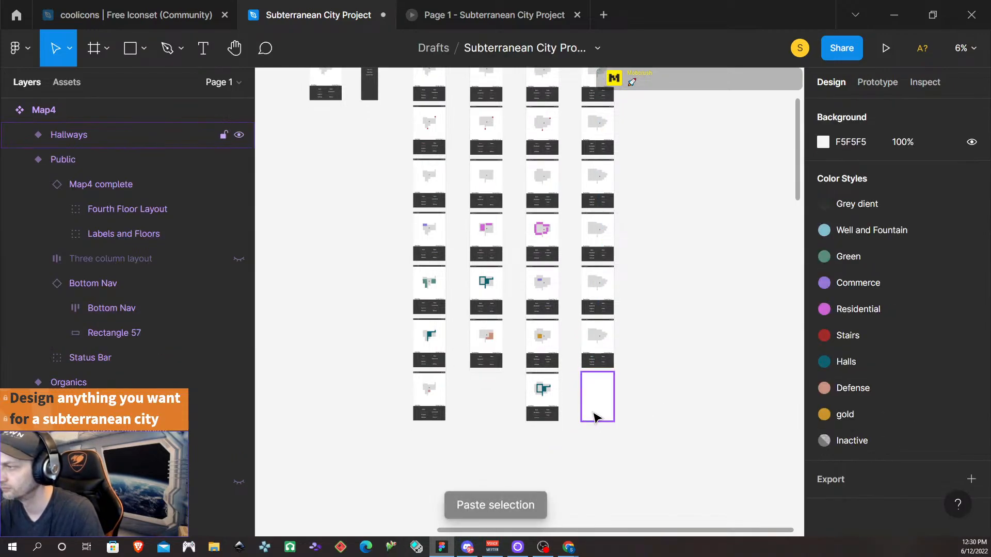
click(594, 416)
key(ctrl+v)
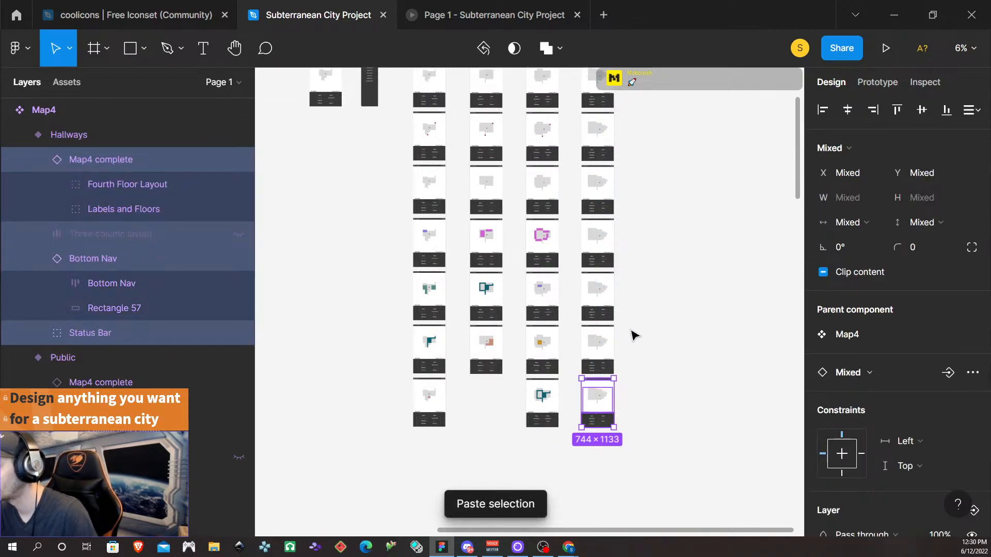
- Examine the prototype connections between the navigation labels and variants throughout the Map4 component set
scroll(635, 333, up, 3)
scroll(636, 333, up, 1)
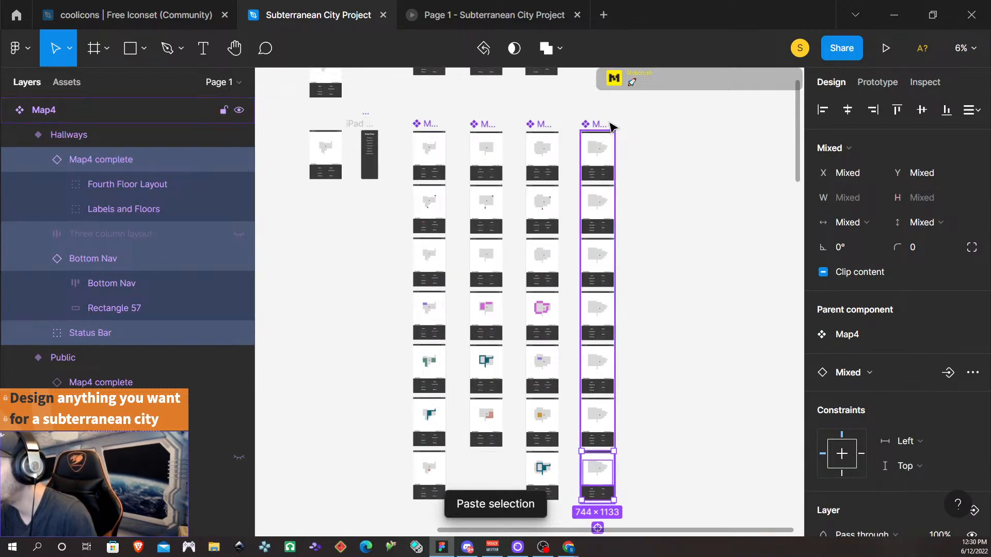
click(880, 82)
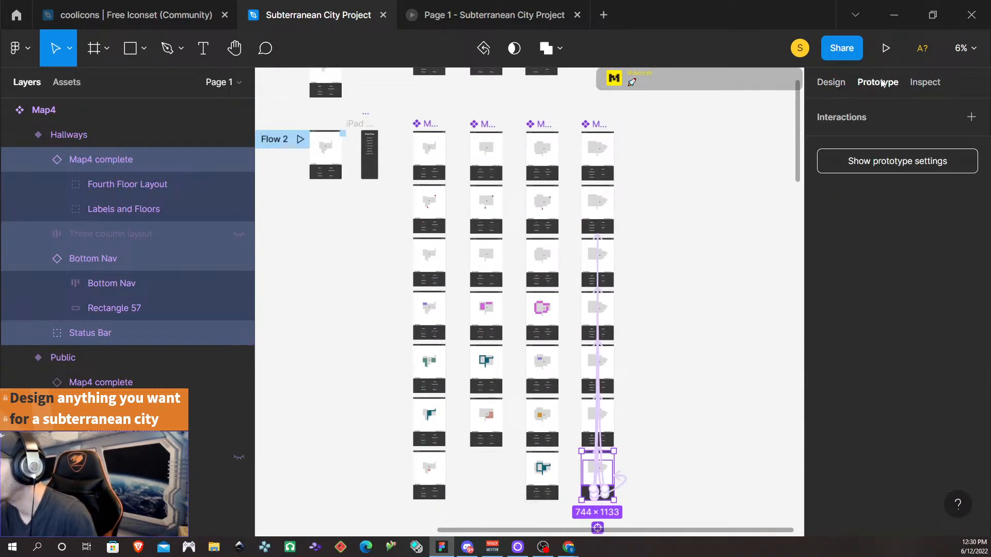
click(606, 155)
click(593, 97)
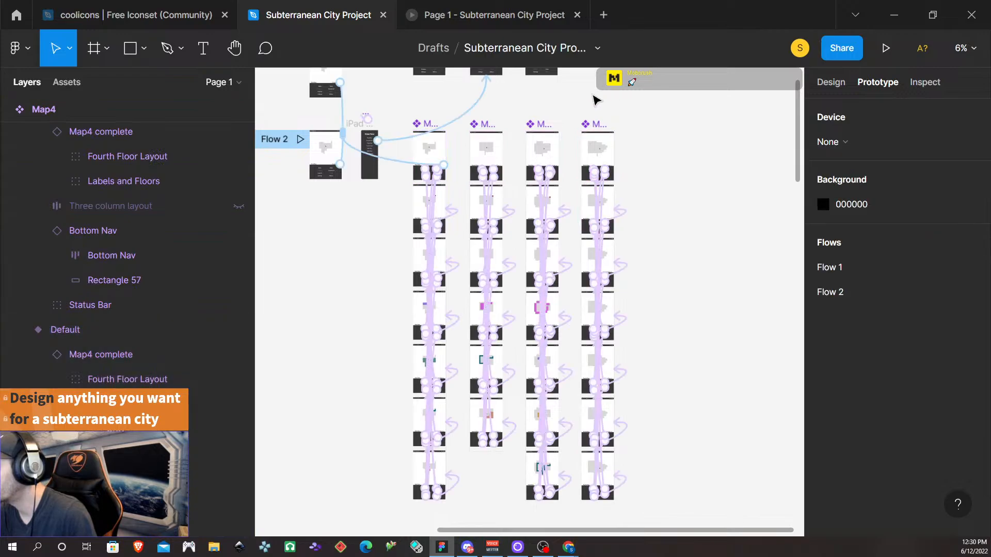
click(596, 126)
scroll(655, 231, up, 4)
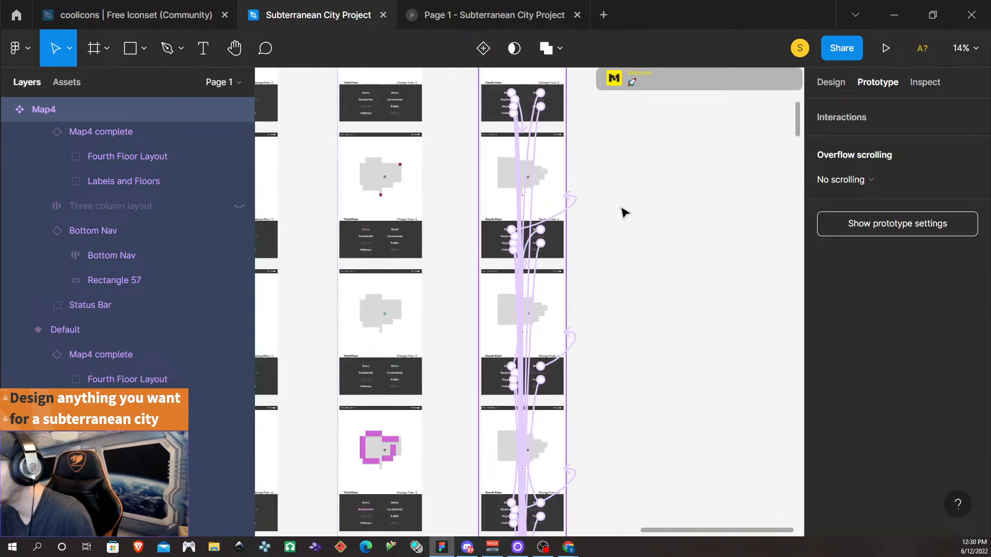
scroll(568, 236, up, 1)
scroll(568, 241, up, 2)
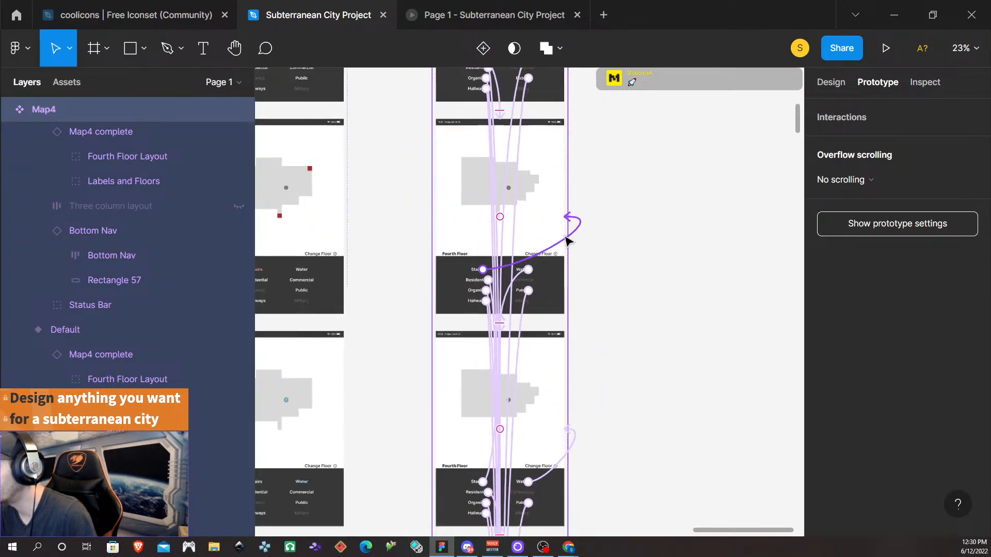
scroll(567, 241, down, 2)
scroll(535, 169, up, 3)
scroll(547, 186, down, 1)
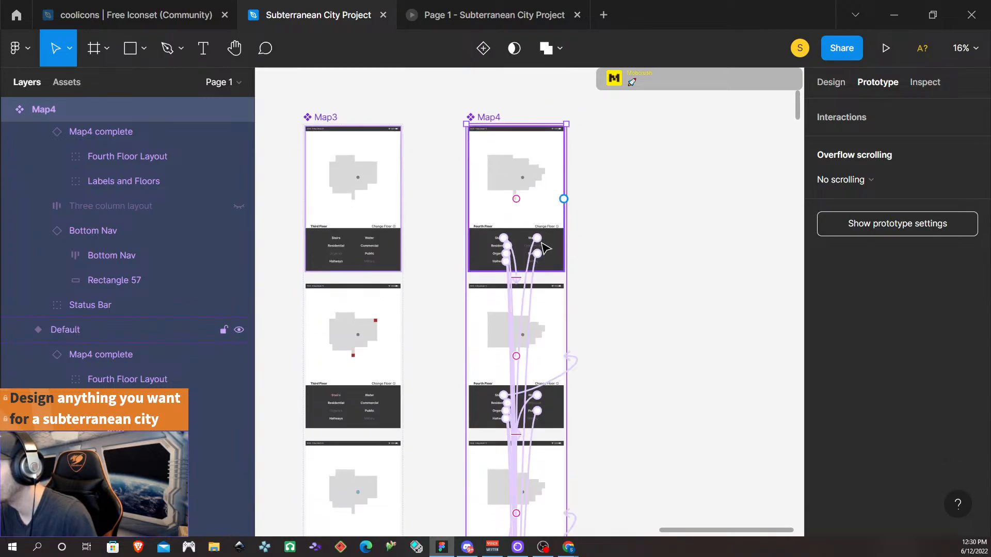
- Set the Stairs navigation label in Map4's Stairs variant to the HoverRed state
click(832, 83)
scroll(513, 407, up, 1)
scroll(514, 408, up, 3)
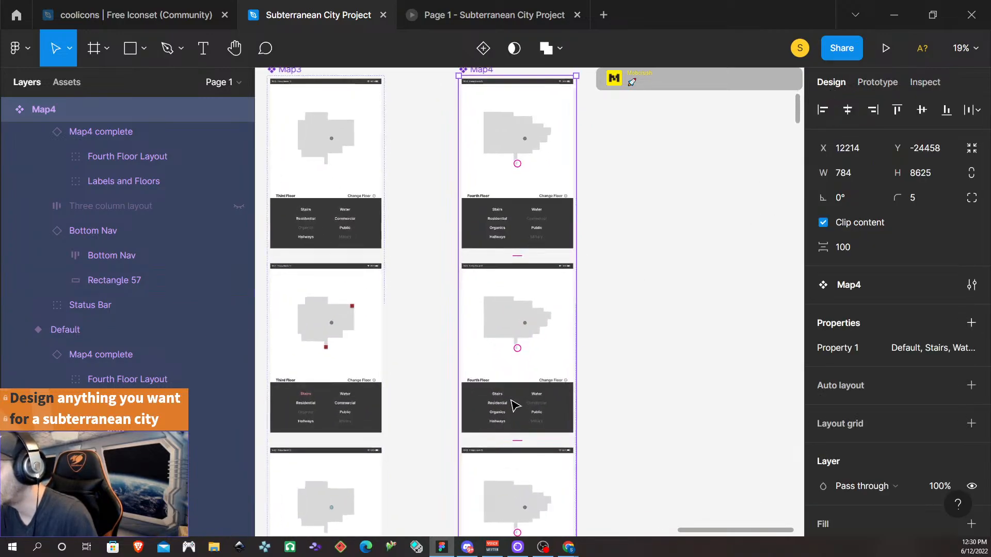
click(493, 400)
click(494, 399)
click(494, 399)
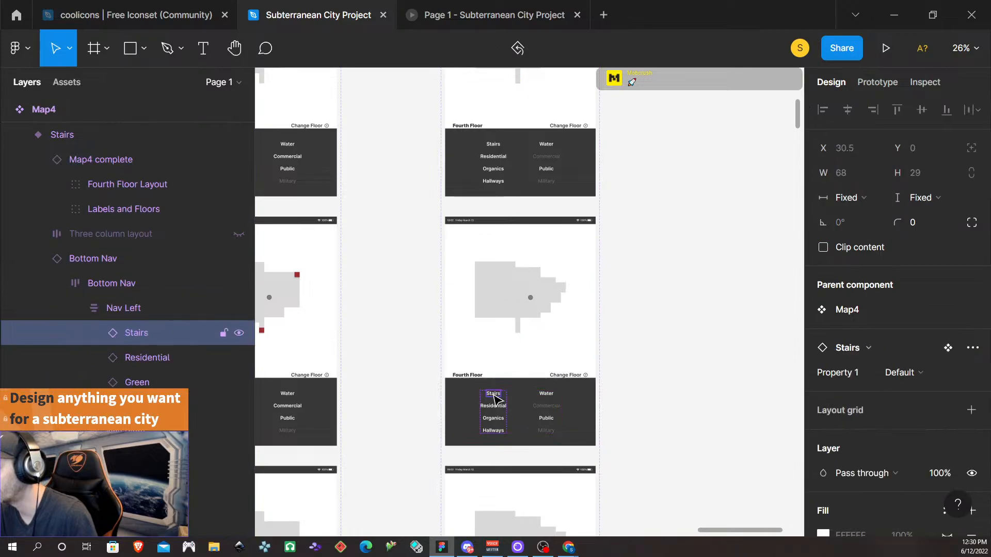
click(926, 372)
click(924, 391)
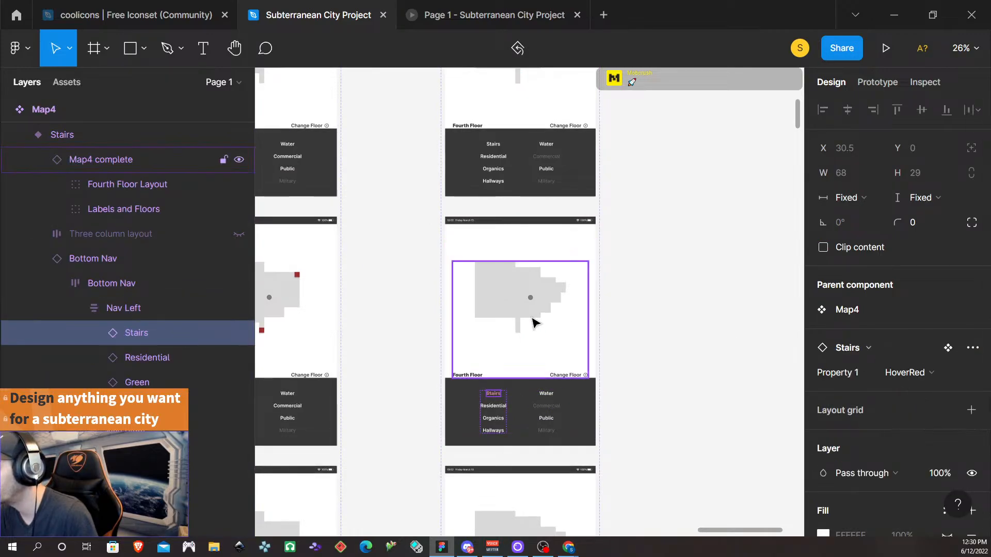
- Show the hidden Stairs highlight in the Fourth Floor Layout of Map4's Stairs variant
click(500, 305)
click(500, 305)
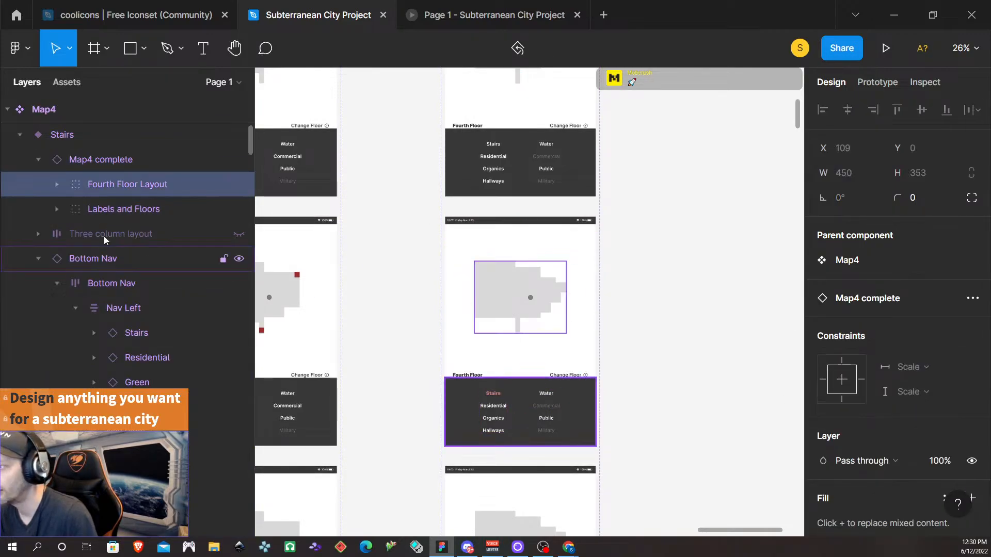
click(58, 185)
click(75, 209)
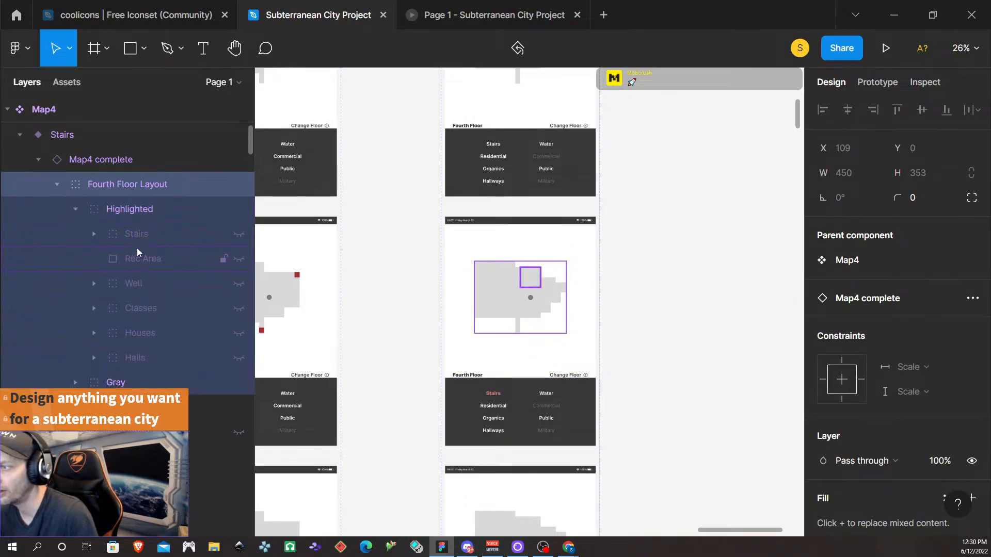
click(238, 234)
- In Map4's Water variant, set the Water navigation label to Variant2 and show the Well highlight in the Fourth Floor Layout
scroll(515, 294, down, 3)
scroll(519, 298, down, 1)
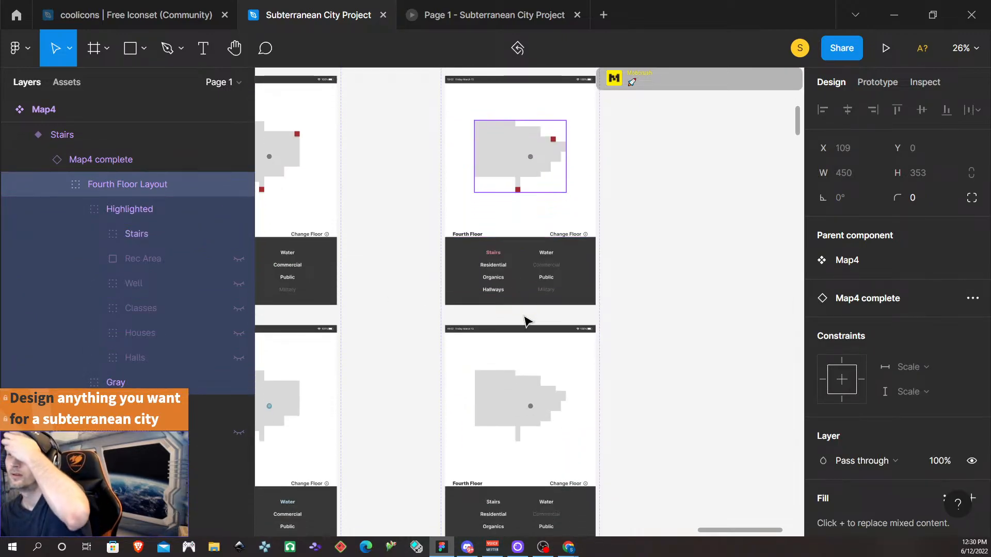
scroll(526, 278, down, 3)
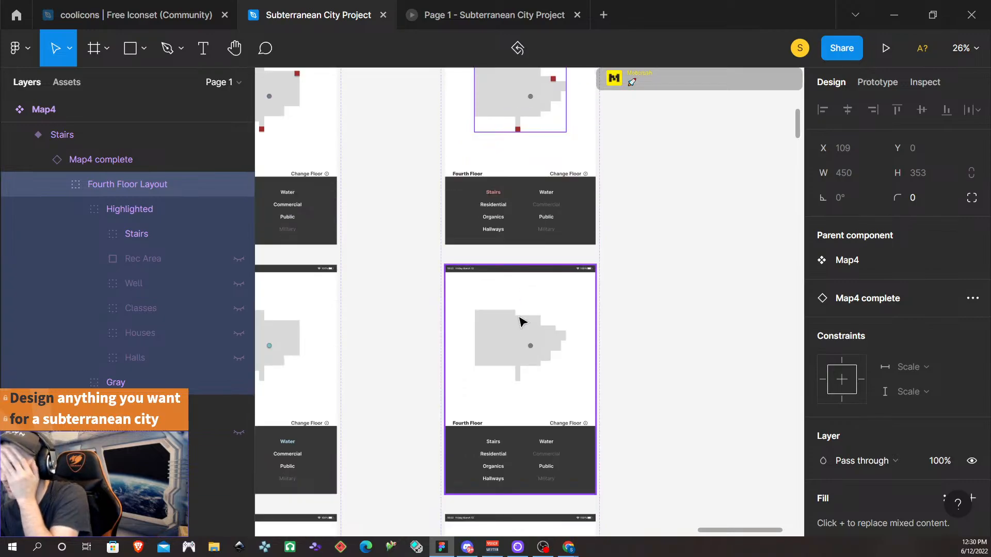
click(520, 353)
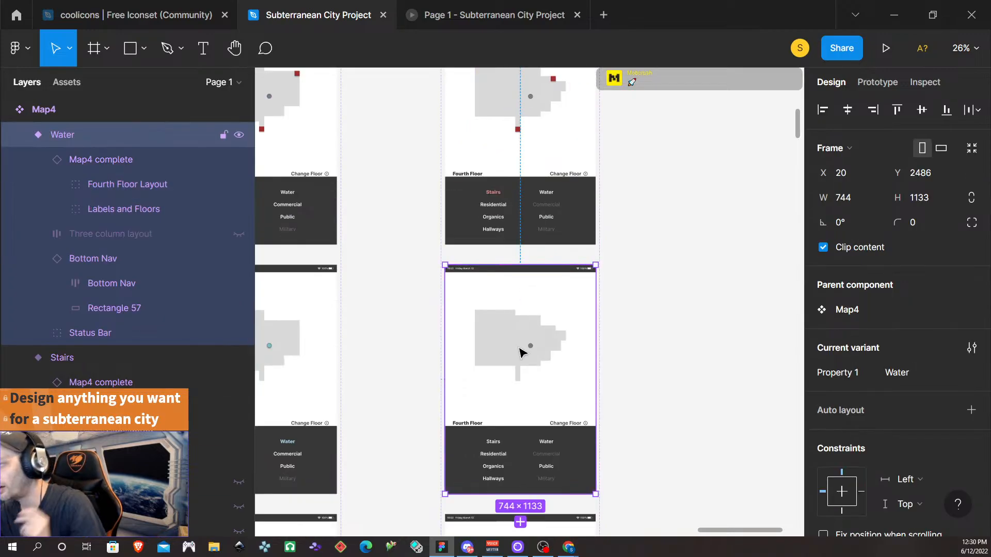
click(547, 443)
double_click(547, 443)
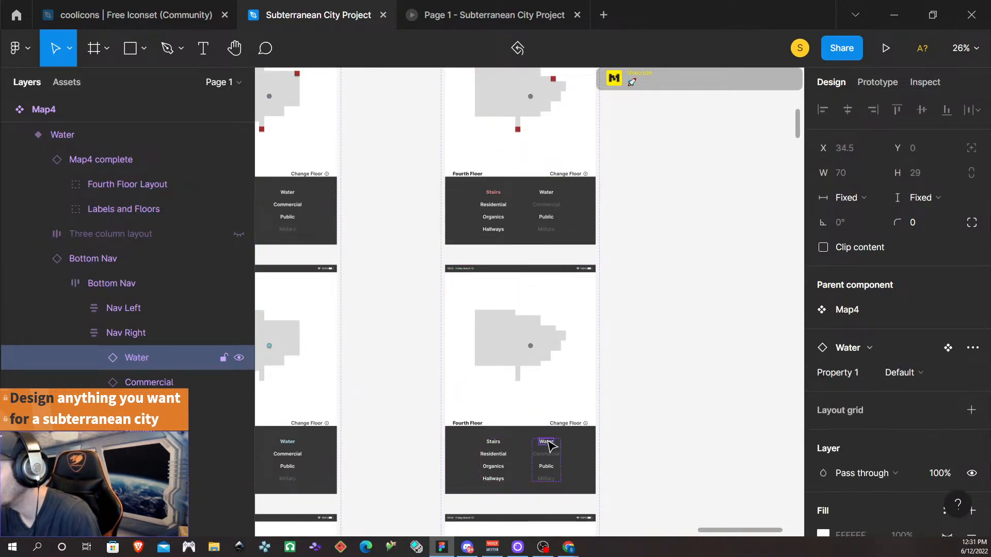
click(928, 375)
click(929, 392)
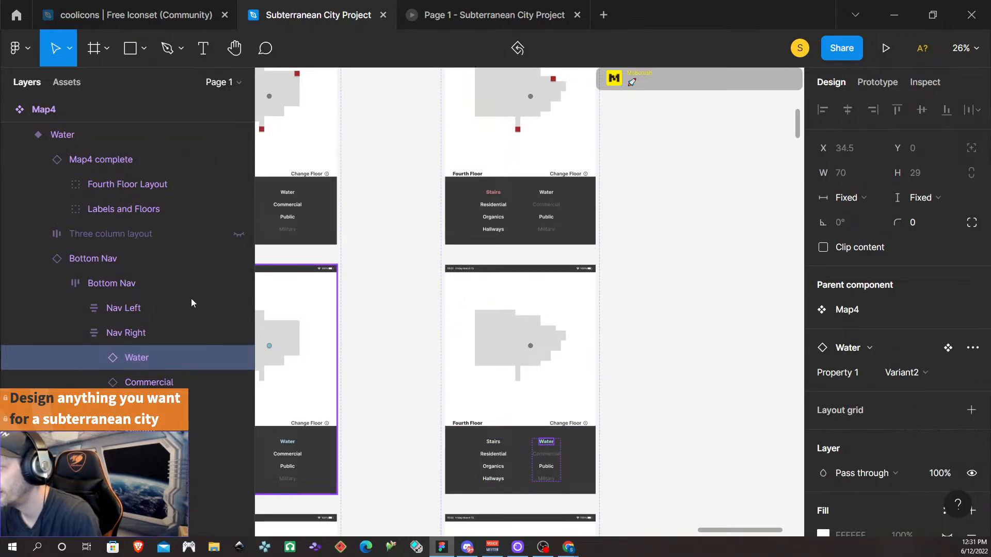
click(56, 184)
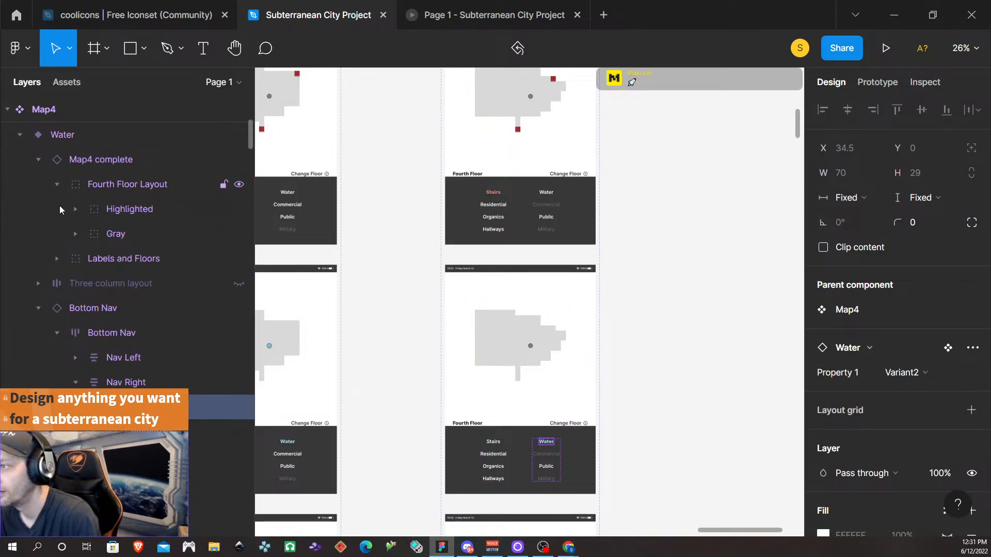
click(75, 209)
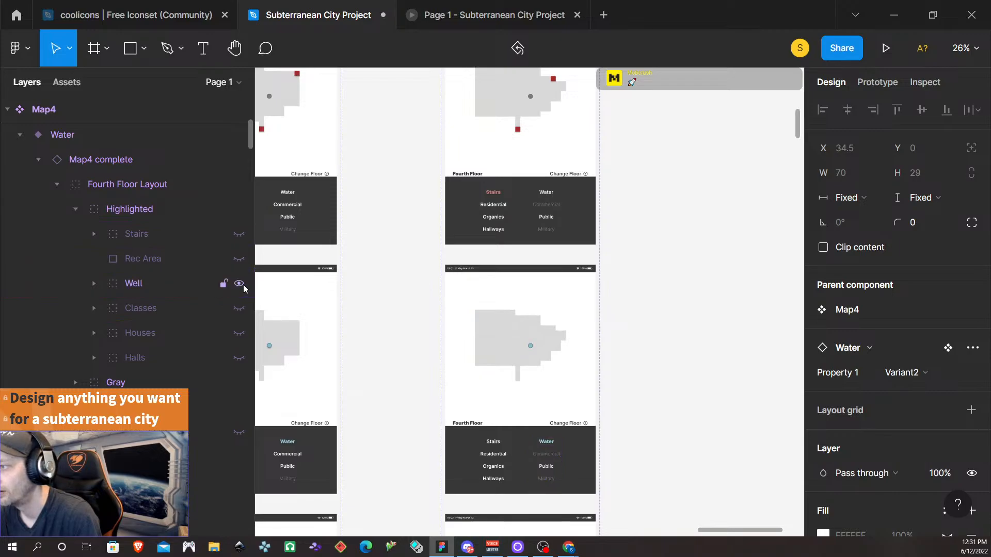
- Set the Residential navigation label in Map4's Residential variant to Variant2
scroll(671, 386, down, 5)
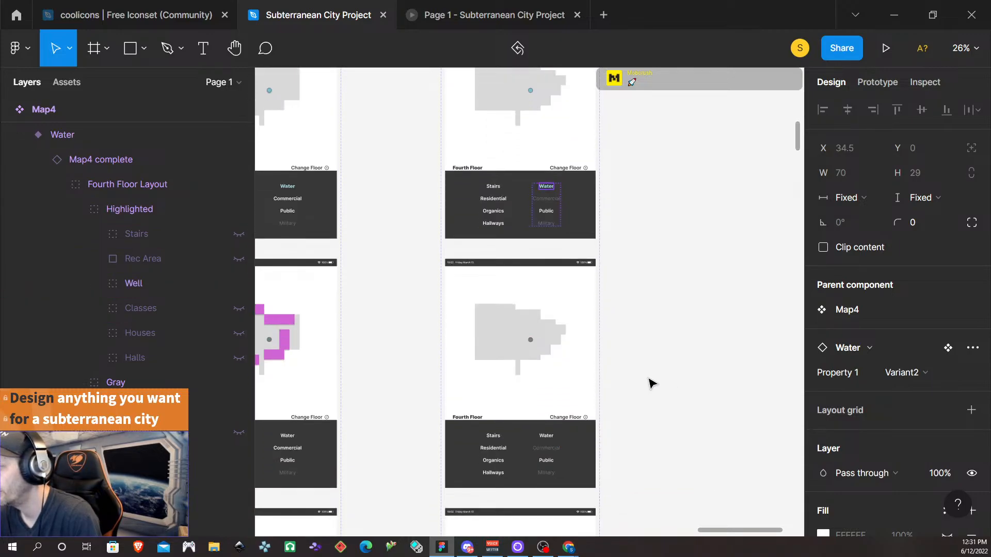
scroll(619, 371, down, 1)
click(514, 332)
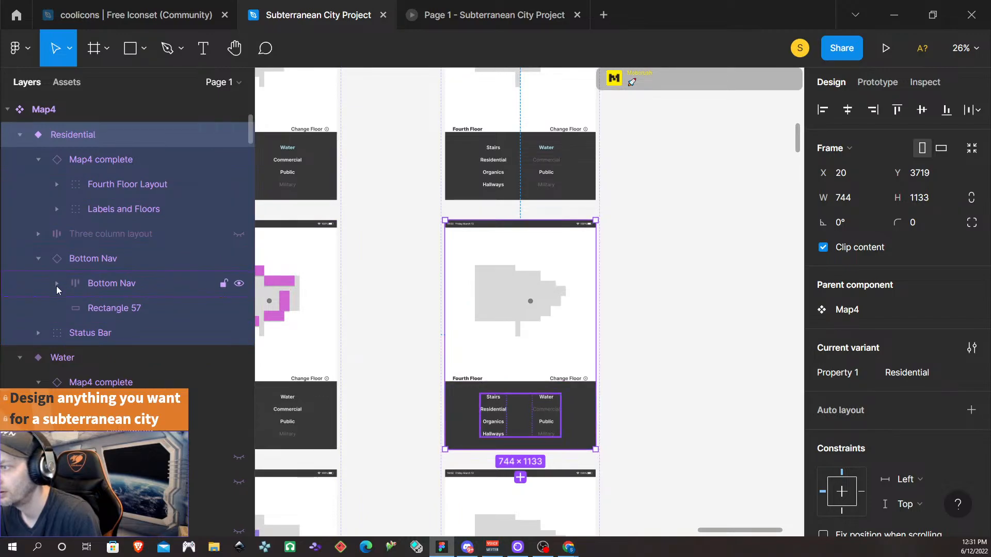
click(499, 411)
click(499, 411)
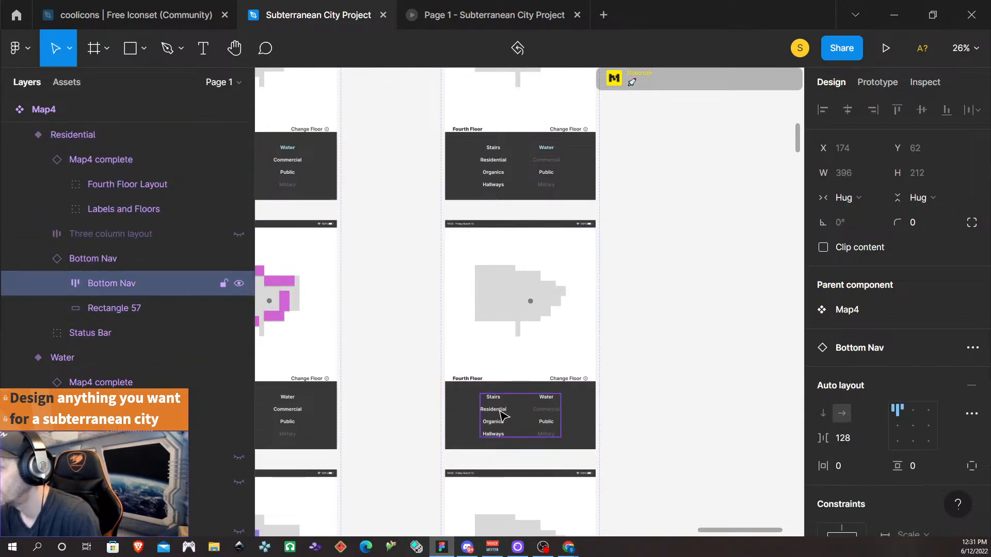
click(500, 411)
click(902, 373)
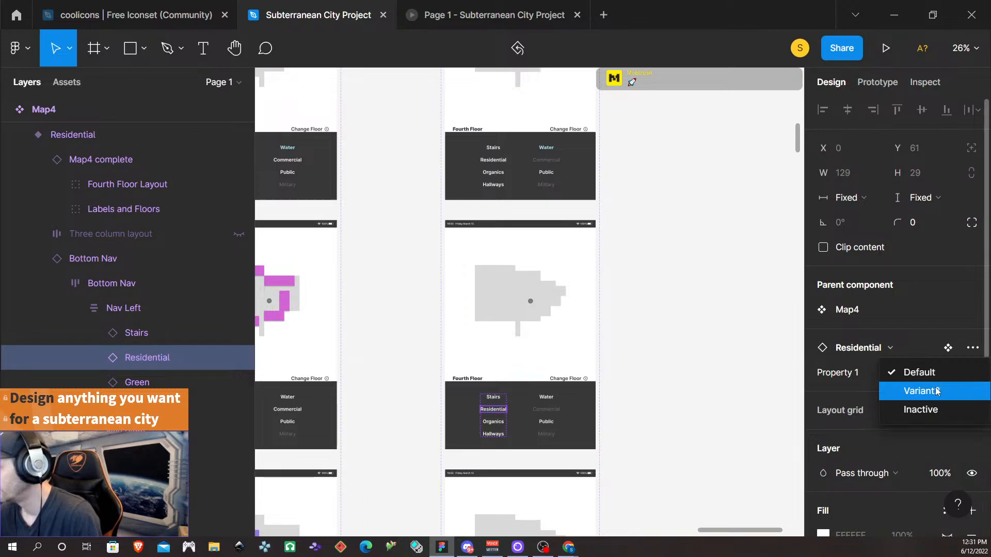
click(936, 392)
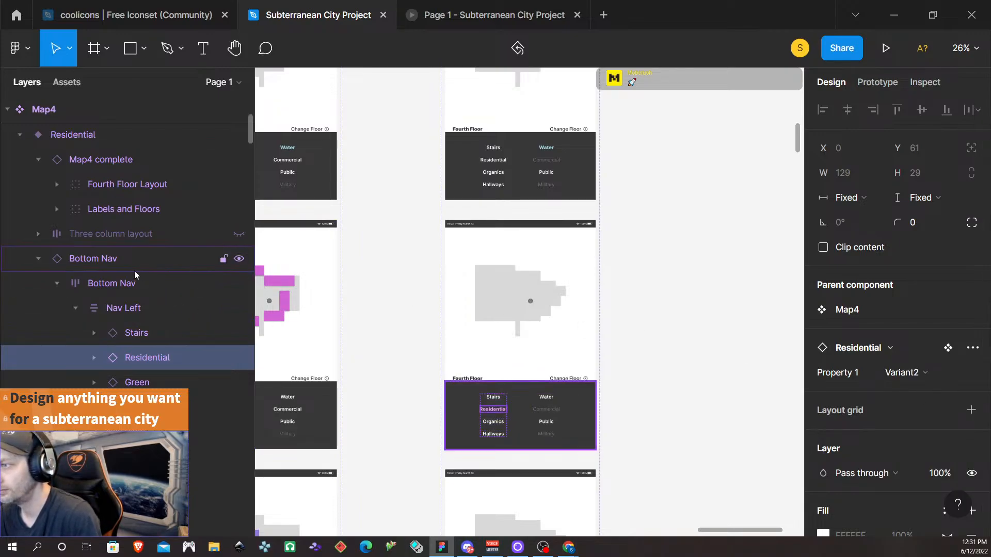
- Show the hidden Houses highlight in the Fourth Floor Layout of Map4's Residential variant
click(57, 184)
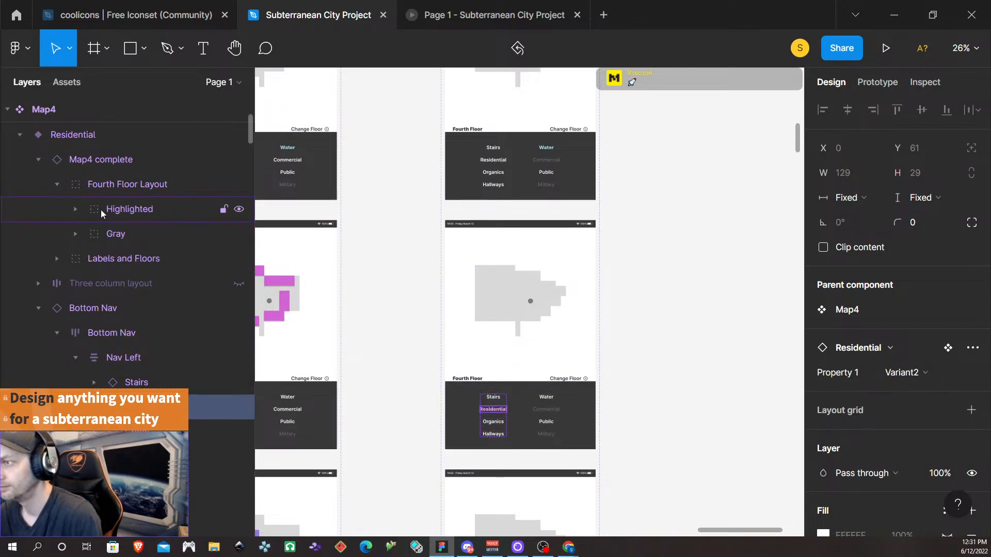
click(75, 209)
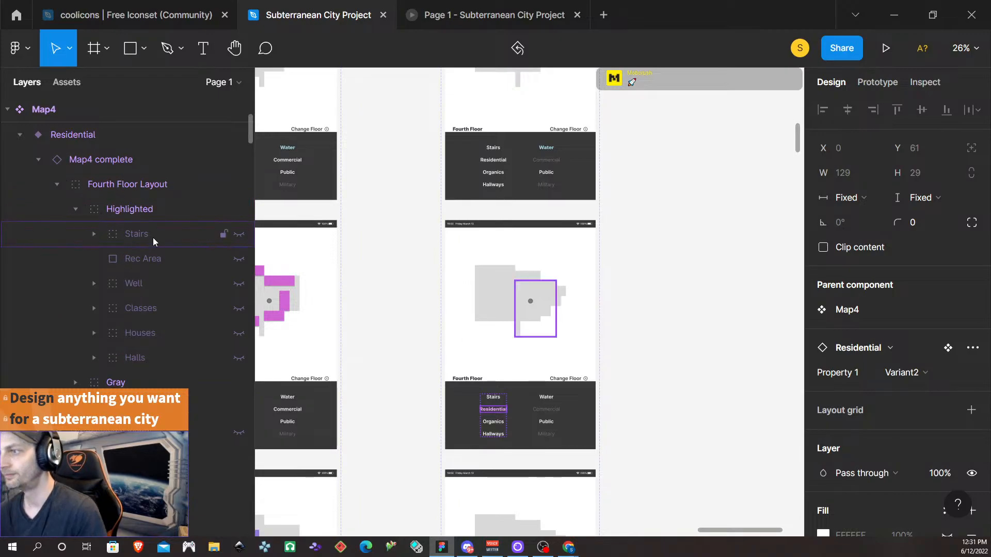
click(240, 333)
- Switch the Organics navigation label in Map4's Organics variant from its default to its green active state
scroll(514, 333, down, 2)
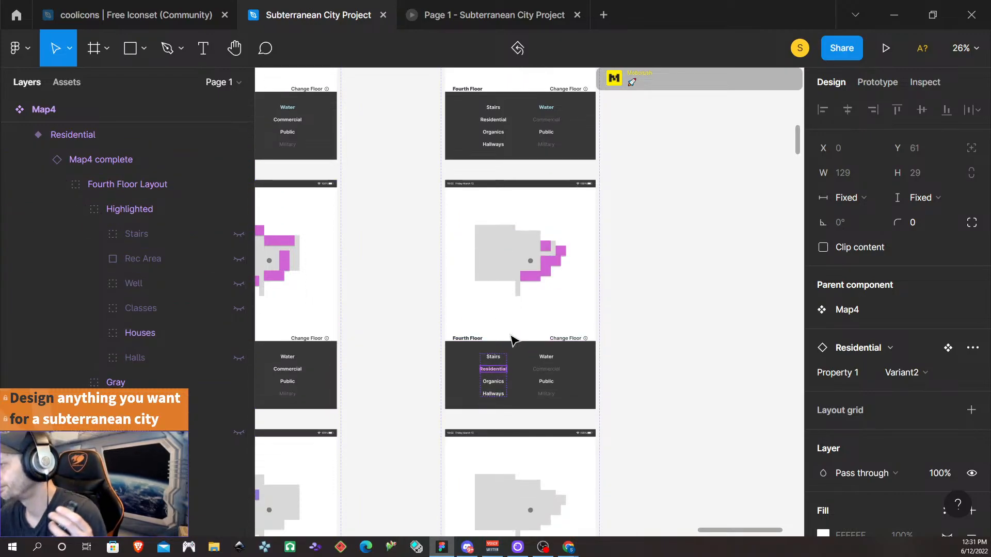
scroll(513, 340, down, 2)
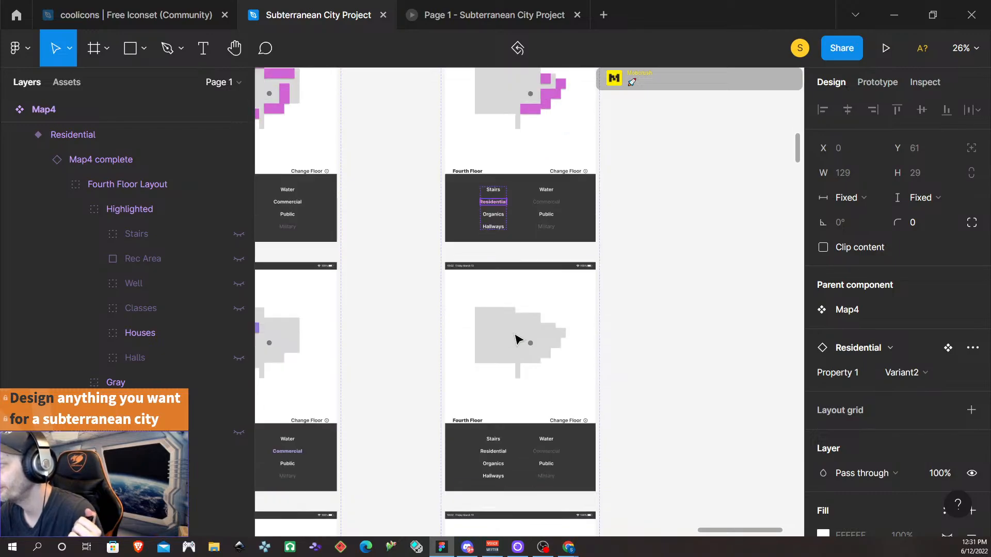
click(517, 338)
scroll(527, 351, down, 1)
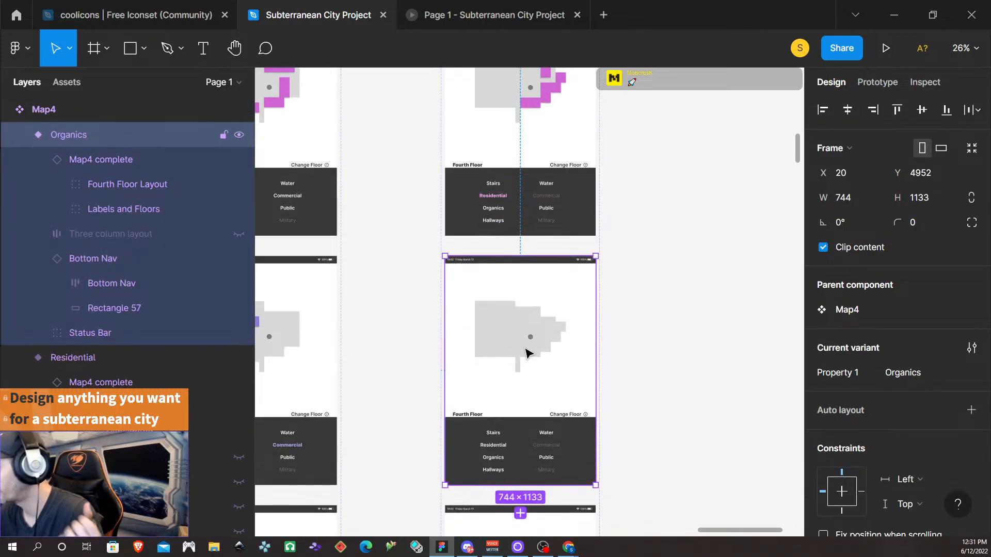
double_click(494, 442)
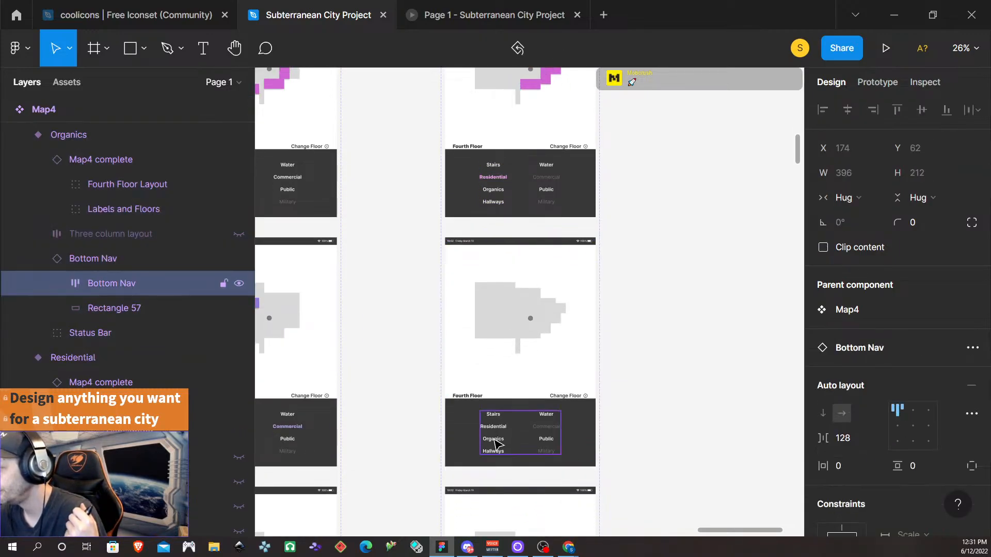
double_click(494, 442)
double_click(494, 443)
click(599, 430)
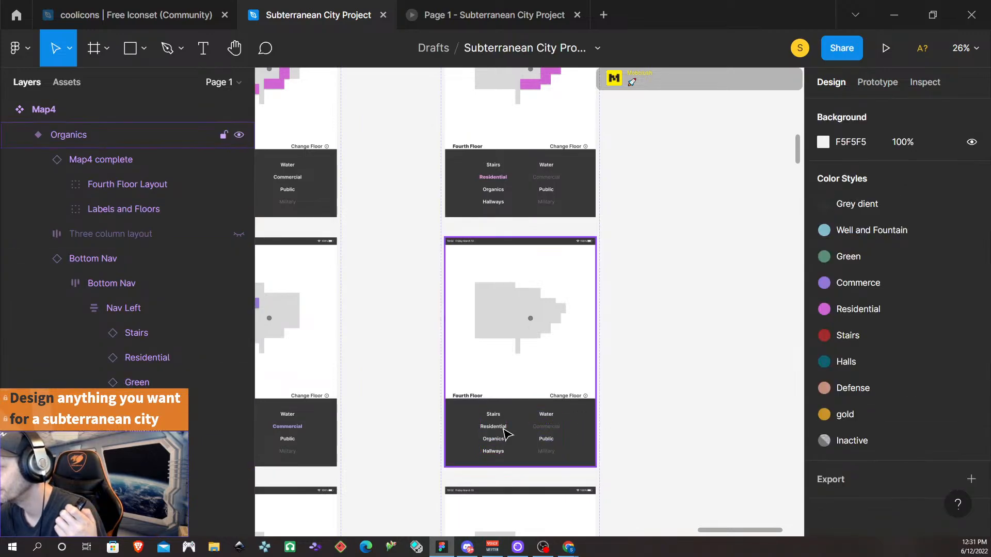
click(498, 443)
double_click(497, 442)
double_click(497, 442)
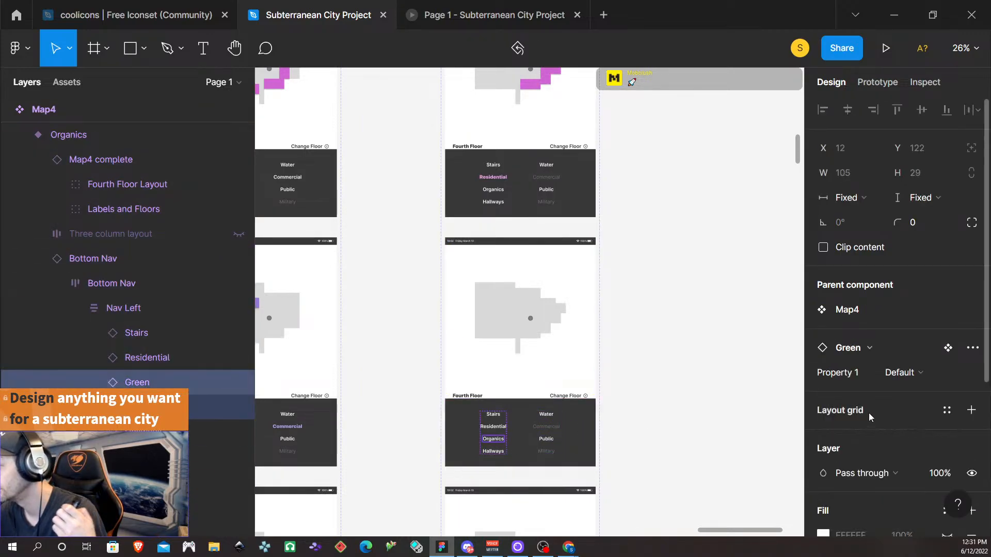
click(903, 373)
click(924, 391)
- Show the hidden Rec Area highlight in the Fourth Floor Layout of Map4's Organics variant
click(541, 326)
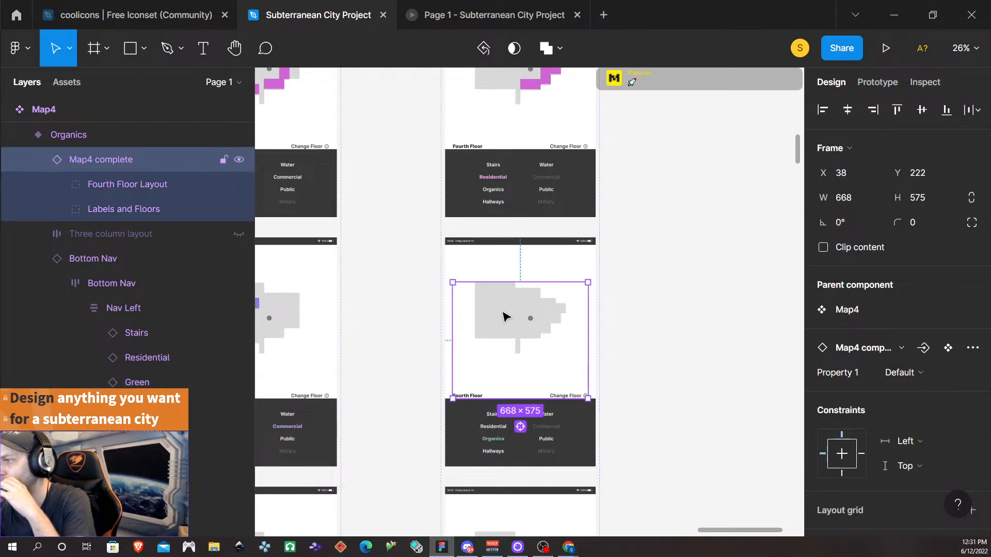
click(55, 184)
click(73, 207)
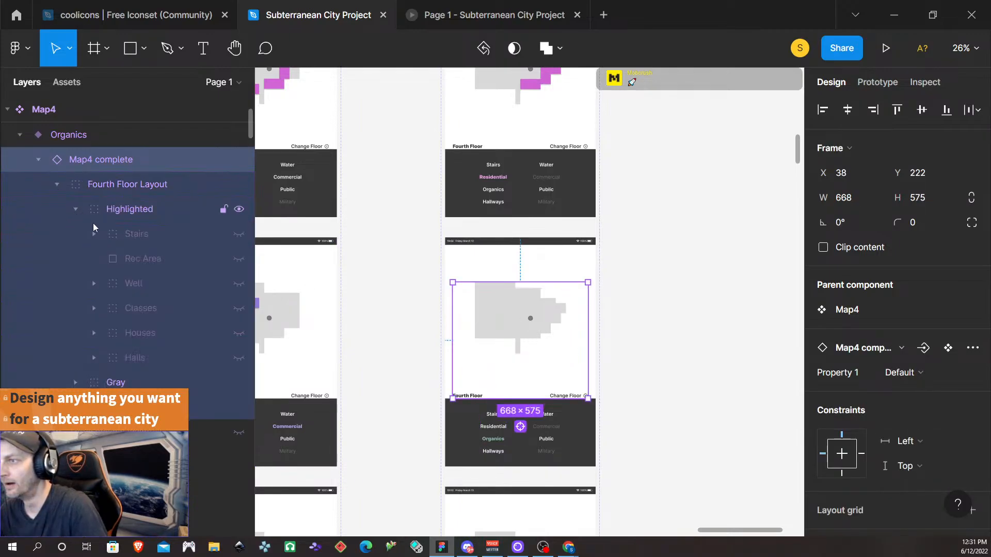
click(238, 259)
- Set the Public navigation label in Map4's Public variant to the HoverGold state
scroll(635, 339, down, 2)
scroll(638, 341, down, 10)
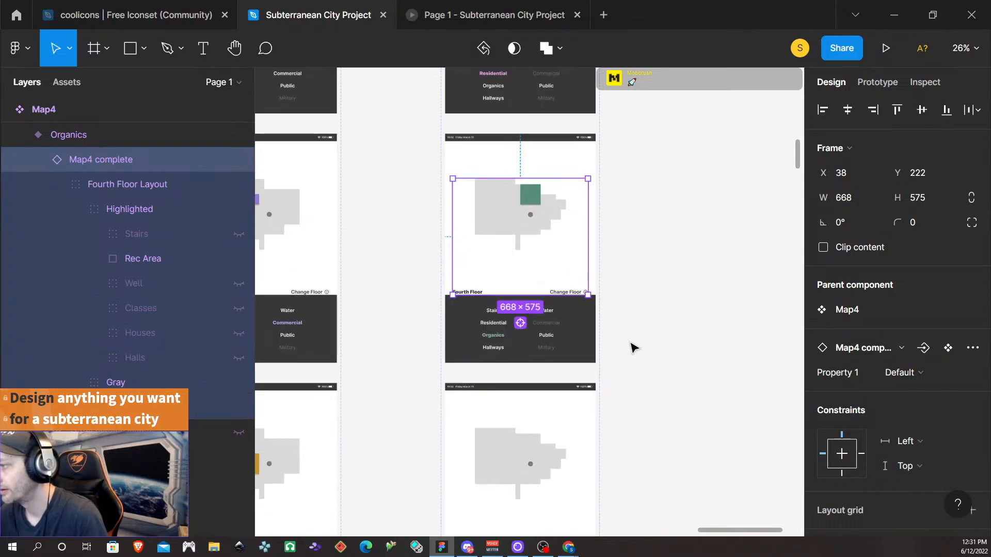
click(503, 316)
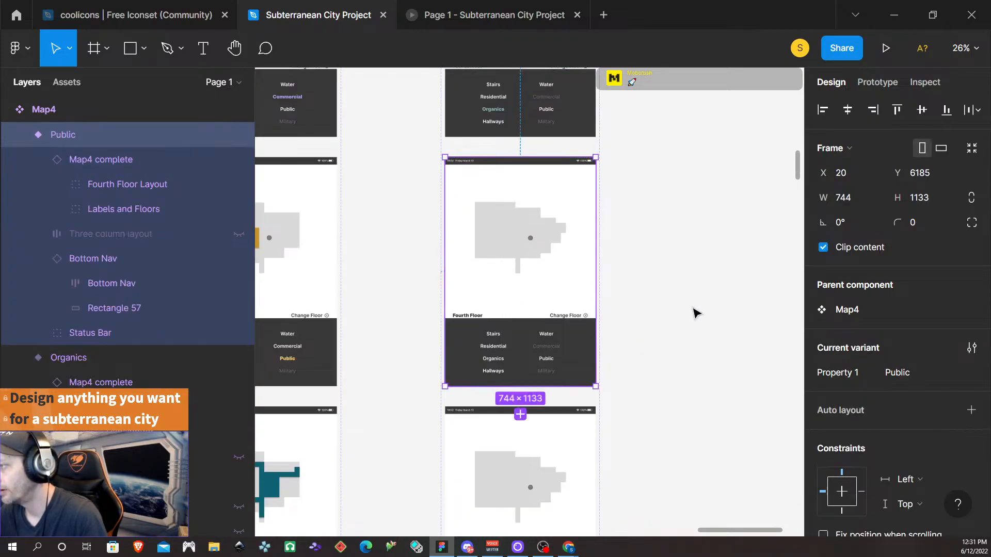
scroll(695, 313, down, 1)
double_click(546, 354)
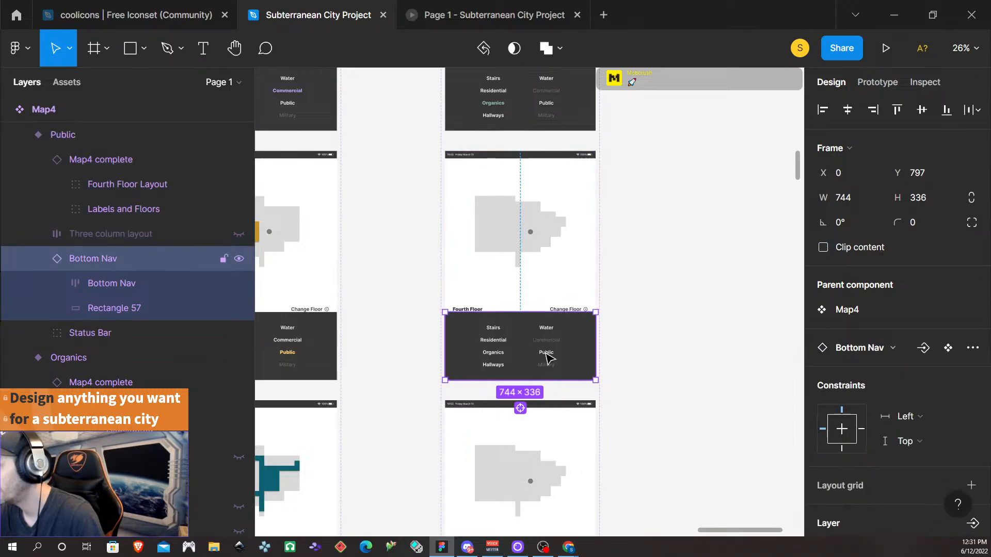
double_click(546, 354)
double_click(546, 354)
click(664, 357)
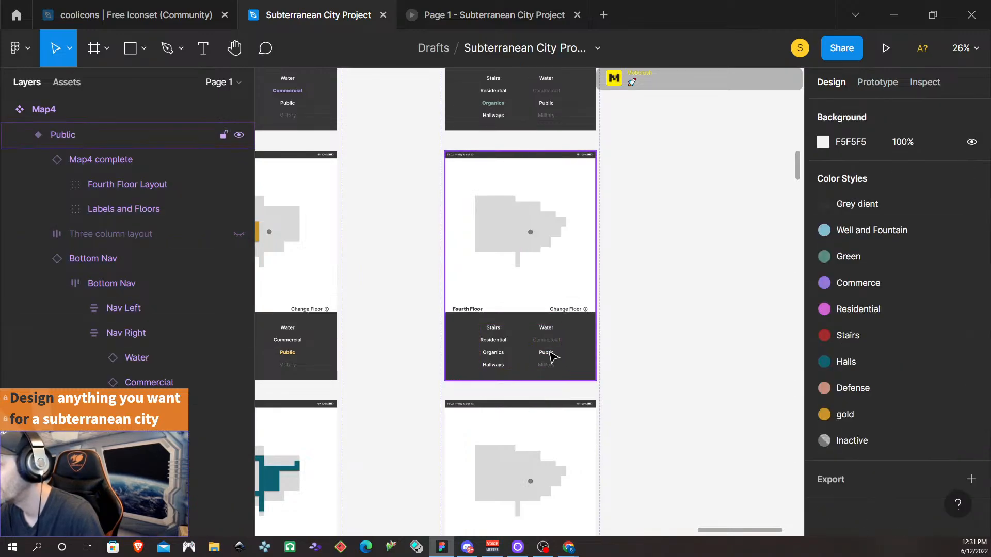
double_click(548, 354)
double_click(548, 354)
double_click(548, 354)
click(663, 358)
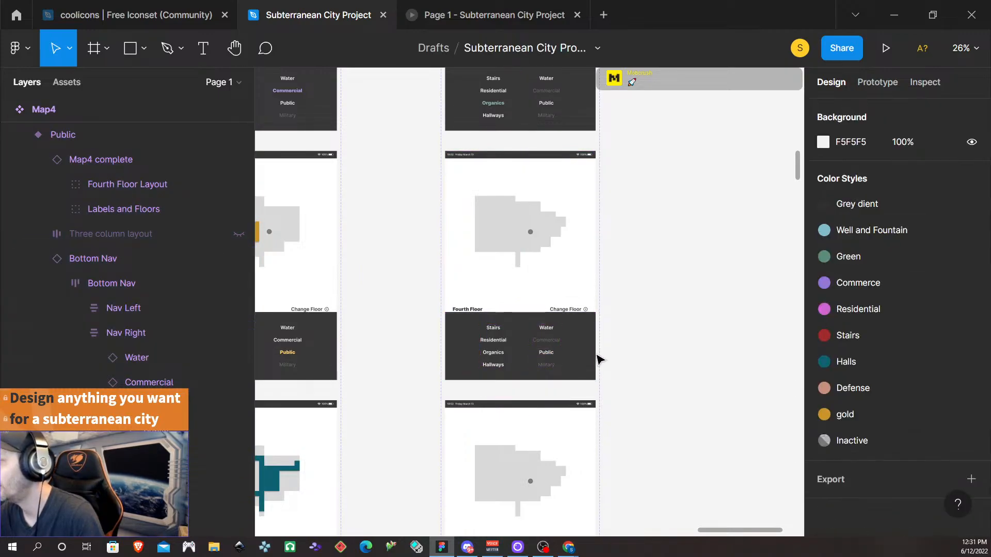
double_click(546, 354)
double_click(546, 354)
double_click(547, 355)
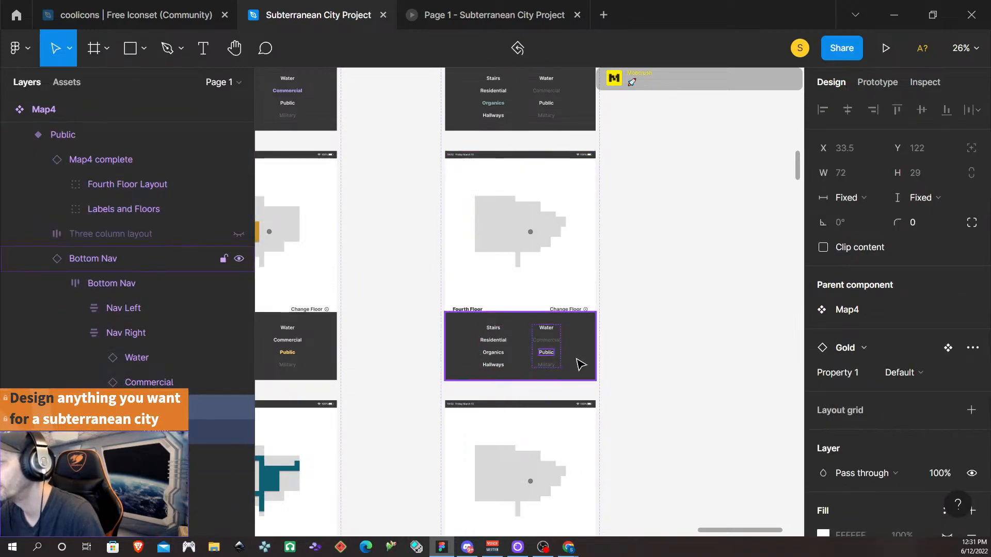
click(902, 373)
click(926, 391)
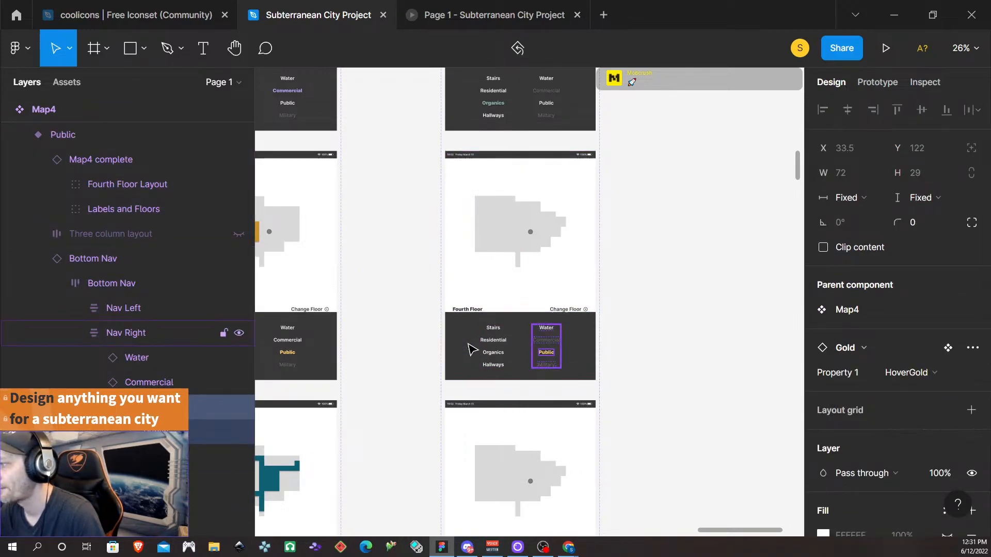
- Show the hidden Classes highlight in the Fourth Floor Layout of Map4's Public variant
click(500, 247)
click(56, 184)
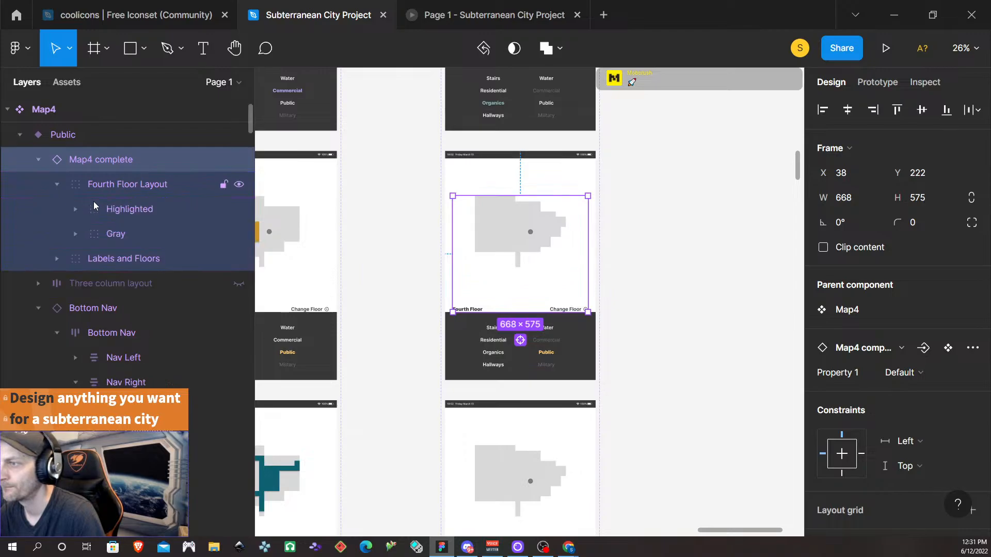
click(75, 209)
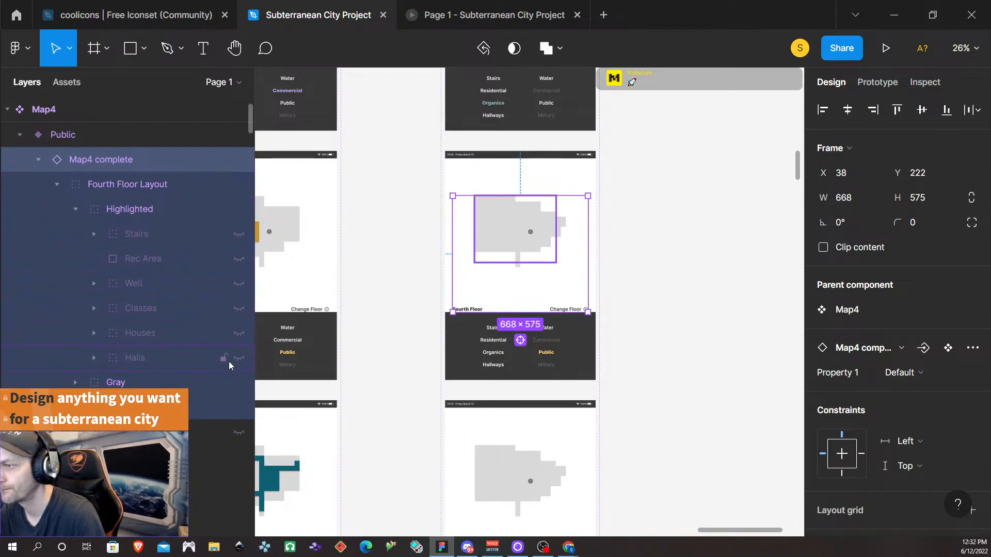
click(239, 308)
- Set the Hallways navigation label in Map4's Hallways variant to the HoverDarkBlue state
scroll(609, 334, down, 1)
scroll(610, 335, down, 3)
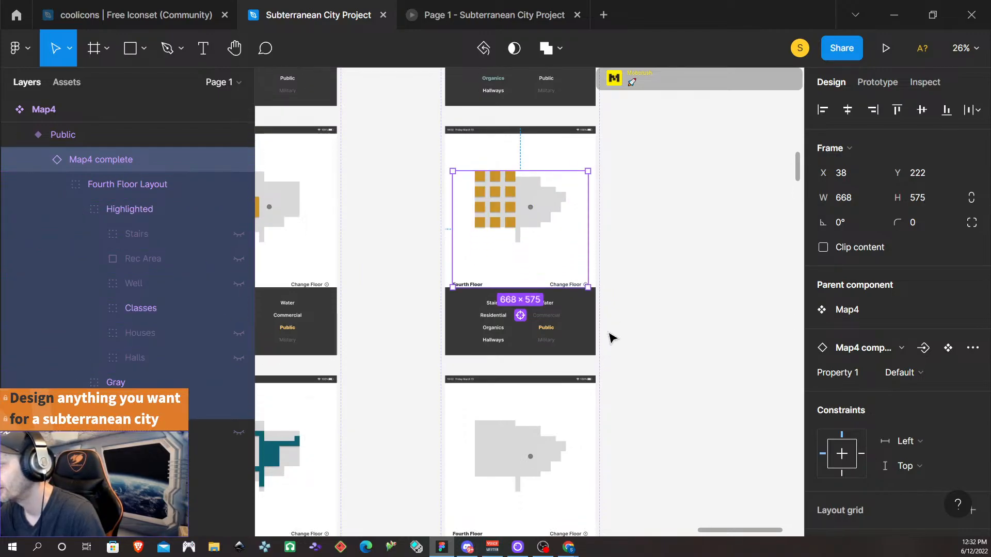
click(526, 316)
scroll(622, 305, down, 2)
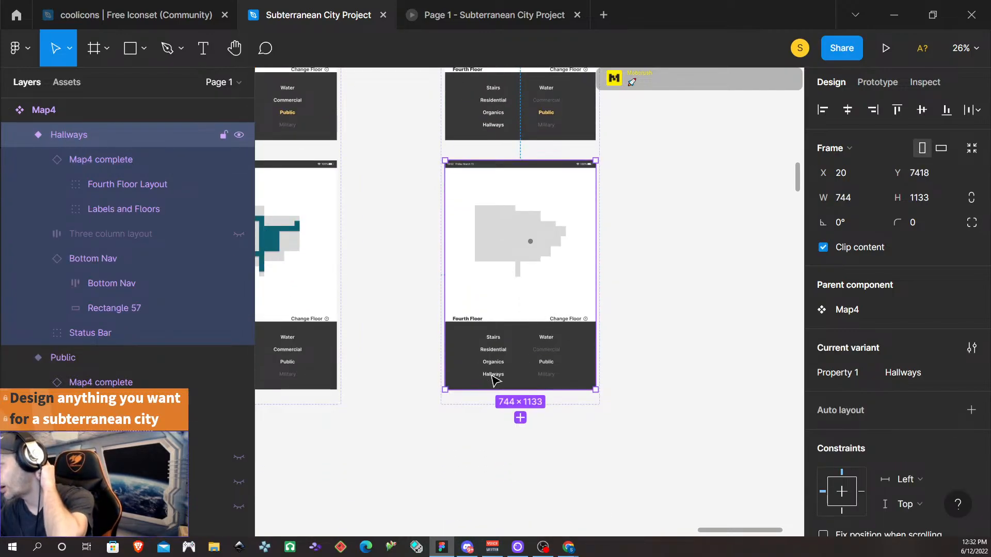
double_click(493, 375)
double_click(493, 375)
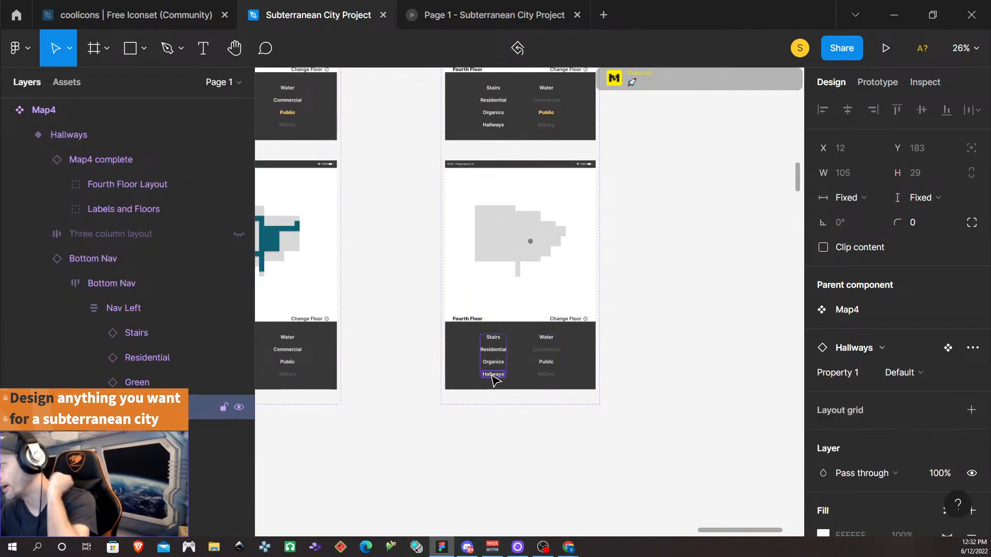
click(930, 378)
click(933, 391)
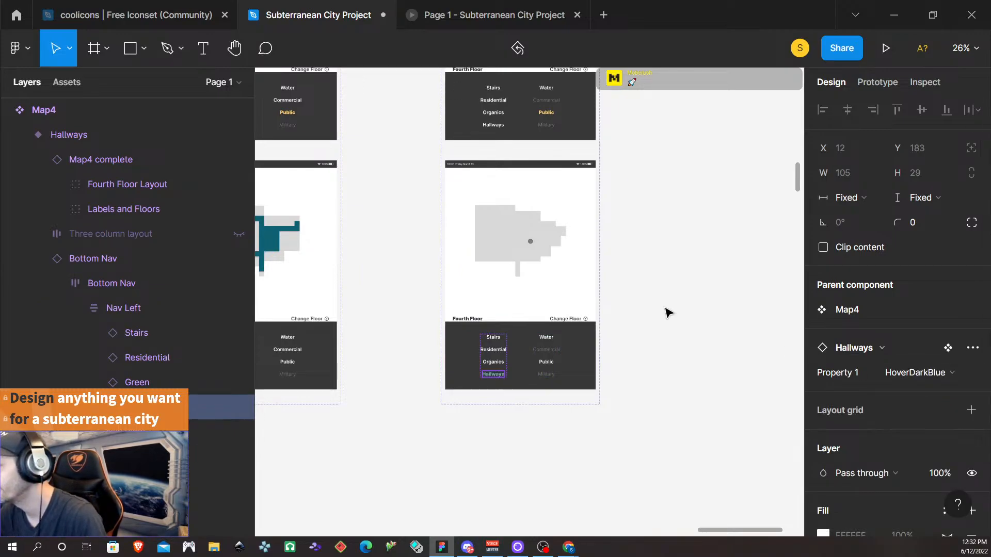
- Show the hidden Halls highlight in the Fourth Floor Layout of Map4's Hallways variant
click(500, 241)
click(54, 183)
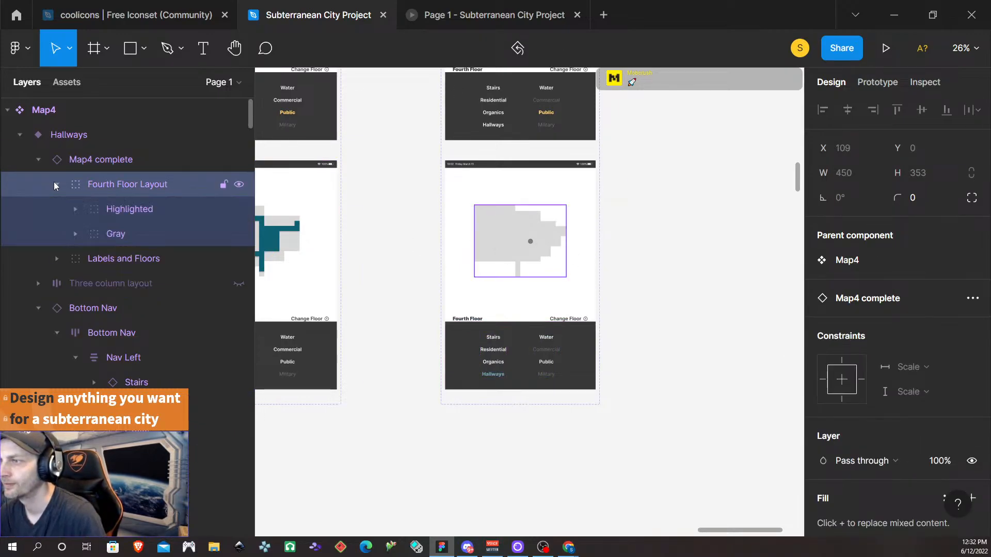
click(75, 208)
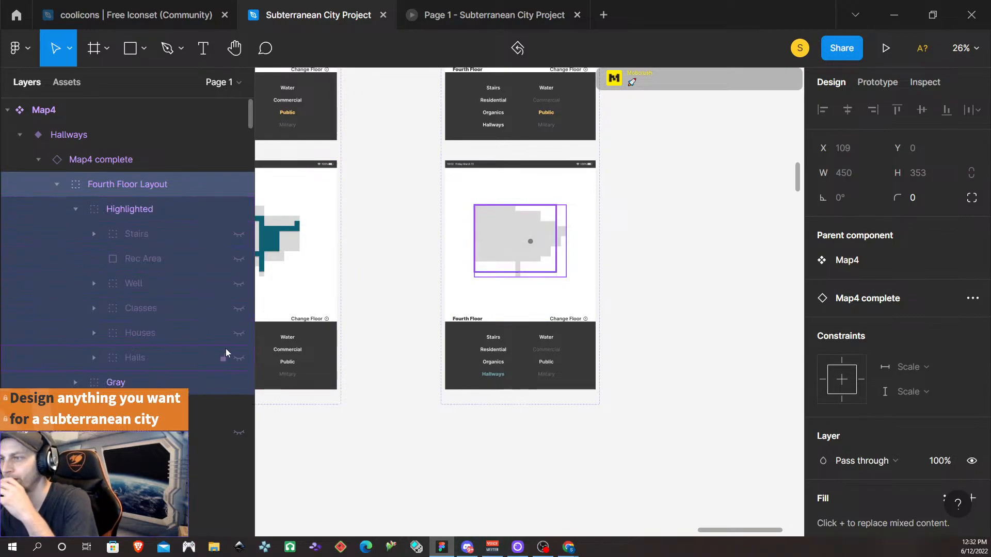
click(238, 358)
click(697, 375)
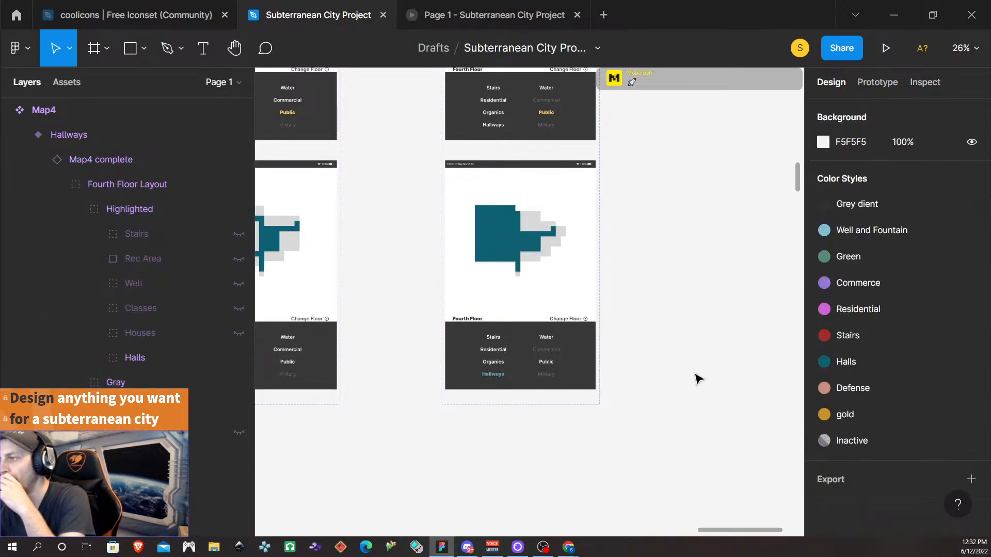
- Place an instance of Map4's Default variant above the Map4 component set, in line with the other floors' instances
scroll(650, 355, up, 10)
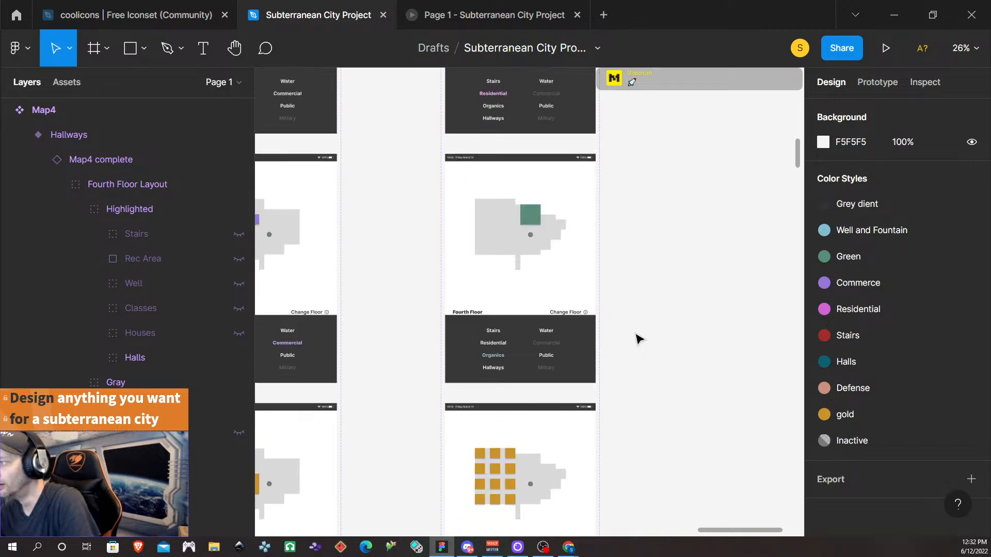
scroll(640, 338, up, 8)
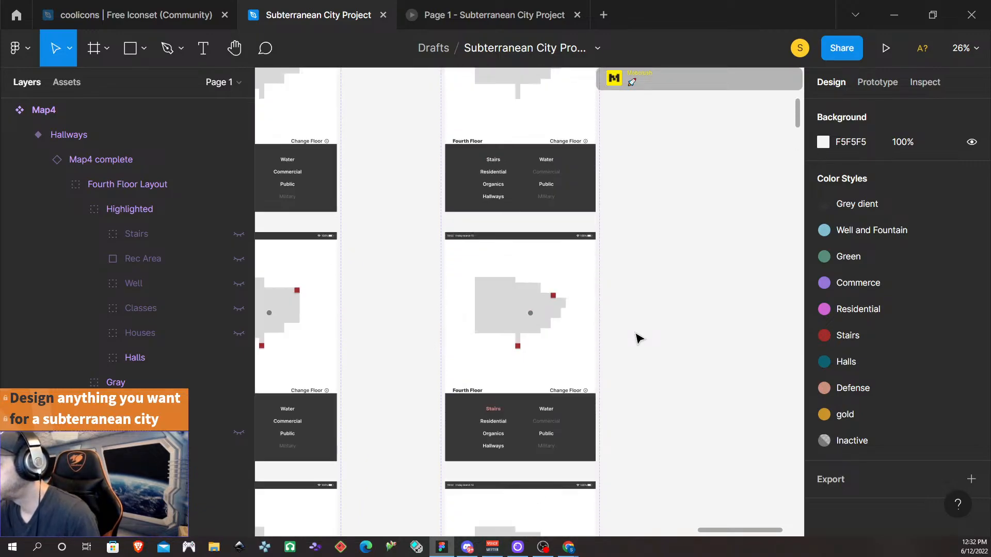
scroll(640, 339, up, 1)
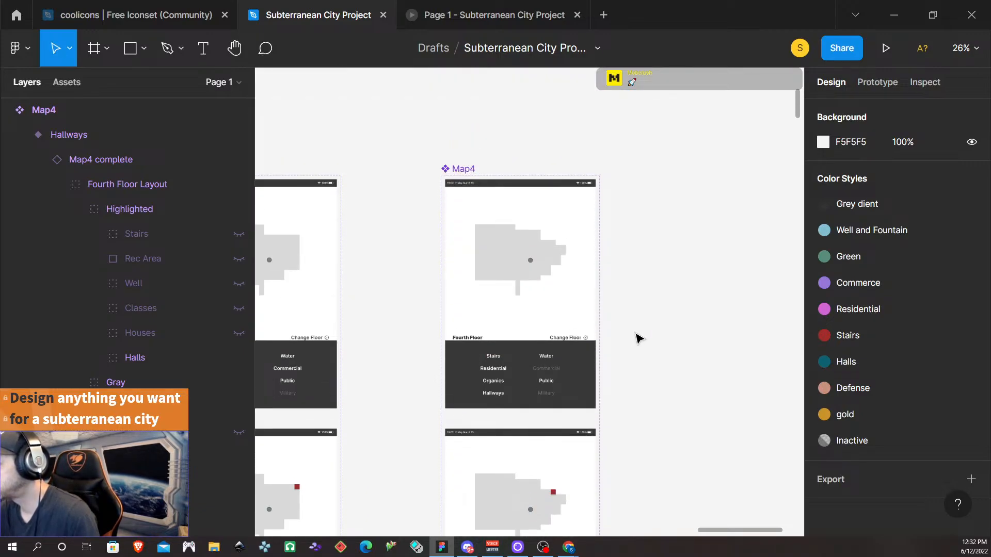
scroll(621, 331, down, 10)
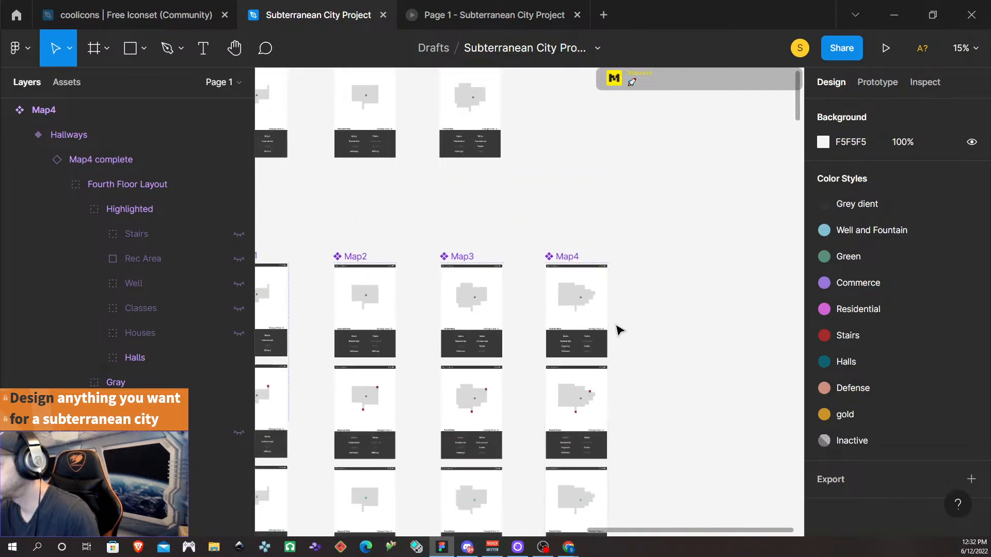
scroll(620, 330, down, 5)
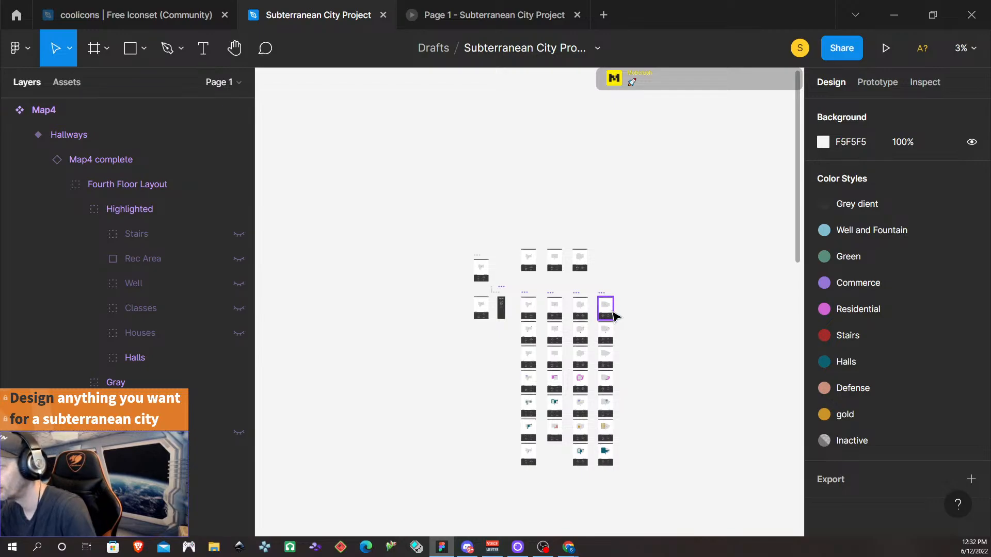
scroll(610, 309, up, 5)
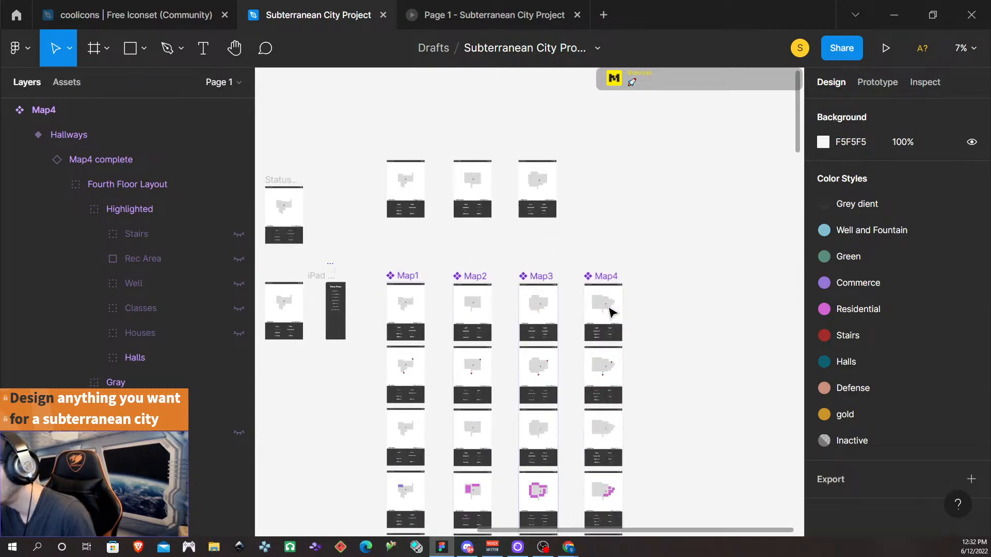
click(611, 312)
key(alt)
drag(610, 253, 609, 142)
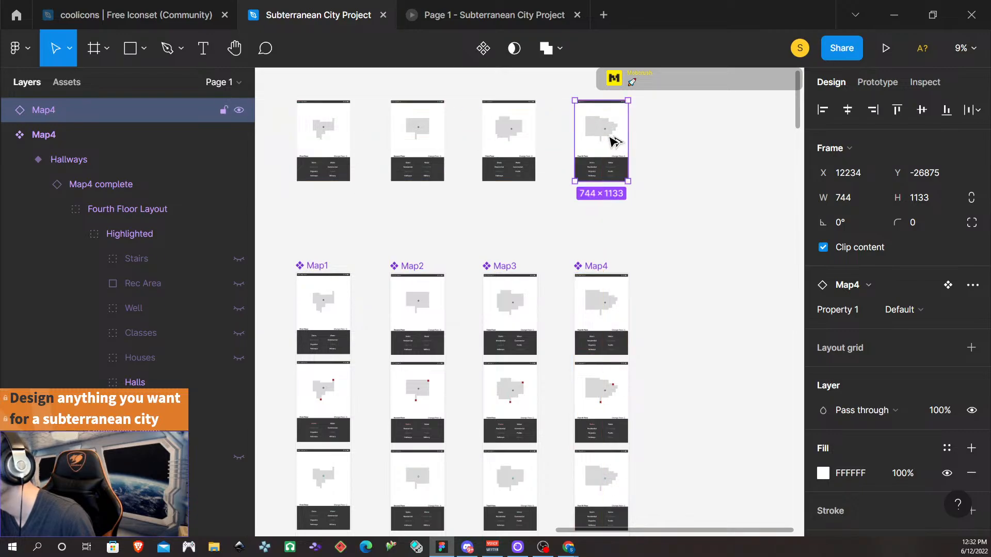
click(693, 192)
scroll(649, 279, down, 10)
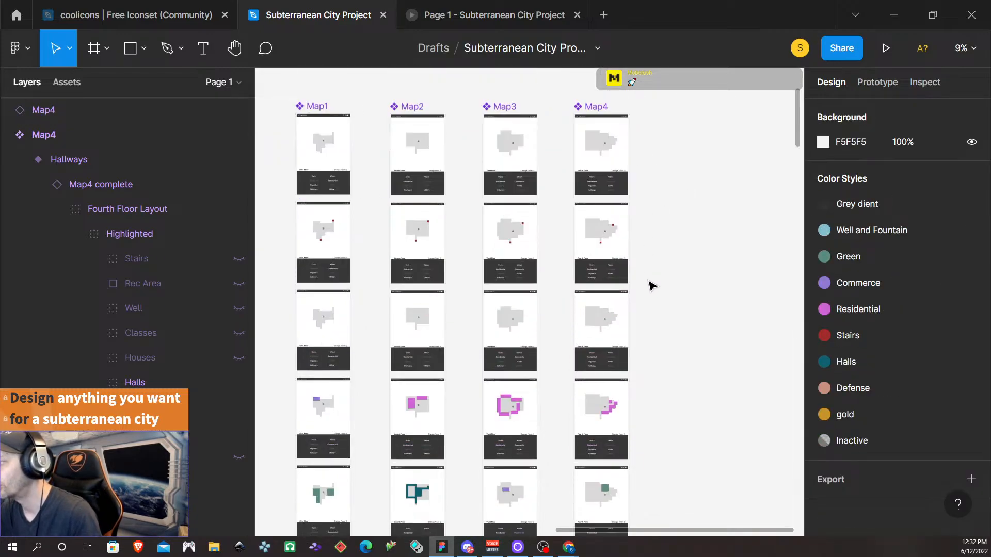
ctrl+scroll(649, 285, down, 3)
scroll(652, 289, down, 5)
scroll(650, 292, down, 6)
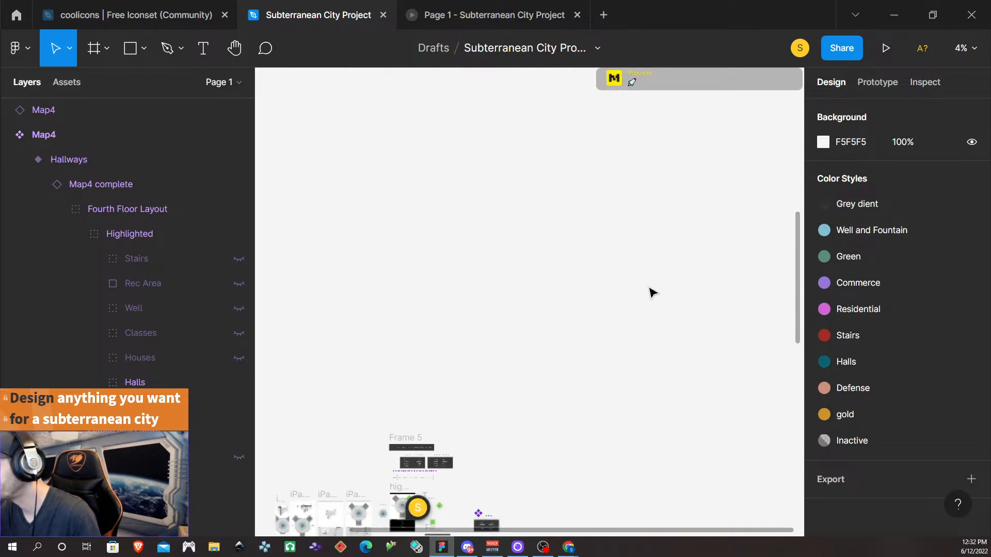
- Place a copy of the original Map5 frame beside the Map4 component set, in line with its first variant
scroll(627, 336, down, 1)
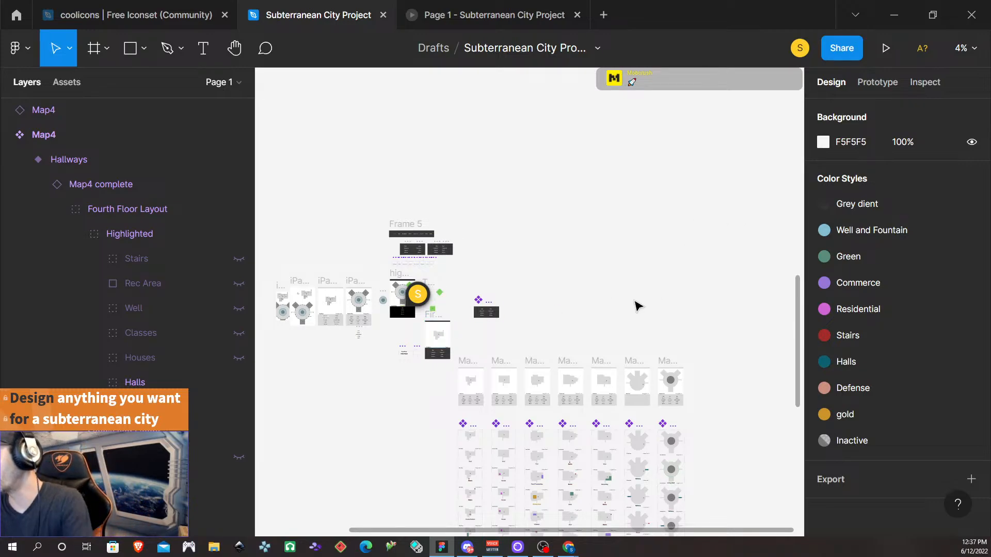
scroll(648, 292, up, 5)
scroll(634, 259, down, 10)
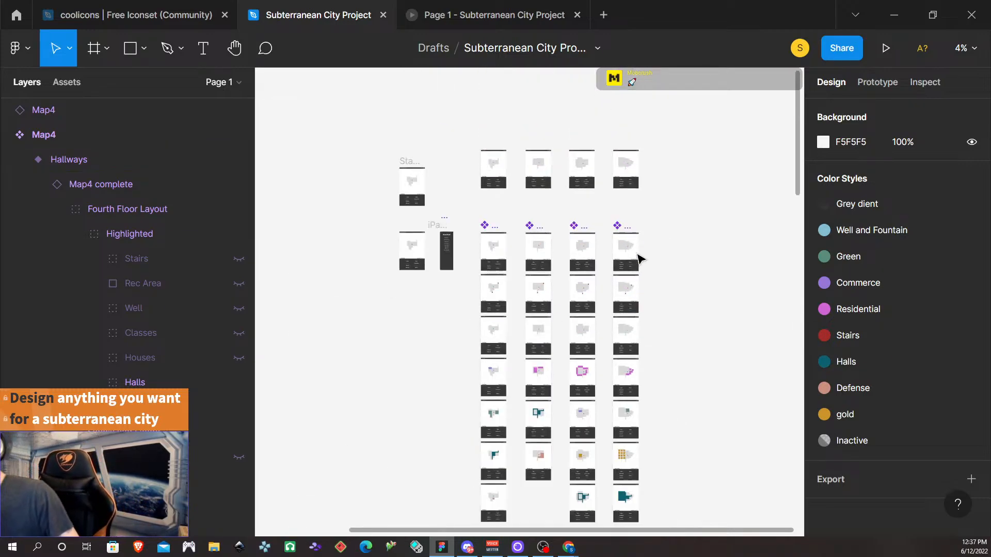
scroll(637, 262, up, 8)
scroll(638, 263, down, 3)
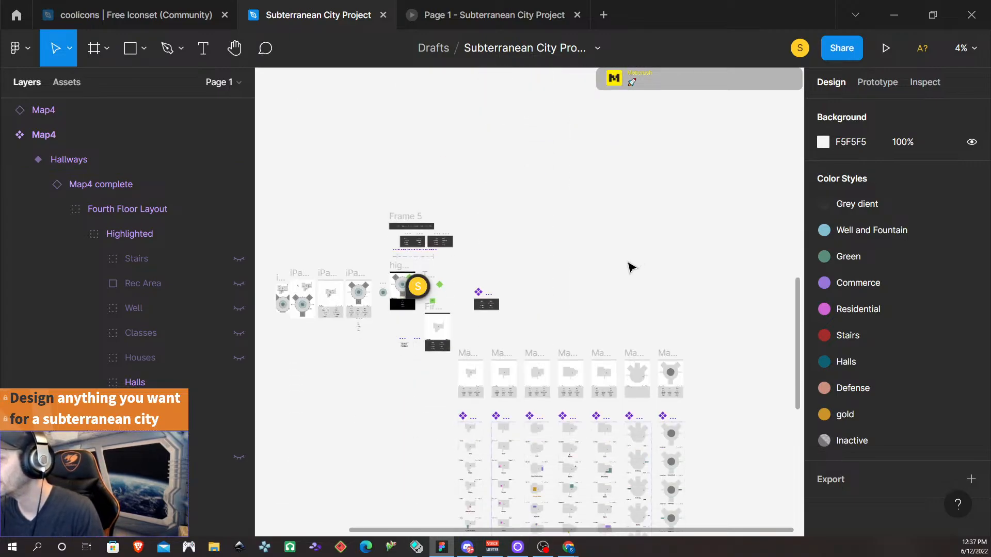
click(599, 355)
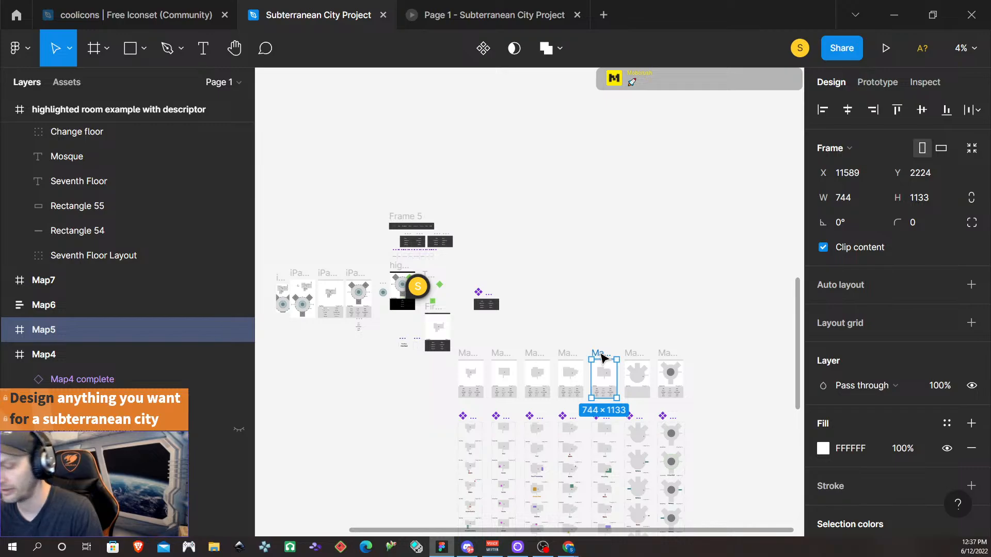
drag(600, 356, 575, 267)
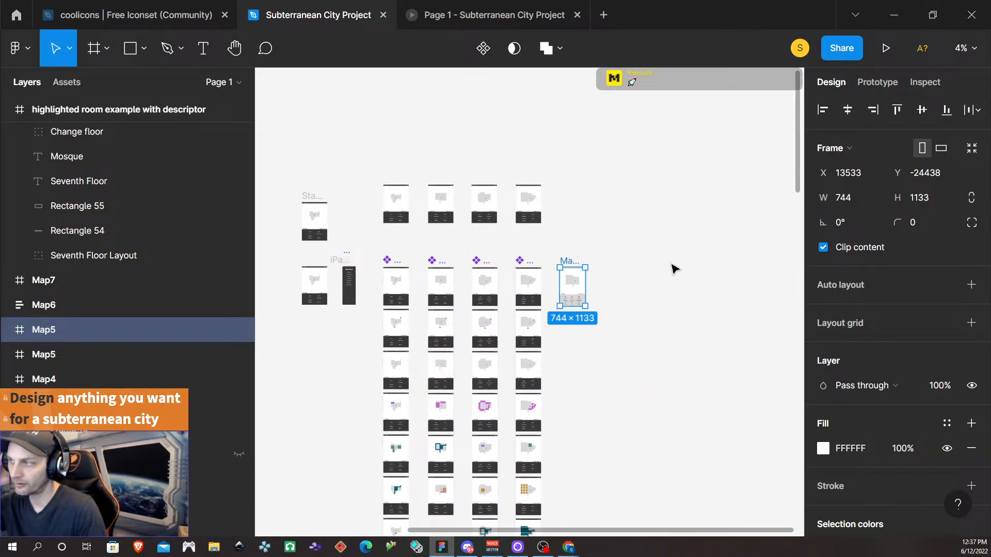
- Delete the columns of room labels from the footer of the copied Map5 frame
scroll(580, 380, up, 3)
scroll(582, 359, down, 5)
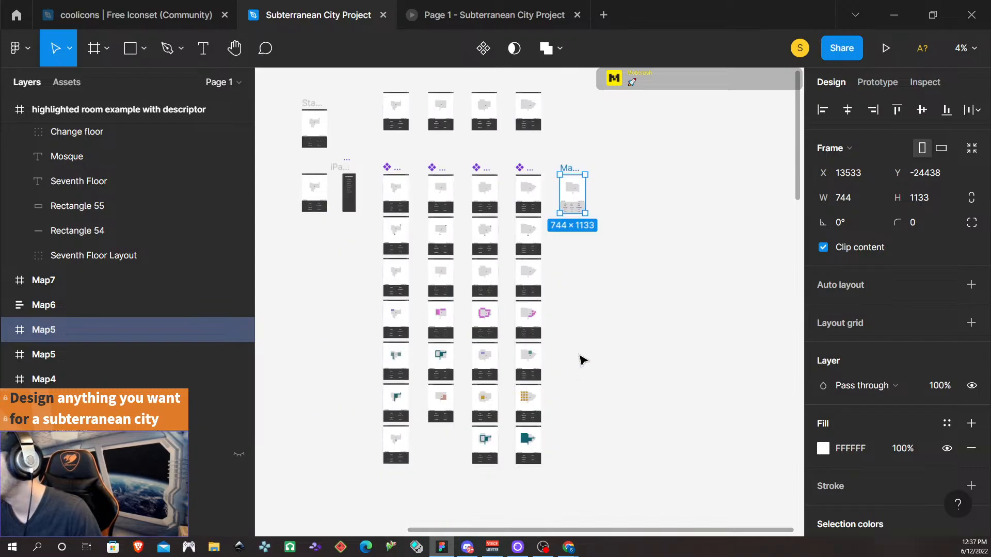
scroll(583, 243, up, 5)
scroll(583, 242, up, 4)
scroll(579, 252, up, 5)
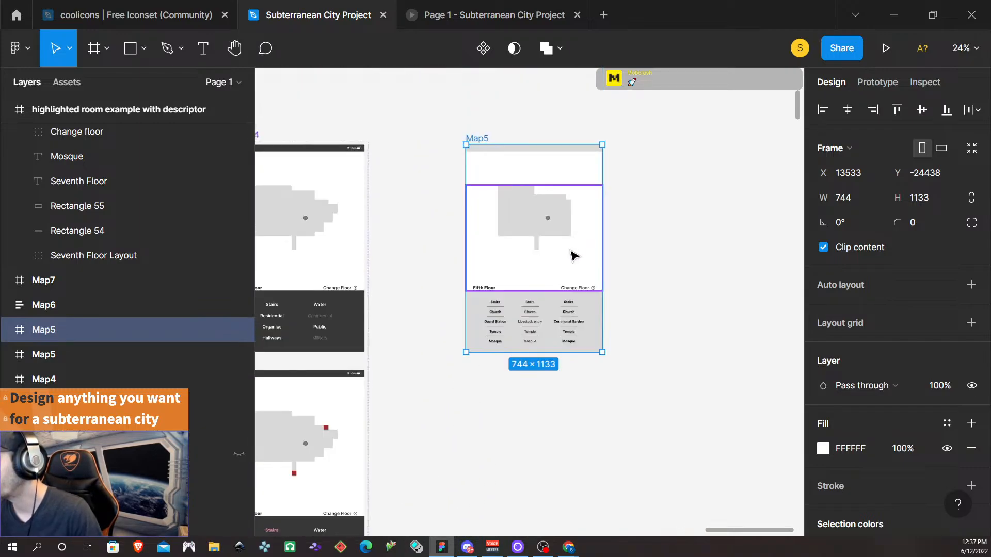
click(530, 336)
key(Delete)
- Nudge the grey footer rectangle in the copied Map5 frame to X 0, Y 797
click(537, 334)
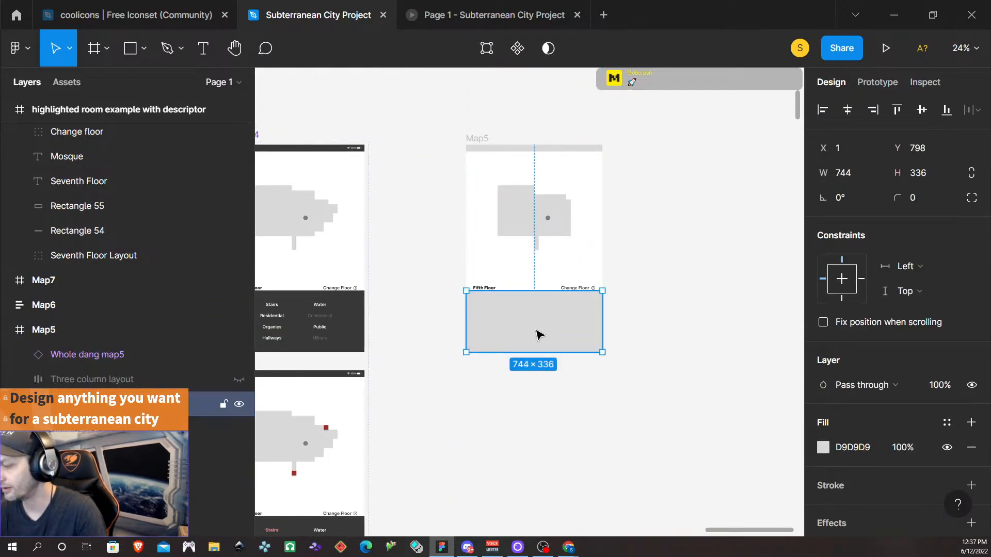
key(Up)
key(Left)
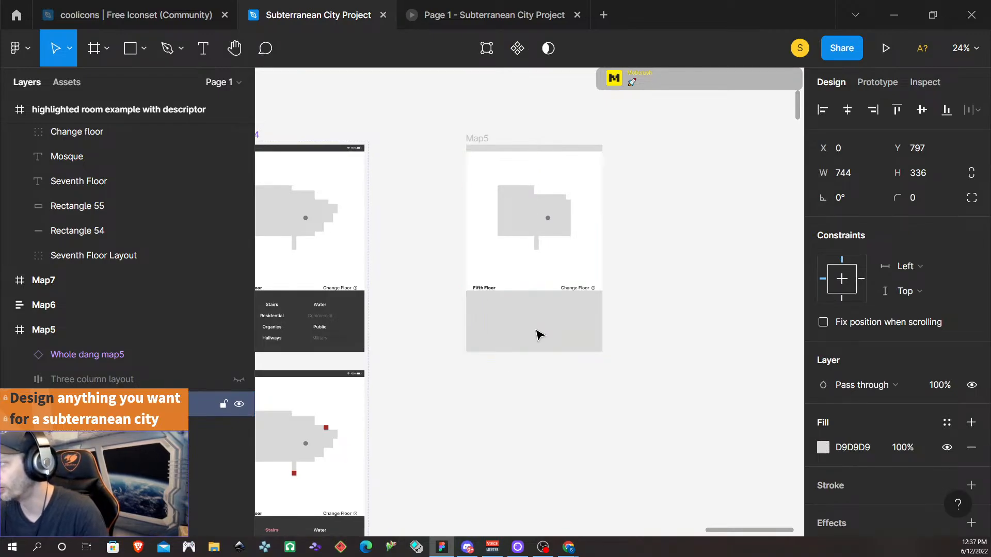
- Copy the Bottom Nav from Map4 and paste it in place of the grey placeholder block in the Map5 frame
click(349, 340)
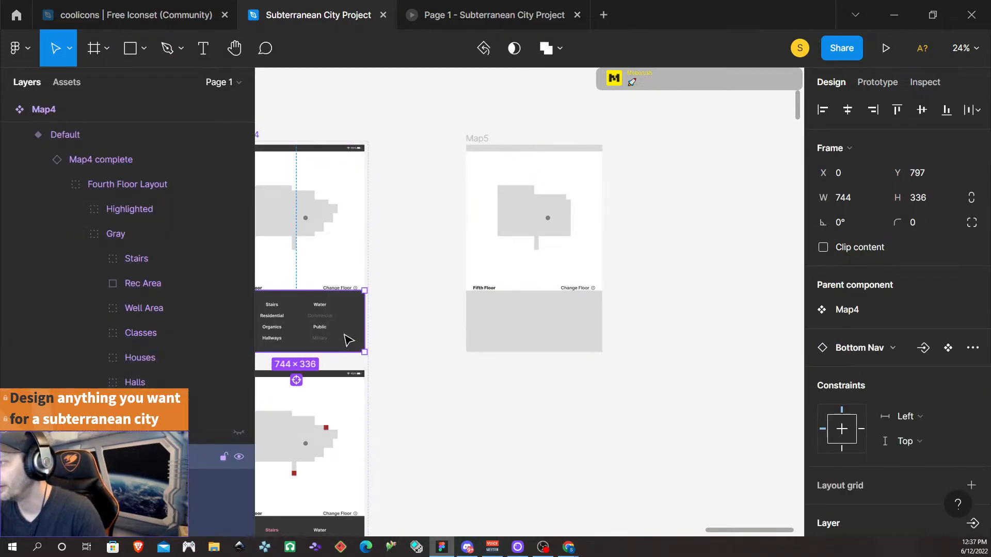
right_click(489, 330)
click(602, 153)
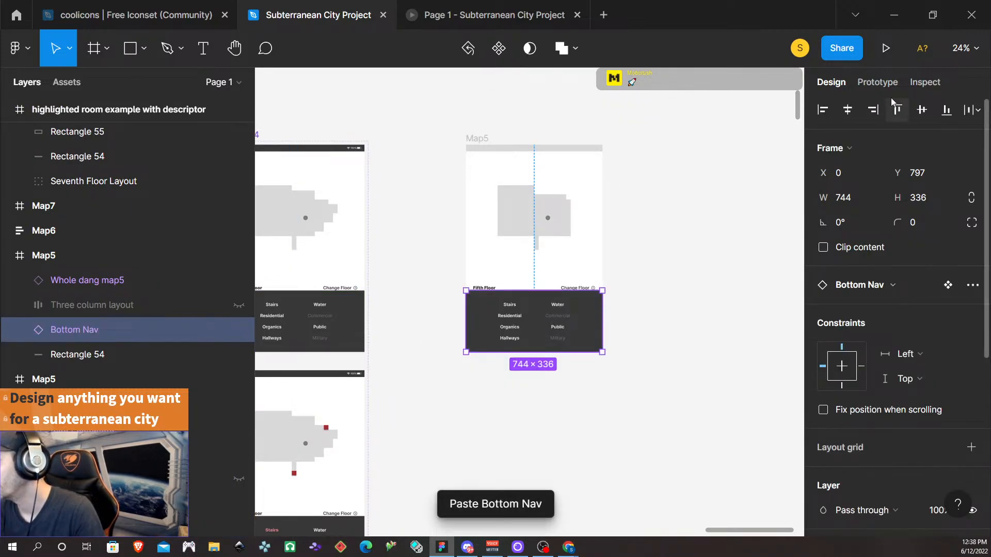
- Remove the prototype interactions from the Bottom Nav in the Map5 frame
key(shift+e)
right_click(579, 316)
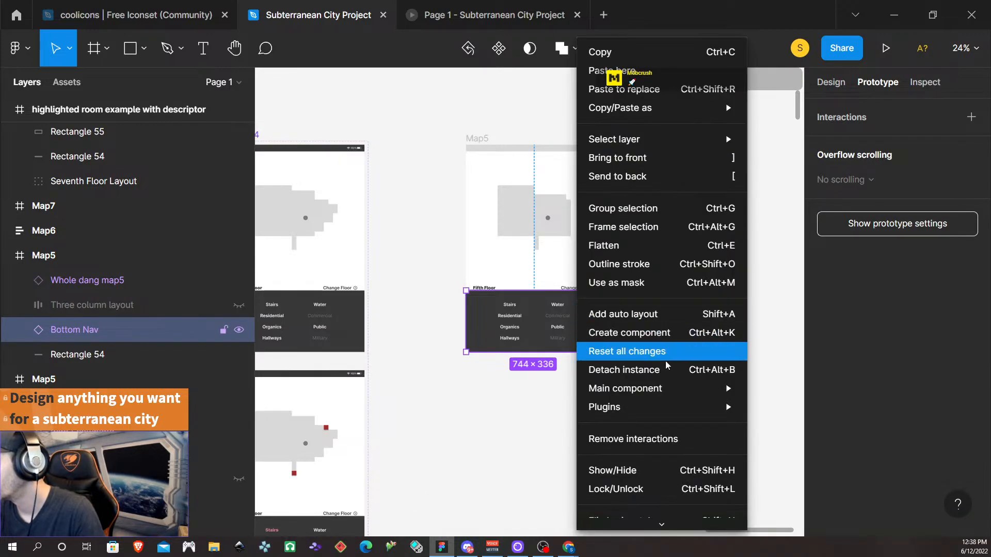
mouse_move(666, 393)
click(671, 439)
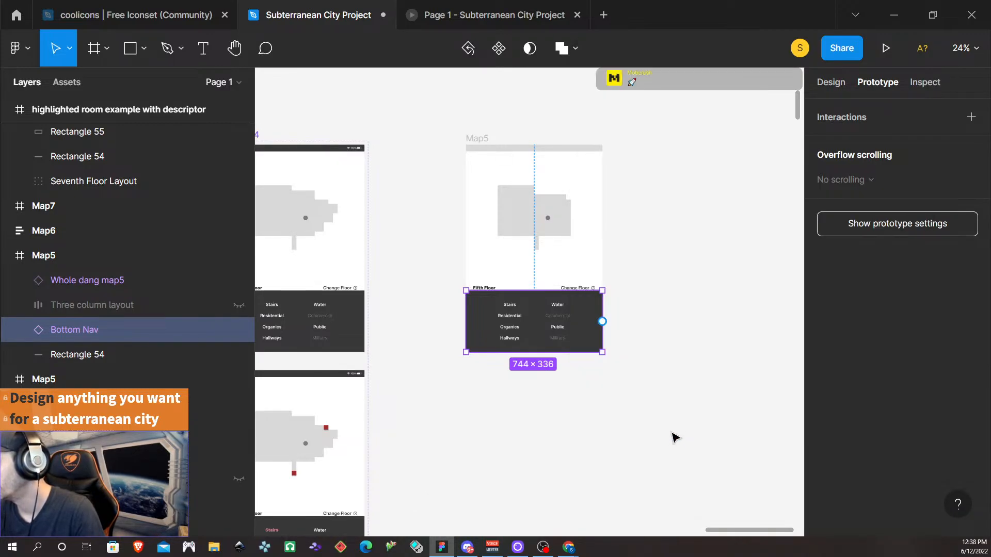
click(673, 396)
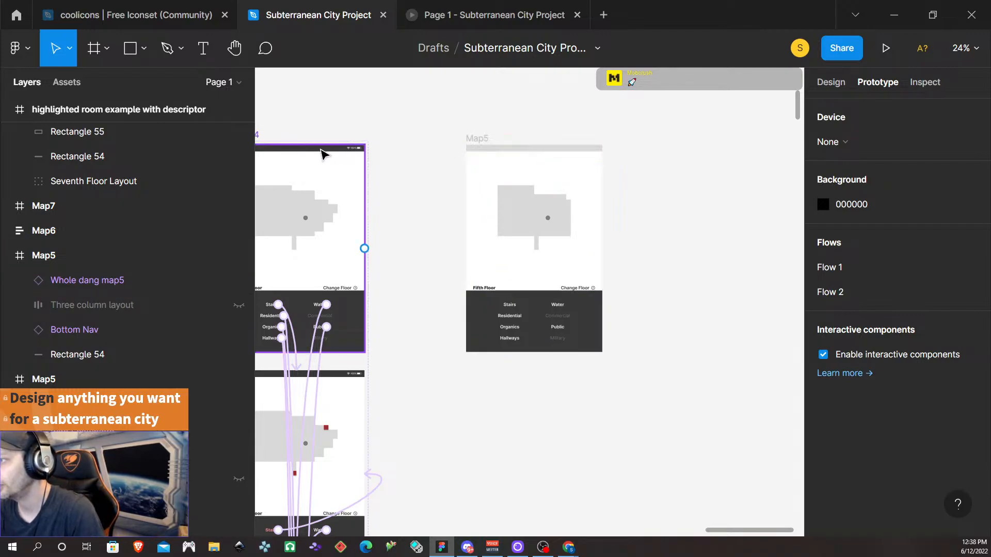
- Copy the whole Status Bar group from Map4 and paste it in place of the grey bar in the Map5 frame
click(832, 84)
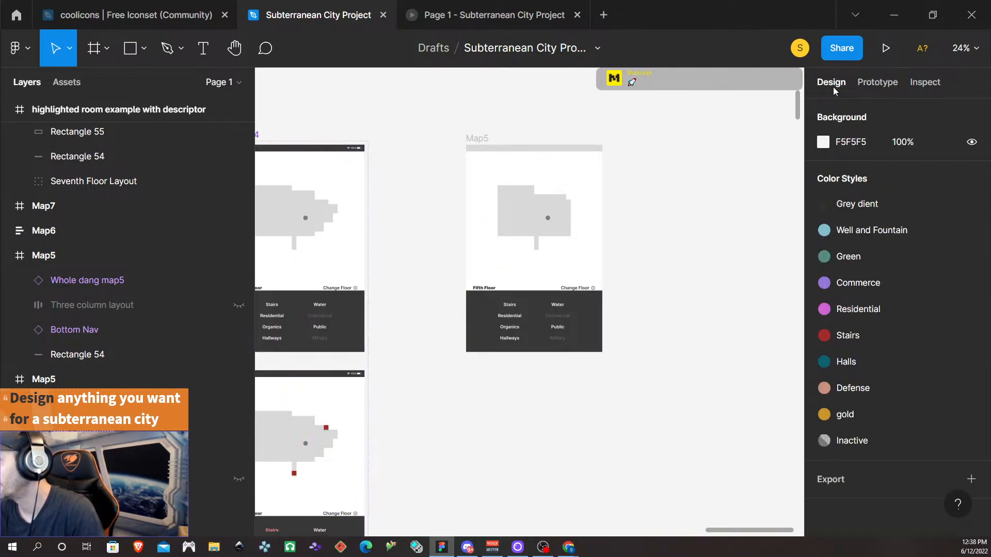
click(307, 155)
double_click(308, 155)
double_click(307, 155)
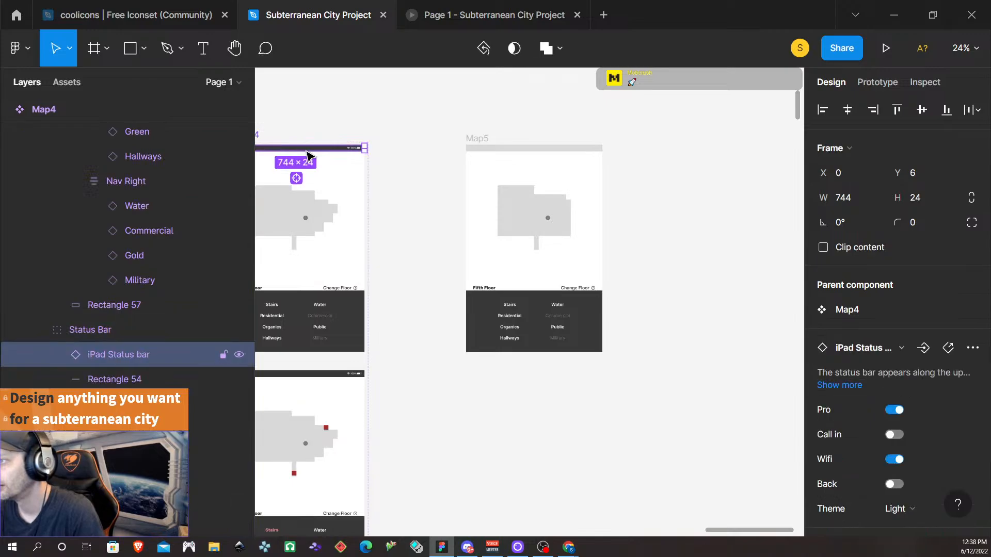
click(413, 138)
scroll(328, 164, up, 5)
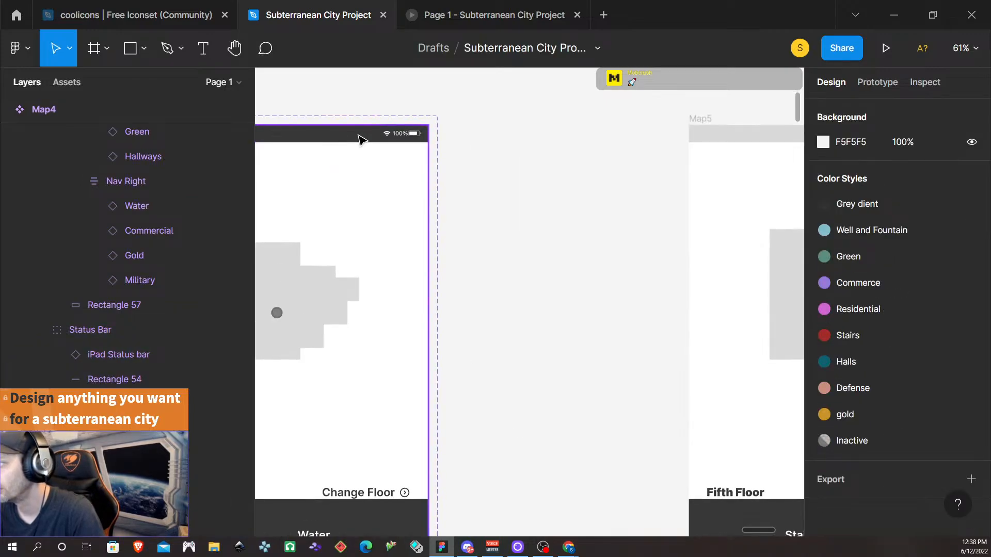
click(360, 139)
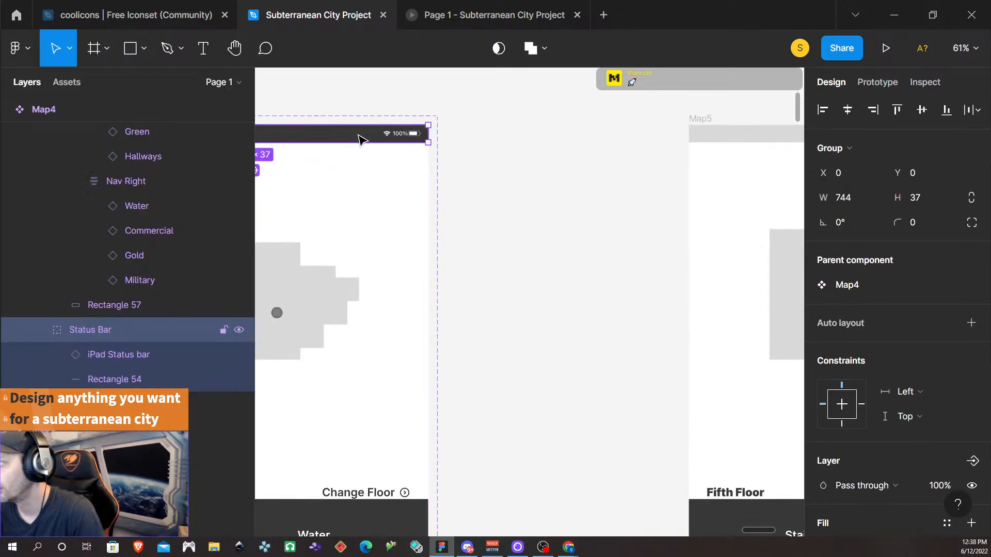
click(784, 136)
right_click(782, 138)
click(812, 151)
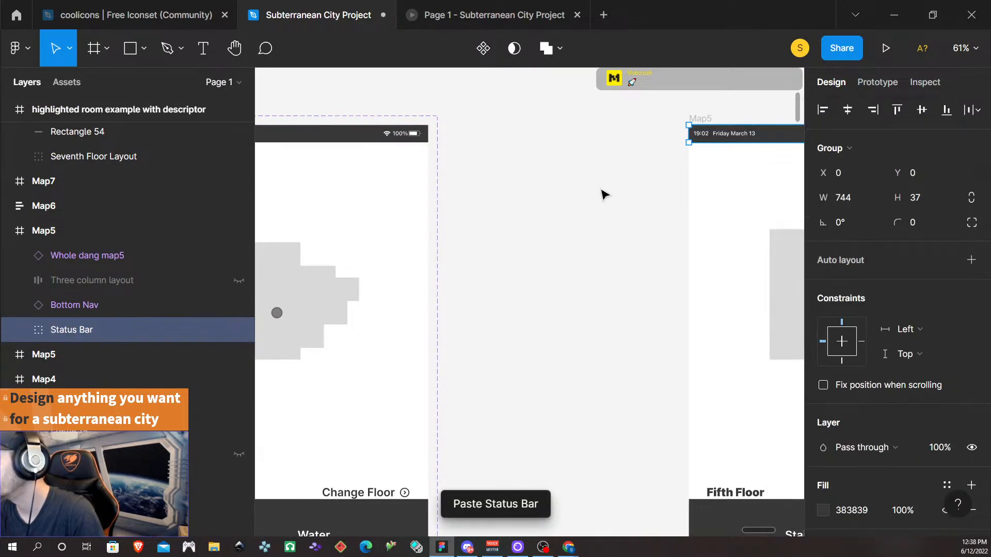
- Examine the Map5 screen beside Map4, comparing the status bar, floor layout and bottom navigation
scroll(621, 269, down, 3)
scroll(621, 268, right, 4)
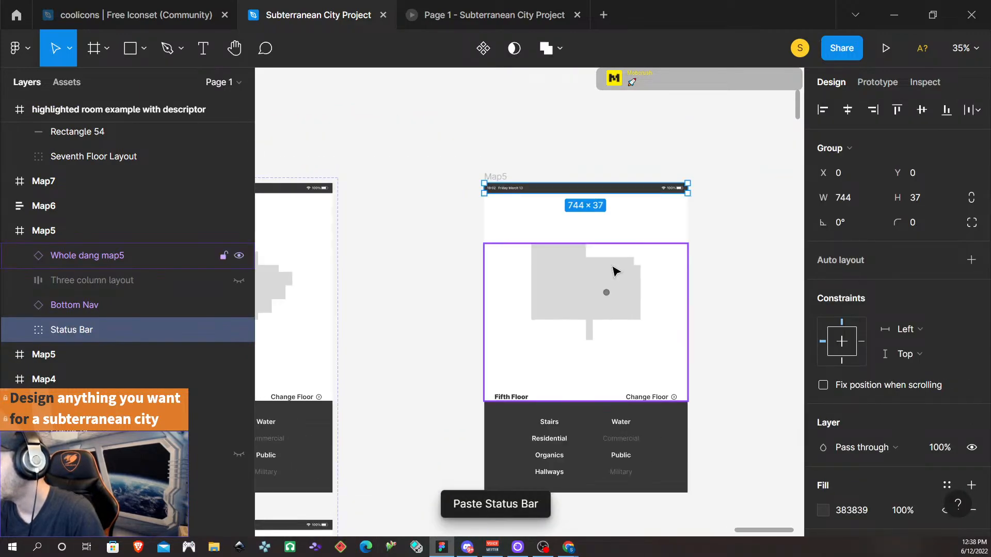
scroll(720, 276, down, 2)
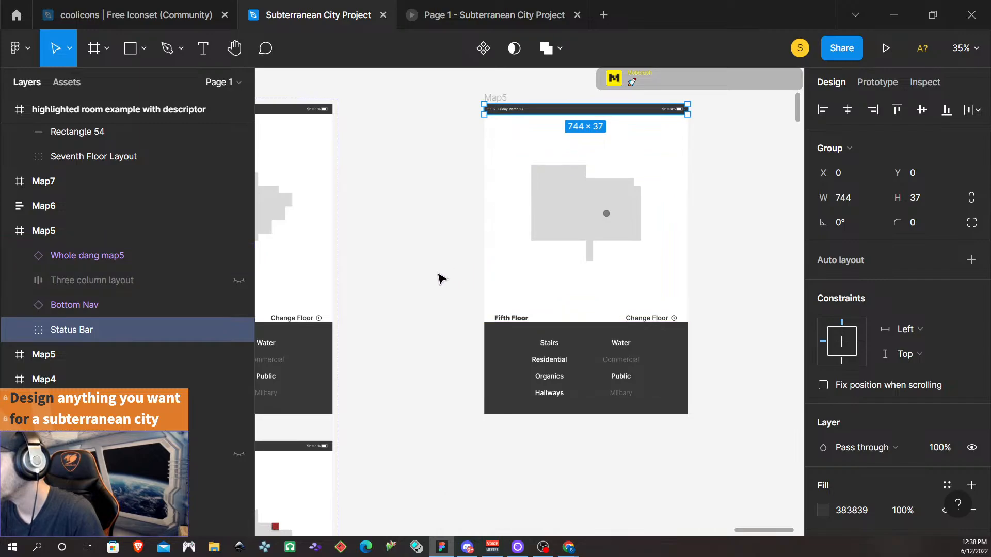
scroll(444, 281, up, 1)
scroll(467, 289, left, 2)
scroll(467, 289, left, 3)
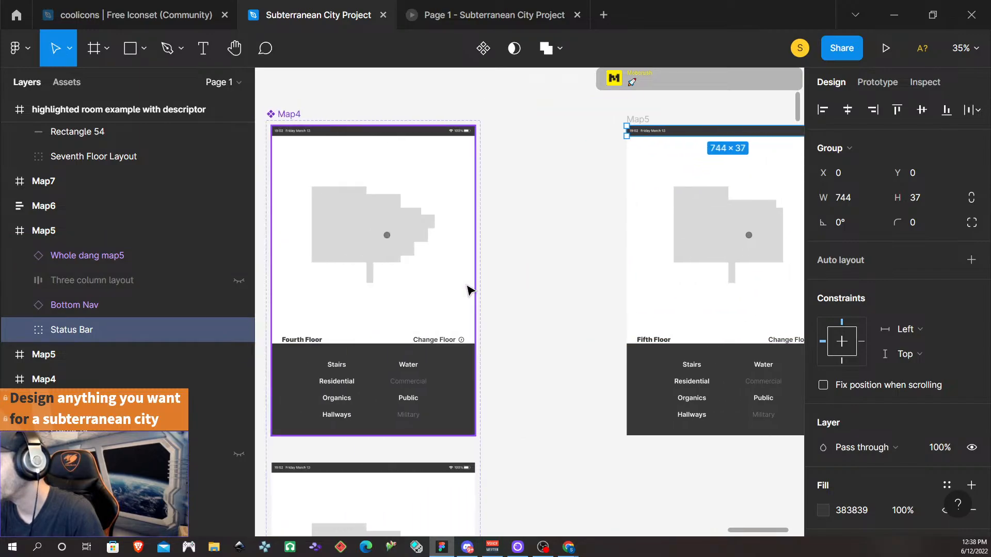
scroll(472, 292, right, 3)
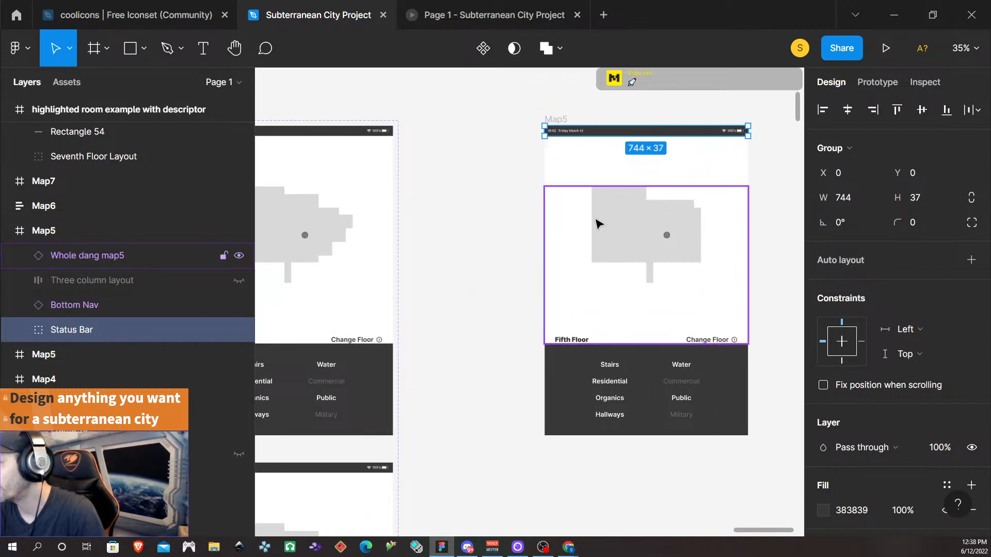
scroll(587, 348, down, 1)
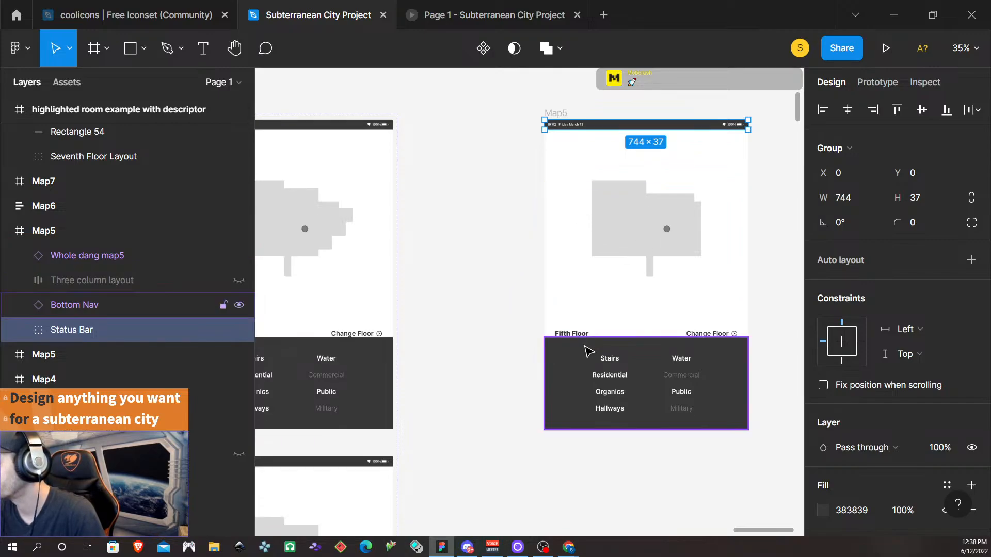
scroll(471, 342, right, 1)
scroll(474, 346, right, 2)
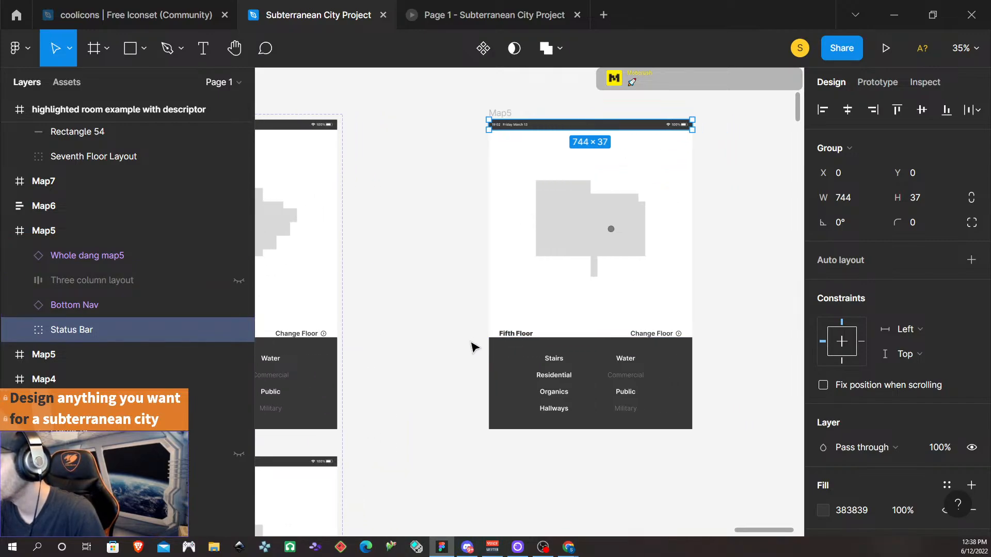
scroll(474, 346, down, 3)
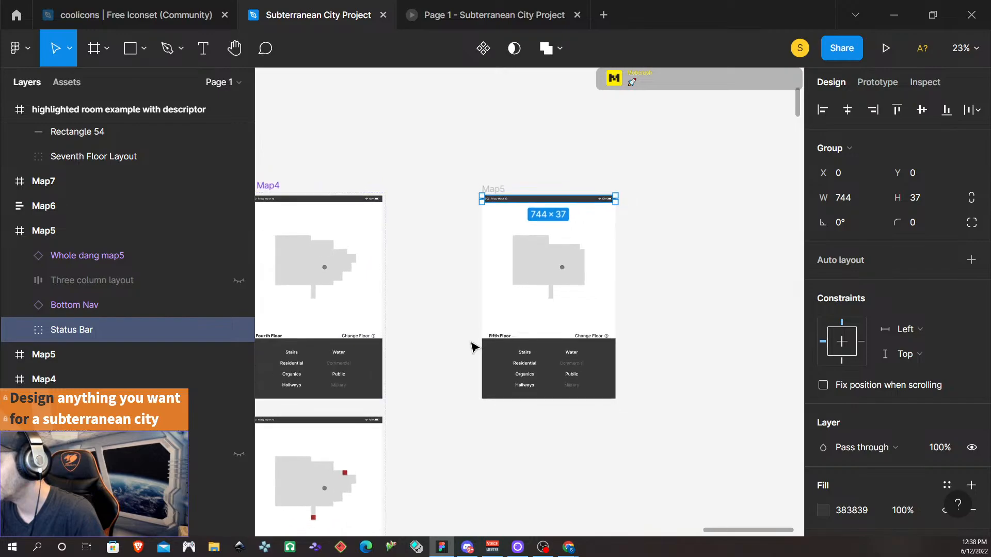
scroll(471, 346, down, 5)
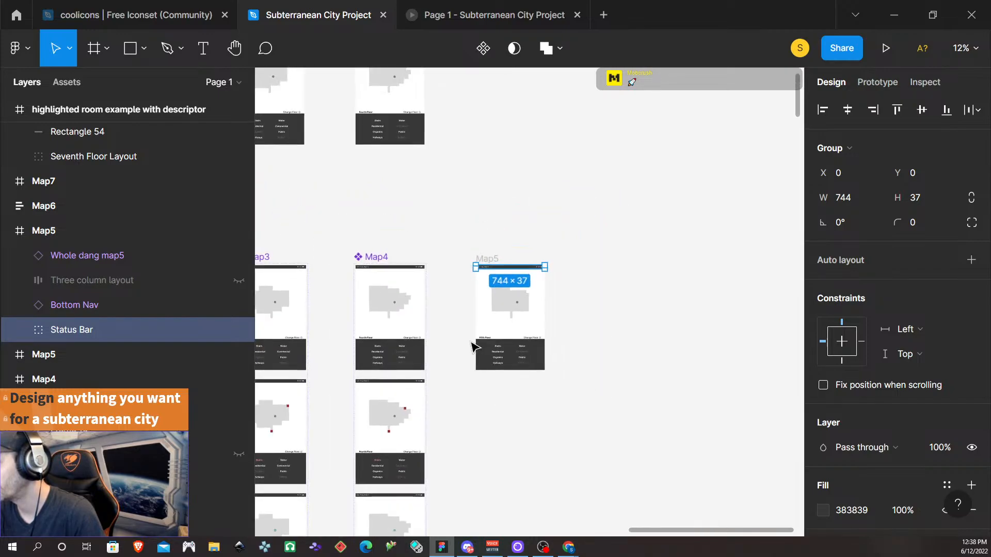
scroll(474, 346, up, 5)
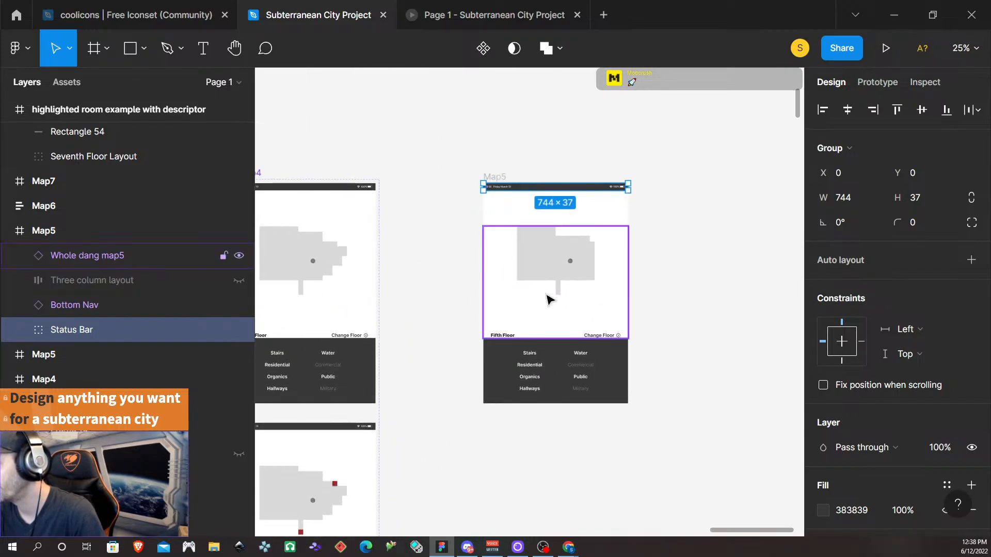
- Show the highlighted Well Area, recycling, Stairs and Manufacturing layers in the Fifth Floor Layout of the Map5 frame
click(516, 158)
click(496, 175)
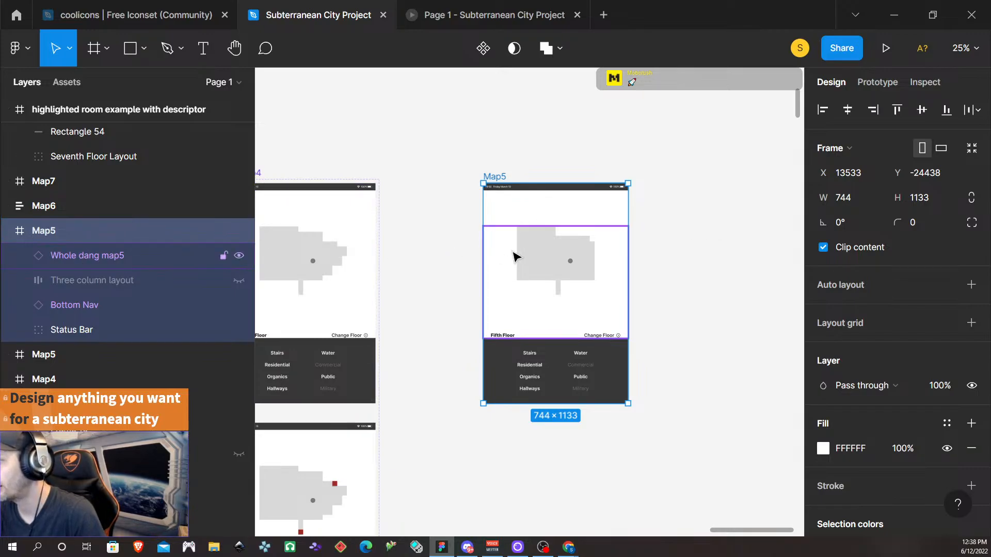
click(19, 256)
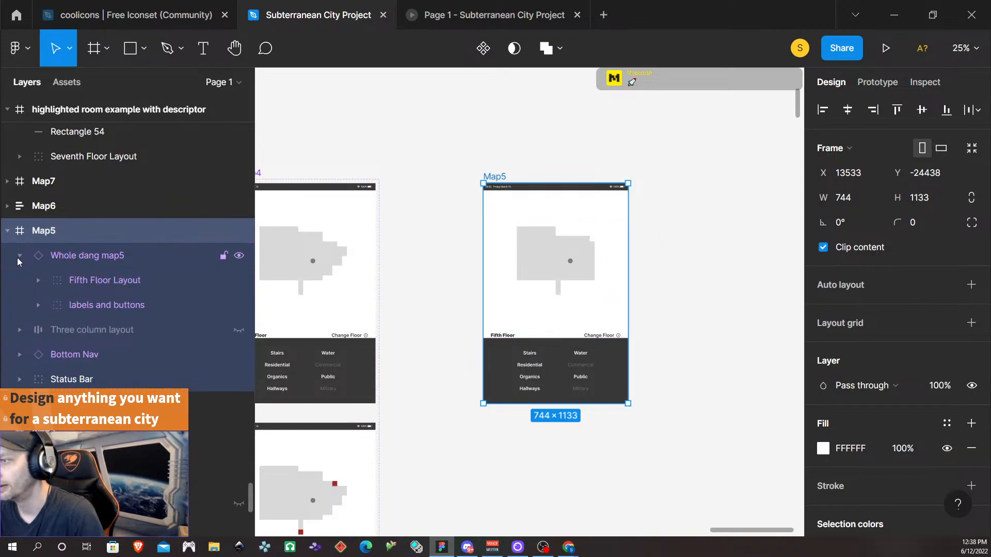
click(38, 280)
click(57, 305)
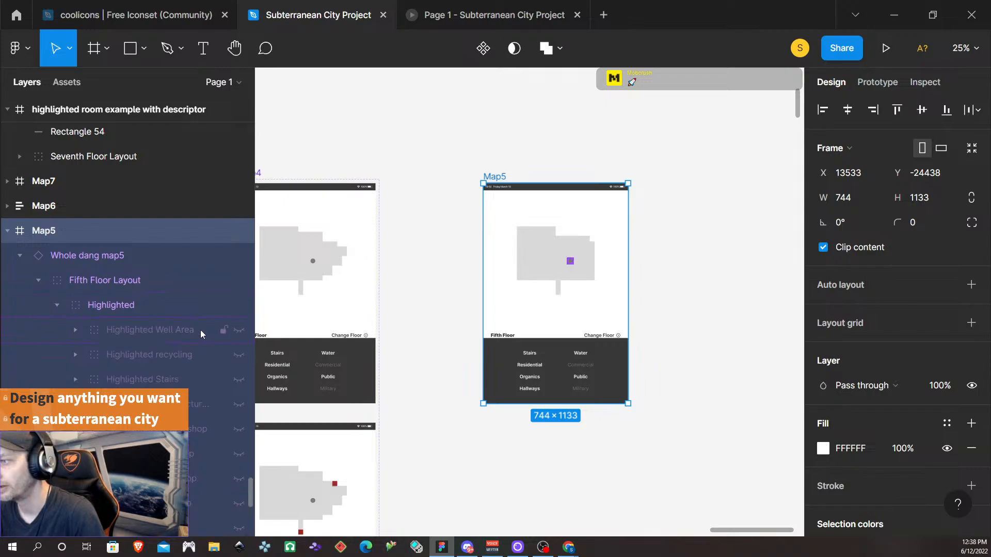
click(239, 354)
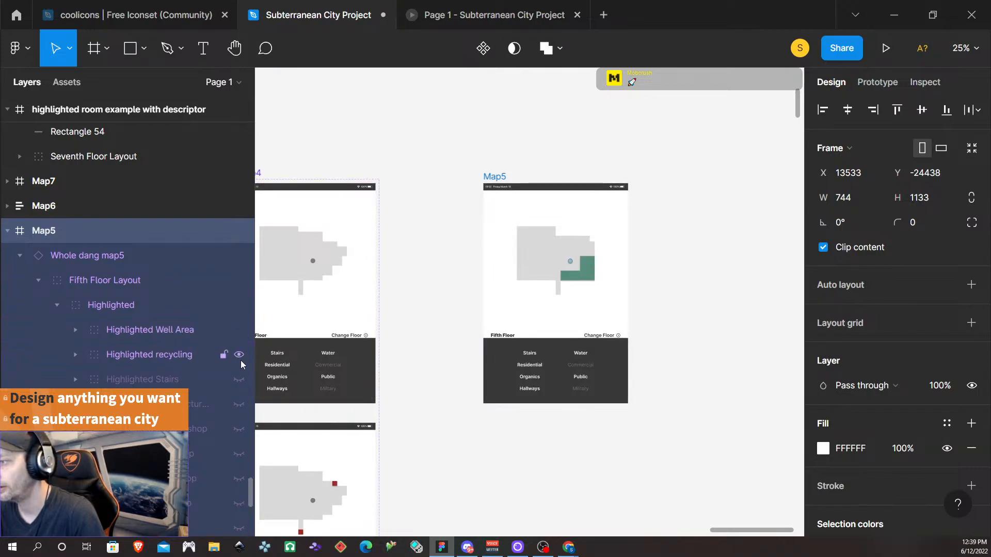
click(239, 379)
click(239, 404)
scroll(227, 378, down, 3)
scroll(228, 378, down, 3)
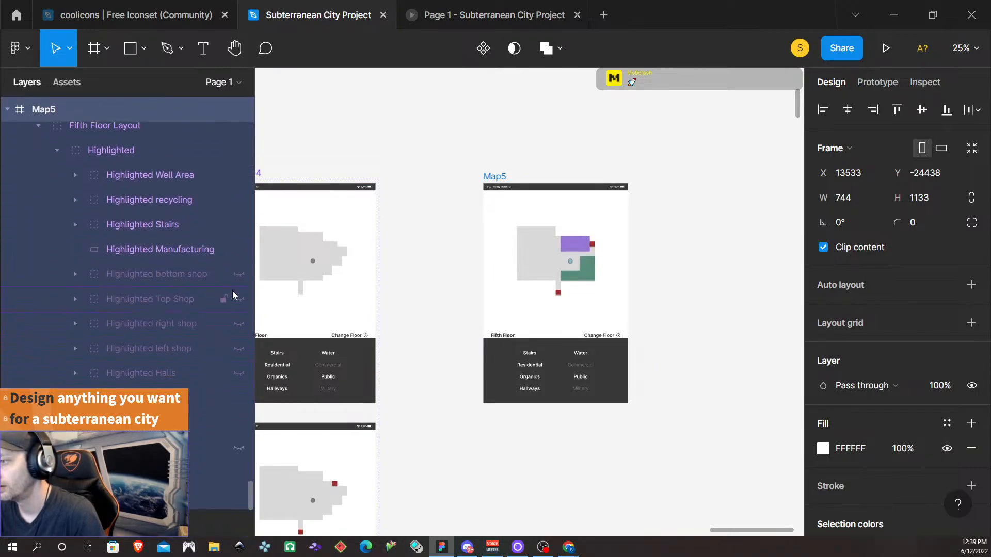
- Show the highlighted bottom, top, right and left shop layers and the Highlighted Halls layer in Map5
click(239, 274)
click(239, 299)
click(239, 324)
click(239, 349)
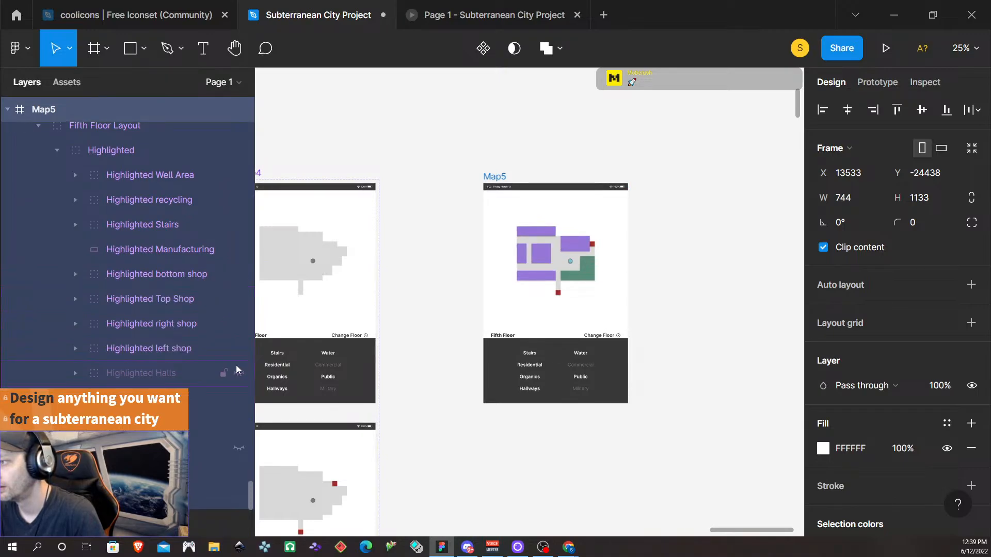
click(239, 373)
- Set the Residential item in Map5's bottom navigation to the Inactive variant
scroll(608, 307, up, 5)
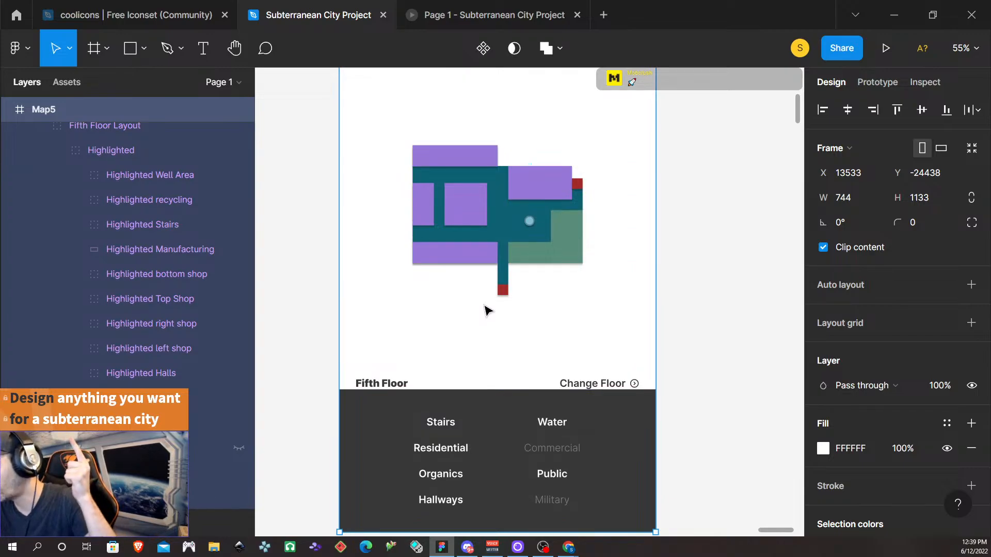
click(450, 450)
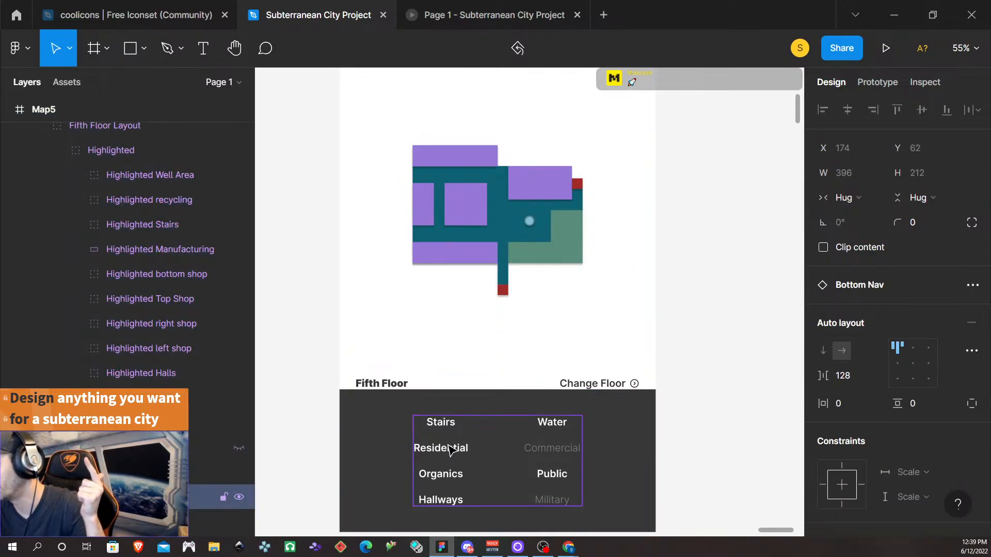
click(450, 450)
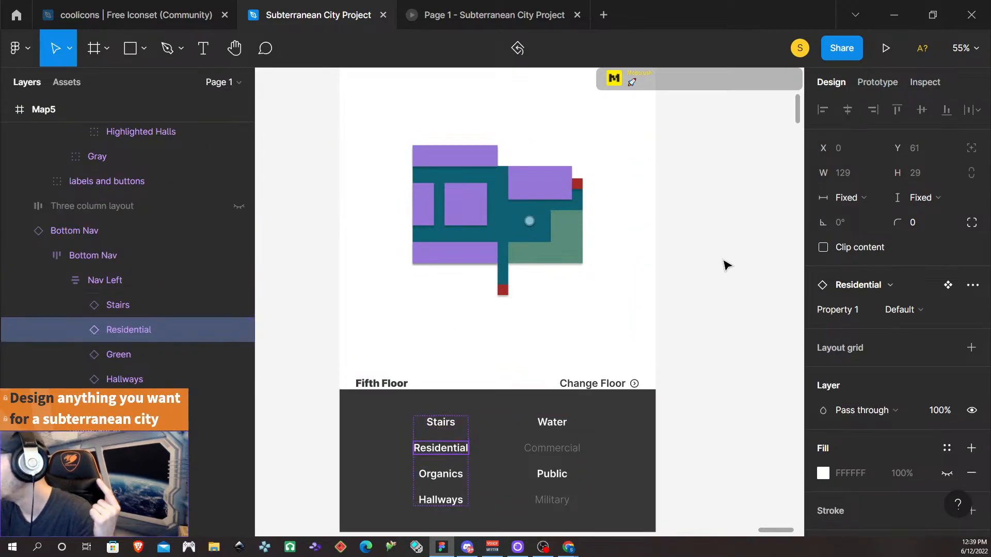
click(965, 313)
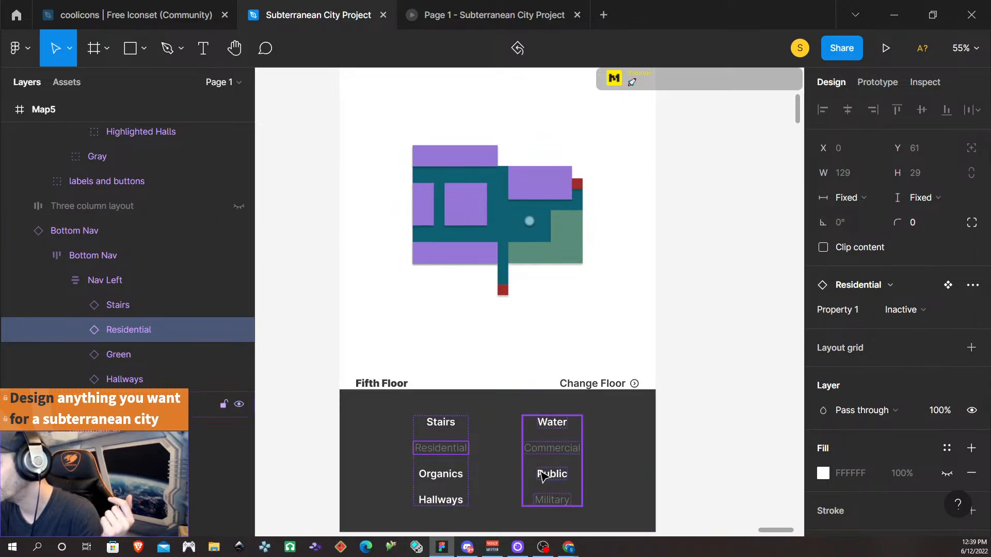
- Set the Commercial item in Map5's bottom navigation to the Default variant
click(556, 451)
click(557, 450)
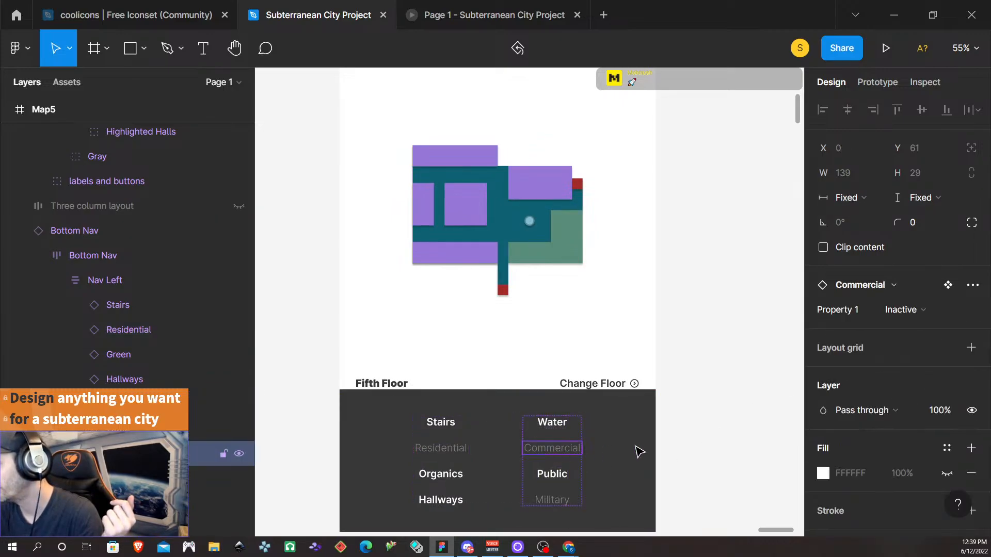
click(919, 314)
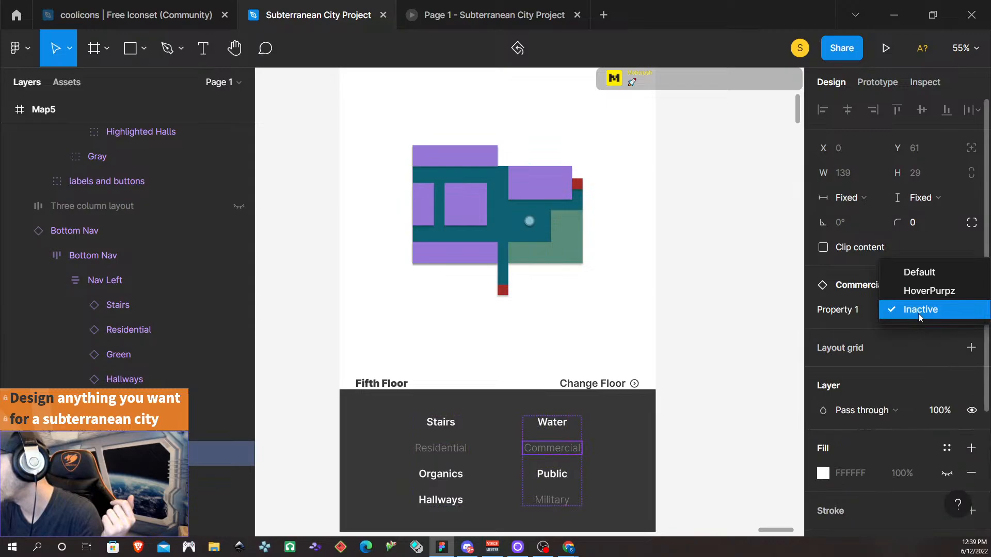
click(925, 274)
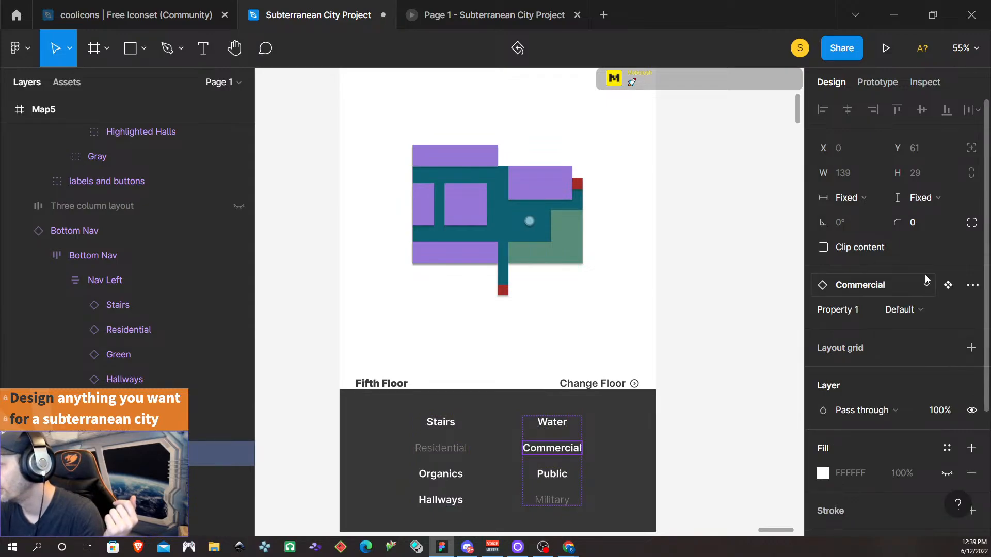
- Set the Public item in Map5's bottom navigation to the Inactive variant
click(445, 481)
click(450, 481)
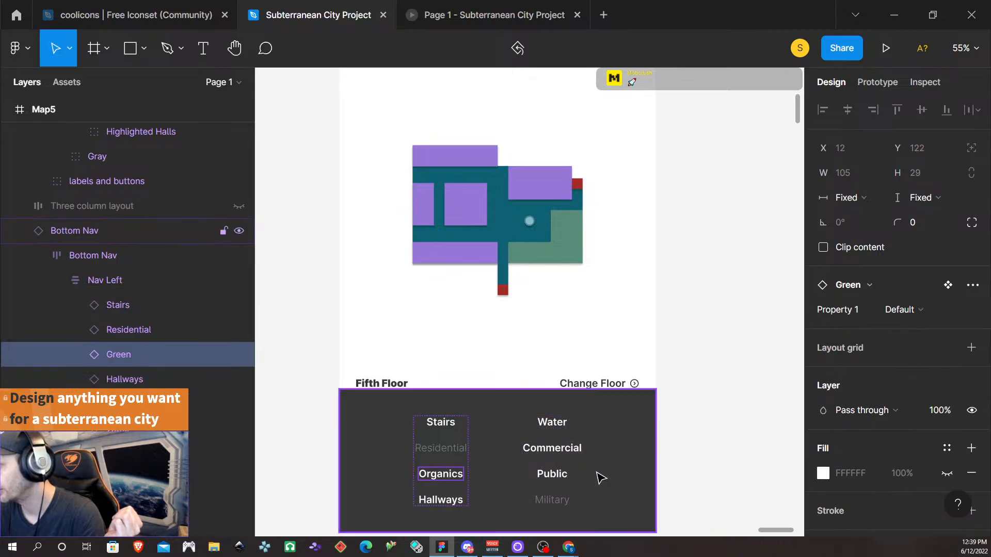
click(551, 475)
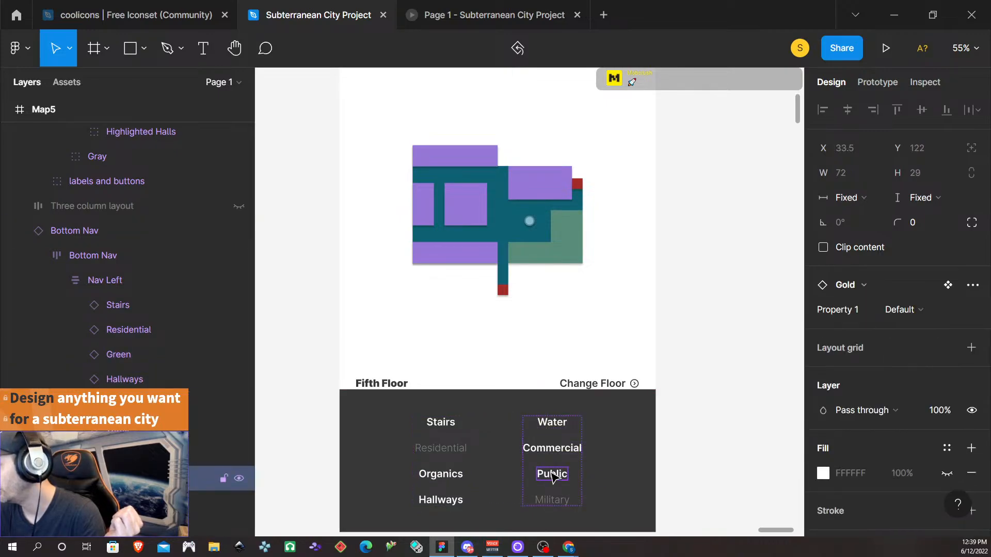
click(899, 310)
click(920, 348)
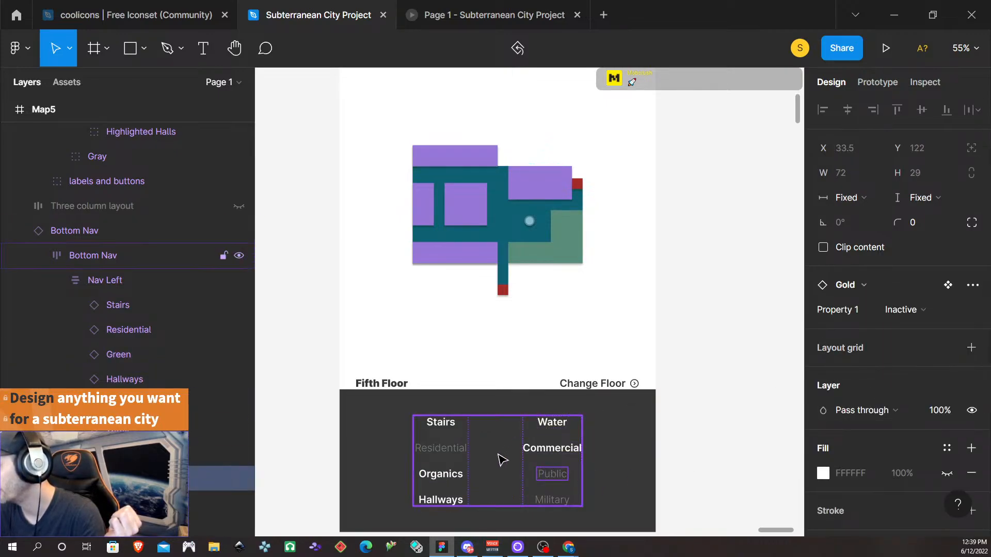
- Turn the whole Map5 frame into a component
click(553, 502)
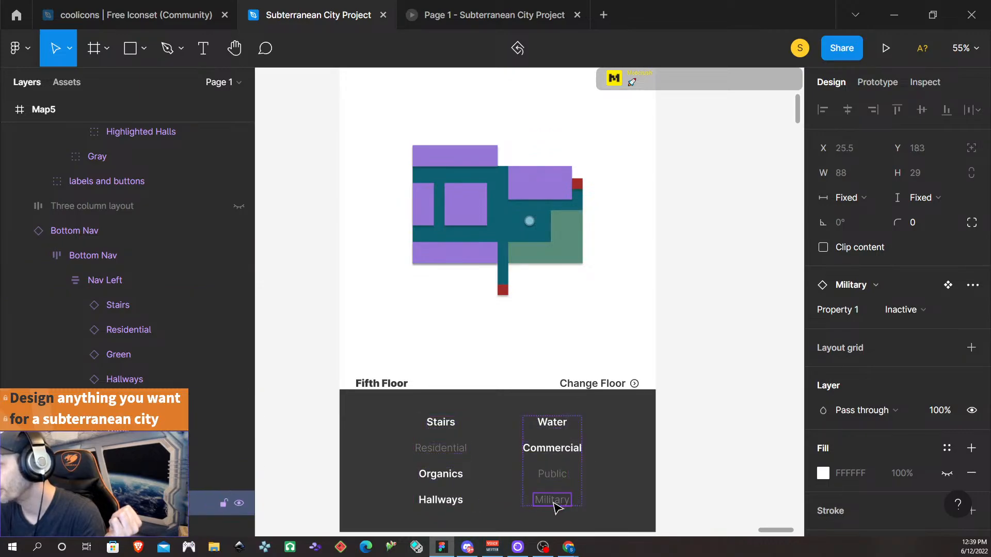
click(711, 436)
scroll(711, 436, down, 5)
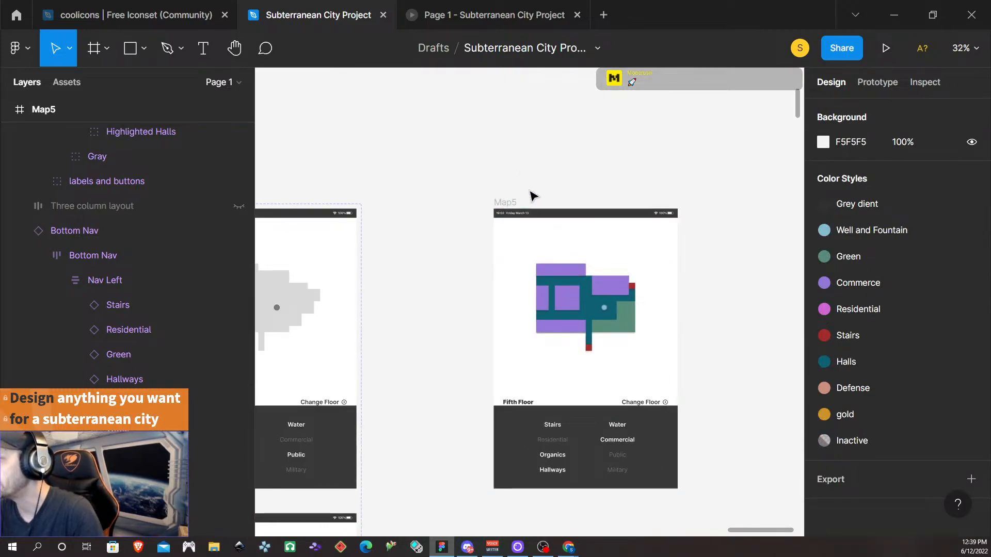
click(505, 203)
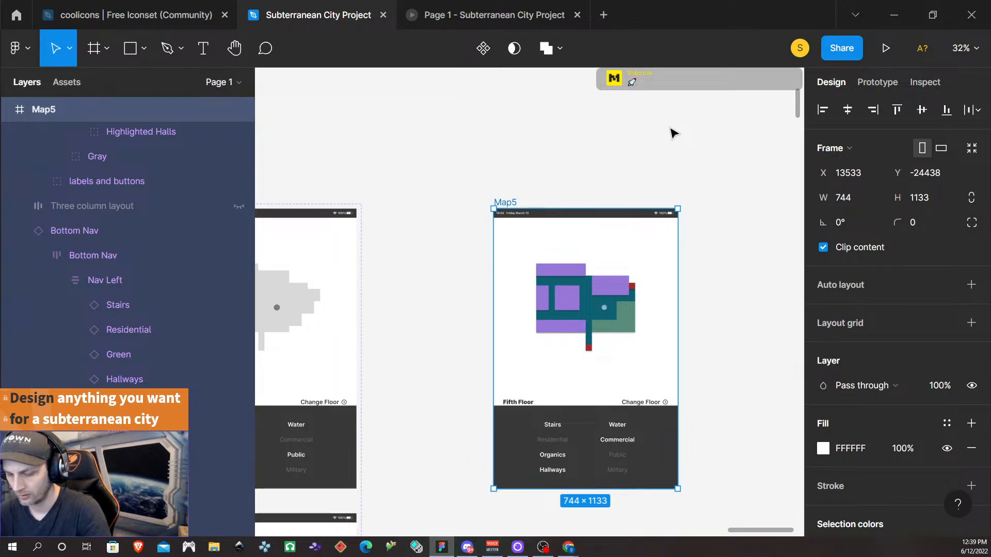
key(ctrl+alt+k)
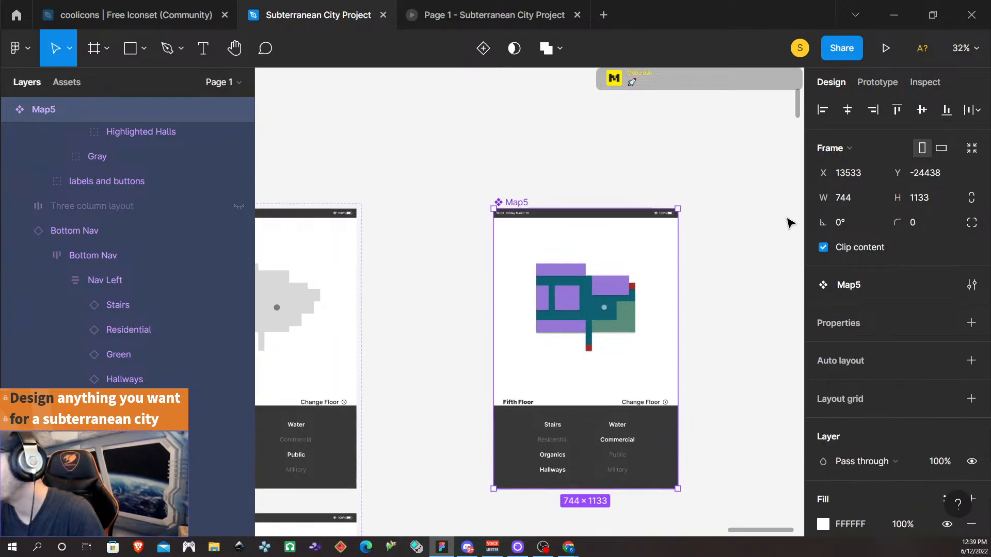
- Add five variants below the default one in the Map5 component
scroll(730, 336, down, 3)
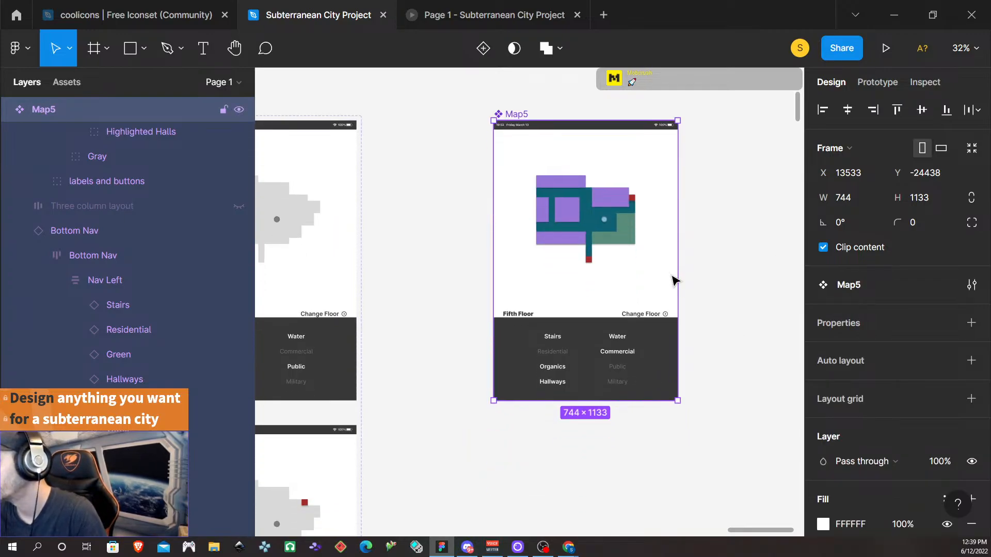
scroll(706, 303, down, 10)
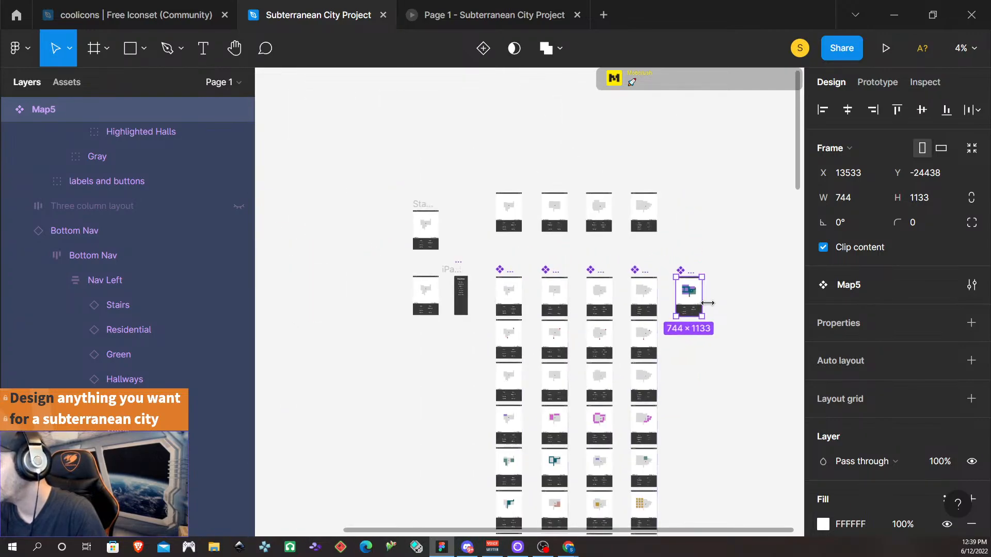
scroll(707, 304, down, 2)
scroll(707, 307, down, 3)
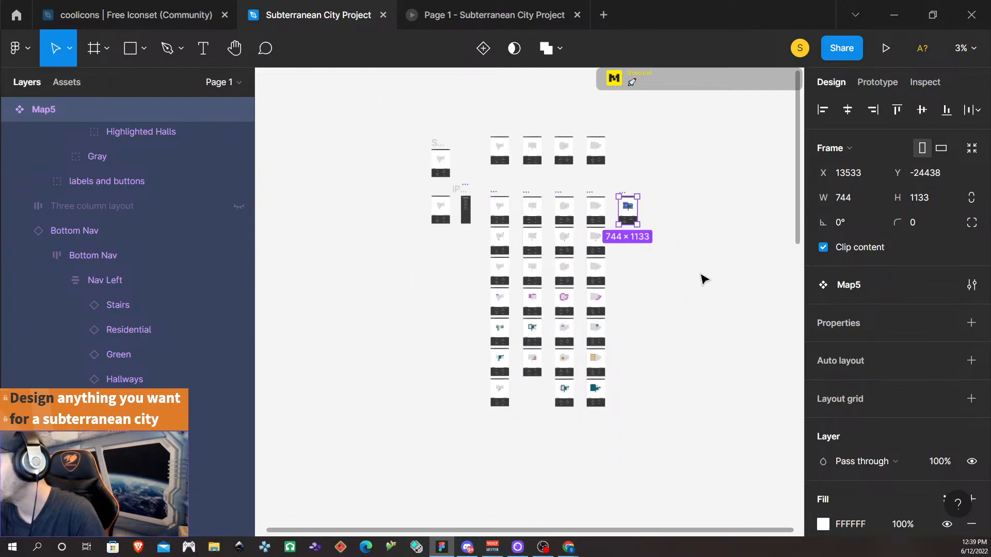
click(628, 282)
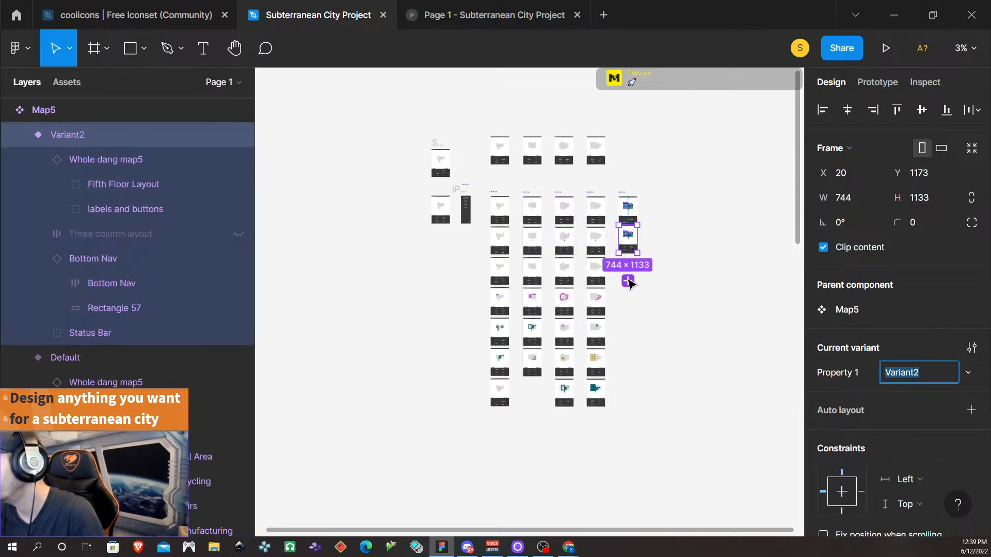
click(627, 281)
click(627, 309)
click(628, 338)
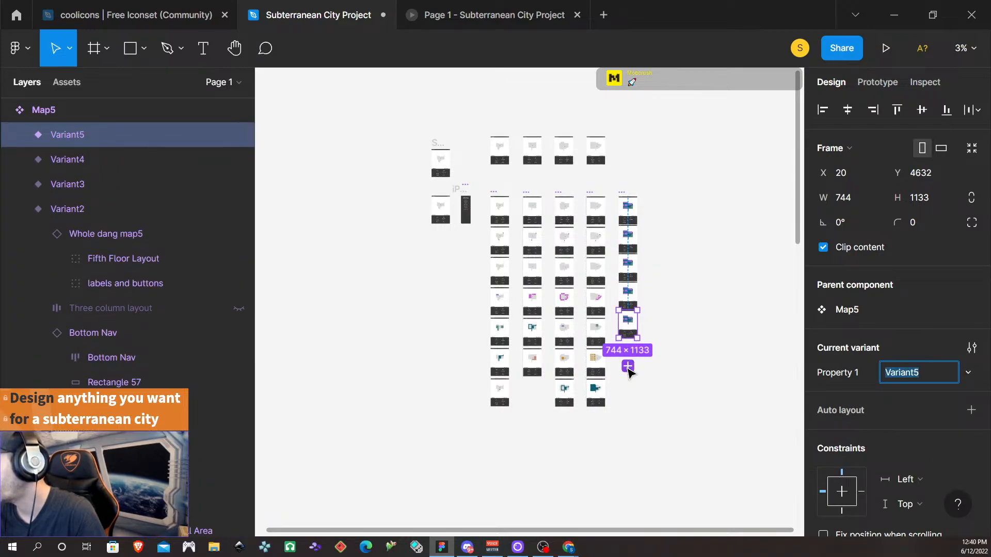
click(627, 366)
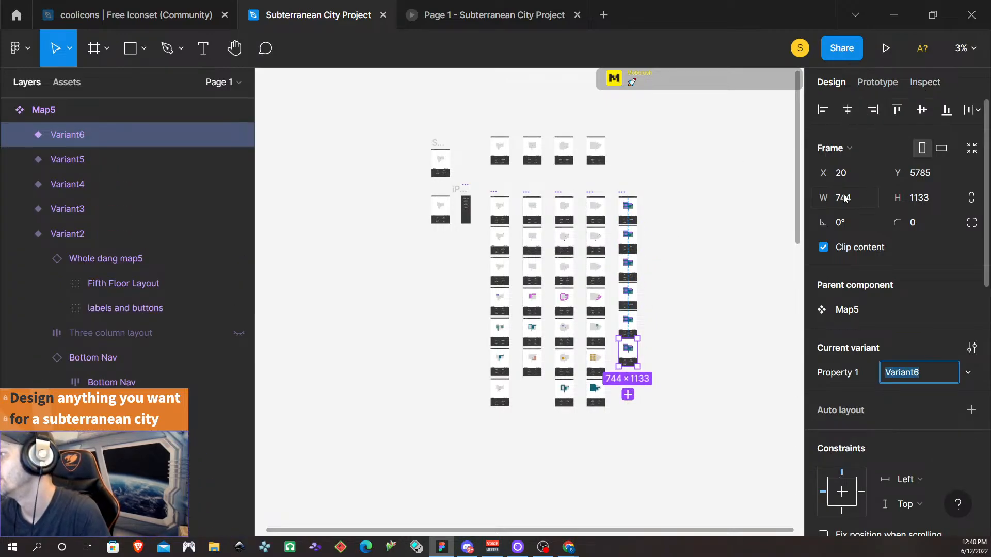
- Set the spacing between the Map5 variants to 100 and extend the component set's height to about 7429
click(639, 196)
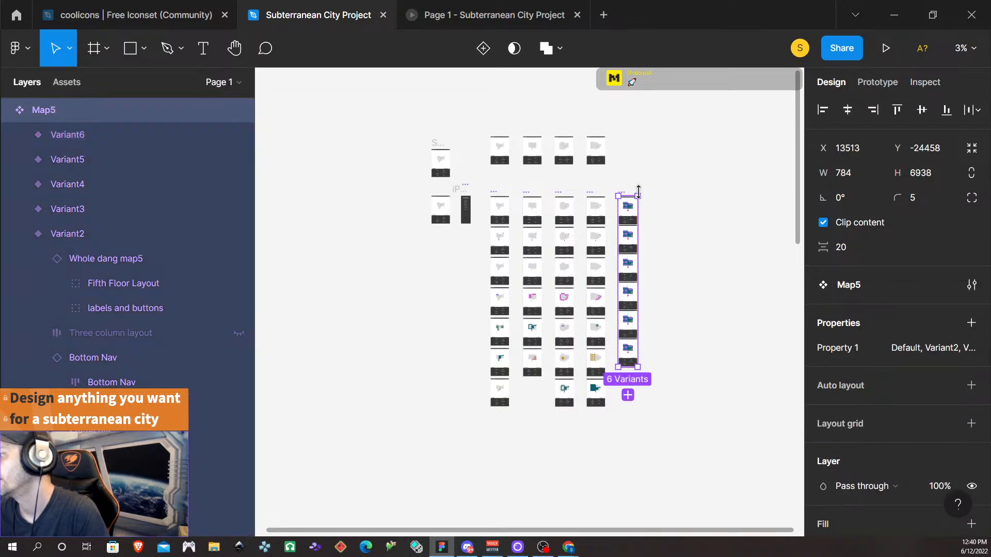
click(848, 248)
key(Return)
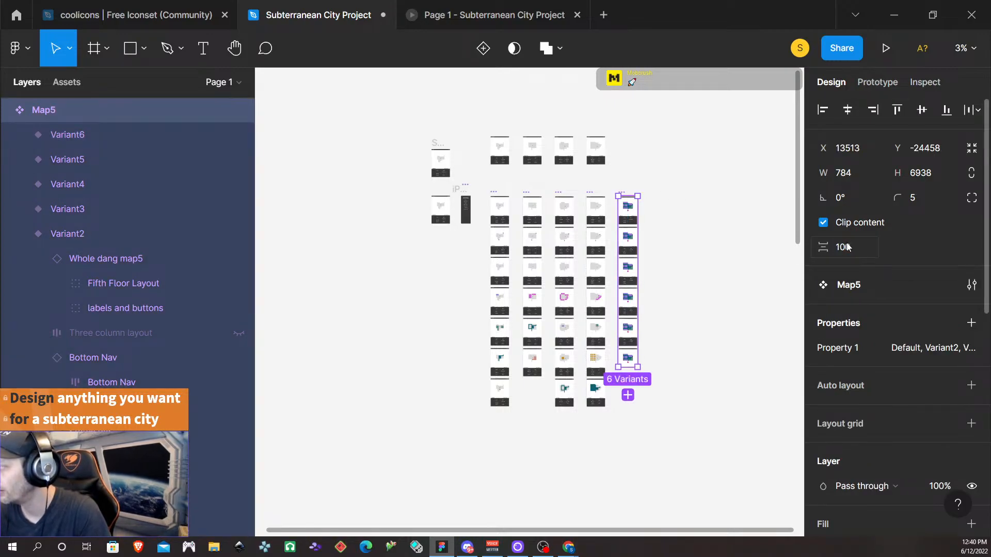
drag(628, 365, 630, 379)
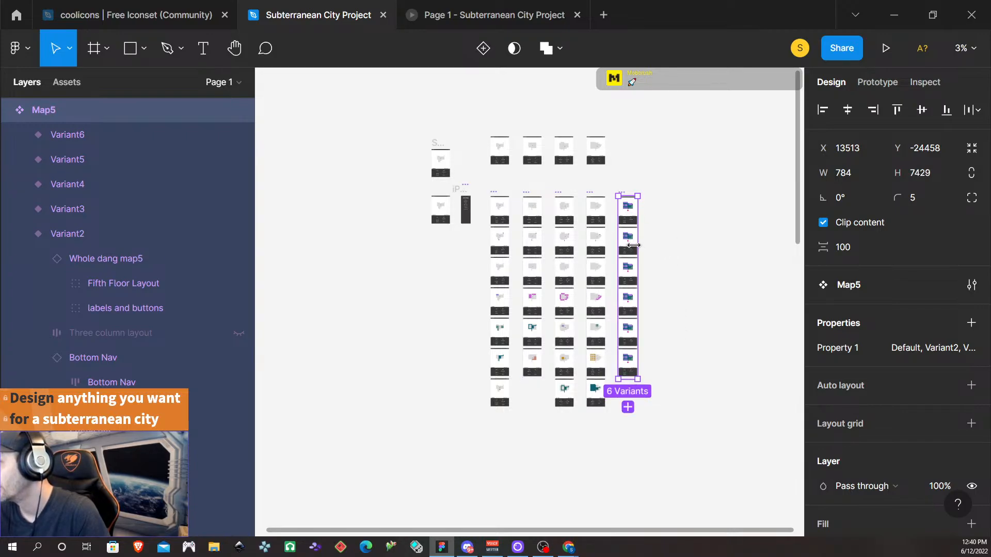
- Undo the resizing, the spacing change and the added variants so that Map5 is a single component again
key(ctrl+z)
key(ctrl+z)
key(ctrl+z)
key(ctrl+z)
key(ctrl+z)
key(ctrl+z)
key(ctrl+z)
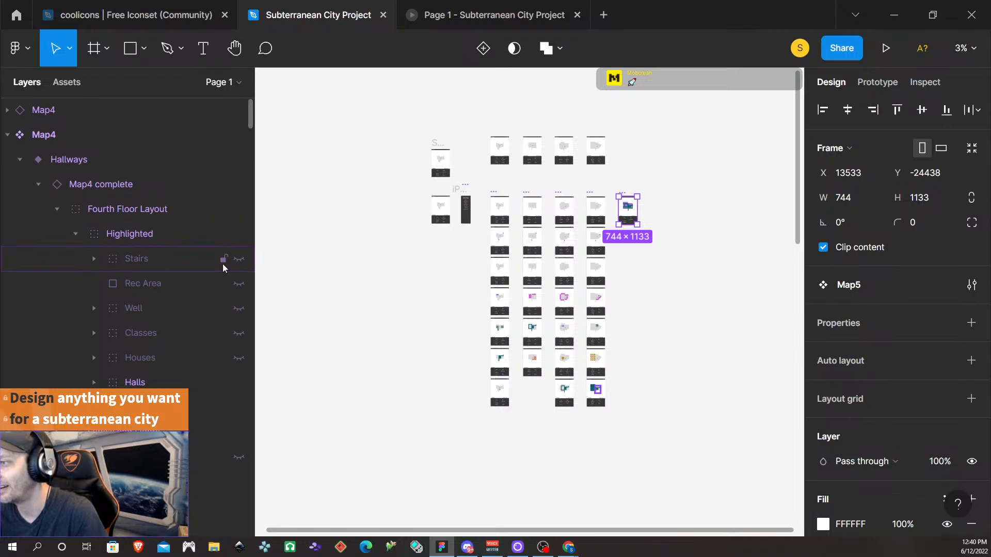
- Hide every layer in Map5's Highlighted group, from Highlighted Halls up to Highlighted Well Area
click(634, 217)
scroll(666, 227, up, 3)
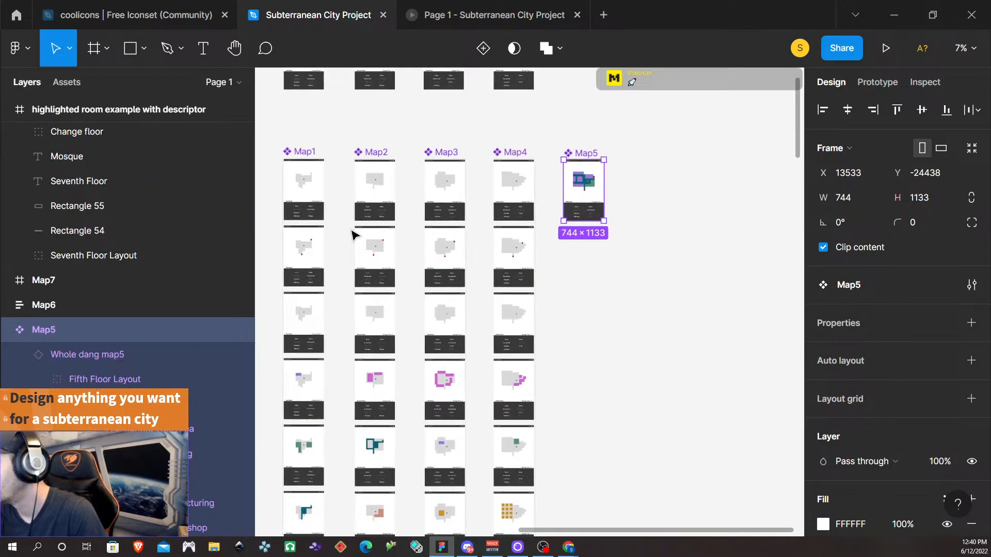
scroll(209, 385, down, 3)
scroll(209, 385, down, 3)
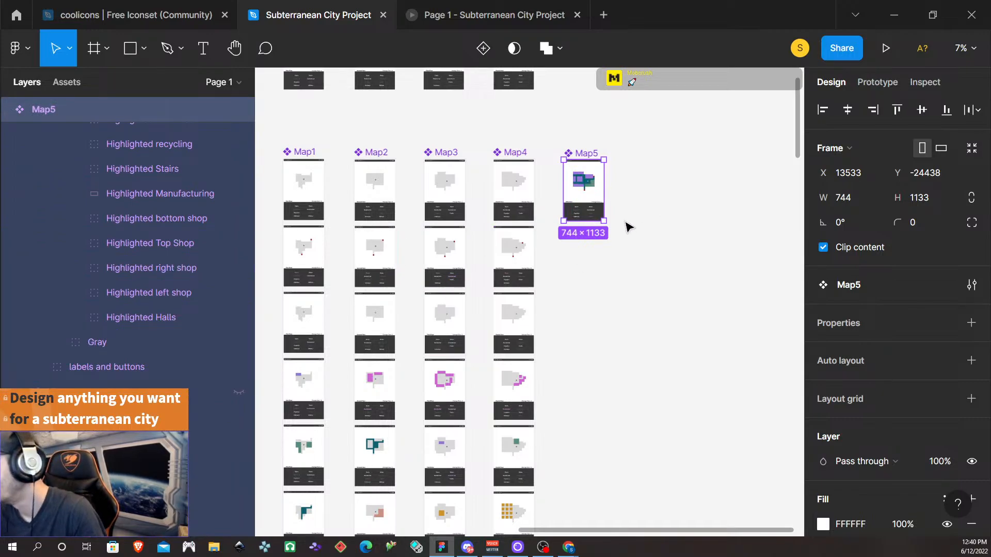
scroll(602, 209, up, 3)
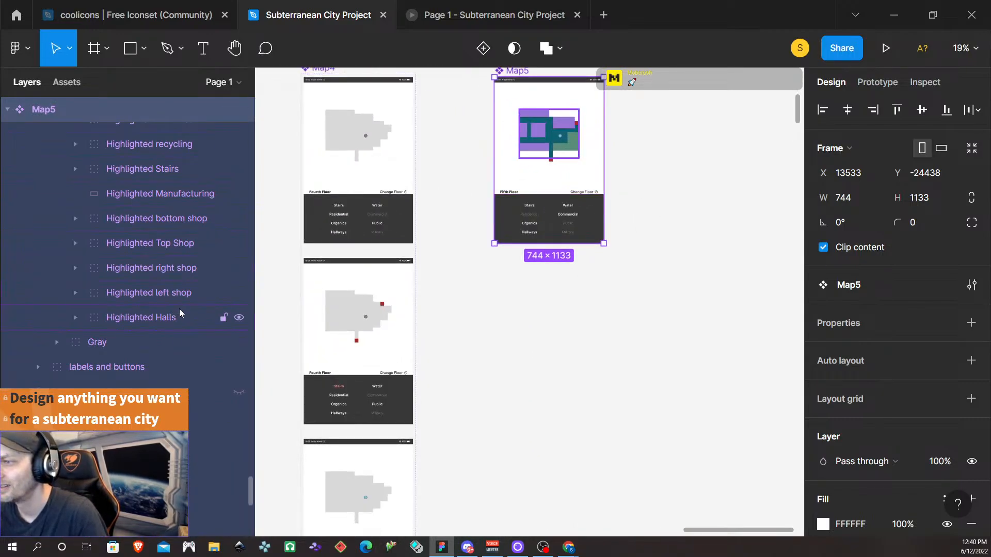
drag(241, 317, 240, 146)
scroll(243, 155, up, 3)
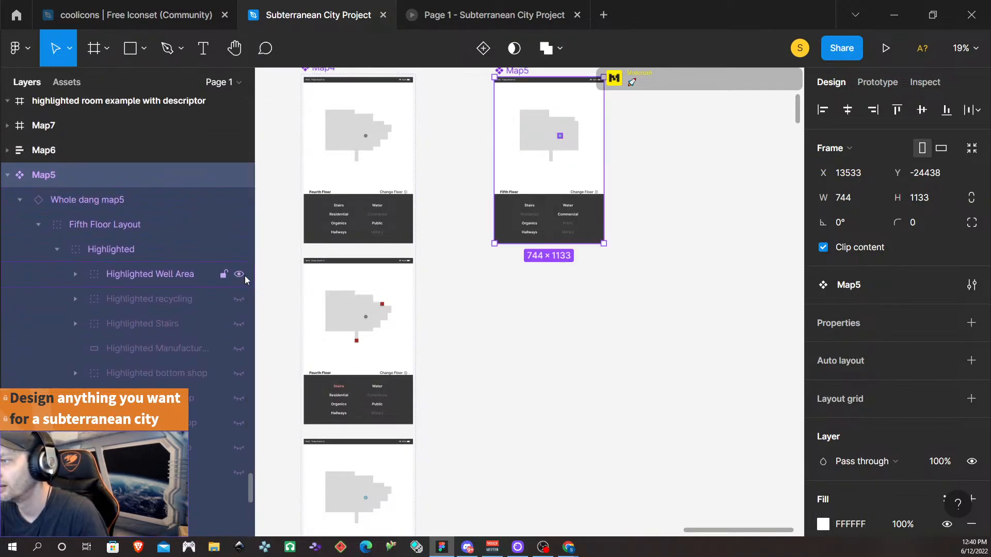
click(240, 276)
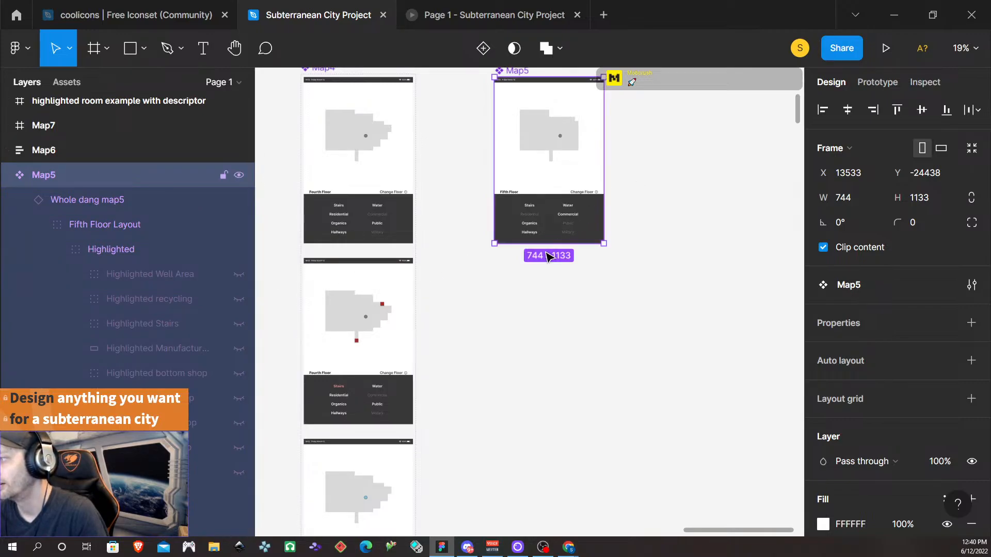
- Add five variants of the all-gray Map5 component below its default
scroll(546, 343, down, 3)
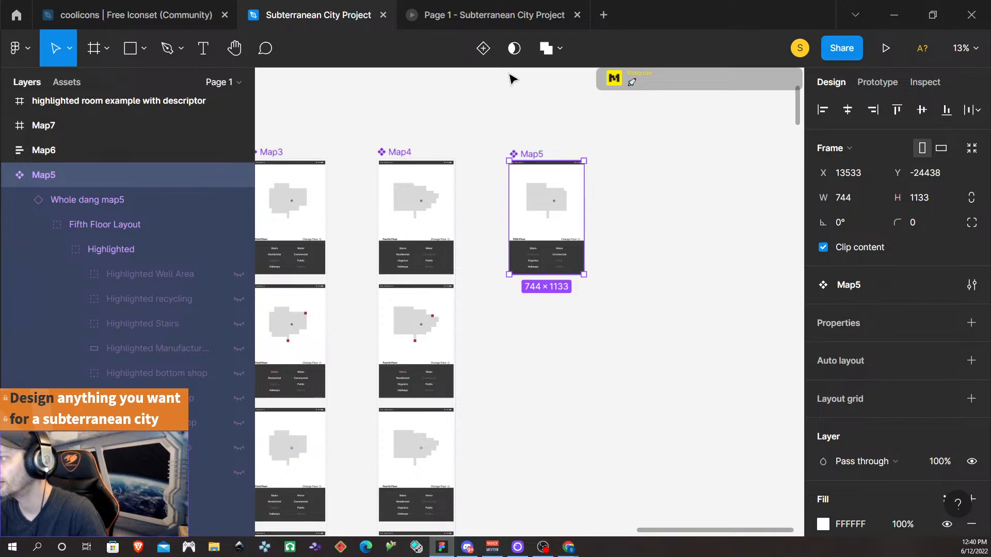
click(483, 48)
scroll(576, 317, down, 3)
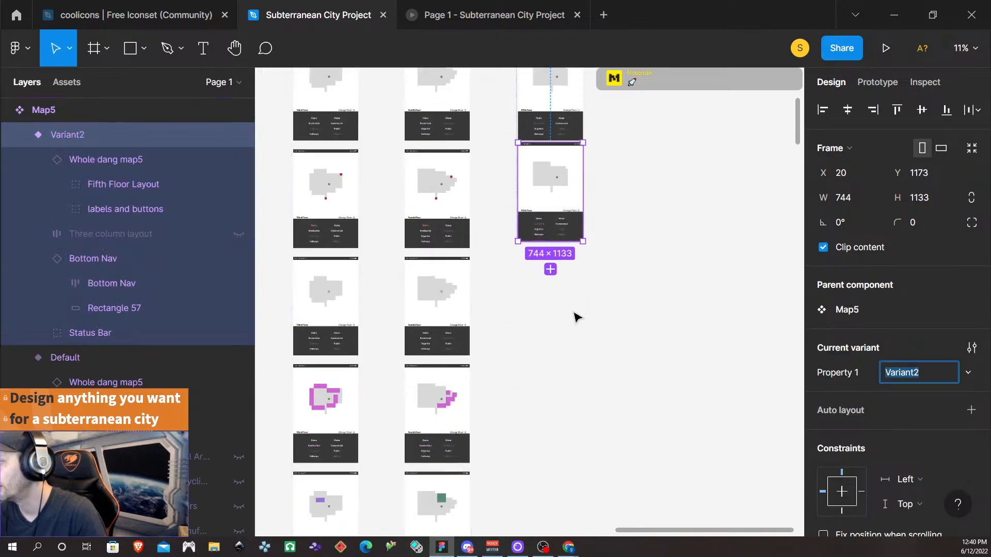
click(560, 299)
click(559, 357)
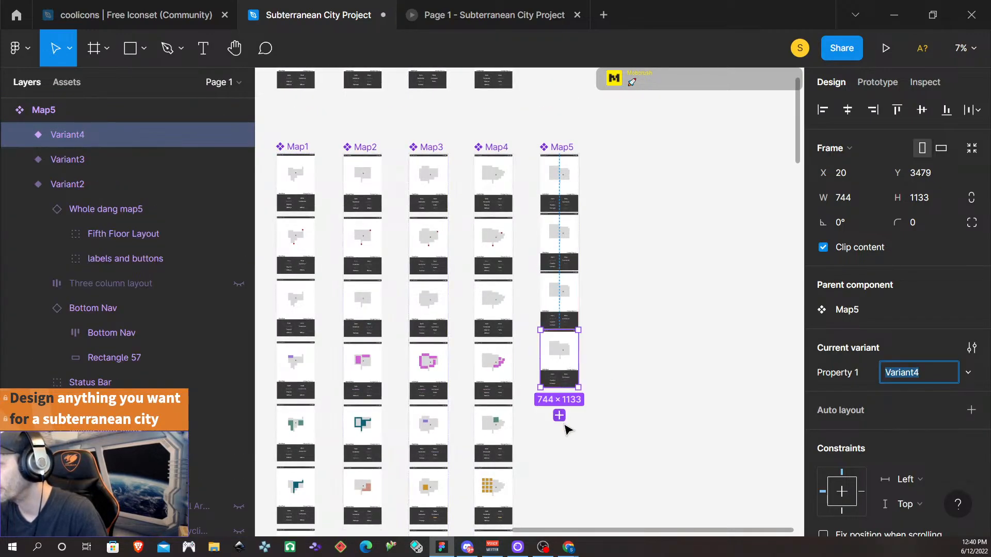
click(560, 416)
click(560, 475)
scroll(566, 478, down, 2)
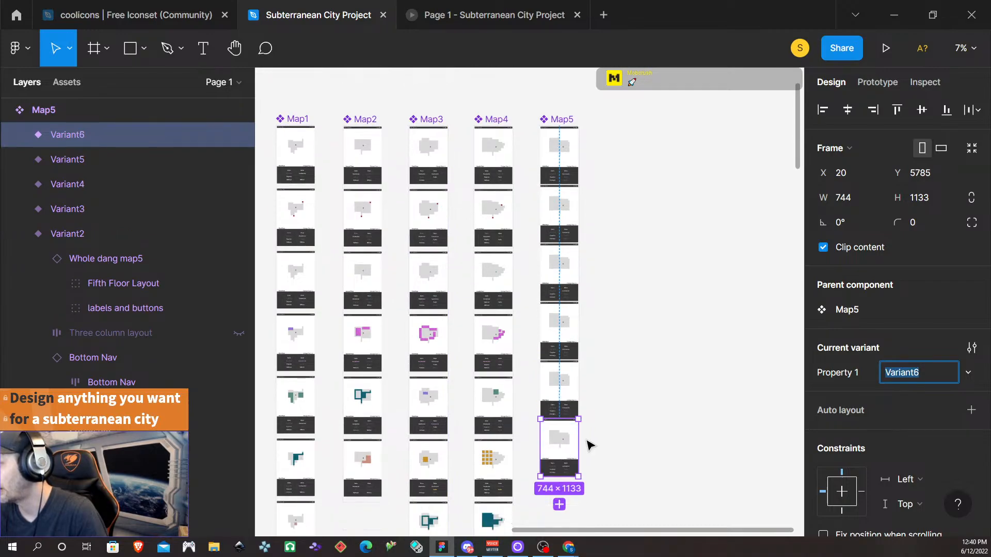
- Set the Map5 variant spacing to 100 and extend the component set's height to about 7429 to fit all variants
click(565, 100)
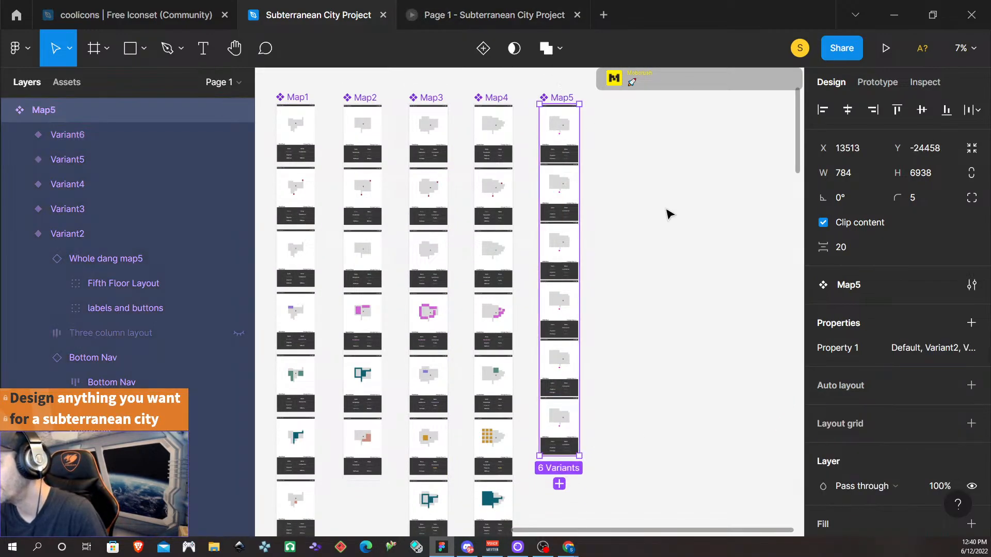
click(844, 248)
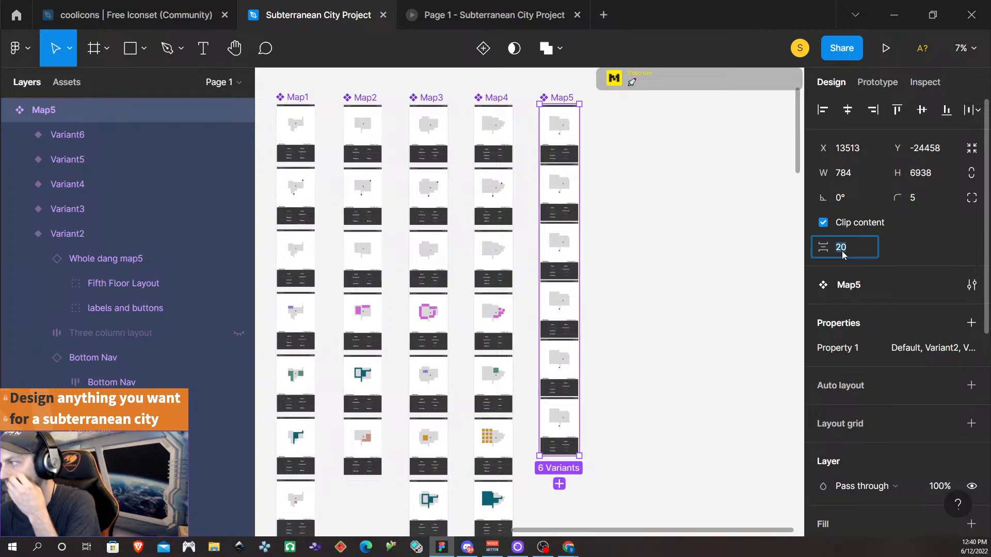
text(100)
key(Return)
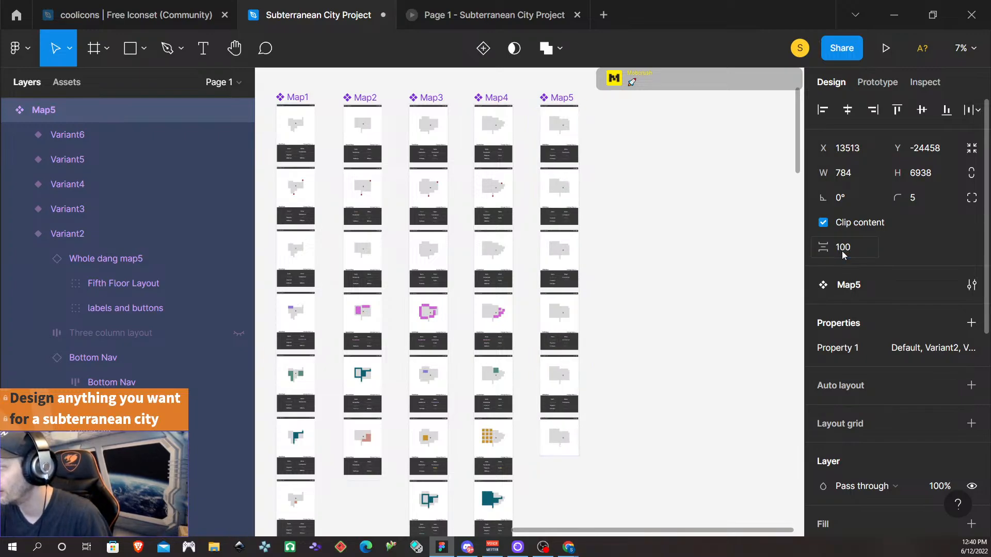
scroll(645, 402, down, 1)
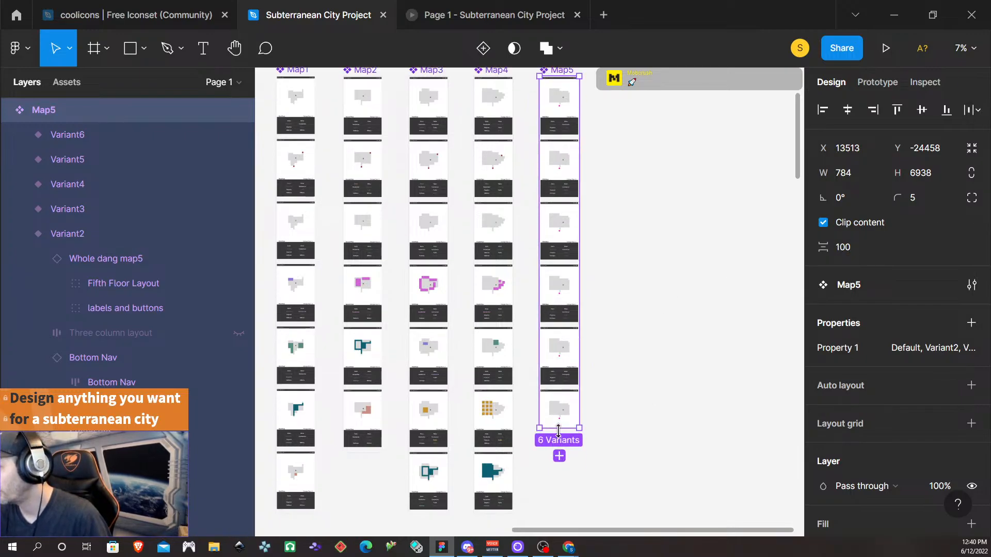
drag(558, 430, 558, 453)
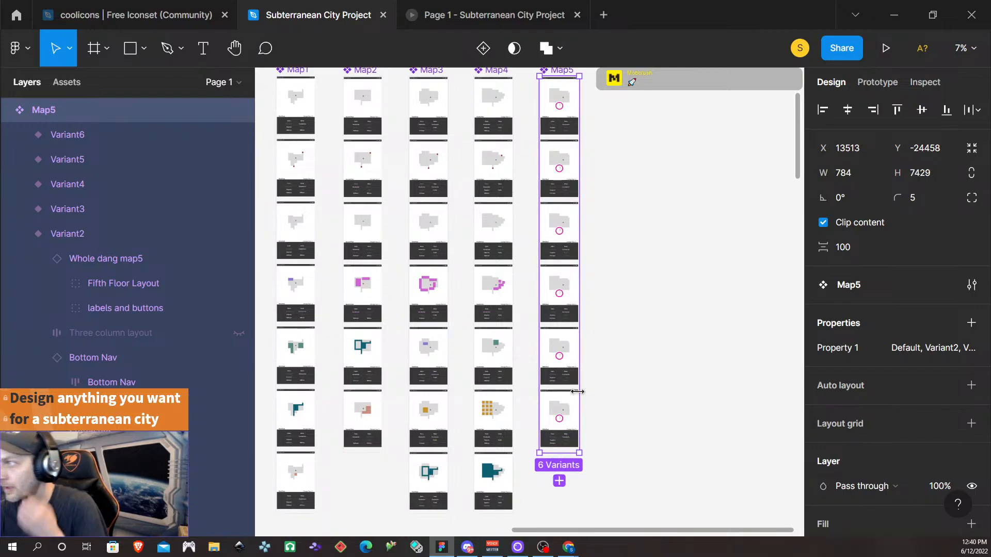
- Rename the second Map5 variant as Stairs
scroll(566, 230, up, 1)
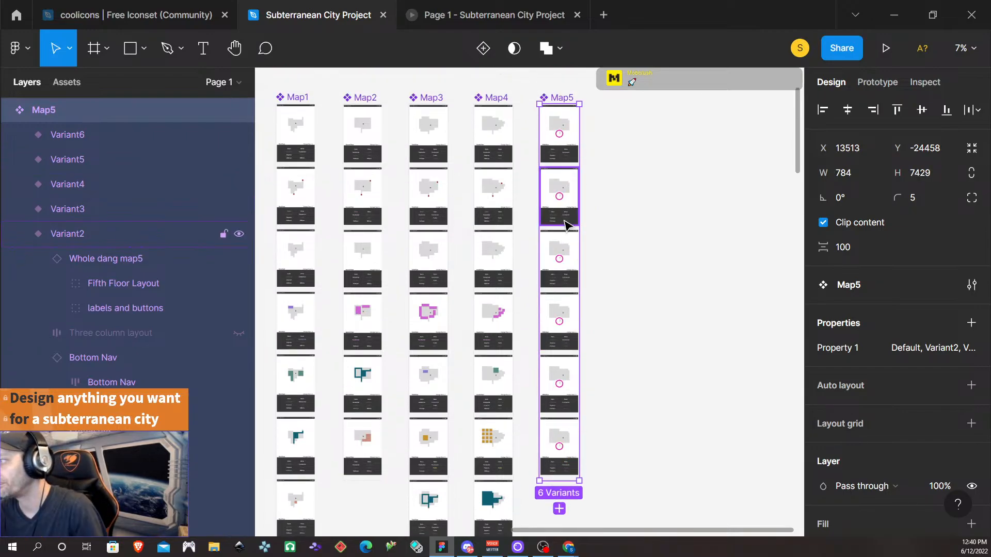
scroll(596, 217, up, 3)
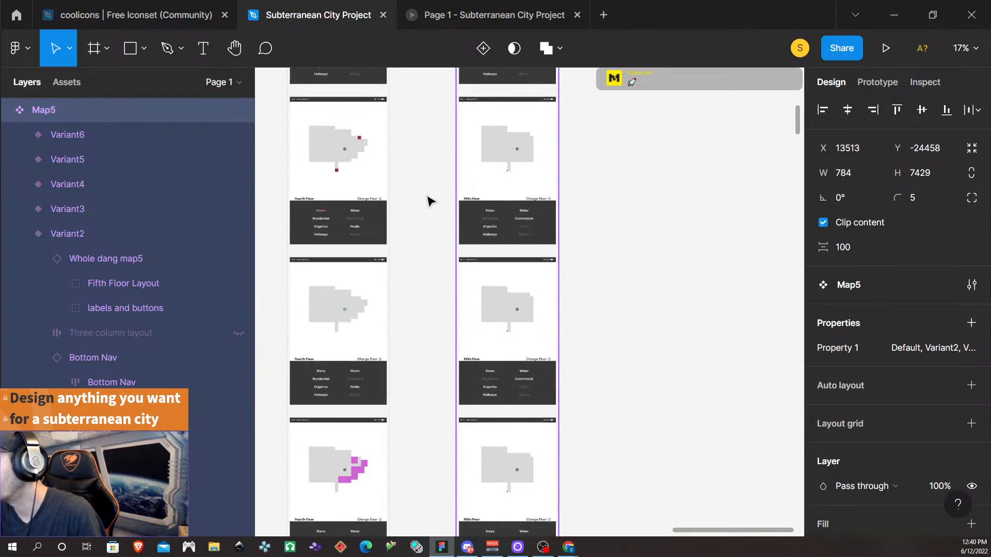
click(490, 229)
click(934, 373)
text(St)
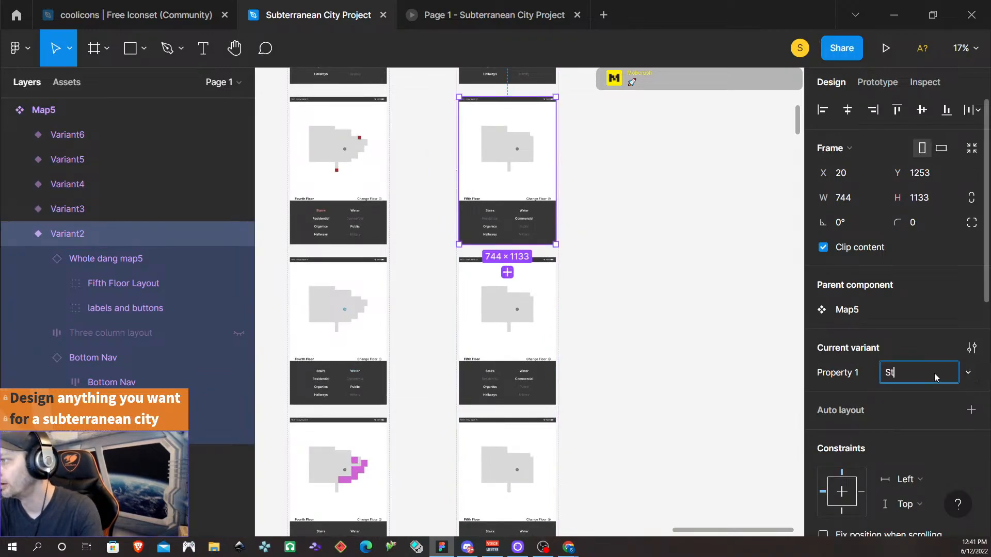
text(airs)
key(Return)
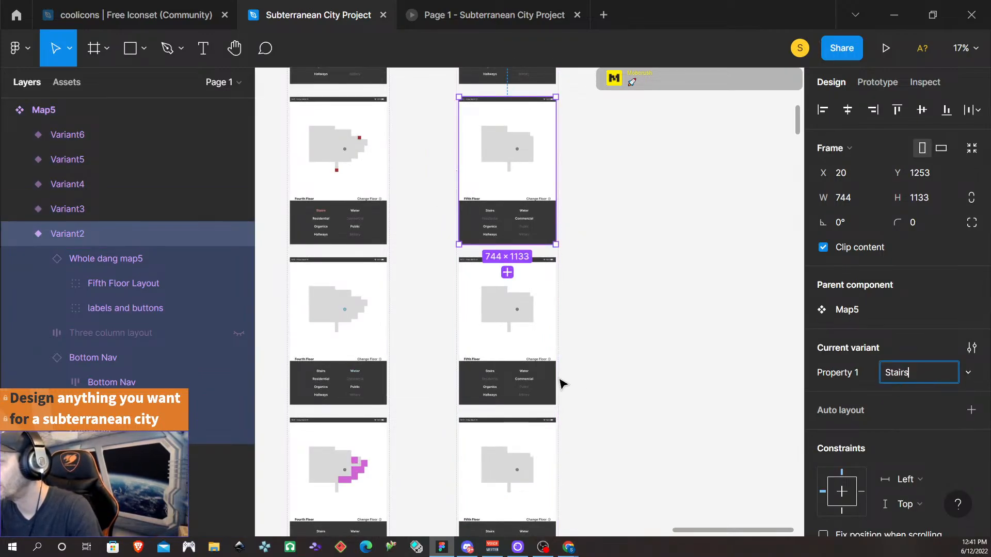
- Rename the third Map5 variant as Water
click(527, 369)
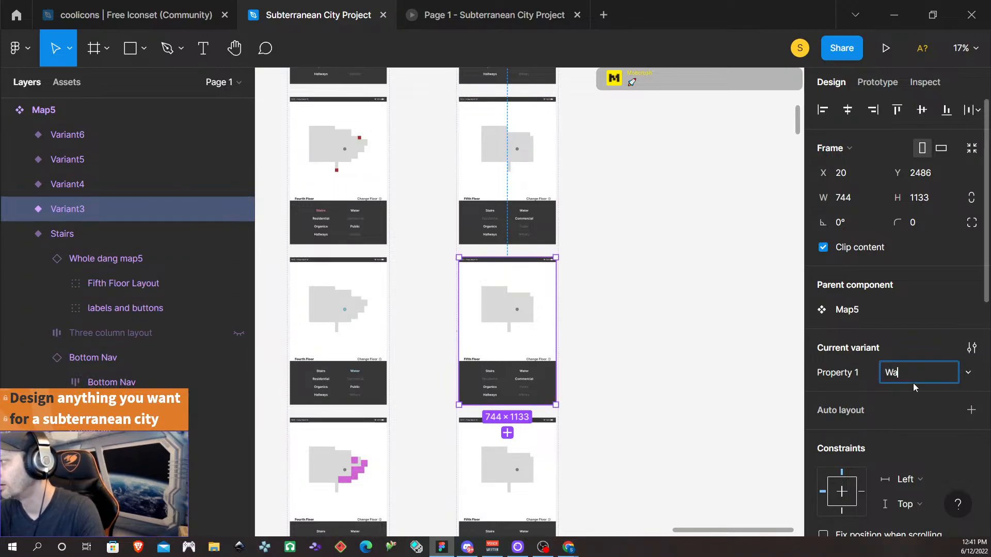
scroll(597, 408, down, 5)
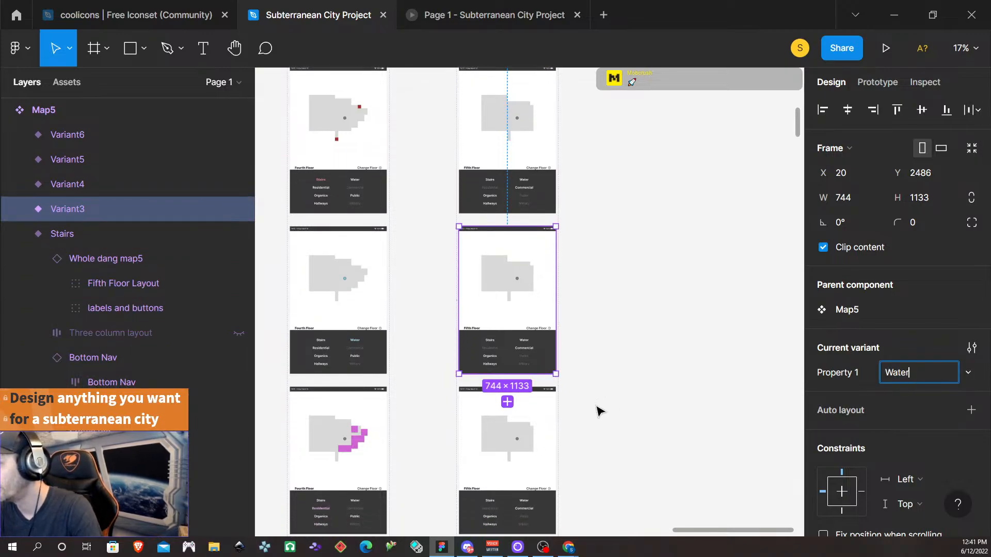
- Rename the fourth Map5 variant as Commercial
click(515, 348)
click(903, 373)
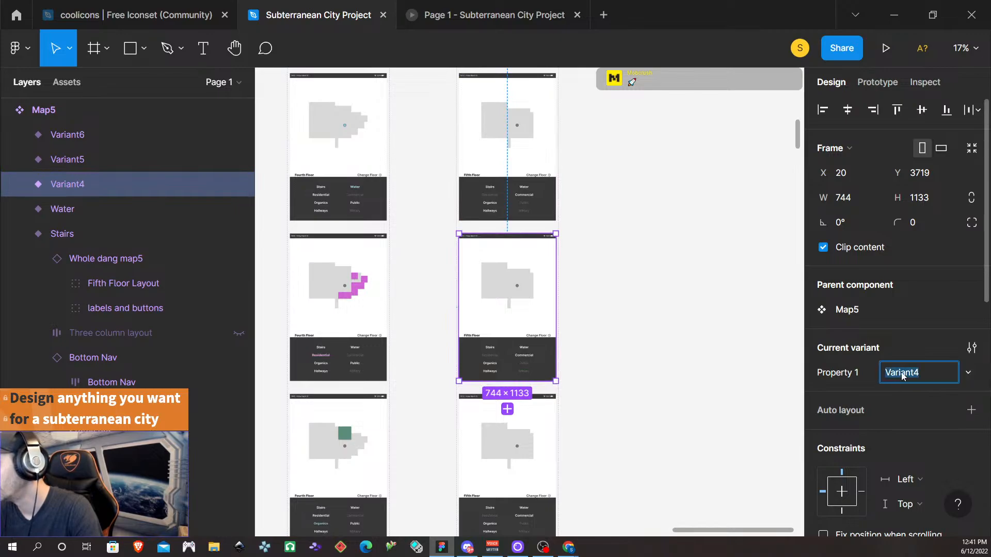
text(Commercial)
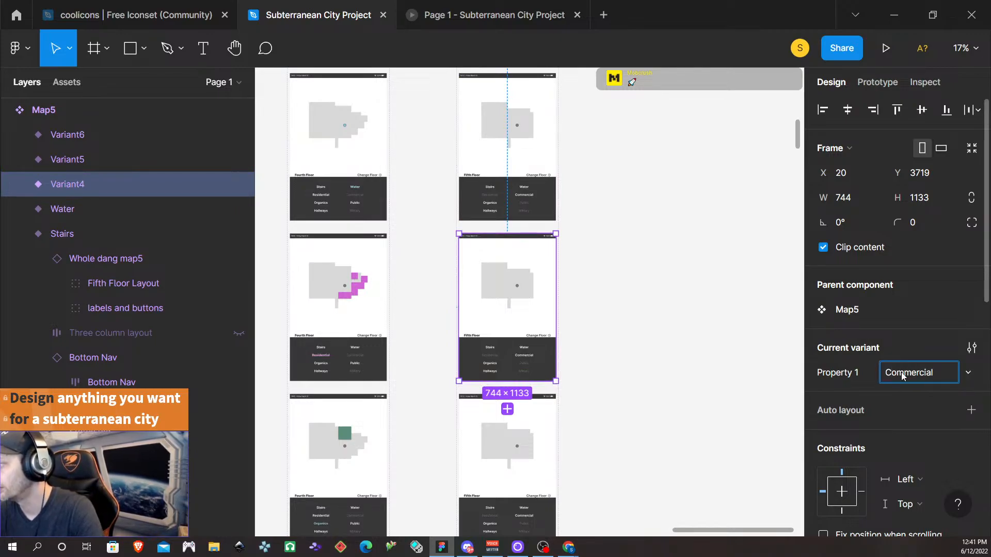
- Rename the fifth Map5 variant as Organics
scroll(666, 409, down, 3)
click(471, 376)
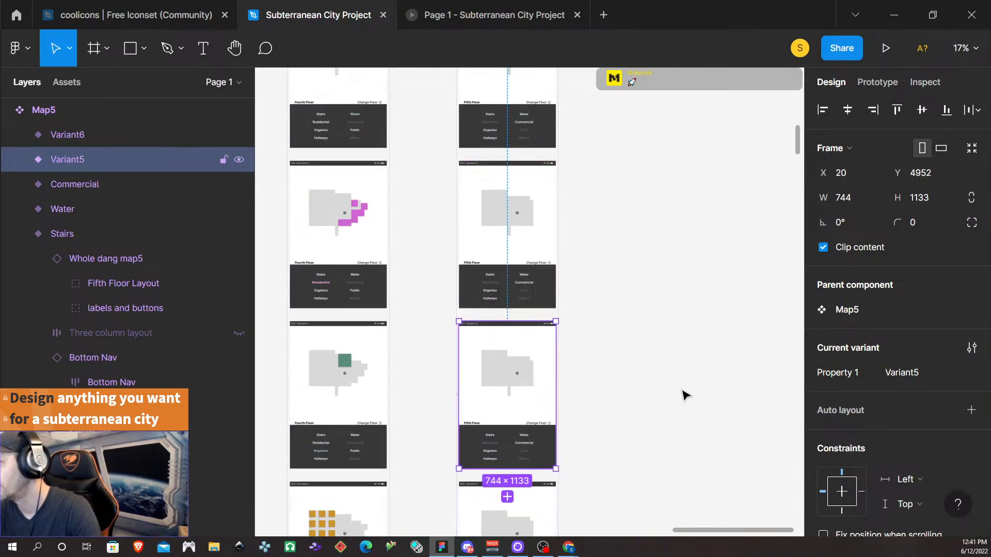
click(898, 374)
text(Organics)
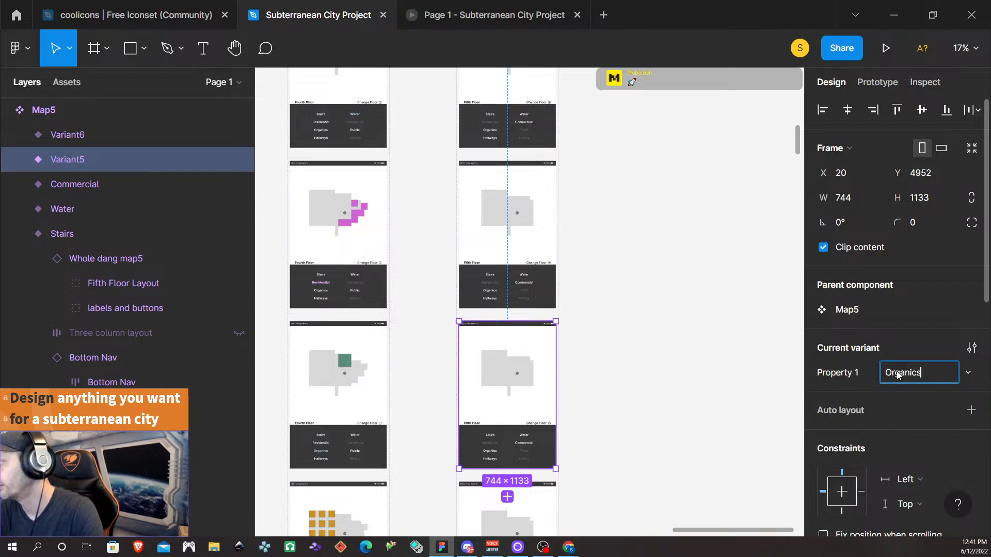
- Rename the sixth Map5 variant as Hallways
scroll(678, 421, down, 5)
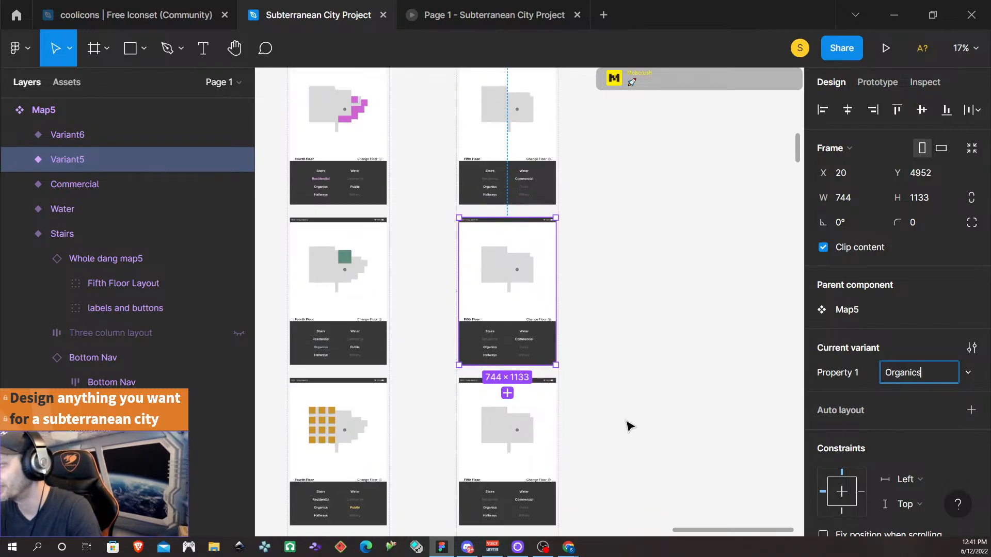
click(534, 414)
scroll(614, 411, down, 2)
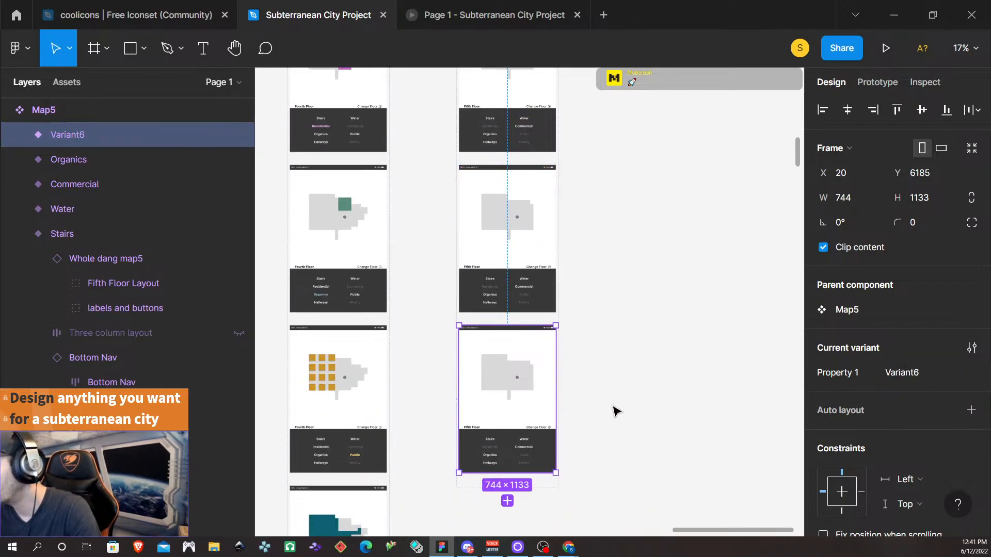
click(899, 372)
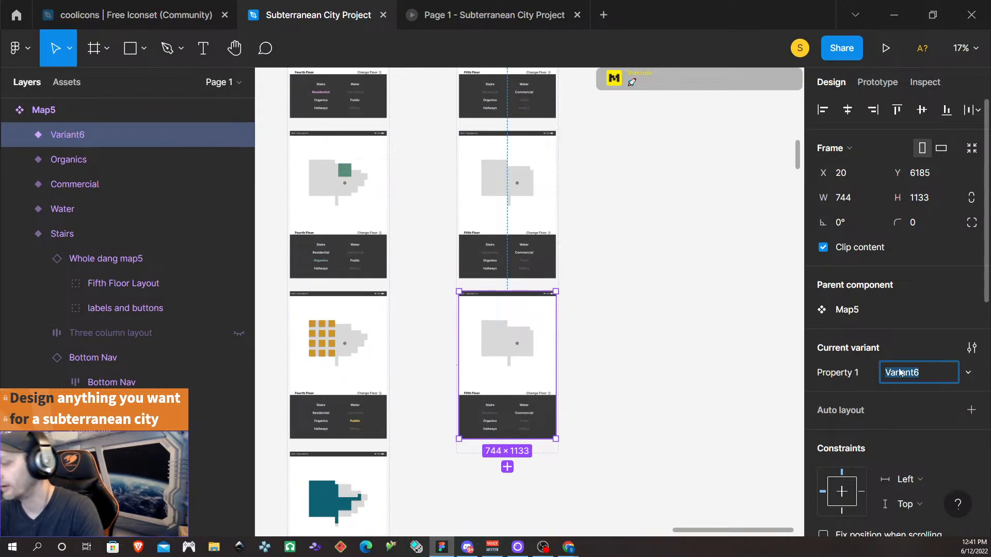
text(Hallways)
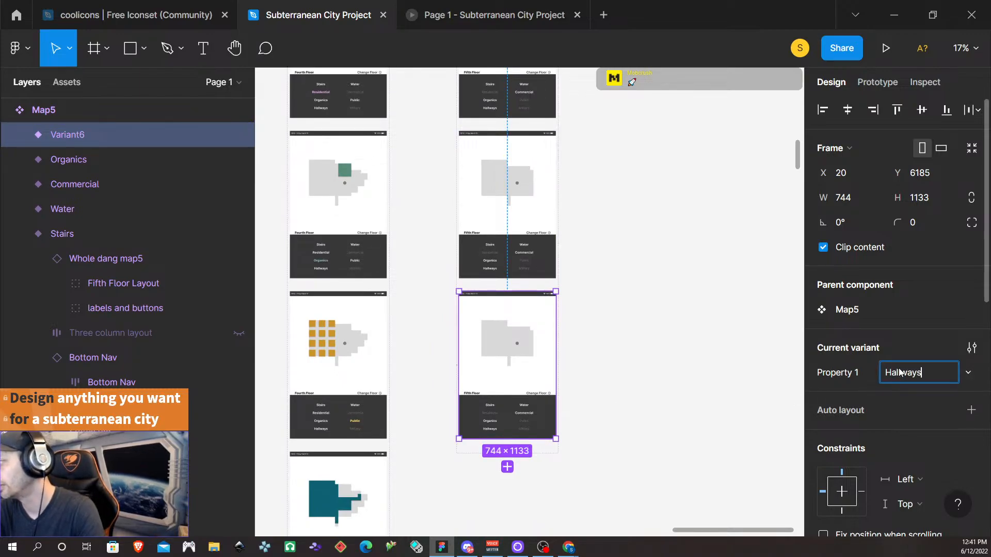
key(Return)
- Add an on-click prototype interaction from the Stairs nav item in Map5's default variant that changes to the Stairs variant
scroll(604, 265, up, 10)
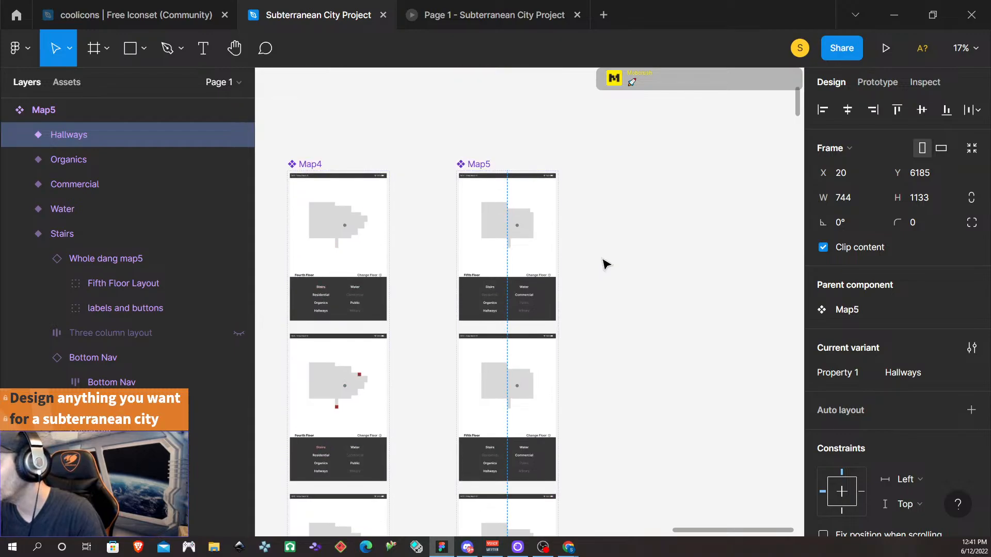
click(525, 265)
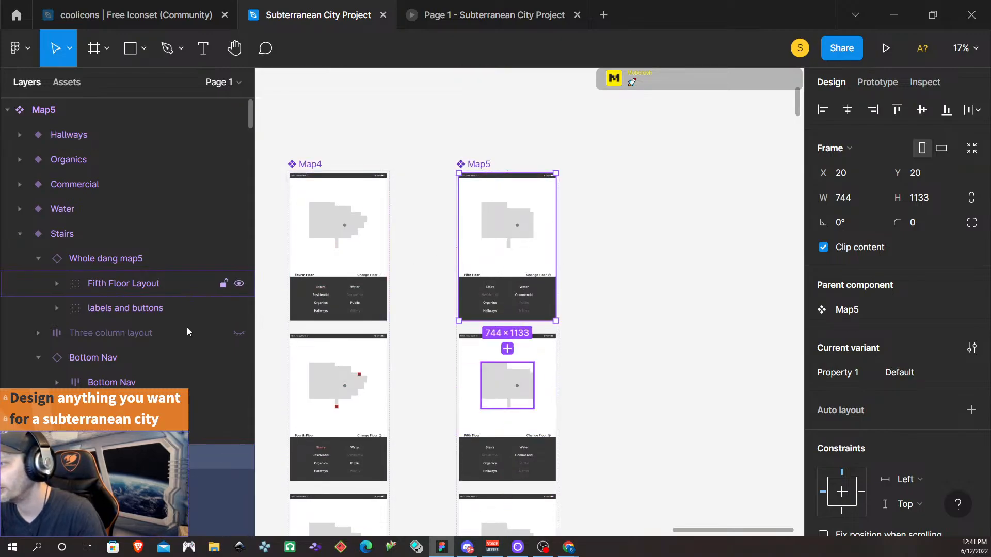
scroll(150, 242, down, 10)
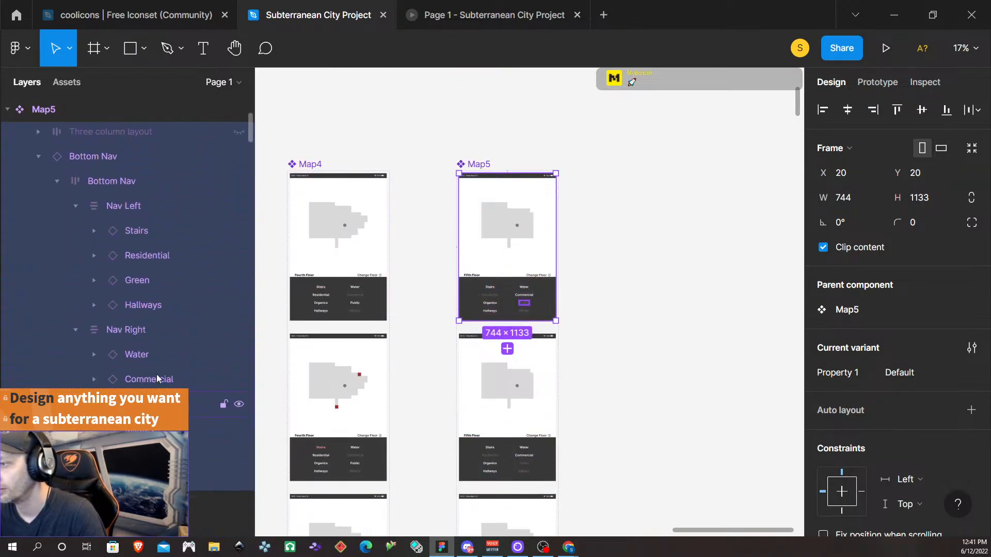
click(150, 240)
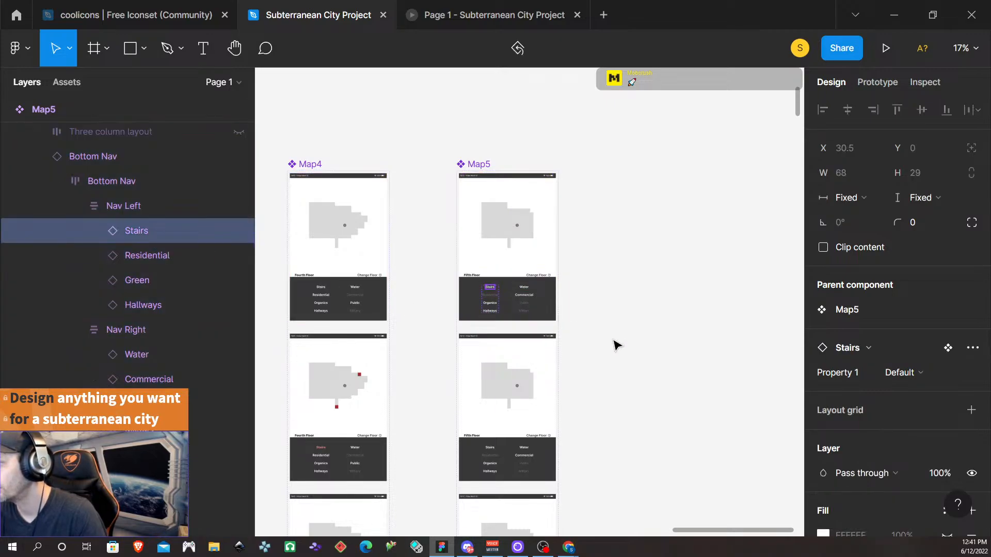
scroll(616, 354, down, 3)
scroll(619, 361, down, 2)
scroll(632, 361, down, 5)
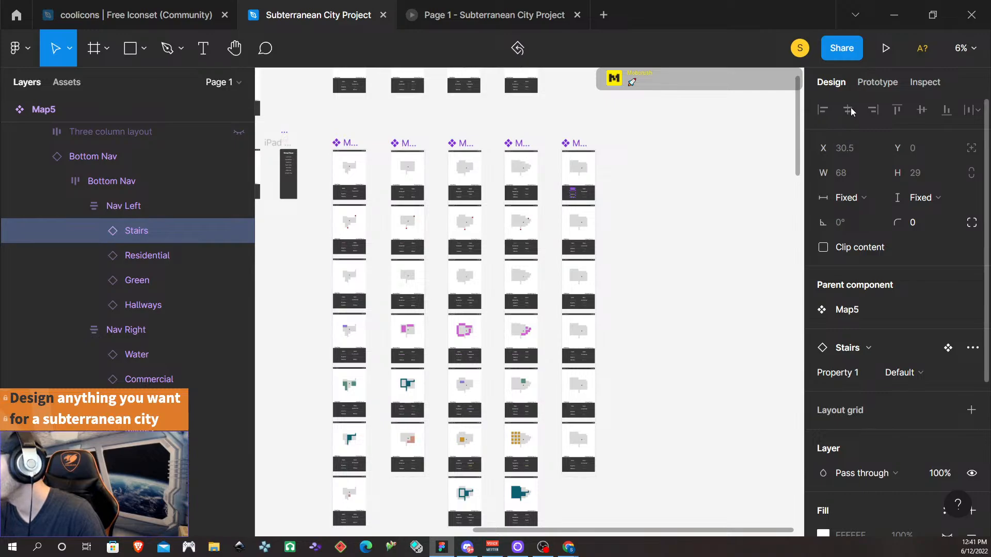
scroll(710, 336, down, 1)
scroll(698, 362, up, 2)
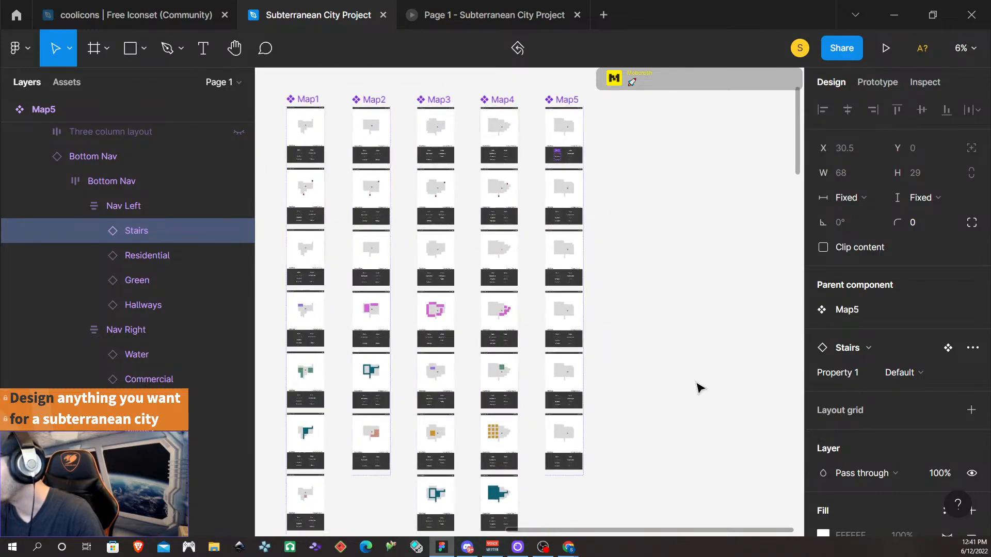
scroll(698, 387, up, 1)
scroll(698, 387, up, 2)
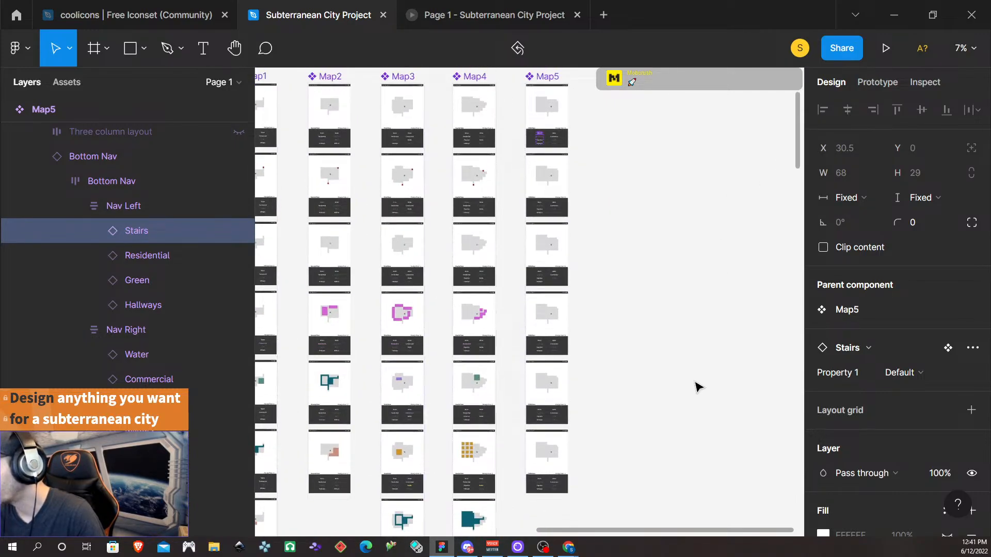
click(878, 82)
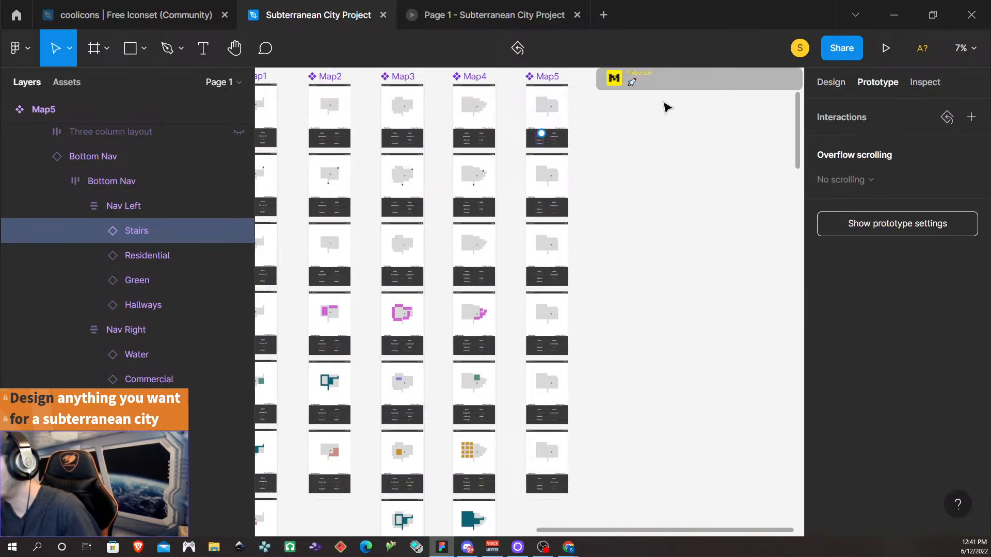
drag(541, 133, 552, 184)
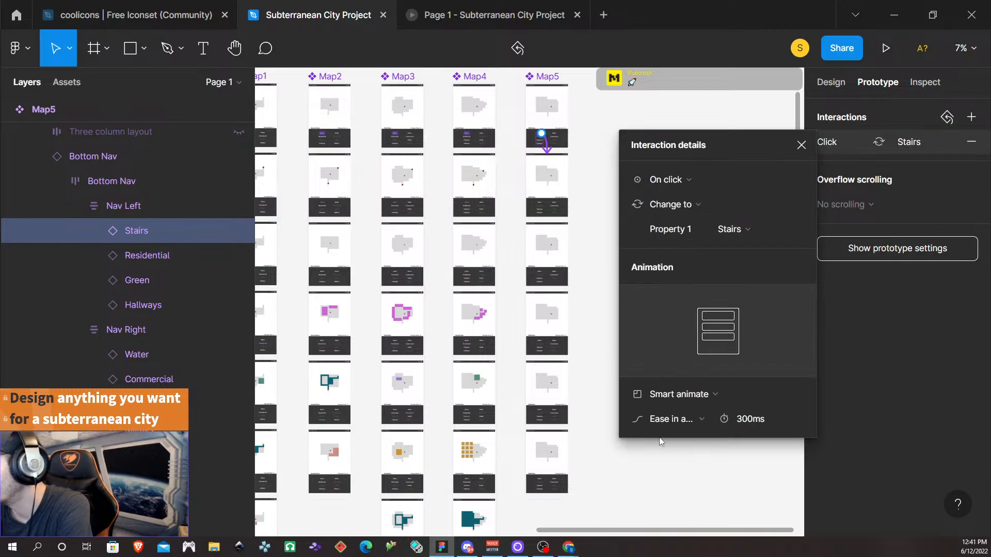
- Link the default Map5 variant's Water and Commercial nav items to change to the Water and Commercial variants on click
click(158, 351)
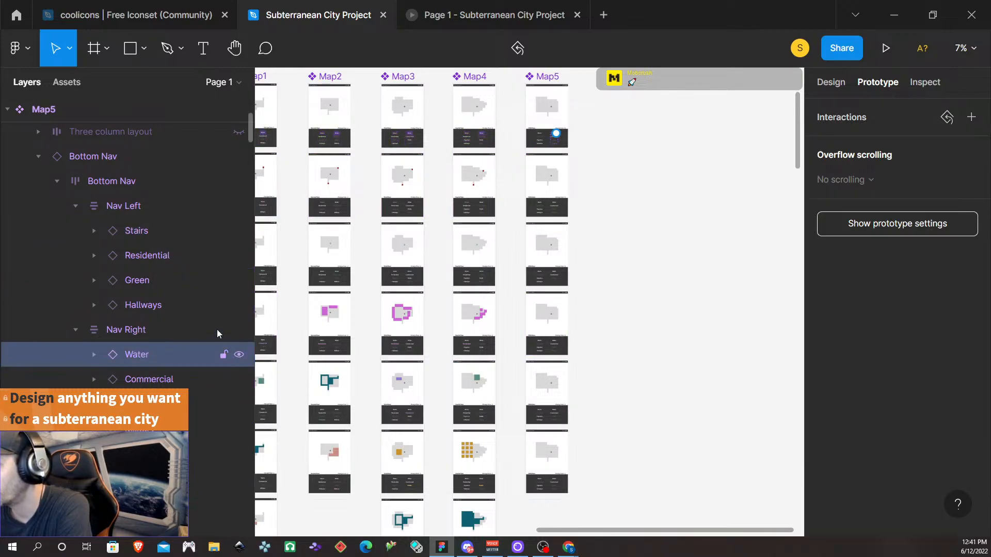
drag(555, 133, 555, 271)
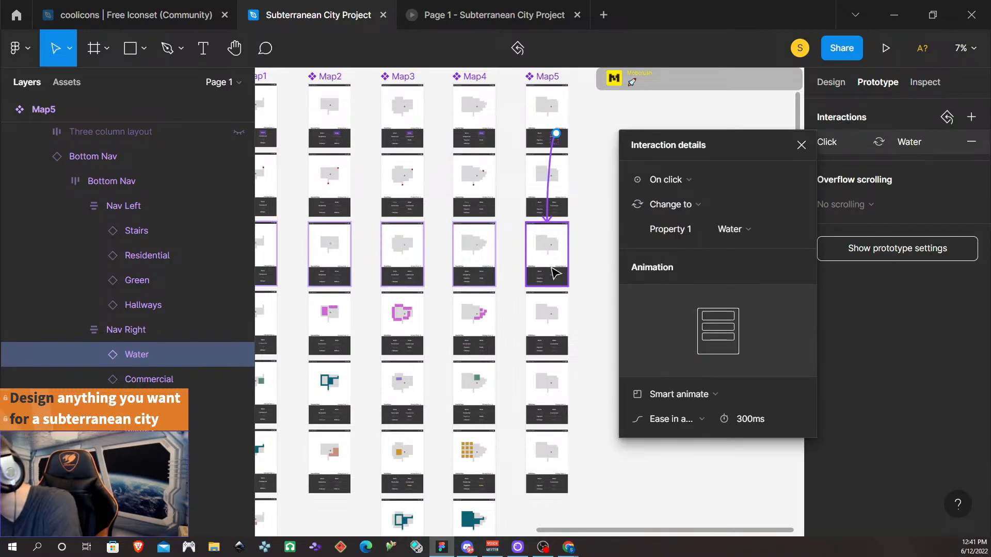
click(154, 383)
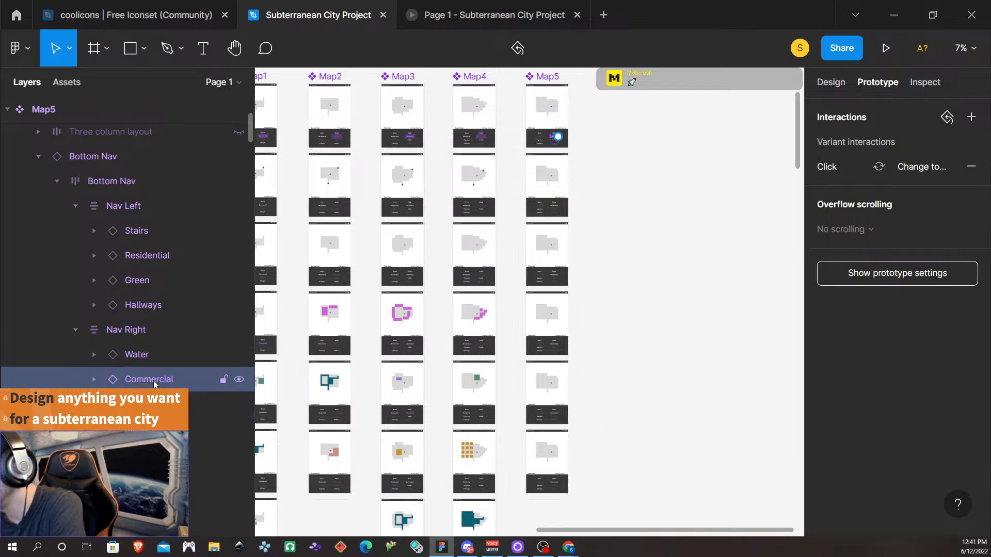
drag(557, 137, 549, 315)
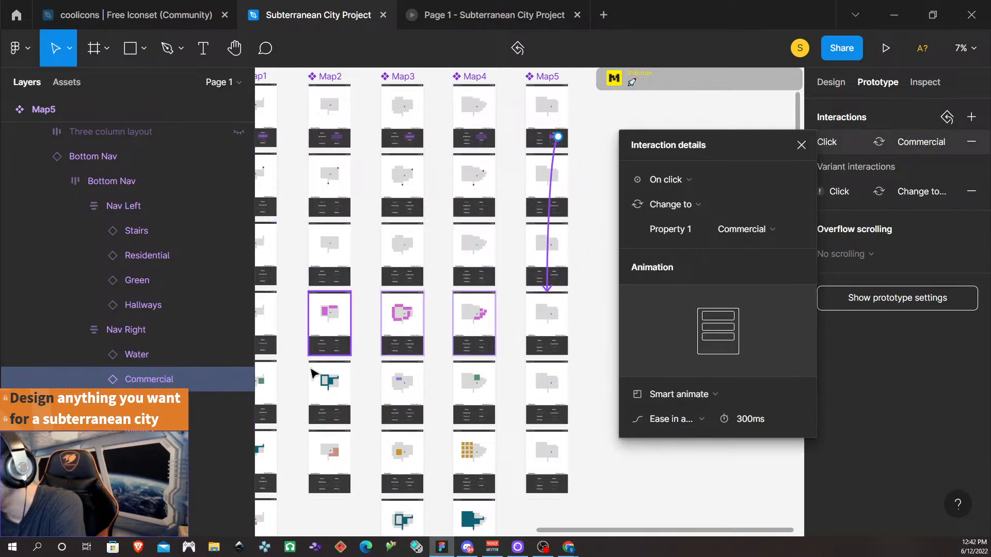
- Link the default Map5 variant's Green and Hallways nav items to change to the Organics and Hallways variants on click
click(168, 281)
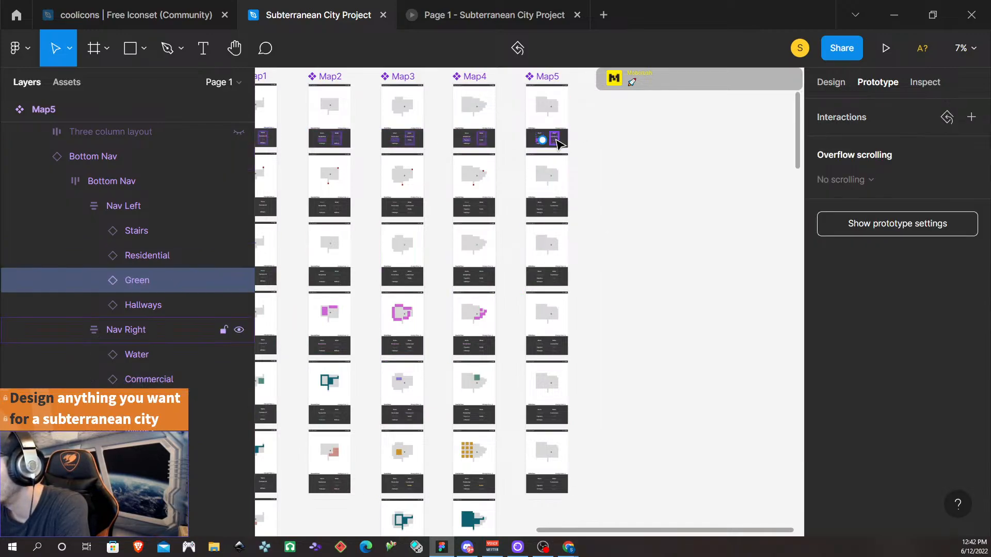
drag(542, 140, 556, 398)
click(147, 307)
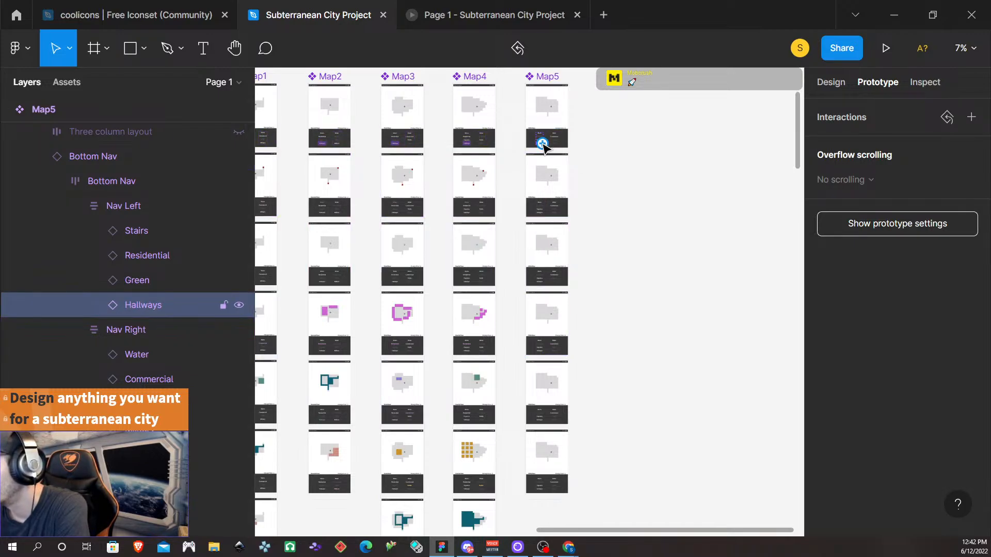
drag(543, 143, 546, 470)
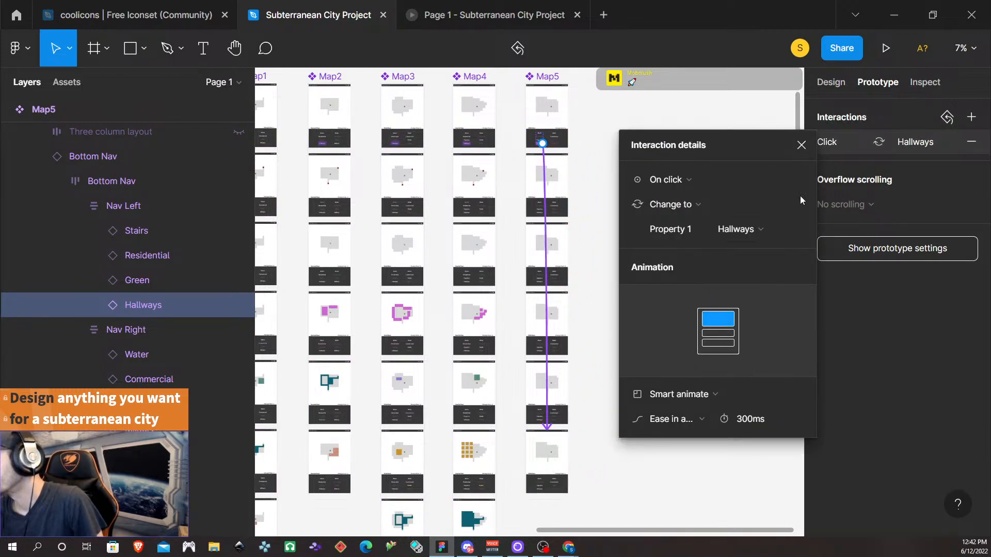
click(802, 146)
- Select and copy all contents of Map5's default variant, including its linked nav items
scroll(594, 178, up, 2)
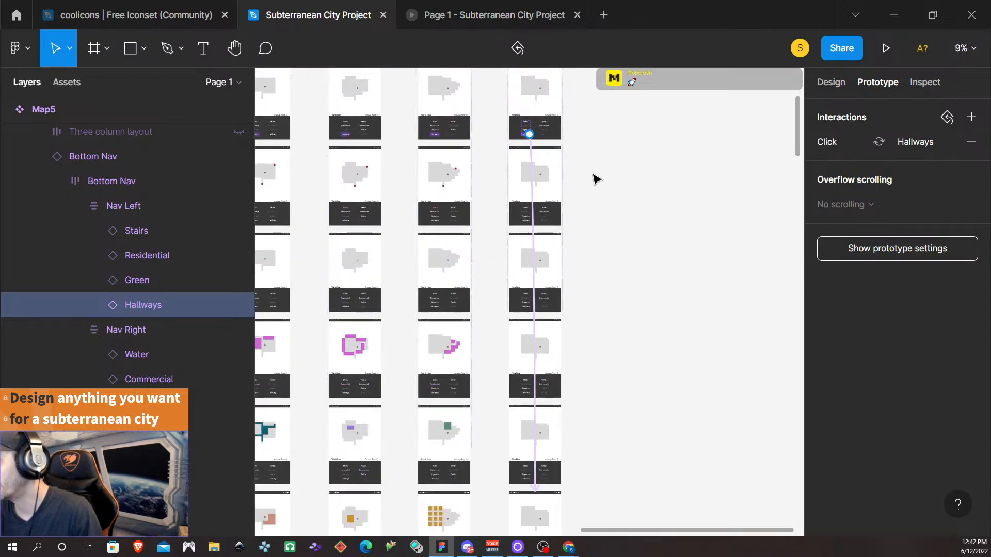
scroll(574, 180, up, 1)
scroll(575, 179, up, 1)
click(581, 166)
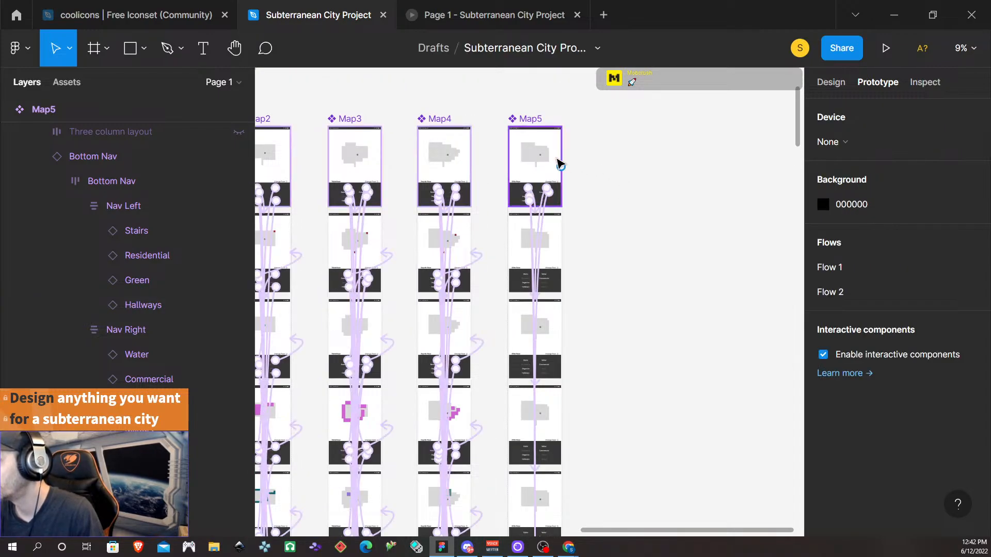
click(558, 163)
key(Return)
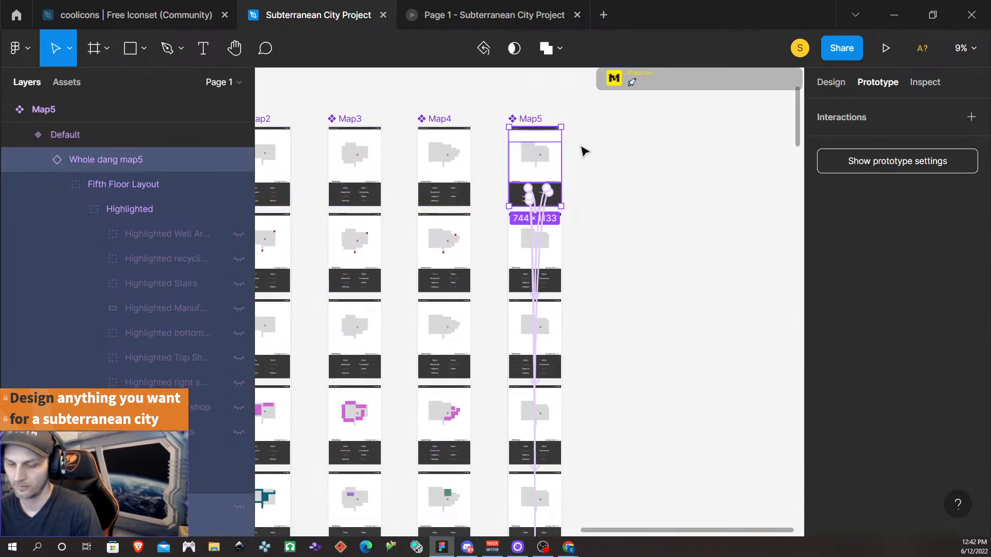
scroll(606, 215, down, 1)
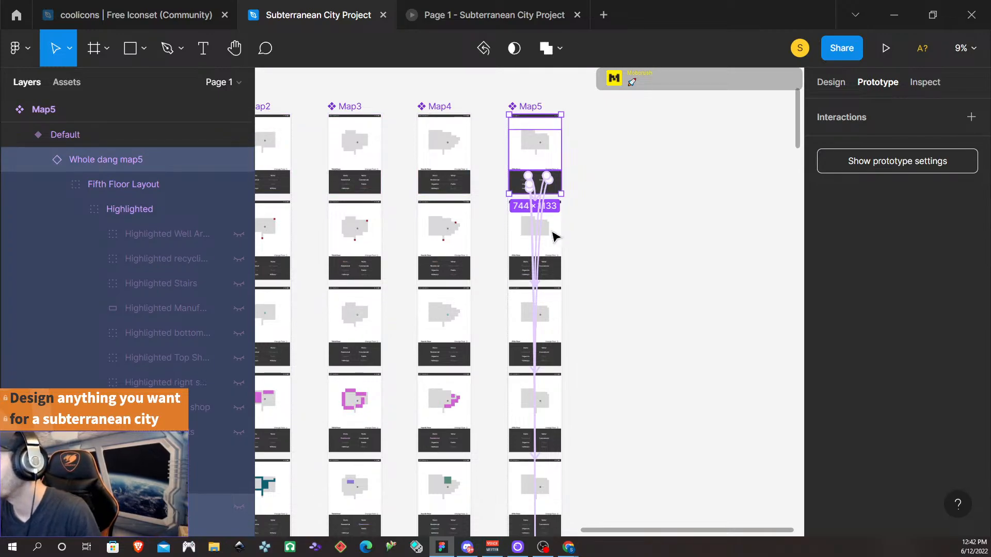
- Replace the contents of Map5's Stairs variant with the copied default variant contents
click(548, 247)
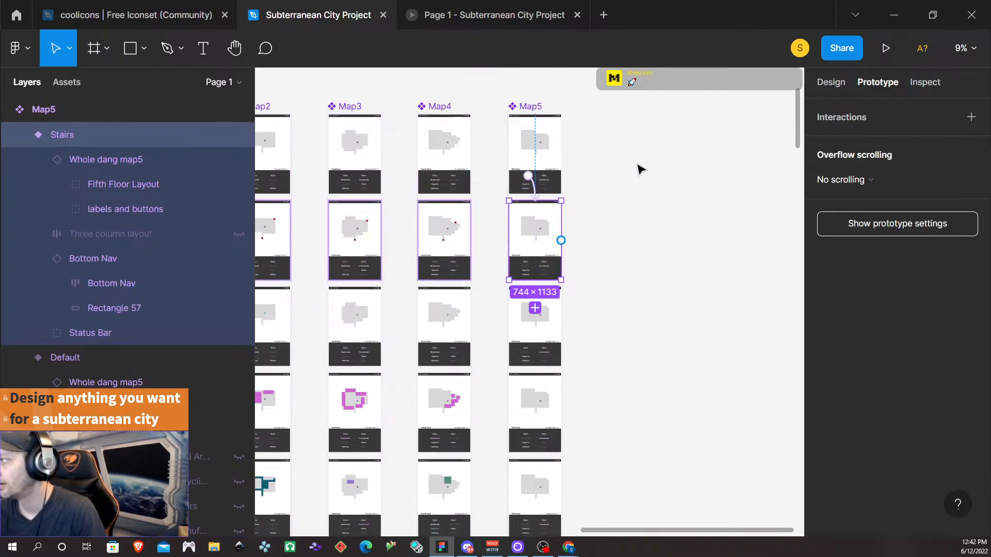
click(821, 83)
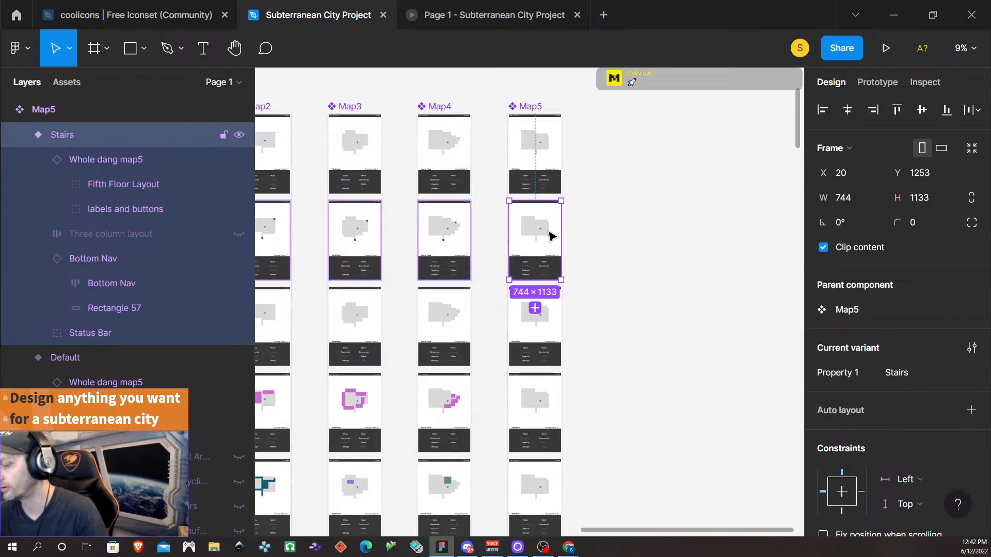
key(Return)
key(Delete)
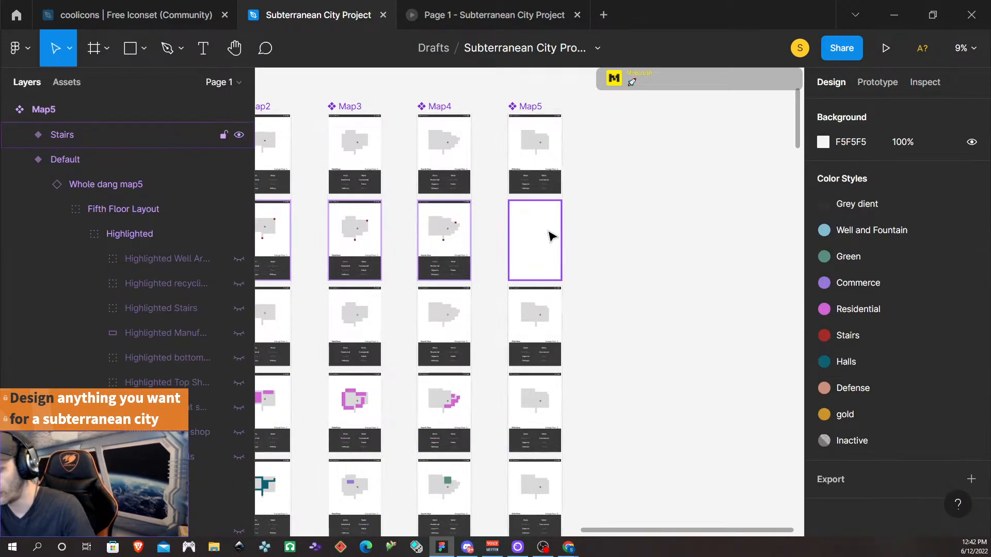
click(548, 236)
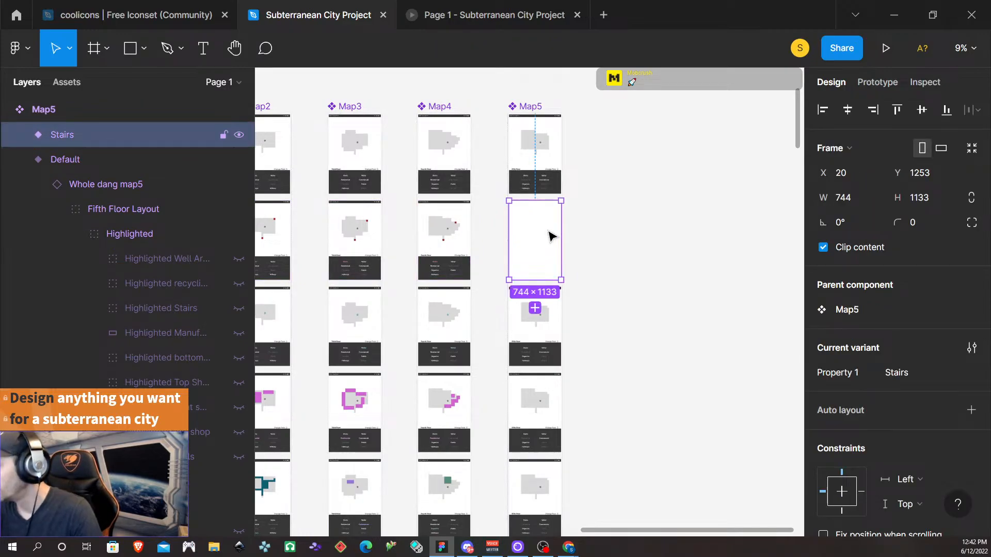
key(ctrl+v)
scroll(584, 274, down, 1)
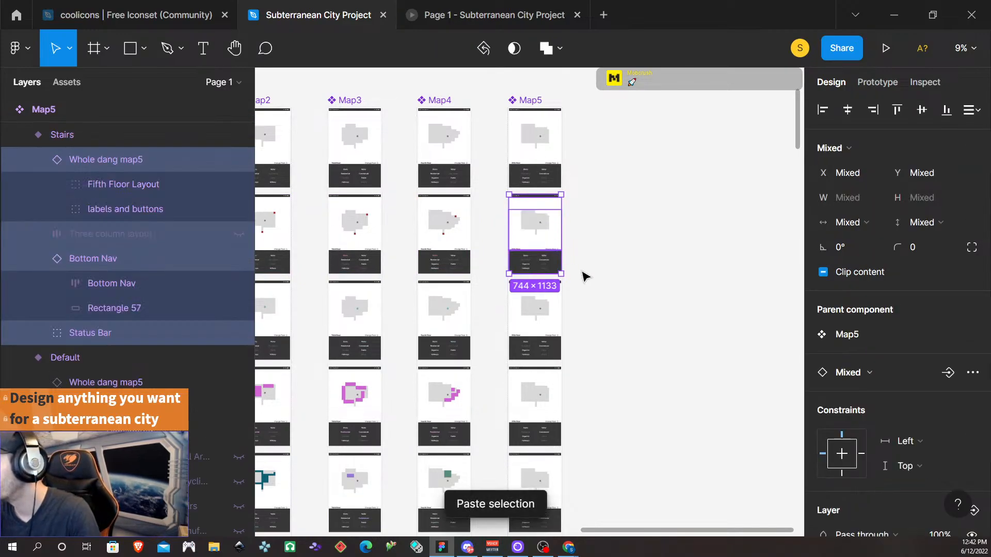
click(634, 293)
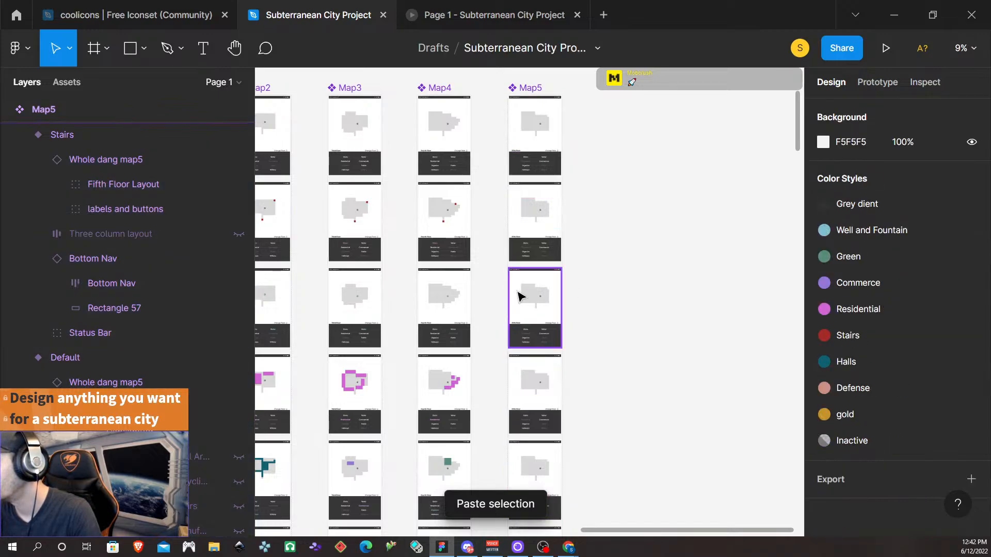
- Replace the contents of Map5's Water variant with the copied default variant contents
click(533, 299)
key(Delete)
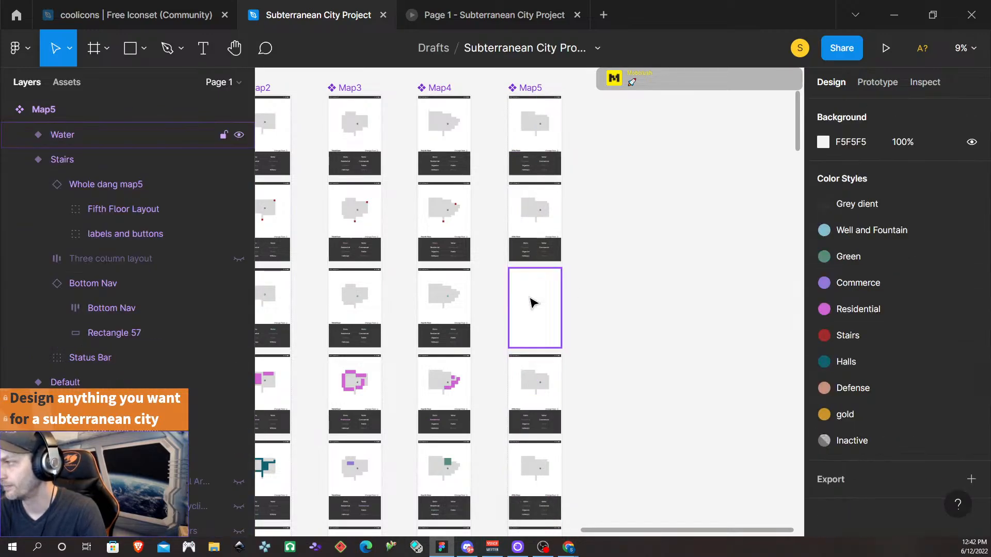
click(532, 302)
key(ctrl+v)
scroll(593, 347, down, 1)
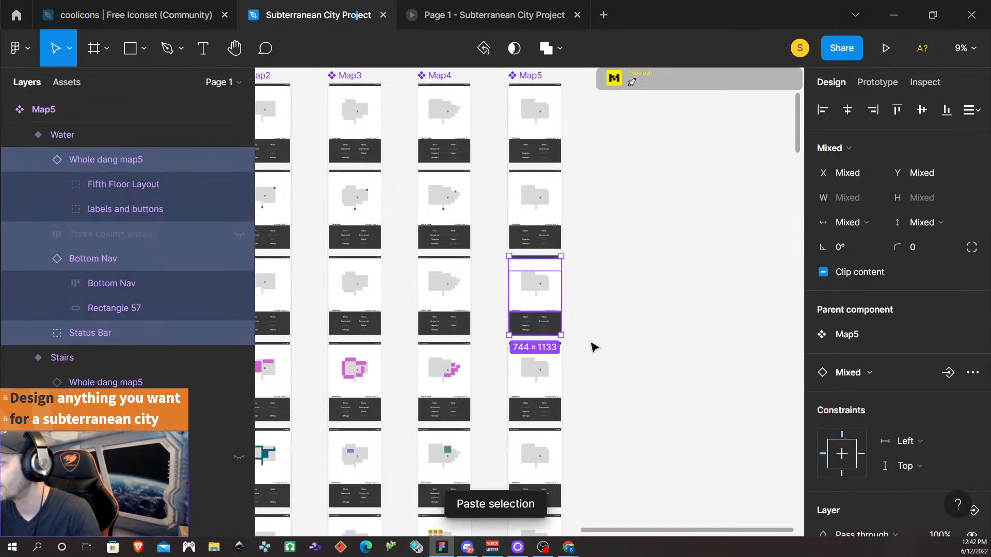
click(591, 349)
- Replace the contents of Map5's Commercial variant with the copied default variant contents
click(550, 358)
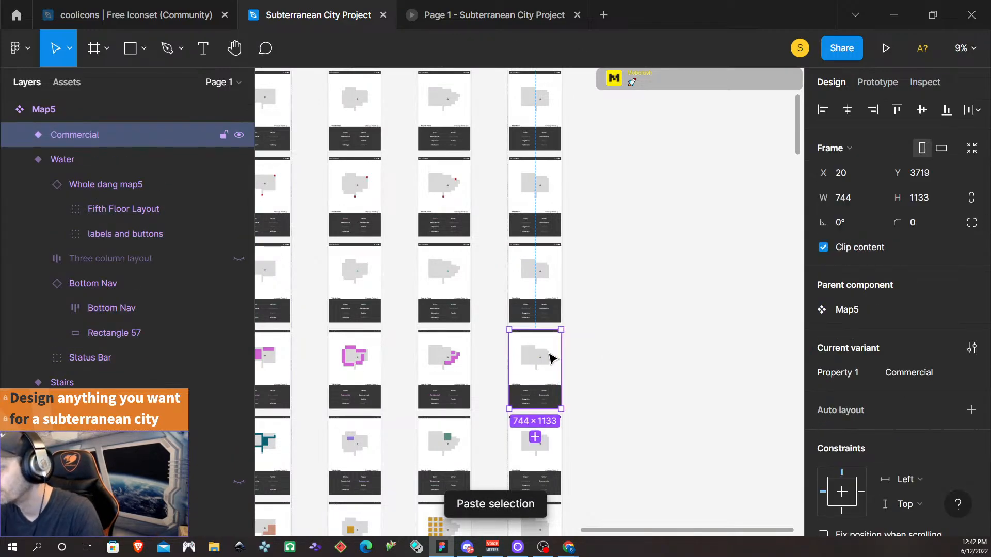
key(Return)
key(Delete)
click(550, 359)
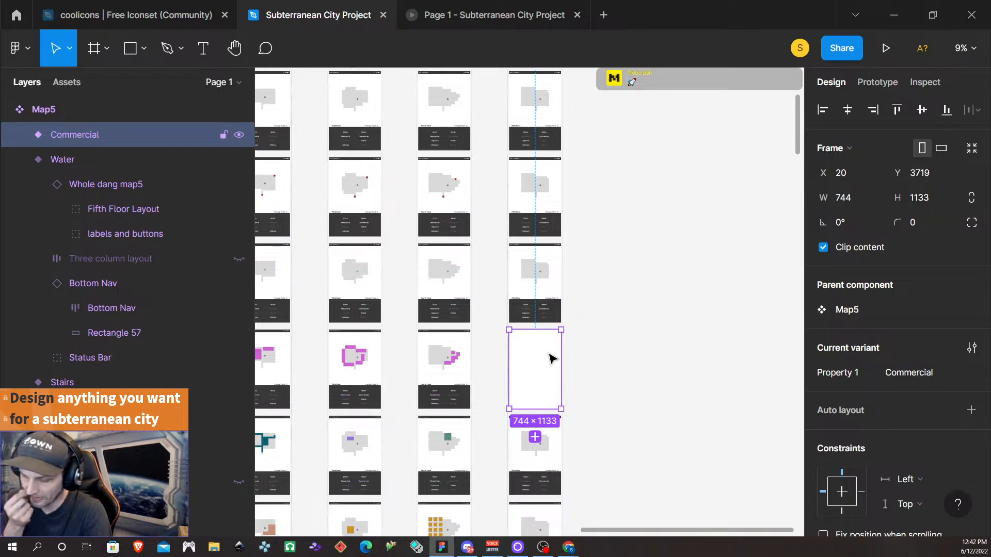
key(ctrl+v)
scroll(551, 356, down, 1)
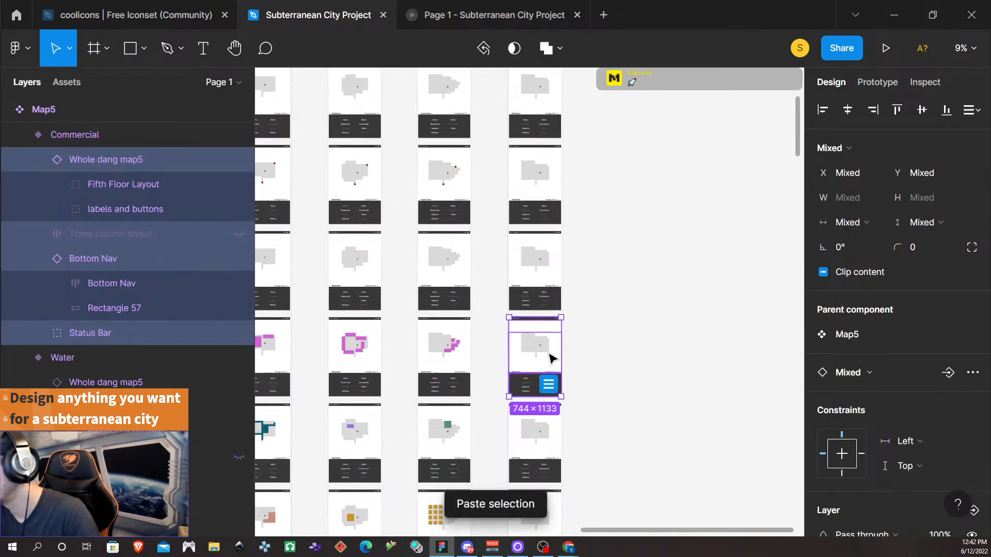
click(661, 357)
- Replace the contents of Map5's Organics variant with the copied default variant contents and check the pasted prototype links
click(546, 398)
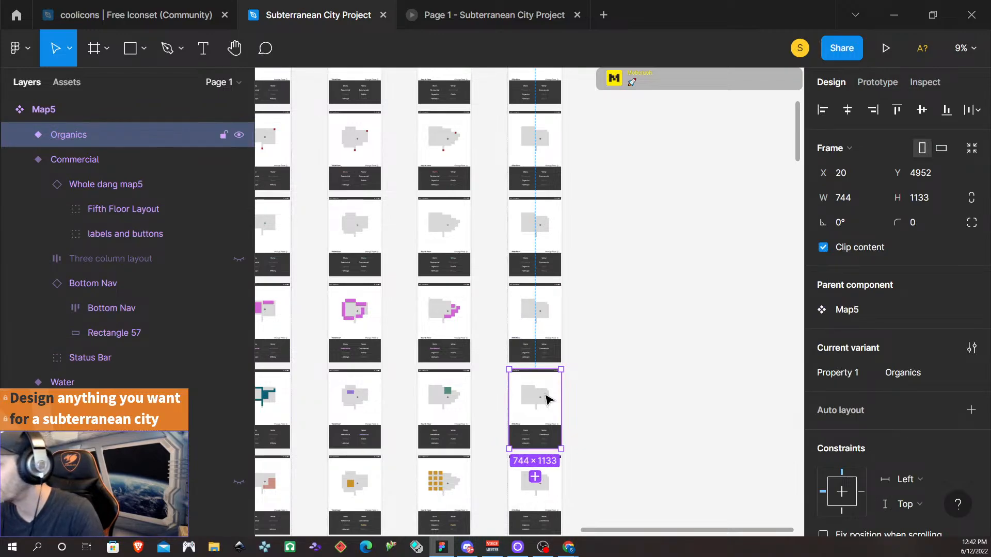
scroll(546, 399, down, 5)
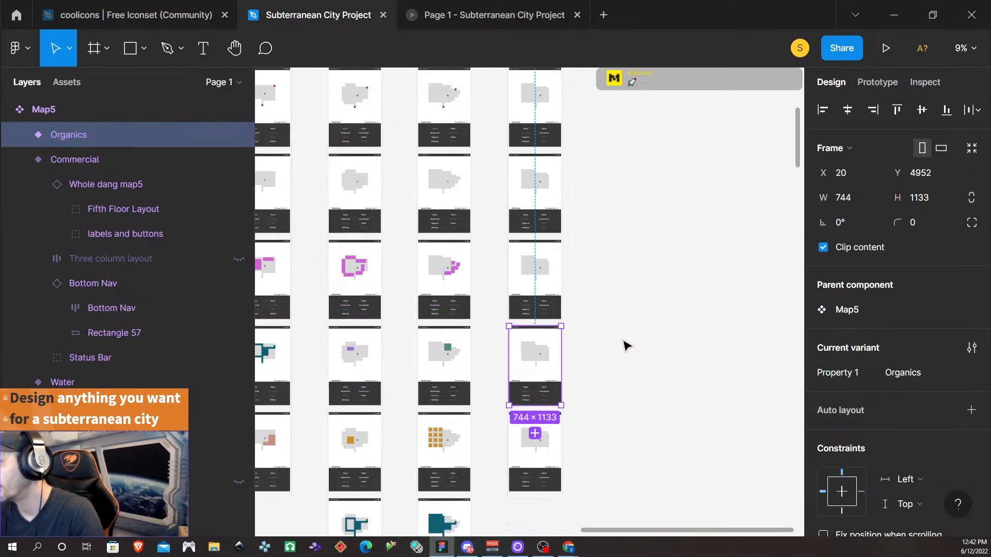
scroll(583, 335, down, 4)
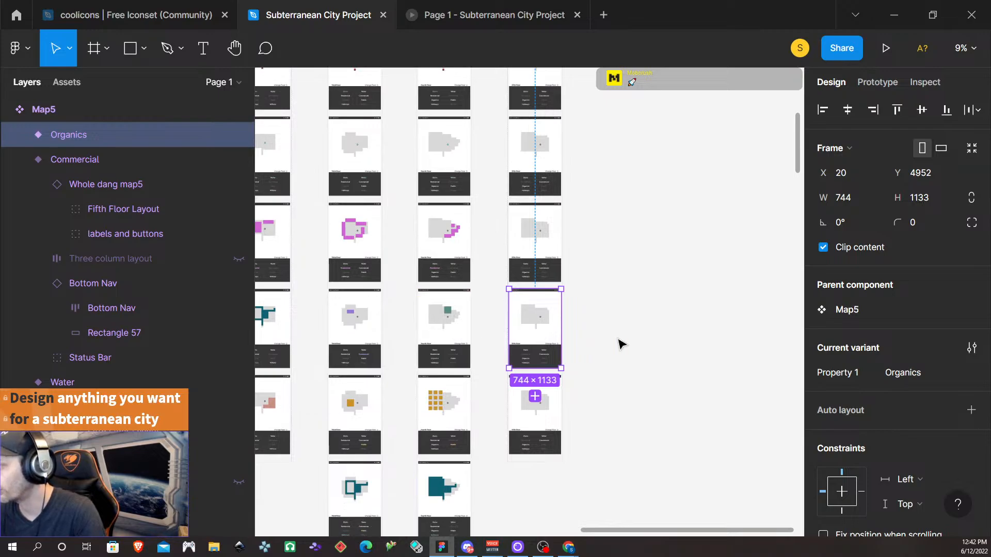
key(Return)
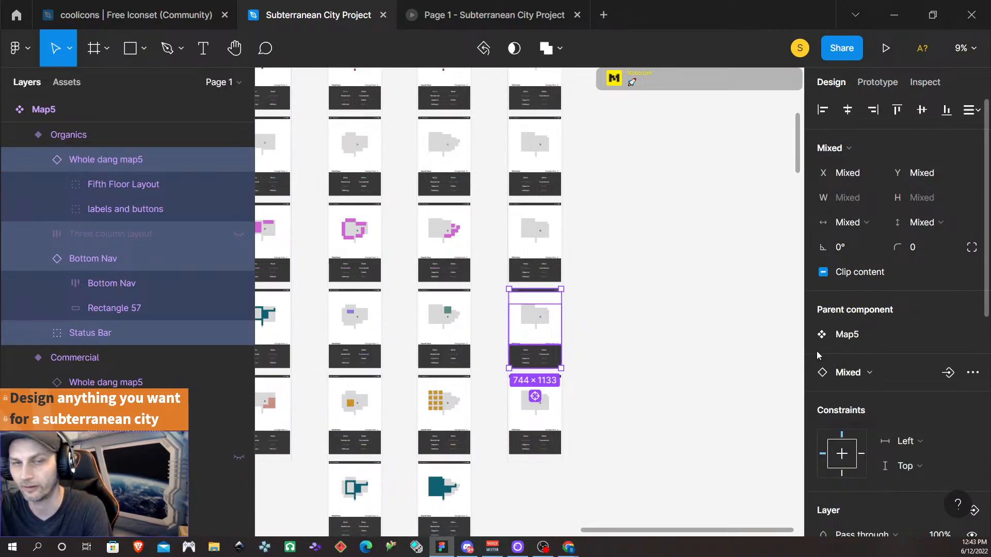
key(Delete)
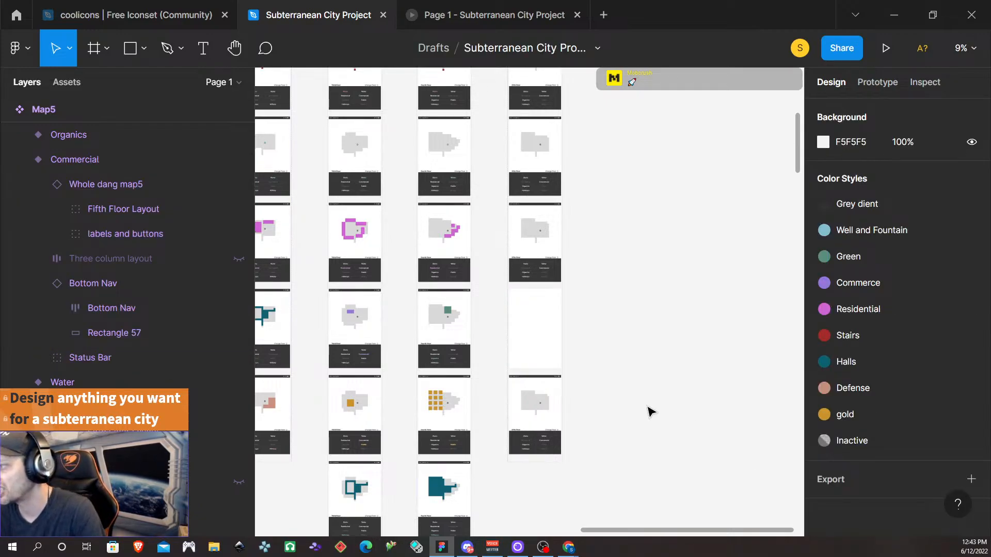
click(543, 333)
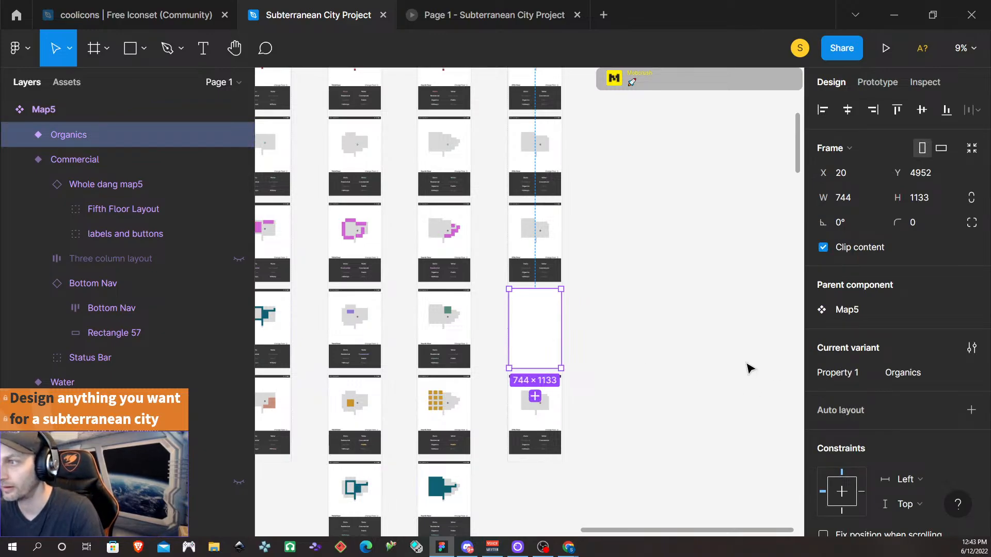
key(ctrl+v)
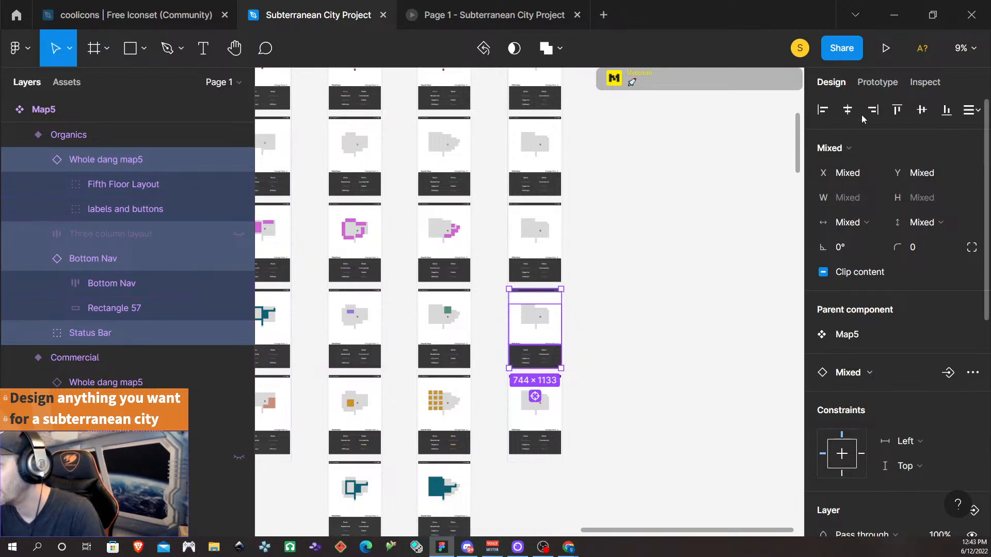
click(888, 82)
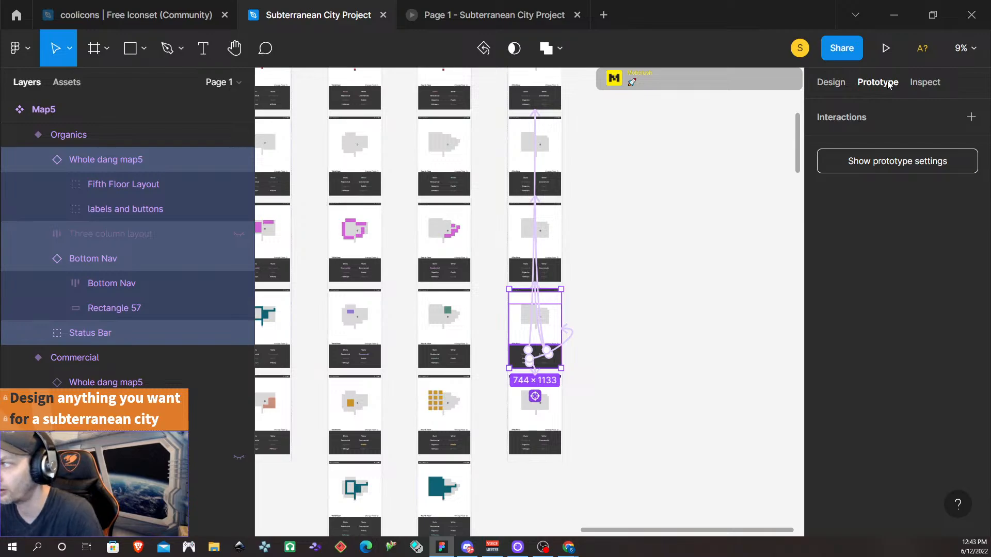
click(835, 86)
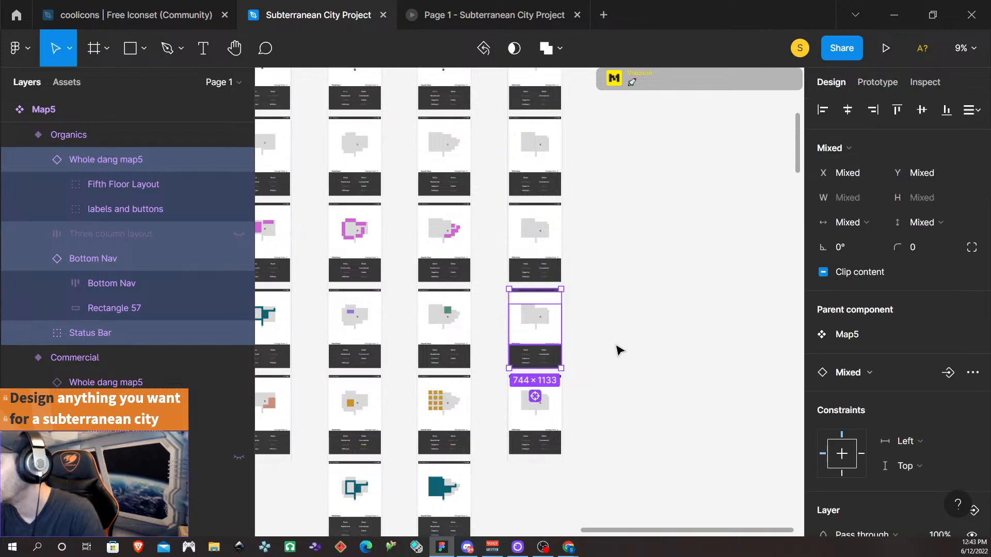
- Replace the contents of Map5's Hallways variant with the copied default variant contents
scroll(589, 395, down, 1)
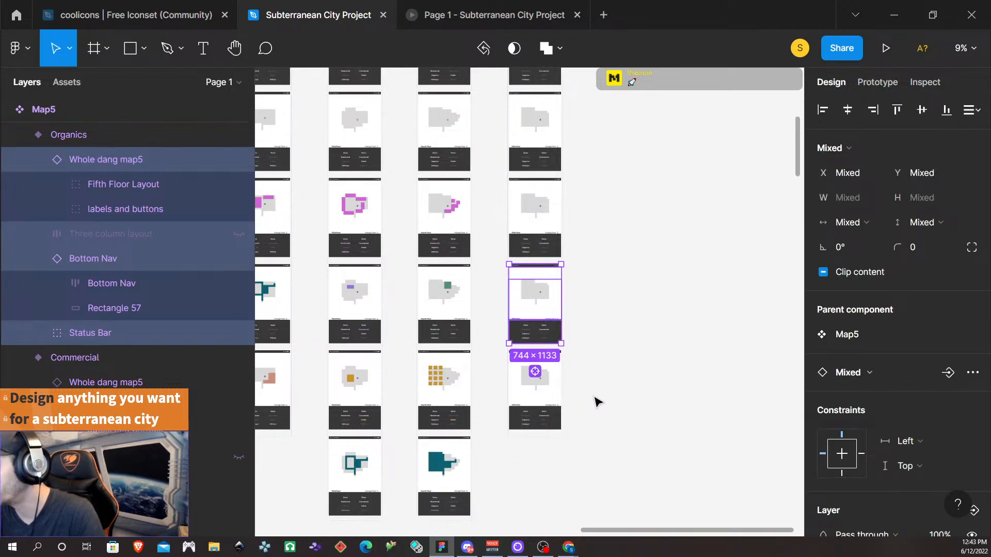
click(534, 401)
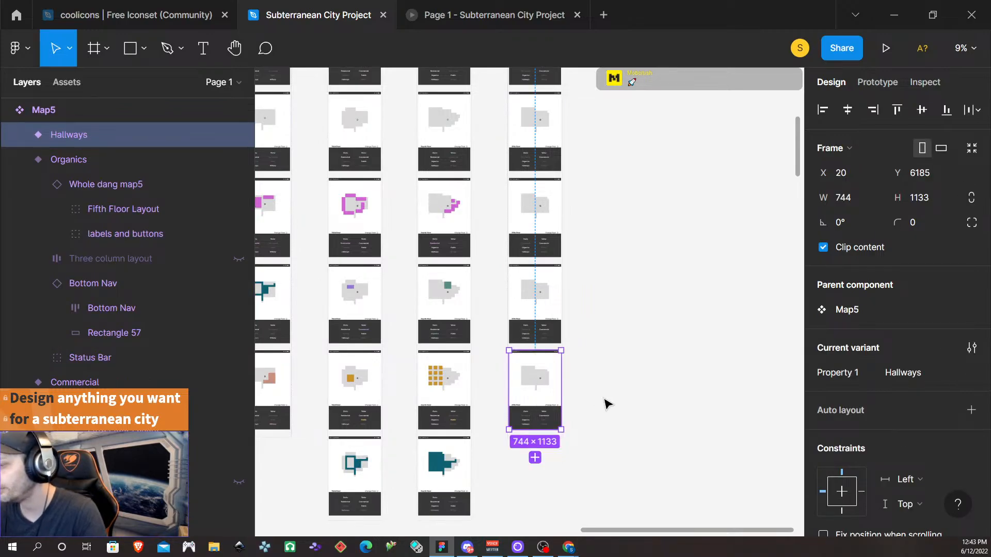
key(Return)
key(Delete)
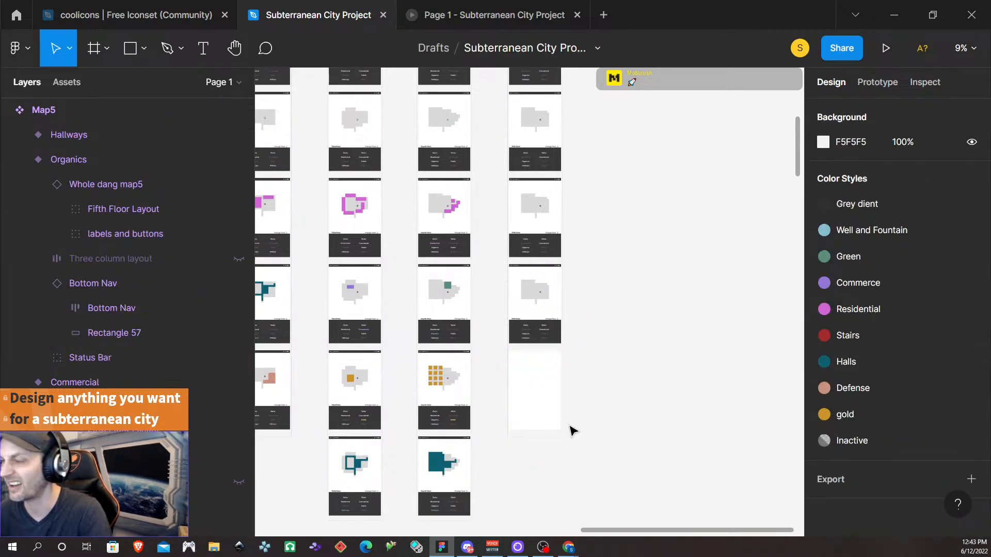
click(537, 416)
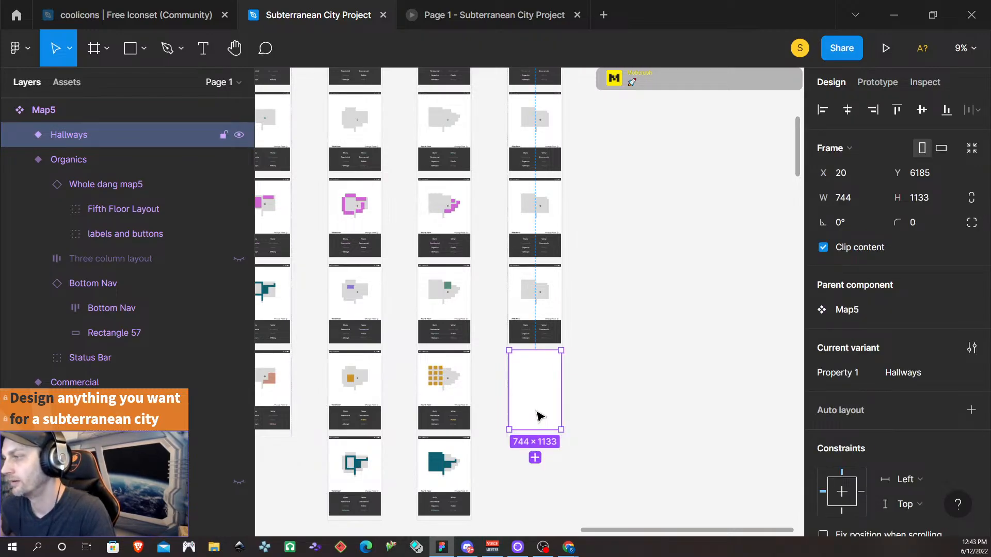
click(638, 406)
click(538, 389)
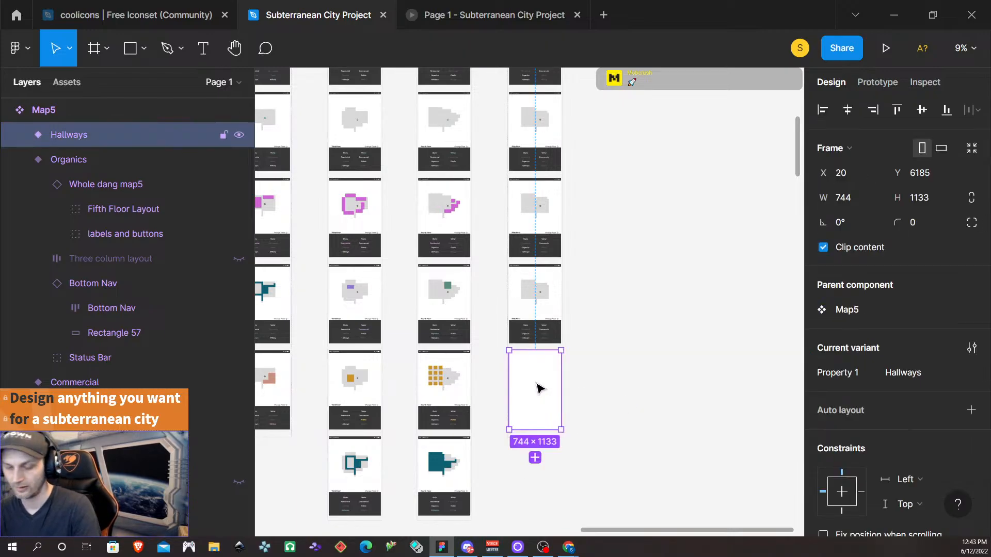
key(ctrl+v)
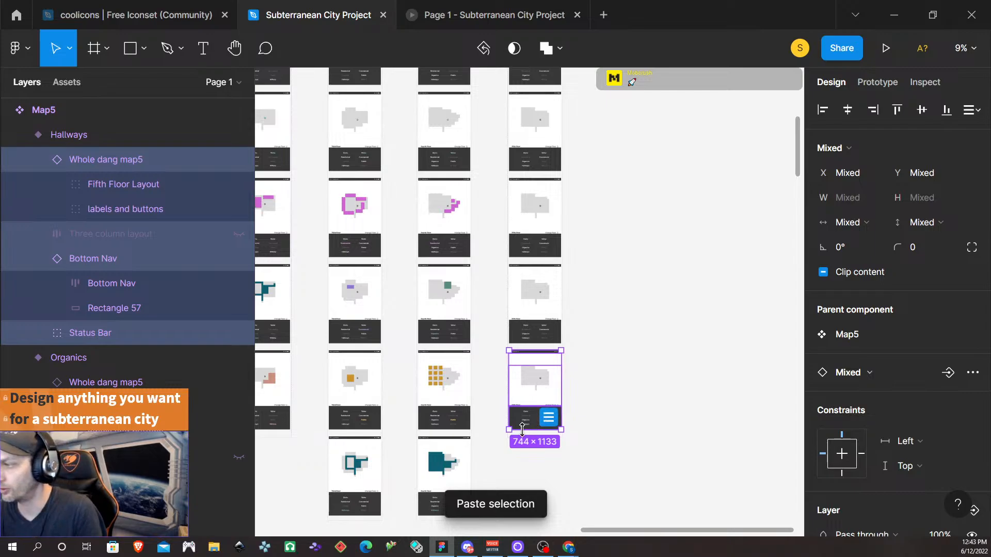
- Review the pasted map and bottom nav in all Map5 variants alongside the Map4 variants
scroll(538, 444, up, 3)
scroll(538, 448, up, 5)
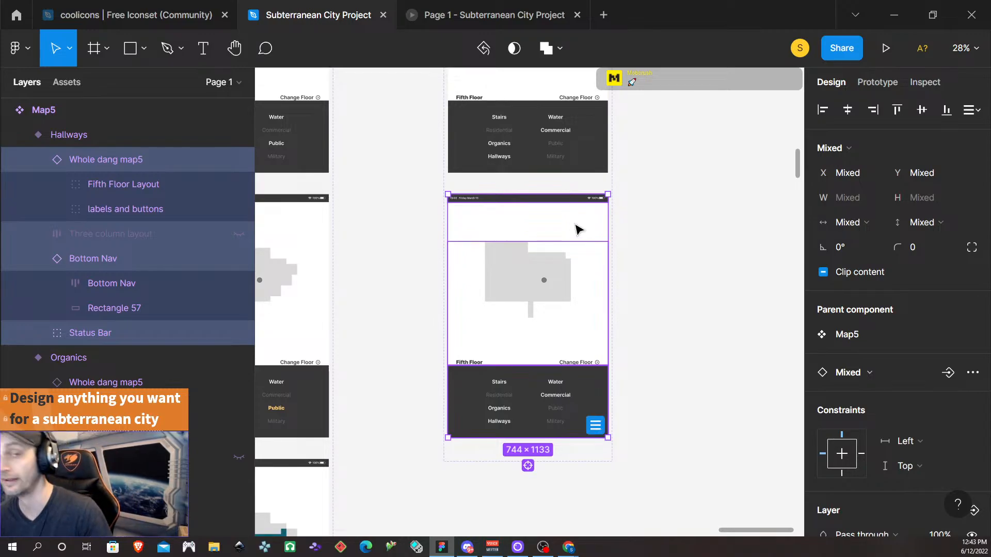
scroll(548, 266, down, 5)
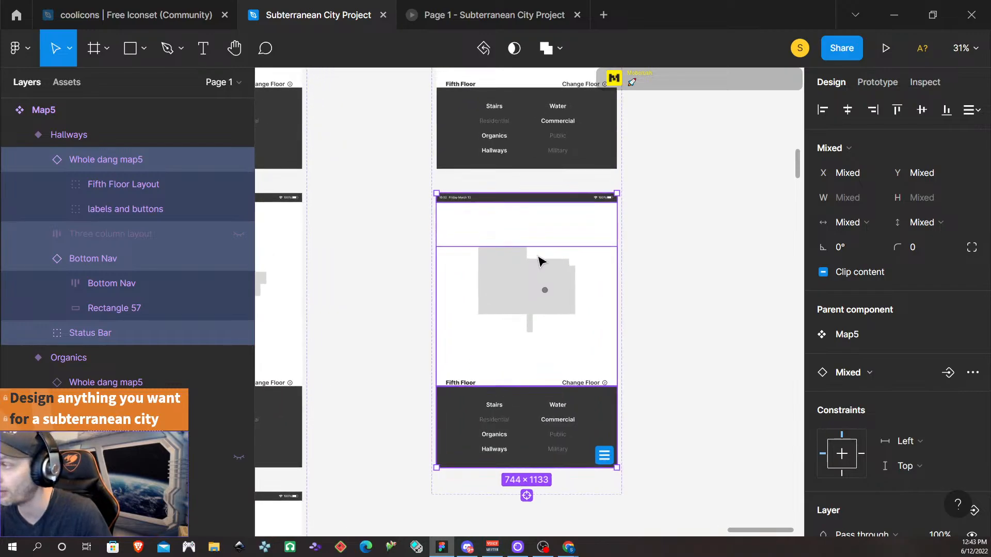
scroll(548, 266, up, 5)
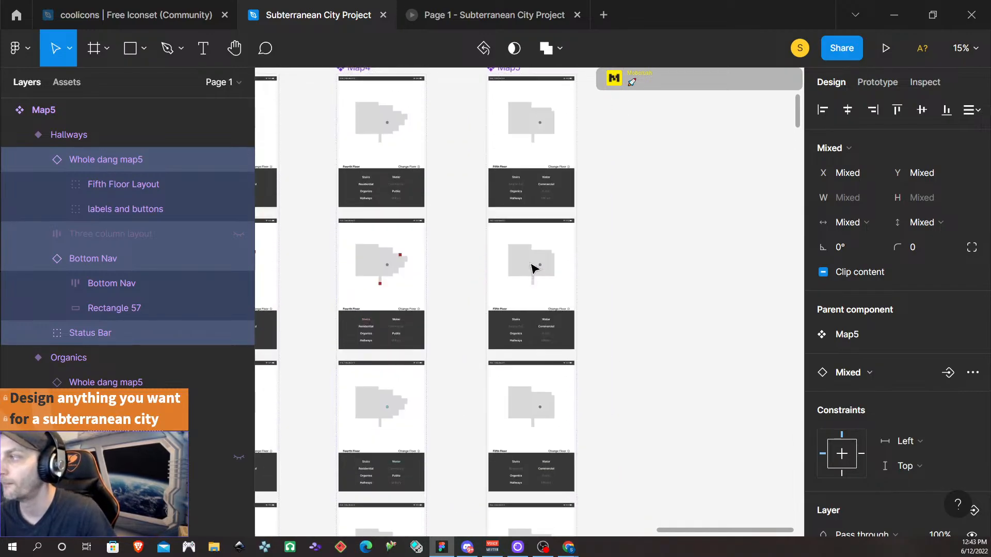
scroll(536, 270, up, 1)
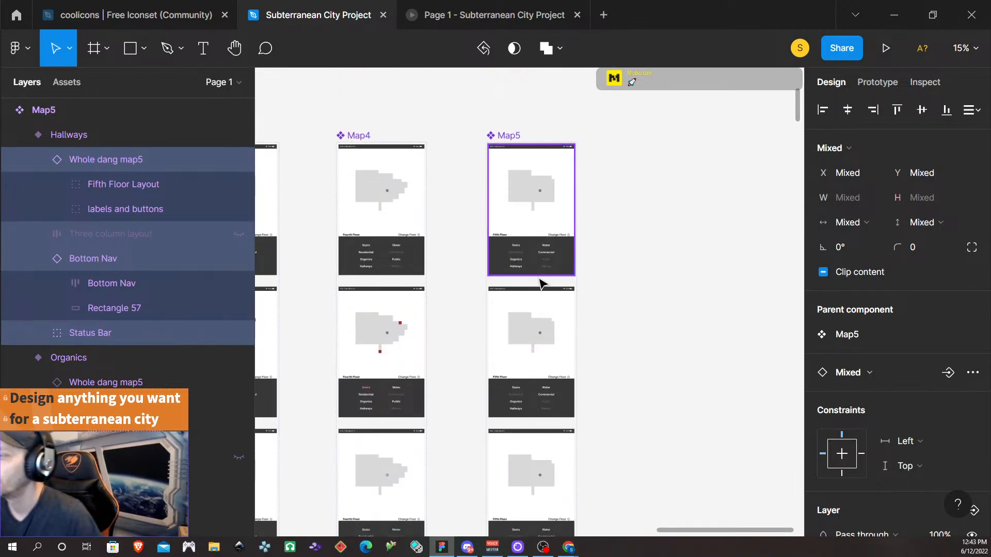
scroll(541, 283, down, 2)
scroll(541, 284, down, 3)
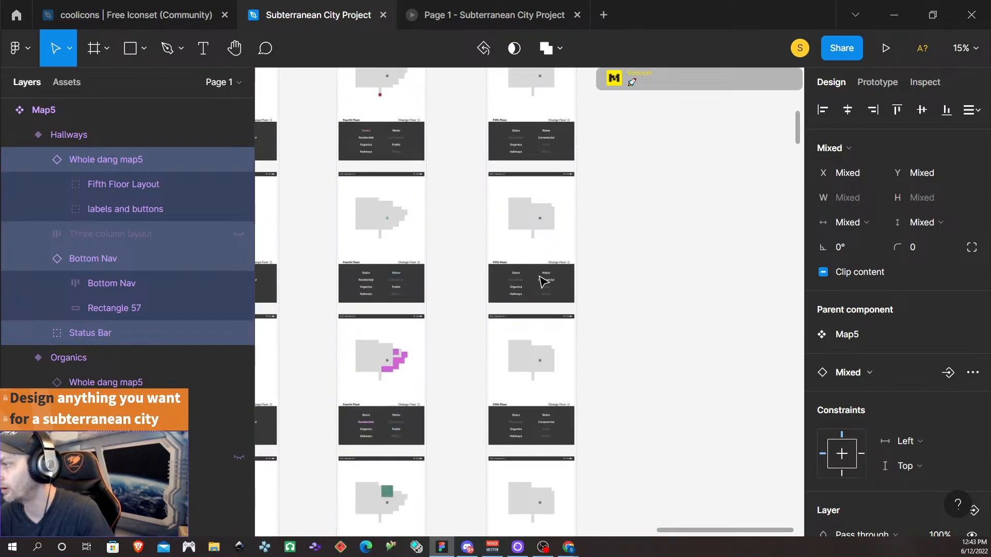
scroll(541, 281, down, 5)
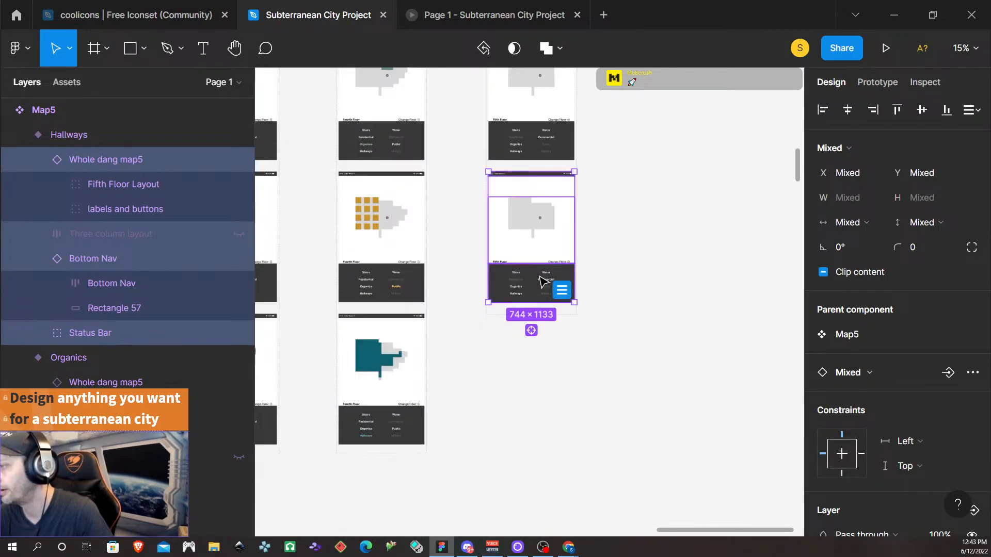
scroll(541, 281, up, 7)
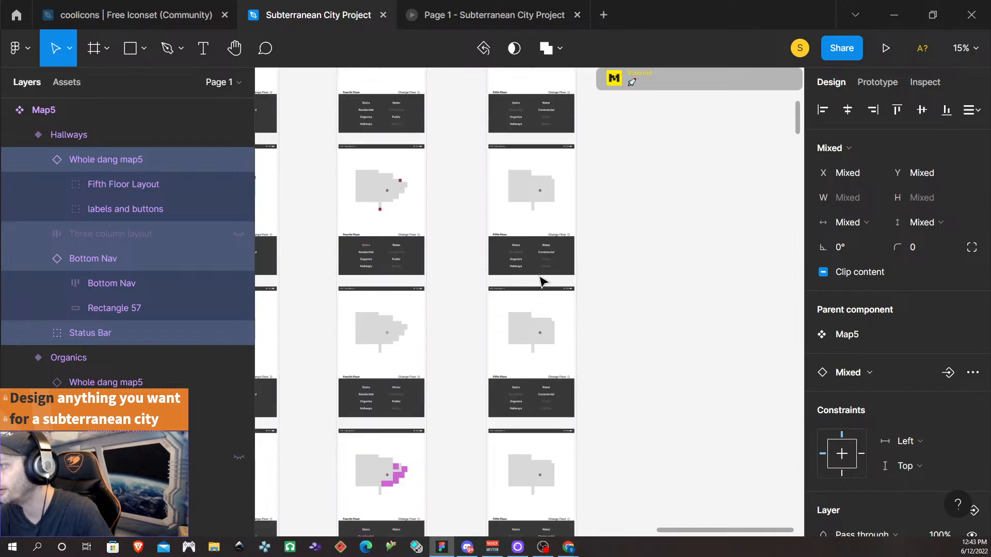
scroll(540, 281, up, 3)
- Switch the Stairs nav item in Map5's Stairs variant to its red highlighted state
click(550, 337)
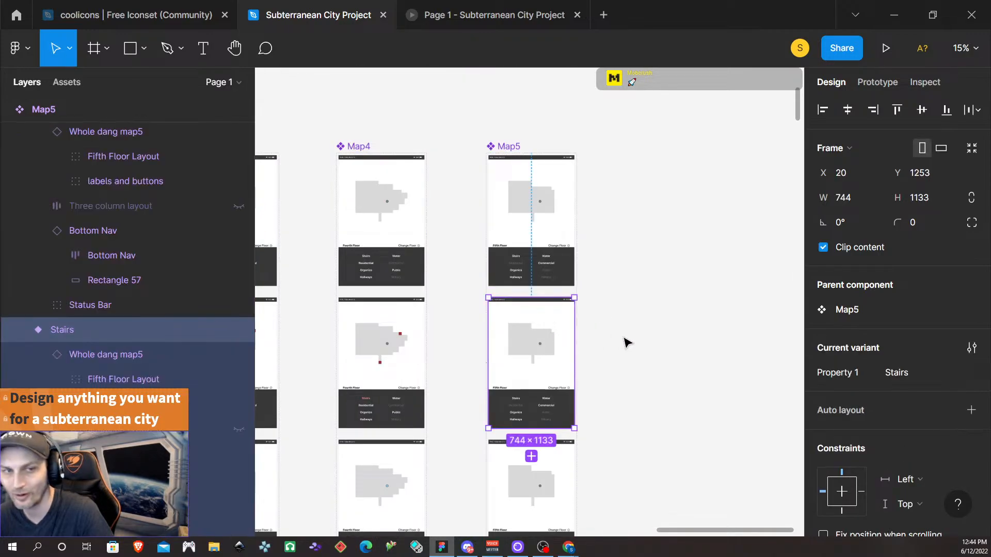
scroll(556, 410, down, 2)
scroll(547, 356, up, 3)
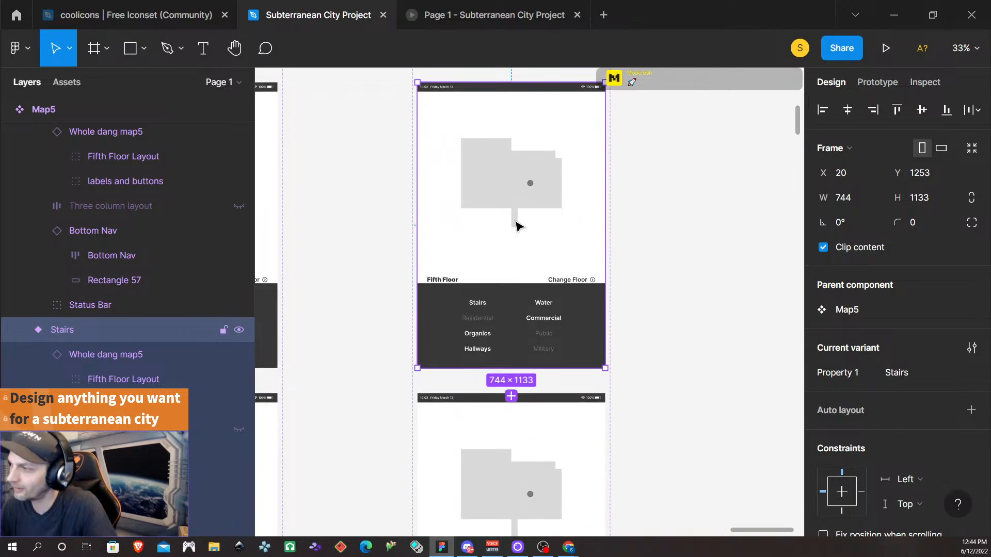
scroll(514, 289, up, 2)
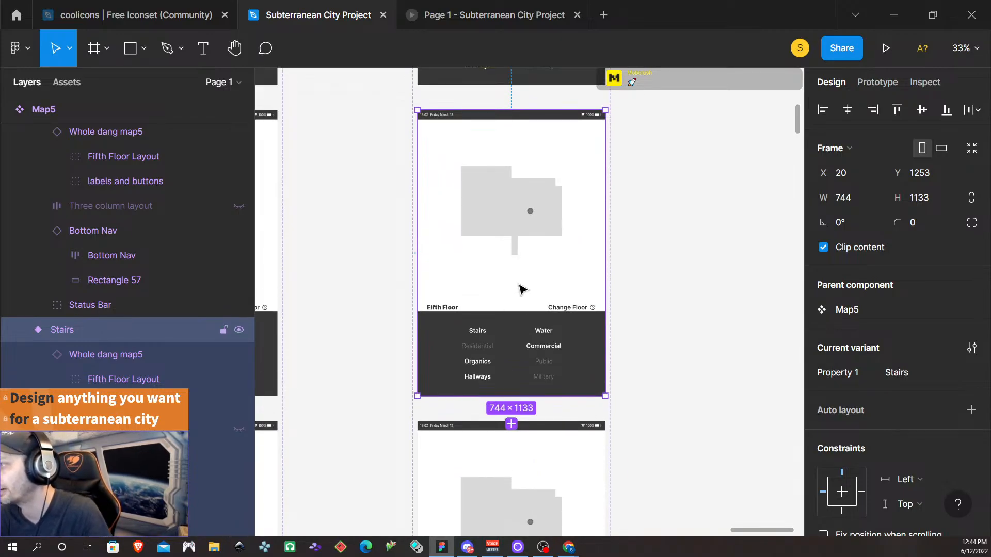
click(479, 336)
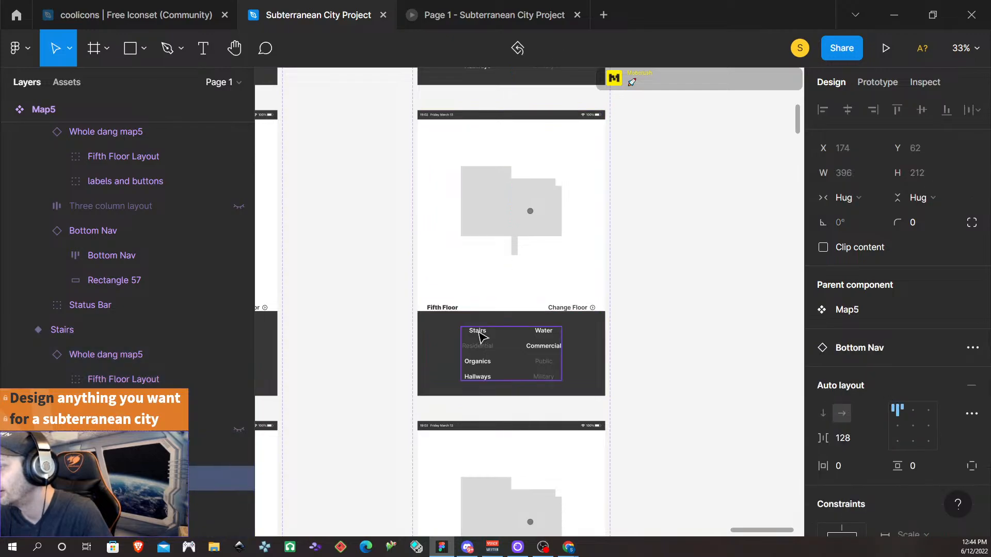
click(478, 335)
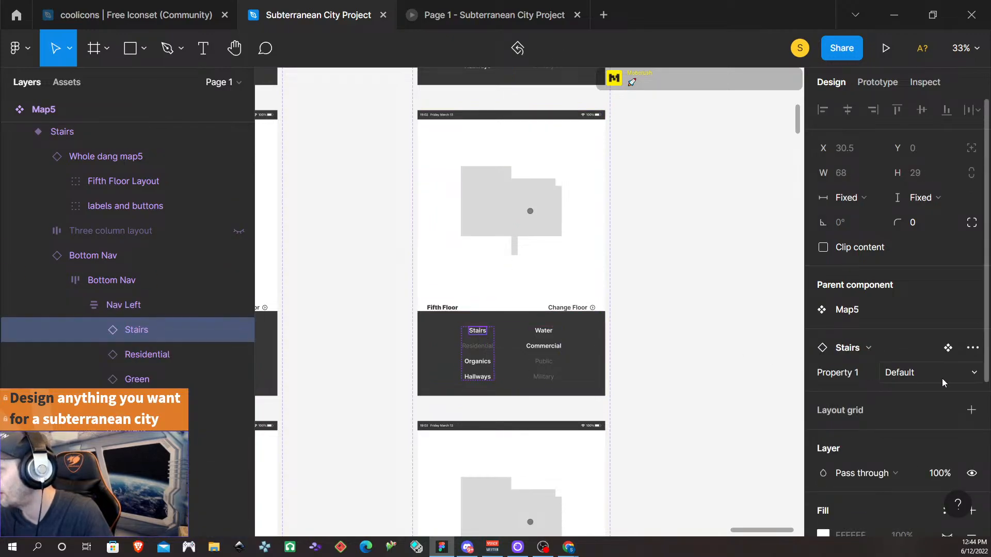
click(929, 372)
click(945, 390)
- Show the Highlighted Stairs areas on the fifth-floor map in Map5's Stairs variant
click(521, 203)
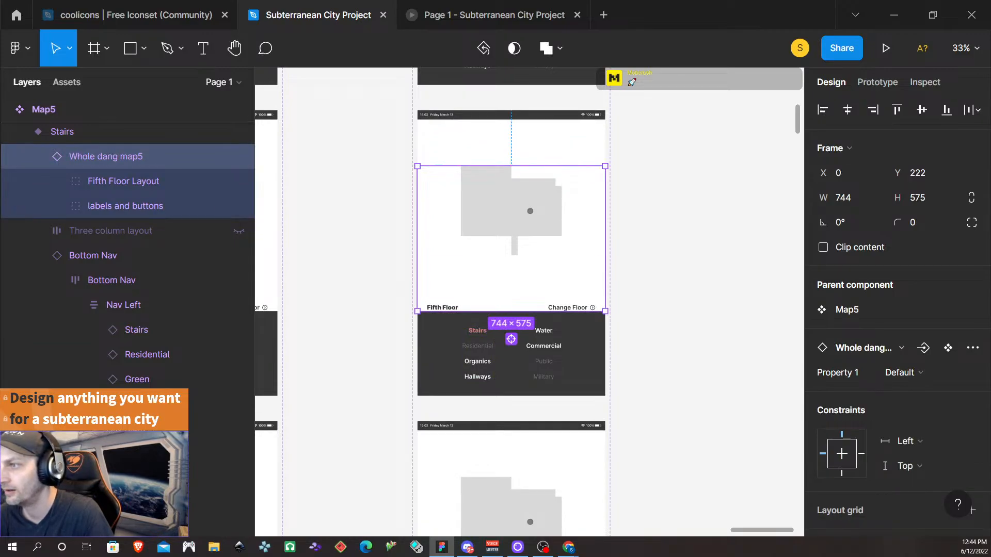
click(119, 182)
click(57, 182)
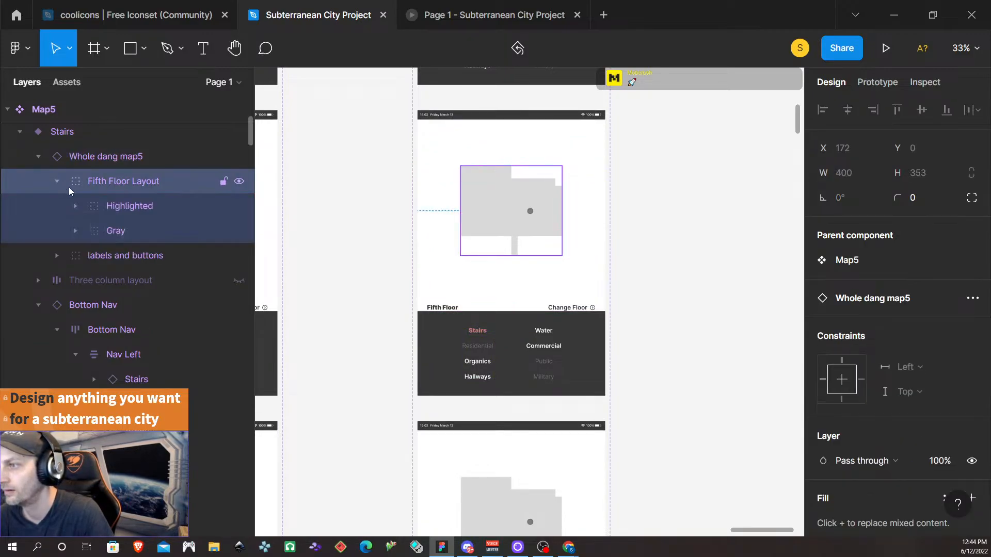
click(76, 205)
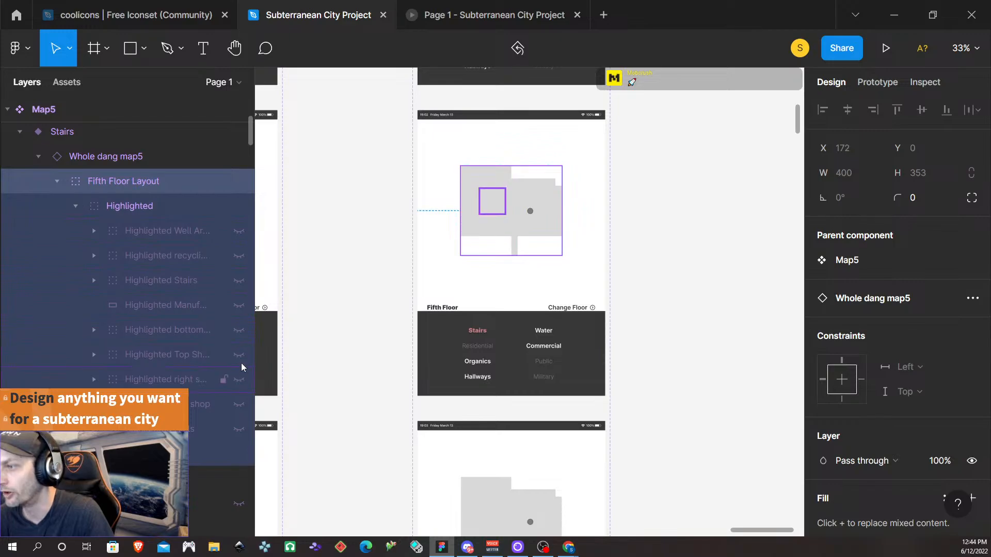
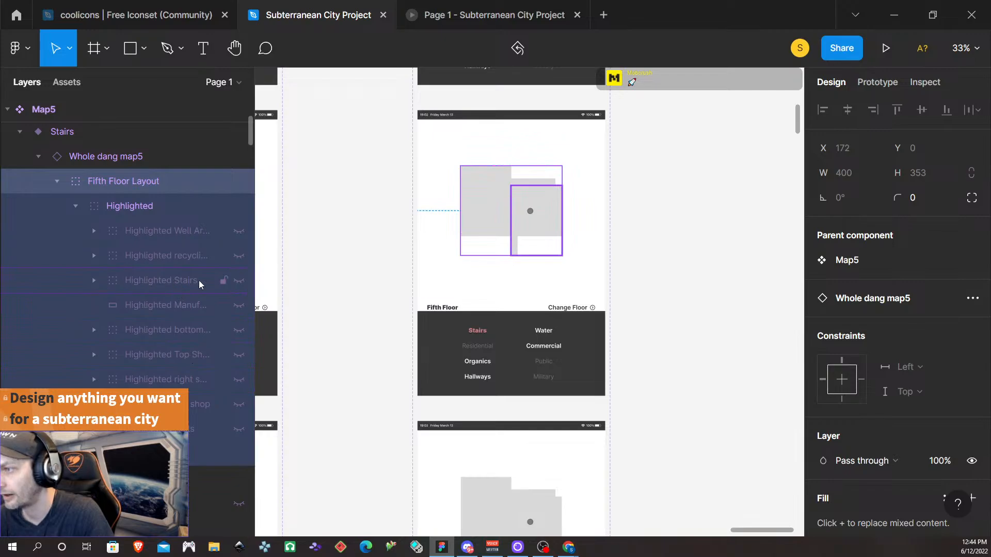
click(239, 282)
- Set the Water nav item in Map5's Water variant to its highlighted Variant2 state
scroll(645, 376, down, 4)
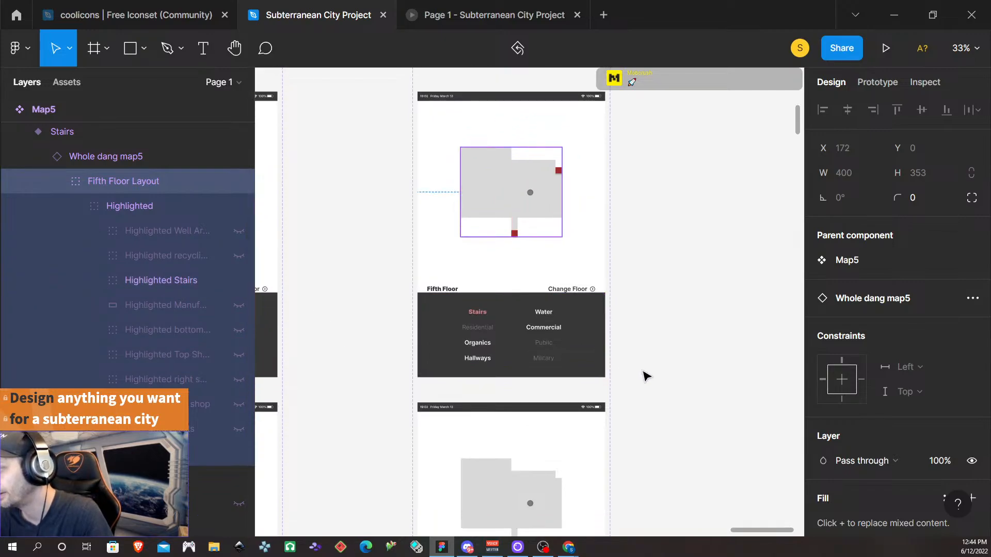
scroll(645, 375, down, 3)
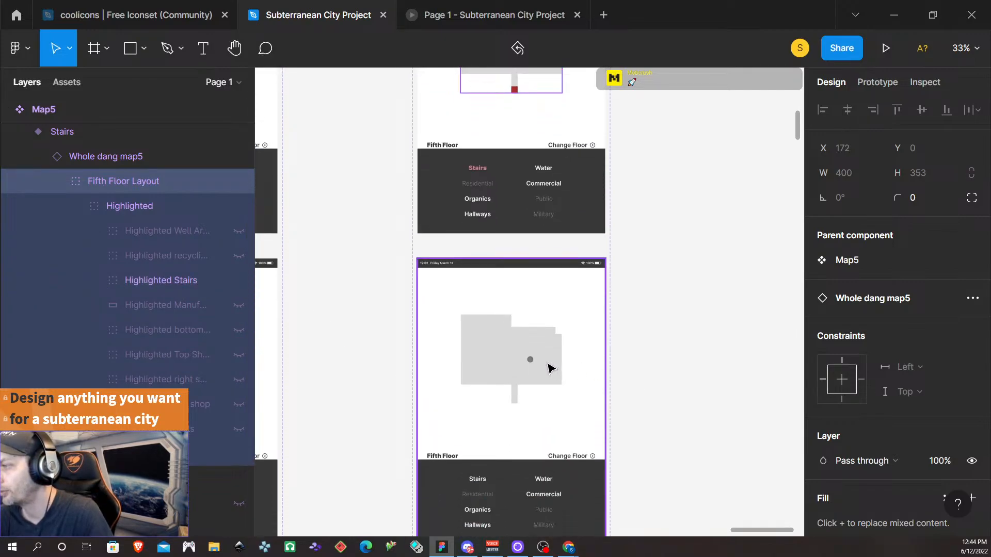
scroll(601, 354, down, 2)
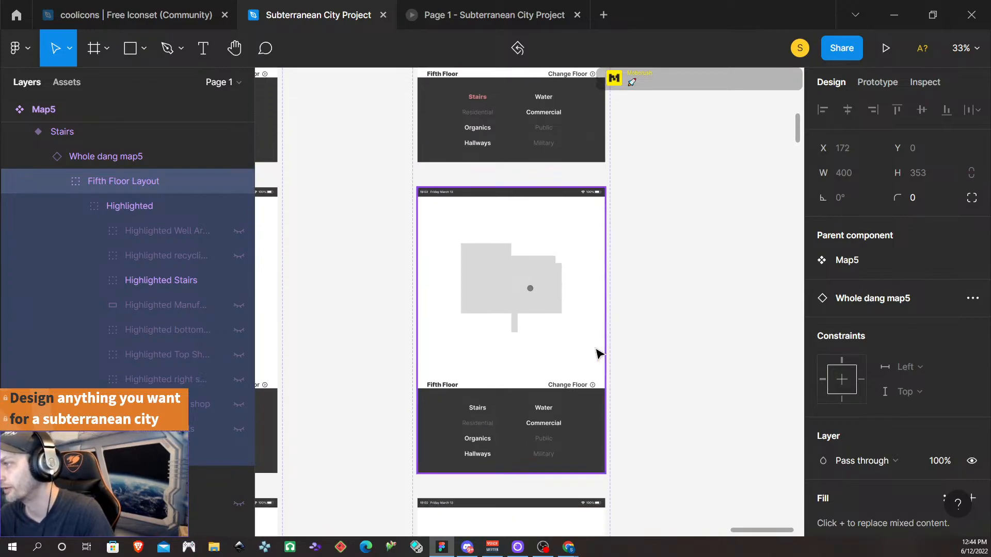
scroll(691, 241, down, 2)
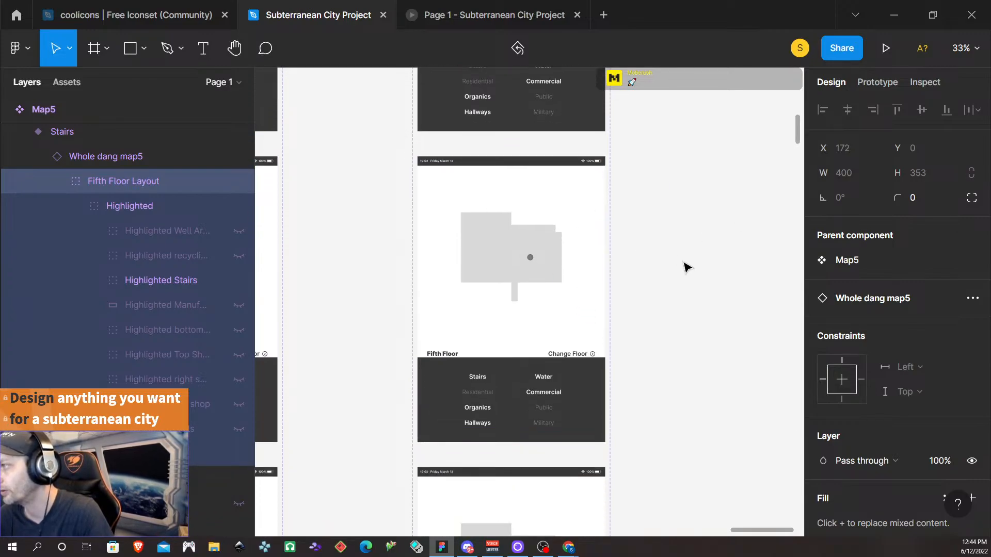
click(556, 264)
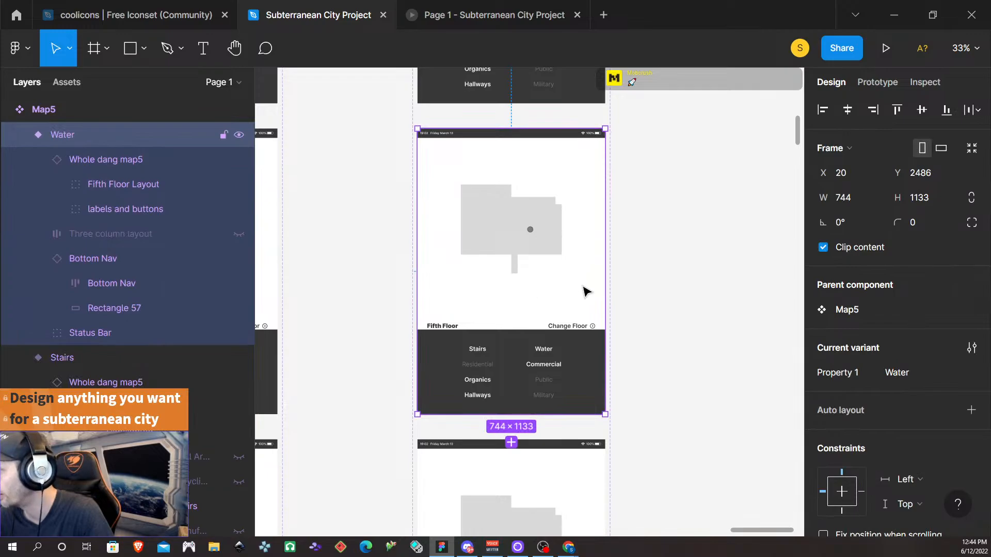
double_click(545, 353)
double_click(545, 354)
double_click(545, 353)
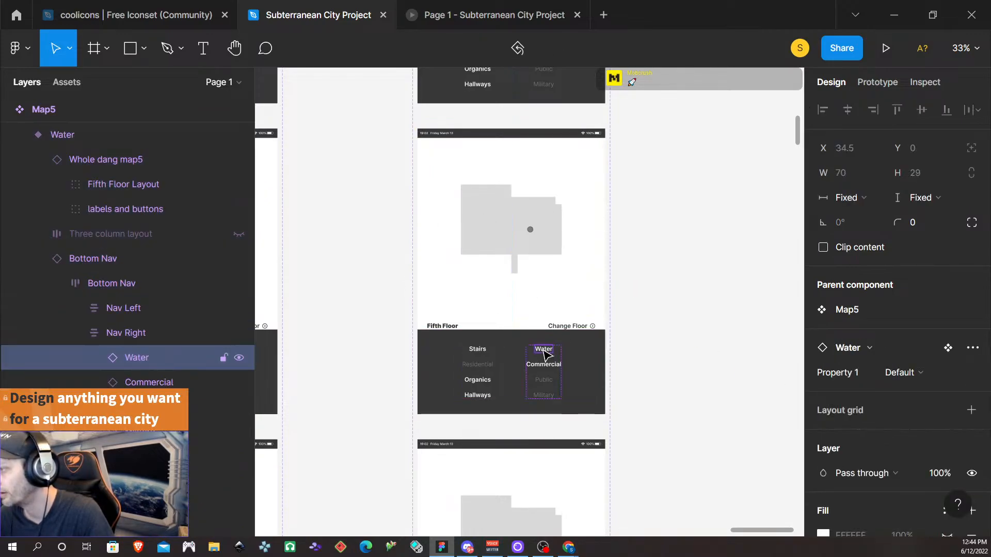
click(901, 373)
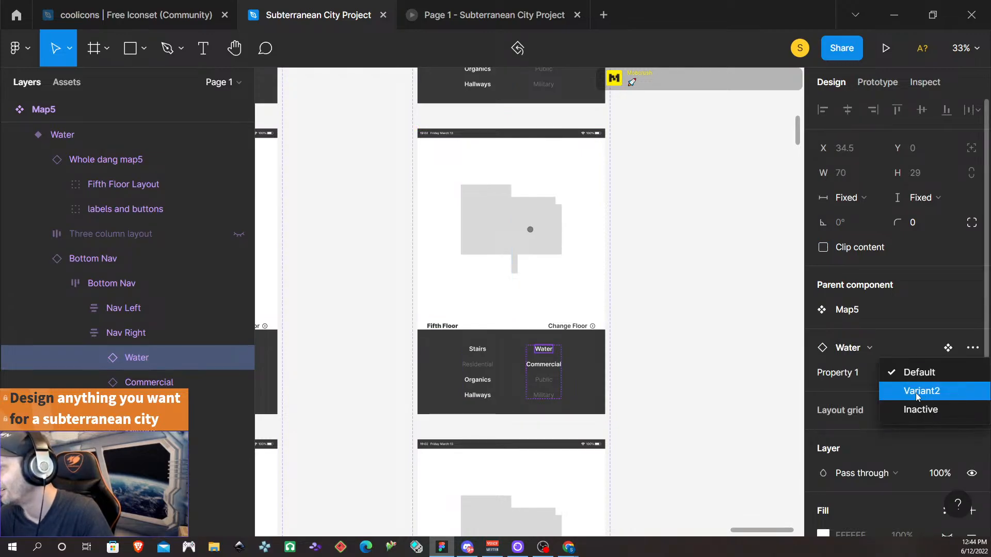
click(917, 391)
- Show the Highlighted Well Area on the fifth-floor map in Map5's Water variant
click(490, 231)
double_click(491, 230)
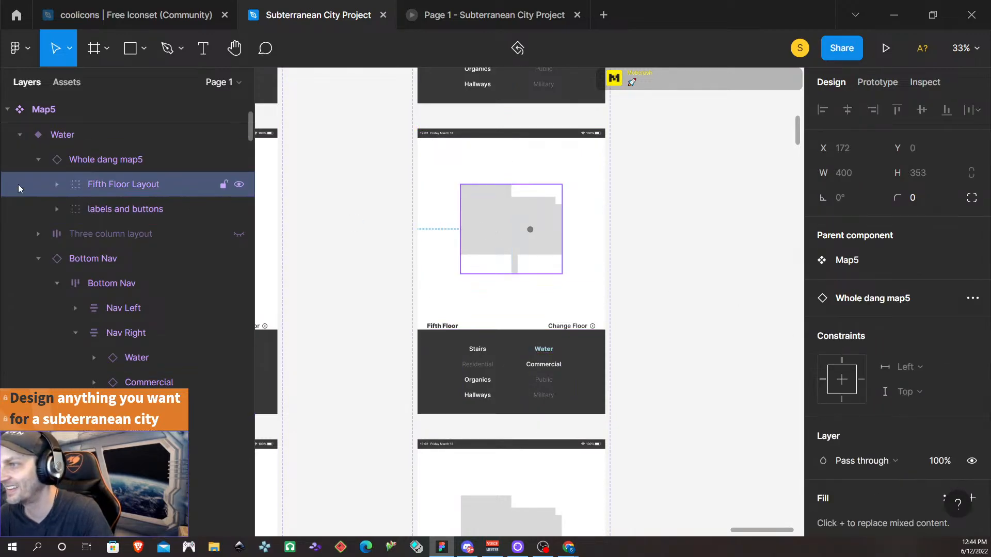
click(57, 184)
click(75, 209)
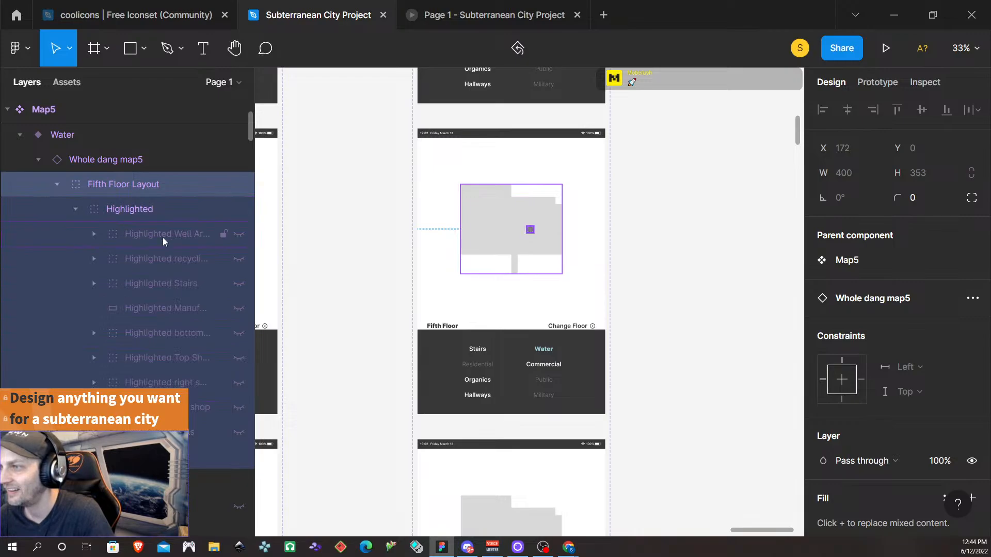
click(190, 236)
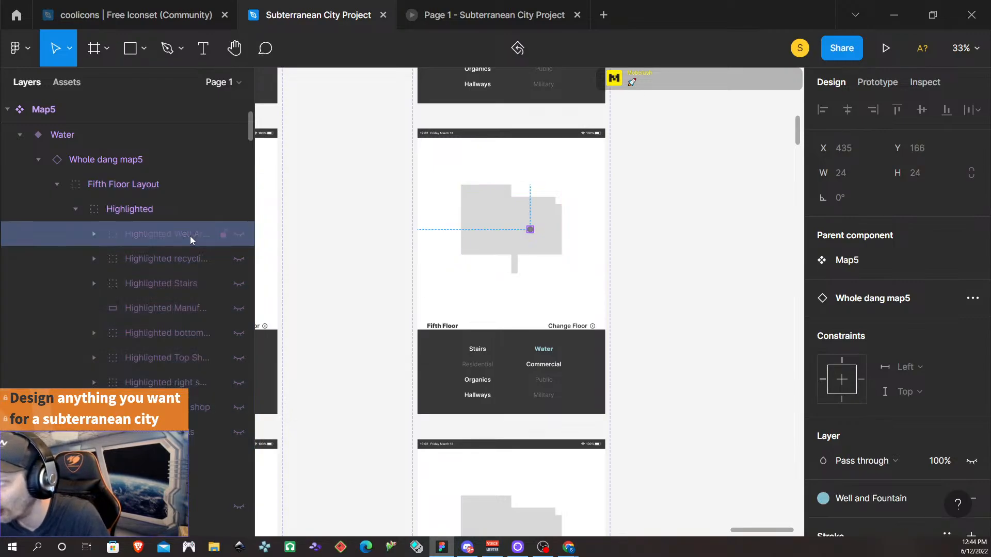
click(239, 234)
- Set the Commercial nav item in Map5's Commercial variant to the HoverPurpz state
scroll(592, 361, down, 1)
scroll(592, 362, down, 3)
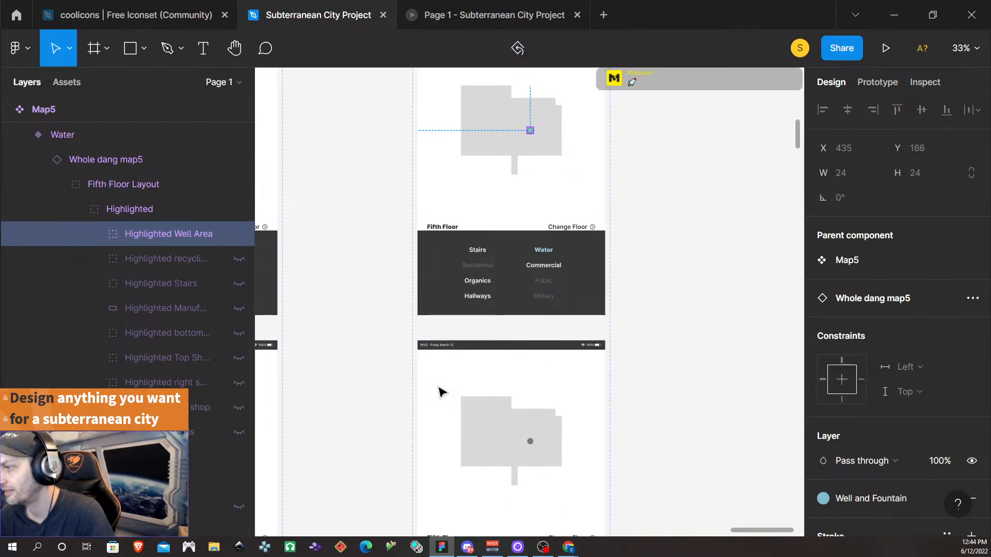
scroll(500, 392, down, 5)
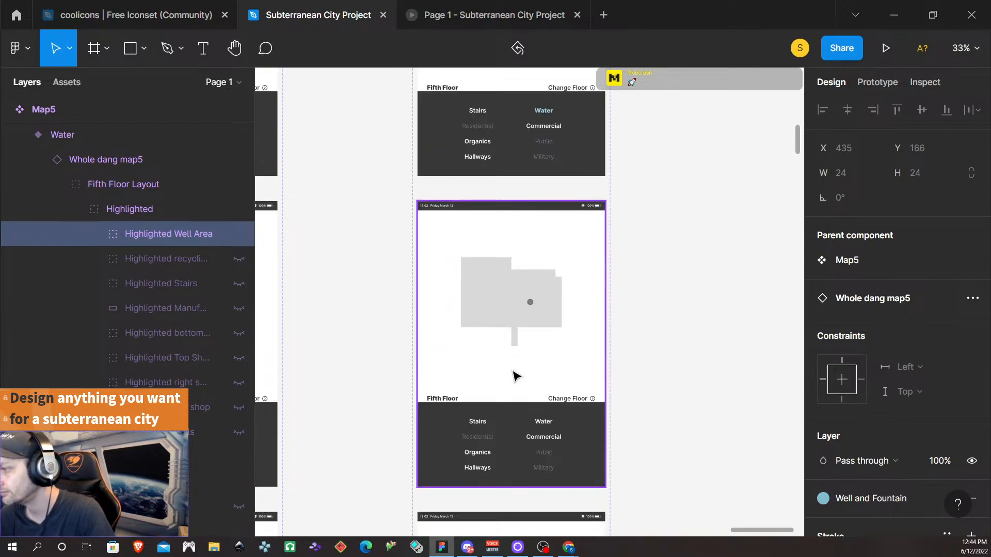
scroll(516, 376, down, 2)
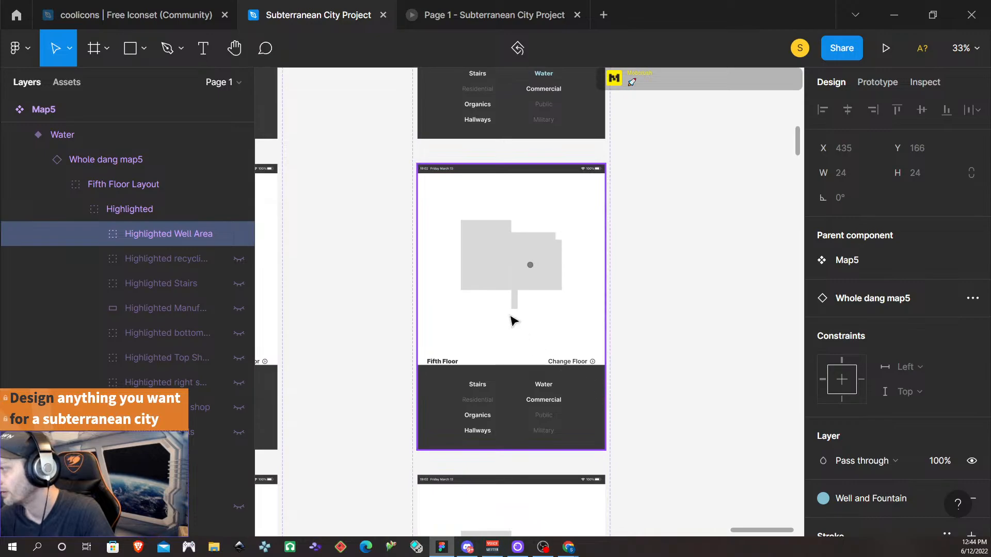
click(442, 272)
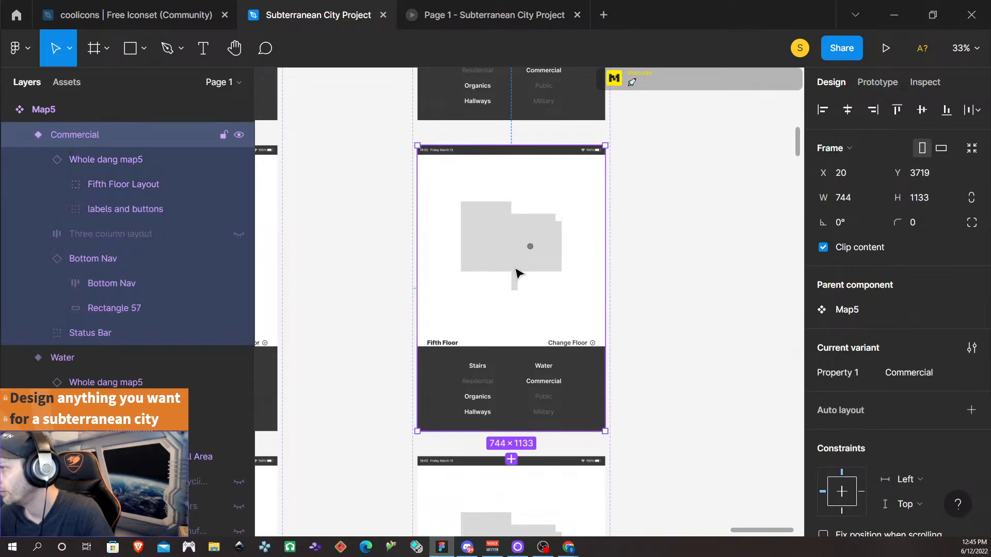
scroll(567, 274, down, 1)
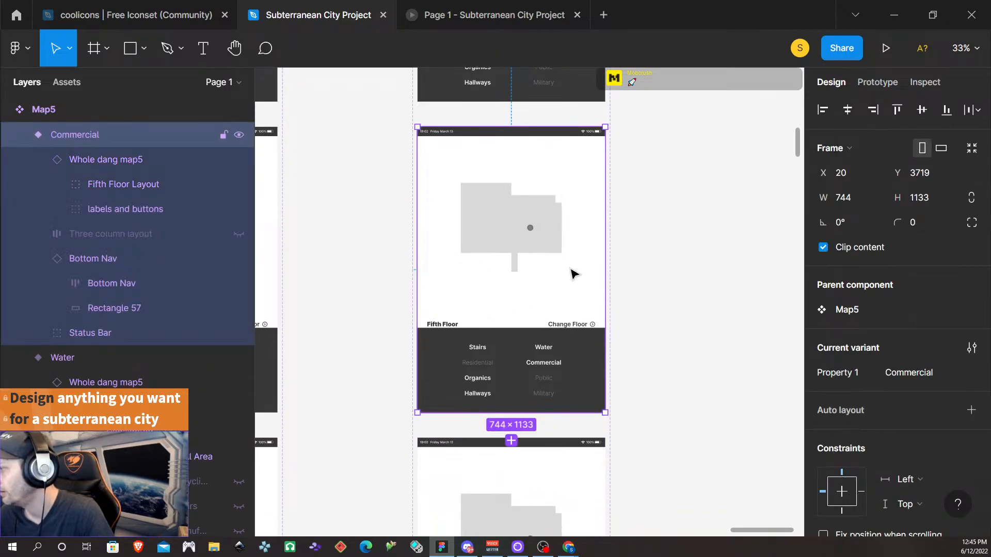
double_click(554, 367)
double_click(554, 367)
double_click(554, 368)
click(927, 373)
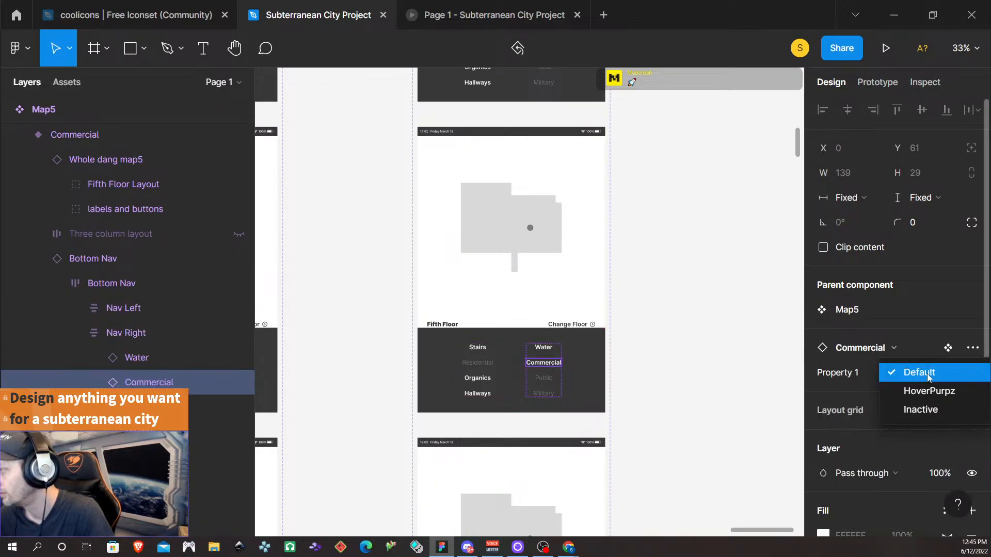
click(949, 398)
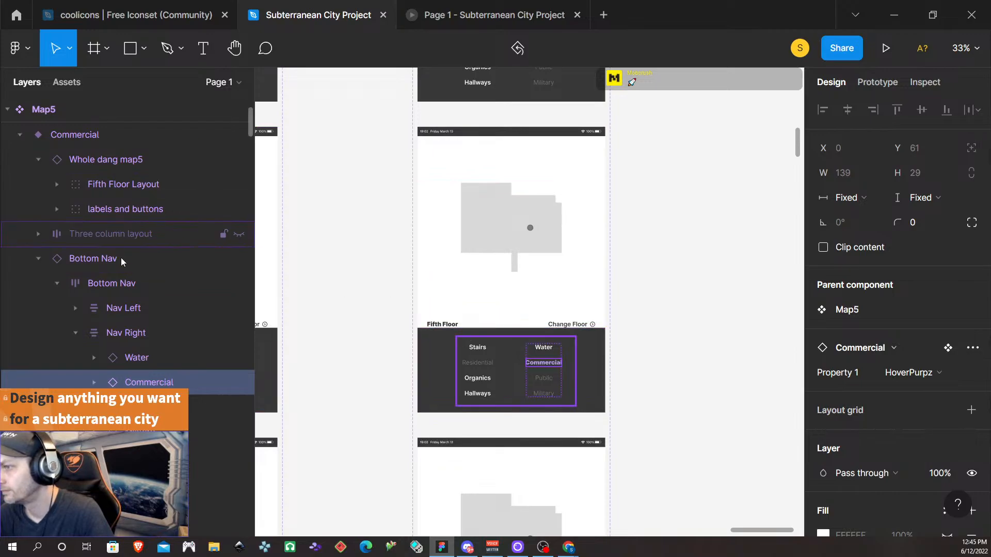
- Show the highlighted manufacturing area and all four highlighted shop areas on the map in Map5's Commercial variant
click(475, 230)
click(474, 230)
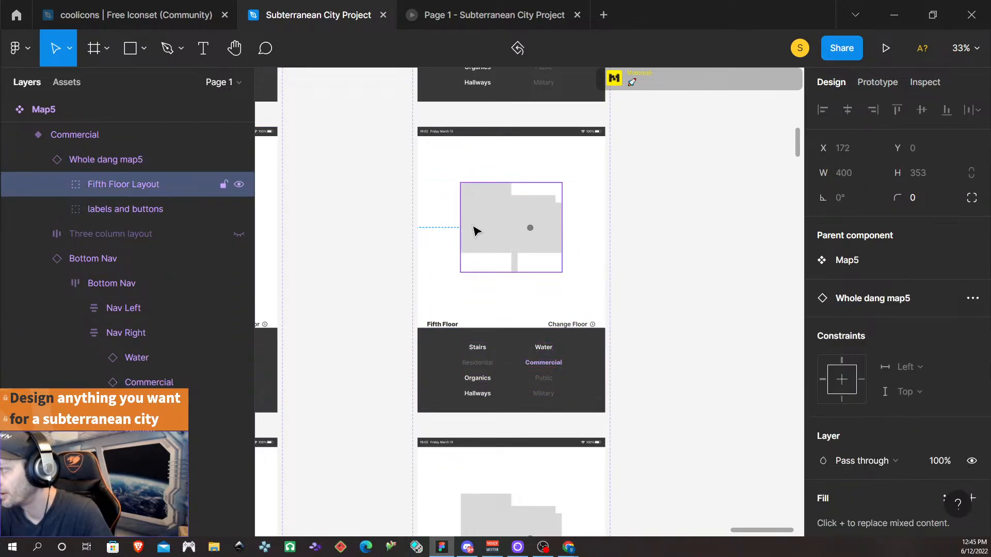
click(57, 184)
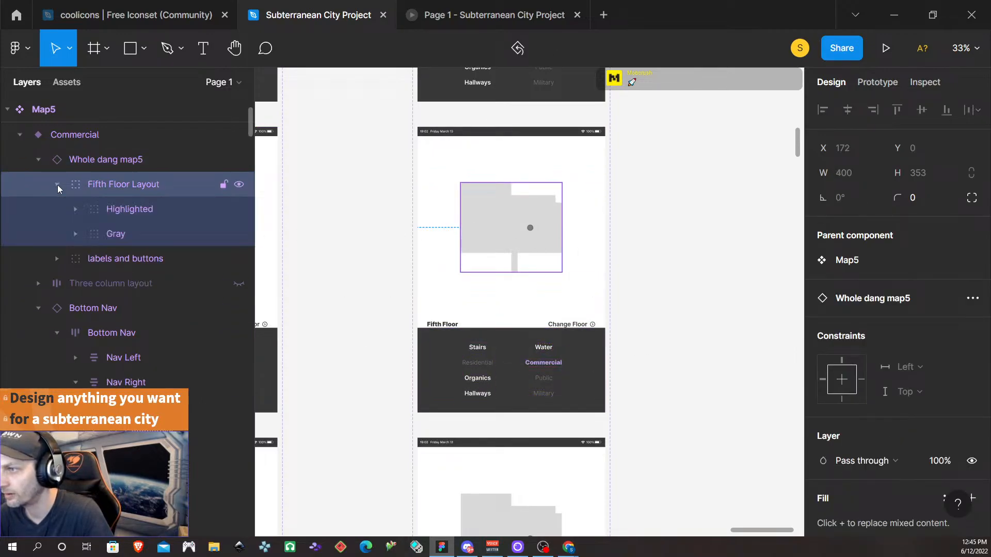
click(75, 209)
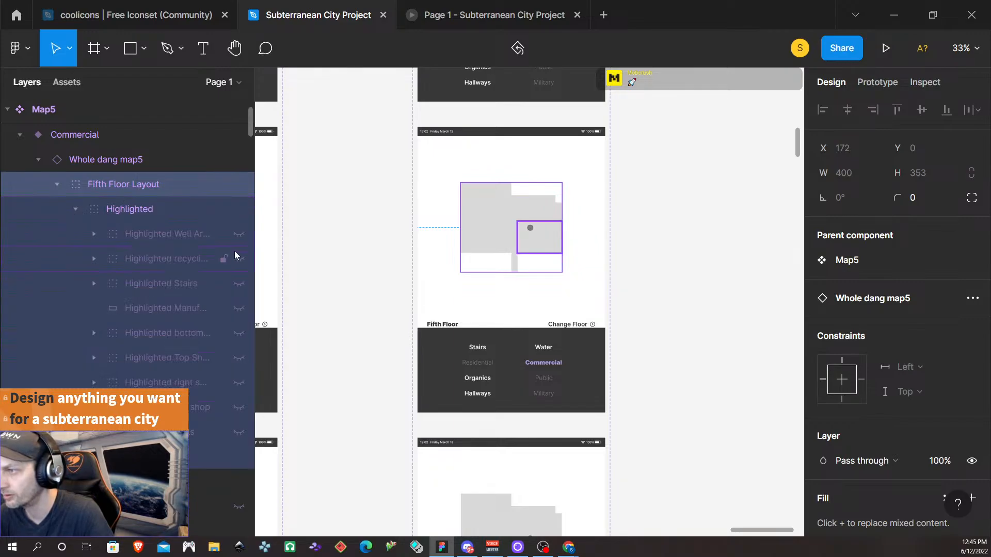
click(239, 308)
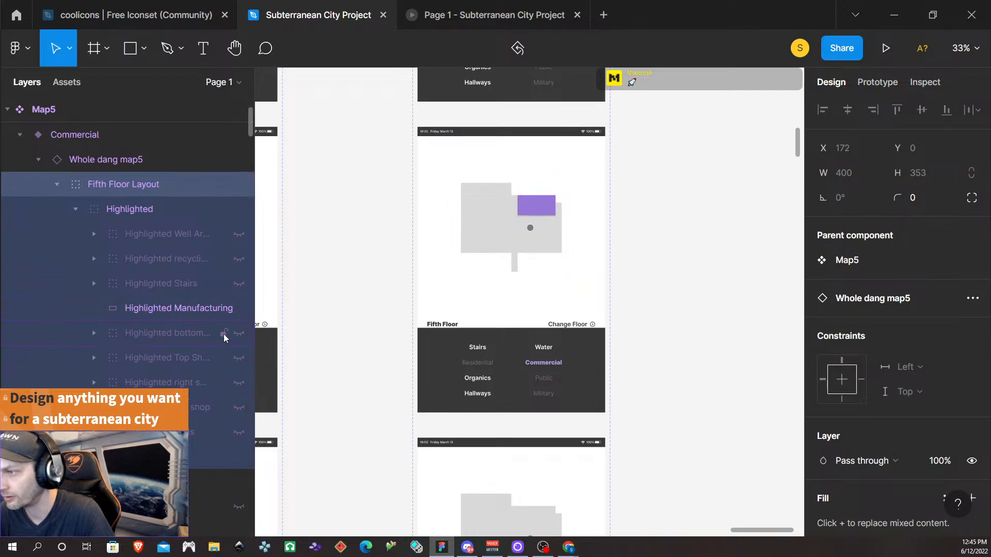
click(237, 334)
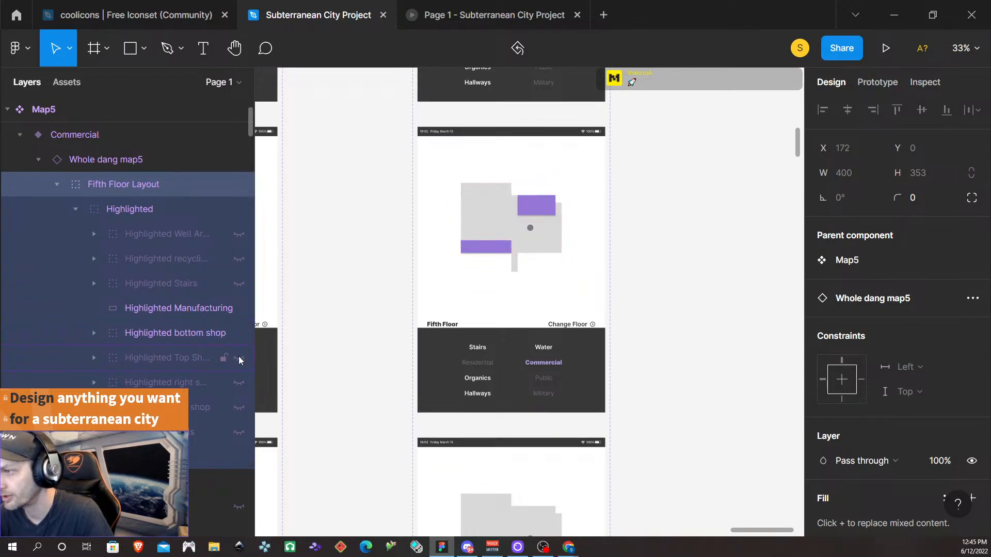
click(238, 357)
click(239, 383)
click(239, 407)
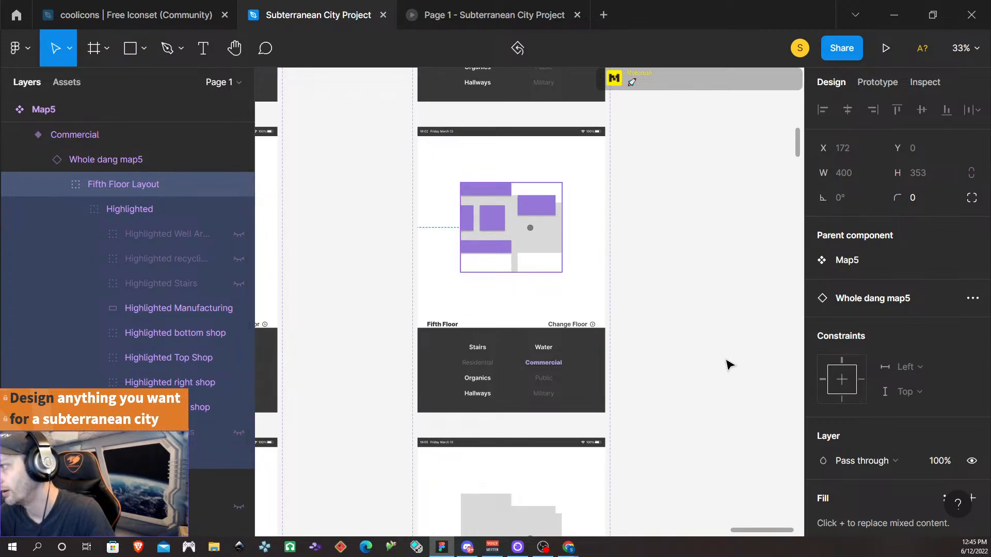
- Set the Organics nav item in Map5's Organics variant to the HoverGreen state
scroll(480, 324, down, 4)
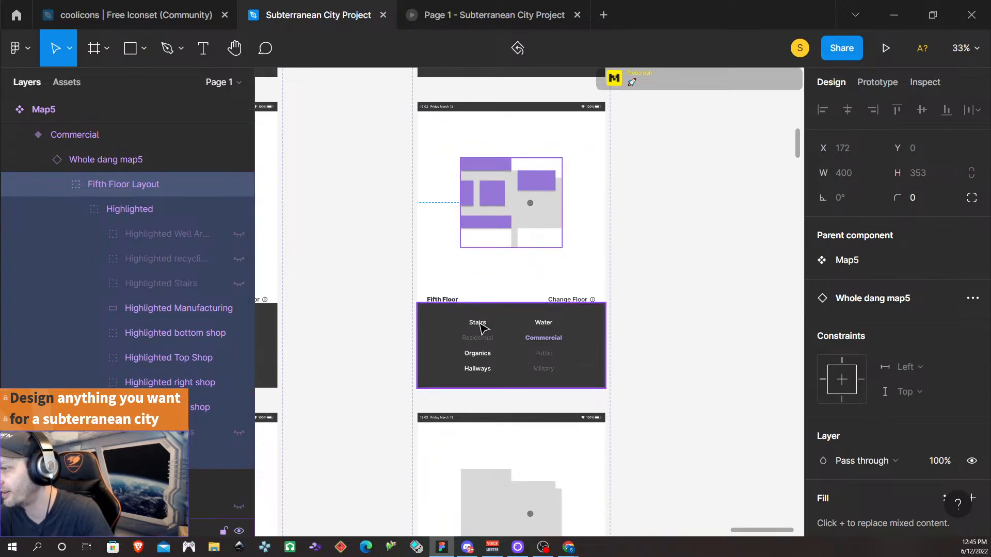
scroll(480, 333, down, 6)
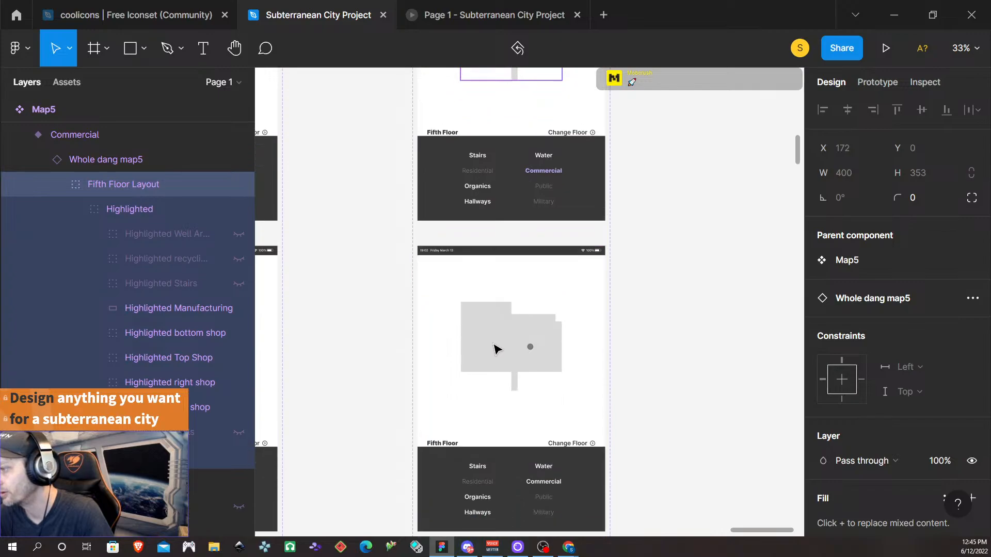
click(505, 366)
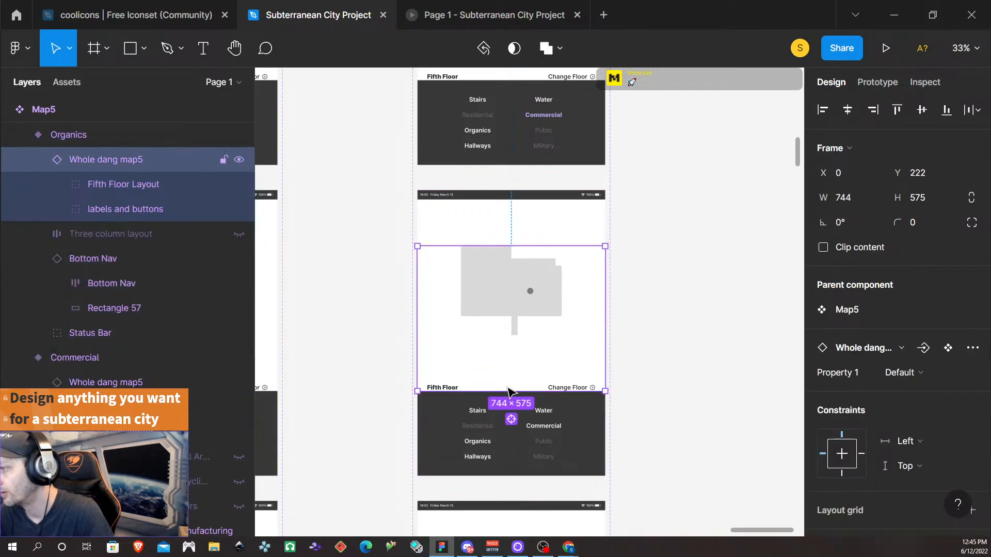
double_click(471, 443)
double_click(471, 443)
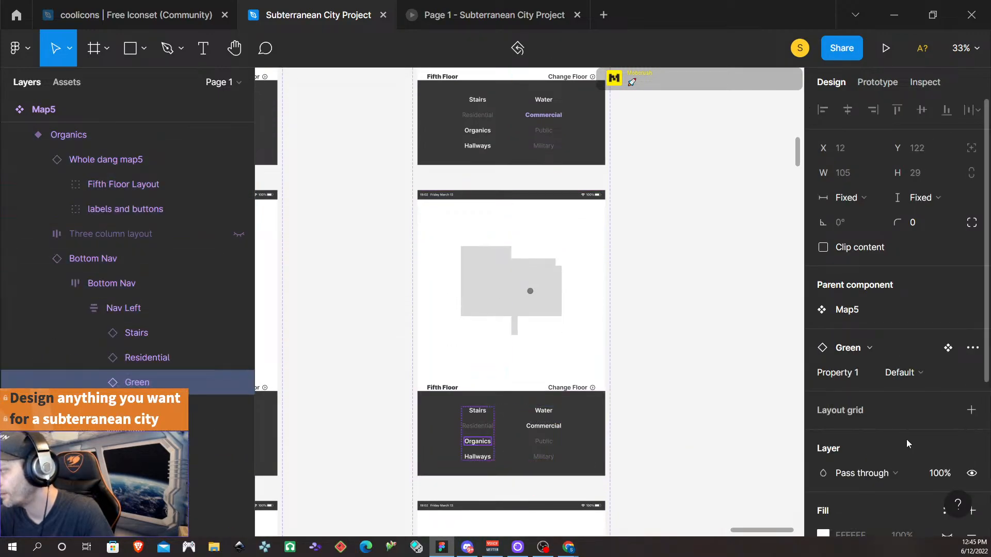
click(914, 378)
click(908, 390)
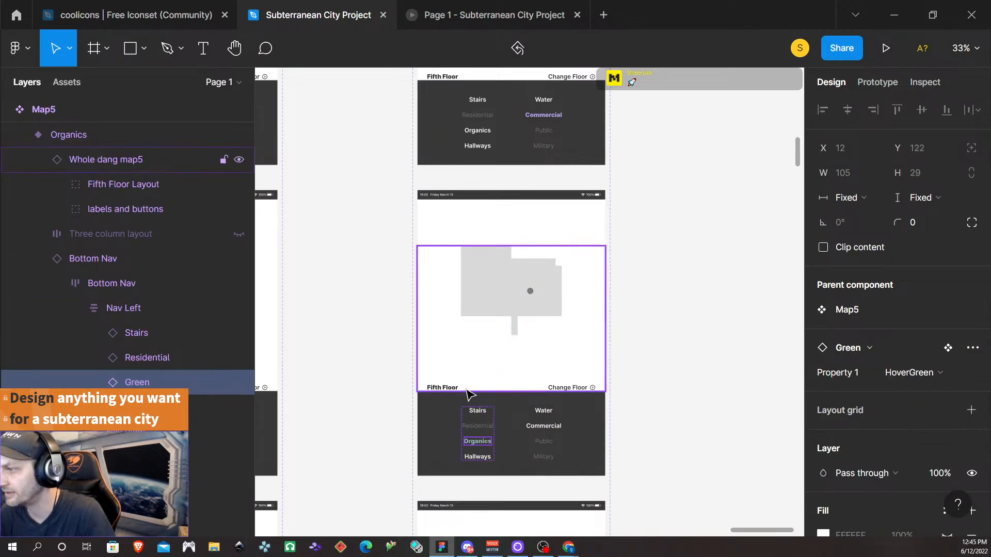
- Show the Highlighted recycling area on the fifth-floor map in Map5's Organics variant
click(485, 319)
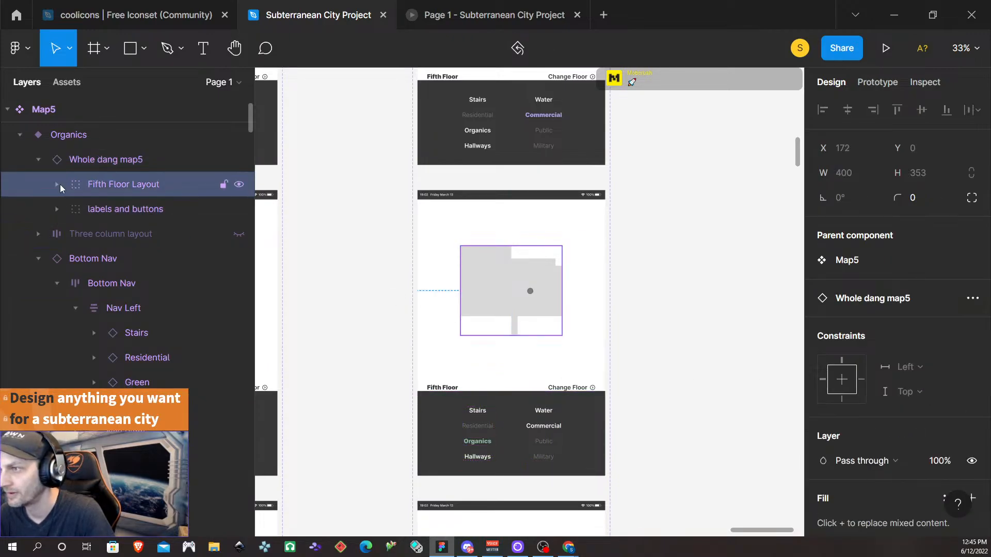
click(58, 185)
click(76, 210)
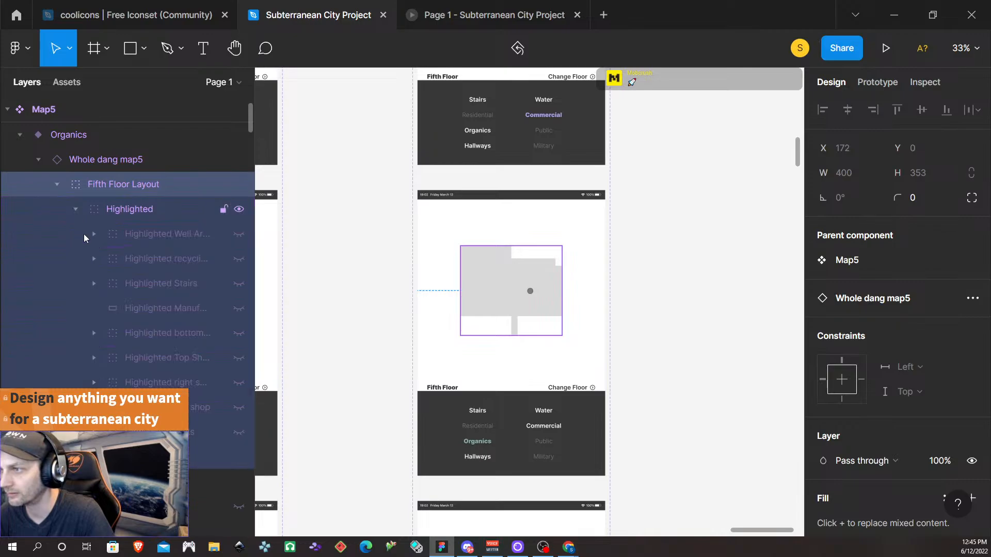
click(239, 259)
scroll(622, 330, down, 3)
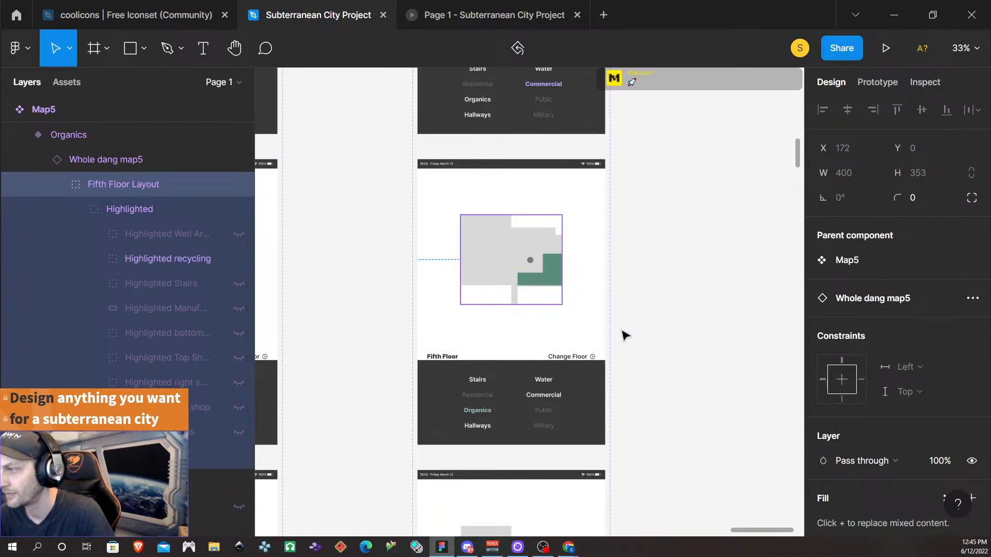
- Set the Hallways nav item in Map5's Hallways variant to the HoverDarkBlue state
scroll(622, 335, down, 10)
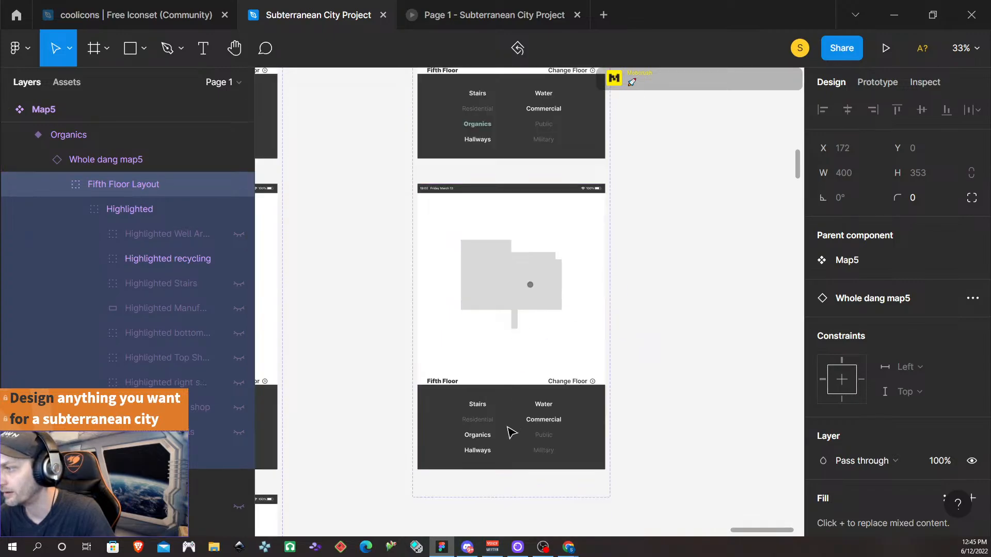
click(469, 458)
double_click(470, 458)
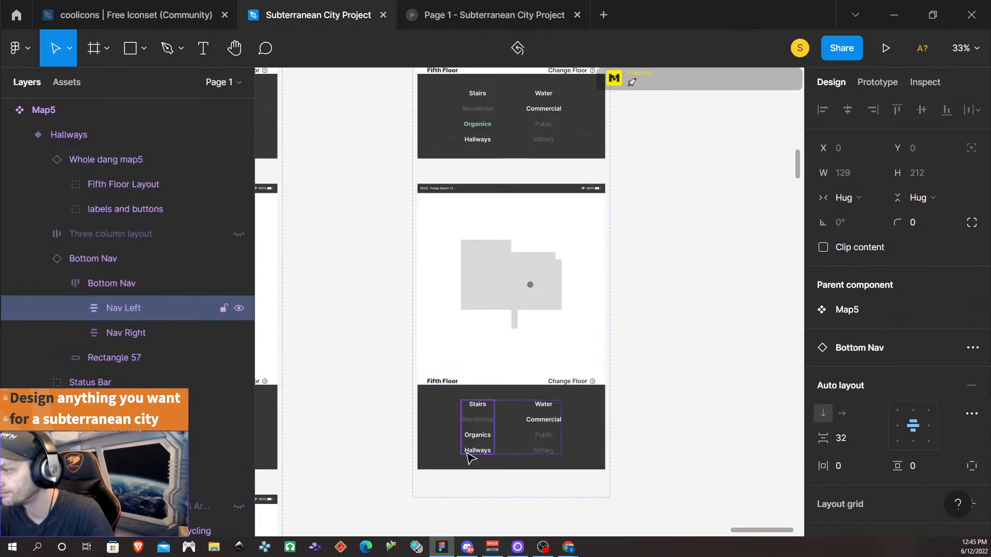
click(469, 458)
click(922, 375)
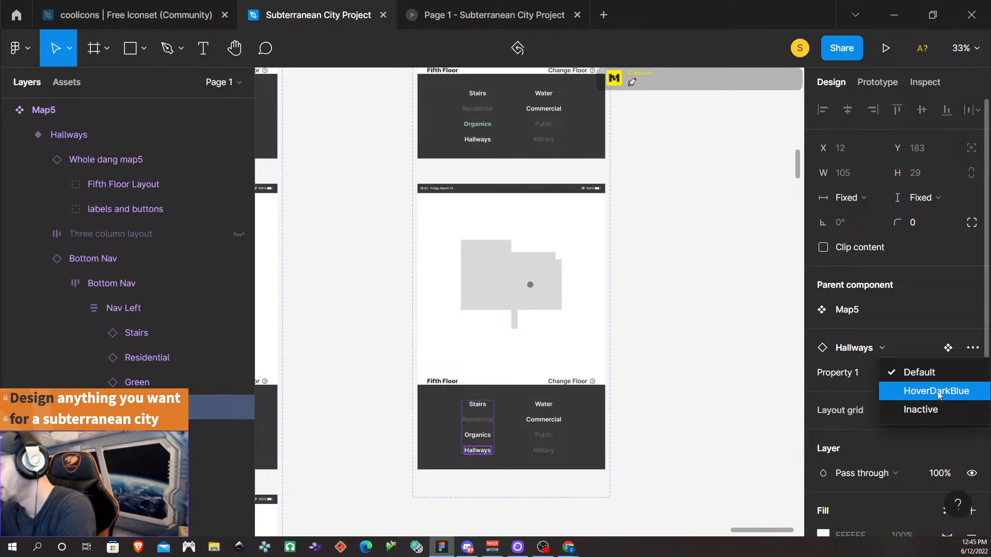
click(937, 392)
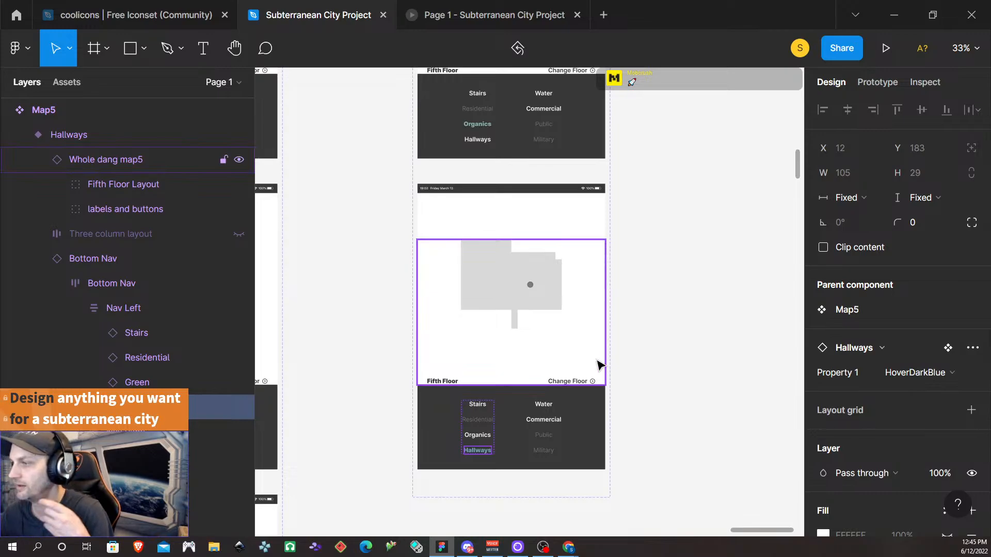
- Show the highlighted hallways on the fifth-floor map in Map5's Hallways variant
click(513, 301)
click(515, 303)
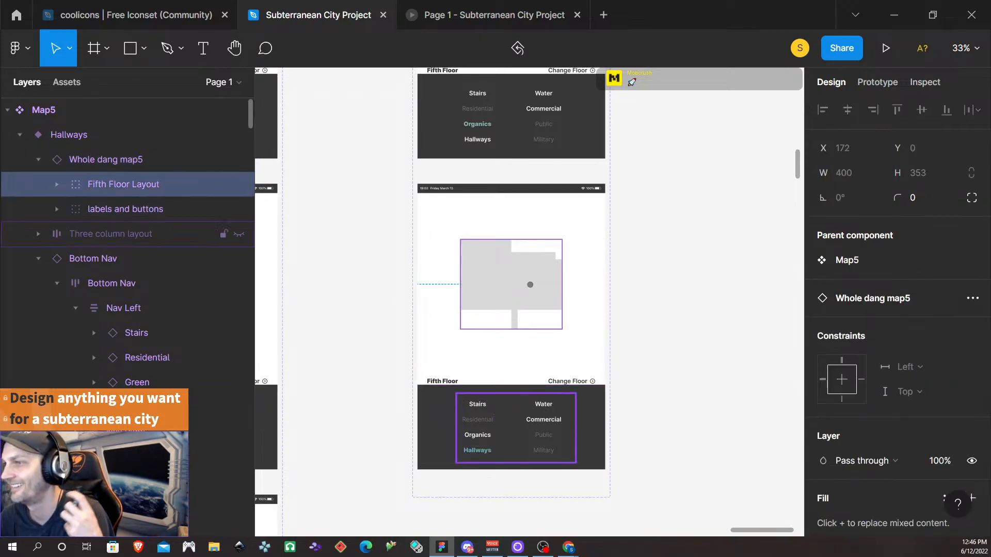
click(58, 185)
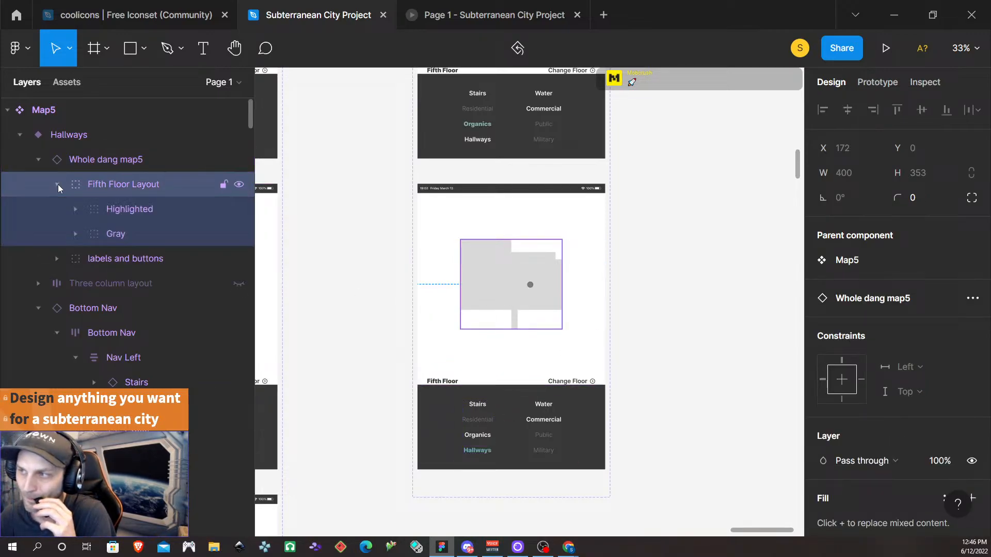
click(74, 210)
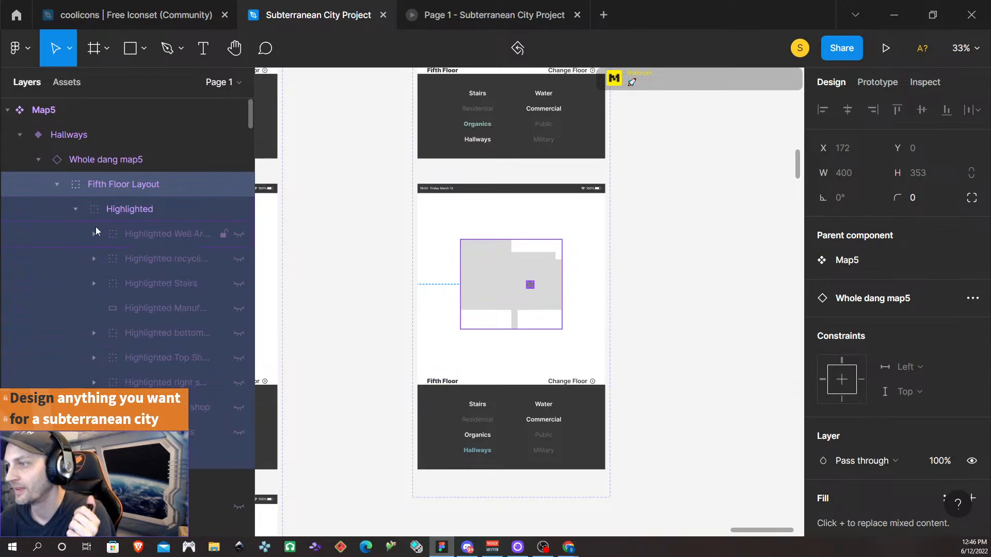
click(238, 432)
scroll(736, 447, down, 3)
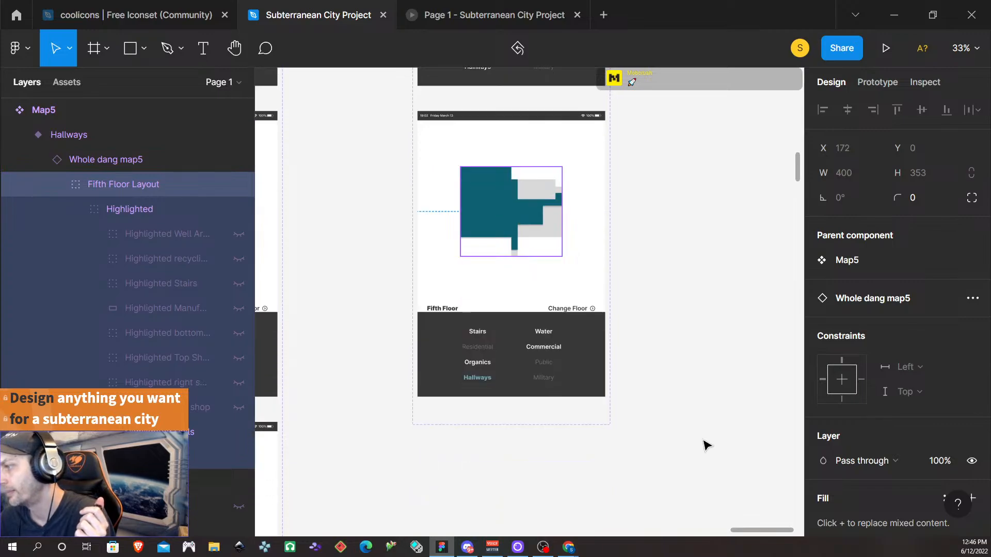
- Place an instance of Map5's Default variant directly above the Map5 component, completing the row of floor map instances
scroll(632, 432, down, 1)
scroll(625, 436, down, 6)
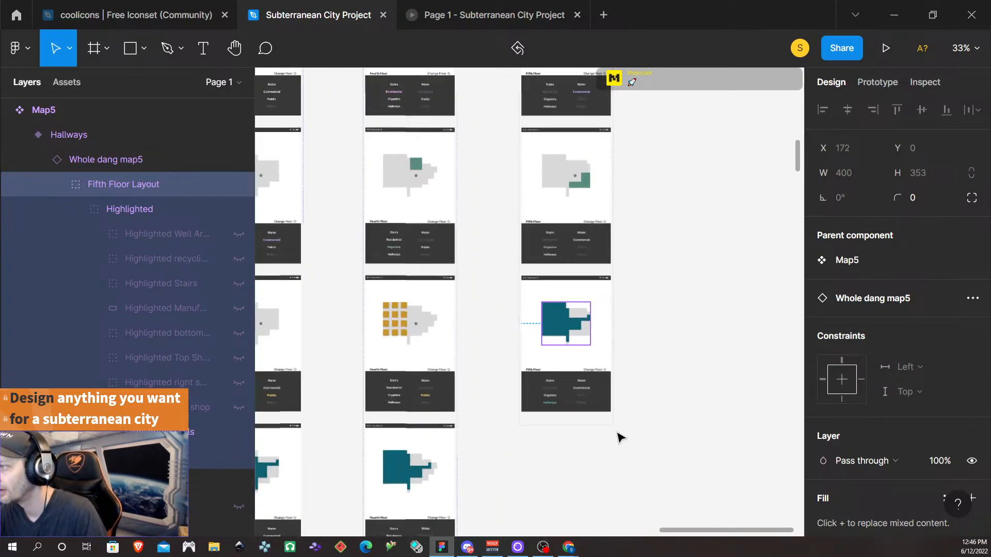
scroll(630, 428, up, 8)
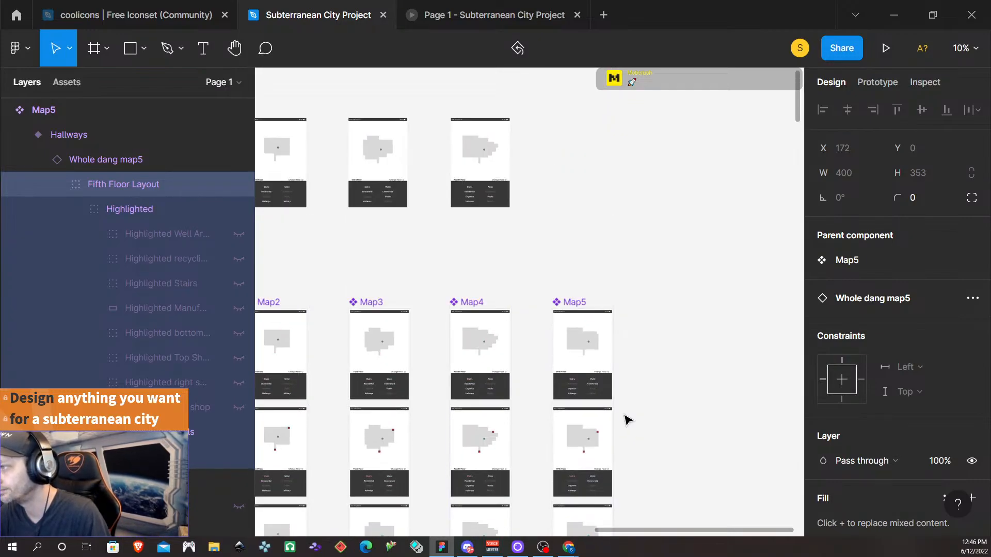
scroll(628, 420, up, 2)
scroll(627, 420, down, 3)
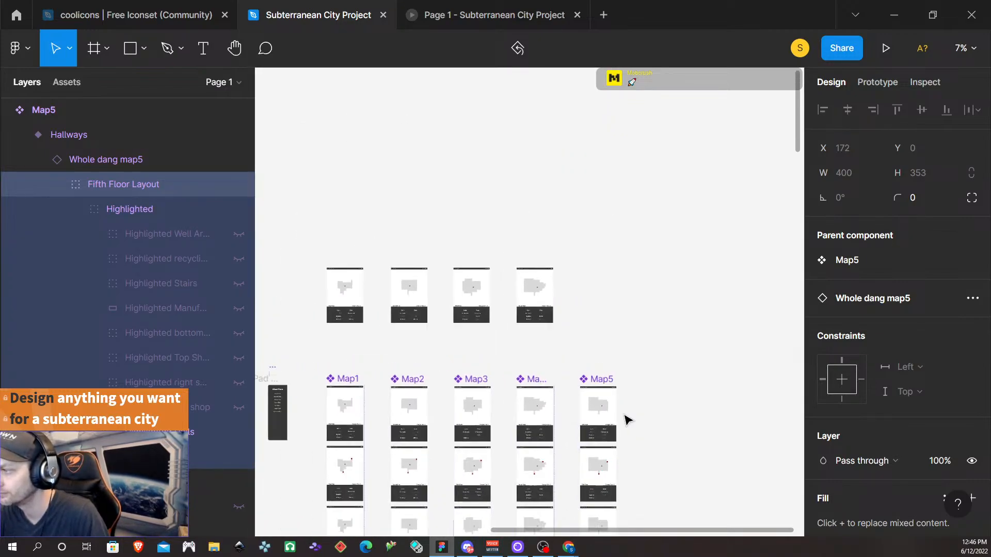
scroll(627, 420, down, 3)
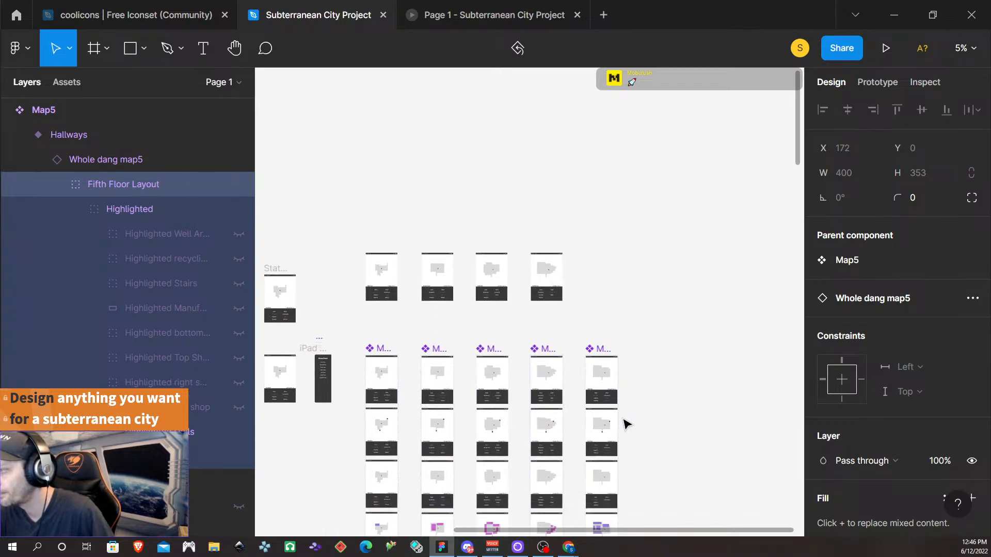
scroll(620, 433, down, 2)
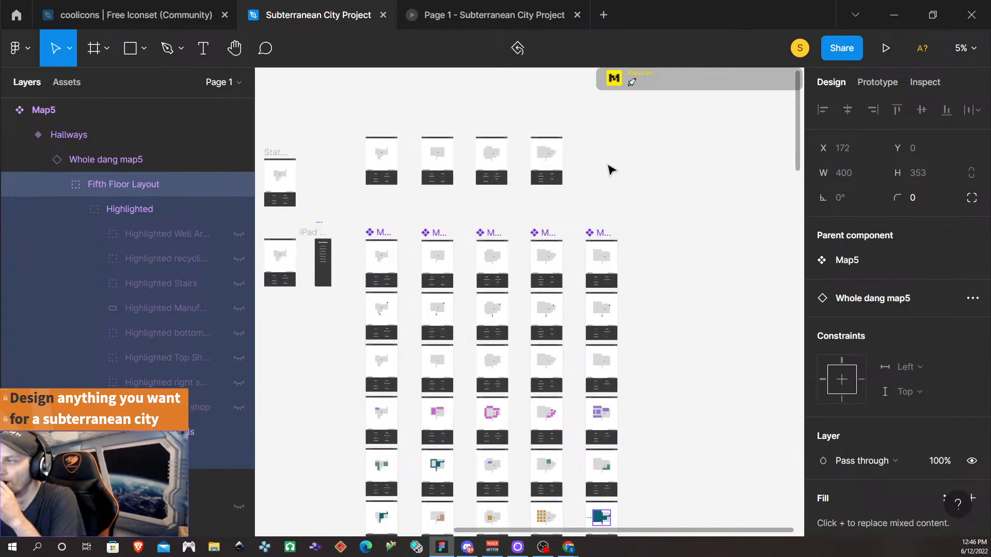
scroll(601, 268, up, 3)
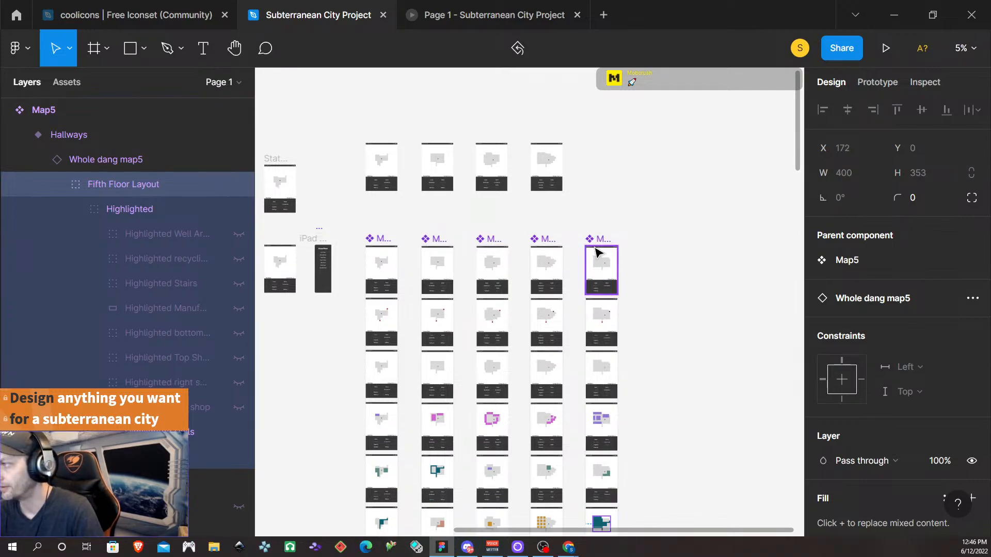
click(594, 290)
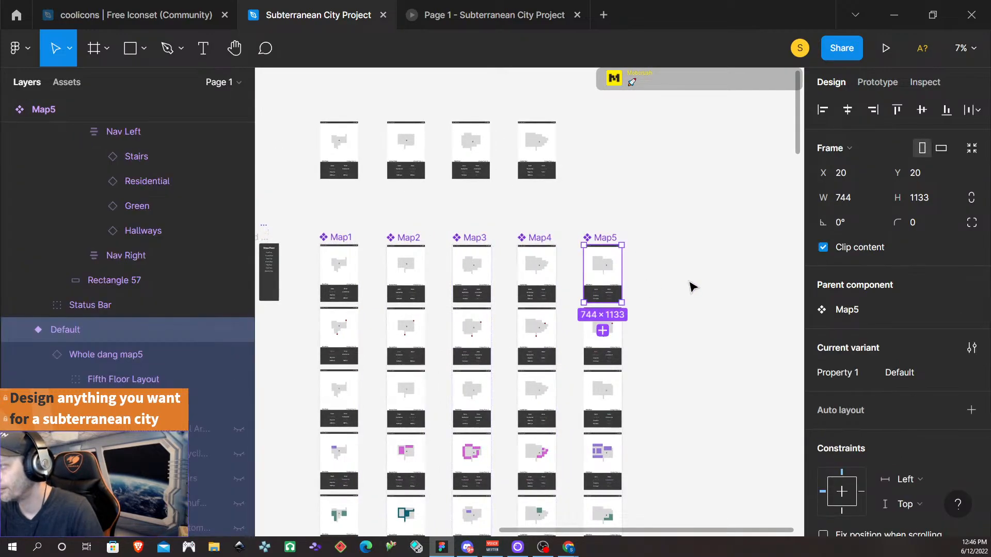
drag(599, 287, 601, 159)
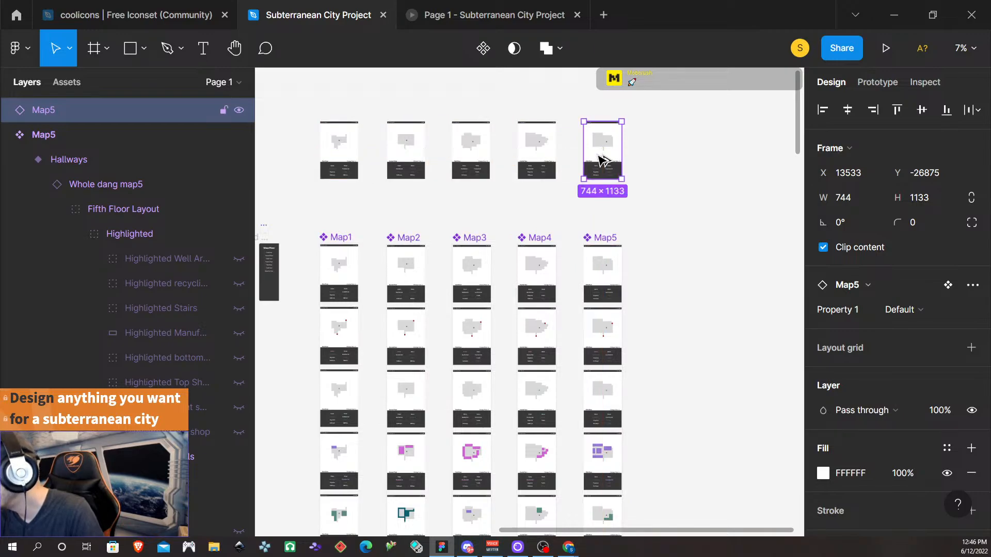
click(663, 209)
- Duplicate the original Map6 frame and place the copy beside the Map5 component, near the component row's upper edge
scroll(662, 268, down, 15)
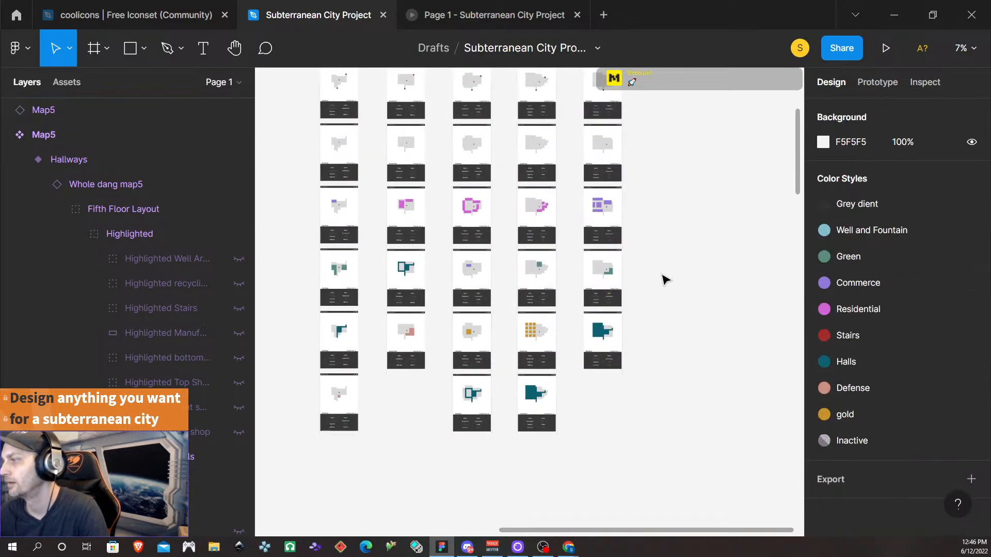
scroll(660, 293, down, 5)
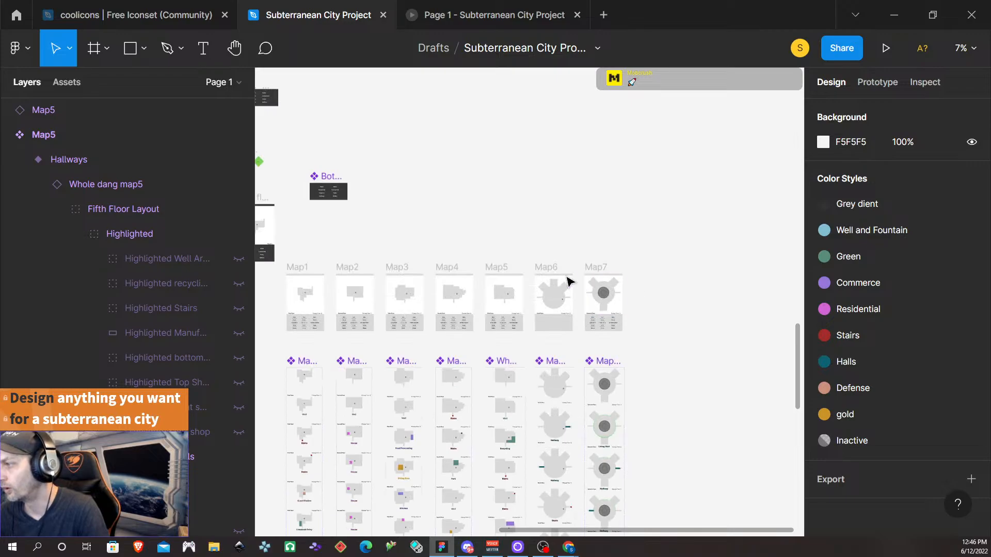
click(551, 272)
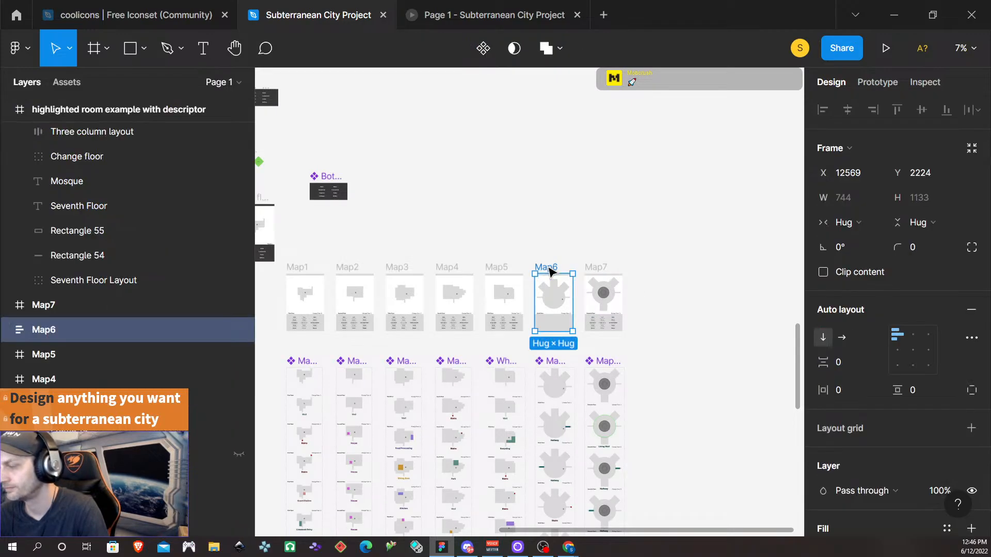
drag(551, 271, 541, 172)
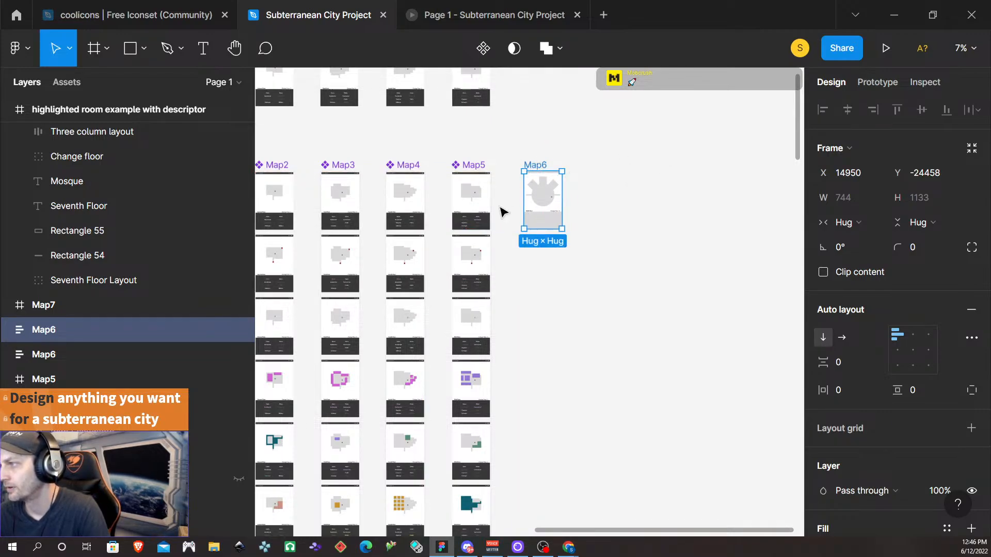
scroll(570, 328, up, 3)
scroll(552, 327, up, 5)
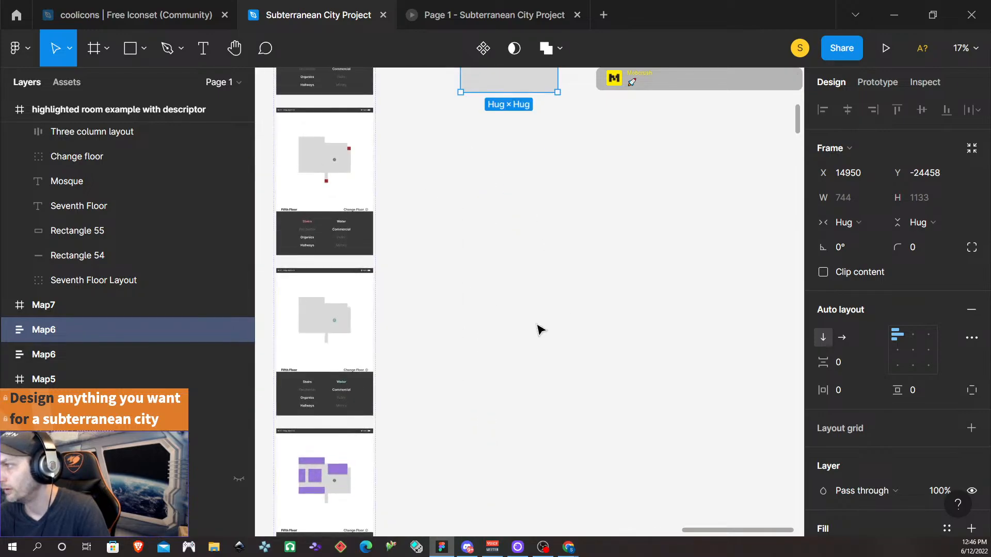
click(512, 327)
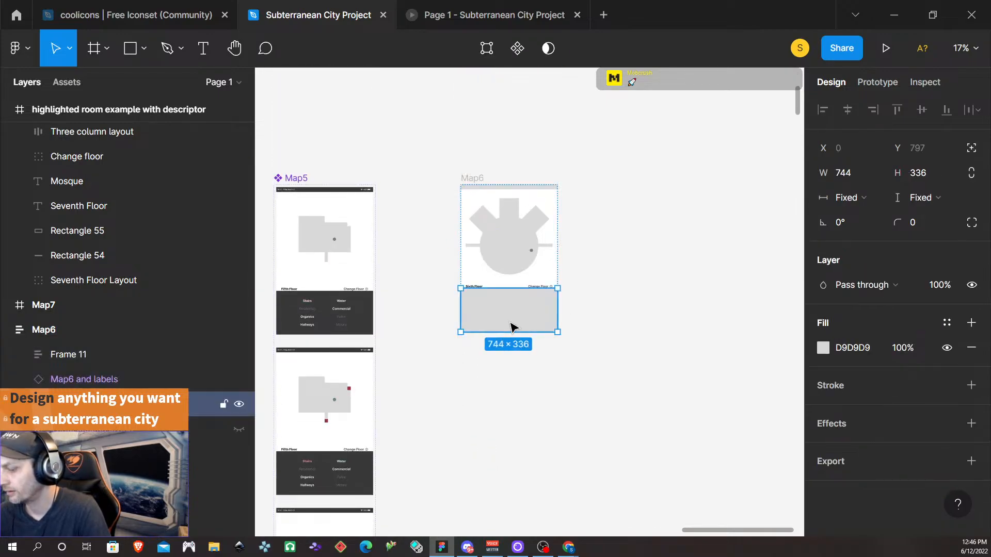
scroll(504, 328, up, 3)
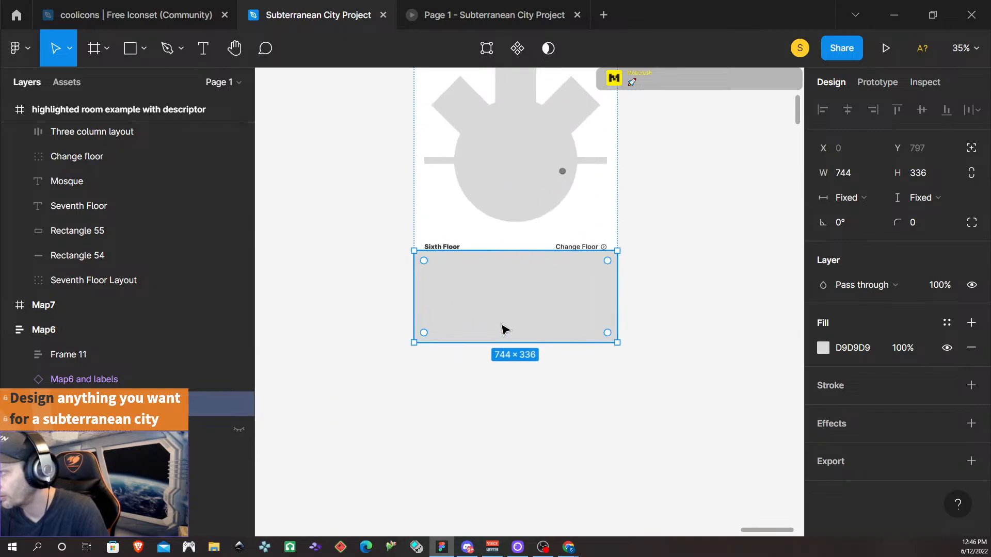
double_click(505, 327)
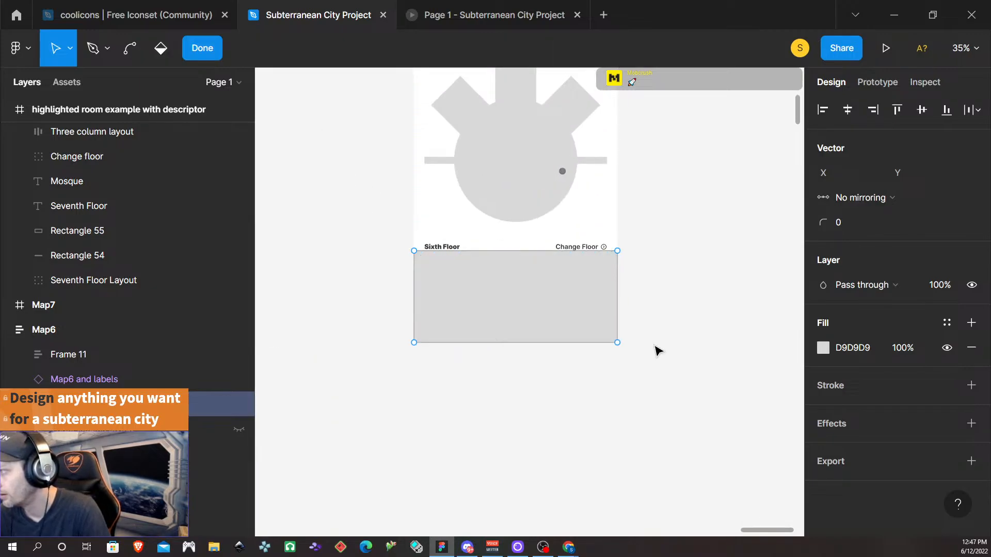
key(Escape)
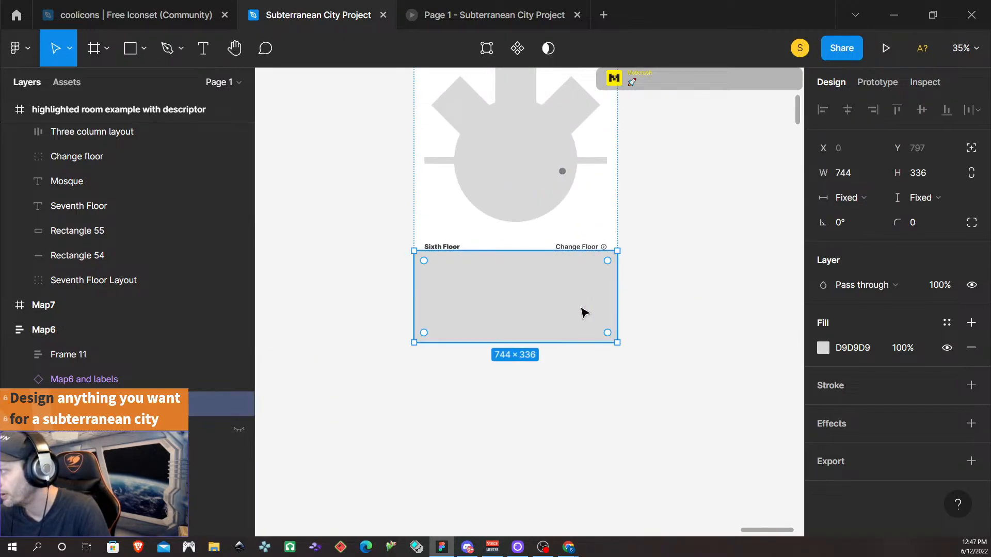
key(Up)
key(Up)
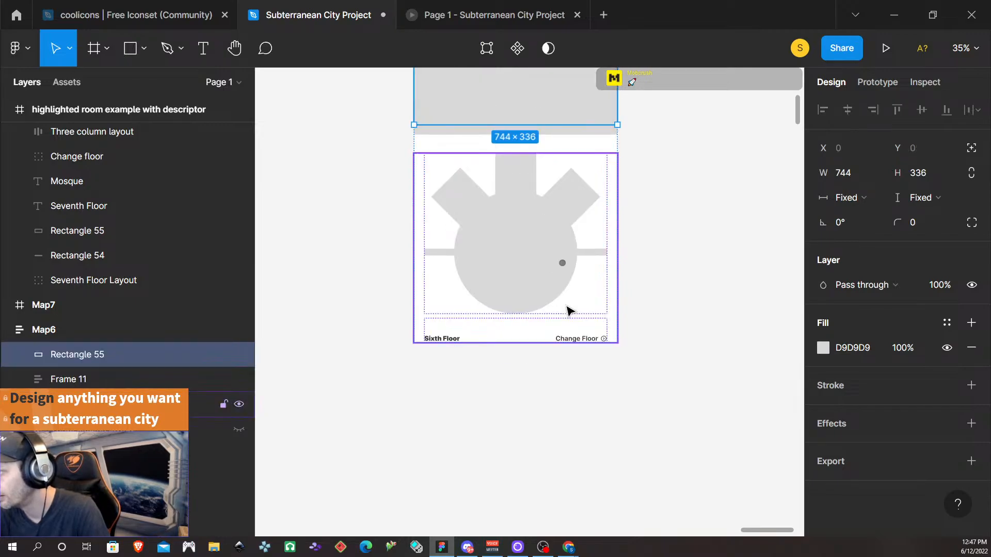
key(Down)
key(Down)
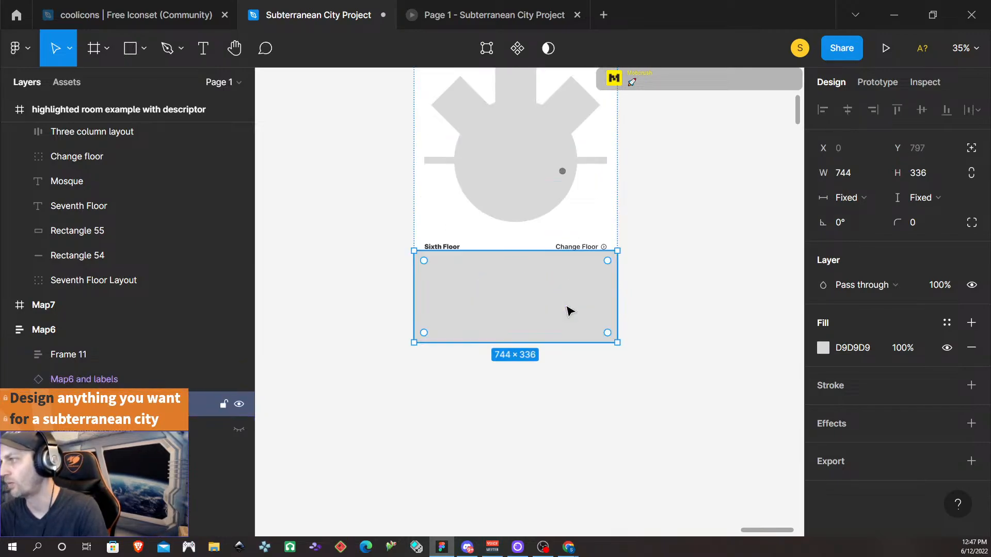
- Remove auto layout from the copied Map6 frame
scroll(567, 311, up, 3)
click(428, 148)
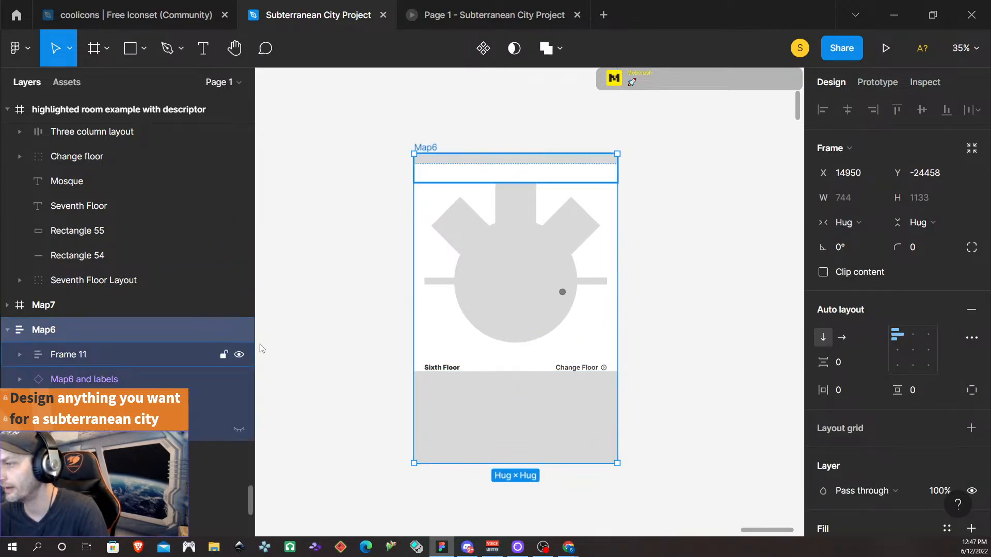
click(974, 316)
click(524, 438)
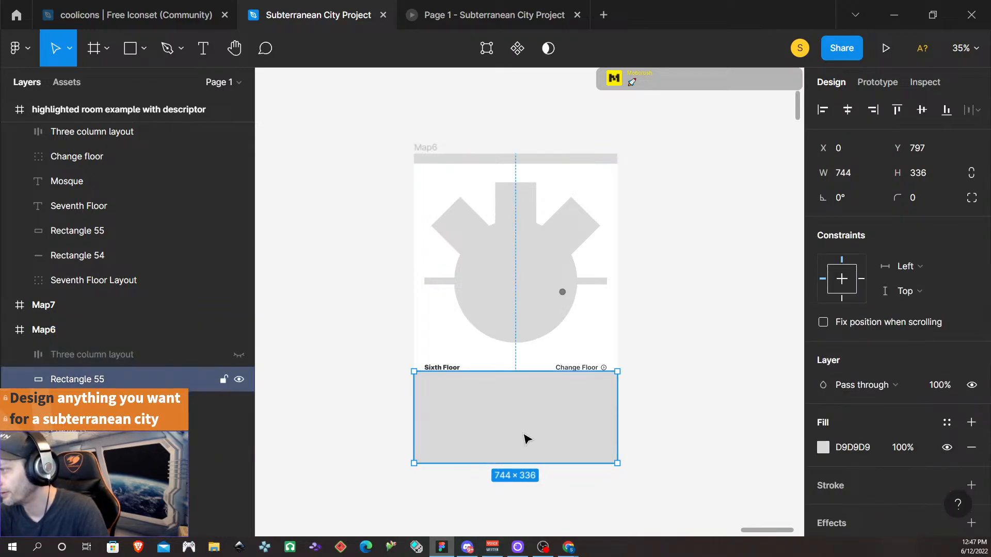
key(Left)
key(Right)
key(Up)
key(Down)
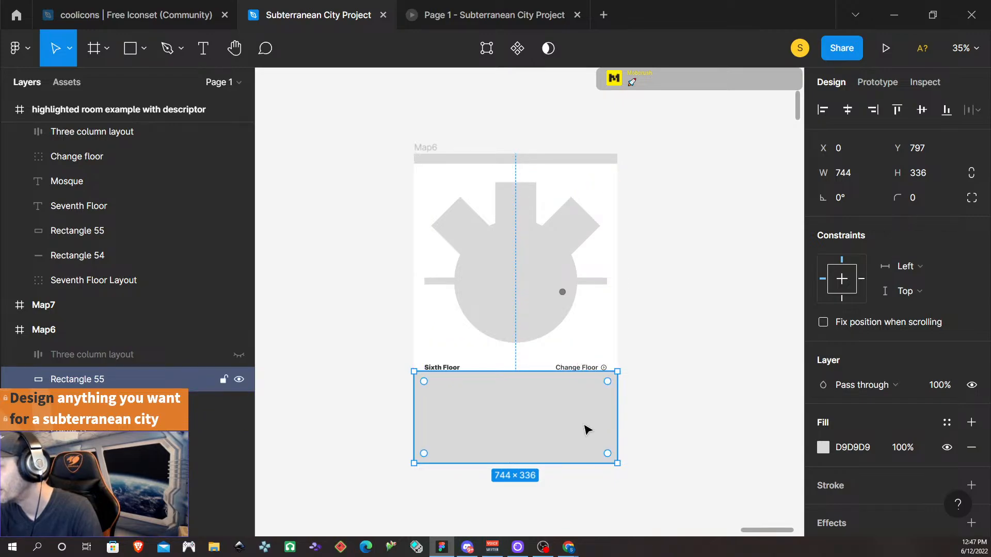
- Compare the Sixth Floor map's blank nav area with the bottom navs of the other floor maps in the row
click(677, 435)
scroll(547, 449, up, 5)
scroll(515, 475, down, 5)
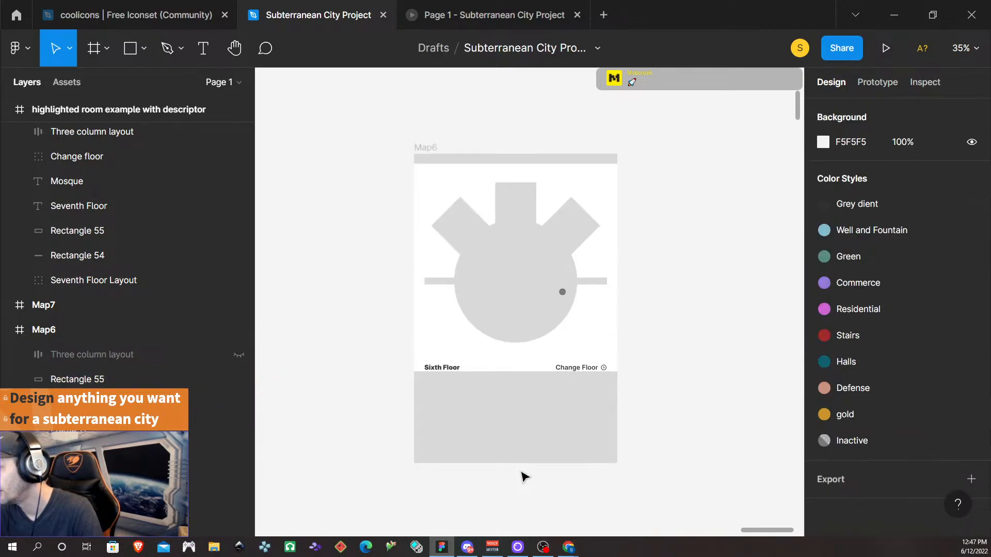
scroll(546, 431, up, 3)
scroll(539, 436, up, 1)
scroll(538, 435, left, 10)
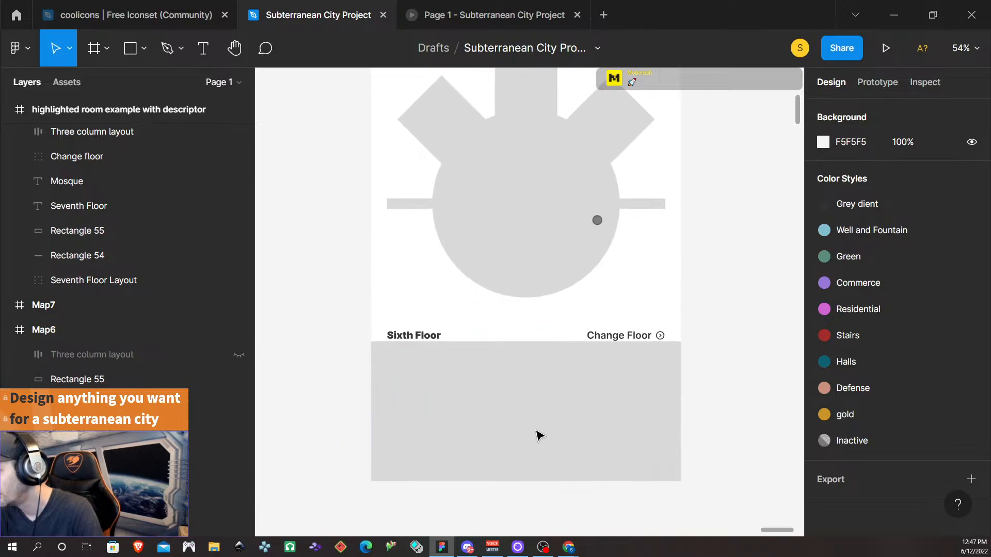
scroll(537, 435, right, 15)
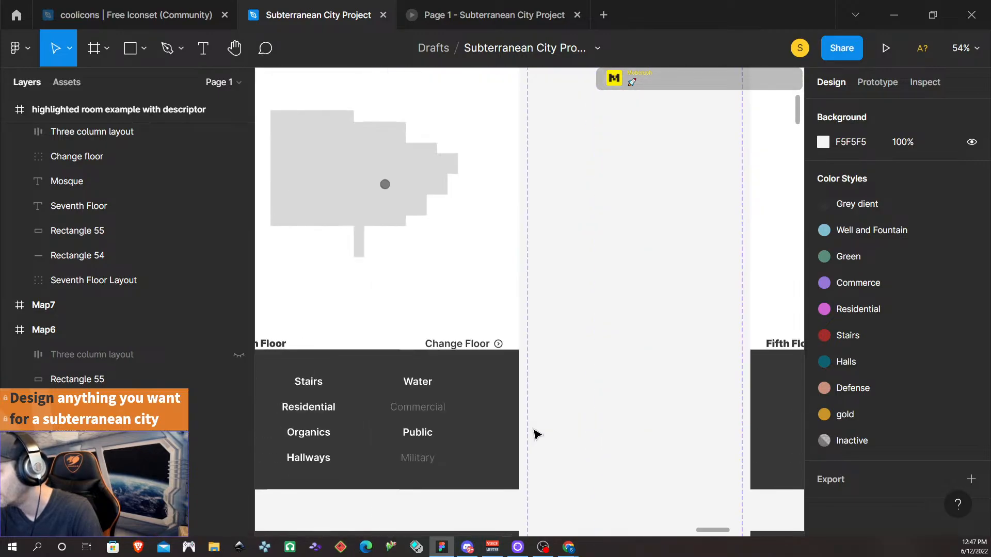
scroll(537, 435, left, 8)
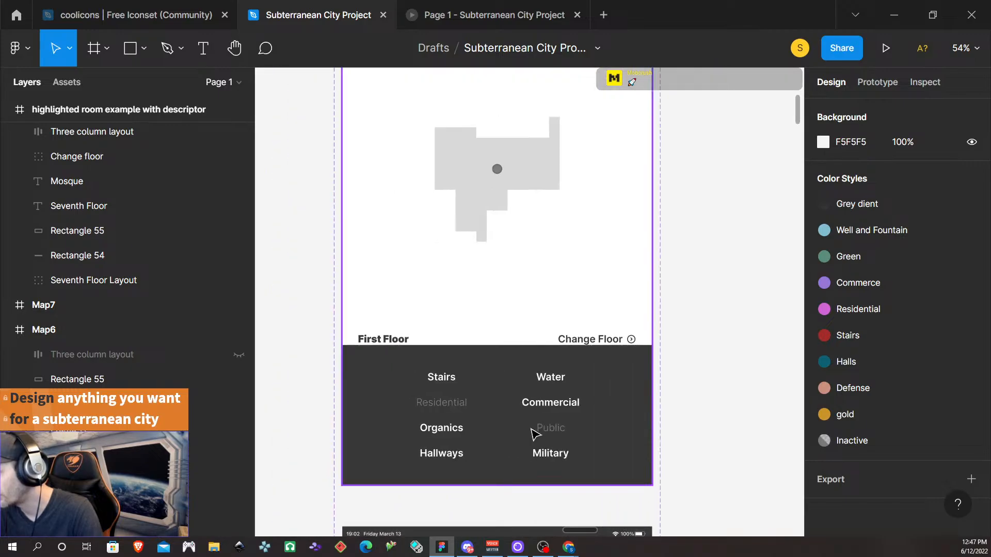
scroll(535, 435, left, 6)
scroll(535, 435, right, 10)
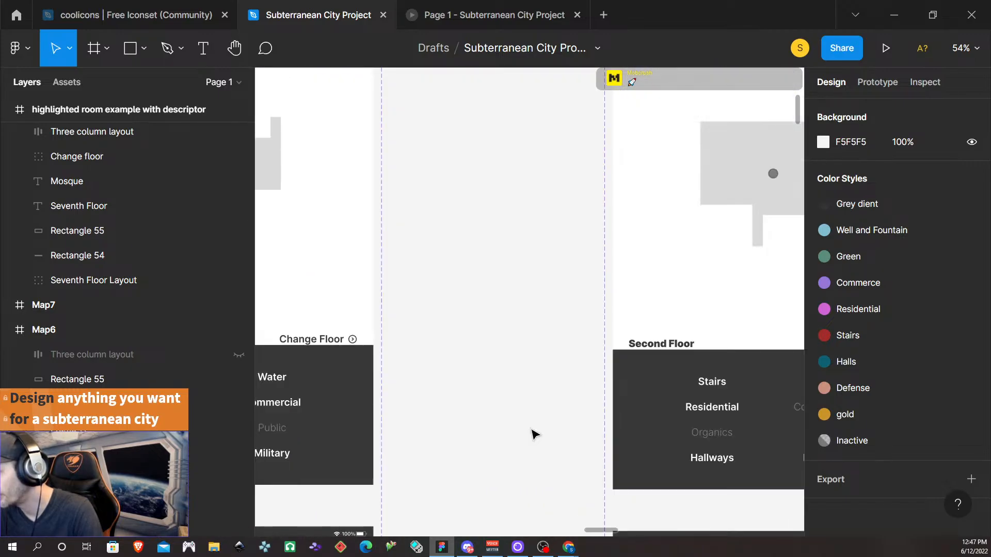
scroll(535, 435, right, 10)
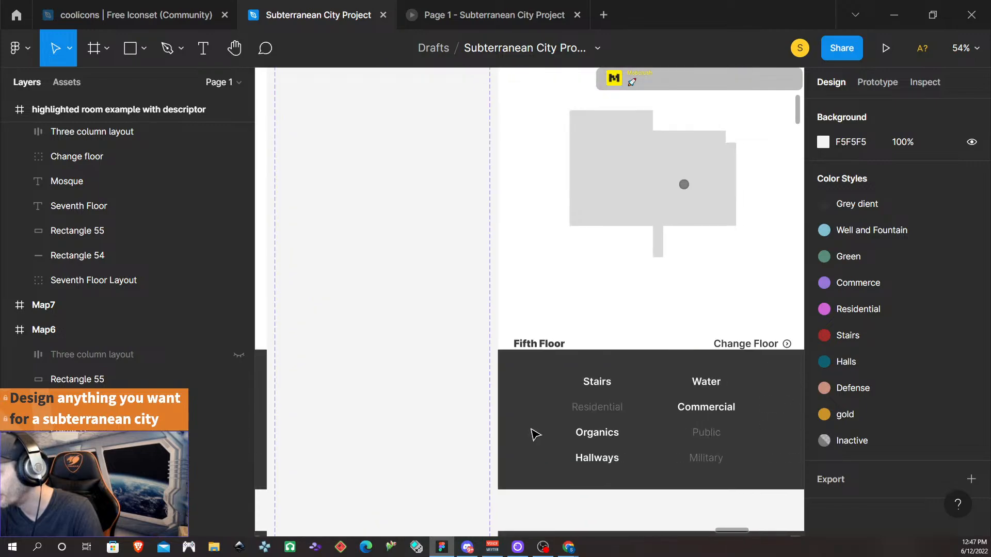
scroll(535, 434, right, 10)
- Copy the Bottom Nav from Map5's Default variant and replace the gray rectangle beneath the Sixth Floor label in Map6 with it
scroll(535, 435, up, 9)
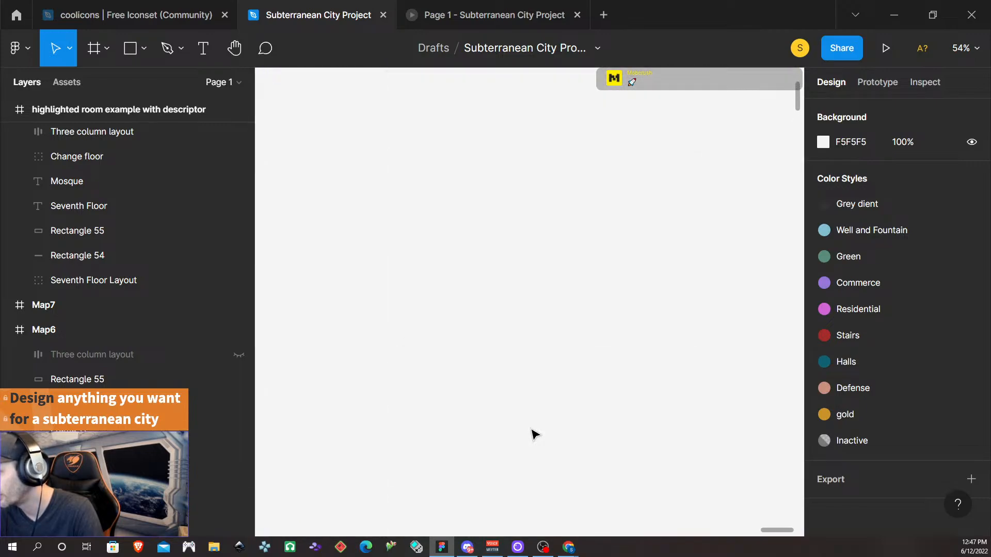
scroll(535, 434, down, 10)
scroll(535, 435, left, 4)
scroll(535, 435, left, 5)
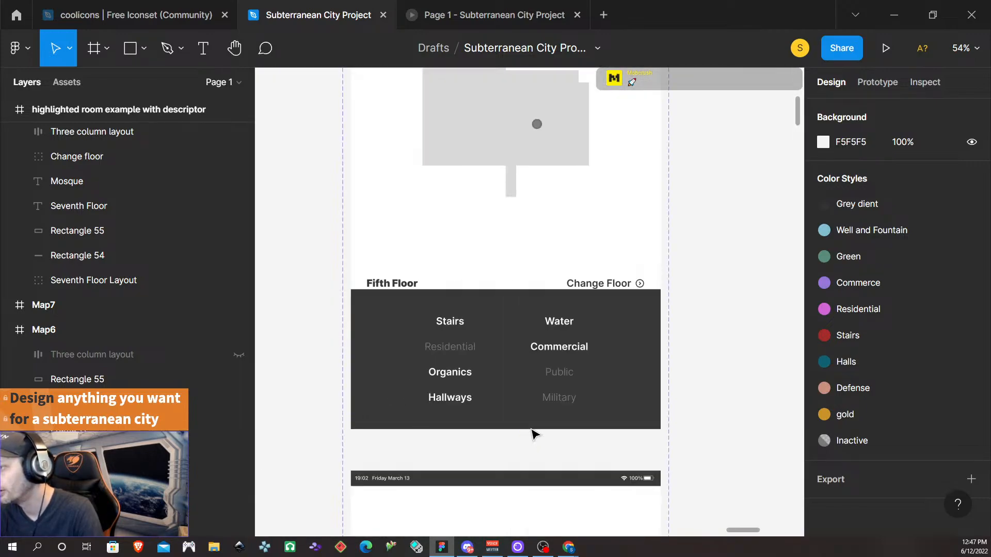
click(524, 401)
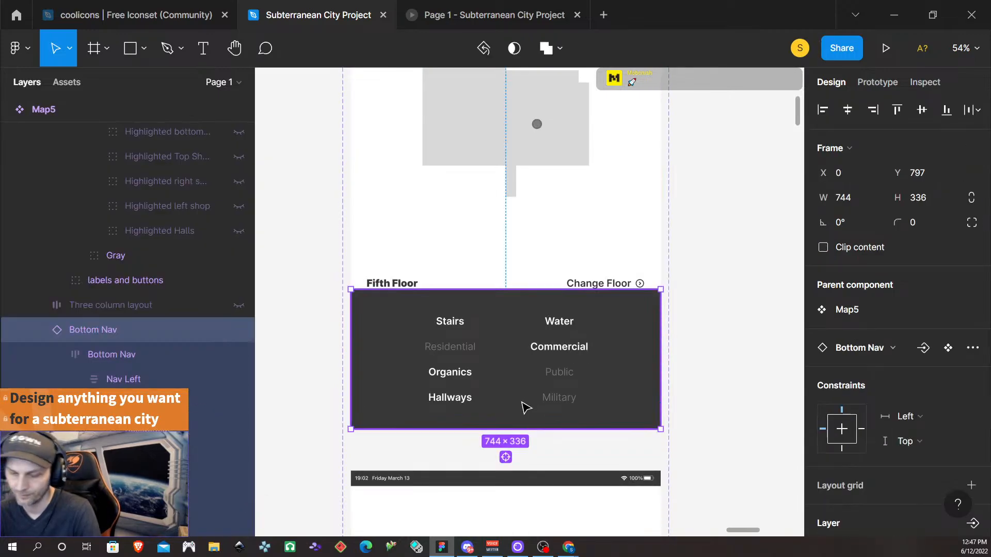
scroll(538, 372, right, 10)
click(542, 373)
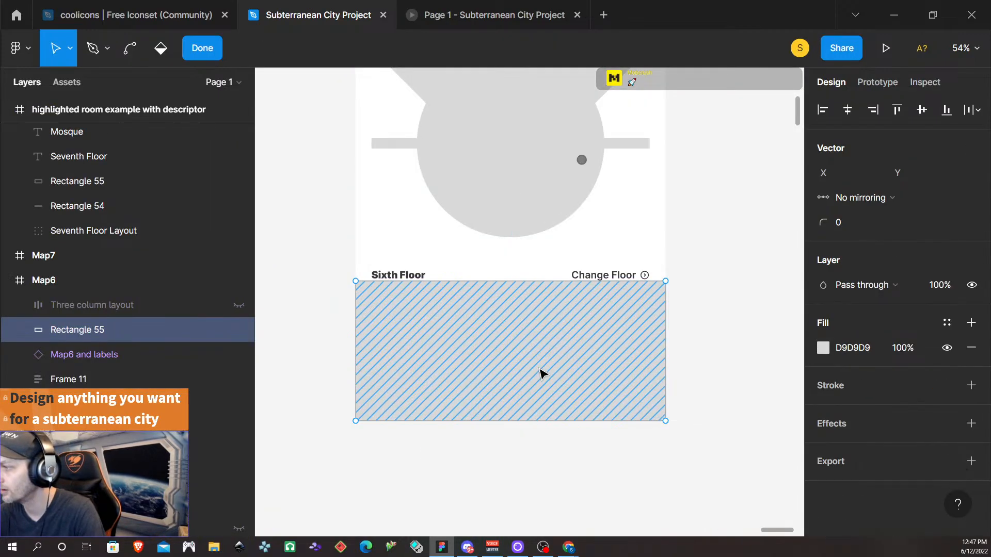
right_click(553, 368)
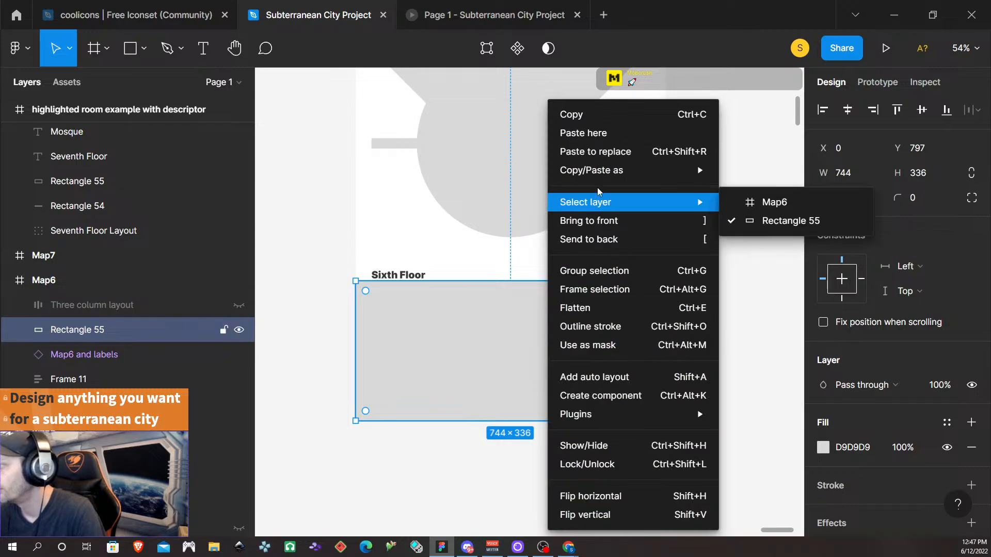
click(595, 151)
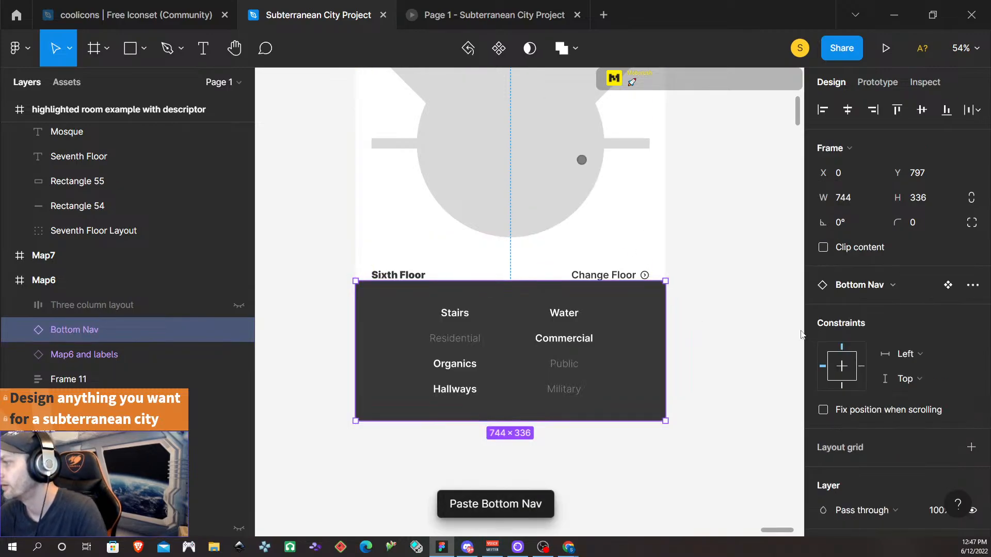
- Remove the prototype interactions from the pasted Bottom Nav in Map6
click(887, 82)
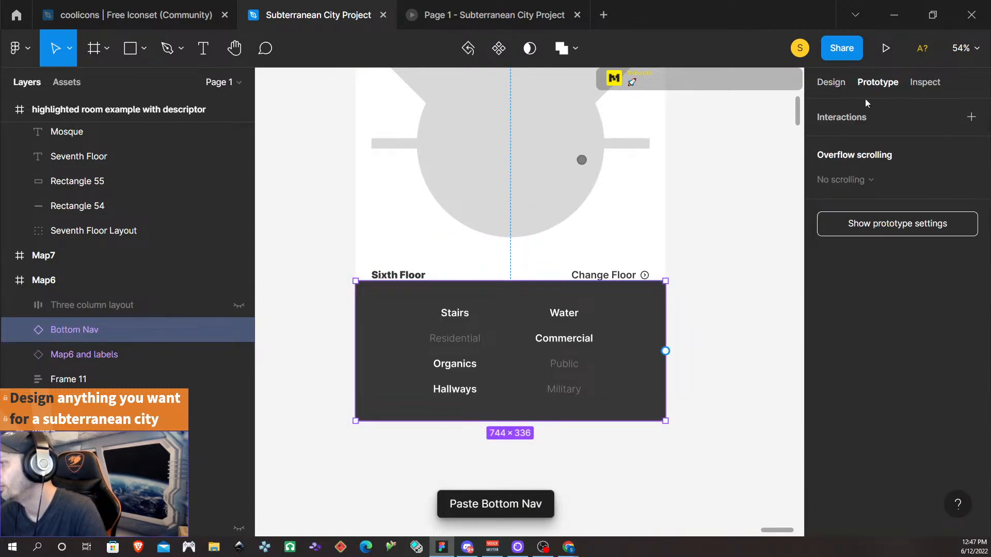
right_click(640, 333)
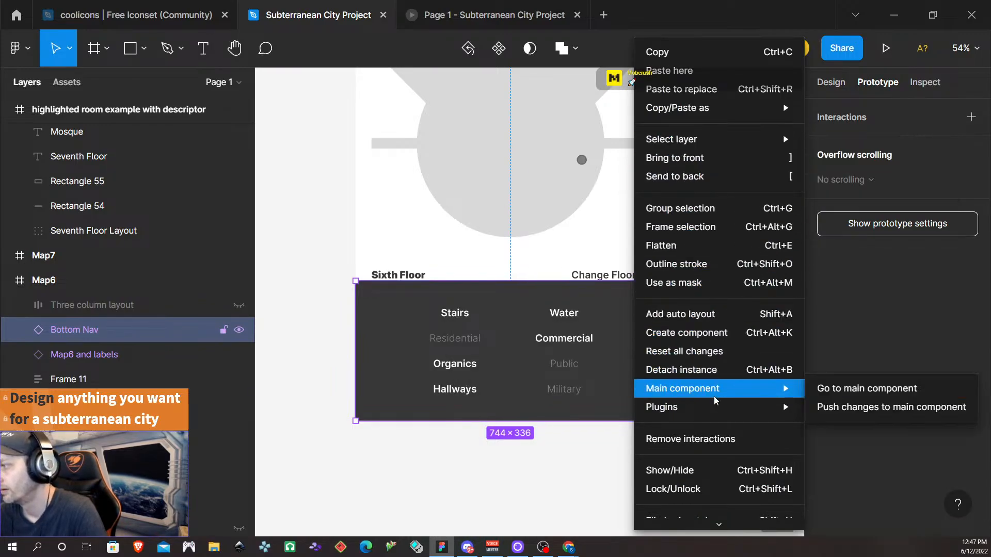
click(711, 441)
click(567, 494)
- Copy the Status Bar from Map5's Default variant and replace the gray bar along Map6's upper edge with it
scroll(491, 485, down, 3)
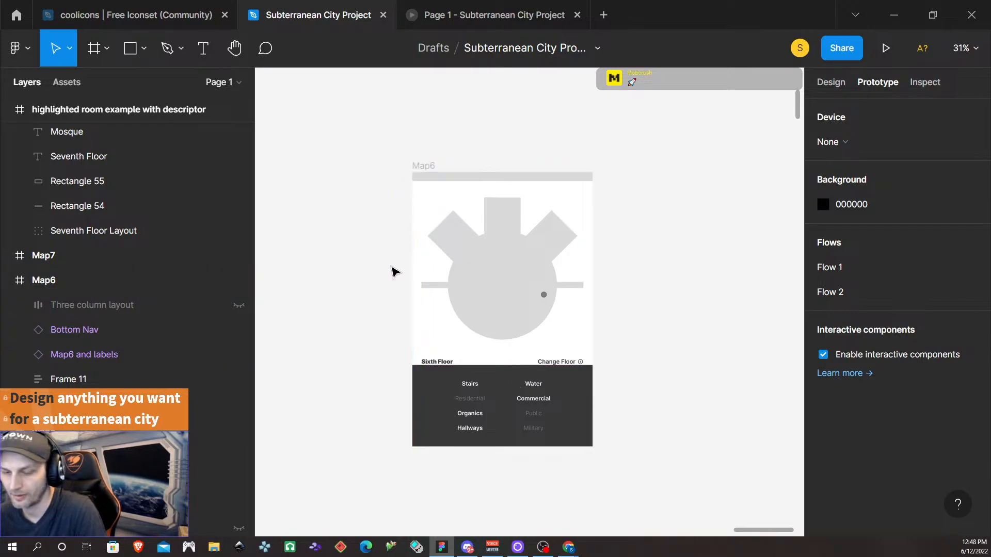
scroll(393, 272, left, 5)
click(434, 184)
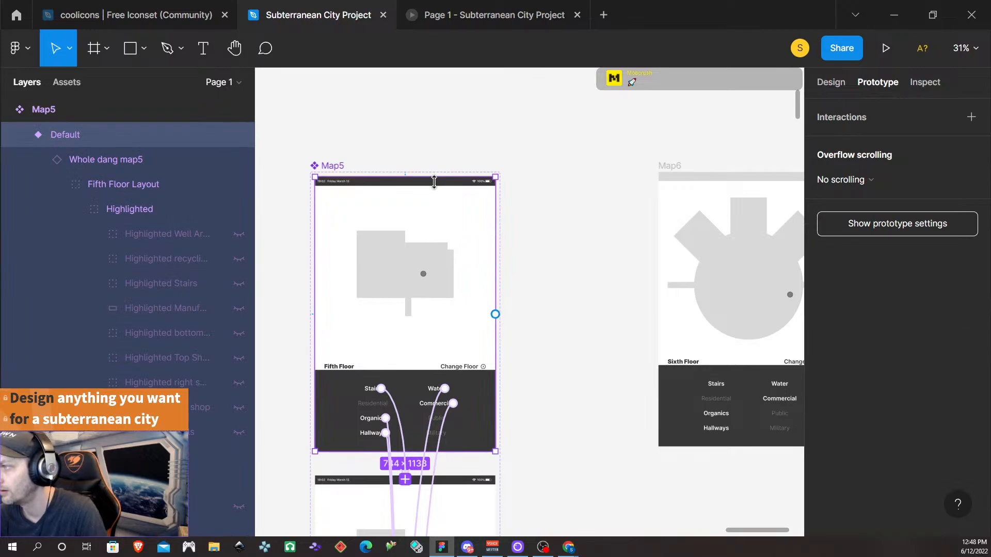
click(453, 187)
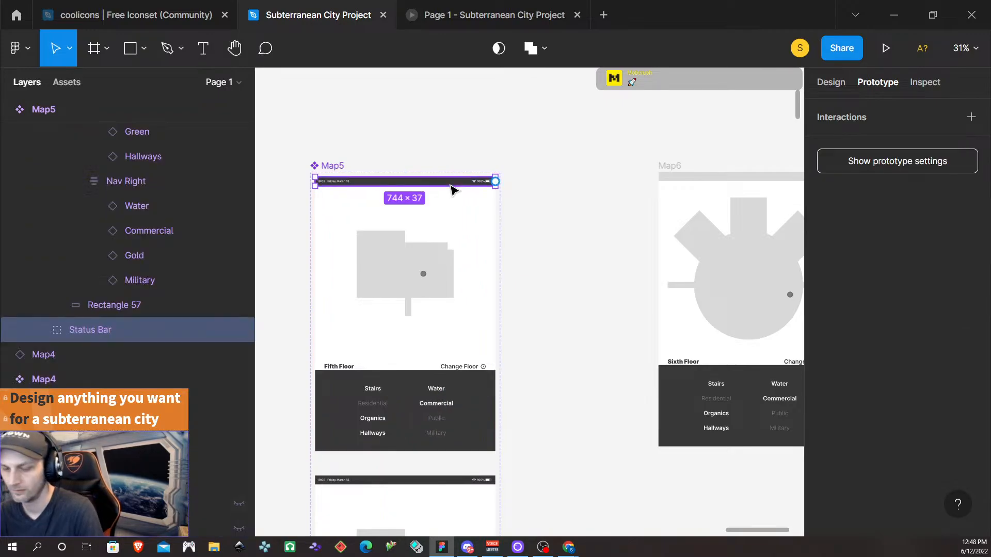
click(712, 183)
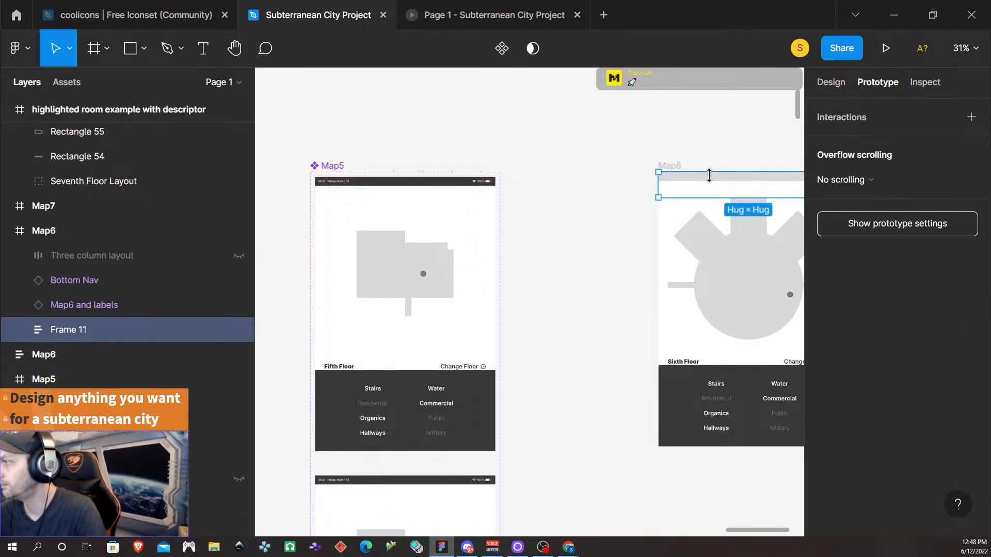
scroll(709, 176, right, 3)
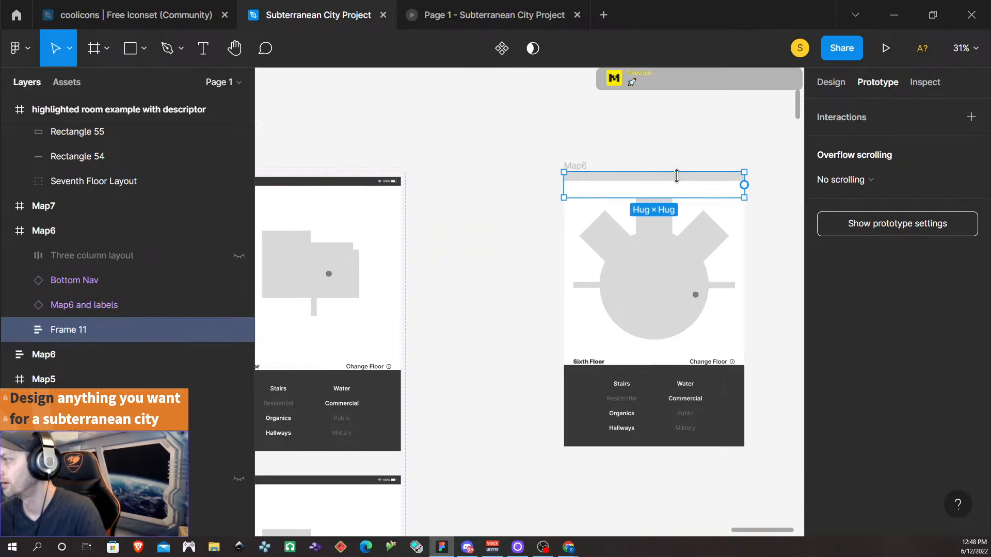
click(704, 184)
right_click(705, 181)
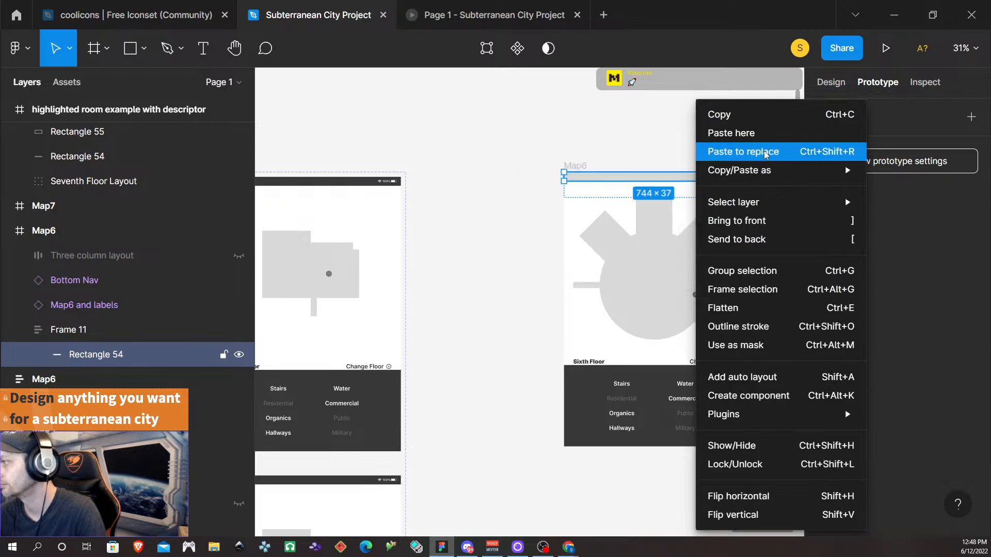
click(712, 153)
scroll(653, 188, up, 5)
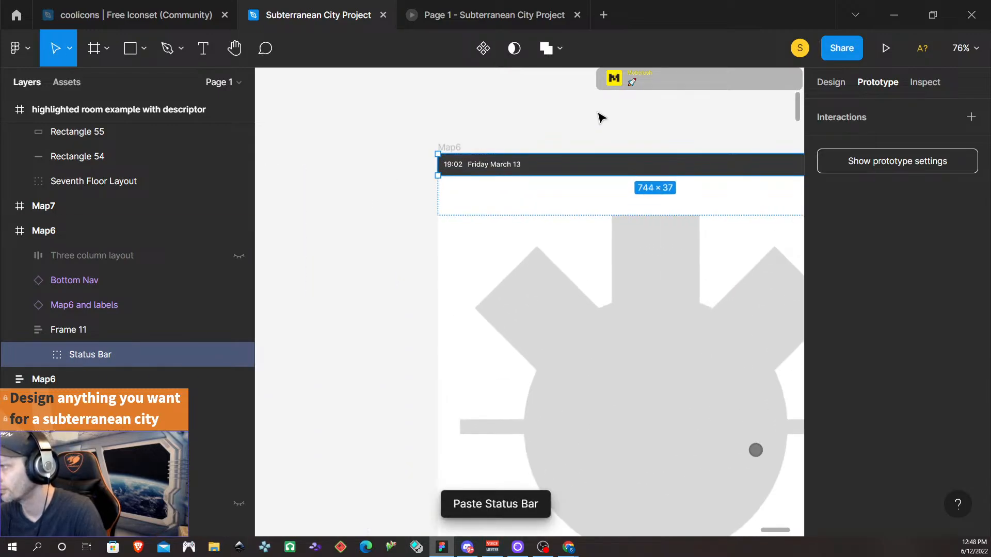
- Examine the Map6 frame's layout with its status bar, sixth-floor map, labels and bottom nav
click(597, 116)
scroll(582, 279, down, 5)
scroll(576, 287, right, 4)
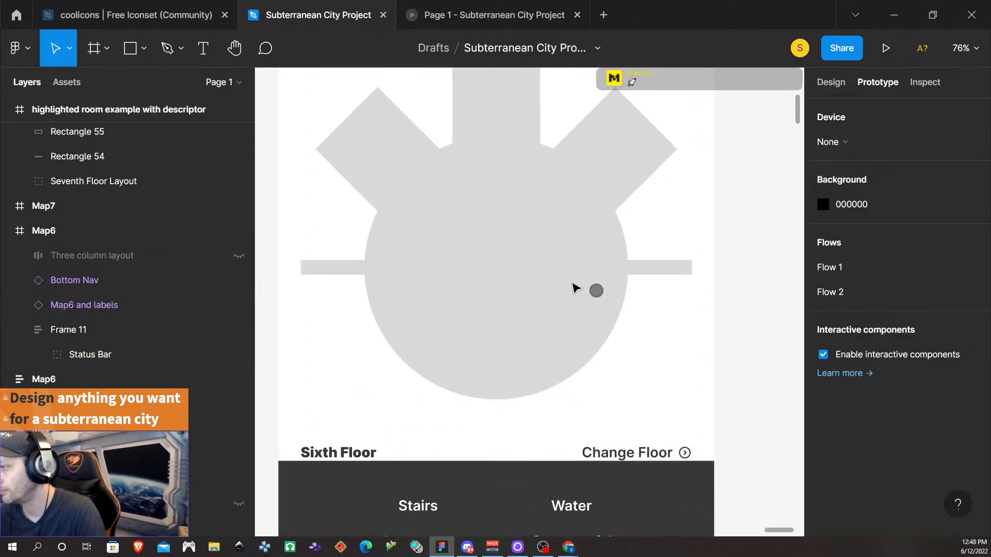
scroll(506, 286, left, 2)
scroll(513, 283, down, 4)
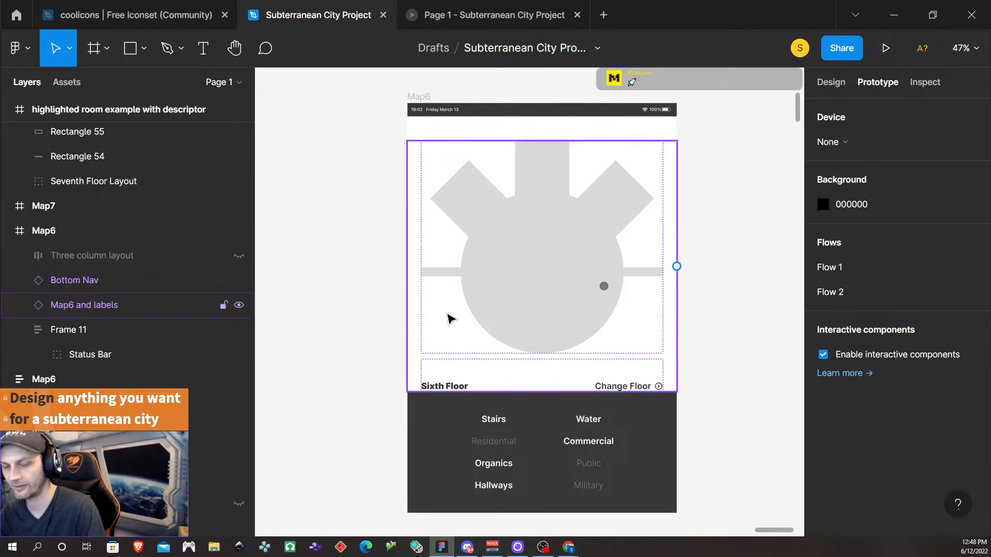
scroll(551, 336, down, 2)
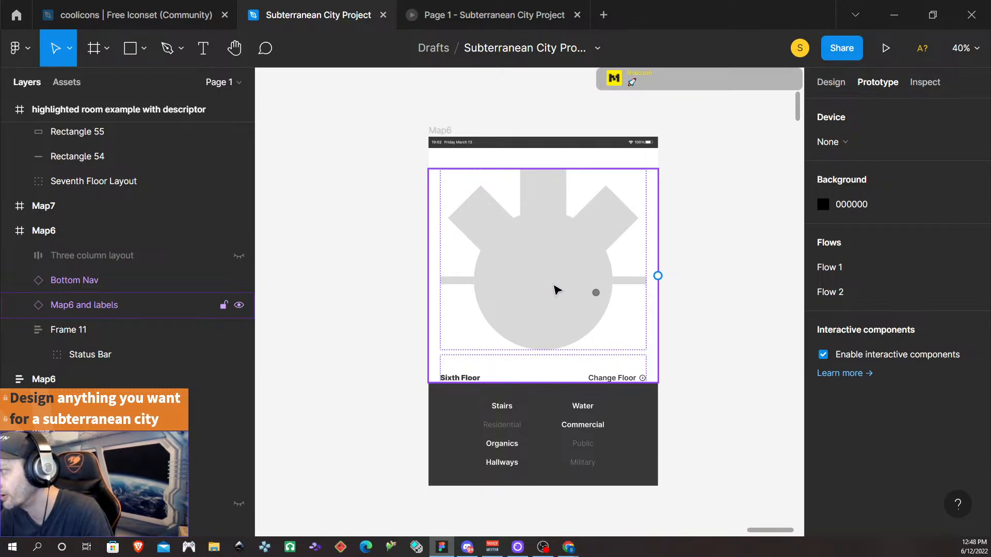
scroll(546, 343, down, 1)
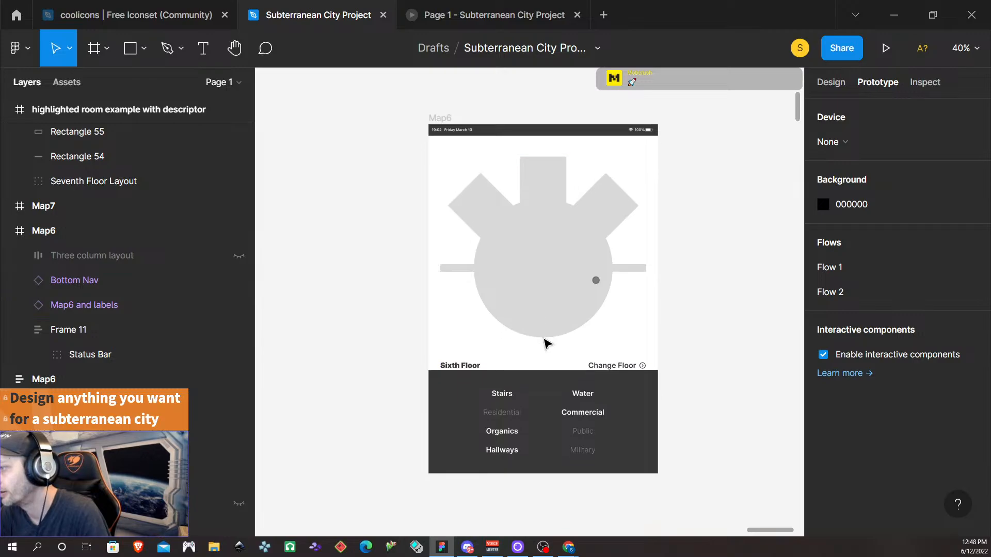
scroll(564, 376, right, 2)
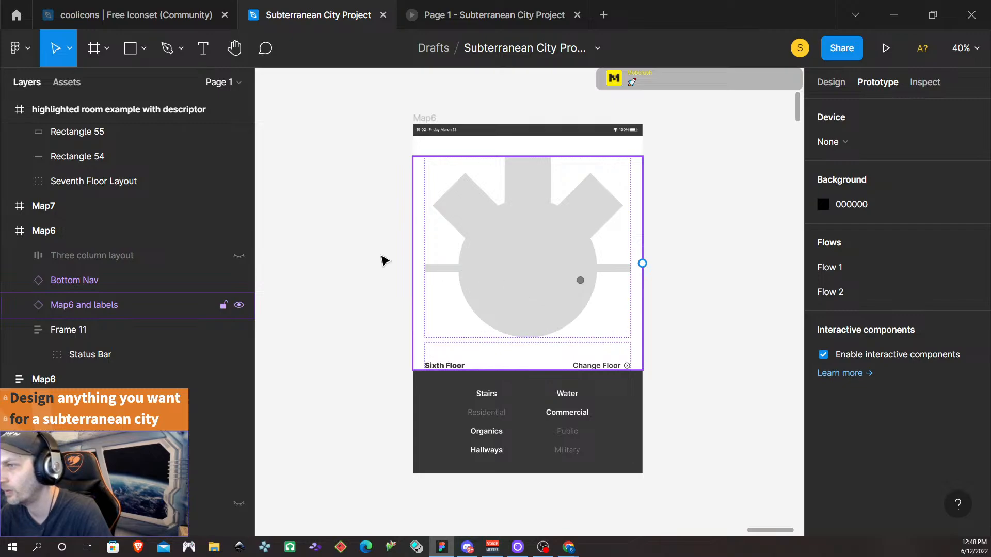
- Expand the Highlighted group inside Map6's Sixth Floor Layout and show both highlighted hallways and both highlighted stairs
click(476, 228)
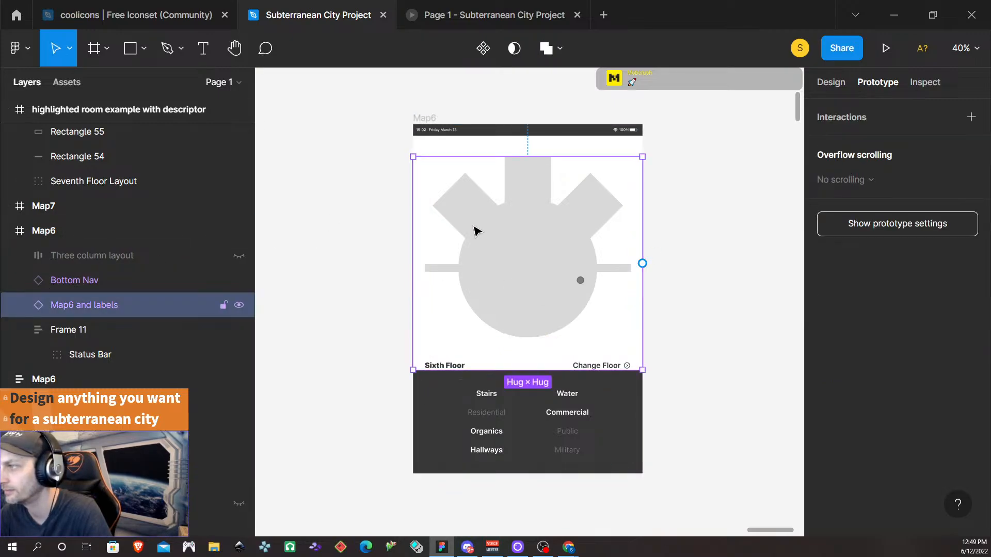
double_click(475, 228)
double_click(475, 228)
click(694, 175)
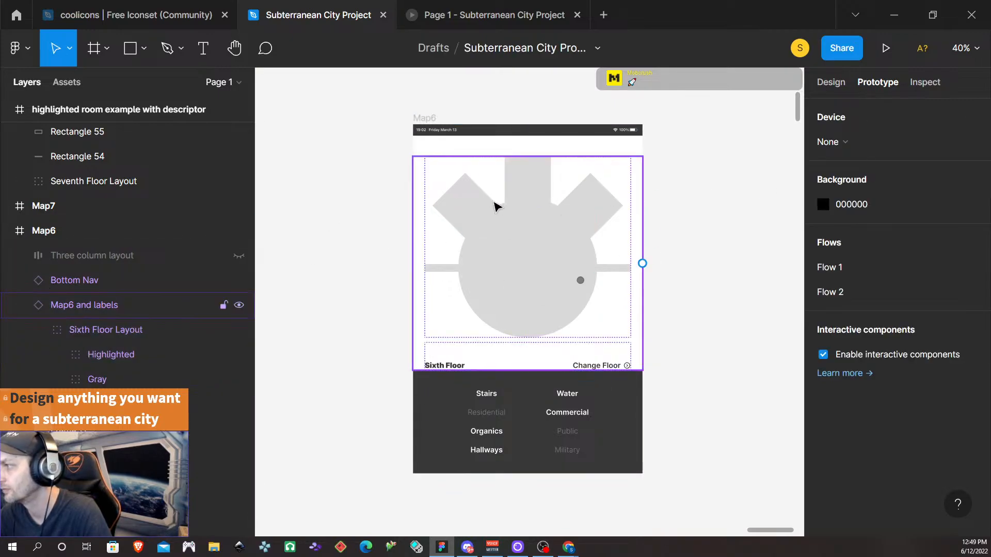
double_click(495, 203)
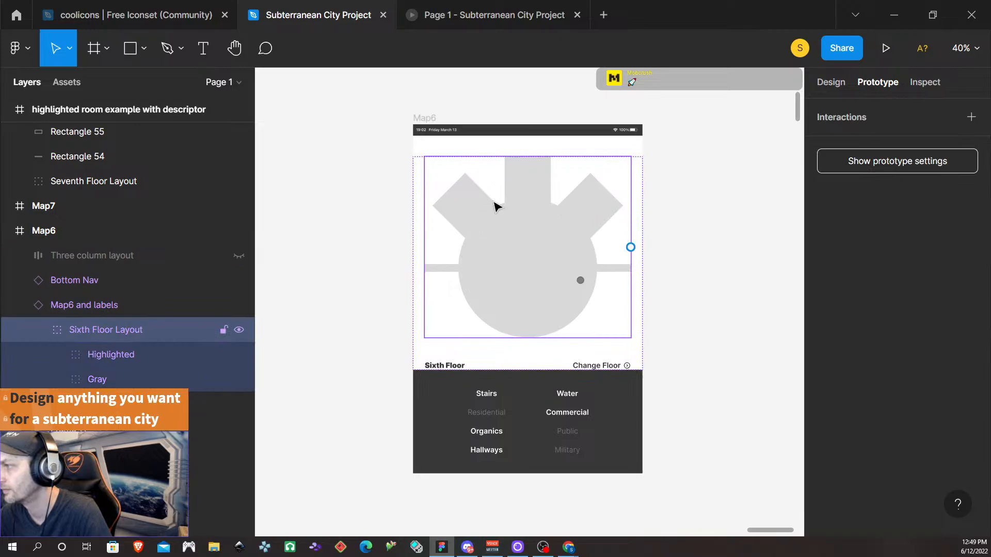
click(57, 355)
scroll(211, 366, down, 3)
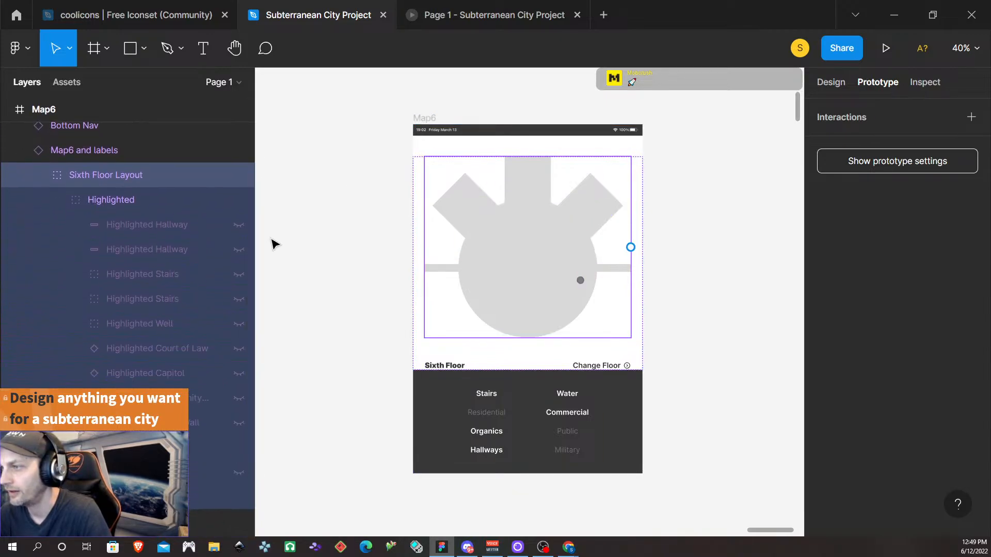
click(238, 225)
click(239, 249)
click(240, 272)
click(239, 298)
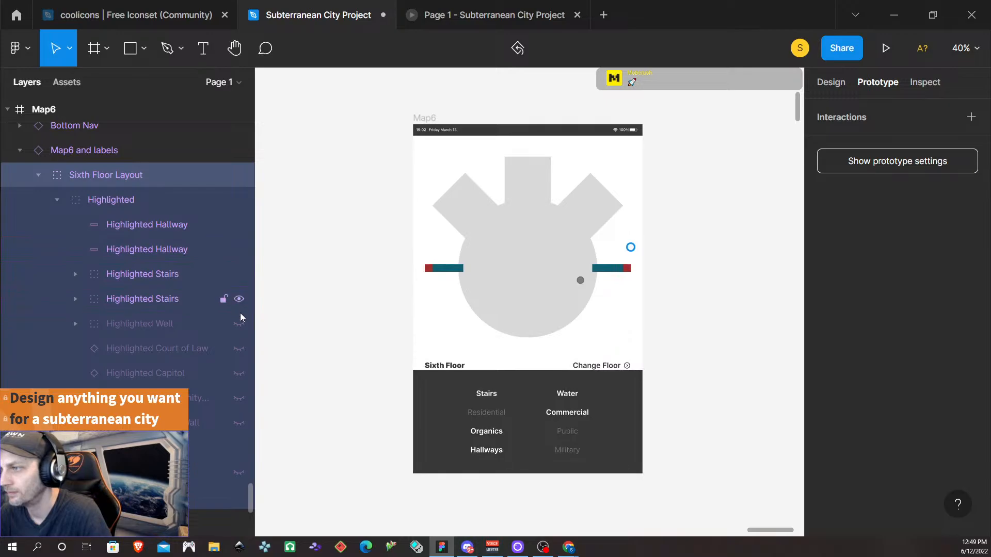
- Show the highlighted well, court of law, capitol, community center, living wall and large teal circle in Map6's Highlighted group
click(239, 324)
click(238, 348)
click(238, 373)
click(239, 398)
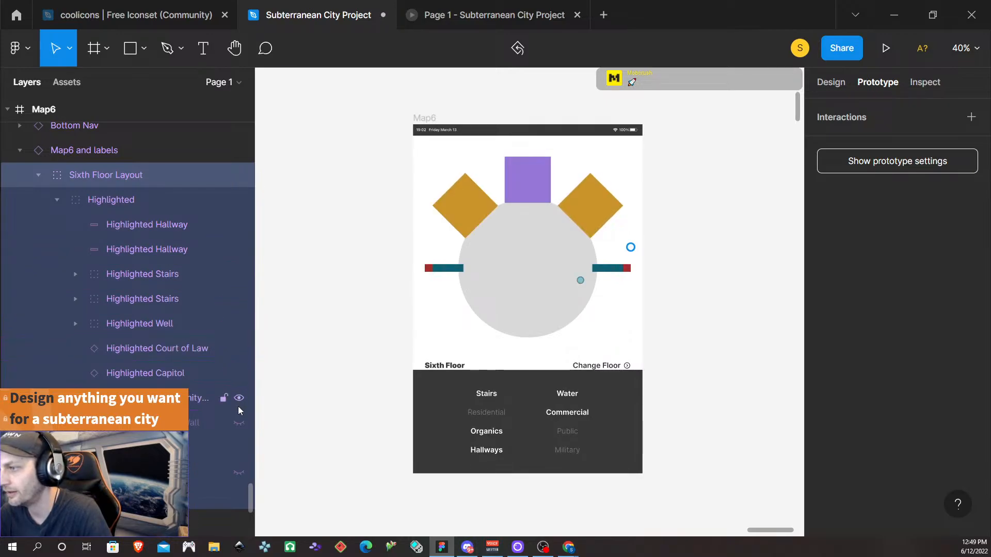
click(239, 423)
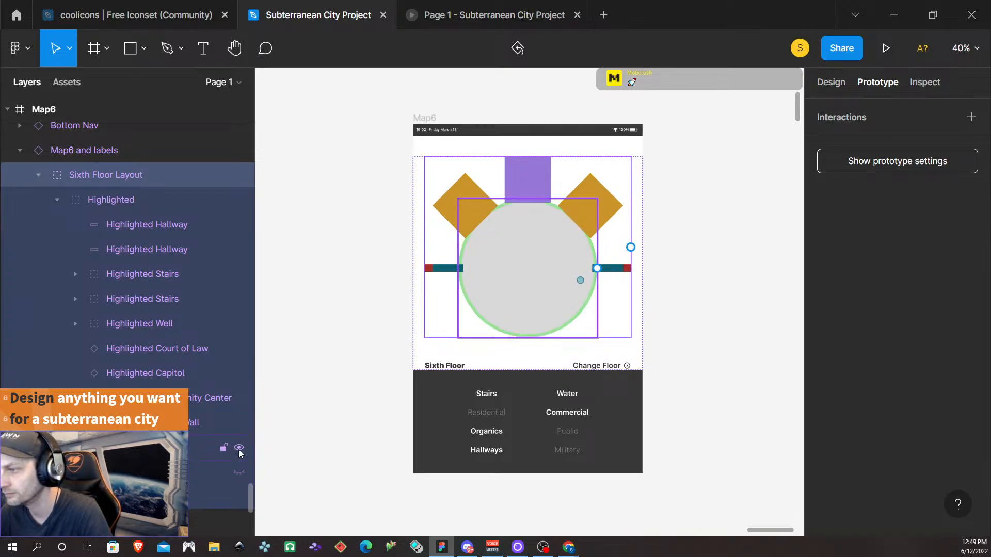
click(239, 473)
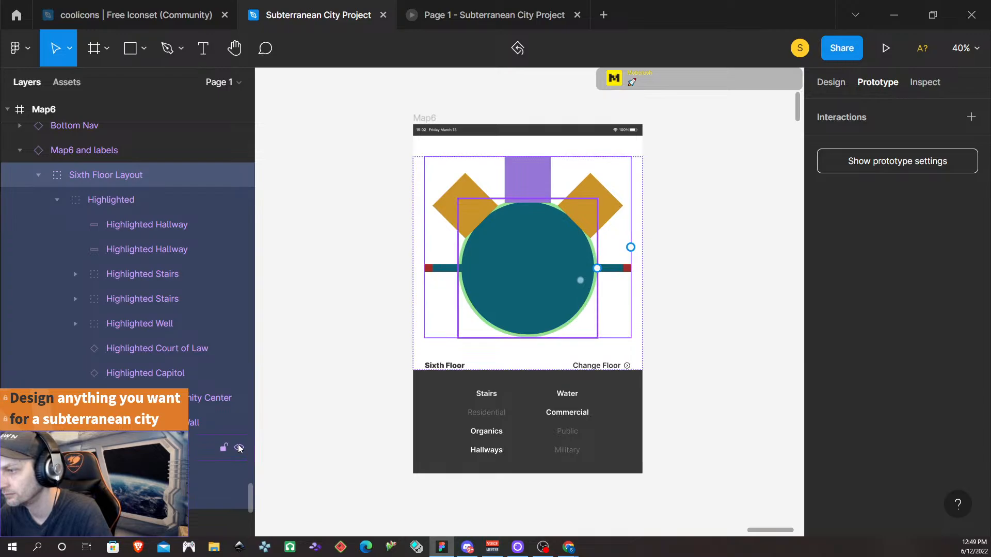
- Show the highlighted amphitheater and the left and right highlighted parks inside the Amphithether group
scroll(187, 456, down, 3)
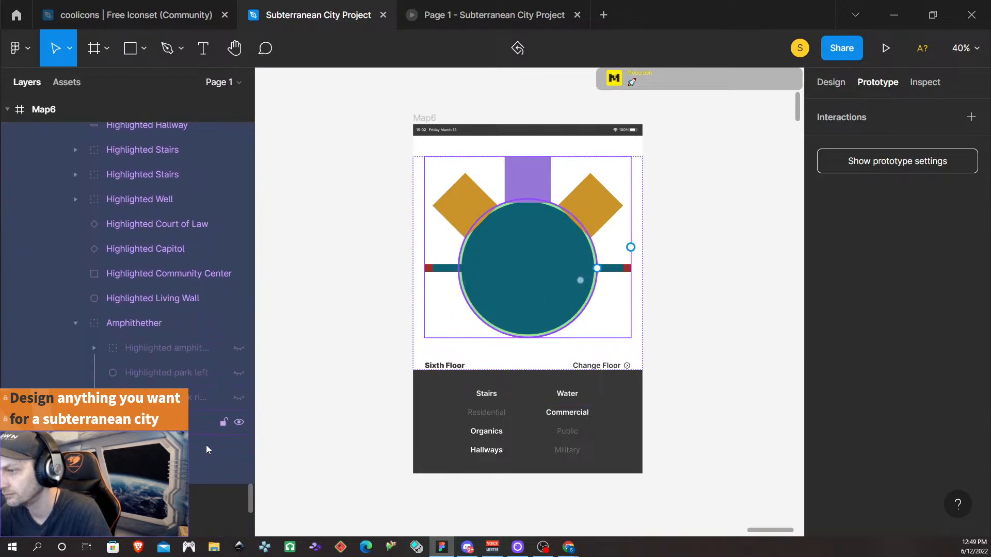
click(240, 366)
click(239, 342)
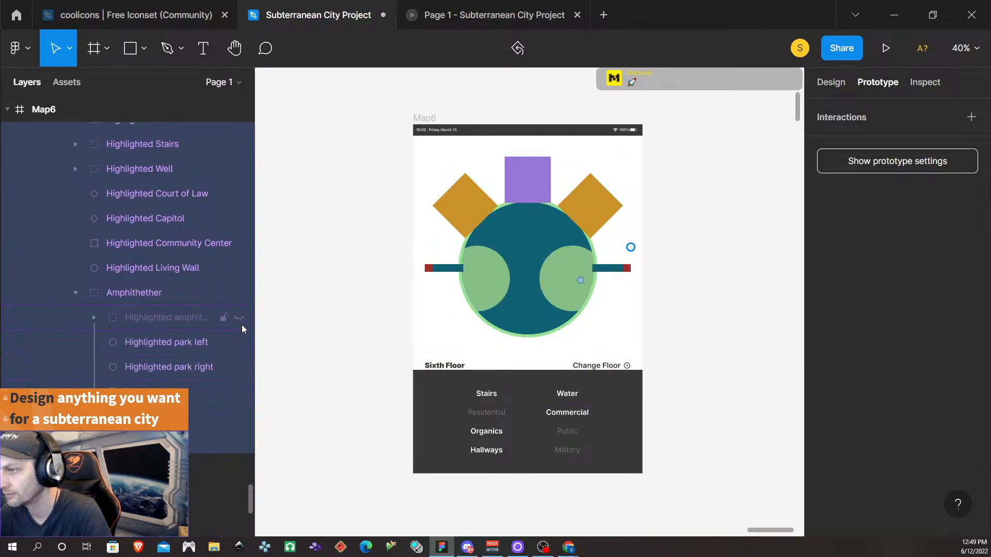
click(239, 318)
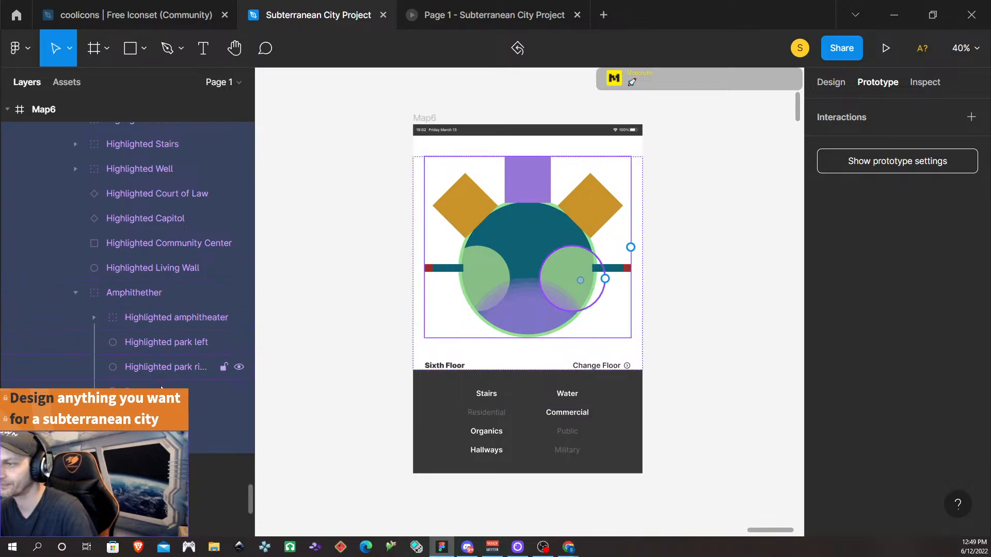
click(147, 416)
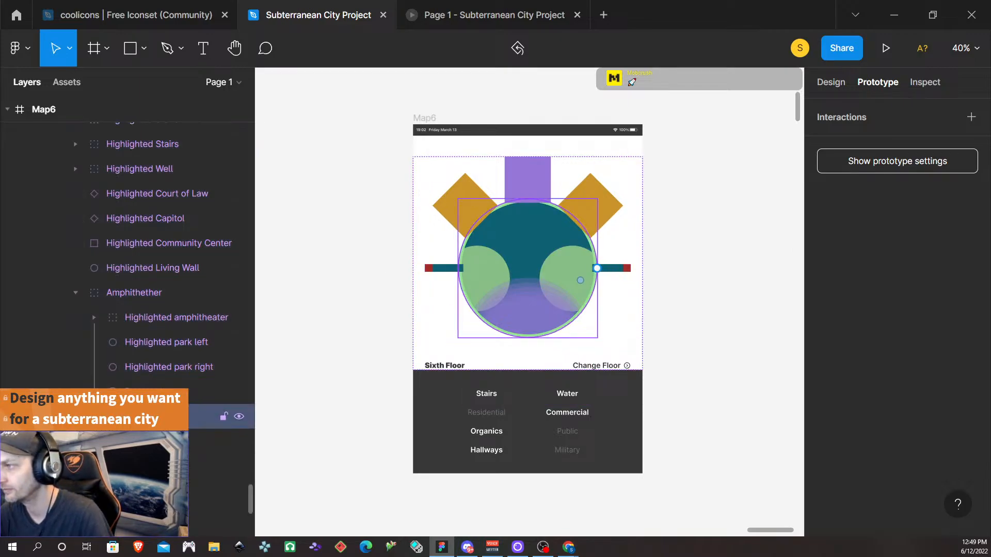
- Set the Public item in Map6's Bottom Nav to its Default variant, leaving Military inactive
click(500, 398)
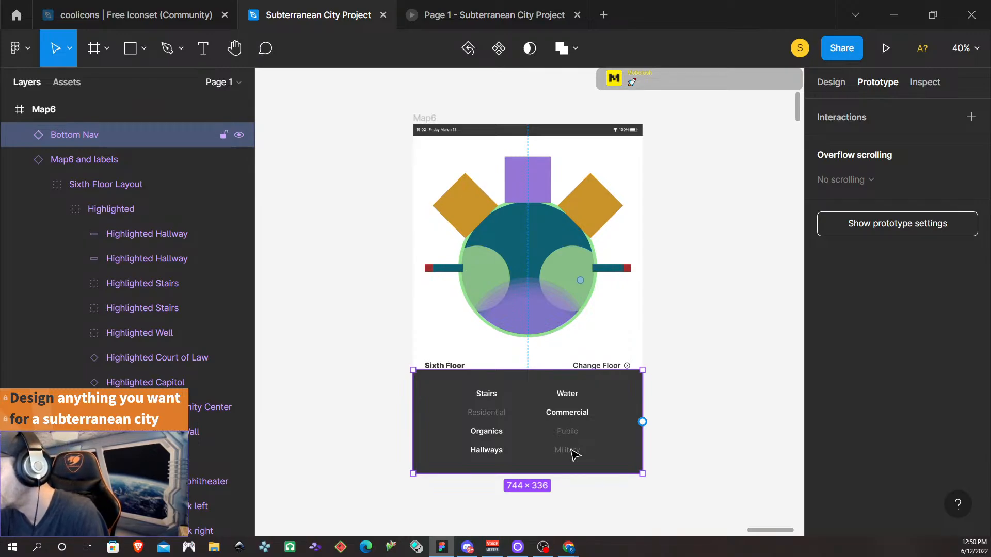
double_click(571, 432)
double_click(570, 432)
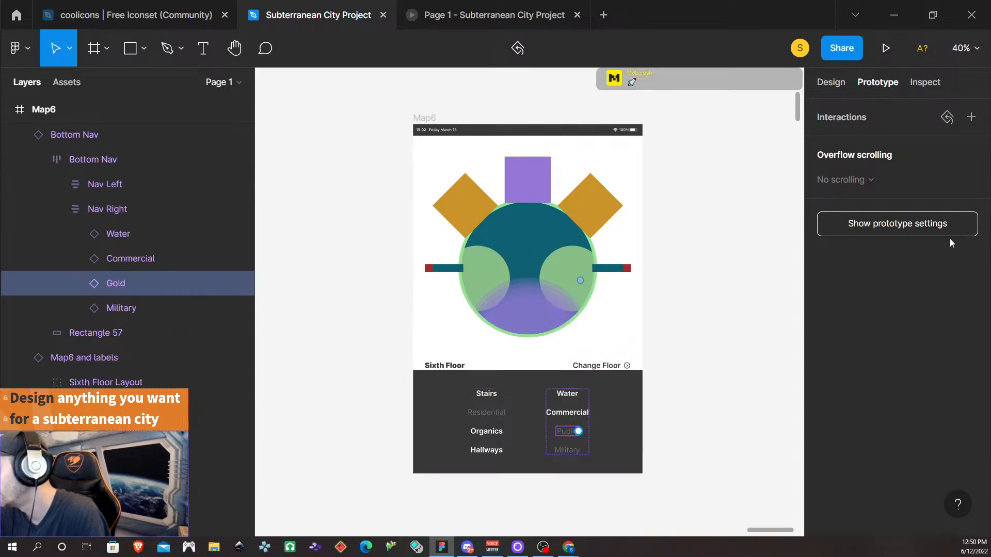
click(818, 85)
click(933, 310)
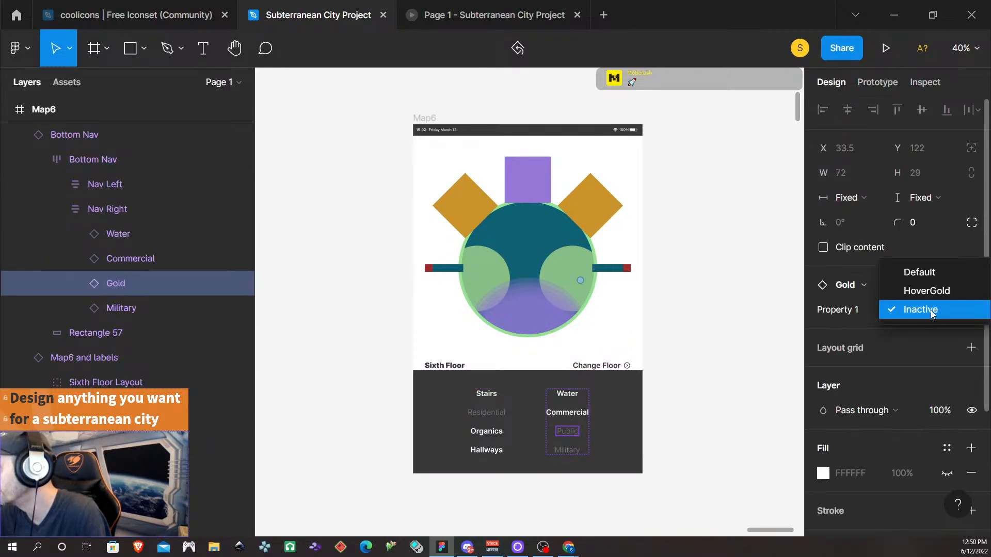
click(942, 280)
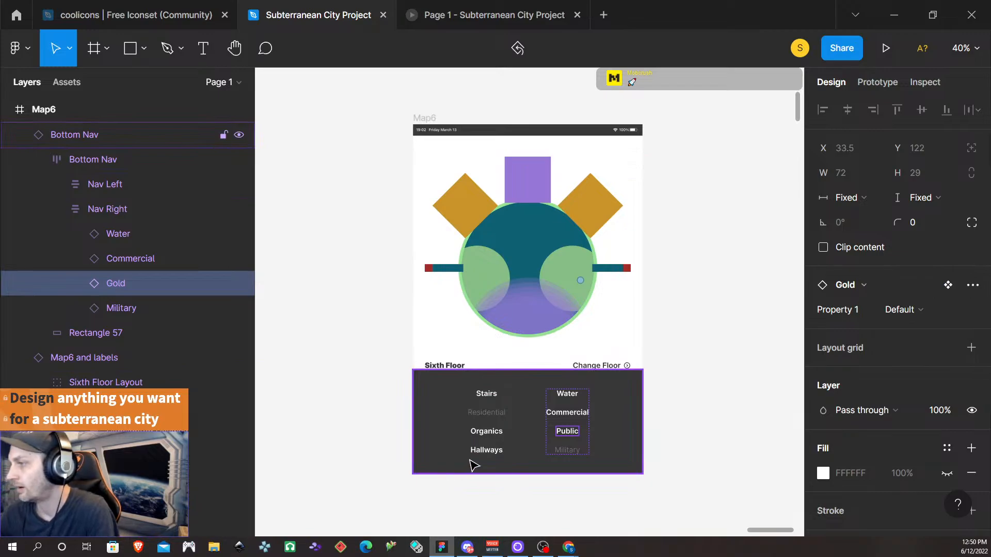
click(569, 453)
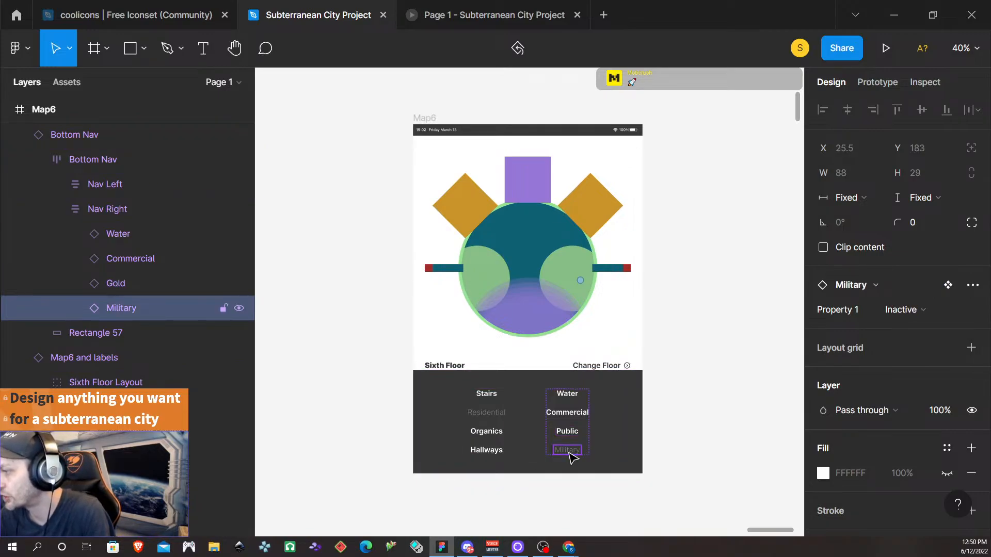
click(708, 497)
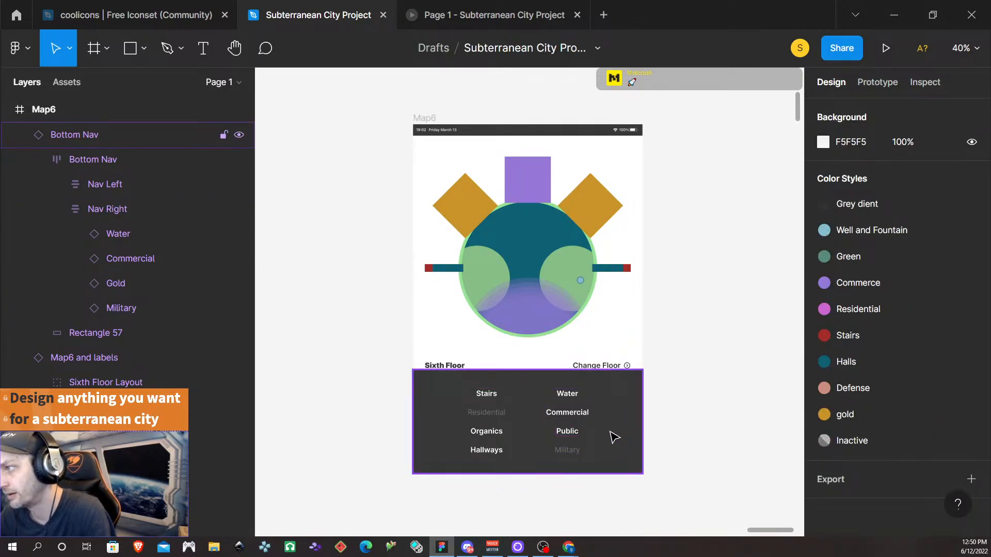
scroll(686, 449, down, 1)
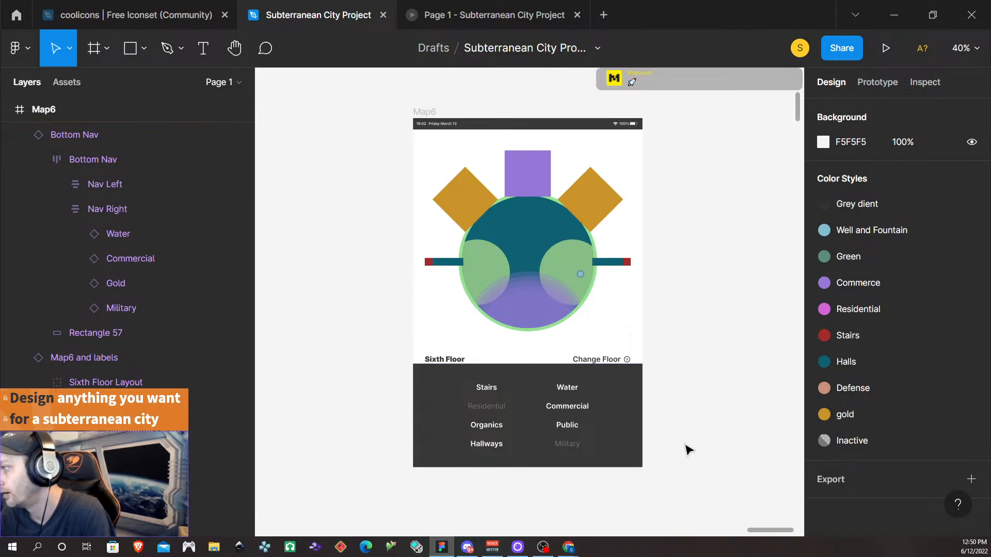
scroll(688, 449, down, 1)
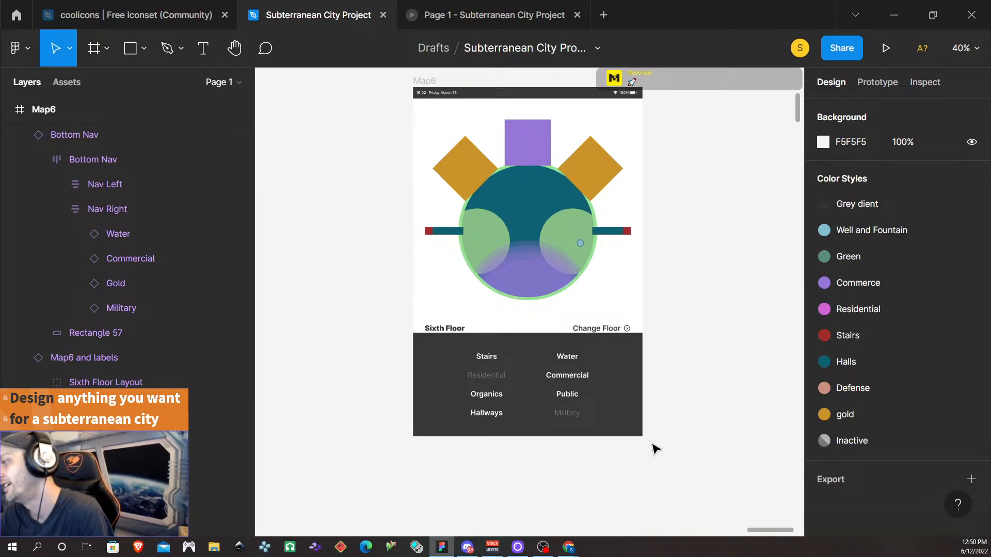
scroll(635, 449, up, 1)
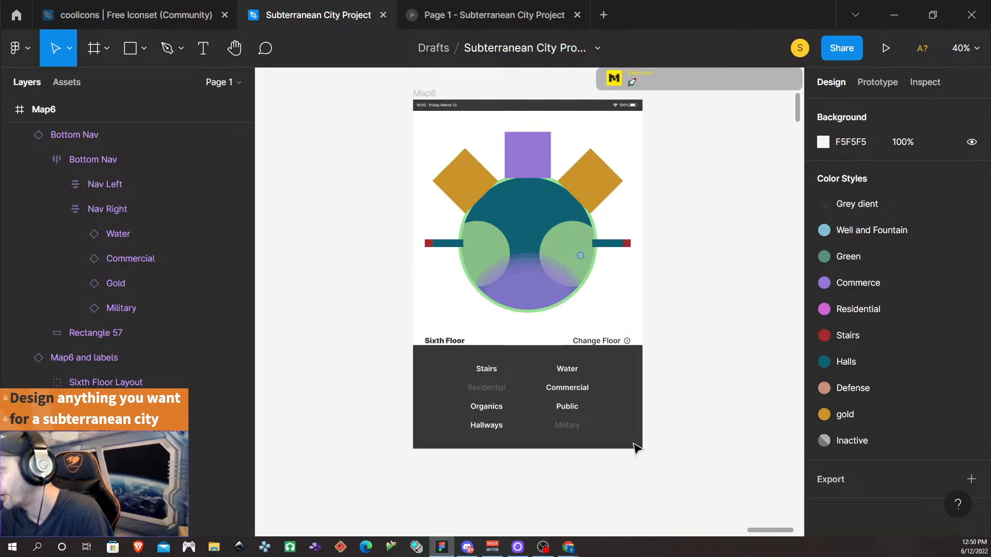
scroll(635, 448, up, 2)
click(427, 127)
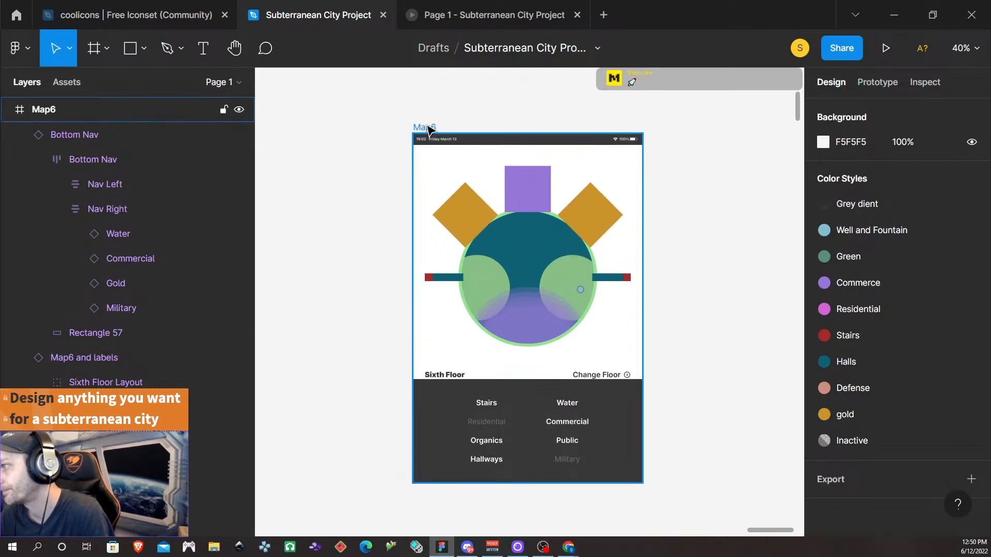
click(427, 128)
click(727, 303)
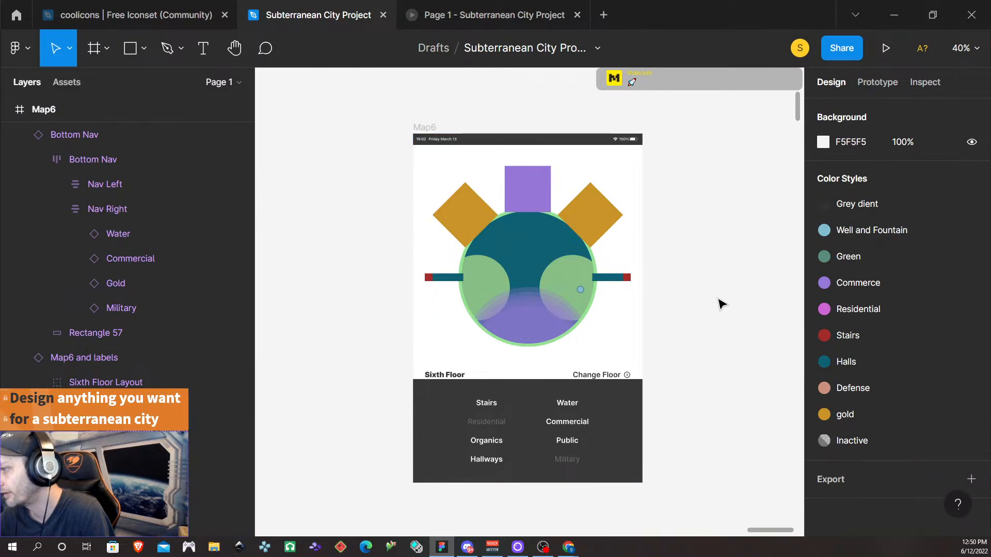
scroll(721, 304, down, 2)
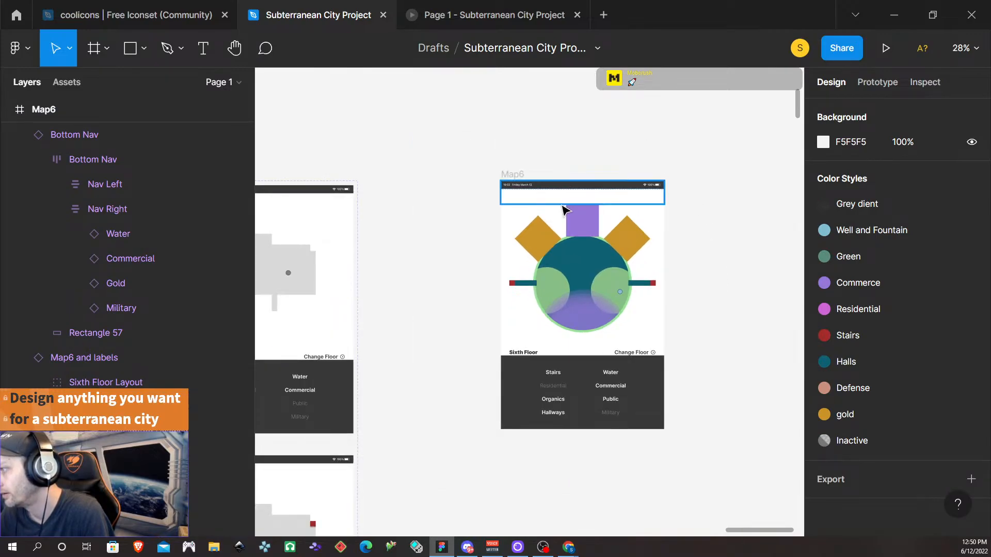
- Hide the Amphithether group, the large teal circle and the highlighted living wall in the Sixth Floor Layout
click(578, 282)
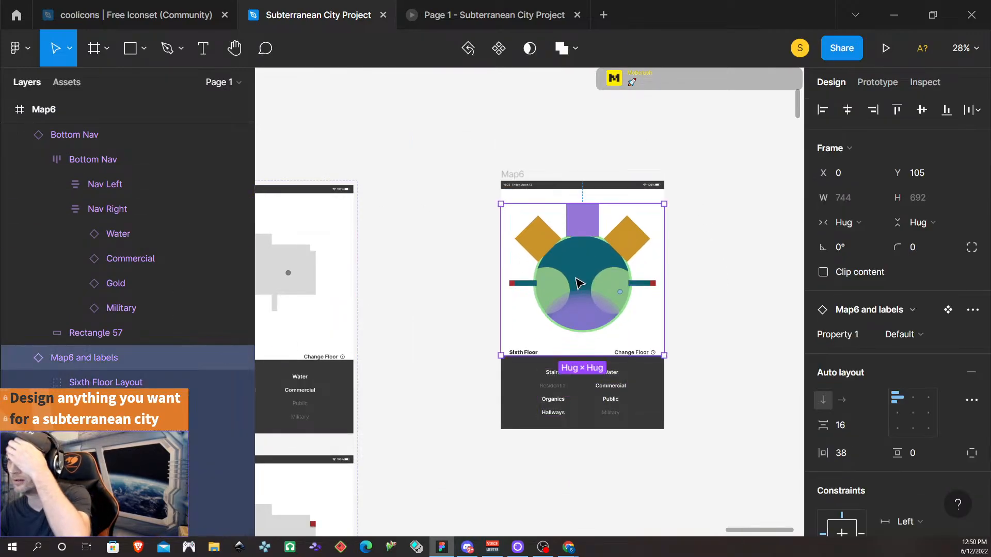
scroll(207, 283, up, 8)
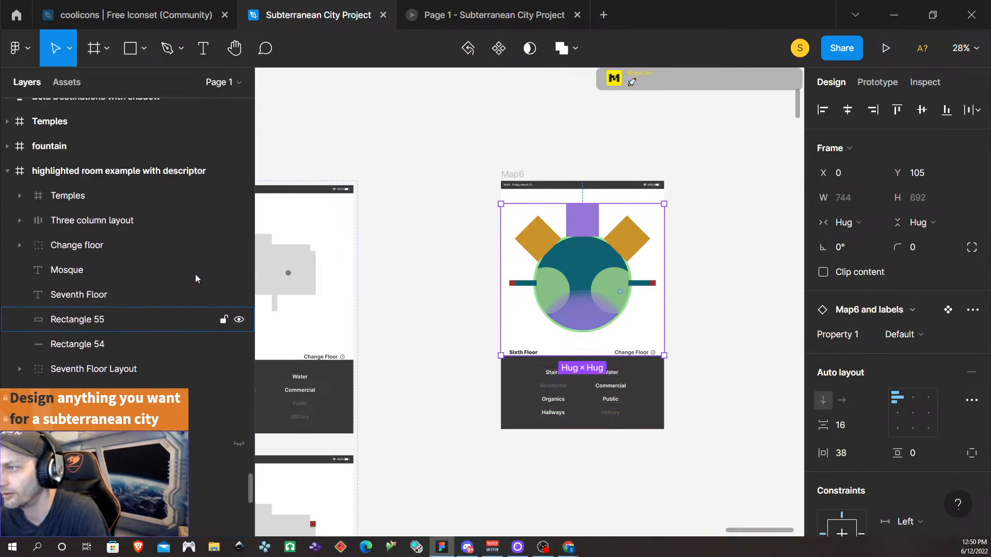
scroll(201, 276, up, 5)
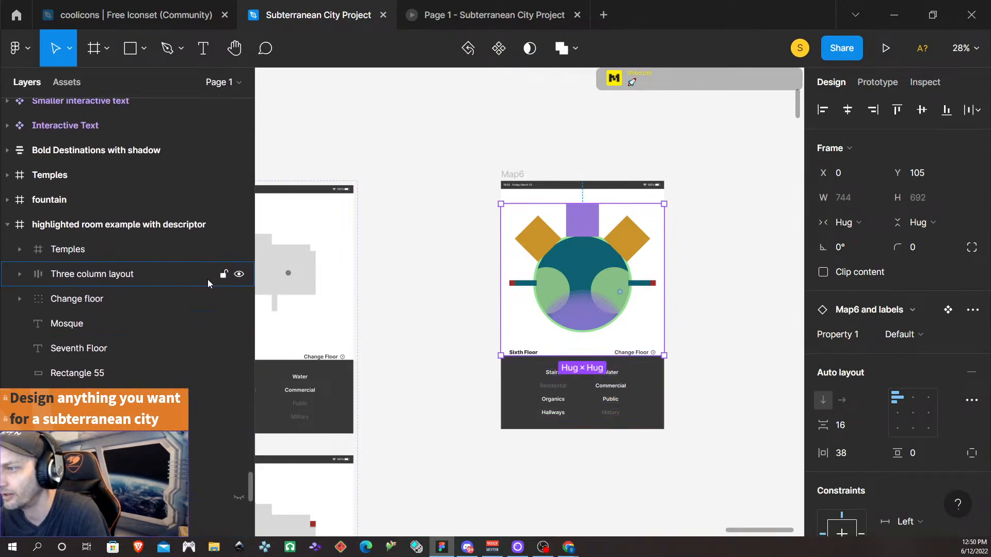
double_click(590, 297)
scroll(202, 370, down, 2)
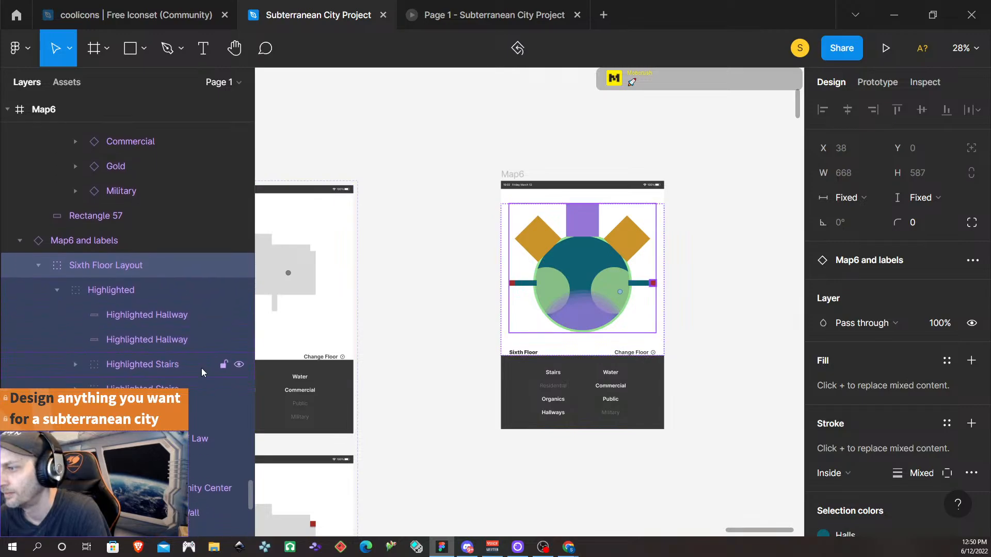
scroll(206, 368, down, 3)
scroll(230, 400, down, 2)
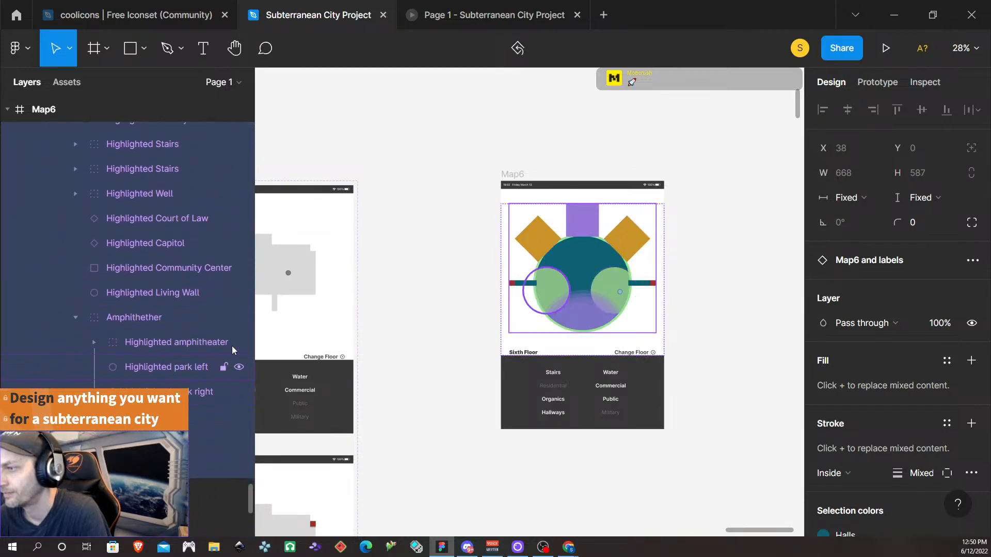
click(239, 318)
click(240, 442)
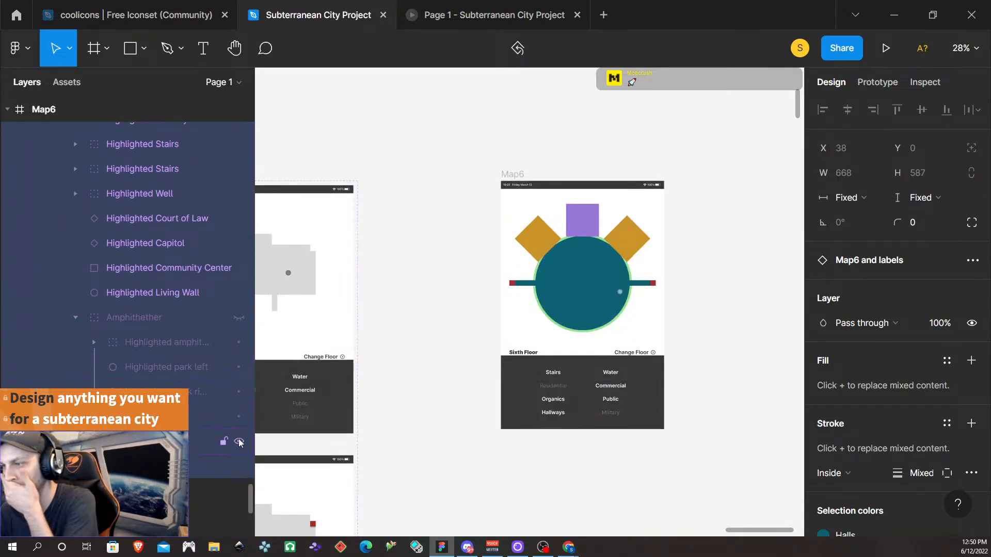
click(239, 294)
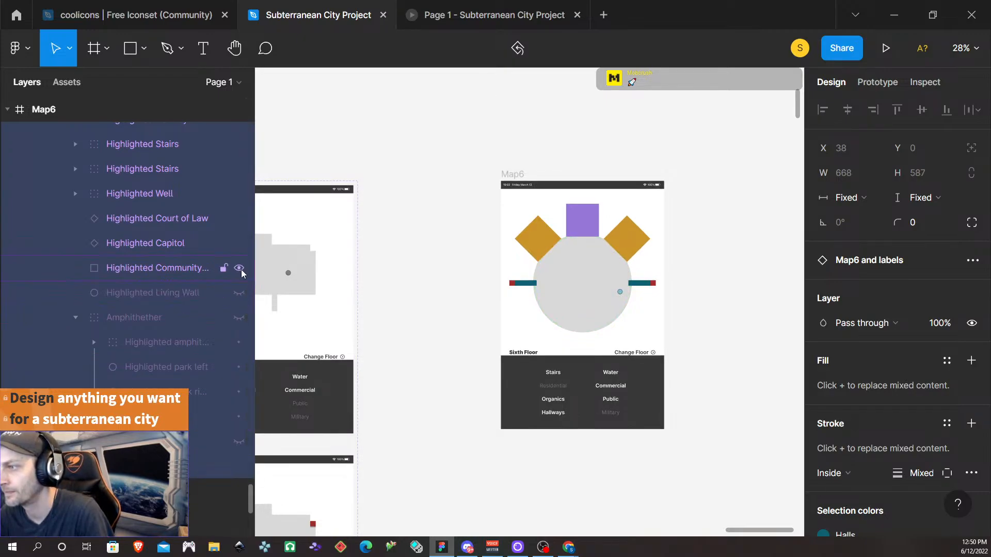
- Hide the highlighted community center, capitol, court of law, well, both stairs and both hallways in the Sixth Floor Layout
click(239, 268)
click(239, 243)
click(239, 219)
click(238, 194)
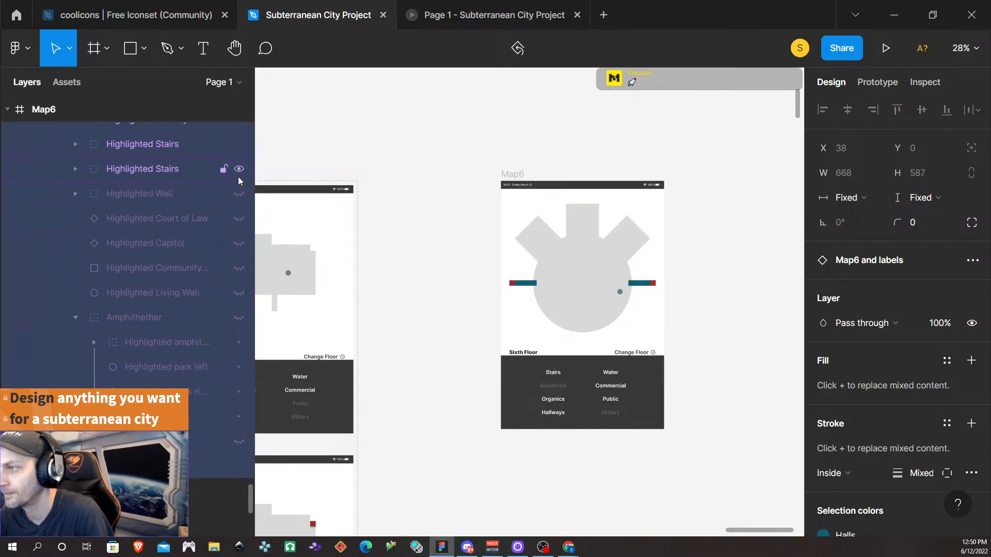
click(238, 169)
click(239, 145)
scroll(237, 231, up, 2)
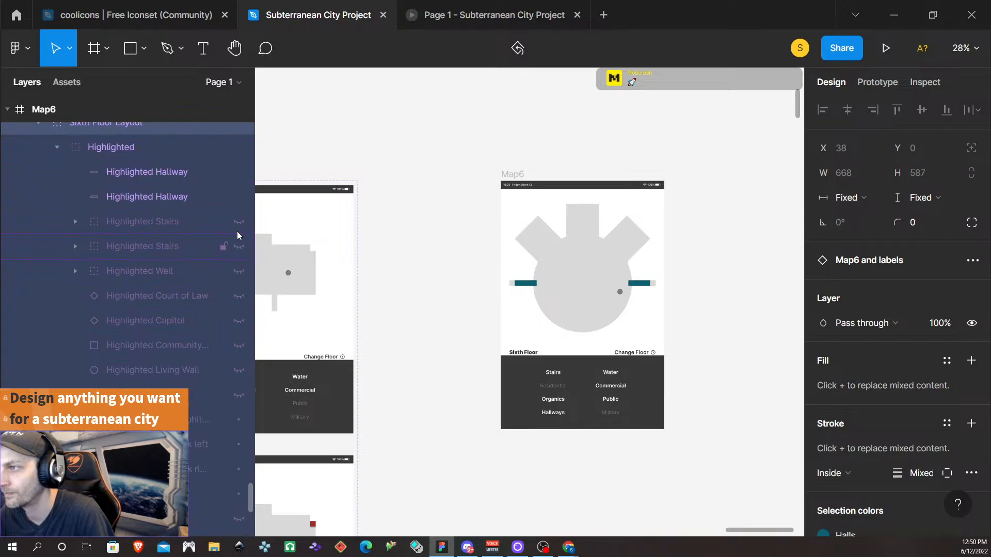
click(238, 197)
click(239, 172)
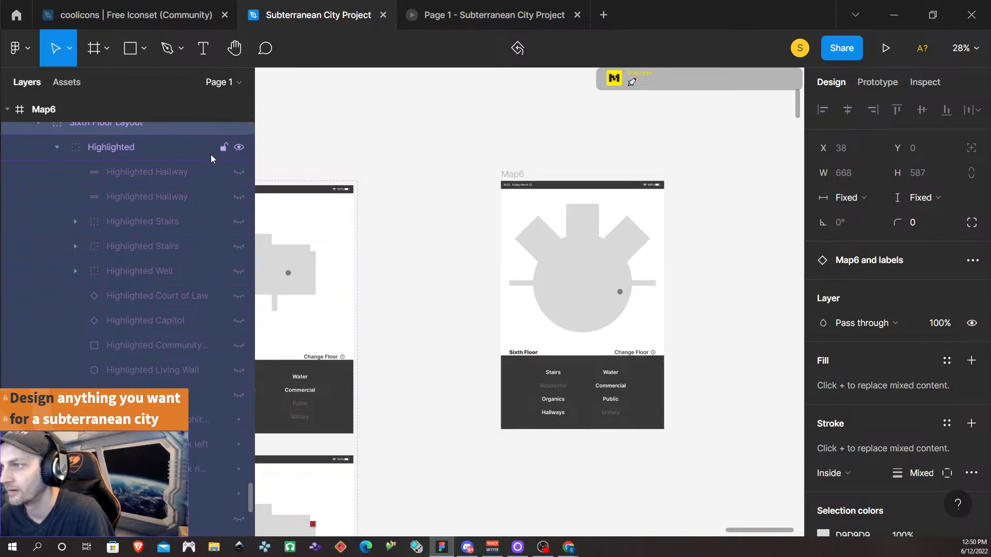
- Turn the whole Map6 frame into a main component
scroll(581, 330, down, 1)
scroll(587, 353, down, 1)
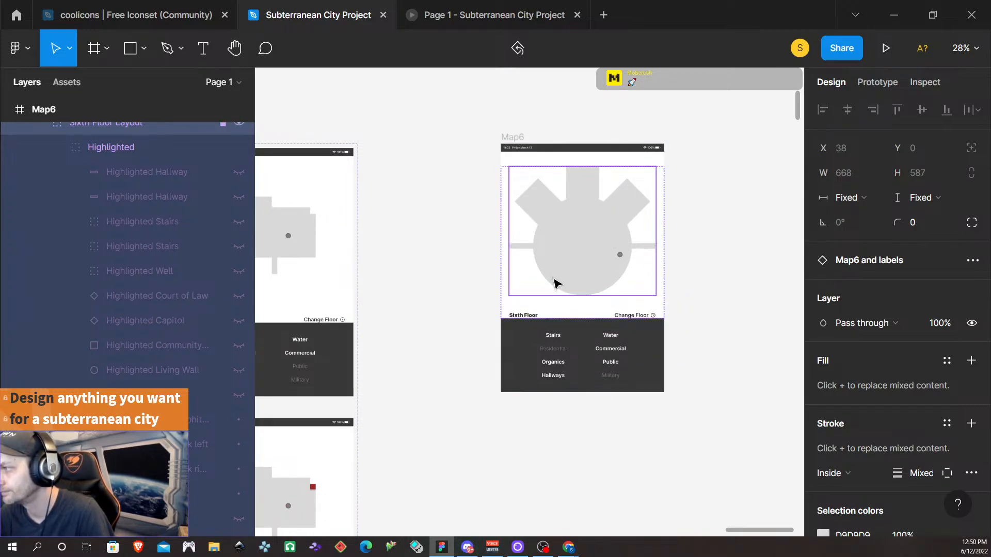
scroll(675, 306, down, 1)
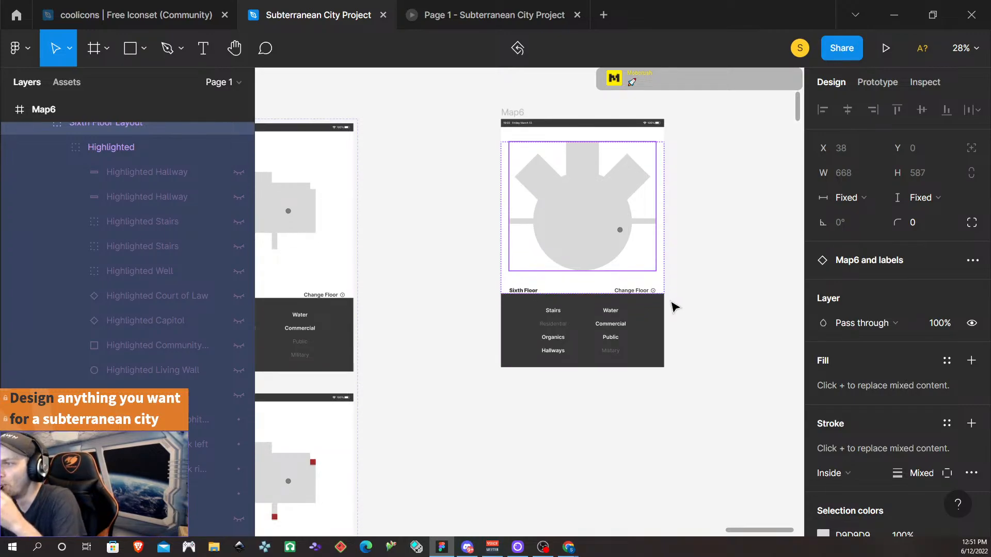
scroll(582, 293, down, 1)
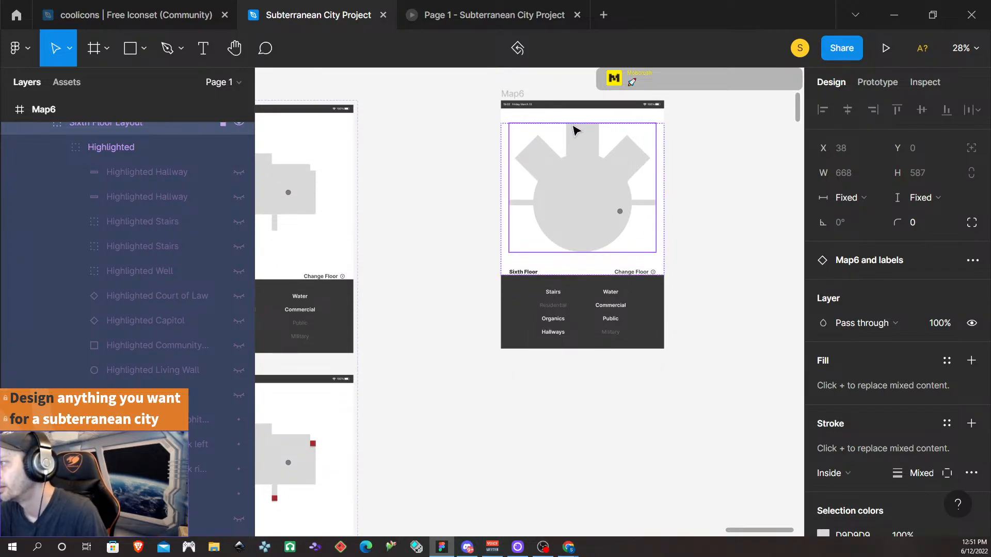
click(513, 94)
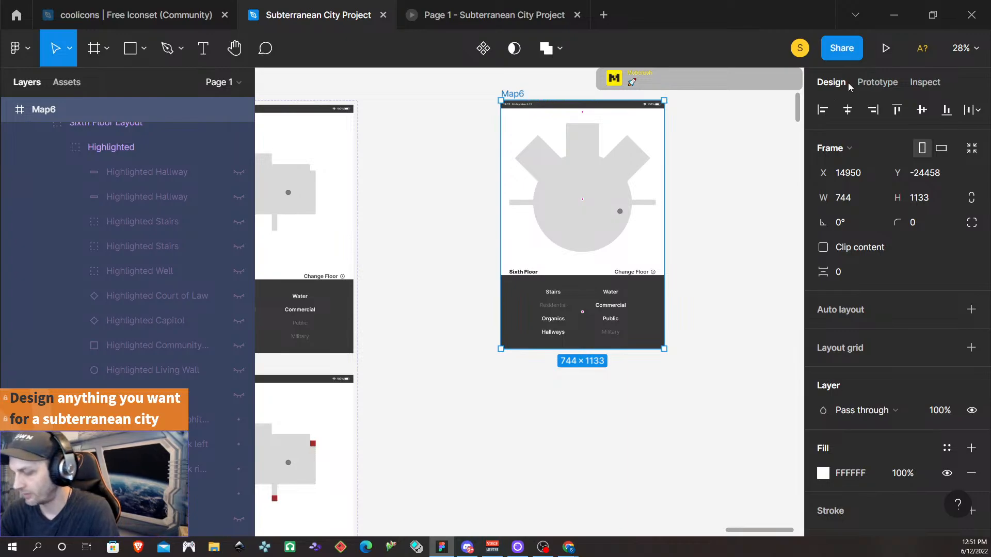
key(ctrl+alt+k)
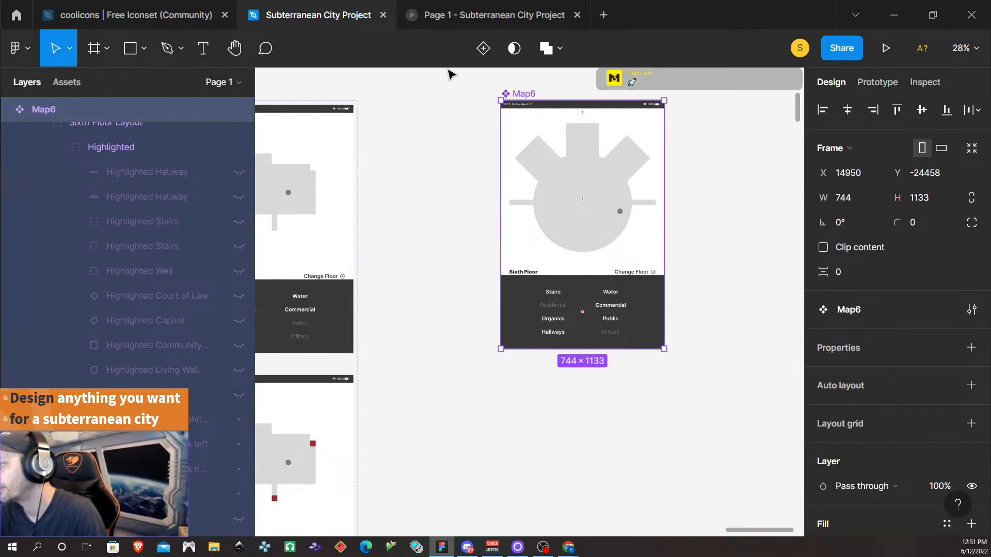
scroll(660, 343, down, 5)
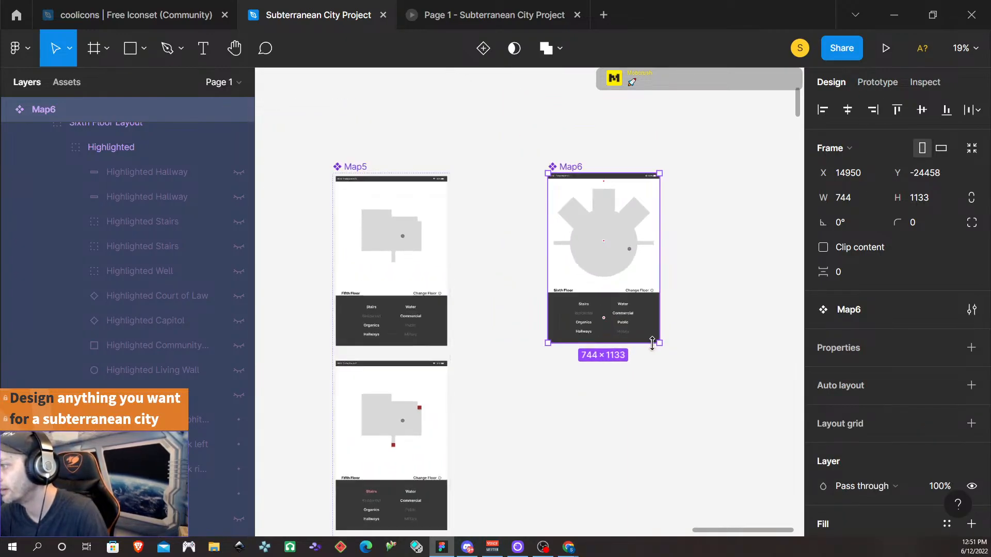
- Add variants to the Map6 component until it has seven in total, counting the default one
scroll(661, 340, down, 3)
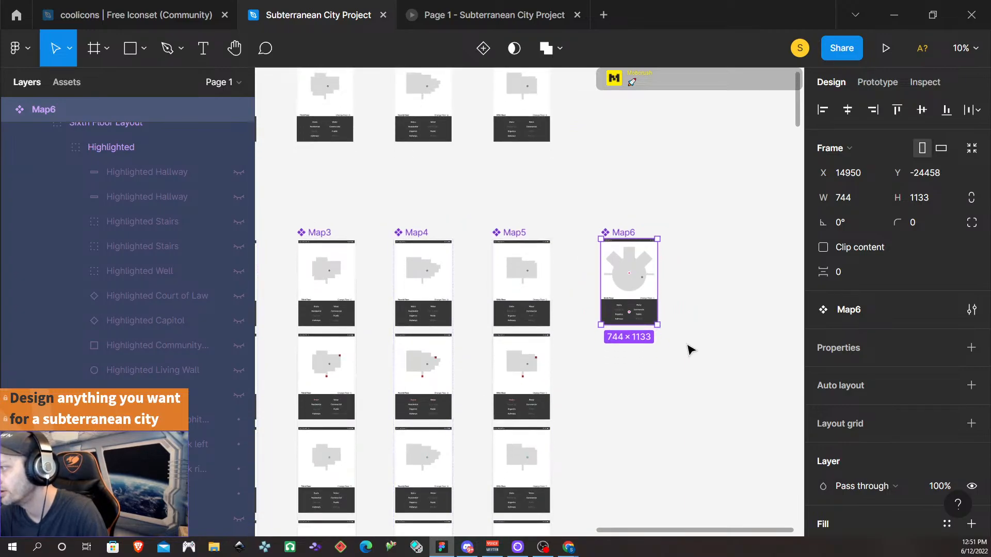
scroll(707, 351, down, 5)
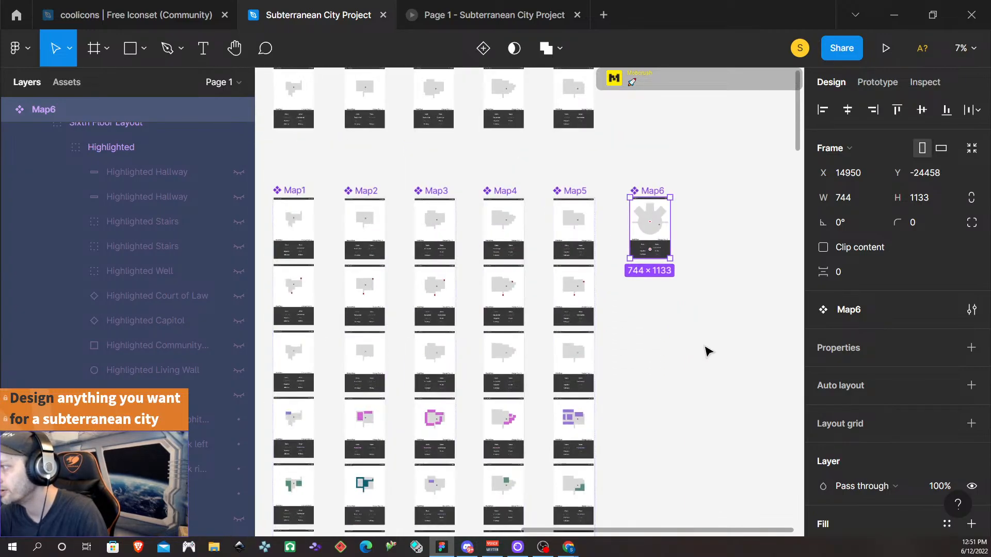
scroll(707, 351, down, 2)
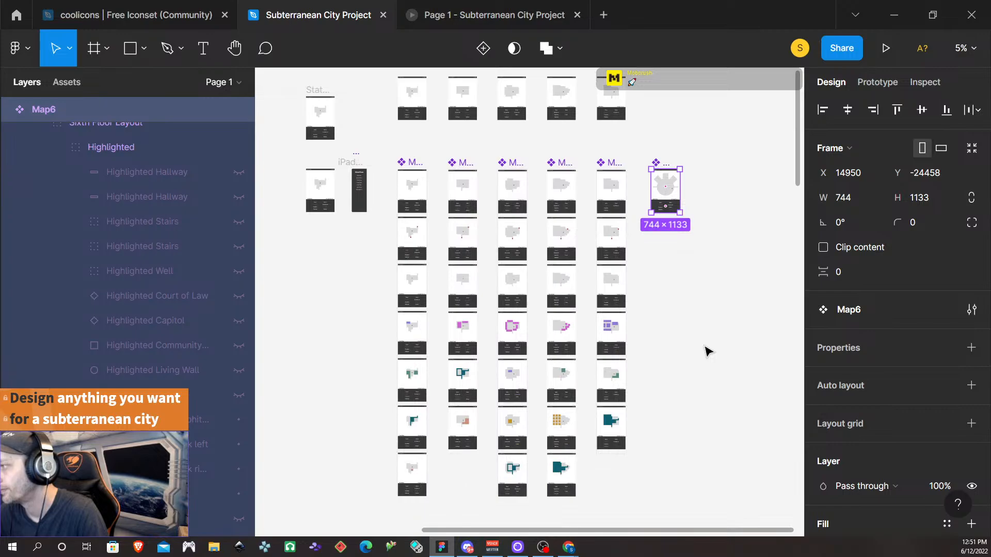
scroll(707, 351, down, 2)
scroll(707, 351, right, 2)
scroll(708, 351, down, 1)
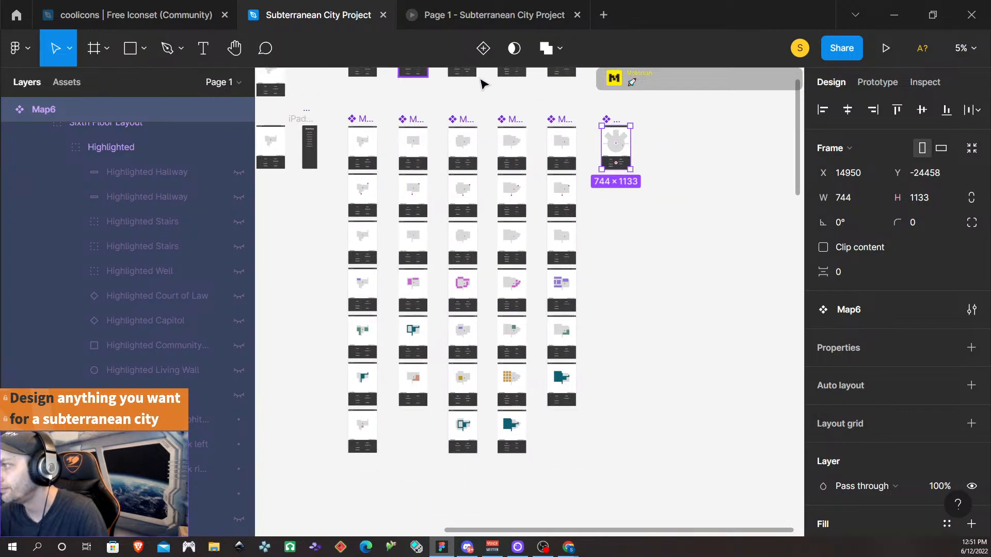
click(483, 48)
click(616, 241)
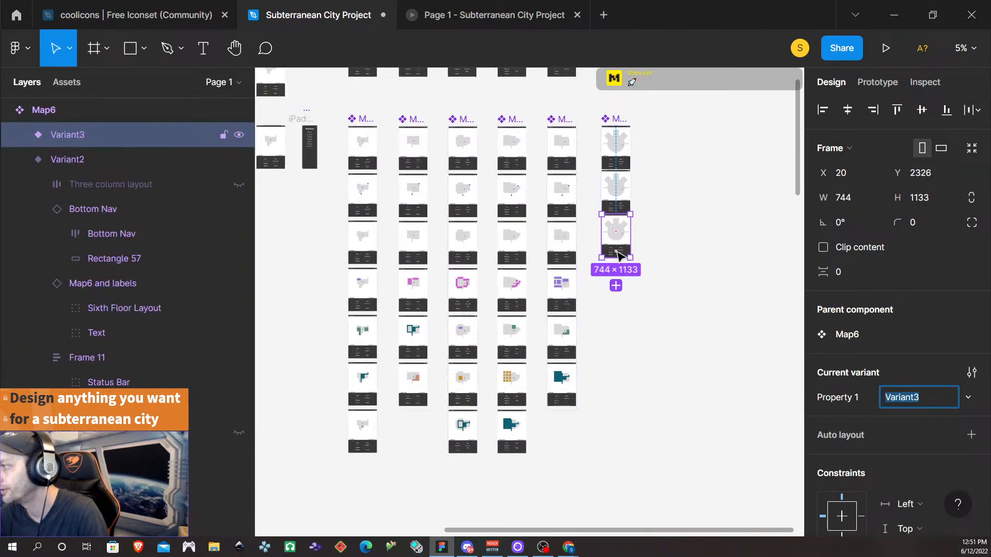
click(616, 285)
click(617, 330)
click(615, 374)
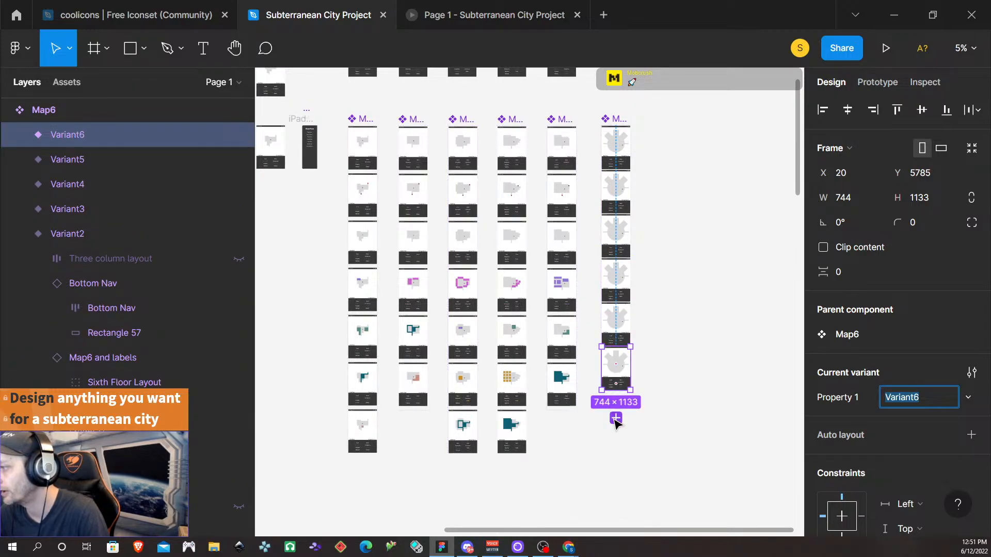
click(615, 418)
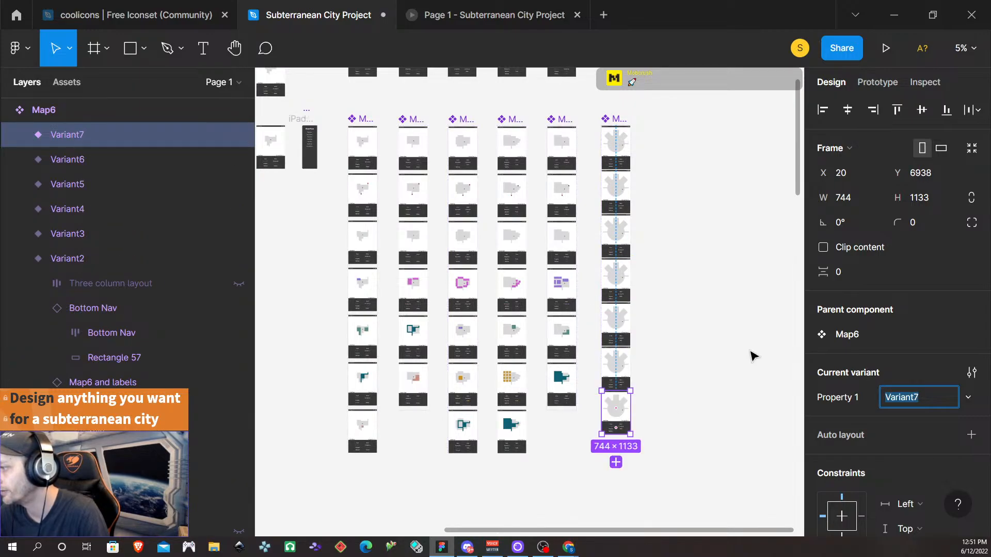
- Set the vertical spacing between the Map6 variants to 100 and extend the component set's frame to a height of about 8645
click(608, 119)
click(843, 255)
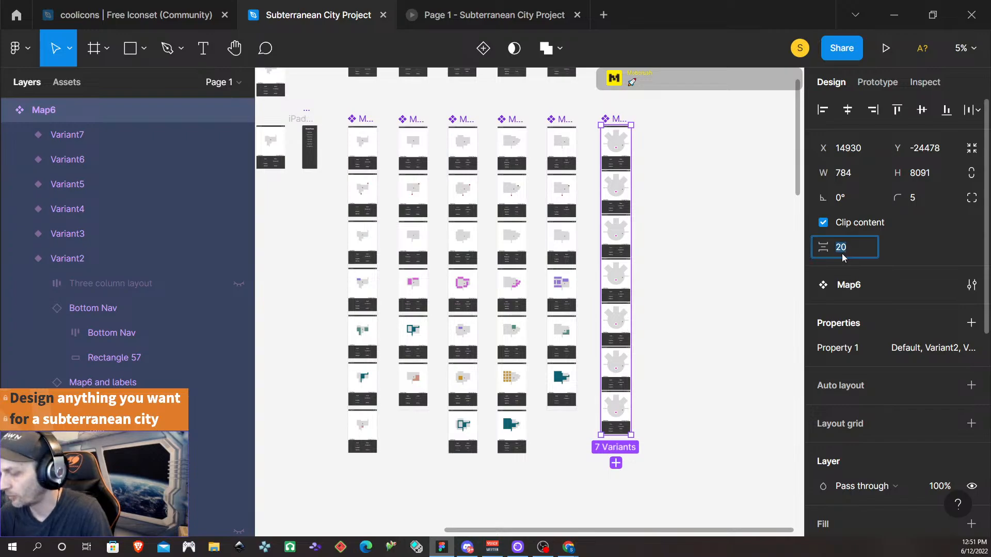
text(100)
key(Return)
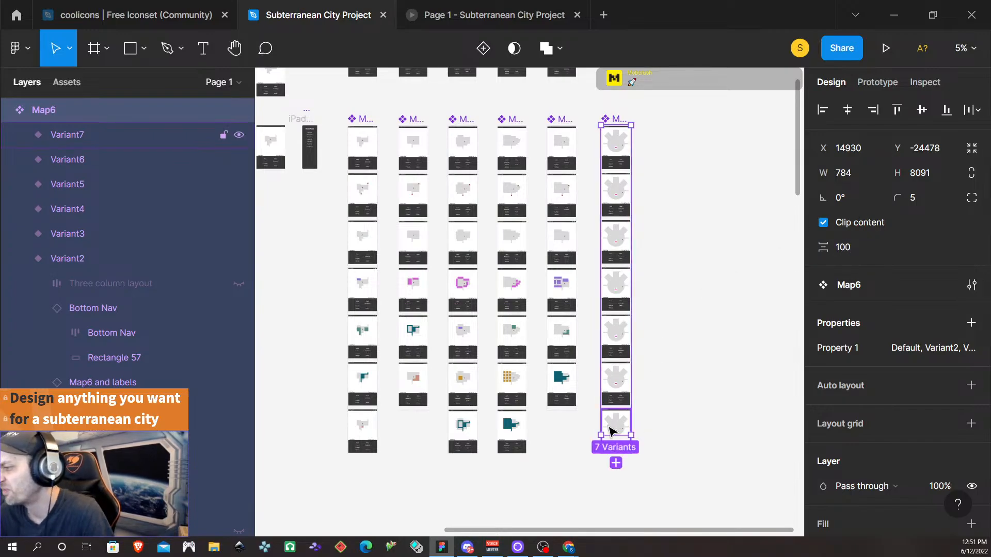
drag(619, 435, 621, 456)
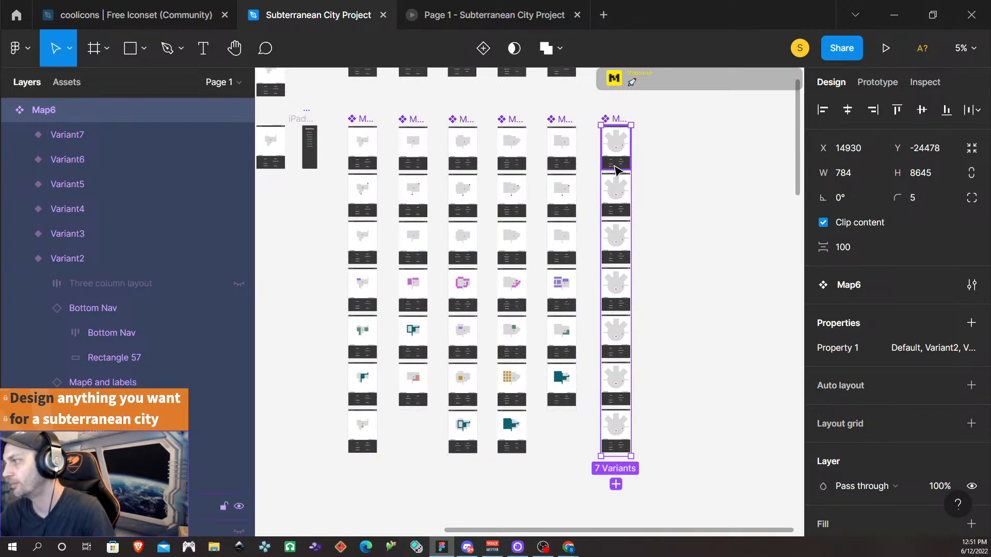
- Name the second Map6 variant Stairs in its Property 1 value
scroll(614, 163, up, 3)
scroll(614, 163, up, 5)
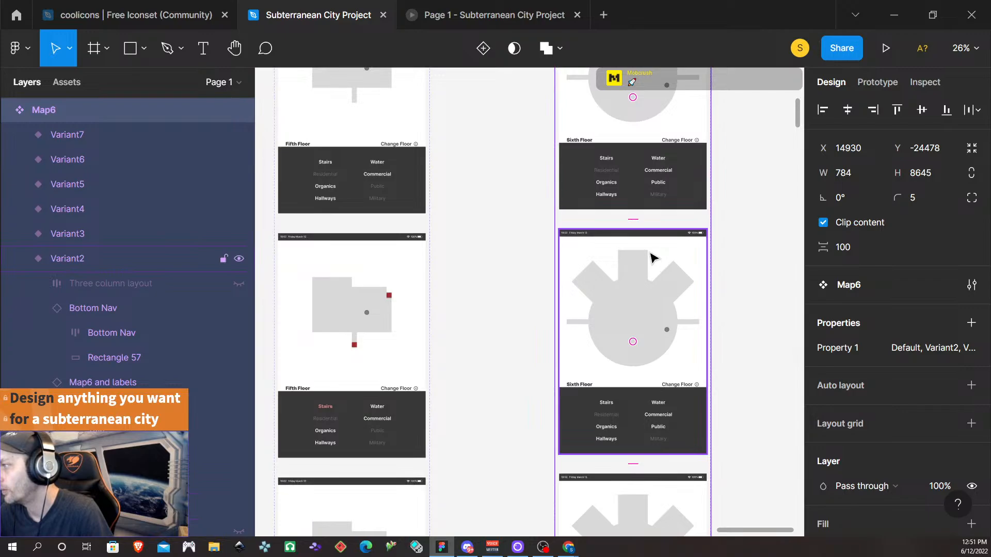
click(675, 307)
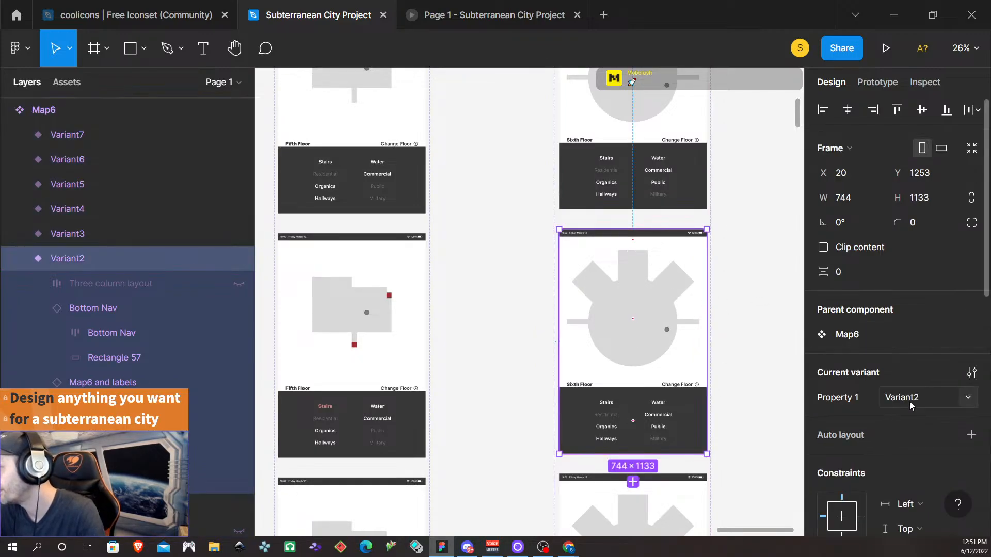
click(924, 395)
text(Stais)
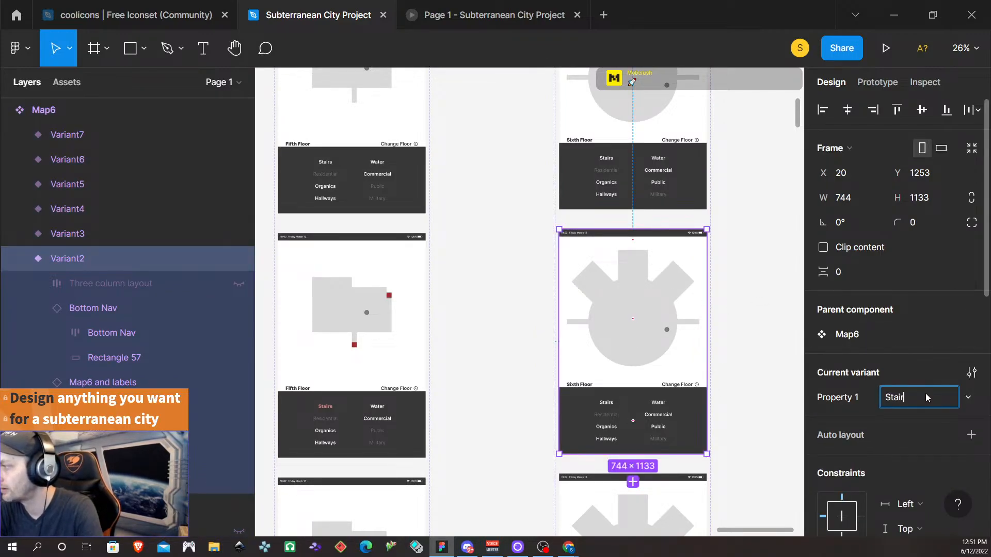
text(s)
- Name the third Map6 variant Water in its Property 1 value
scroll(722, 394, down, 2)
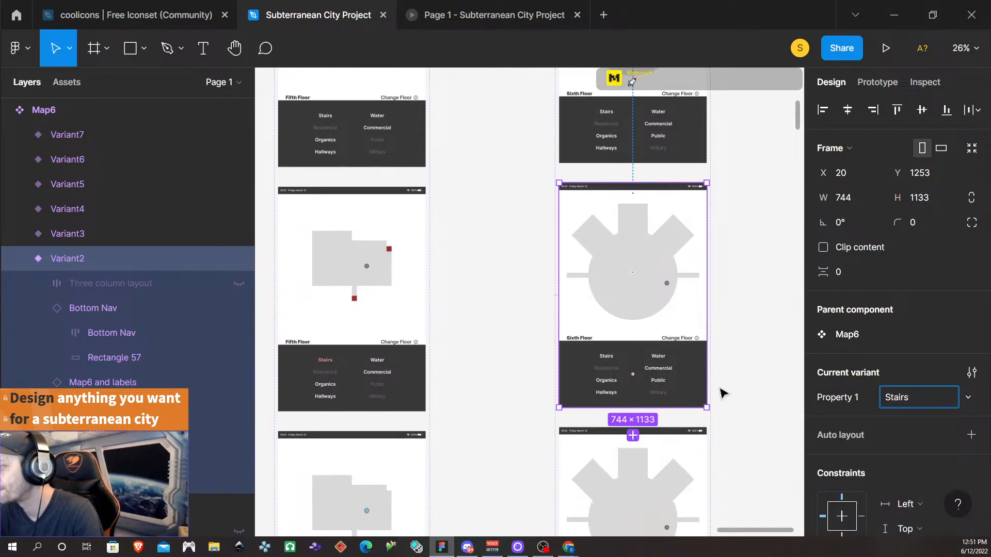
scroll(726, 382, down, 4)
click(671, 338)
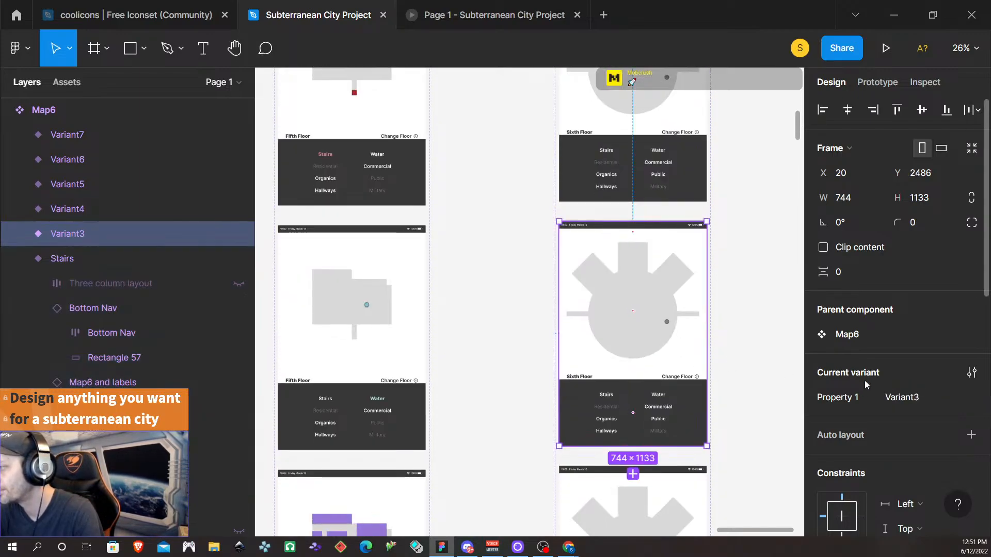
click(893, 397)
text(Water)
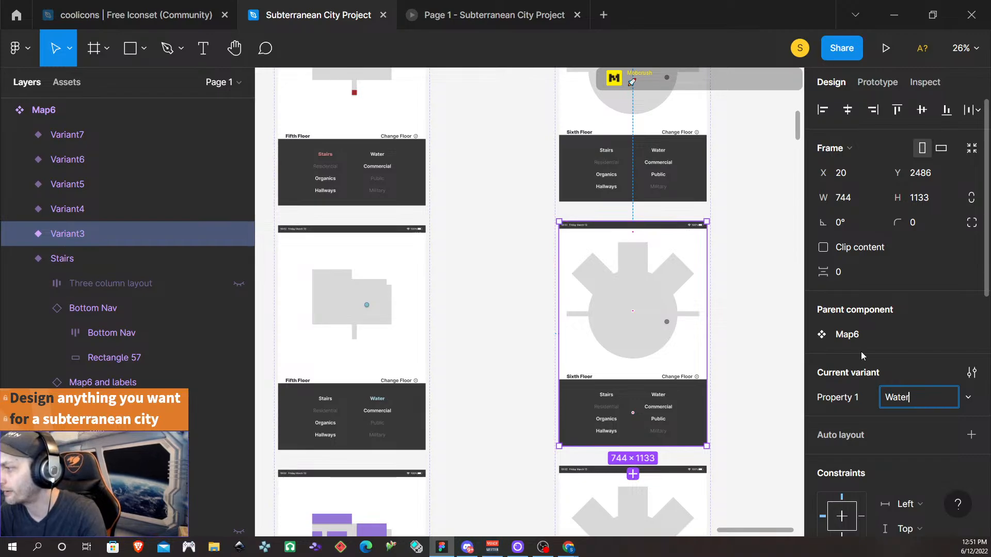
- Name the fourth Map6 variant Commercial in its Property 1 value
scroll(663, 354, down, 5)
click(664, 348)
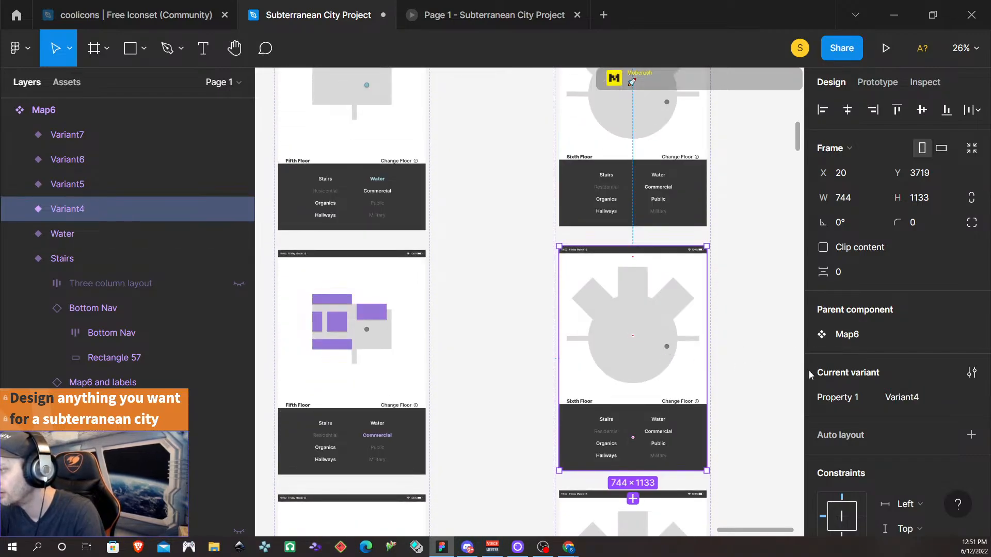
click(887, 400)
text(Com)
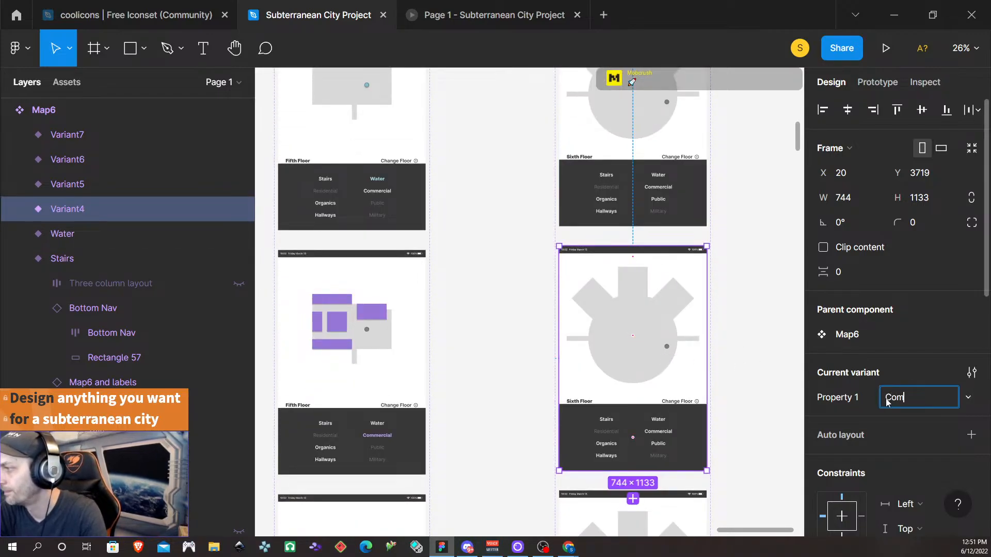
text(mercial)
- Name the fifth Map6 variant Organics in its Property 1 value
scroll(701, 338, down, 5)
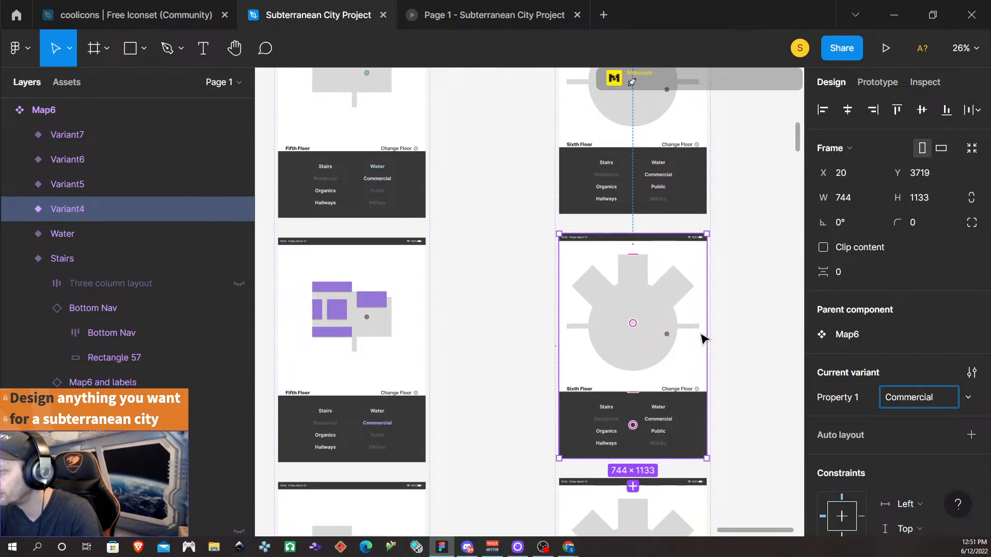
click(650, 362)
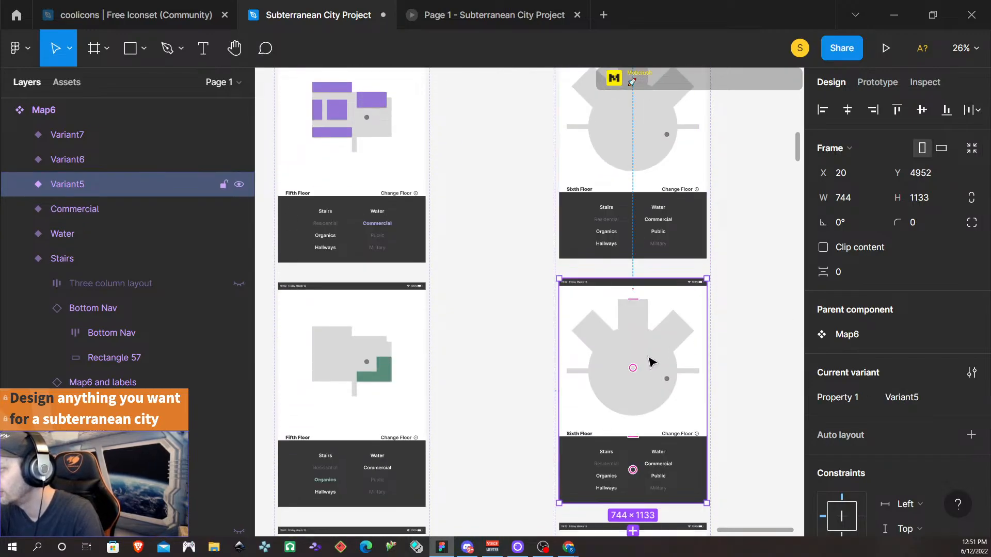
click(904, 397)
text(Organics)
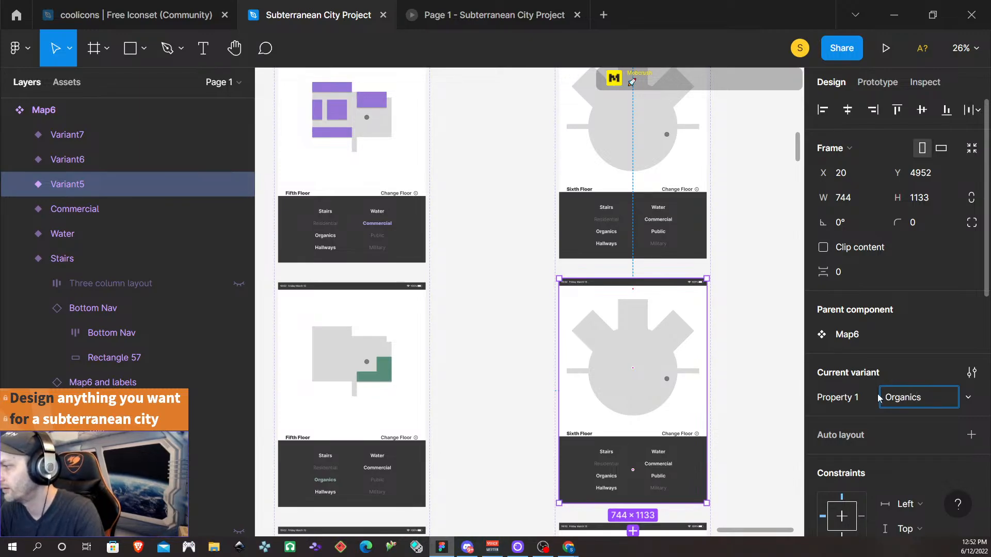
- Name the sixth Map6 variant Public in its Property 1 value
scroll(668, 387, down, 6)
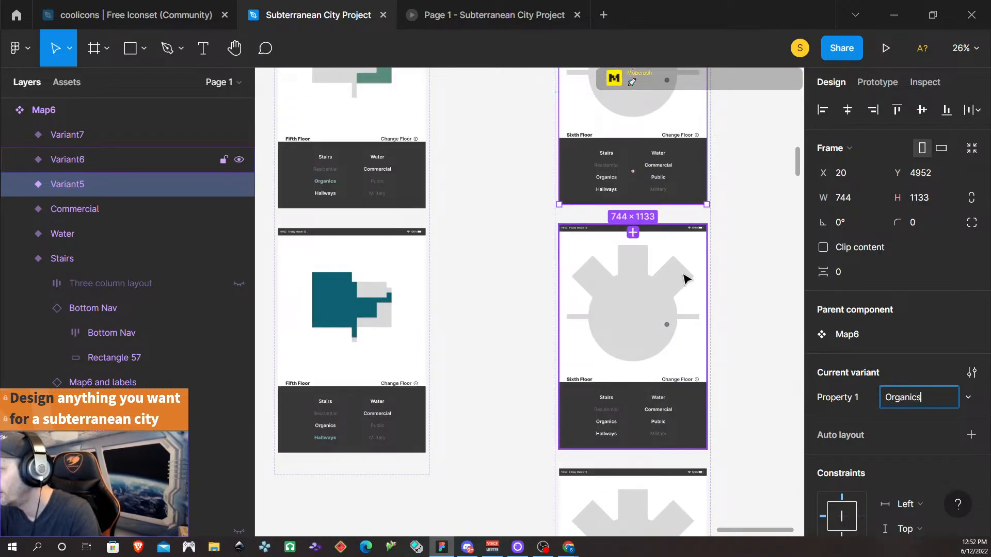
click(623, 345)
click(922, 402)
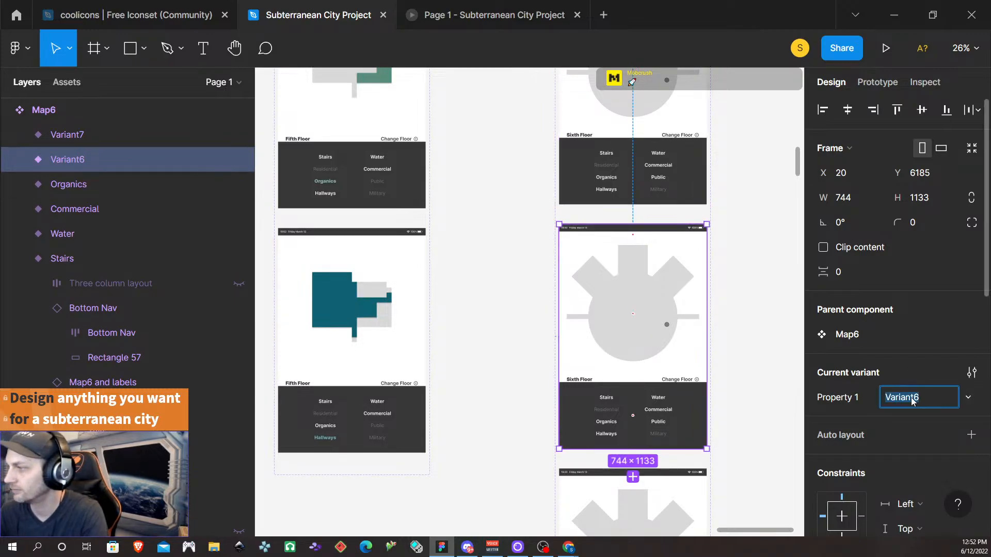
text(Pu)
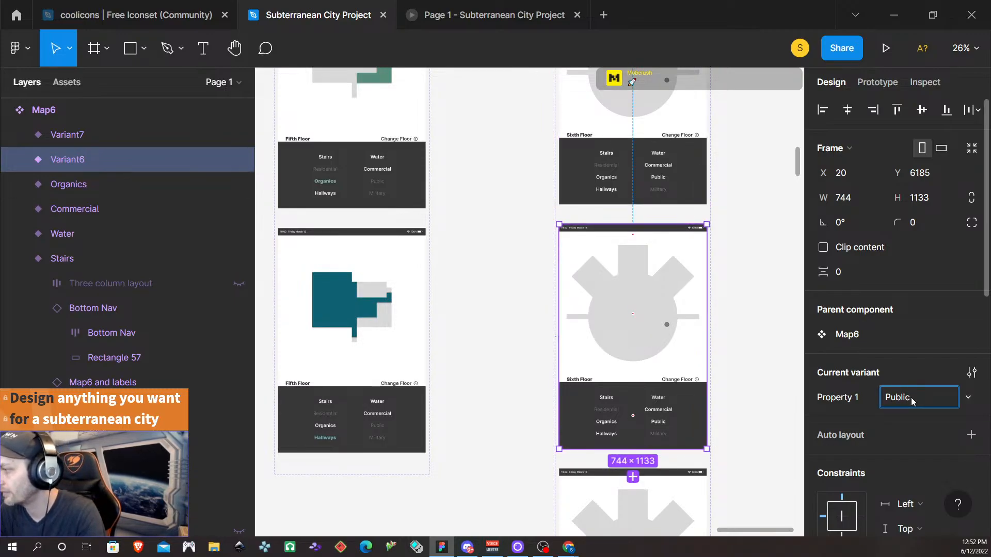
text(blic)
- Name the seventh and last Map6 variant Hallways in its Property 1 value
scroll(633, 413, down, 3)
click(665, 450)
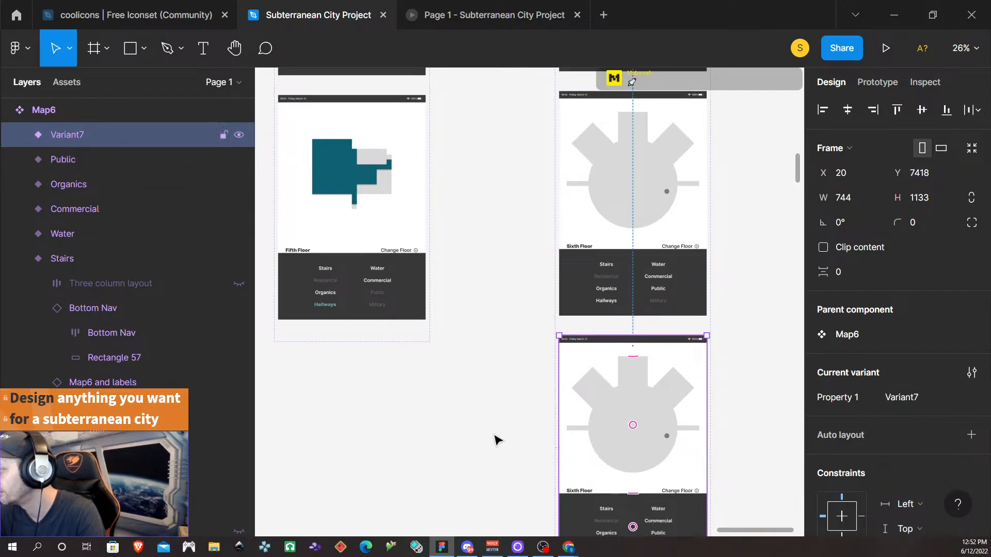
scroll(697, 393, down, 2)
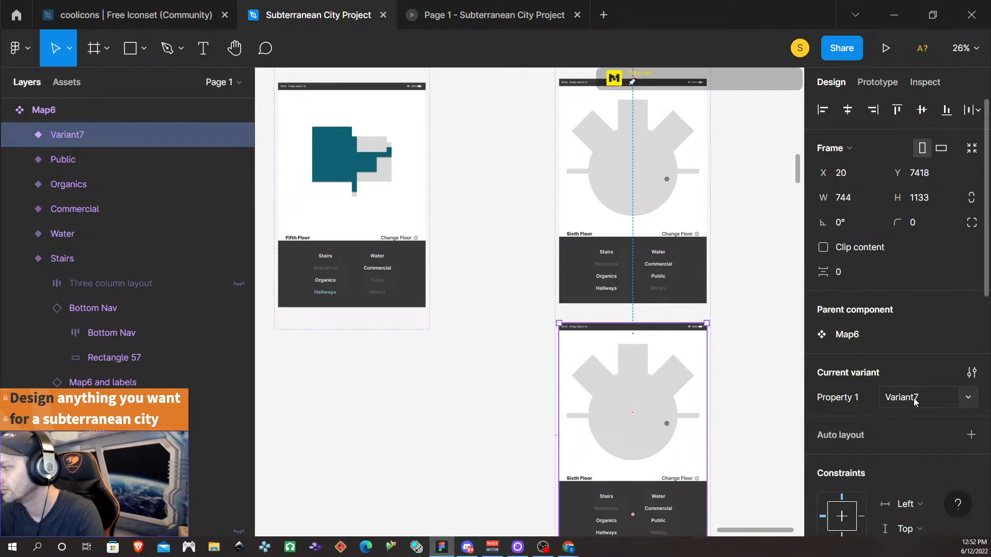
click(884, 399)
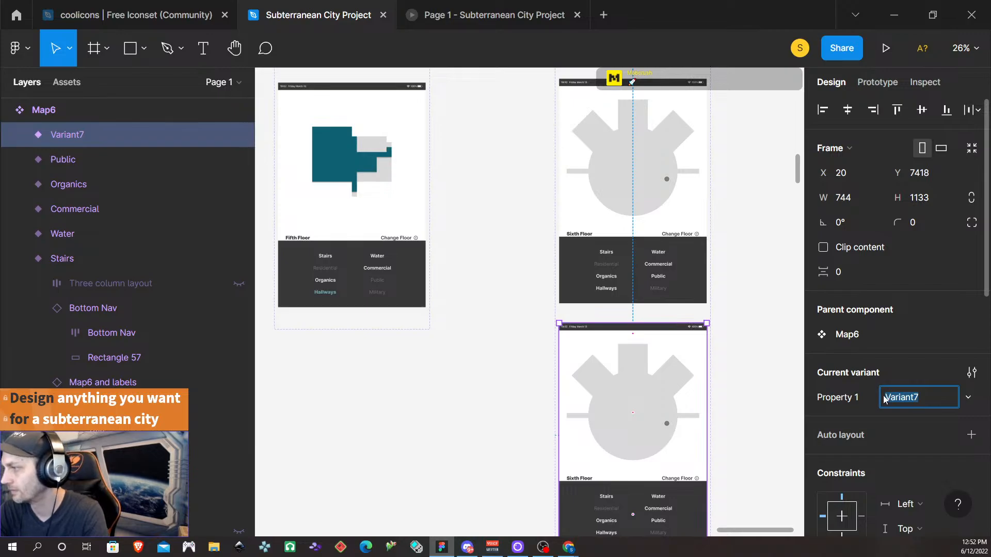
text(Hallways)
key(Return)
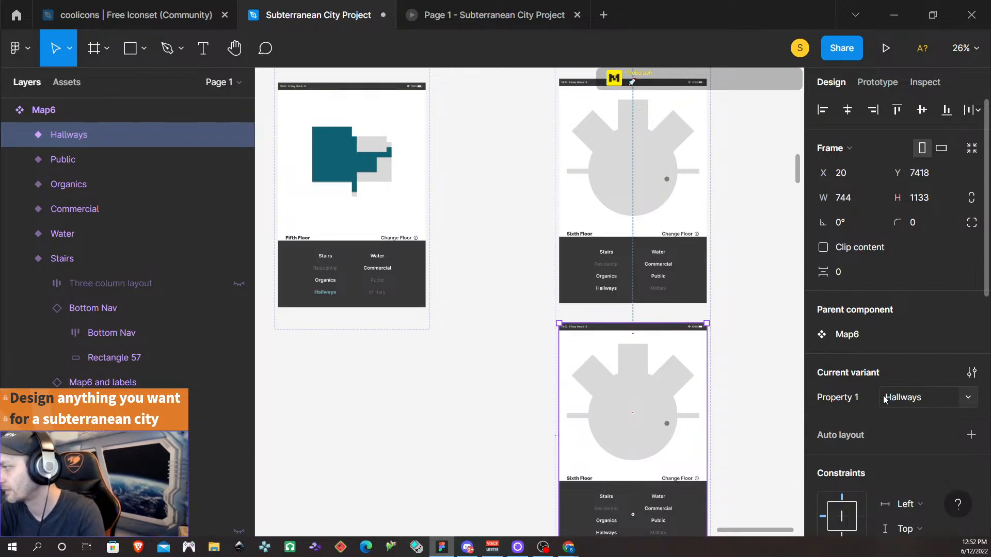
- Compare the Map6 variant column with the variant columns of Map1 to Map5
scroll(699, 383, down, 3)
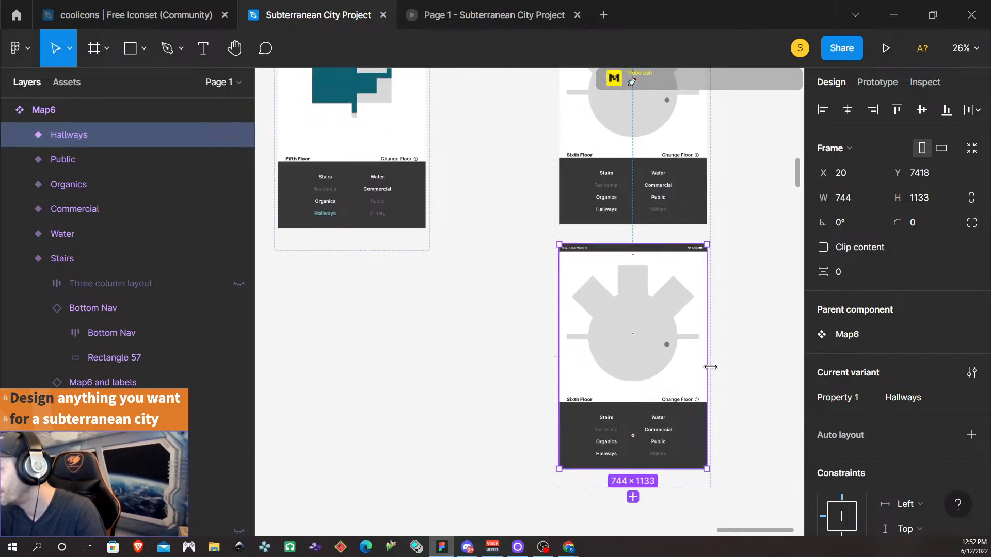
scroll(708, 338, down, 10)
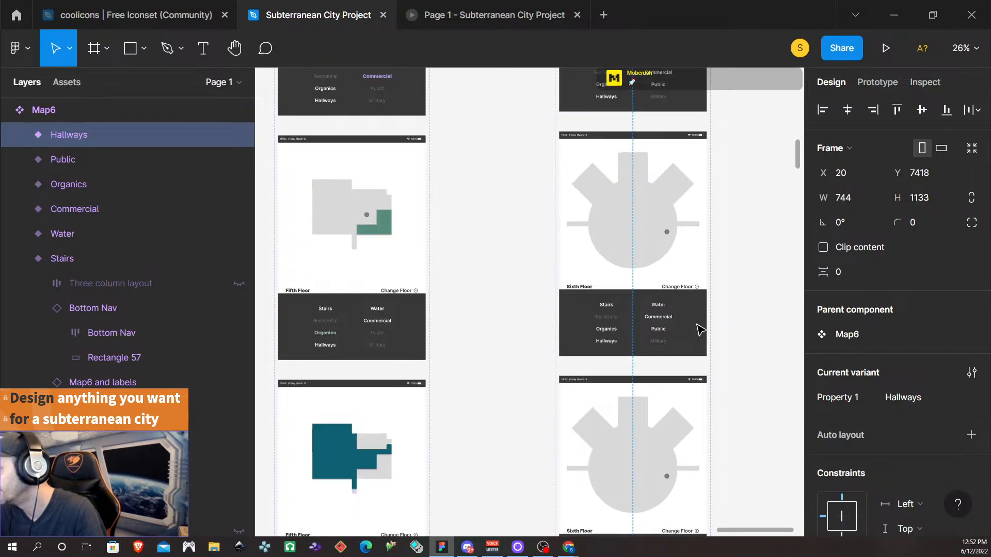
ctrl+scroll(699, 330, down, 6)
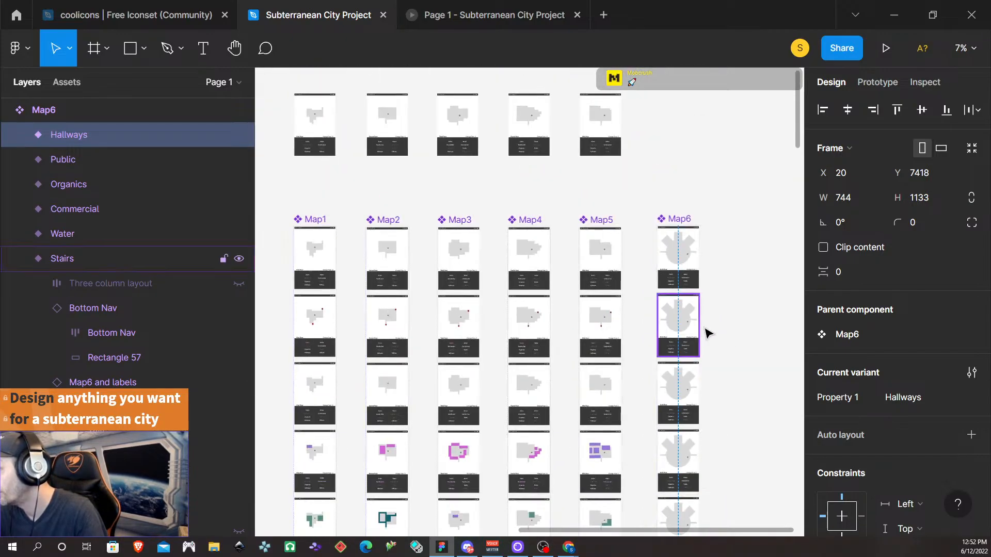
scroll(722, 332, down, 2)
ctrl+scroll(729, 332, down, 2)
scroll(729, 332, up, 1)
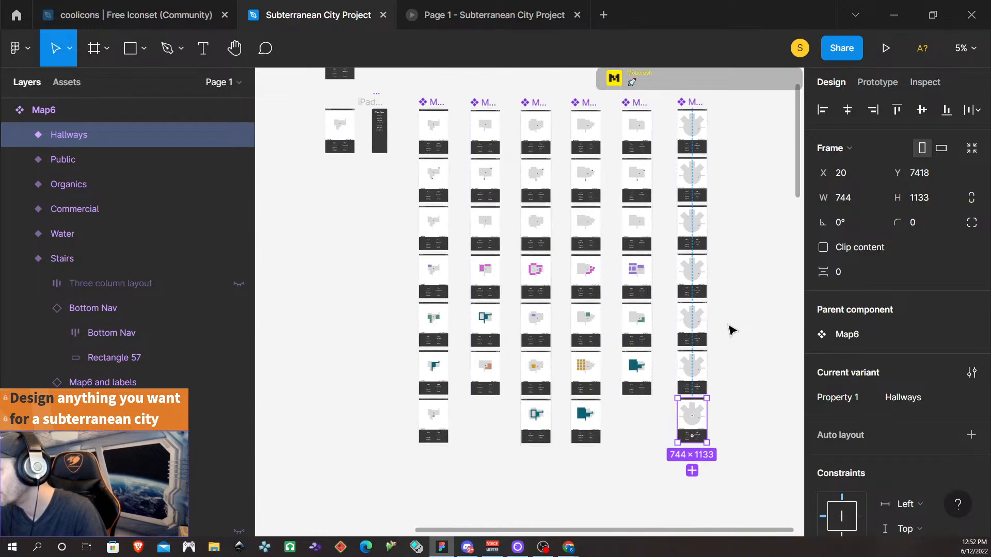
ctrl+scroll(753, 326, up, 3)
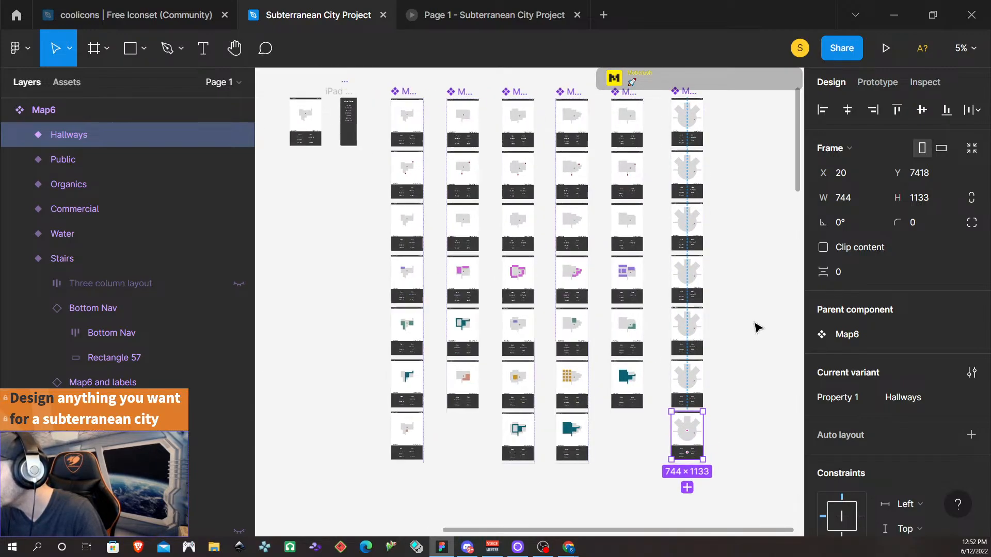
scroll(754, 323, up, 1)
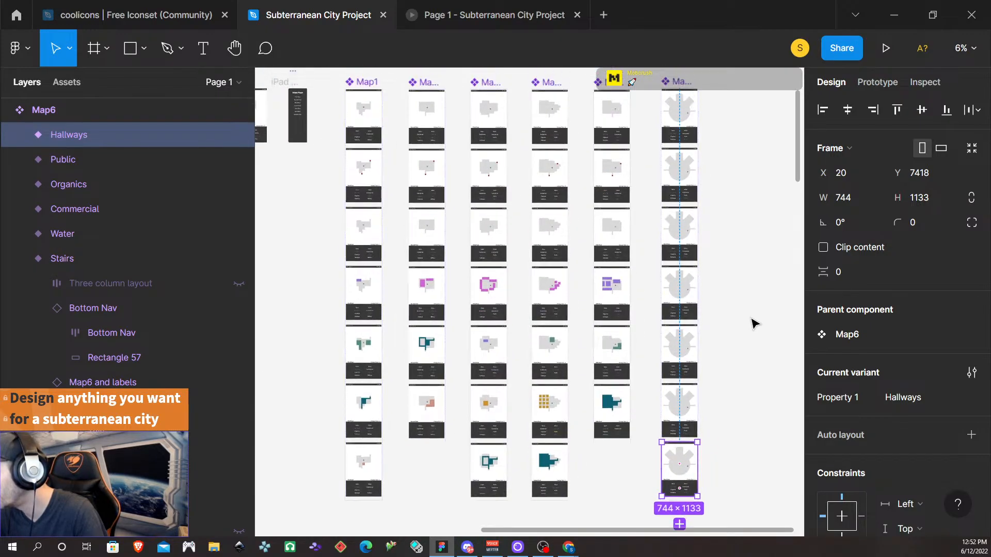
scroll(751, 325, down, 1)
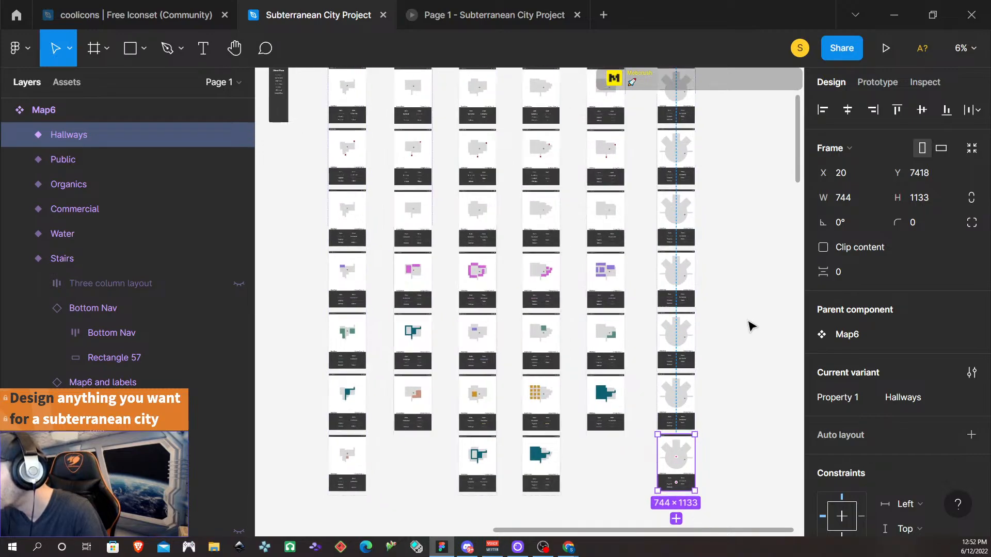
- Add an on-click Change to interaction from the Stairs item in Map6's Default variant to the Stairs variant
ctrl+scroll(751, 325, up, 1)
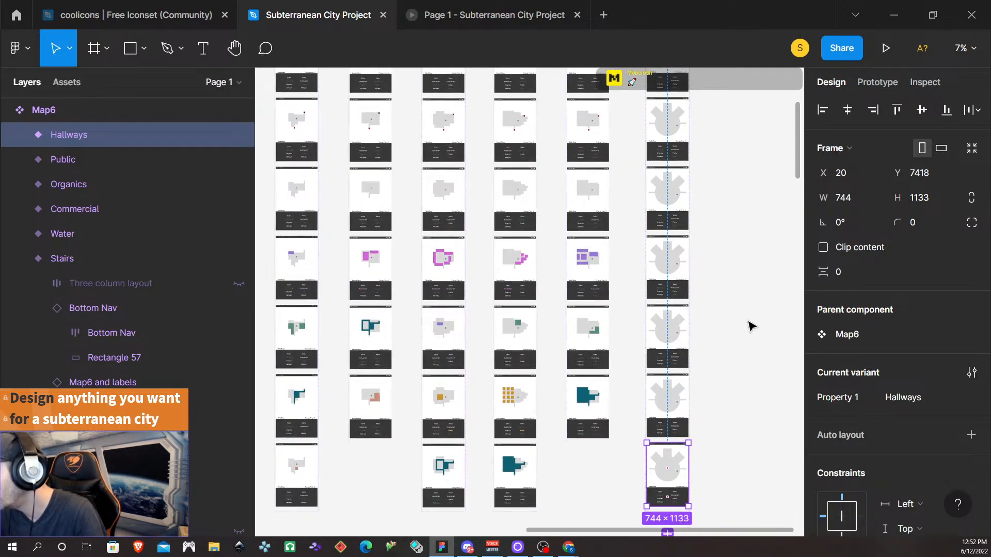
scroll(714, 175, right, 4)
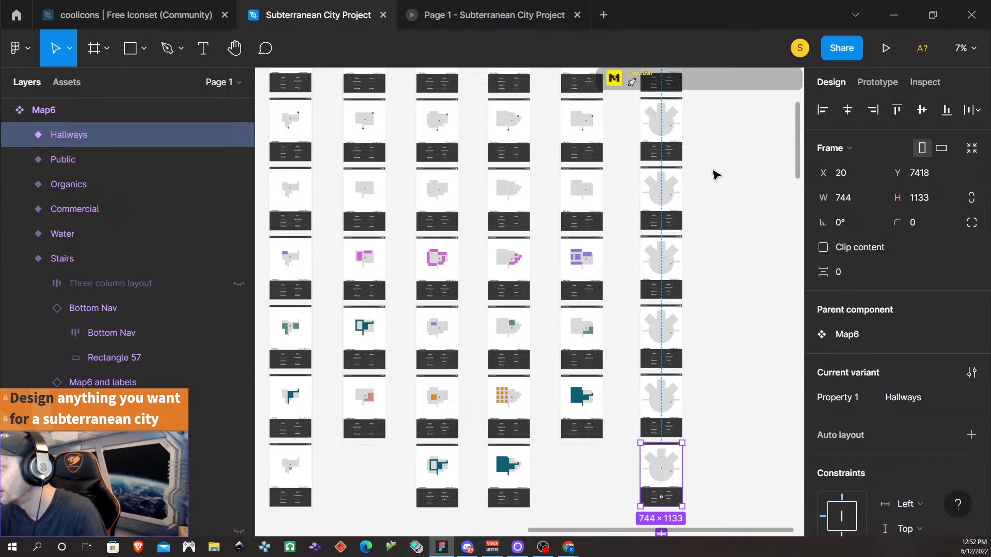
scroll(712, 177, right, 3)
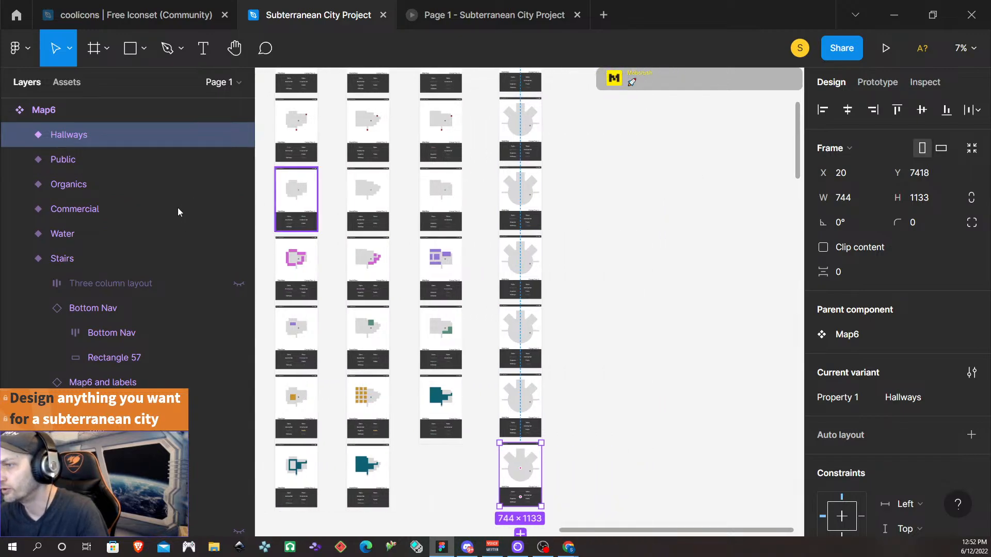
click(537, 76)
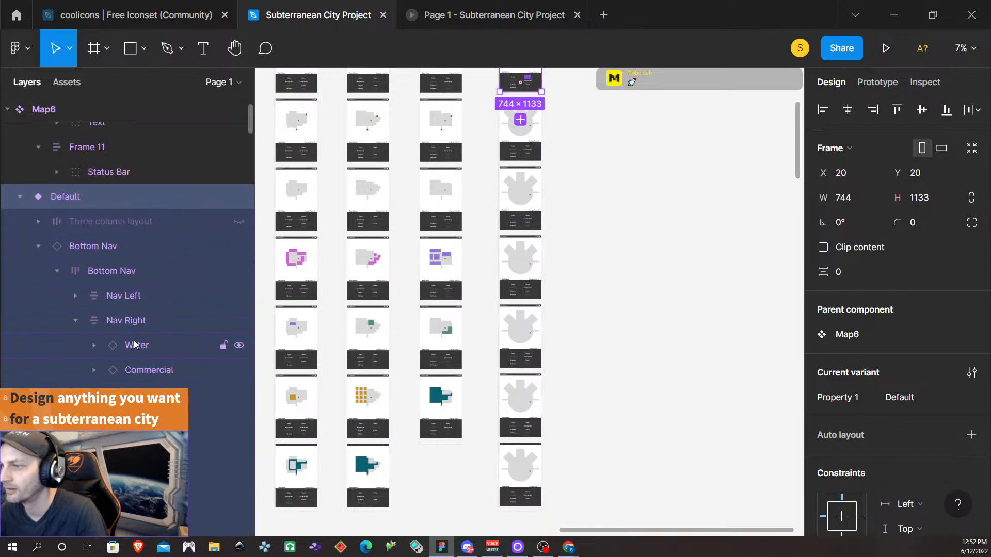
scroll(134, 340, down, 3)
scroll(103, 289, up, 3)
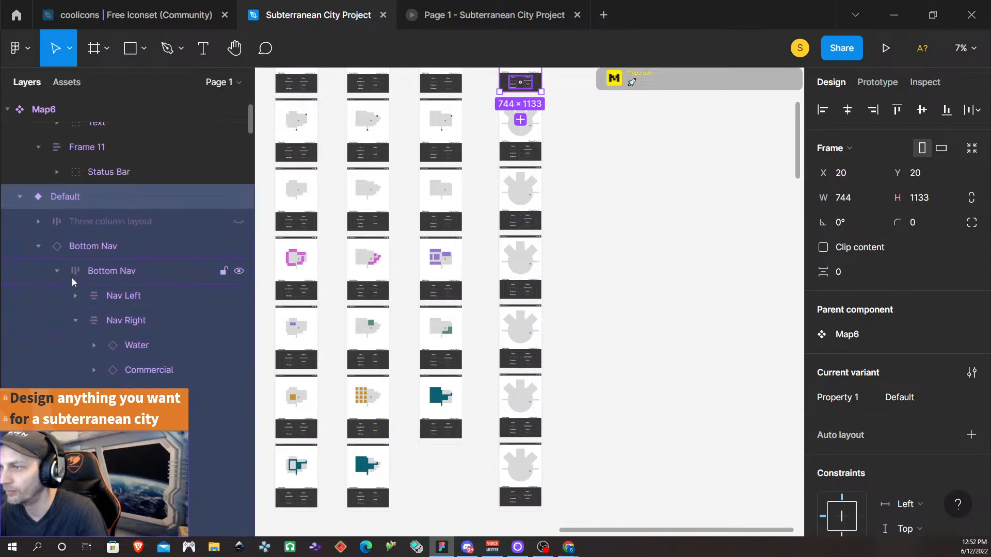
click(75, 295)
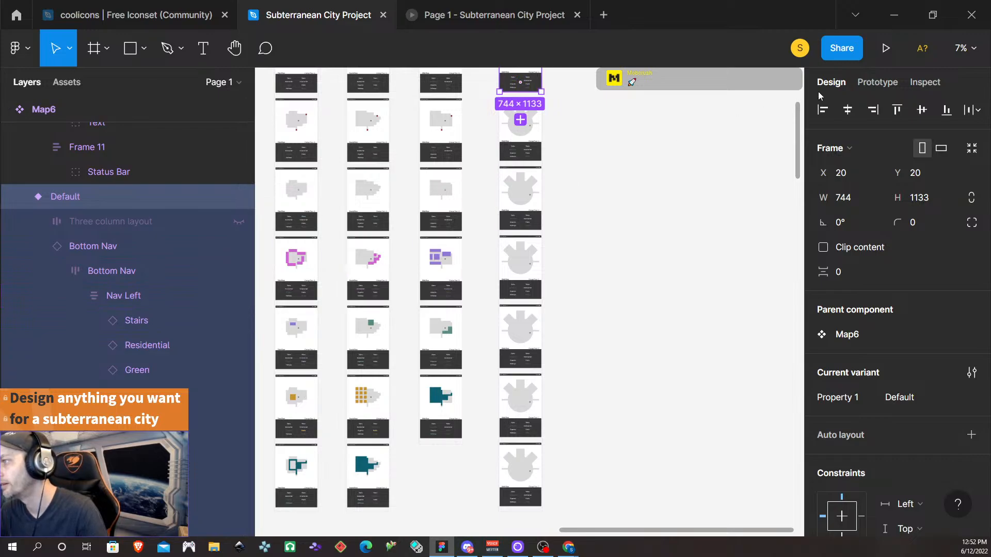
scroll(129, 232, down, 2)
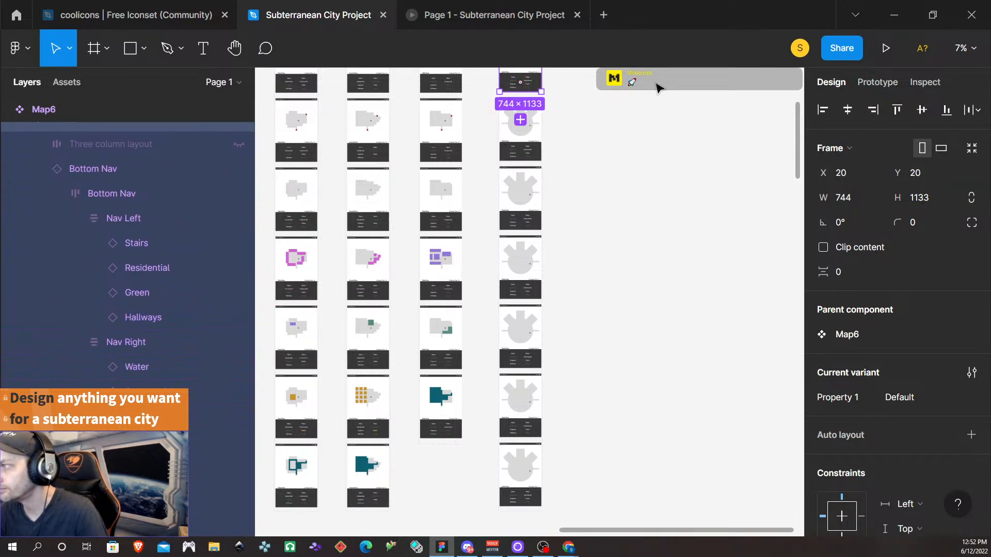
click(877, 85)
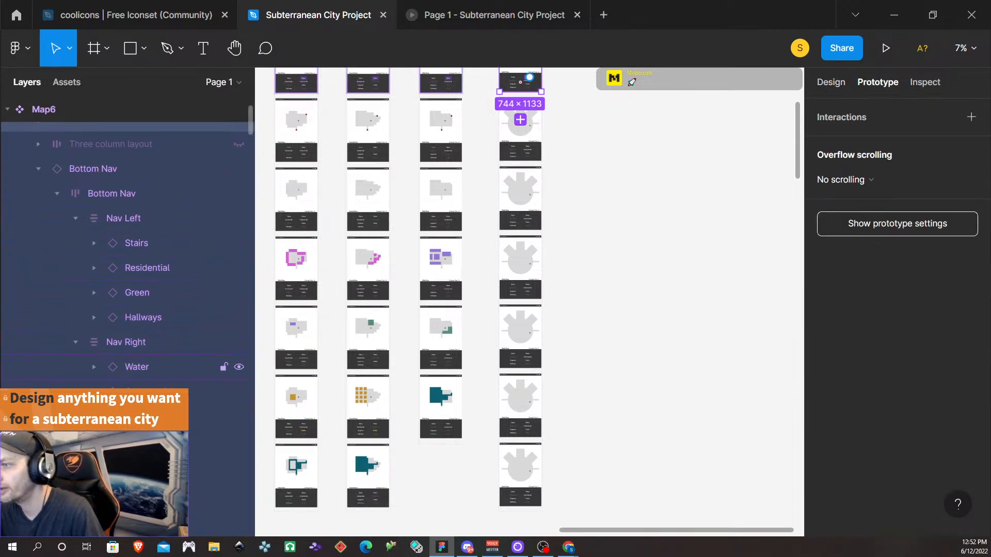
click(151, 238)
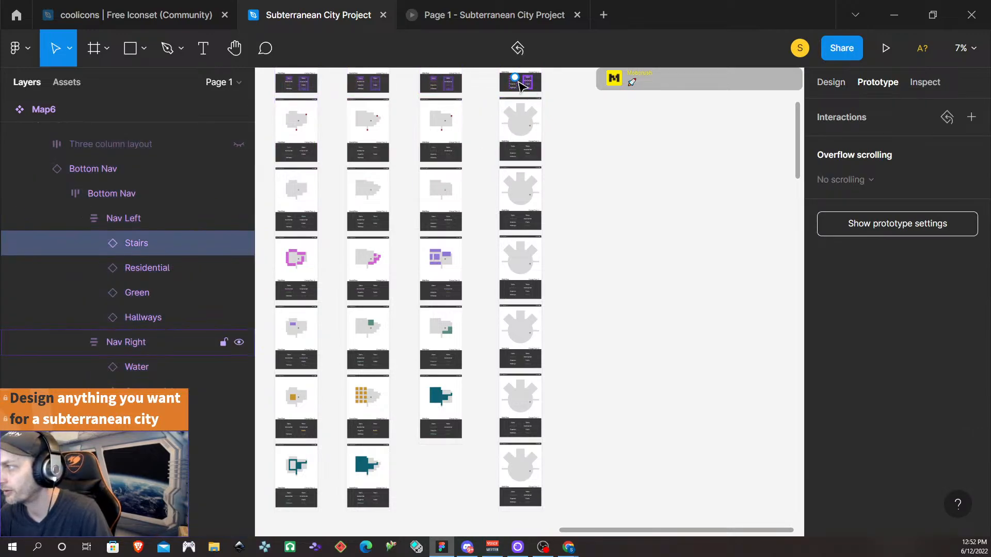
drag(514, 77, 514, 143)
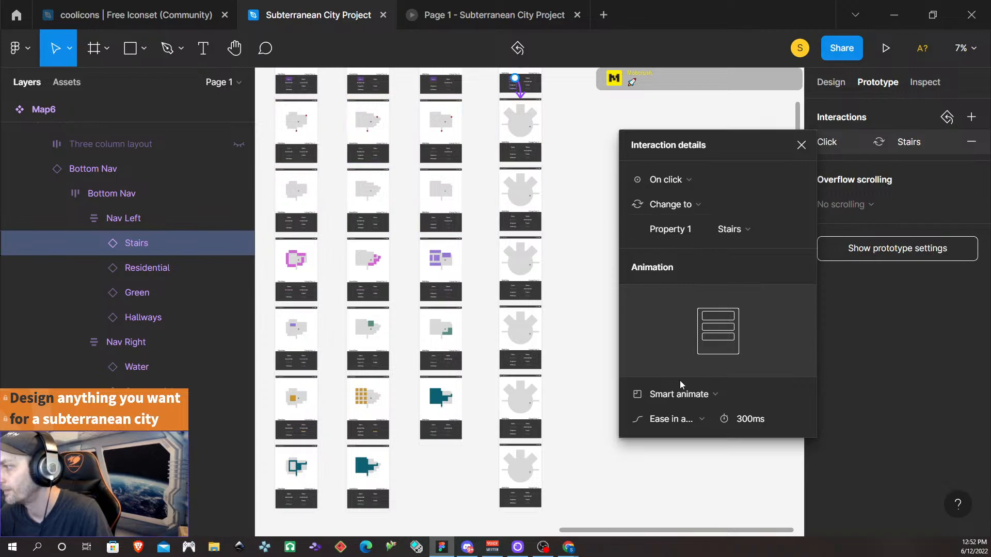
- Link the Default variant's Water and Commercial nav items to the Water and Commercial variants of Map6 with on-click Change to interactions
click(148, 366)
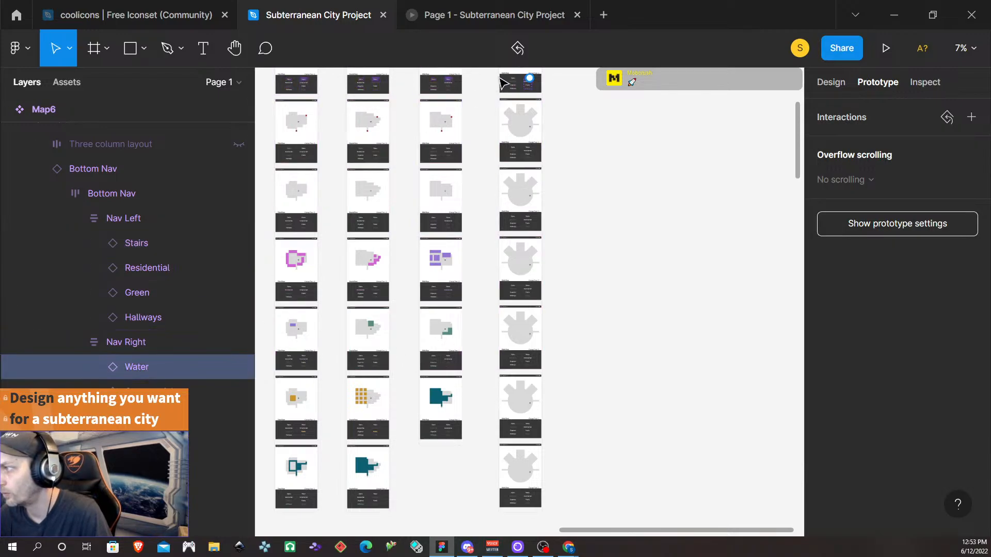
drag(533, 81, 537, 216)
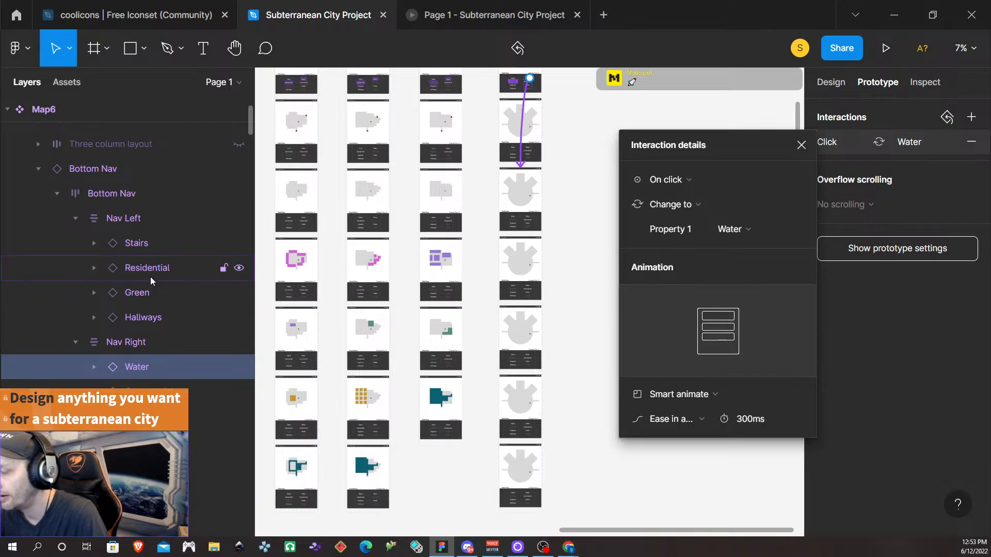
click(212, 392)
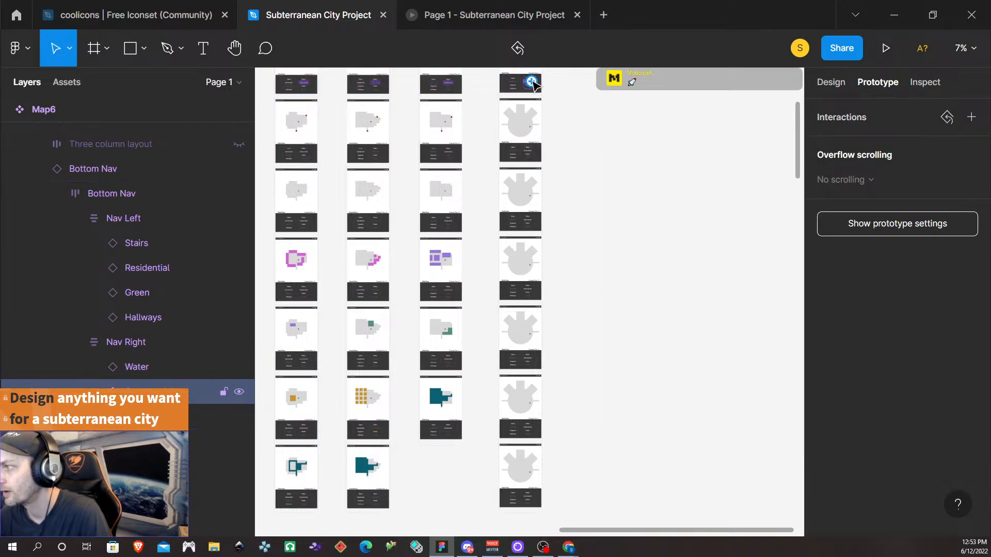
drag(531, 81, 535, 268)
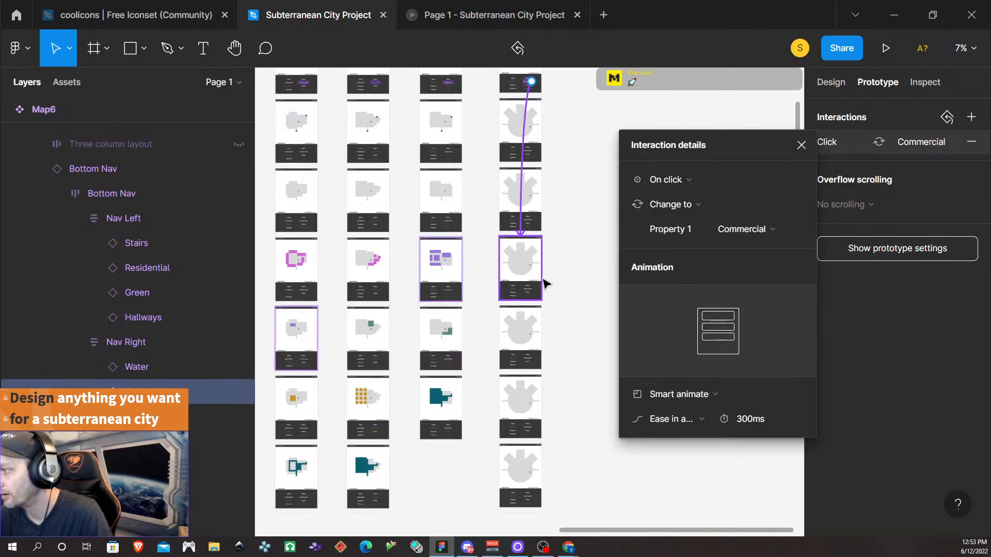
- Link the Default variant's Green nav item to the Organics variant and its Public item to the Public variant of Map6 on click
click(137, 292)
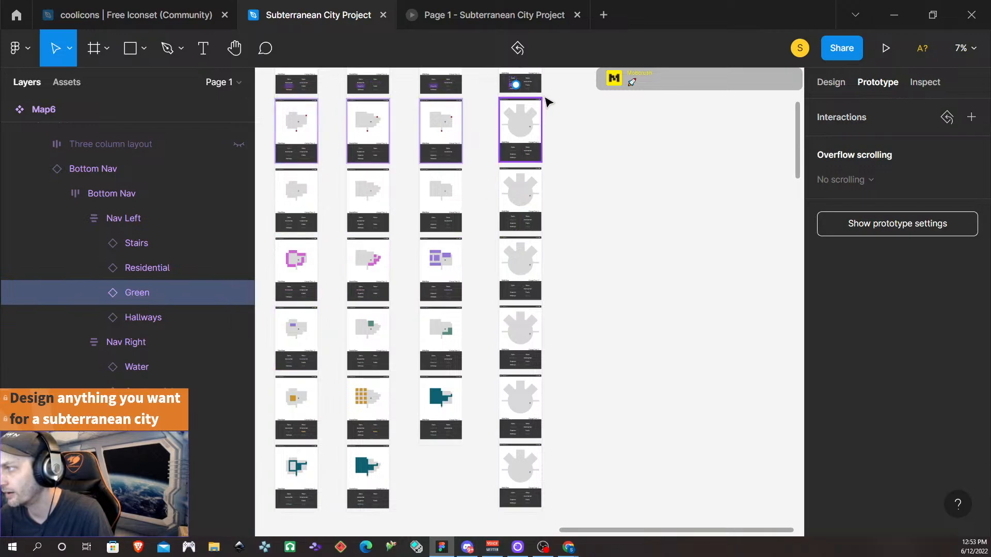
drag(515, 85, 536, 335)
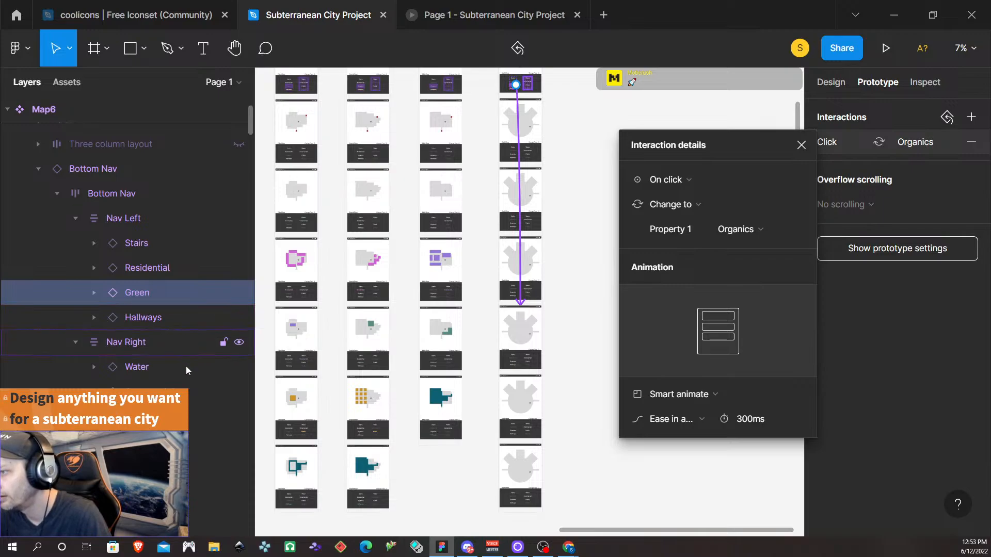
click(182, 416)
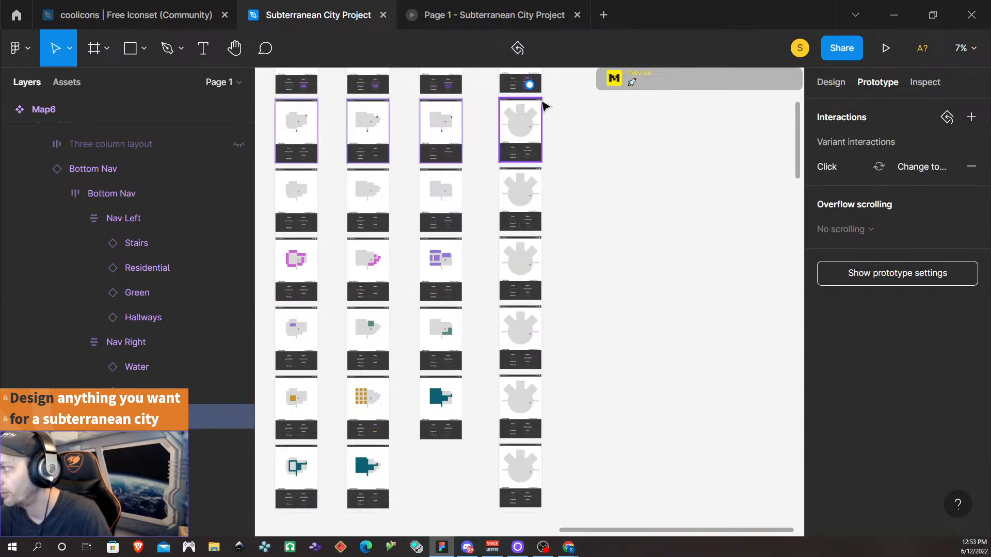
drag(529, 84, 524, 416)
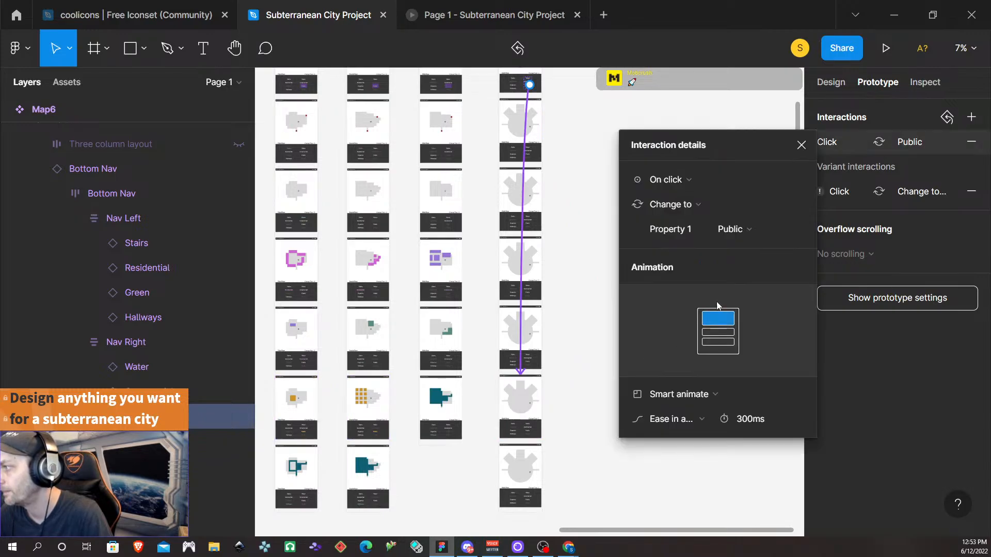
click(801, 147)
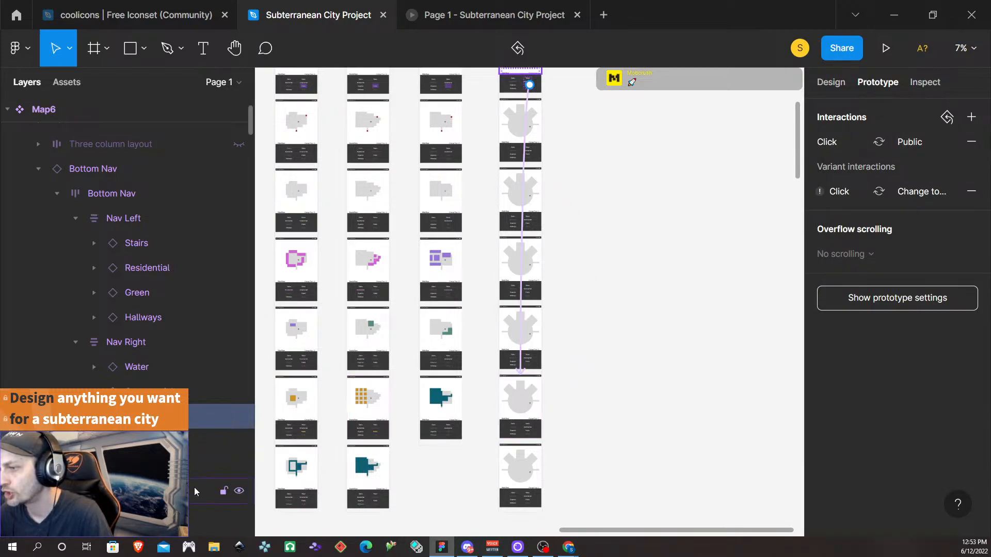
- Link the Default variant's Hallways nav item to the Hallways variant of Map6 with an on-click Change to interaction
click(153, 322)
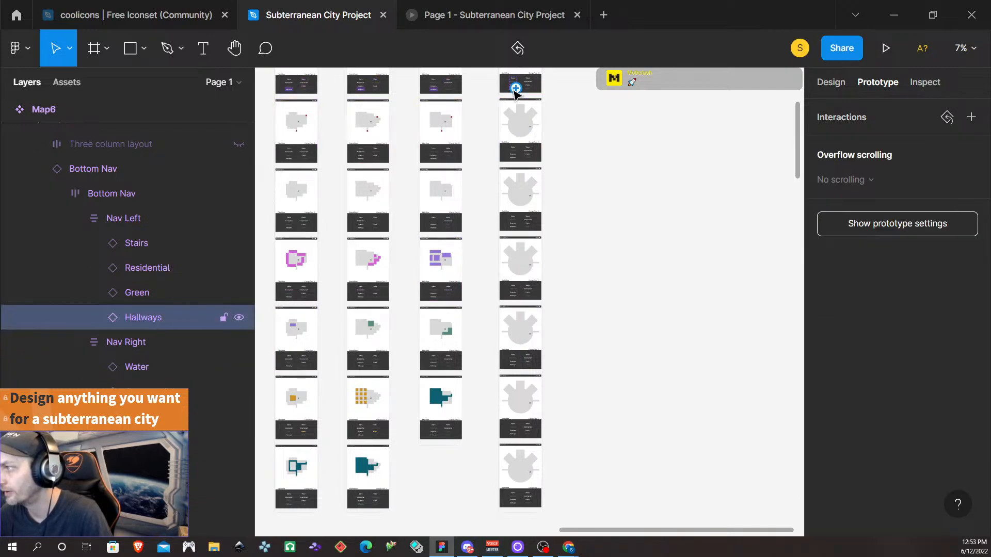
drag(515, 89, 449, 472)
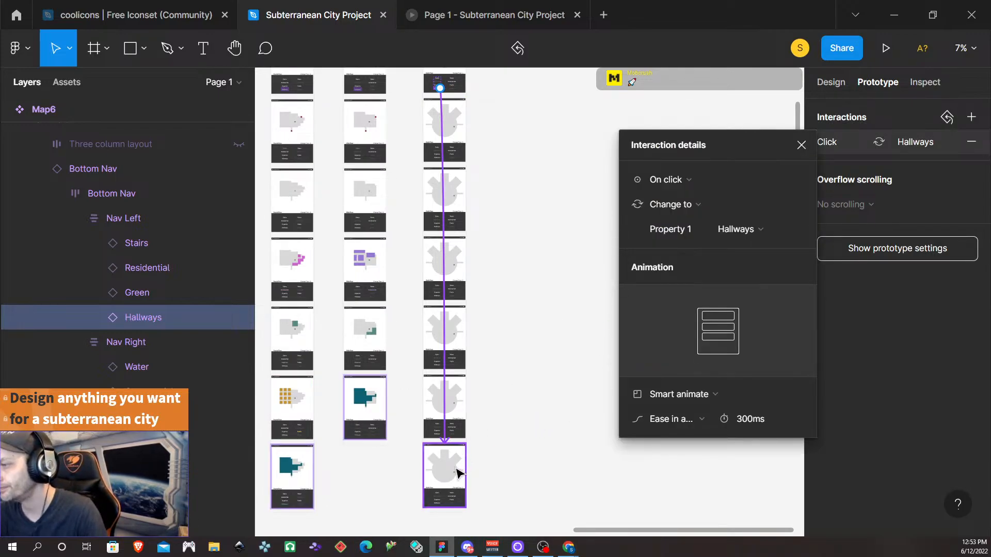
scroll(444, 504, down, 2)
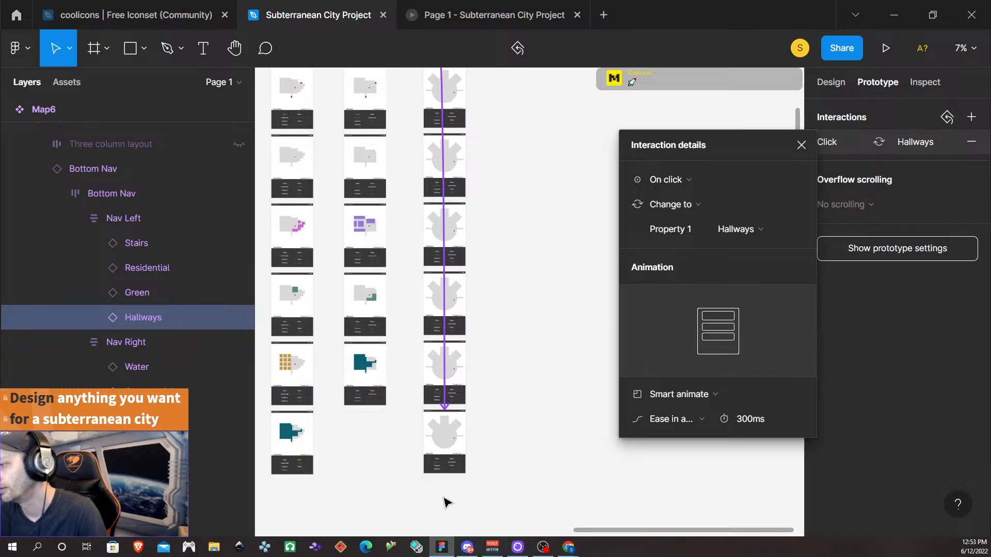
- Examine the Stairs variant of Map6 and its nav labels up close, including whether it has interactions
scroll(447, 503, up, 3)
scroll(466, 449, up, 5)
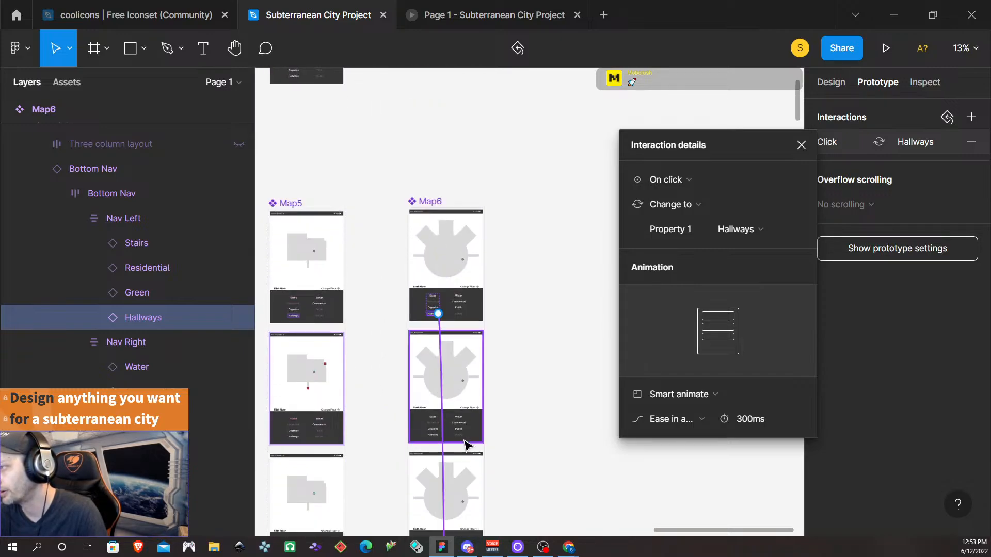
click(467, 403)
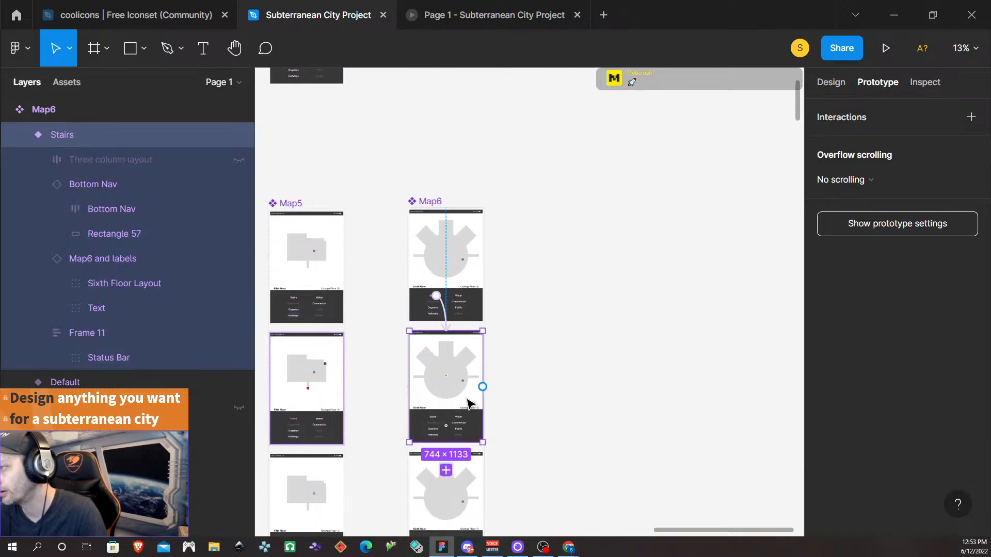
click(831, 82)
scroll(439, 460, up, 5)
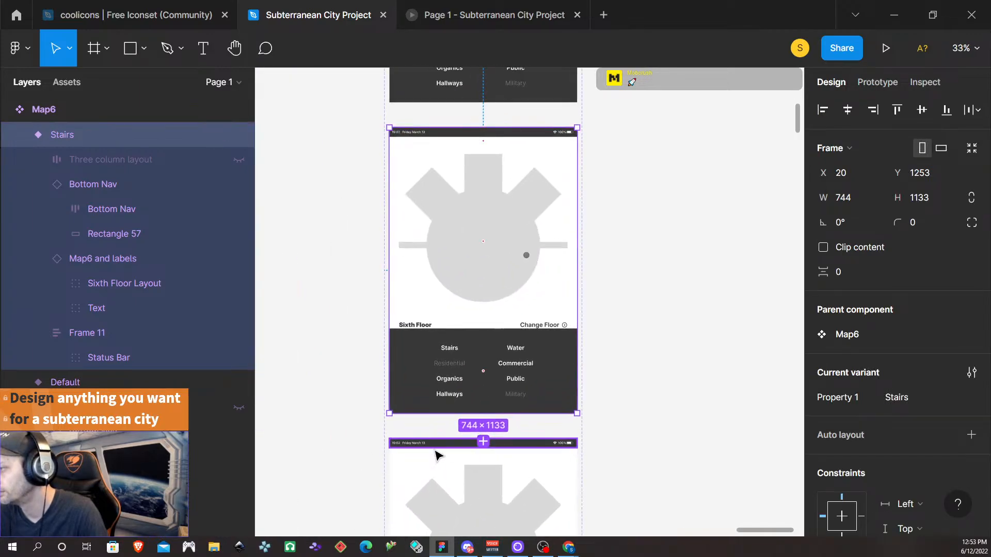
scroll(436, 455, down, 5)
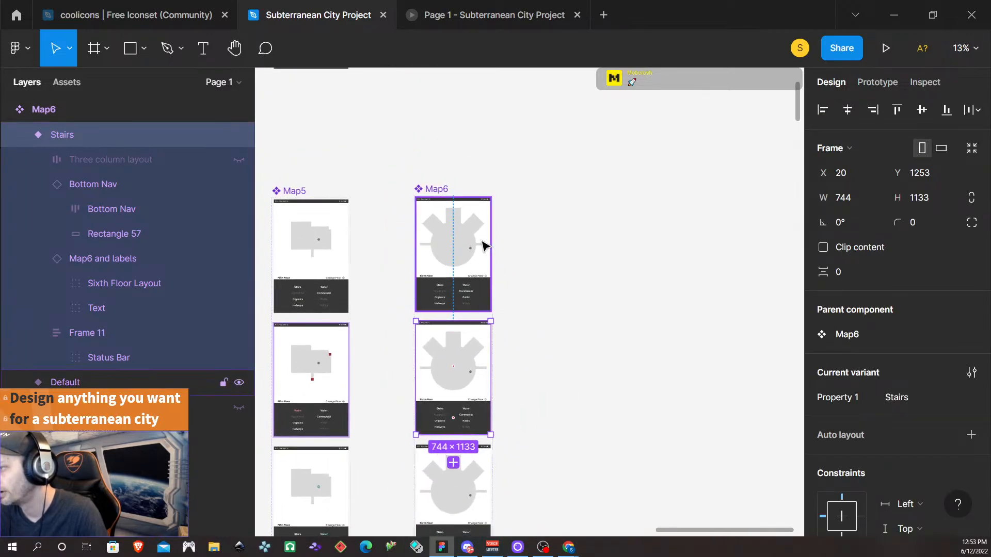
- Replace the contents of Map6's Stairs variant with a copy of the linked Default variant's contents
drag(485, 245, 465, 253)
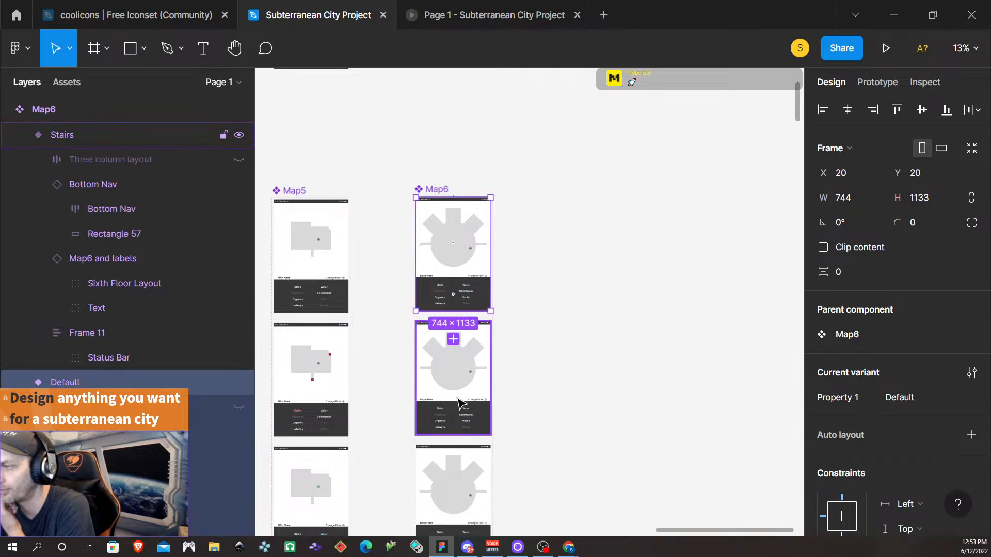
click(892, 86)
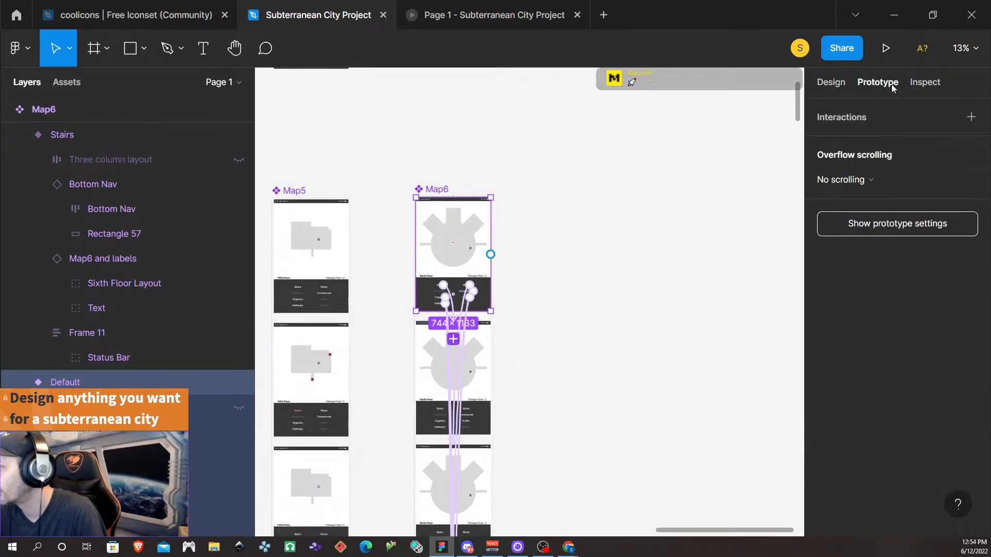
click(829, 84)
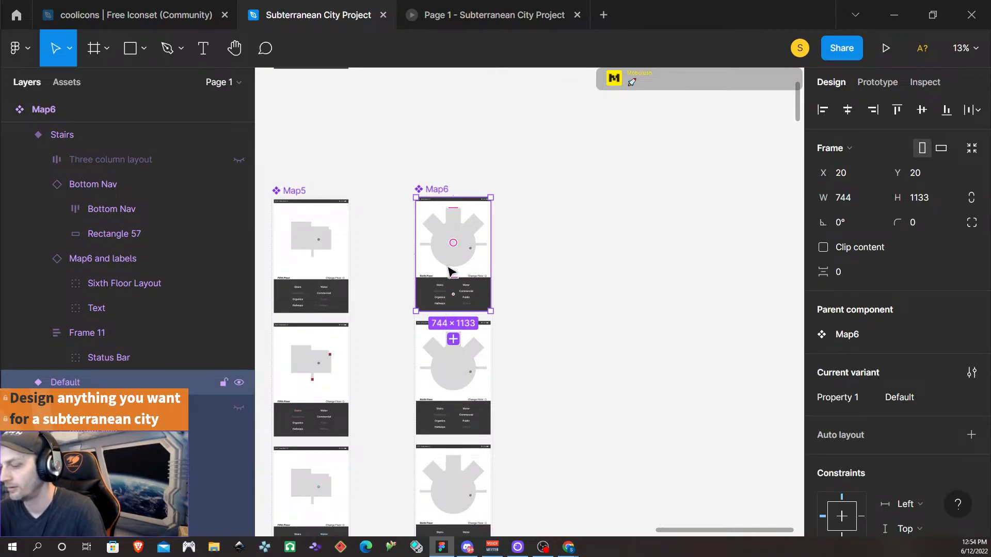
key(Return)
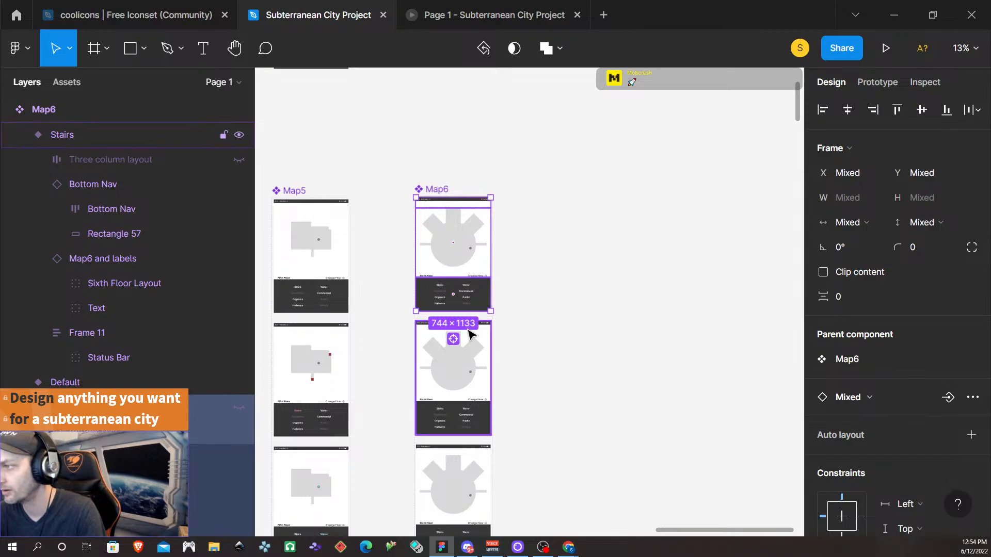
scroll(454, 338, down, 2)
click(459, 342)
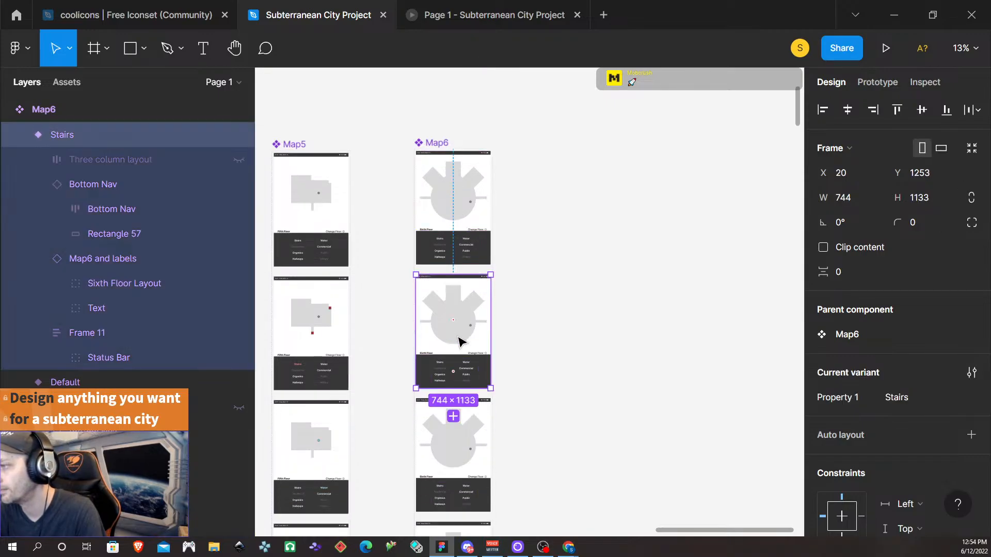
key(Return)
key(Delete)
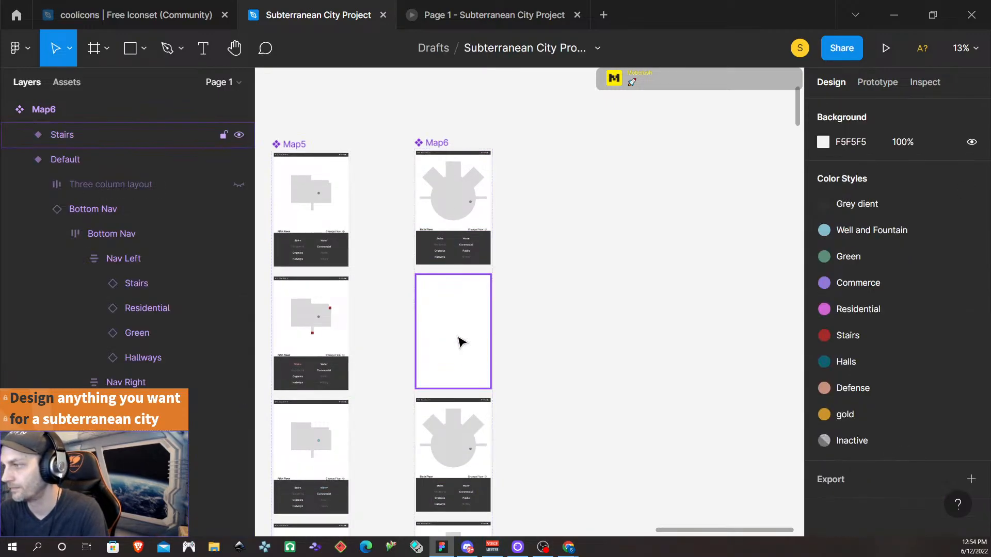
click(460, 341)
key(ctrl+v)
- Replace the contents of Map6's Water variant with the copied contents of the linked Default variant
scroll(458, 342, down, 3)
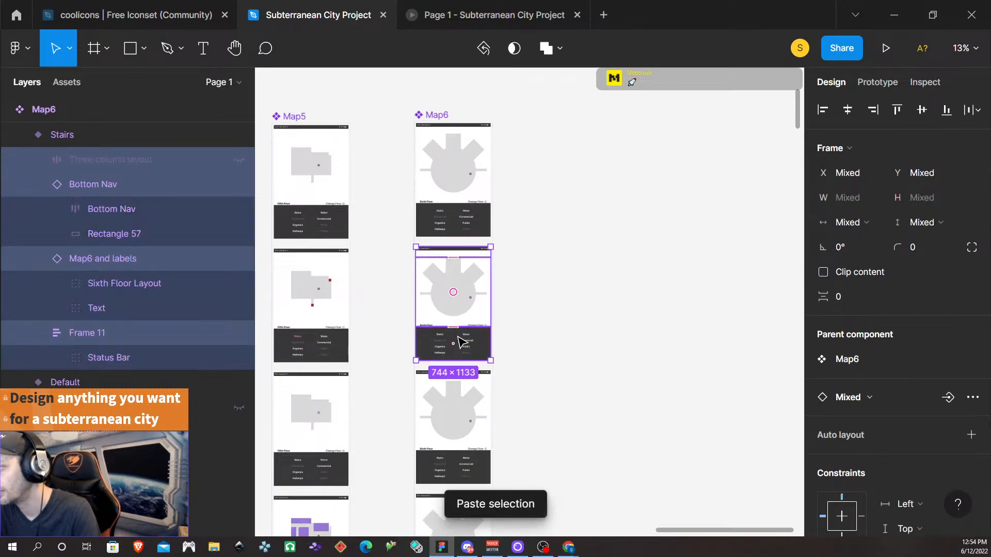
click(458, 342)
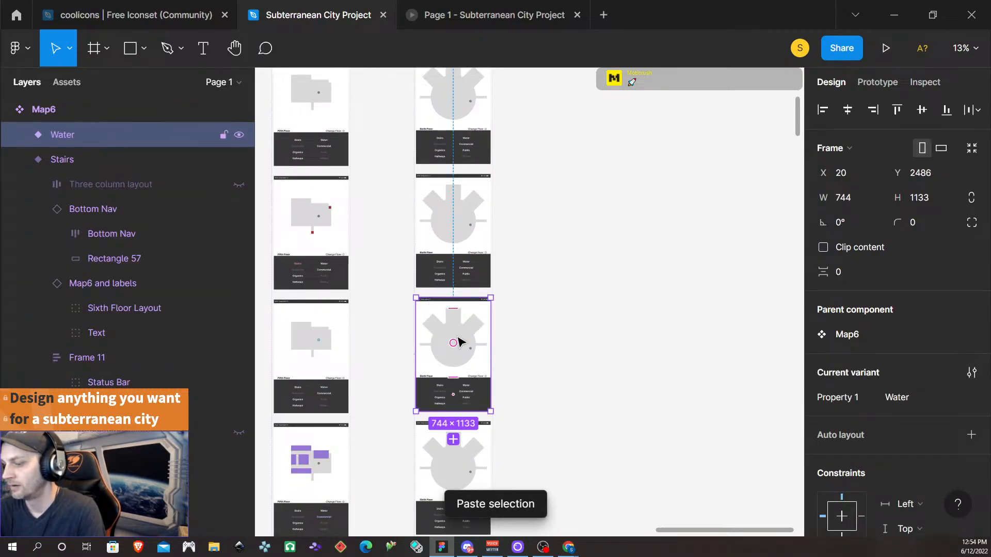
key(Return)
key(Delete)
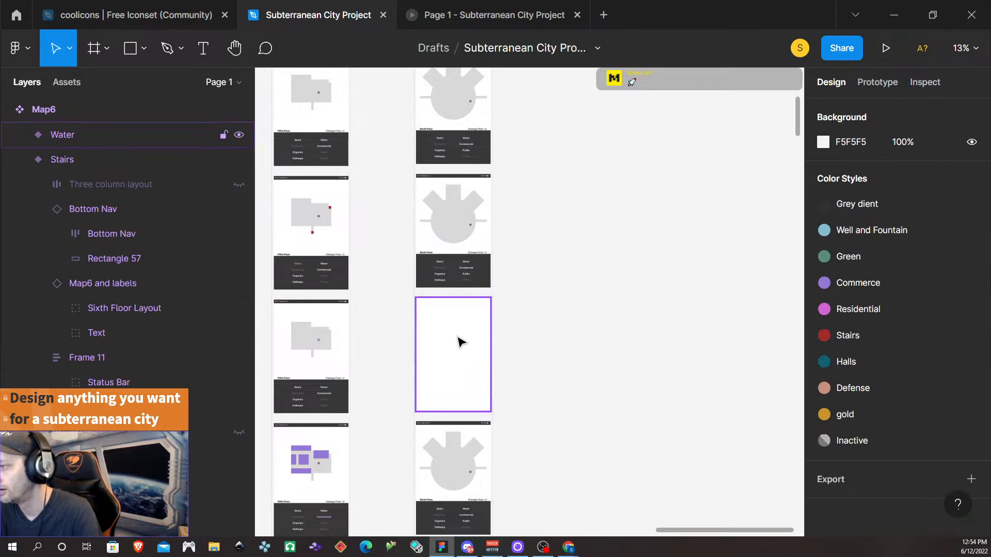
click(461, 342)
key(ctrl+v)
- Replace the contents of Map6's Commercial variant with the copied contents of the linked Default variant
scroll(459, 341, down, 3)
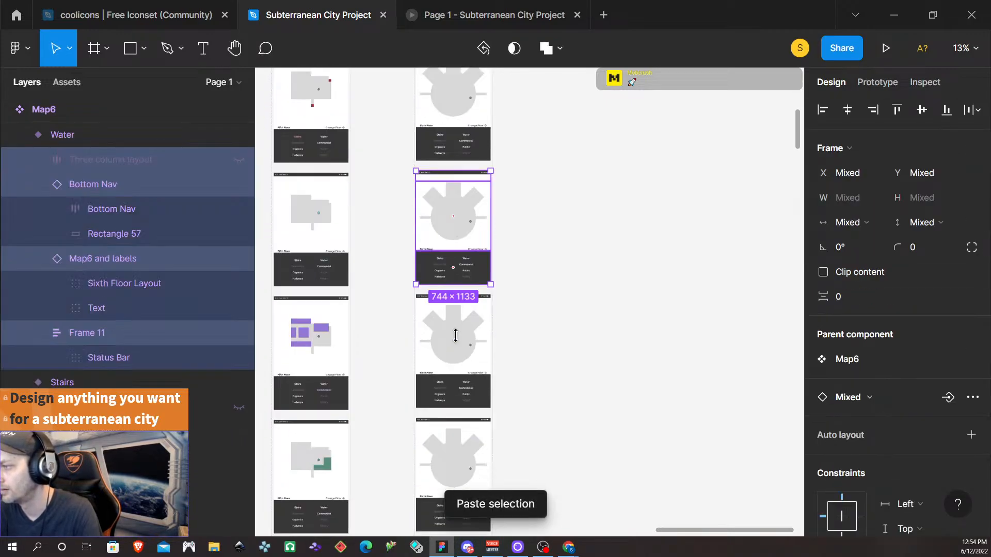
click(458, 342)
key(Return)
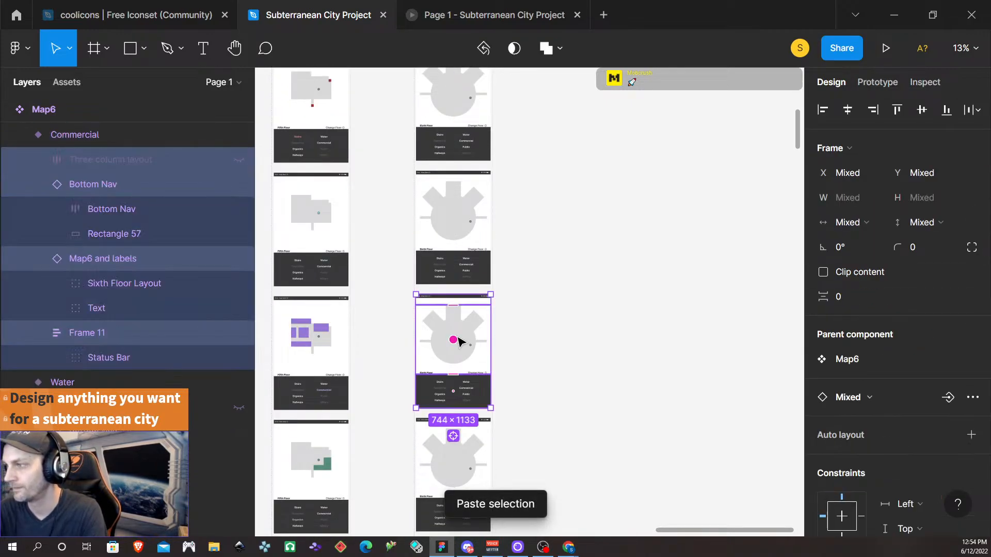
key(Delete)
click(461, 341)
key(ctrl+v)
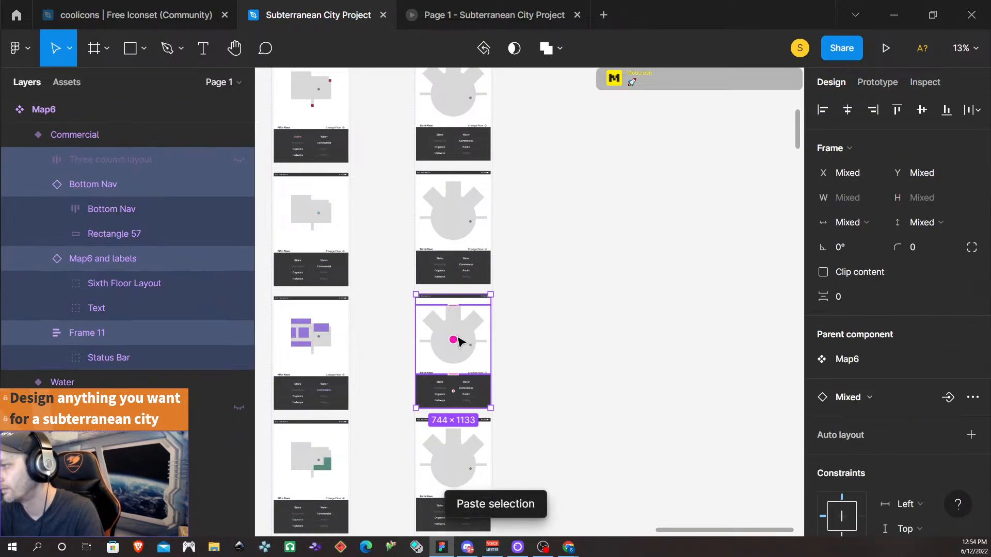
- Replace the contents of Map6's Organics variant with the copied contents of the linked Default variant
scroll(459, 341, down, 3)
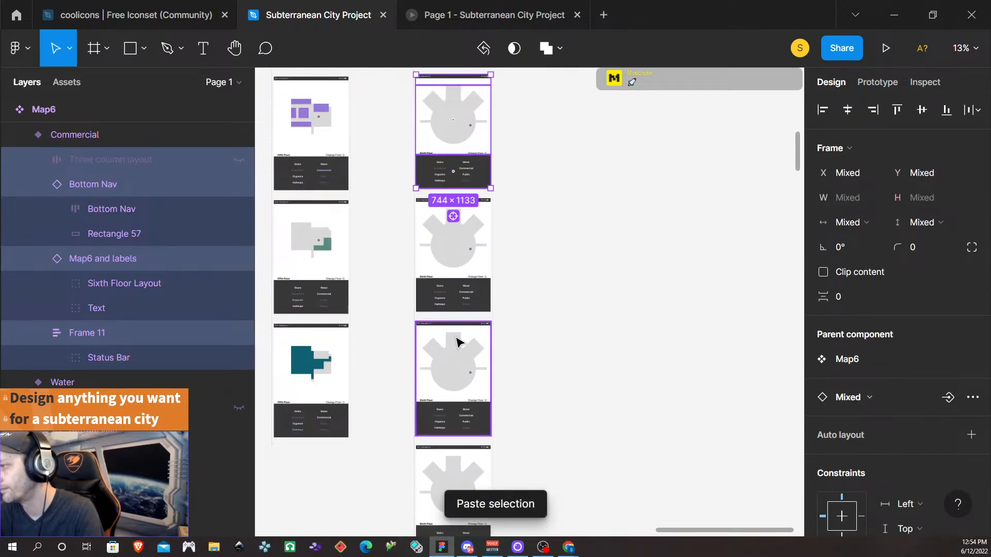
click(486, 257)
key(Return)
key(Delete)
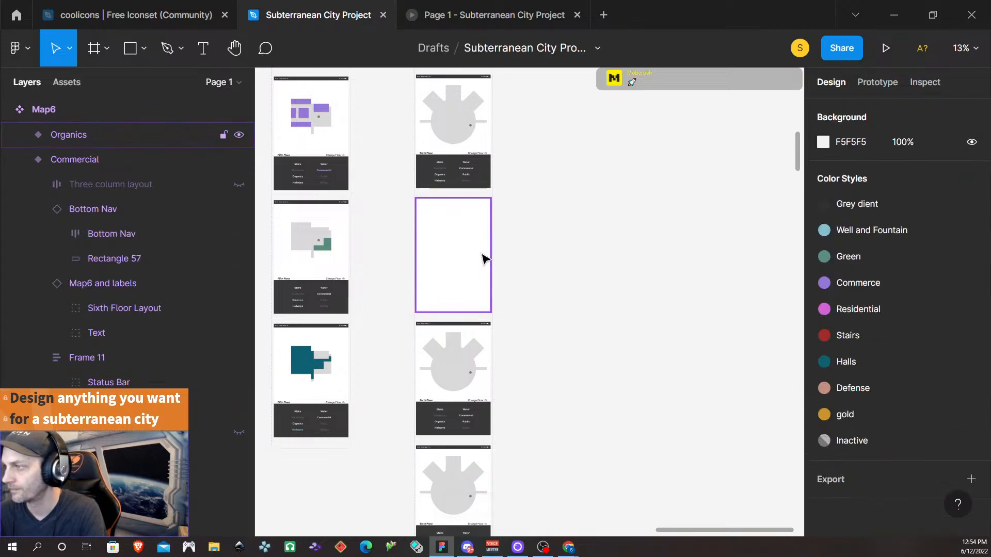
click(486, 257)
key(ctrl+v)
- Replace the contents of Map6's Public variant with the copied contents of the linked Default variant
scroll(483, 260, down, 2)
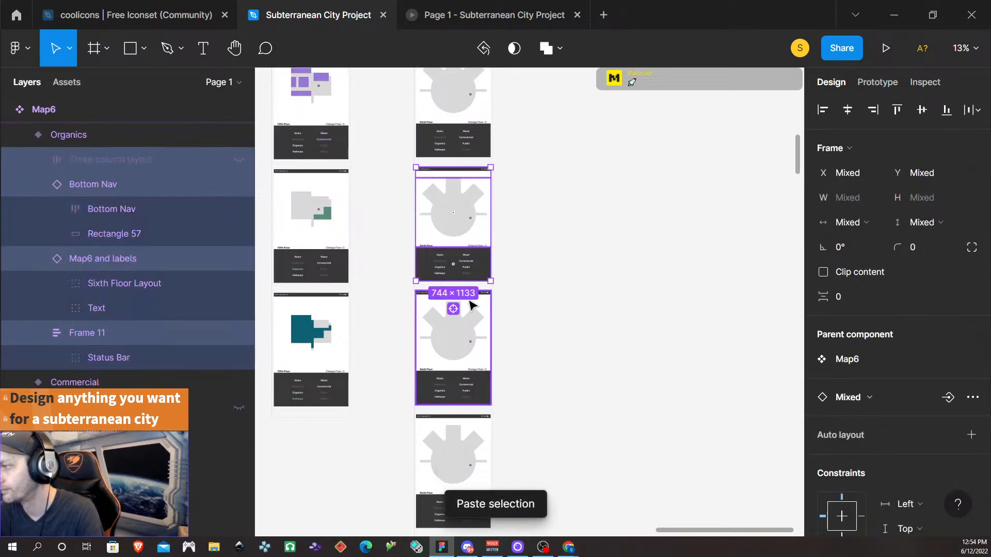
click(466, 370)
key(Return)
key(Delete)
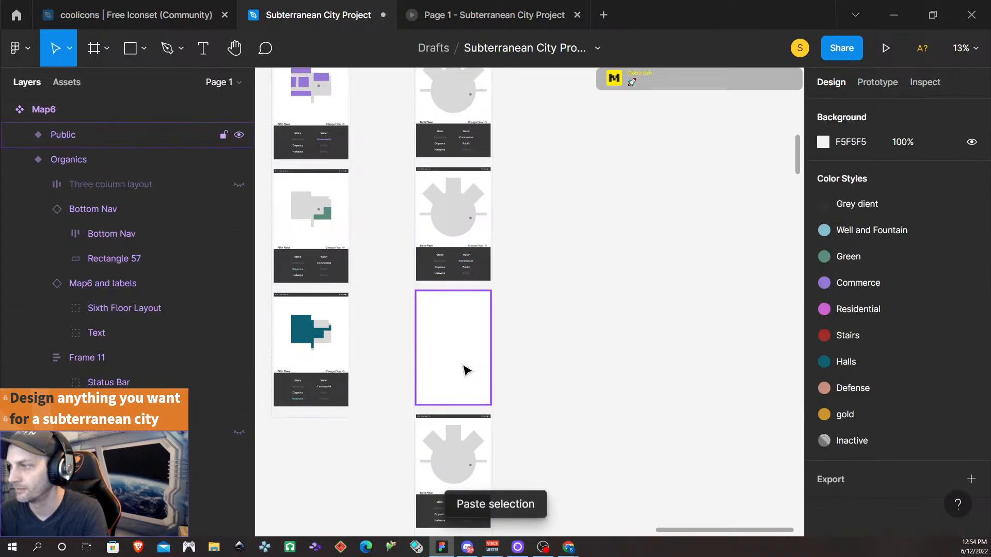
click(466, 370)
key(ctrl+v)
- Replace the contents of Map6's Hallways variant with the copied contents of the linked Default variant
scroll(464, 370, down, 5)
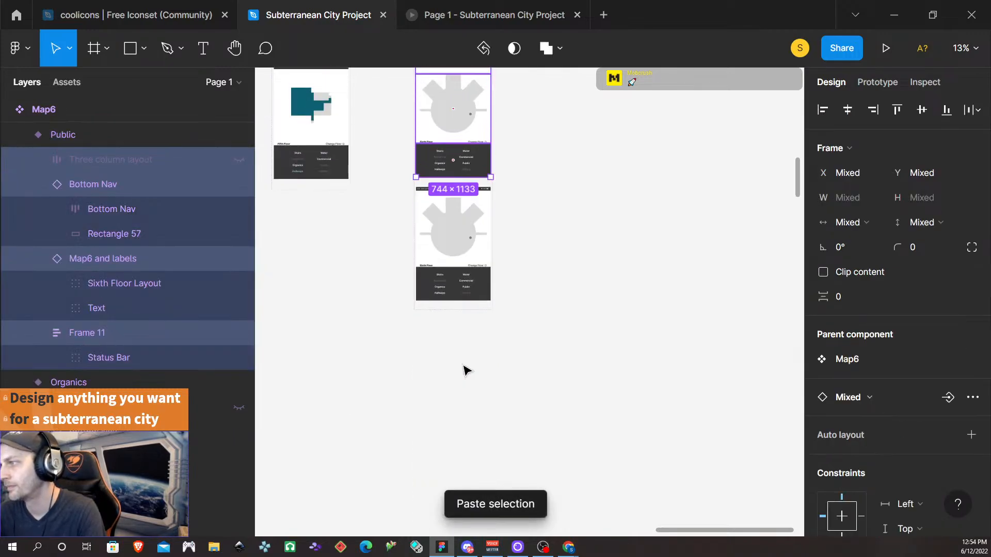
click(463, 259)
key(Return)
key(Delete)
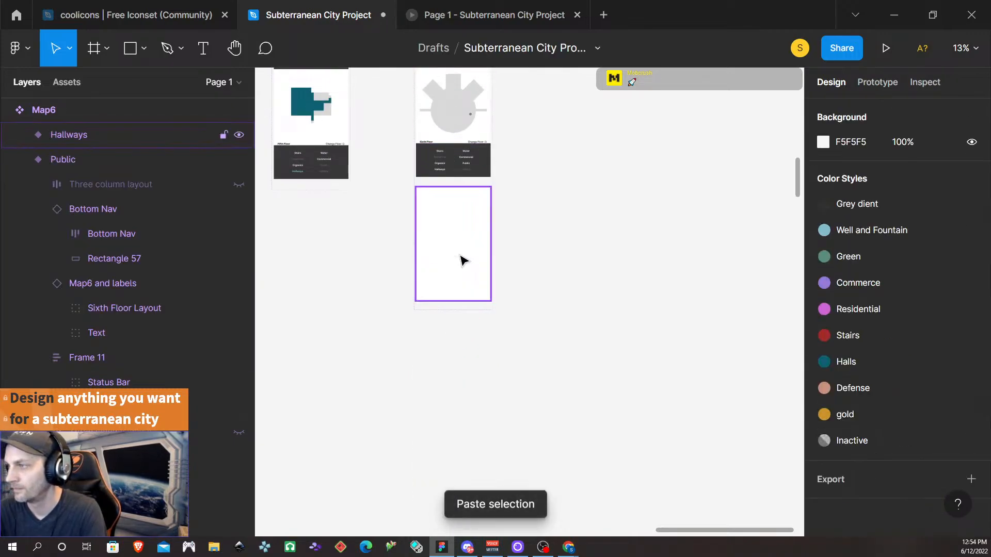
key(ctrl+v)
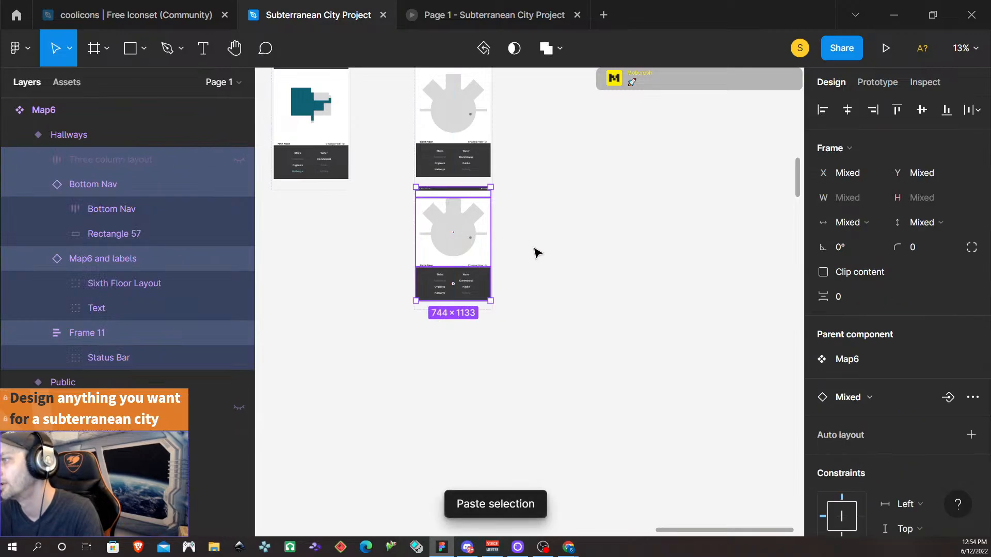
- Set the Stairs nav item in Map6's Stairs variant to its HoverRed state
scroll(571, 251, up, 5)
scroll(574, 251, up, 10)
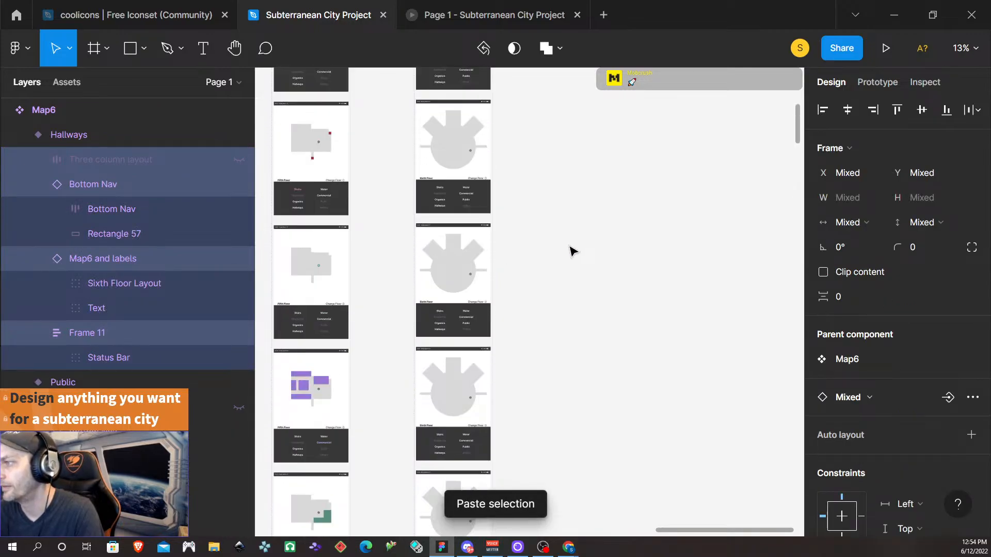
scroll(564, 265, down, 1)
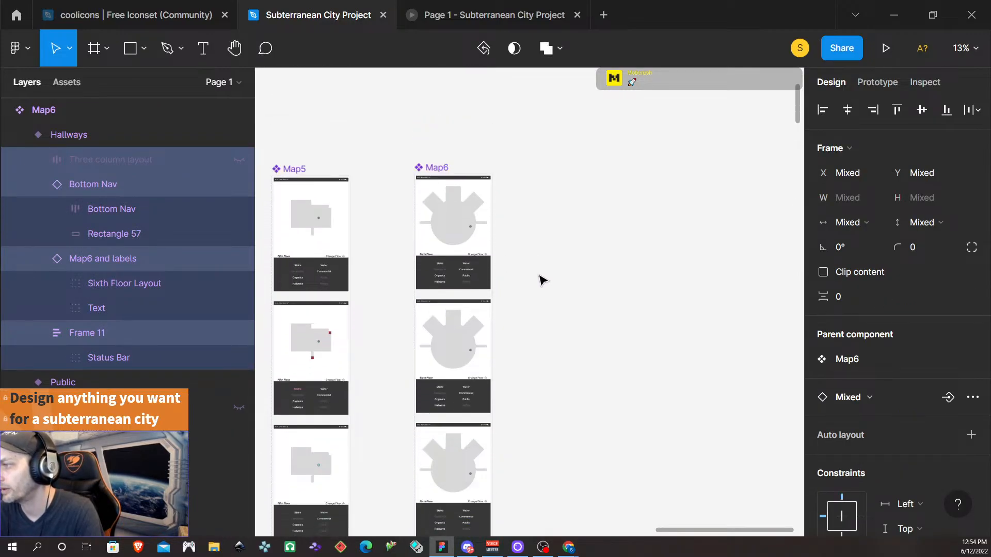
click(442, 355)
scroll(452, 392, down, 1)
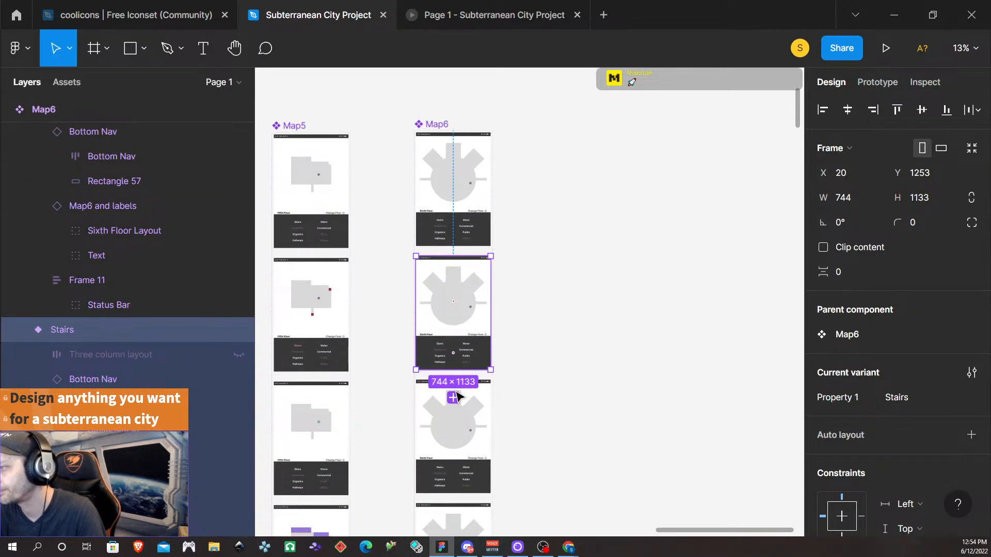
scroll(449, 382, up, 4)
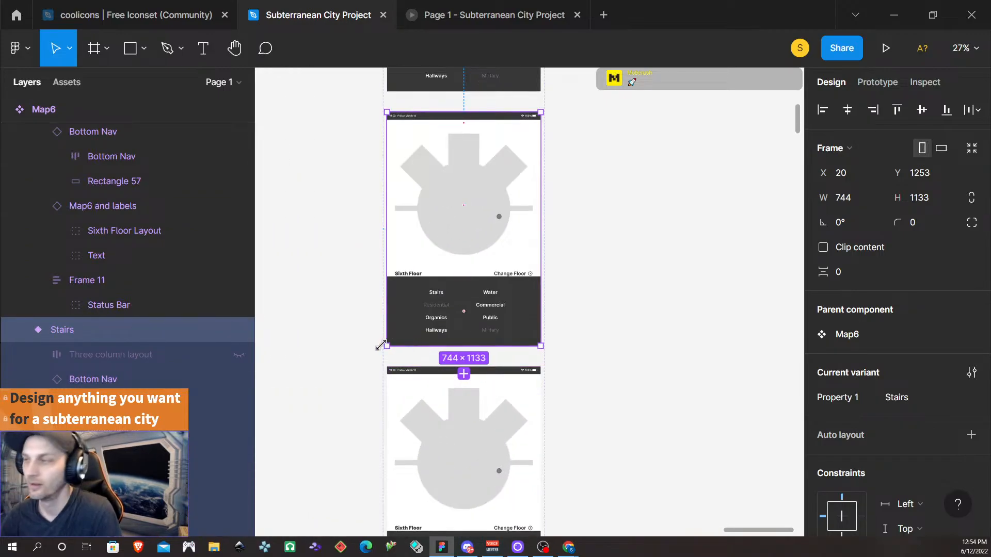
scroll(380, 345, up, 1)
double_click(448, 288)
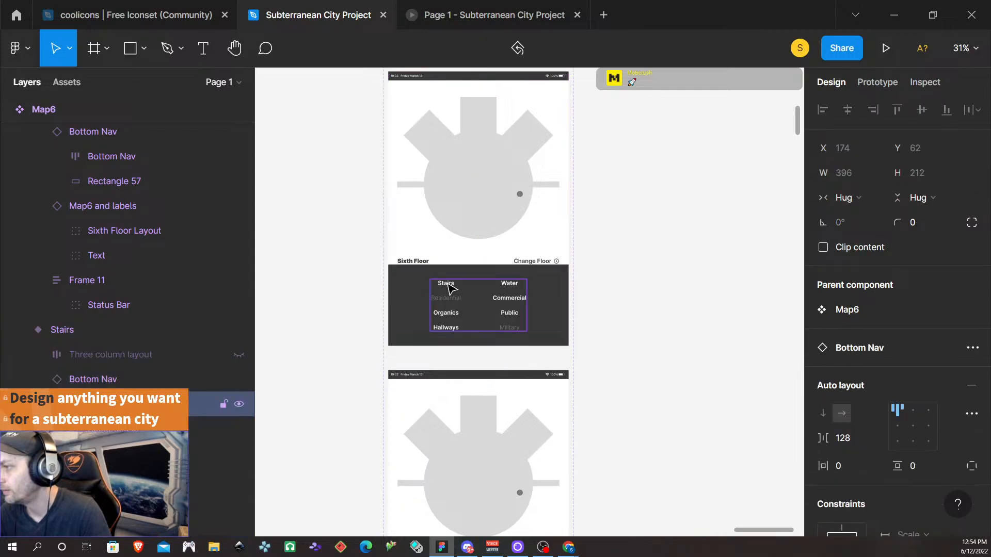
click(922, 374)
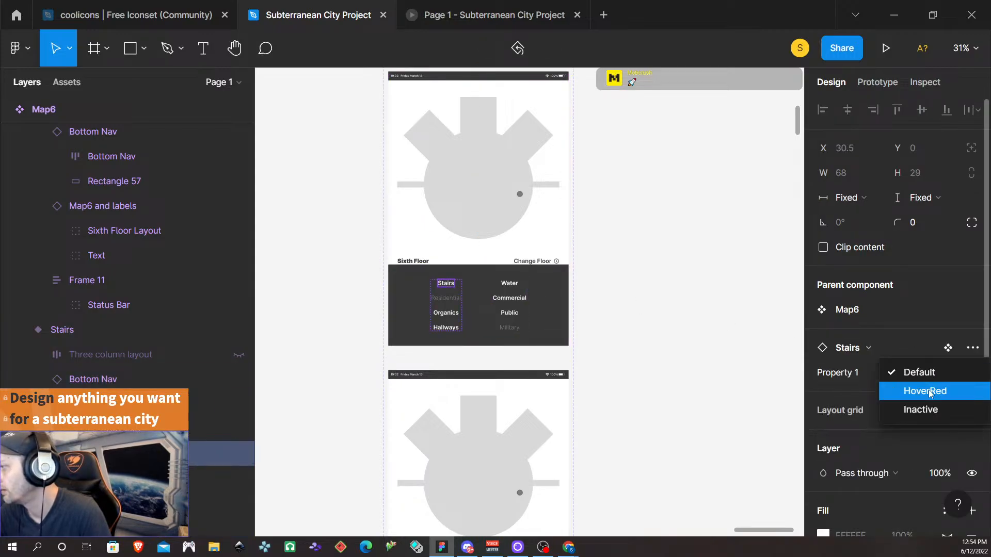
click(924, 391)
- Show both Highlighted Stairs layers in the Sixth Floor Layout of Map6's Stairs variant
click(490, 204)
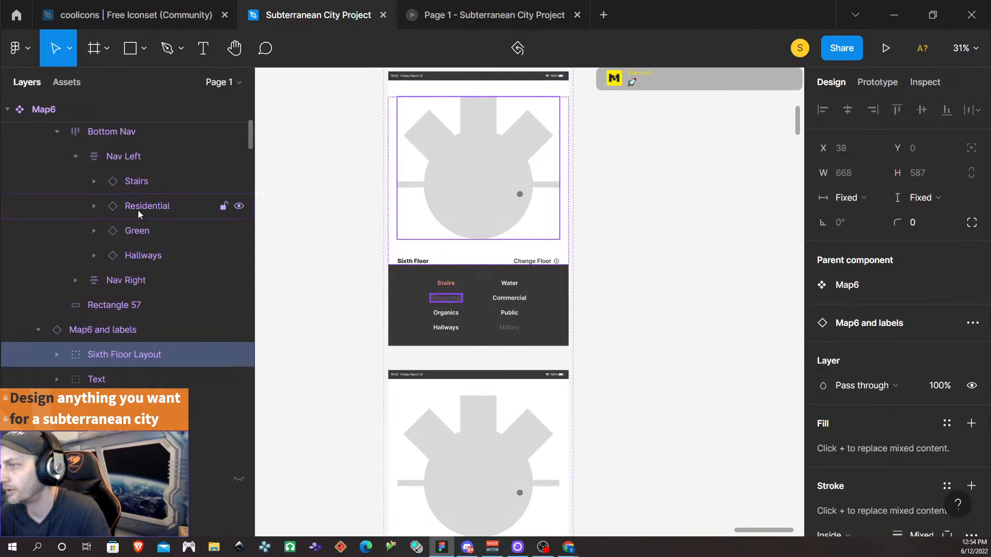
click(57, 354)
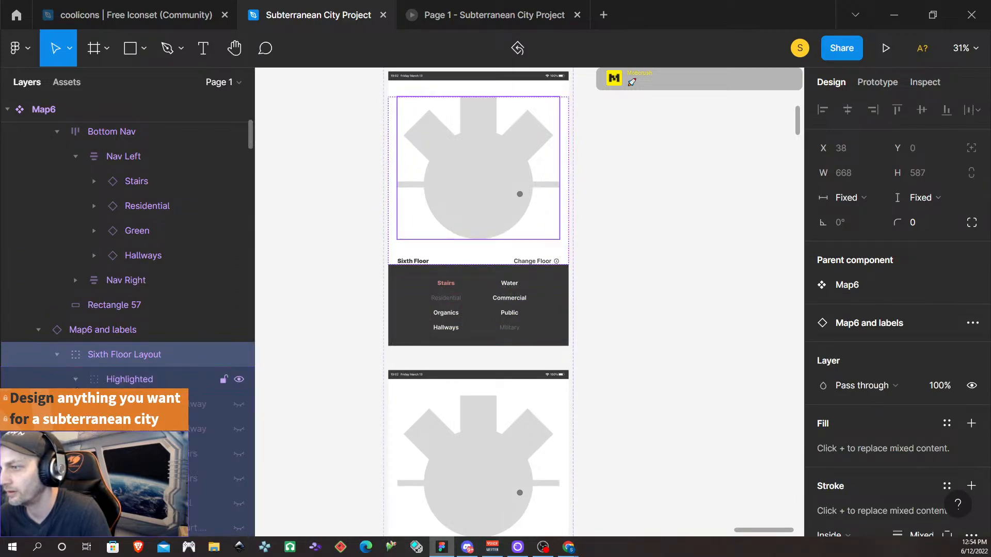
scroll(216, 414, down, 2)
scroll(247, 379, down, 5)
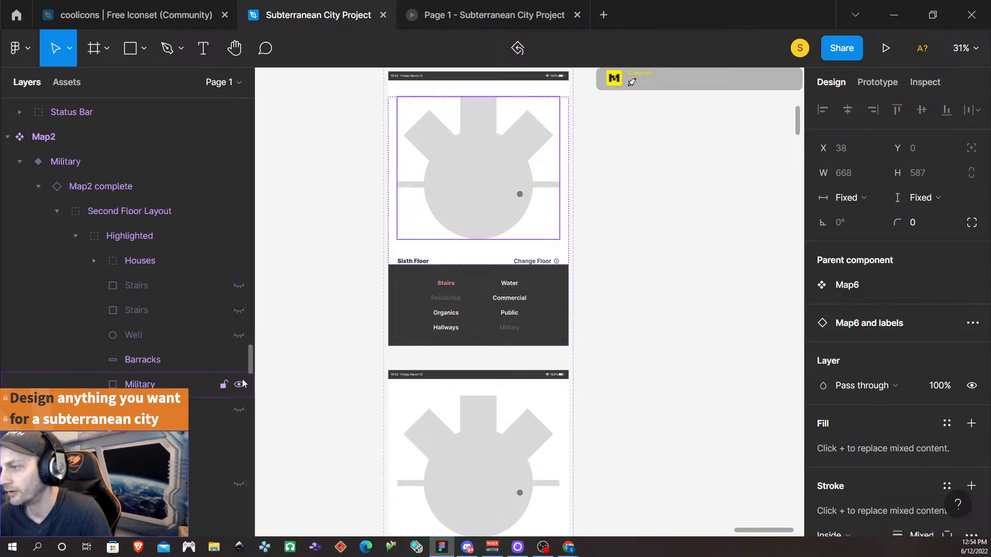
scroll(578, 250, up, 1)
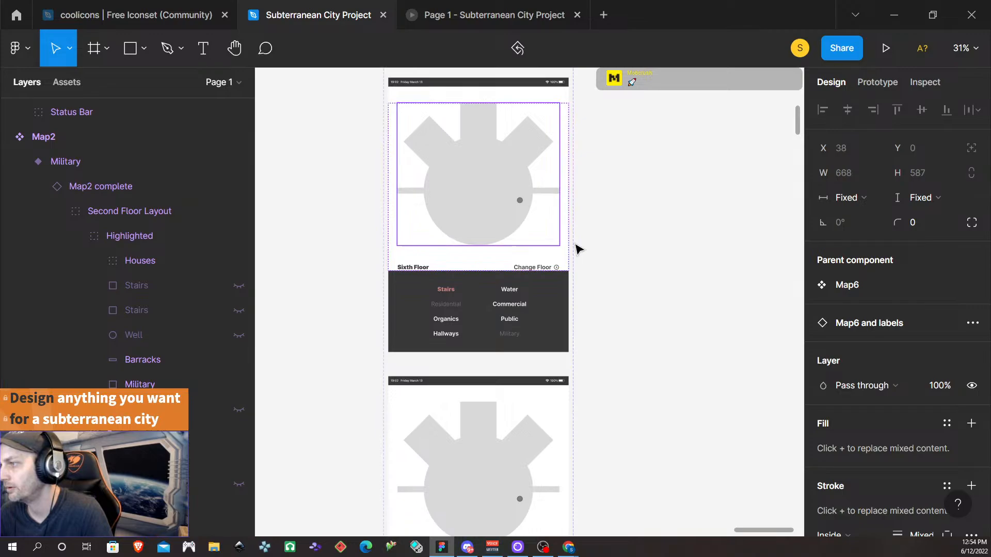
click(471, 237)
click(240, 234)
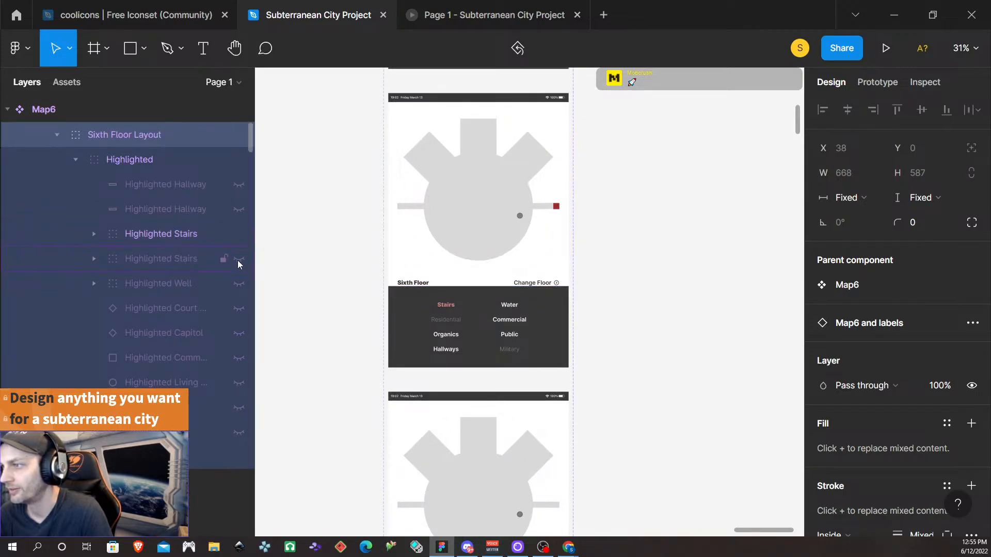
click(238, 259)
- Add a drop shadow effect to the Highlighted group in the Stairs variant's Sixth Floor Layout
scroll(593, 253, down, 1)
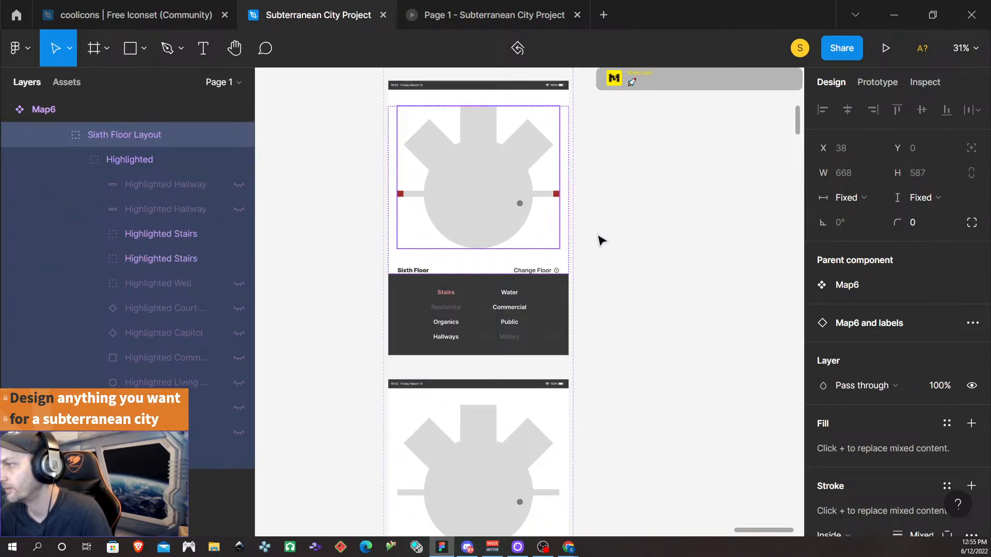
key(shift+2)
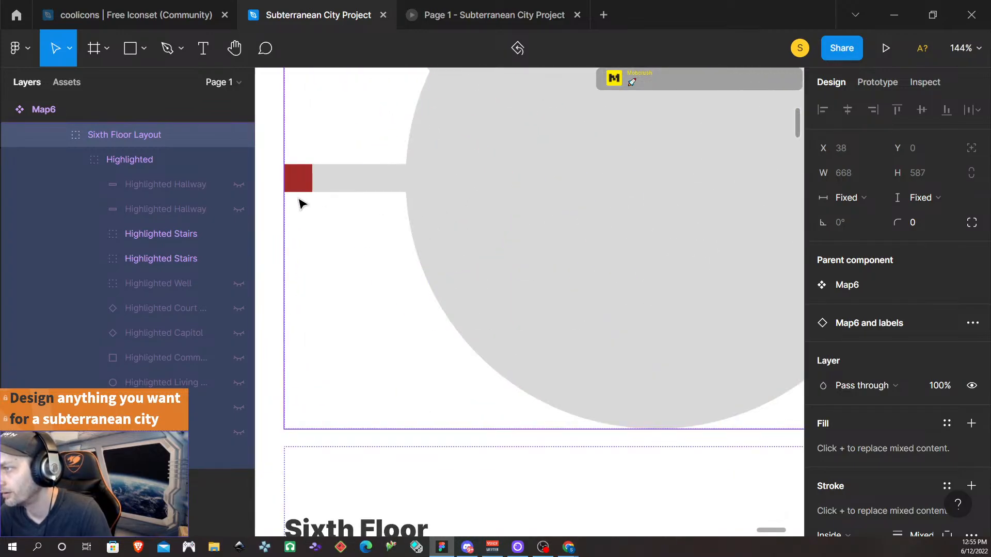
click(127, 163)
scroll(936, 401, down, 4)
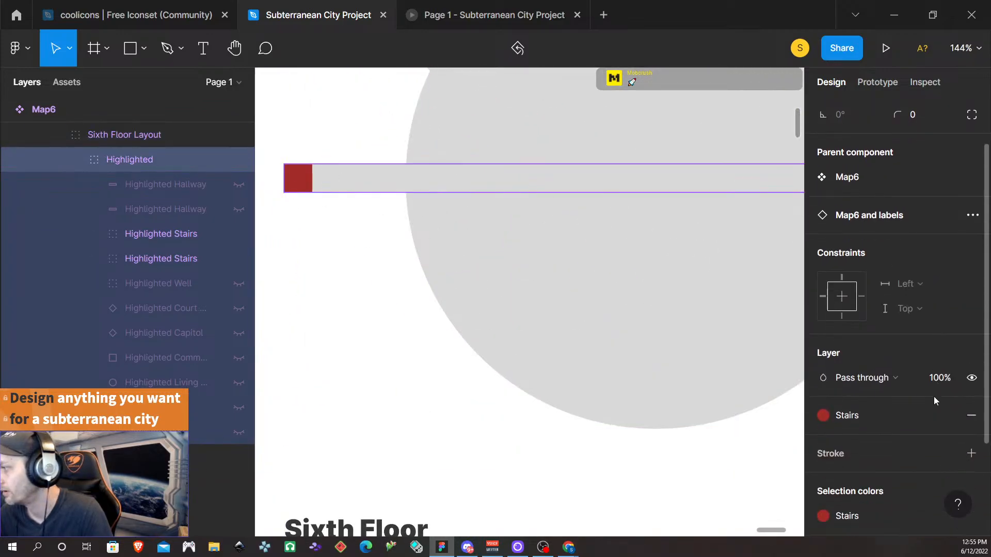
click(972, 440)
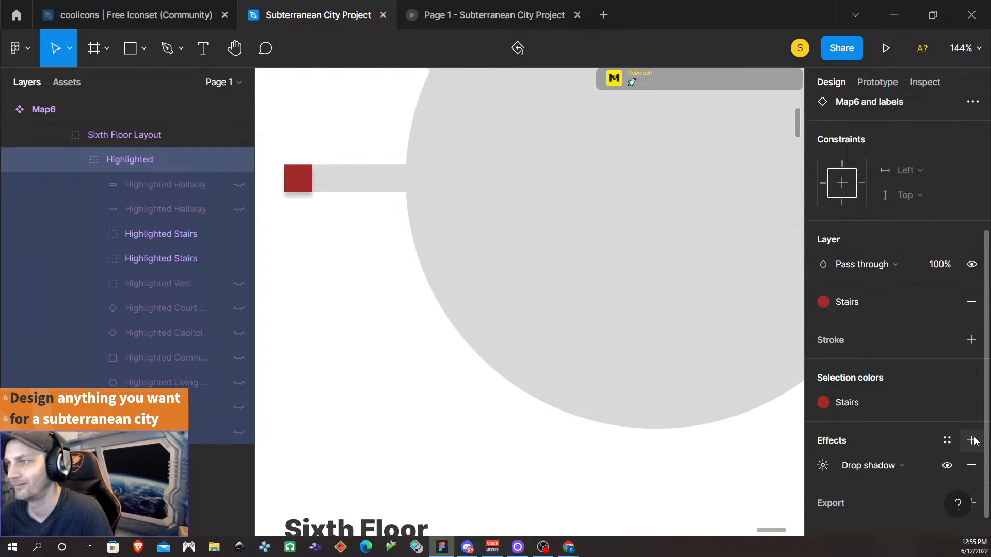
- Add a drop shadow effect to the Labels group inside the Text group of Map6's Stairs variant
scroll(635, 327, down, 3)
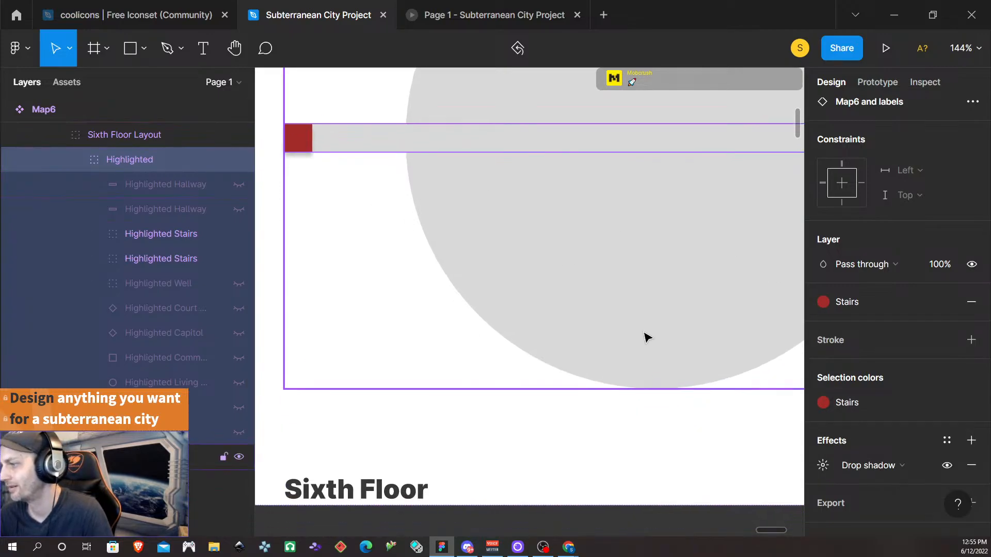
scroll(129, 454, down, 6)
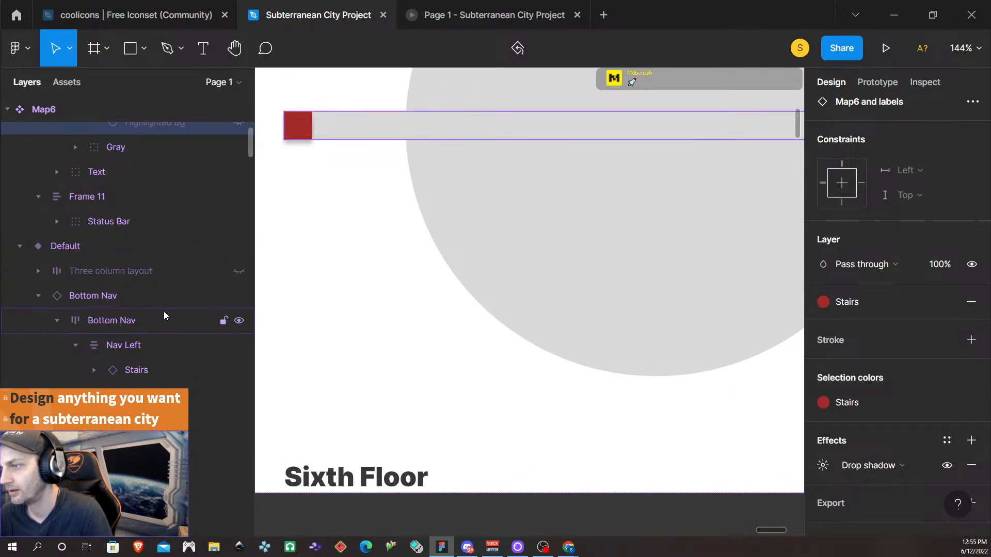
scroll(155, 313, up, 3)
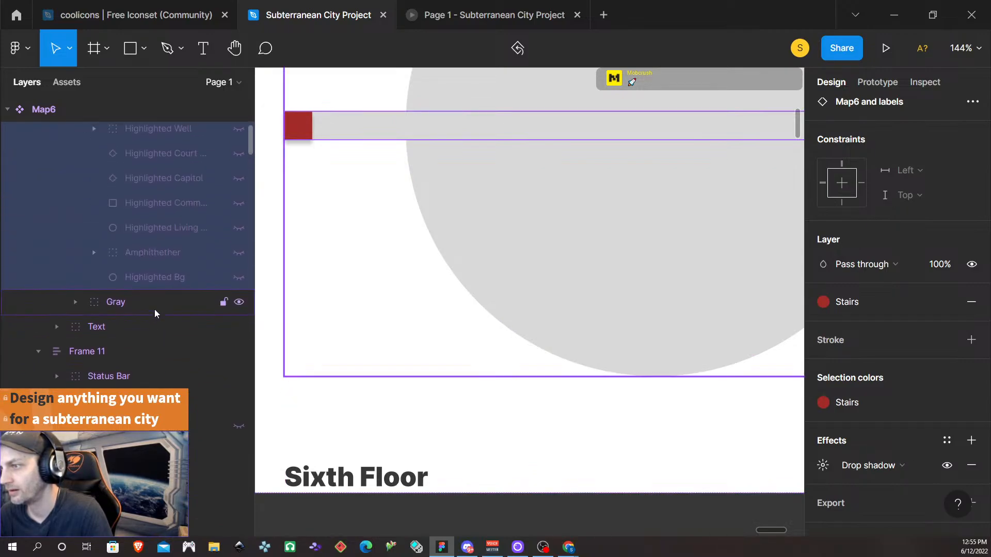
click(56, 326)
click(132, 351)
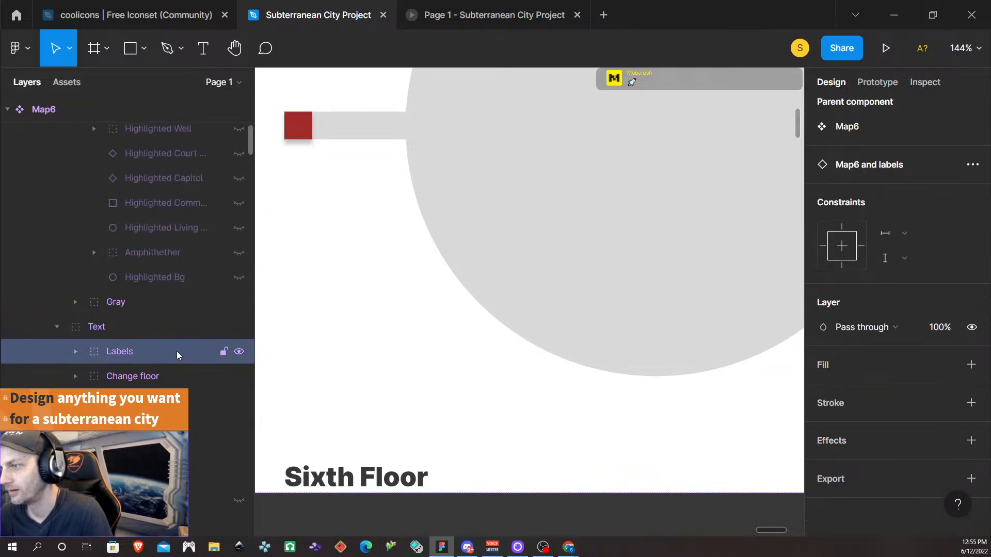
scroll(546, 358, down, 1)
click(76, 352)
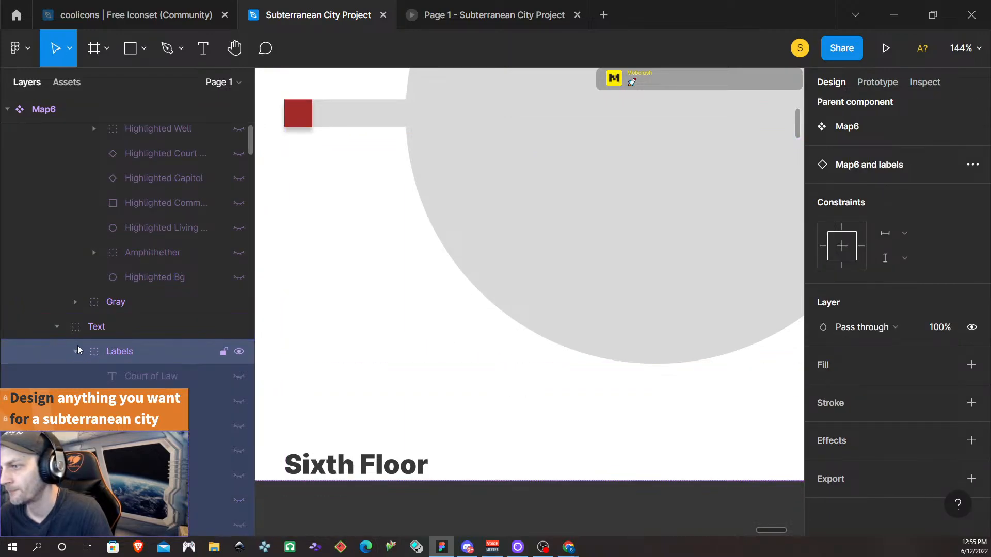
click(212, 374)
scroll(863, 400, down, 4)
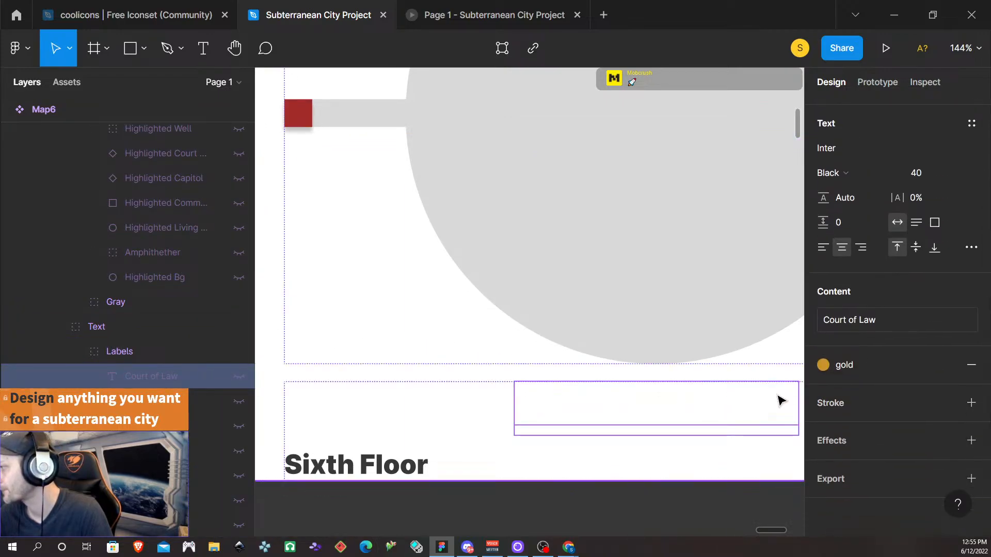
click(127, 354)
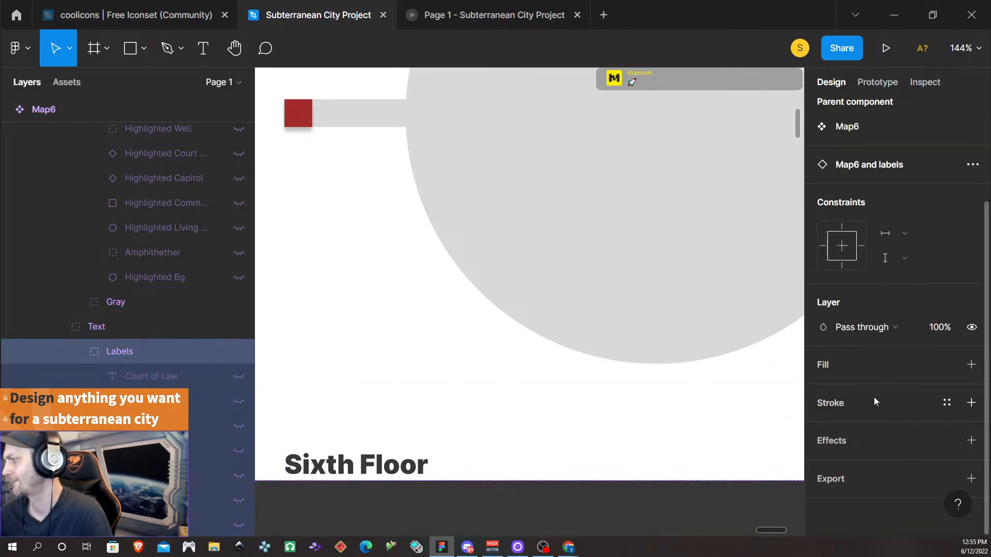
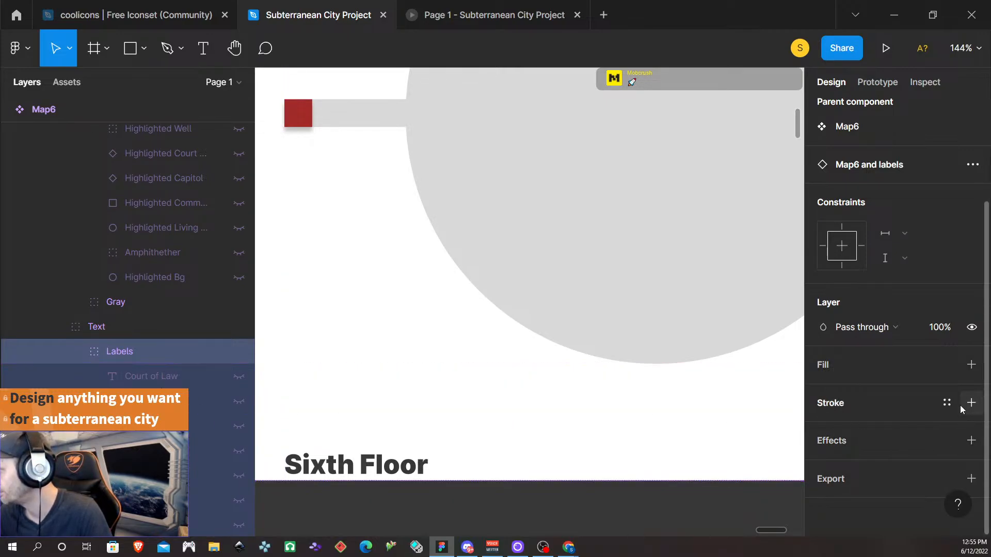
click(970, 441)
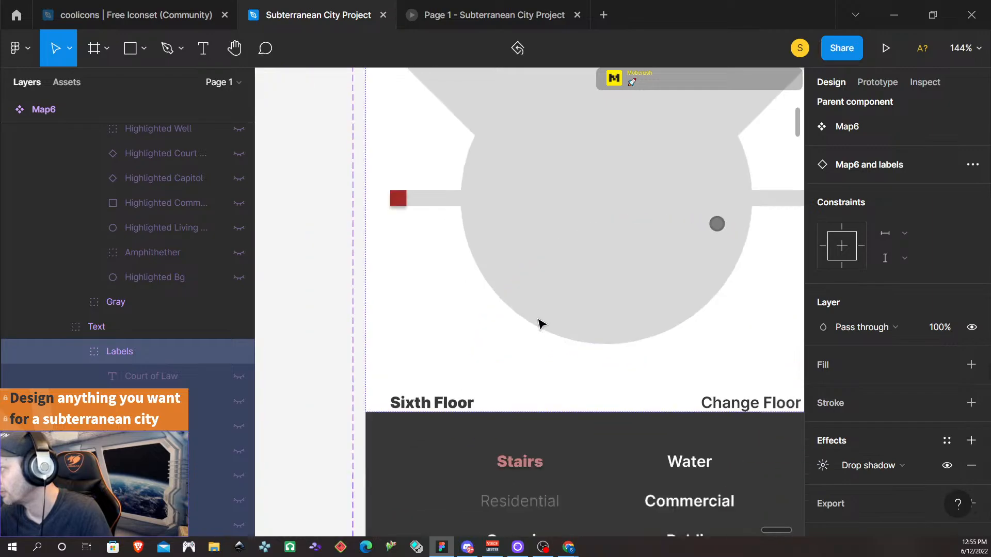
- Inspect the effects on the Sixth Floor Layout, its Highlighted group and the Map6 and labels instance in the Stairs variant
scroll(540, 323, down, 5)
scroll(582, 332, down, 2)
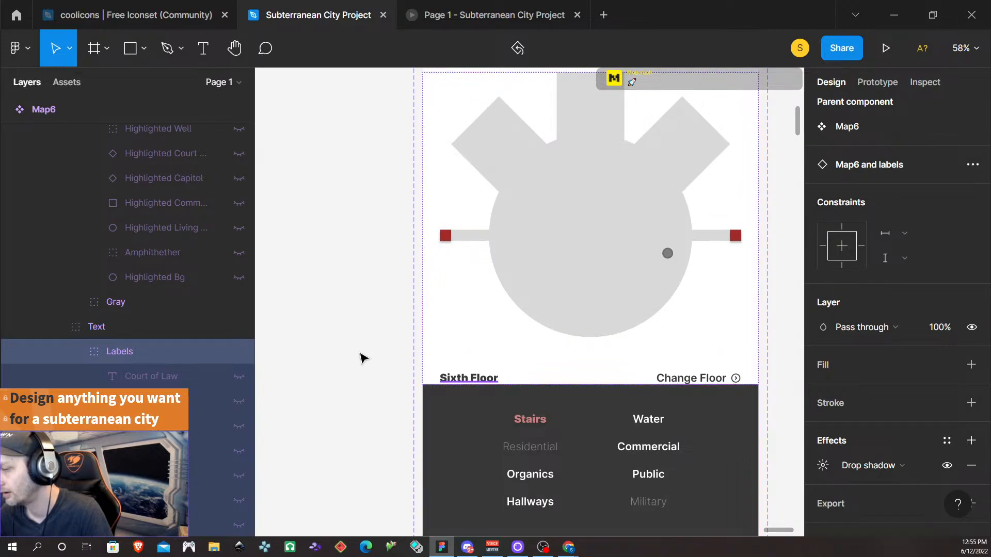
scroll(144, 338, down, 3)
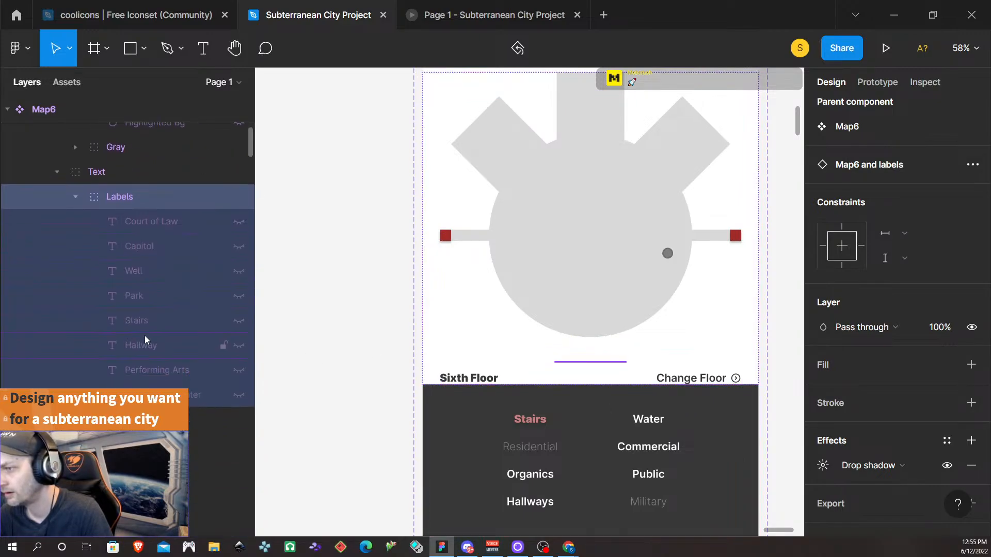
scroll(153, 321, up, 2)
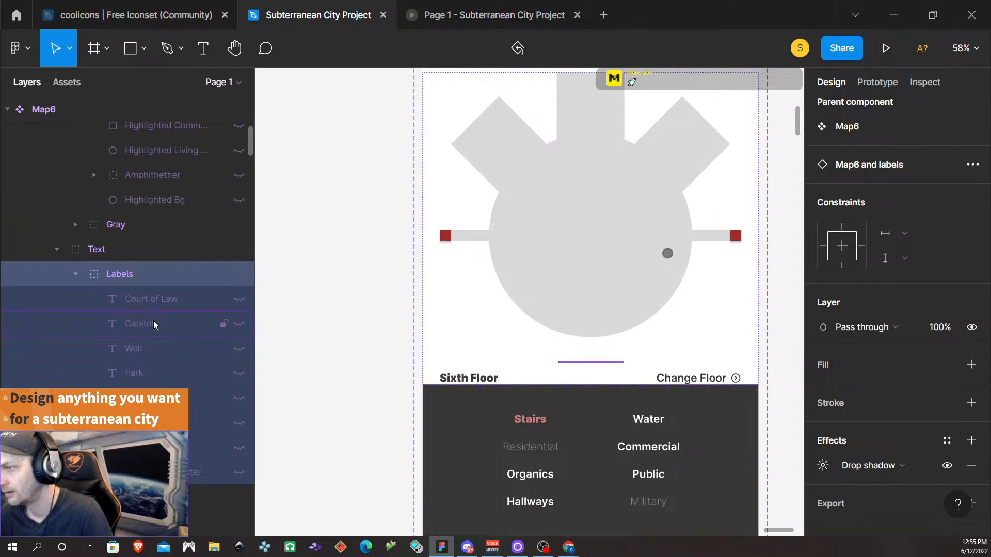
scroll(148, 312, up, 6)
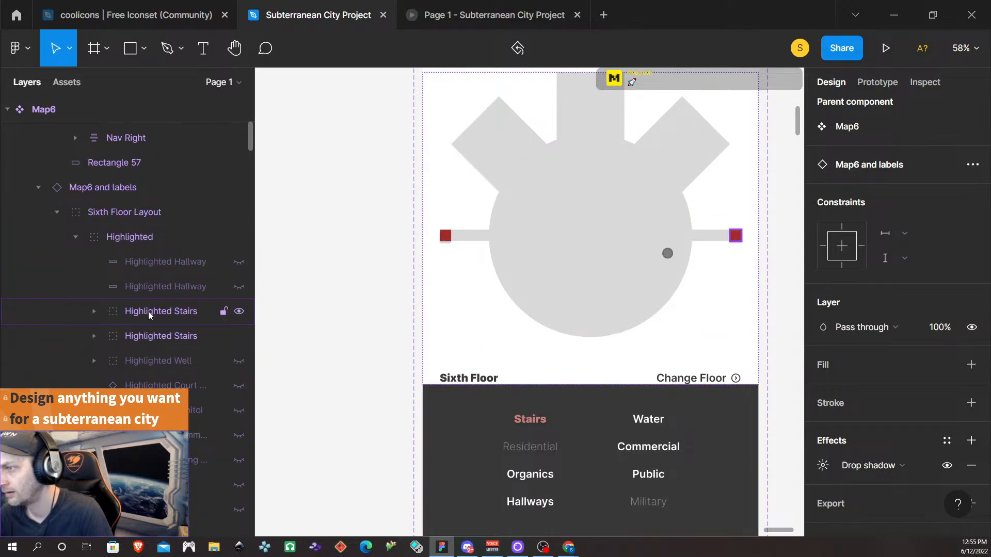
click(122, 212)
scroll(892, 470, down, 3)
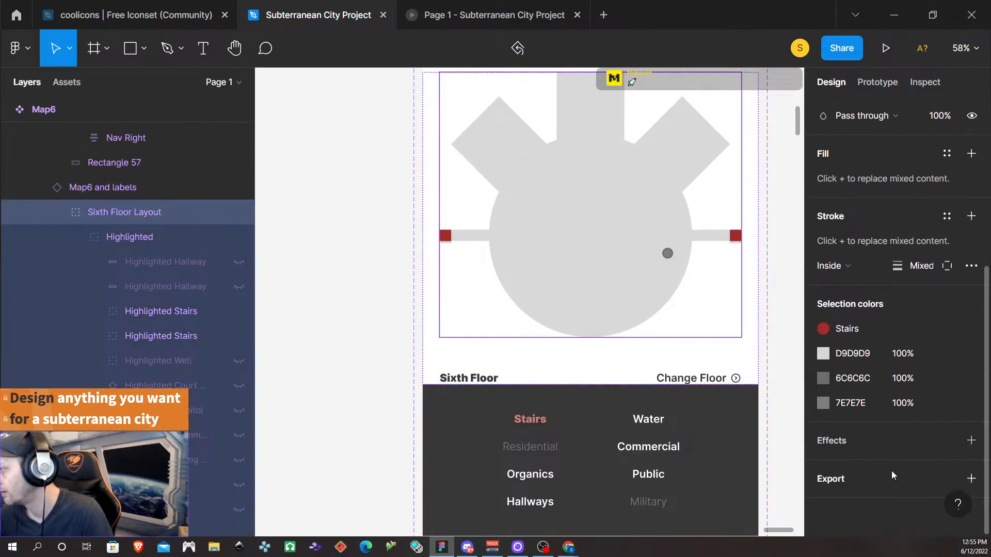
click(133, 239)
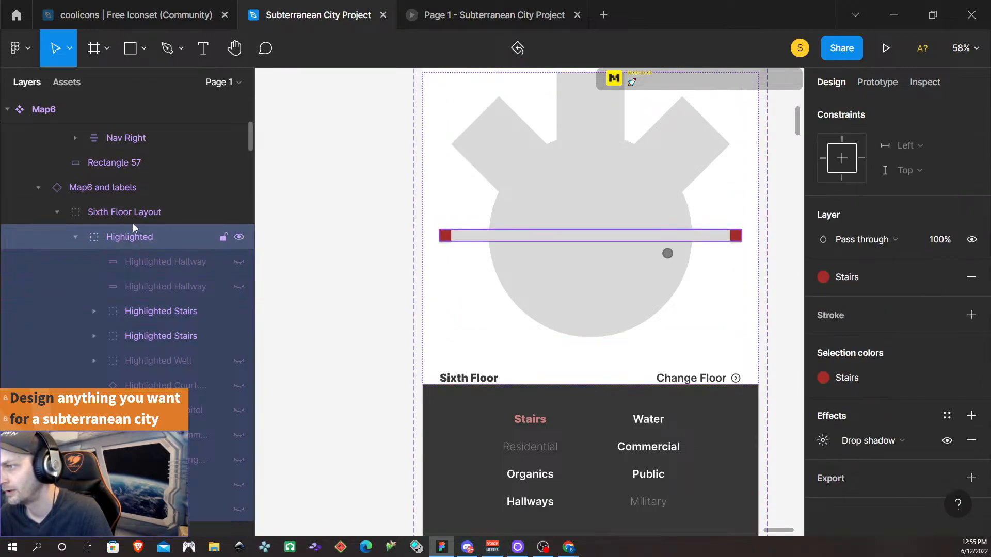
click(125, 189)
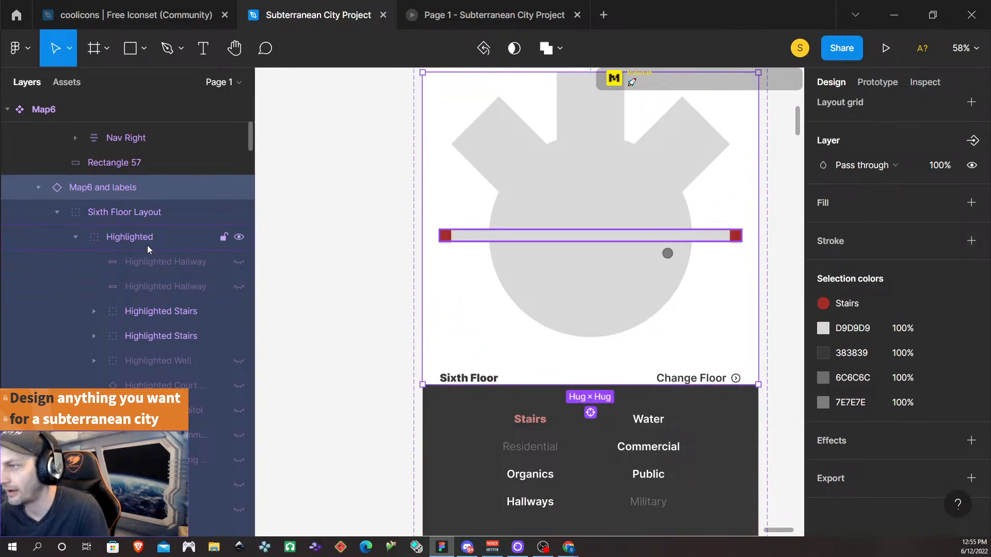
- Set the Water nav item in Map6's Water variant to its Variant2 state
scroll(596, 314, down, 1)
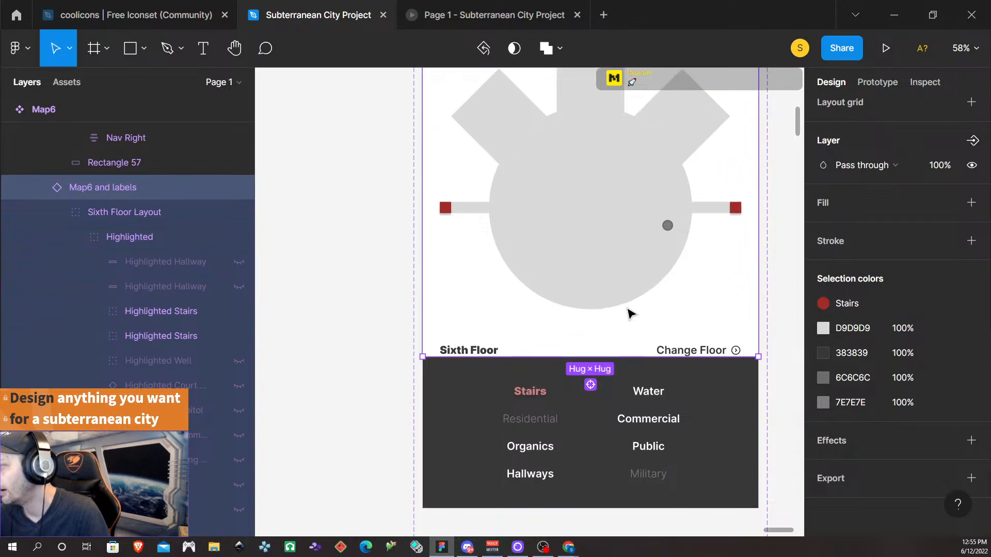
scroll(560, 314, down, 10)
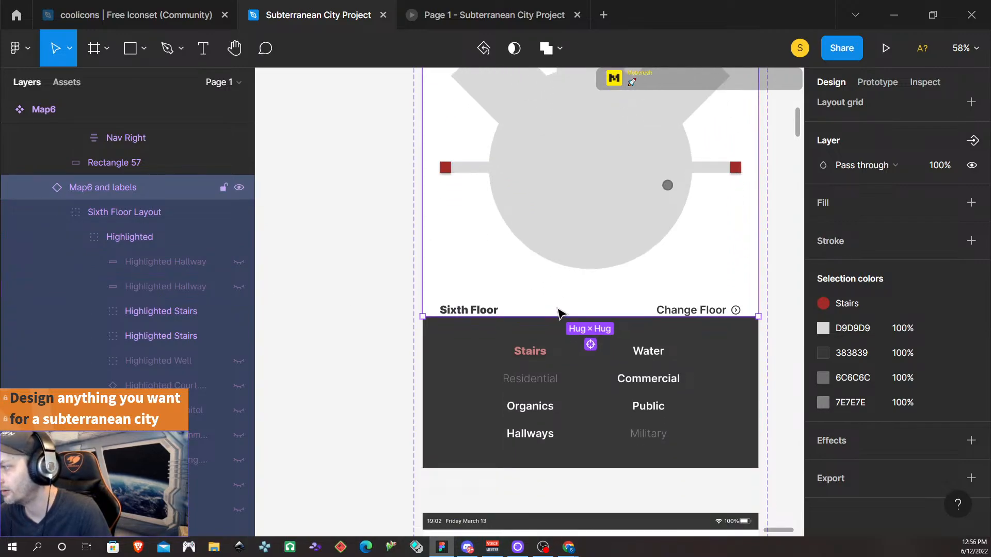
scroll(651, 342, down, 6)
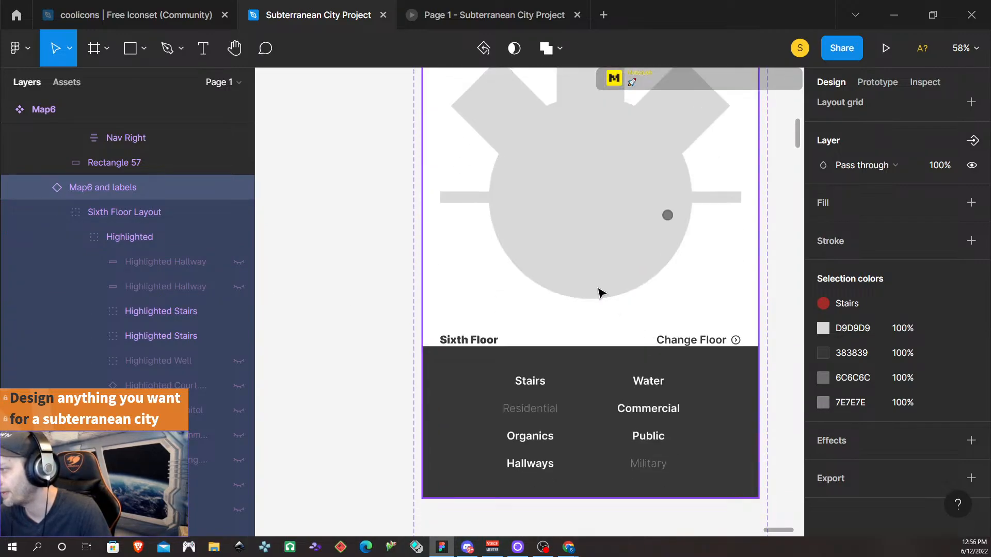
click(651, 388)
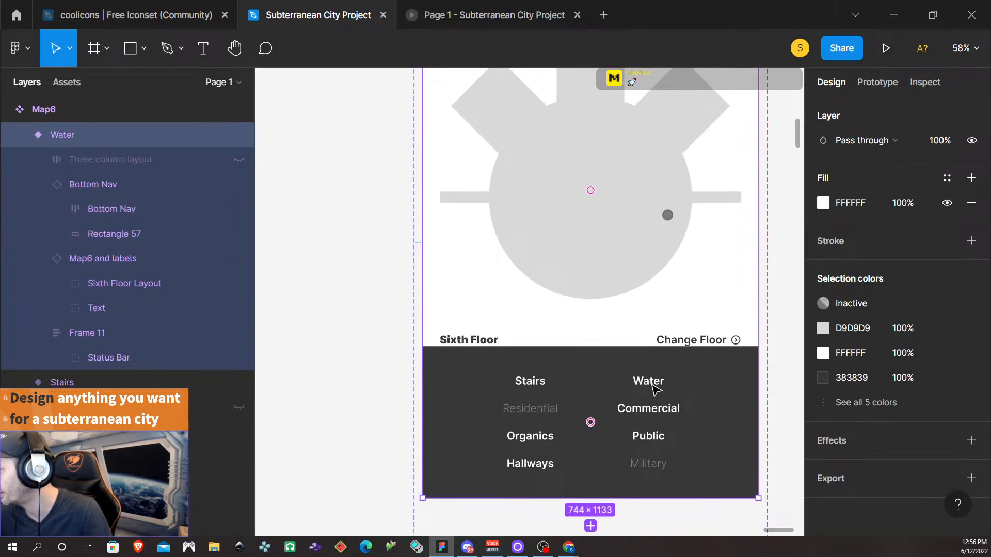
double_click(653, 388)
double_click(653, 388)
double_click(653, 388)
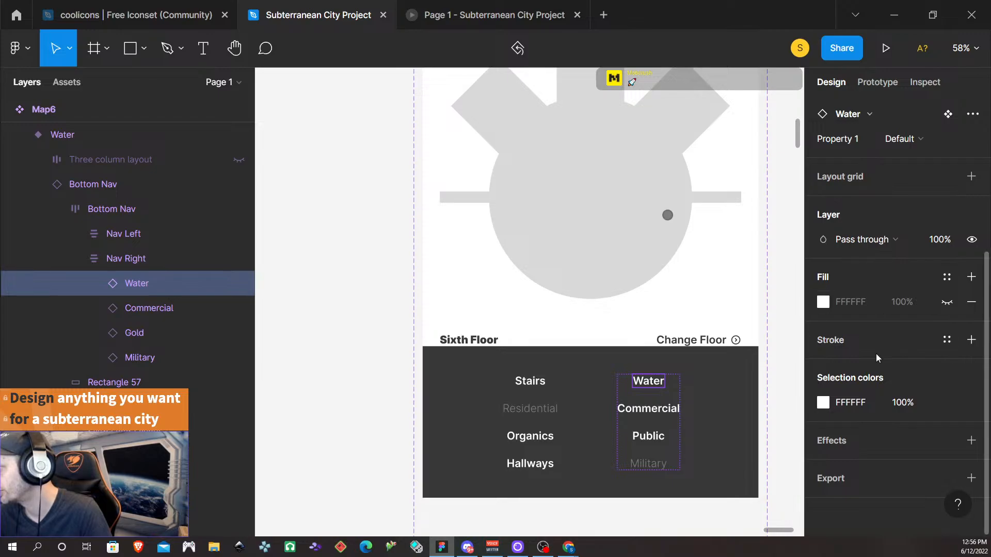
click(933, 147)
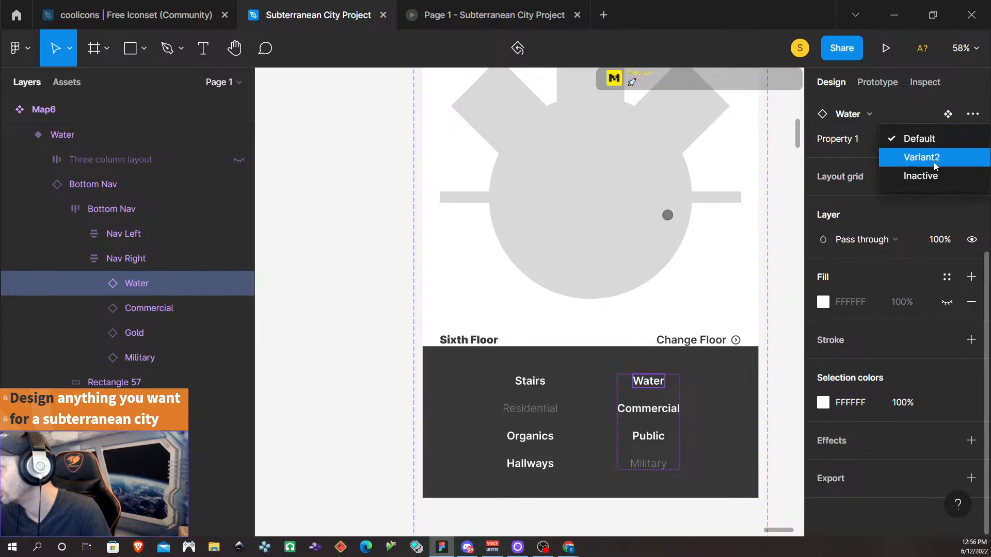
click(933, 159)
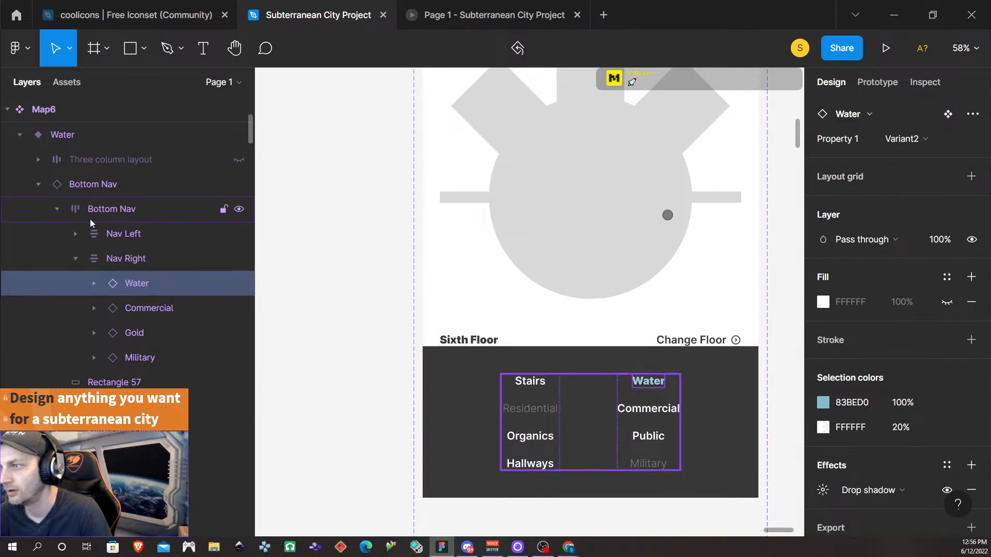
- Make the Highlighted Well layer visible in the Sixth Floor Layout's Highlighted group of the Water variant
scroll(81, 228, up, 3)
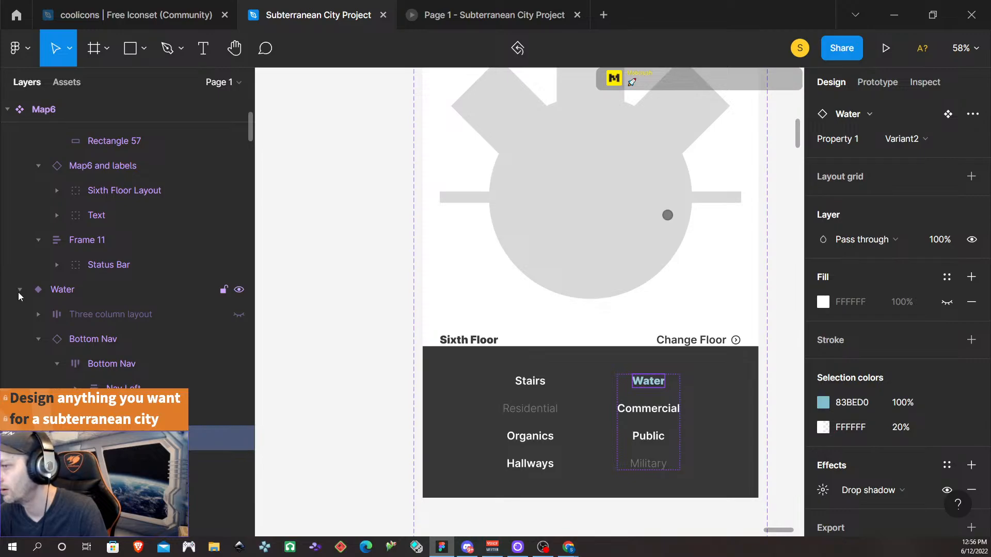
click(20, 290)
scroll(98, 284, up, 1)
scroll(103, 282, up, 5)
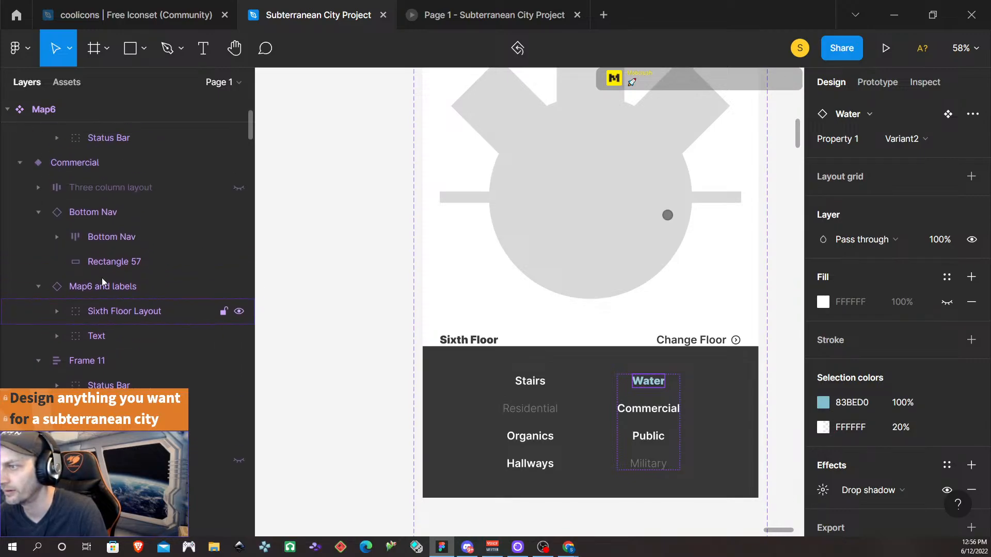
scroll(104, 263, up, 3)
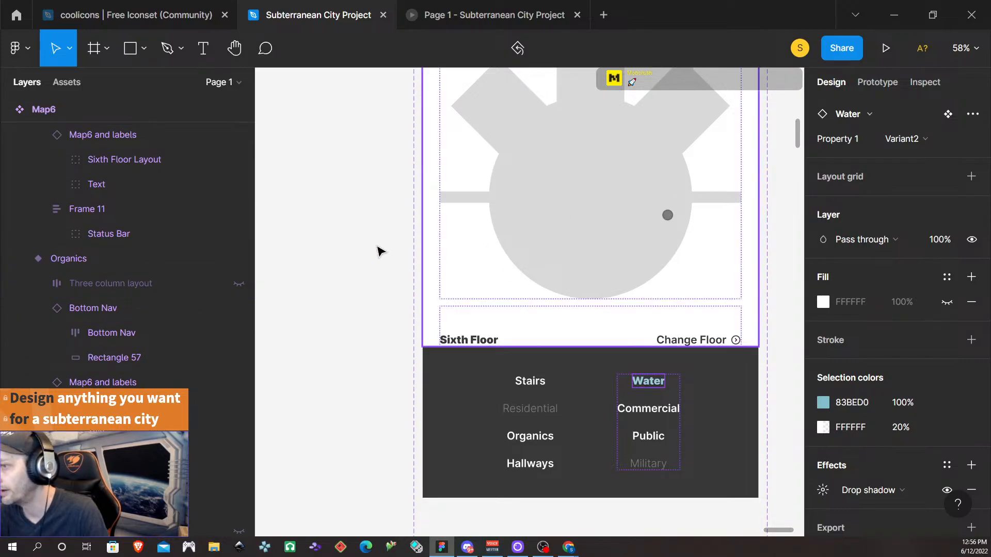
click(590, 222)
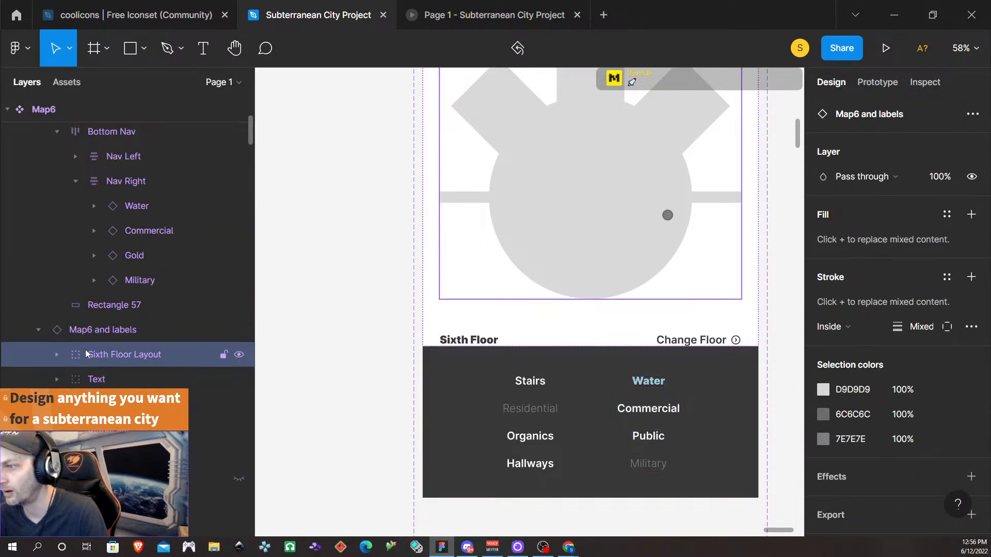
click(57, 355)
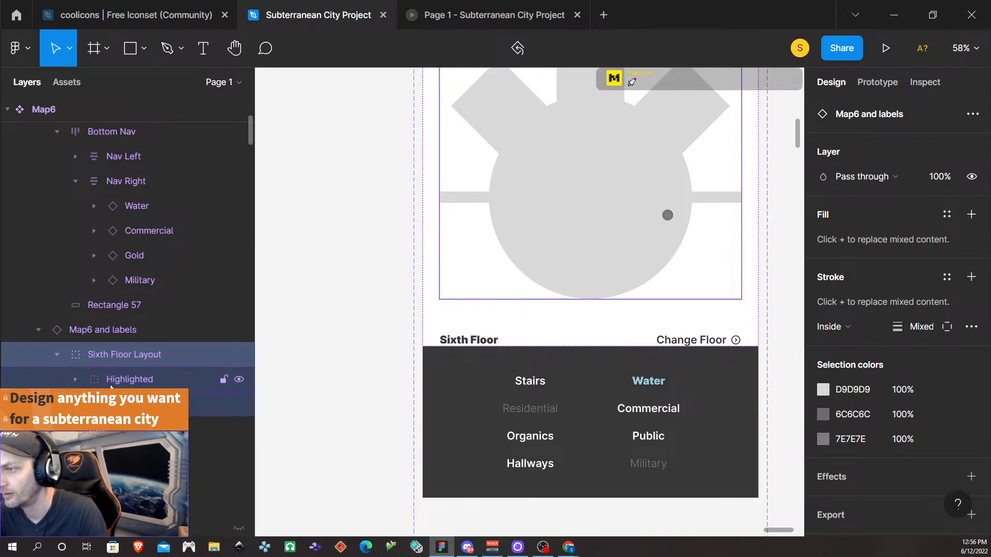
click(77, 380)
scroll(196, 407, down, 3)
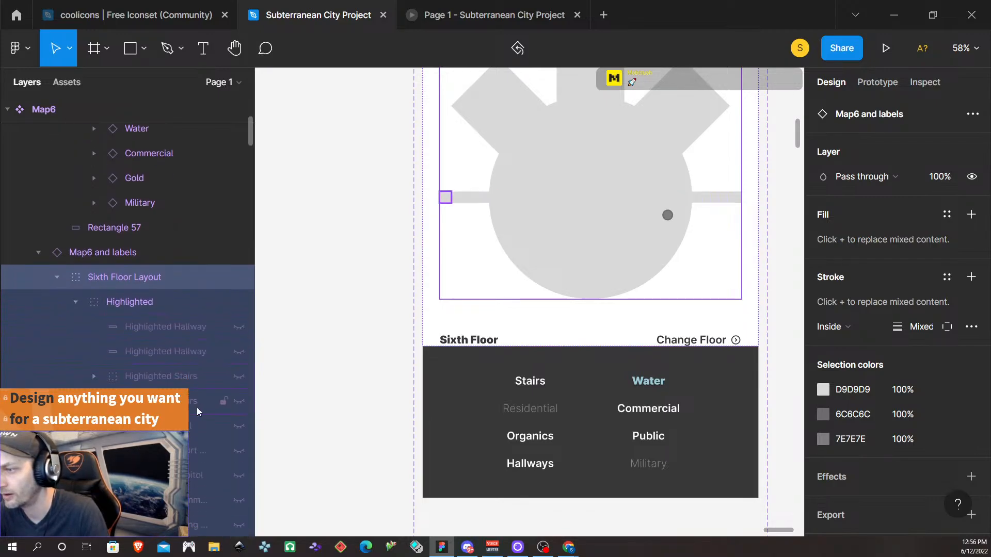
click(239, 426)
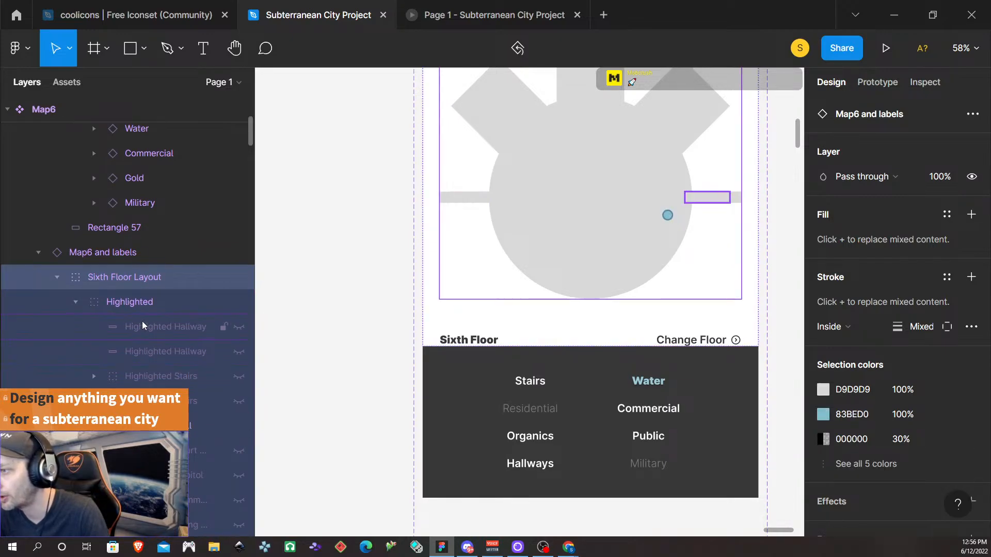
- Add a drop shadow effect to the Highlighted group in the Water variant's Sixth Floor Layout
click(132, 302)
scroll(970, 376, down, 3)
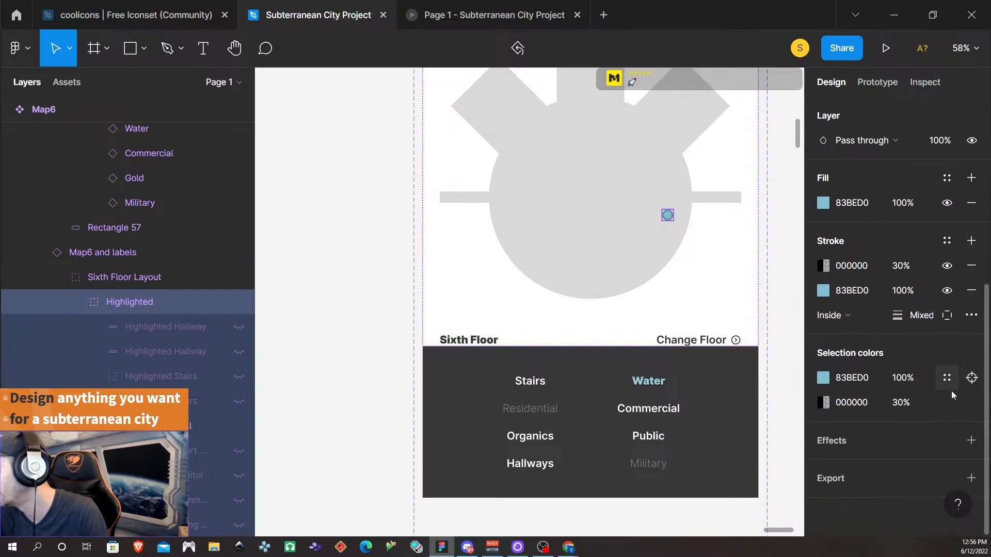
click(971, 441)
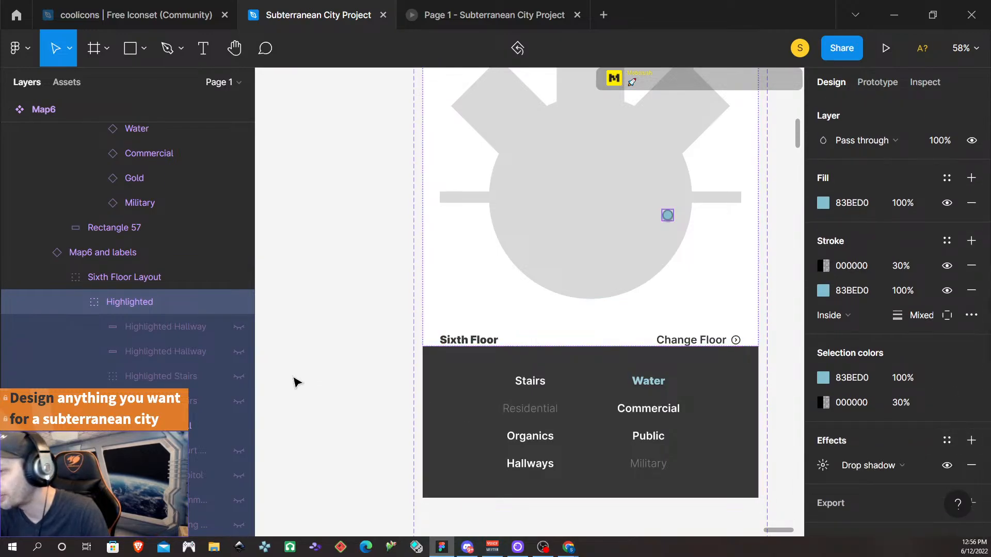
- Add a drop shadow effect to the Labels group inside the Water variant's Text group
scroll(114, 360, down, 5)
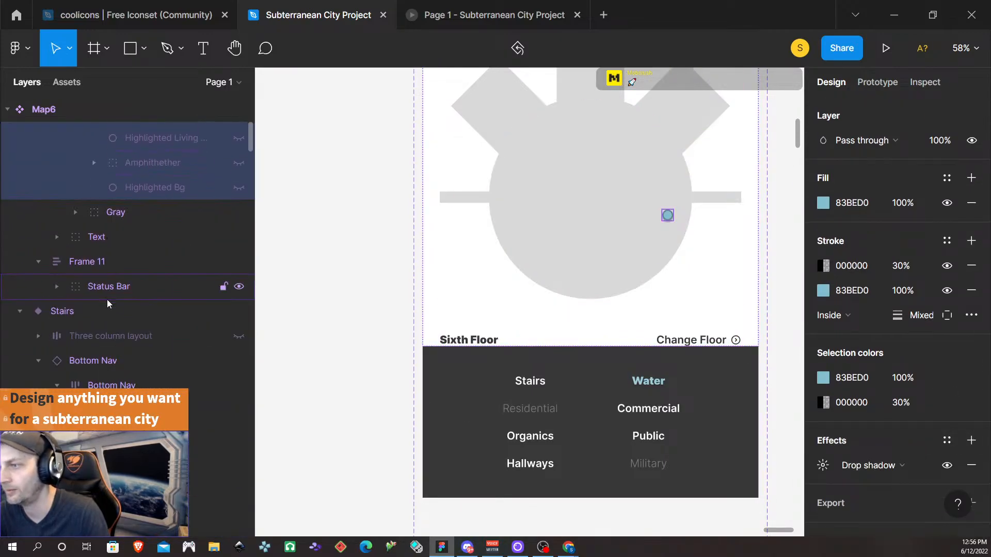
scroll(111, 314, down, 3)
scroll(123, 306, up, 9)
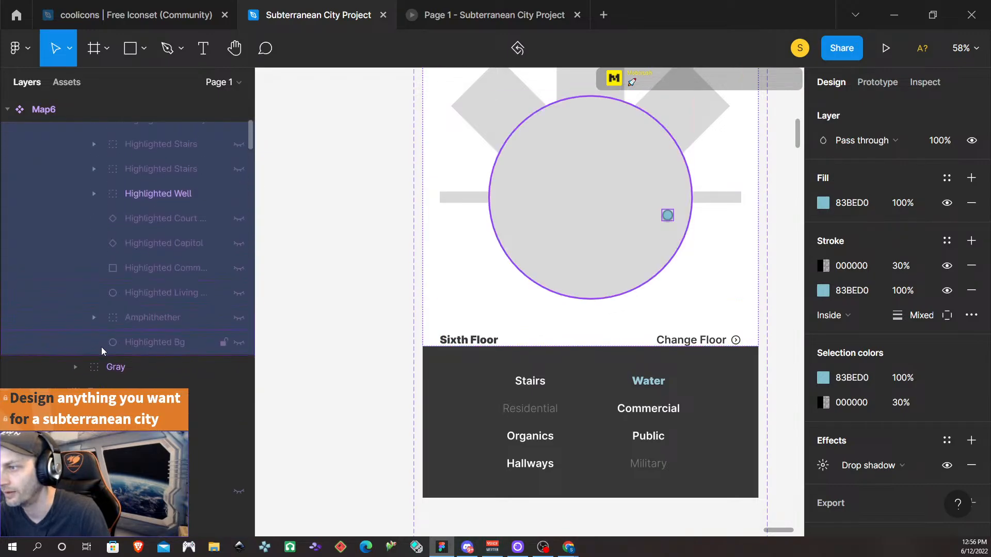
click(206, 416)
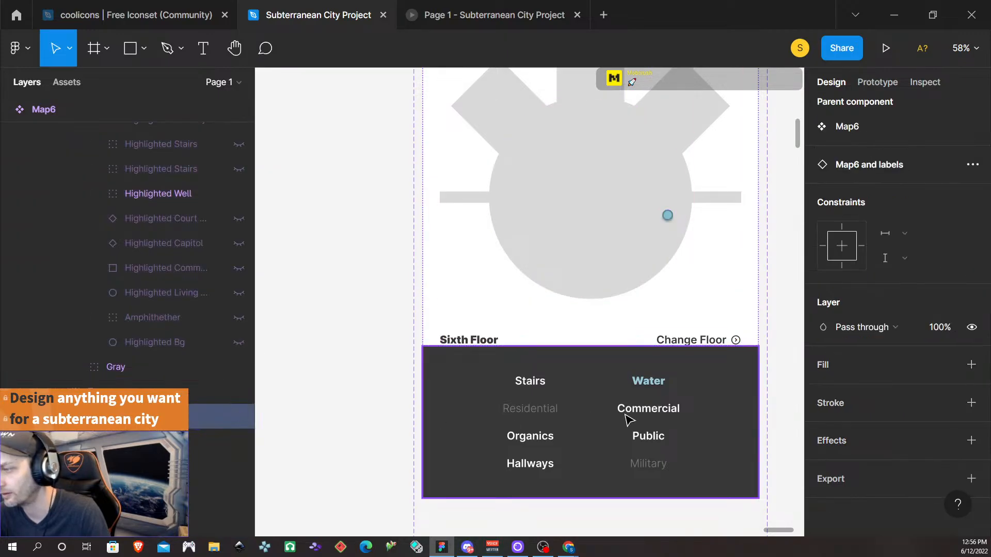
click(971, 441)
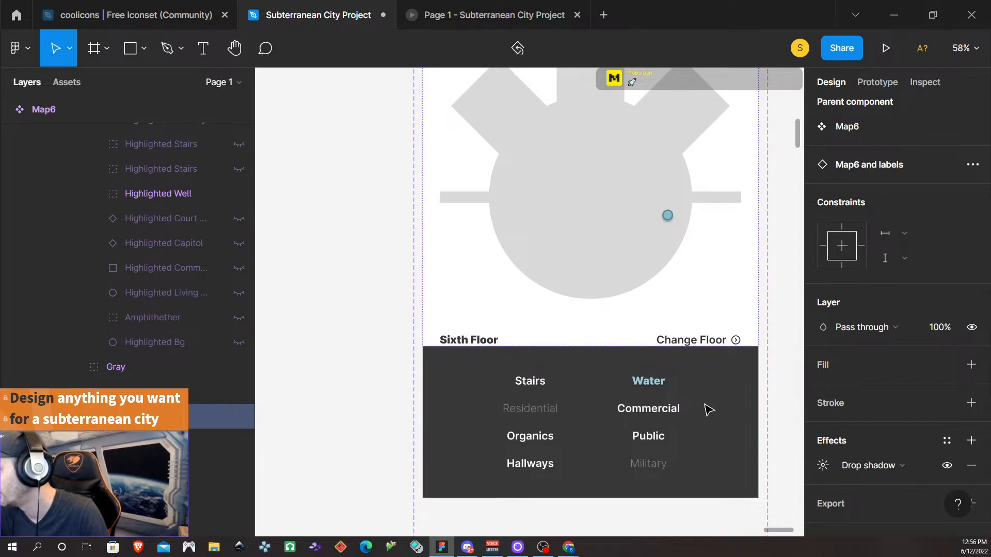
- Collapse the expanded Map6, Map5, Map4, Map3, Map2, First Floor and iPad mini 8.3 - 4 layer trees
scroll(637, 400, down, 2)
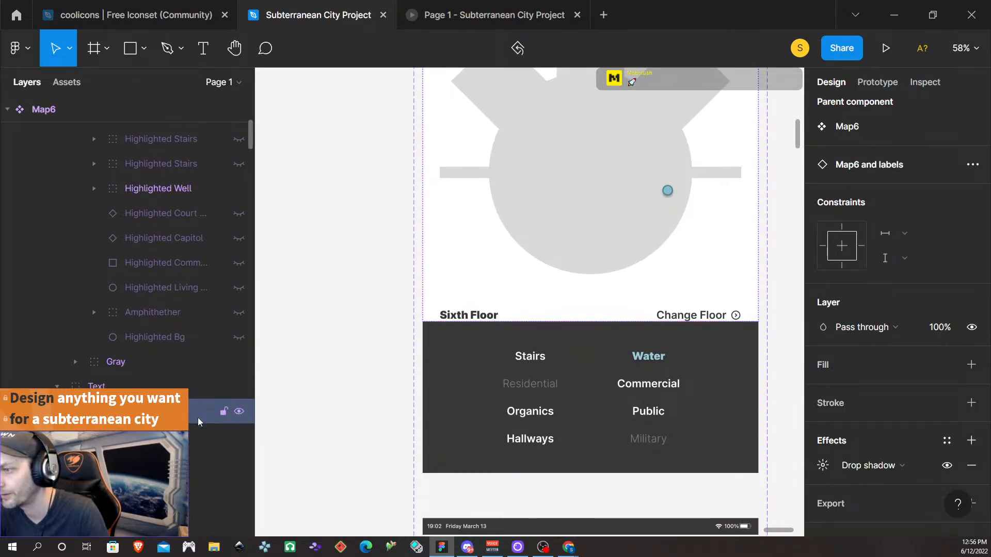
scroll(196, 418, down, 6)
scroll(597, 395, down, 1)
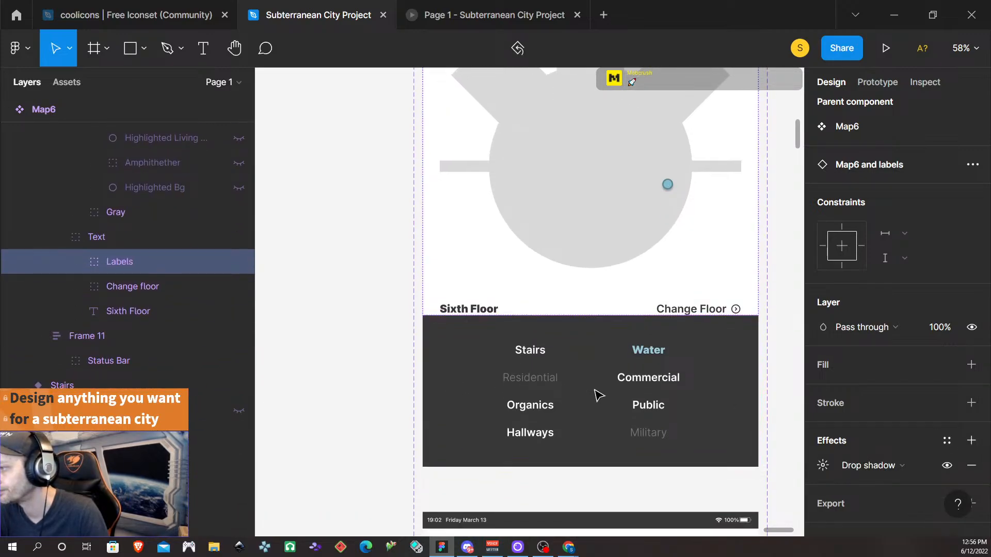
click(469, 482)
click(464, 438)
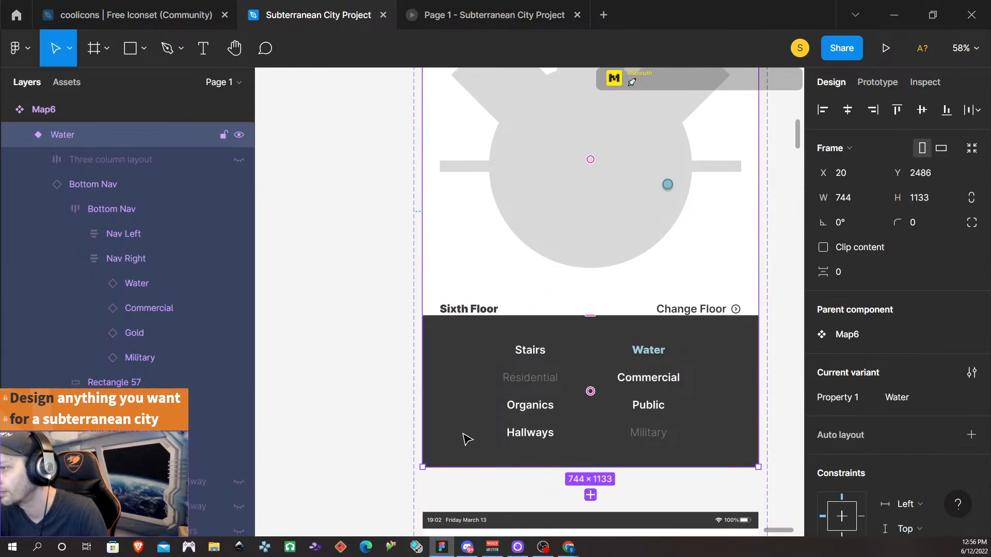
click(8, 109)
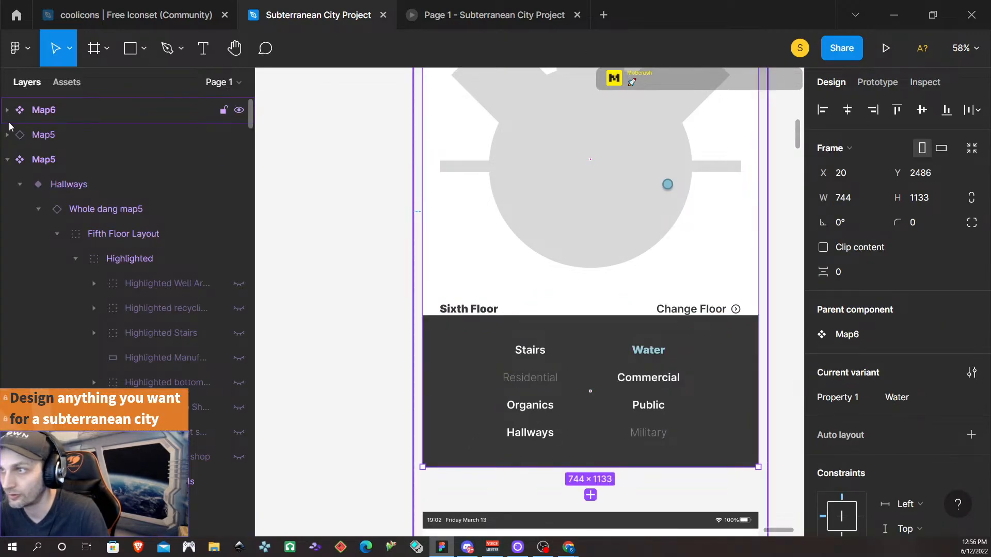
click(7, 160)
click(7, 209)
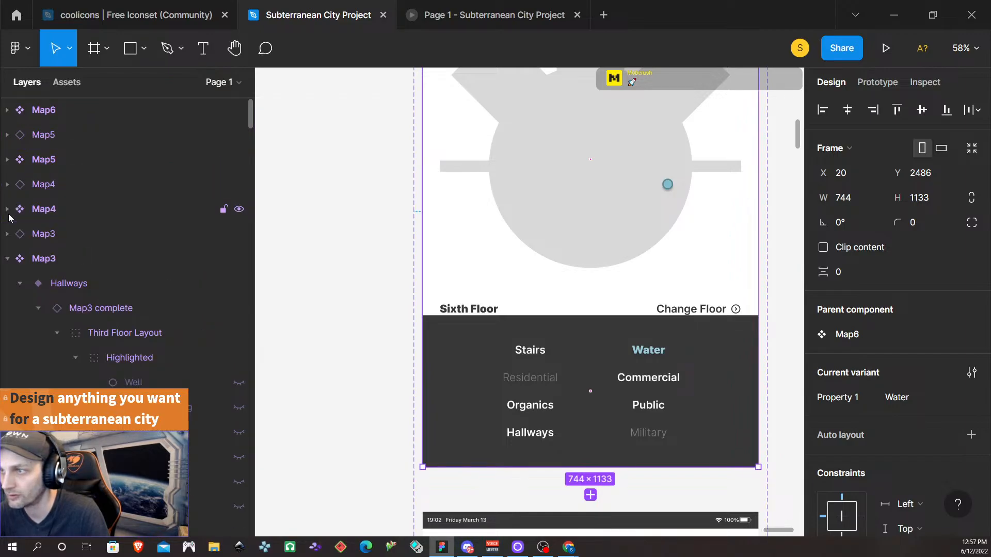
click(8, 259)
click(6, 284)
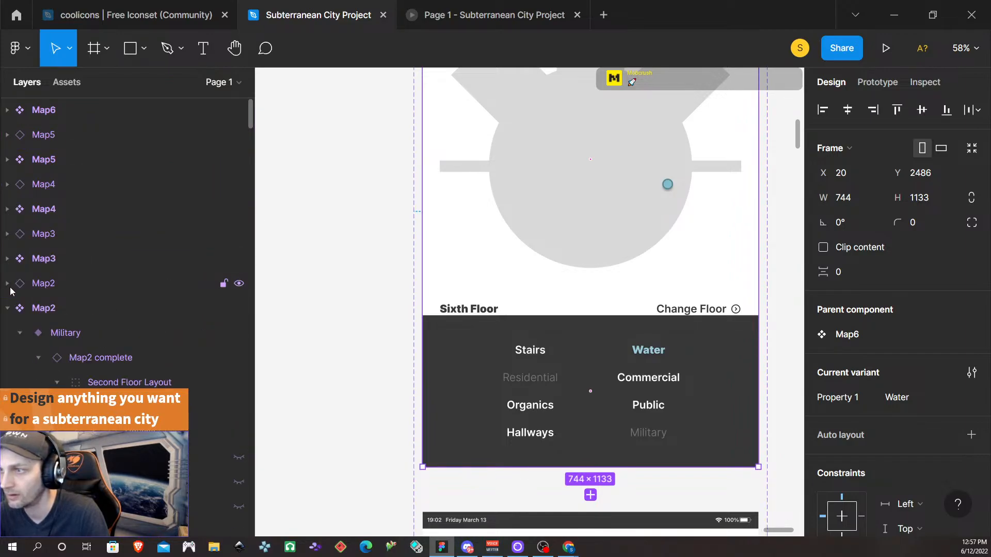
click(7, 308)
click(7, 334)
click(8, 358)
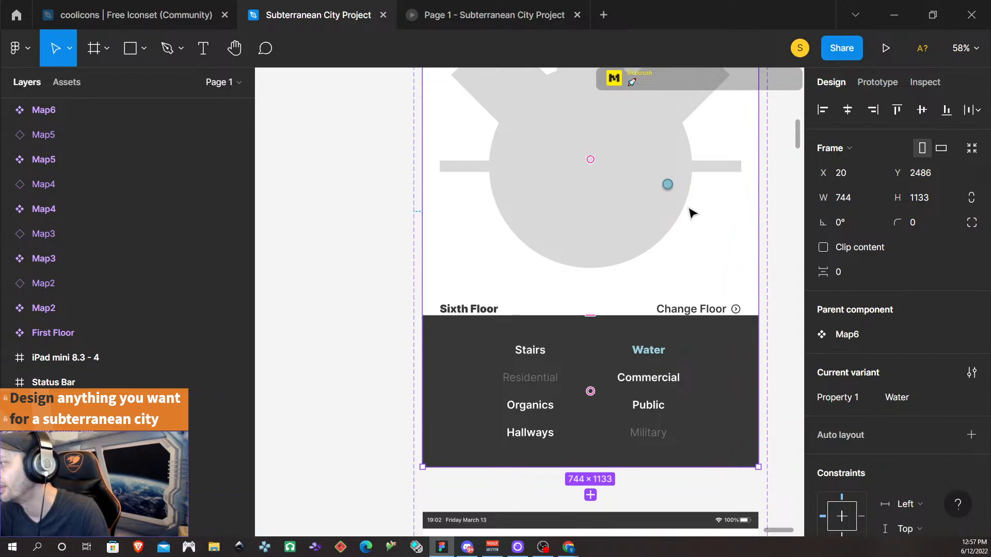
- Select the Commercial variant of the Map6 component, directly below the Water variant on the canvas
scroll(687, 219, up, 1)
click(331, 244)
click(467, 237)
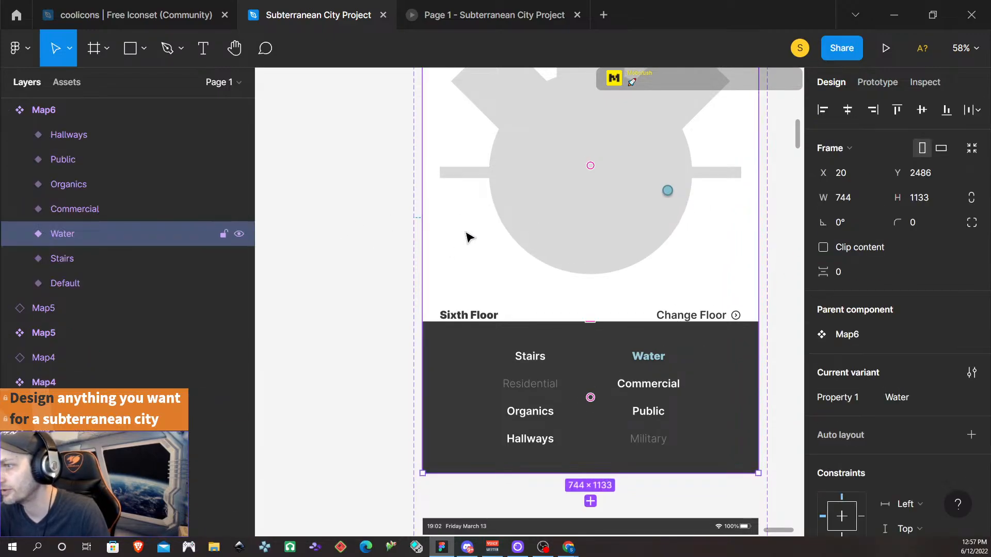
scroll(536, 281, down, 5)
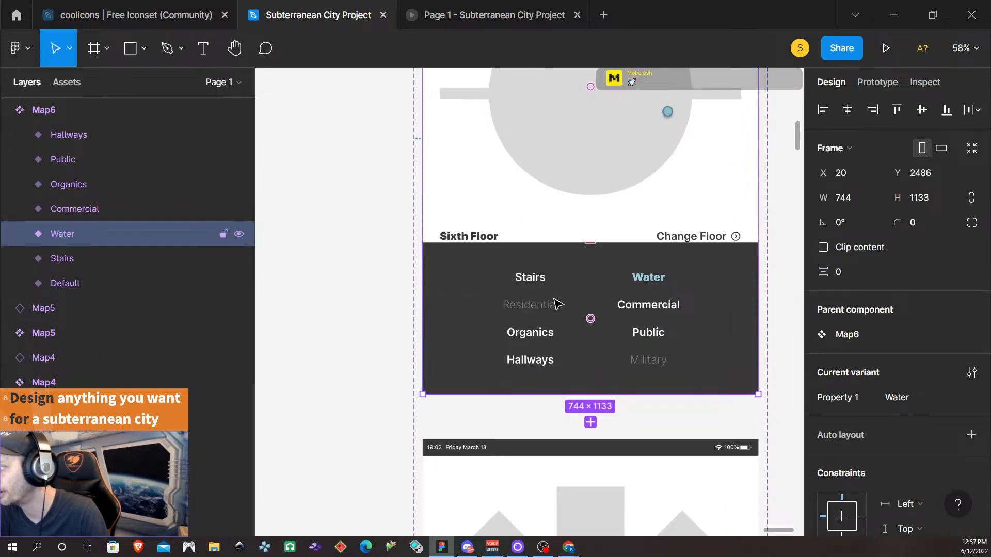
scroll(560, 301, down, 3)
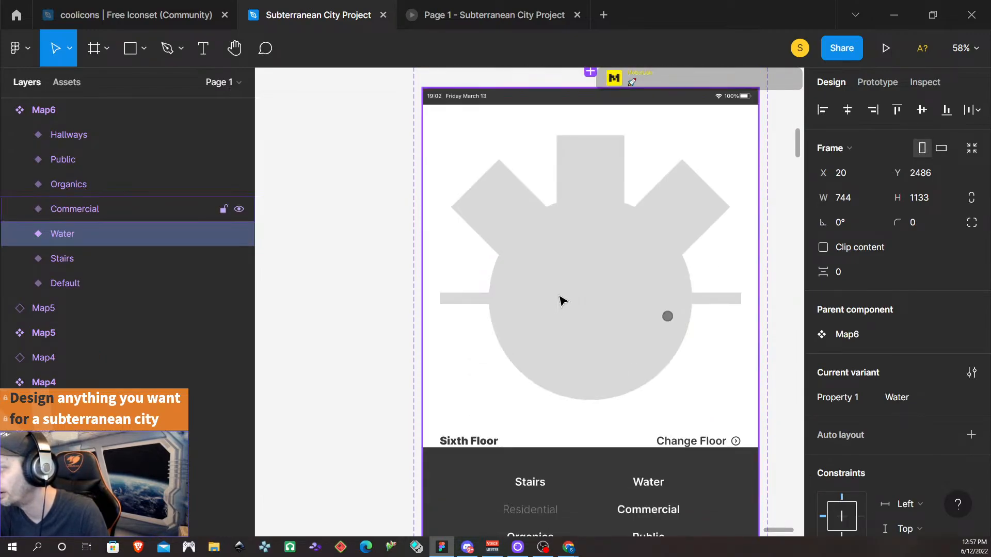
click(560, 300)
scroll(561, 300, down, 1)
scroll(560, 300, down, 1)
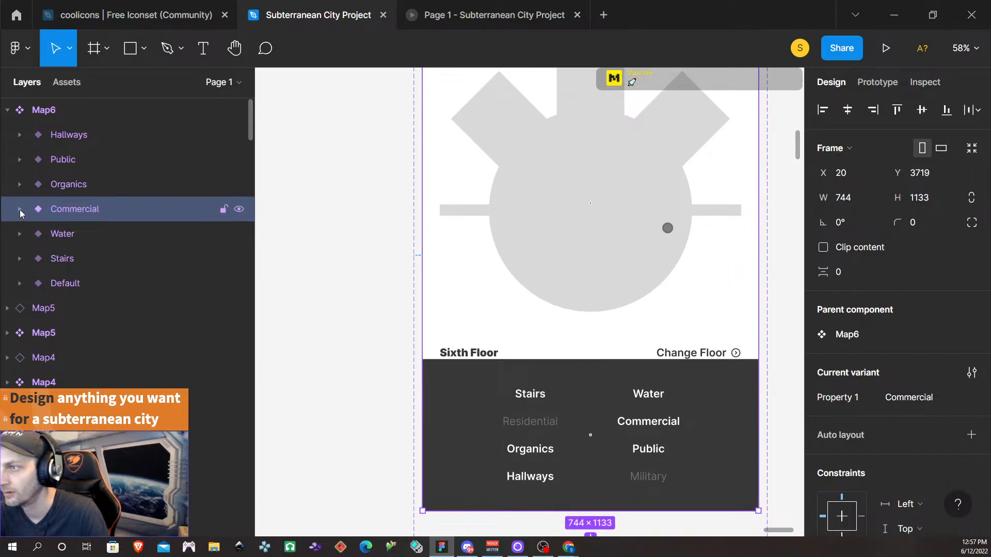
- Add a drop shadow effect to the Highlighted group within the Commercial variant's Sixth Floor Layout
click(20, 210)
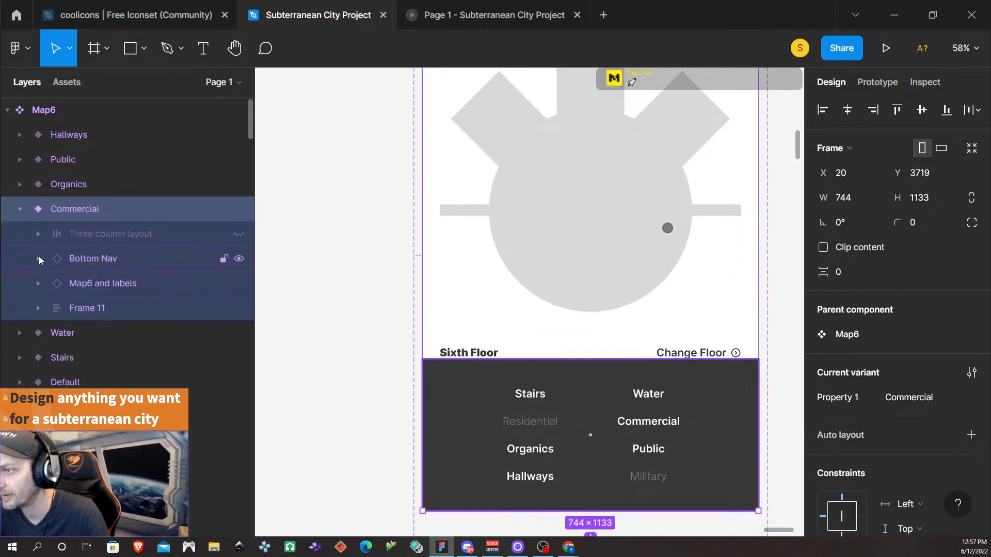
click(39, 234)
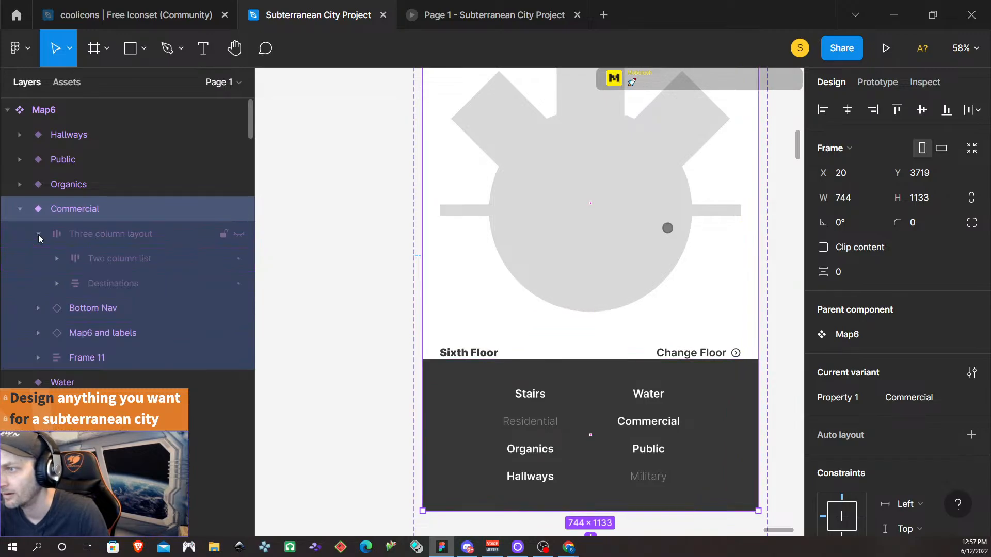
click(39, 233)
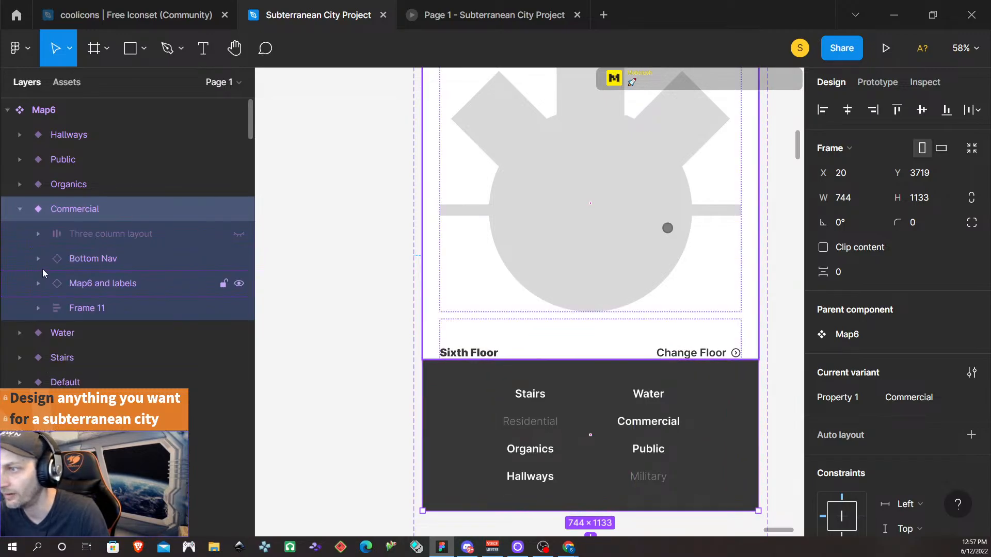
click(39, 258)
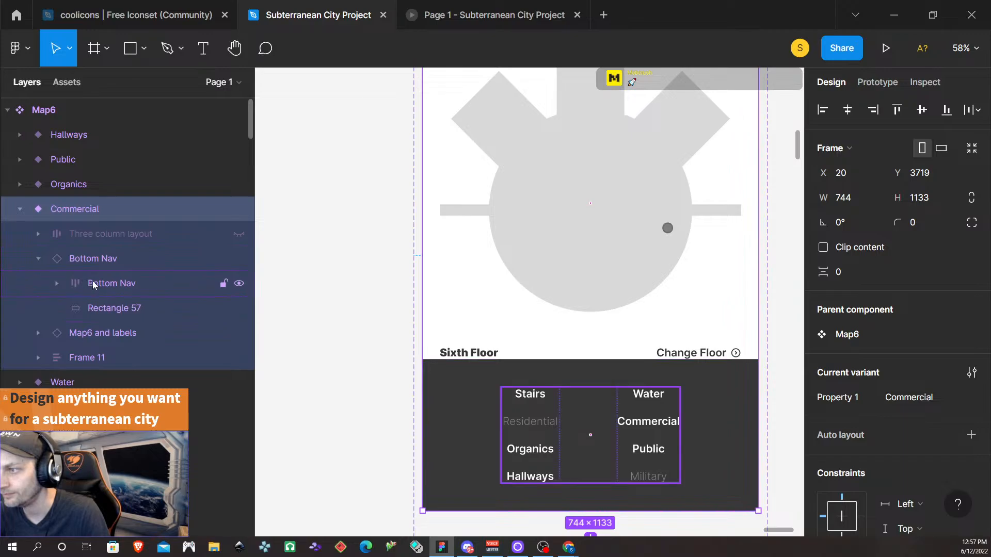
click(39, 258)
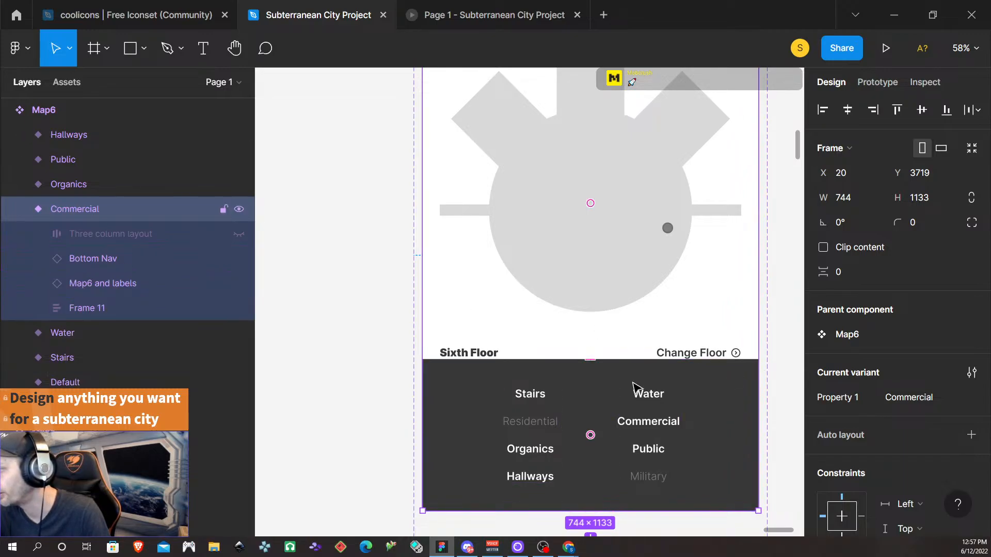
click(39, 283)
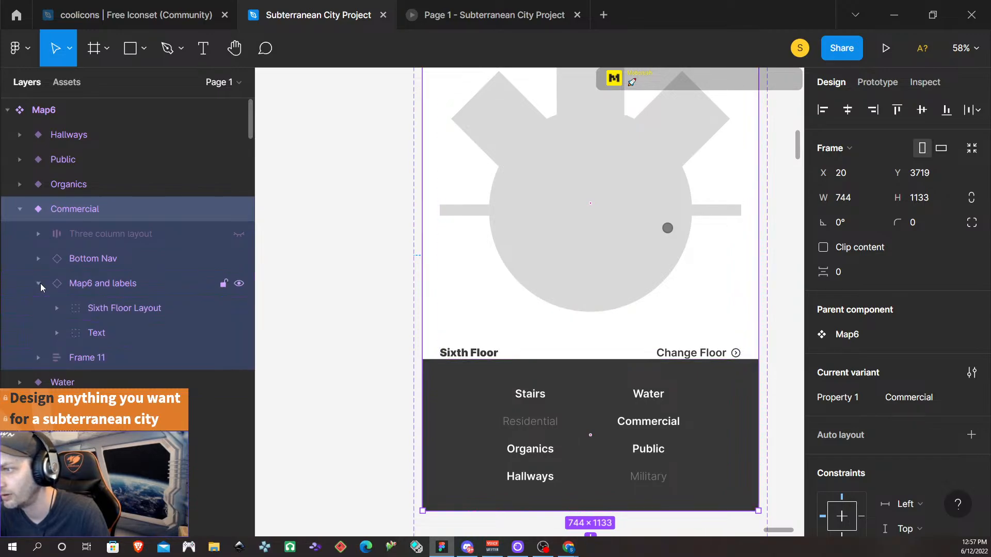
click(57, 308)
click(75, 333)
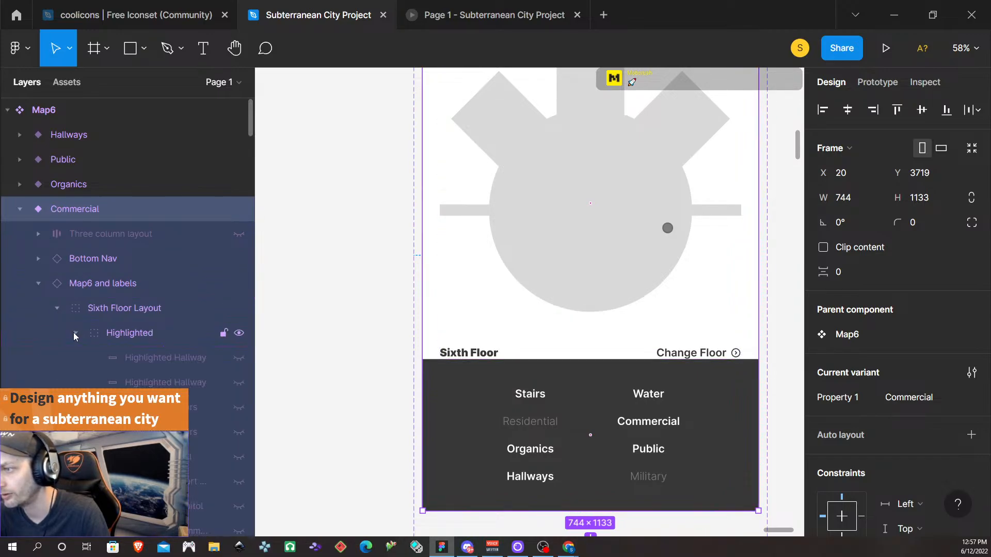
click(110, 337)
scroll(929, 402, down, 3)
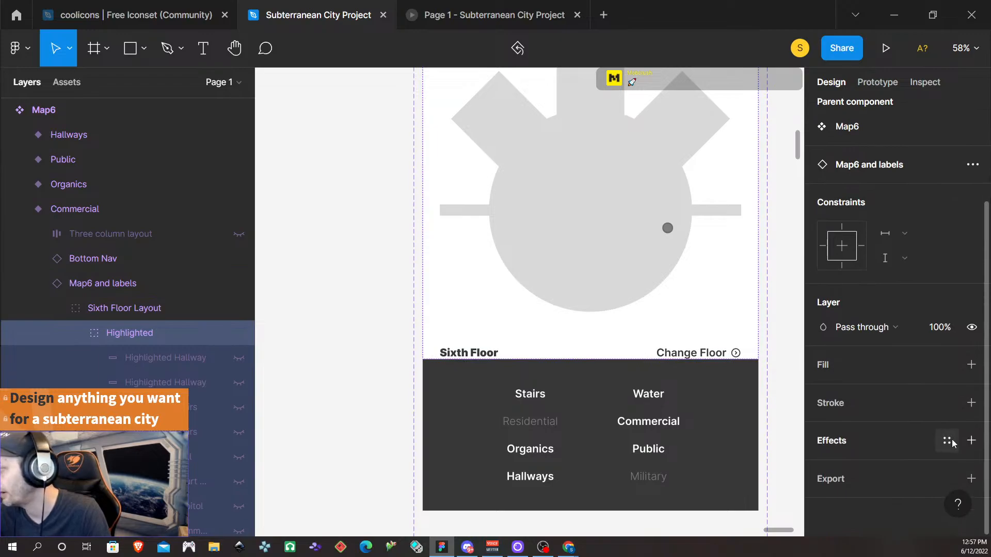
click(972, 441)
- Make the hidden Amphithether layer visible in the Commercial variant's Highlighted group
scroll(183, 358, down, 3)
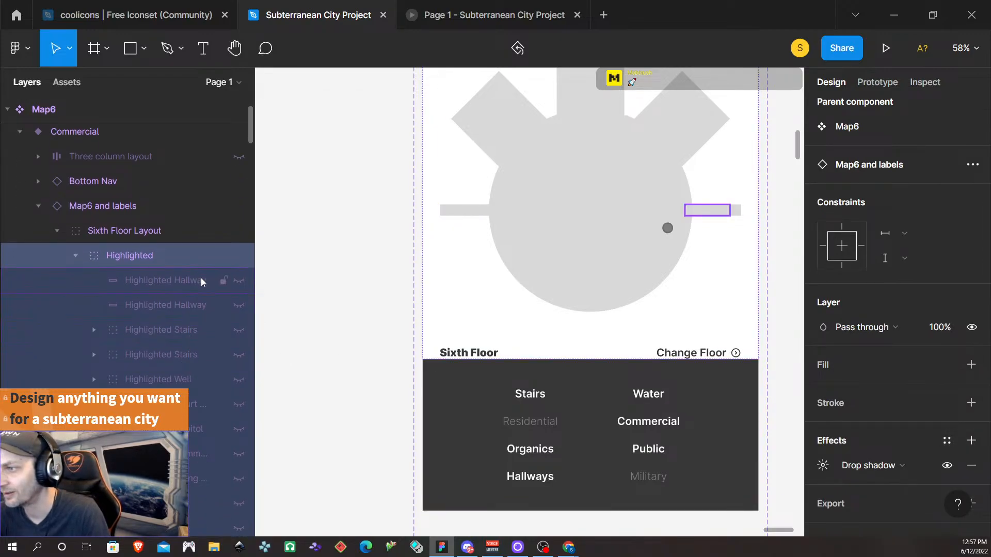
scroll(238, 392, down, 3)
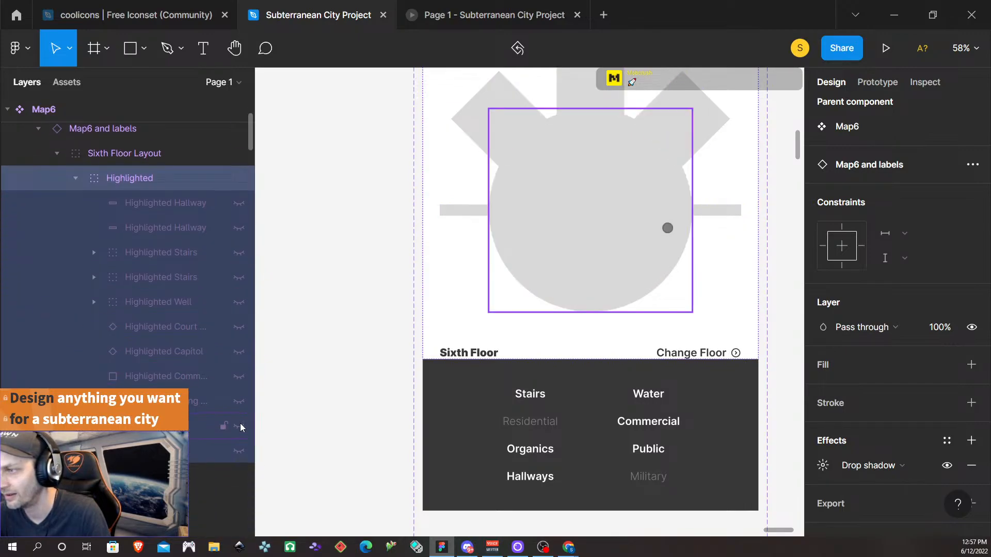
click(239, 427)
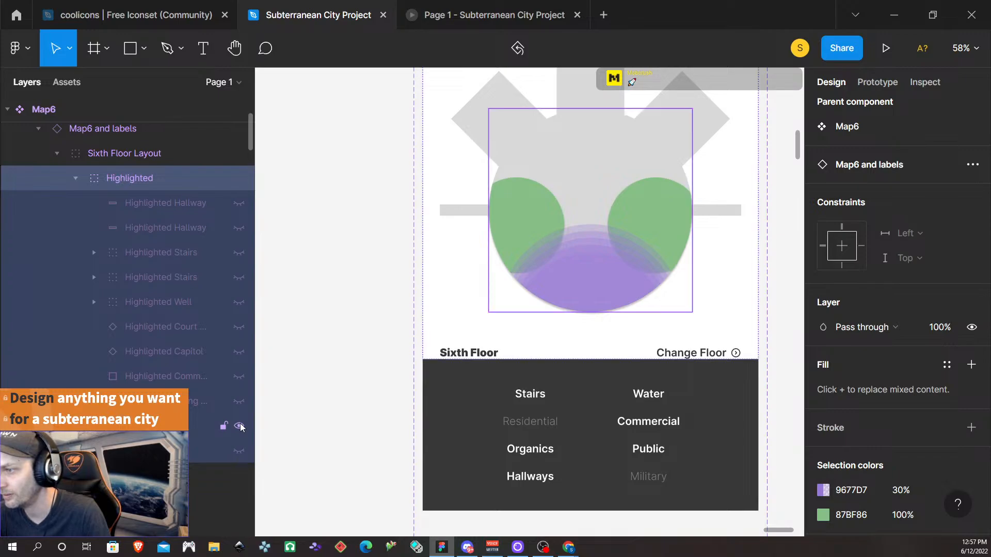
- Hide both highlighted park circles in the Commercial variant's Amphithether group and make the Highlighted Community Center layer visible
click(94, 426)
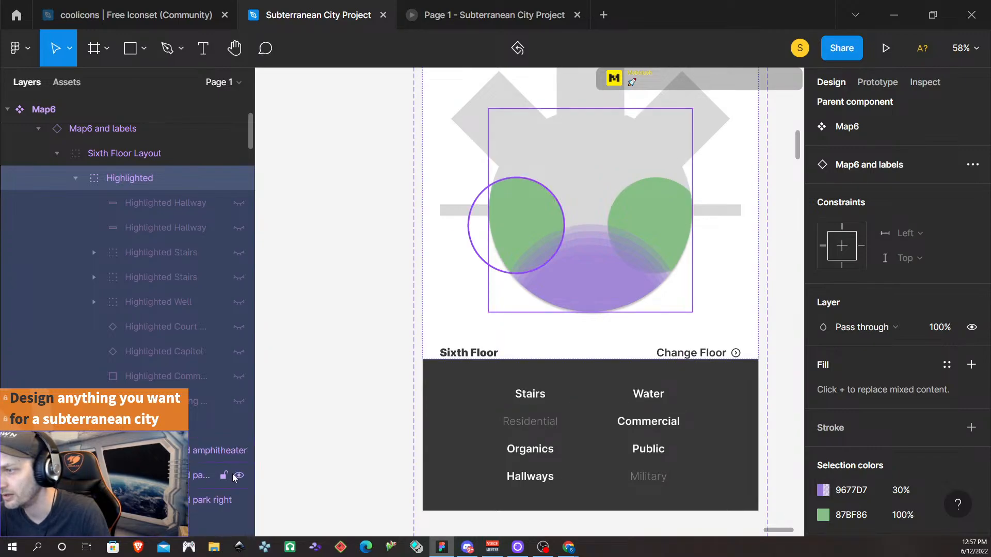
click(238, 476)
click(242, 500)
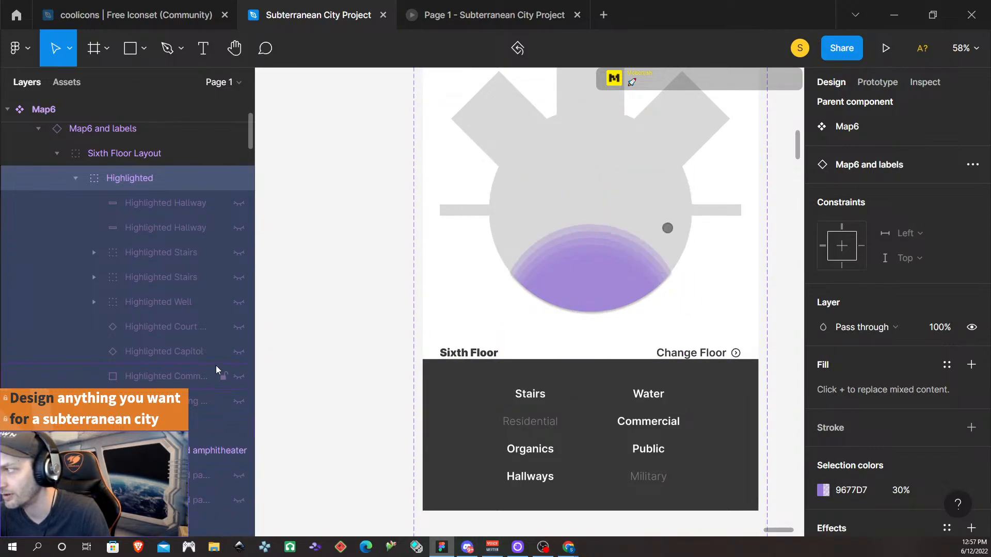
scroll(187, 379, down, 3)
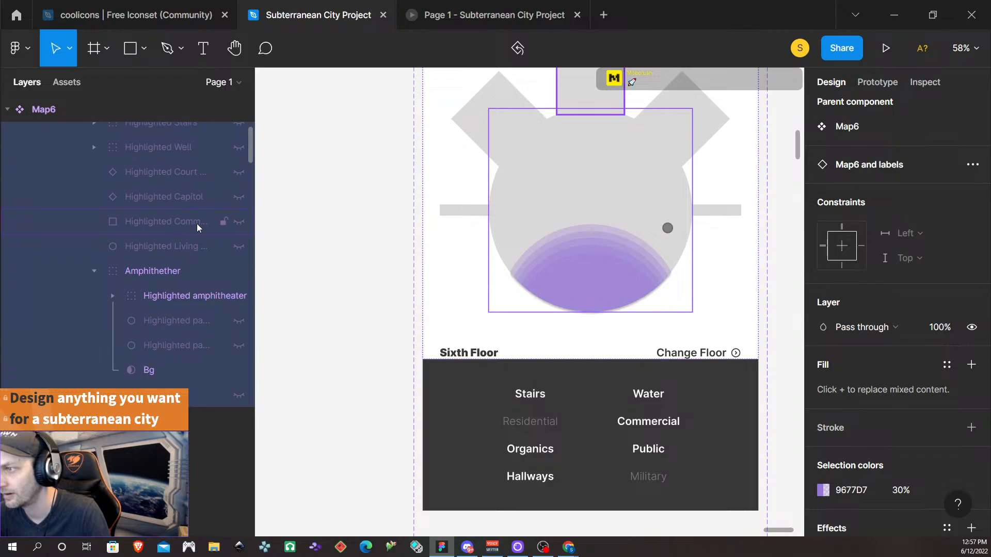
click(239, 222)
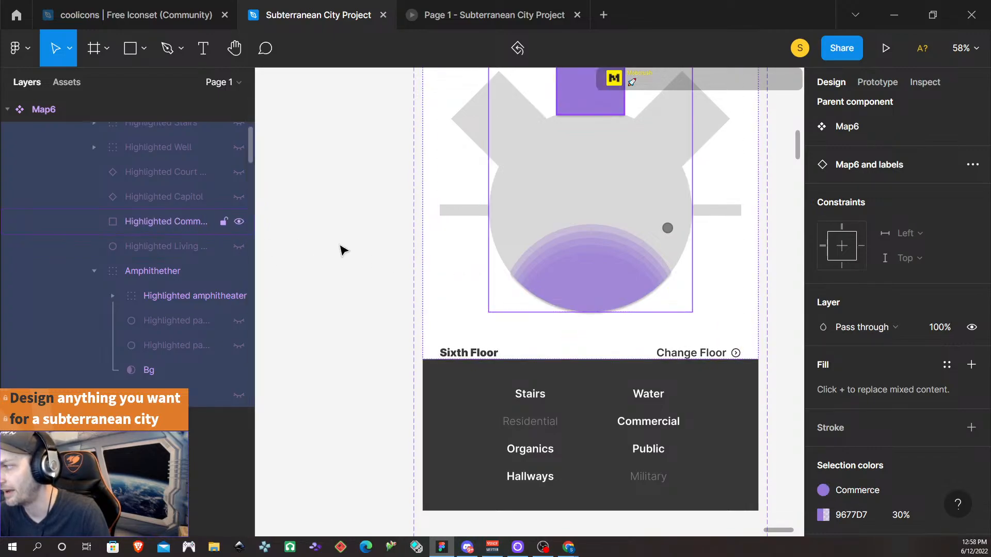
- Add a drop shadow effect to the Labels group inside the Commercial variant's Text group
scroll(185, 268, up, 3)
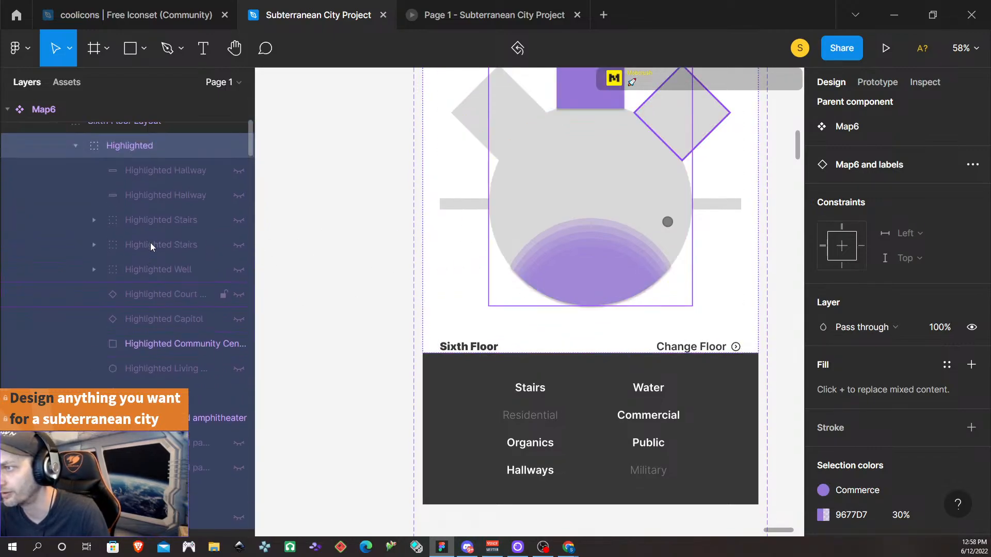
scroll(173, 281, down, 6)
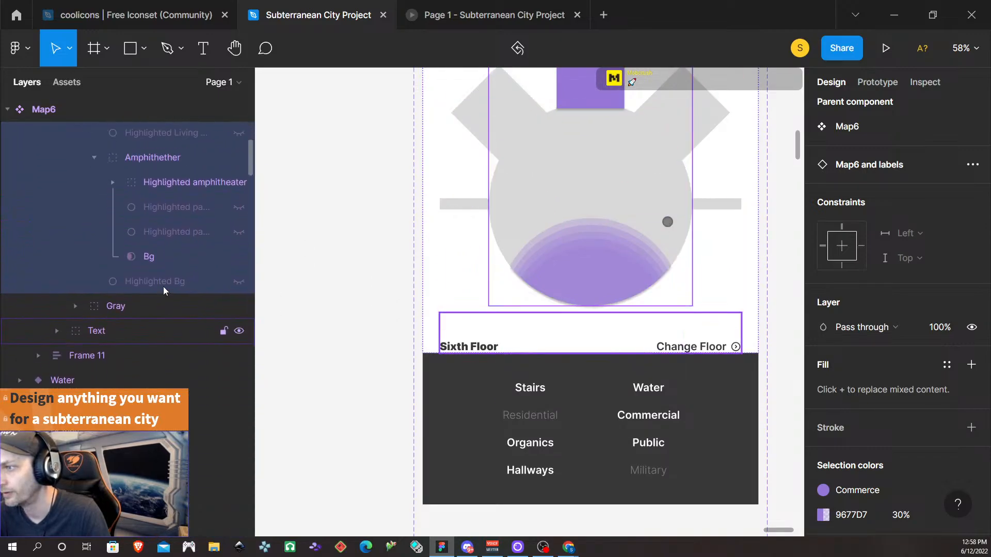
scroll(150, 288, up, 7)
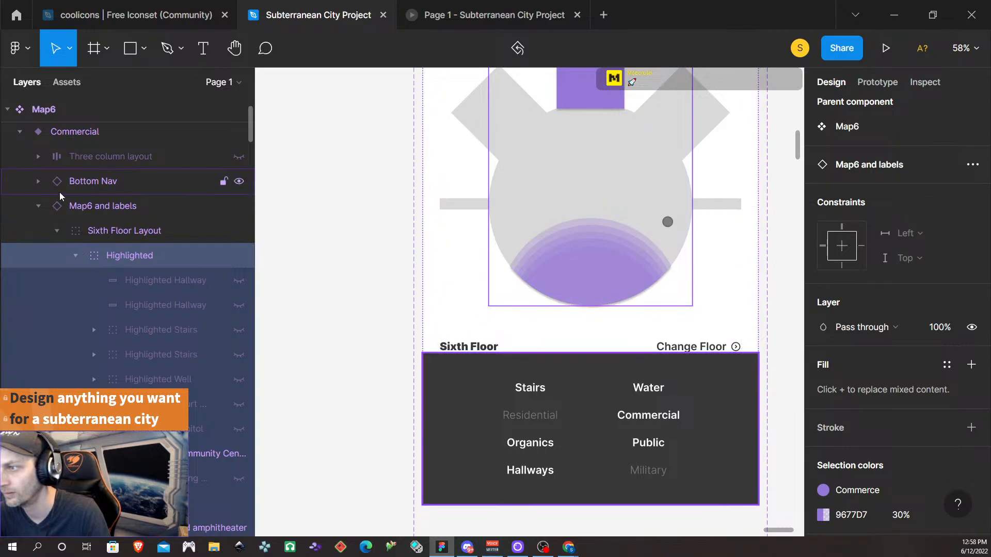
scroll(116, 249, down, 6)
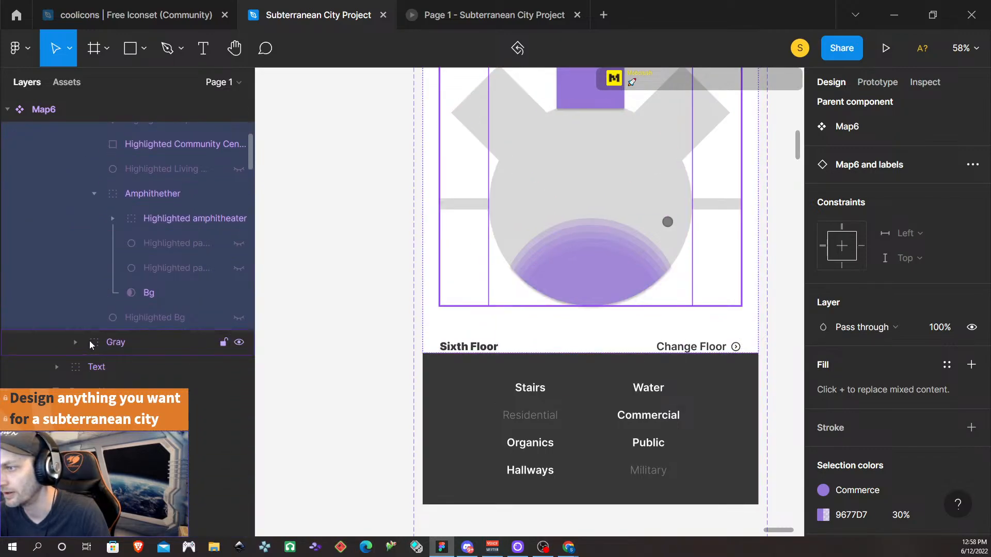
click(57, 367)
scroll(127, 356, down, 3)
click(185, 316)
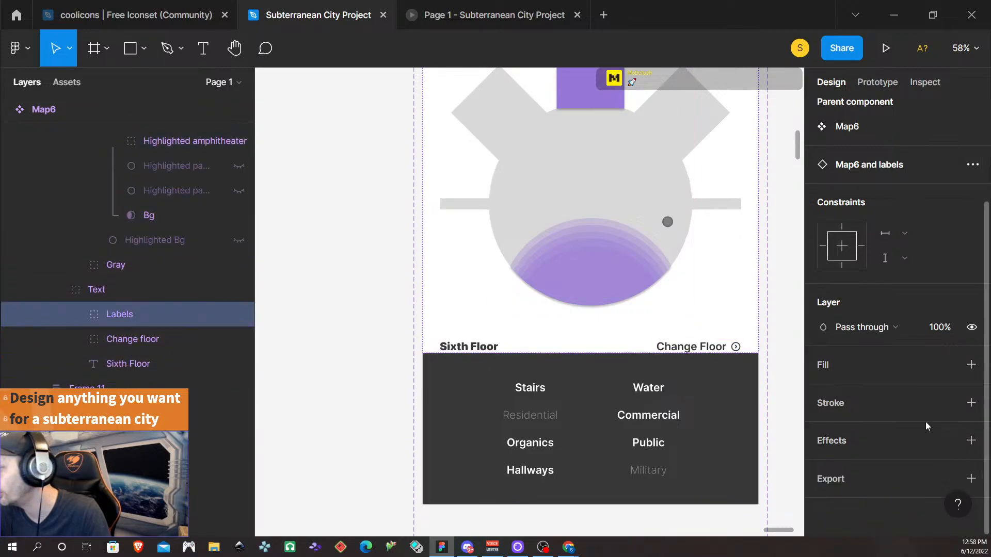
click(971, 440)
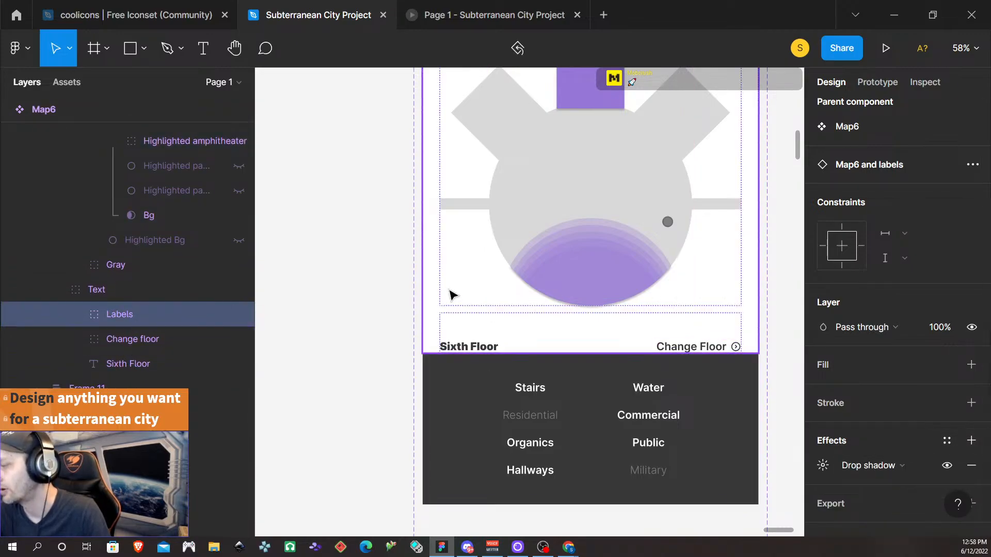
- Set Property 1 of the Commercial item in the Commercial variant's Bottom Nav to HoverPurpz
scroll(543, 249, down, 1)
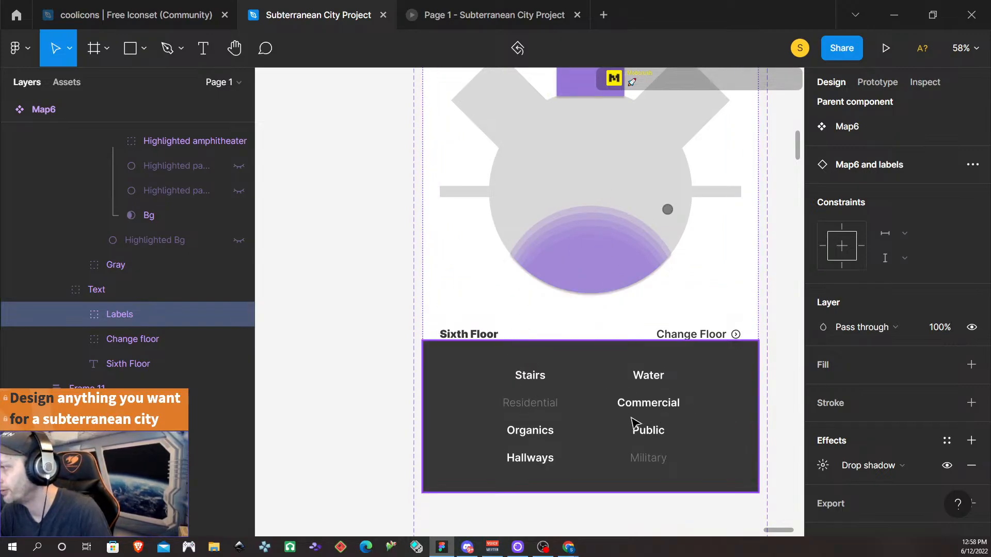
double_click(644, 410)
double_click(646, 411)
double_click(648, 407)
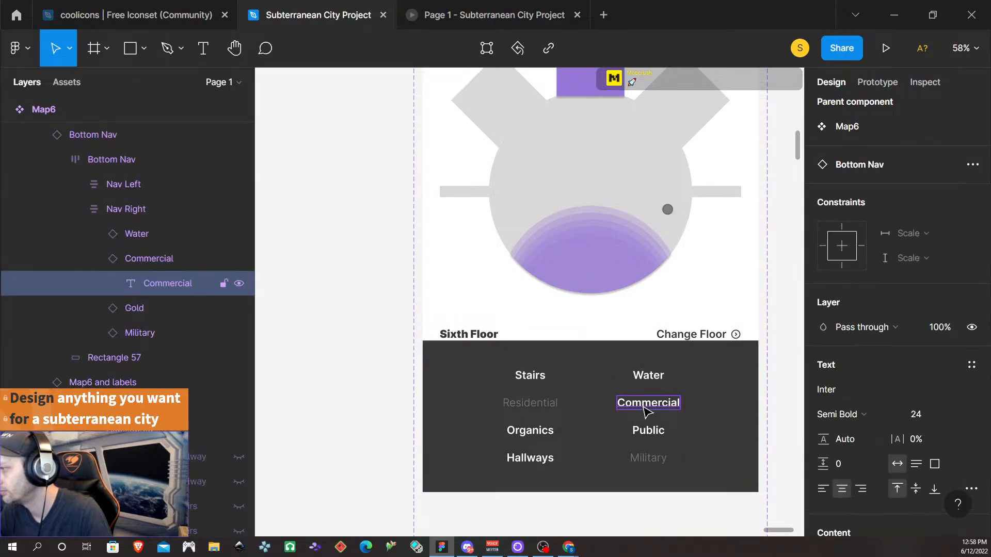
click(723, 403)
double_click(655, 409)
double_click(655, 407)
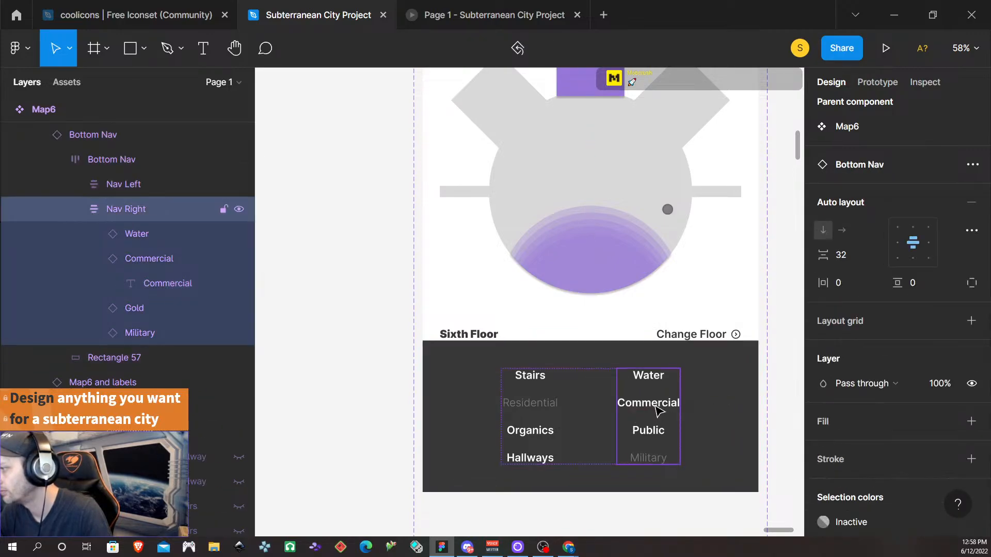
double_click(651, 406)
click(919, 190)
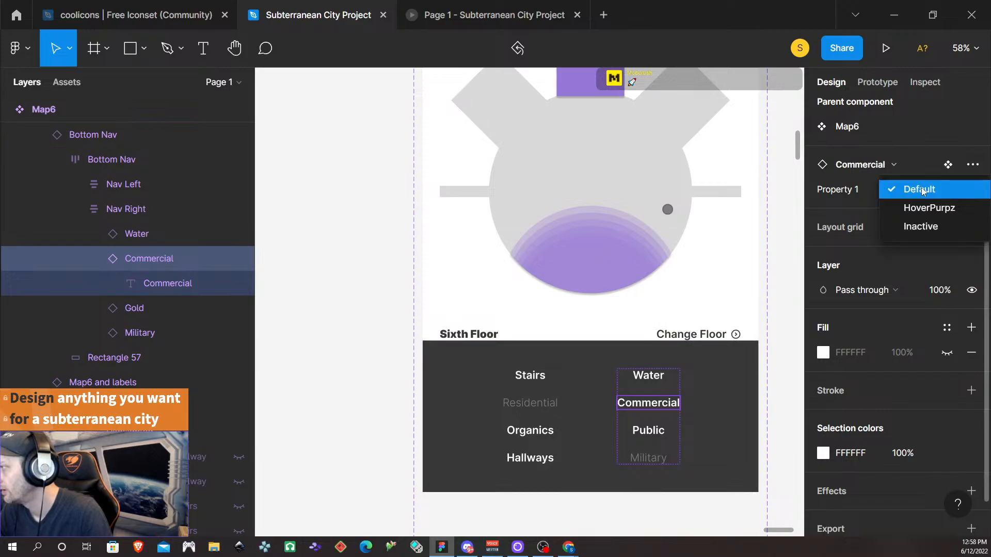
click(922, 206)
- Select the Organics variant below the Commercial one, collapse the Commercial layer tree and expand the Organics layers
scroll(562, 378, down, 5)
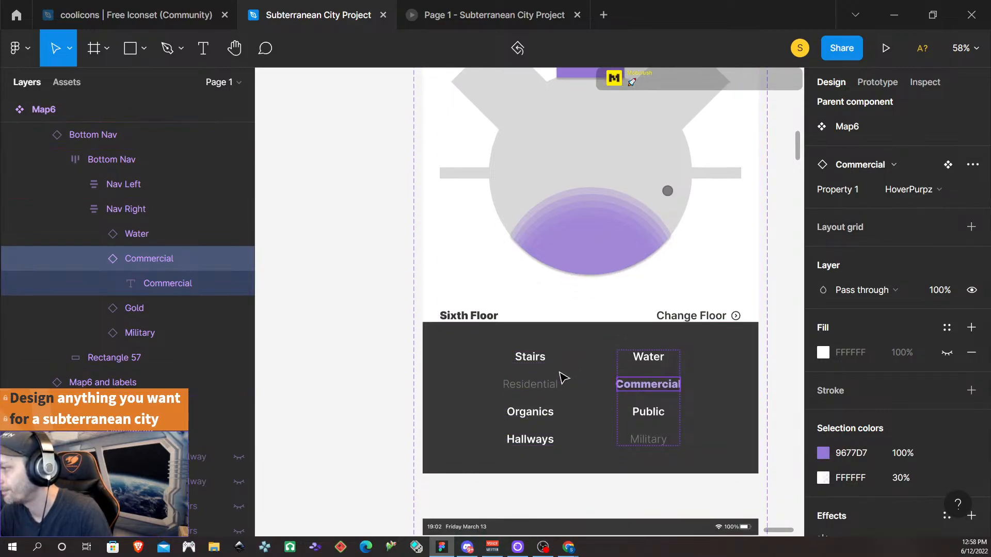
scroll(518, 431, down, 1)
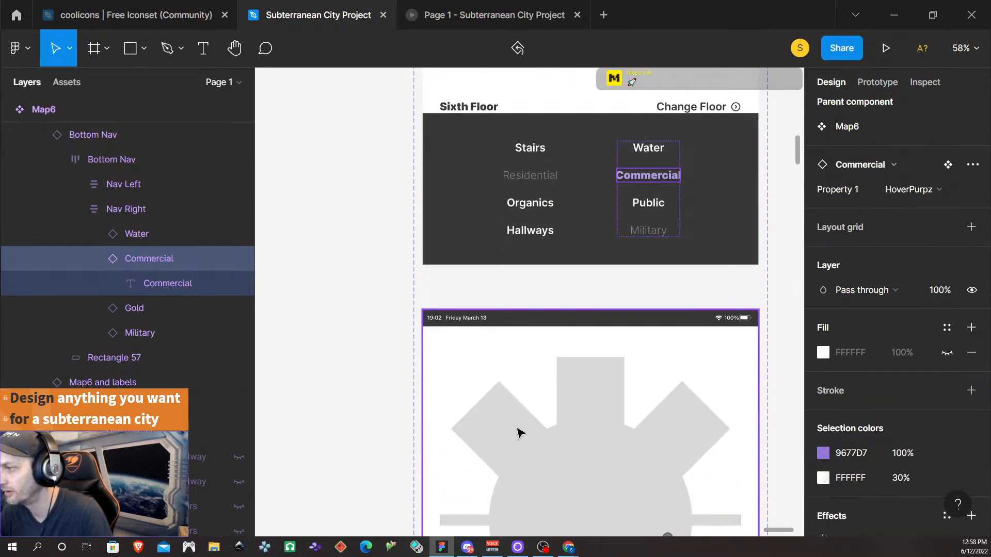
click(518, 432)
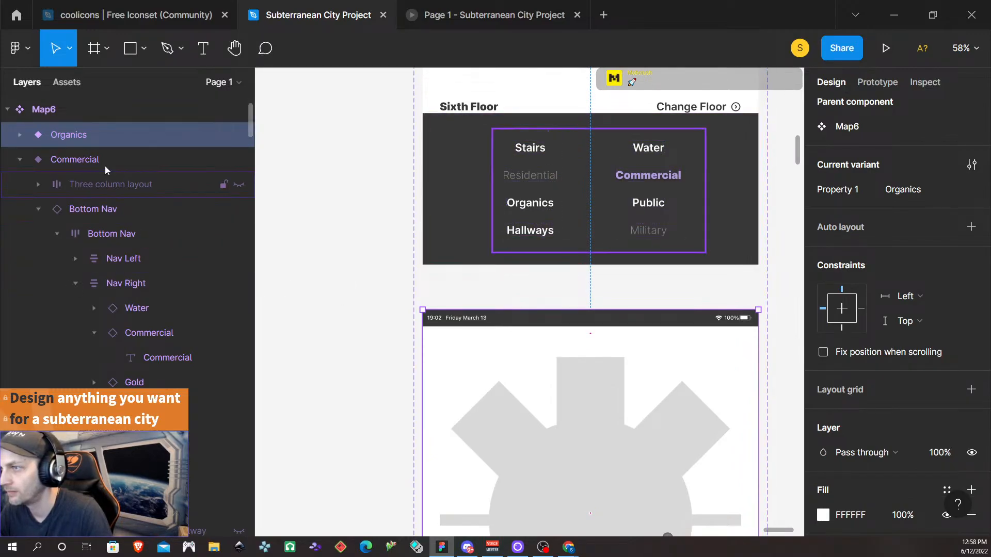
scroll(111, 172, up, 1)
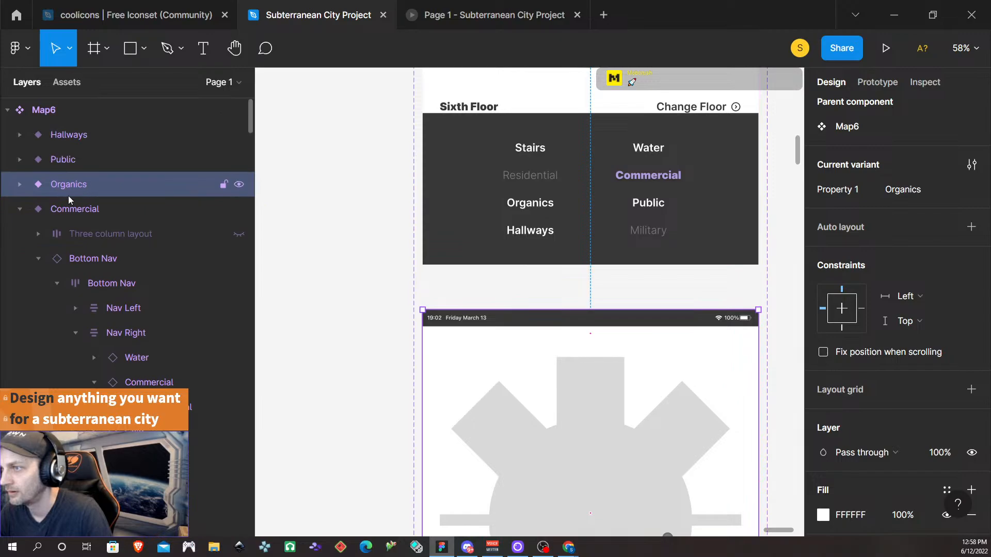
click(20, 209)
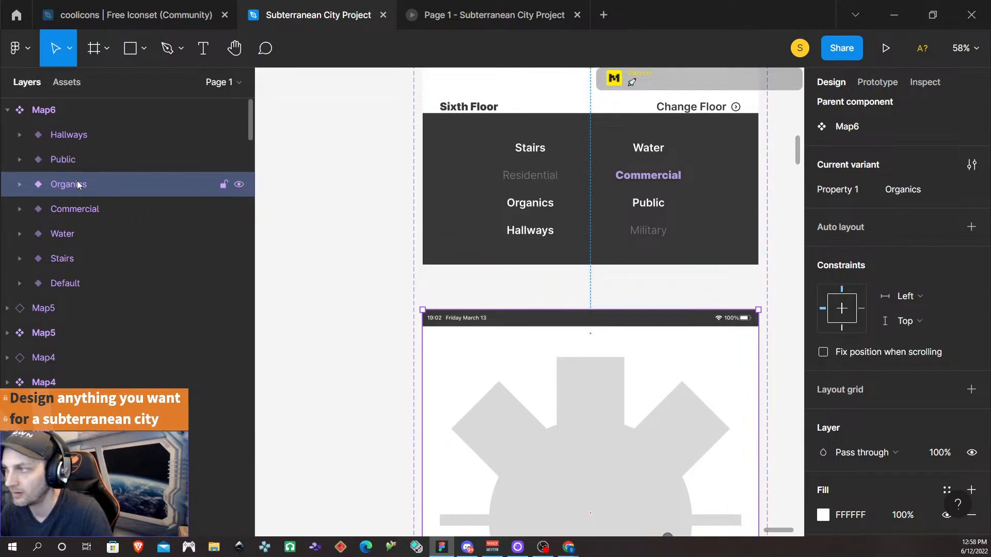
click(20, 184)
- Set Property 1 of the Organics item (Green) in the Organics variant's Bottom Nav to HoverGreen
scroll(619, 401, down, 1)
scroll(619, 401, down, 5)
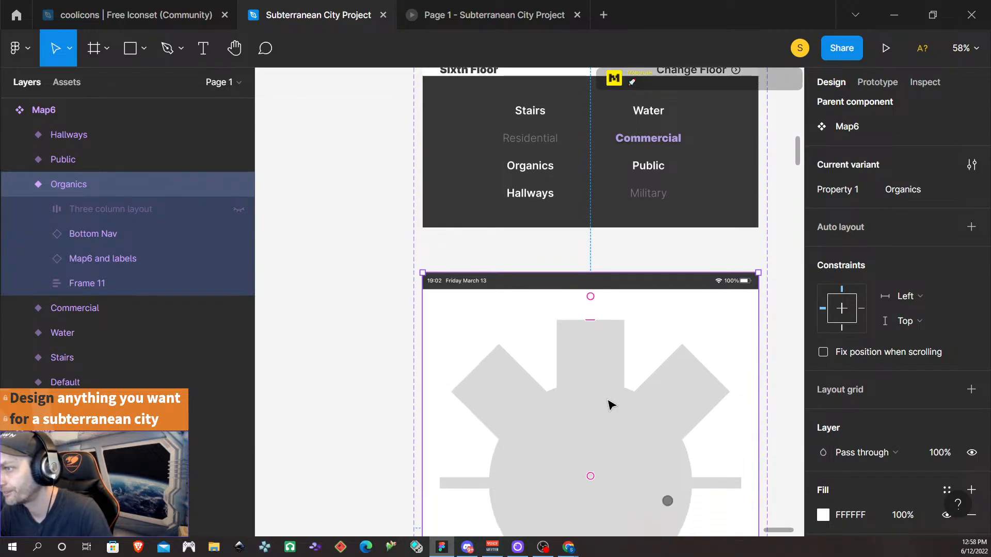
scroll(568, 385, down, 6)
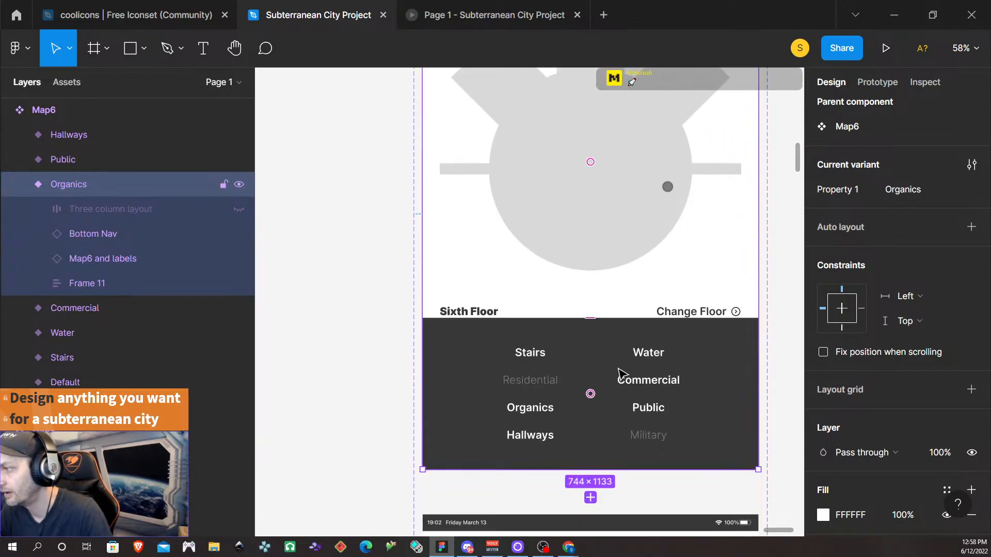
double_click(534, 409)
double_click(533, 408)
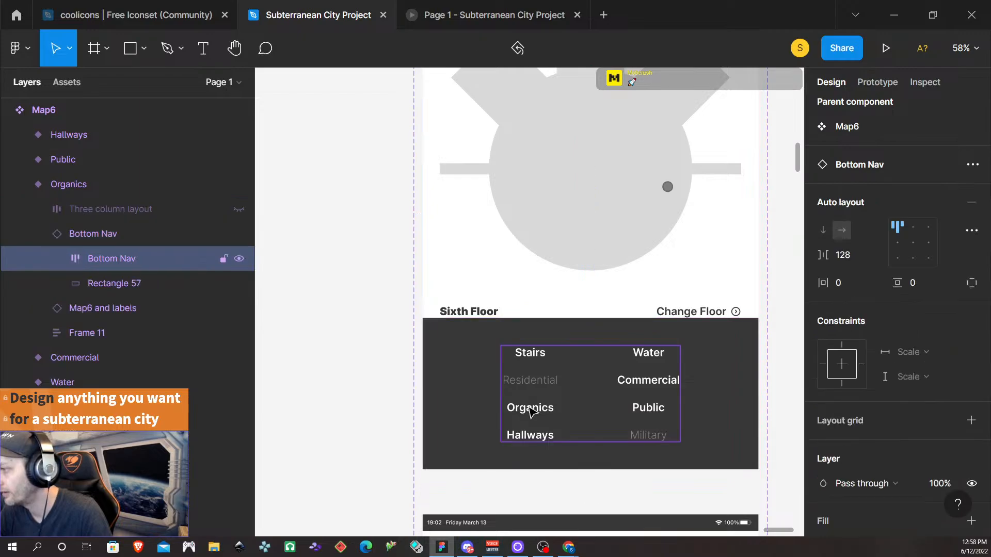
double_click(532, 409)
double_click(531, 410)
click(443, 411)
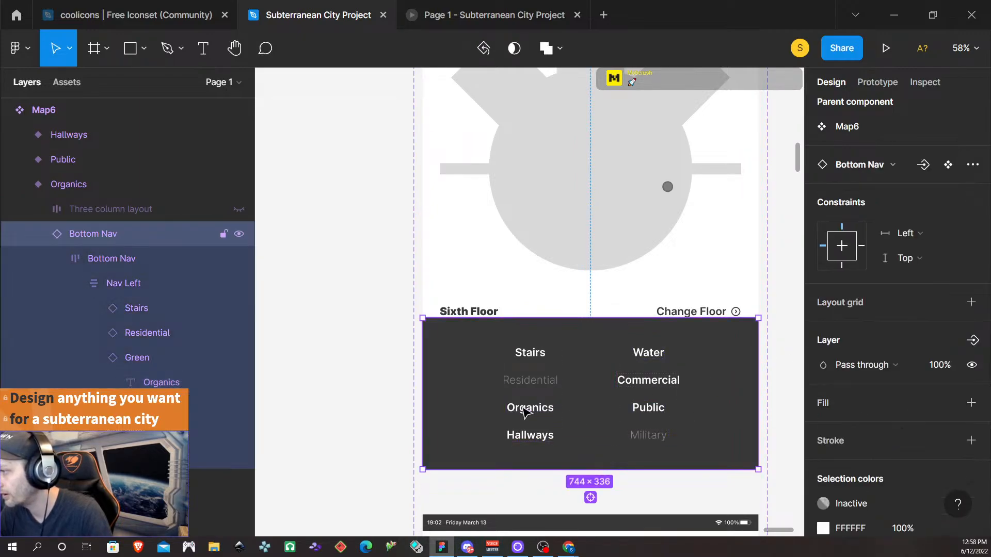
double_click(525, 413)
double_click(526, 413)
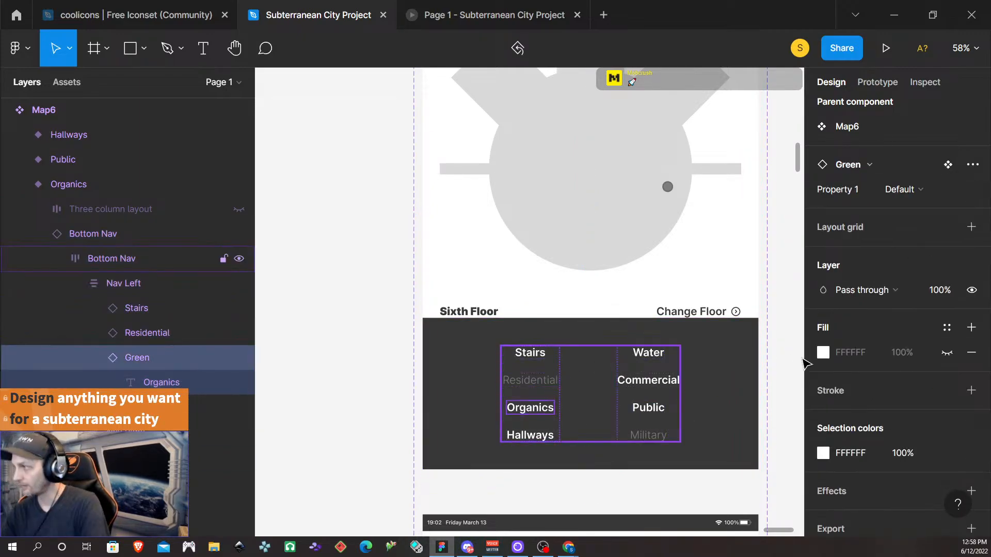
click(926, 191)
click(936, 208)
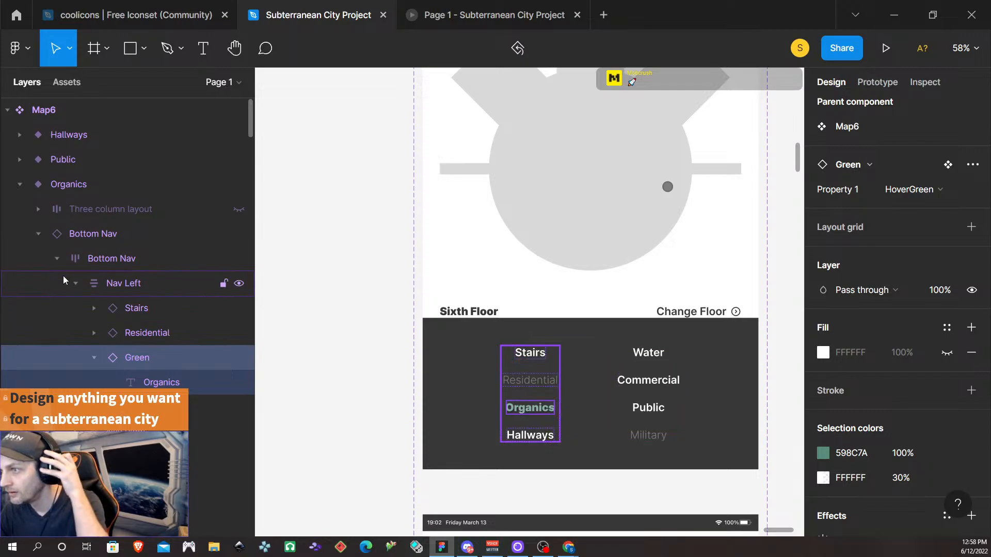
- Add a drop shadow effect to the Labels group inside the Organics variant's Text group
click(38, 232)
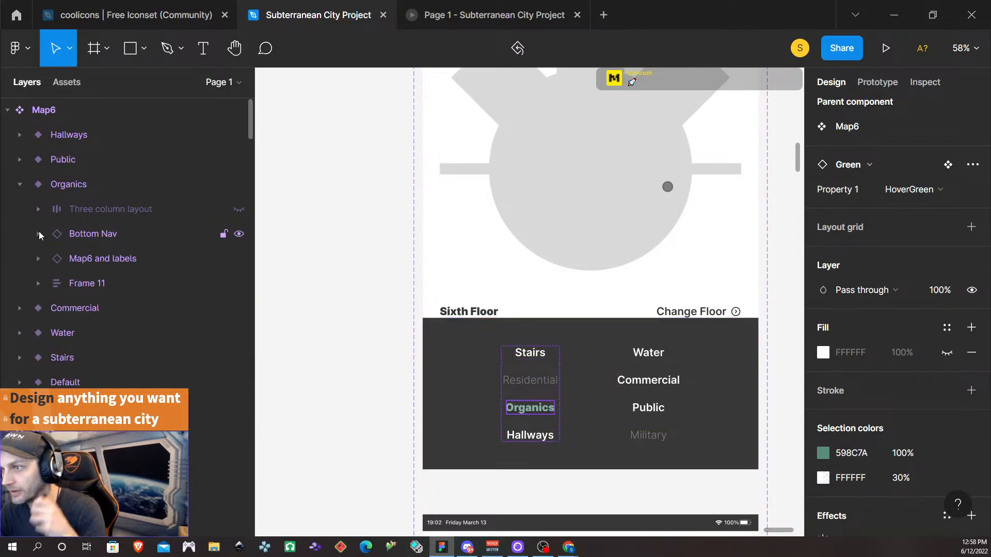
click(39, 259)
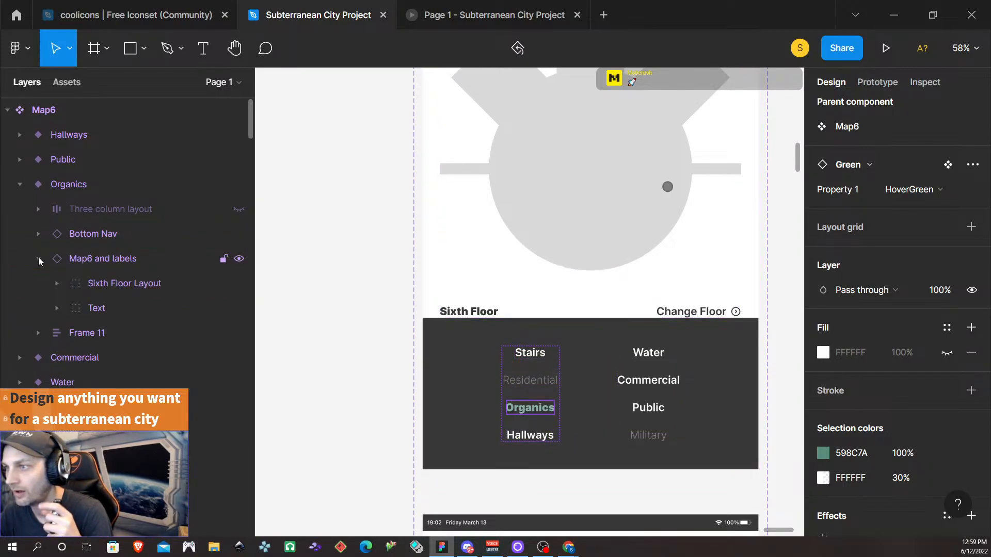
click(57, 308)
click(111, 333)
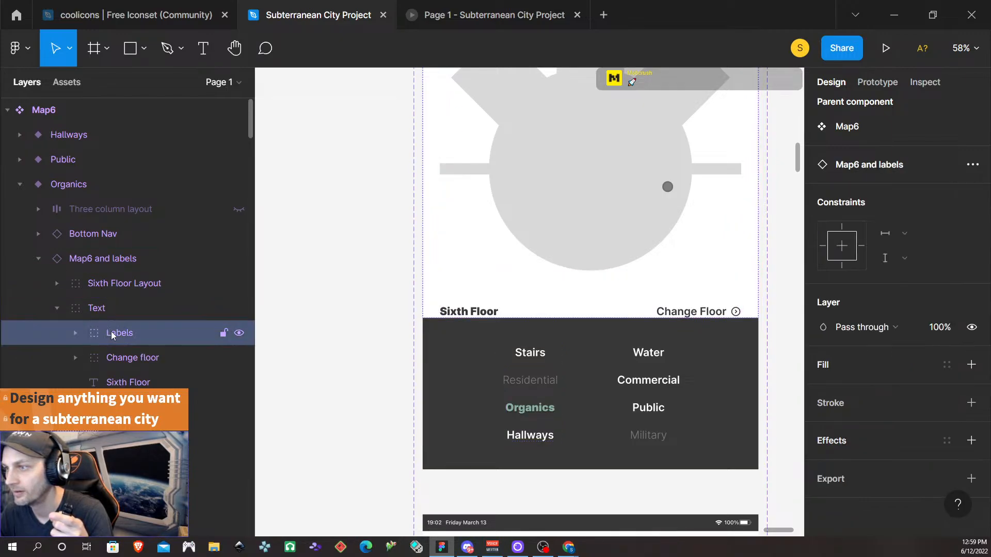
click(971, 441)
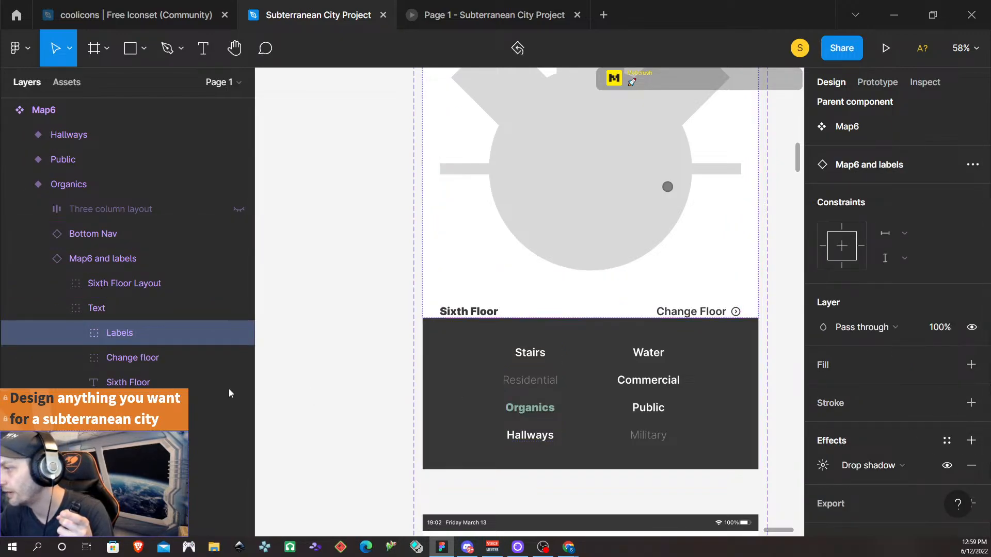
- Add a drop shadow effect to the Highlighted group in the Organics variant's Sixth Floor Layout
click(56, 308)
click(56, 284)
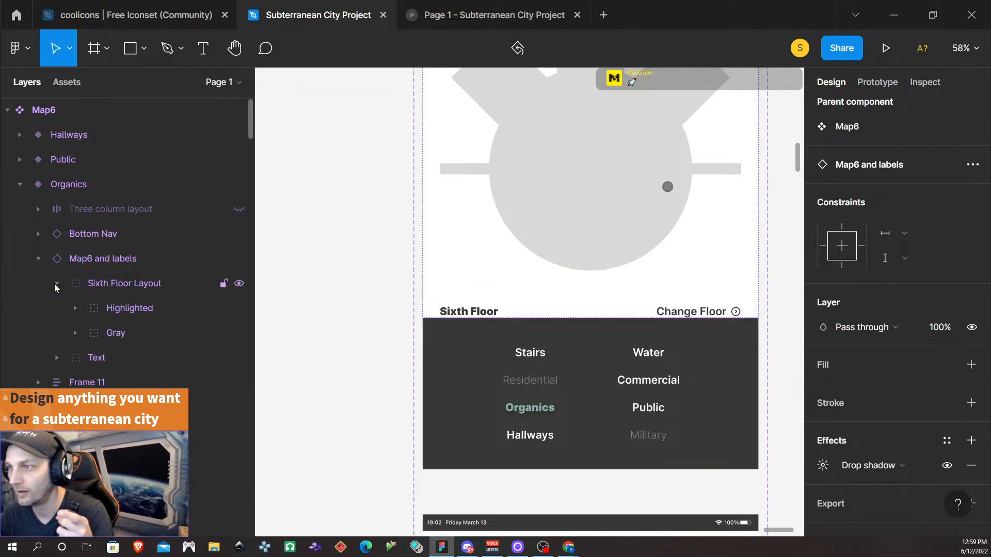
click(116, 305)
click(972, 442)
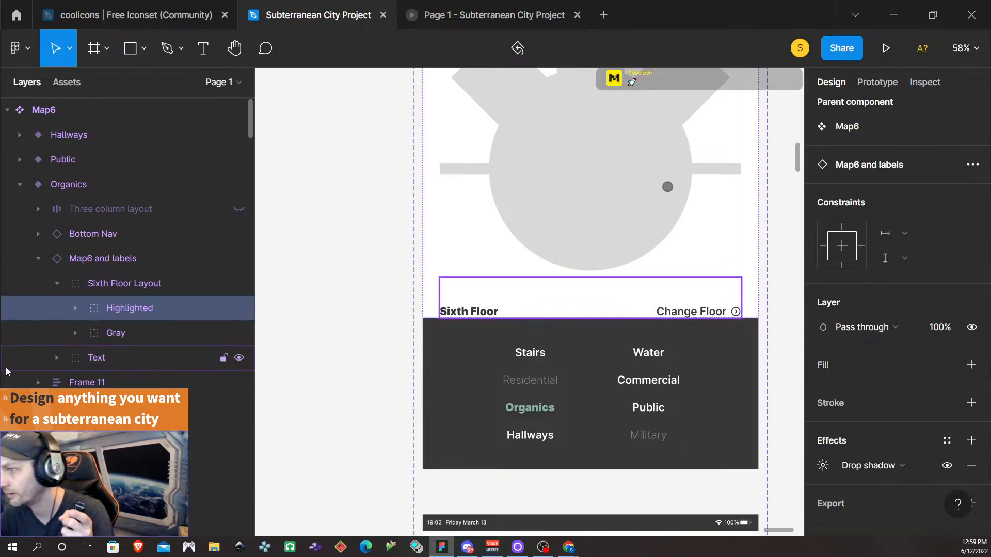
- Unhide the Amphithether group in the Organics variant's Highlighted group and hide its nested highlighted amphitheater group, leaving both parks shown
click(76, 308)
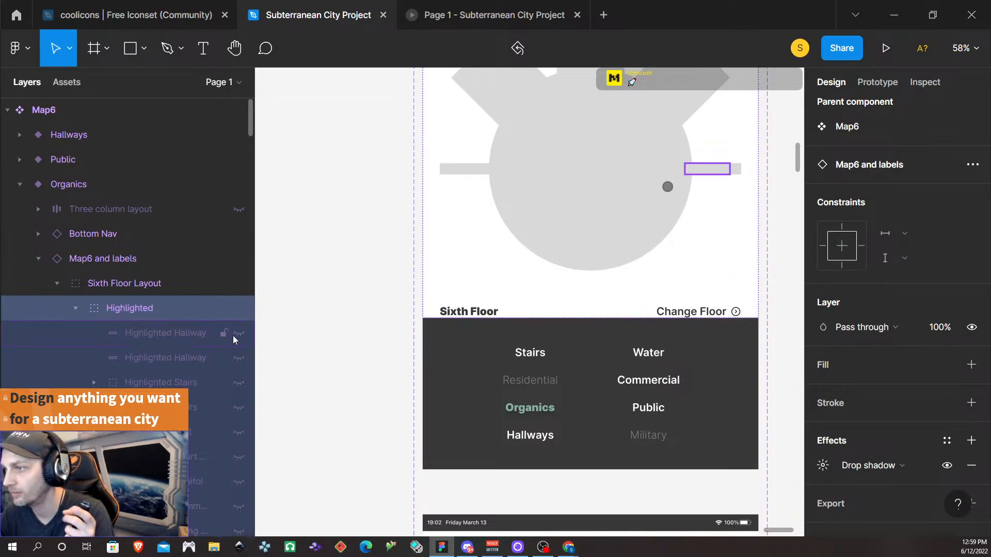
scroll(233, 335, down, 3)
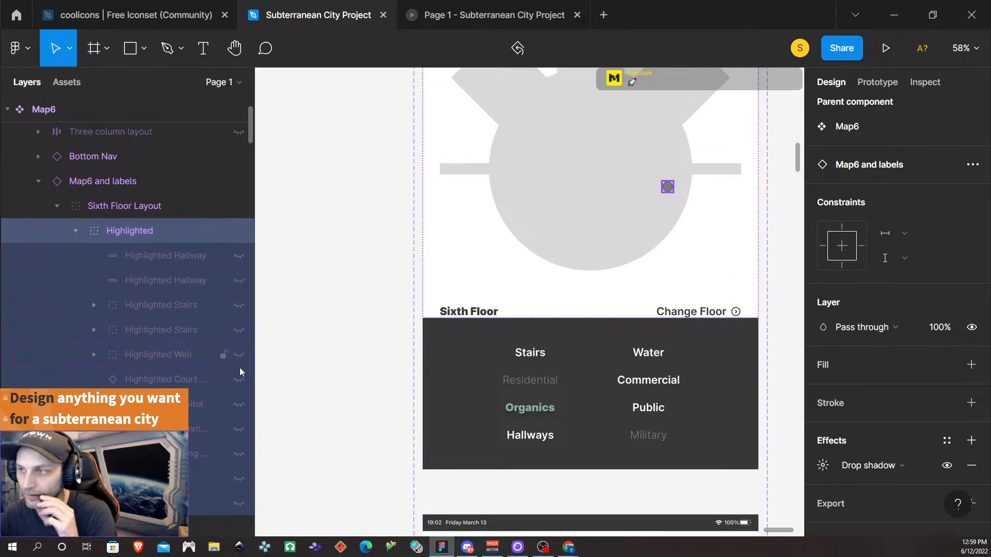
scroll(225, 459, down, 1)
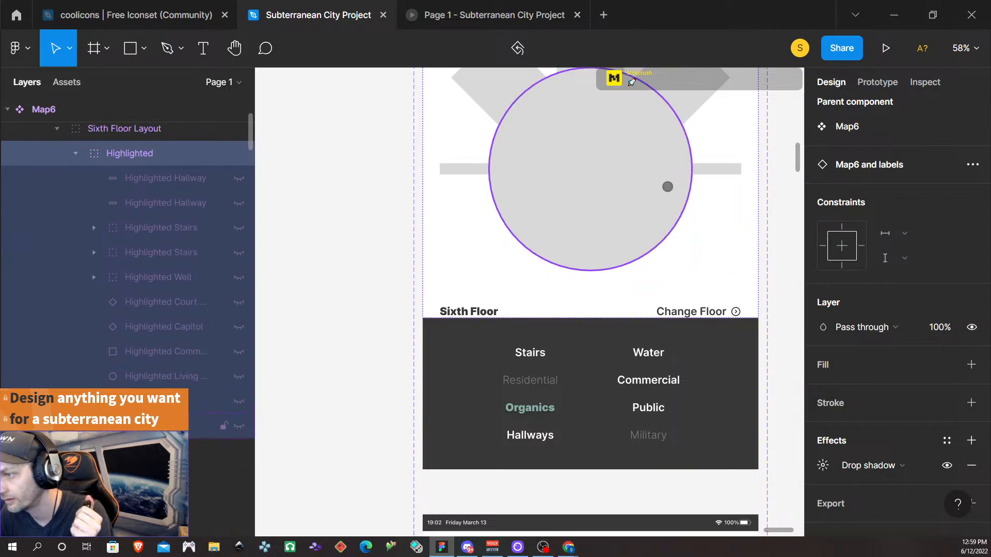
click(93, 401)
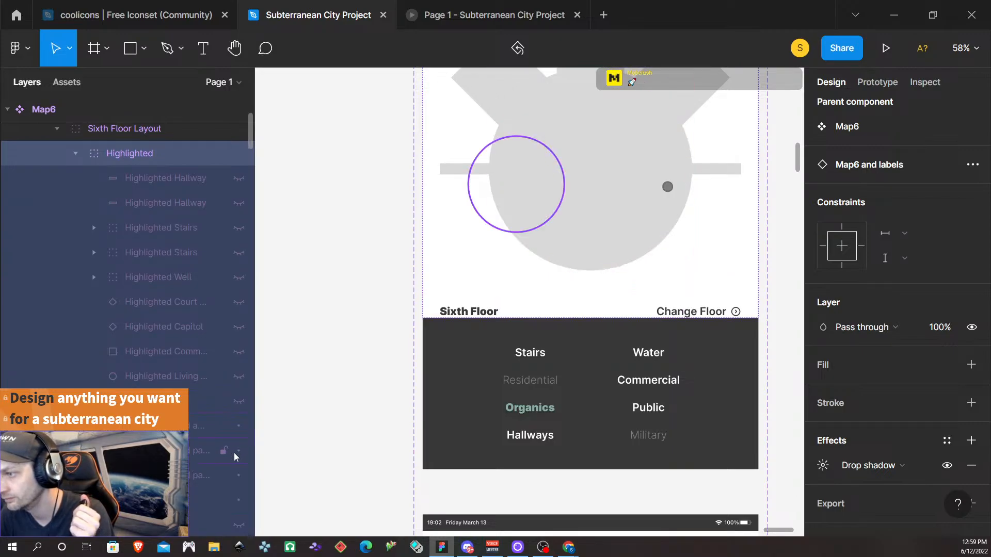
click(239, 401)
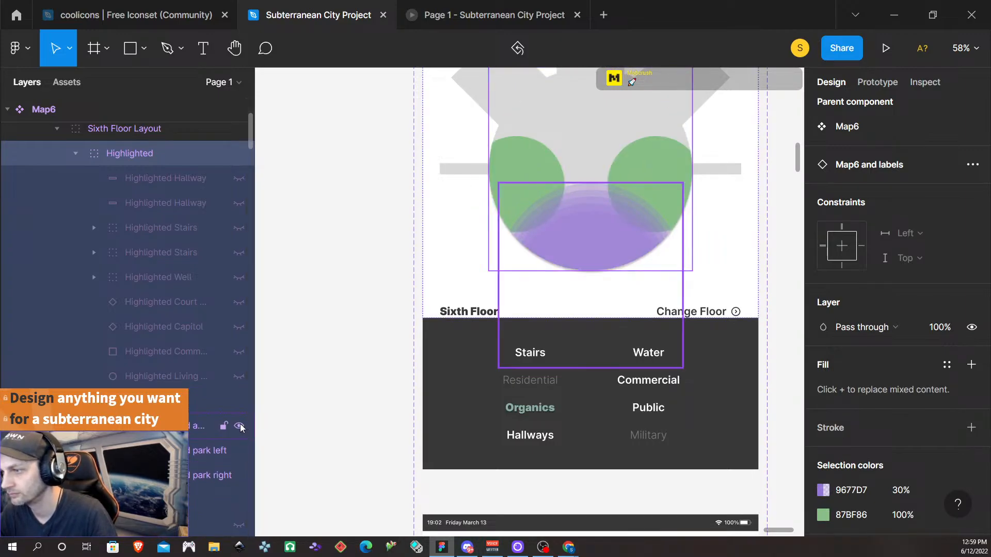
click(239, 426)
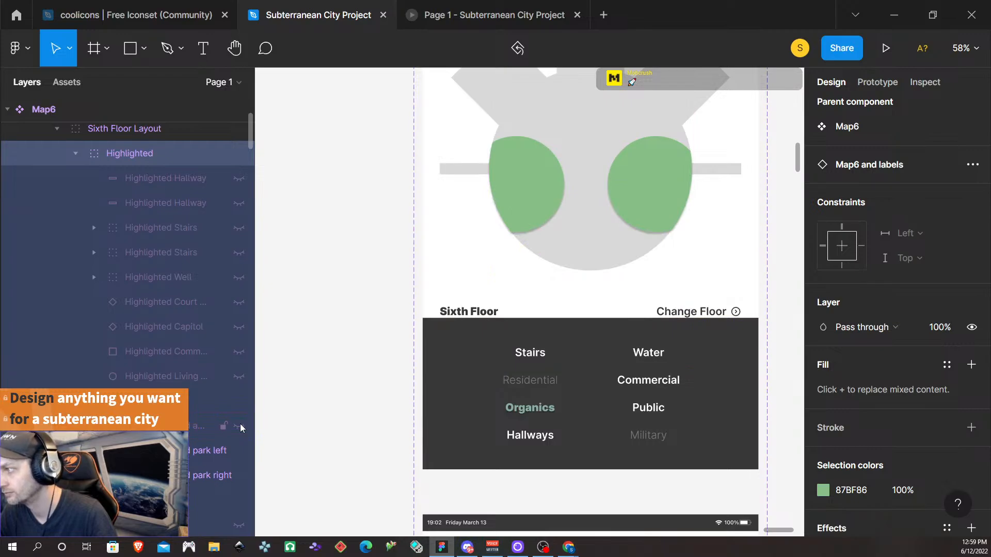
- Unhide the Highlighted Living Wall layer in the Organics variant's Highlighted group
scroll(582, 258, up, 1)
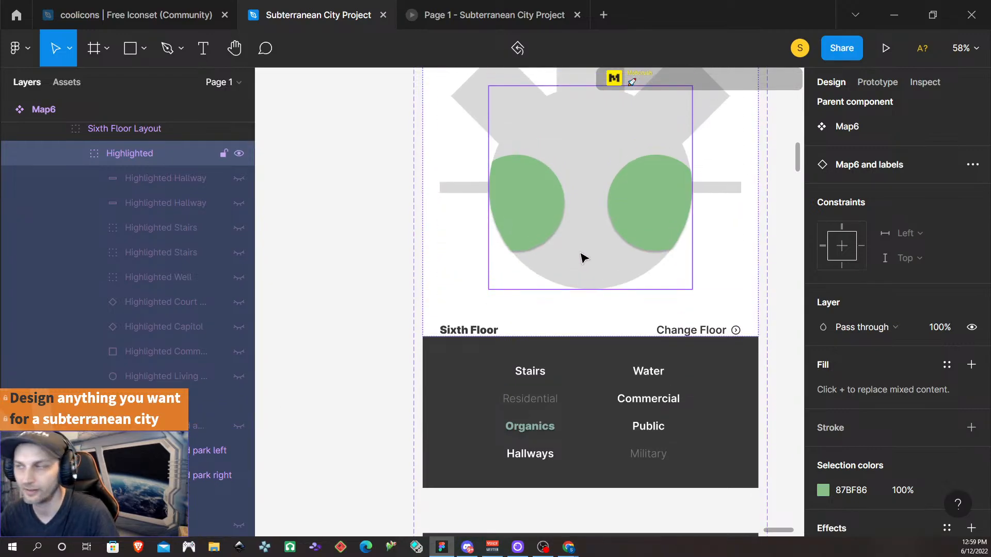
scroll(581, 254, up, 1)
scroll(576, 260, down, 1)
scroll(208, 459, down, 2)
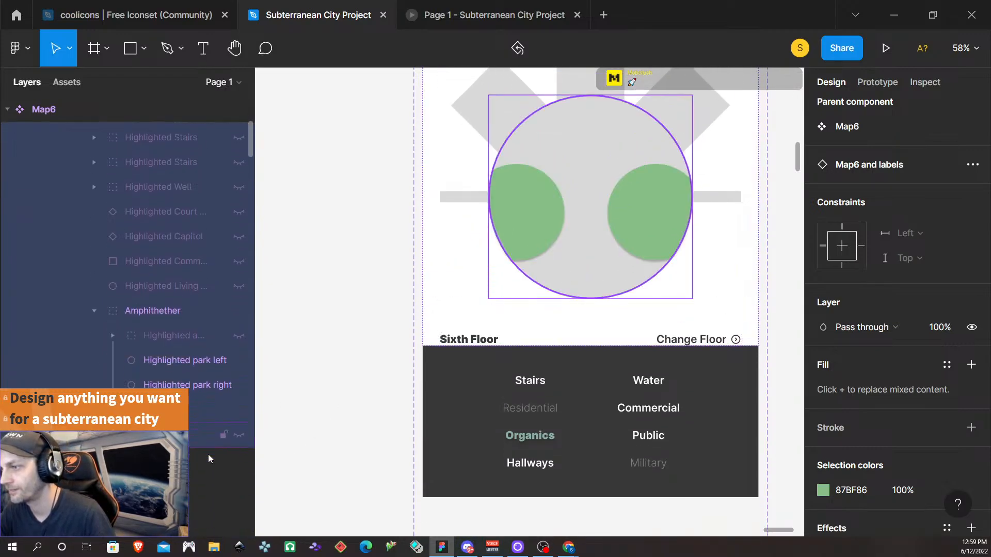
scroll(209, 454, down, 1)
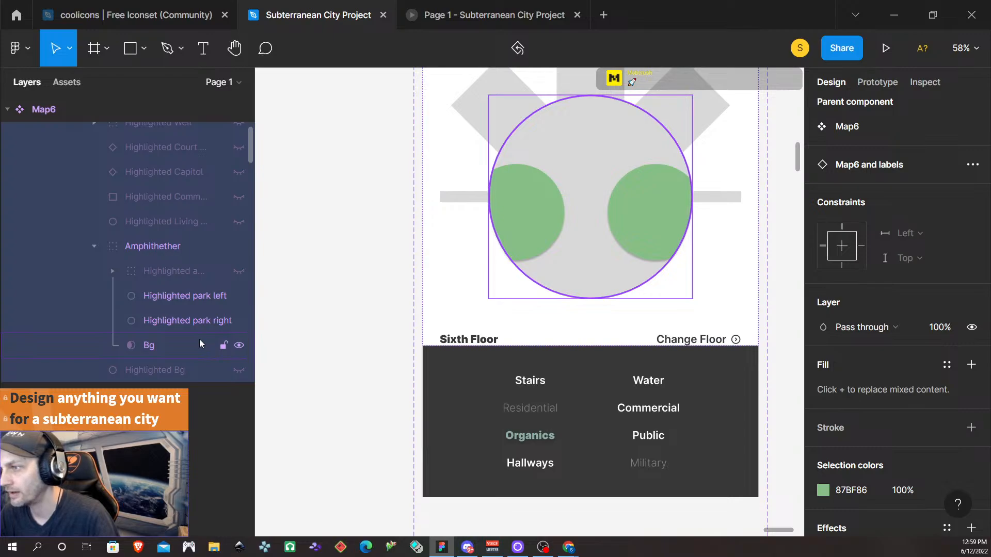
click(239, 221)
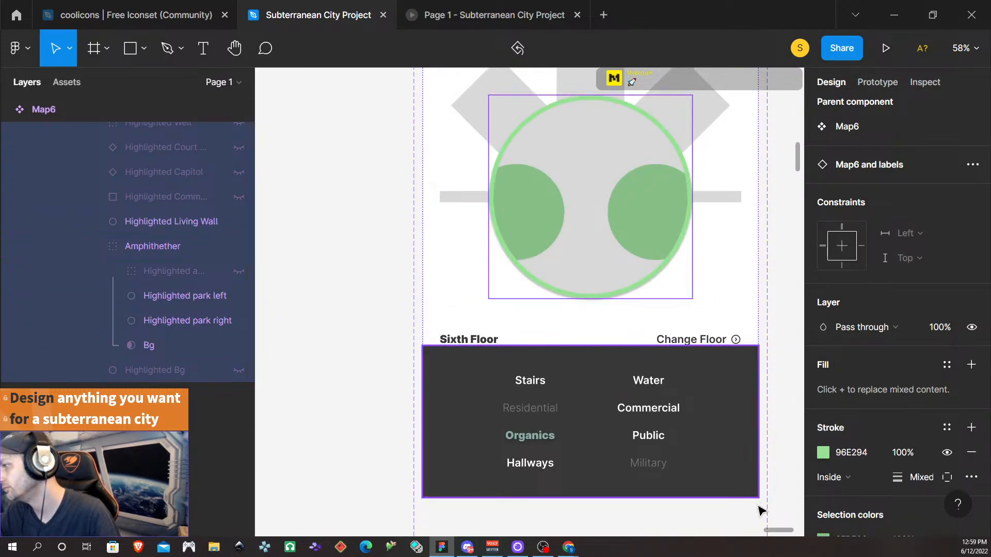
- Apply the Green colour style to the stroke of the Organics variant's Highlighted group
scroll(153, 234, up, 3)
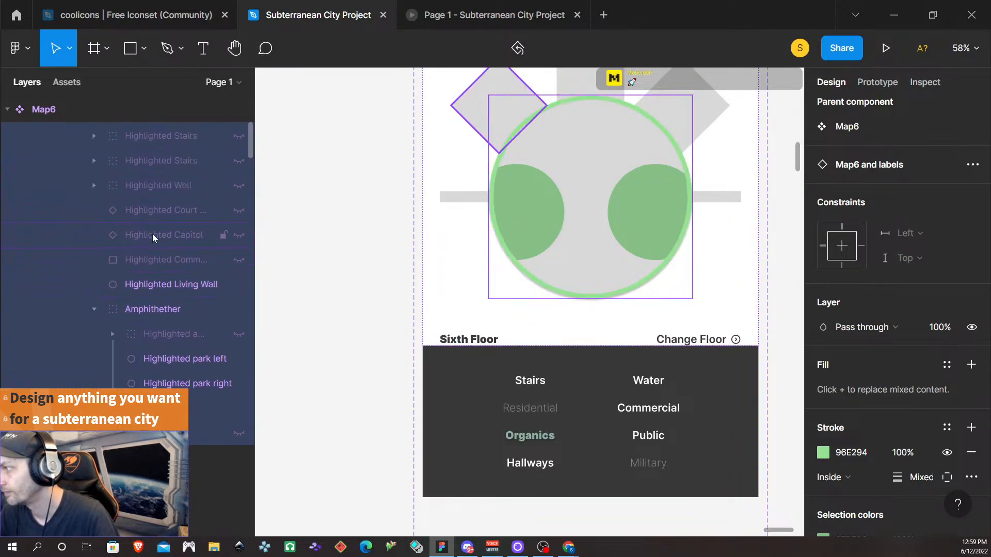
scroll(153, 234, down, 3)
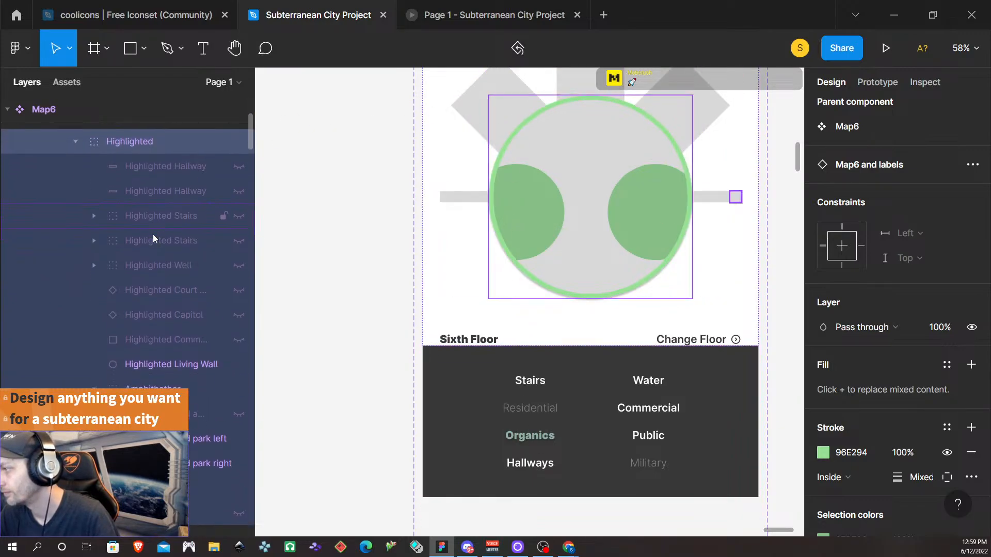
click(947, 453)
click(948, 453)
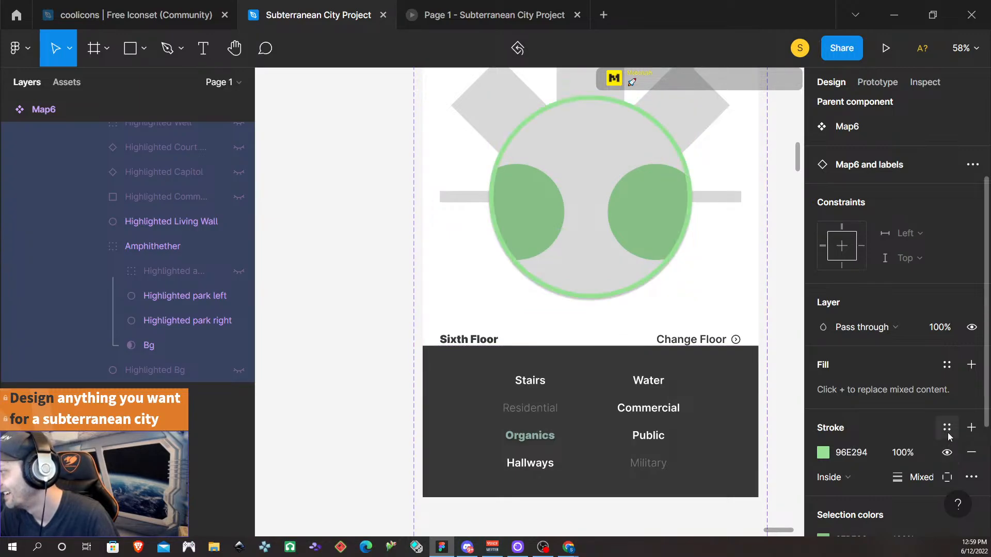
click(946, 428)
click(885, 364)
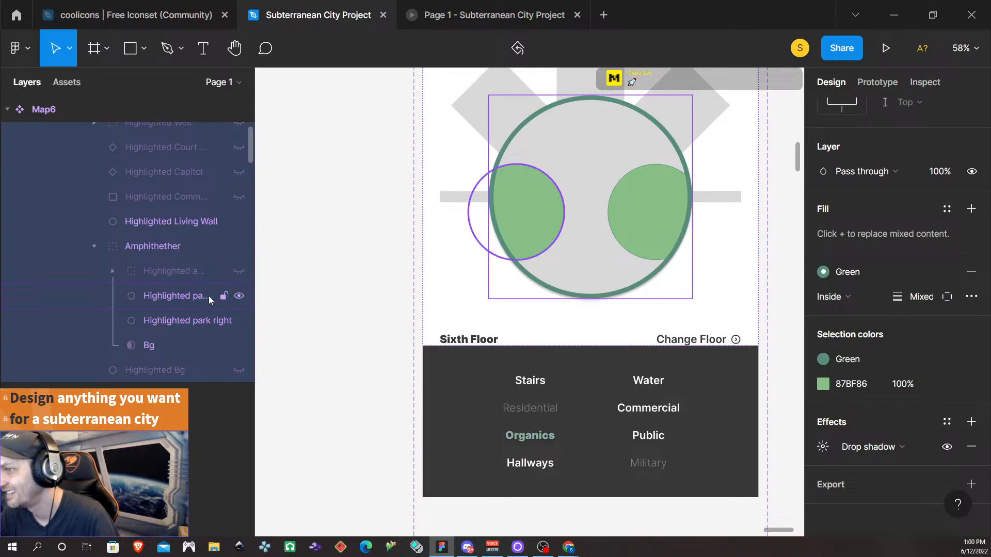
- Apply the Green colour style to the fill of the Highlighted park left and Highlighted park right layers
click(179, 296)
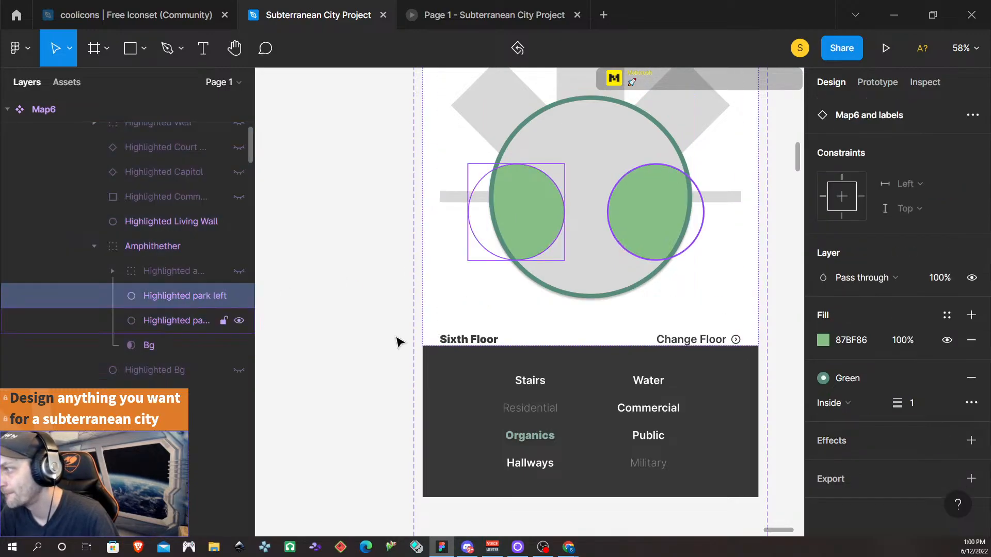
shift+click(202, 319)
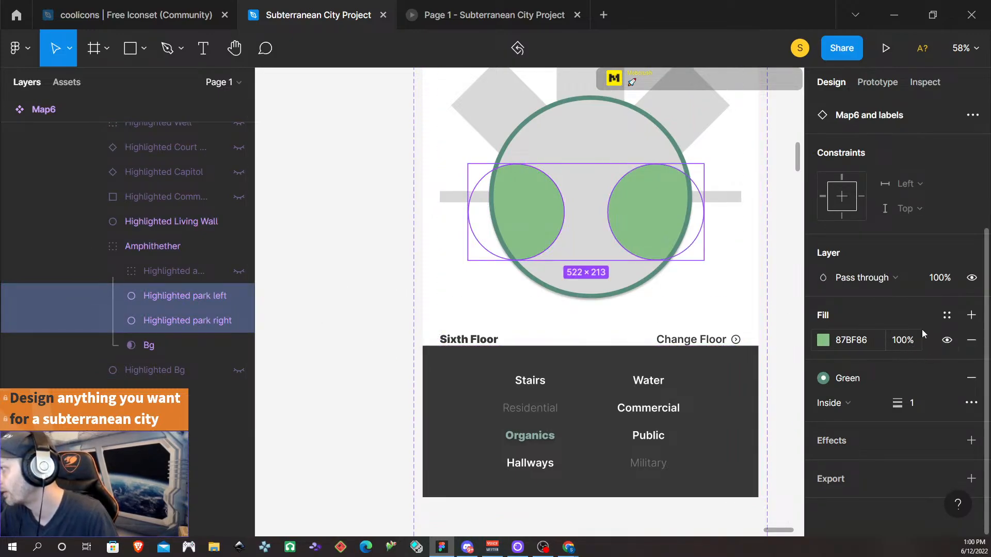
click(947, 315)
click(859, 365)
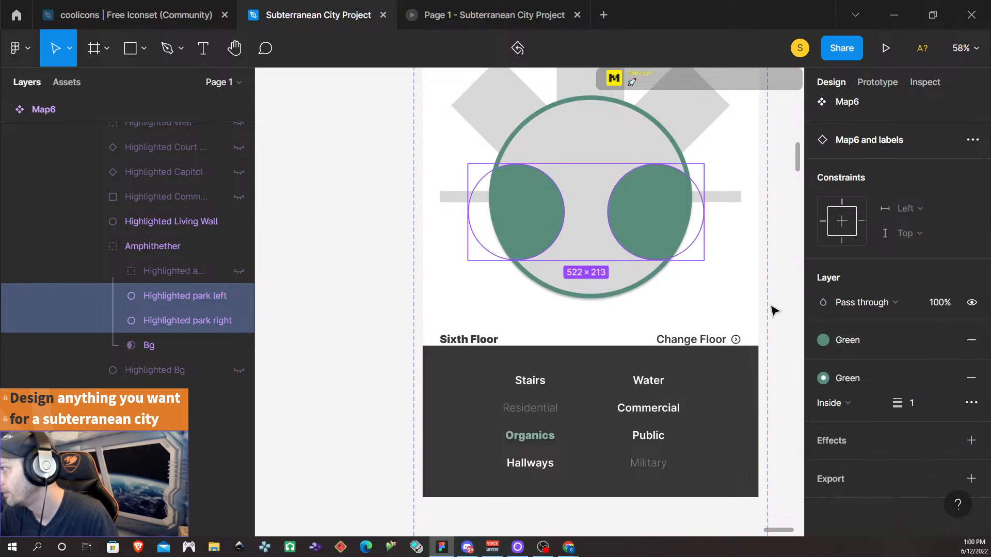
- Compare the highlights and active navigation items of the sixth-floor variants with the neighbouring fifth-floor variants
scroll(783, 301, up, 3)
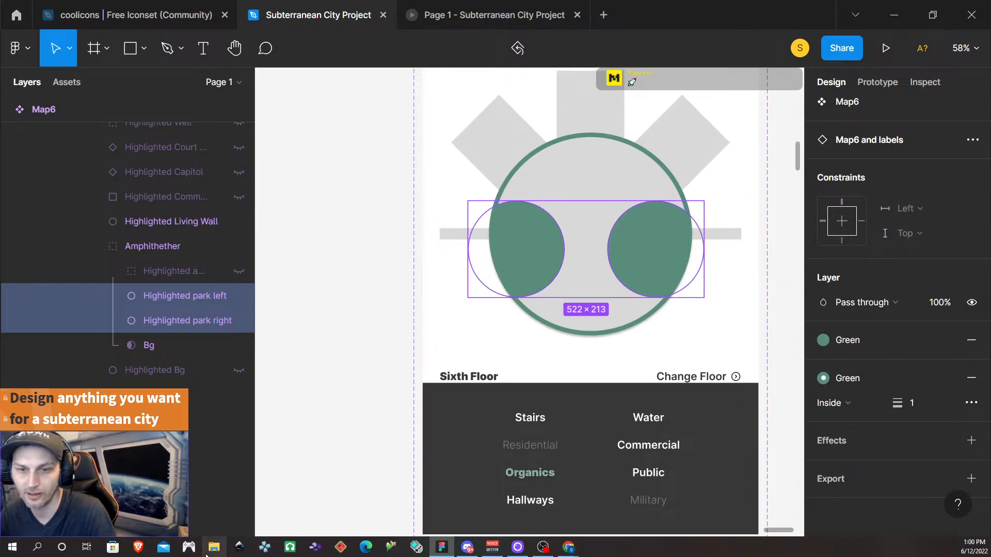
scroll(618, 331, up, 3)
scroll(618, 332, up, 5)
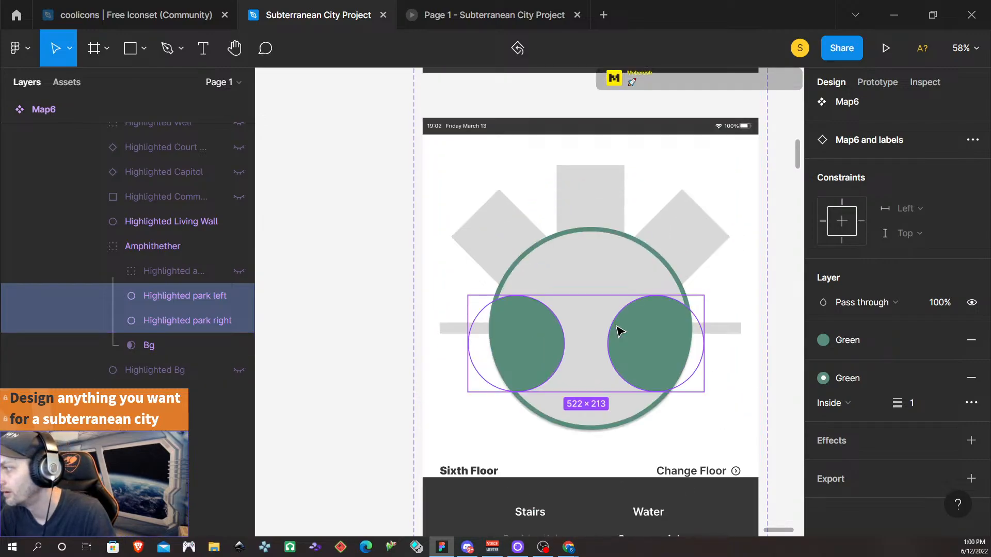
scroll(619, 331, down, 5)
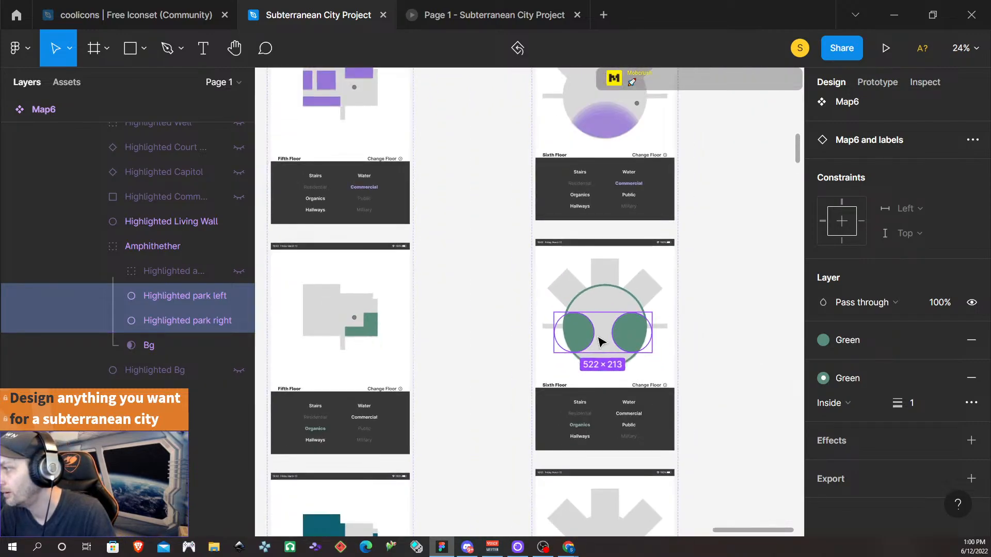
scroll(743, 386, up, 15)
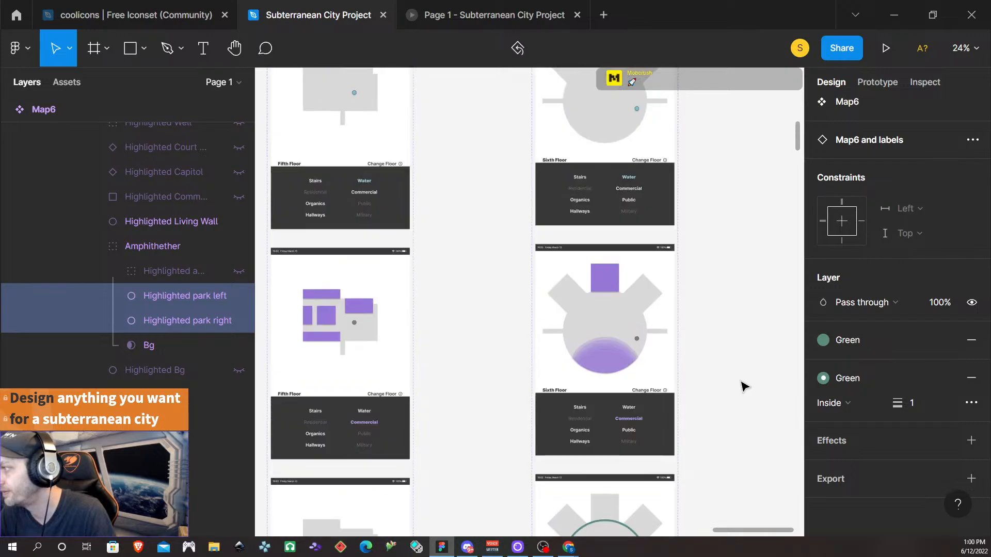
scroll(743, 386, up, 4)
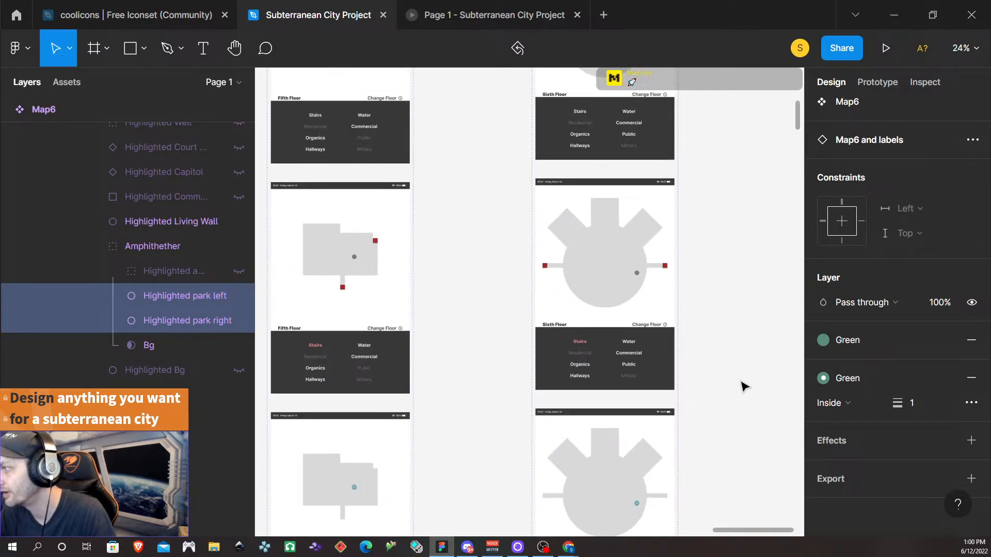
scroll(743, 386, down, 4)
scroll(744, 386, down, 15)
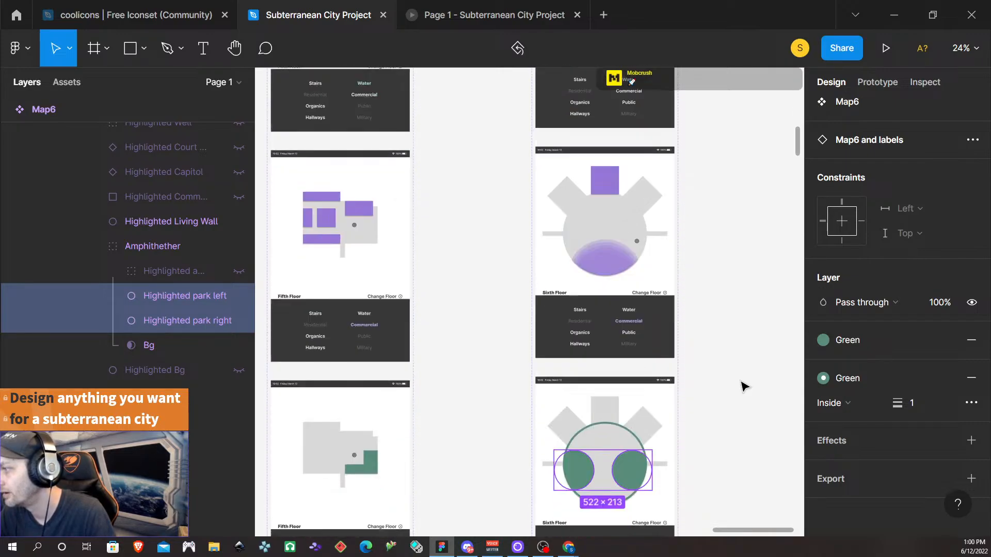
scroll(743, 386, down, 3)
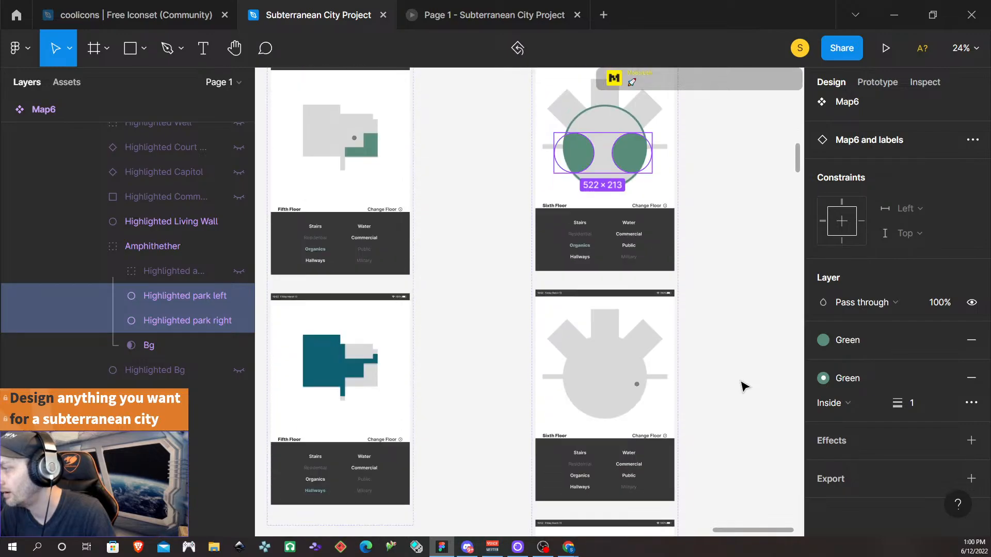
scroll(743, 386, down, 13)
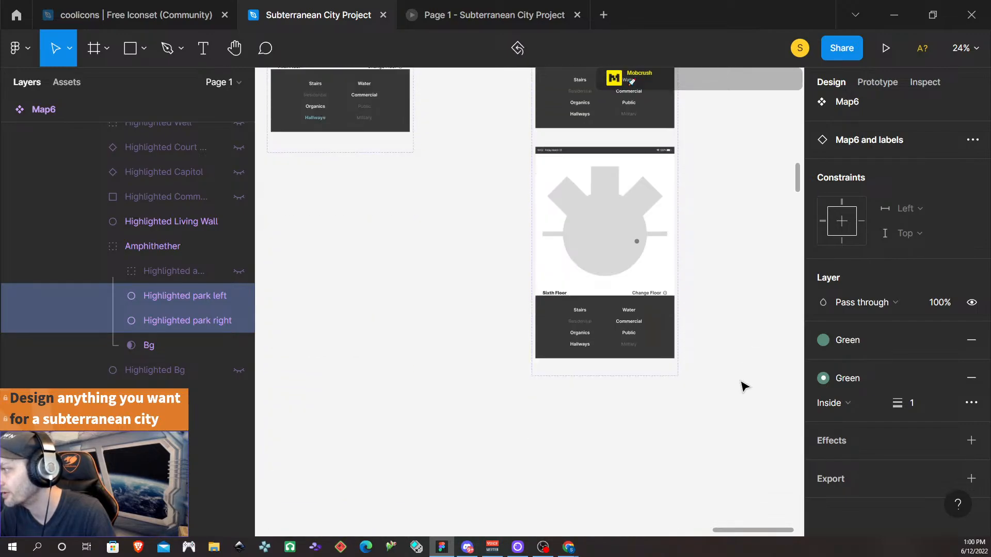
scroll(679, 344, up, 5)
scroll(679, 343, up, 11)
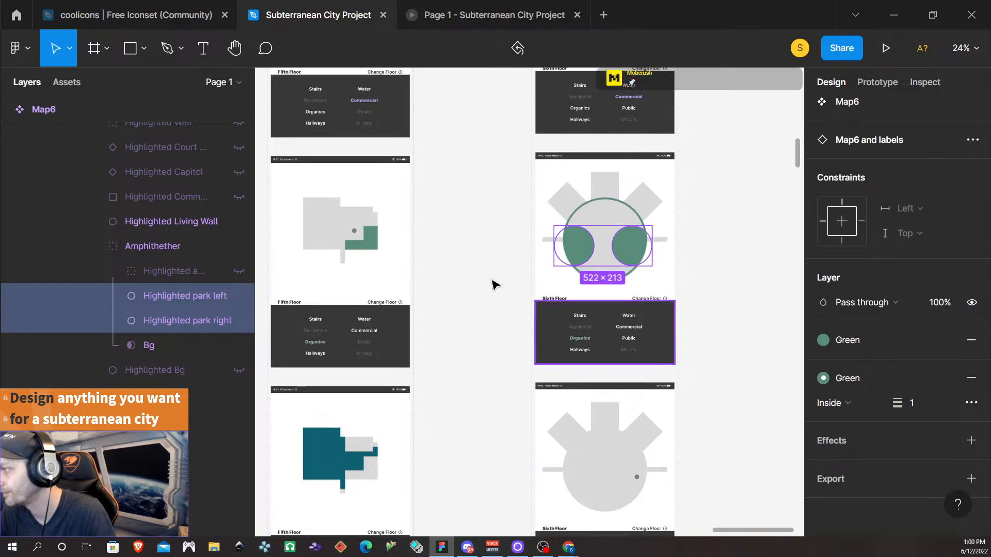
- Link the 598C7A colour in the Map6 and labels component set to the Green colour style
scroll(513, 323, down, 5)
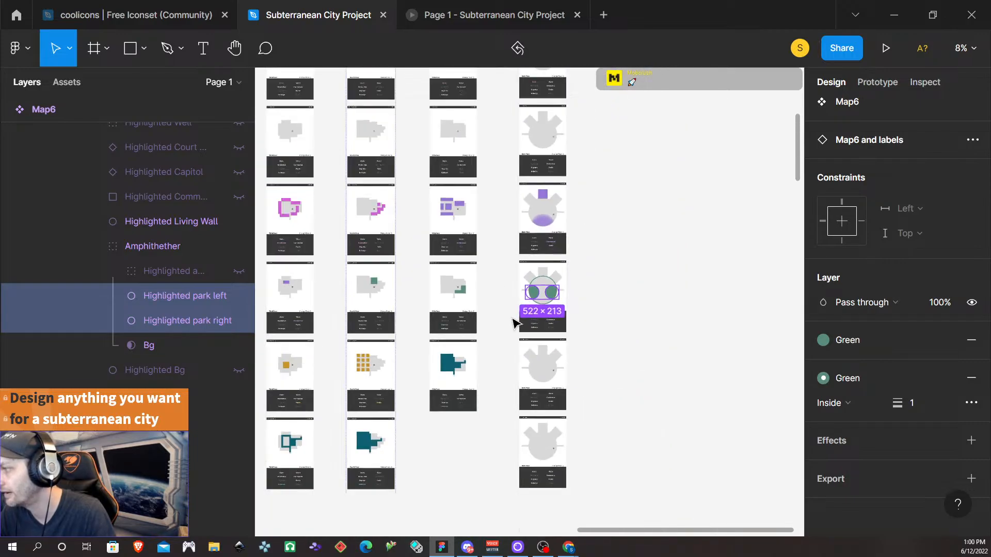
scroll(513, 323, left, 1)
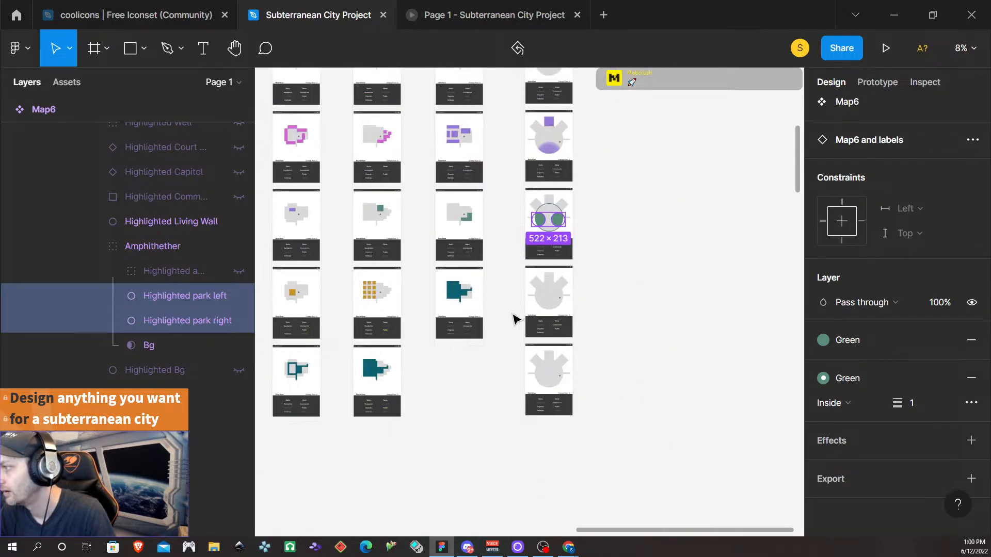
scroll(514, 320, down, 15)
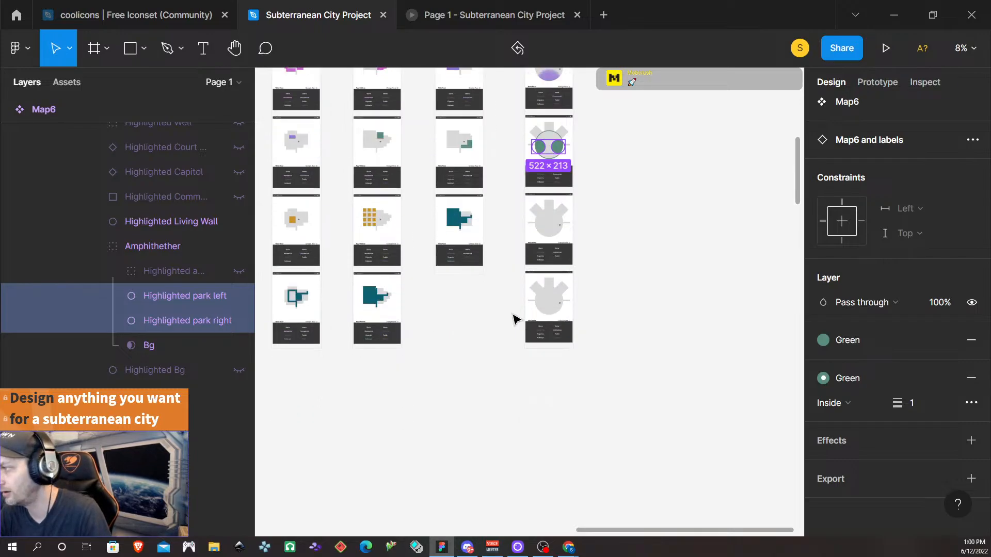
scroll(513, 320, down, 10)
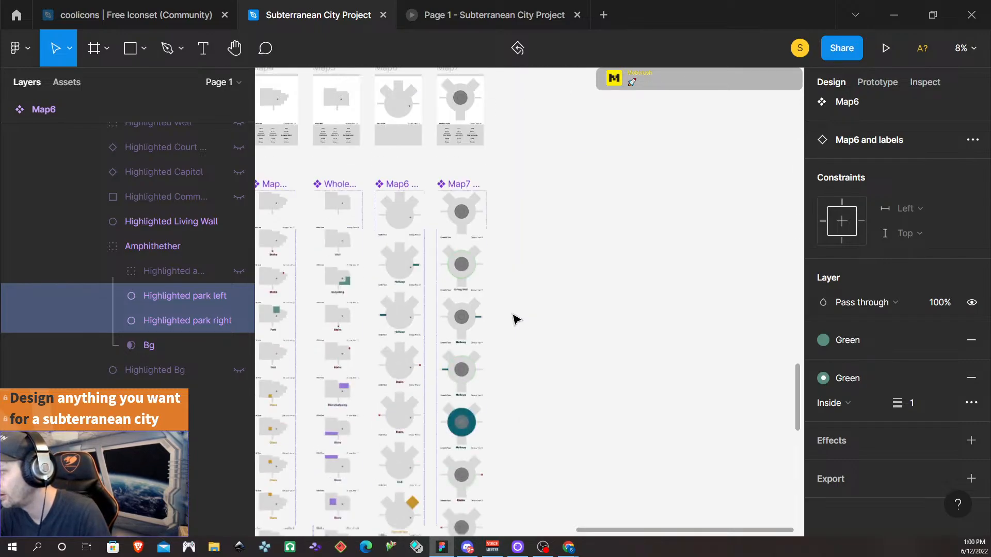
scroll(513, 320, left, 3)
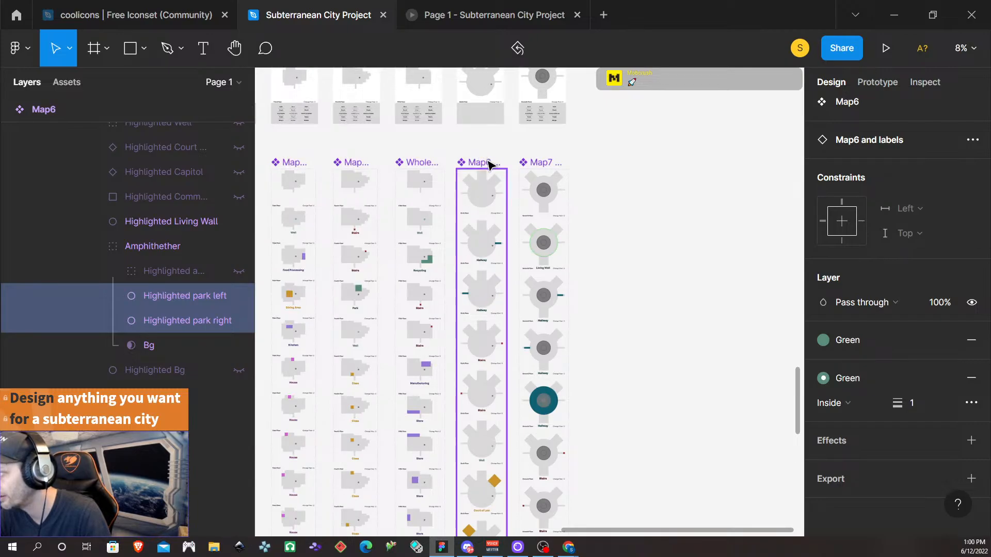
click(488, 164)
scroll(873, 360, down, 4)
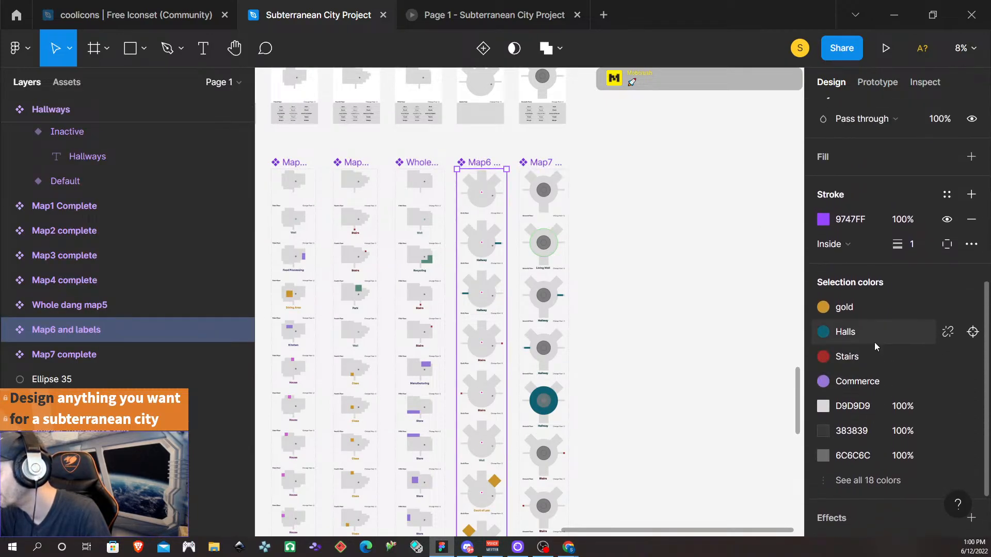
click(881, 480)
scroll(884, 346, down, 6)
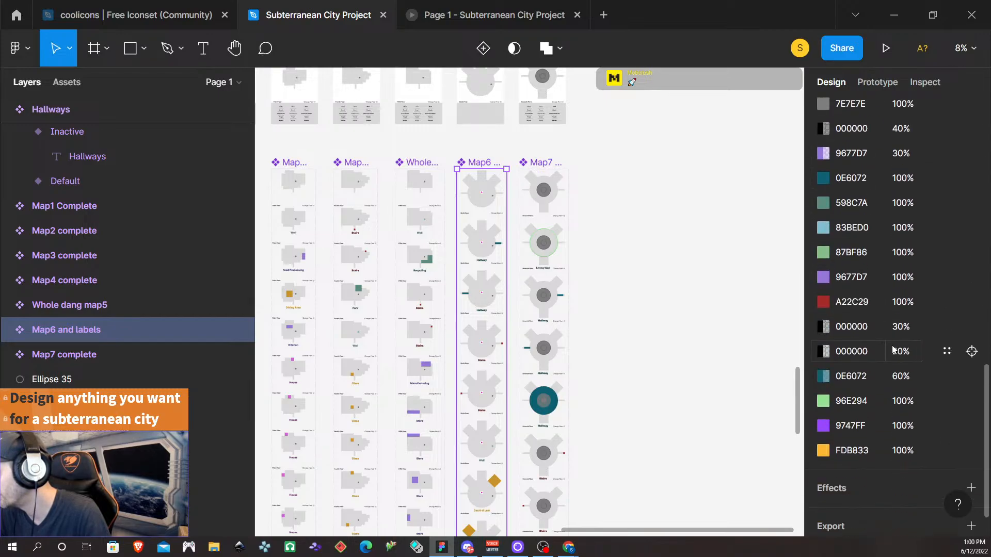
scroll(893, 350, down, 1)
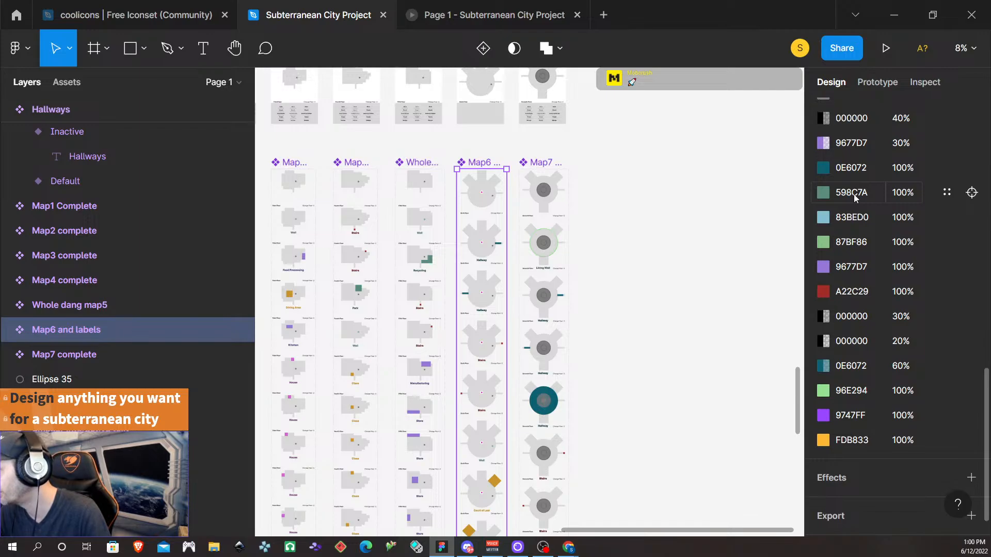
click(946, 192)
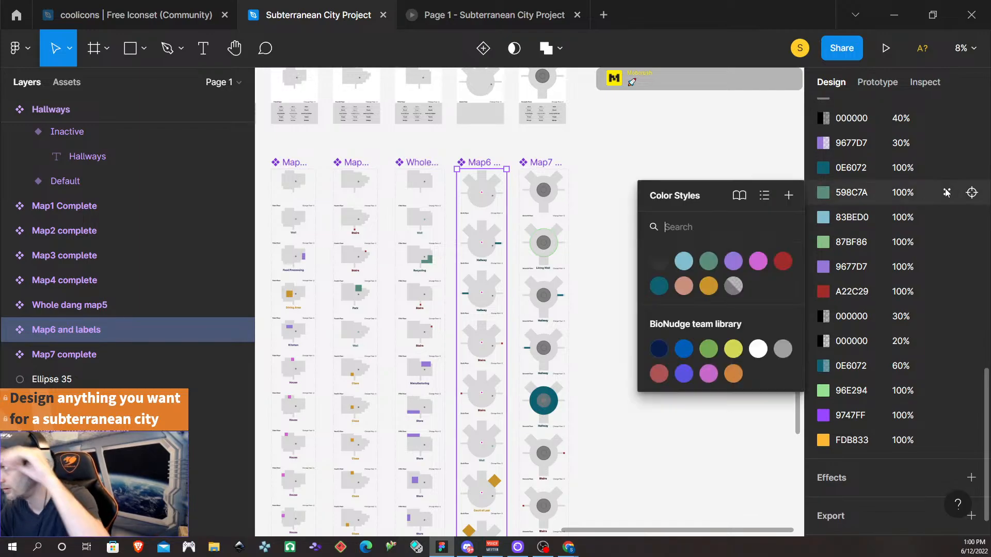
click(709, 262)
- Link the 87BF86 and 96E294 colours in the Map6 and labels component set to the Green colour style
click(948, 217)
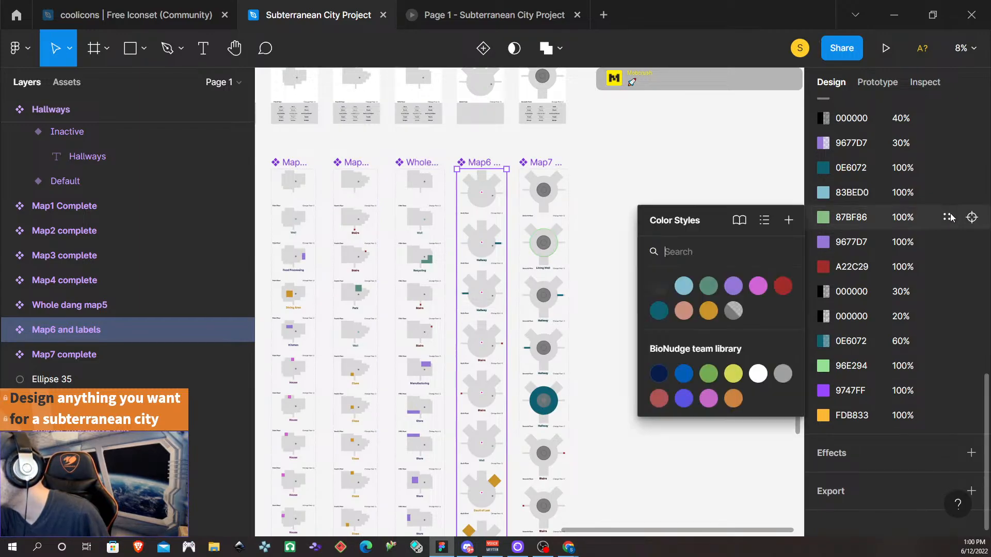
click(709, 286)
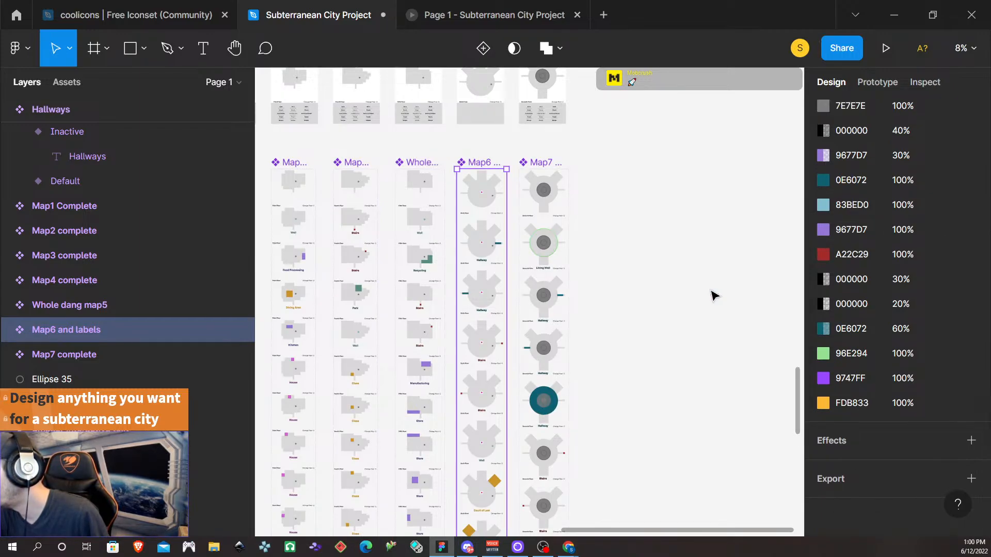
click(947, 353)
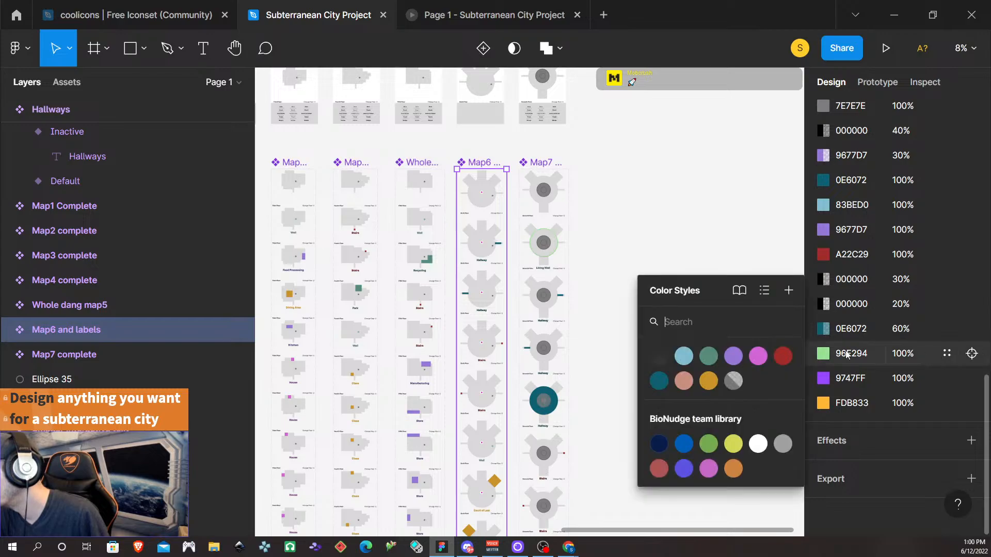
click(709, 355)
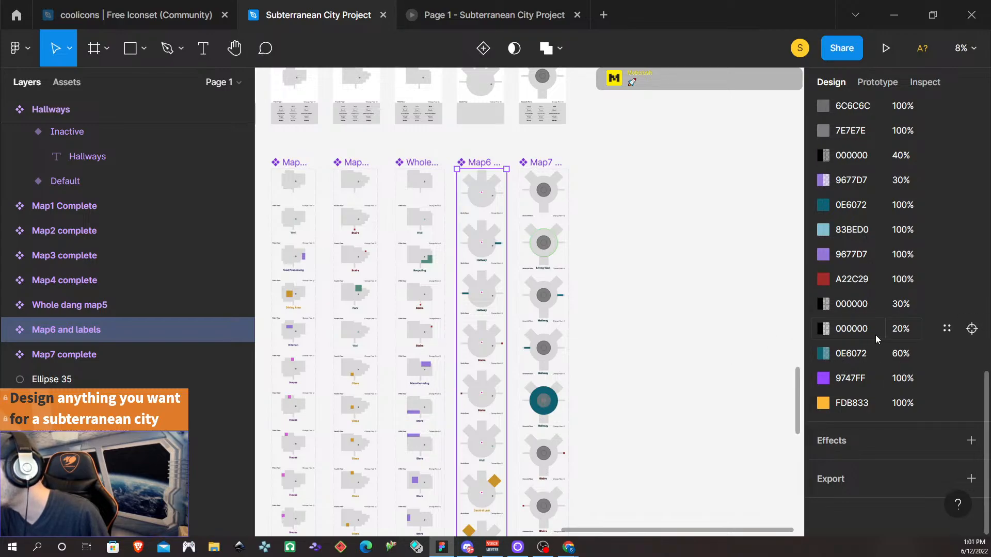
- Link the 96E294 and 598C7A colours in the Map7 complete component set to the Green colour style
scroll(877, 330, up, 8)
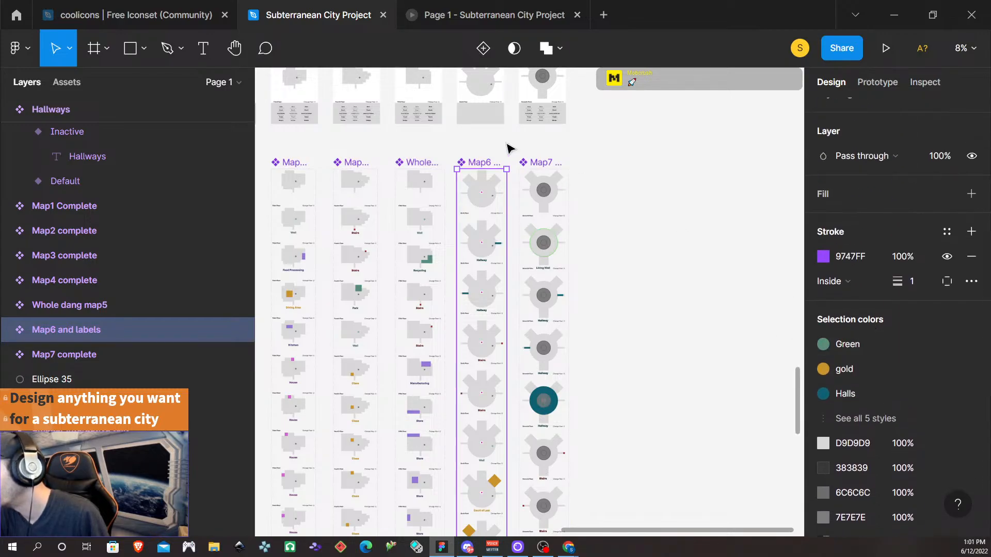
click(537, 161)
scroll(914, 342, down, 2)
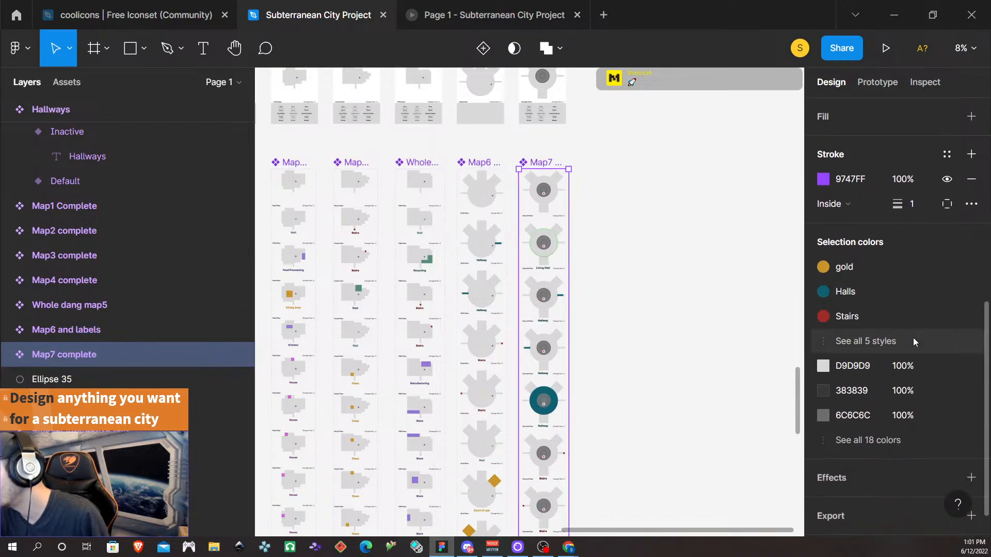
scroll(913, 342, down, 1)
click(883, 400)
scroll(889, 380, down, 5)
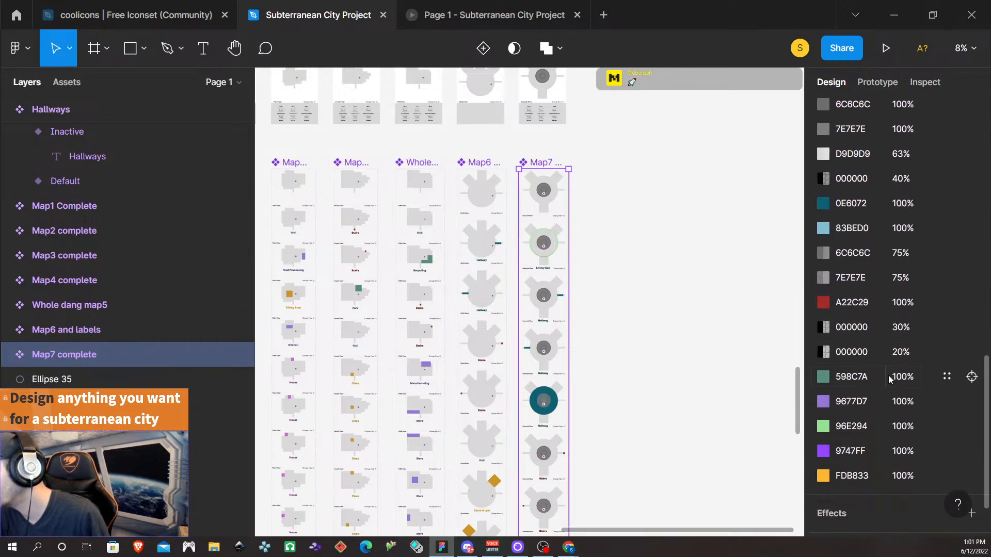
scroll(889, 379, down, 1)
click(864, 396)
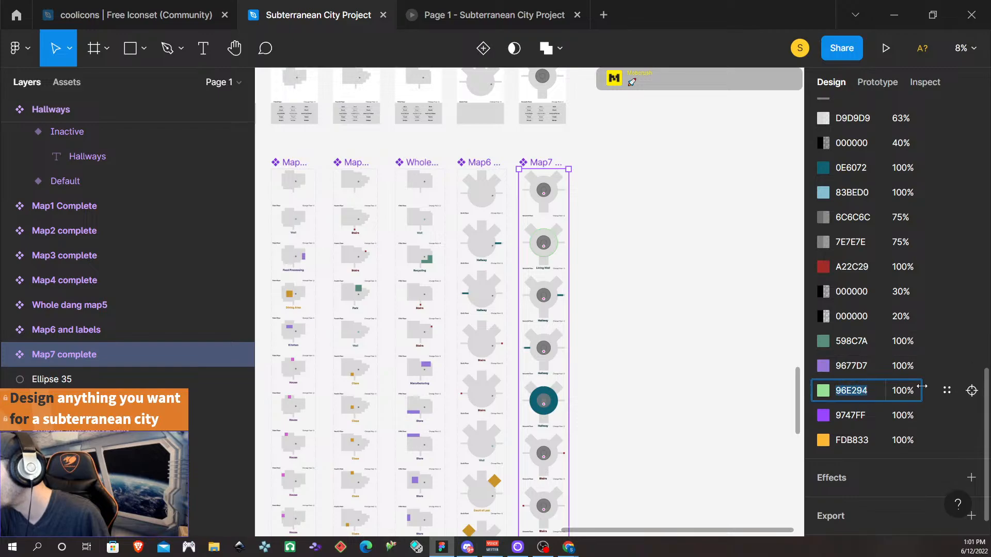
click(946, 391)
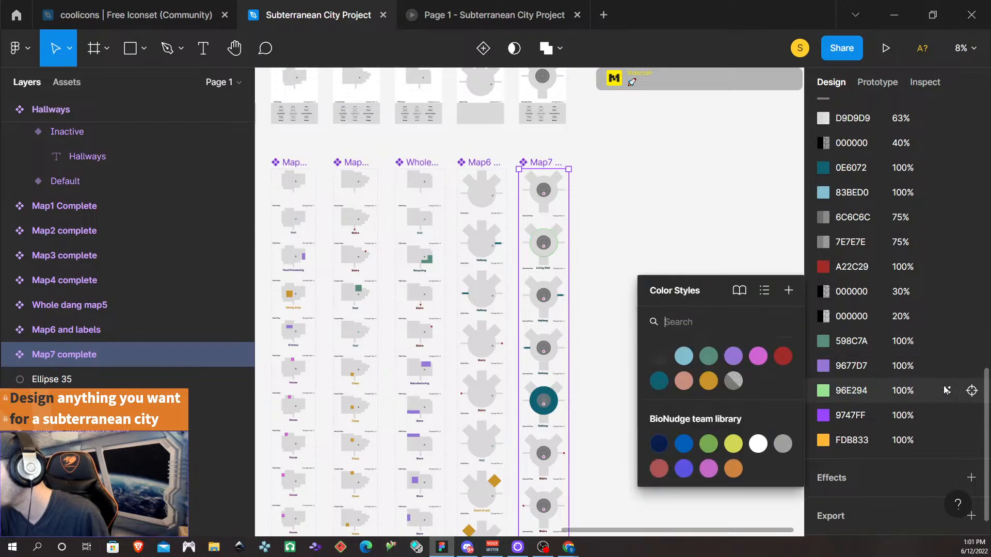
click(708, 356)
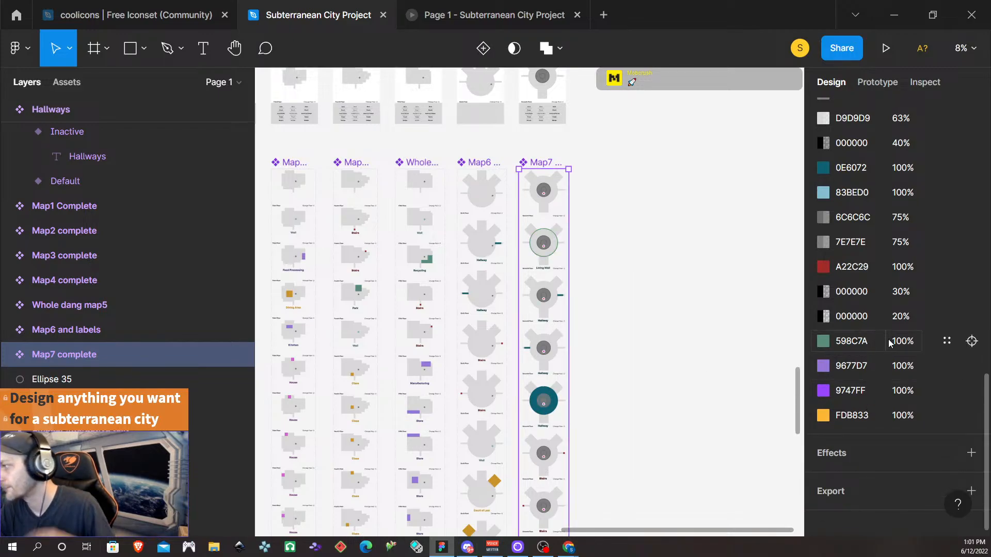
click(946, 341)
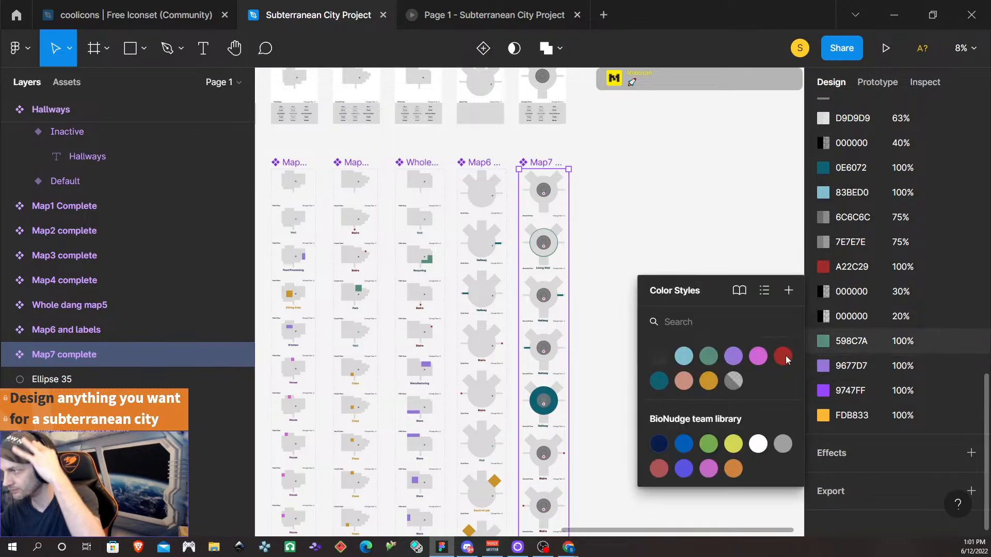
click(709, 356)
- Return to the Organics variant of Map6 and examine its Highlighted group, the layers around its Text group and their effects
scroll(690, 310, up, 5)
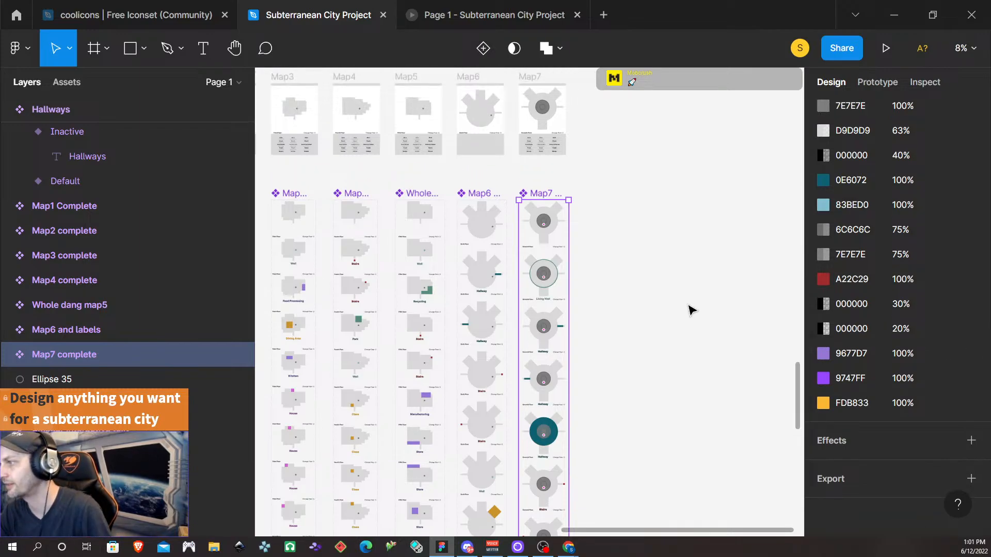
scroll(612, 313, up, 10)
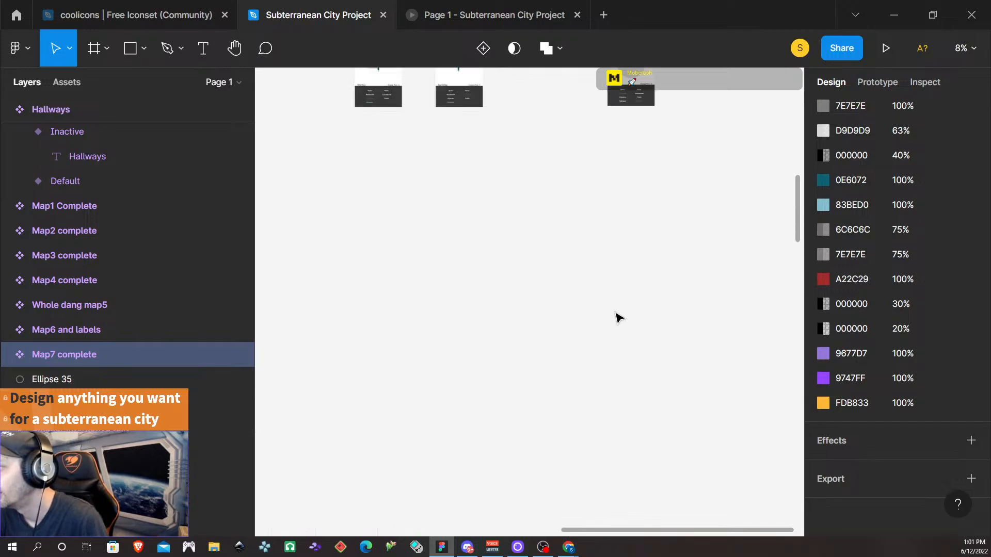
scroll(717, 318, up, 5)
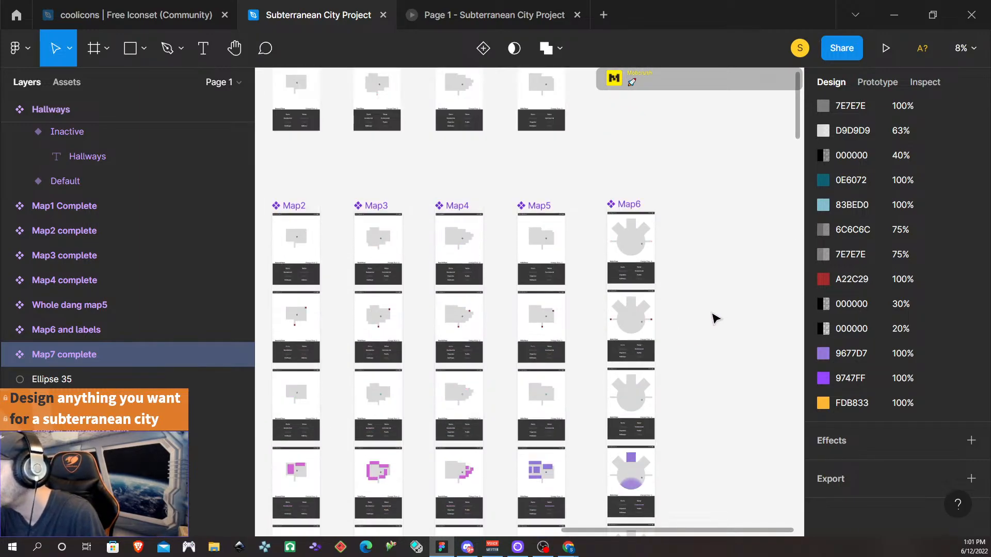
scroll(713, 319, down, 6)
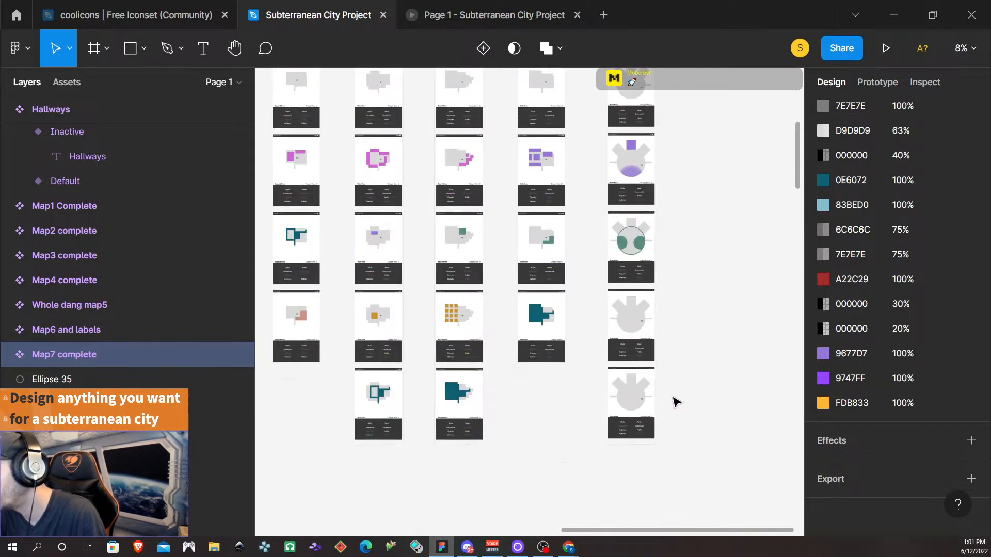
scroll(647, 309, up, 1)
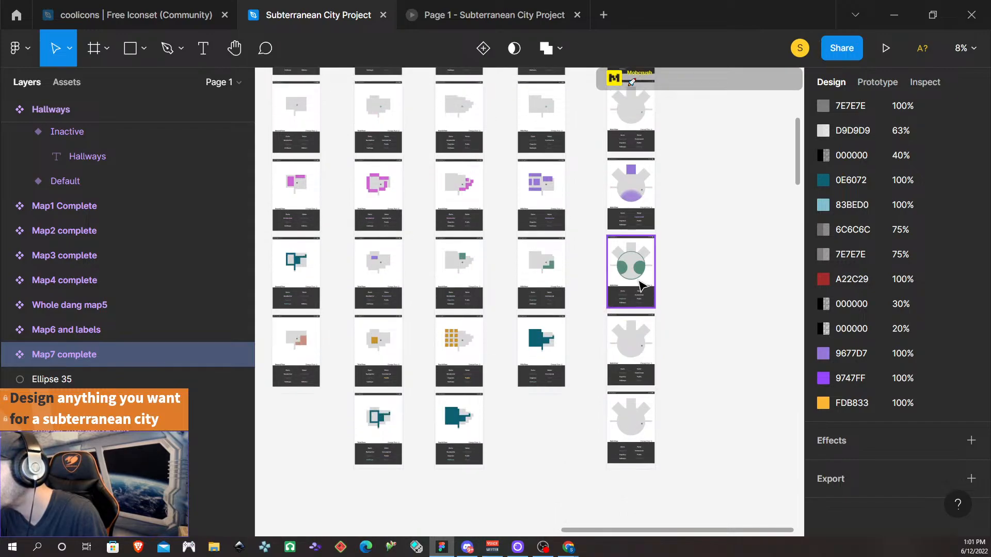
scroll(642, 282, up, 5)
scroll(638, 281, up, 2)
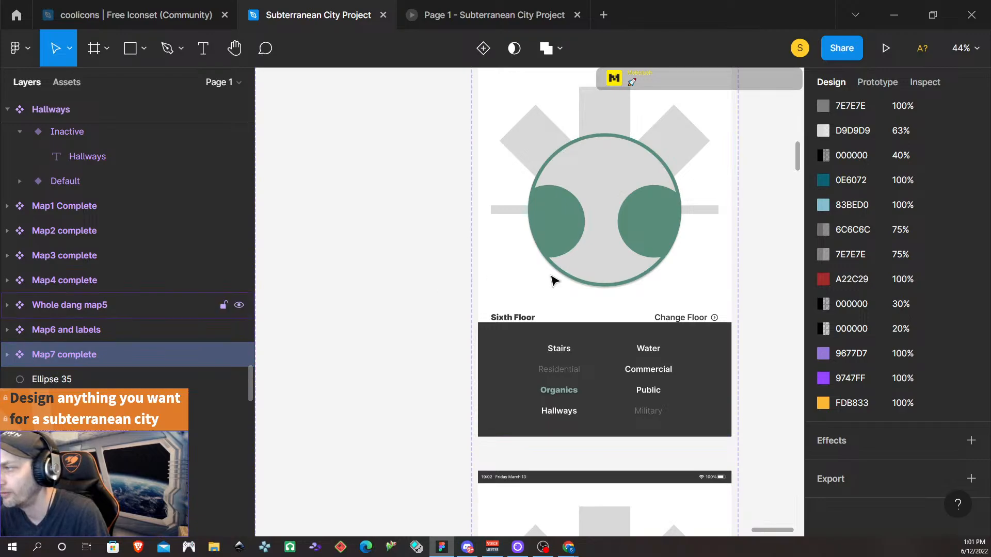
double_click(604, 276)
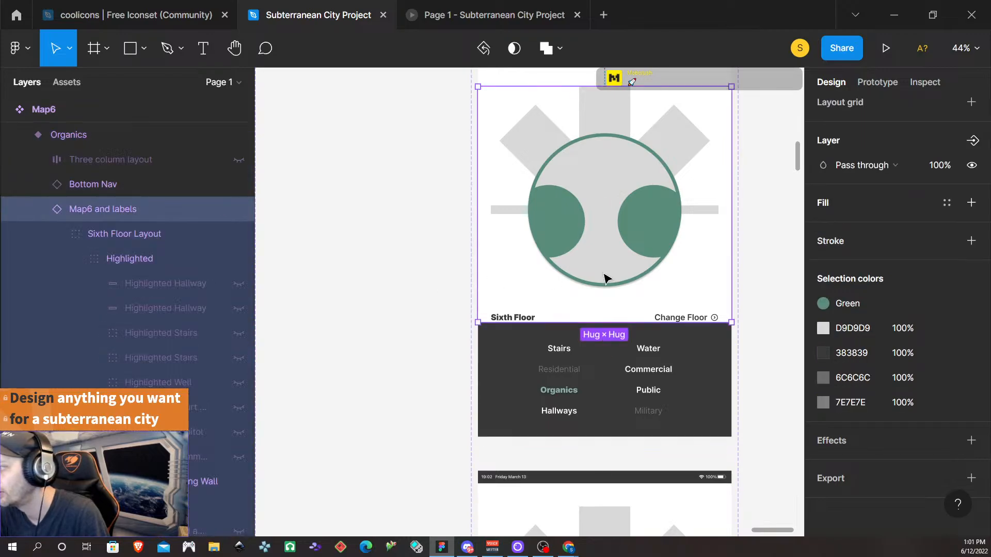
click(129, 258)
scroll(911, 438, down, 1)
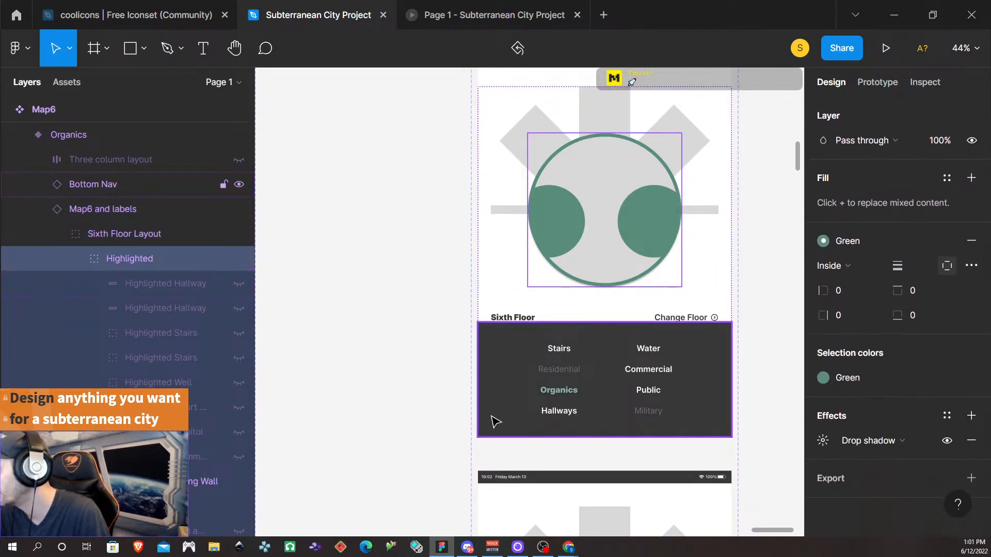
scroll(135, 376, down, 4)
scroll(104, 340, up, 4)
scroll(102, 341, down, 5)
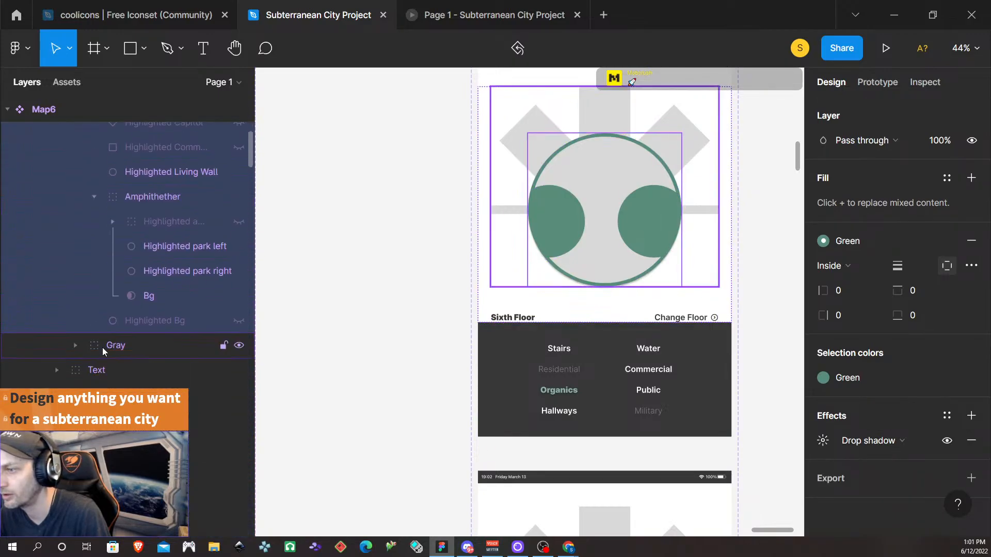
click(99, 372)
click(57, 371)
click(118, 395)
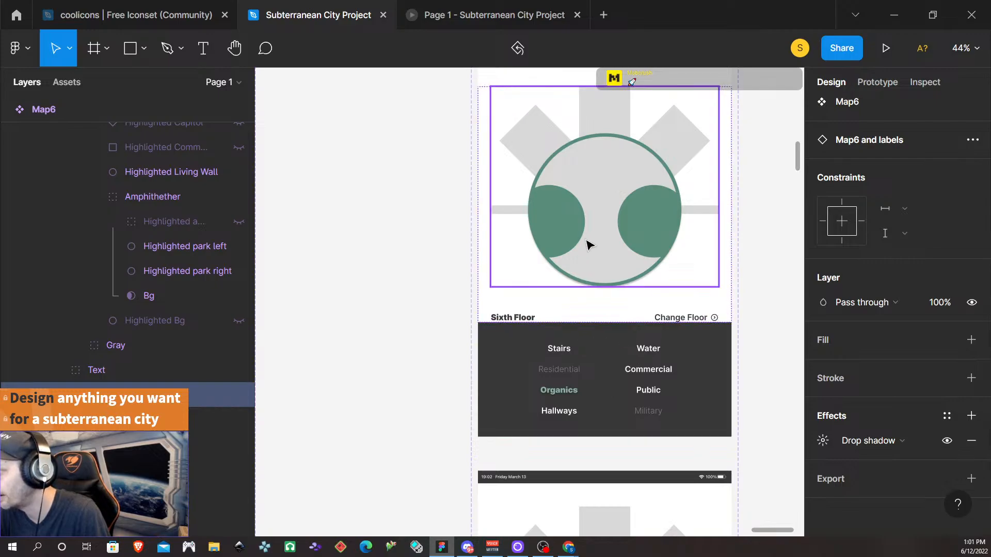
- In the Public variant of Map6, set the Public navigation item's Property 1 to HoverGold
scroll(618, 284, down, 2)
scroll(624, 271, down, 2)
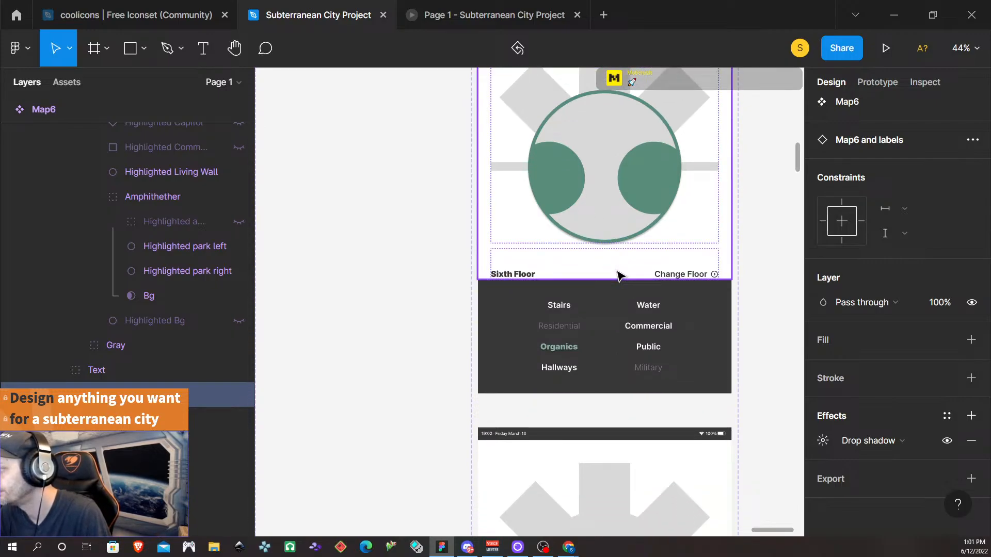
scroll(619, 276, up, 1)
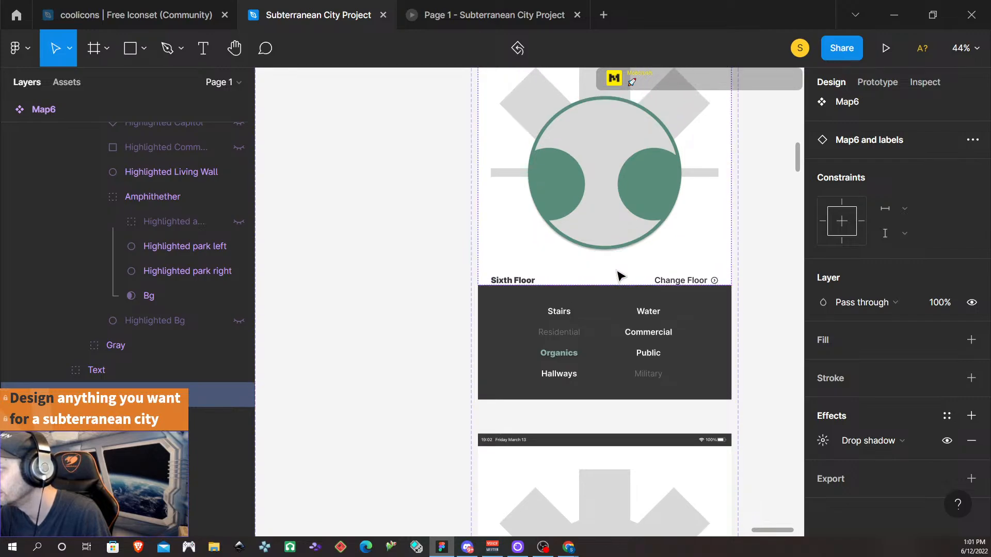
scroll(620, 275, down, 12)
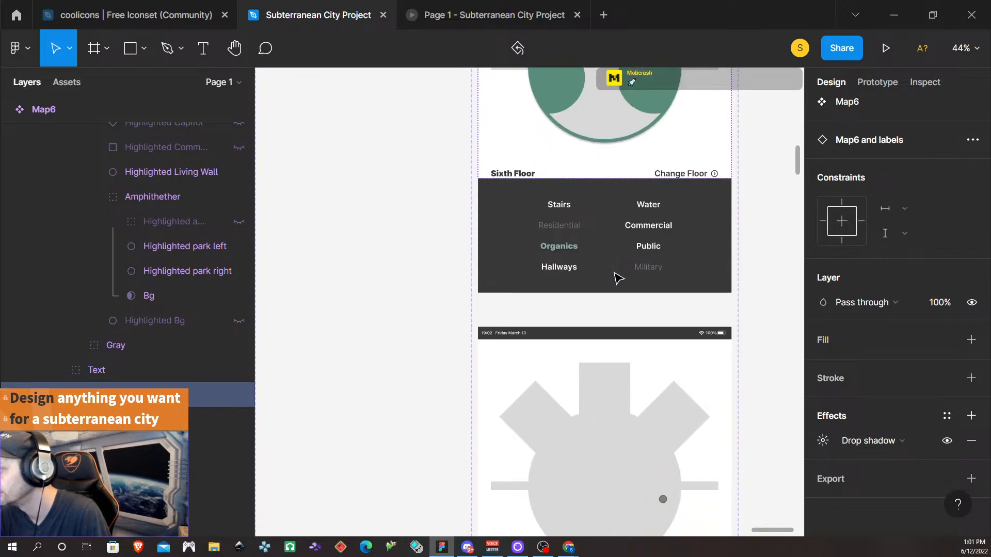
scroll(617, 278, down, 8)
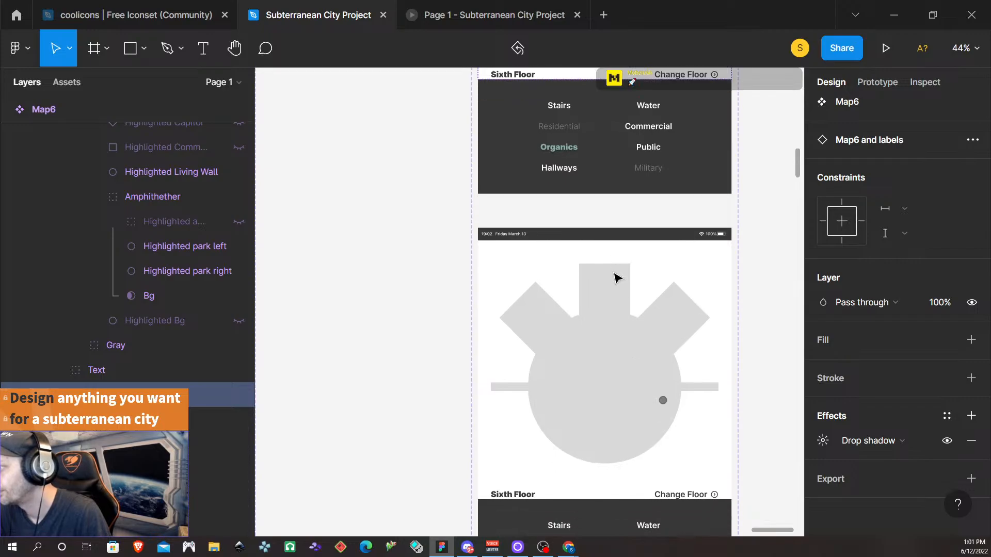
scroll(614, 279, down, 15)
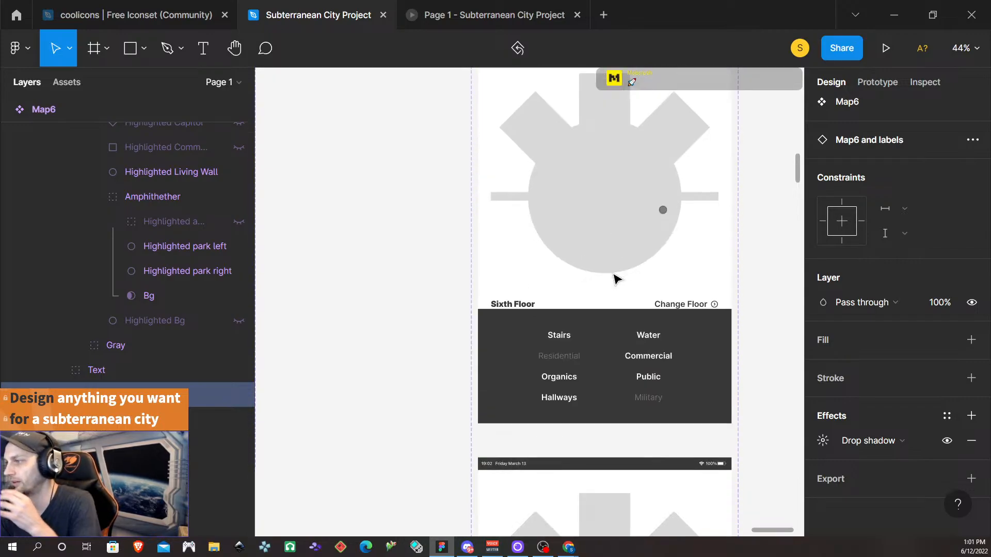
click(615, 278)
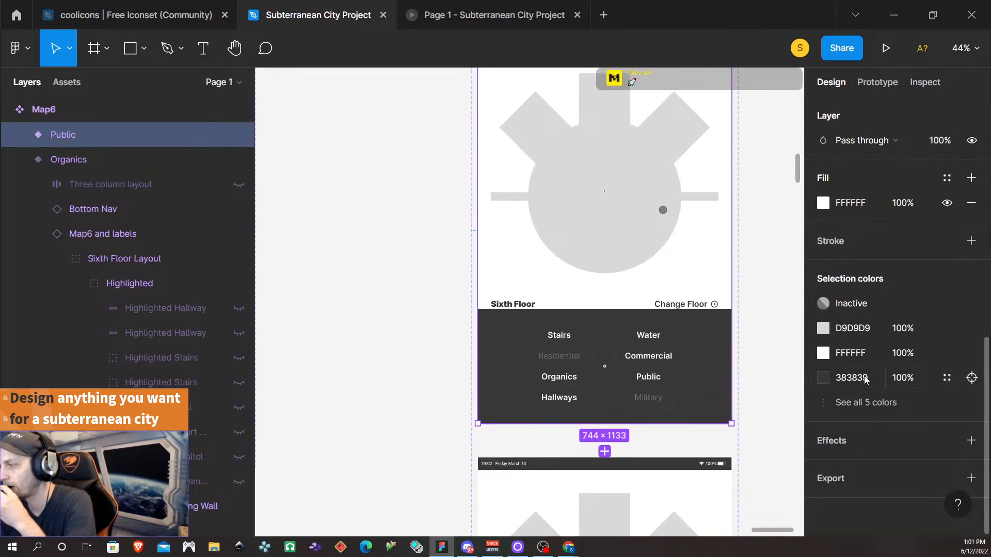
double_click(657, 383)
double_click(657, 382)
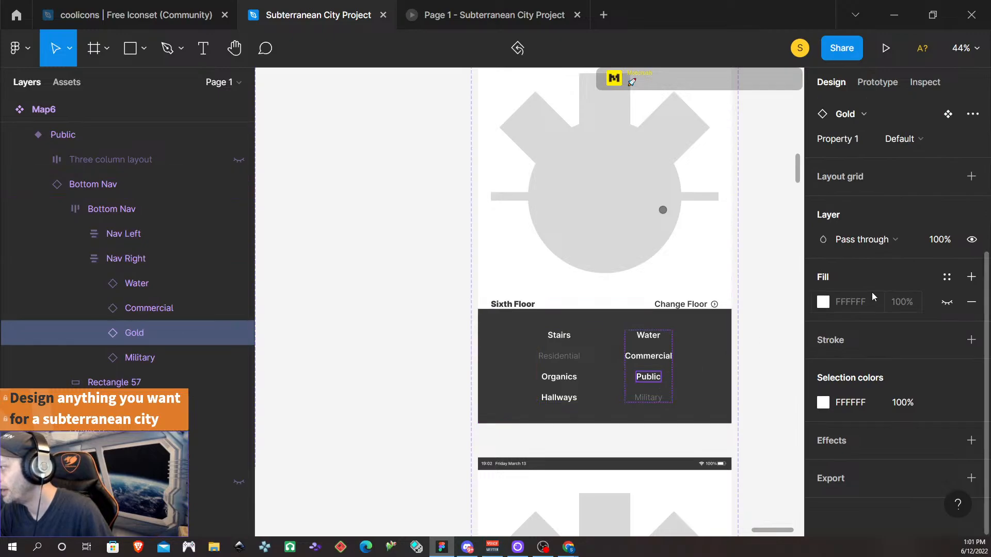
scroll(929, 200, up, 5)
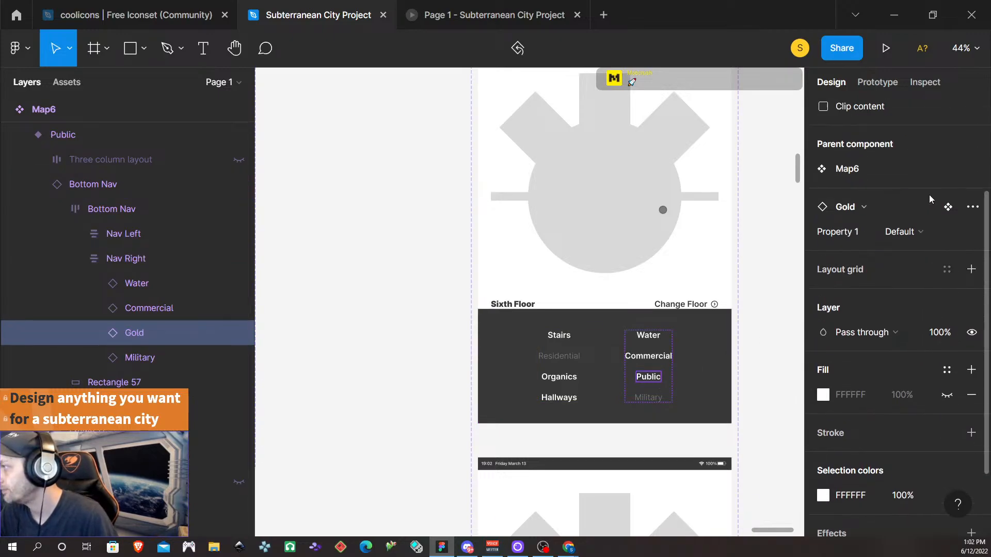
click(902, 293)
click(915, 313)
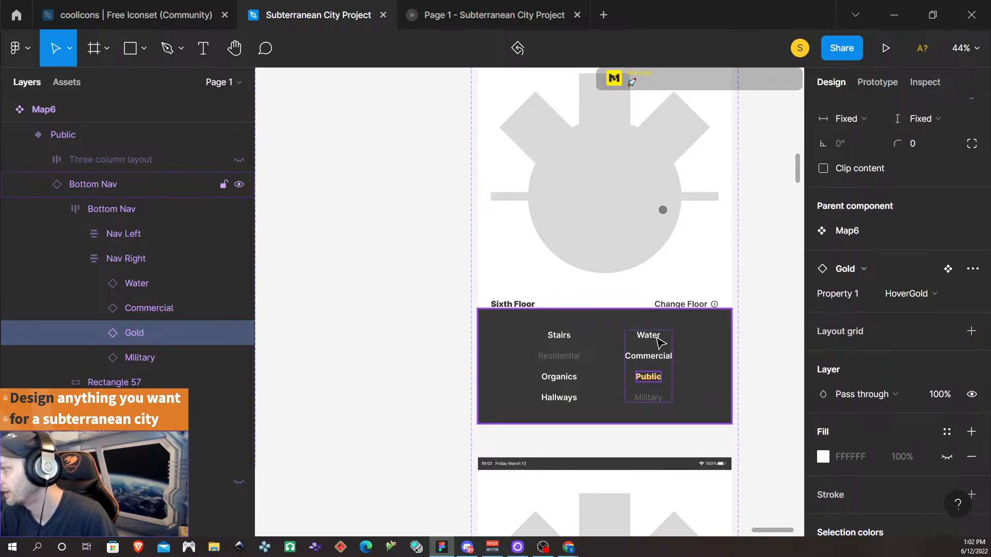
- Add a drop shadow to the Highlighted group inside the Public variant's Sixth Floor Layout
click(38, 185)
click(38, 209)
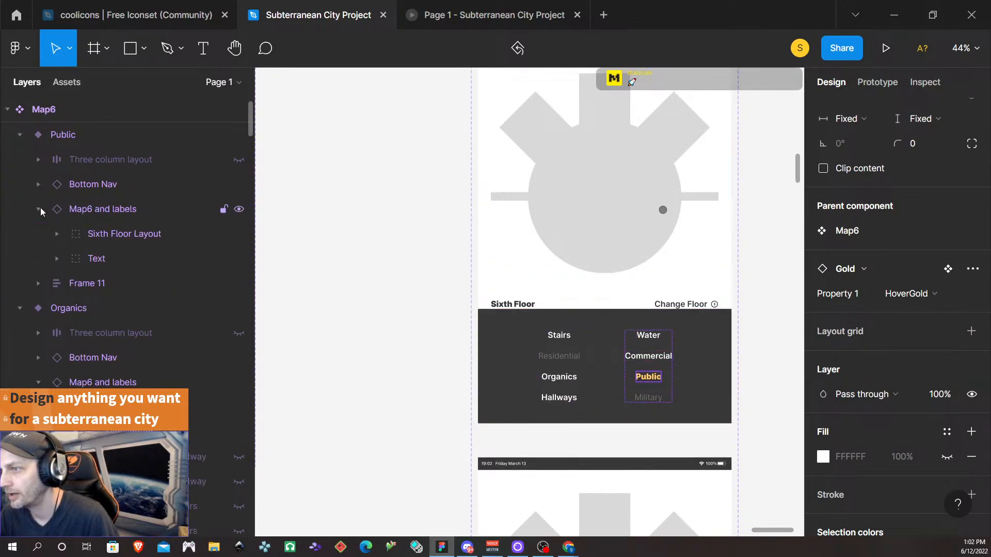
click(54, 236)
click(131, 259)
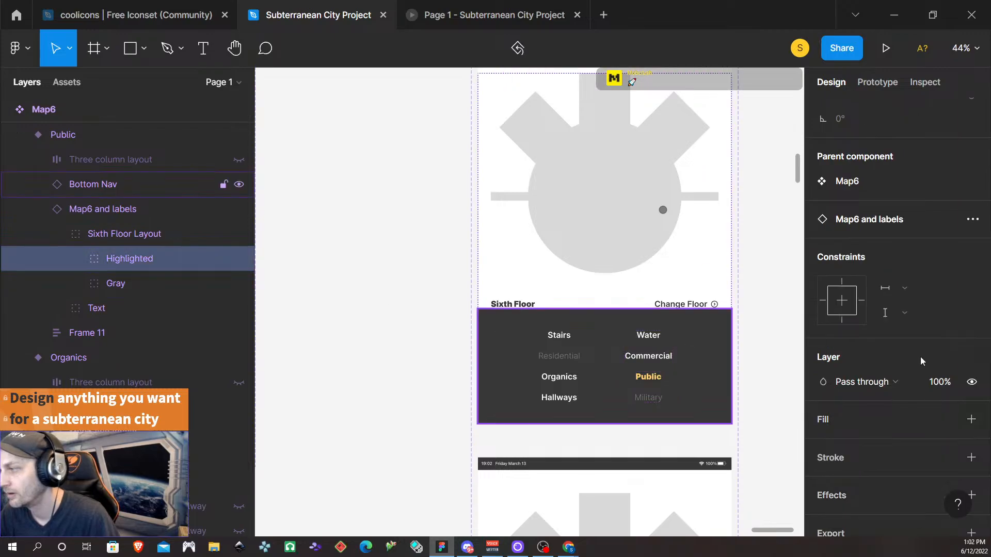
scroll(945, 408, down, 2)
click(971, 440)
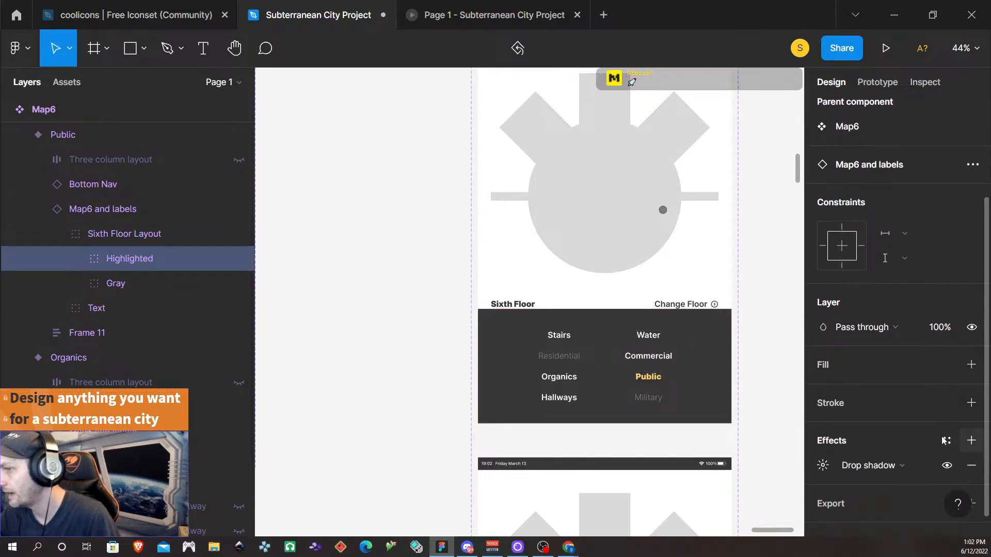
- Show the Highlighted Court of Law and Highlighted Capitol layers in the Public variant's Highlighted group
click(74, 257)
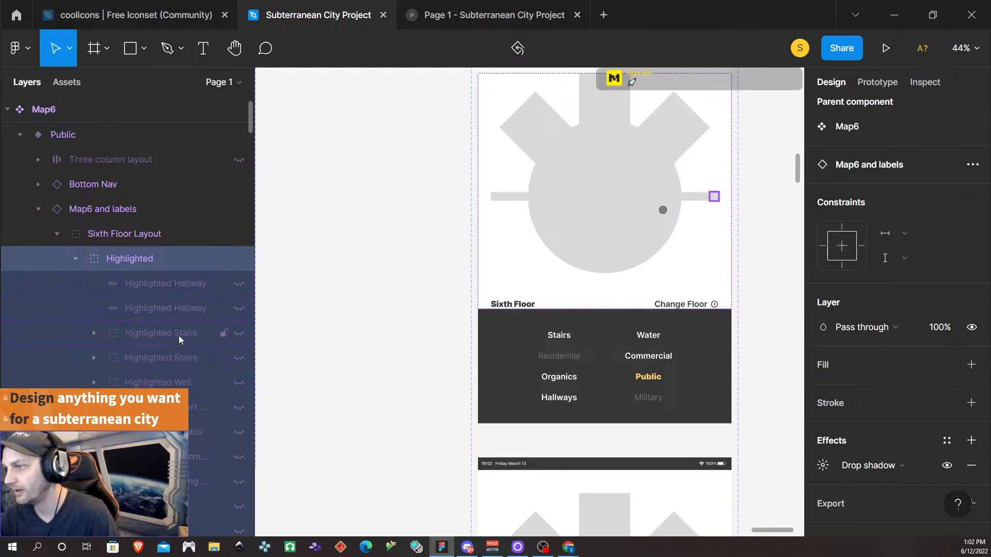
scroll(179, 335, down, 3)
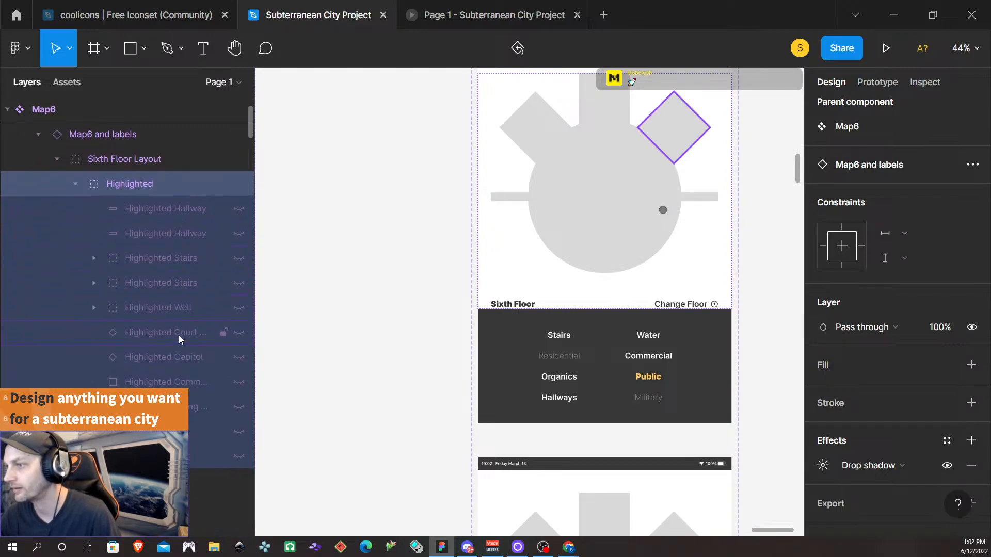
click(238, 330)
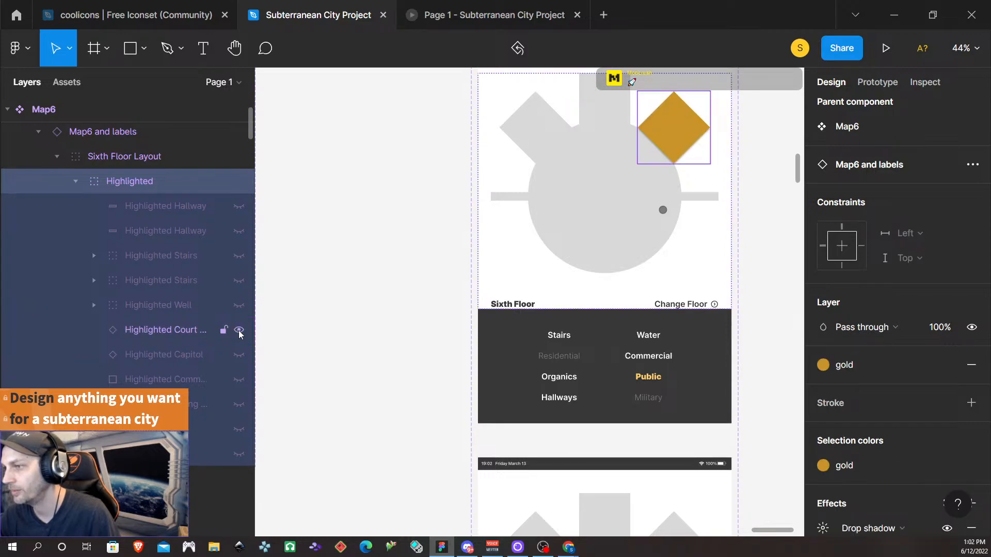
click(239, 355)
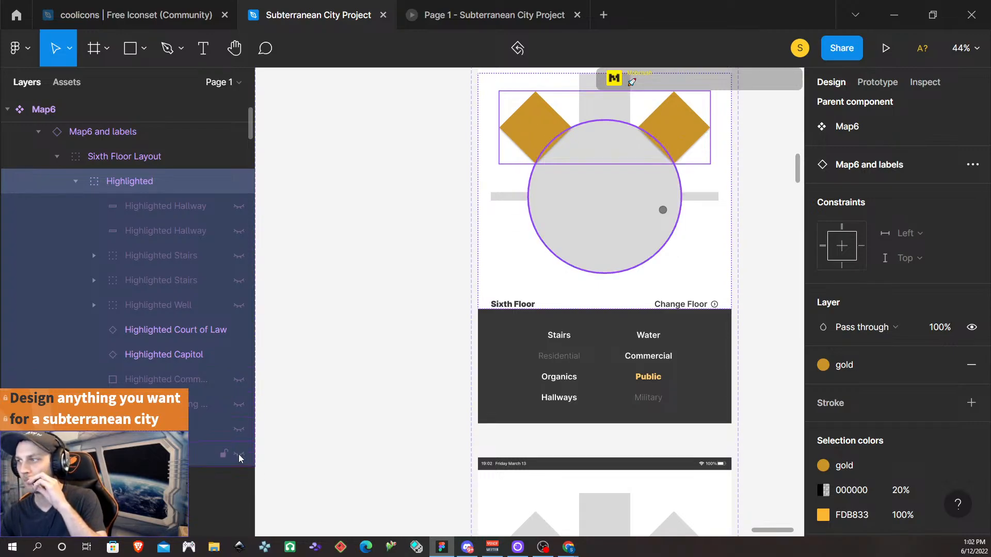
- Compare the Public variant with the Organics variant and add a drop shadow to the Public variant's Labels group
scroll(588, 385, down, 15)
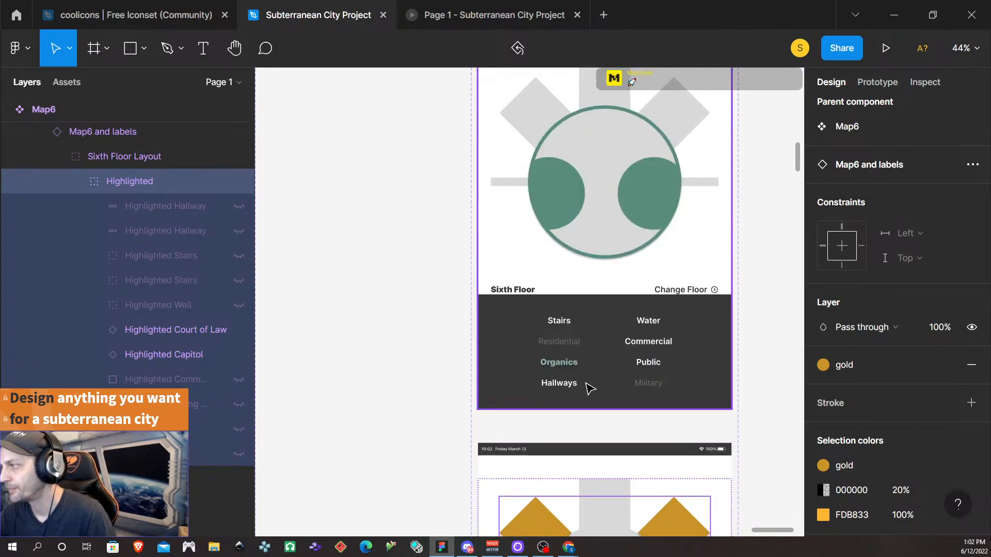
scroll(589, 385, up, 5)
scroll(589, 385, down, 20)
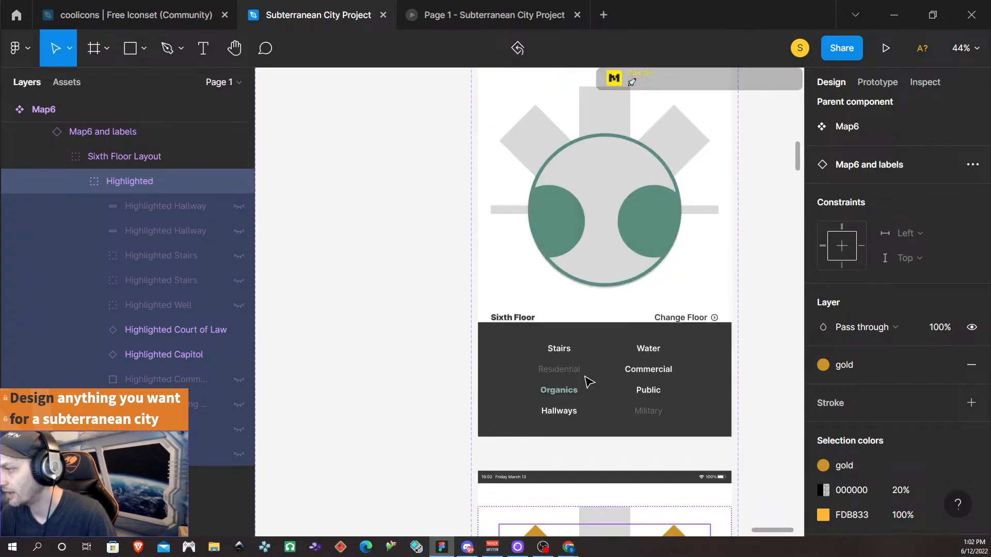
scroll(588, 382, down, 5)
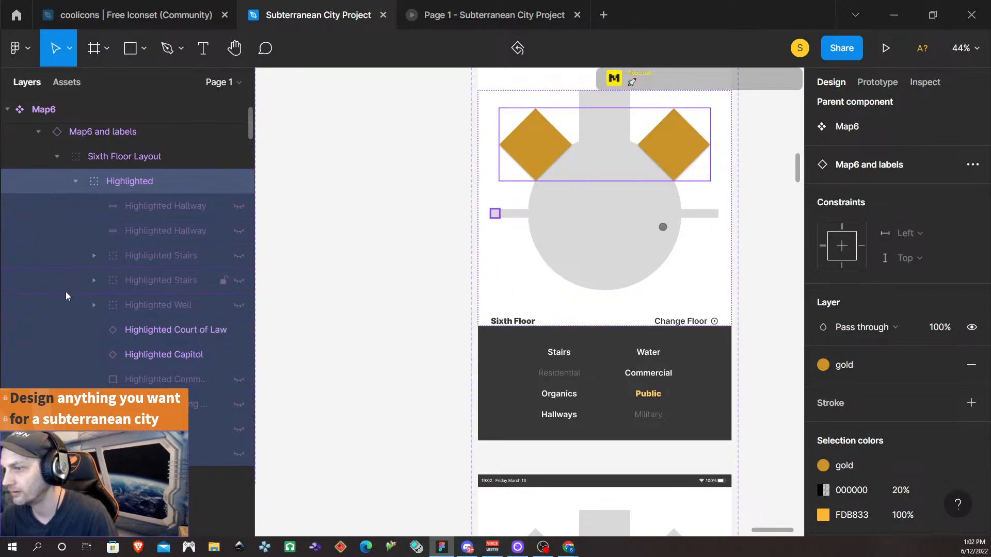
scroll(239, 490, down, 3)
click(232, 450)
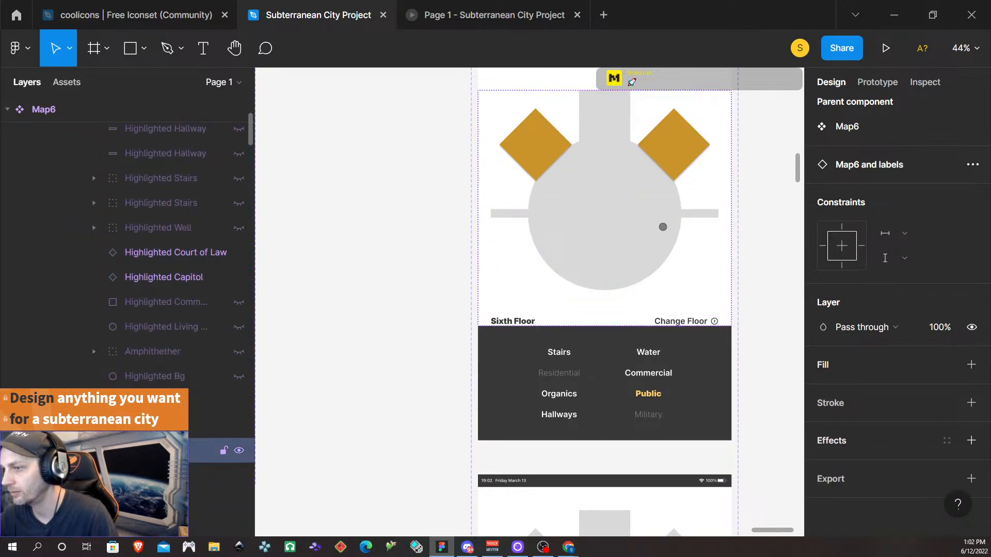
click(970, 440)
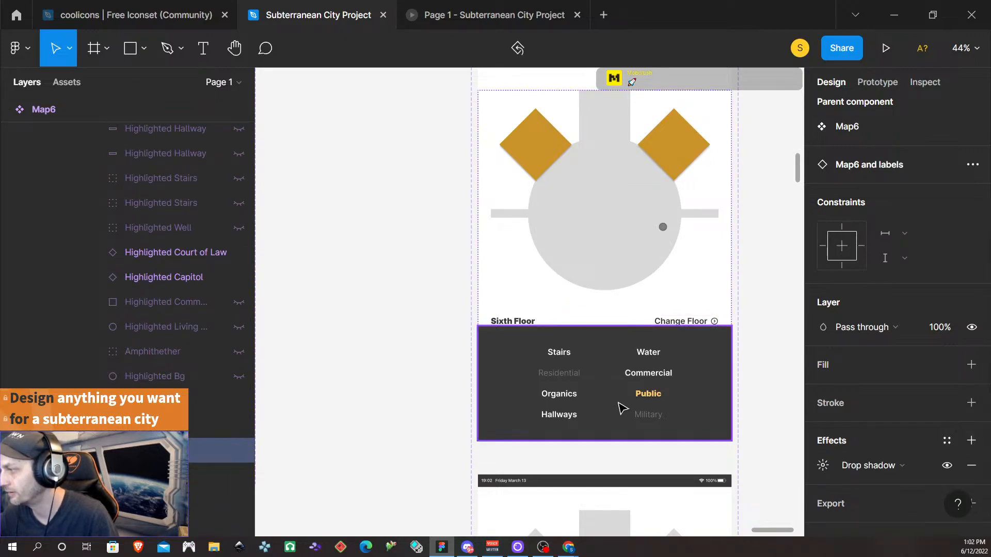
- Select the Hallways variant of Map6, collapse the Public and Organics layers, and expand the Hallways variant down to its Bottom Nav
scroll(623, 401, down, 1)
scroll(623, 399, down, 10)
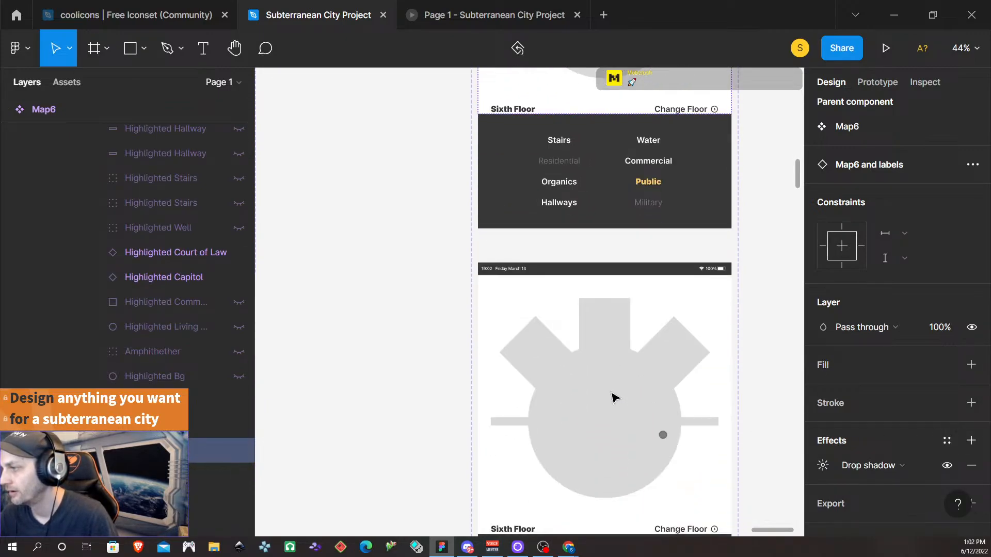
scroll(613, 398, down, 5)
click(591, 282)
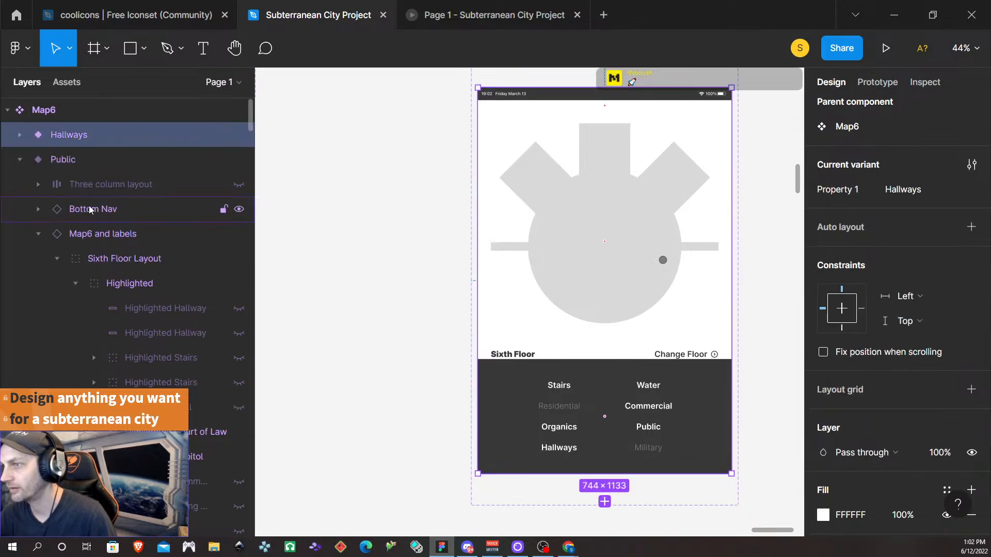
click(19, 160)
click(19, 184)
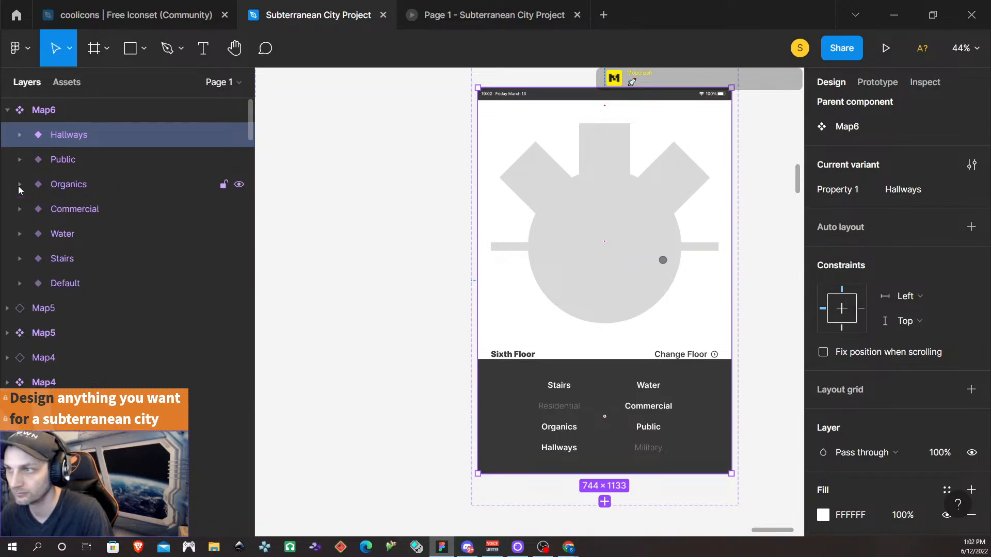
click(20, 135)
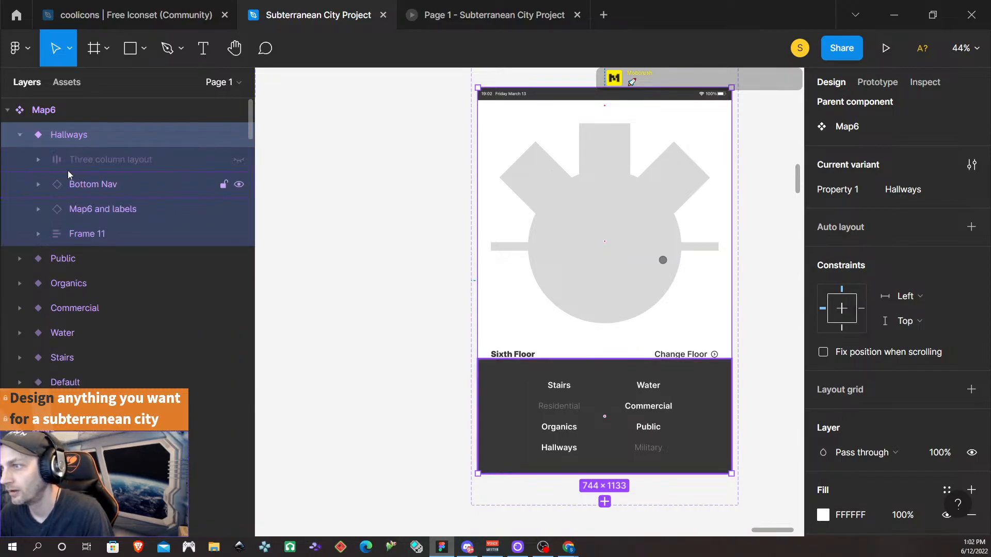
click(38, 185)
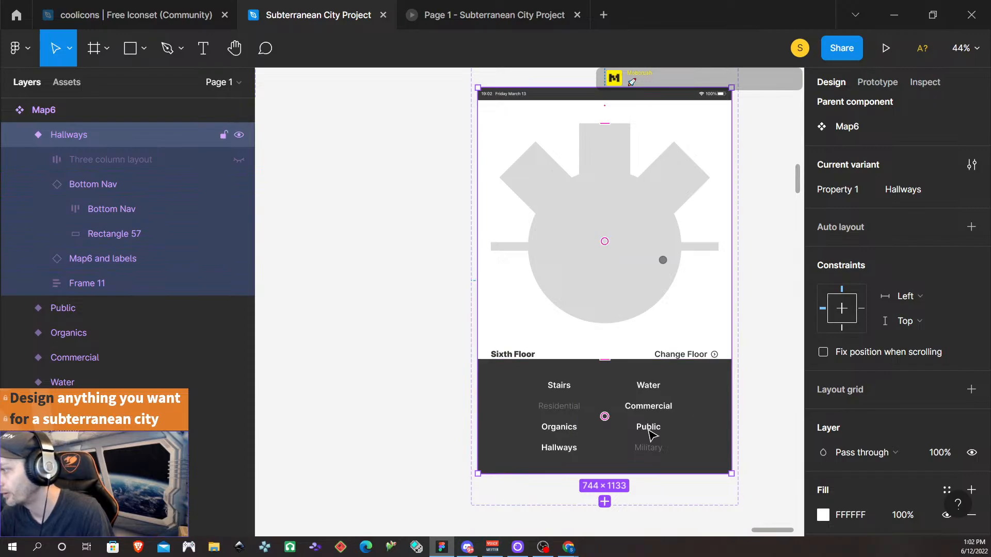
- Set Property 1 of the Hallways navigation item in the Hallways variant to HoverDarkBlue
double_click(553, 452)
double_click(553, 451)
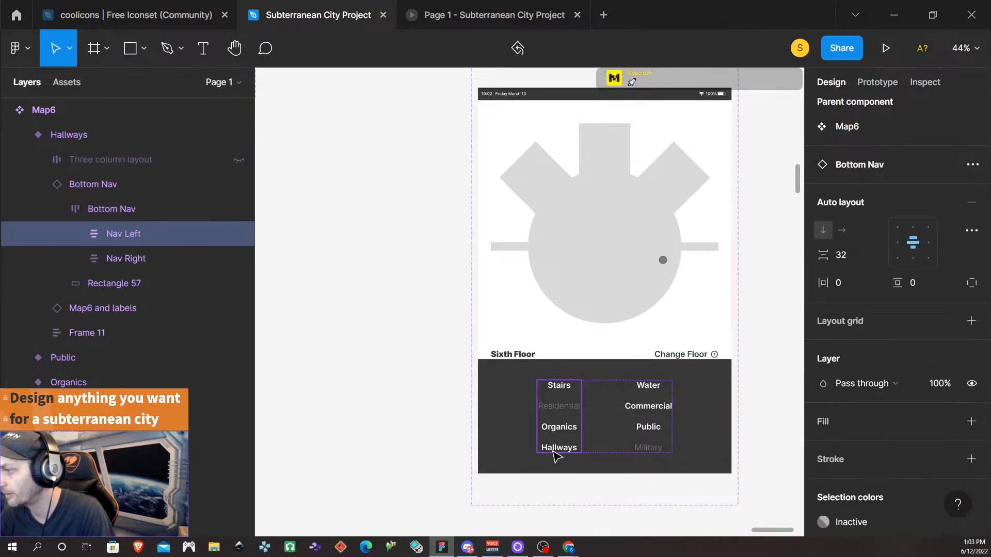
double_click(553, 452)
double_click(553, 452)
click(601, 452)
double_click(569, 451)
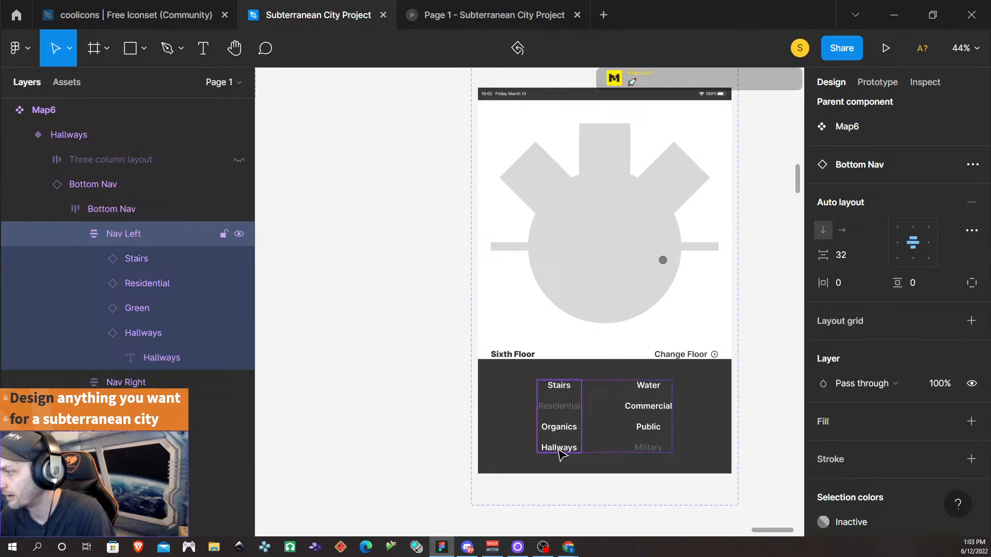
double_click(560, 452)
click(928, 193)
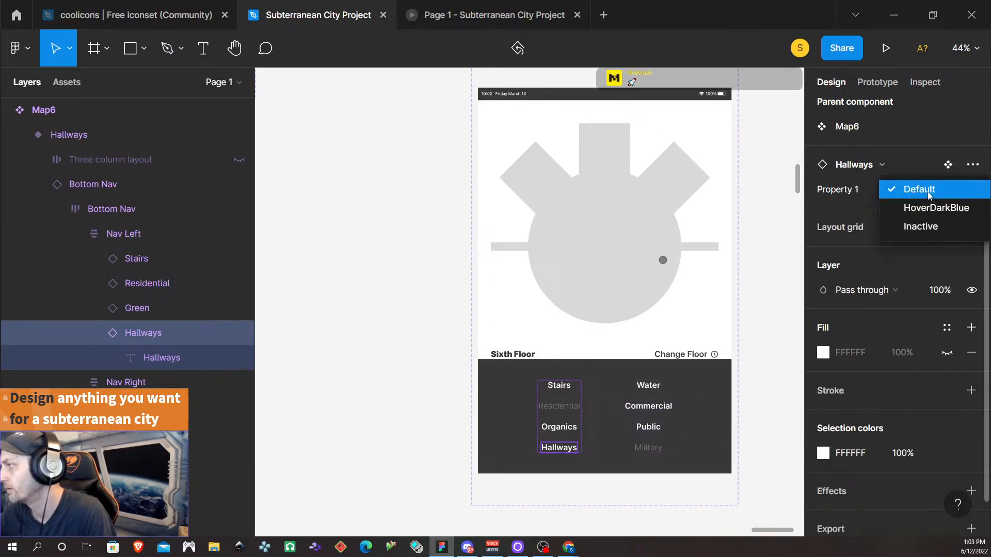
click(937, 209)
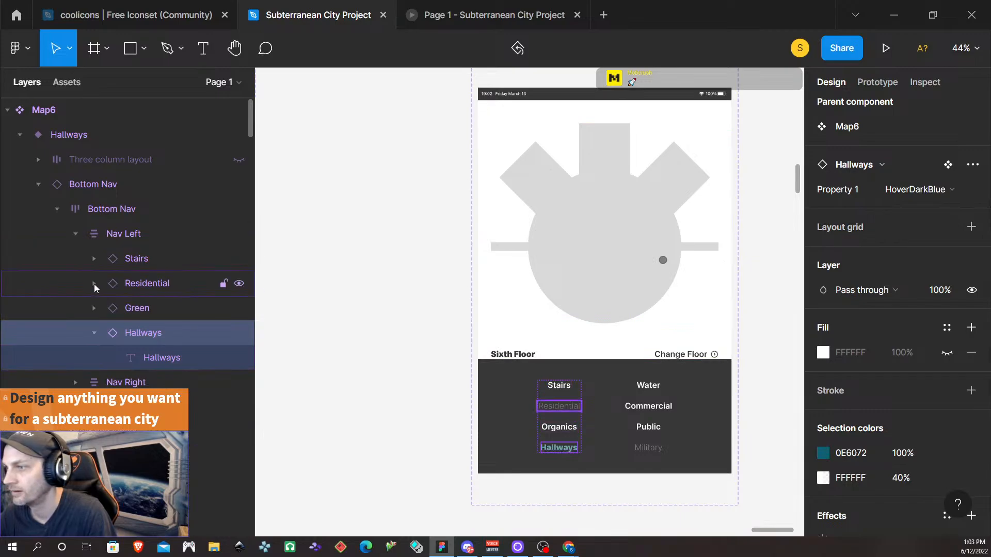
- Add a drop shadow to the Highlighted group inside the Hallways variant's Sixth Floor Layout
click(38, 184)
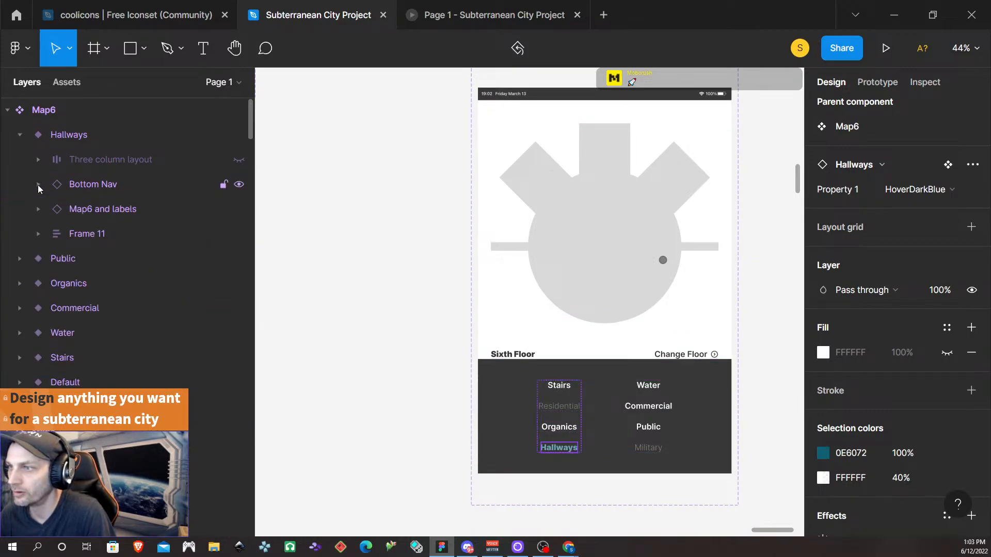
click(37, 209)
click(56, 234)
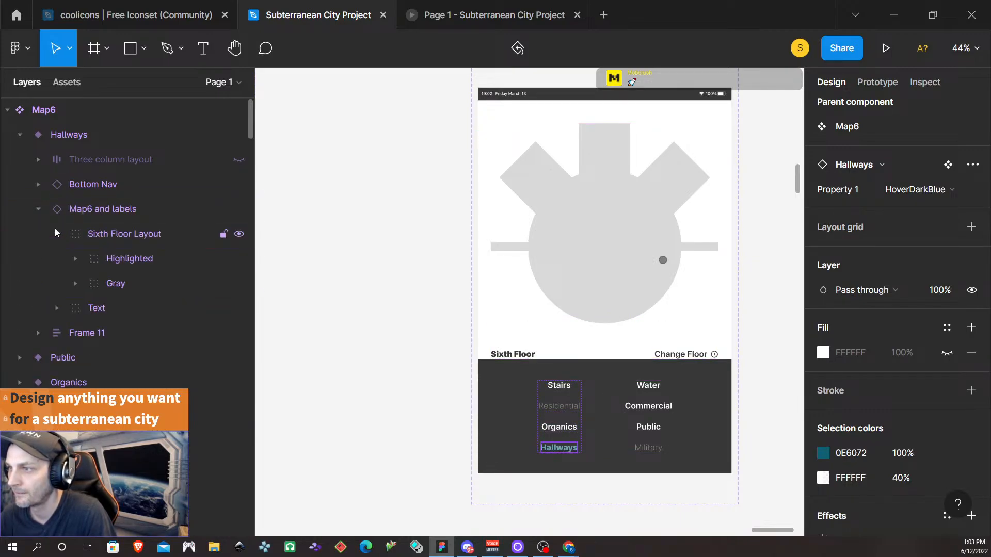
click(129, 260)
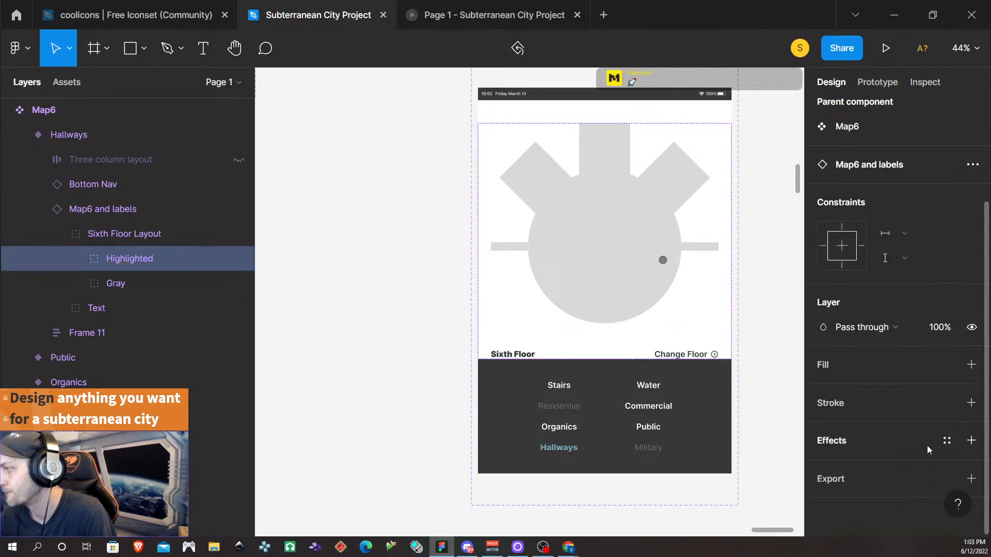
click(971, 440)
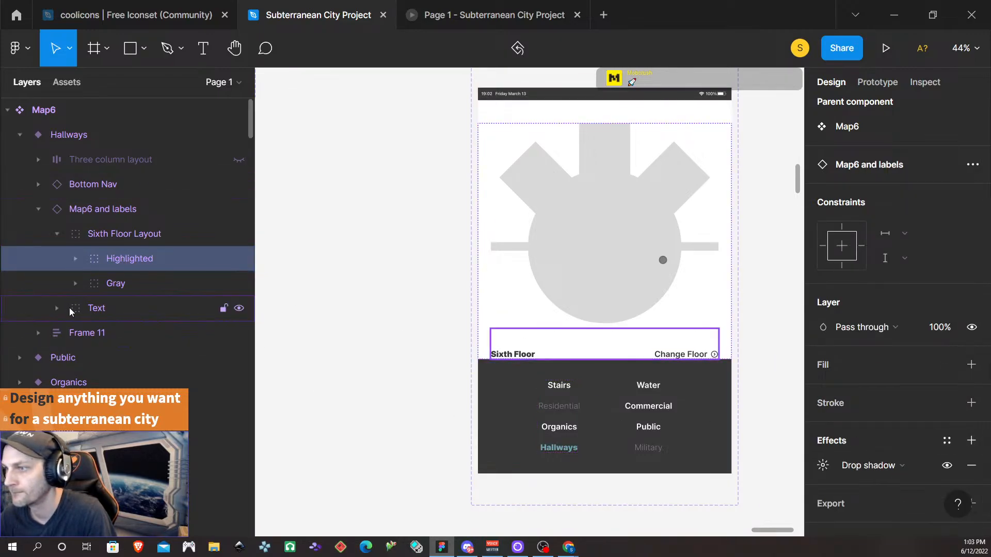
- Add a drop shadow to the Labels group inside the Hallways variant's Text group
click(58, 309)
click(132, 332)
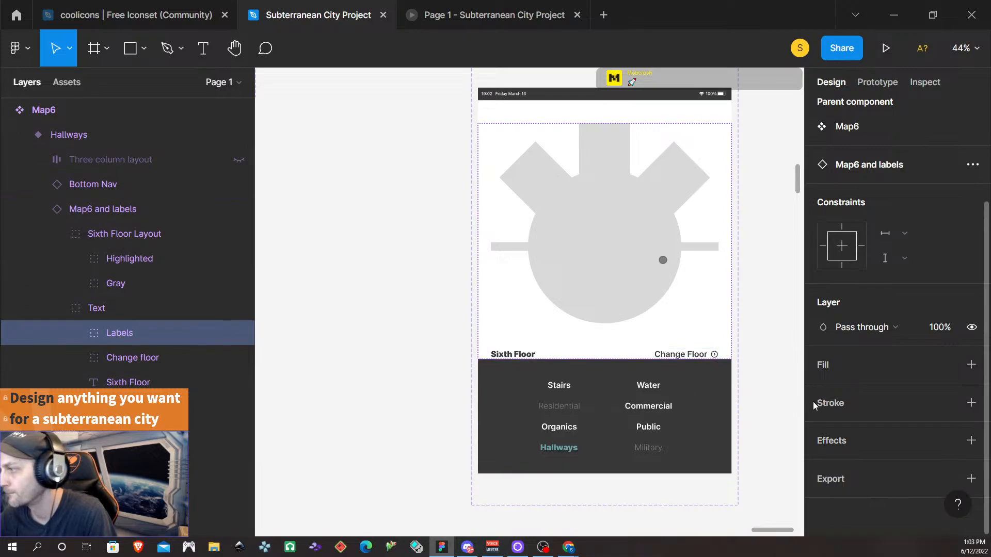
click(970, 441)
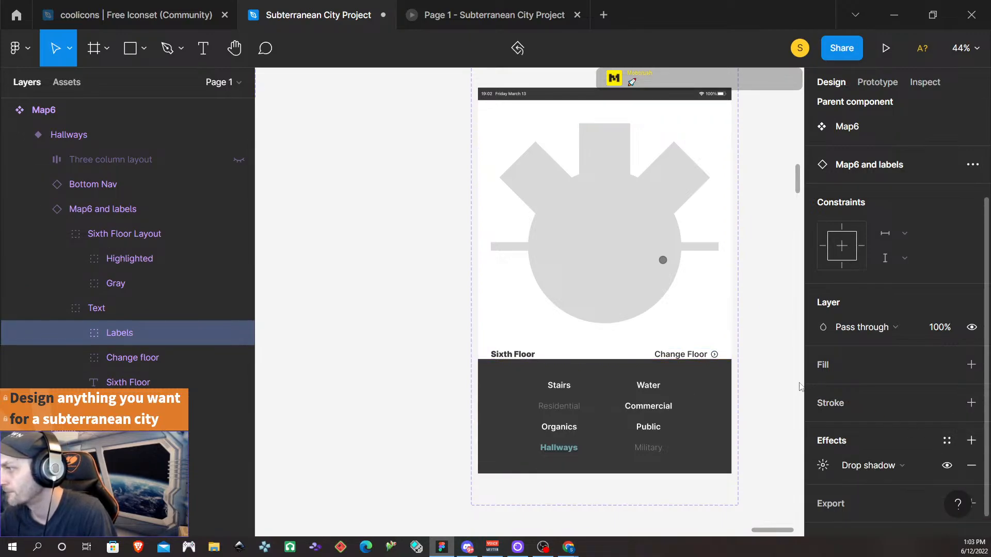
- Show both highlighted hallway bars and the large circular highlight in the Hallways variant's Highlighted group
click(183, 260)
click(77, 259)
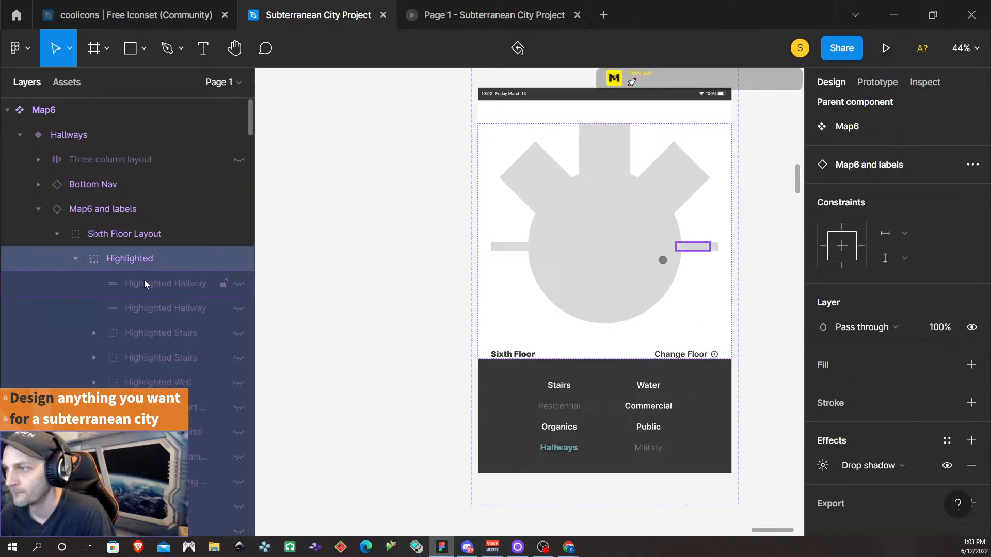
click(238, 282)
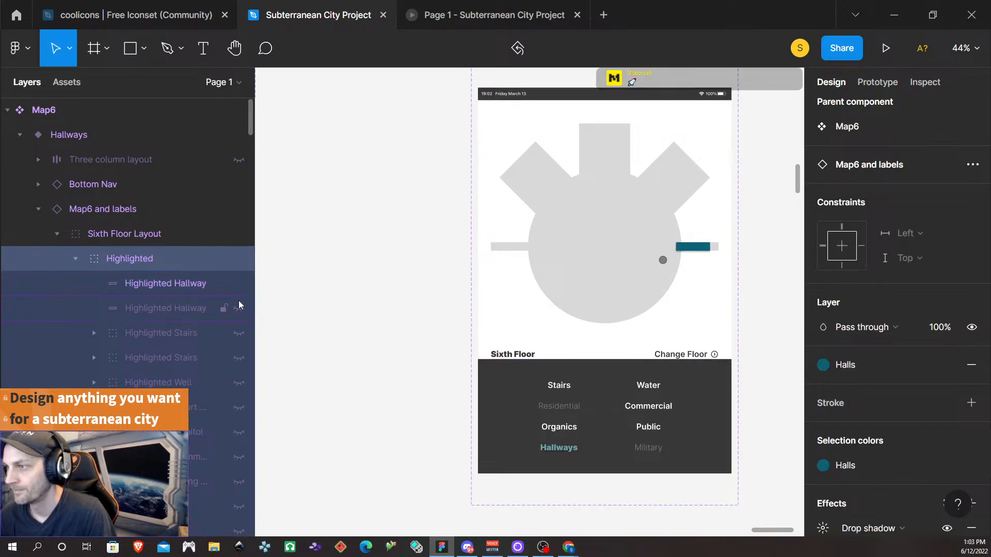
click(238, 307)
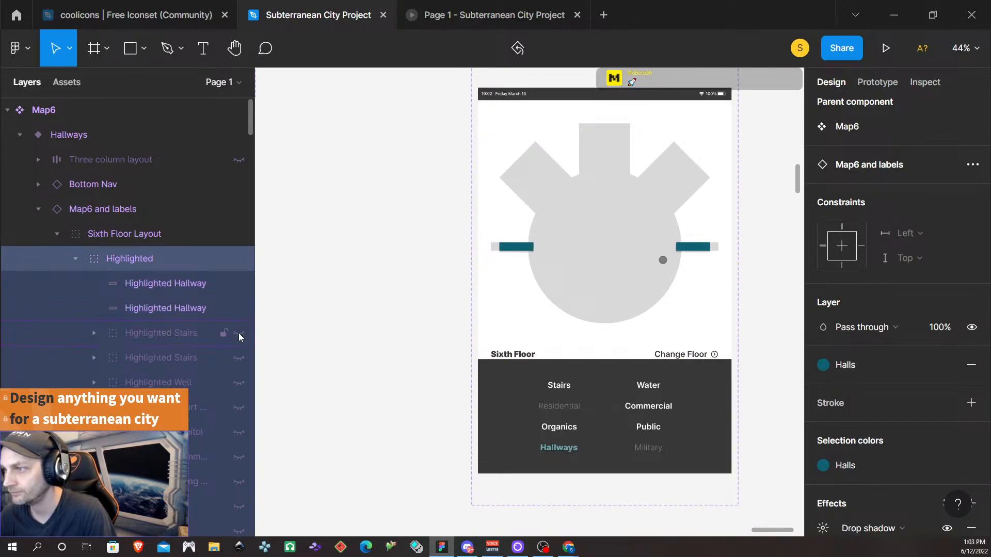
scroll(237, 360, down, 3)
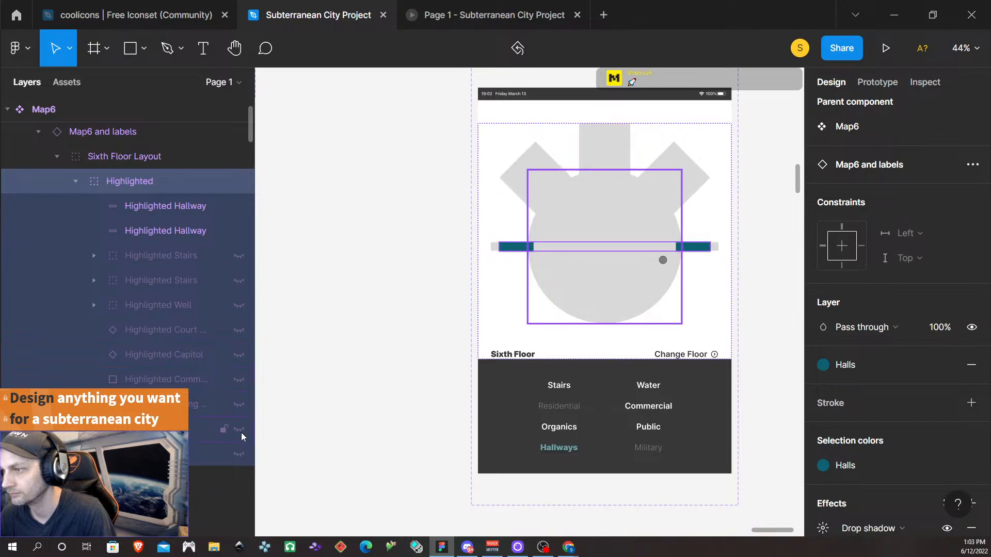
click(239, 454)
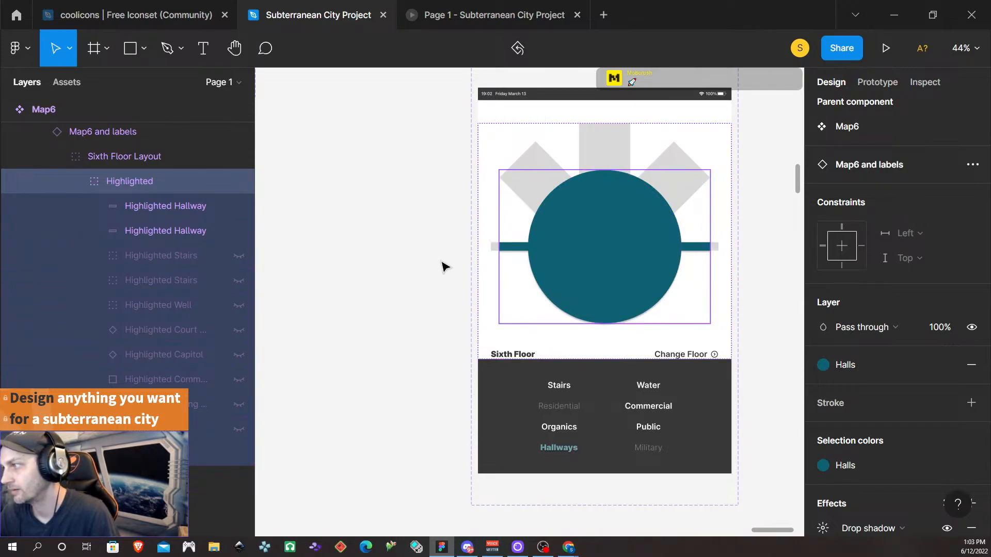
- Examine the Hallways variant's highlighted map, its shadows and its bottom navigation, comparing it with the neighbouring variants
scroll(717, 357, down, 2)
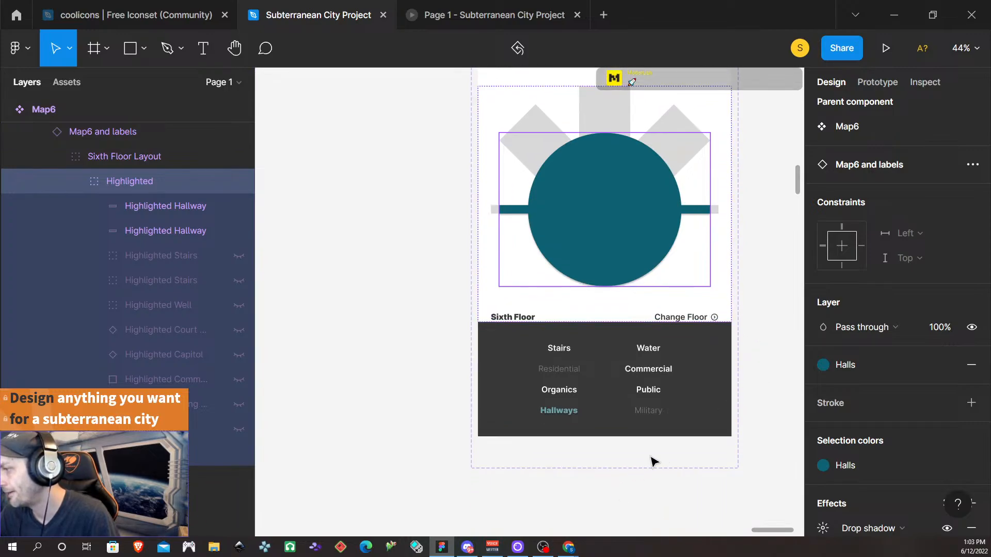
scroll(555, 406, down, 1)
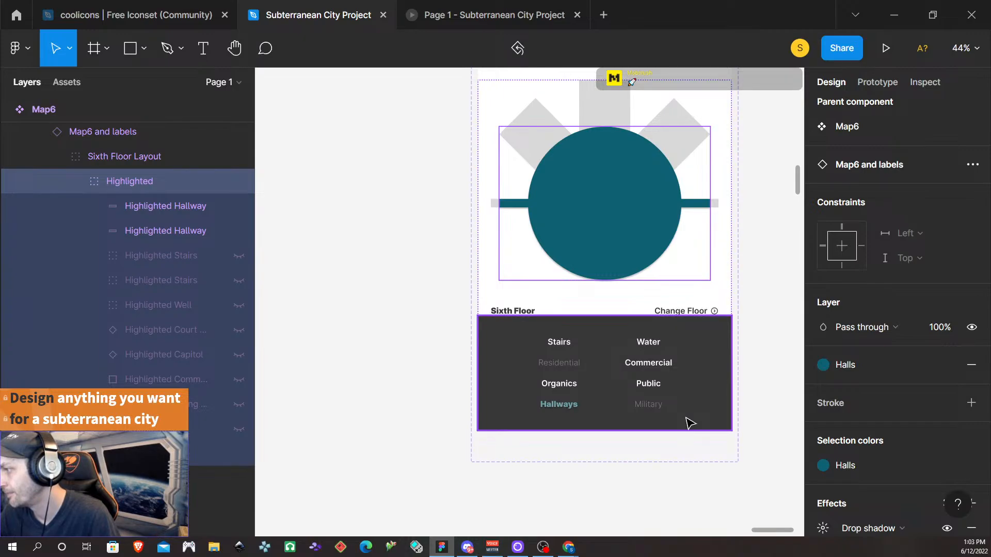
scroll(690, 423, down, 1)
scroll(690, 424, up, 2)
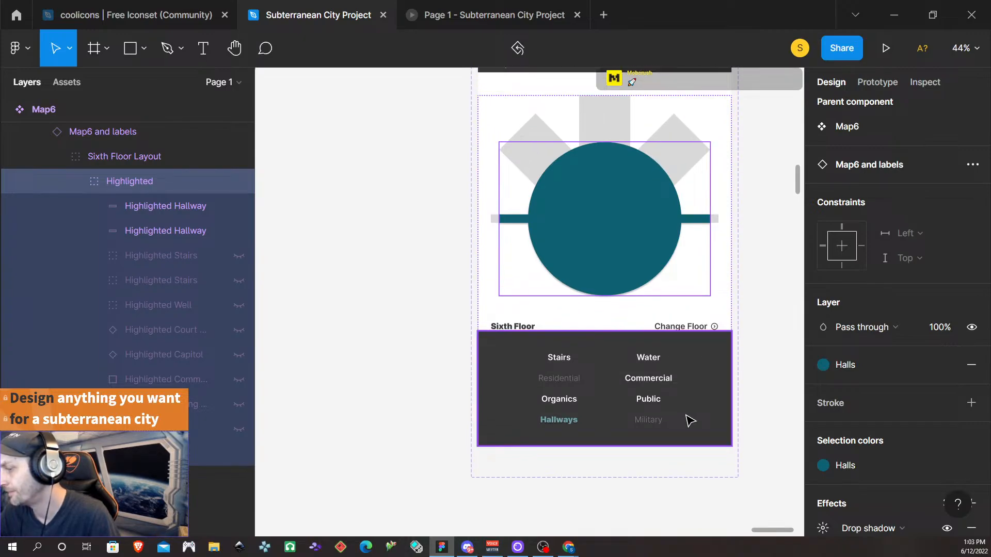
scroll(690, 417, down, 2)
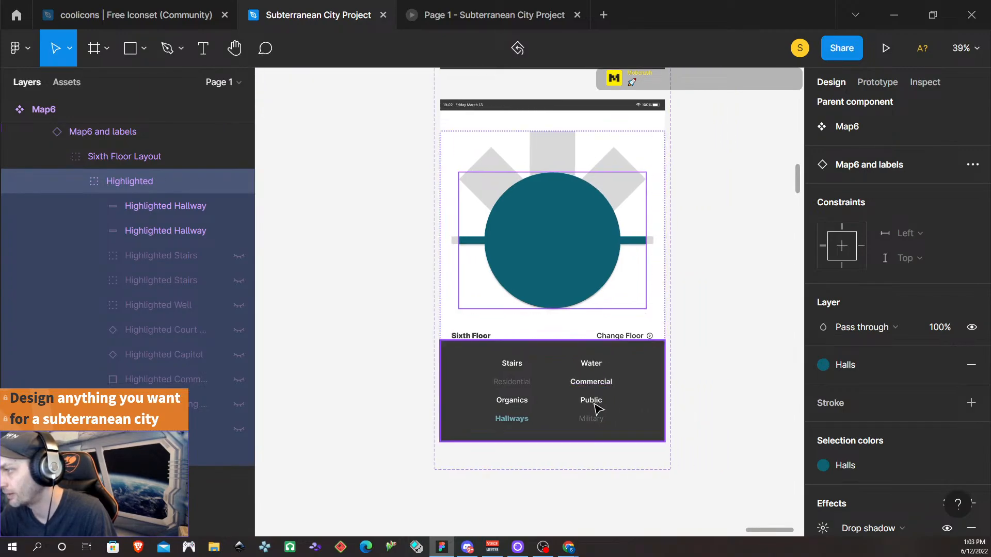
scroll(596, 428, down, 3)
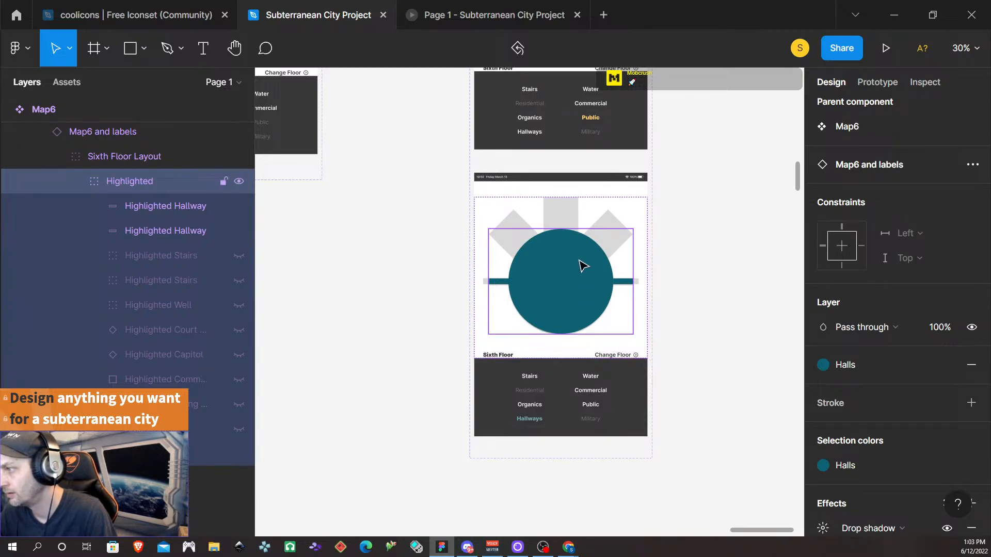
scroll(589, 310, up, 1)
scroll(596, 336, up, 5)
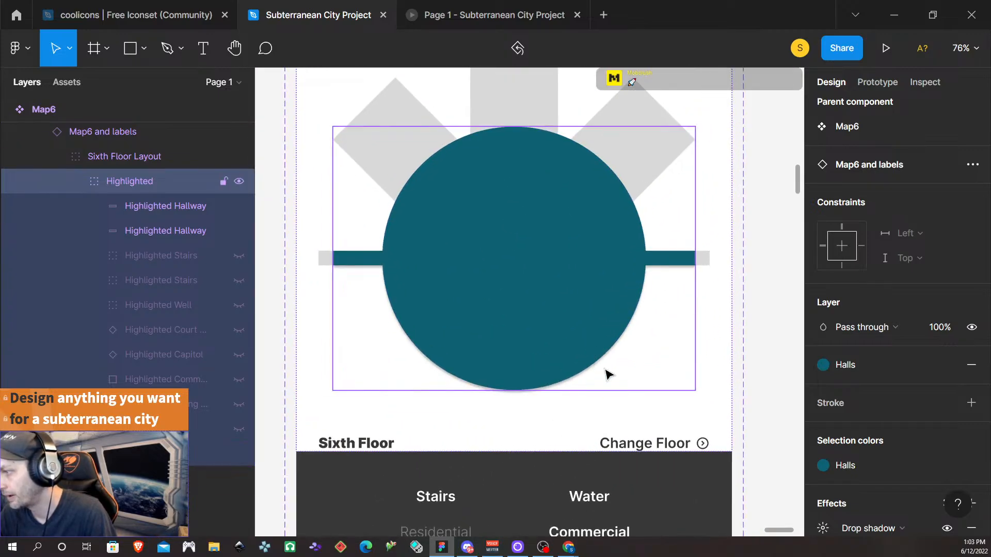
click(699, 408)
scroll(671, 421, down, 4)
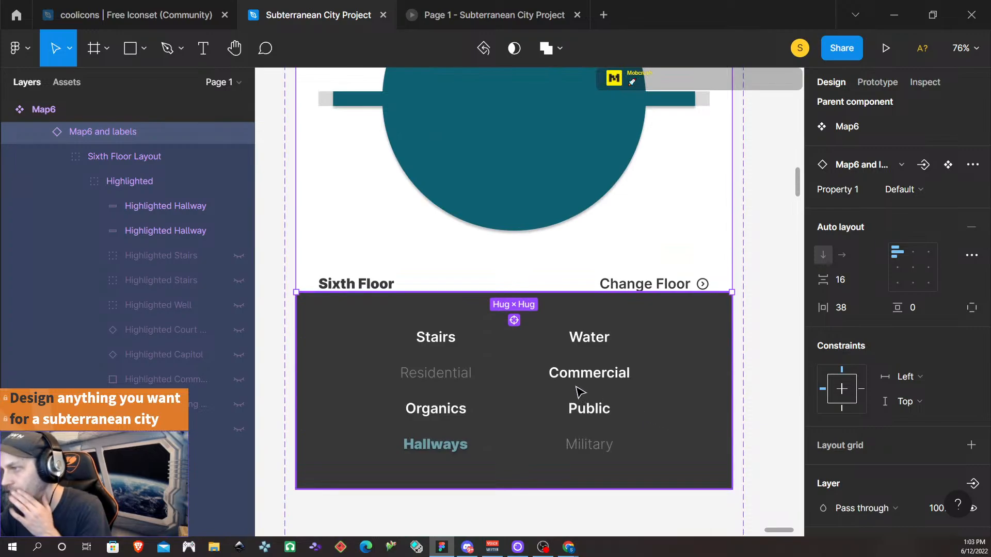
scroll(578, 379, down, 1)
scroll(581, 376, down, 1)
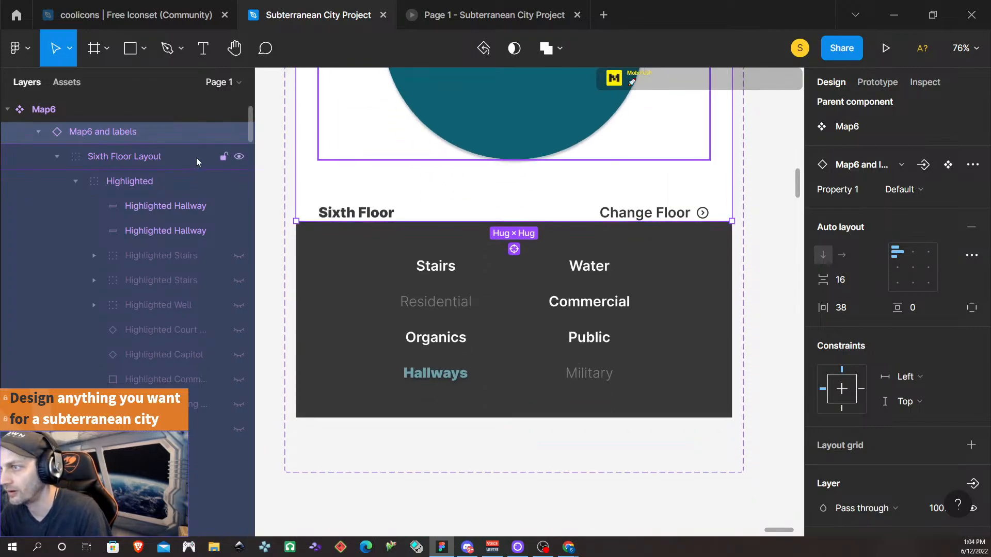
- Collapse the Map6 layers and place an instance of the Default Map6 variant above its component set, level with the Map5 instance
click(39, 131)
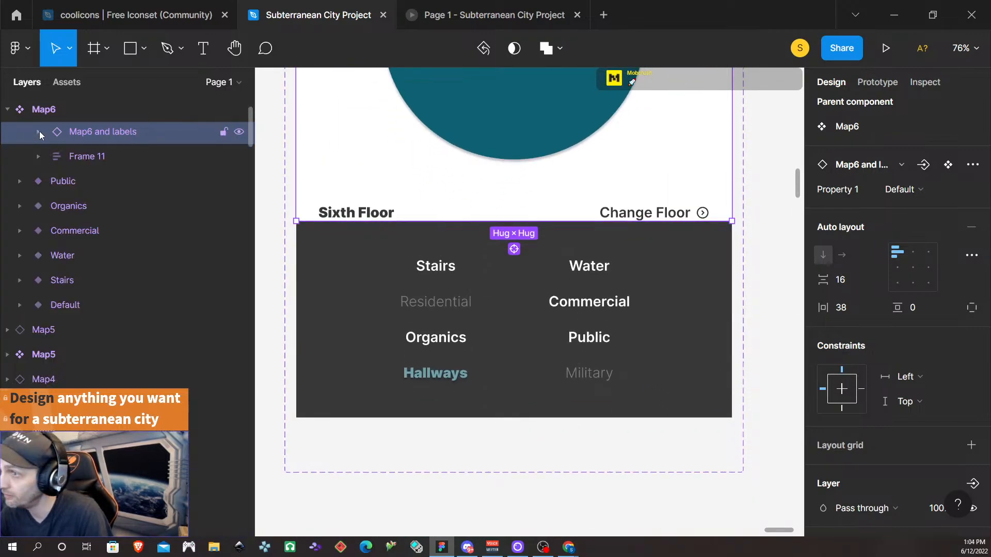
click(6, 110)
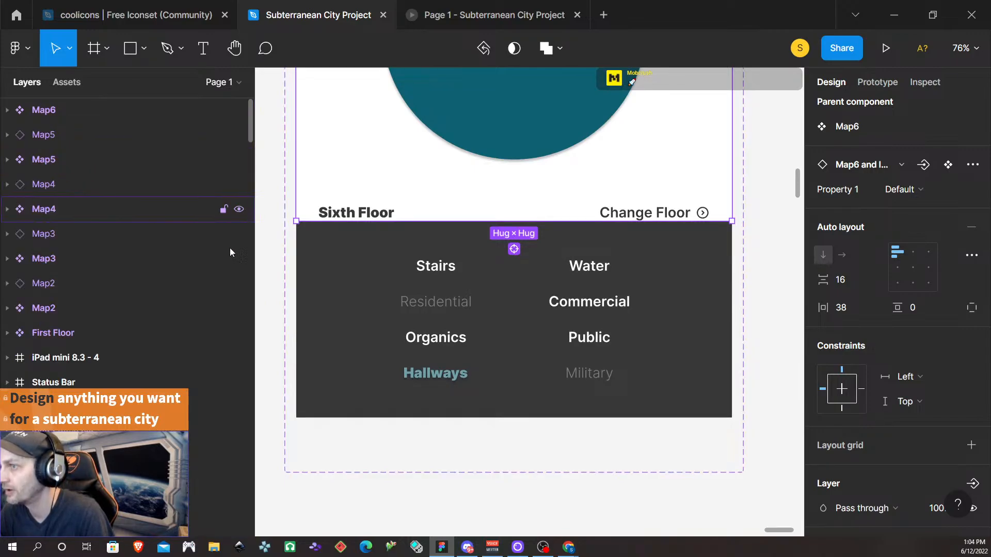
scroll(465, 403, down, 5)
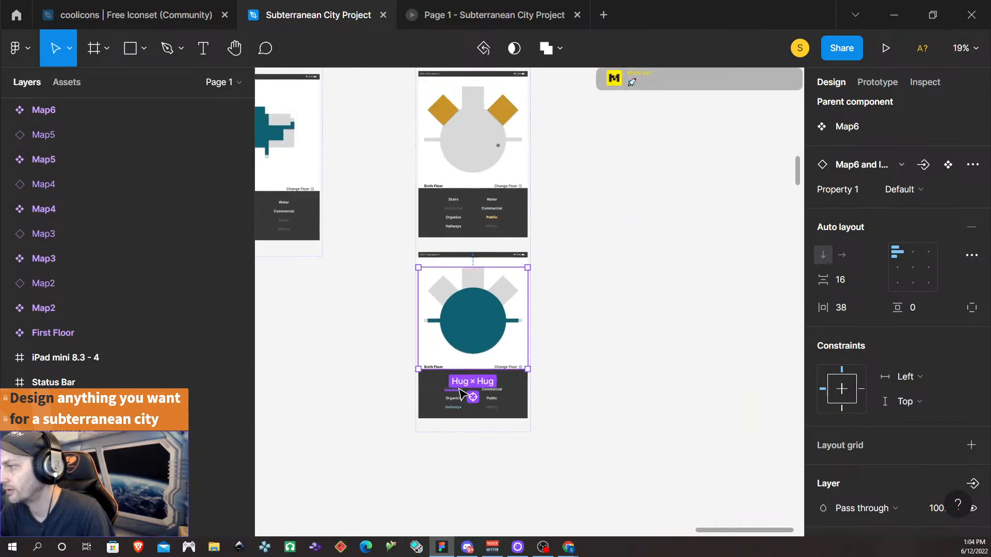
scroll(462, 393, down, 5)
scroll(462, 393, up, 4)
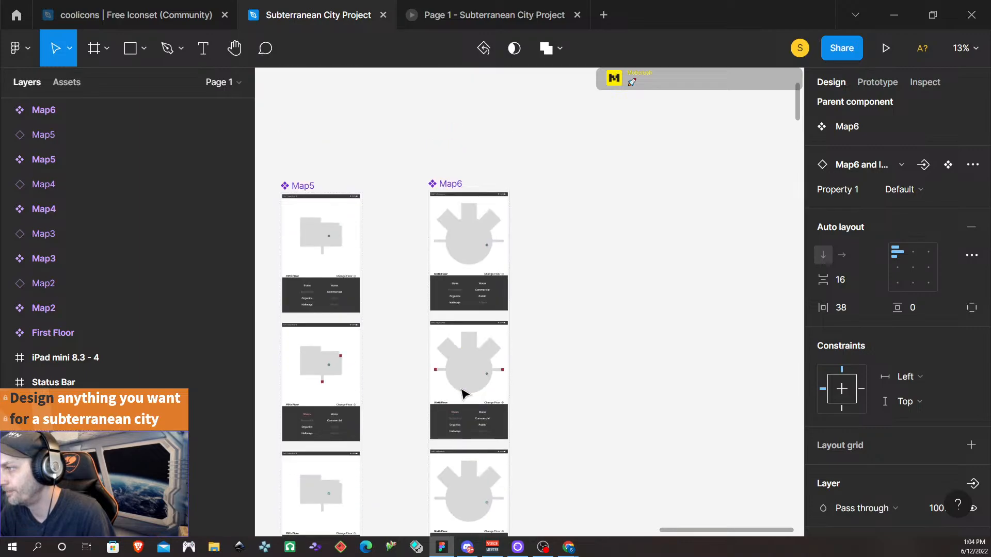
click(459, 252)
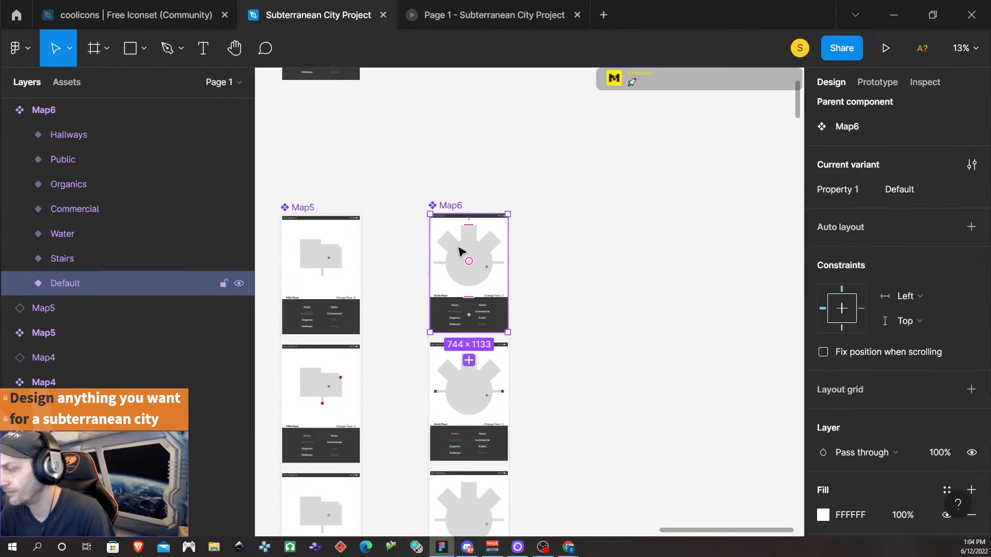
drag(458, 250, 460, 194)
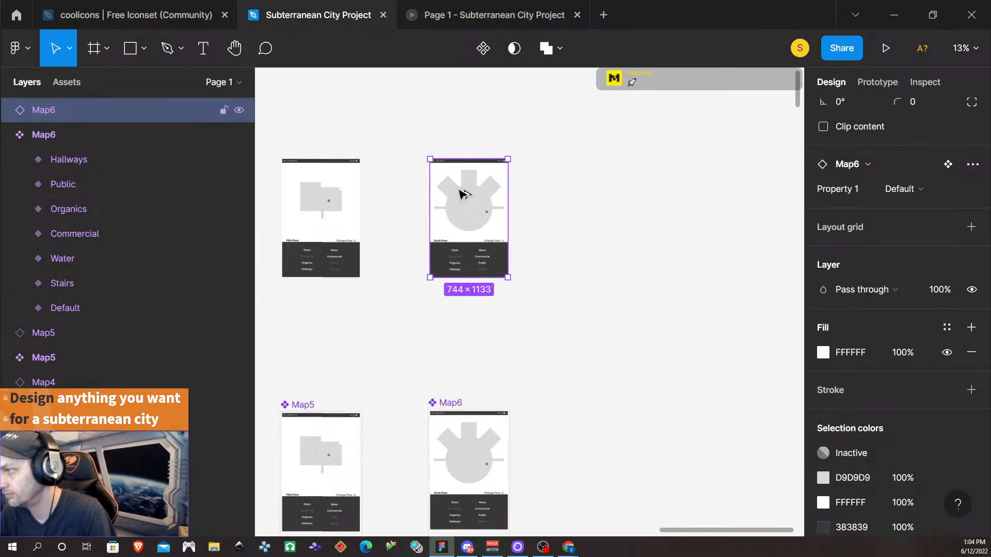
click(570, 242)
- Duplicate the original Map7 frame and place the copy beside the Map6 component set
scroll(596, 354, down, 3)
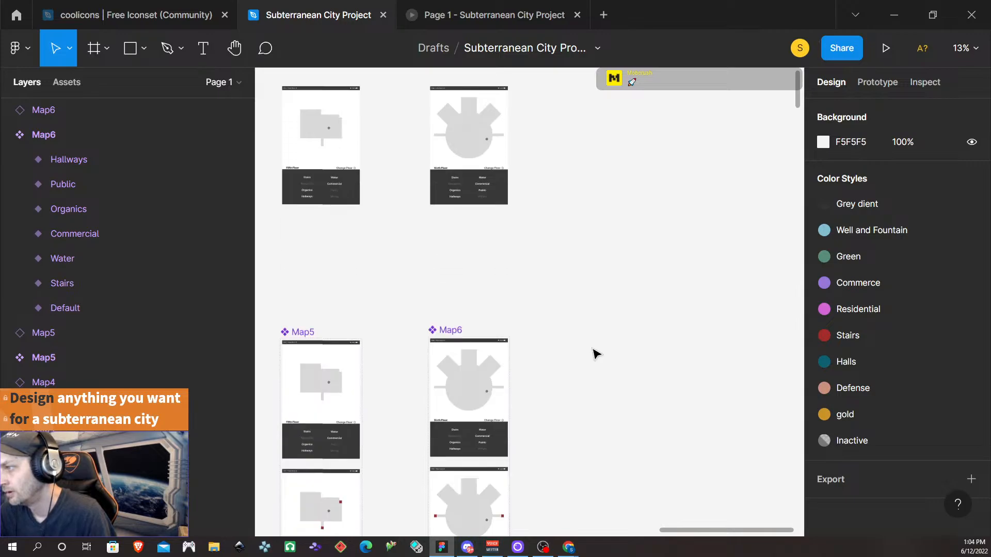
ctrl+scroll(596, 354, down, 1)
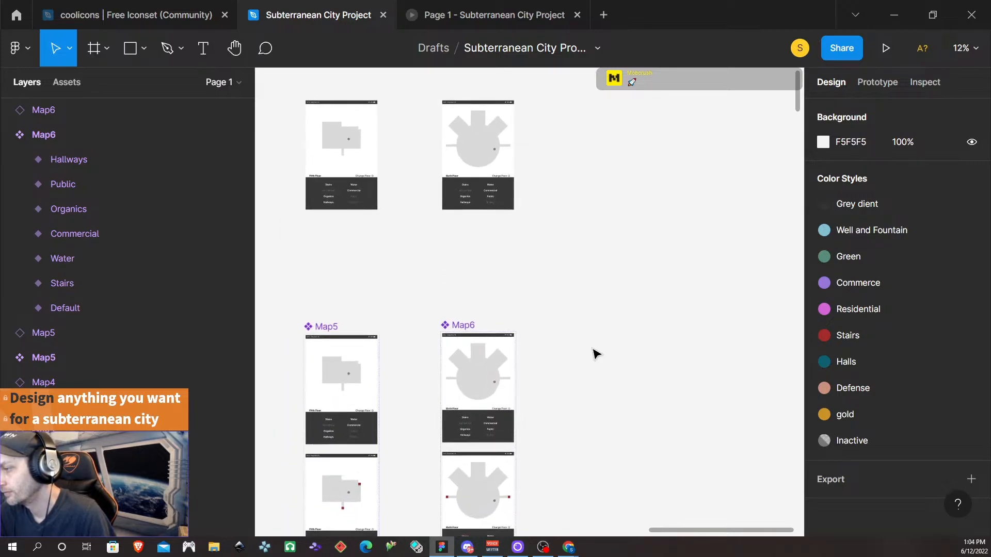
scroll(596, 361, down, 15)
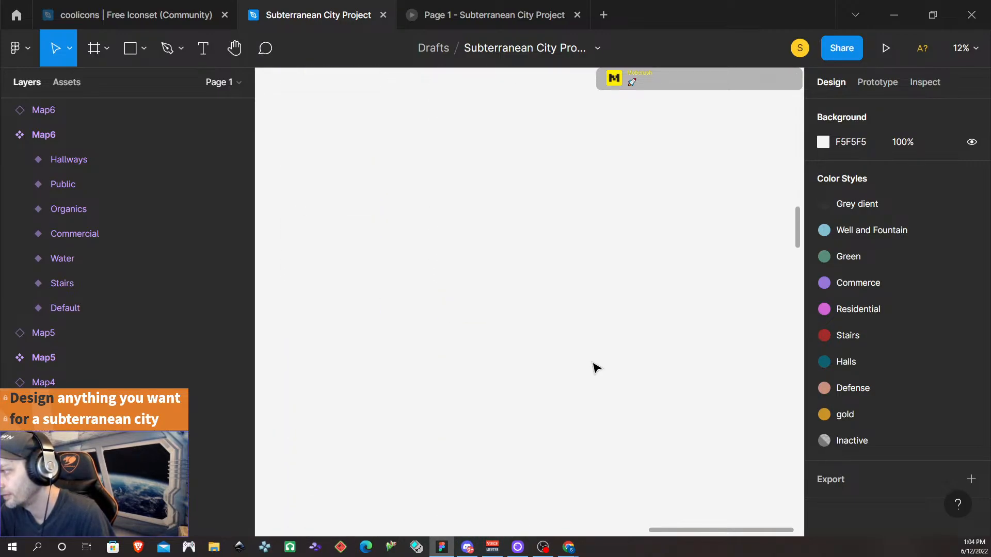
scroll(595, 368, up, 5)
ctrl+scroll(593, 369, down, 3)
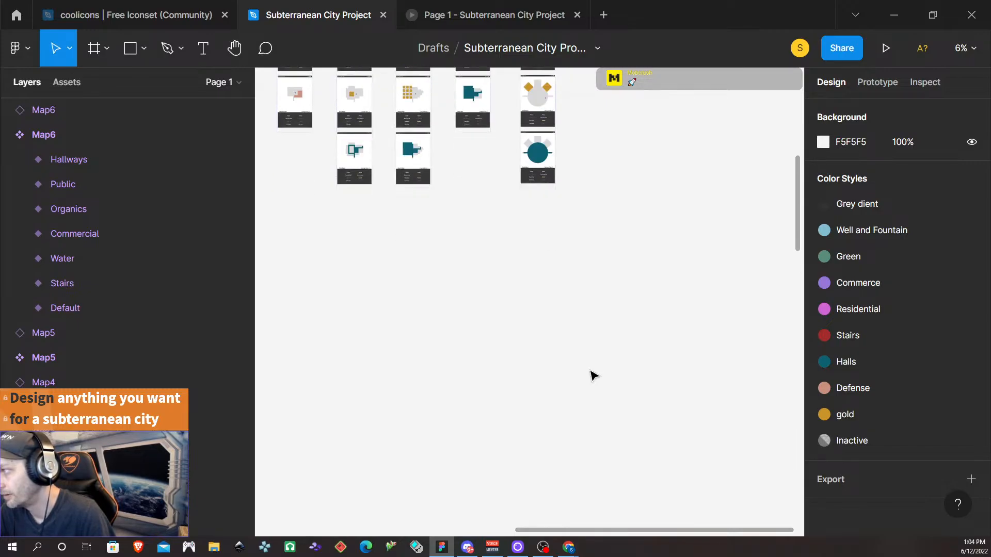
scroll(594, 375, down, 5)
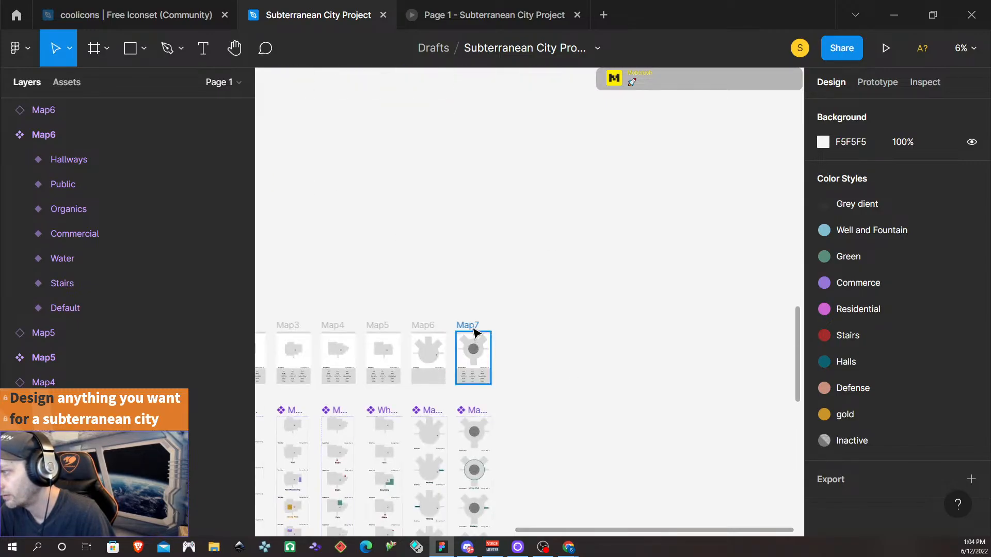
click(475, 330)
alt+drag(476, 330, 607, 123)
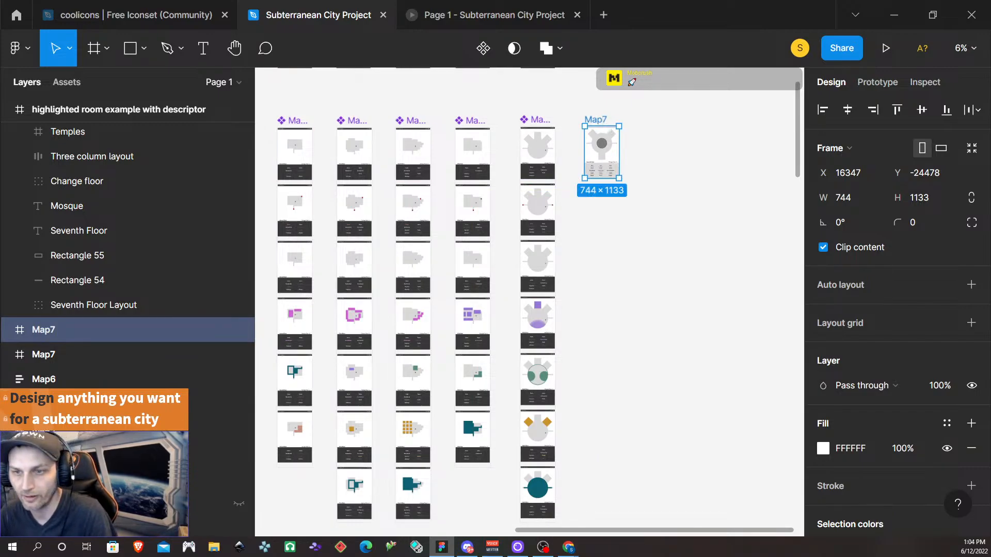
- Hide the three-column text layout in the copied Map7 frame
ctrl+scroll(611, 208, up, 5)
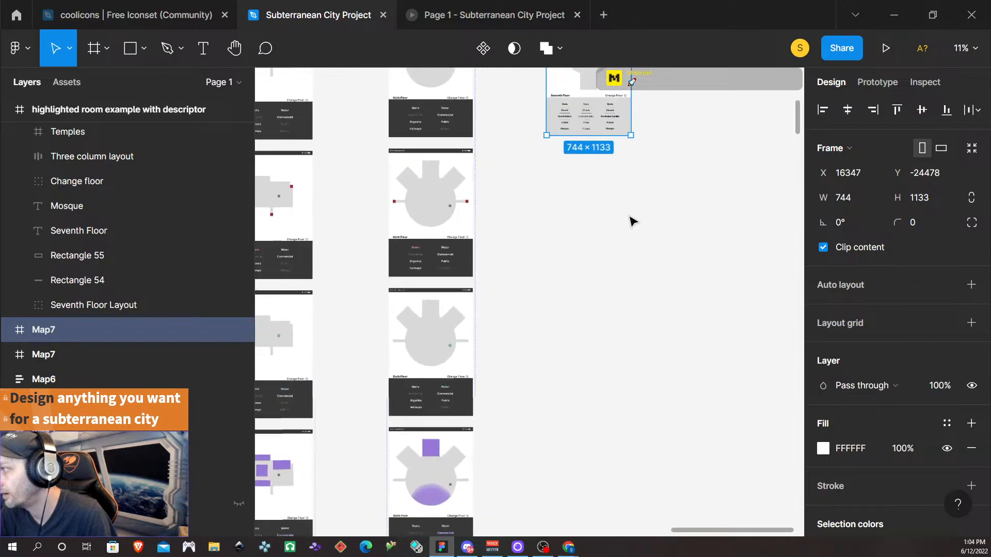
ctrl+scroll(614, 230, up, 4)
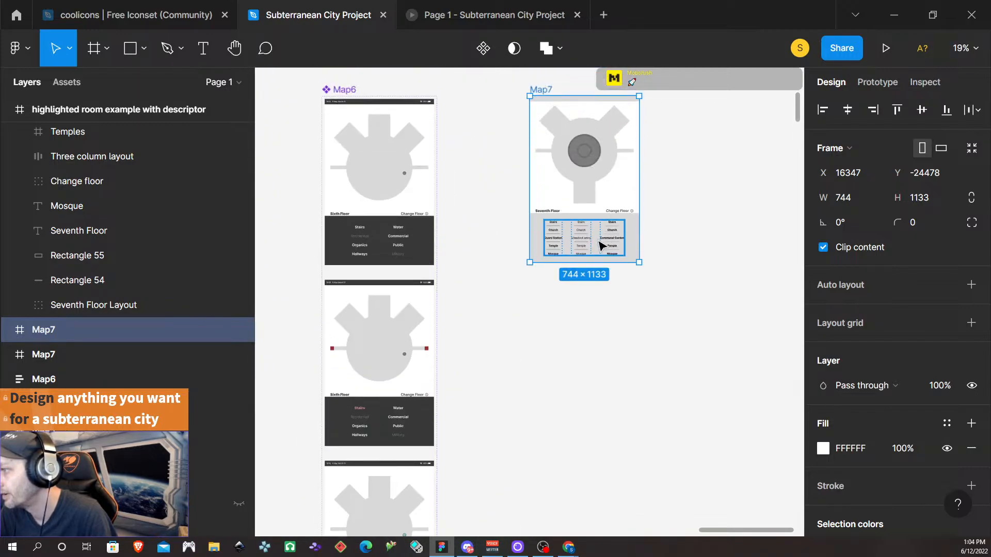
ctrl+scroll(600, 246, up, 3)
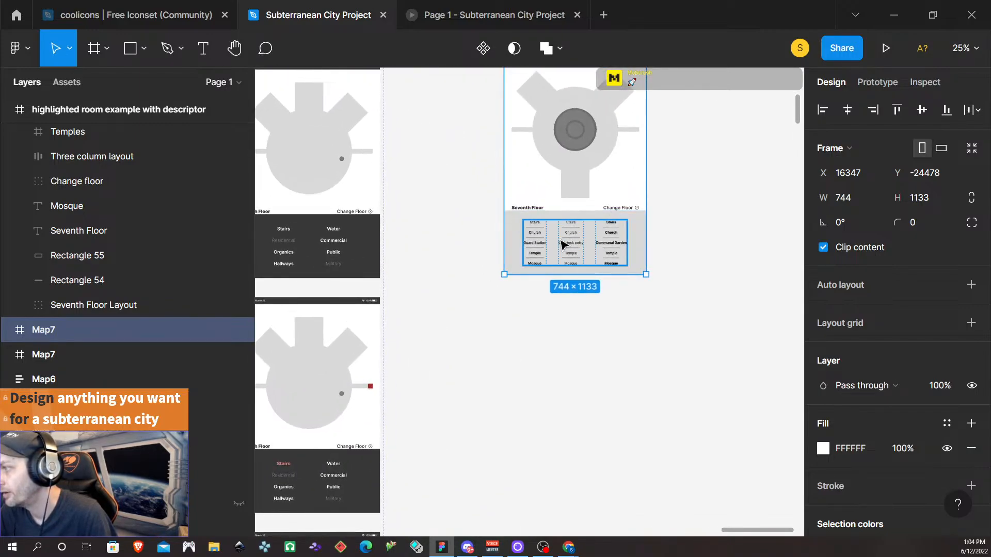
double_click(563, 244)
key(ctrl+shift+h)
- Nudge the gray rectangle at the base of the copied Map7 frame to X 0, Y 797
click(564, 244)
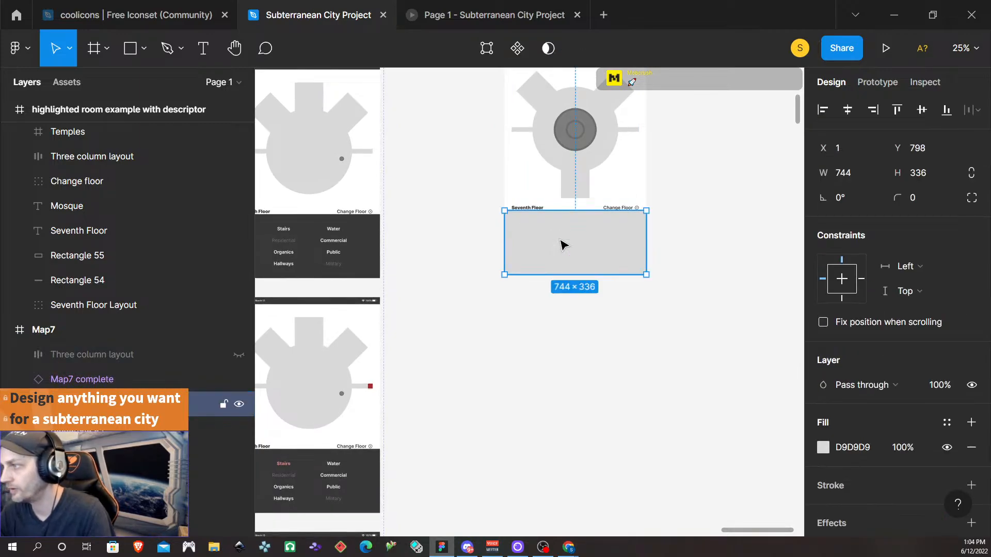
key(Up)
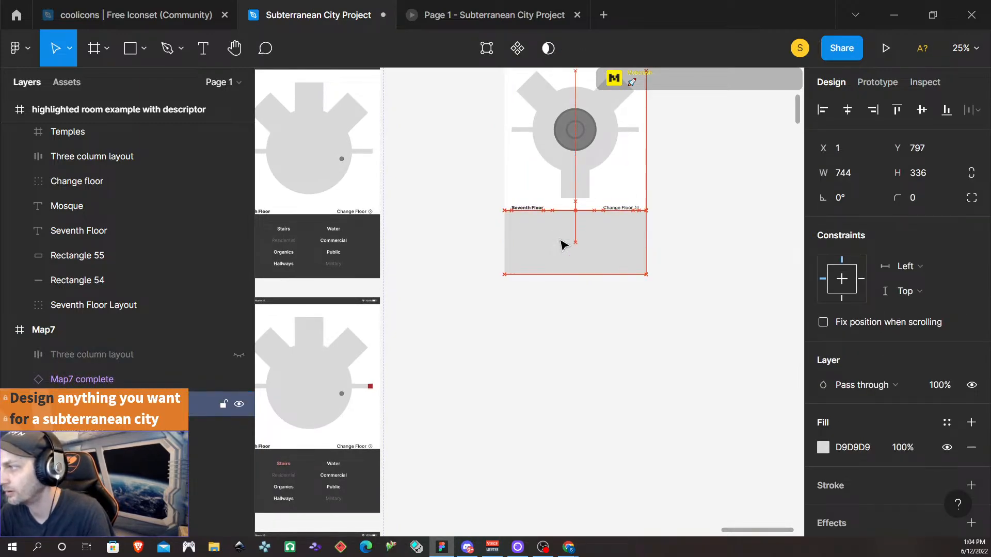
key(Left)
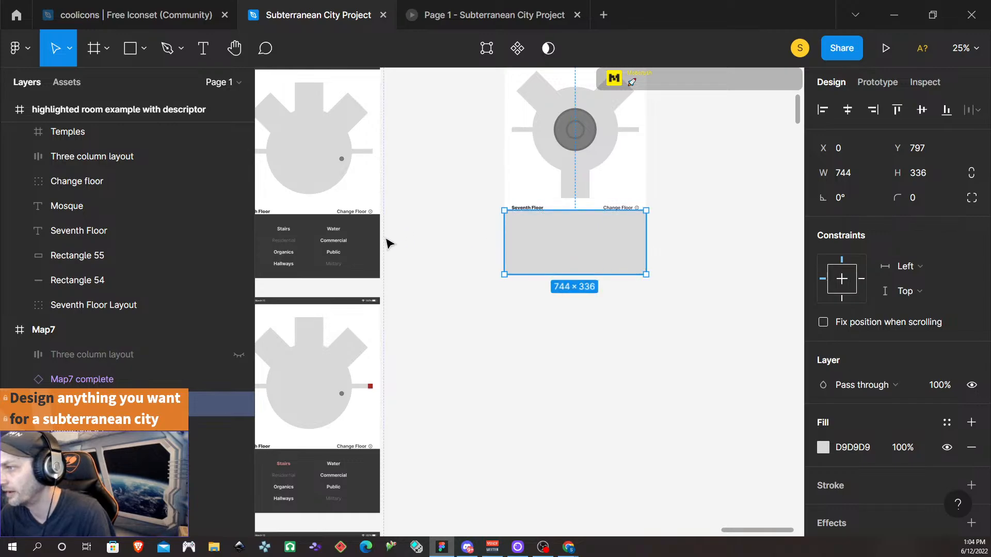
- Replace the gray rectangle at the base of the copied Map7 frame with the Bottom Nav from the Default Map6 variant
double_click(369, 251)
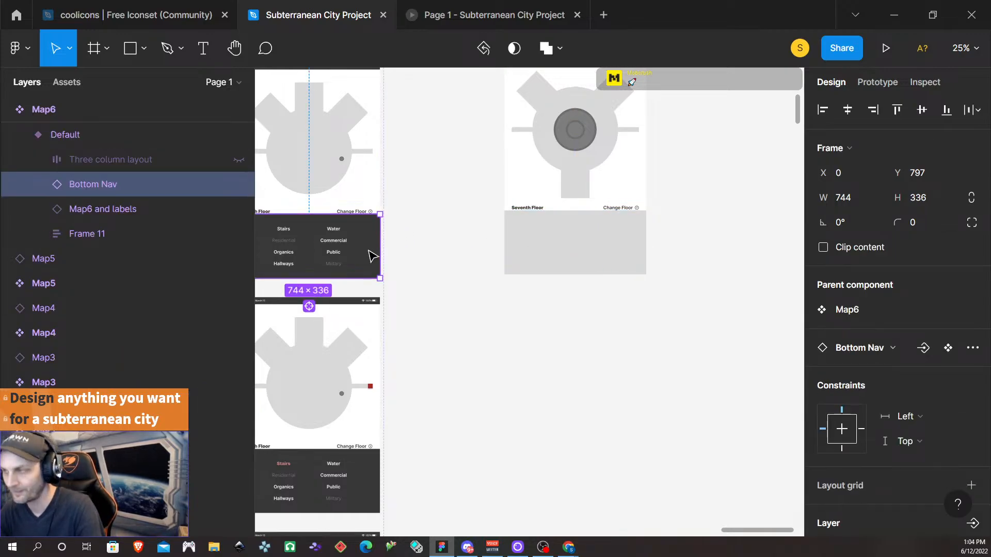
right_click(509, 251)
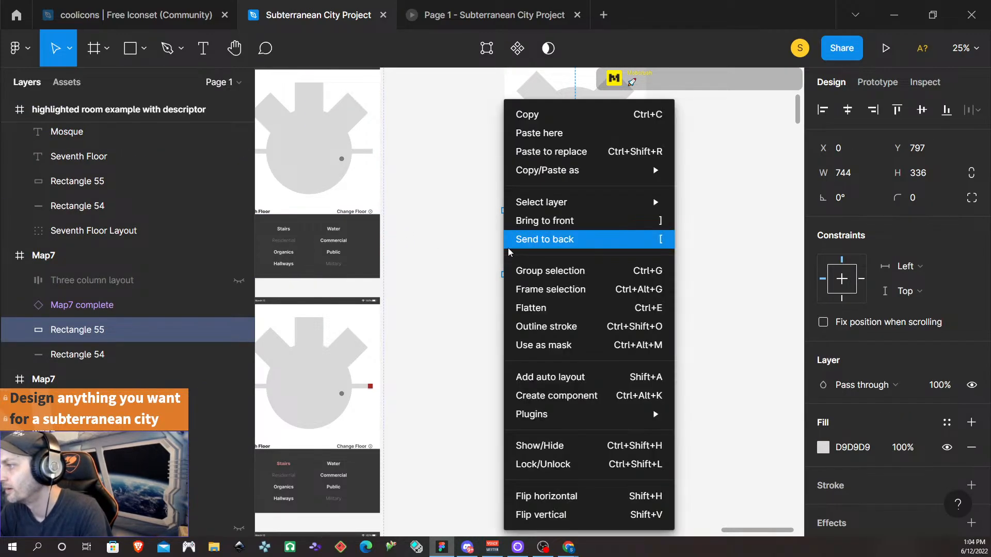
click(582, 152)
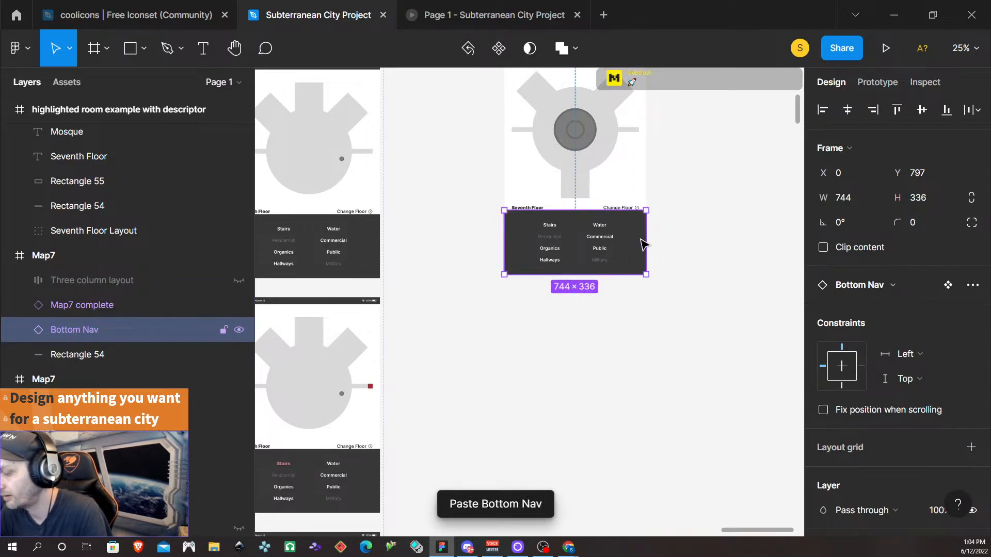
key(alt)
key(alt)
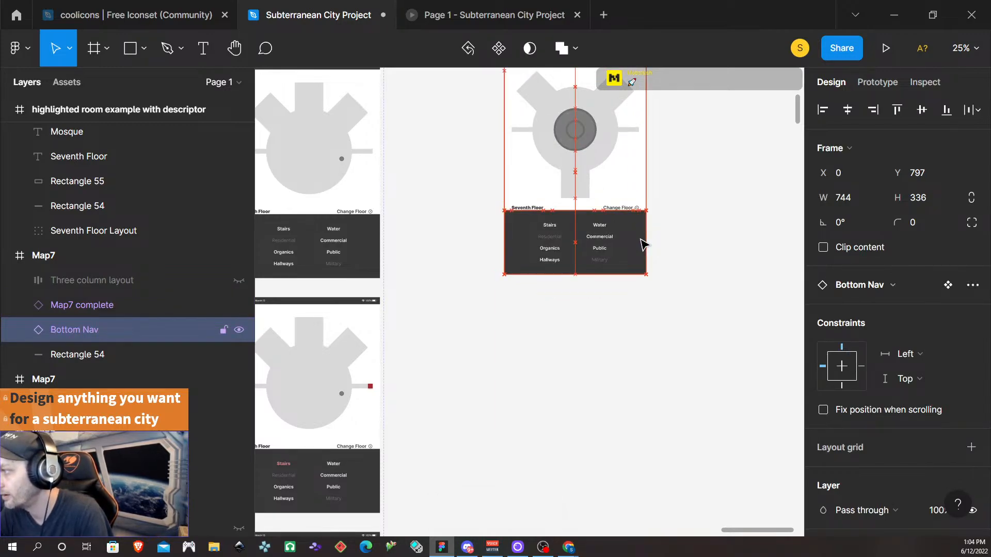
click(641, 245)
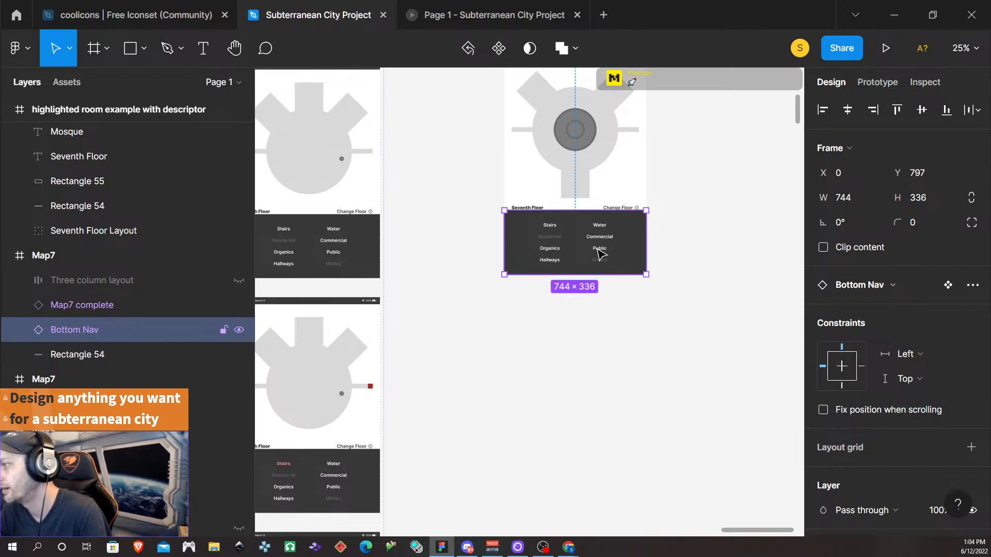
- Remove the prototype interactions from the Bottom Nav in the copied Map7 frame
click(880, 82)
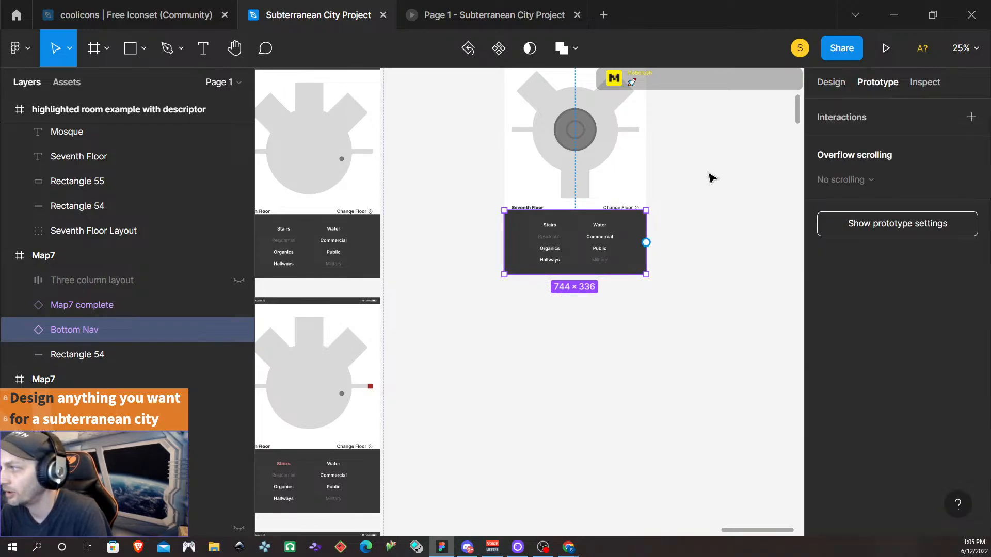
right_click(636, 231)
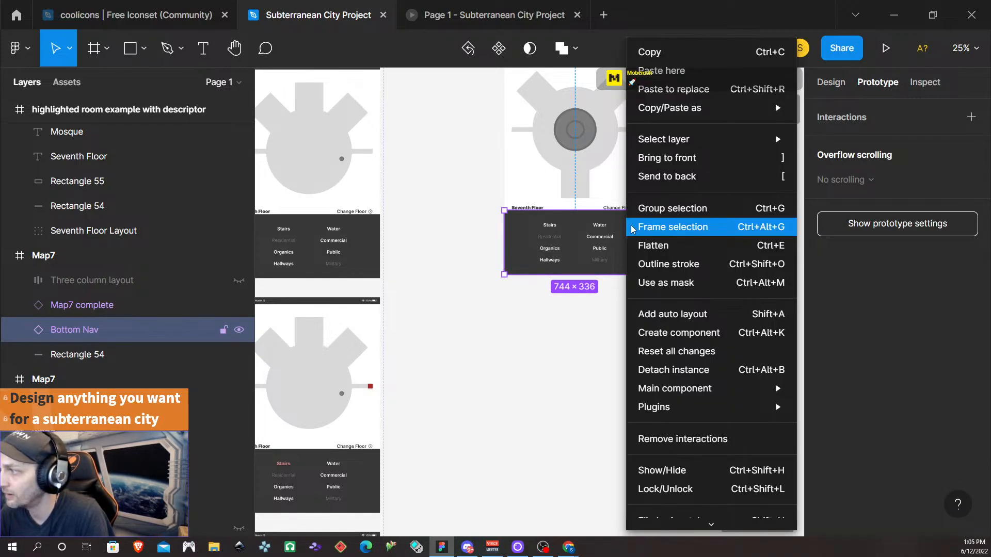
click(679, 439)
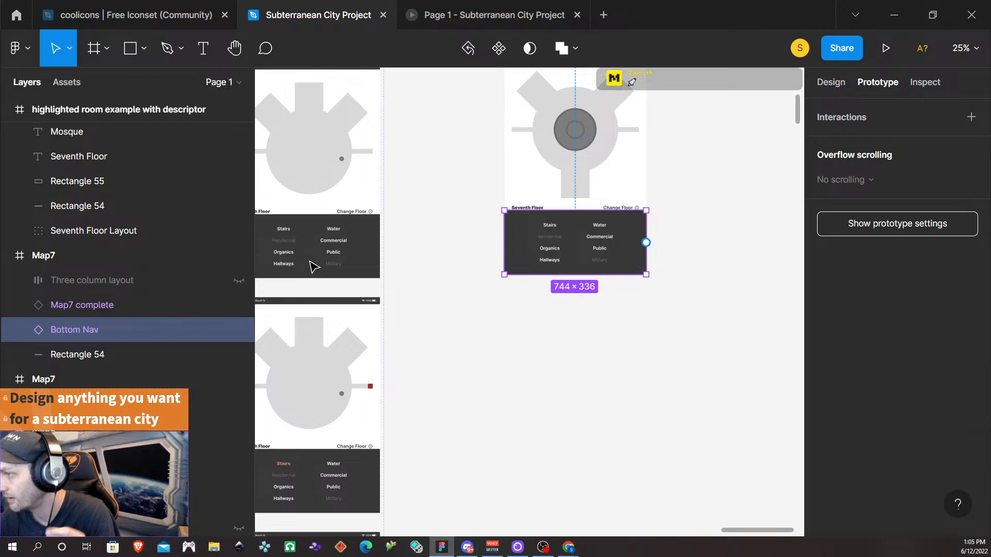
click(833, 86)
- Replace the thin gray rectangle heading the copied Map7 frame with the Status Bar from the Default Map6 variant
scroll(626, 174, up, 3)
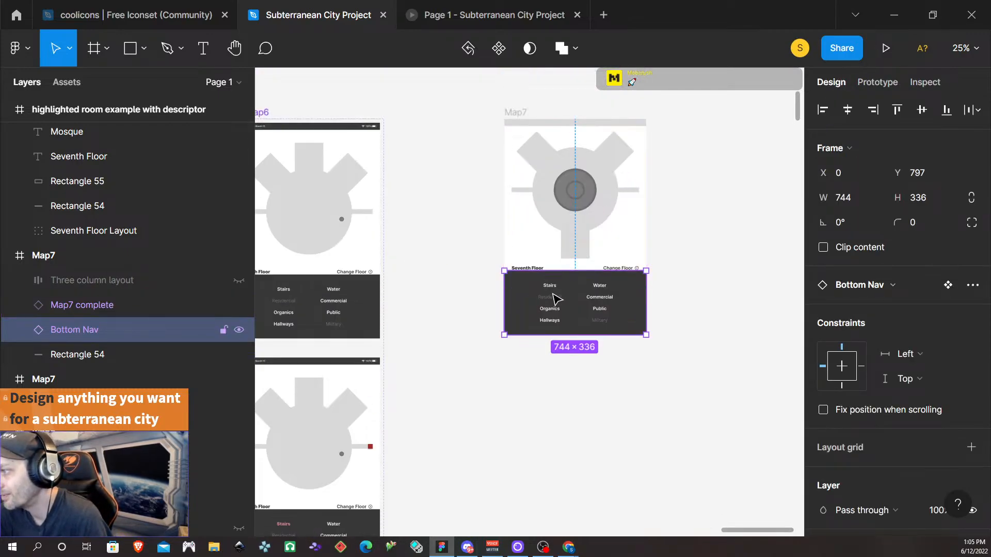
scroll(553, 289, up, 1)
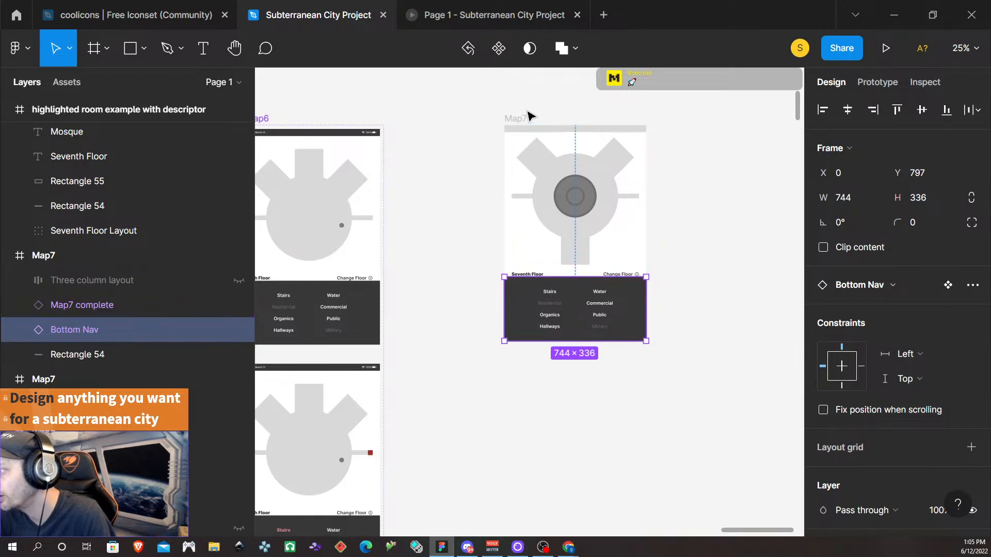
click(329, 138)
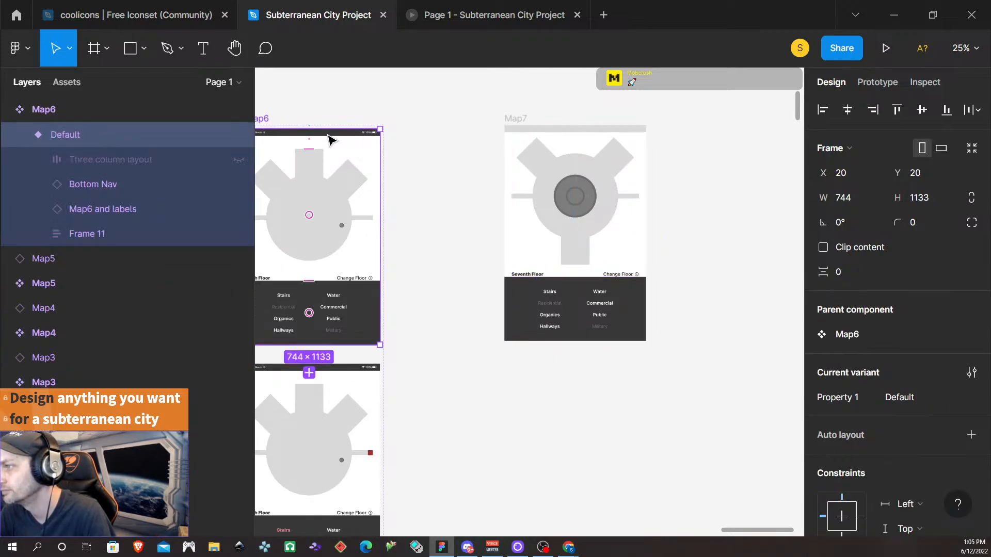
click(329, 135)
click(332, 133)
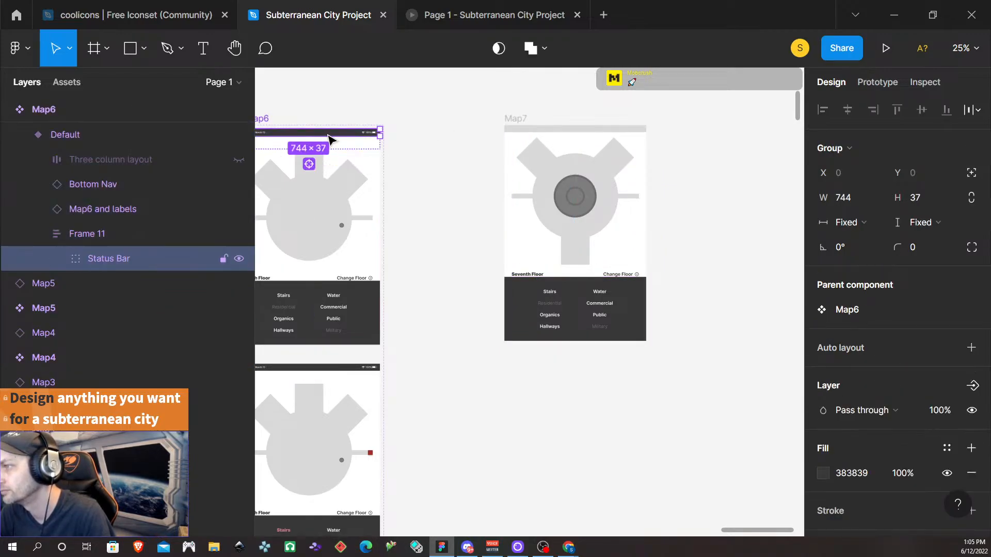
click(532, 129)
right_click(532, 129)
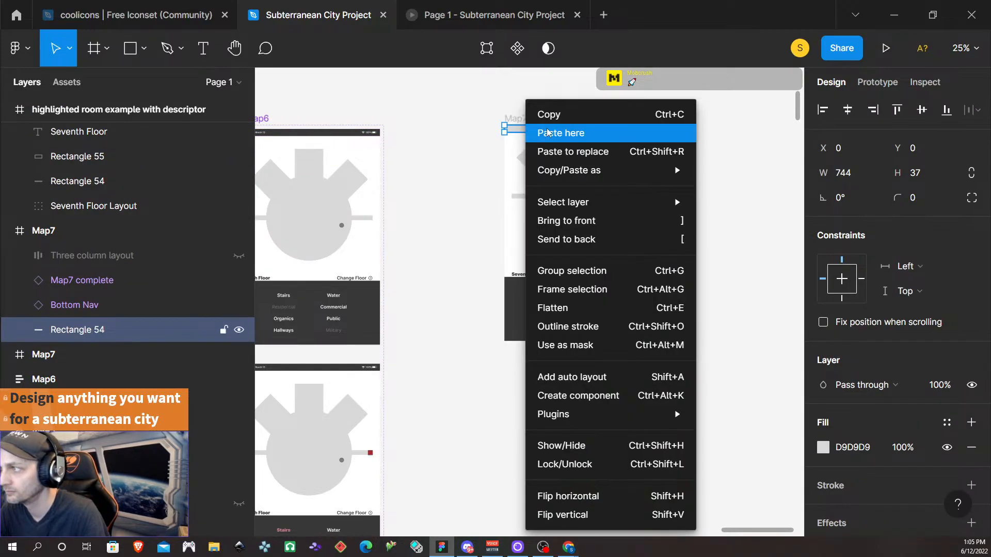
click(594, 150)
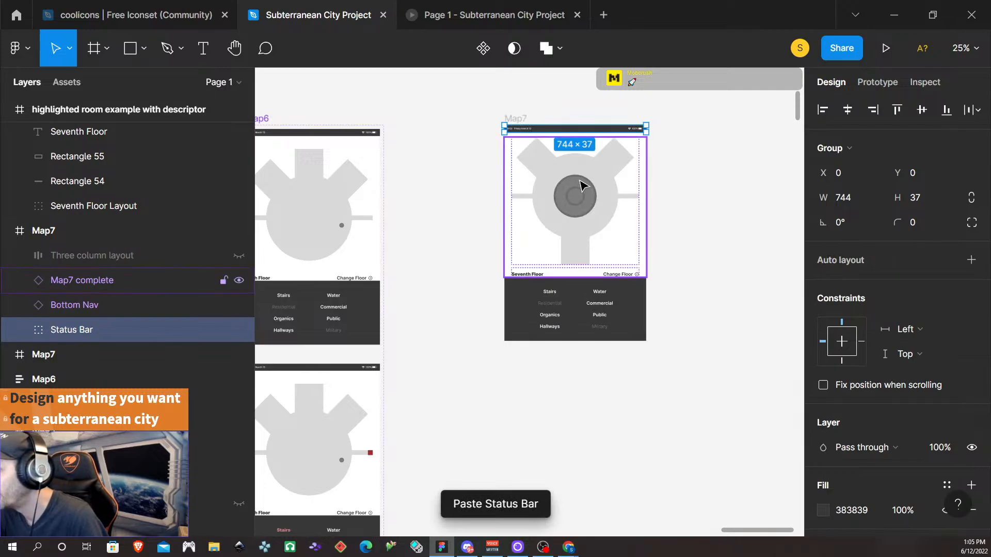
- Show the Highlighted group inside the Seventh Floor Layout of the Map7 complete instance
scroll(568, 262, up, 3)
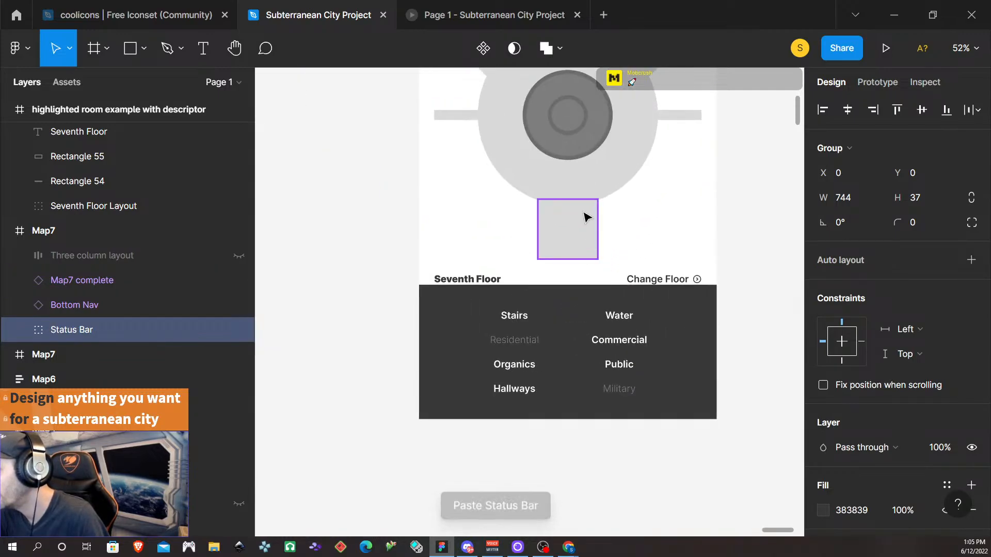
scroll(577, 124, down, 1)
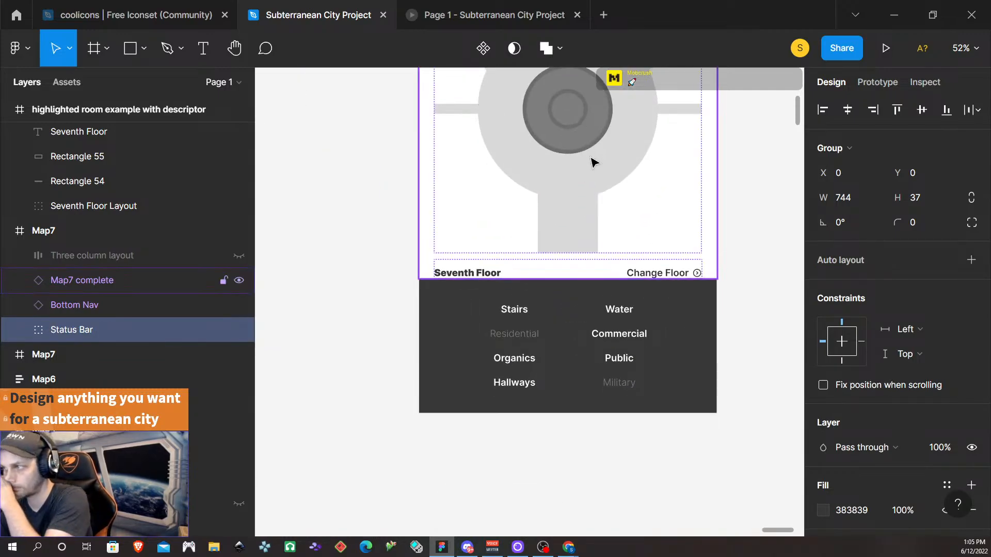
scroll(595, 303, up, 2)
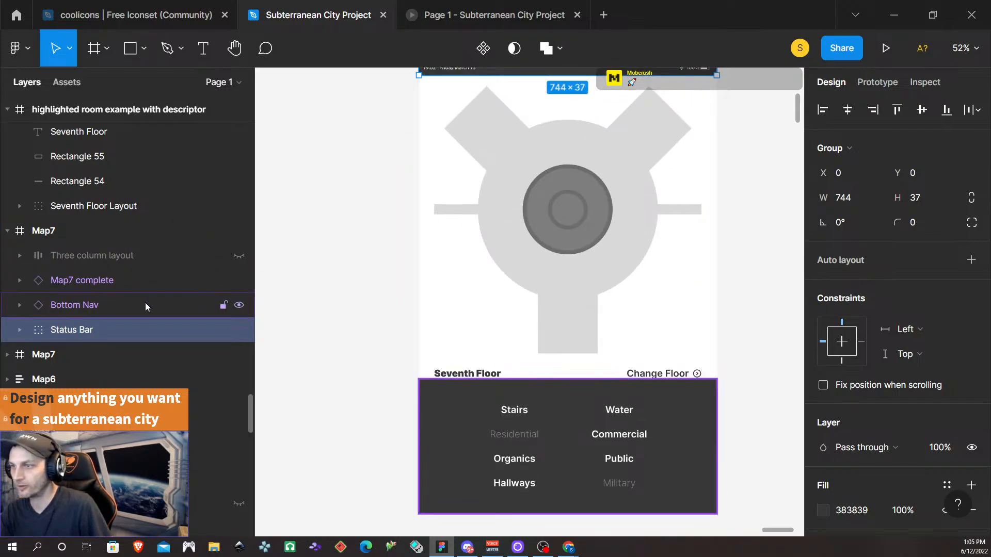
scroll(501, 231, up, 1)
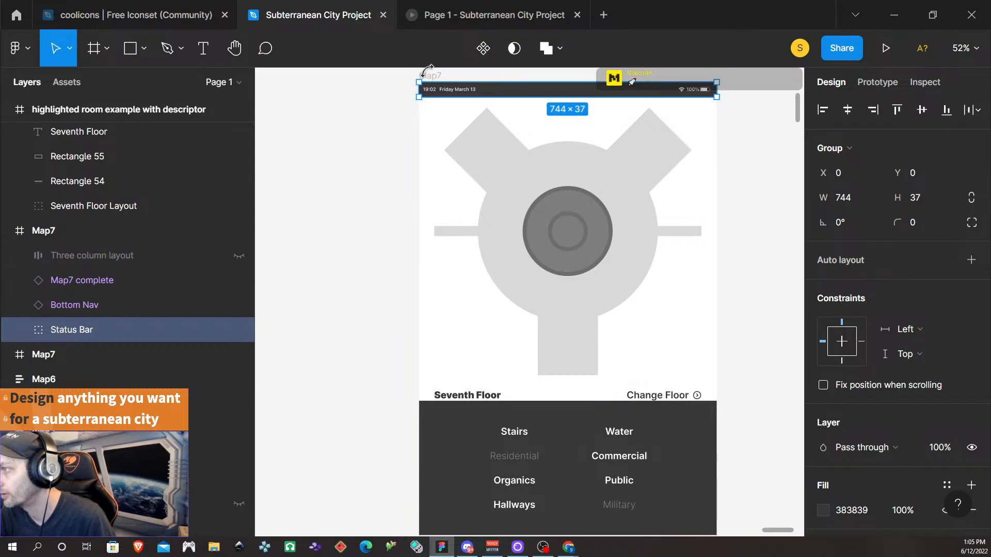
click(566, 205)
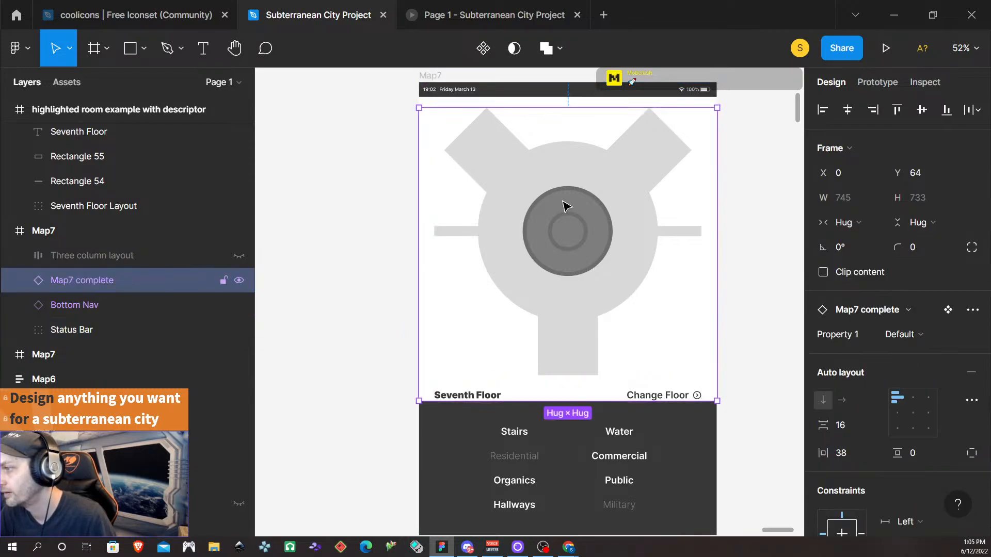
double_click(566, 205)
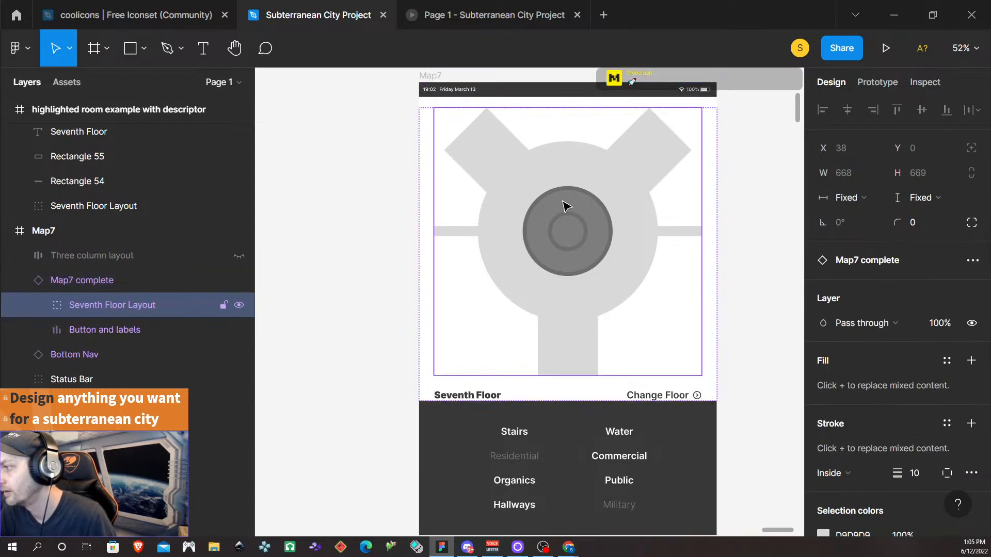
click(39, 305)
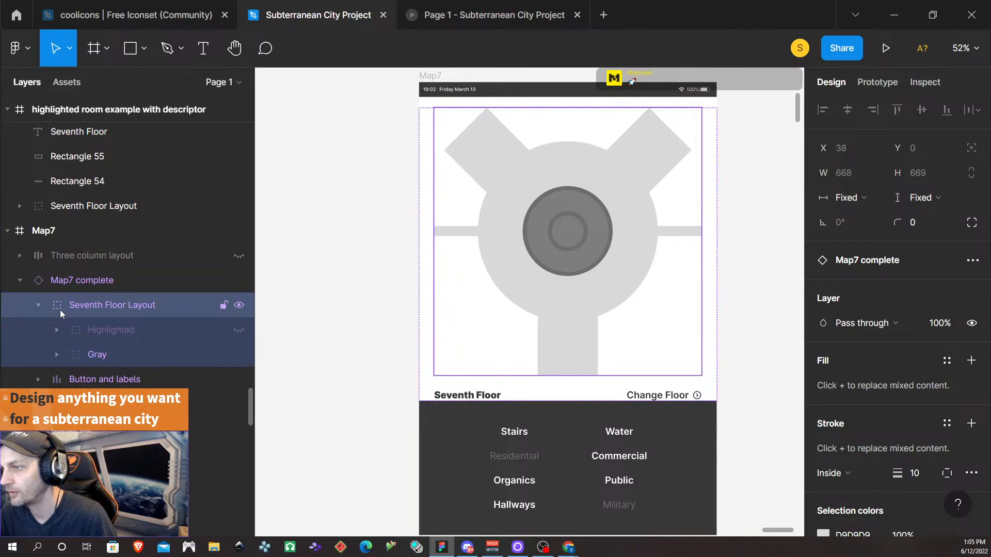
click(239, 330)
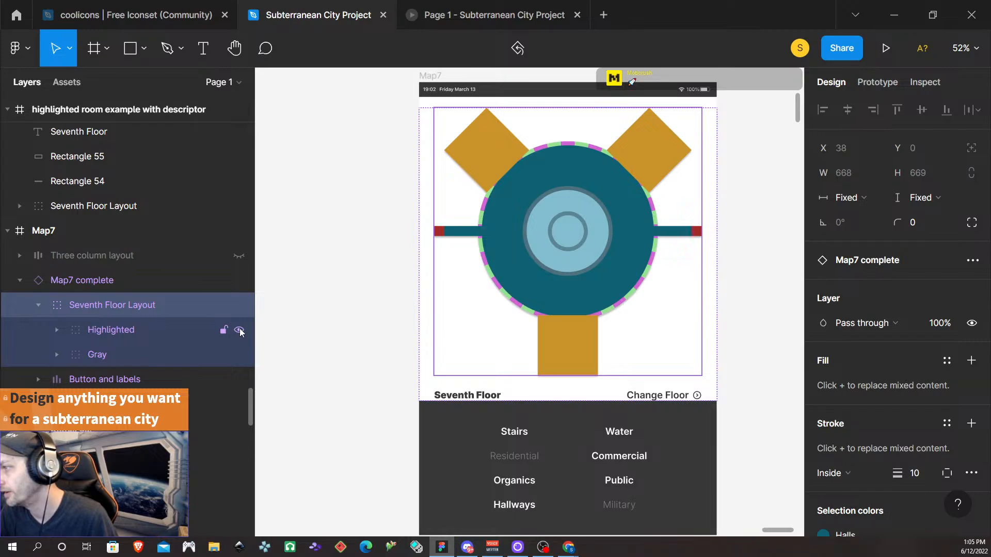
- Select the Highlighted Gallery ring around the seventh-floor map's central circle to examine its color style
scroll(690, 309, down, 2)
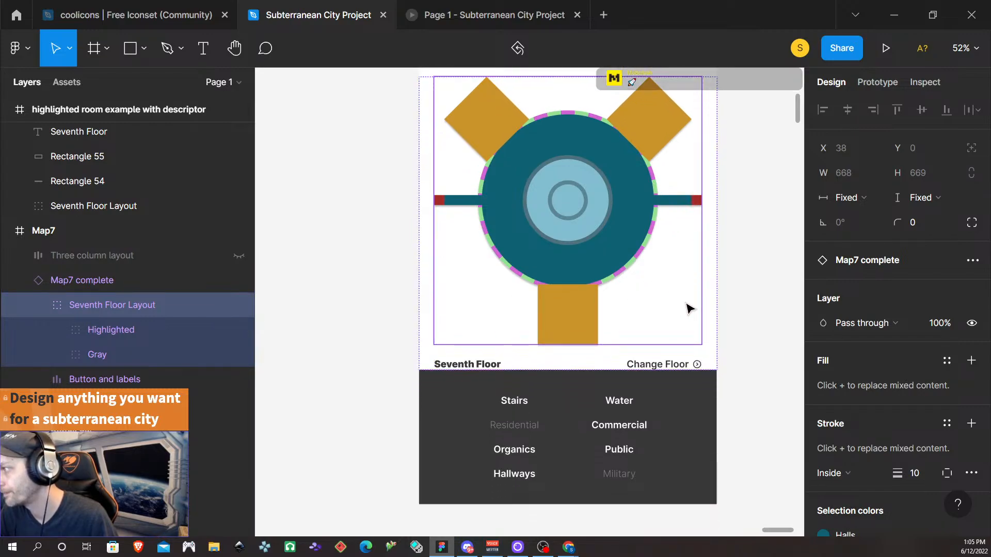
scroll(689, 309, down, 1)
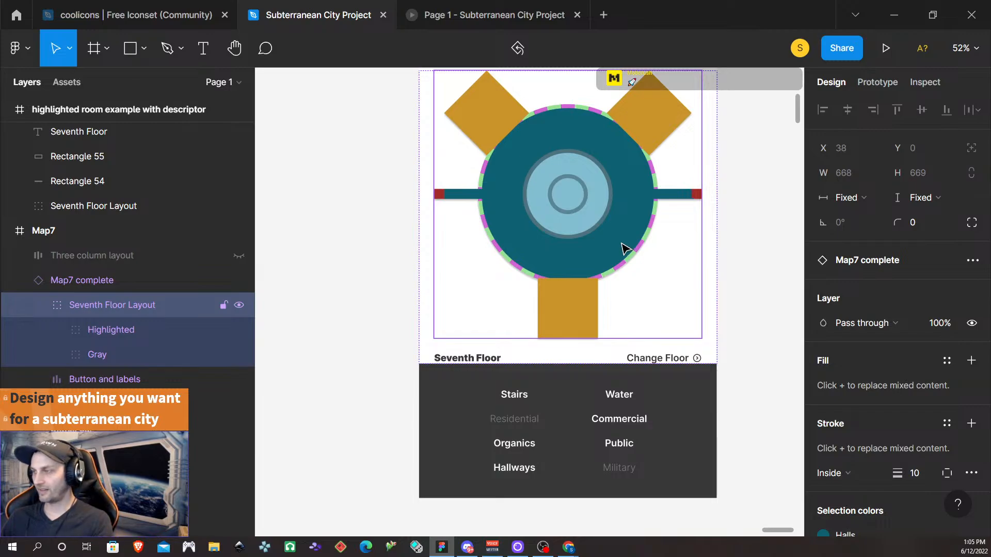
double_click(500, 256)
double_click(500, 256)
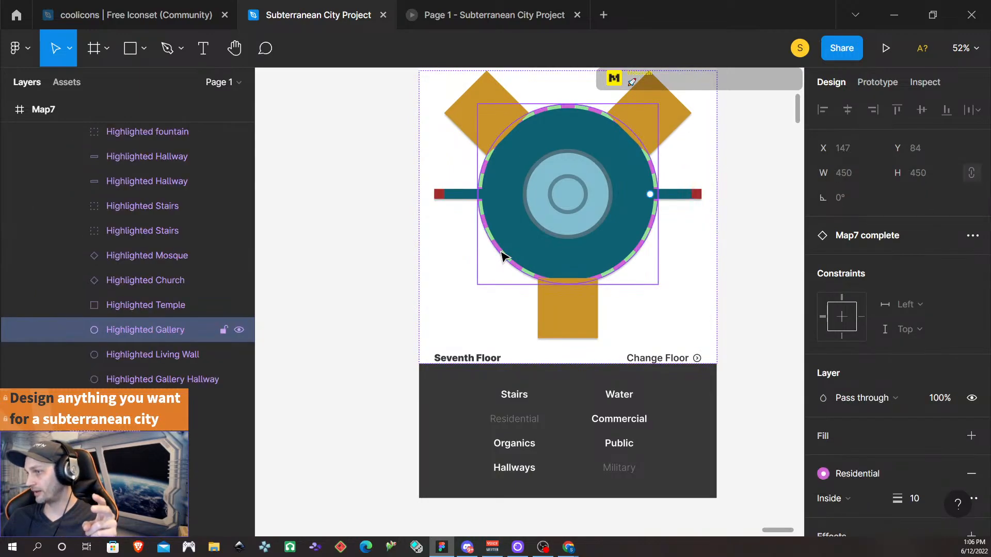
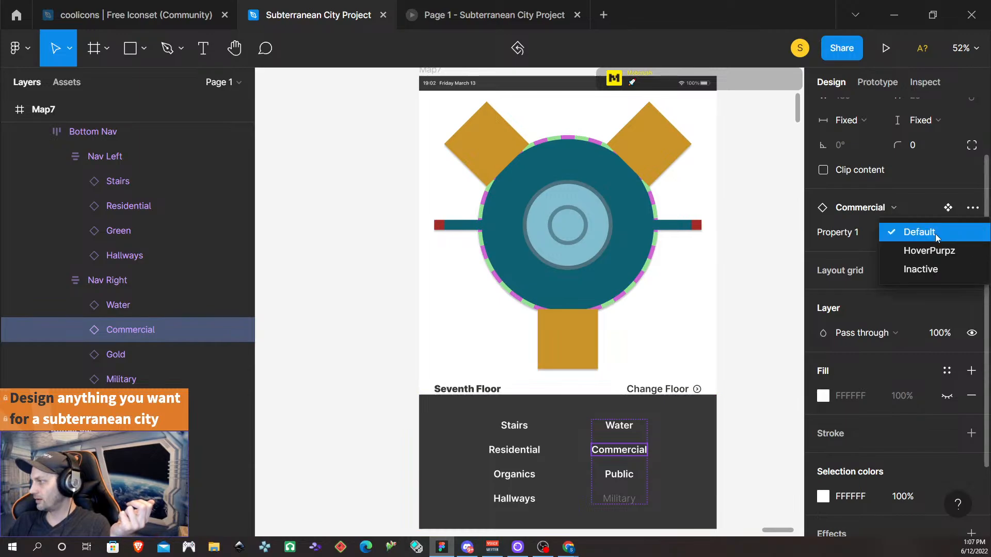
- Set the Commercial label in the Map7 bottom navigation to the Inactive variant and deselect it
click(927, 271)
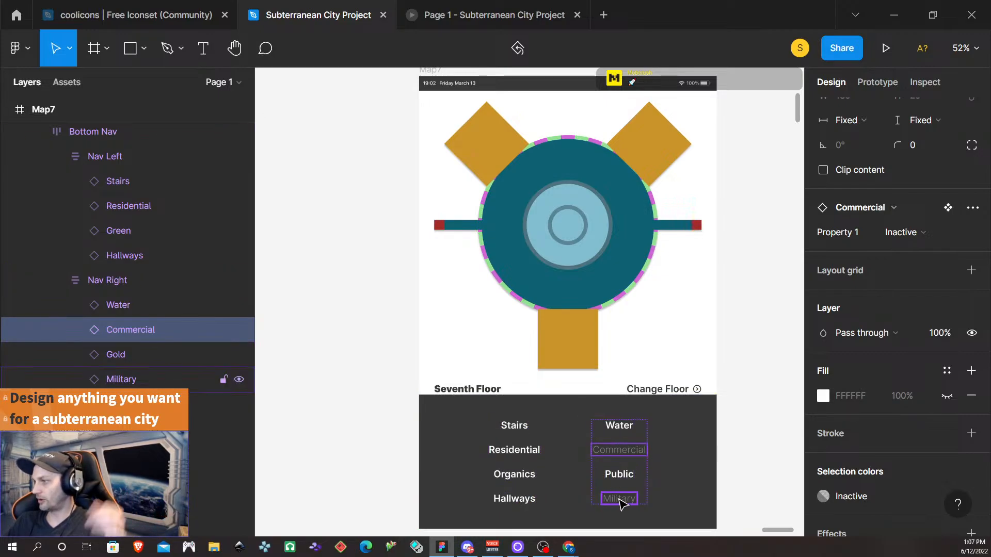
scroll(752, 367, down, 2)
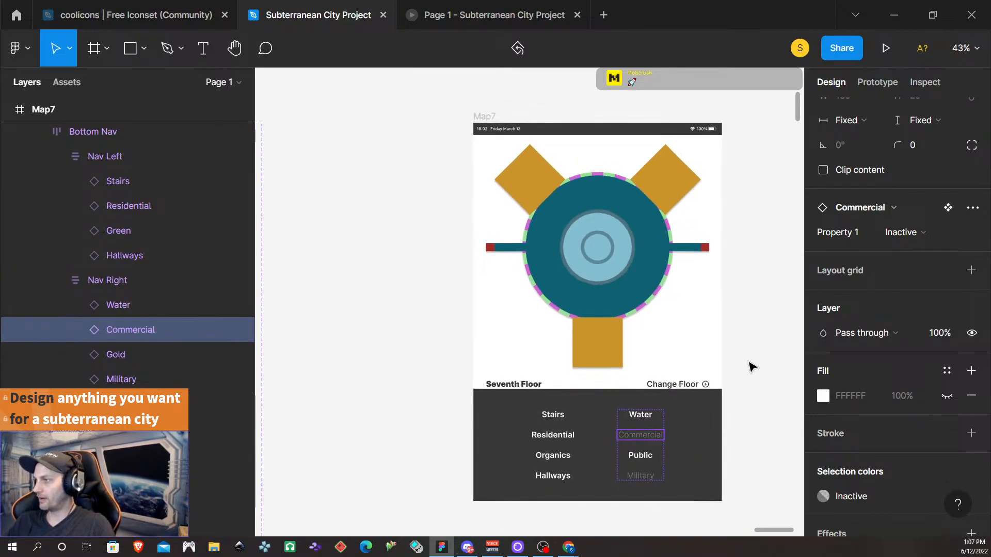
scroll(752, 366, down, 1)
scroll(747, 365, right, 3)
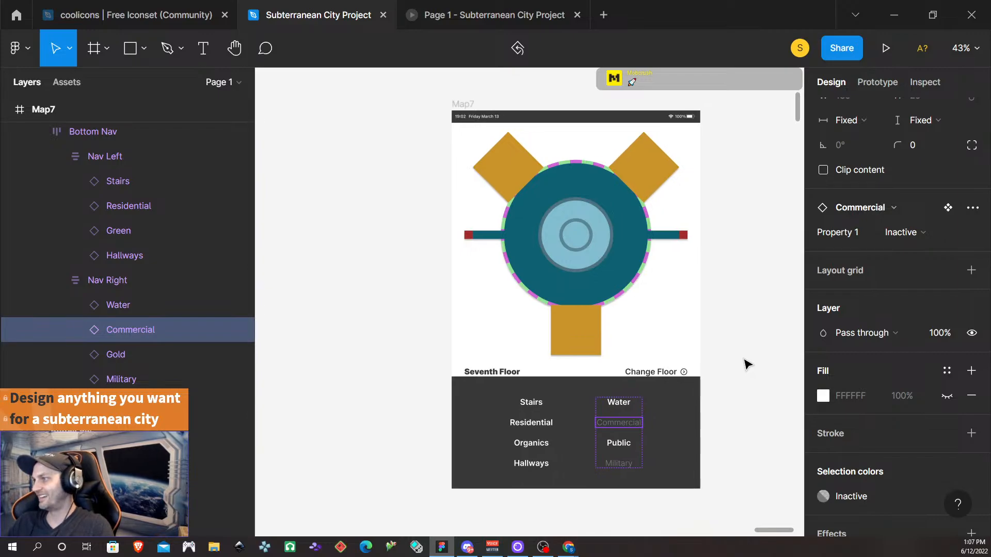
scroll(748, 365, down, 2)
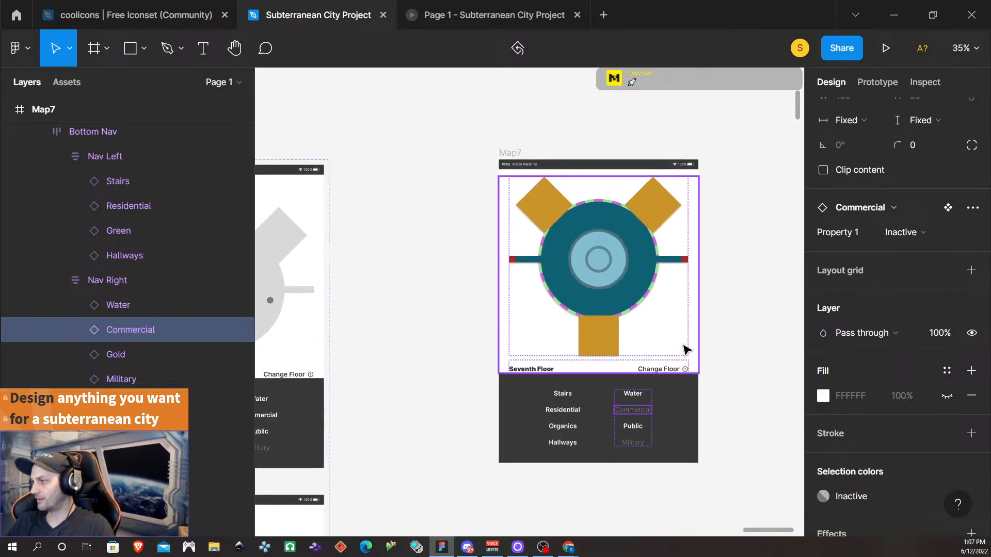
click(755, 417)
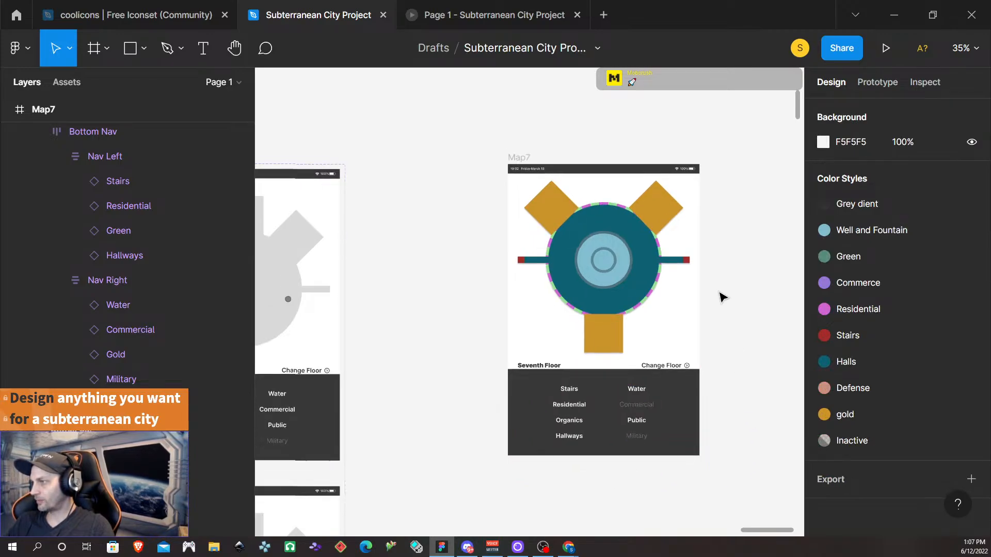
- Hide the Highlighted fountain, both Highlighted Hallway layers and both Highlighted Stairs groups in Map7's Seventh Floor Layout
scroll(720, 291, down, 2)
click(551, 189)
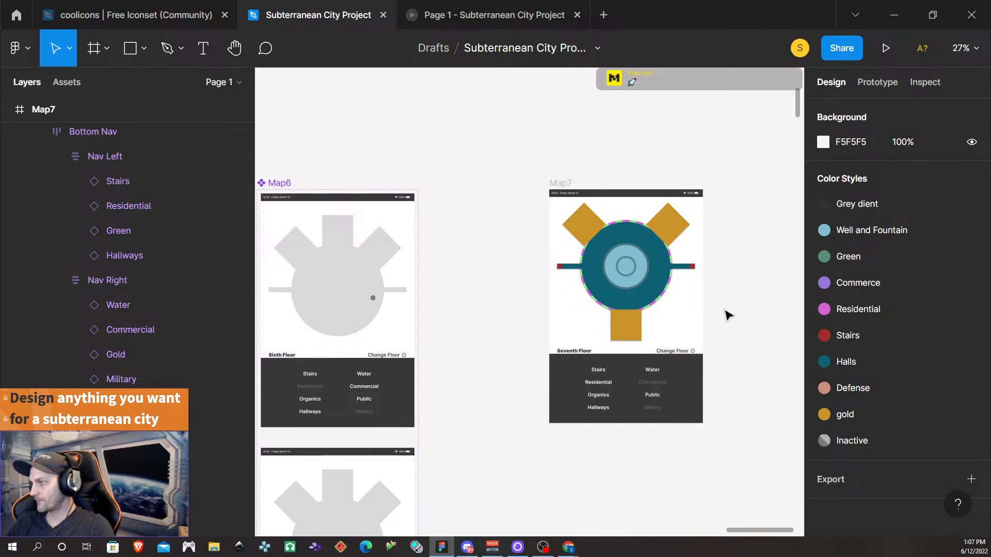
double_click(652, 257)
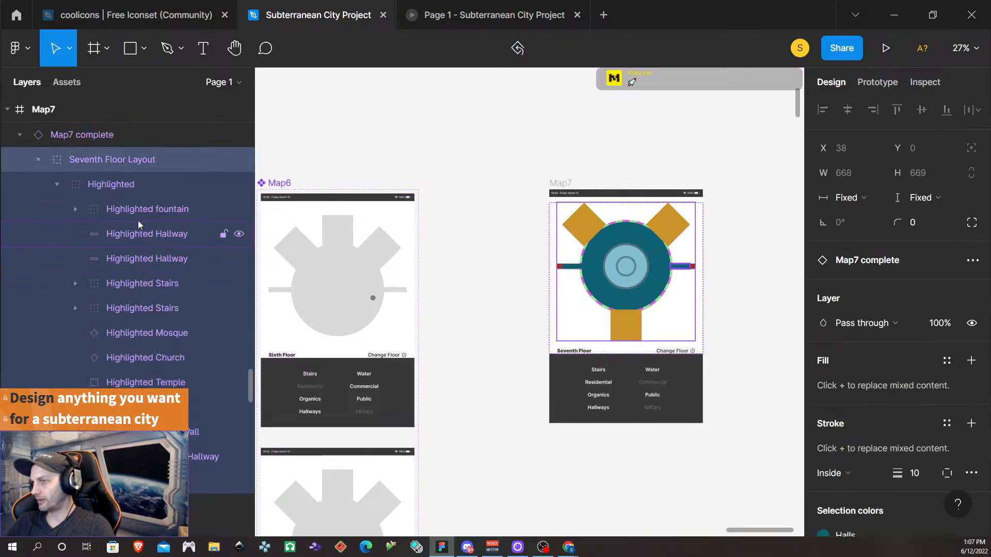
click(239, 209)
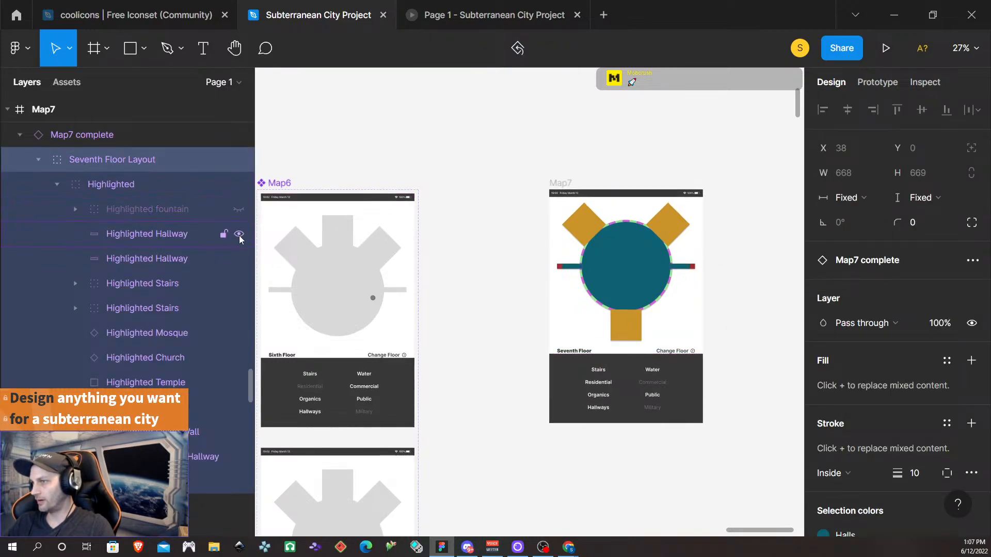
click(239, 235)
click(240, 259)
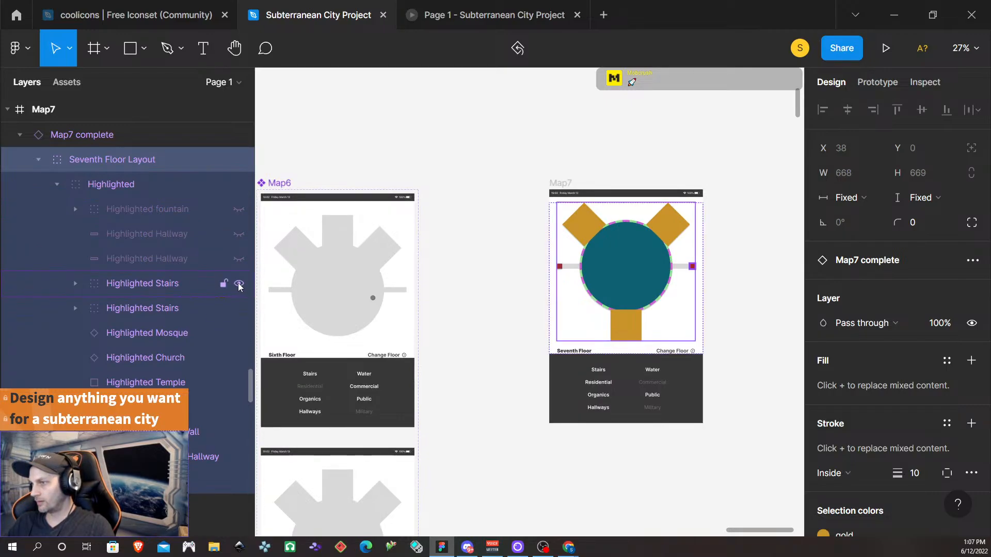
click(239, 284)
click(239, 309)
- Hide the Highlighted Mosque, Church and Temple, the dashed ring layers and the circular highlighted hallway in the seventh-floor map
click(239, 333)
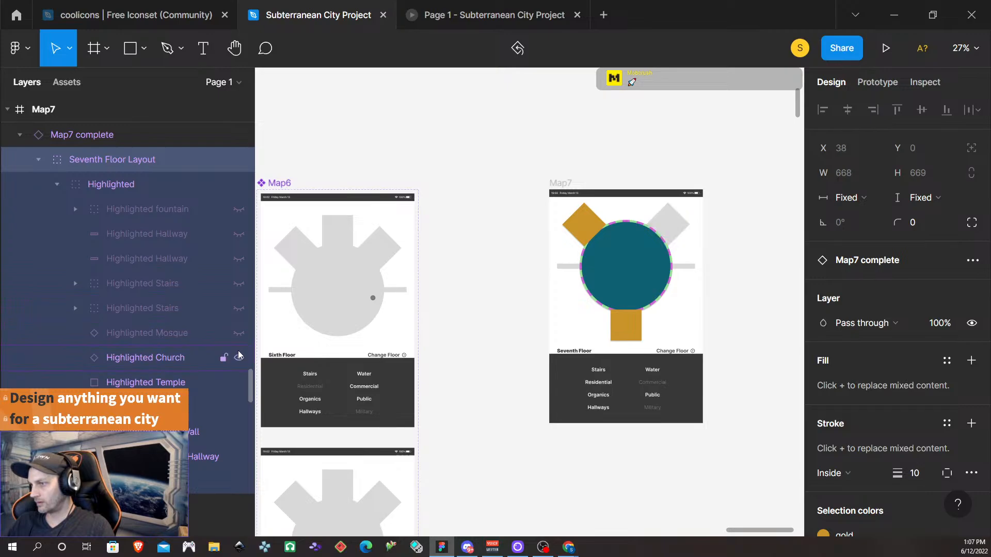
click(239, 358)
click(239, 381)
click(237, 408)
click(238, 432)
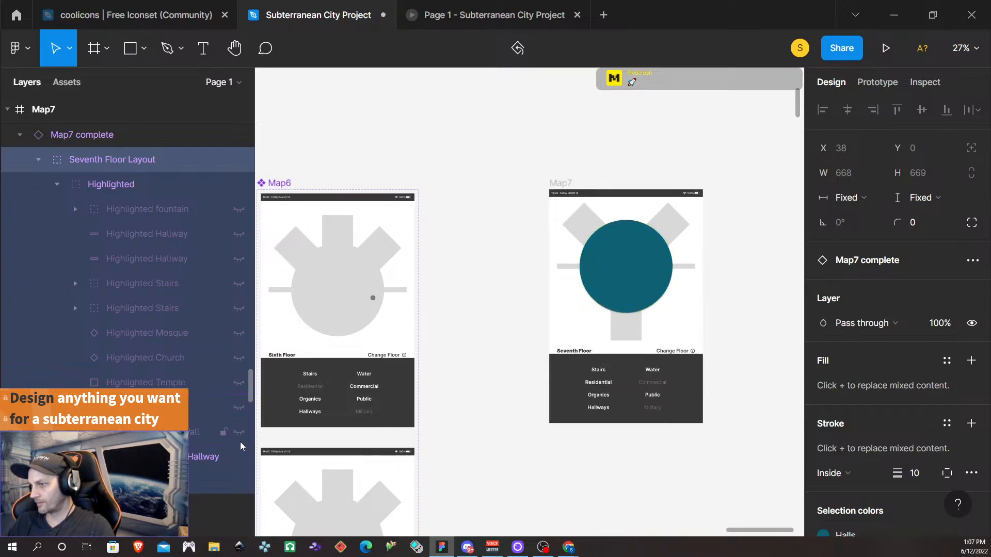
click(239, 457)
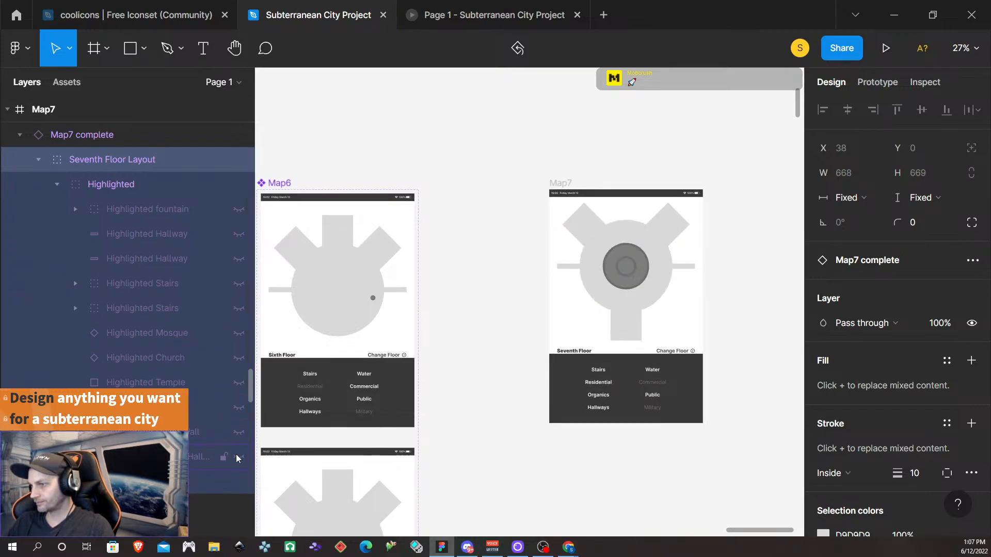
click(237, 458)
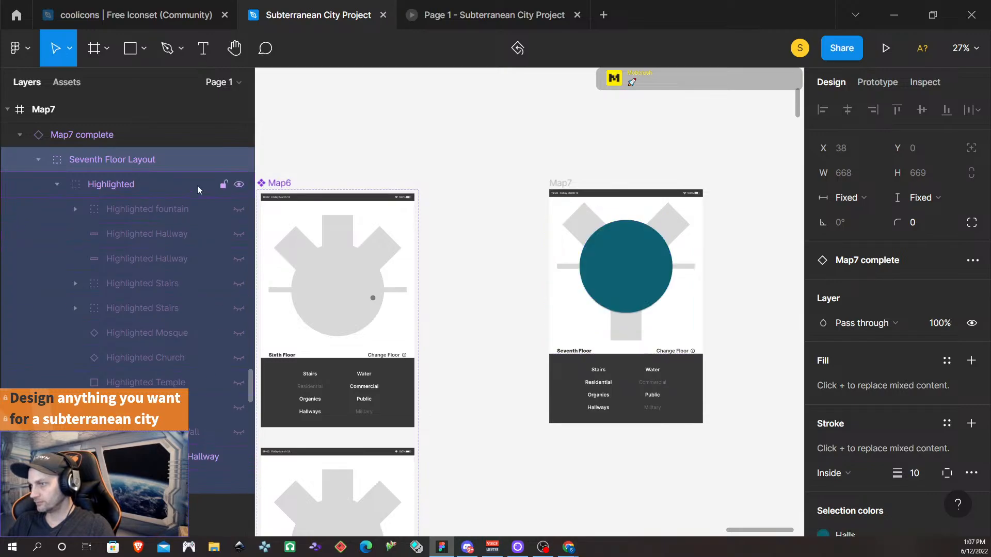
click(239, 259)
click(239, 234)
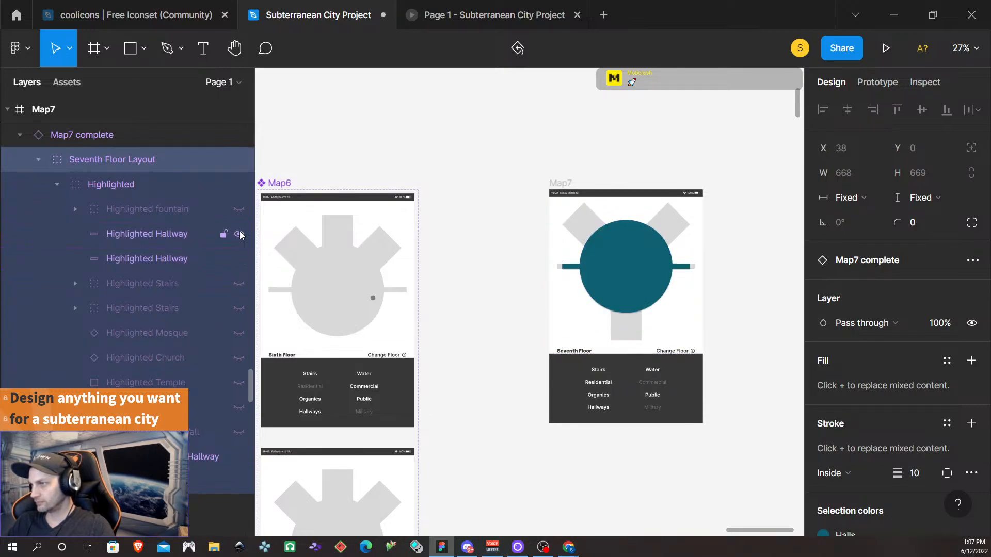
click(239, 234)
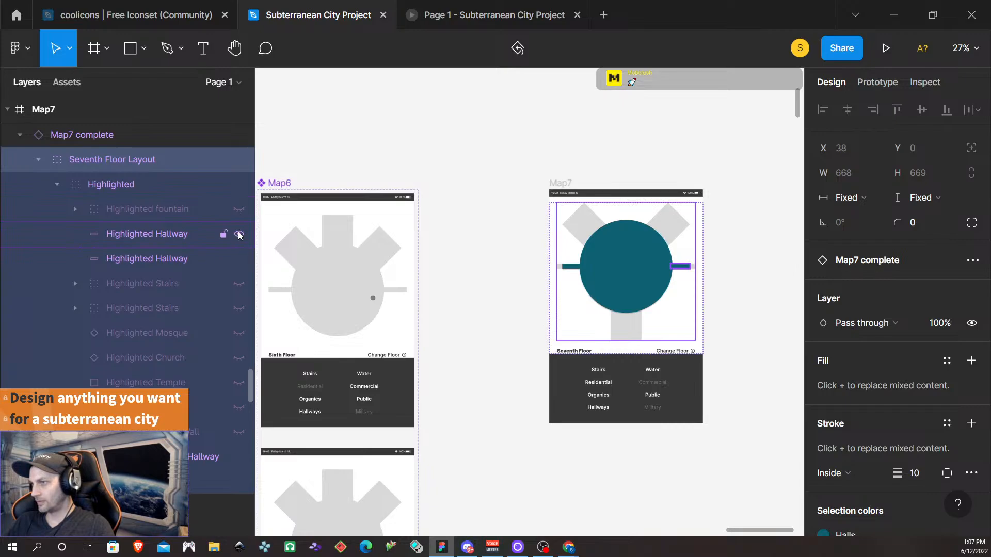
click(238, 259)
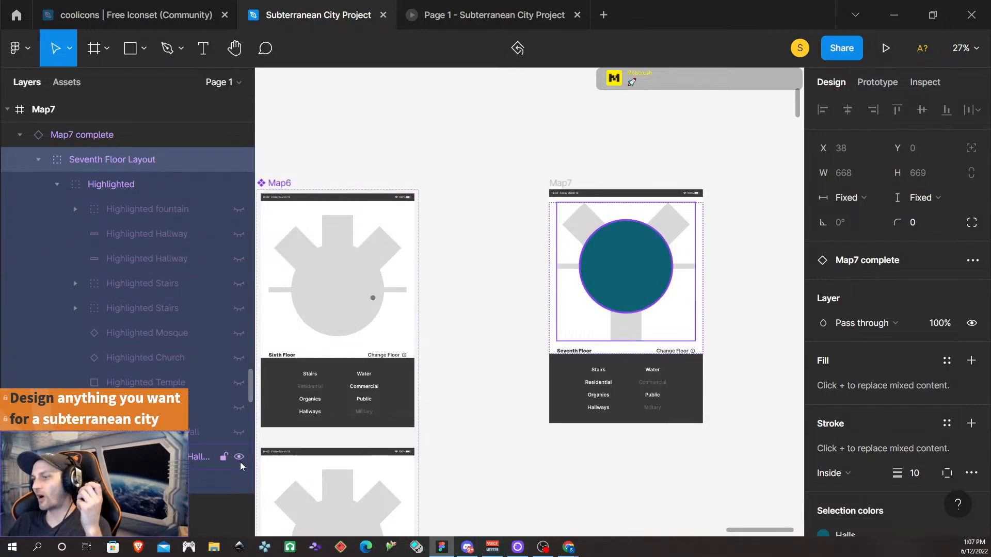
click(240, 457)
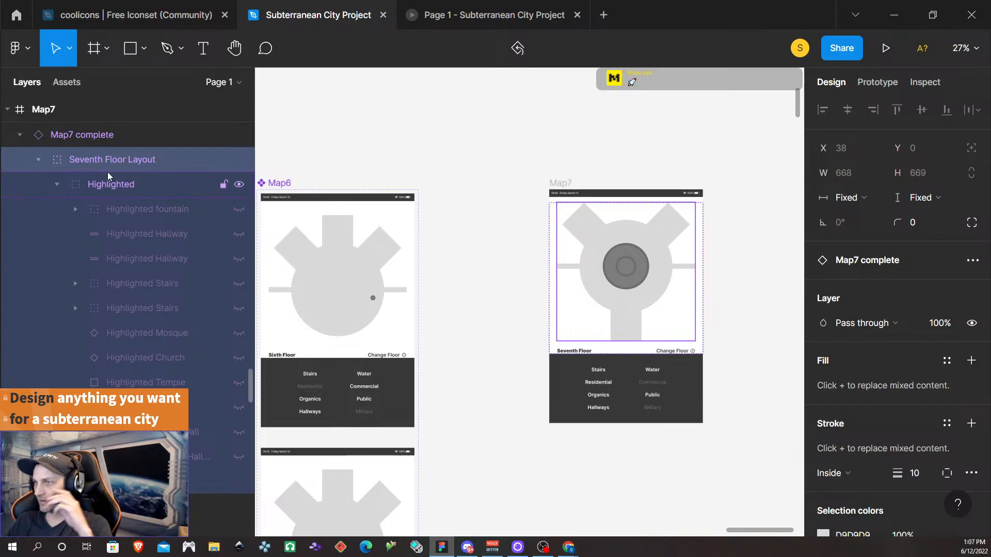
- Collapse the Highlighted group and convert the whole Map7 frame into a component
click(58, 185)
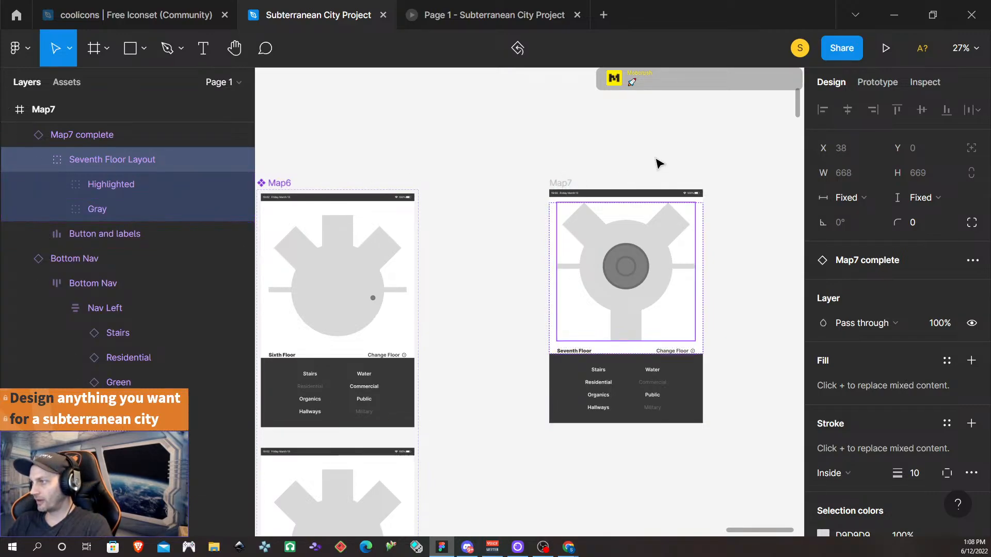
click(719, 159)
click(561, 183)
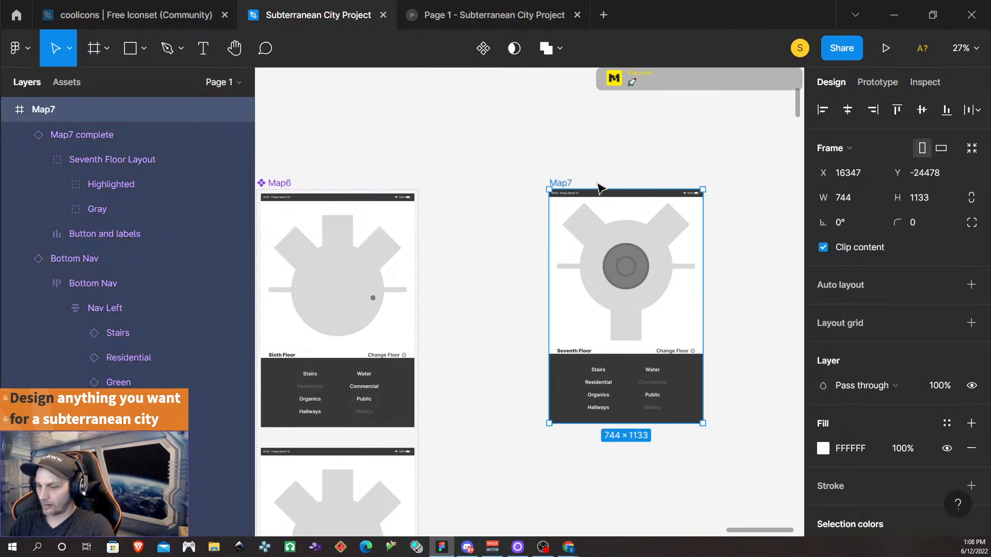
key(ctrl+alt+k)
- Add six variants to the Map7 component, making a column of seven
scroll(598, 189, down, 10)
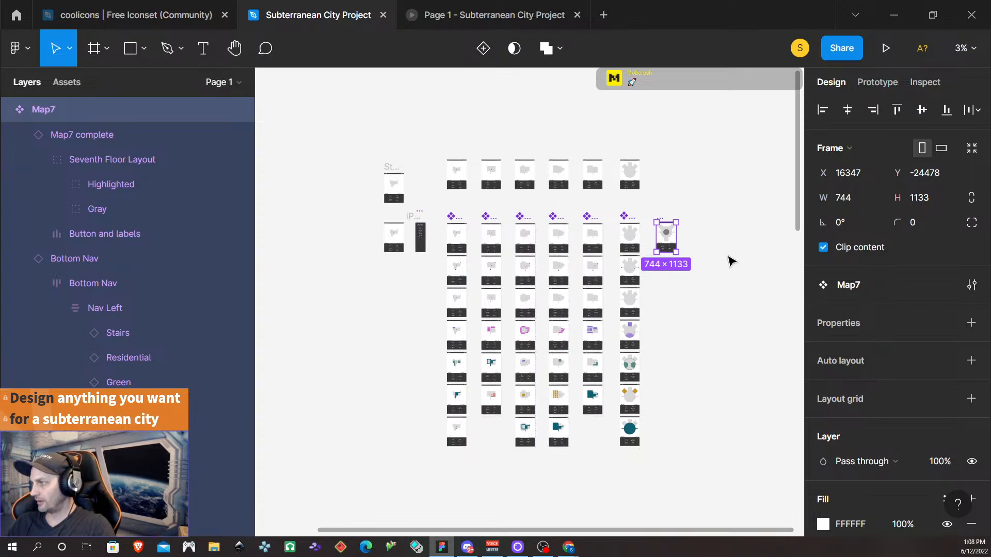
scroll(732, 260, right, 3)
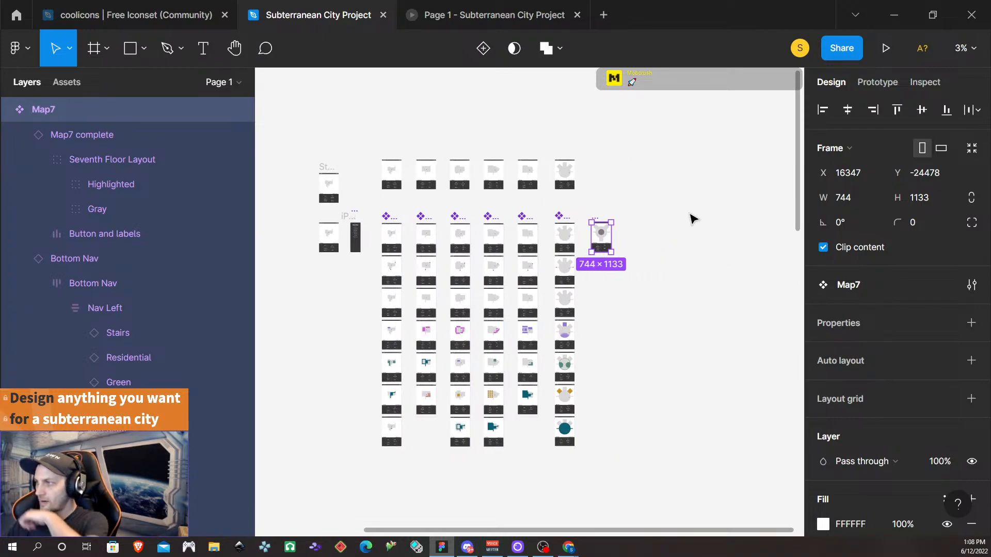
click(483, 48)
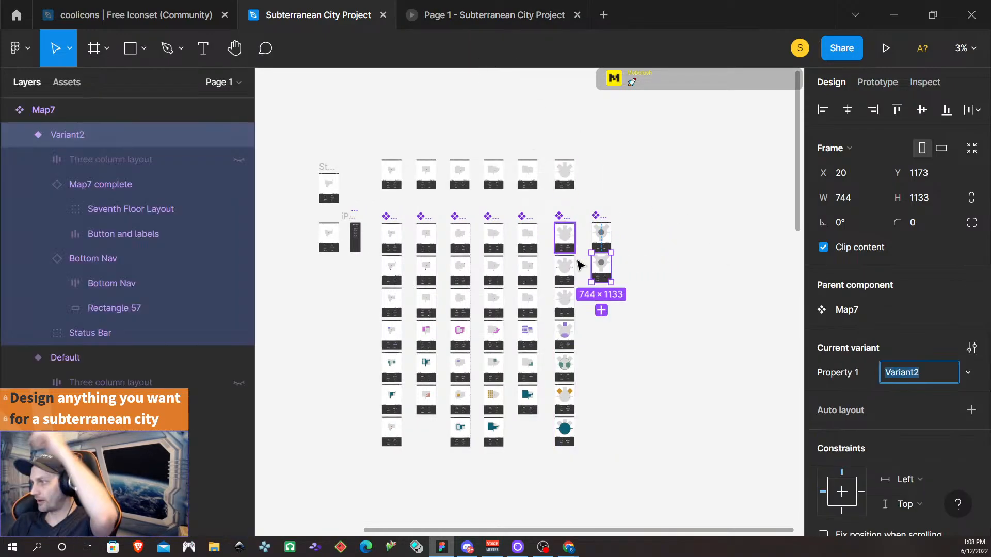
click(601, 311)
click(601, 340)
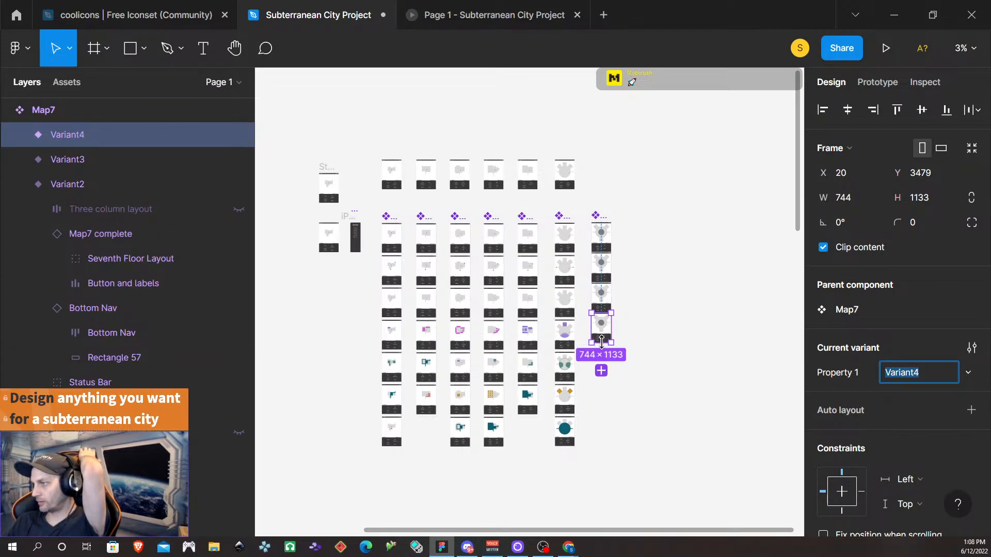
click(601, 372)
click(602, 402)
click(601, 432)
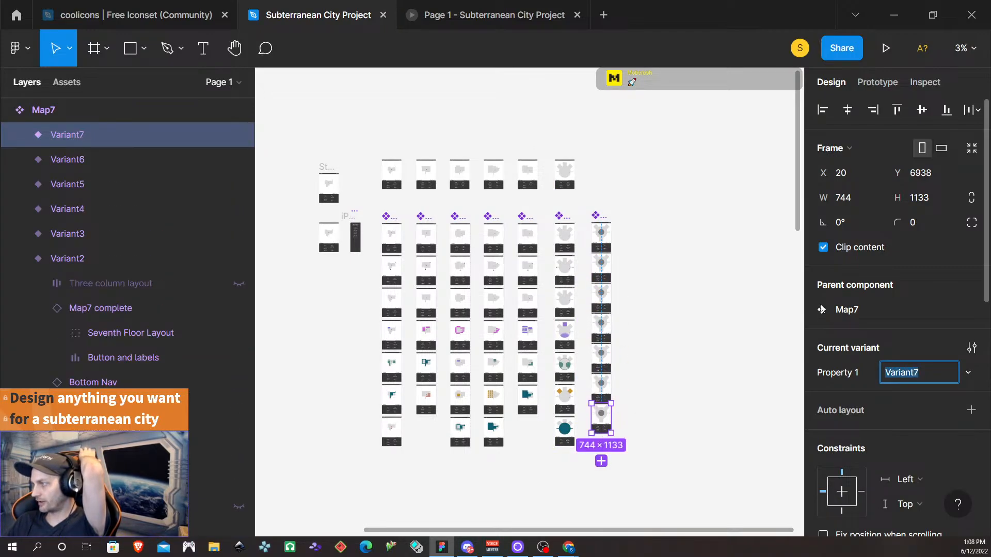
- Set the vertical spacing between the variants in the Map7 component set to 100
click(598, 222)
click(846, 250)
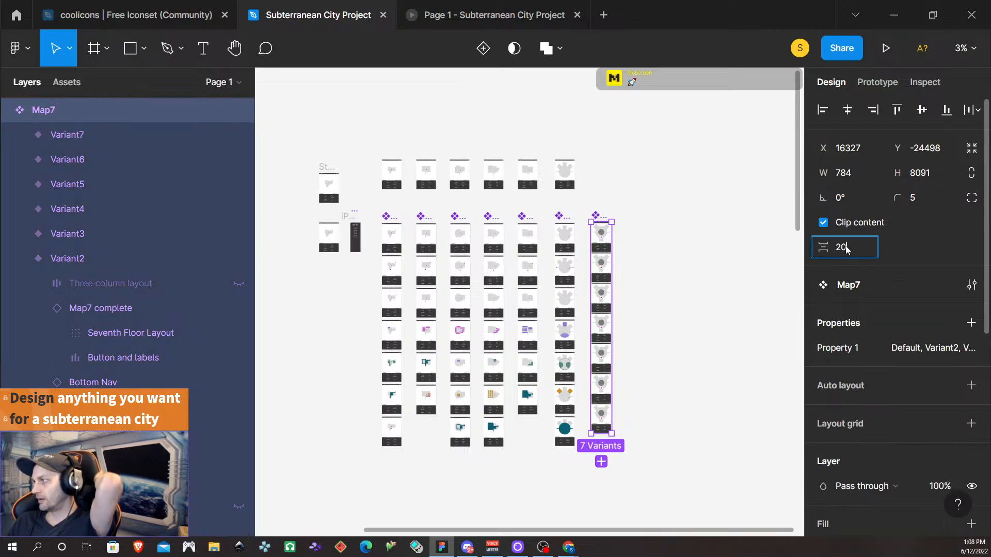
text(100)
key(Return)
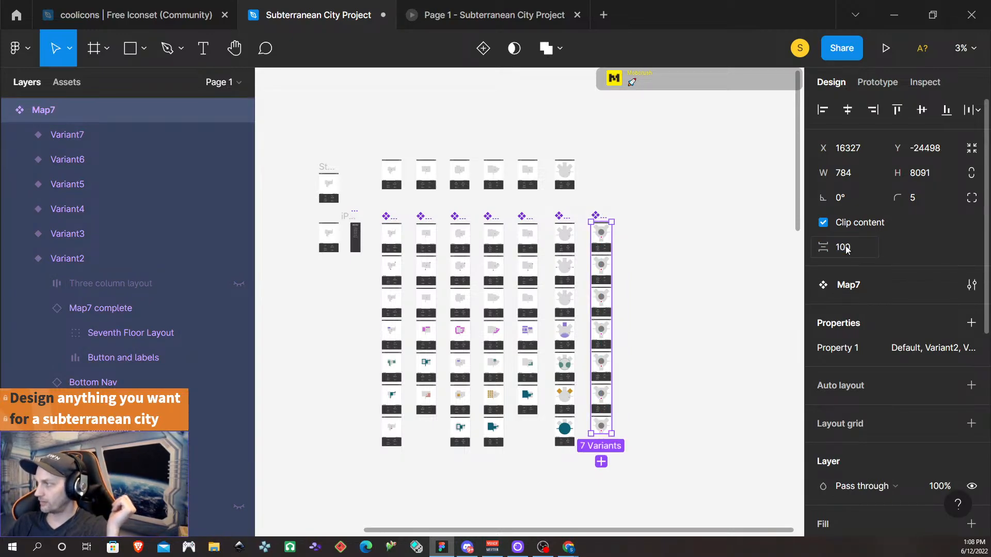
scroll(640, 460, up, 3)
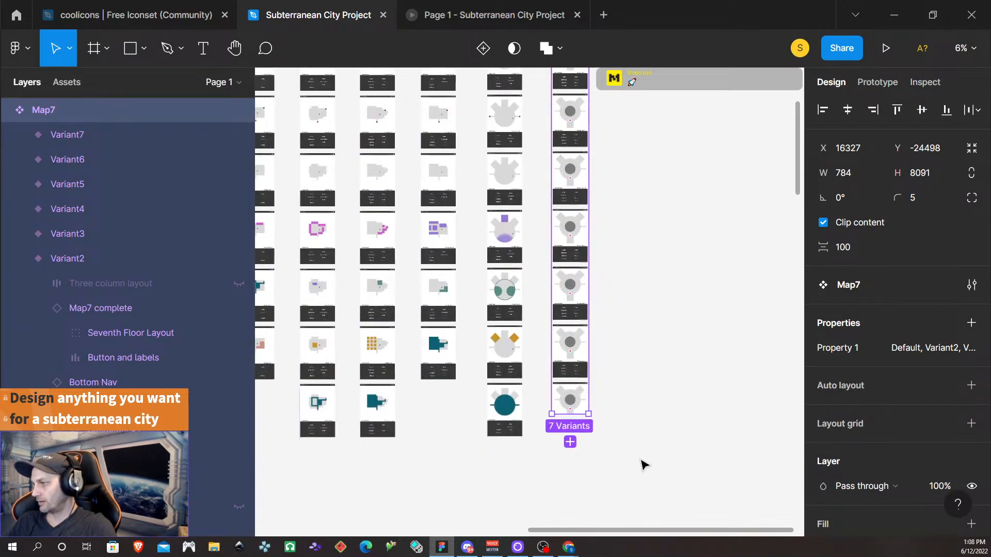
click(655, 405)
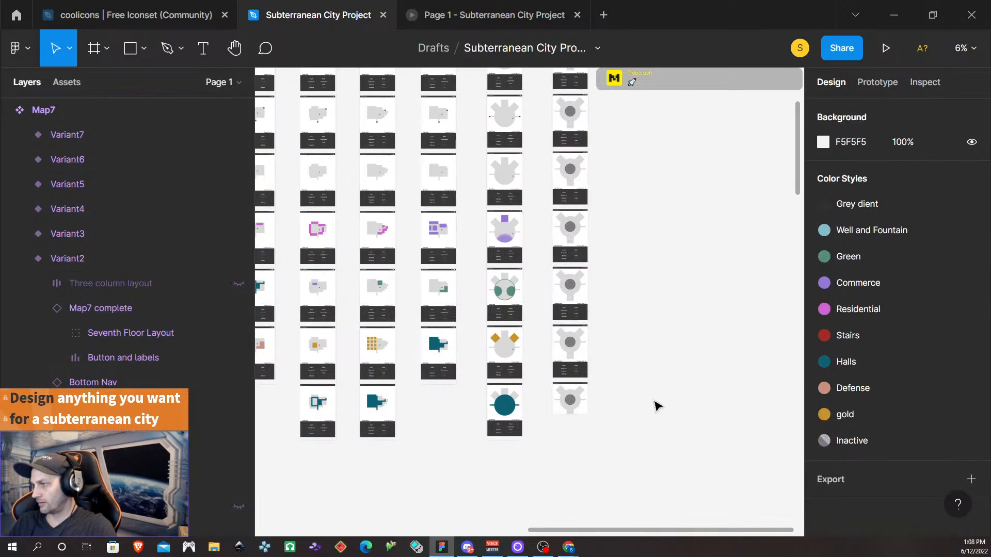
- Extend the Map7 component set downward to a height of about 8665 to enclose the last variant
scroll(606, 250, up, 3)
click(572, 185)
scroll(571, 258, down, 5)
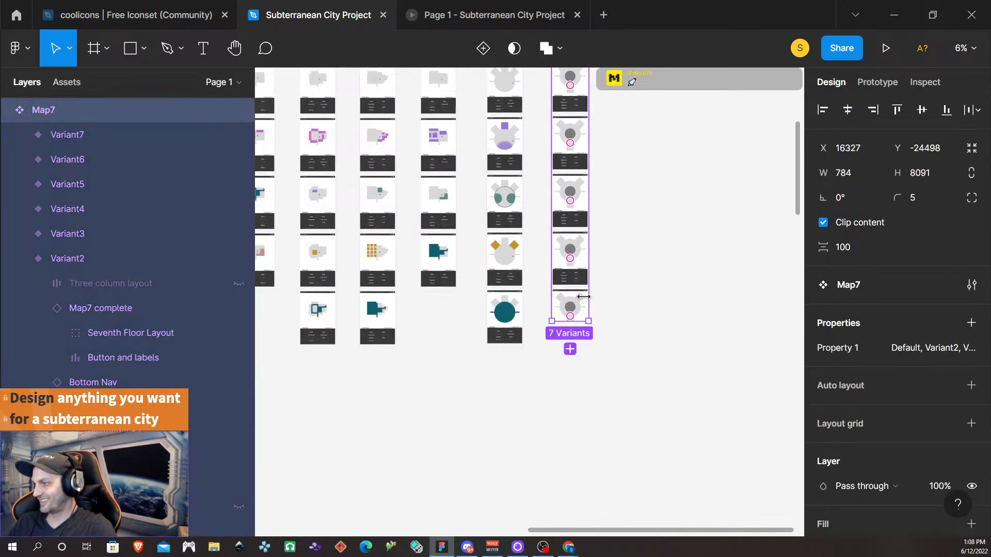
drag(578, 324, 576, 347)
scroll(613, 268, up, 5)
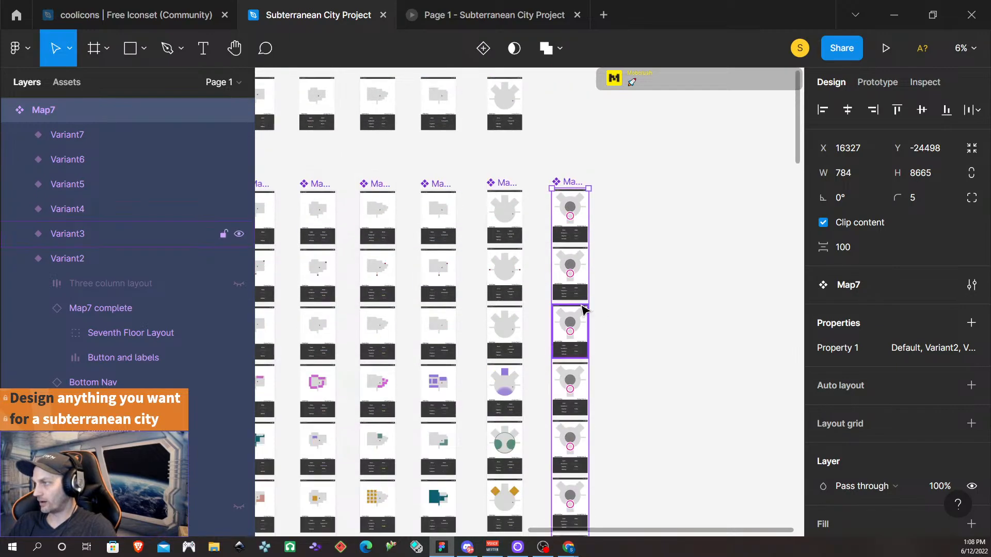
- Rename the second variant in the Map7 component set as Stairs
ctrl+scroll(583, 250, up, 3)
ctrl+scroll(589, 330, up, 3)
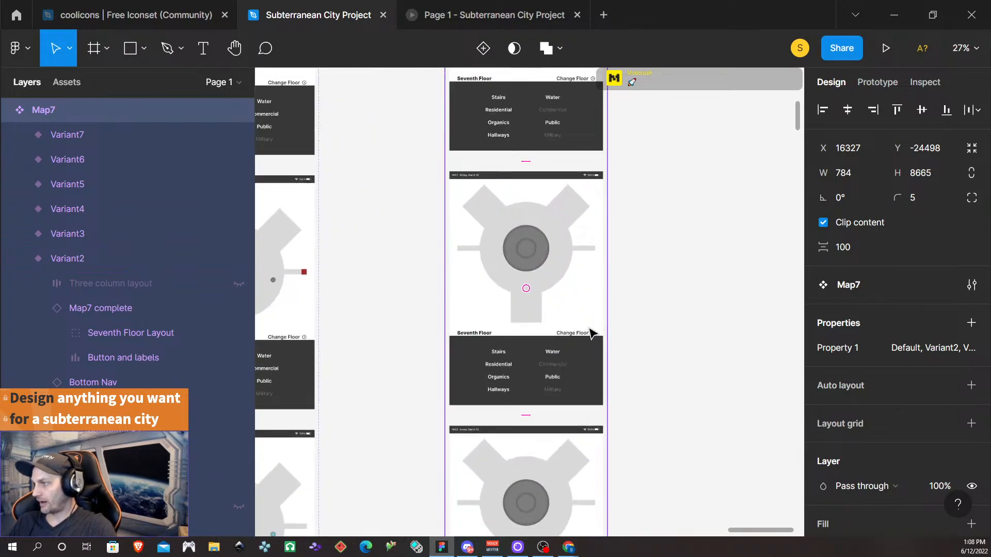
click(587, 326)
click(925, 373)
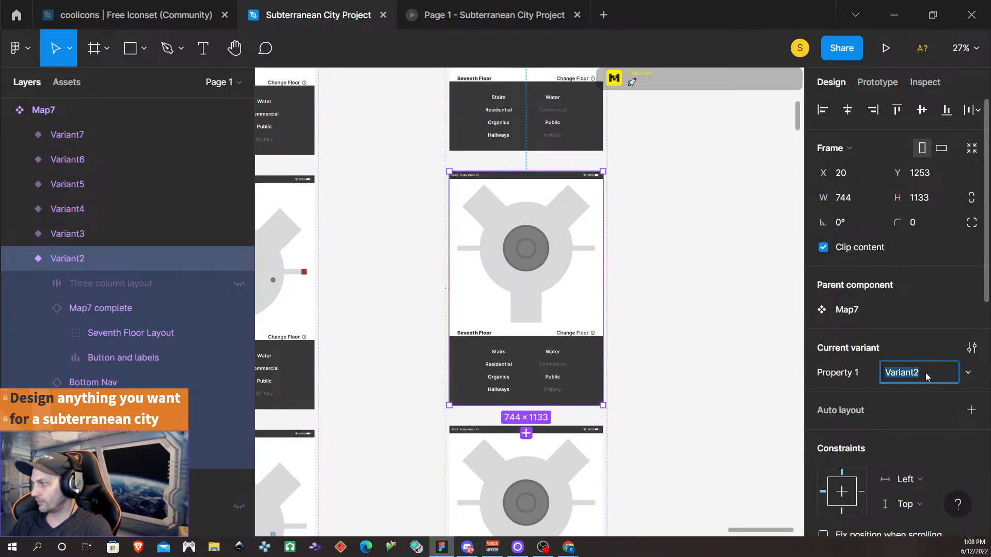
text(Sta)
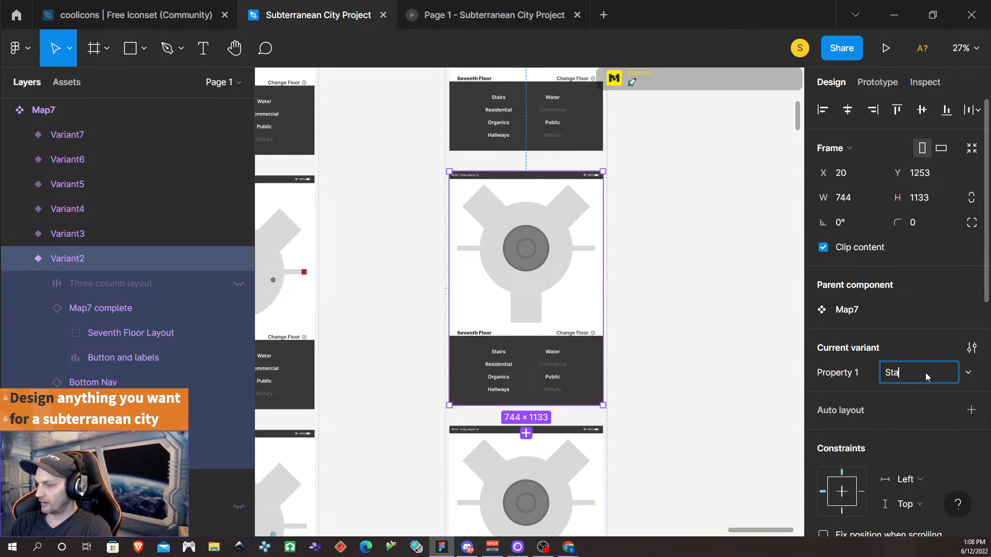
text(irs)
- Rename the third Map7 variant, below Stairs, as Water
scroll(544, 453, down, 1)
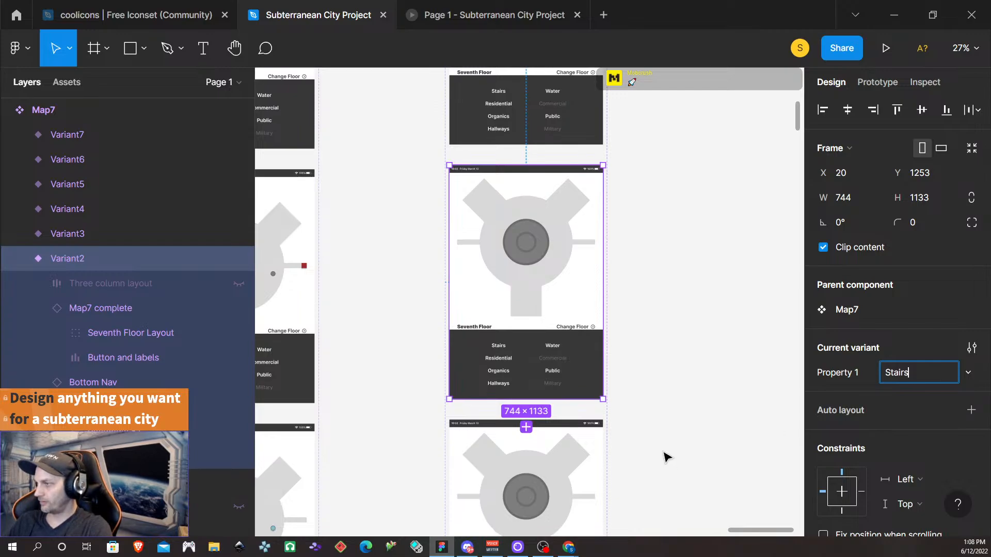
click(544, 454)
click(907, 373)
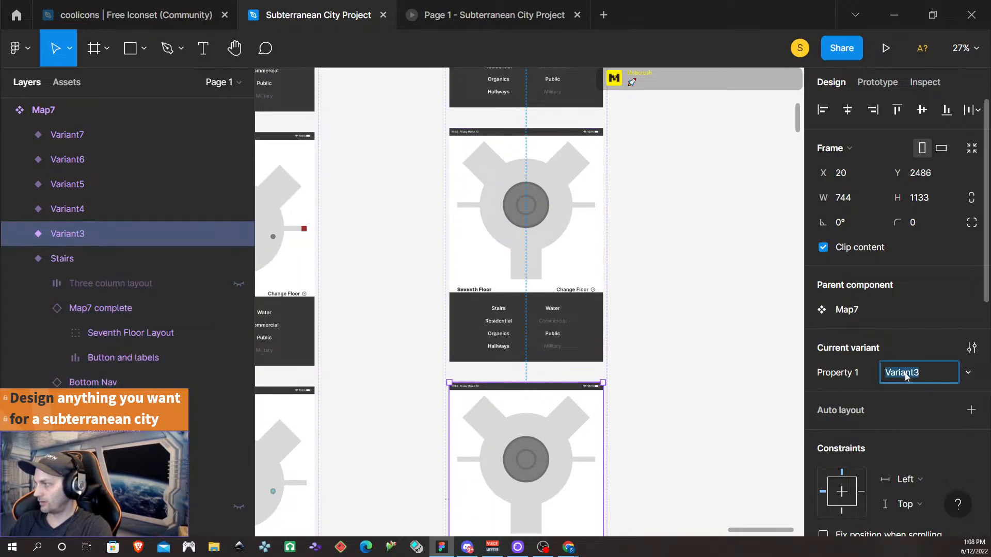
text(Water)
- Rename the fourth Map7 variant, below Water, as Residential and deselect it
scroll(651, 366, down, 5)
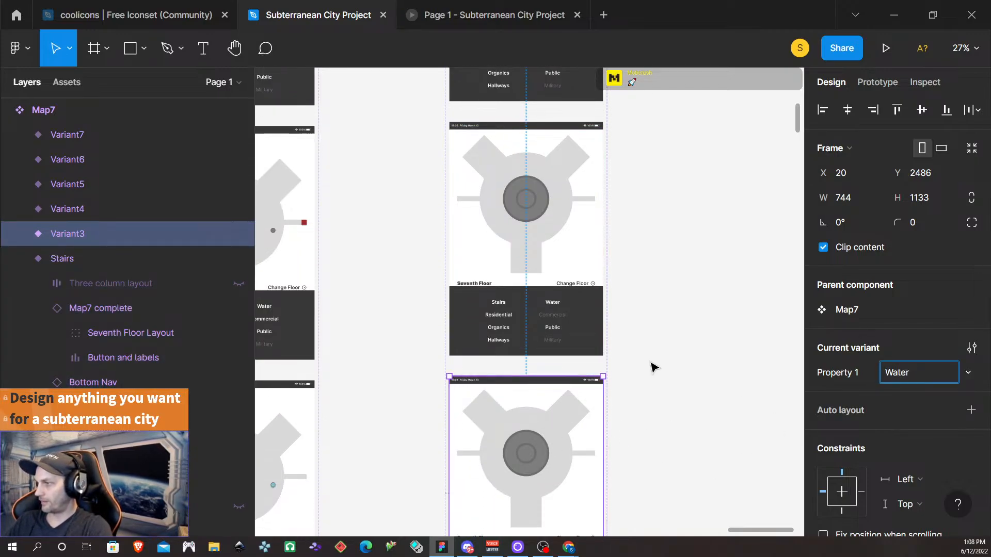
scroll(651, 368, down, 1)
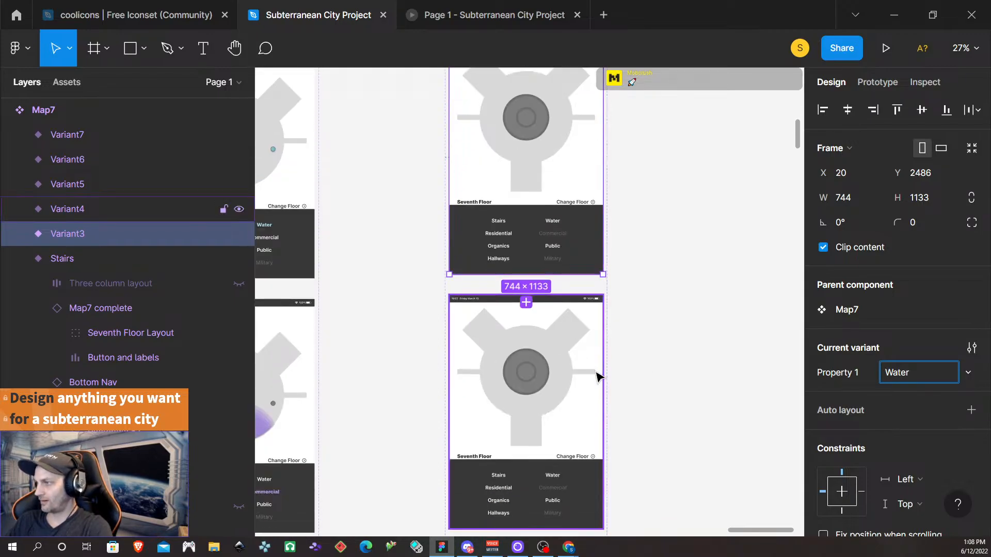
click(596, 376)
click(912, 374)
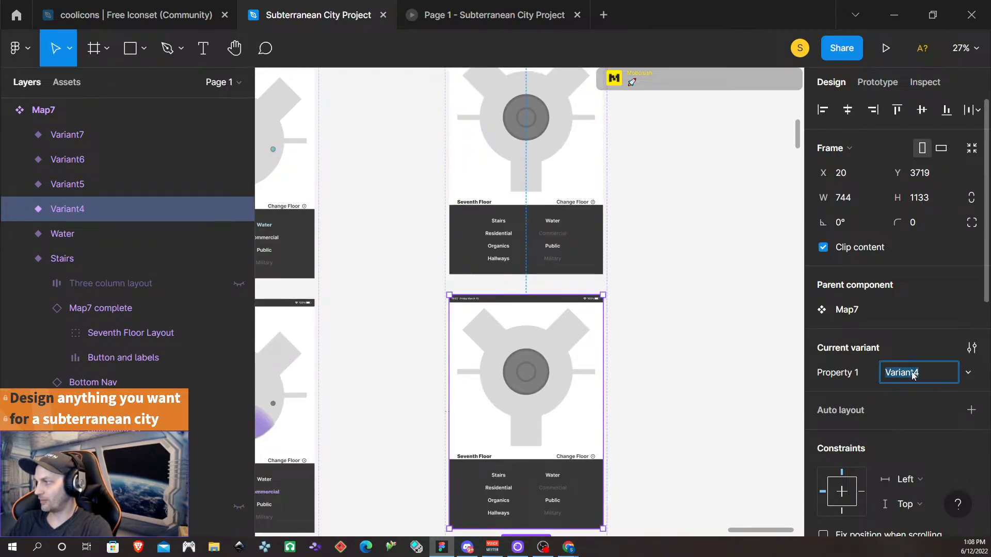
text(Re)
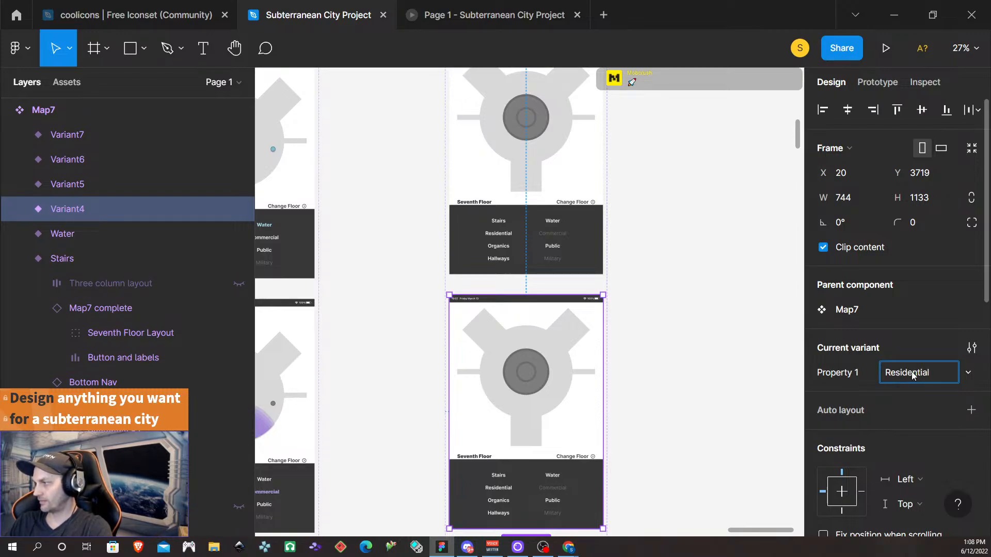
text(sidential)
click(620, 368)
scroll(622, 368, down, 2)
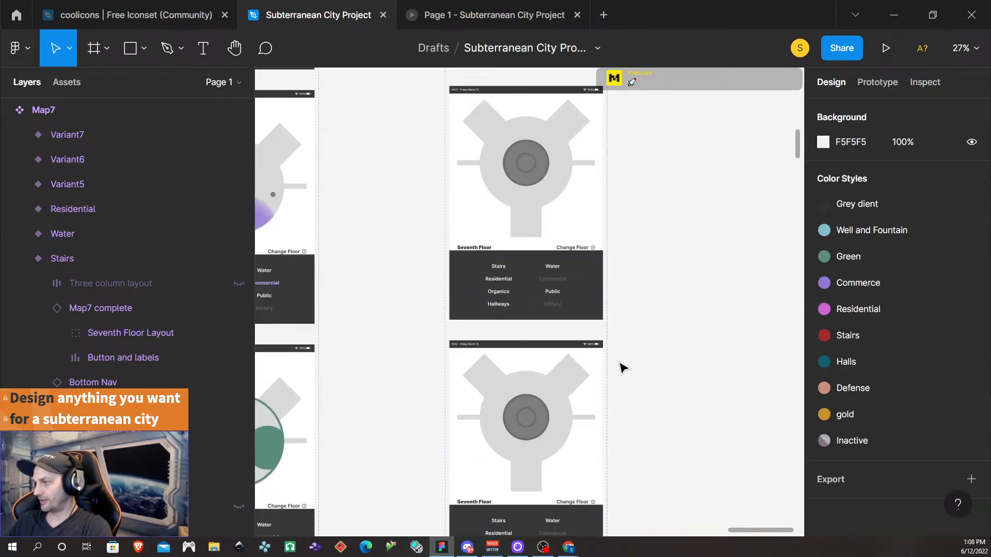
- Rename the fifth variant in the Map7 component set, below Residential, as Organics
click(556, 379)
scroll(664, 380, down, 1)
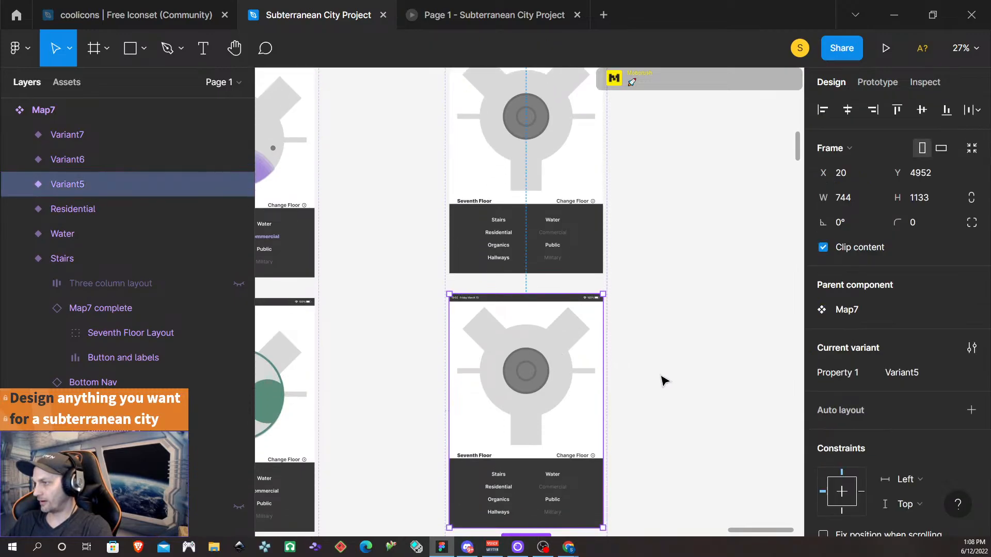
scroll(663, 381, down, 2)
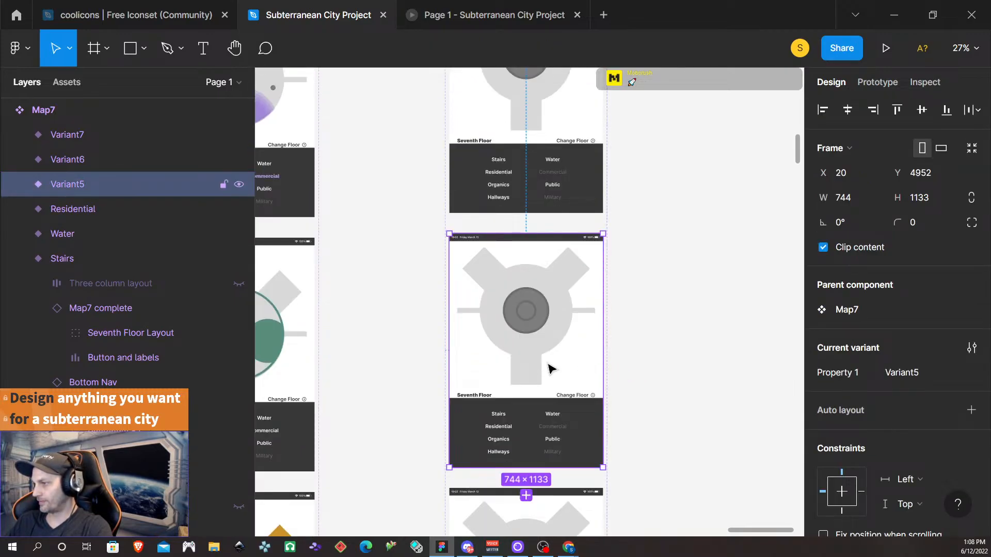
click(903, 372)
text(Organics)
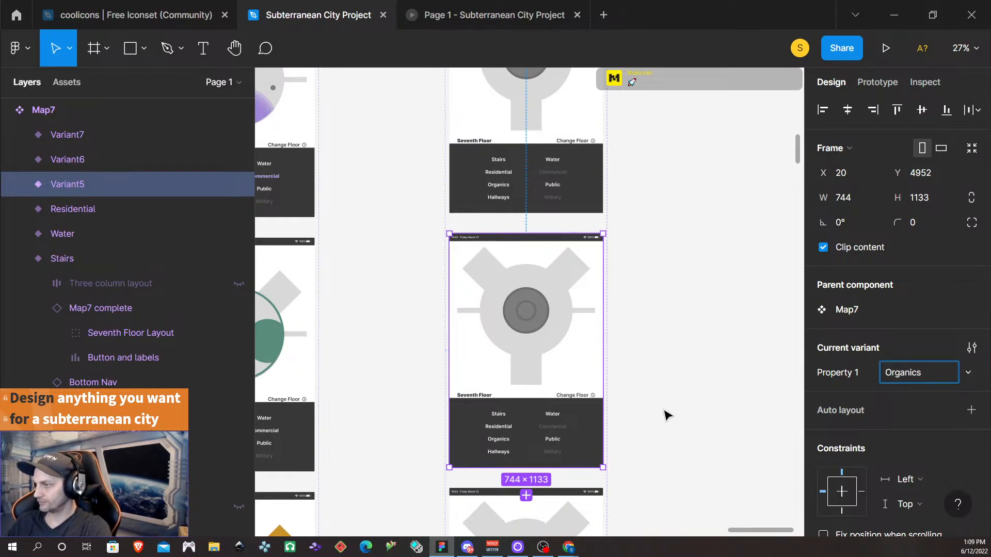
- Rename the sixth Map7 variant, below Organics, as Public
scroll(633, 416, down, 7)
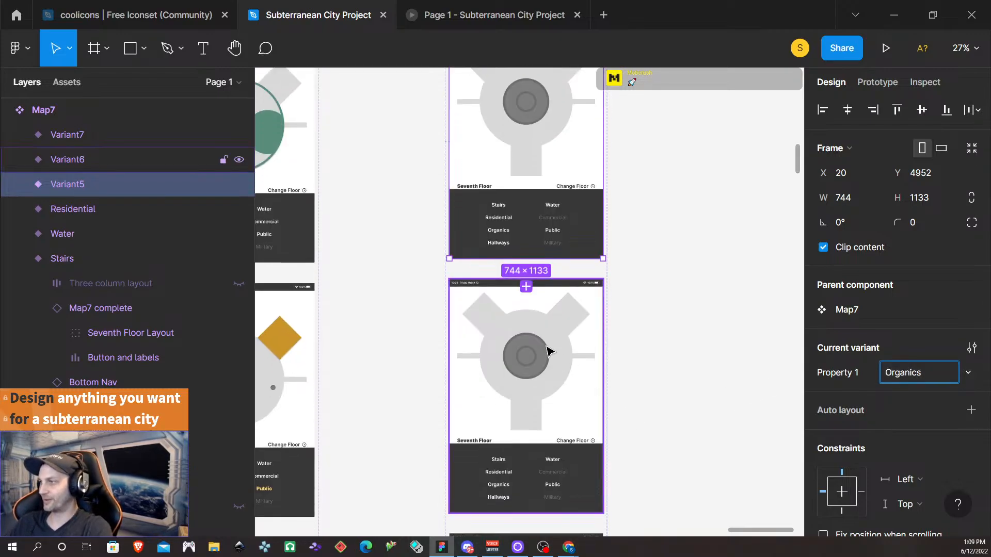
click(552, 348)
click(910, 373)
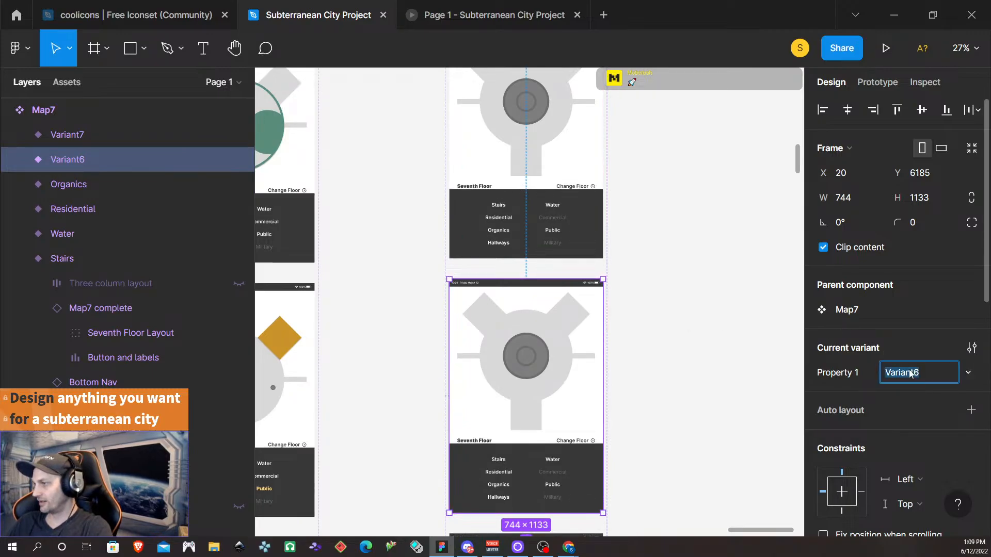
text(P)
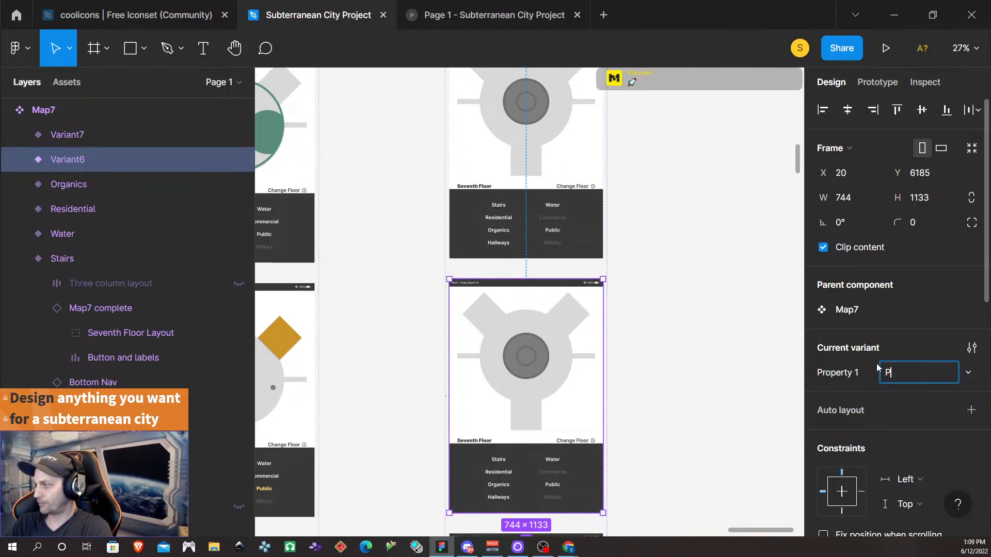
text(ublic)
- Rename the last variant in the Map7 component set, below Public, as Hallways and deselect it
scroll(693, 380, down, 9)
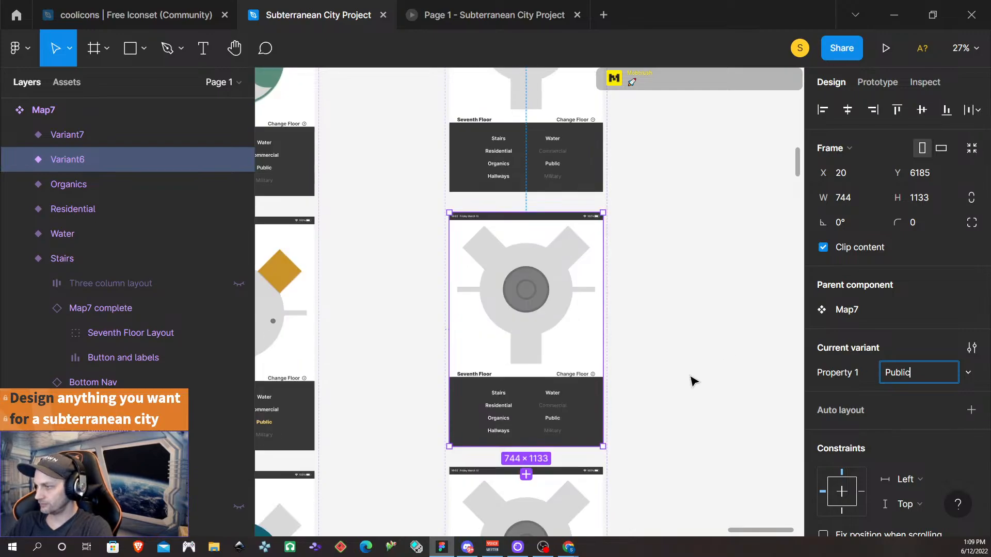
scroll(671, 387, down, 2)
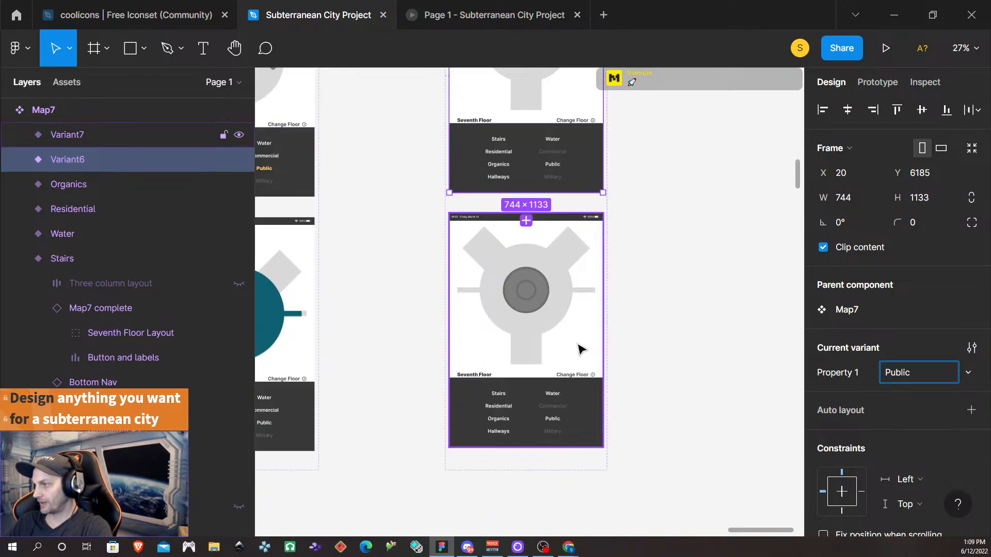
double_click(580, 344)
click(671, 363)
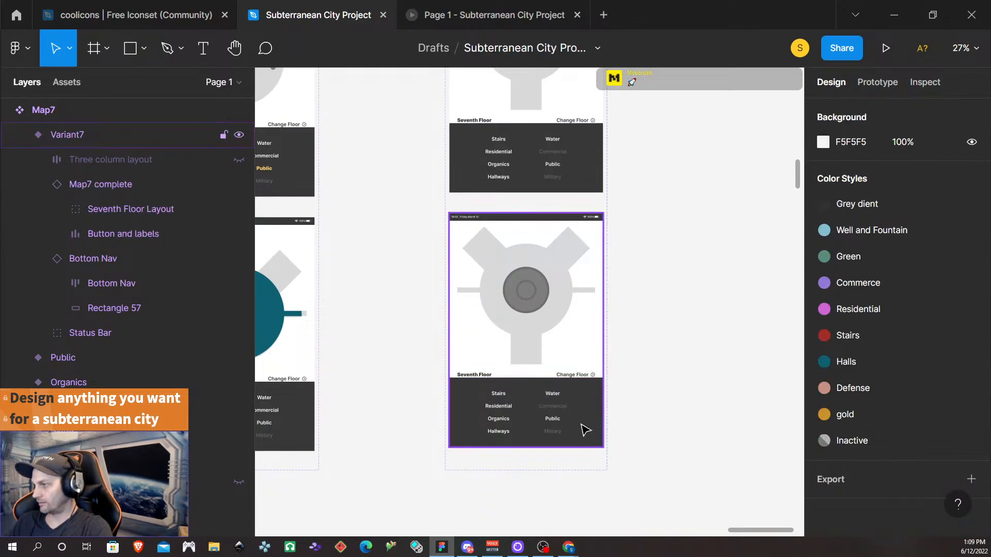
click(586, 430)
click(718, 330)
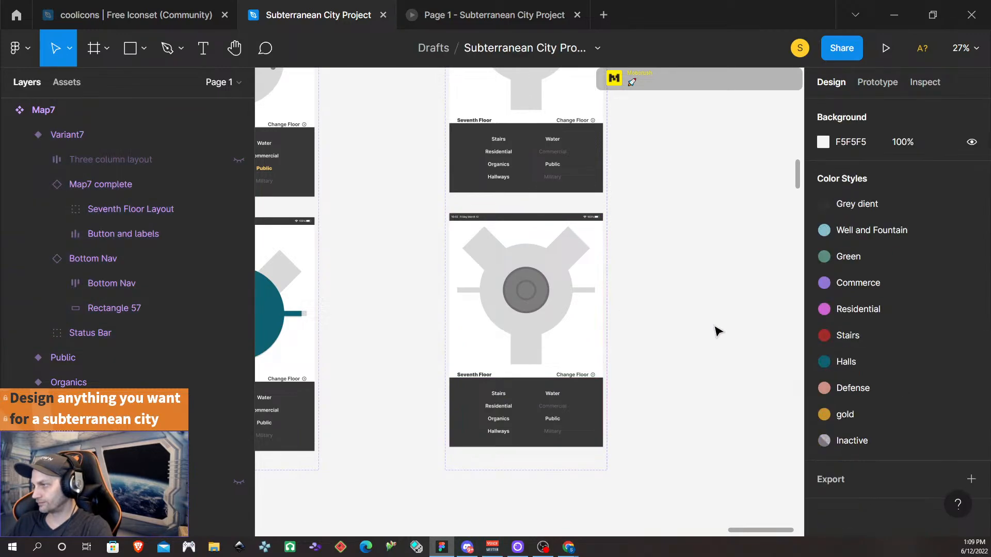
click(563, 342)
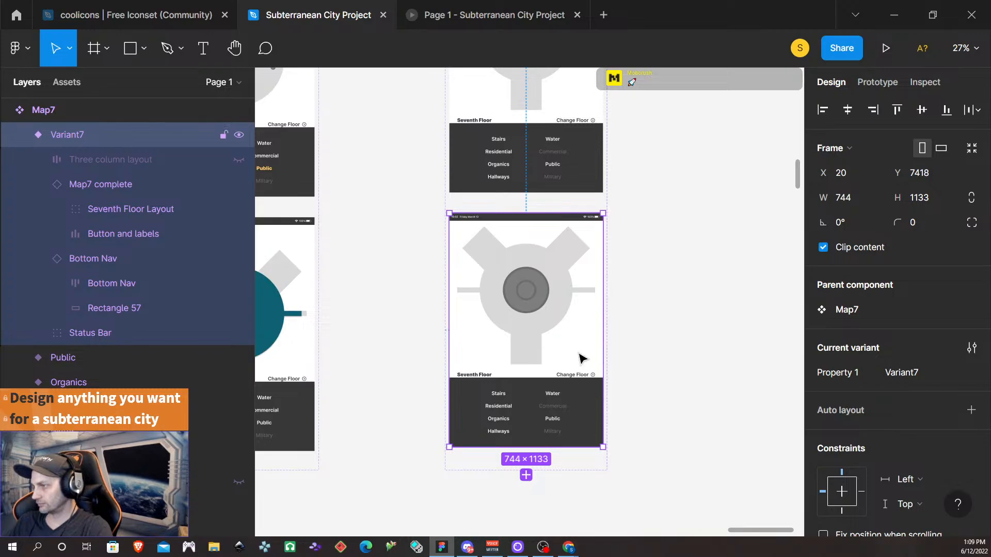
click(690, 372)
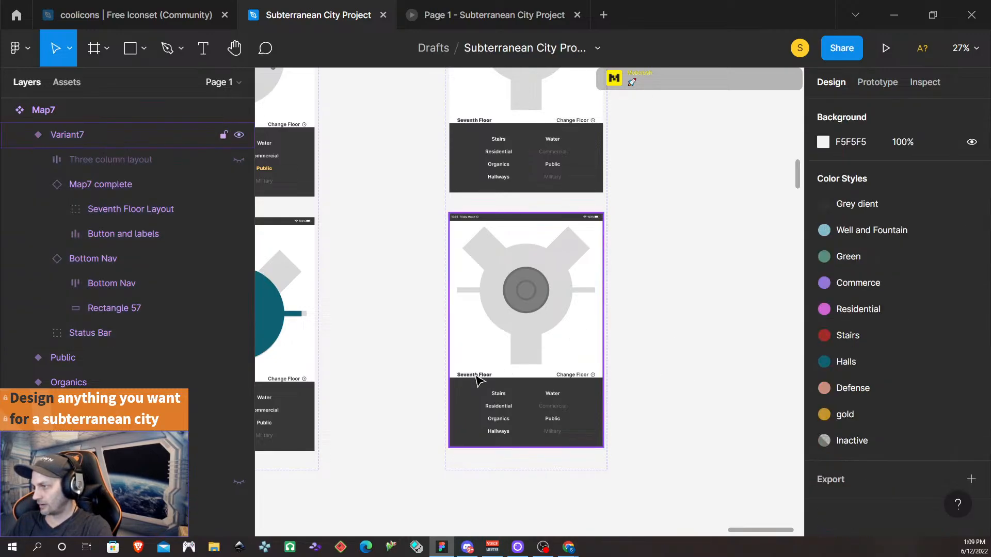
click(477, 380)
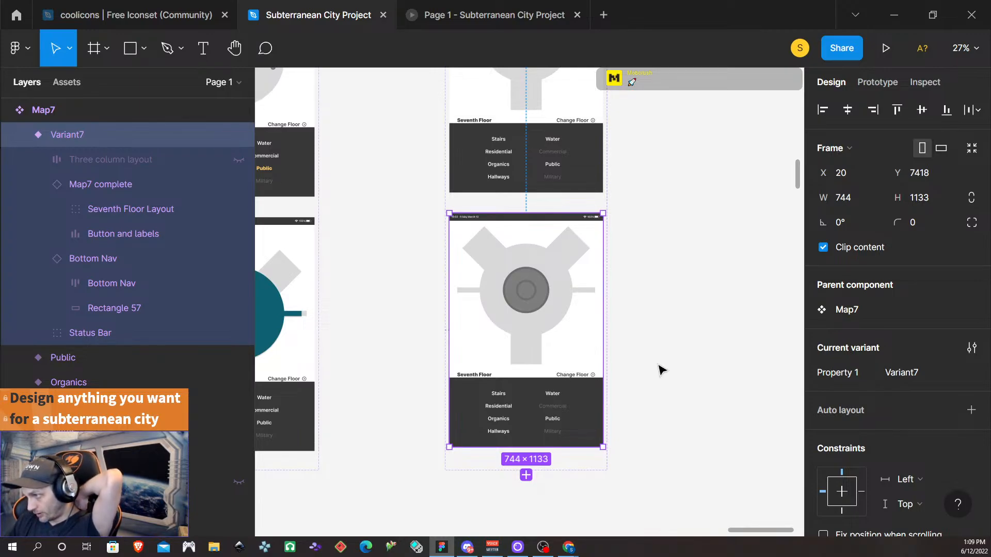
click(916, 372)
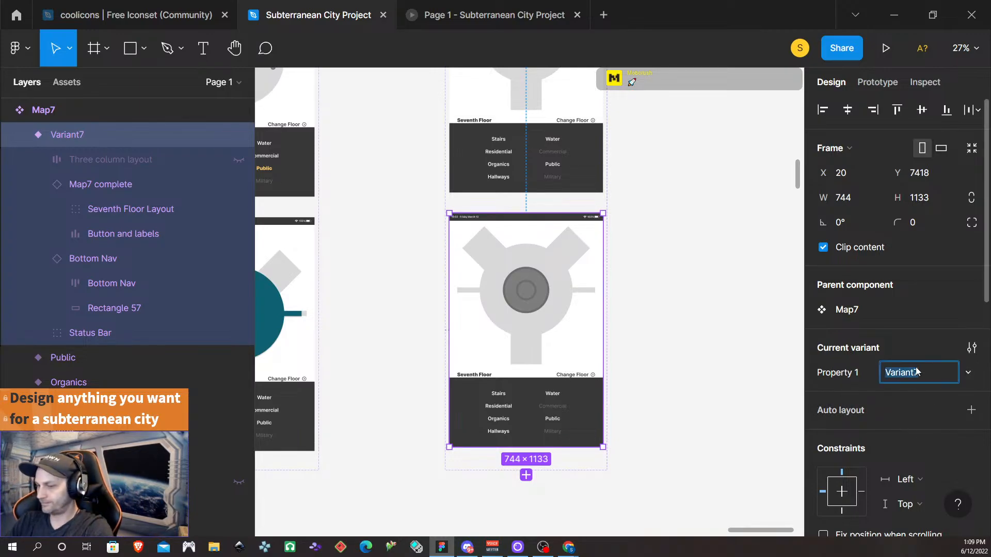
text(Hallways)
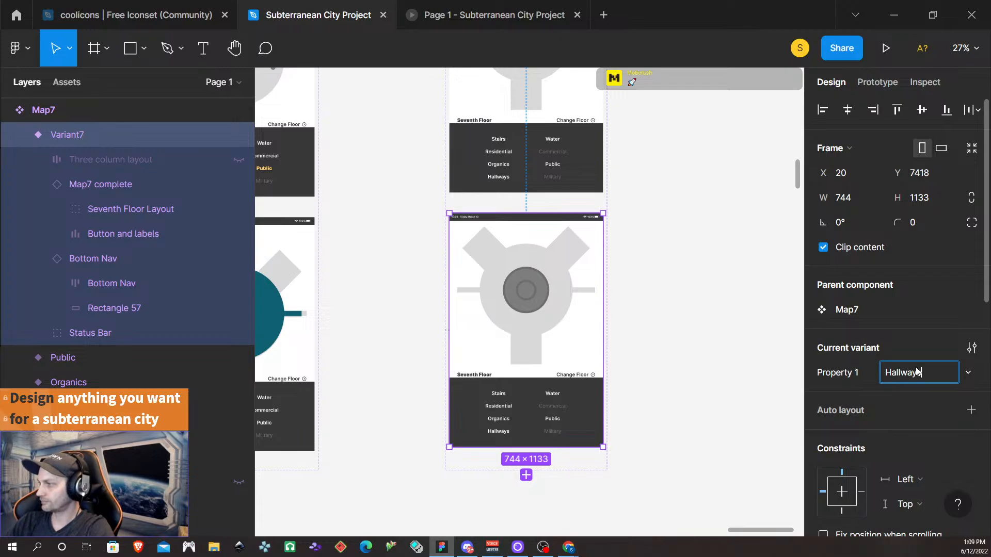
click(632, 215)
click(549, 133)
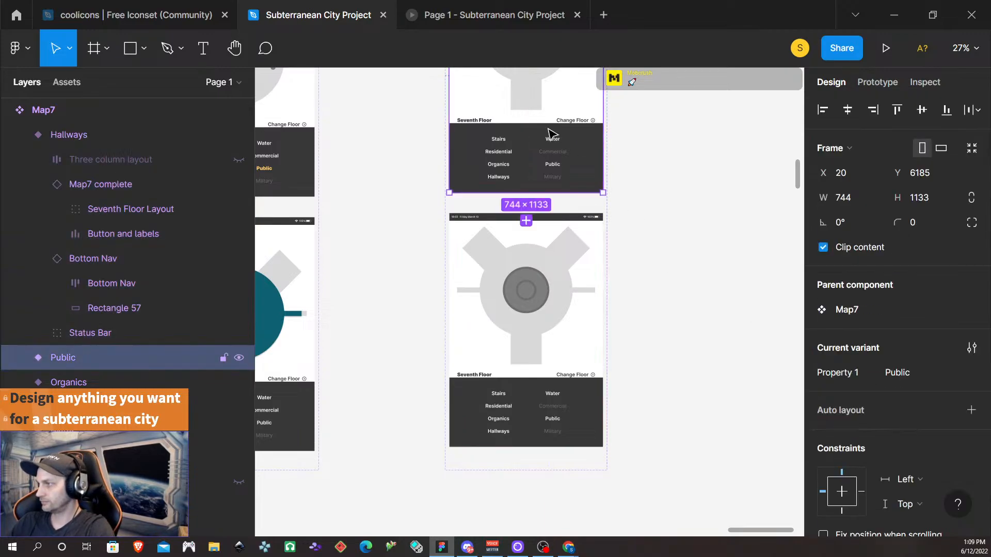
click(705, 351)
- Examine the column of Map7 variants alongside the Map3 to Map6 component sets
scroll(679, 327, down, 5)
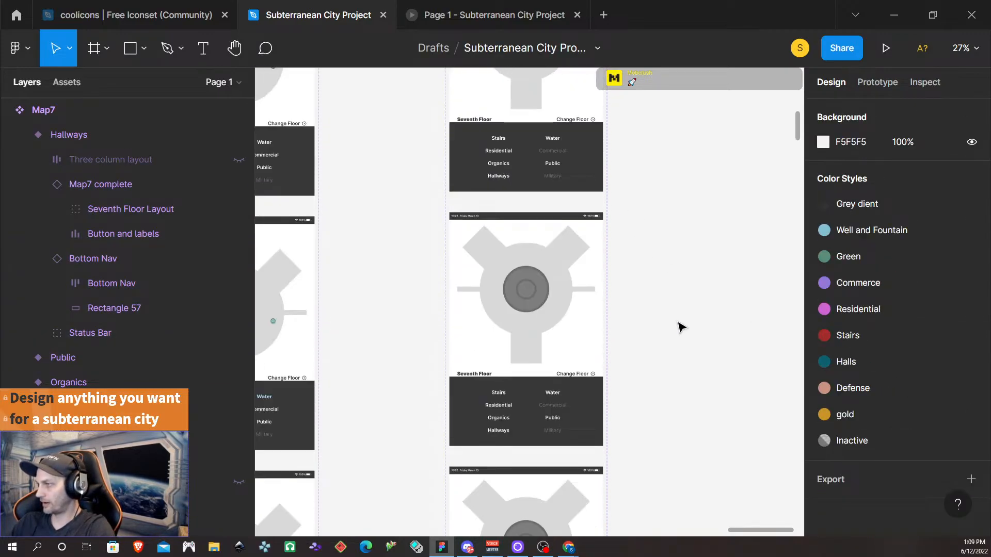
scroll(680, 327, down, 3)
scroll(680, 328, down, 3)
scroll(679, 327, down, 4)
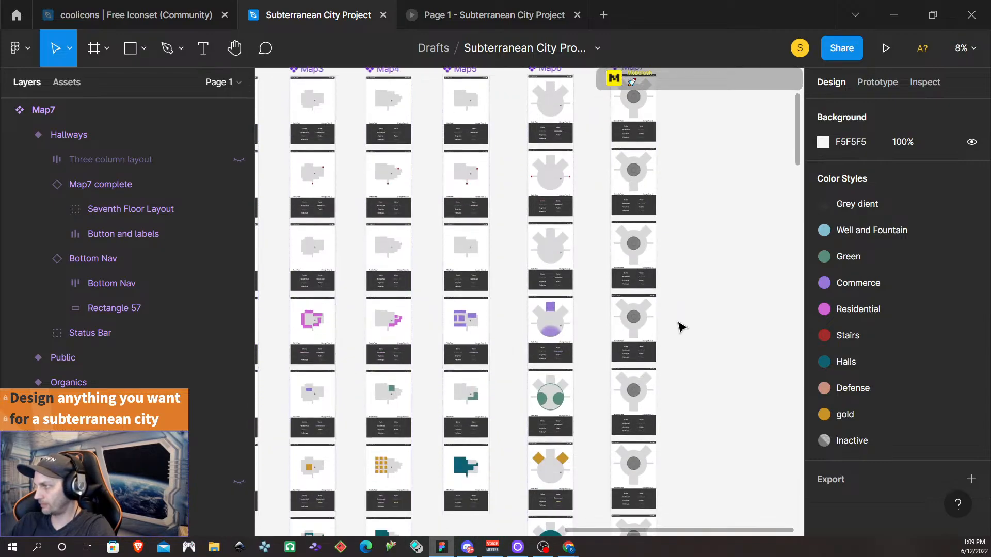
scroll(679, 327, down, 1)
scroll(679, 327, down, 3)
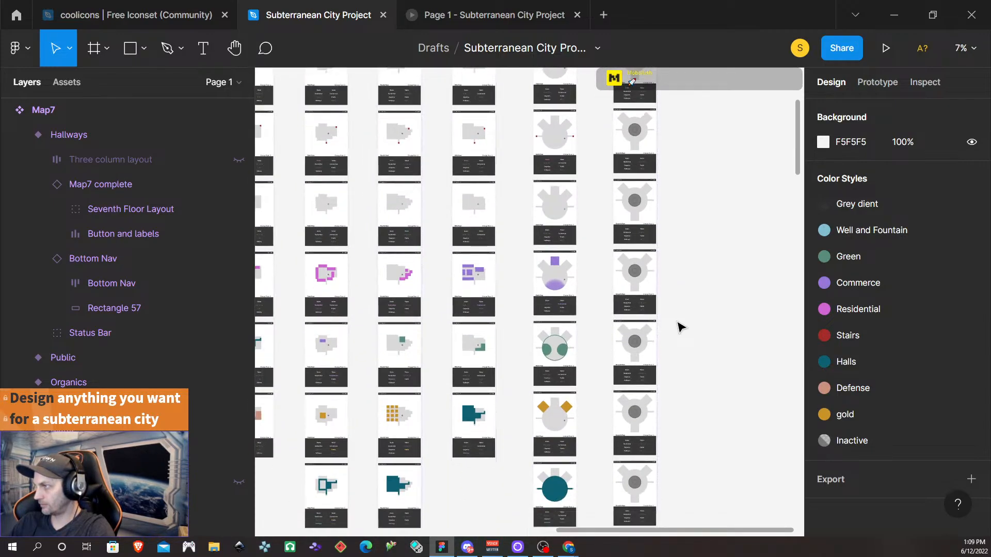
scroll(679, 327, up, 3)
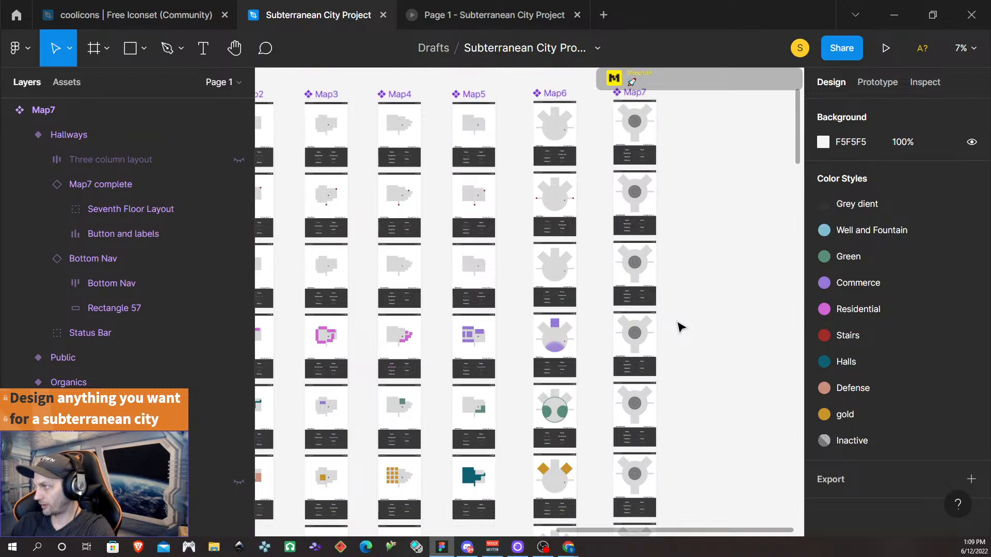
scroll(679, 327, down, 1)
scroll(679, 327, down, 2)
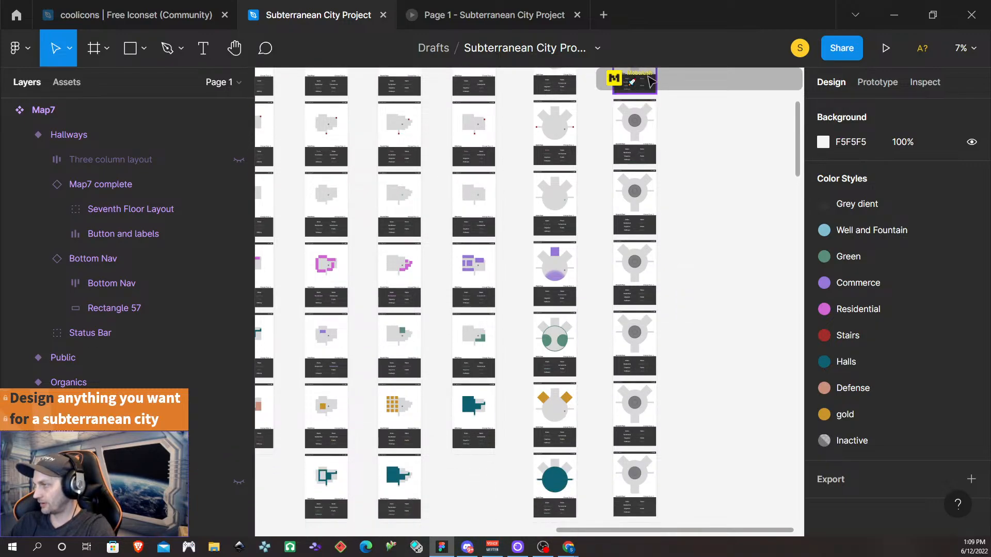
scroll(659, 183, right, 3)
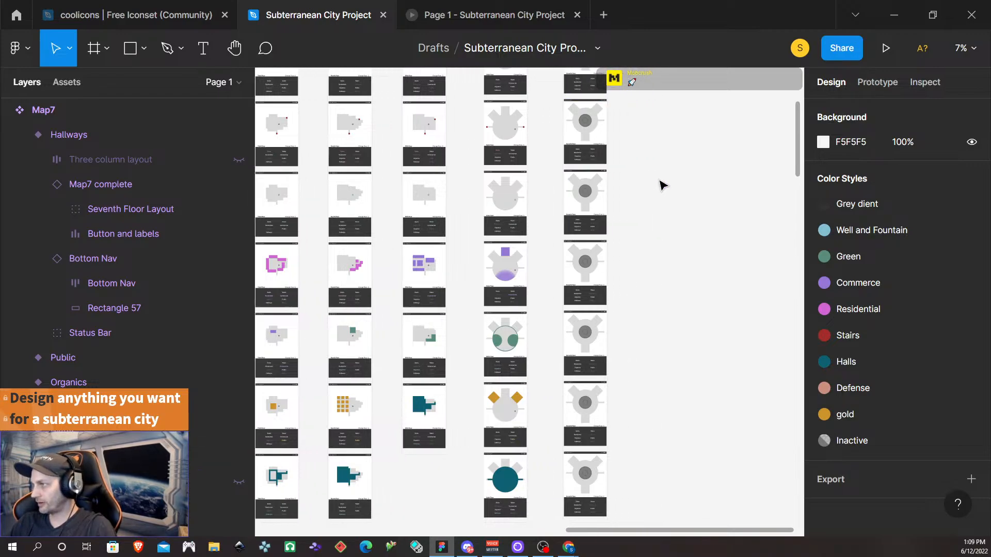
scroll(634, 124, right, 1)
- In prototype mode, link the Stairs nav item of Map7's Default variant to the Stairs variant with an on-click Change to interaction
click(877, 82)
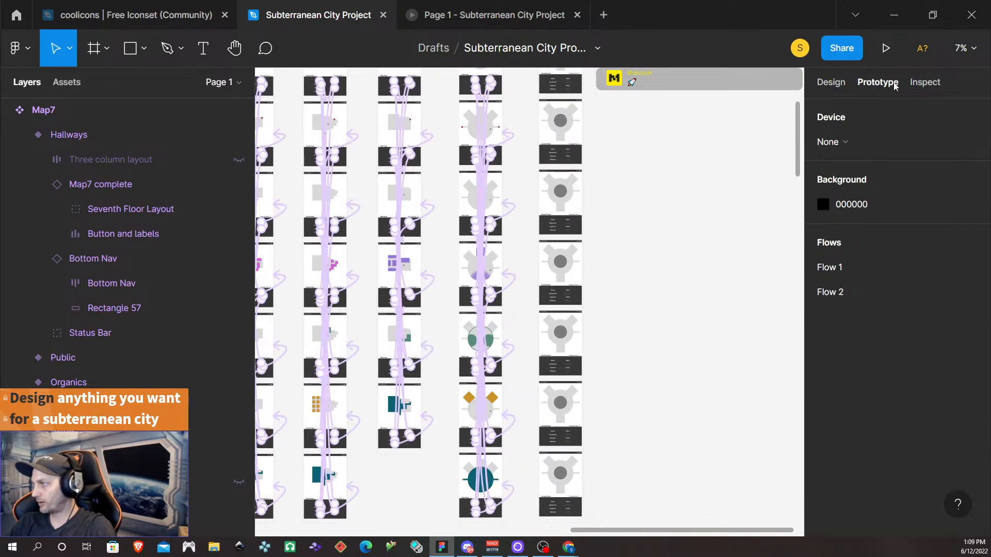
click(572, 77)
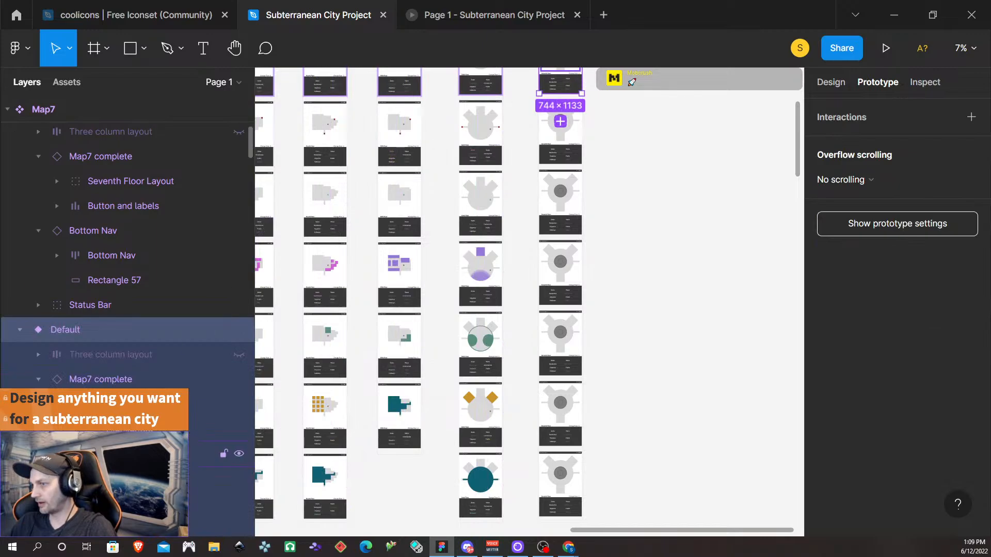
scroll(130, 359, down, 5)
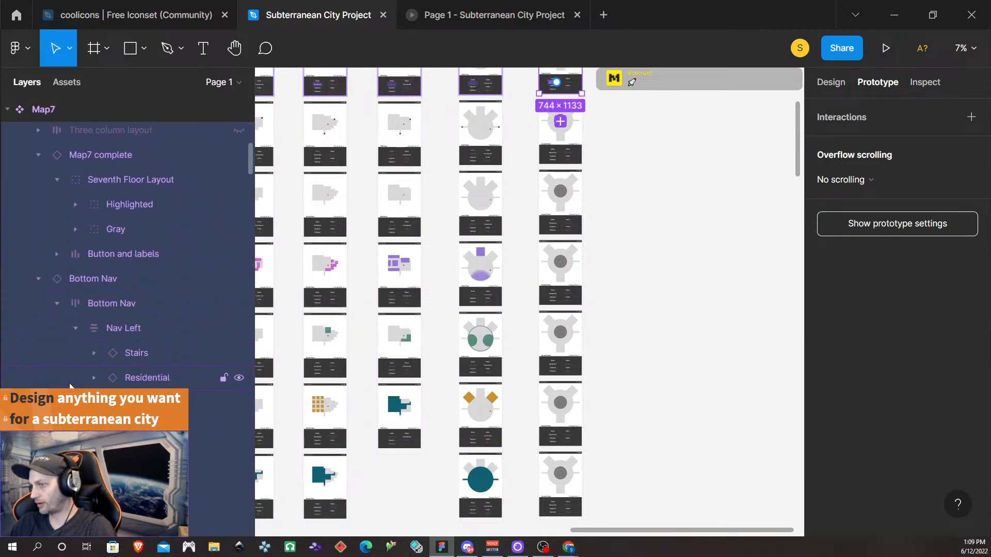
click(135, 347)
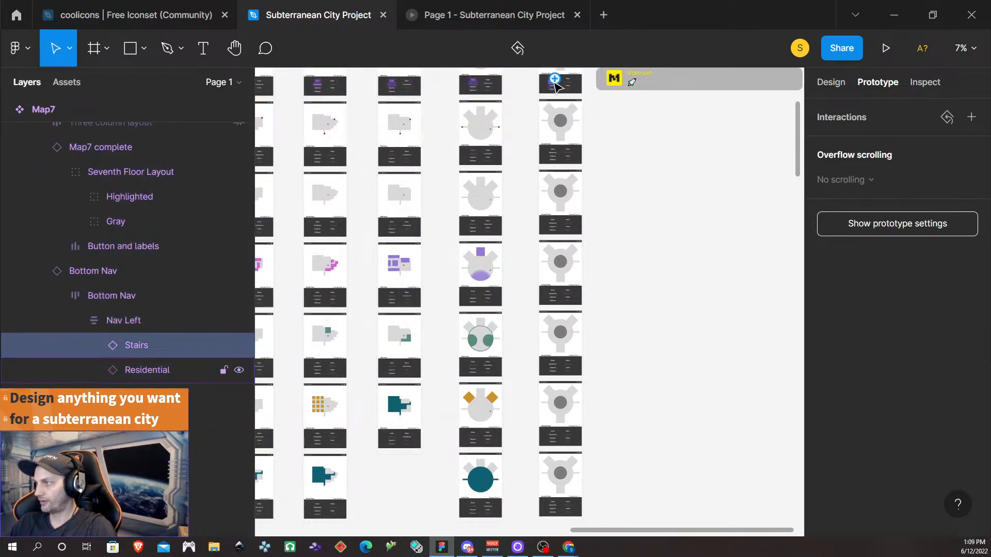
drag(555, 79, 567, 150)
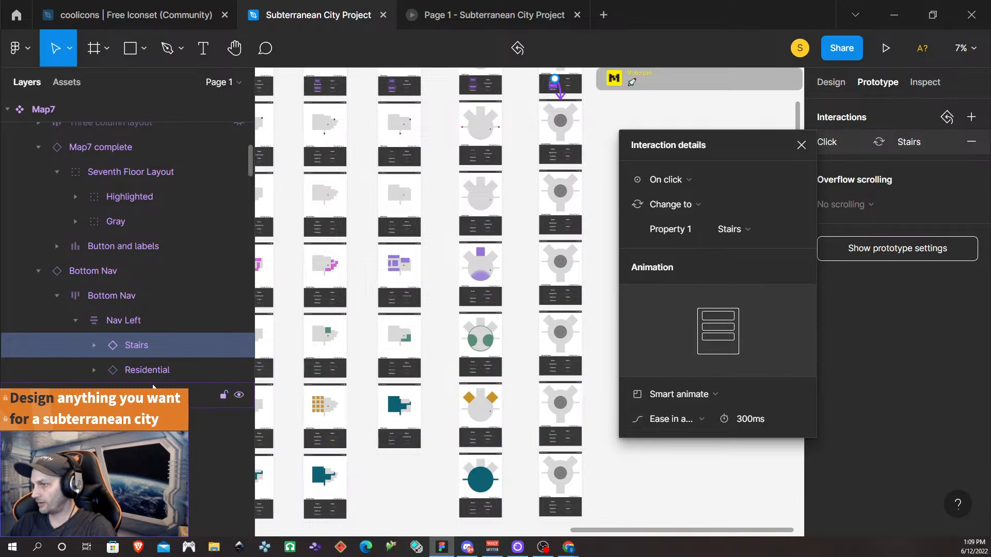
- Link the Water and Residential nav items of Map7's Default variant to their matching variants with on-click Change to interactions
click(138, 469)
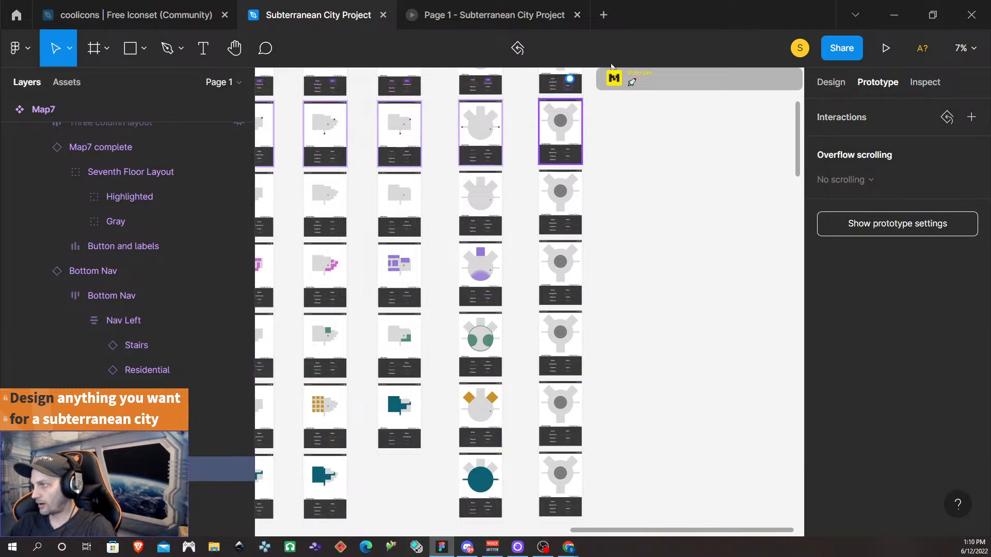
drag(570, 78, 566, 205)
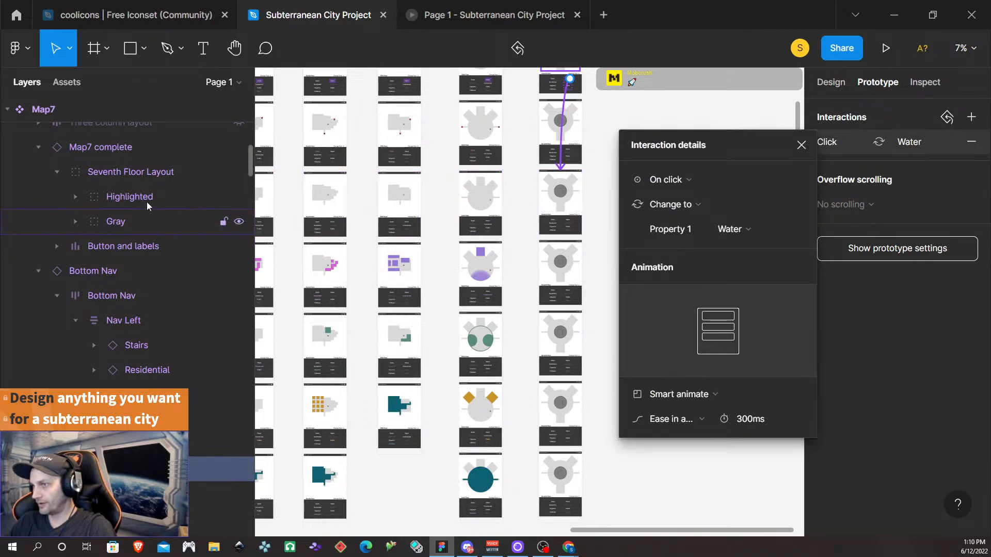
click(156, 370)
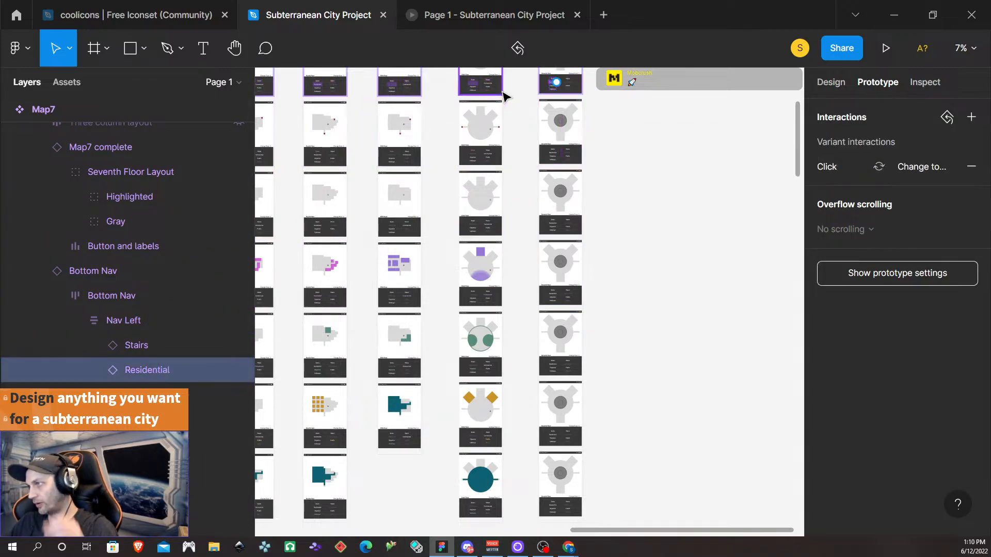
drag(559, 84, 576, 280)
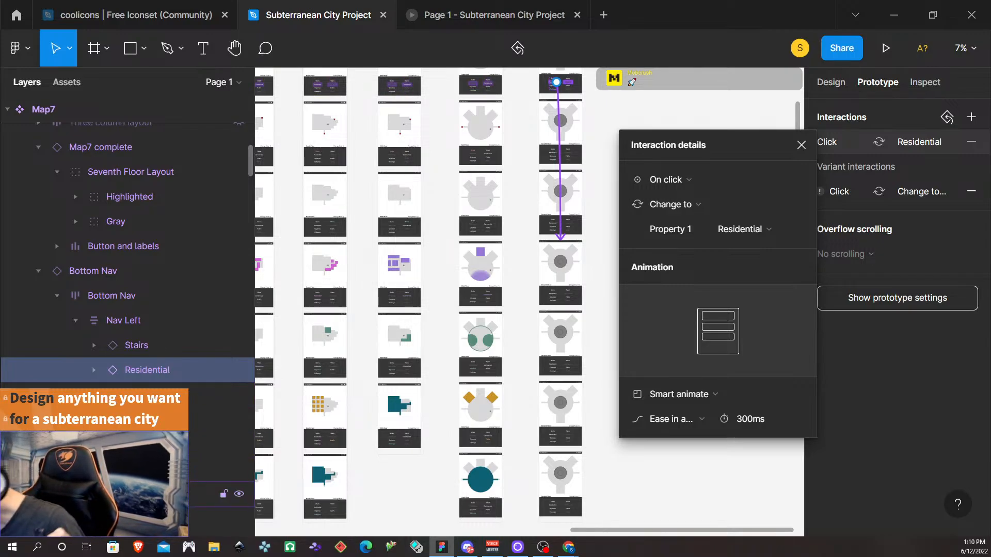
- Link the Organics and Public nav items of Map7's Default variant to the Organics and Public variants with on-click Change to interactions
click(147, 396)
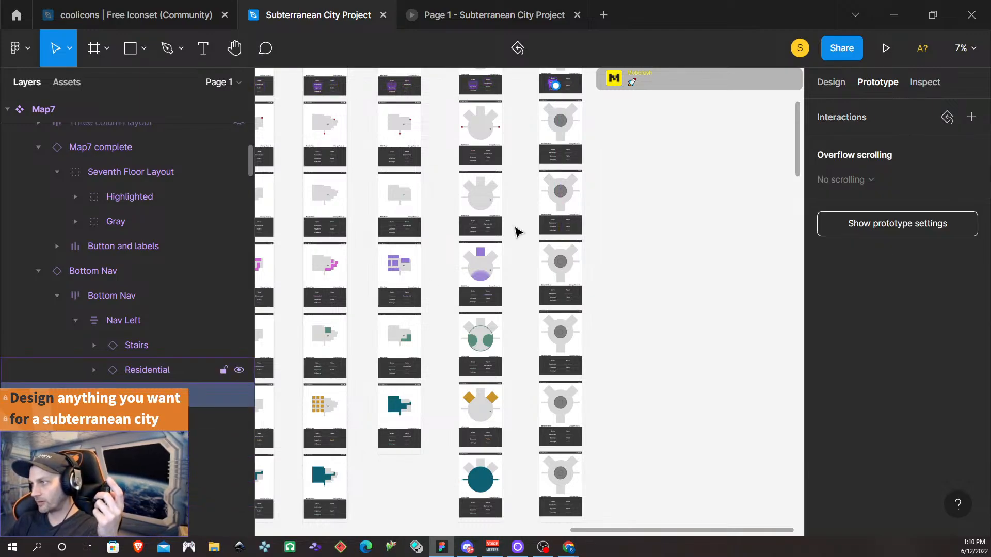
drag(555, 85, 556, 349)
drag(556, 350, 557, 351)
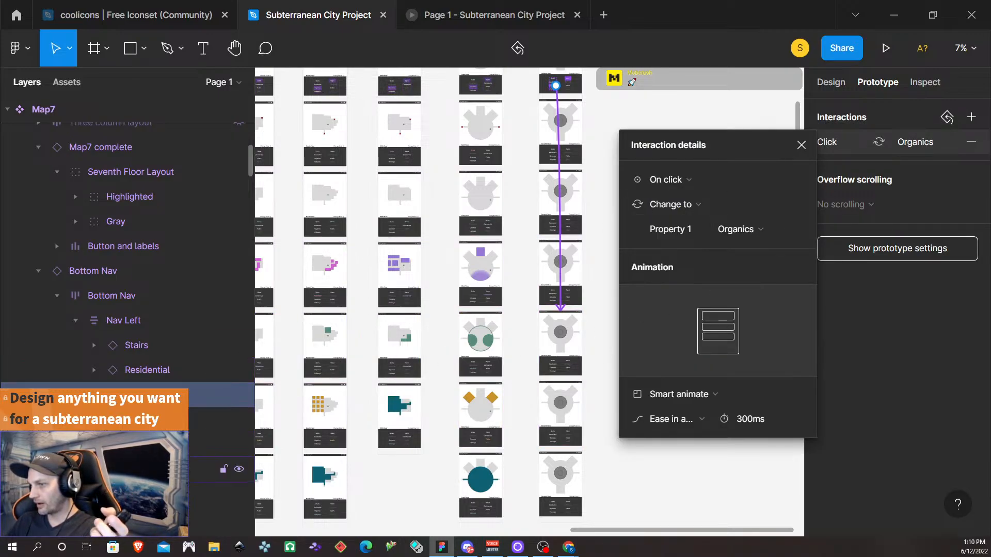
click(149, 518)
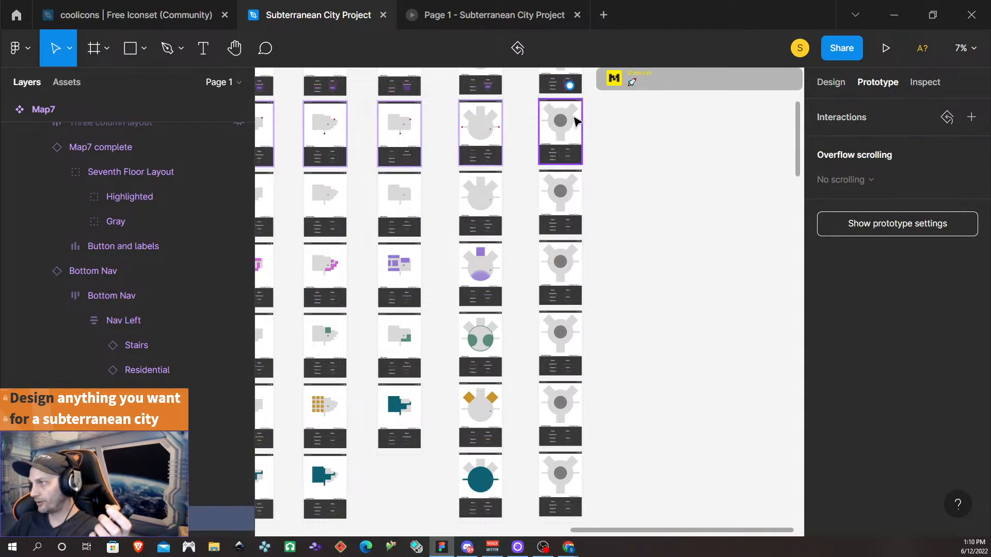
drag(570, 85, 551, 433)
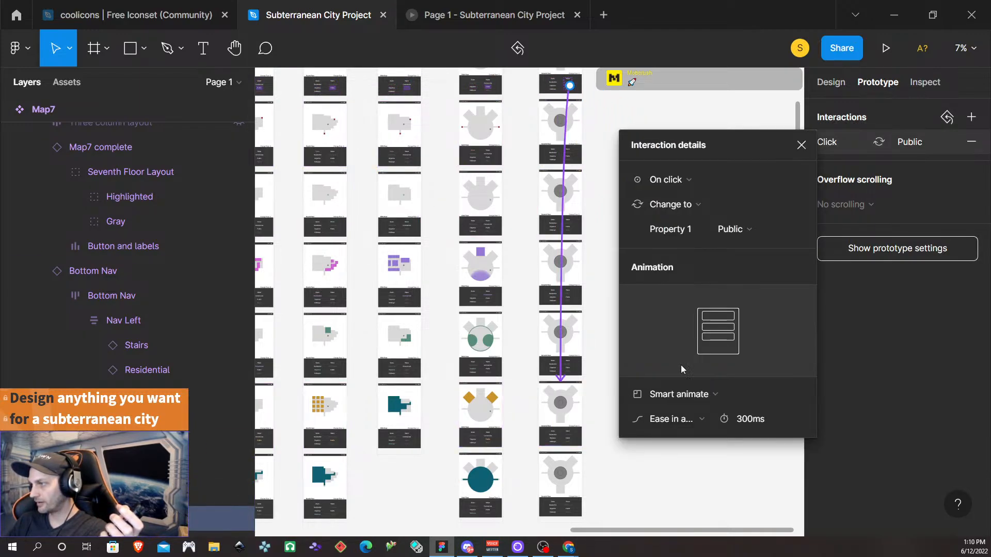
- Link the Hallways nav item of Map7's Default variant to the Hallways variant with an on-click Change to interaction
click(801, 145)
click(553, 87)
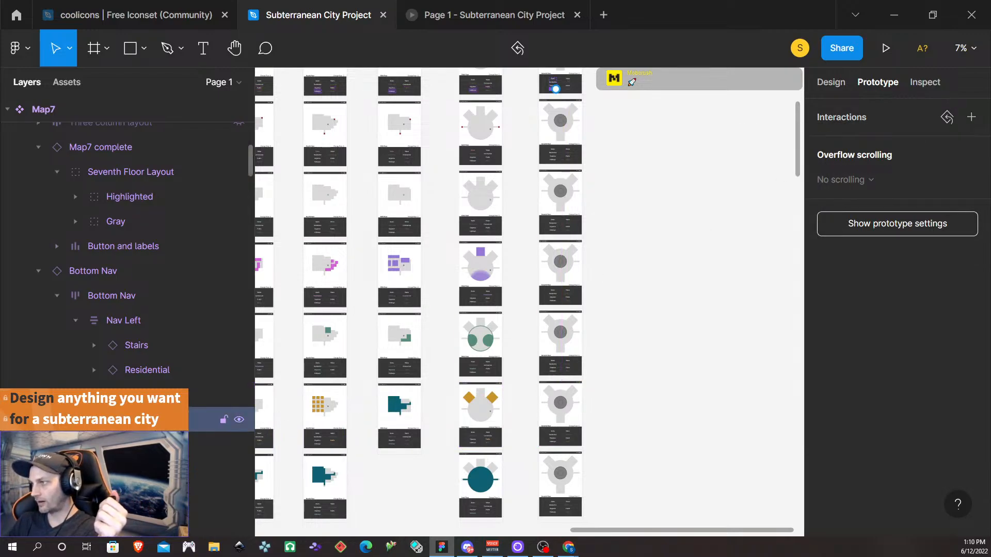
drag(556, 95, 573, 365)
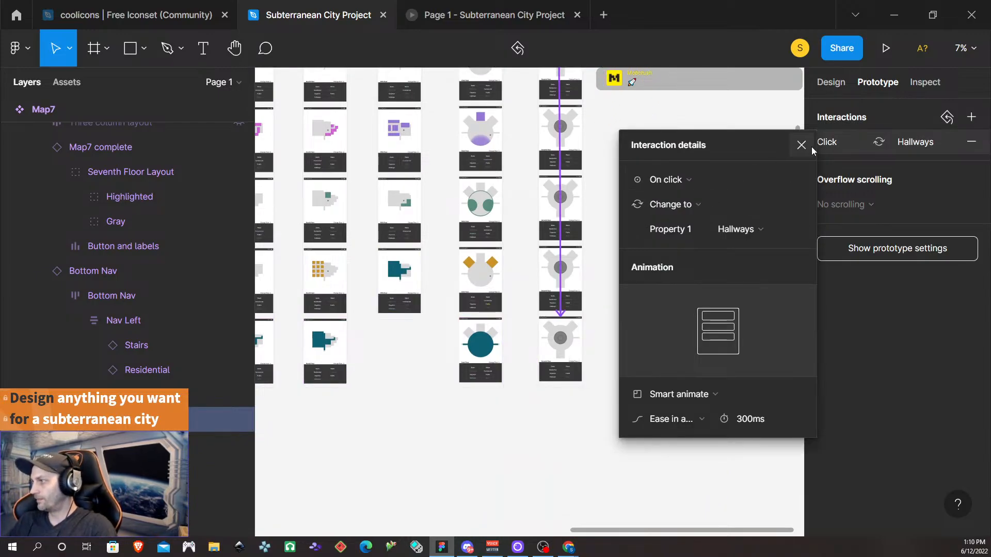
scroll(754, 114, up, 3)
- Copy all contents of Map7's Default variant and replace the contents of the Stairs variant with them
click(831, 82)
scroll(630, 148, up, 10)
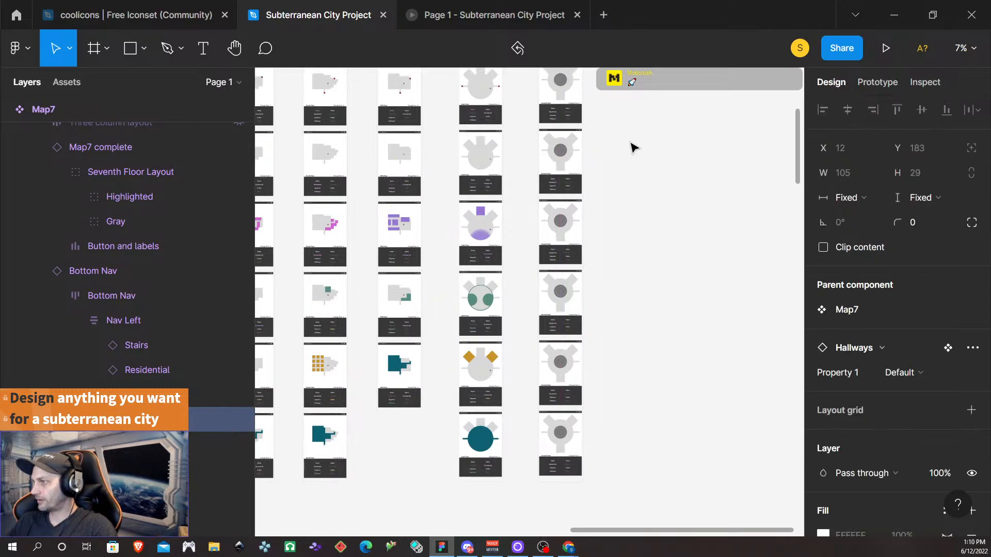
click(640, 267)
click(563, 260)
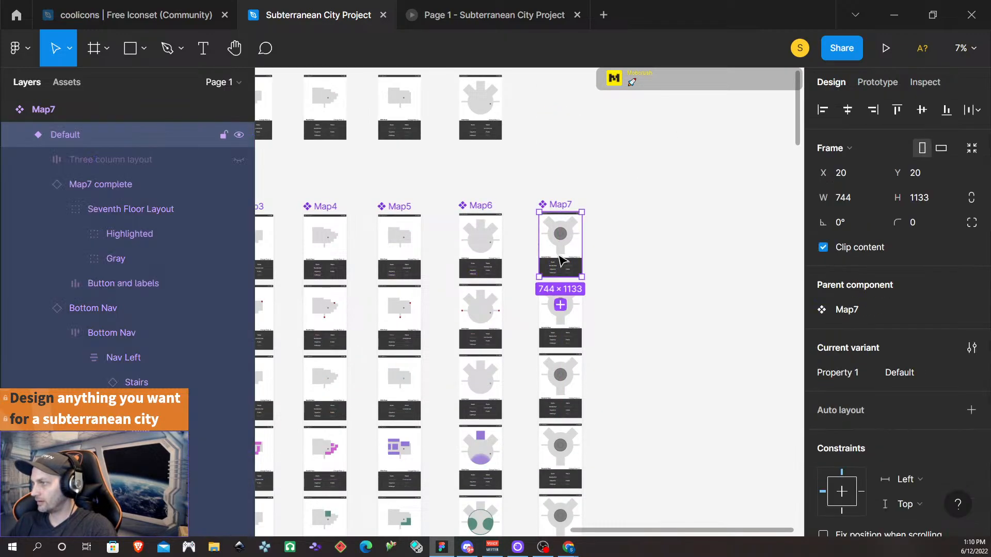
key(Return)
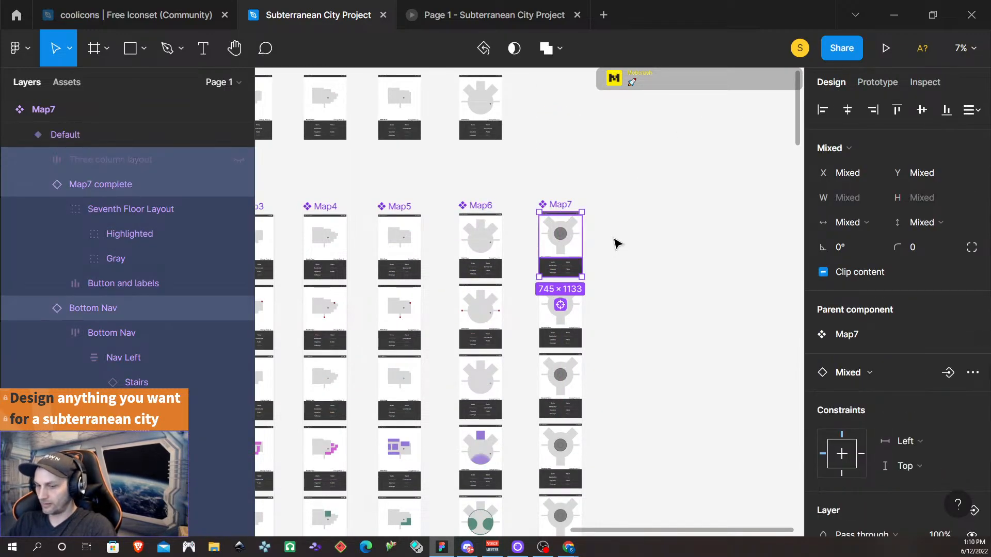
click(570, 338)
key(Return)
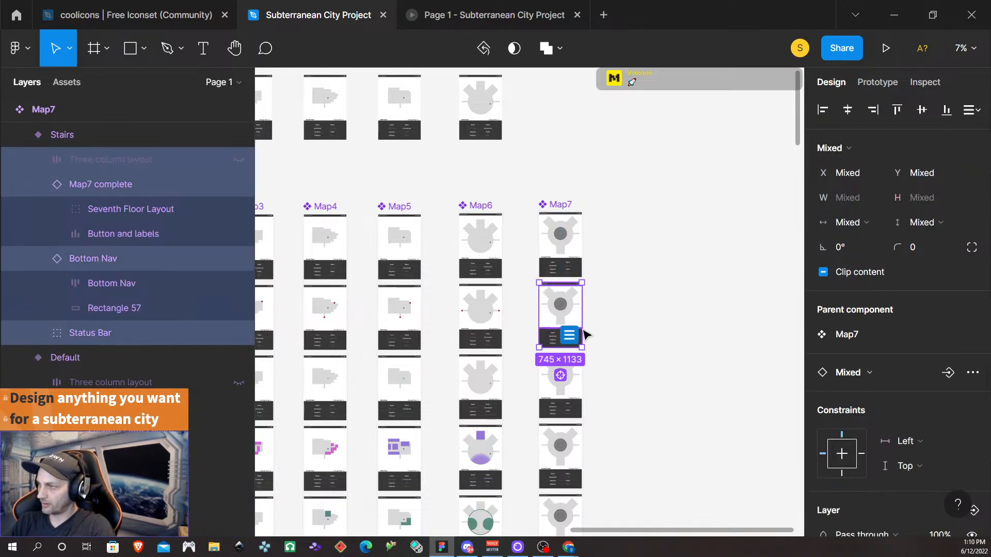
key(Delete)
click(571, 324)
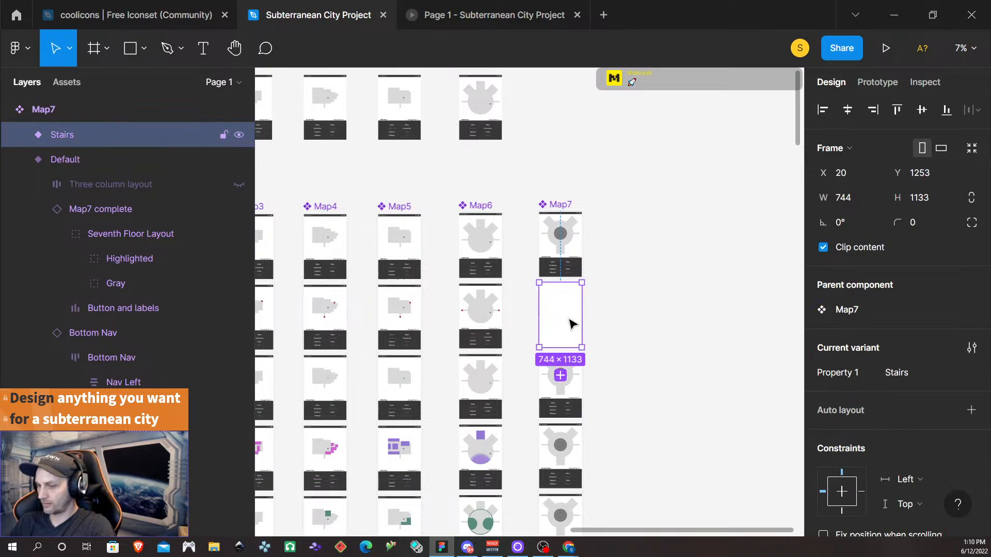
key(ctrl+v)
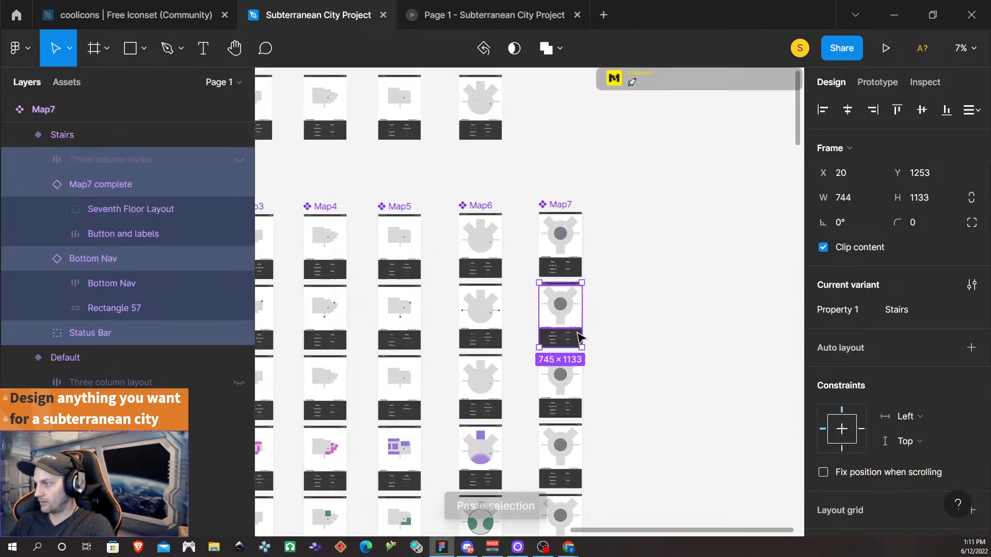
- Replace the contents of Map7's Water variant with the copied contents of the Default variant
scroll(626, 354, down, 1)
click(568, 375)
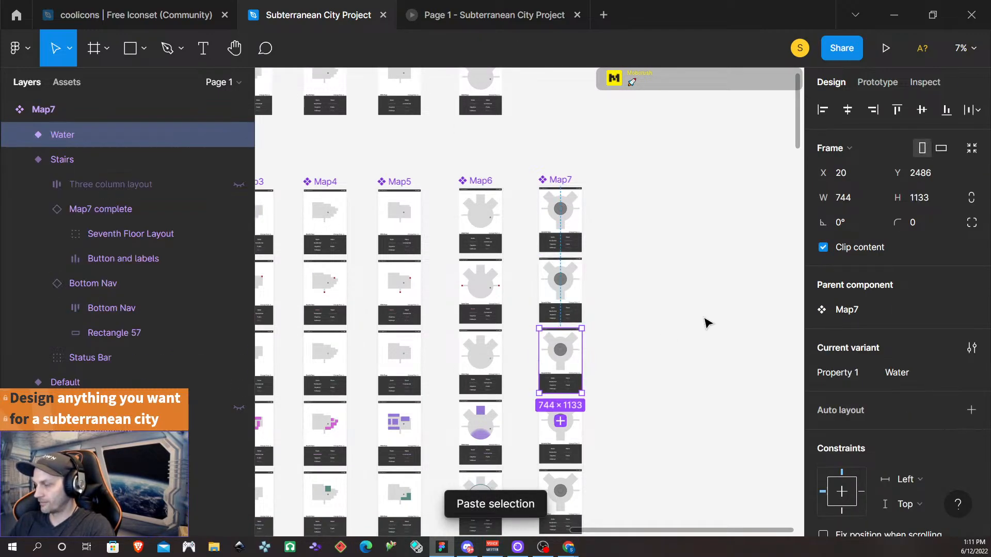
key(Return)
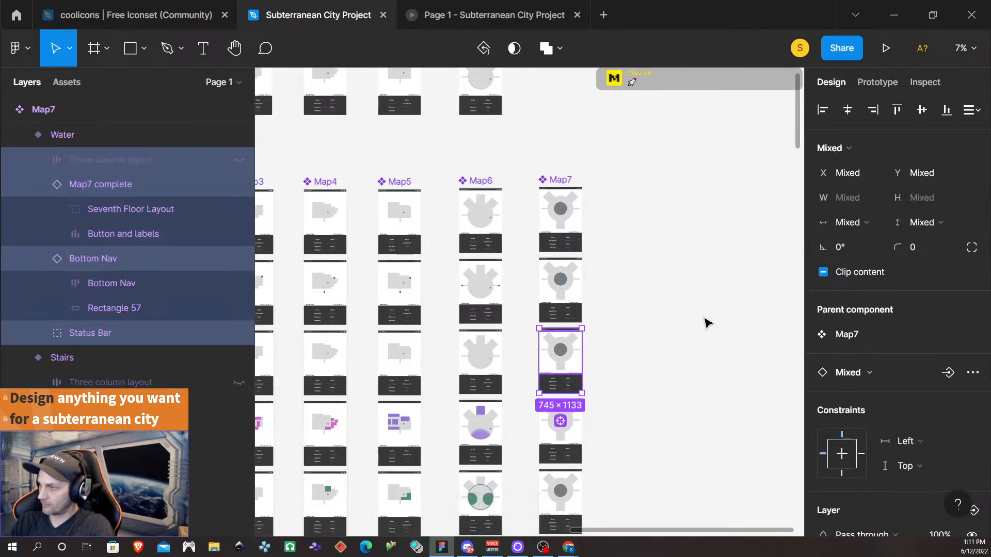
key(Delete)
click(566, 361)
key(ctrl+v)
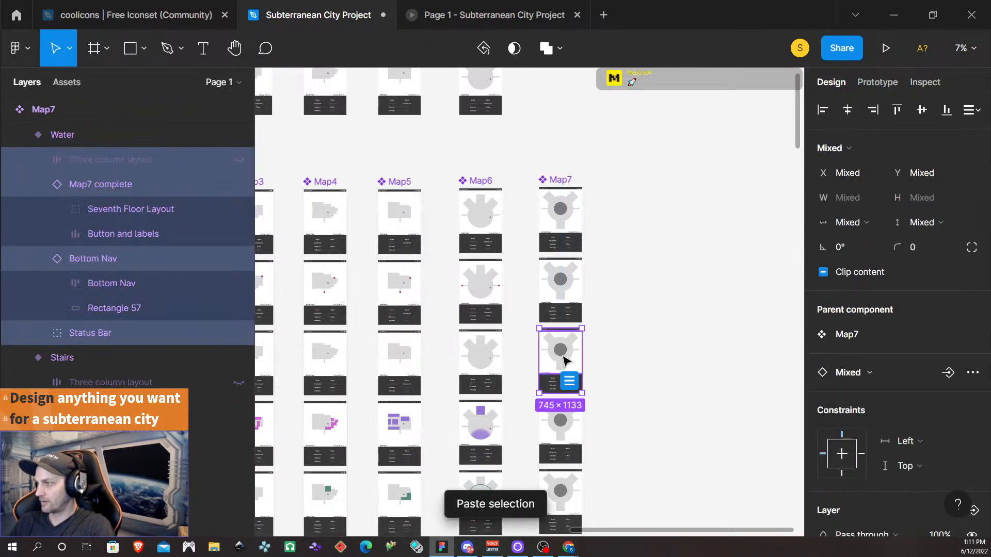
- Replace the contents of Map7's Residential variant with the copied Default variant contents
scroll(603, 400, down, 1)
scroll(603, 400, down, 2)
click(573, 375)
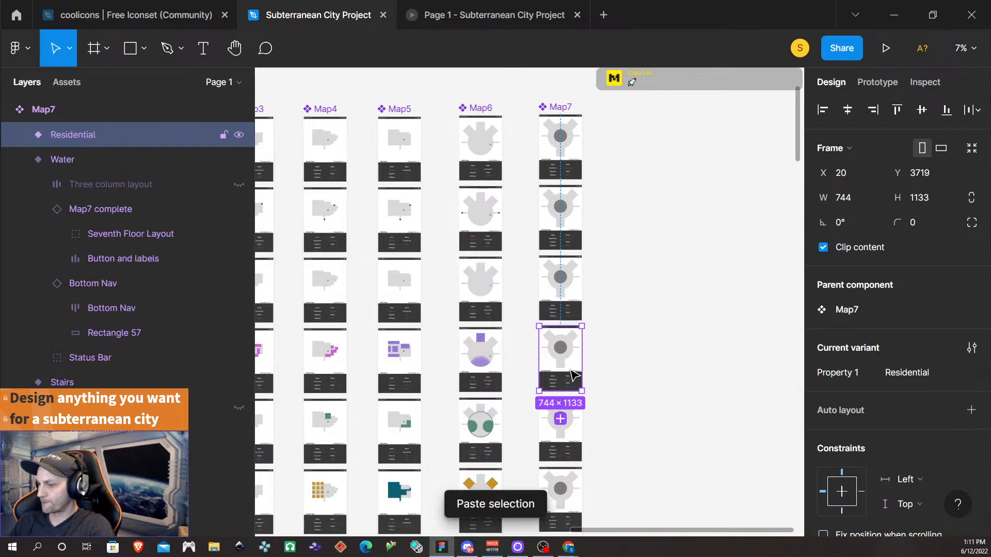
key(Return)
key(Delete)
click(573, 375)
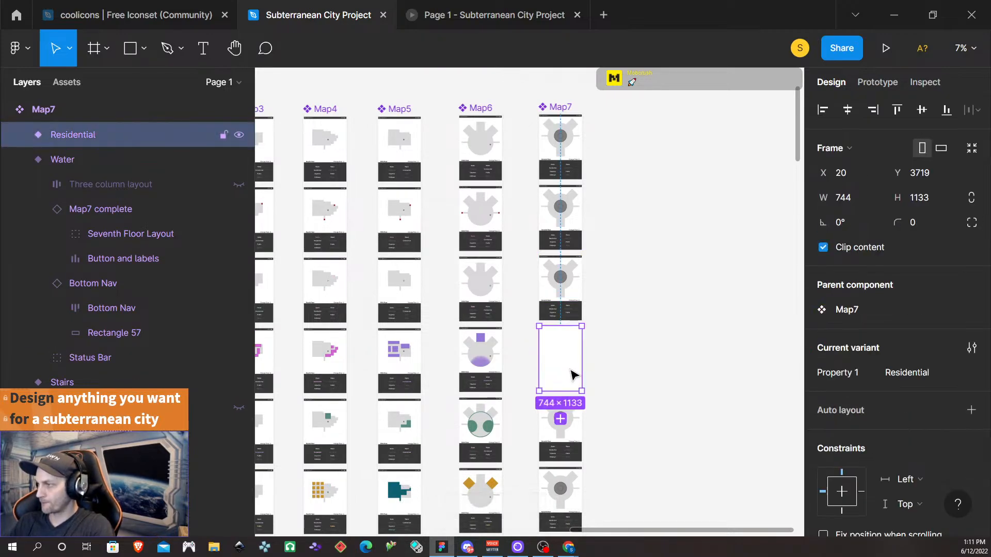
key(ctrl+v)
- Replace the contents of Map7's Organics variant with the copied Default variant contents
scroll(568, 387, down, 1)
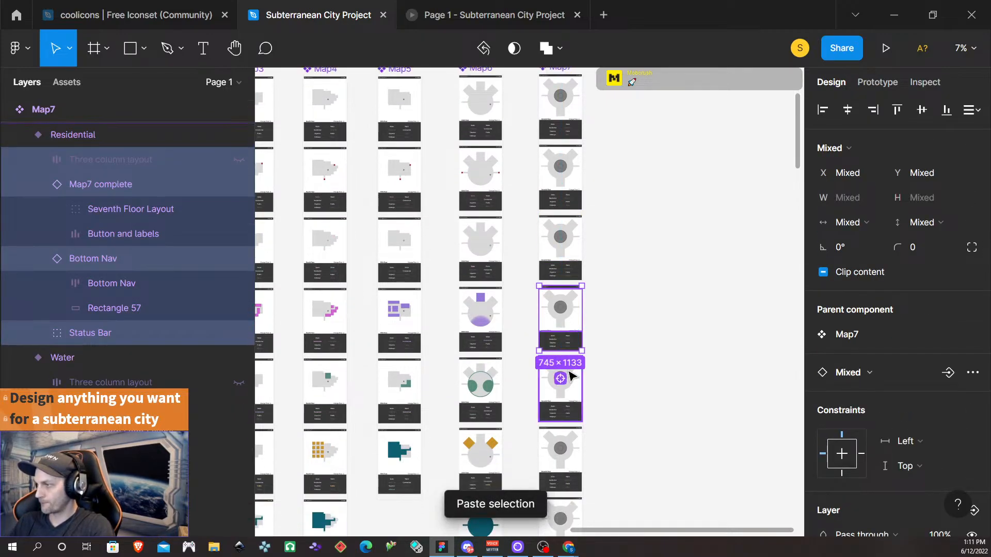
click(574, 410)
key(Return)
key(Delete)
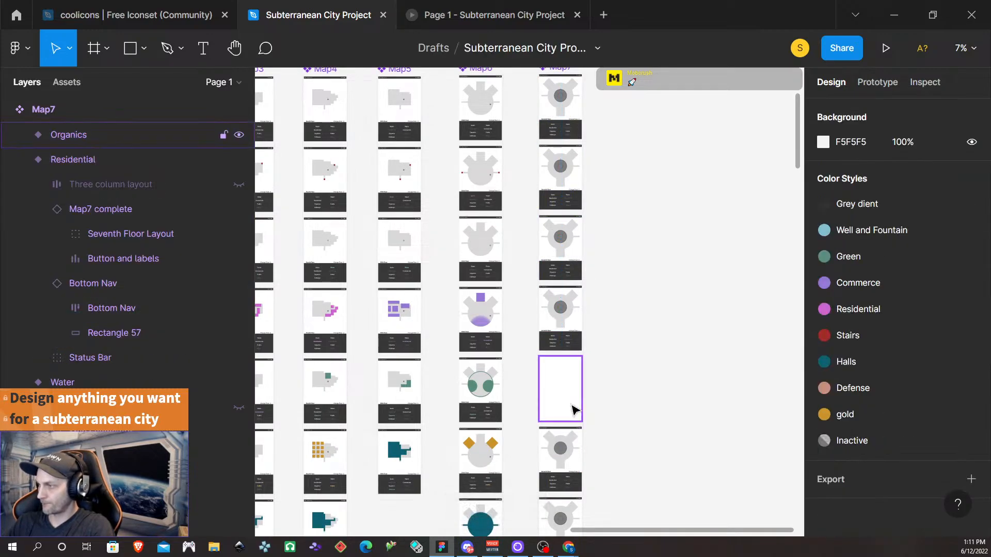
click(574, 410)
key(ctrl+v)
- Replace the contents of Map7's Public variant with the copied Default variant contents
scroll(575, 410, down, 1)
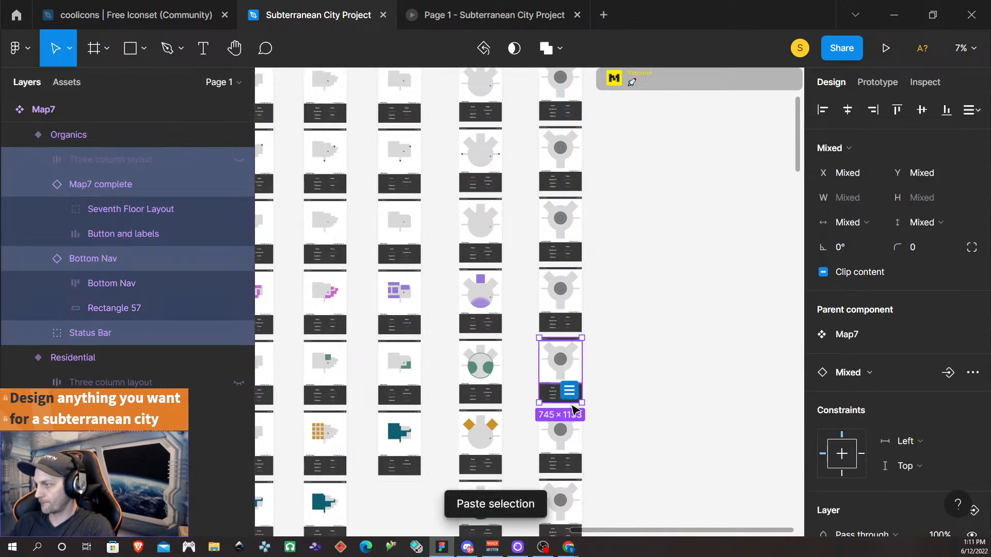
click(575, 410)
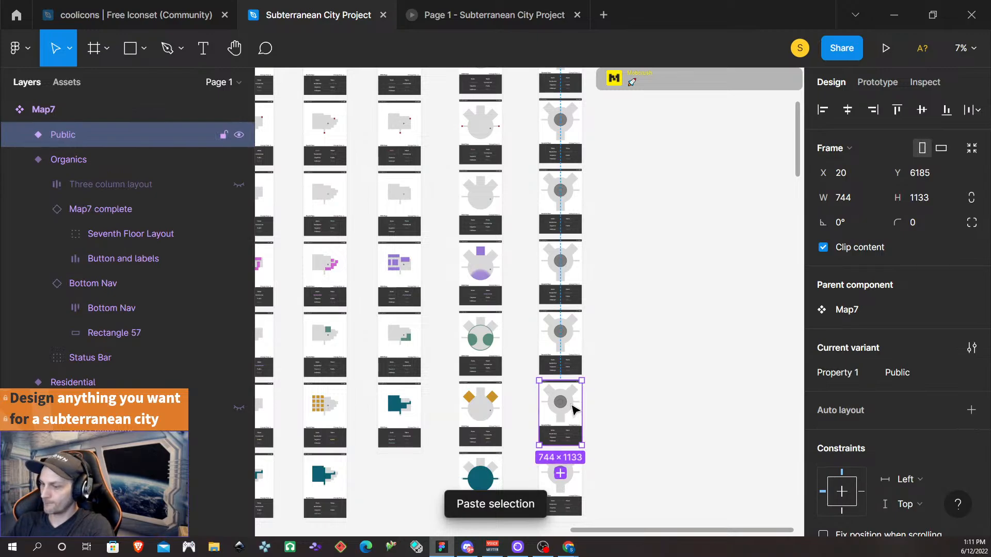
key(ctrl+v)
key(ctrl+z)
click(574, 410)
key(ctrl+v)
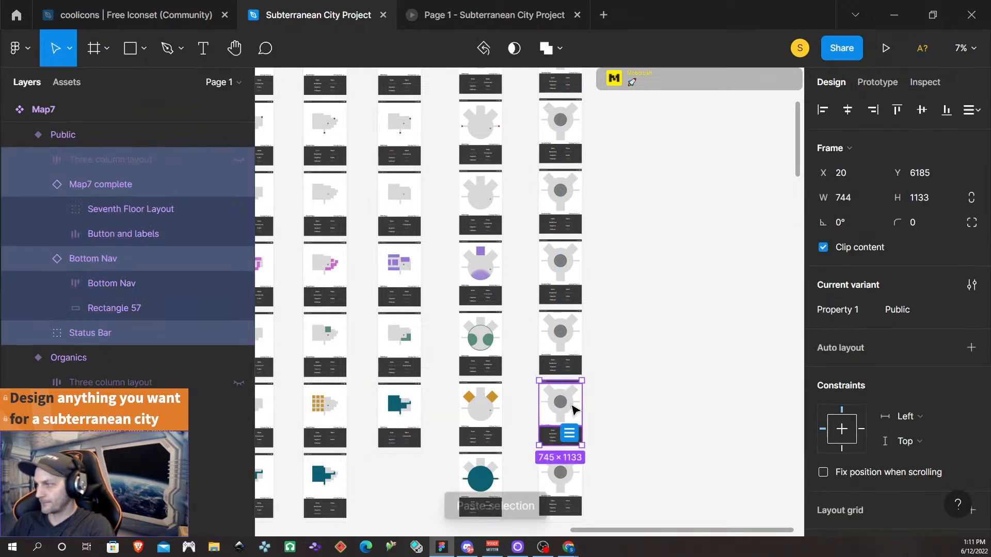
- Clear the contents of Map7's Hallways variant and paste the copied Default variant contents into it
scroll(575, 410, down, 1)
key(ctrl+a)
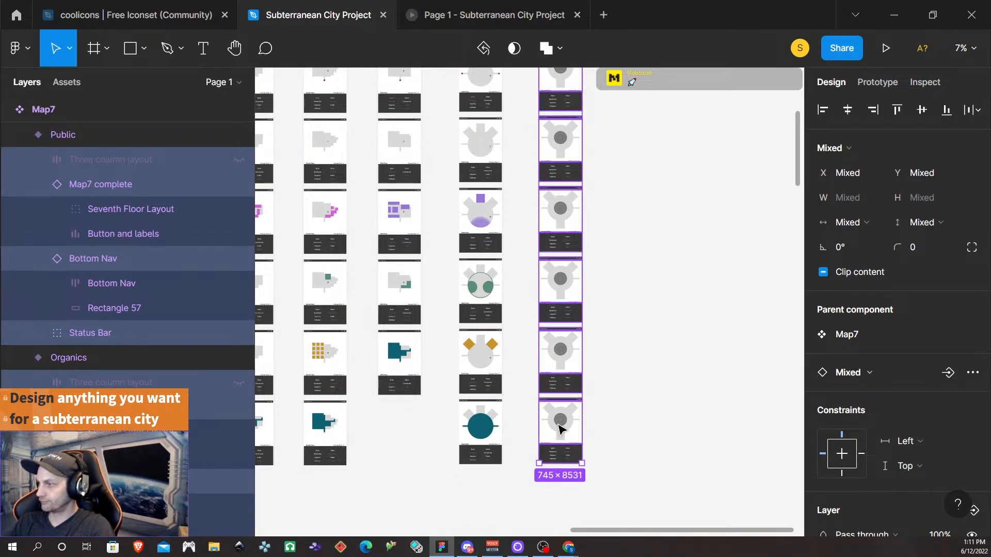
click(649, 425)
click(570, 435)
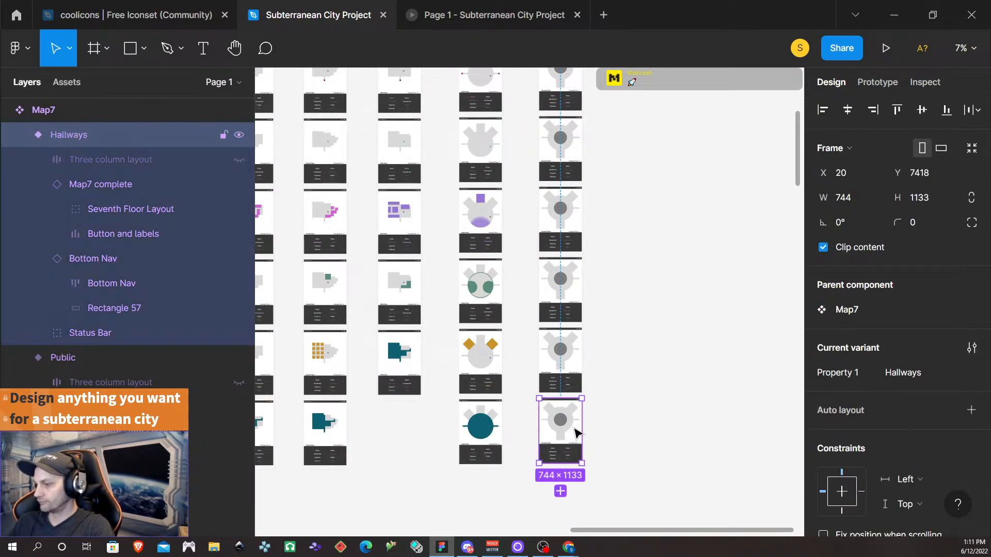
key(Delete)
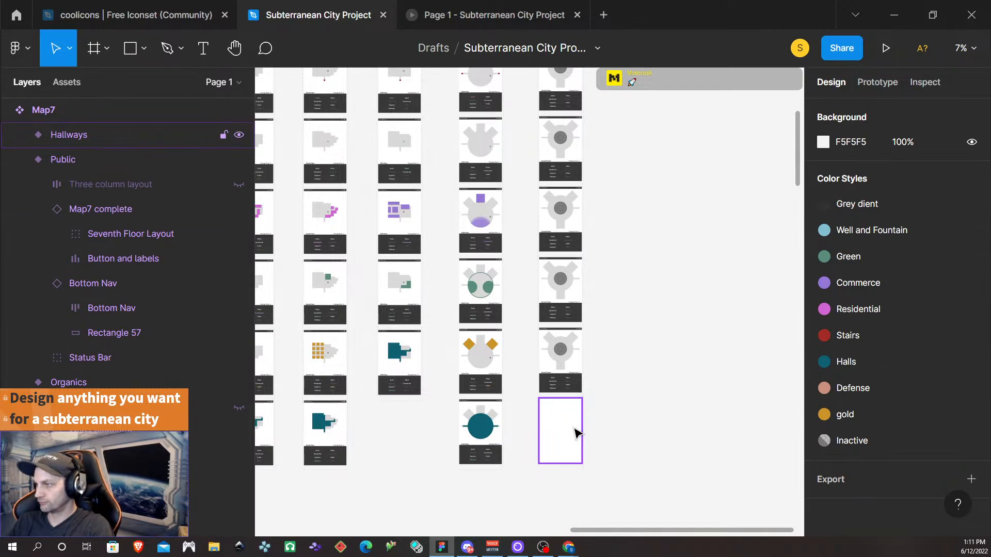
click(574, 432)
key(ctrl+v)
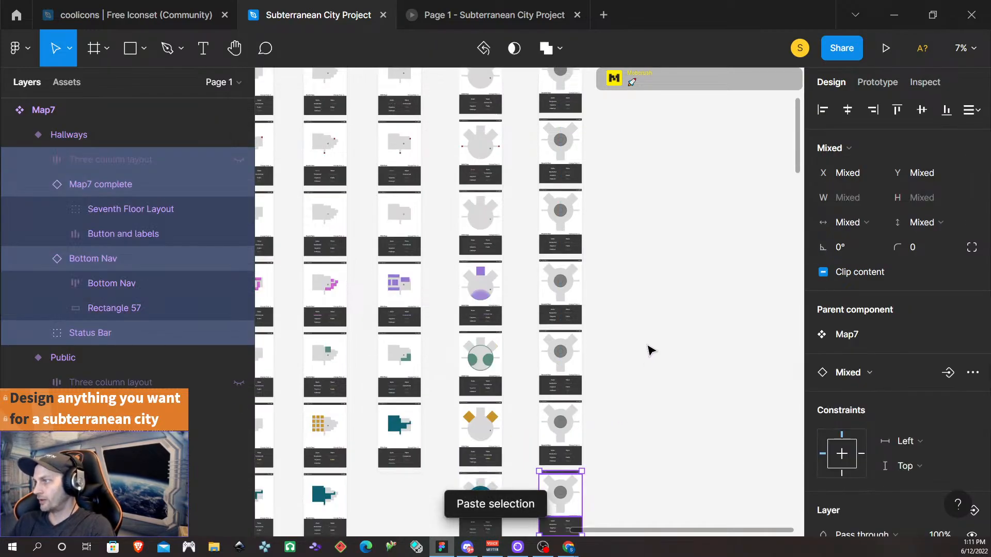
- In Map7's Stairs variant, set the Stairs nav item's Property 1 to HoverRed
scroll(646, 349, up, 3)
click(559, 290)
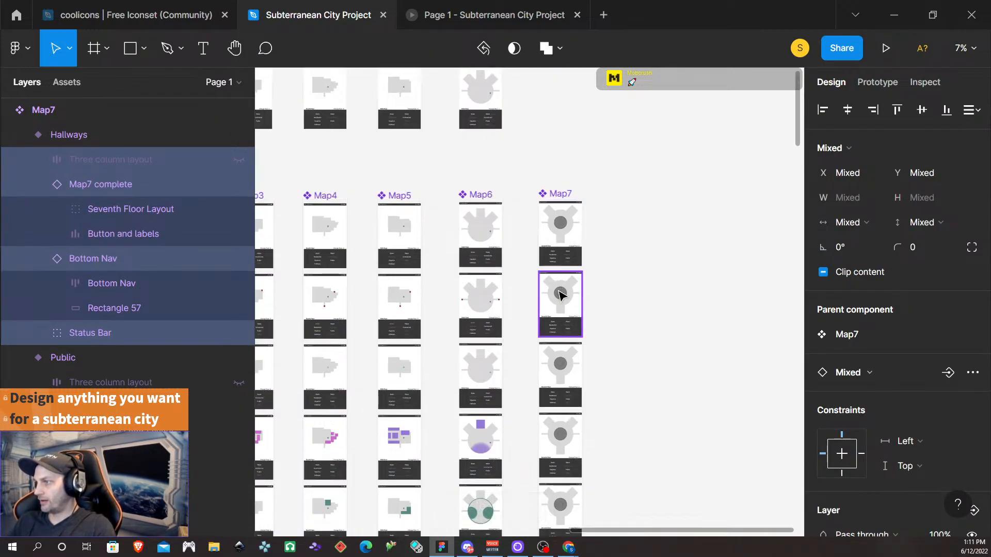
scroll(609, 331, right, 2)
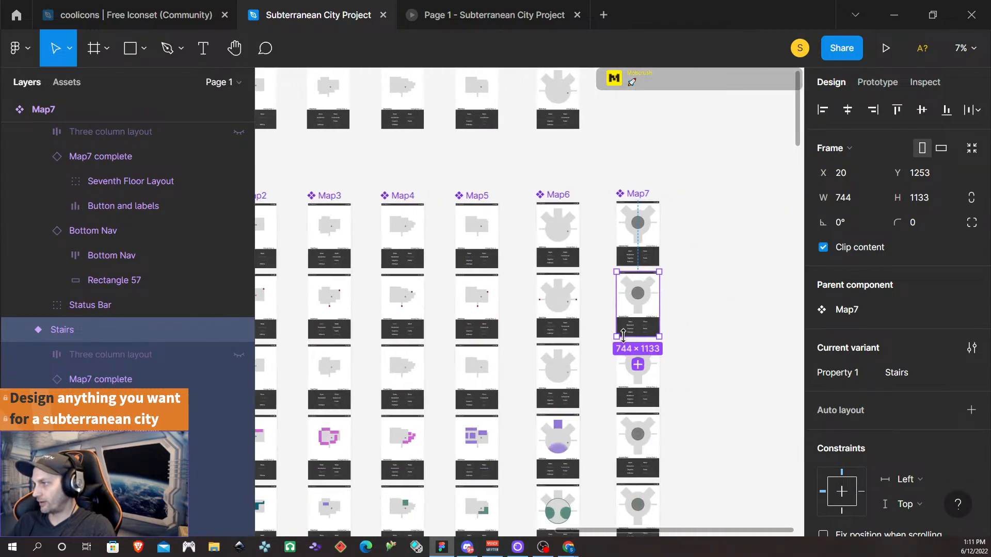
scroll(567, 318, up, 8)
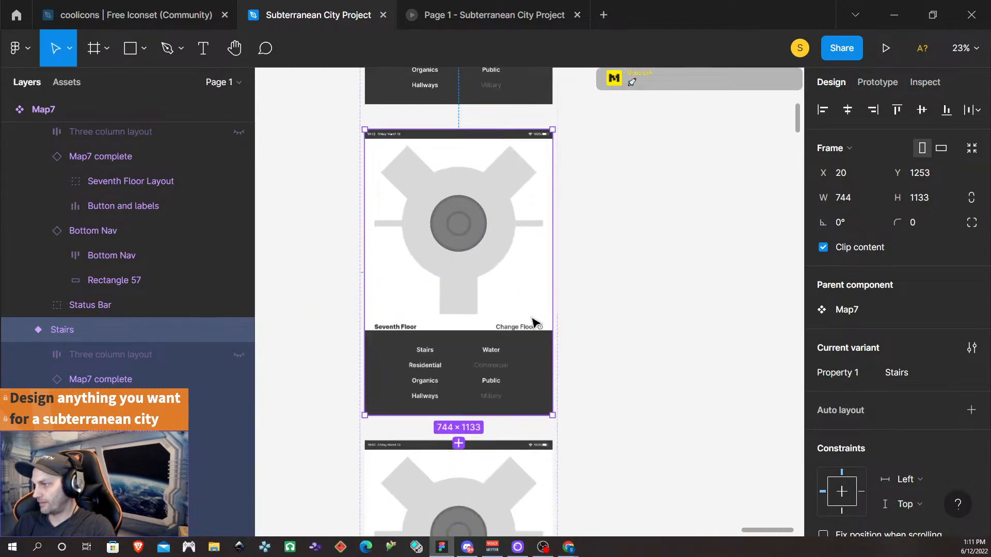
click(428, 353)
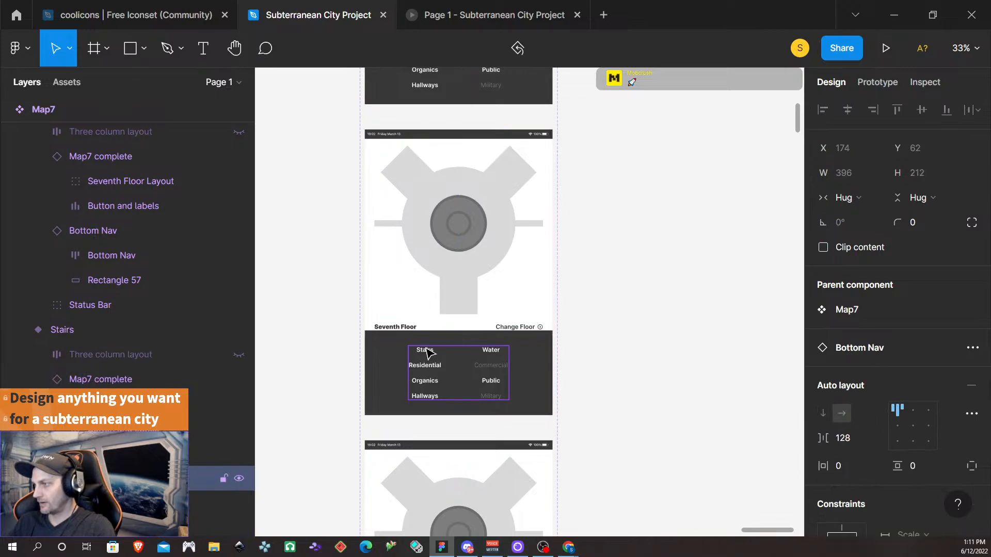
click(429, 352)
click(428, 353)
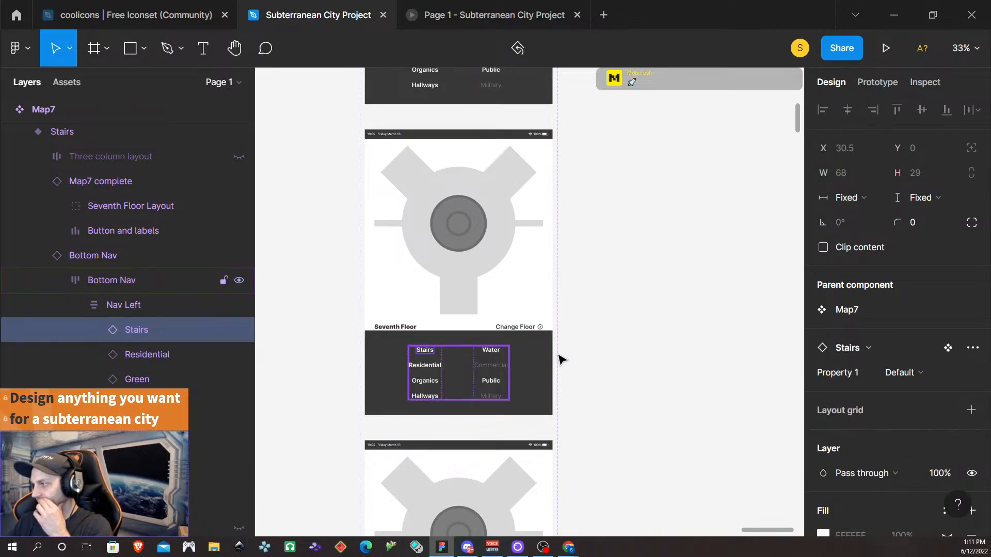
click(912, 370)
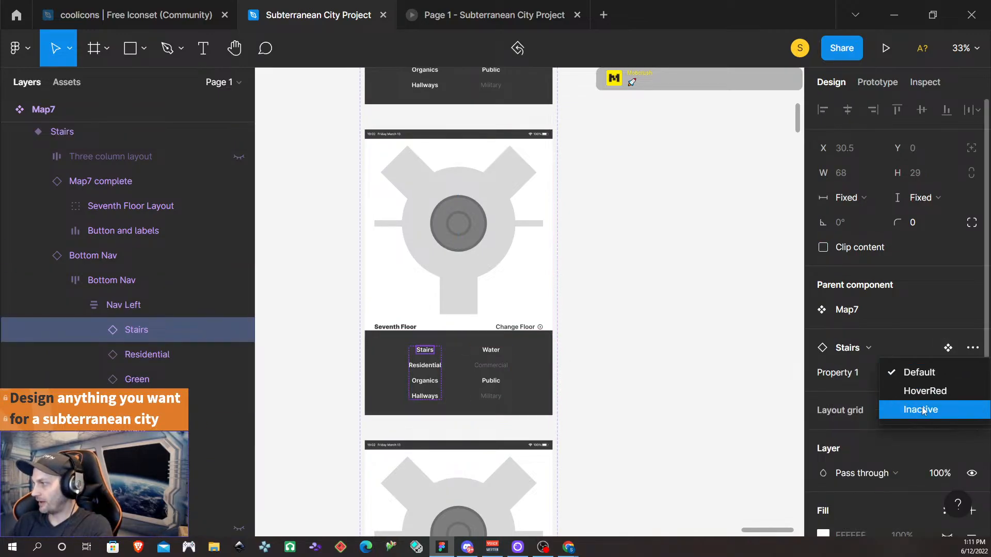
click(924, 391)
- Show both Highlighted Stairs layers within the Seventh Floor Layout's Highlighted group of Map7's Stairs variant
click(457, 217)
click(411, 217)
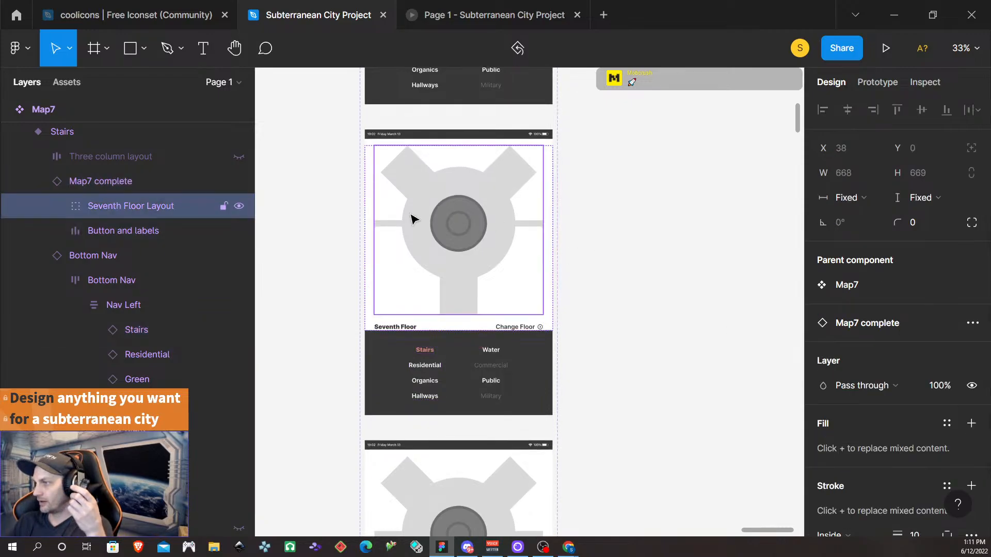
click(58, 206)
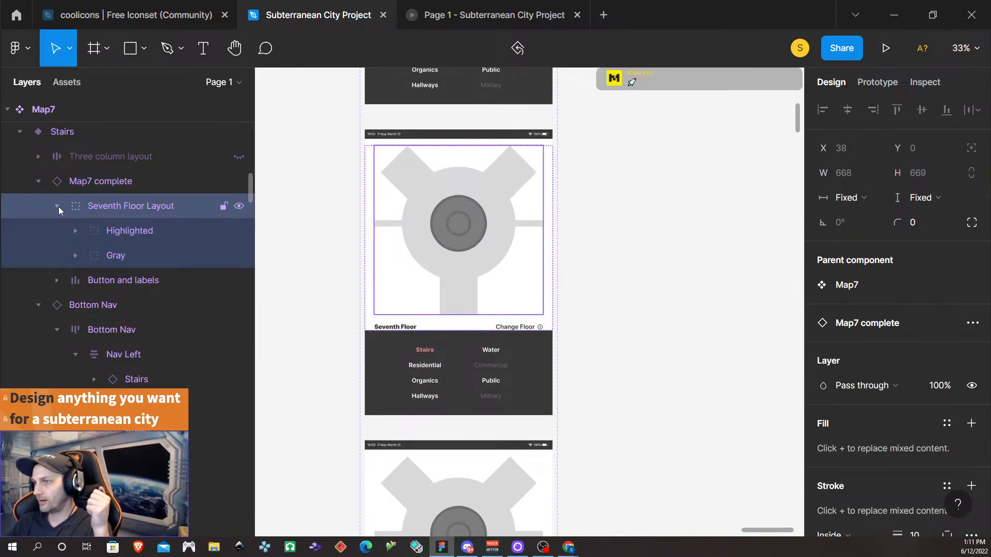
click(71, 230)
click(73, 231)
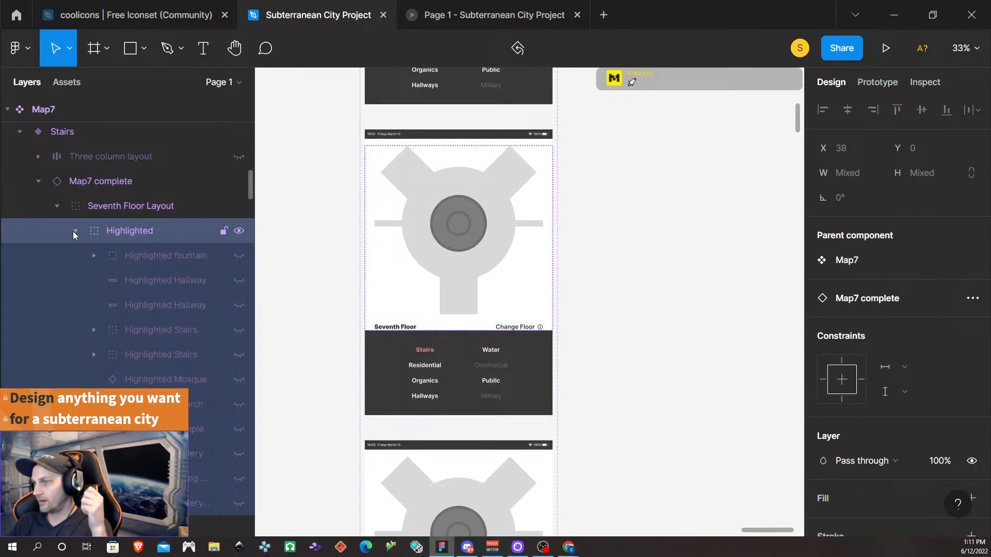
click(239, 330)
click(238, 354)
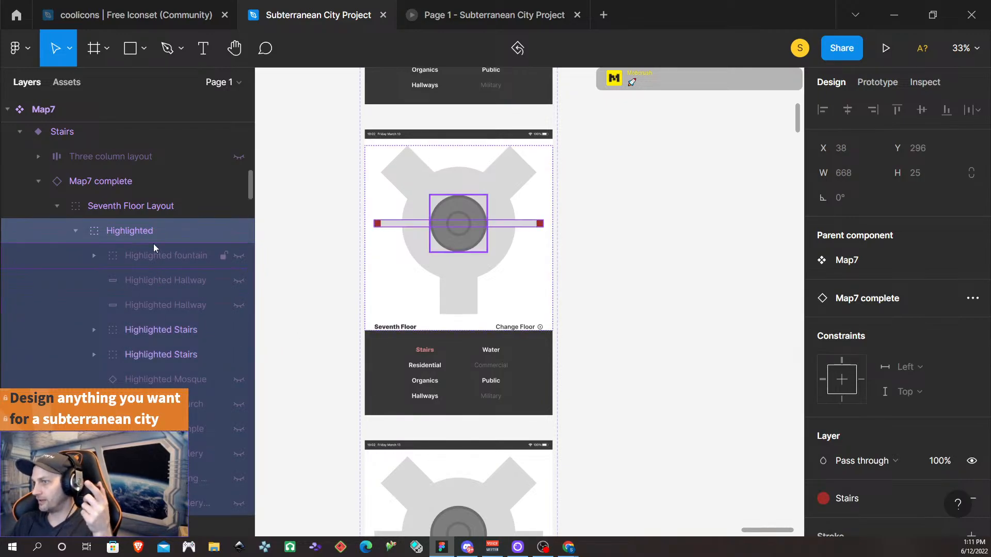
- Examine the properties of the Highlighted group and its first Highlighted Hallway layer in the Stairs variant
scroll(877, 335, down, 4)
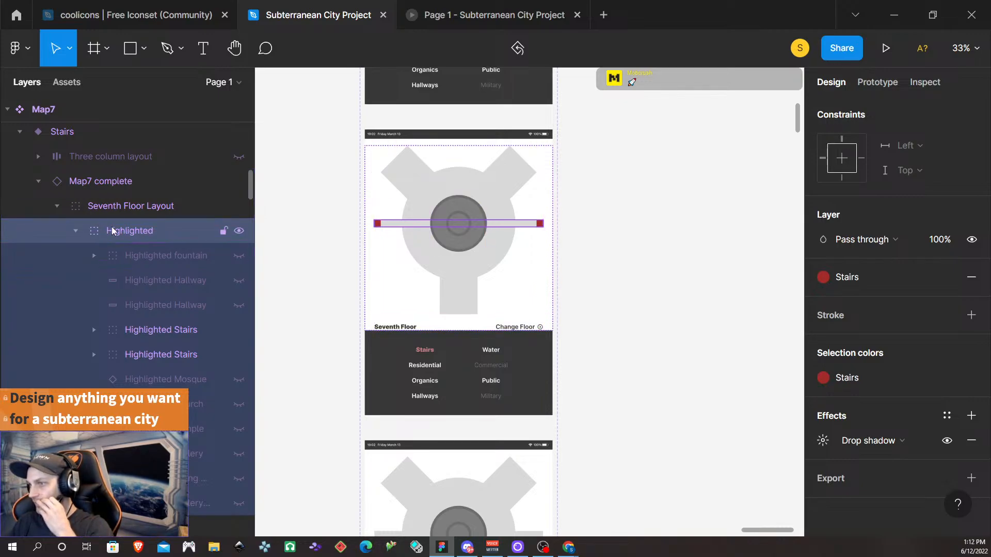
click(122, 212)
click(124, 231)
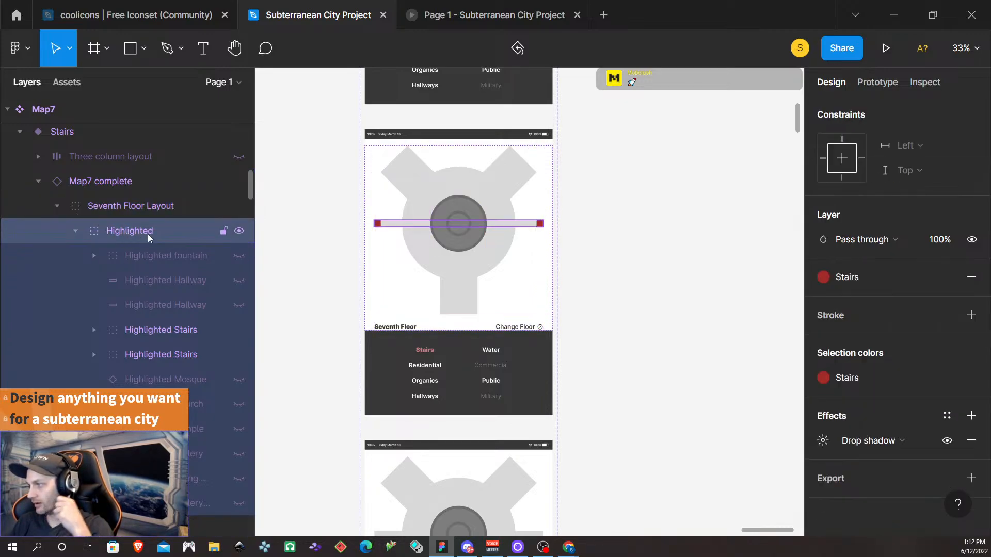
click(179, 277)
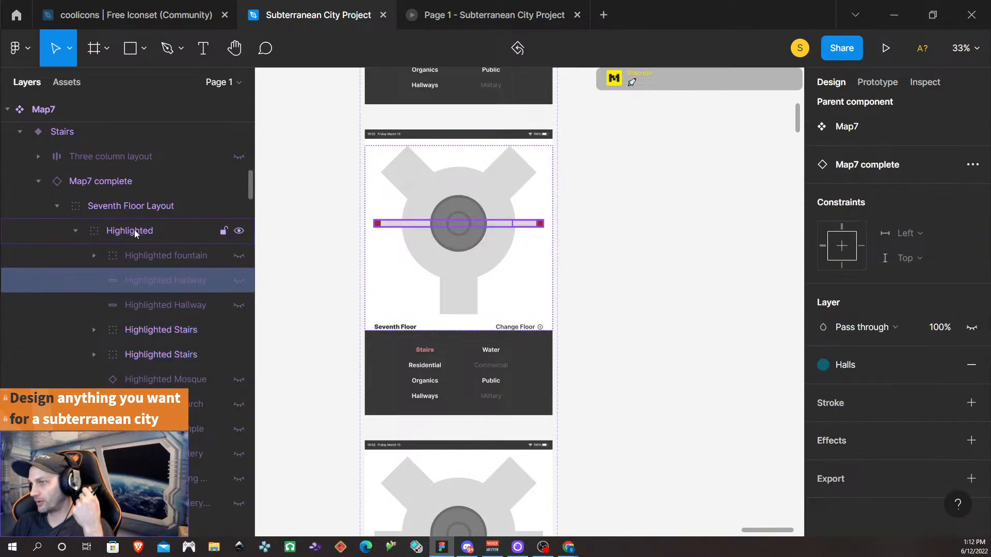
- Examine the Labels group within Button and labels of Map7's Stairs variant and its effect properties
scroll(115, 261, down, 6)
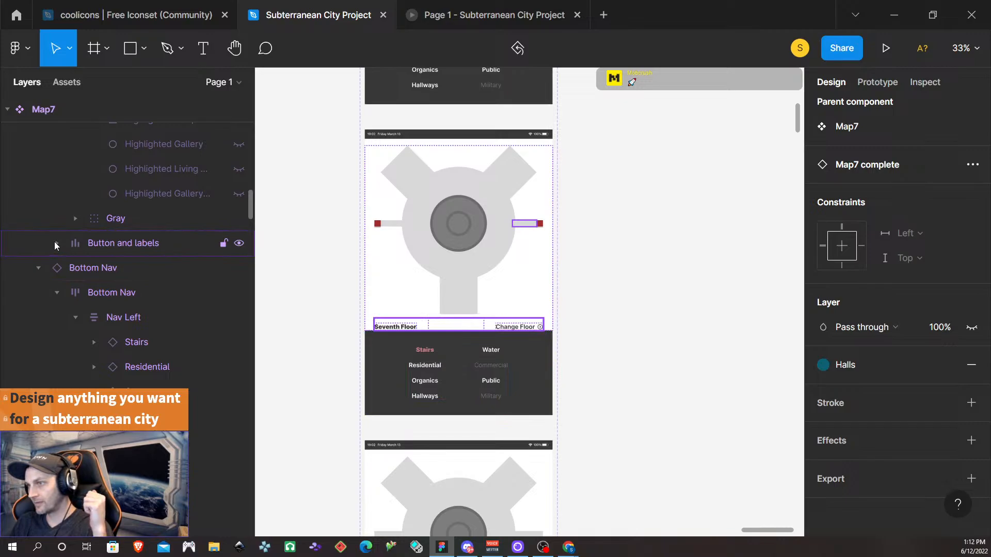
click(55, 242)
click(147, 293)
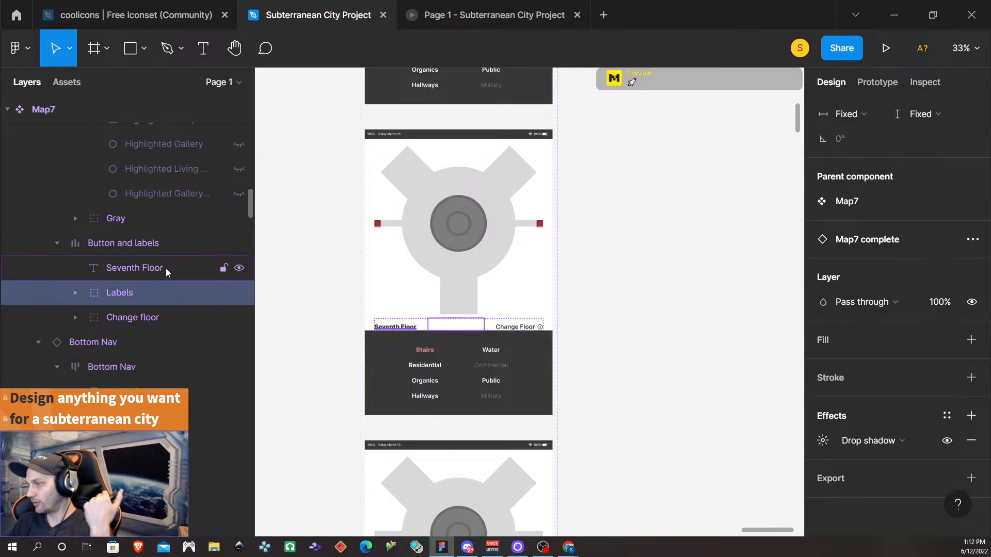
scroll(170, 271, up, 2)
scroll(175, 280, down, 6)
scroll(177, 278, up, 2)
scroll(179, 274, down, 2)
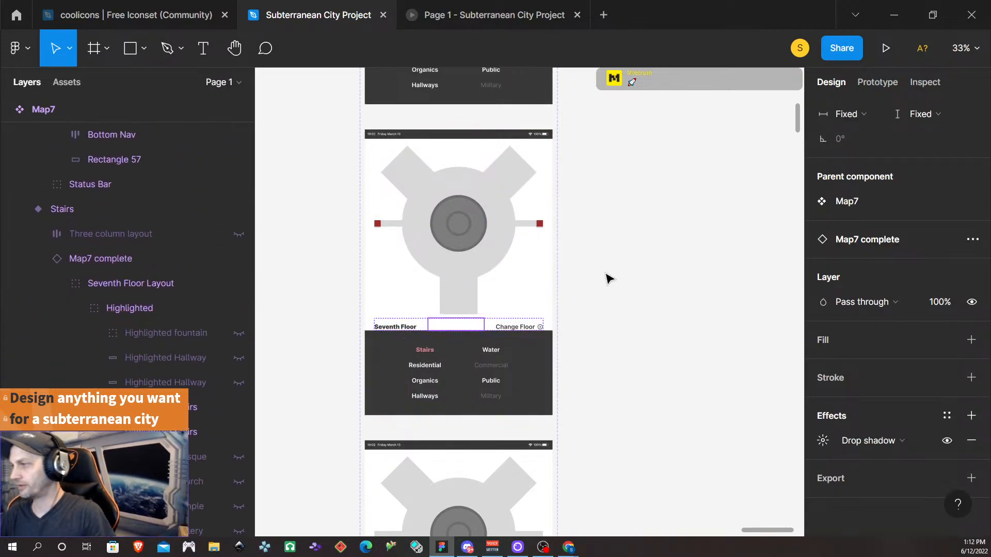
- In Map7's Water variant, set the Water nav item's Property 1 to Variant2
scroll(671, 331, down, 5)
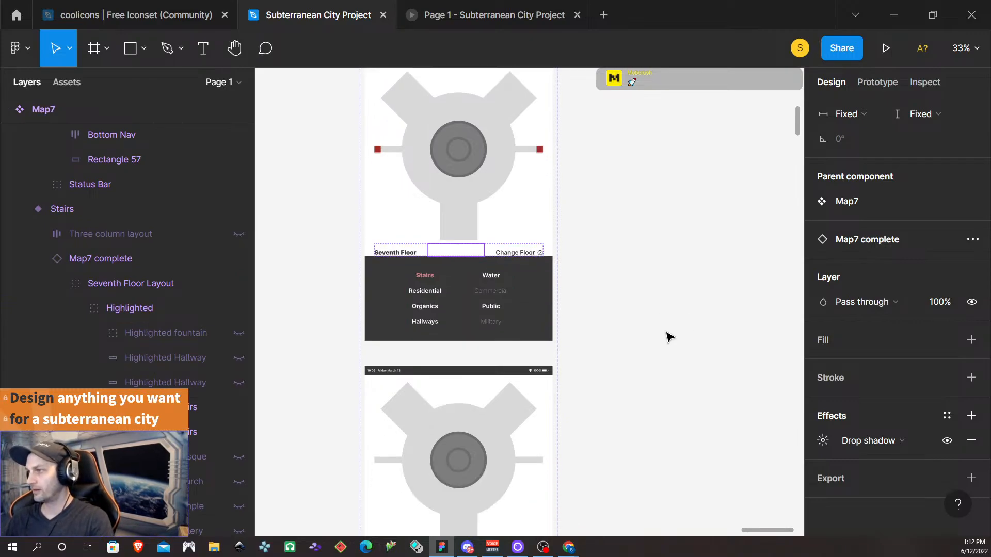
scroll(661, 345, down, 3)
scroll(656, 344, down, 4)
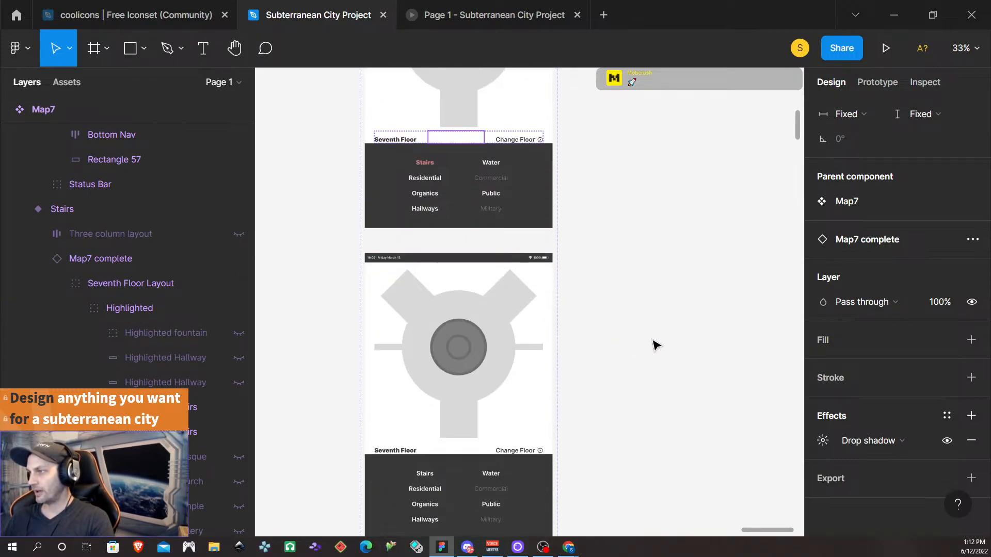
scroll(655, 345, down, 2)
click(460, 316)
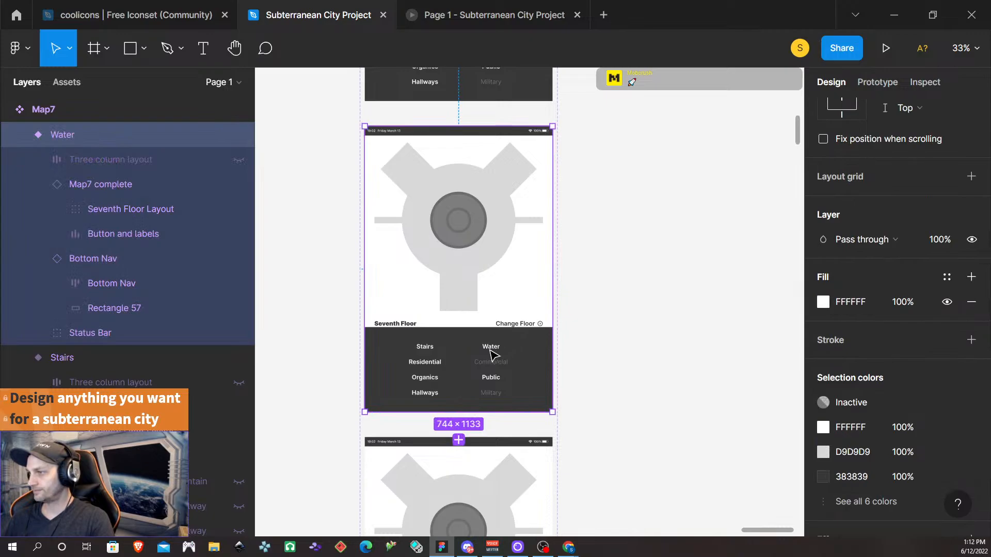
double_click(492, 354)
double_click(491, 354)
double_click(492, 354)
double_click(493, 353)
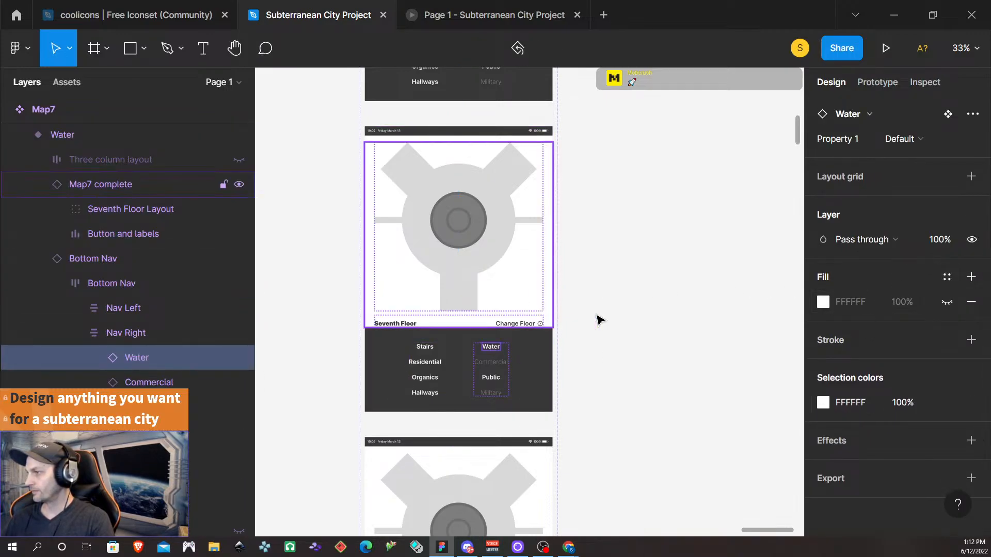
click(905, 146)
click(917, 157)
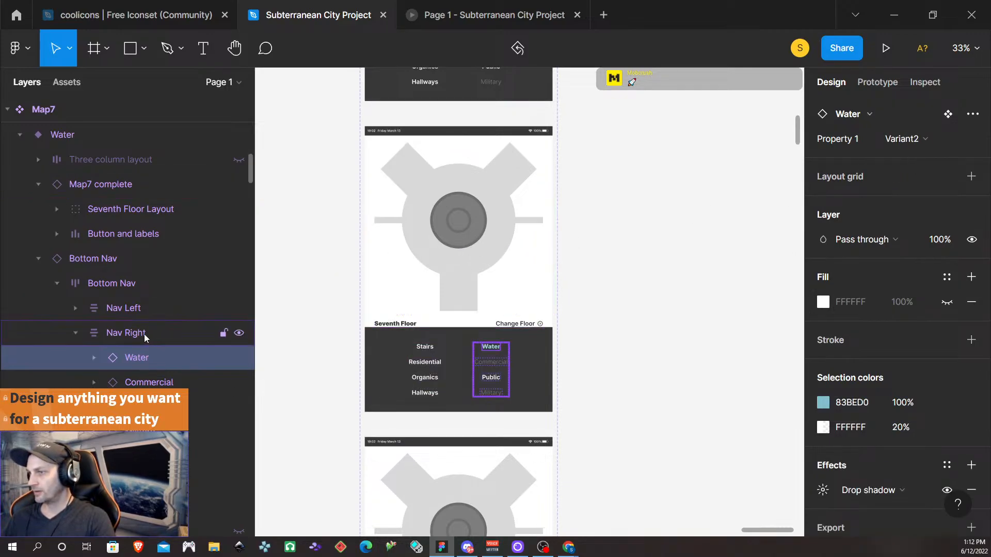
- Show the Highlighted fountain layer within the Seventh Floor Layout's Highlighted group of Map7's Water variant
double_click(463, 222)
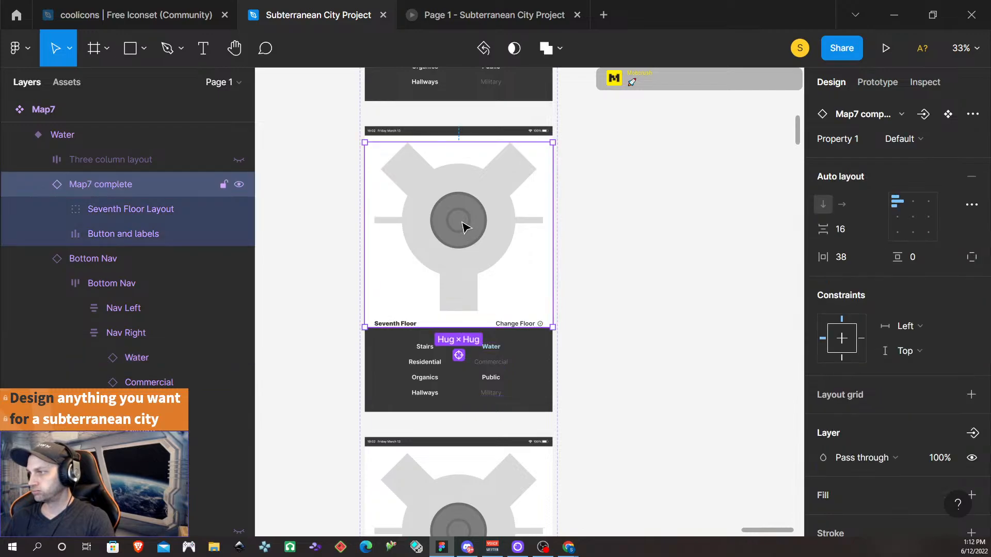
double_click(463, 223)
click(126, 234)
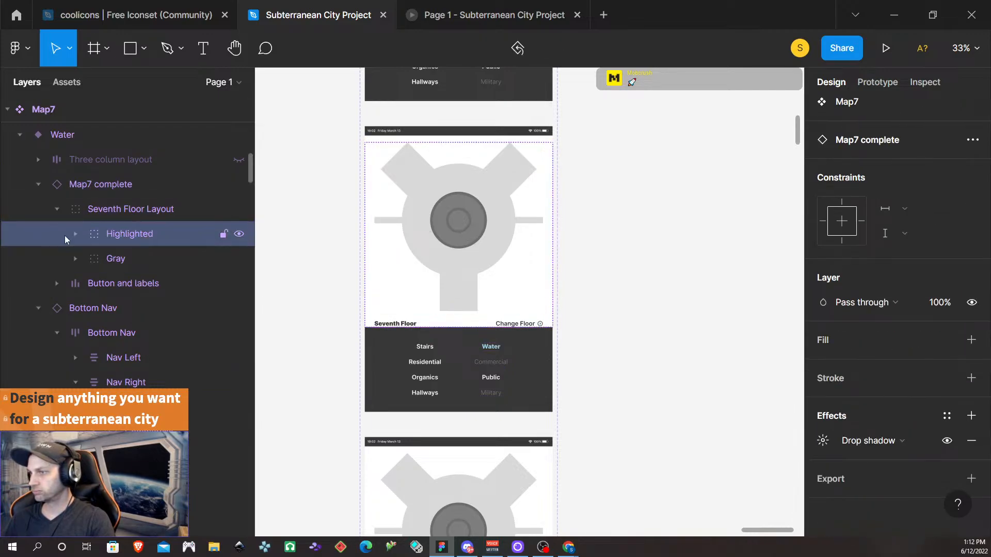
click(75, 233)
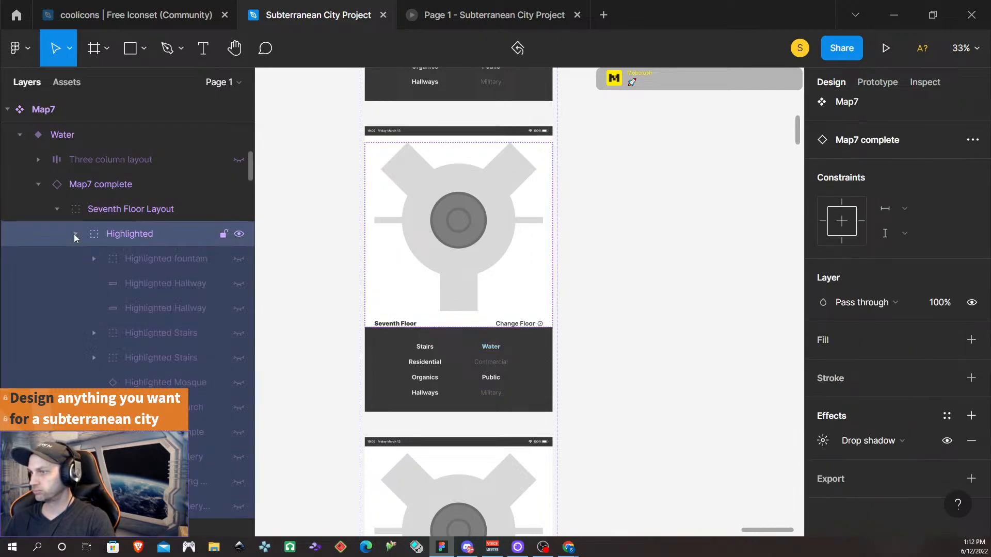
click(239, 259)
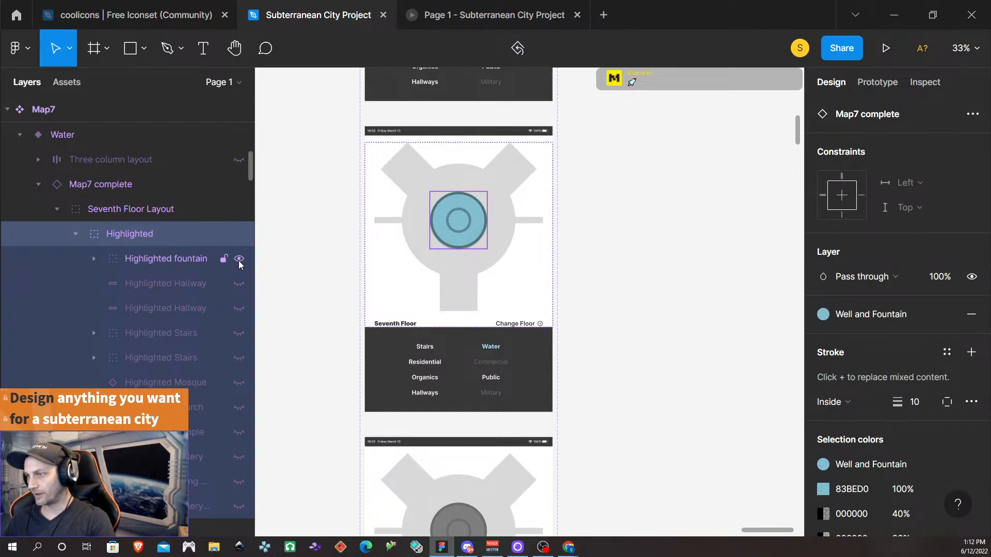
- In Map7's Residential variant, set the Residential nav item's Property 1 to Variant2
scroll(621, 373, down, 3)
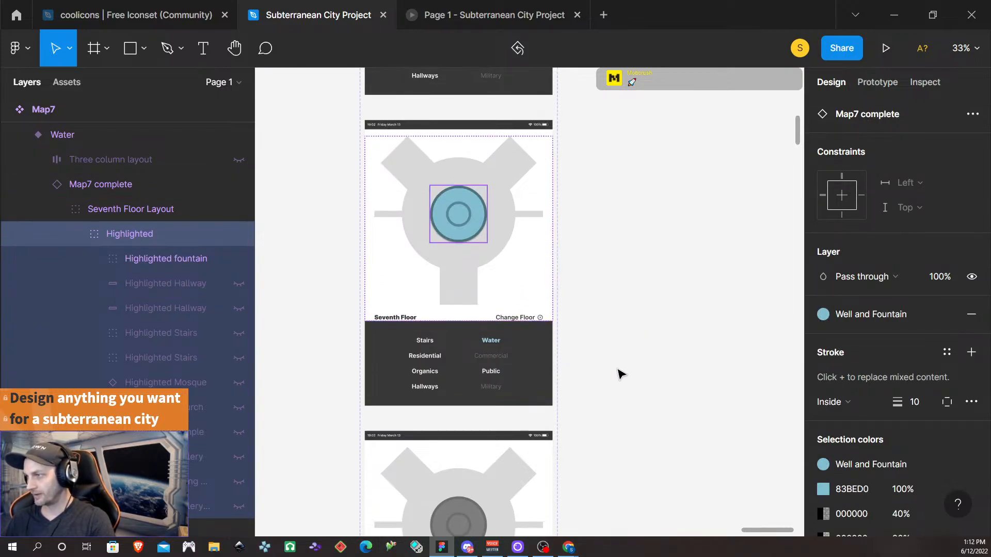
scroll(621, 372, down, 10)
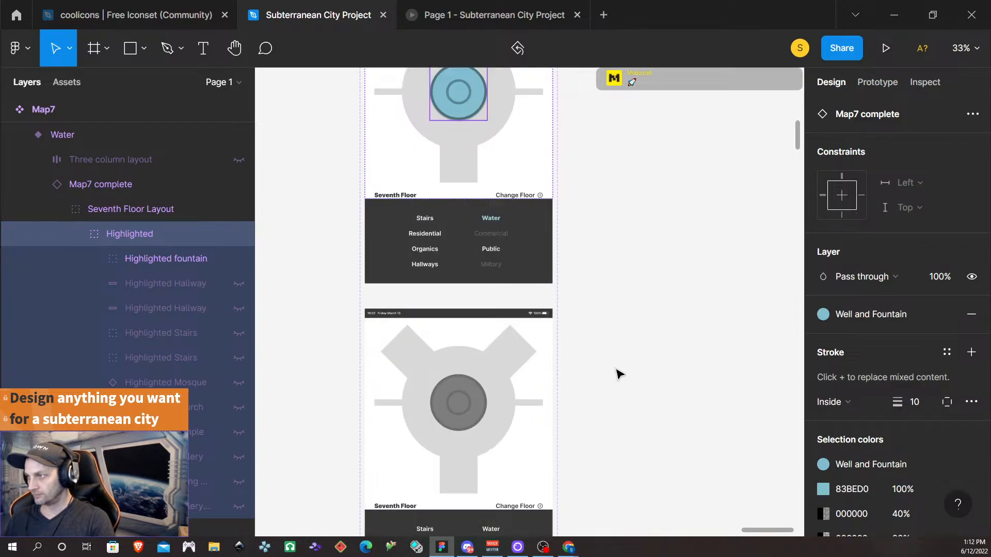
scroll(618, 374, up, 1)
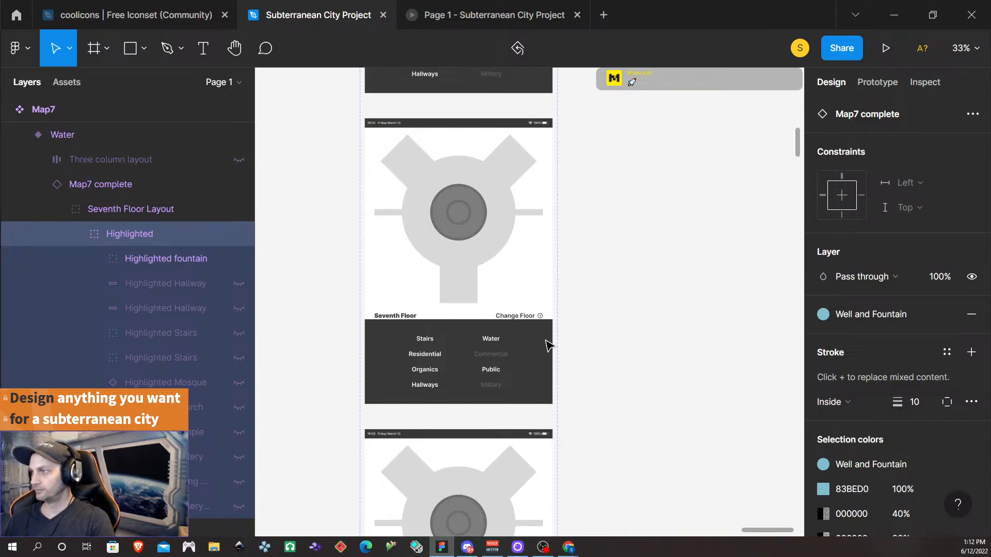
click(423, 358)
double_click(423, 358)
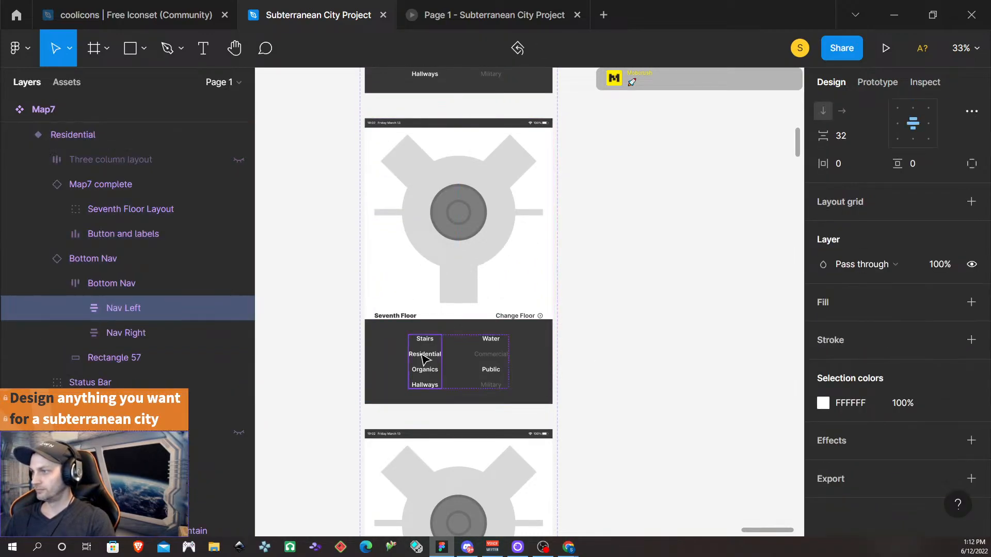
double_click(423, 358)
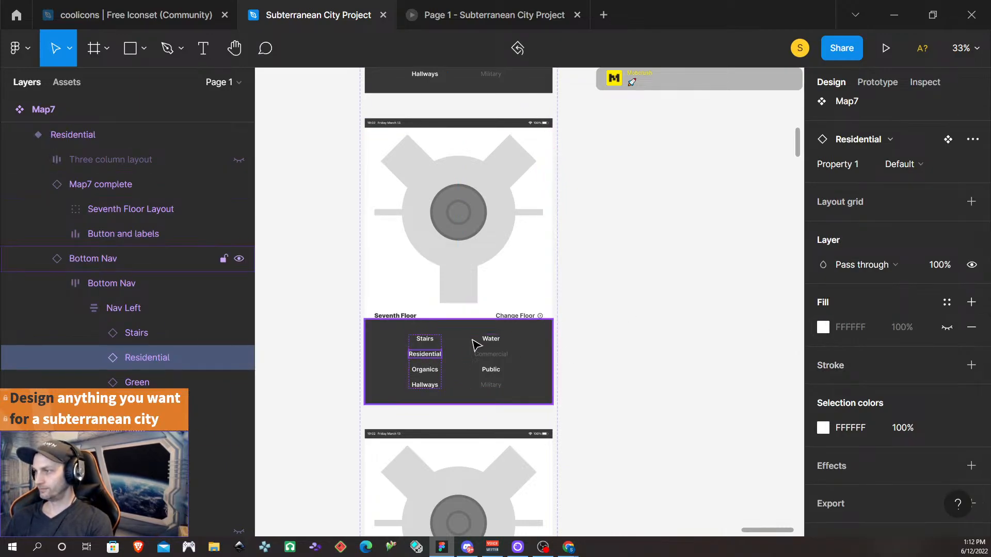
click(924, 174)
click(925, 181)
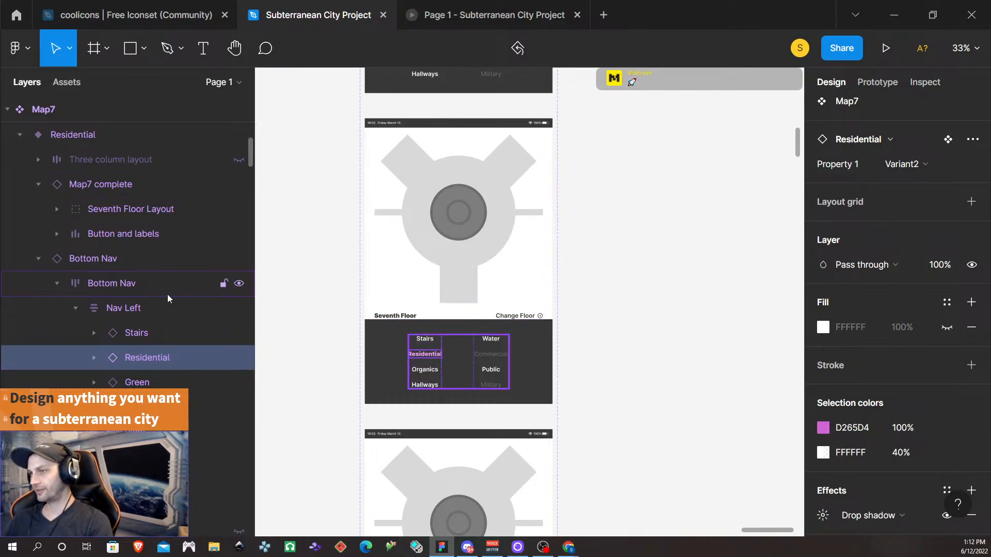
- Show the first Highlighted Gallery layer within the Seventh Floor Layout's Highlighted group of Map7's Residential variant
scroll(499, 262, down, 2)
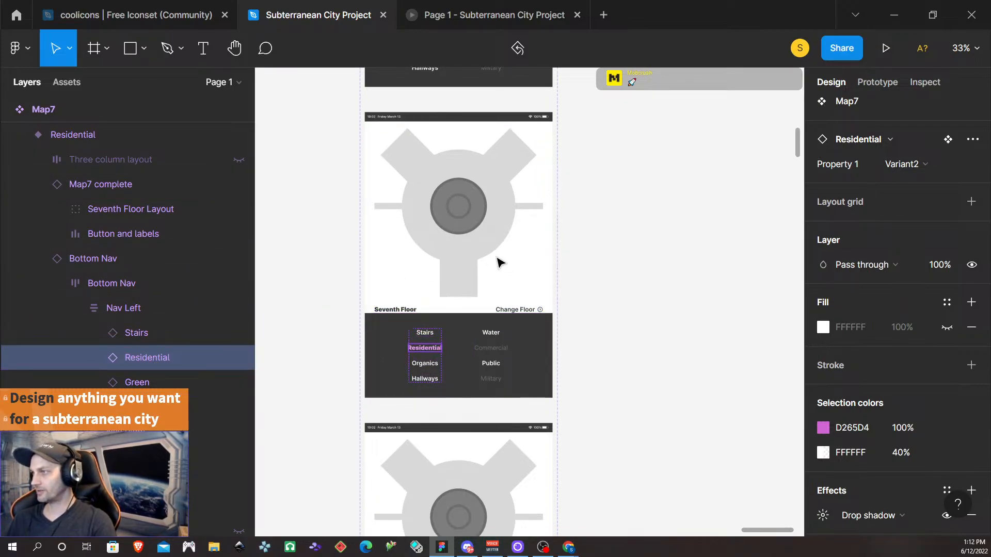
scroll(499, 199, down, 3)
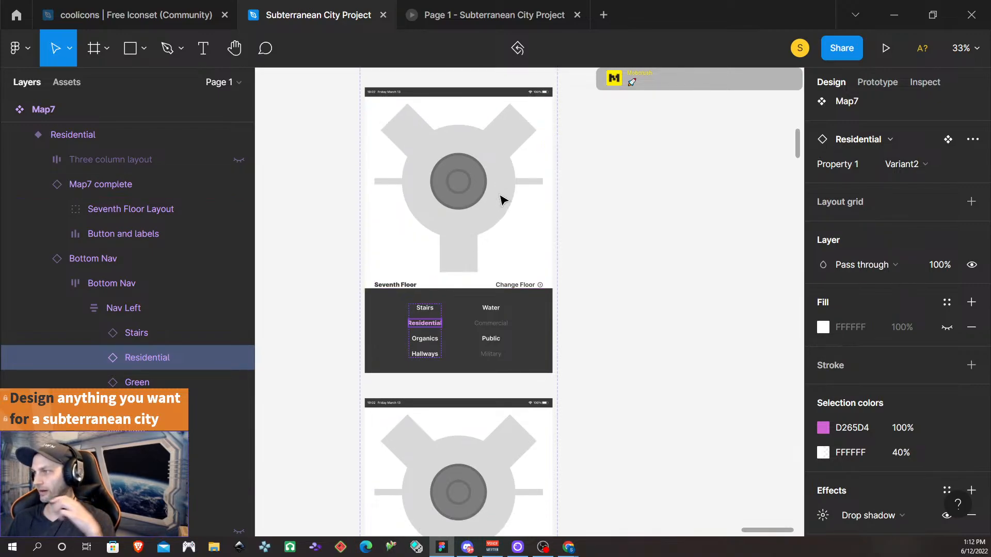
scroll(493, 213, up, 4)
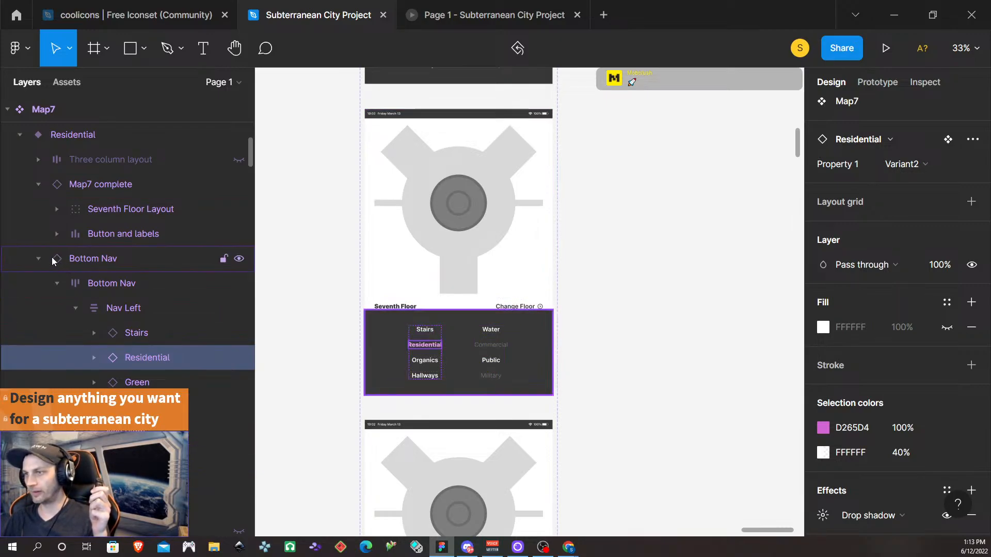
click(38, 258)
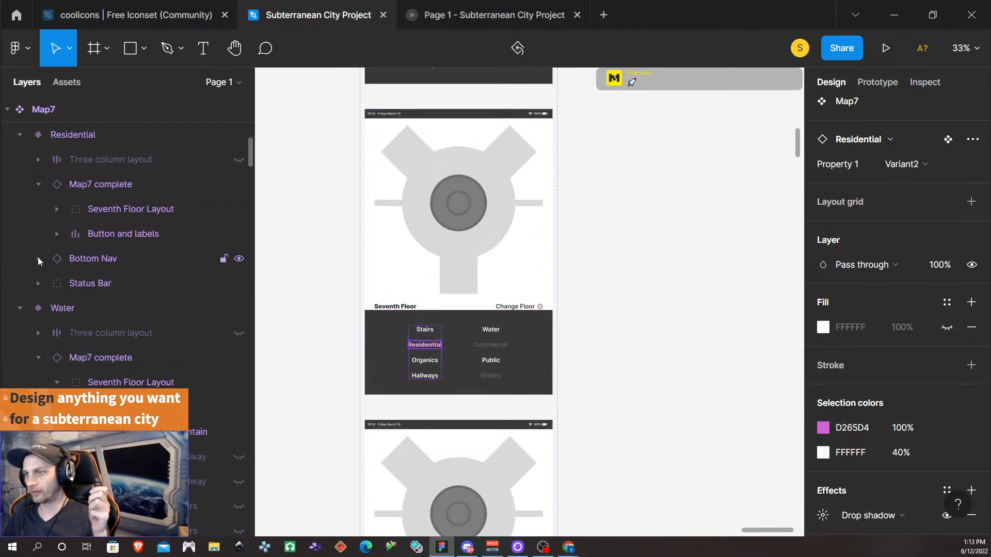
click(56, 210)
click(75, 234)
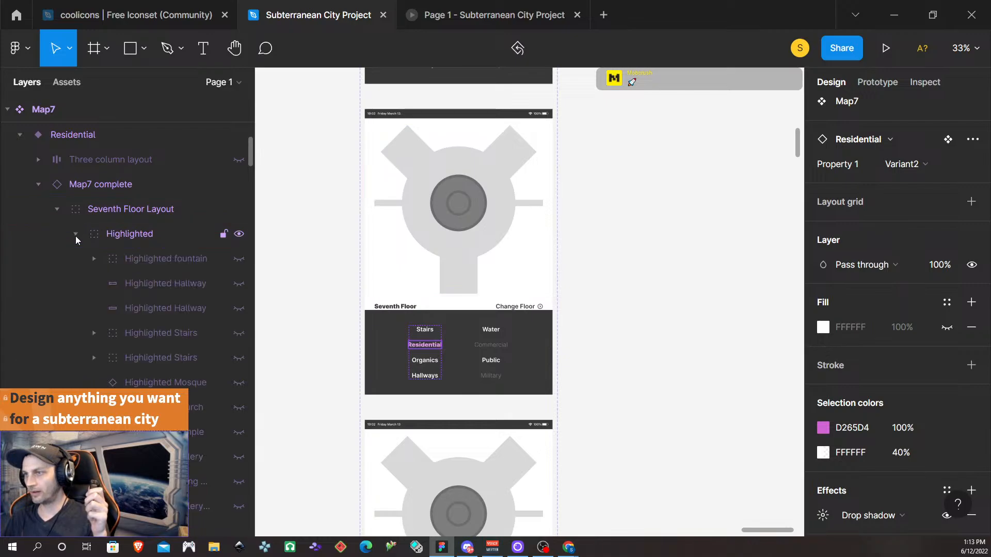
click(238, 457)
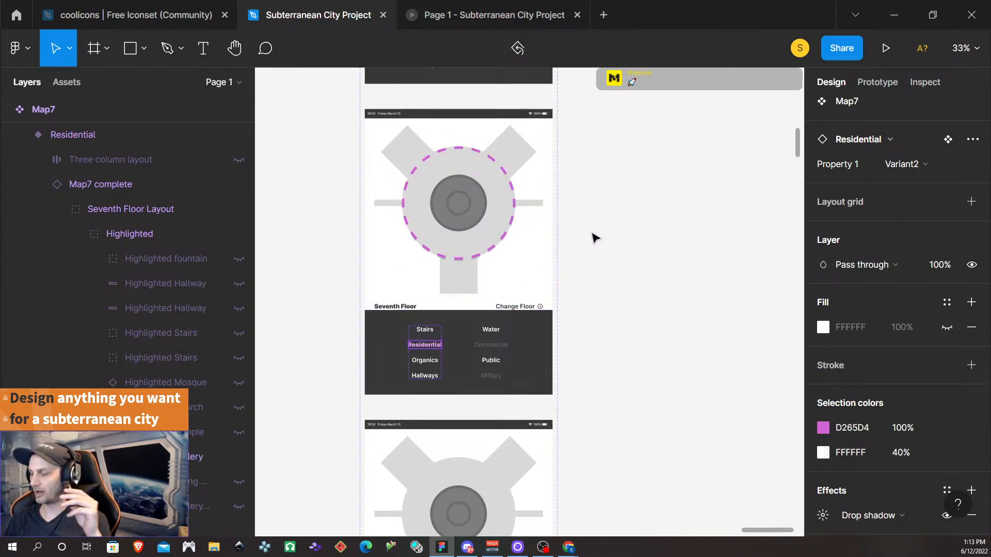
- In Map7's Organics variant, set Property 1 of the Organics nav item (Green) to HoverGreen and collapse the Bottom Nav layer
scroll(529, 256, down, 1)
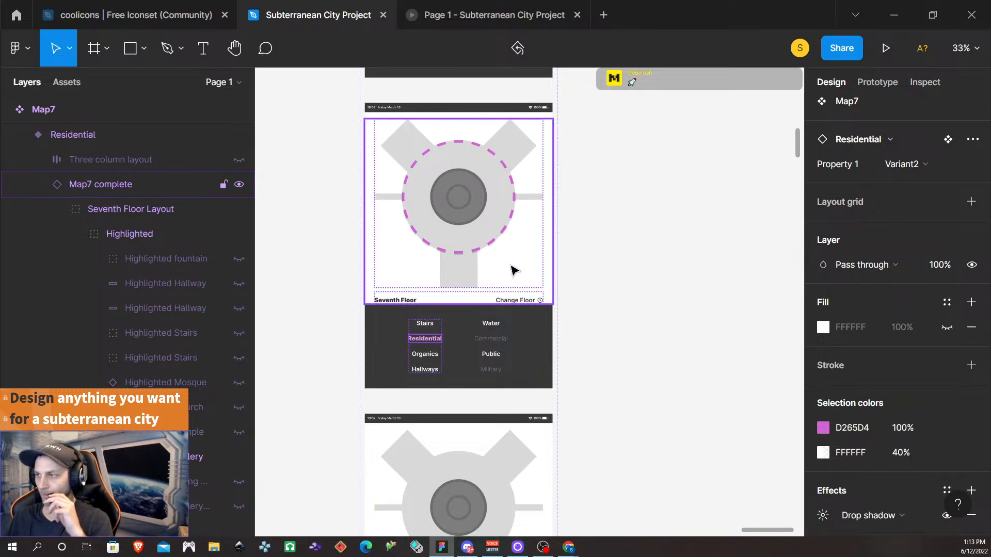
scroll(509, 277, down, 2)
scroll(505, 277, down, 6)
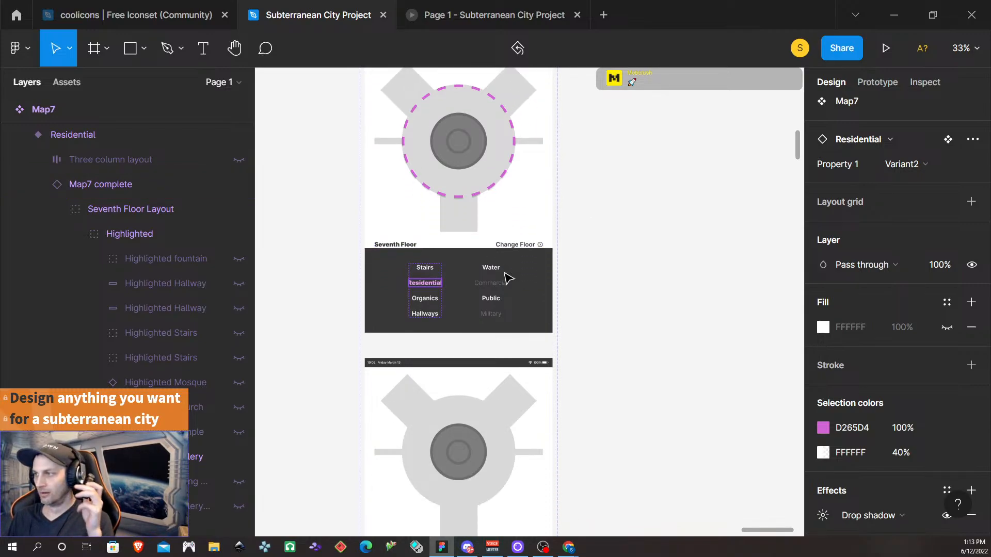
scroll(504, 279, down, 5)
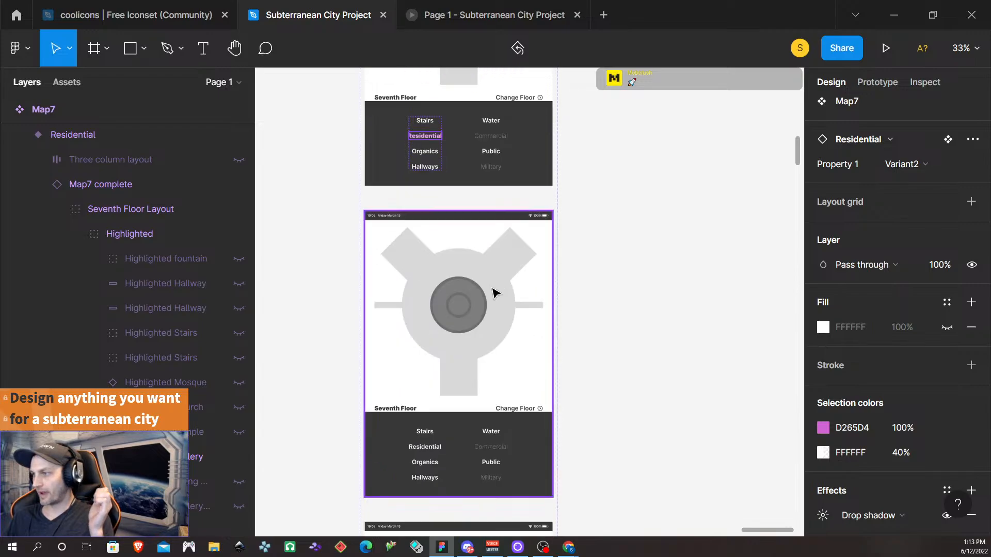
click(493, 293)
scroll(542, 298, down, 2)
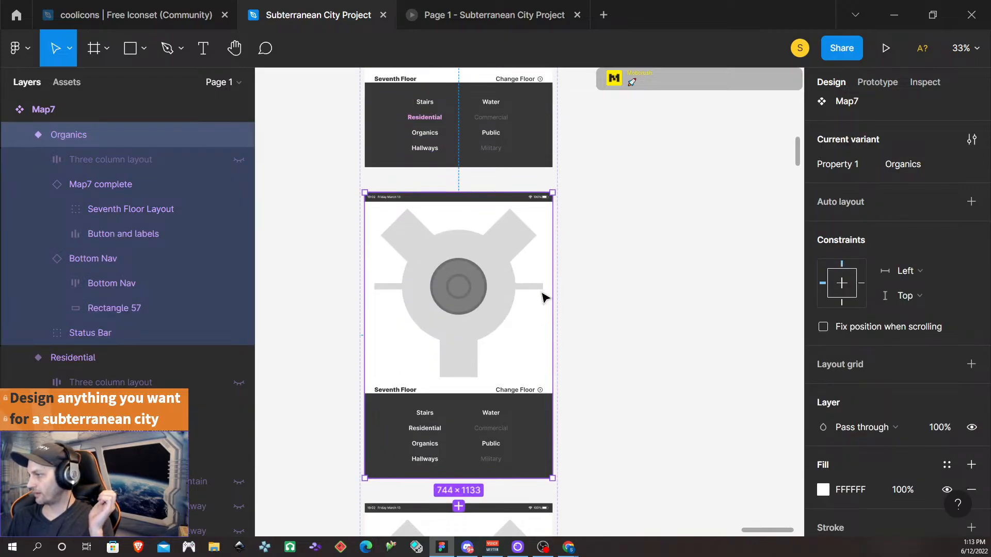
scroll(890, 317, down, 4)
scroll(887, 320, up, 3)
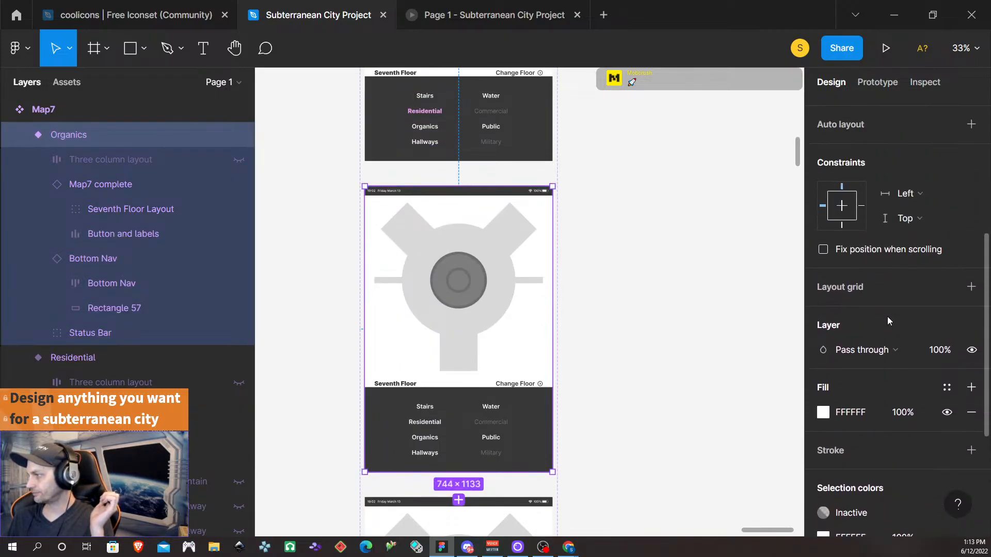
scroll(888, 320, up, 6)
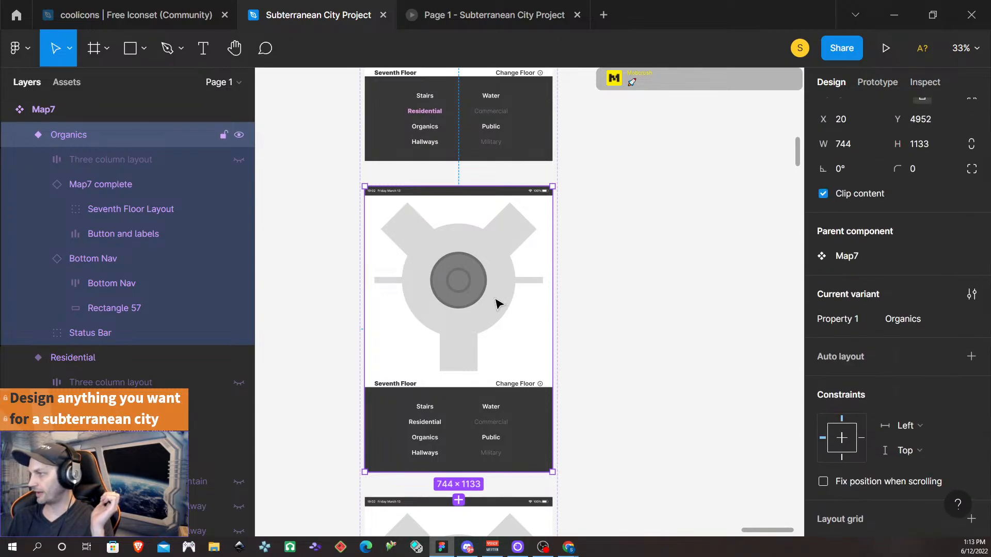
scroll(499, 301, up, 5)
scroll(488, 304, down, 4)
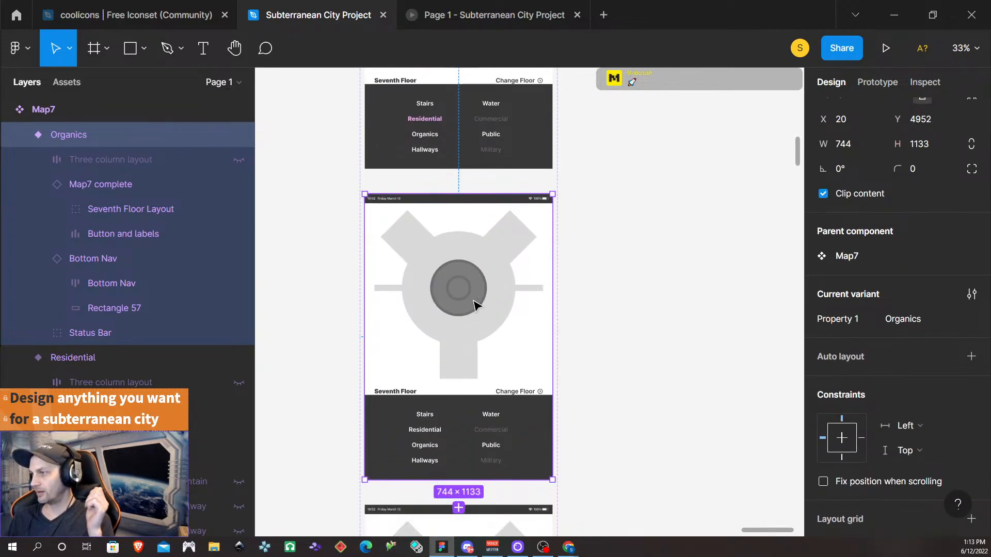
click(432, 447)
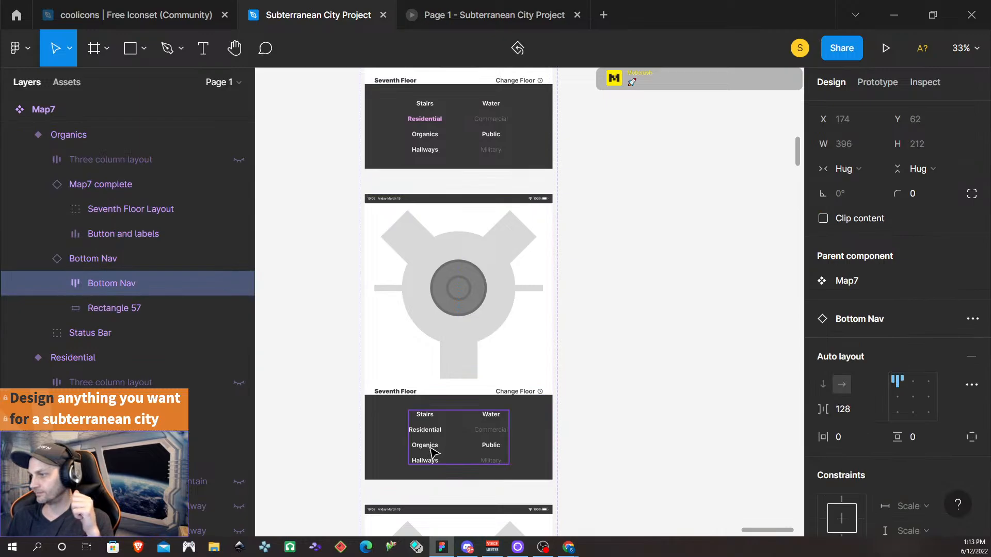
double_click(431, 447)
double_click(431, 447)
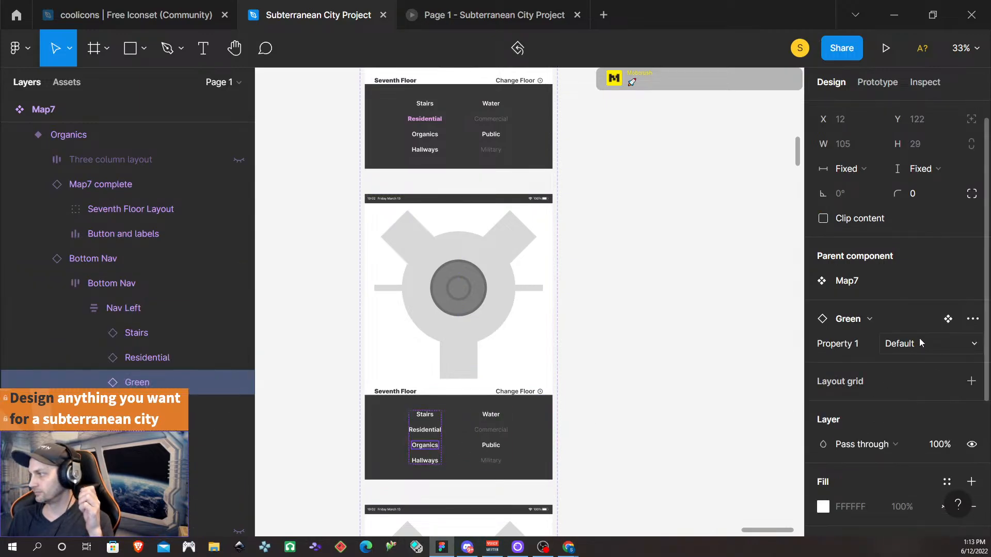
click(921, 343)
click(913, 360)
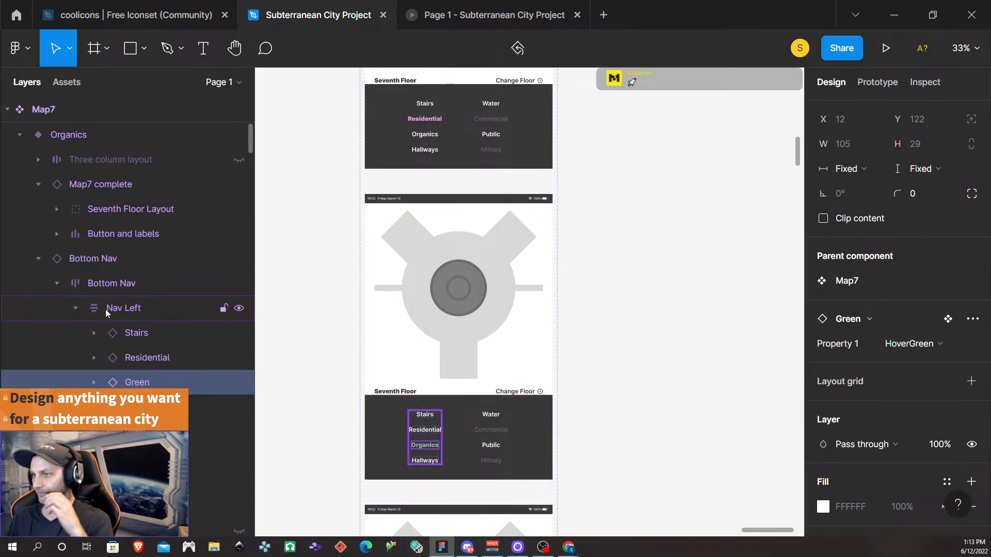
click(38, 259)
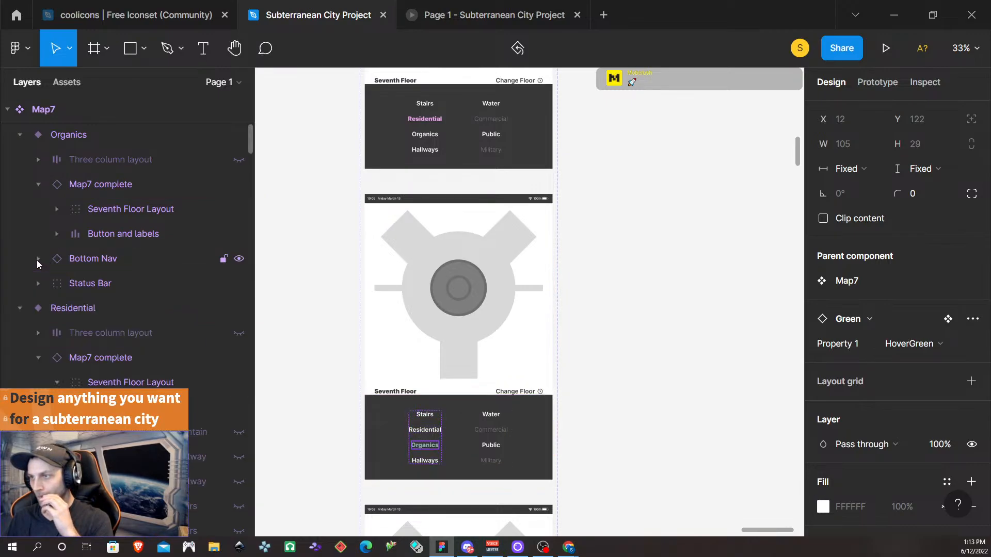
- Show the highlighted wall ring layer within the Seventh Floor Layout's Highlighted group of Map7's Organics variant
click(60, 210)
click(56, 210)
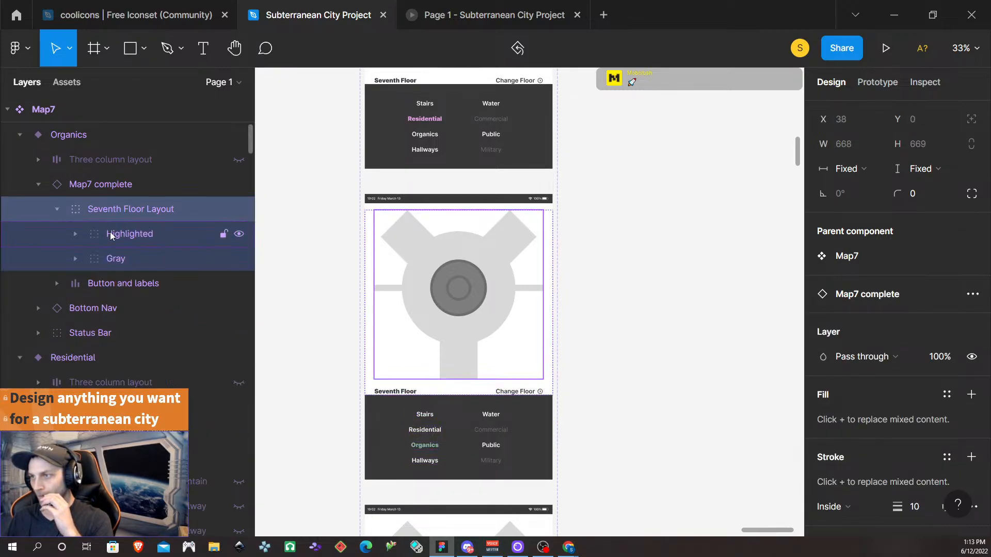
click(75, 233)
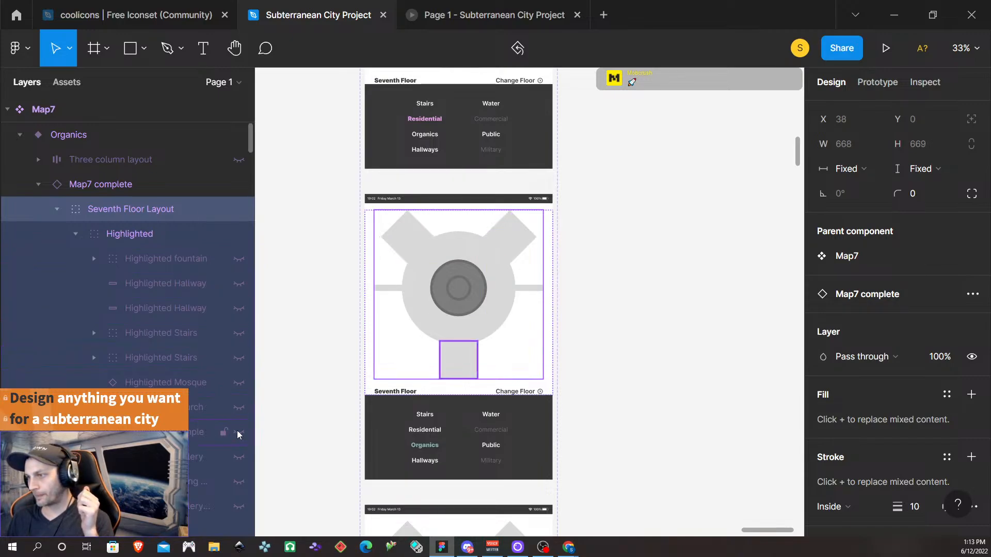
click(240, 482)
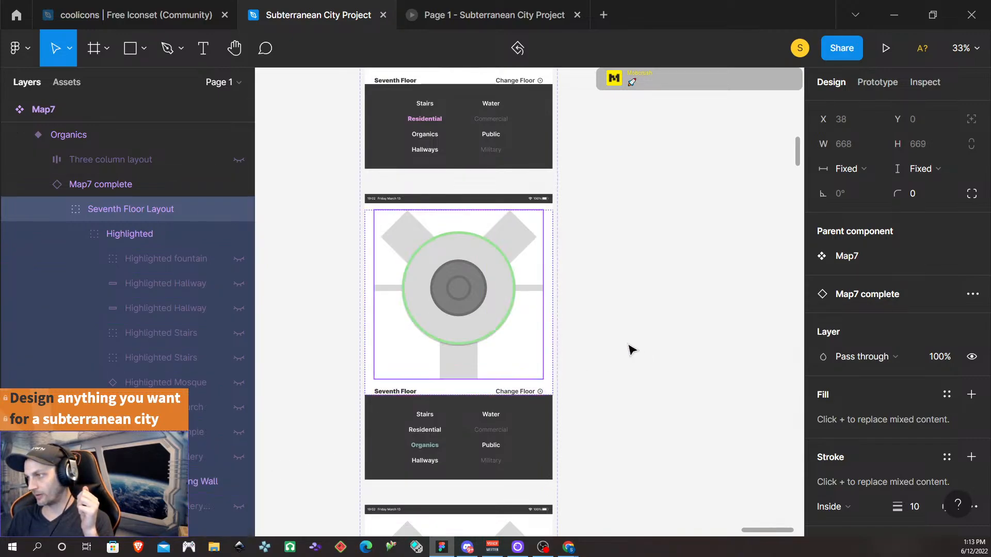
- Apply the Green color style to the stroke of the highlighted wall ring in Map7's Organics variant
scroll(861, 382, down, 5)
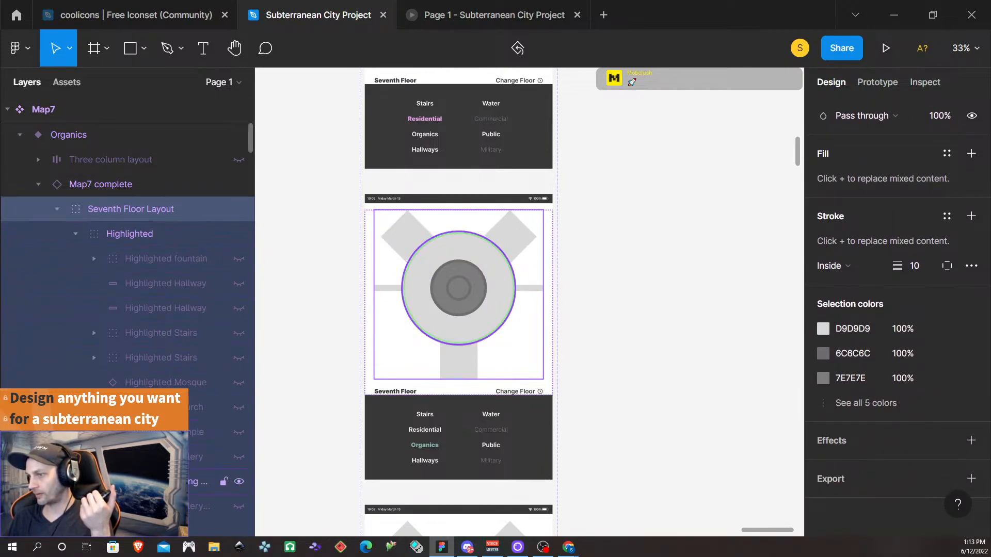
click(204, 482)
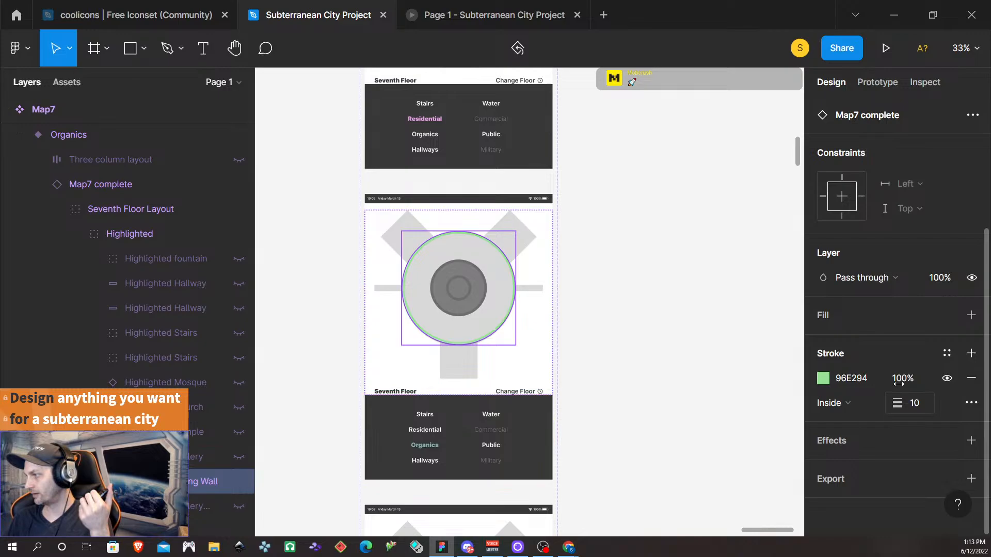
click(947, 353)
click(908, 361)
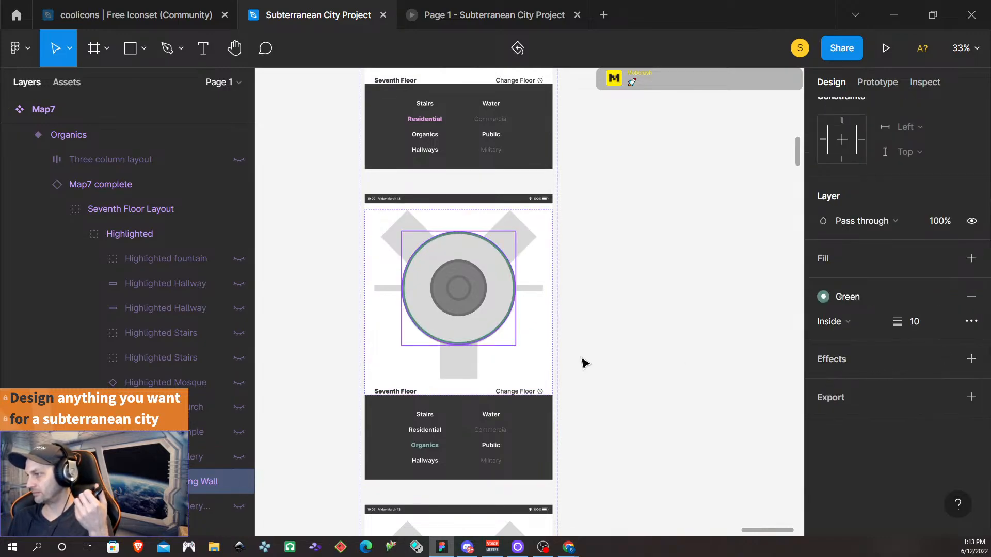
scroll(717, 459, down, 5)
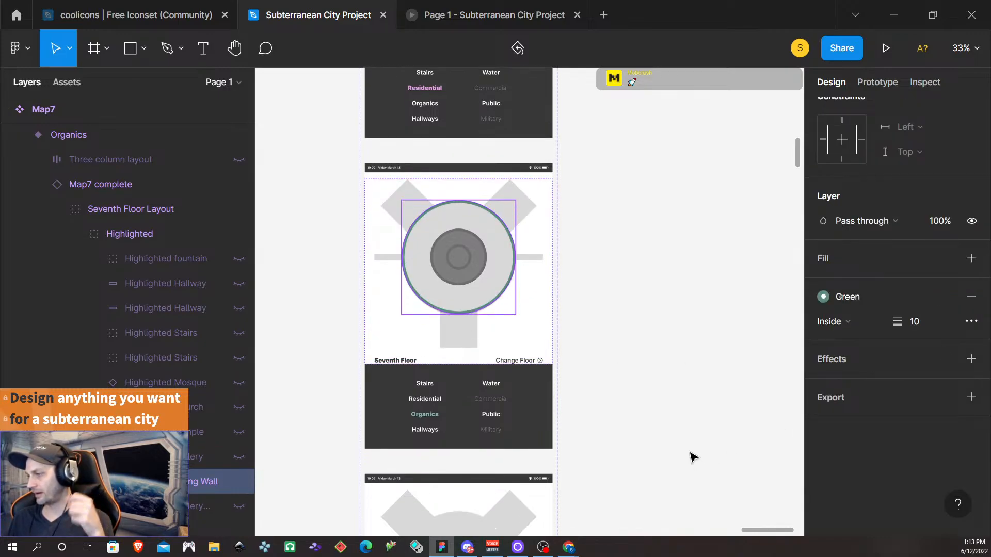
scroll(692, 449, down, 5)
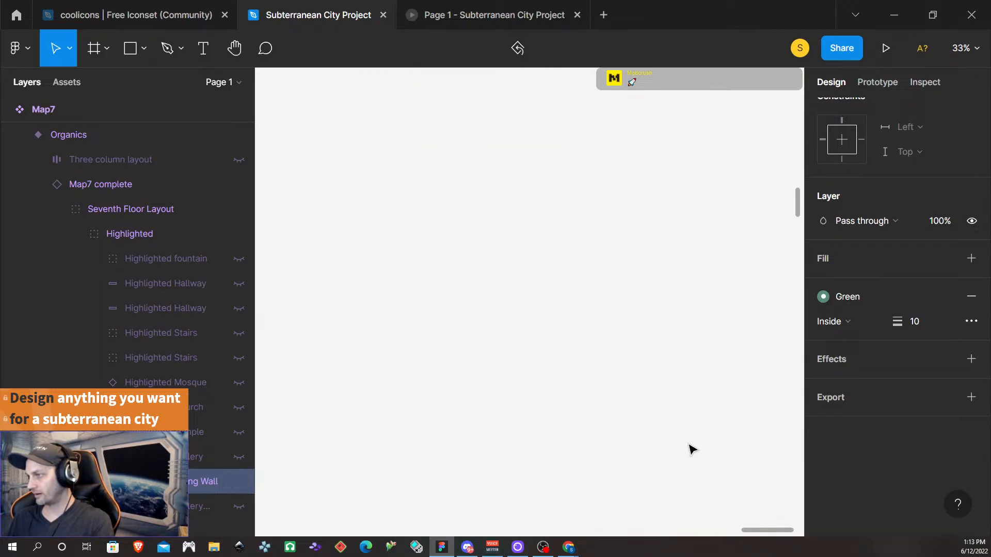
scroll(691, 449, down, 6)
scroll(708, 377, up, 3)
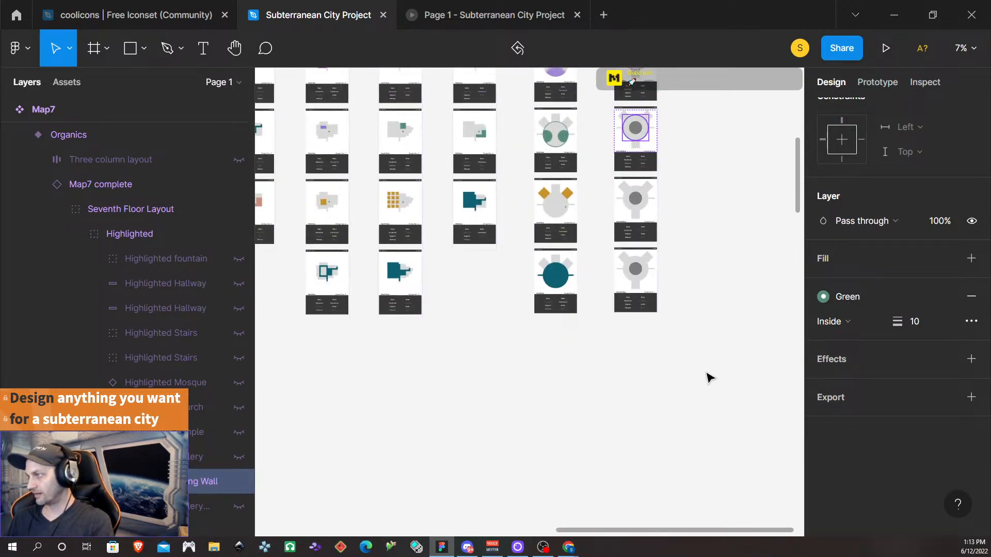
scroll(645, 224, up, 3)
scroll(645, 224, up, 4)
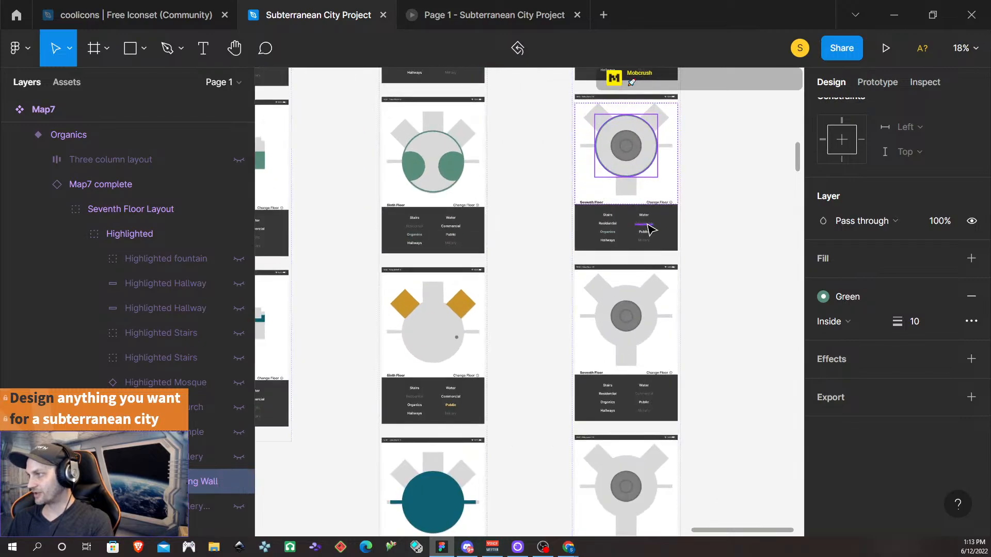
click(732, 351)
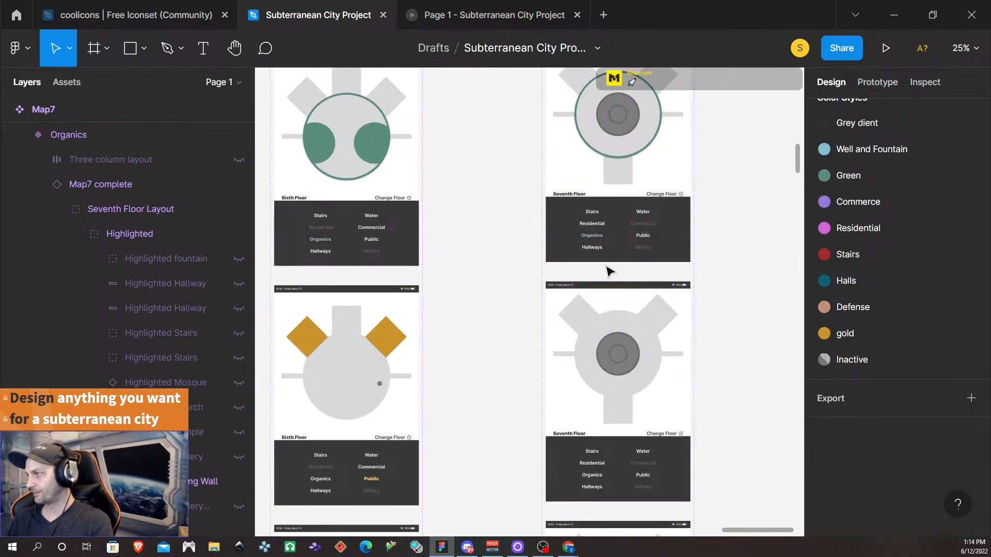
- In Map7's Public variant, set Property 1 of the Public nav item (Gold) to HoverGold
scroll(632, 429, down, 1)
scroll(630, 350, up, 2)
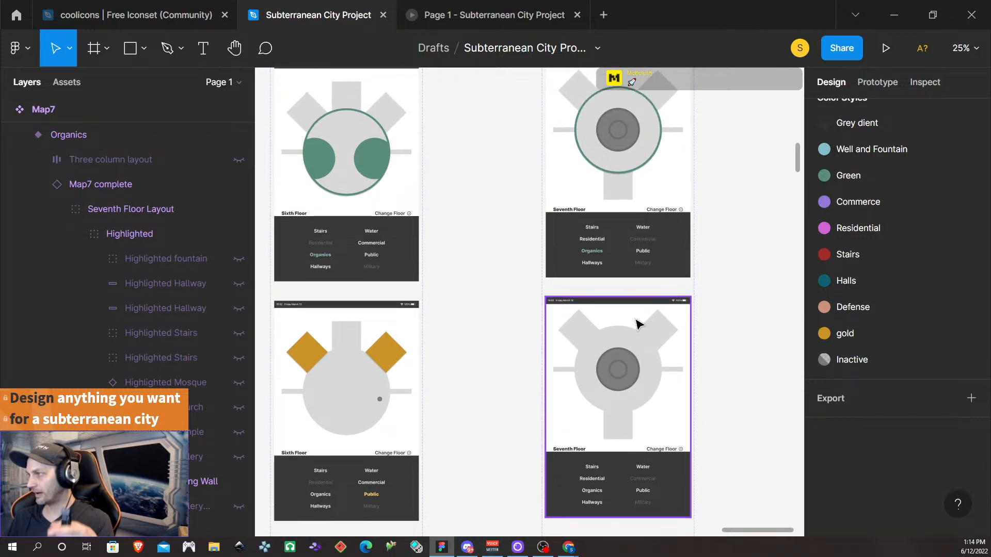
scroll(637, 324, down, 4)
click(631, 310)
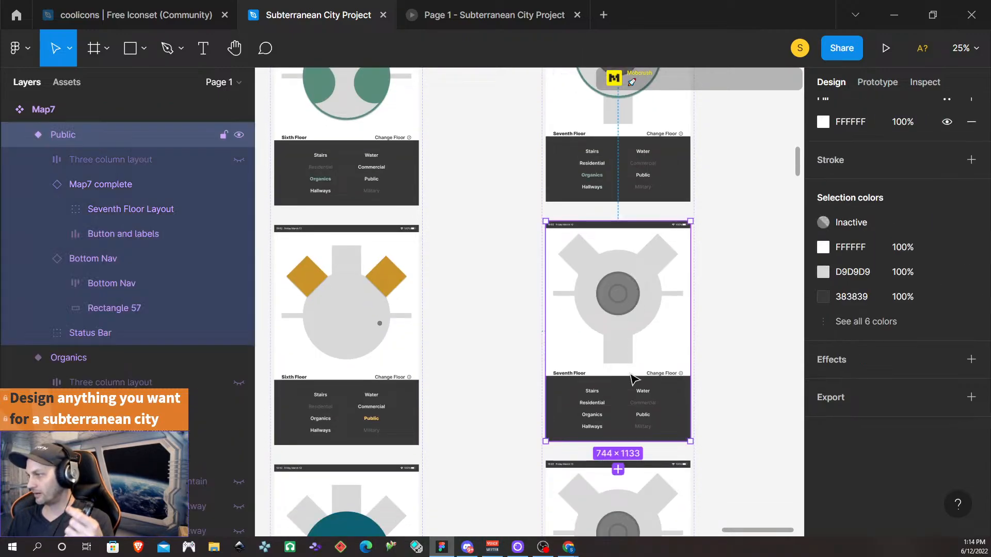
click(643, 419)
double_click(643, 419)
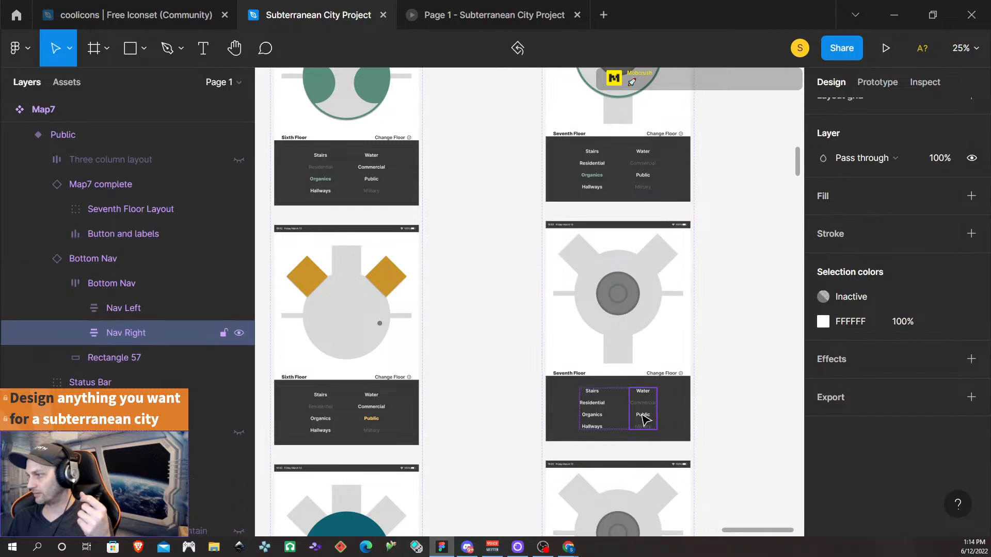
double_click(643, 419)
scroll(932, 154, up, 5)
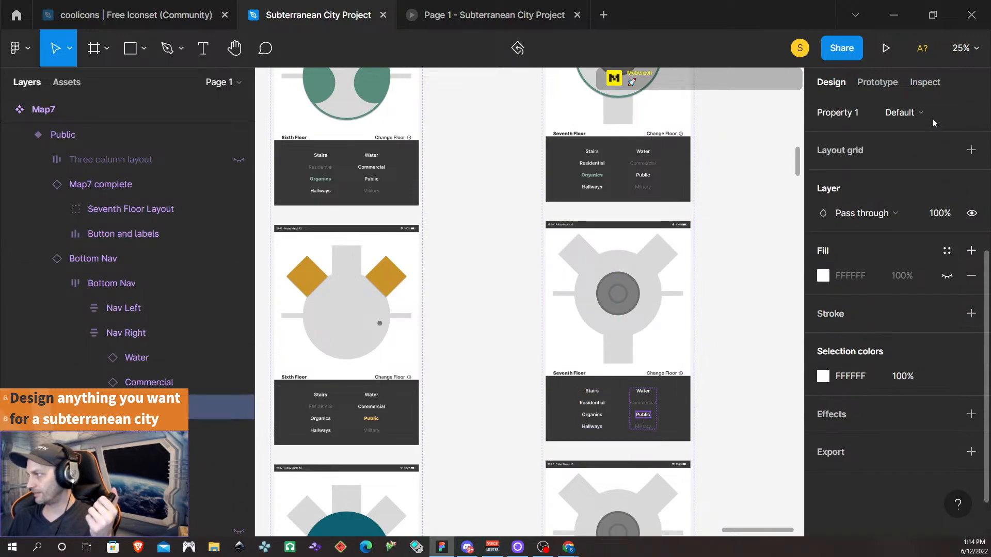
click(917, 296)
click(919, 308)
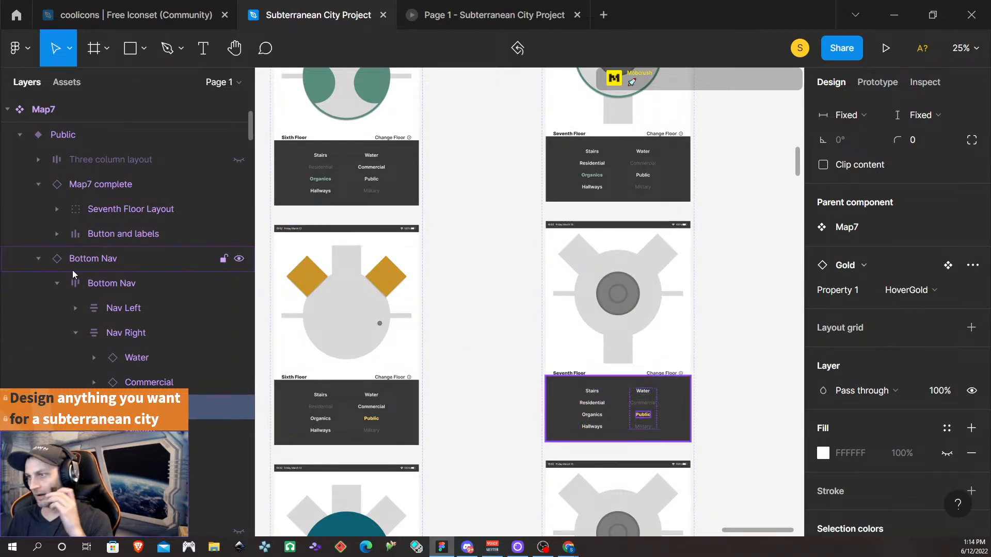
- Show the Highlighted Mosque, Church and Temple layers within the Seventh Floor Layout's Highlighted group of Map7's Public variant
click(39, 259)
click(56, 209)
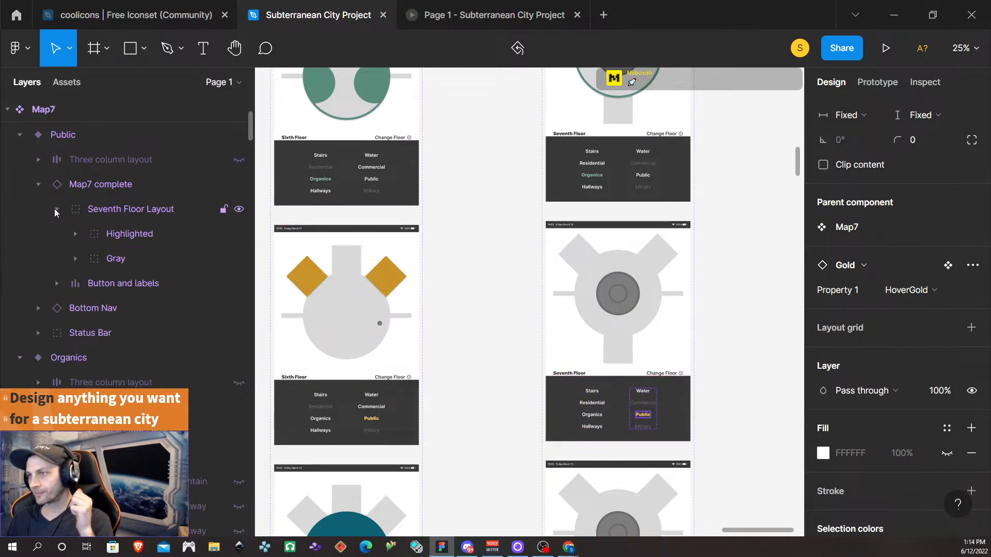
click(75, 234)
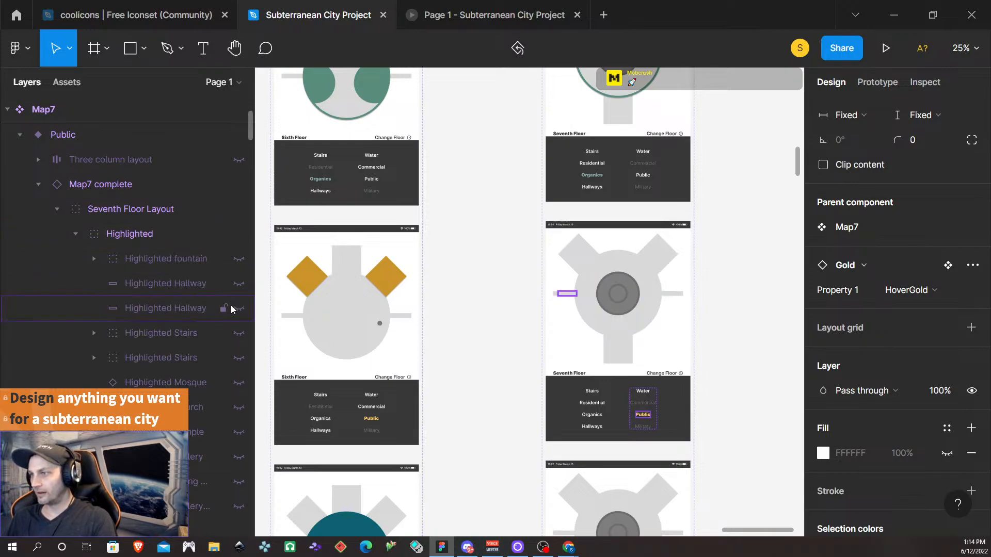
click(239, 382)
click(239, 407)
click(239, 432)
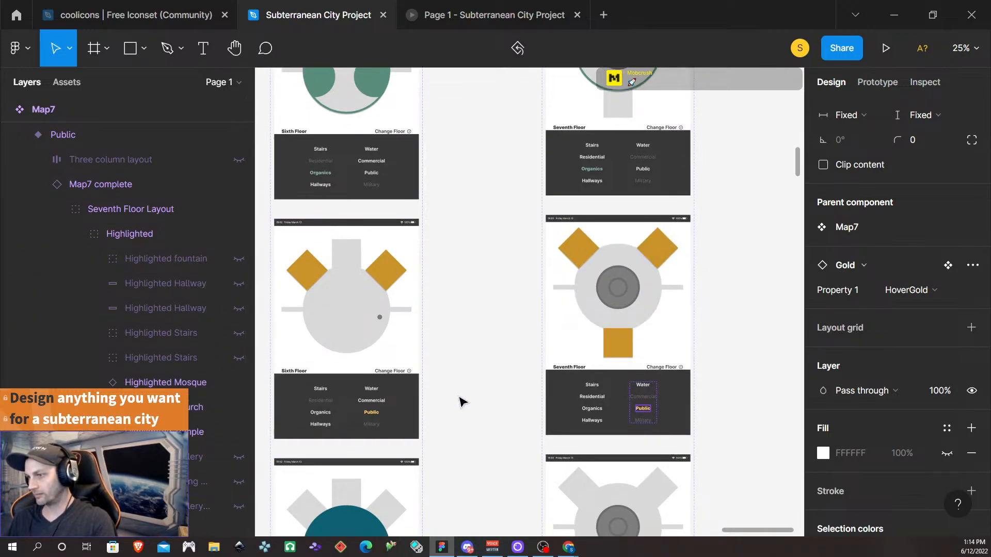
- In Map7's Hallways variant, set Property 1 of the Hallways nav item to HoverDarkBlue
scroll(516, 396, down, 1)
scroll(742, 368, down, 4)
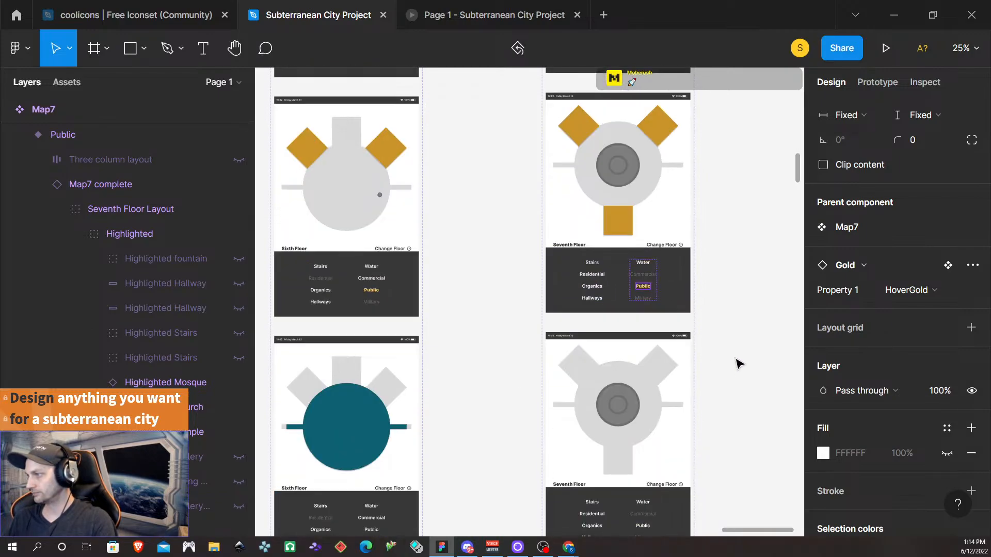
scroll(740, 364, down, 1)
click(637, 353)
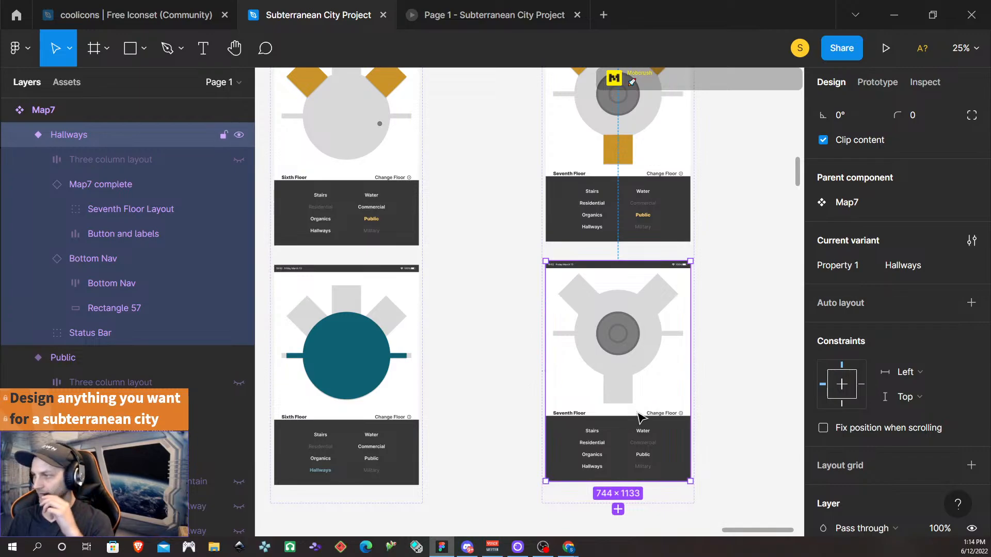
double_click(592, 470)
double_click(592, 468)
double_click(592, 468)
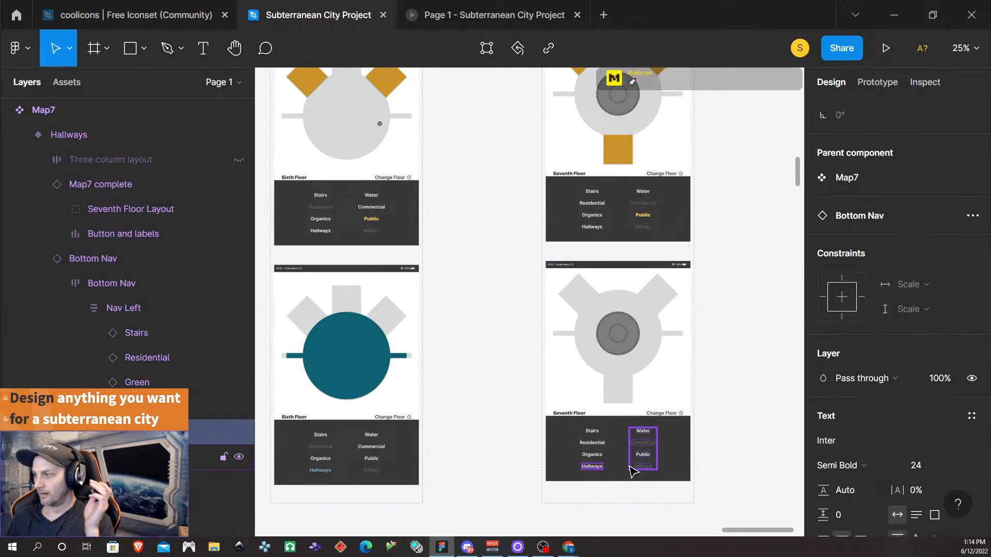
click(610, 479)
double_click(592, 469)
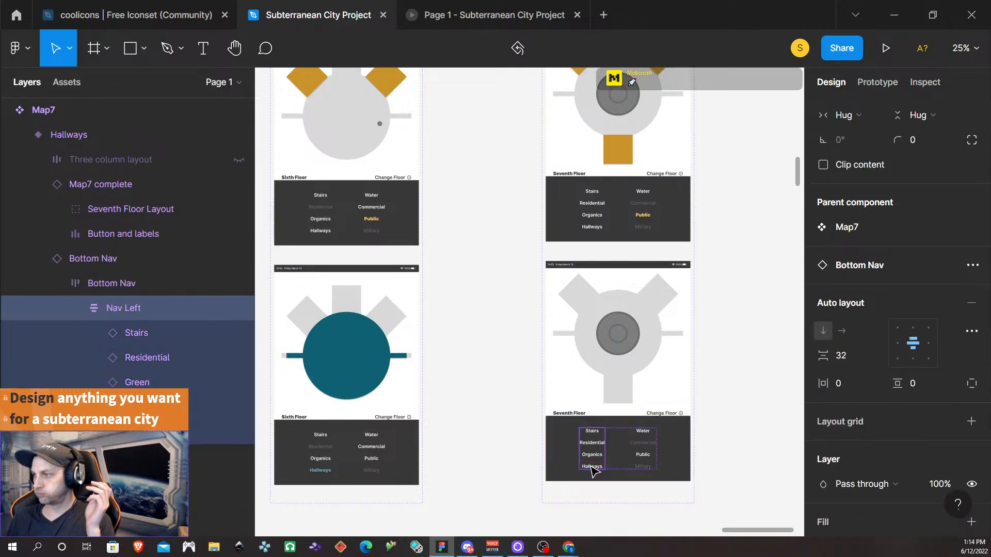
click(592, 467)
click(917, 291)
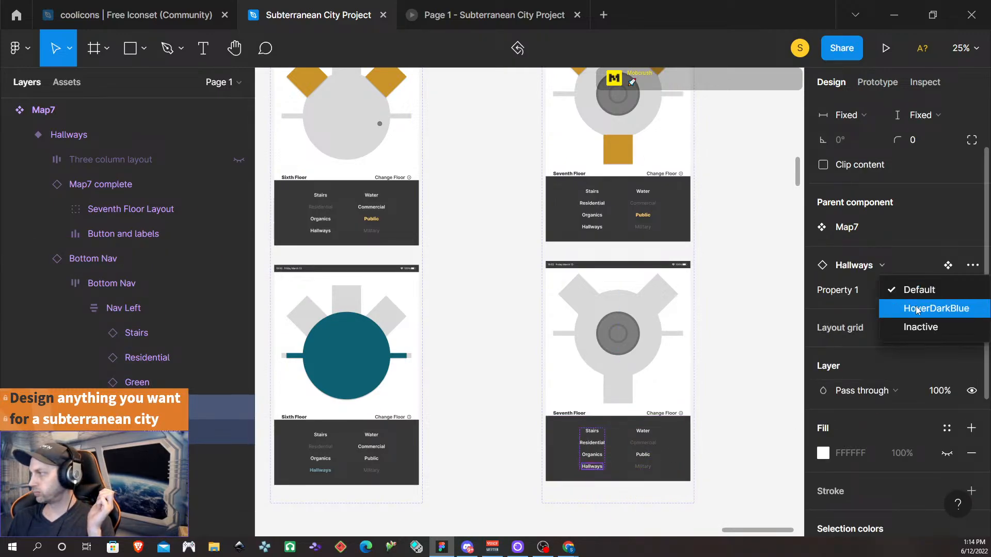
- In Map7's Hallways variant, set the Hallways nav label to HoverDarkBlue and show both Highlighted Hallway layers and Highlighted Gallery Hallway
click(936, 309)
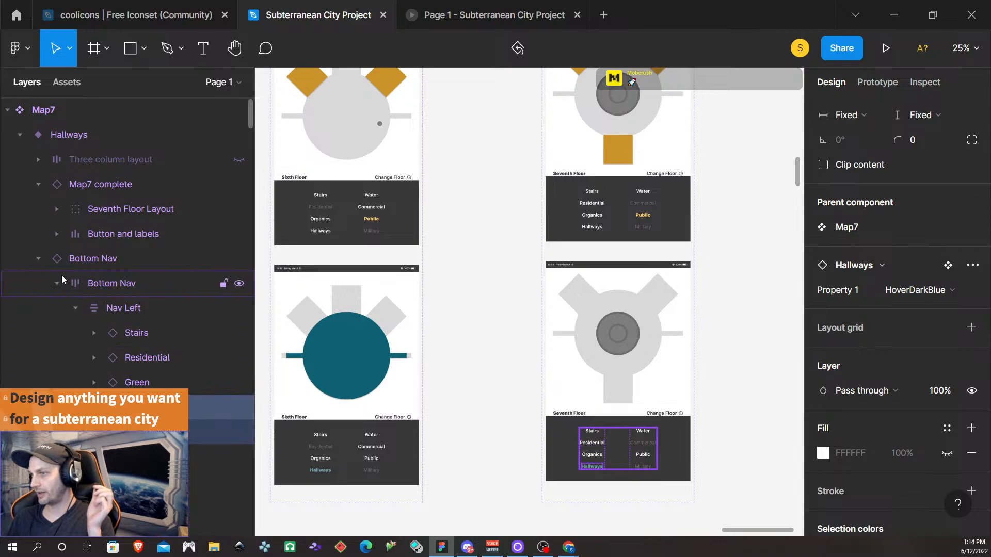
click(39, 257)
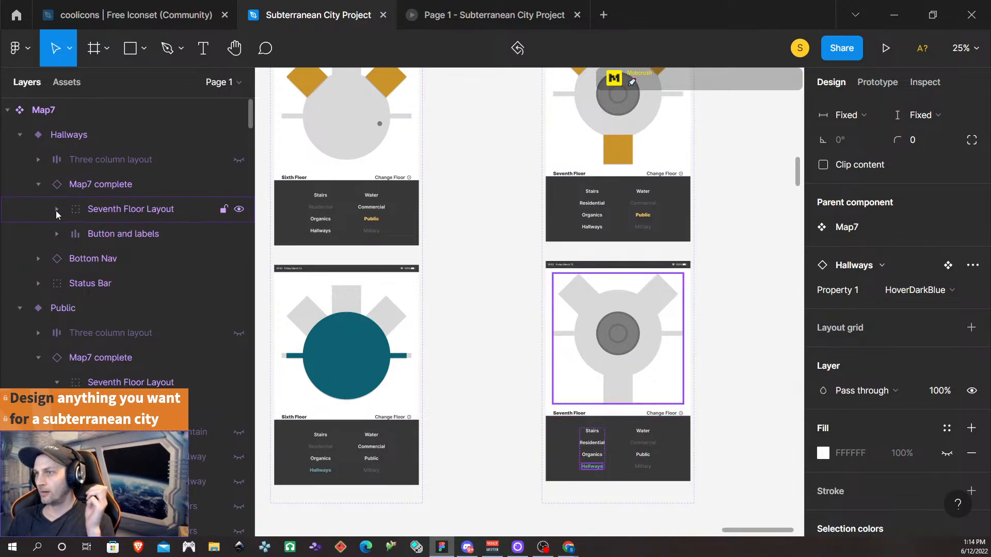
click(56, 210)
click(75, 235)
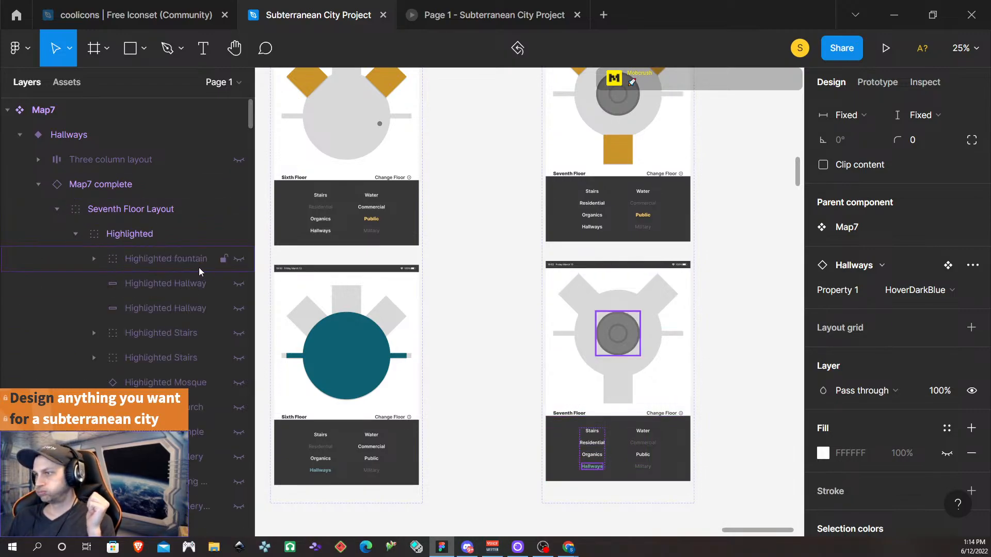
click(238, 284)
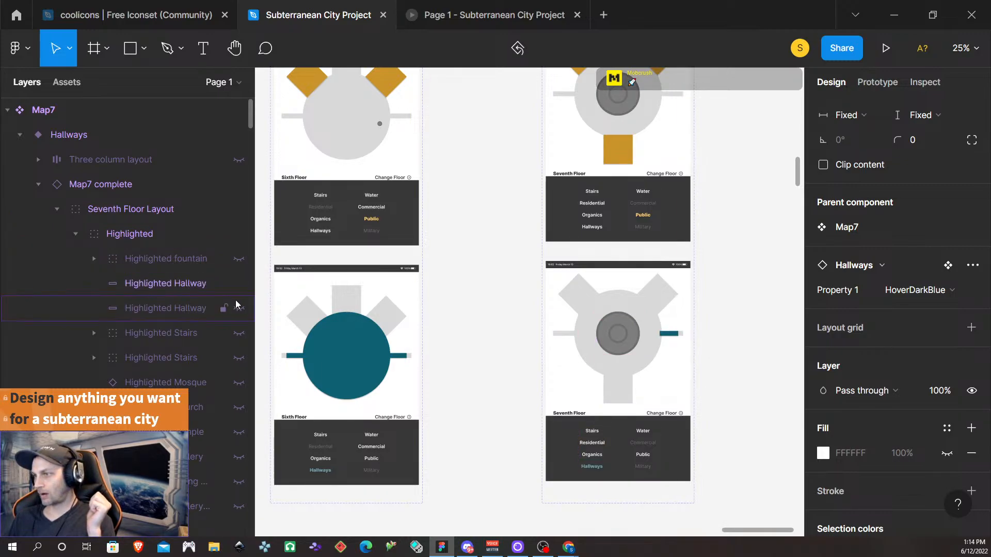
click(238, 308)
scroll(237, 362, down, 3)
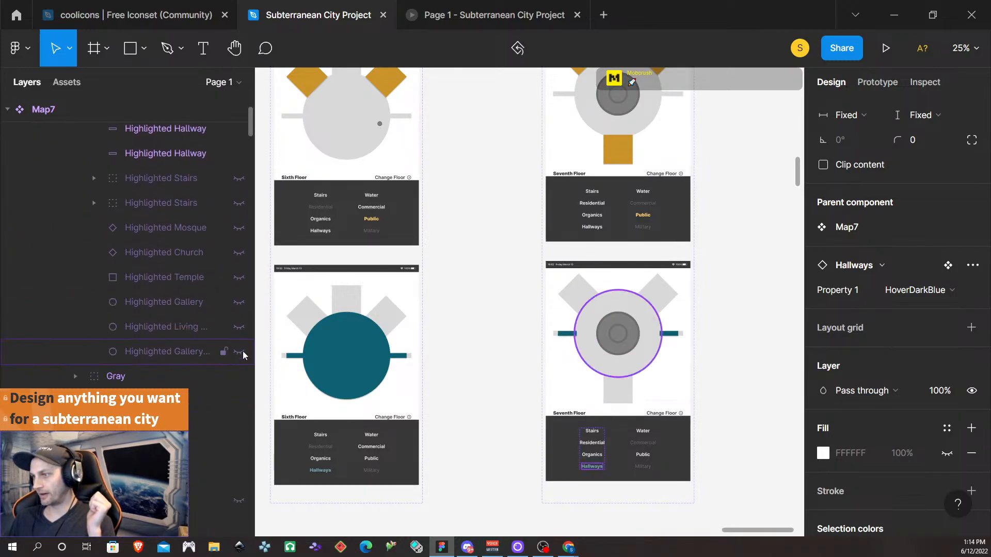
click(238, 352)
scroll(702, 395, down, 1)
scroll(702, 395, down, 3)
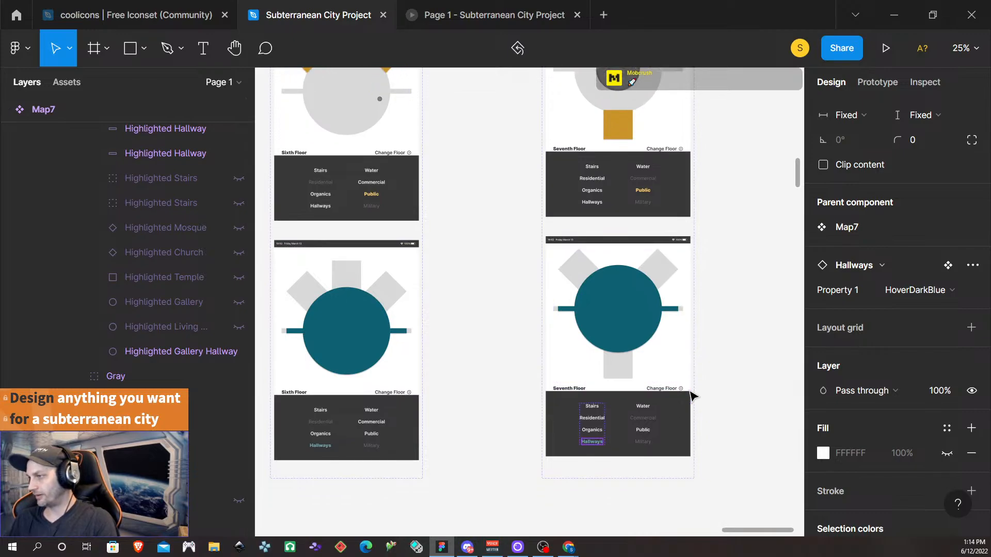
- Examine the full list of color styles and selection colors used in the Map7 complete component set
click(715, 440)
scroll(714, 440, down, 10)
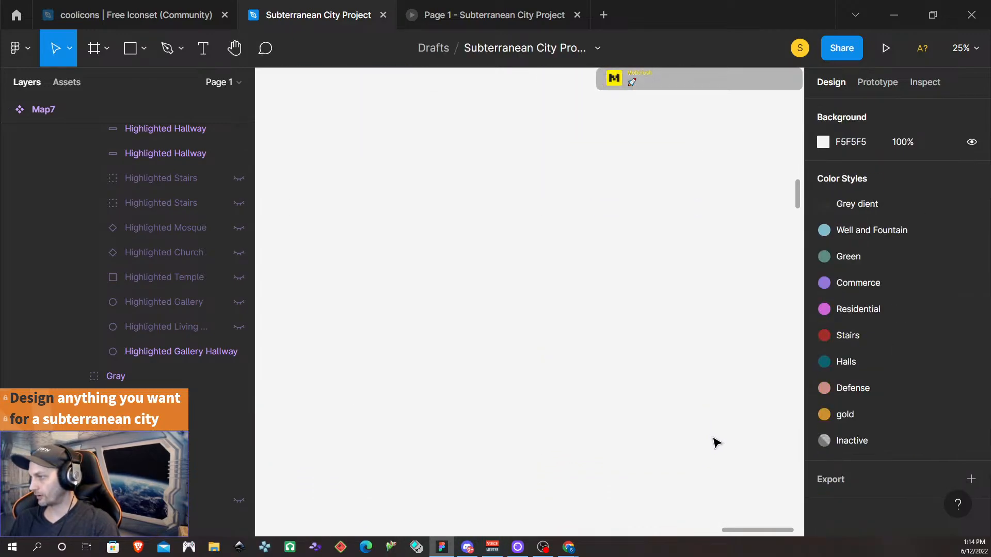
scroll(715, 440, down, 3)
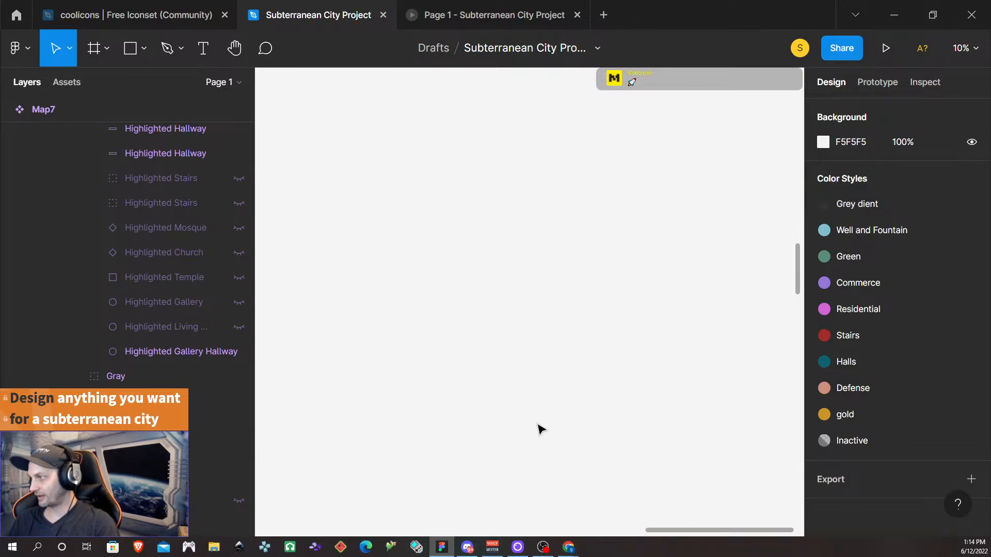
scroll(540, 428, down, 3)
scroll(494, 425, down, 3)
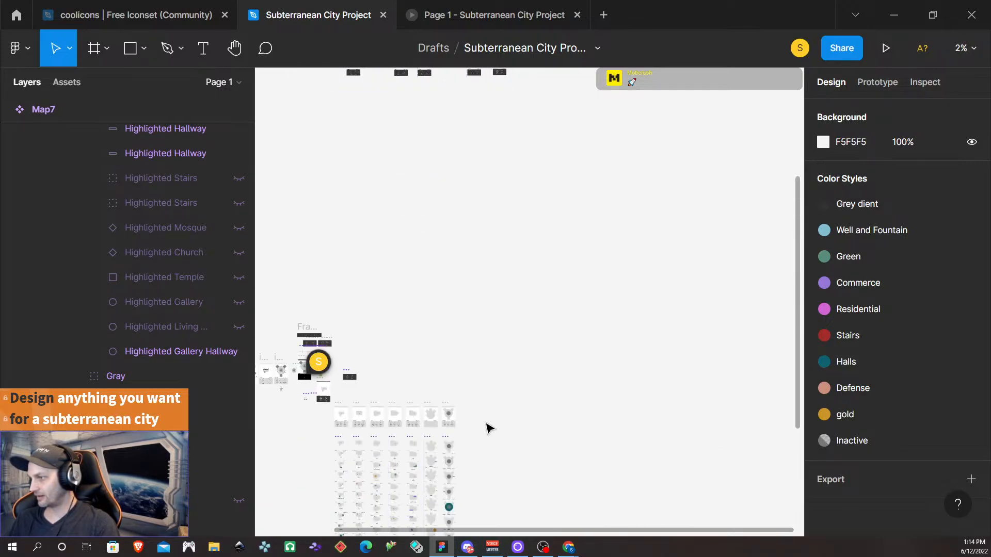
scroll(488, 428, left, 3)
scroll(606, 423, up, 4)
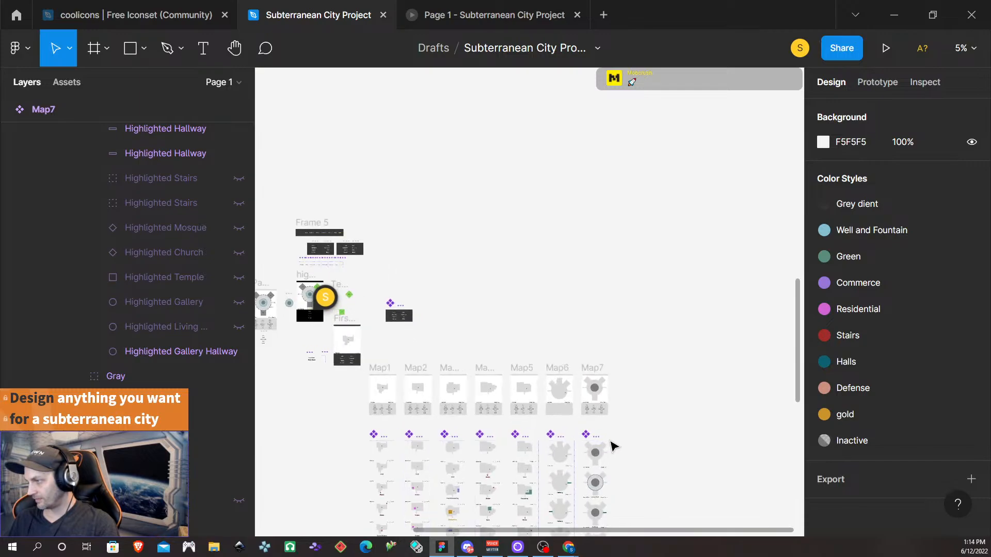
scroll(601, 426, down, 1)
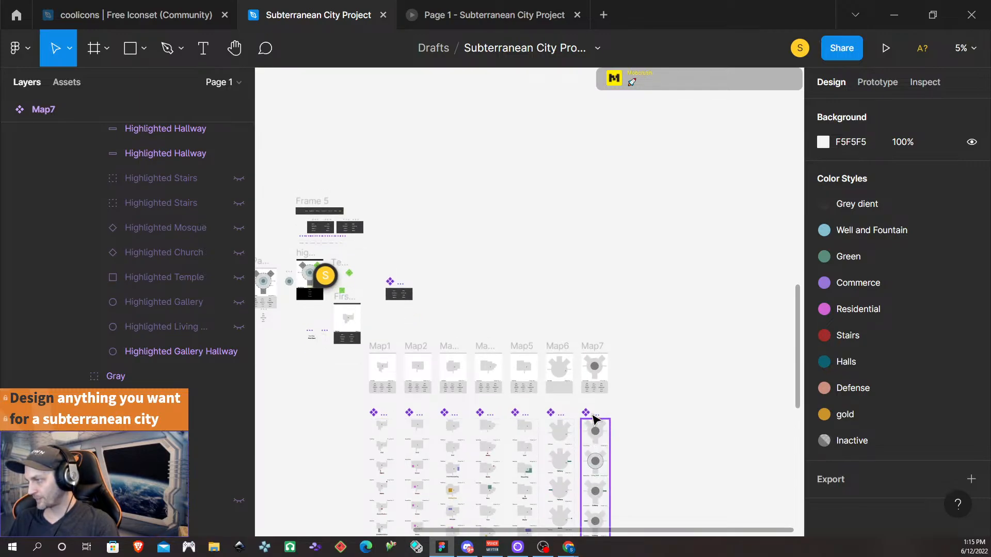
click(593, 416)
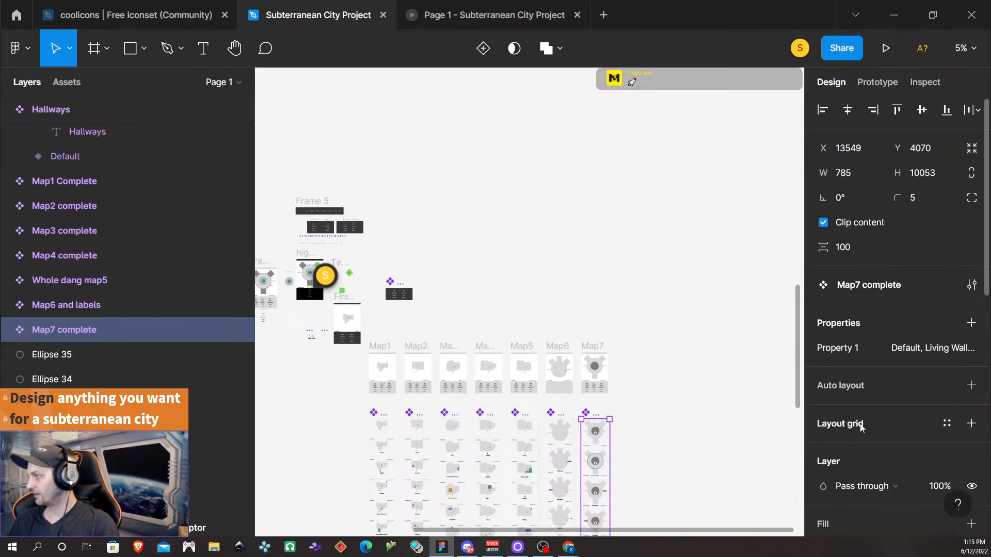
scroll(860, 426, down, 6)
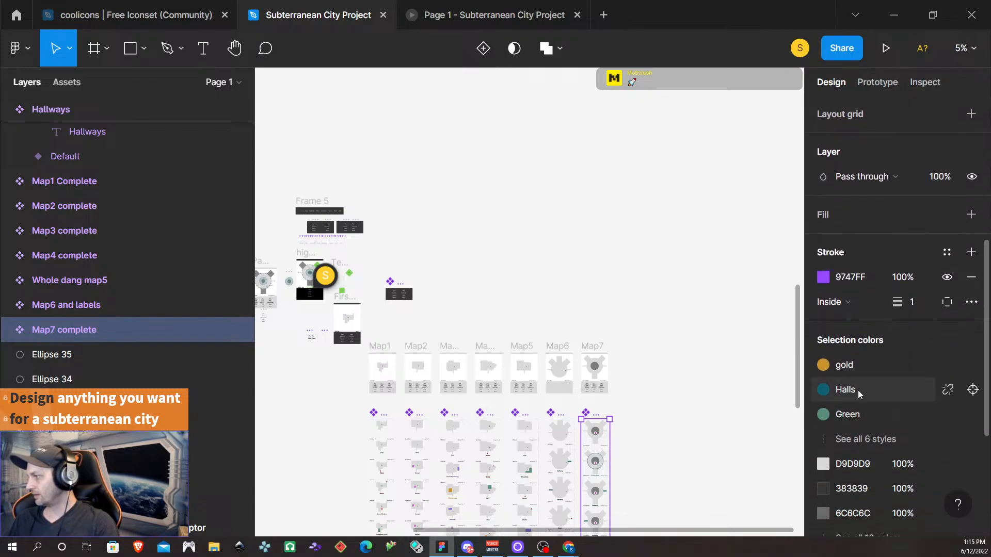
click(864, 441)
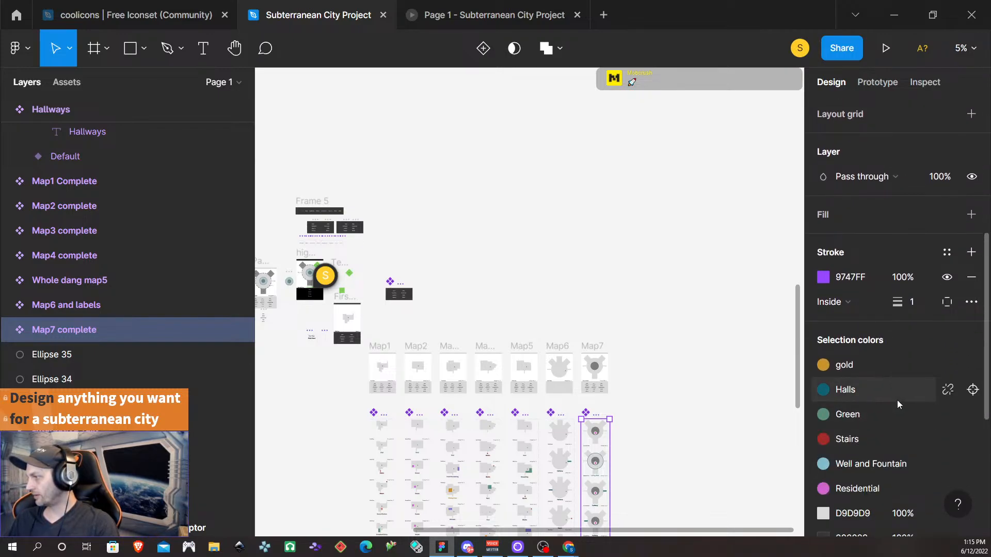
scroll(897, 404, down, 5)
click(882, 321)
scroll(884, 318, down, 2)
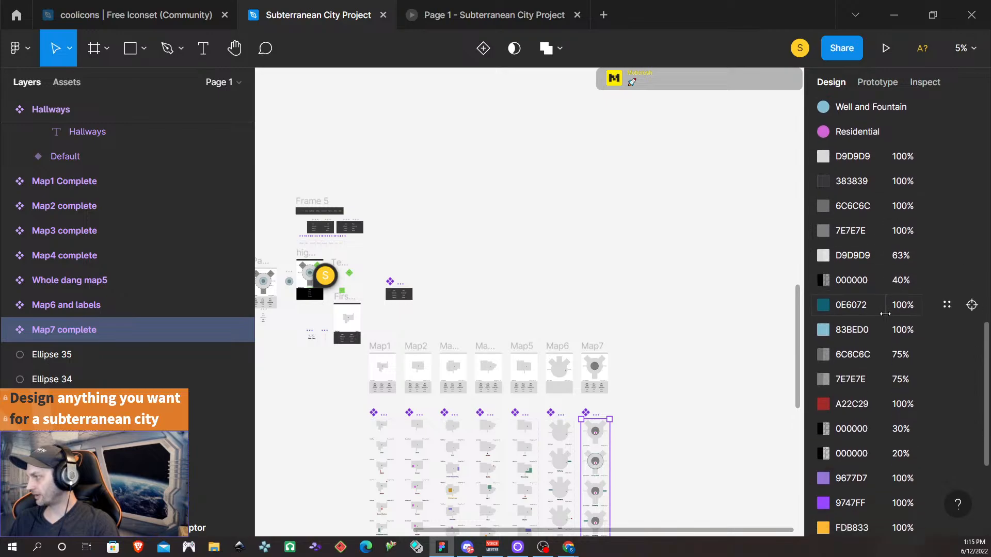
scroll(884, 314, down, 1)
scroll(876, 407, down, 2)
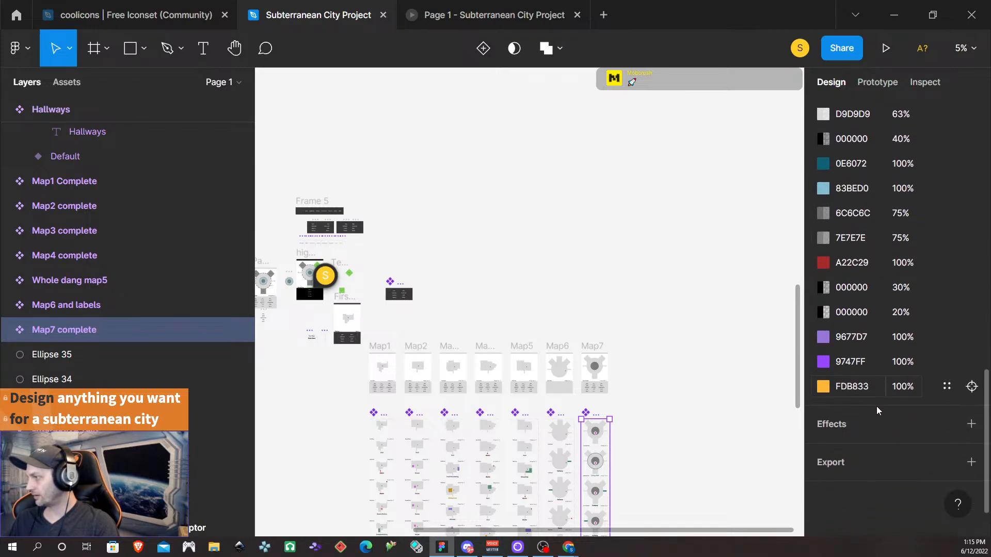
scroll(875, 368, up, 4)
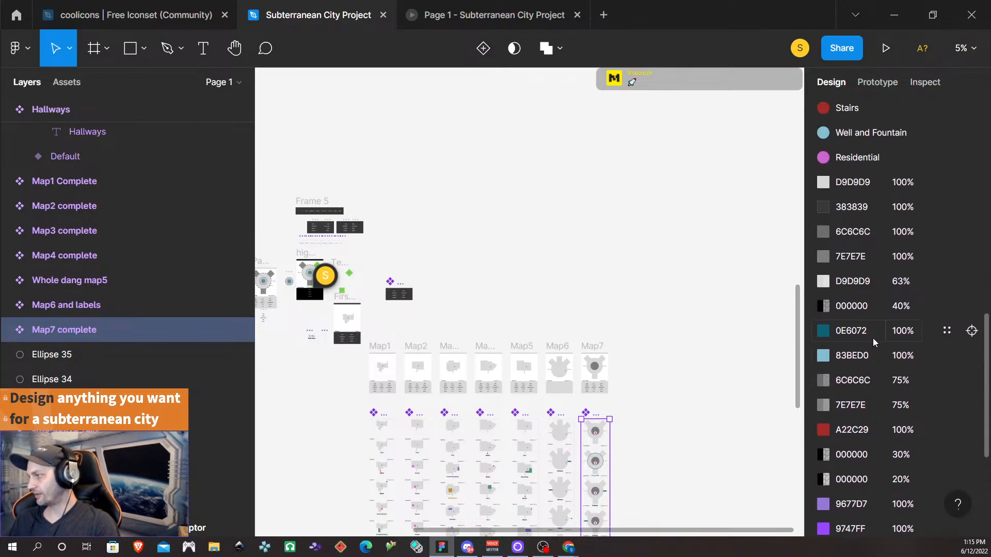
scroll(863, 355, up, 5)
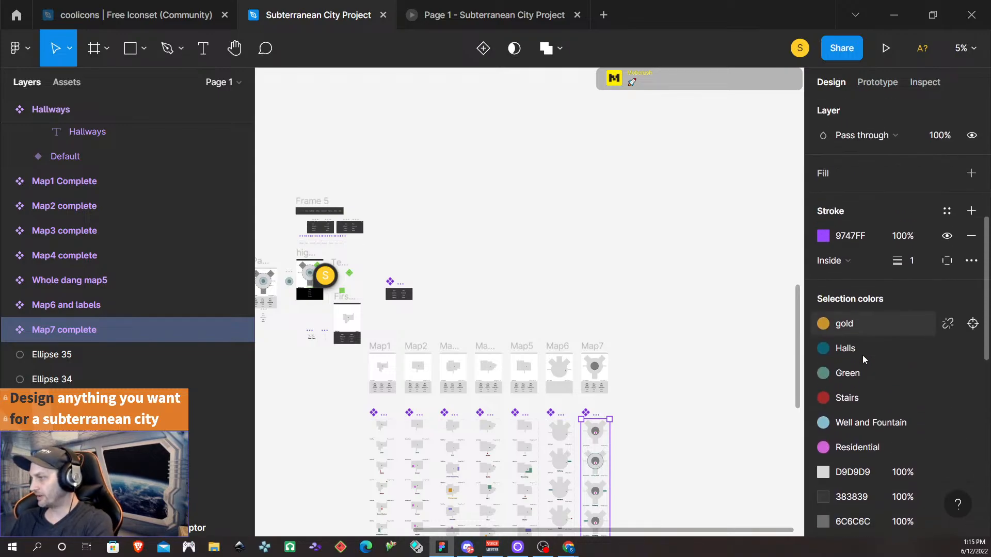
scroll(862, 355, down, 5)
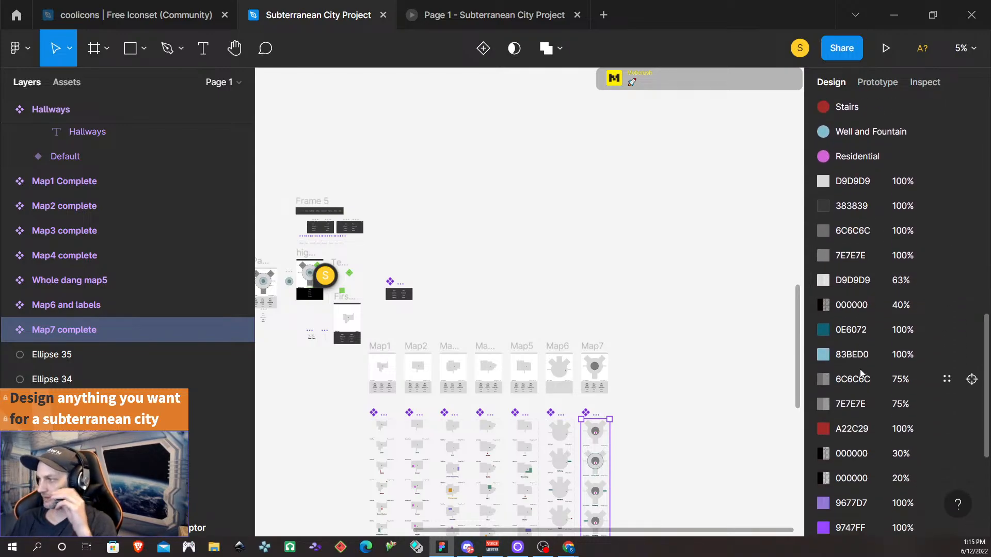
scroll(860, 372, down, 5)
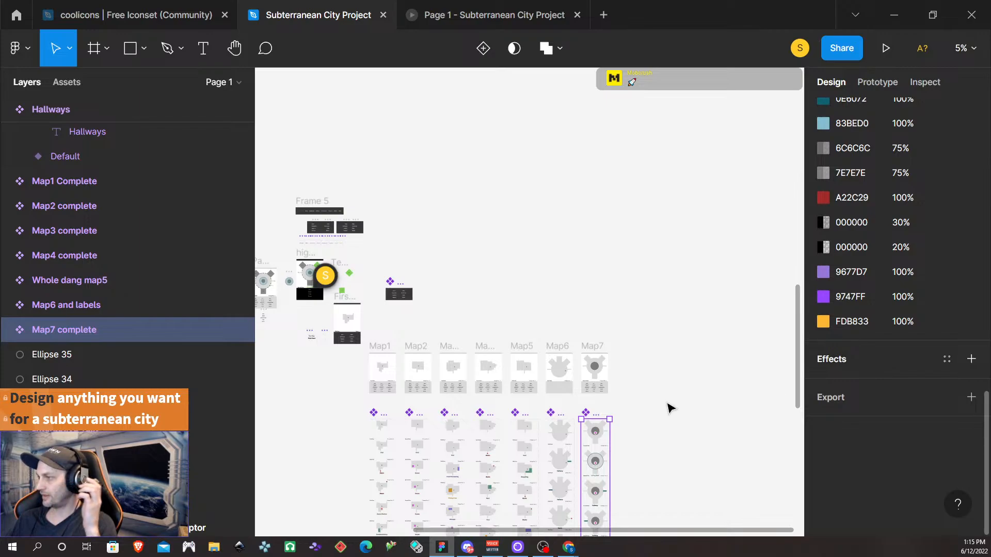
- Examine the full list of selection colors used in the Map6 and labels component set
click(566, 419)
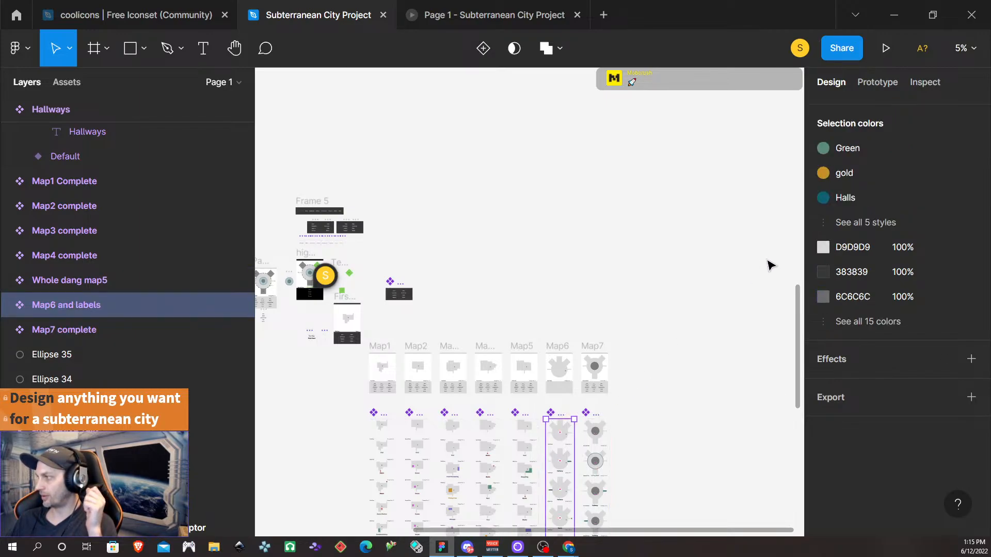
click(857, 322)
scroll(854, 324, up, 5)
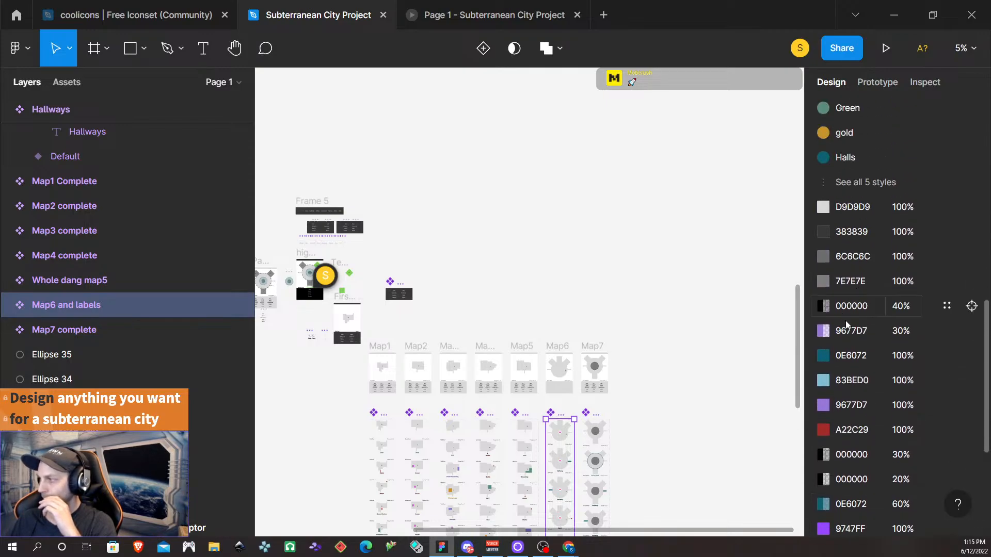
scroll(865, 370, up, 5)
scroll(801, 385, down, 1)
scroll(863, 401, down, 5)
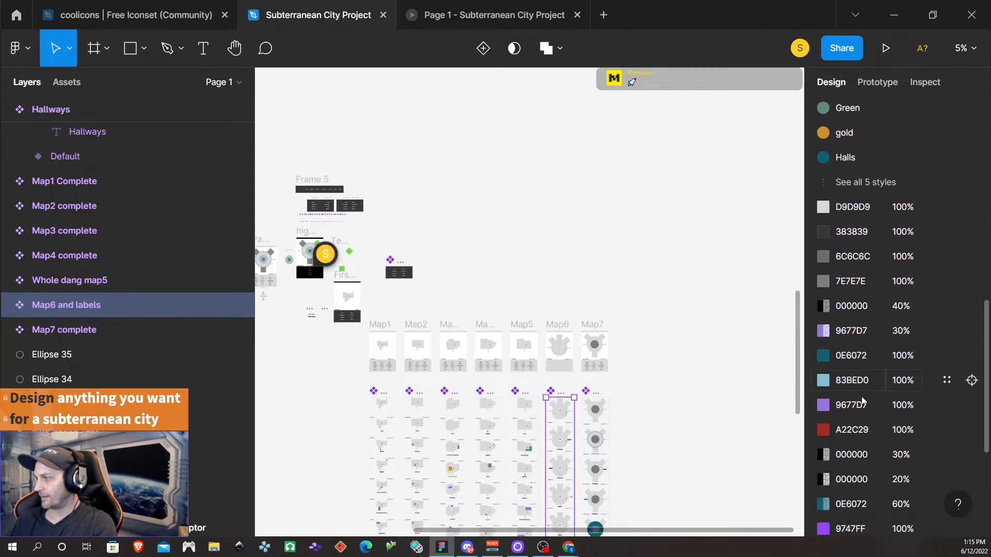
scroll(862, 400, down, 3)
- Link the unstyled 598C7A color in the Map7 component set to the Green color style
scroll(681, 412, down, 8)
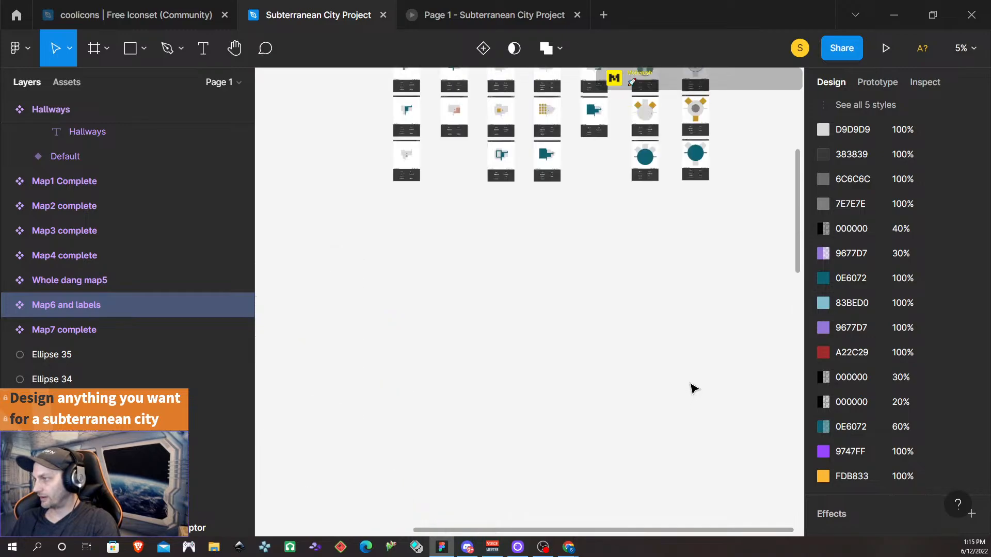
scroll(700, 335, up, 5)
click(697, 139)
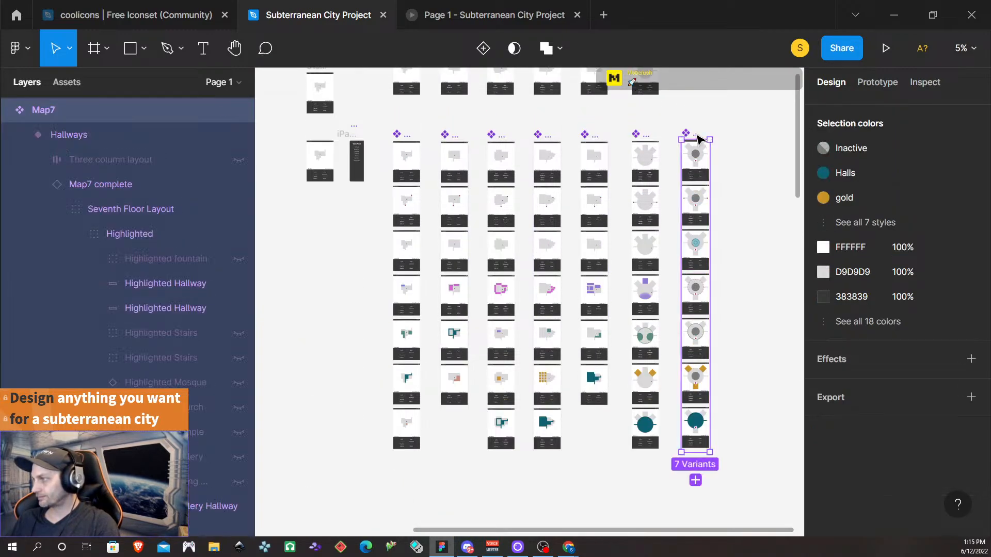
click(881, 321)
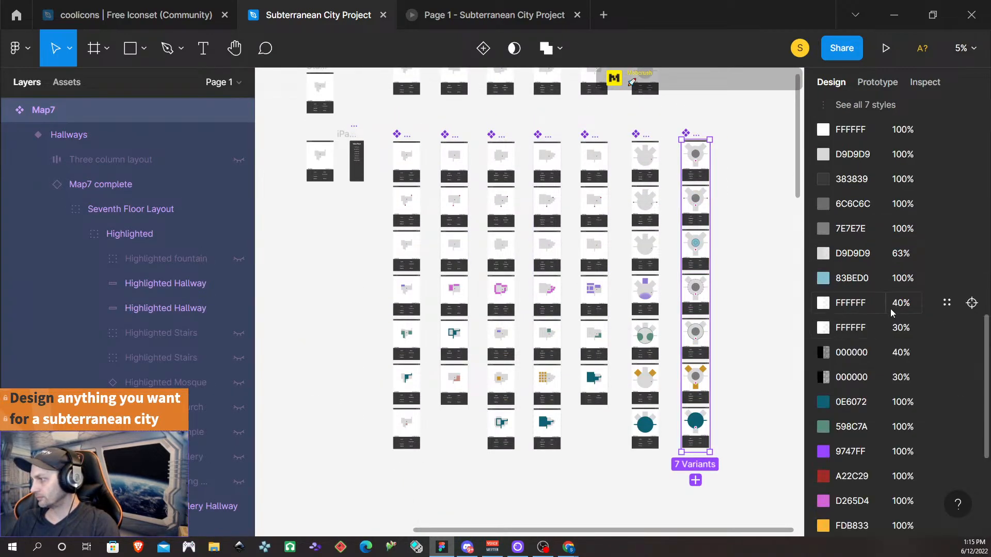
scroll(888, 320, down, 2)
click(947, 349)
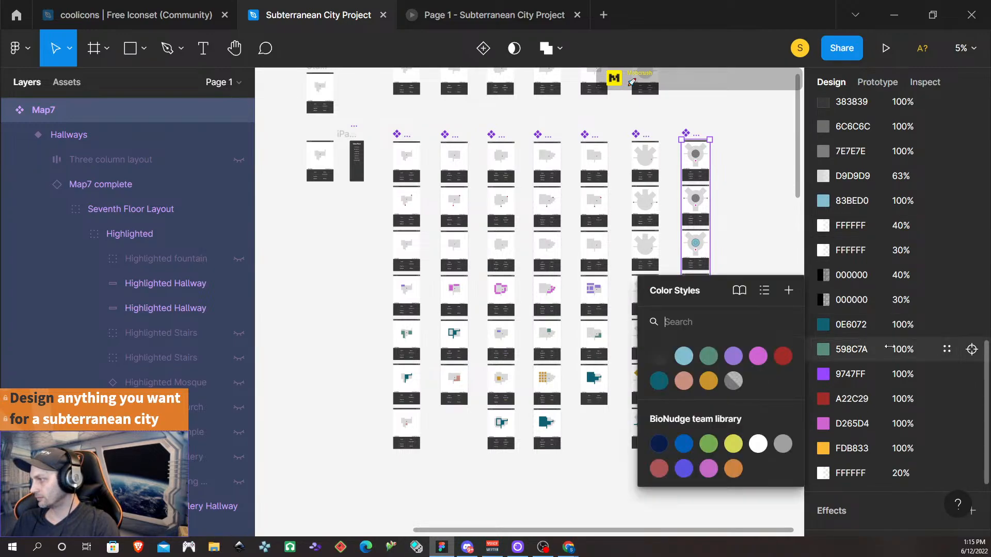
click(707, 353)
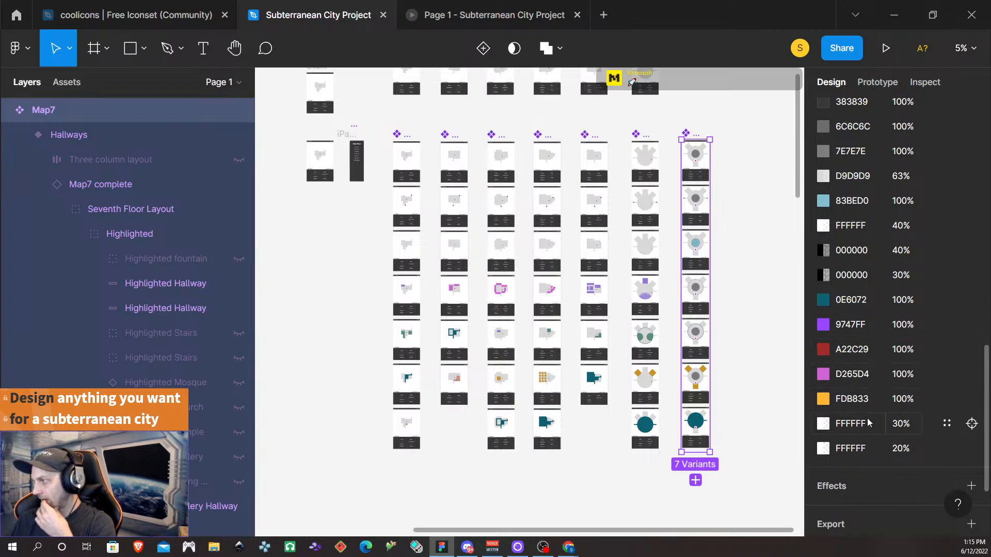
- Link the unstyled 598C7A color in the Map6 component set to the Green color style
scroll(867, 422, up, 6)
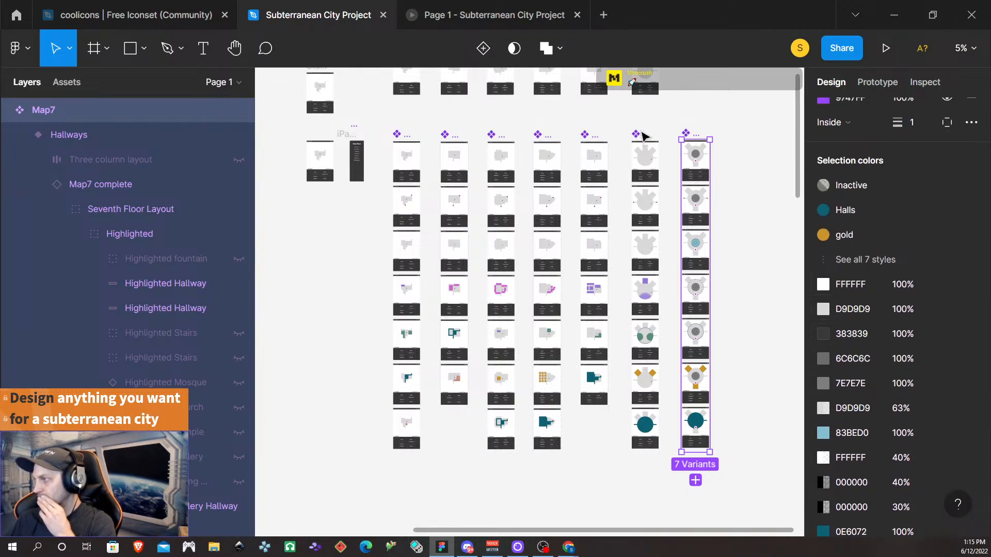
click(644, 137)
click(873, 358)
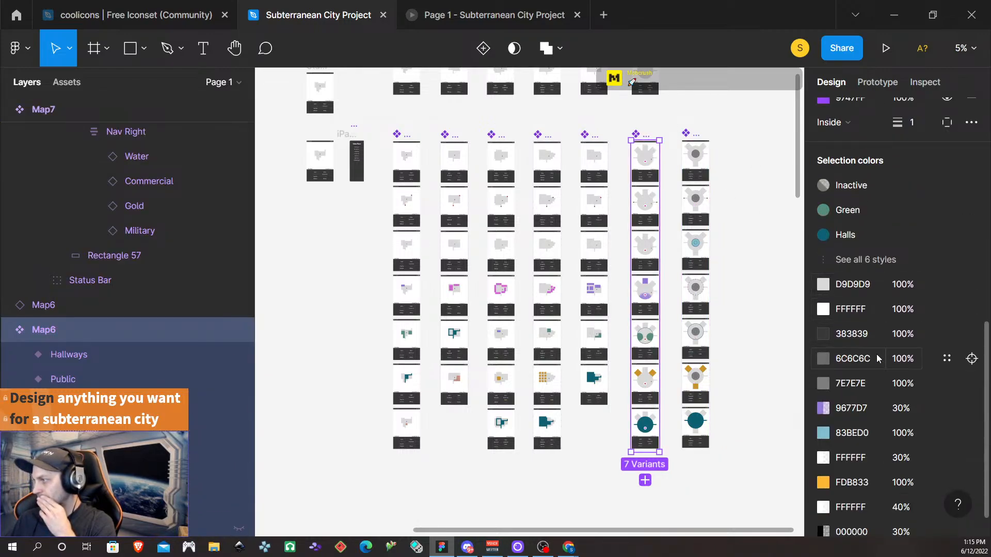
scroll(903, 296, down, 5)
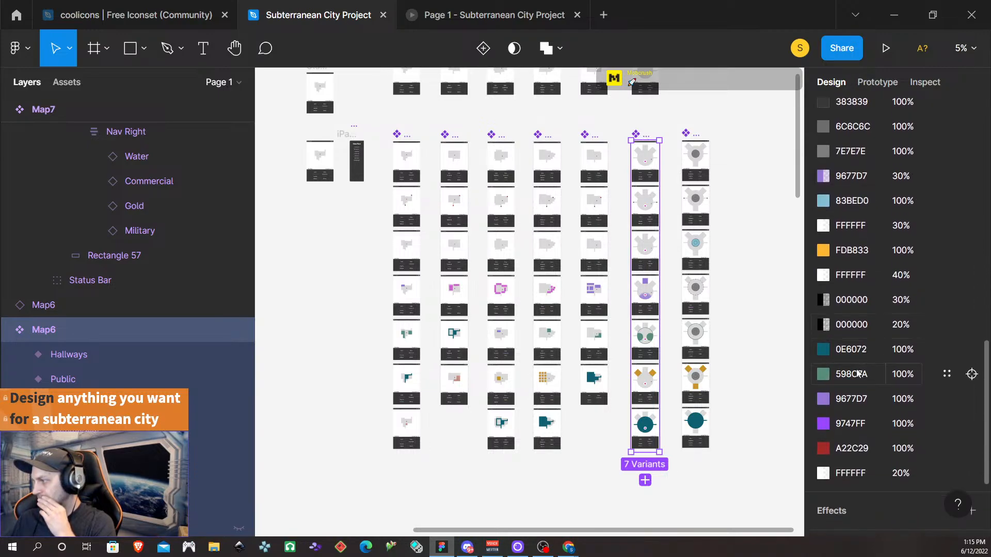
click(946, 375)
click(709, 356)
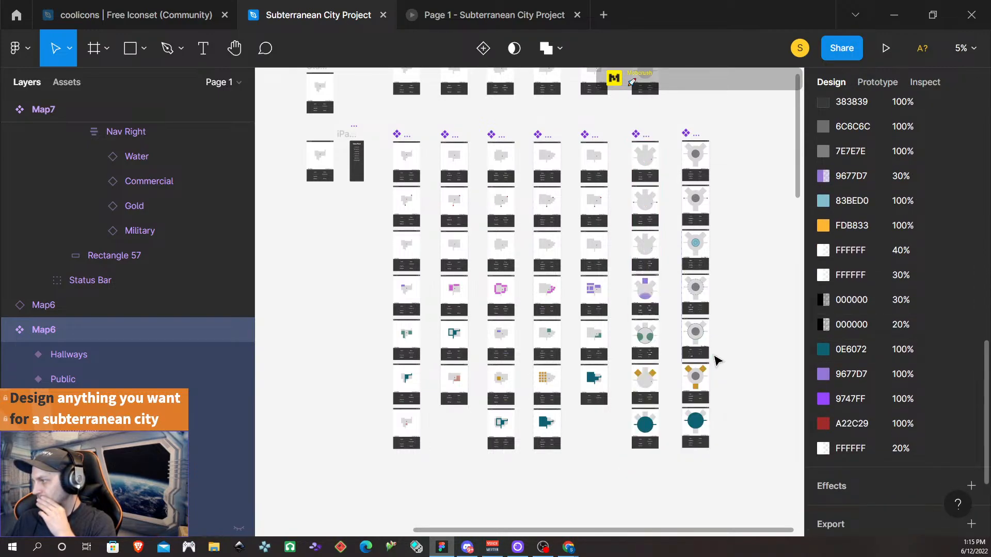
- Link the unstyled 598C7A color in the Map5 component set to the Green color style
scroll(920, 249, up, 2)
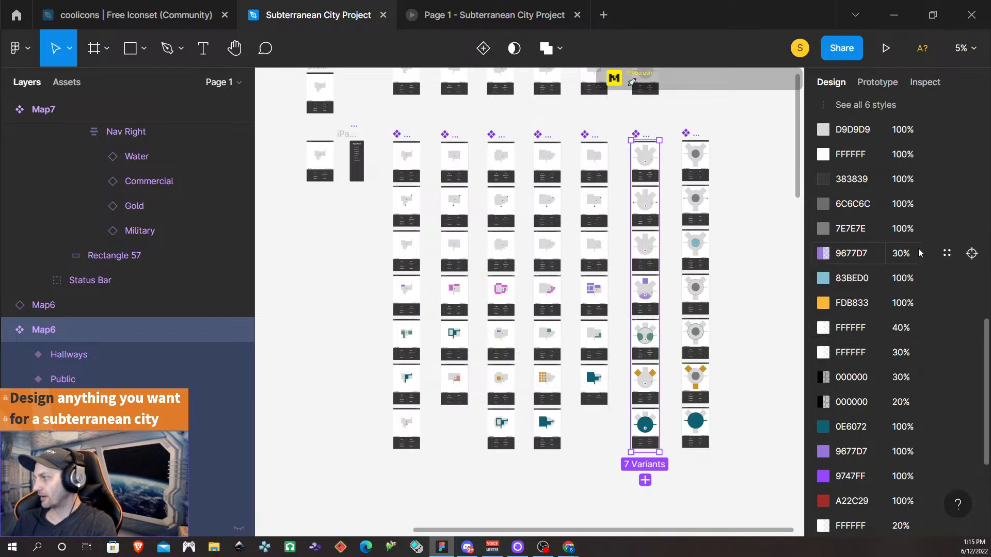
scroll(919, 249, down, 3)
click(597, 137)
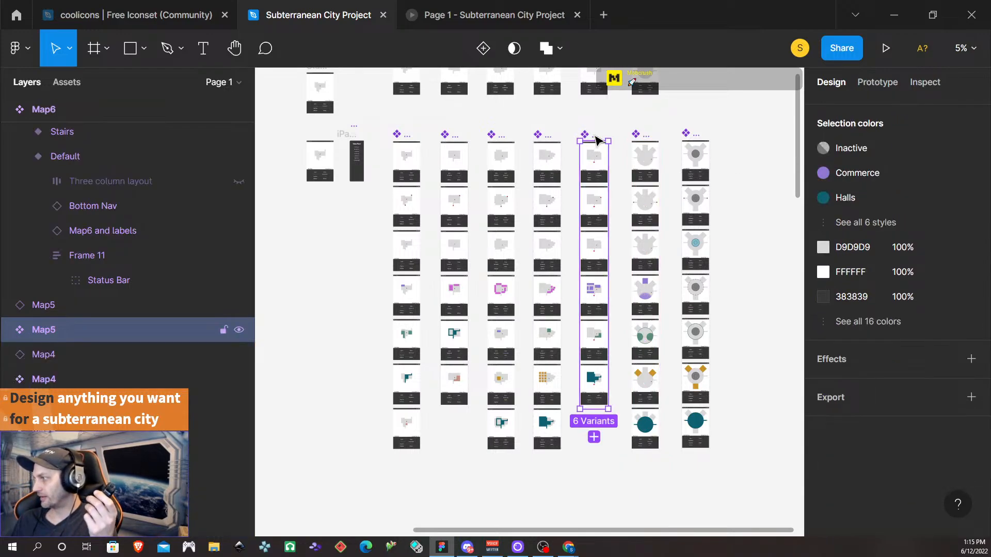
click(860, 321)
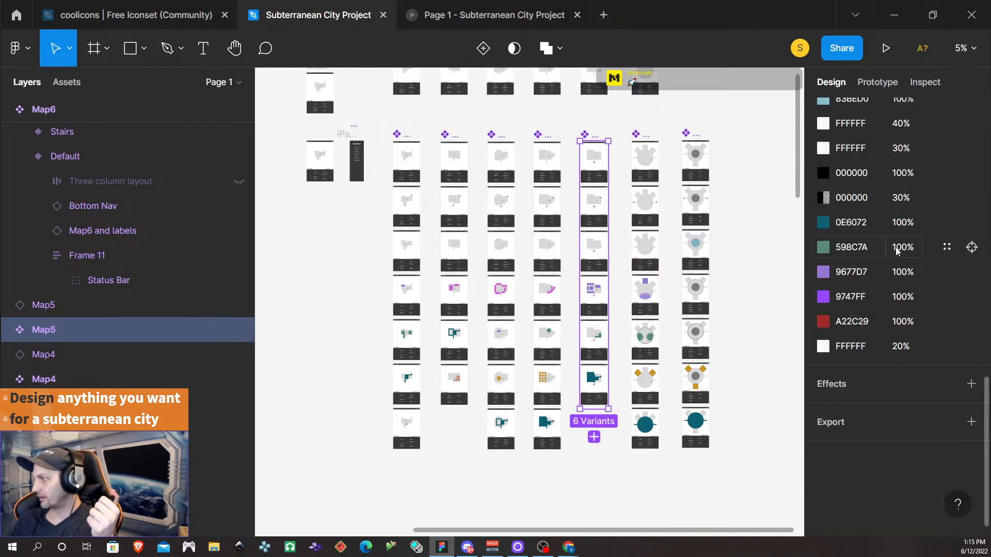
click(947, 248)
click(708, 316)
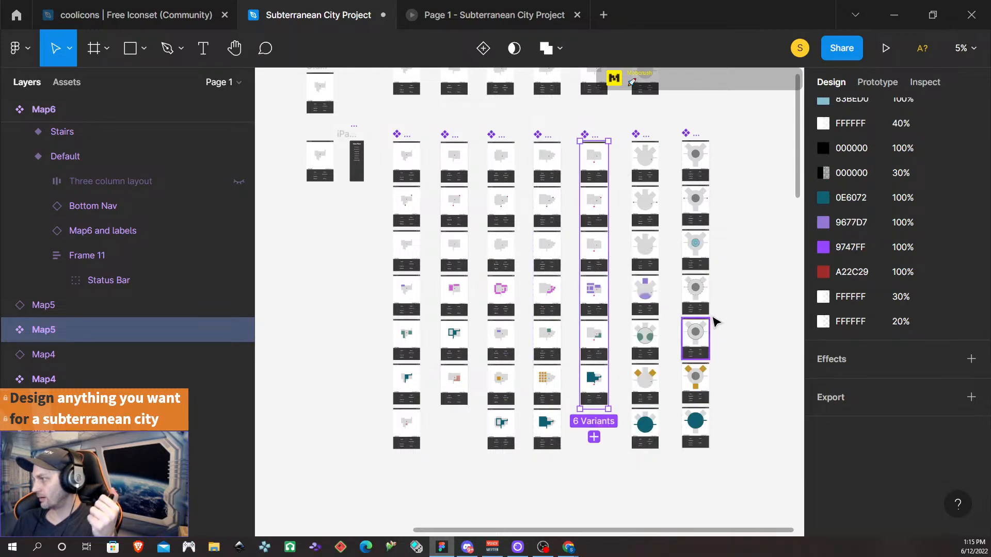
- Link the unstyled 598C7A color in the Map4 component set to the Green color style
click(550, 140)
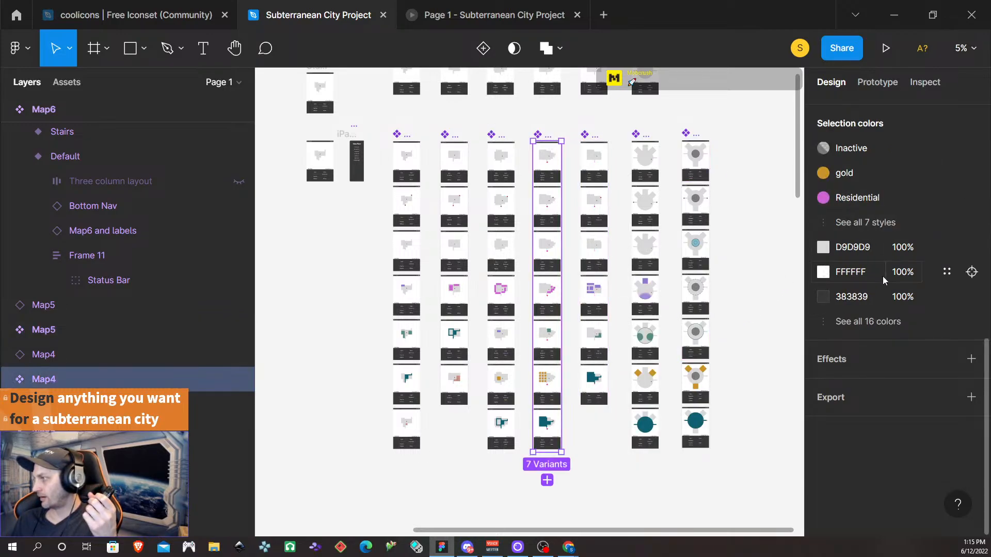
click(870, 320)
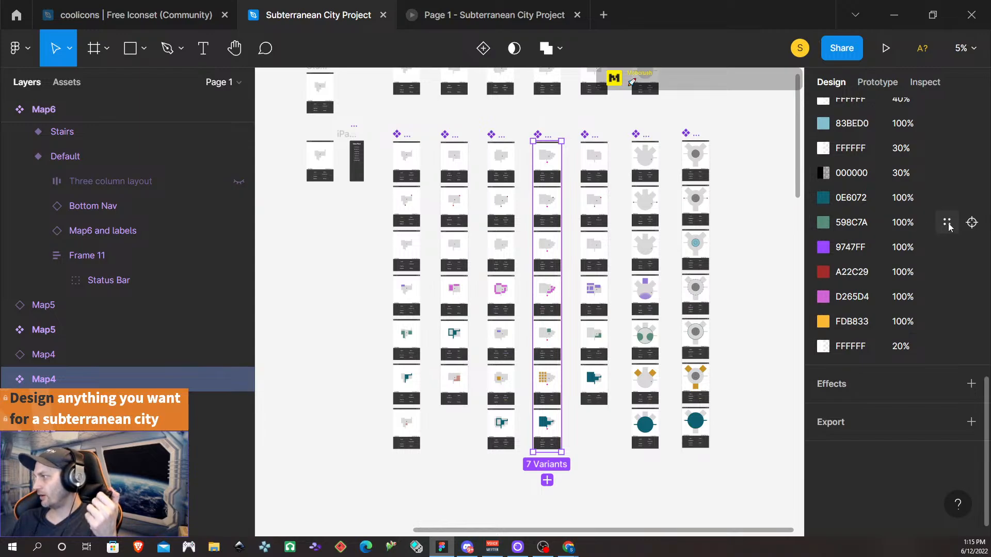
click(947, 223)
click(710, 315)
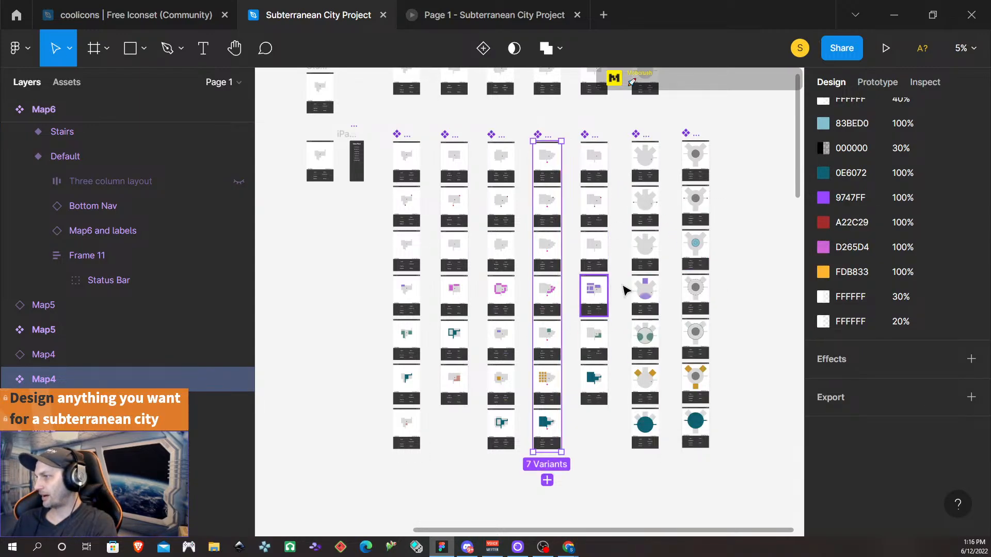
- Examine the Map4 to Map7 variants on the canvas, comparing their highlighted areas with the shared color styles
scroll(766, 275, down, 3)
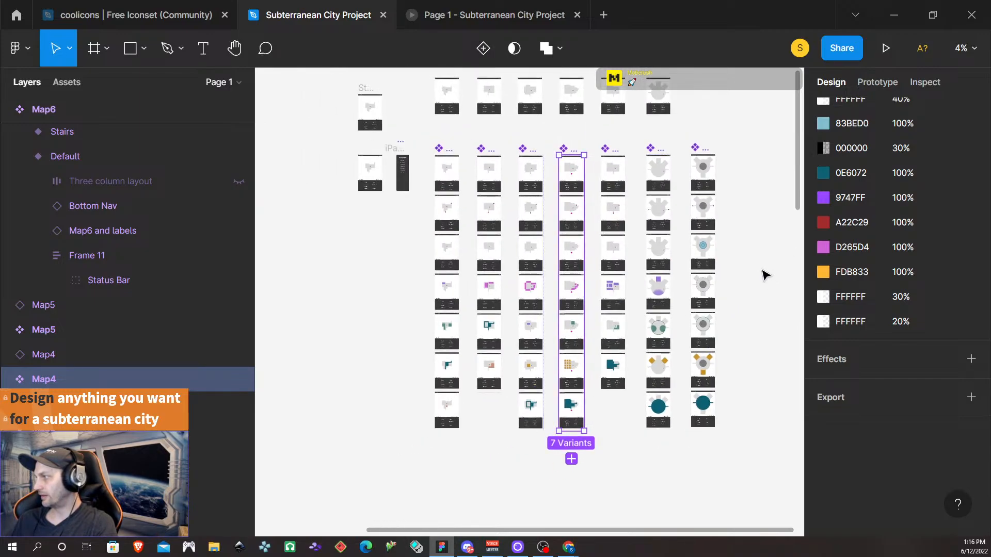
scroll(723, 276, right, 1)
scroll(702, 271, right, 1)
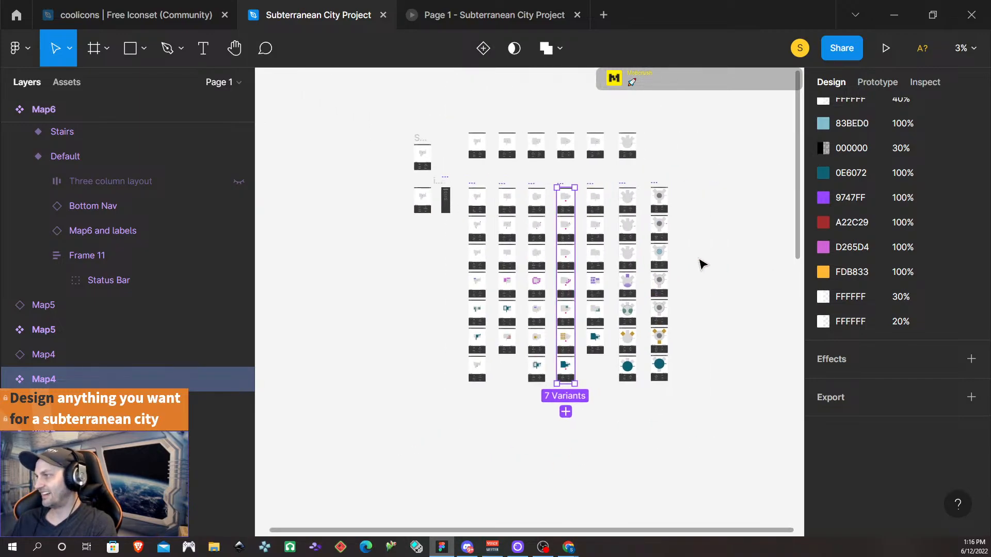
click(690, 295)
scroll(690, 304, up, 3)
scroll(653, 325, up, 10)
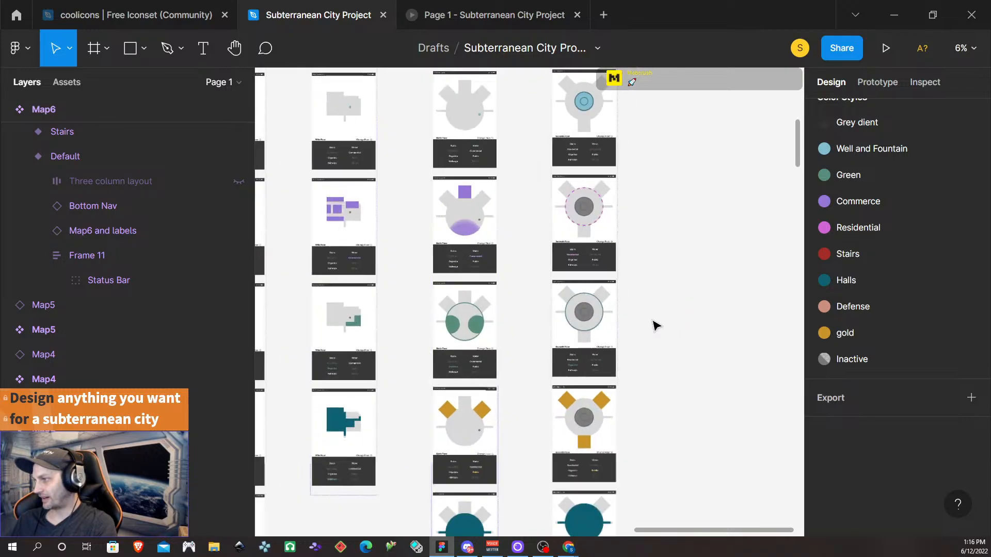
scroll(483, 331, down, 5)
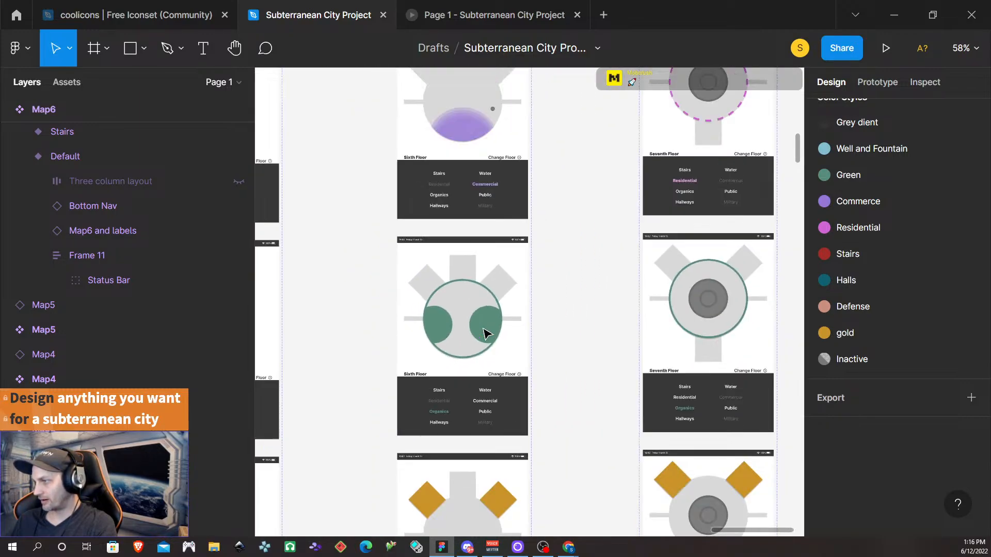
scroll(483, 331, right, 1)
scroll(684, 417, down, 3)
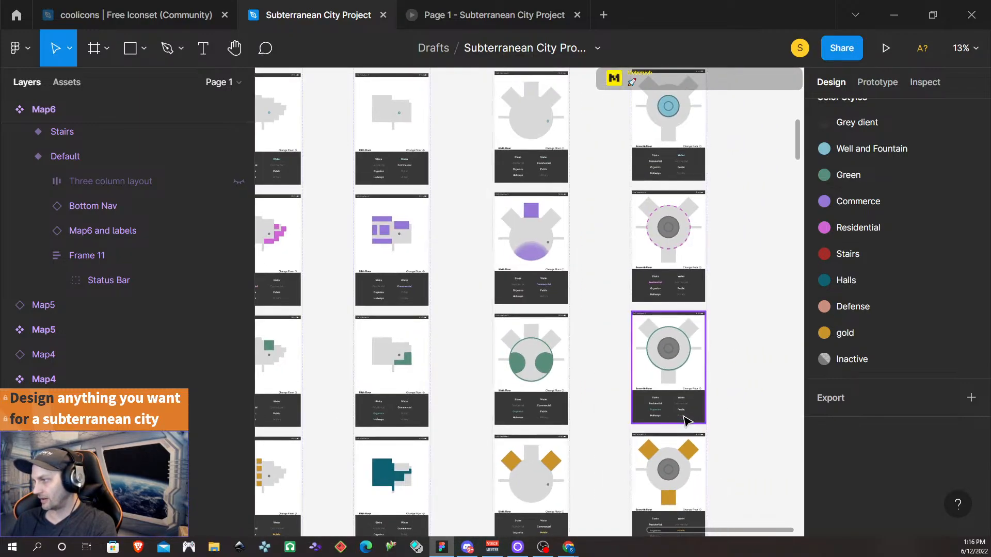
scroll(684, 418, down, 4)
scroll(683, 420, down, 2)
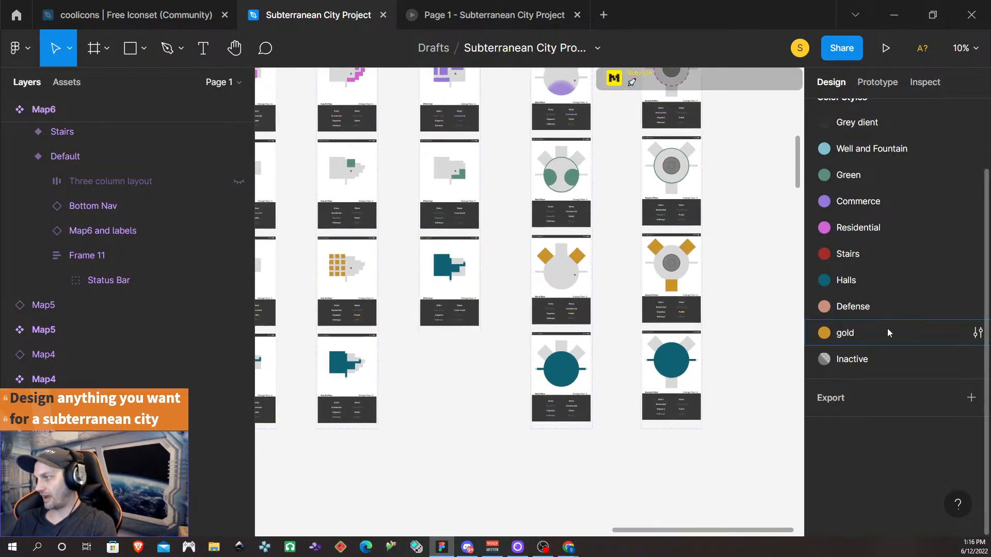
scroll(669, 353, down, 2)
scroll(640, 349, right, 1)
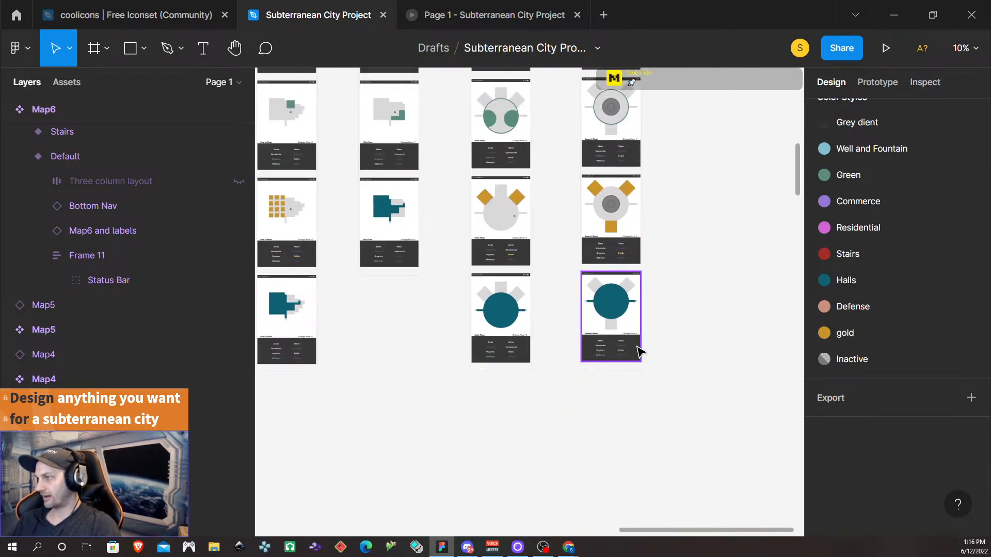
scroll(635, 349, down, 4)
scroll(630, 351, down, 4)
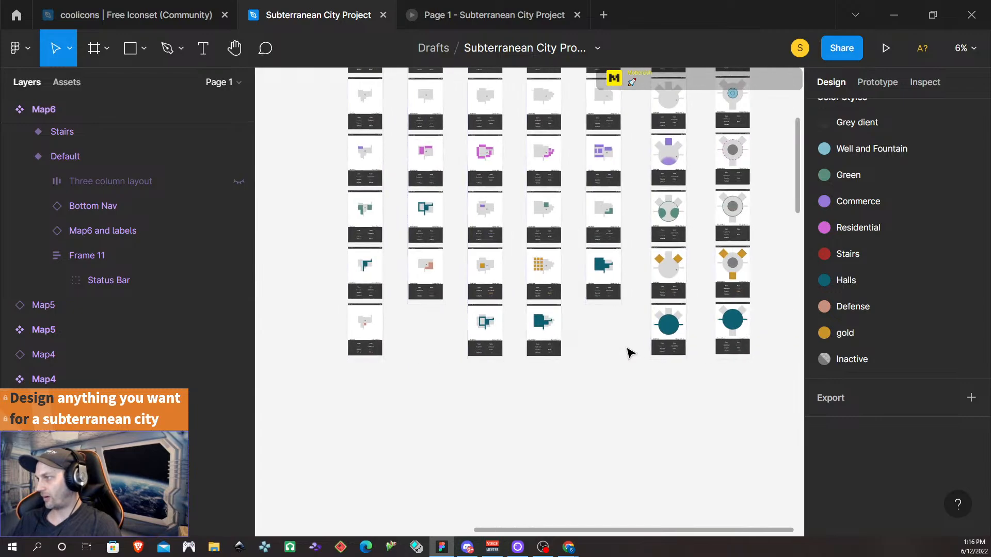
scroll(634, 351, up, 2)
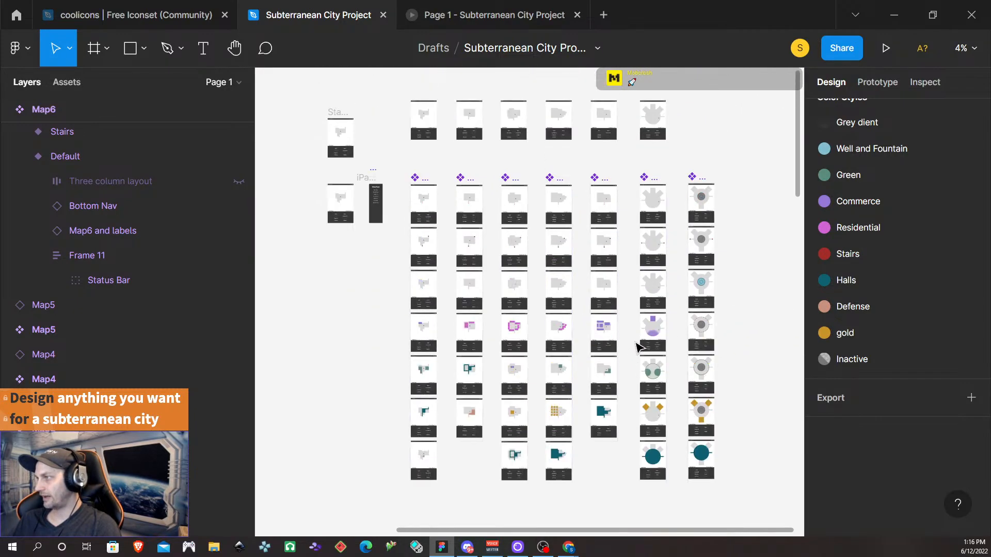
- Place an instance of the default Map7 variant above its component set, aligned with the row of other map instances
click(708, 208)
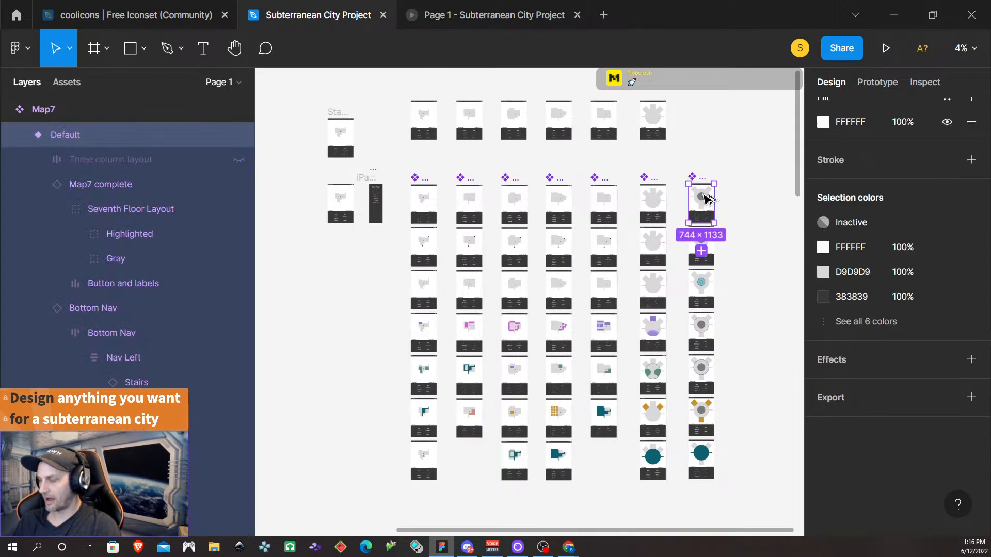
drag(704, 199, 708, 125)
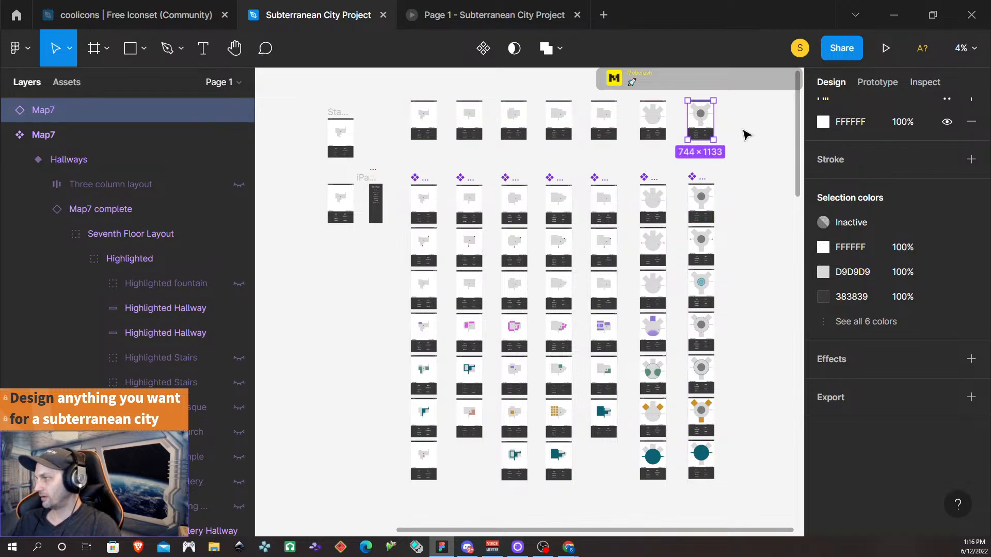
key(Right)
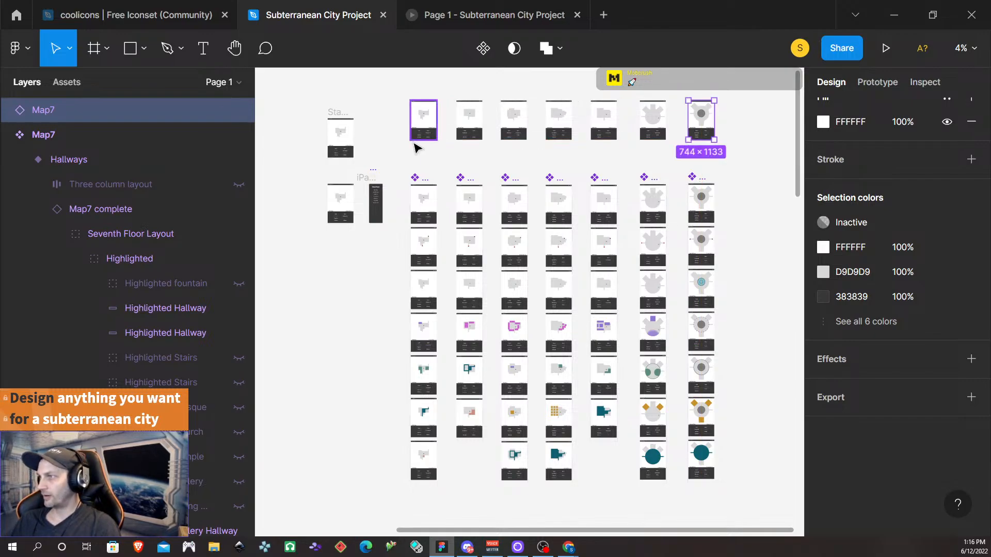
- Replace the old prototype preview with a new one started from the Map1 instance and test its Organics filter at a fitting zoom
click(424, 124)
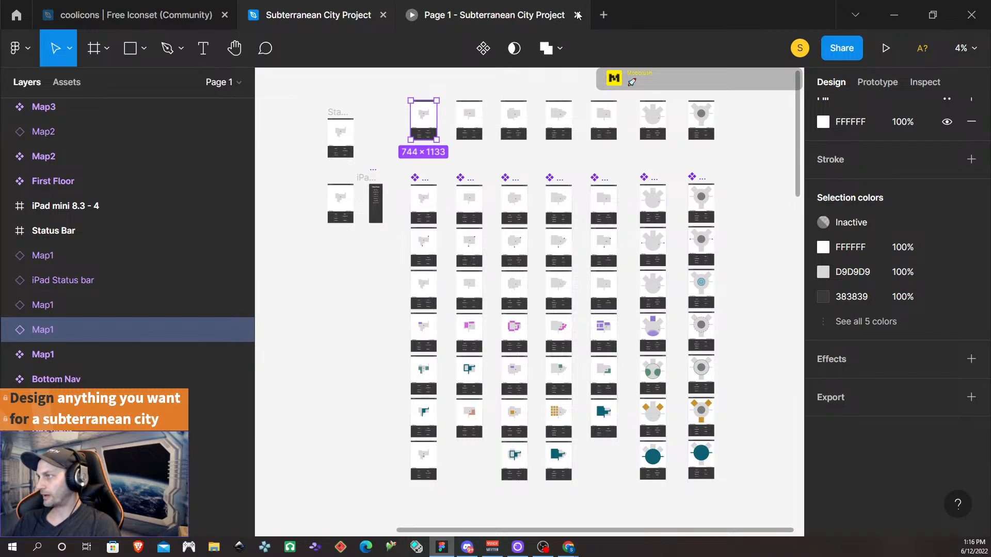
click(578, 15)
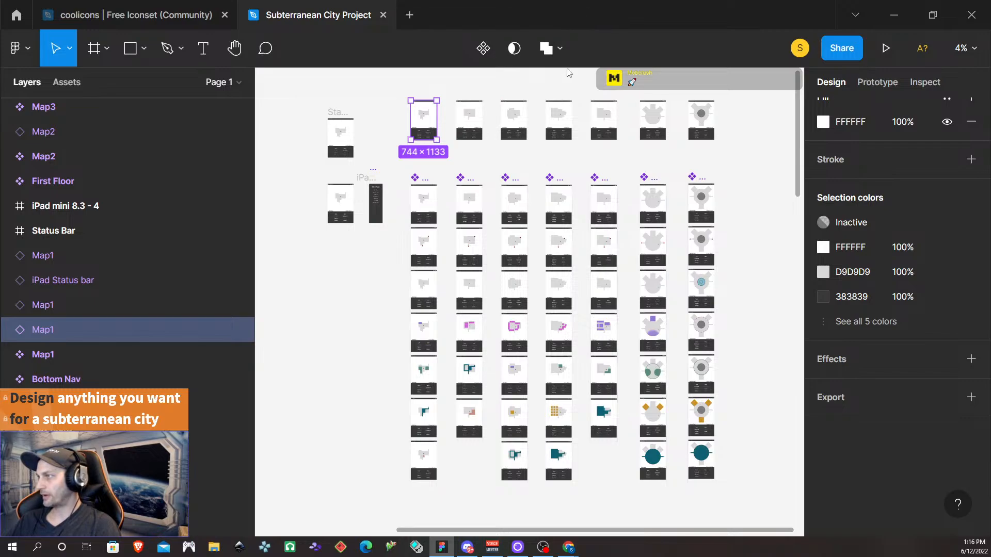
click(886, 49)
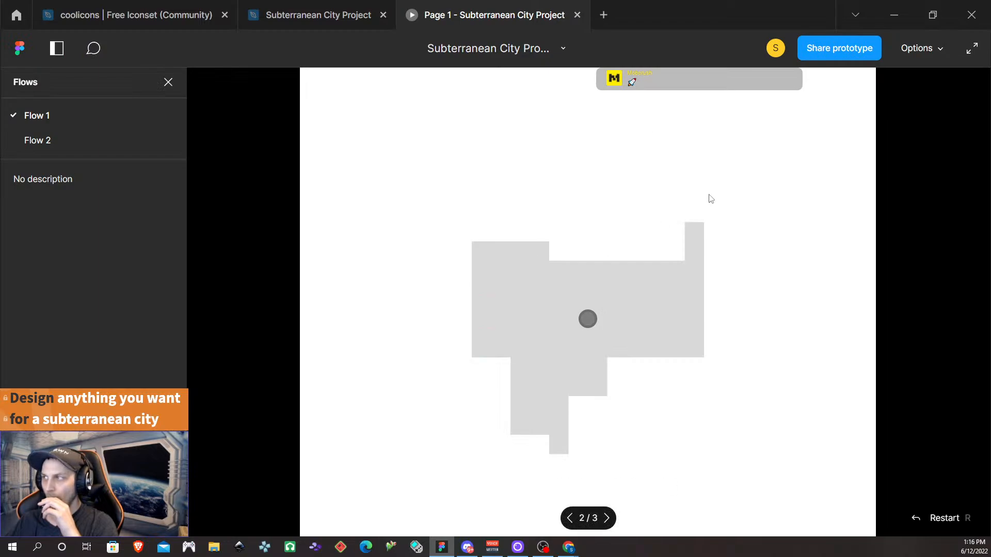
key(z)
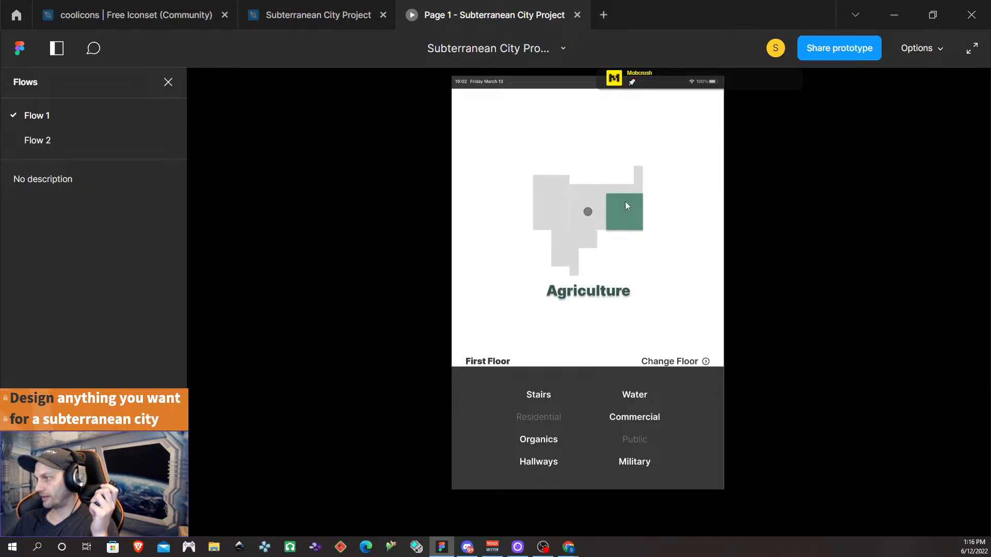
click(539, 440)
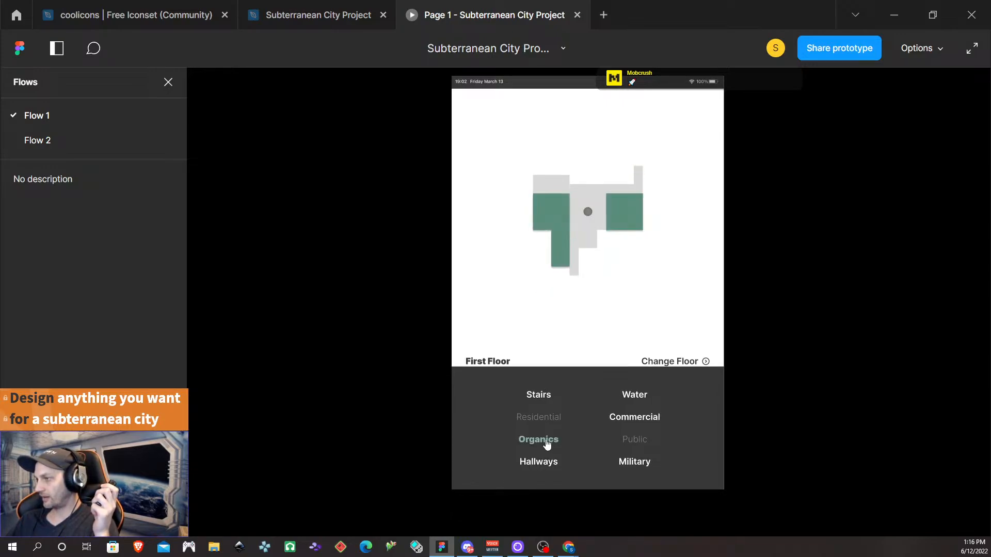
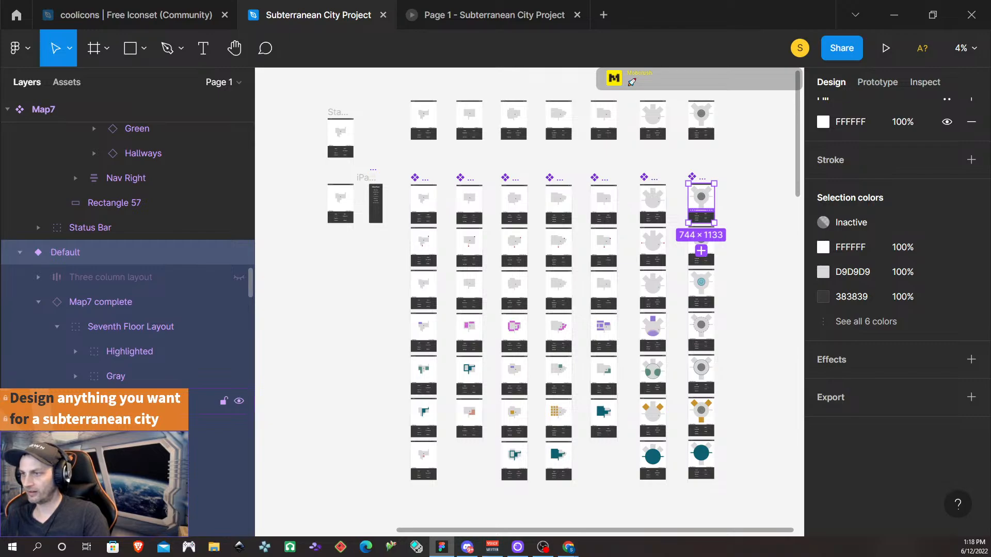
- Examine the Highlighted layer and the Map7 complete variants on the canvas, checking each area's highlight and label from Living Wall through Fountain
click(38, 425)
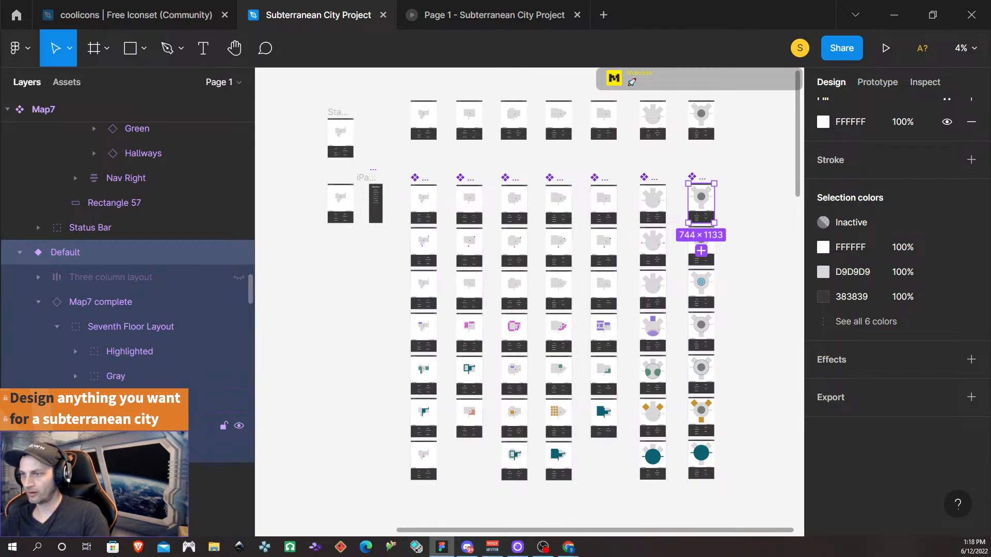
click(130, 354)
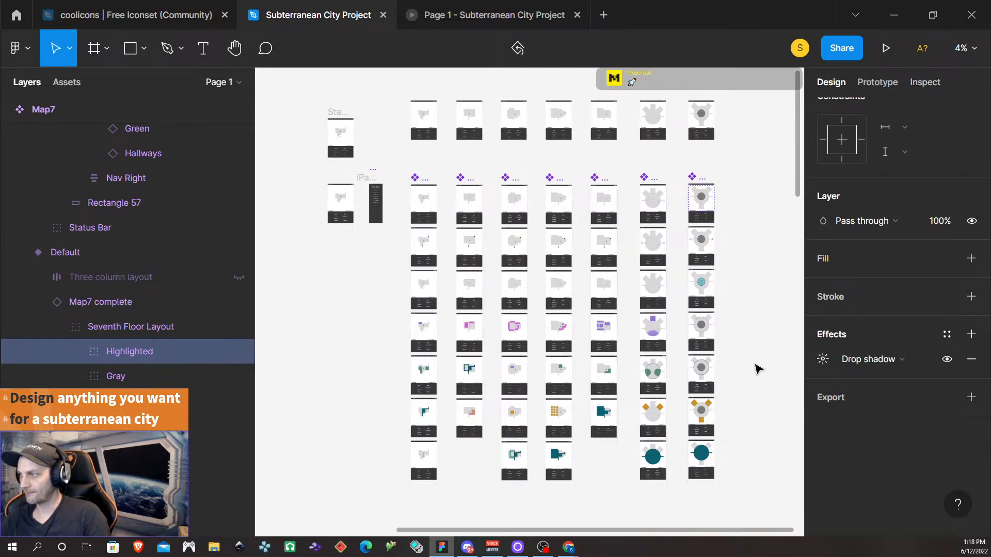
scroll(738, 408, down, 8)
scroll(709, 380, down, 10)
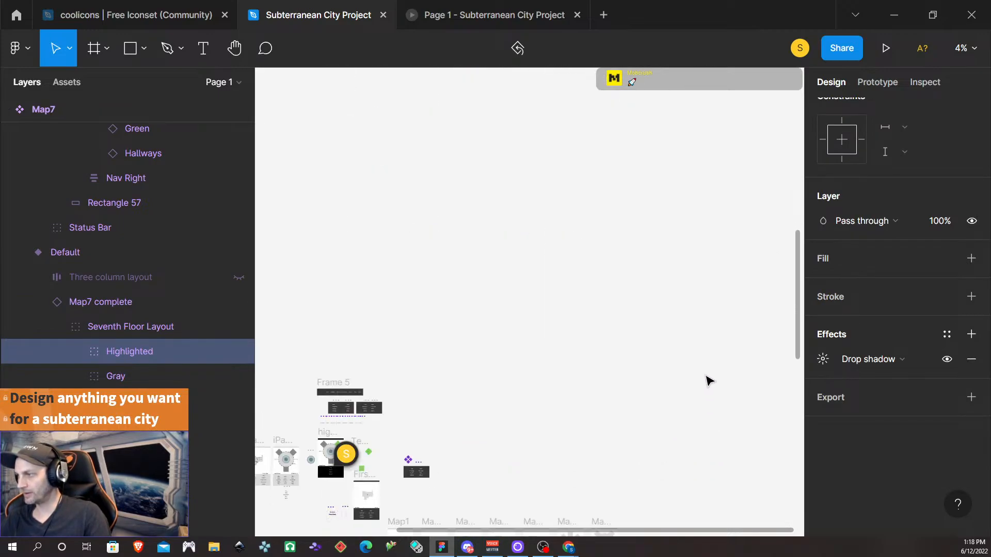
scroll(600, 433, up, 10)
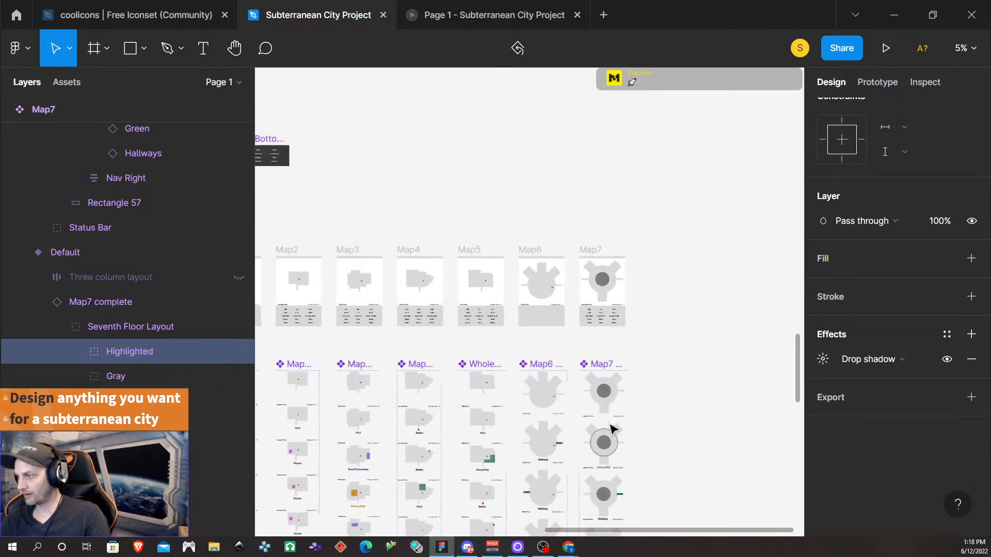
scroll(594, 323, down, 1)
scroll(592, 323, down, 4)
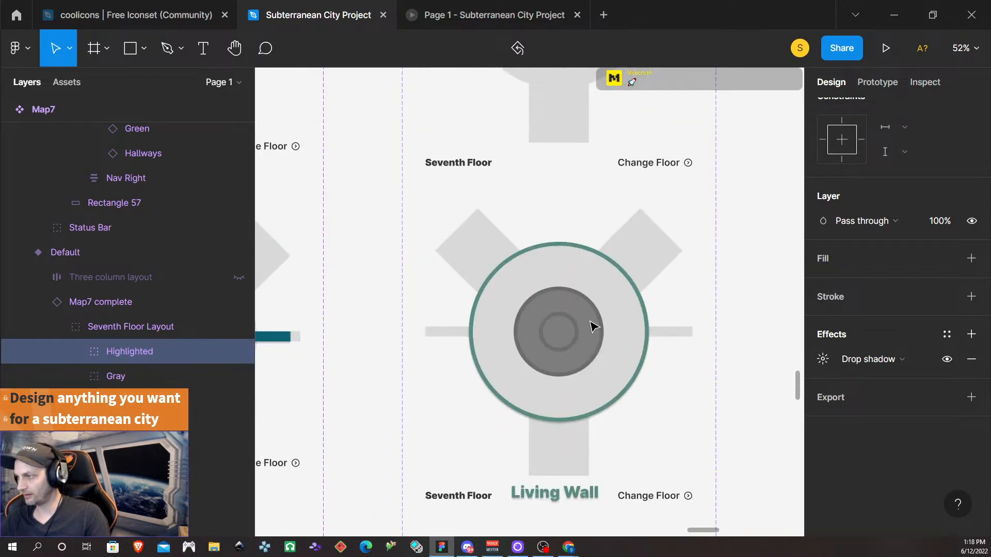
scroll(586, 357, up, 3)
scroll(671, 314, down, 8)
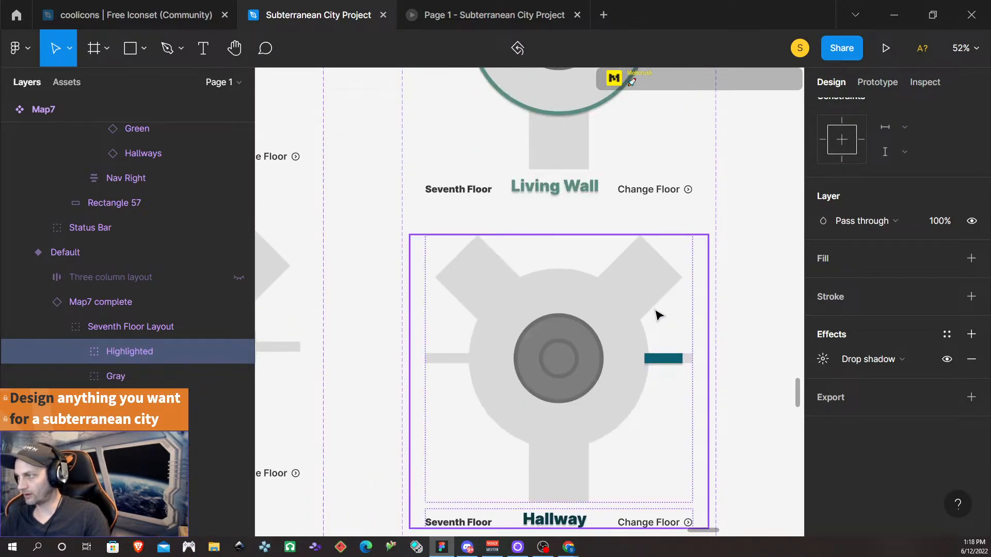
scroll(653, 321, down, 10)
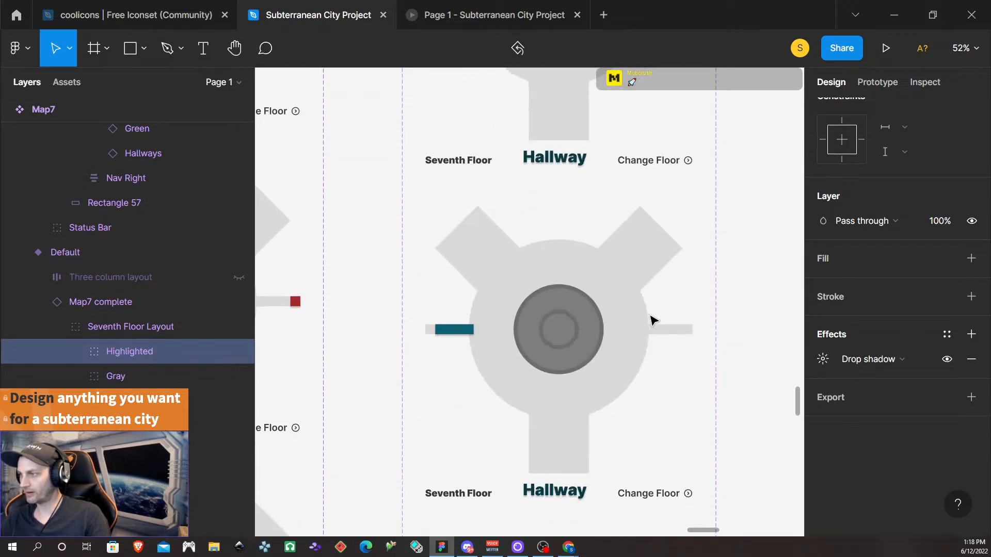
scroll(654, 320, down, 8)
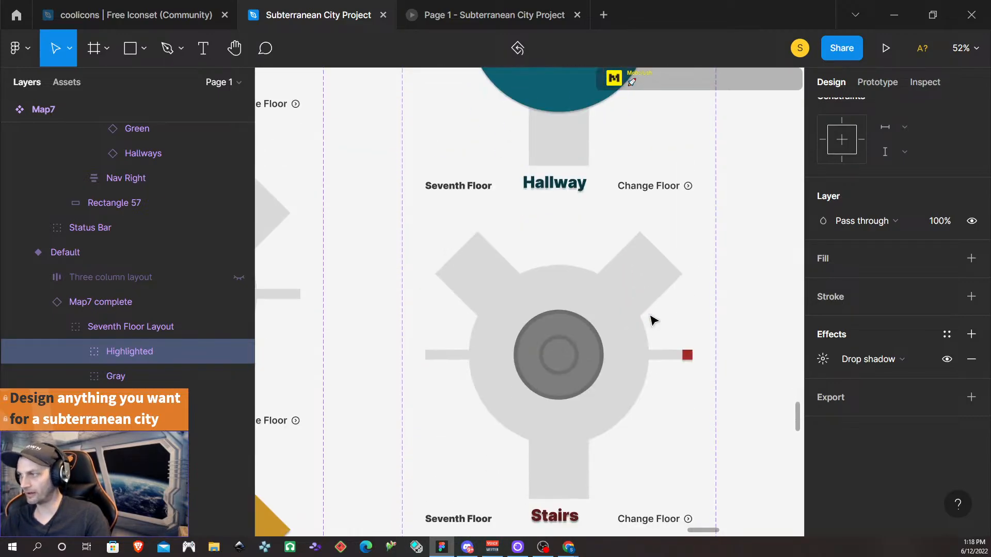
scroll(650, 313, down, 10)
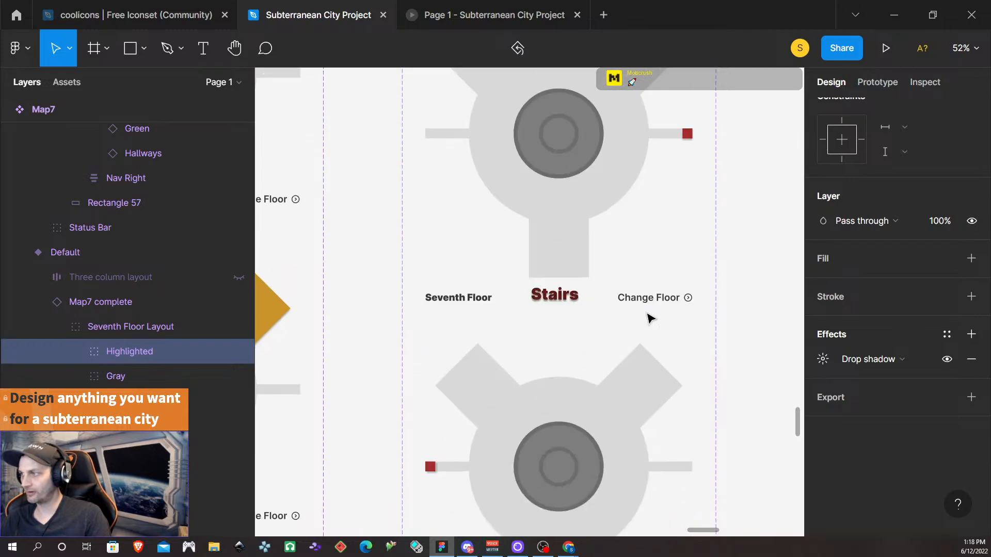
scroll(650, 318, down, 10)
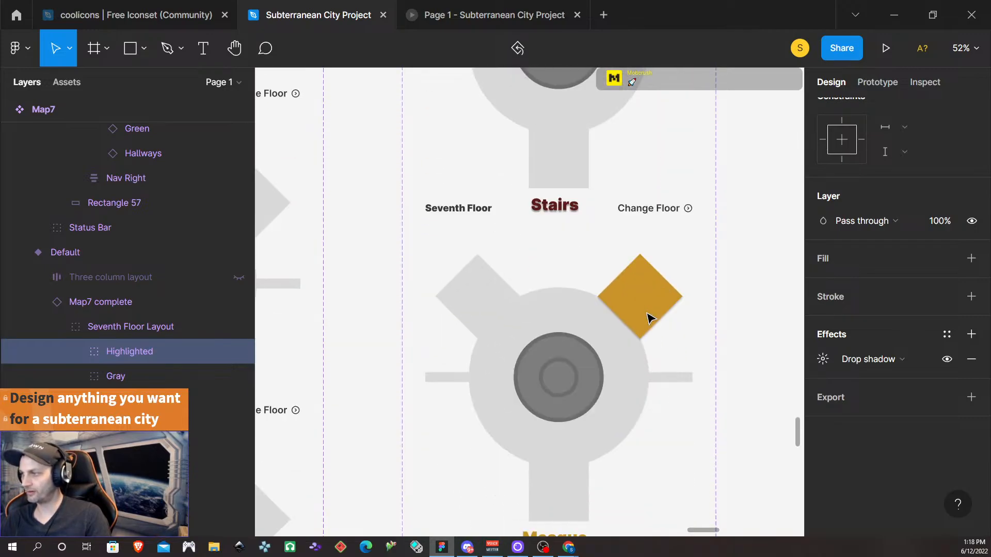
scroll(650, 318, down, 5)
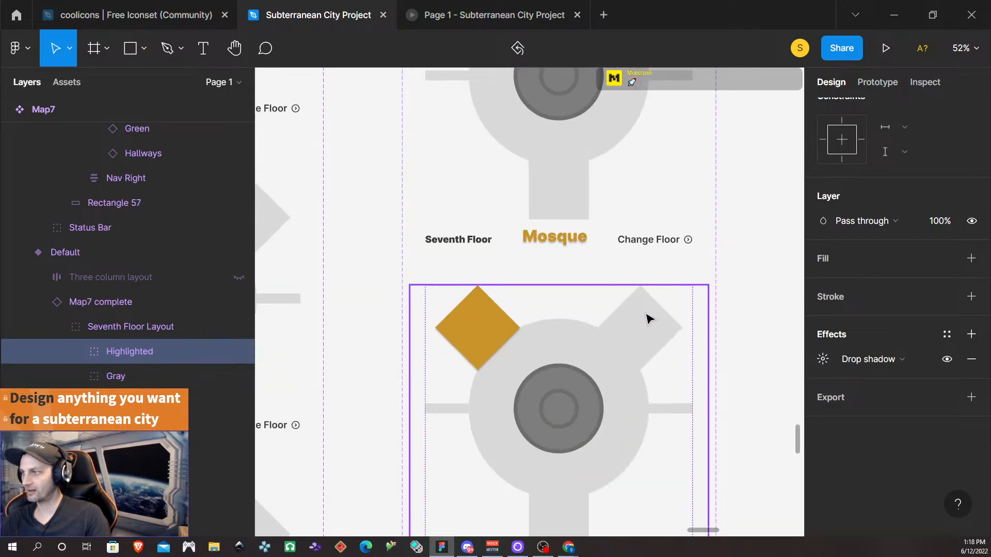
scroll(649, 318, down, 10)
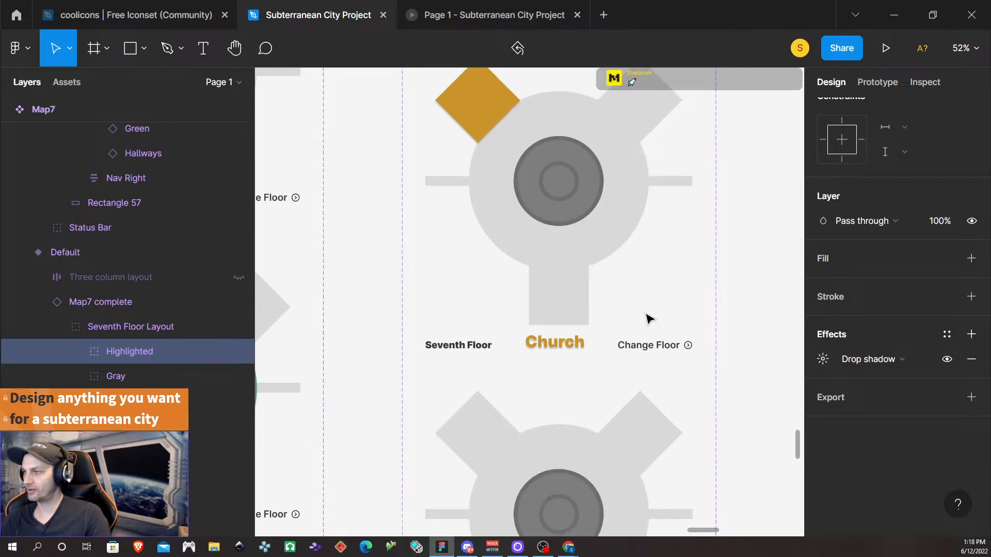
scroll(650, 318, down, 10)
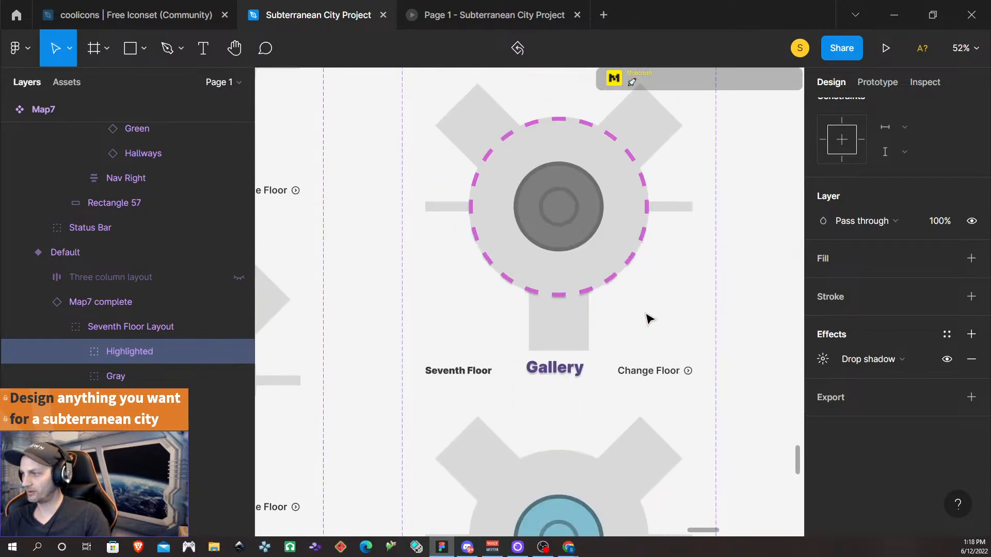
scroll(650, 318, down, 10)
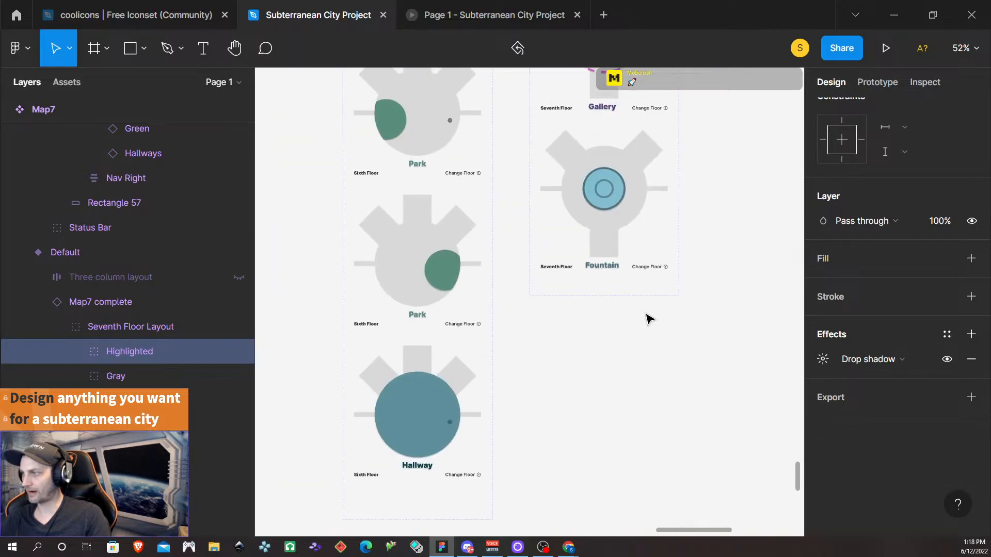
scroll(650, 318, up, 10)
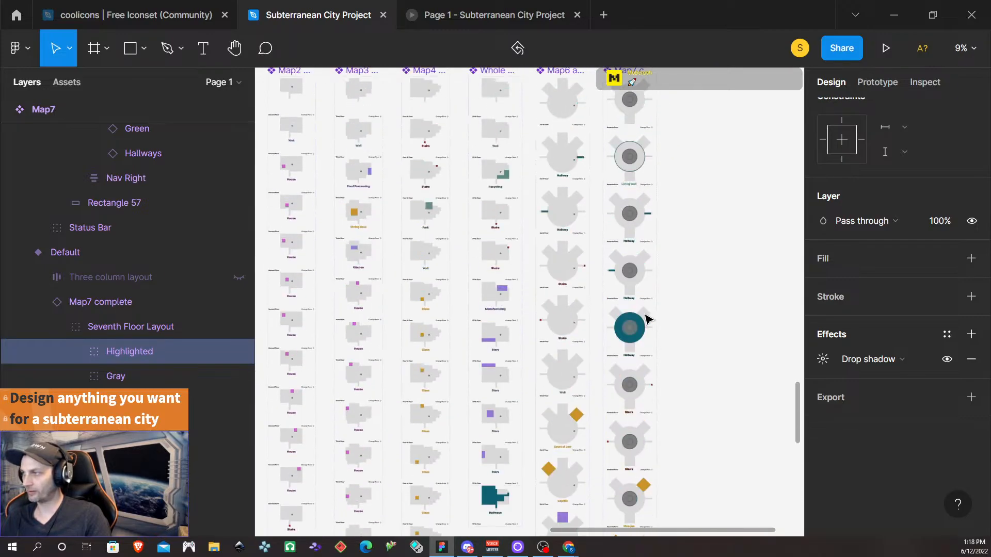
- Preview the standalone Map7 frame above the Map7 complete variants, check its highlight on the map, and close the preview
click(638, 308)
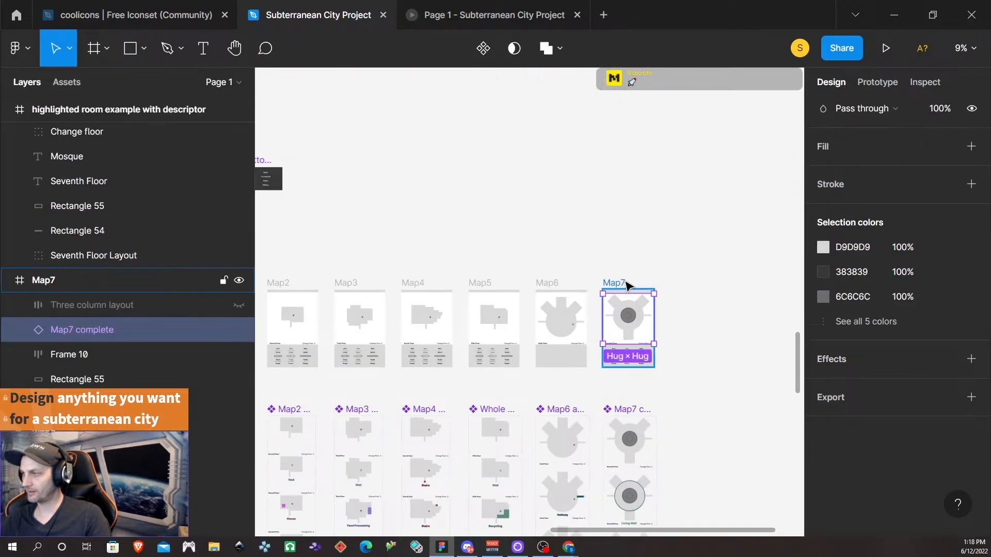
click(626, 283)
click(885, 48)
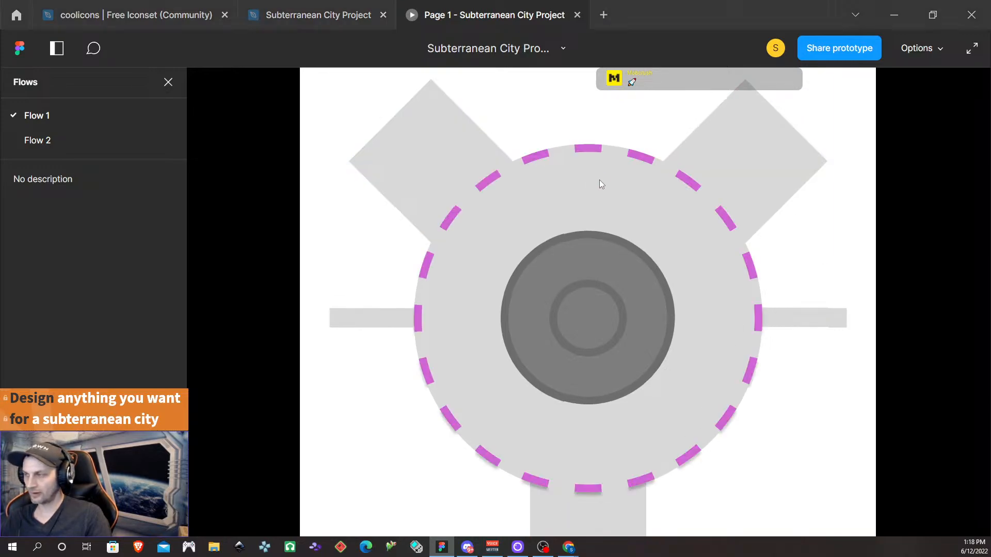
click(575, 15)
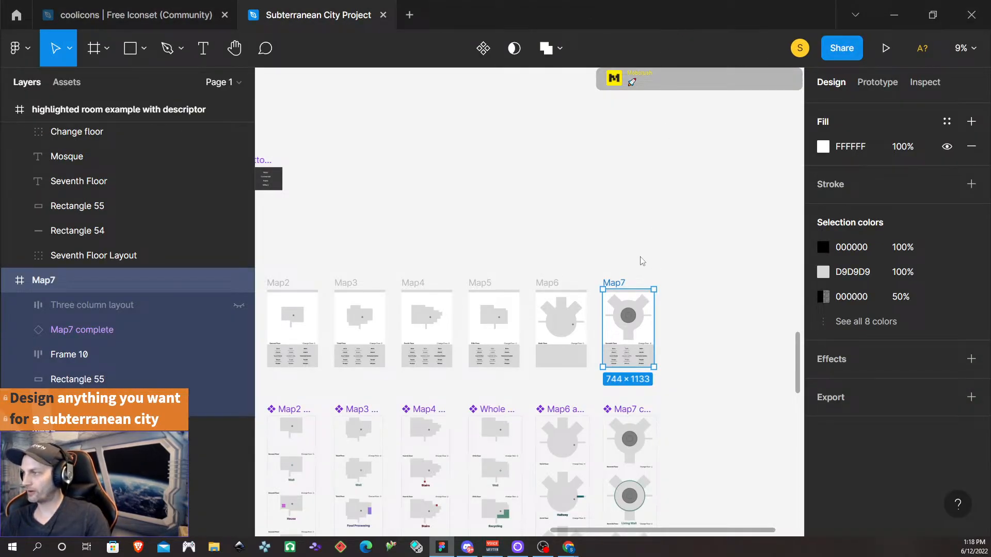
- Start a prototype preview from the Map7 instance above the Map7 component set and fit the whole screen in view
scroll(654, 245, up, 15)
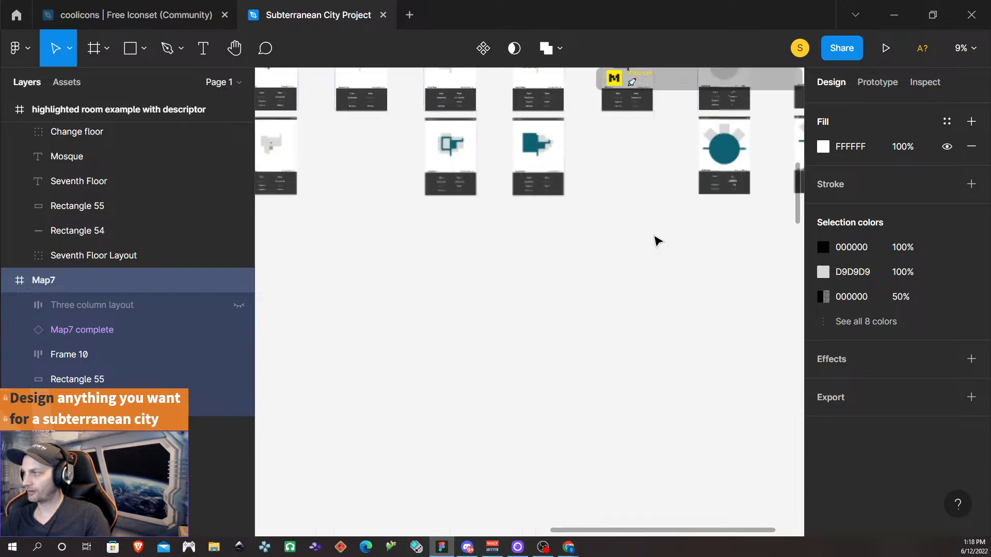
scroll(655, 239, right, 5)
scroll(655, 238, down, 7)
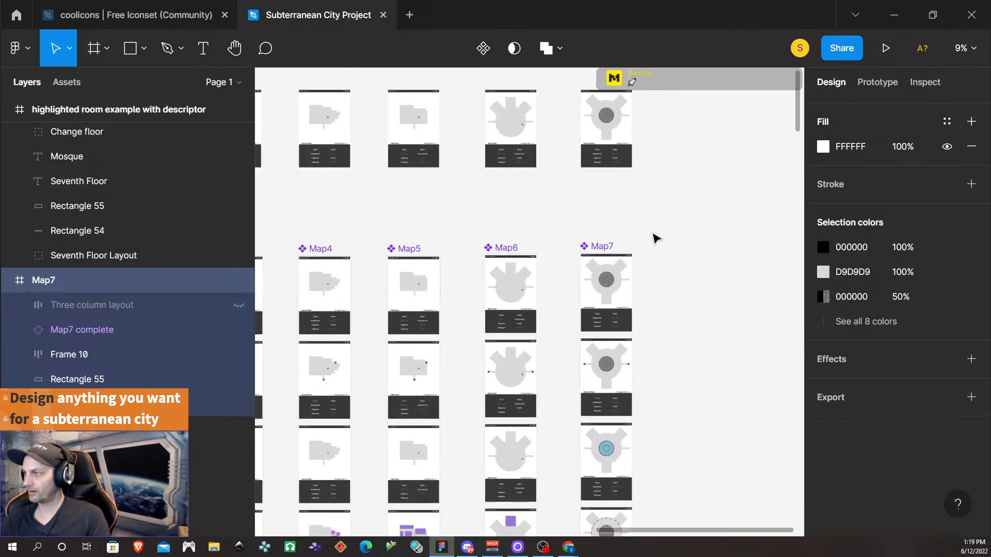
scroll(598, 377, up, 4)
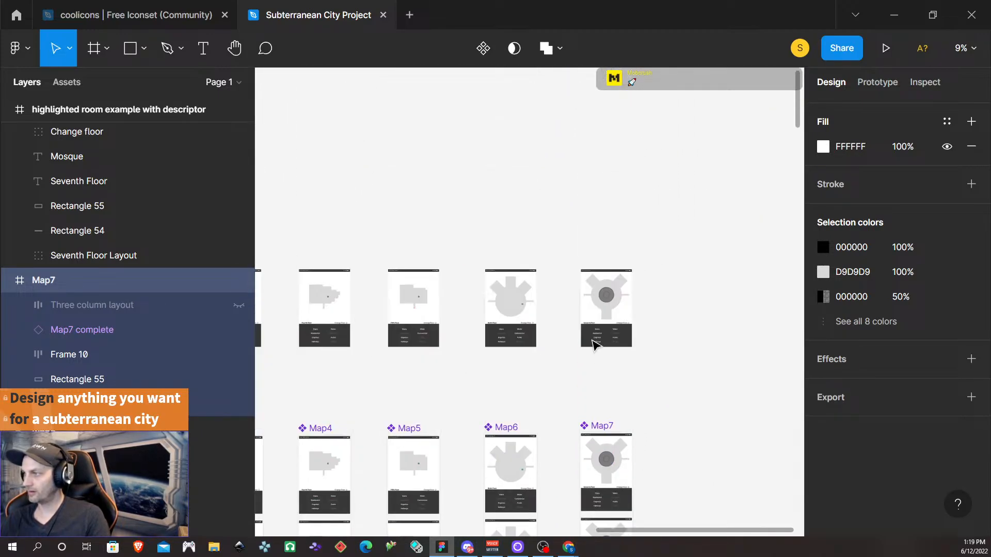
click(601, 278)
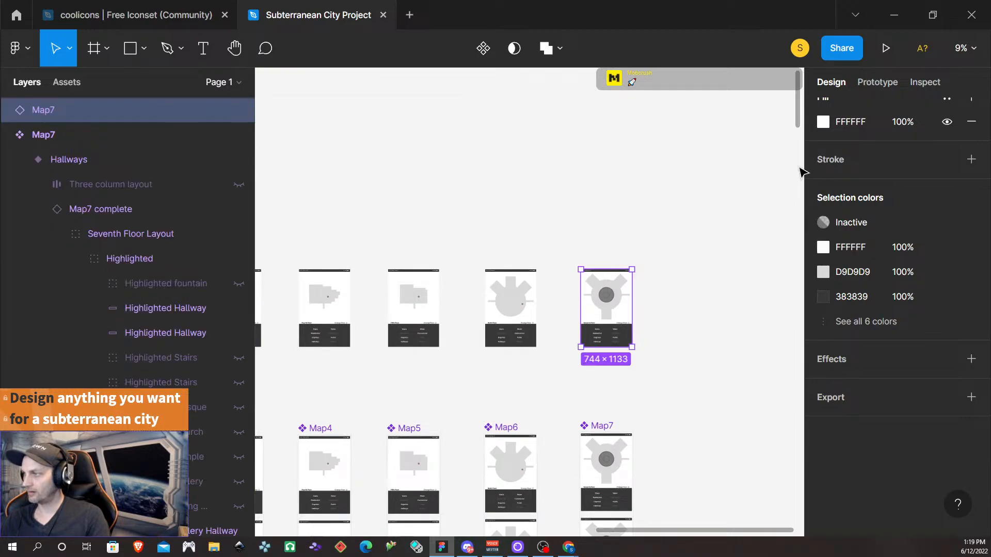
click(888, 50)
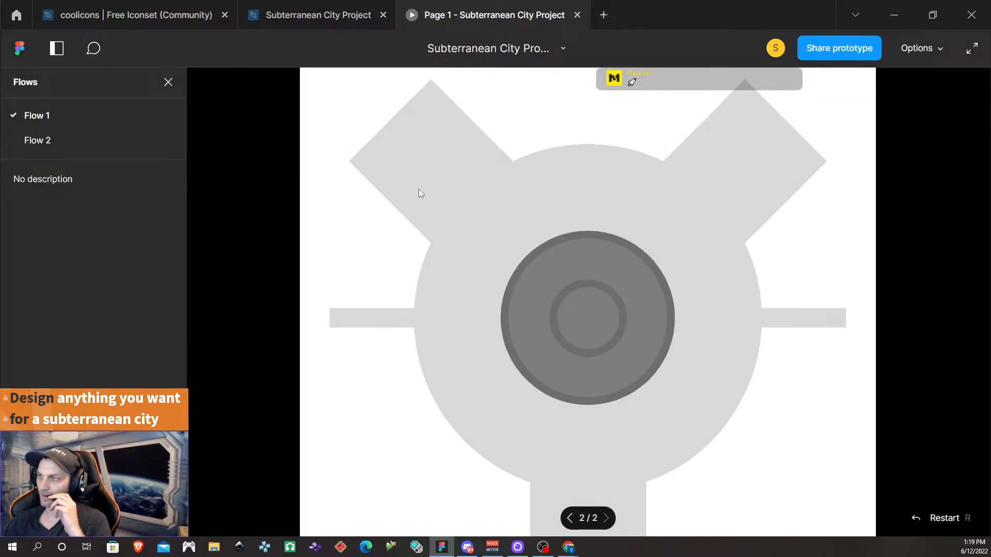
key(shift+1)
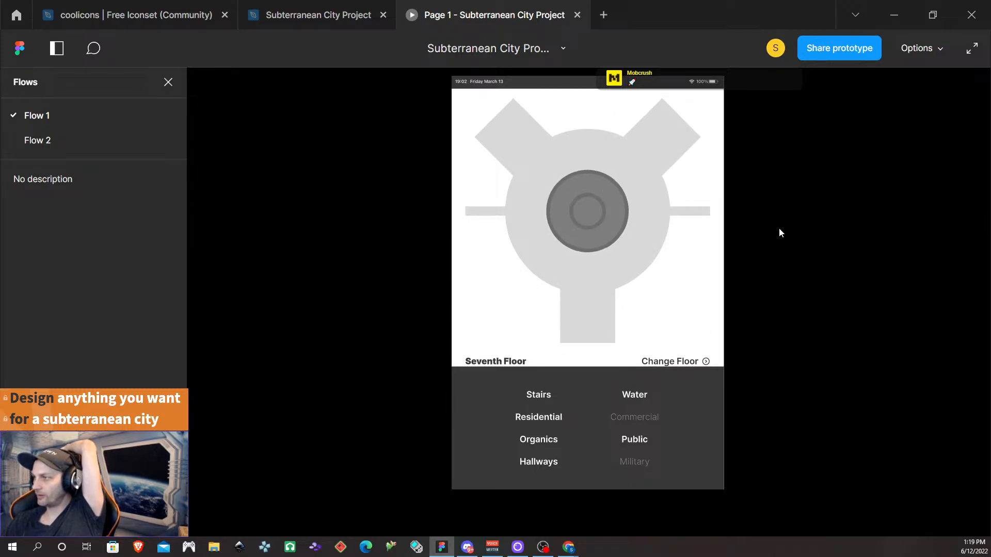
- Test the Stairs, Water, Residential, Organics, Public and Hallways filters on the Seventh Floor prototype and close the preview
click(540, 398)
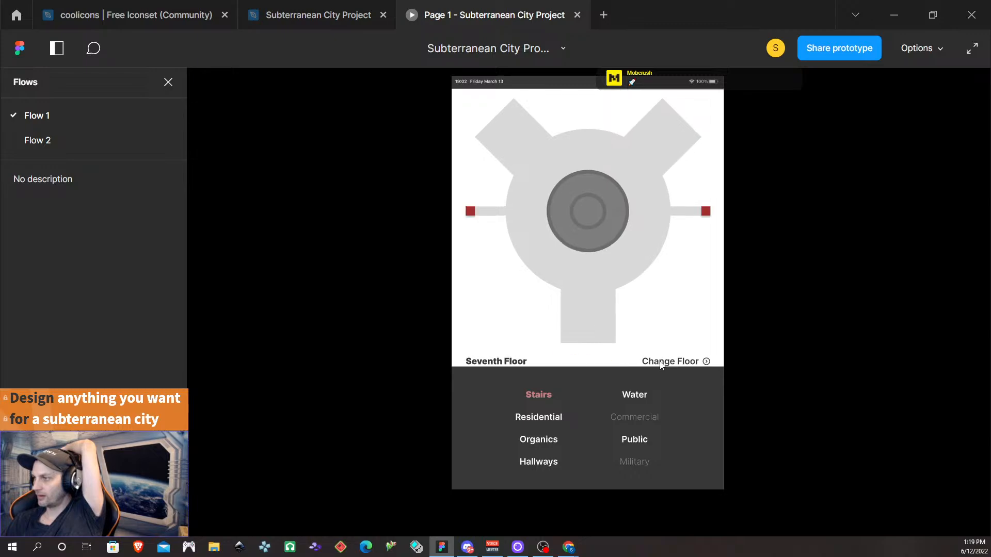
click(634, 394)
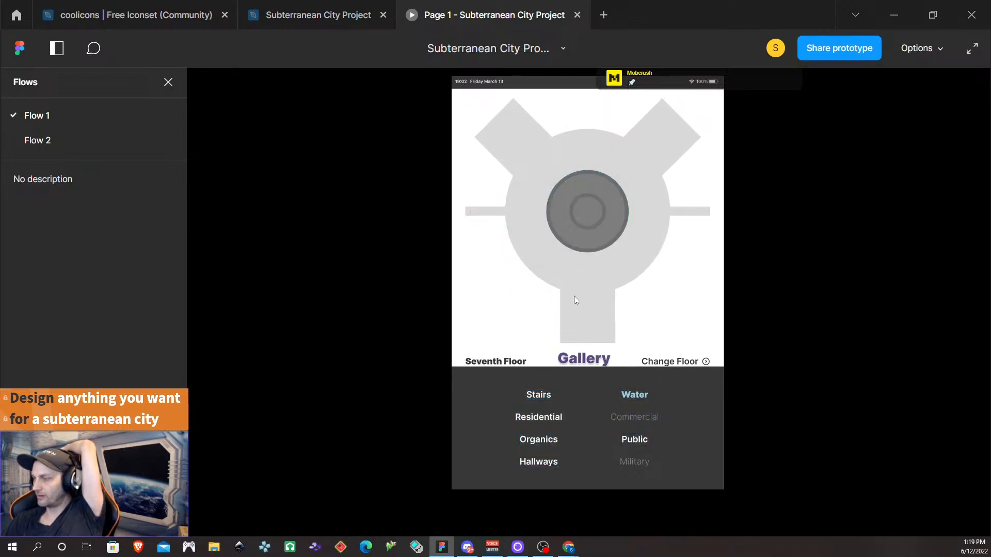
click(546, 416)
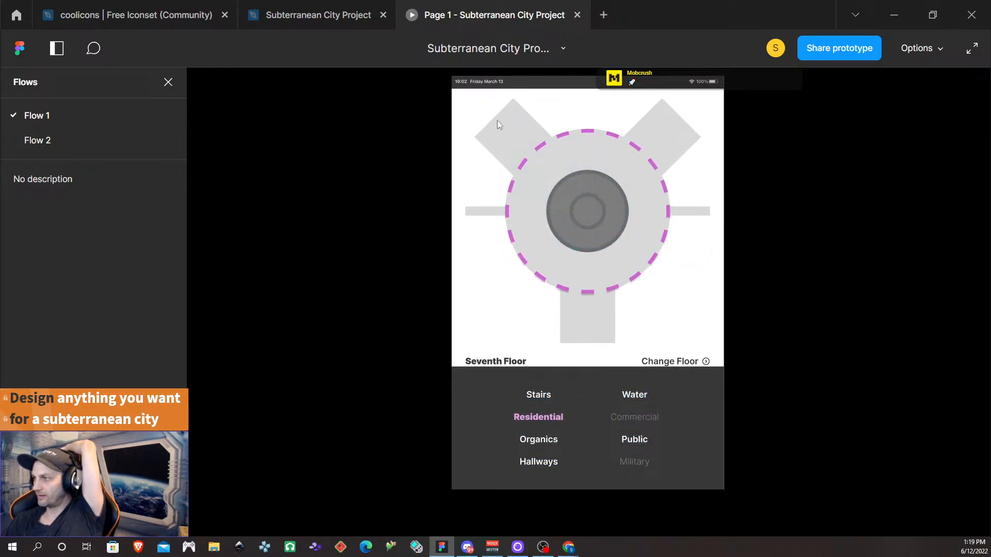
click(544, 437)
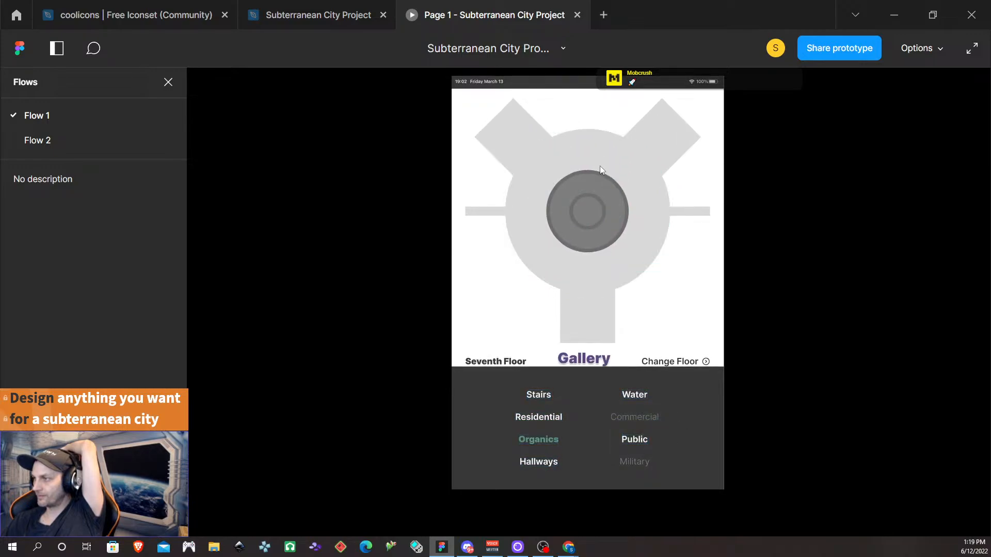
click(641, 443)
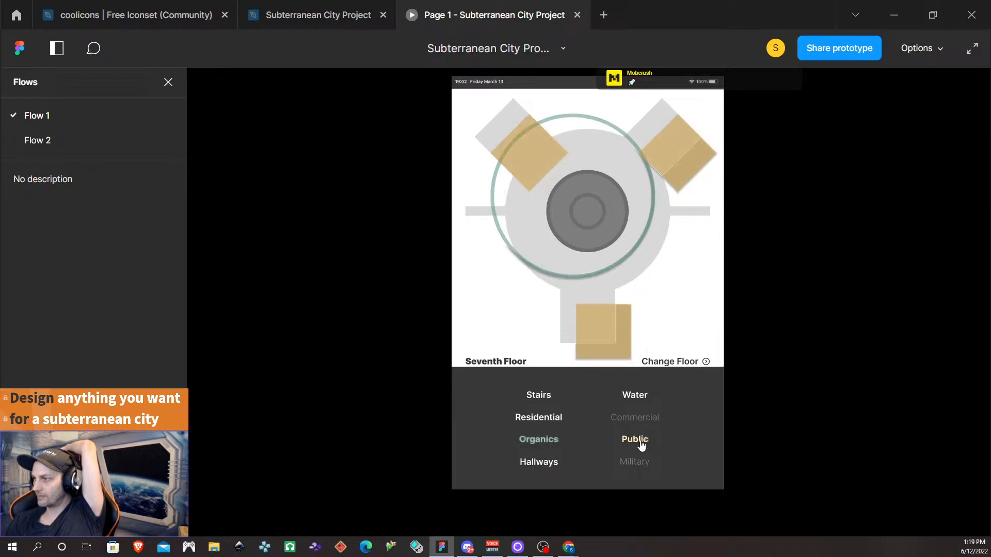
click(549, 464)
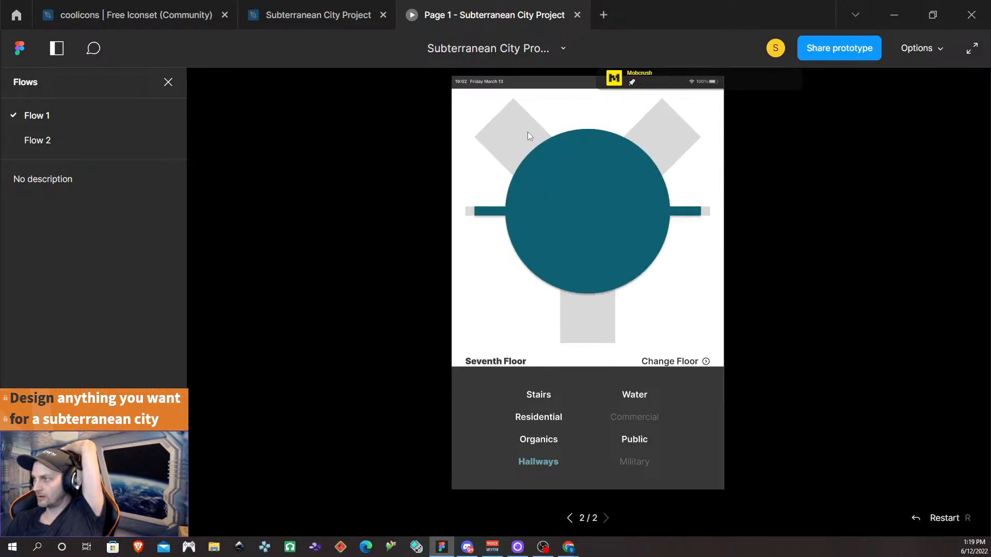
click(577, 16)
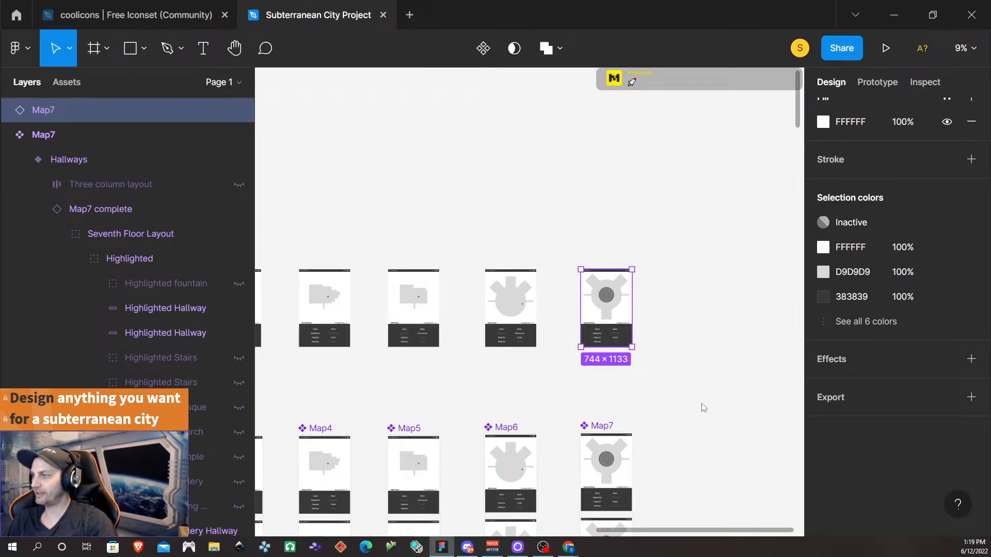
- Preview the Map6 instance above its component set, check the Sixth Floor highlights and area labels, and return to the design file
scroll(682, 408, right, 1)
scroll(654, 413, left, 2)
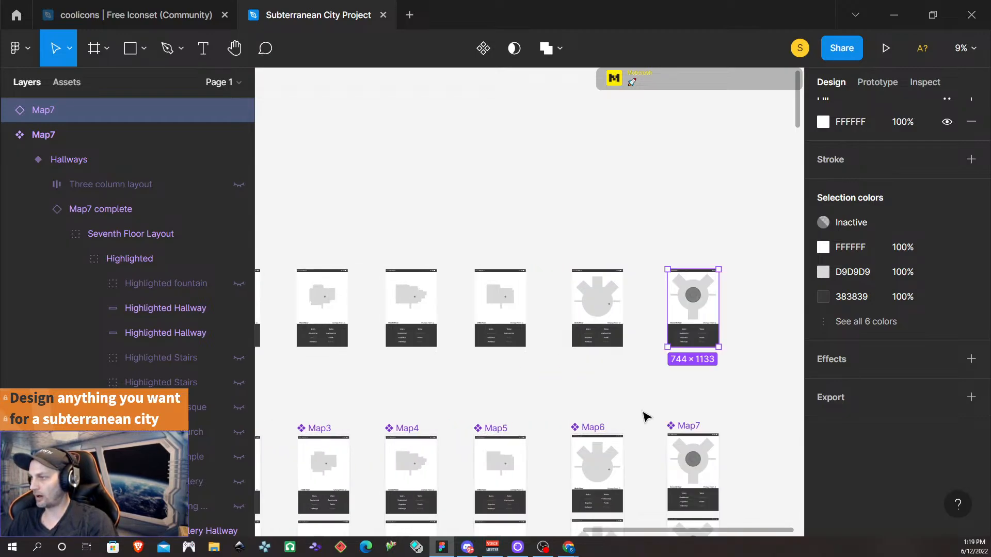
scroll(643, 400, down, 2)
click(610, 311)
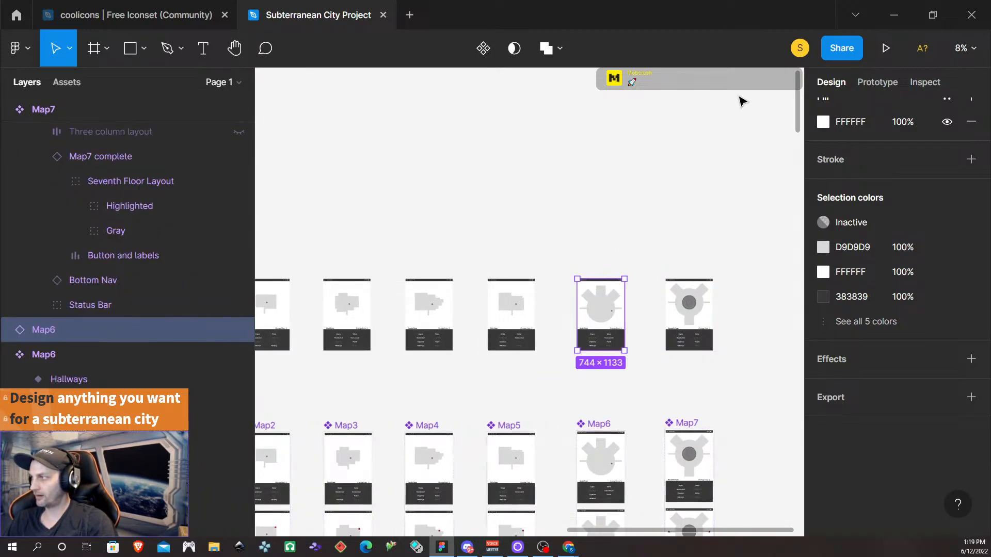
click(886, 48)
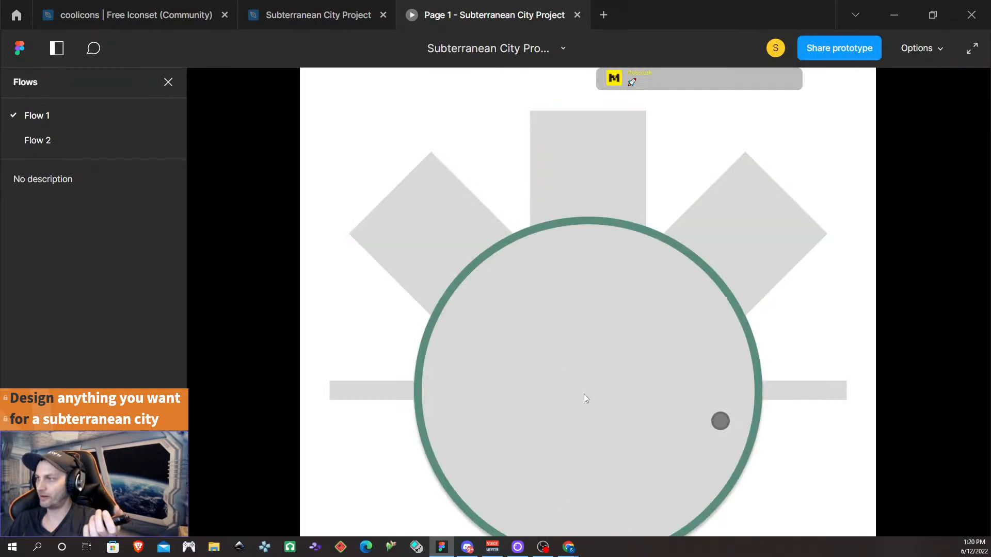
scroll(595, 417, down, 6)
scroll(598, 416, up, 6)
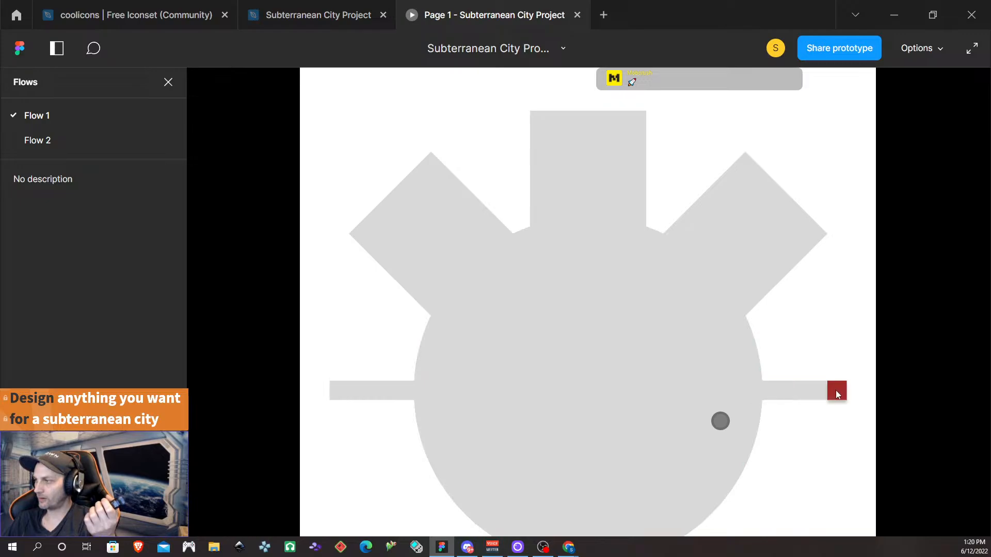
scroll(595, 381, down, 5)
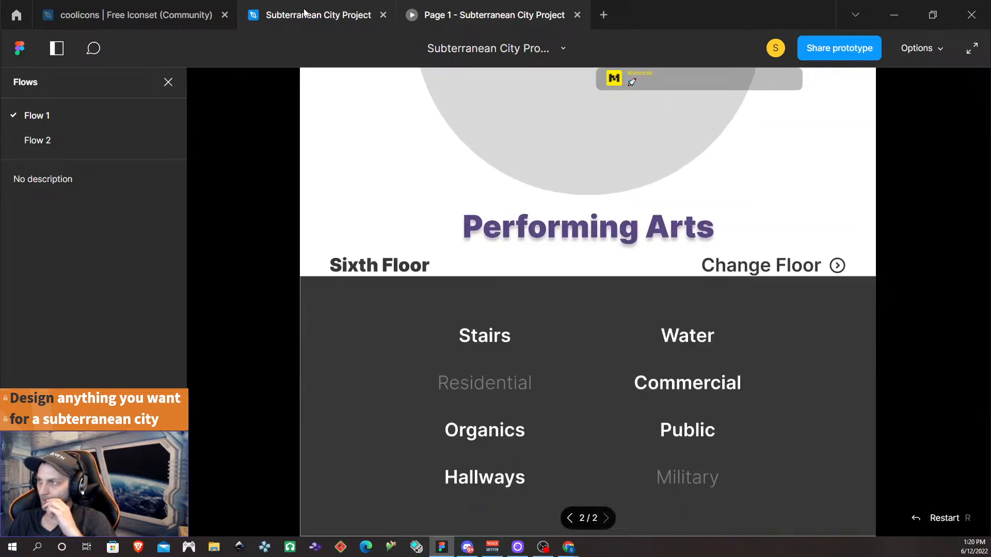
click(328, 16)
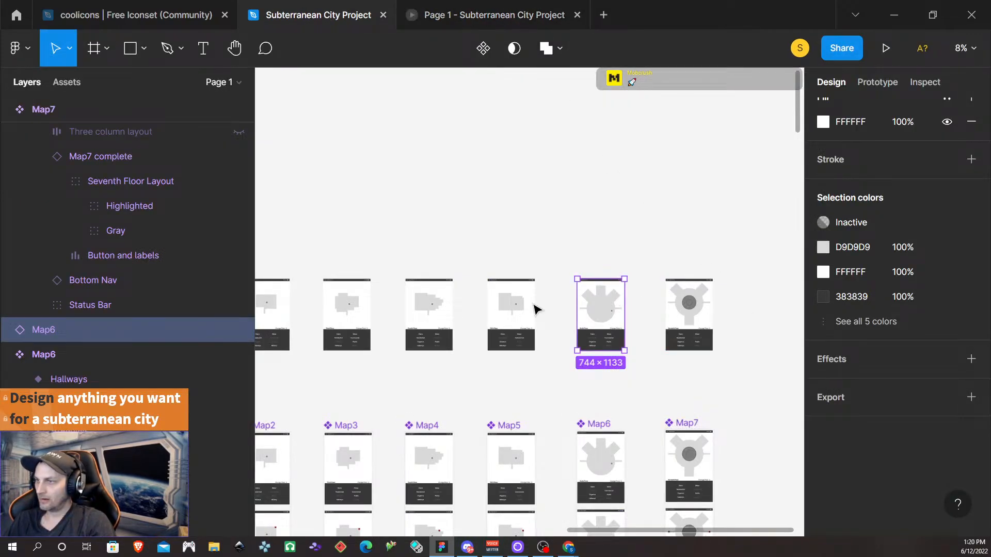
- Select the Map6 instance above its component set and expand its layers
click(621, 209)
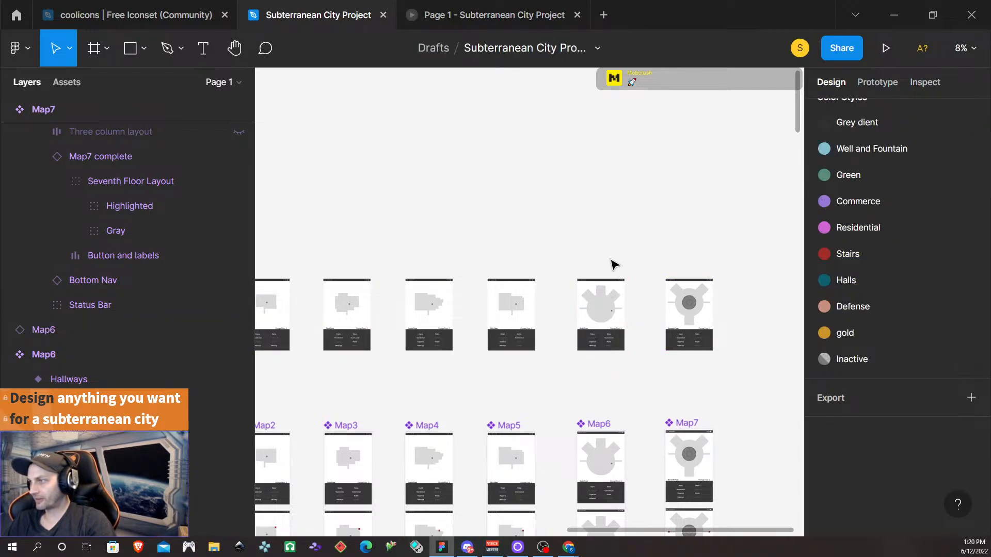
click(601, 310)
click(7, 330)
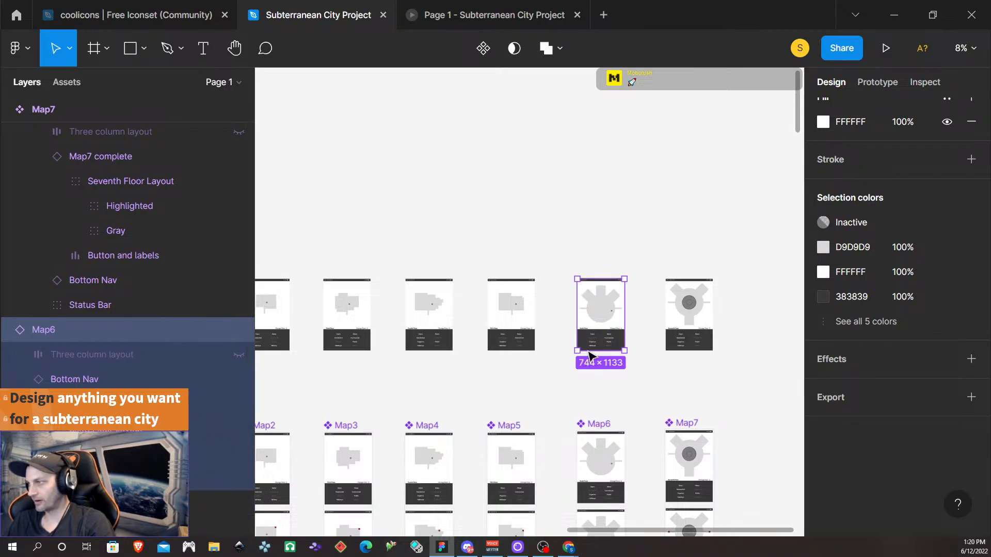
- Select the Hallways variant in the Map7 component set and collapse its nested layers
click(703, 308)
scroll(705, 315, up, 3)
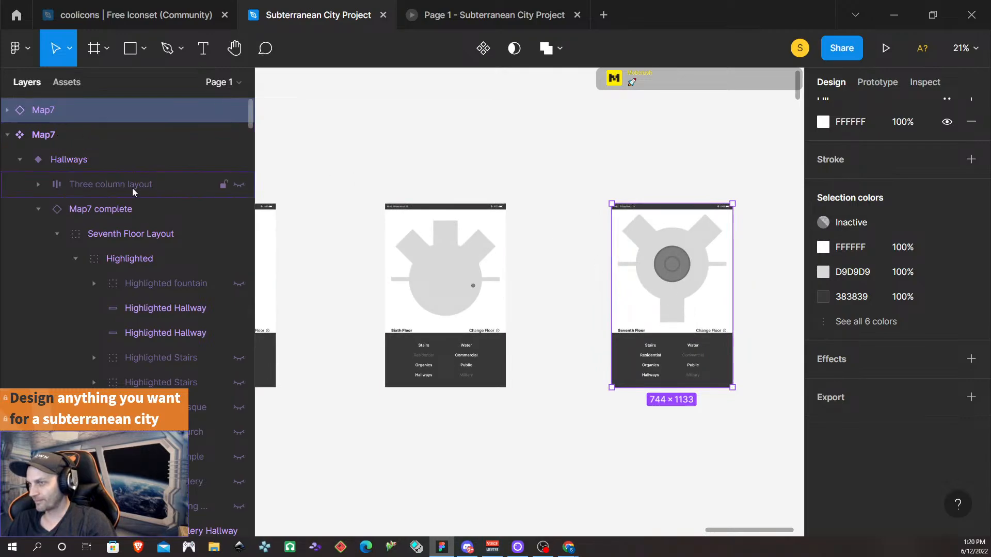
click(8, 135)
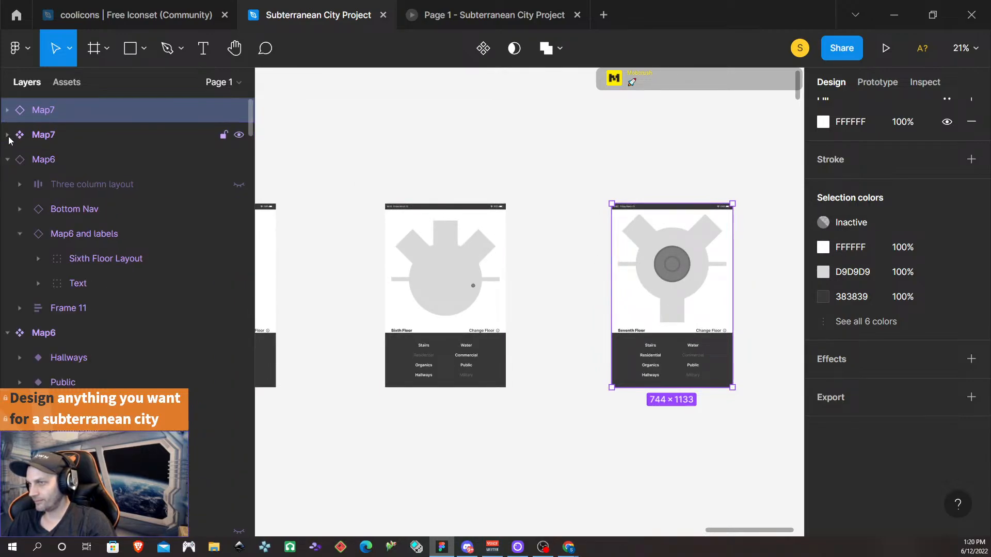
click(8, 136)
click(66, 157)
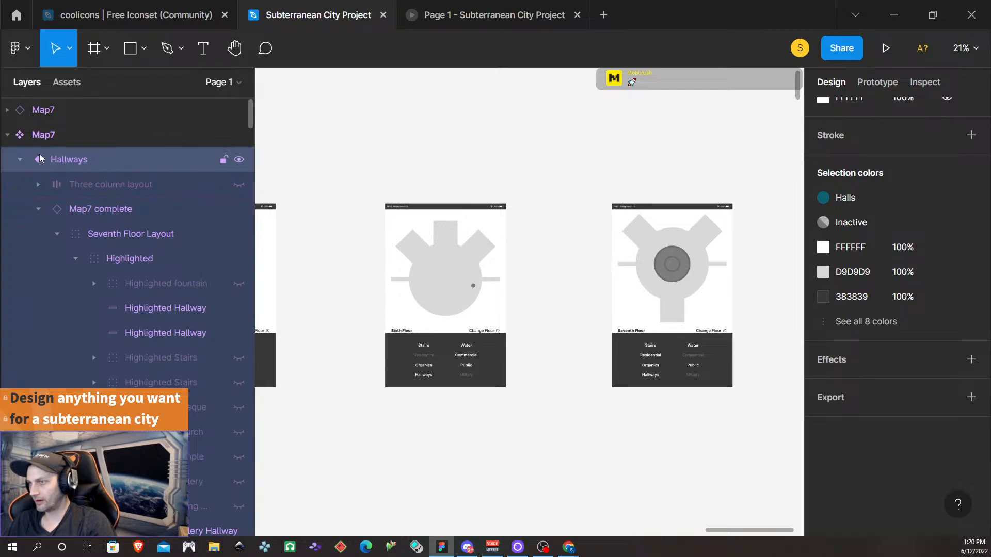
click(19, 162)
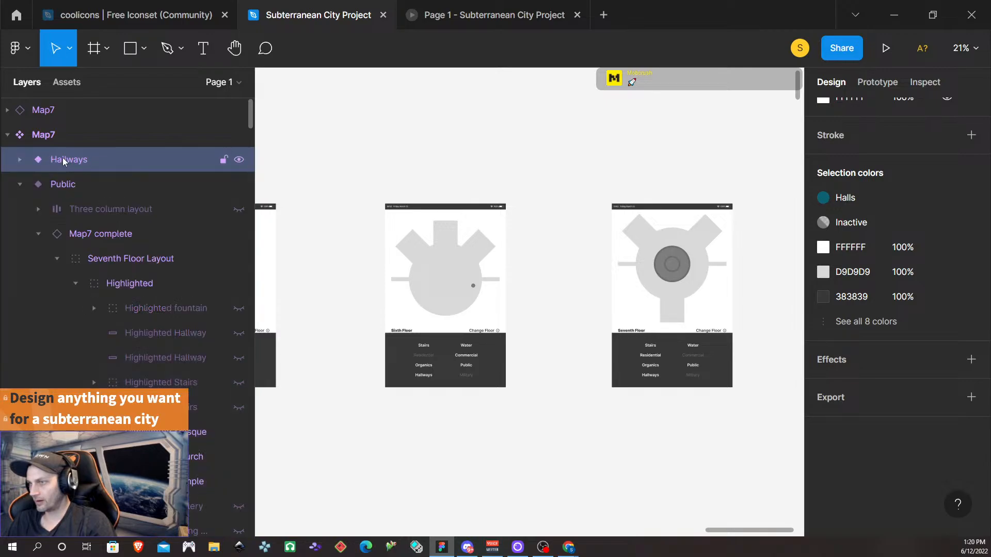
- Hide and reshow the Map7 Hallways variant to identify which screen it controls on the canvas
click(240, 159)
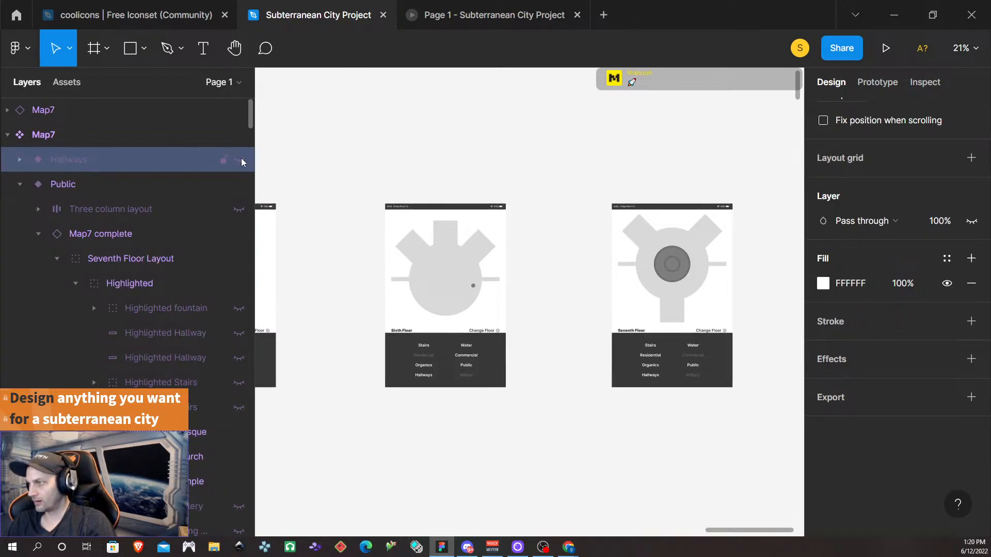
click(241, 159)
scroll(593, 379, down, 8)
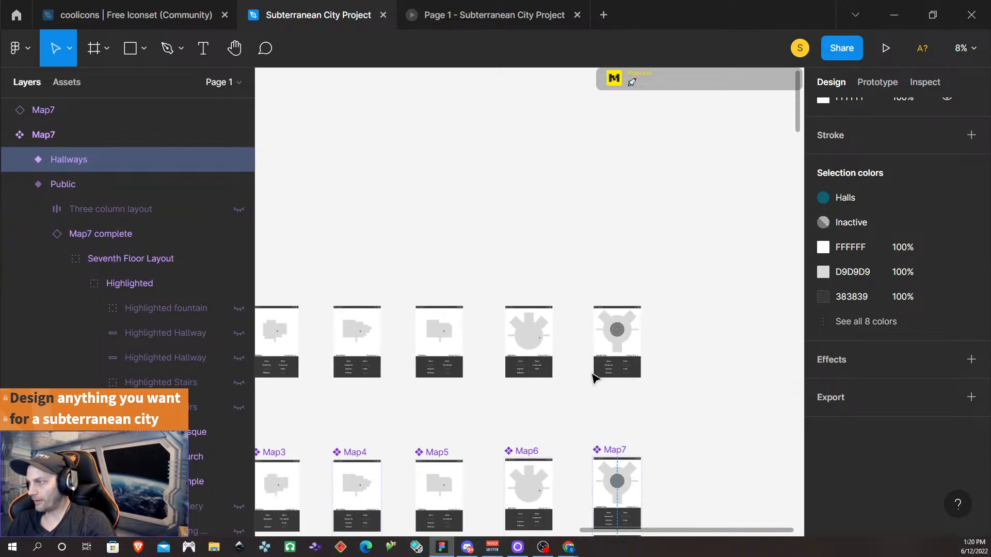
scroll(608, 396, up, 8)
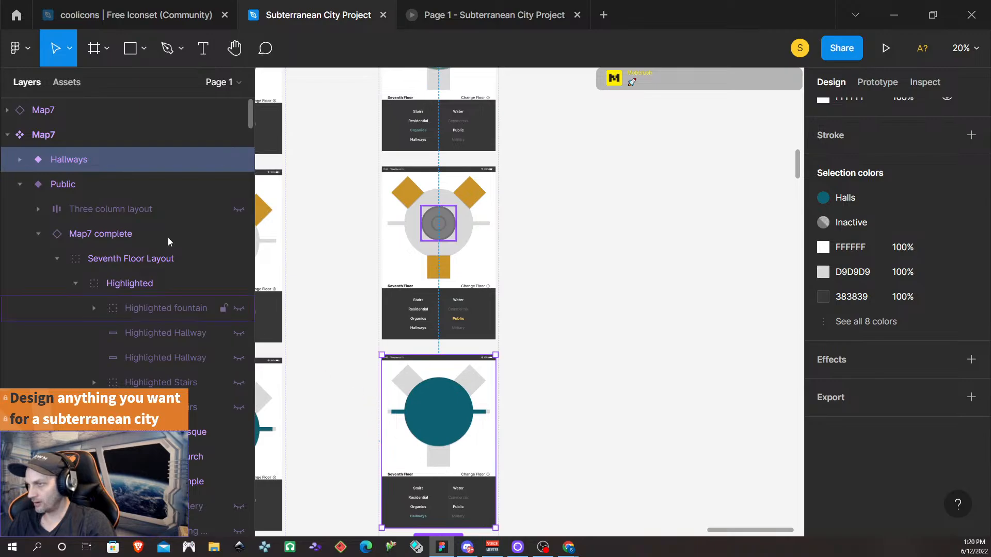
click(234, 160)
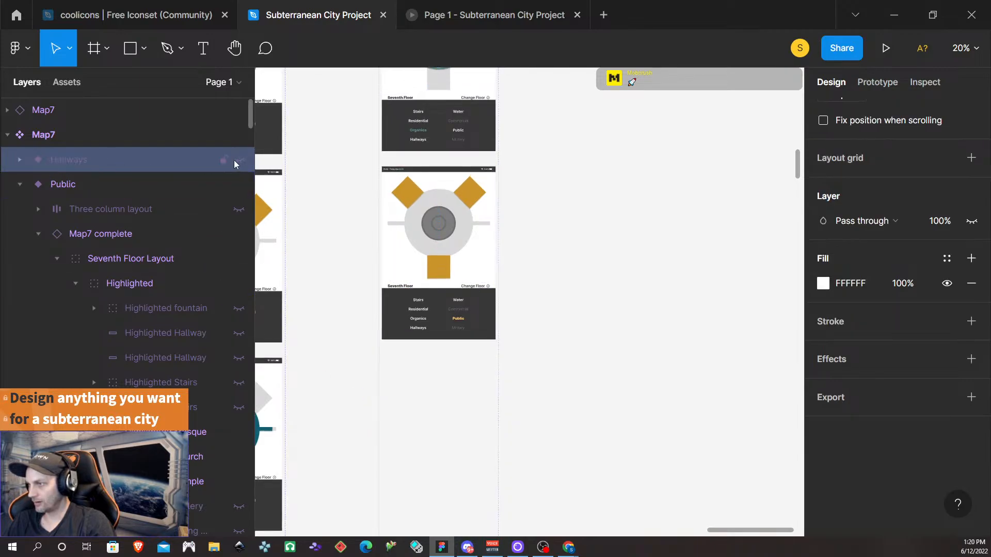
click(233, 160)
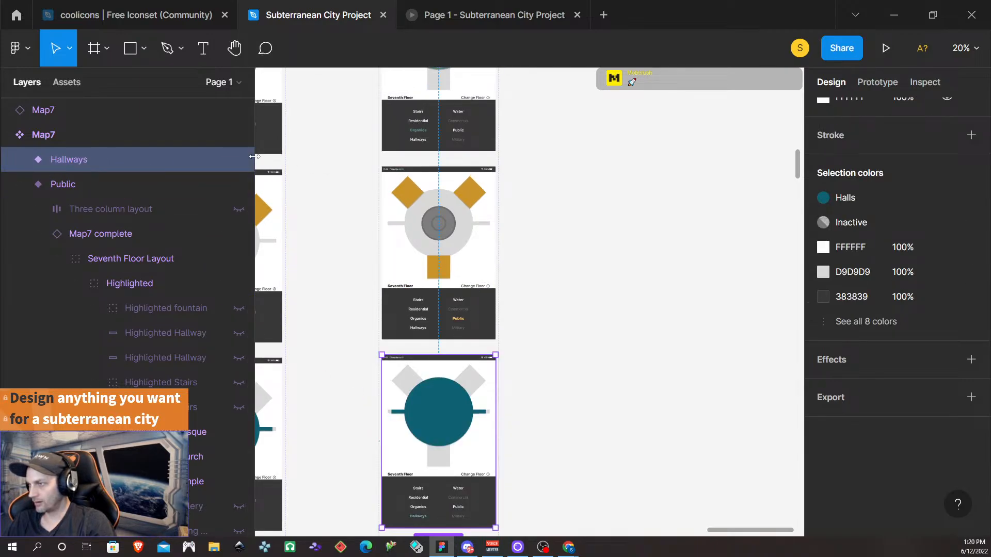
- Collapse the layers of the Public, Organics, Residential, Water, Stairs and Default variants of Map7
click(21, 160)
click(25, 163)
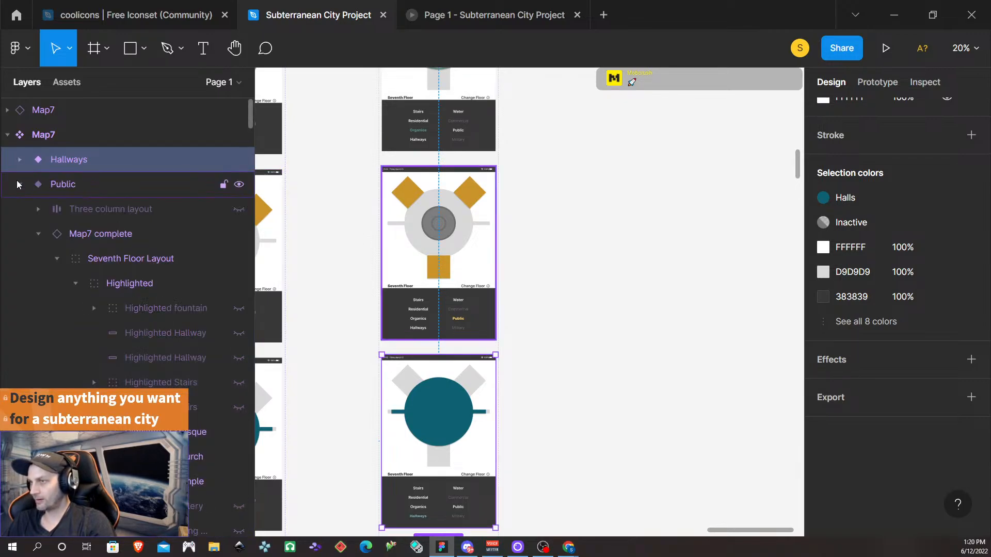
click(20, 184)
click(19, 209)
click(19, 232)
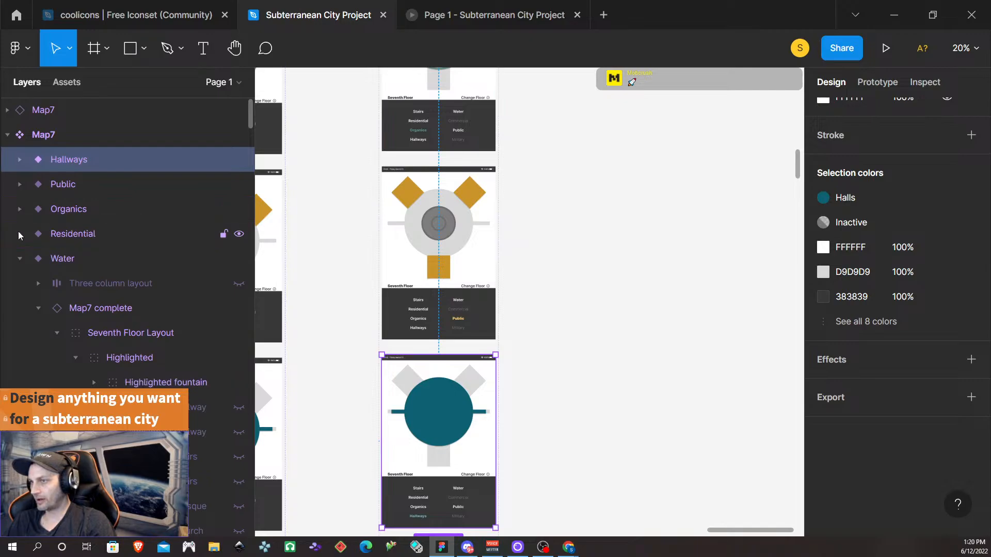
click(20, 258)
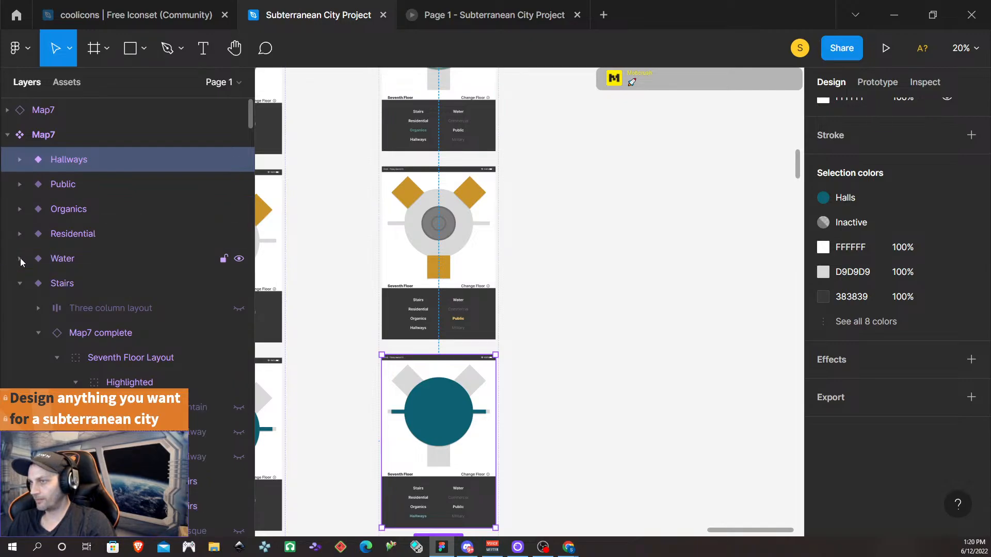
click(21, 285)
click(19, 309)
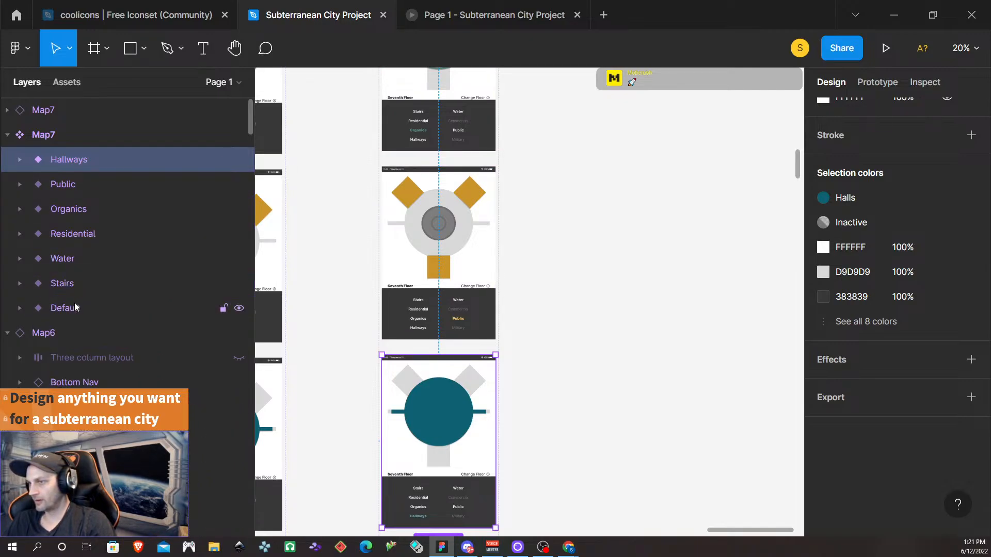
- Examine the layers of the Highlighted group in the Seventh Floor Layout of Map7's Default variant
click(19, 309)
scroll(134, 315, down, 3)
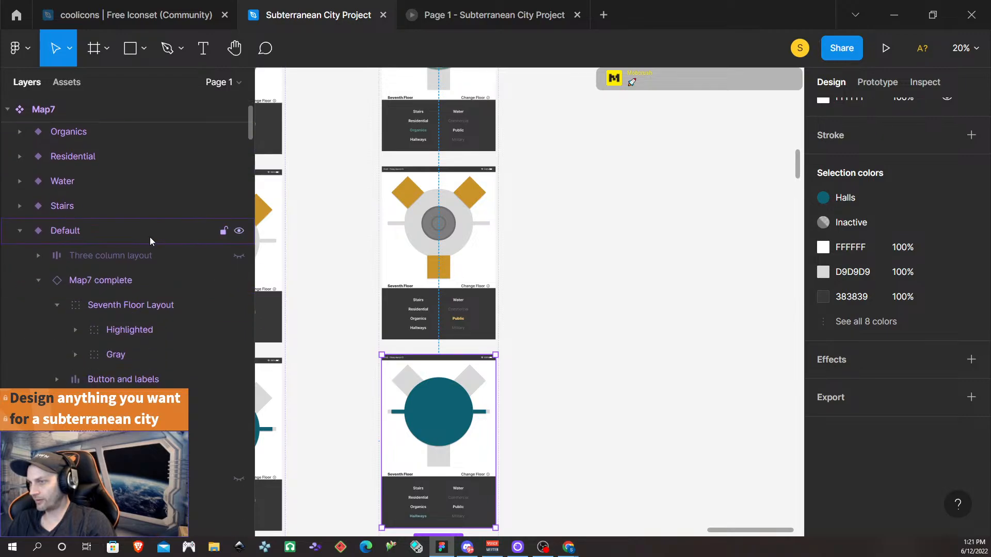
click(158, 281)
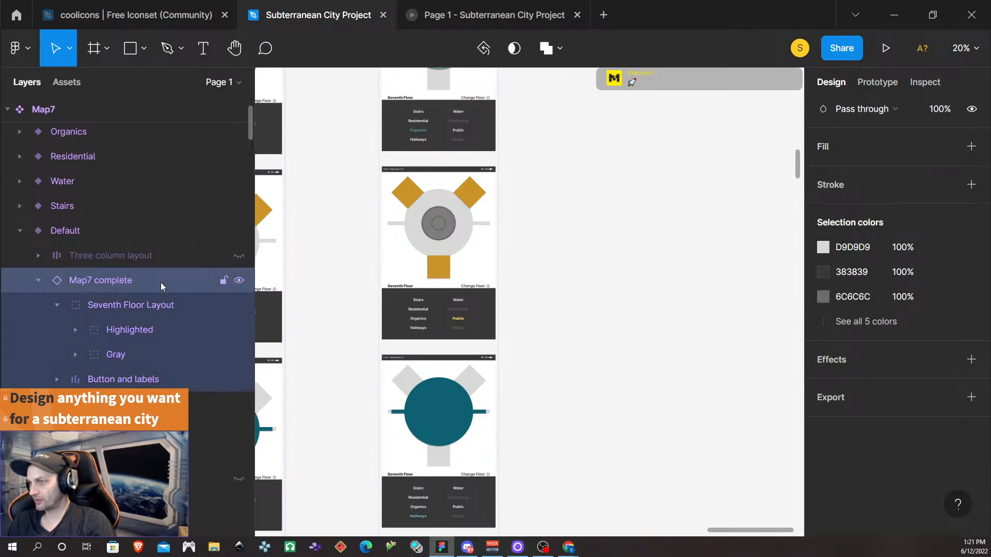
click(133, 308)
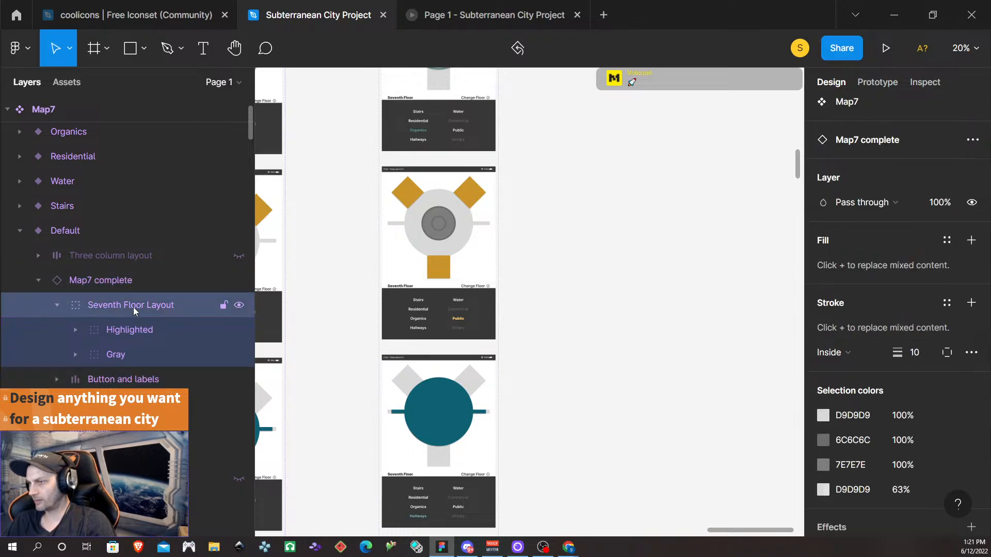
click(140, 331)
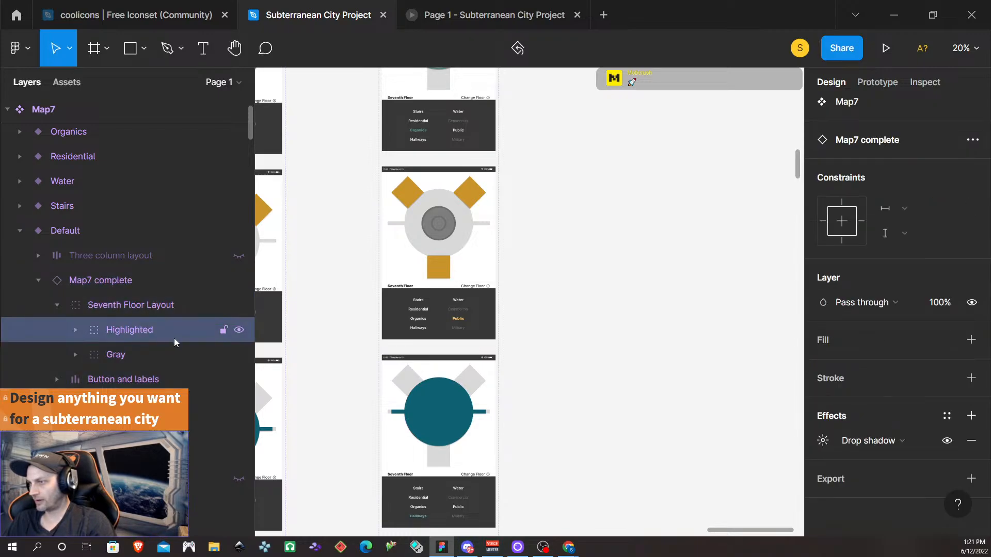
click(75, 332)
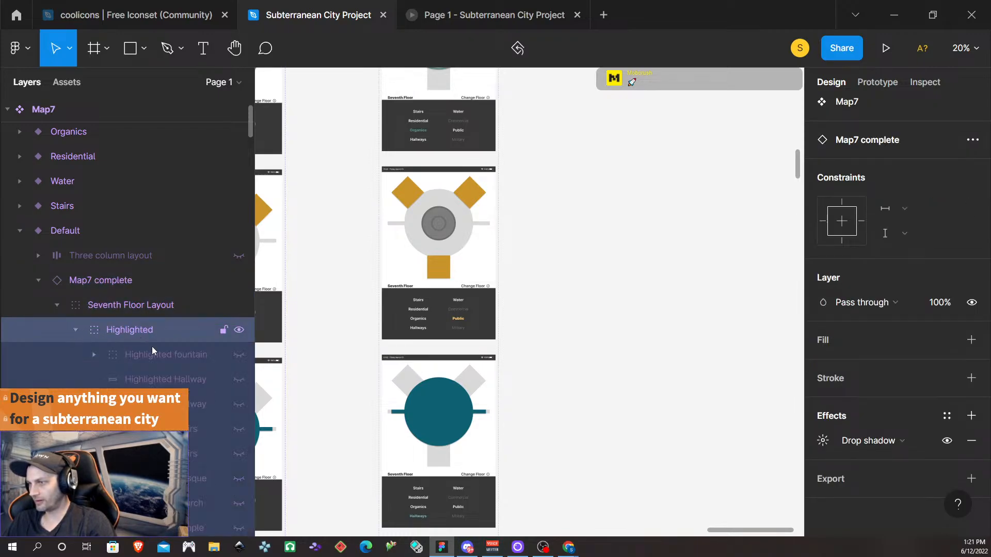
scroll(155, 361, down, 5)
scroll(165, 370, up, 5)
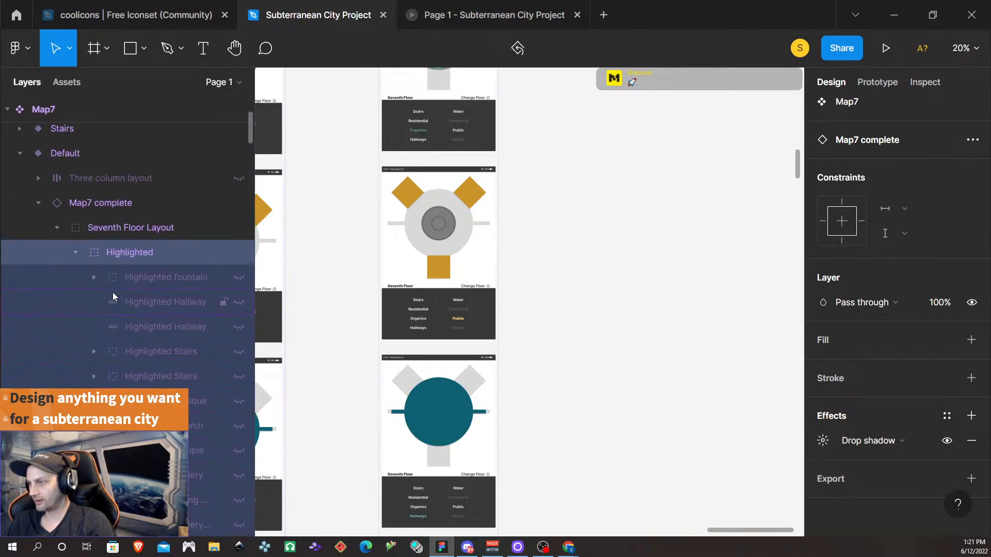
- Examine the Gray group's layers and the Labels group under Button and labels in the Default variant
click(76, 253)
click(76, 276)
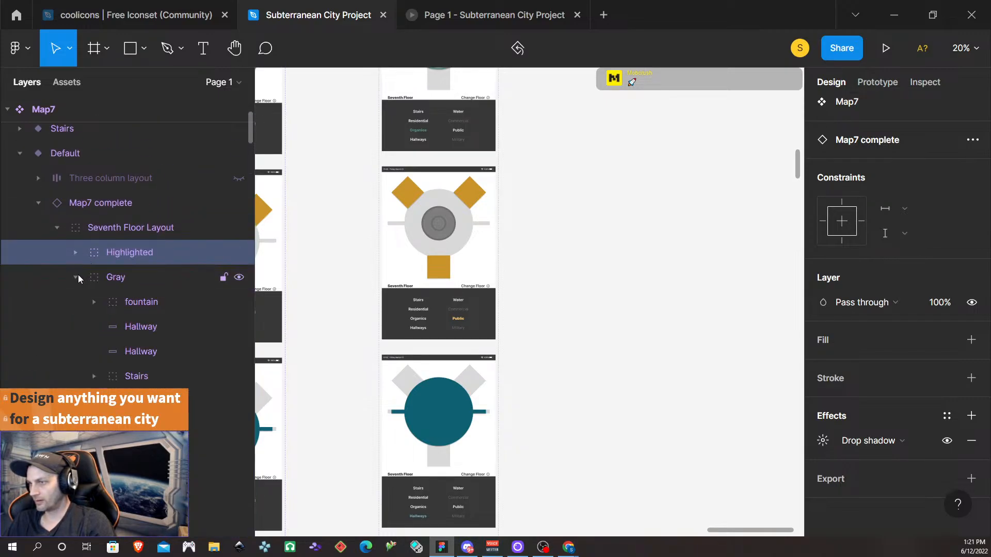
scroll(168, 342, down, 3)
scroll(169, 342, down, 2)
scroll(168, 342, up, 5)
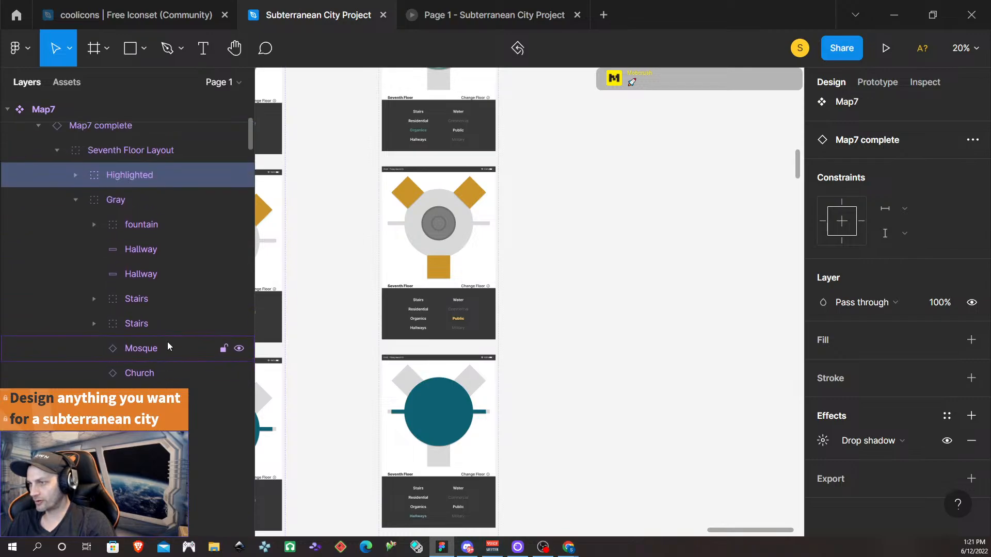
click(74, 277)
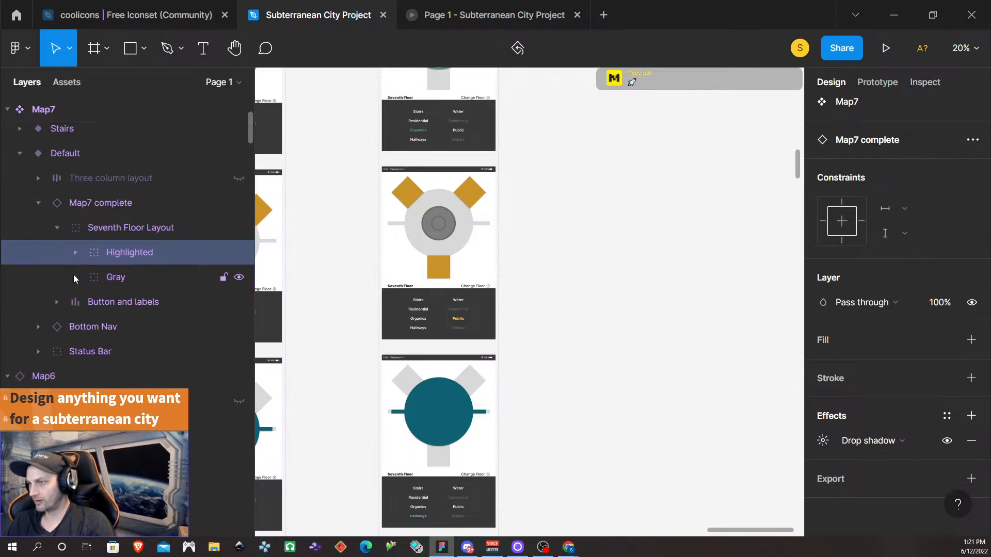
click(58, 302)
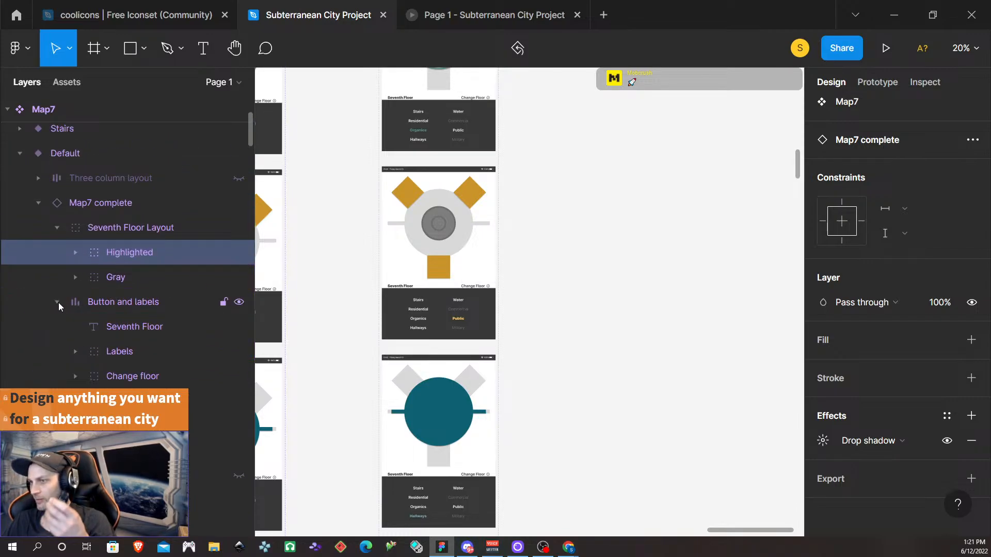
click(138, 352)
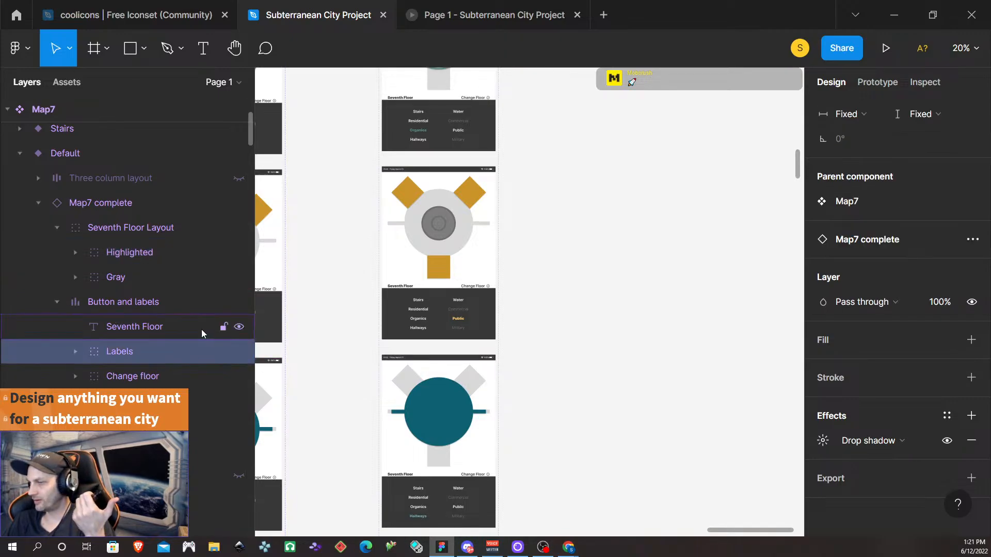
- Expand Map7's Stairs variant and examine the layers of the Highlighted group in its Seventh Floor Layout
scroll(153, 340, up, 3)
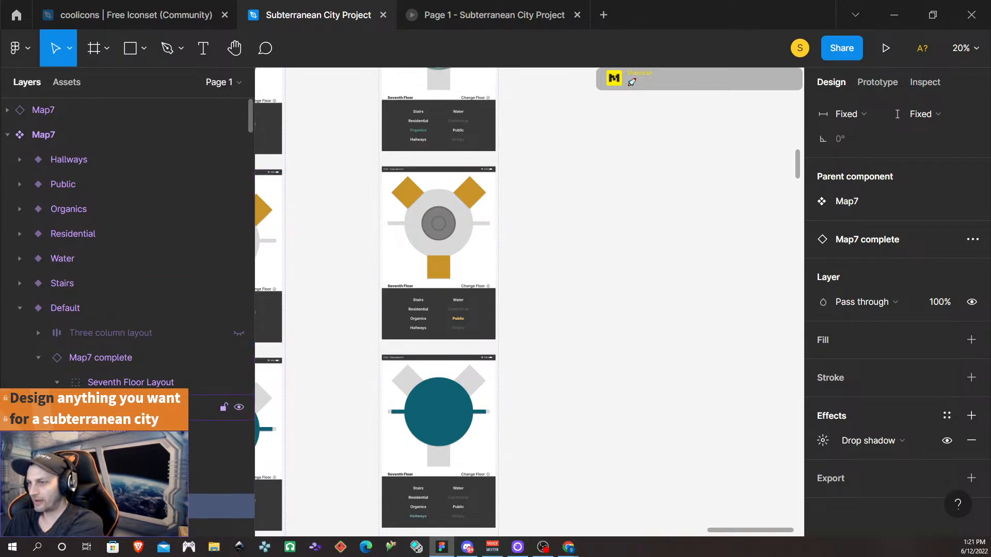
click(129, 408)
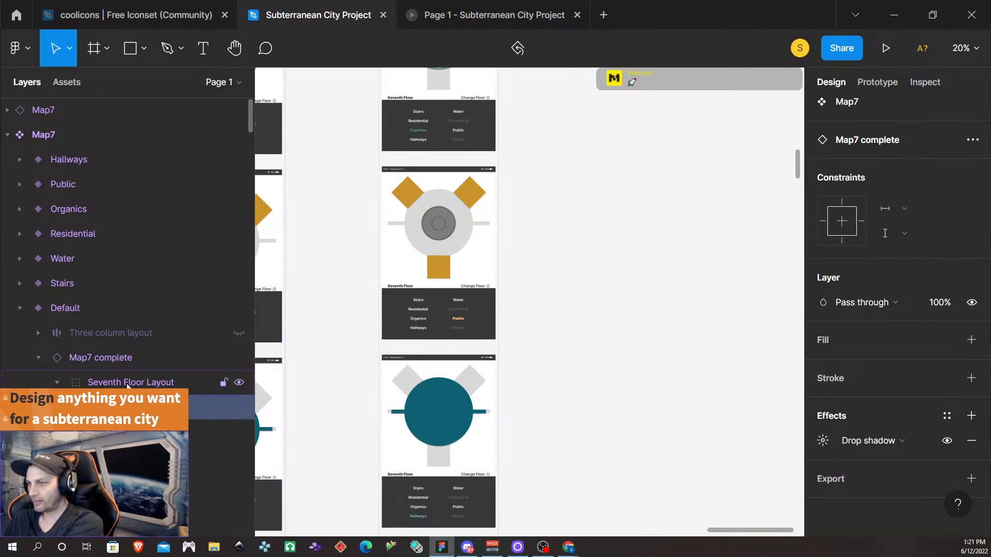
click(20, 284)
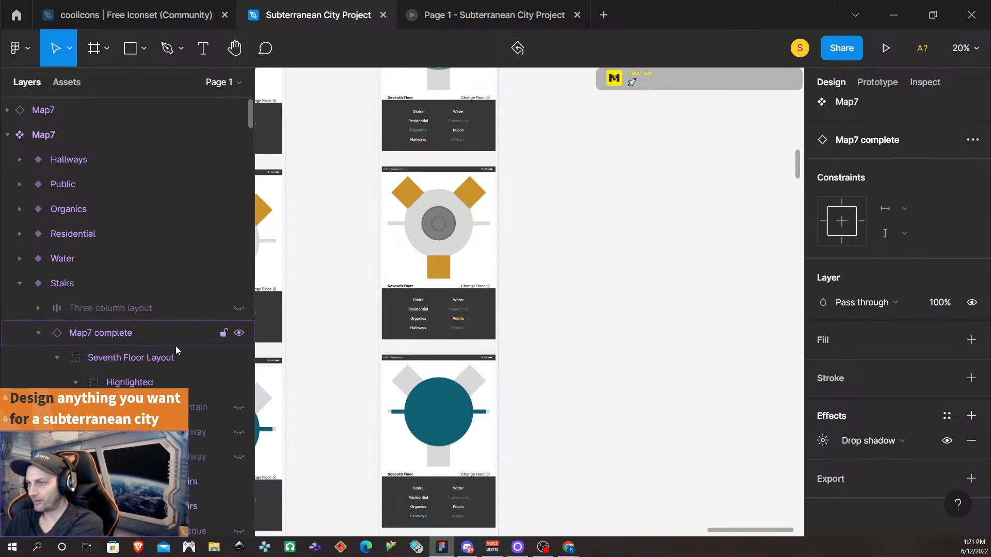
scroll(189, 409, down, 3)
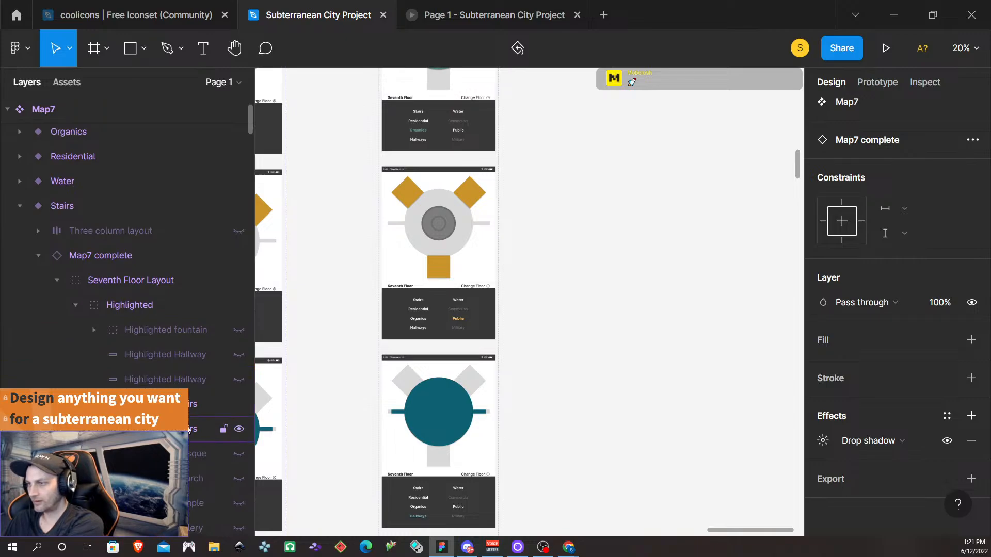
scroll(188, 412, down, 5)
scroll(169, 278, up, 5)
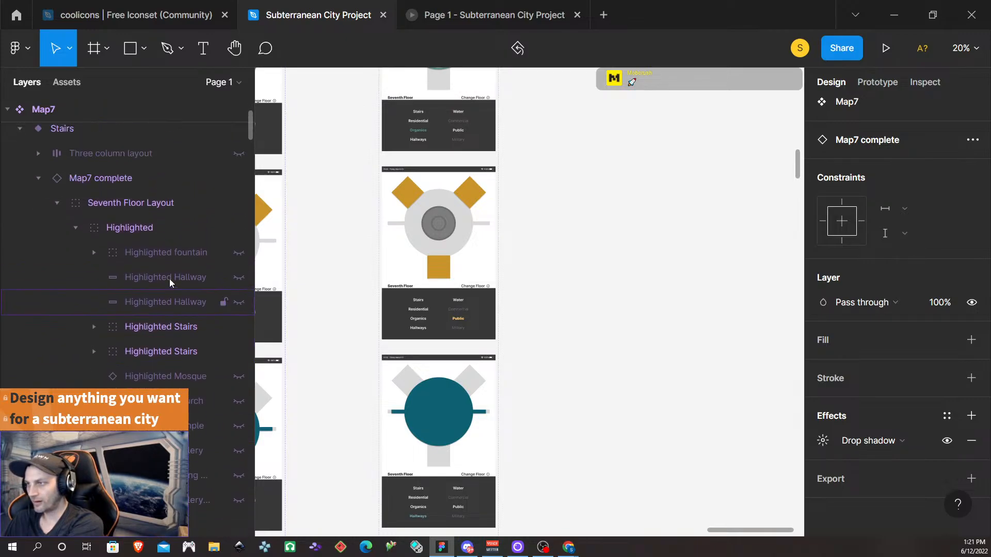
- Review the Map7 variant screens up to the Default one, along with the overall arrangement of all floor map screens
scroll(458, 335, up, 5)
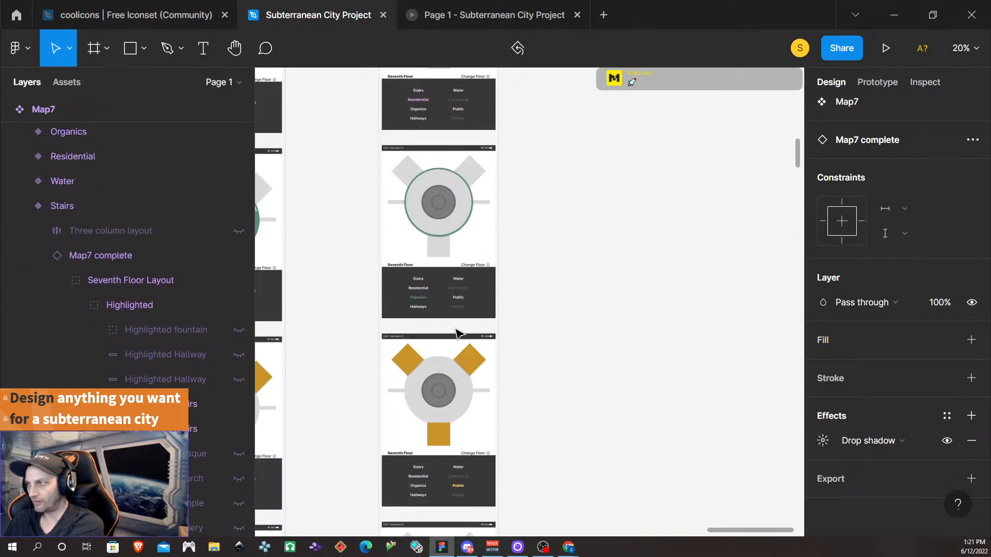
scroll(458, 334, up, 5)
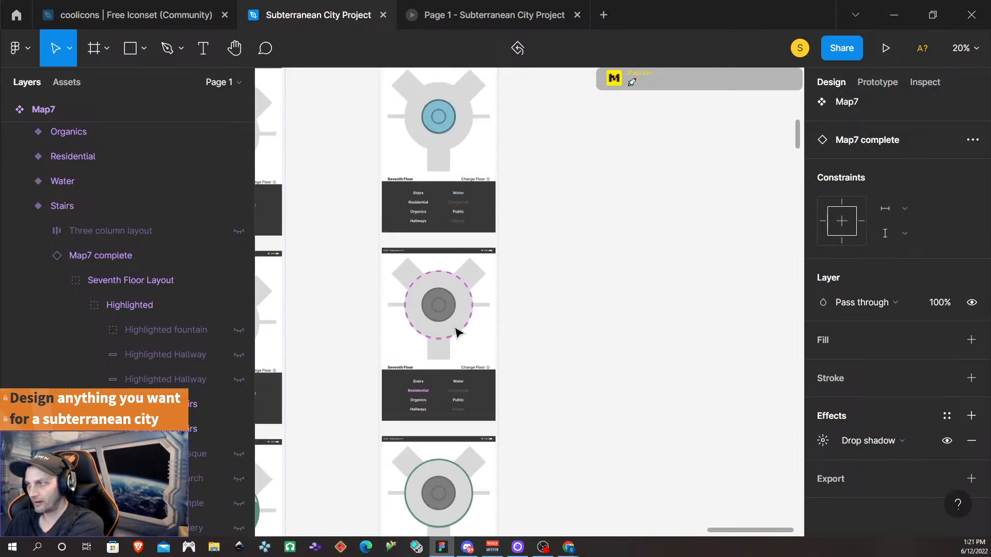
scroll(458, 334, up, 5)
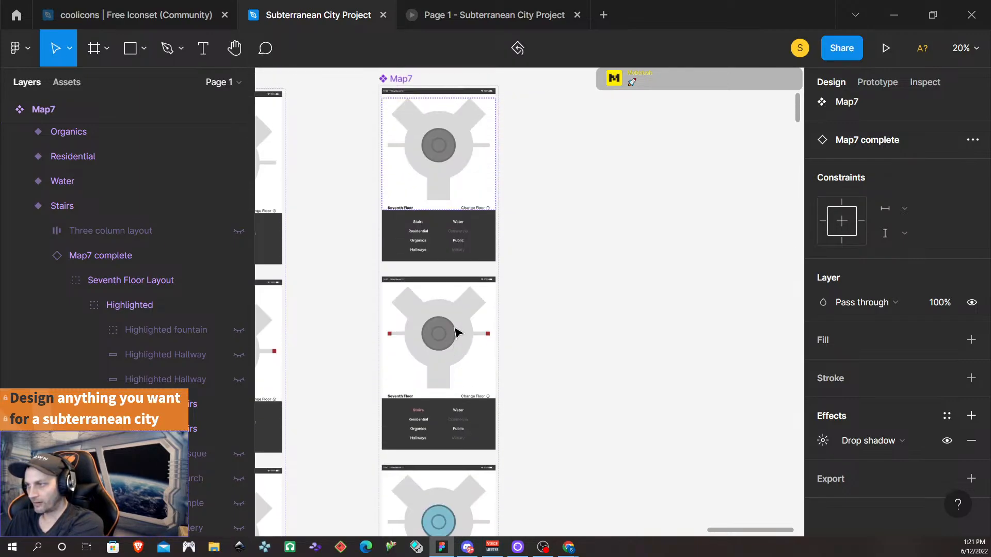
scroll(458, 334, up, 1)
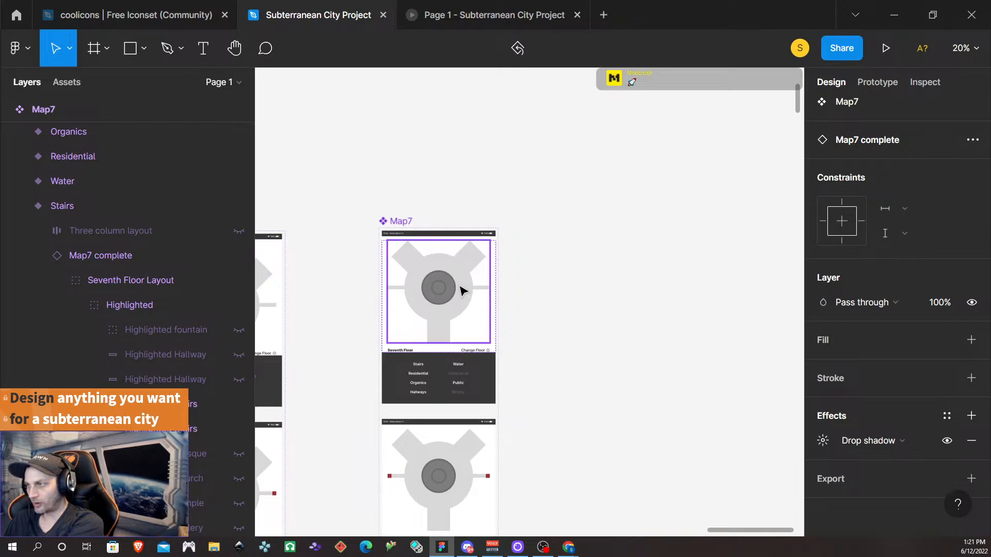
scroll(461, 290, down, 3)
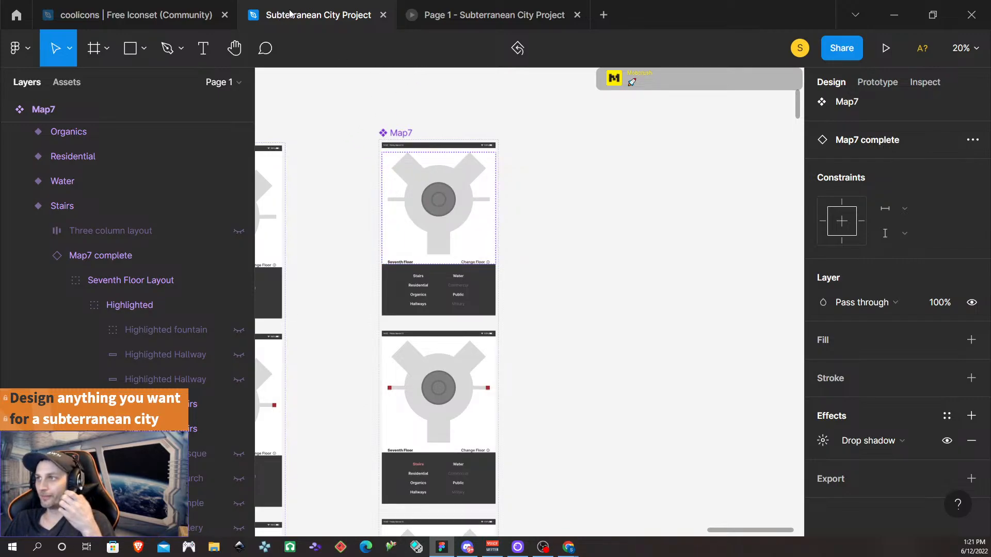
scroll(510, 261, down, 2)
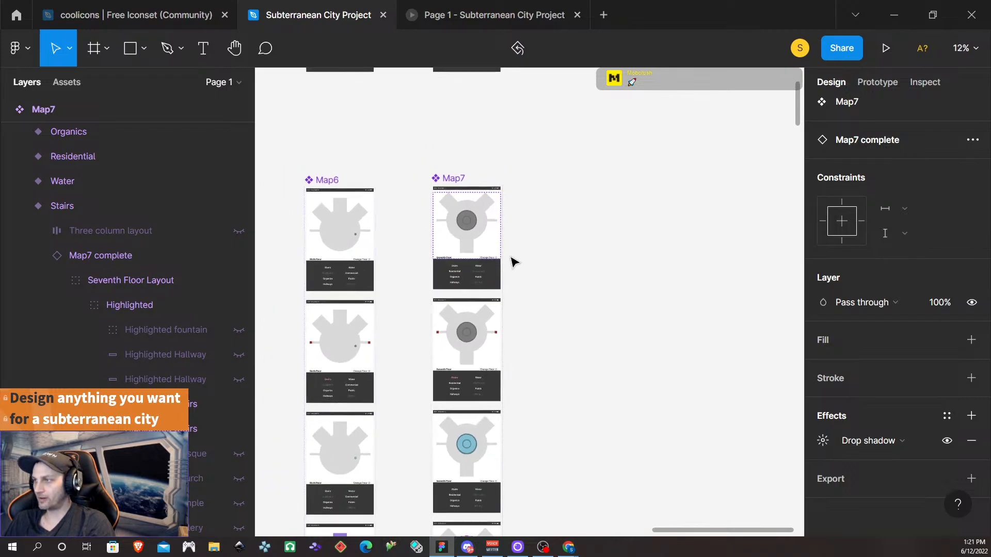
scroll(513, 263, down, 5)
scroll(601, 349, left, 2)
scroll(626, 348, right, 1)
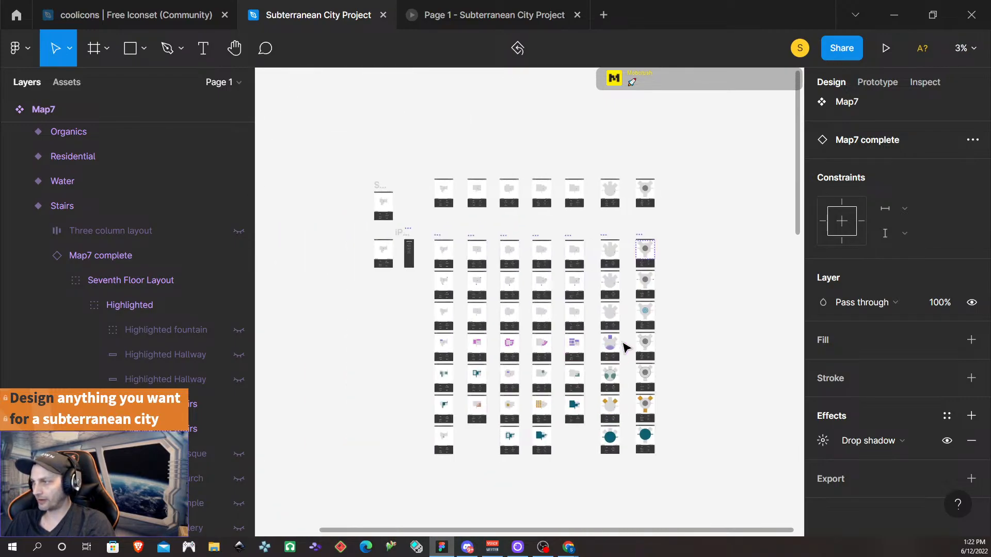
scroll(627, 348, right, 3)
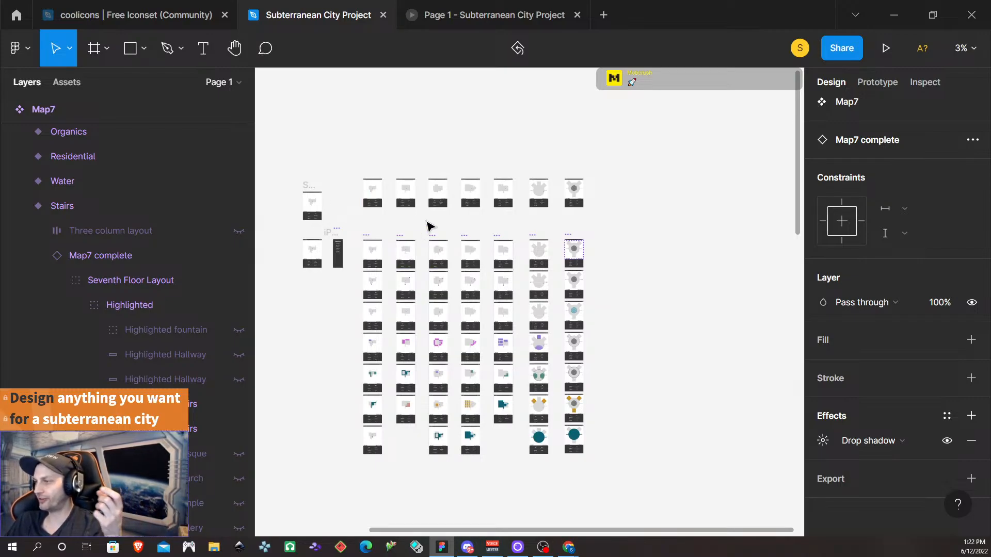
scroll(577, 454, down, 2)
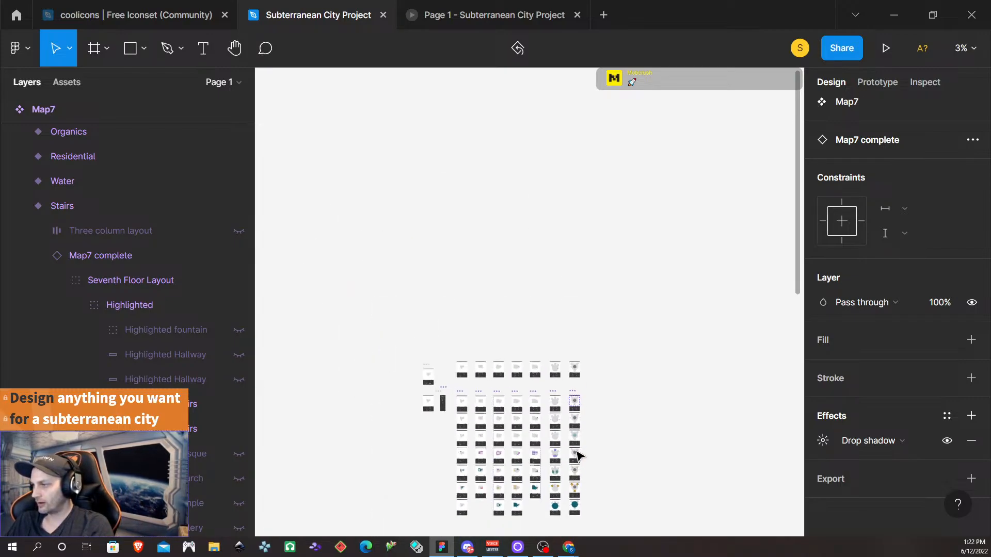
scroll(577, 527, left, 2)
scroll(606, 515, right, 1)
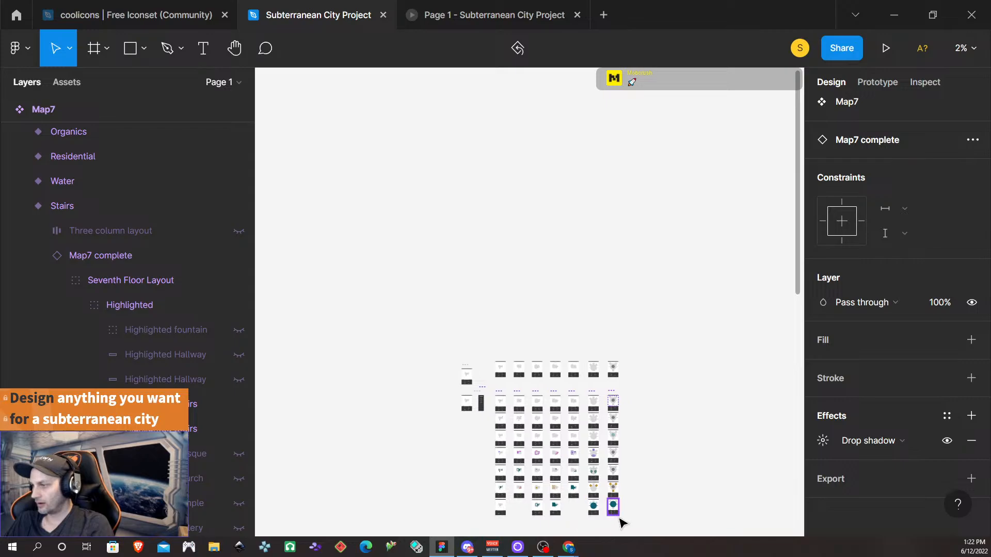
- Compare Map7's Hallways, Public, Organics, Residential, Water and Stairs screens with the matching Map6 screens
scroll(620, 521, up, 5)
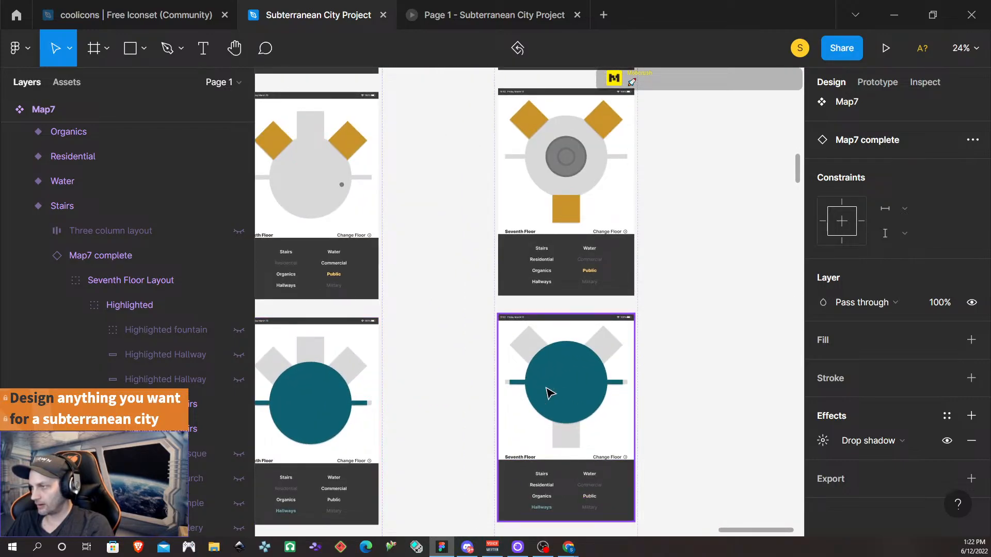
scroll(562, 292, up, 5)
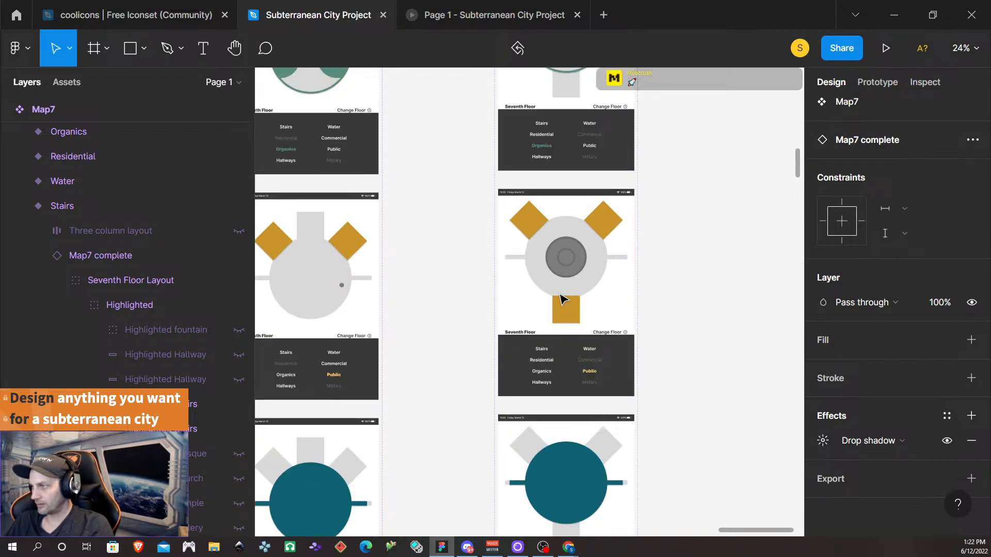
scroll(563, 298, up, 4)
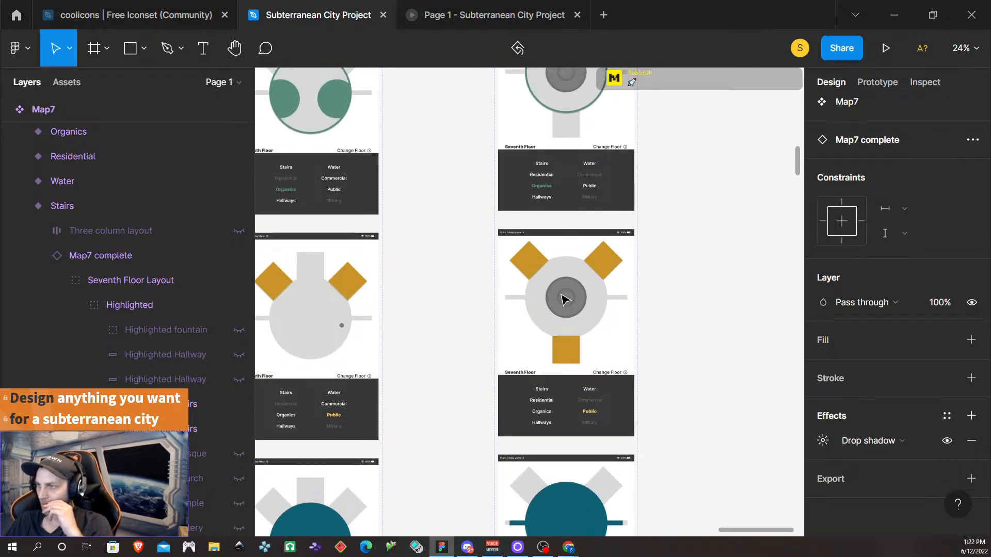
scroll(562, 298, up, 1)
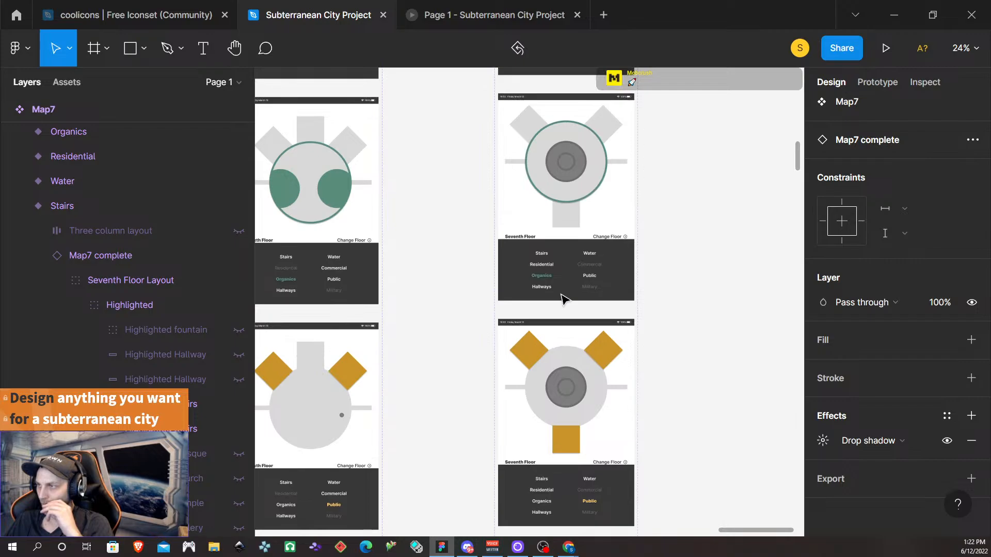
scroll(564, 299, up, 2)
scroll(566, 298, up, 10)
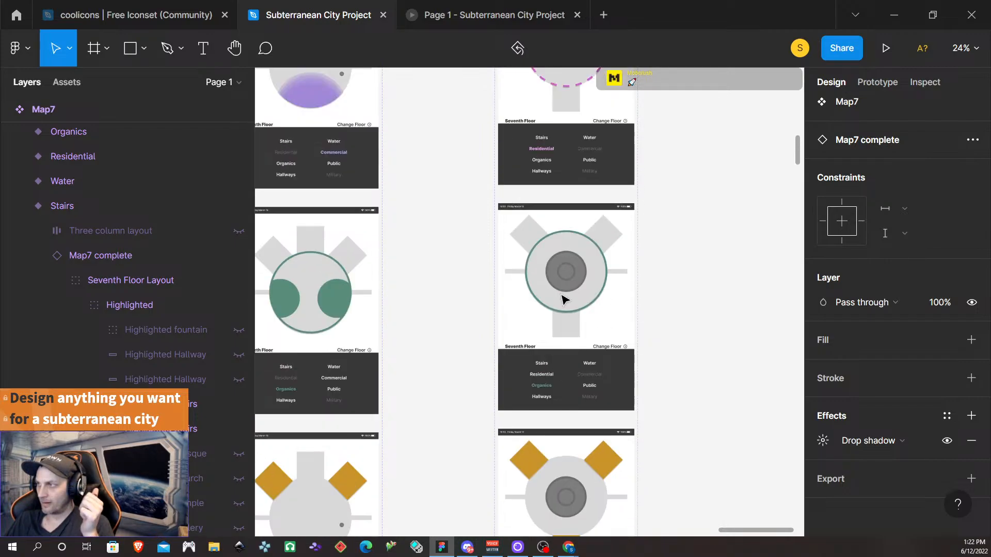
scroll(564, 295, up, 15)
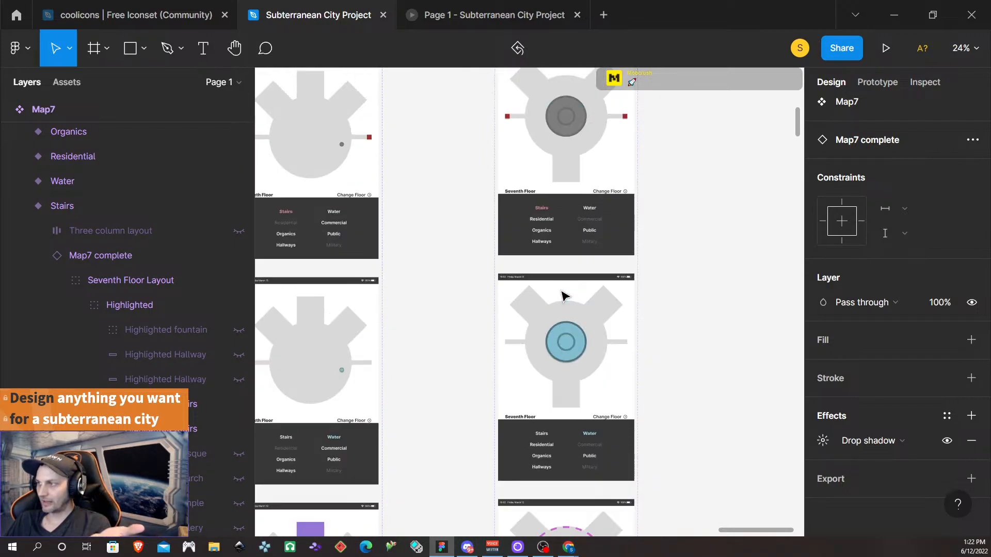
scroll(563, 297, down, 15)
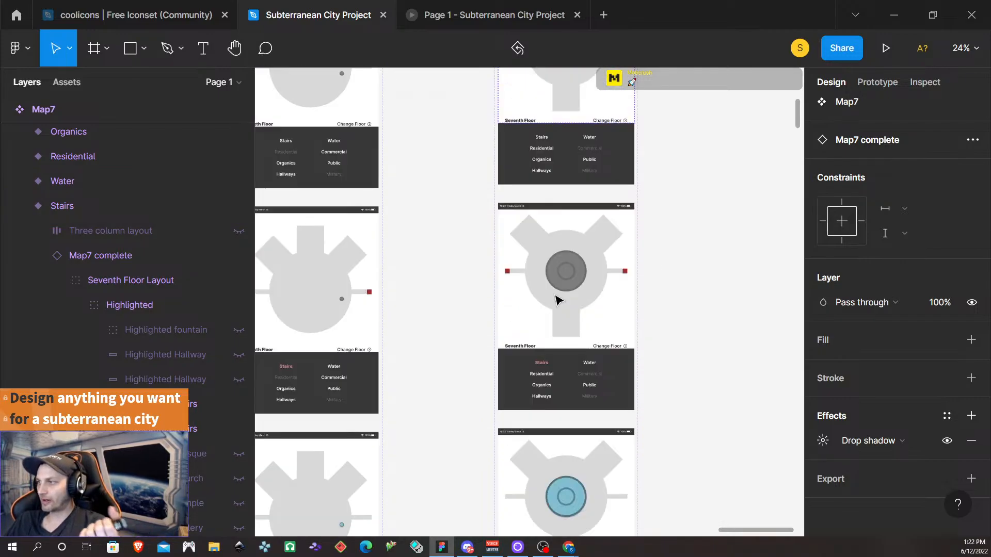
scroll(551, 346, down, 3)
- Examine the variant columns of Map1 through Map7 side by side, including the row of prototype screens above them
ctrl+scroll(536, 340, down, 8)
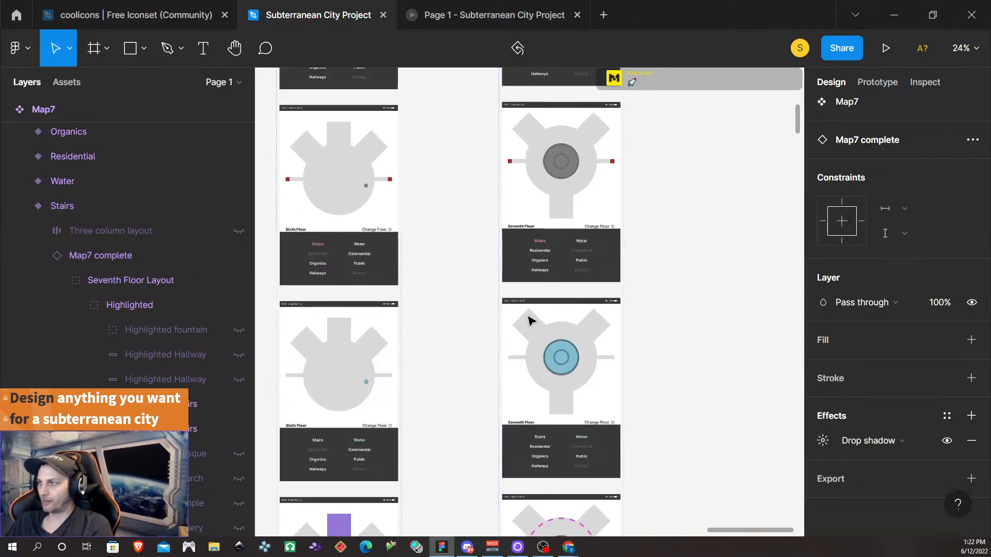
scroll(493, 362, left, 5)
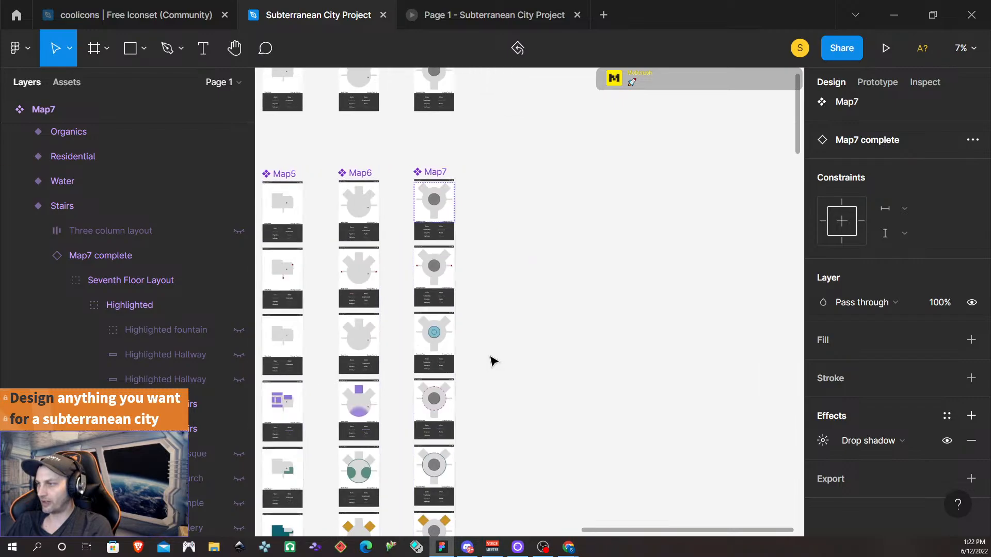
scroll(492, 363, left, 3)
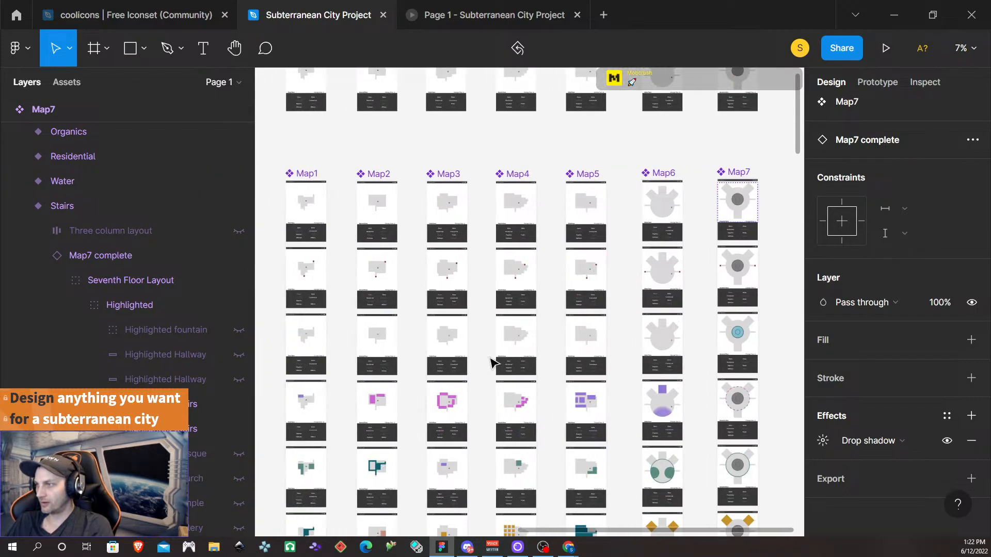
scroll(493, 363, down, 7)
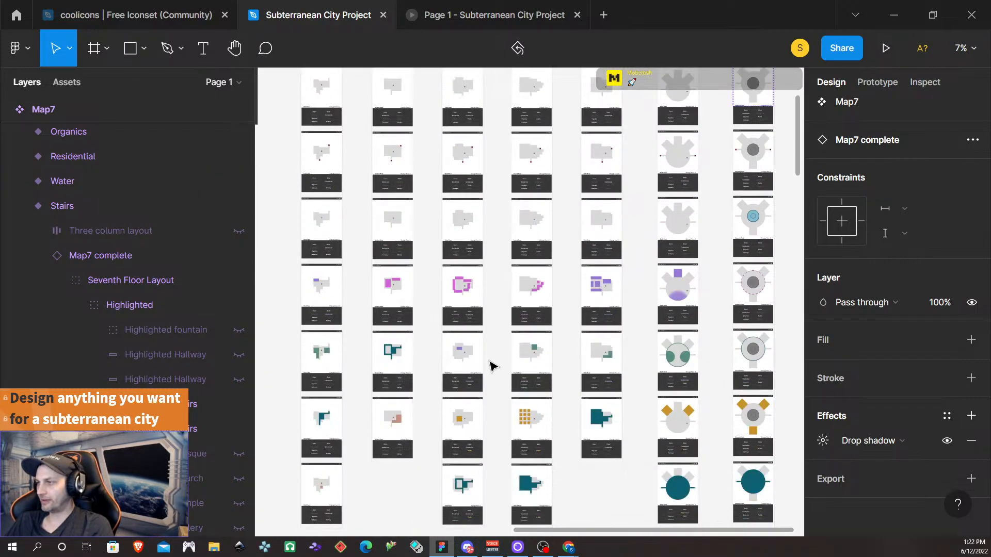
scroll(493, 366, down, 1)
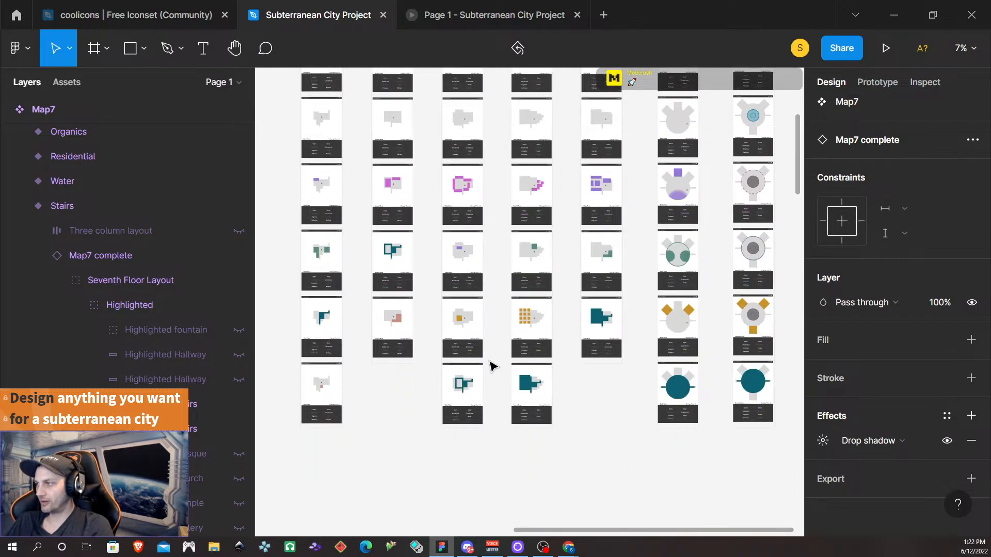
scroll(493, 366, down, 1)
scroll(493, 366, right, 1)
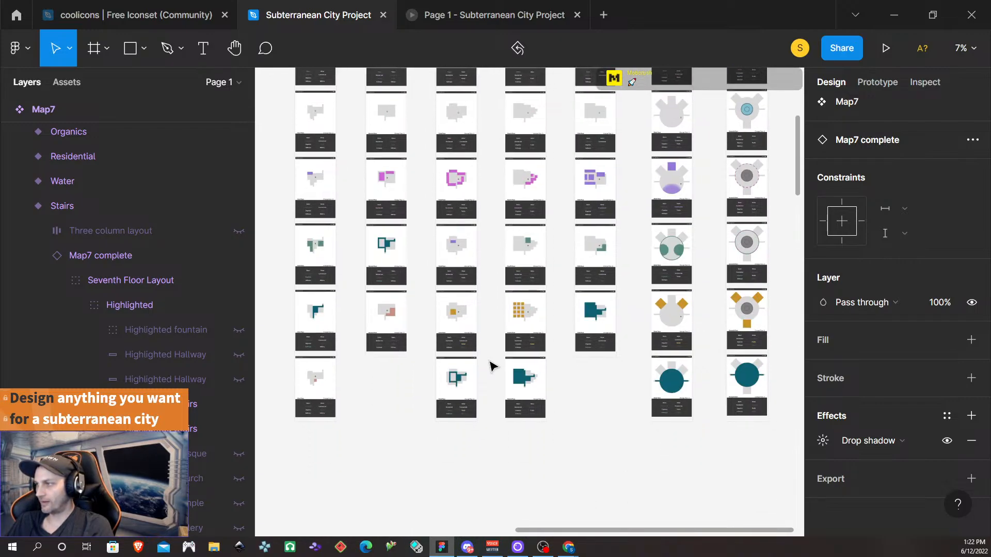
scroll(493, 366, down, 2)
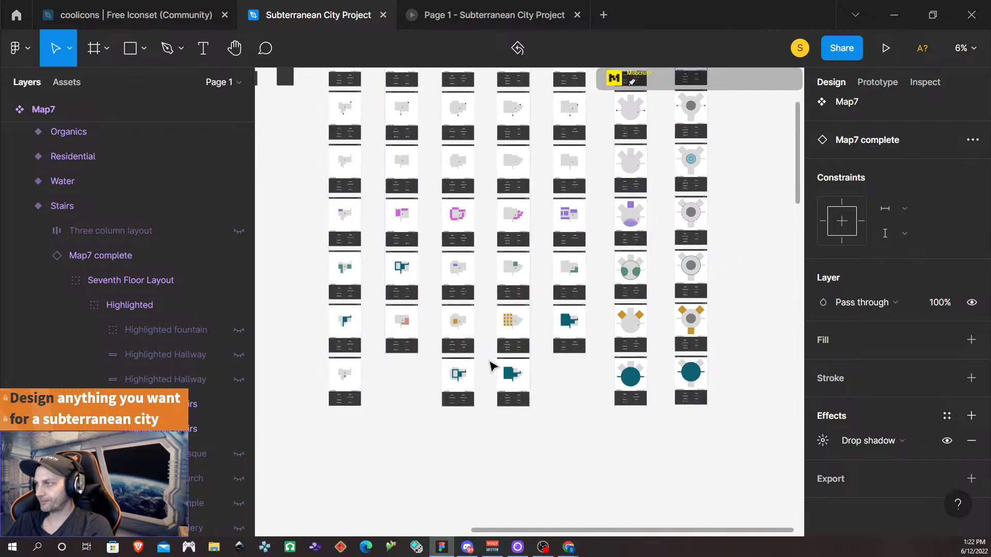
scroll(491, 366, up, 10)
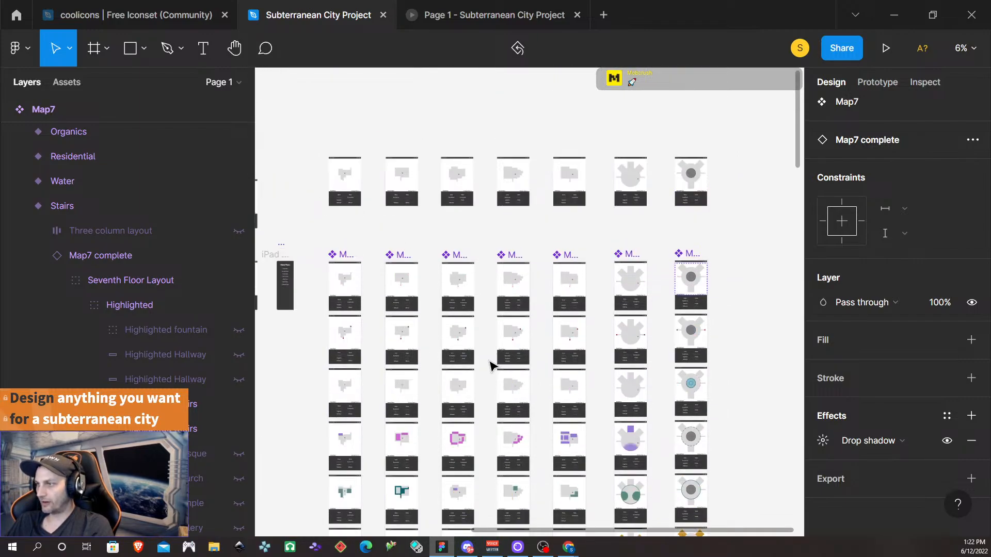
scroll(490, 367, up, 2)
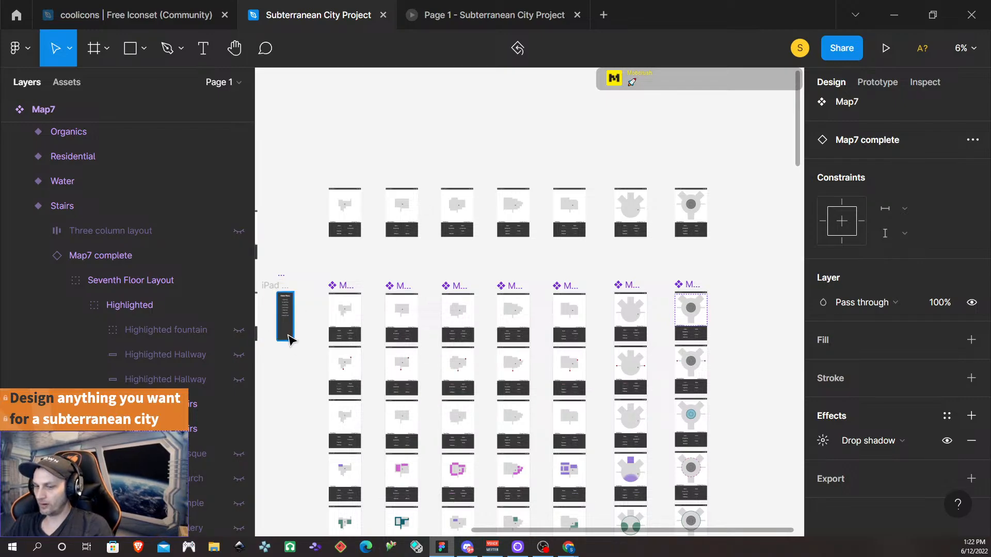
- Duplicate the iPad mini 8.3 - 4 frame with the View Floor menu and place the copy above the row of floor map screens
click(272, 289)
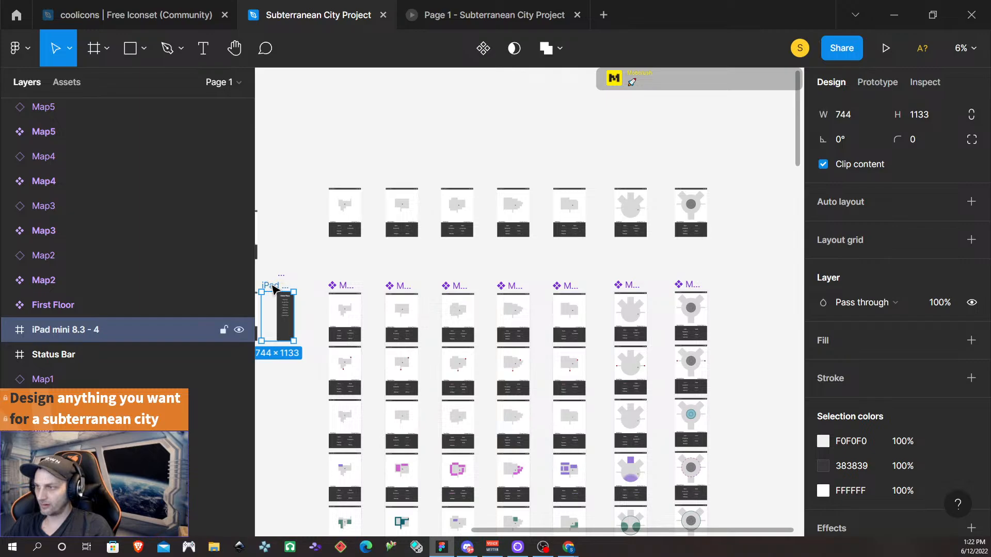
drag(272, 290, 485, 117)
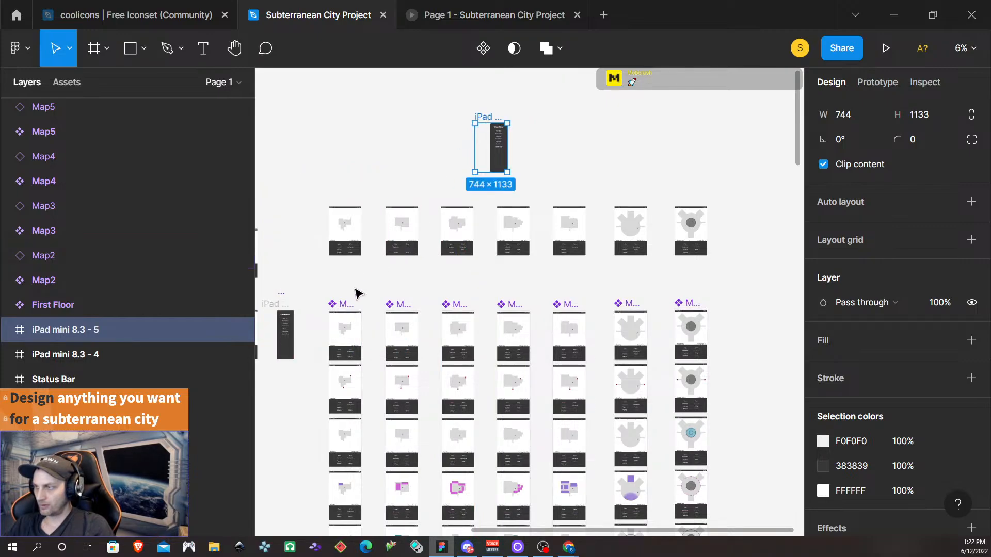
scroll(364, 283, up, 5)
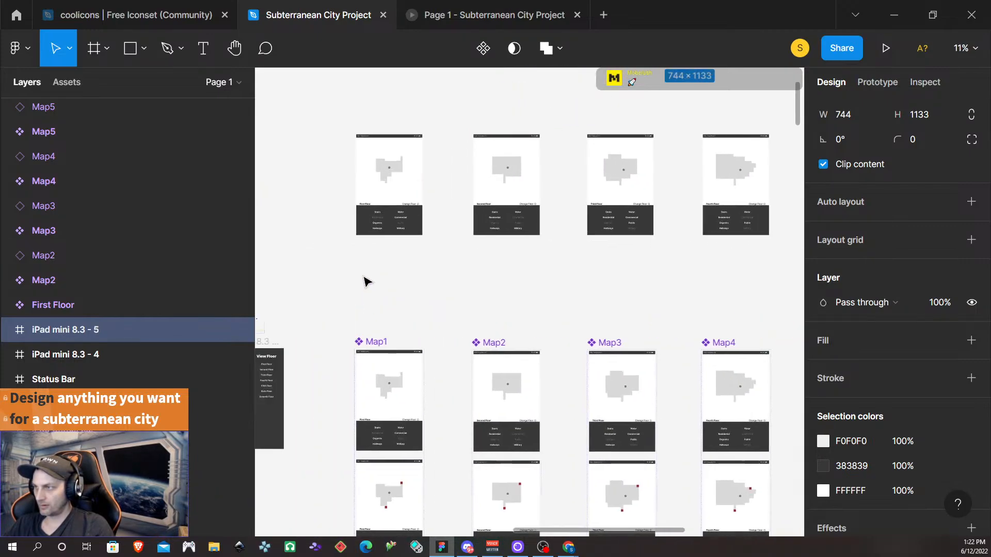
scroll(418, 289, up, 3)
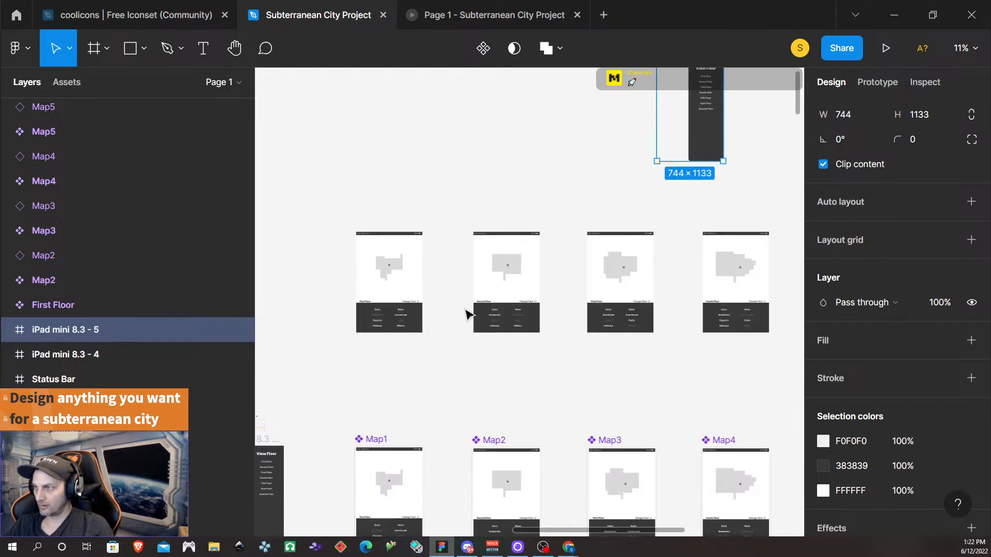
- Remove the overlay interaction linking the First Floor prototype screen's Change Floor button to the original iPad mini 8.3 - 4 View Floor frame
click(413, 306)
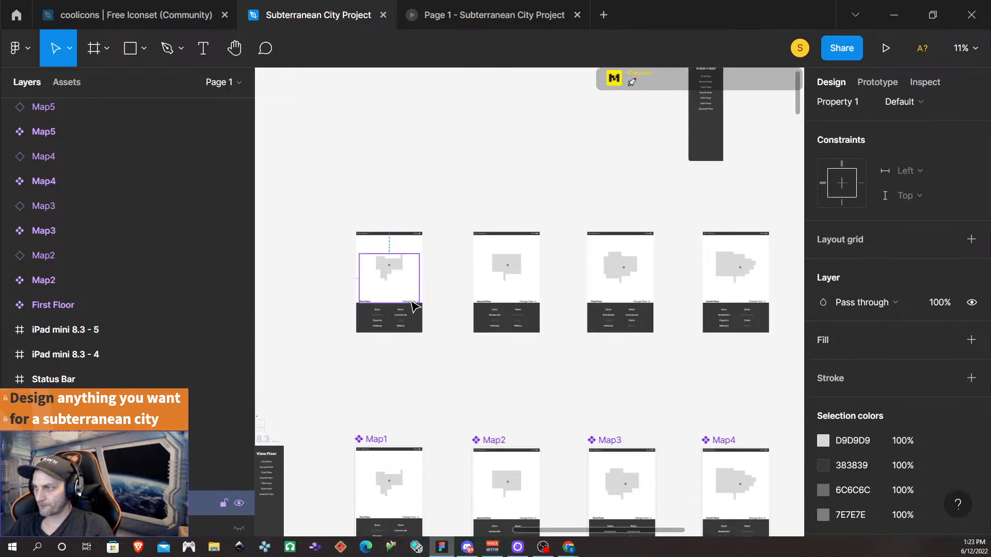
click(413, 306)
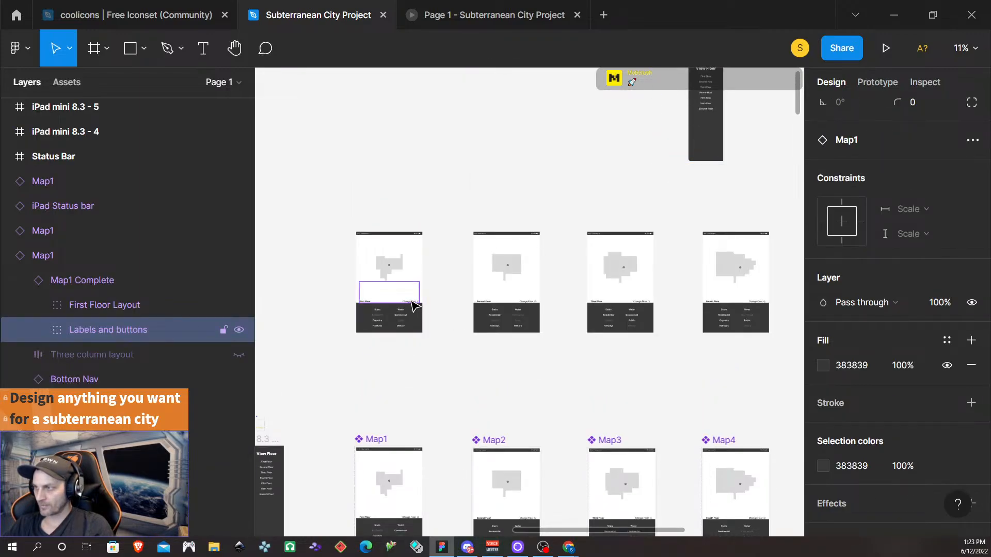
scroll(413, 306, up, 3)
scroll(413, 306, up, 5)
click(413, 309)
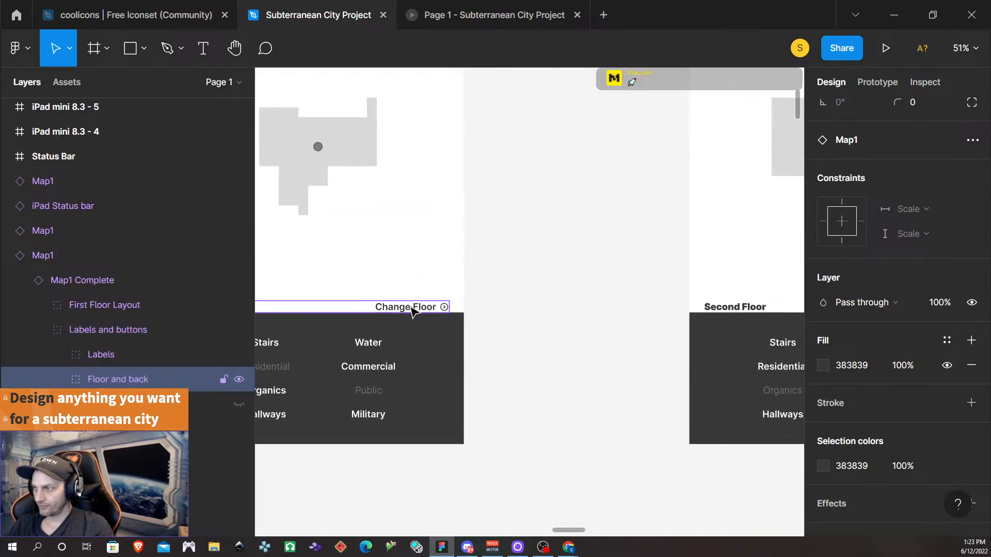
scroll(417, 338, up, 2)
scroll(420, 341, down, 3)
scroll(423, 345, left, 2)
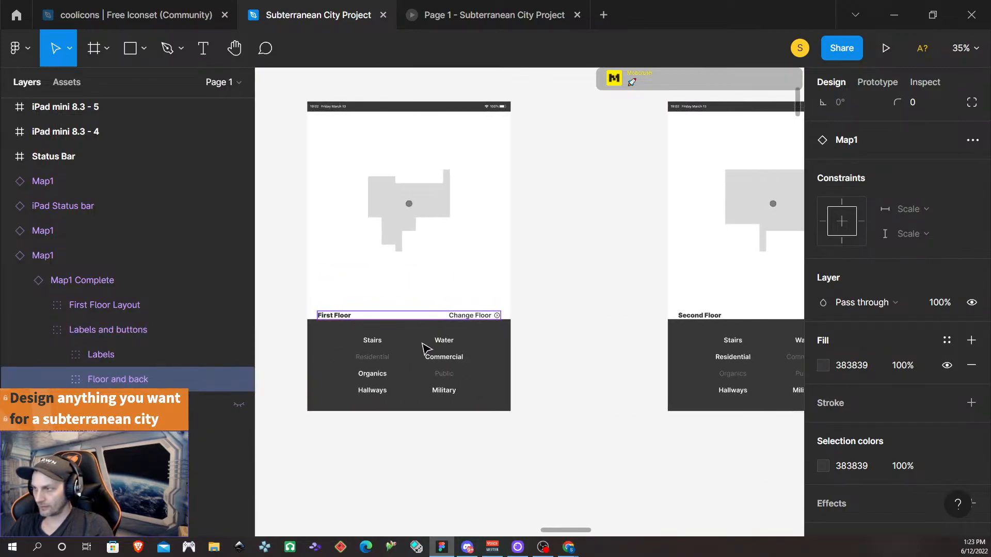
double_click(542, 318)
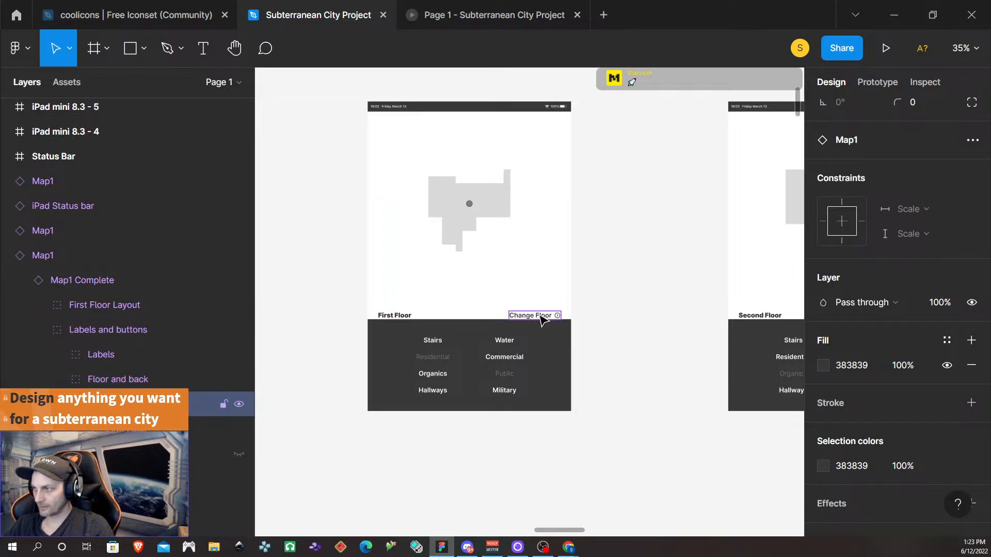
click(881, 86)
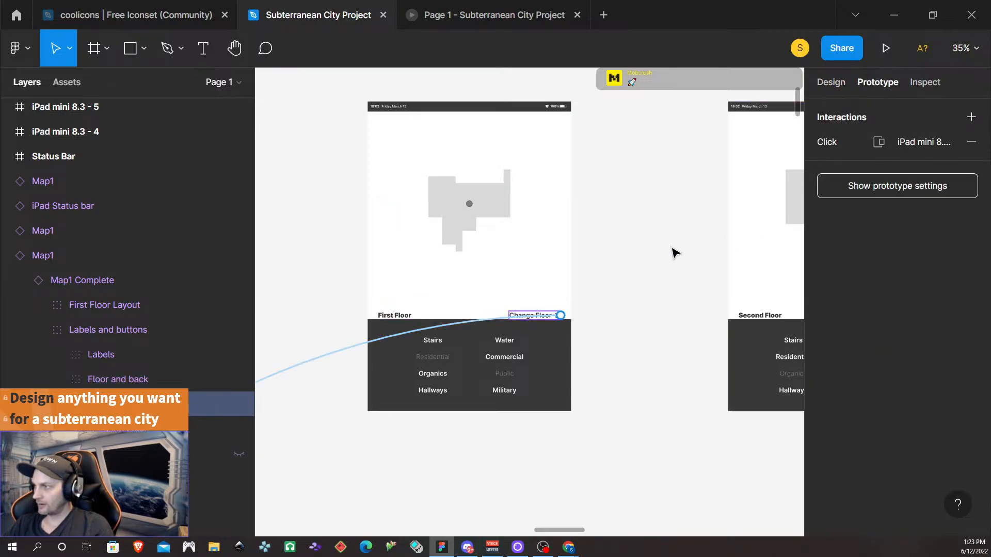
scroll(614, 316, down, 2)
scroll(587, 332, down, 5)
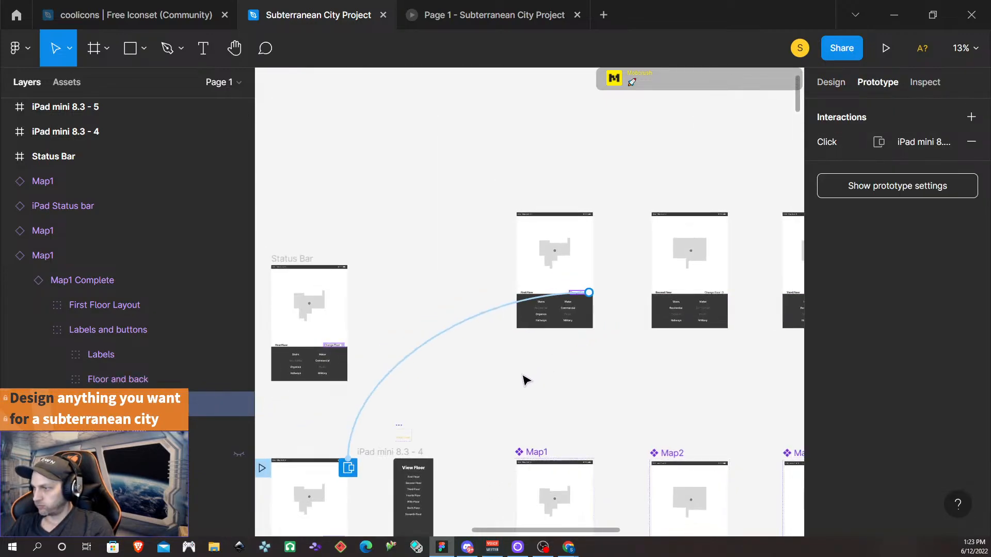
scroll(424, 390, down, 1)
scroll(368, 440, down, 1)
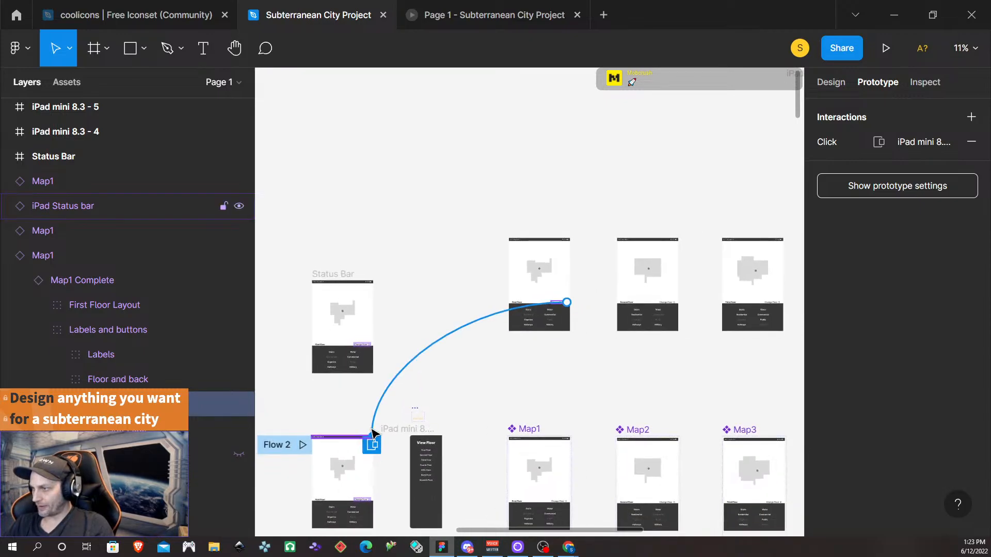
click(379, 407)
key(Delete)
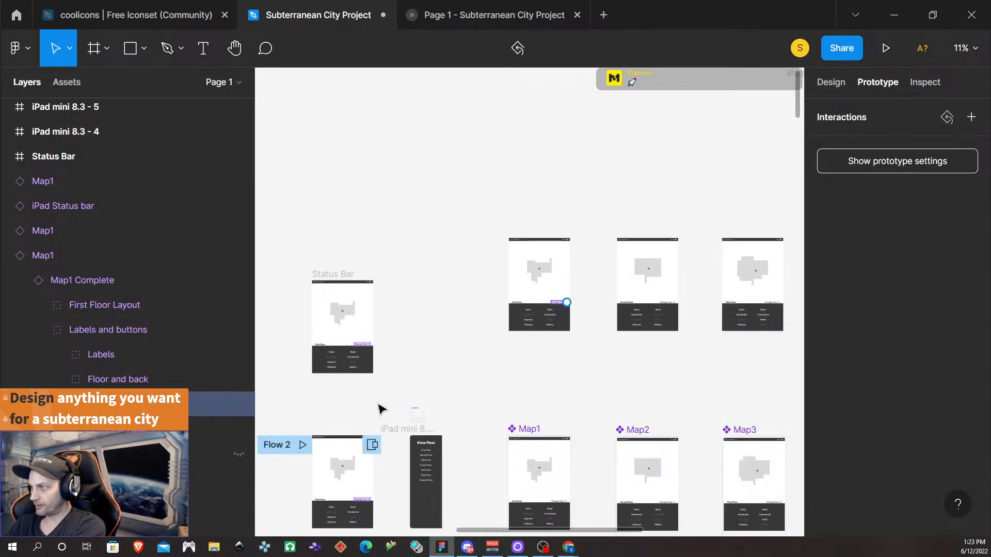
- Link the First Floor screen's Change Floor button to the copied View Floor frame as an on-click Open overlay with Move in animation
scroll(578, 309, right, 2)
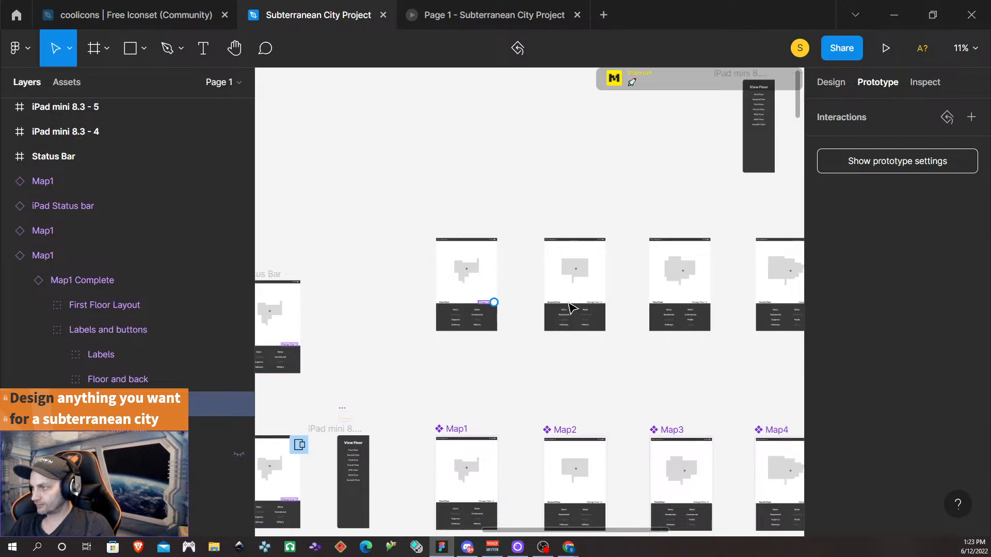
drag(494, 303, 756, 133)
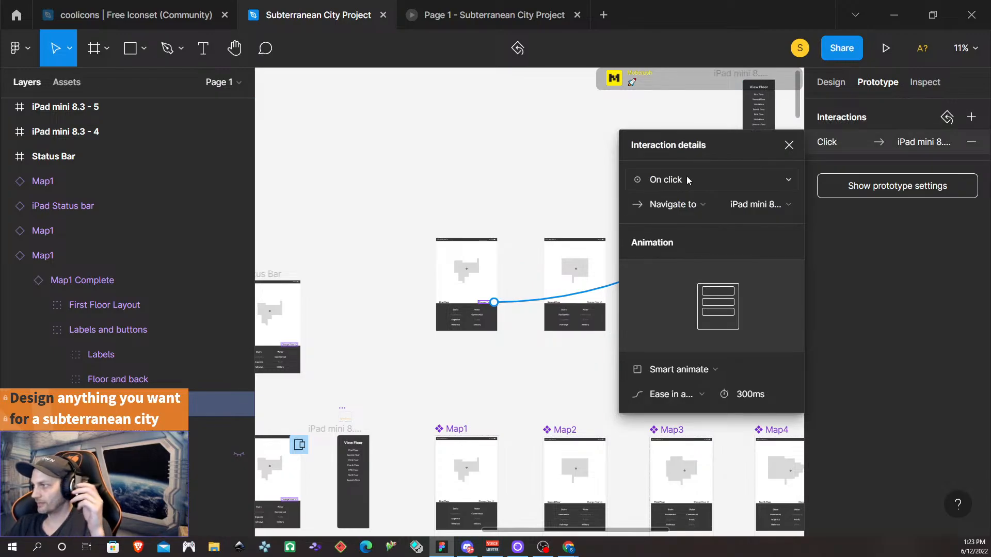
click(700, 205)
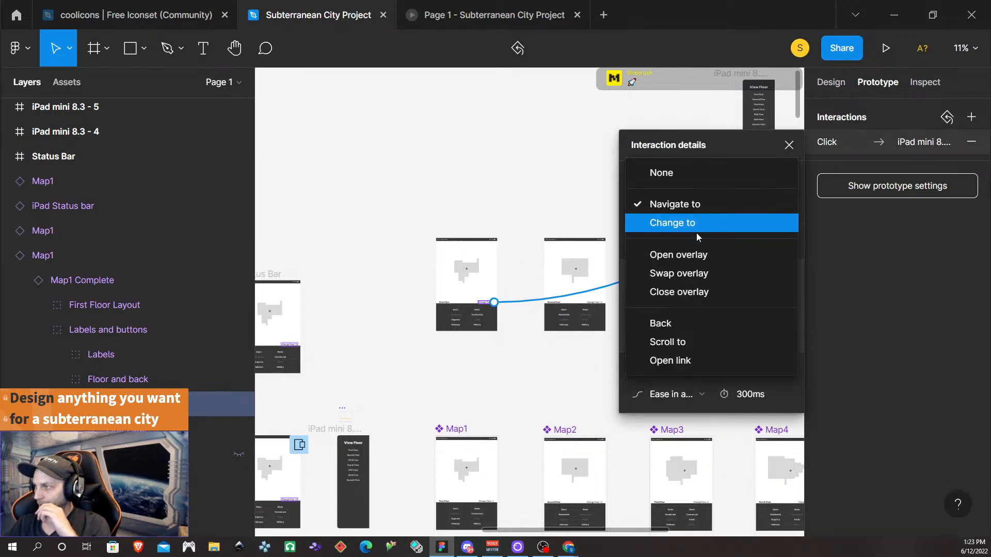
click(696, 256)
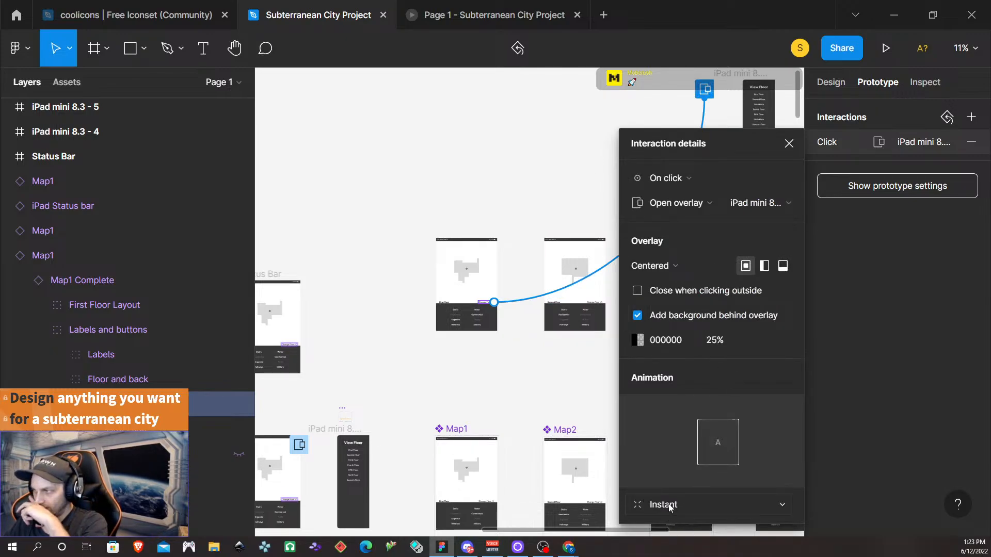
click(668, 506)
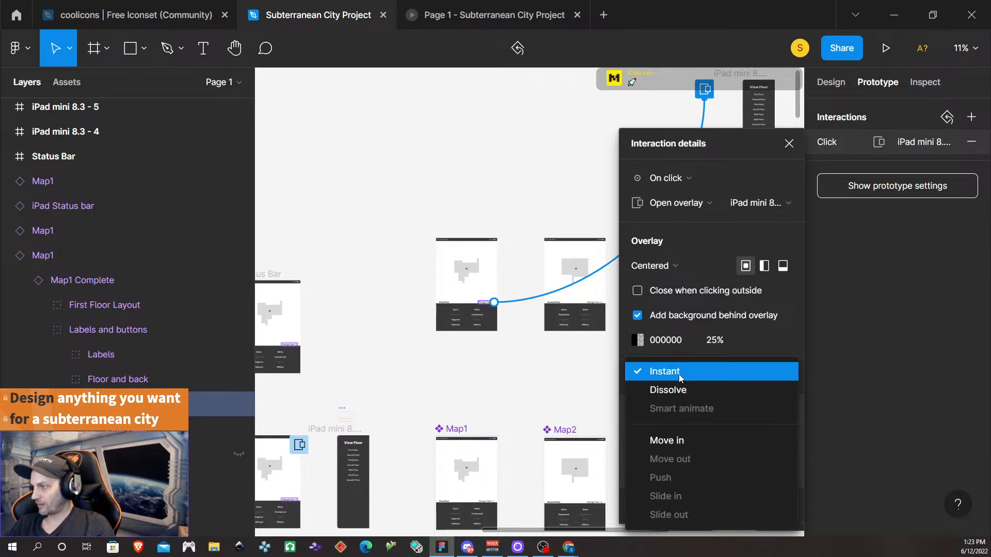
click(675, 433)
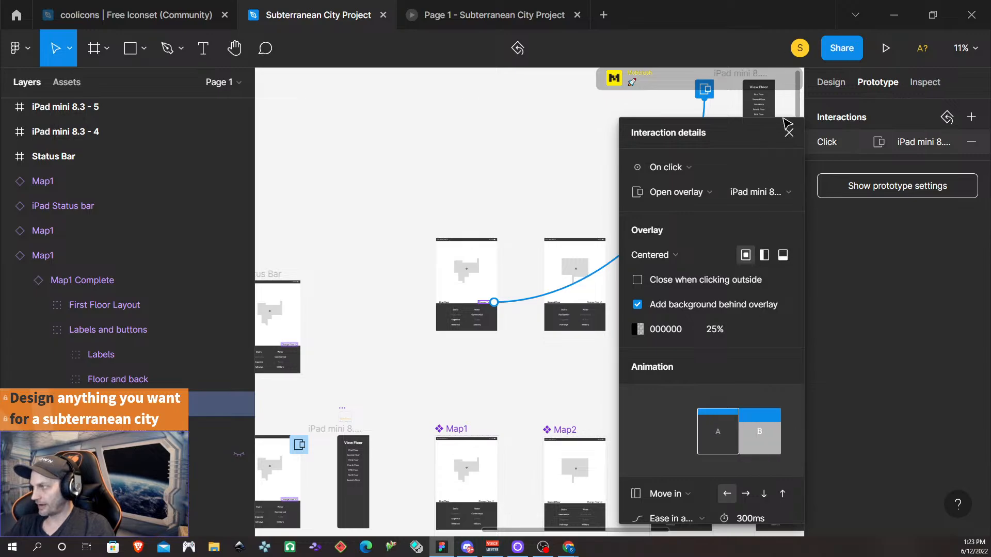
click(788, 133)
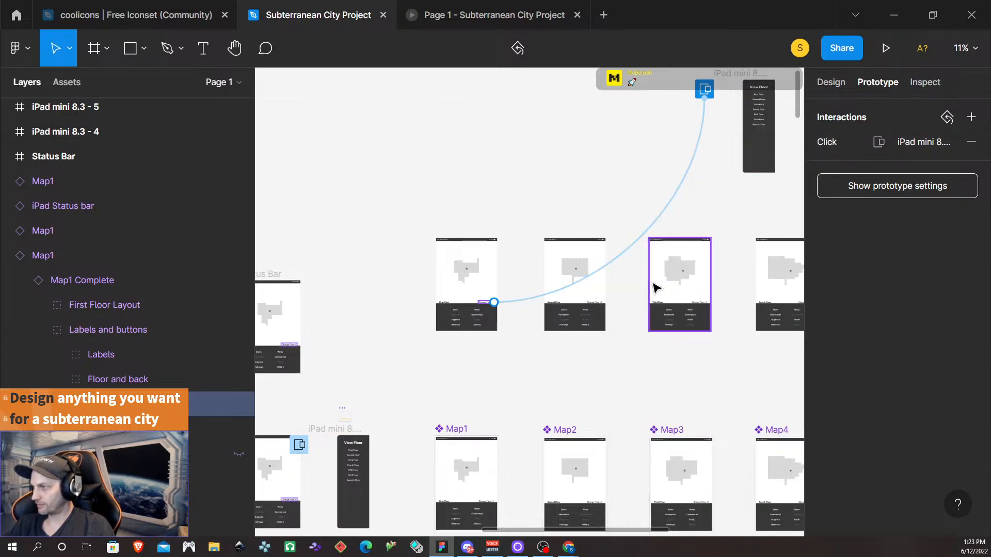
- Link the Second Floor prototype screen's Change floor button to the copied View Floor frame as an on-click overlay
click(602, 308)
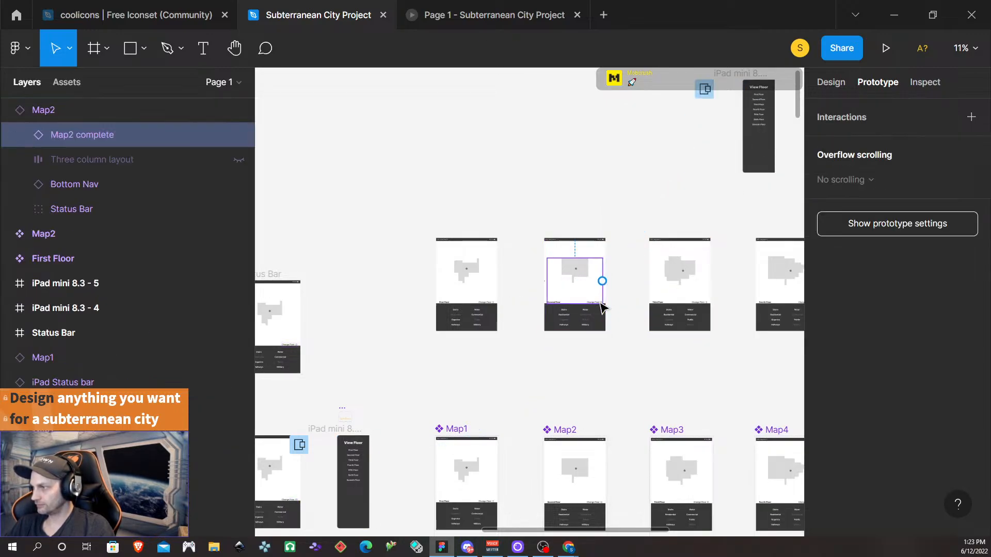
double_click(599, 307)
double_click(599, 307)
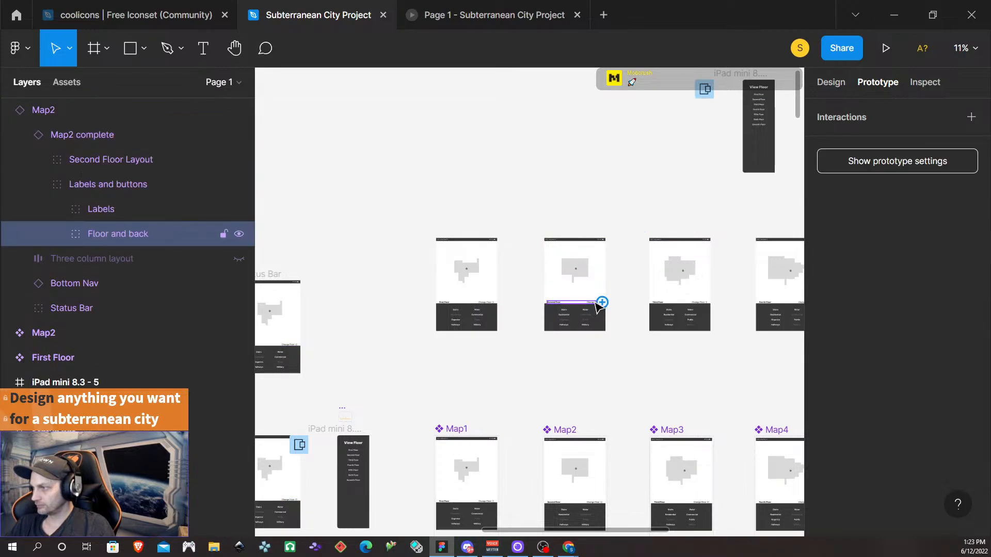
double_click(598, 307)
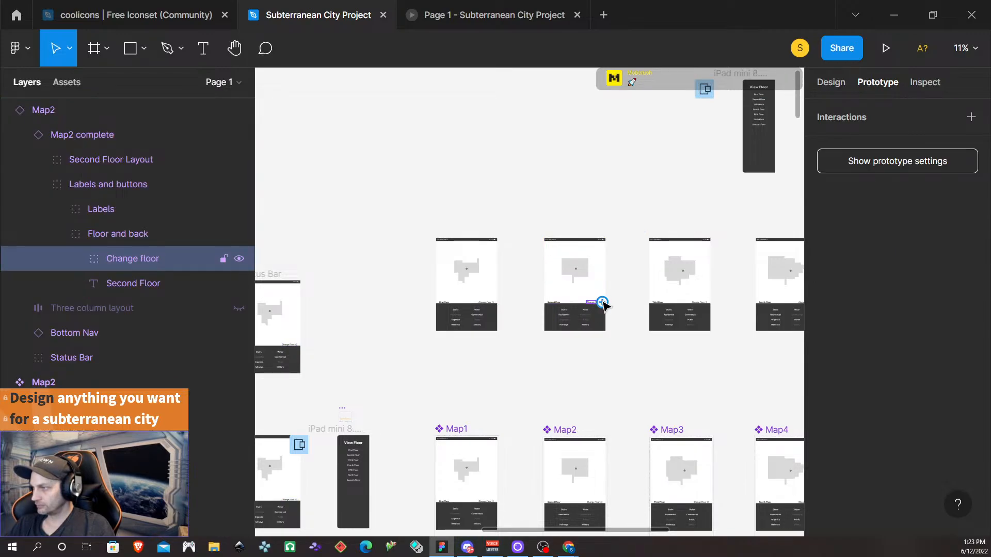
drag(603, 306, 751, 145)
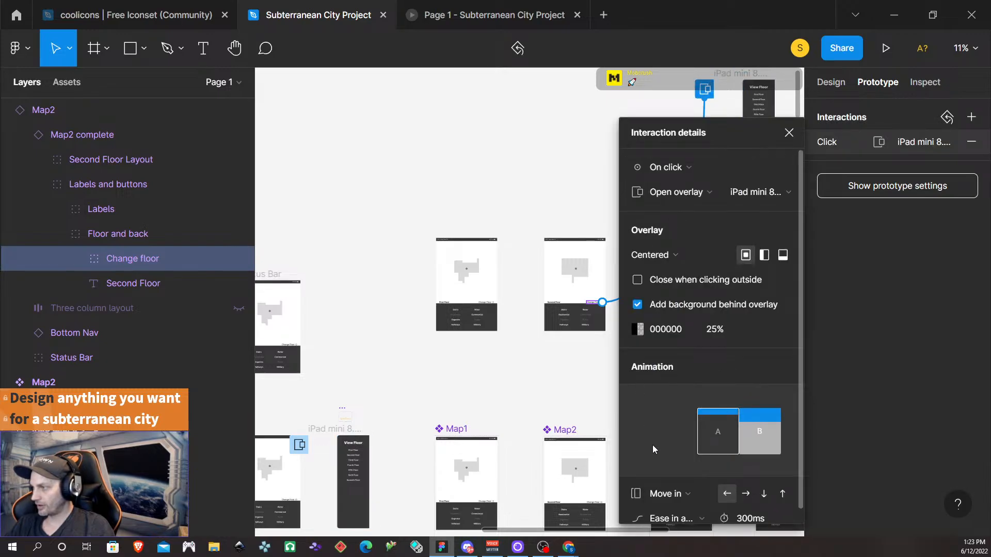
- Link the Third Floor prototype screen's Change floor button to the copied View Floor overlay and review its Move in animation settings
scroll(571, 228, right, 2)
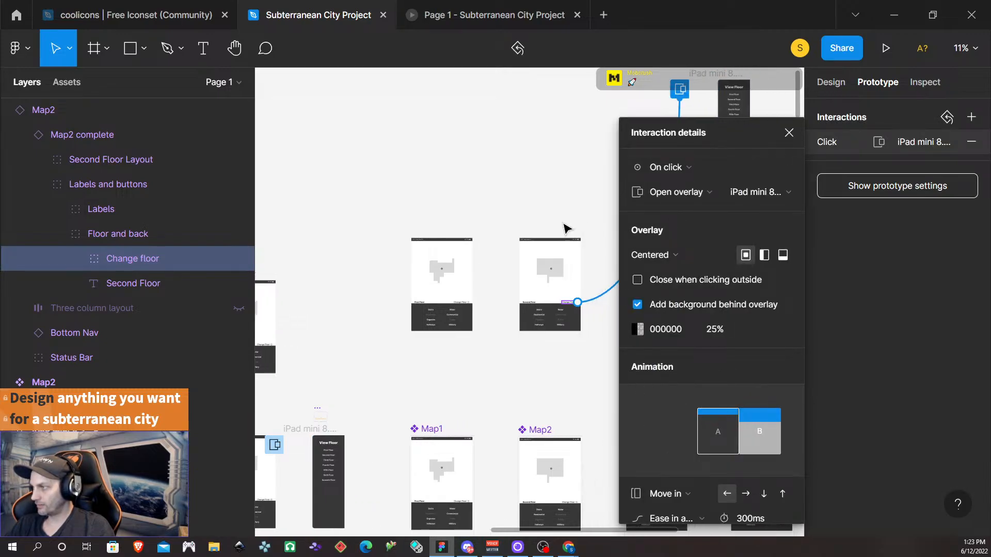
scroll(566, 228, right, 6)
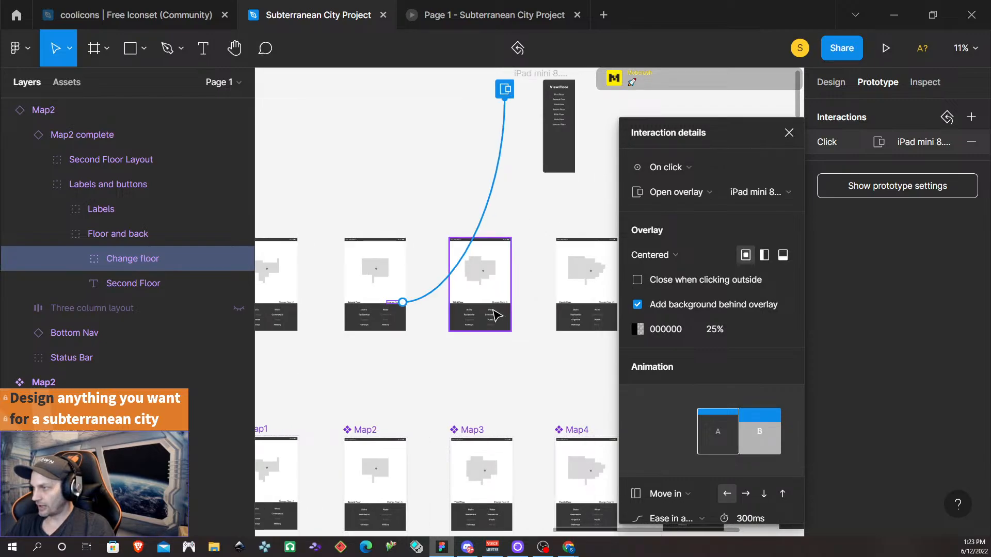
double_click(497, 303)
double_click(497, 303)
double_click(496, 303)
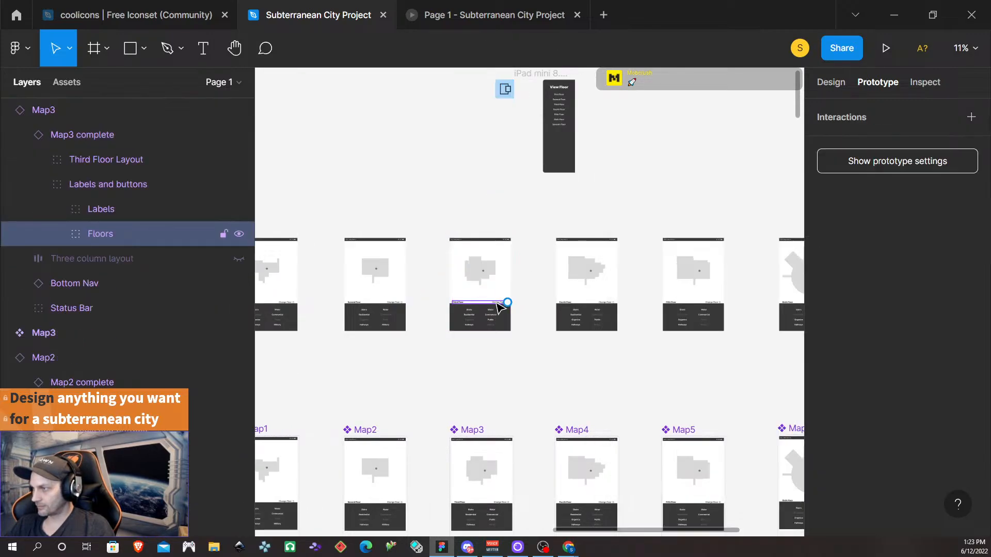
double_click(497, 303)
drag(507, 302, 567, 142)
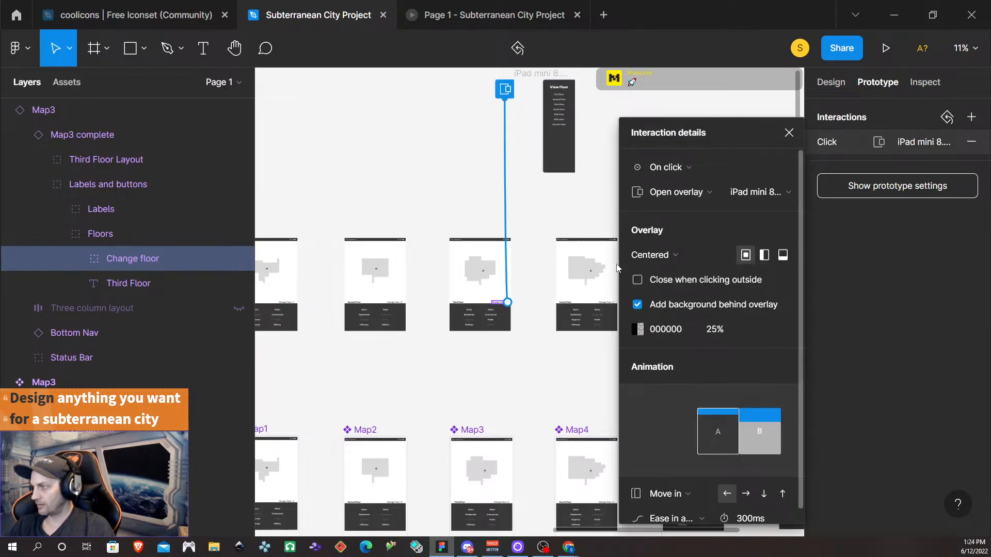
scroll(733, 361, down, 1)
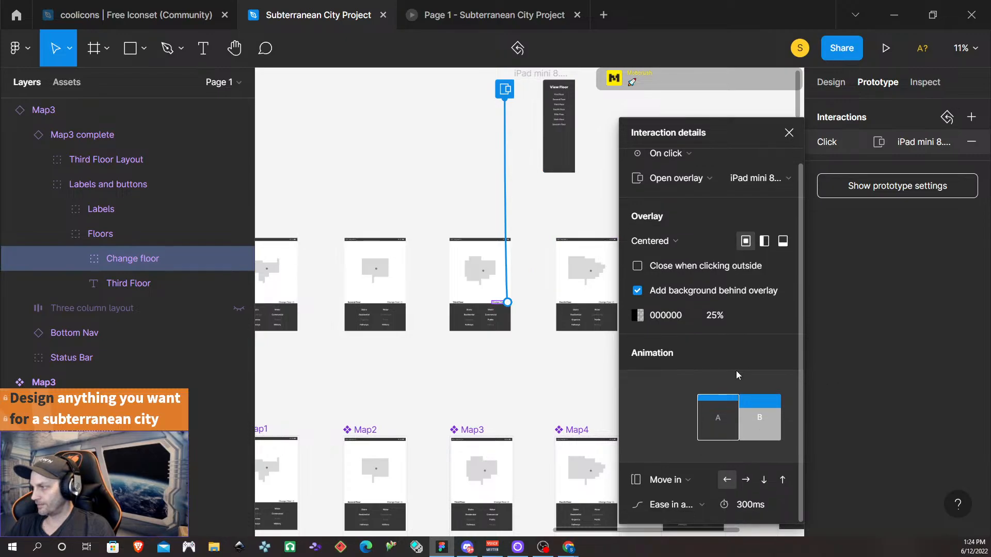
click(788, 134)
- Connect the Fourth Floor prototype screen's Change floor button to the copied View Floor frame with the same Open overlay interaction
click(609, 308)
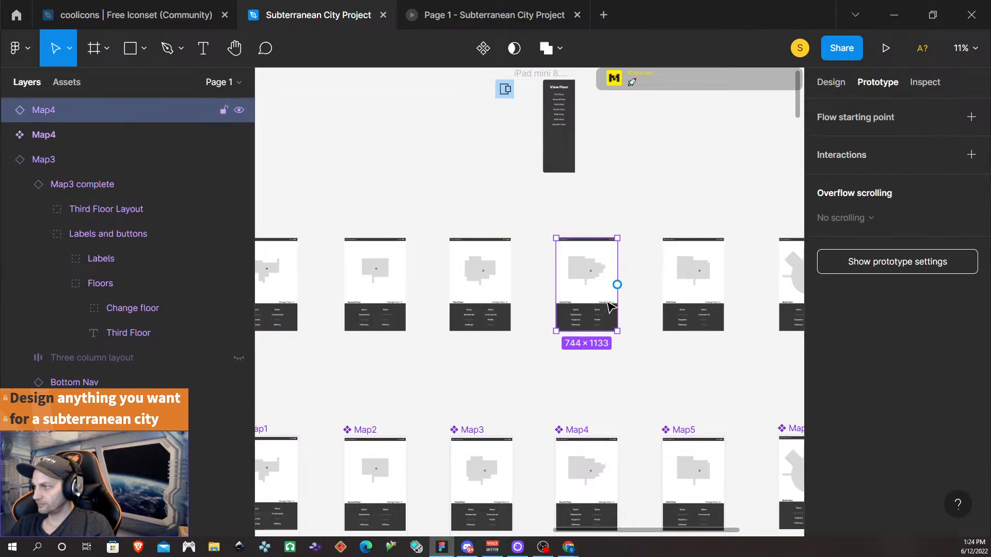
double_click(609, 308)
double_click(609, 308)
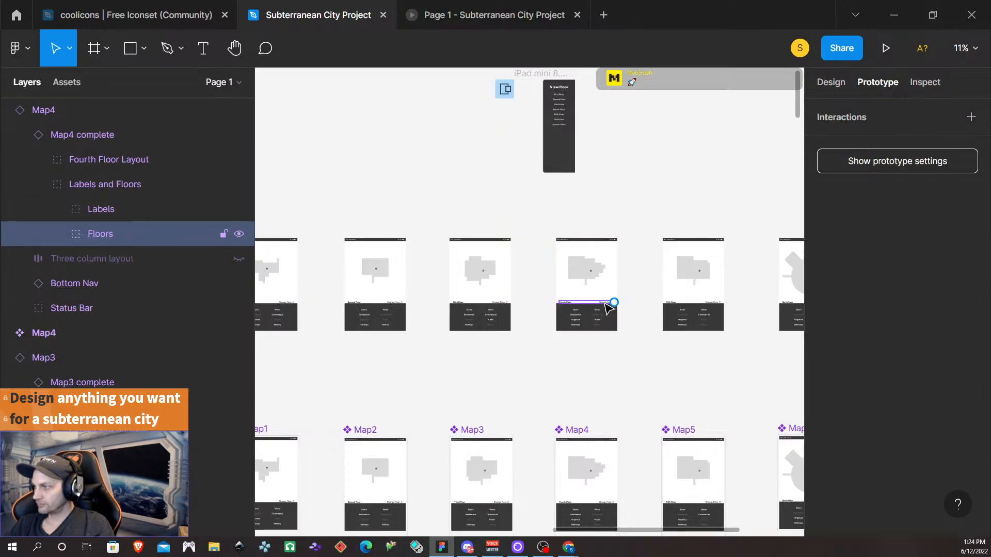
double_click(609, 307)
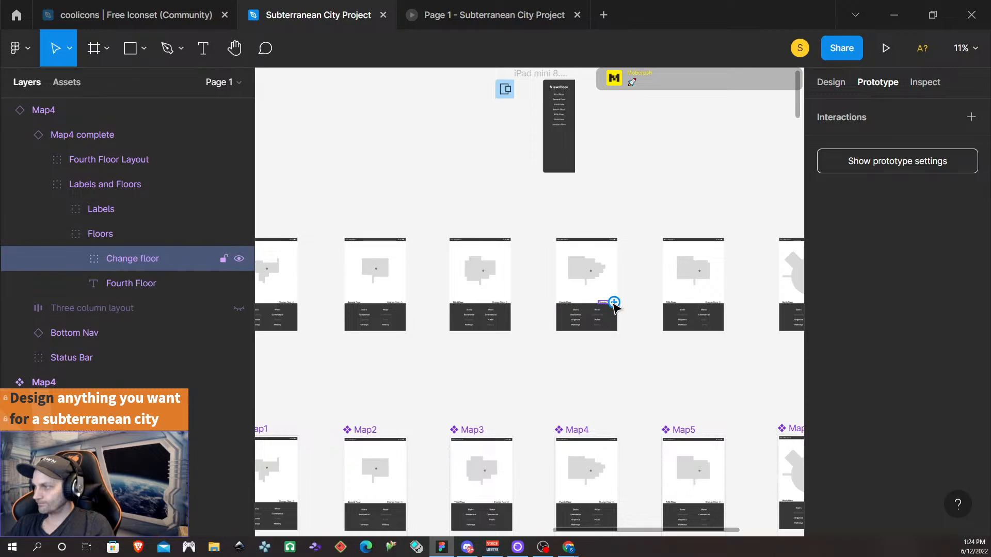
drag(614, 302, 568, 144)
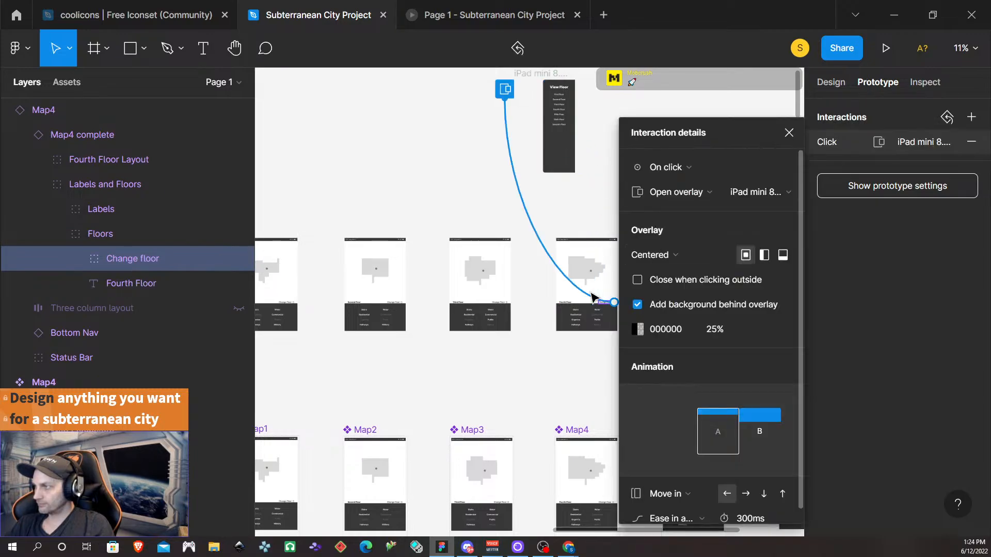
- Connect the Fifth Floor prototype screen's Change floor button to the copied View Floor frame as an Open overlay interaction
scroll(539, 352, right, 2)
scroll(539, 352, right, 5)
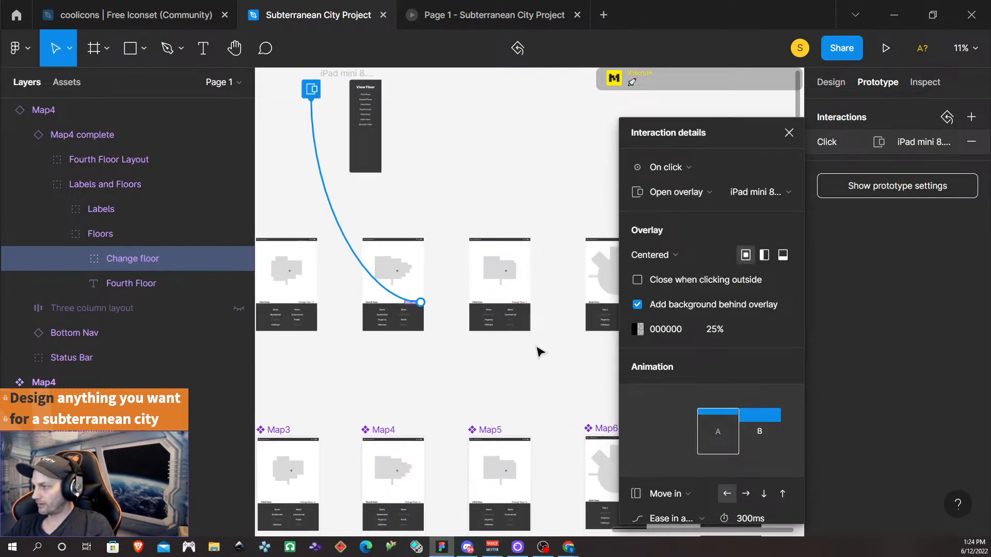
click(490, 306)
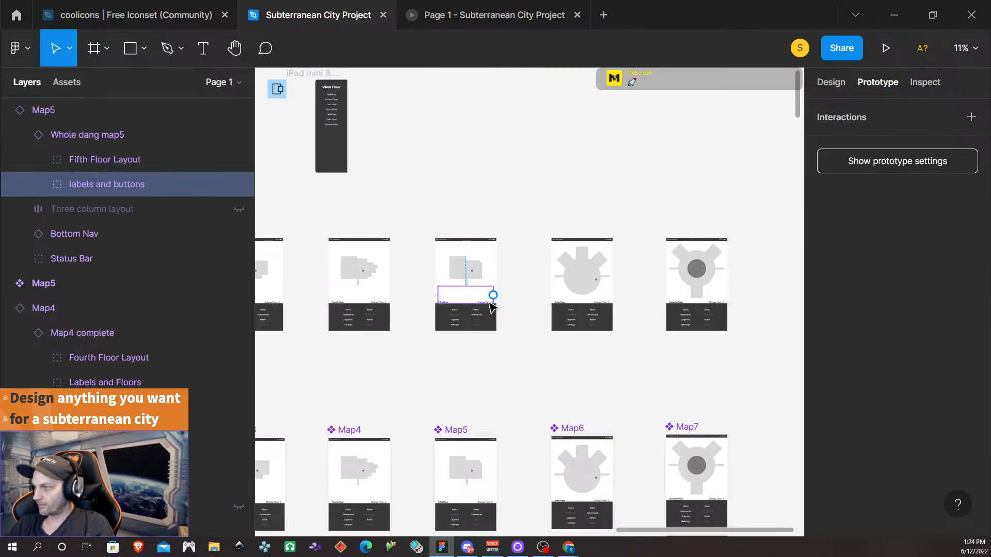
double_click(488, 309)
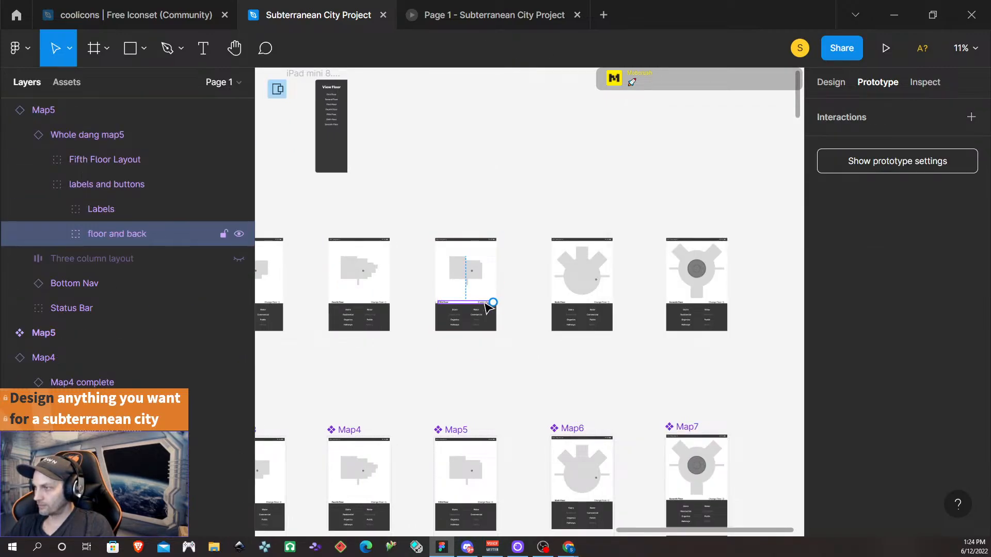
double_click(488, 308)
drag(493, 303, 342, 143)
- Connect the Sixth Floor prototype screen's Change floor button to the copied View Floor frame as an Open overlay interaction
scroll(525, 324, right, 2)
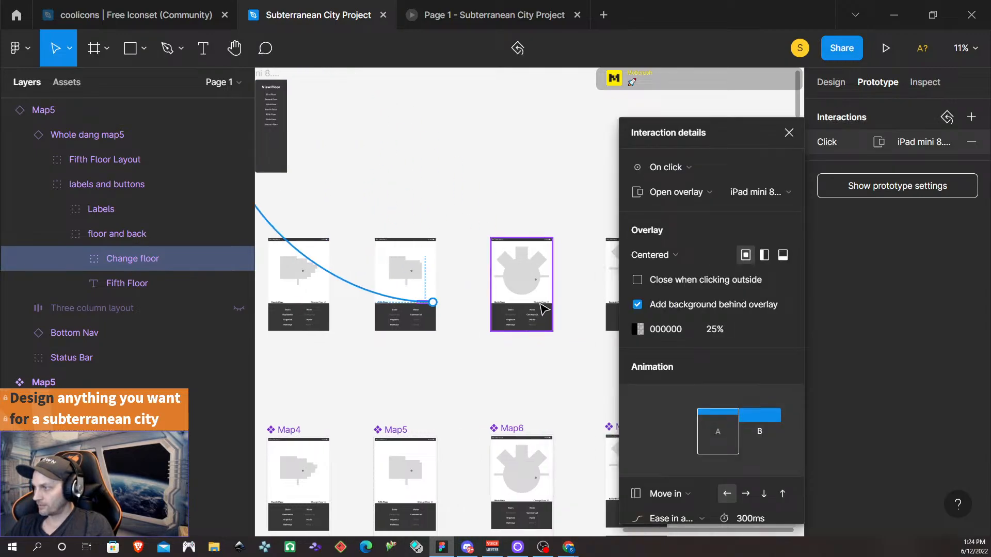
double_click(543, 307)
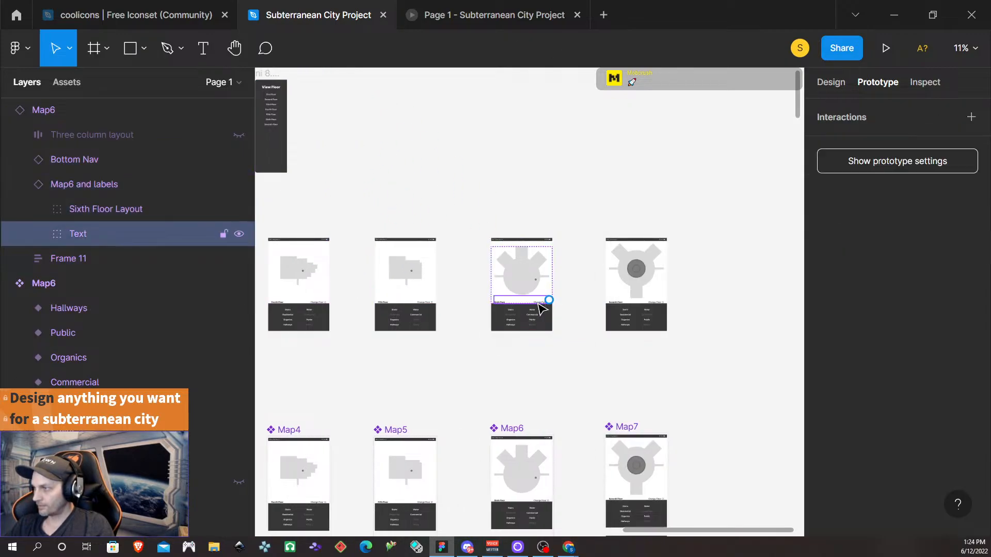
double_click(543, 304)
drag(549, 302, 278, 148)
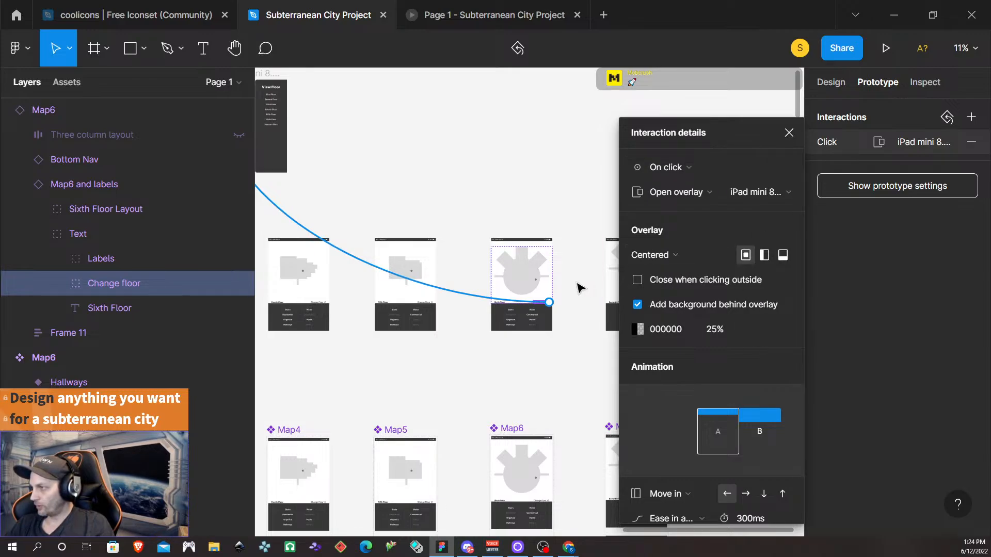
- Connect the Seventh Floor prototype screen's Change floor button to the copied View Floor frame as an Open overlay interaction
scroll(577, 287, right, 3)
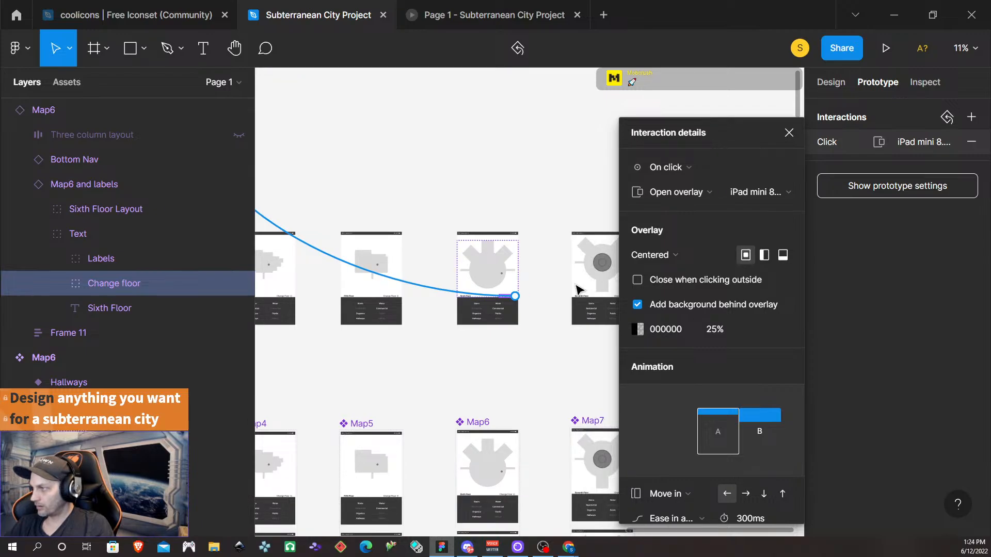
scroll(577, 287, right, 4)
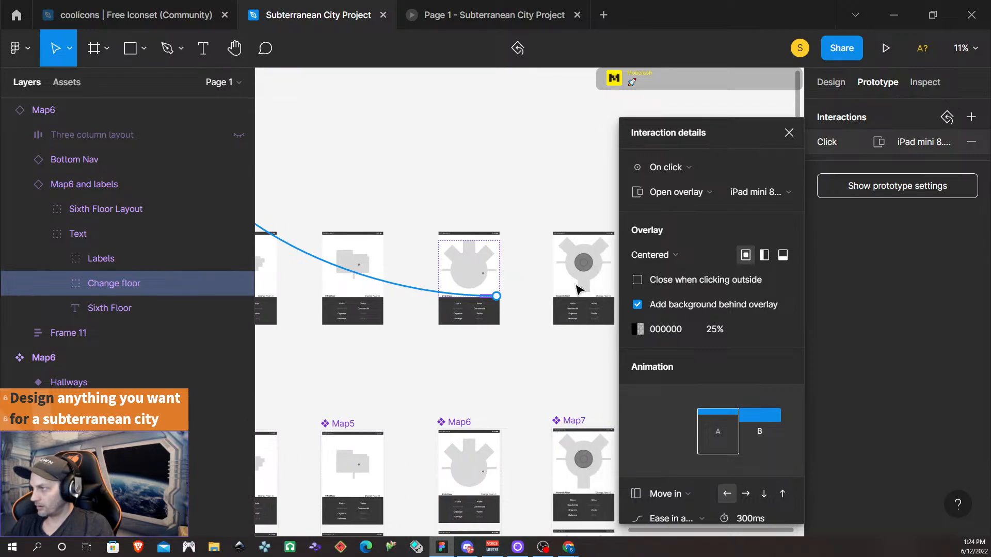
scroll(578, 289, right, 1)
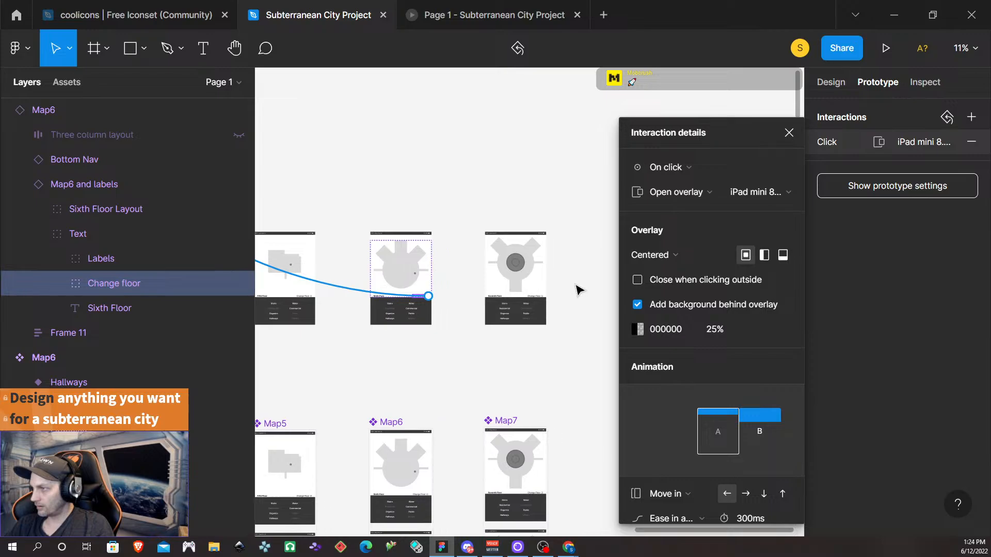
click(514, 293)
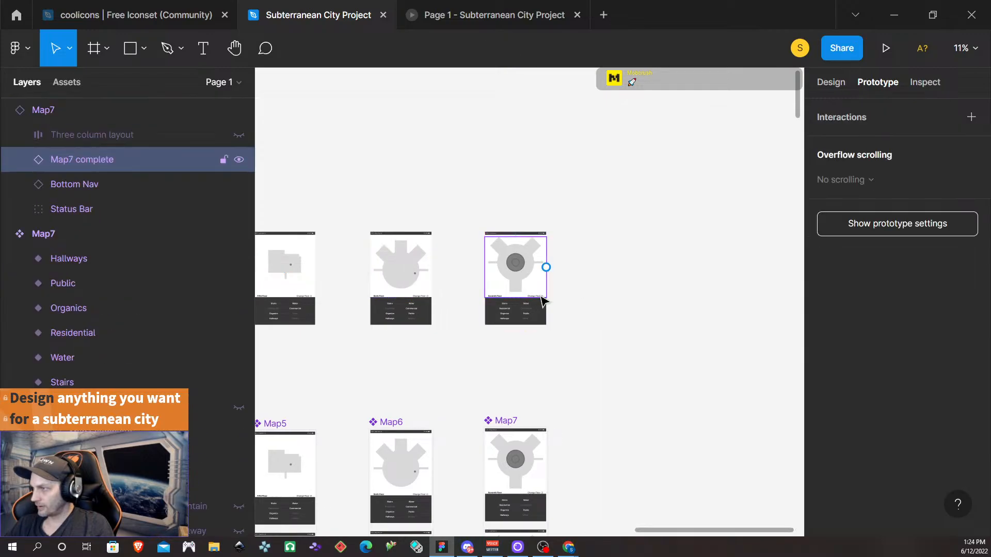
double_click(534, 298)
double_click(536, 299)
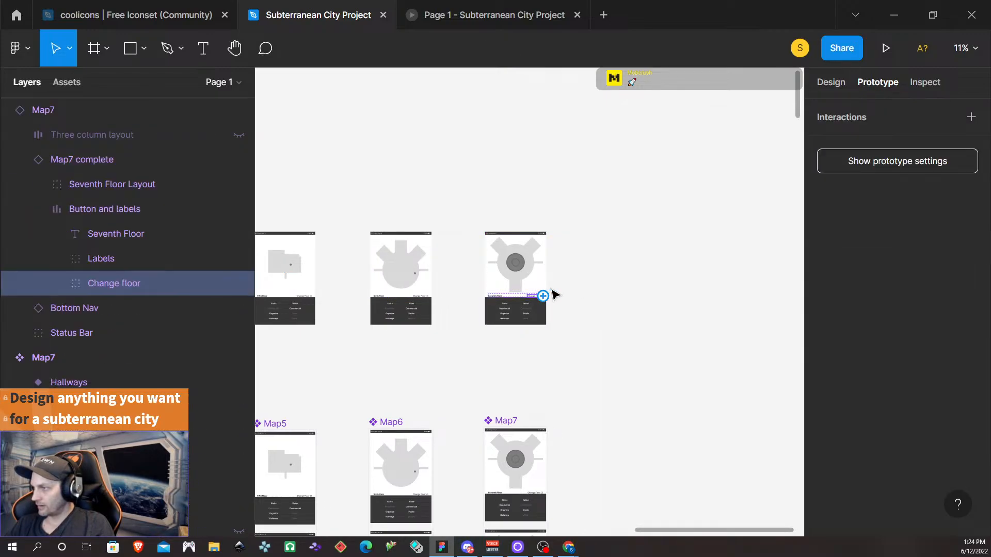
drag(543, 296, 464, 147)
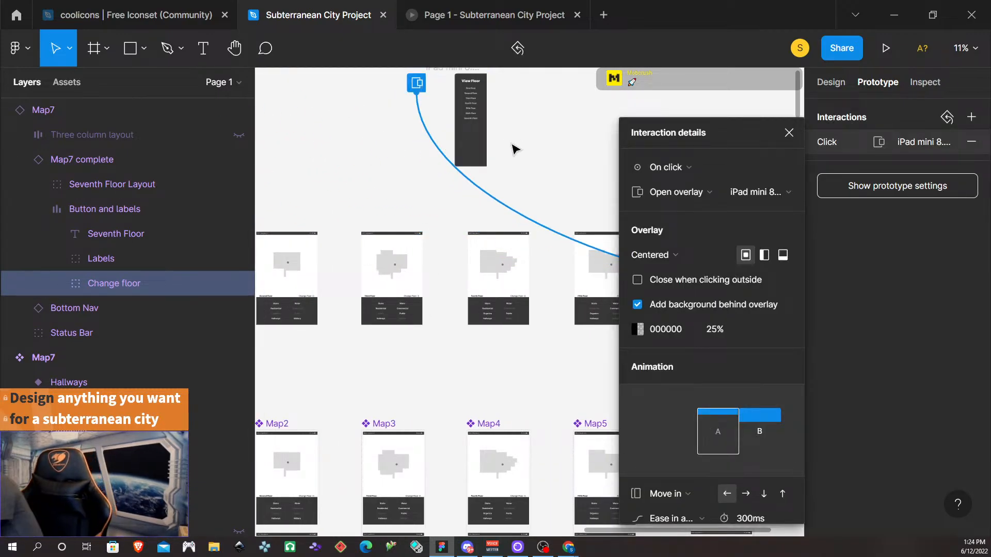
click(542, 147)
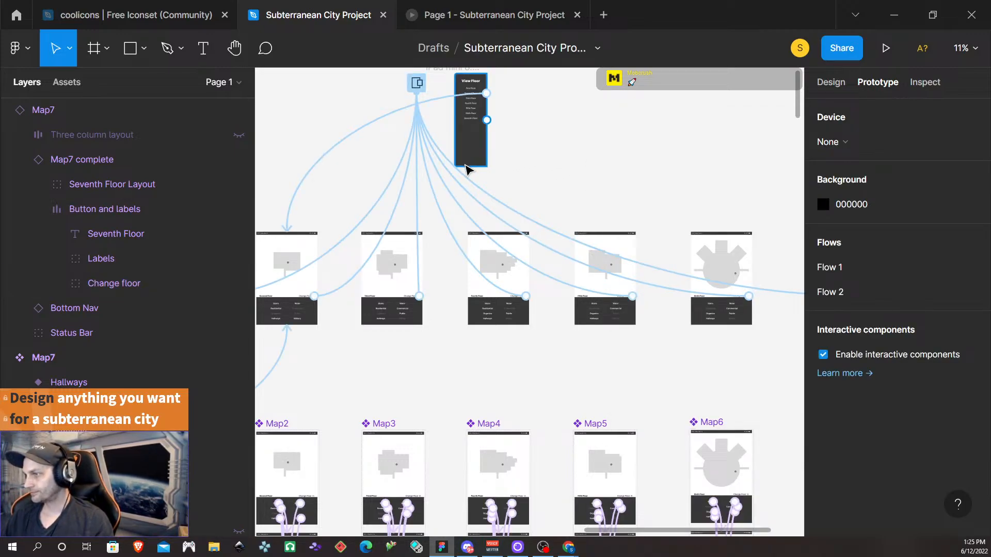
- Delete the existing prototype connection from the copied View Floor menu's Second Floor entry to the Second Floor screen
scroll(469, 165, up, 4)
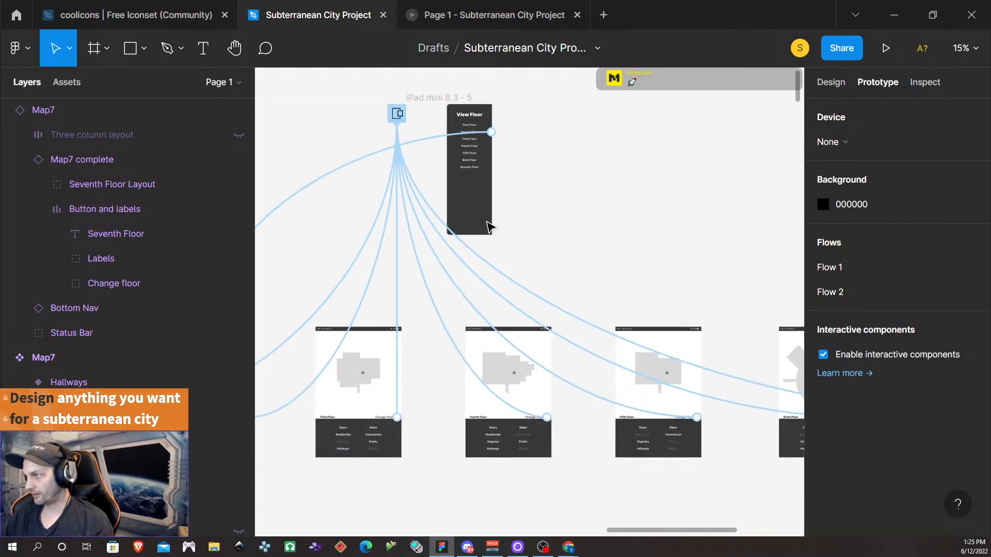
scroll(488, 224, left, 5)
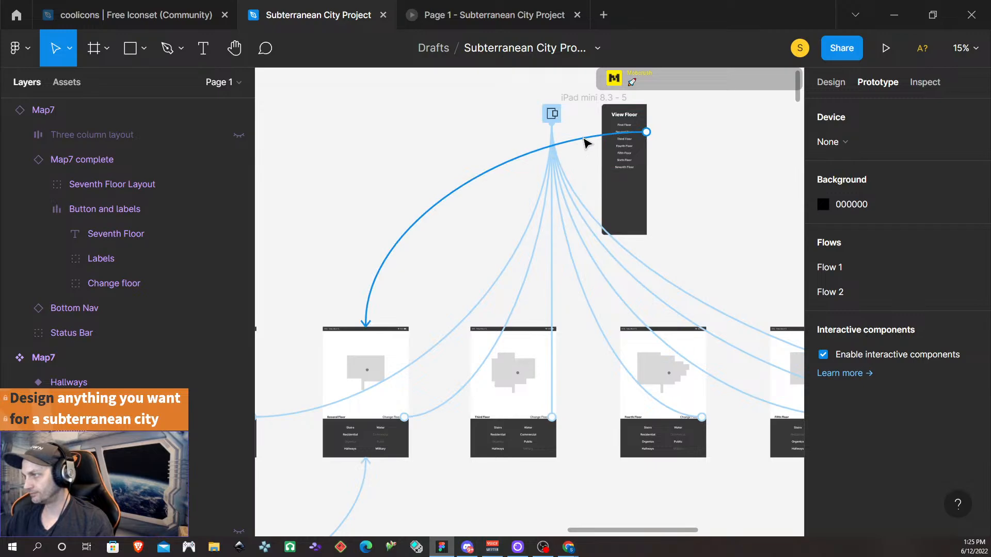
click(584, 143)
key(Delete)
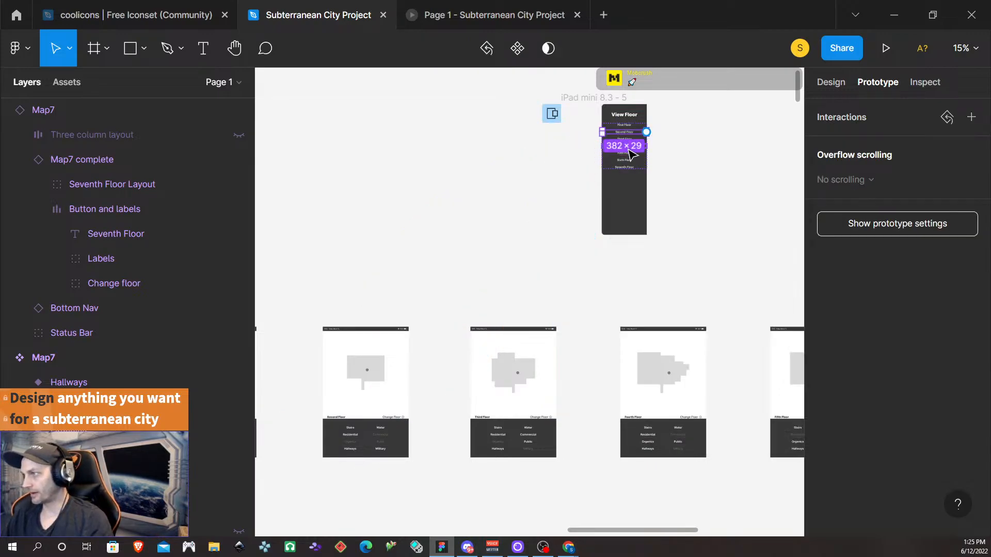
- Link the copied View Floor menu's First Floor entry to the Map1 screen with Navigate to and a rightward Move in animation
scroll(629, 153, up, 5)
click(629, 127)
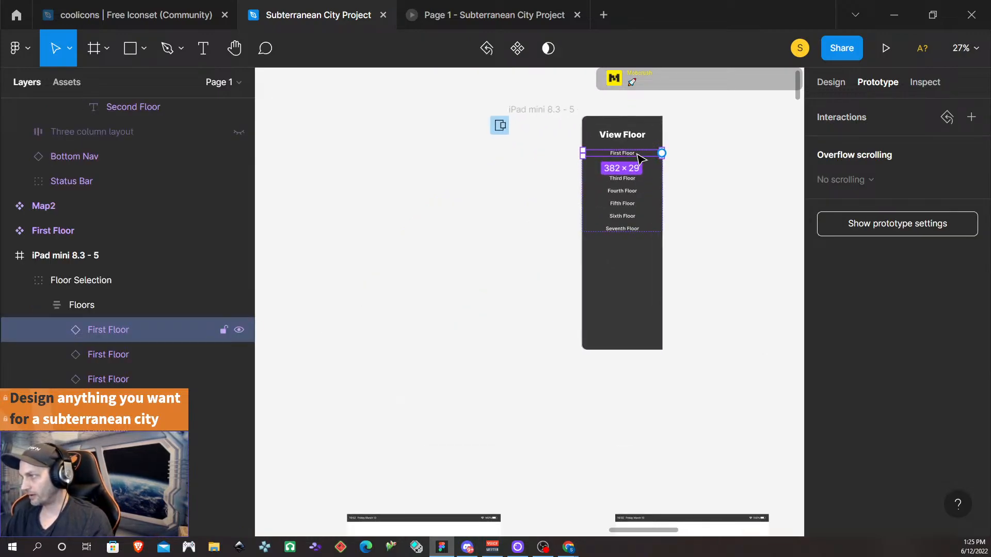
drag(663, 156, 468, 347)
scroll(586, 247, down, 1)
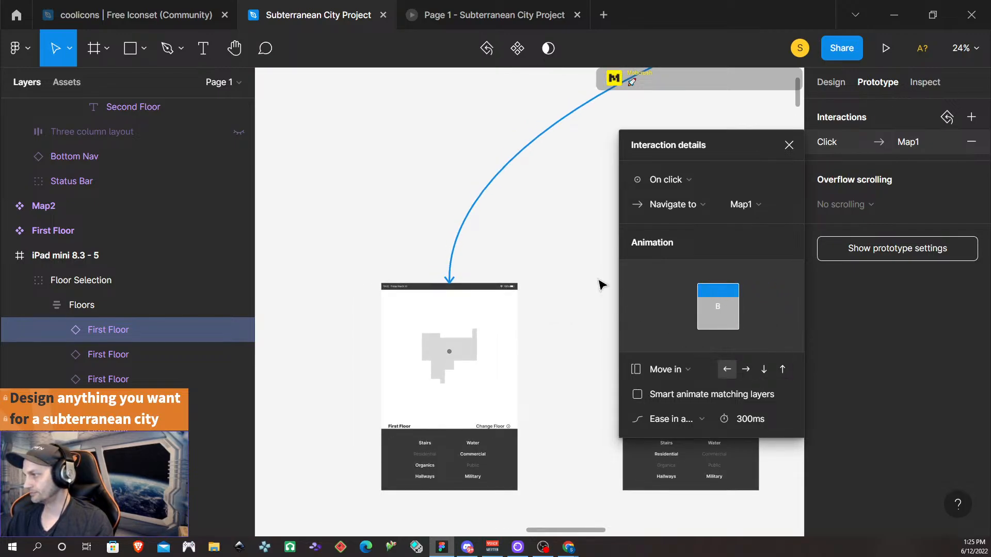
click(745, 369)
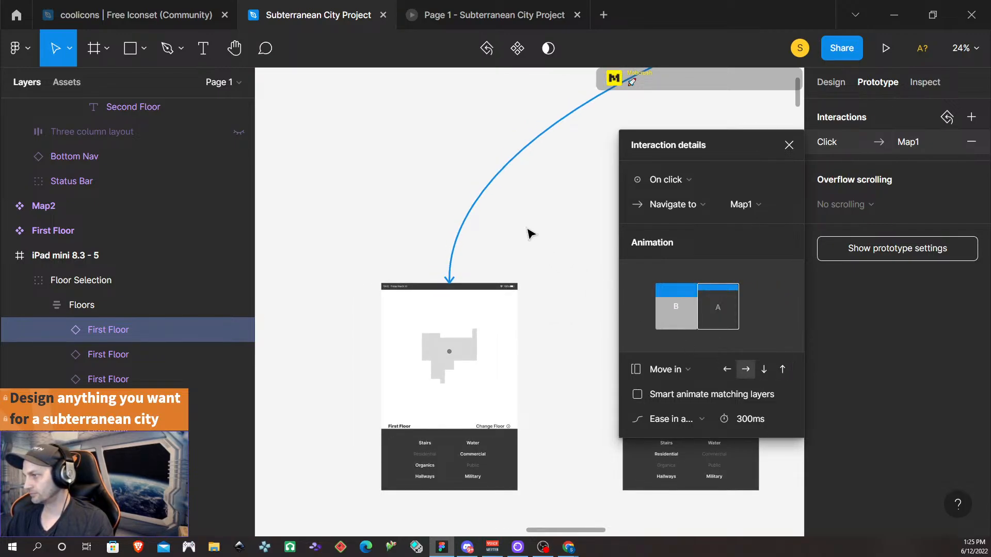
- Link the copied View Floor menu's Second Floor entry to the Map2 screen as an on-click Navigate to interaction
scroll(551, 247, down, 1)
scroll(553, 230, down, 1)
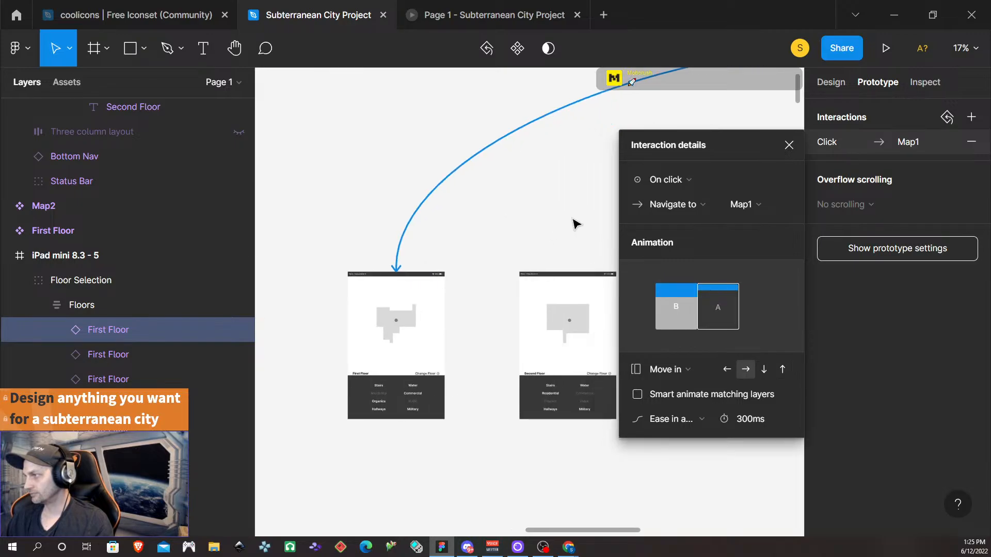
scroll(574, 222, right, 2)
scroll(581, 224, up, 4)
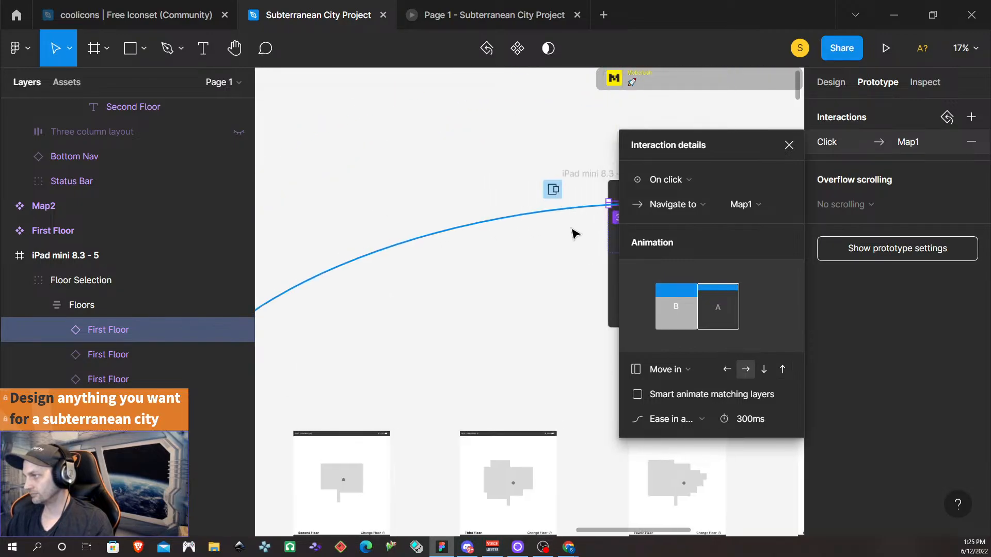
scroll(576, 234, right, 2)
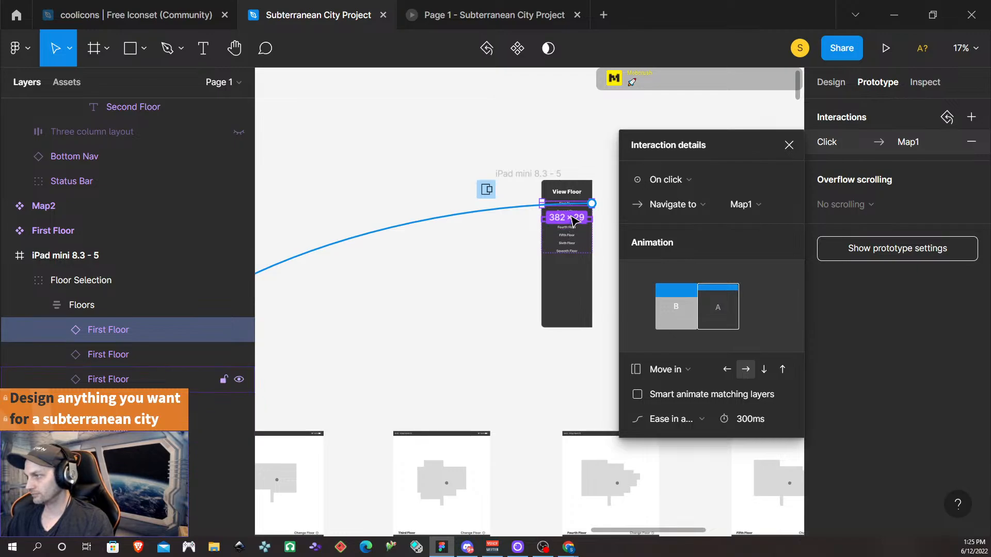
scroll(582, 261, up, 2)
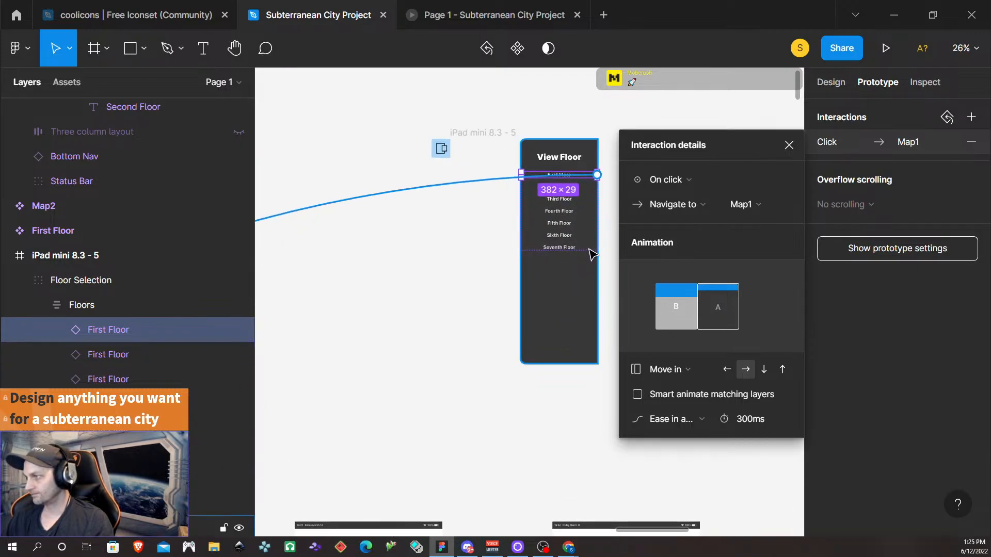
click(585, 188)
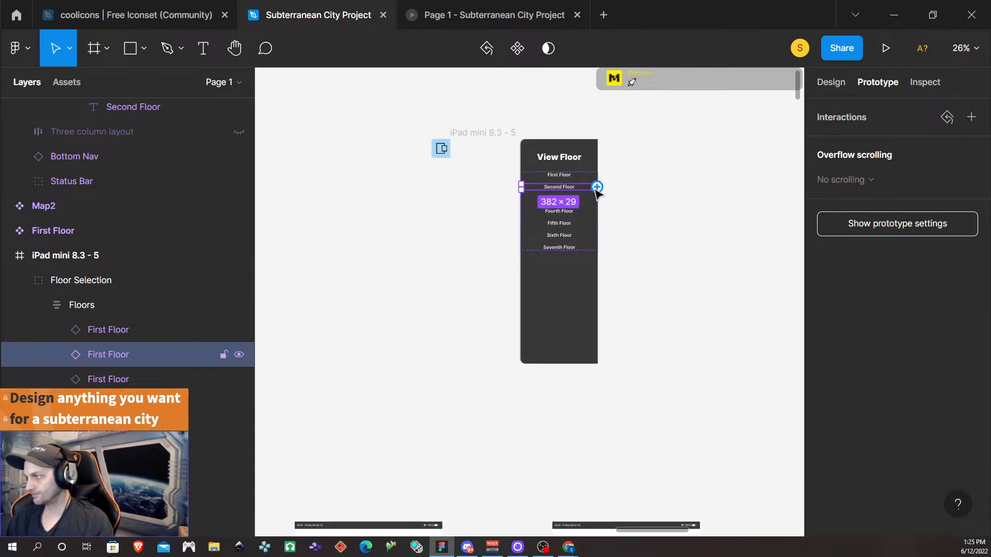
drag(597, 187, 593, 382)
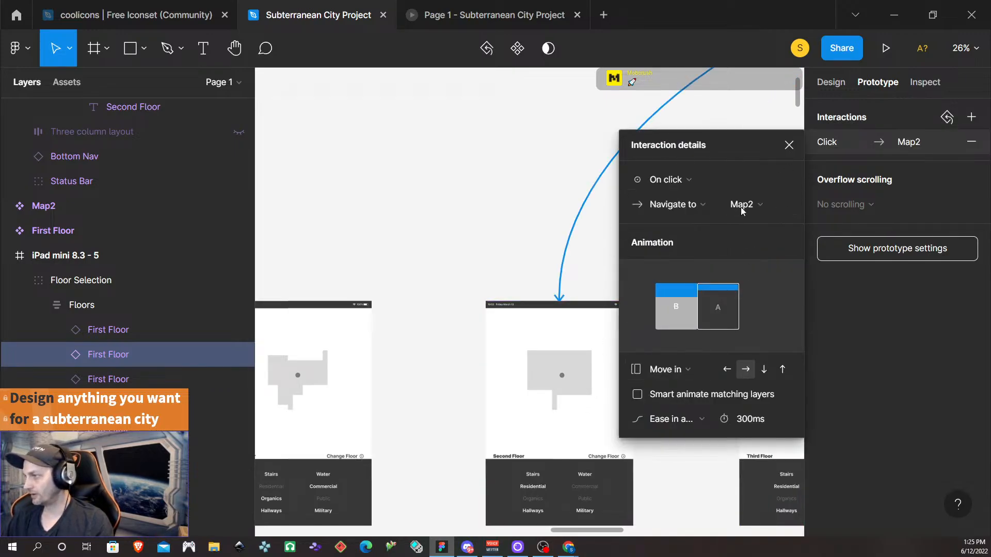
- Link the copied View Floor menu's Third Floor entry to the Map3 screen as an on-click Navigate to interaction
scroll(503, 207, up, 5)
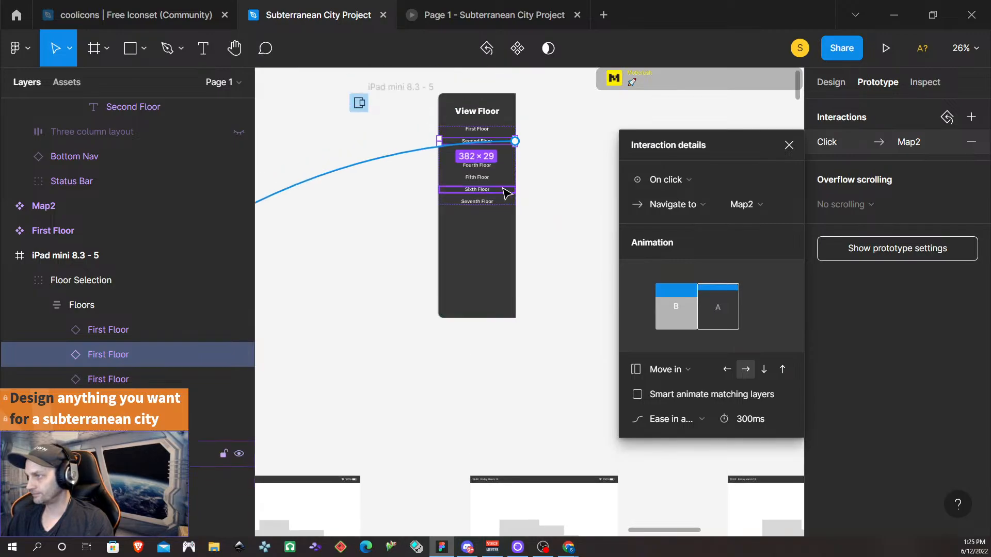
click(505, 156)
drag(515, 153, 449, 409)
scroll(562, 208, right, 2)
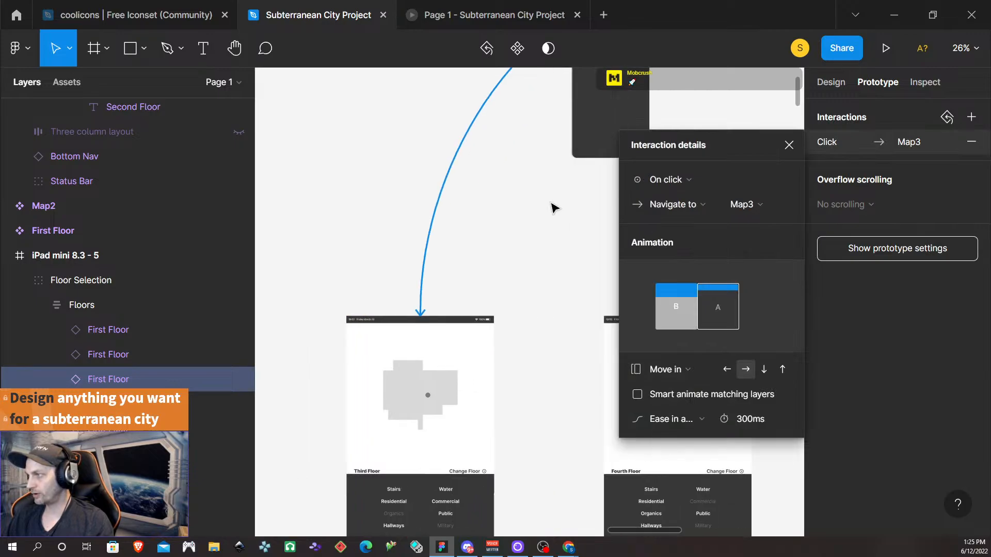
- Link the copied View Floor menu's Fourth Floor entry to the Map4 screen as an on-click Navigate to interaction
scroll(551, 212, up, 3)
scroll(563, 208, up, 2)
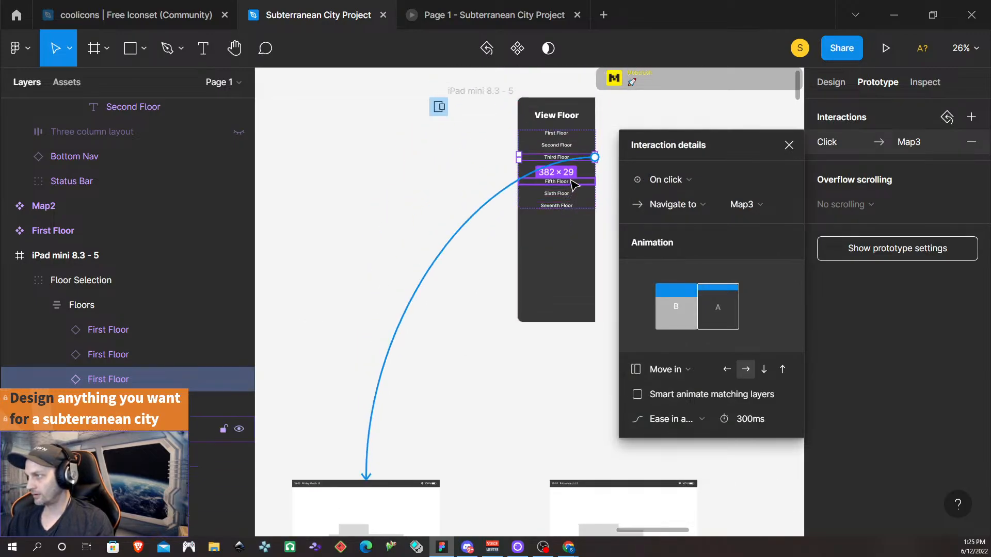
click(591, 171)
drag(594, 169, 640, 401)
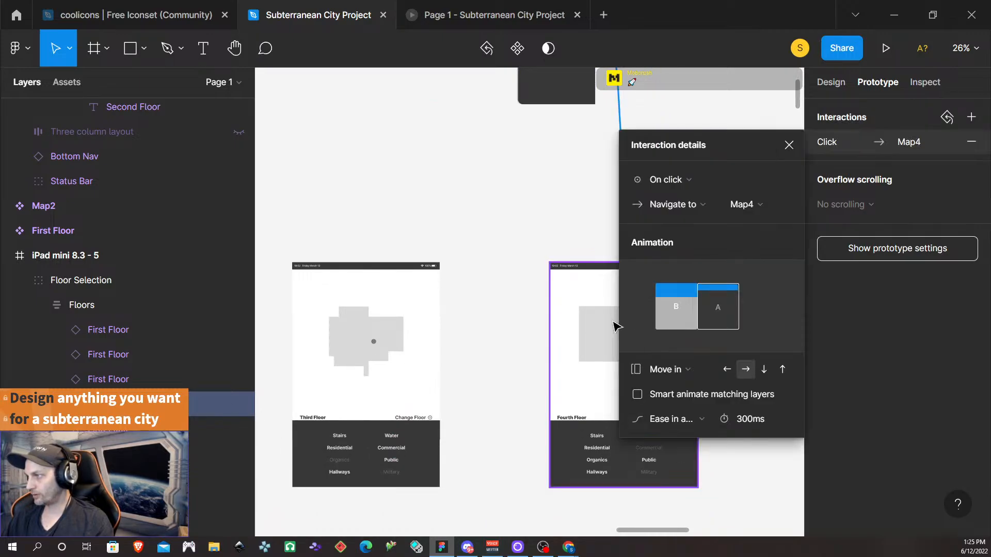
- Link the copied View Floor menu's Fifth Floor entry to the Map5 screen as an on-click Navigate to interaction
scroll(609, 343, up, 6)
scroll(609, 344, up, 1)
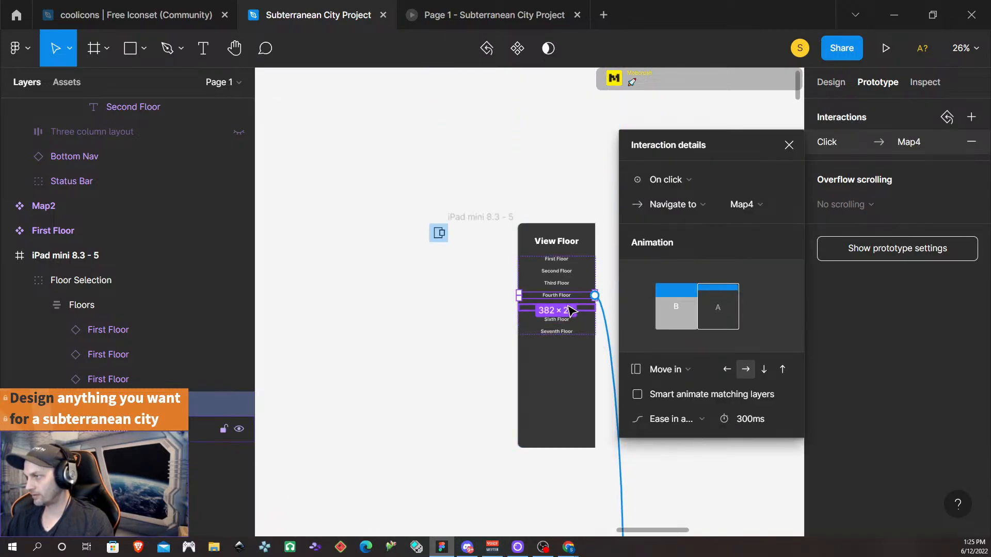
click(583, 314)
drag(595, 308, 638, 388)
- Link the copied View Floor menu's Sixth Floor entry to the Map6 screen as an on-click Navigate to interaction
scroll(416, 210, up, 5)
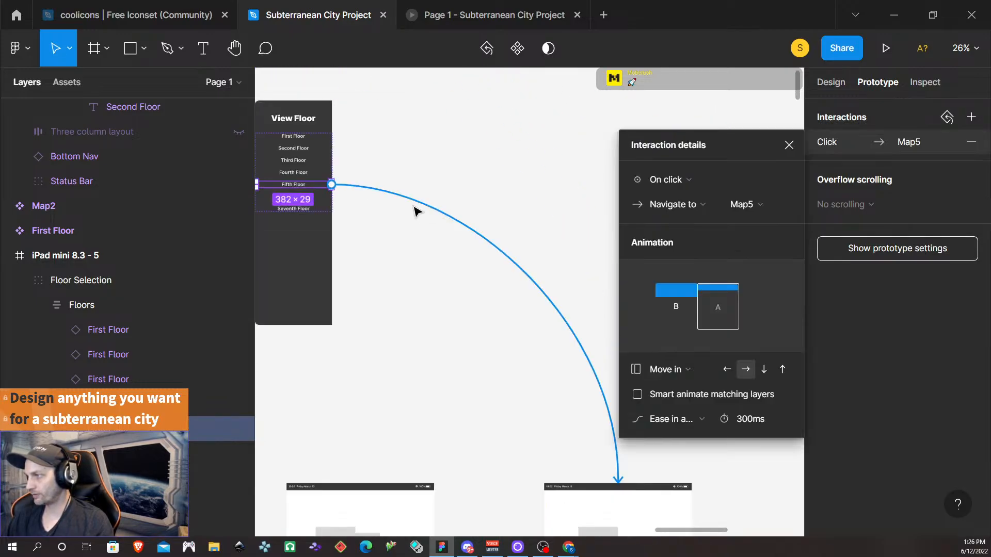
scroll(436, 349, left, 2)
click(401, 291)
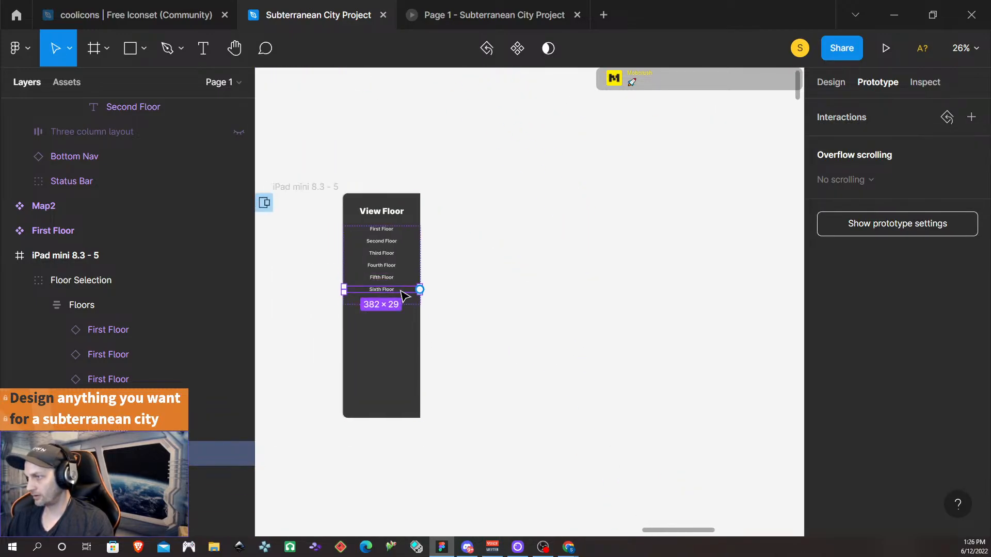
drag(421, 291, 723, 408)
scroll(440, 270, right, 2)
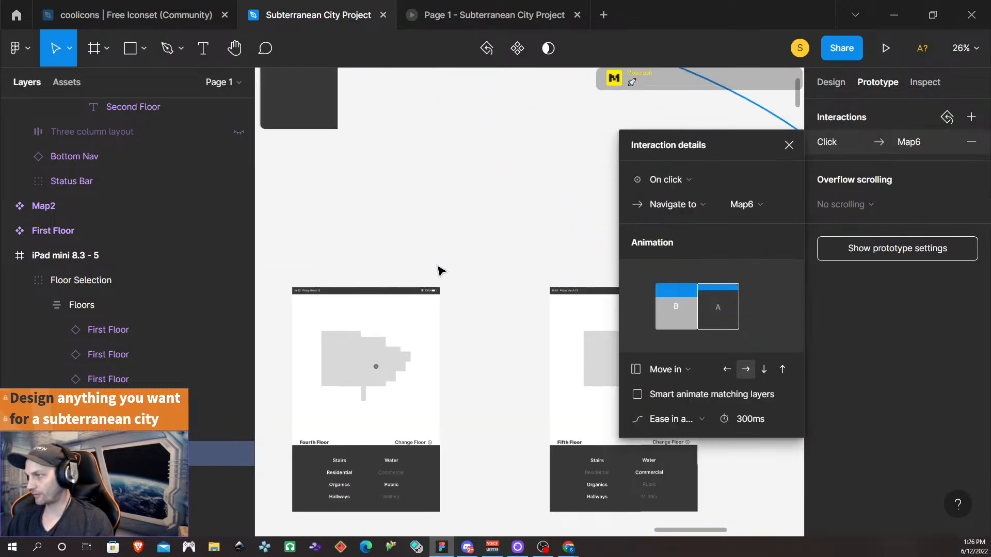
- Link the copied View Floor menu's Seventh Floor entry to the Map7 screen as an on-click Navigate to interaction
scroll(454, 239, up, 3)
scroll(453, 239, up, 2)
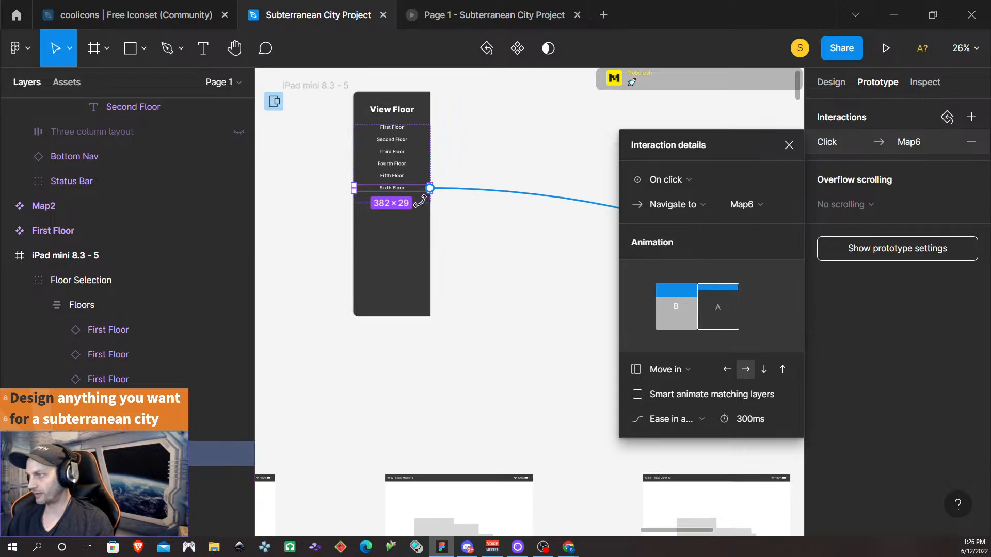
click(427, 203)
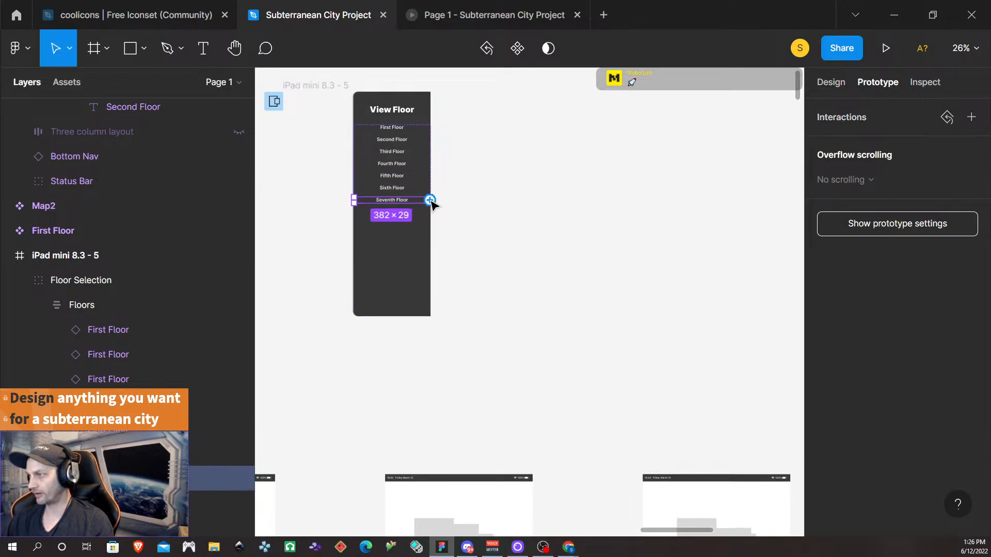
drag(430, 202, 645, 225)
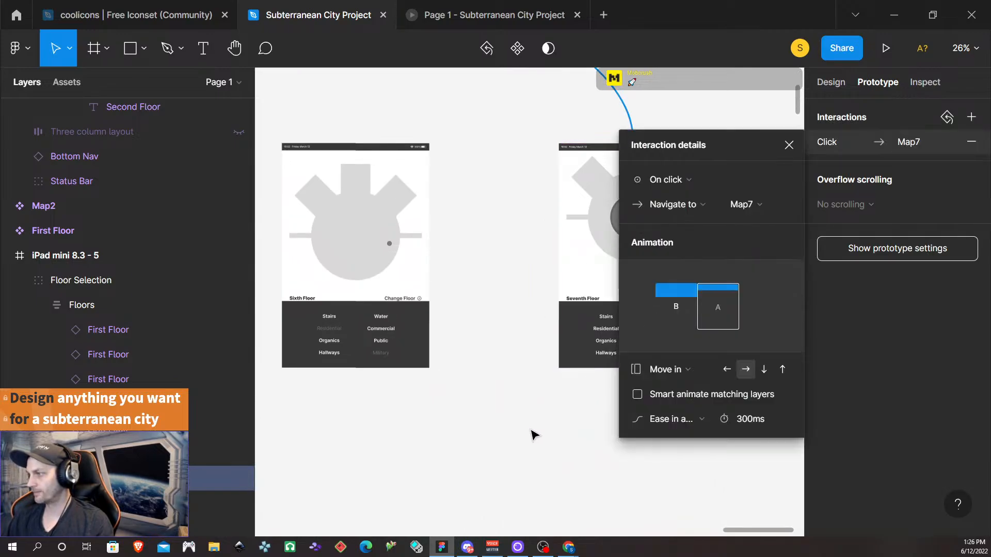
- Examine the design properties of the First Floor prototype screen's Change Floor button and view the Map1 main component
scroll(516, 456, left, 6)
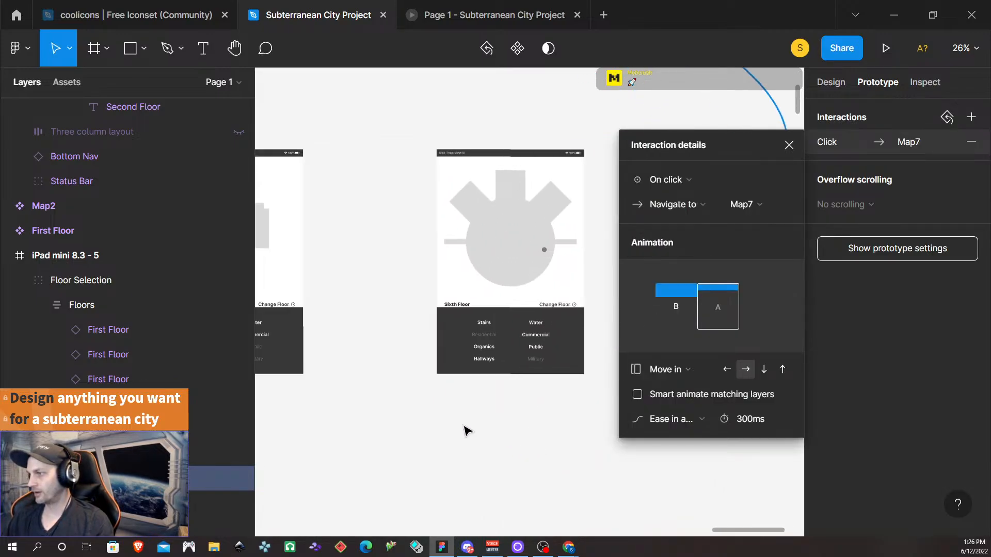
scroll(474, 398, down, 3)
scroll(474, 398, left, 8)
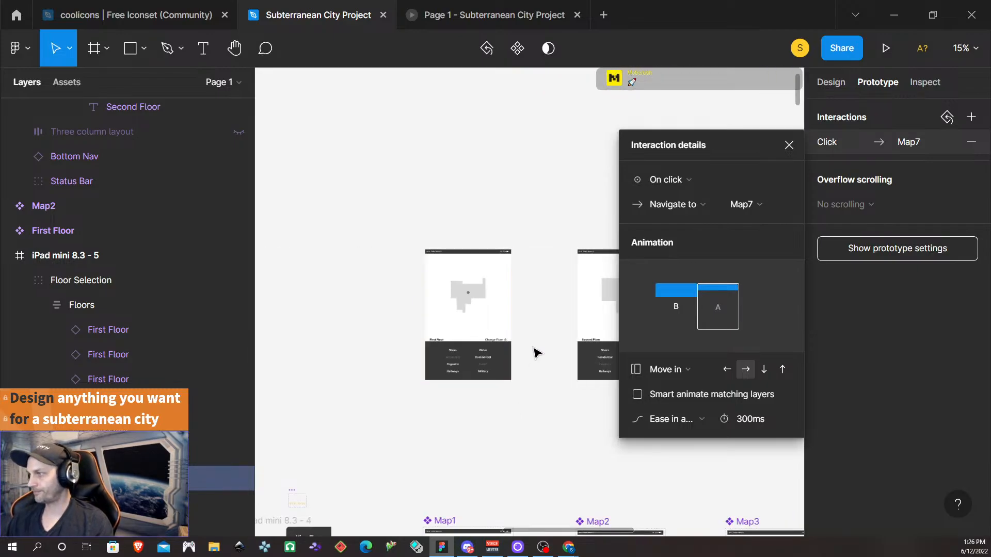
click(557, 226)
scroll(511, 361, up, 4)
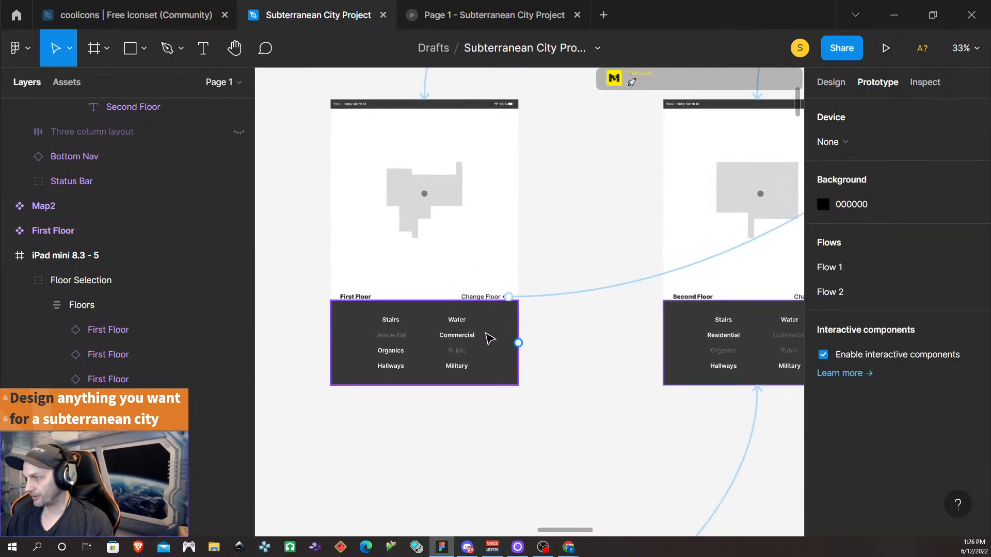
click(488, 299)
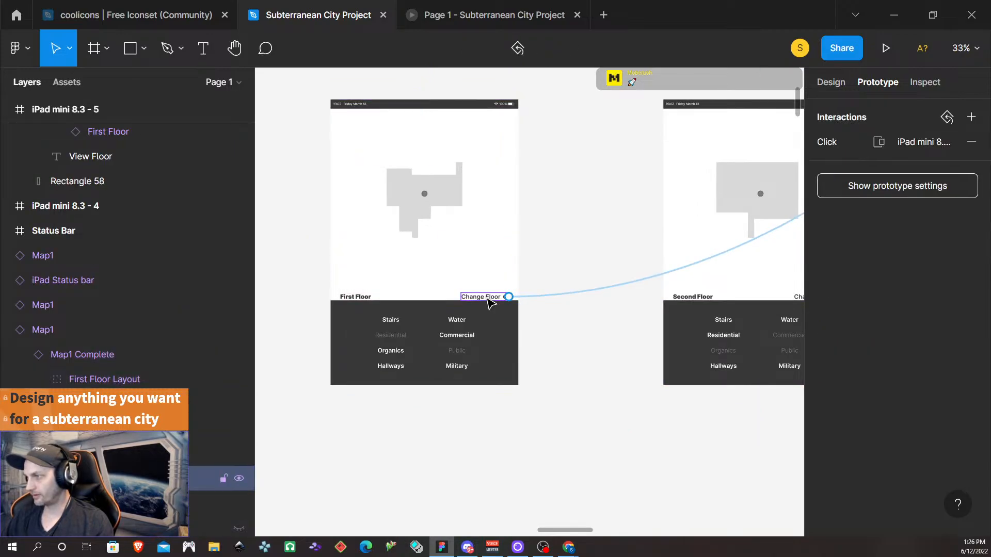
click(832, 84)
scroll(491, 340, down, 10)
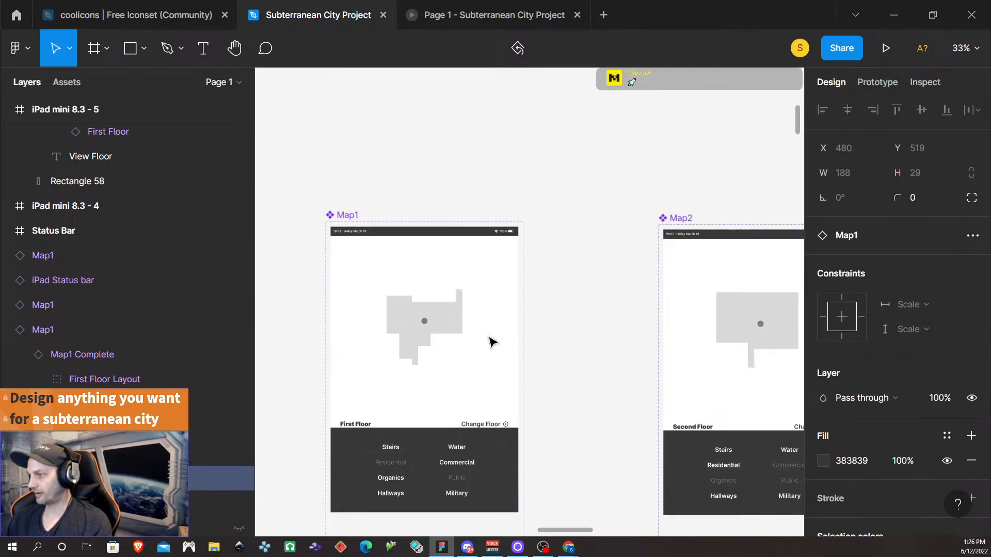
- Try to paste the copied content into the Change Floor button of the Map1 component's Default variant
scroll(491, 340, down, 2)
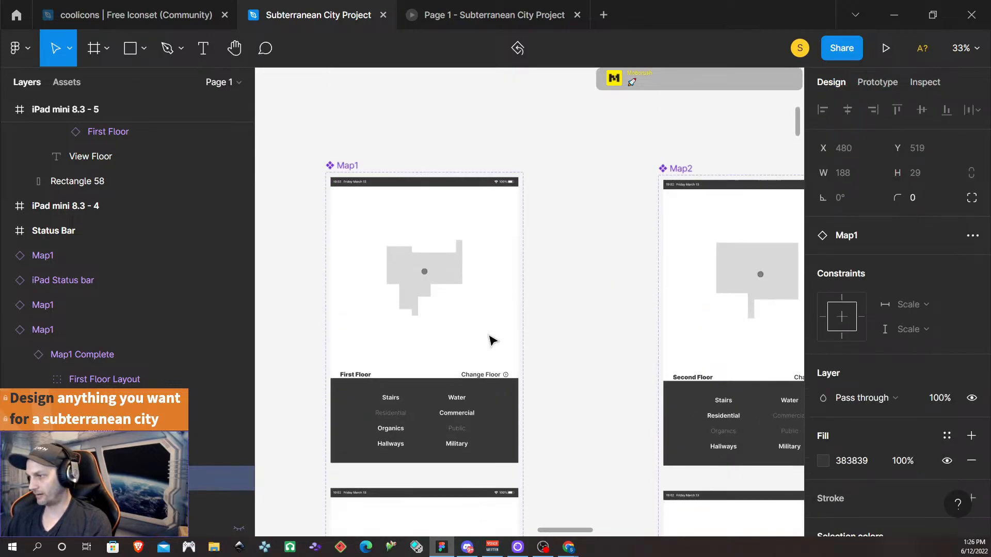
double_click(481, 374)
double_click(481, 375)
double_click(481, 375)
double_click(481, 375)
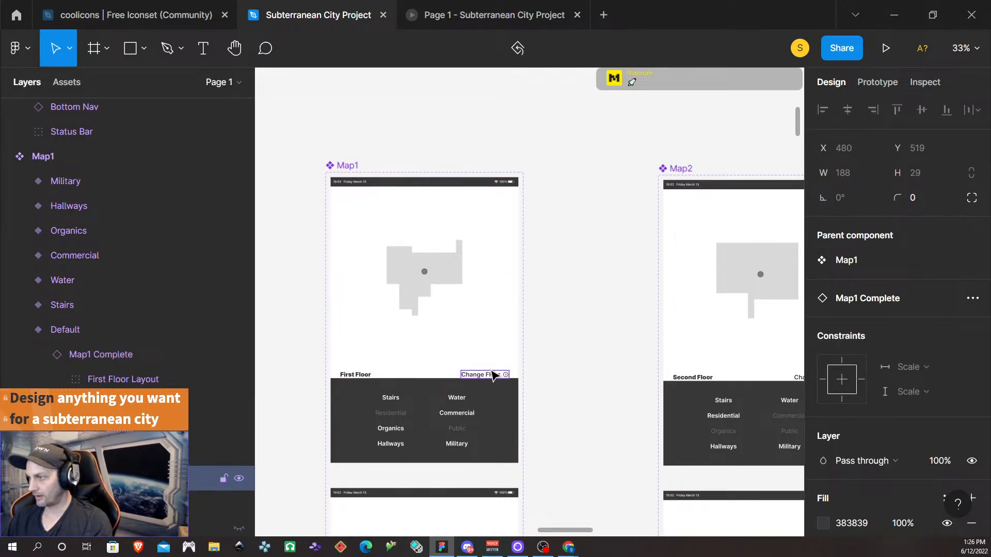
right_click(493, 375)
click(545, 261)
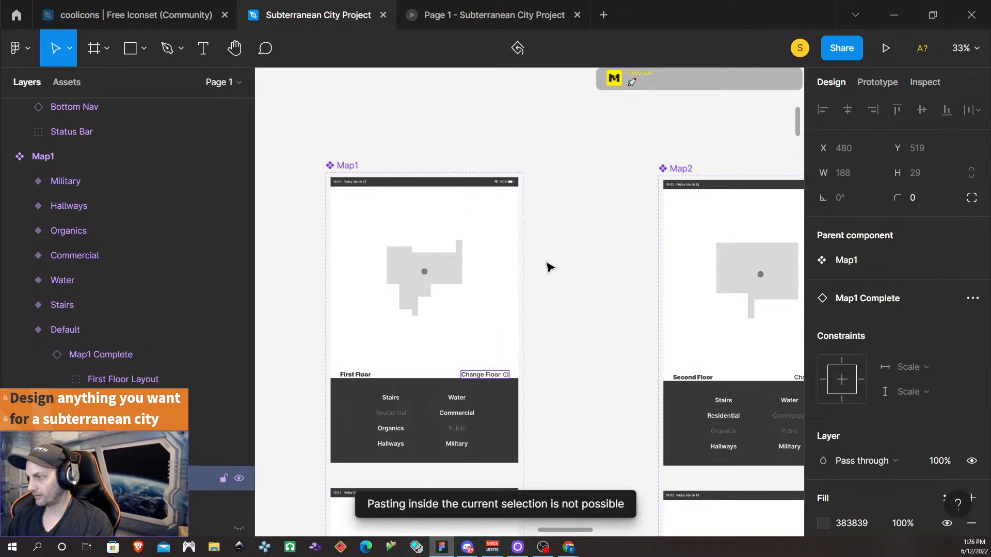
click(557, 377)
scroll(434, 381, right, 1)
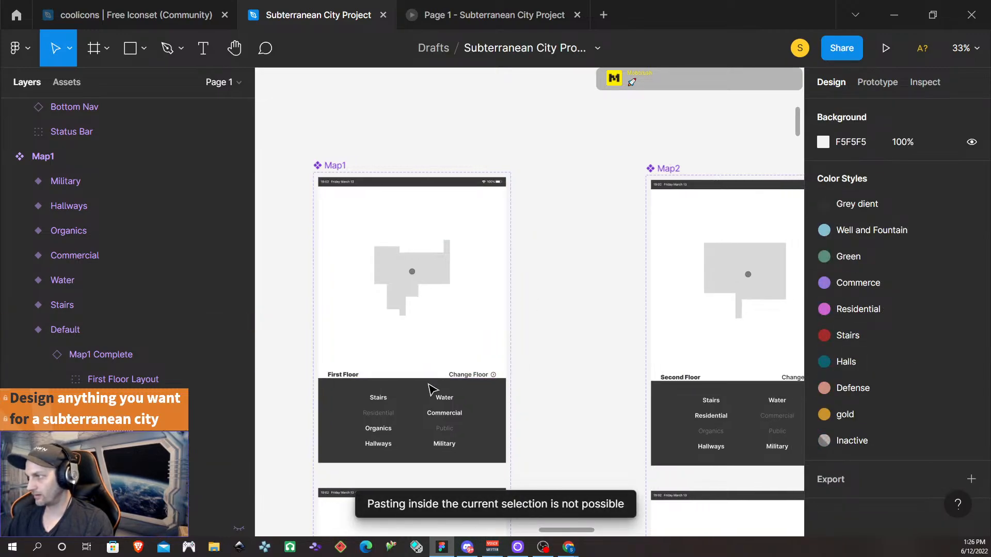
scroll(432, 387, left, 4)
click(540, 408)
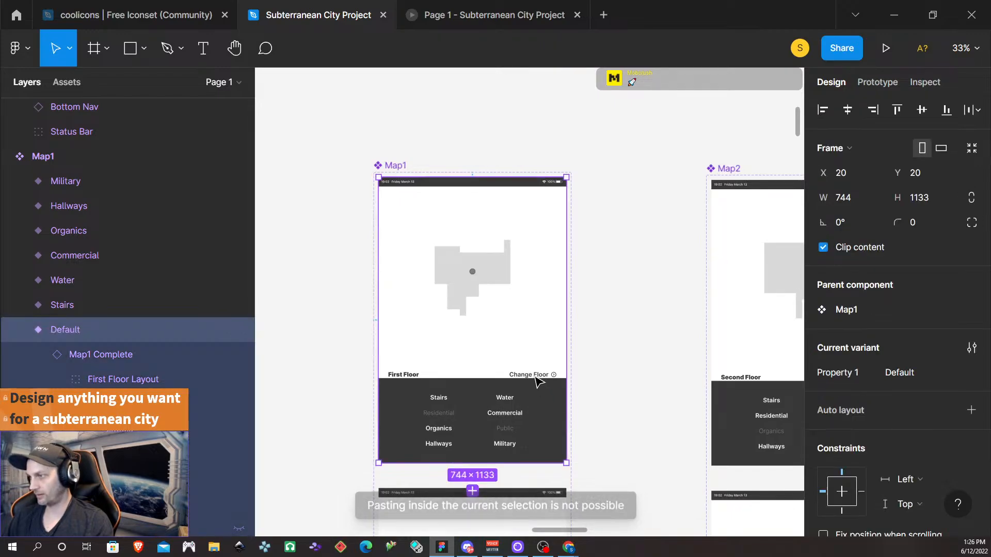
click(537, 379)
click(537, 380)
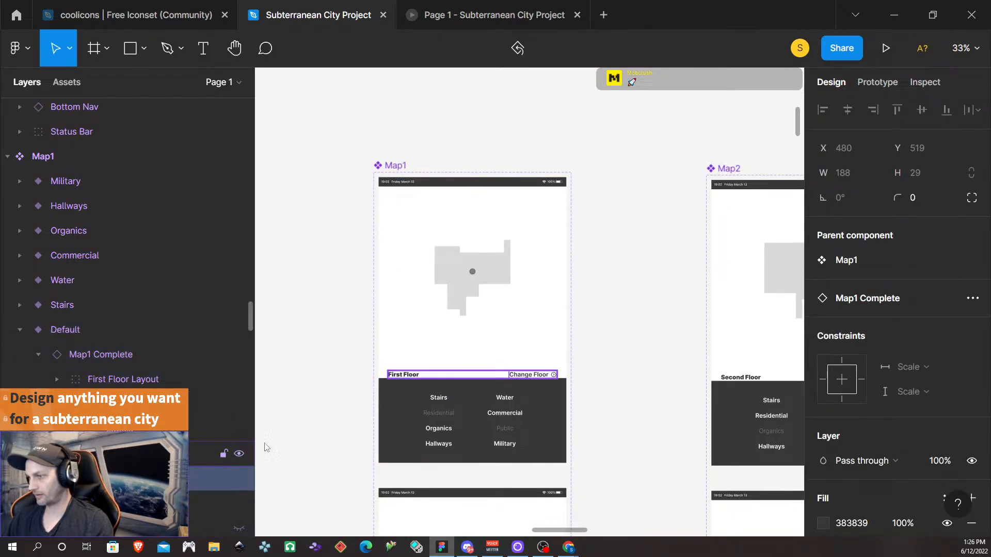
right_click(534, 376)
click(582, 265)
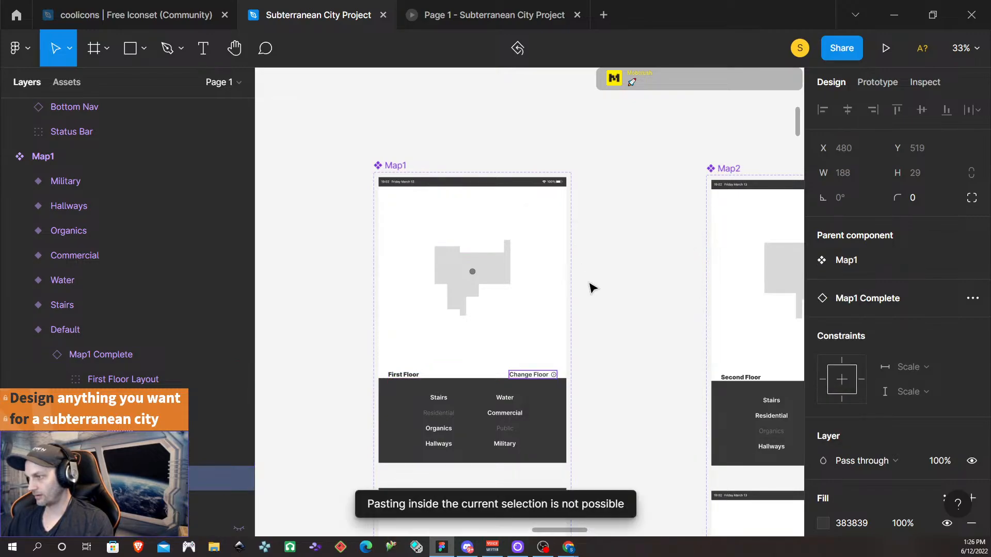
- Examine the overall arrangement of the Map1 to Map7 components, their variants and the prototype screens on the canvas
scroll(582, 485, down, 5)
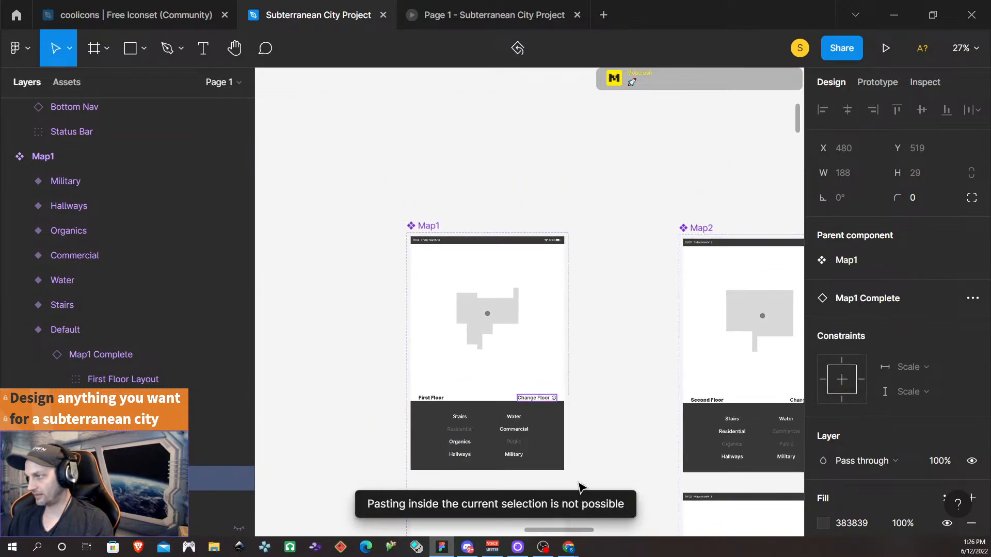
scroll(583, 464, down, 3)
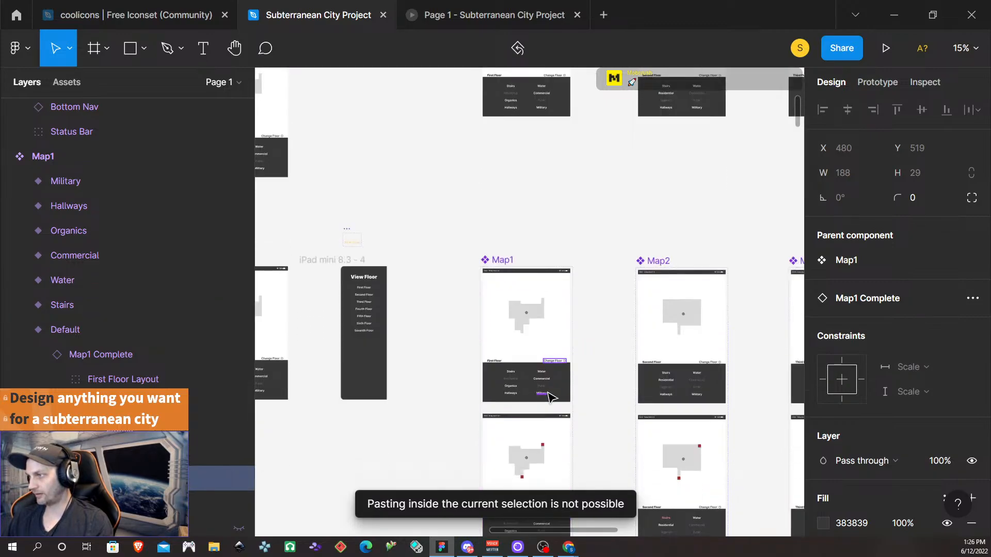
scroll(550, 395, down, 5)
scroll(550, 397, down, 2)
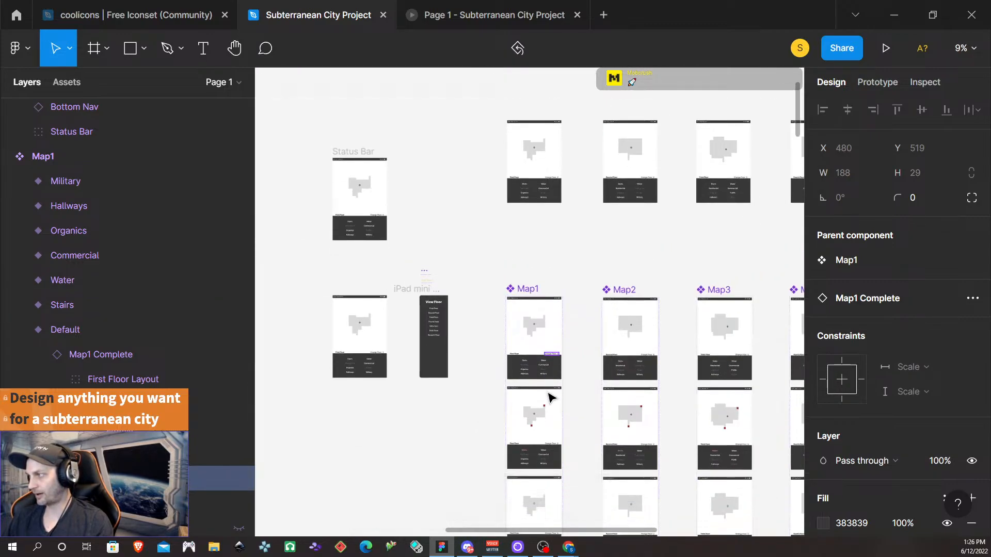
scroll(581, 368, down, 1)
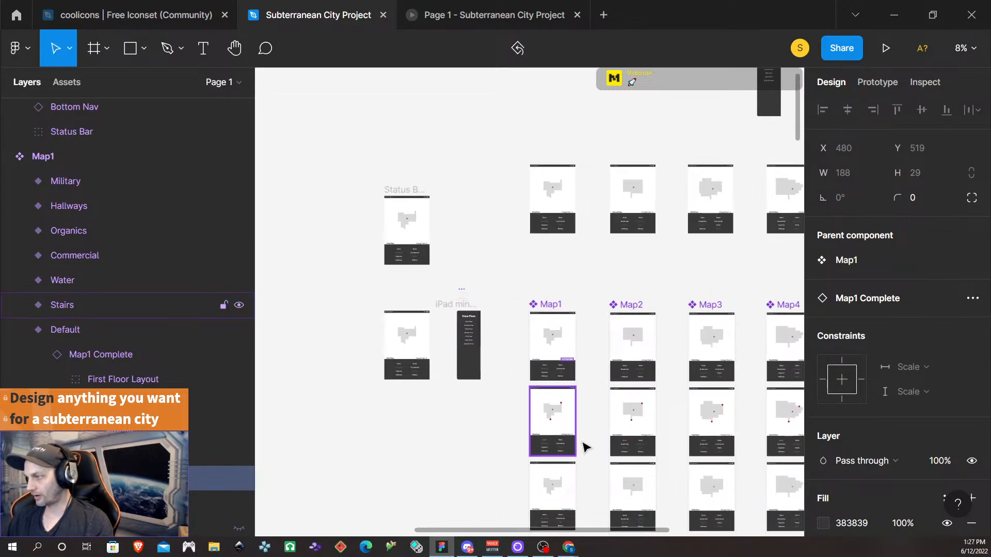
scroll(560, 447, right, 1)
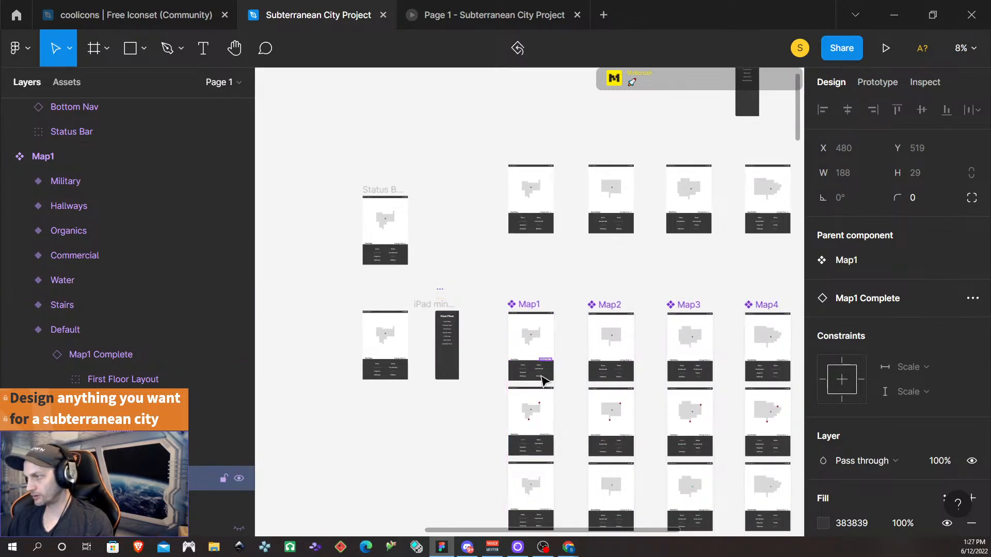
scroll(564, 443, down, 1)
scroll(593, 425, left, 1)
scroll(612, 418, down, 4)
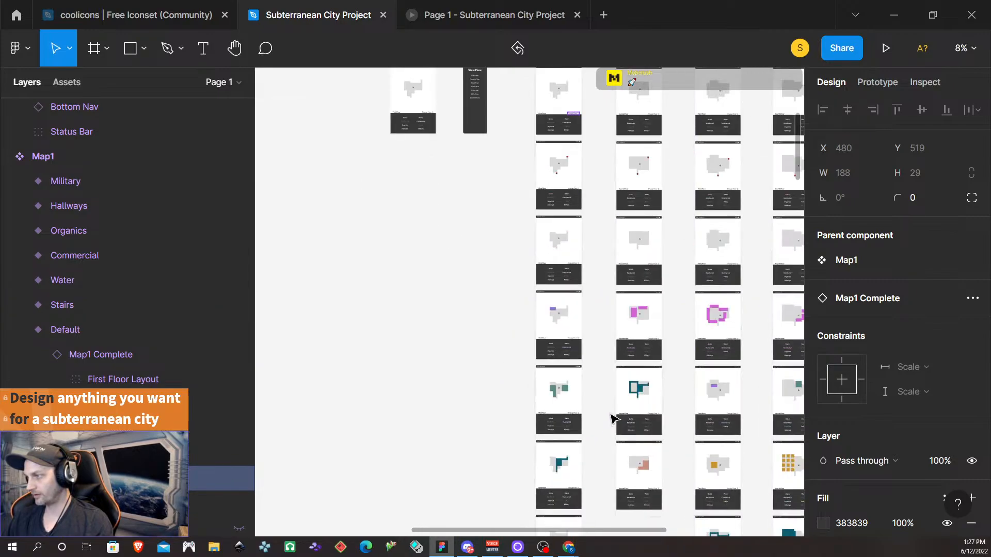
scroll(613, 417, down, 1)
scroll(612, 391, right, 3)
scroll(521, 336, down, 3)
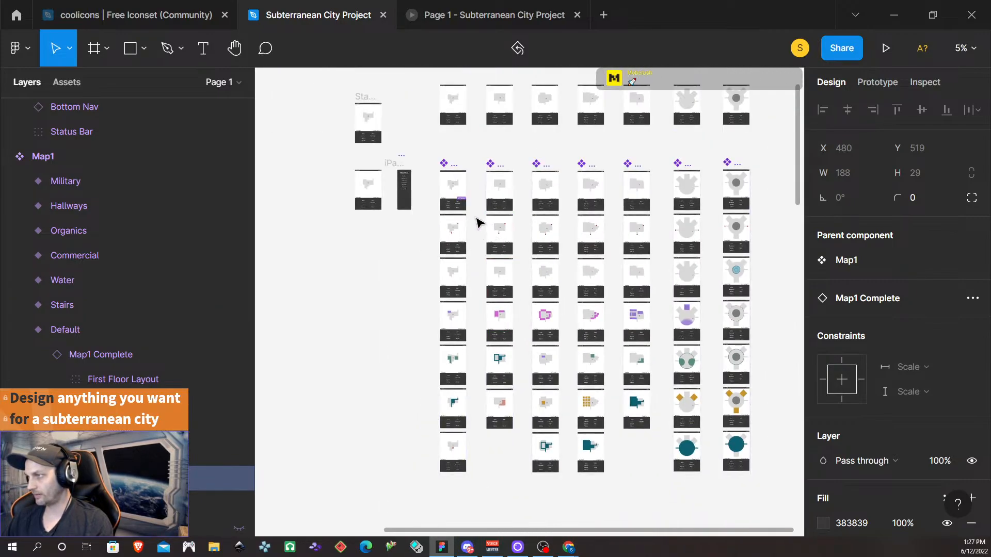
scroll(480, 217, up, 1)
scroll(485, 310, left, 3)
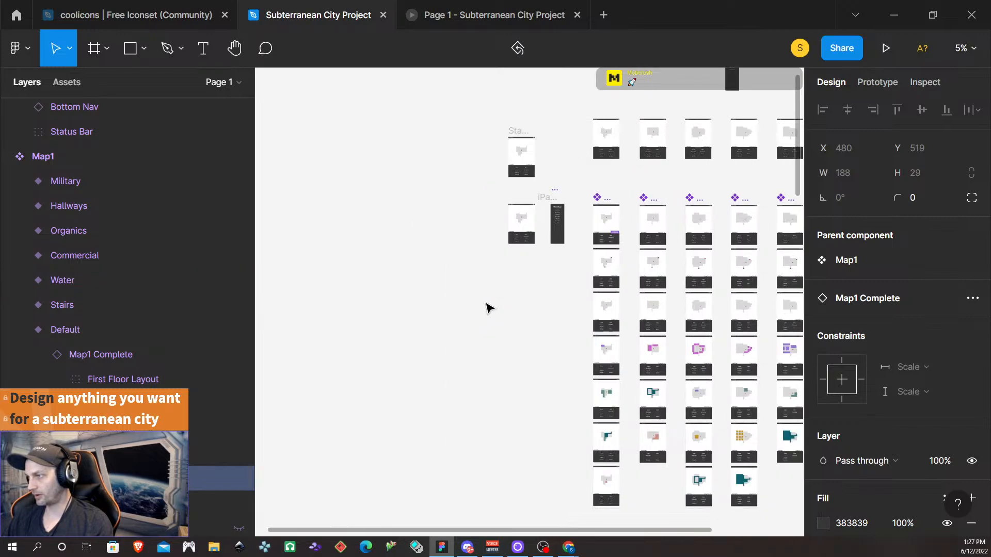
scroll(574, 287, up, 5)
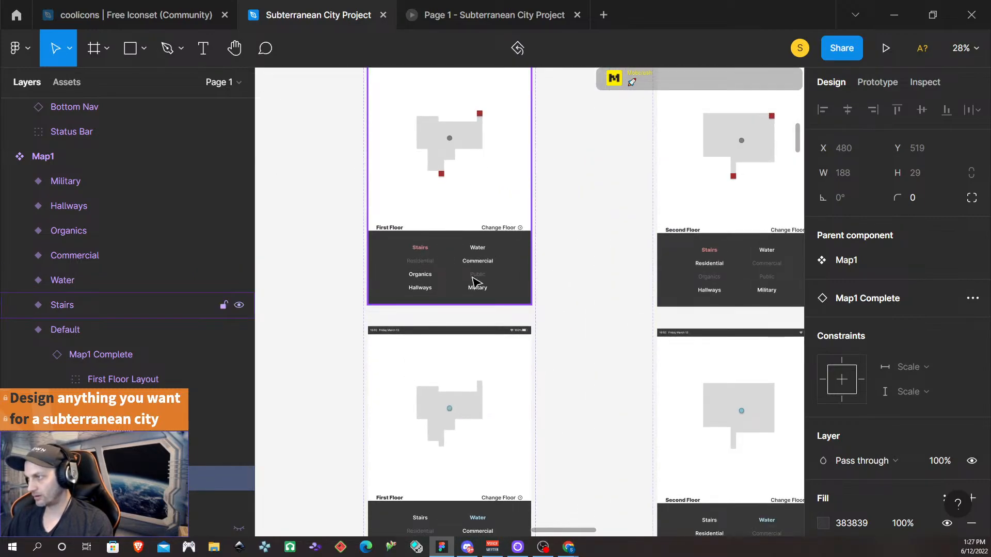
click(570, 242)
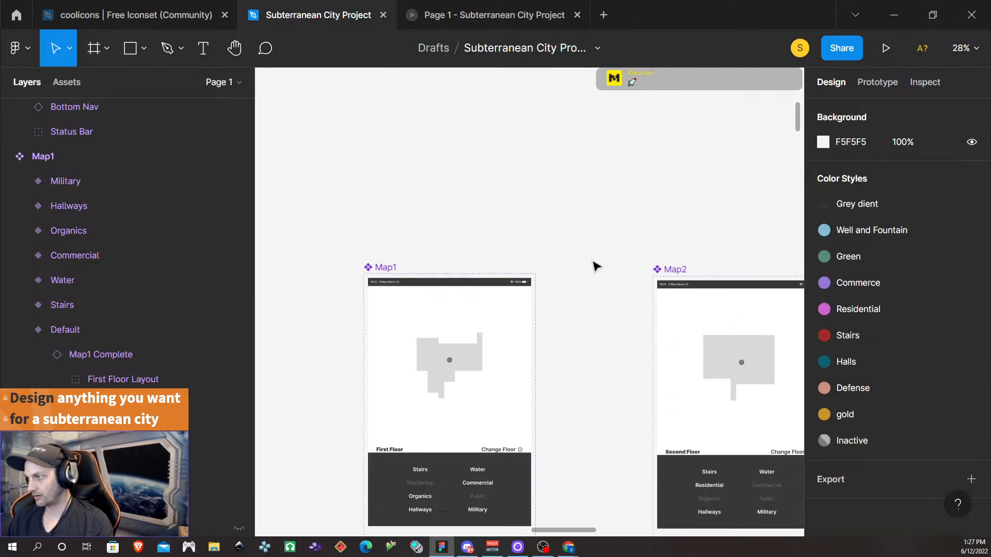
scroll(597, 266, down, 5)
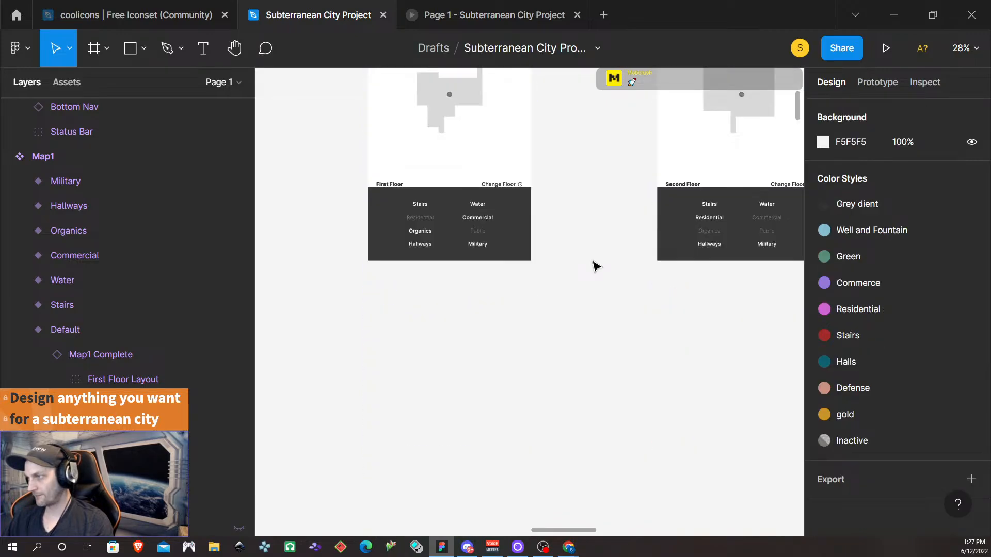
scroll(597, 266, down, 8)
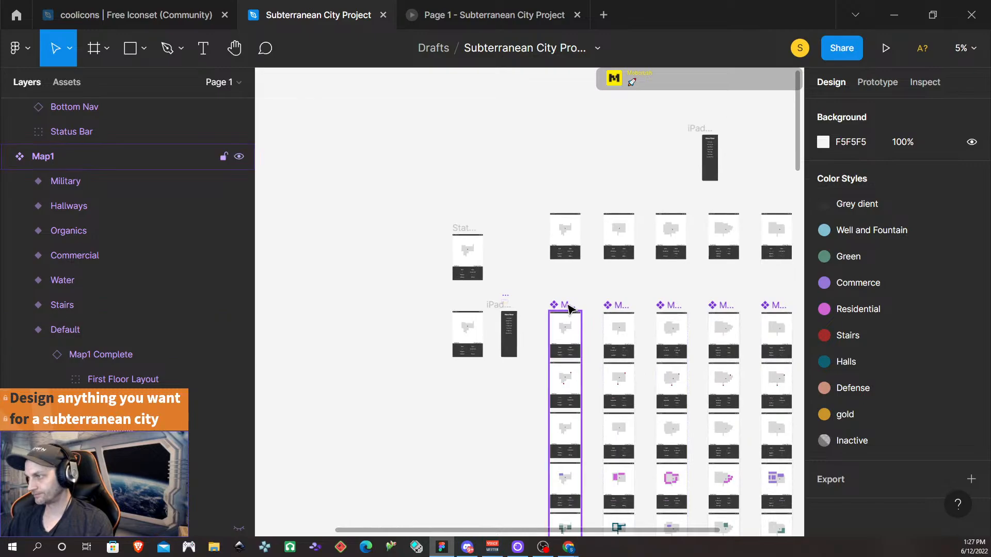
- Present the prototype from the First Floor Map1 screen at fit zoom and test its Stairs option
click(566, 231)
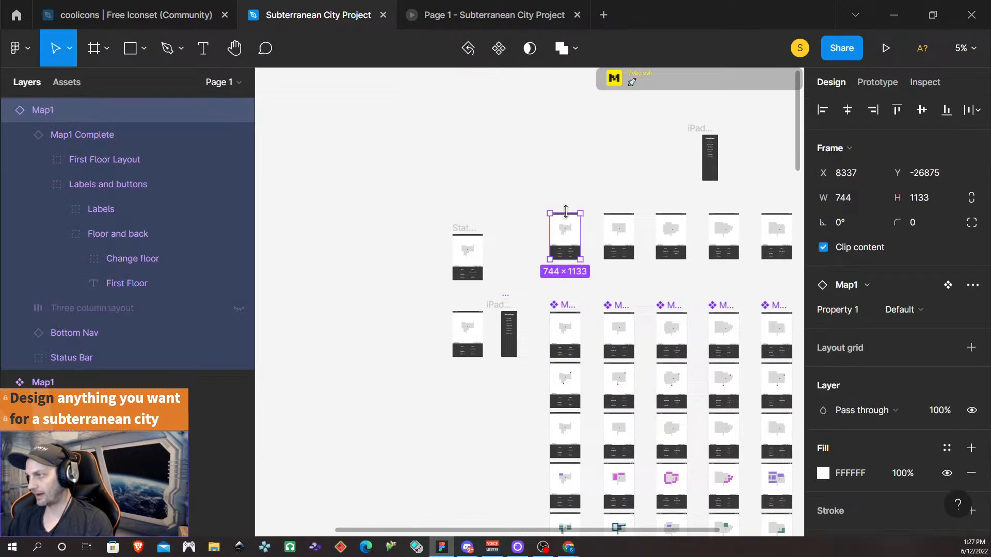
click(593, 235)
click(565, 237)
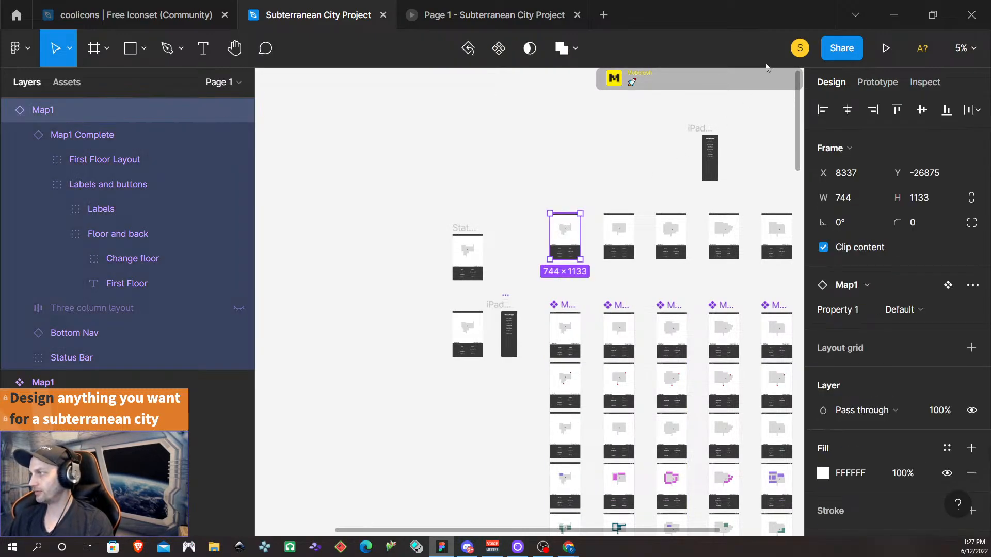
click(885, 48)
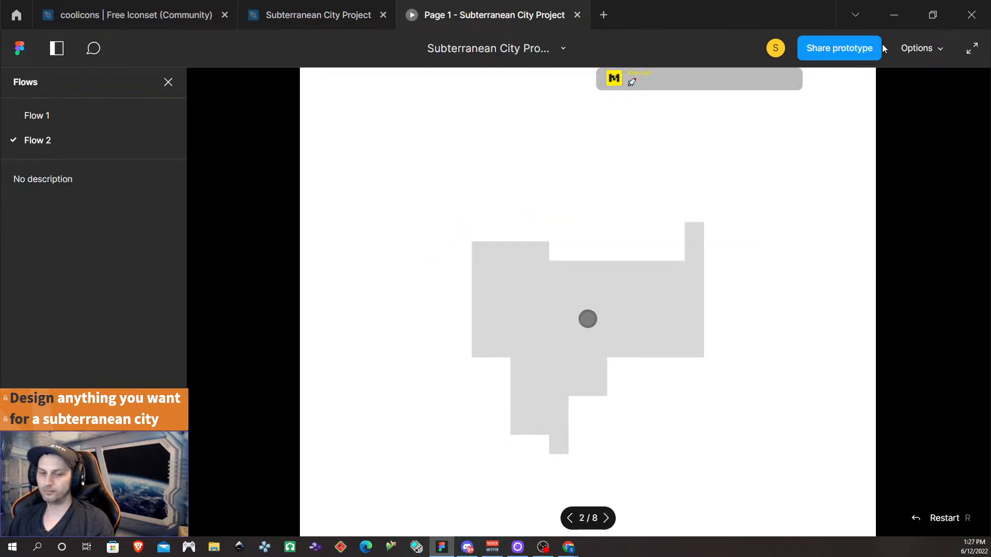
key(z)
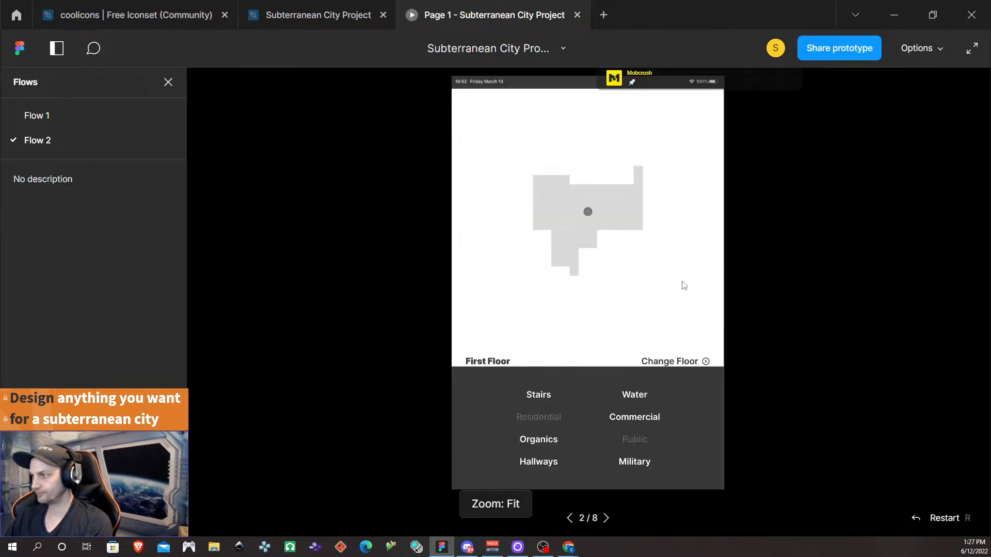
click(535, 397)
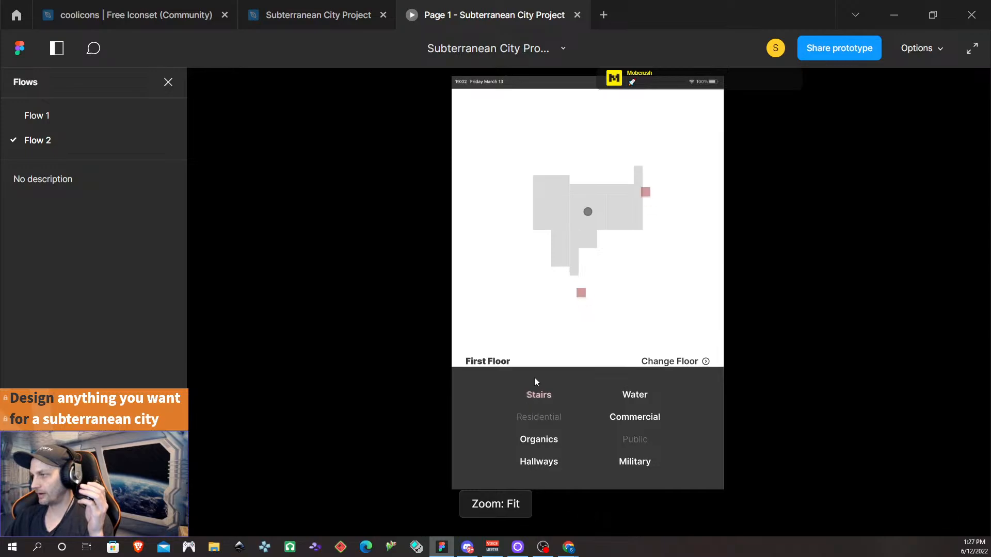
click(550, 199)
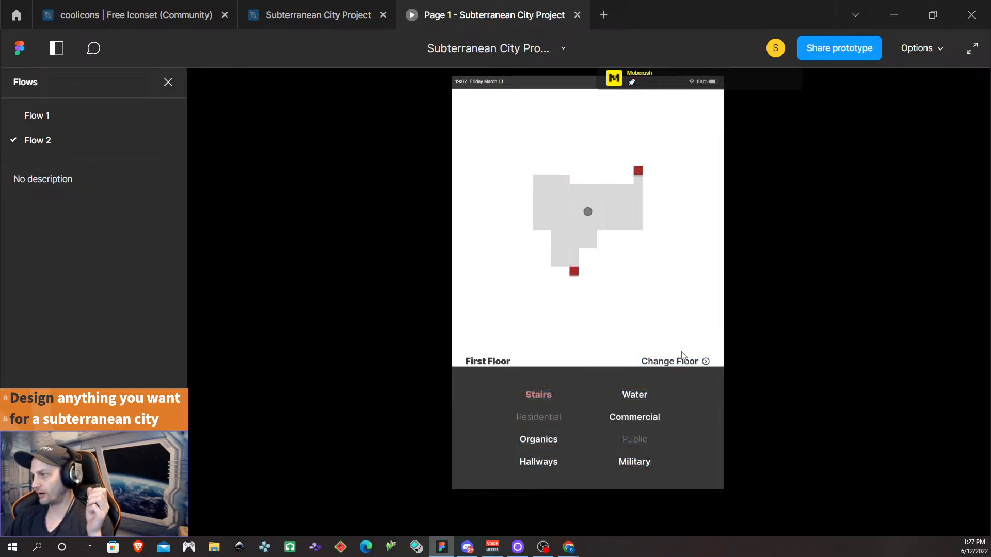
- Change the previewed floor to Fourth Floor through the View Floor overlay and test its Residential, Public and Water options
click(686, 364)
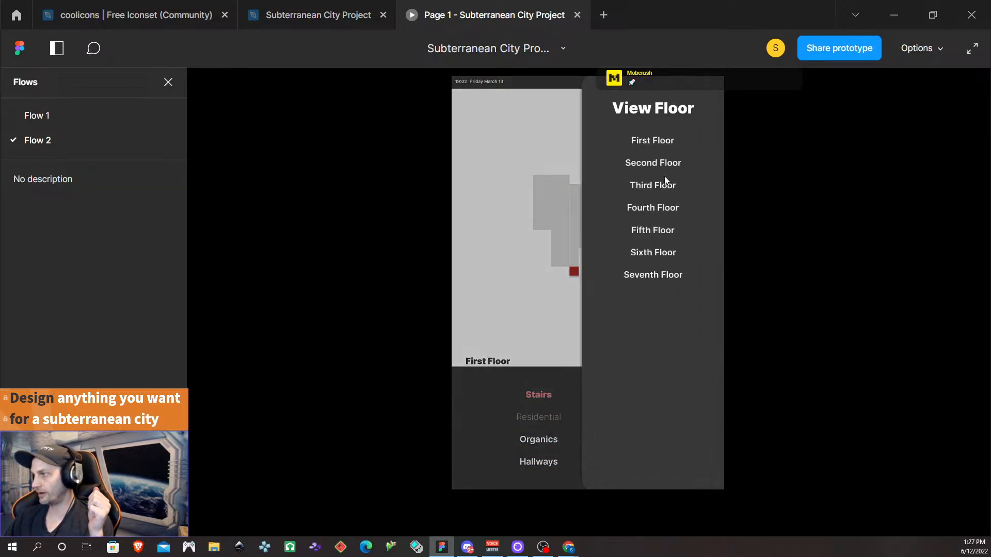
click(654, 208)
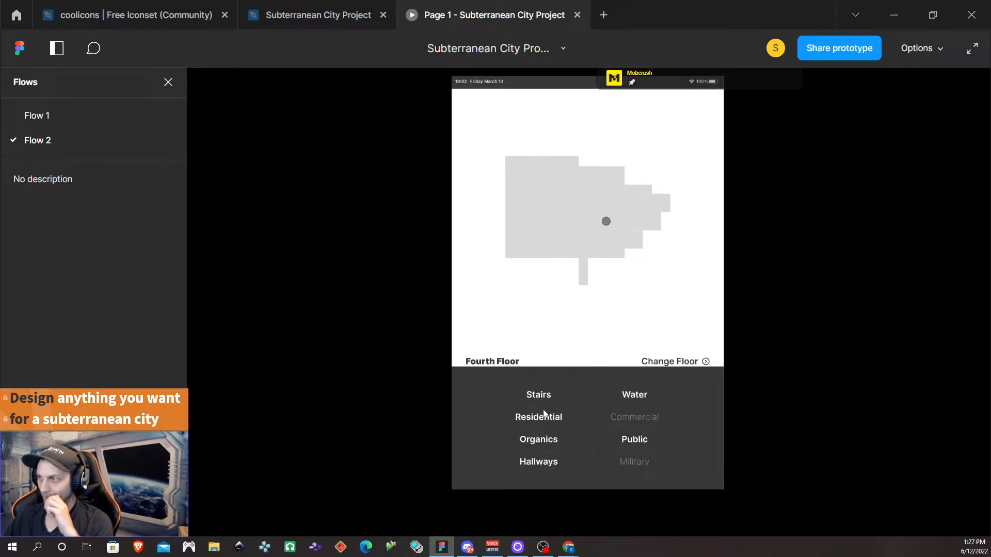
click(545, 416)
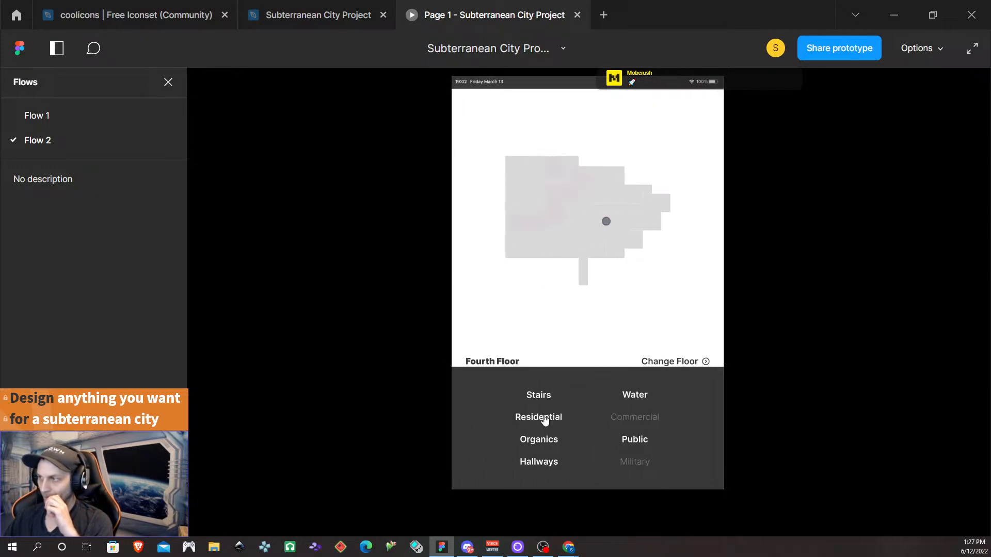
click(637, 441)
click(643, 395)
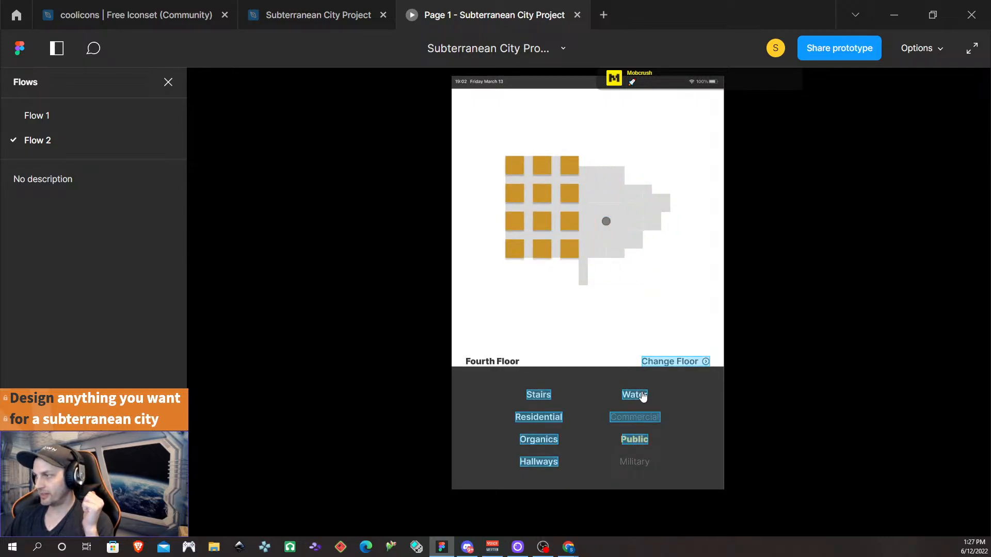
click(640, 399)
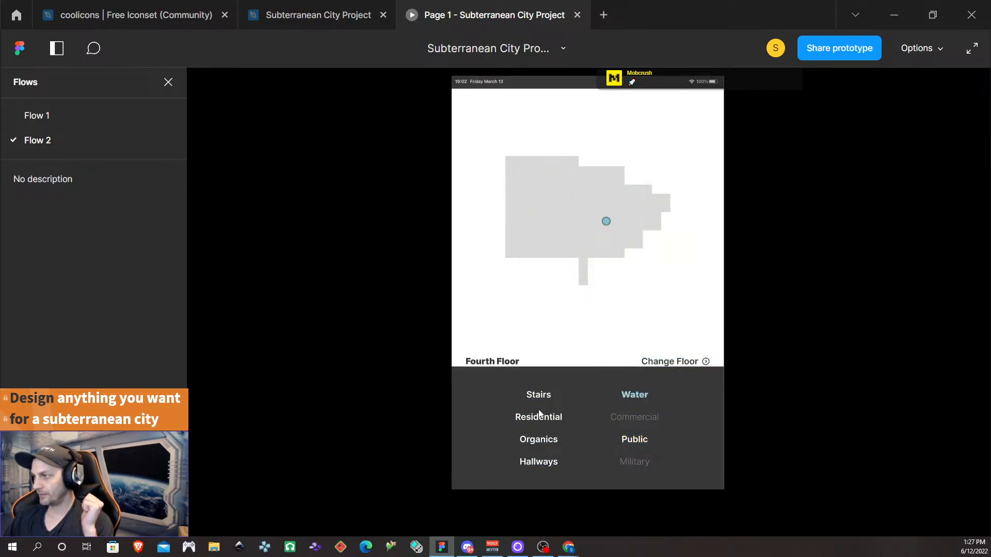
click(536, 423)
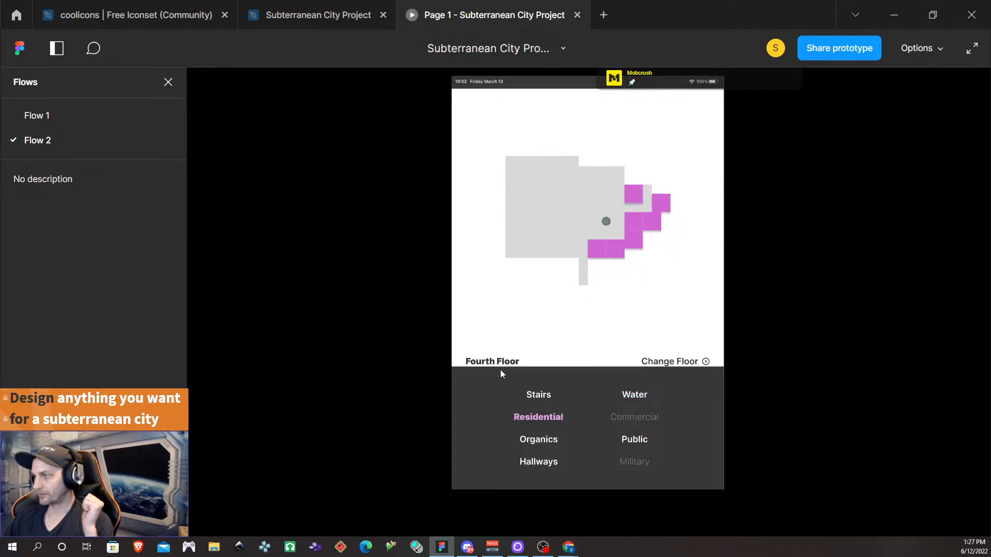
- Change the previewed floor to Seventh Floor through the View Floor overlay and test its Stairs, Hallways and Water options
click(666, 364)
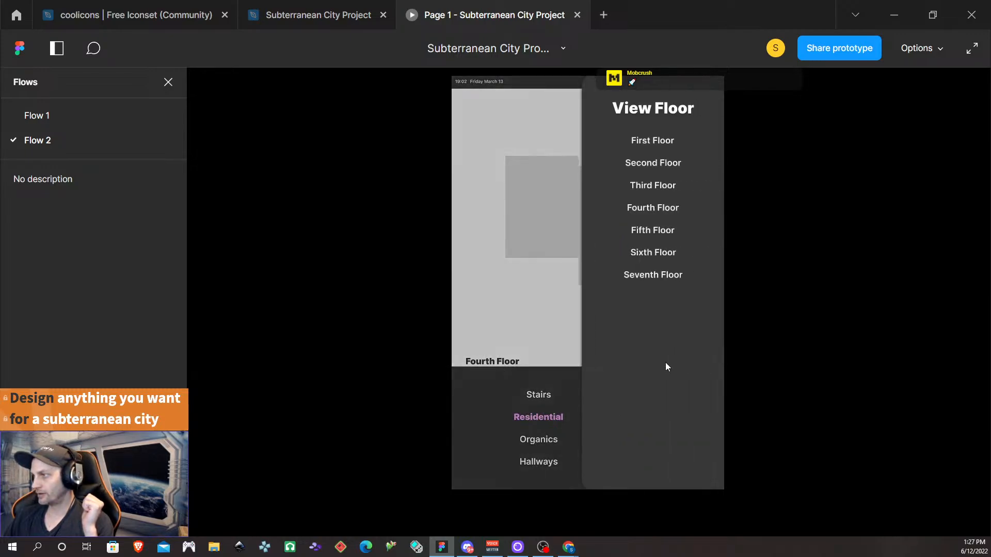
click(653, 275)
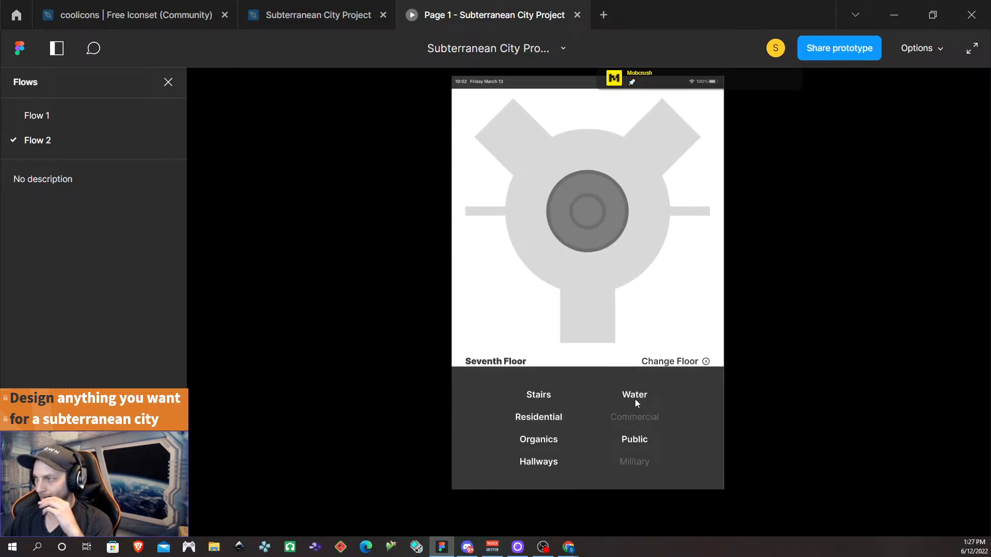
click(539, 396)
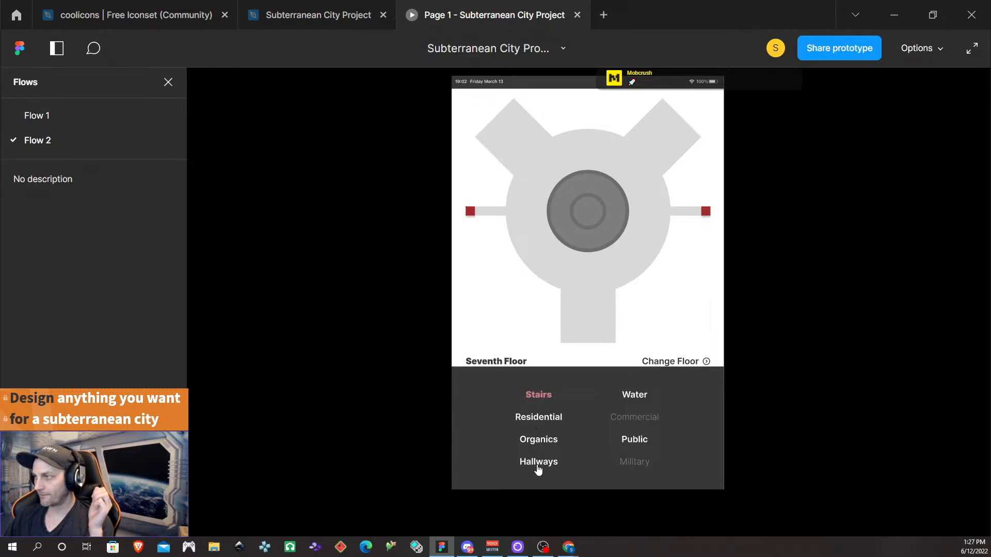
click(538, 462)
click(630, 395)
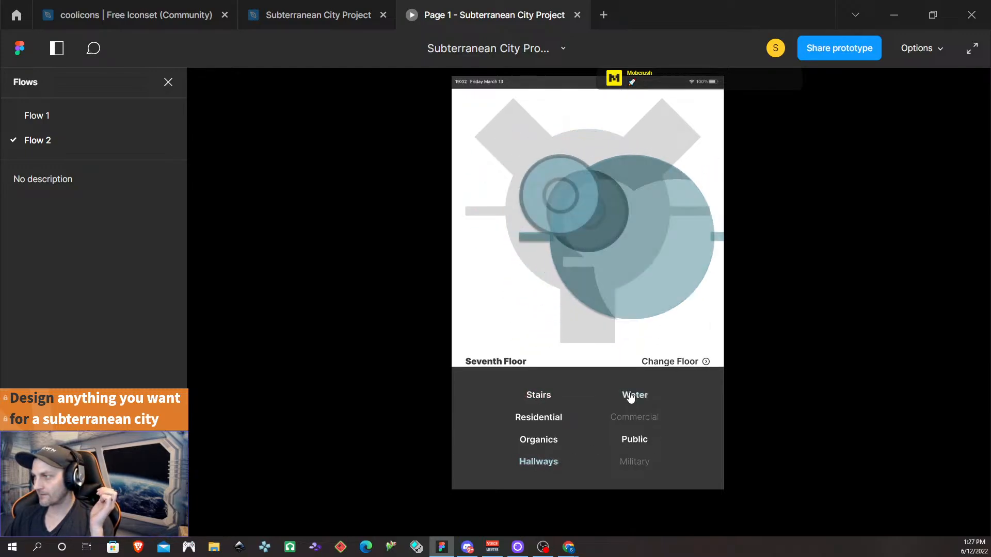
- Test the Seventh Floor's Public, Stairs, Residential and Organics options, and close the prototype preview
click(638, 440)
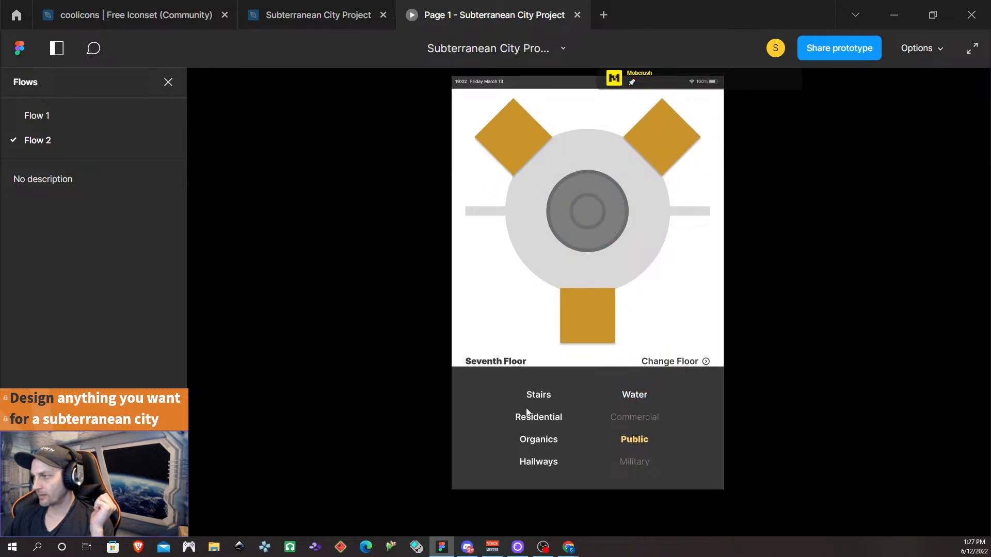
click(538, 396)
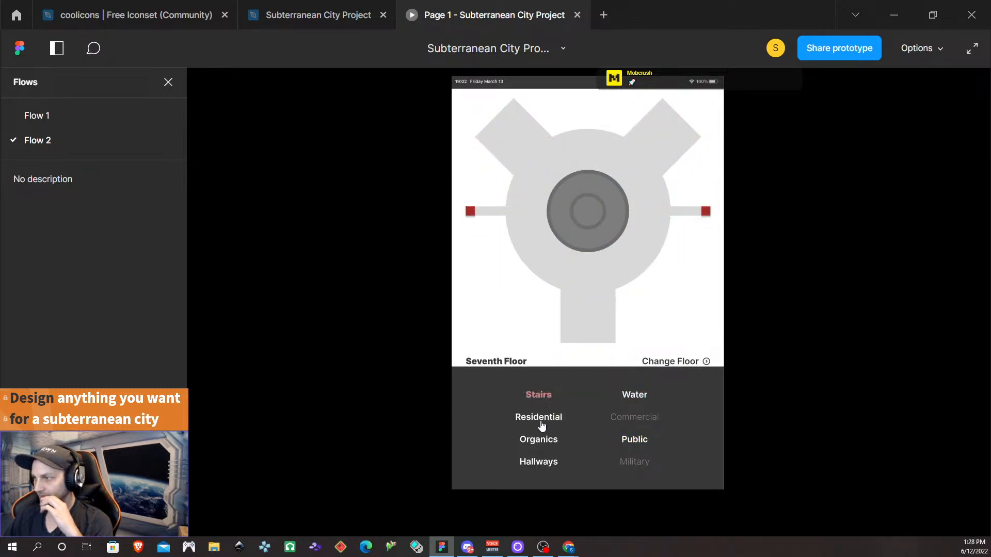
click(543, 422)
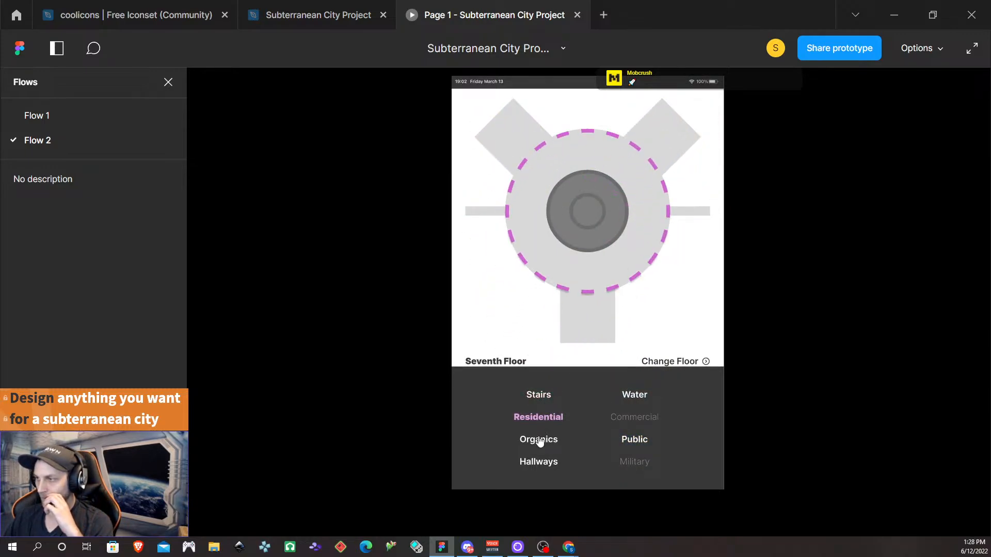
click(540, 441)
click(542, 397)
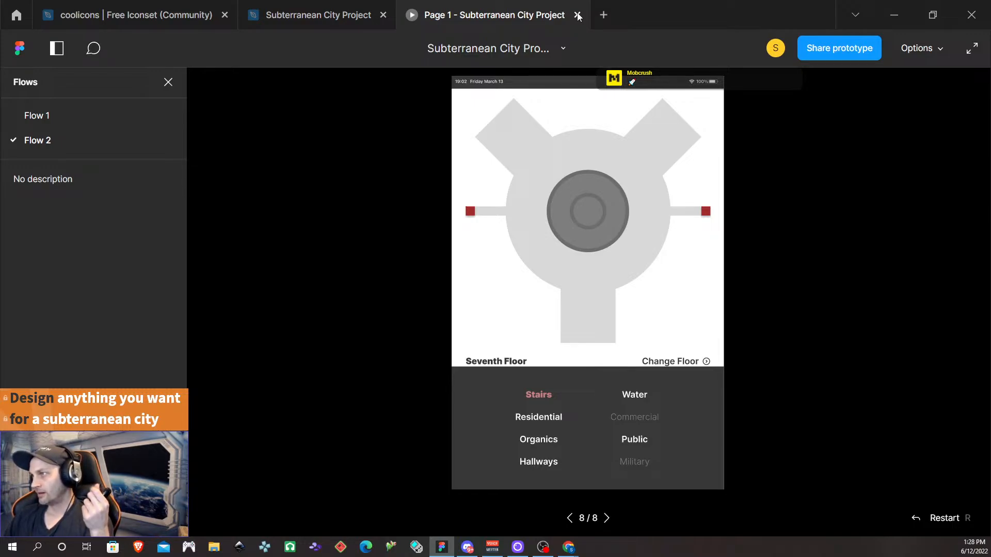
click(577, 15)
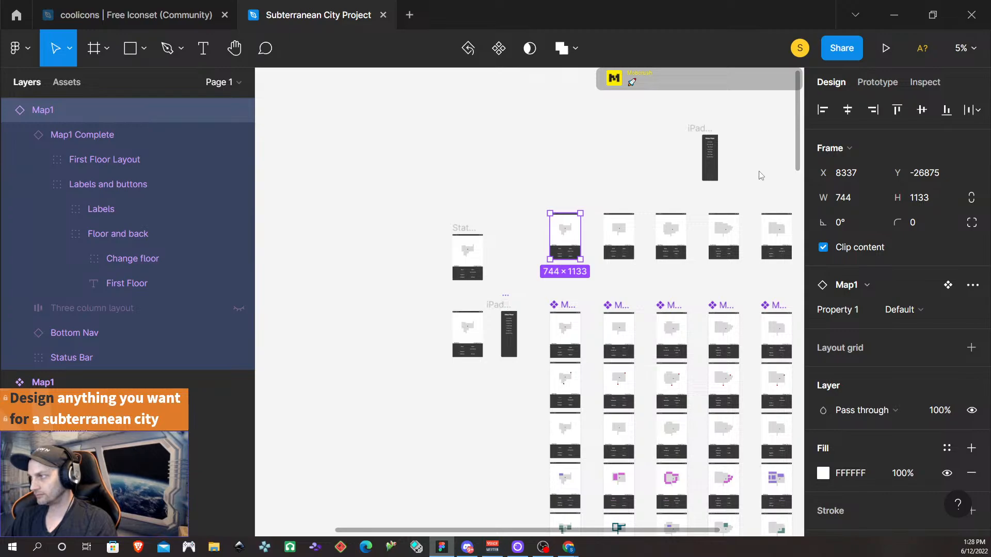
- Present the prototype from the iPad mini 8.3 - 5 View Floor frame, and close the preview again
scroll(738, 171, right, 5)
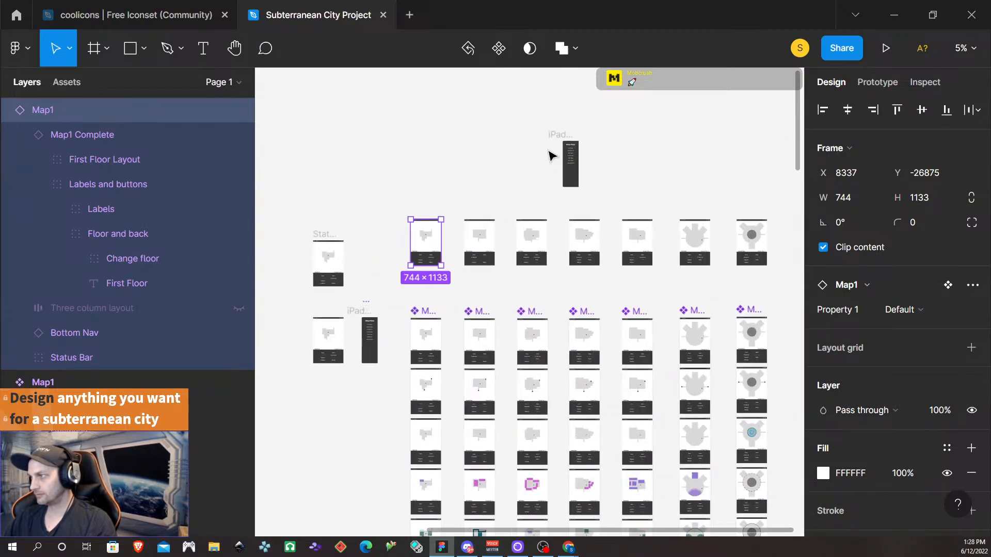
scroll(584, 172, up, 10)
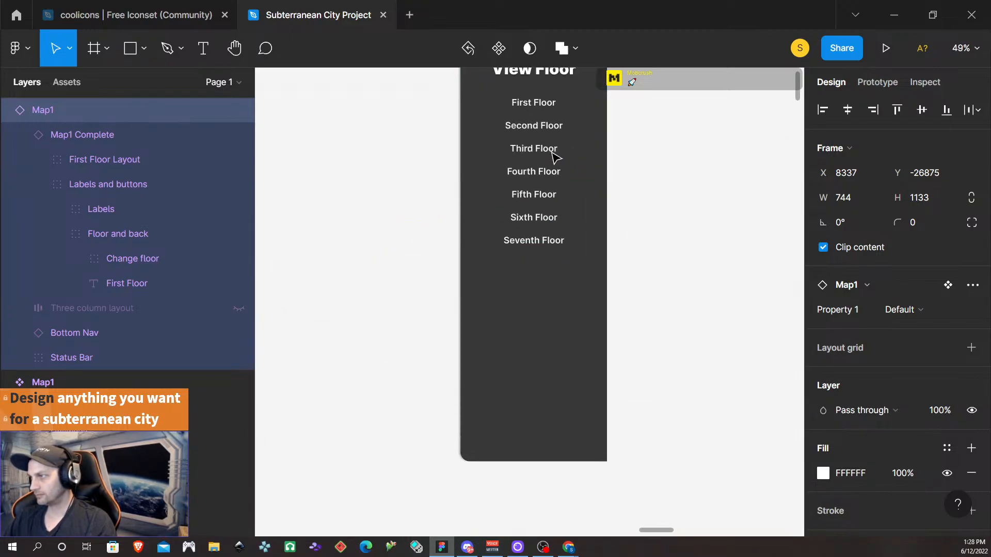
scroll(552, 180, up, 1)
click(553, 174)
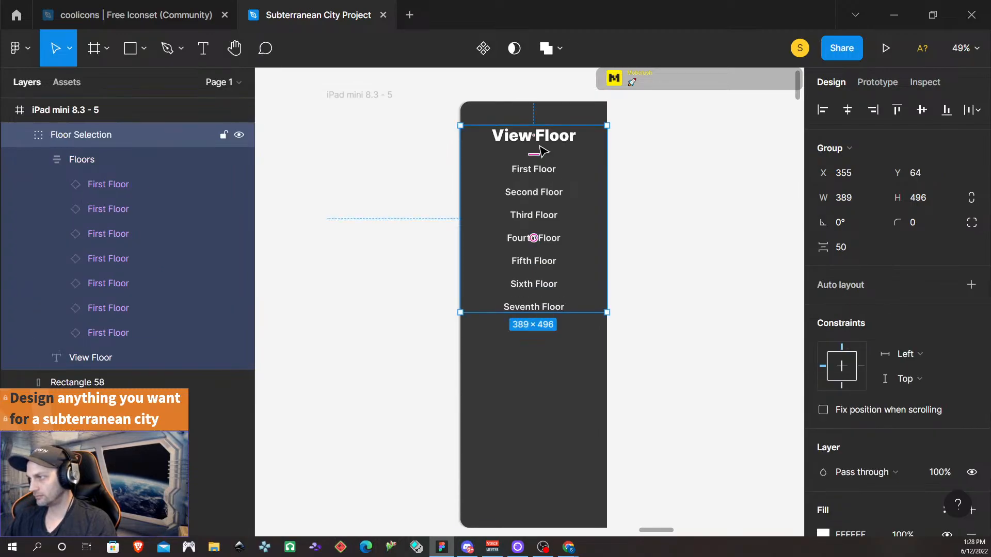
click(411, 93)
click(379, 96)
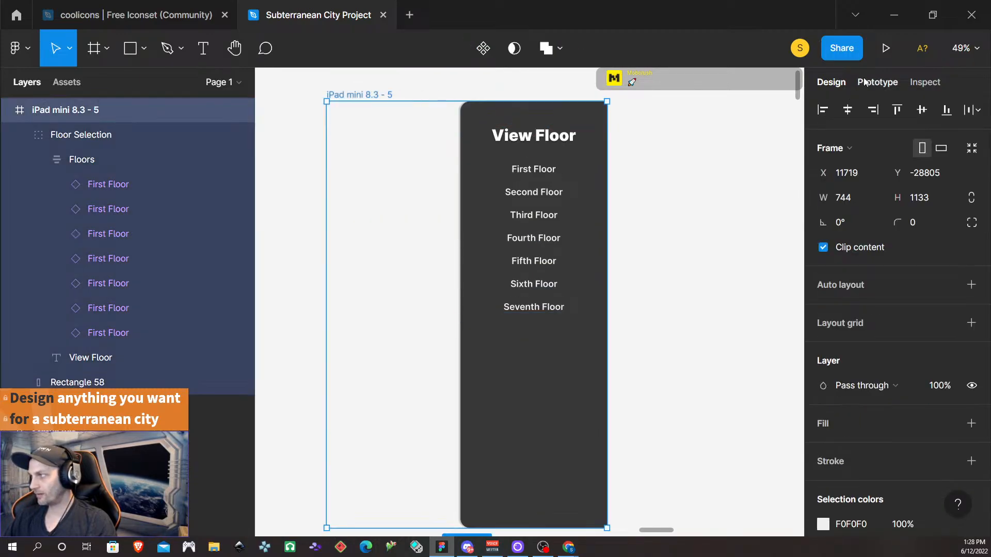
click(895, 51)
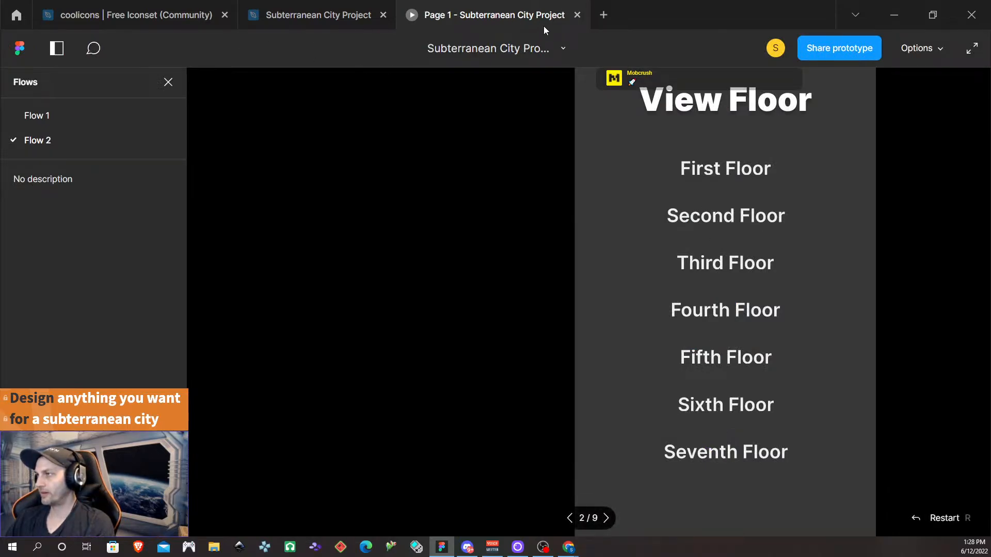
click(577, 15)
- Locate the First Floor component above the iPad mini 8.3 - 4 frame and inspect its Default variant and text layer
ctrl+scroll(613, 294, down, 5)
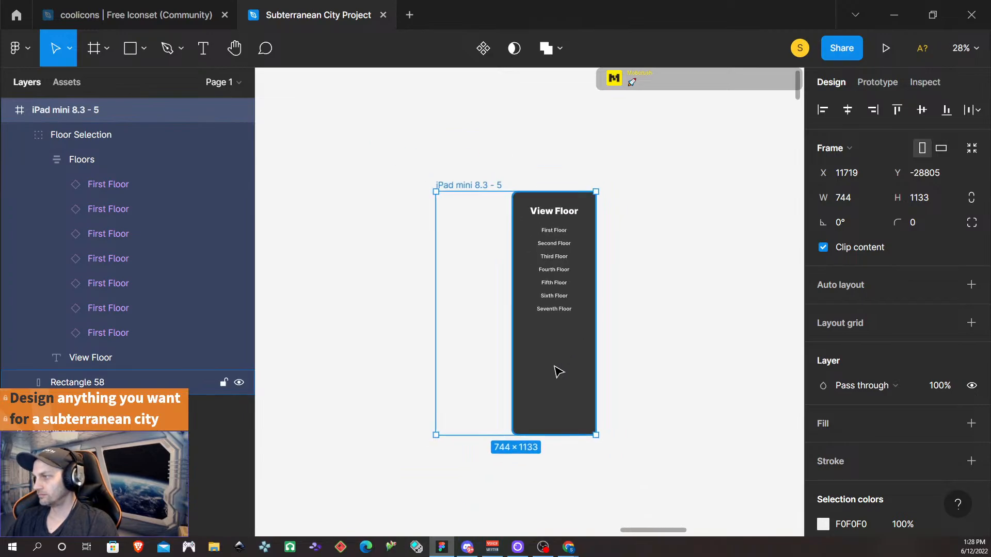
scroll(558, 371, down, 2)
scroll(558, 410, down, 5)
scroll(557, 412, right, 3)
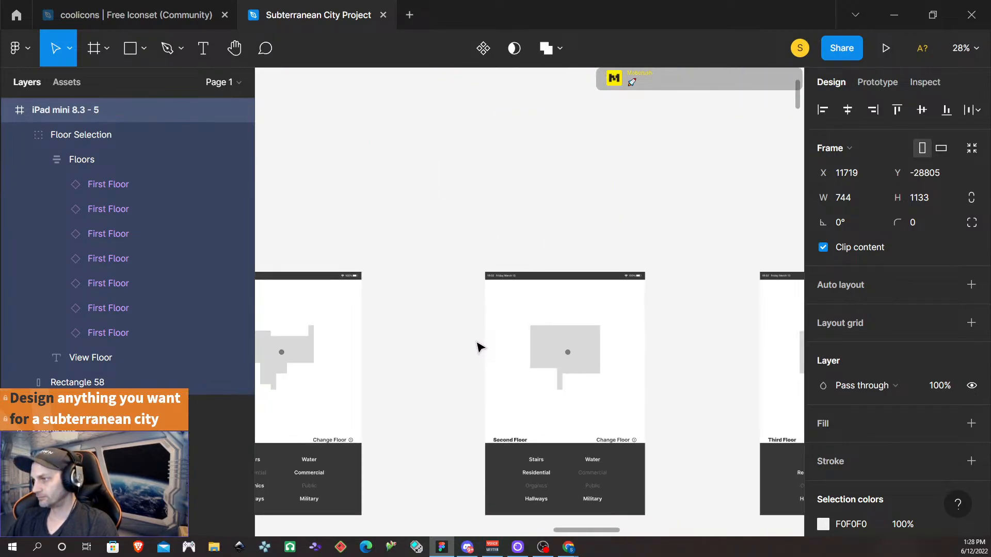
ctrl+scroll(670, 221, down, 3)
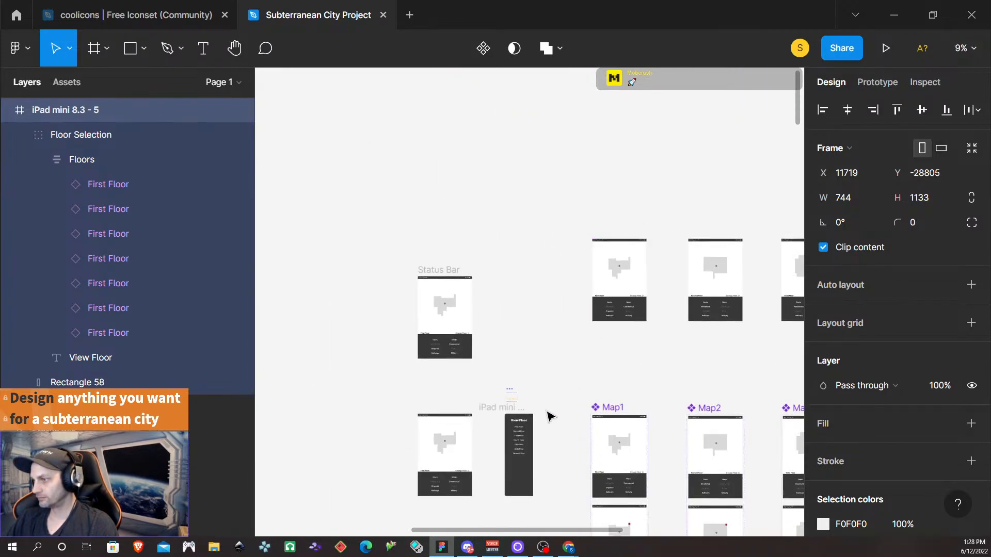
ctrl+scroll(530, 404, up, 3)
ctrl+scroll(486, 387, up, 5)
click(404, 353)
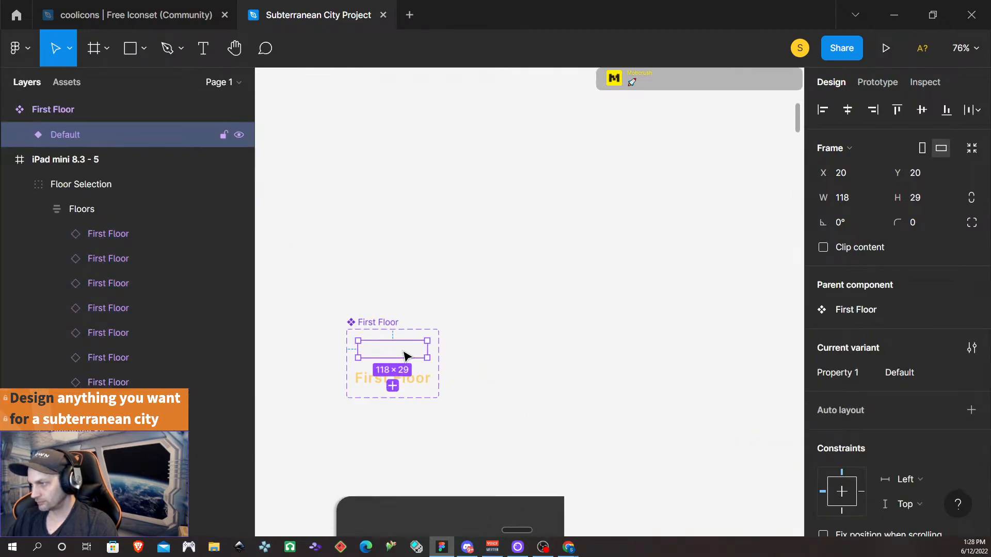
click(405, 355)
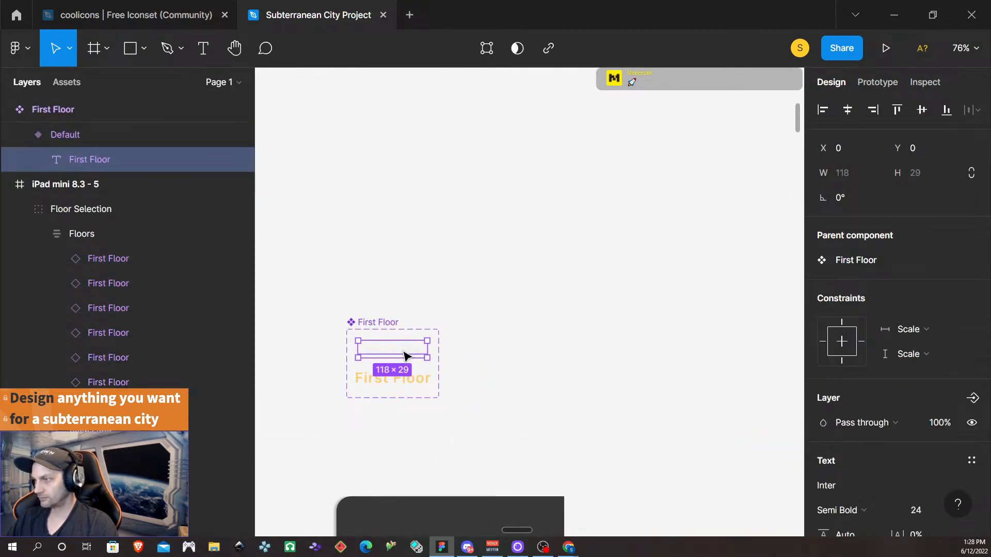
click(526, 330)
click(400, 349)
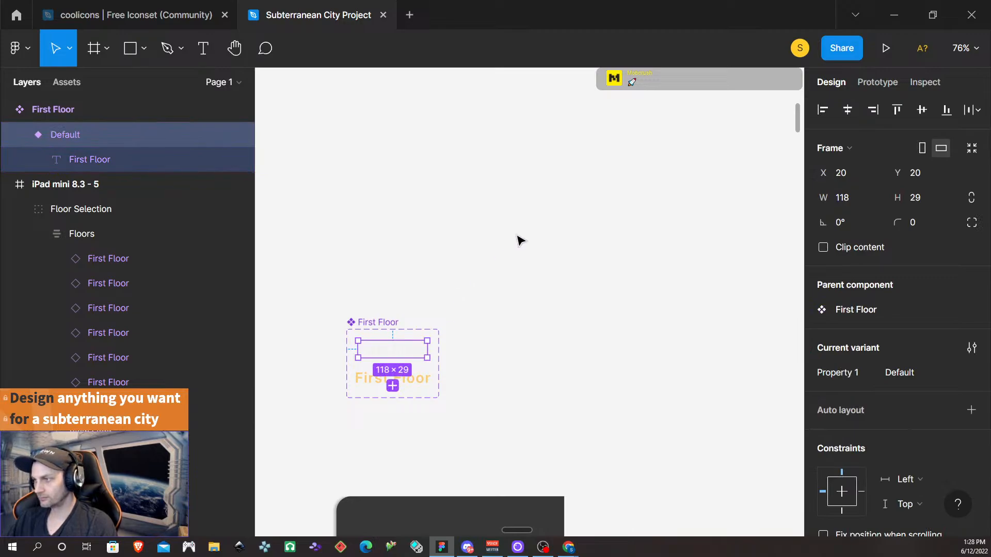
- Try to paste over the First Floor text inside the View Floor list of the iPad mini 8.3 - 5 frame
ctrl+scroll(518, 240, down, 5)
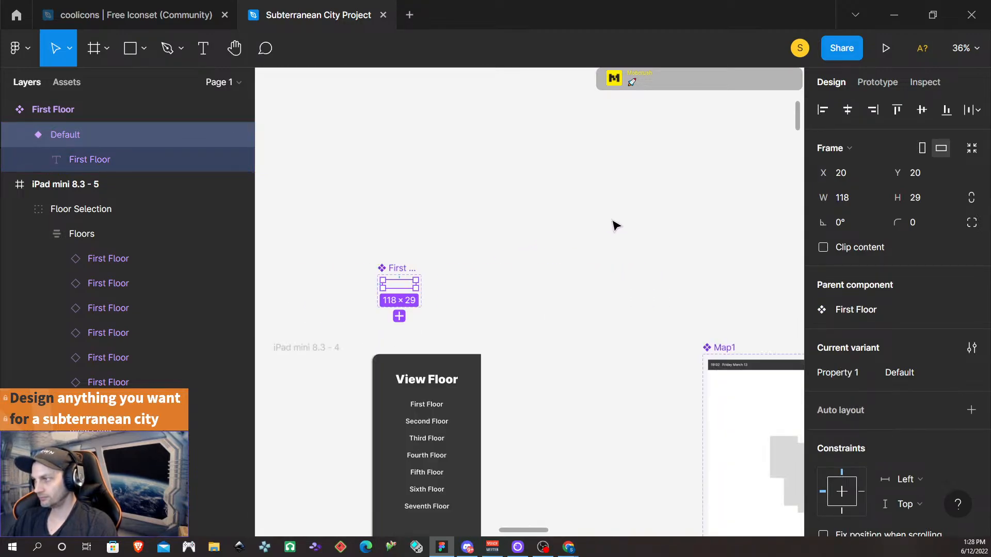
scroll(635, 223, right, 5)
scroll(678, 235, down, 5)
scroll(691, 237, up, 5)
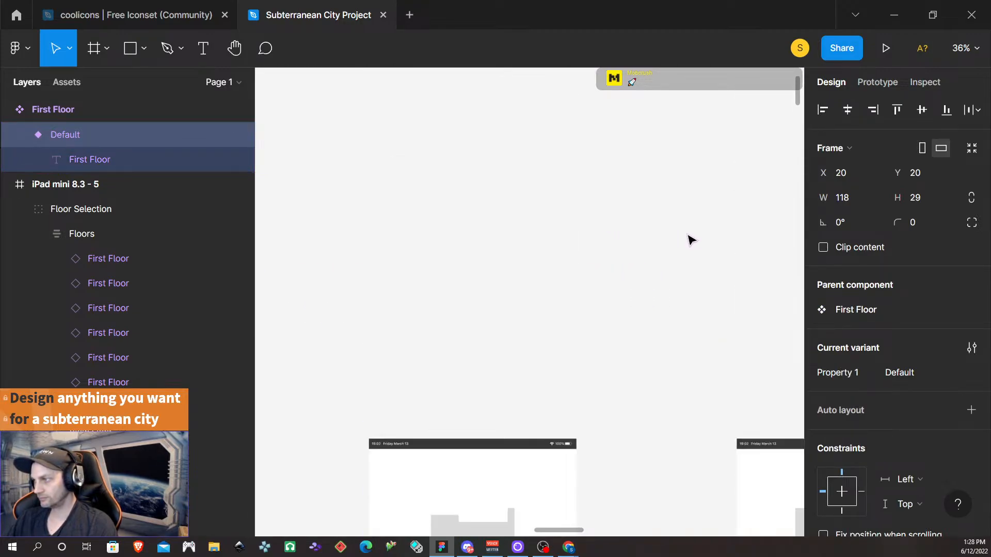
scroll(691, 240, down, 3)
scroll(691, 240, up, 3)
ctrl+scroll(690, 240, down, 5)
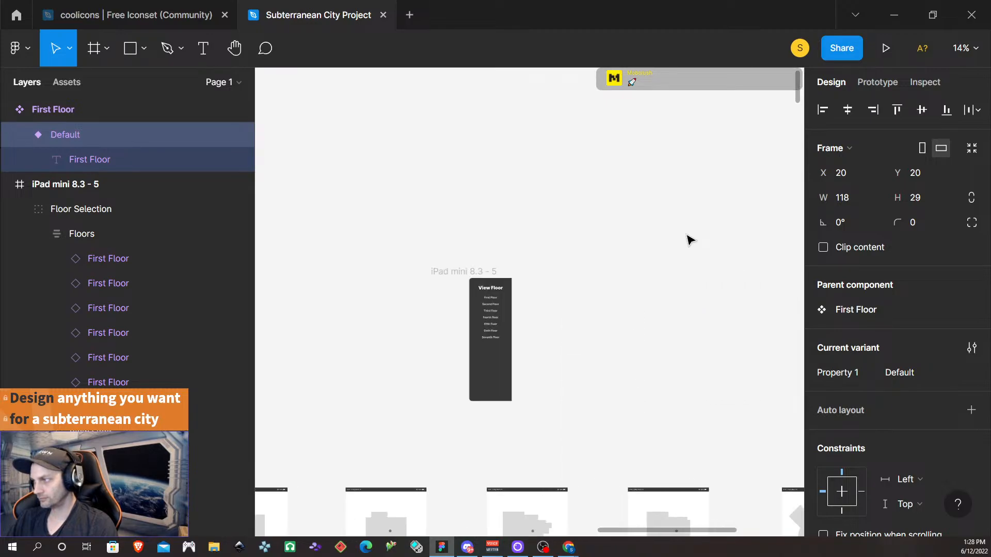
ctrl+scroll(504, 337, up, 5)
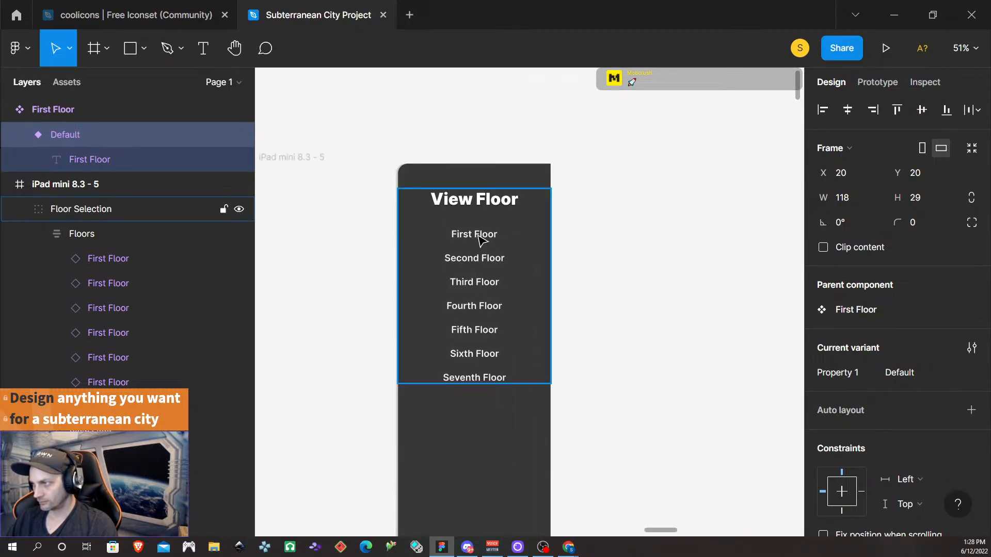
click(479, 238)
click(494, 239)
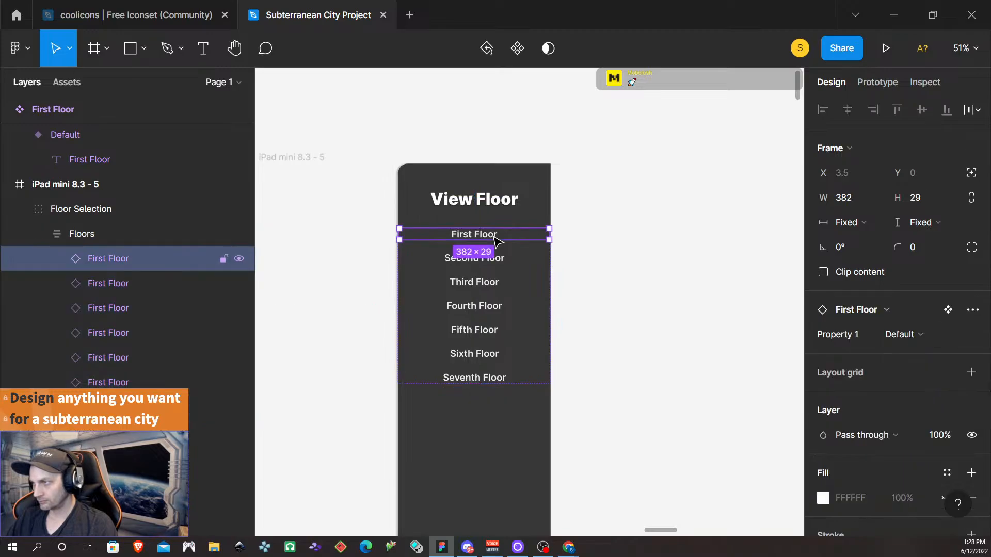
click(495, 239)
right_click(479, 240)
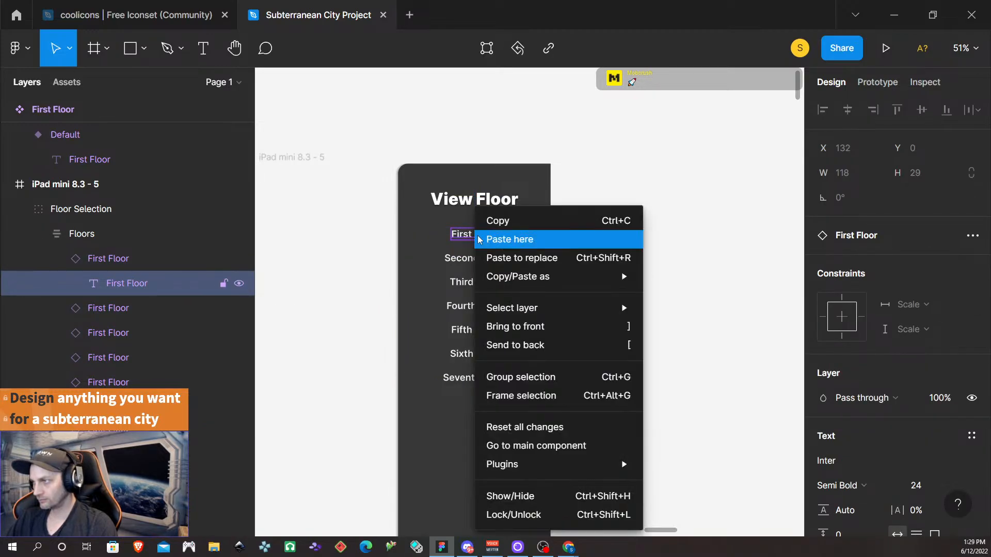
click(524, 260)
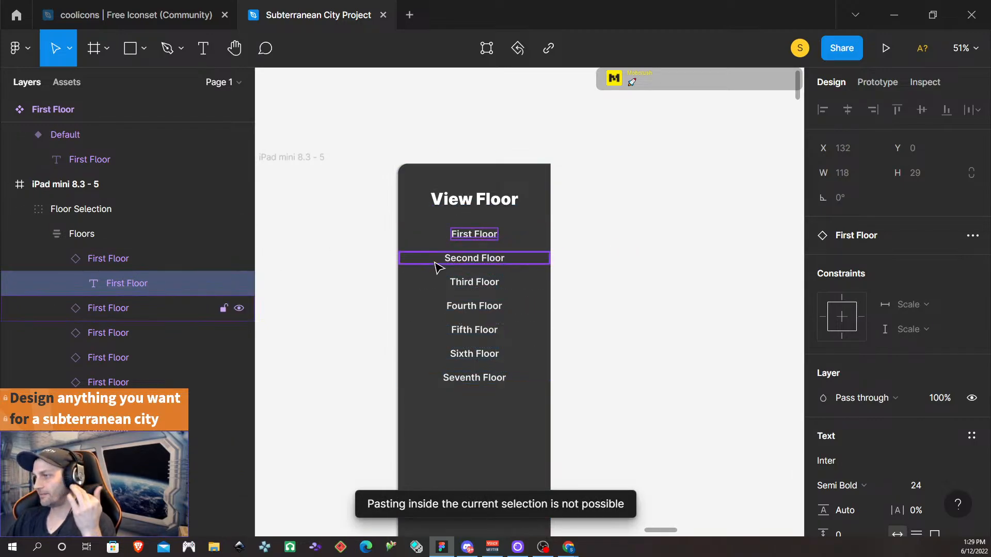
- Inspect the Second Floor label in the View Floor list and the Floors group with Change Floor on the Fourth Floor screen
click(479, 264)
click(480, 263)
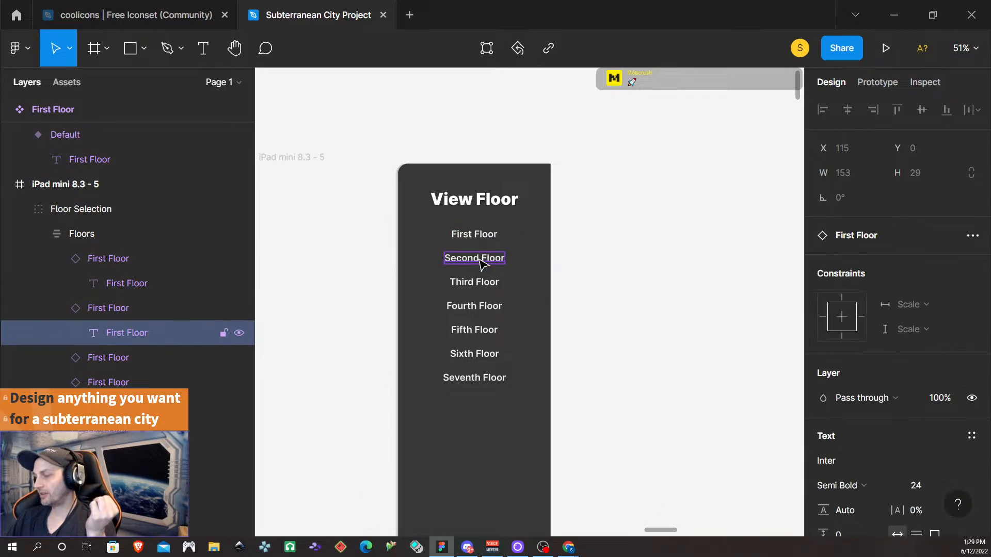
scroll(480, 241, down, 1)
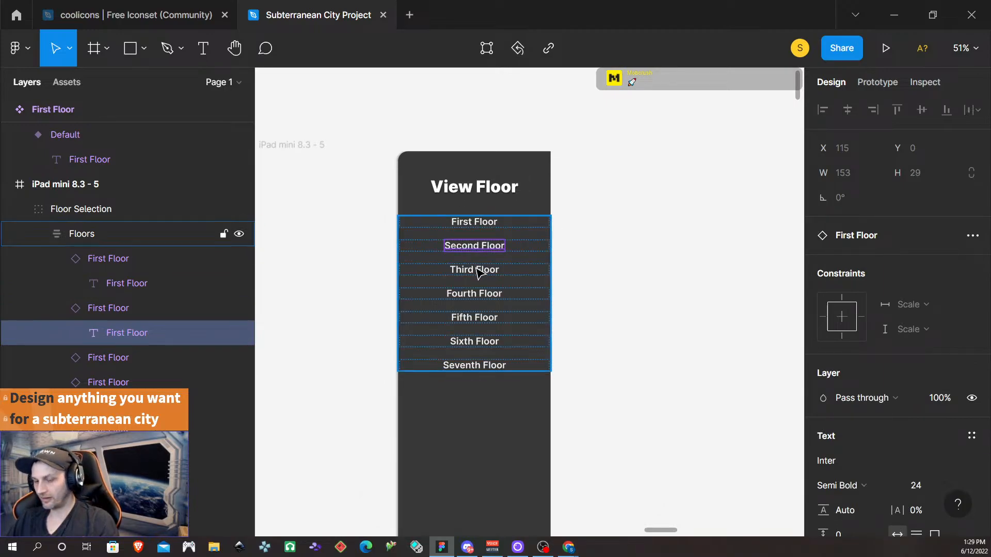
scroll(479, 258, down, 10)
scroll(479, 327, down, 15)
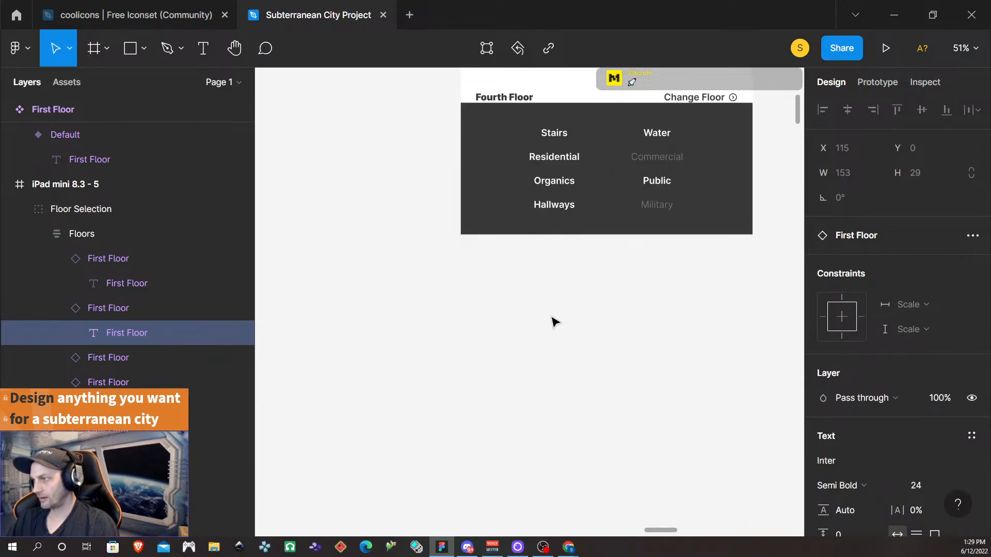
scroll(553, 320, up, 7)
click(691, 251)
double_click(690, 250)
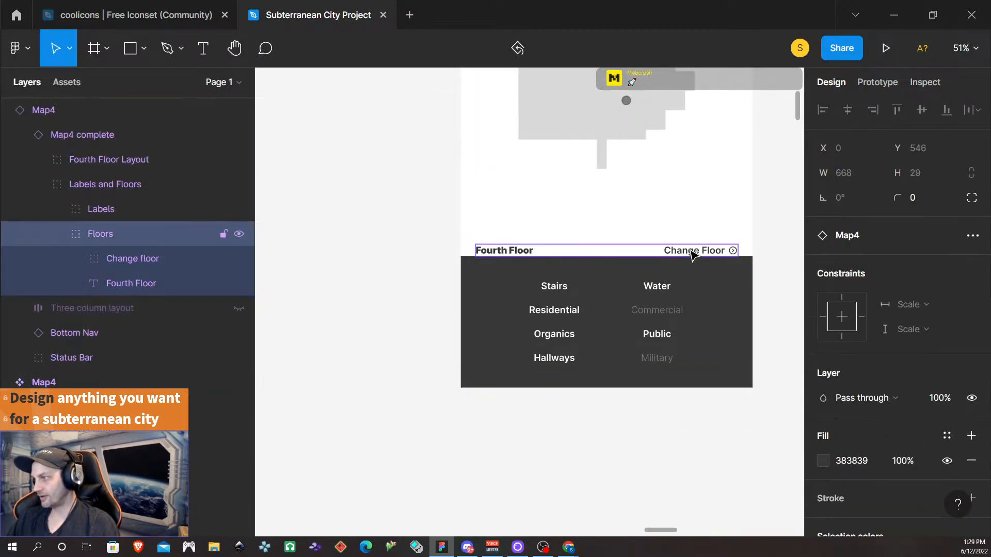
- Examine how the floor screens, the Map components and the View Floor frames are laid out on the canvas
scroll(690, 258, down, 5)
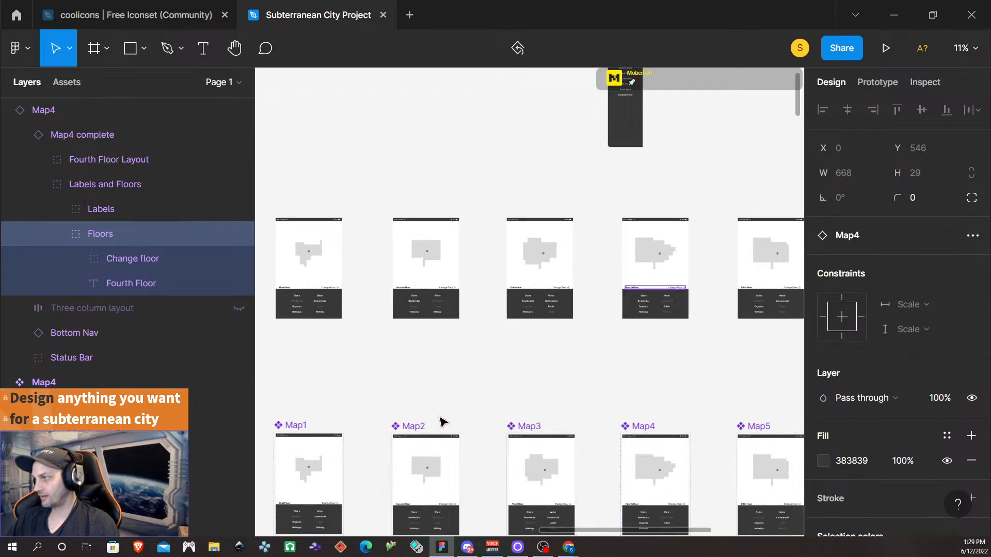
scroll(418, 485, left, 5)
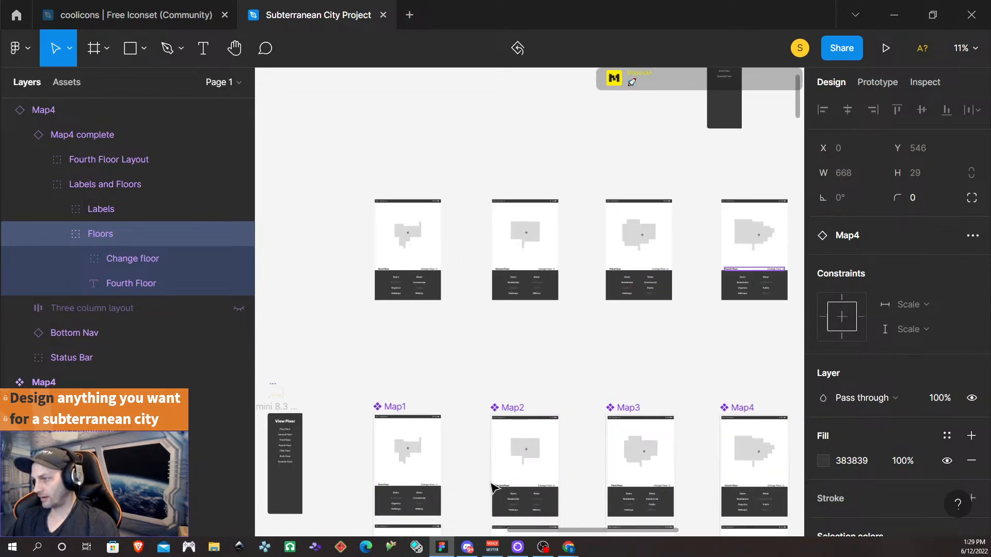
scroll(466, 483, down, 3)
scroll(485, 479, down, 4)
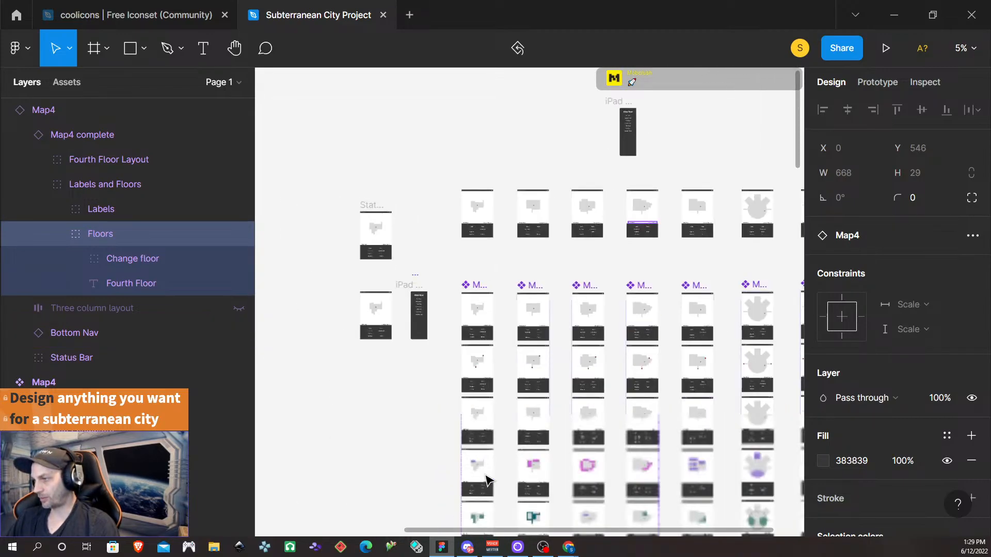
scroll(491, 358, up, 4)
scroll(540, 281, up, 4)
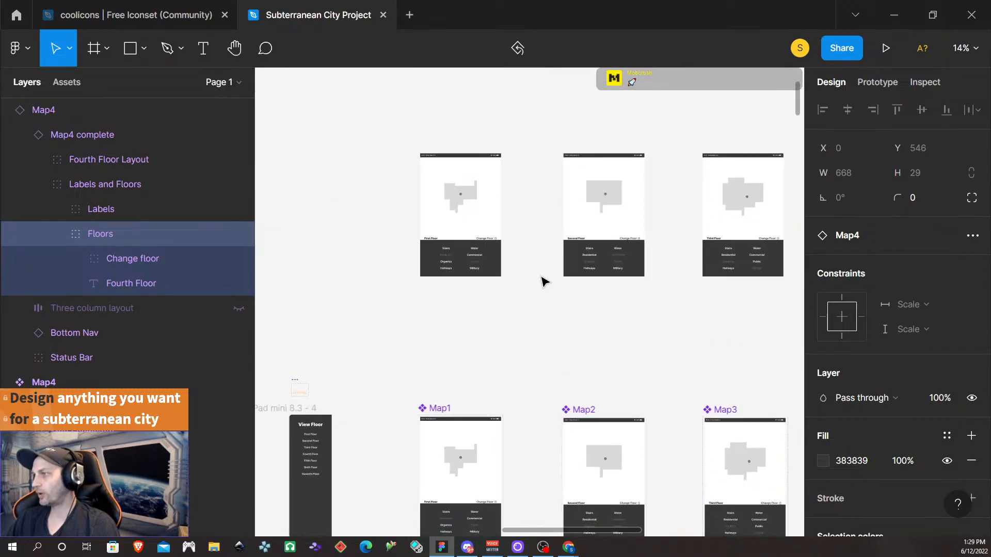
scroll(542, 281, up, 2)
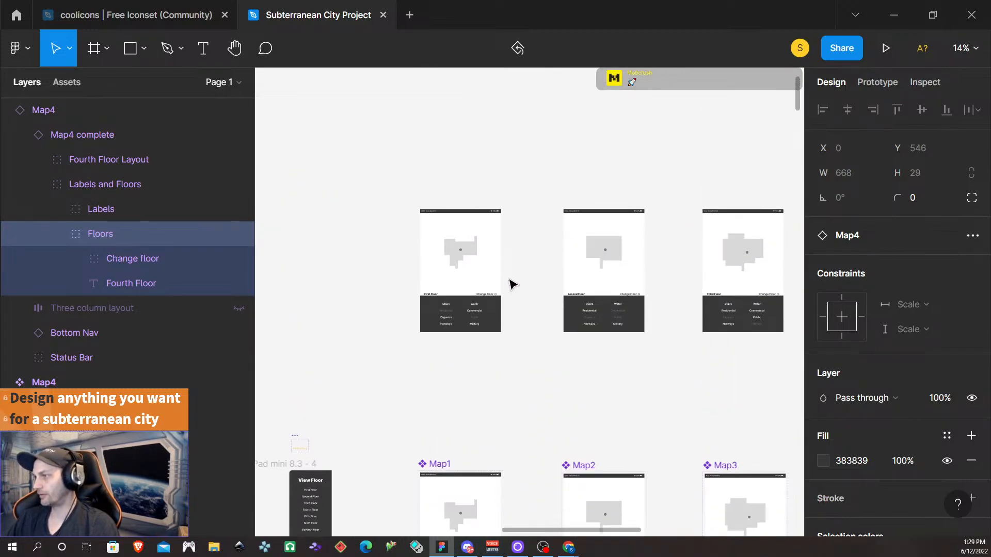
scroll(510, 284, down, 1)
scroll(510, 284, up, 1)
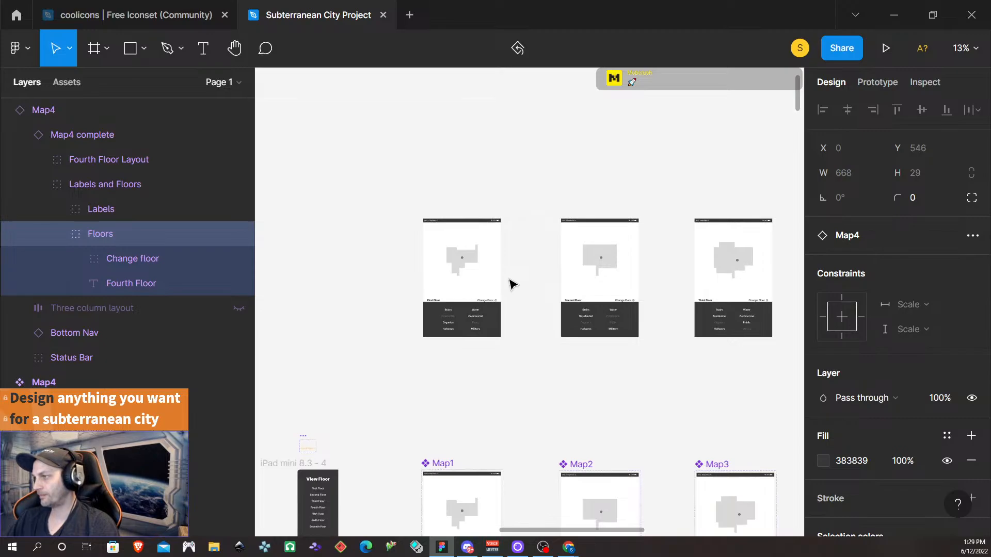
scroll(510, 284, down, 1)
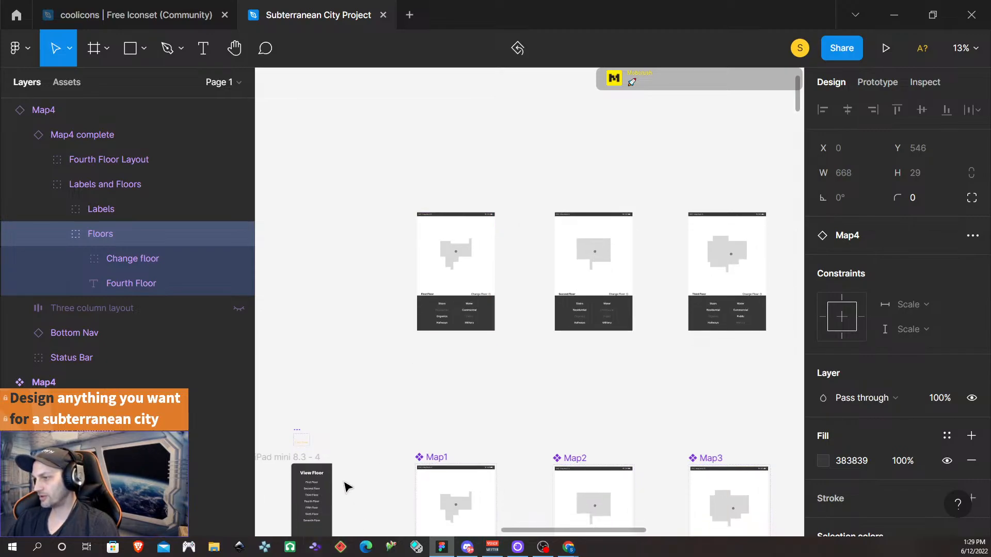
scroll(345, 487, right, 2)
scroll(342, 485, left, 5)
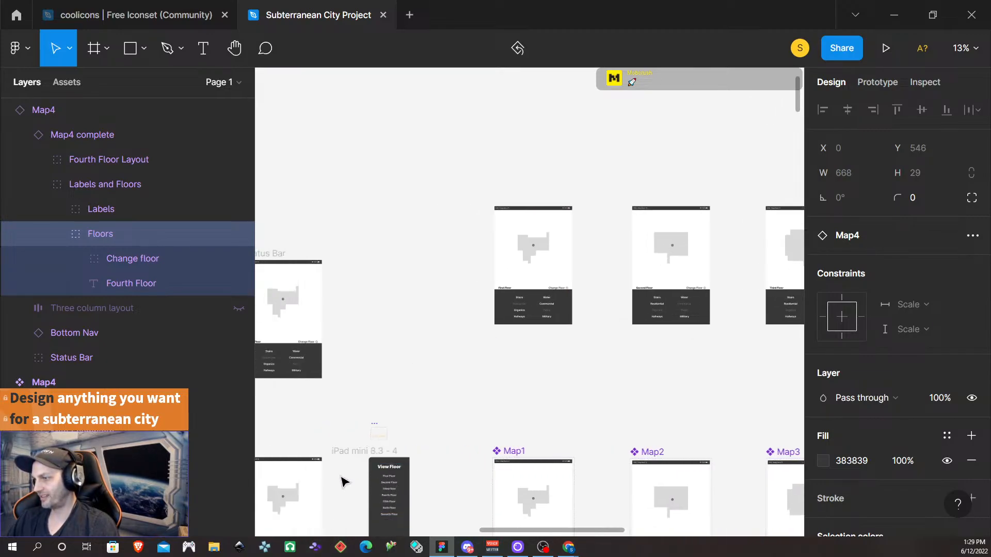
- Preview the iPad mini 8.3 - 4 View Floor frame, test its Seventh Floor and Third Floor entries, and close the preview
scroll(342, 483, down, 1)
scroll(356, 470, down, 3)
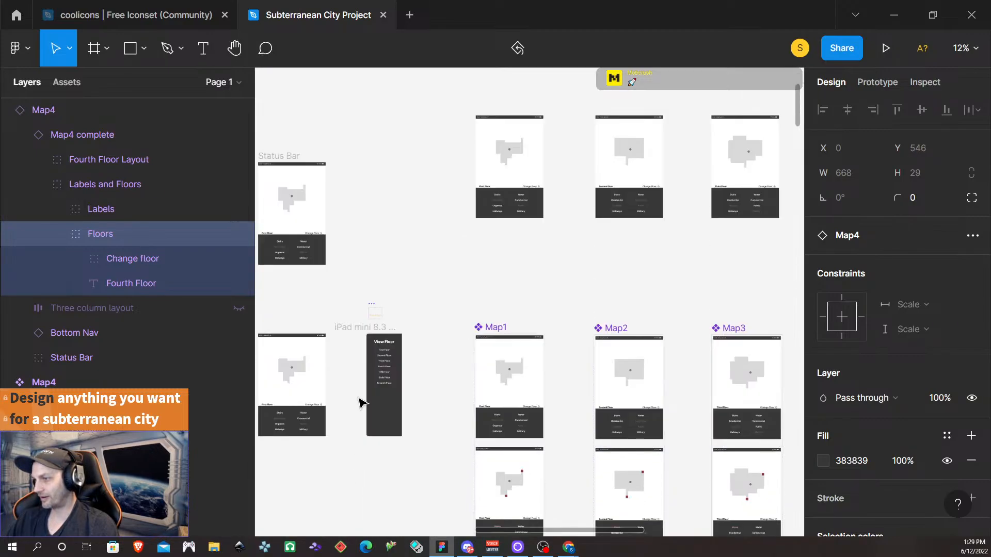
click(363, 331)
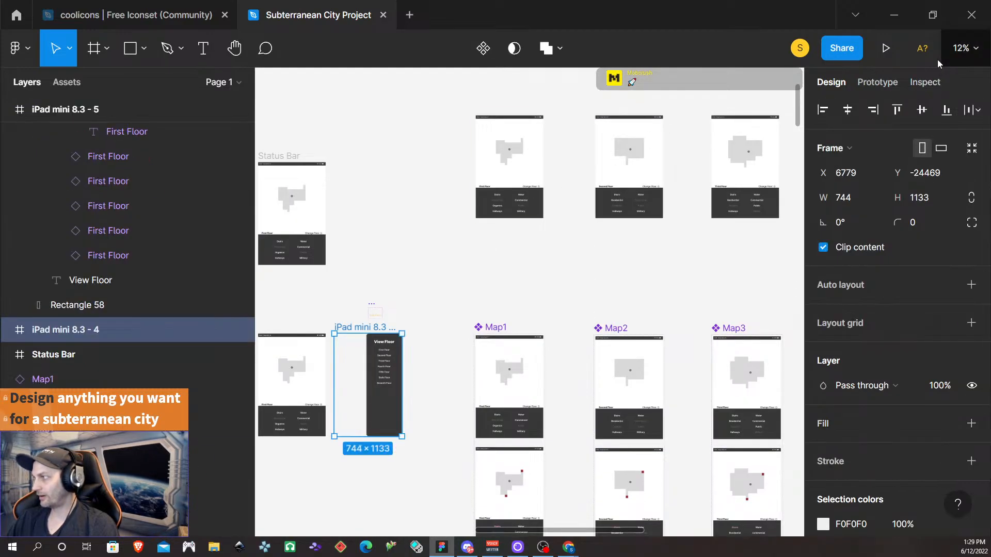
click(886, 50)
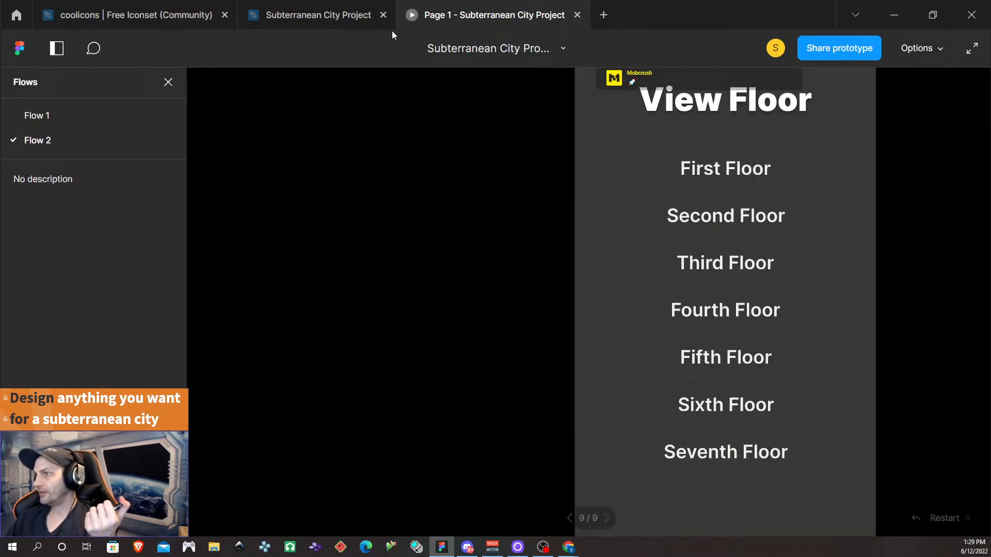
click(731, 451)
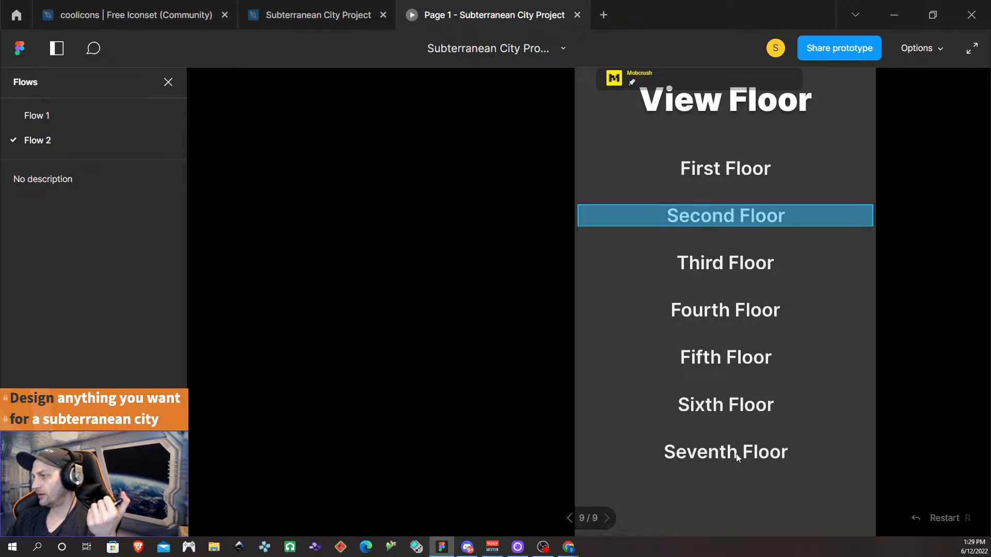
click(728, 263)
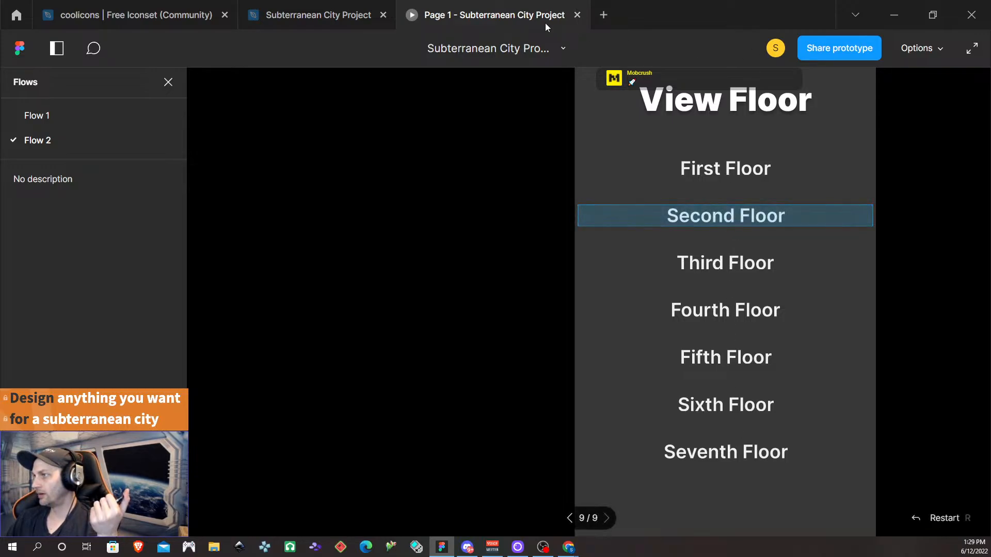
click(577, 14)
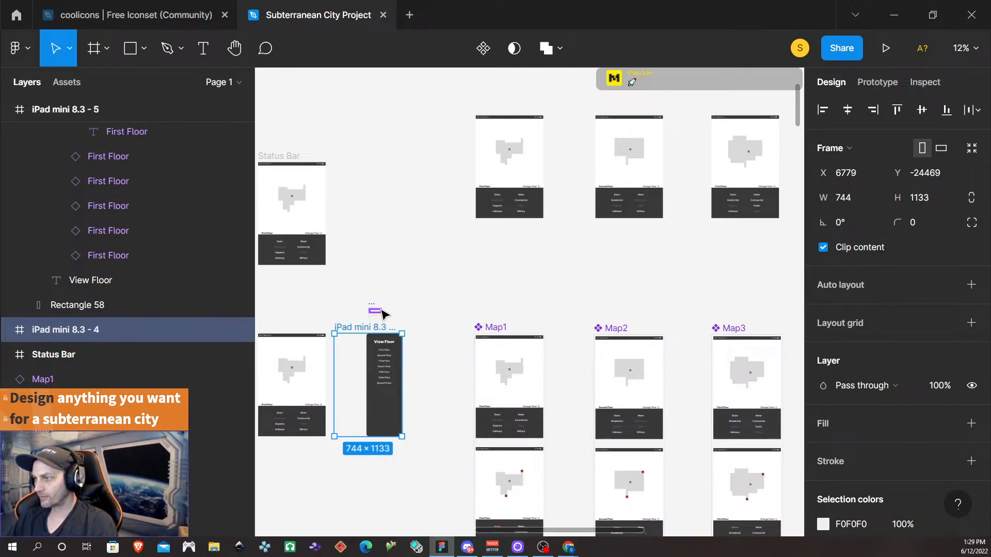
- Inspect the hover interaction on the Default variant of the First Floor component above the iPad mini 8.3 - 4 frame
scroll(382, 314, up, 3)
click(356, 309)
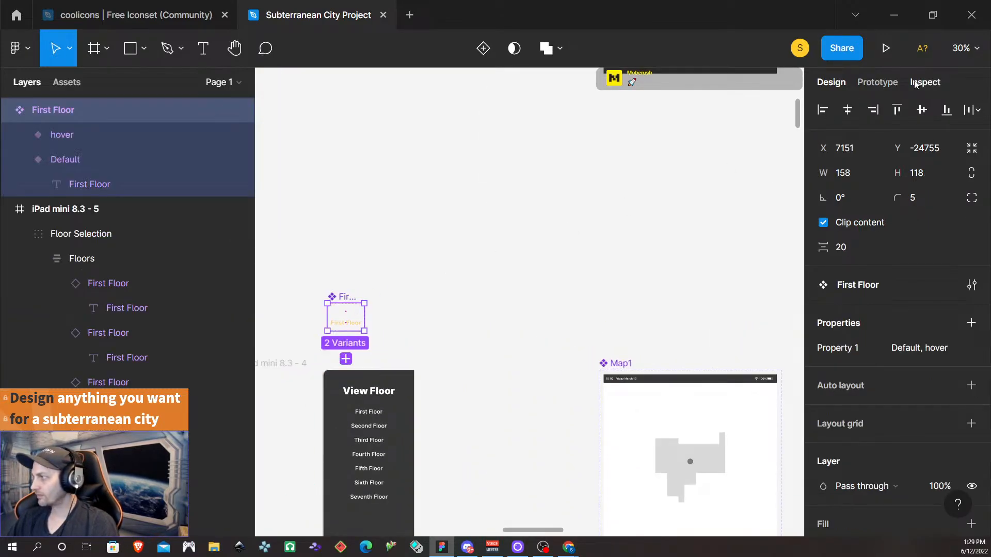
click(878, 82)
scroll(370, 347, up, 4)
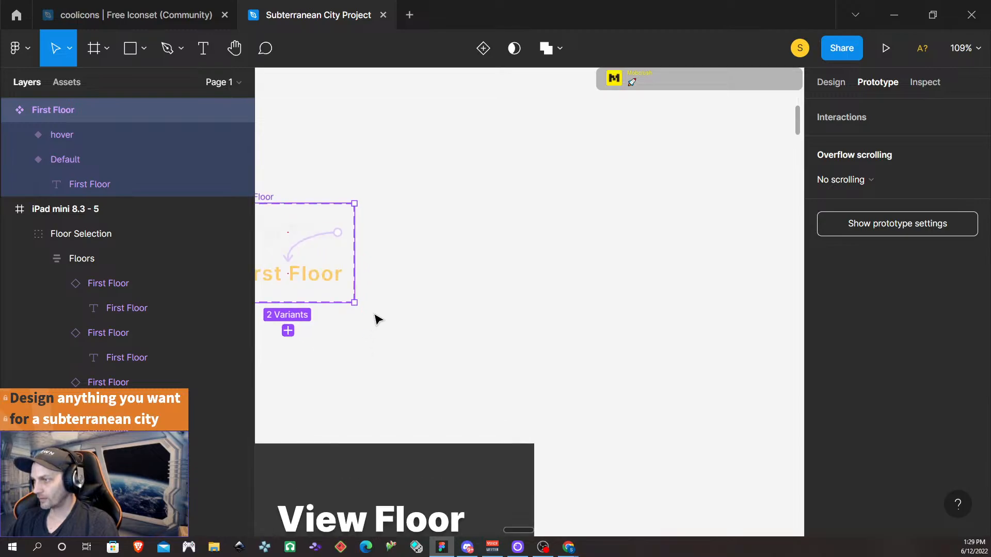
scroll(372, 310, left, 3)
drag(561, 243, 562, 243)
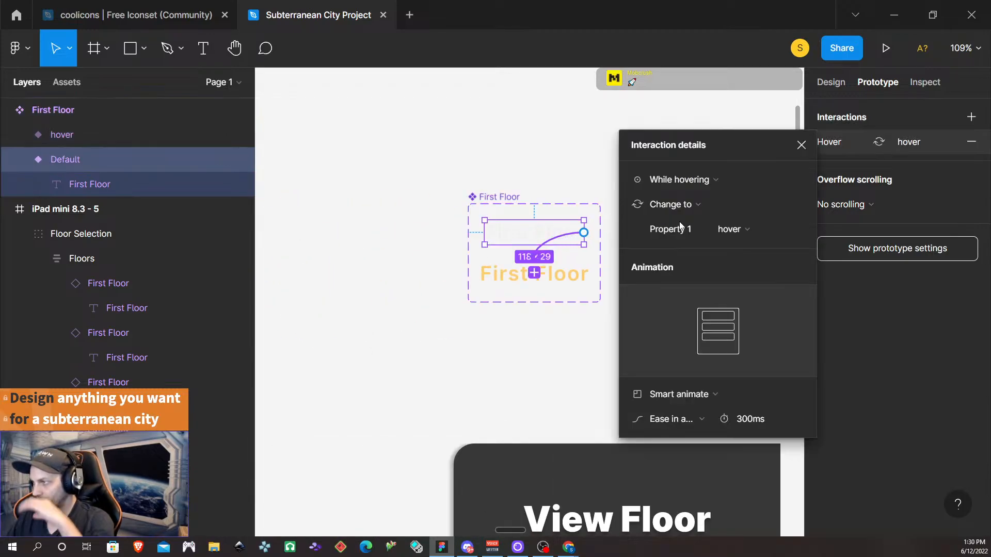
click(802, 145)
- Locate the iPad mini 8.3 - 5 View Floor frame above the floor screens and examine its prototype connections
scroll(694, 153, down, 8)
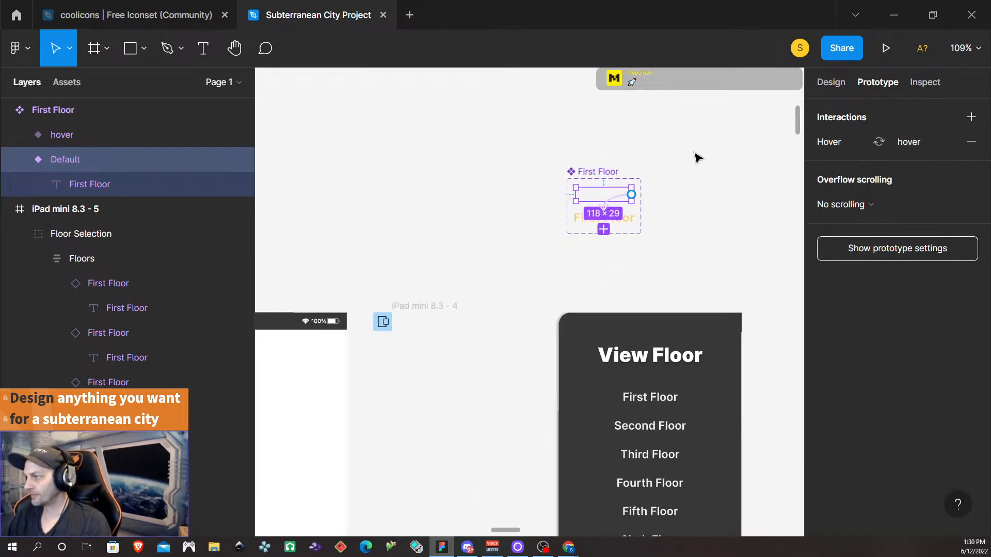
scroll(694, 160, right, 5)
scroll(697, 163, right, 5)
scroll(708, 168, up, 6)
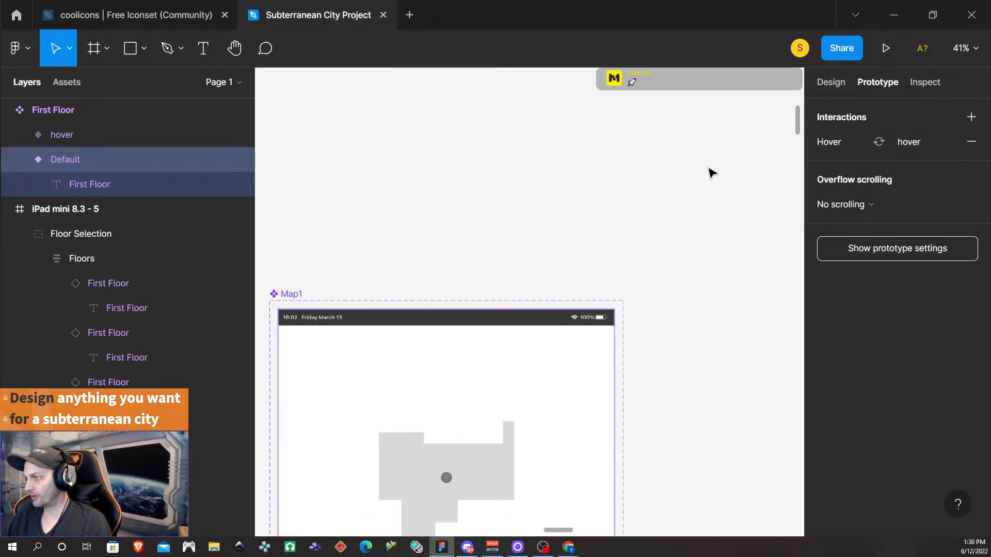
scroll(708, 172, down, 9)
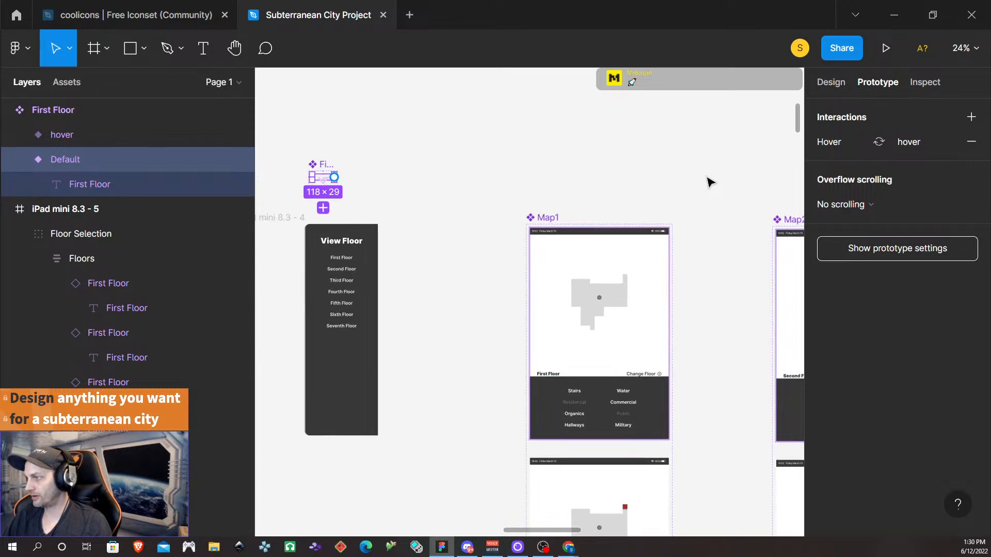
scroll(708, 180, down, 4)
scroll(710, 179, right, 5)
scroll(708, 178, down, 4)
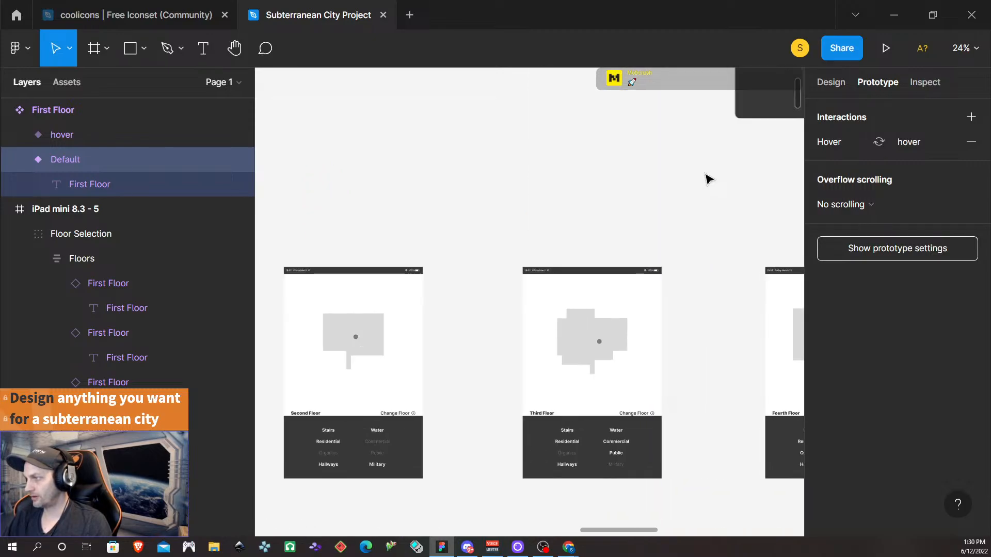
scroll(759, 170, up, 3)
scroll(751, 185, down, 4)
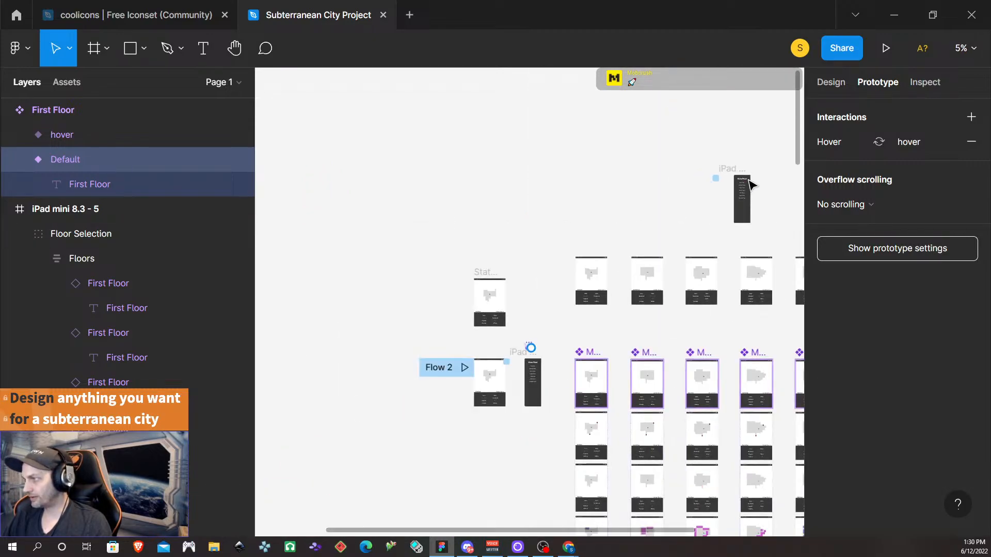
scroll(759, 191, up, 1)
scroll(756, 253, right, 4)
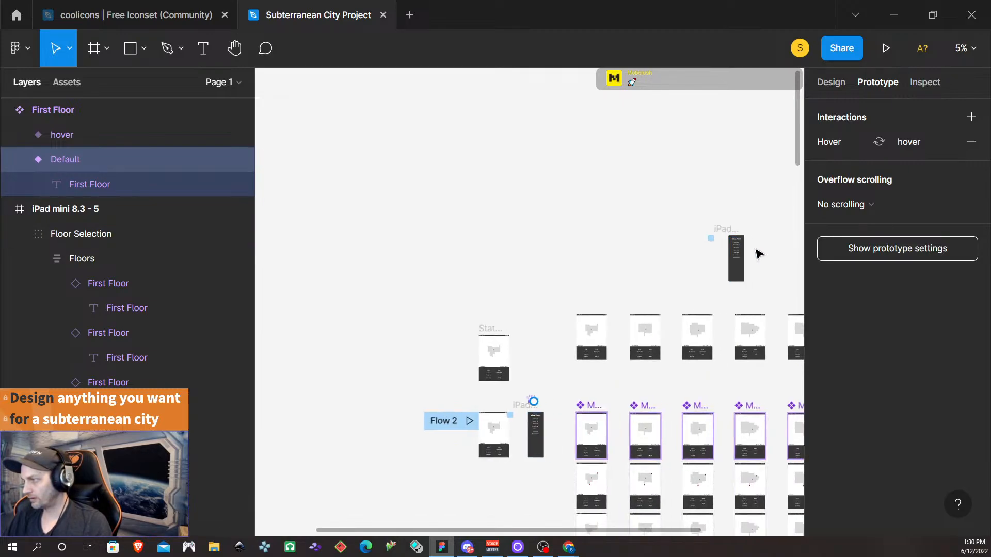
scroll(586, 263, up, 1)
scroll(586, 263, up, 6)
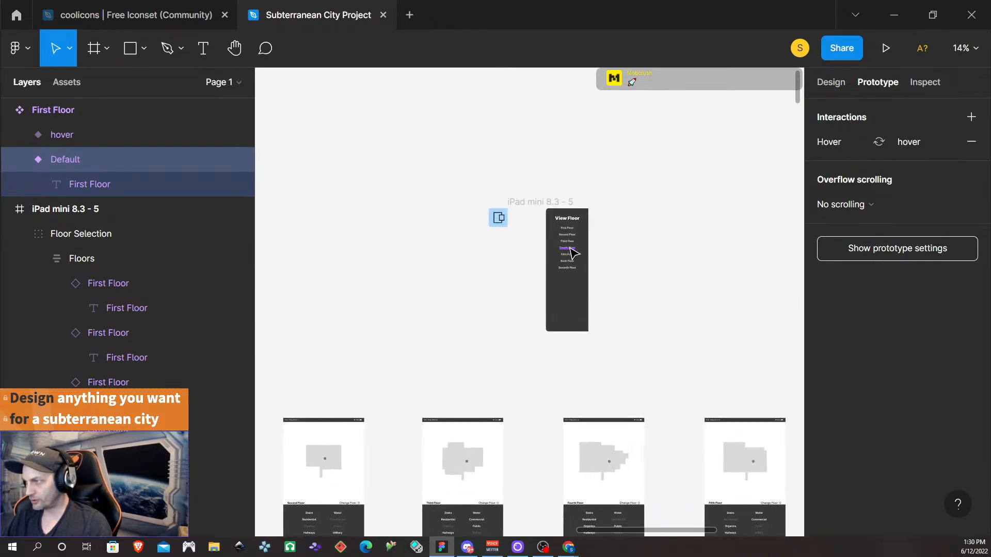
click(524, 176)
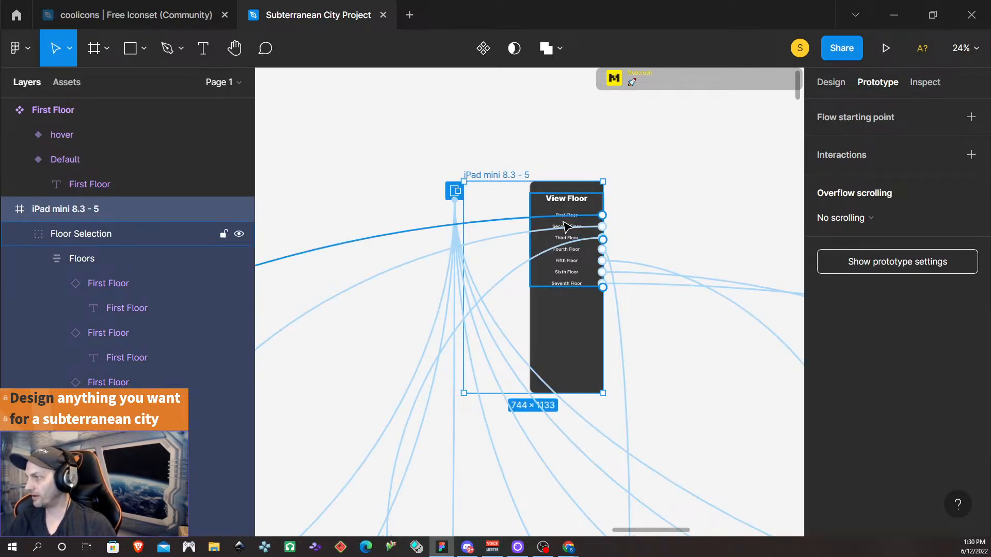
- Delete the First Floor instance's link in iPad mini 8.3 - 5 and link its nested text layer to Map1 instead
click(529, 217)
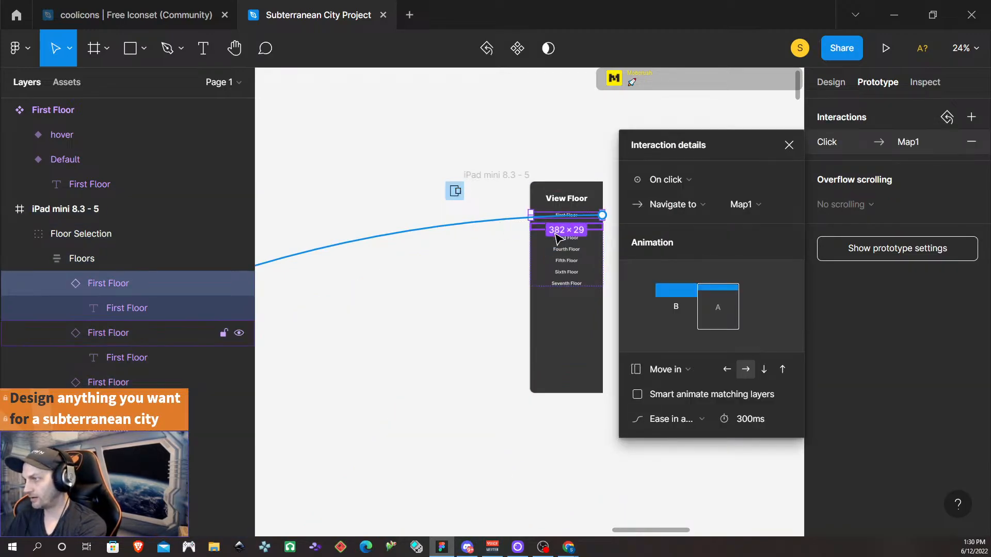
key(Delete)
double_click(568, 219)
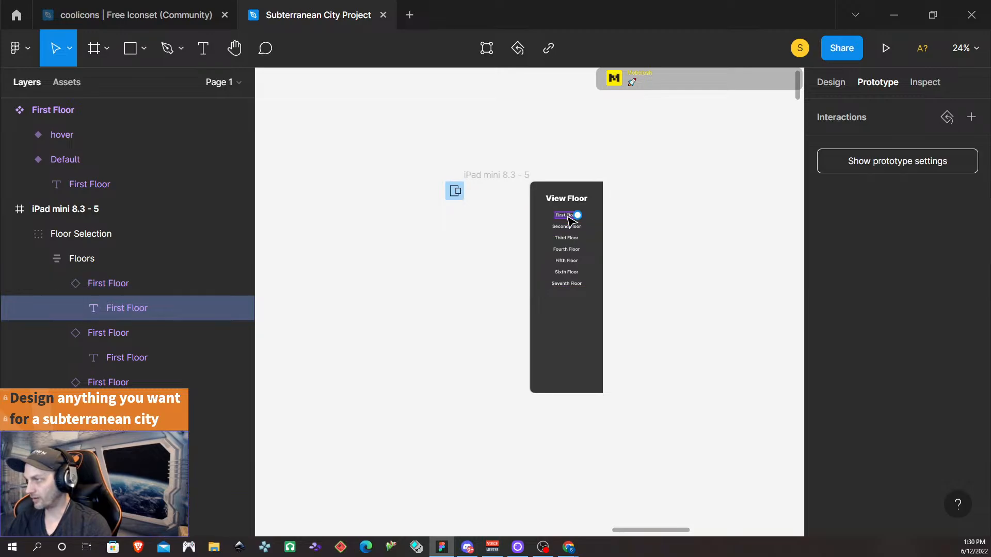
drag(578, 216, 474, 467)
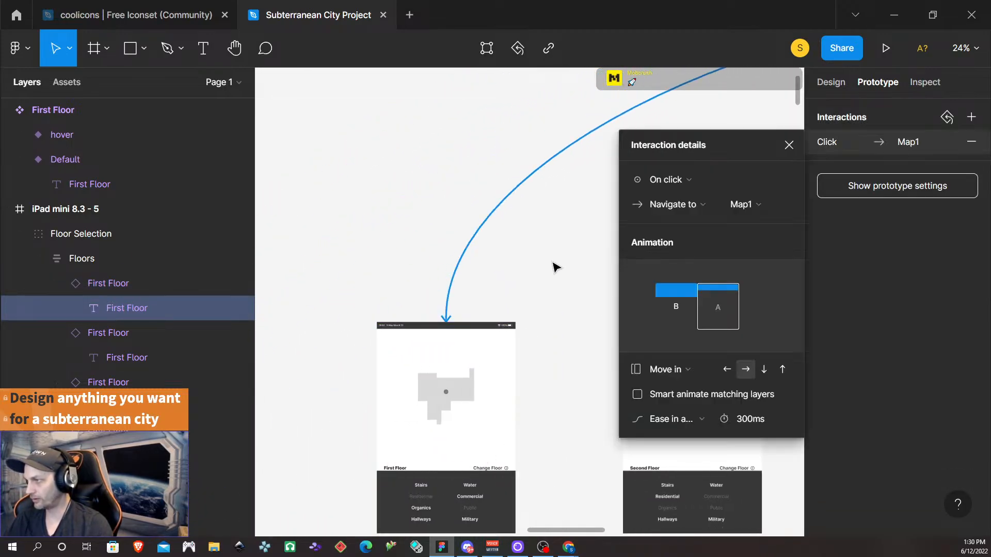
- Replace the Second Floor instance's link with an on-click connection from its nested text layer to Map2
scroll(549, 258, right, 5)
scroll(550, 258, right, 10)
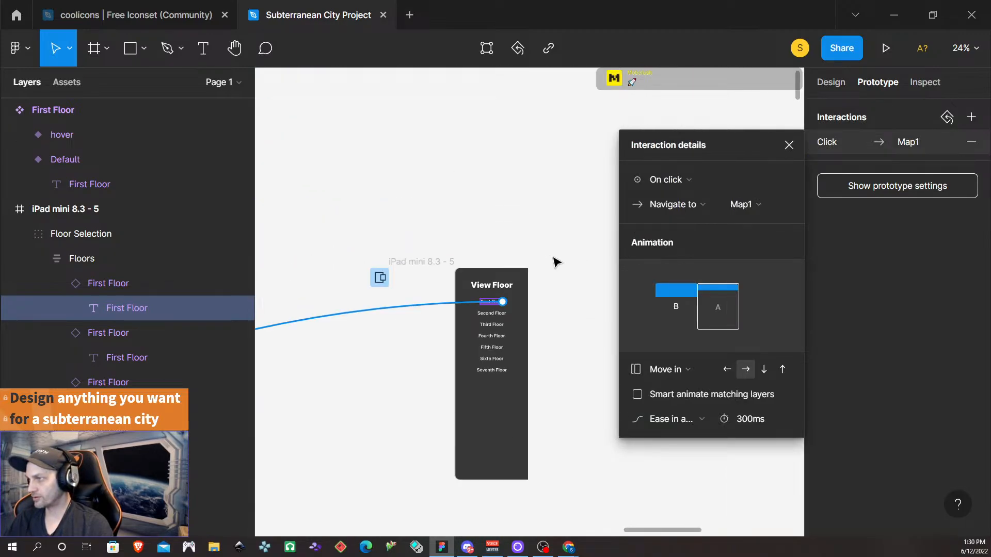
click(522, 314)
click(427, 327)
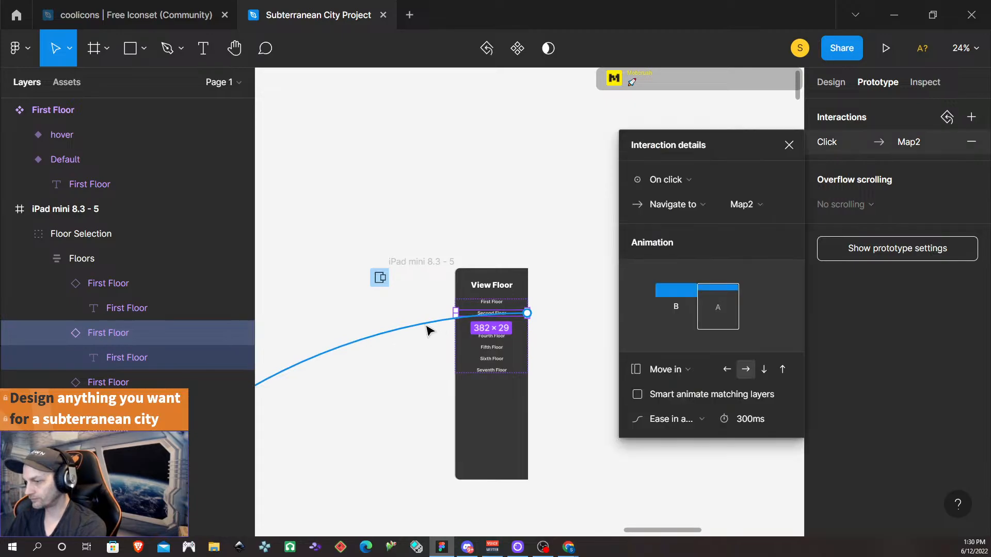
key(Delete)
double_click(499, 315)
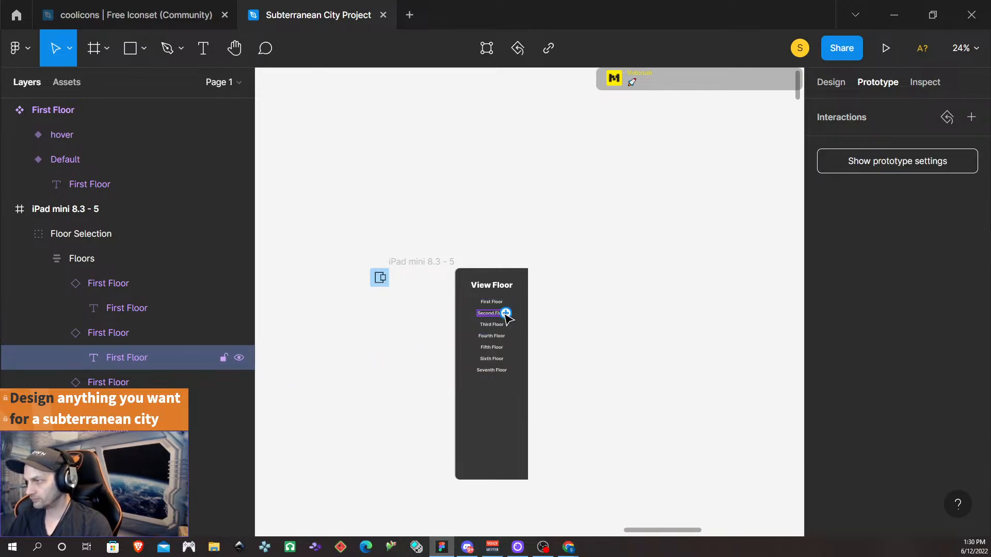
drag(506, 315, 580, 276)
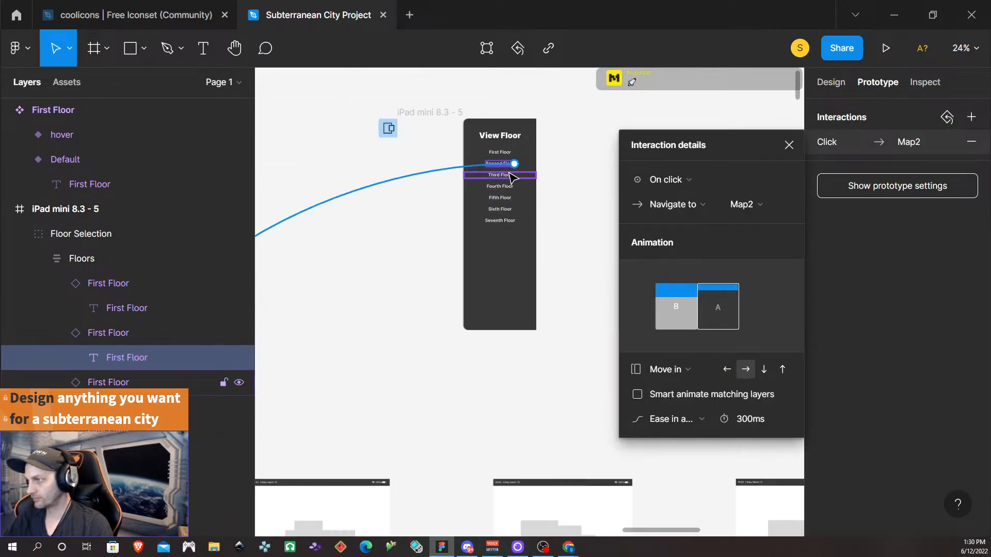
- Remove the Third Floor instance's link and connect its nested text layer to Map3 on click
click(511, 176)
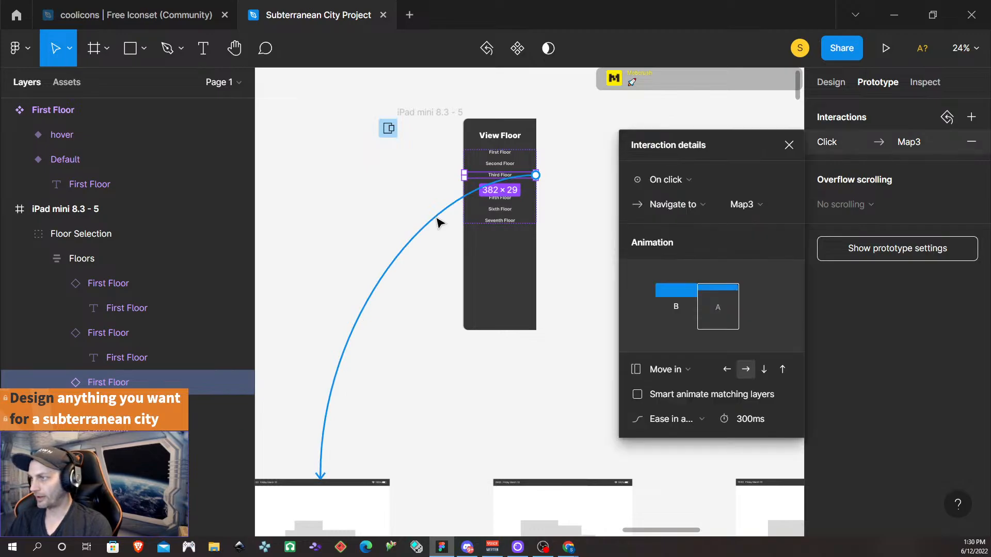
key(Delete)
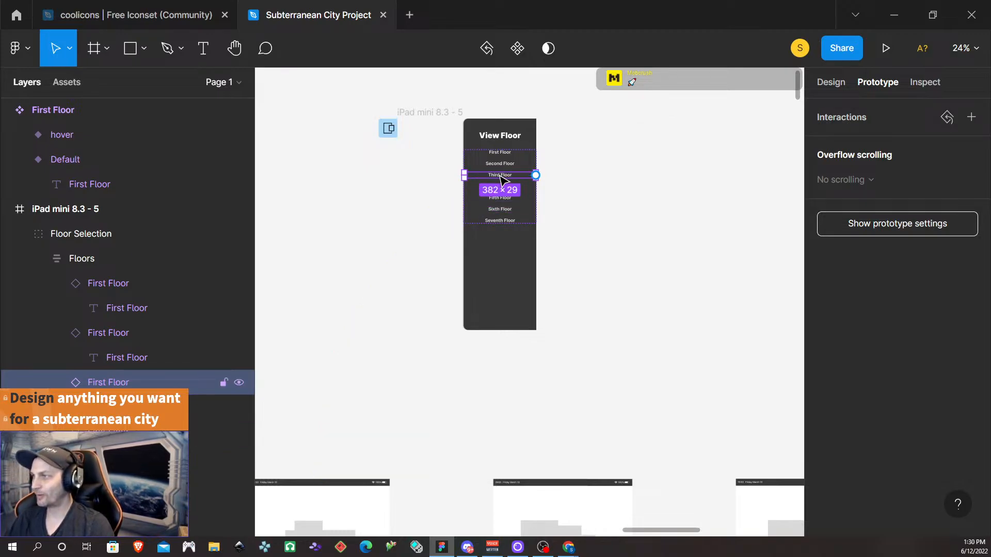
double_click(504, 178)
drag(511, 175, 380, 406)
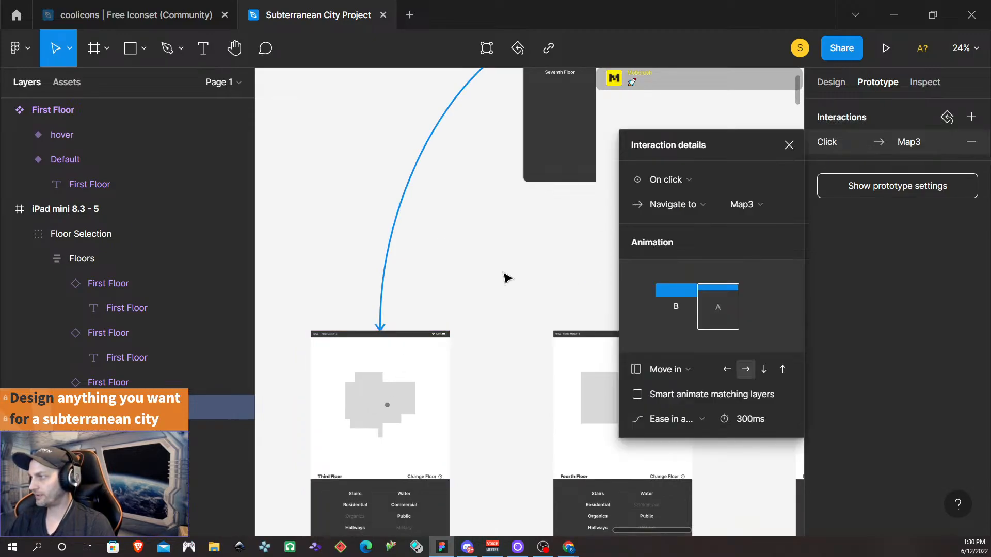
- Move the Fourth Floor link from the instance to its nested text layer, navigating to Map4 on click
scroll(506, 276, up, 3)
click(568, 117)
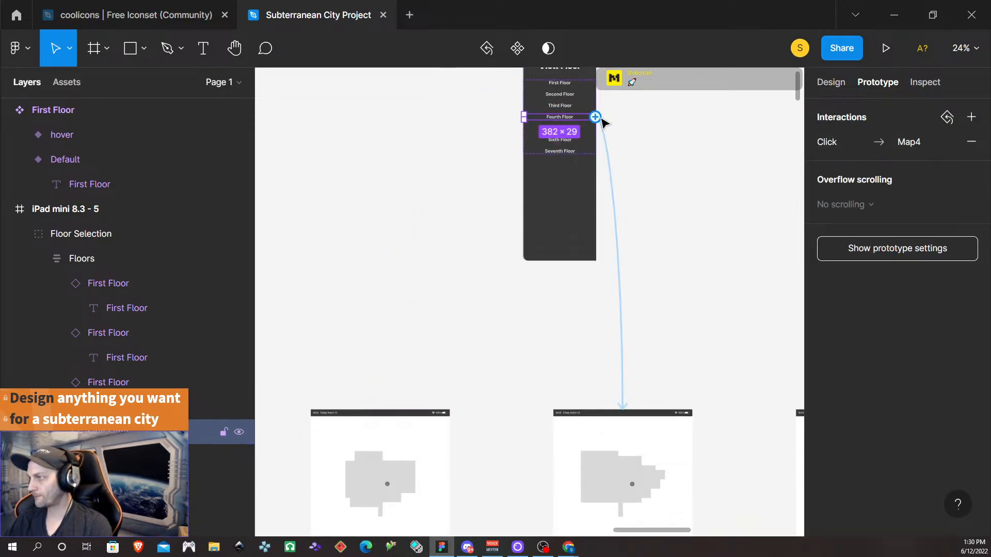
click(611, 171)
key(Delete)
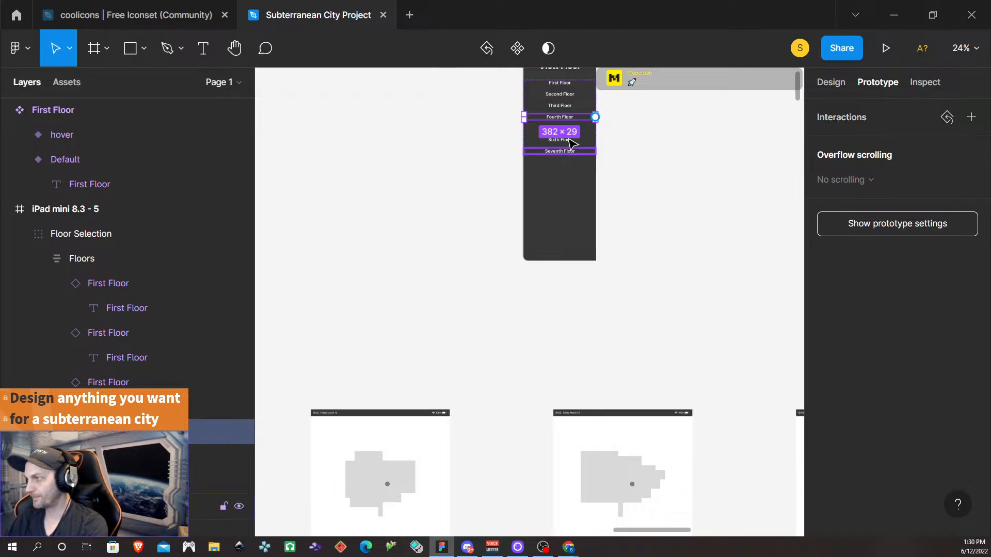
double_click(569, 120)
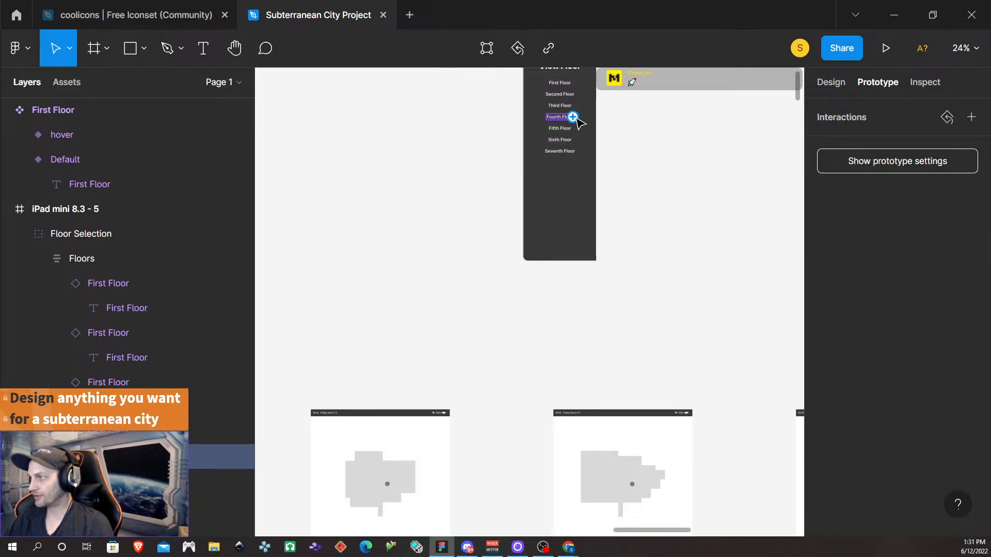
drag(574, 117, 659, 431)
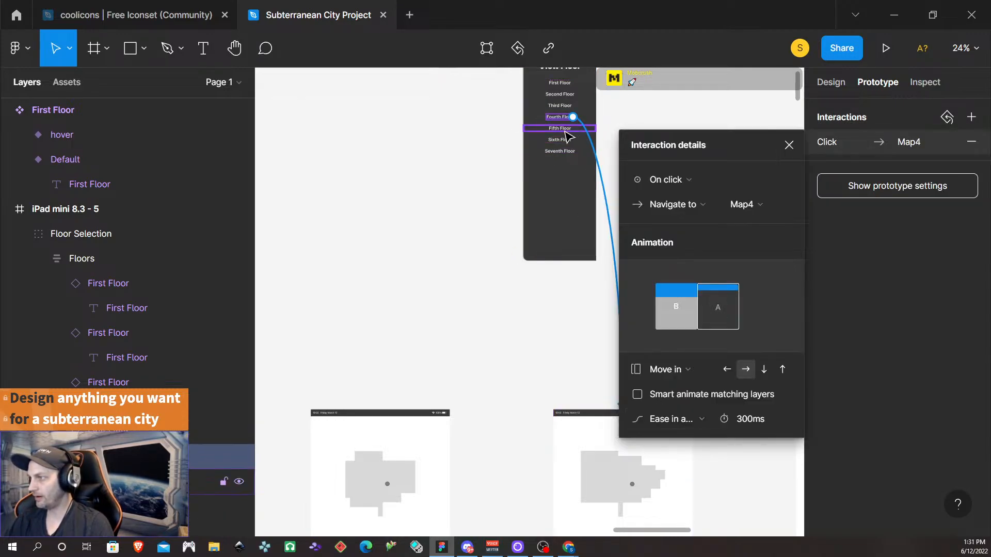
- Delete the Fifth Floor instance's existing link to Map5 in iPad mini 8.3 - 5
click(554, 135)
click(648, 137)
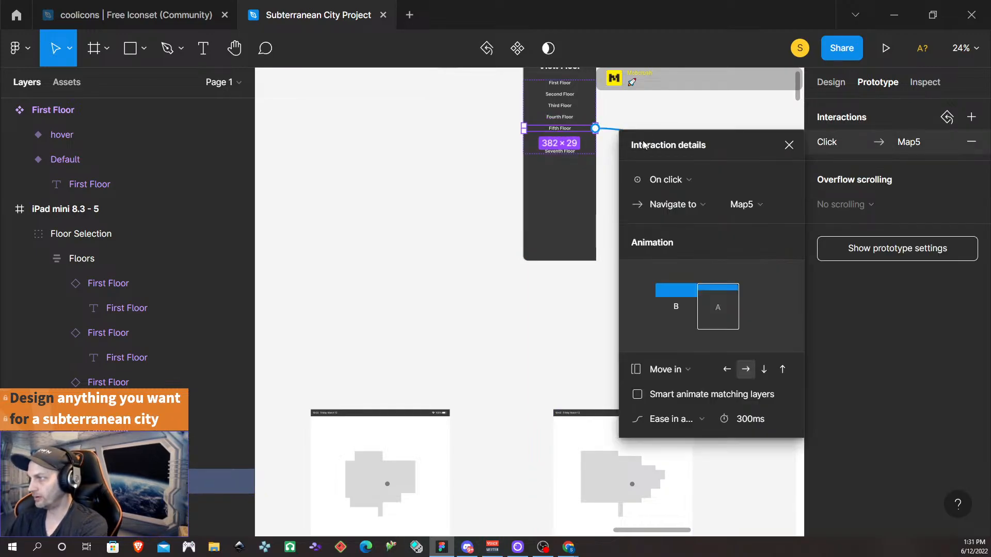
key(Delete)
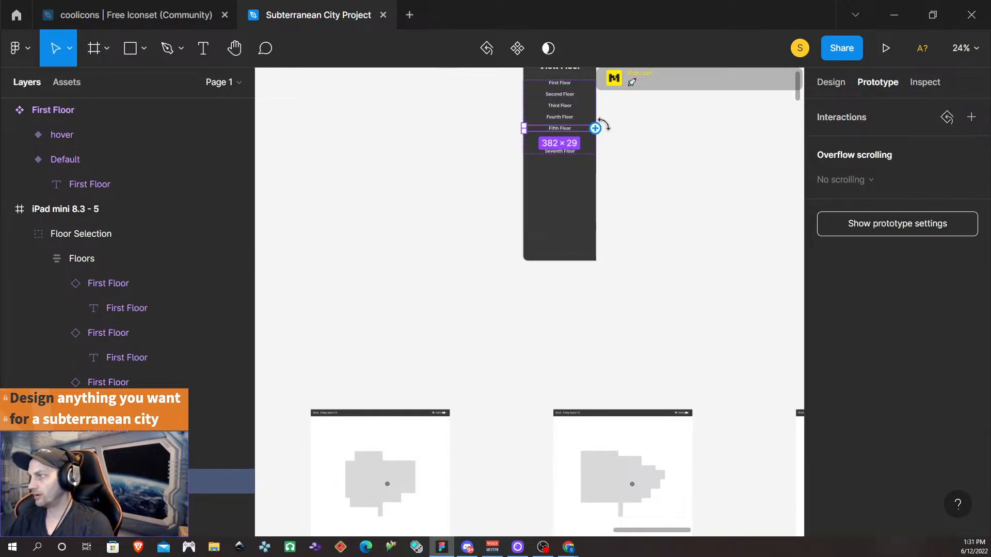
- Try linking the Fifth Floor instance itself to Map4 and retarget that connection to Map5
drag(595, 128, 633, 458)
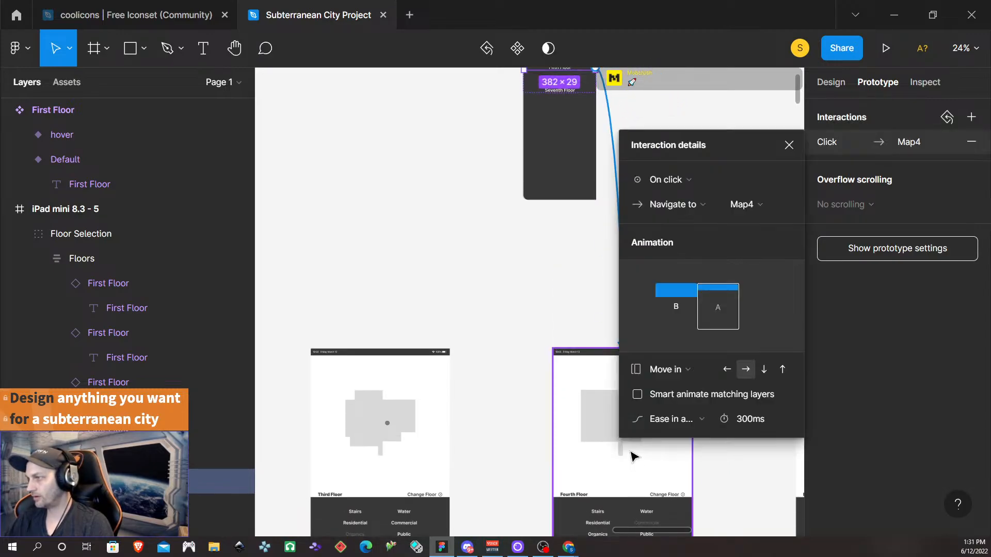
scroll(583, 395, up, 2)
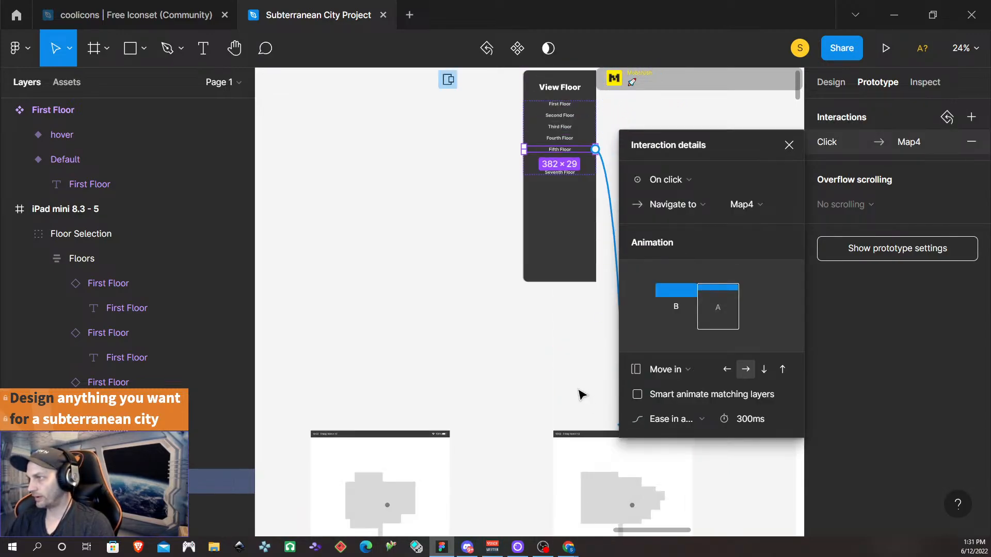
click(570, 139)
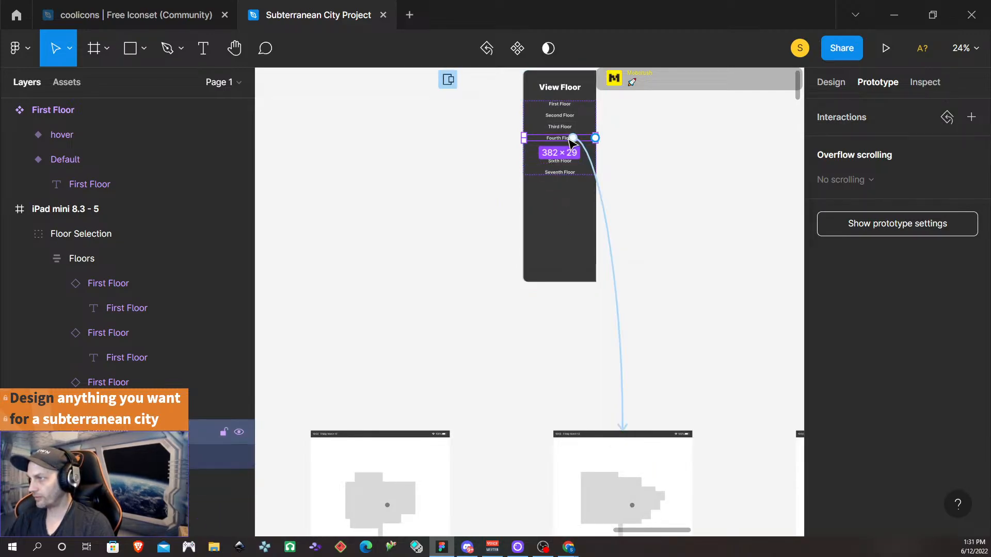
click(539, 150)
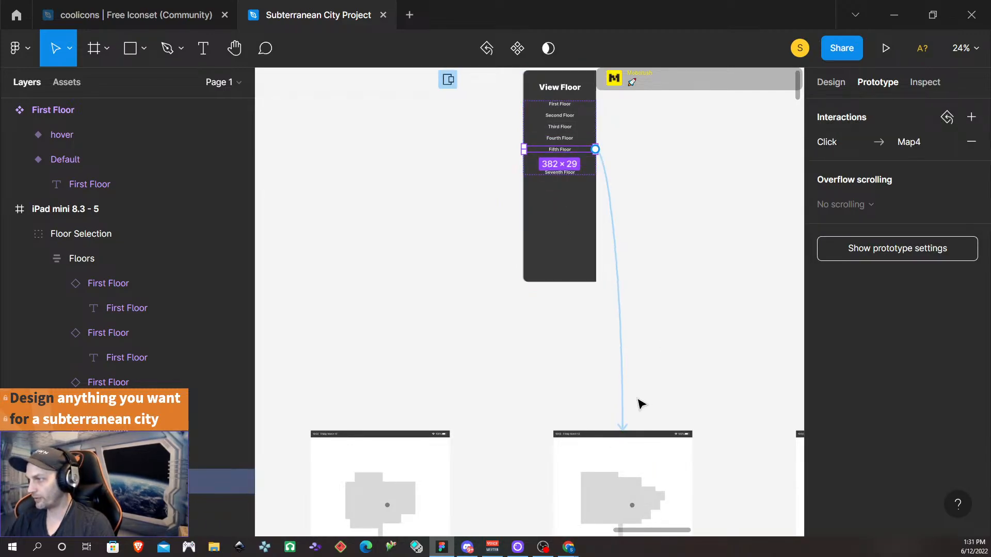
click(622, 407)
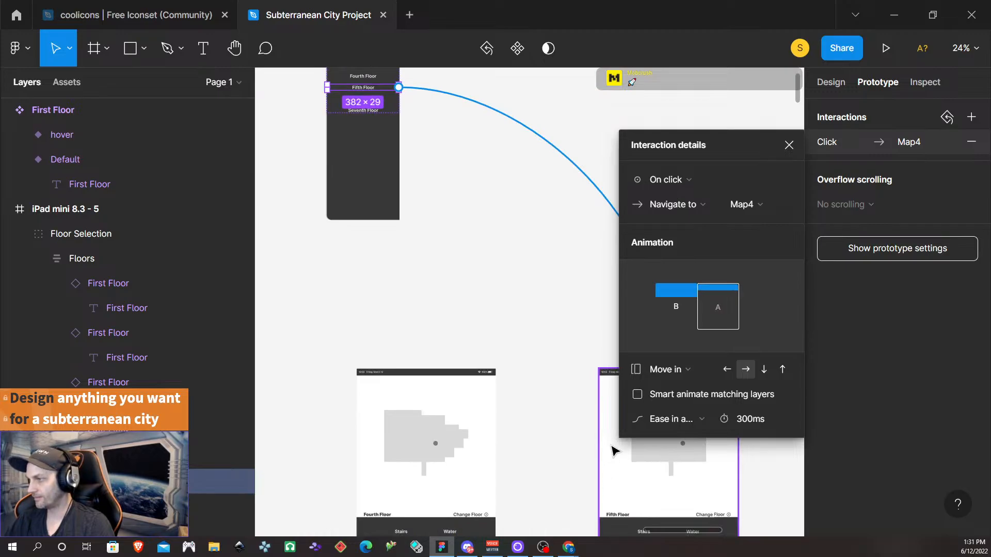
drag(612, 448, 612, 448)
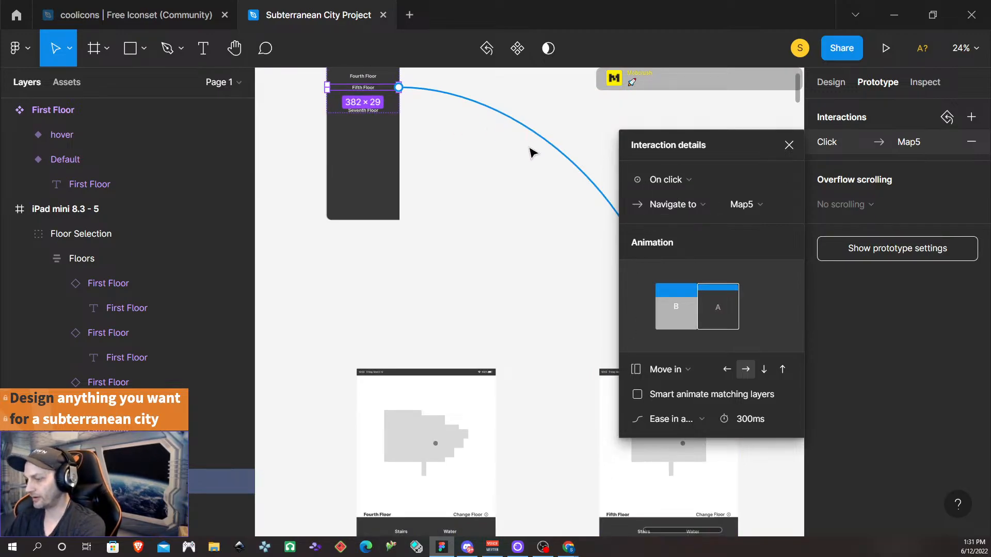
- Remove the Fifth Floor instance's connection and link its nested text layer to Map5 on click
key(Delete)
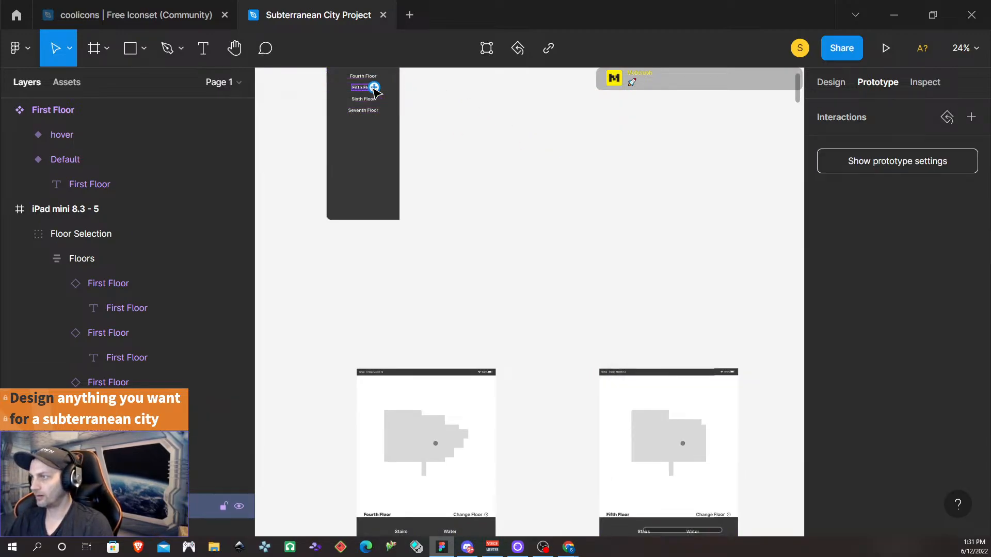
drag(373, 88, 710, 427)
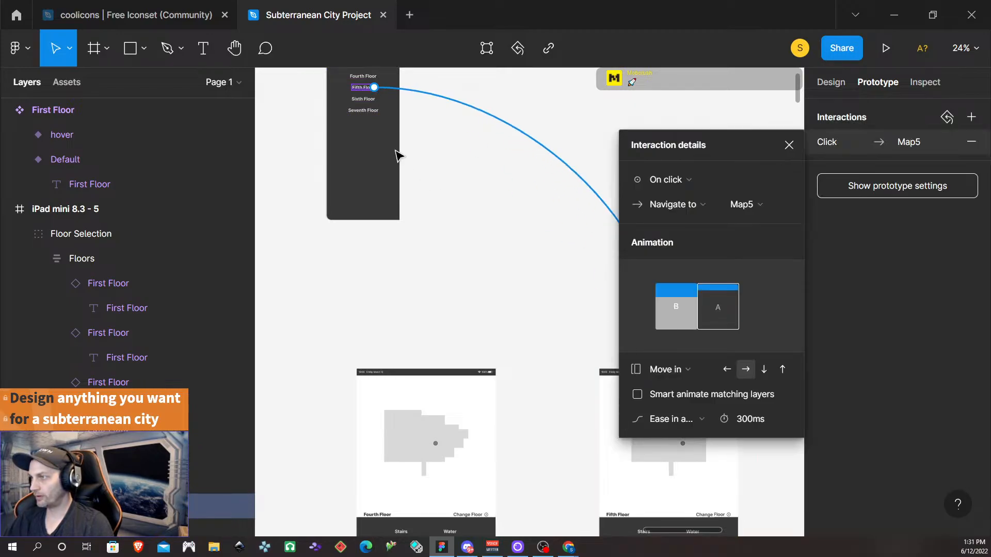
- Delete and redraw the Fourth Floor text layer's on-click connection to Map4, and check the Fourth and Fifth Floor links
click(375, 77)
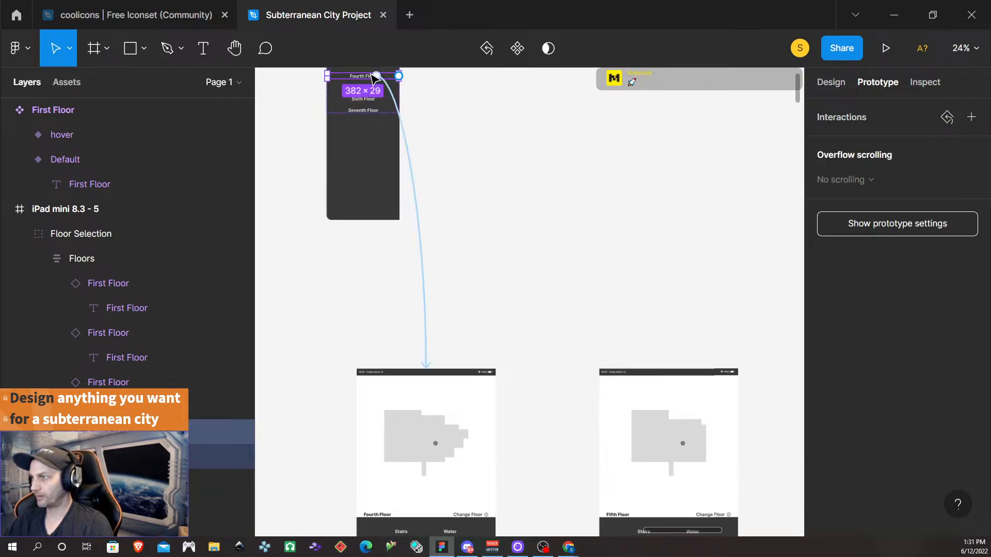
click(414, 187)
key(Delete)
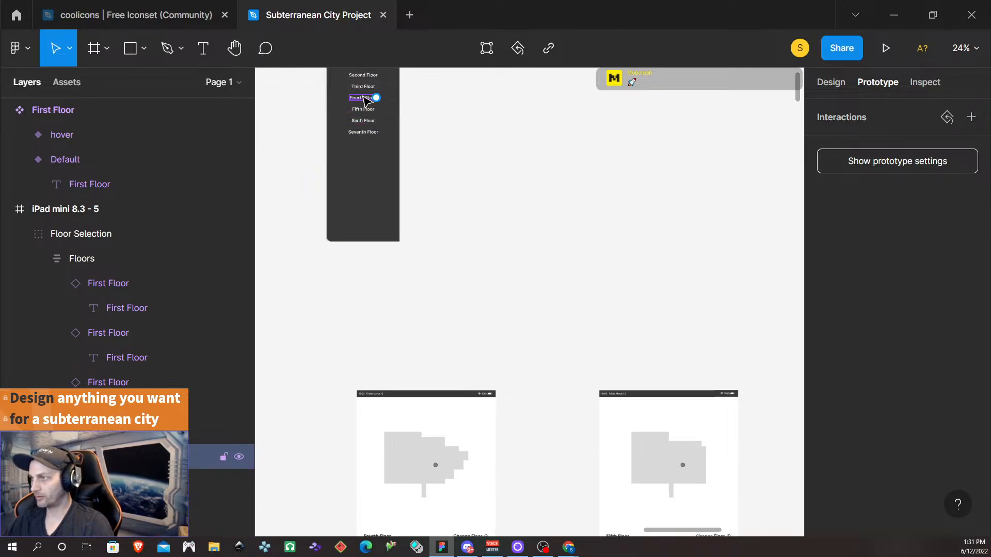
drag(376, 98, 414, 457)
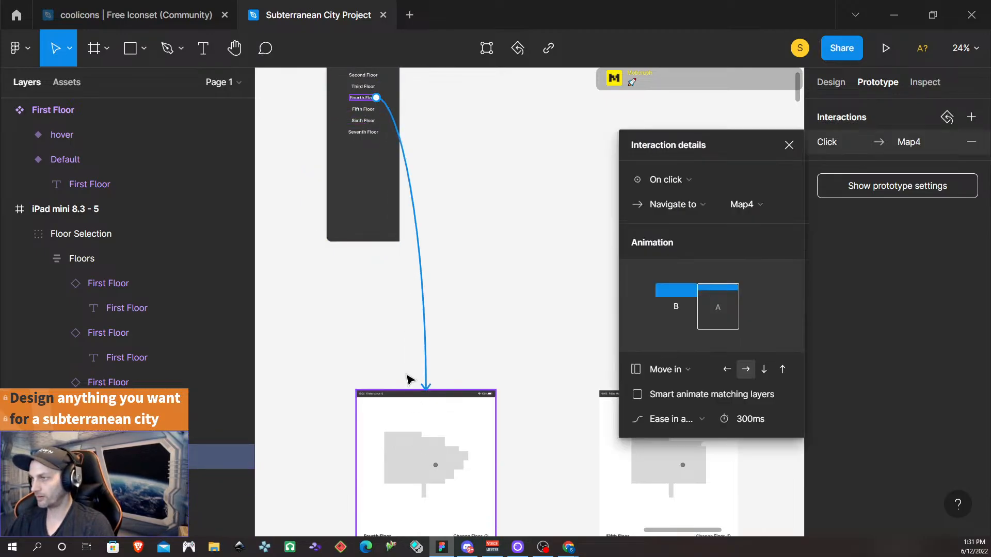
click(367, 110)
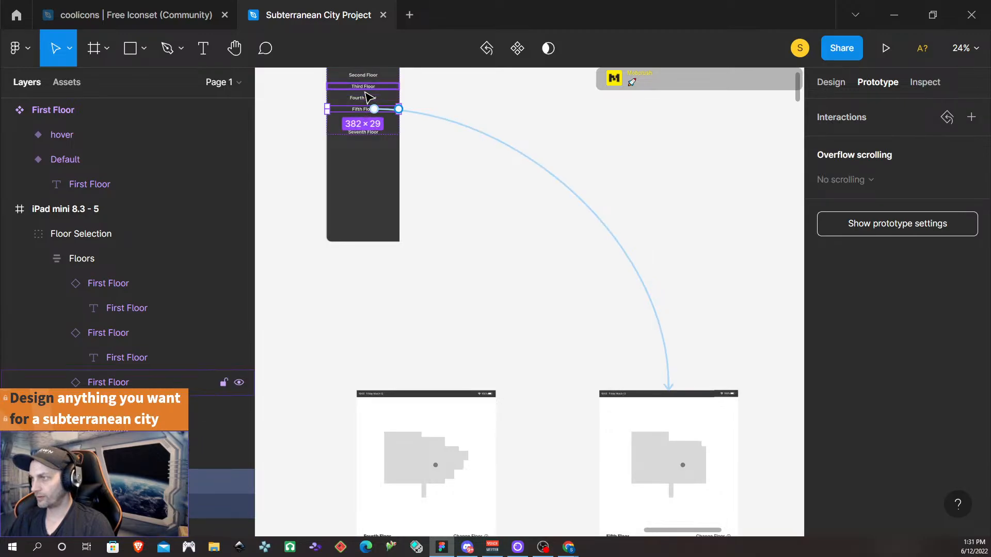
click(363, 98)
click(363, 110)
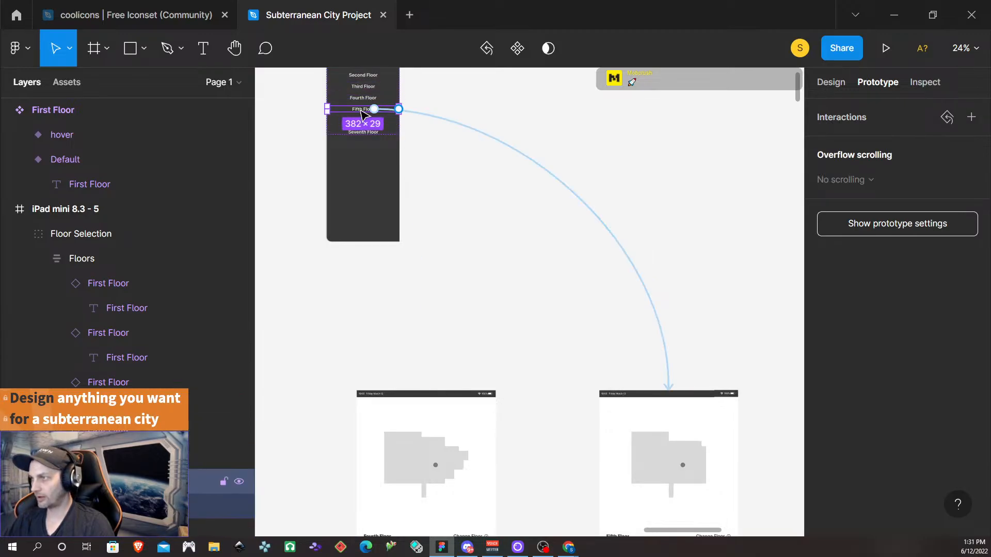
- Replace the Sixth Floor instance's link with an on-click connection from its nested text layer to Map6
click(363, 122)
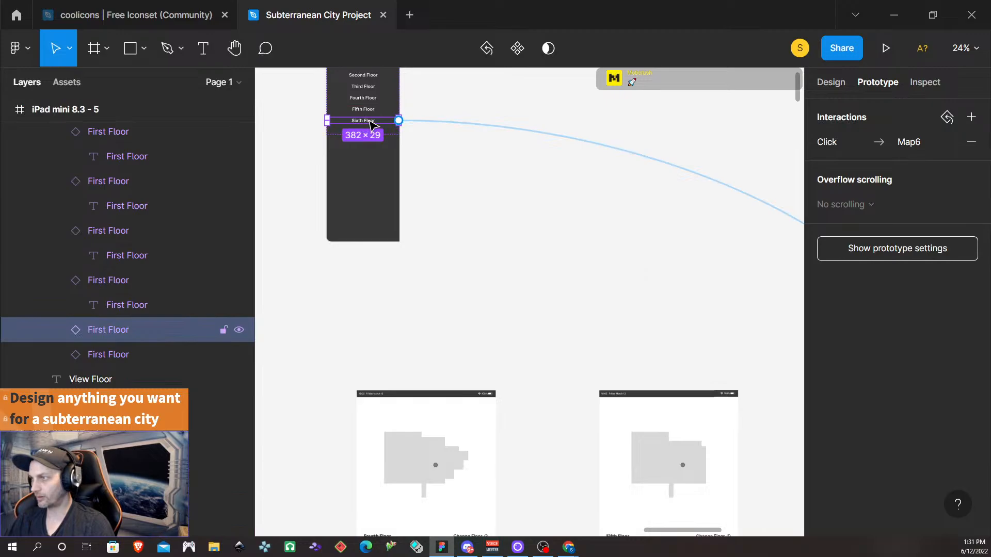
double_click(370, 121)
click(391, 121)
click(444, 123)
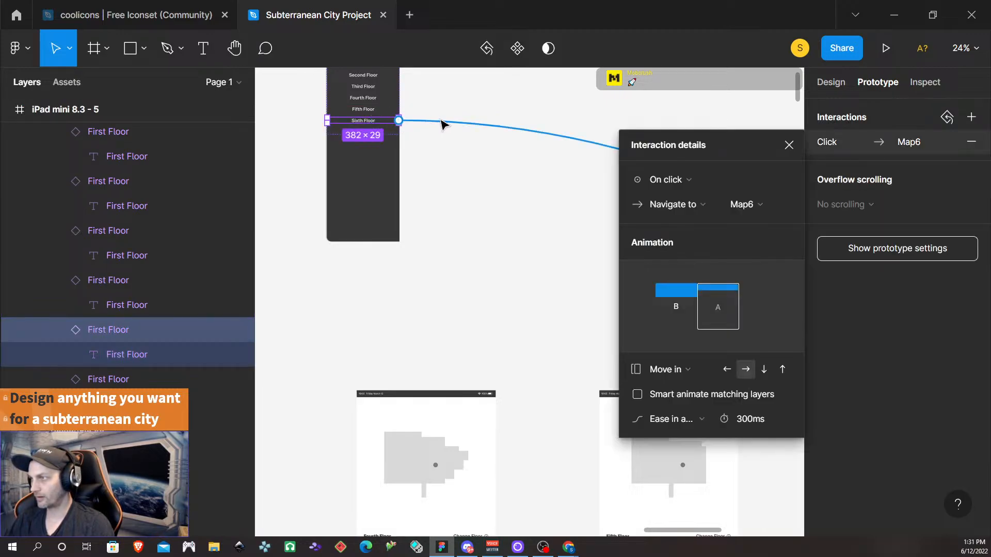
key(Delete)
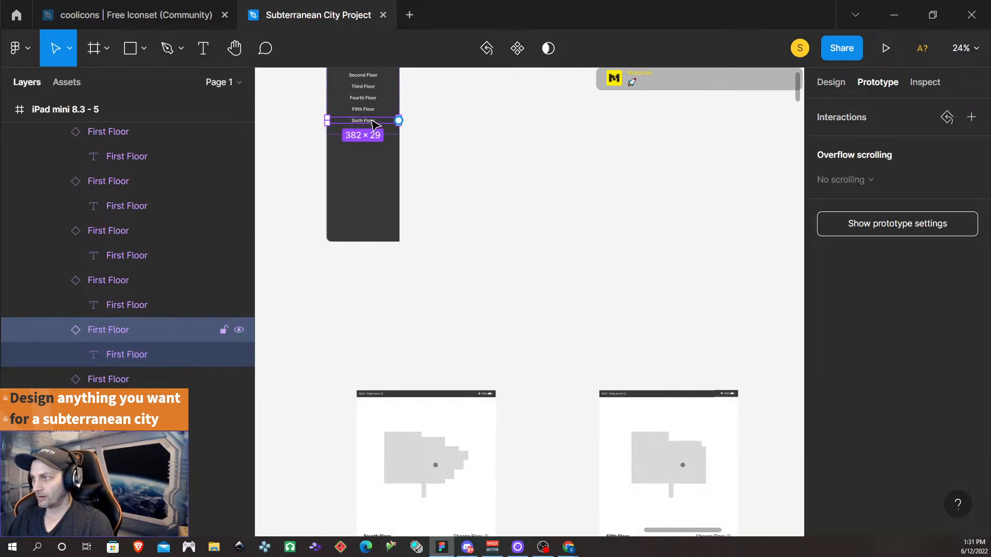
double_click(372, 122)
drag(375, 120, 537, 340)
scroll(537, 341, left, 5)
scroll(523, 302, right, 2)
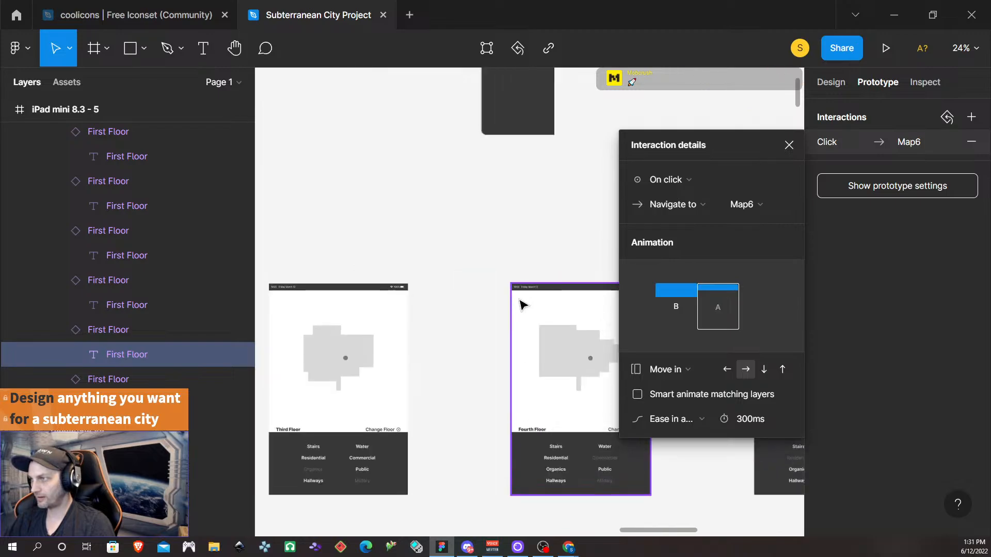
- Delete the Seventh Floor instance's link and connect its nested text layer to Map7 on click
scroll(524, 299, up, 5)
click(536, 207)
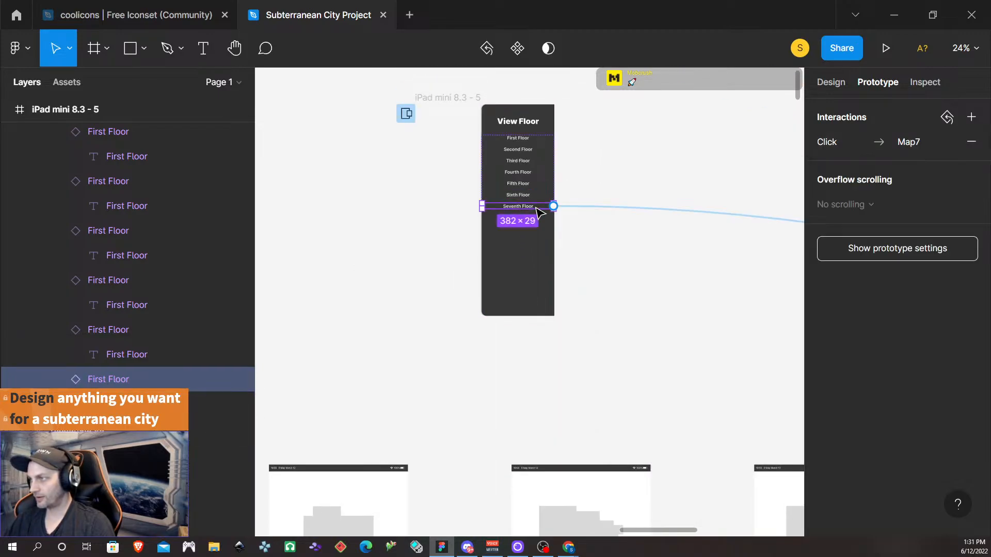
click(603, 208)
key(Delete)
double_click(531, 208)
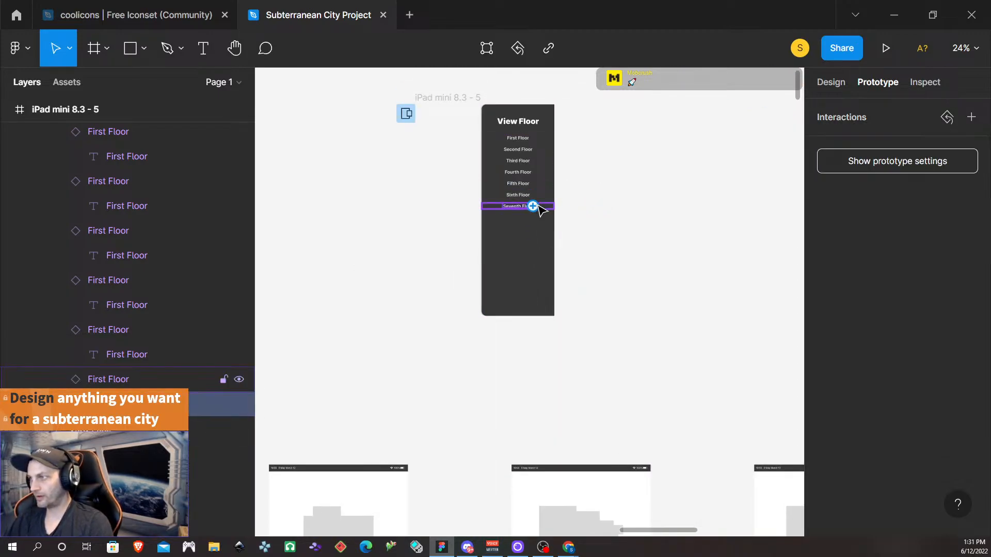
drag(534, 206, 657, 250)
scroll(547, 257, down, 5)
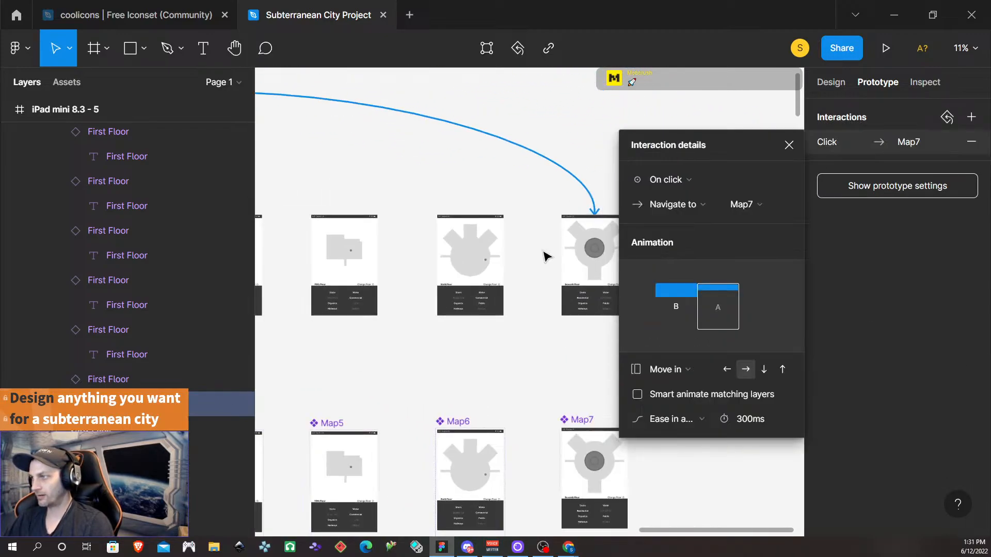
- Launch the prototype presentation from the First Floor map instance above the Map1 component
click(381, 227)
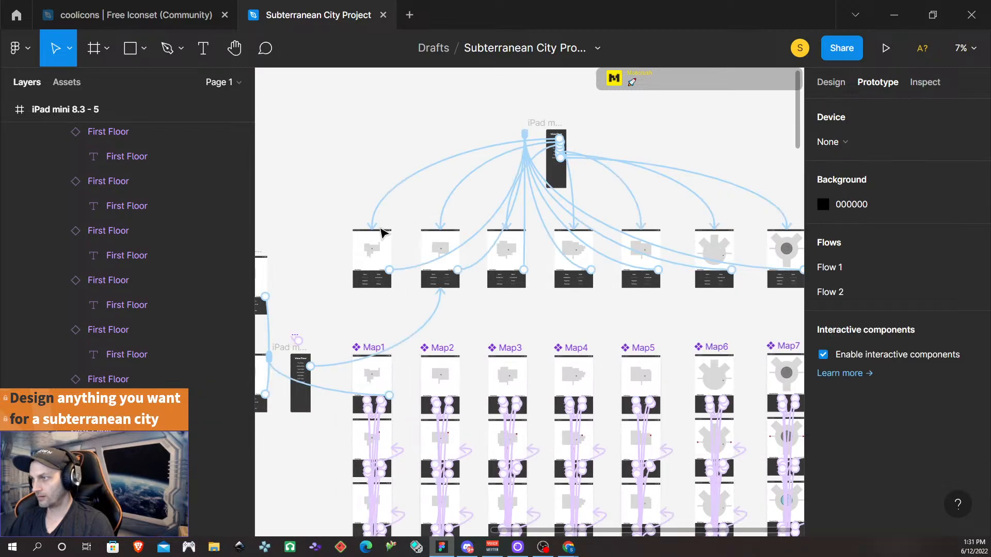
click(380, 254)
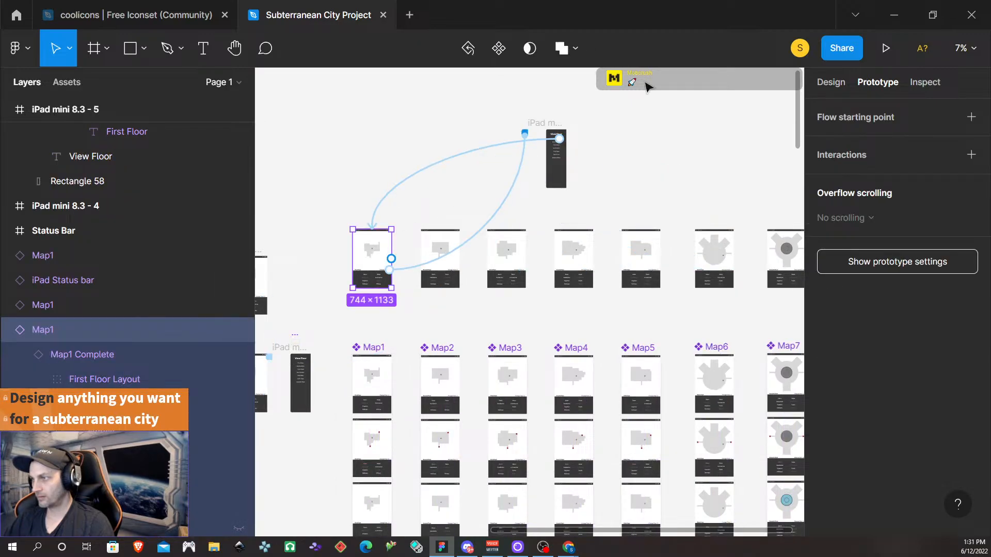
click(887, 48)
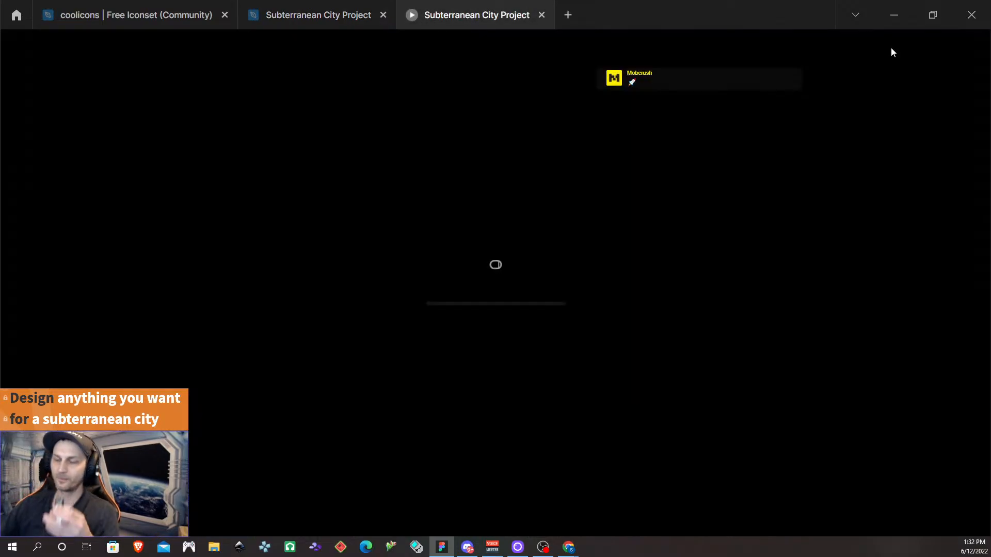
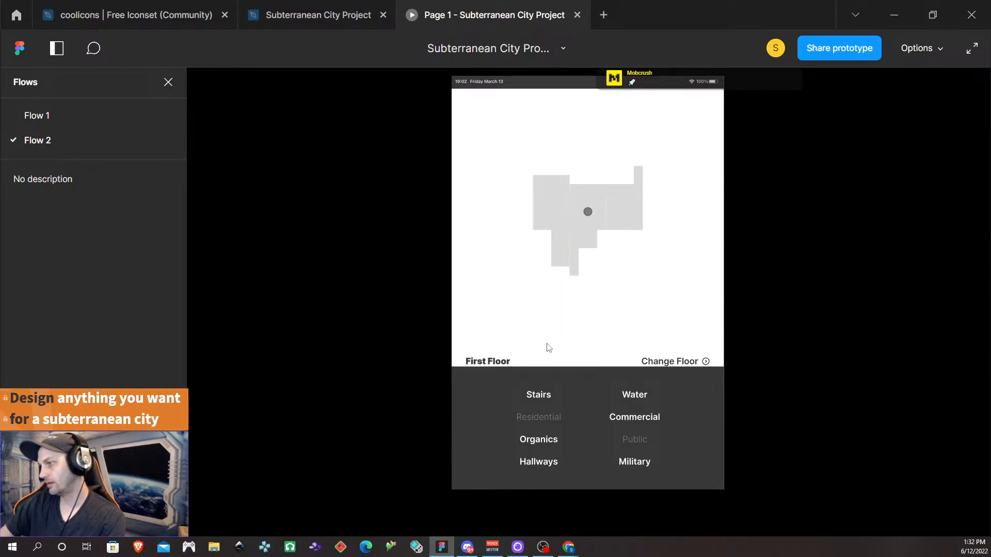
- Test the First Floor map's Stairs, Water, Commercial, Organics and Military filters in the prototype
click(545, 397)
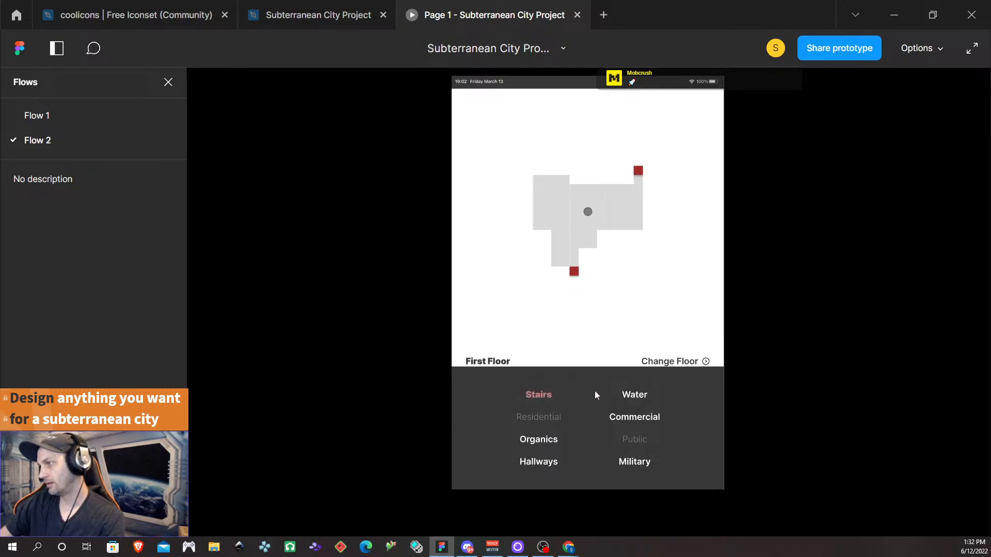
click(640, 399)
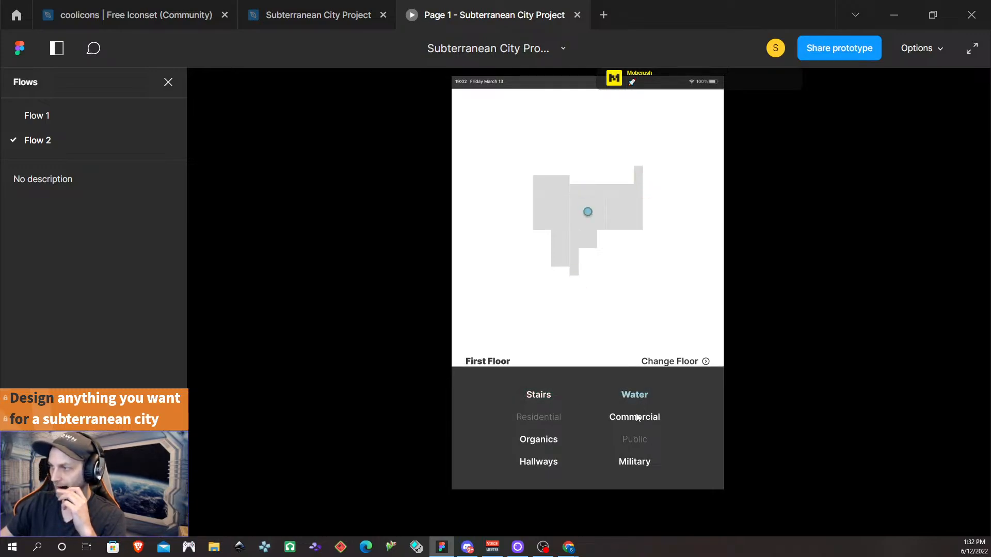
click(637, 417)
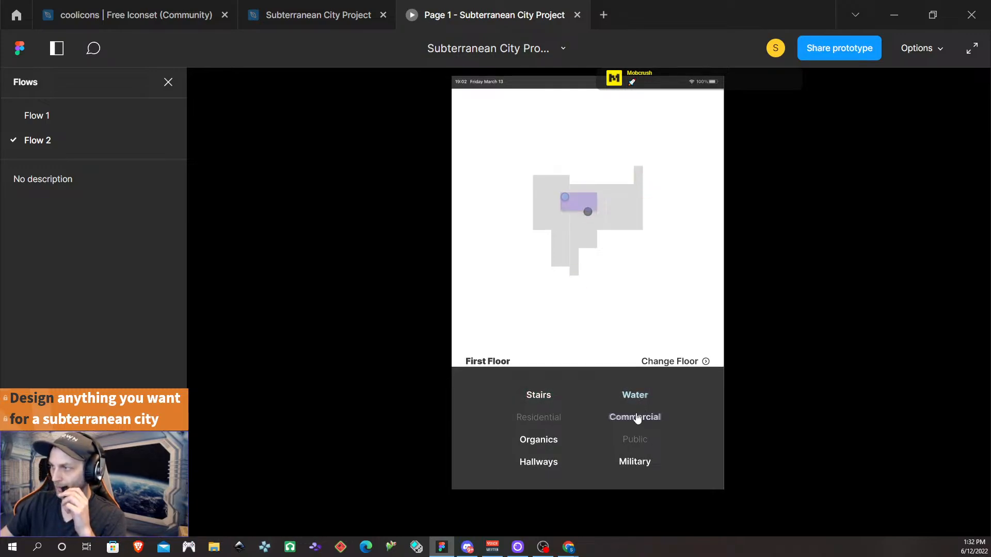
click(539, 445)
click(634, 462)
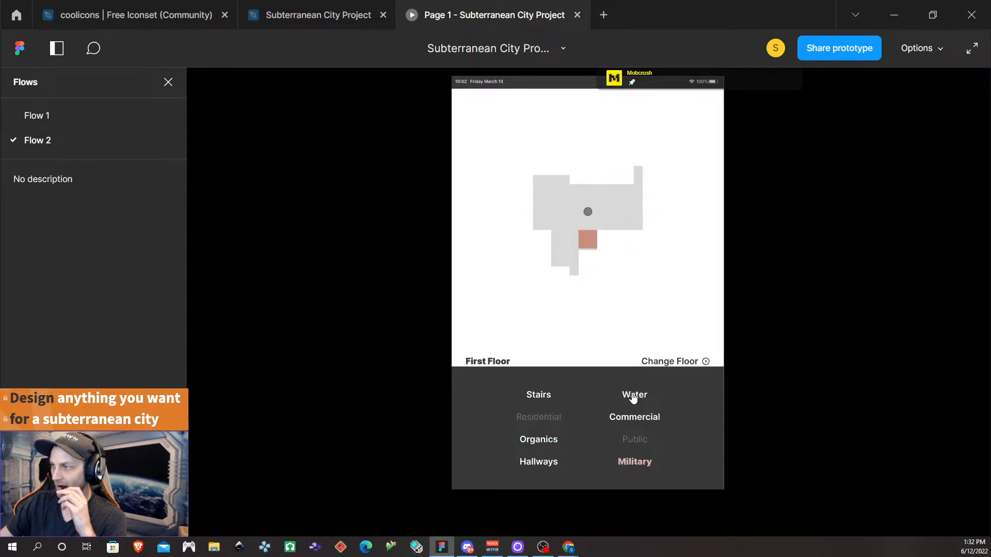
click(635, 395)
click(634, 462)
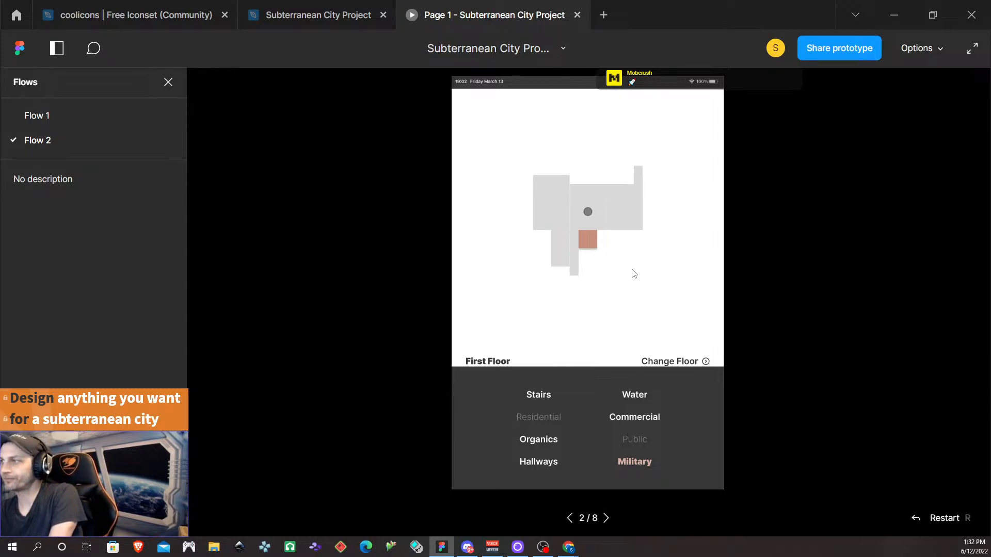
- Test the Change Floor overlay in the prototype by opening the First, Third, Sixth and Second Floor maps in turn
click(663, 362)
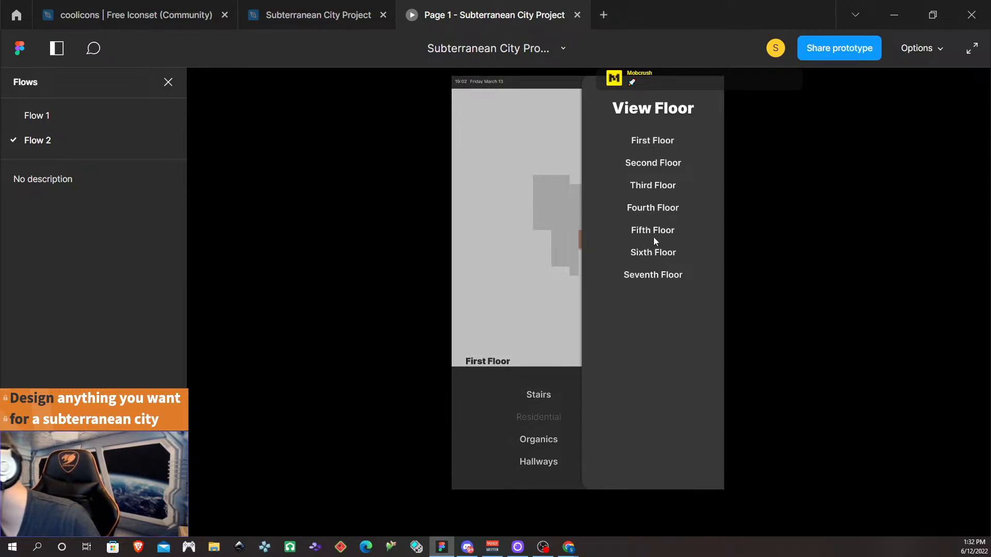
click(637, 148)
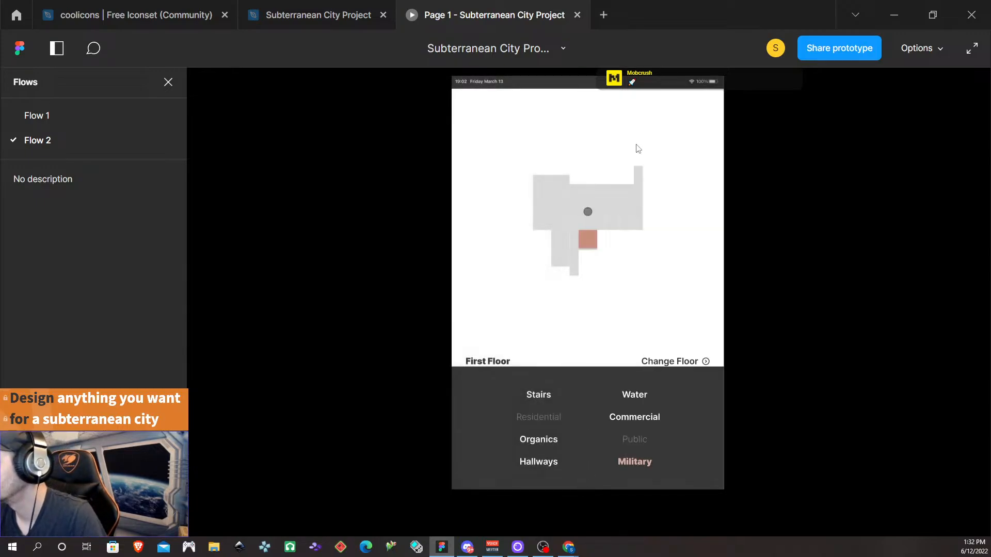
click(678, 364)
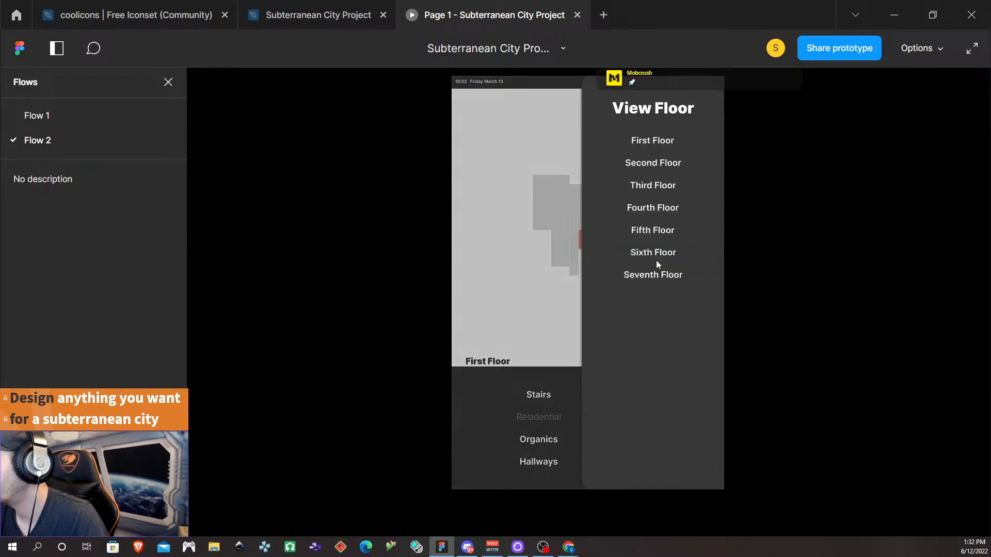
click(671, 194)
click(682, 362)
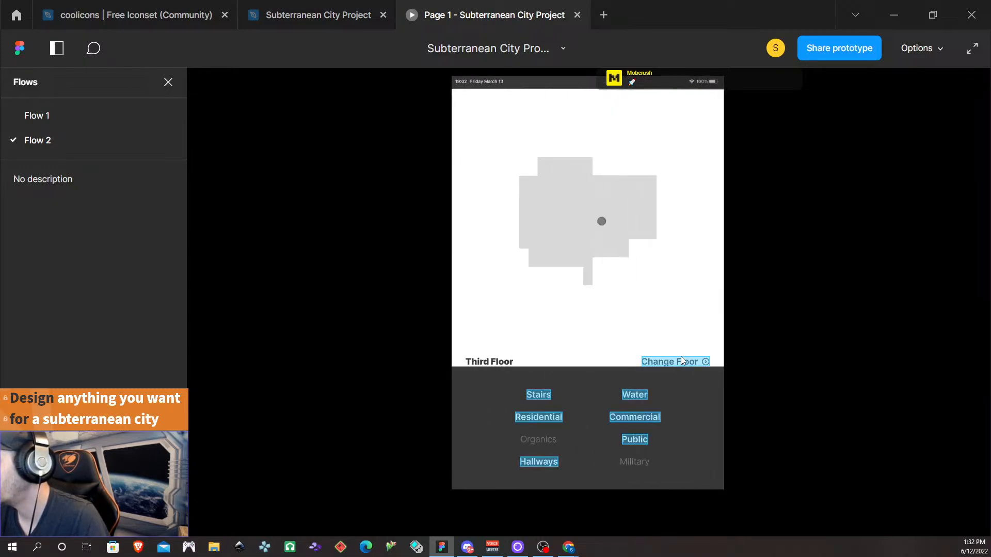
click(660, 255)
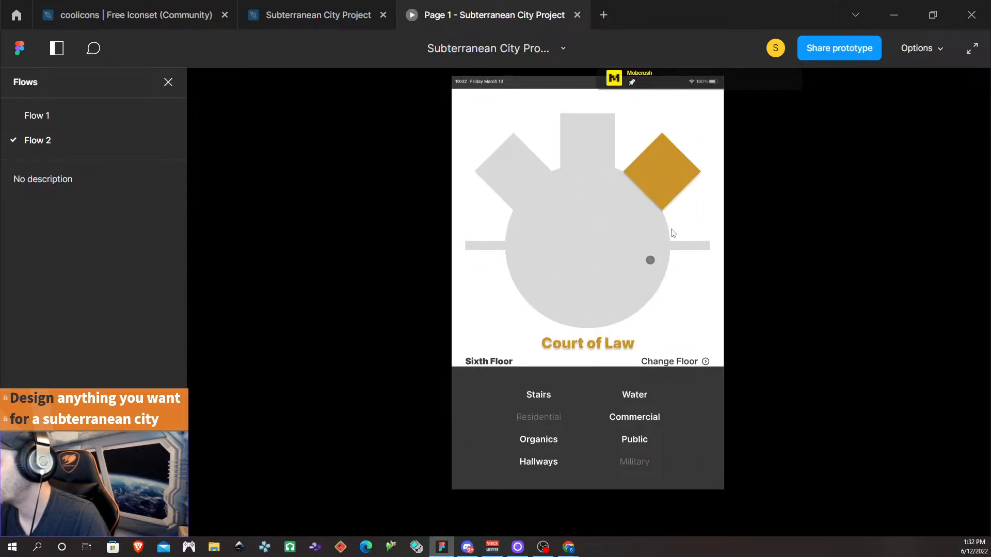
click(699, 362)
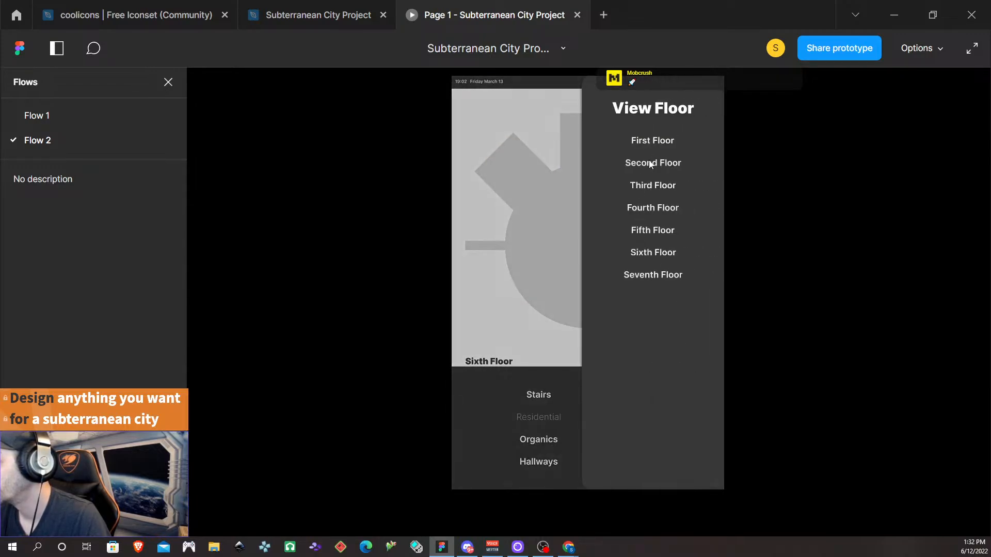
click(650, 163)
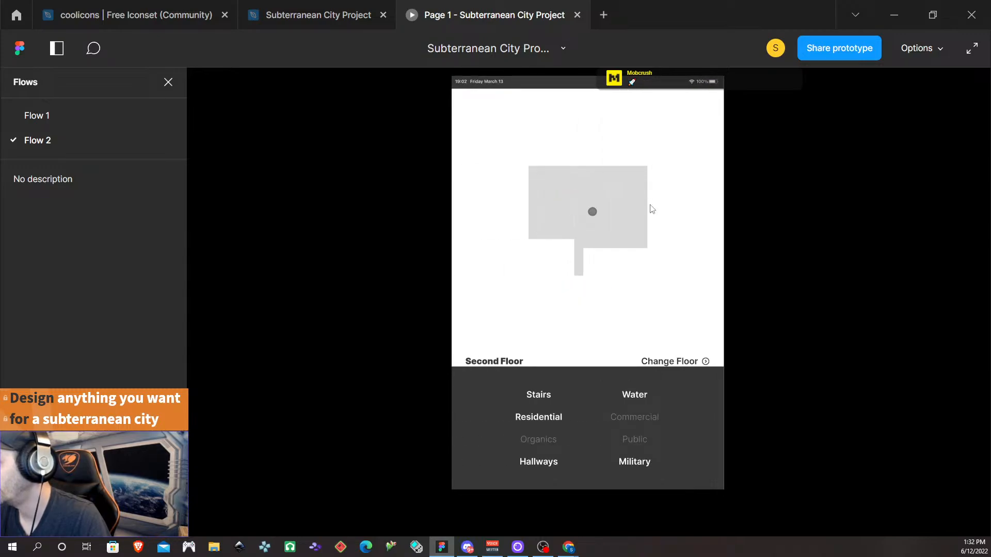
- Open the View Floor overlay from the Second Floor map and test whether interacting outside its floor links dismisses it
click(676, 364)
click(820, 280)
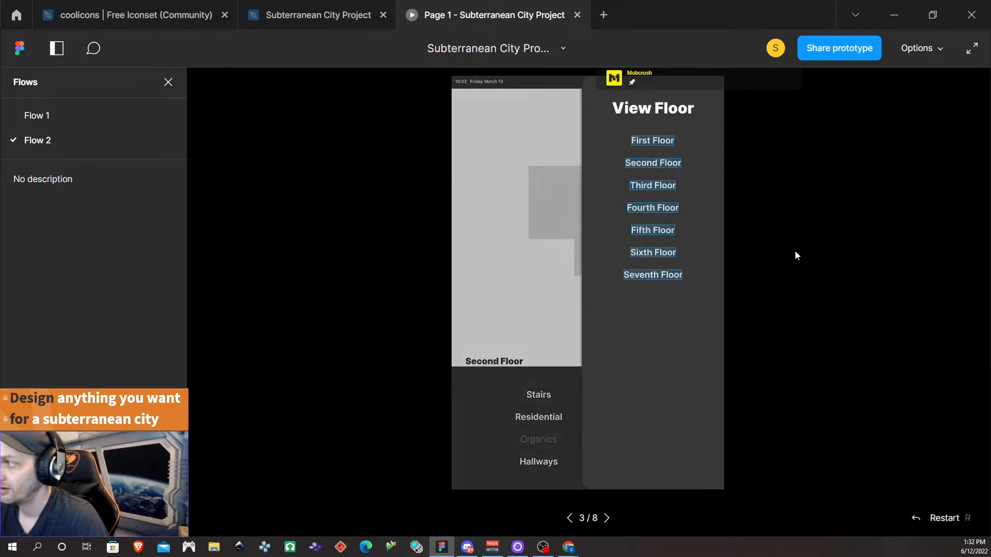
click(693, 467)
click(535, 378)
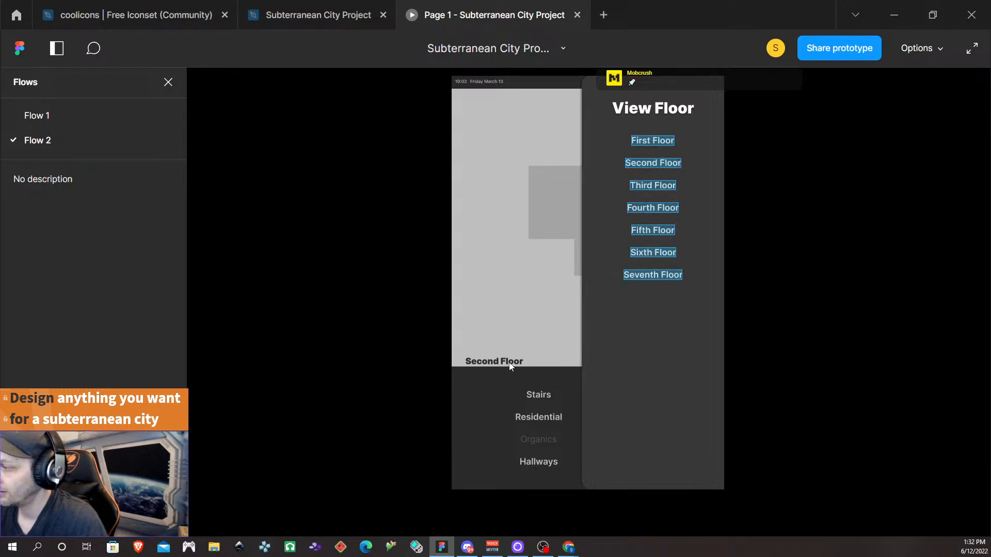
click(653, 109)
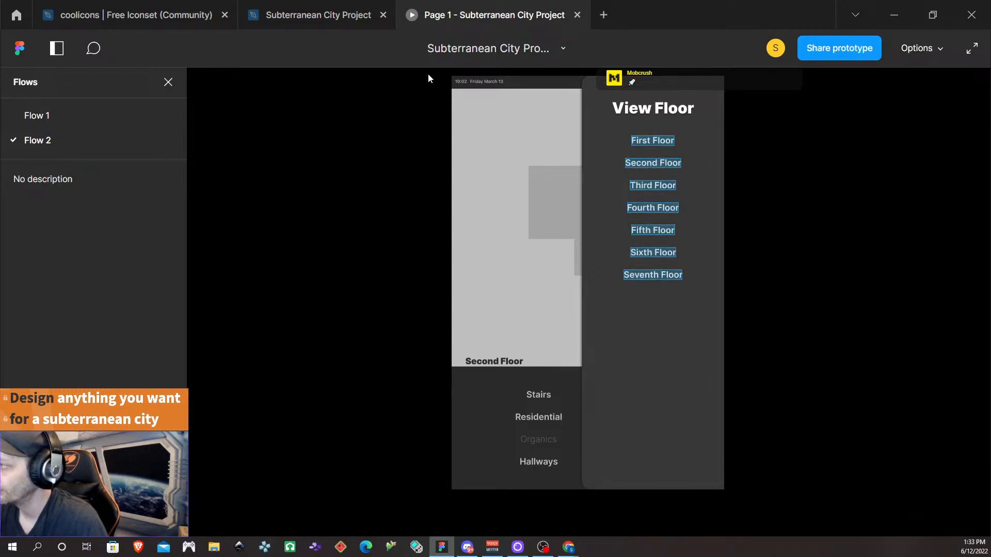
click(502, 85)
click(412, 165)
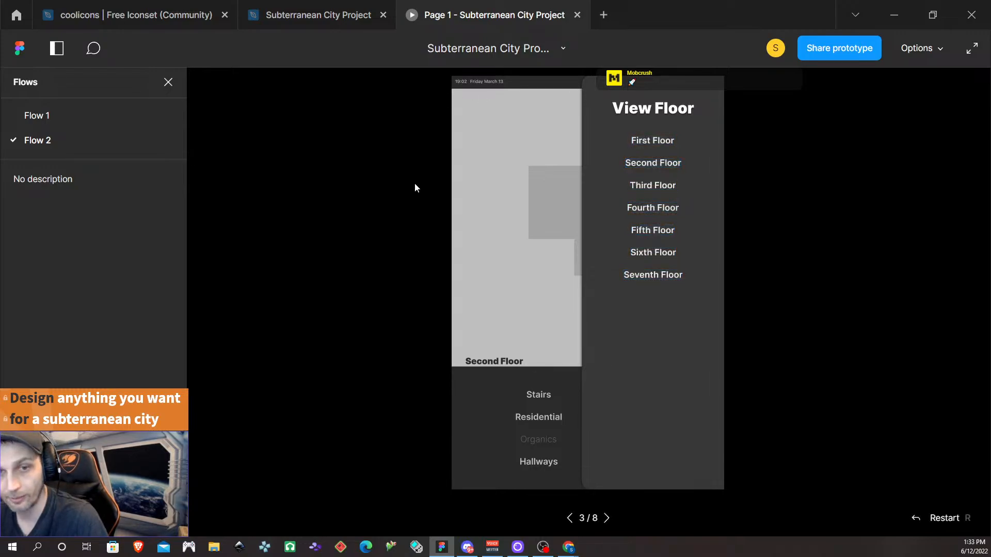
click(415, 184)
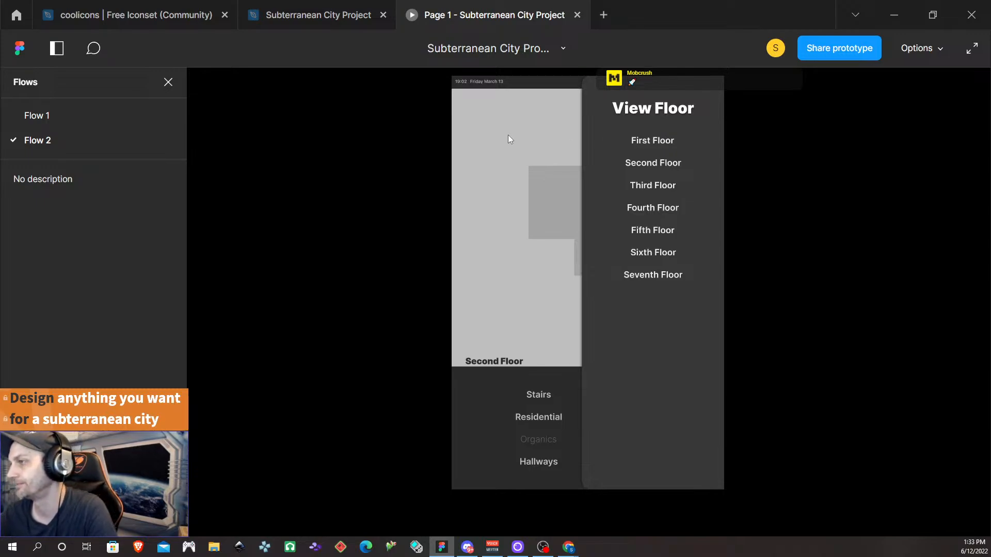
- Return to the Subterranean City Project design file and examine the arrangement of the floor maps, overlays and both prototype flows
click(347, 7)
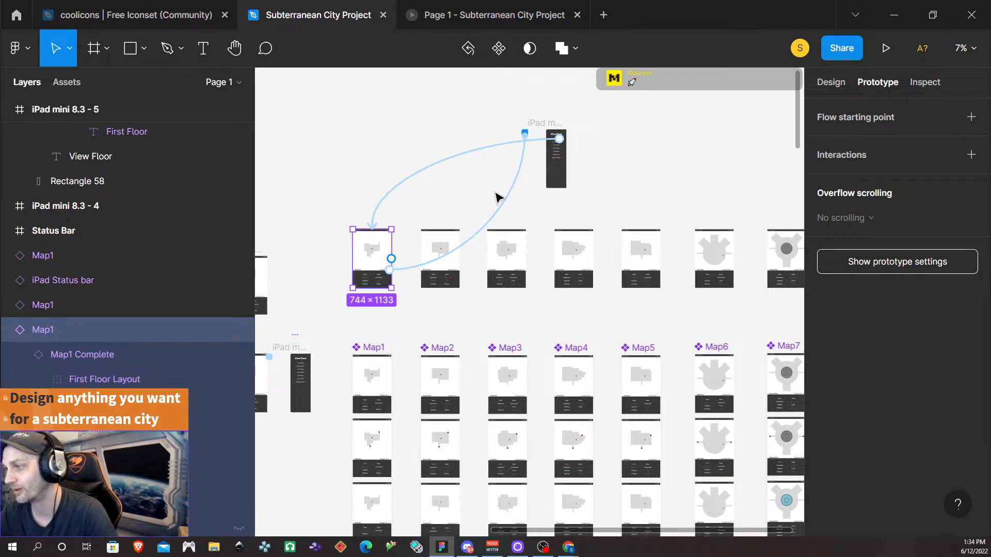
scroll(585, 221, down, 5)
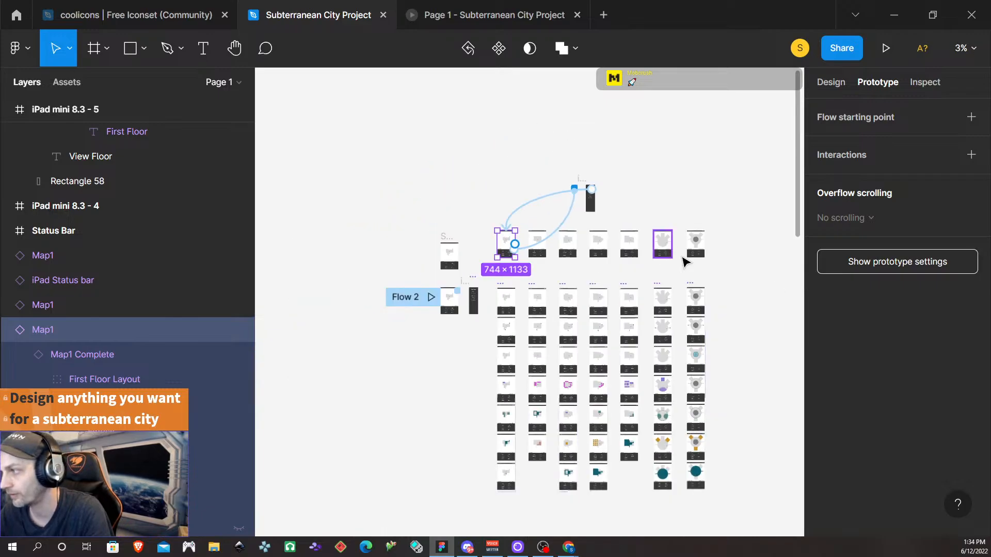
scroll(702, 387, right, 2)
scroll(573, 387, down, 3)
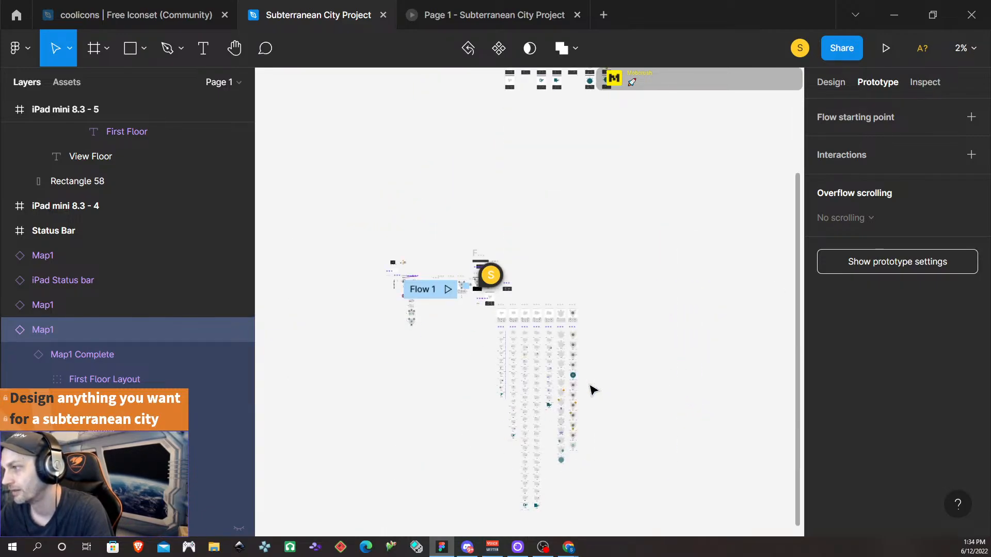
scroll(591, 390, up, 5)
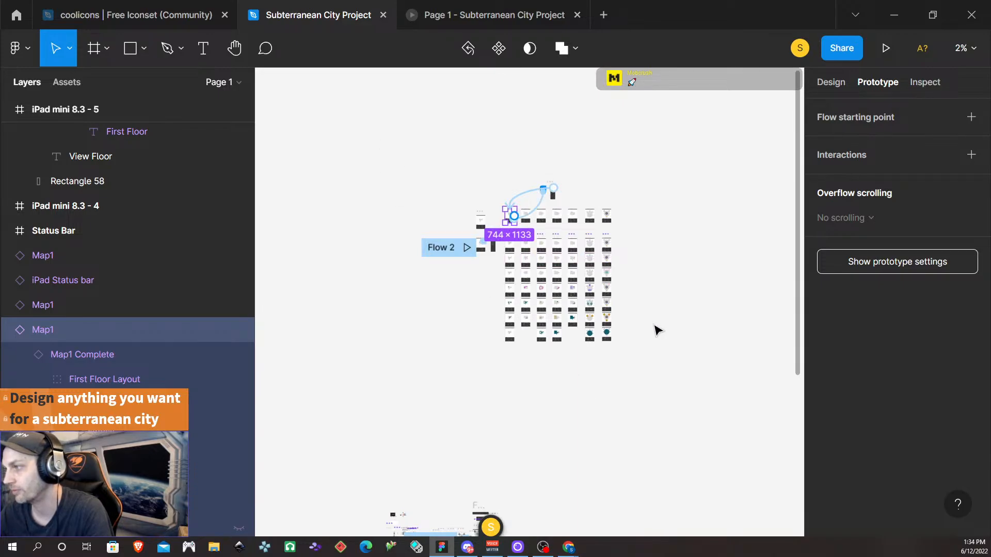
scroll(580, 327, up, 2)
scroll(538, 317, up, 3)
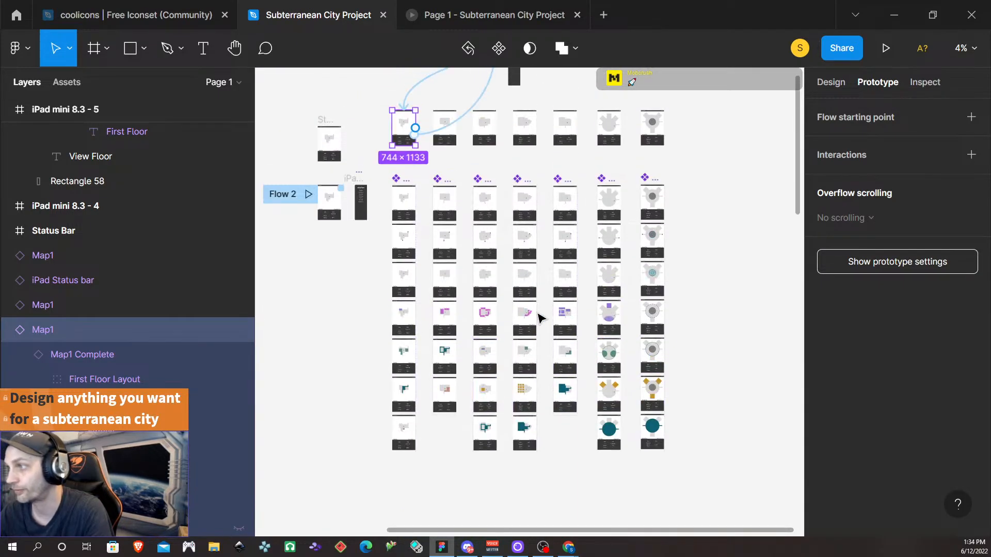
scroll(535, 282, down, 1)
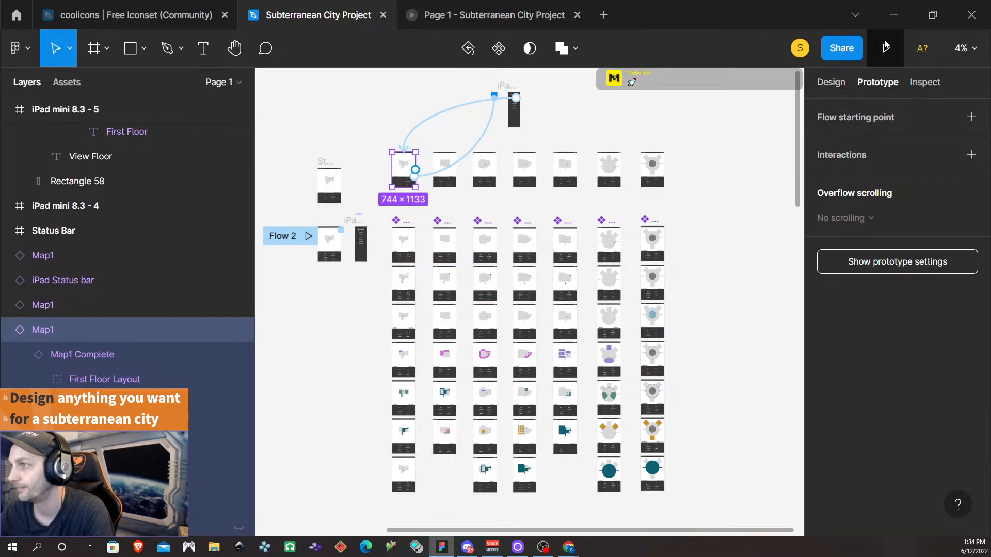
- Clear the selection and examine all prototype connections across the two flows and the Map1 to Map7 variant columns
click(354, 345)
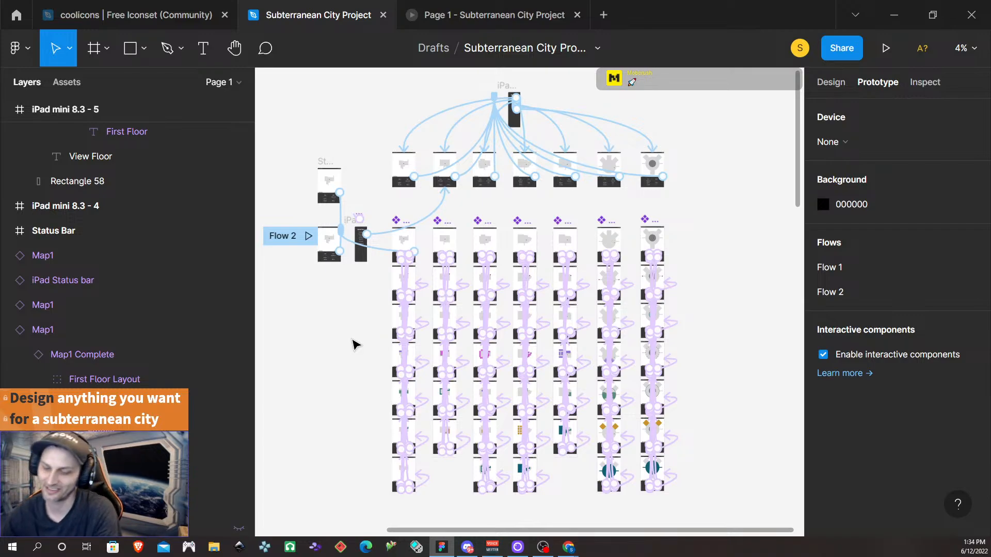
scroll(439, 382, down, 4)
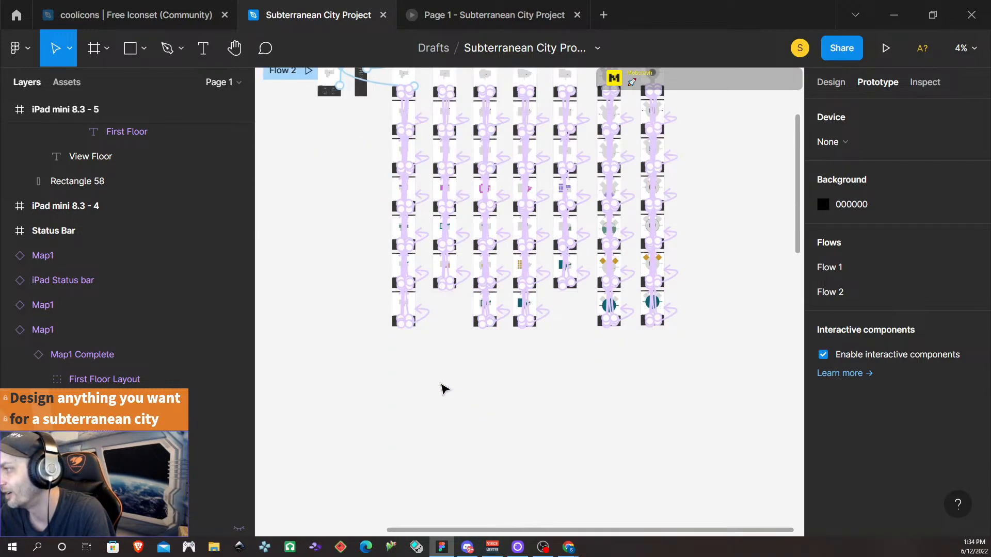
scroll(441, 390, right, 1)
scroll(439, 392, down, 3)
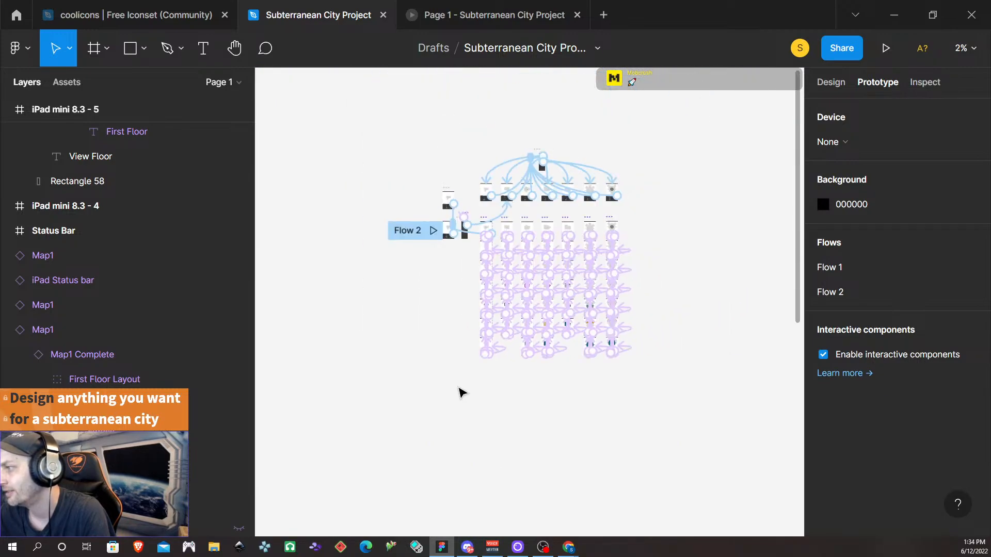
scroll(460, 395, down, 6)
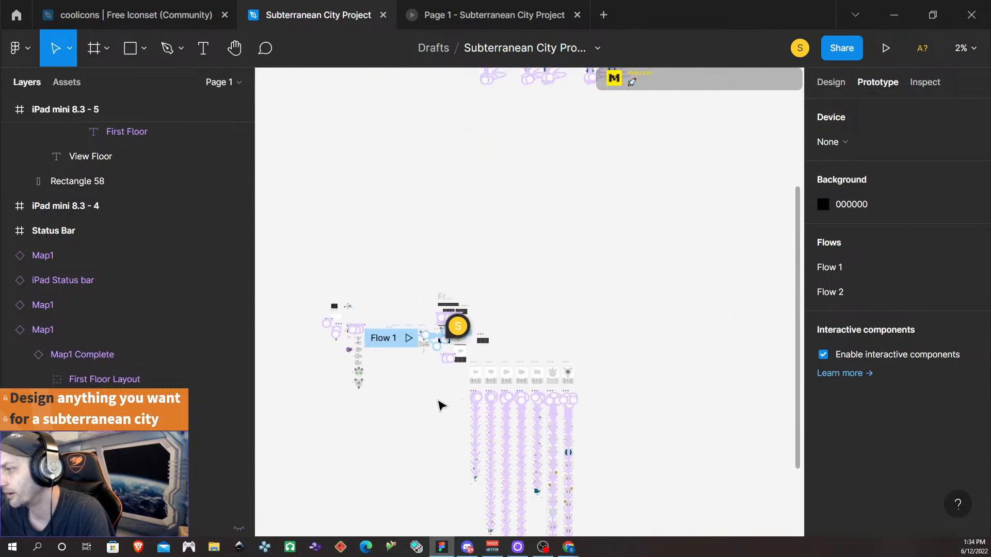
scroll(438, 409, up, 2)
scroll(443, 404, up, 3)
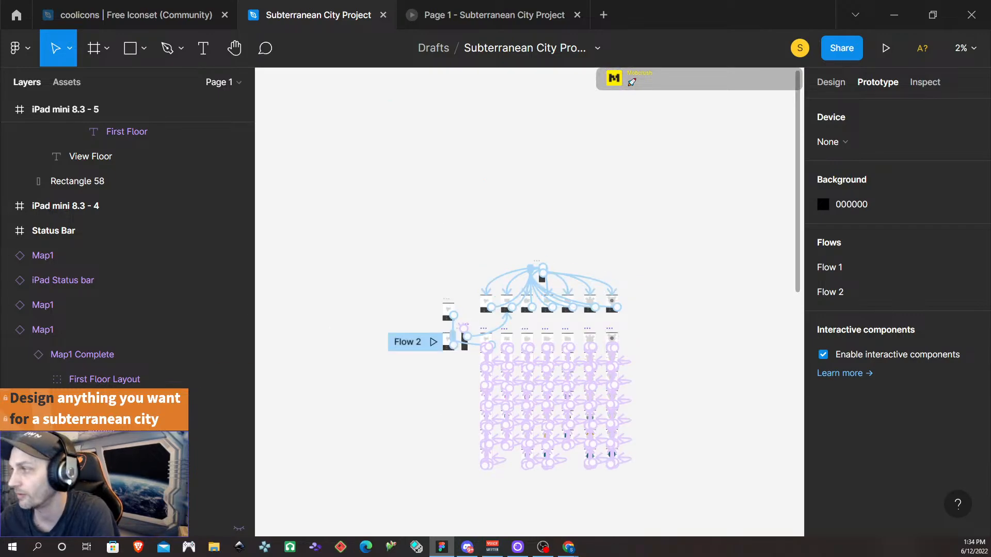
scroll(588, 442, up, 5)
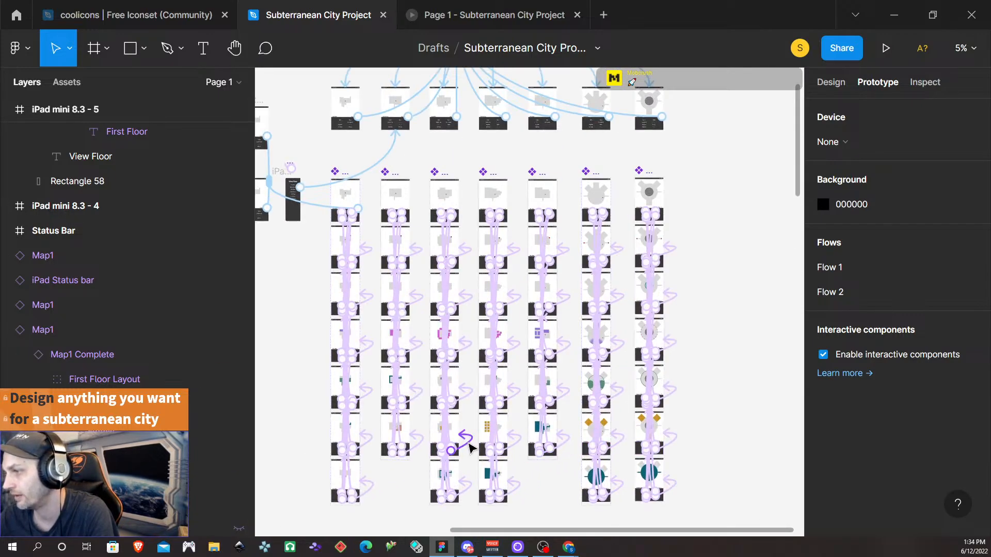
scroll(470, 447, up, 2)
scroll(459, 379, left, 1)
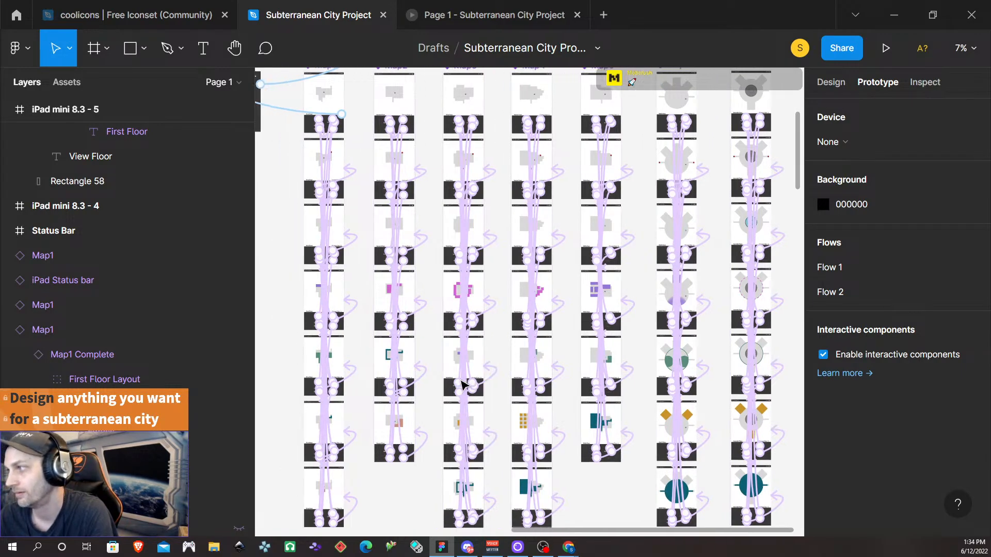
scroll(463, 384, right, 1)
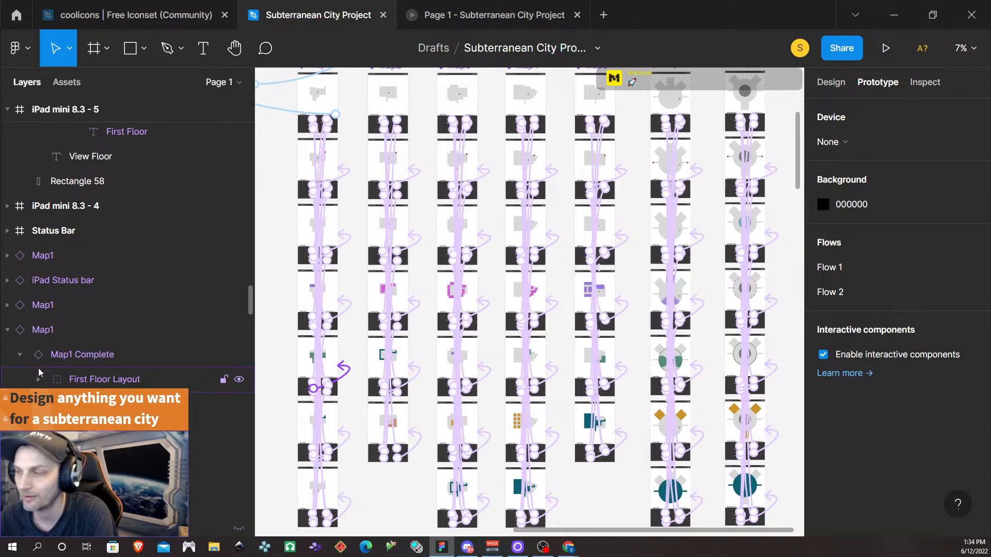
scroll(531, 300, right, 3)
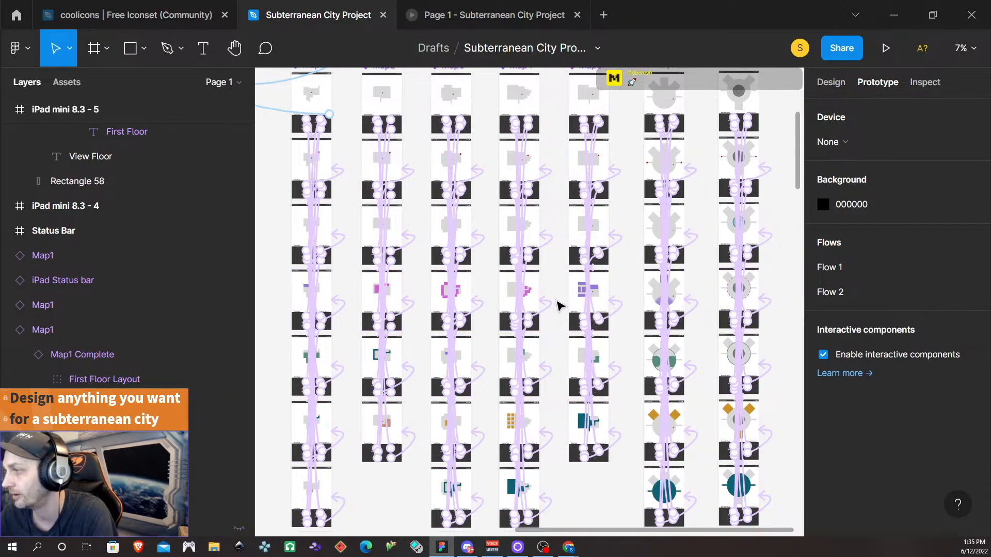
scroll(531, 304, left, 5)
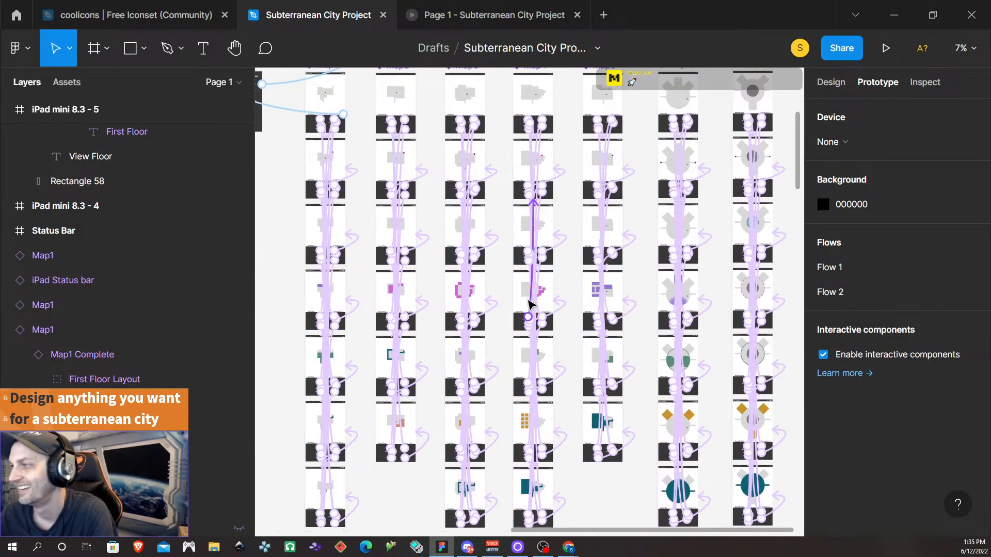